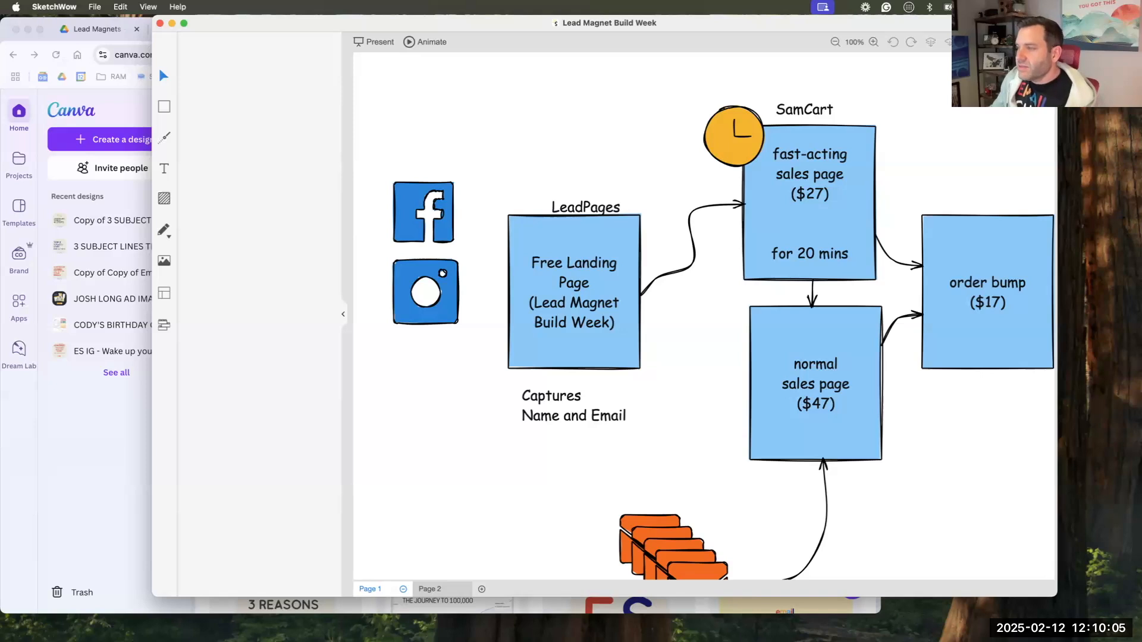
- Replace the LeadPages label above the Free Landing Page box with "Kit"
left_click(578, 293)
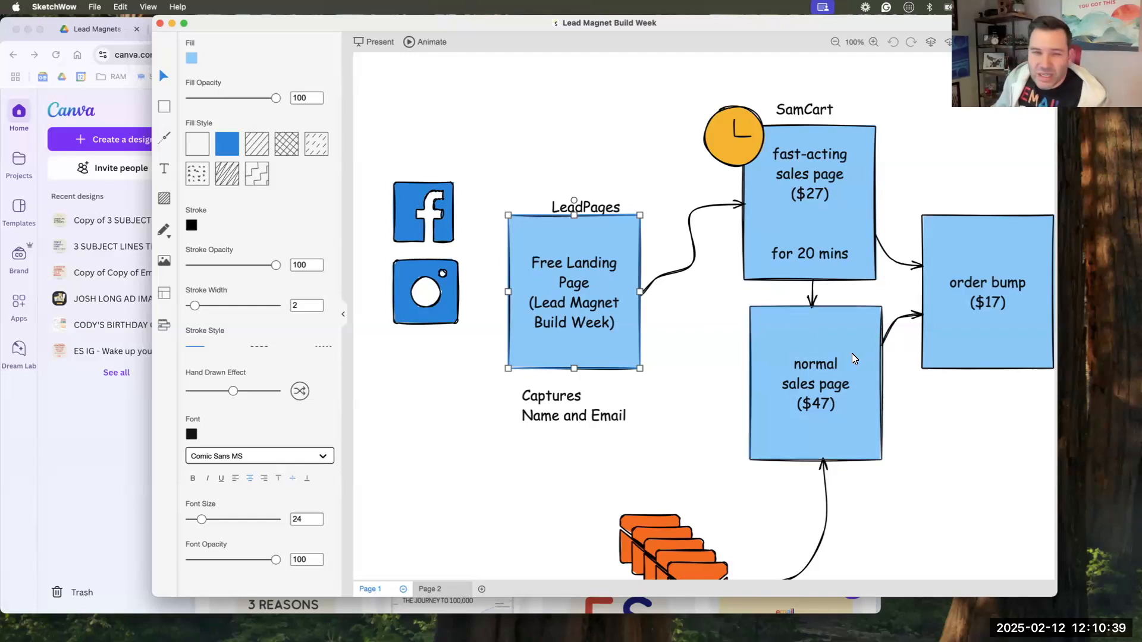
scroll(871, 381, "right", 2)
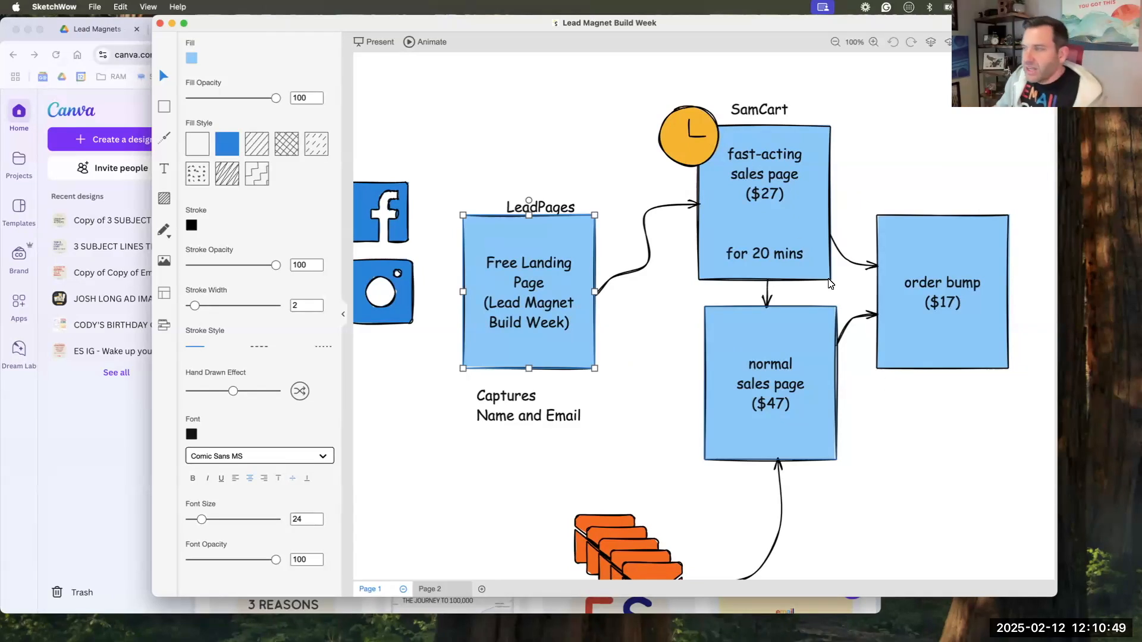
left_click(559, 206)
double_click(558, 207)
key("BackSpace")
type("Kit")
key("Escape")
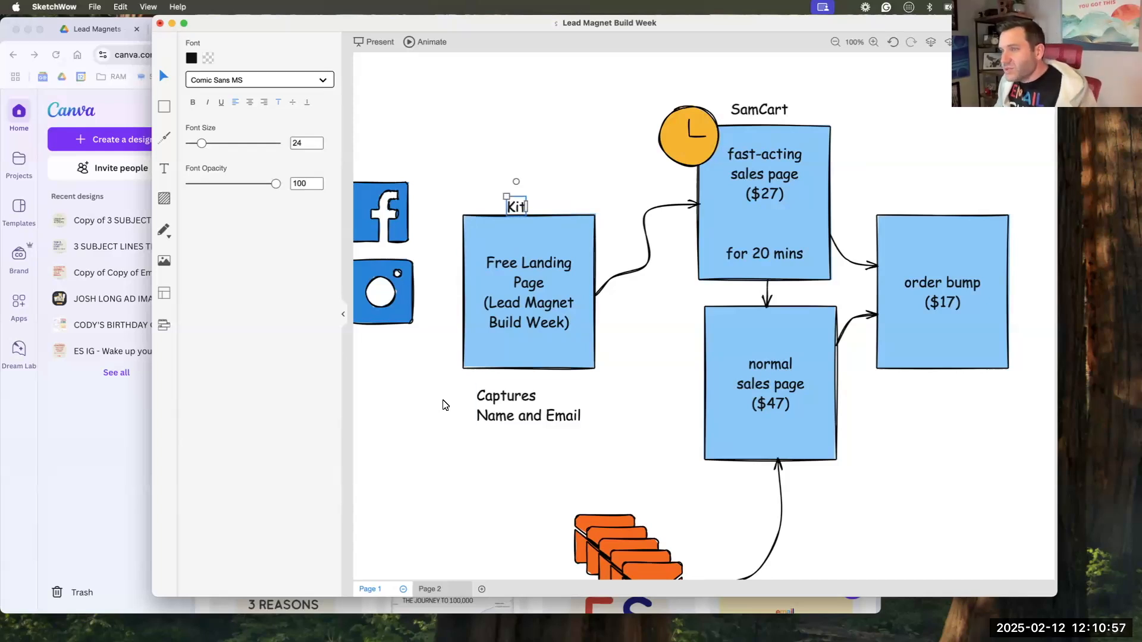
- Switch to Chrome and look over the Canva, AutomateHero, SamCart and Kit pages, ending on the Home Base planning document
left_click(126, 450)
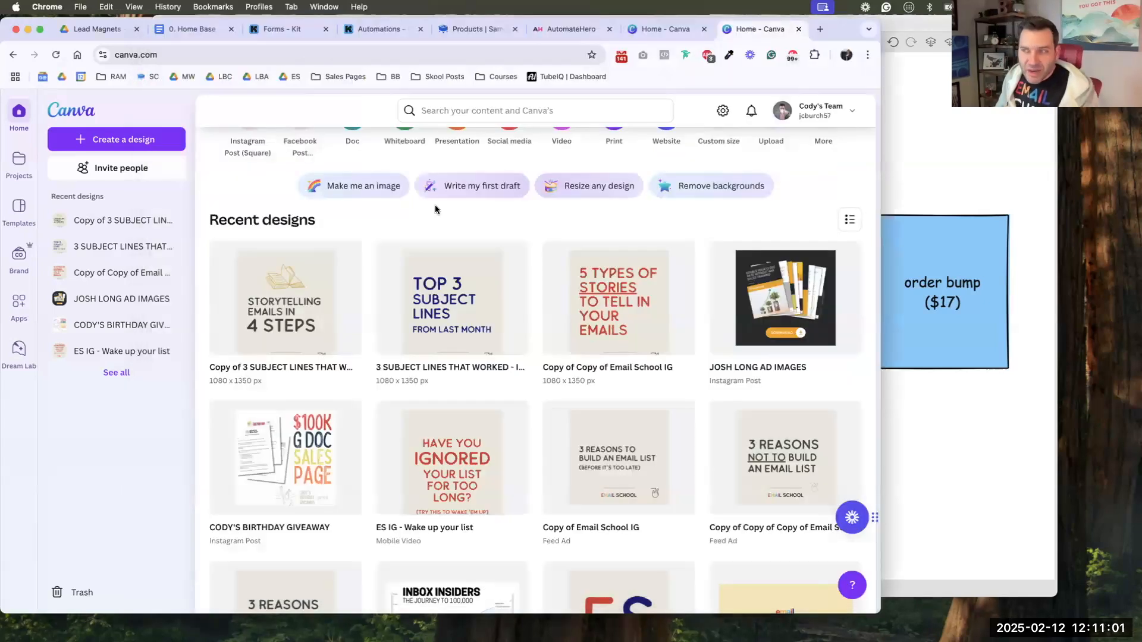
left_click(669, 27)
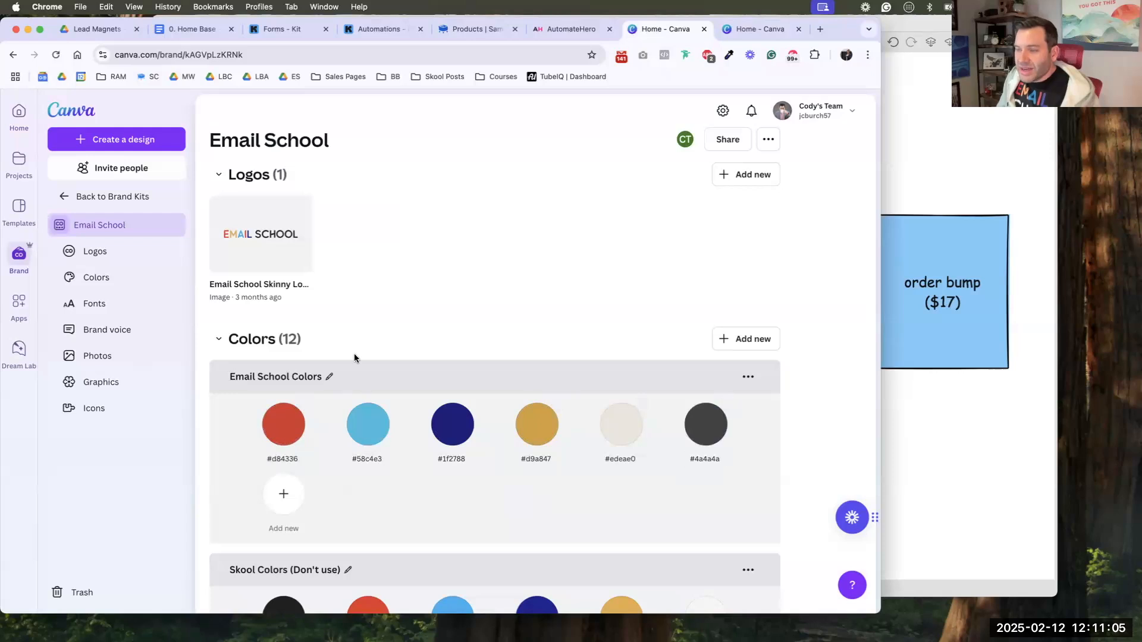
left_click(554, 33)
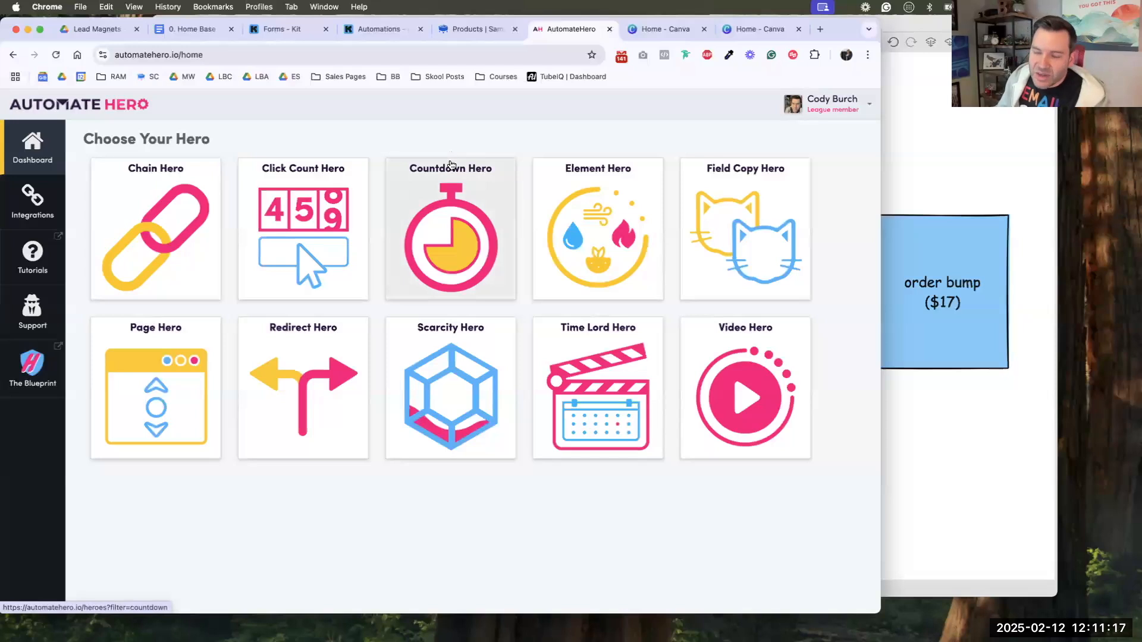
left_click(473, 29)
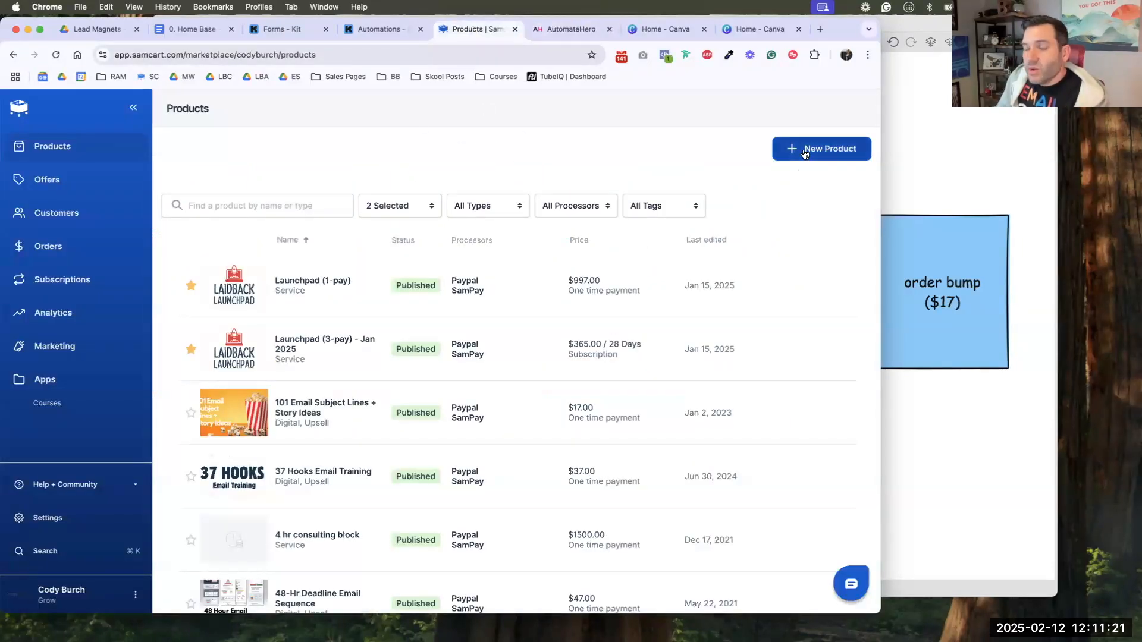
left_click(363, 31)
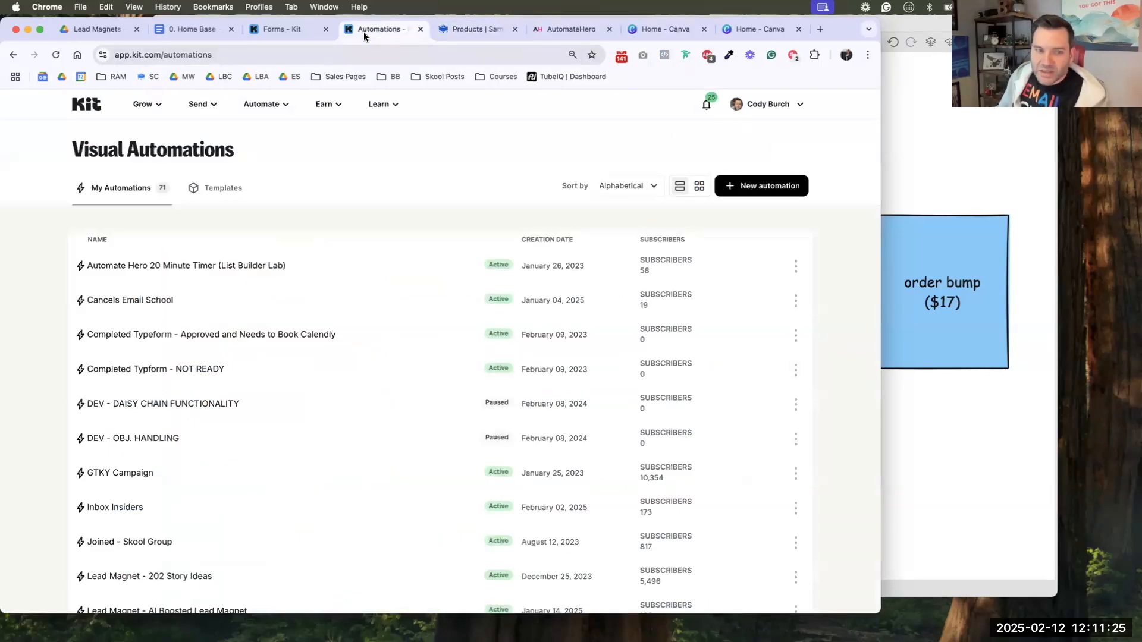
left_click(282, 30)
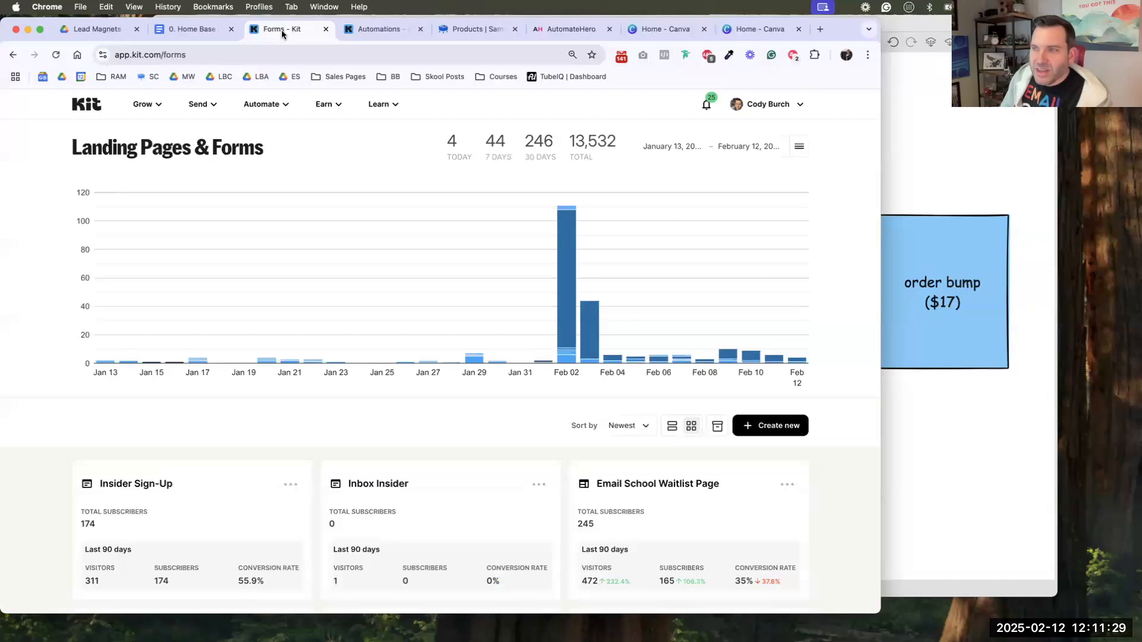
left_click(198, 31)
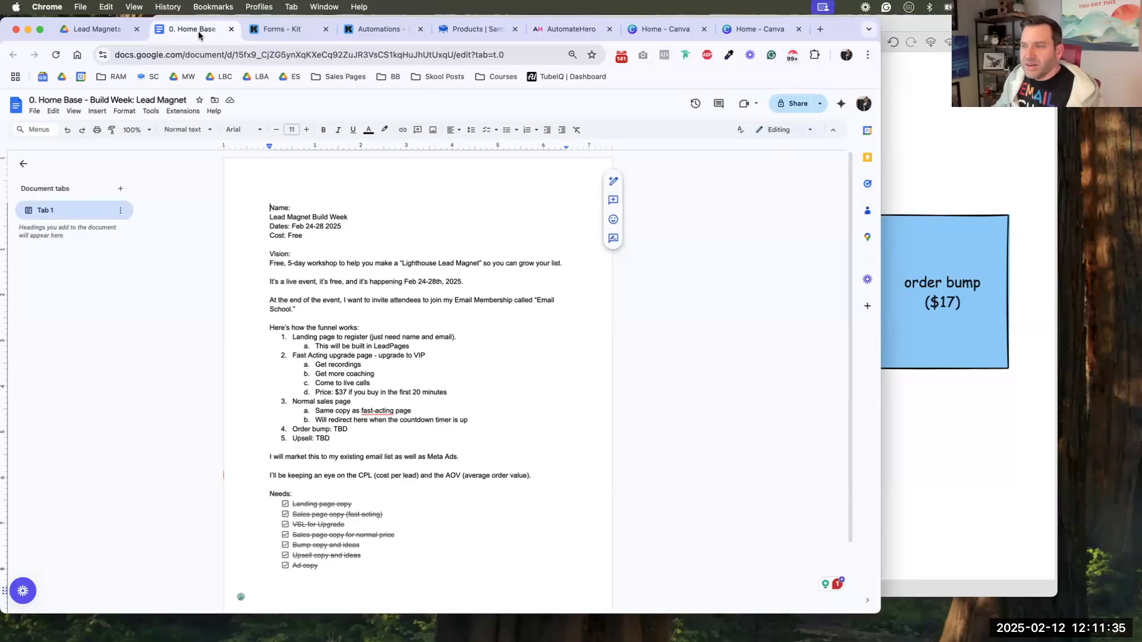
- Enlarge the Home Base document to 150% and review the event name, vision and membership invitation
left_click(277, 218)
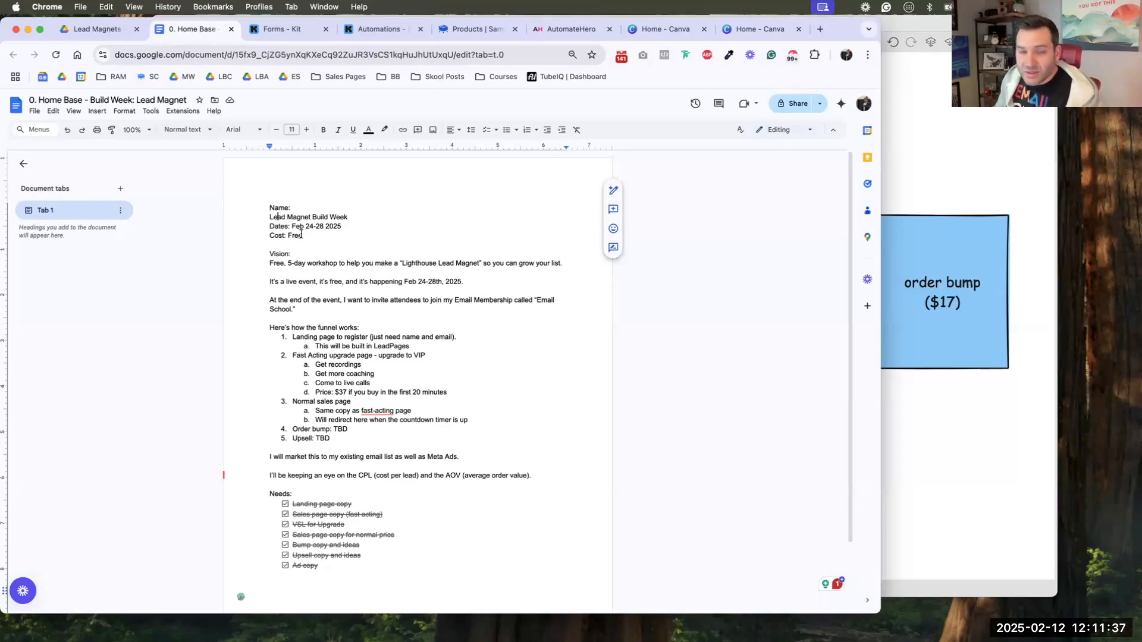
left_click(146, 131)
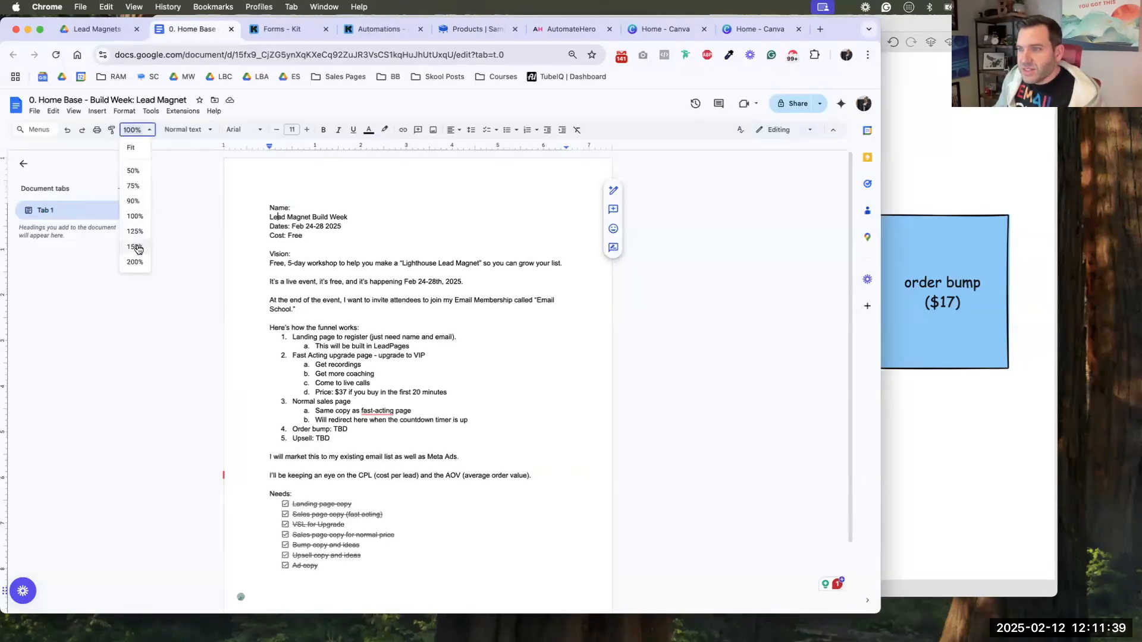
left_click(136, 248)
left_click_drag(330, 248, 212, 246)
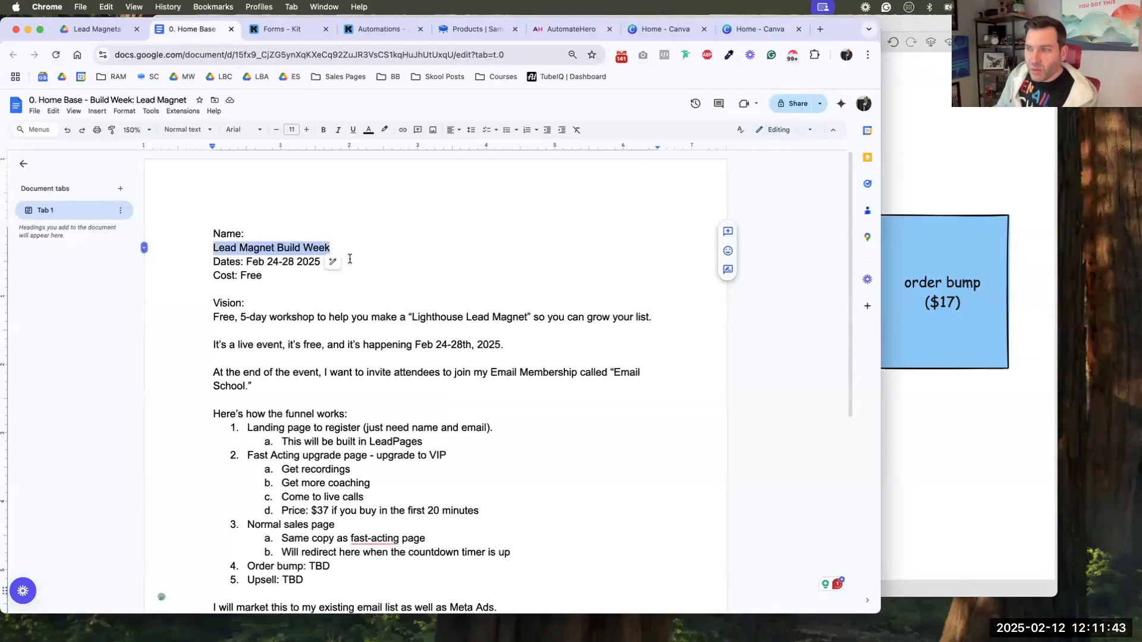
left_click_drag(272, 274, 213, 284)
scroll(280, 281, "down", 1)
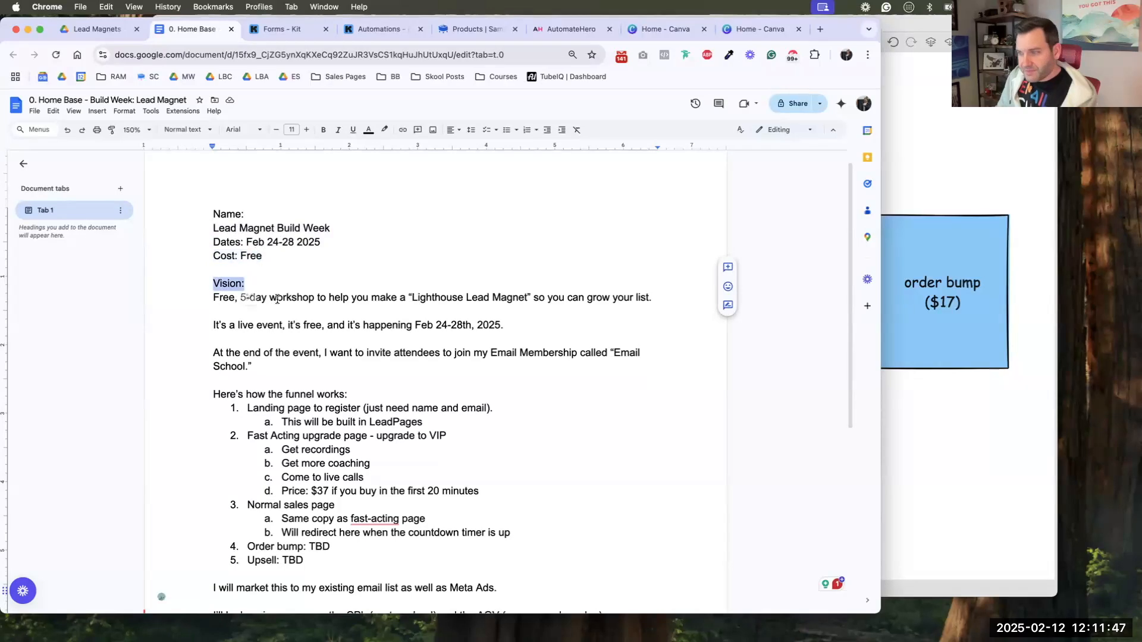
scroll(277, 299, "down", 1)
left_click(295, 274)
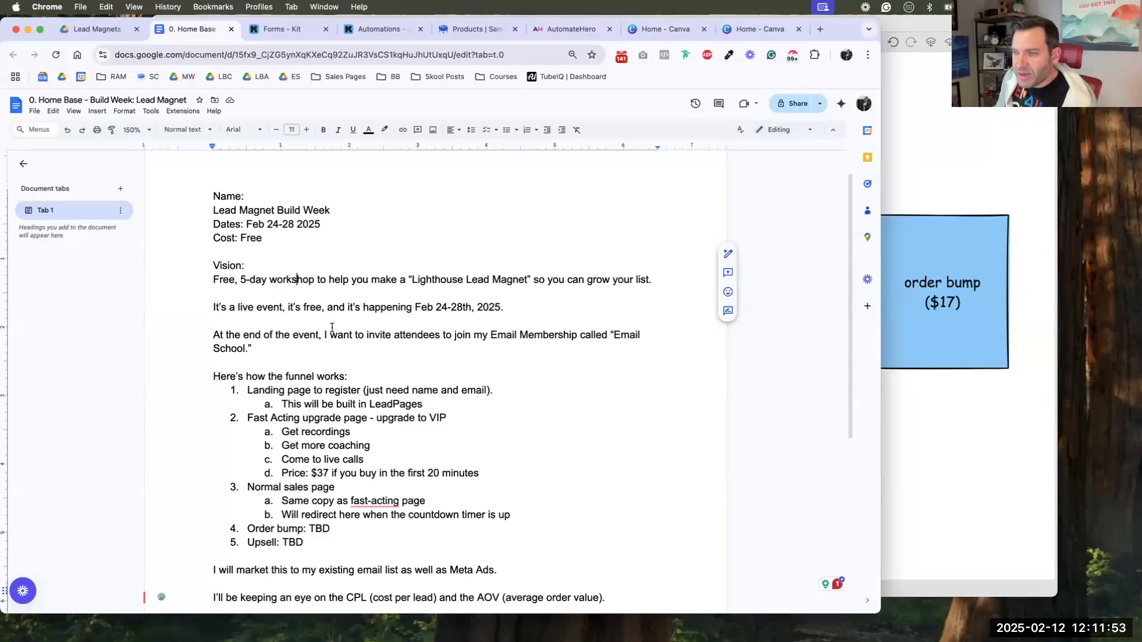
left_click_drag(323, 335, 325, 347)
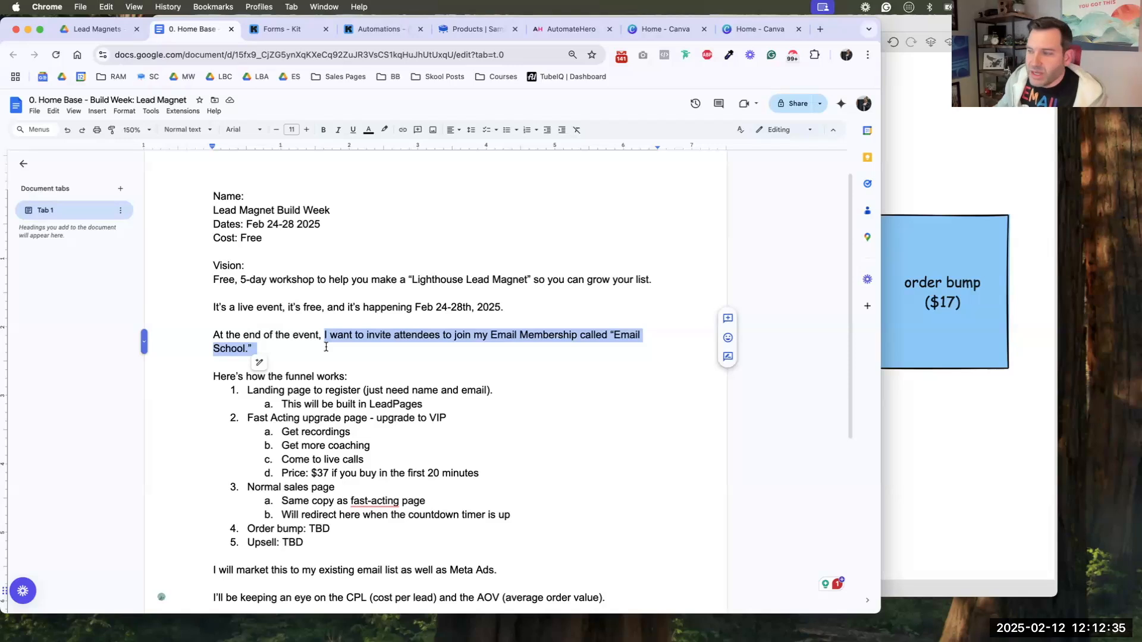
- Replace LeadPages with "Kit" in the note on where the landing page will be built
scroll(326, 347, "down", 2)
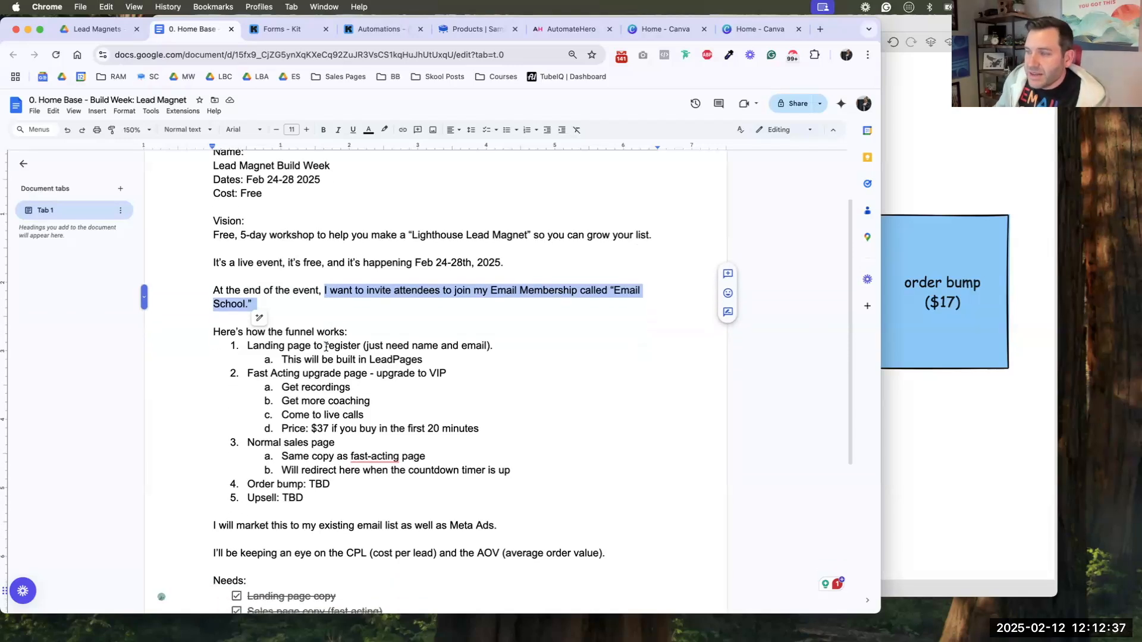
double_click(390, 359)
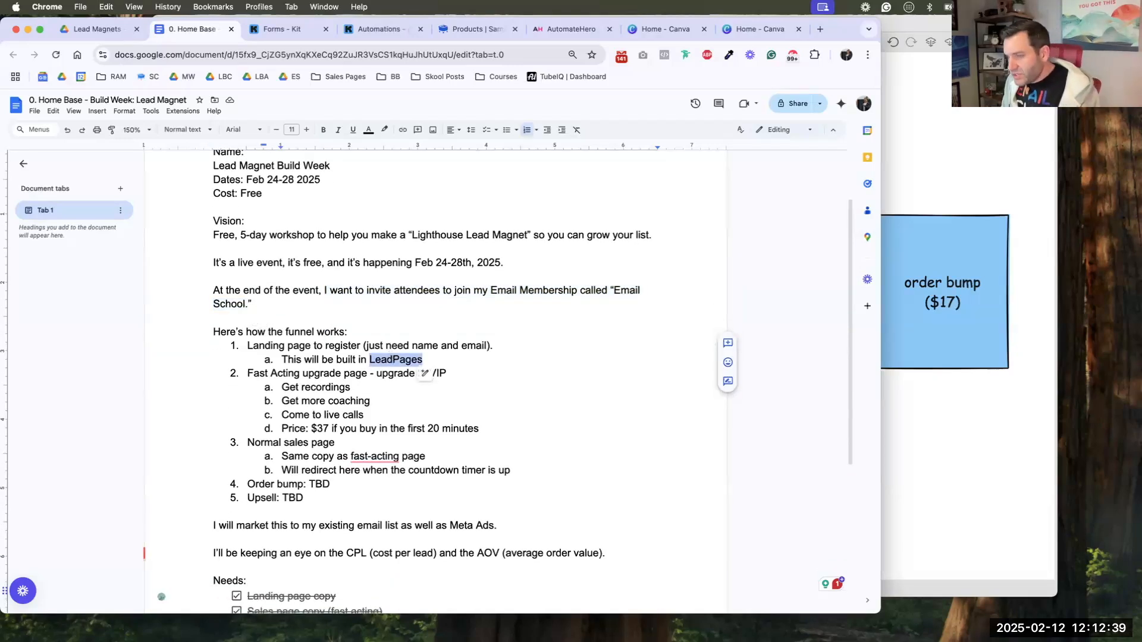
type("Kit")
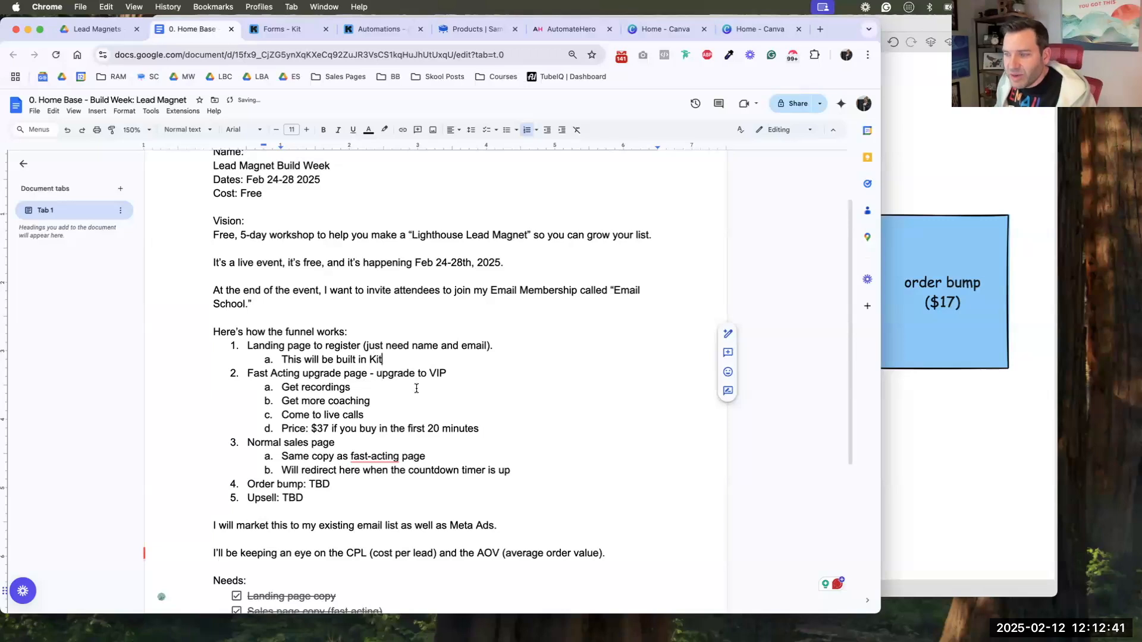
- Change the fast-acting upgrade price for purchases in the first 20 minutes to $27
left_click(321, 420)
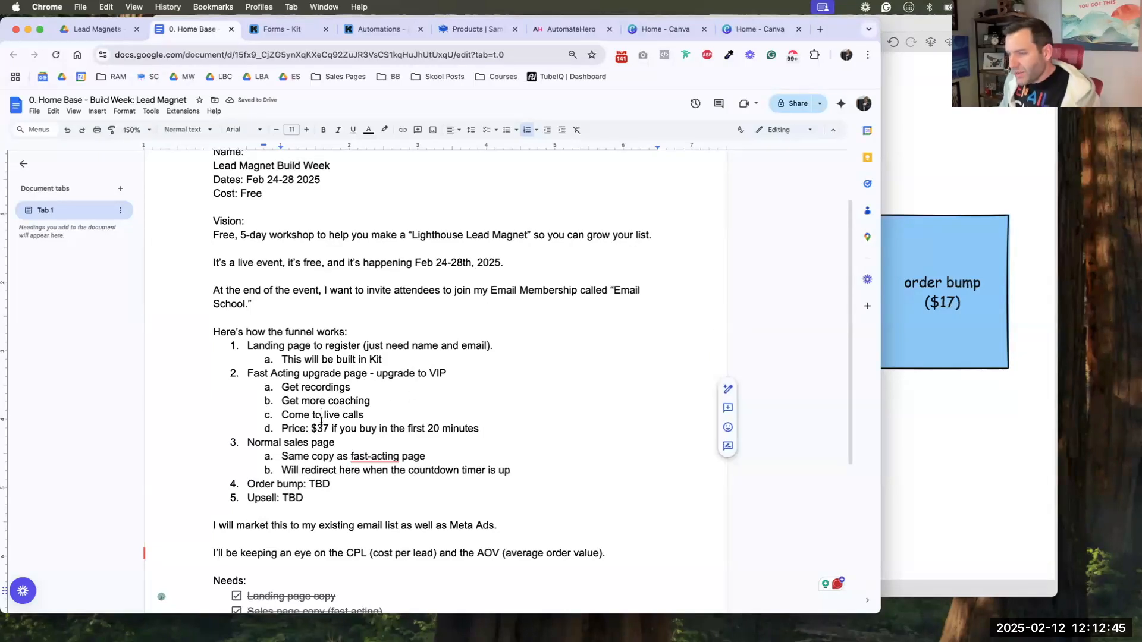
key("Down")
key("BackSpace")
type("2")
- Review the funnel outline from the fast-acting upgrade page through the normal sales page, order bump and upsell
scroll(321, 421, "down", 2)
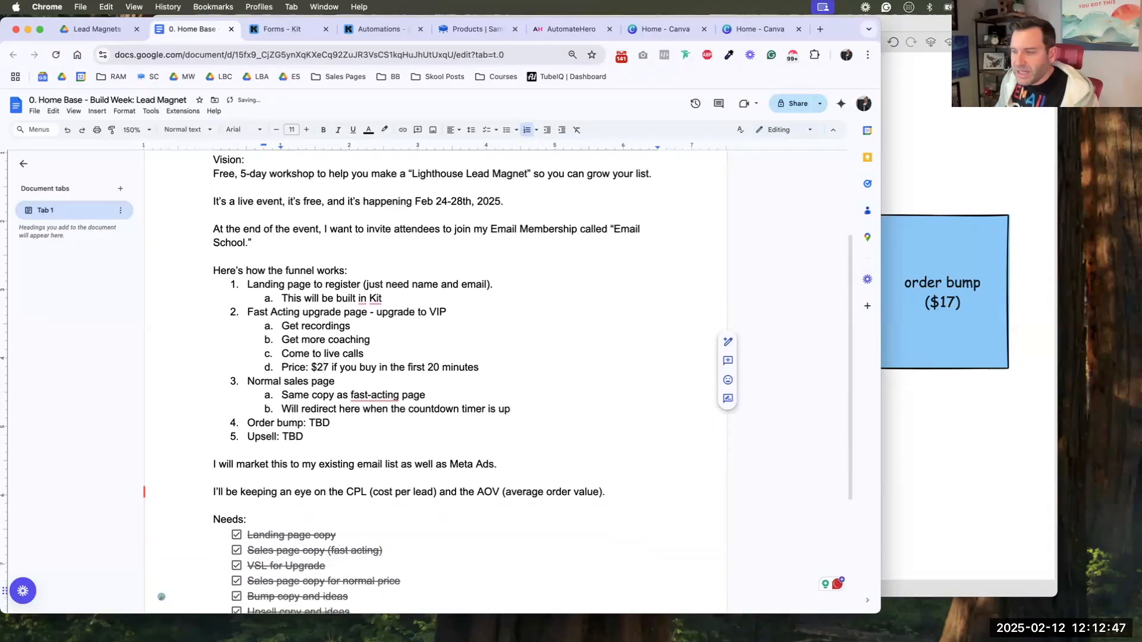
scroll(321, 416, "down", 1)
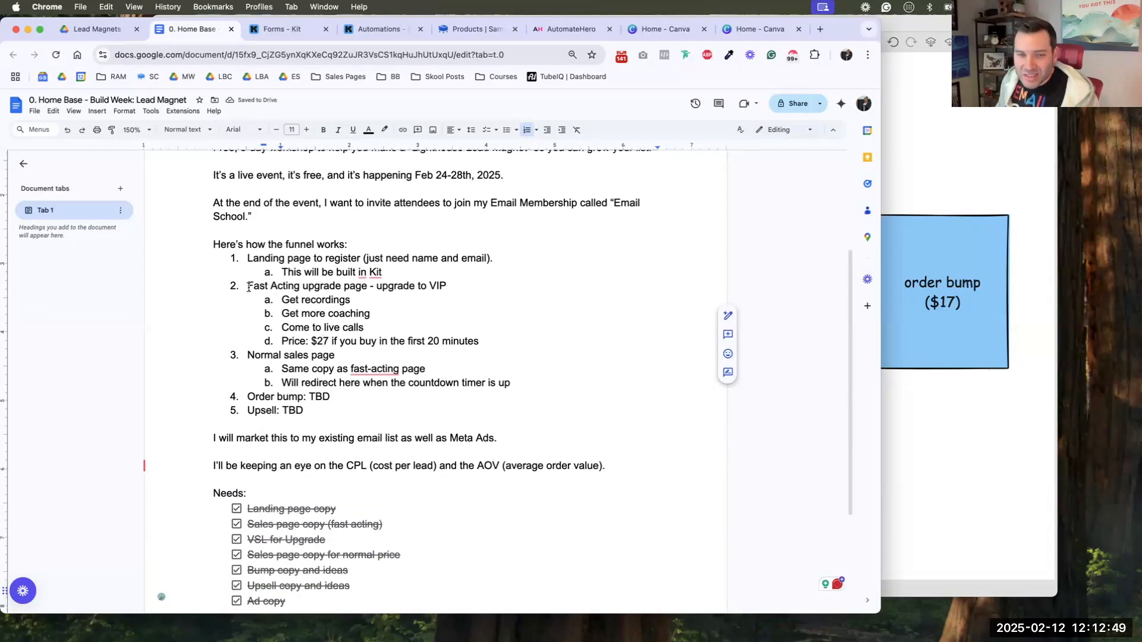
left_click_drag(248, 287, 482, 350)
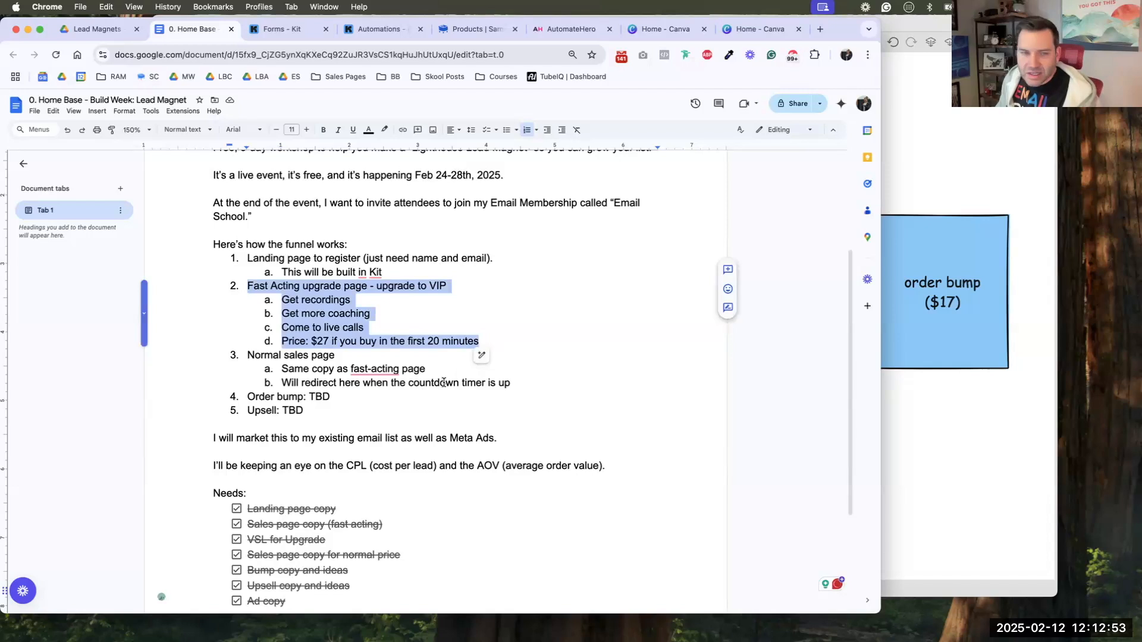
scroll(443, 383, "down", 1)
left_click(346, 383)
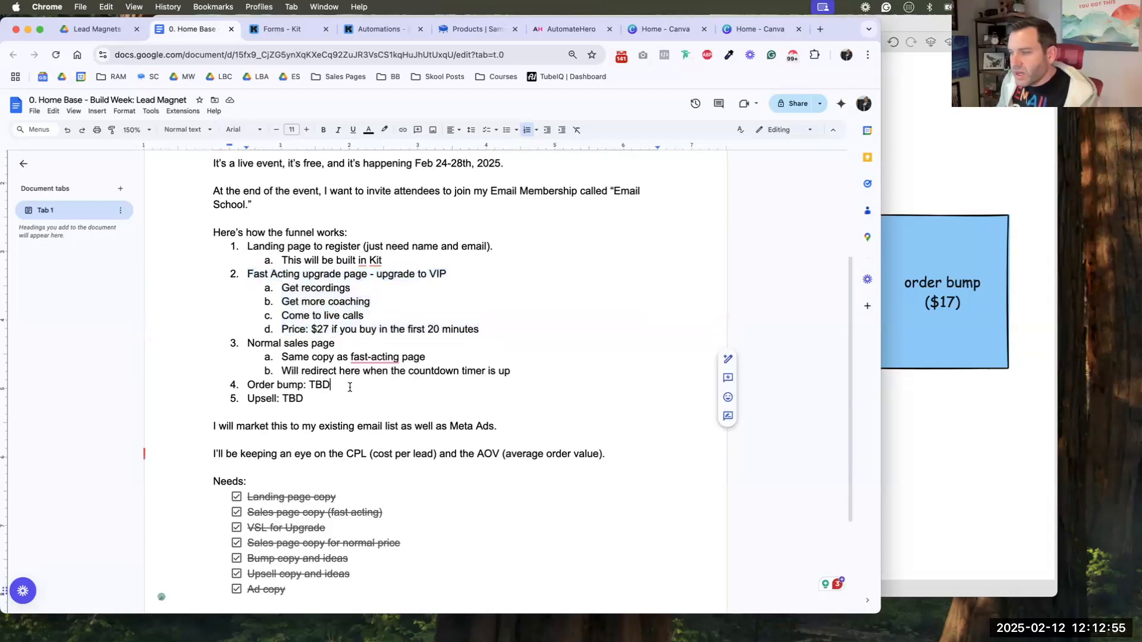
left_click(332, 404)
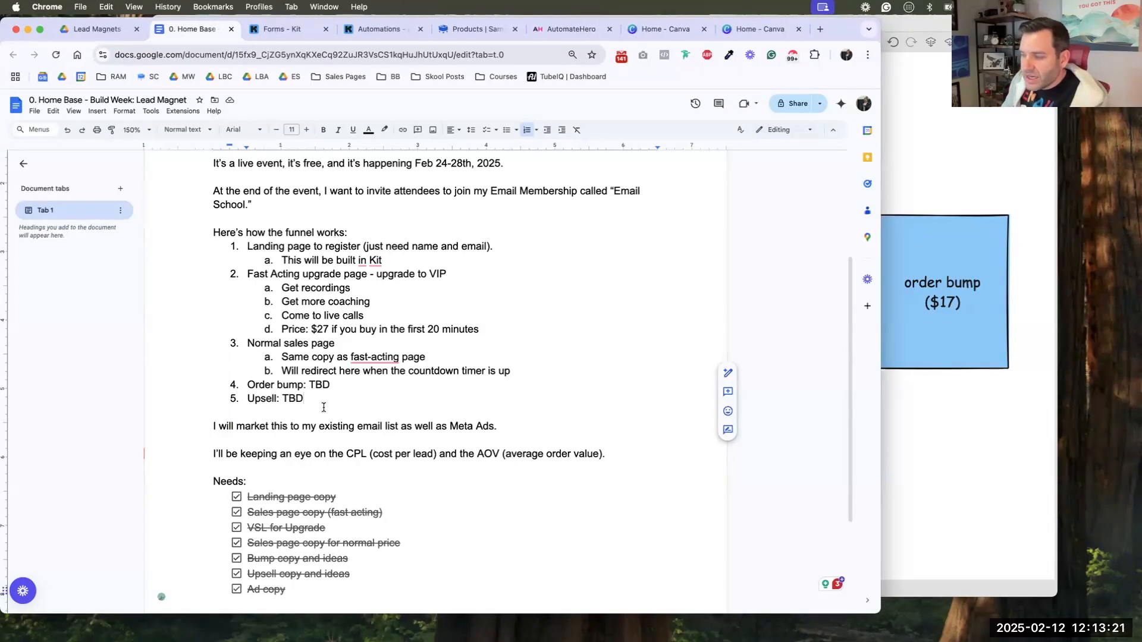
- Review the marketing plan sentence and the completed Needs checklist at the end of the document
left_click_drag(280, 426, 497, 428)
scroll(523, 427, "down", 1)
scroll(522, 427, "down", 2)
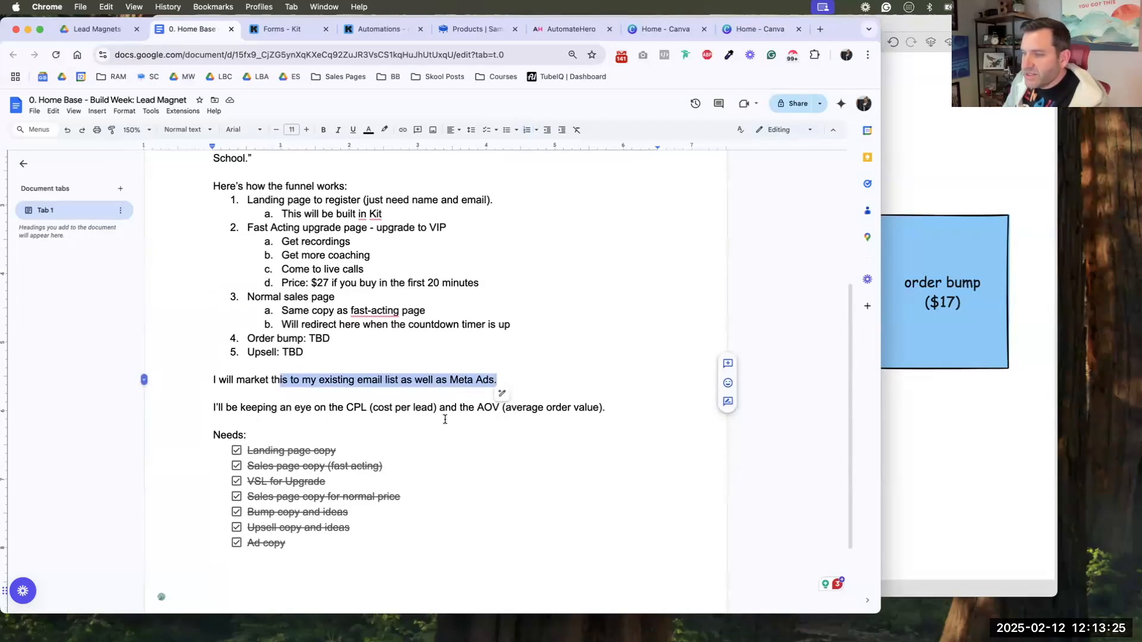
scroll(357, 408, "down", 2)
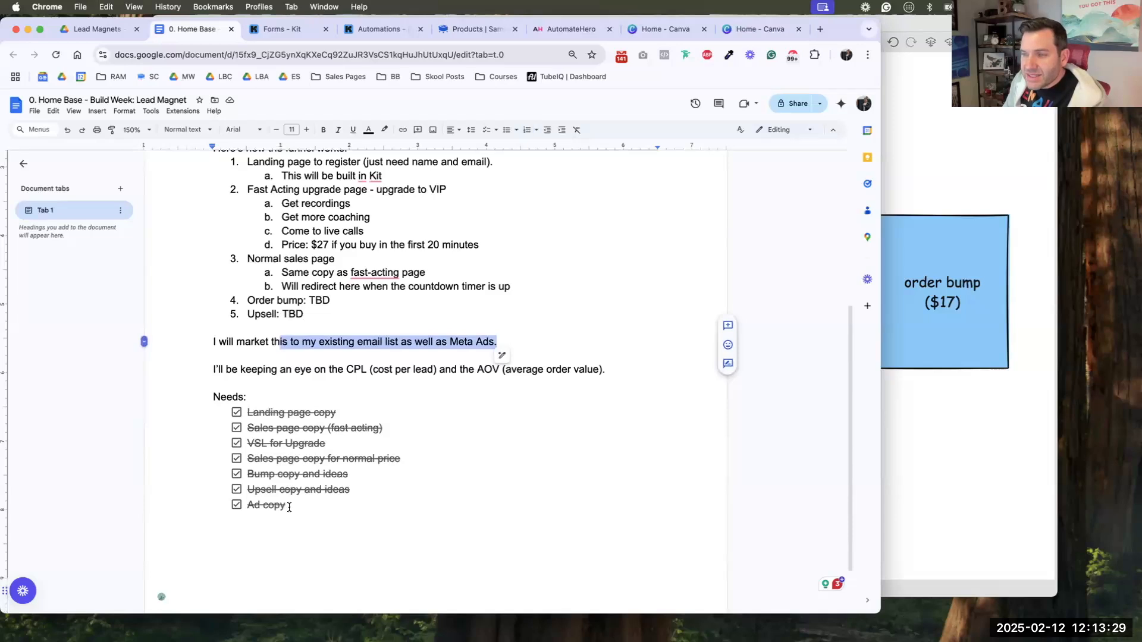
left_click(289, 507)
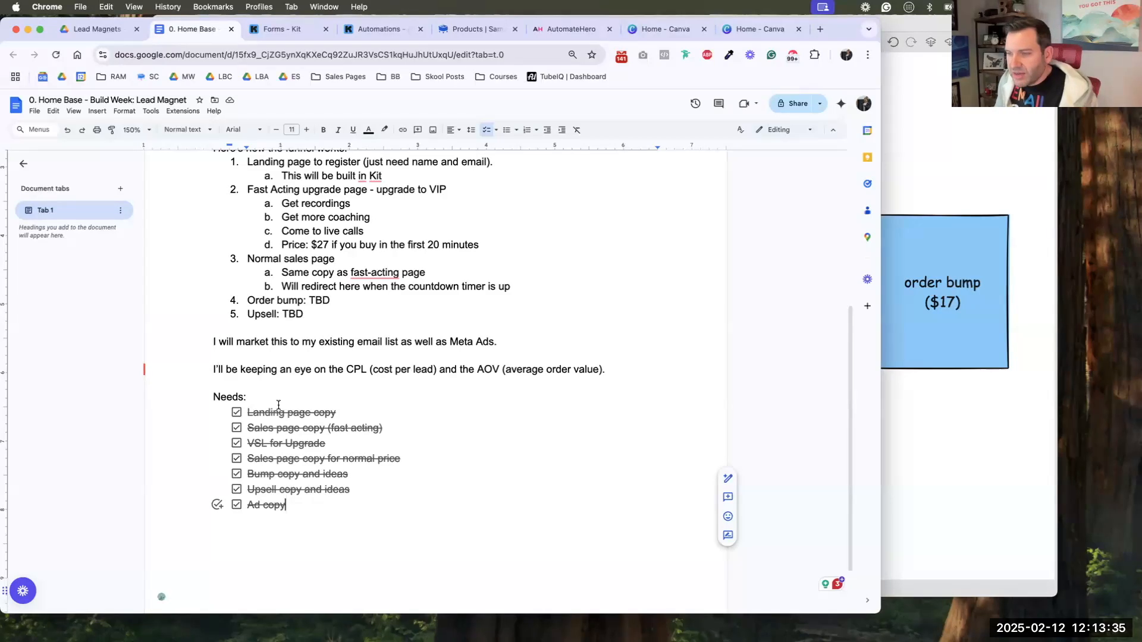
left_click_drag(291, 501, 250, 411)
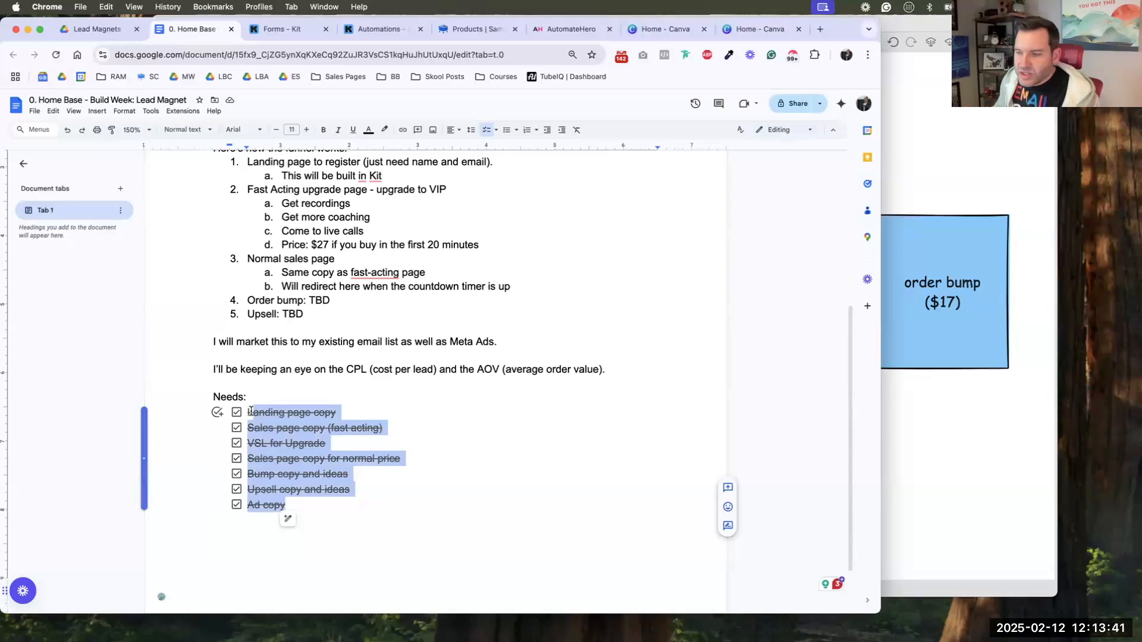
left_click(256, 414)
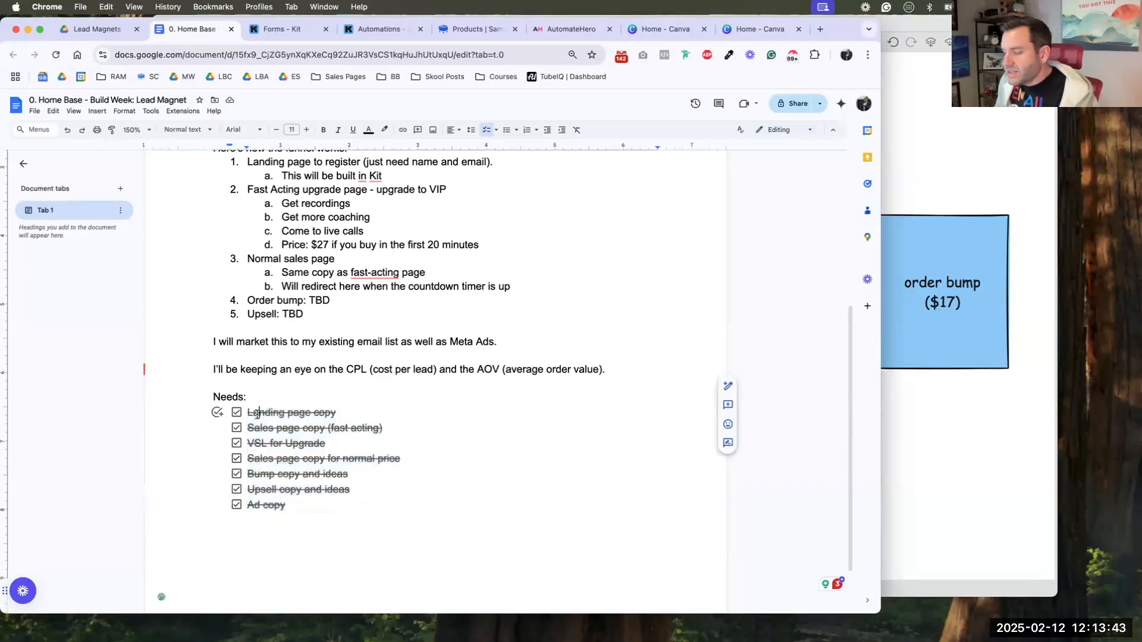
- Insert a page break between the Cost line and the Vision section, so the planning notes start on a new page
left_click_drag(291, 507, 208, 242)
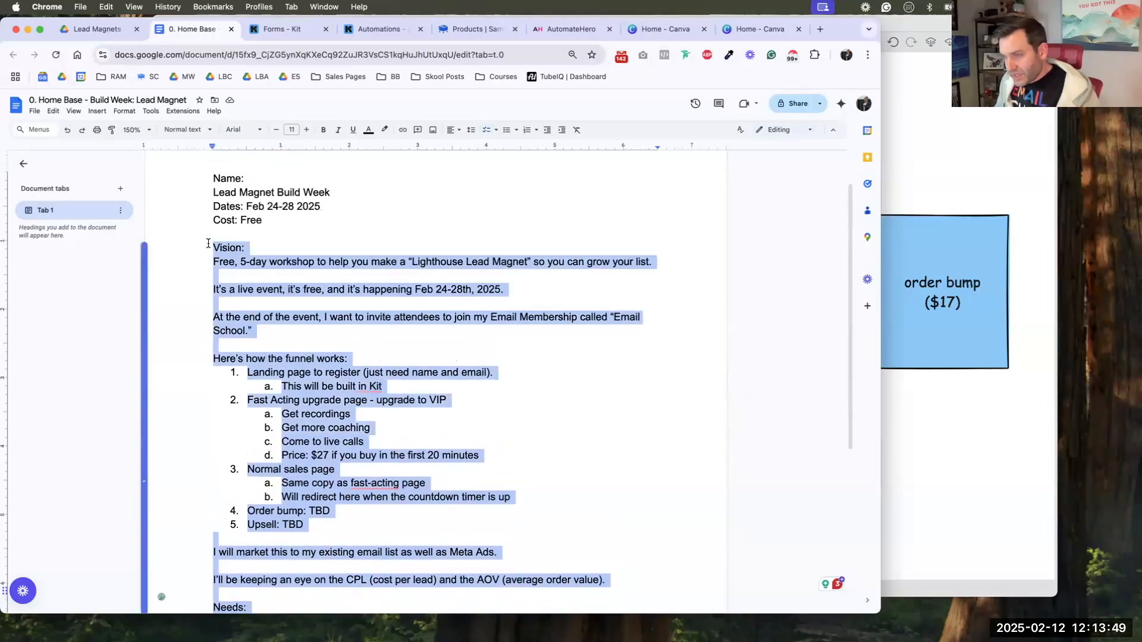
left_click(215, 236)
key("super+Return")
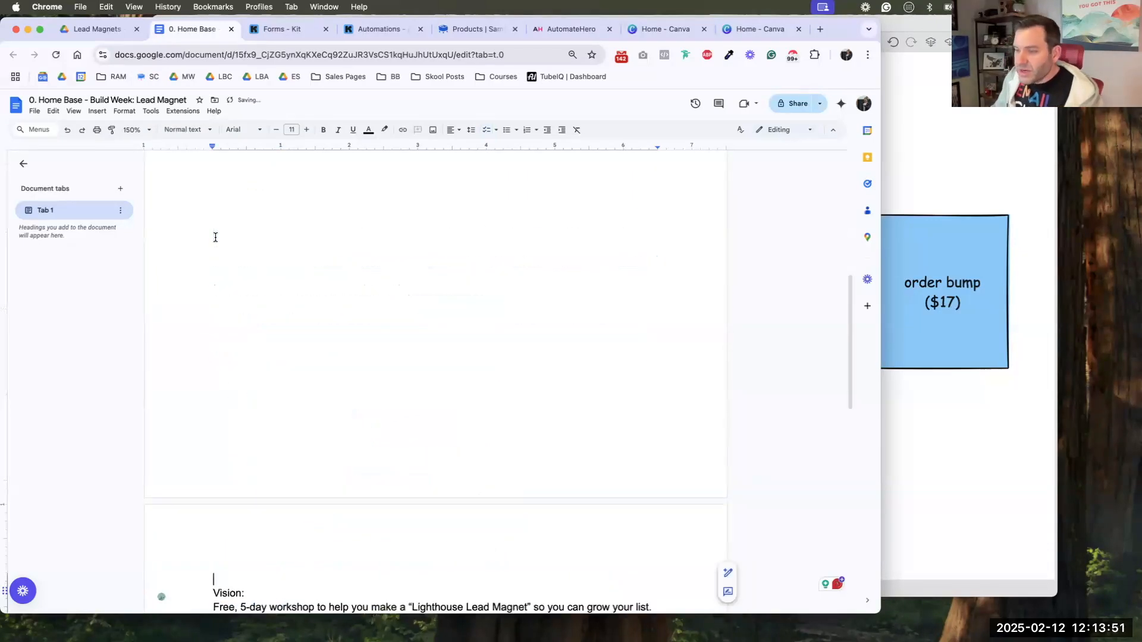
scroll(231, 316, "up", 10)
scroll(237, 293, "down", 1)
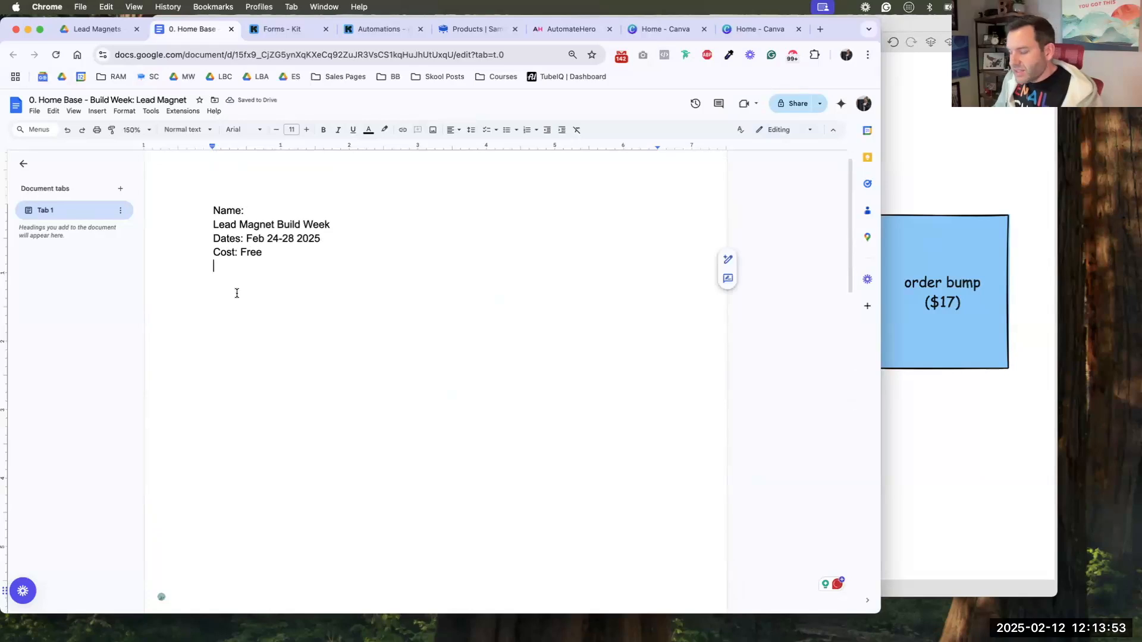
- Add a "Description:" heading below the Cost line, separated by a blank line
key("Return")
type("Descriptions")
key("BackSpace")
type(":")
key("Return")
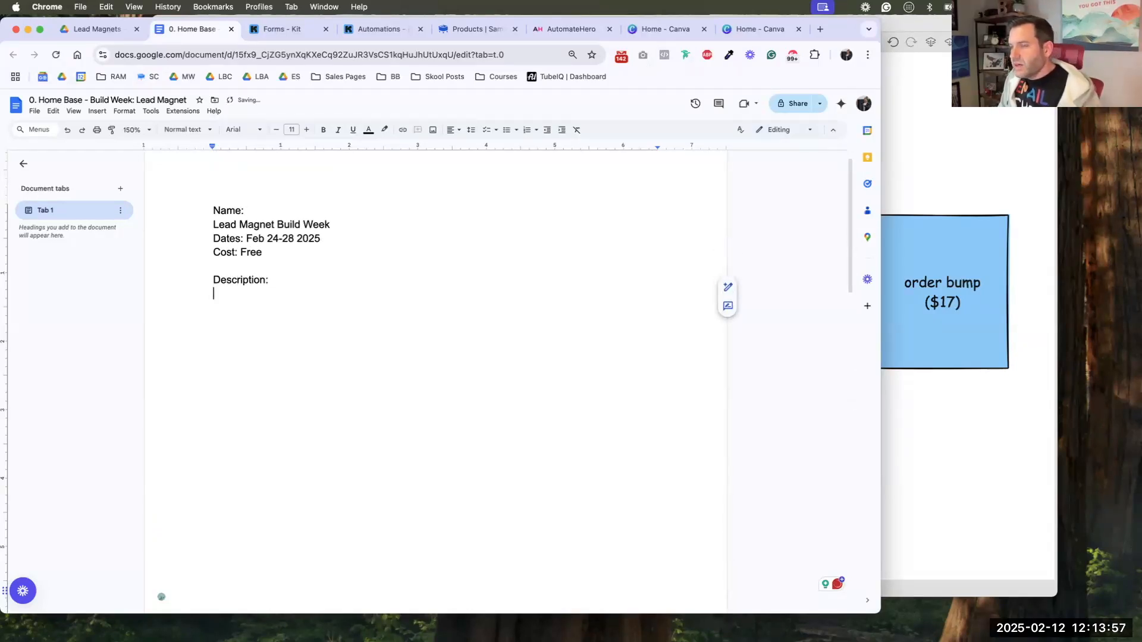
- Write under the Description heading: "Make an awesome lead magnet so you can grow your list with people who want your help!"
type("Make an awes")
key("BackSpace")
type("awesome lead m")
key("BackSpace")
type("magnet so you can grow your list with e")
type("eop")
key("BackSpace")
key("BackSpace")
type("ople who want your help!")
- Add a blank line and a new paragraph below the description sentence
key("Return")
key("Return")
type("Detai")
key("BackSpace")
key("BackSpace")
key("BackSpace")
key("BackSpace")
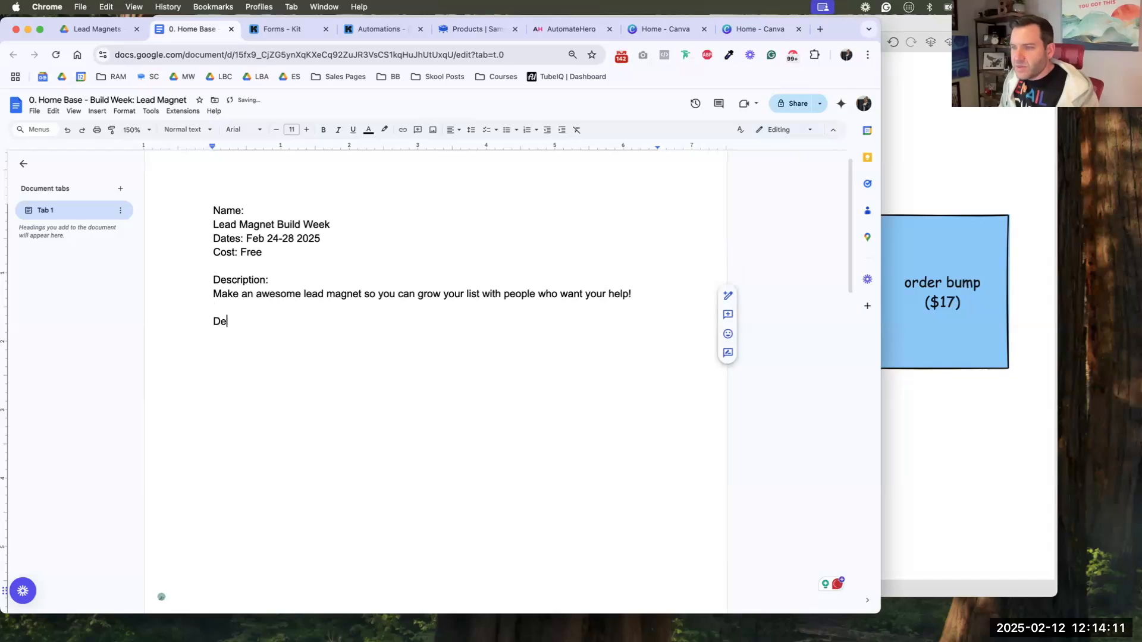
type("ates")
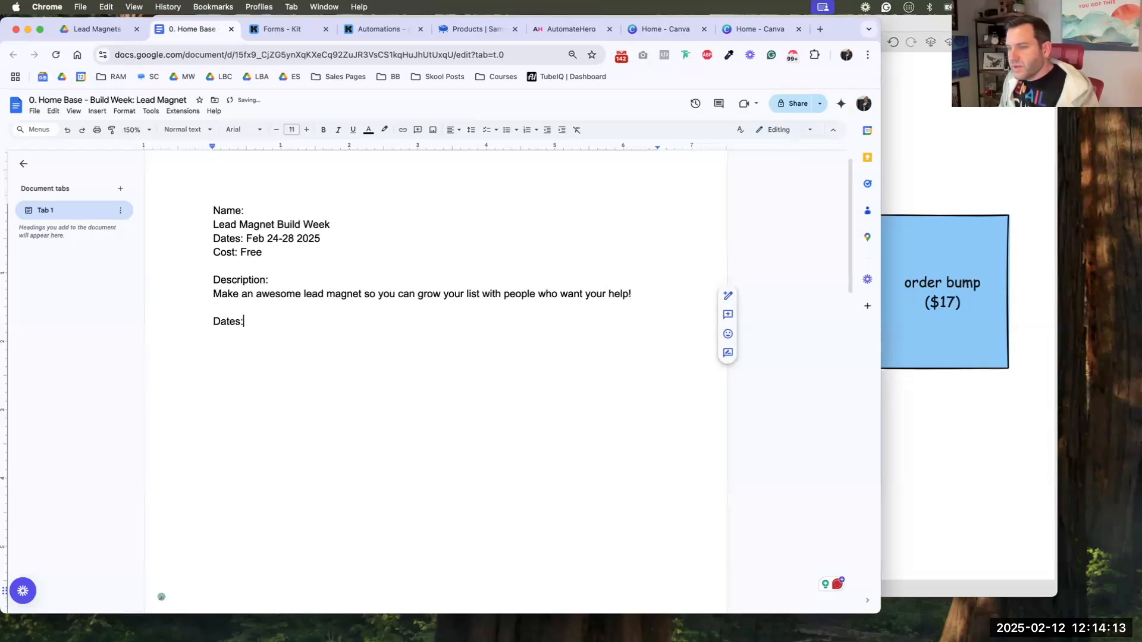
type(":")
key("Return")
key("BackSpace")
key("BackSpace")
key("alt+shift+Left")
- Add a "Links:" heading followed by a dashed list with the items "FAB Page:" and "Normal Page:"
type("Links:")
key("Return")
type("- ")
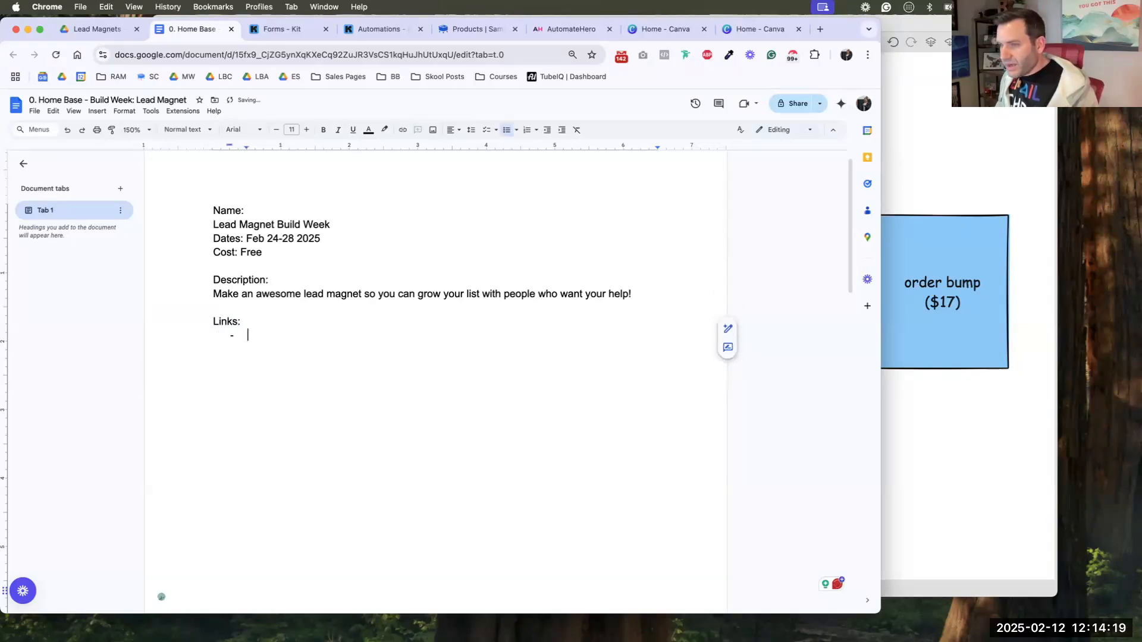
type("FAB")
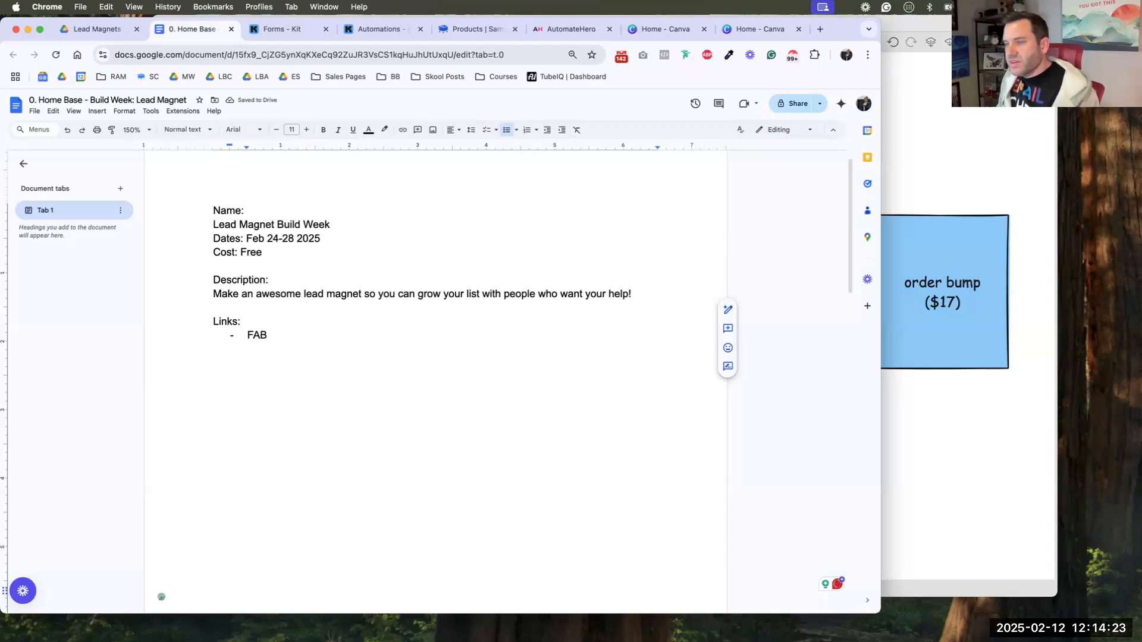
type(" Page")
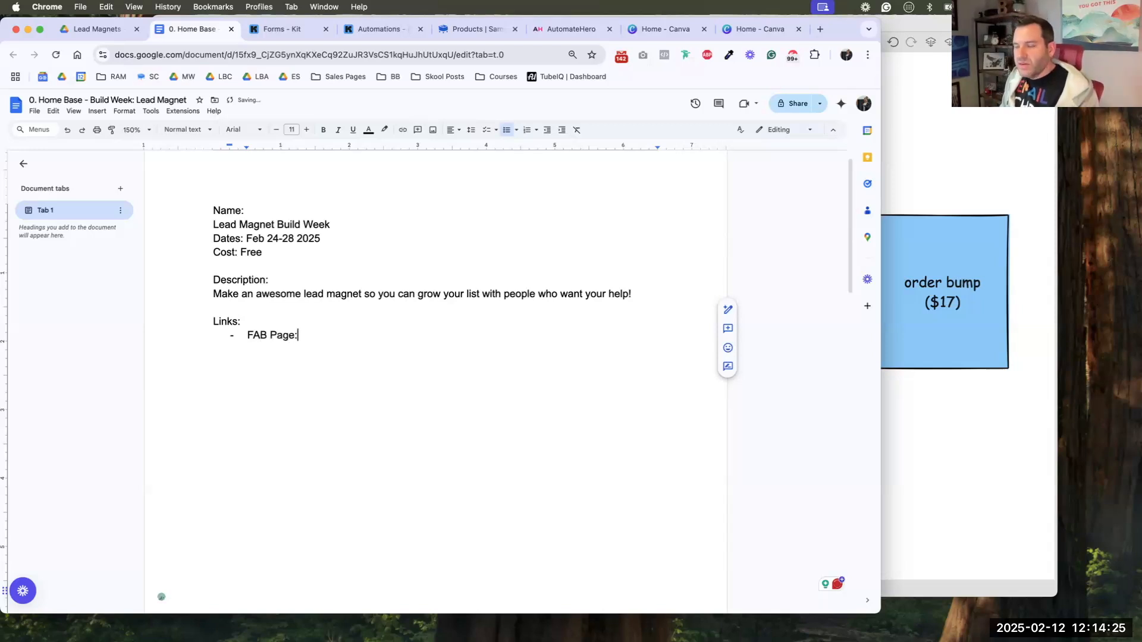
type(":")
key("Return")
type("Normal")
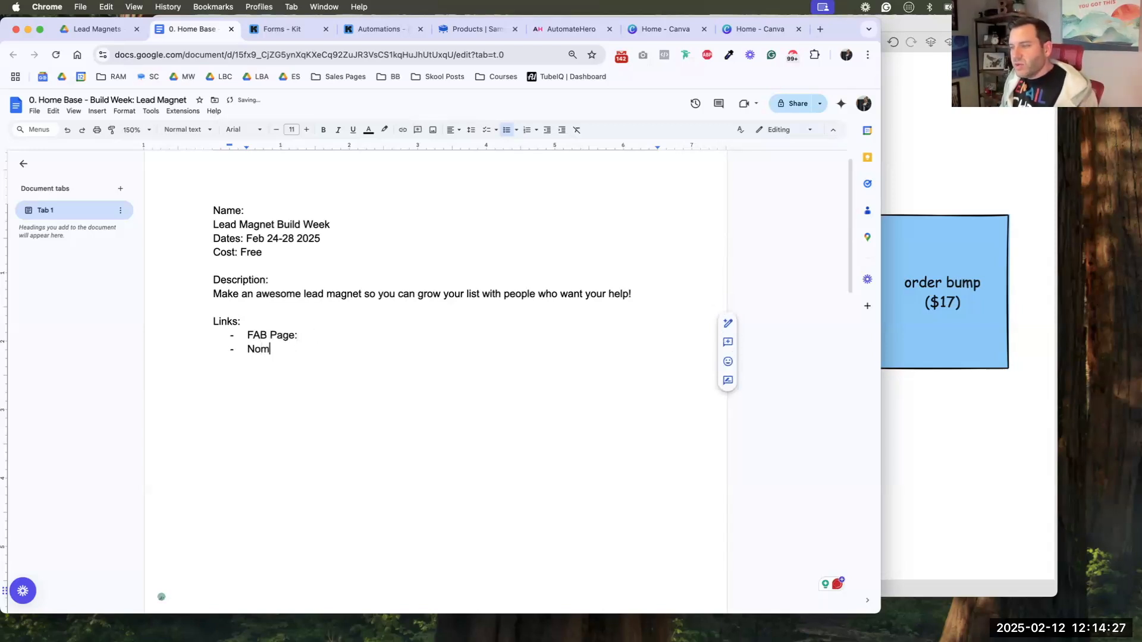
key("BackSpace")
key("BackSpace")
type("al Page:")
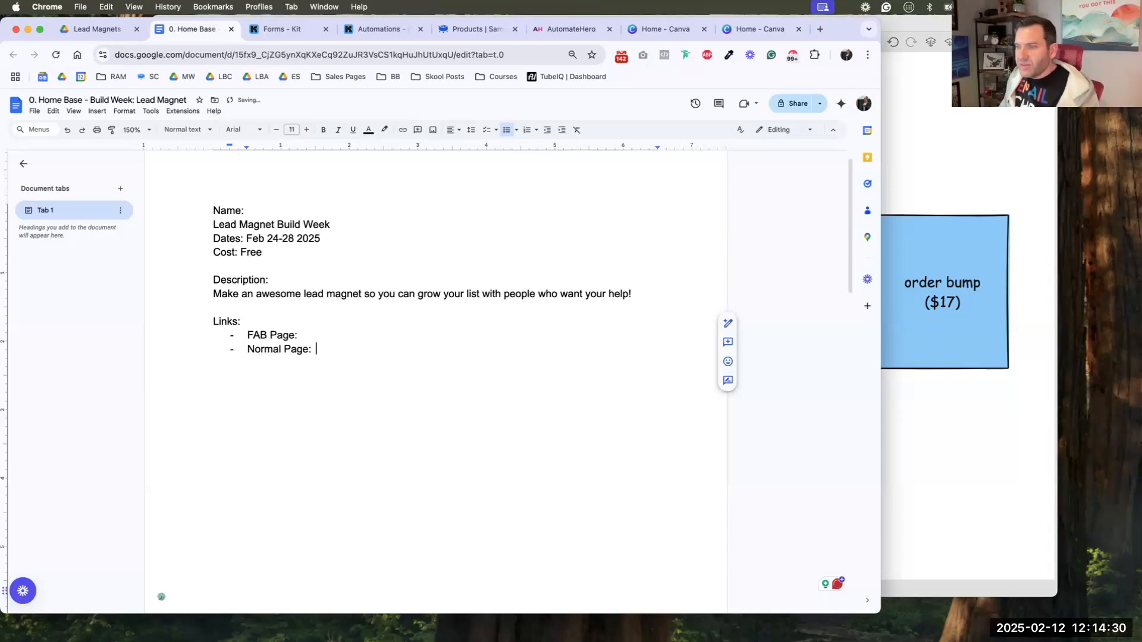
- Insert a "Registration:" item at the start of the Links list, above FAB Page
key("Up")
key("super+Left")
key("Return")
key("Up")
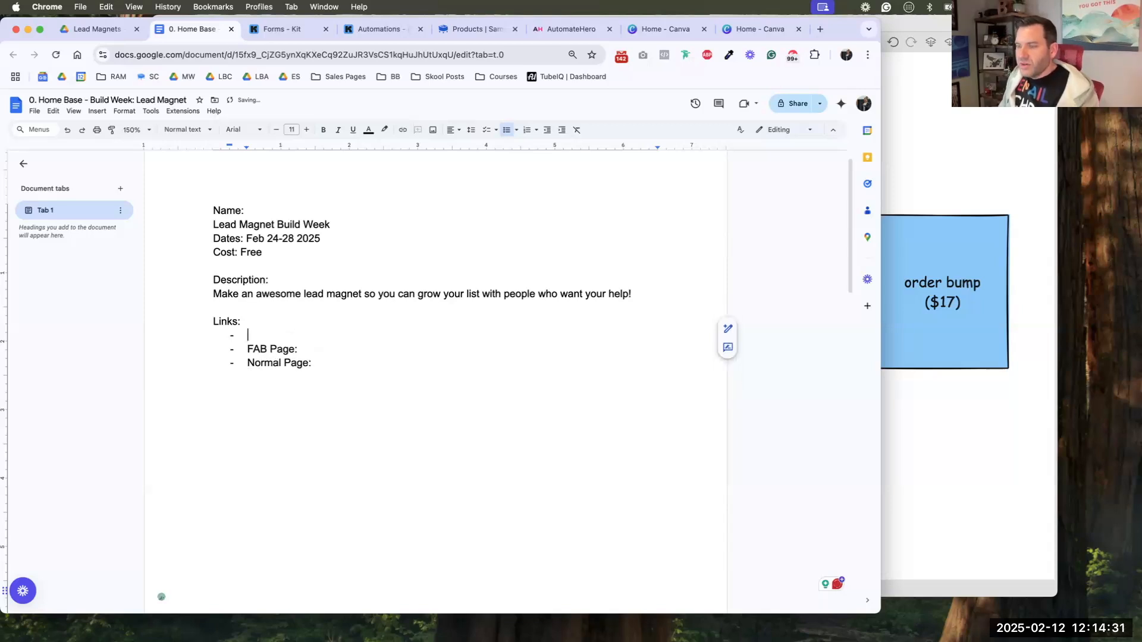
type("Registration Li")
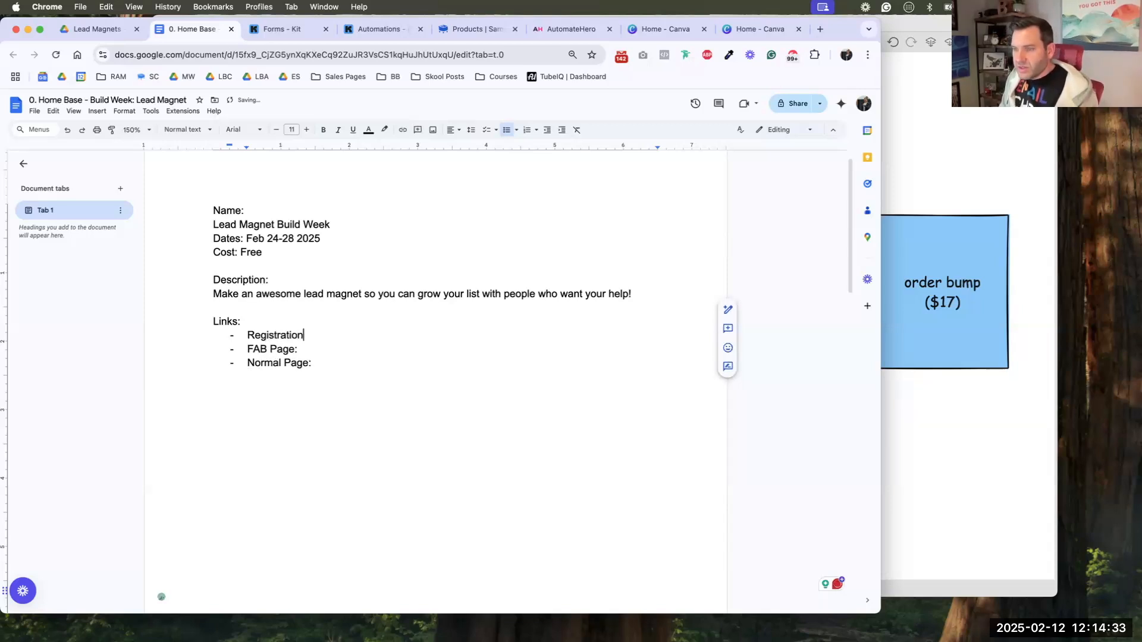
key("BackSpace")
key("BackSpace")
key("BackSpace")
type(":")
key("Tab")
key("Down")
key("Down")
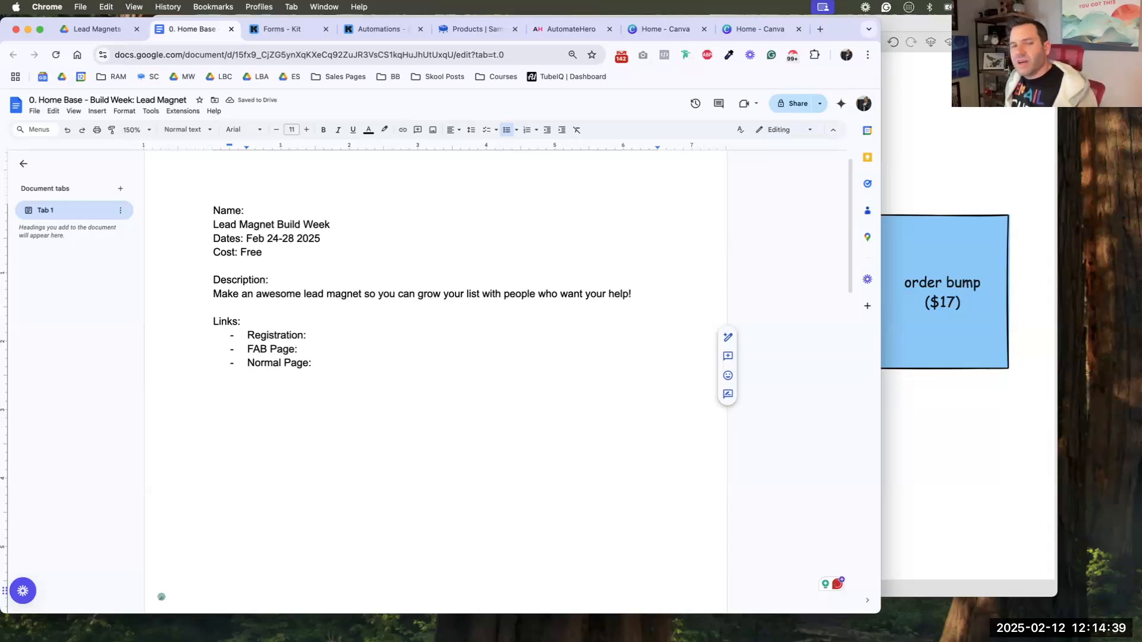
- Insert "Reg (From Meta):" below the Registration item and add "Add Event for VIP:" at the end of the Links list
key("Up")
key("Up")
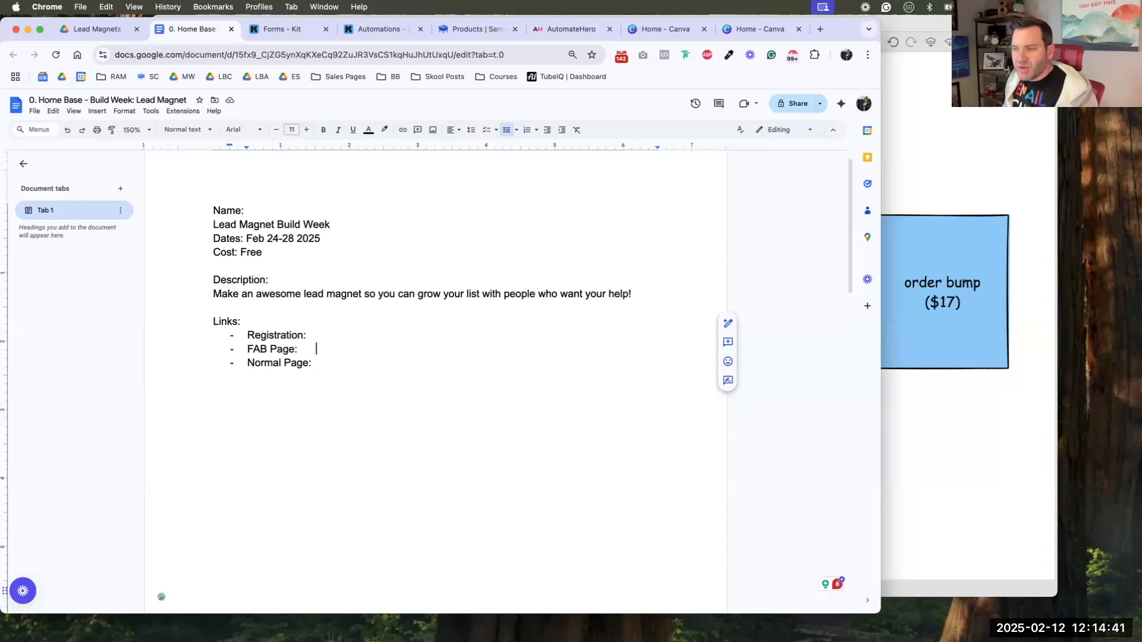
key("Return")
type("Feg (From Meta)")
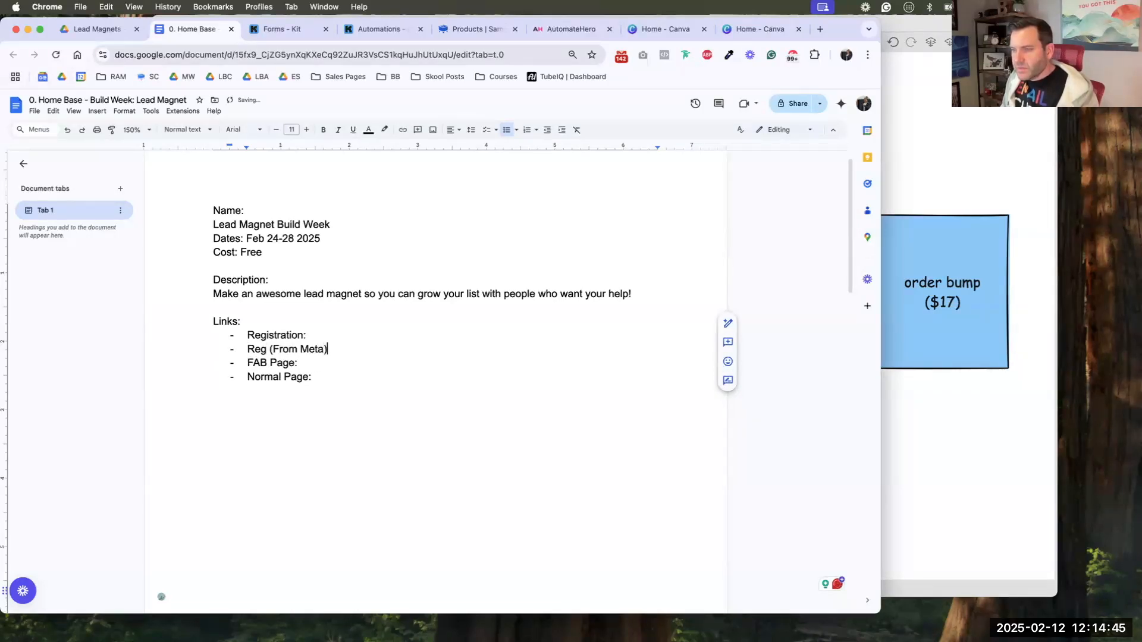
key("Up")
key("Tab")
key("Down")
key("Down")
key("Down")
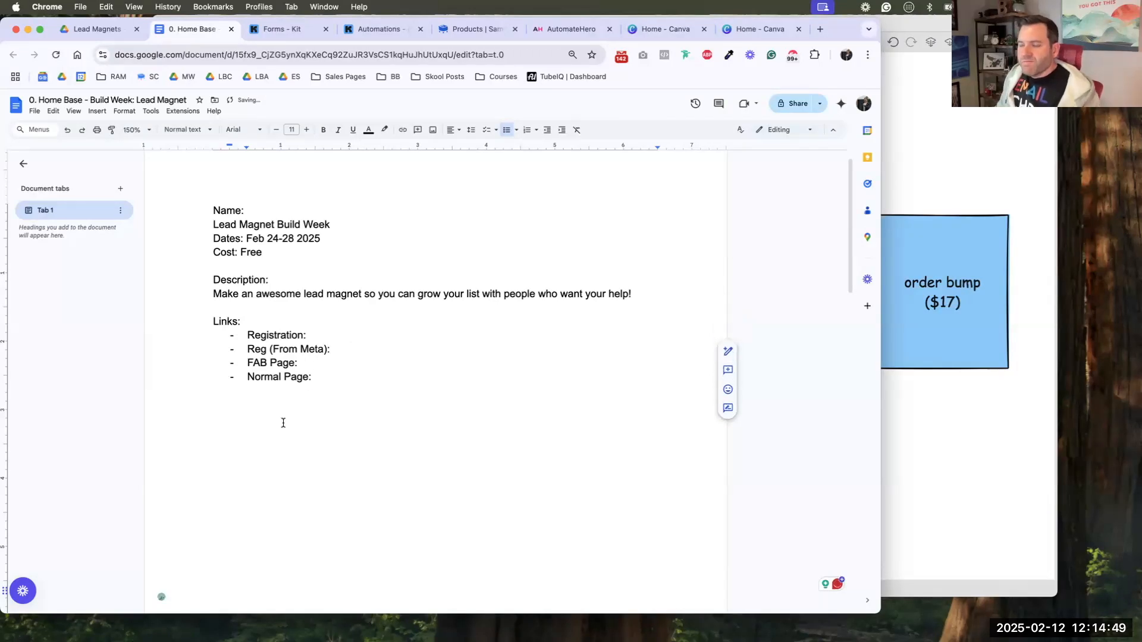
key("Return")
type("Add Event for VIP:")
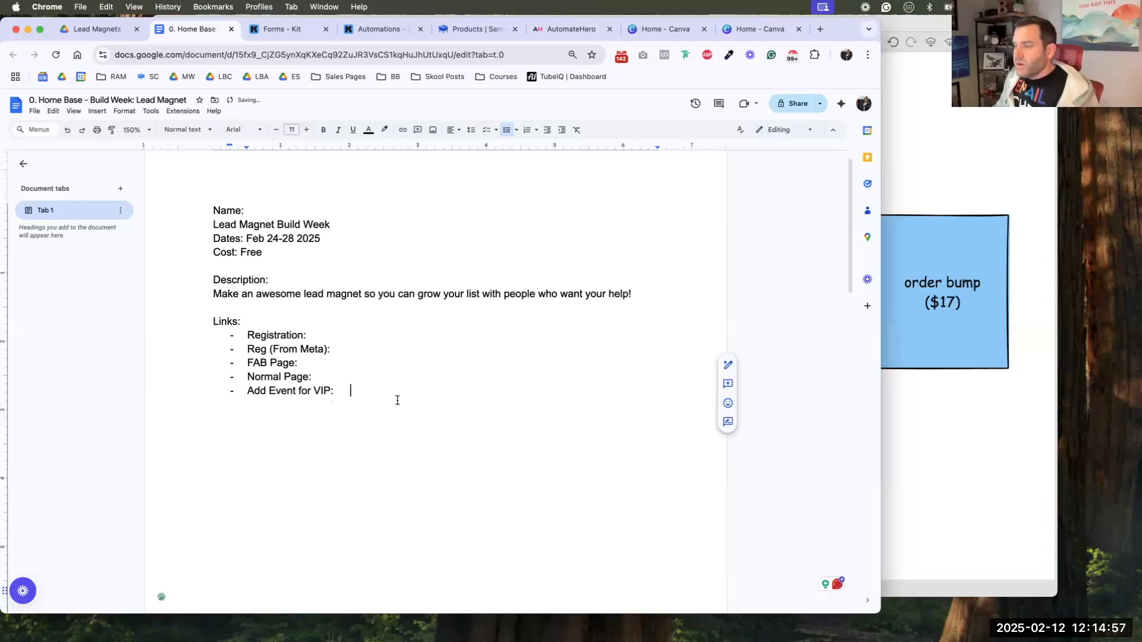
- Open the AddEvent calendar site in a new browser tab
key("super+t")
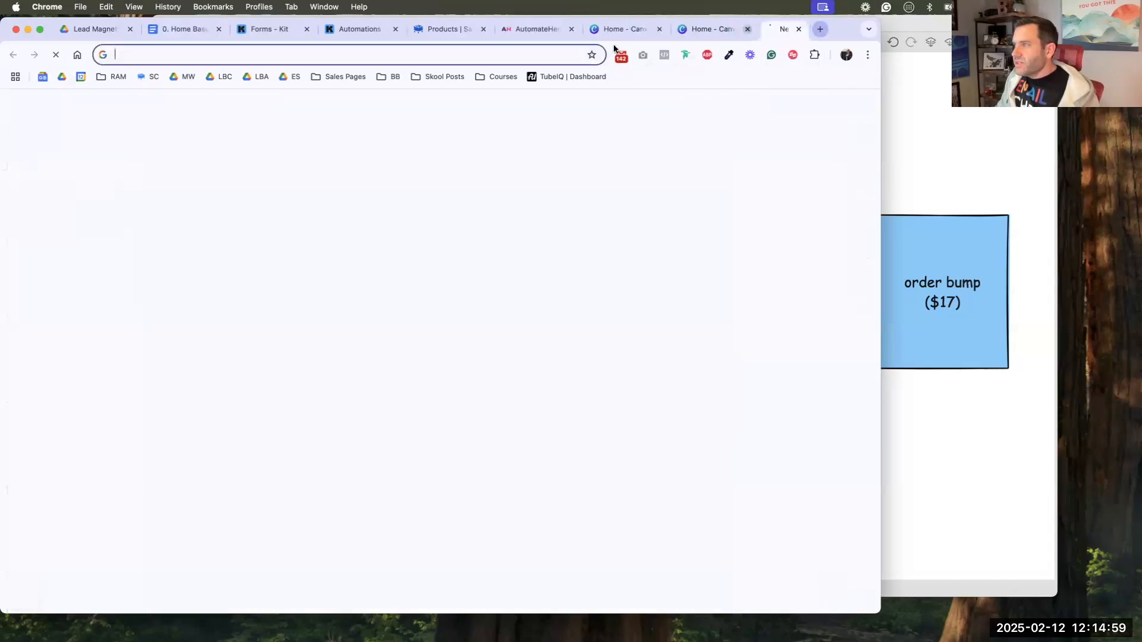
type("addevent")
key("Return")
- Open Zoom in another browser tab and go to the account's Meetings page
left_click(820, 31)
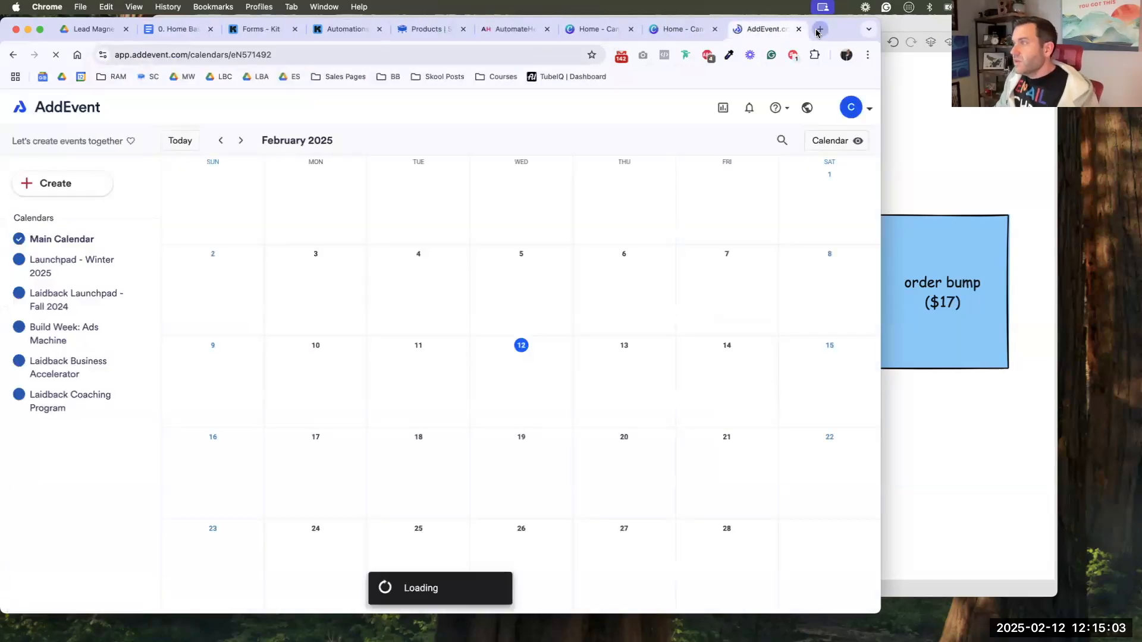
left_click(556, 56)
type("z")
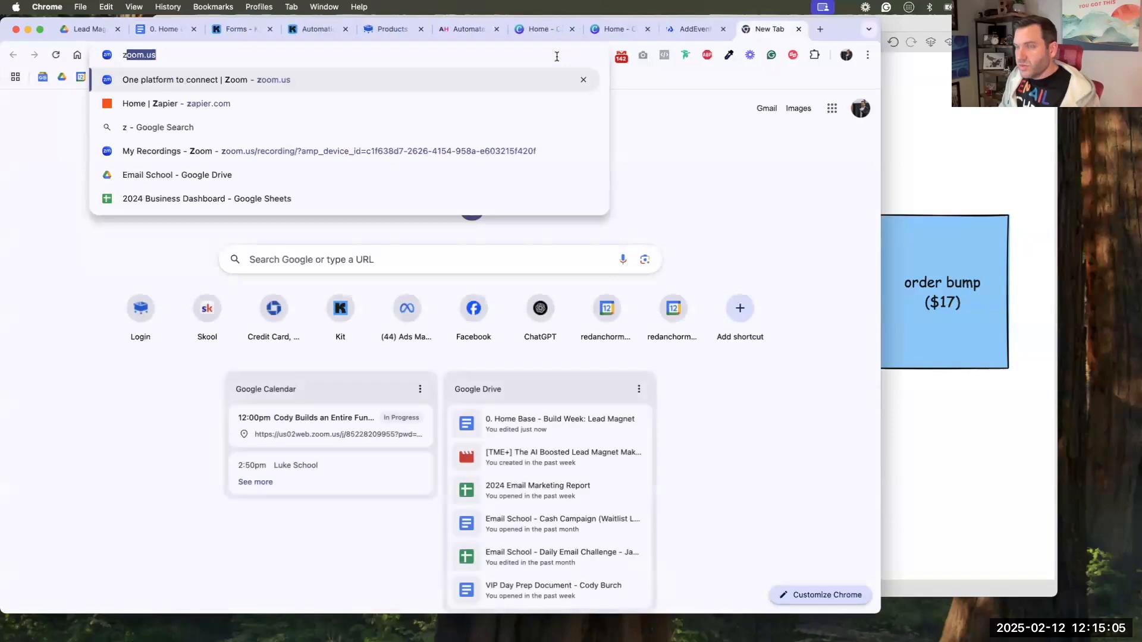
type("oom")
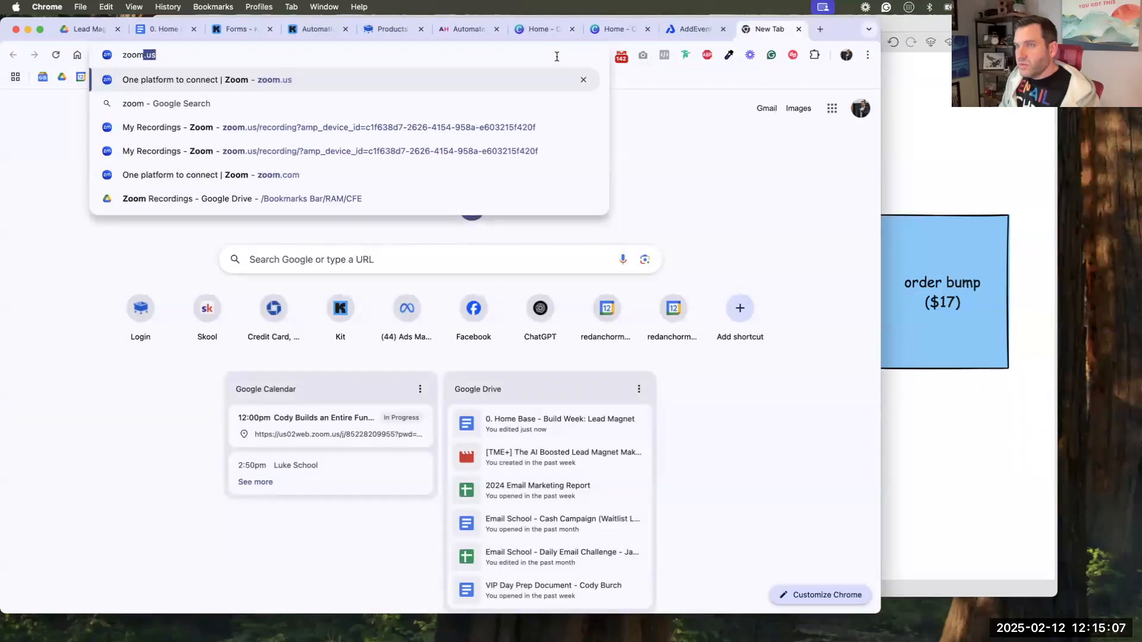
key("Return")
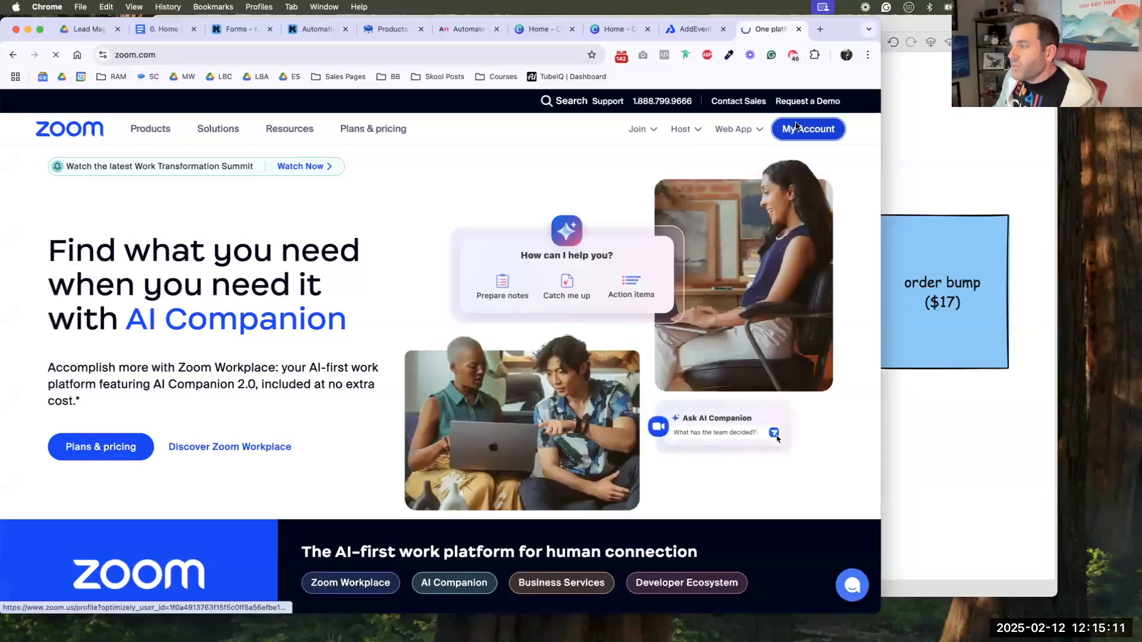
left_click(796, 126)
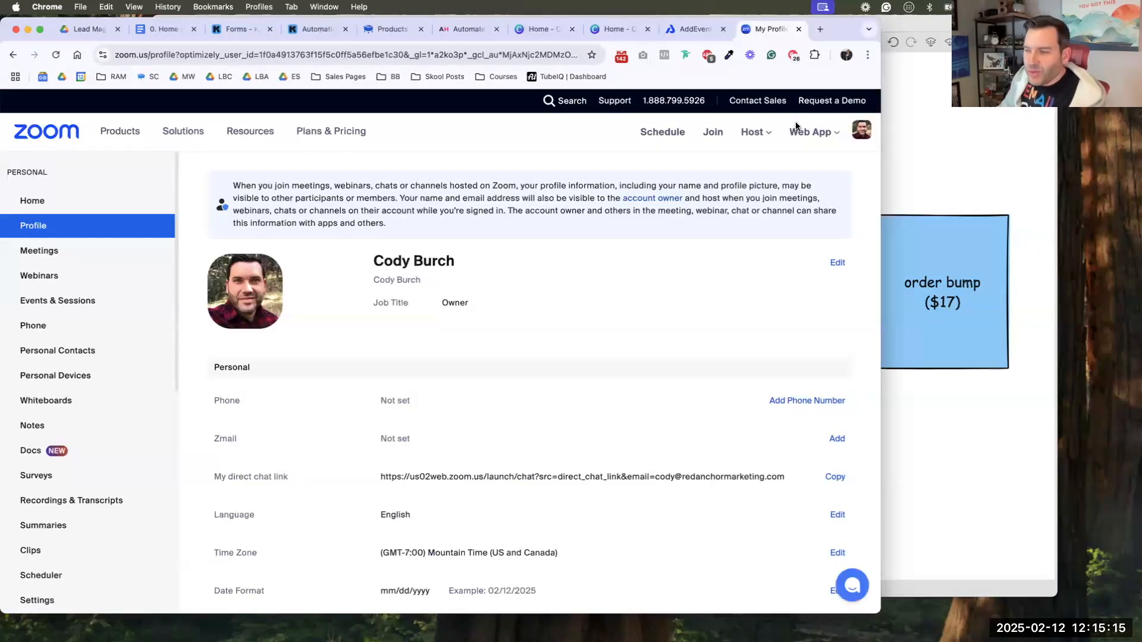
left_click(64, 255)
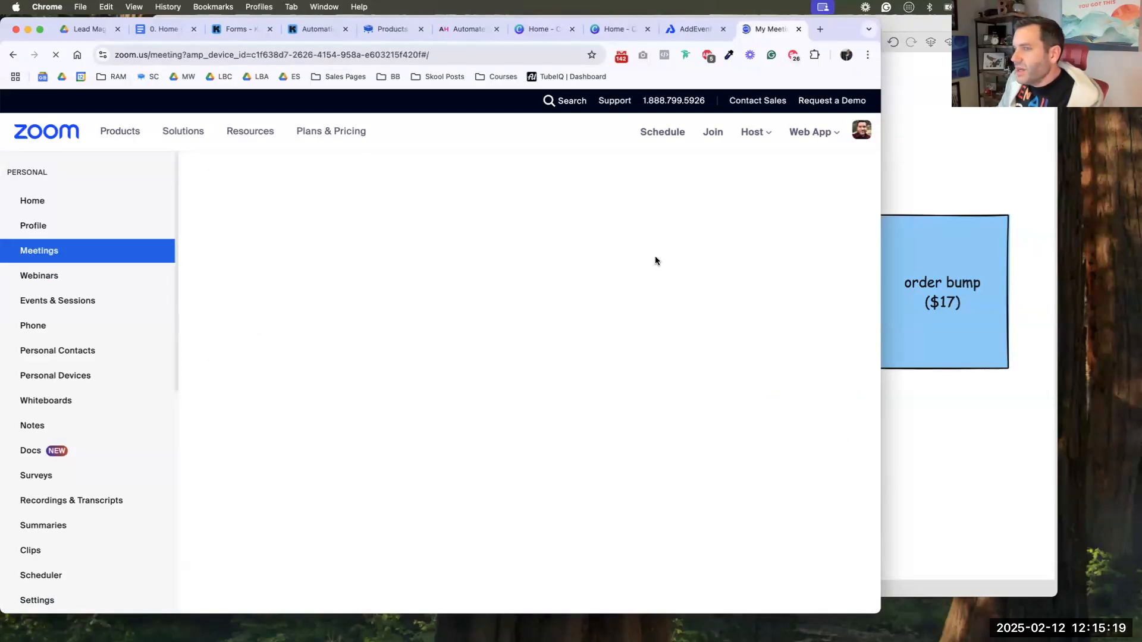
- Start scheduling a new Zoom meeting with the topic "Lead Magnet Build Week VIP Session"
left_click(791, 244)
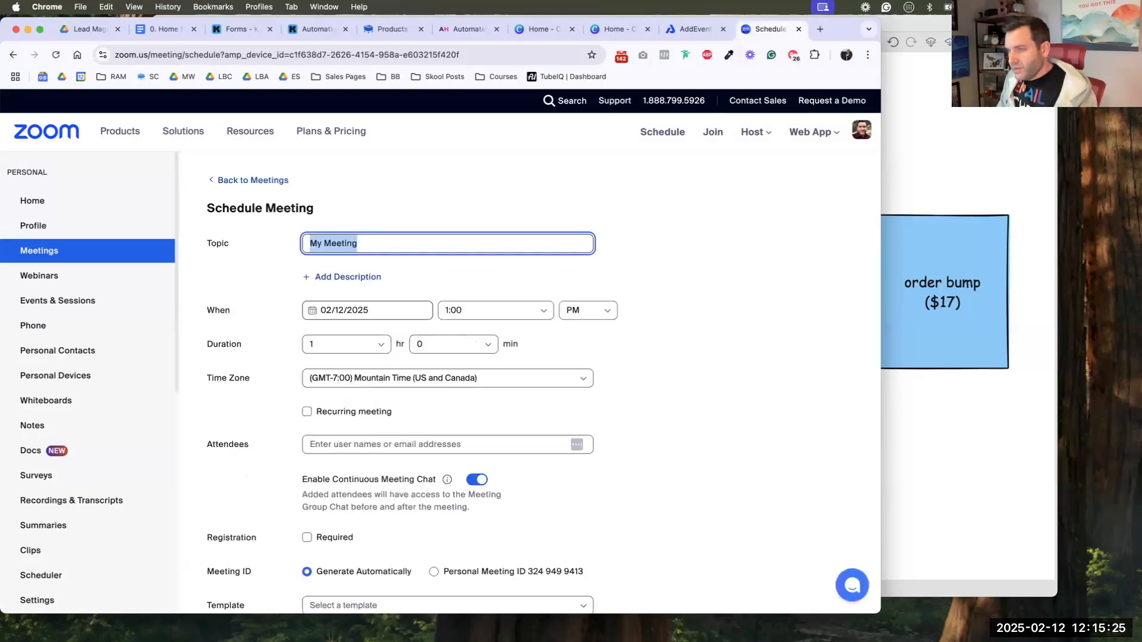
type("Build WEek")
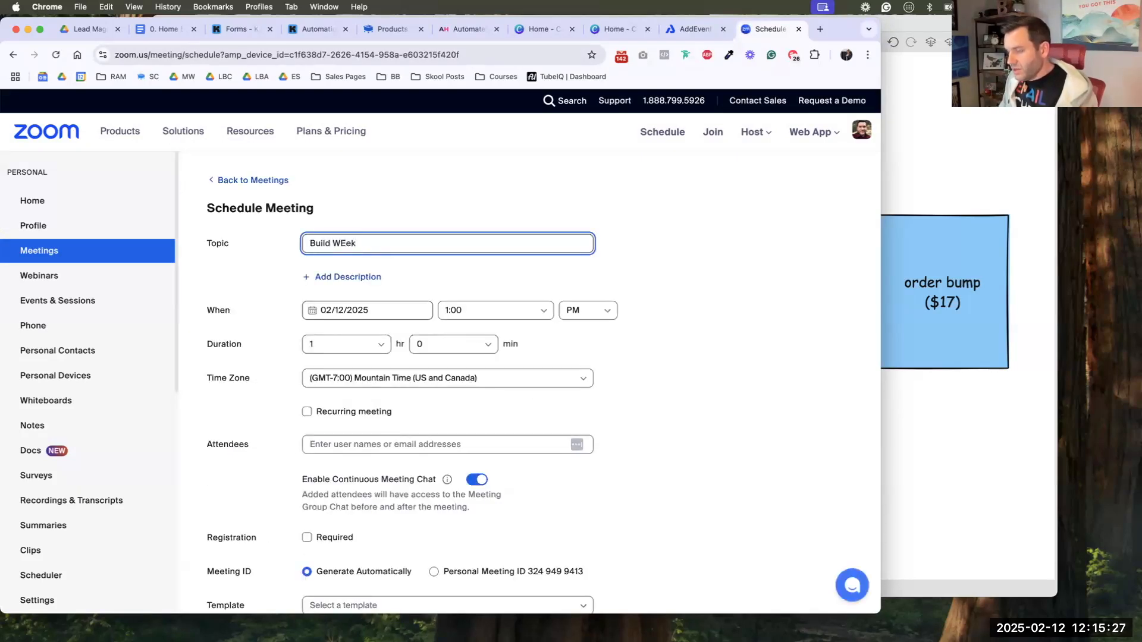
type("Lead Magnet ")
type("VIP Session")
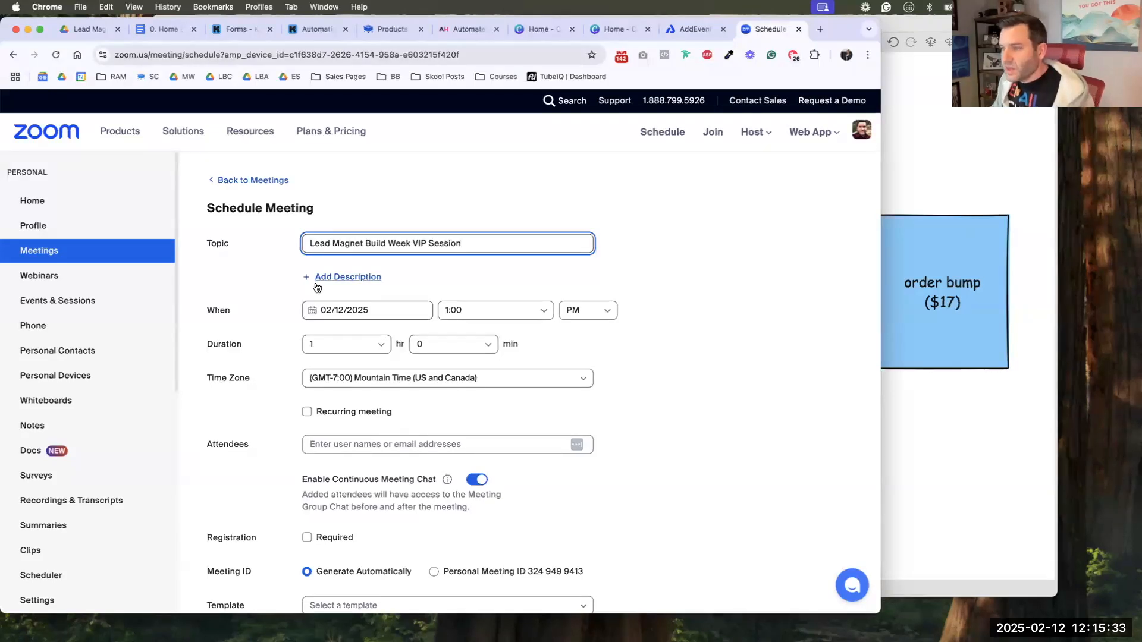
- Make the meeting recurring with the recurrence set to No Fixed Time
scroll(247, 287, "down", 3)
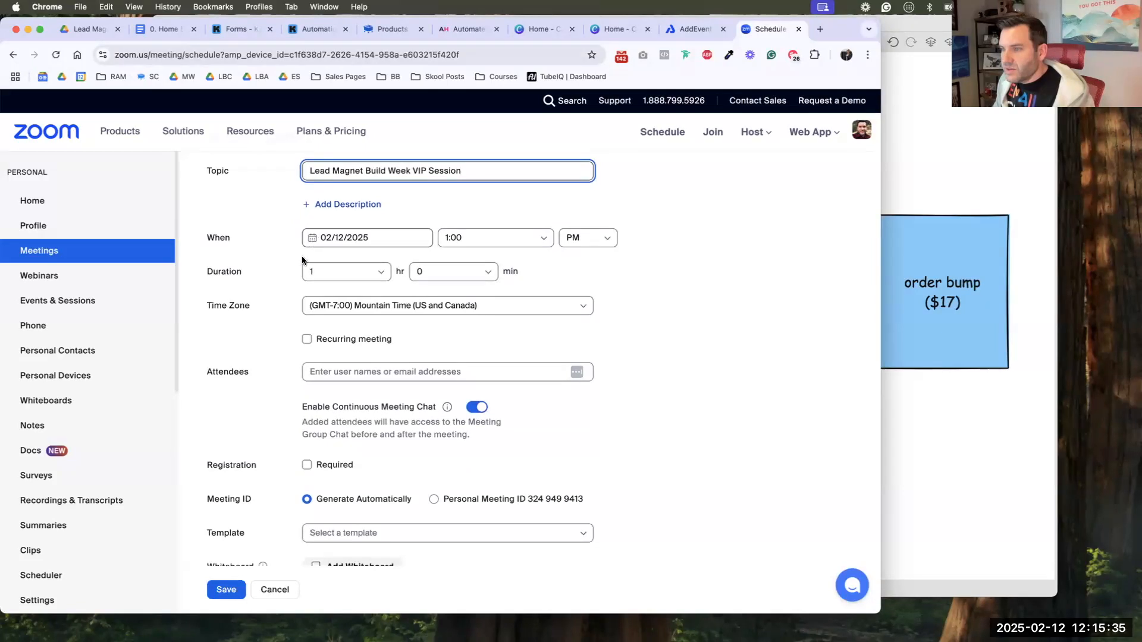
left_click(307, 339)
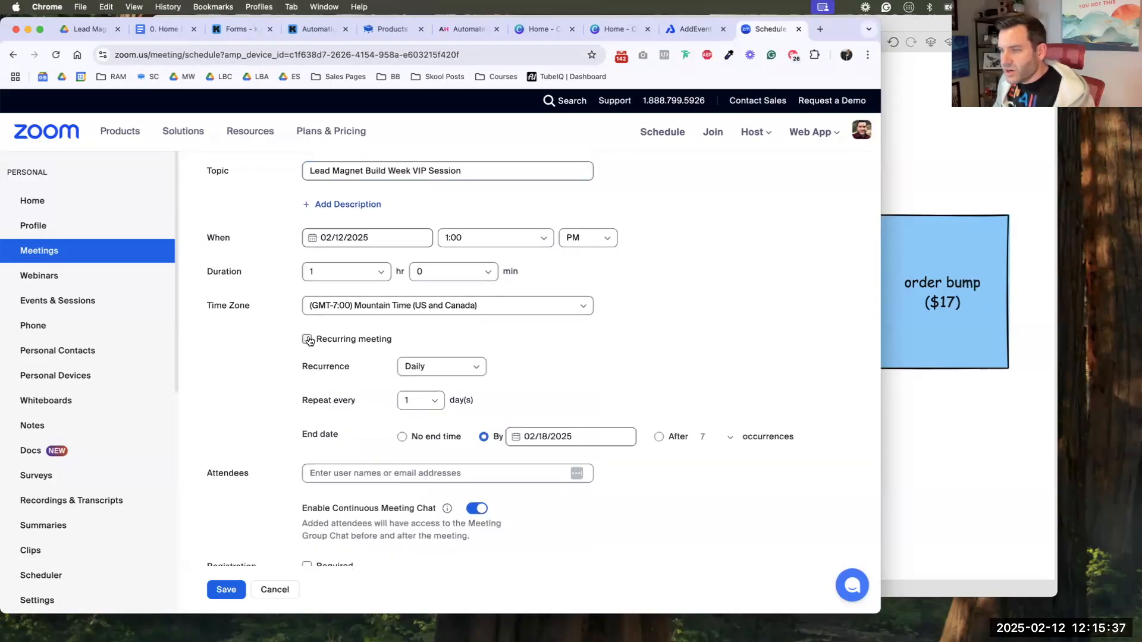
left_click(429, 368)
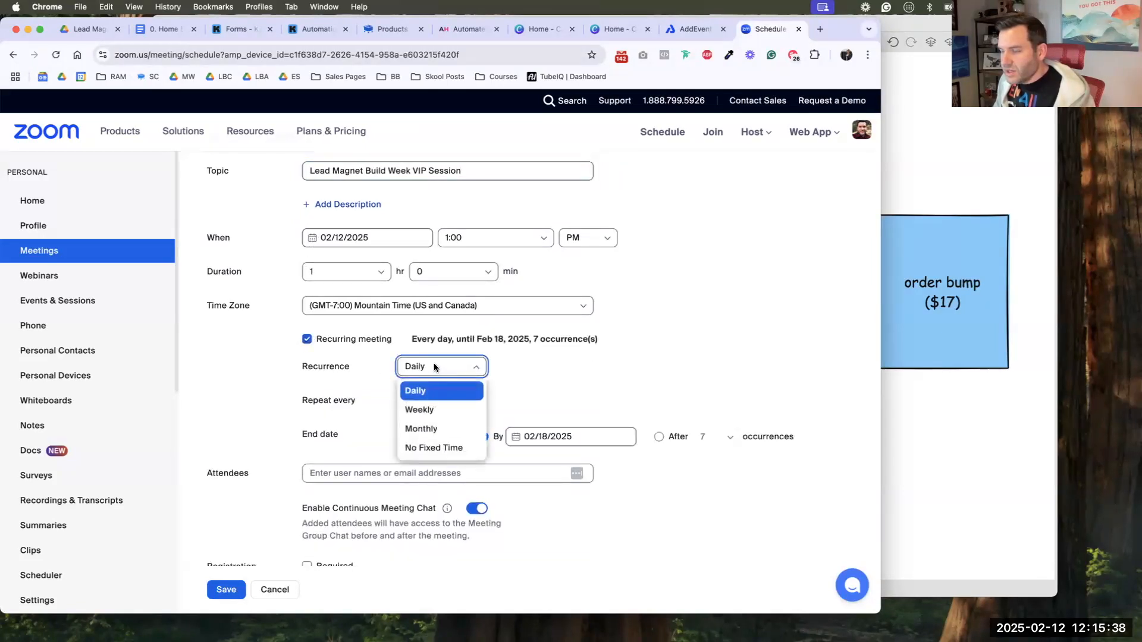
left_click(433, 450)
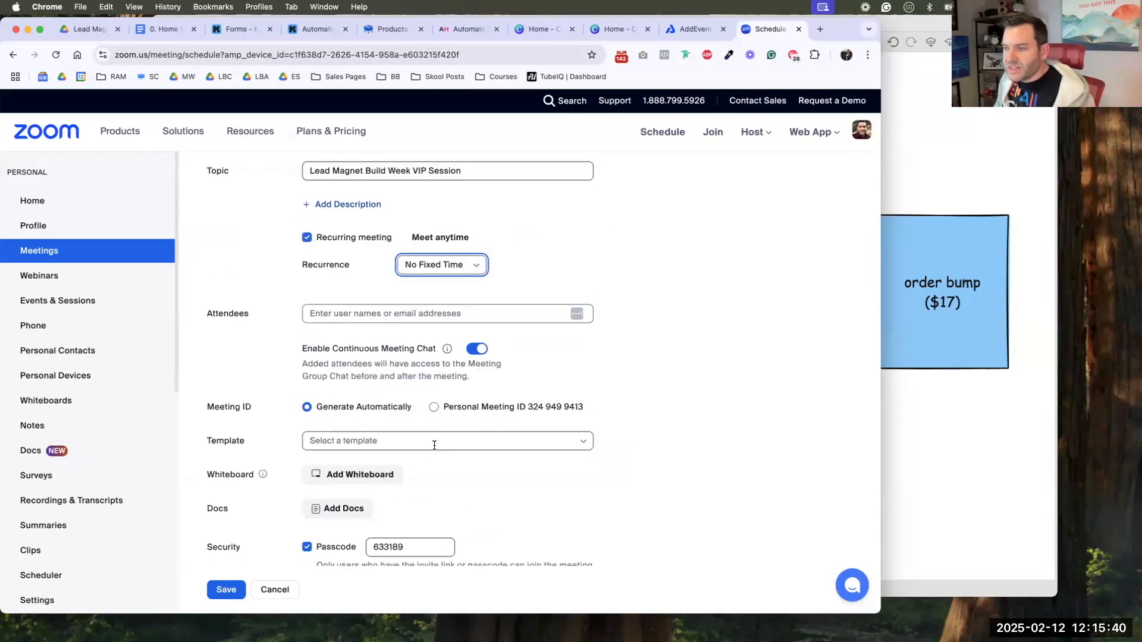
- Save the VIP session meeting with its remaining default settings and copy its invite link
triple_click(399, 171)
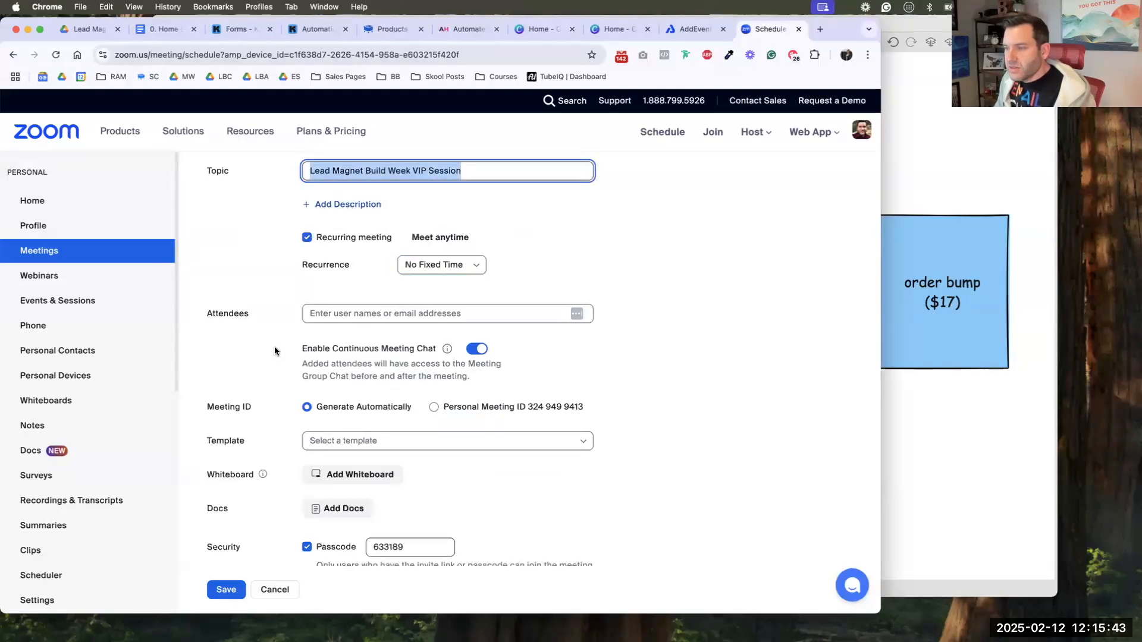
scroll(274, 346, "down", 2)
scroll(408, 370, "down", 10)
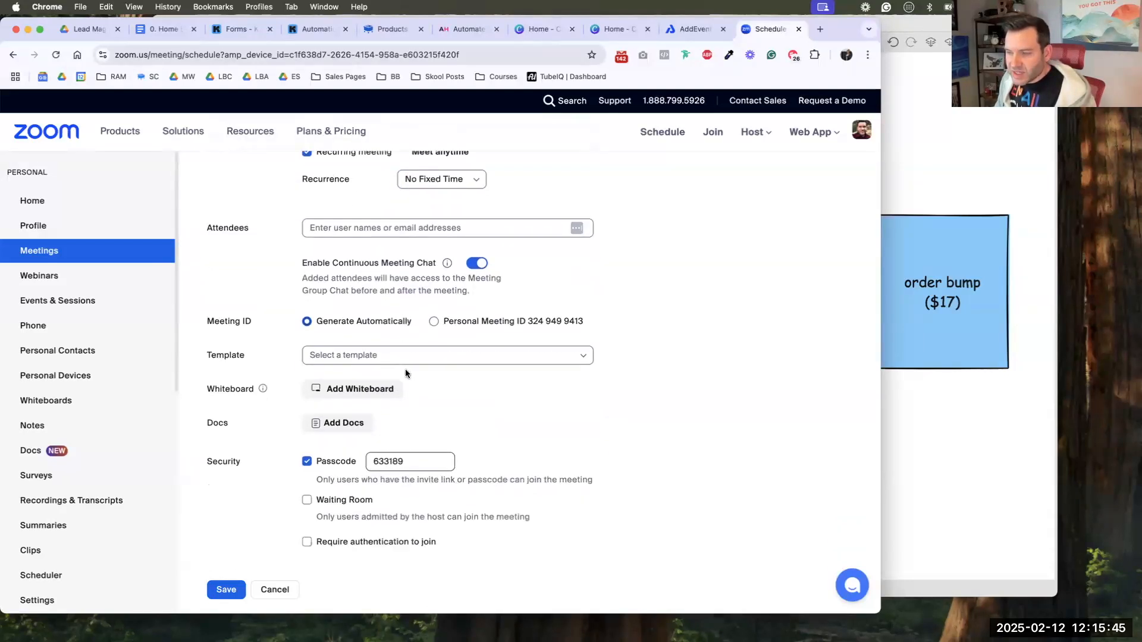
scroll(409, 361, "down", 3)
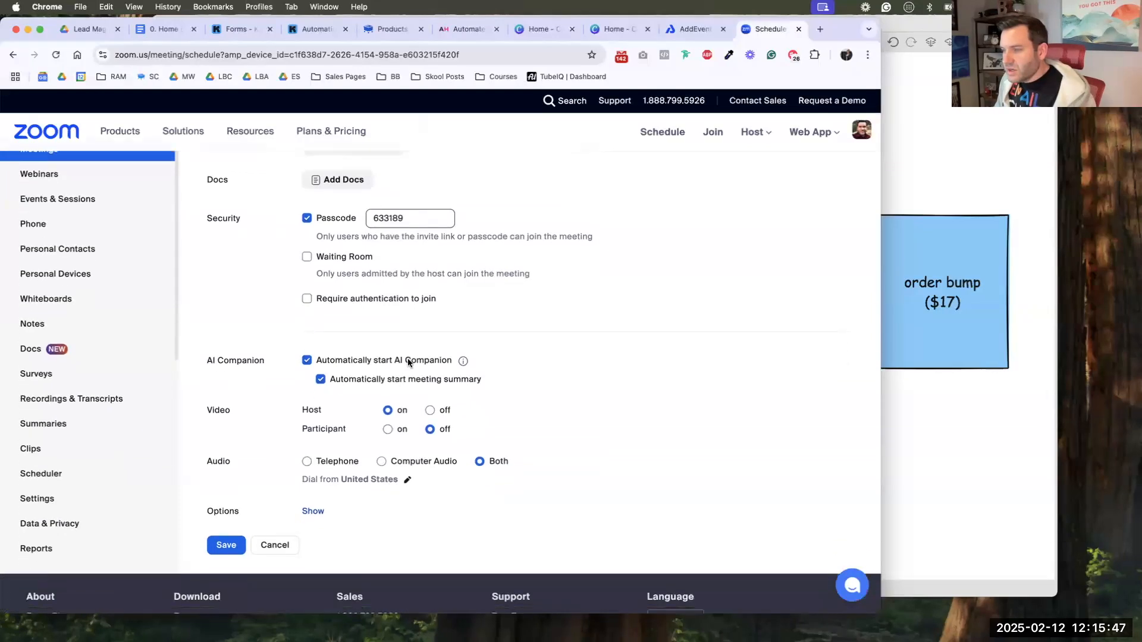
left_click(226, 533)
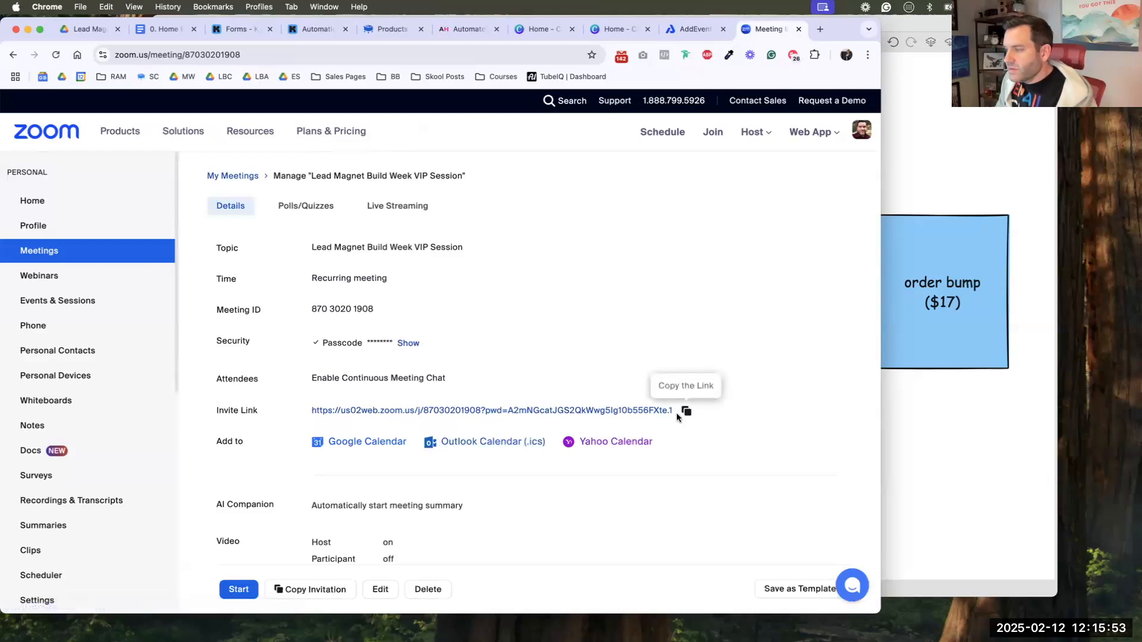
left_click(686, 411)
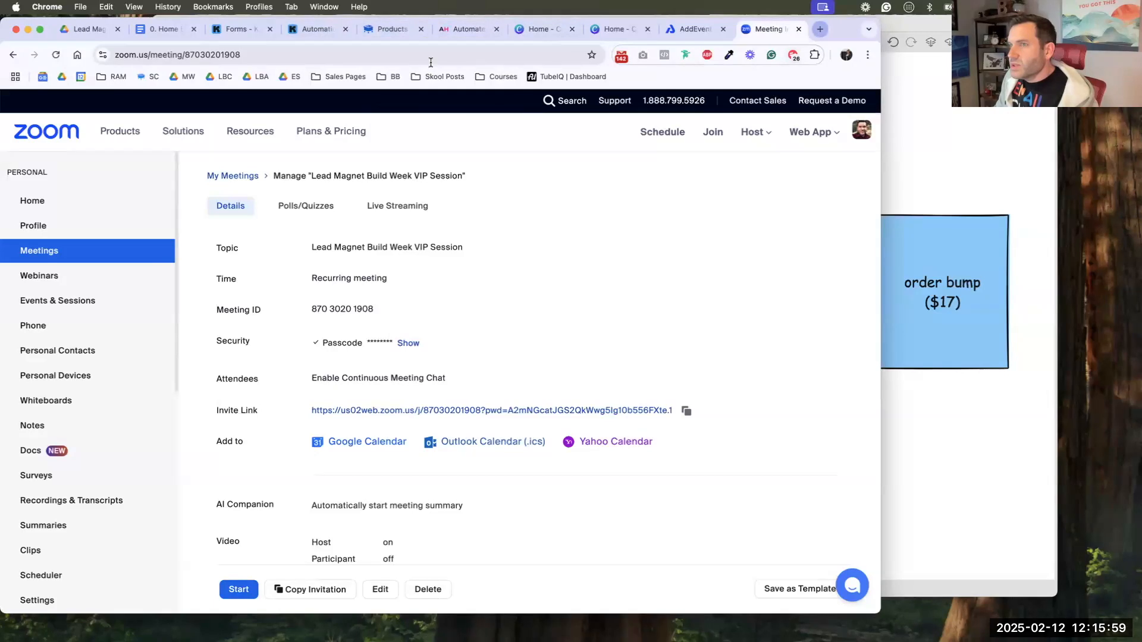
- Open Google Calendar in a new browser tab and show the week of February 24, 2025
left_click(819, 29)
left_click(93, 99)
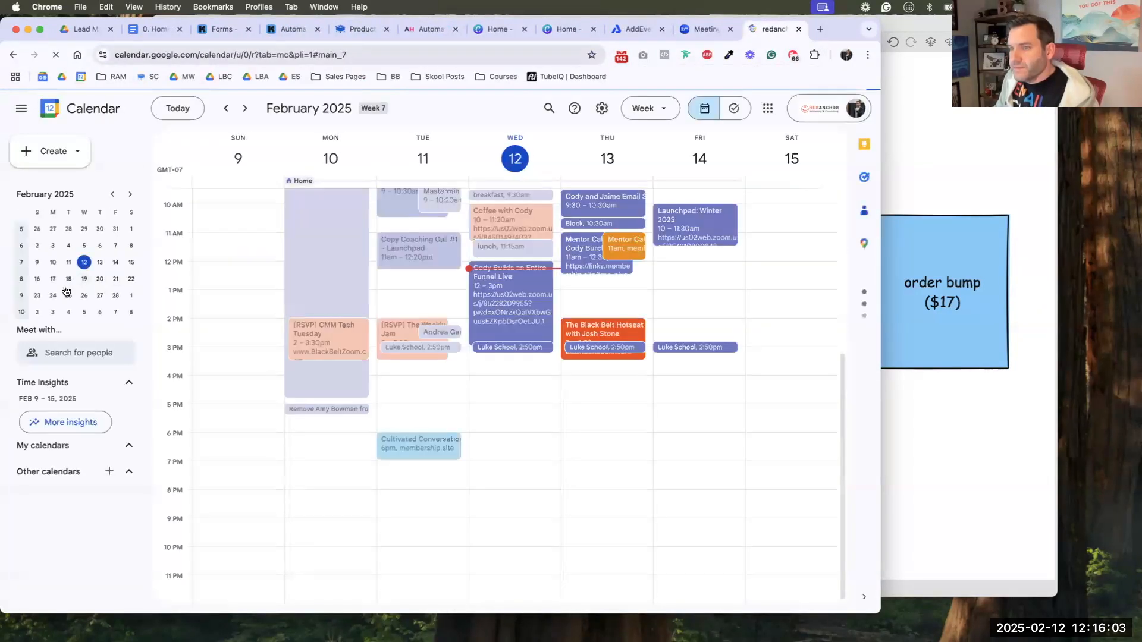
left_click(53, 296)
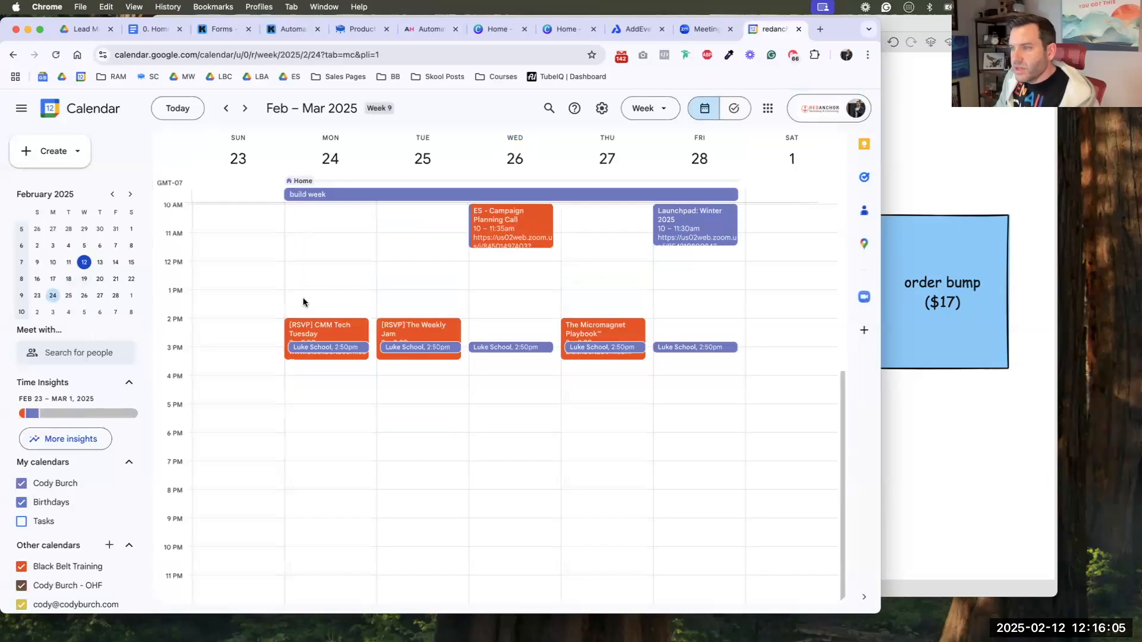
- Create a calendar event titled "Build Week" on Monday, February 24, from 12:00pm to 12:50pm
scroll(320, 275, "up", 1)
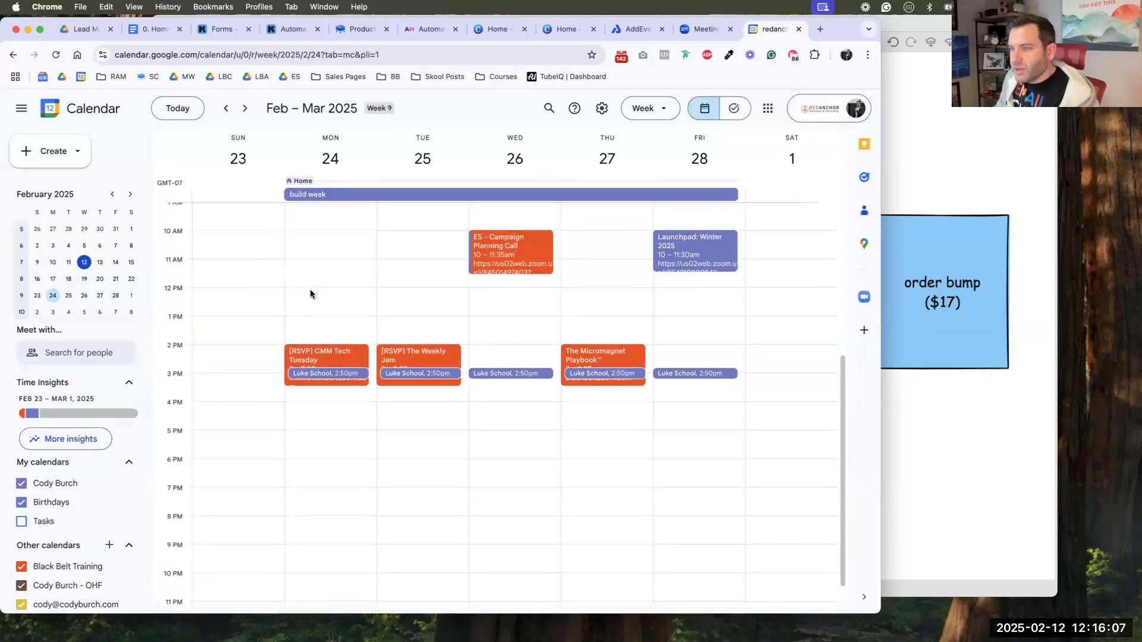
left_click(309, 303)
left_click_drag(310, 308, 309, 312)
type("Build WEe")
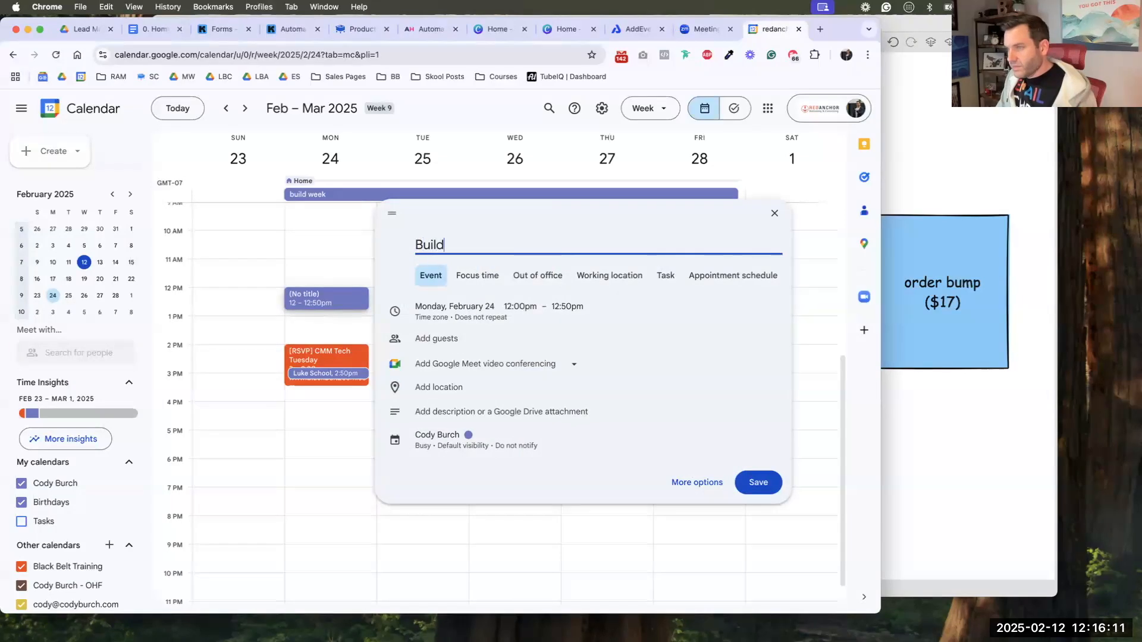
key("BackSpace")
type("eek")
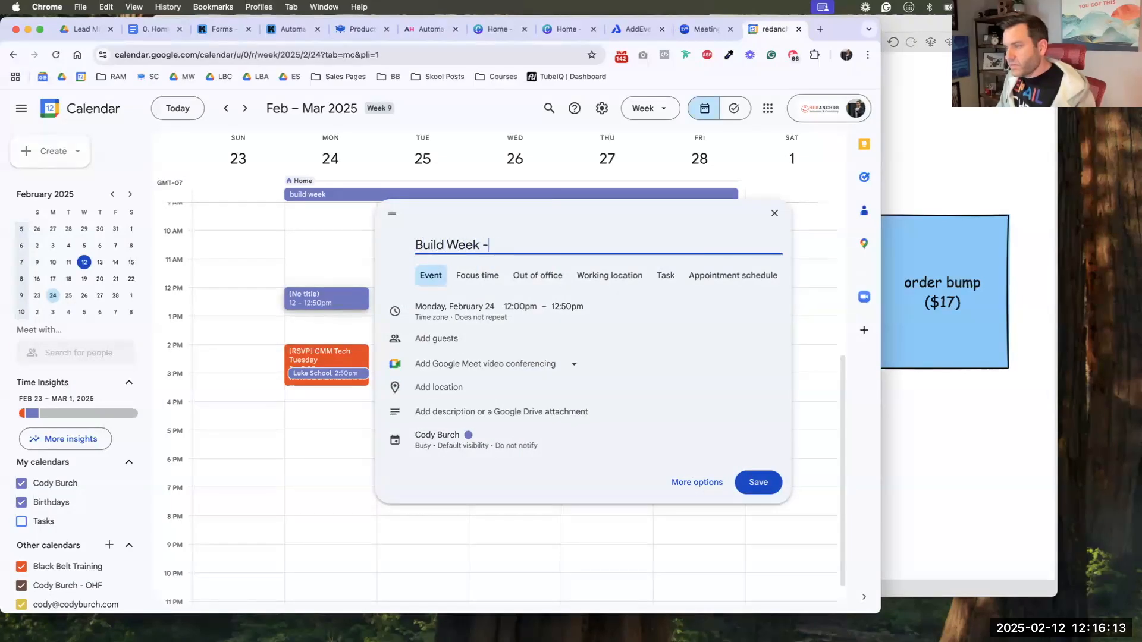
key("Return")
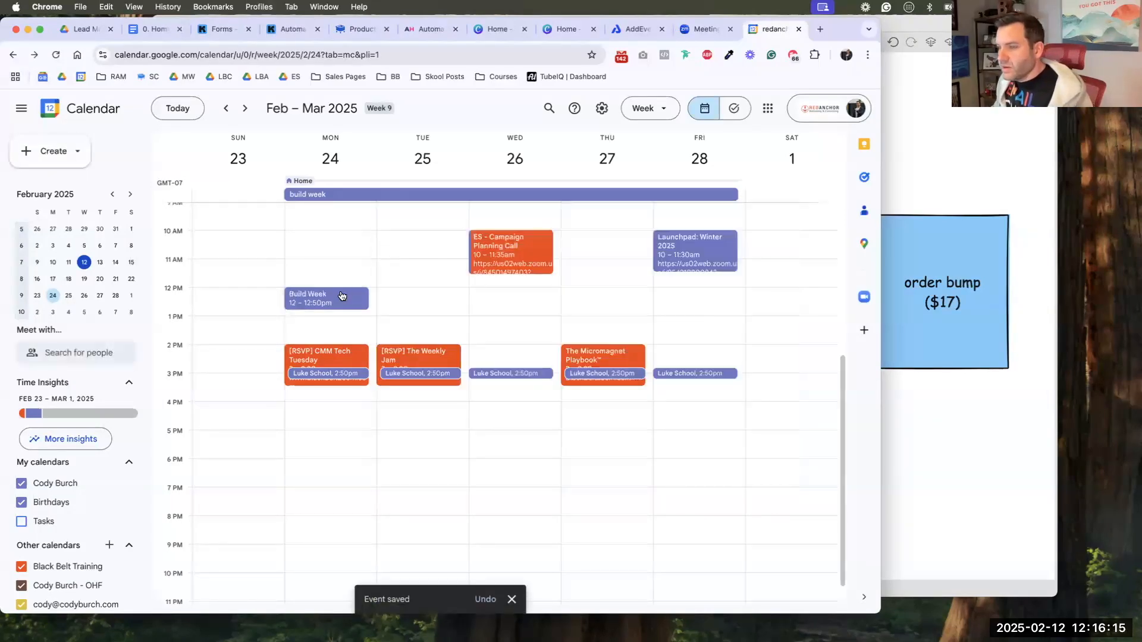
- Edit the Build Week event to recur every 1 day and end after 5 occurrences
left_click(342, 298)
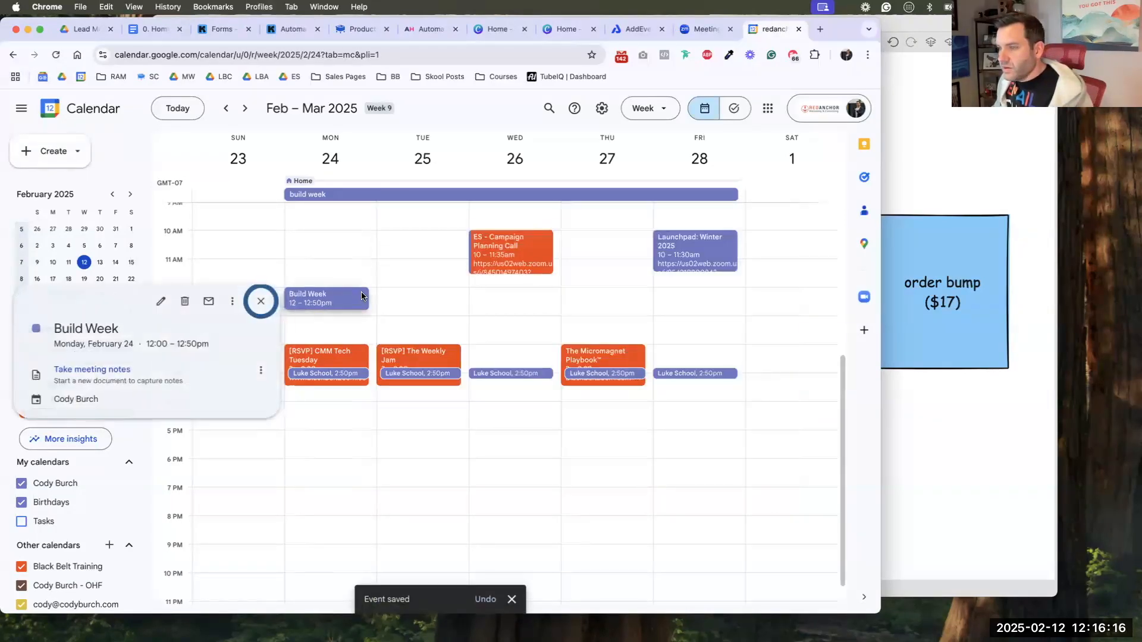
left_click(160, 301)
left_click(140, 186)
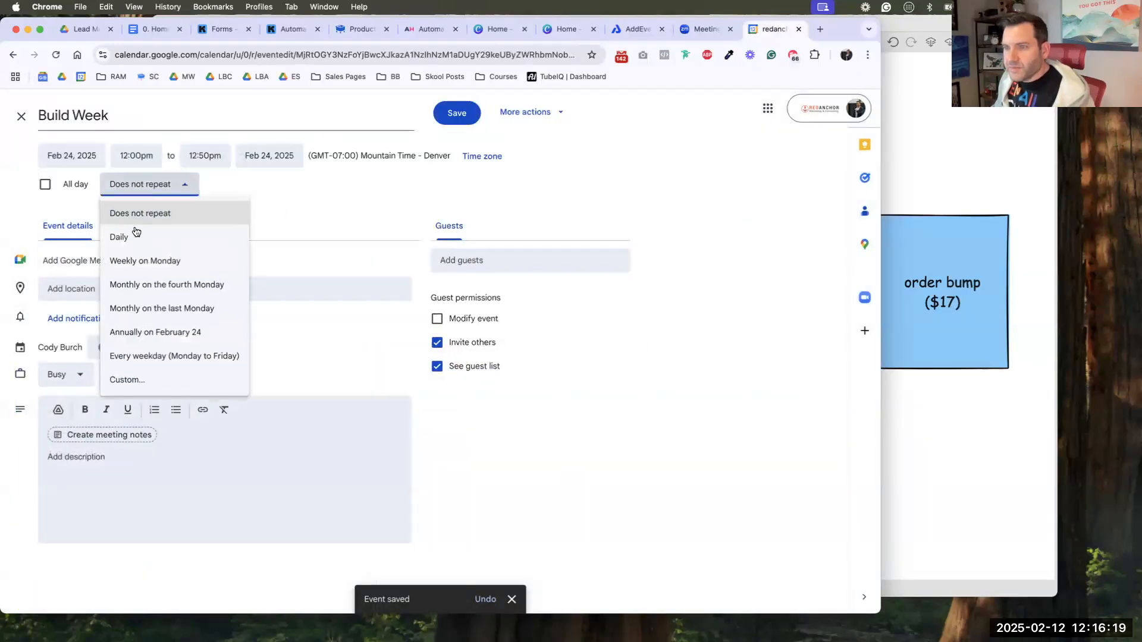
left_click(131, 239)
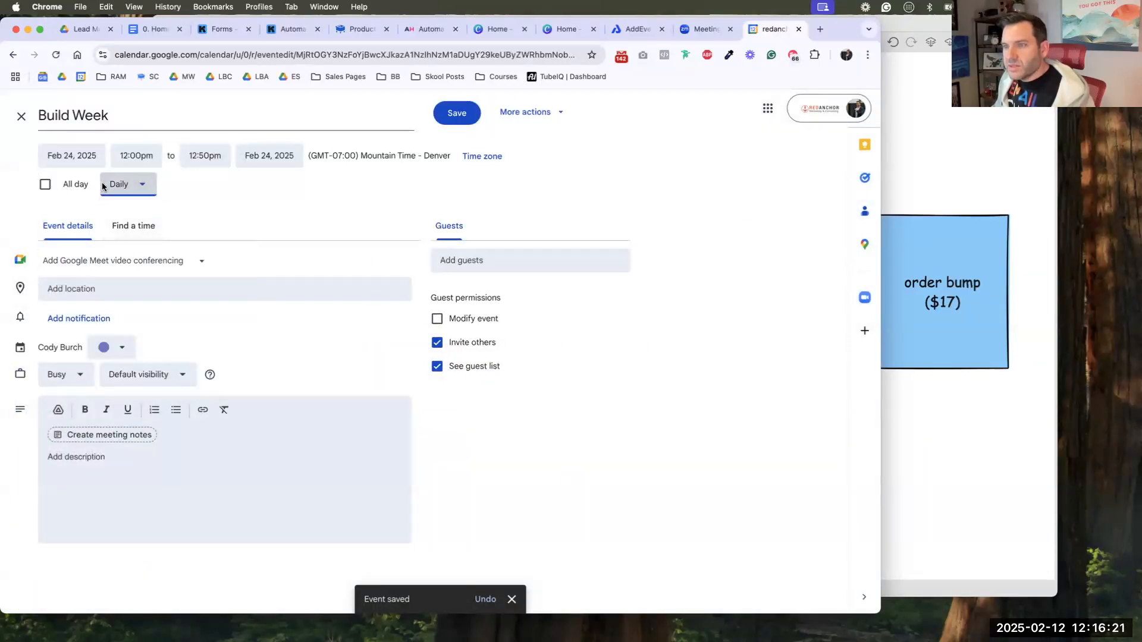
left_click(141, 186)
left_click(113, 185)
left_click(113, 185)
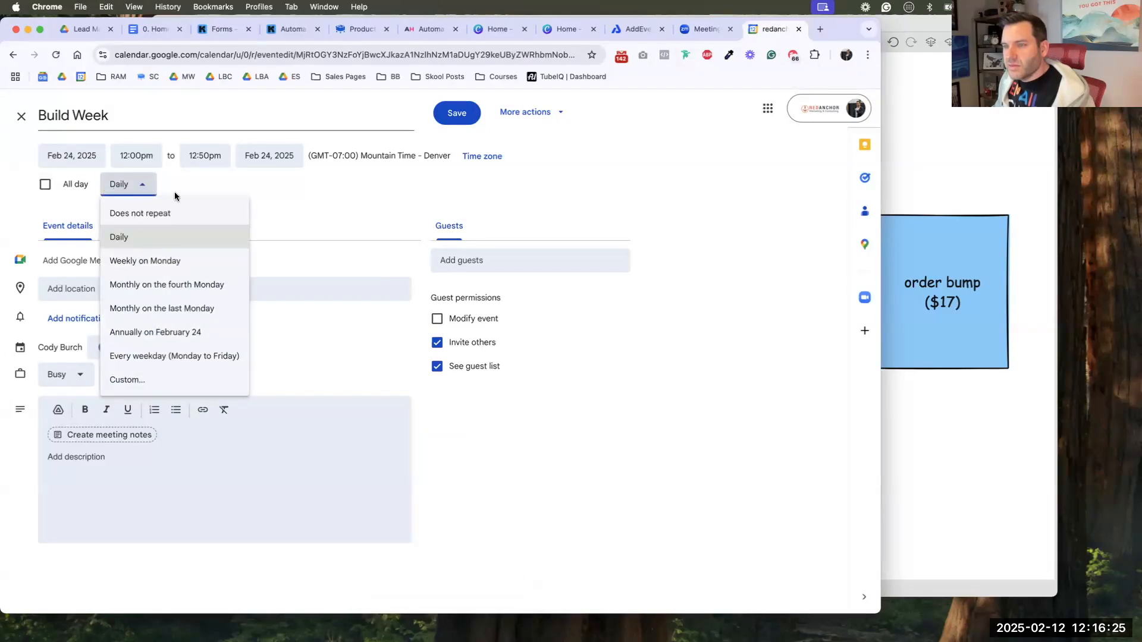
left_click(148, 380)
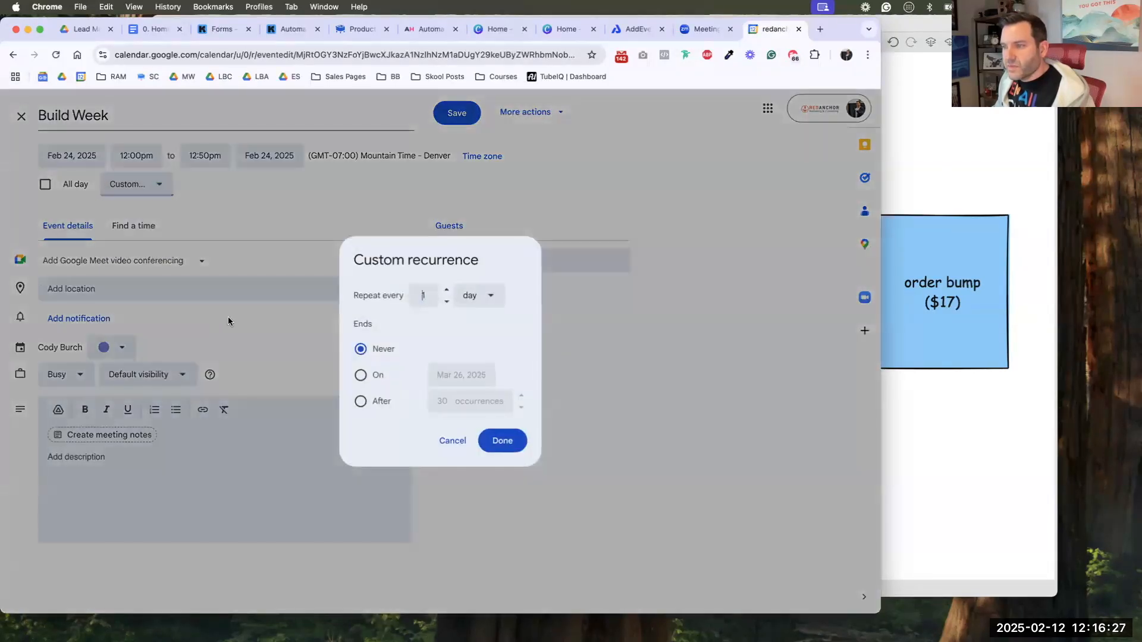
left_click(360, 399)
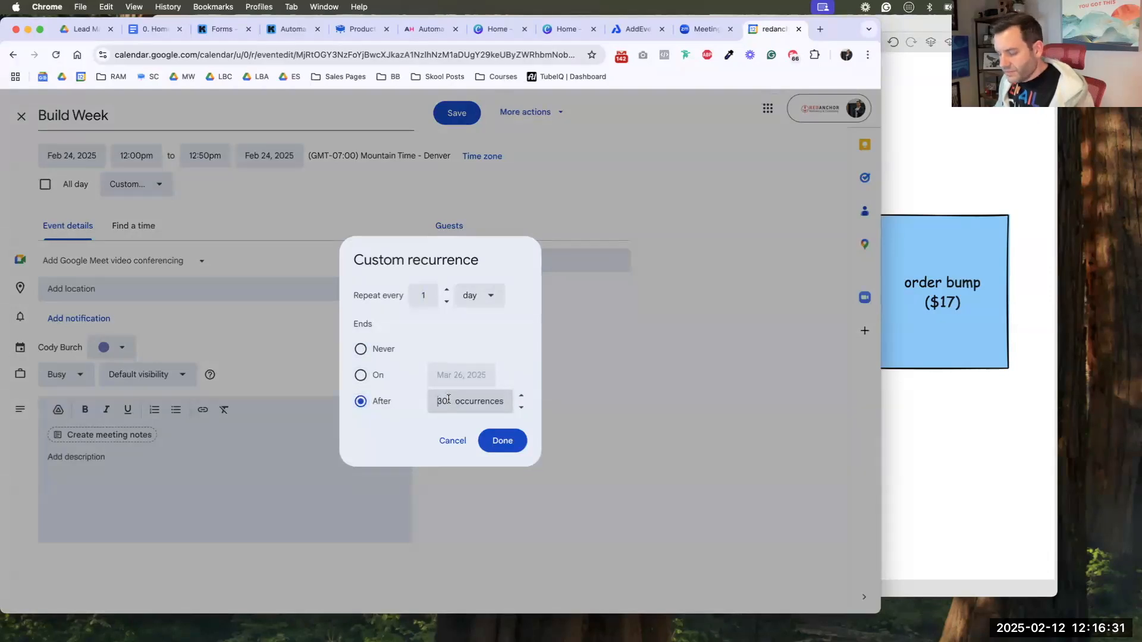
type("5")
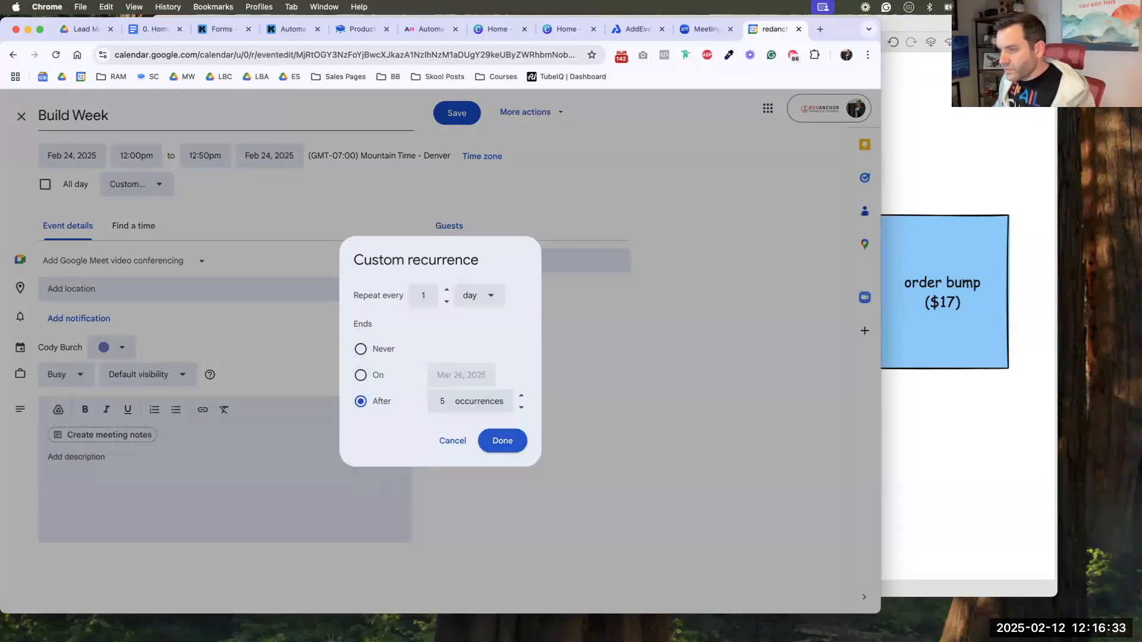
left_click(502, 440)
- Paste the copied Zoom invite link into the event's location and description, and save the event
left_click(238, 285)
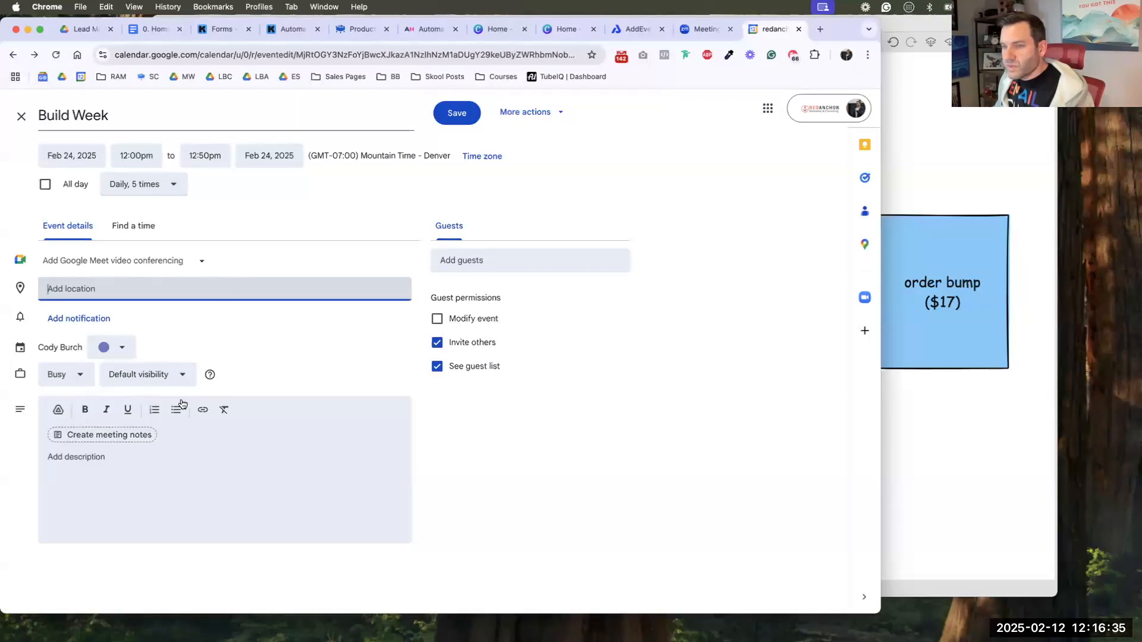
key("super+v")
left_click(153, 454)
key("super+v")
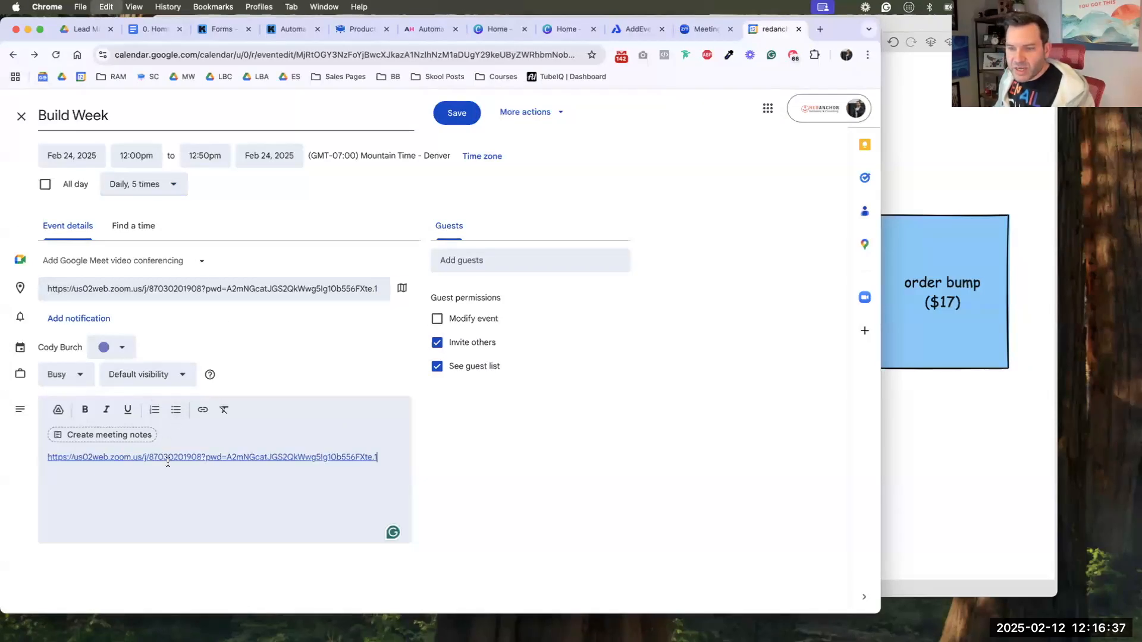
left_click(453, 119)
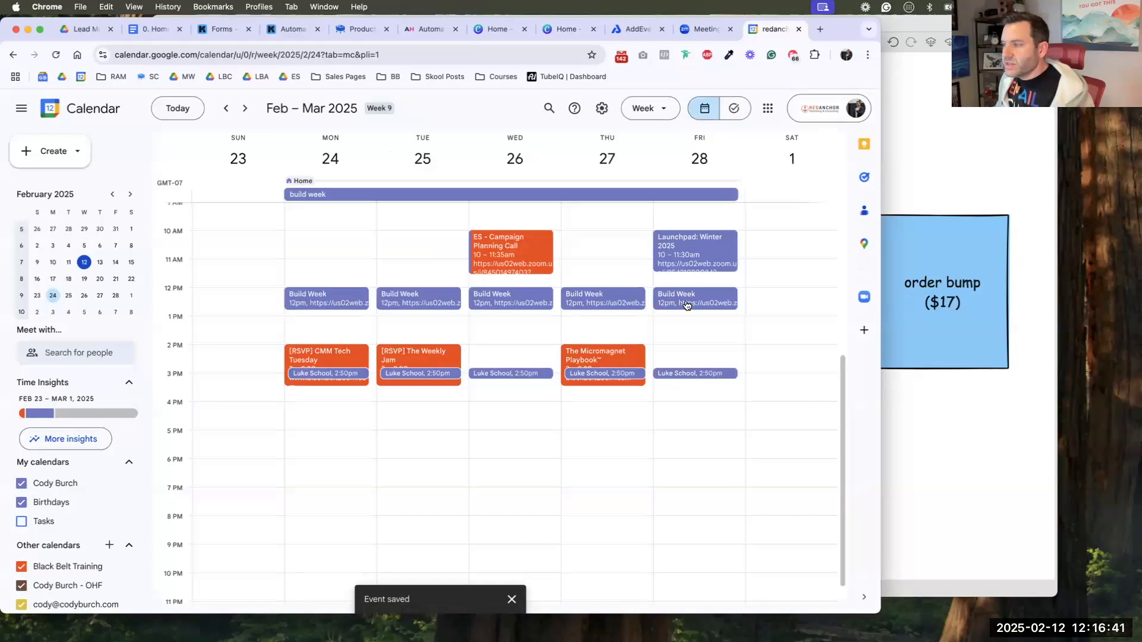
- Rename the Monday, February 24 event and all following occurrences to "Build Week - VIP"
left_click(317, 297)
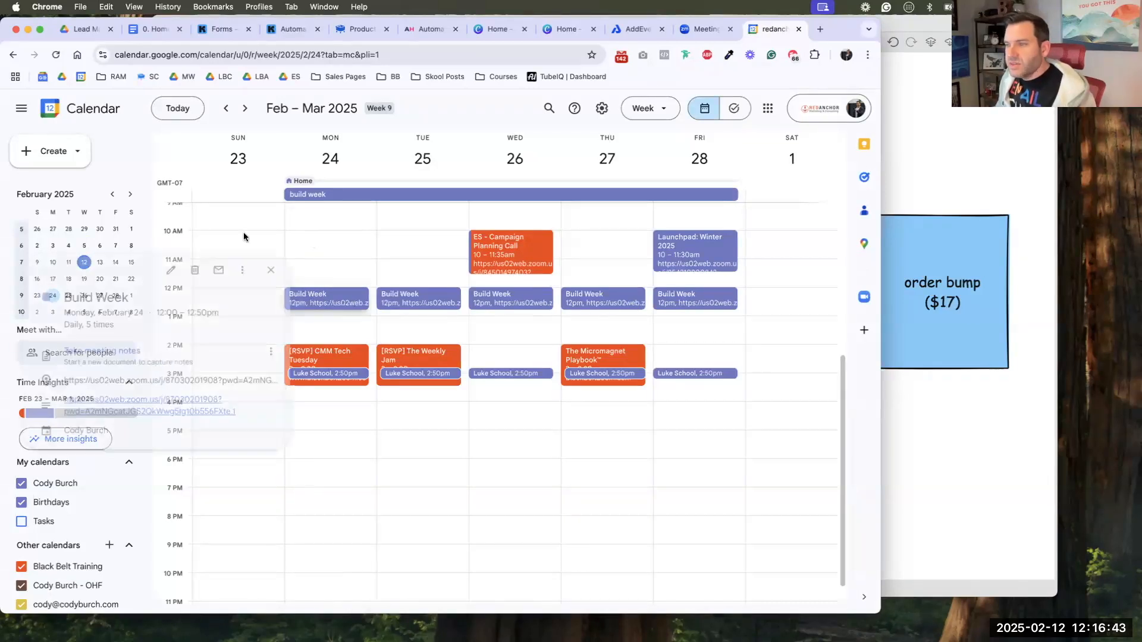
left_click(161, 272)
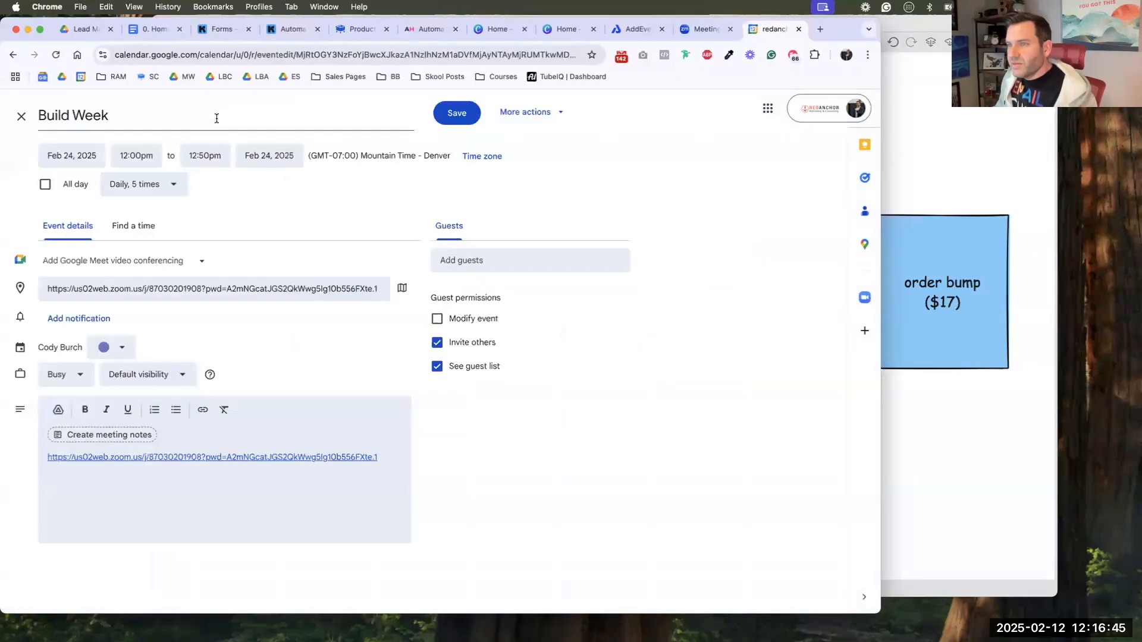
type("- VIP")
key("Return")
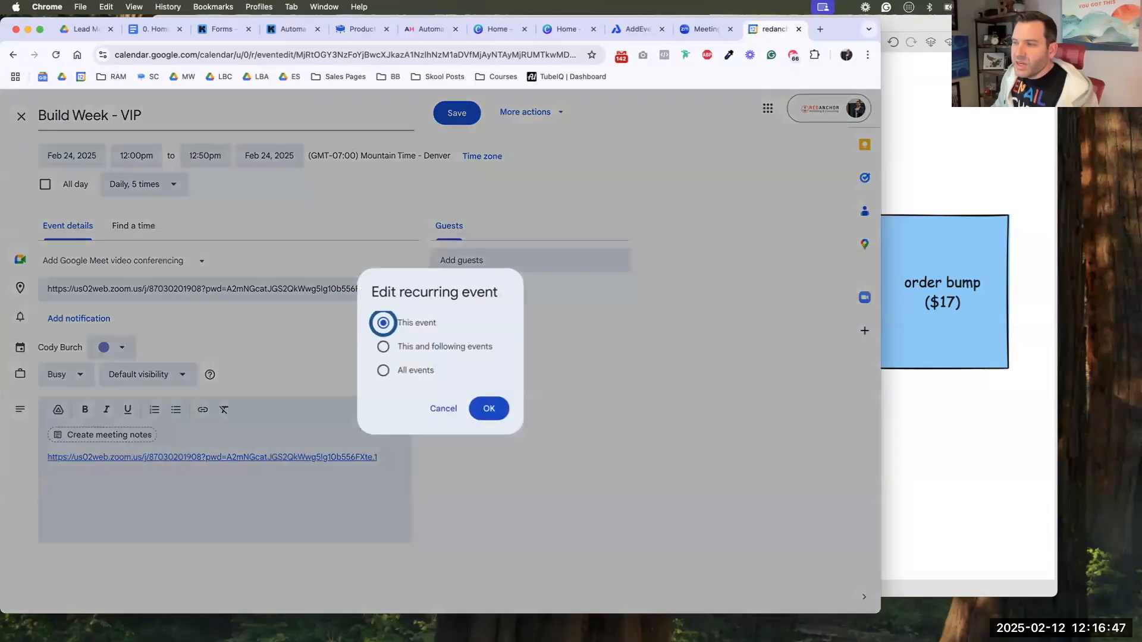
left_click(404, 347)
left_click(489, 408)
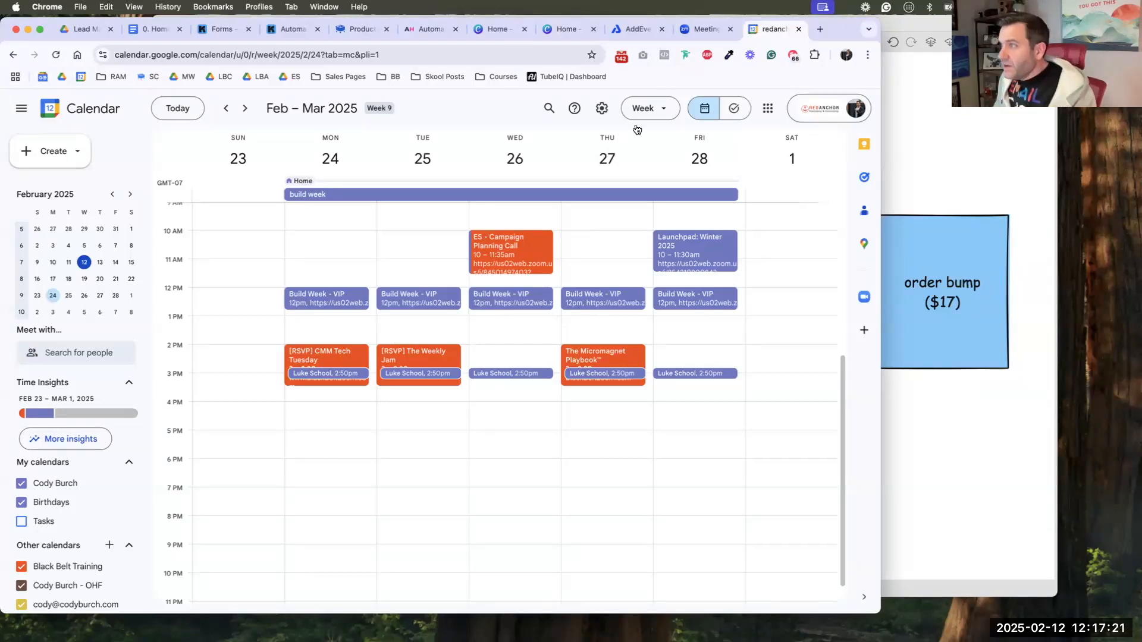
- Switch to the Home Base document and add a "Zoom Link:" bullet below "Add Event for VIP:"
left_click(636, 34)
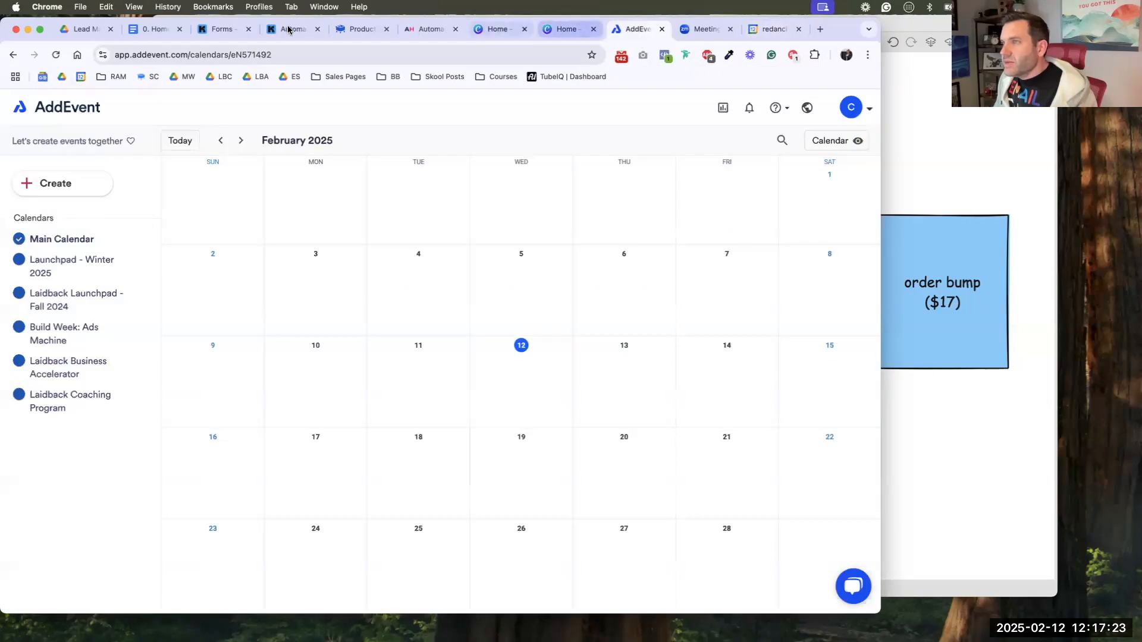
left_click(134, 29)
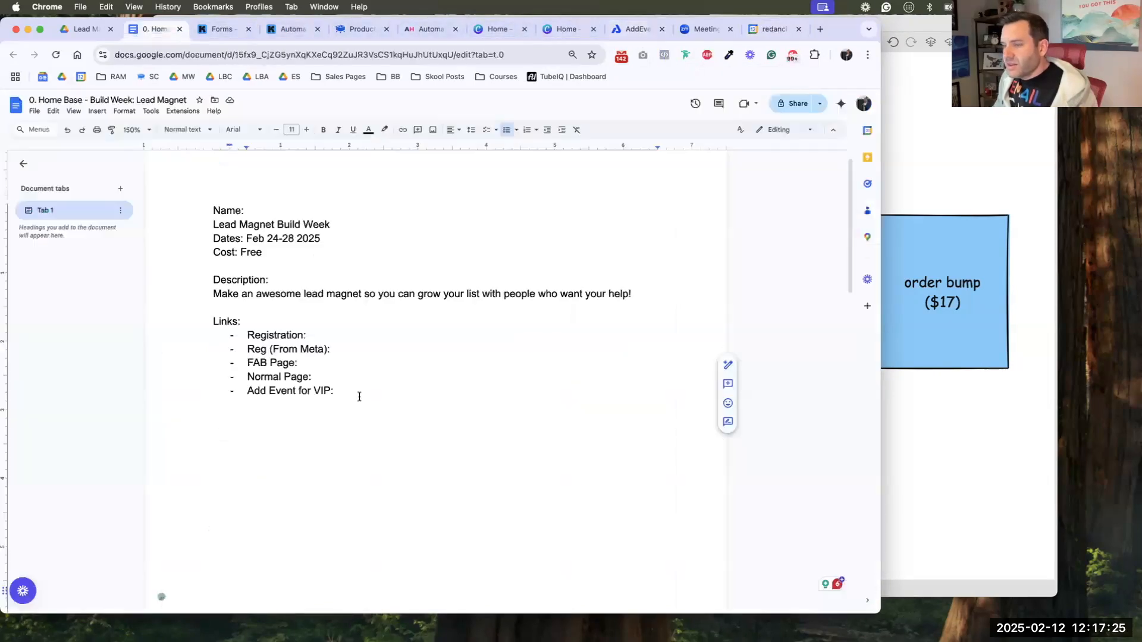
key("Return")
type("Zoom Link:")
key("Tab")
key("super+v")
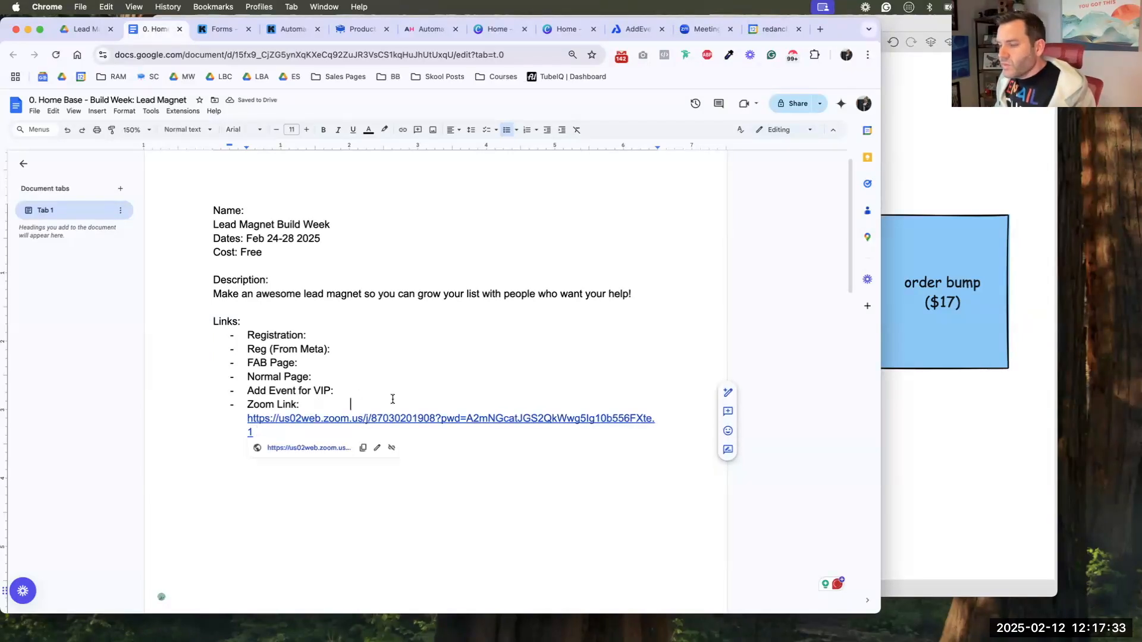
key("super+z")
key("super+z")
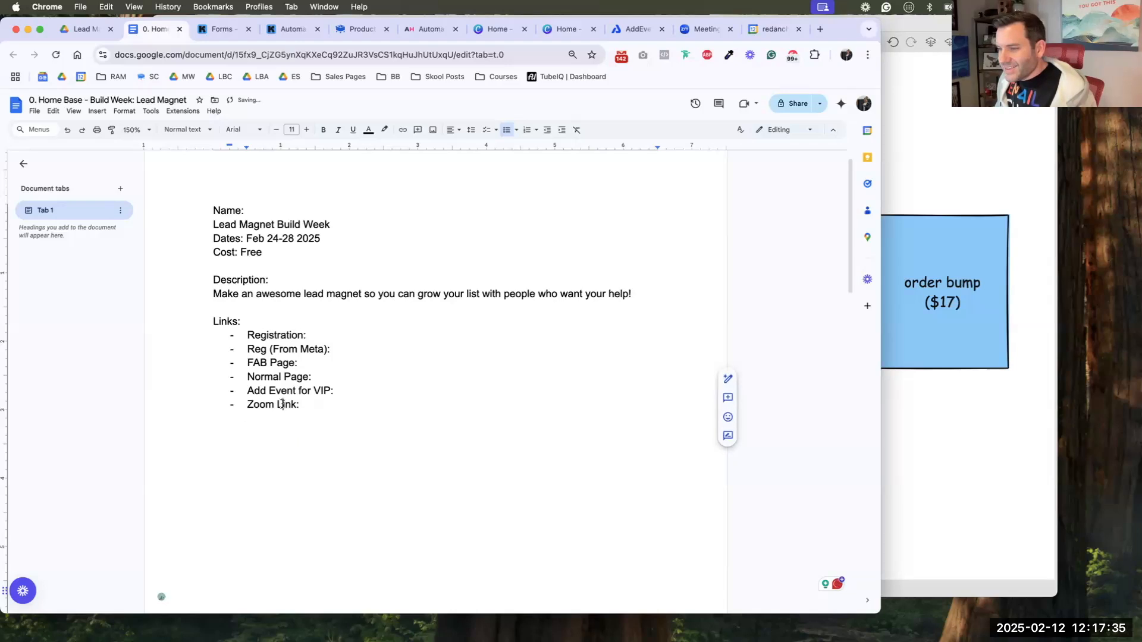
- Hyperlink the "Zoom Link:" text to the copied Zoom invite link and delete the linked blank space after it
triple_click(282, 404)
key("super+k")
key("super+v")
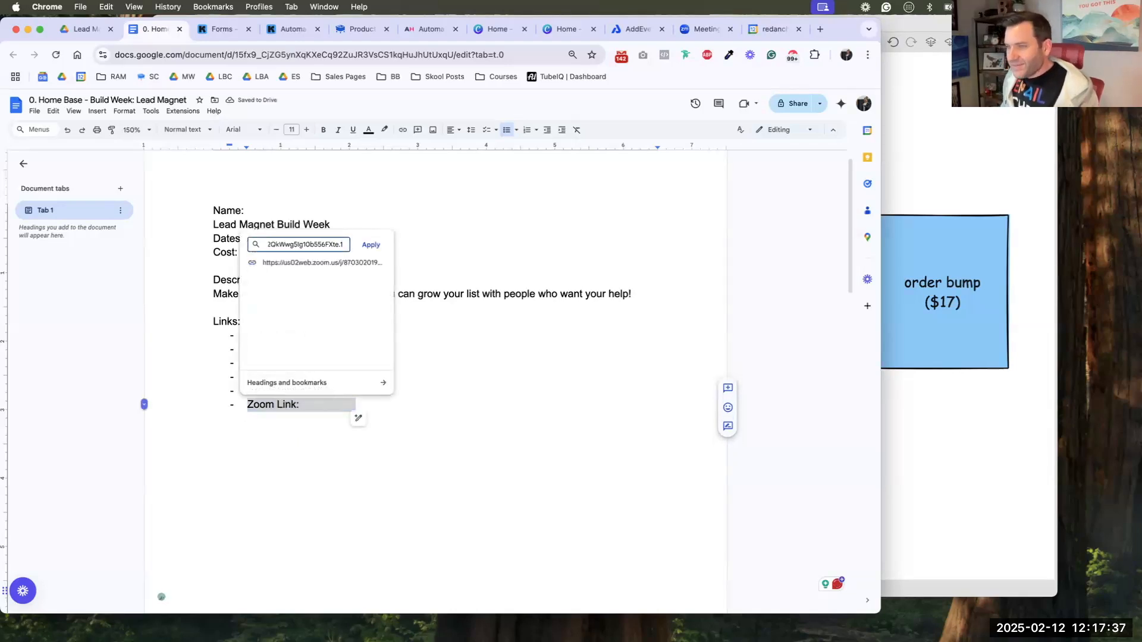
key("Return")
left_click_drag(353, 409, 297, 406)
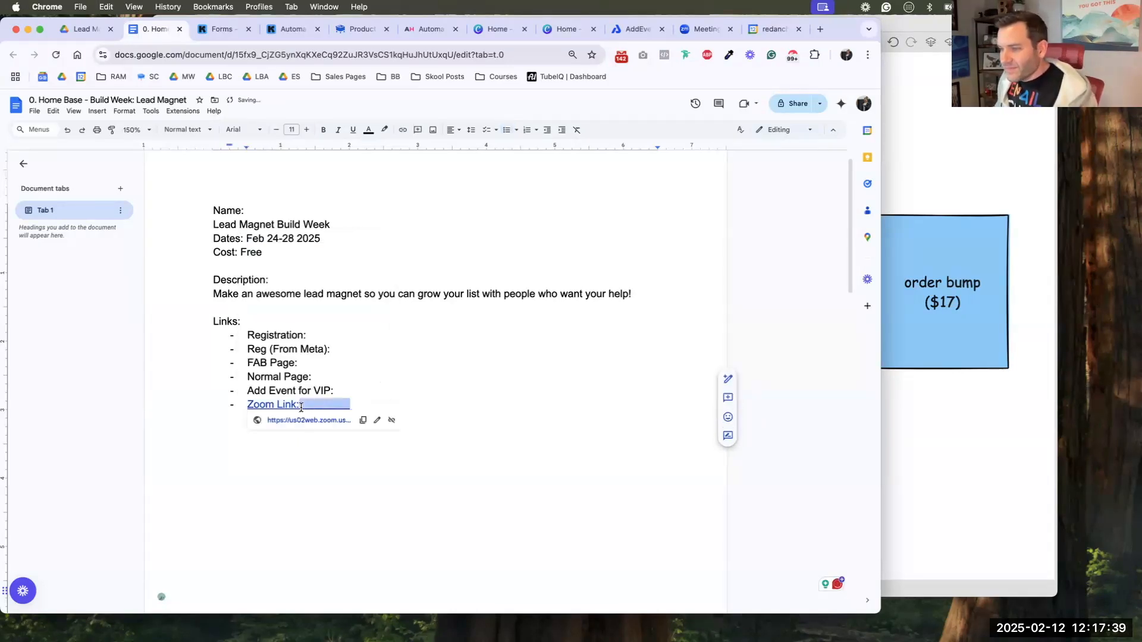
key("BackSpace")
left_click(371, 390)
- Switch to AddEvent and start a new event titled "Lead Magnet Build Week VIP Session"
left_click(637, 28)
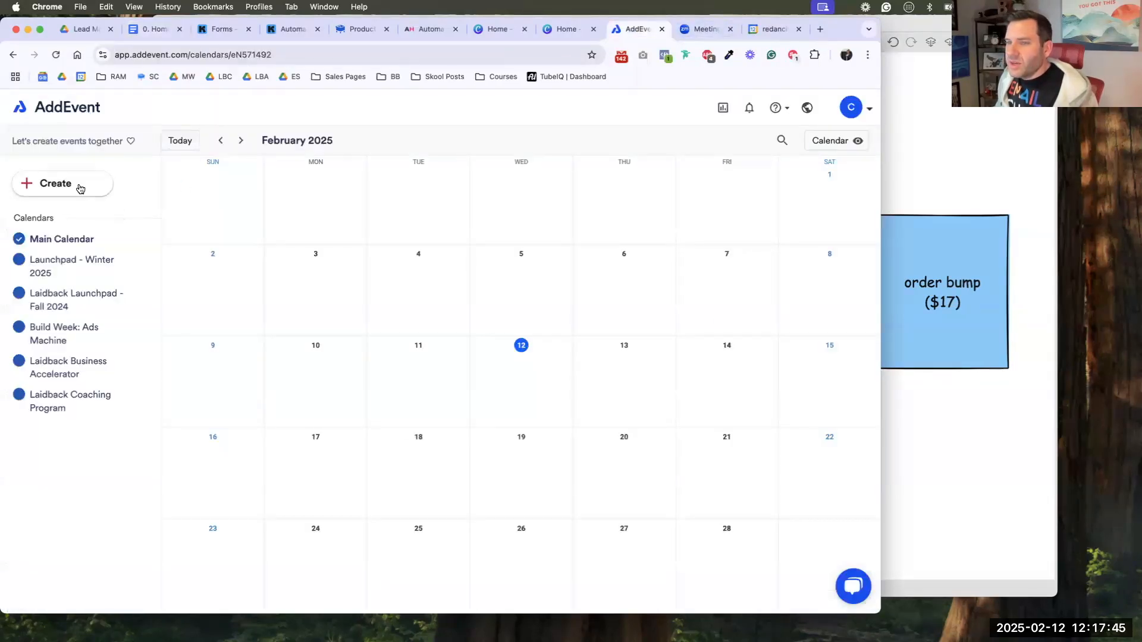
left_click(90, 189)
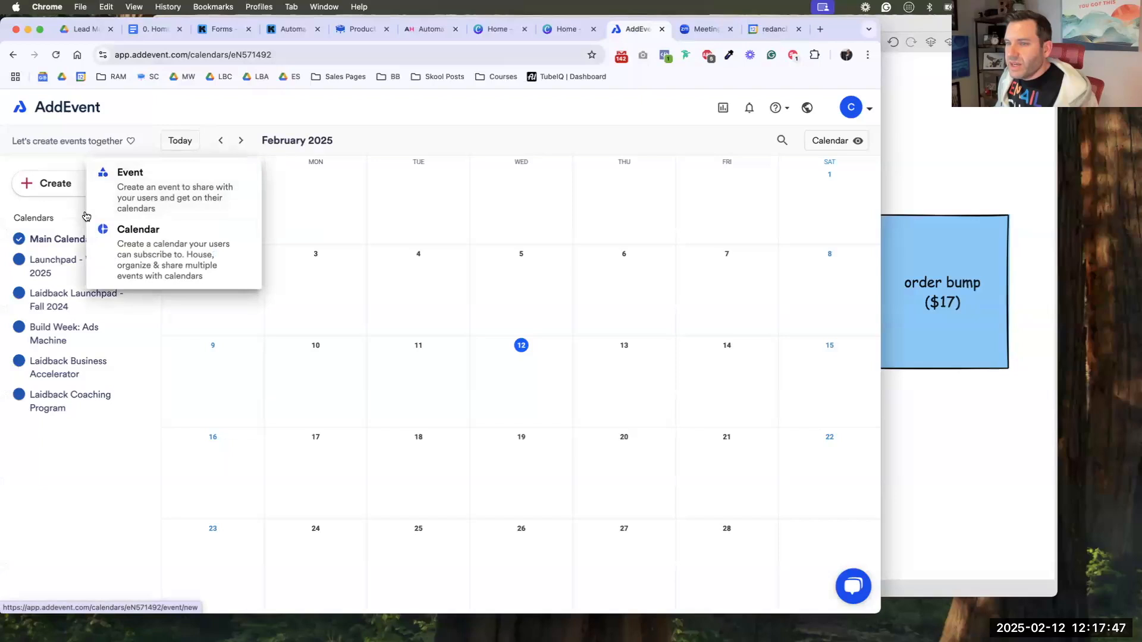
left_click(125, 198)
type("Build Week VIP Session")
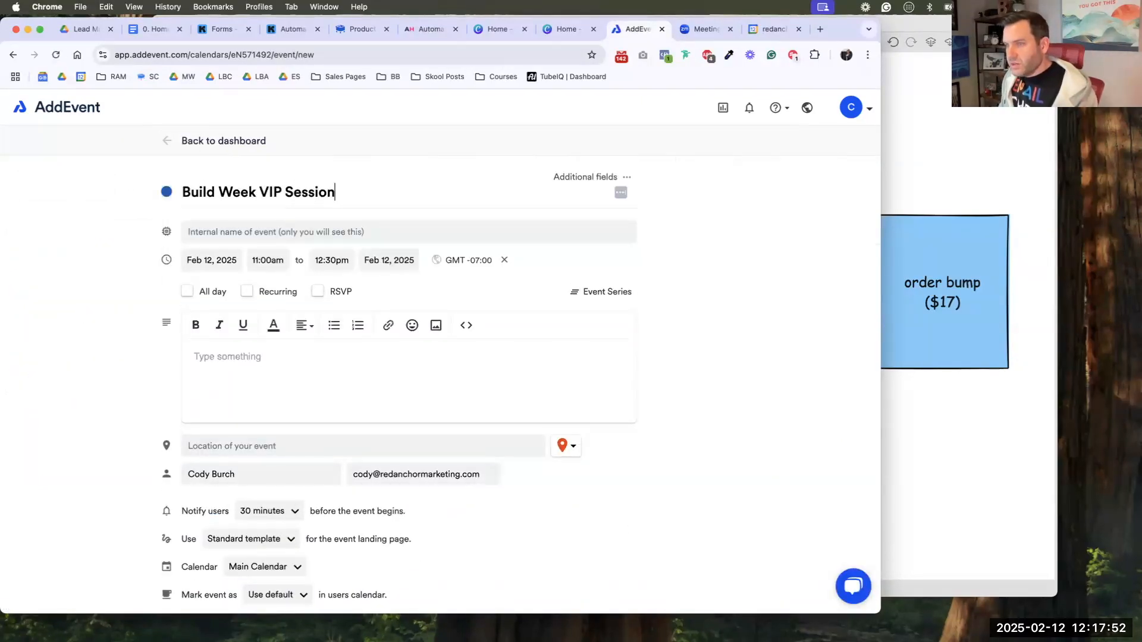
key("super+Left")
type("Lead Magnet")
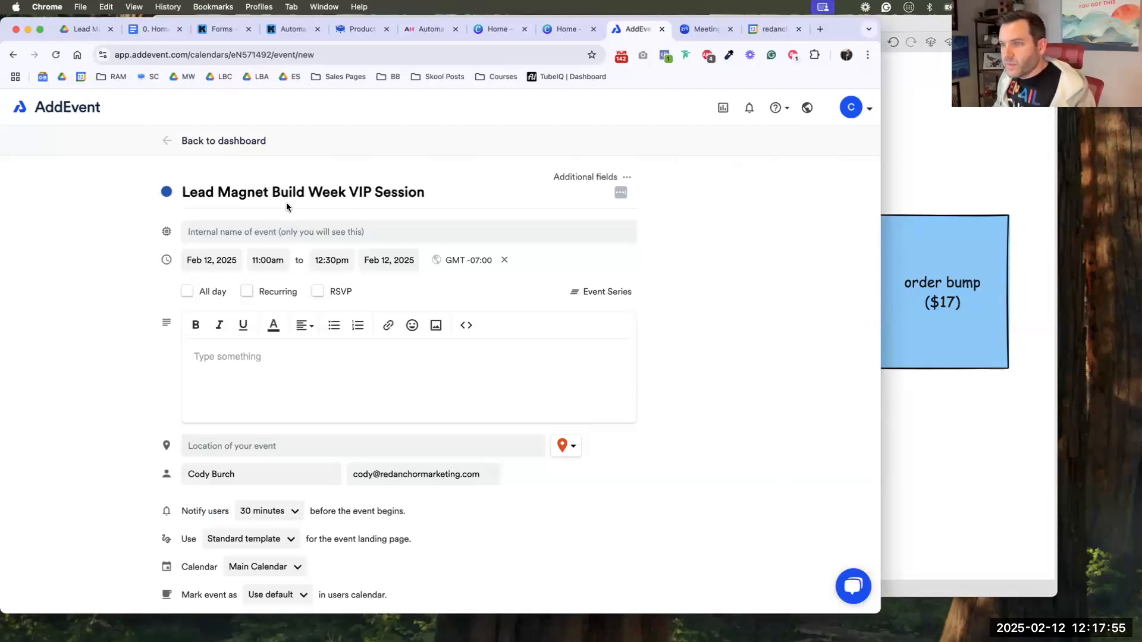
- Schedule the AddEvent event for Feb 24, 2025, from 12:00pm to 1:00pm
left_click(217, 261)
left_click(231, 386)
left_click(269, 260)
scroll(292, 340, "down", 1)
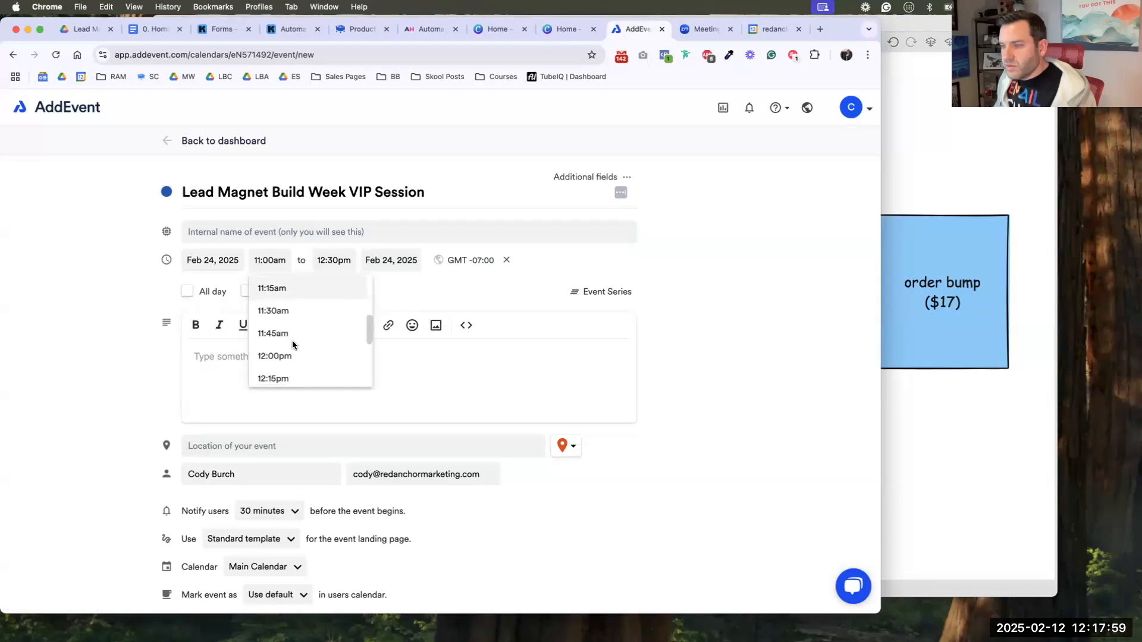
left_click(290, 330)
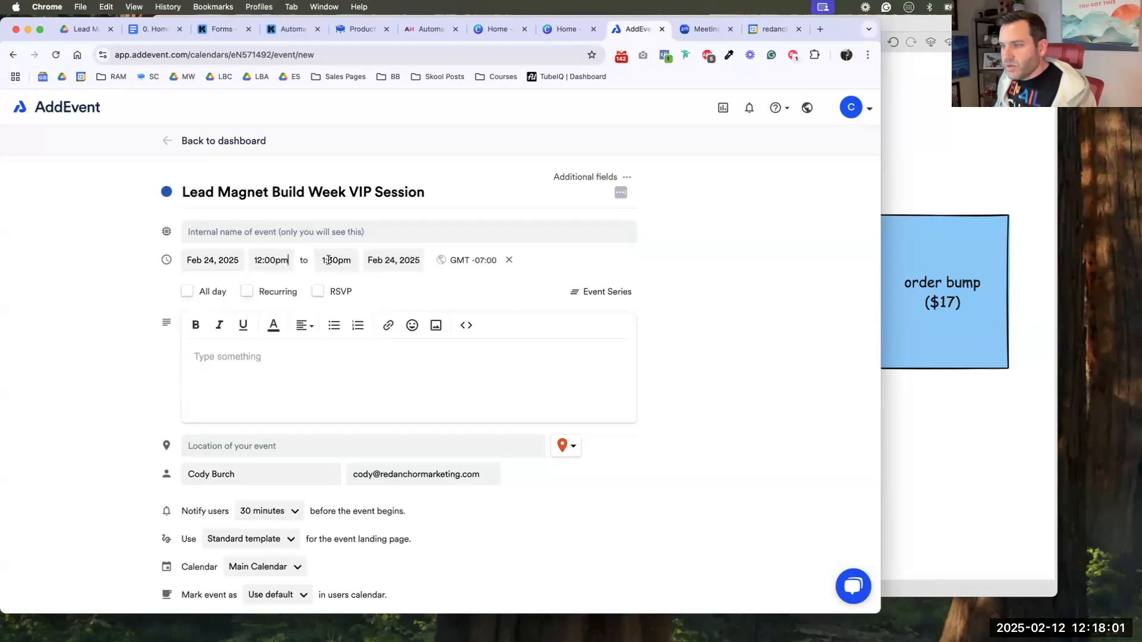
left_click(343, 260)
scroll(331, 294, "up", 2)
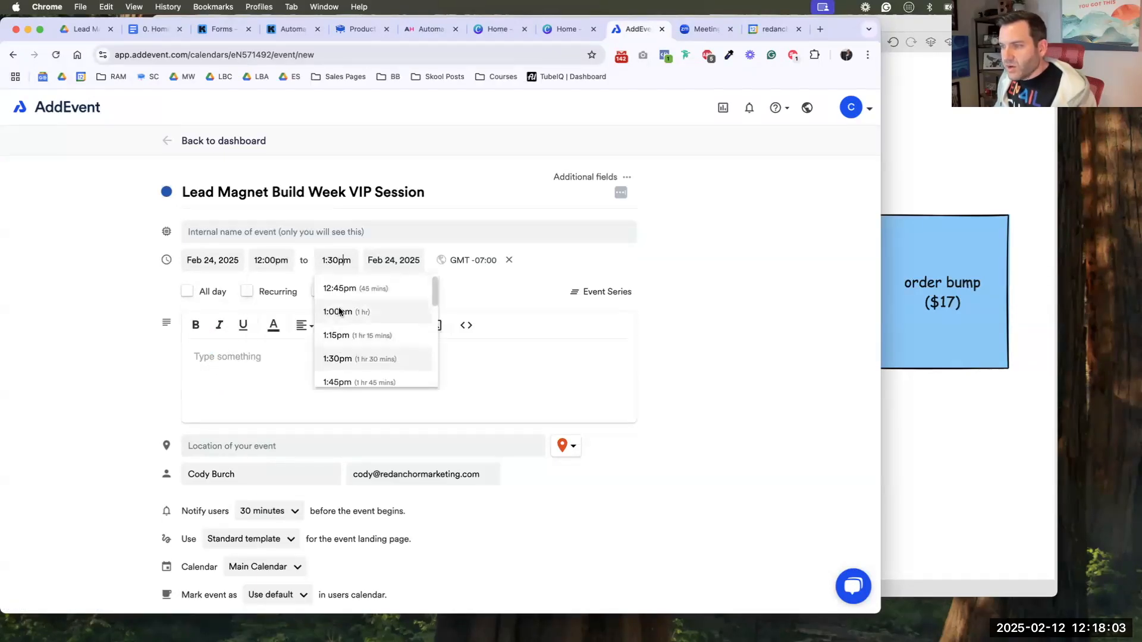
left_click(339, 312)
- Make the VIP session event recur every 1 day, ending after 5 occurrences
left_click(247, 293)
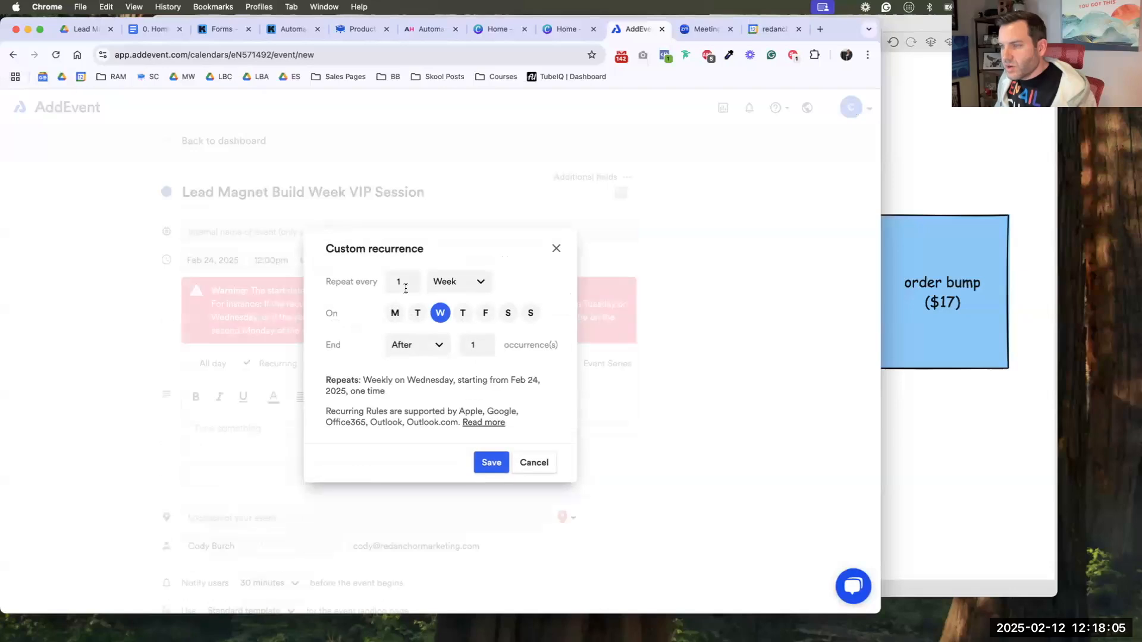
left_click(456, 283)
left_click(447, 267)
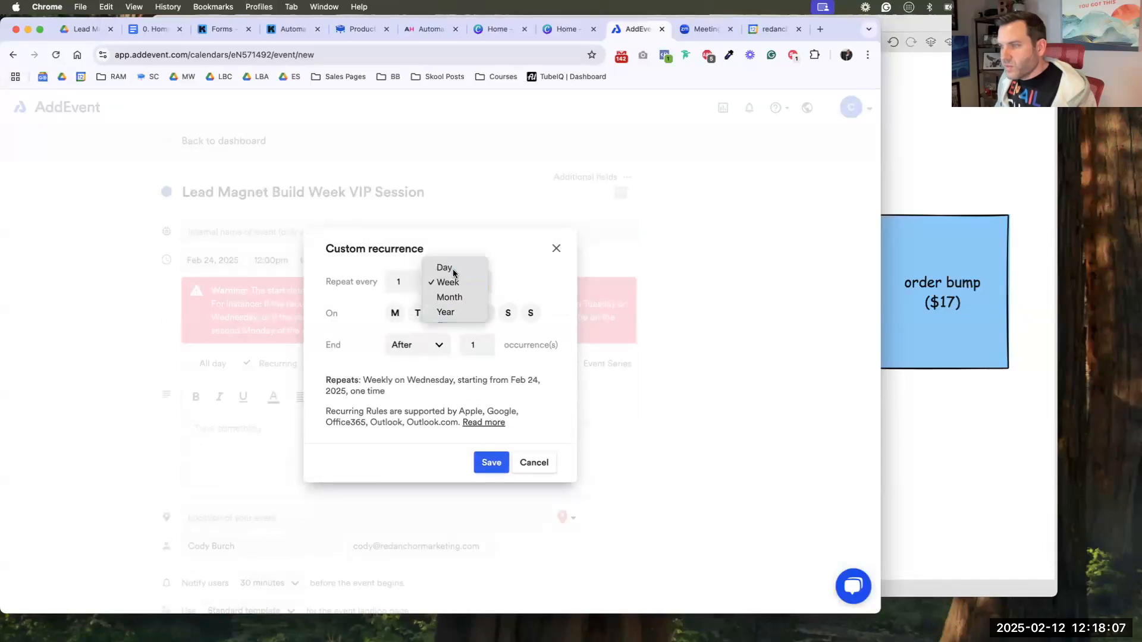
double_click(476, 313)
type("5")
left_click(486, 421)
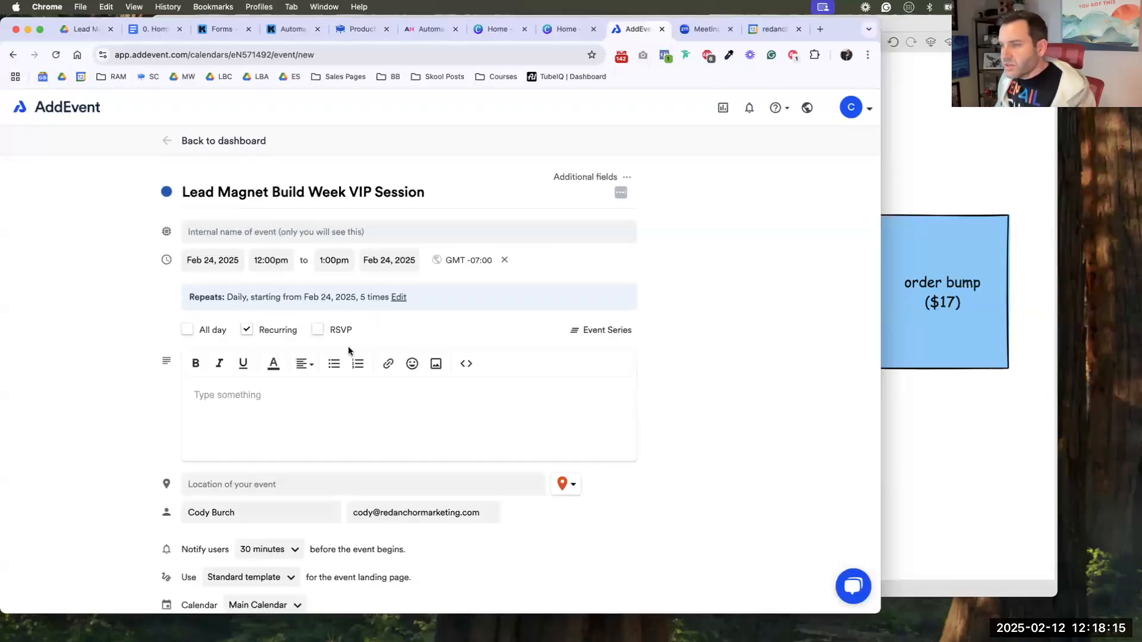
- Begin the event description with "Get your questions answered about the Lead Magnet you're making during Build Week."
left_click(281, 395)
type("Get your queestions answere")
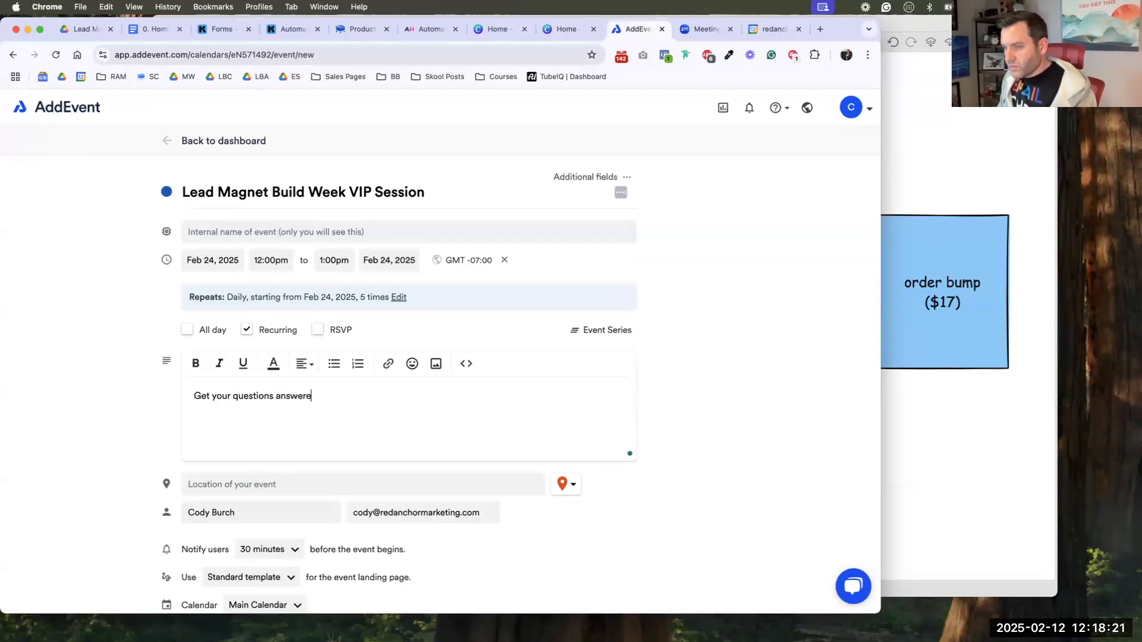
type("s")
key("BackSpace")
type("d about you")
key("BackSpace")
key("BackSpace")
key("BackSpace")
type("the Lead m")
key("BackSpace")
type("Magnet you're making")
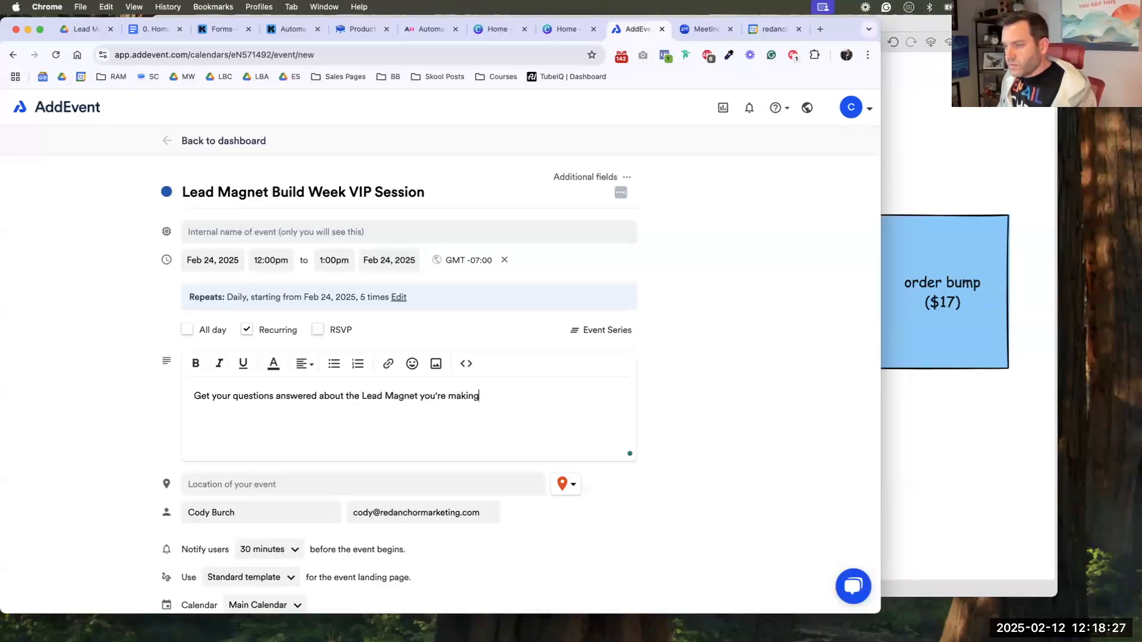
type(" during Build Week.")
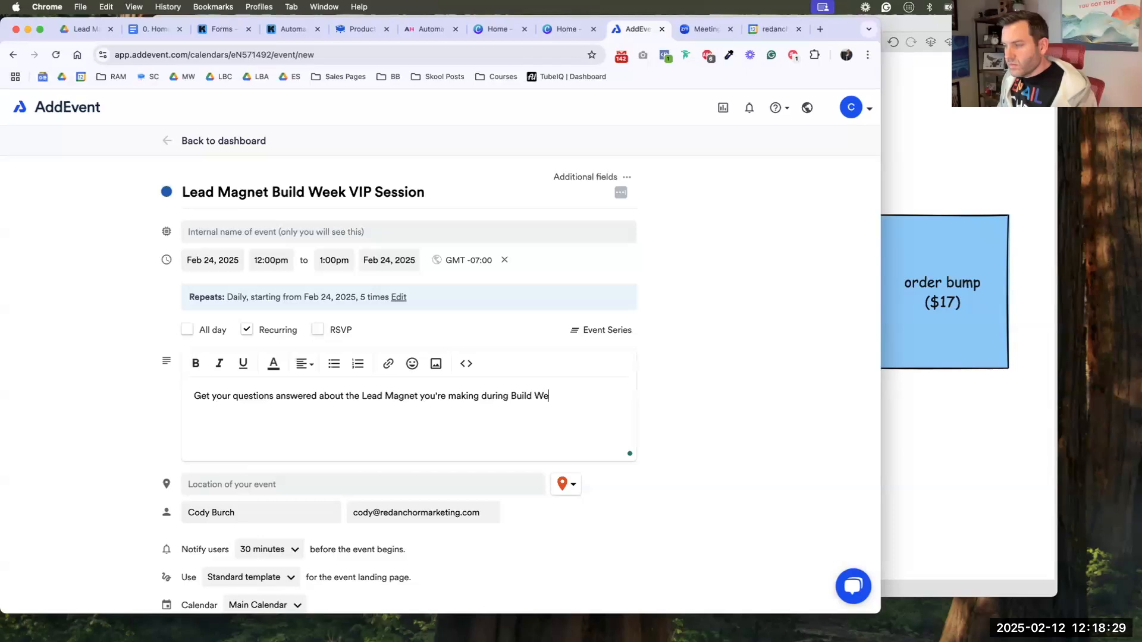
- Add the line "Click here to join on Zoom." to the event description, one blank line below the first sentence
key("Return")
type("cli")
key("BackSpace")
key("BackSpace")
key("BackSpace")
key("Return")
type("Cl")
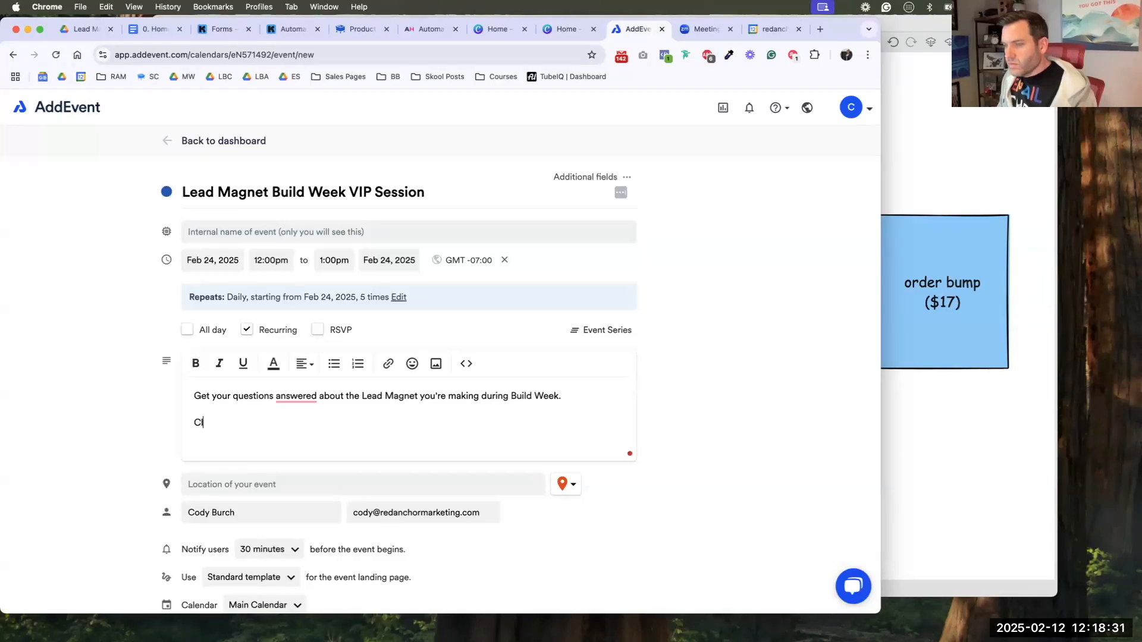
type("ick here to join on ZOom.")
key("BackSpace")
key("BackSpace")
key("BackSpace")
key("BackSpace")
type("oom.")
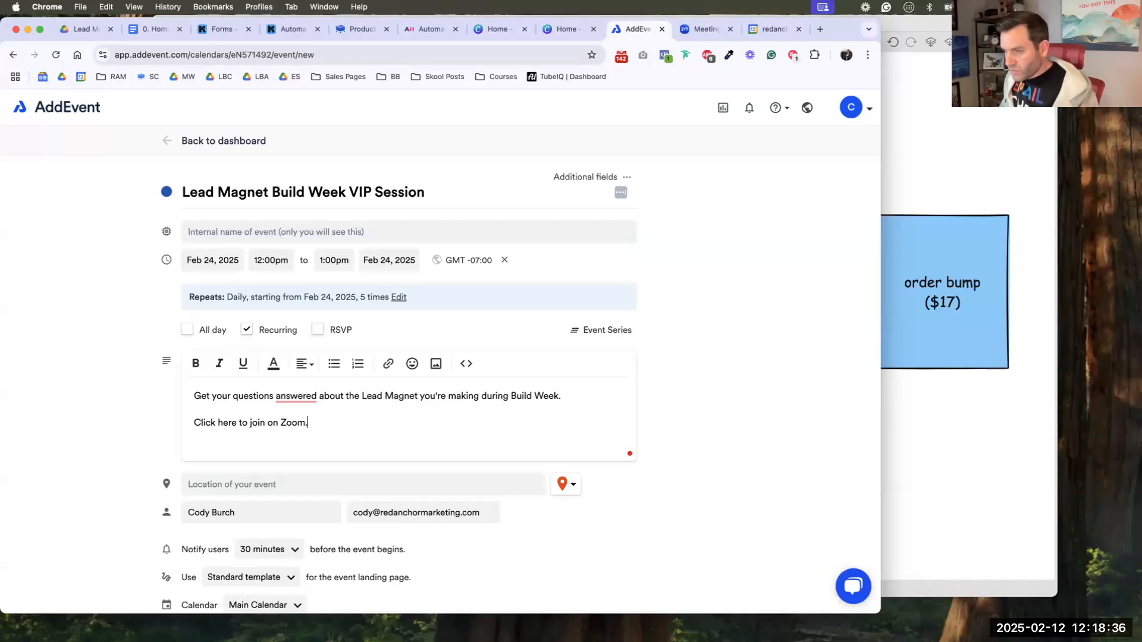
- Hyperlink "Click here to join on Zoom." to the copied Zoom invite link, set to open in a new tab
left_click_drag(309, 423, 175, 423)
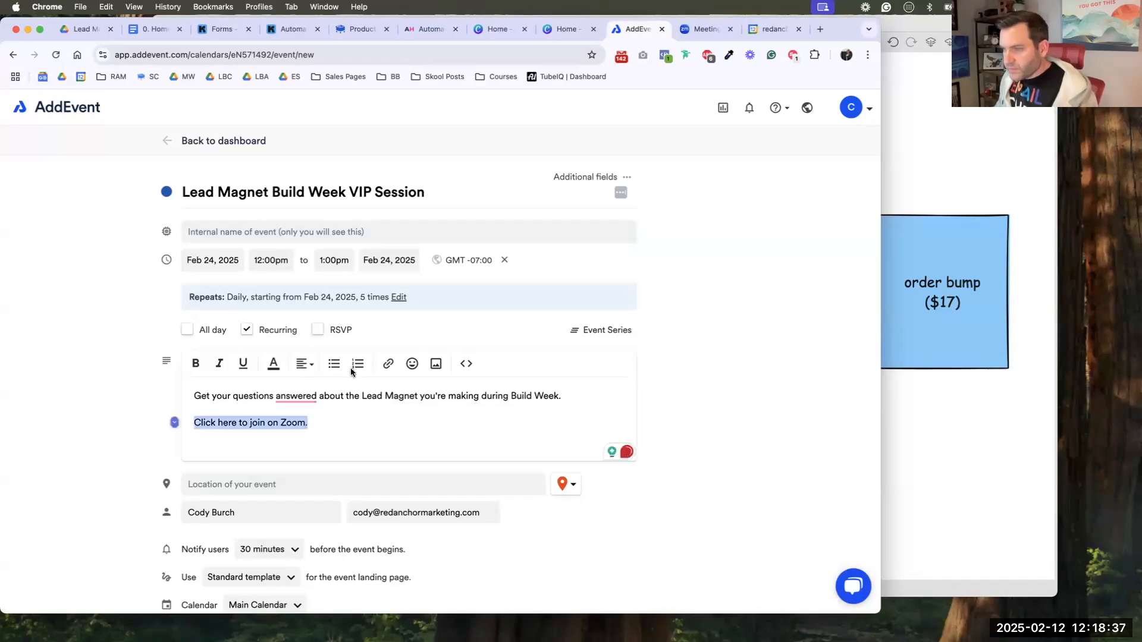
left_click(388, 363)
key("super+v")
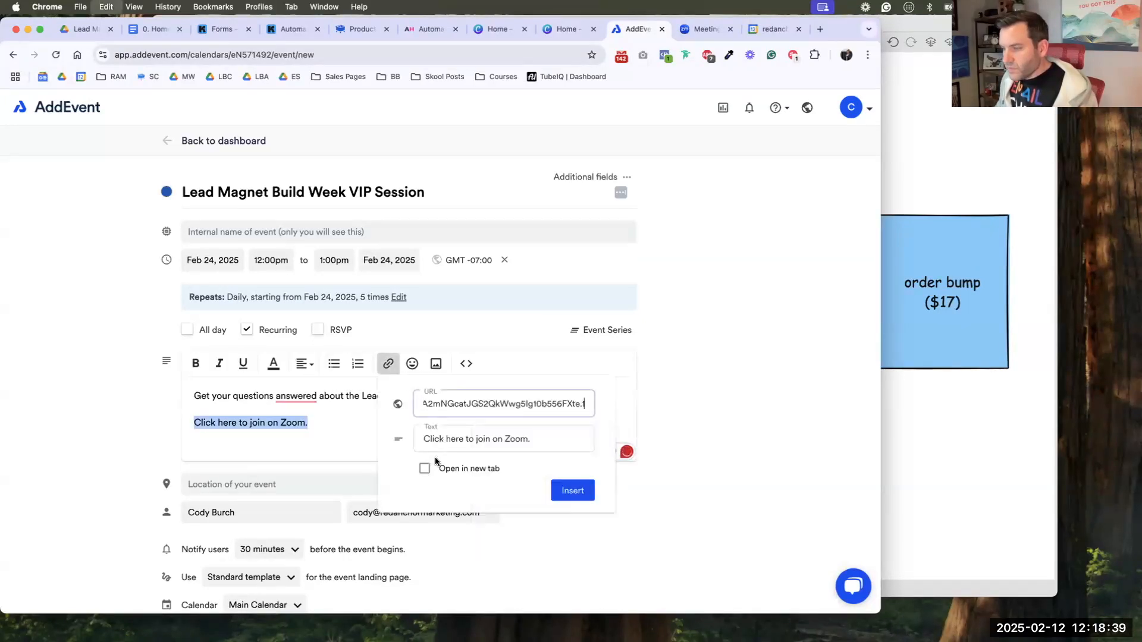
left_click(425, 468)
left_click(567, 489)
left_click(372, 408)
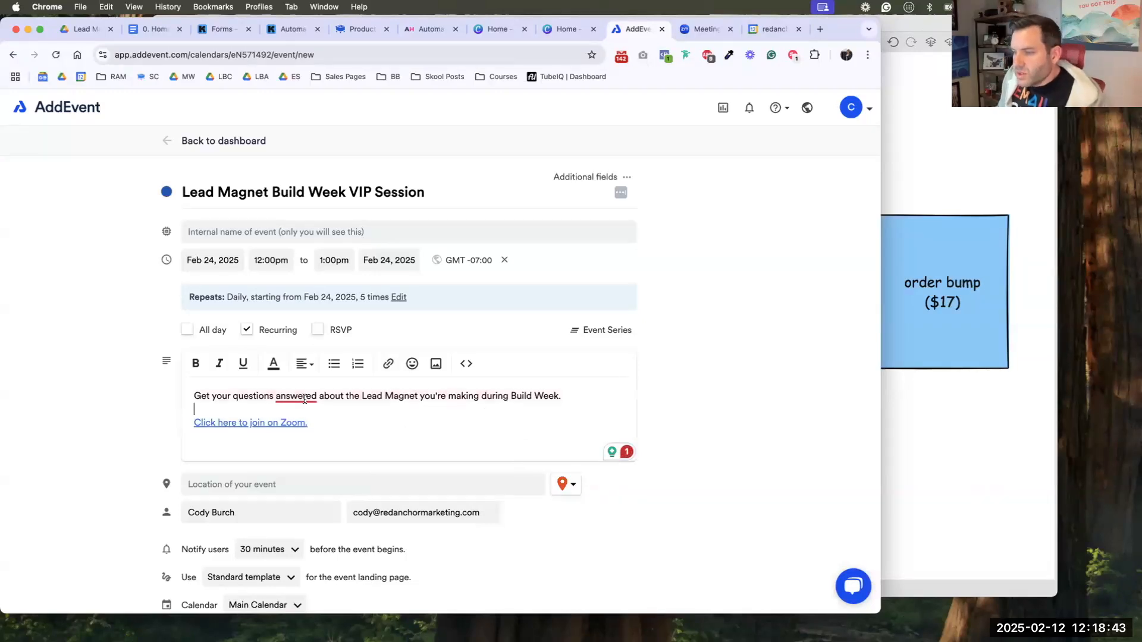
mouse_move(304, 399)
left_click(344, 396)
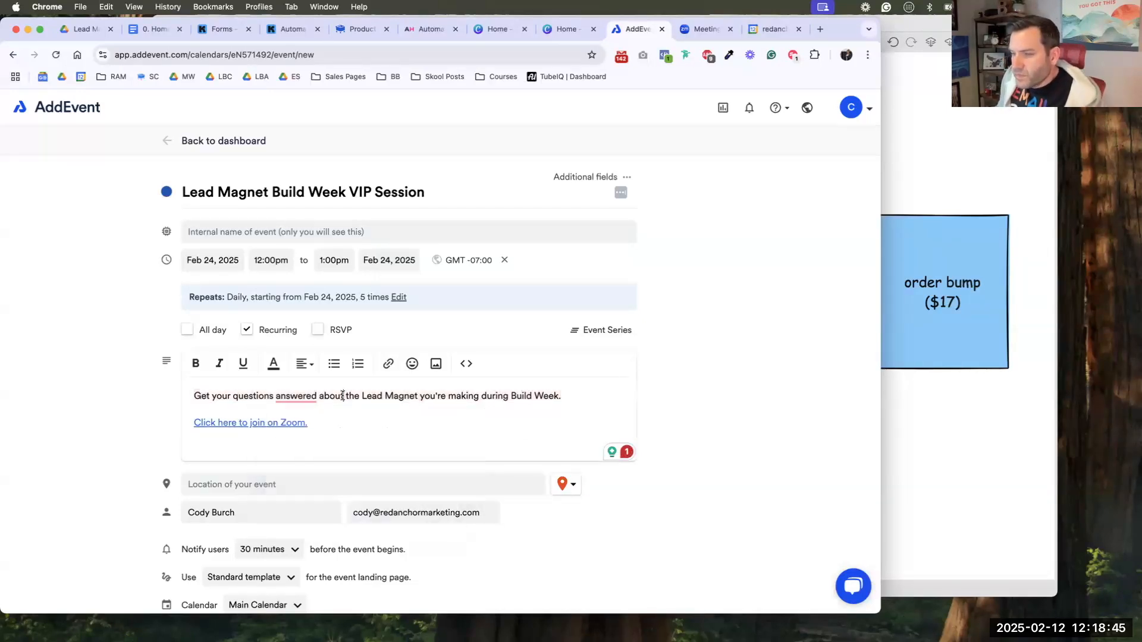
- Paste the Zoom invite link as the event's location
scroll(331, 412, "down", 2)
left_click(319, 422)
key("super+v")
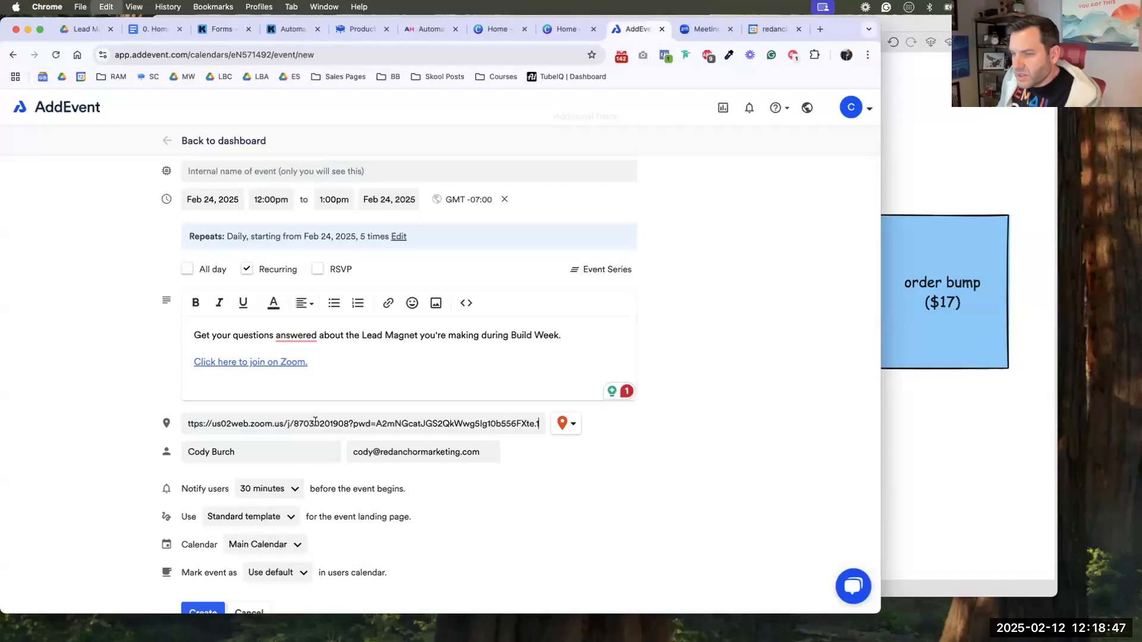
key("Tab")
- Mark the event as Busy in users' calendars and create it
scroll(280, 438, "down", 2)
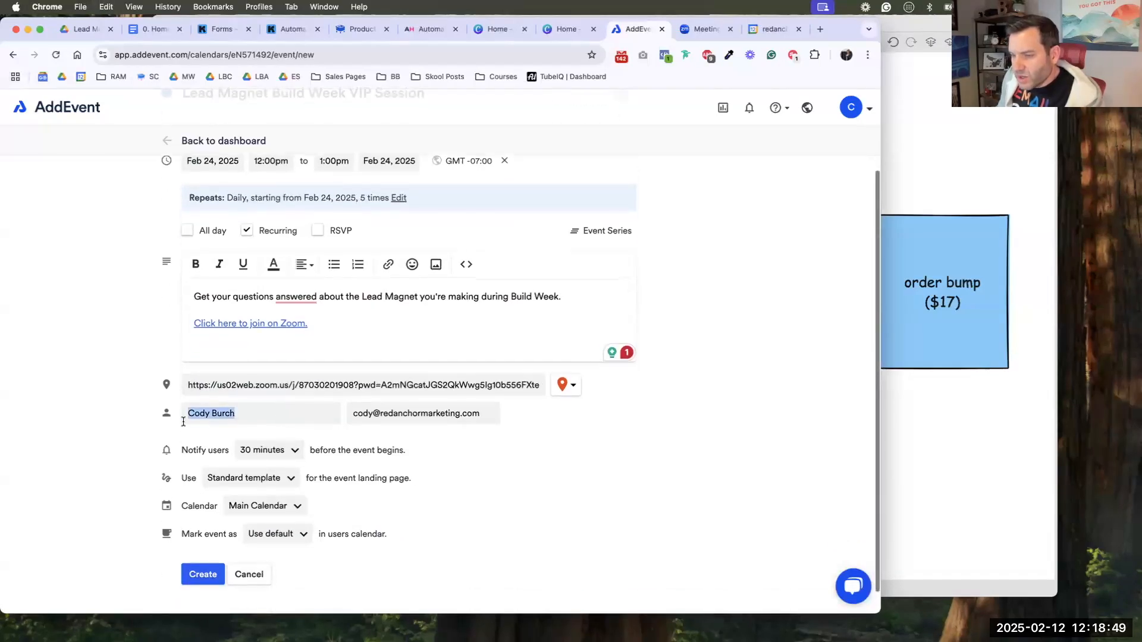
left_click(273, 507)
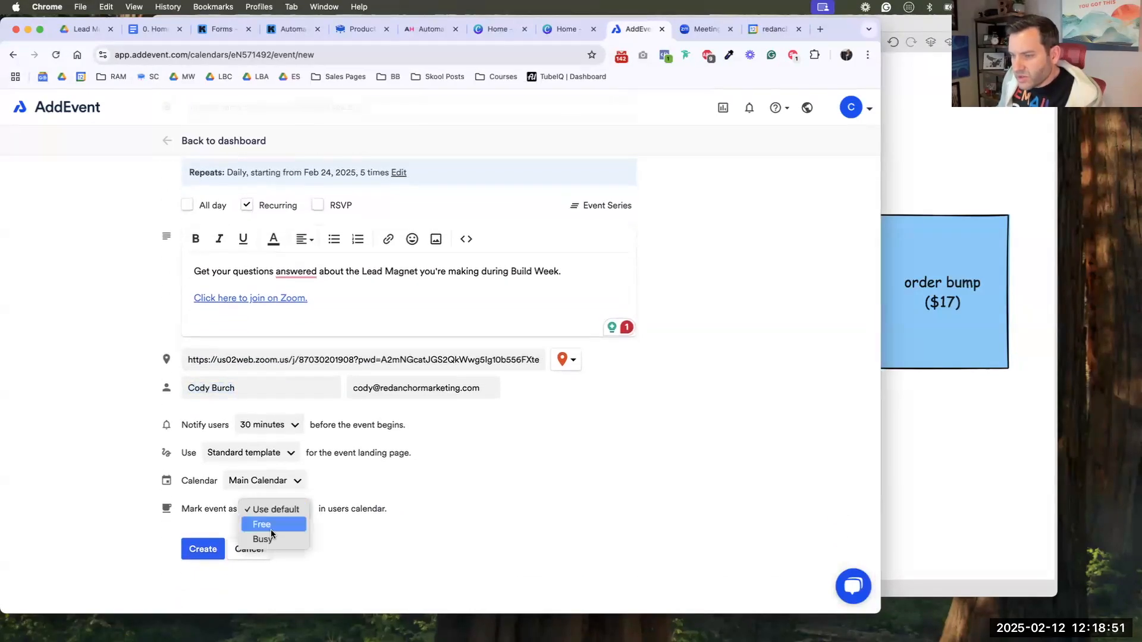
left_click(273, 538)
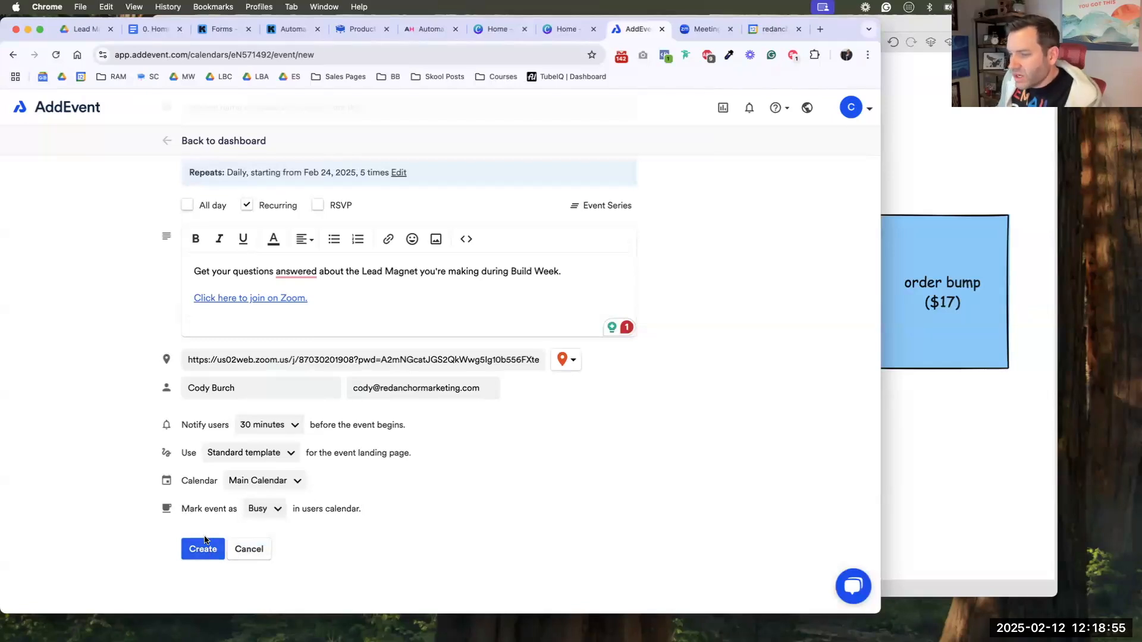
scroll(481, 507, "up", 1)
left_click(205, 572)
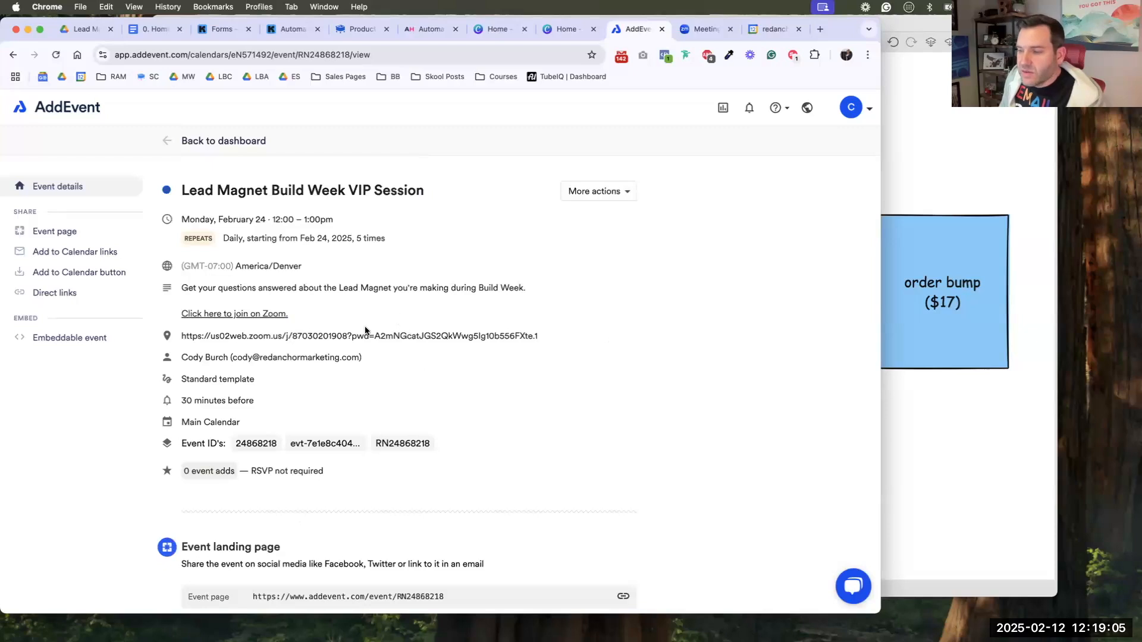
- Open the VIP session's public event page, review its details and copy its web address
left_click(62, 233)
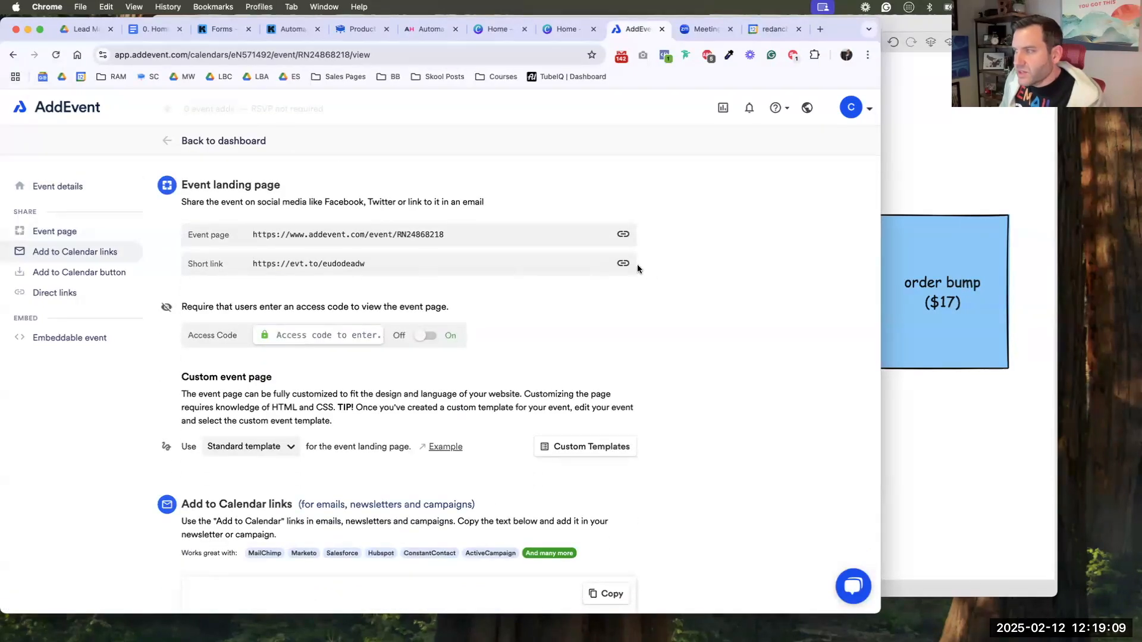
left_click(622, 263)
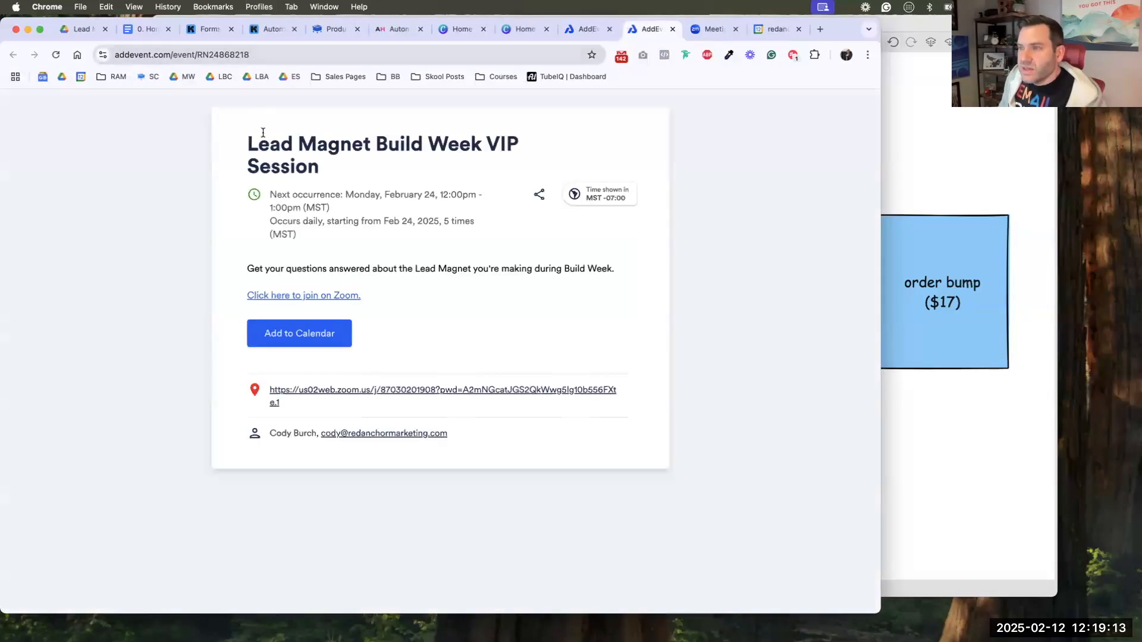
left_click_drag(258, 145, 337, 286)
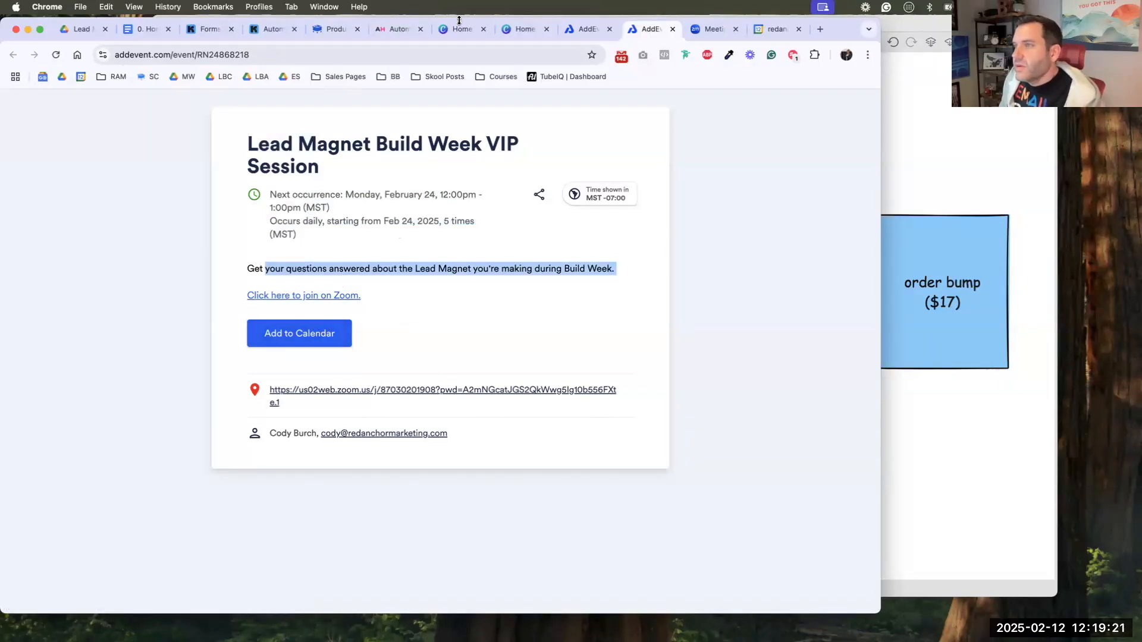
left_click(256, 51)
key("cmd+c")
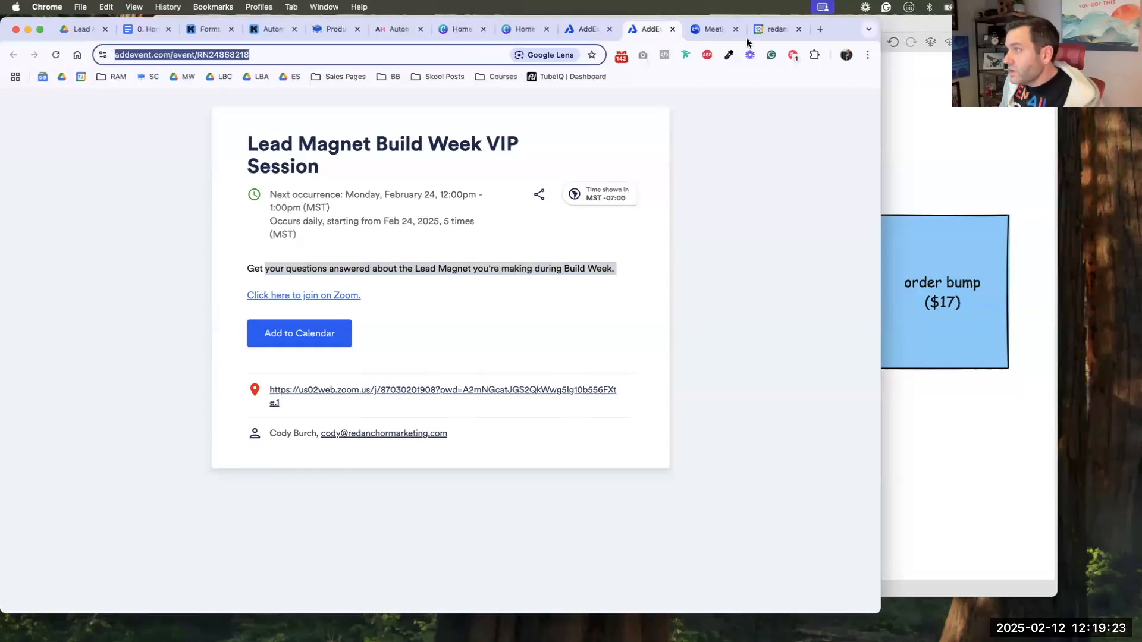
- Close the event page and paste its link beside "Add Event for VIP:" in the Home Base document
left_click(672, 29)
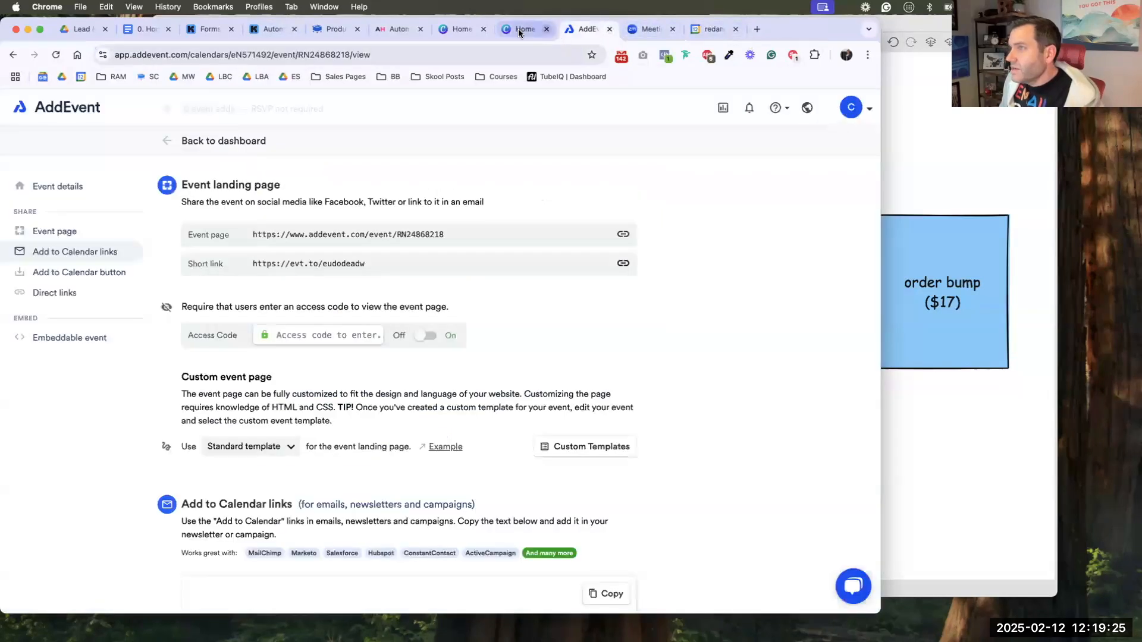
left_click(634, 29)
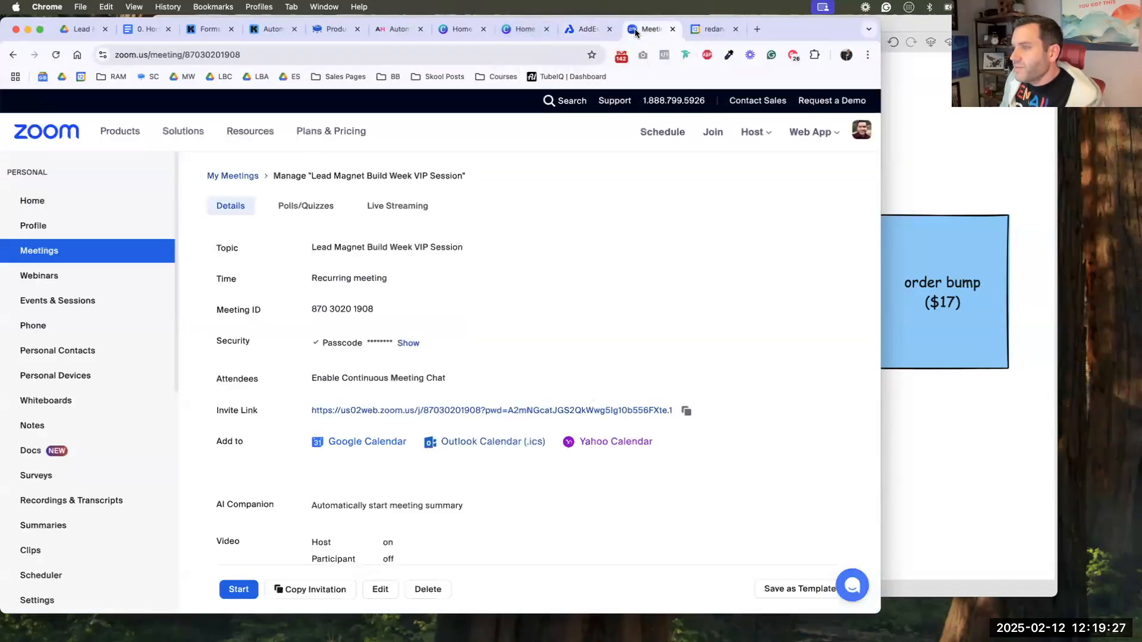
left_click(155, 28)
left_click(362, 384)
key("cmd+v")
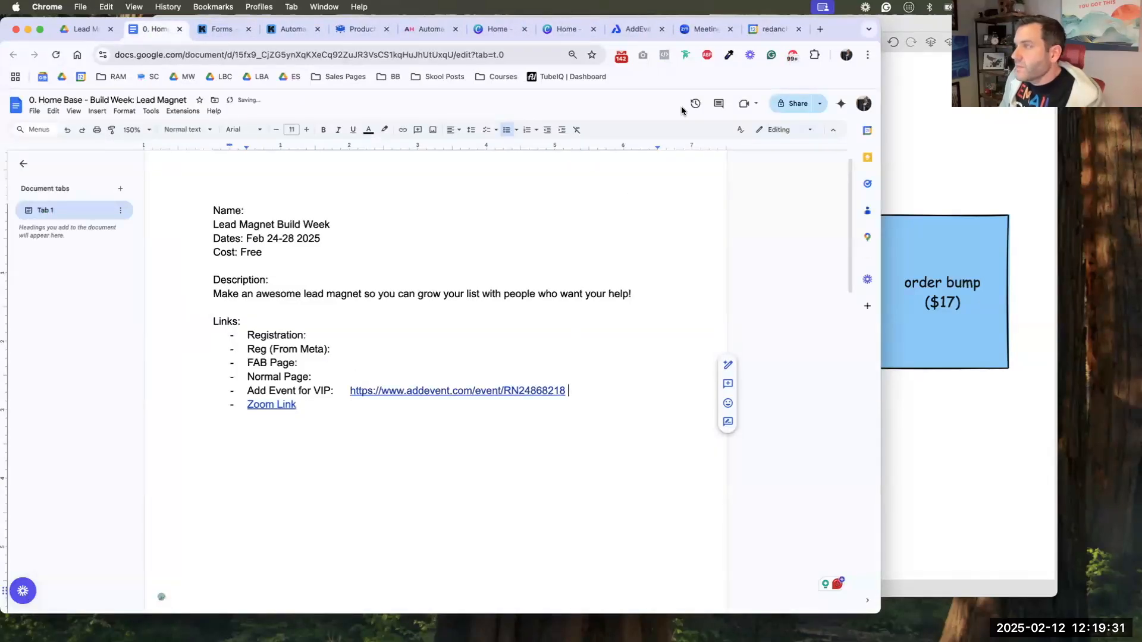
- Close the finished AddEvent, Zoom meeting and Google Calendar tabs
left_click(728, 32)
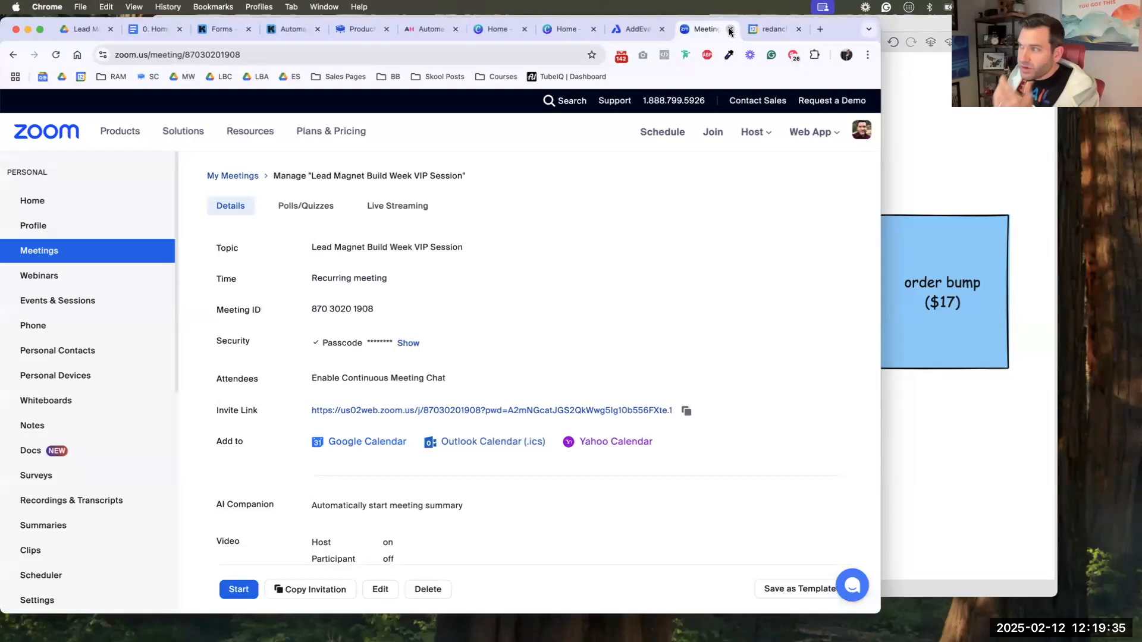
left_click(730, 32)
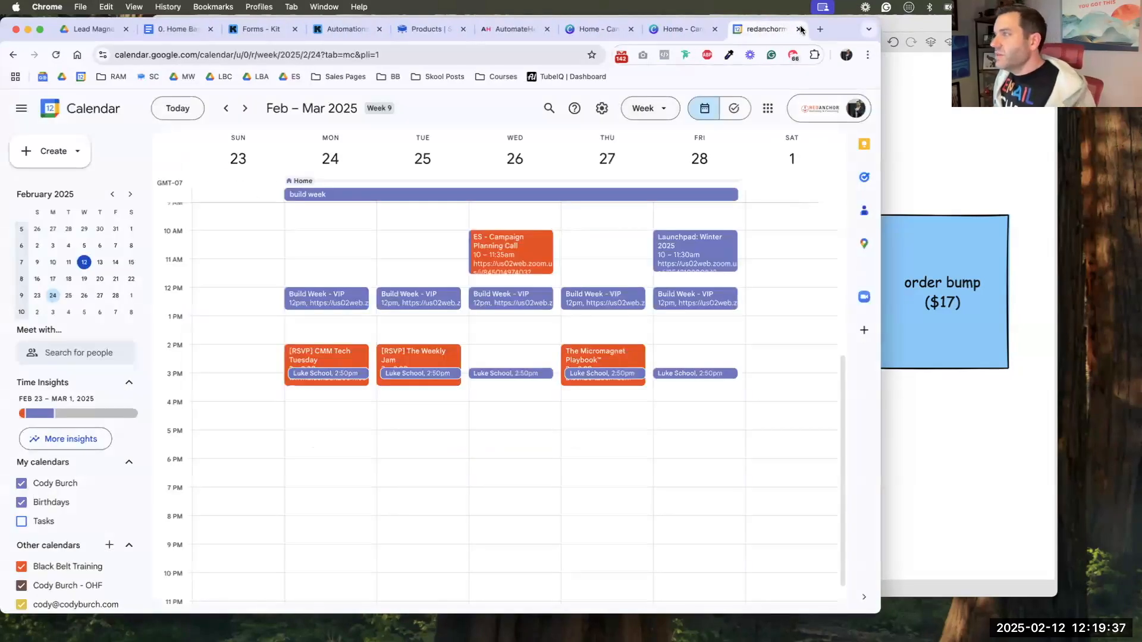
key("cmd+alt+Left")
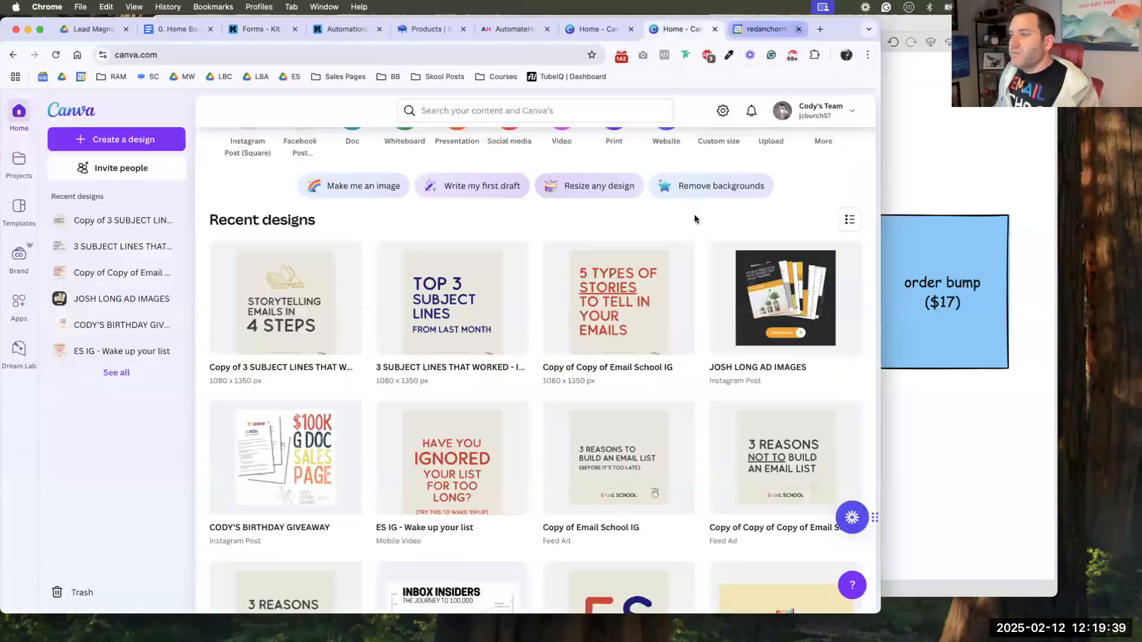
key("cmd+w")
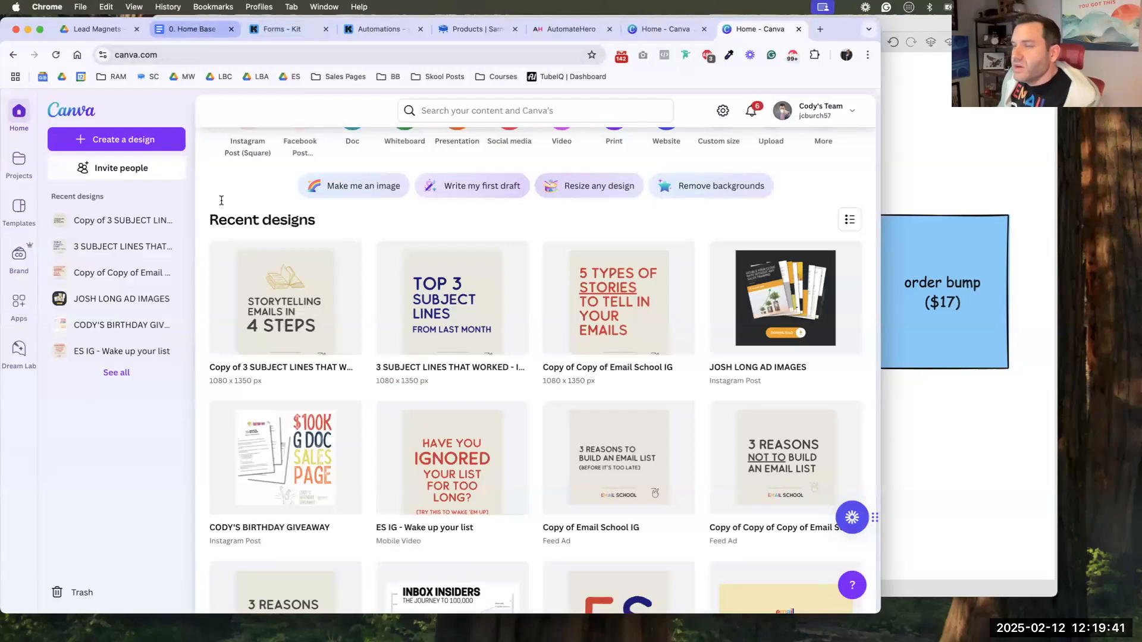
- Return to the Home Base document and place a page break between the Links list and the Vision section, leaving blank space under the list
key("cmd+2")
left_click(272, 431)
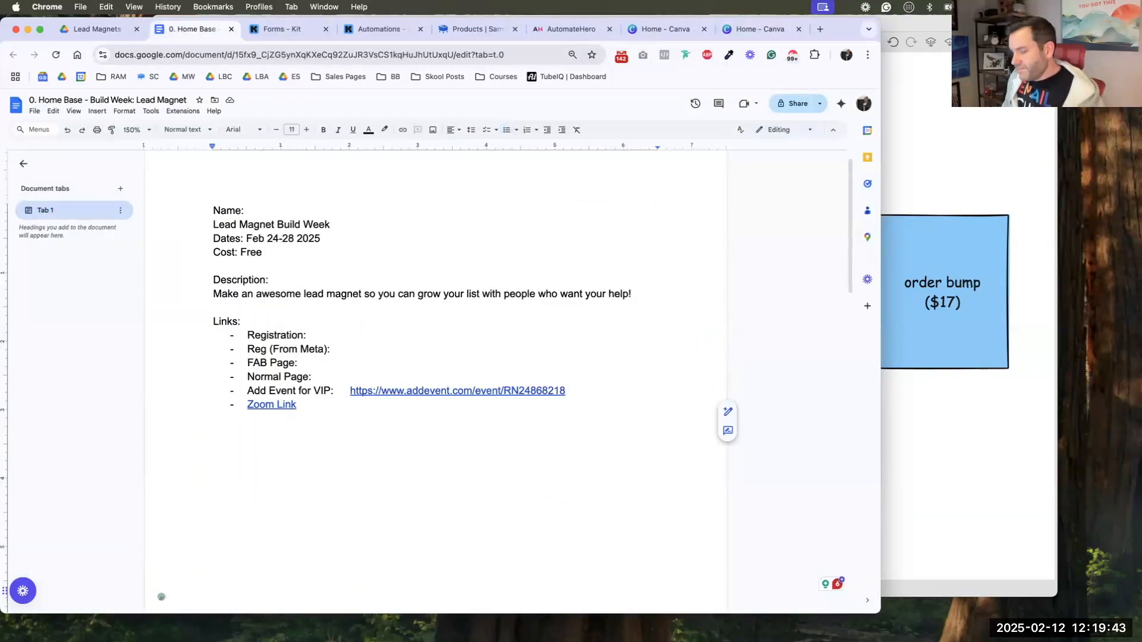
key("super+Return")
key("BackSpace")
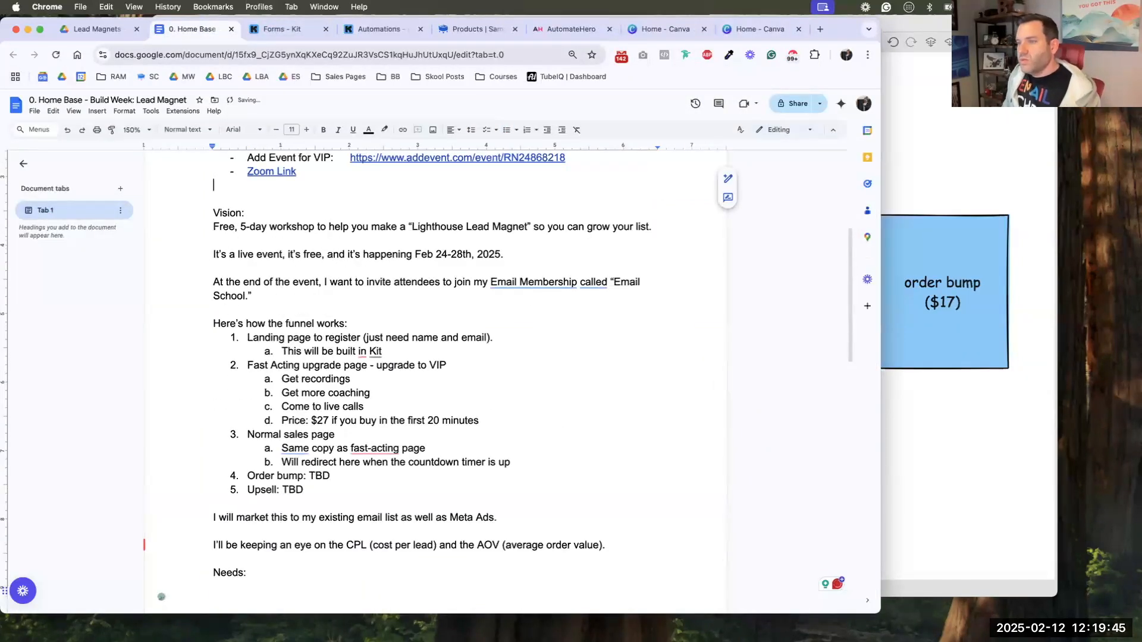
key("Return")
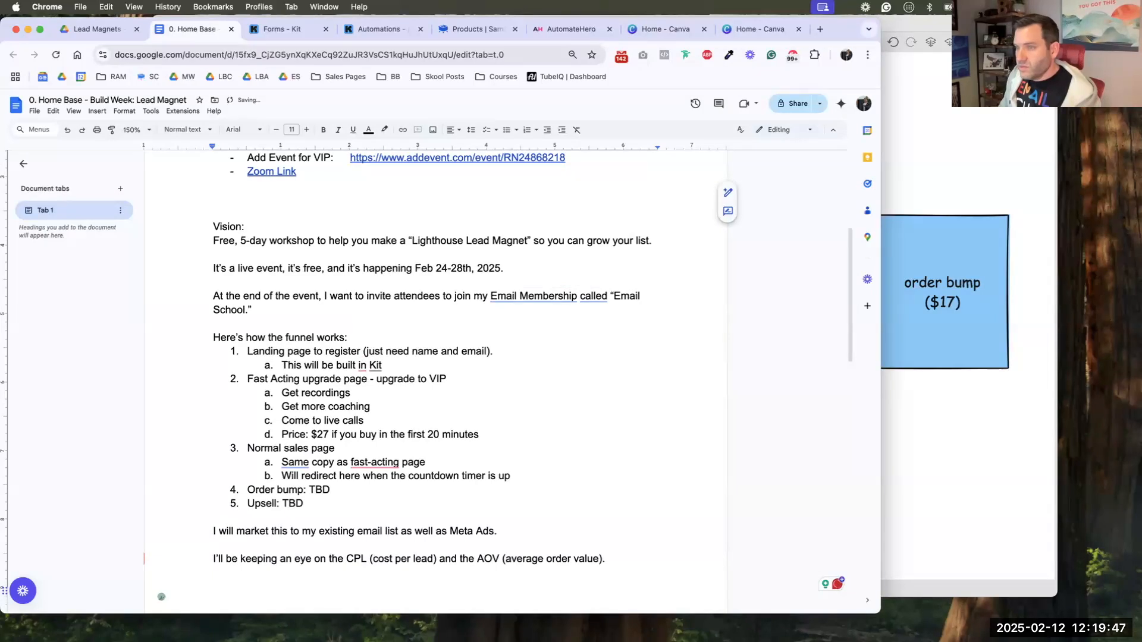
key("super+Return")
scroll(273, 438, "up", 2)
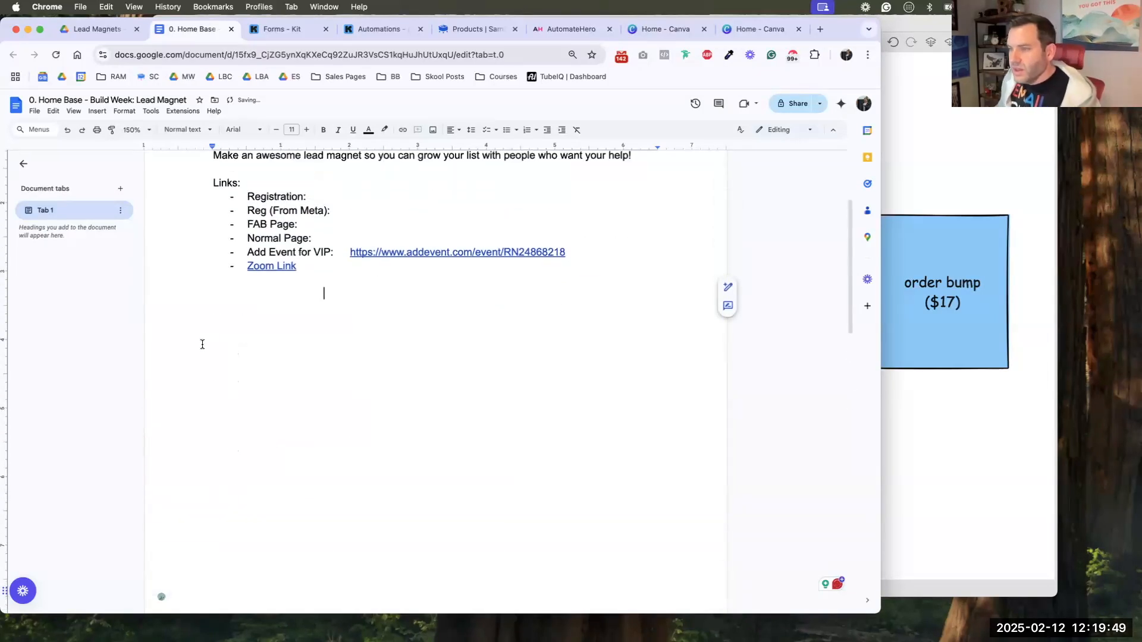
- Add a "Kit:" label below the Links list and insert a table of 2 columns and 5 rows under it
type("Kit:")
key("Return")
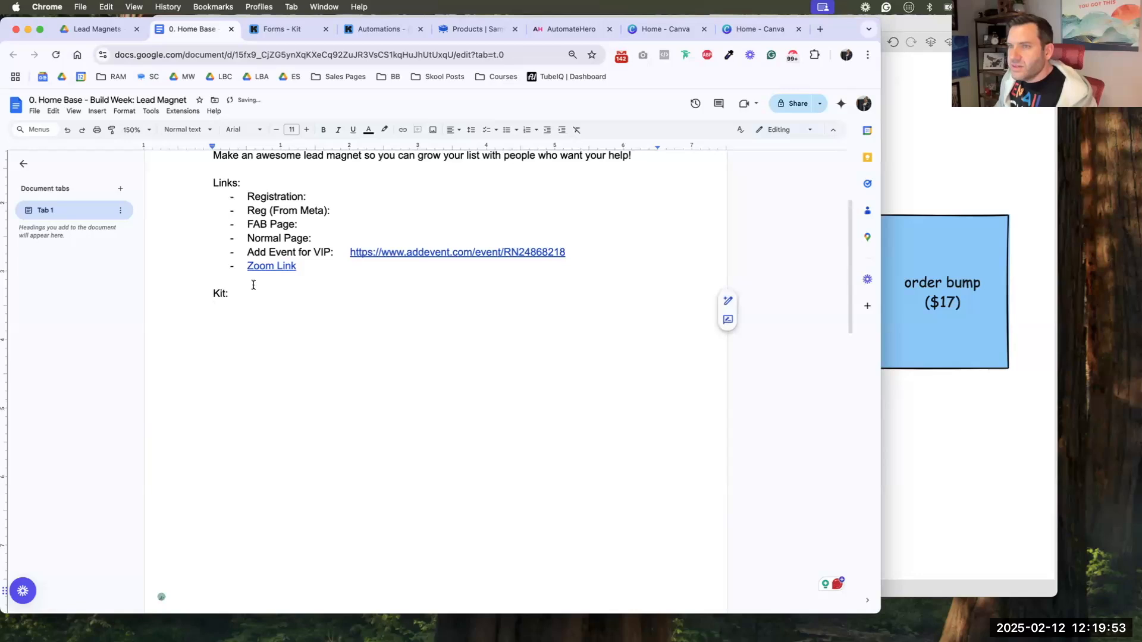
left_click(97, 111)
mouse_move(113, 143)
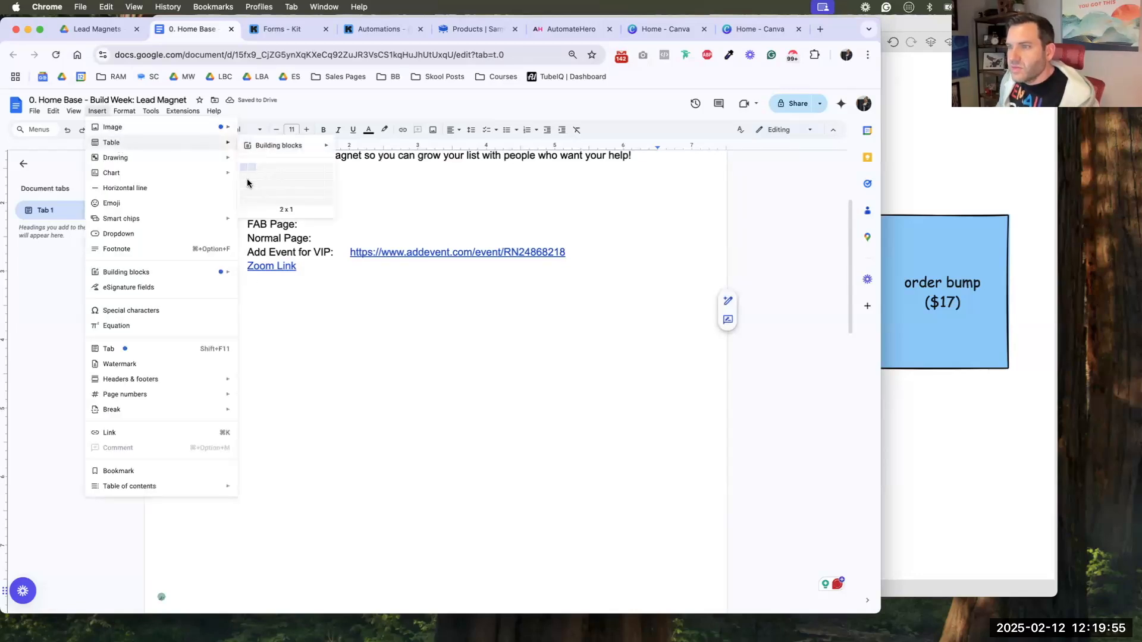
left_click(251, 197)
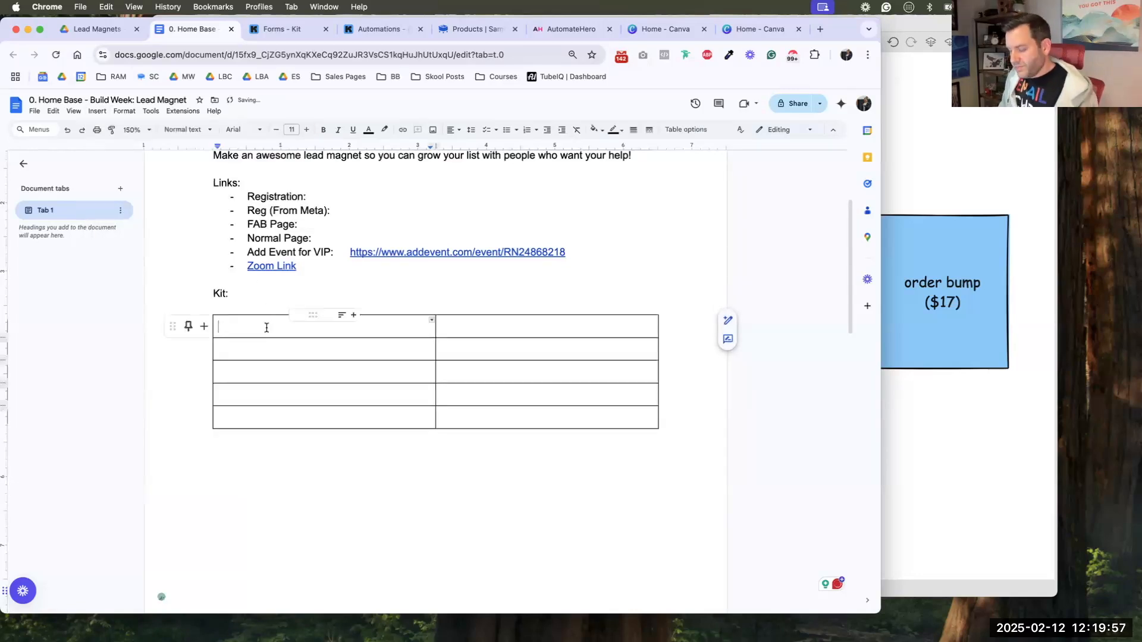
- Fill the first row of the Kit table with "Click on an email to register" and "Clicked - Lead Magnet Build Week"
type("Click on a")
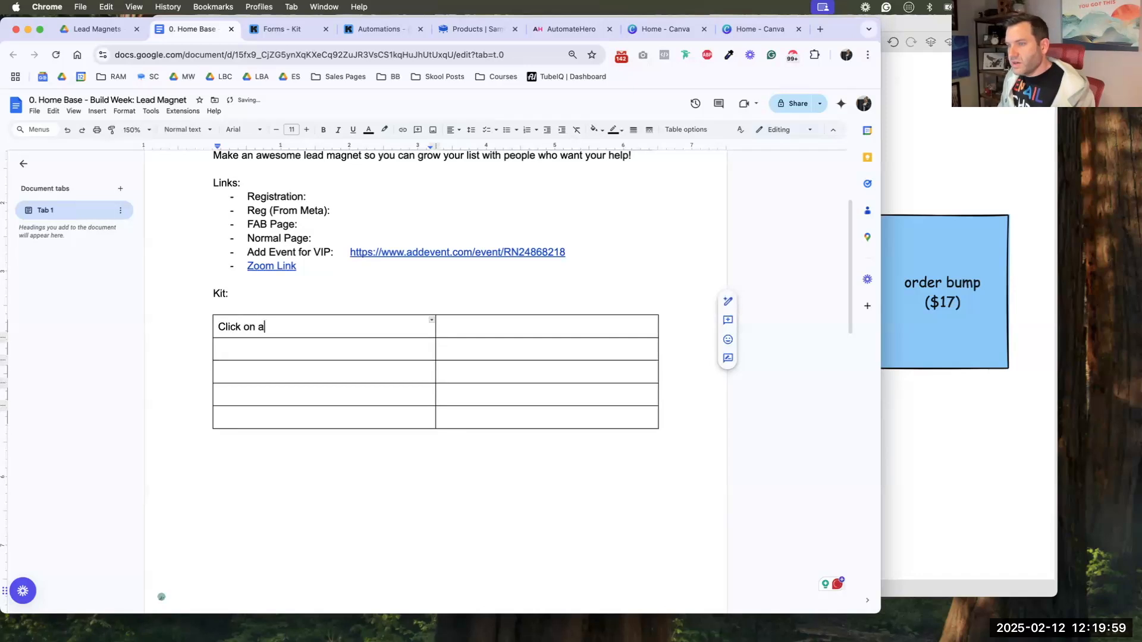
type("n email to reg")
key("BackSpace")
type("egister")
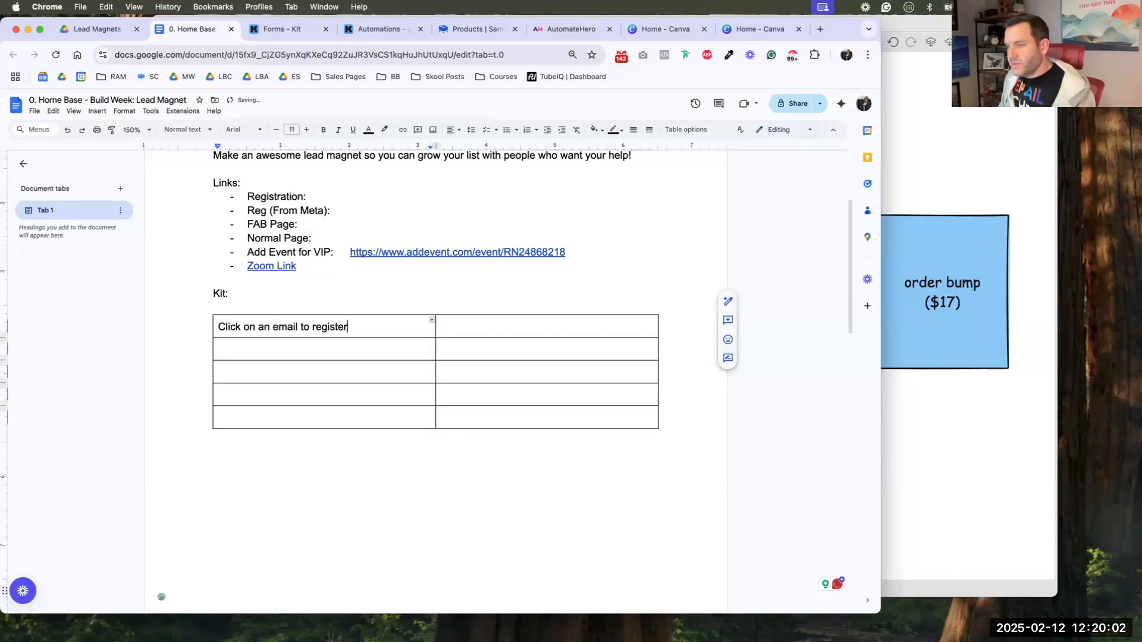
key("Tab")
type("Clicked - Lead ")
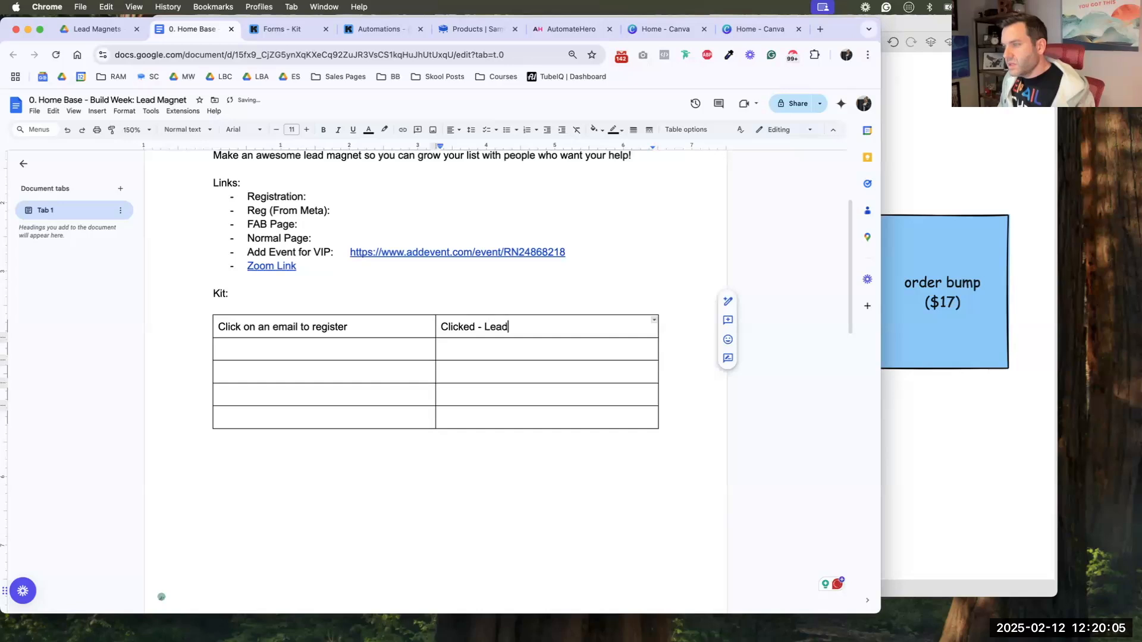
type("Magnet Build Week")
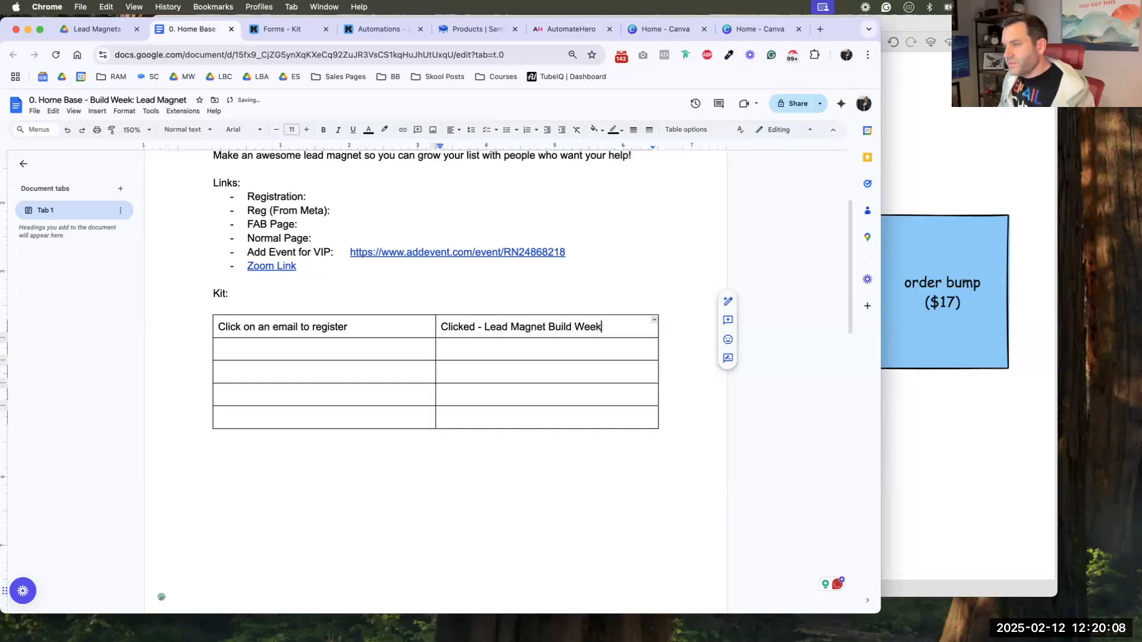
- Fill the second row of the Kit table with "Registered for Build Week" and "Registered - Lead Magnet Build Week"
key("Tab")
type("Regi")
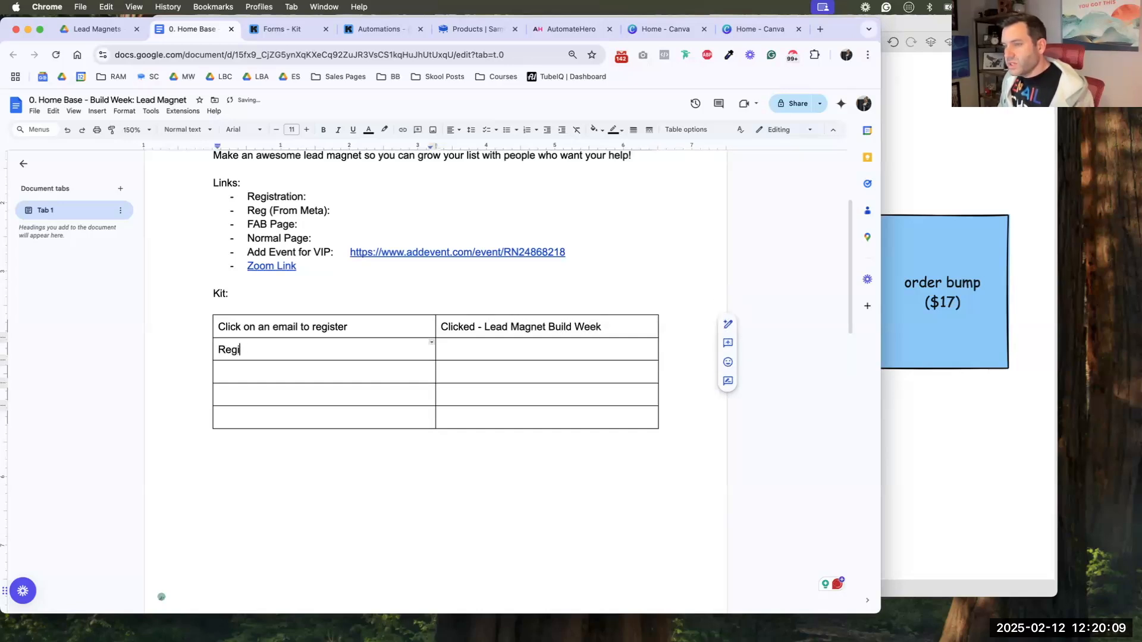
type("stered for Bu")
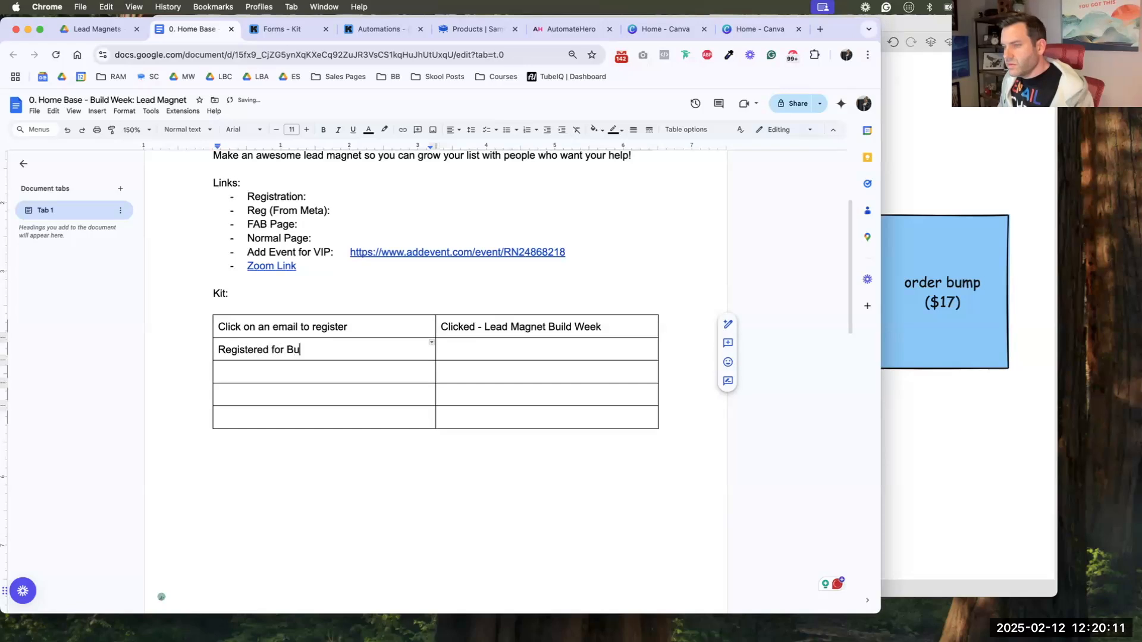
type("ild Week")
key("Tab")
type("Re")
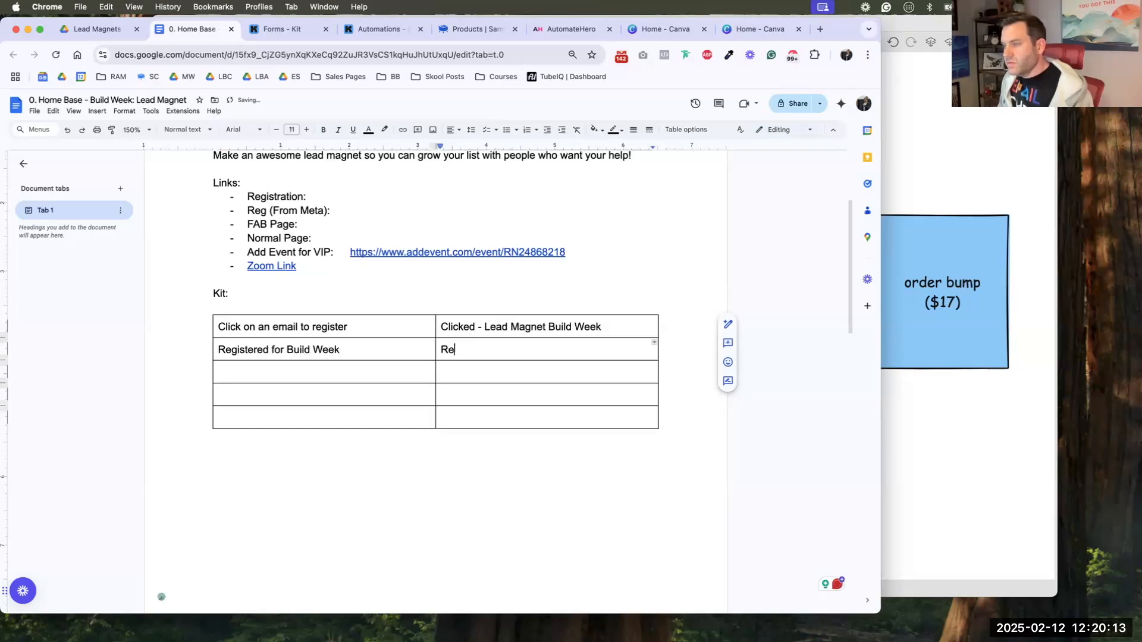
type("giste")
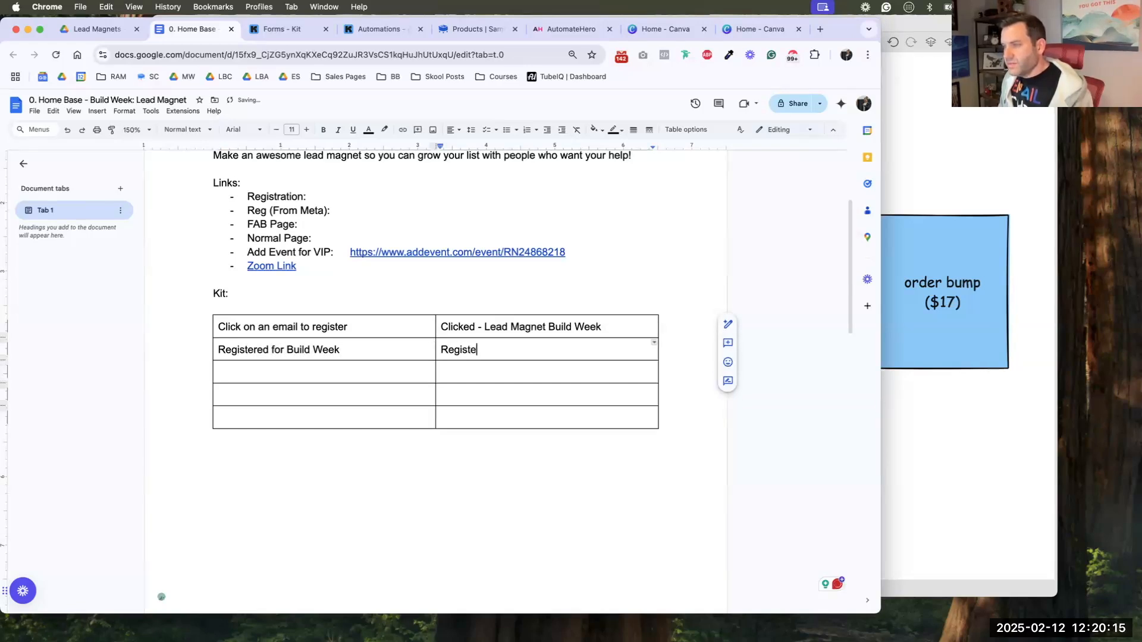
type("red - Lead Magnet Build Week")
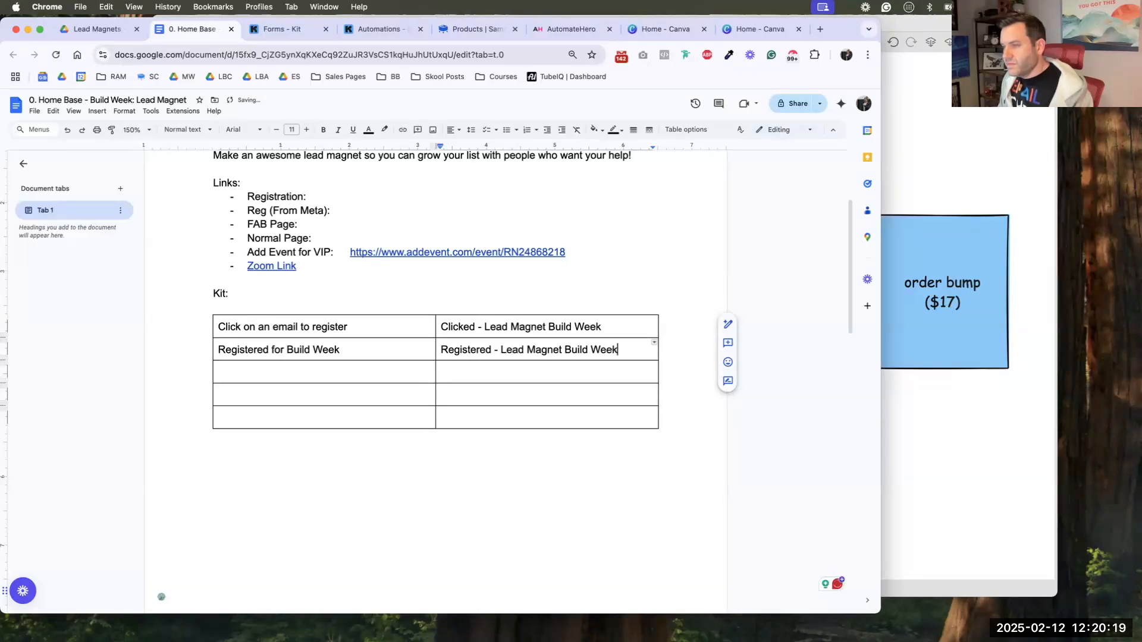
- Enter "Purchased - BWLM VIP" in both cells of the Kit table's third row
key("Tab")
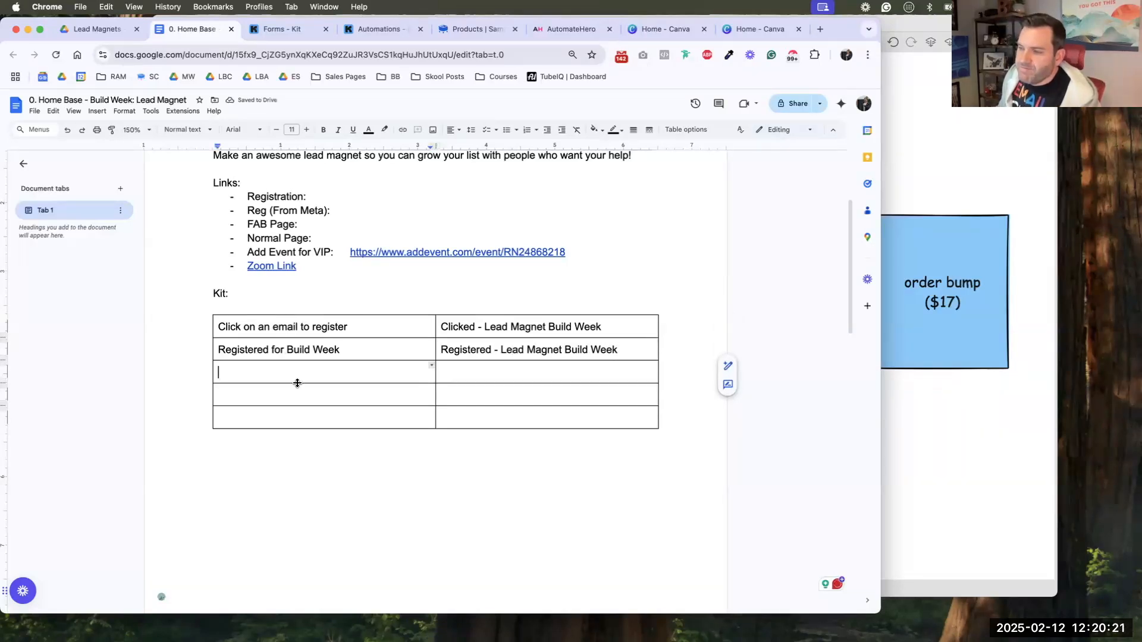
type("Pu")
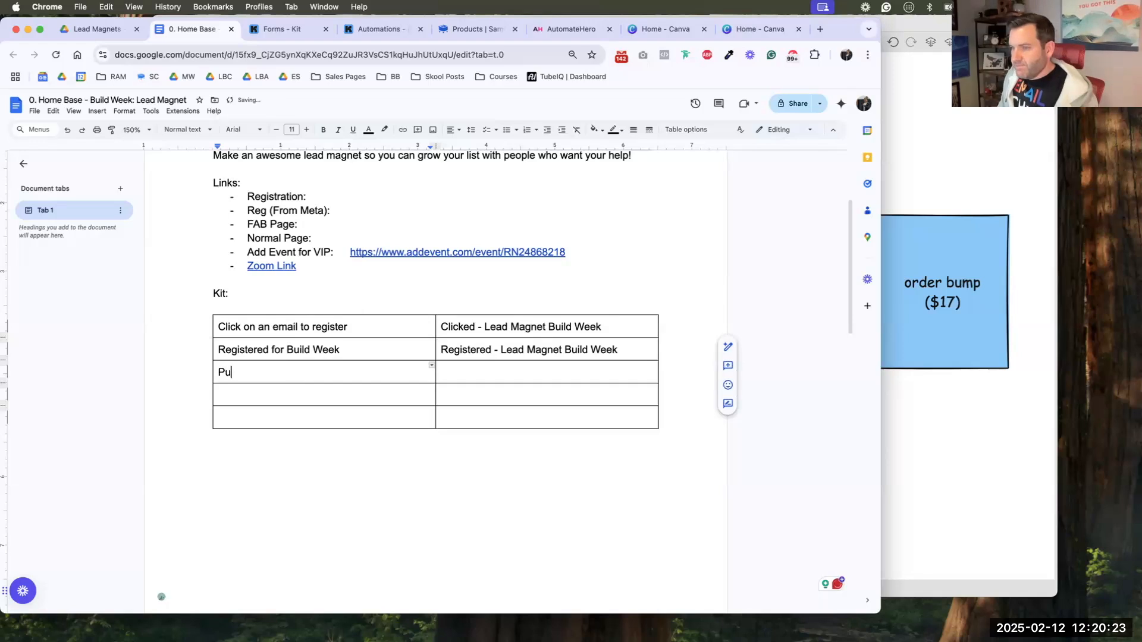
type("rchased - Build WEe")
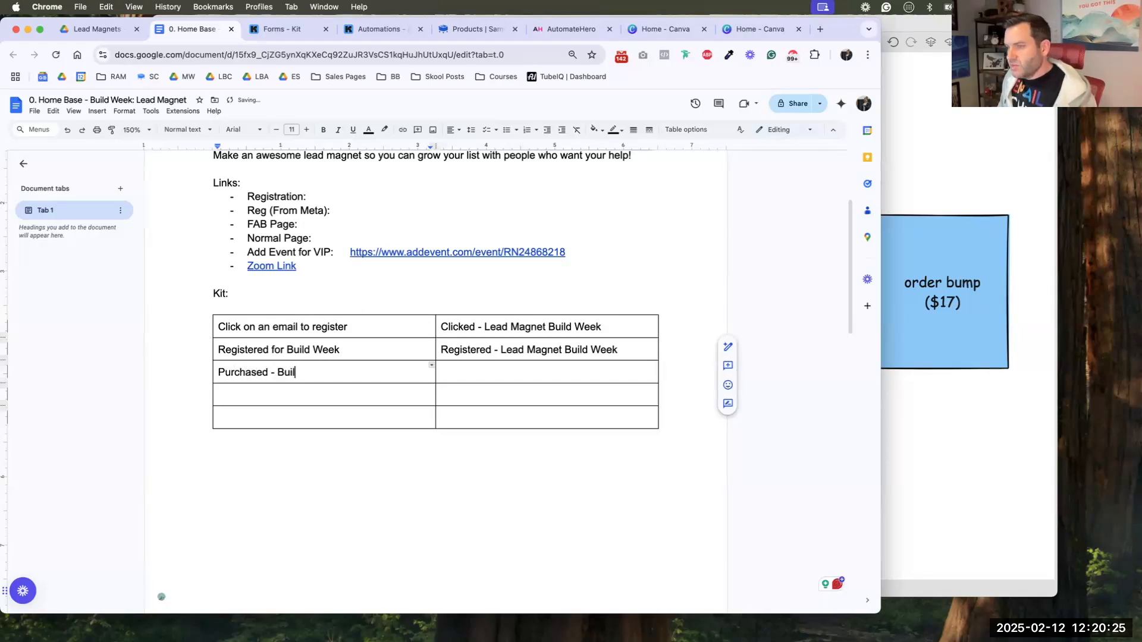
key("BackSpace")
key("BackSpace")
key("BackSpace")
key("BackSpace")
key("BackSpace")
key("BackSpace")
key("BackSpace")
key("BackSpace")
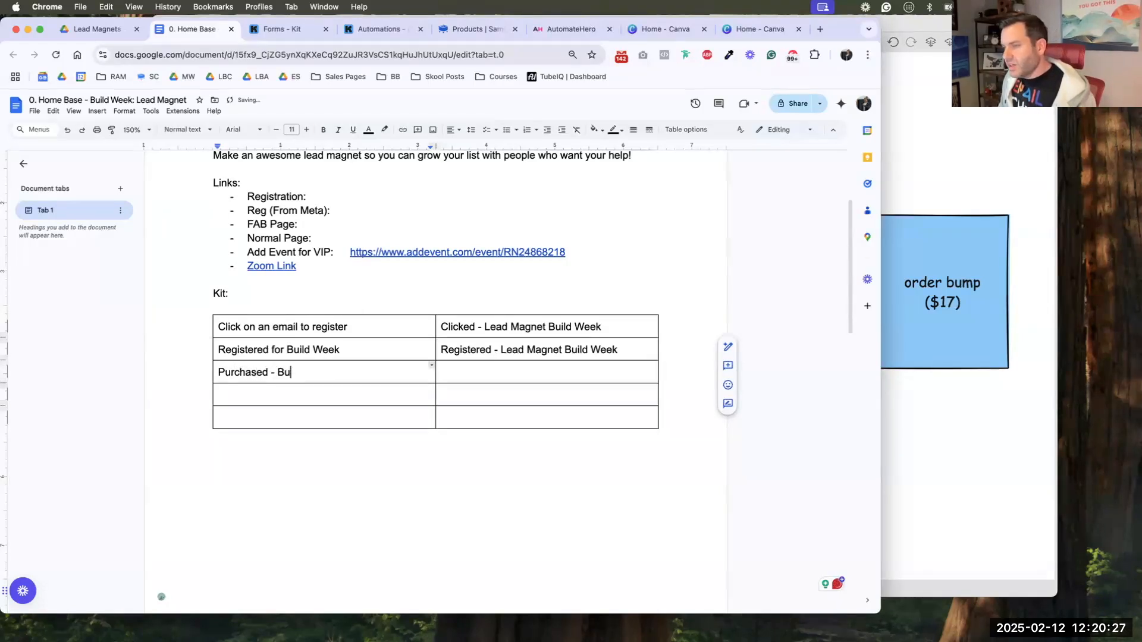
type("WLM VIP")
key("Tab")
type("Purchased ")
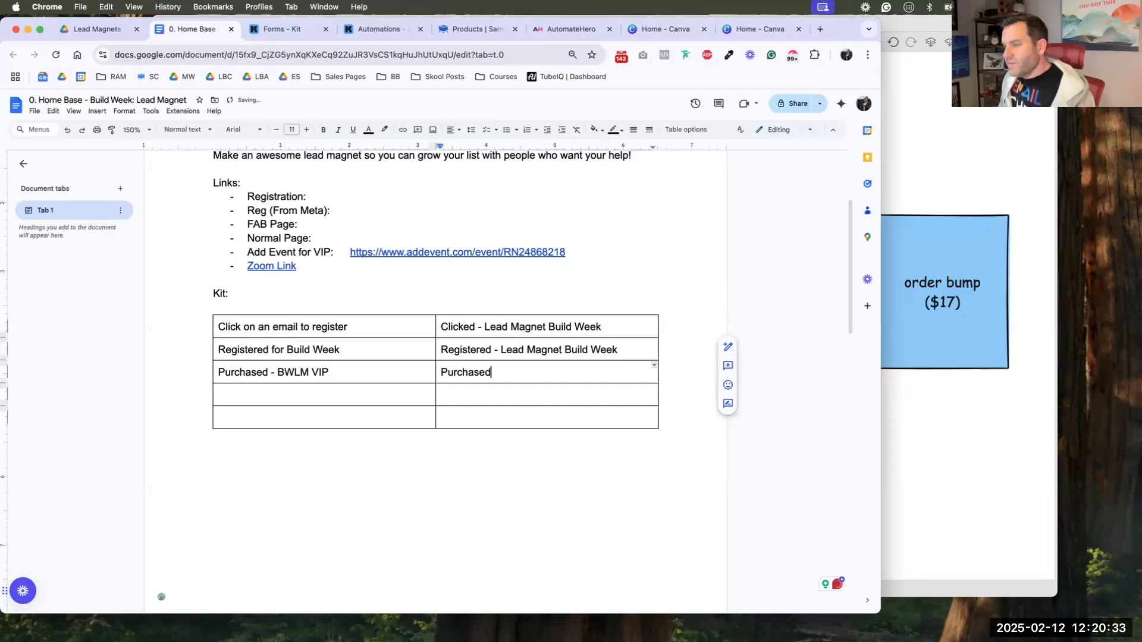
type("- BWLM VIP")
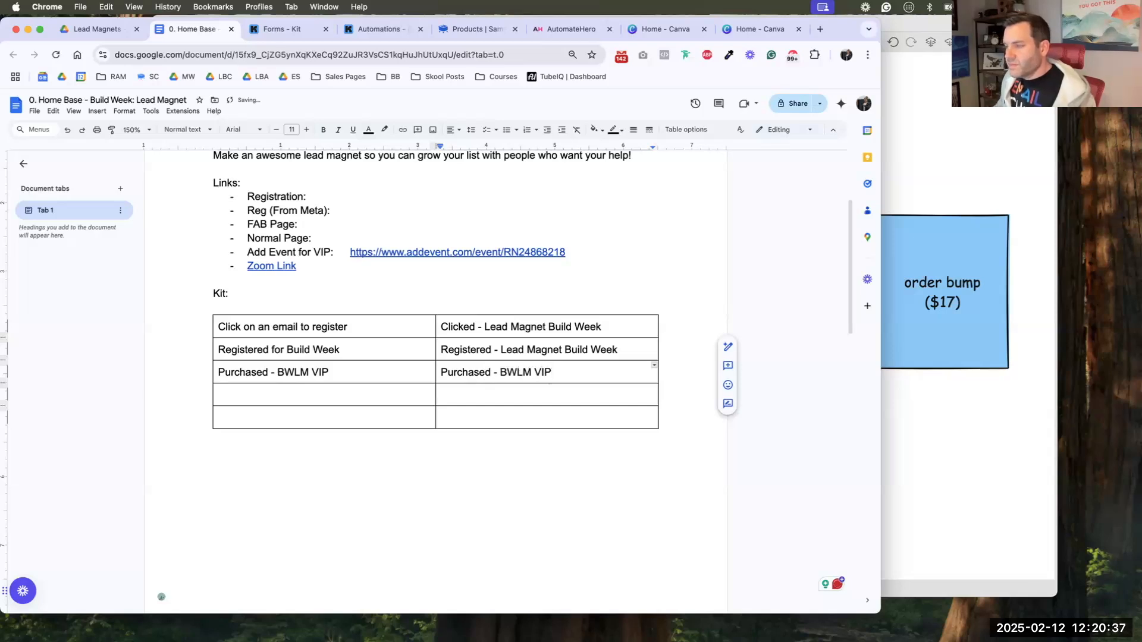
- Change the abbreviation in both cells of the Purchased row to "LMBW"
left_click_drag(518, 373, 499, 373)
key("BackSpace")
type("BW")
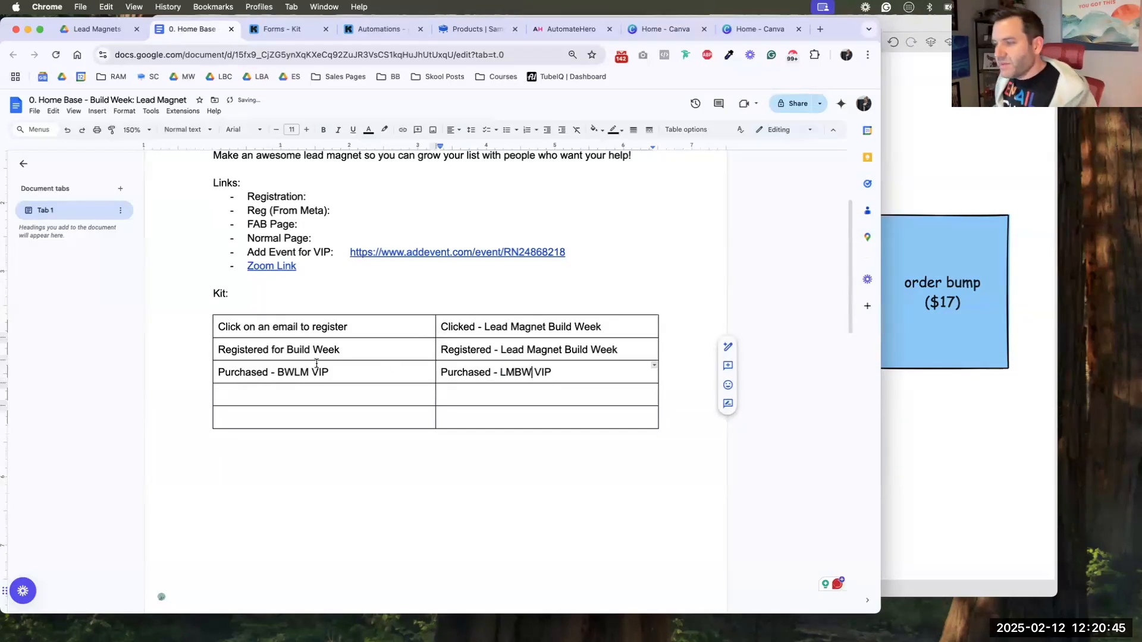
double_click(290, 369)
type("LMBW")
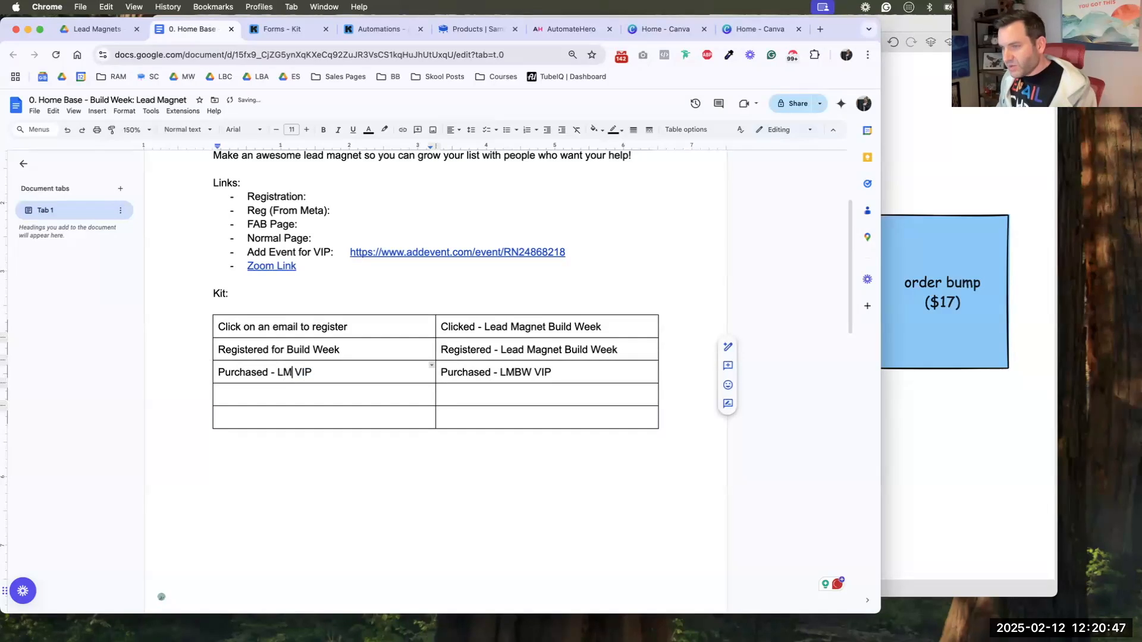
- Enter "Clicked - LMBW VIP" in both cells of the Kit table's fourth row
left_click(286, 393)
type("C")
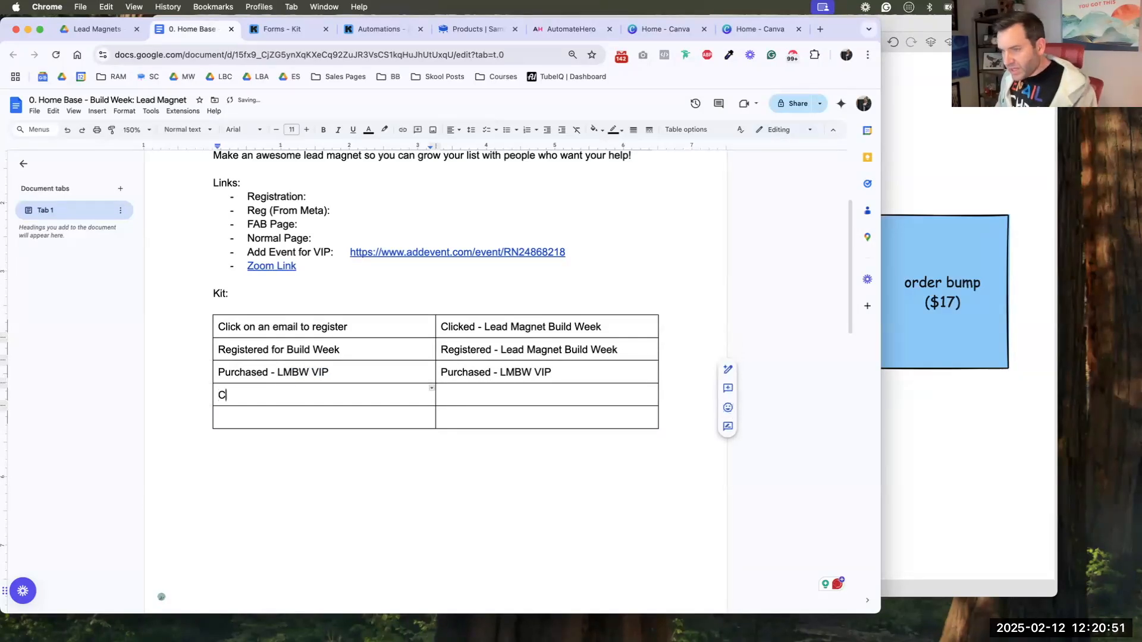
type("licked - LMBW VIP")
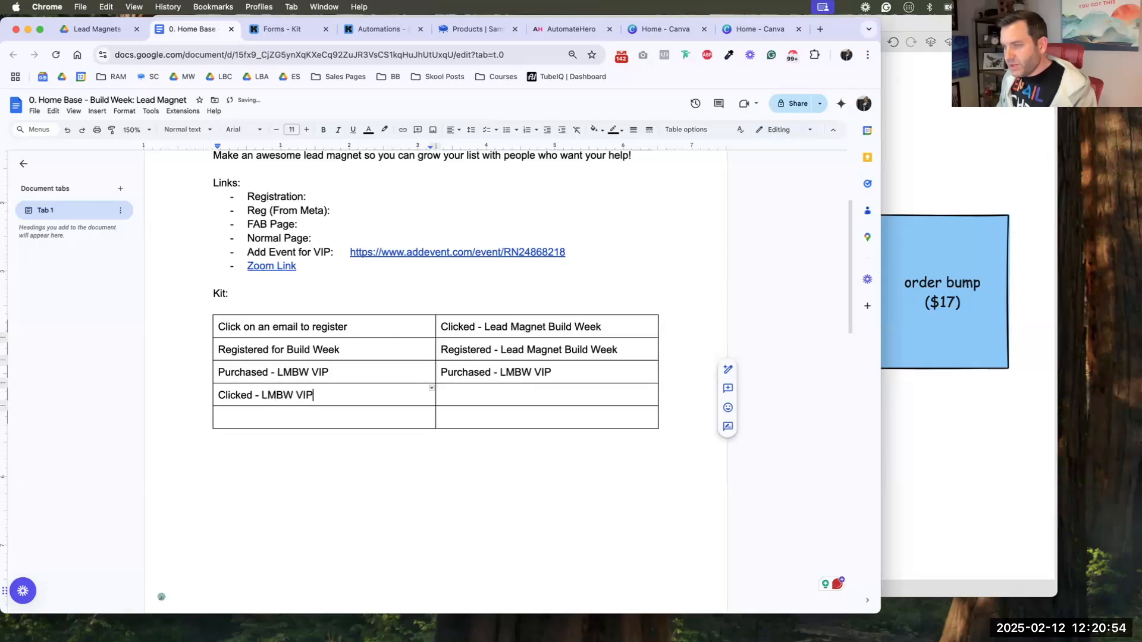
key("Tab")
type("Clicked -")
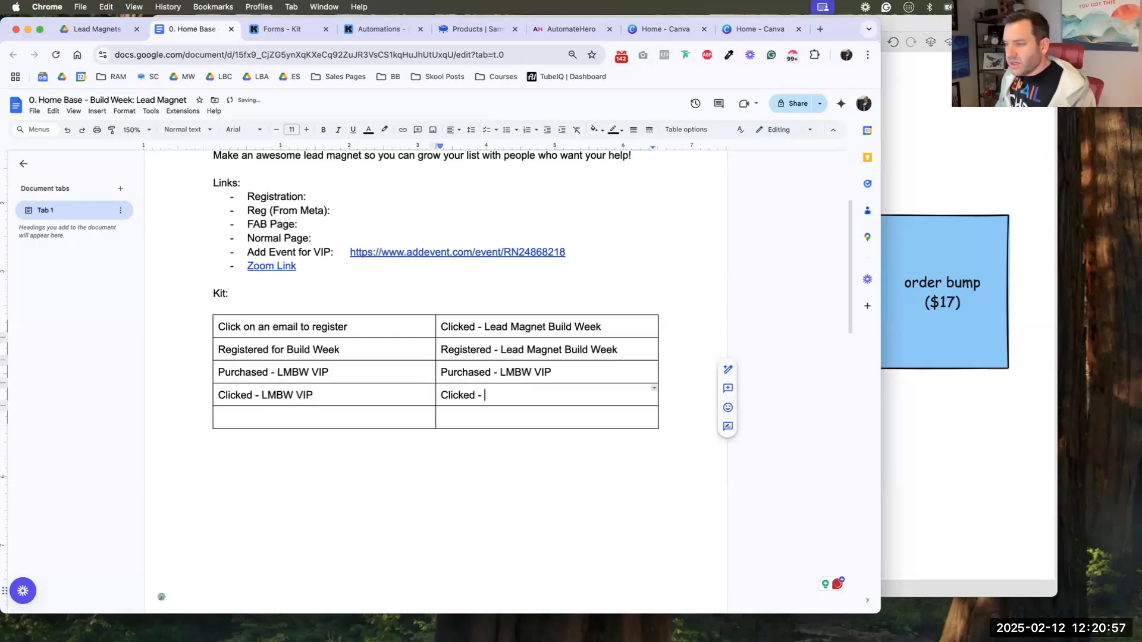
type(" LMBW VIP")
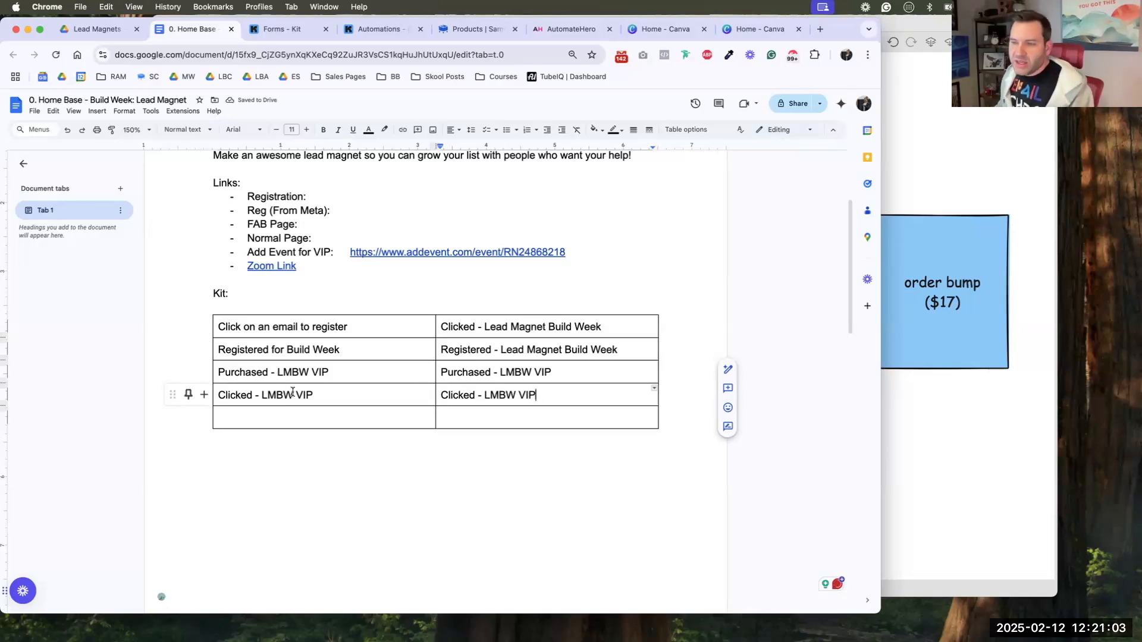
- Append "FAST" to both Purchased cells so each reads "Purchased - LMBW VIP FAST"
left_click(364, 372)
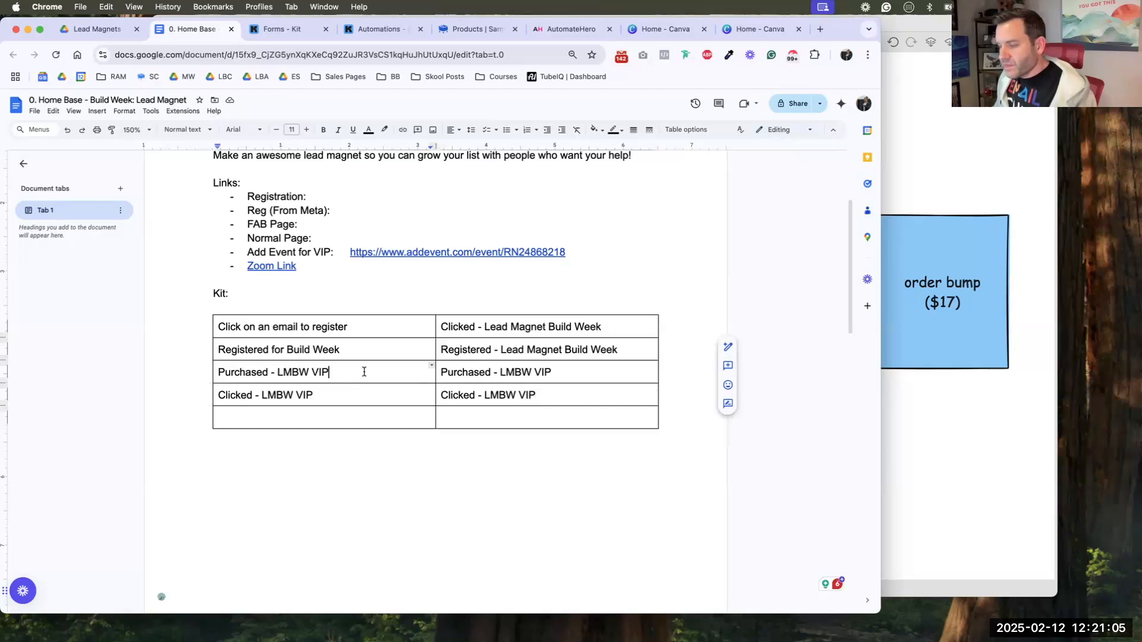
type("FAST")
key("Tab")
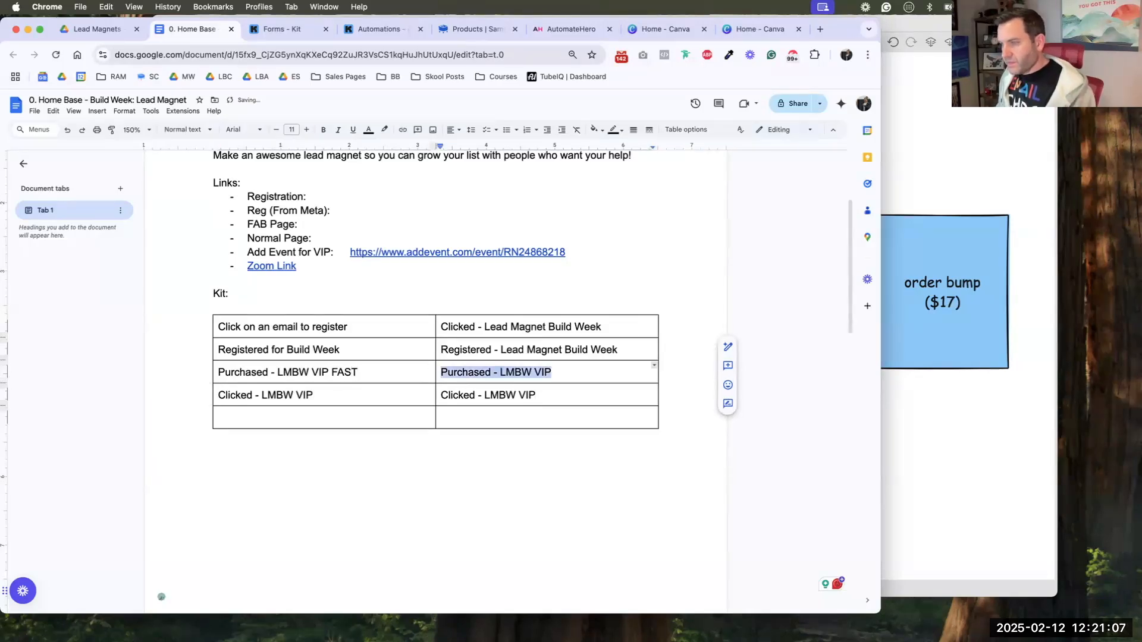
key("Right")
type("FAST")
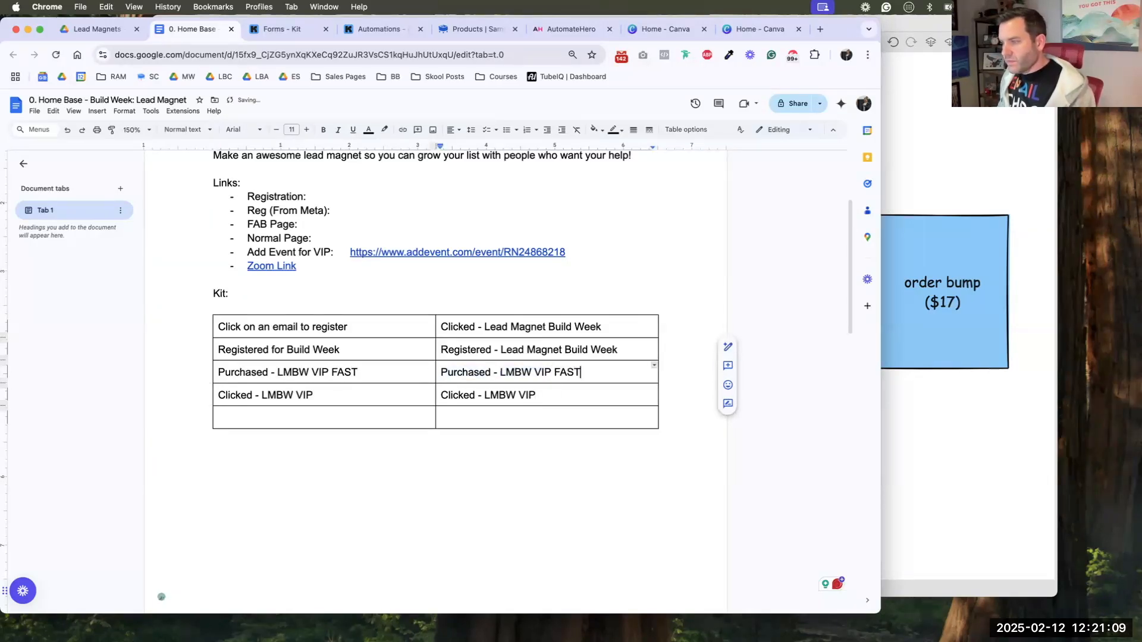
- Insert a row below the FAST row, copy that row's text into it and remove "FAST" from both cells, leaving "Purchased - LMBW VIP"
right_click(345, 375)
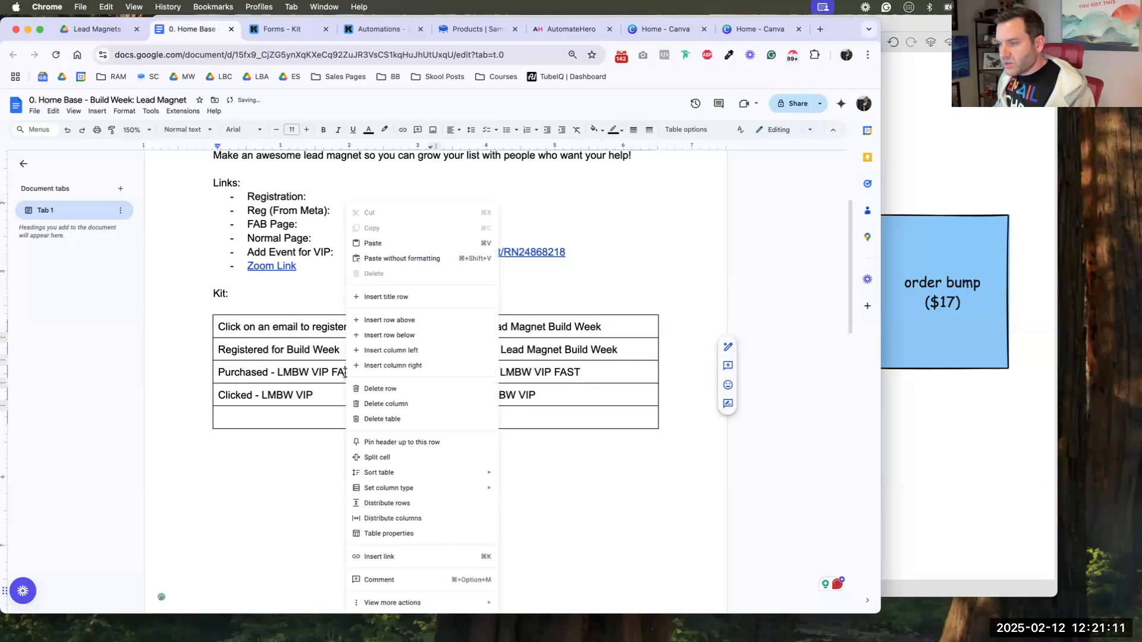
left_click(380, 335)
double_click(314, 375)
left_click_drag(188, 371, 443, 379)
key("super+c")
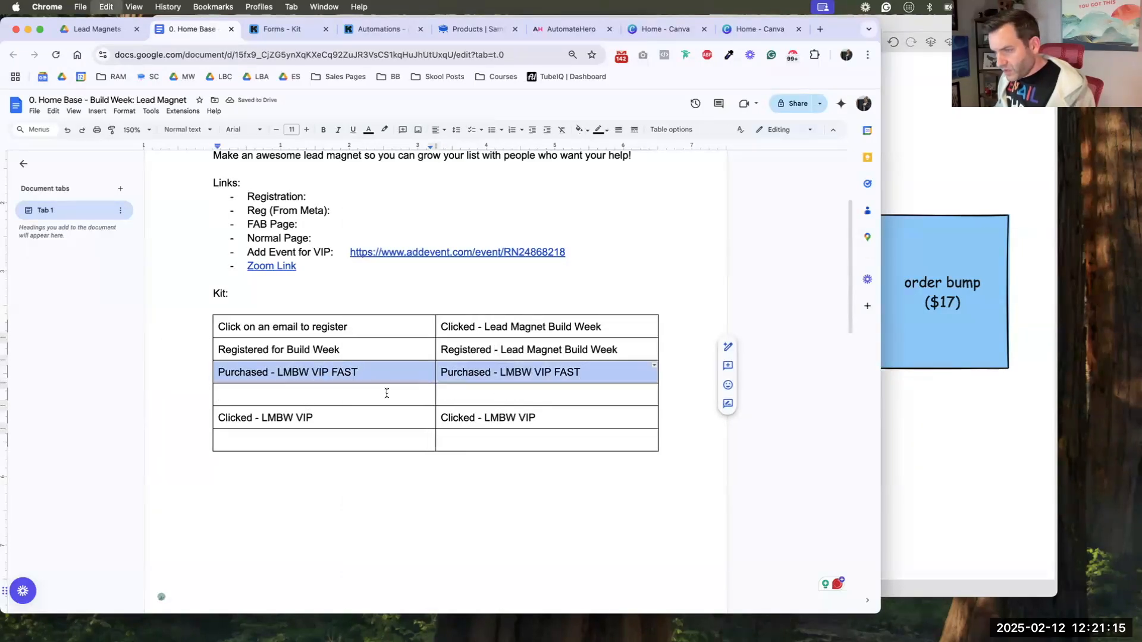
left_click(386, 393)
key("super+v")
key("alt+shift+Left")
key("BackSpace")
key("BackSpace")
double_click(563, 397)
key("BackSpace")
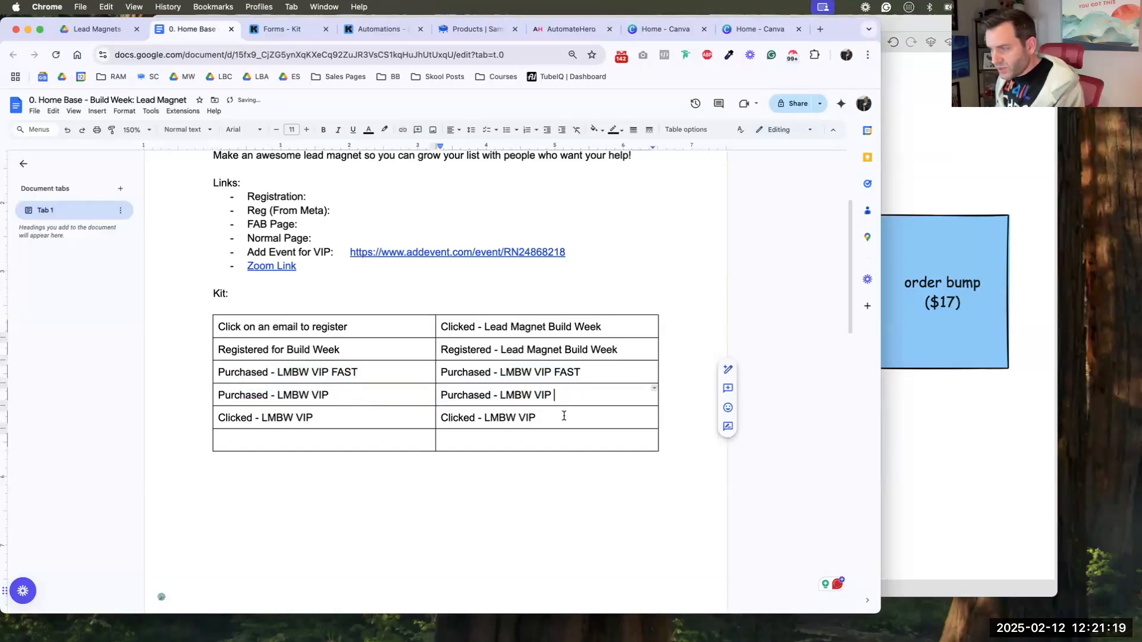
key("BackSpace")
left_click(564, 416)
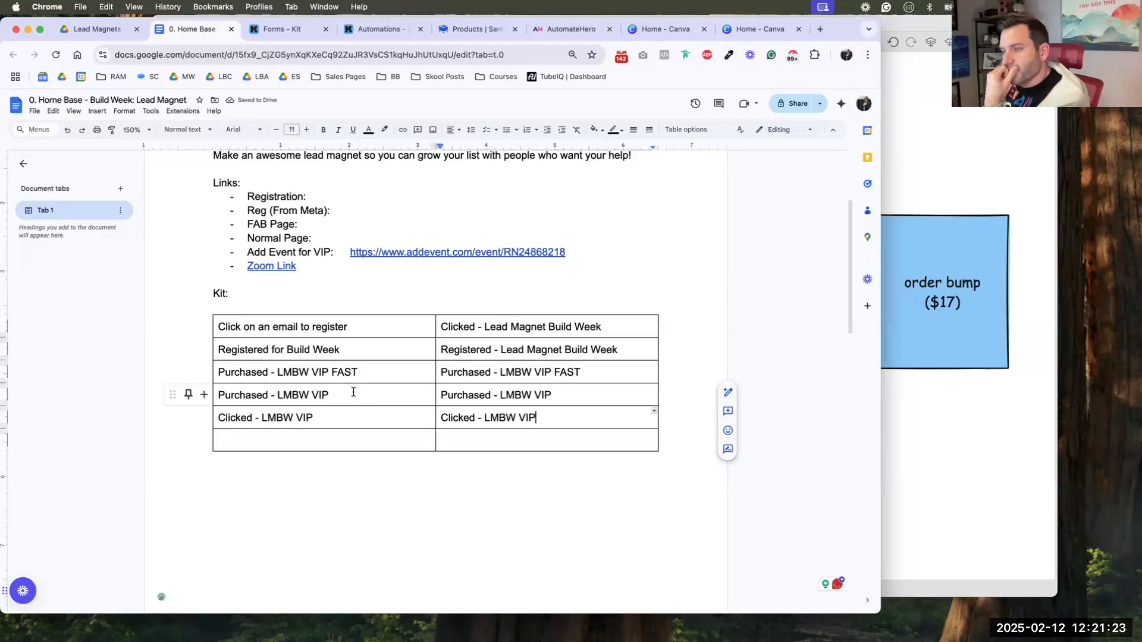
- Insert a row above the first one with the headings "Tag Description" and "Tag Name", and narrow the table's first column
right_click(358, 327)
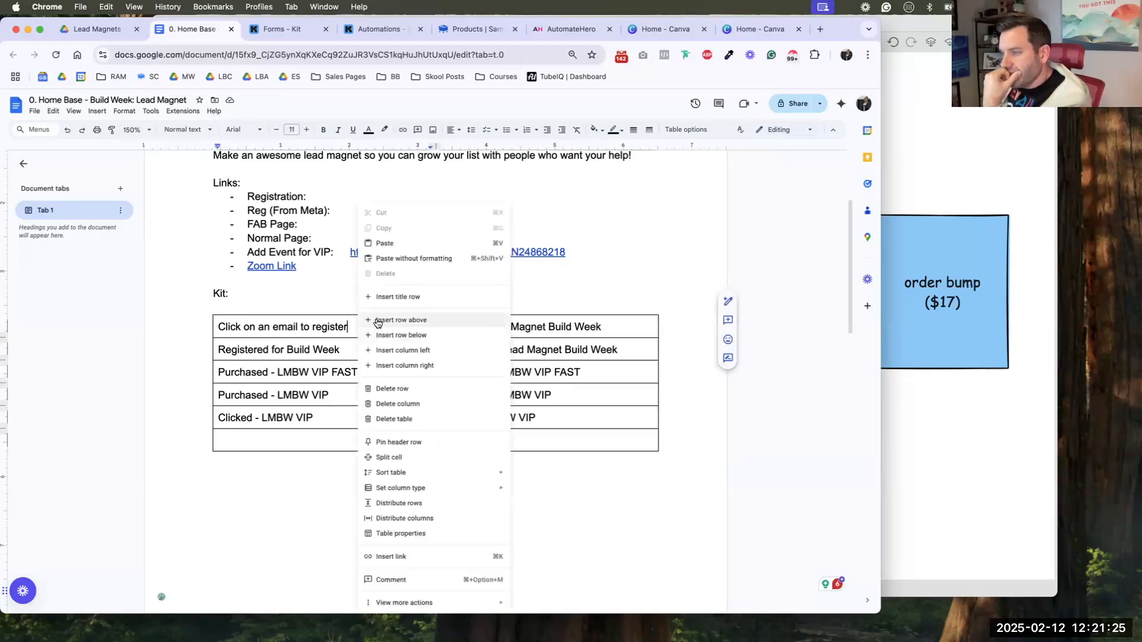
left_click(378, 321)
type("Tag Description")
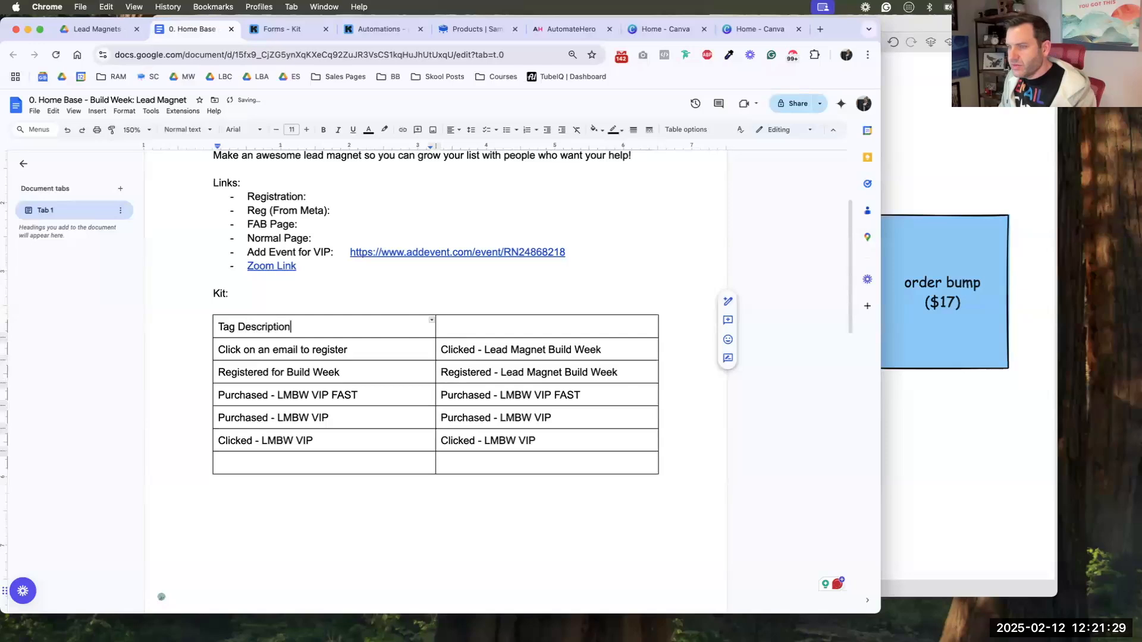
key("Tab")
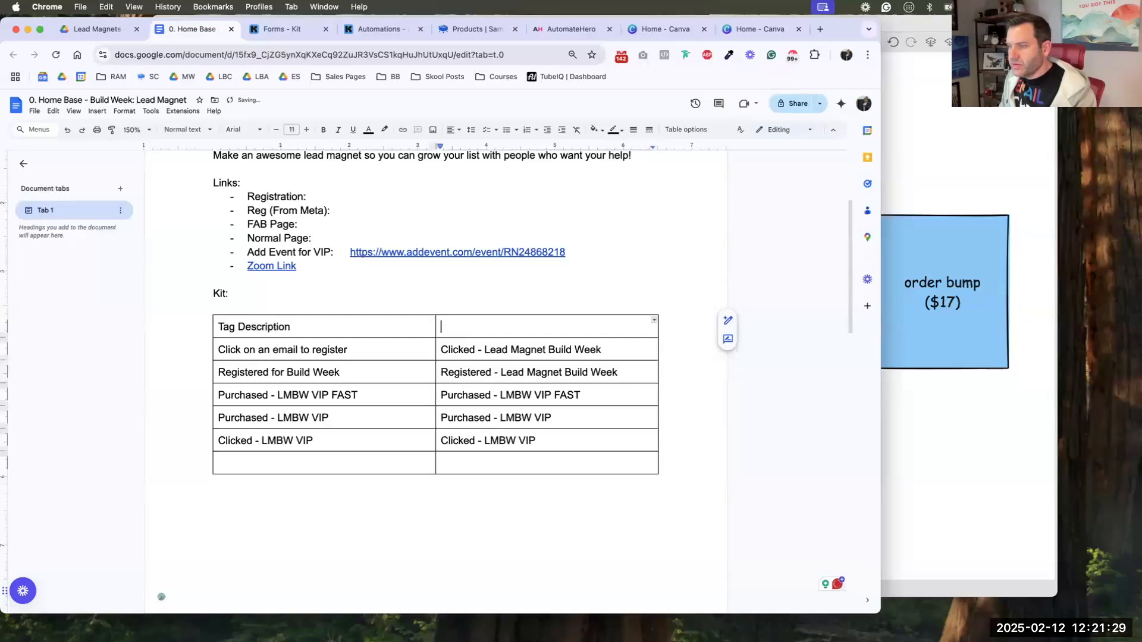
type("Tan Name")
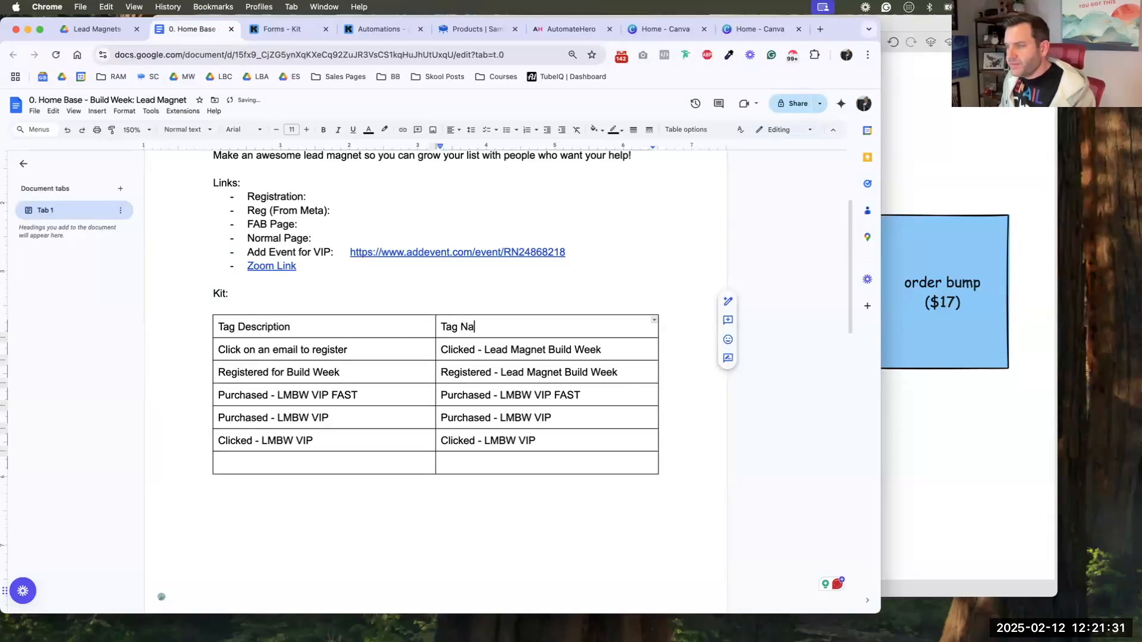
left_click_drag(437, 327, 374, 329)
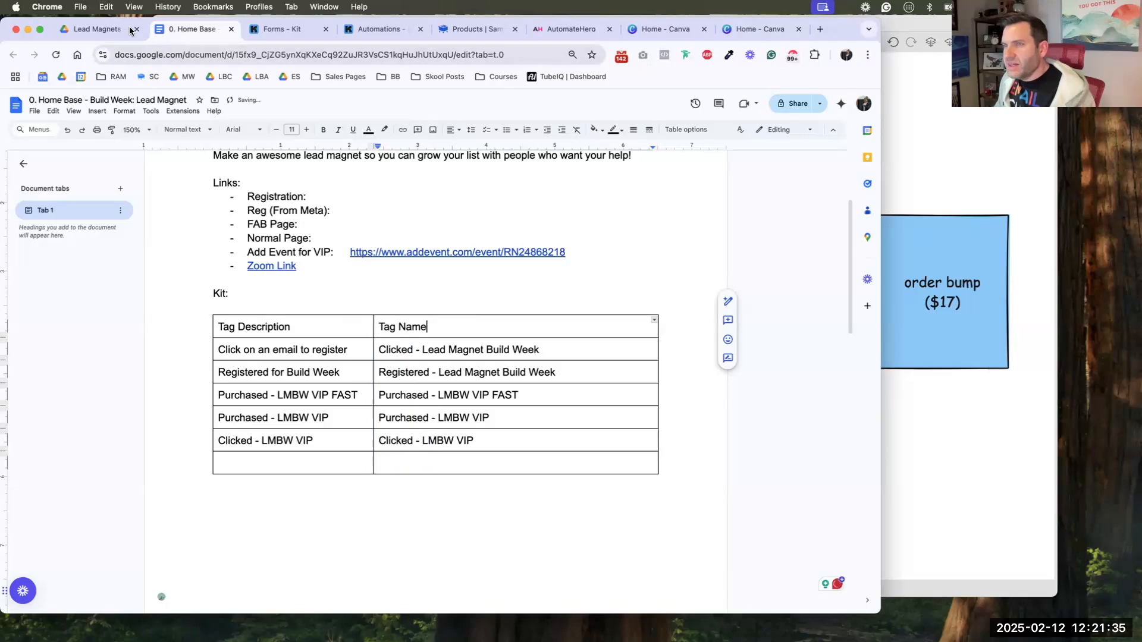
- Switch to the Lead Magnets folder in Google Drive and open the "4. Order Bump Idea" document
left_click(93, 29)
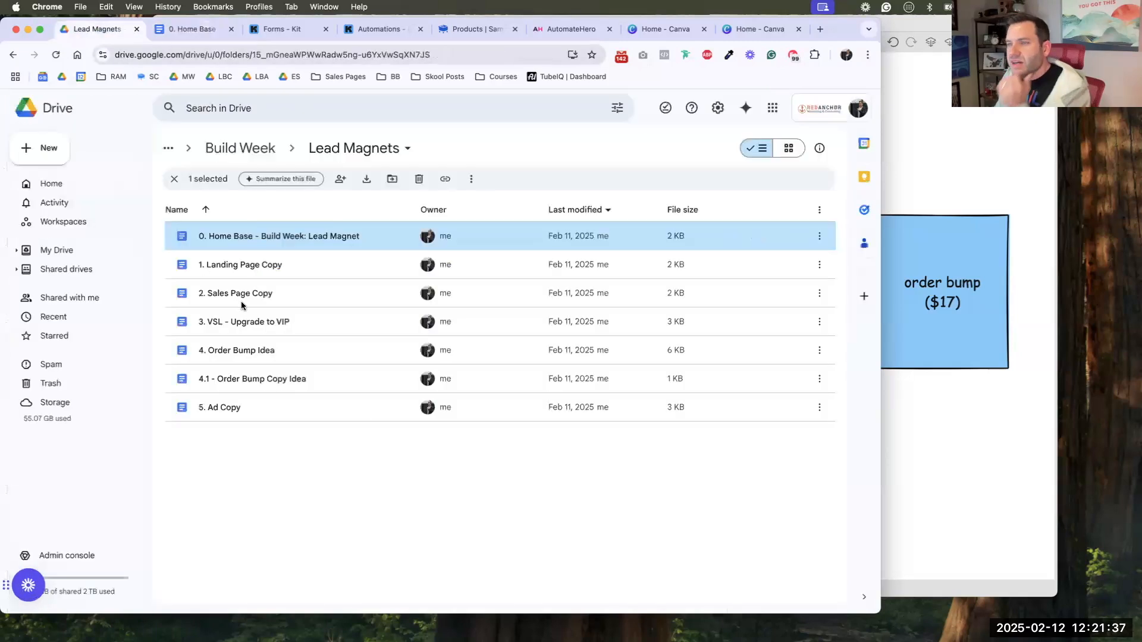
left_click(236, 351)
double_click(236, 351)
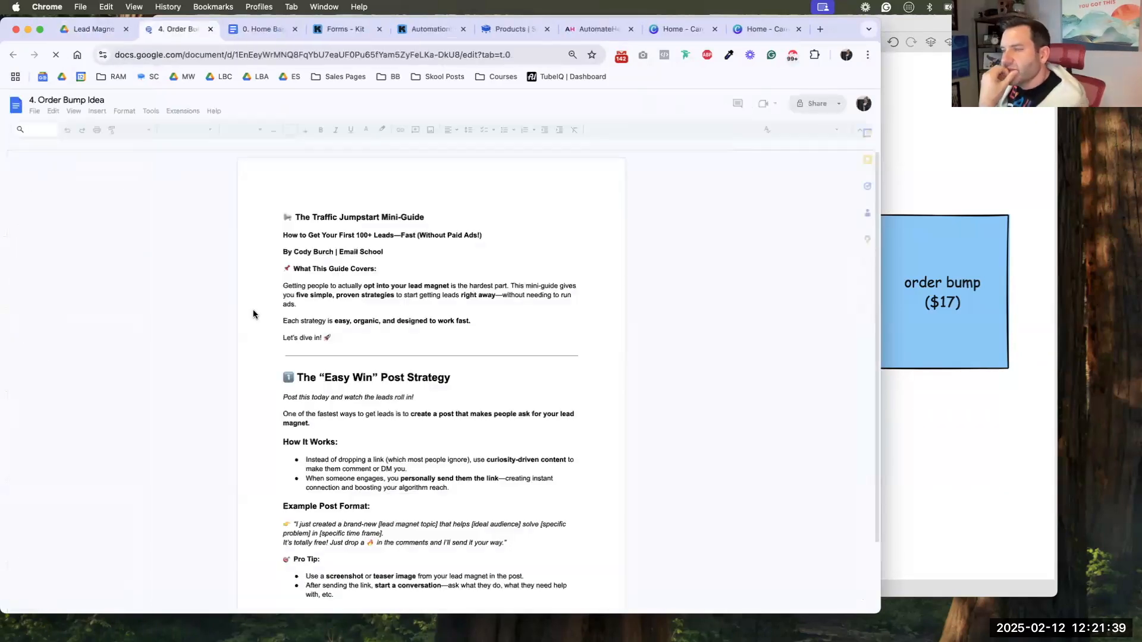
- In the Home Base document, add a tag table row with description "Bought the order bump" and tag name "Purchased - Traffic Jumpstart Guide"
left_click(270, 29)
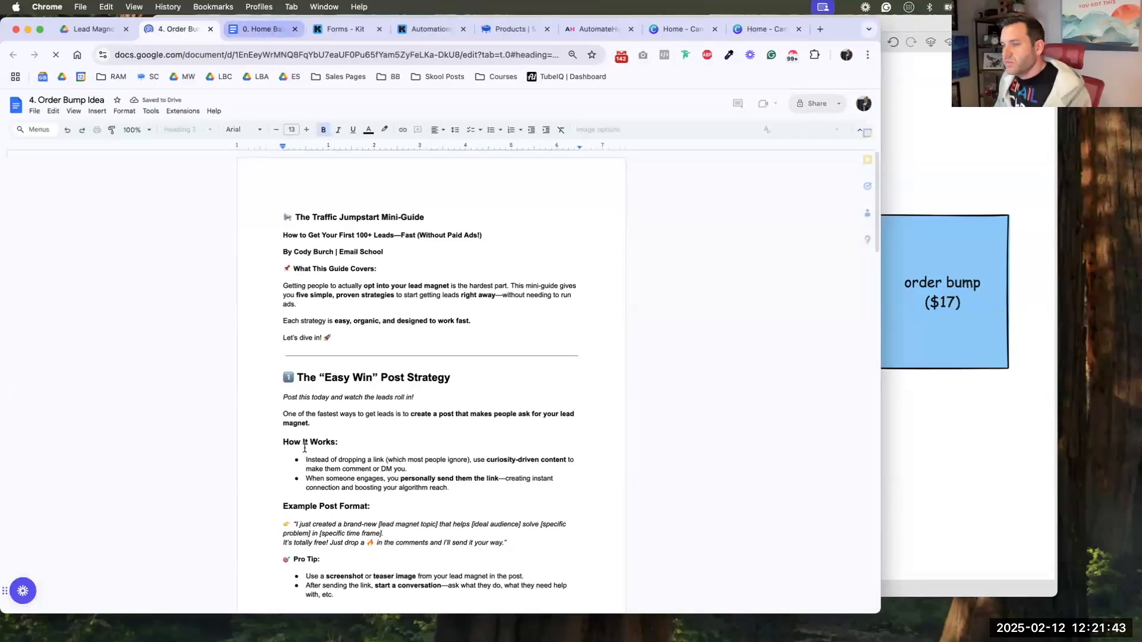
key("Tab")
type("P")
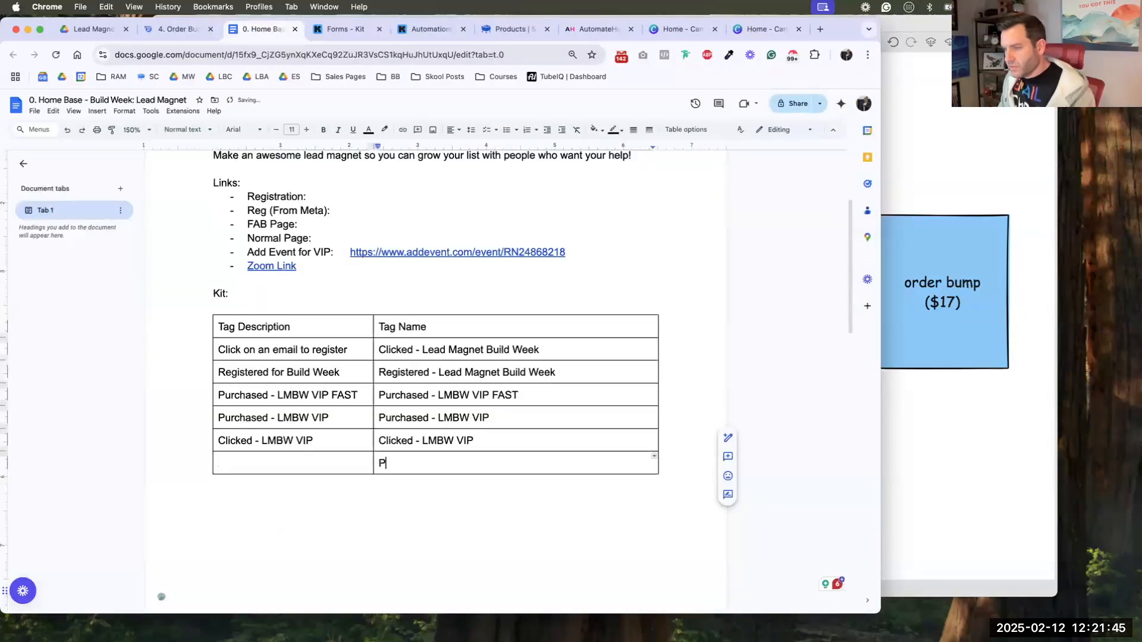
type("urchased - Traffic ")
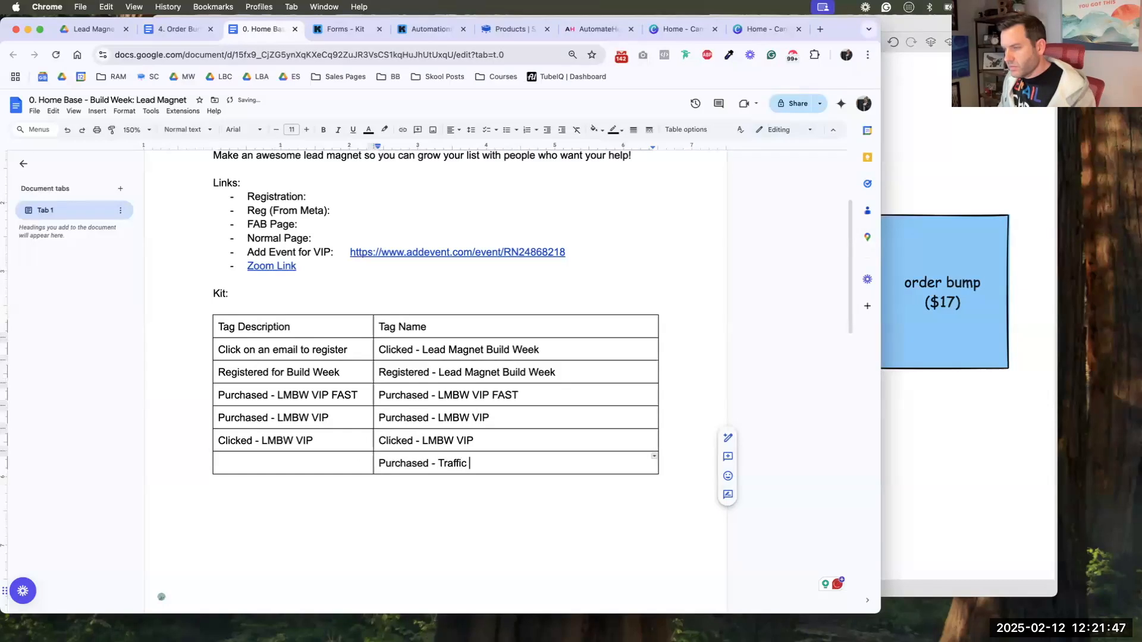
type("Jumpstart Guide")
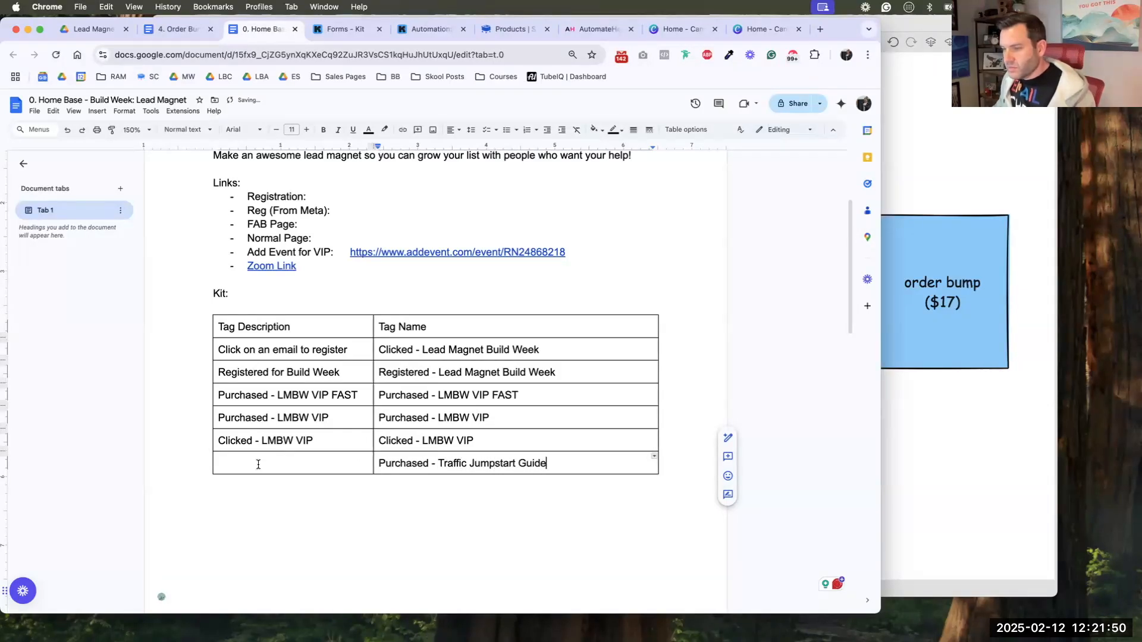
key("shift+Tab")
type("B")
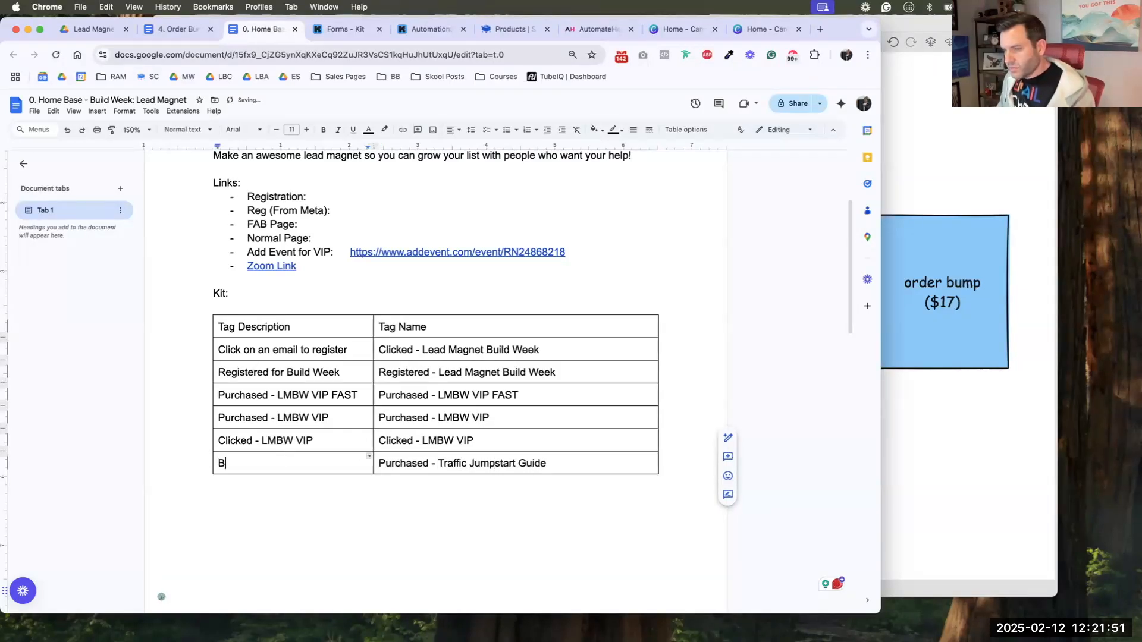
type("ought the order bump")
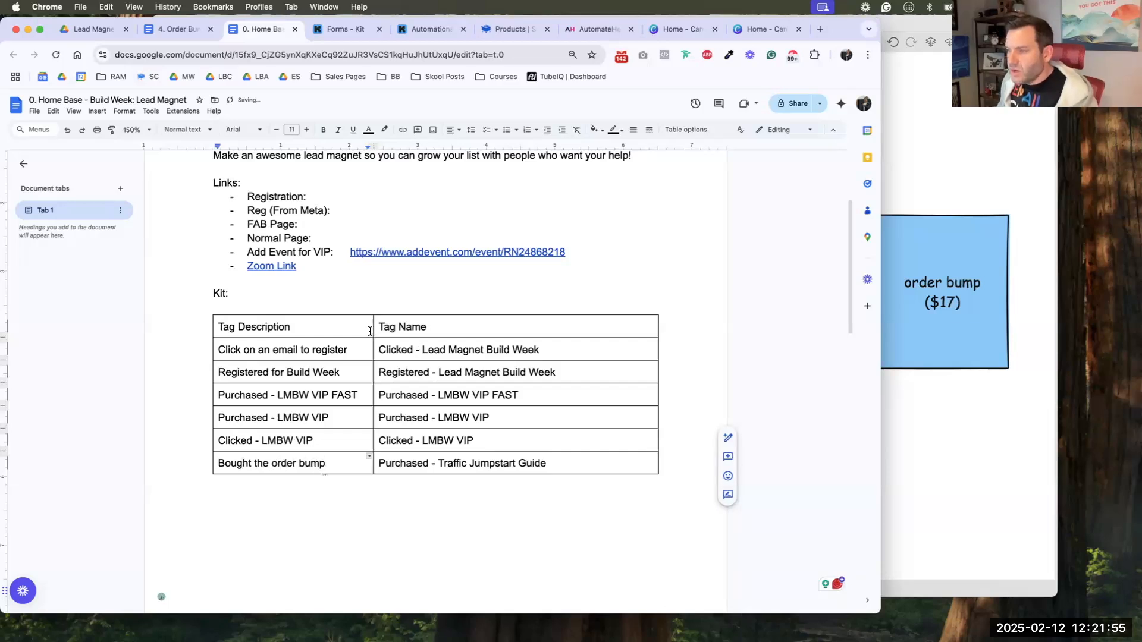
- Make the tag table's heading row, "Tag Description" and "Tag Name", bold
left_click_drag(370, 331, 383, 331)
key("super+b")
left_click(386, 367)
left_click(377, 367)
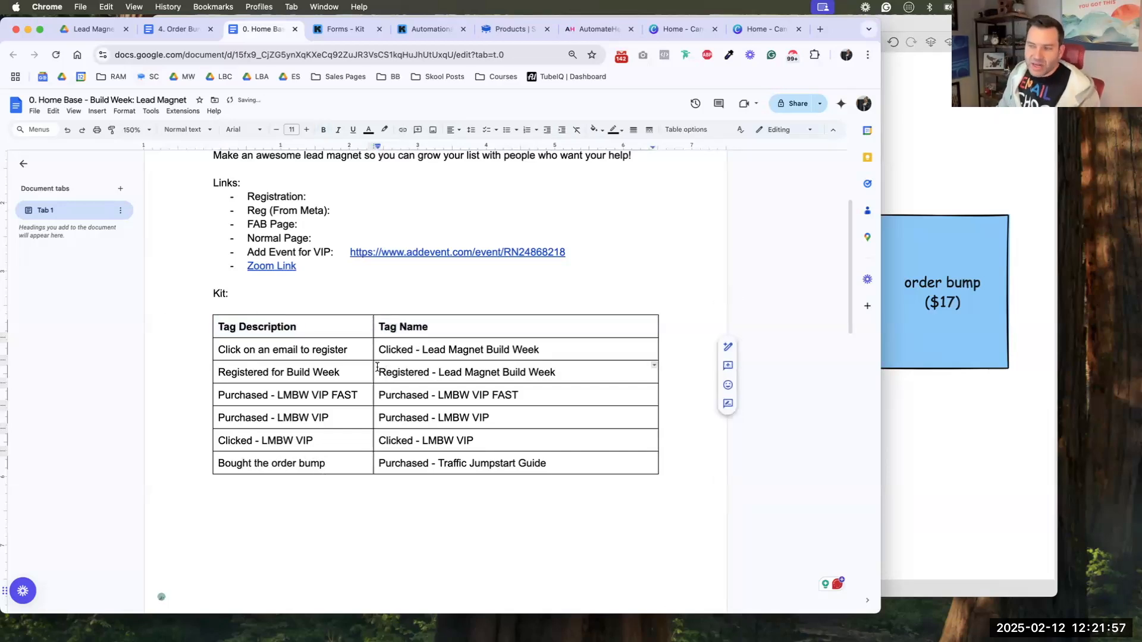
double_click(406, 373)
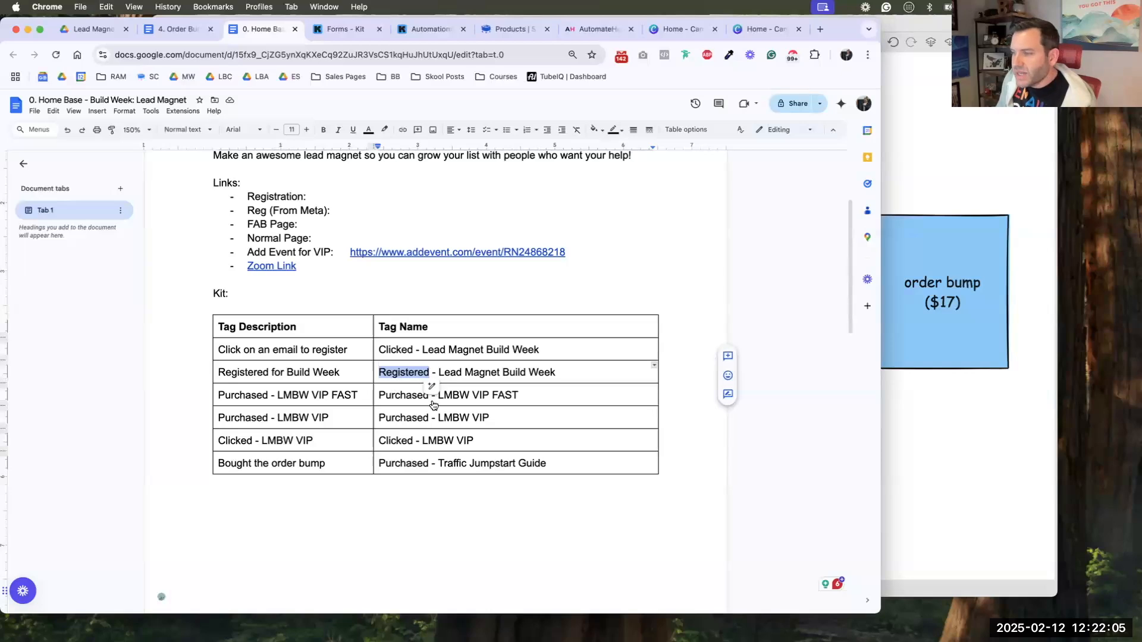
left_click_drag(396, 463, 503, 464)
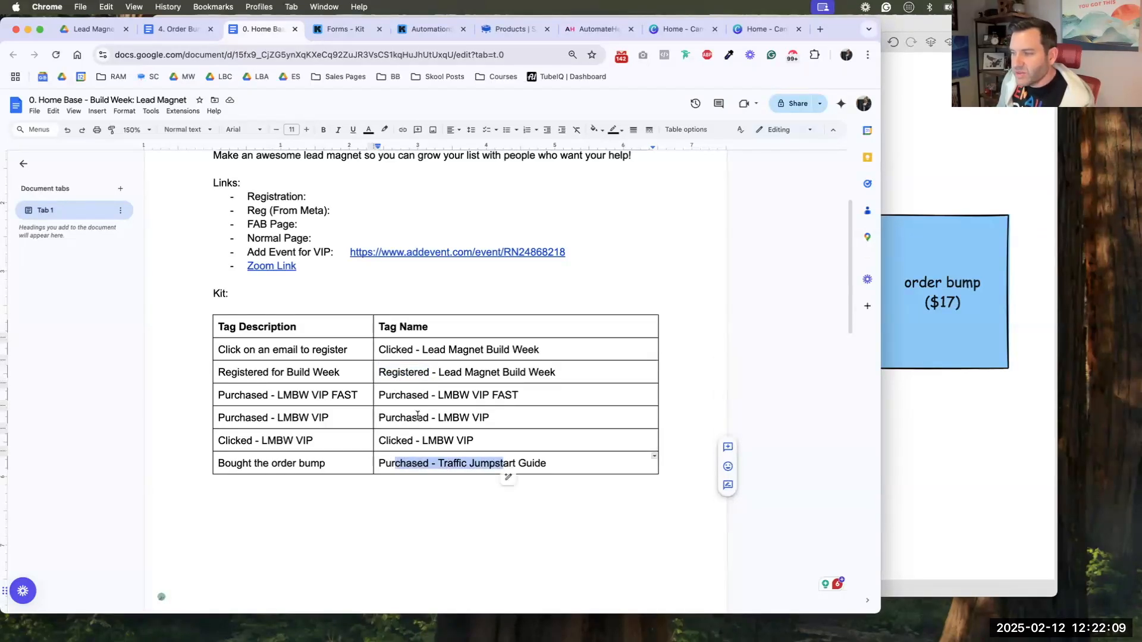
mouse_move(423, 397)
left_mouse_down()
mouse_move(499, 396)
mouse_move(470, 416)
left_mouse_up()
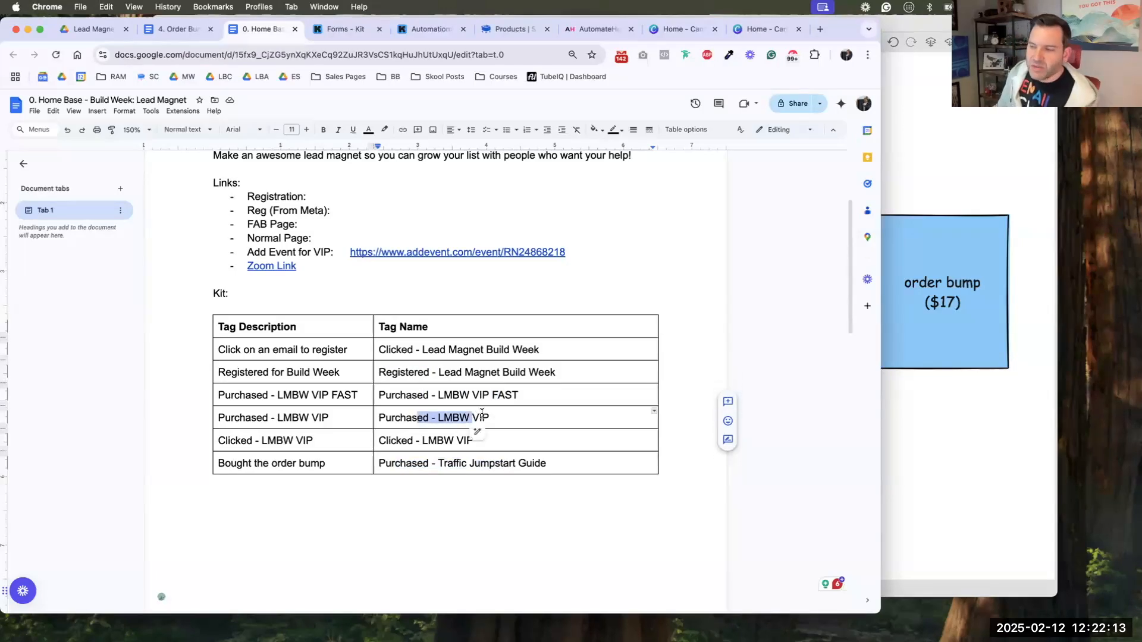
- Delete the blank line between the "Kit:" label and the tag table
left_click(303, 300)
key("Delete")
scroll(302, 351, "down", 3)
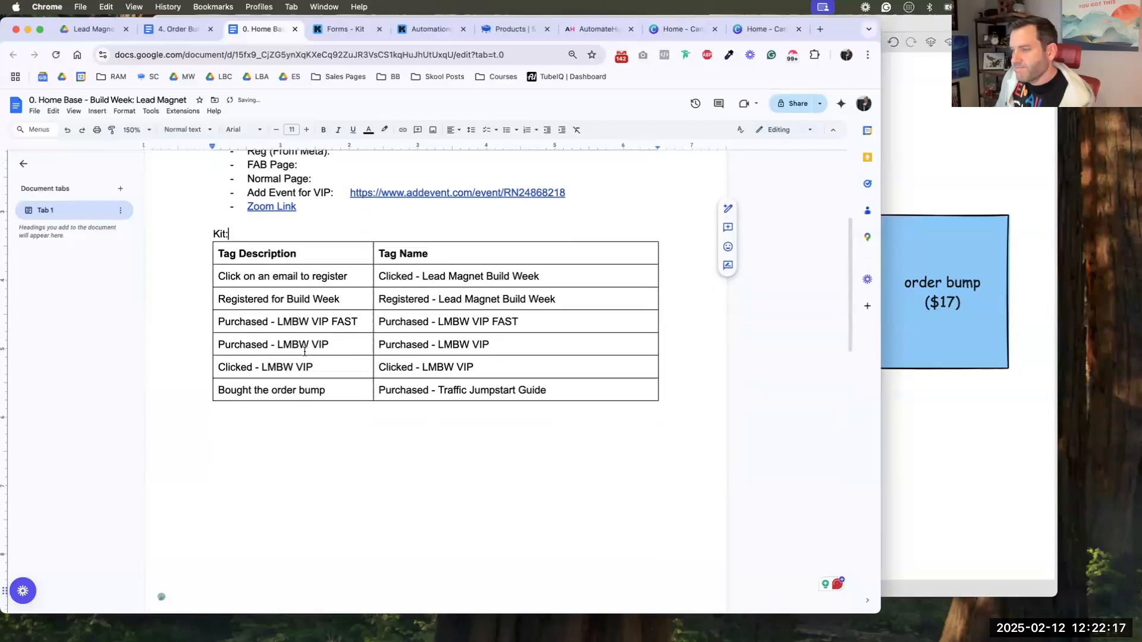
scroll(303, 352, "up", 3)
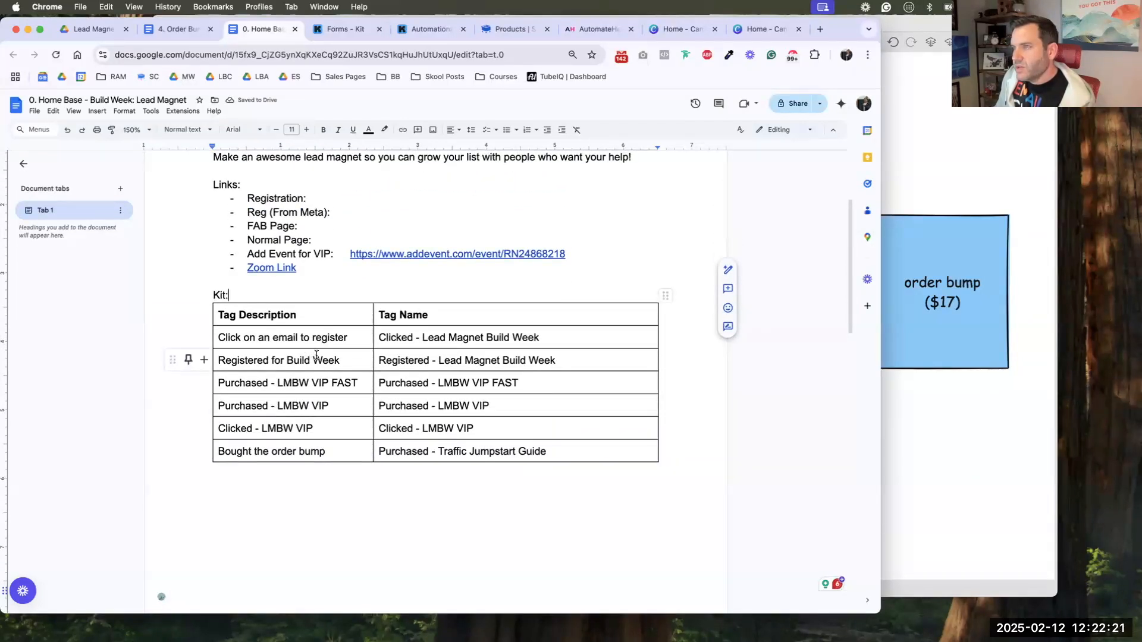
left_click(322, 288)
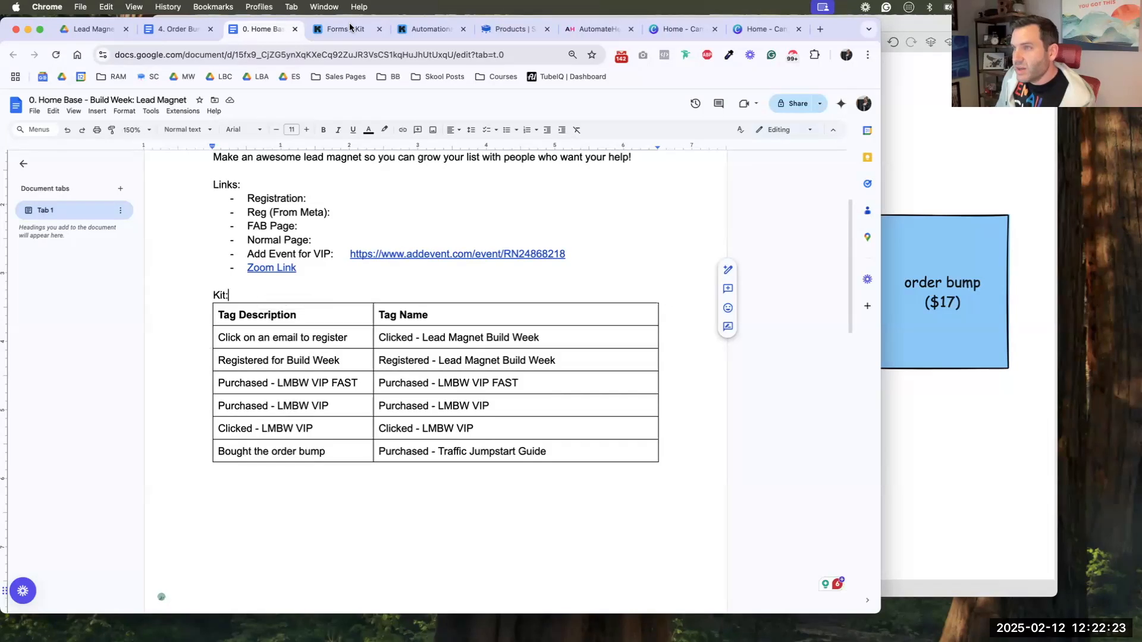
- Switch to Kit's Visual Automations and start a new automation from scratch, choosing "Is added to a tag" as its starting event
left_click(431, 29)
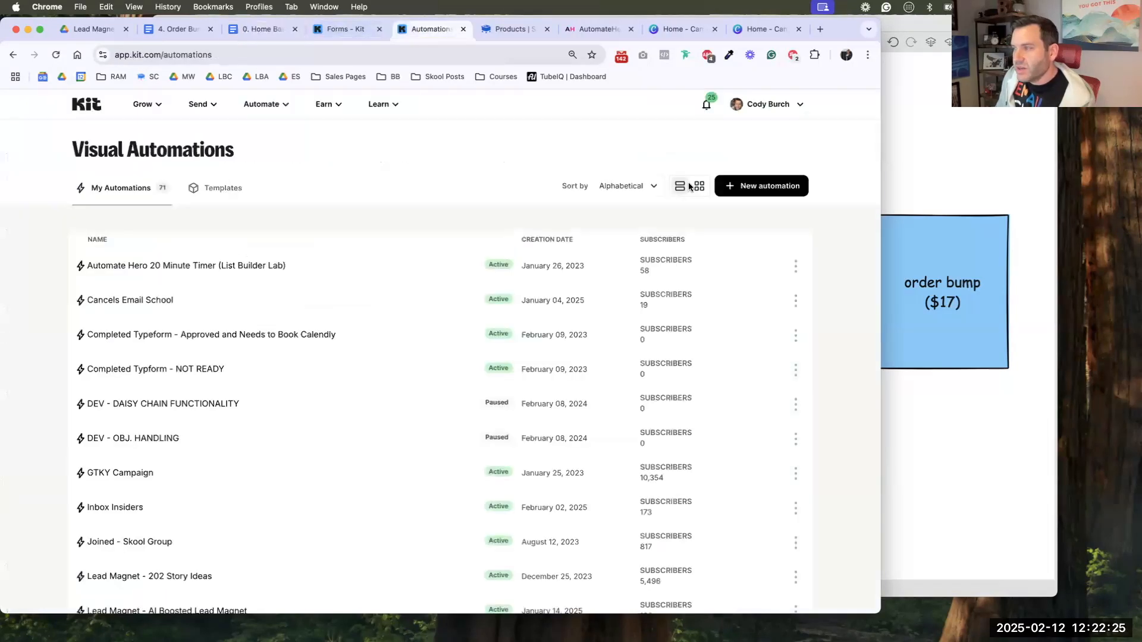
left_click(731, 186)
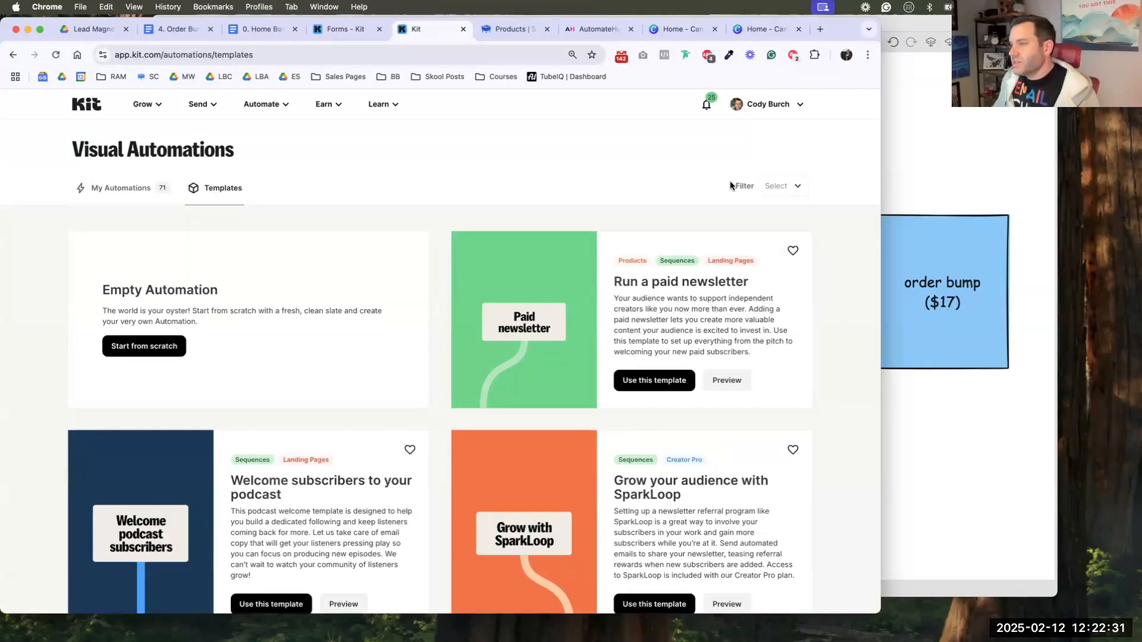
left_click(180, 349)
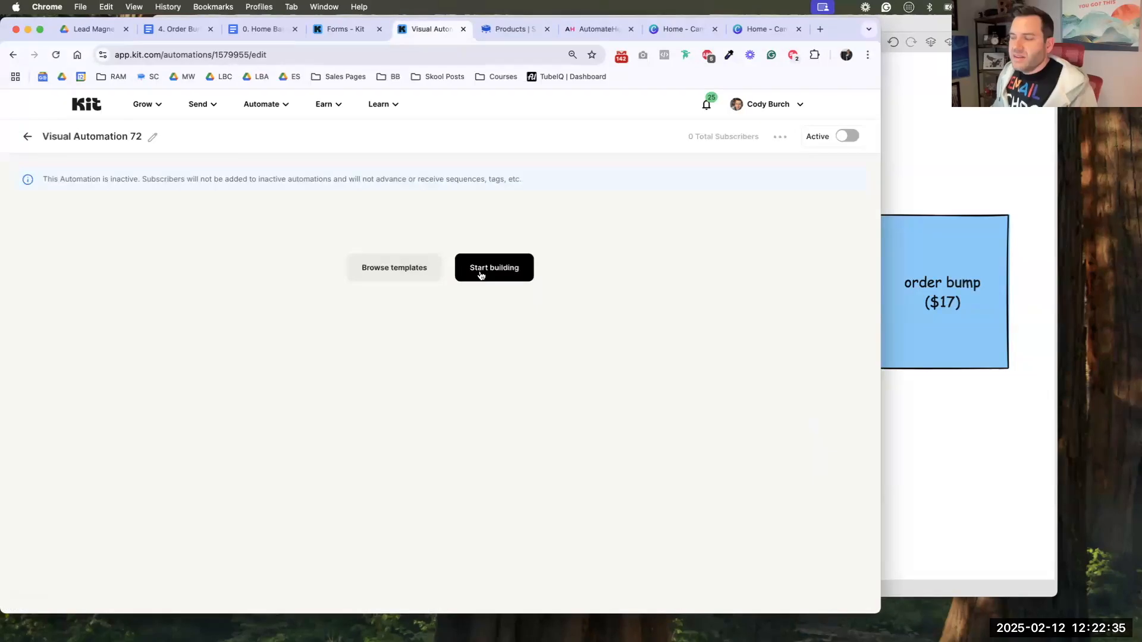
left_click(481, 275)
left_click(478, 289)
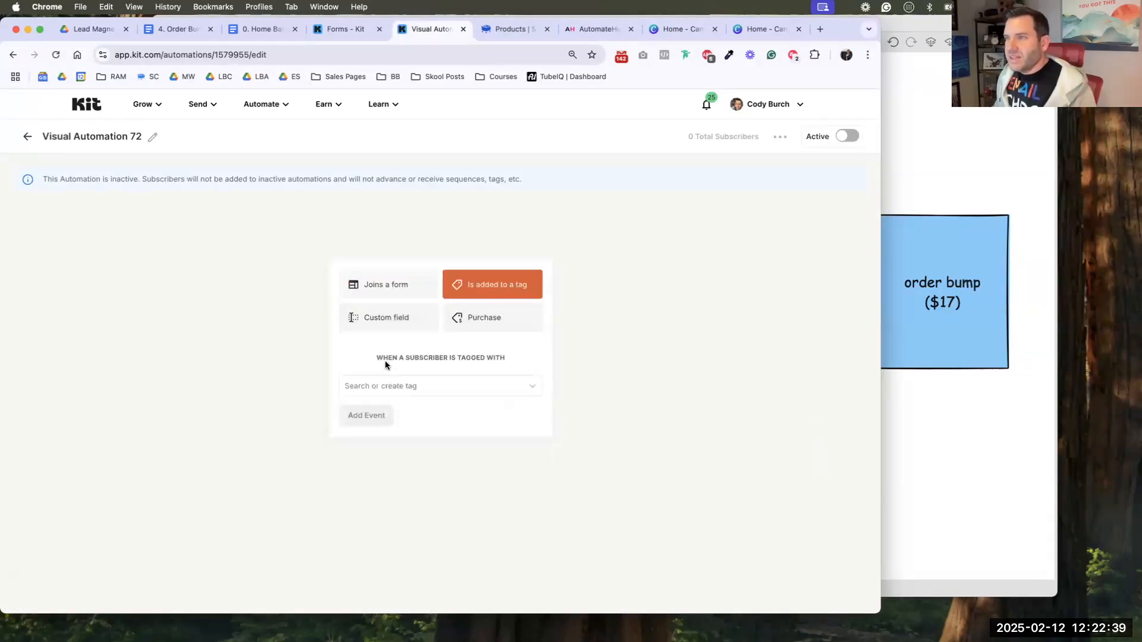
- Copy the tag name "Purchased - LMBW VIP FAST" from Home Base and add it as the automation's starting tag event
key("super+3")
triple_click(396, 384)
key("super+c")
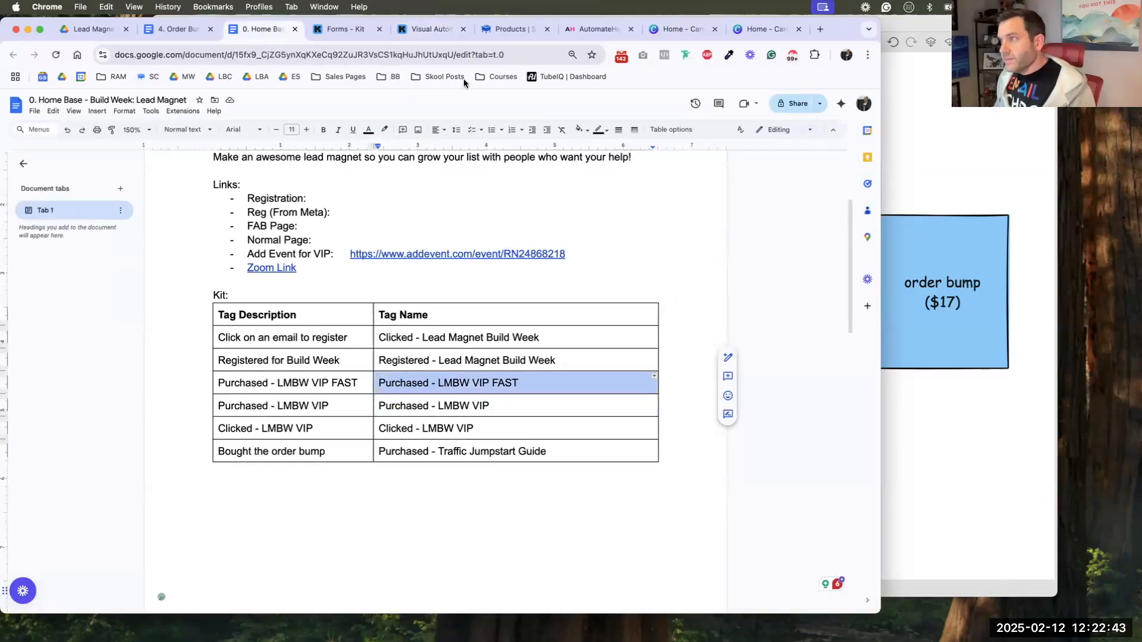
left_click(424, 31)
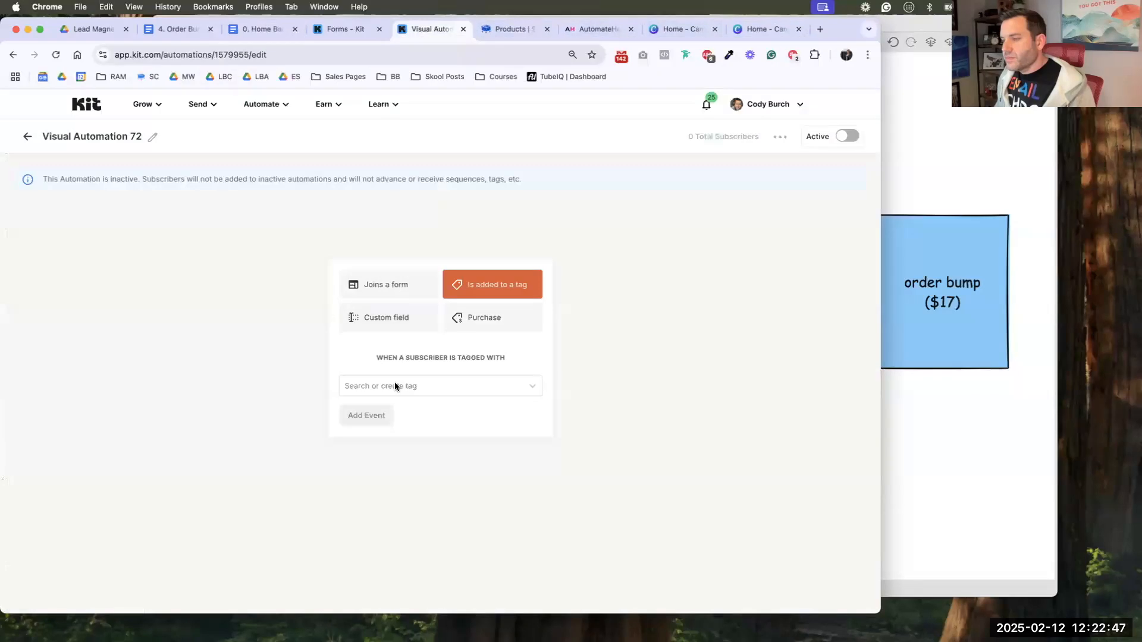
left_click(394, 385)
key("super+v")
left_click(388, 416)
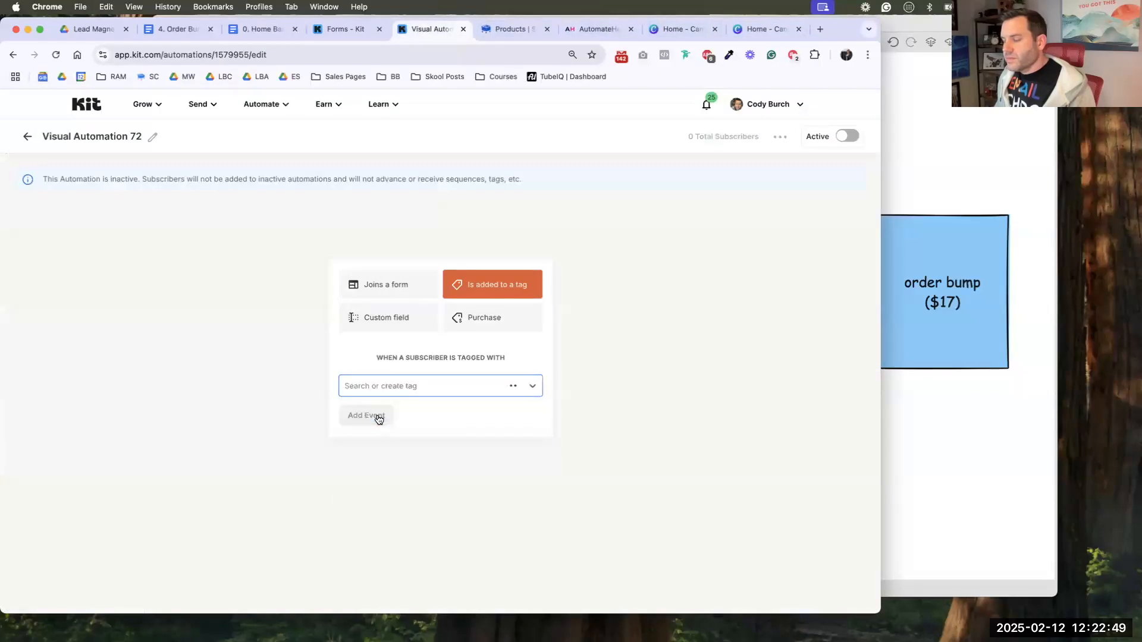
left_click(376, 415)
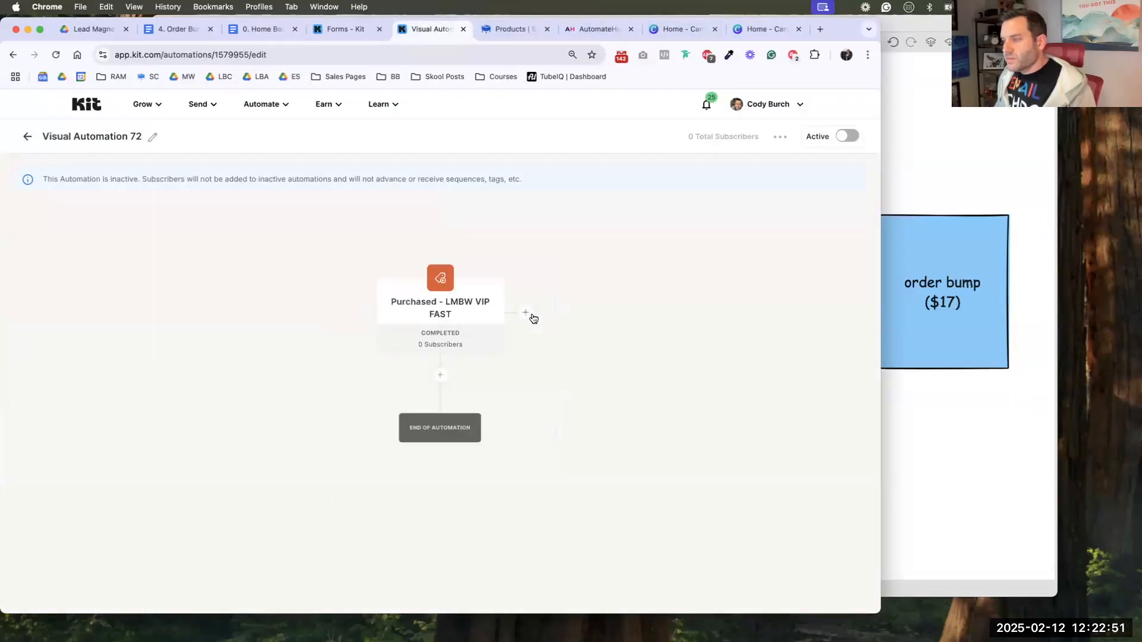
left_click(526, 313)
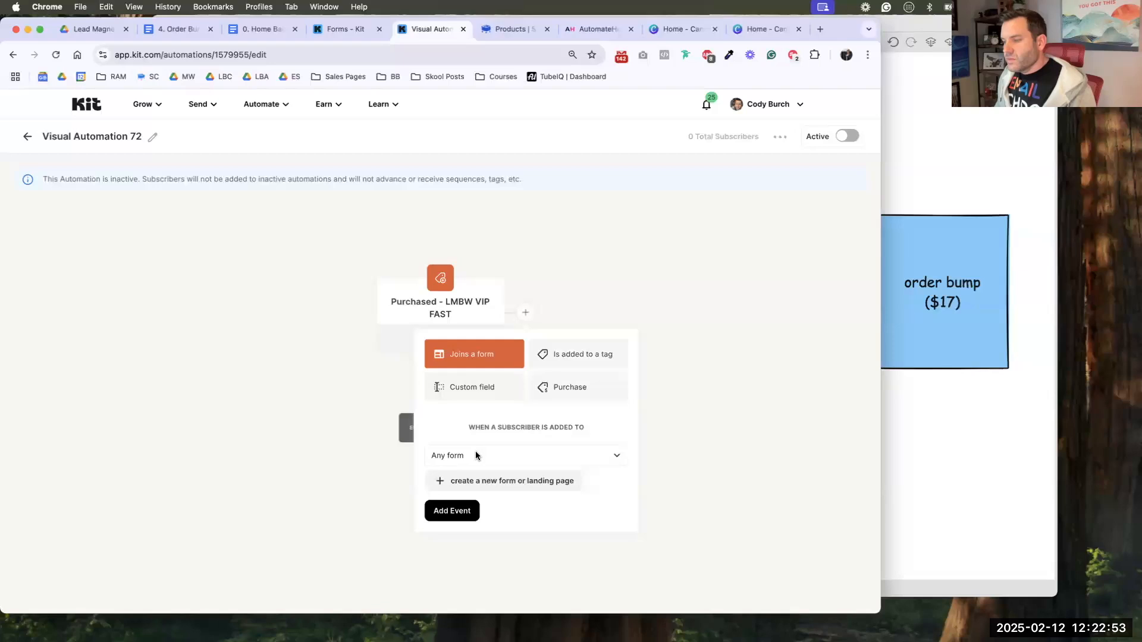
left_click(476, 455)
left_click(355, 383)
left_click(133, 359)
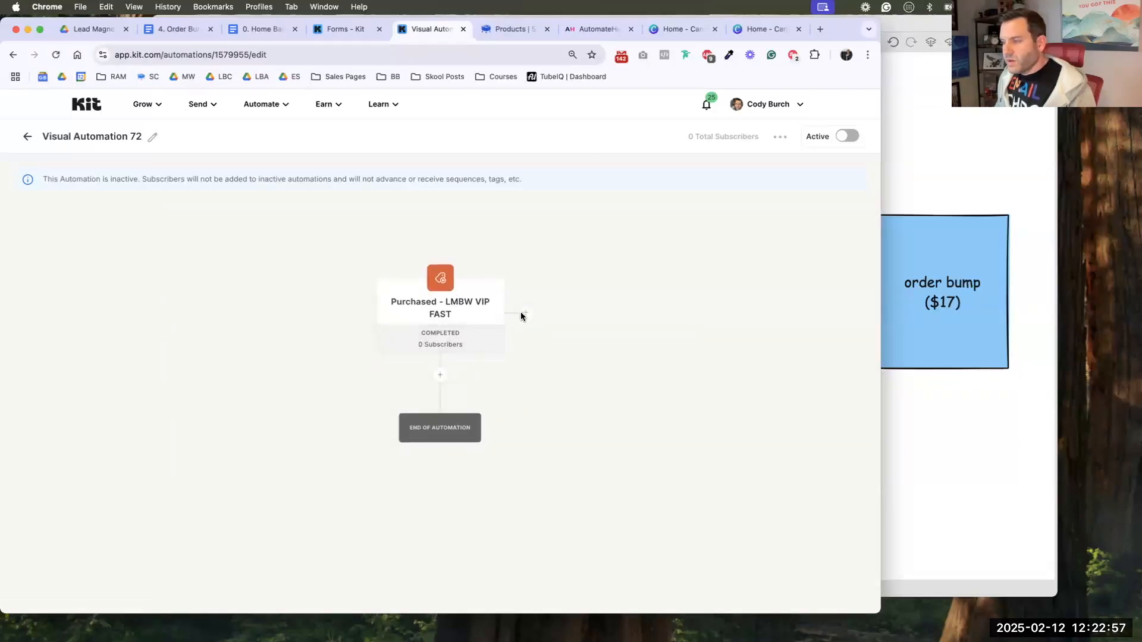
- Add a second starting event beside the first, for subscribers tagged with "Purchased - LMBW VIP FAST"
left_click(523, 313)
left_click(553, 357)
left_click(501, 455)
key("super+v")
key("BackSpace")
key("BackSpace")
key("BackSpace")
key("BackSpace")
key("BackSpace")
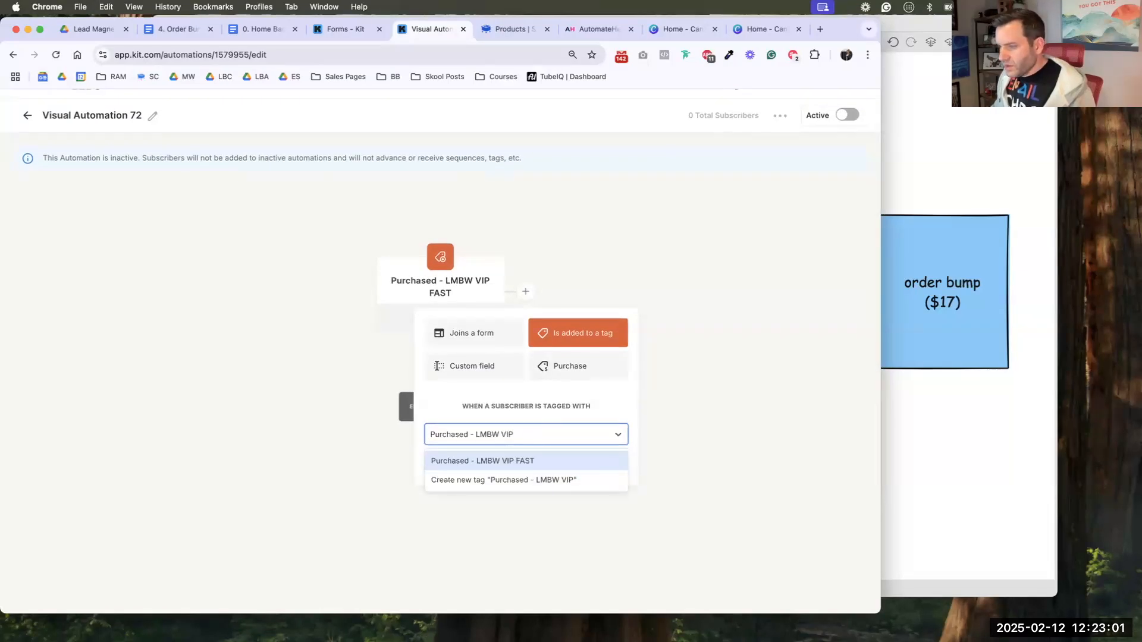
left_click(502, 458)
left_click(444, 464)
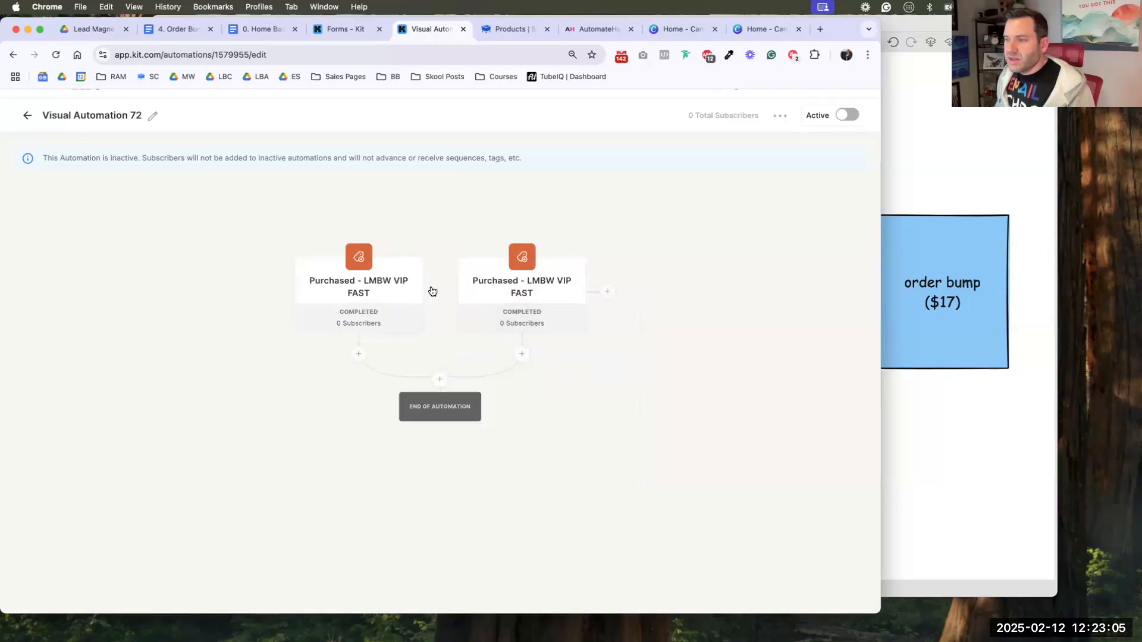
- Rename the automation as "Purchased - LMBW VIP"
left_click(154, 115)
key("super+a")
type("Purchased -")
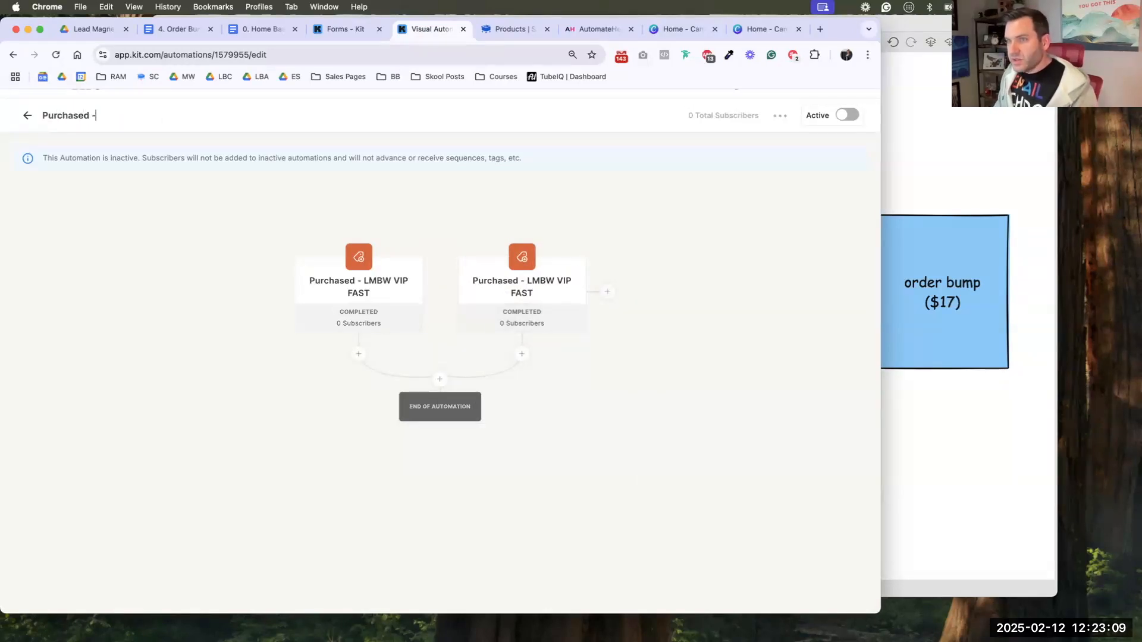
type(" LMBW VIP")
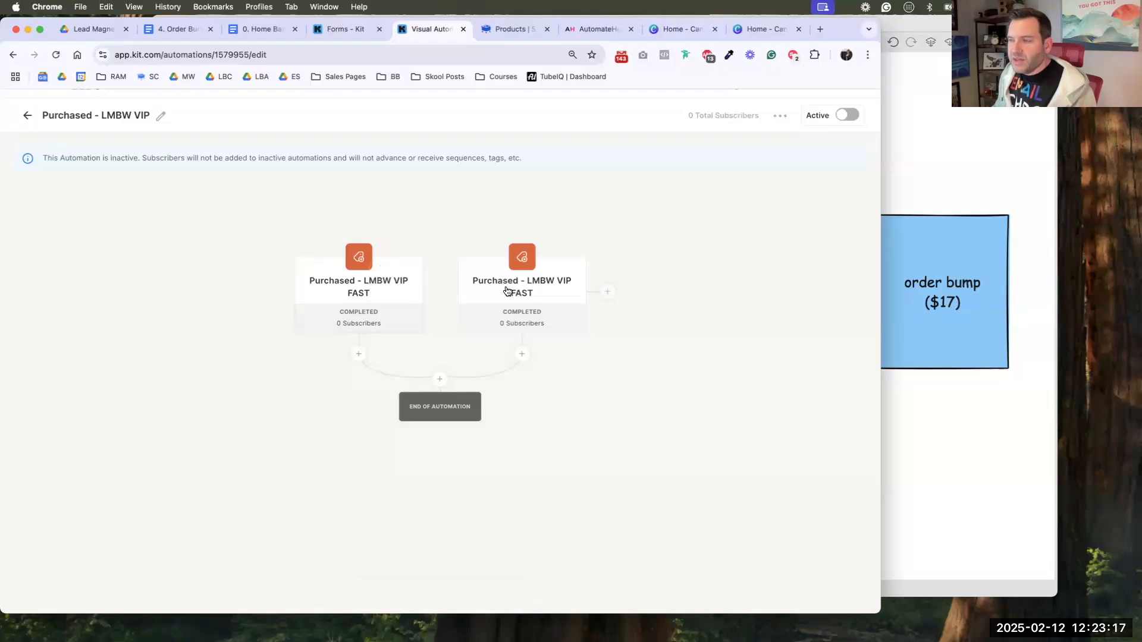
- Add an action below the merged events that adds subscribers to a new tag named "LMBW VIP - Feb 2025"
left_click(440, 379)
scroll(369, 434, "down", 3)
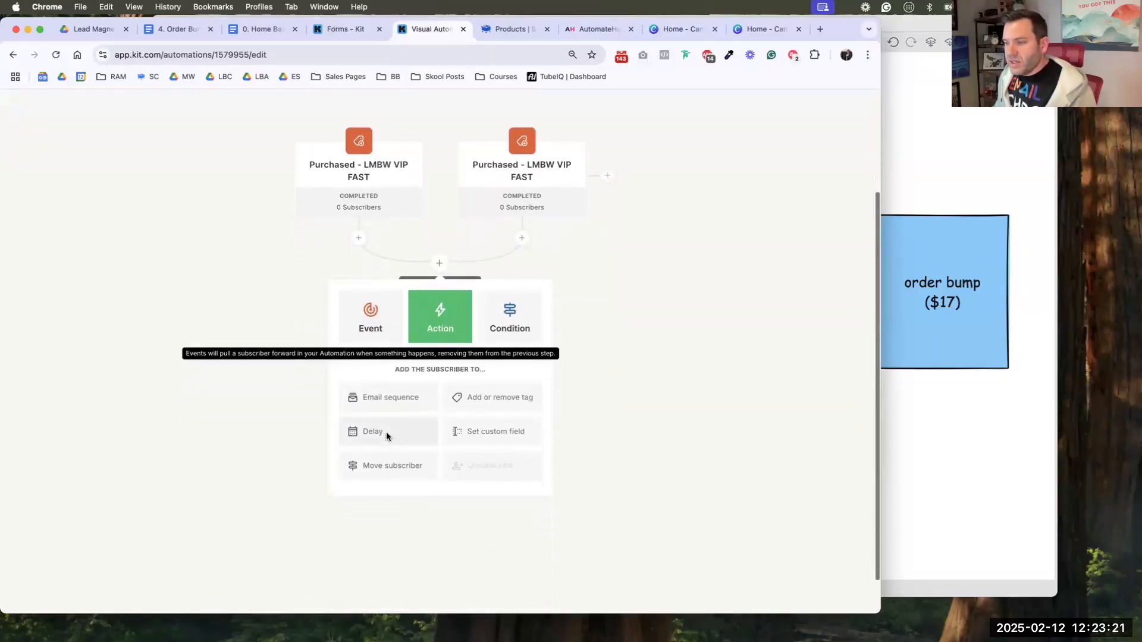
scroll(386, 436, "down", 1)
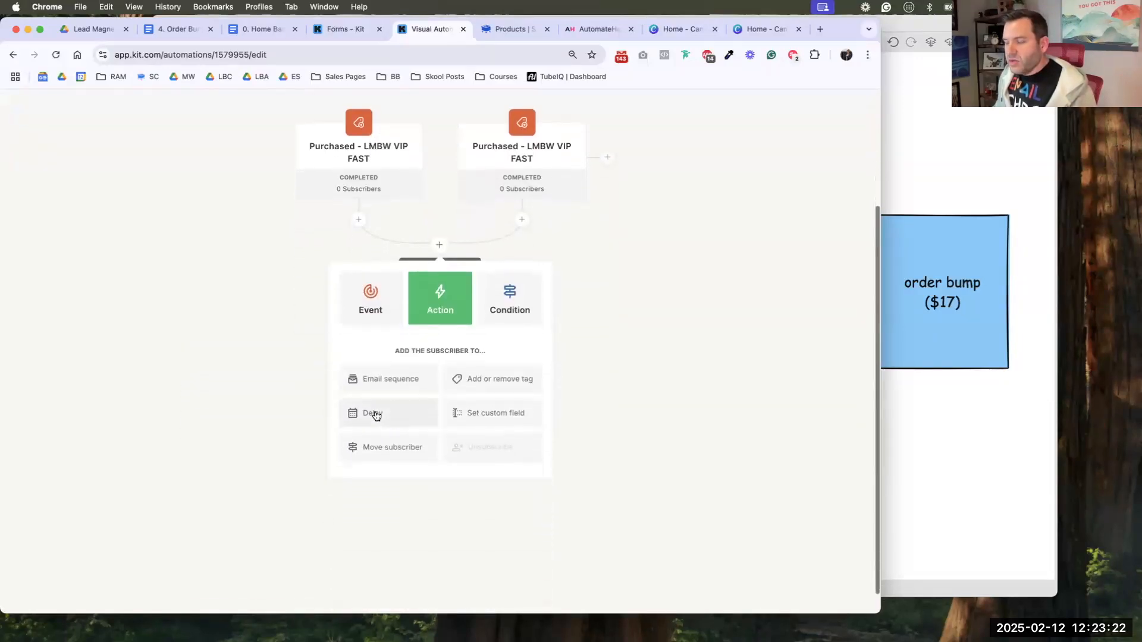
left_click(479, 381)
left_click(439, 404)
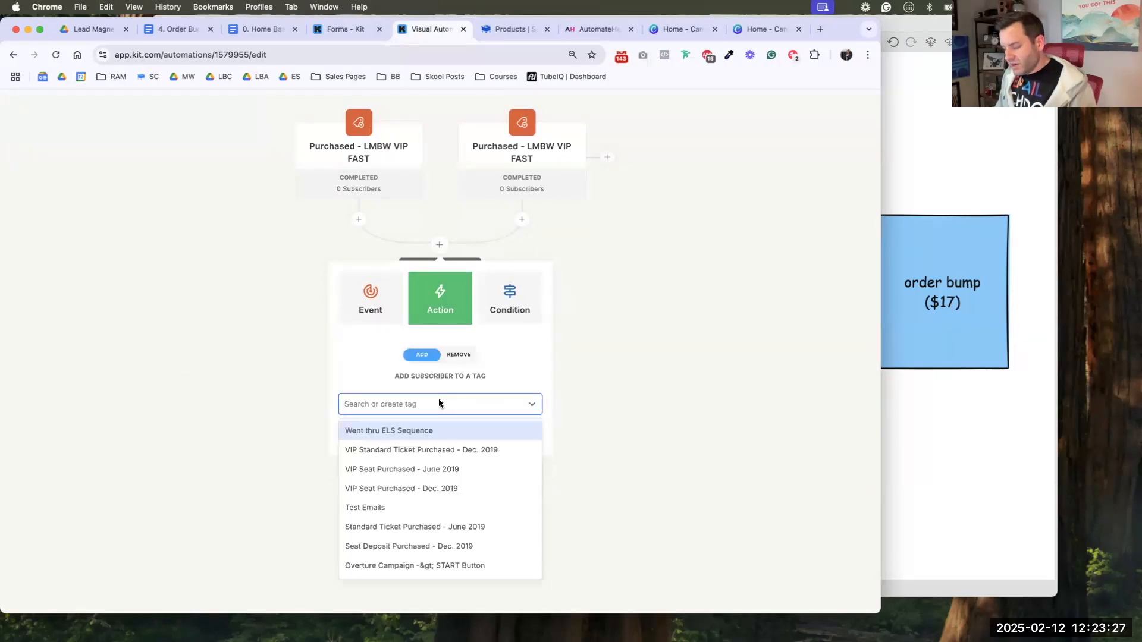
type("LMBW VIP ")
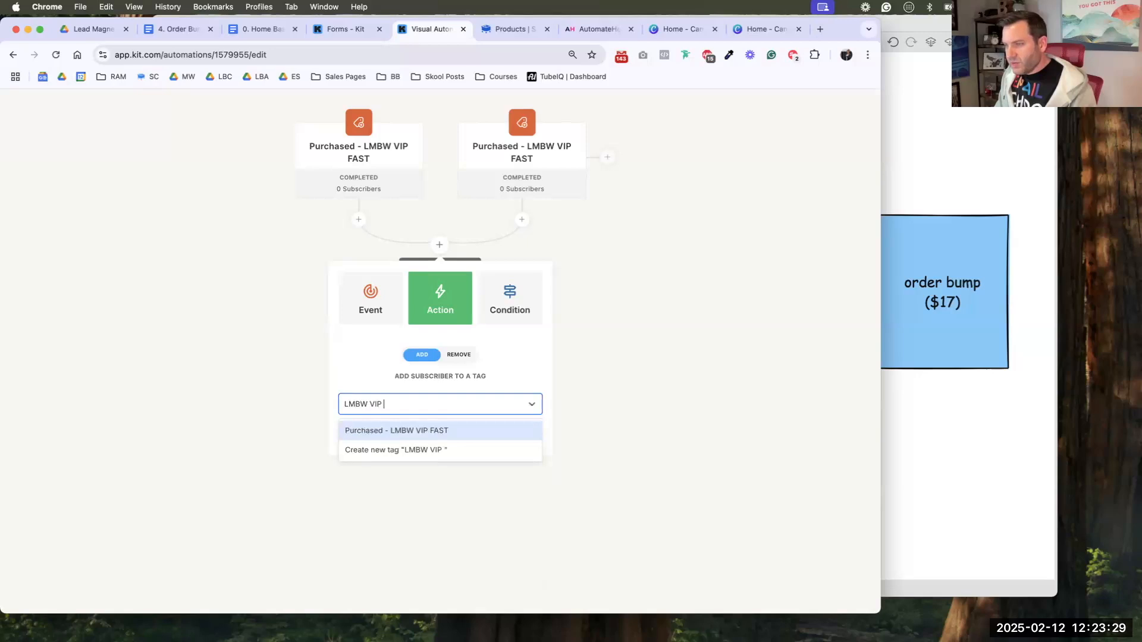
type("- Feb 2025")
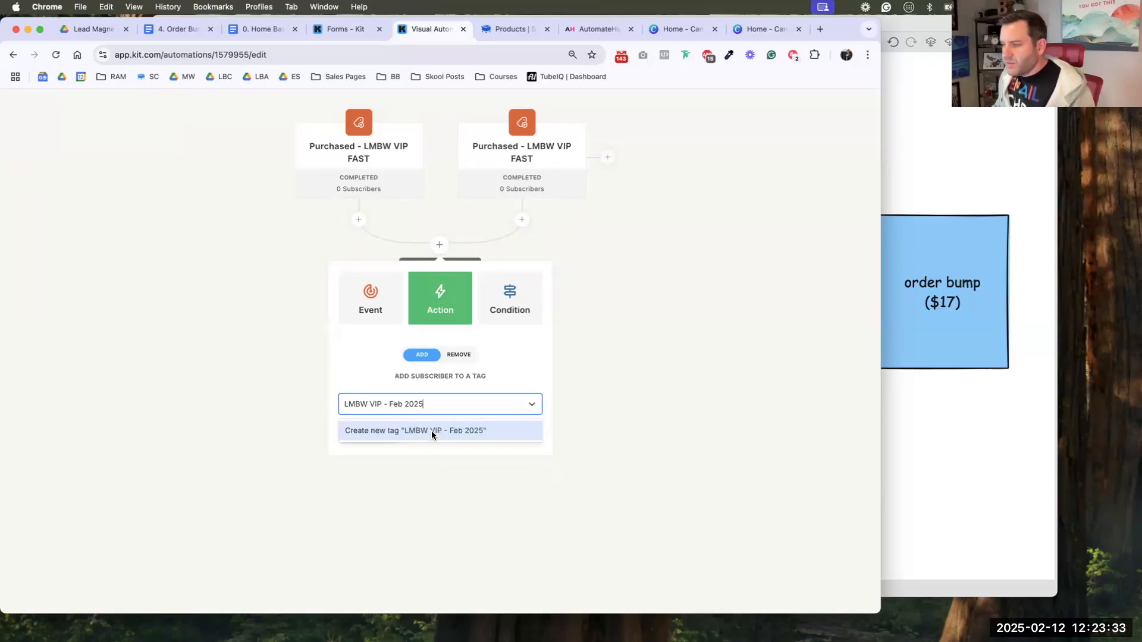
left_click(431, 434)
left_click(376, 433)
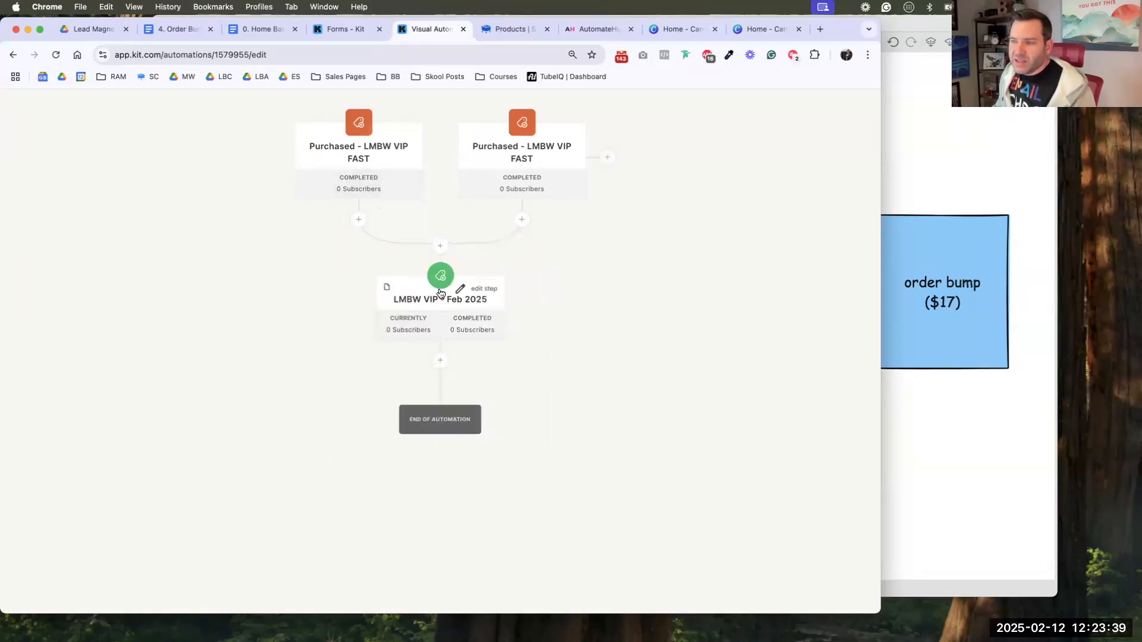
- Add a row to the Home Base tag table describing "Bought either VIP" with the tag name "LMBW VIP - Feb 2025"
key("super+3")
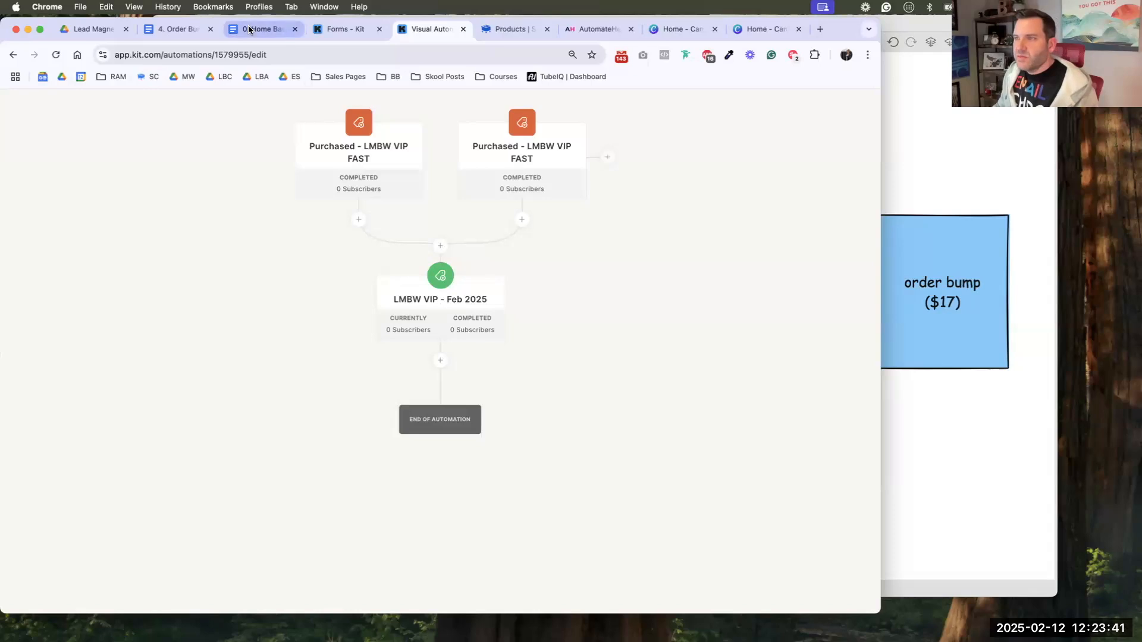
left_click(342, 444)
key("Tab")
key("Tab")
type("Bought either VIP")
key("Tab")
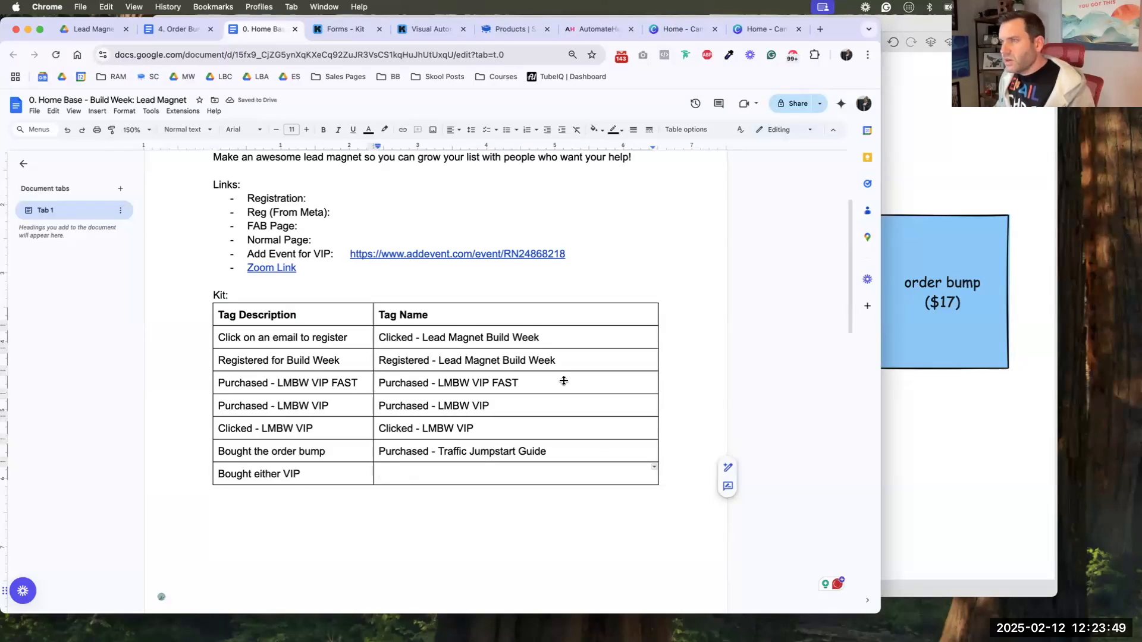
left_click(437, 28)
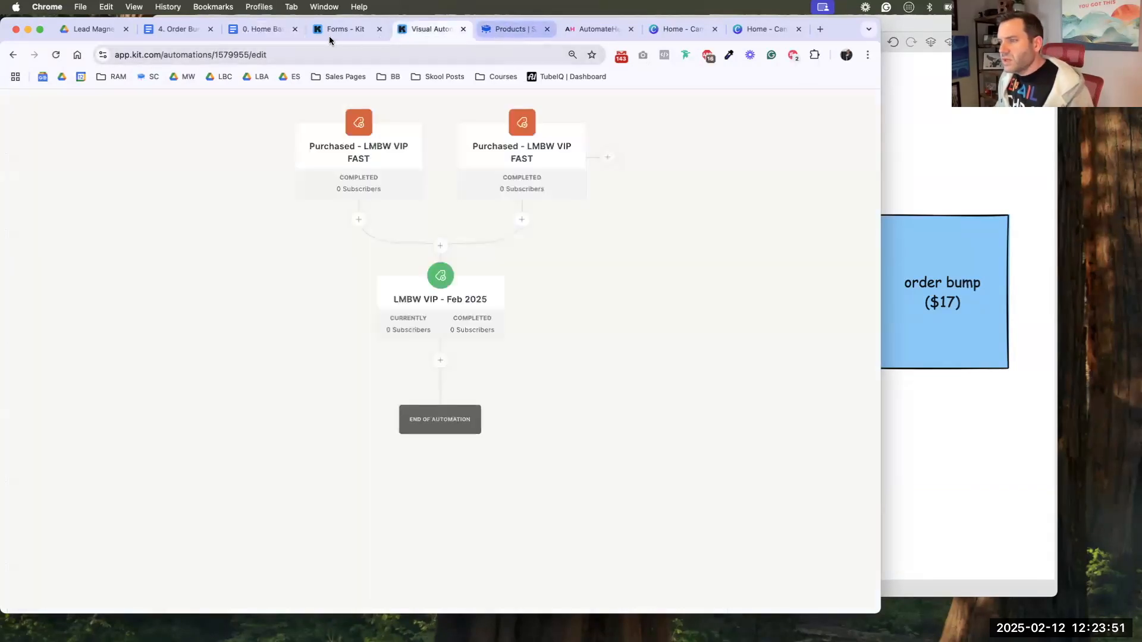
left_click(269, 31)
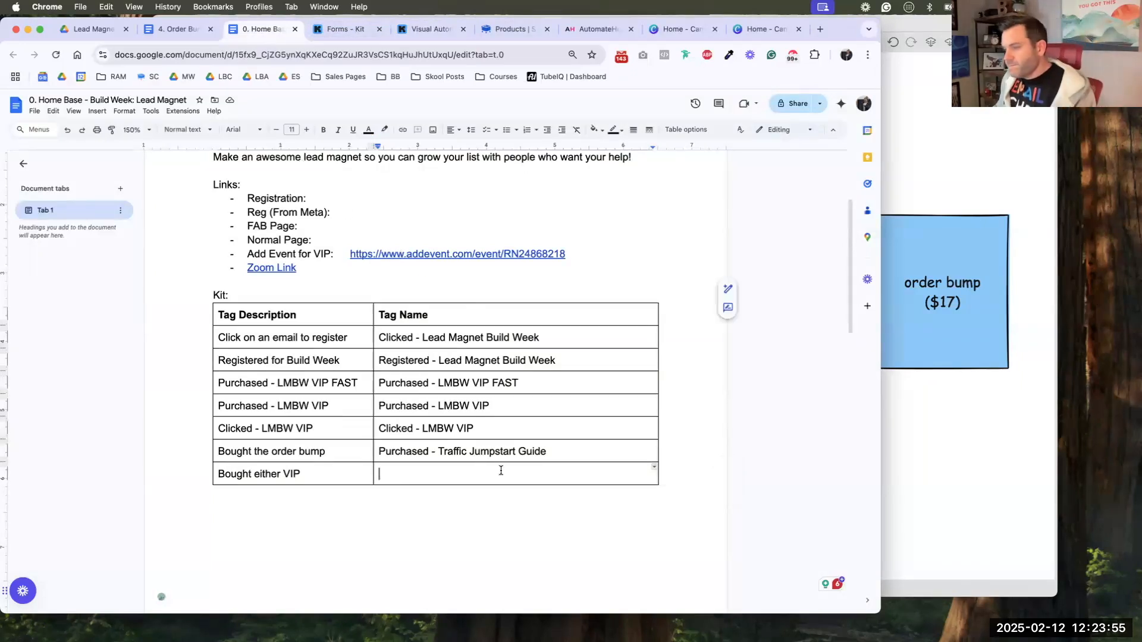
type("LMB")
key("BackSpace")
type("MBW VIP - Feb 2025")
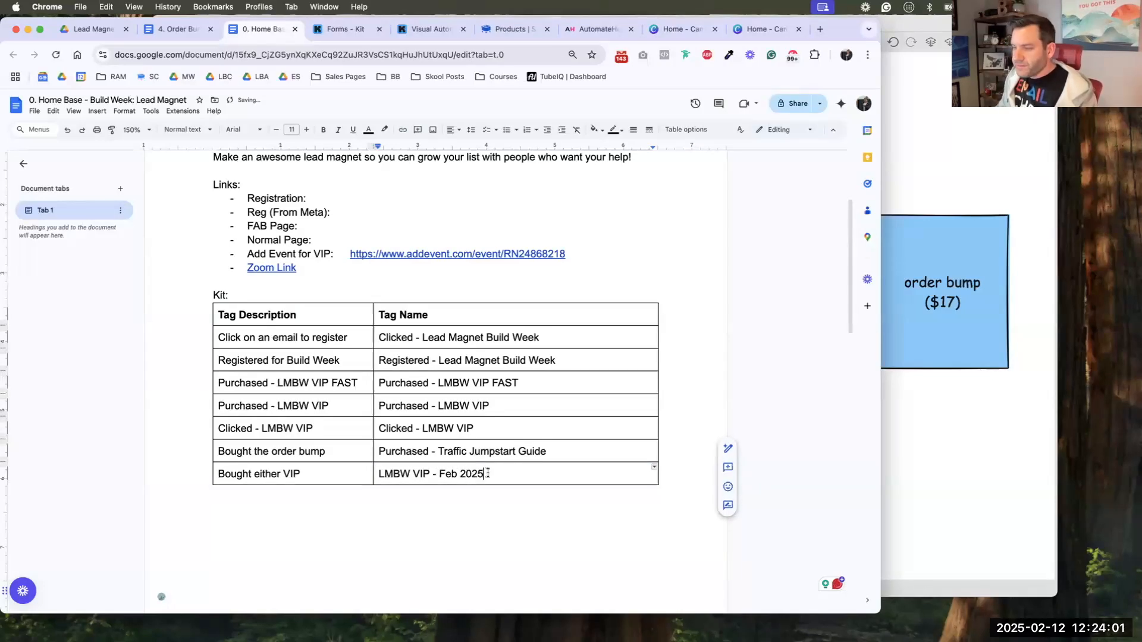
left_click(505, 488)
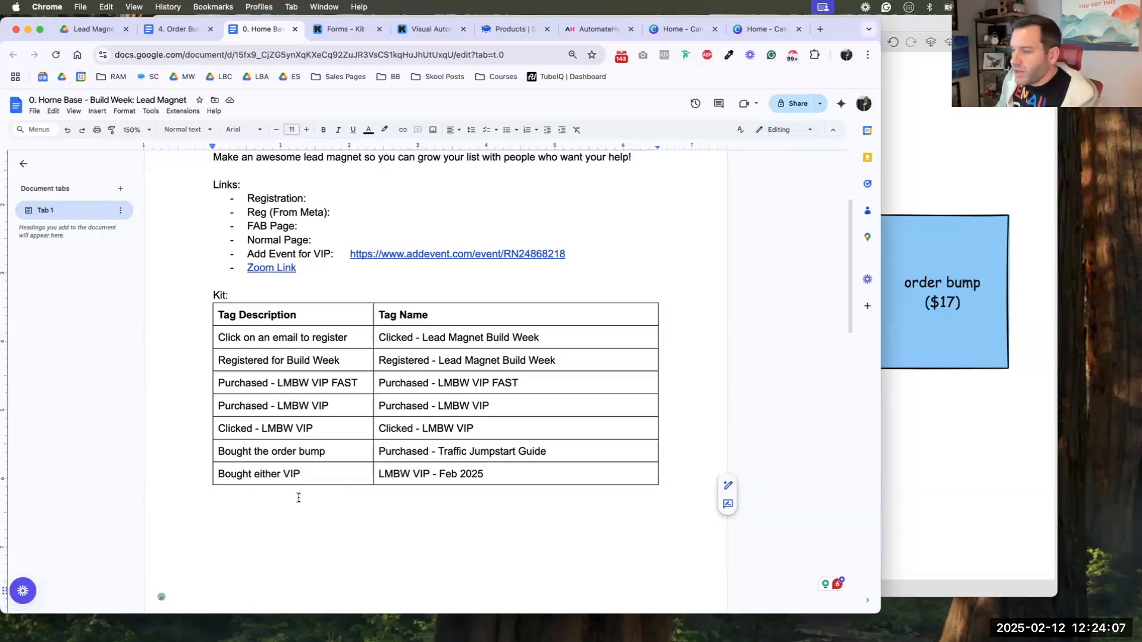
- In the Kit automation, add an action below the tag step that adds subscribers to a new sequence named "LMBW VIP Emails"
left_click(428, 28)
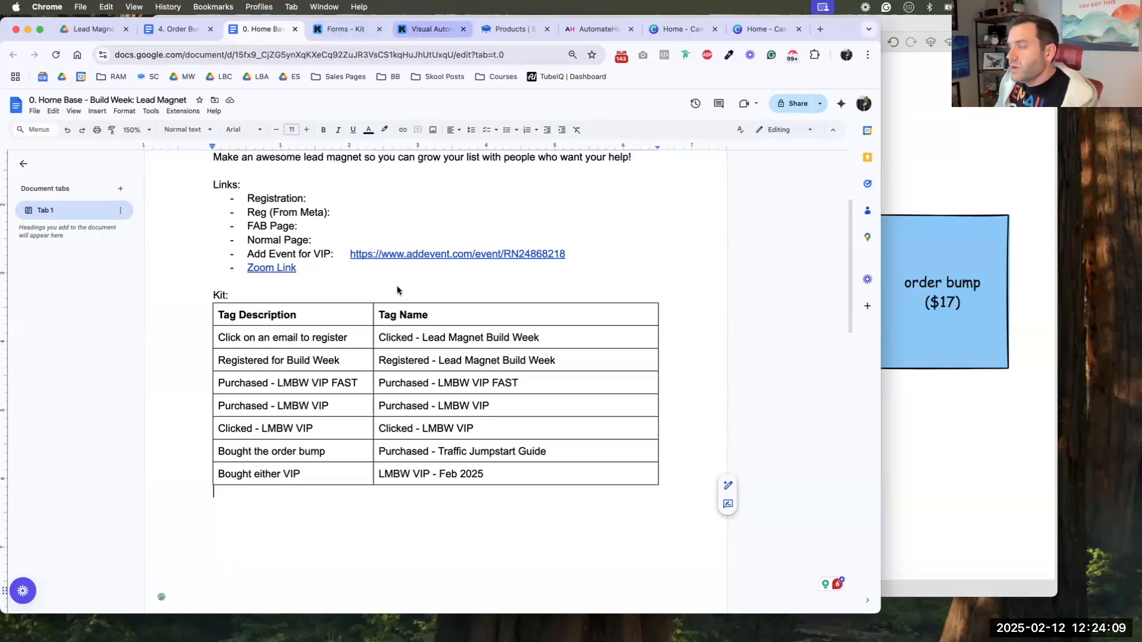
left_click(440, 361)
left_click(364, 499)
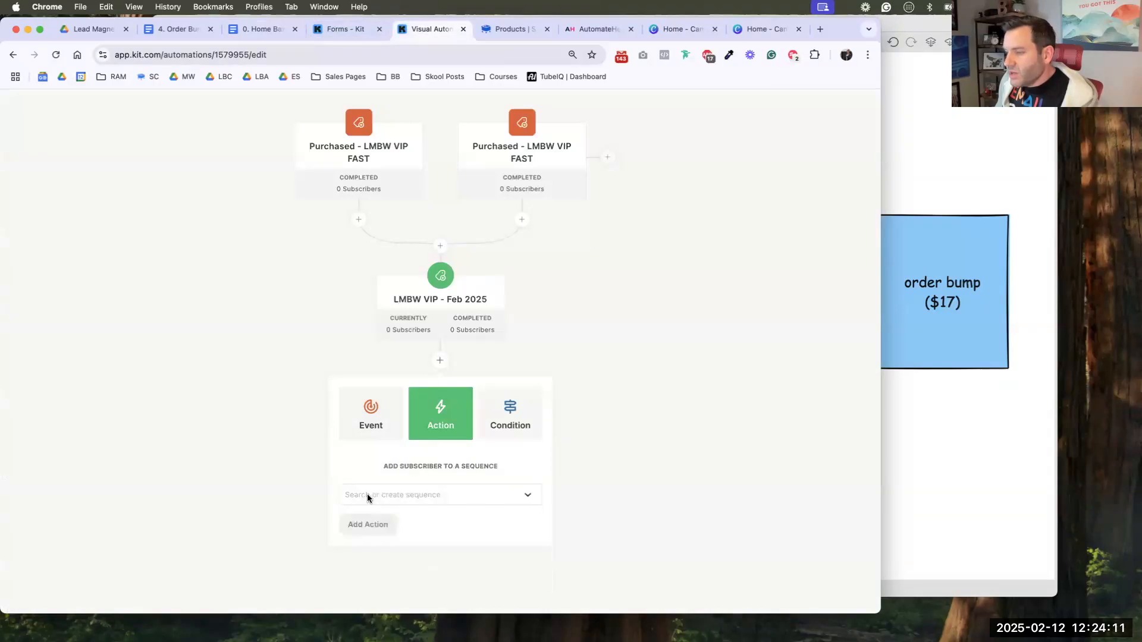
left_click(378, 494)
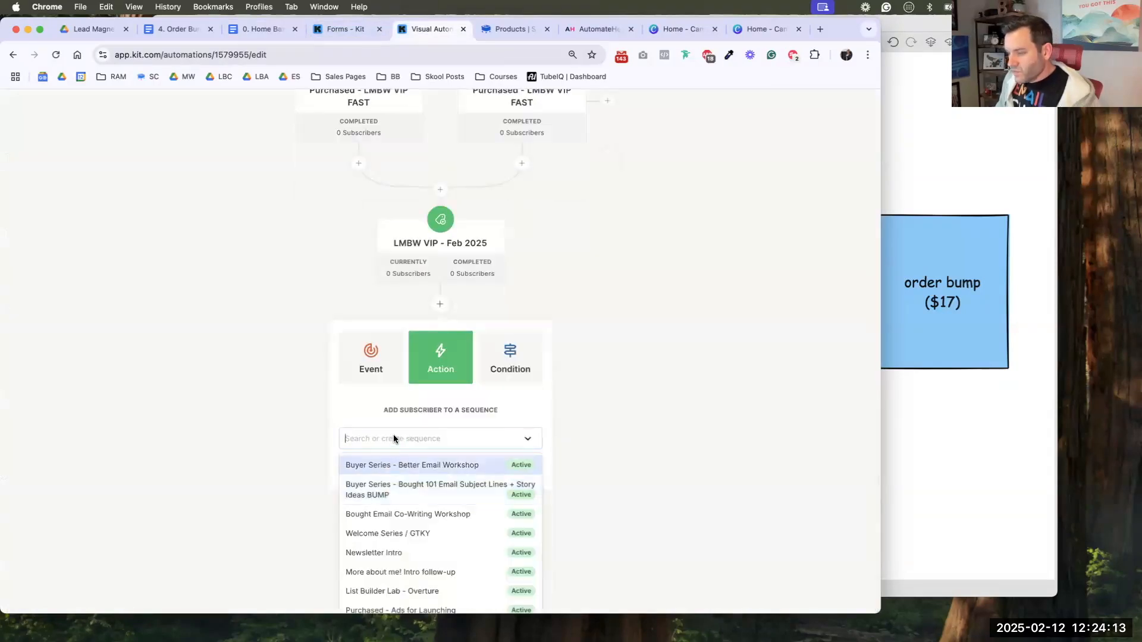
type("LMBW VIP Emails")
key("Return")
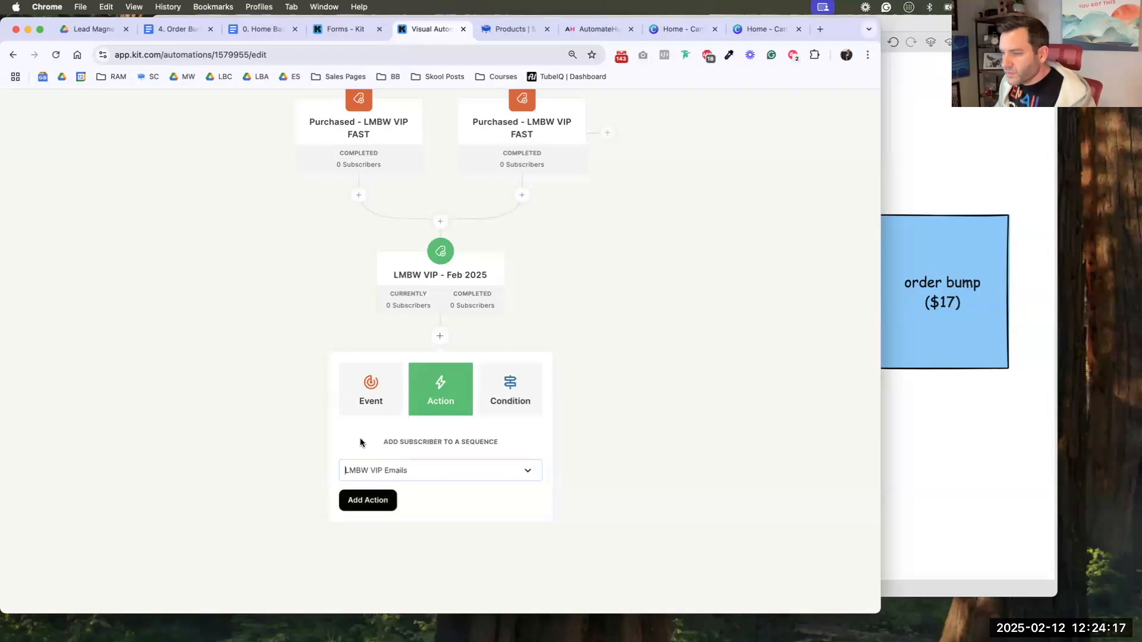
left_click(358, 498)
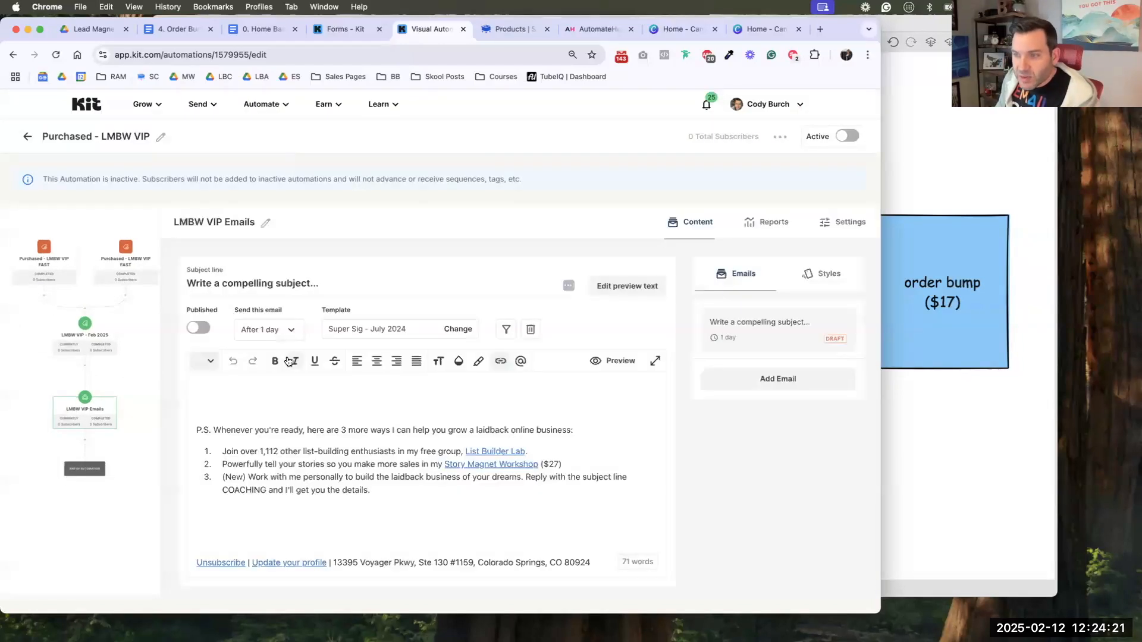
- Set the first email's subject line to "[Confirmed] Your VIP Ticket to Build Week!" and its send timing to Immediately
triple_click(278, 286)
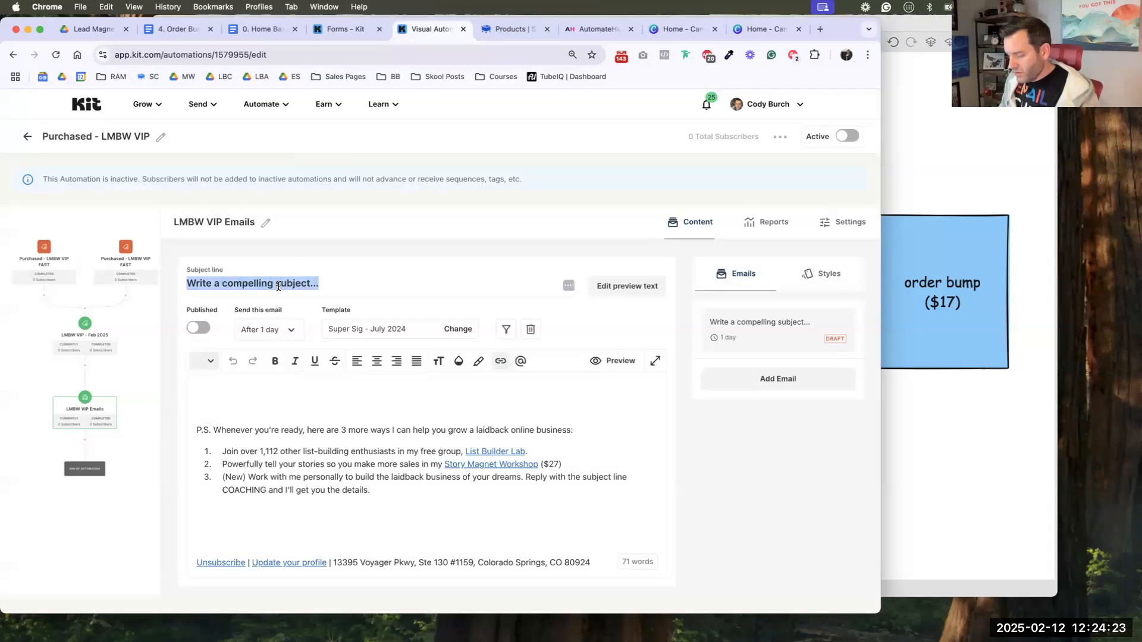
type("[Confirmed]")
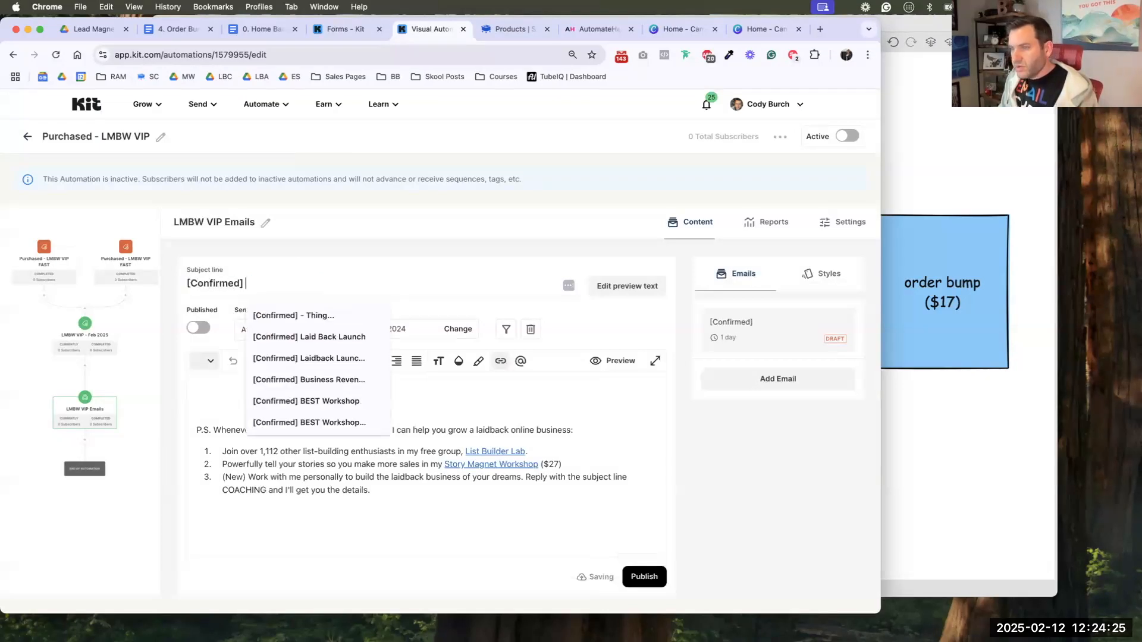
type(" Your VIP Ticket to Build Wee")
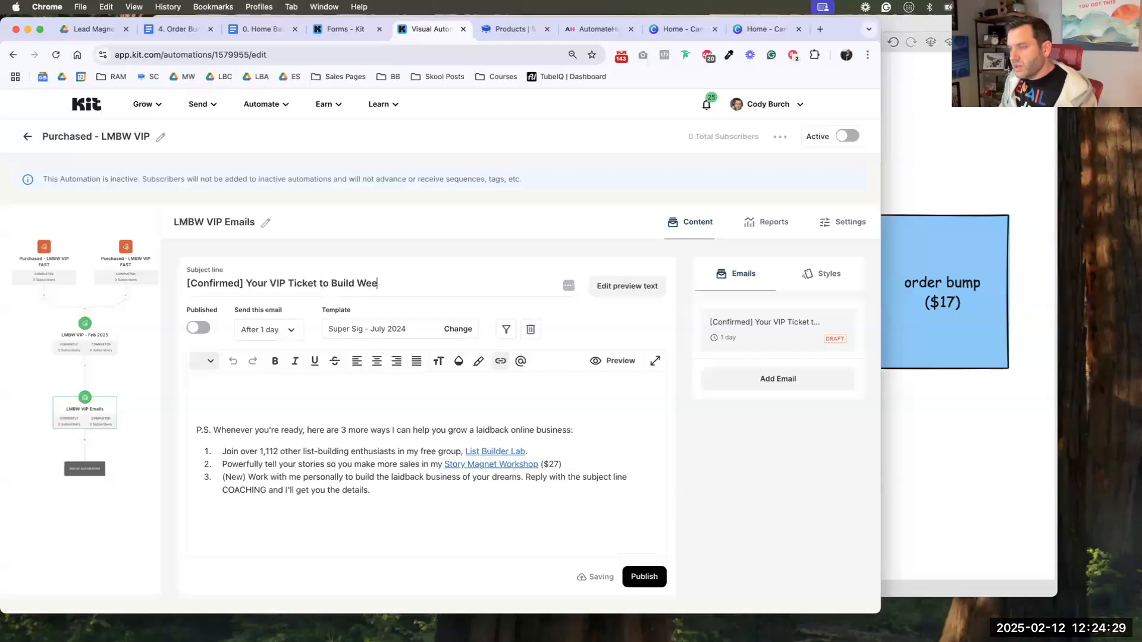
type("k!")
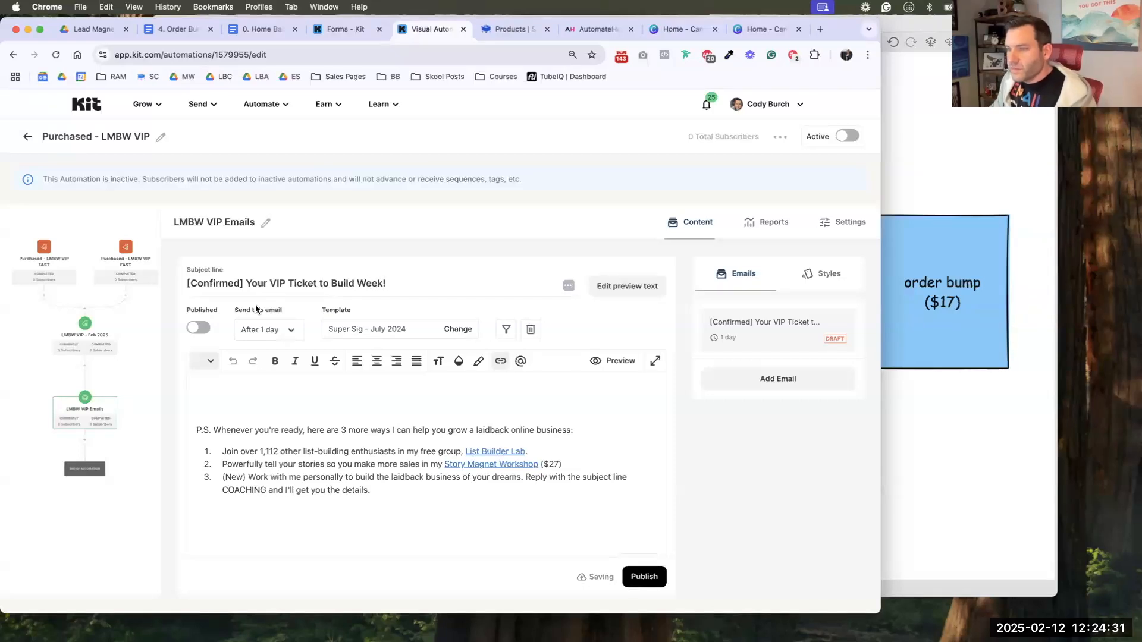
left_click(261, 331)
left_click(241, 371)
- Clear the template's P.S. paragraph, numbered list and blank lines from the email body
left_click(393, 392)
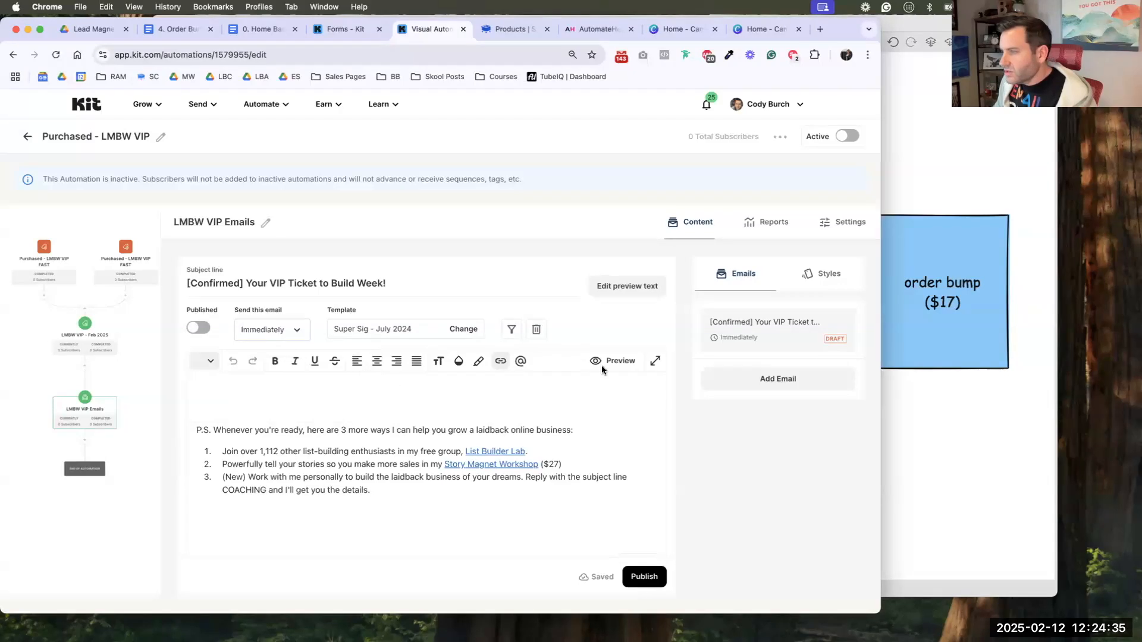
left_click(433, 394)
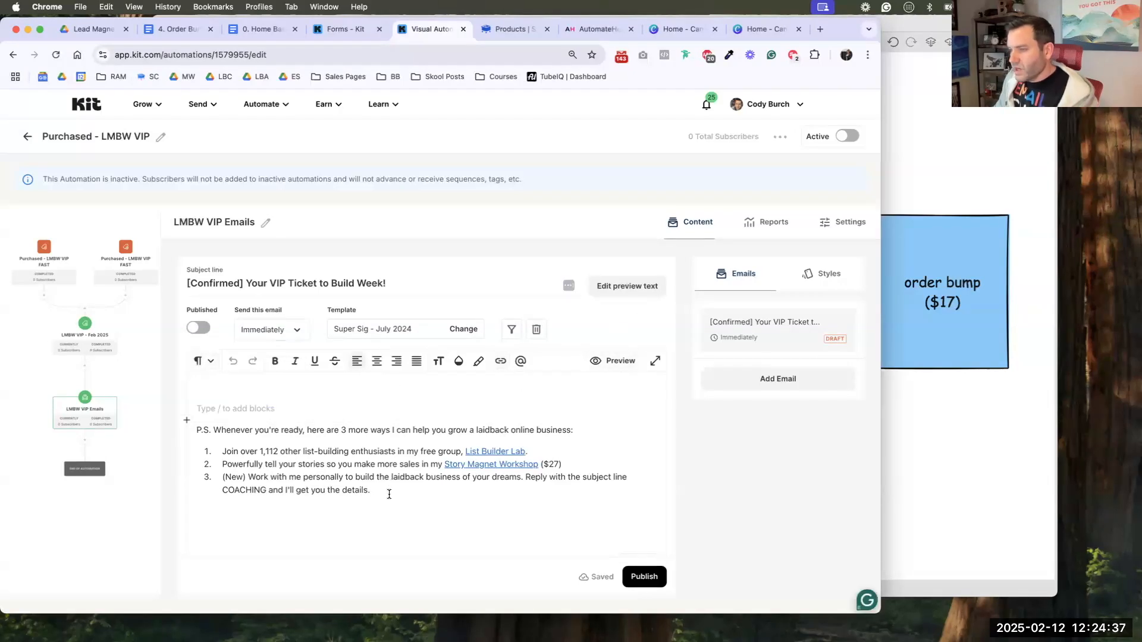
left_click_drag(389, 494, 196, 429)
key("BackSpace")
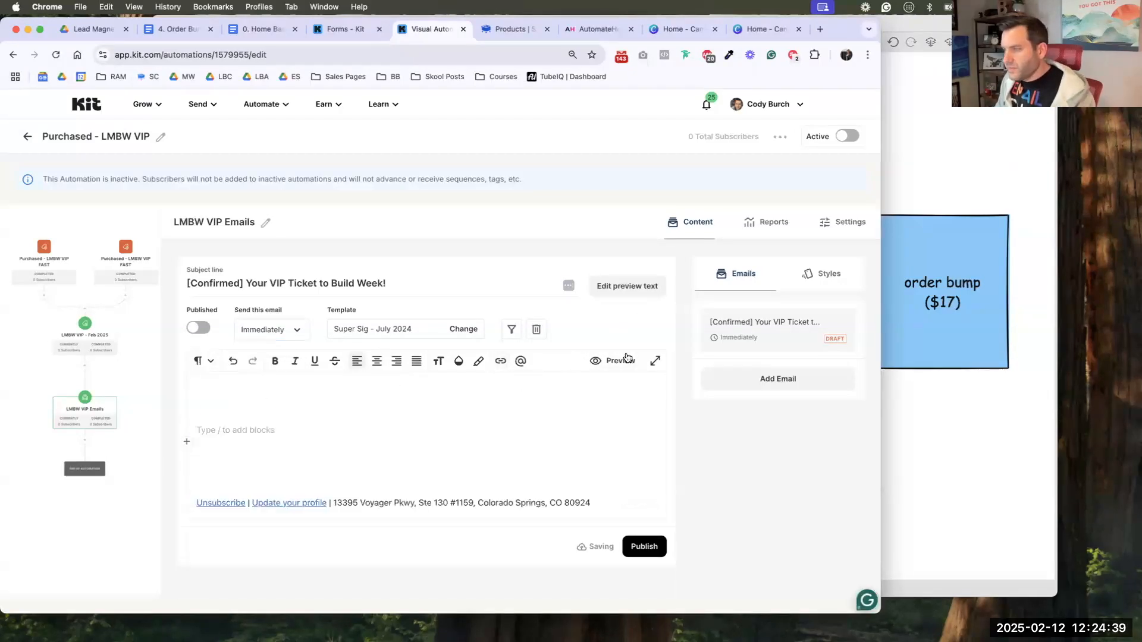
key("BackSpace")
key("BackSpace")
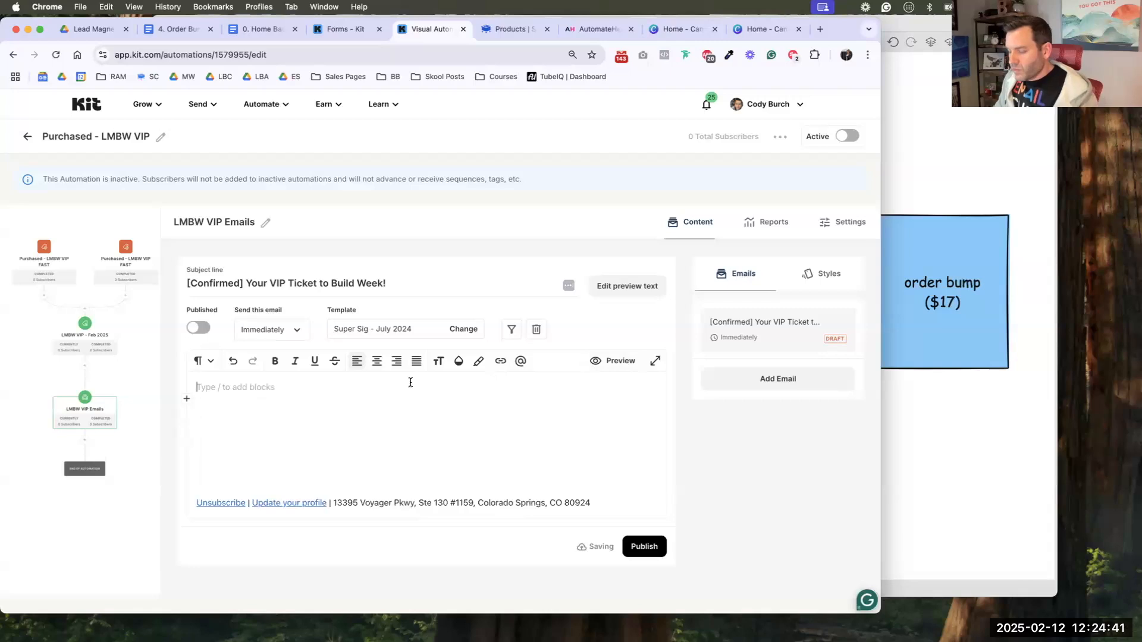
- Start the email body with the greeting "Hey {{ subscriber.first_name }}." using the first-name personalization, followed by the line "You did it!"
type("Hey")
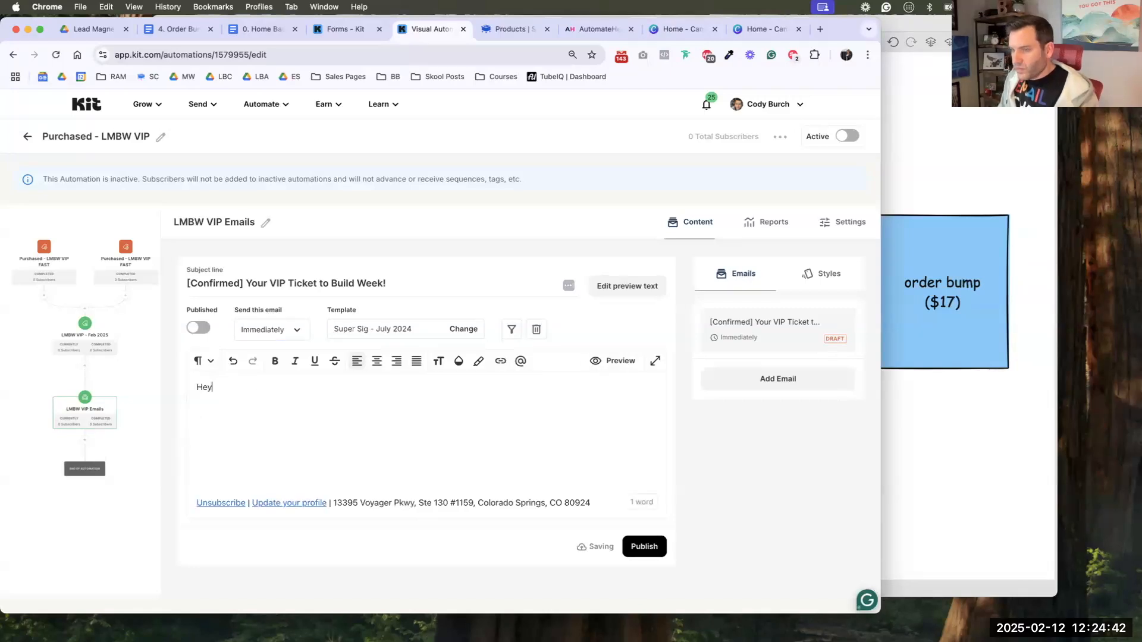
left_click(515, 361)
left_click(553, 427)
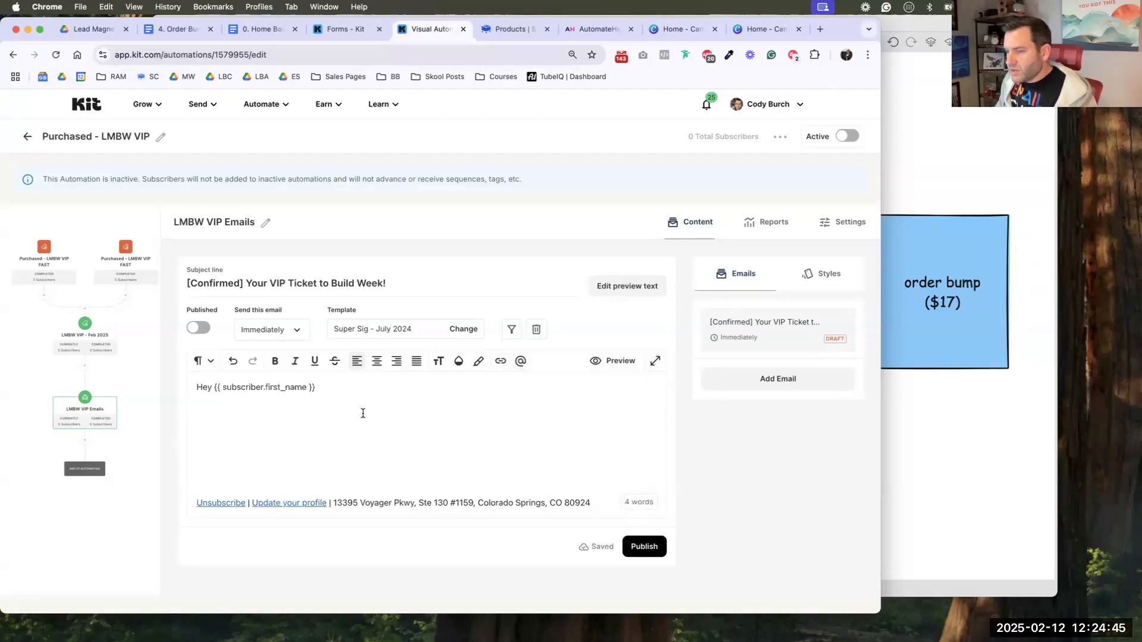
type(".")
key("Return")
type("You di")
key("BackSpace")
key("BackSpace")
key("BackSpace")
type("it")
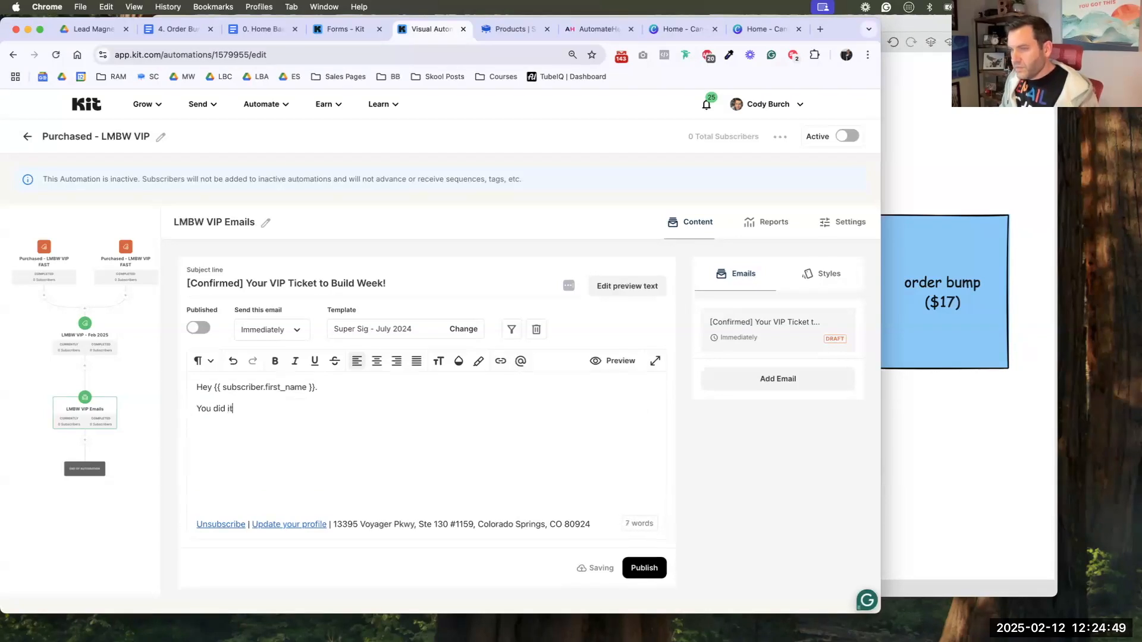
type("!")
key("Return")
- Add the paragraphs "Congrats on upgrading your ticket to VIP for the Lead Magnet Build Week." and "Smart move." to the email
type("Congrats on upgrading your ticket to VIP")
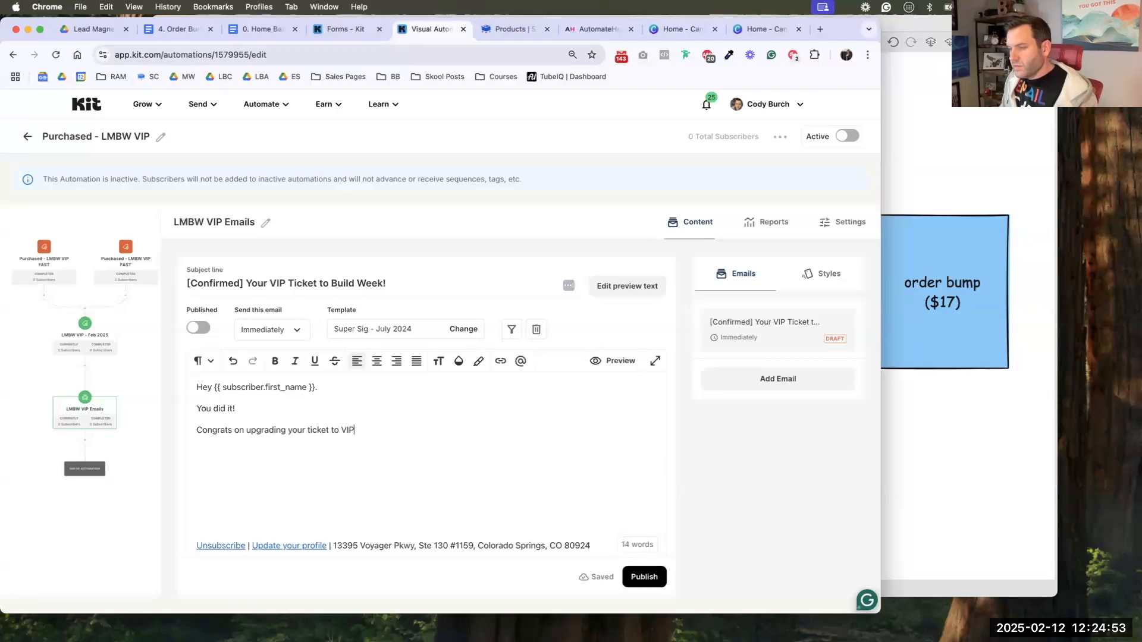
type(" for L")
type("the l")
type("ead M")
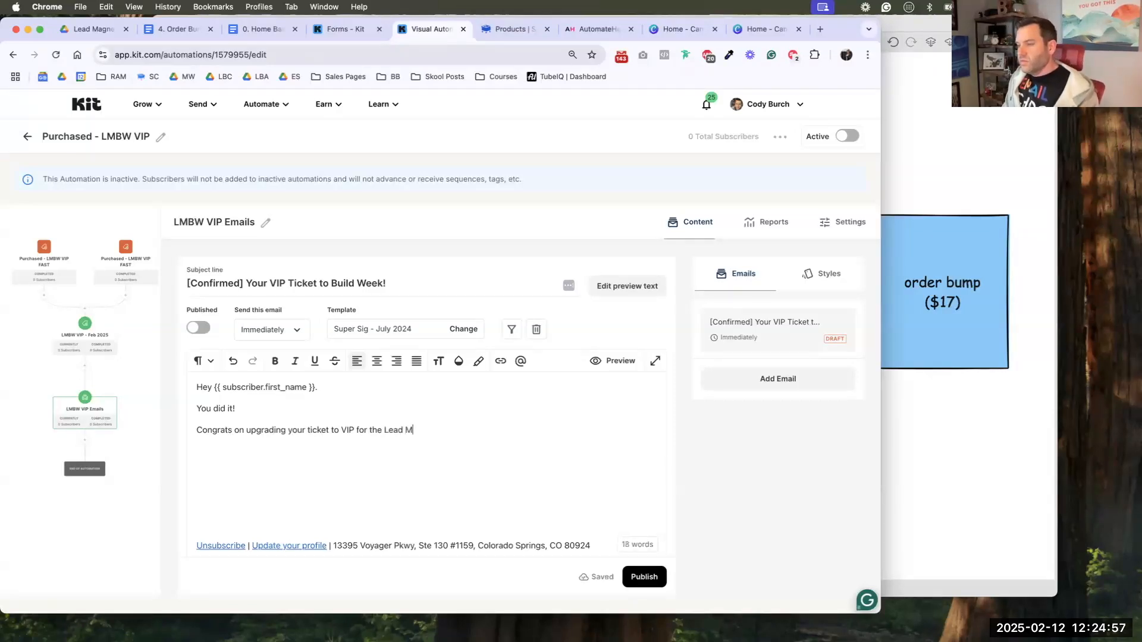
type("agnet Build WEek")
key("BackSpace")
key("BackSpace")
key("BackSpace")
type("eek.")
key("Return")
type("Sma")
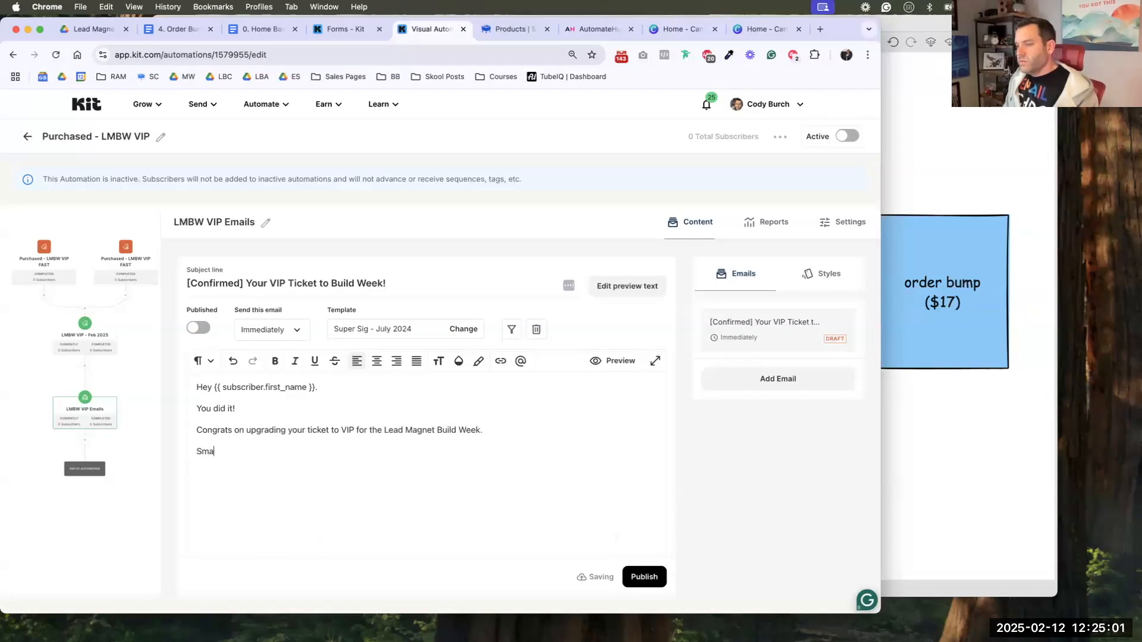
type("rt vmomove.")
key("Return")
- Add the line "You now get:" and start a bulleted list beneath it with "5 additional training sessions"
type("You now get:")
key("Return")
type("- Re")
key("BackSpace")
key("BackSpace")
type("SEssion")
key("BackSpace")
key("BackSpace")
key("BackSpace")
key("BackSpace")
type("additional tra")
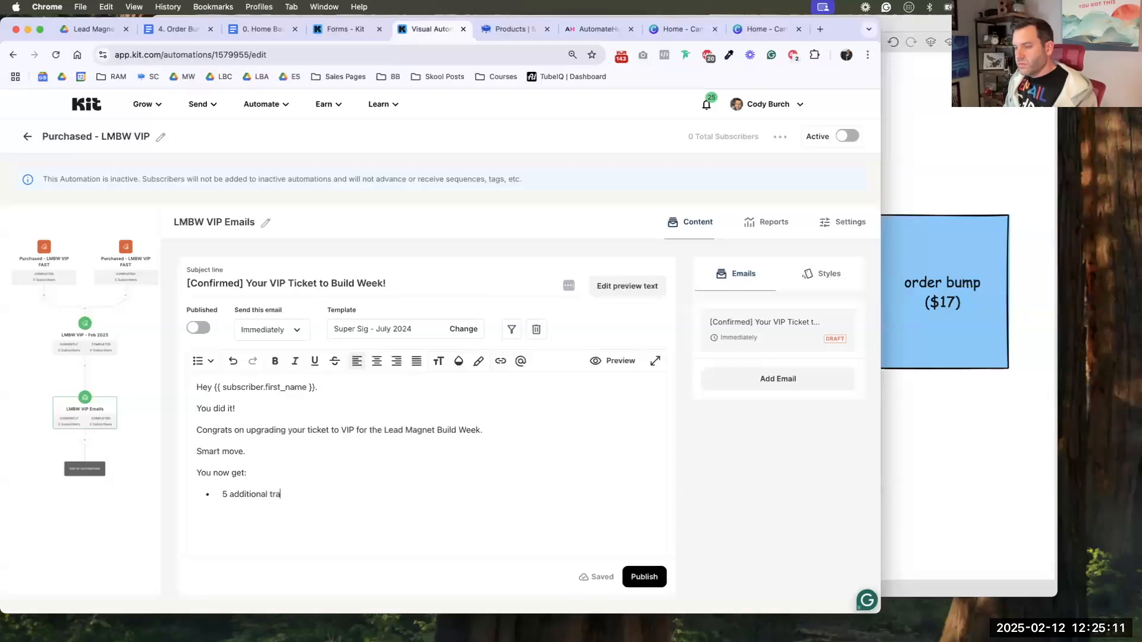
type("ining sessions")
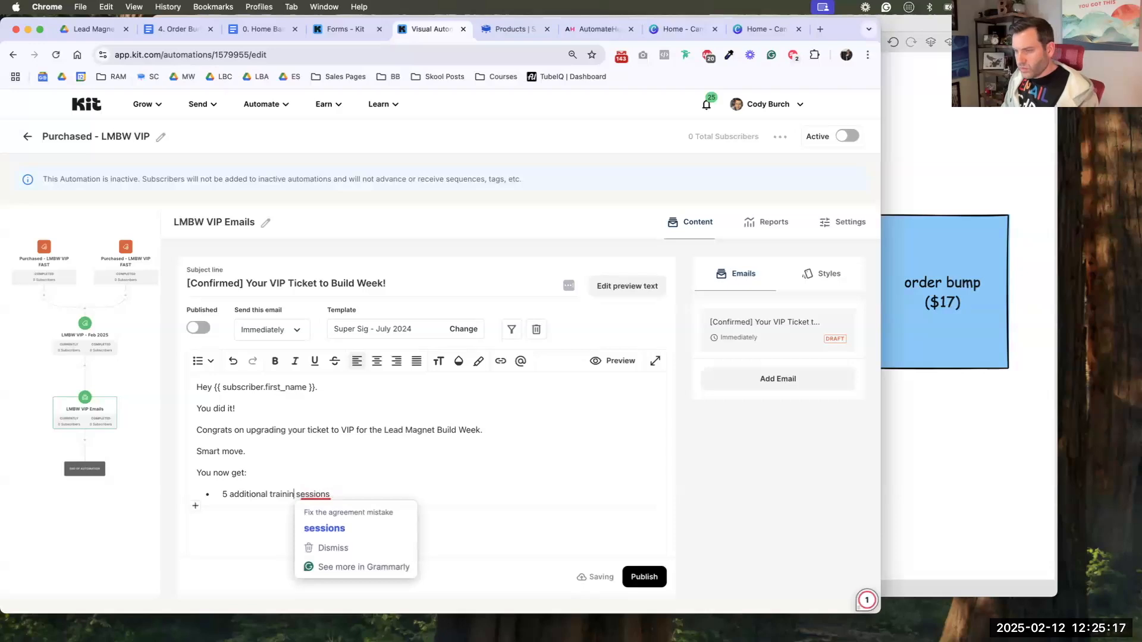
- Change the first bullet's wording to "5 additional Q&A sessions"
left_click(302, 494)
key("BackSpace")
key("BackSpace")
key("BackSpace")
key("BackSpace")
key("BackSpace")
key("BackSpace")
key("BackSpace")
key("BackSpace")
type("Q&A sessions ")
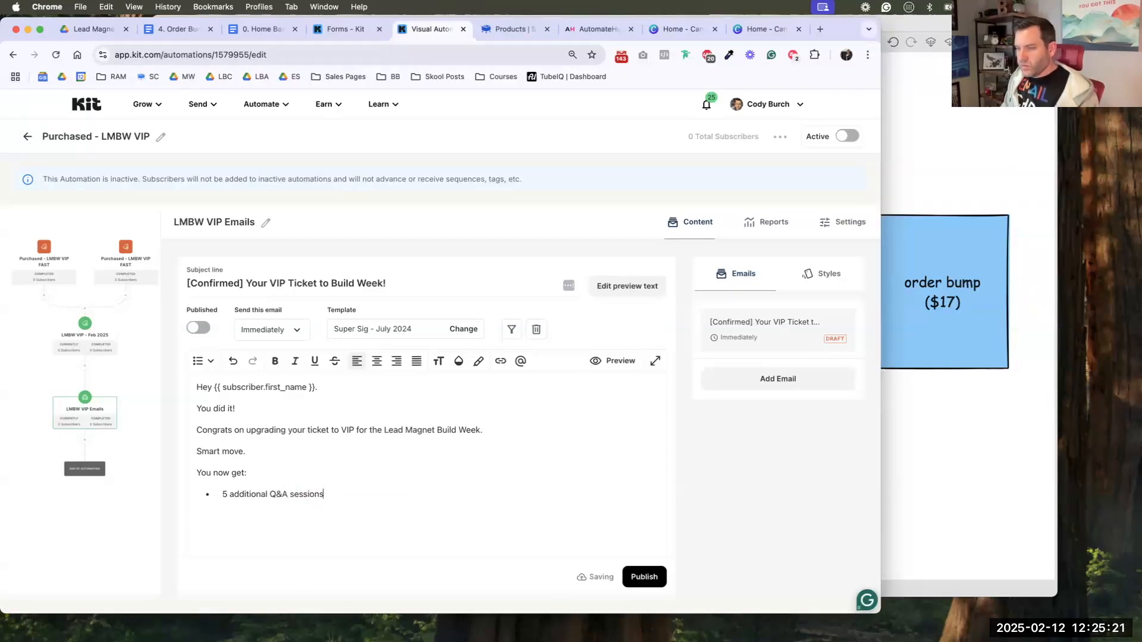
- Add the bullets "Access to recordings", "Priority support in the group" and "And more...", and end the list
type("Access to recordings")
key("Return")
type("Prioi")
key("BackSpace")
key("BackSpace")
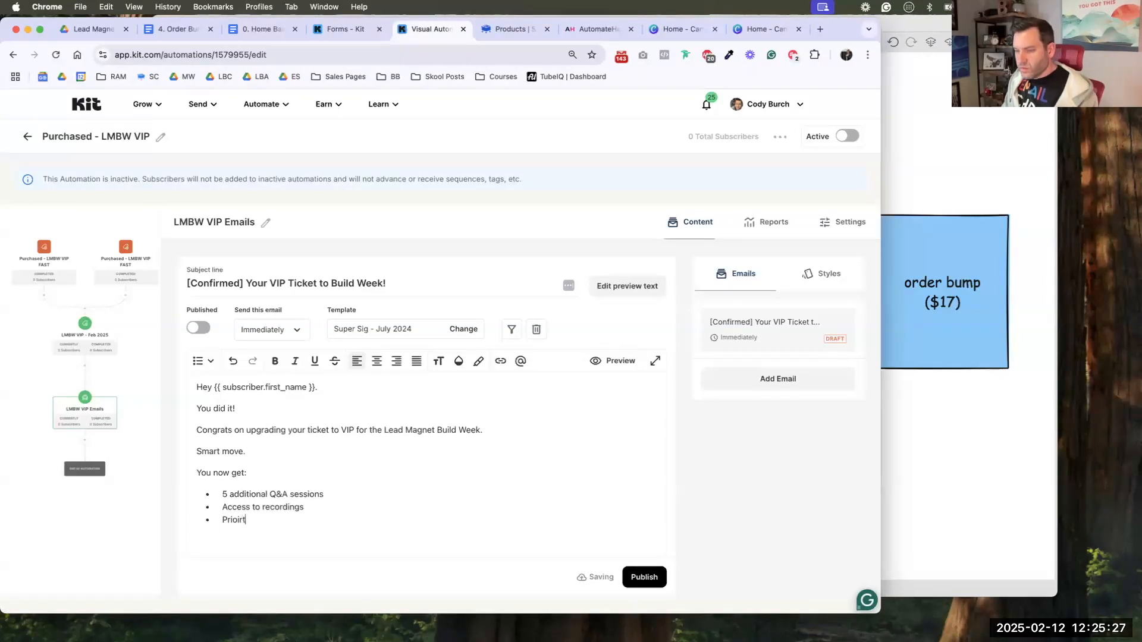
key("BackSpace")
type("rity support in the group")
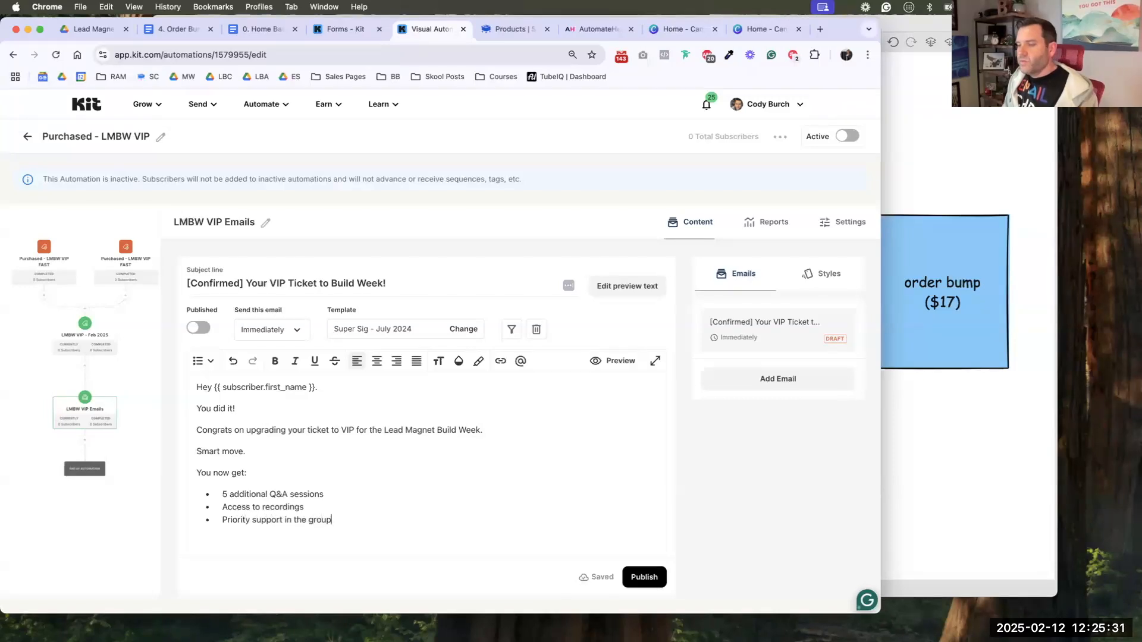
key("Return")
type("And more...")
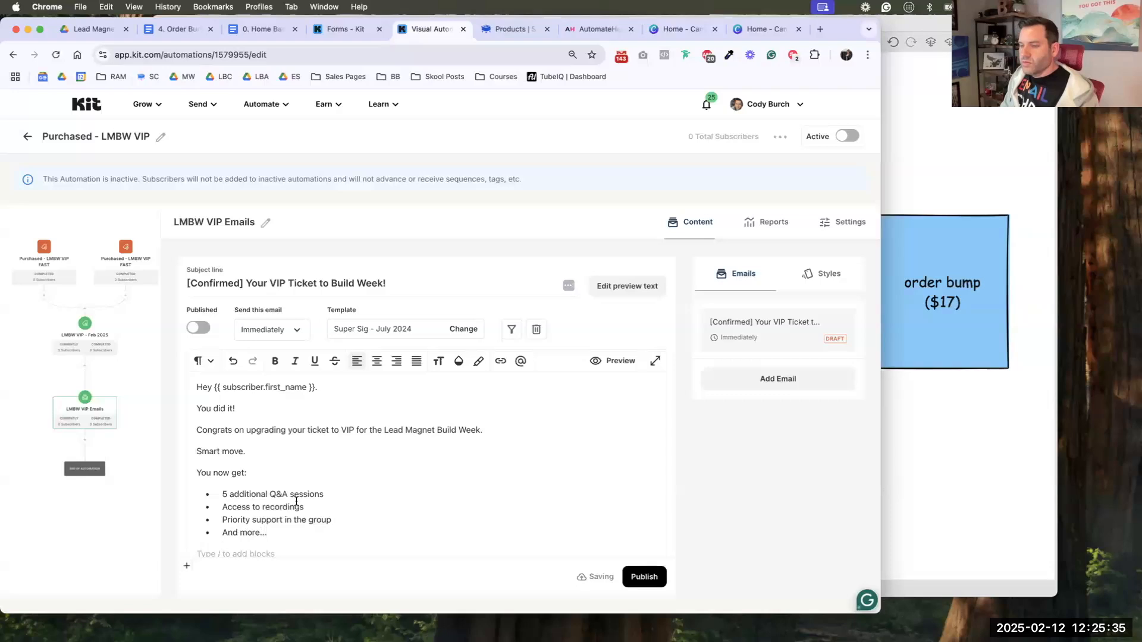
key("Return")
- Below the list, write the paragraph "Next, click here to add the VIP Sessions to your calendar."
scroll(296, 501, "down", 3)
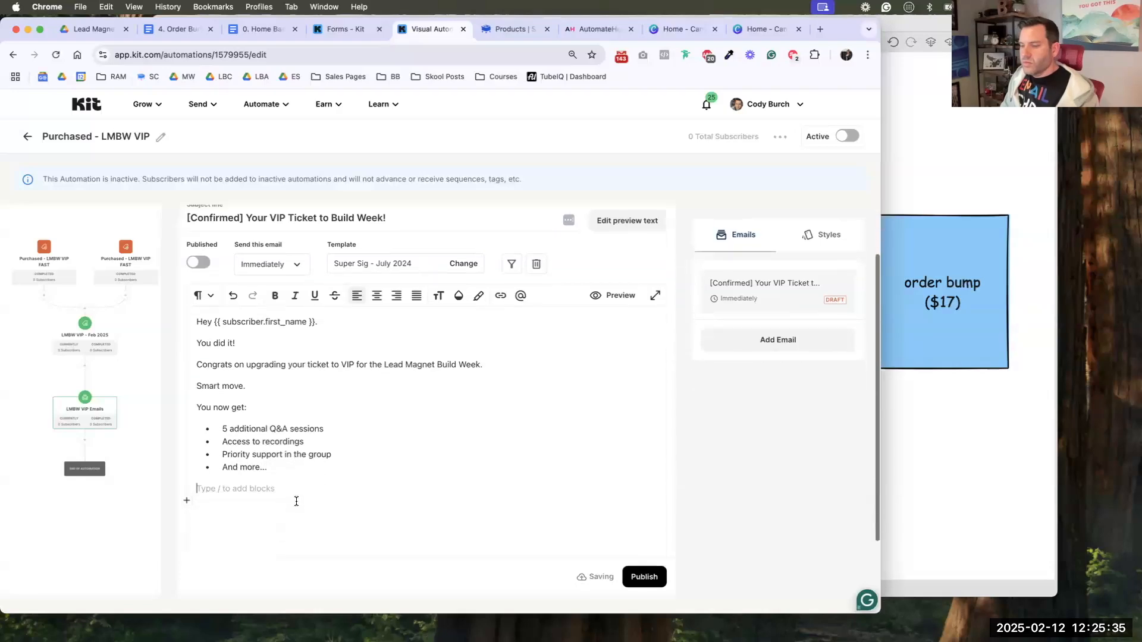
type("Next, click here to add the VIP Sessions to your calendar")
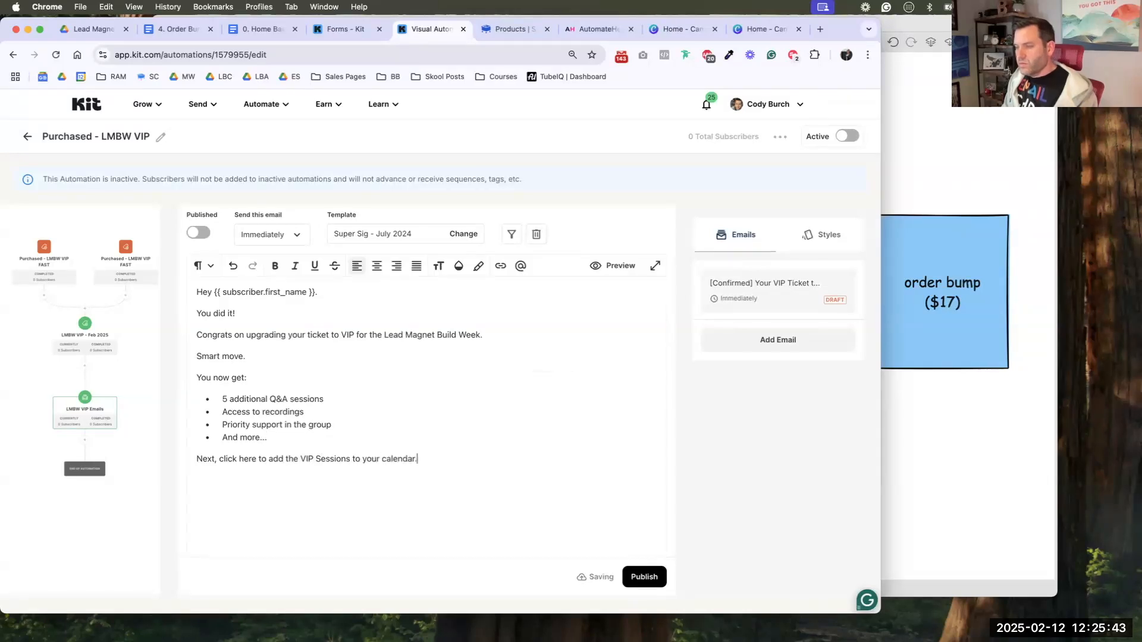
type(".")
key("Return")
- Insert a button block under the calendar sentence, labelled "Add VIP Sessions to Calendar"
type("/button")
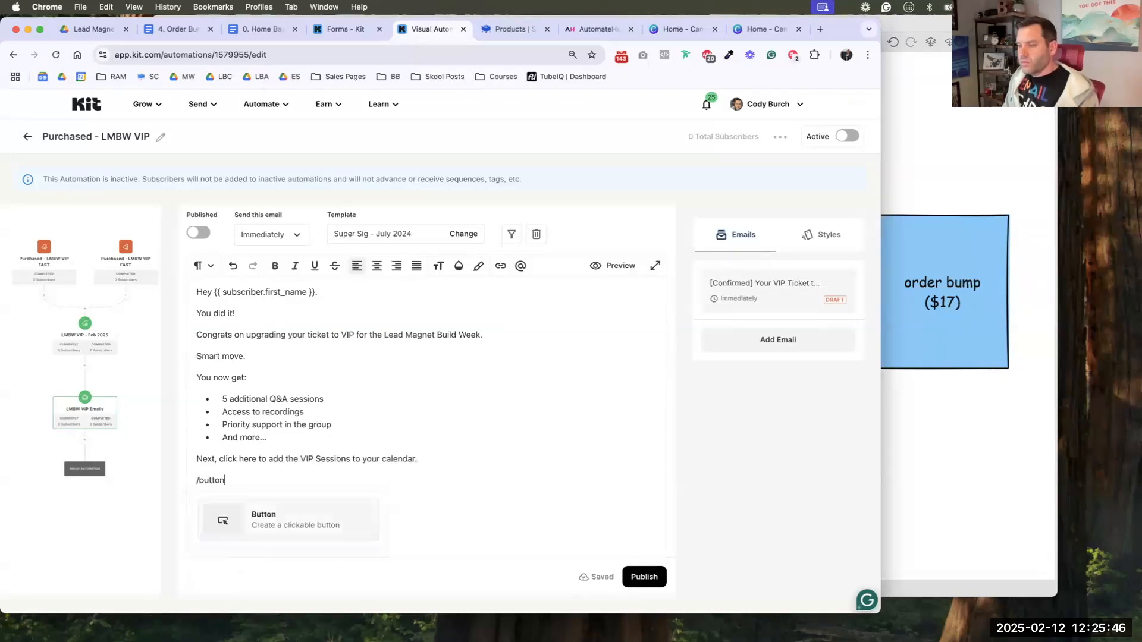
key("Return")
type("Add VIP Sessions to Calendar")
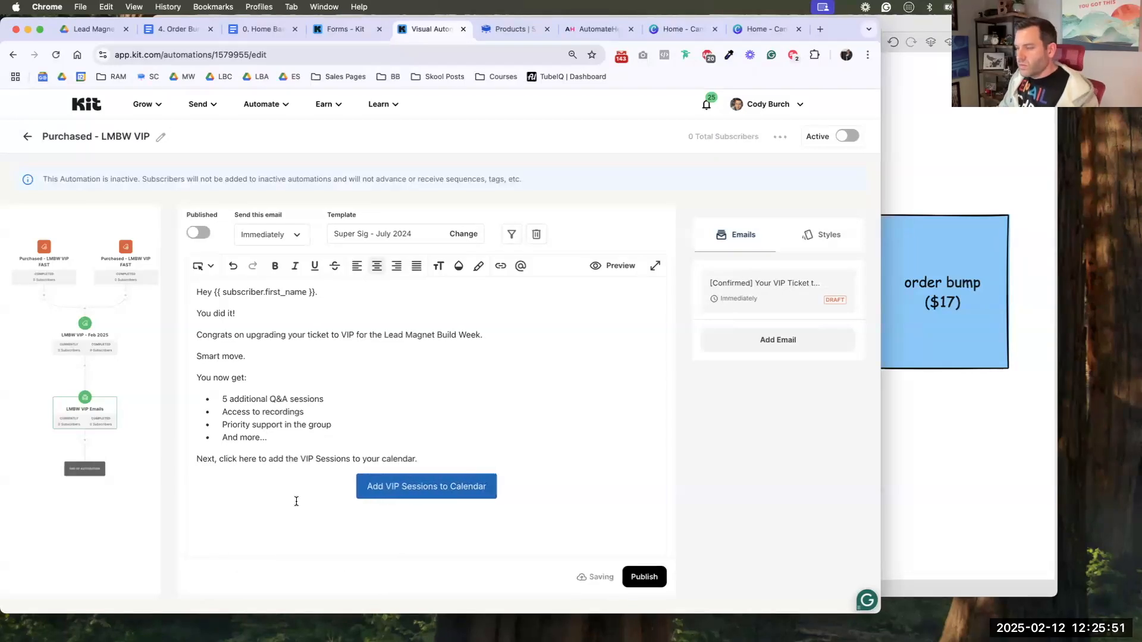
- Below the calendar button, close the email with "See you soon!" and a sign-off line containing the sender's first name
key("Return")
type("See you soon!")
key("Return")
type("~ Cody")
key("Return")
- Under the sign-off, write the postscript "P.S. The Community for Build Week will be opening soon."
type("P.S")
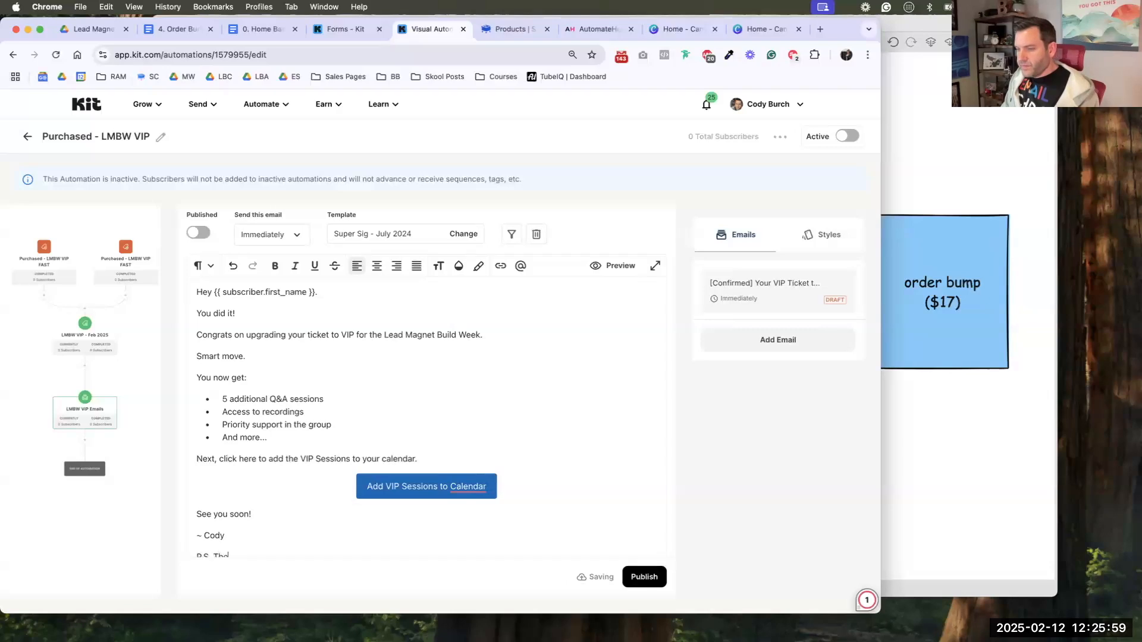
type(". The")
scroll(426, 410, "down", 2)
type("Community for")
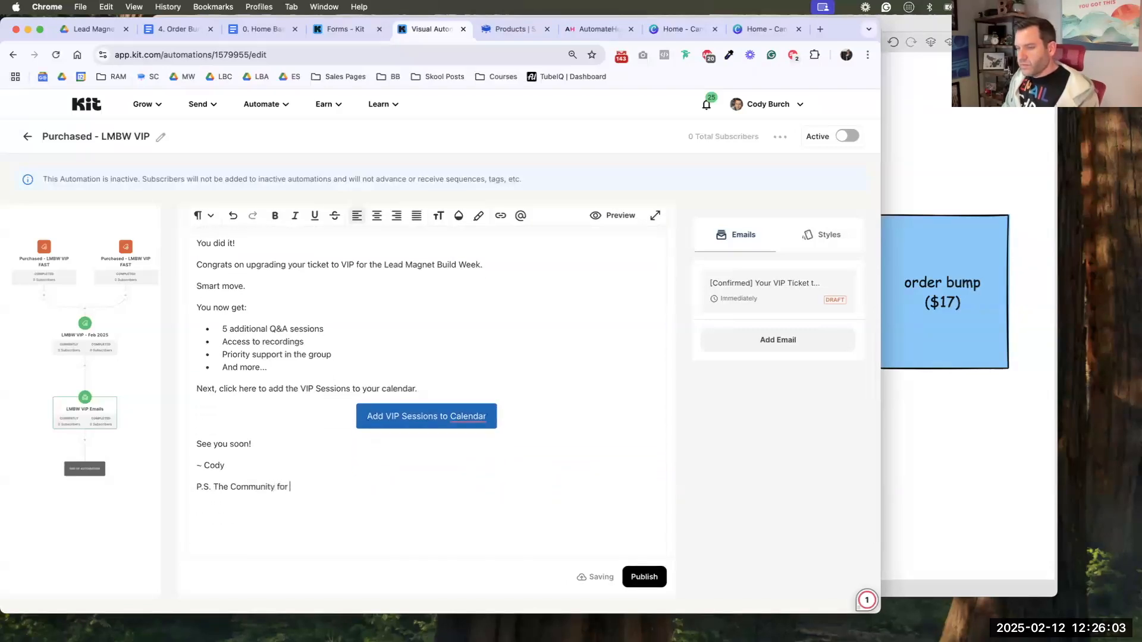
type(" Build Week ")
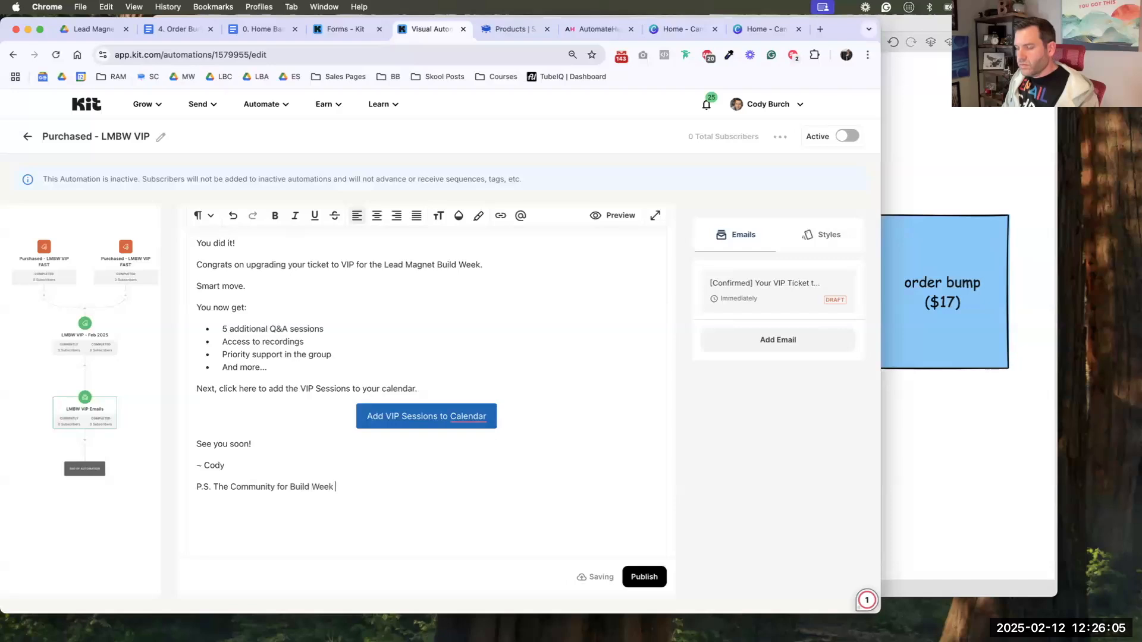
type("will be opening soon. Keep your ")
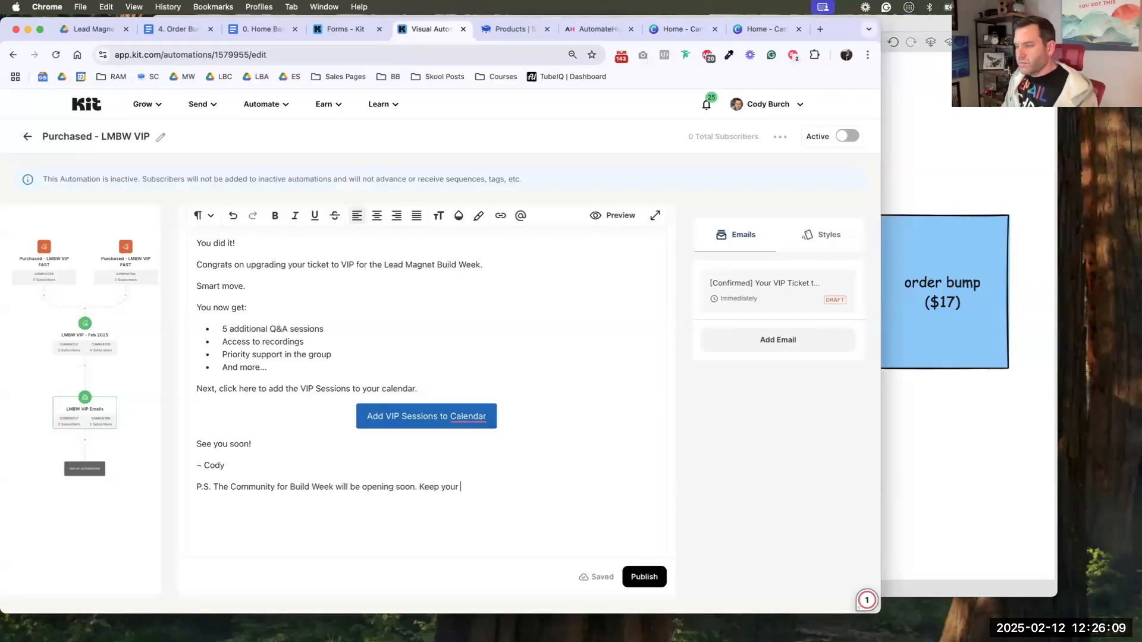
- End the postscript with "I'll ping you when it's ready." in place of the sentence starting "Keep your eyes"
type("yyse")
key("BackSpace")
type("es ")
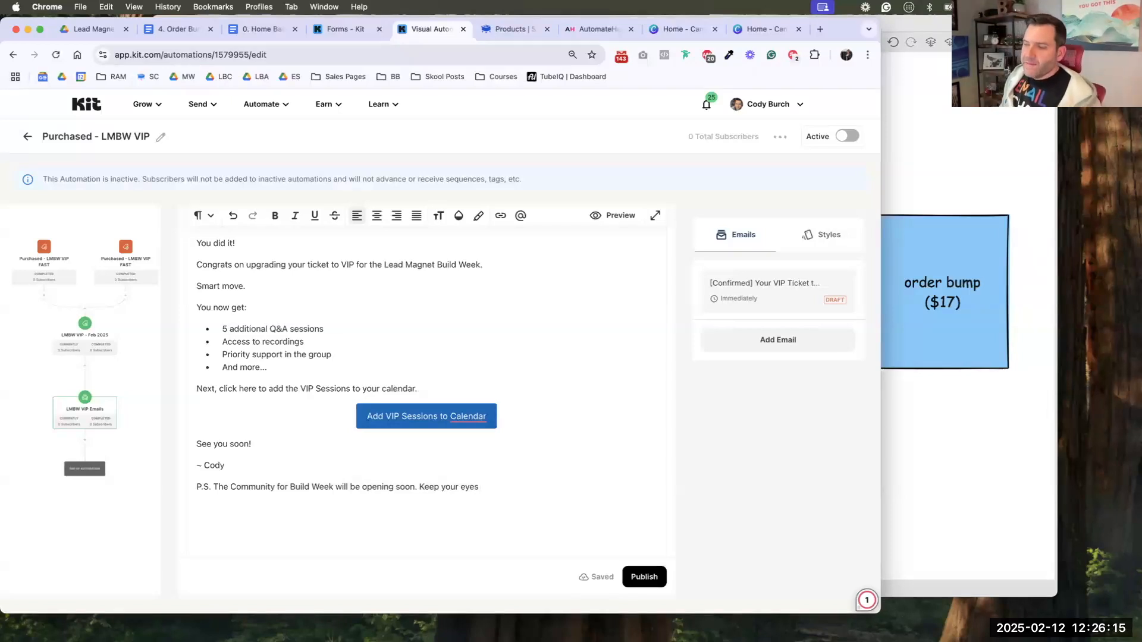
type("ope")
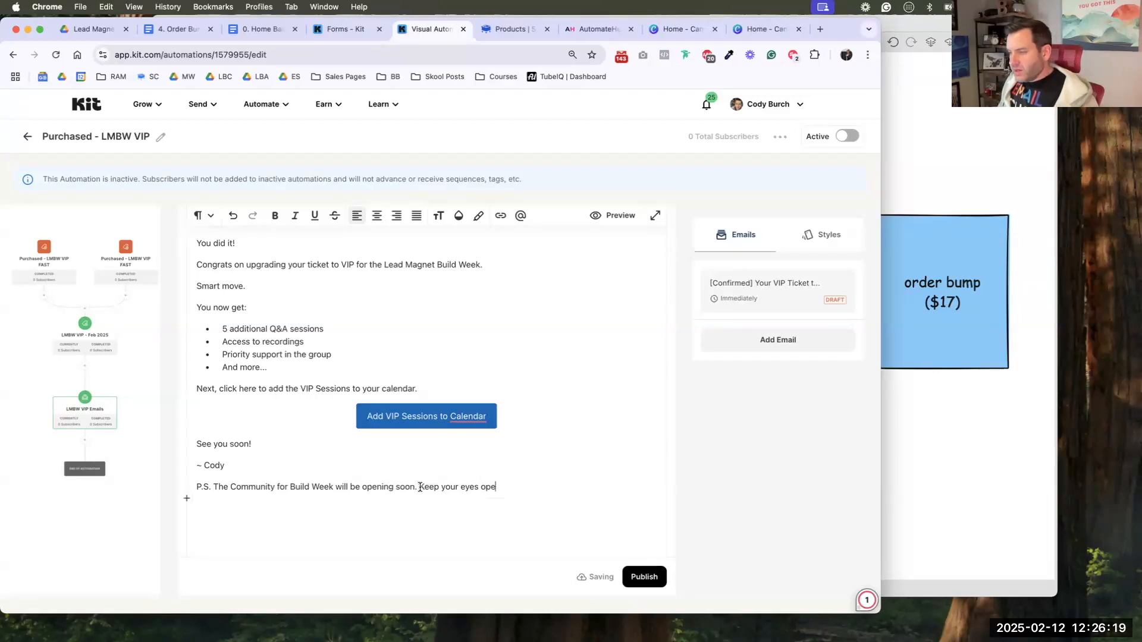
left_click_drag(420, 488, 509, 487)
type("I'll ping you when it's ready")
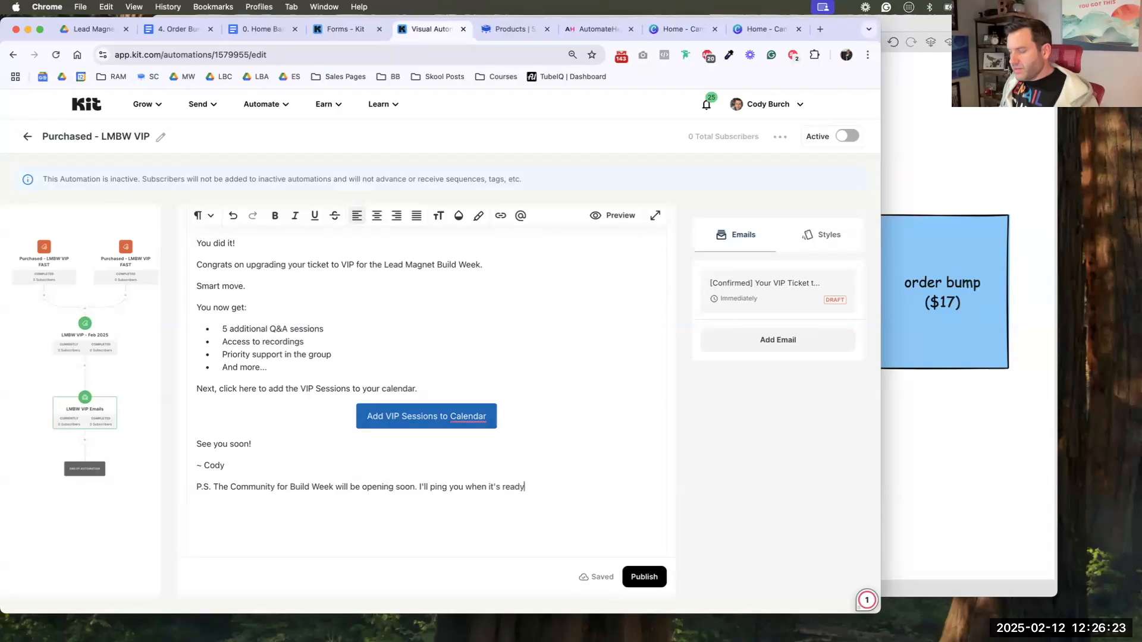
type(".")
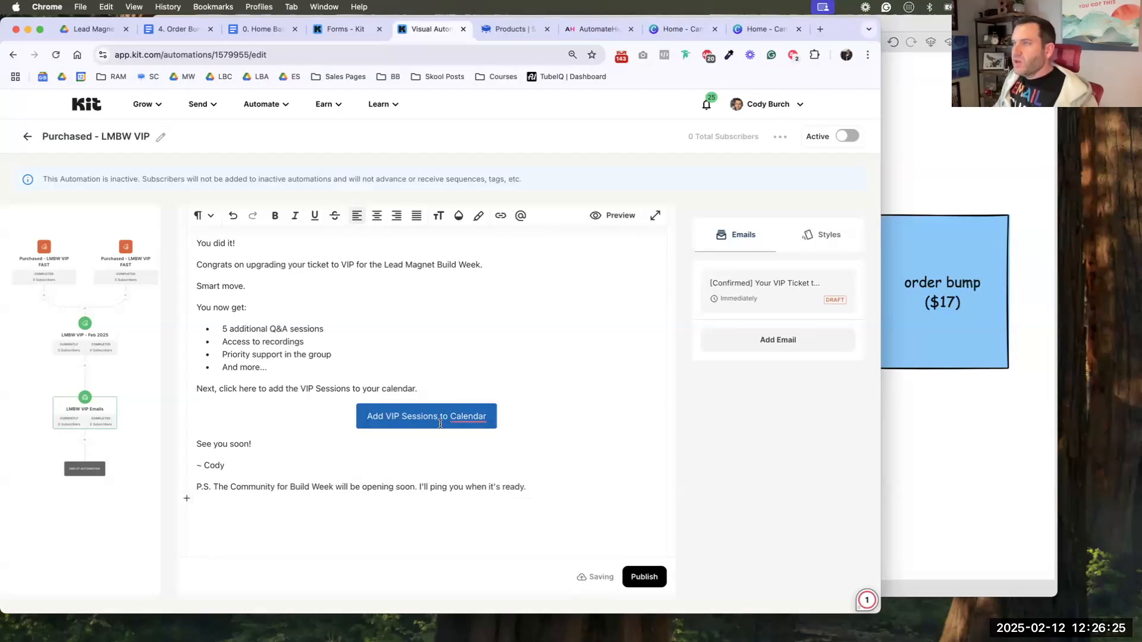
- Copy the Add Event for VIP link from the Home Base document and set it as the email button's URL
left_click(266, 32)
left_click(367, 254)
left_click(466, 270)
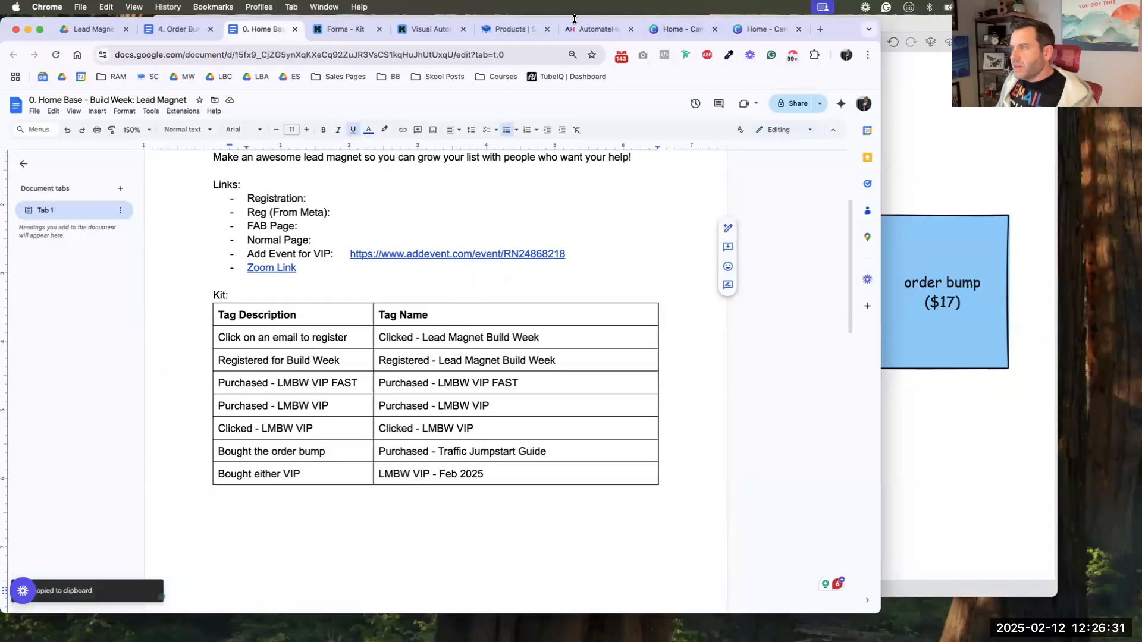
left_click(427, 34)
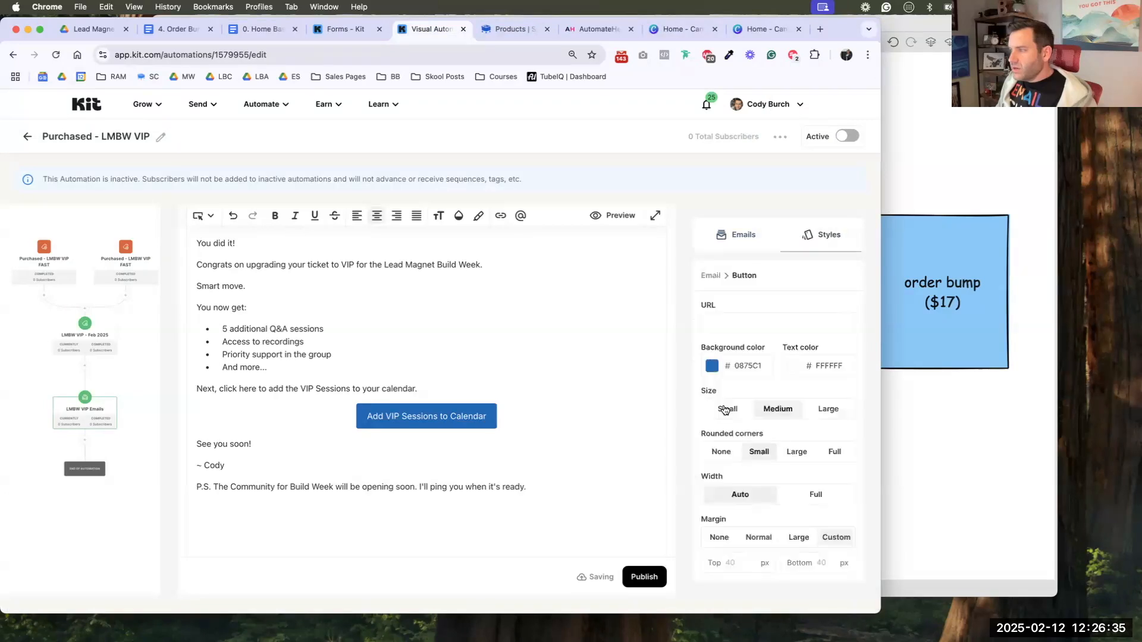
left_click(717, 318)
key("super+v")
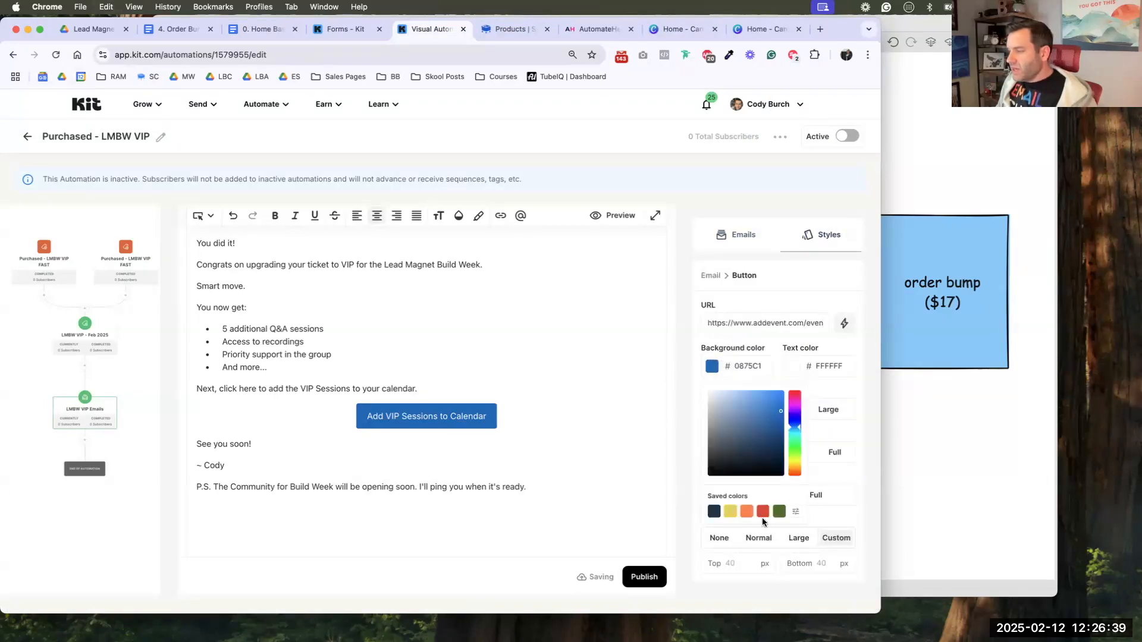
- Give the calendar button the saved red background EA443F and align it left
left_click(763, 512)
left_click(725, 498)
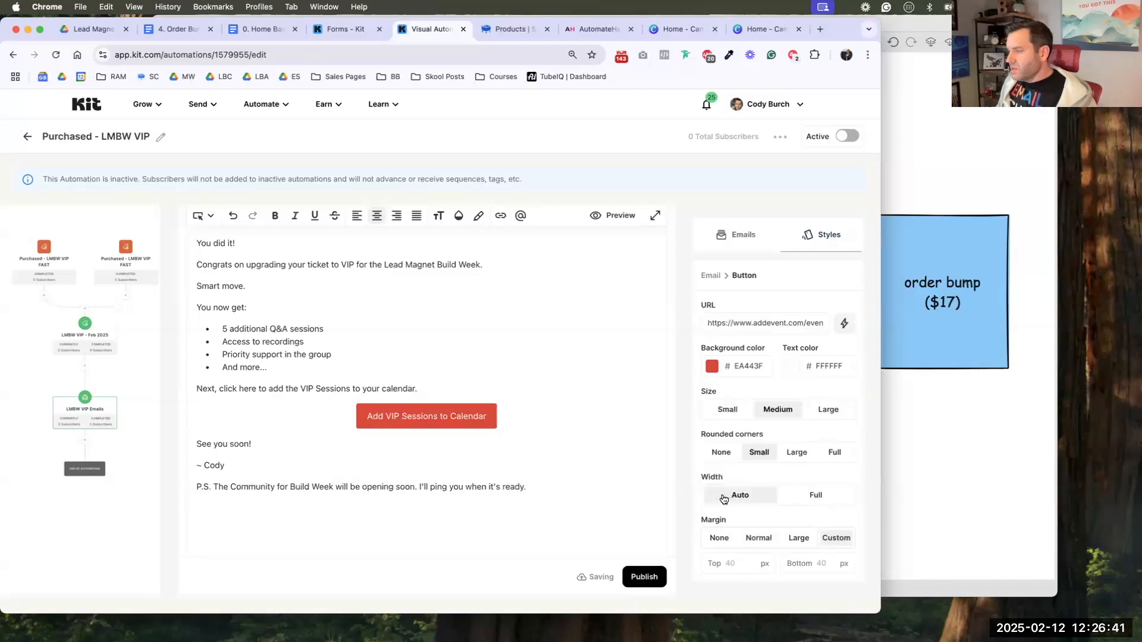
scroll(727, 523, "down", 3)
left_click(726, 516)
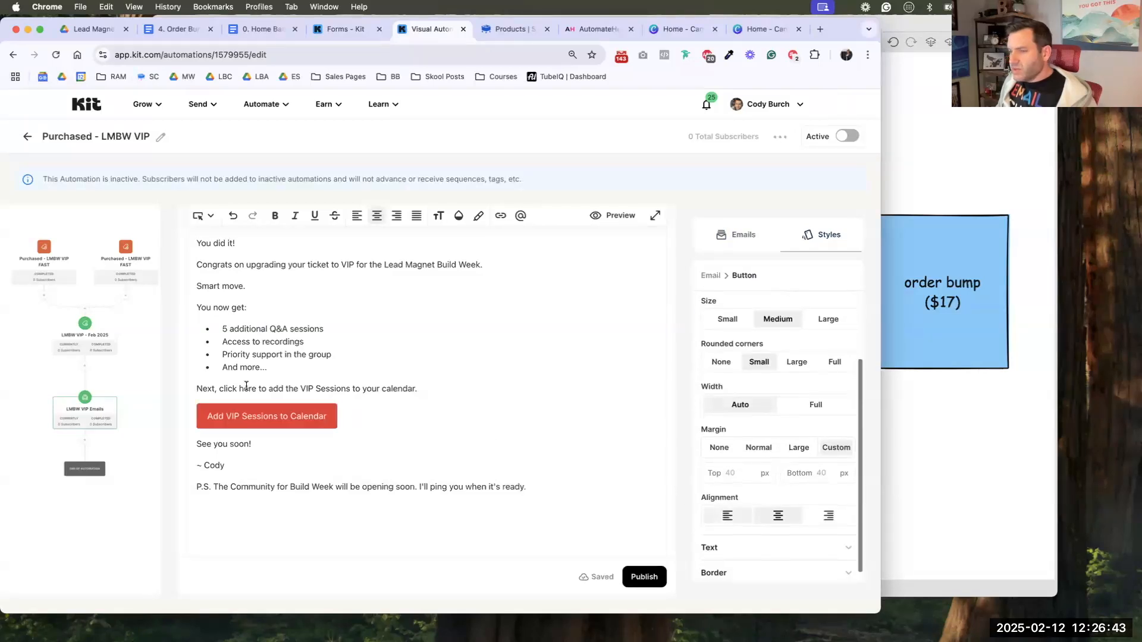
- Link the words "click here to add the VIP Sessions to your calendar" to the copied event URL
left_click(249, 389)
left_click_drag(219, 389, 415, 388)
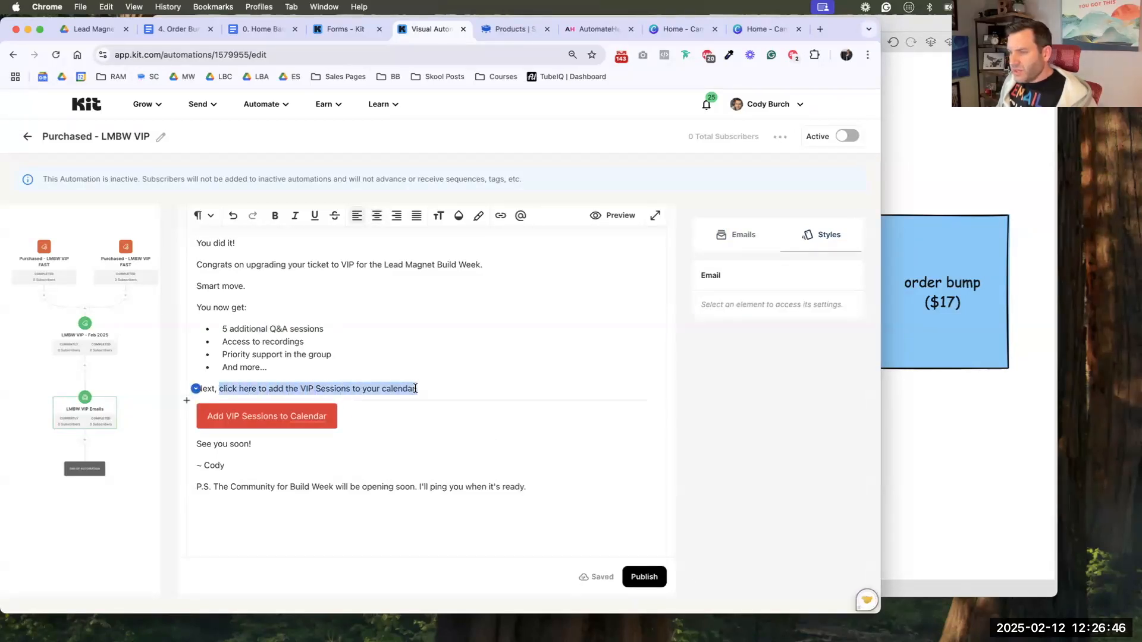
left_click(500, 215)
key("ctrl+v")
key("Return")
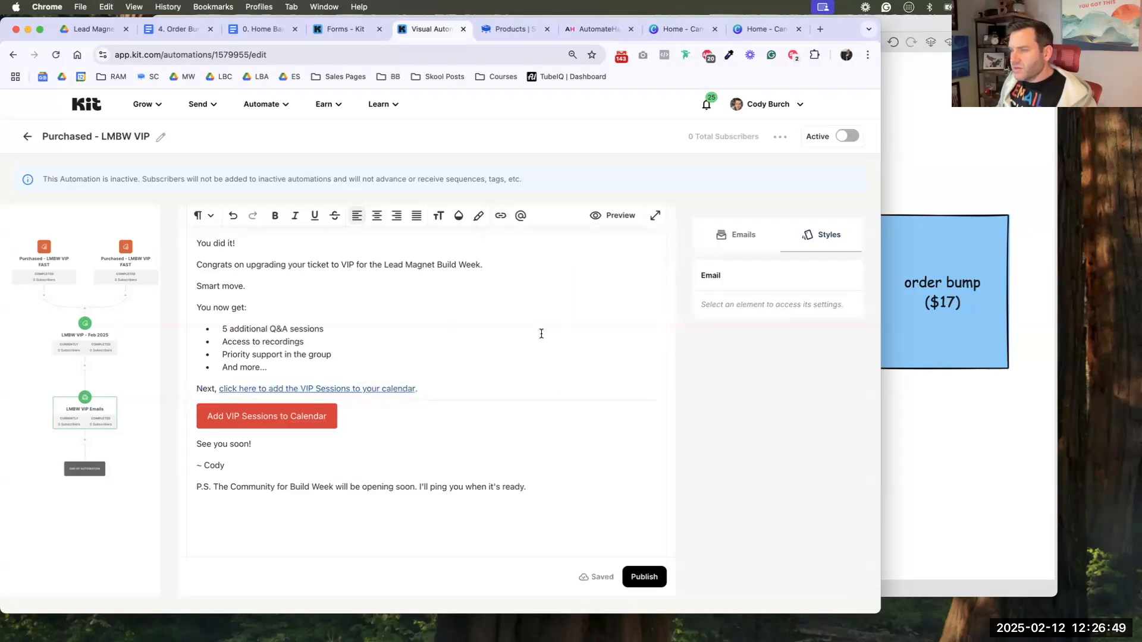
left_click(500, 354)
- Change the button's label to "Add VIP Sessions to Your Calendar"
mouse_move(309, 412)
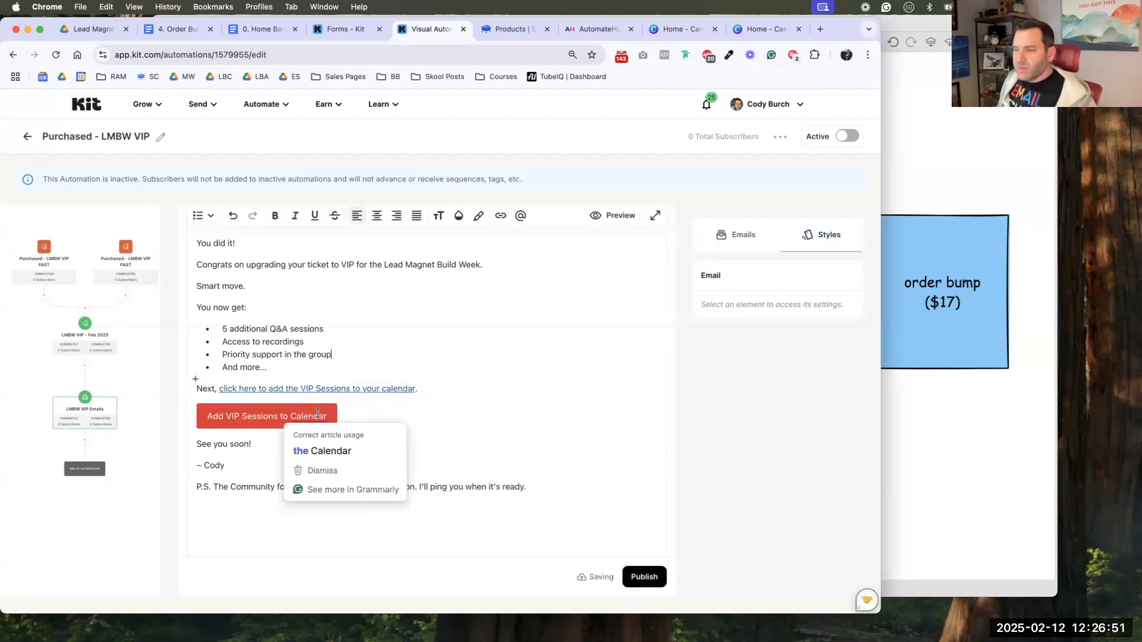
left_click(315, 452)
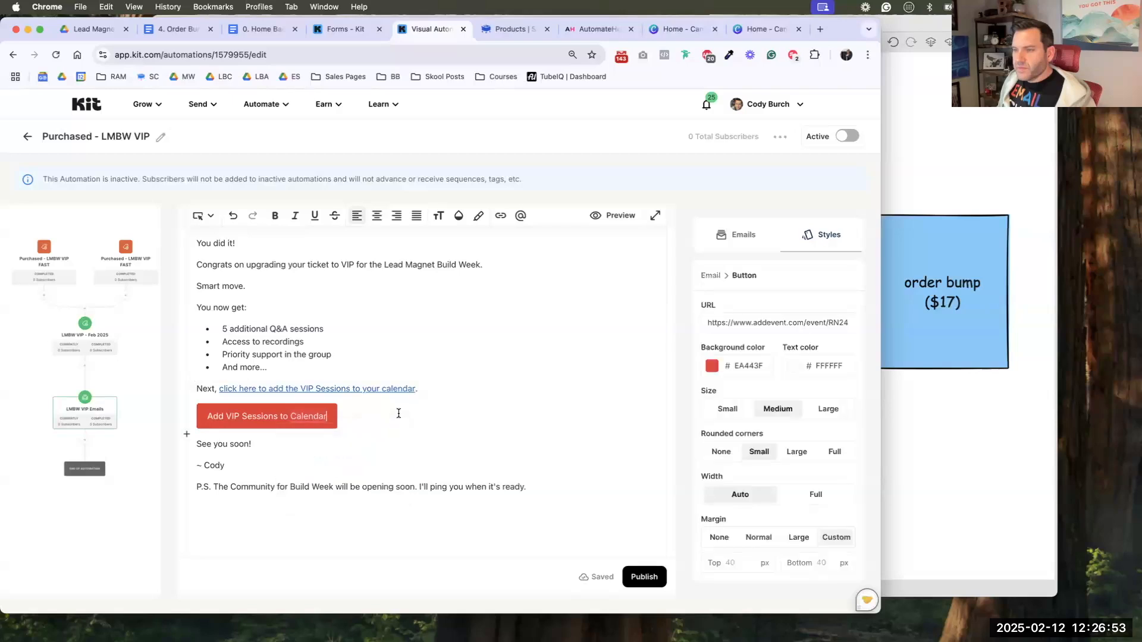
left_click(290, 452)
type("Your")
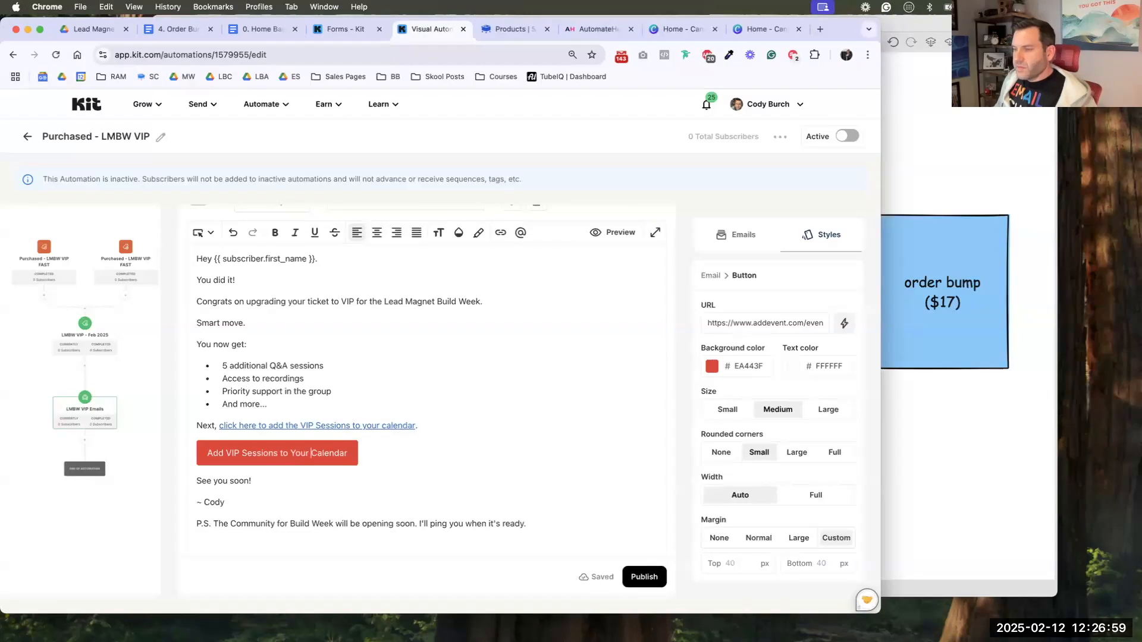
- Publish the VIP confirmation email and activate the Purchased - LMBW VIP automation
scroll(357, 380, "up", 2)
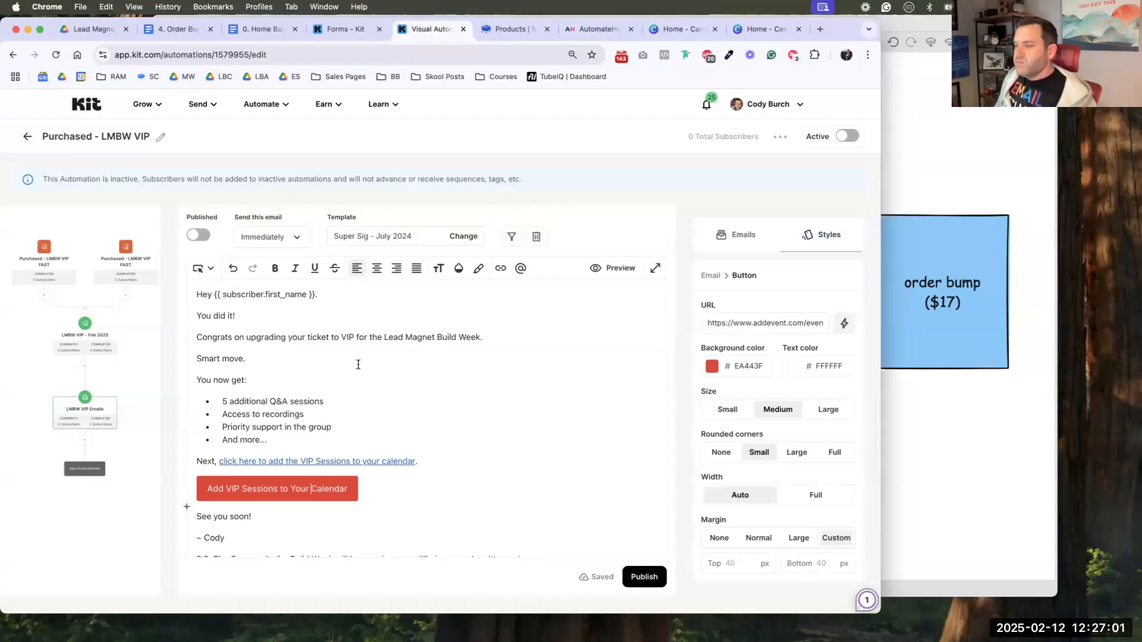
scroll(357, 370, "down", 2)
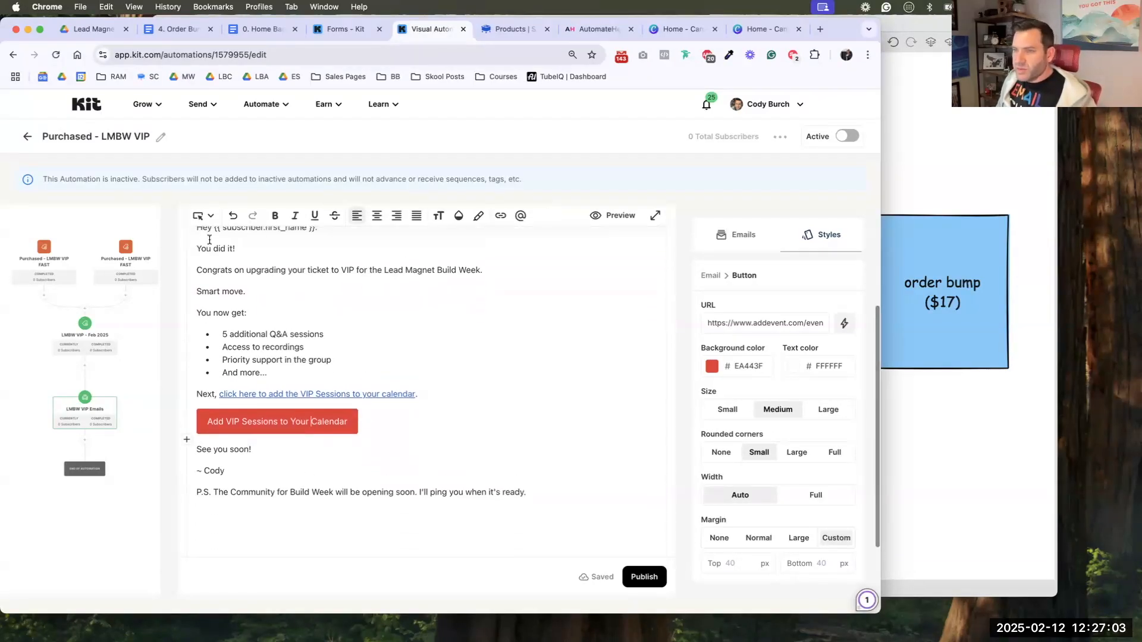
scroll(202, 266, "up", 3)
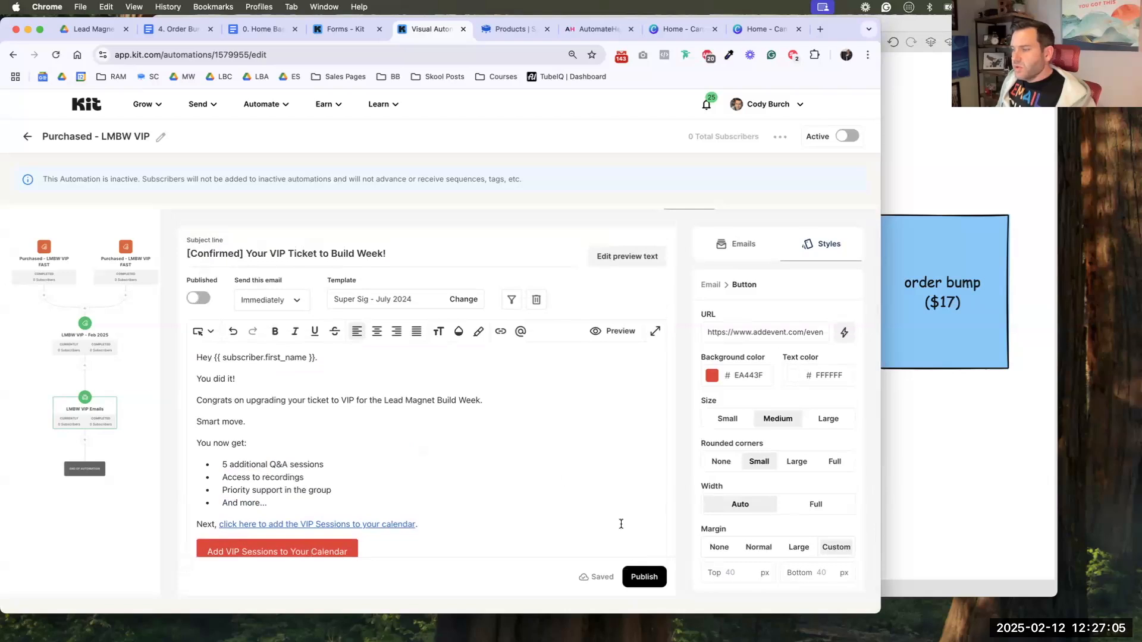
left_click(636, 572)
left_click(560, 462)
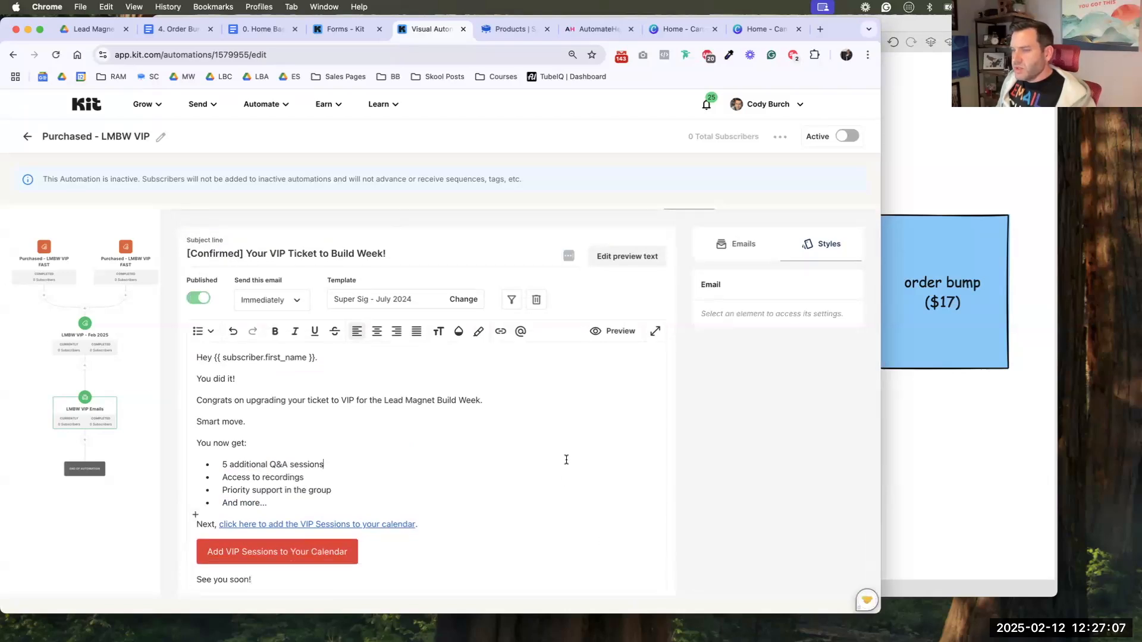
left_click(847, 137)
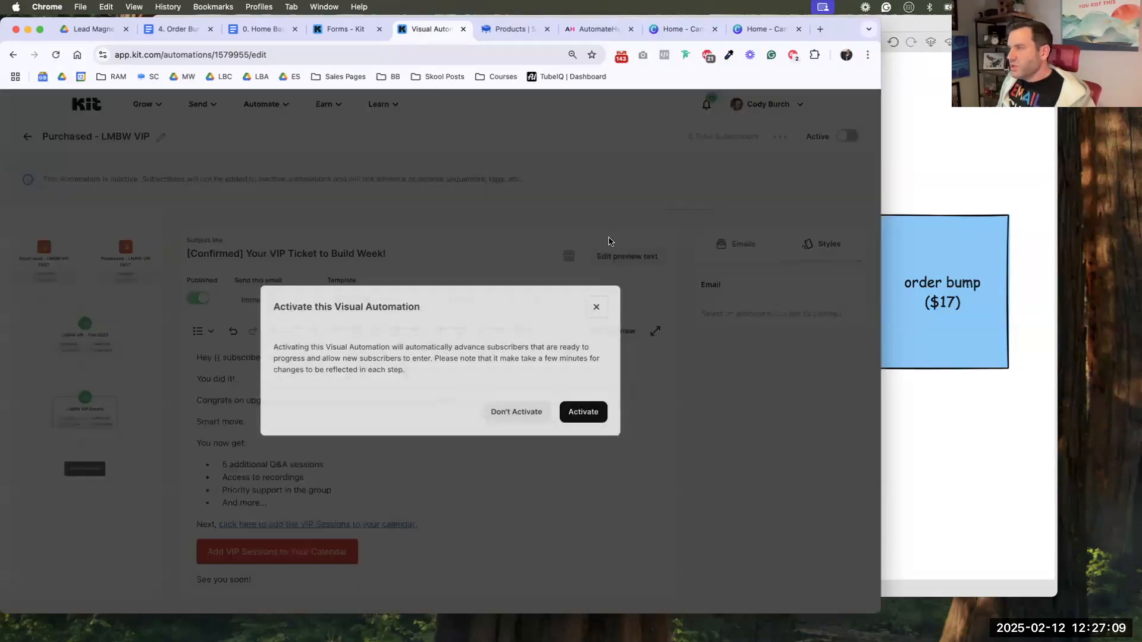
left_click(570, 412)
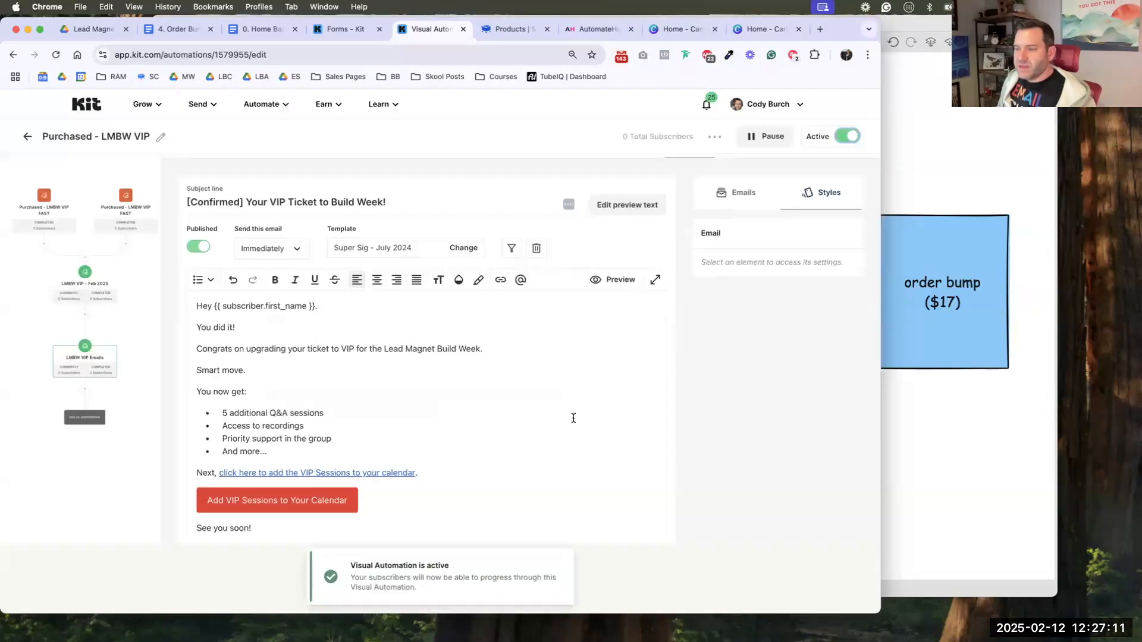
- Close the email editor, look over the automation's flow from entry tags to end, and return to the automations list
left_click(149, 449)
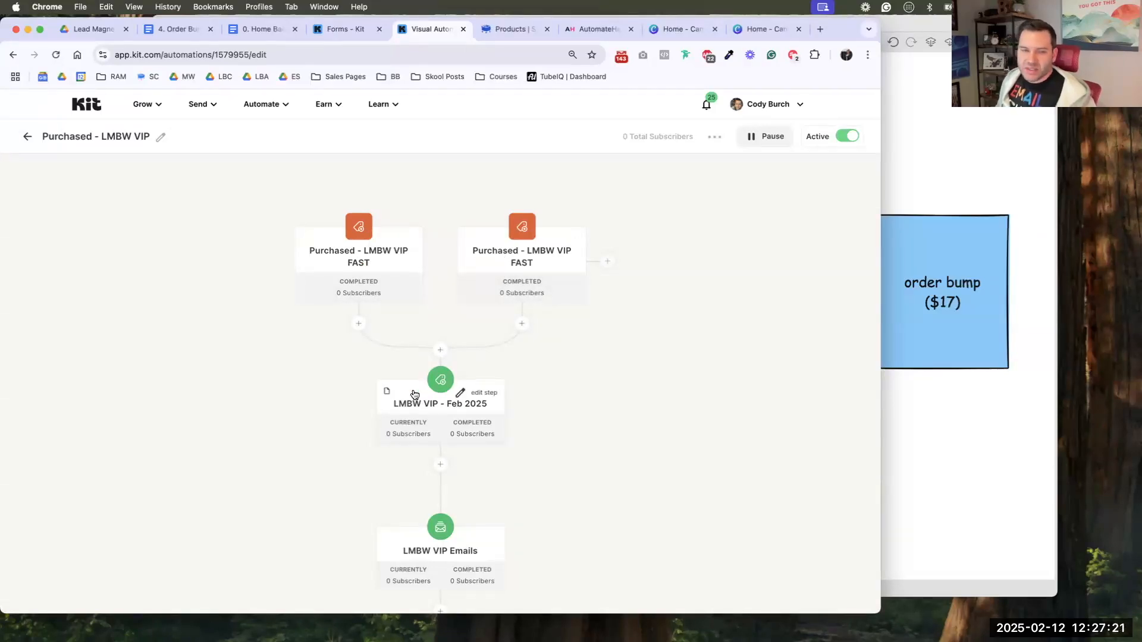
scroll(414, 394, "down", 4)
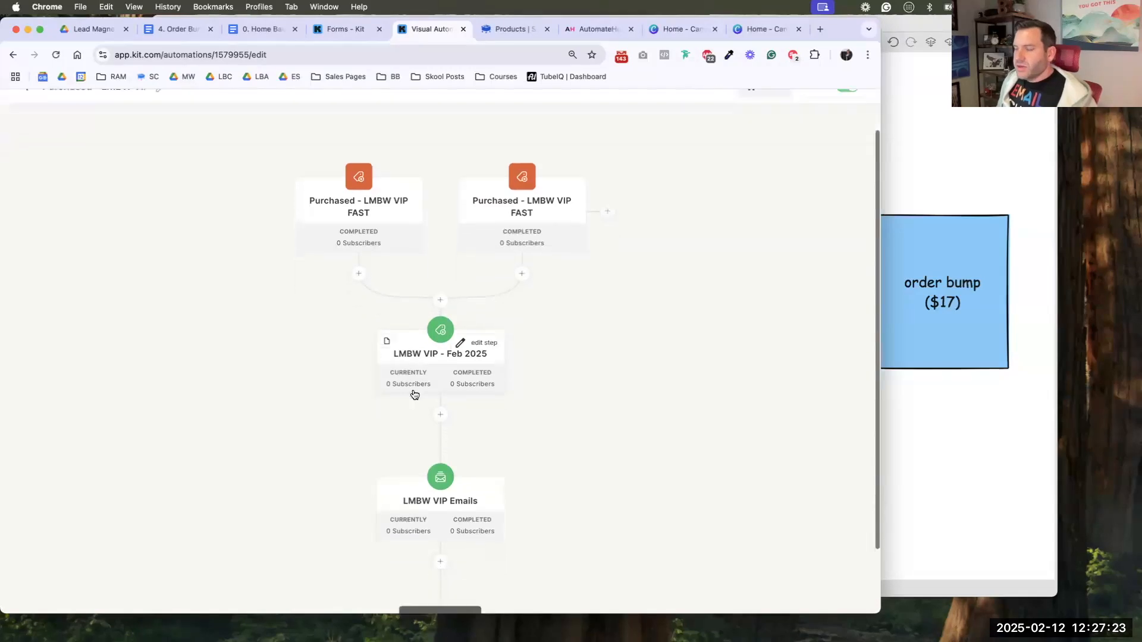
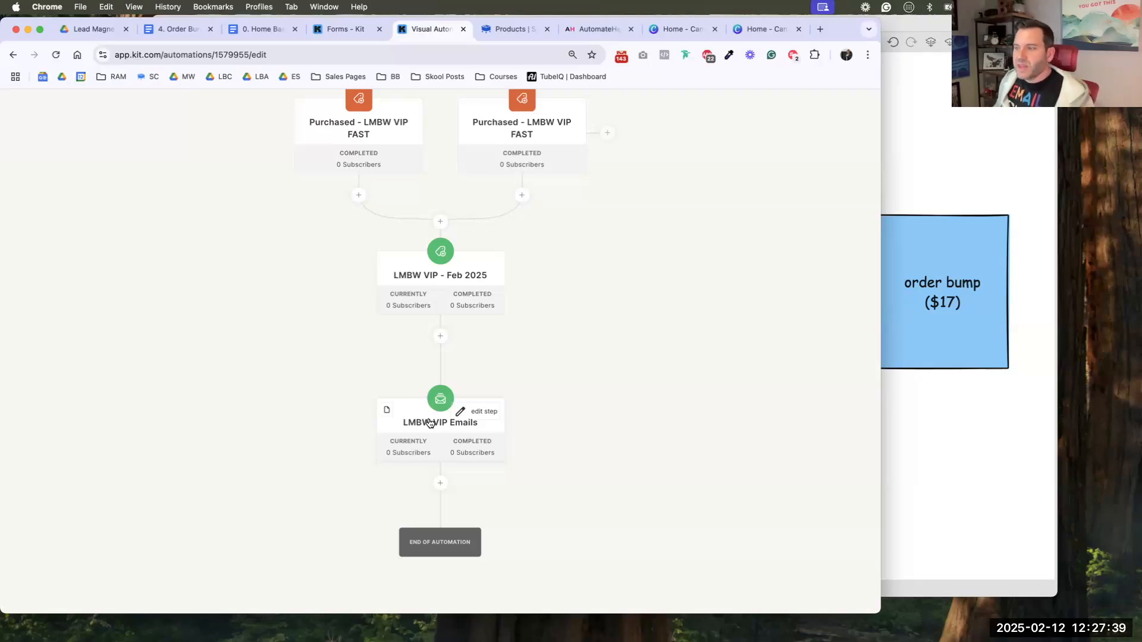
scroll(330, 370, "up", 3)
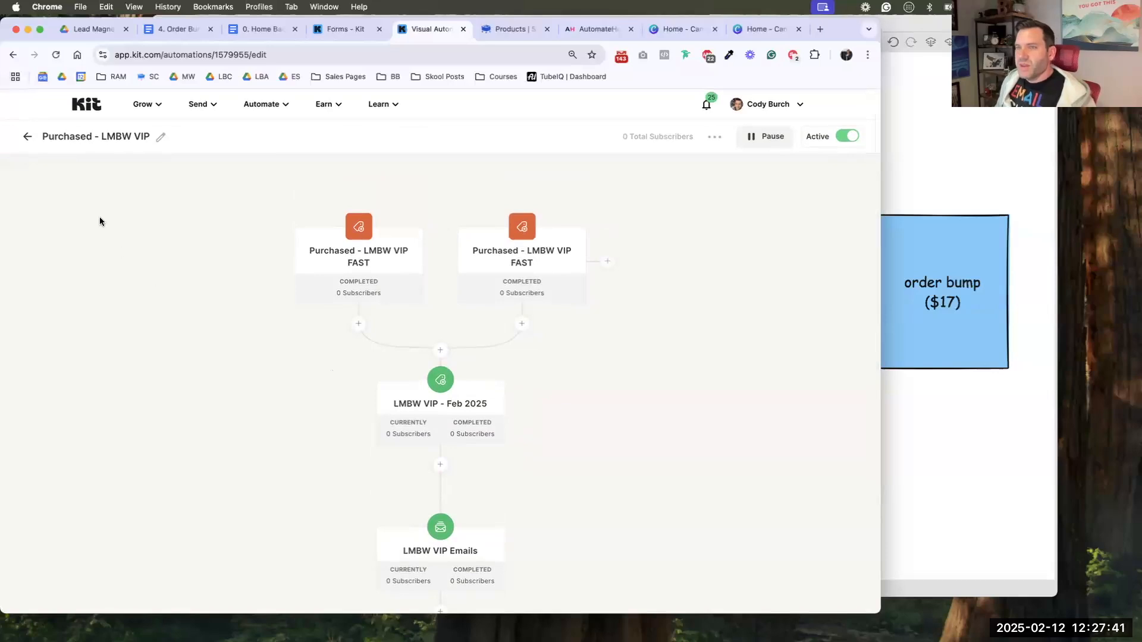
left_click(22, 137)
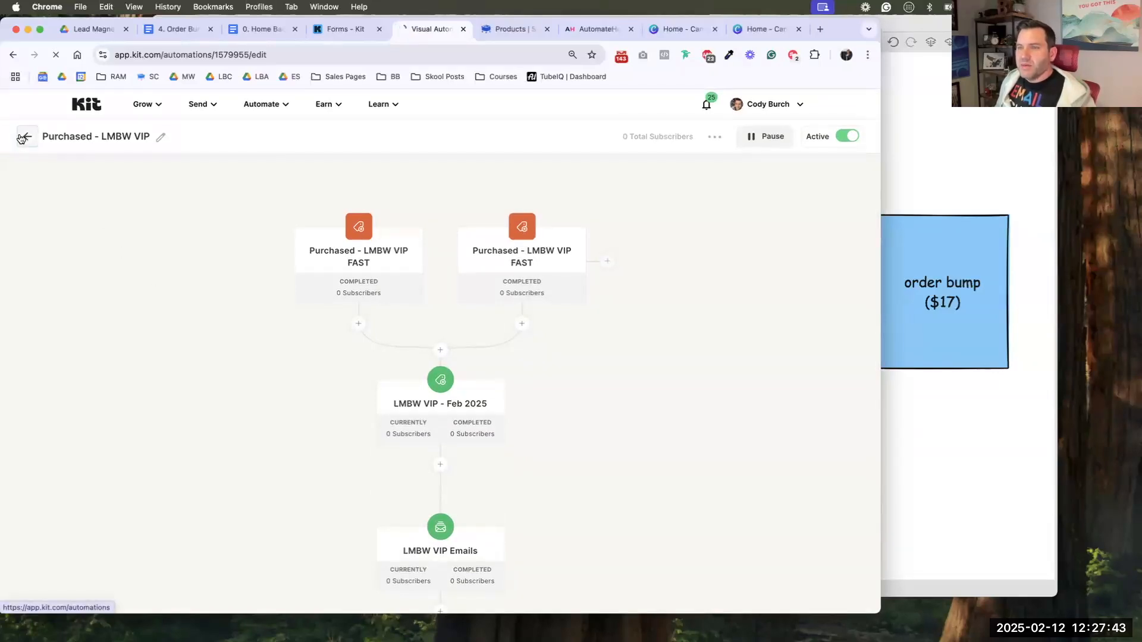
- Consult the Home Base document for the order bump's tag, and create a new automation from scratch in Kit
left_click(322, 31)
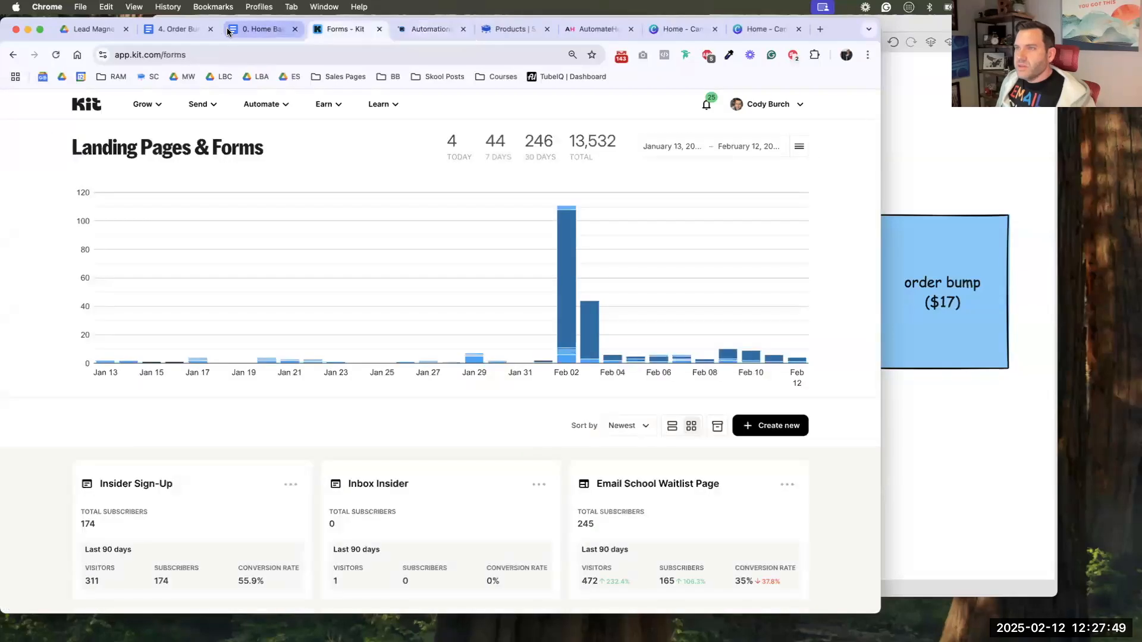
left_click(229, 32)
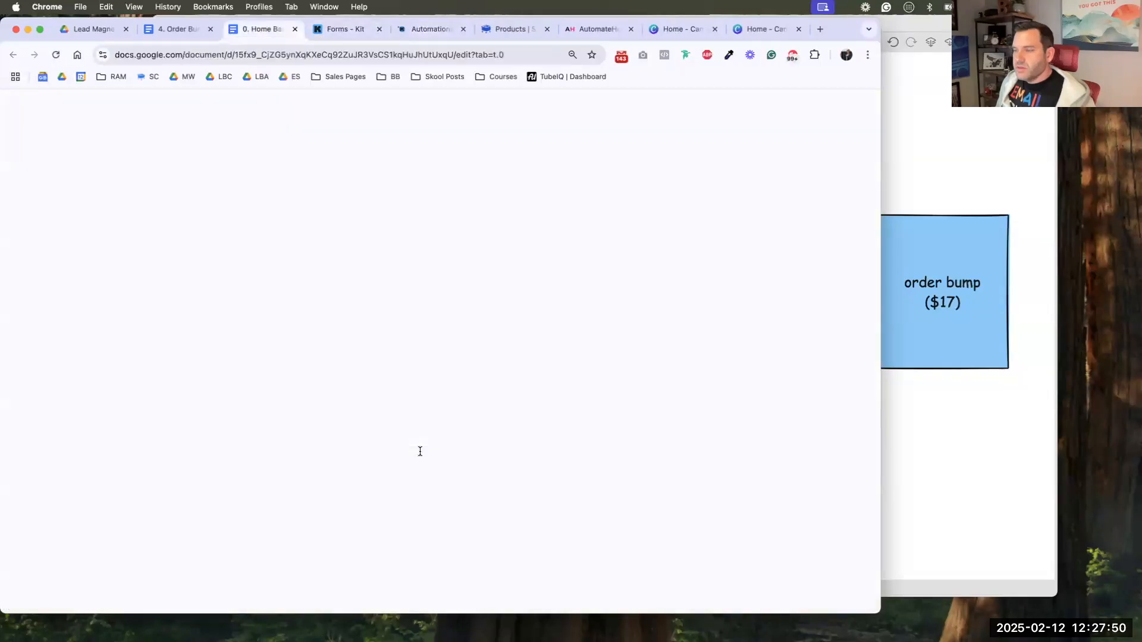
left_click(424, 28)
left_click(716, 187)
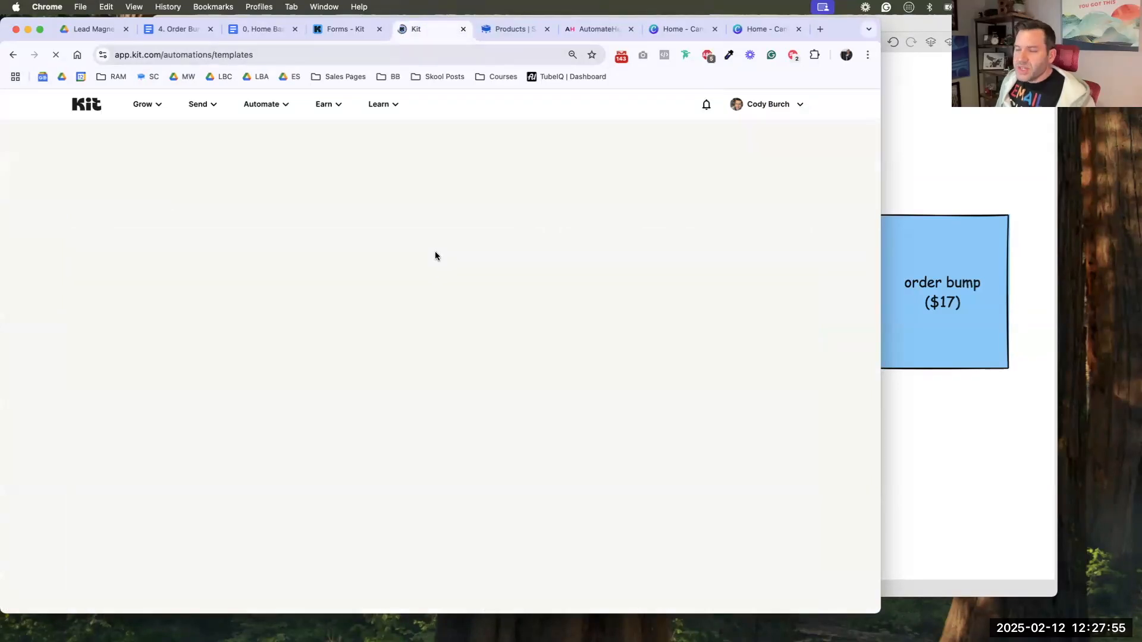
left_click(145, 353)
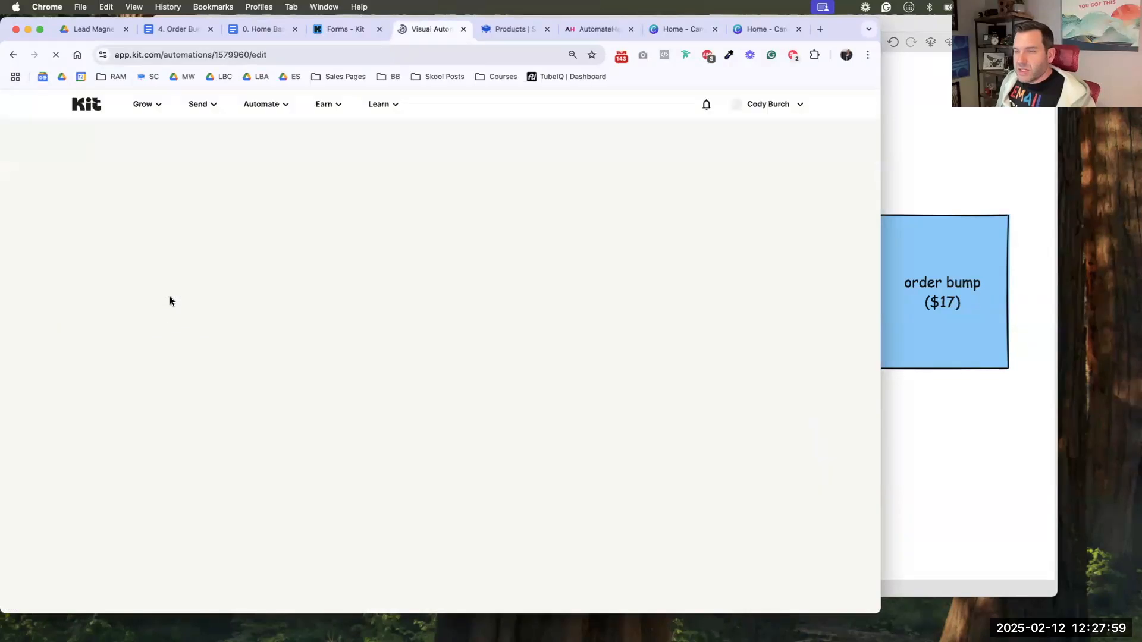
- Name the new automation "Purchased - Traffic Jumpstart Guide"
left_click(120, 138)
type("Traffic Jumpstart Guide")
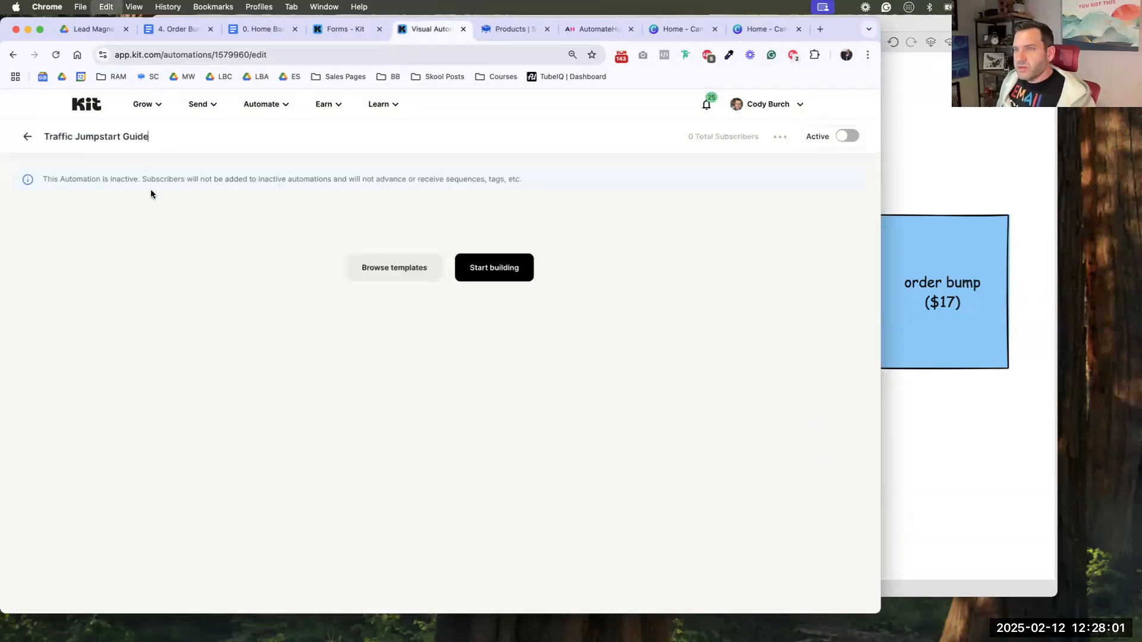
key("super+Left")
type("Purchased - Traffic Jum")
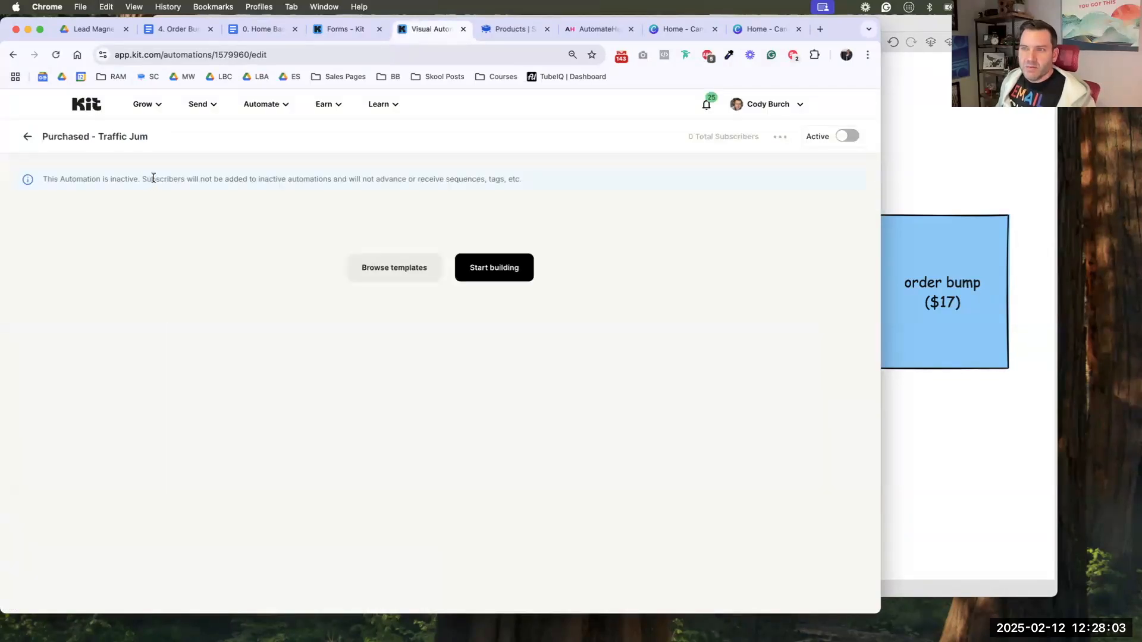
- Save the automation name and set its entry event to a new tag "Purchased - Traffic Jumpstart Guide"
key("super+Right")
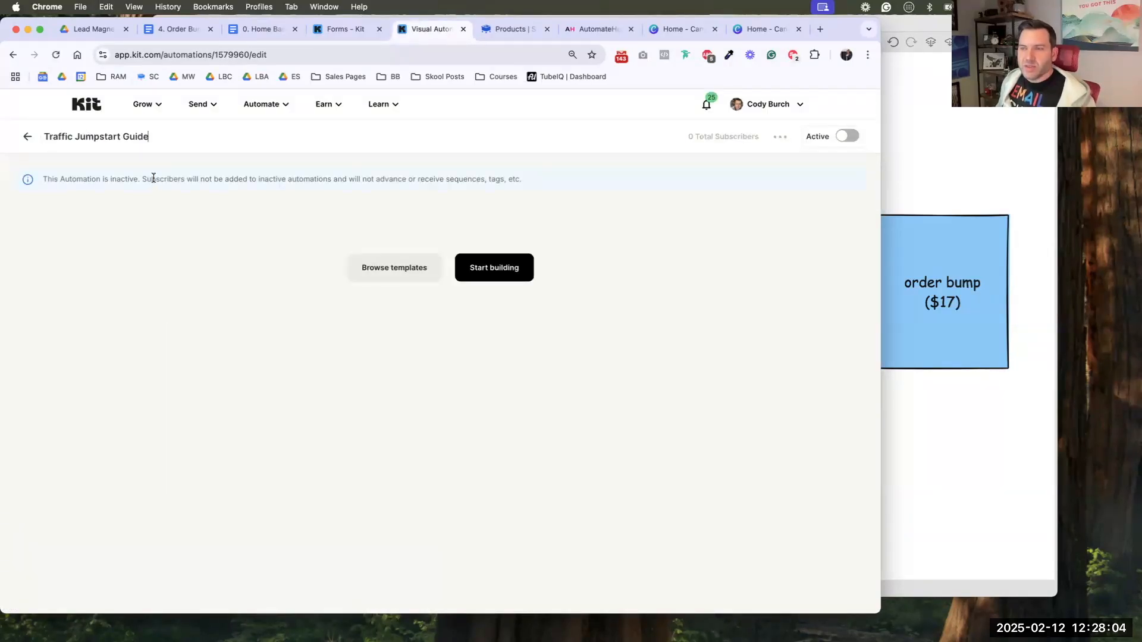
left_click(477, 274)
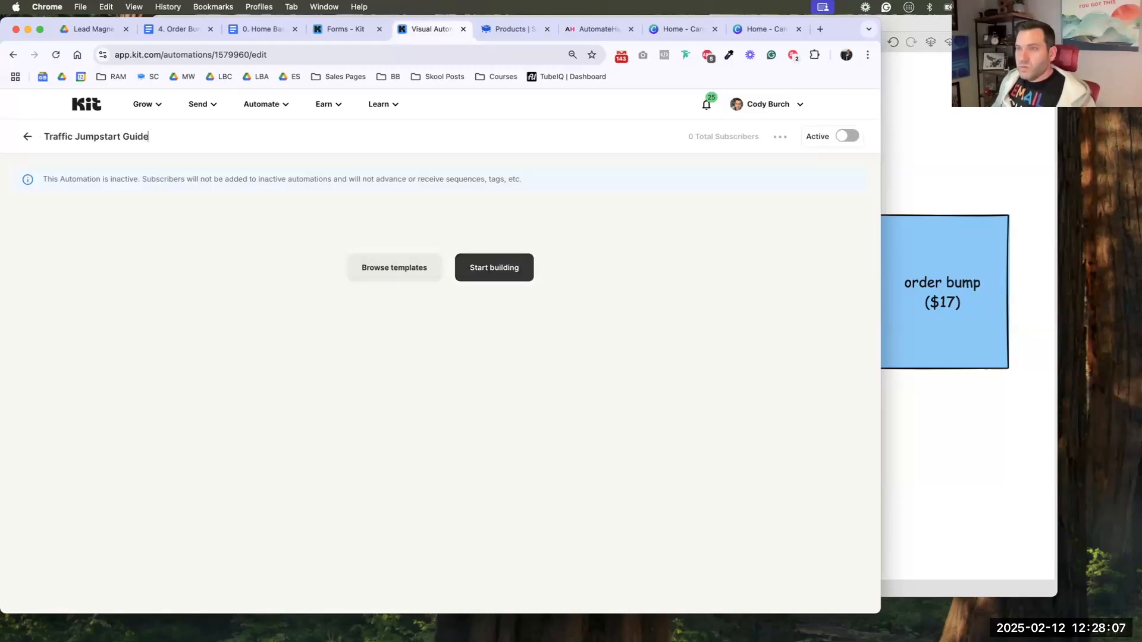
left_click(465, 296)
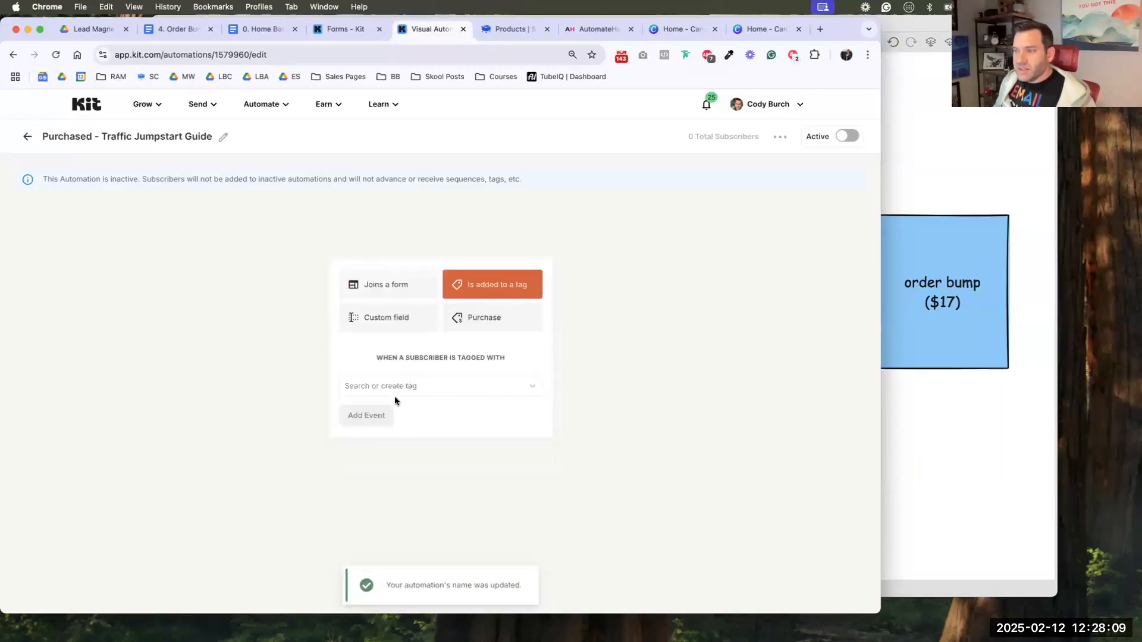
left_click(391, 386)
type("Purchased - Traffic Jumpstart Guide")
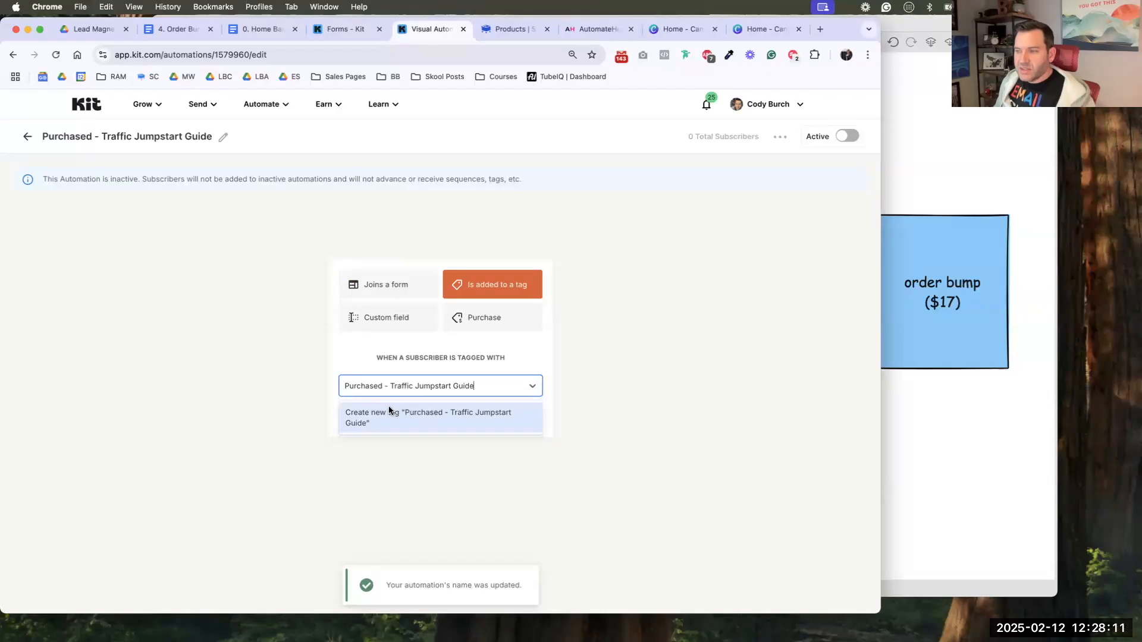
left_click(390, 412)
left_click(374, 416)
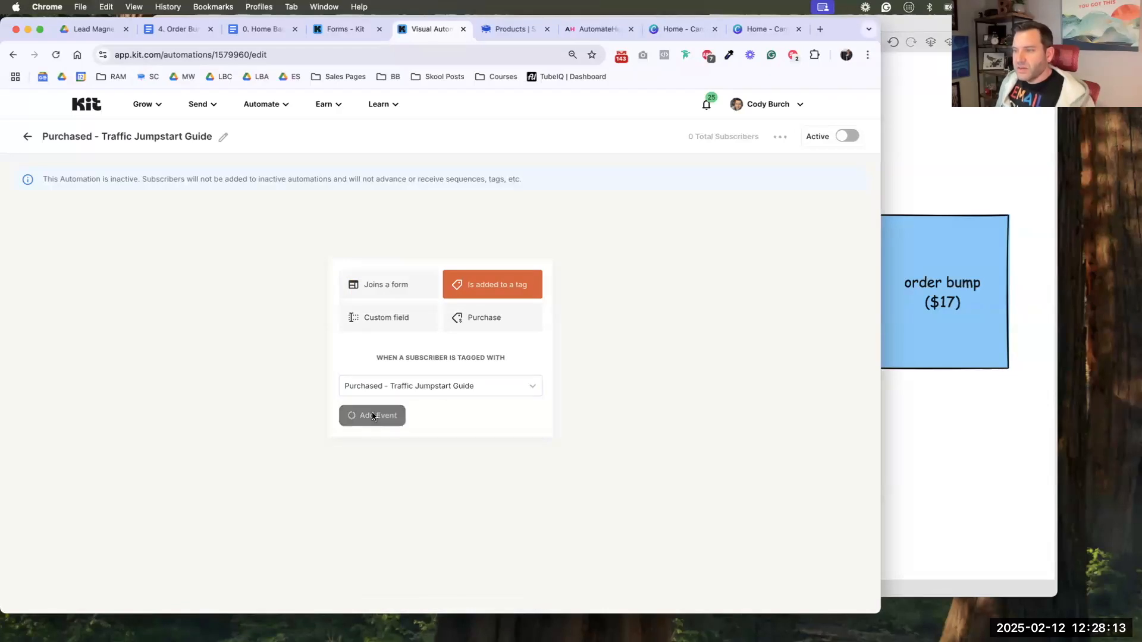
- Add an email sequence action after the tag, creating a new sequence named "Purchased - Traffic Jumpstart Guide"
left_click(440, 376)
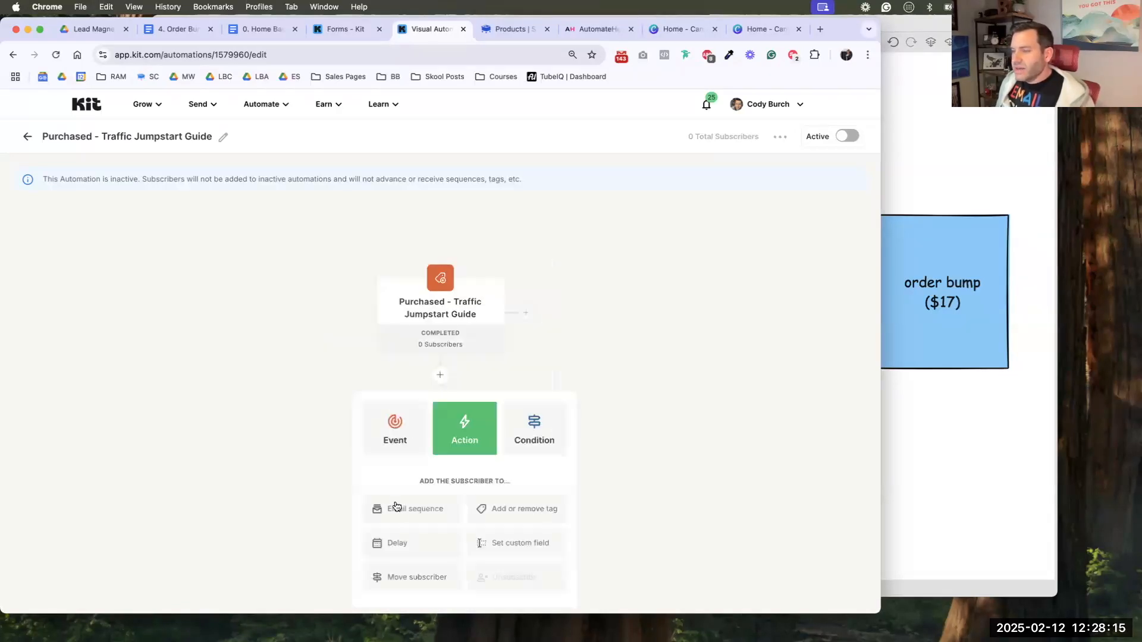
left_click(397, 514)
left_click(401, 510)
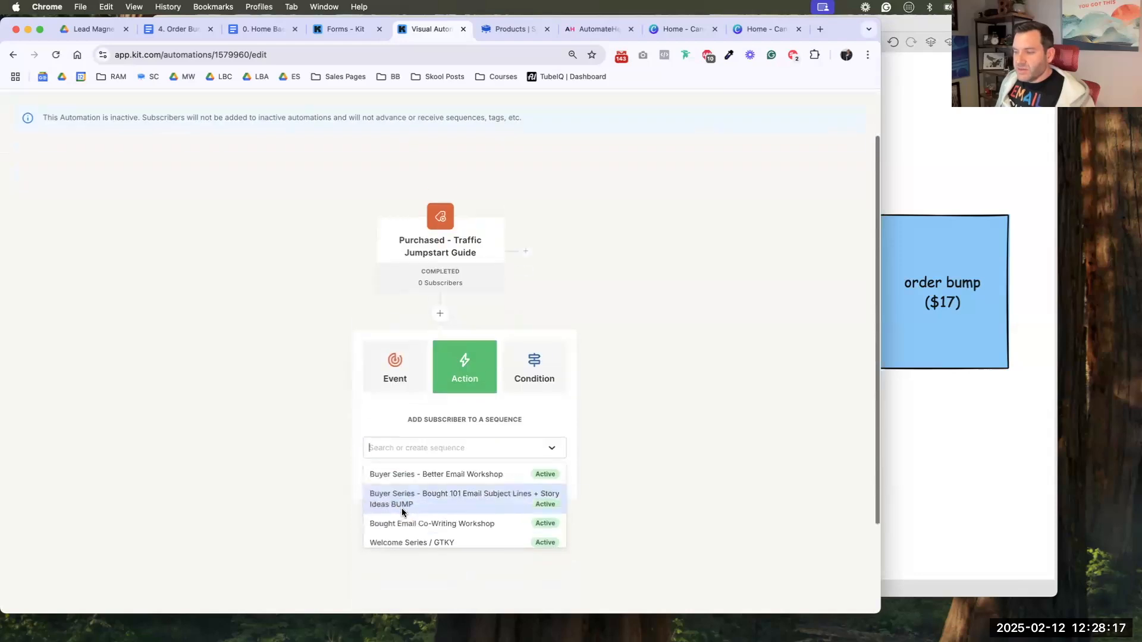
type("Purchased - Traffic Jumpstart Guide")
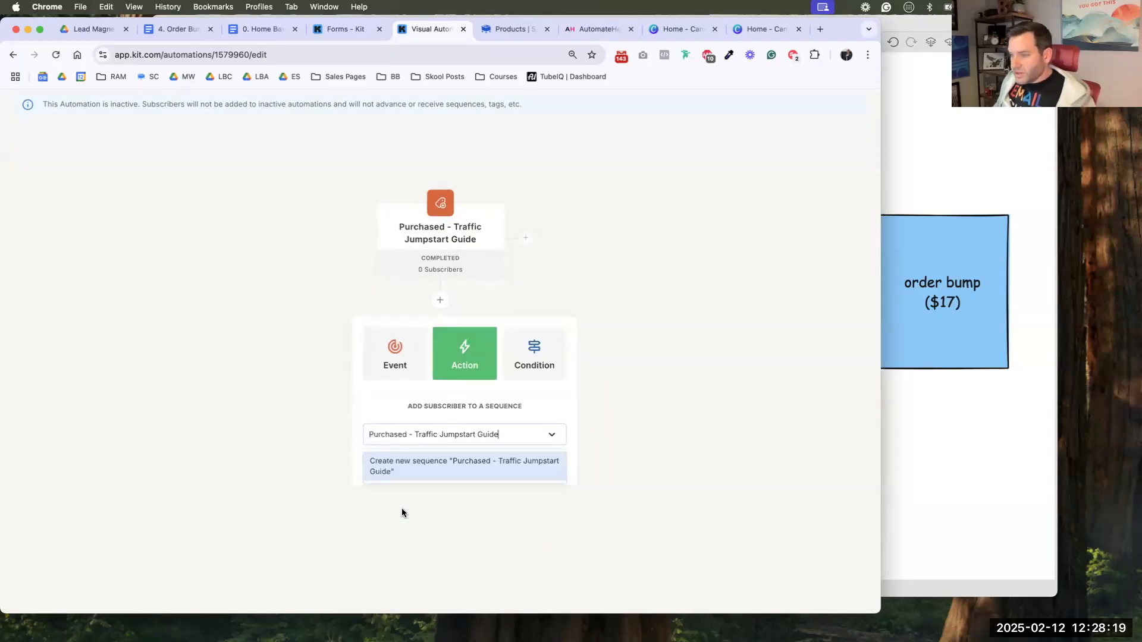
left_click(416, 469)
left_click(404, 466)
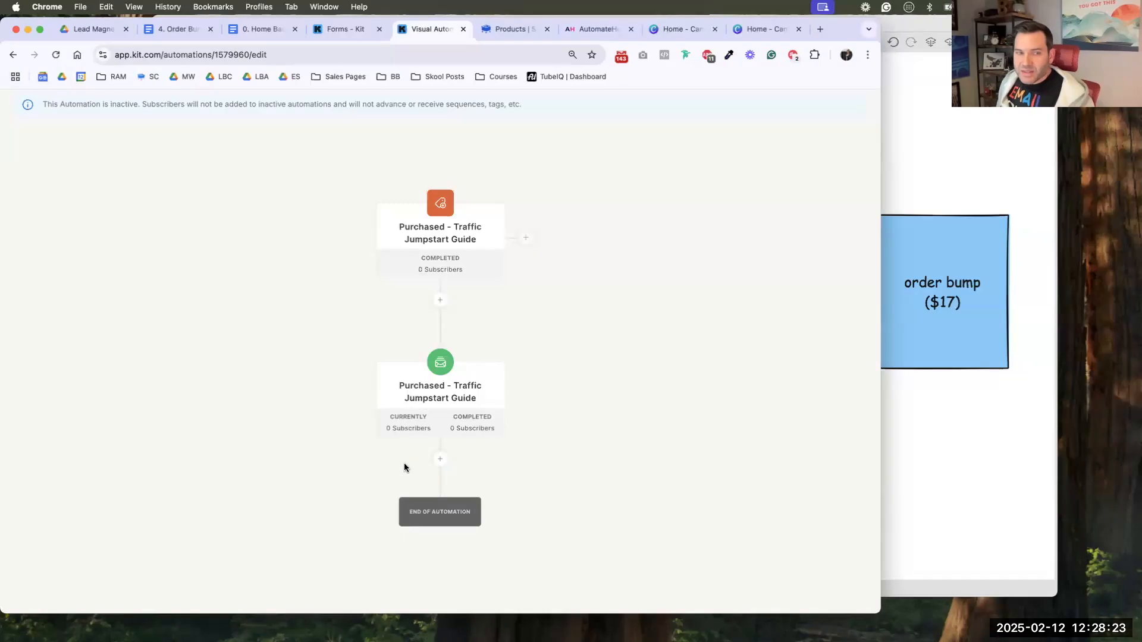
- Open the new sequence's email and set its subject line to "[Upgrade Confirmed] Traffic Jumpstart"
left_click(432, 393)
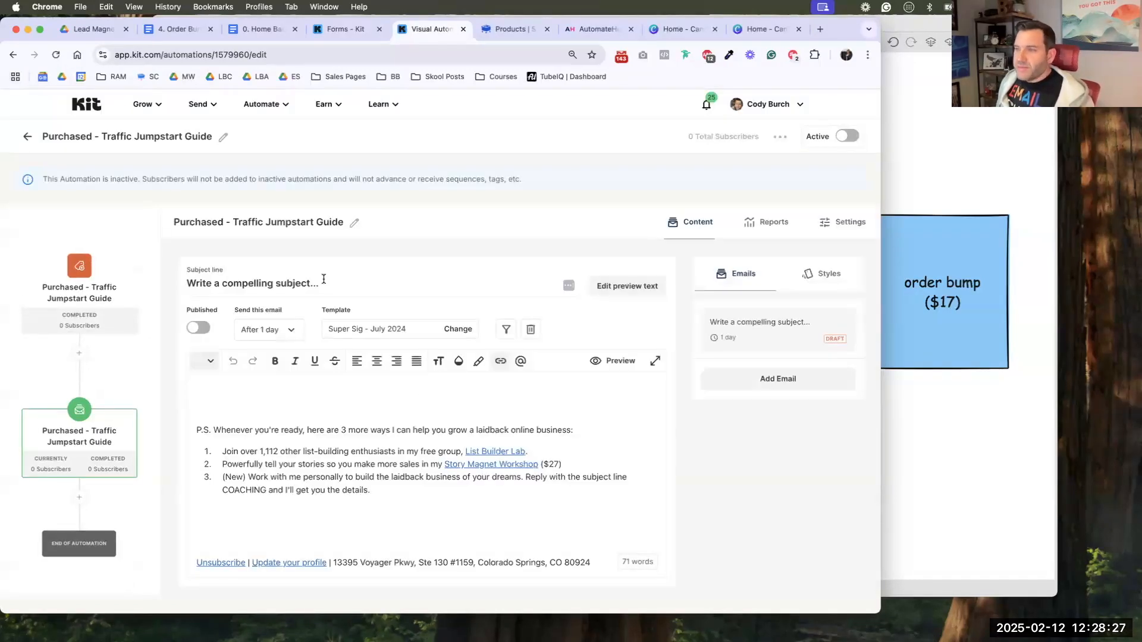
triple_click(324, 279)
type("[Up")
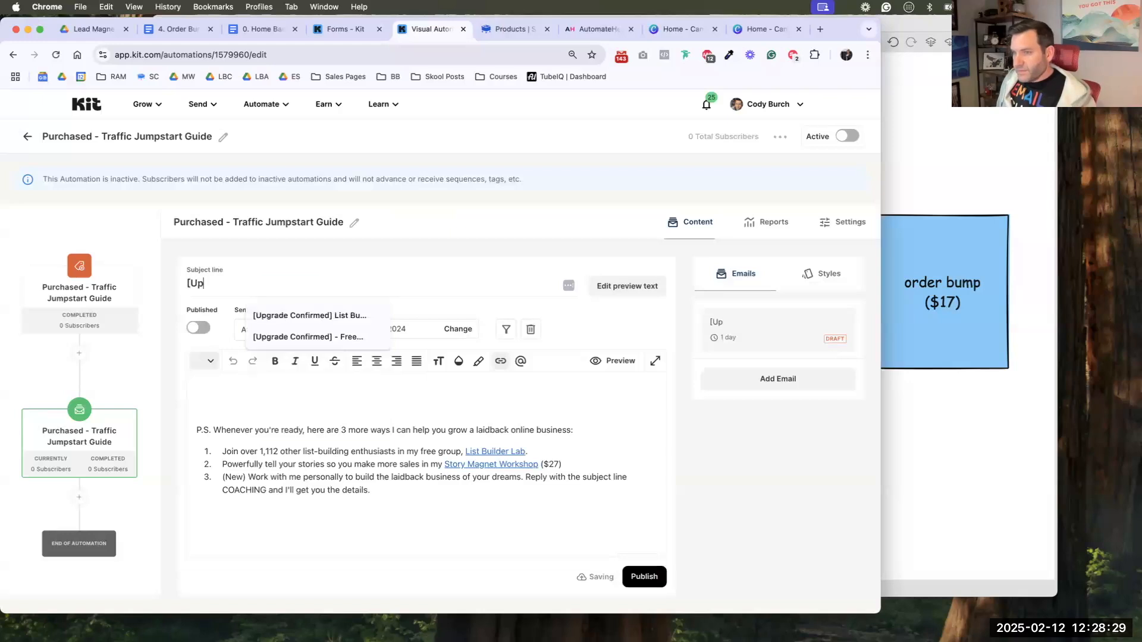
type("grade Confirmed")
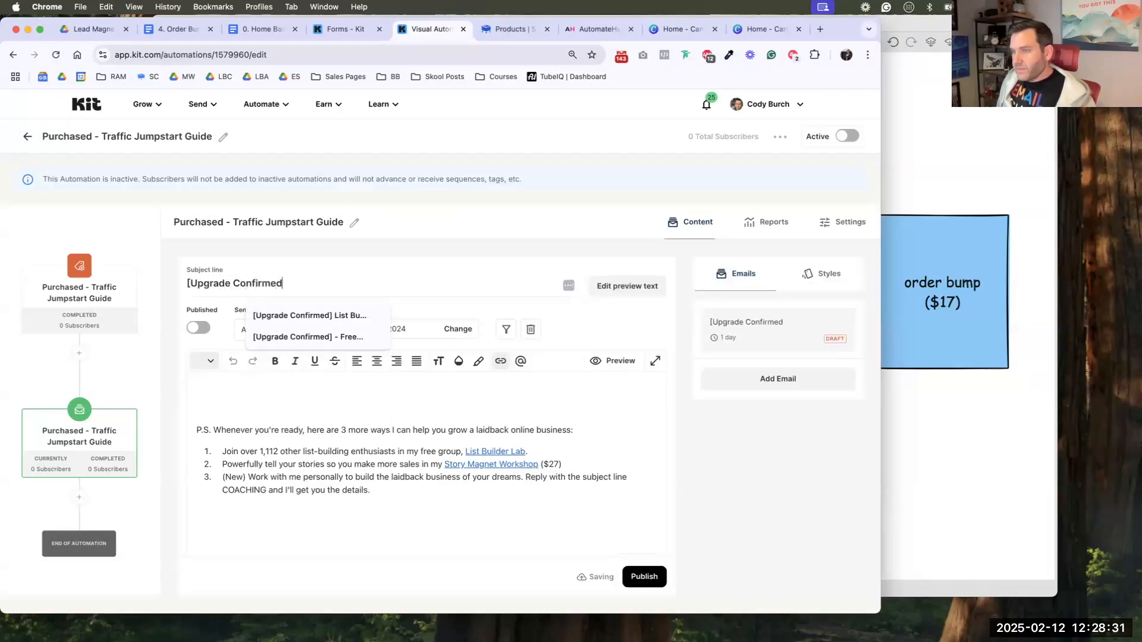
type("] Traffic Jumpstart")
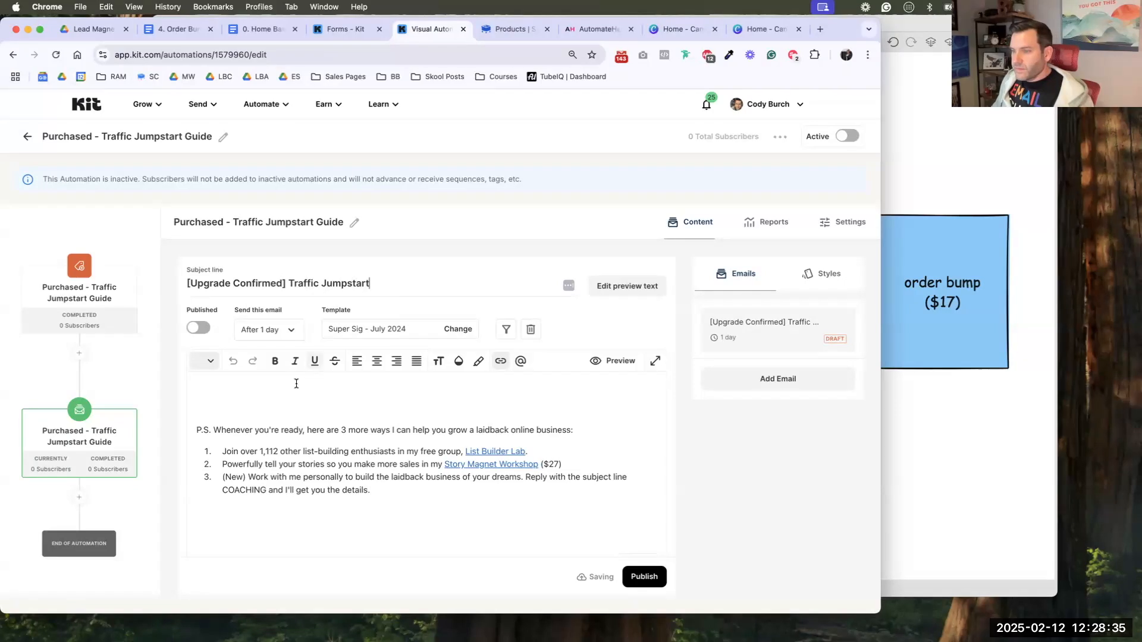
- Start the email body with the greeting "Woo hoo {{ subscriber.first_name }}!", using the first-name personalization field
left_click(296, 384)
type("Woo hoo")
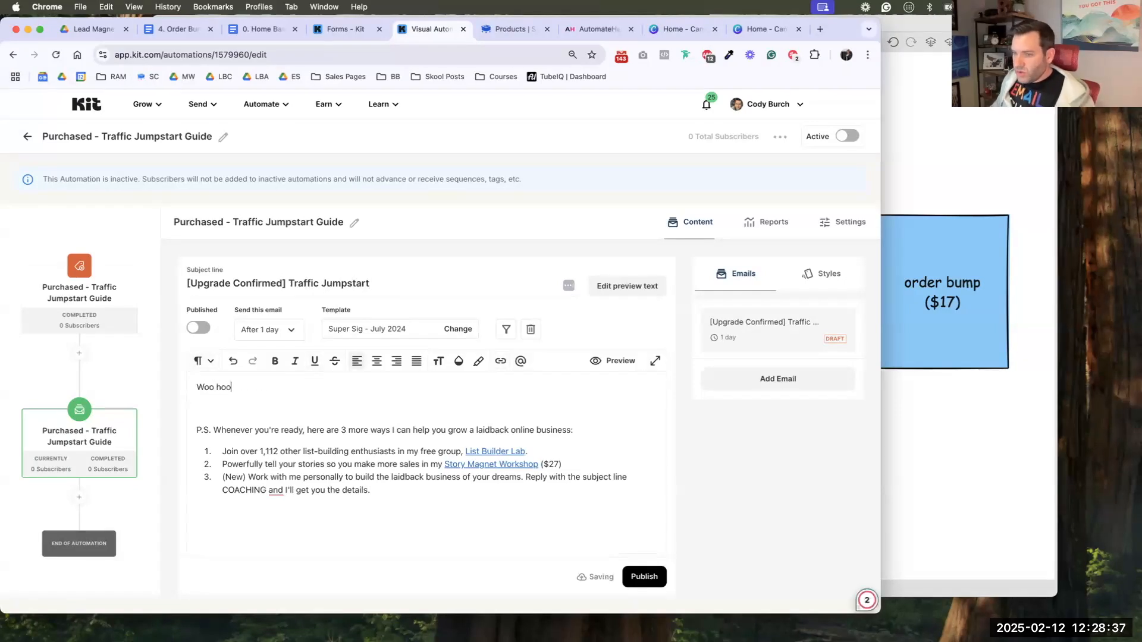
left_click(521, 361)
left_click(541, 427)
type("!")
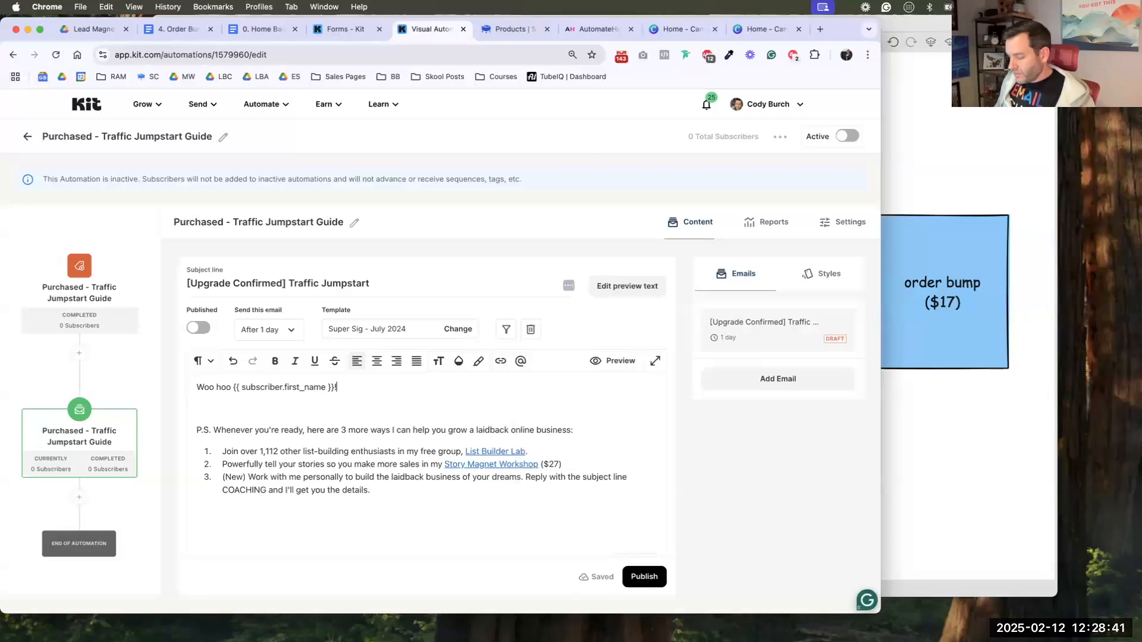
- Check the guide's title in the Order Bump Idea document and add the line 'Congrats on grabbing your "Traffic Jumpstart Guide."' to the email
key("Return")
type("Congrats on grabbing your")
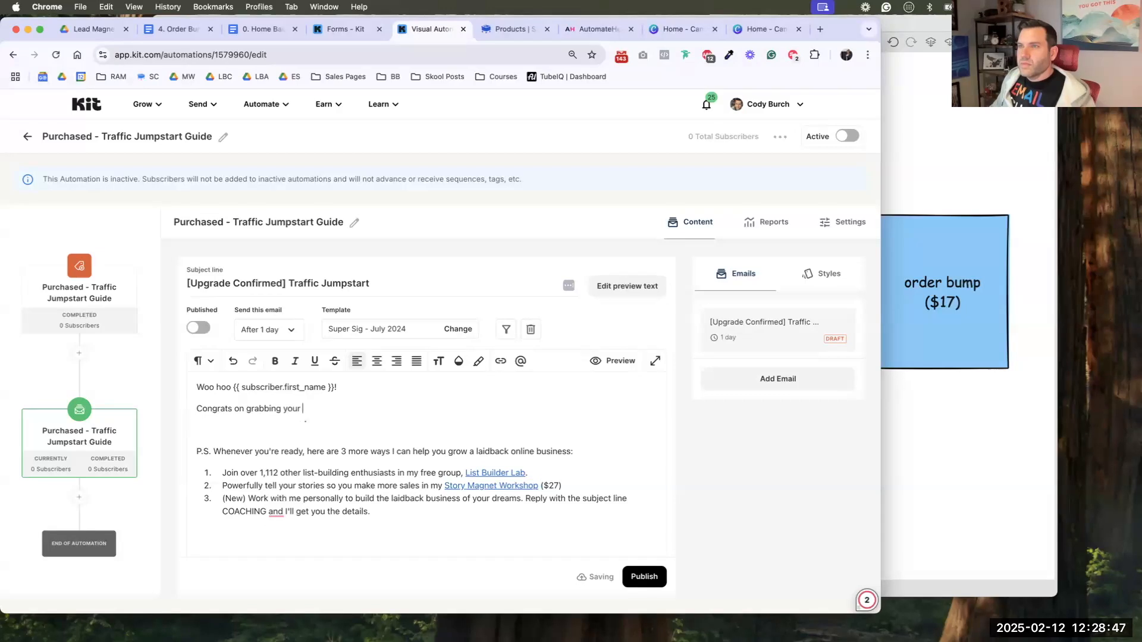
key("super+2")
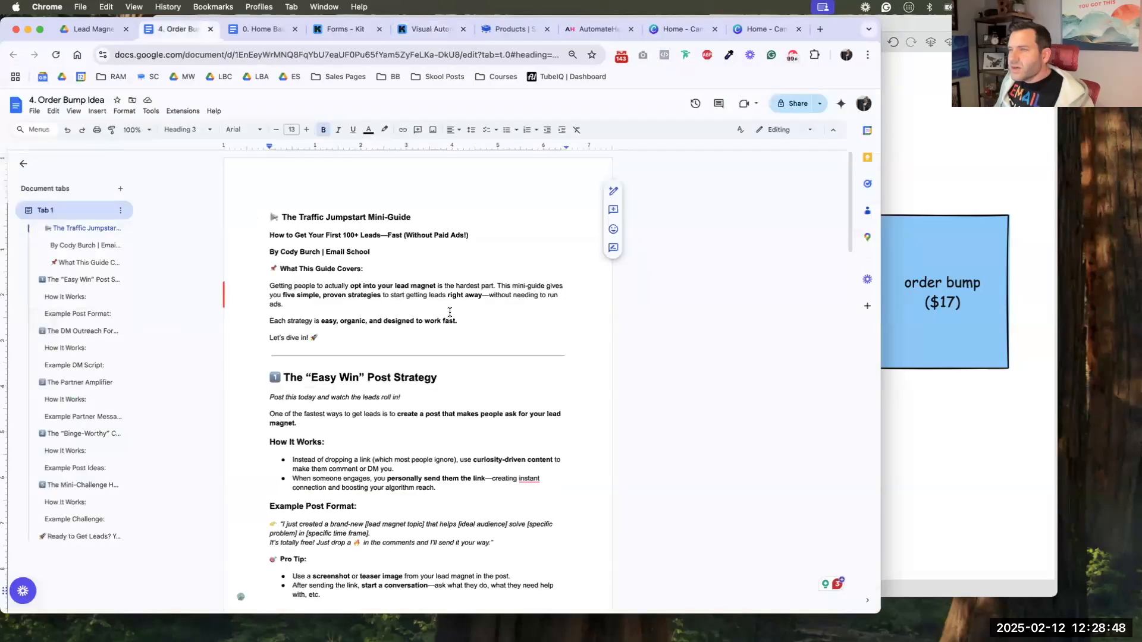
left_click(429, 34)
type("\"Traffic Jump")
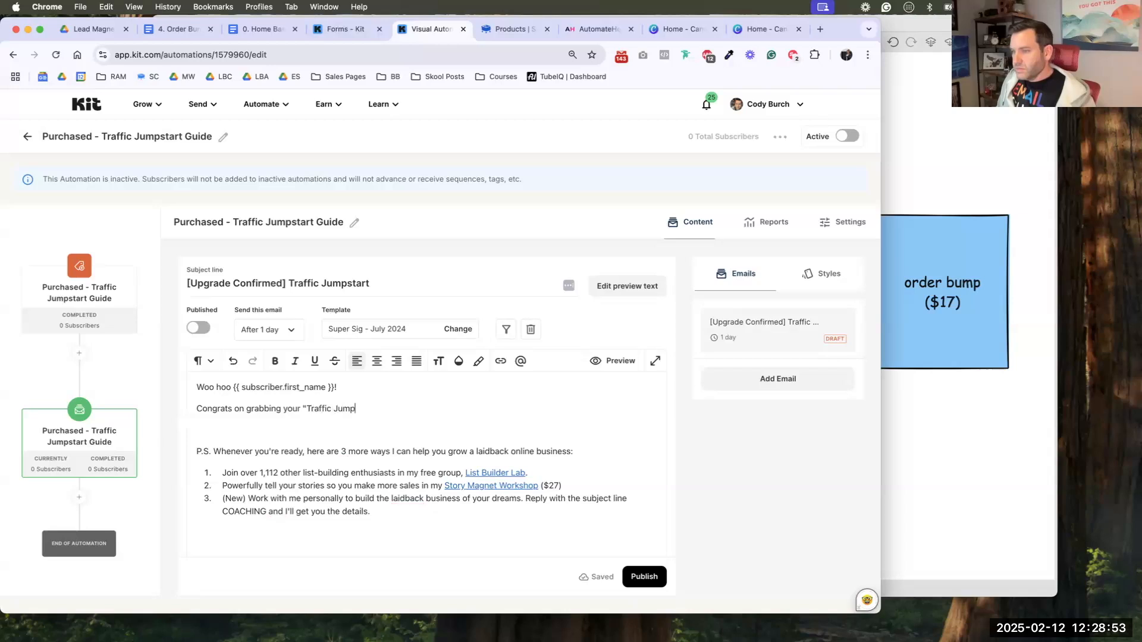
type("start Guide\"")
key("BackSpace")
type("e\"")
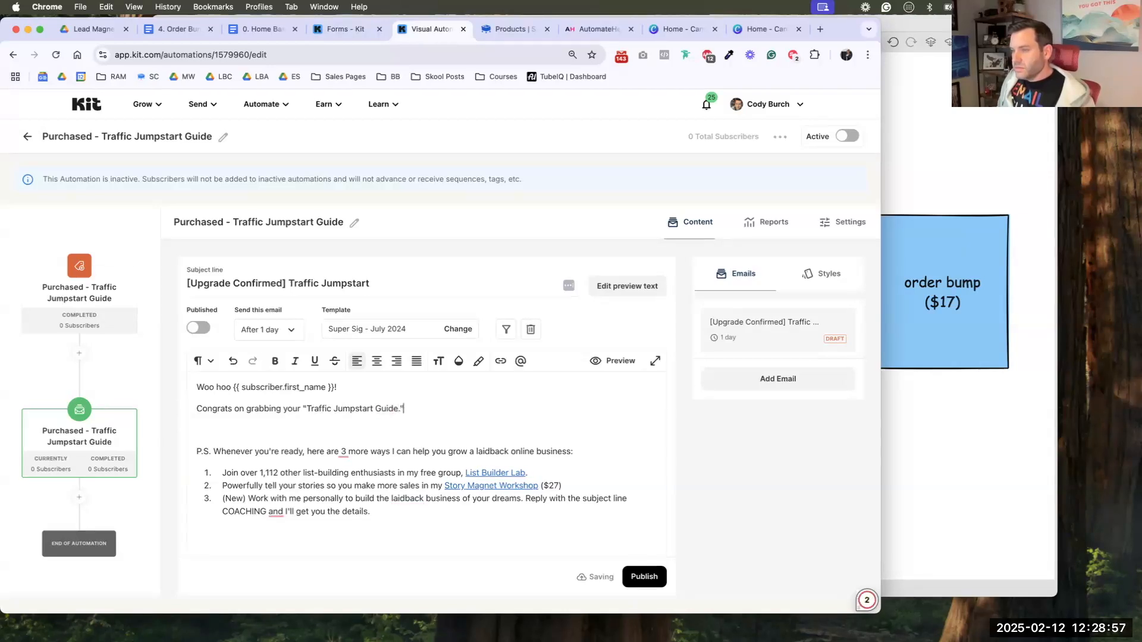
- Add the paragraph "This guide will show you 5 creative, easy ways to add more people to your email list without spending money on ads."
key("Return")
type("This guide will show you 5 create")
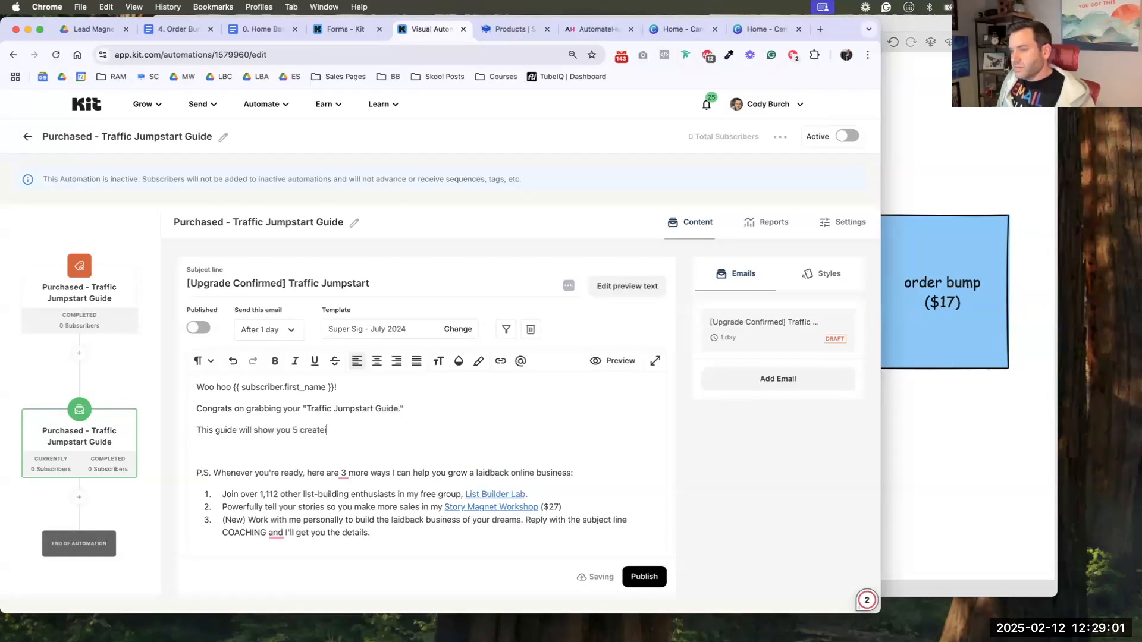
type("ive,")
key("BackSpace")
key("BackSpace")
key("BackSpace")
key("BackSpace")
type(", easy ways to add more")
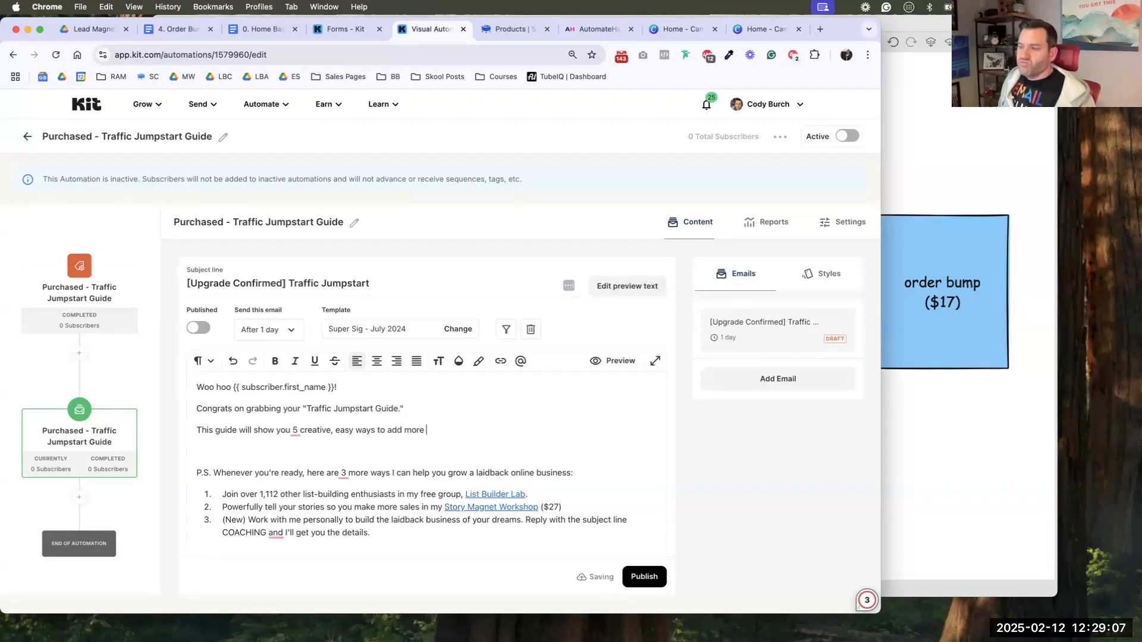
key("BackSpace")
key("BackSpace")
key("BackSpace")
type("re people to y")
type("our emai li")
type("l list withou")
type("ts ")
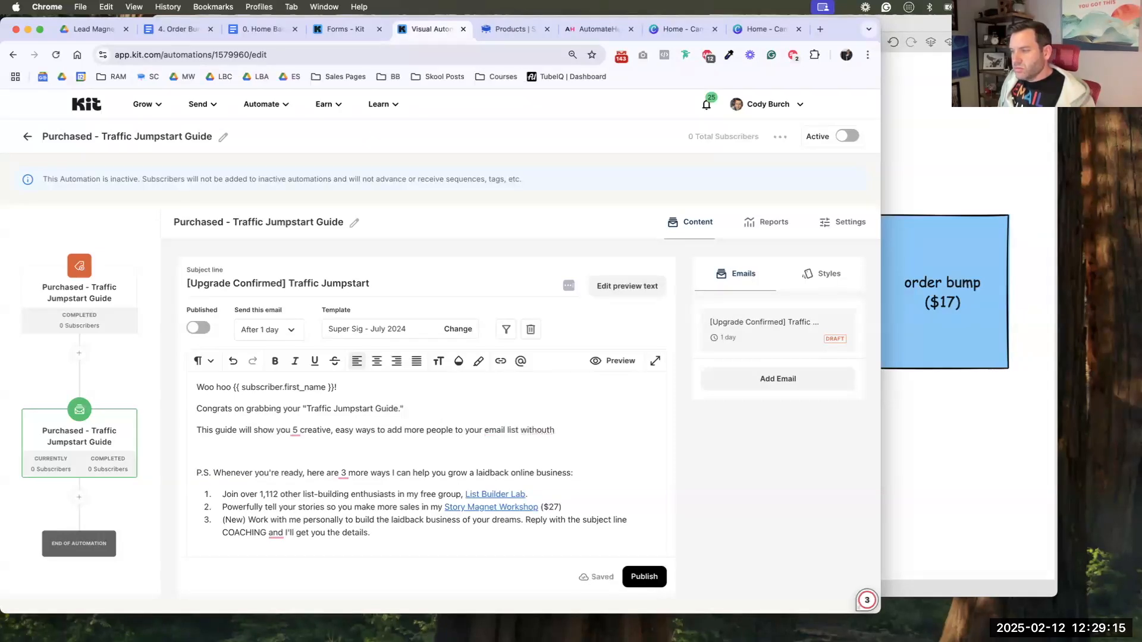
type("s")
key("BackSpace")
key("BackSpace")
key("BackSpace")
type("spending moneh on ads.")
key("Return")
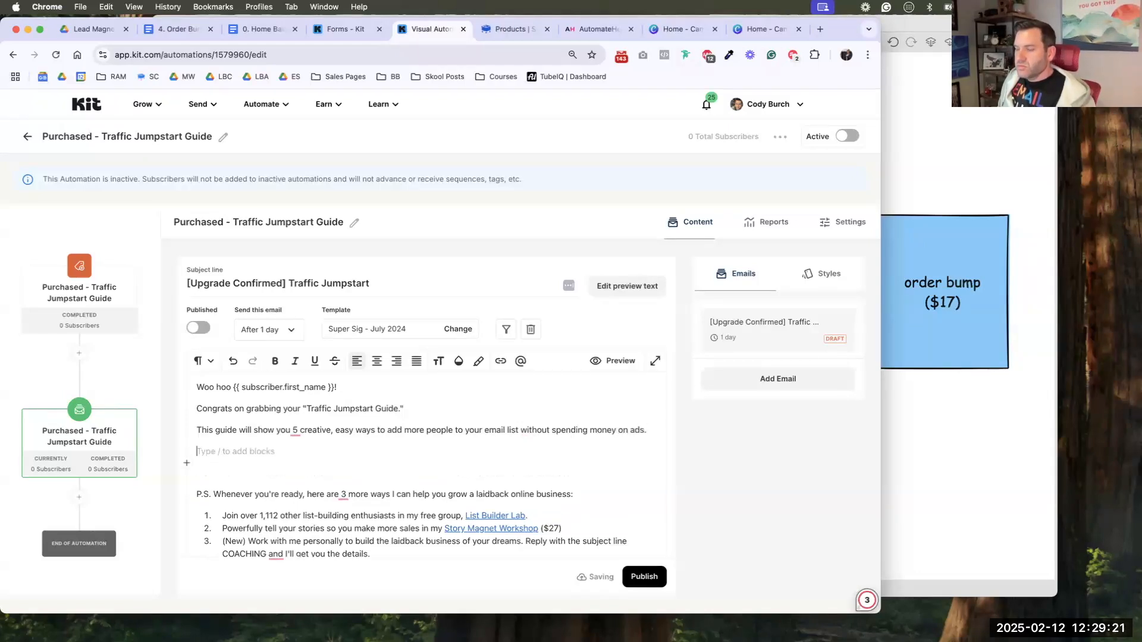
type("I'")
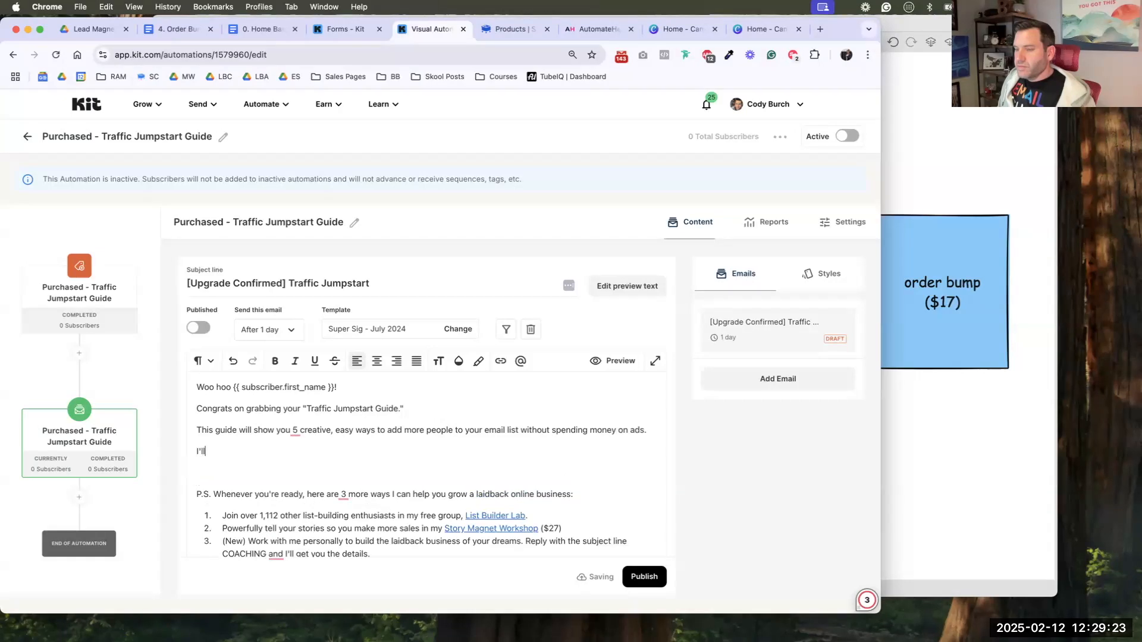
type("ll")
key("BackSpace")
key("BackSpace")
key("BackSpace")
key("BackSpace")
type("Here")
key("BackSpace")
key("BackSpace")
key("BackSpace")
key("BackSpace")
- Add the lines "I know you're anxious to get your hands on the guide." and "But..." as separate paragraphs
type("I know you're anxious to get your hands on ght")
key("BackSpace")
key("BackSpace")
key("BackSpace")
type("the guide.")
key("Return")
type("But...")
key("Return")
- Add the line "I need you to stay focused on making an epic lead magnet first." with the word "first" in italics
type("I need you to")
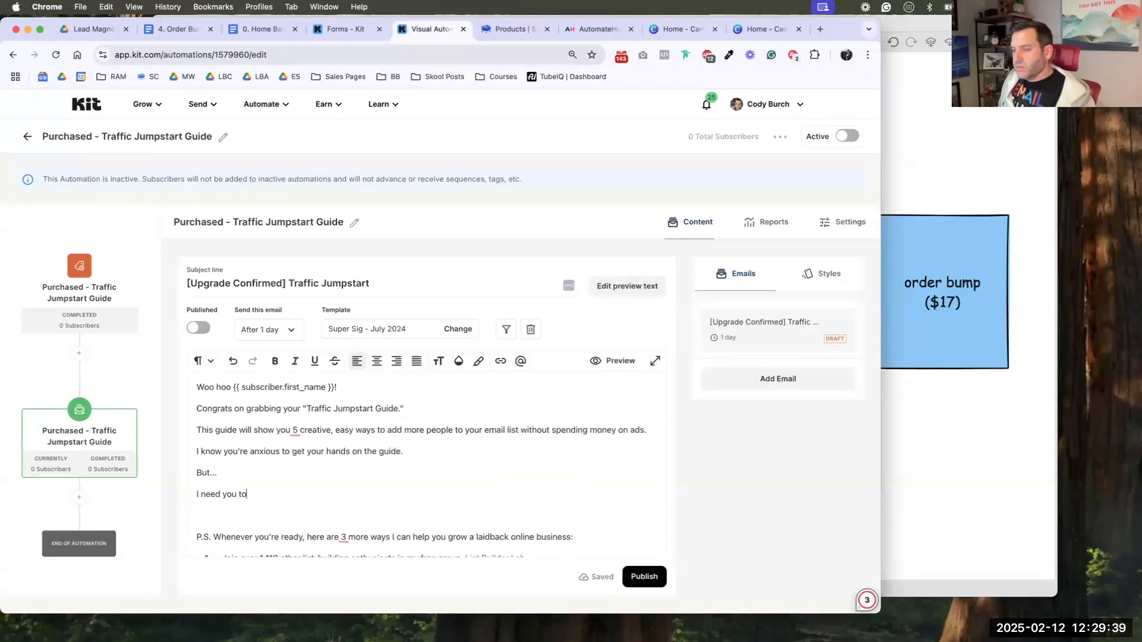
type(" stay focused on making an eop")
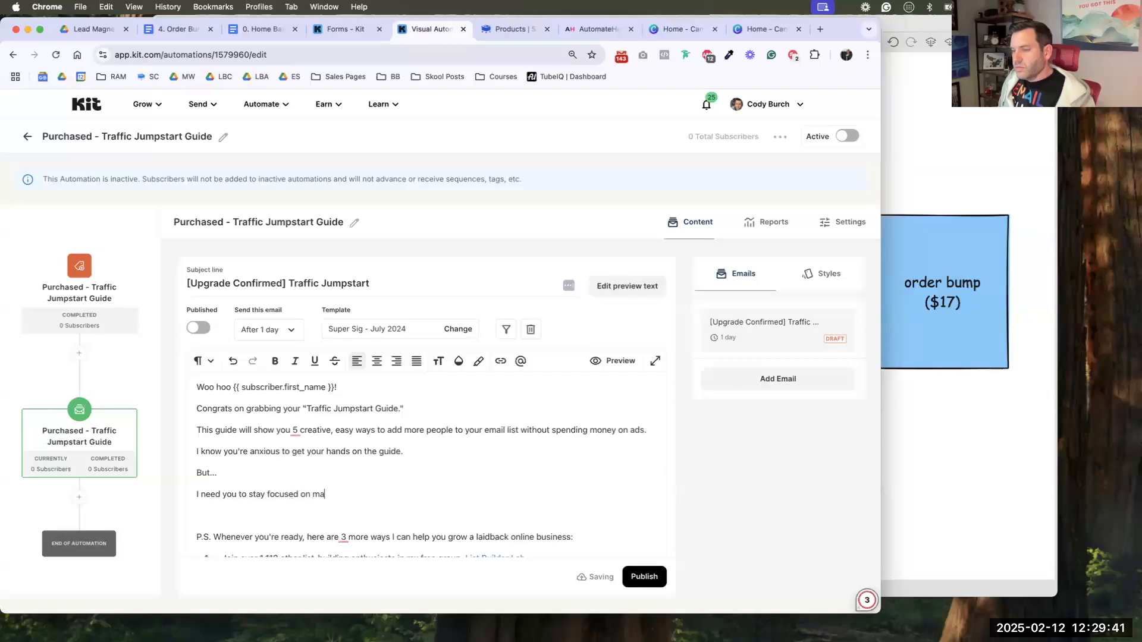
key("BackSpace")
key("BackSpace")
type("pic lead magnet")
key("super+i")
type("first.")
key("Return")
- Write "So, I'll send you the guide once the Build Week ends so you have a bunch of great ways to promote your shiny new lead magnet."
type("So")
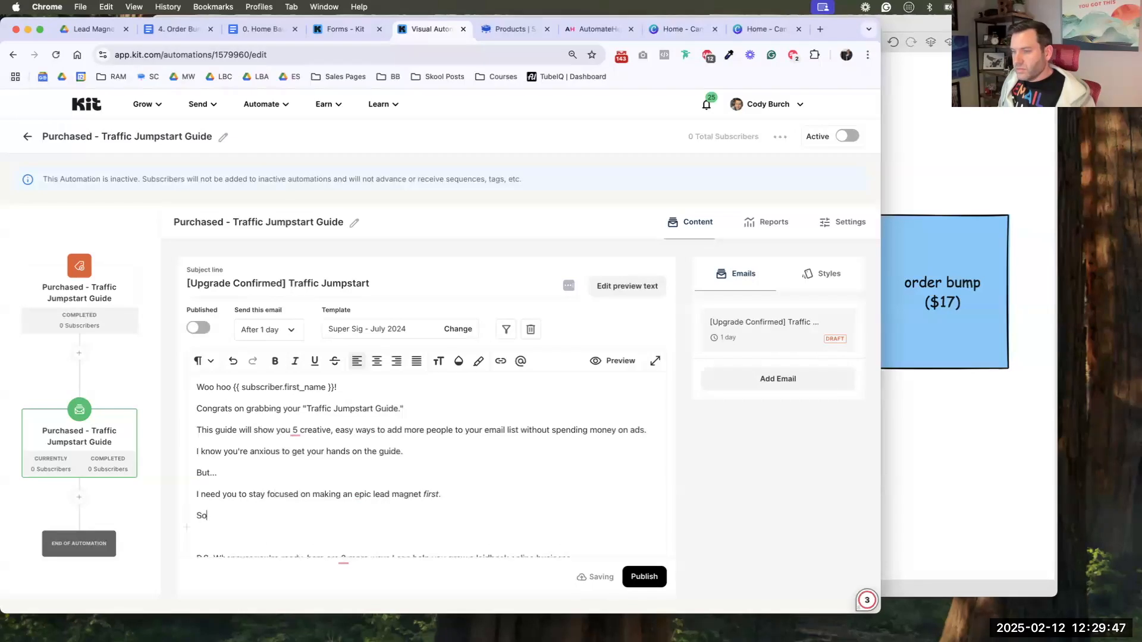
type(", I'll send you the guide")
type("to")
key("BackSpace")
key("BackSpace")
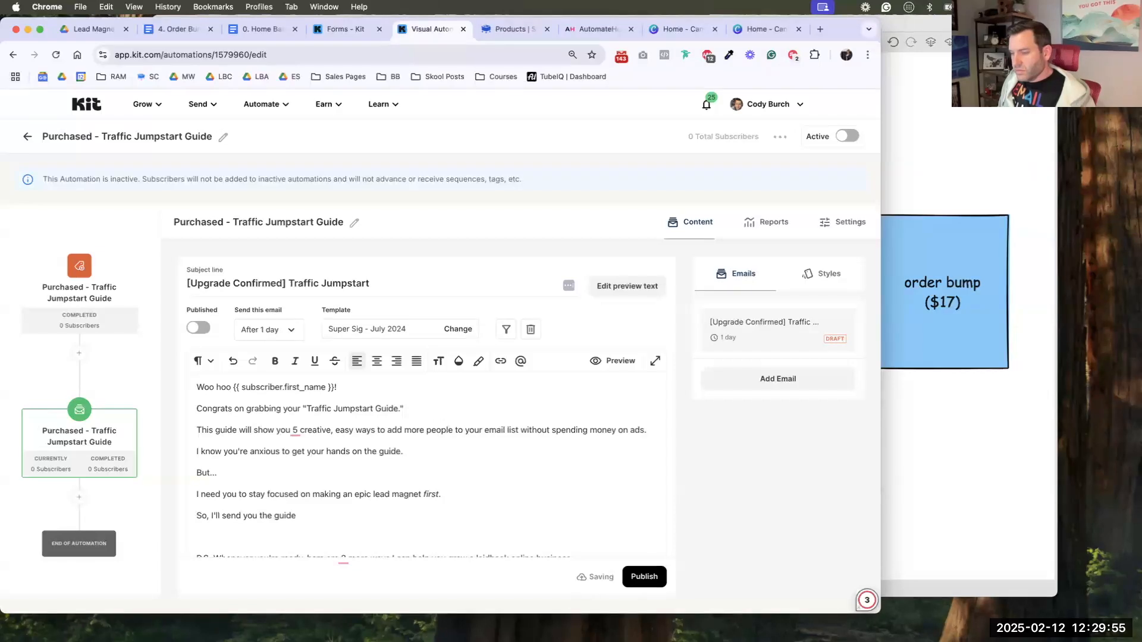
type("once the Build Wee")
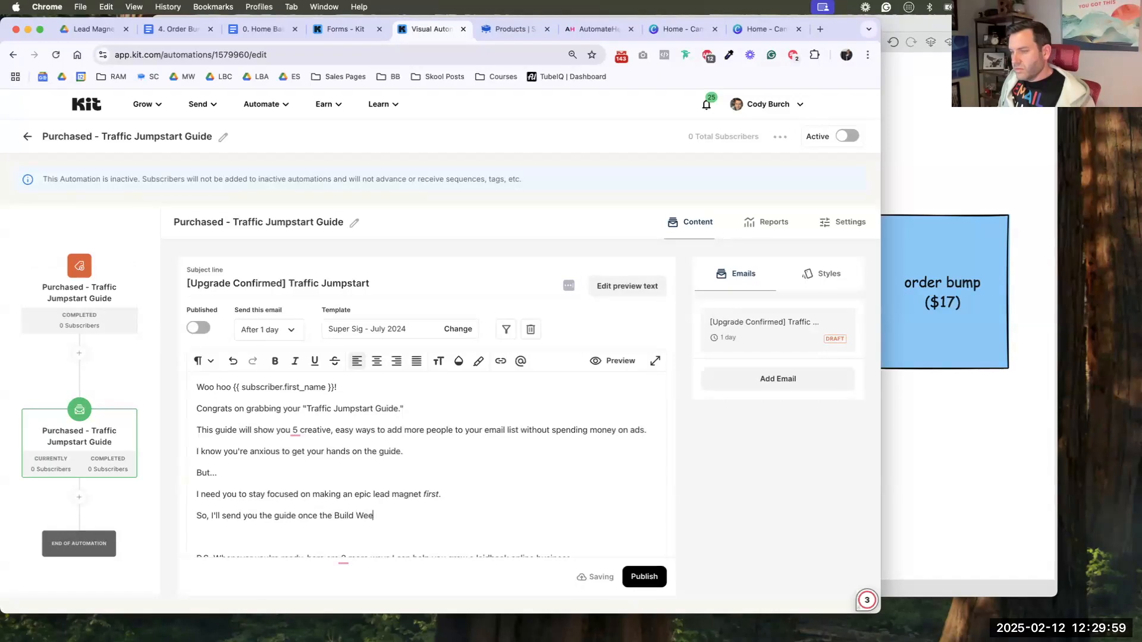
type("k ends so you have a buncho")
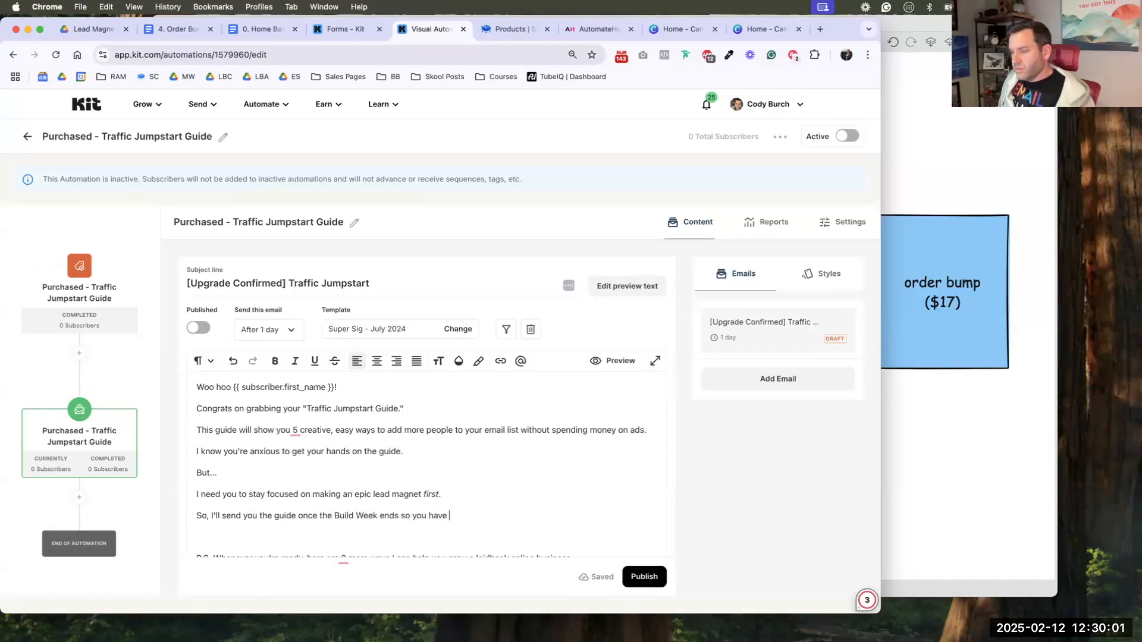
key("BackSpace")
key("BackSpace")
type("of grea")
type("t ways to promot")
type("e to y")
type("your shiny new lea")
type("d magnet.")
key("Return")
- Add the paragraphs "Cool?" and "So, for now, sit back, relax, and get ready to build an awesome lead magnet together."
type("Cool?")
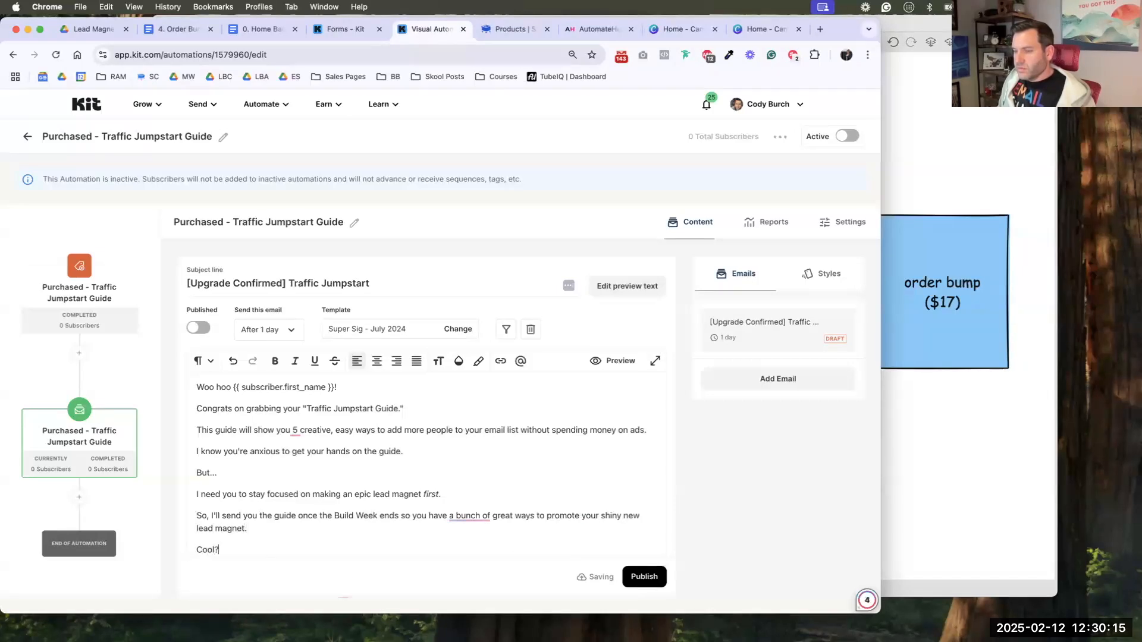
key("Return")
type("So, ")
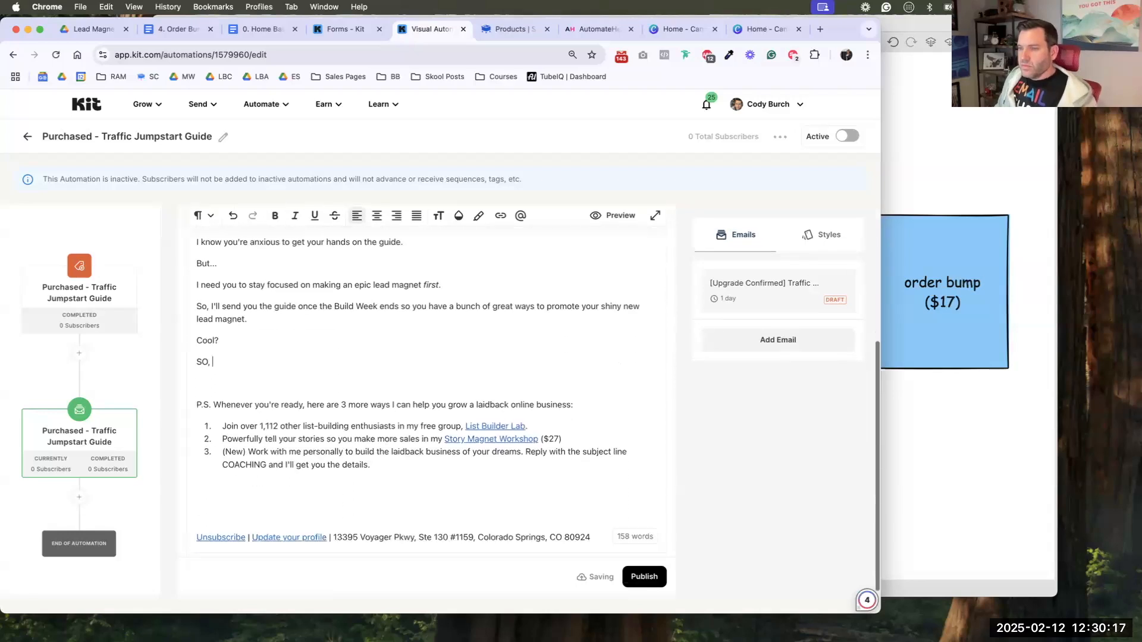
type("for n")
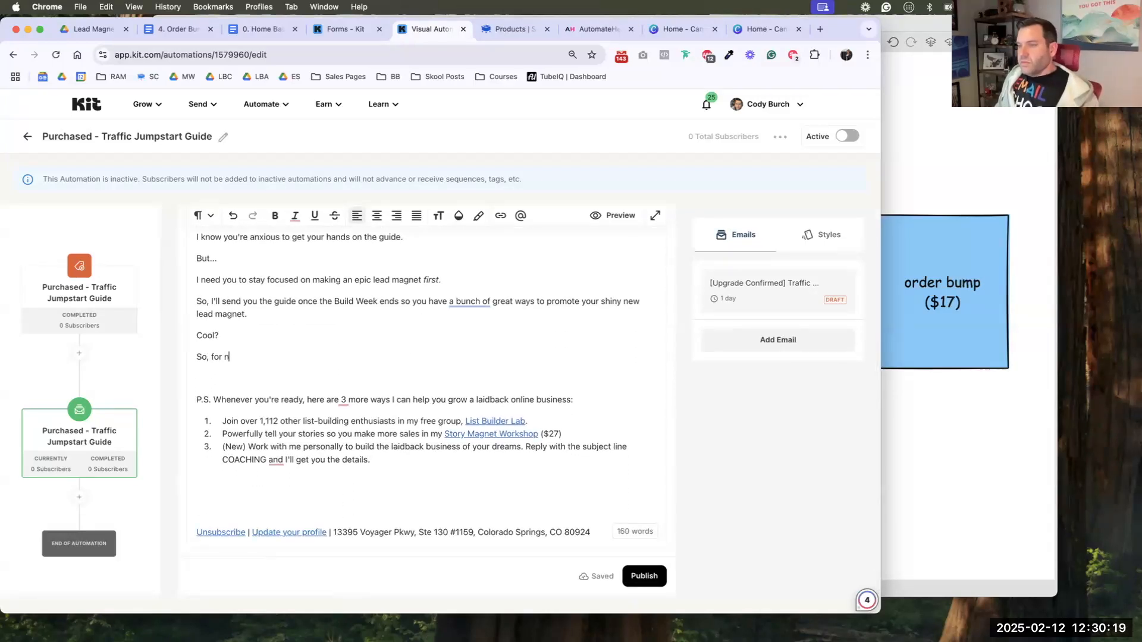
type("ow, sit back, relax, and ")
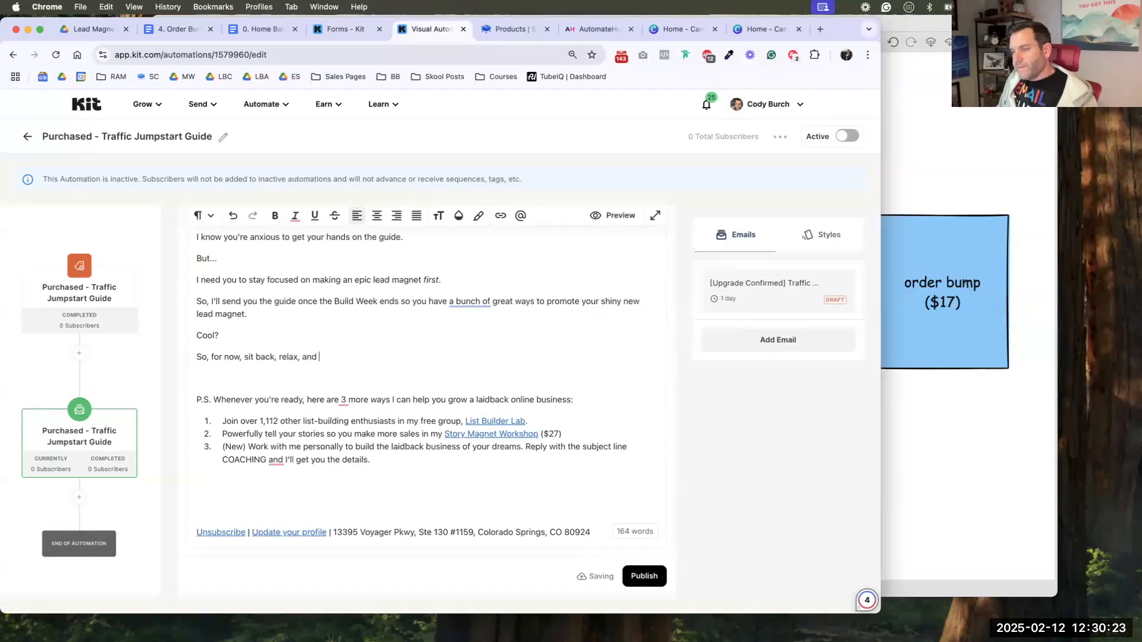
type("get ready ")
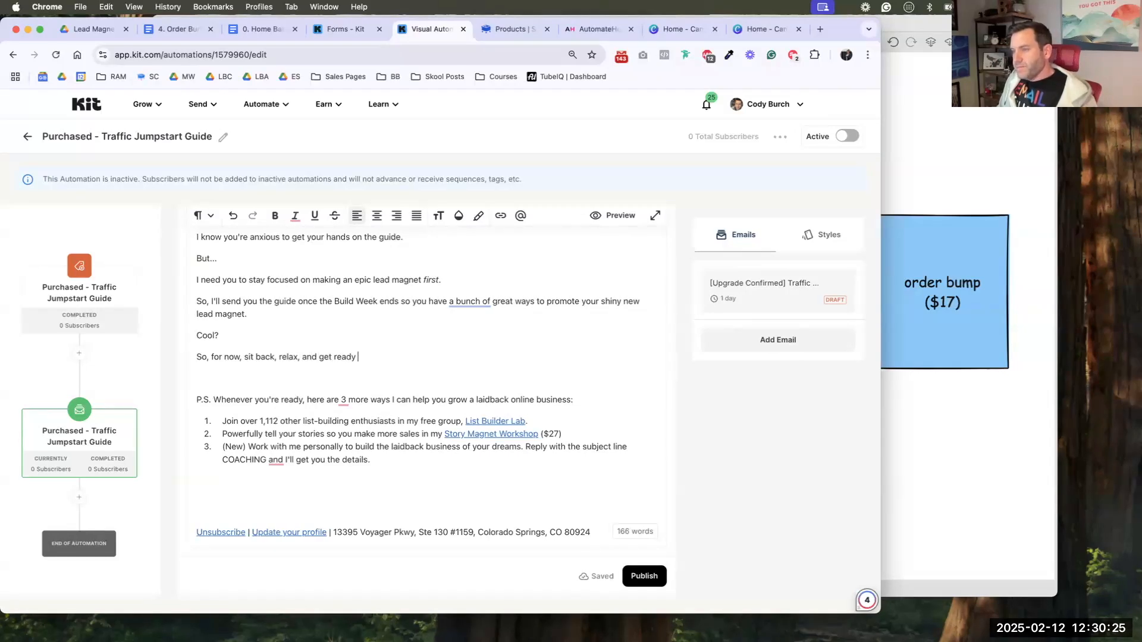
type("to build an awe")
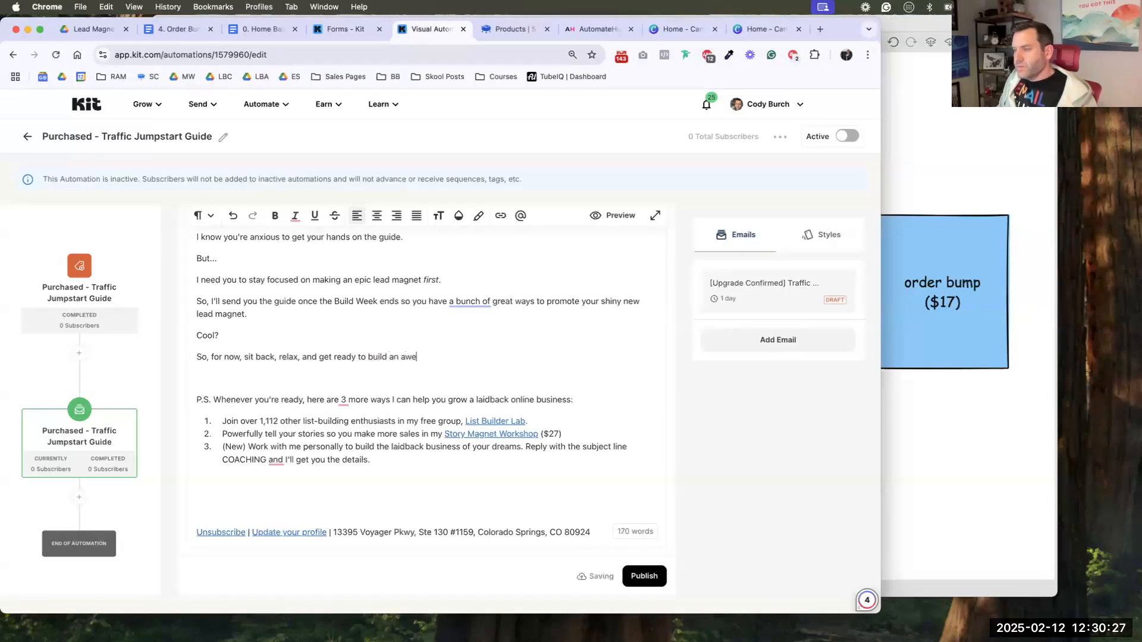
type("some lead magnet together.")
- Close the email with "Talk soon," and a separate signature line of "~" followed by the sender's first name
key("Return")
type("Talk soon,")
key("Return")
type("~ Cody")
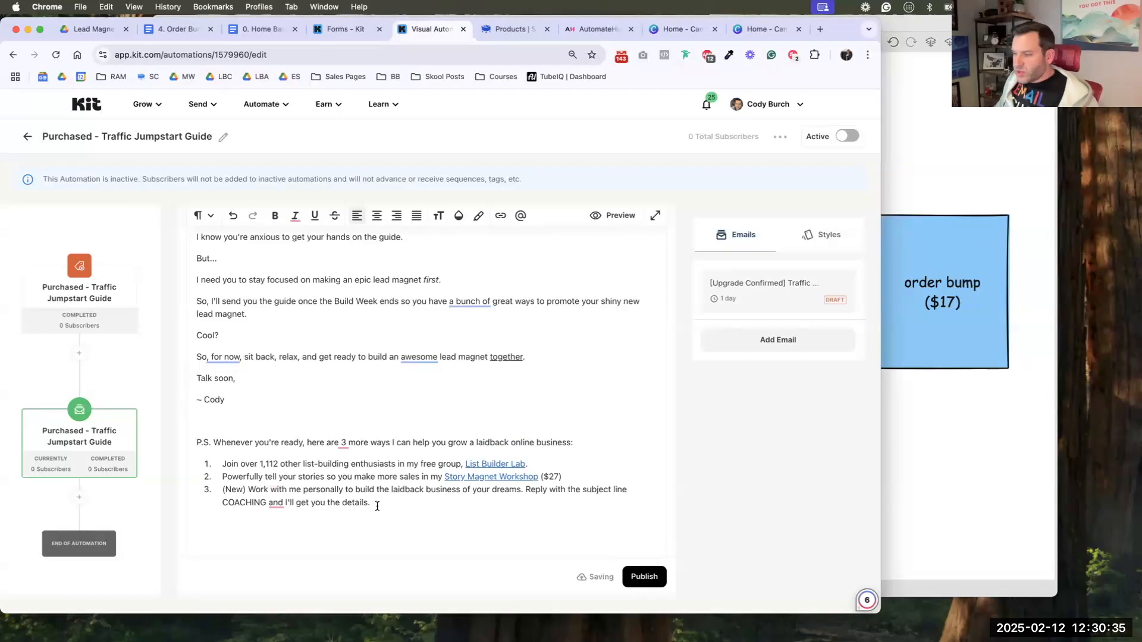
- Delete the P.S. paragraph and its numbered list of three offers below the signature
left_click_drag(377, 506, 243, 431)
key("BackSpace")
scroll(245, 430, "up", 2)
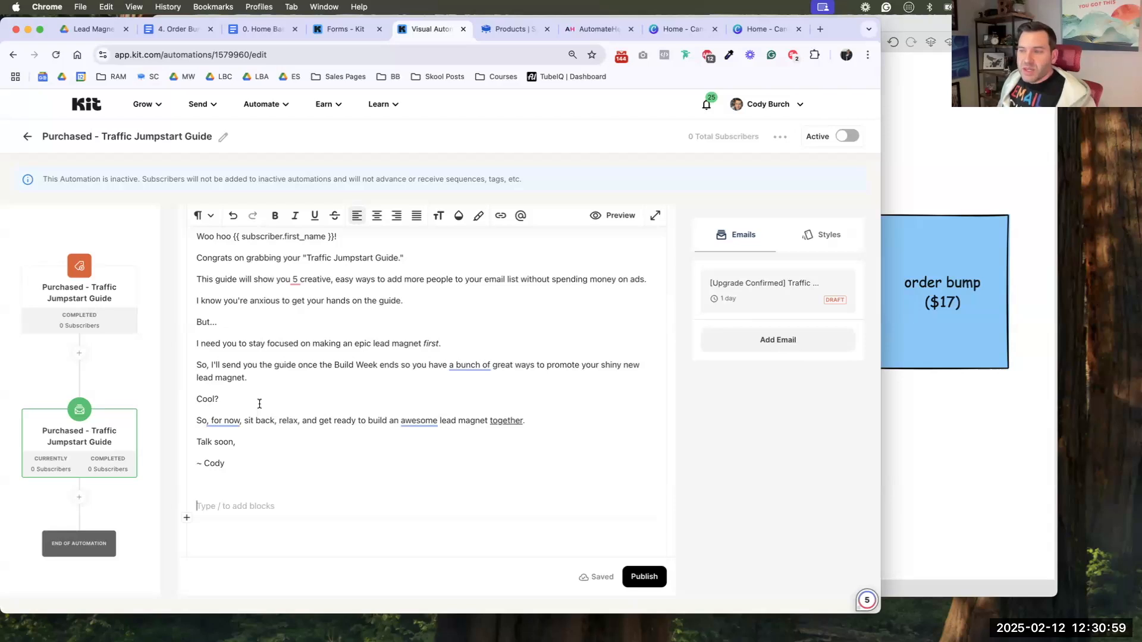
scroll(255, 404, "up", 2)
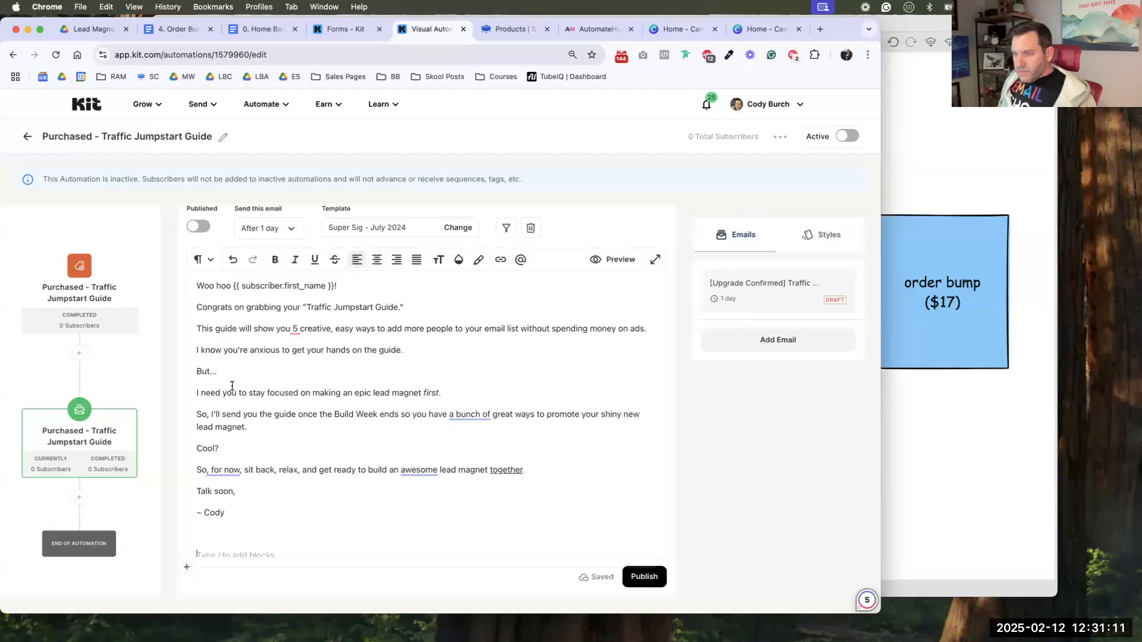
scroll(287, 417, "down", 1)
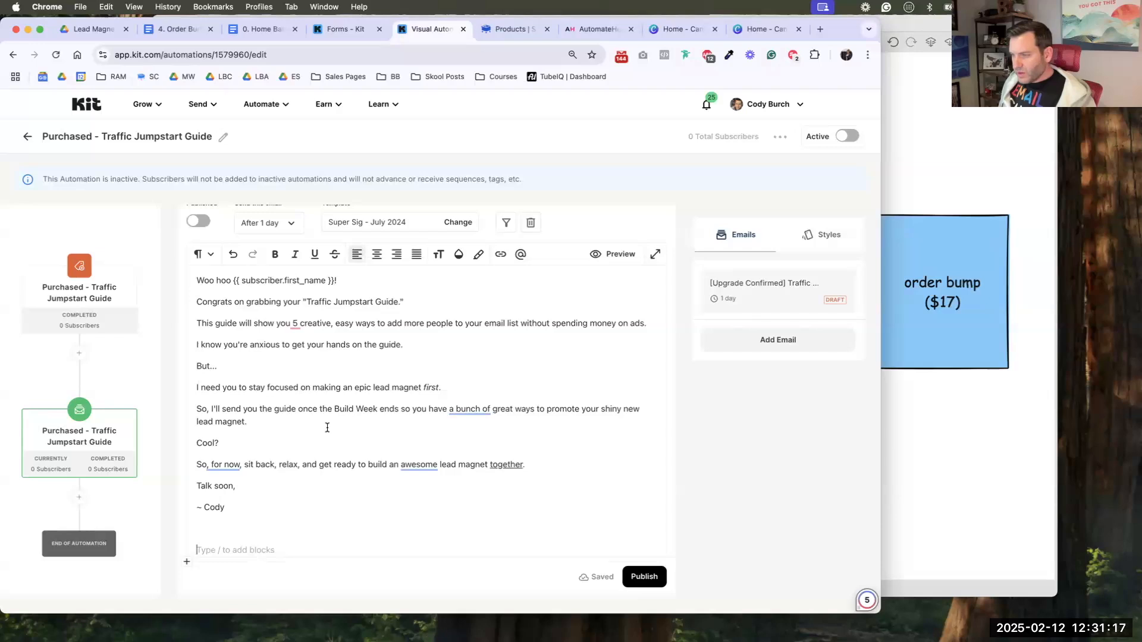
- Set the upgrade confirmation email to send immediately and publish it
left_click(289, 225)
left_click(241, 263)
left_click(276, 436)
scroll(276, 436, "down", 3)
scroll(231, 331, "up", 1)
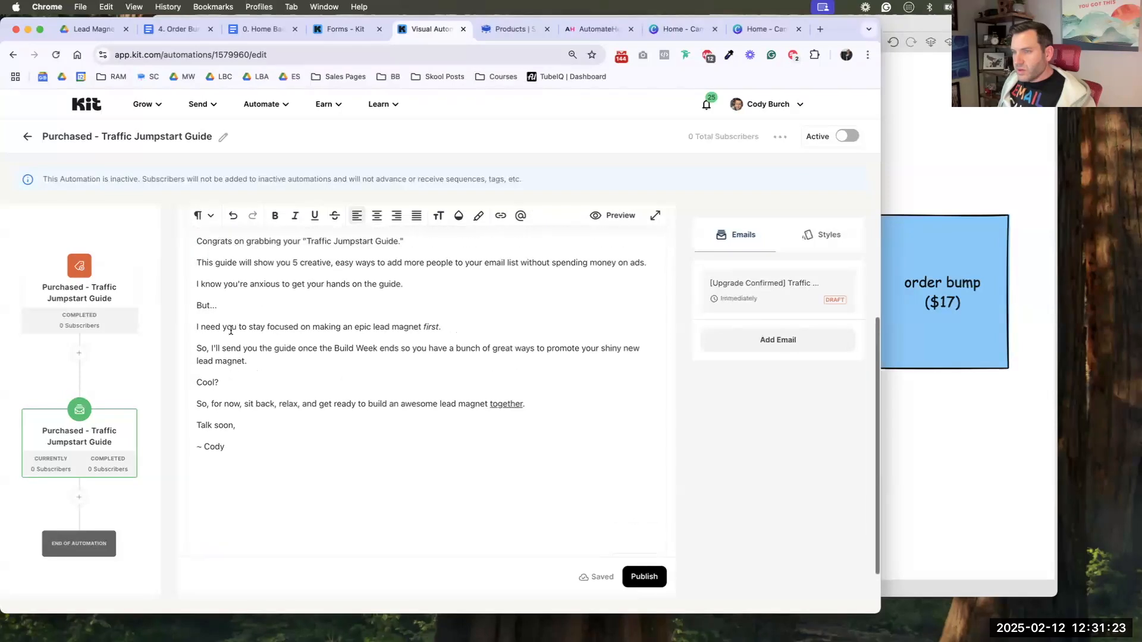
scroll(231, 331, "up", 2)
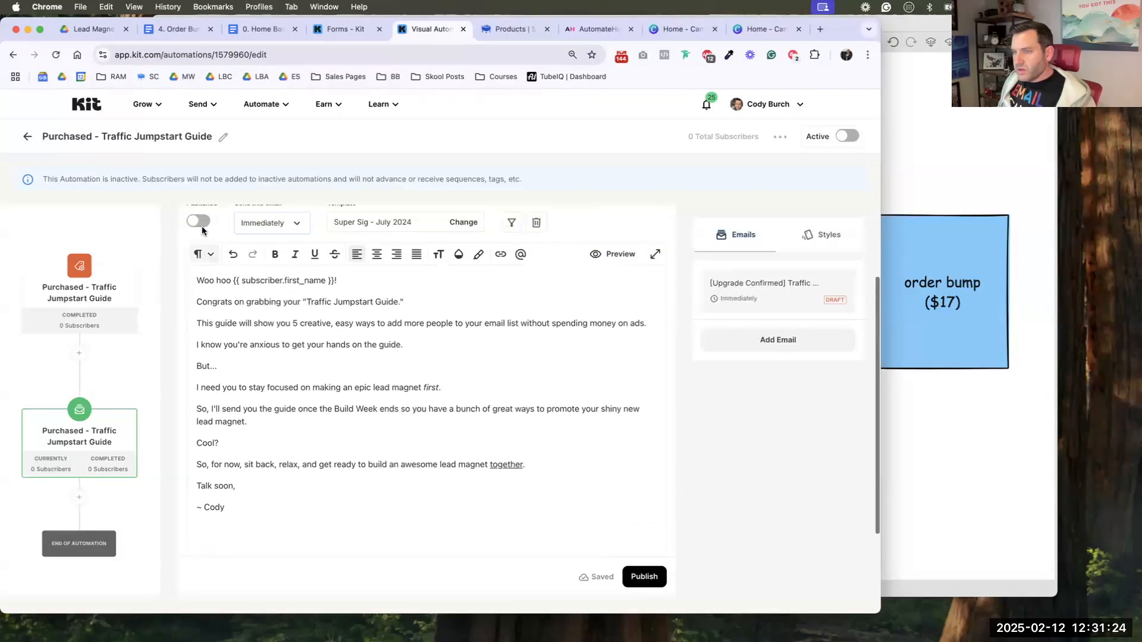
left_click(644, 577)
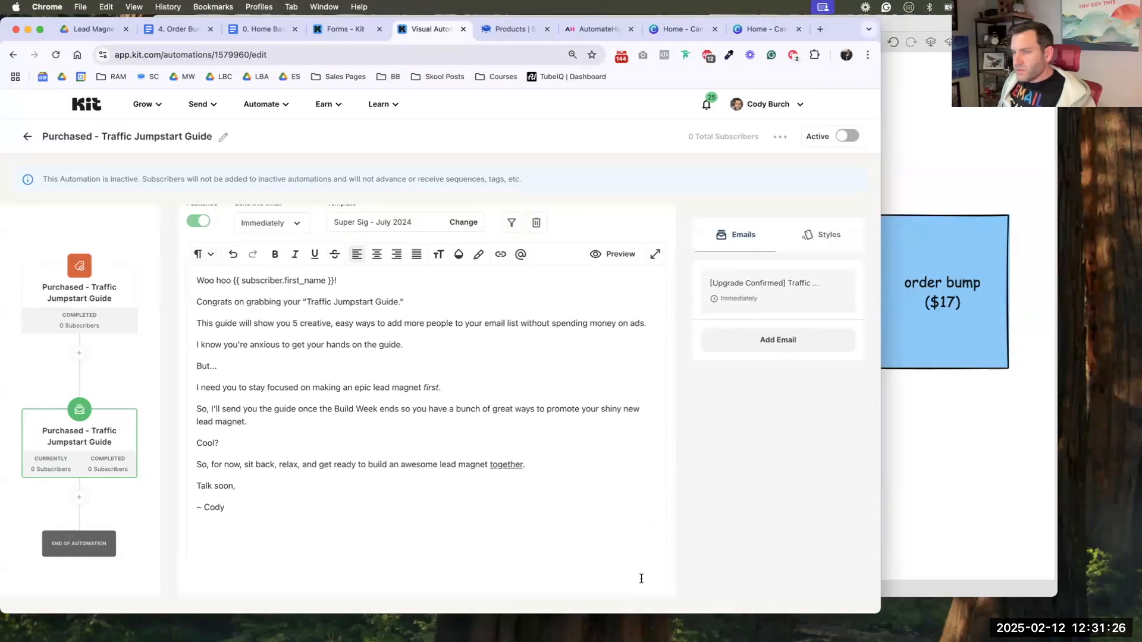
- Close the email editor and make the Purchased - Traffic Jumpstart Guide automation active
left_click(152, 365)
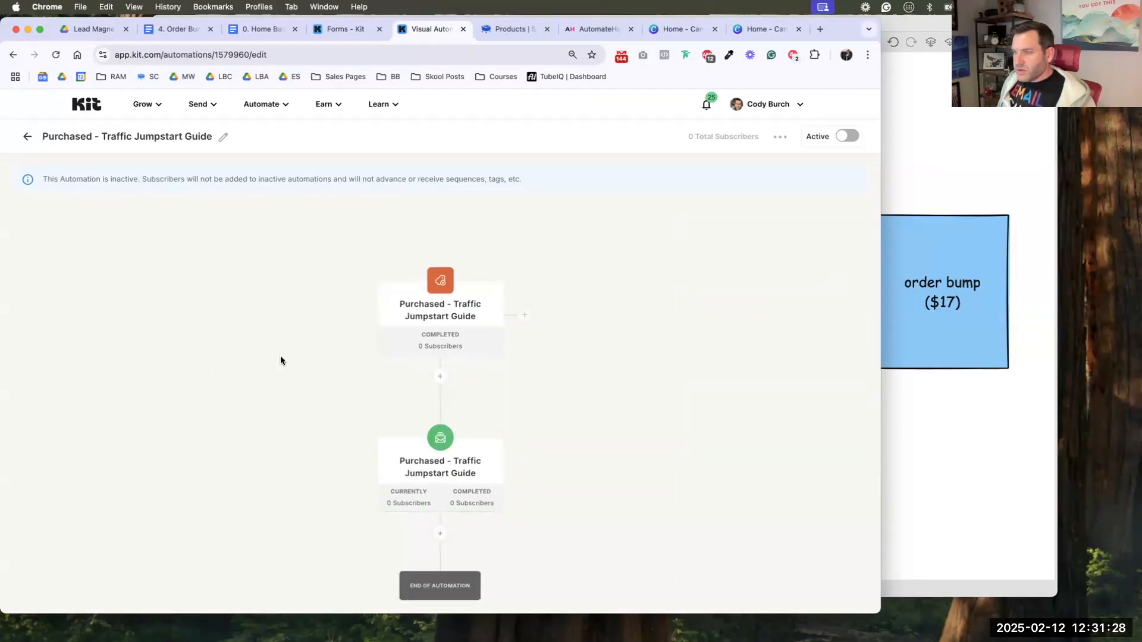
left_click(847, 137)
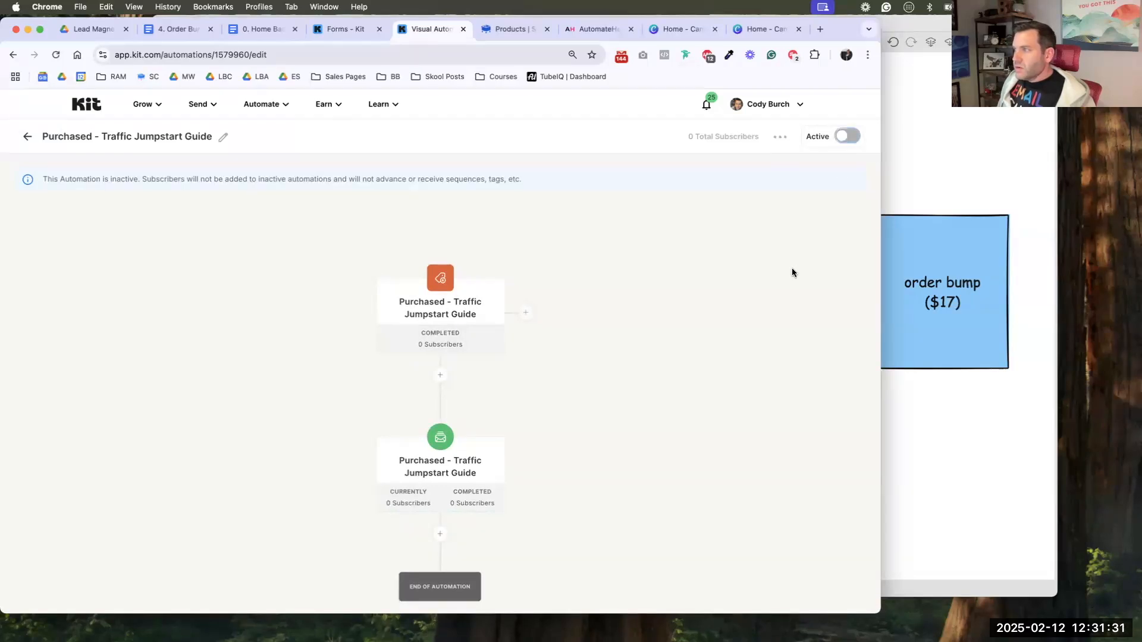
left_click(586, 410)
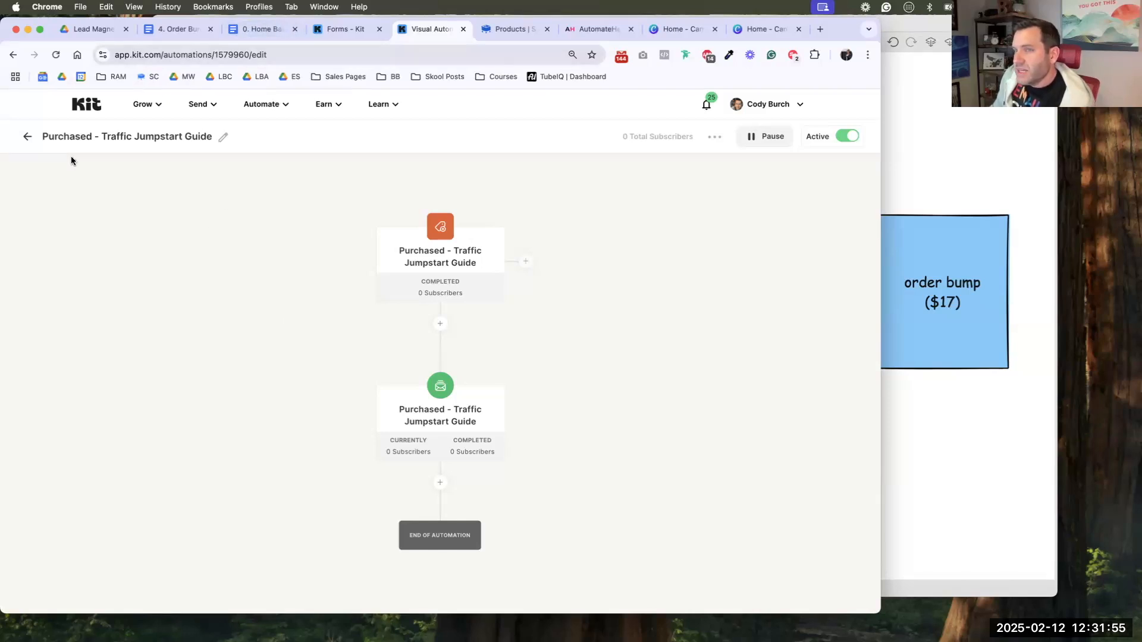
- Leave the automation and copy the tag name "Registered - Lead Magnet Build Week" from the Home Base document's tag table
left_click(27, 138)
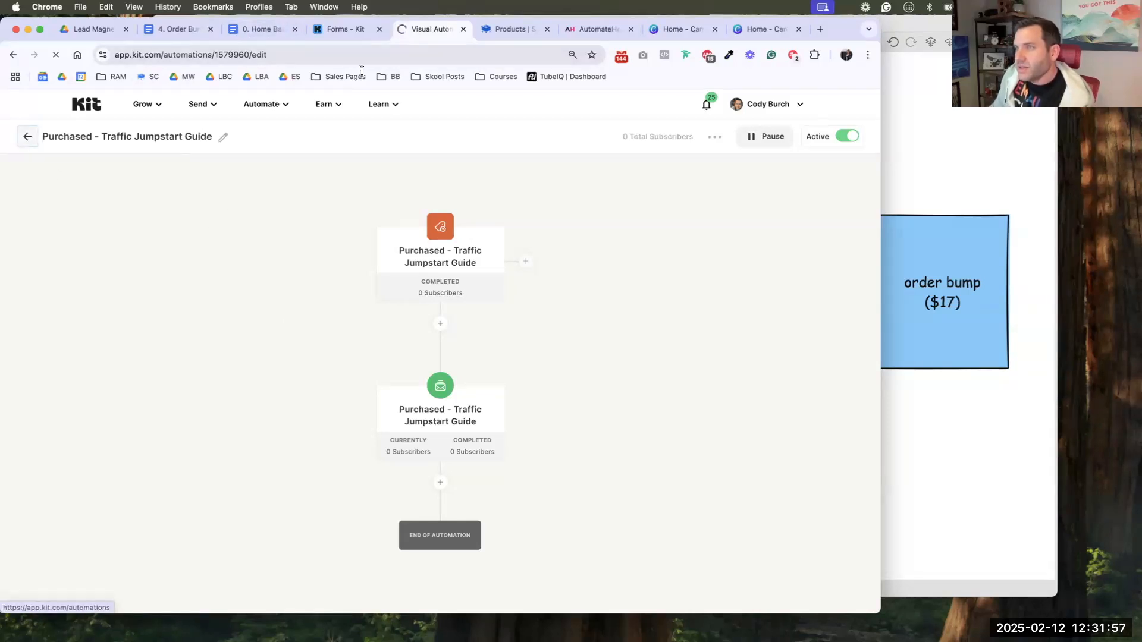
left_click(270, 31)
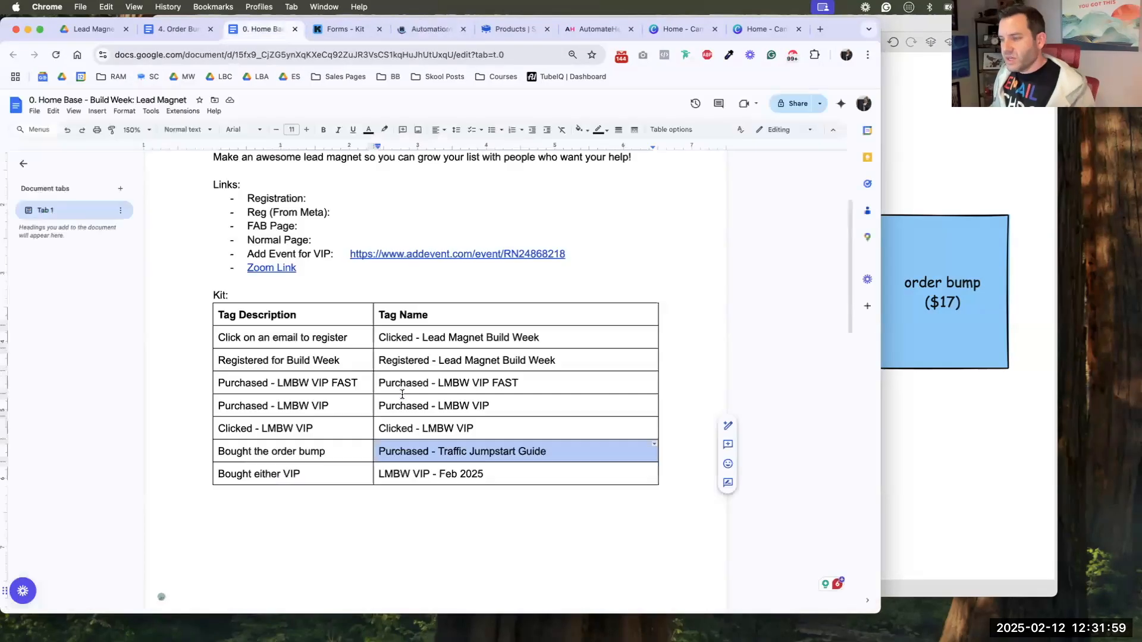
triple_click(404, 361)
key("super+c")
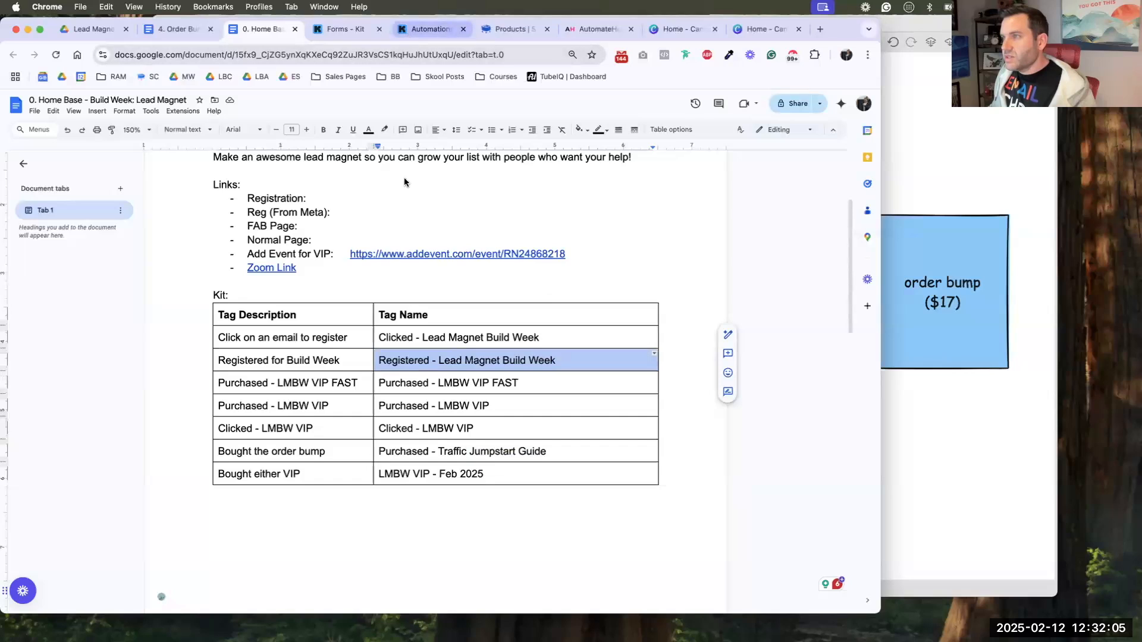
- Search the automations list for "list builder land" and open Registered - List Builder Land (July 2024) in a new tab
left_click(430, 30)
scroll(349, 267, "down", 5)
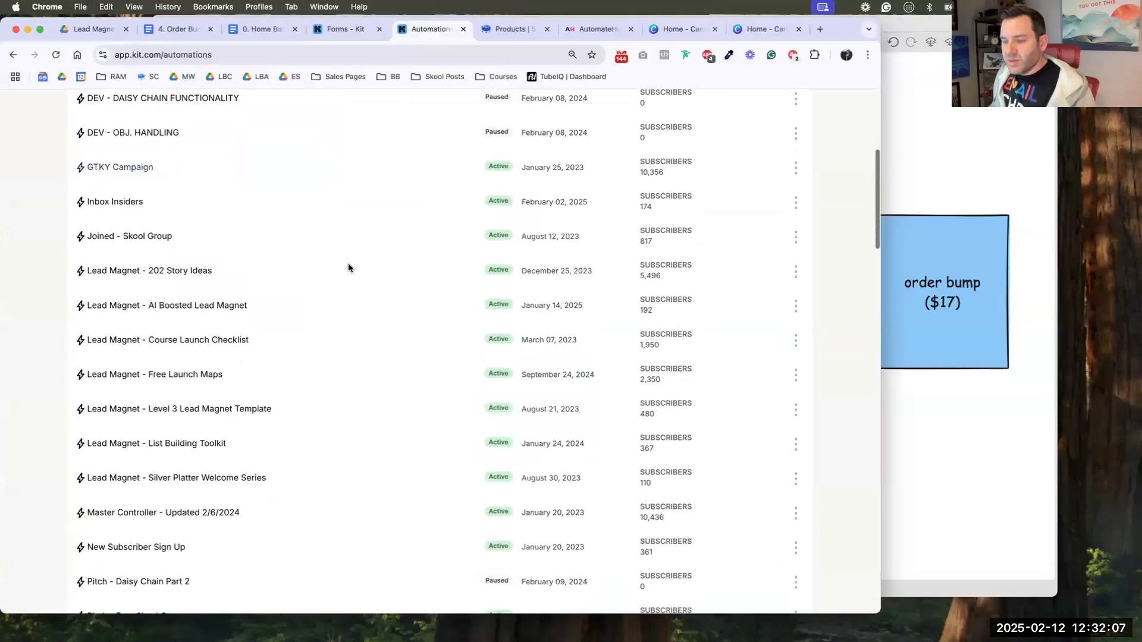
key("super+f")
type("list builder land")
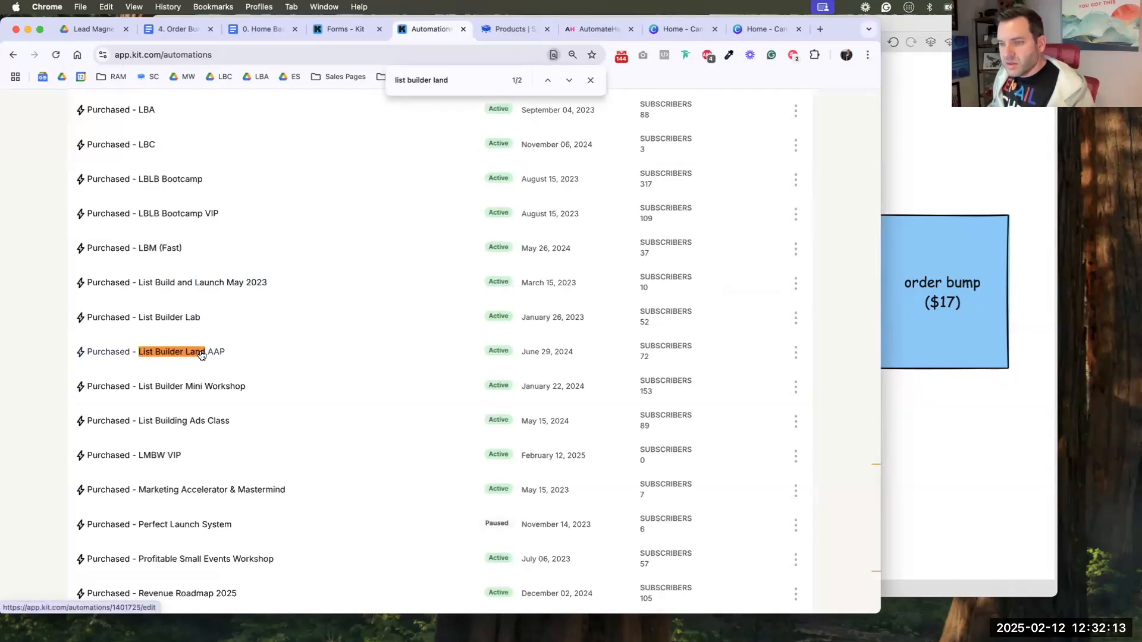
left_click(567, 81)
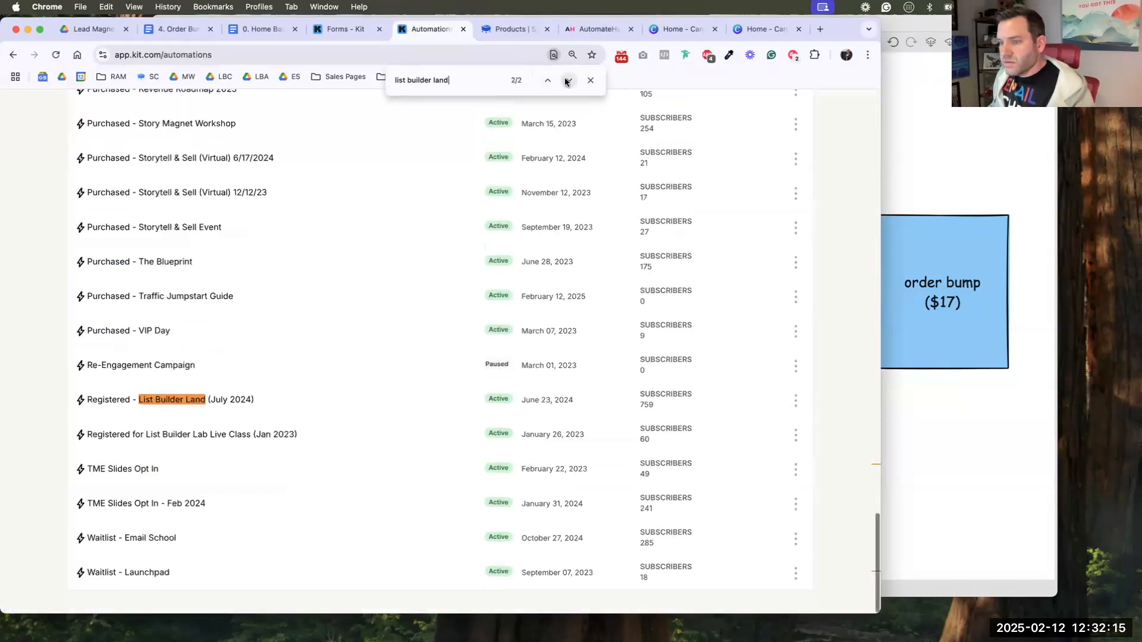
left_click(127, 397, "super")
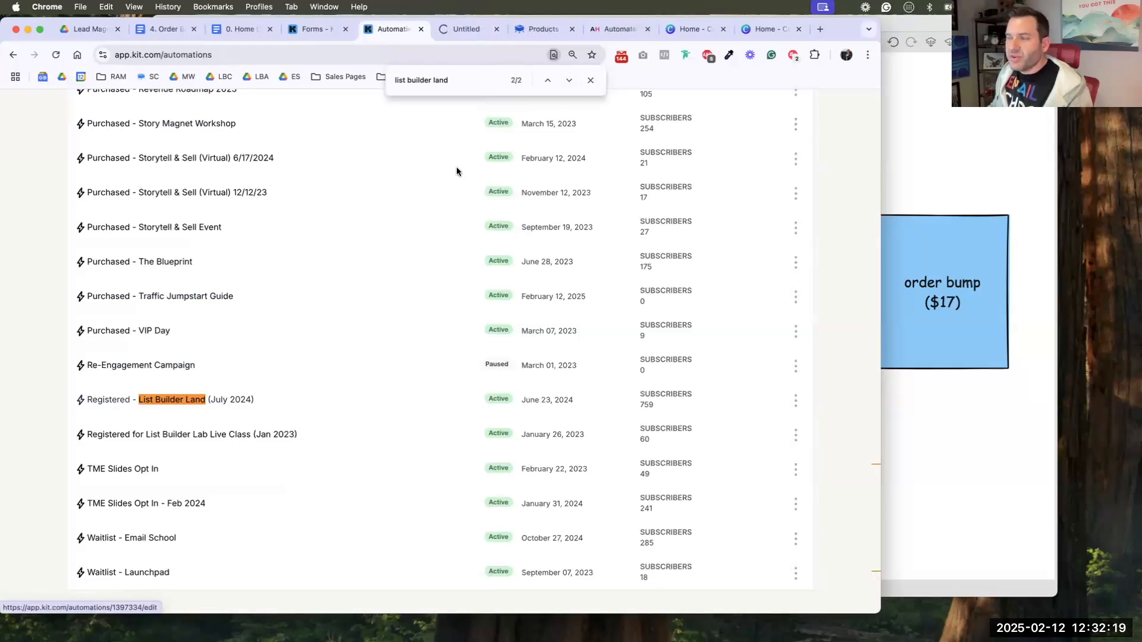
left_click(469, 29)
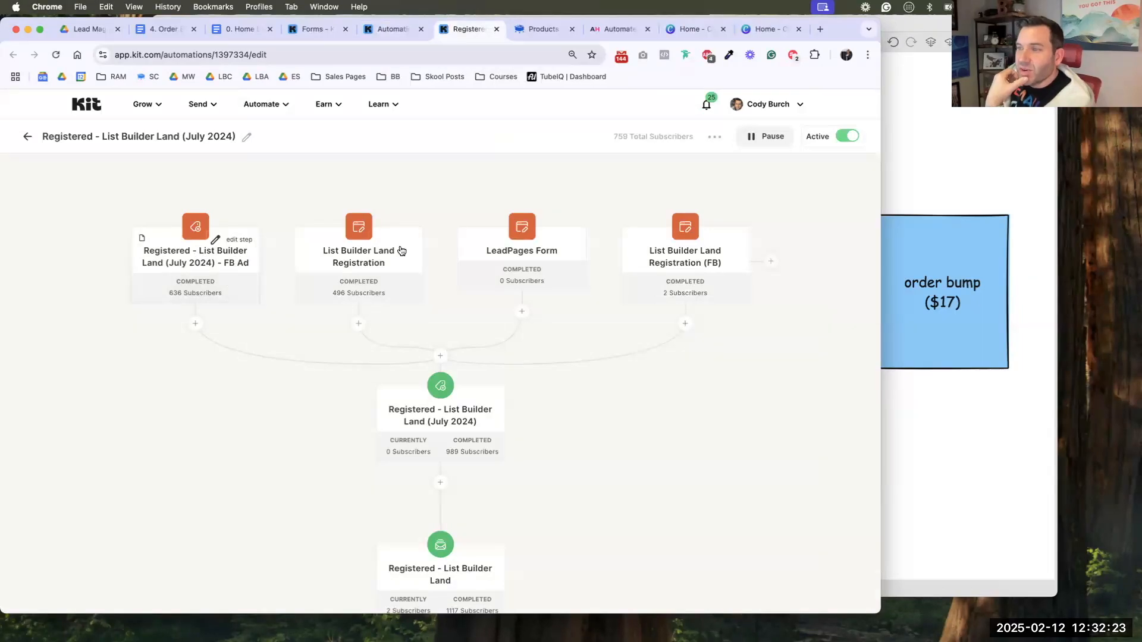
- Open the Registered - List Builder Land sequence and review its ticket confirmation email, including the group invitation and VIP upgrade P.S
scroll(580, 397, "down", 3)
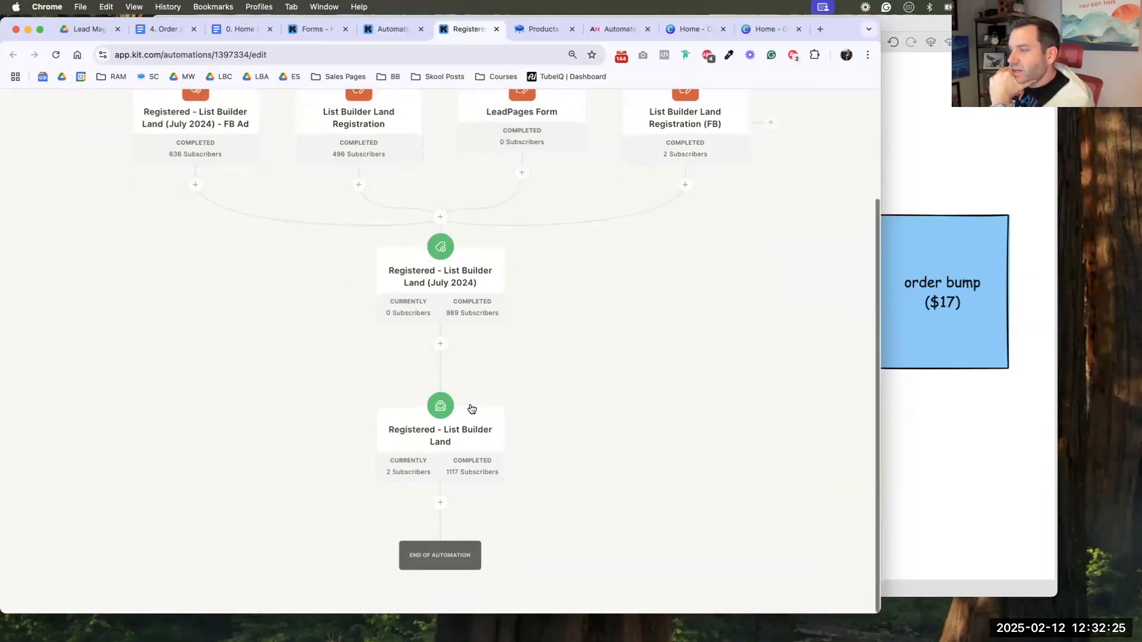
left_click(430, 425)
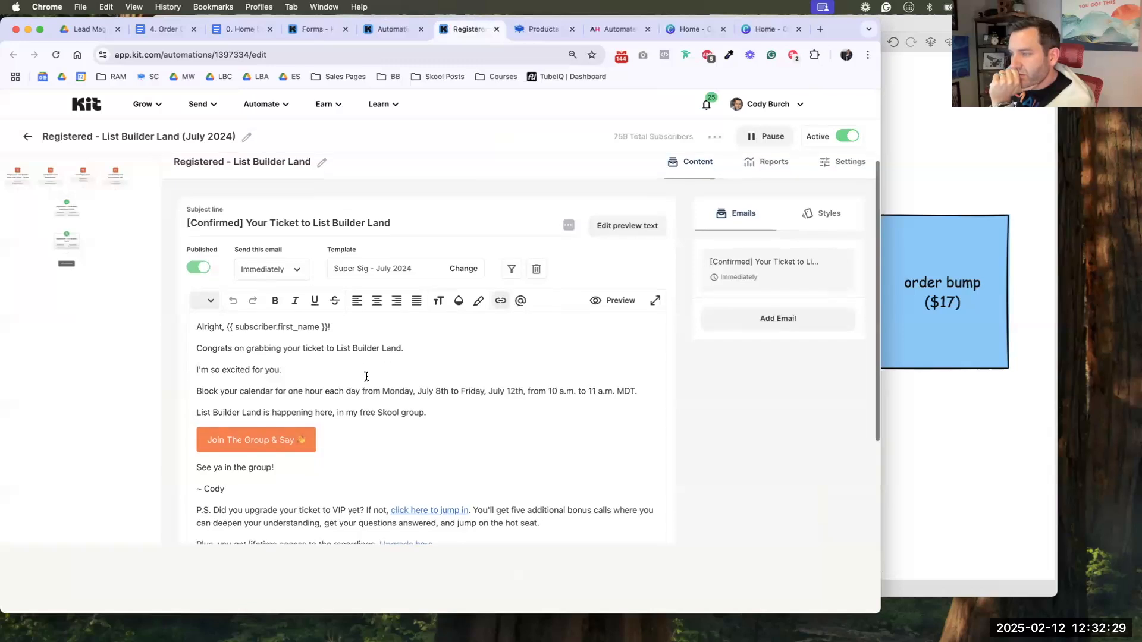
scroll(368, 376, "down", 3)
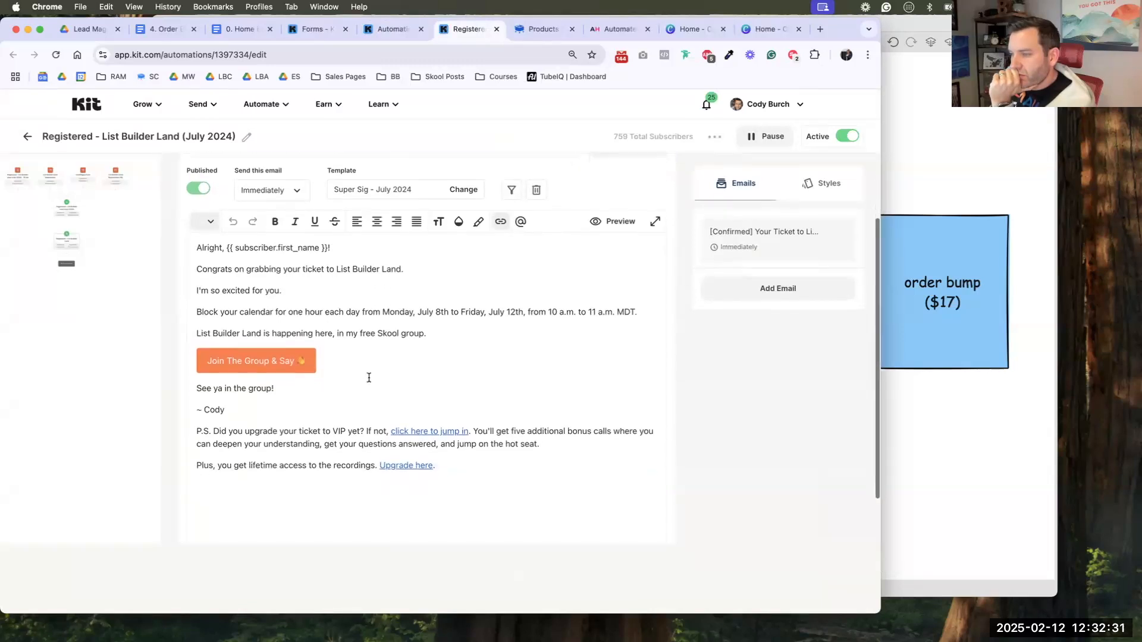
scroll(369, 377, "down", 1)
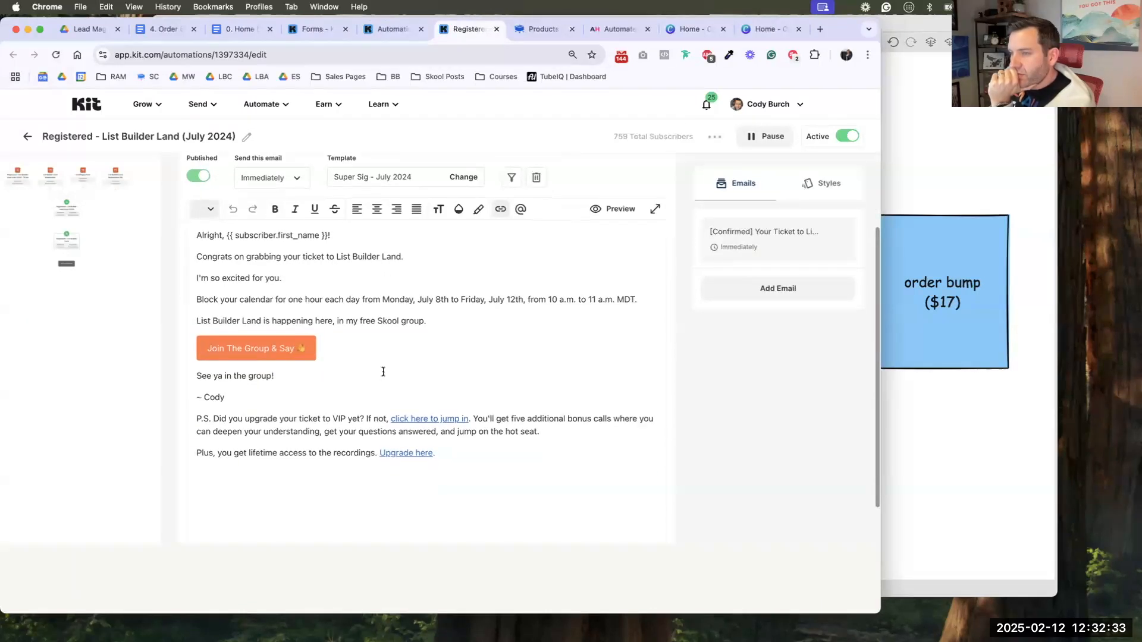
scroll(383, 370, "up", 1)
scroll(381, 360, "up", 1)
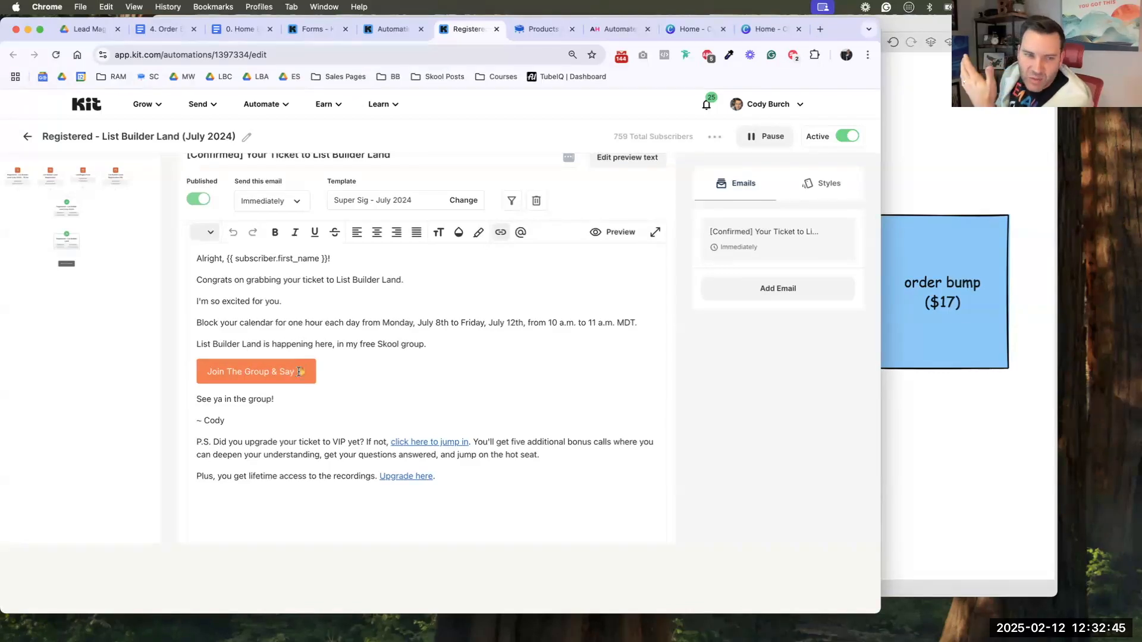
scroll(333, 381, "down", 1)
left_click(252, 420)
left_click_drag(213, 420, 563, 428)
left_click(562, 430)
left_click(504, 463)
key("BackSpace")
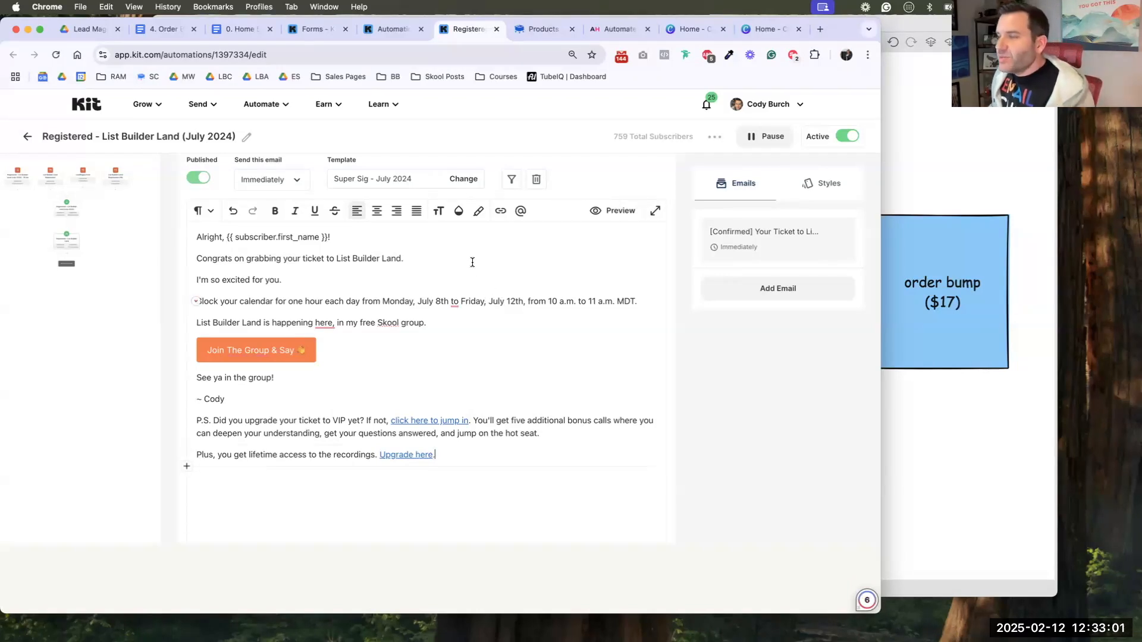
- Return to the automations list, close the page search, and start a new automation
left_click(394, 31)
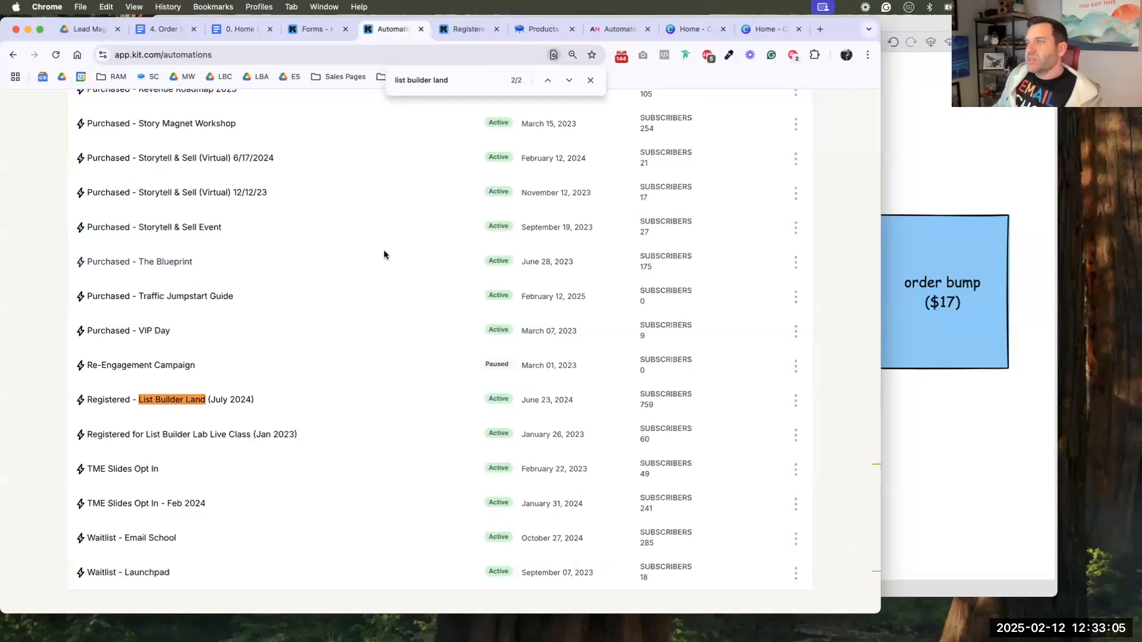
scroll(383, 250, "up", 10)
scroll(358, 195, "up", 15)
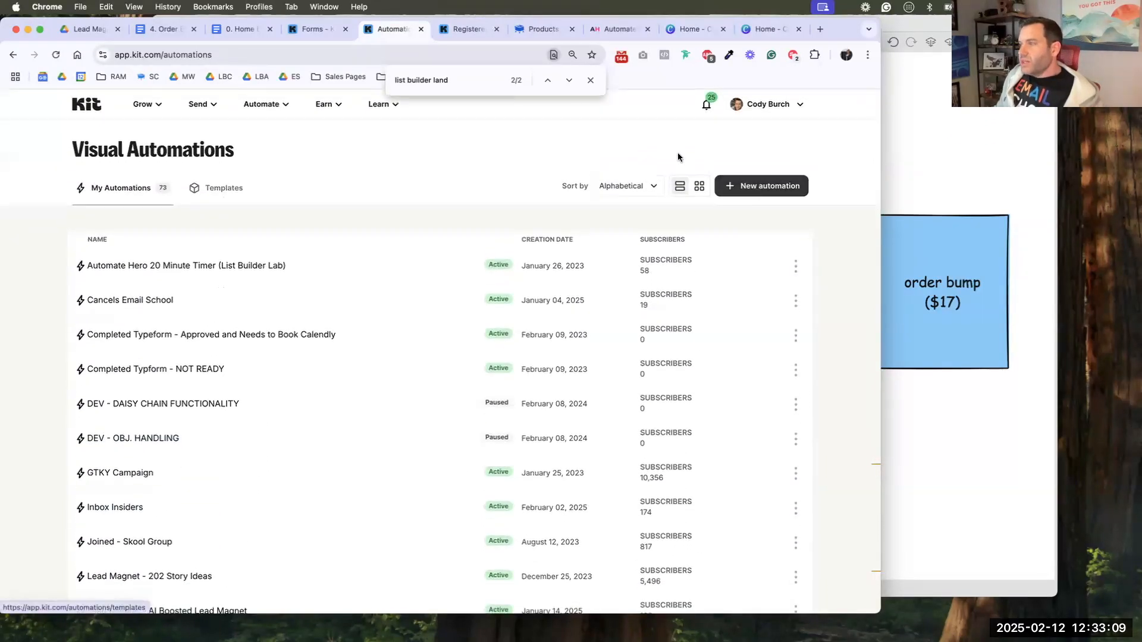
left_click(590, 81)
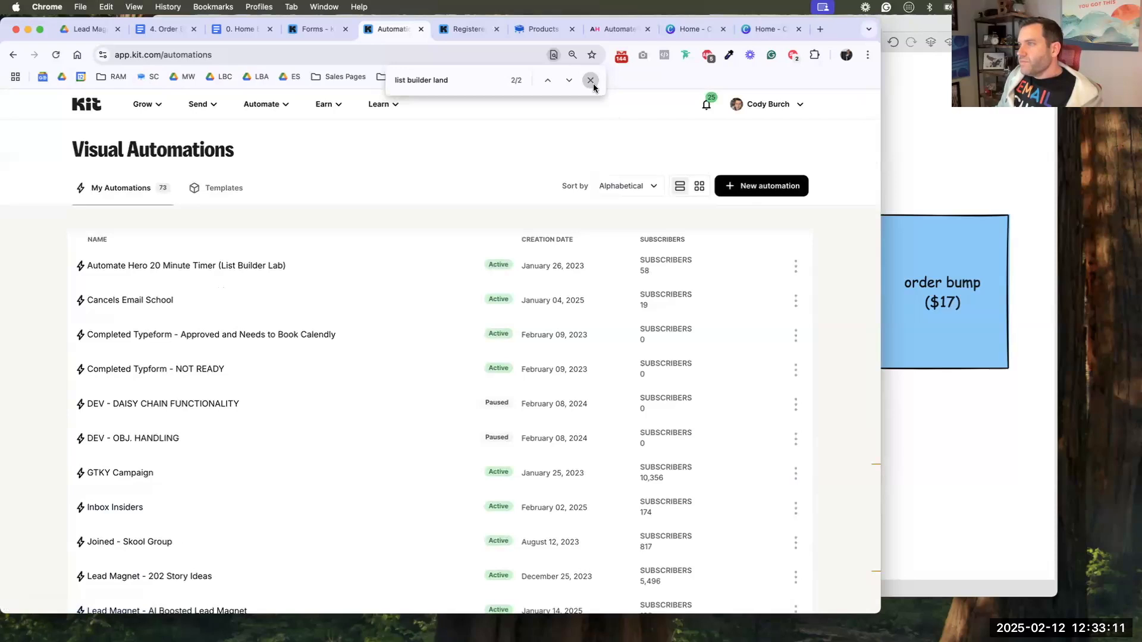
left_click(737, 186)
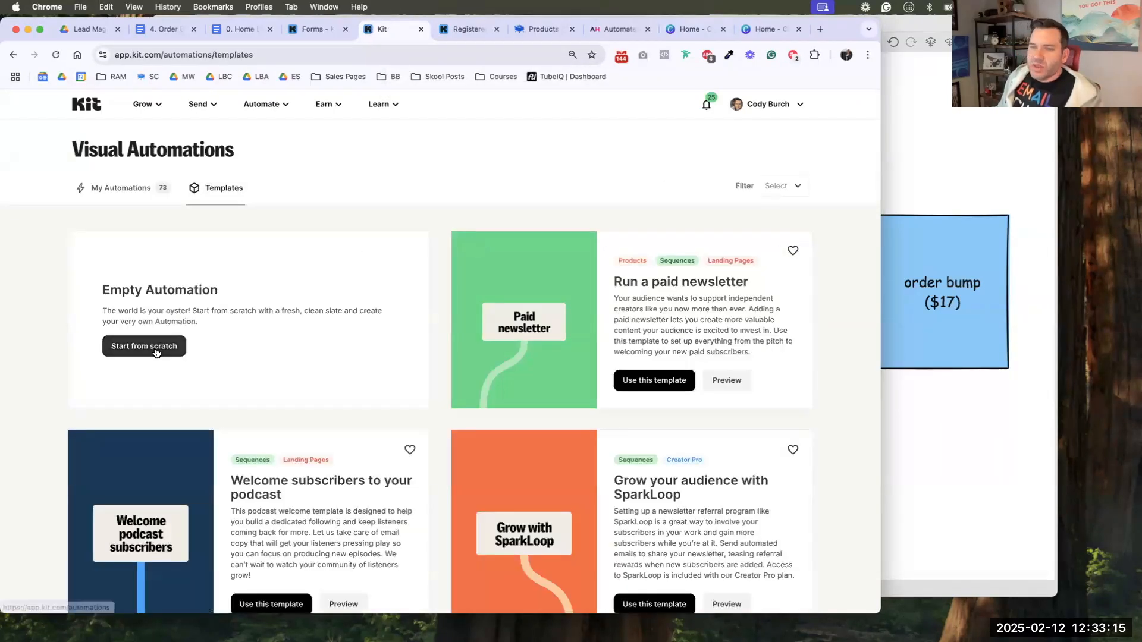
- Create an empty visual automation from scratch and name it "Registered - Lead Magnet Build Week"
left_click(160, 348)
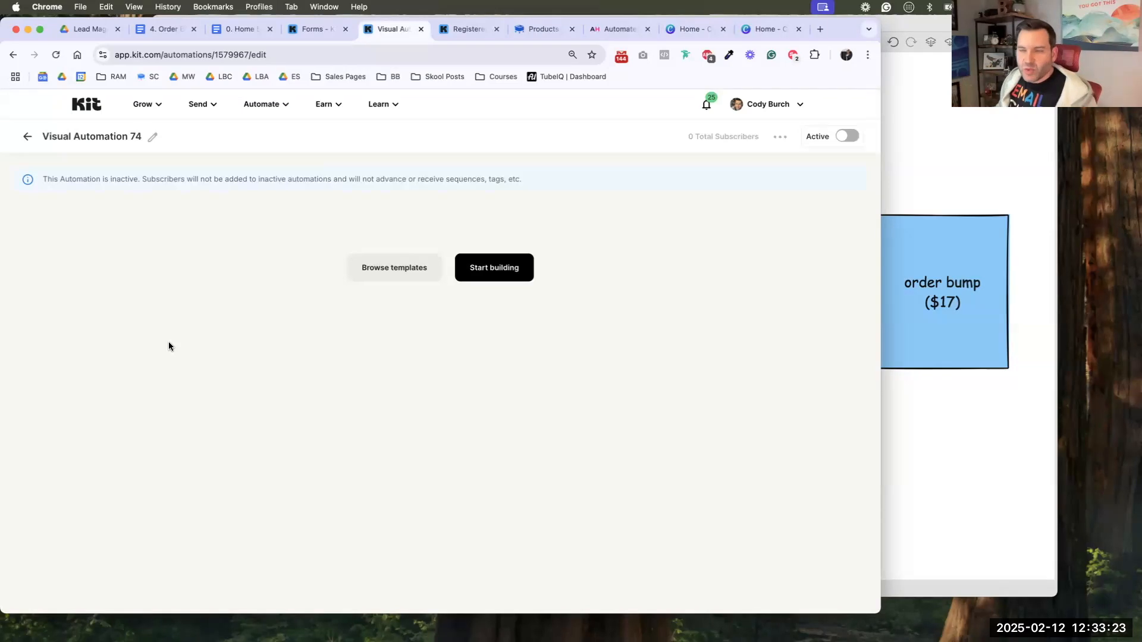
left_click(138, 136)
key("super+a")
key("super+v")
key("super+Left")
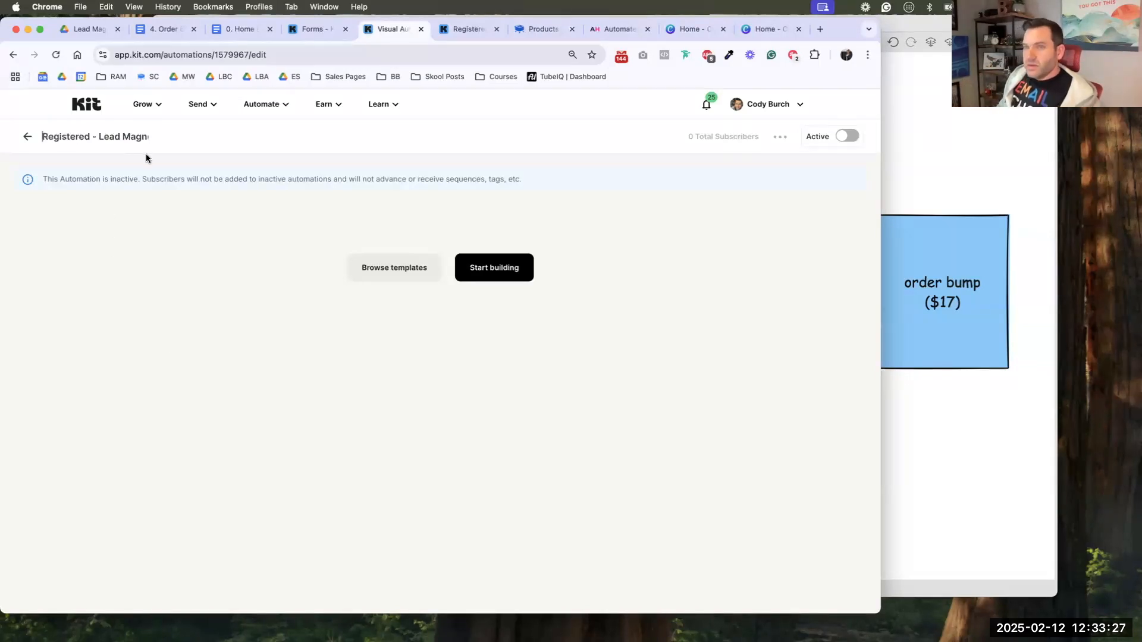
left_click(127, 253)
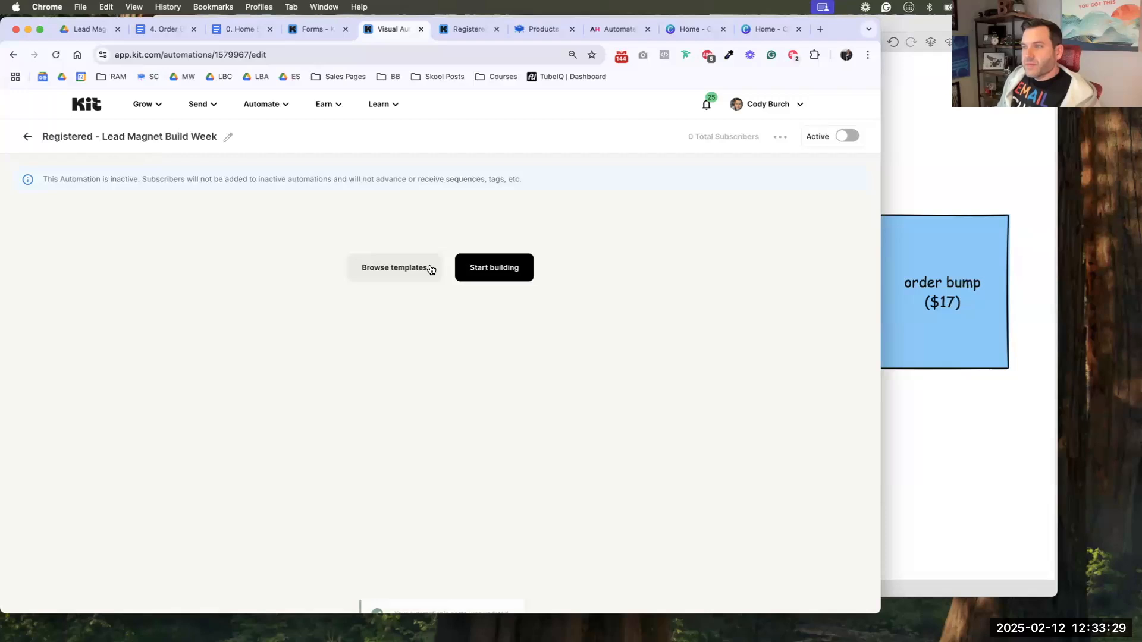
- Add a starting event for subscribers tagged with "Registered - Lead Magnet Build Week"
left_click(471, 267)
left_click(466, 300)
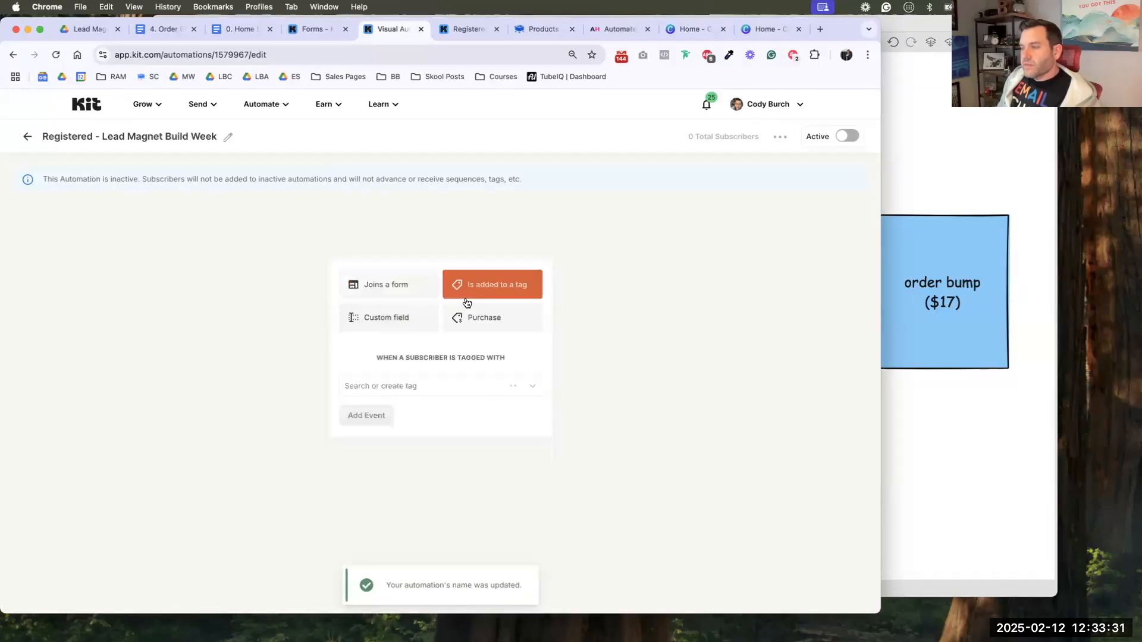
left_click(405, 386)
type("Registered - Lead Magnet Build Week")
left_click(382, 419)
left_click(368, 415)
- Add an email sequence action below the tag event, using the sequence name "Registered - Lead Magnet Build Week"
left_click(440, 376)
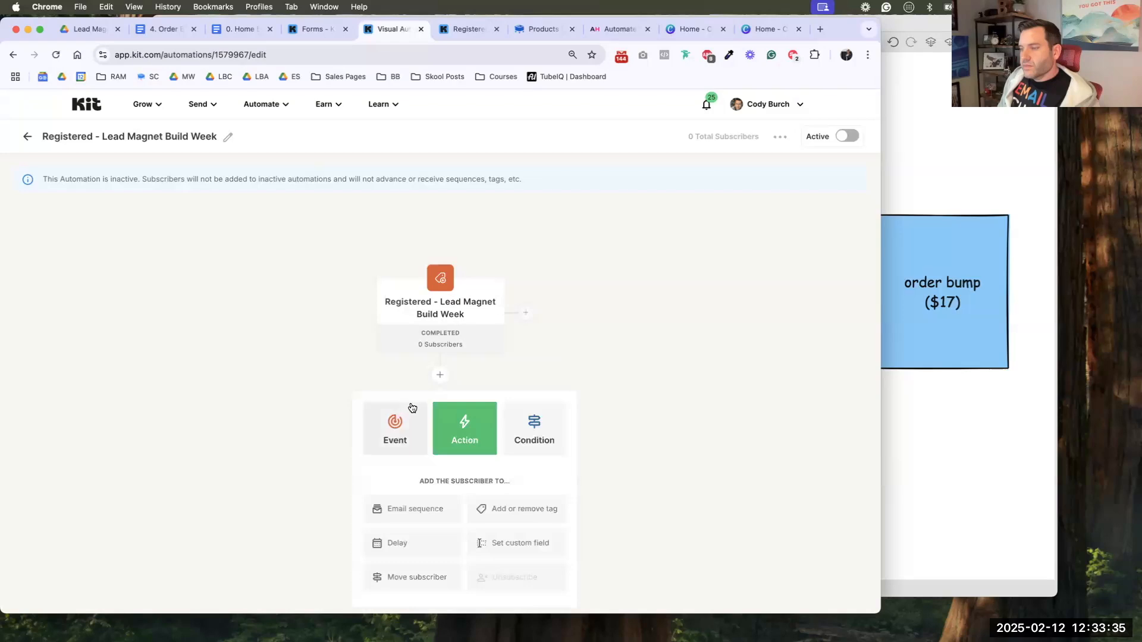
scroll(407, 425, "down", 2)
left_click(405, 439)
left_click(408, 437)
type("Registered - Lead Magnet Build Week")
left_click(404, 468)
left_click(398, 470)
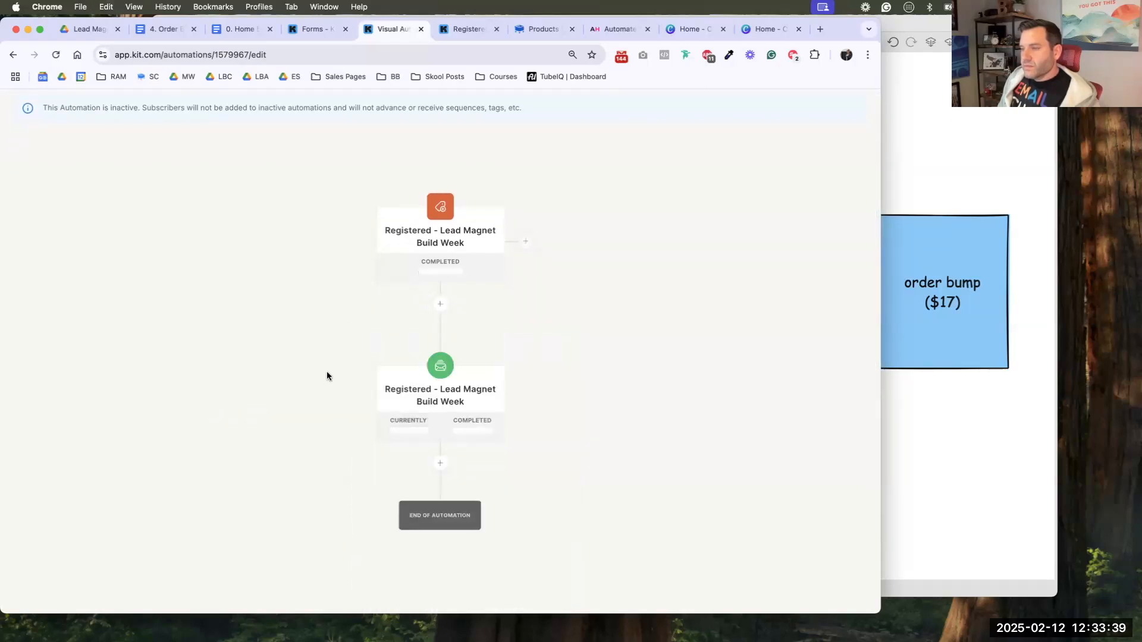
- Open the sequence's email and set its subject line to [Confirmed] Your Ticket to "Lead Magnet Build Week"
left_click(387, 375)
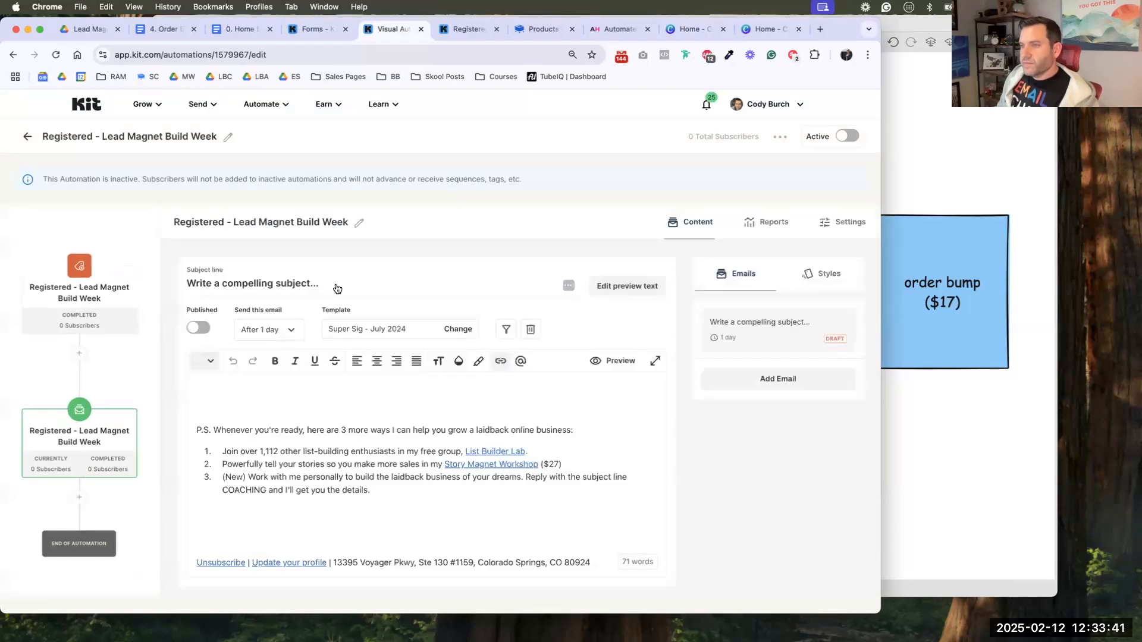
triple_click(297, 284)
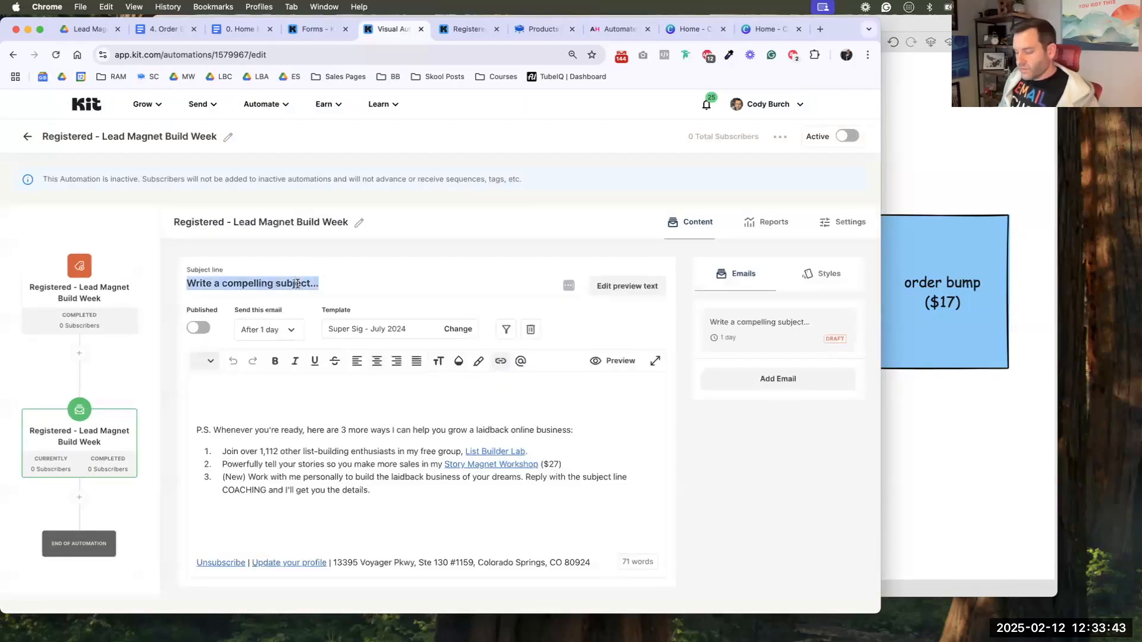
type("[")
key("BackSpace")
type("[")
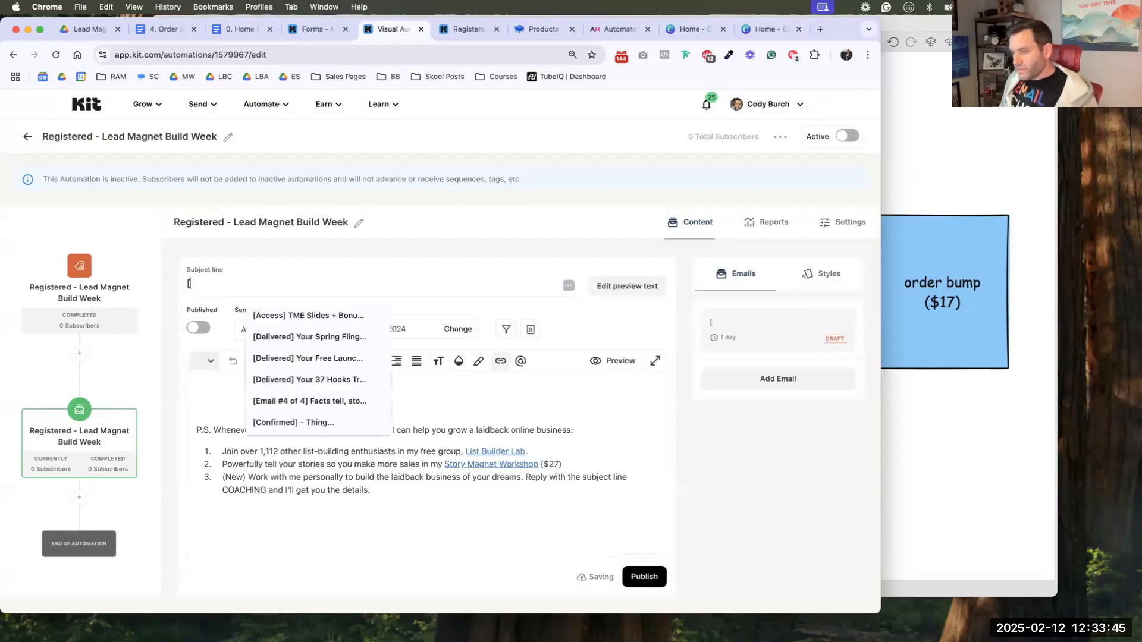
type("Confirmed] Your Ti")
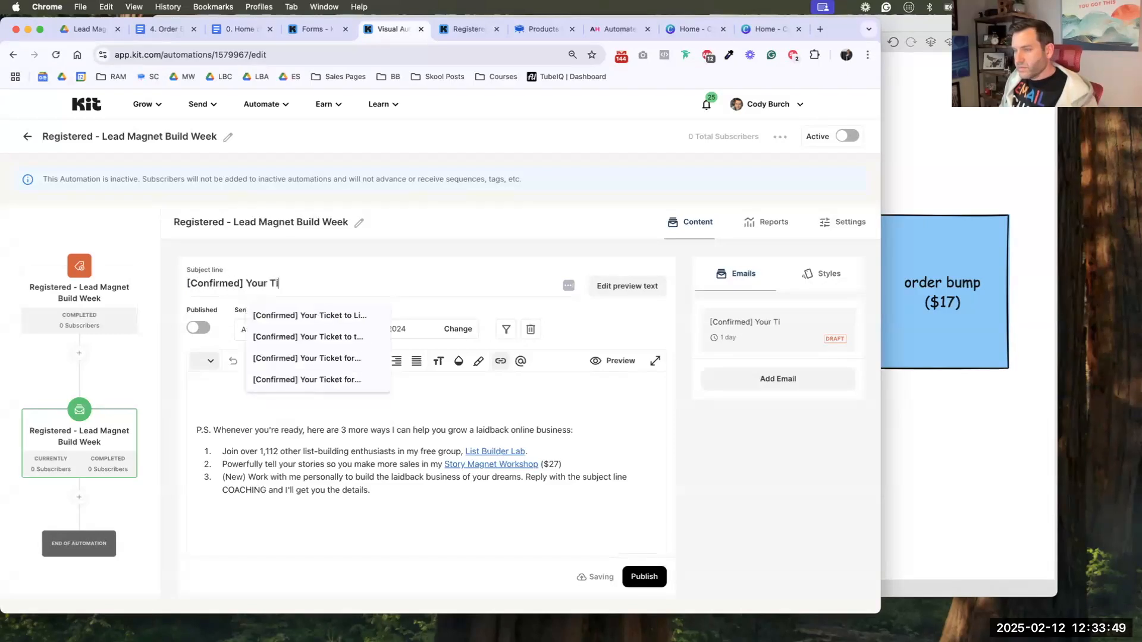
type("cket to \"Lead Magne")
key("BackSpace")
key("BackSpace")
key("BackSpace")
key("BackSpace")
key("BackSpace")
type("a")
key("BackSpace")
type("Magne")
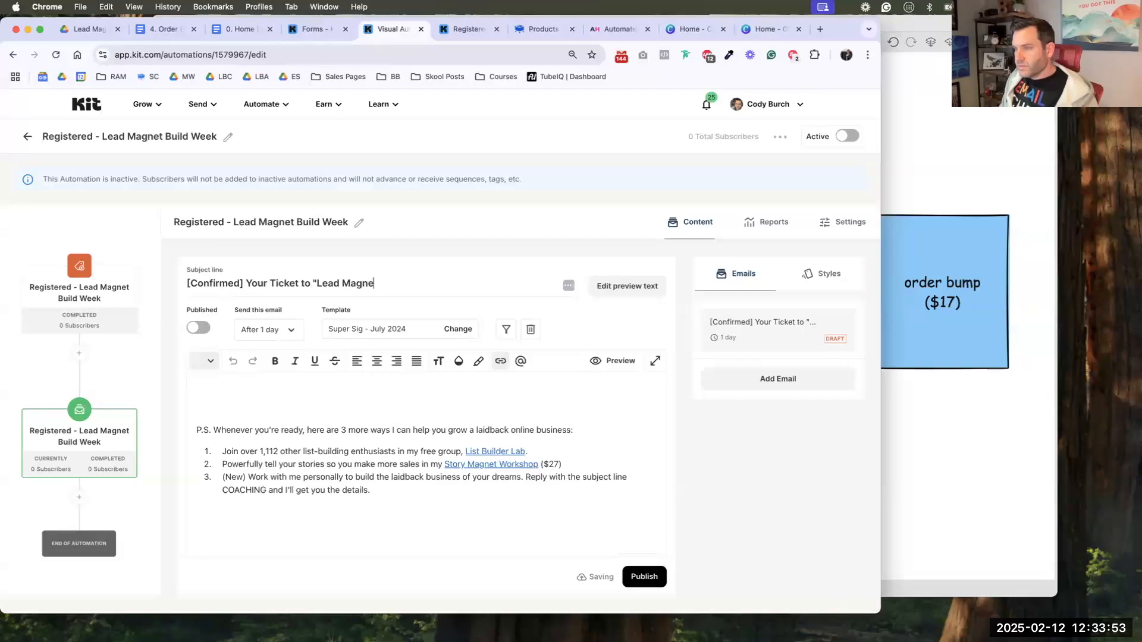
type("t Build Week")
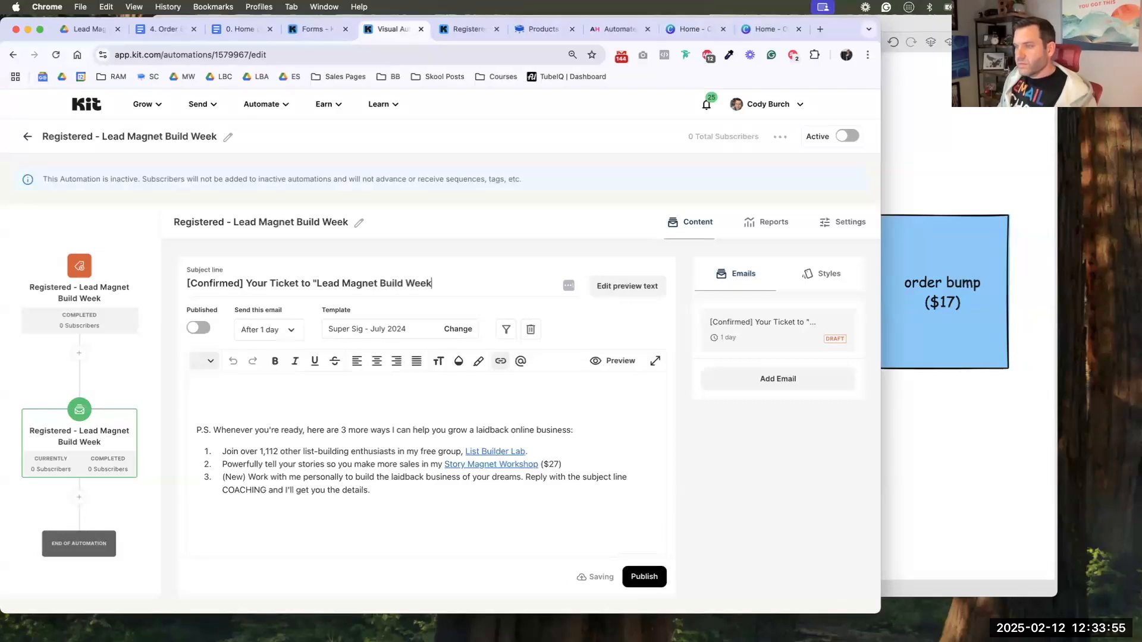
- Begin the email body with the greeting "You're IN, {{ subscriber.first_name }}!" using the first-name personalization
left_click(302, 385)
type("You're IN,")
key("Return")
left_click(522, 361)
left_click(543, 426)
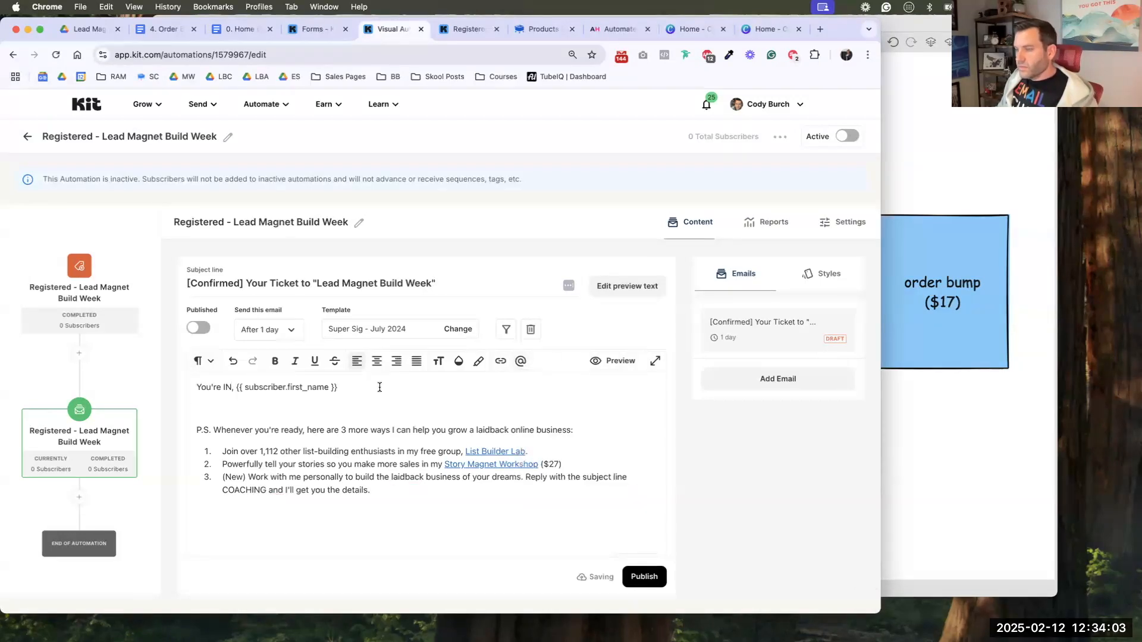
type("!")
- Write: Thanks for grabbing your ticket to "Lead Magnet Build Week". In just a few days, we're going to build an epic lead magnet that:
key("Return")
type("Thank")
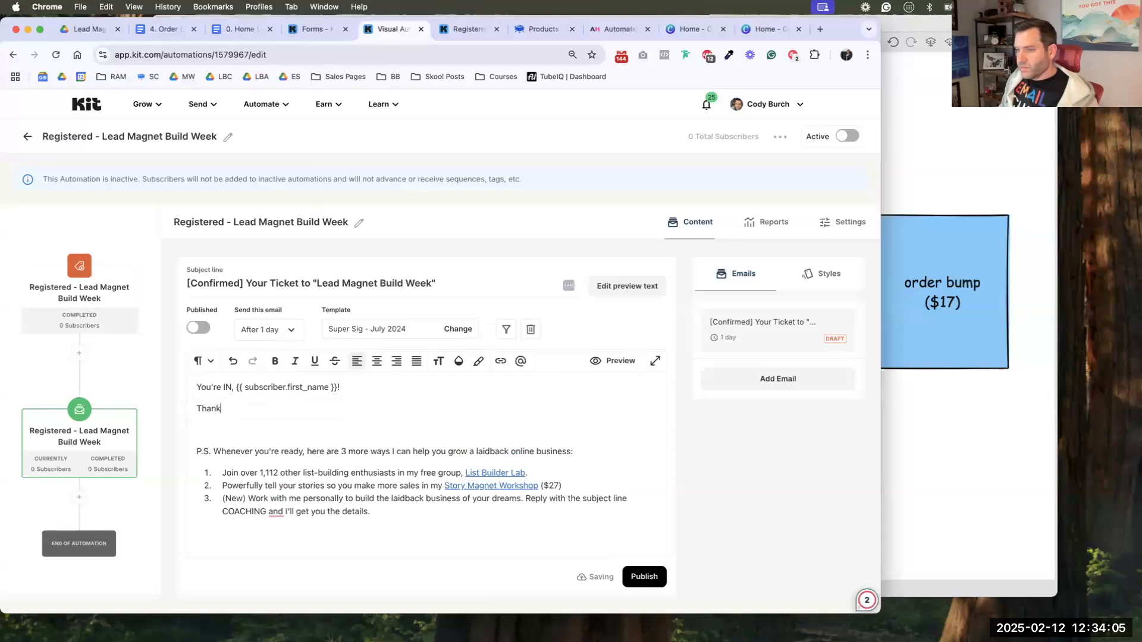
type("s for grabbing your ticket to \"Lead Magnet Build Week\".")
key("Return")
type("In j")
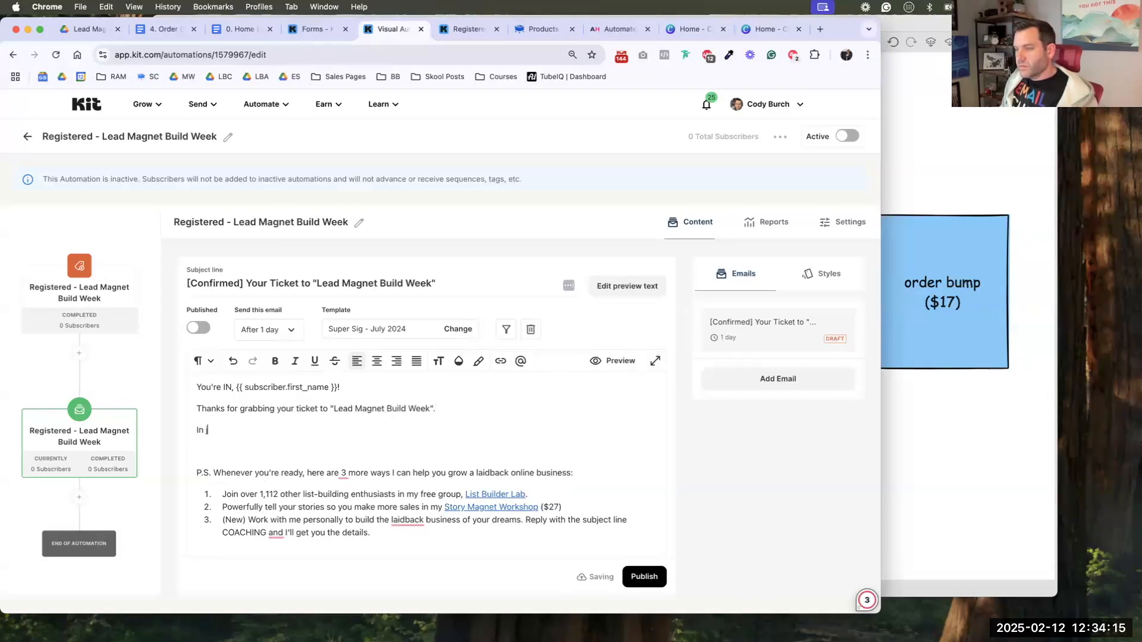
type("ust a few days, we're going to build an epic lead magnet that:")
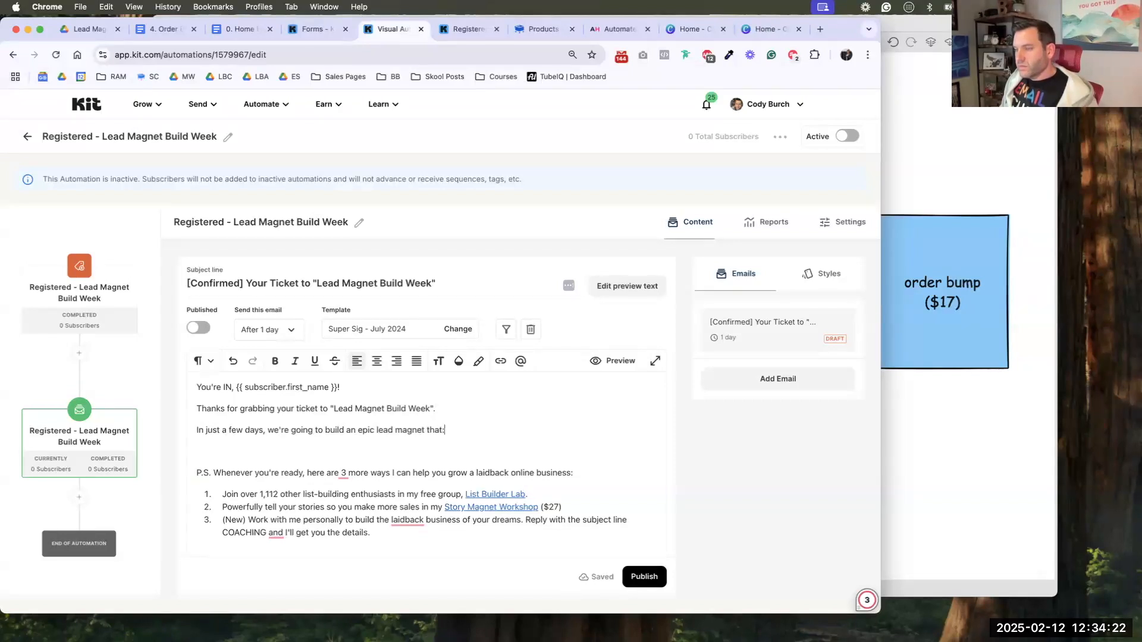
- Start a bulleted list under the intro with the item "Attracts the right person"
key("Return")
type("- Attracte")
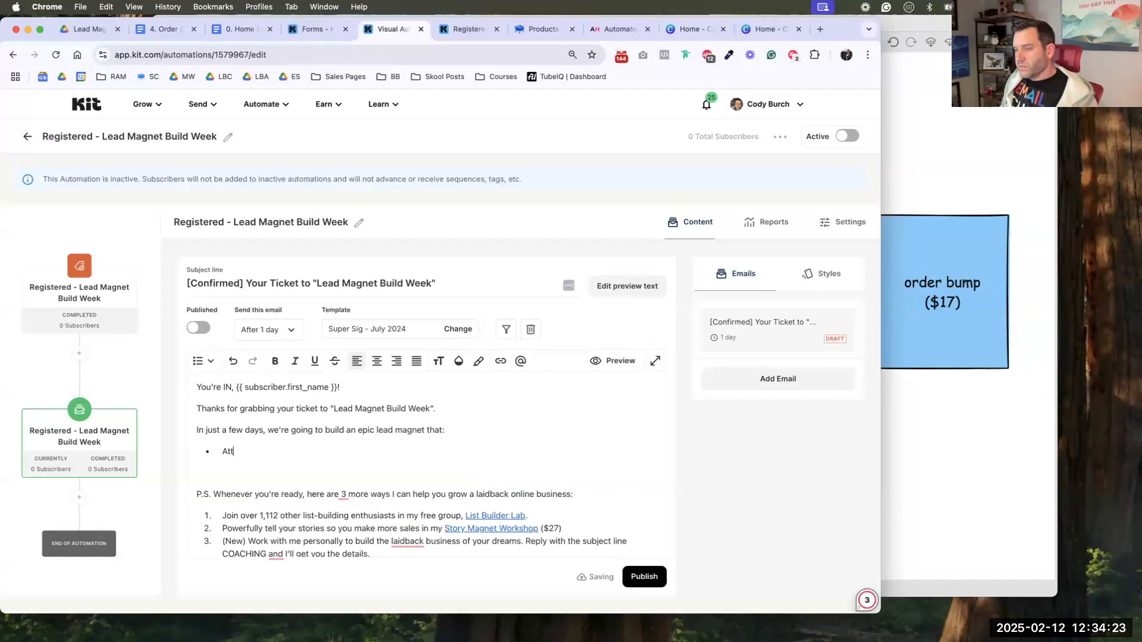
type(" th")
key("BackSpace")
key("BackSpace")
key("BackSpace")
key("BackSpace")
type("s the ")
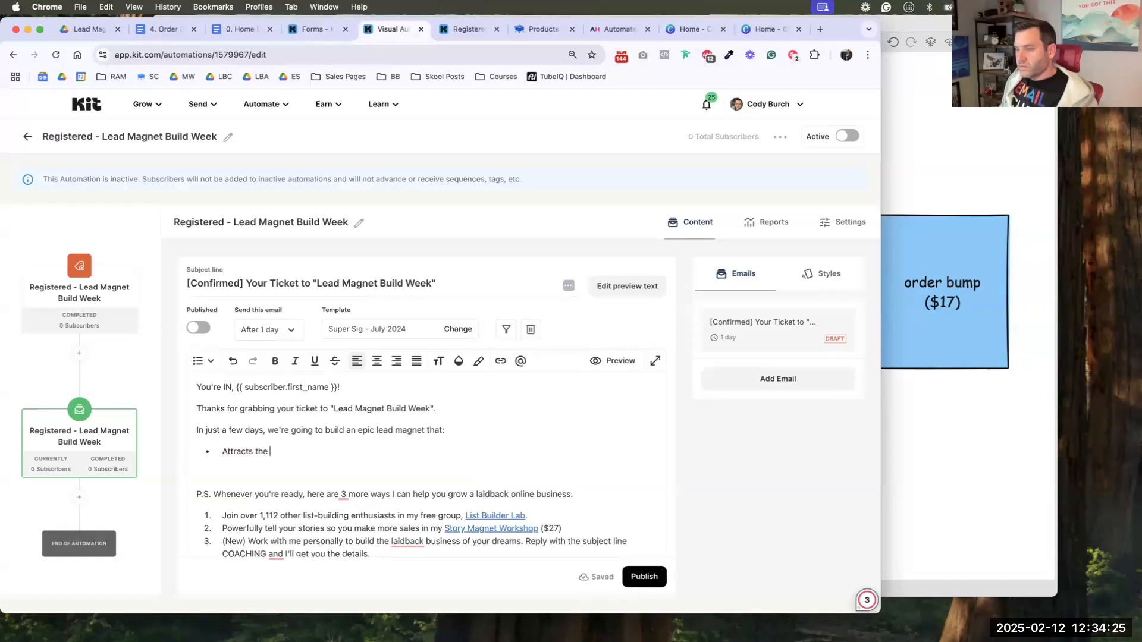
type("right person")
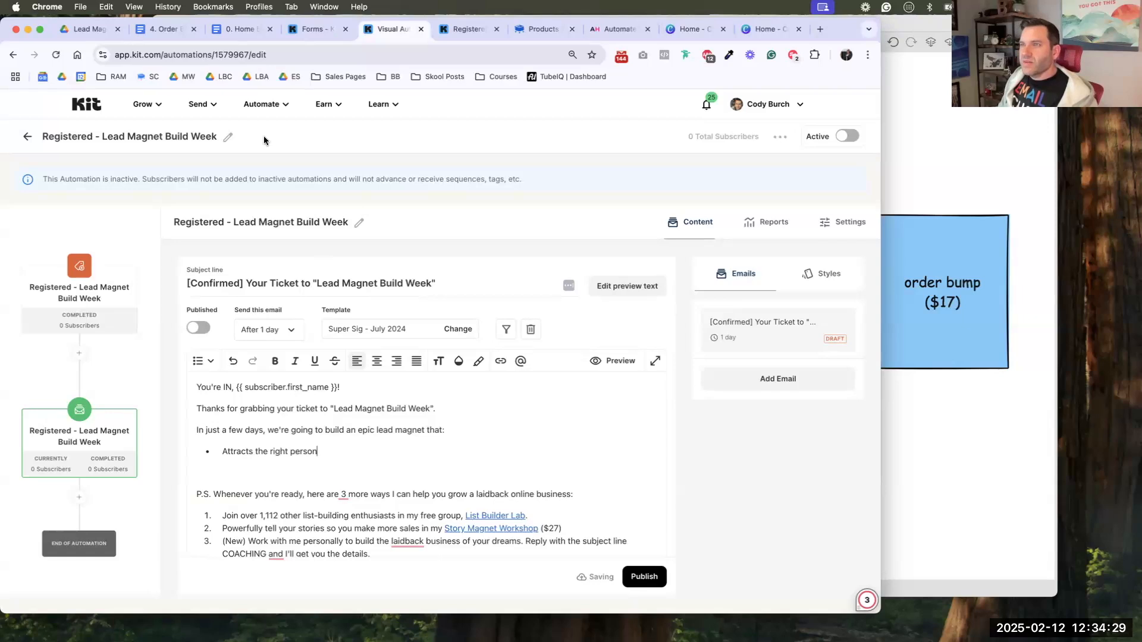
- Close the order bump document, open "5. Ad Copy" from Google Drive, and copy the three check-marked benefit lines
left_click(156, 28)
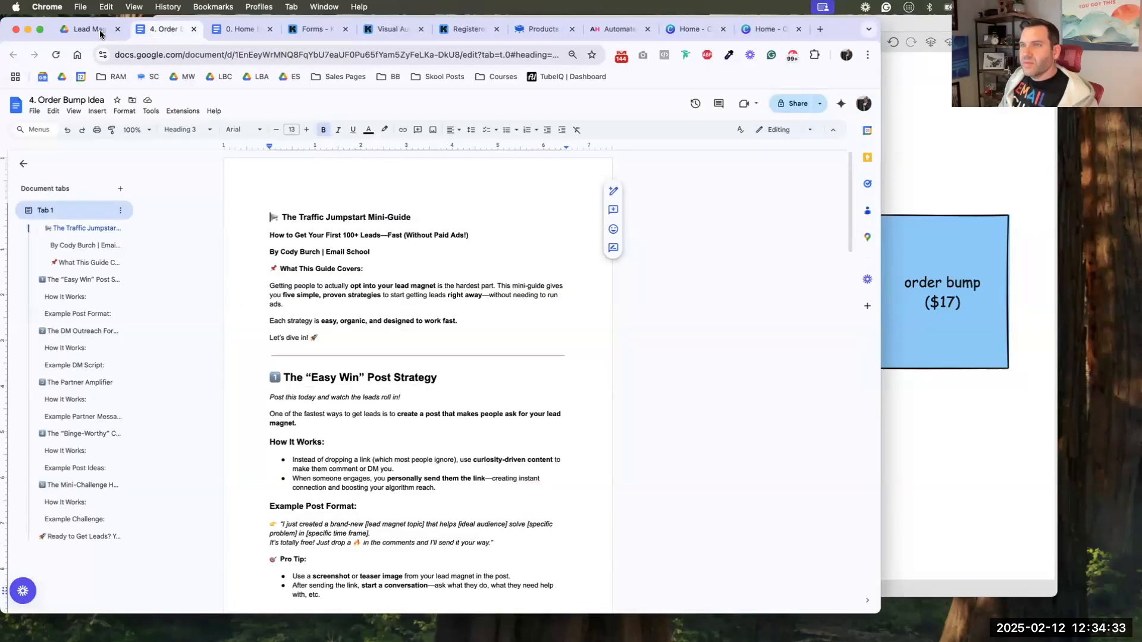
key("super+w")
left_click(248, 407)
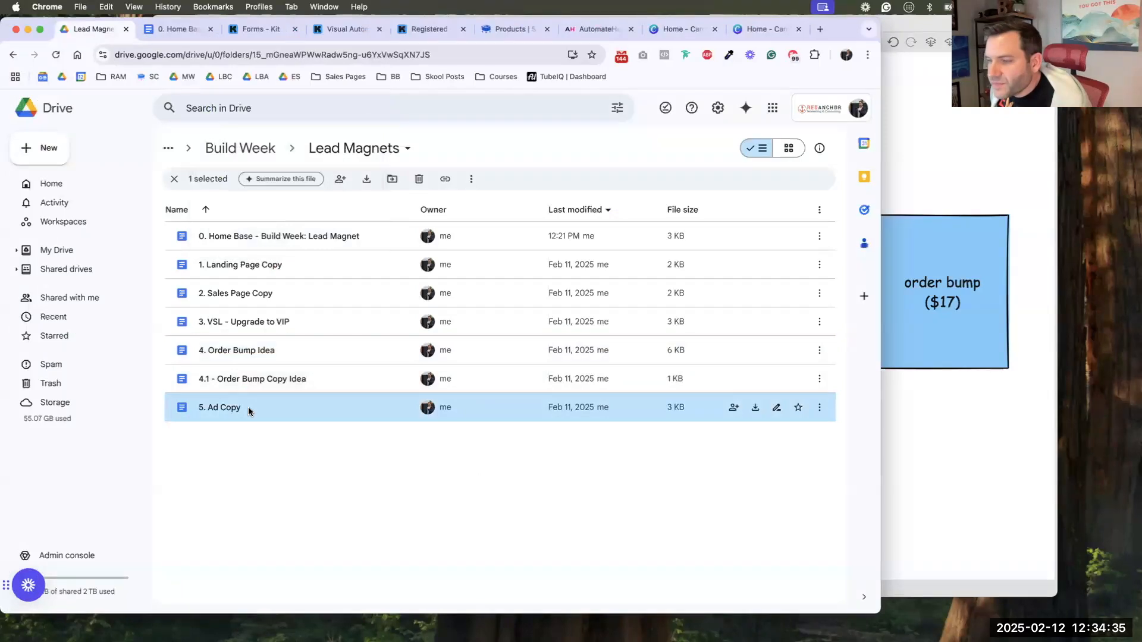
double_click(248, 407)
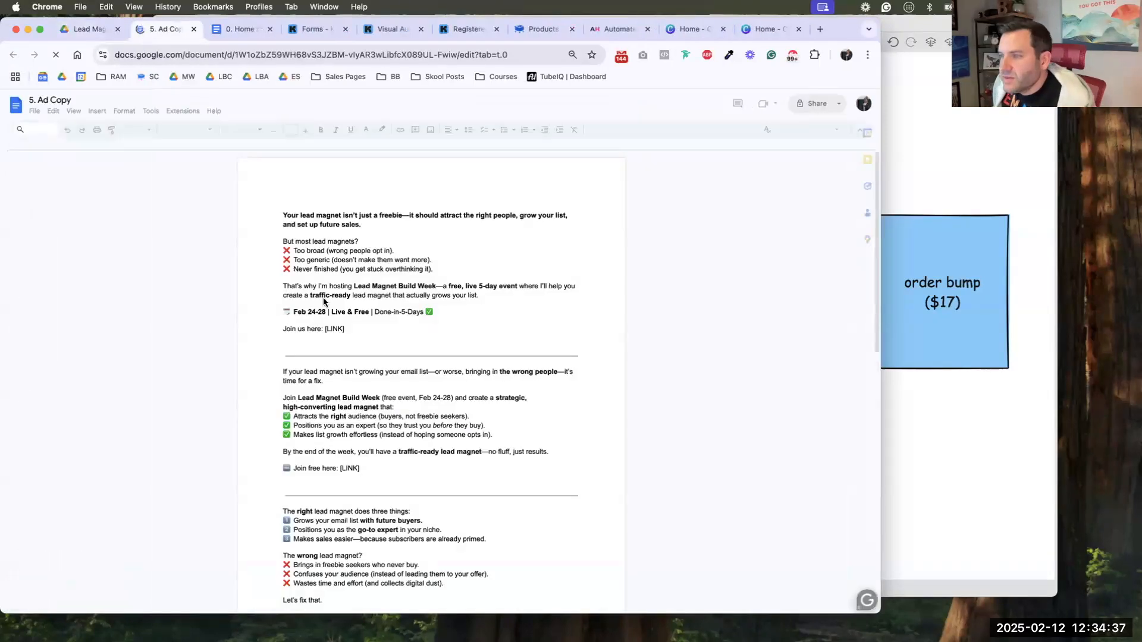
scroll(336, 316, "down", 2)
left_click(337, 316)
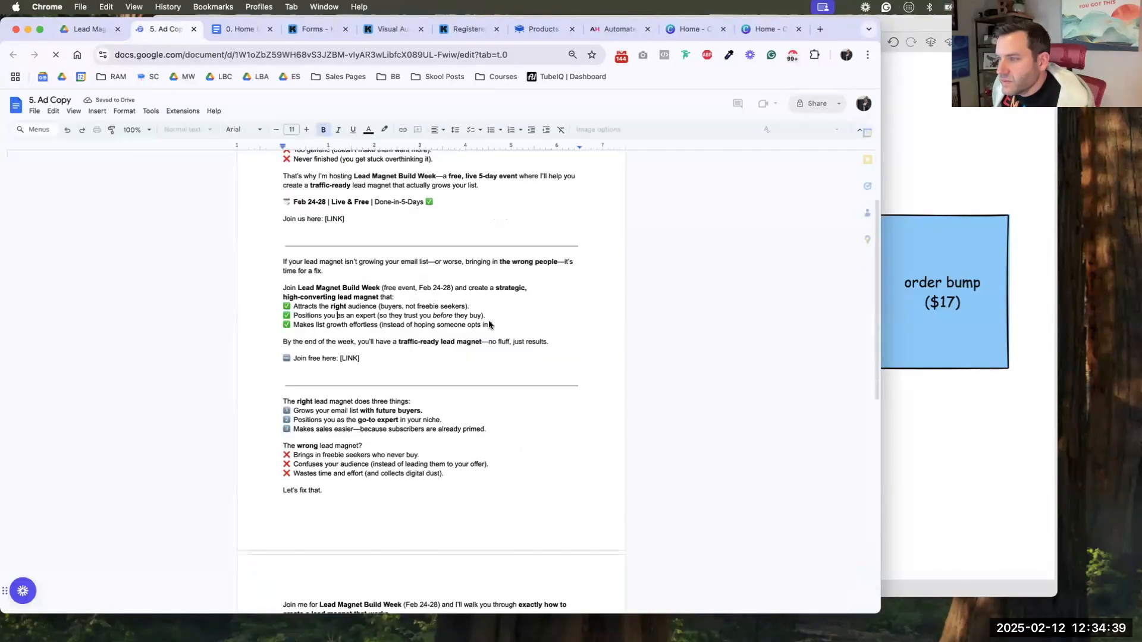
left_click_drag(492, 330, 276, 303)
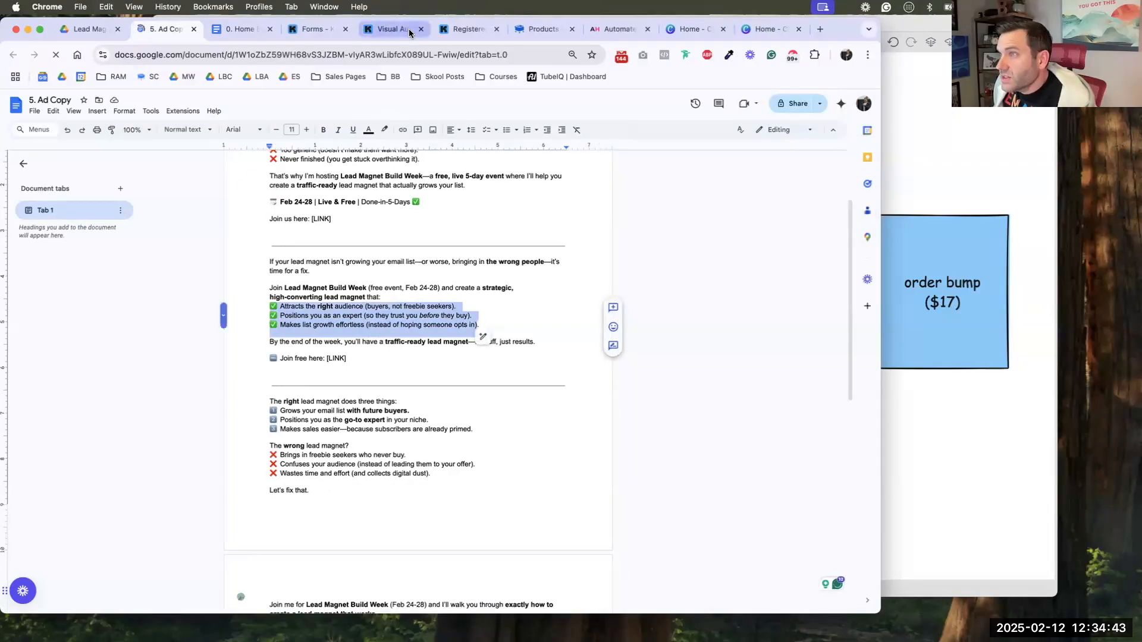
- Switch back to the Kit email and paste the copied benefit lines as a new bullet
left_click(388, 28)
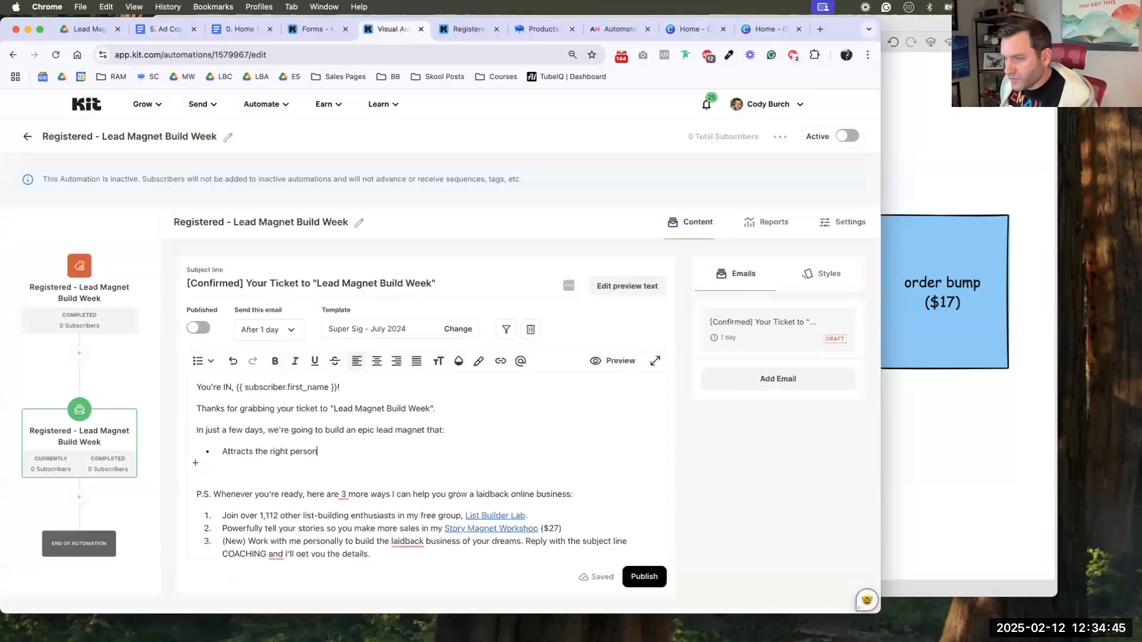
key("Return")
type("✅ Attracts the right audience (buyers, not freebie seekers).✅ Positions you as an expert (so they trust you before they buy).✅ Makes list growth effortless (instead of hoping someone opts in)")
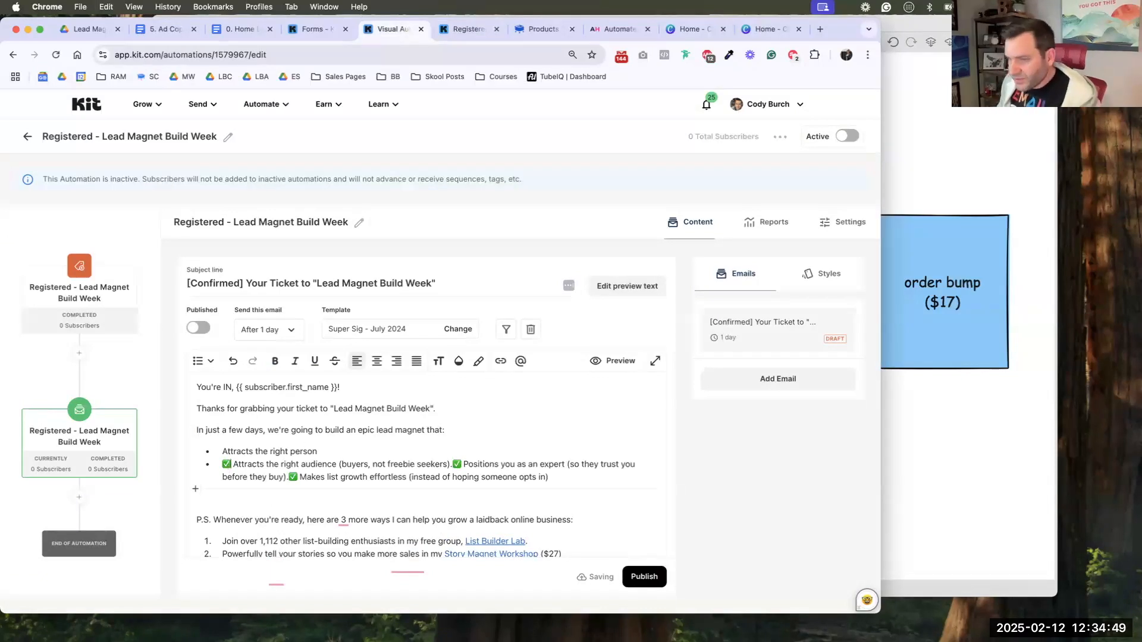
- Remove the first two check-mark emojis and put "Positions you as an expert (so they trust you before they buy)." on its own bullet
key("BackSpace")
key("BackSpace")
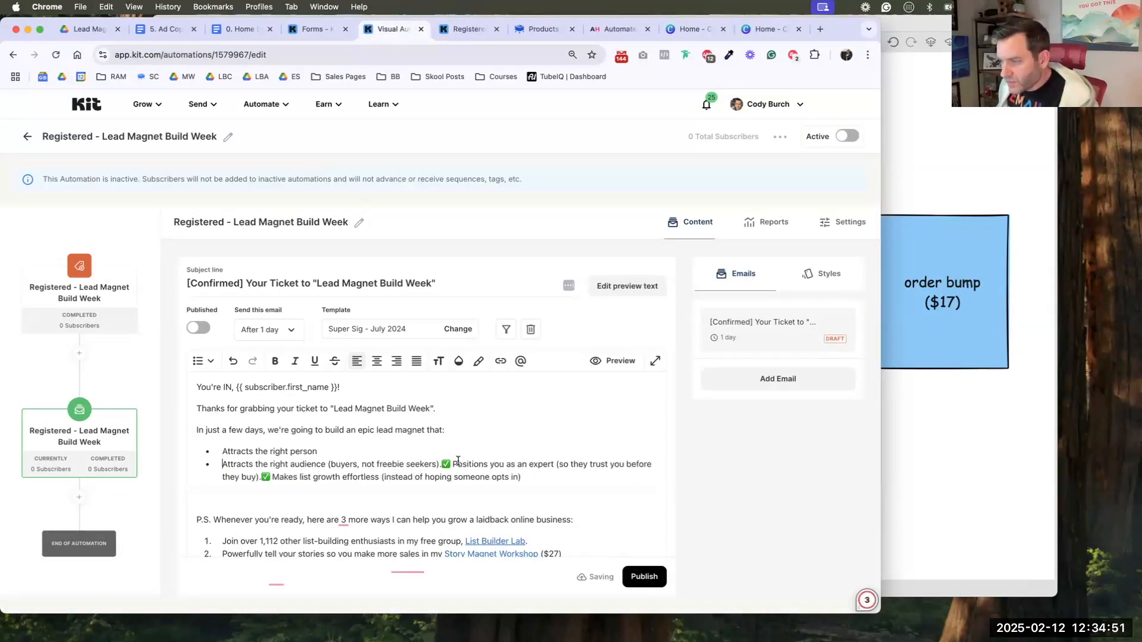
key("BackSpace")
key("BackSpace")
key("Return")
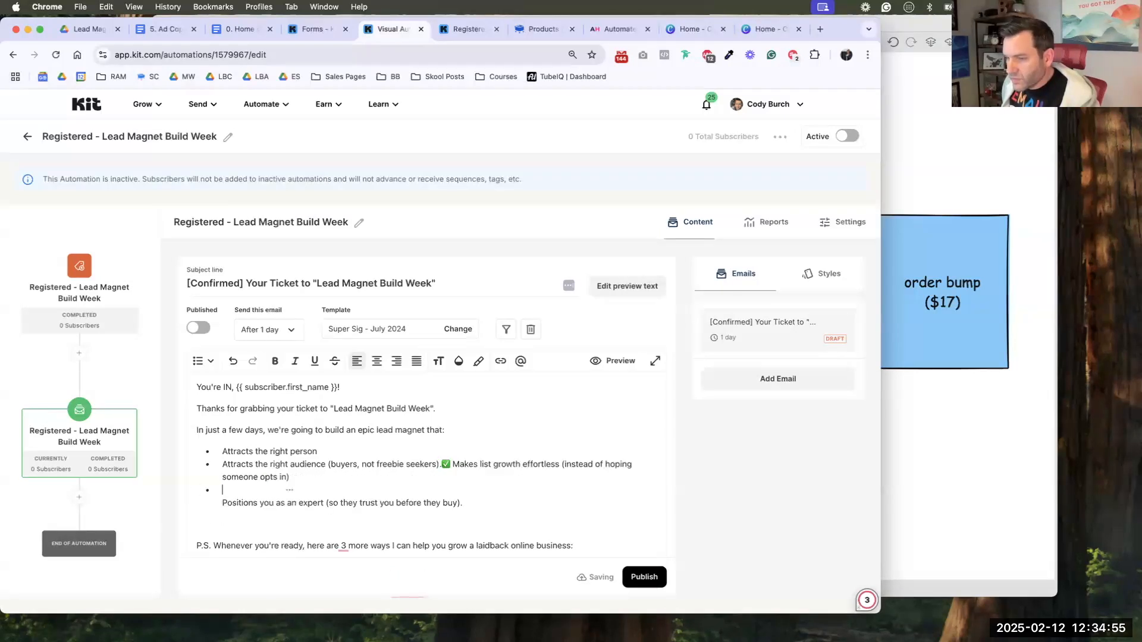
key("Delete")
- Move "Makes list growth effortless (instead of hoping someone opts in)" to its own bullet and remove its check-mark emoji
key("Up")
left_click(453, 466)
key("Left")
key("Left")
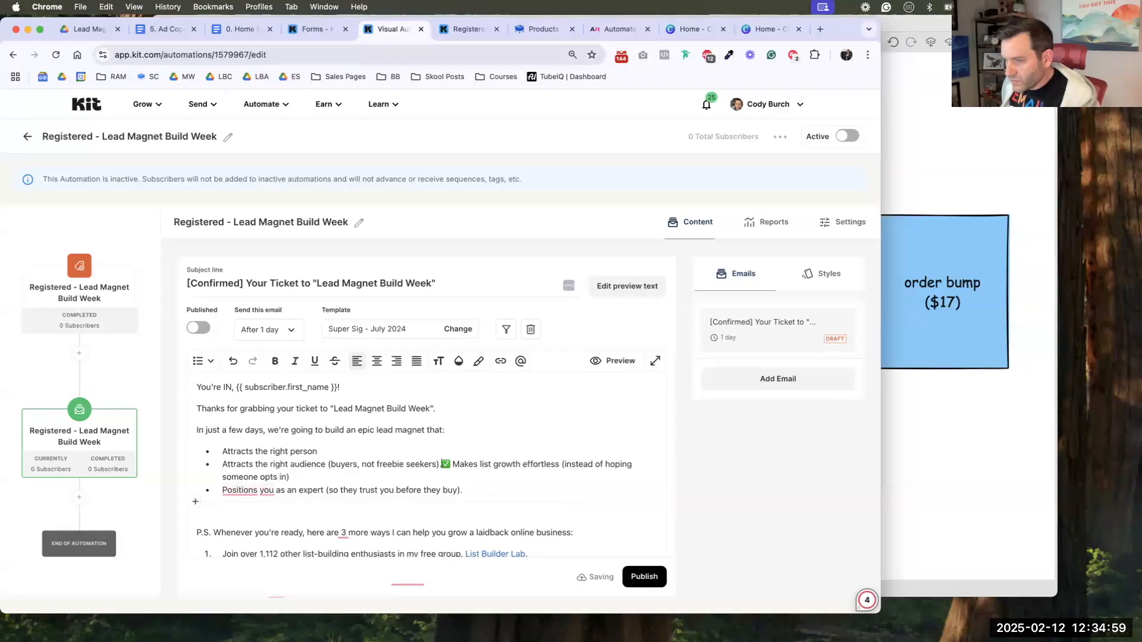
key("Return")
key("Delete")
key("Delete")
key("Delete")
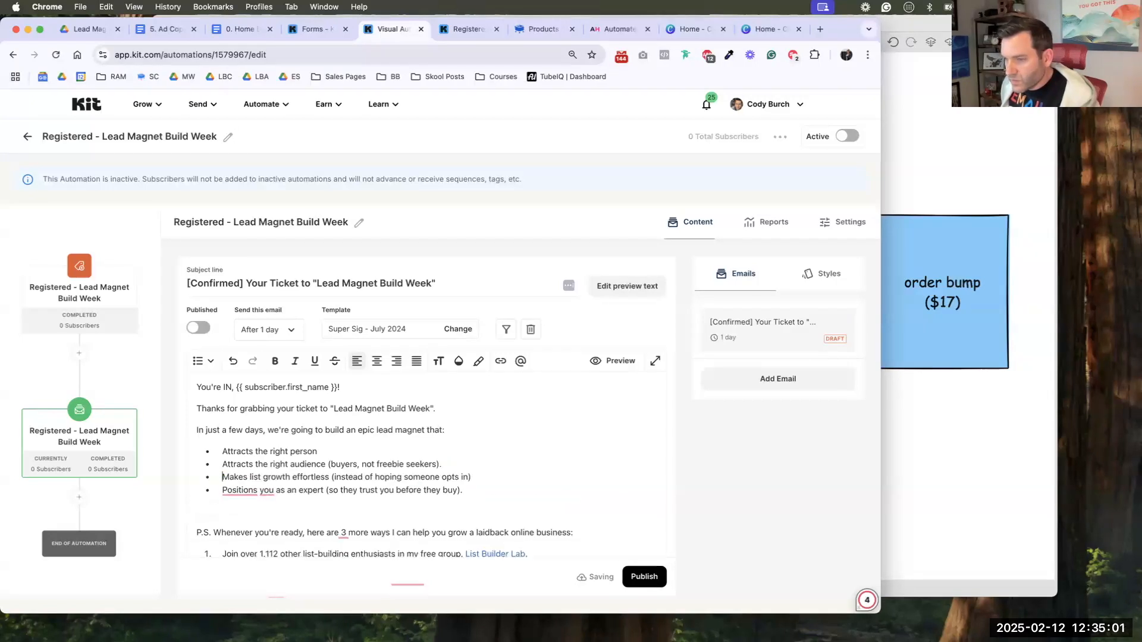
- Delete the redundant "Attracts the right person" bullet from the list
key("shift+super+Right")
key("BackSpace")
key("BackSpace")
key("BackSpace")
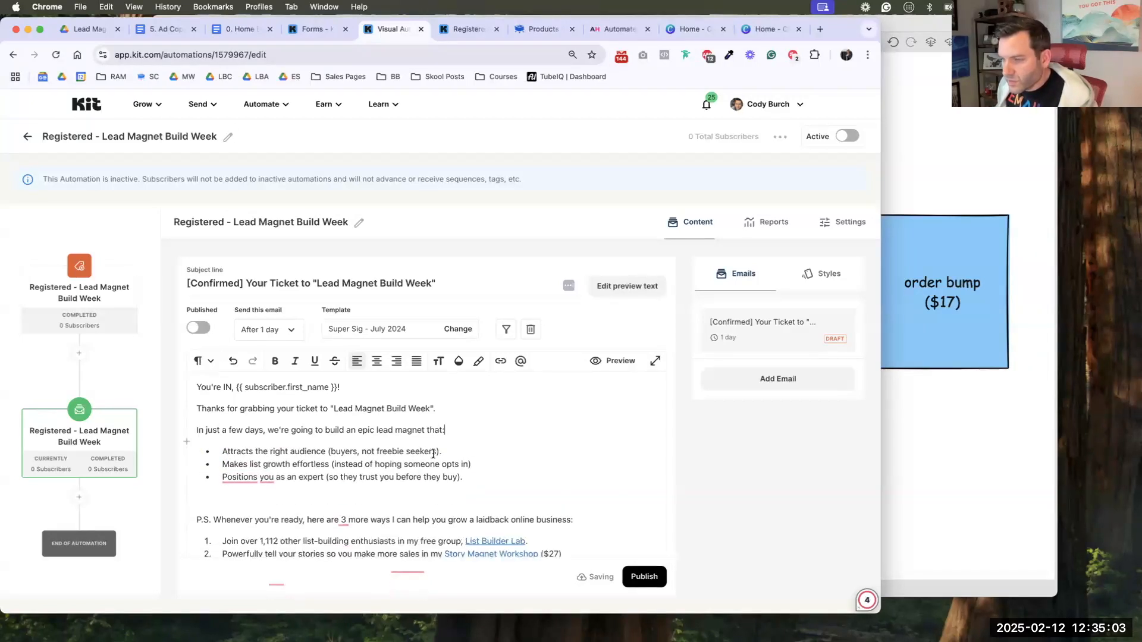
- Italicize "right", "effortless" and "expert" in the bullets and end the list-growth bullet with a period
double_click(284, 450)
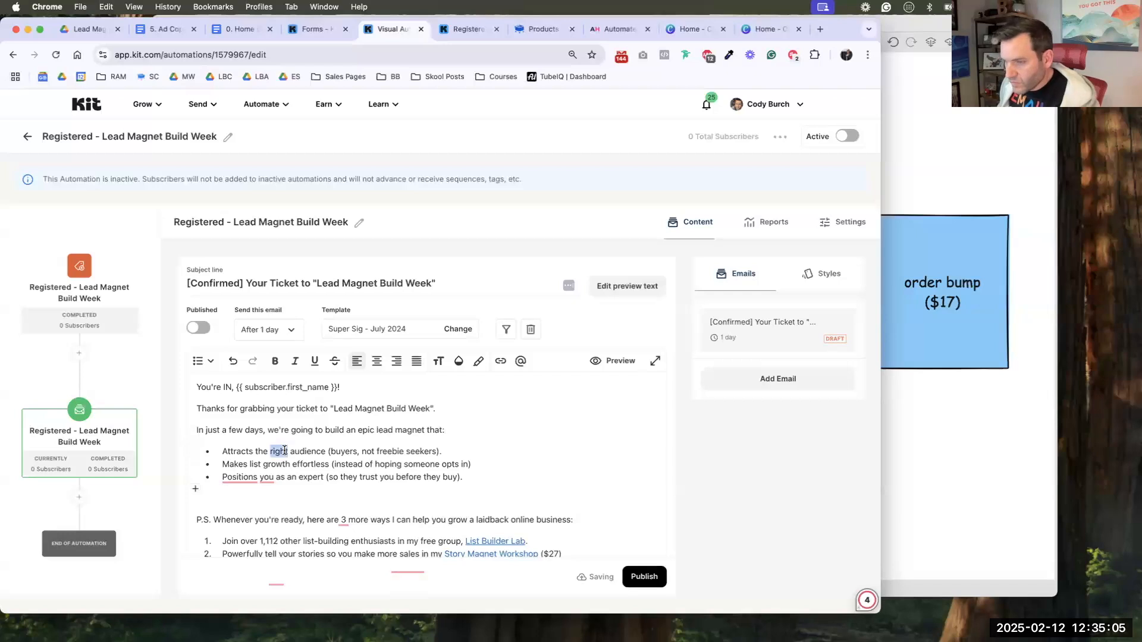
double_click(298, 464)
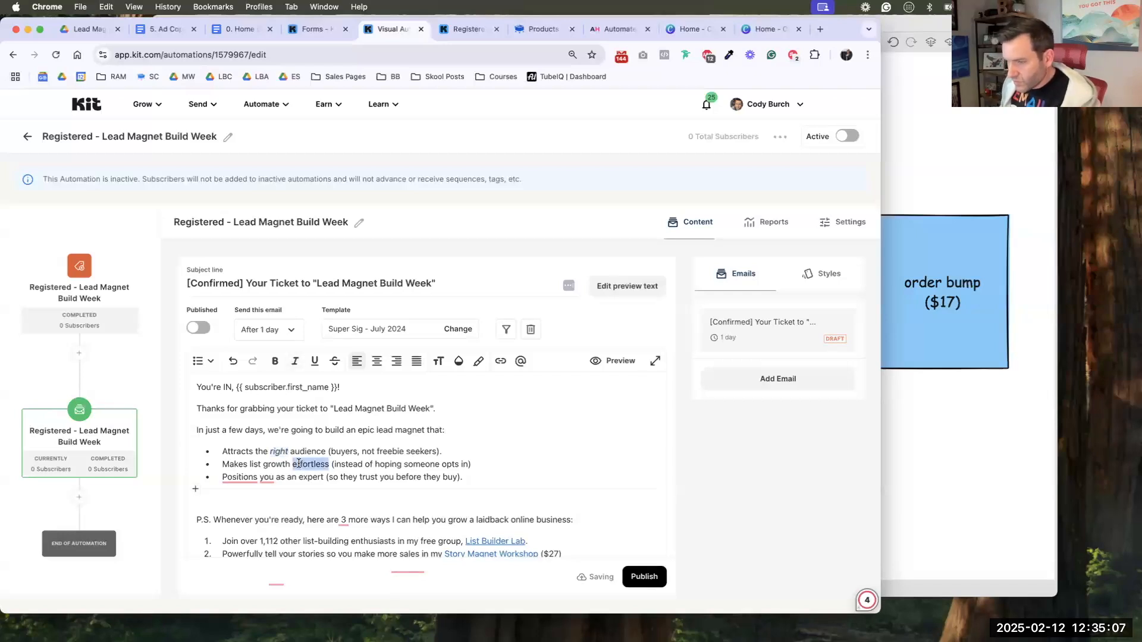
double_click(310, 477)
key("super+i")
key("super+Right")
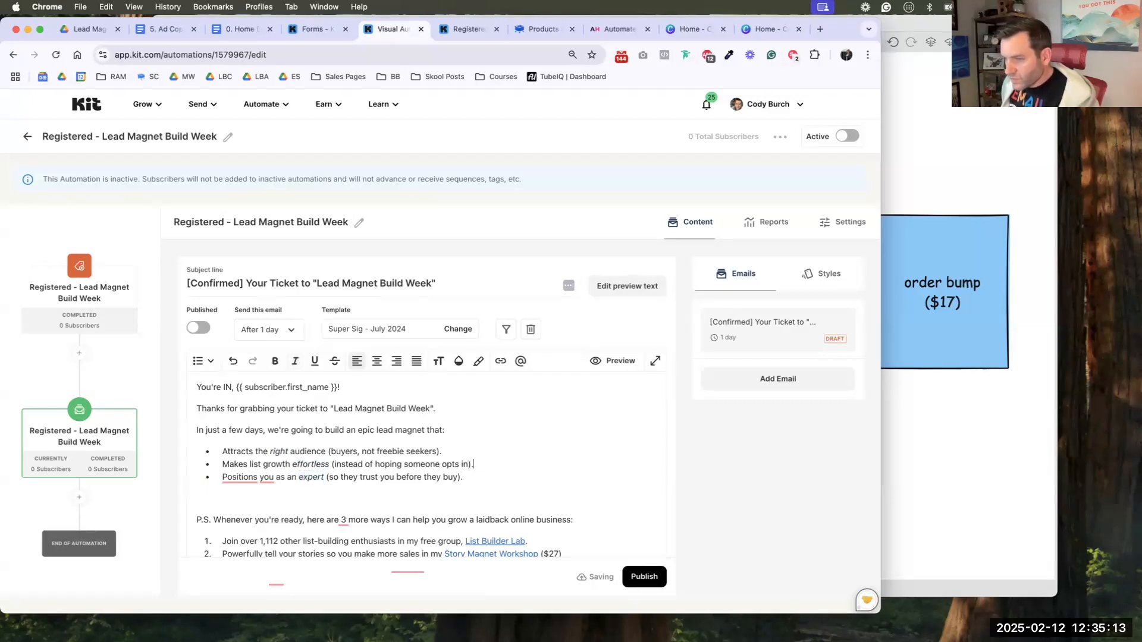
- Add the paragraph "It's gonna be great." below the bulleted list
key("Return")
key("Return")
type("It's goonna b")
key("BackSpace")
key("BackSpace")
key("BackSpace")
key("BackSpace")
key("BackSpace")
type("onna be great.")
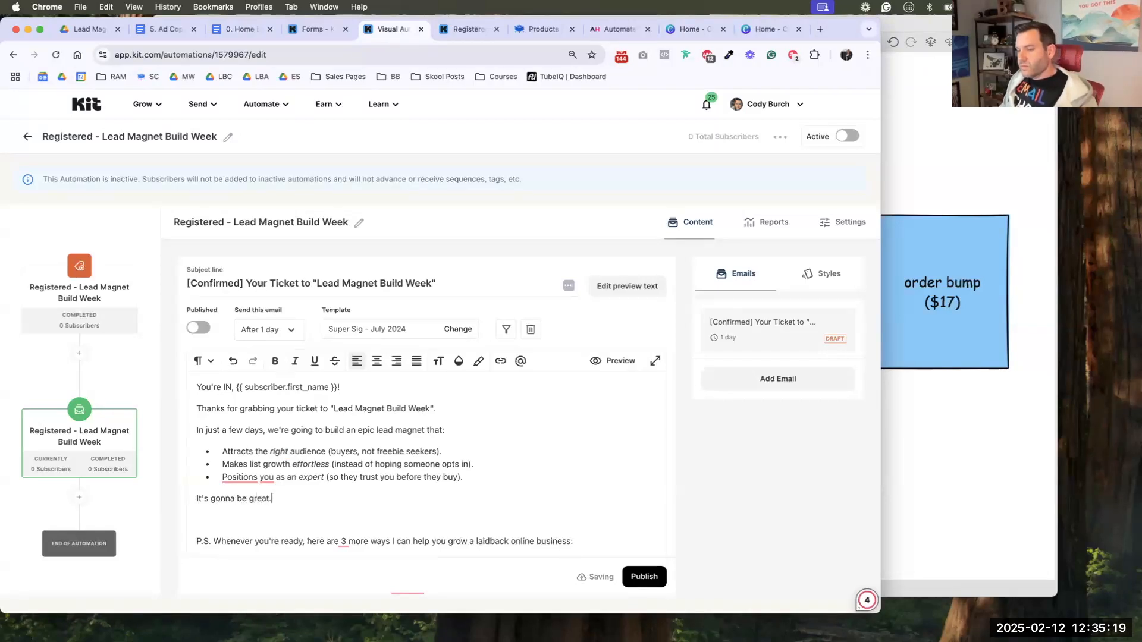
- Add the paragraph "The fun starts on Monday Feb 24th." below "It's gonna be great."
key("Return")
type("Each tdday,")
key("super+shift+Left")
type("The fun starts on Monday Feb 24th and")
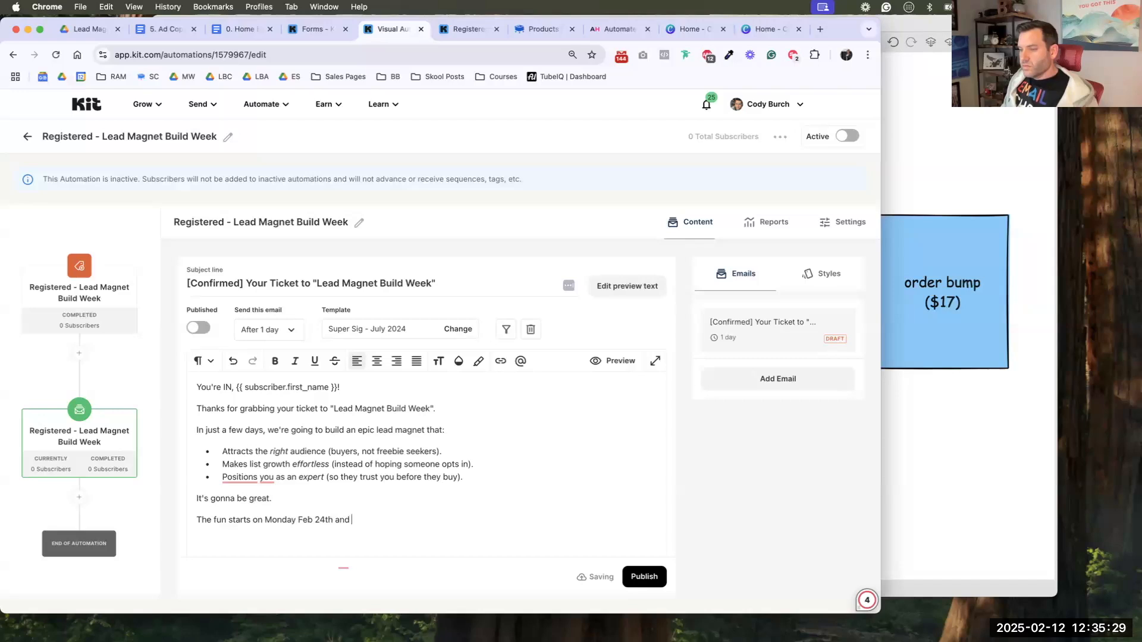
type(".")
- Add the paragraph "Each day, you'll get a short video training and a simple assignment to keep you moving forward."
key("Return")
type("Each")
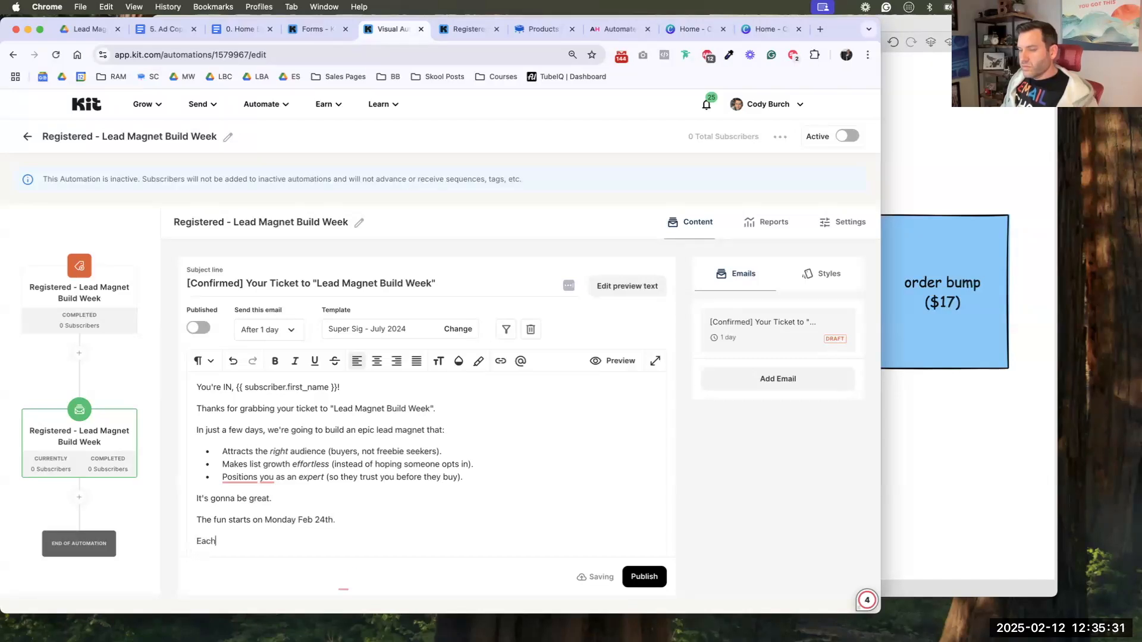
type(" day, you'll get a")
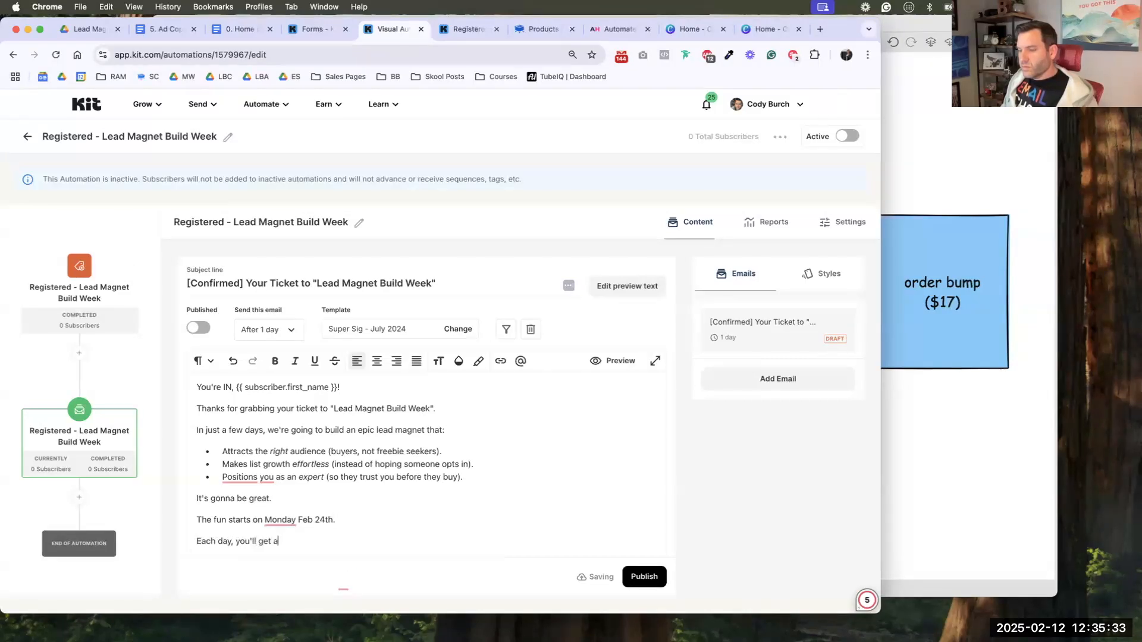
type(" short video training and a simple assigmn")
key("BackSpace")
key("BackSpace")
type("nmetnt to keep you mov")
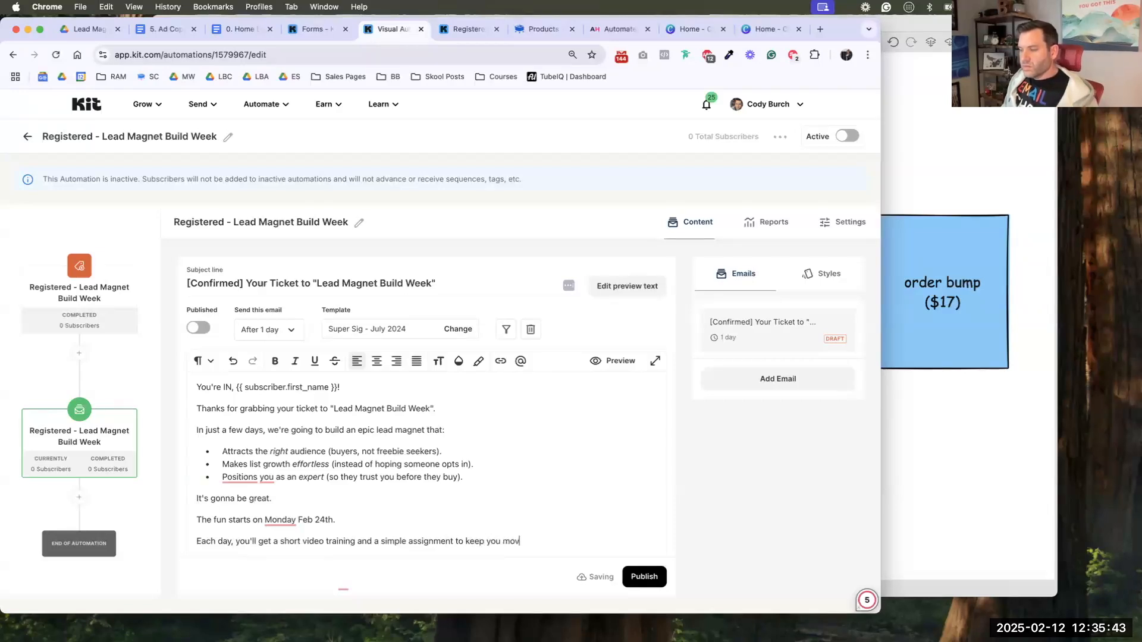
type("ing fw")
key("BackSpace")
type("owa")
type("ward.")
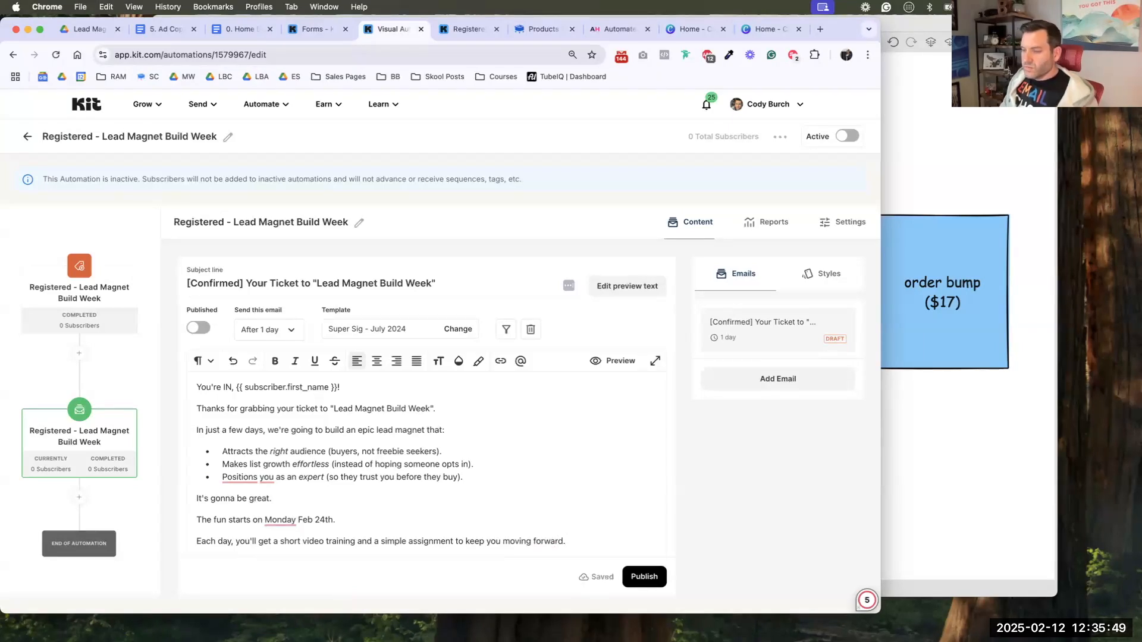
- Add the paragraph "By the end of the week, you'll have a lead magnet you're proud to show off and put to work!"
scroll(425, 386, "down", 4)
type("you'll have ")
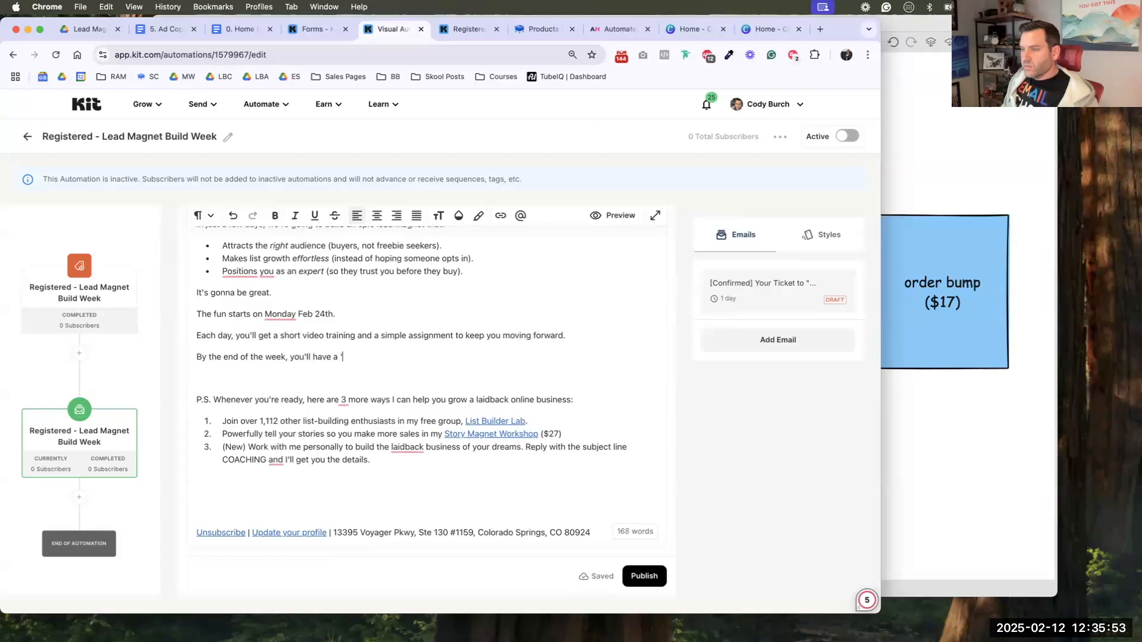
type("a lead magnet you're proud to show yo")
type("f andp")
key("BackSpace")
type("put to ")
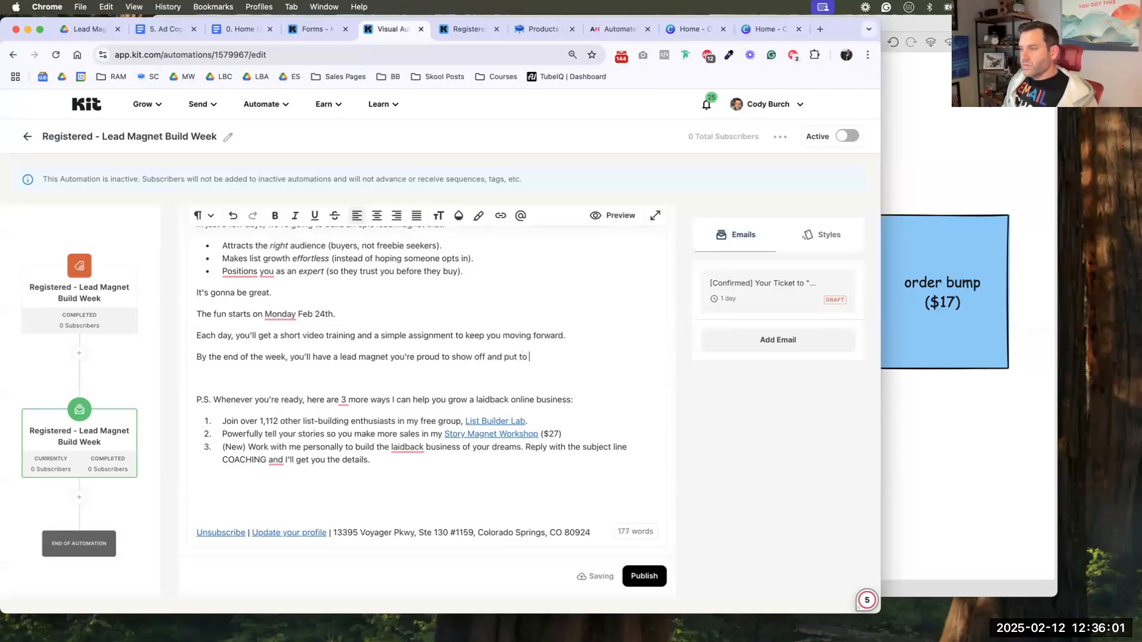
type("work!")
- Add the paragraph "I'll be in touch in a few days when the Community opens up." and start a new line
key("Return")
type("('ll be in touc")
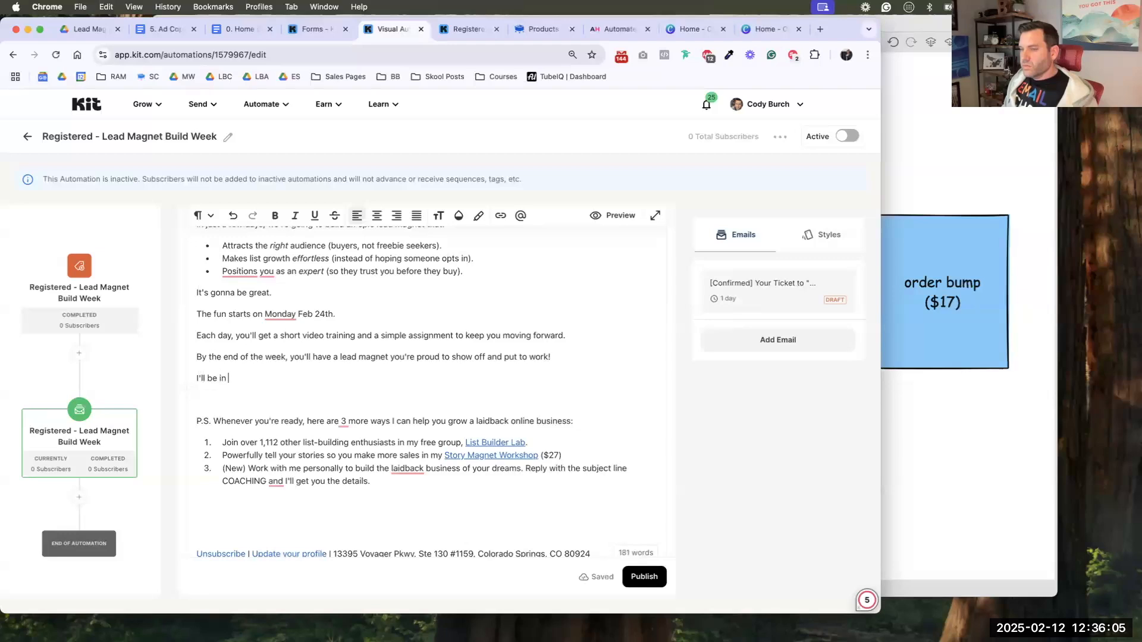
type("h s")
key("BackSpace")
type("in a few days whe")
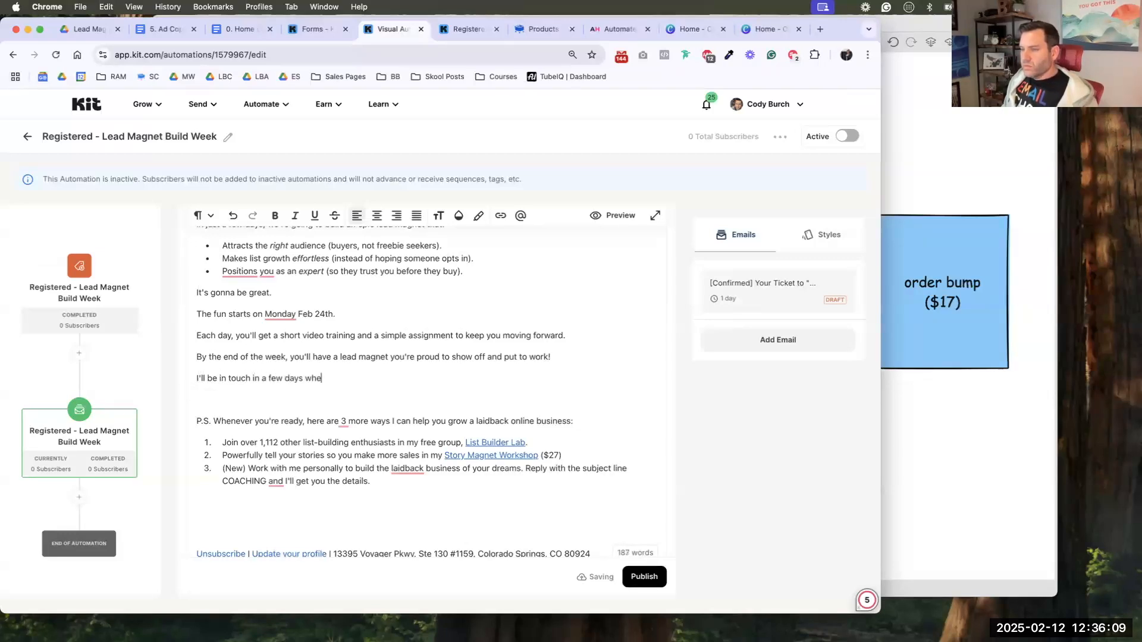
type("n the Community opens up")
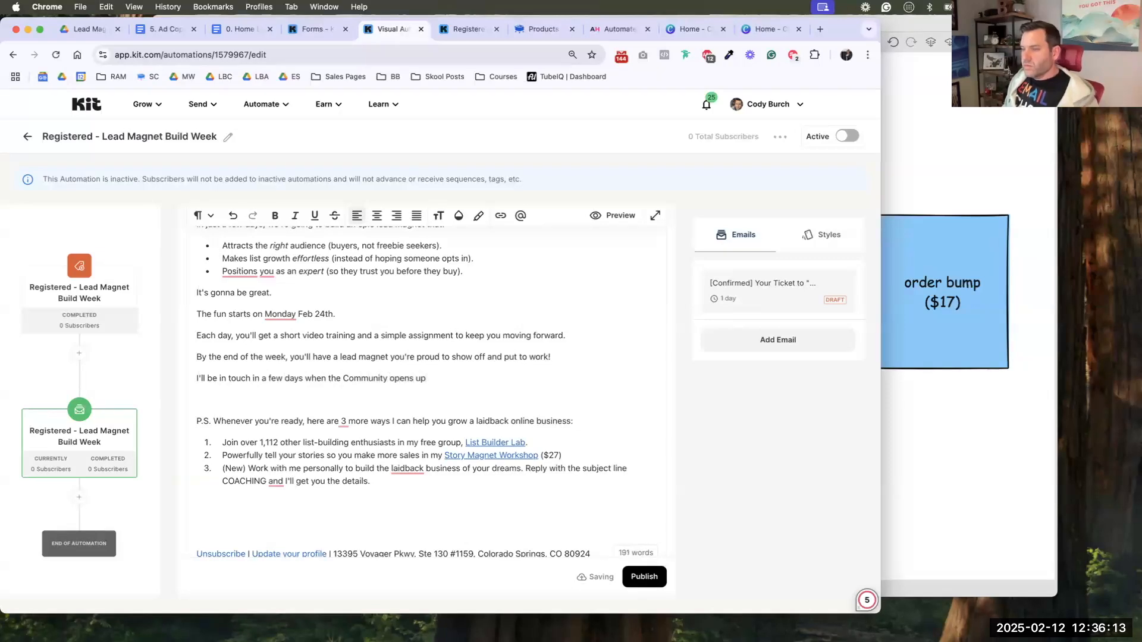
type(".")
key("Return")
type("But")
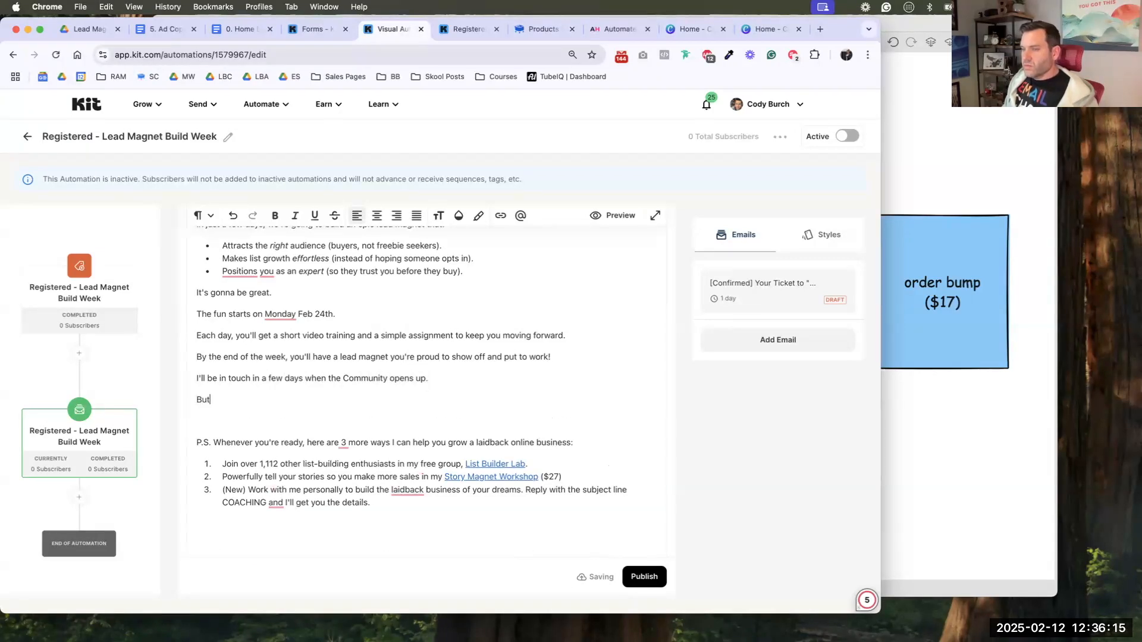
type(" for now, i")
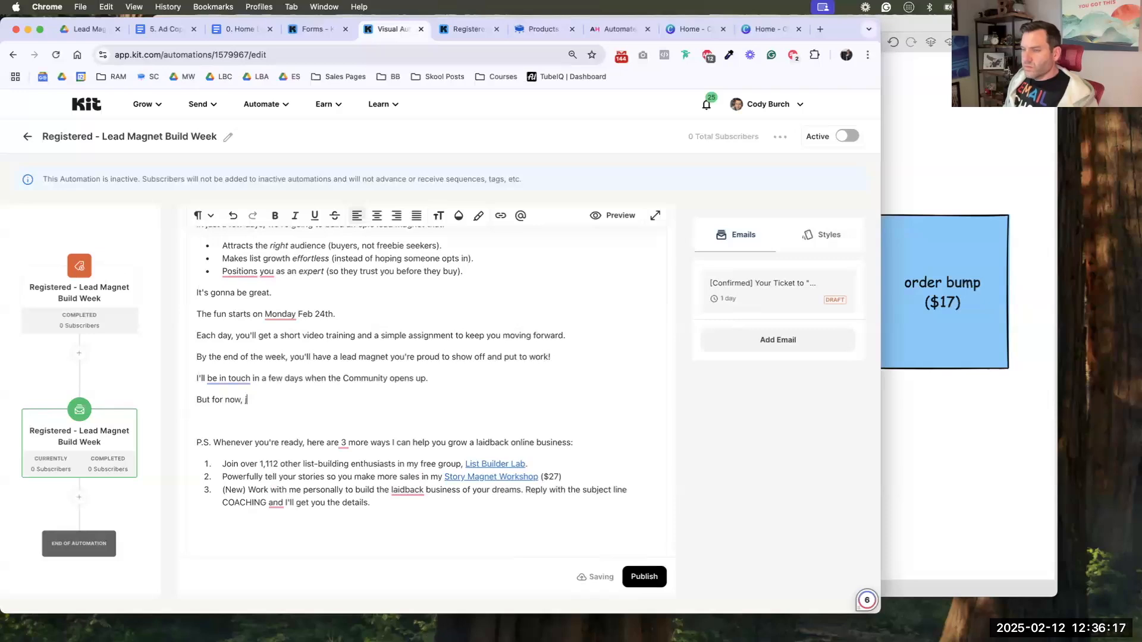
key("super+BackSpace")
type("It")
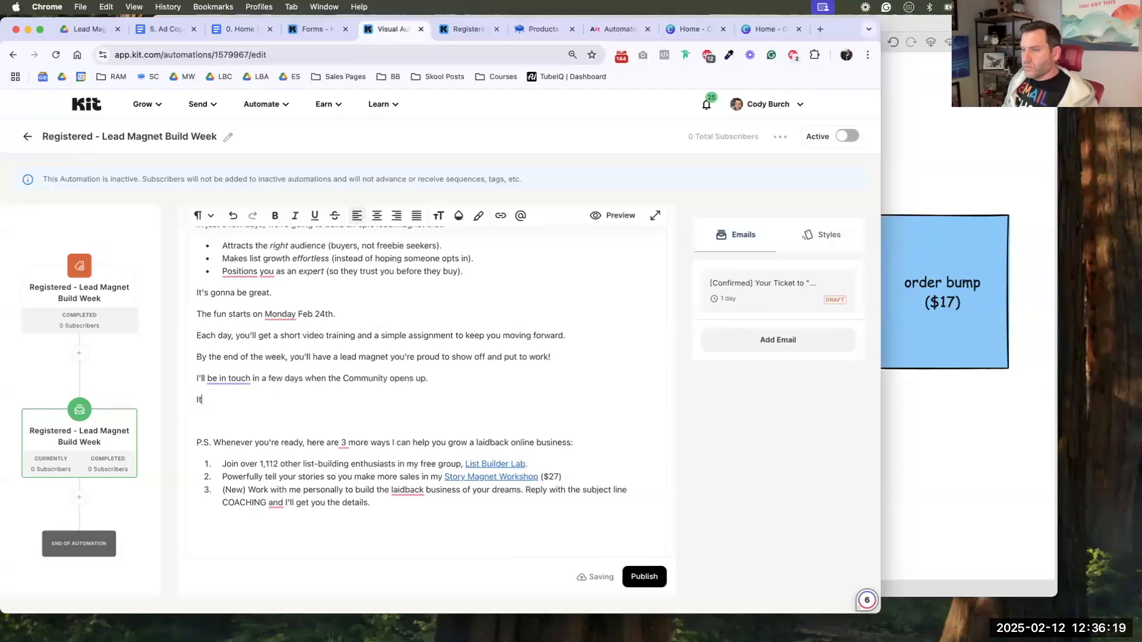
type("'s go")
key("BackSpace")
key("BackSpace")
key("BackSpace")
key("BackSpace")
key("BackSpace")
- Close the email body with "Can't wait," and the sender's first name on its own line
type("Can't wait,")
key("Return")
type("- Cody")
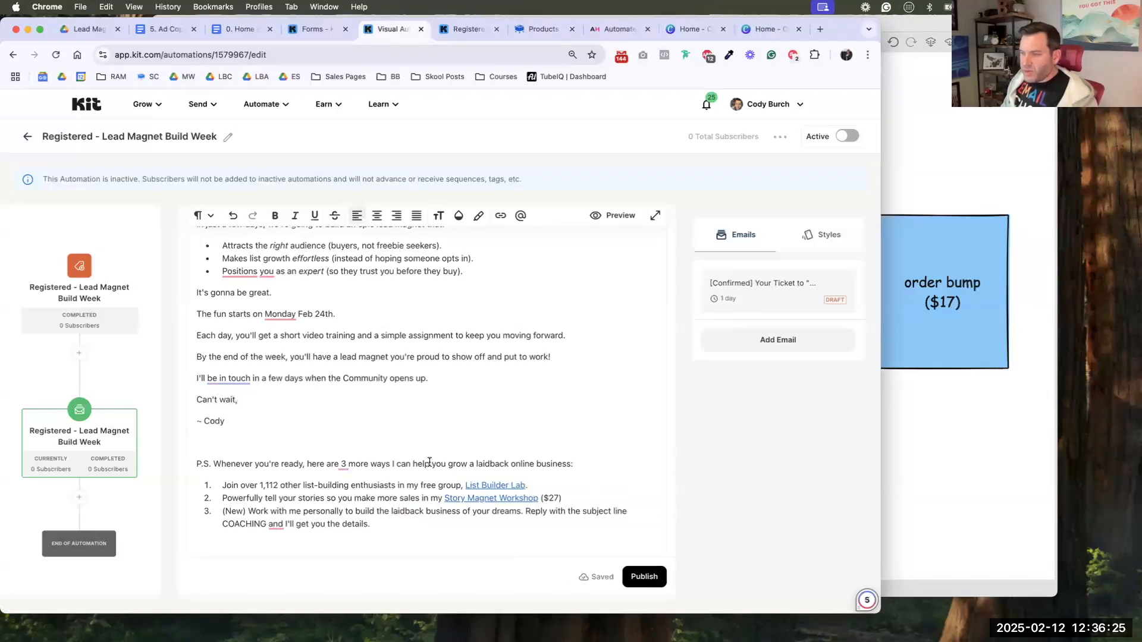
- Delete the P.S. paragraph and its numbered list of three offers below the sign-off
scroll(364, 400, "down", 2)
left_click_drag(375, 461, 356, 394)
key("BackSpace")
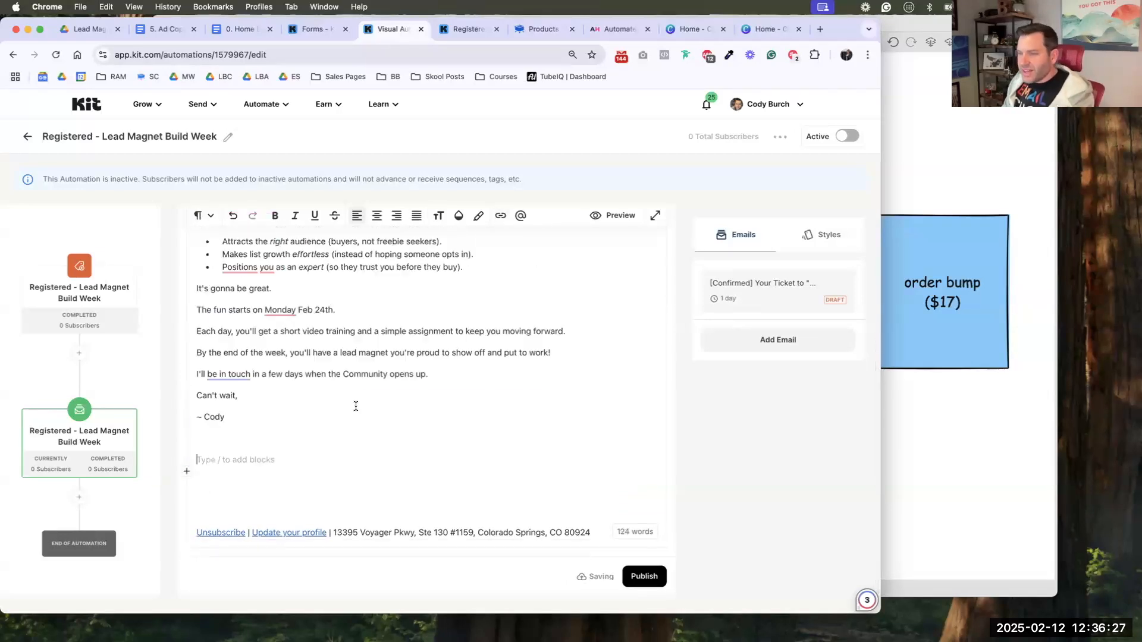
- Set the ticket confirmation email to send immediately
scroll(353, 410, "up", 5)
scroll(350, 419, "up", 1)
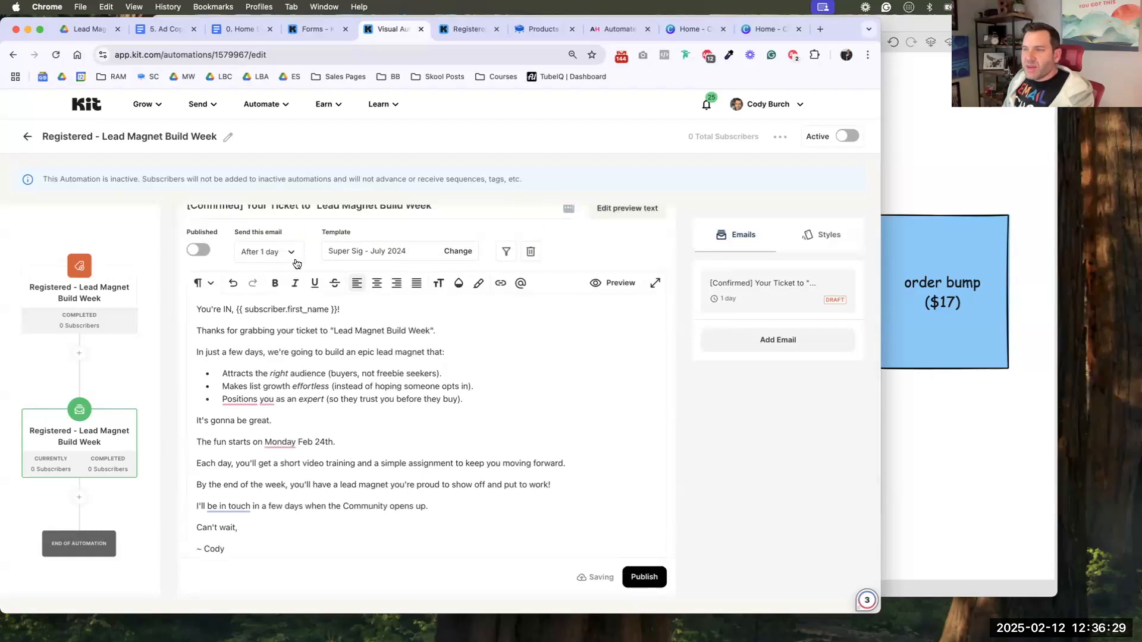
left_click(270, 251)
left_click(241, 293)
left_click(321, 396)
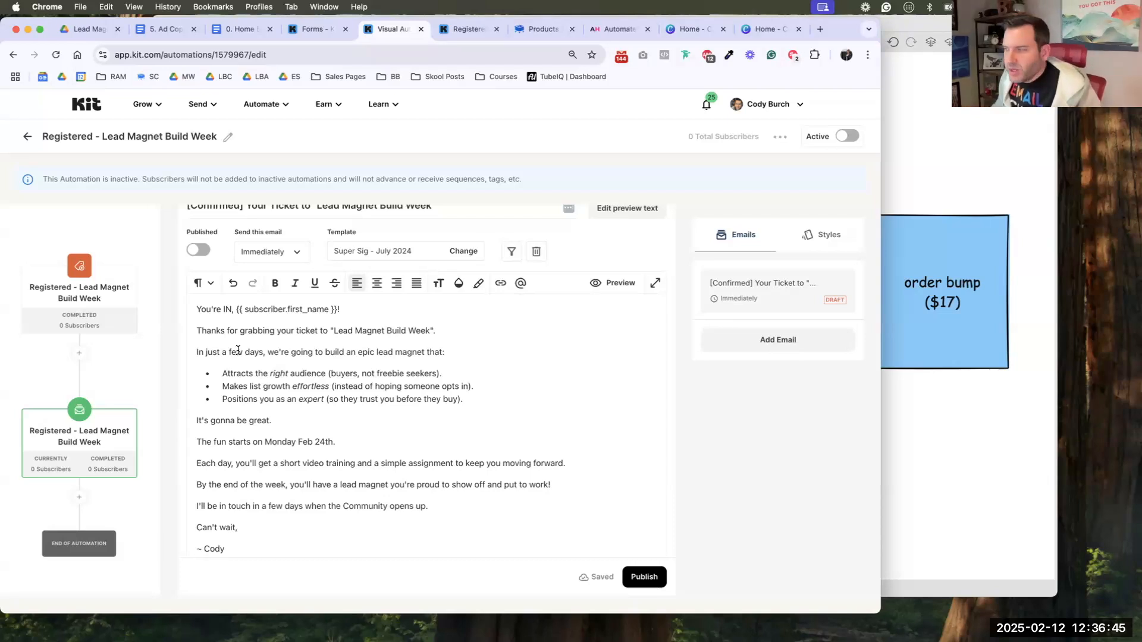
left_click(909, 428)
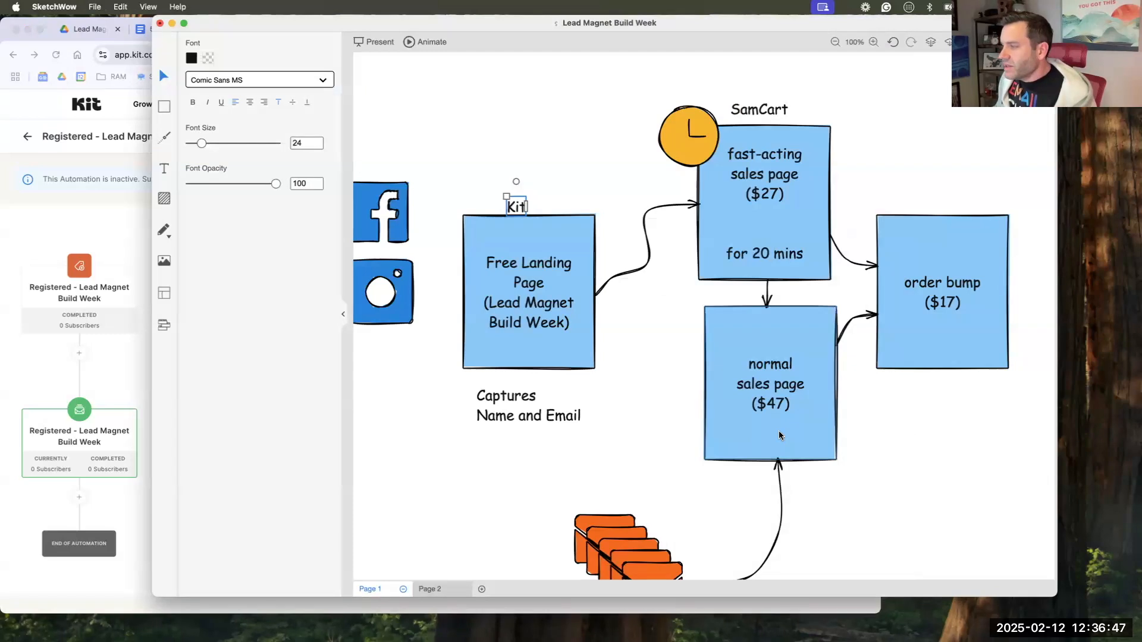
left_click(109, 373)
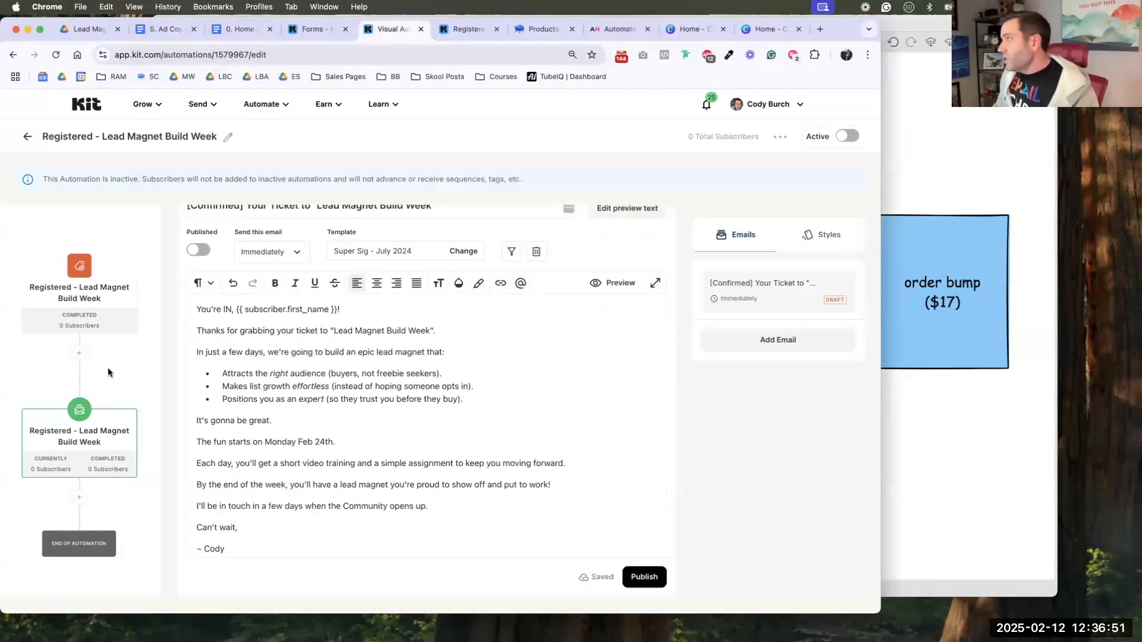
- Review the confirmation email's text and switch the email to published
scroll(321, 351, "down", 2)
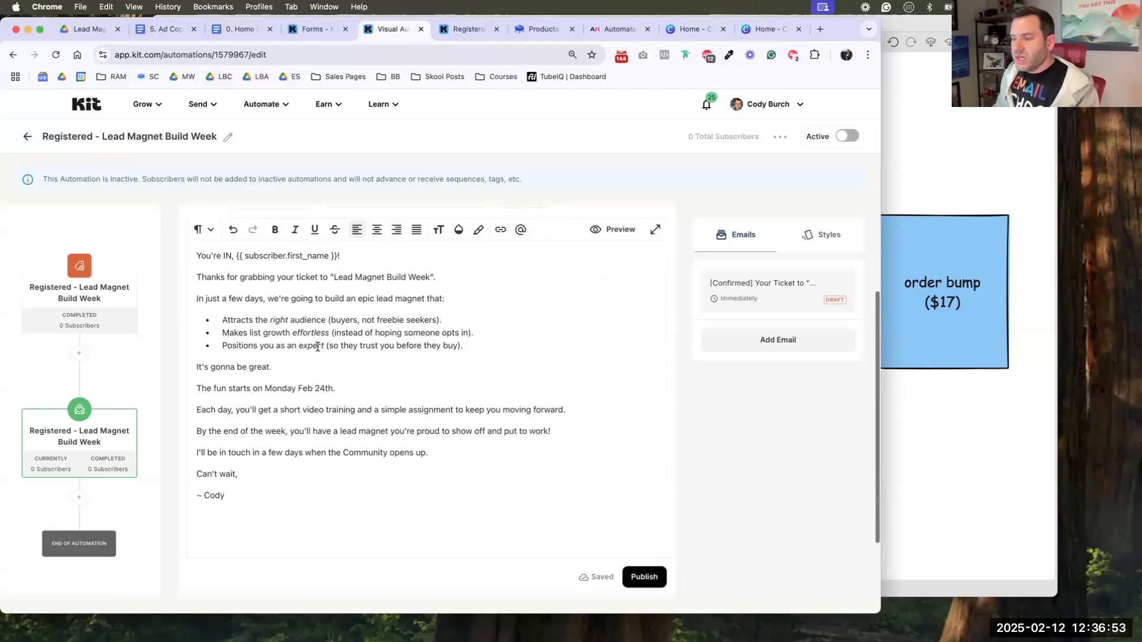
scroll(256, 397, "down", 2)
scroll(250, 388, "up", 6)
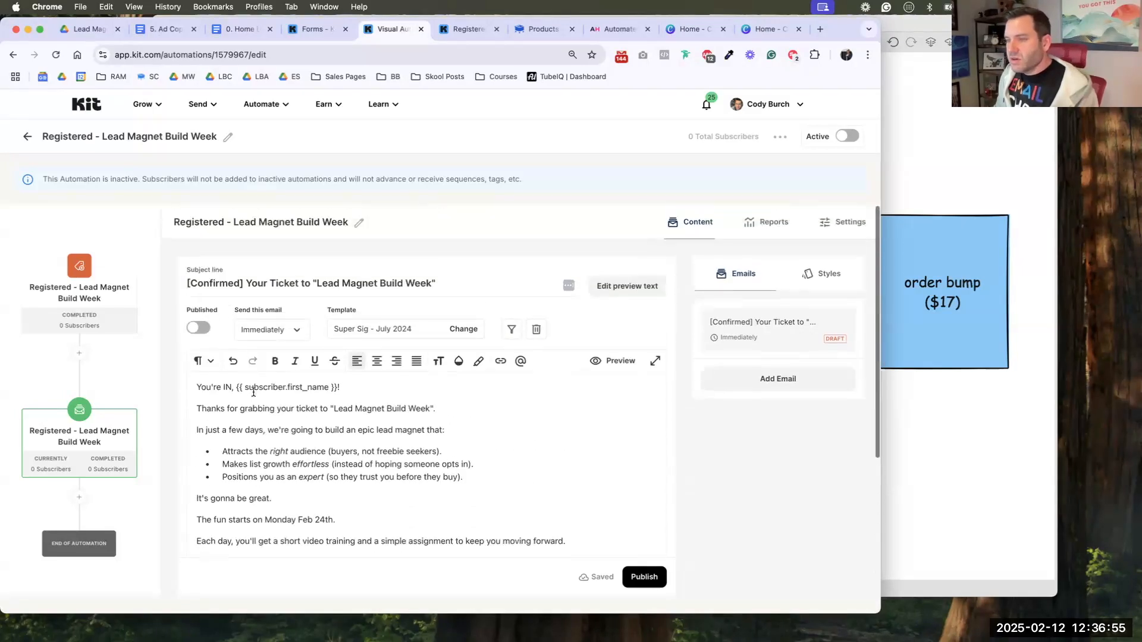
left_click(204, 331)
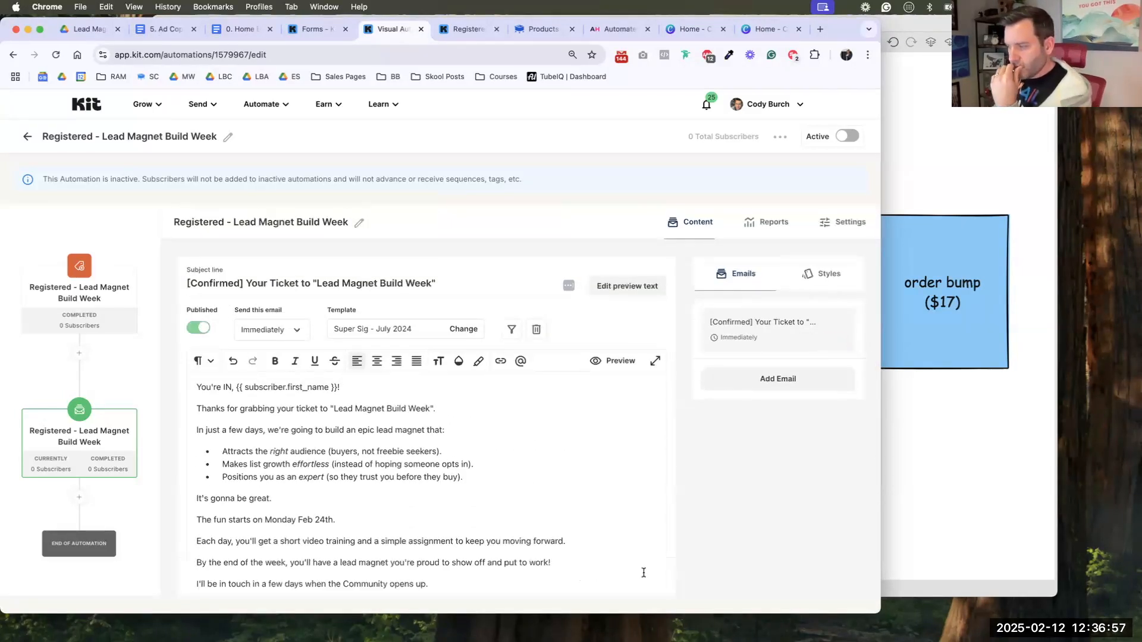
- Proofread the email and insert a comma after "Monday" in the line about the Feb 24th start
scroll(480, 466, "down", 1)
scroll(409, 411, "down", 1)
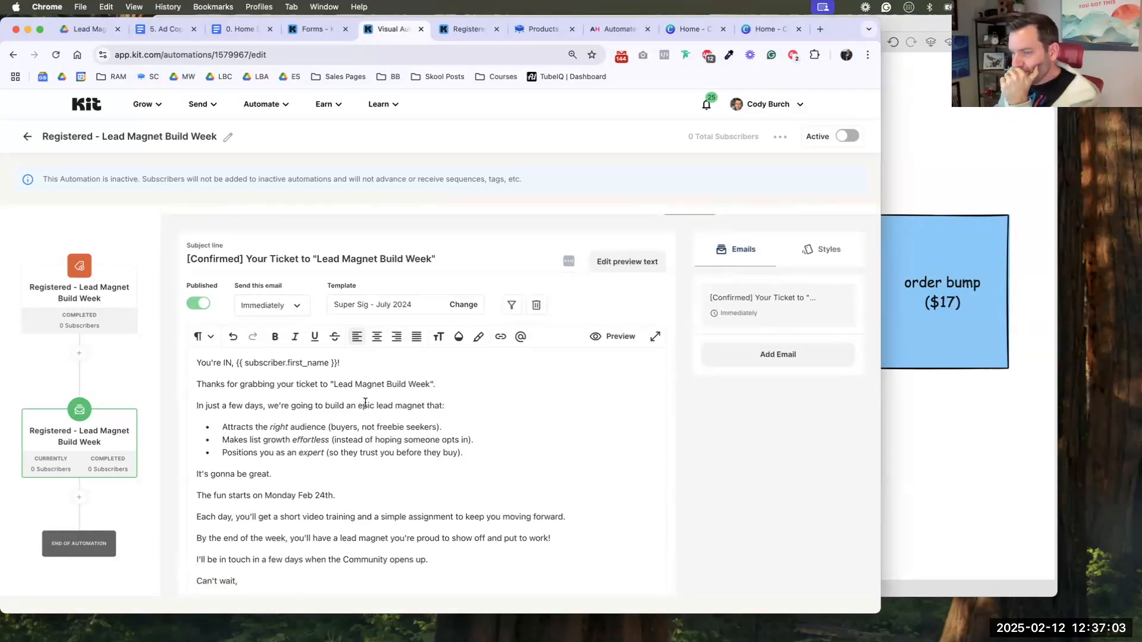
scroll(321, 432, "down", 1)
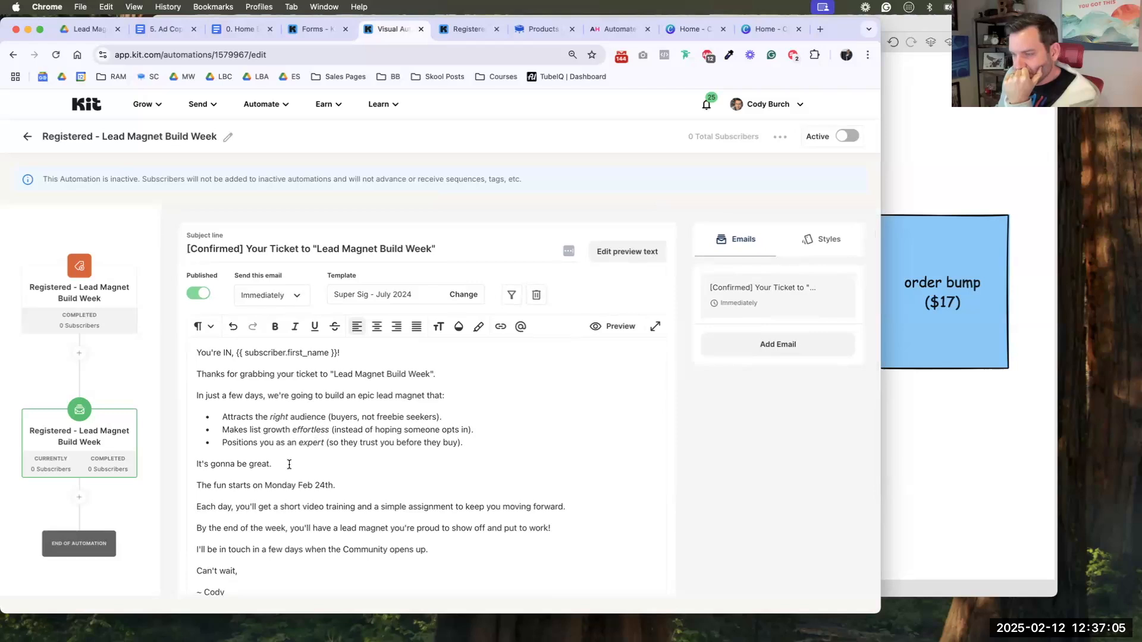
scroll(289, 464, "down", 2)
left_click(297, 454)
type(",")
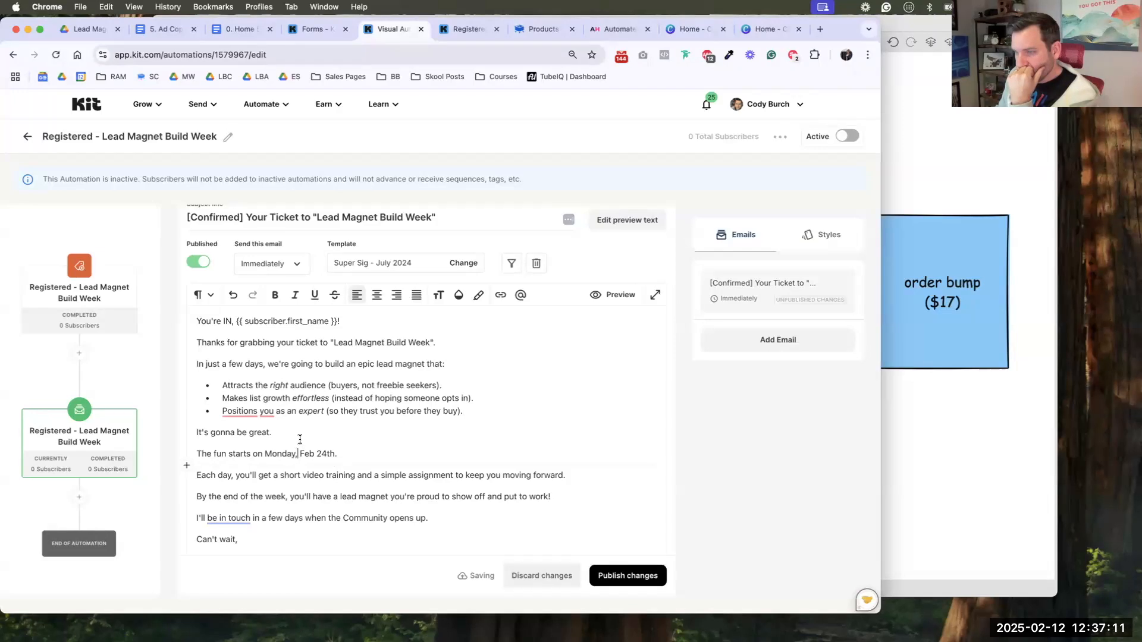
- Add the line "Here's how it works:" between the start date and the "Each day" paragraph
scroll(299, 443, "down", 1)
left_click(337, 433)
key("Return")
type("Here's how it works")
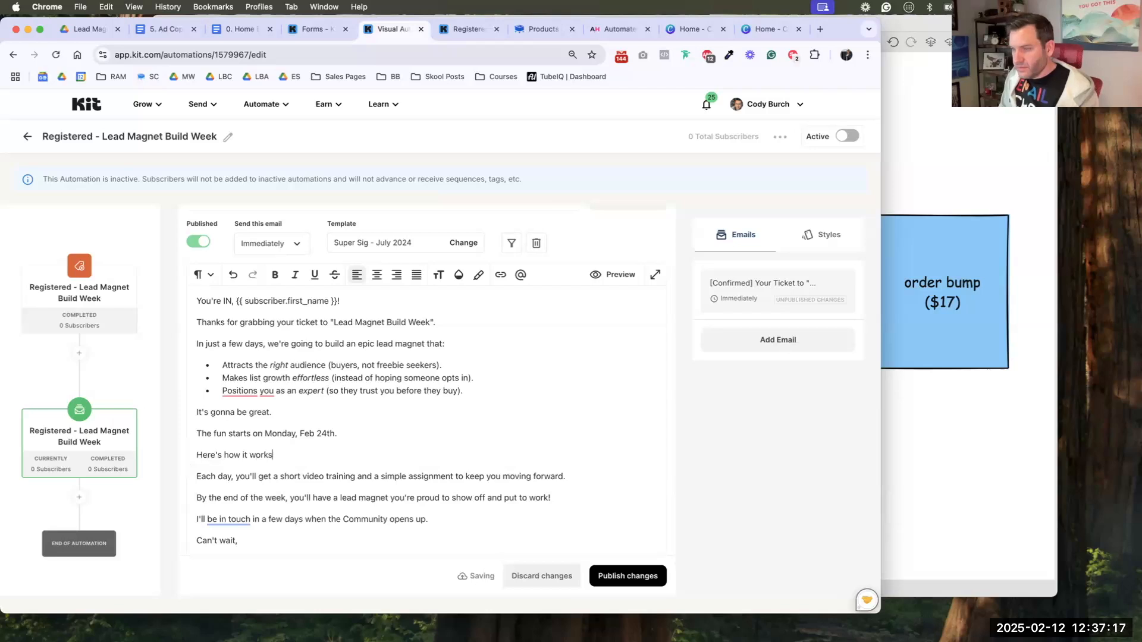
- Proofread the revised confirmation email and publish its changes
scroll(355, 423, "down", 2)
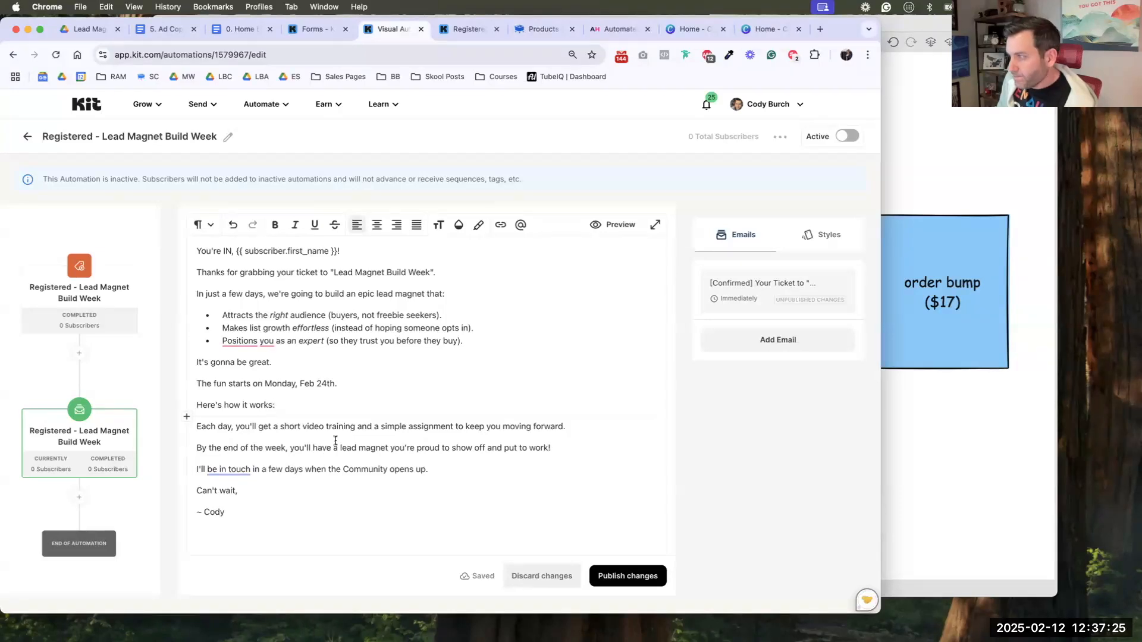
scroll(332, 443, "up", 3)
scroll(340, 444, "down", 5)
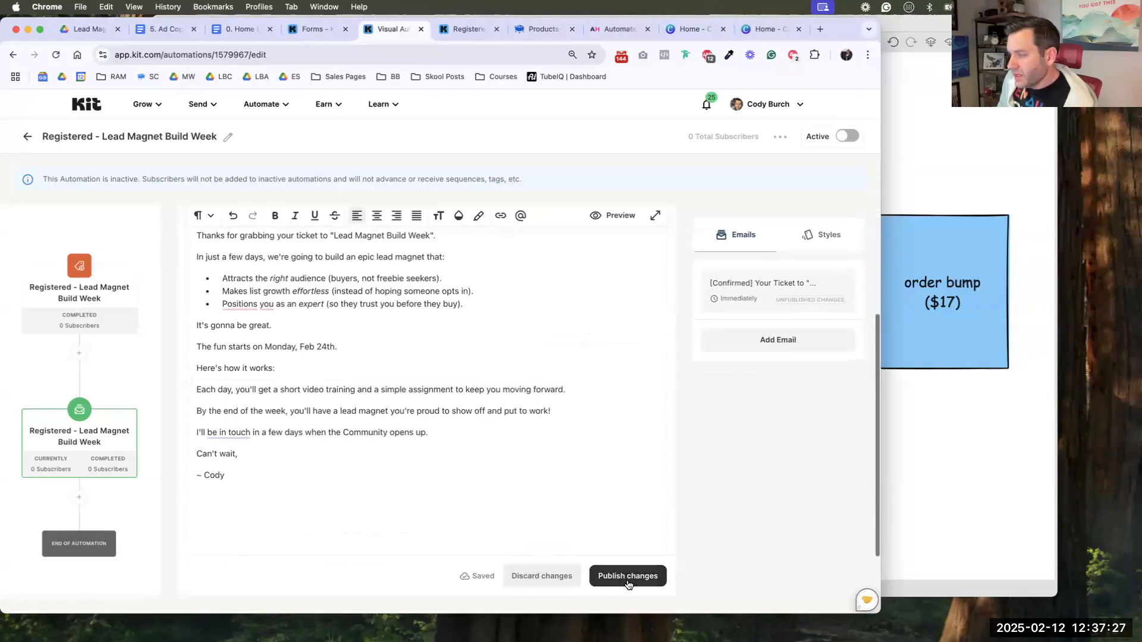
left_click(625, 576)
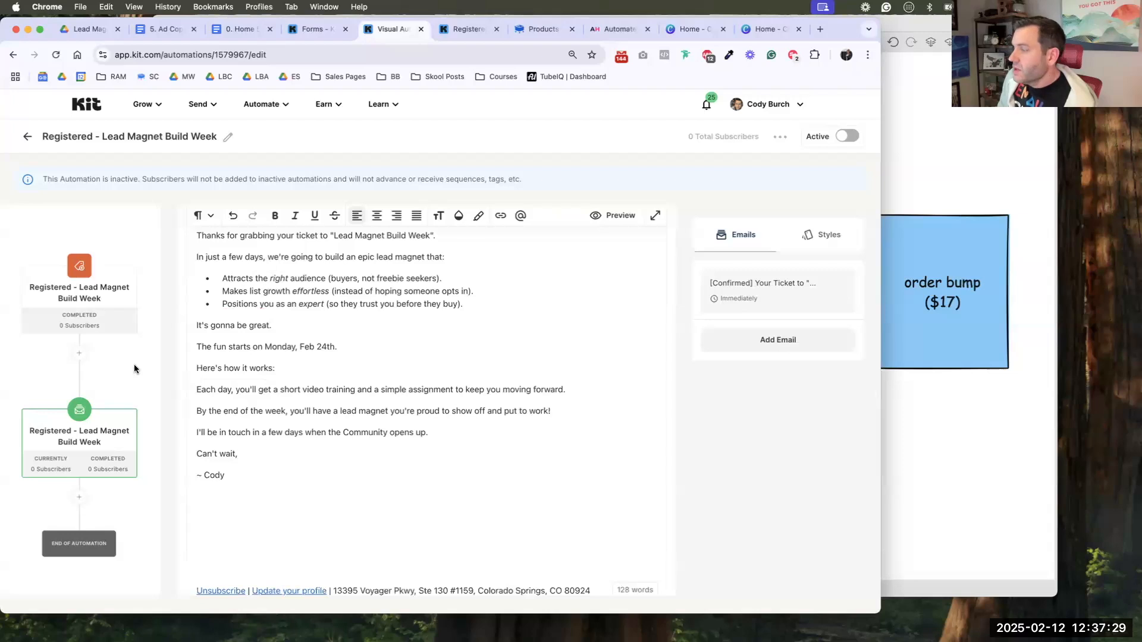
- Return to the full automation view and activate the "Registered - Lead Magnet Build Week" automation
left_click(133, 364)
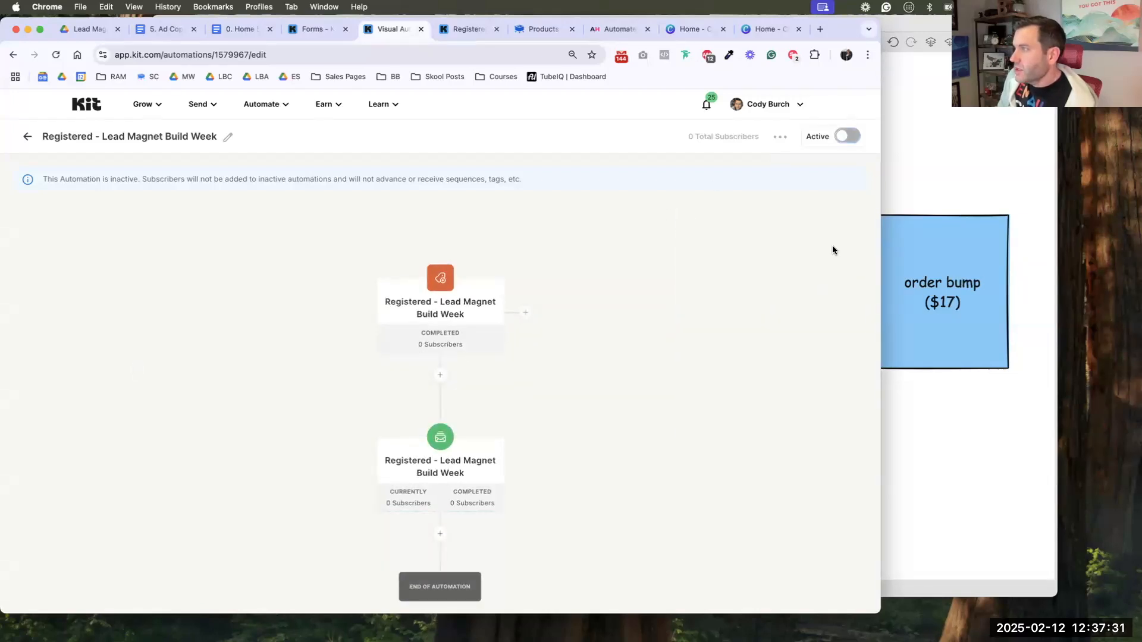
left_click(847, 137)
left_click(584, 411)
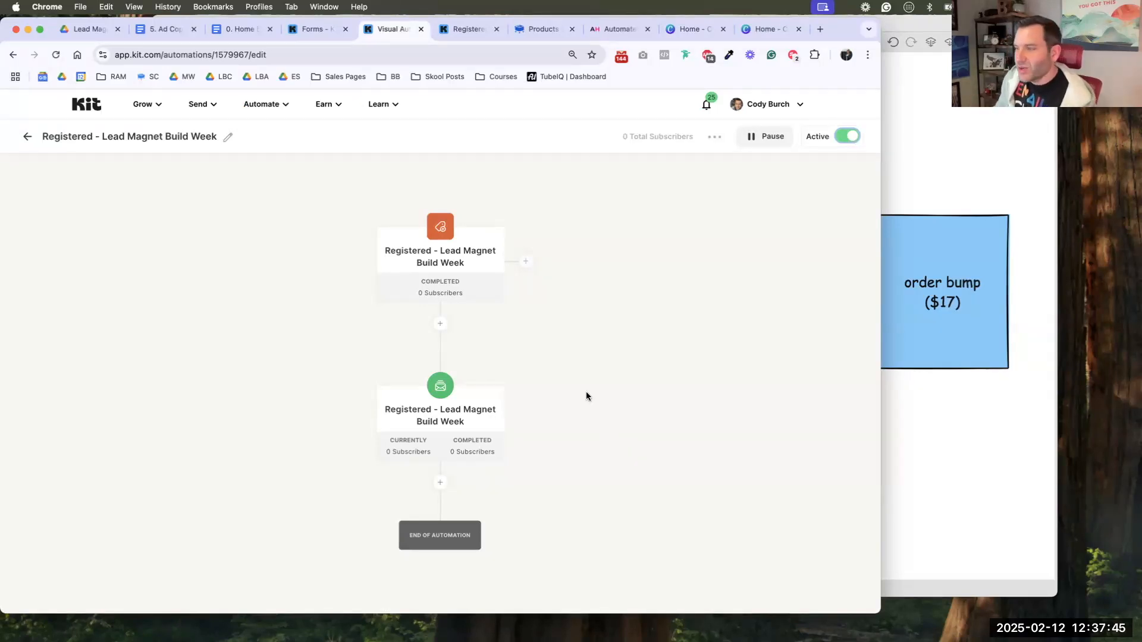
- Switch to the "0. Home Base - Build Week: Lead Magnet" document and check the Registration, FAB Page and Normal Page link entries
mouse_move(461, 260)
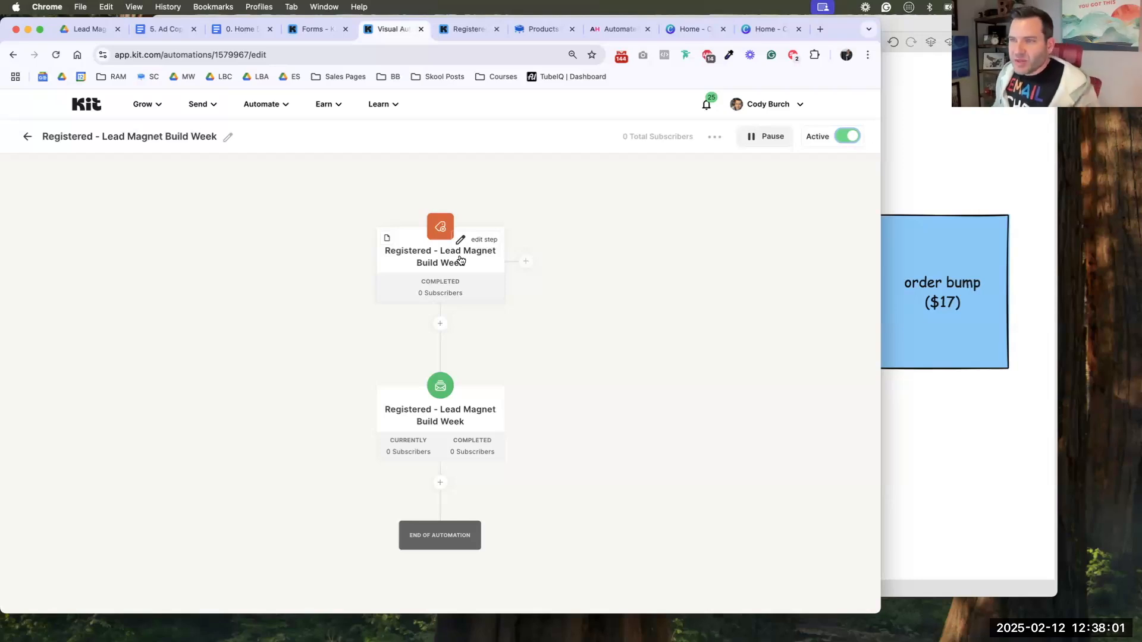
left_click(228, 30)
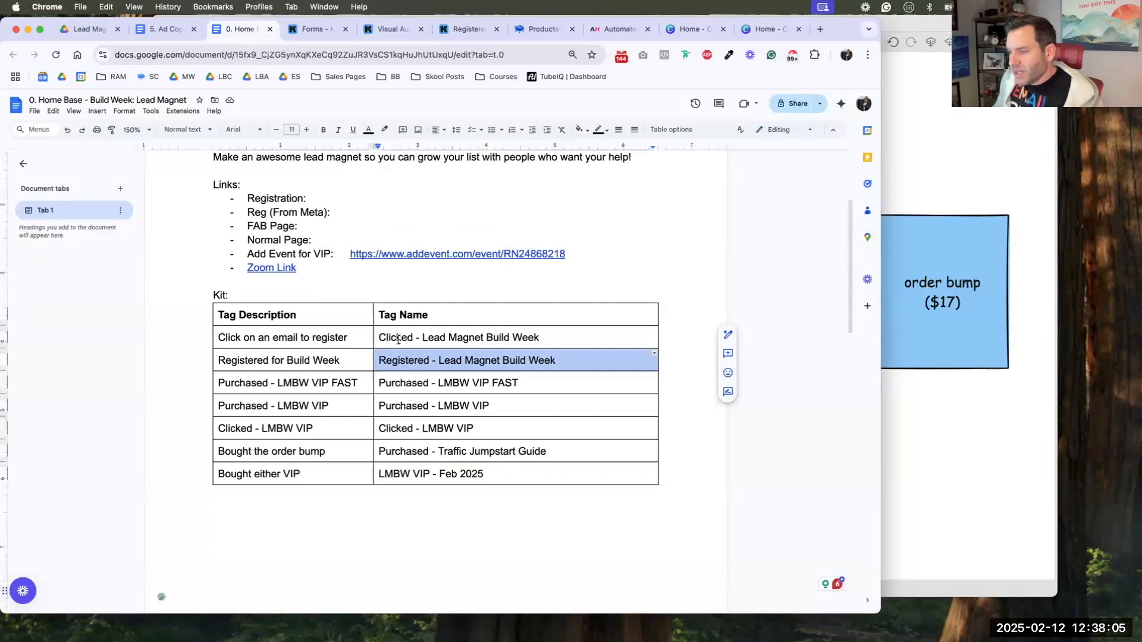
left_click(365, 198)
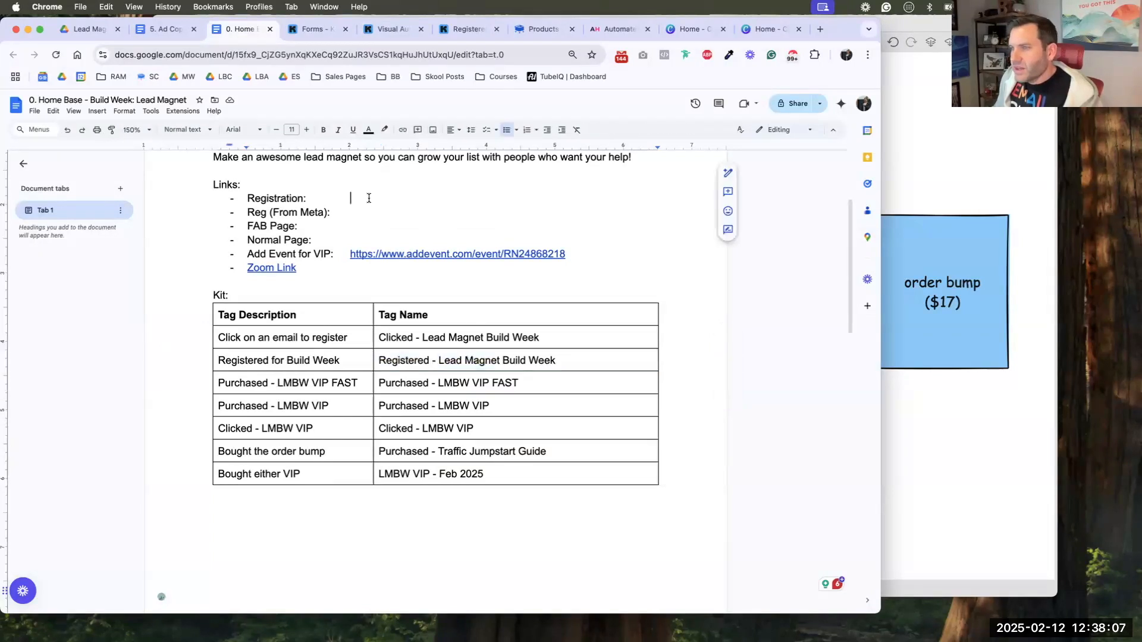
left_click(364, 226)
left_click(368, 240)
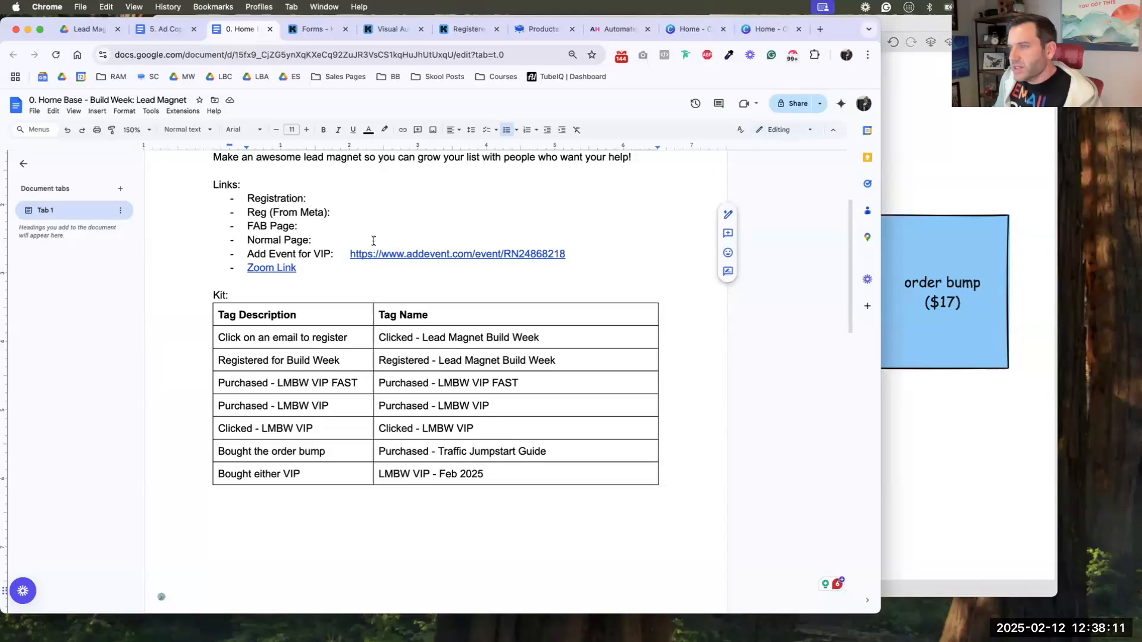
- Add a "Bump Sales Page:" entry to the Links list below Normal Page, with a tab space for its link
key("Return")
type("Bump Sales Page:")
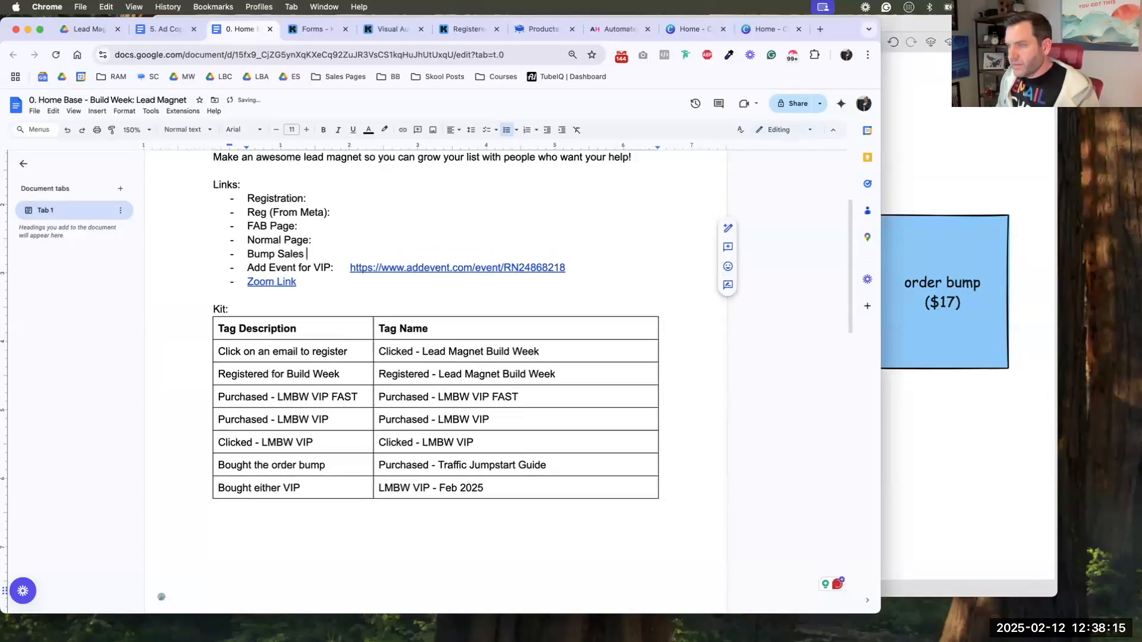
key("Tab")
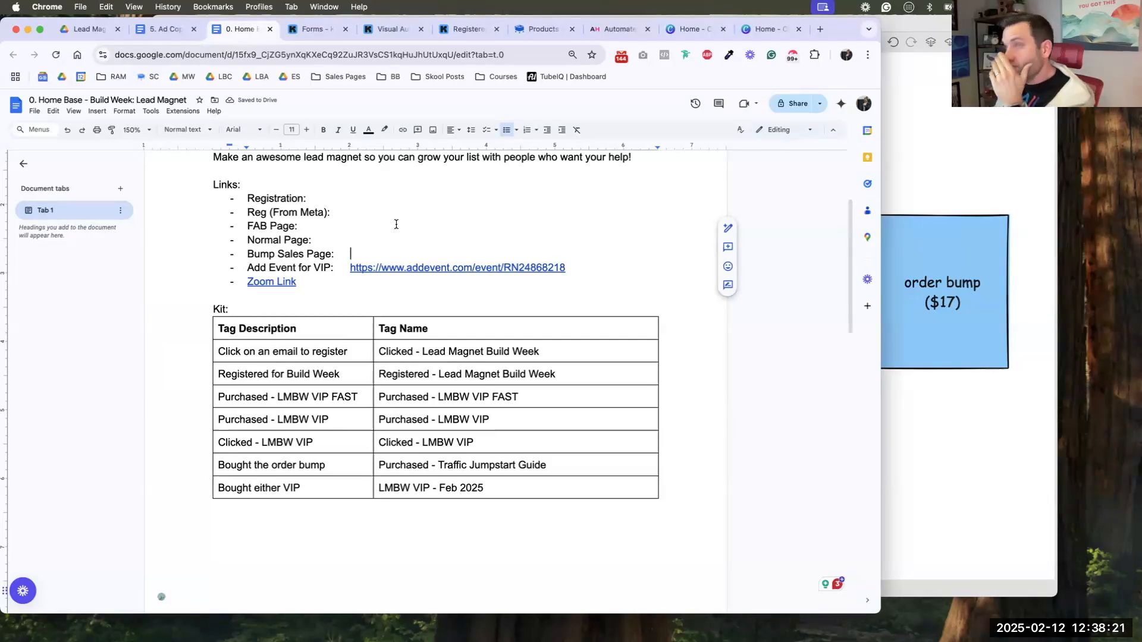
- Close the ad copy document, open "1. Landing Page Copy" from the Lead Magnets Drive folder, and set its zoom to 150%
left_click(194, 29)
left_click(94, 29)
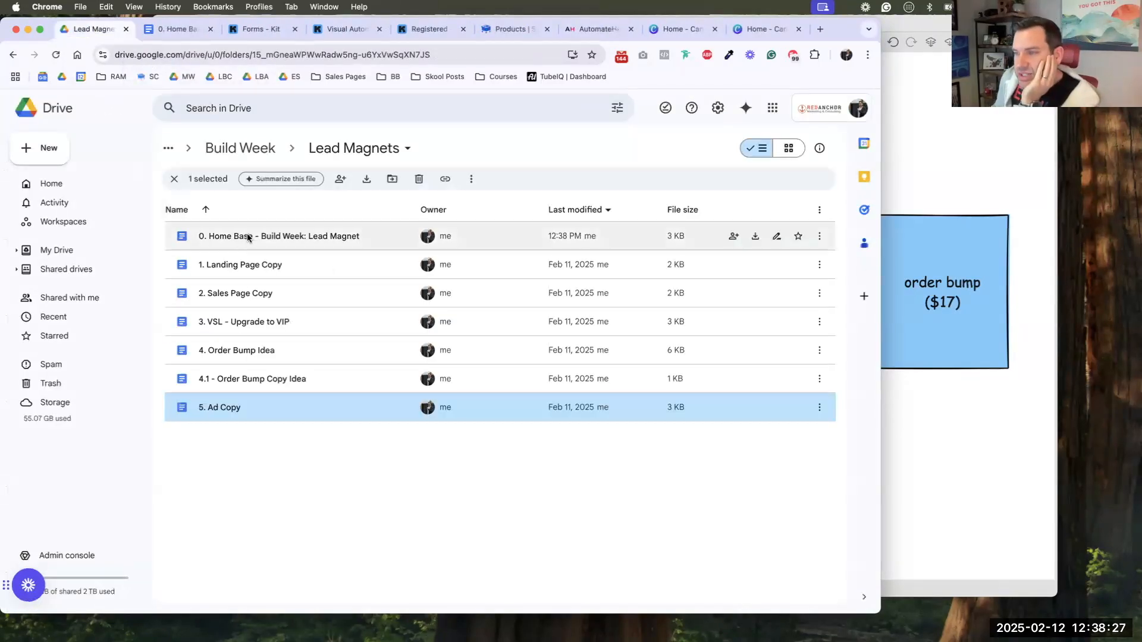
double_click(258, 263)
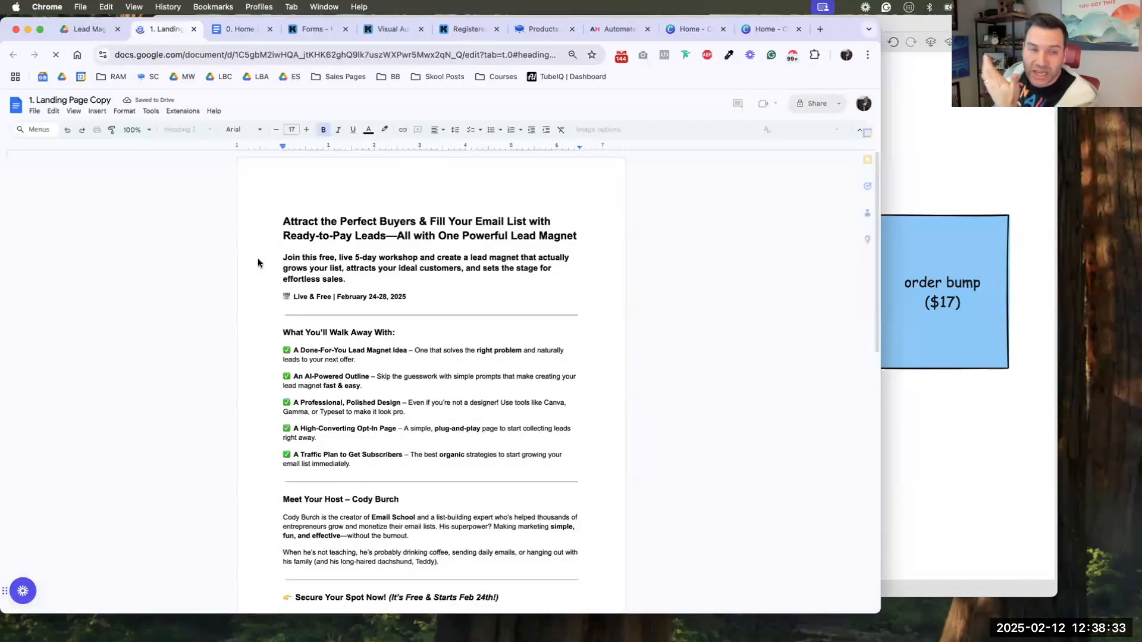
left_click(150, 131)
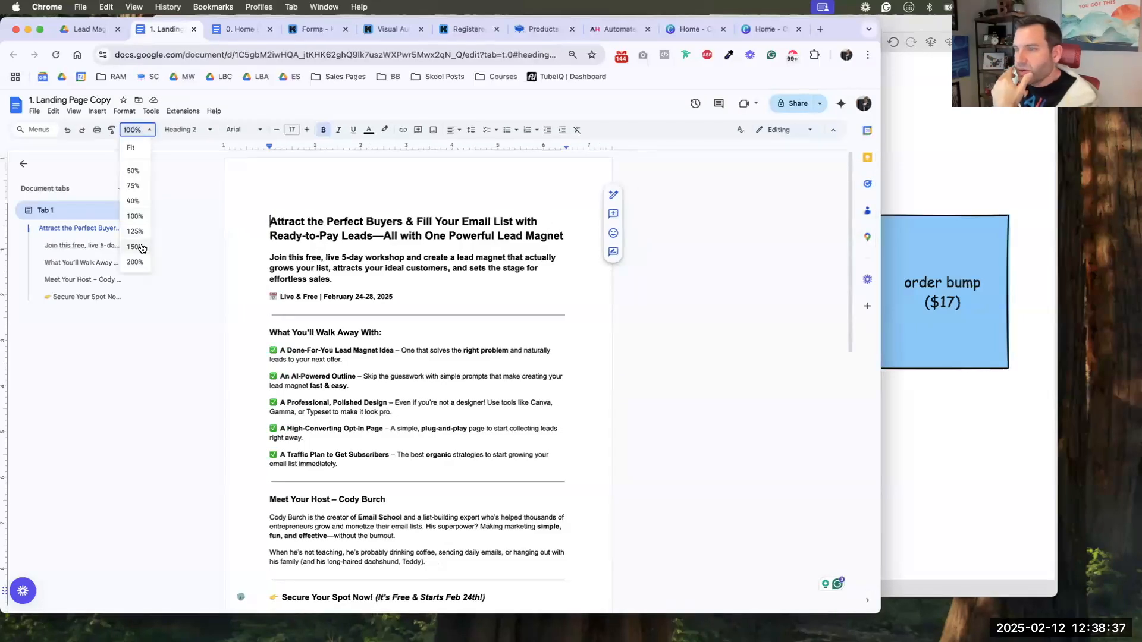
left_click(144, 245)
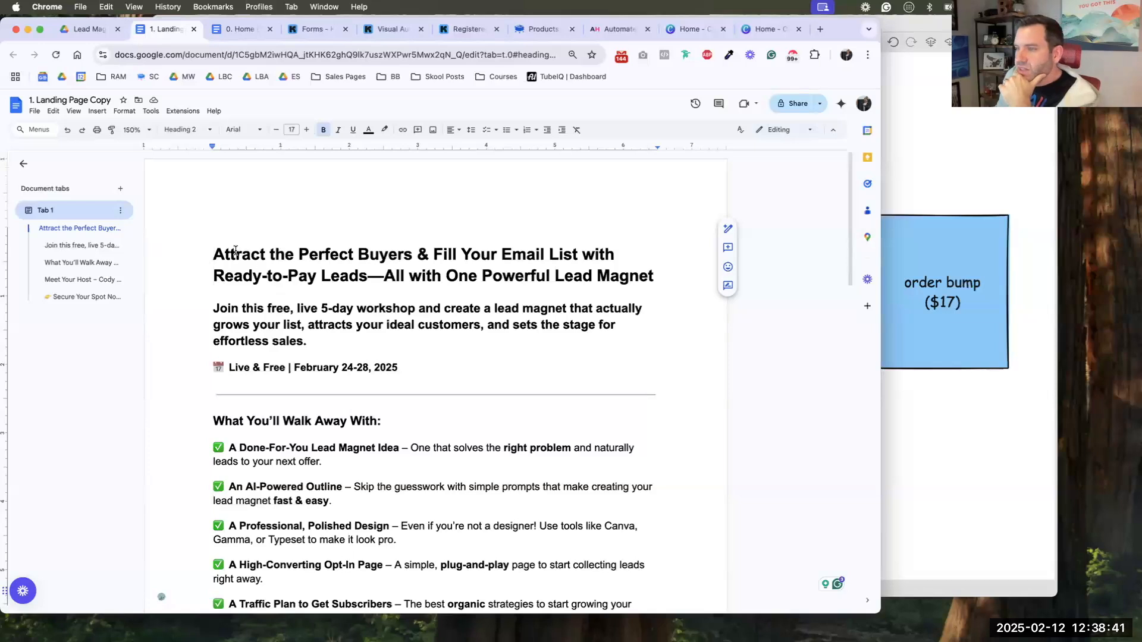
- Read through the landing page copy from the headline to the call-to-action button text
left_click_drag(213, 251, 650, 271)
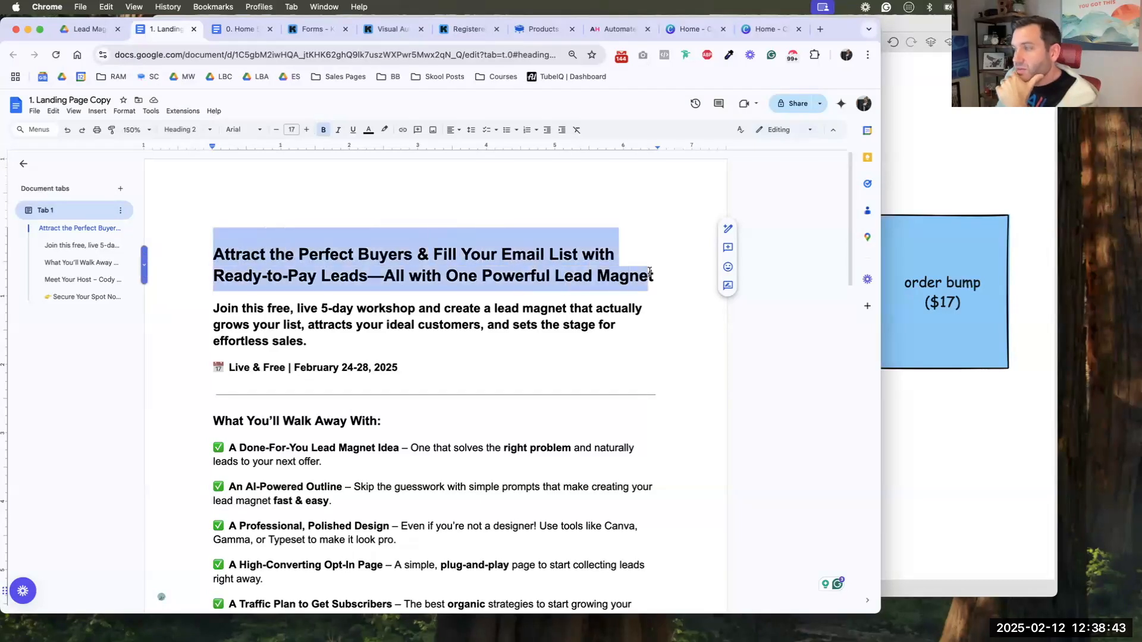
left_click(582, 308)
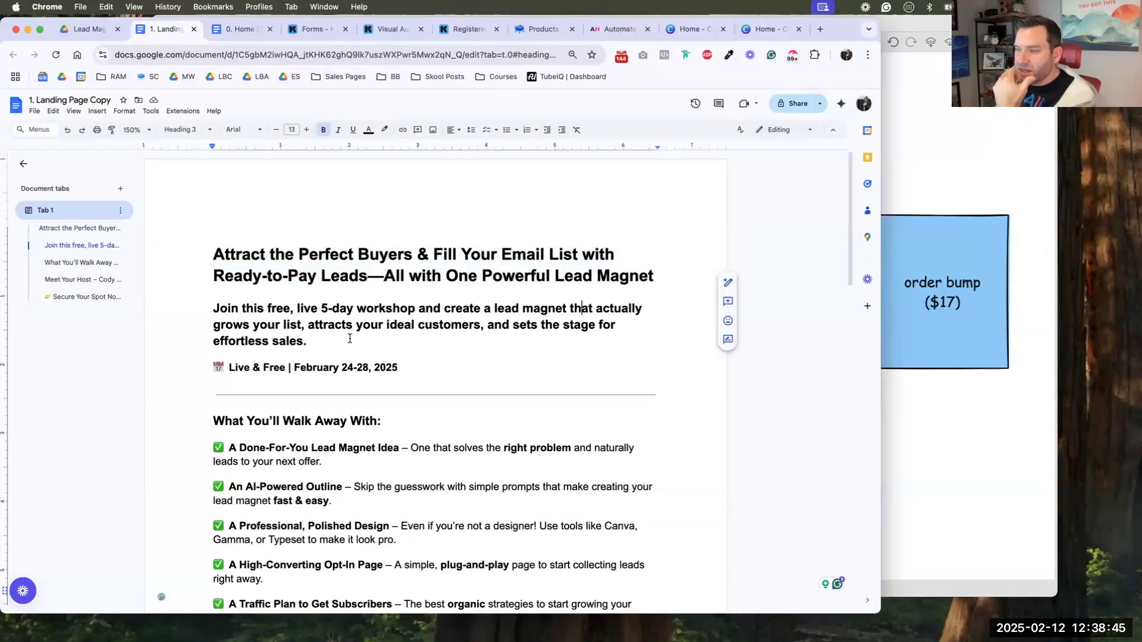
scroll(351, 333, "down", 5)
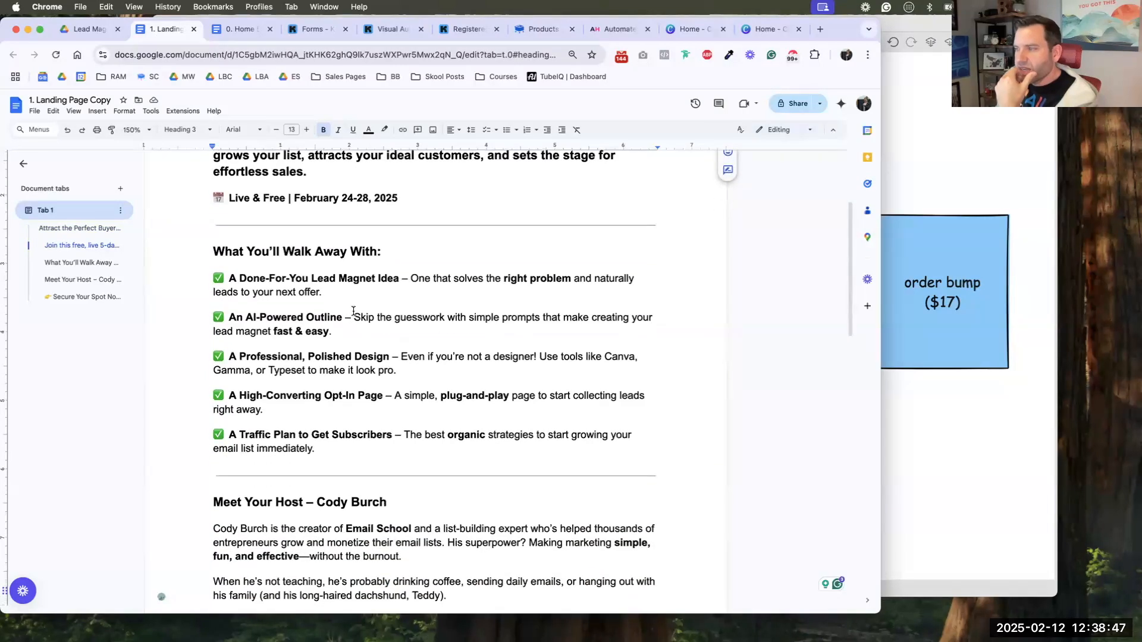
scroll(351, 305, "down", 1)
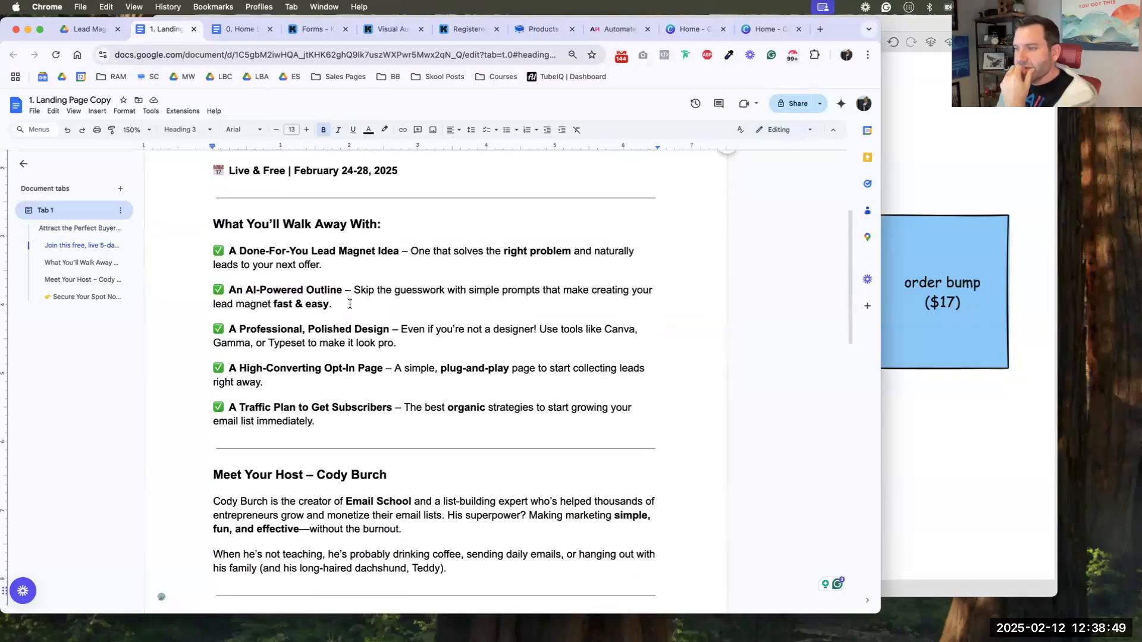
scroll(350, 304, "down", 5)
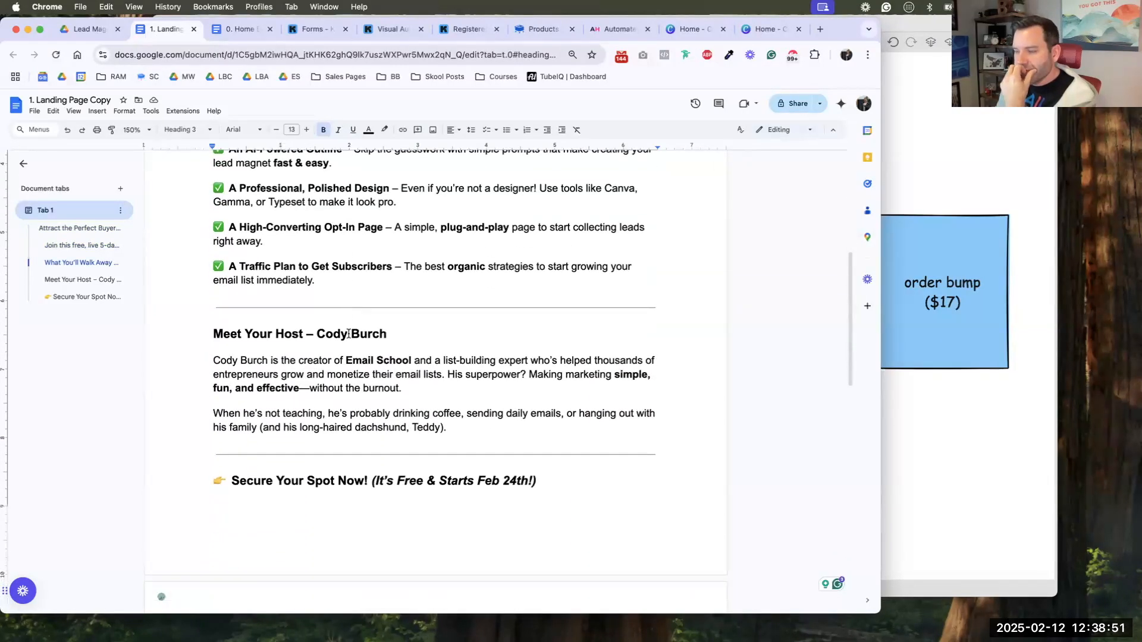
scroll(348, 333, "down", 8)
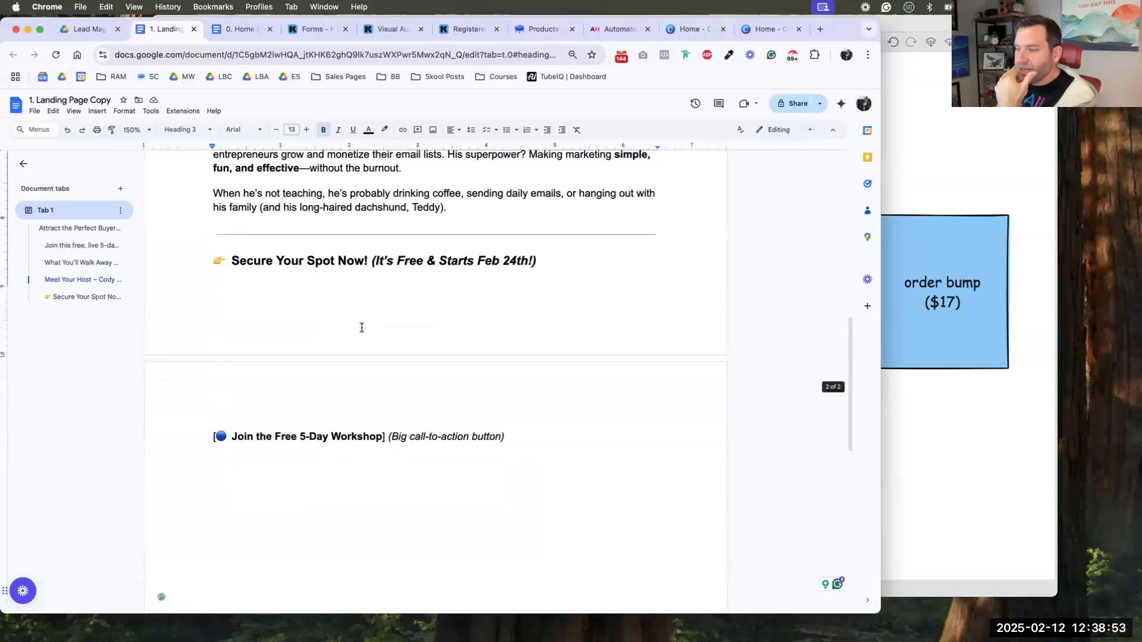
scroll(357, 297, "up", 20)
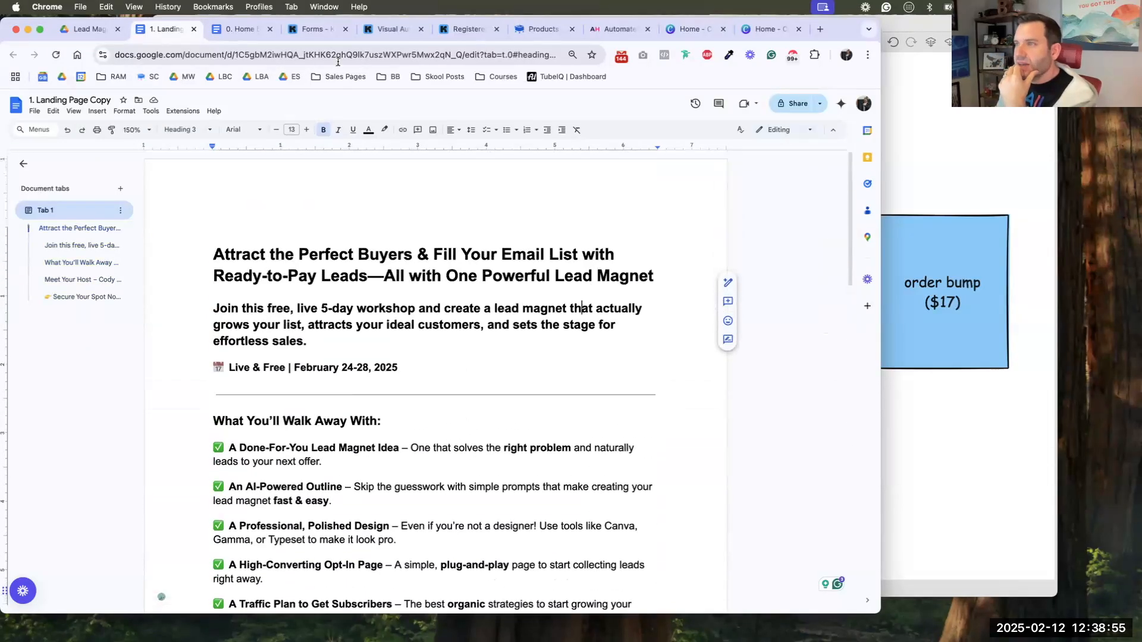
- In the "Registered - Lead Magnet Build Week" Kit automation, add a form-join entry event and start a new landing page for it
left_click(389, 29)
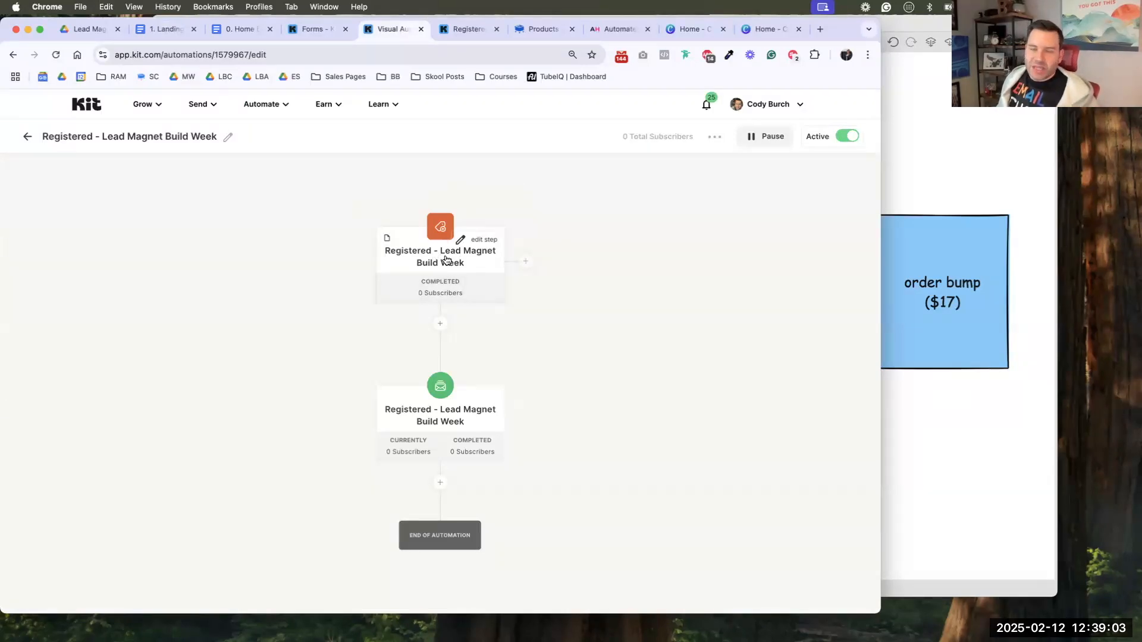
left_click(526, 262)
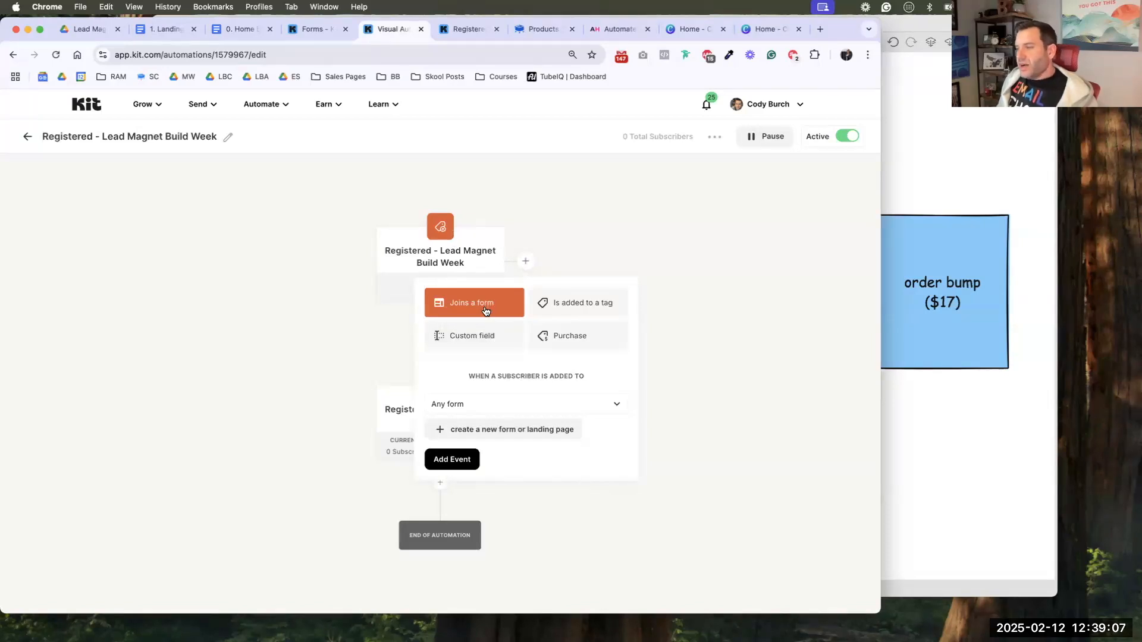
left_click(475, 403)
left_click(474, 432)
left_click(474, 430)
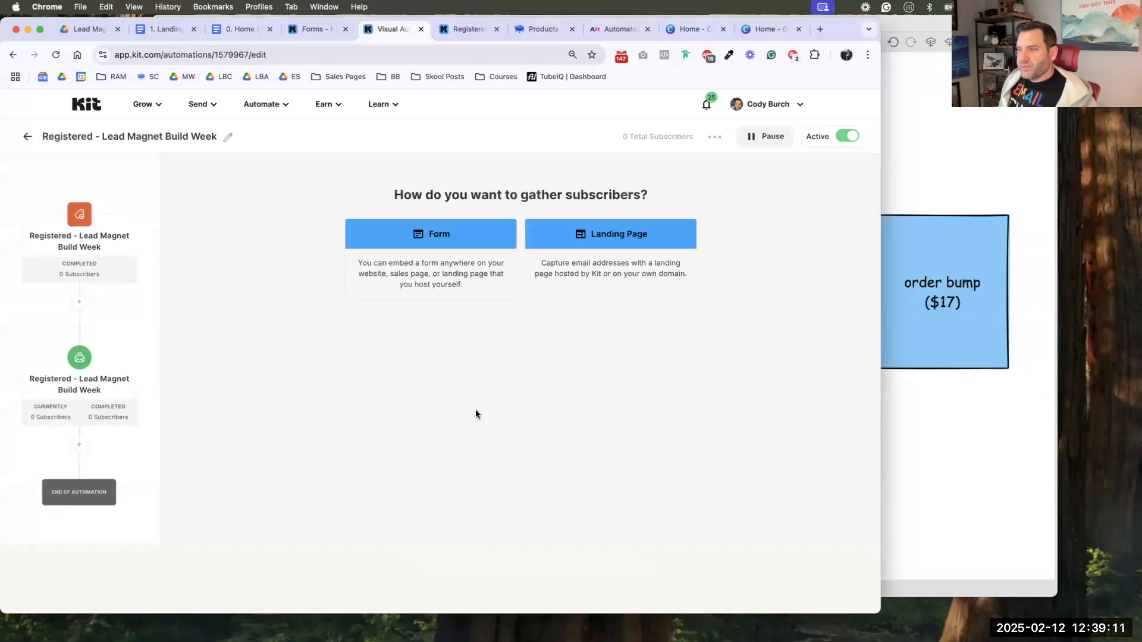
left_click(601, 255)
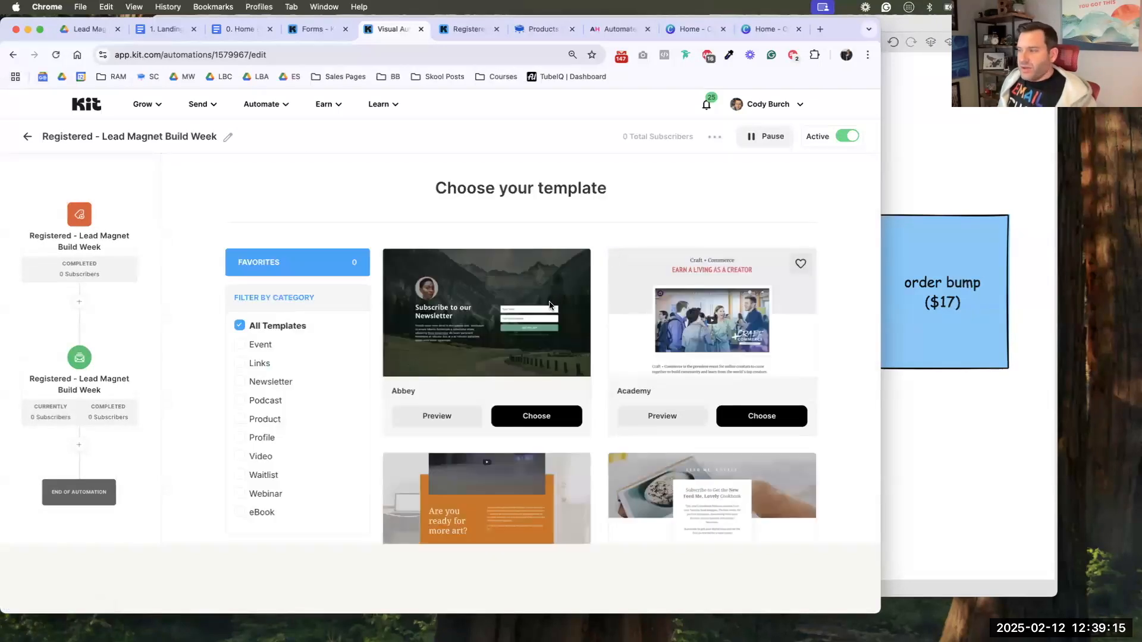
- Browse the landing page templates and choose the Emerald template
scroll(440, 358, "down", 10)
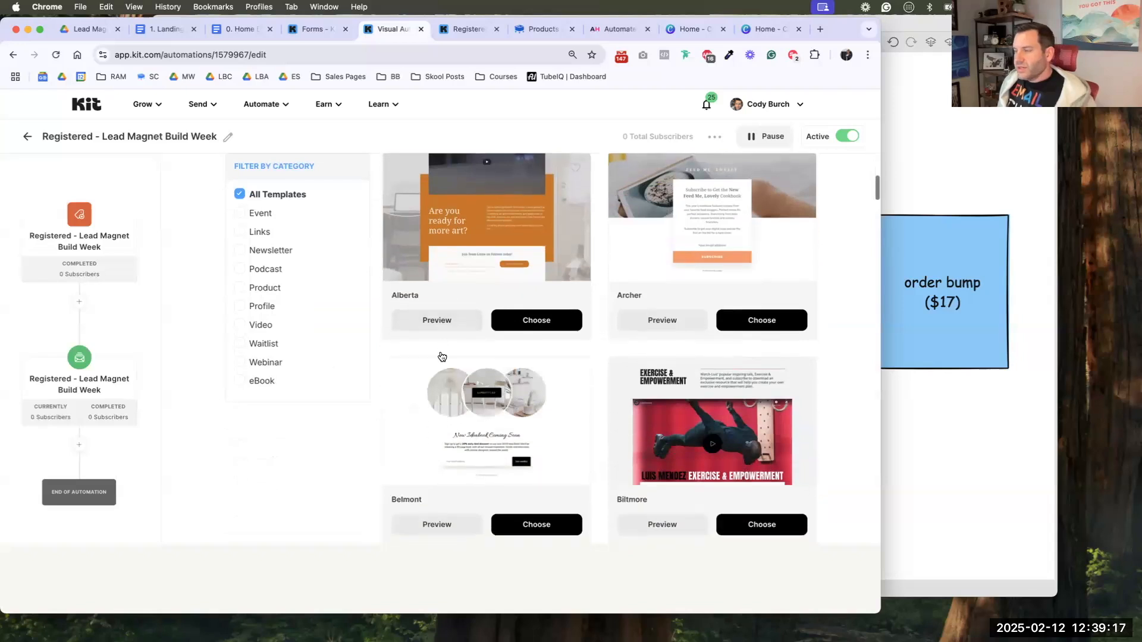
scroll(441, 356, "down", 10)
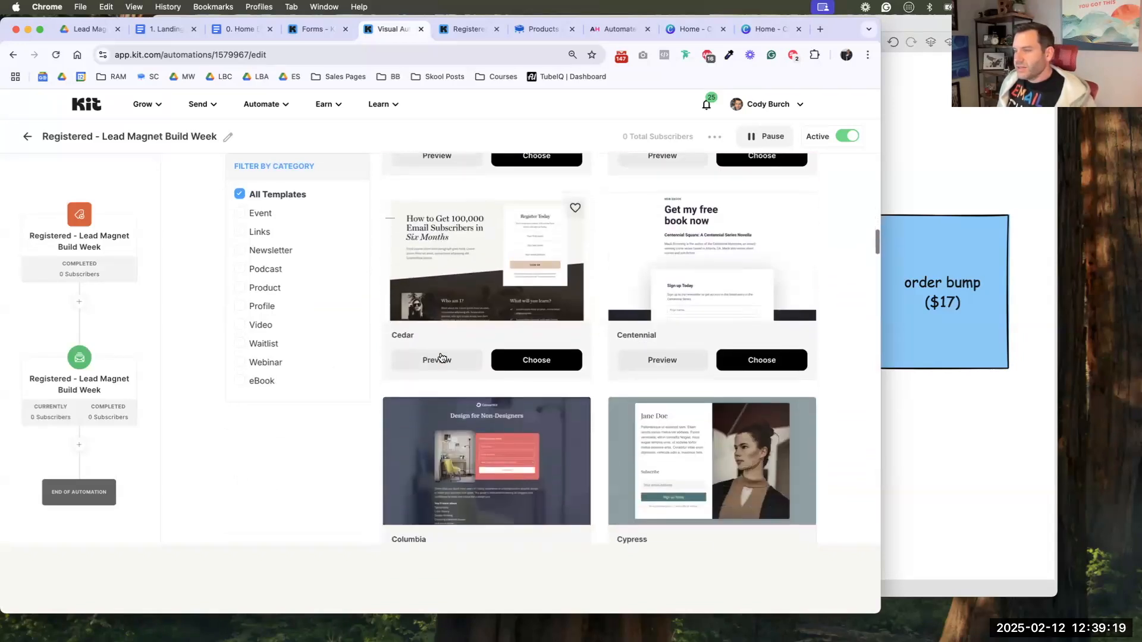
scroll(440, 356, "down", 8)
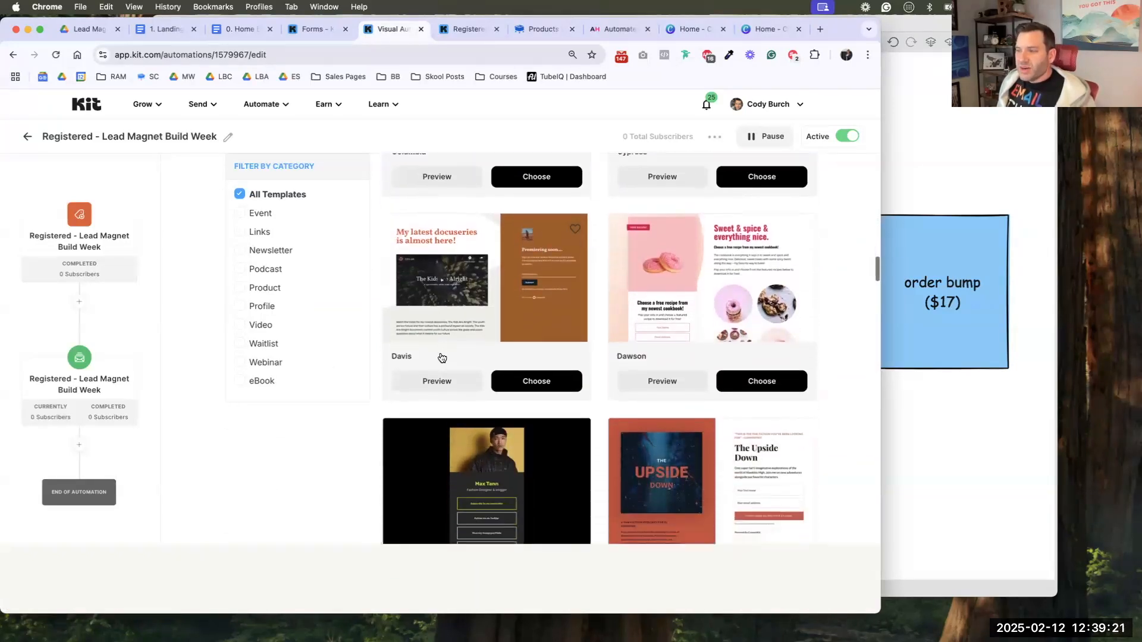
scroll(437, 355, "down", 1)
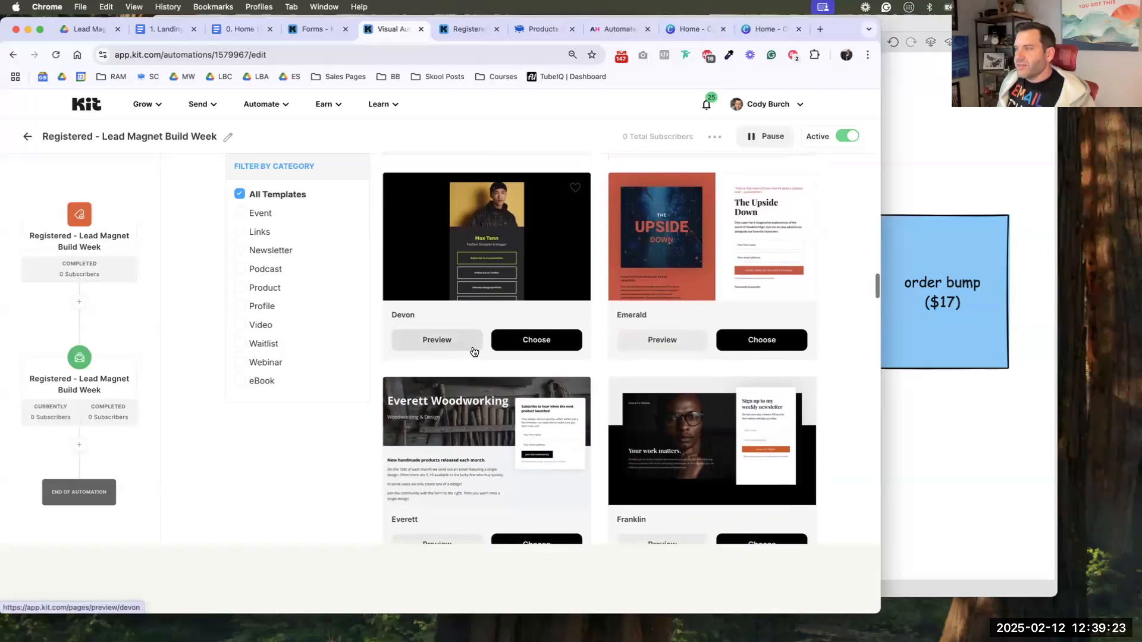
left_click(776, 341)
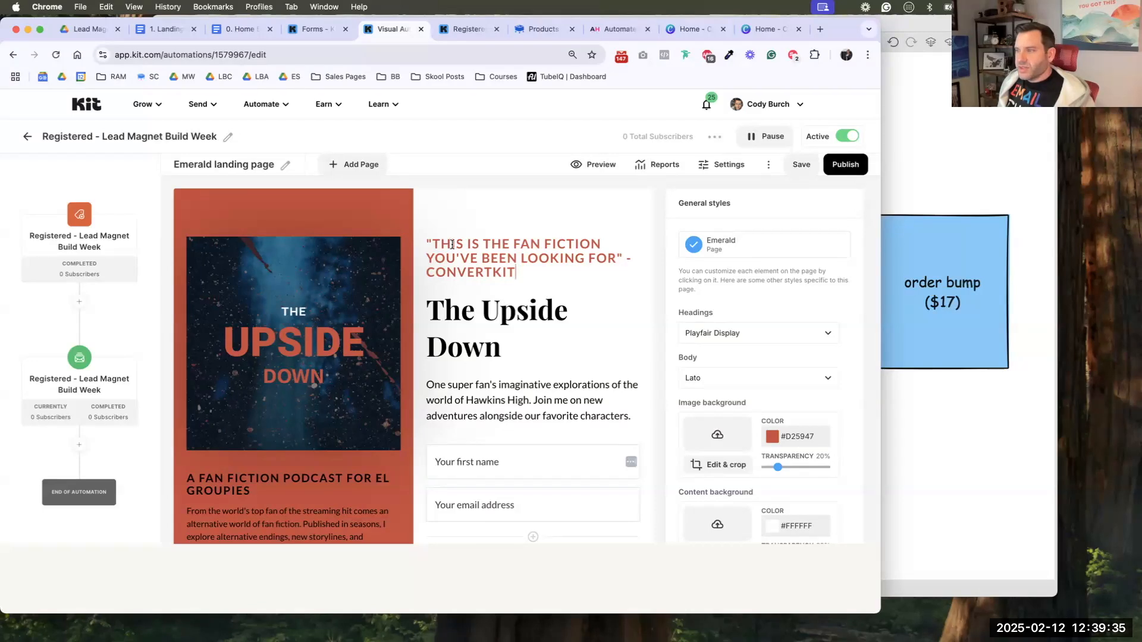
- Replace the landing page's preheader text with "FREE 5-DAY EVENT"
left_click_drag(516, 270, 431, 246)
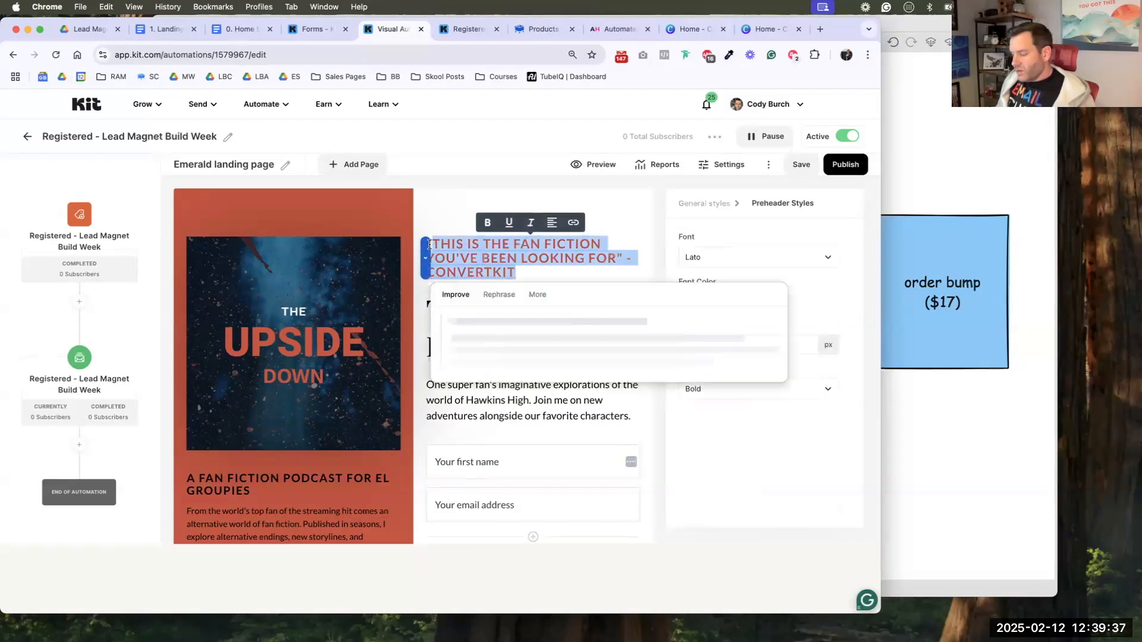
key("BackSpace")
type("FREE 5-DAY LIS")
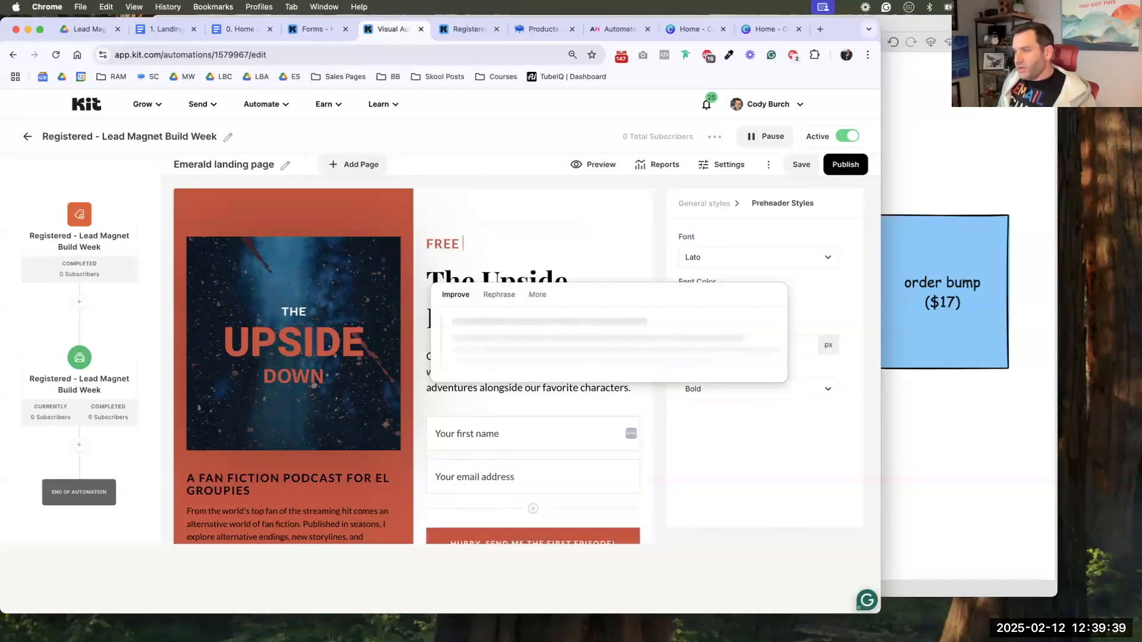
key("BackSpace")
key("BackSpace")
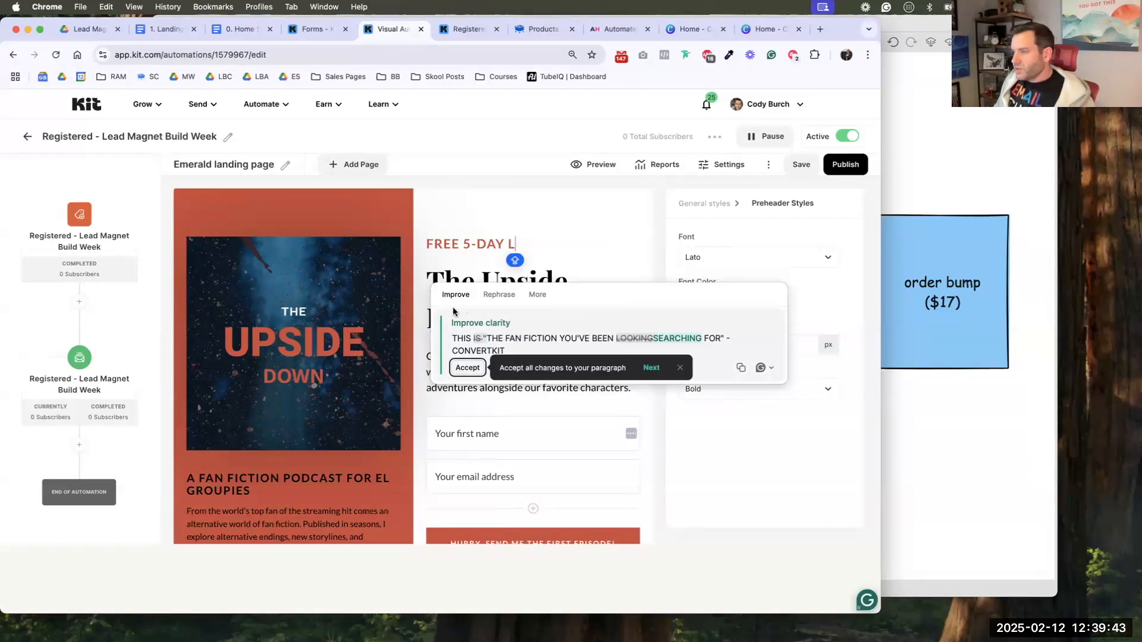
left_click(679, 368)
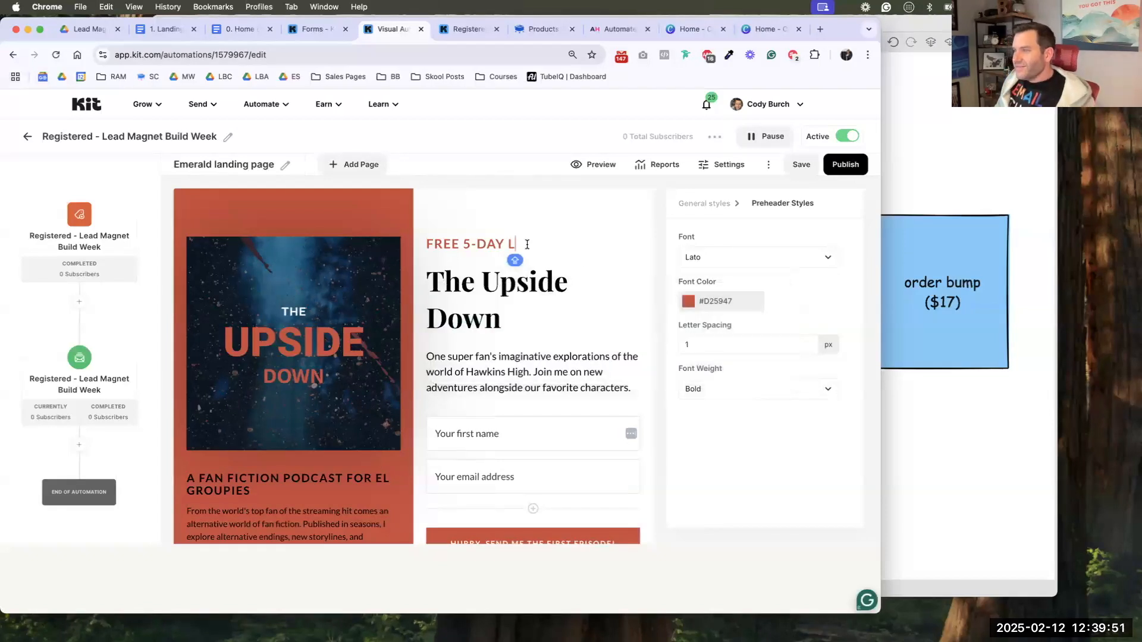
type("EAD")
key("BackSpace")
key("BackSpace")
key("BackSpace")
key("BackSpace")
type("EVENT")
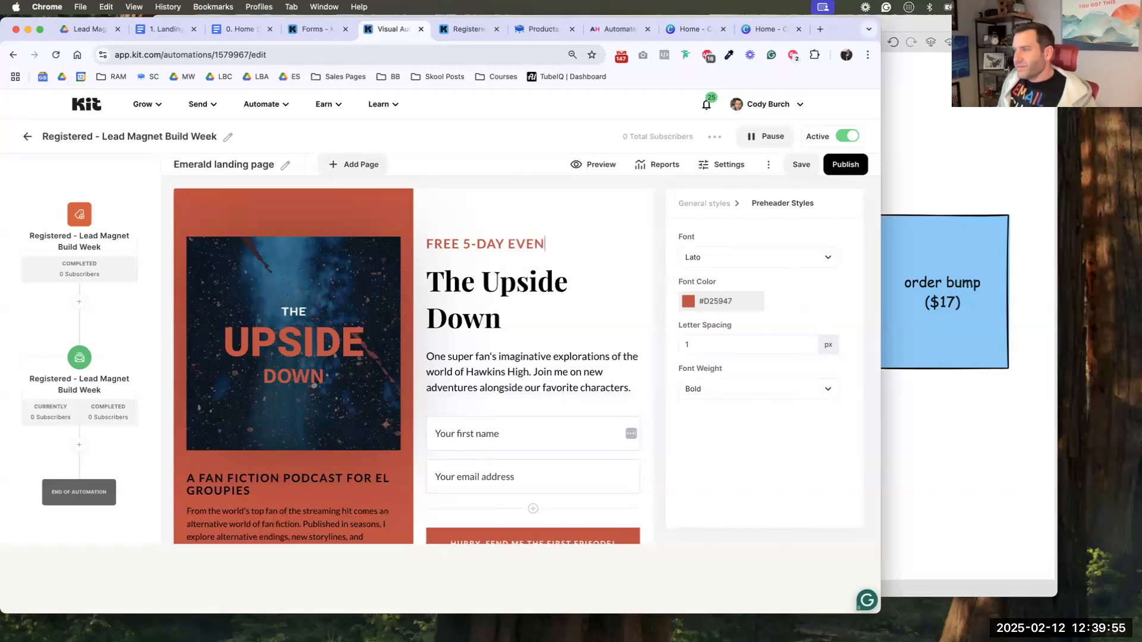
- Replace the landing page's main heading with "Lead Magnet Build Week"
triple_click(519, 285)
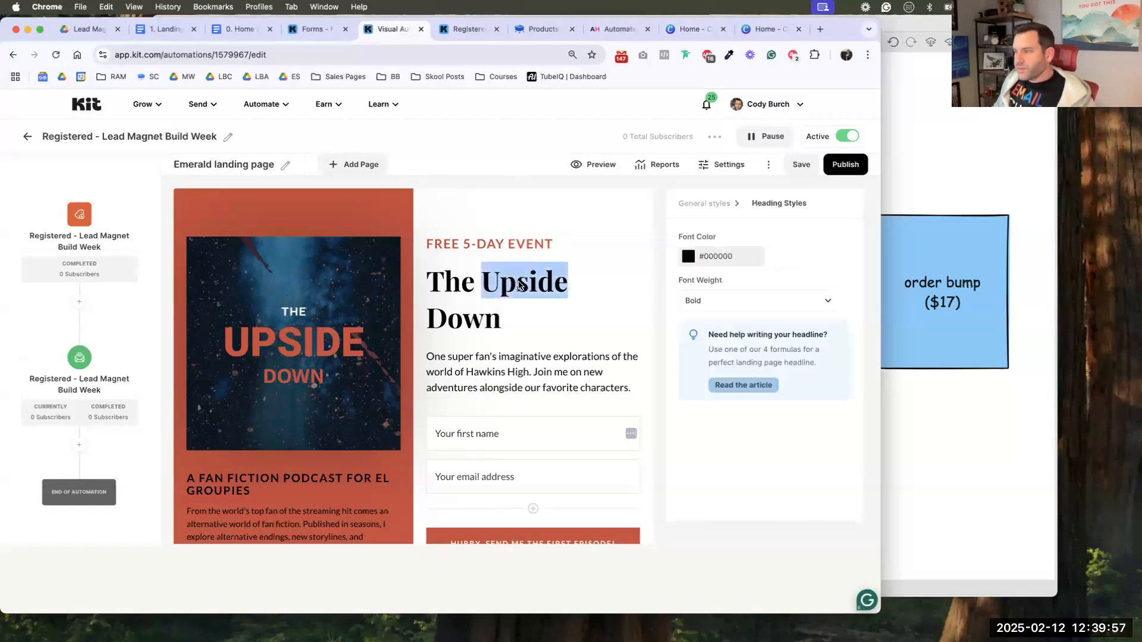
type("\"L")
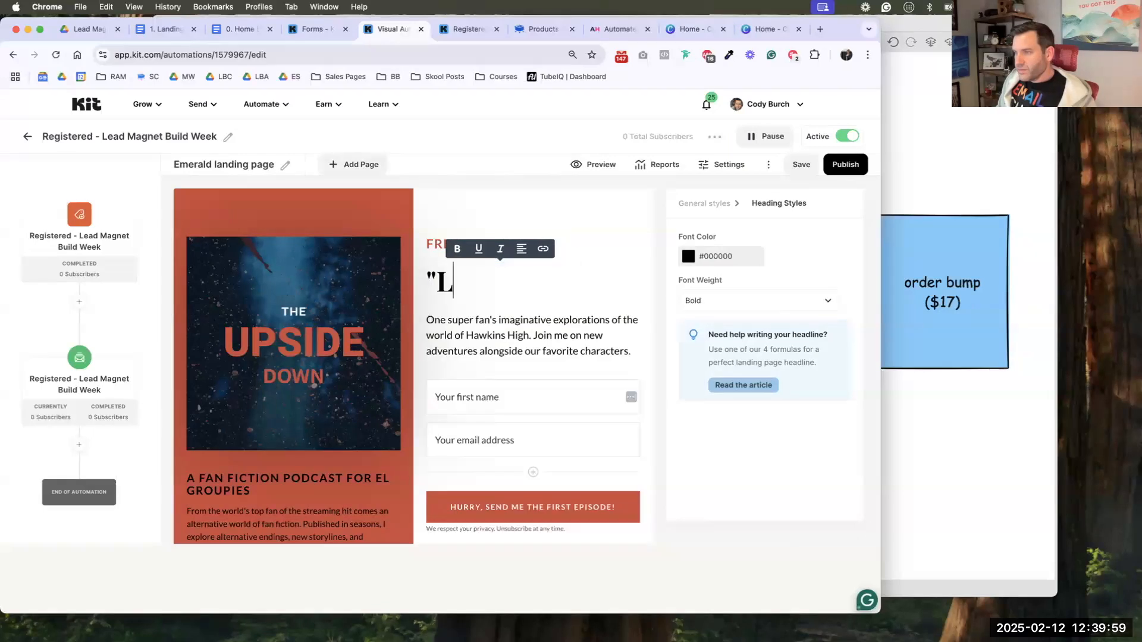
type("EAD")
key("BackSpace")
key("BackSpace")
key("BackSpace")
key("BackSpace")
key("BackSpace")
type("Lead M")
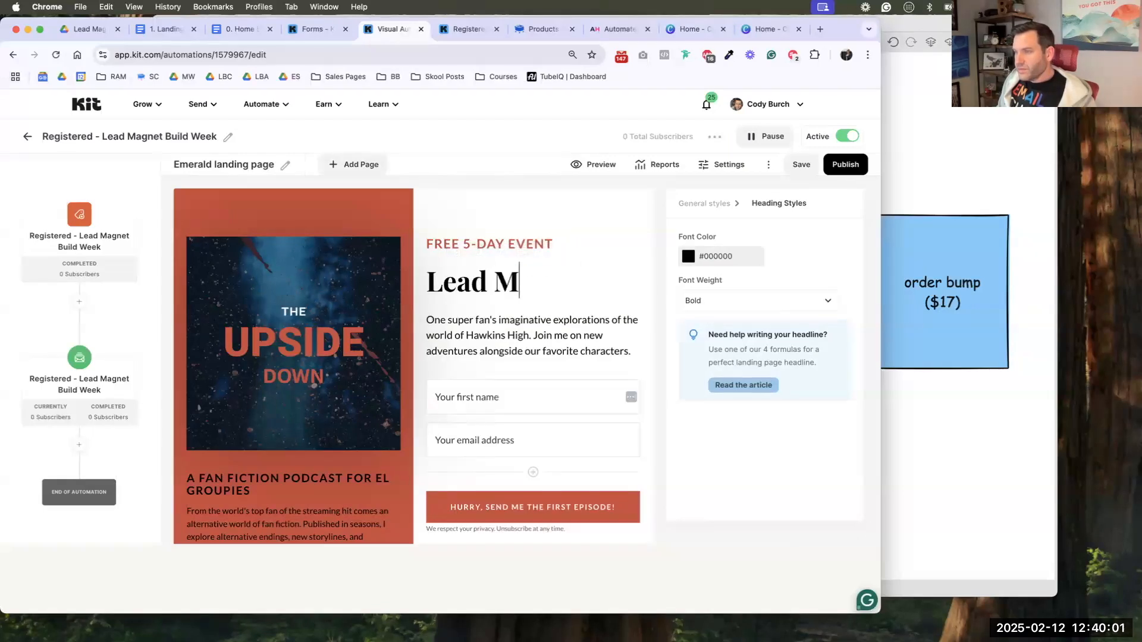
type("agnet Build Week")
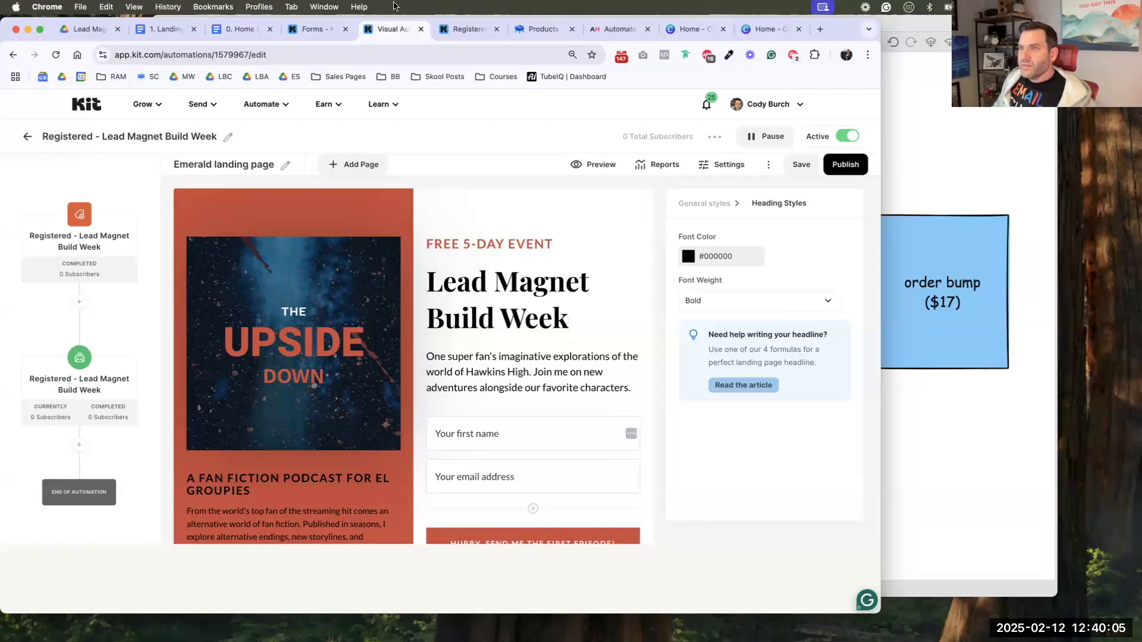
- Replace the paragraph under the heading with the "create a lead magnet that actually grows your list…" text copied from the landing page copy document
key("super+2")
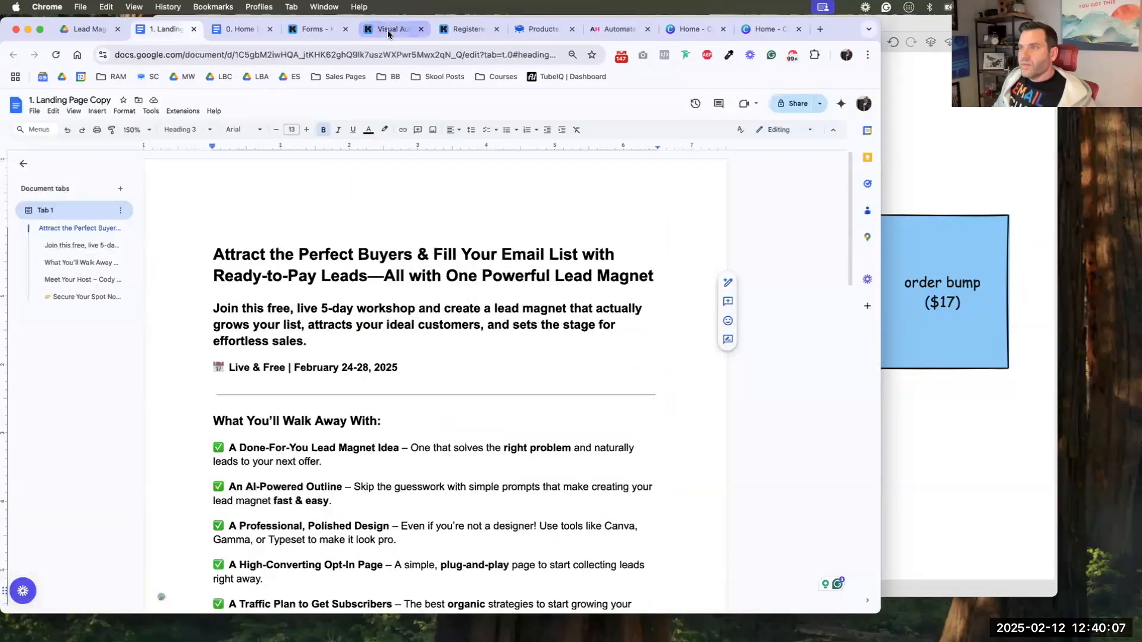
left_click_drag(388, 34, 237, 31)
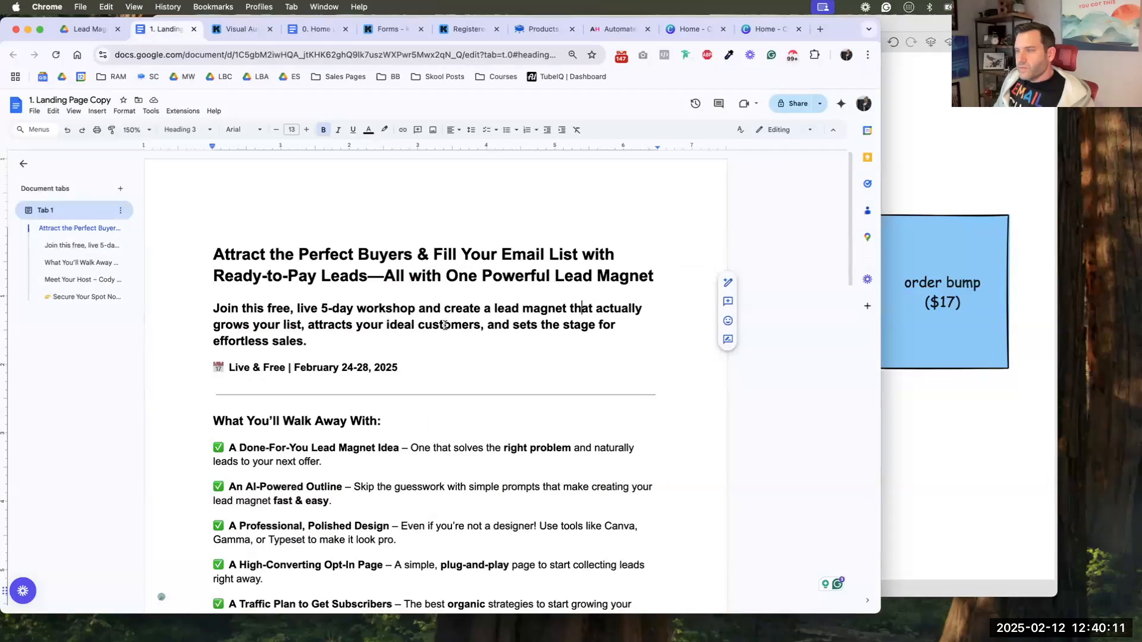
left_click_drag(444, 308, 445, 334)
key("super+c")
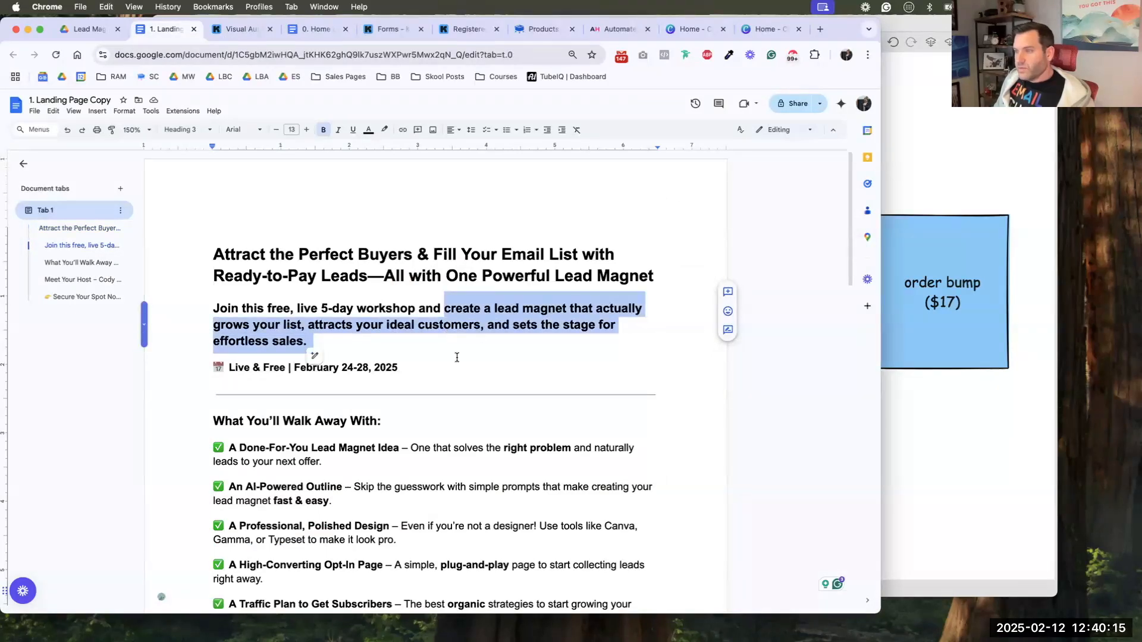
key("ctrl+Tab")
triple_click(457, 357)
key("super+v")
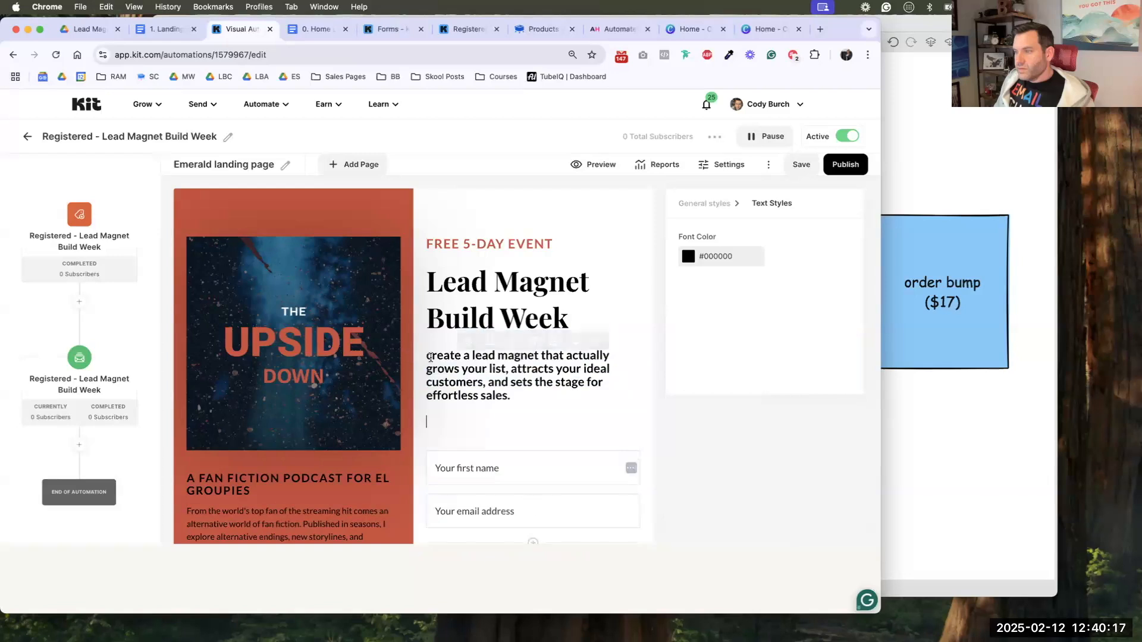
- Capitalize the first letter of the "Create a lead magnet…" paragraph and remove its bold formatting
left_click(433, 355)
key("BackSpace")
type("C")
left_click(516, 395)
triple_click(424, 360)
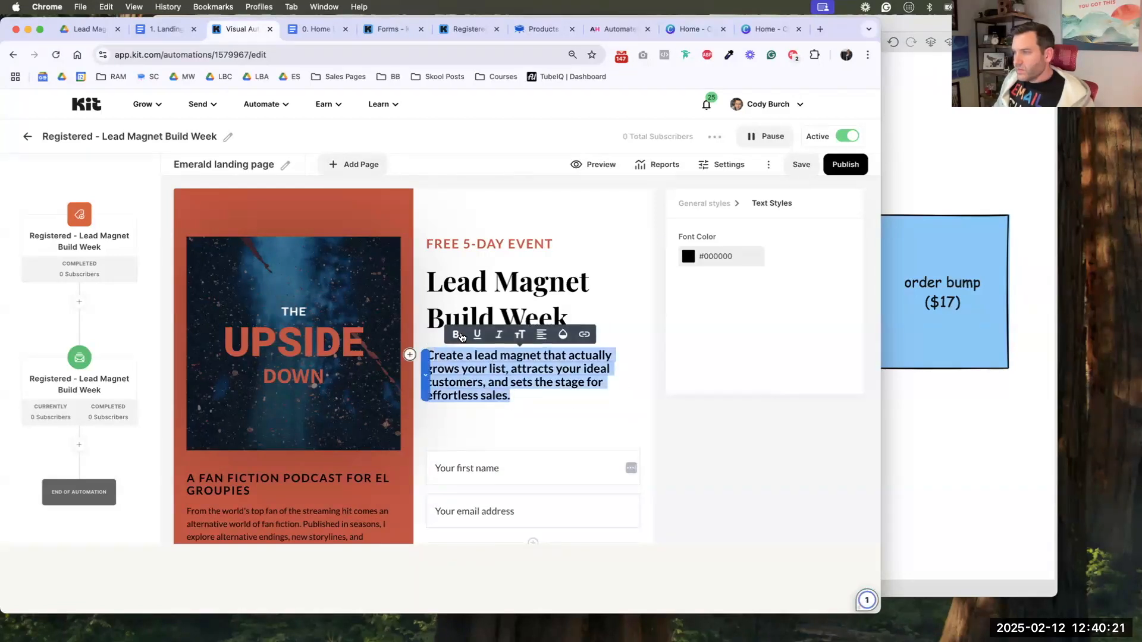
left_click(461, 318)
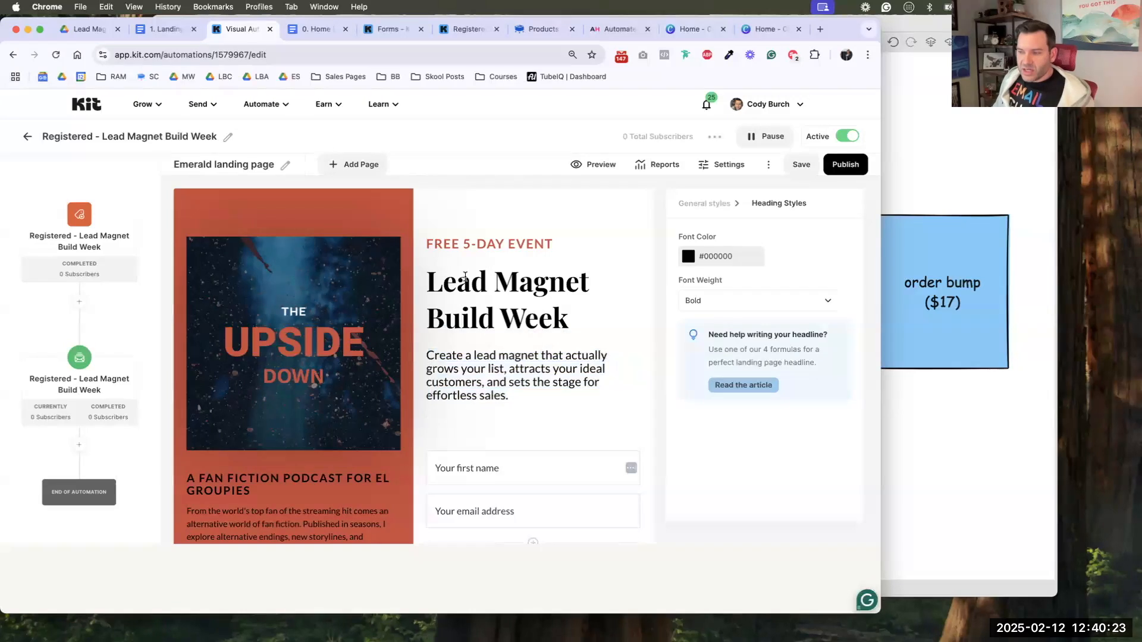
- Check the event date in the landing page copy document and add "When: Feb 24th-28th, 2025" below the paragraph in Kit
left_click(159, 29)
left_click(393, 373)
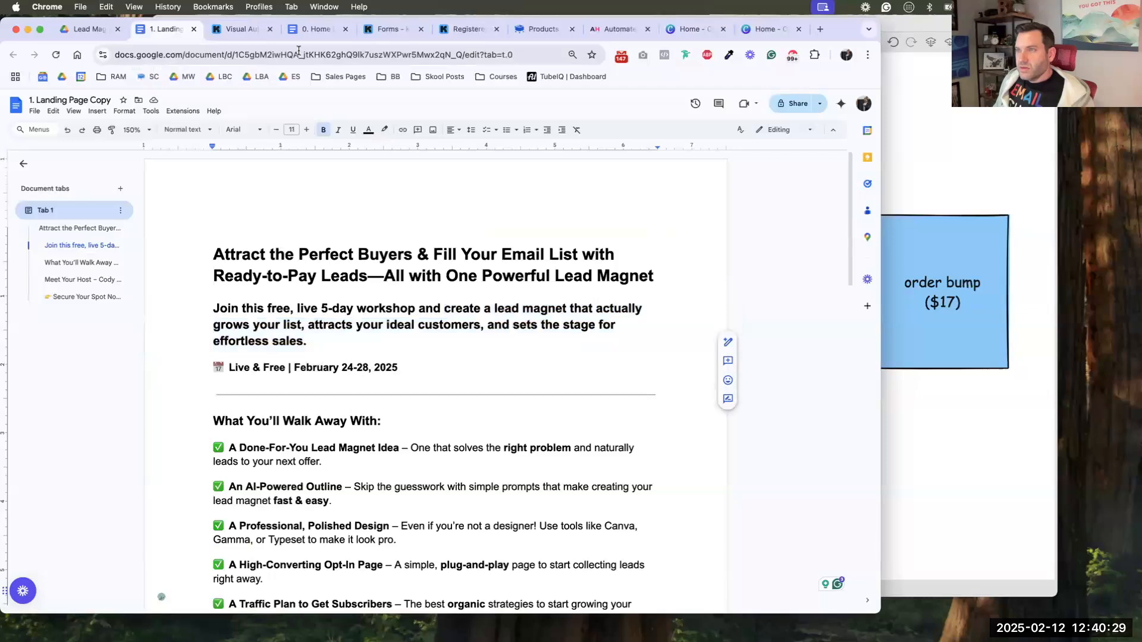
left_click(241, 29)
left_click(528, 405)
type("When: Feb 24th-28th, 2025")
key("Return")
- Add the lines "Where: Online (Zoom + Private Group)" and "Price: FREE" below the date line
type("Where")
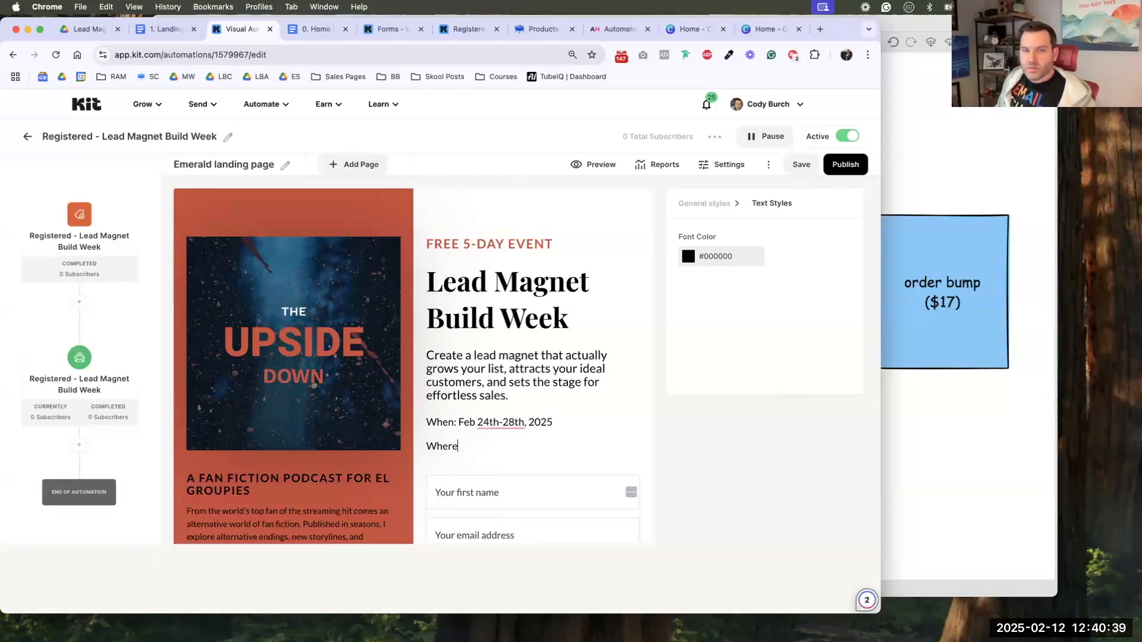
type(": )")
key("BackSpace")
type("Online (Zoom + Private Group)")
key("Return")
type("Price: FRE")
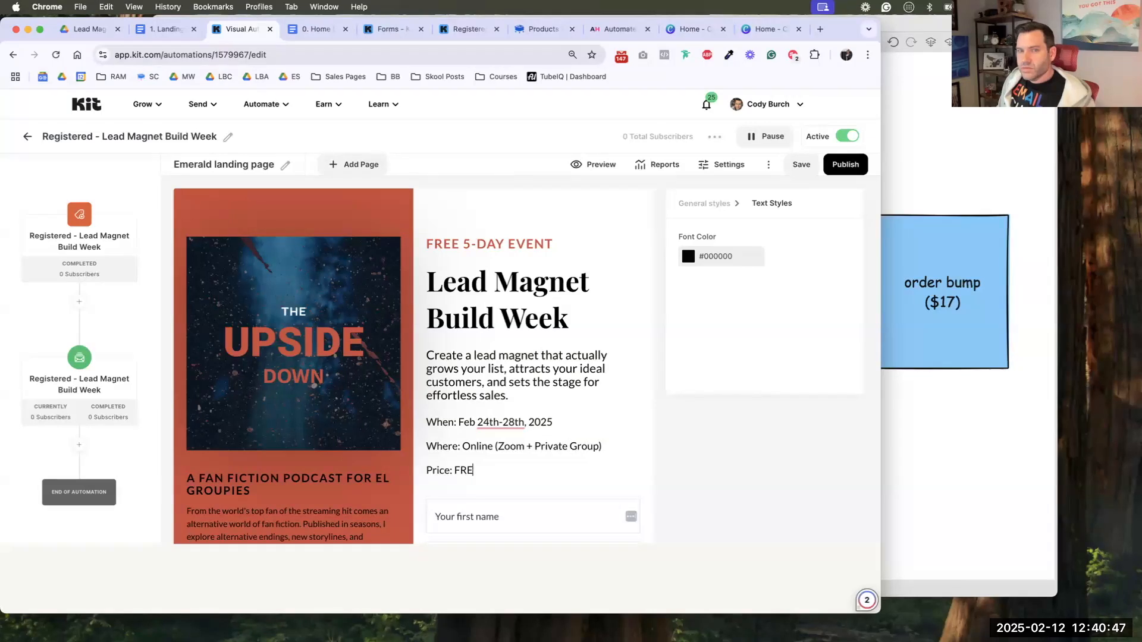
key("Return")
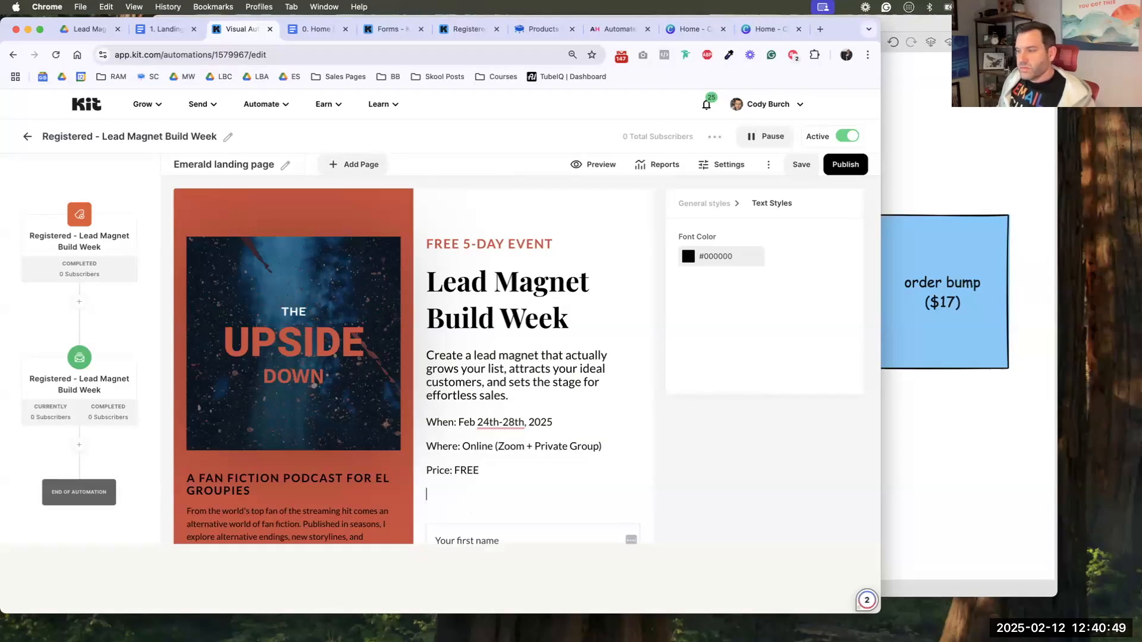
- Add the line "Leave "Build Week" with a traffic-ready Lead Magnet ready to go to work for you!" below the price
type("Leave \"Build Week\" t")
type("ith a traffic-ready Lead Magnet")
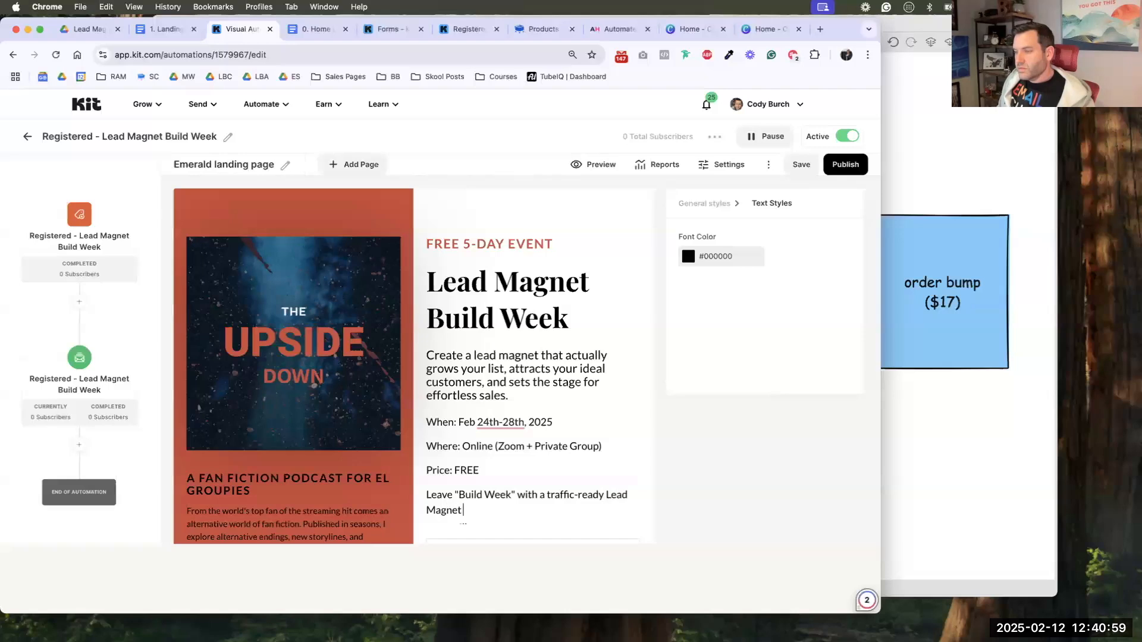
type(" ready to go")
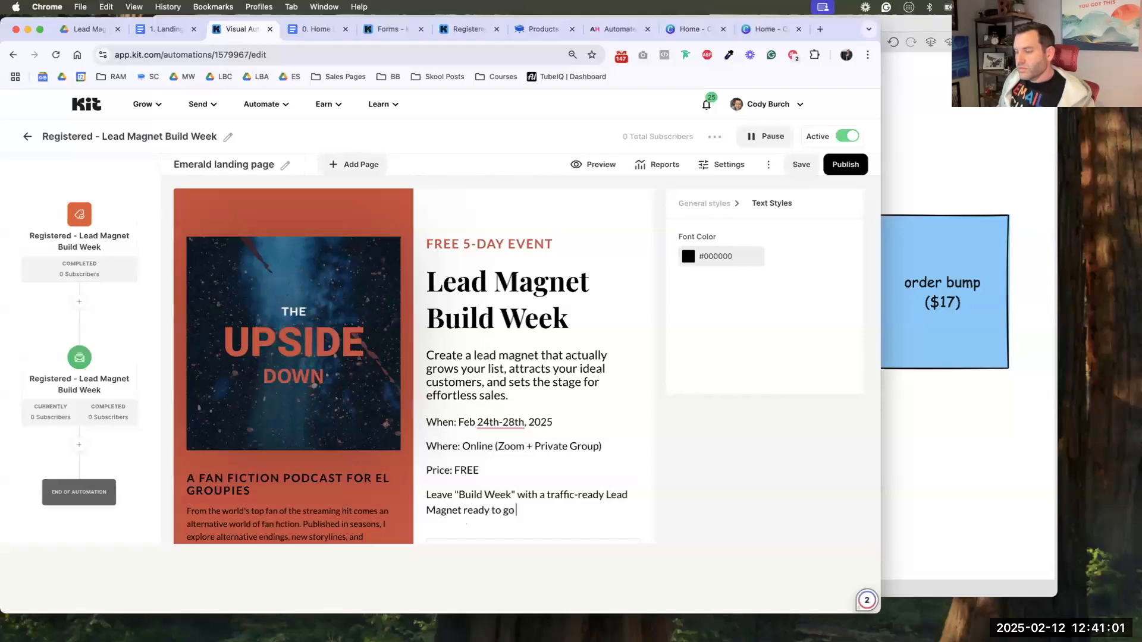
type(" to work for you!")
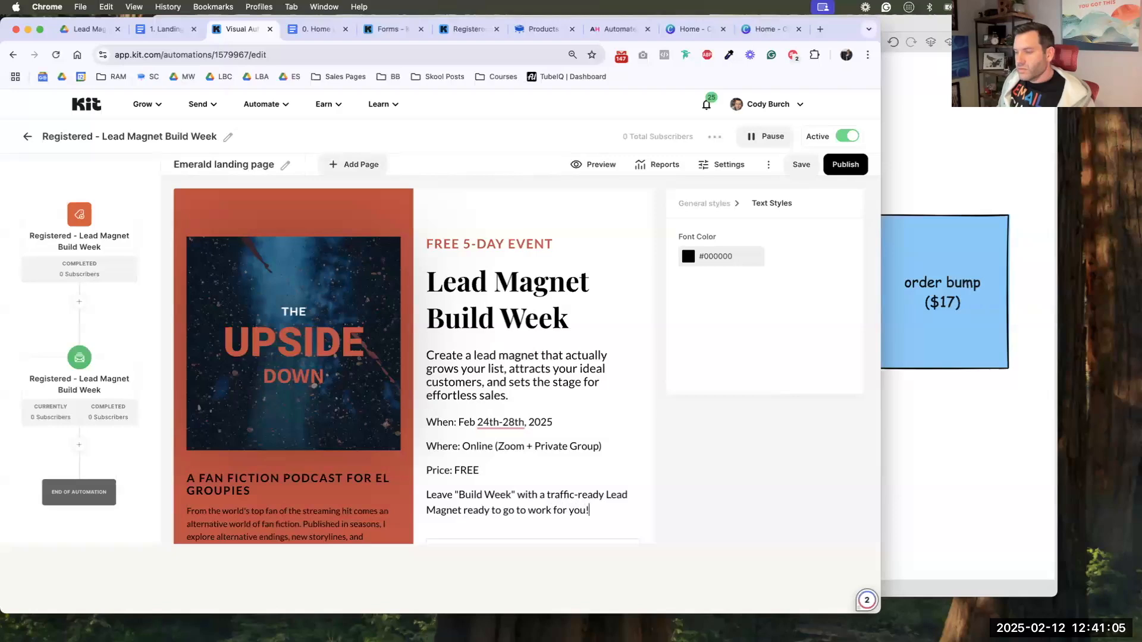
- Replace the end of that line after "Lead Magnet" with "+ ready to grow your list!"
key("BackSpace")
key("BackSpace")
key("BackSpace")
key("BackSpace")
key("BackSpace")
key("BackSpace")
key("BackSpace")
key("BackSpace")
key("BackSpace")
key("BackSpace")
key("BackSpace")
key("BackSpace")
key("BackSpace")
key("BackSpace")
key("BackSpace")
key("BackSpace")
key("BackSpace")
key("BackSpace")
key("BackSpace")
key("BackSpace")
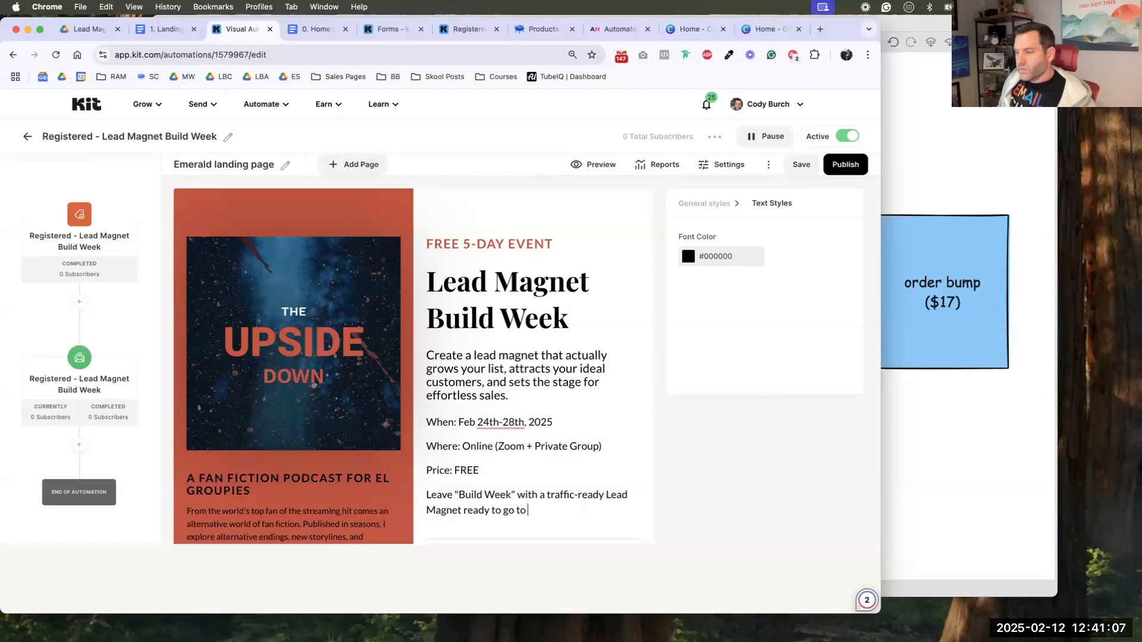
key("BackSpace")
key("BackSpace")
key("BackSpace")
type("+ ready to grow yo")
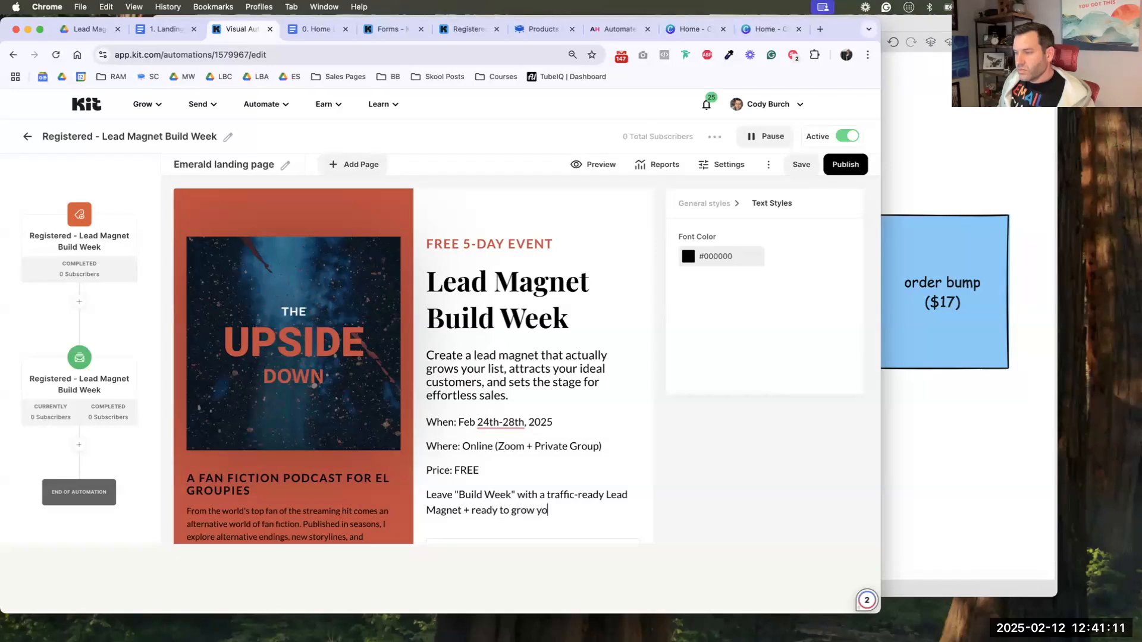
type("ur list!")
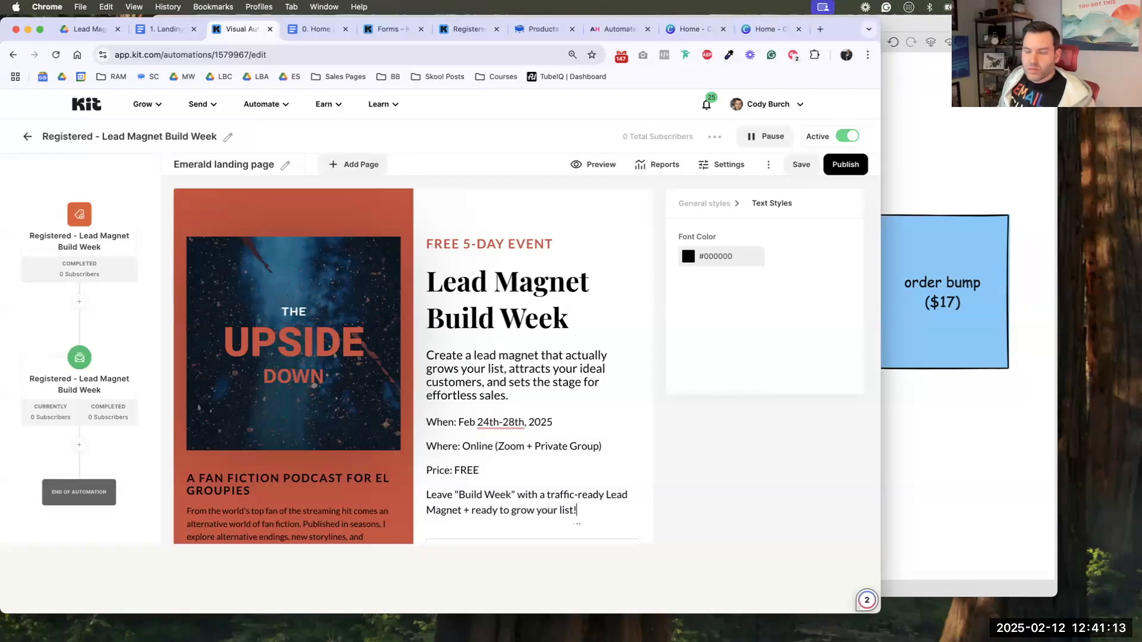
- Add the line "Get your Free Tickets Now:" in bold above the signup fields
key("Return")
type("Get your Free Tickets Now")
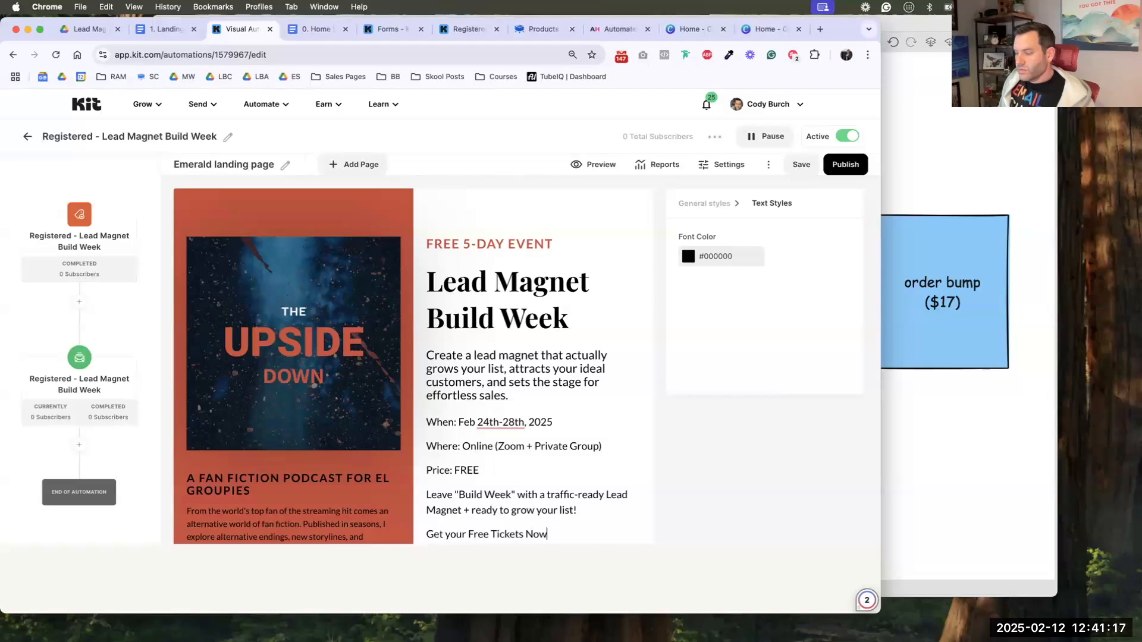
key("shift+super+Left")
key("super+b")
left_click(528, 373)
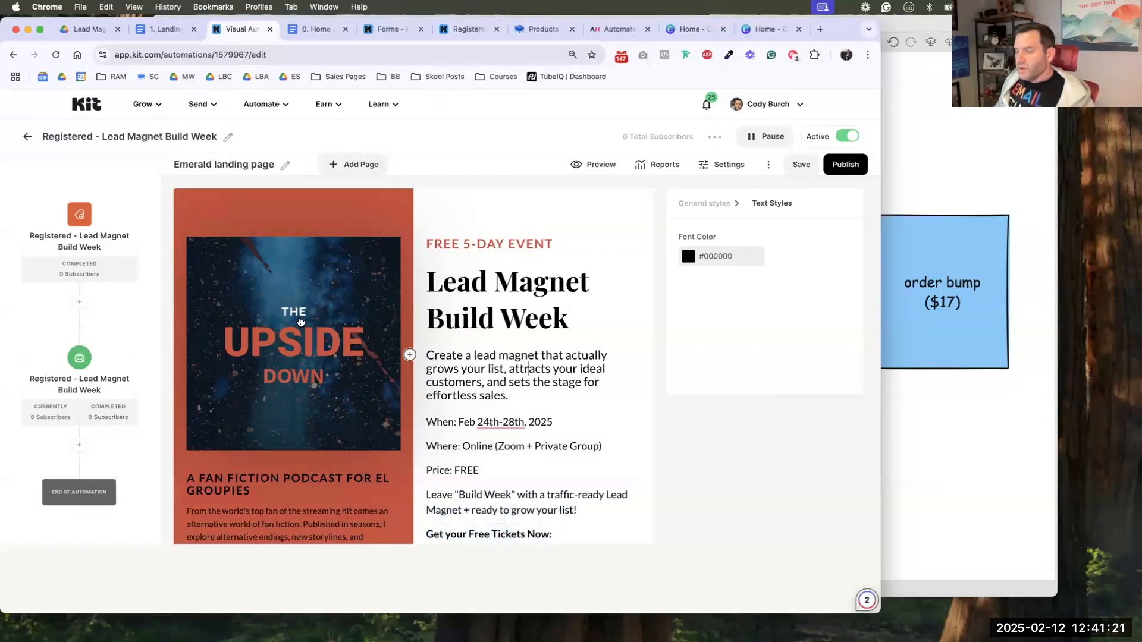
- Copy the "What You'll Walk Away With:" section with its checklist from the landing page copy document and return to the Kit page
scroll(301, 322, "down", 3)
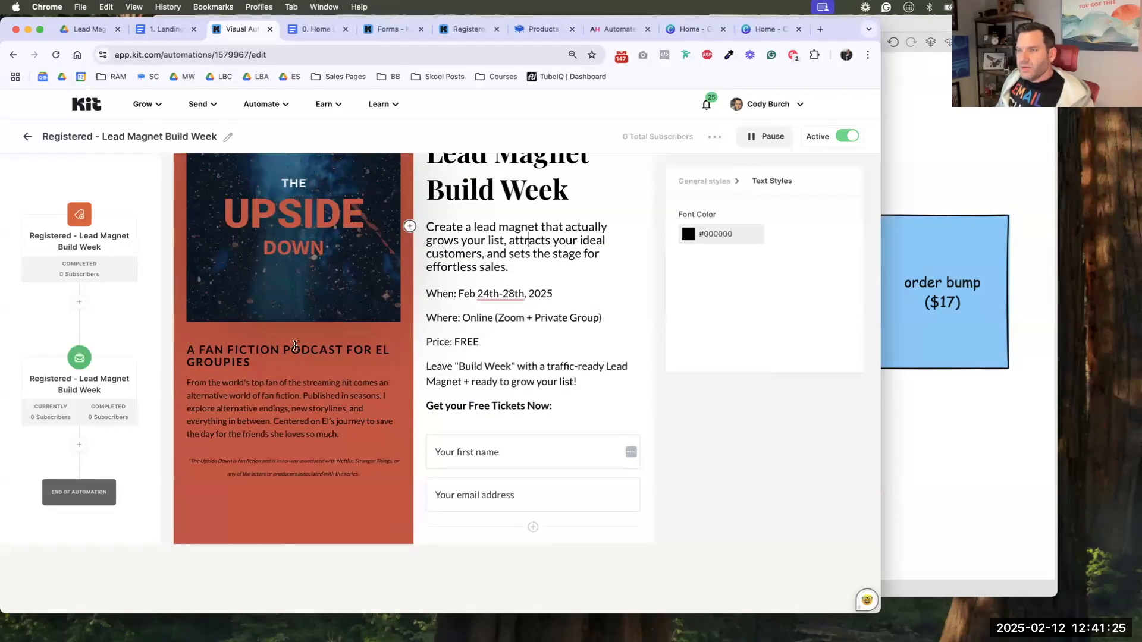
key("super+alt+Left")
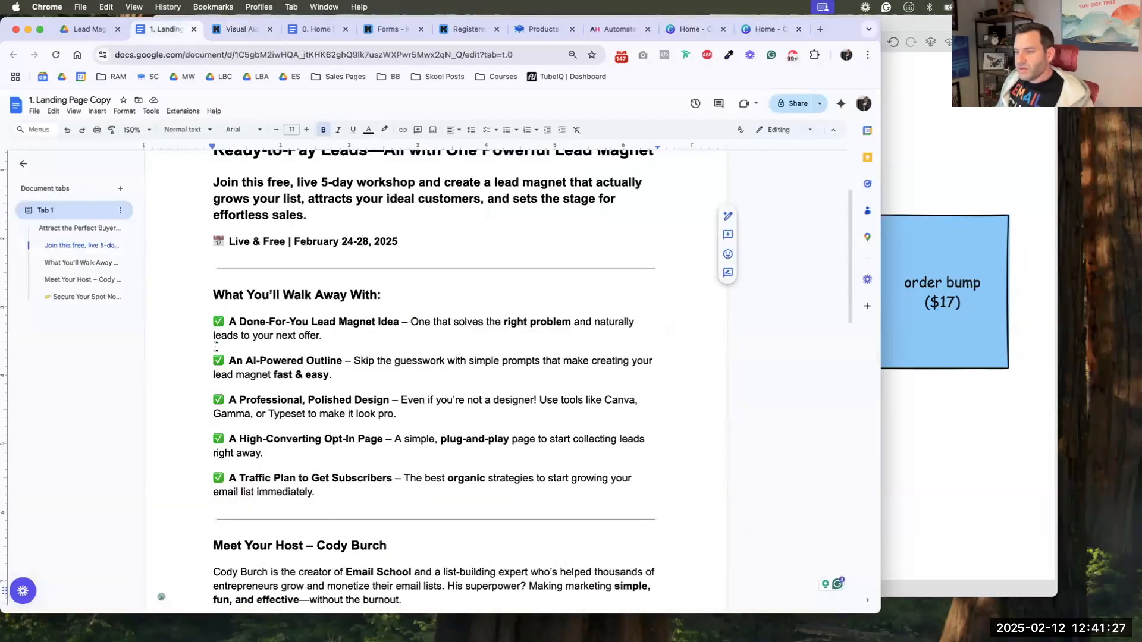
left_click_drag(315, 492, 212, 298)
key("super+c")
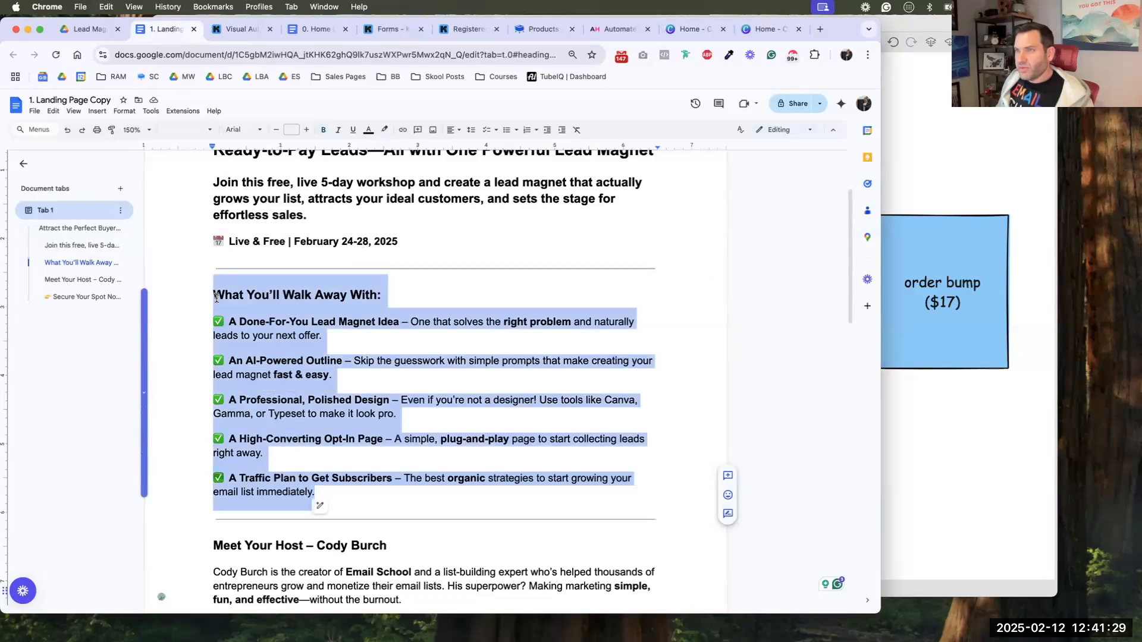
key("super+alt+Right")
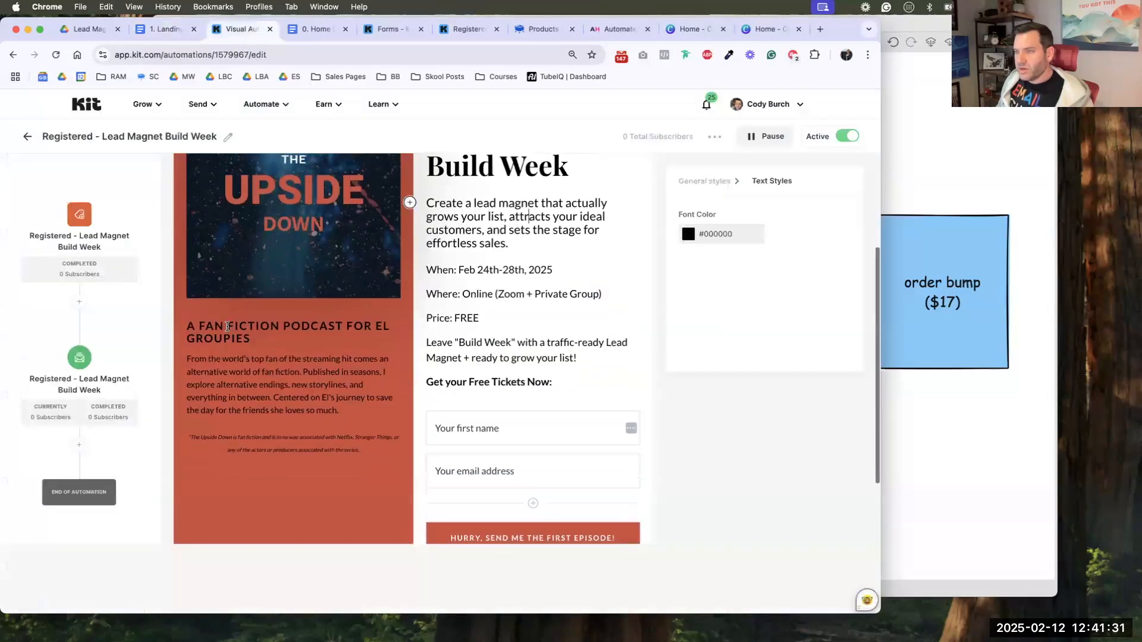
- Replace the heading under the image with "WHAT YOU'RE WALK AWAY WITH:"
left_click_drag(251, 339, 186, 327)
type("WHAT YO")
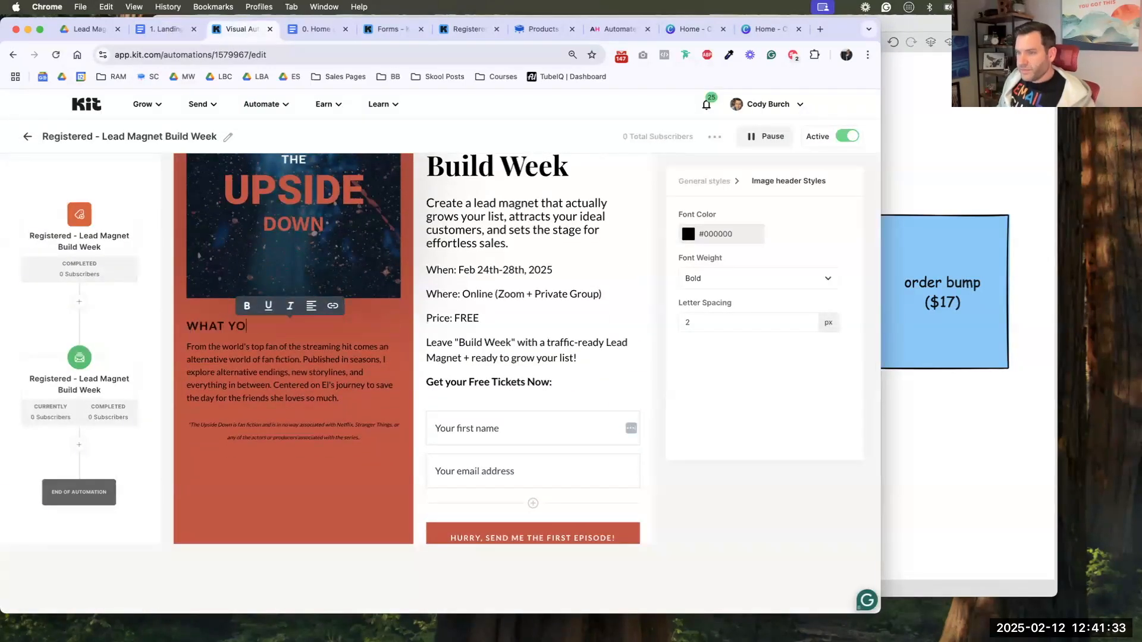
type("U'RE WALK AWAY WITH:")
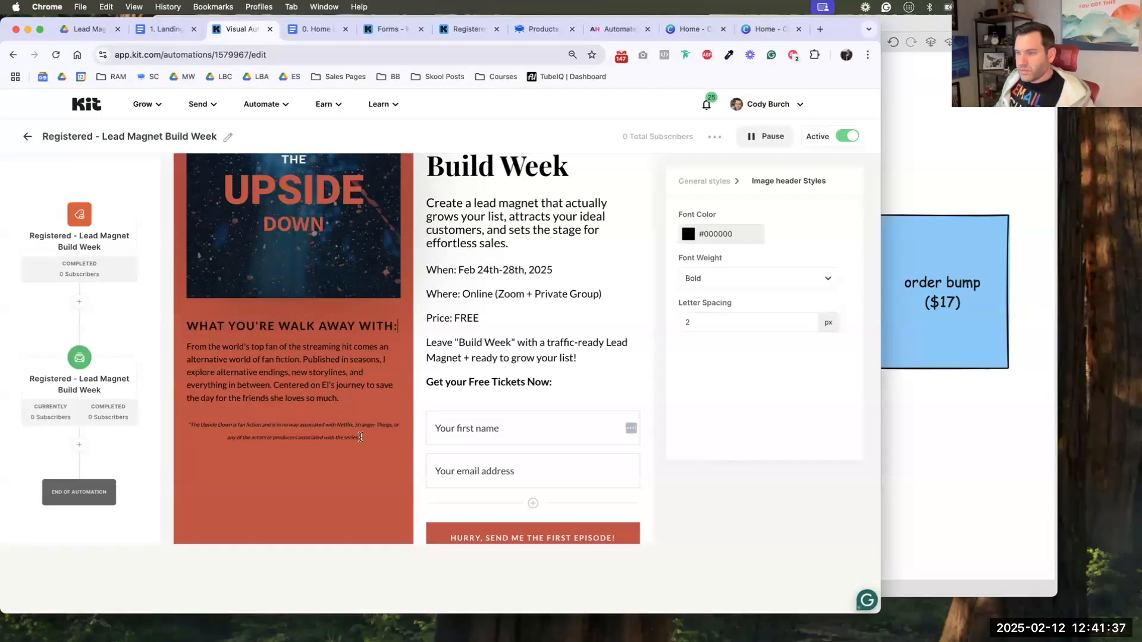
- Replace the placeholder text under that heading with the copied checklist and delete the duplicate "What You'll Walk Away With:" line
left_click_drag(360, 437, 171, 351)
key("BackSpace")
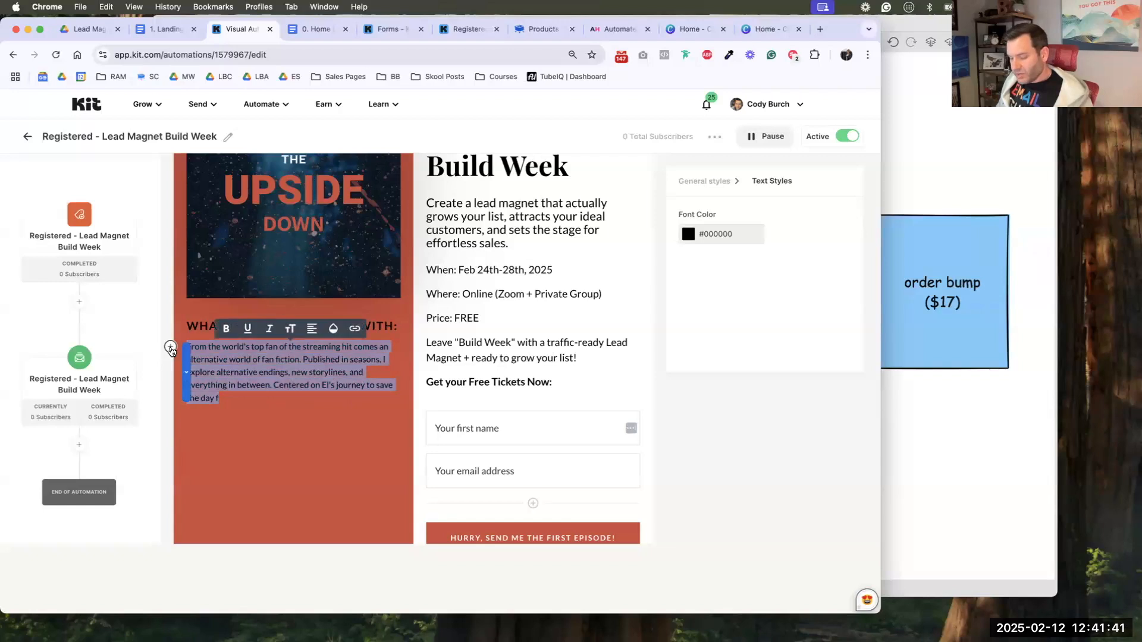
key("super+v")
key("super+Up")
key("shift+super+Right")
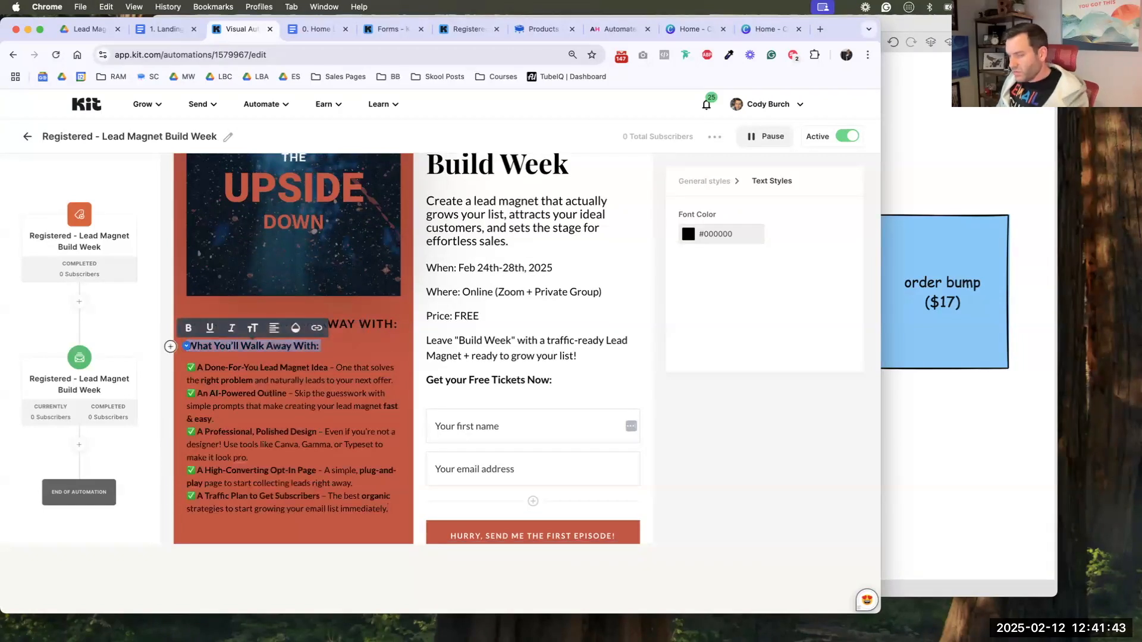
key("BackSpace")
key("Delete")
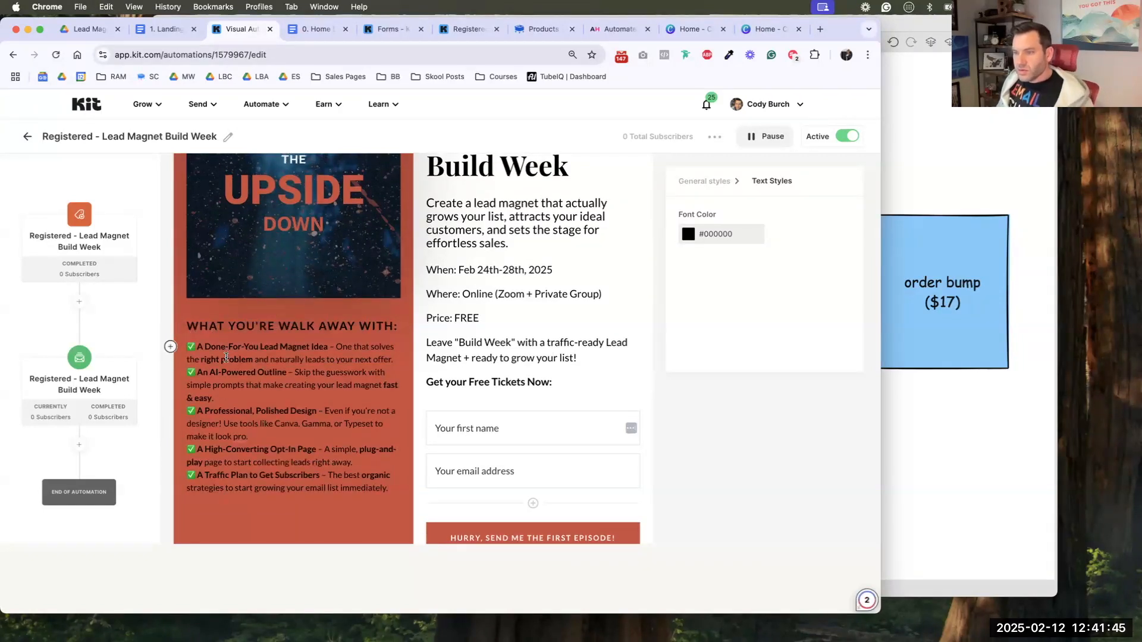
key("super+z")
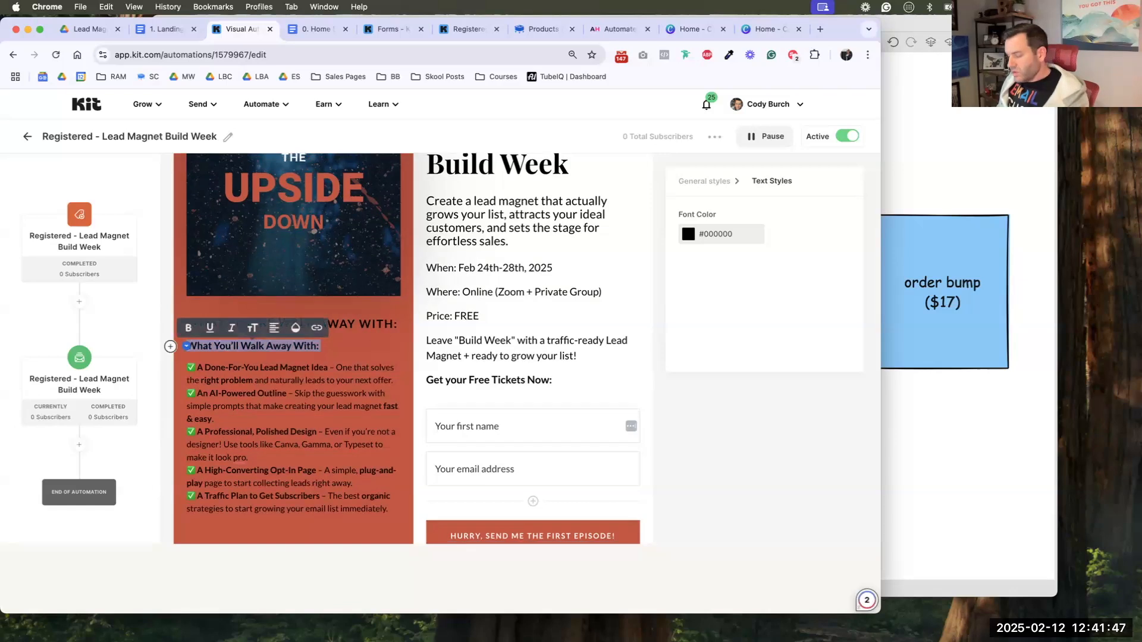
key("BackSpace")
- Insert a blank line between each of the checklist items under the image
left_click(402, 359)
key("Return")
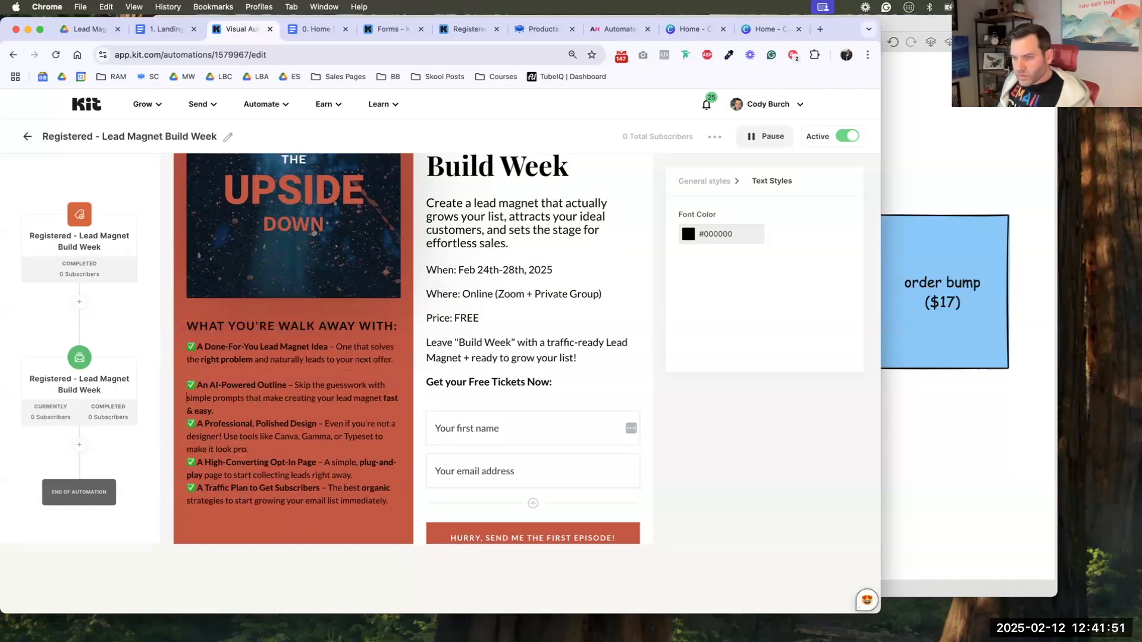
key("Return")
key("Down")
key("Down")
key("Down")
key("Return")
key("Down")
key("Down")
key("Return")
scroll(417, 336, "down", 3)
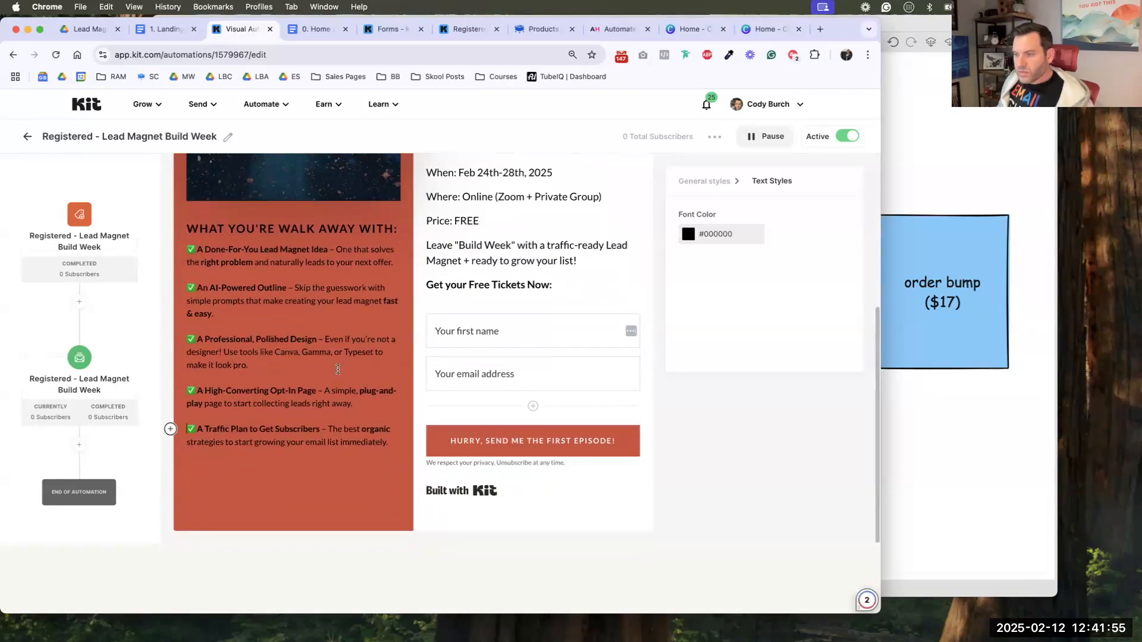
- Turn off the "Built with Kit" badge and review the landing page layout
left_click(462, 490)
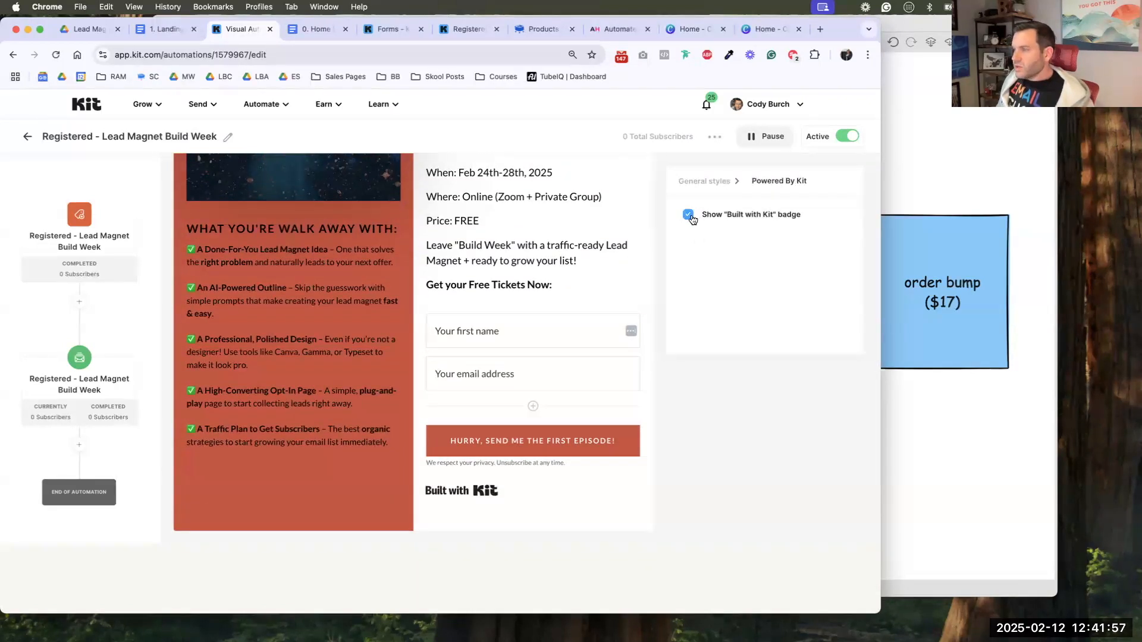
left_click(691, 218)
scroll(329, 342, "up", 3)
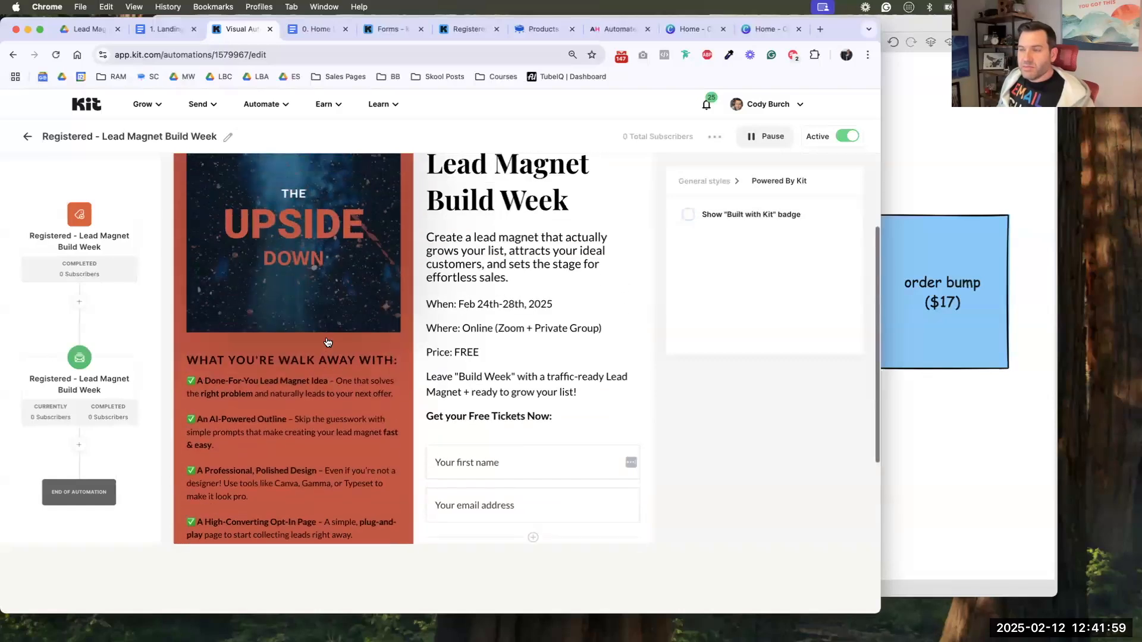
scroll(327, 343, "up", 3)
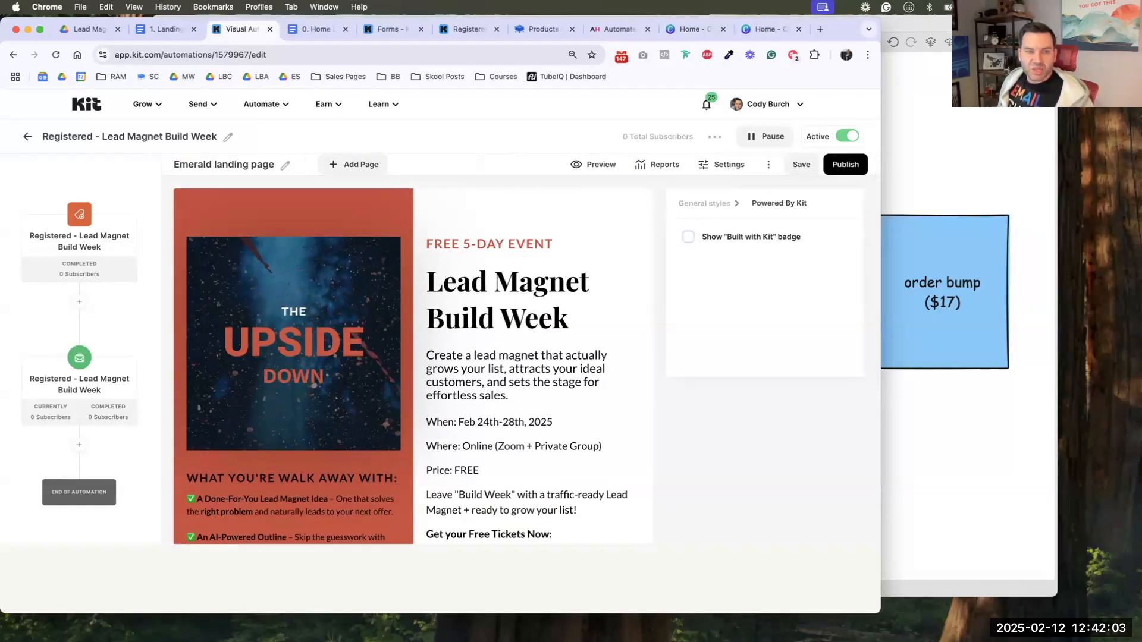
scroll(258, 413, "down", 5)
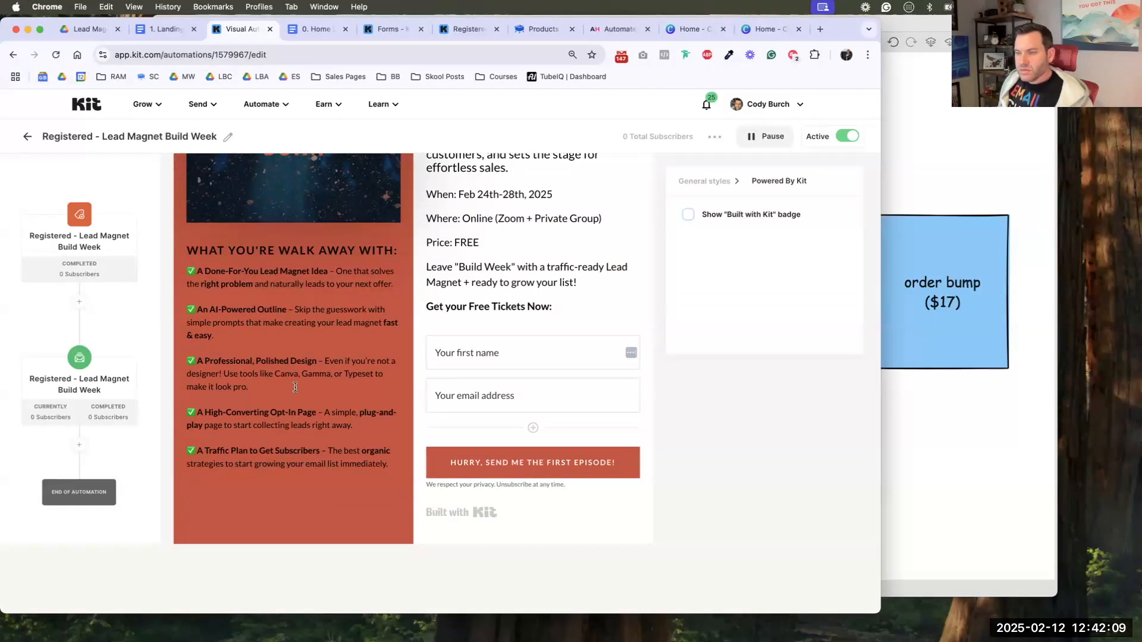
left_click_drag(258, 272, 227, 273)
left_click(229, 297)
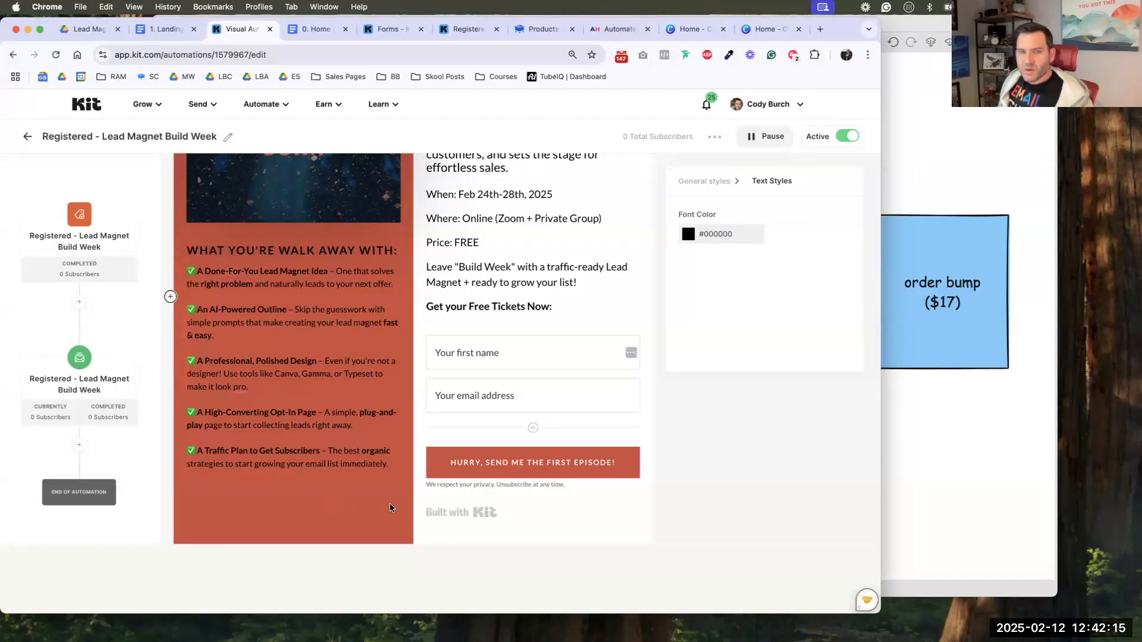
- Replace the signup form's button text with "YES! I WANT TO COME TO LEAD MAGNET BUILD WEEK!"
left_click(491, 467)
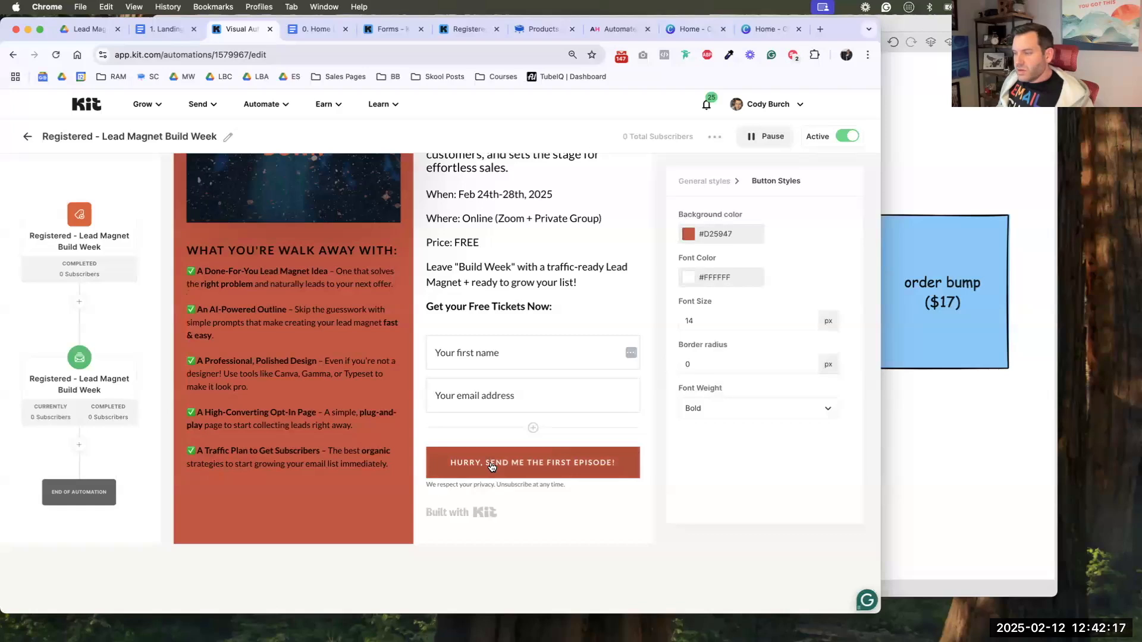
triple_click(491, 467)
type("YES! I WANT TO COME TO LEAD MAGNET")
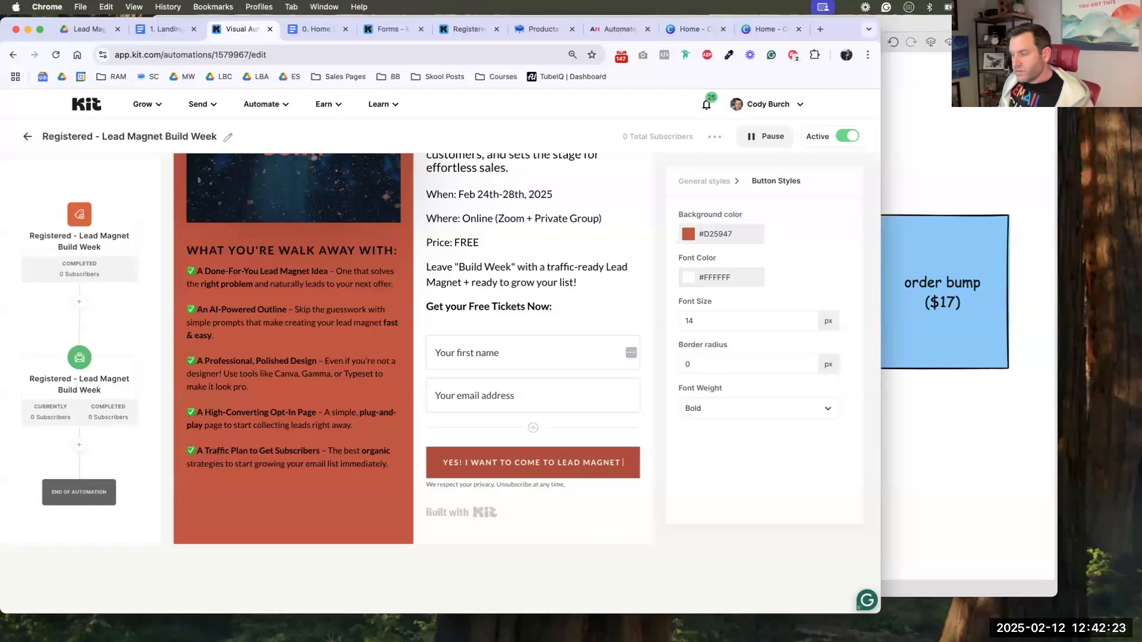
type(" BUILD WEEK!")
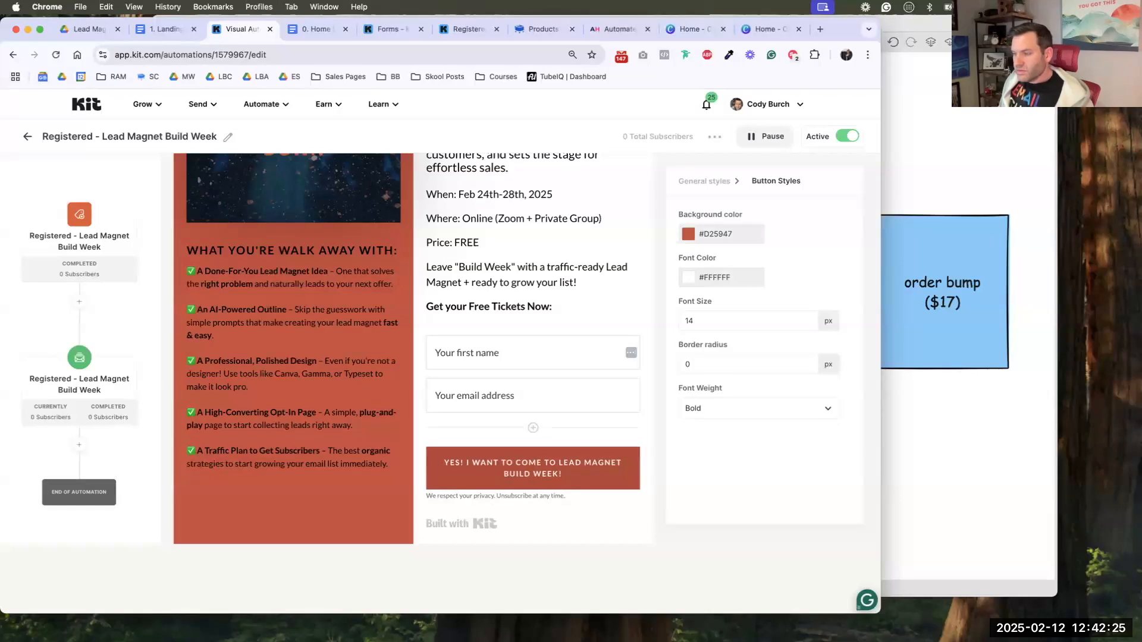
- Reword the signup button text after "YES!" so it reads "YES! SAVE MY SEAT AT BUILD WEEK!"
left_click_drag(565, 474, 474, 467)
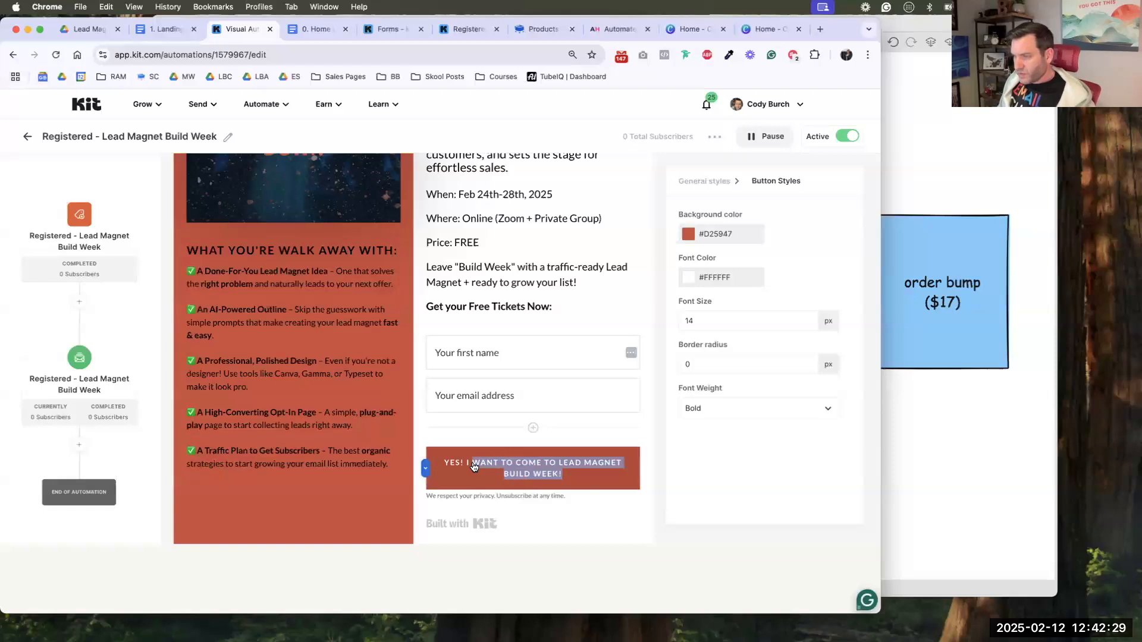
key("BackSpace")
key("BackSpace")
key("BackSpace")
type("SAVE M")
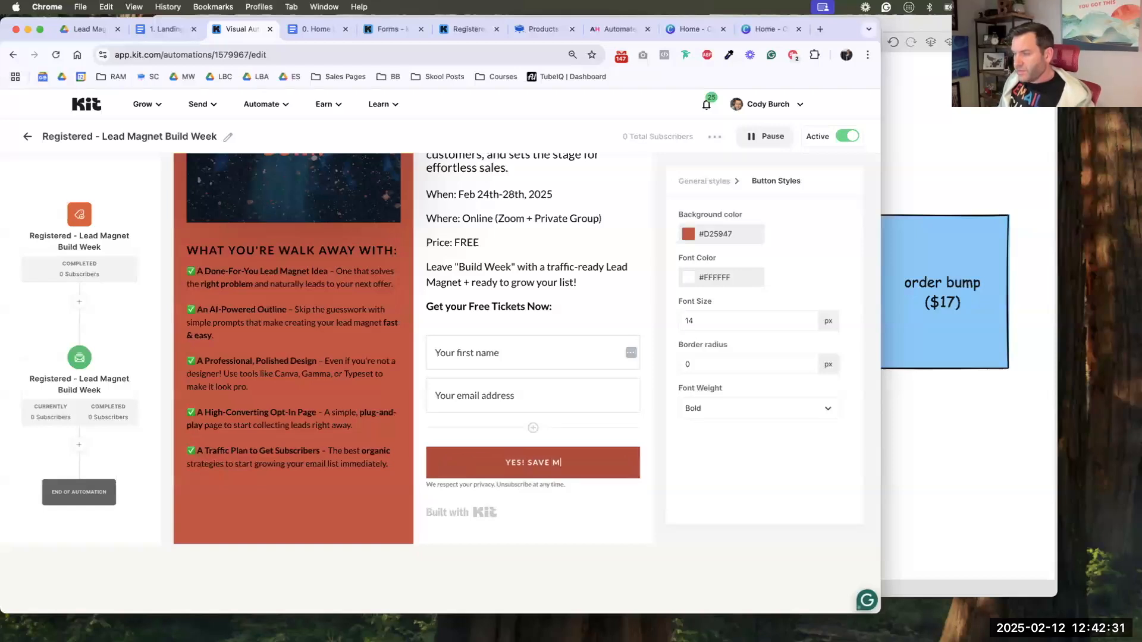
type("Y SEAT AT BUILD WEEK!")
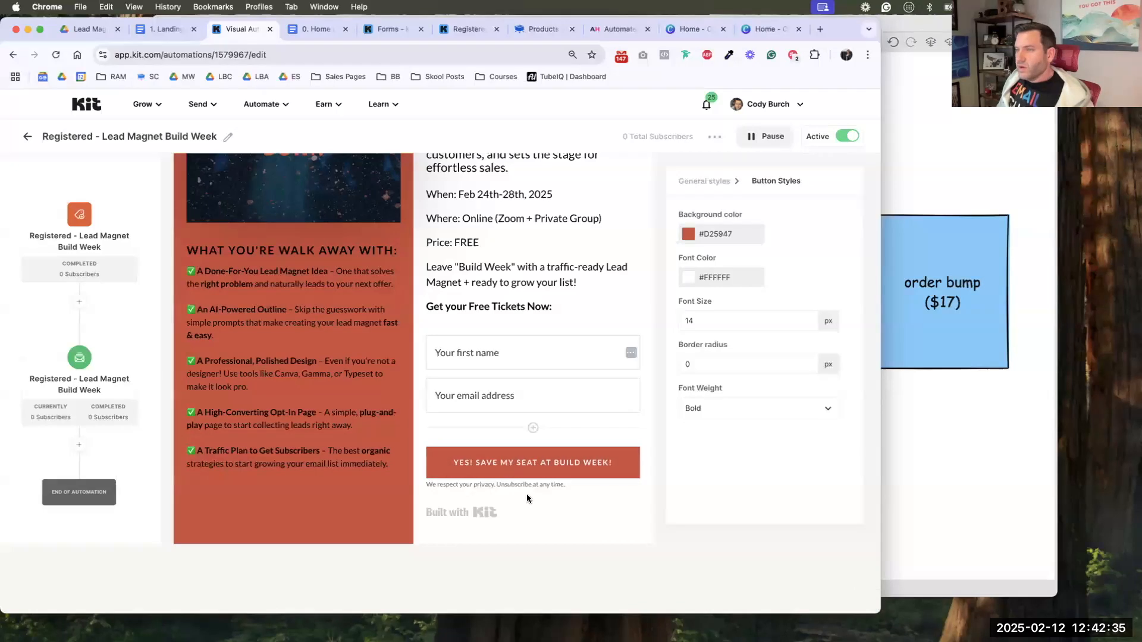
- Set the landing page's headings font to Arial Black in the general styles
scroll(315, 279, "up", 2)
scroll(314, 280, "up", 3)
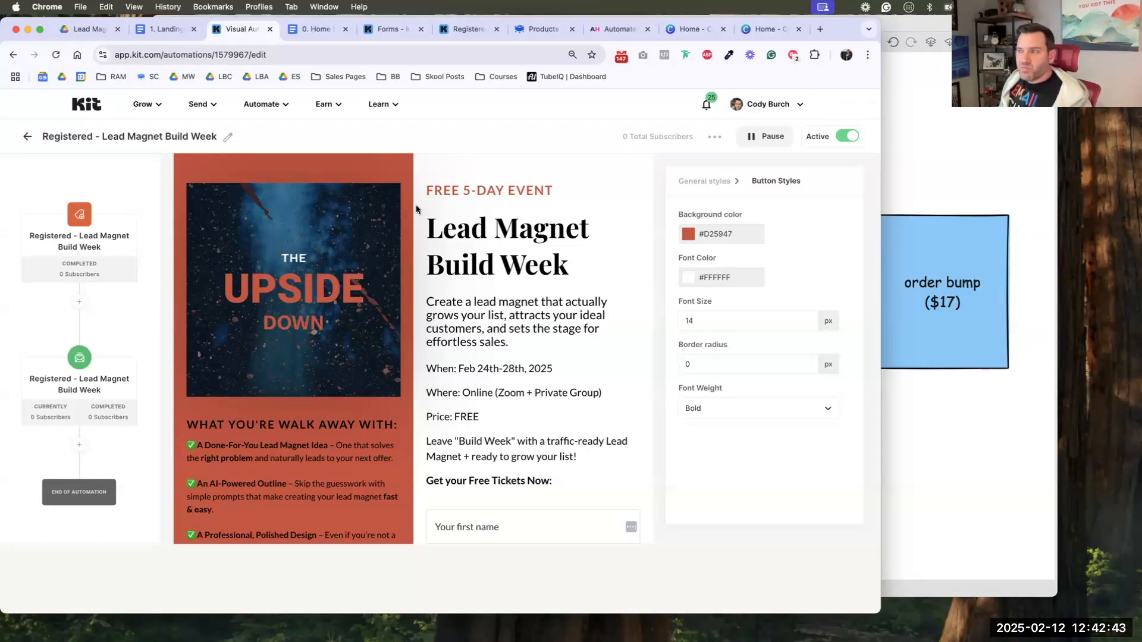
left_click(710, 181)
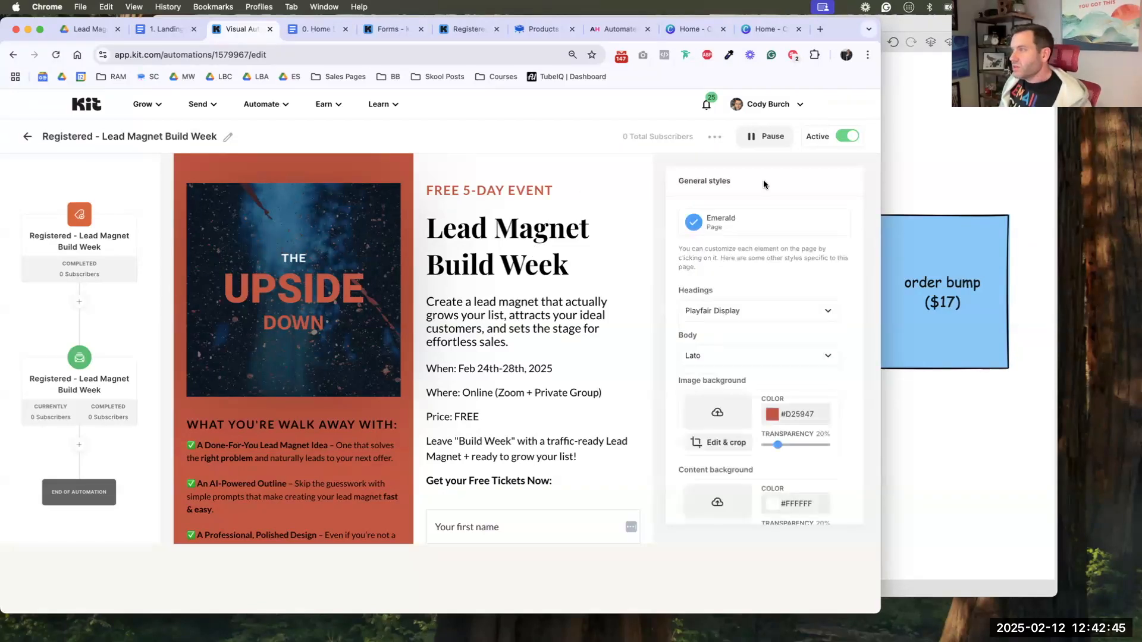
scroll(726, 279, "down", 3)
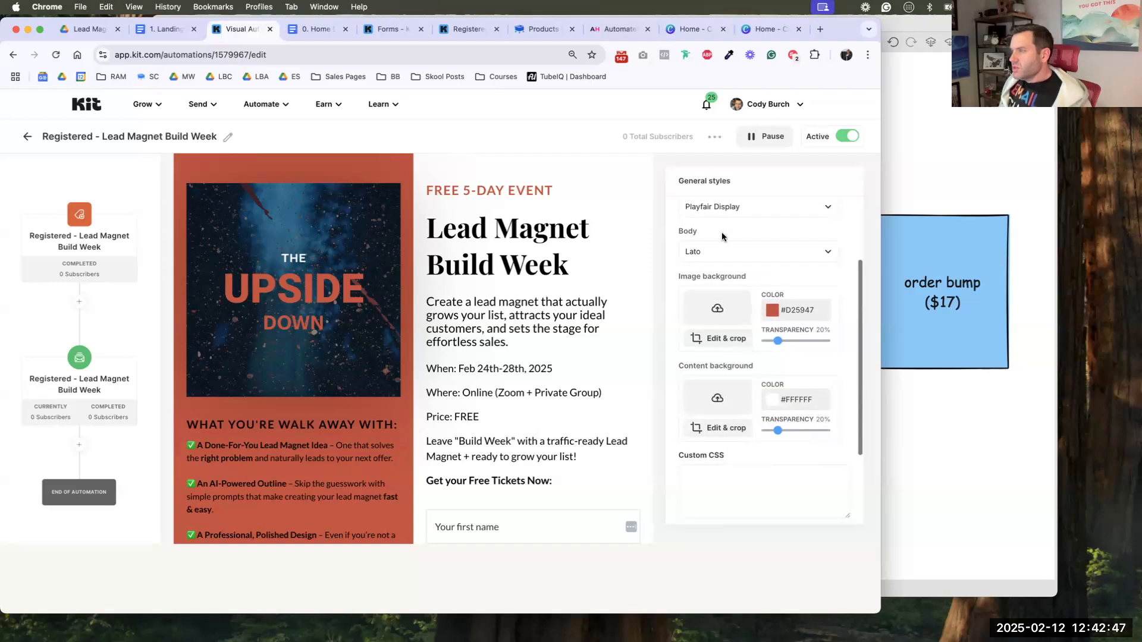
left_click(722, 243)
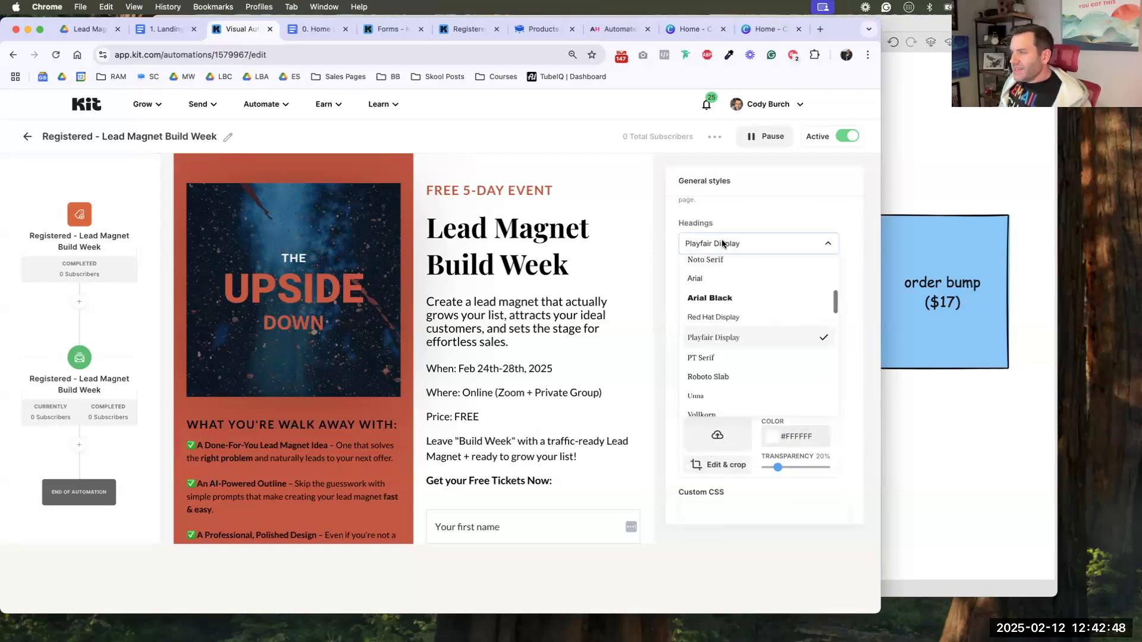
left_click(752, 306)
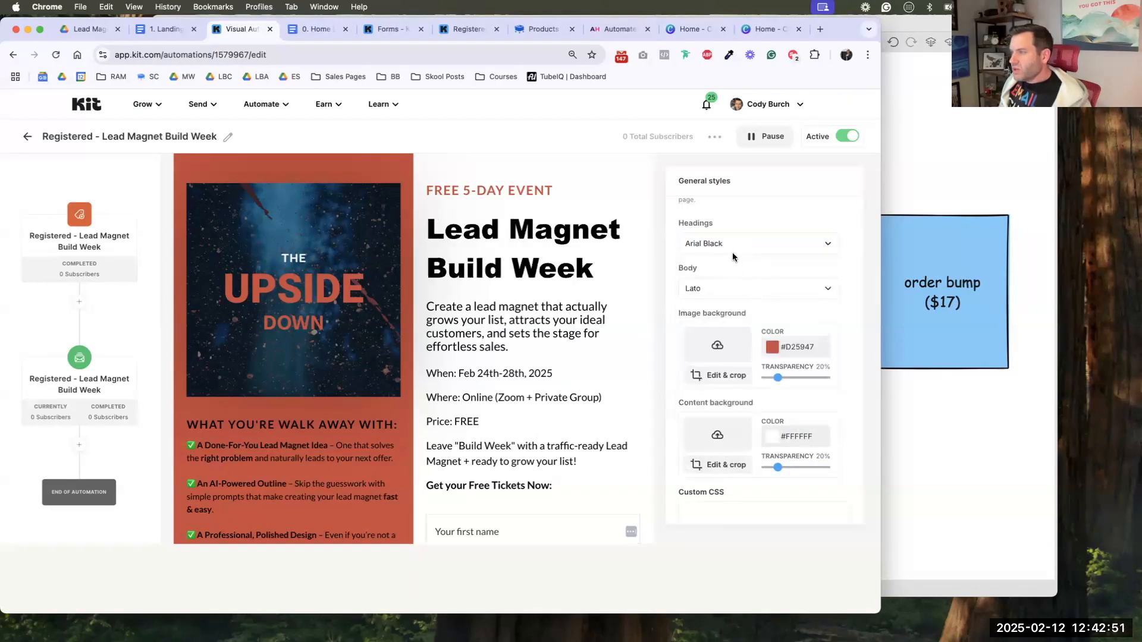
- Set the landing page's headings font to Merriweather Sans
left_click(731, 249)
scroll(727, 316, "down", 5)
scroll(726, 322, "down", 2)
left_click(725, 307)
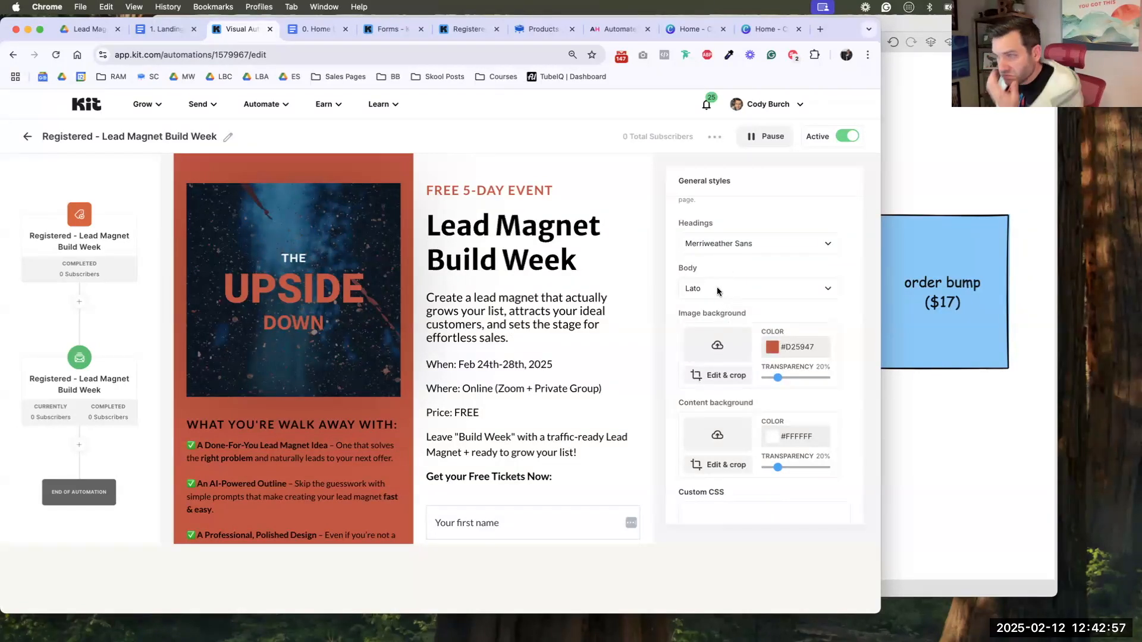
- Copy the gold #D9A847 from the Email School brand kit in Canva and set it as the image background color in Kit
scroll(508, 321, "down", 1)
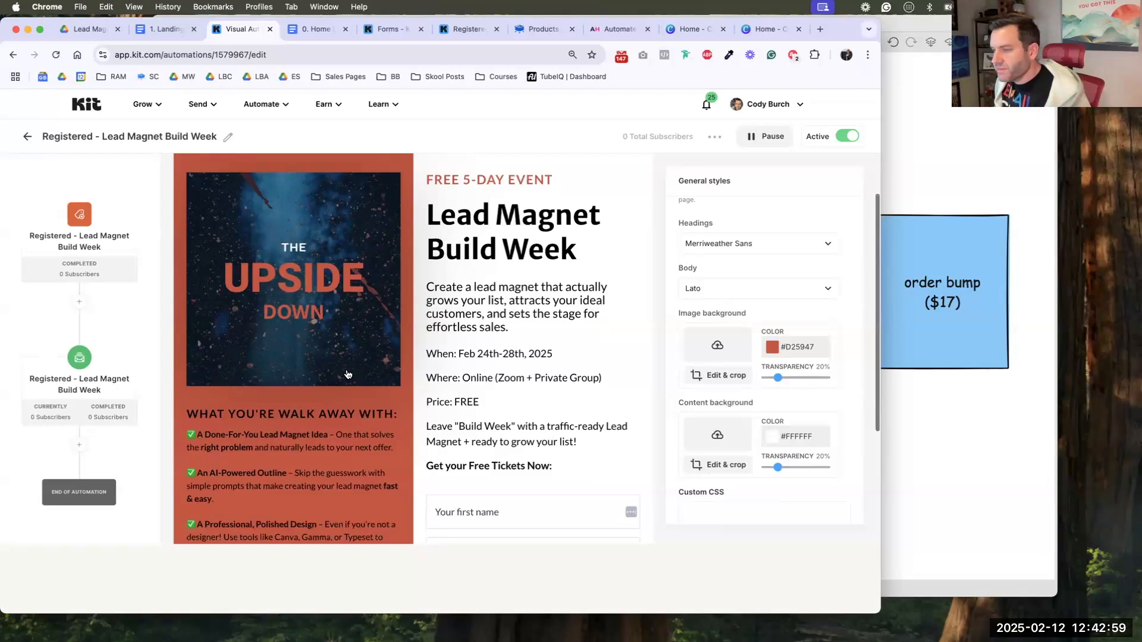
left_click(329, 415)
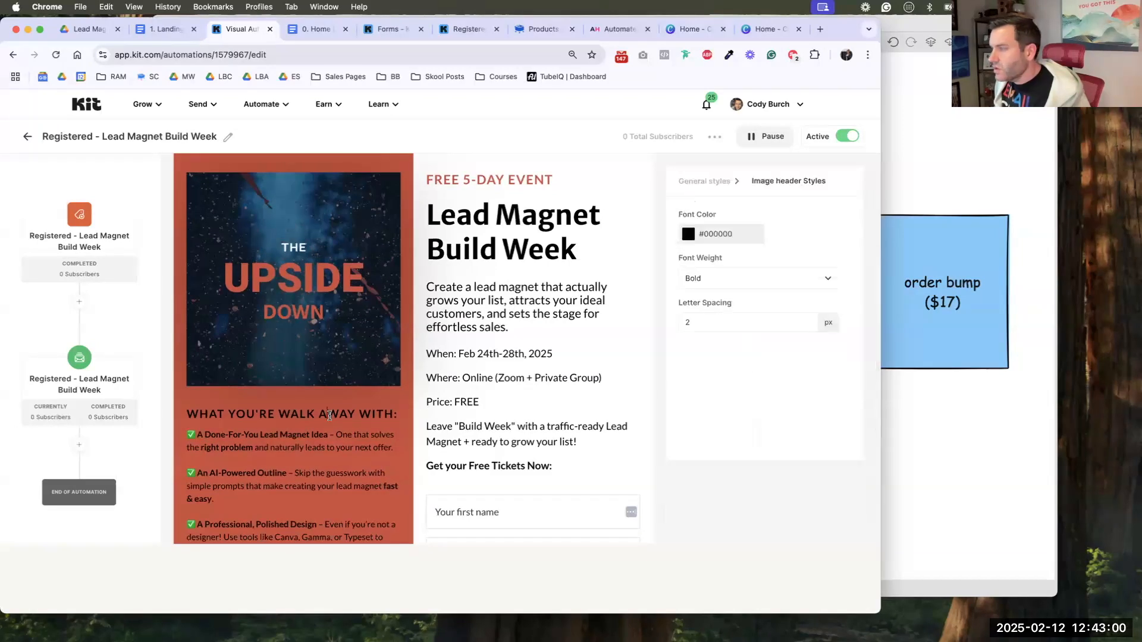
left_click(703, 181)
scroll(738, 315, "down", 4)
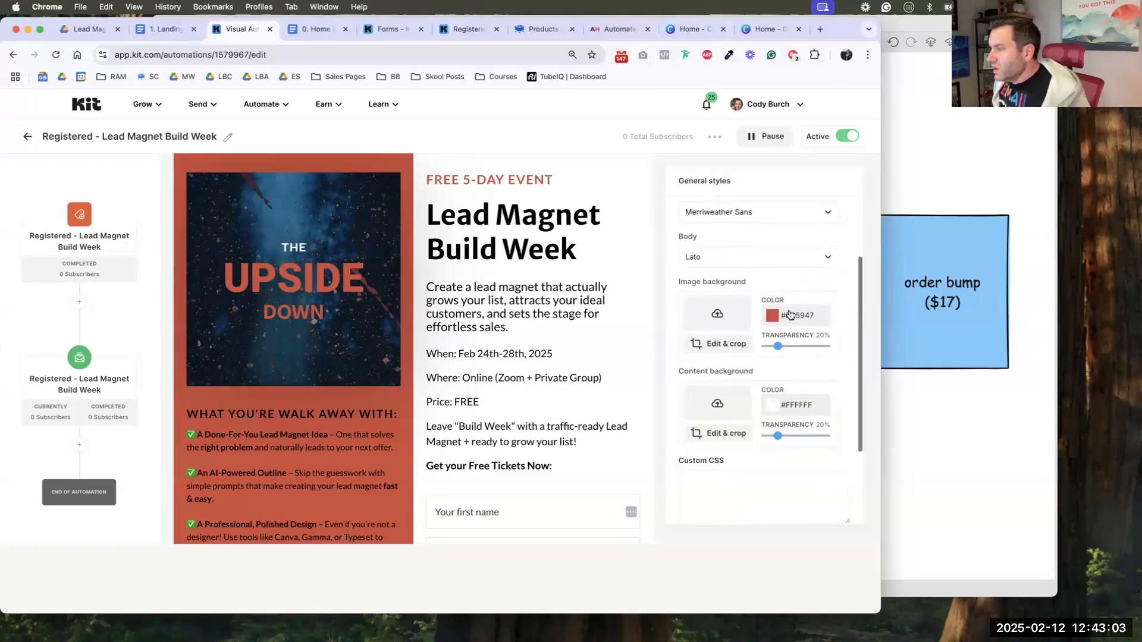
left_click(773, 315)
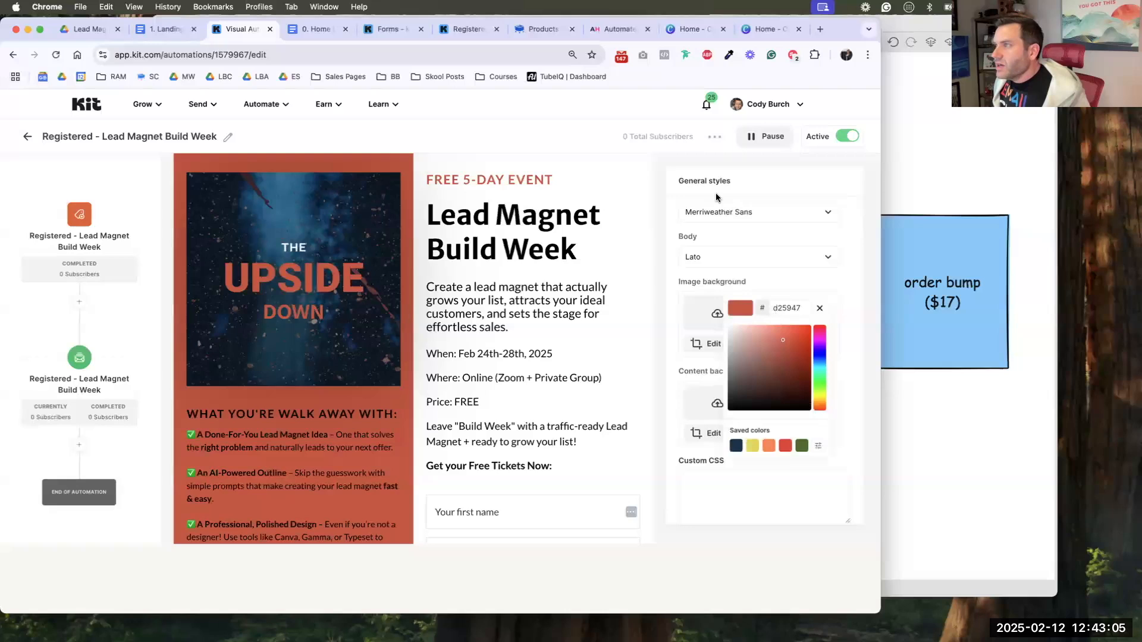
left_click(690, 29)
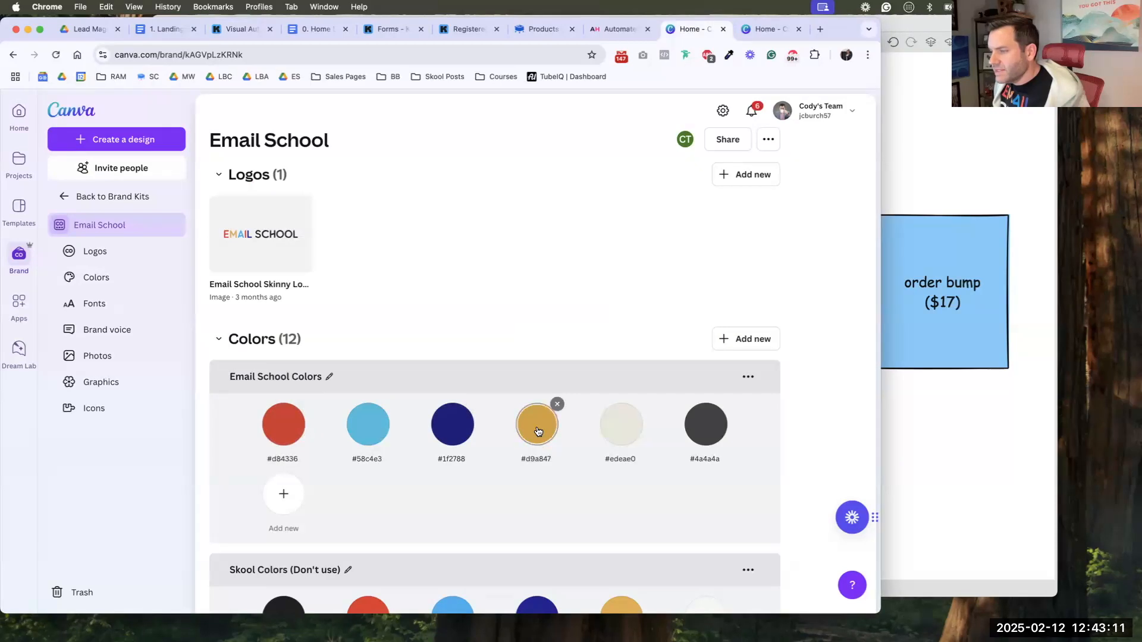
left_click(538, 429)
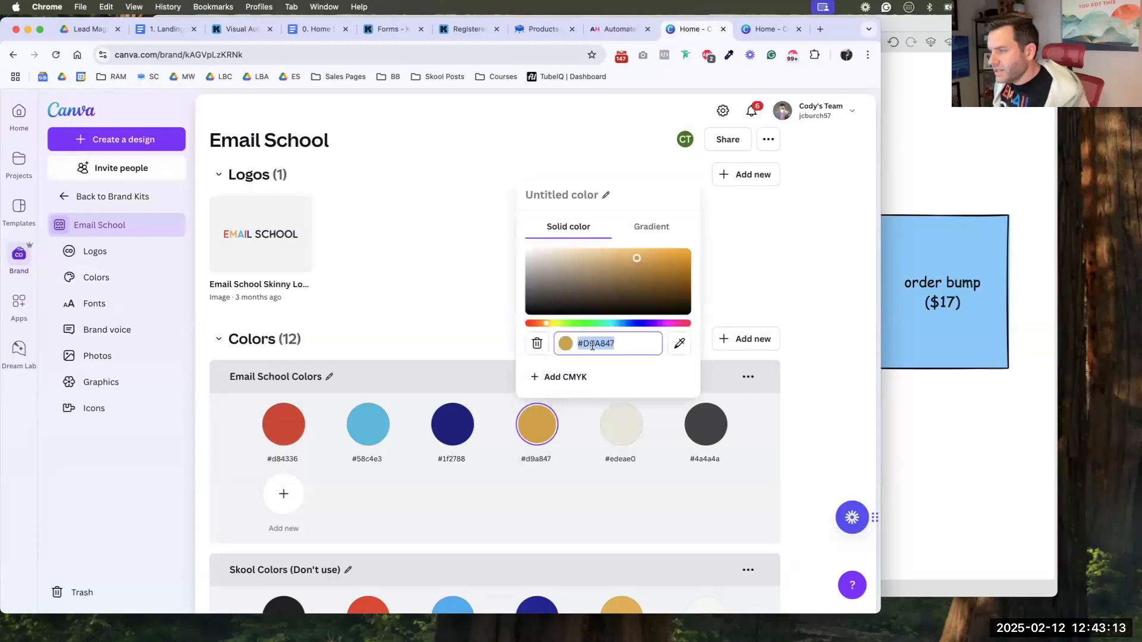
left_click(240, 31)
double_click(784, 308)
type("d9a847")
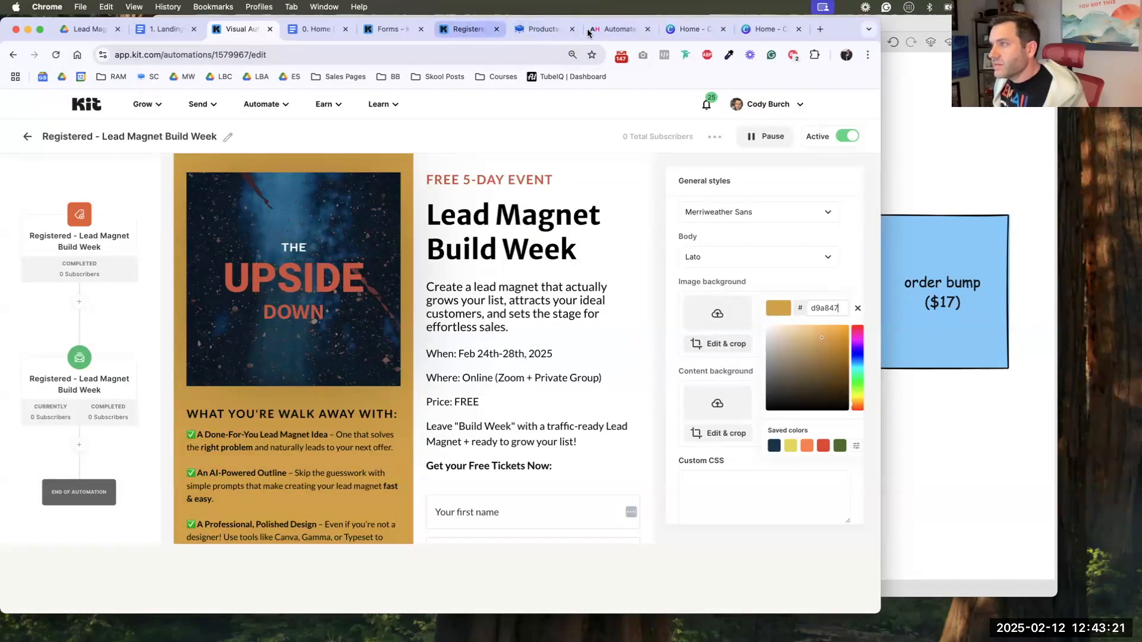
- Copy the light blue #58C4E3 from the Canva brand kit and set it as the image background color in Kit
left_click(689, 29)
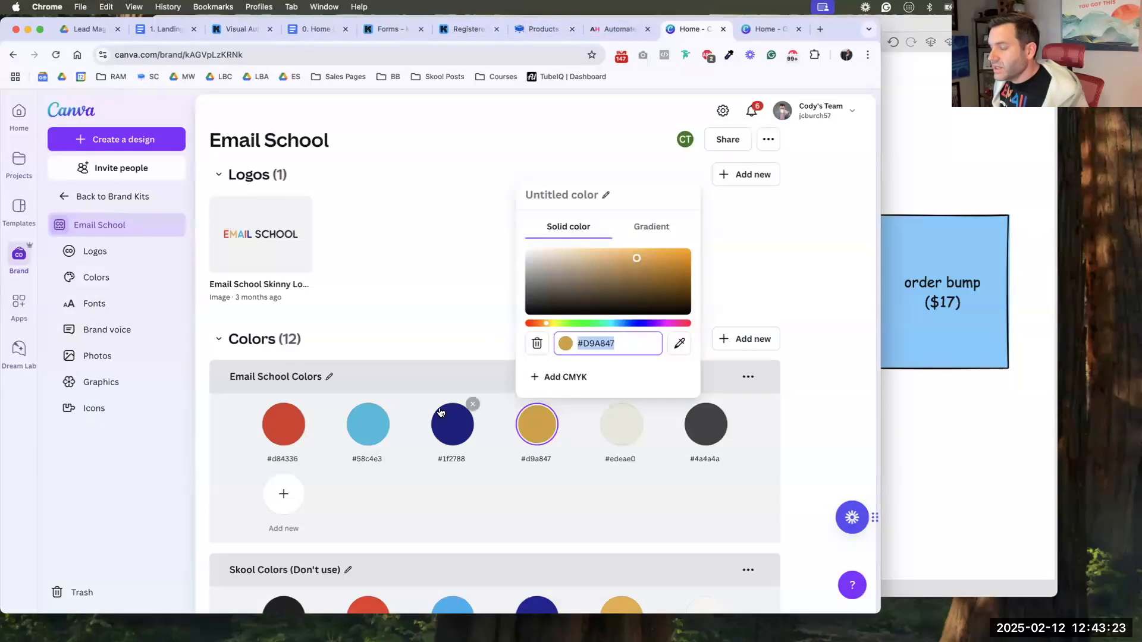
left_click(367, 420)
left_click(420, 346)
left_click(420, 345)
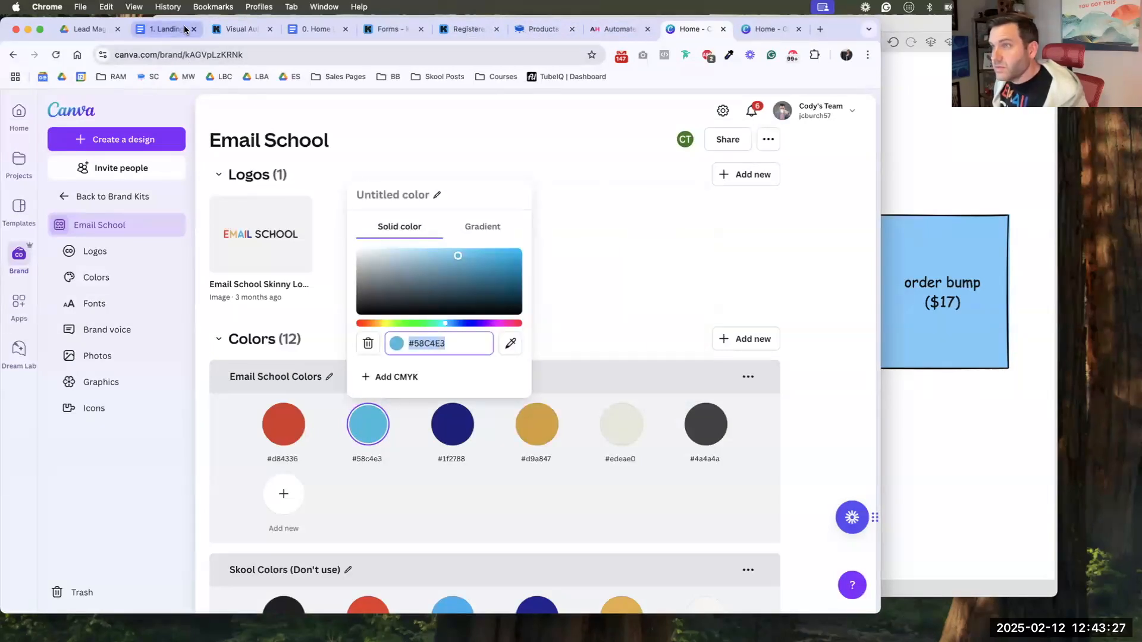
left_click(242, 31)
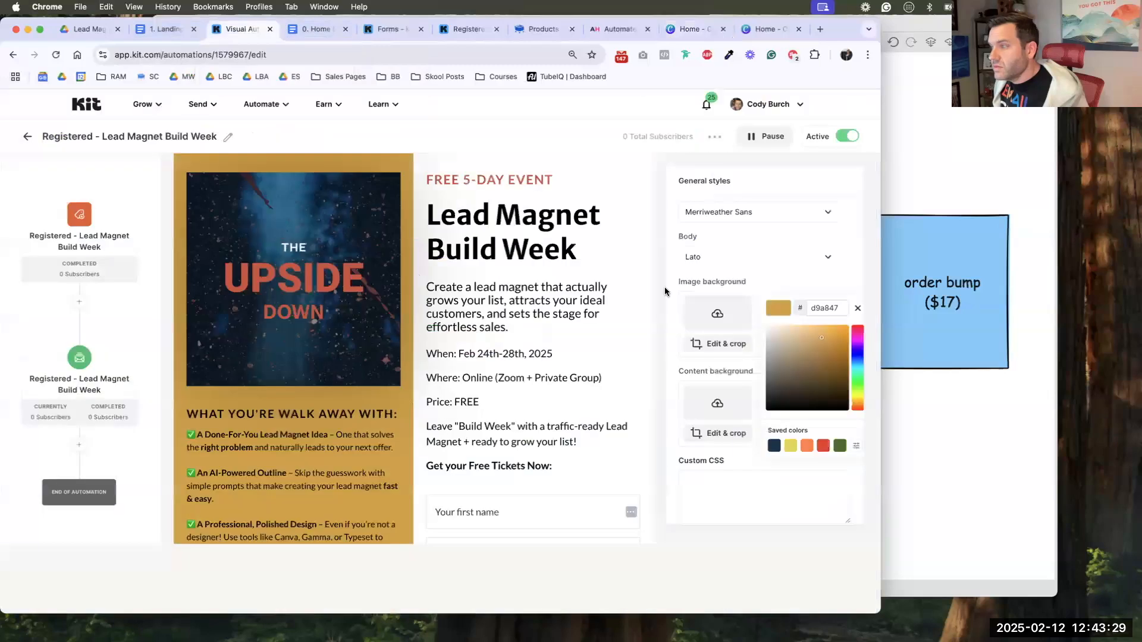
double_click(828, 308)
type("58c4e3")
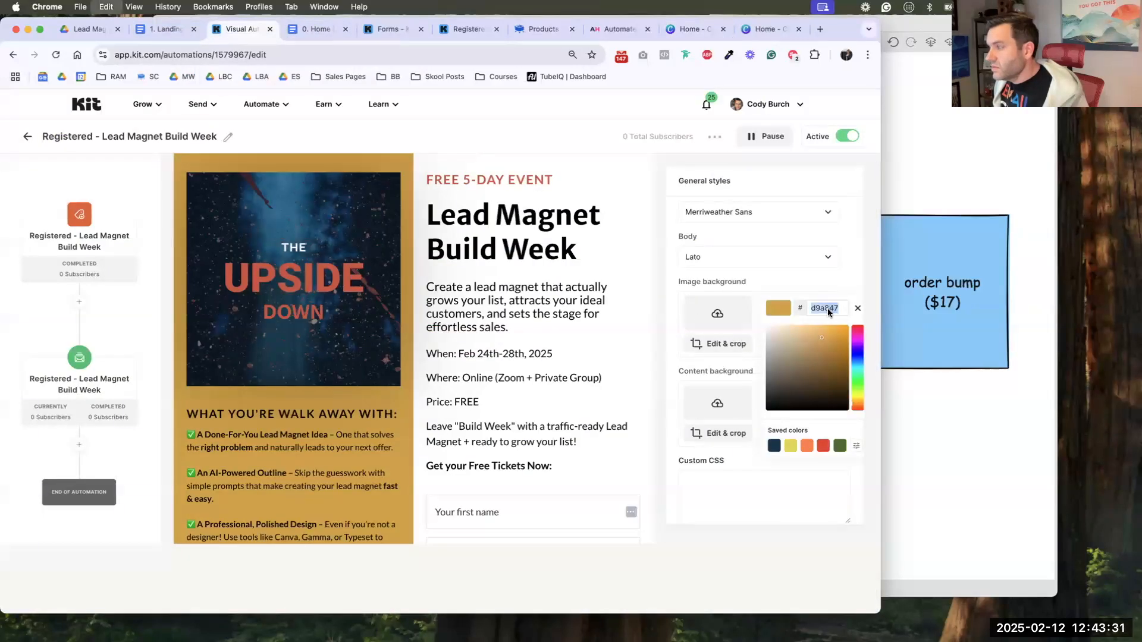
left_click(600, 323)
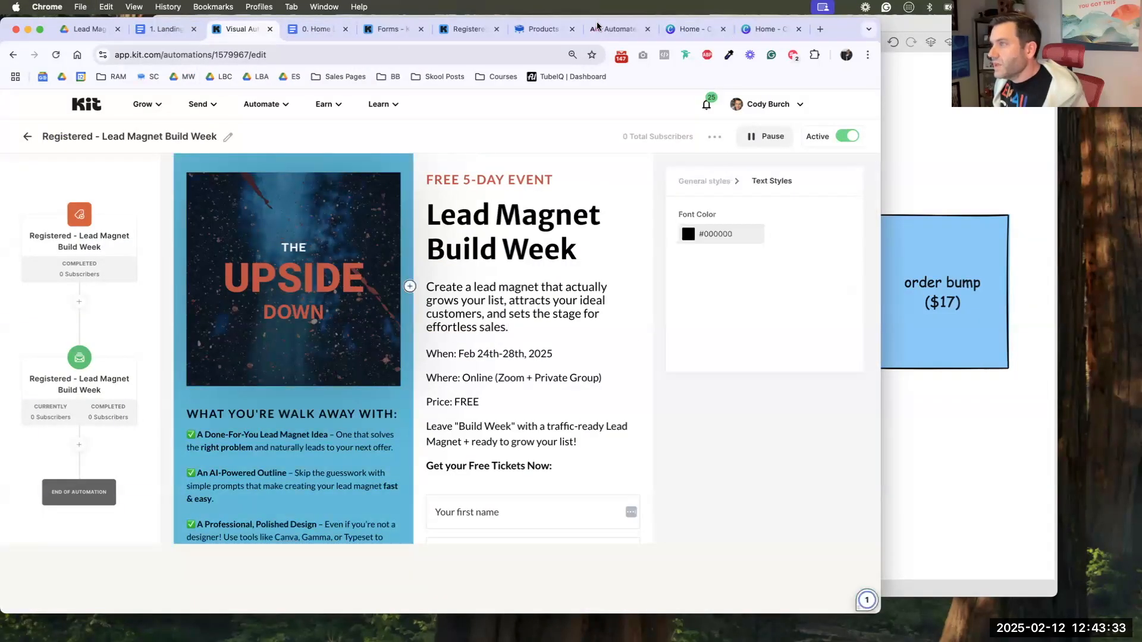
- Copy the cream #EDEAE0 from the Canva brand kit and set it as the content background color in Kit
left_click(674, 31)
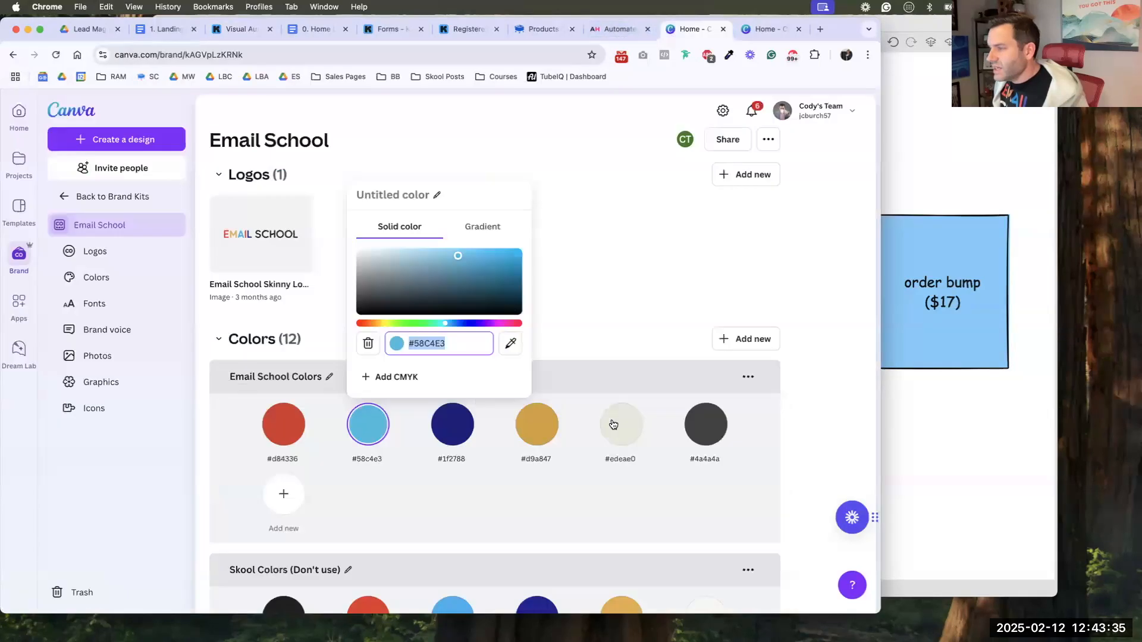
left_click(621, 424)
left_click(678, 344)
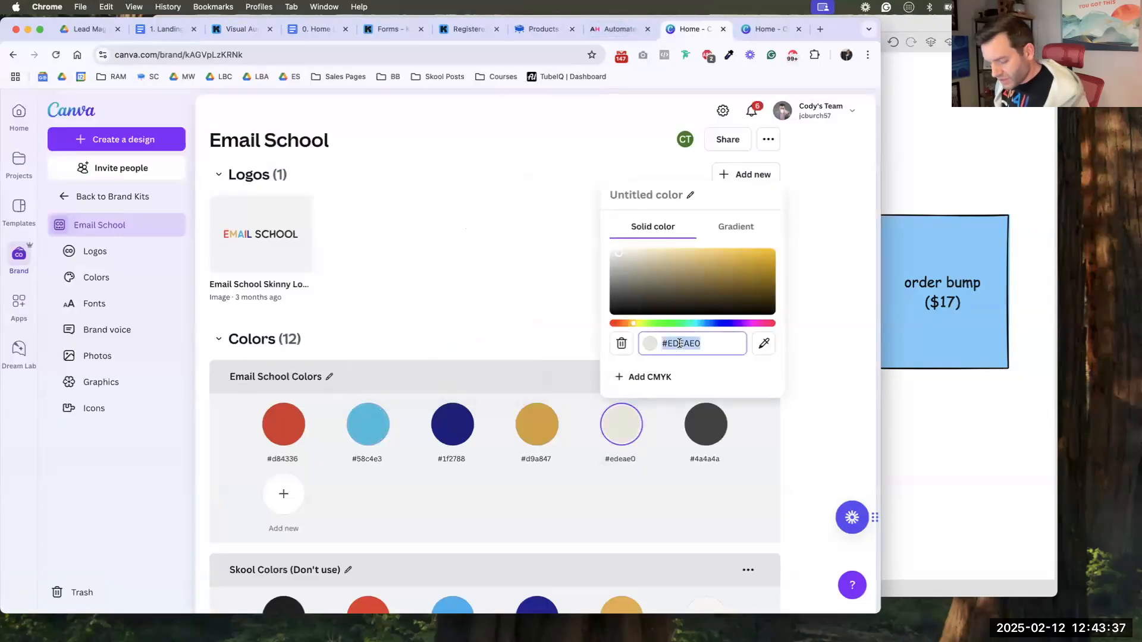
left_click(243, 31)
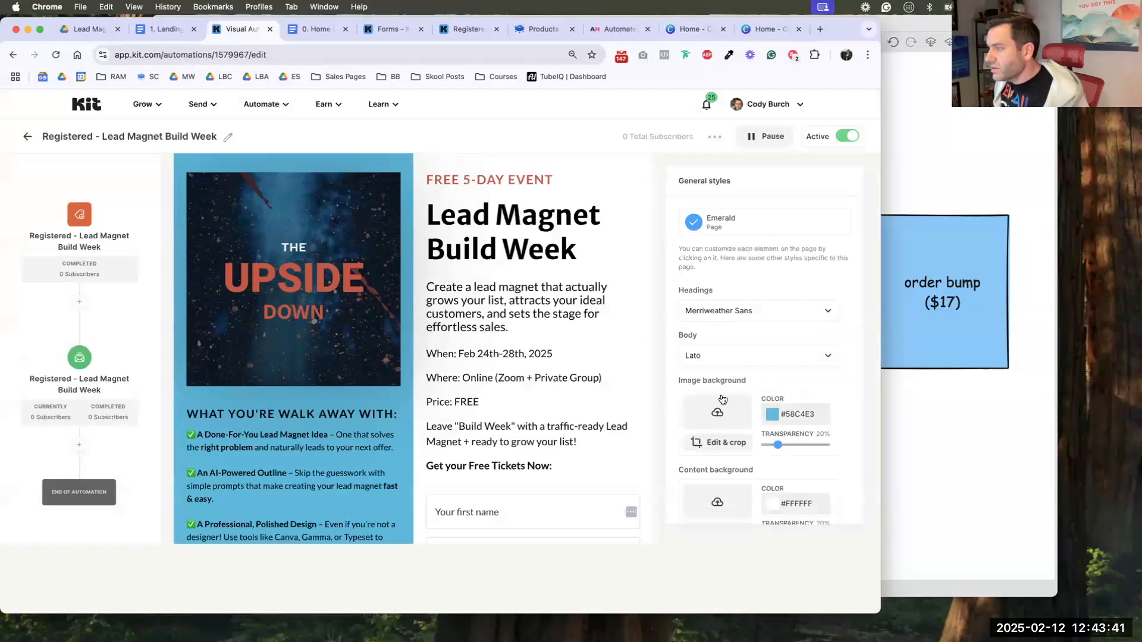
scroll(766, 395, "down", 3)
left_click(776, 397)
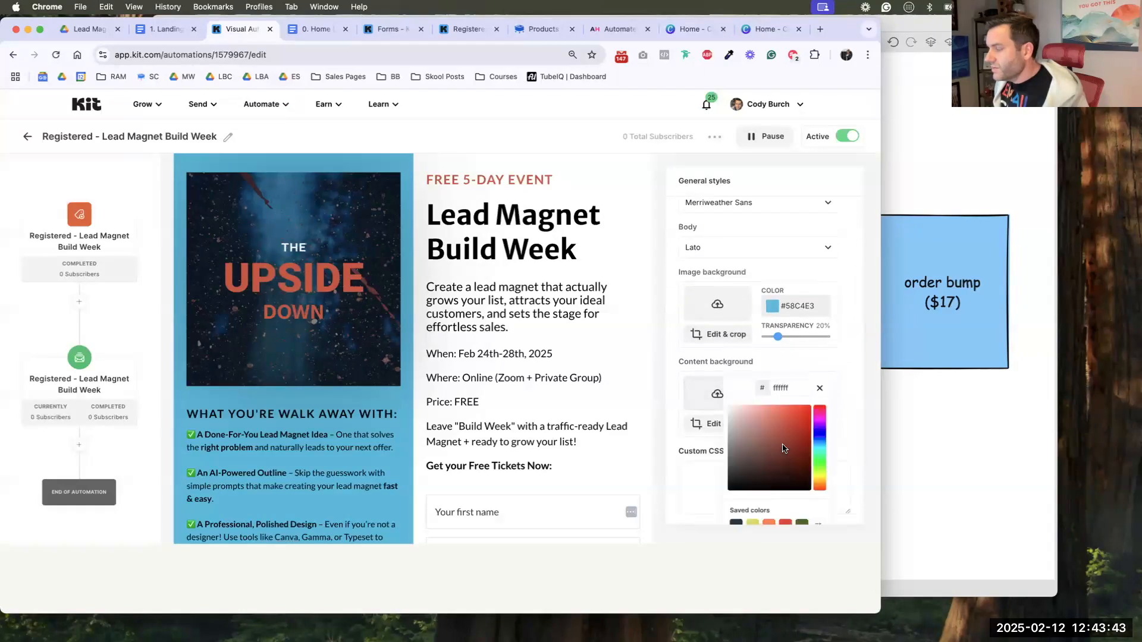
scroll(784, 443, "down", 3)
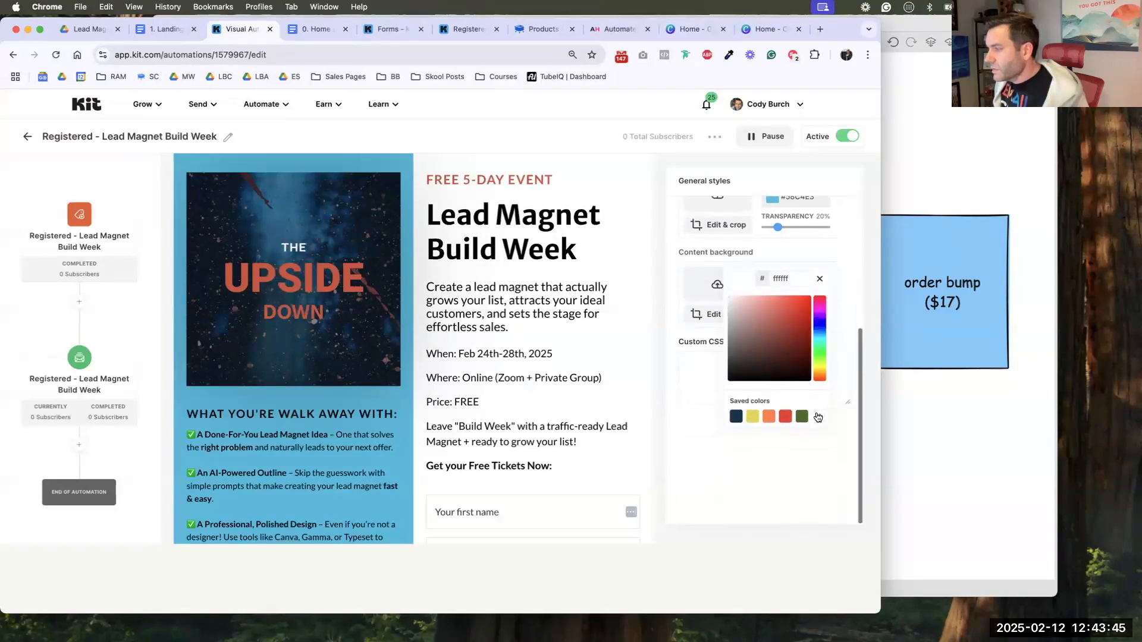
double_click(779, 278)
key("super+v")
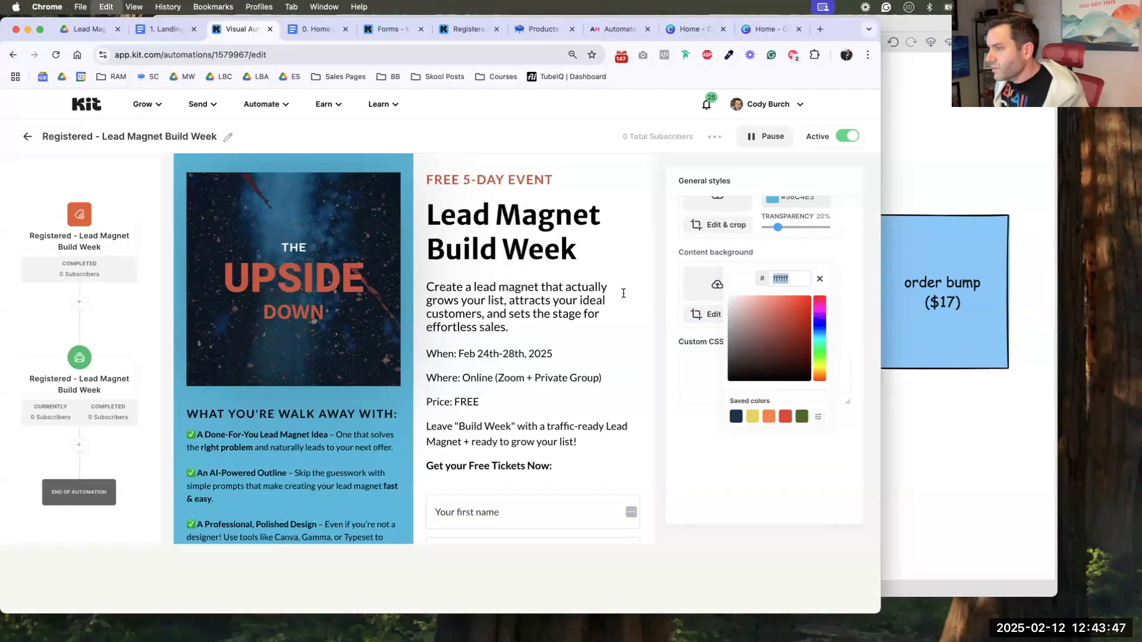
left_click(621, 294)
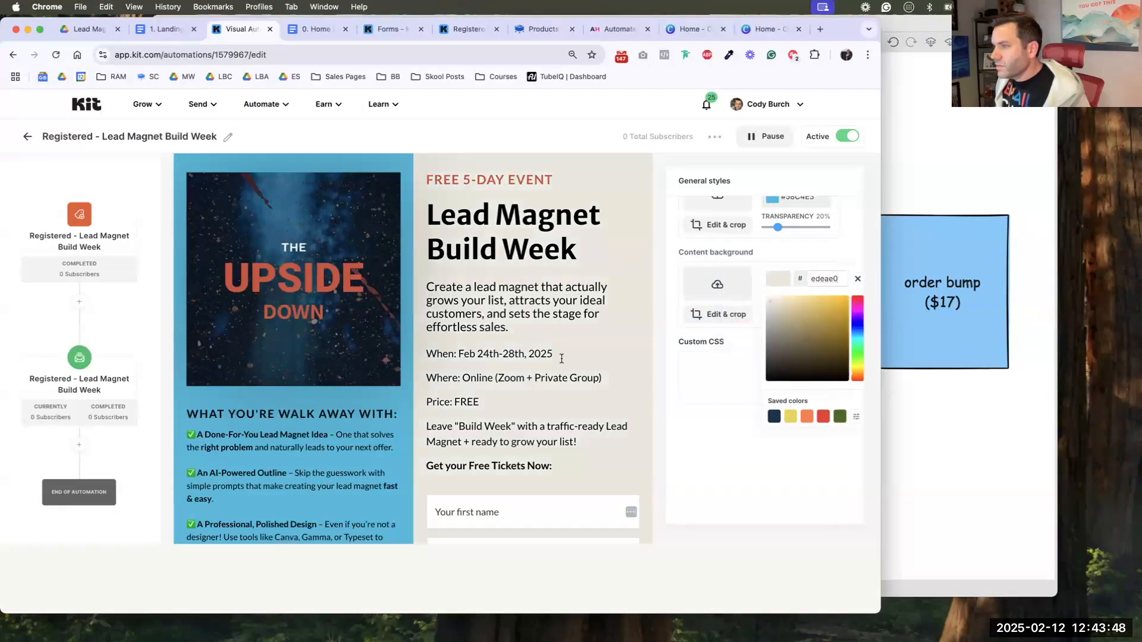
- Copy the red #D84336 from the Email School brand kit in Canva and set it as the preheader font color in Kit
left_click(488, 181)
left_click(600, 33)
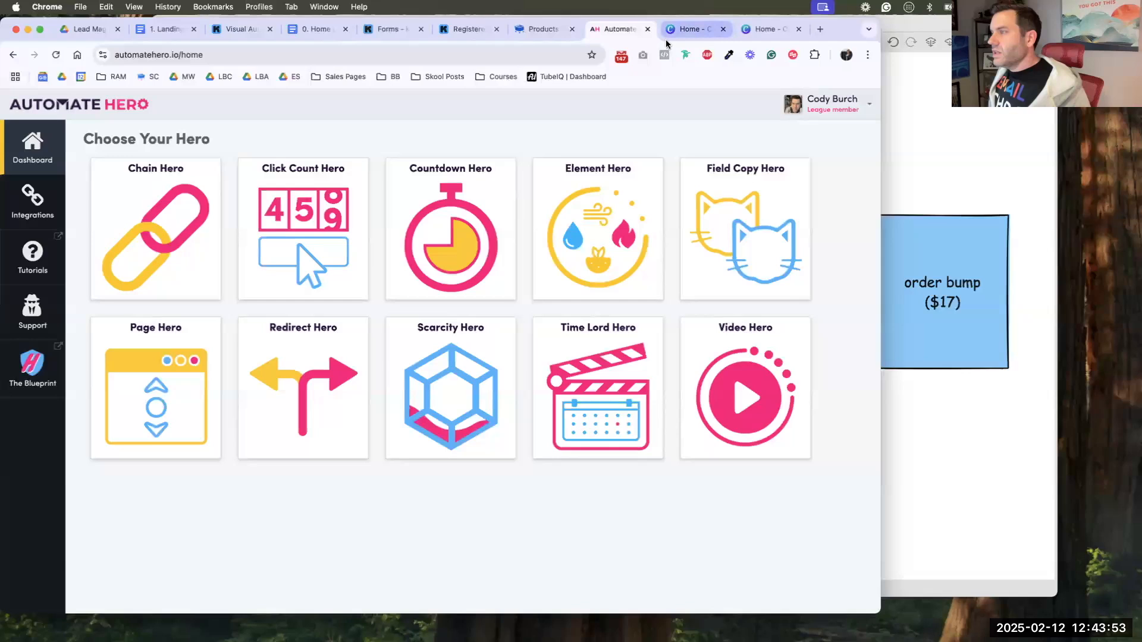
left_click(684, 30)
left_click(283, 424)
left_click(350, 345)
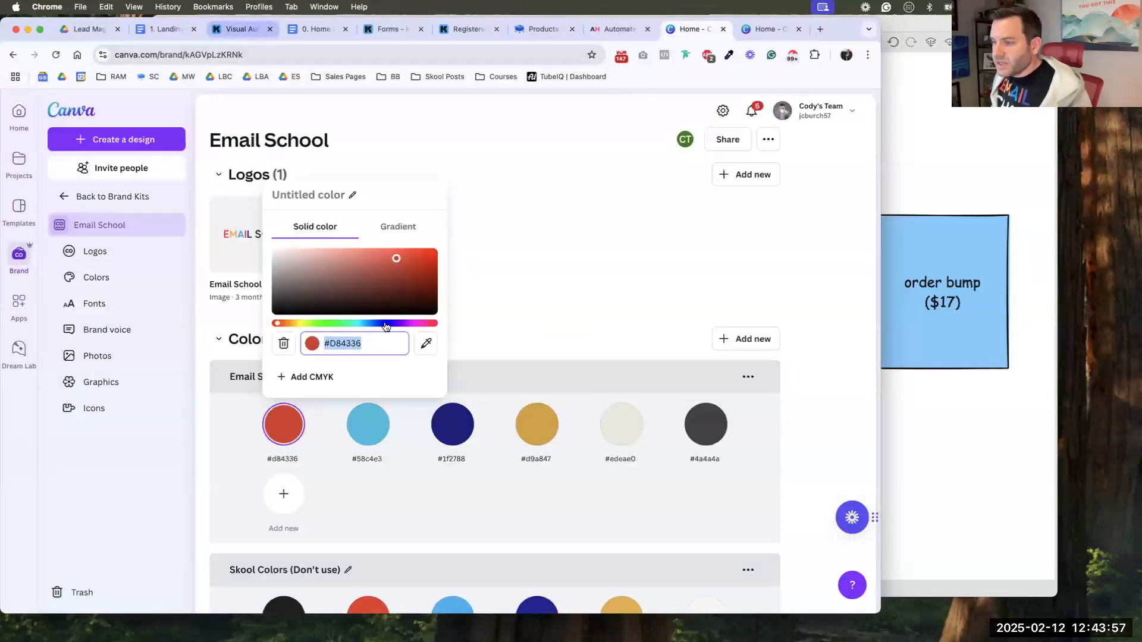
left_click(242, 29)
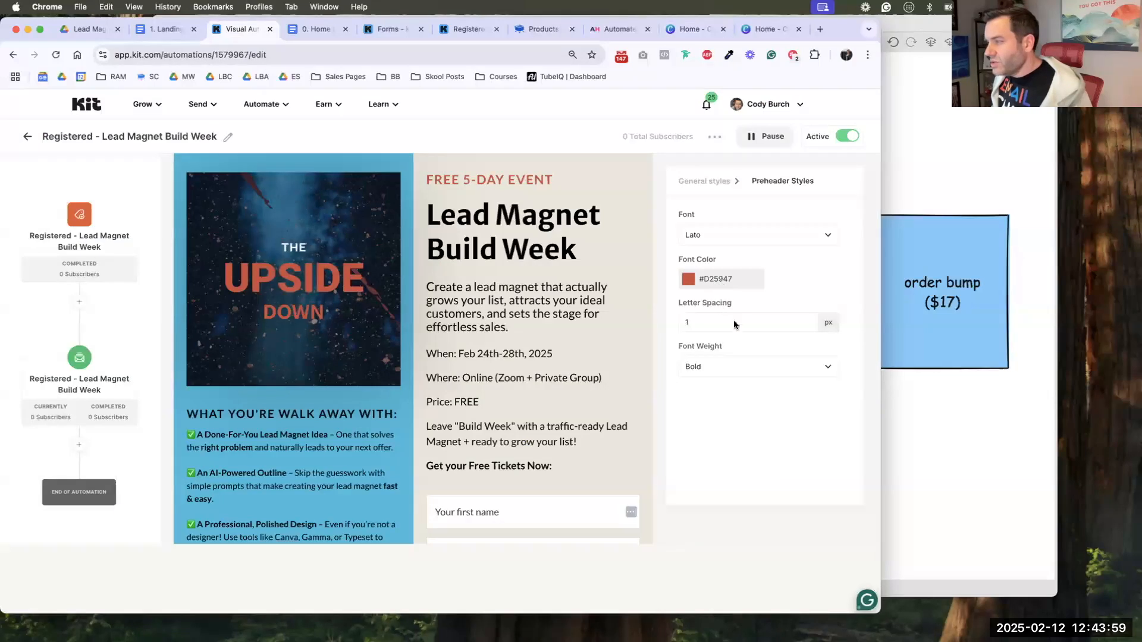
left_click(739, 277)
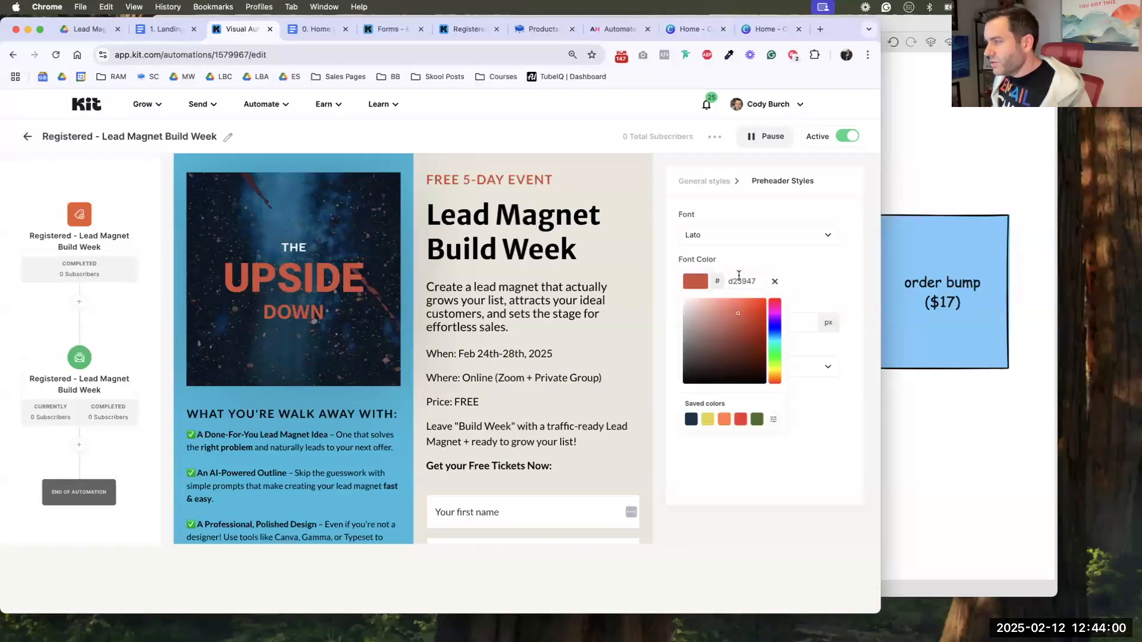
- Set the background color of the "Yes! Save my seat at Build Week!" button to the brand red #D84336
left_click(469, 354)
scroll(460, 446, "down", 3)
scroll(460, 446, "down", 1)
left_click(460, 446)
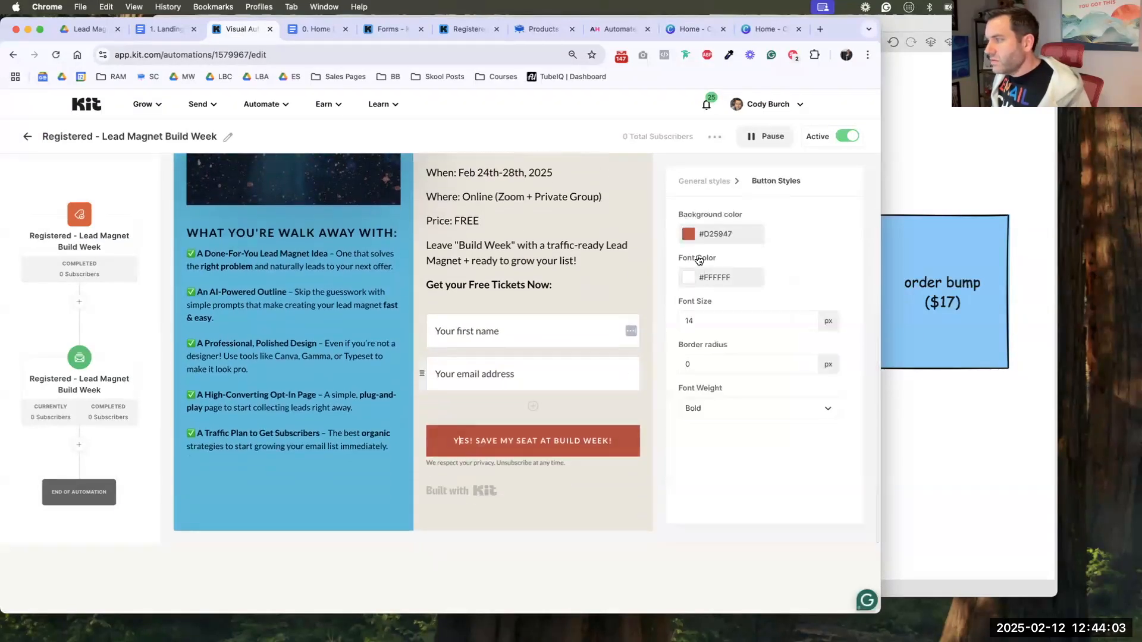
left_click(755, 242)
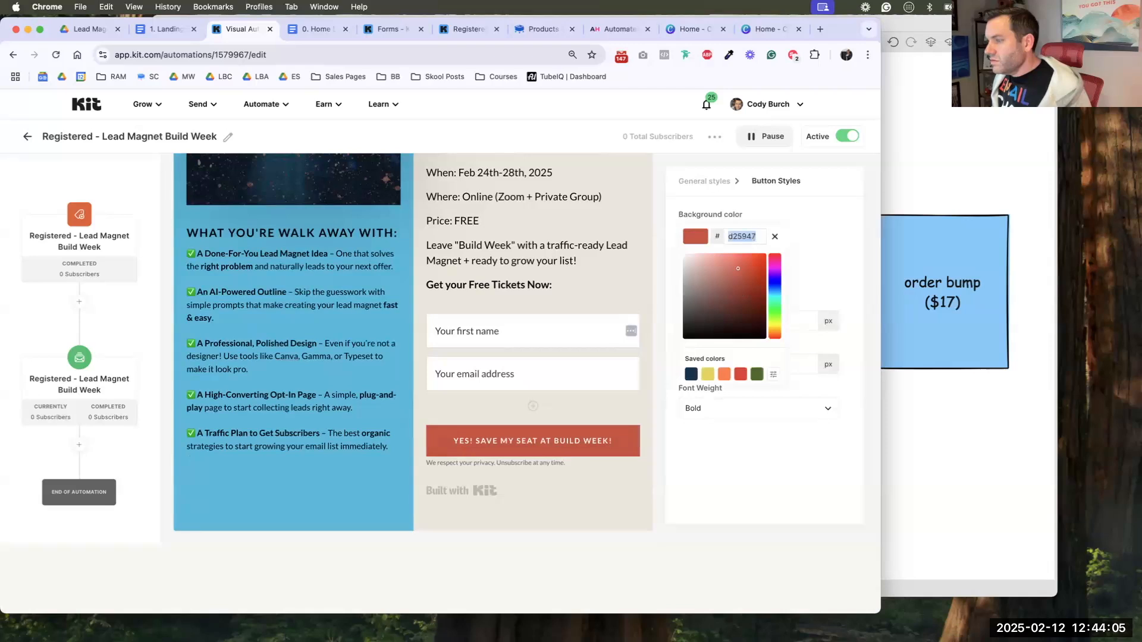
left_click(439, 330)
left_click(441, 330)
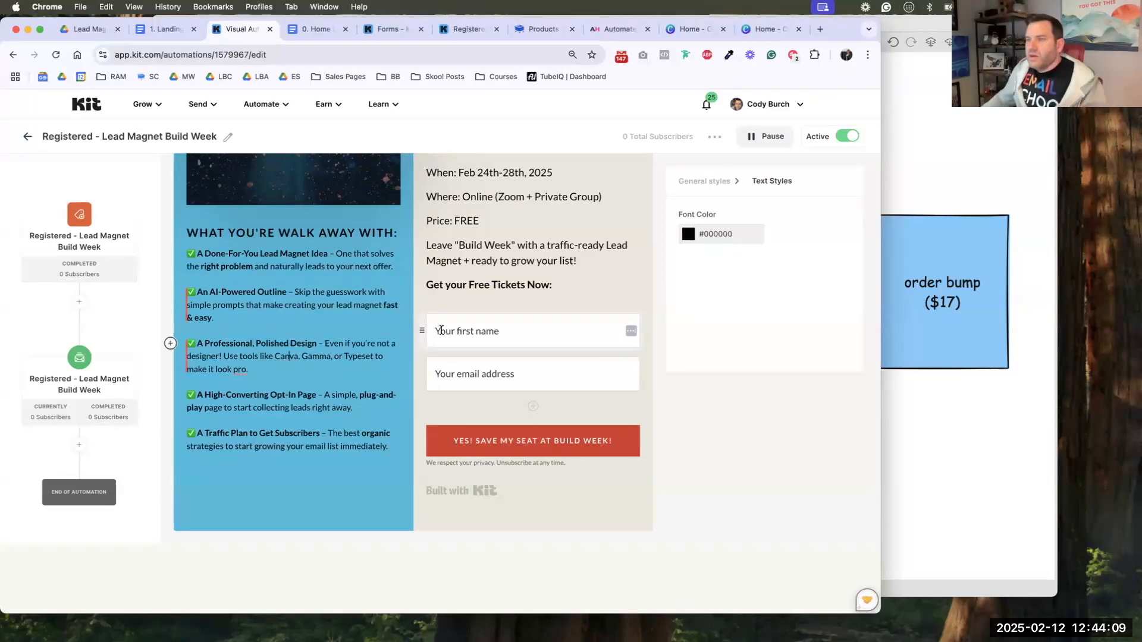
- Correct the image header to read "What you'll walk away with:" and review the landing page
left_click(263, 229)
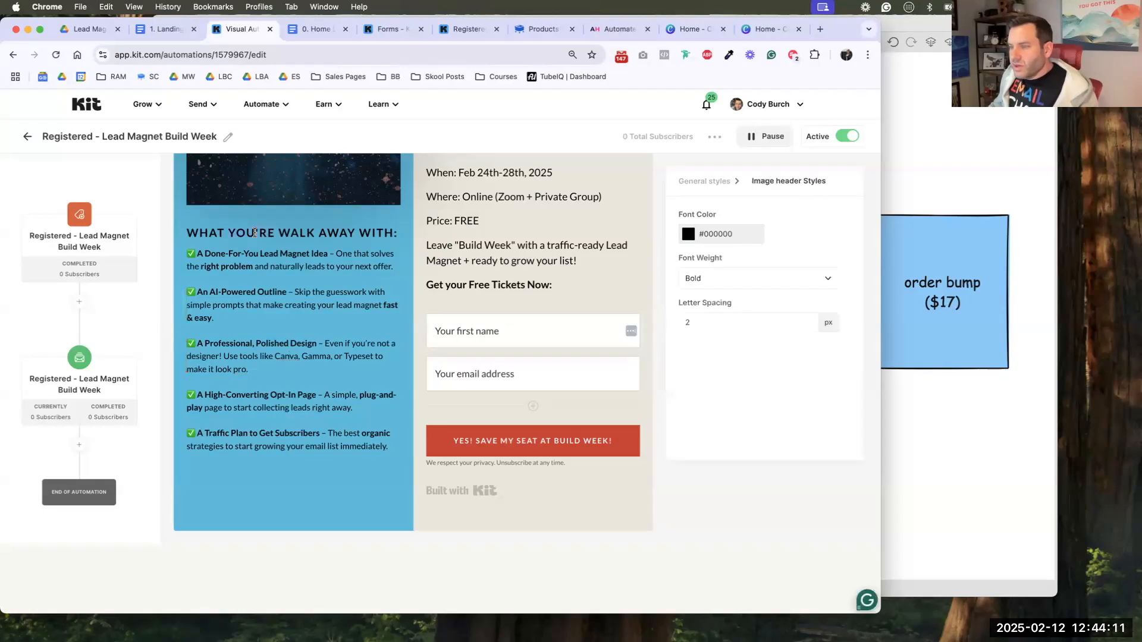
key("BackSpace")
key("BackSpace")
type("ll")
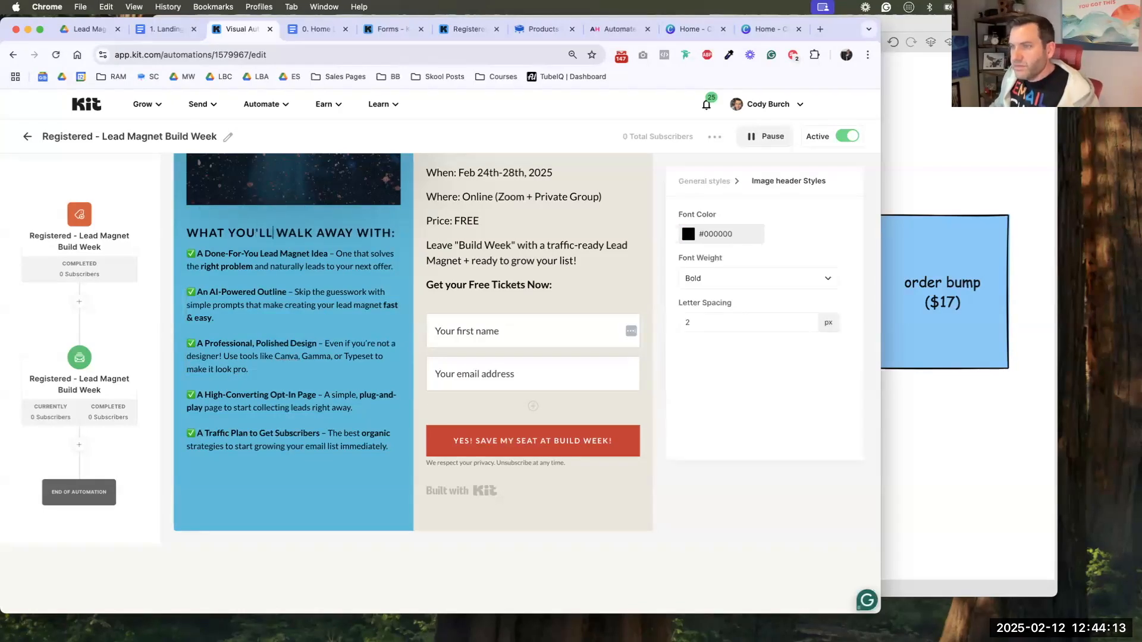
scroll(274, 293, "up", 6)
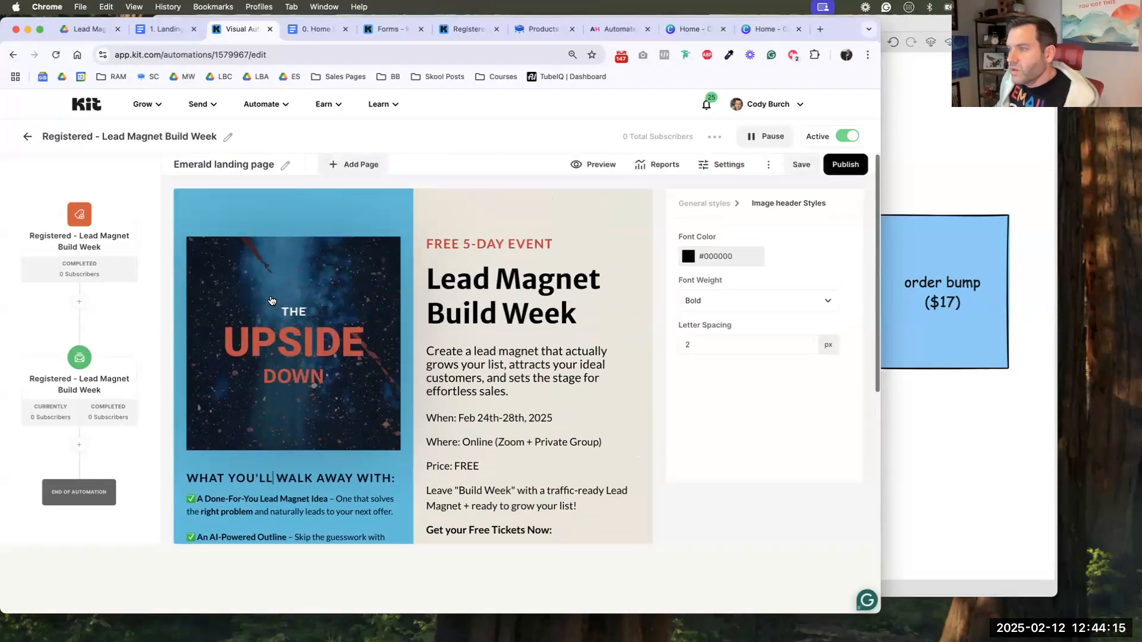
scroll(299, 299, "down", 6)
scroll(299, 299, "up", 5)
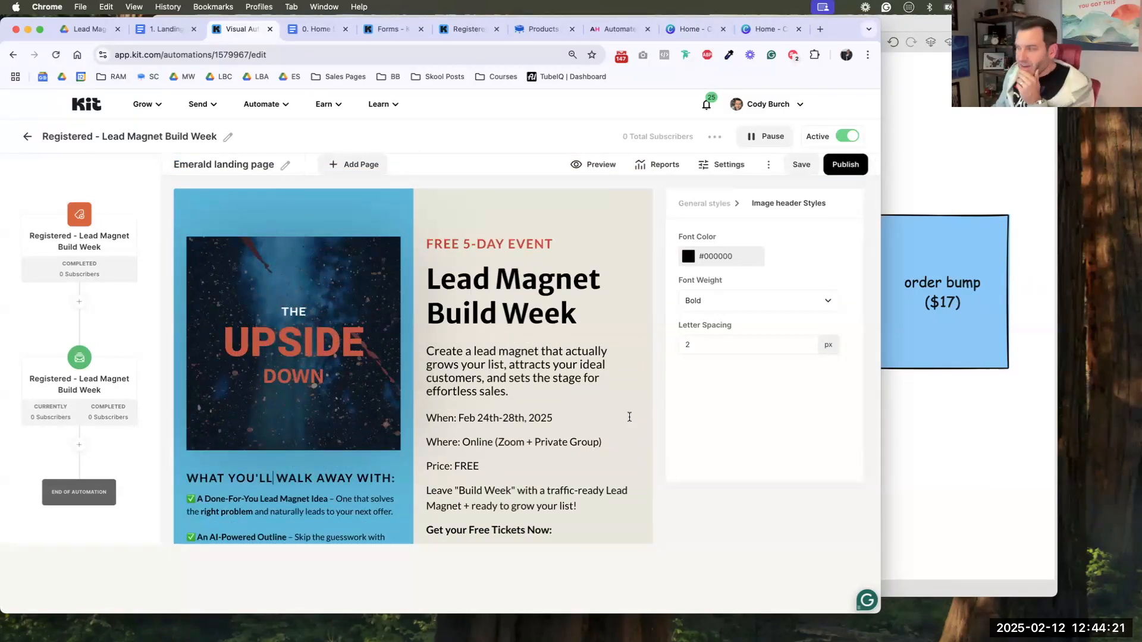
- Switch to SketchWow and open the recent file List Builder Lab Flow.sw, saving the changes to the current drawing
left_click(890, 445)
left_click(95, 7)
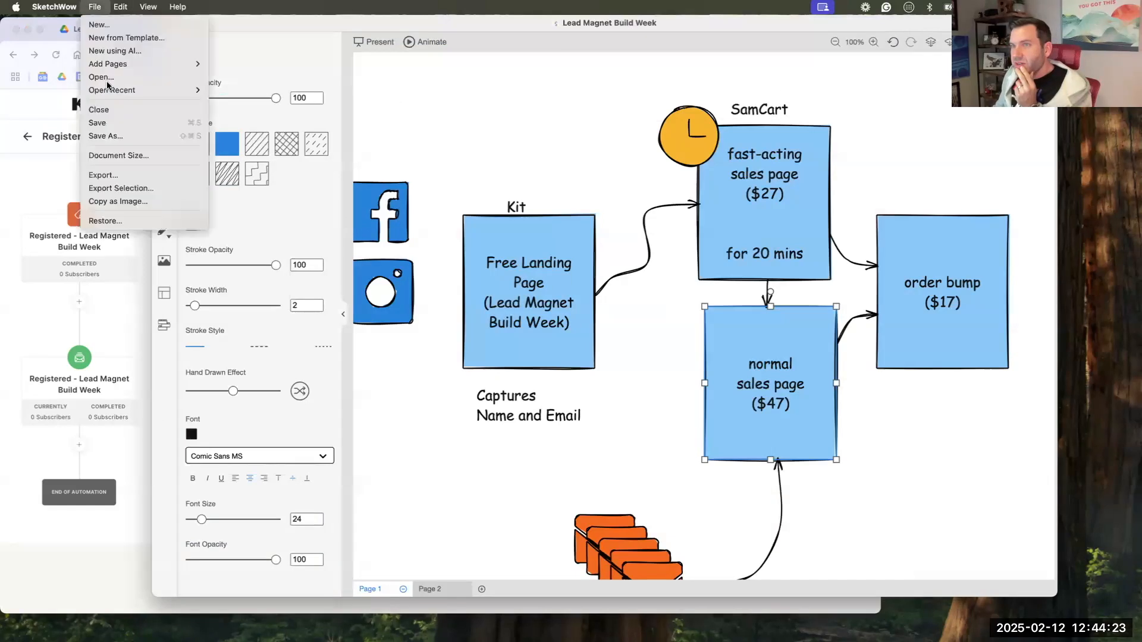
mouse_move(113, 90)
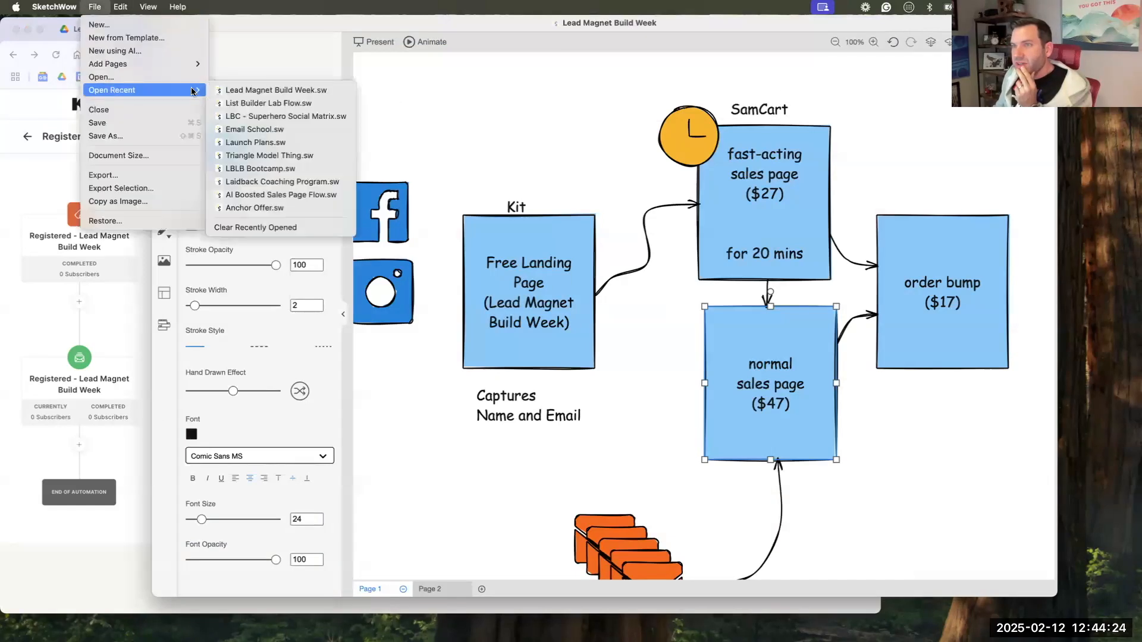
left_click(235, 104)
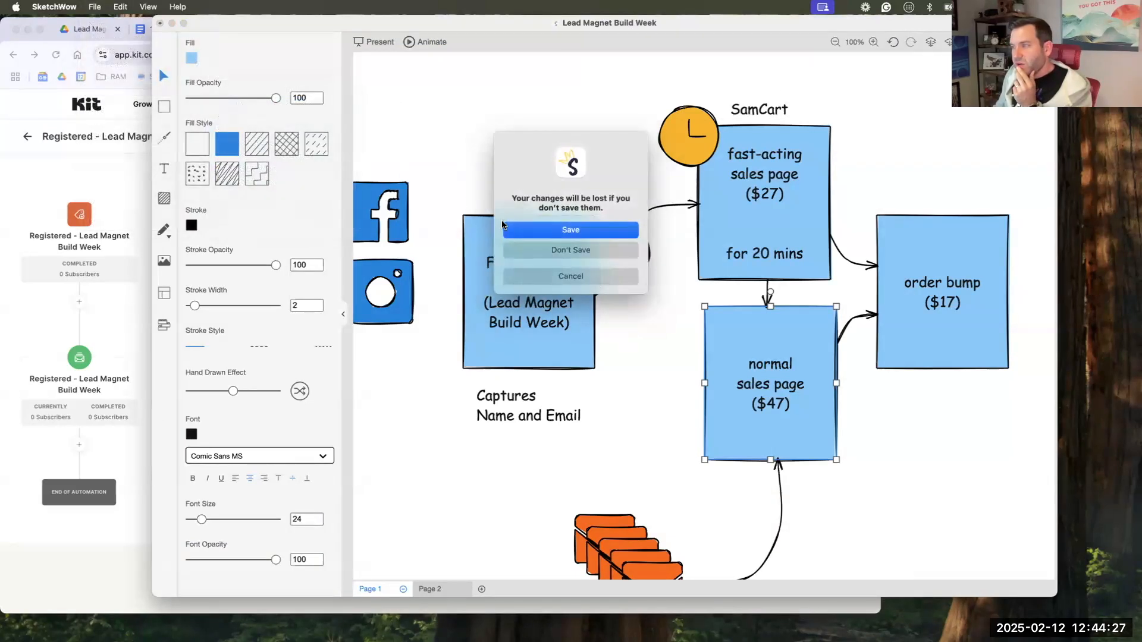
left_click(529, 231)
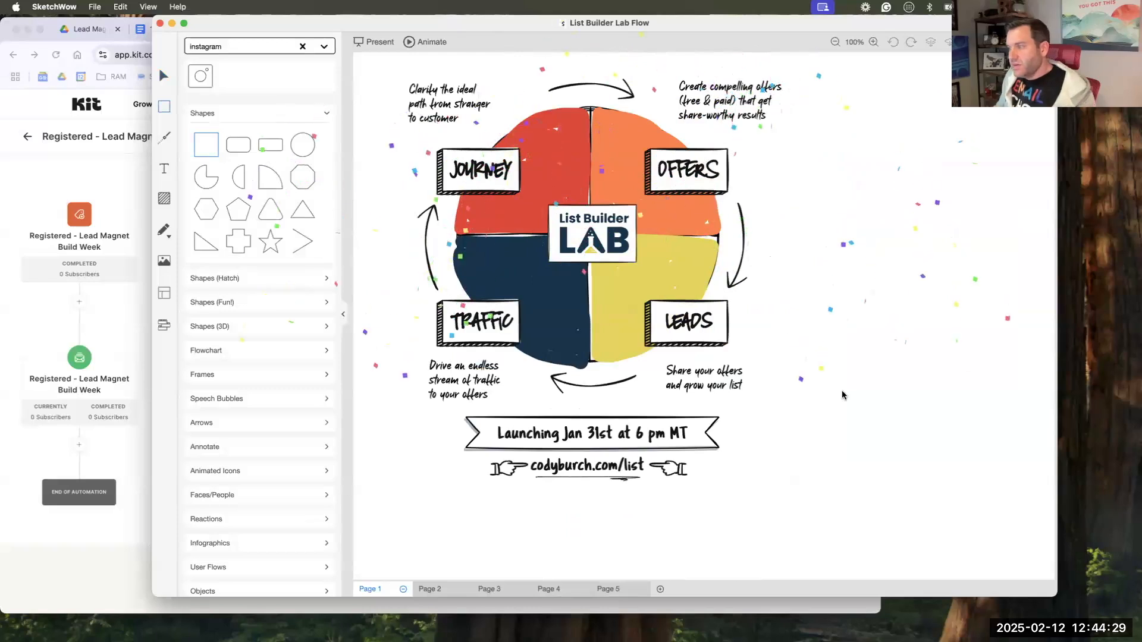
- Copy the entire List Builder Lab diagram from Page 1 and paste it onto a new page
left_click(857, 493)
left_click_drag(867, 504, 397, 77)
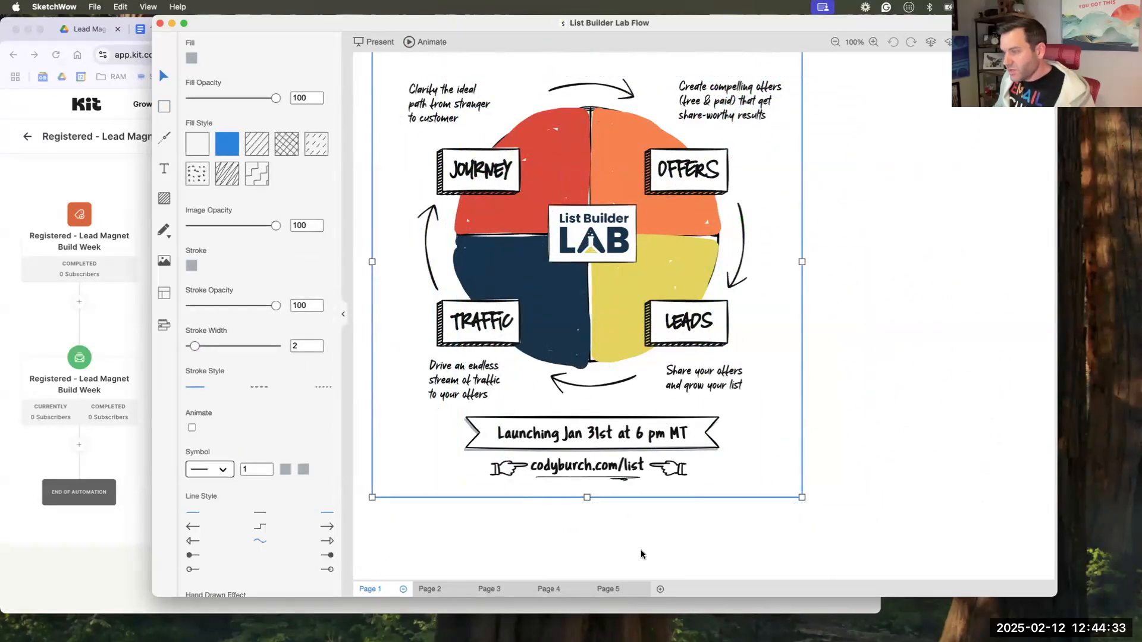
left_click(660, 588)
key("cmd+v")
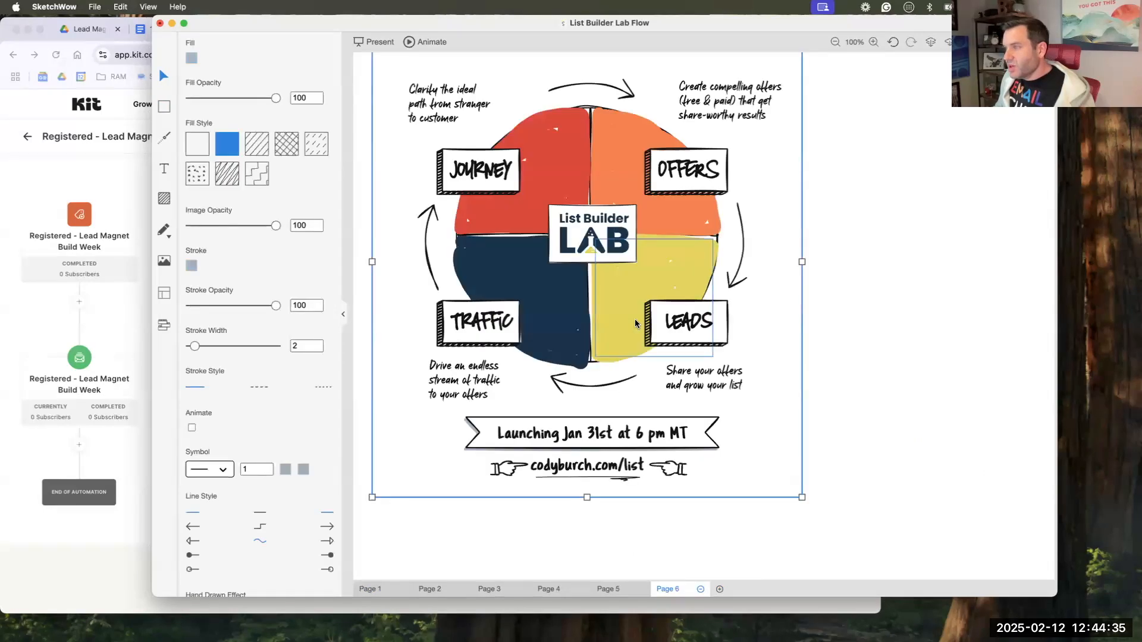
left_click(874, 317)
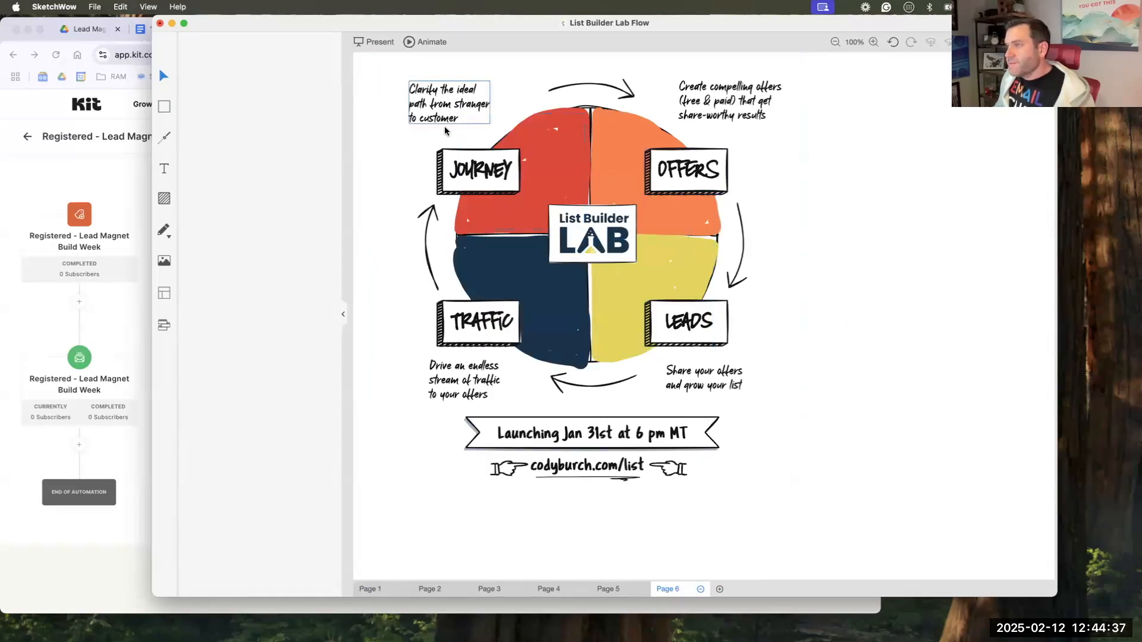
- Set the stroke color of the Journey quadrant to the Email School red d84336, rechecking the hex code in Canva
left_click(532, 143)
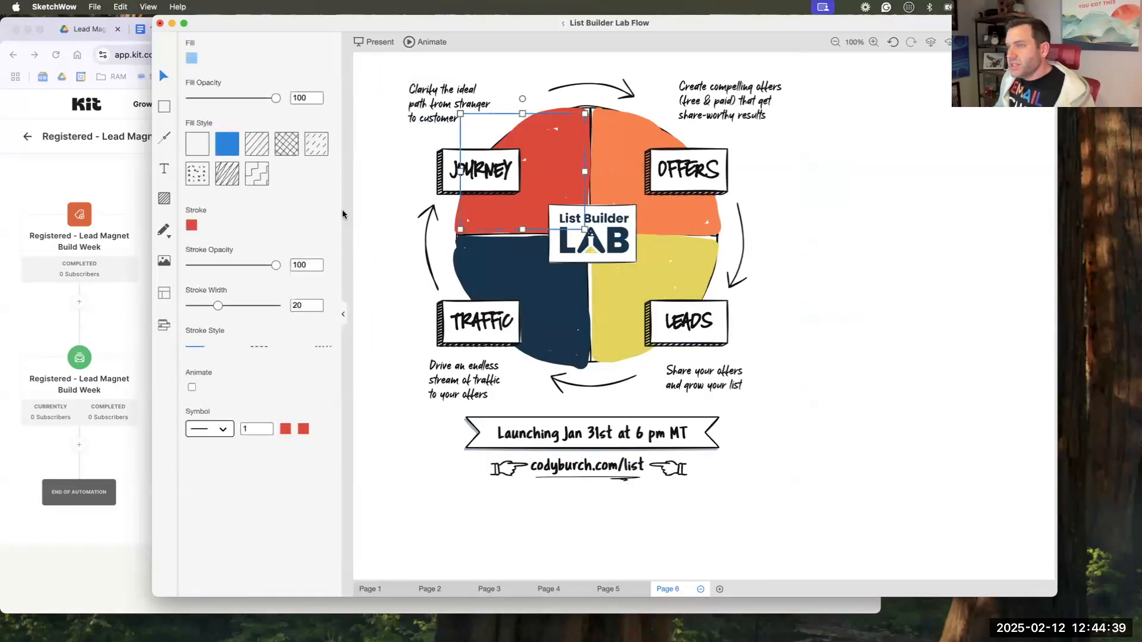
left_click(193, 229)
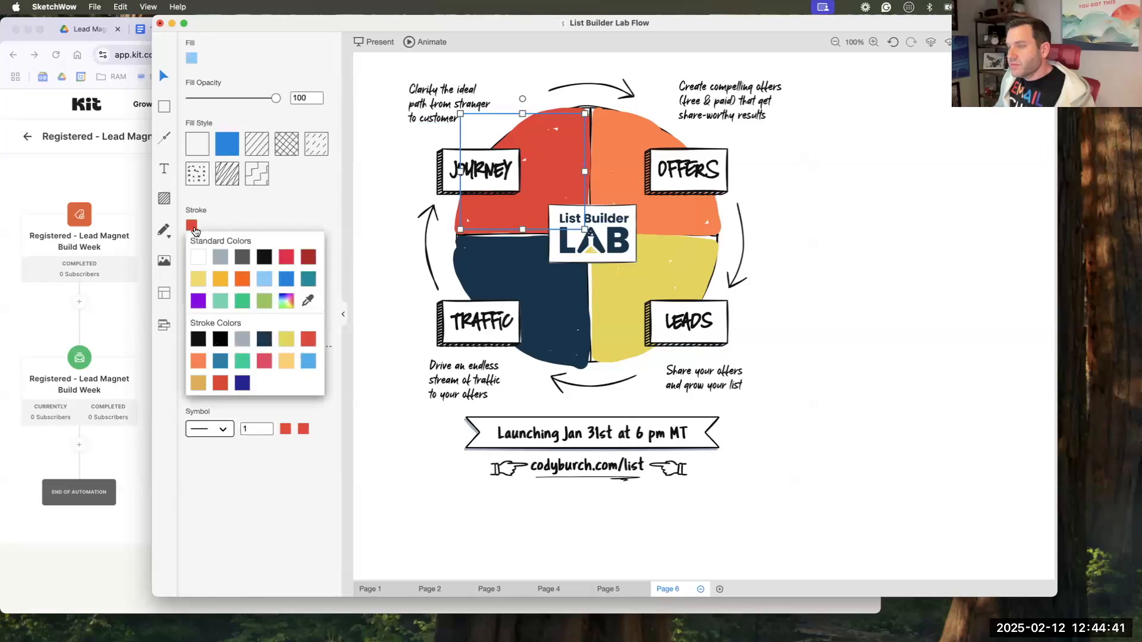
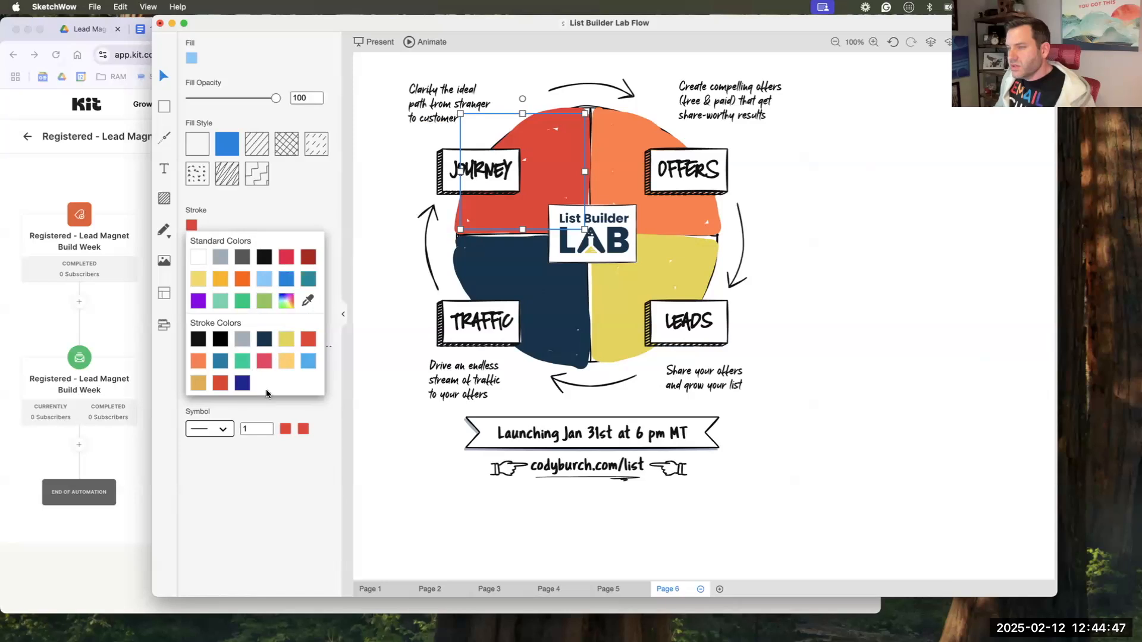
left_click(286, 301)
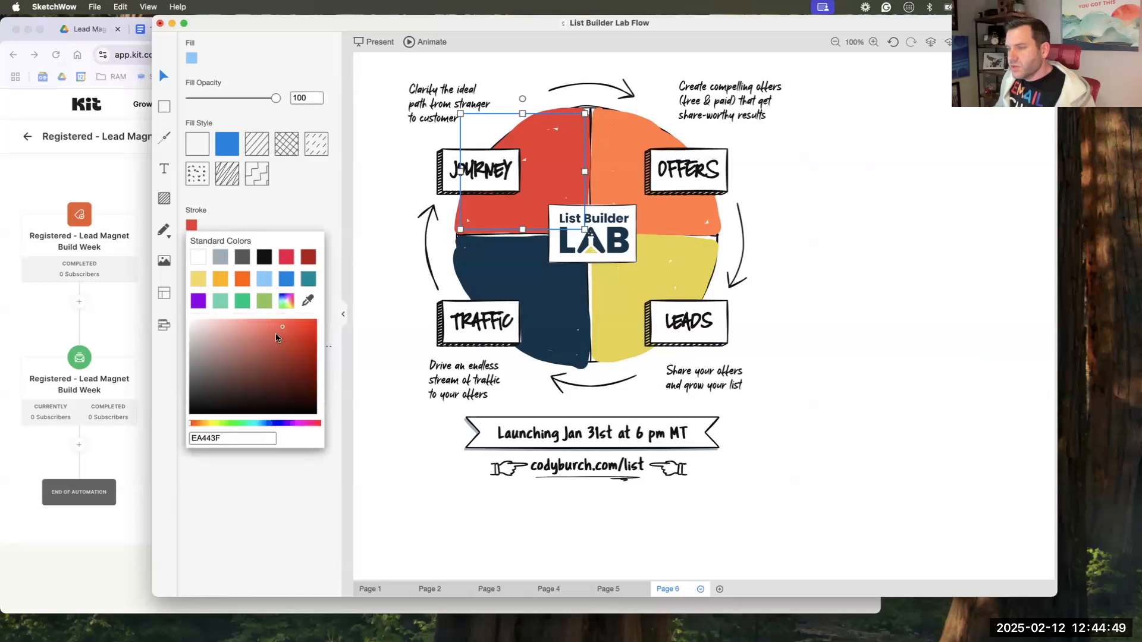
double_click(243, 437)
type("#d84336")
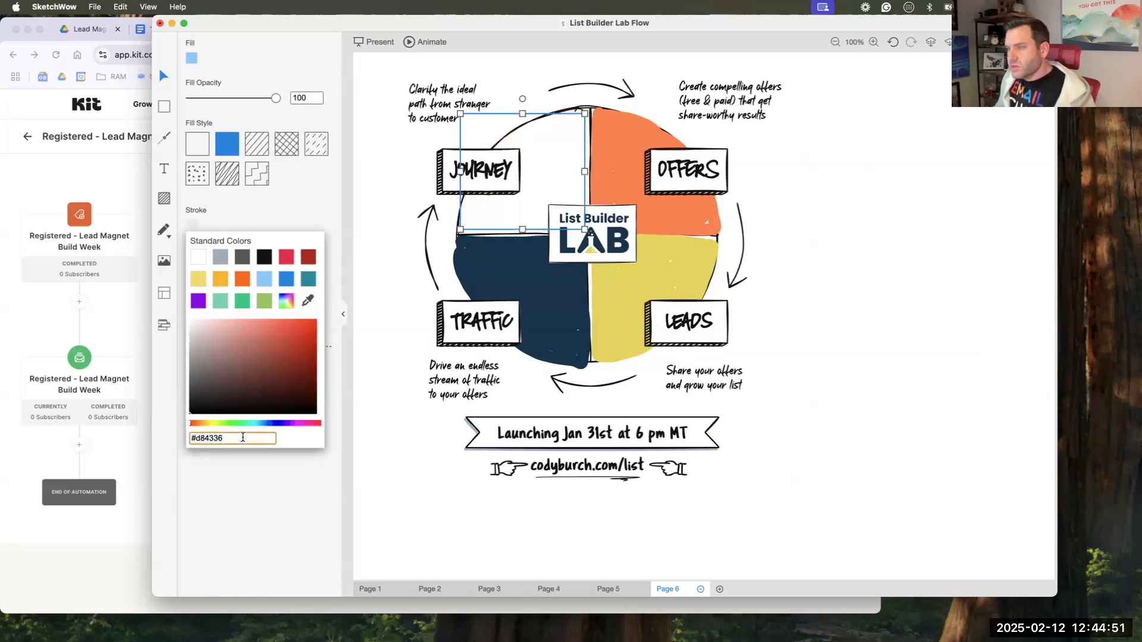
key("super+Tab")
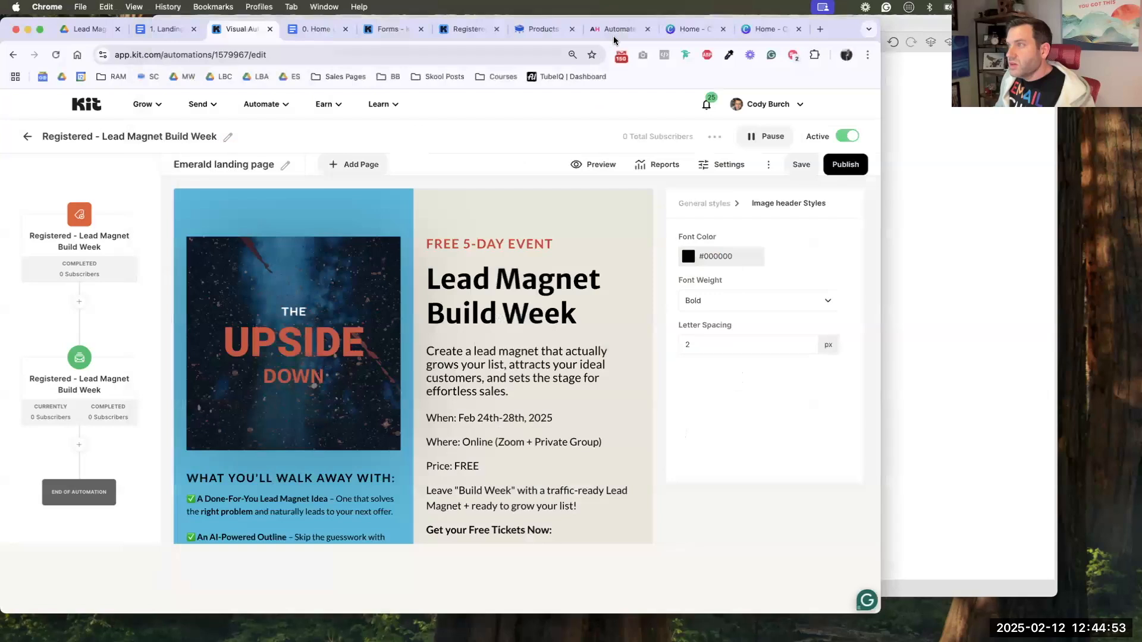
left_click(692, 28)
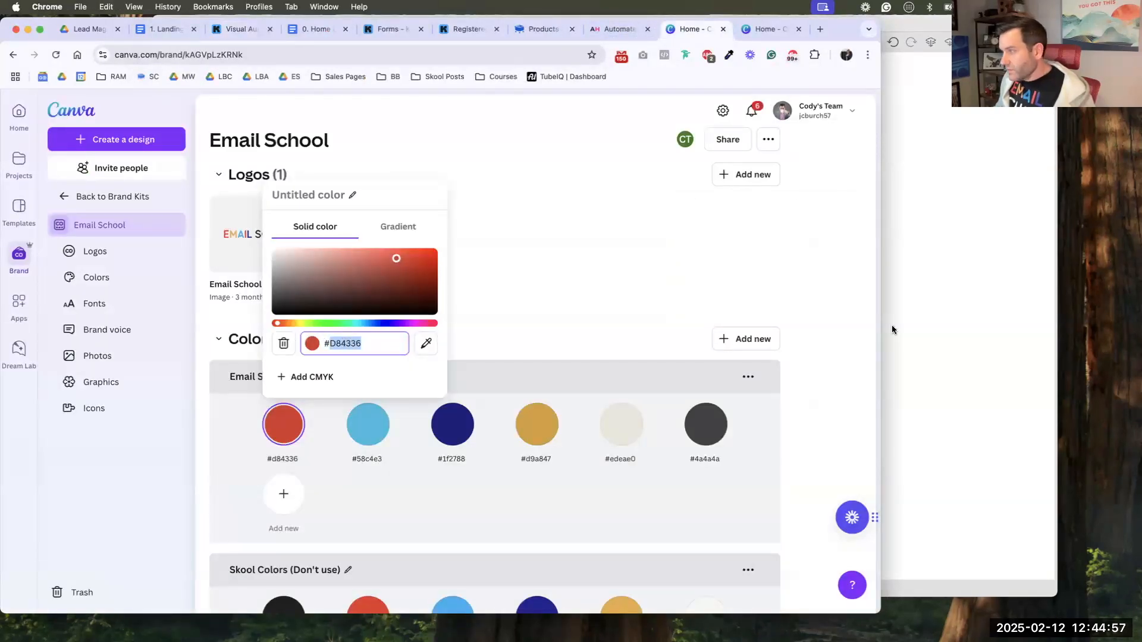
key("super+Tab")
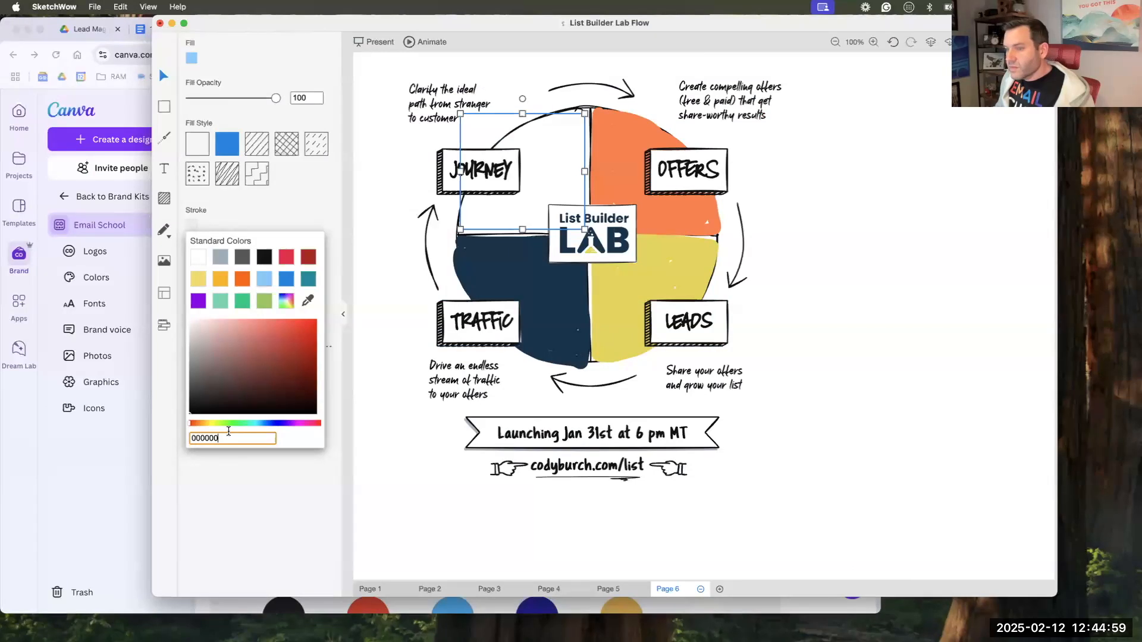
double_click(224, 437)
type("d84336")
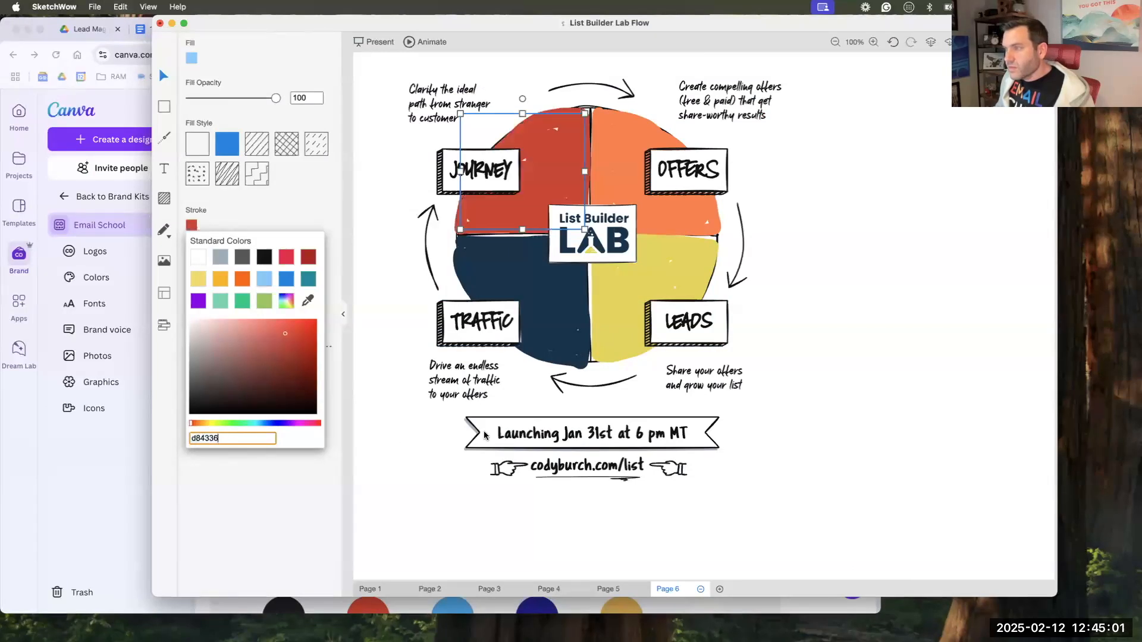
- Copy the light blue #58C4E3 from the Email School brand kit in Canva and return to the SketchWow diagram
key("super+Tab")
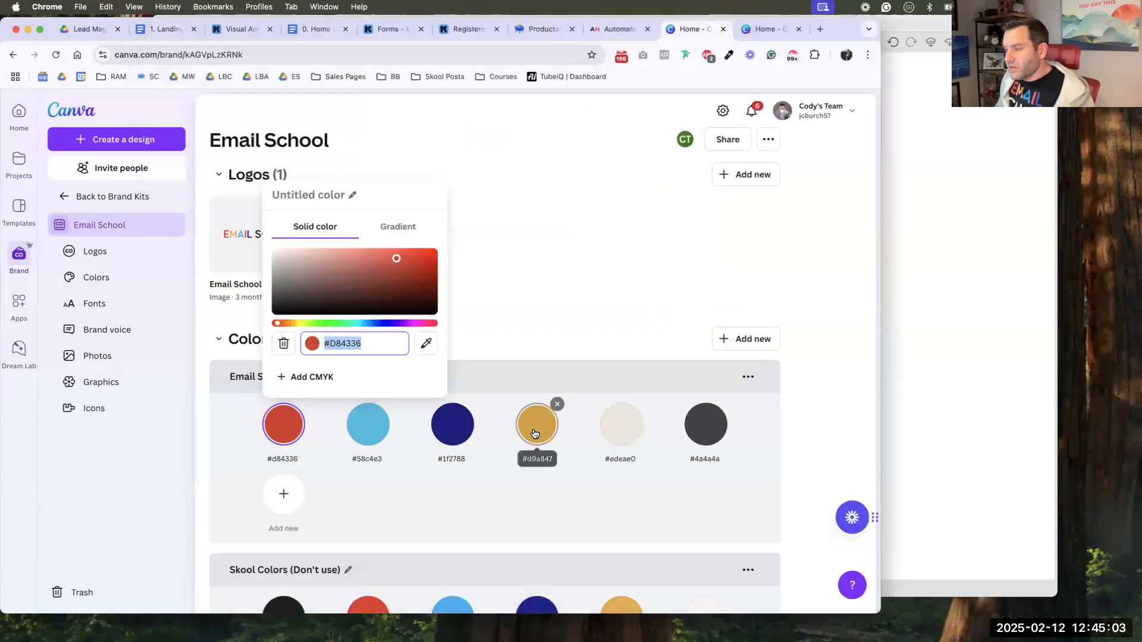
left_click(374, 424)
double_click(427, 343)
left_click(897, 368)
- Set the stroke color of the Offers quadrant to the light blue 58c4e3
left_click(561, 313)
left_click(625, 302)
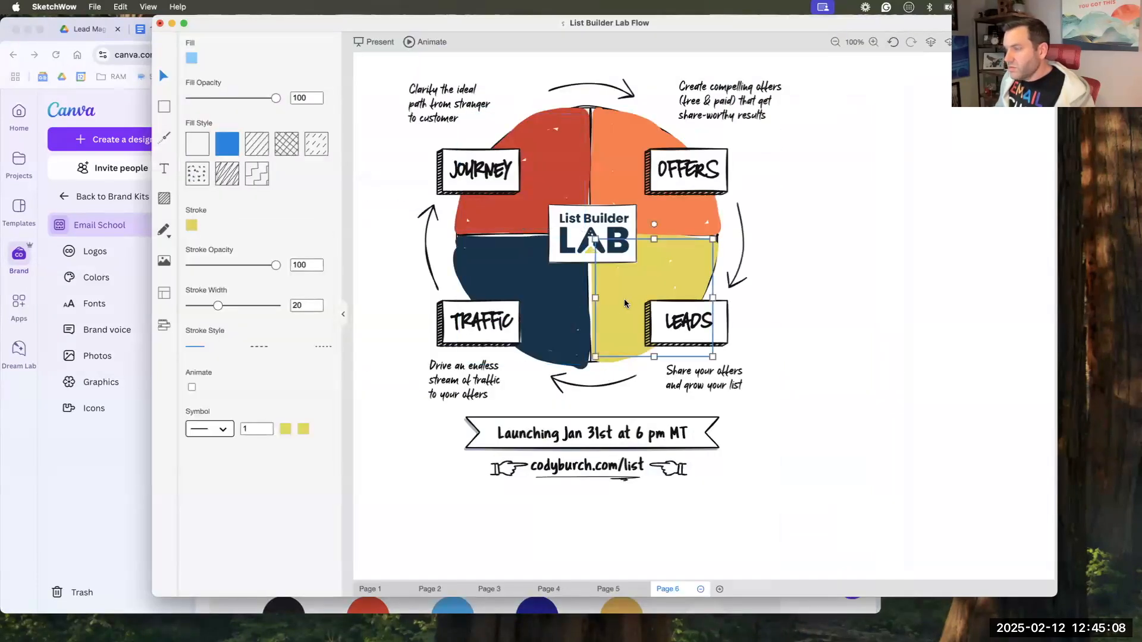
left_click(618, 173)
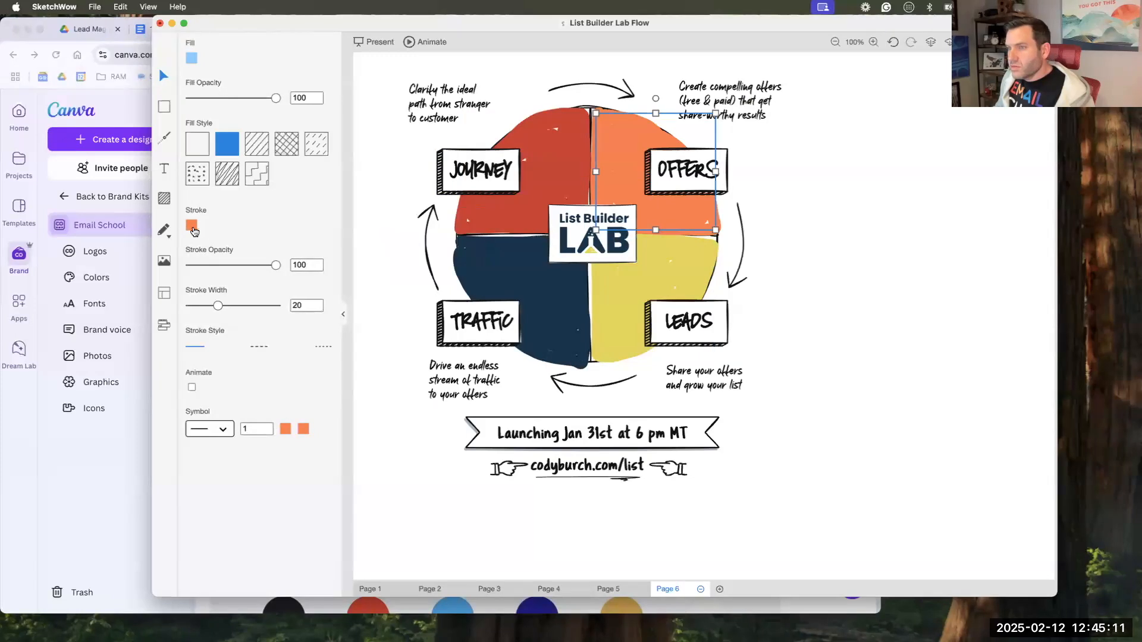
left_click(191, 226)
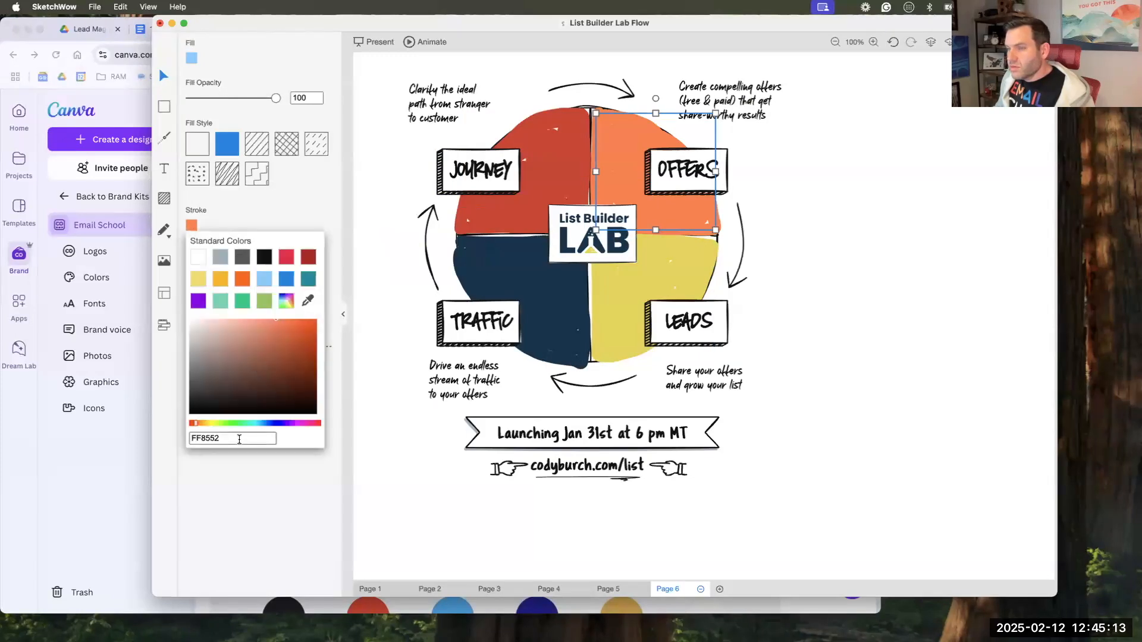
double_click(239, 439)
type("#58c4e3")
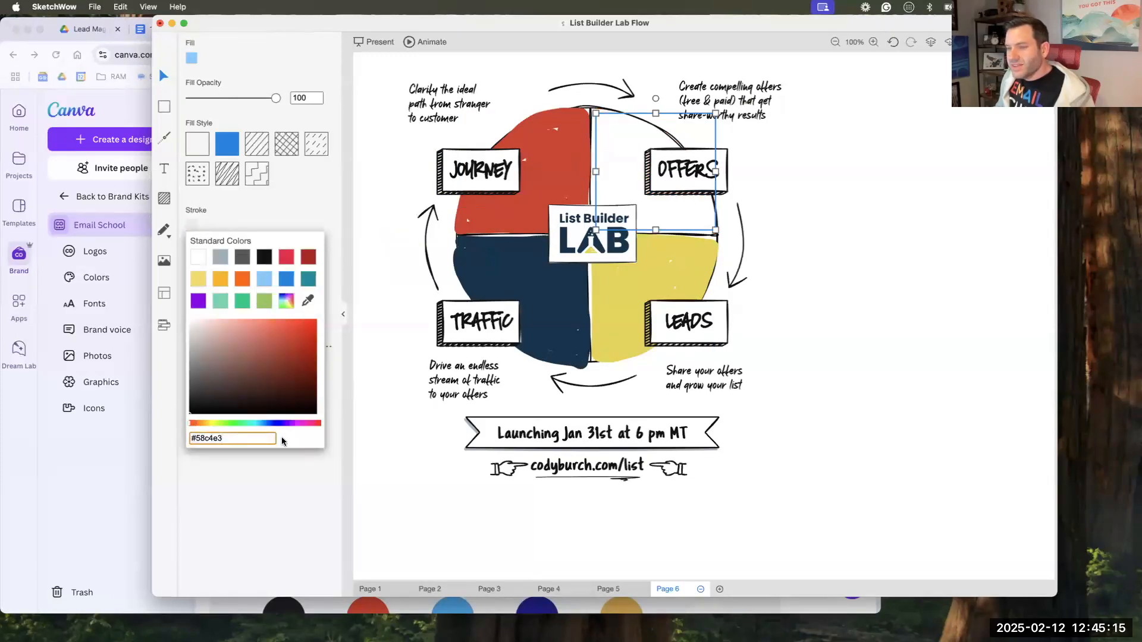
key("super+a")
type("#58c4e3")
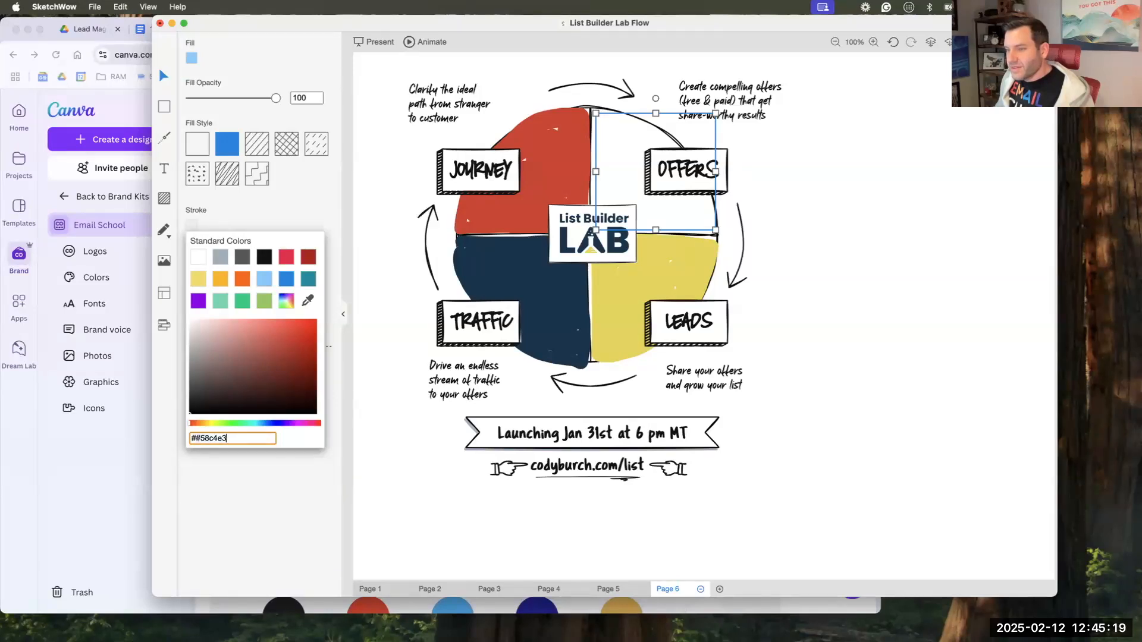
key("Return")
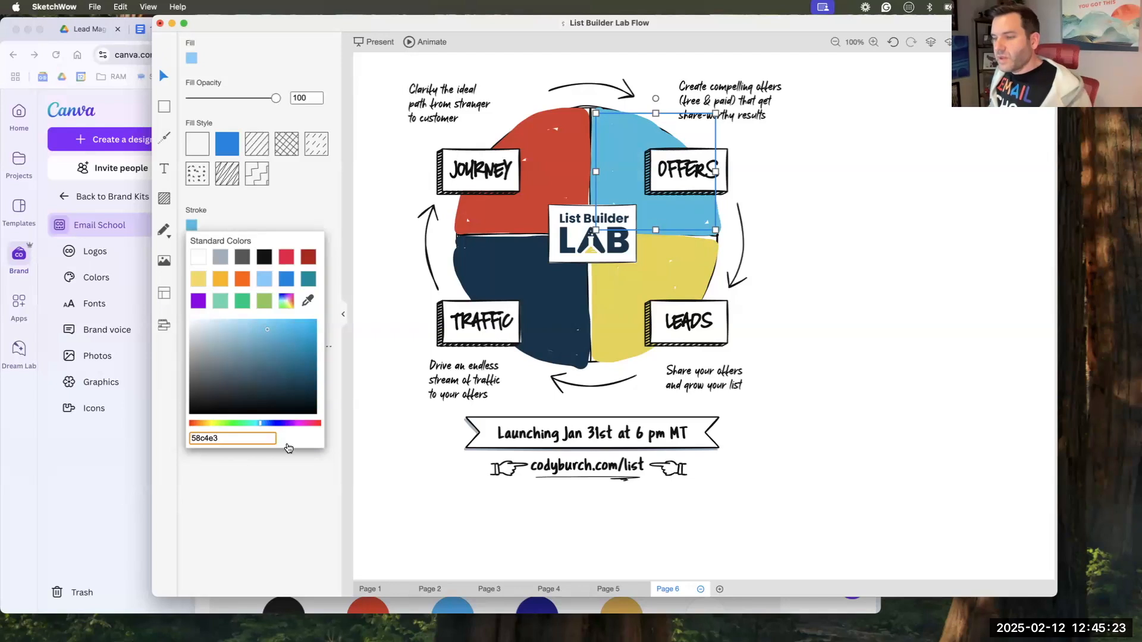
- Switch to Canva and copy the dark blue #1F2788 from the Email School brand colors
key("super+Tab")
left_click(489, 411)
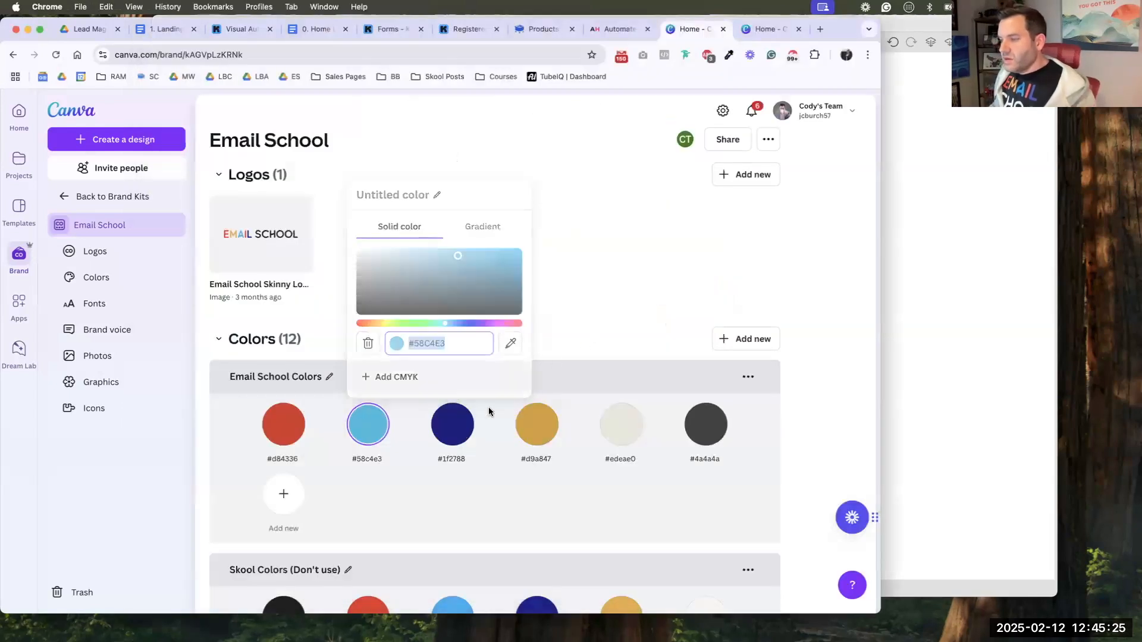
left_click(453, 424)
double_click(510, 350)
key("super+c")
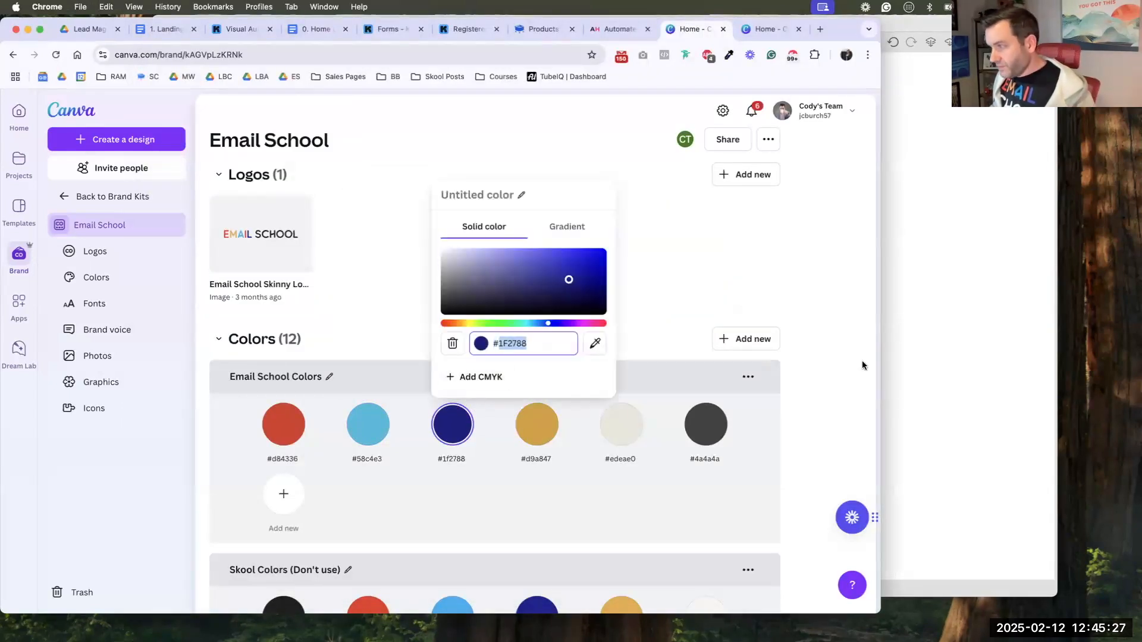
- Return to the SketchWow diagram and set the stroke color of the Traffic quadrant to the copied dark blue 1f2788
key("super+Tab")
left_click(541, 314)
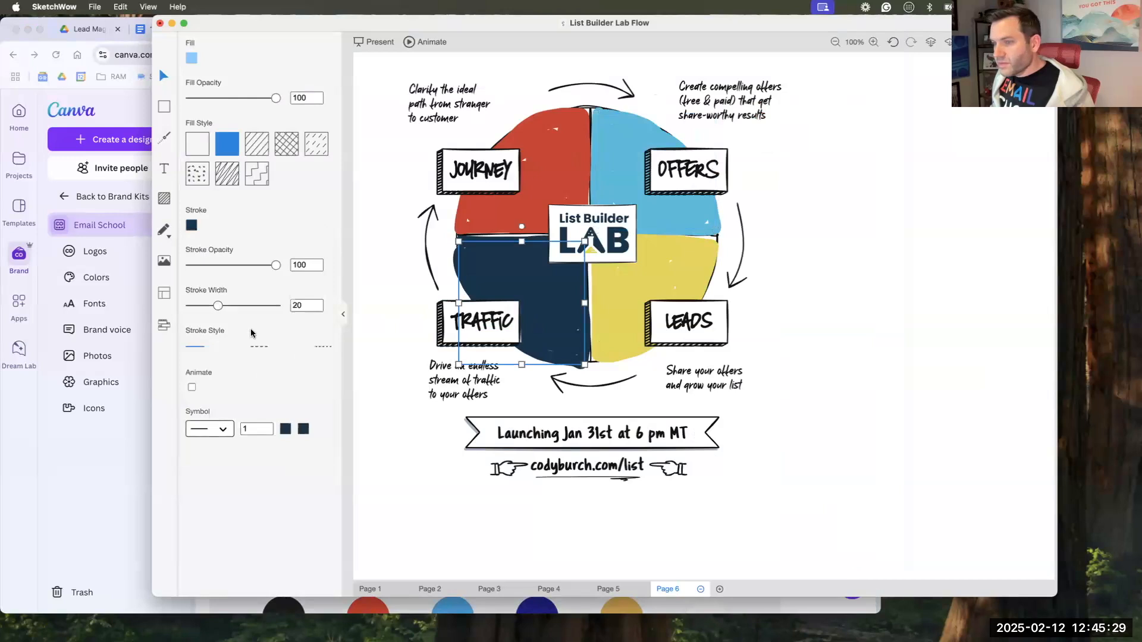
left_click(192, 226)
double_click(222, 437)
key("super+v")
left_click(274, 478)
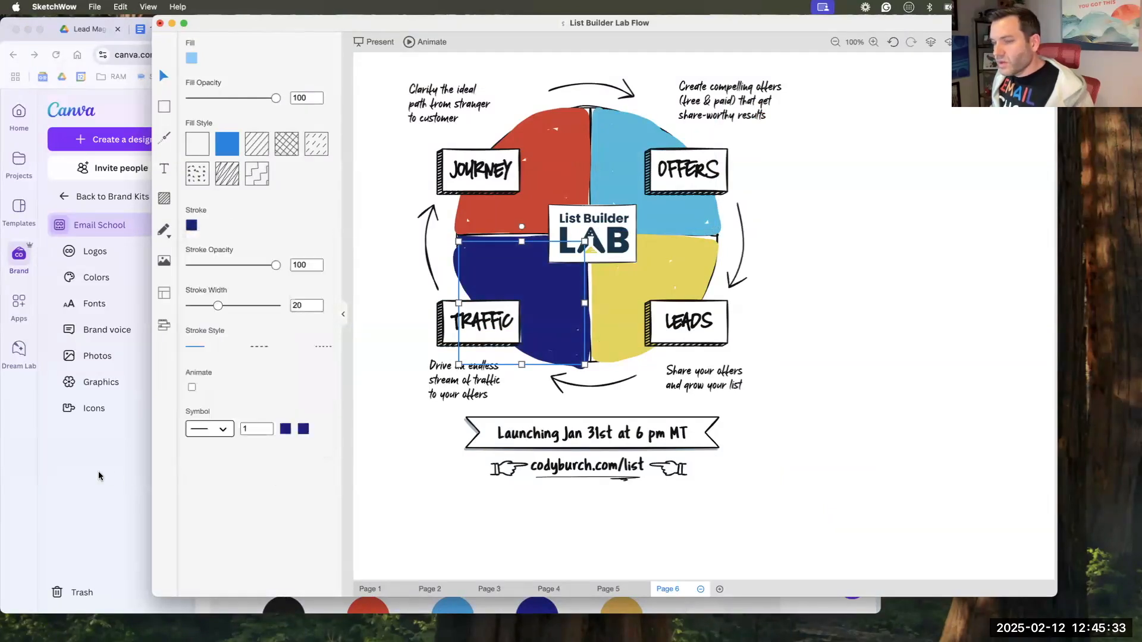
- Copy the gold #D9A847 from the Email School brand kit in Canva and return to SketchWow
key("super+Tab")
left_click(537, 424)
double_click(599, 345)
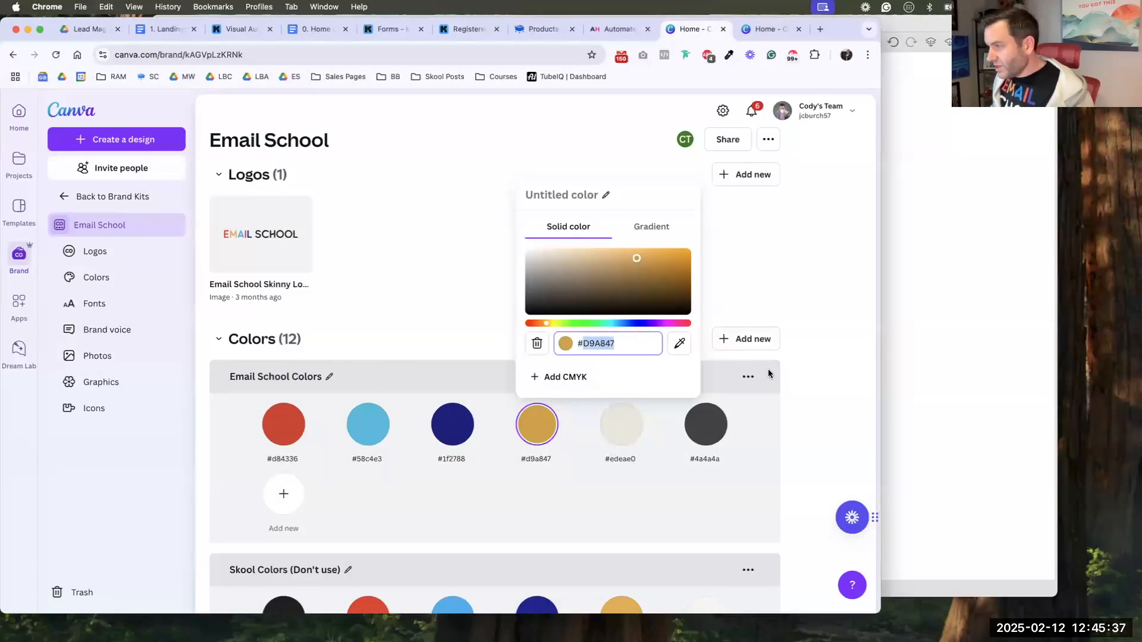
key("super+Tab")
- Try the gold d9a847 as the Leads quadrant's stroke color, then undo it and deselect the quadrant
left_click(619, 320)
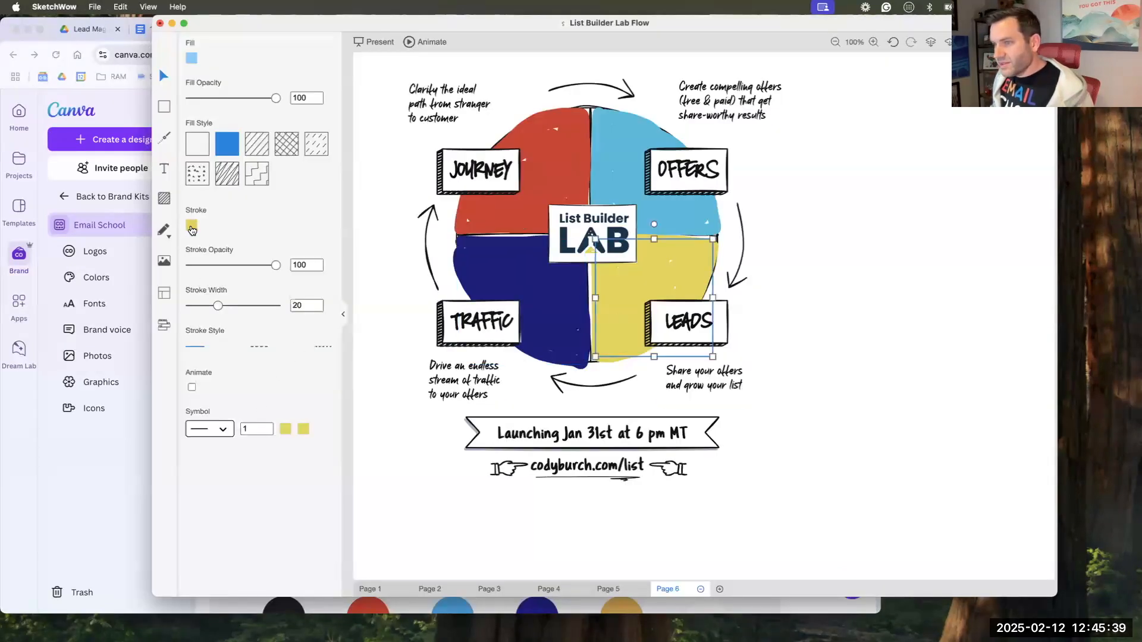
left_click(192, 228)
left_click_drag(268, 439, 191, 438)
type("d9a847")
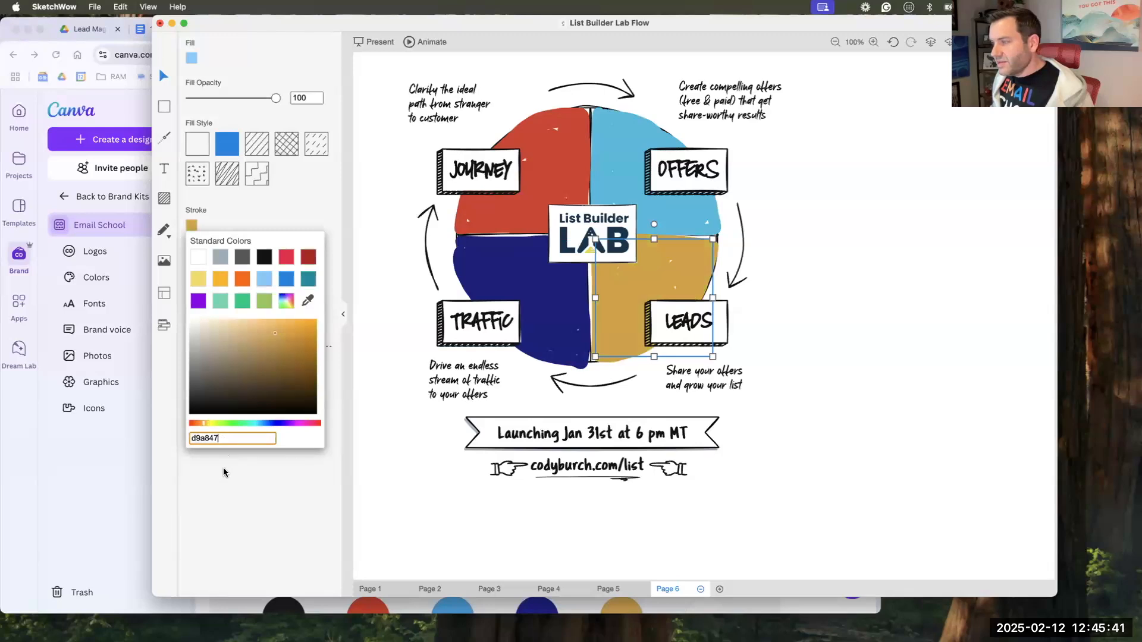
left_click(224, 472)
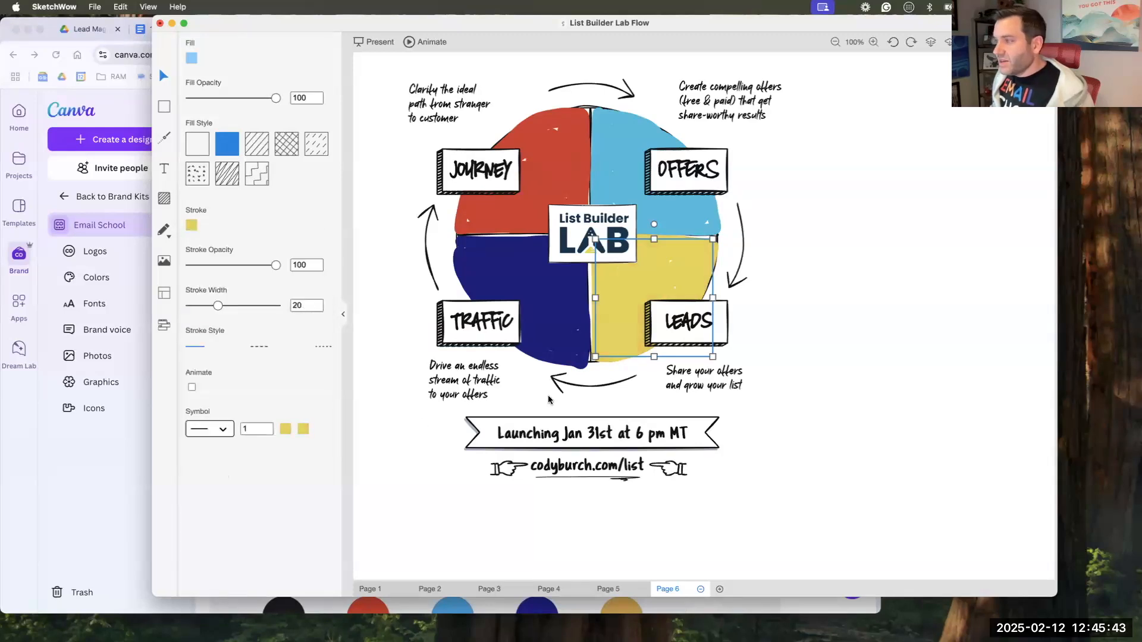
left_click(746, 296)
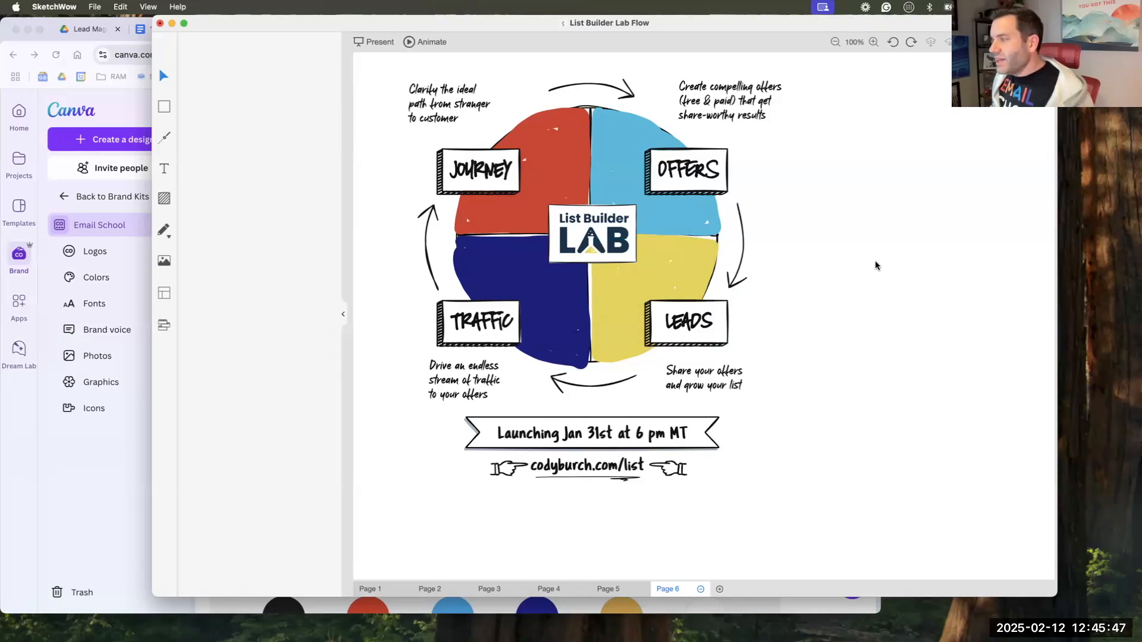
- Draw a small circle in the blank area beside the diagram and divide it into quarters with a horizontal and a vertical line
key("r")
left_click_drag(303, 145, 885, 242)
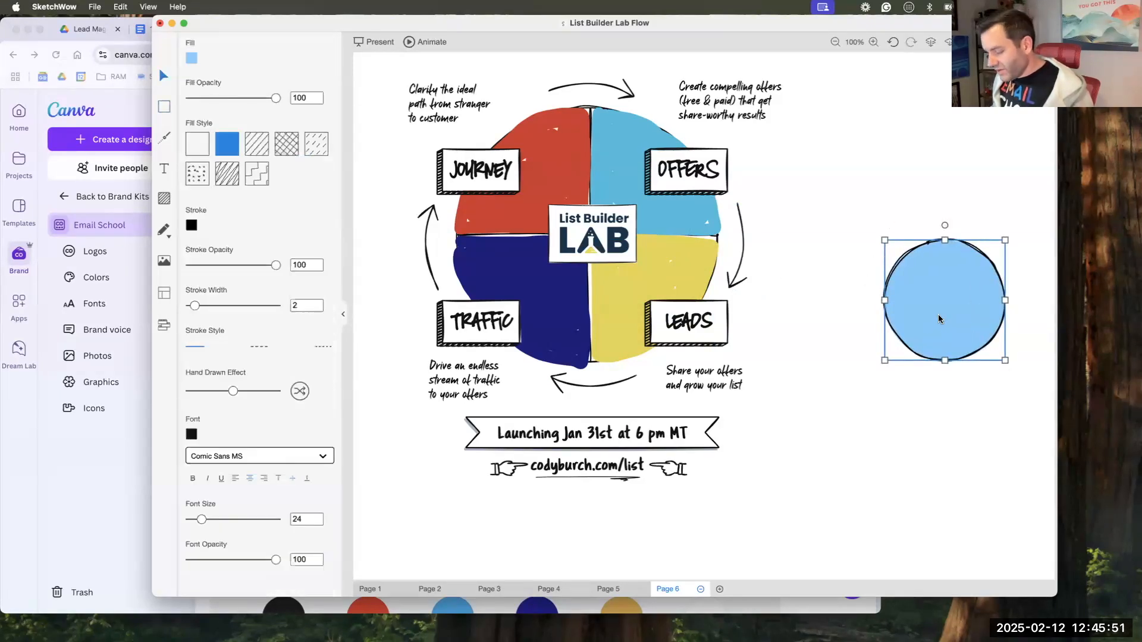
key("l")
left_click_drag(883, 304, 1005, 305)
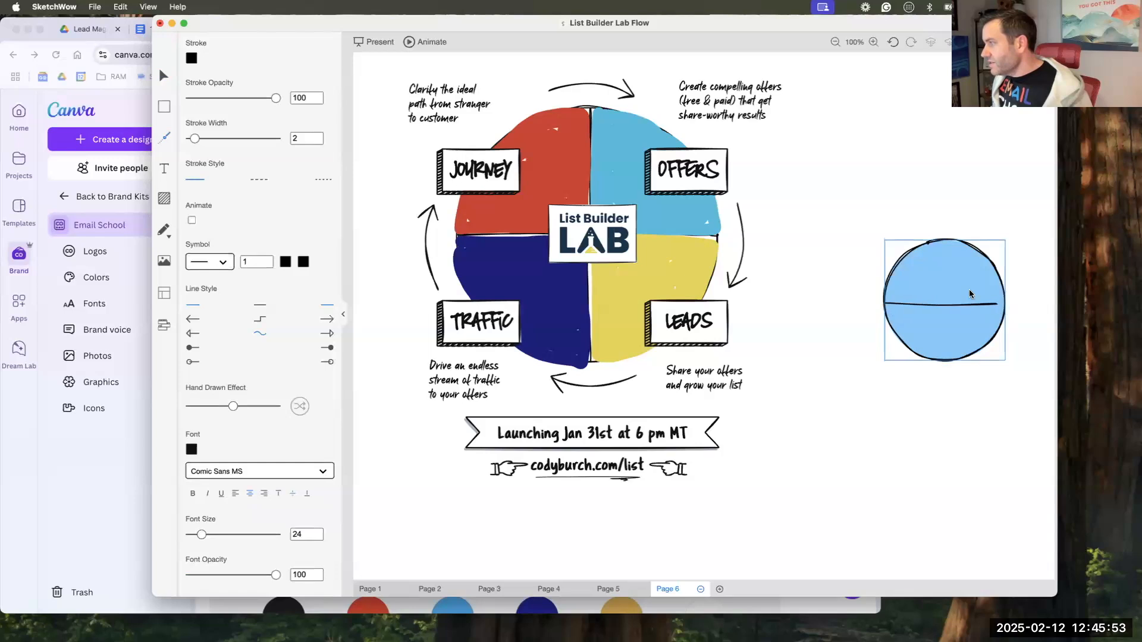
left_click_drag(942, 241, 948, 361)
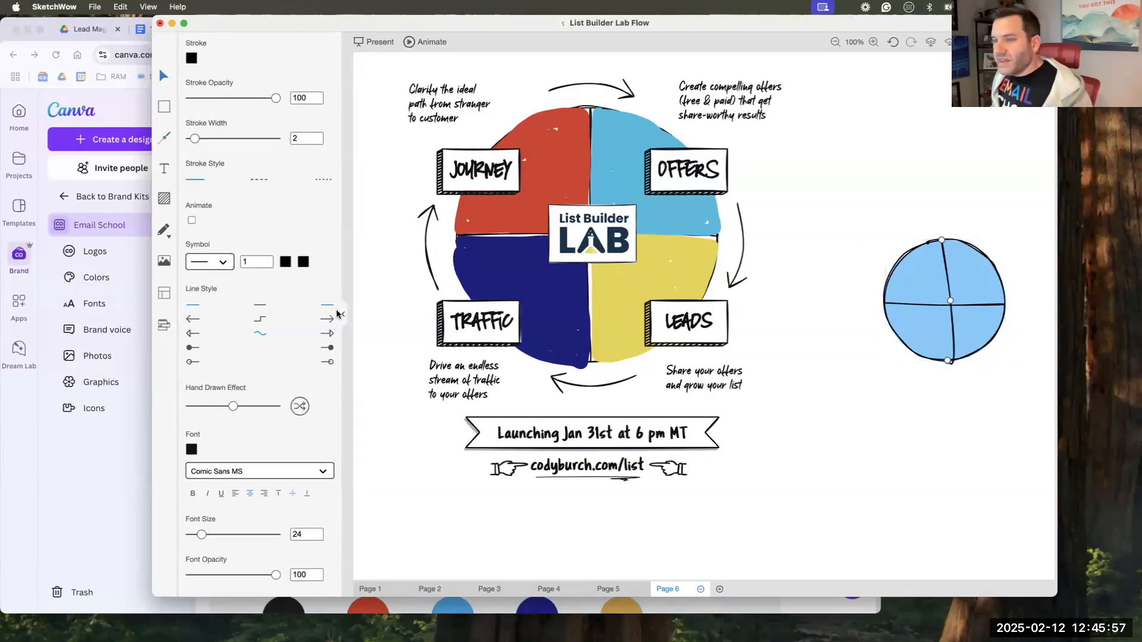
- Color the small circle's upper-left quarter green by scribbling over it with the highlighter pen
left_click(168, 235)
left_click(268, 237)
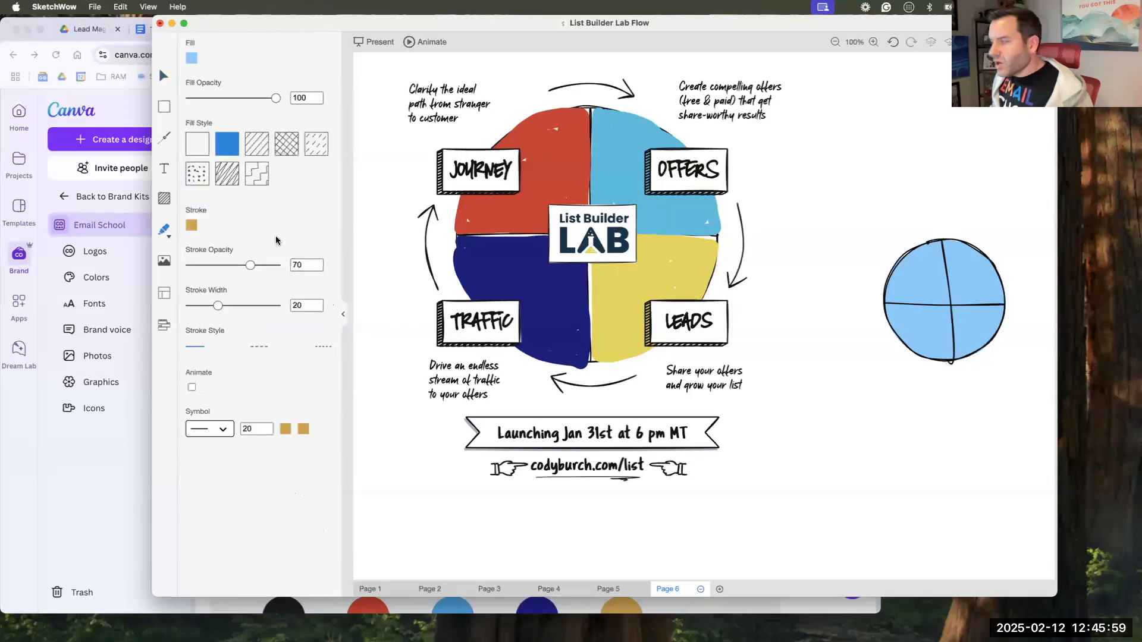
left_click(192, 225)
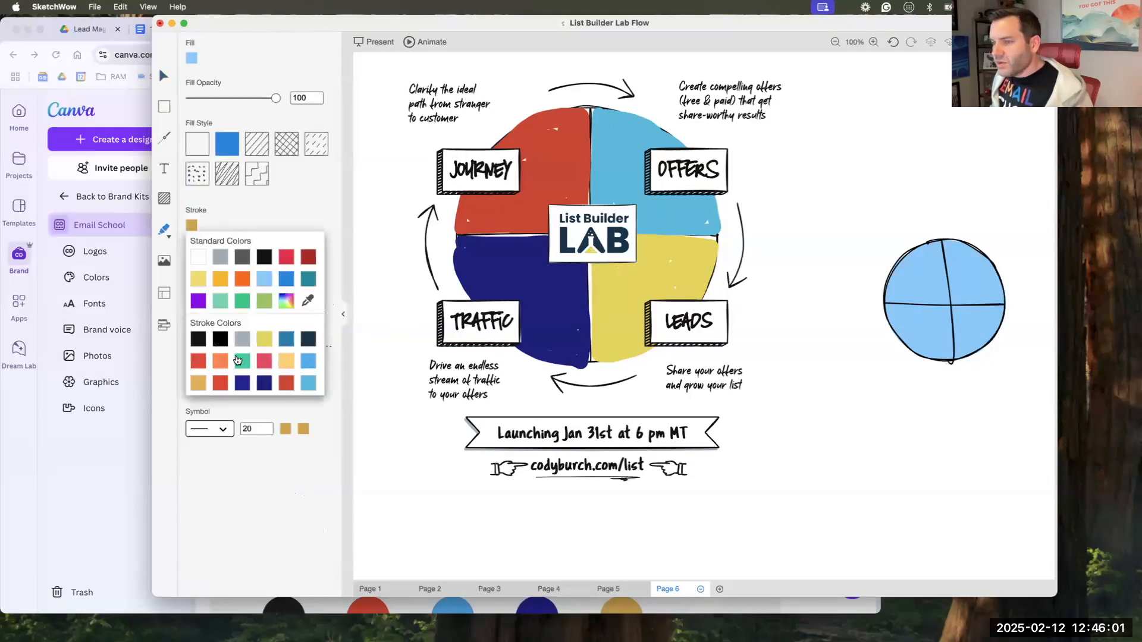
left_click(237, 360)
mouse_move(941, 302)
left_mouse_down()
mouse_move(929, 245)
mouse_move(899, 279)
mouse_move(928, 299)
mouse_move(919, 288)
mouse_move(935, 275)
mouse_move(894, 303)
left_mouse_up()
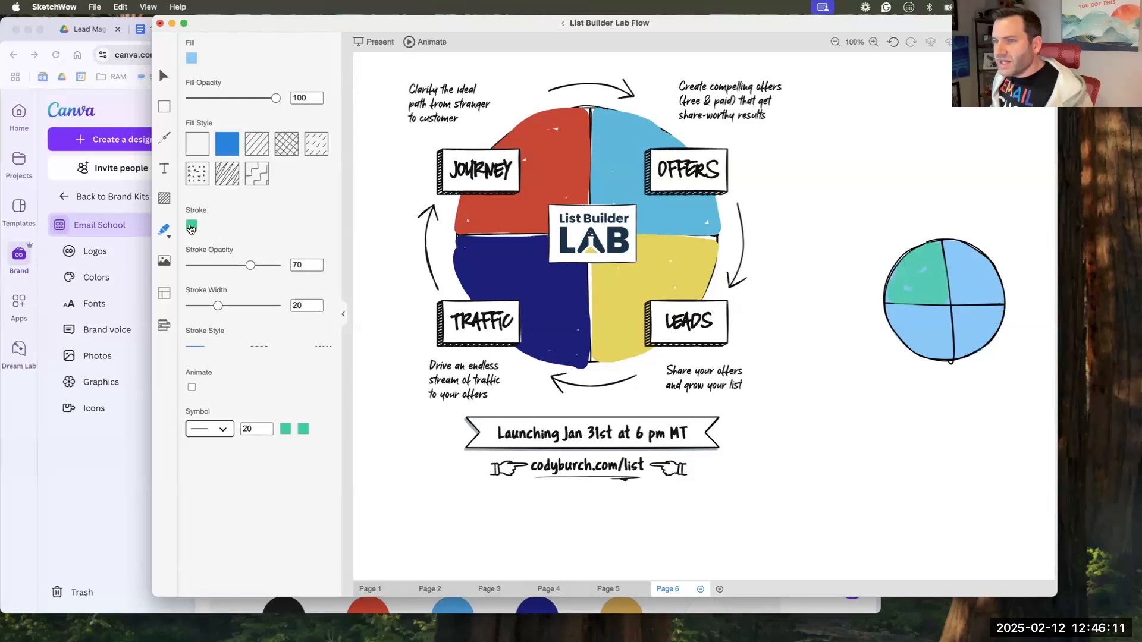
- Color the small circle's lower-left quarter red with the same highlighter pen
left_click(191, 225)
left_click(286, 256)
mouse_move(941, 310)
left_mouse_down()
mouse_move(890, 310)
mouse_move(910, 344)
mouse_move(942, 348)
mouse_move(928, 319)
mouse_move(932, 333)
mouse_move(914, 336)
mouse_move(934, 346)
mouse_move(933, 324)
mouse_move(951, 360)
mouse_move(900, 342)
mouse_move(891, 310)
left_mouse_up()
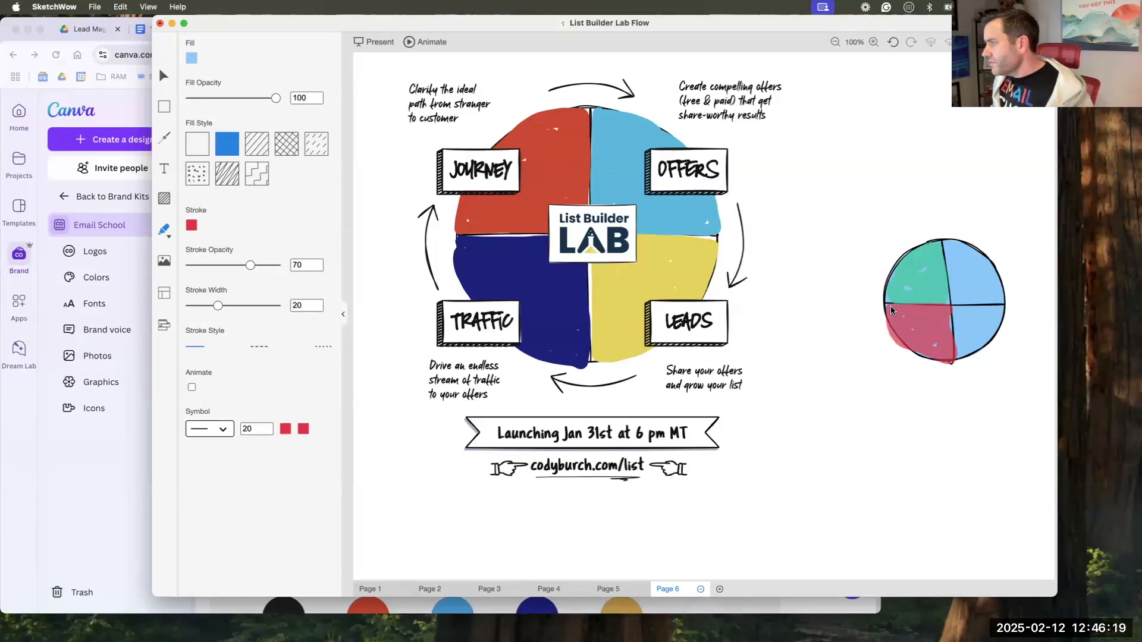
- Delete the red scribble, and remove the whole small quartered circle from the page
key("Escape")
left_click(928, 340)
left_click_drag(916, 341, 873, 391)
key("Delete")
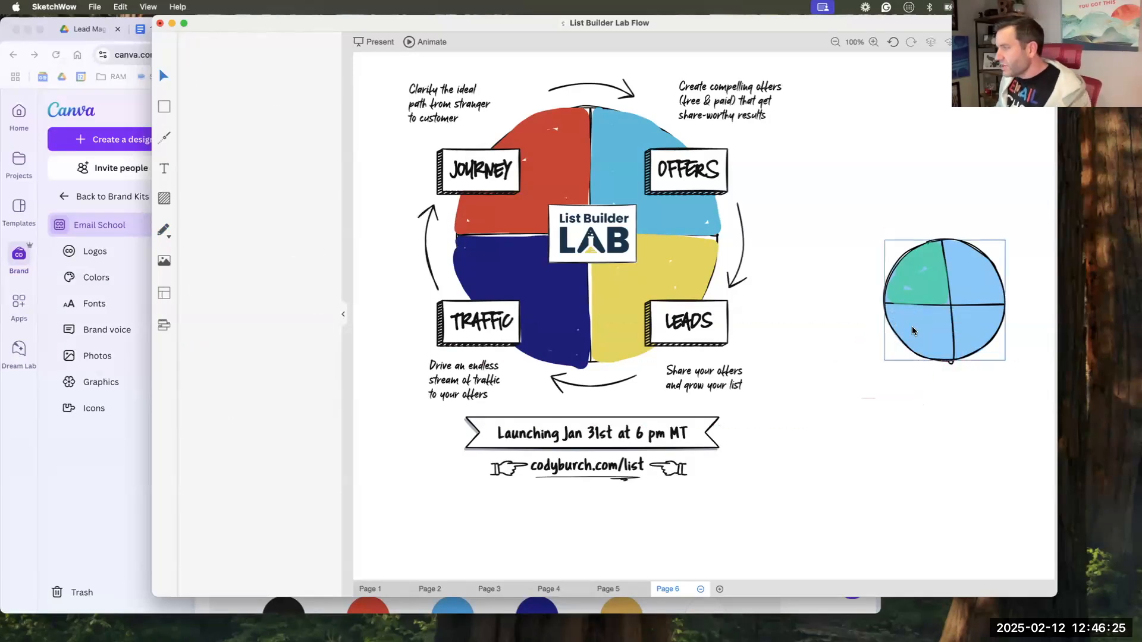
left_click_drag(1032, 353, 1062, 385)
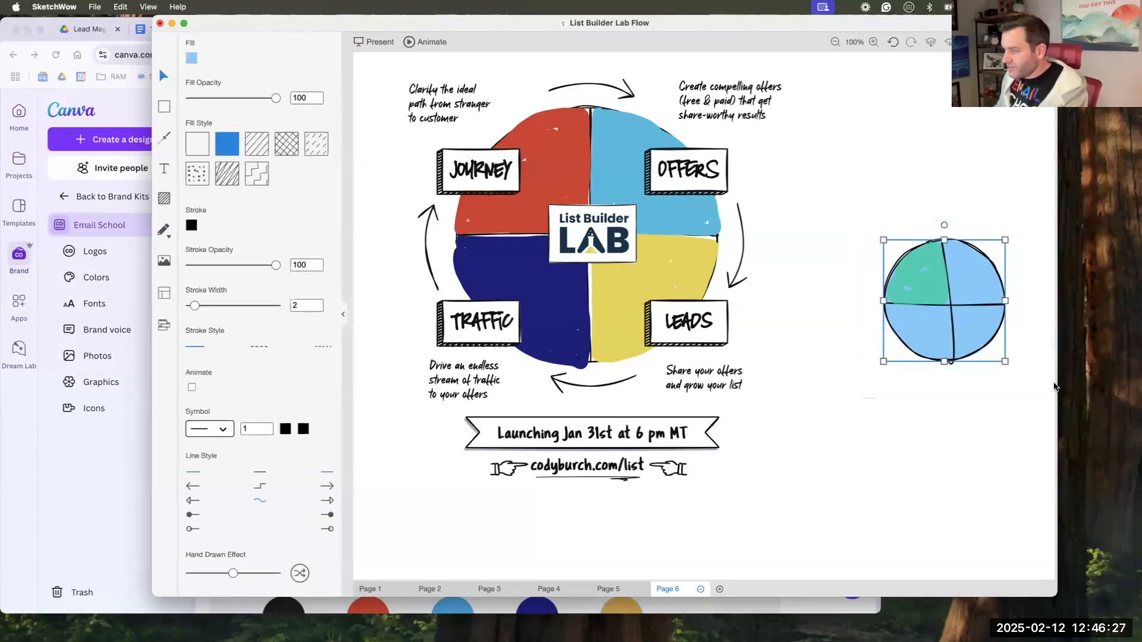
key("Delete")
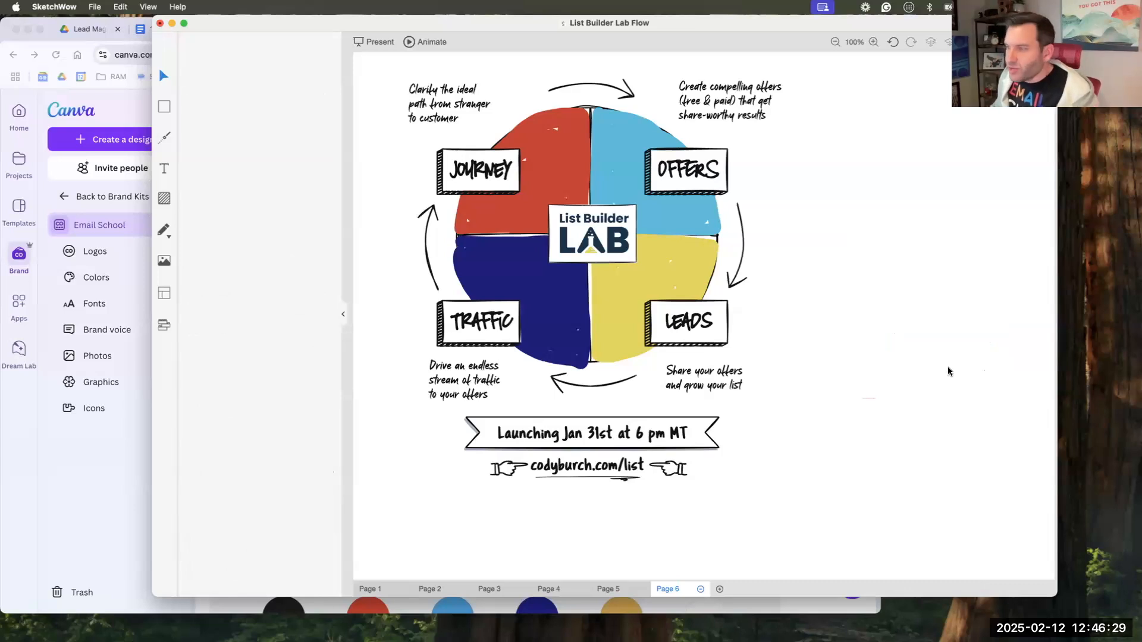
- Switch to Chrome and review the Landing Page Copy, Home Base and Sales Page Copy documents from the Lead Magnets folder in Drive
left_click(117, 107)
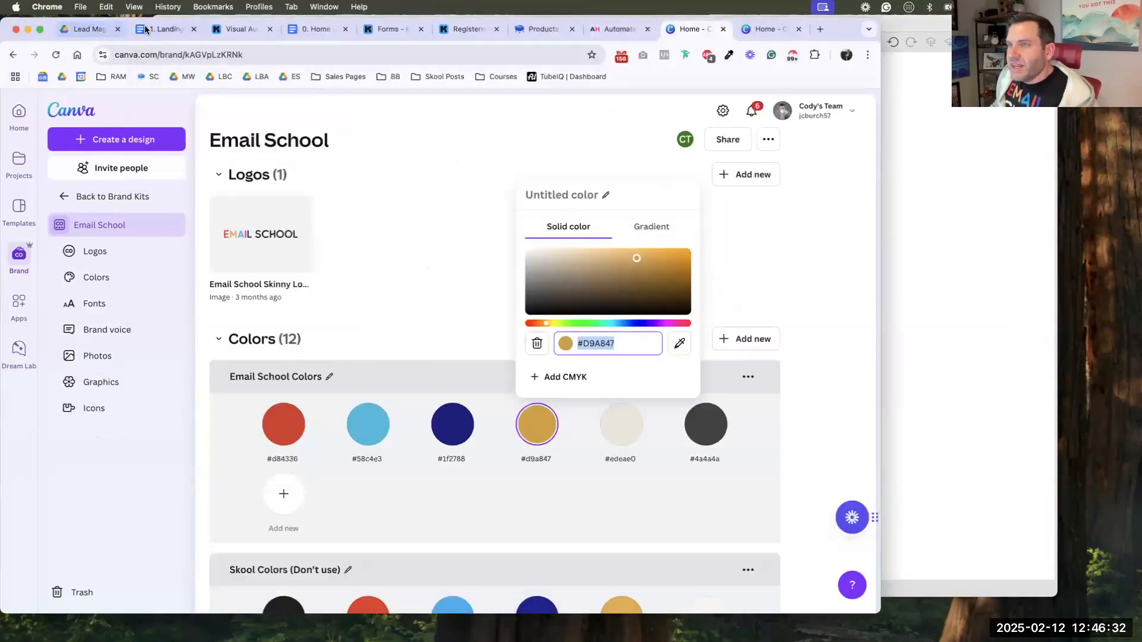
left_click(81, 30)
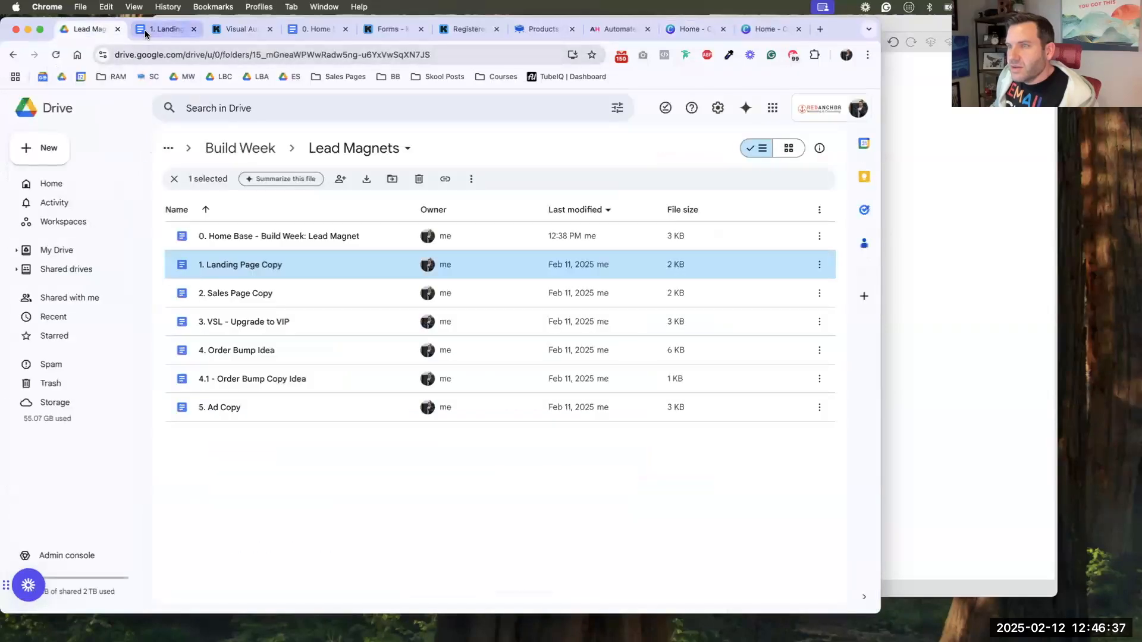
double_click(282, 266)
scroll(284, 357, "down", 15)
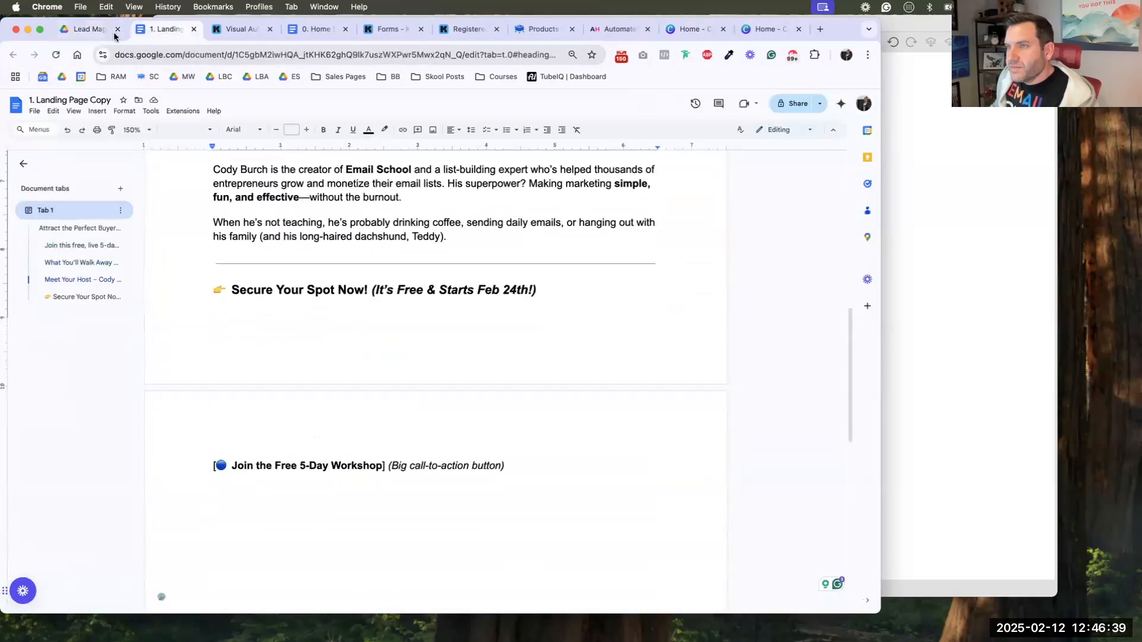
key("ctrl+shift+Tab")
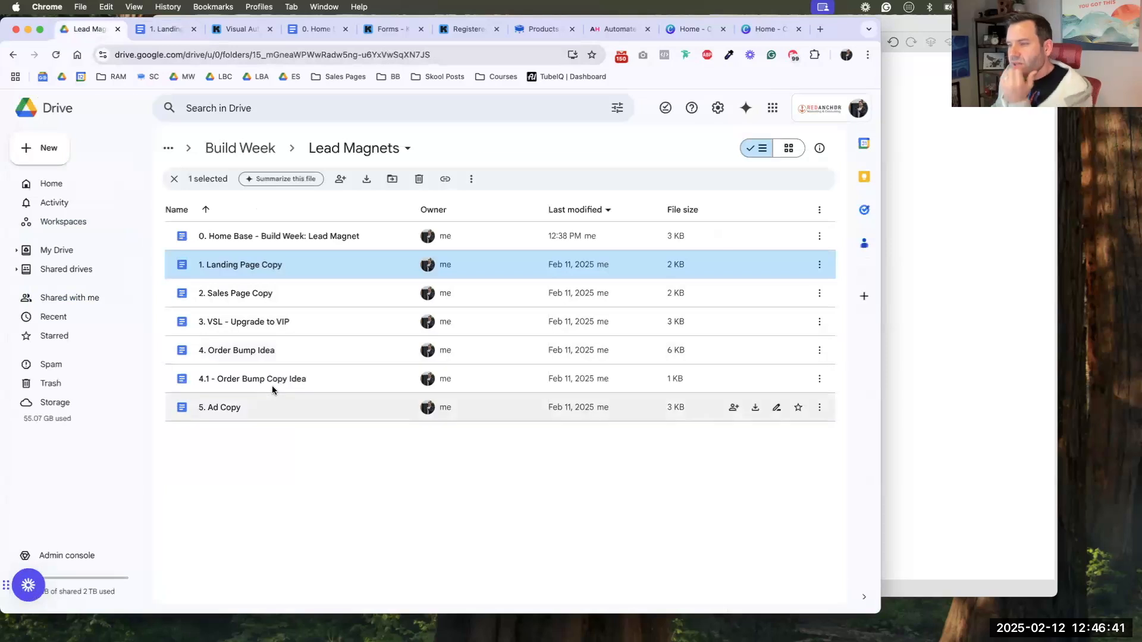
double_click(265, 233)
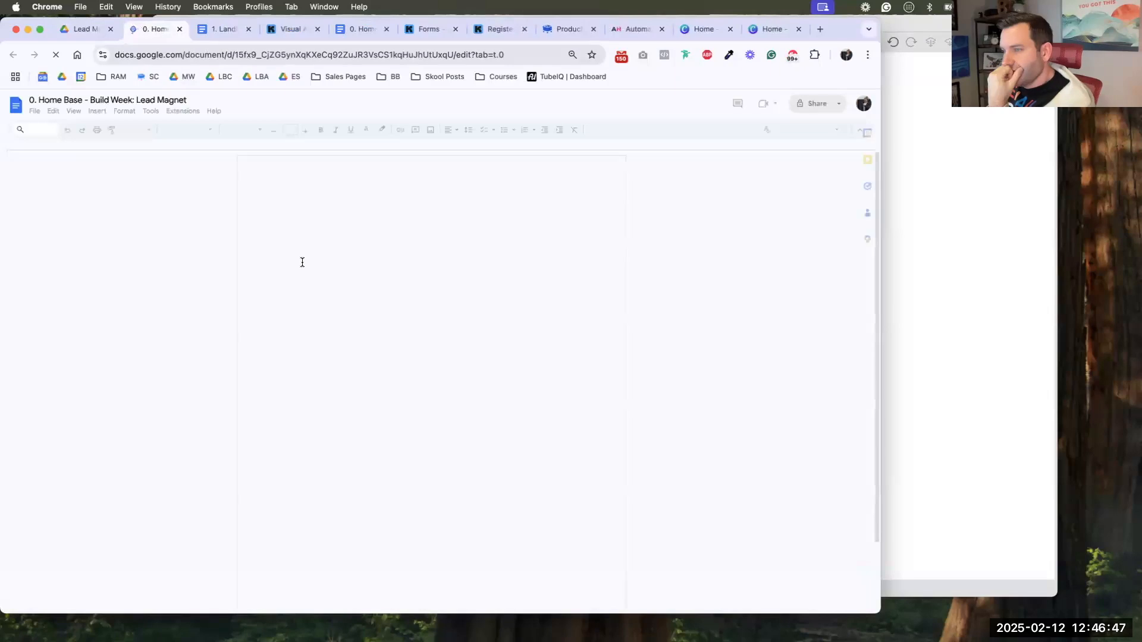
left_click(70, 29)
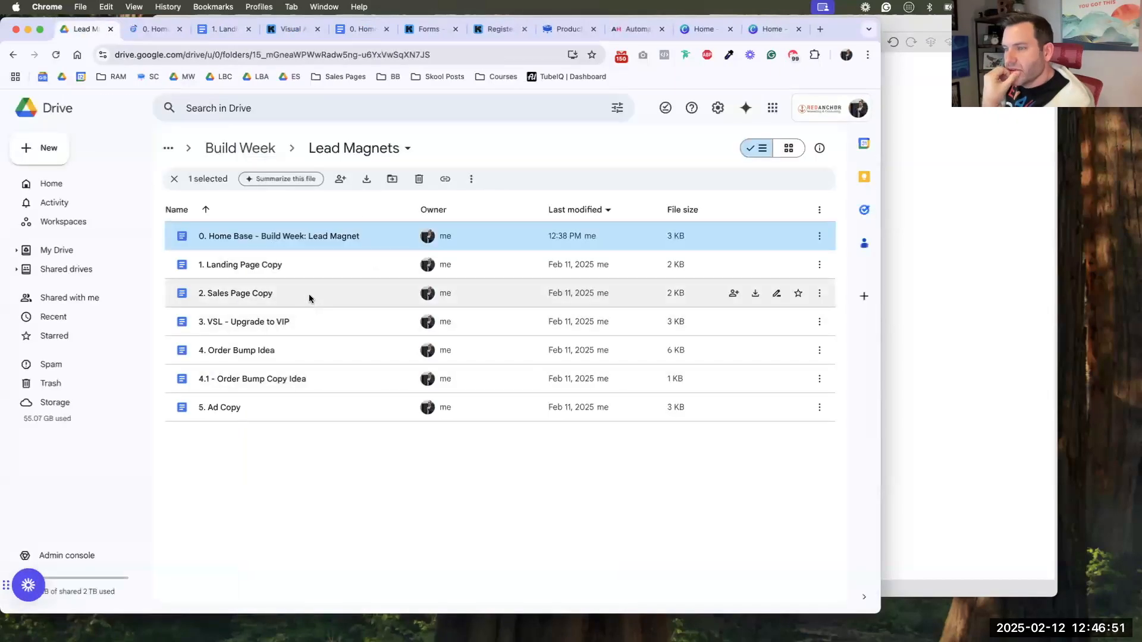
double_click(310, 295)
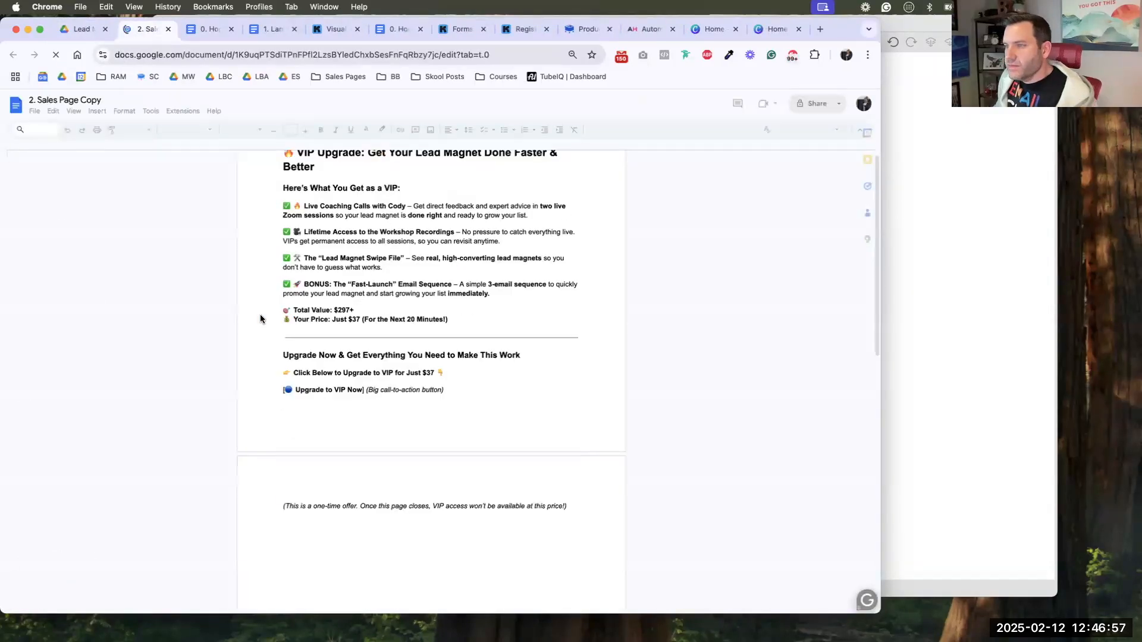
key("super+w")
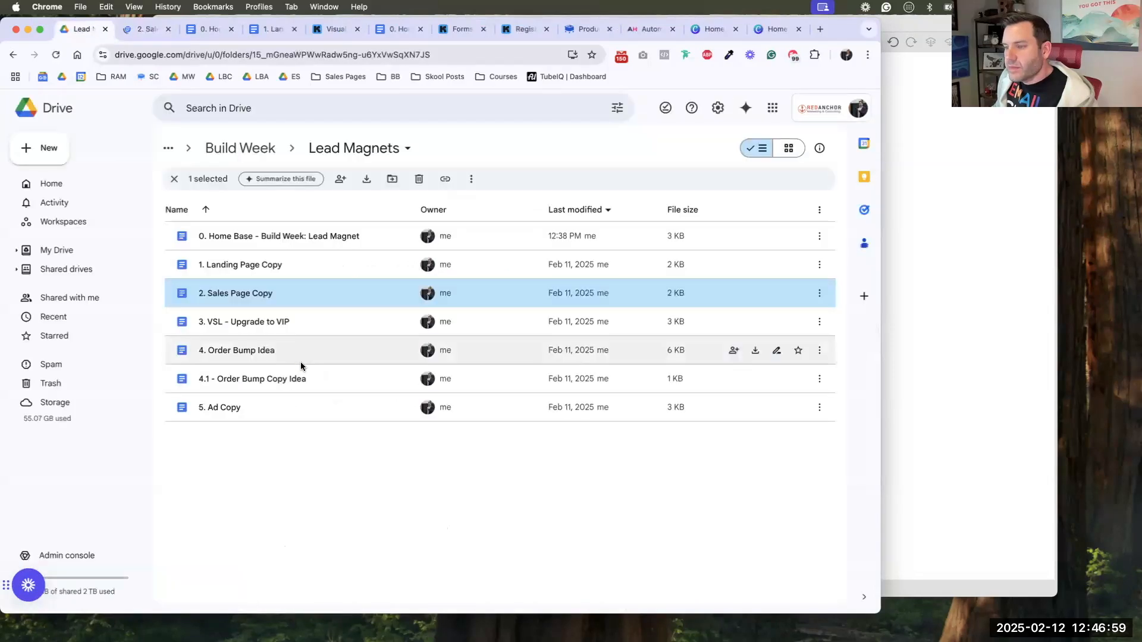
- Open ChatGPT in a new browser tab and bring up the Lead Magnet Workshop Prep chat in the Email School project
left_click(820, 29)
left_click(491, 57)
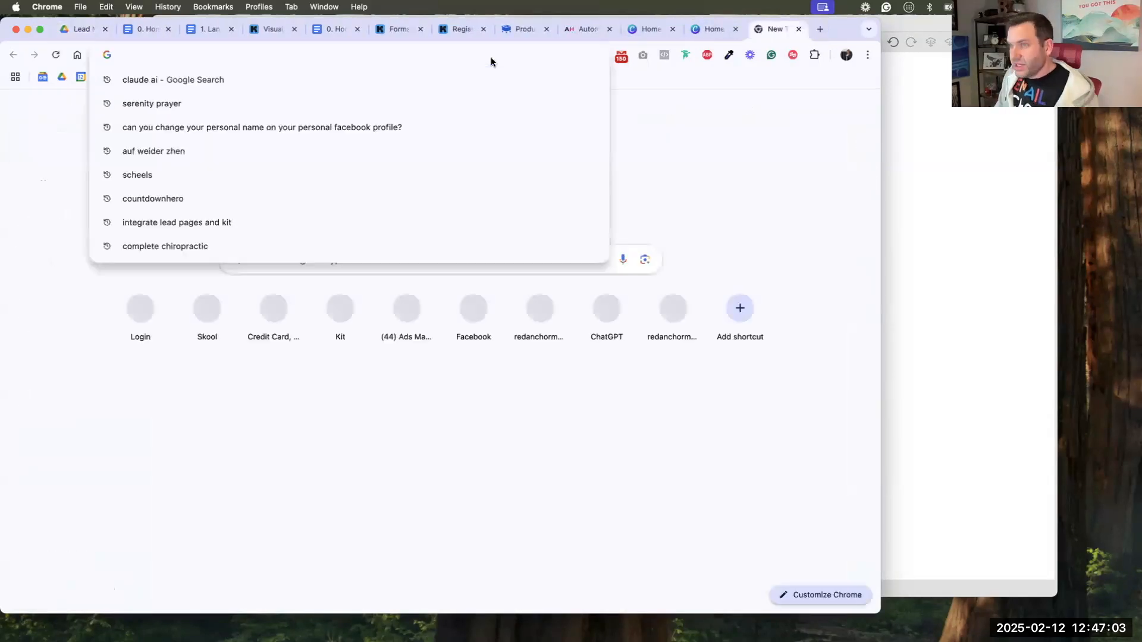
type("chat.openai.com/auth/login")
key("Return")
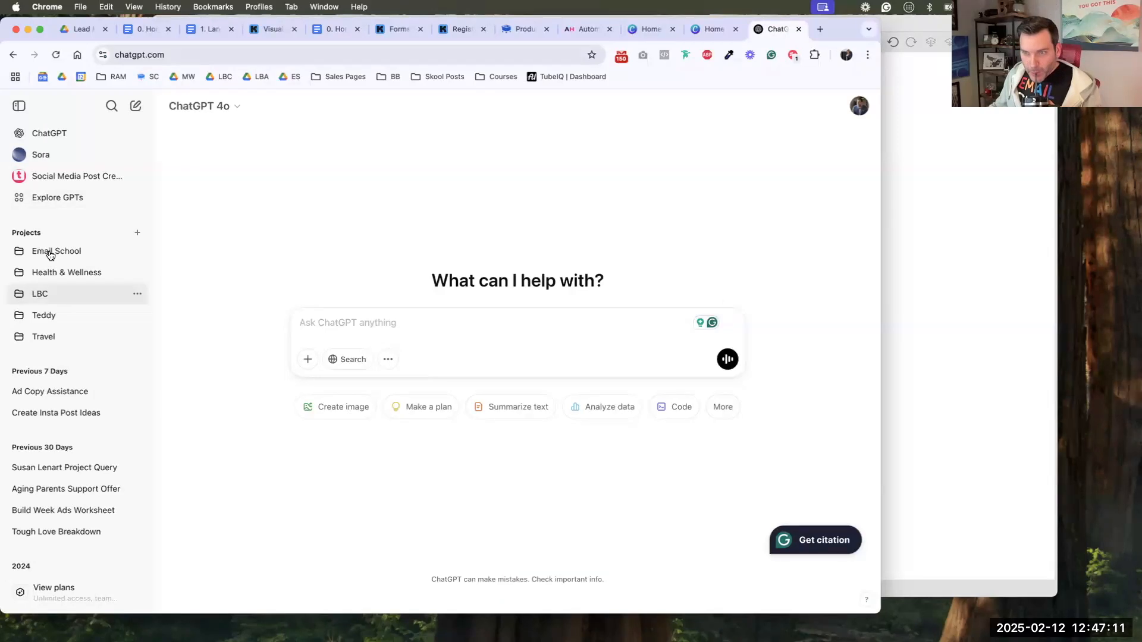
left_click(50, 255)
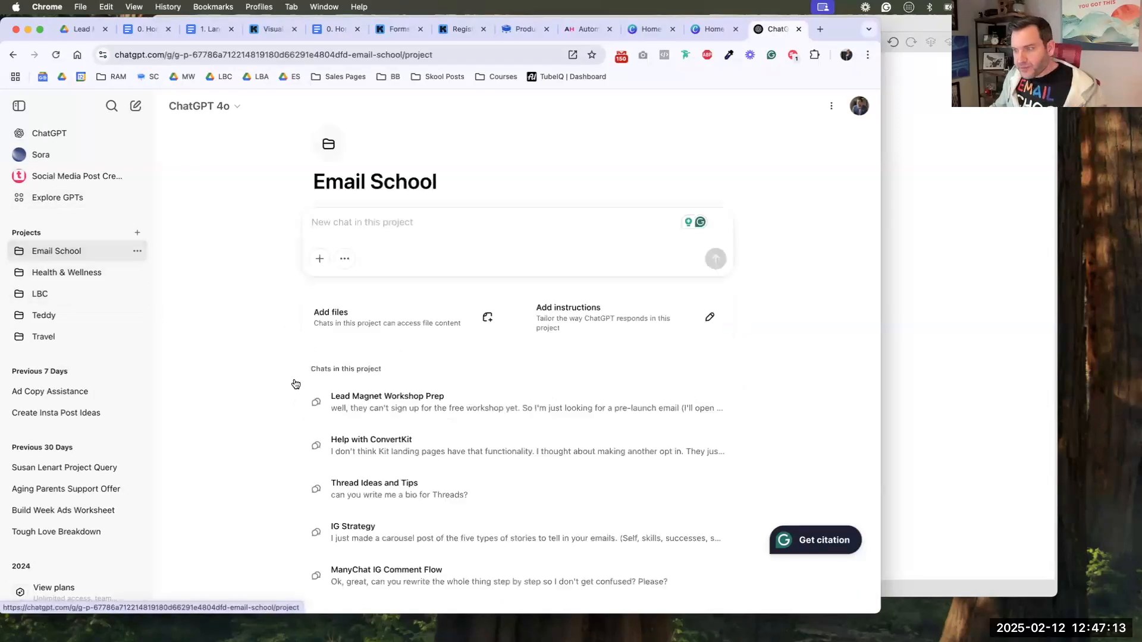
left_click(394, 405)
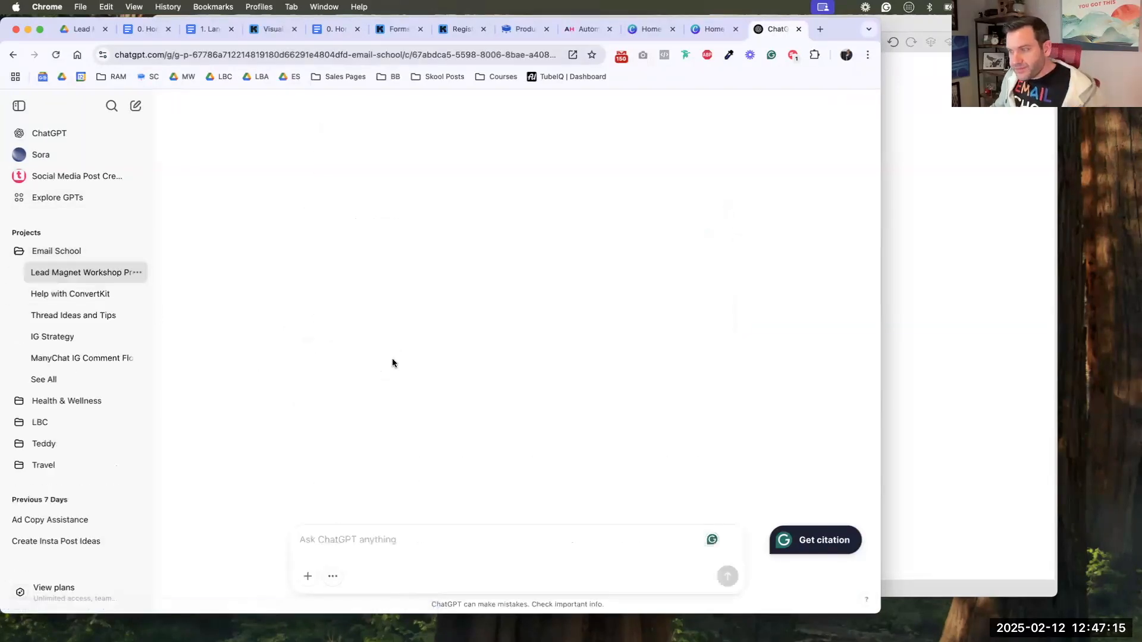
- Look back through the Lead Magnet Workshop Prep chat for the L.E.A.D. framework and highlight its heading and four points
scroll(241, 333, "up", 2)
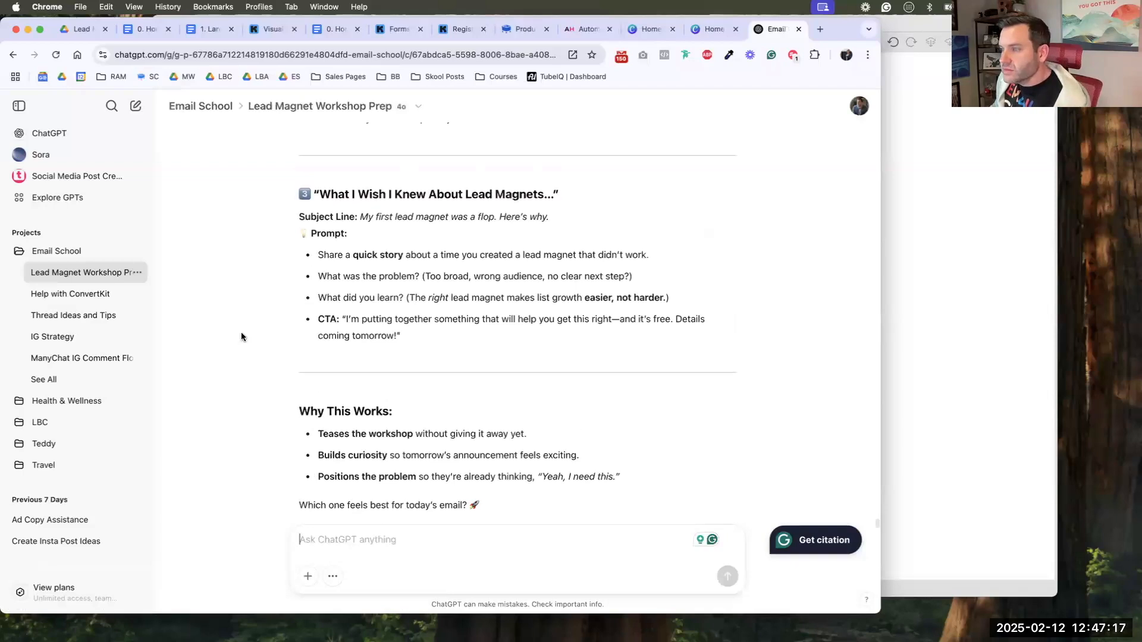
scroll(241, 337, "up", 10)
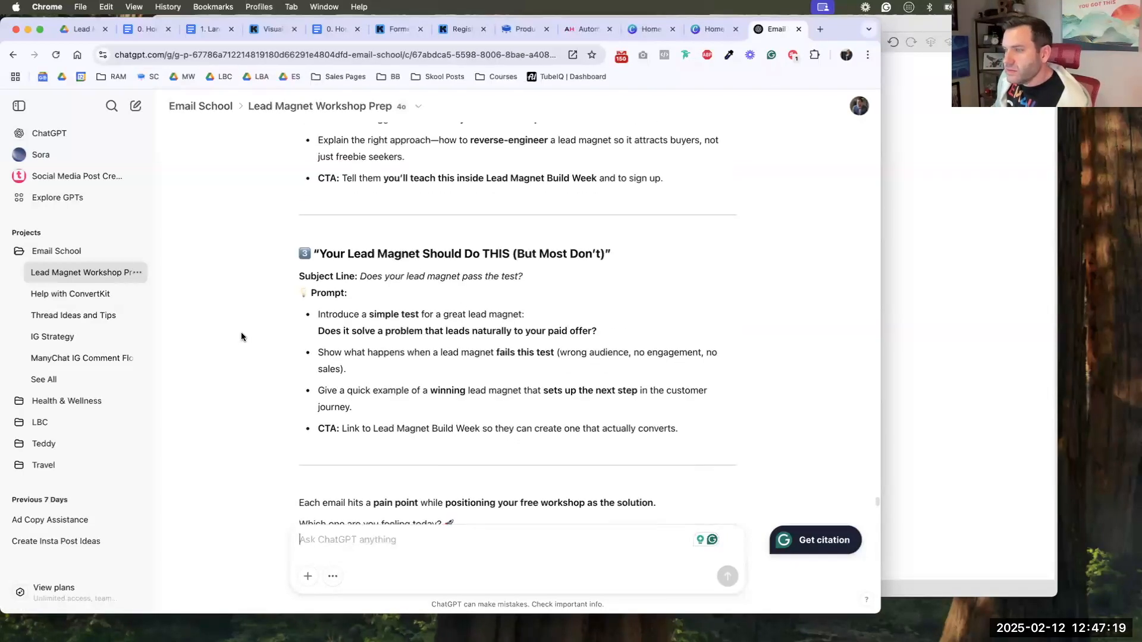
scroll(241, 337, "up", 15)
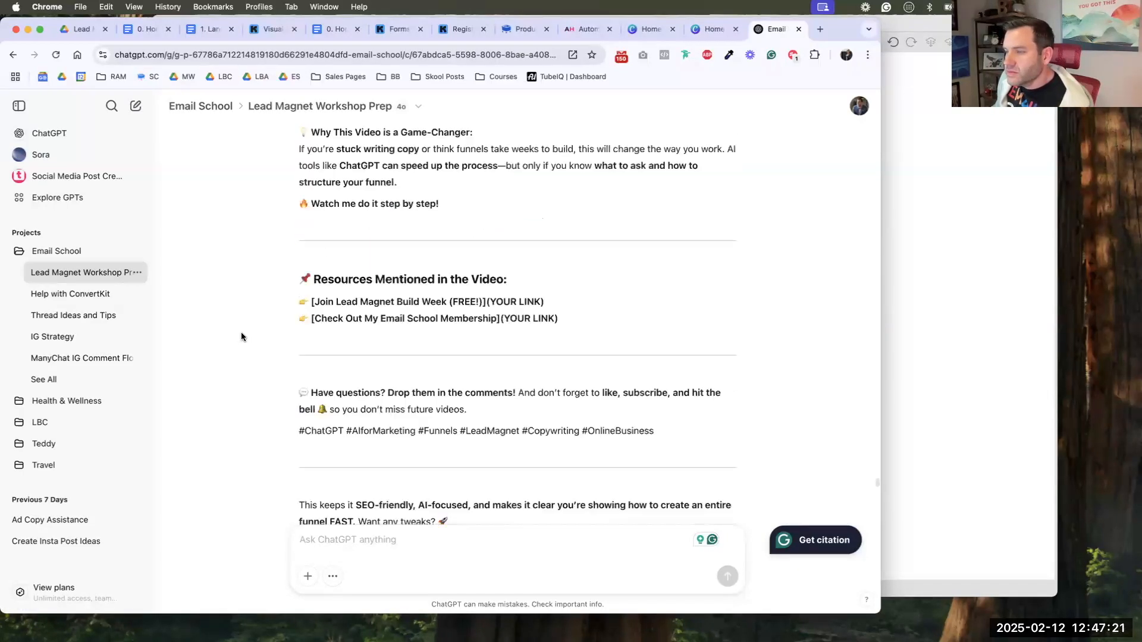
scroll(241, 336, "up", 15)
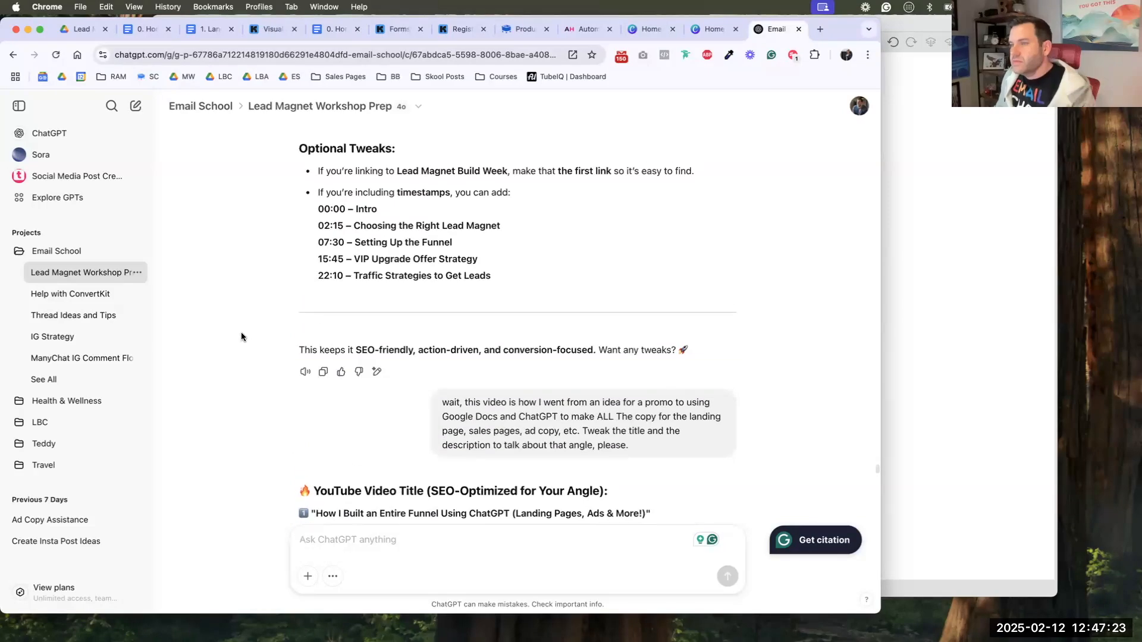
scroll(241, 334, "up", 15)
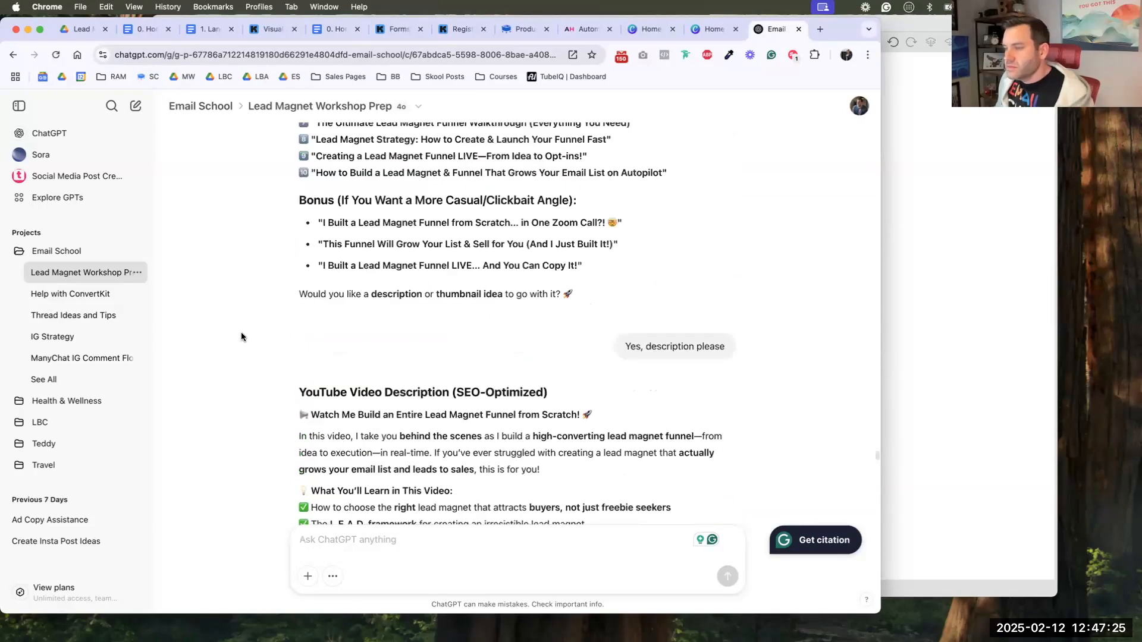
scroll(241, 336, "up", 15)
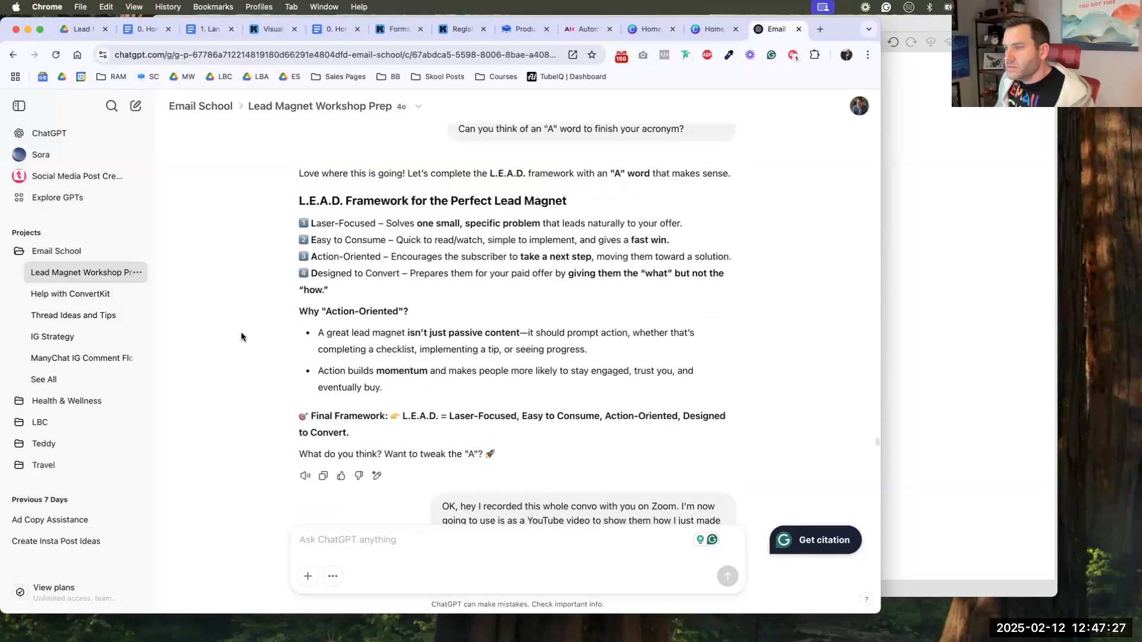
scroll(241, 337, "up", 1)
left_click_drag(359, 323, 359, 323)
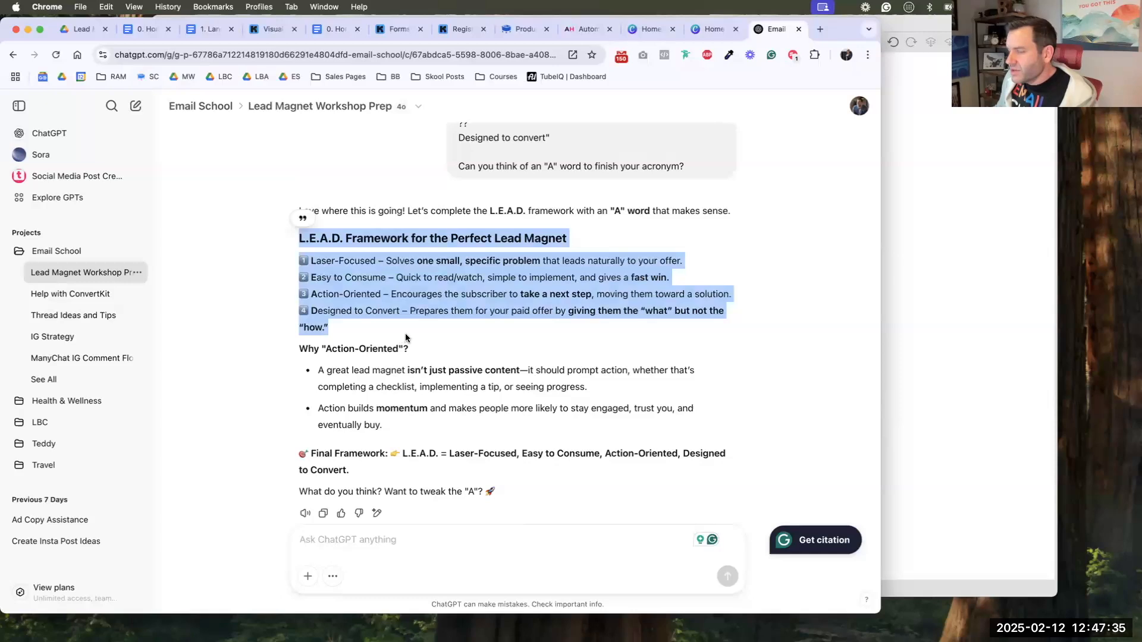
- Switch to SketchWow and change the JOURNEY label on the red quadrant to LASER FOCUS
left_click(891, 322)
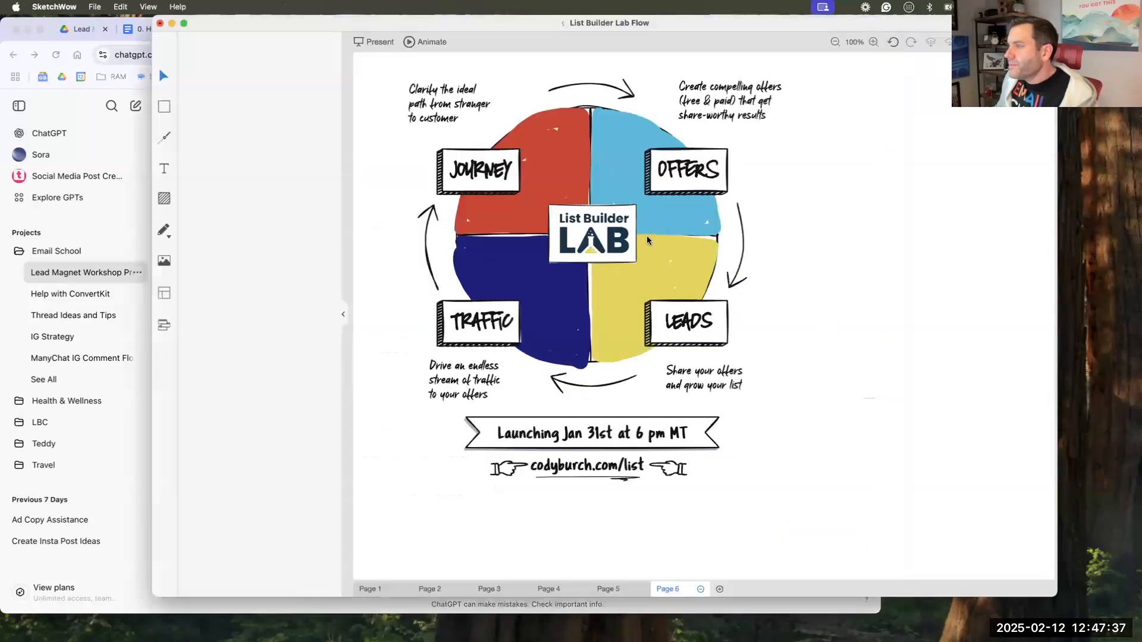
left_click(475, 173)
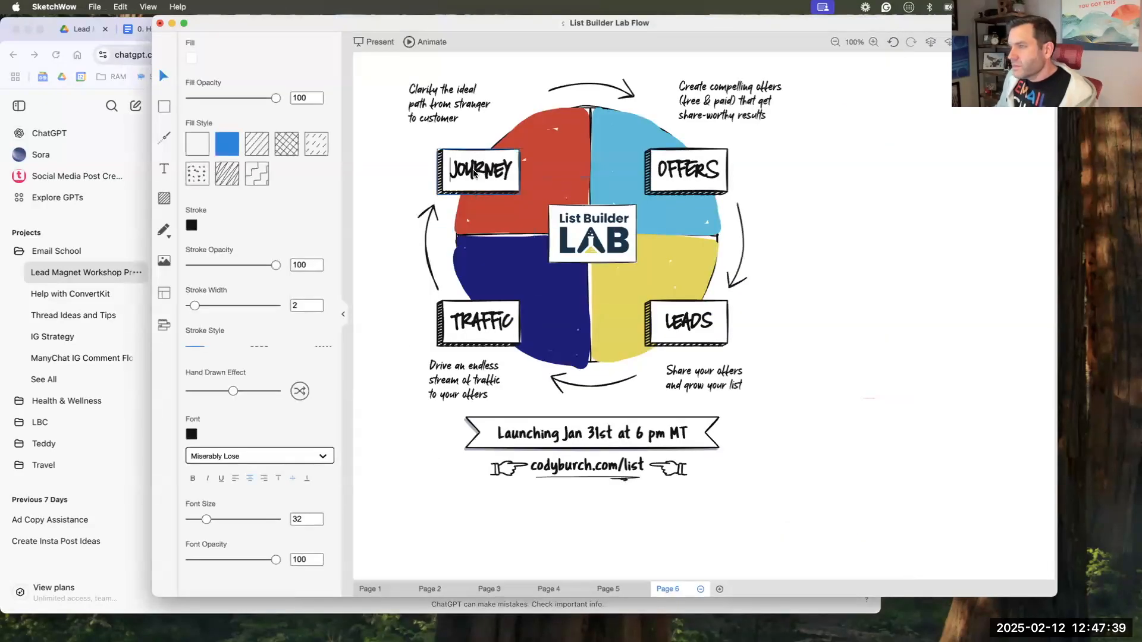
double_click(474, 173)
type("LASER")
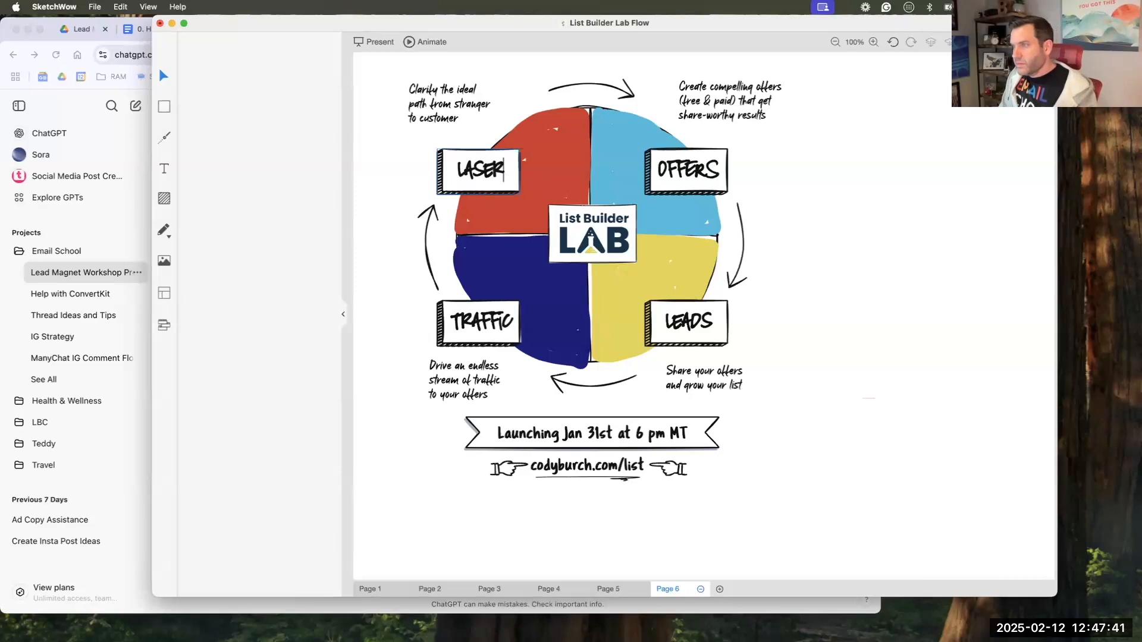
type(" FOCUS")
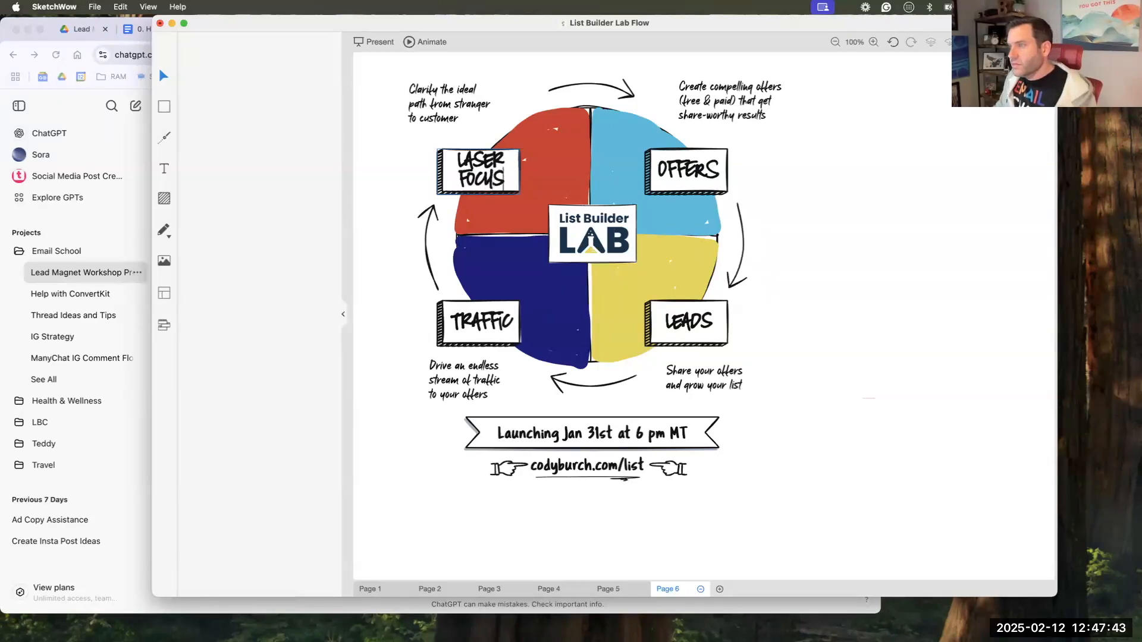
- Change the OFFERS label on the light-blue quadrant to ACTION ORIENTED
double_click(686, 171)
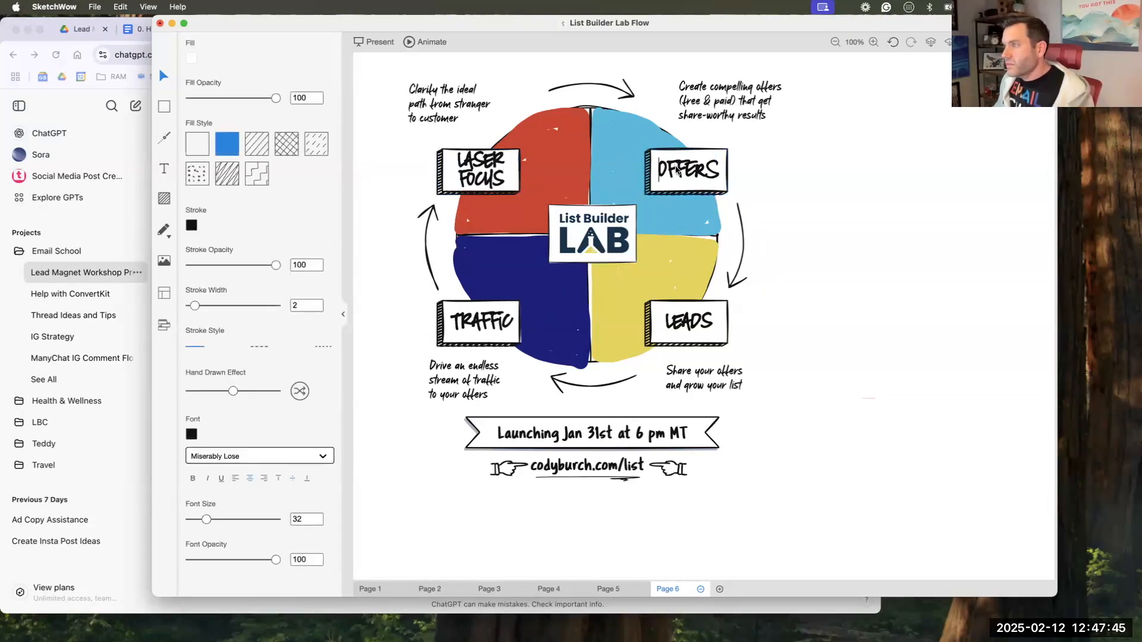
type("ACTION")
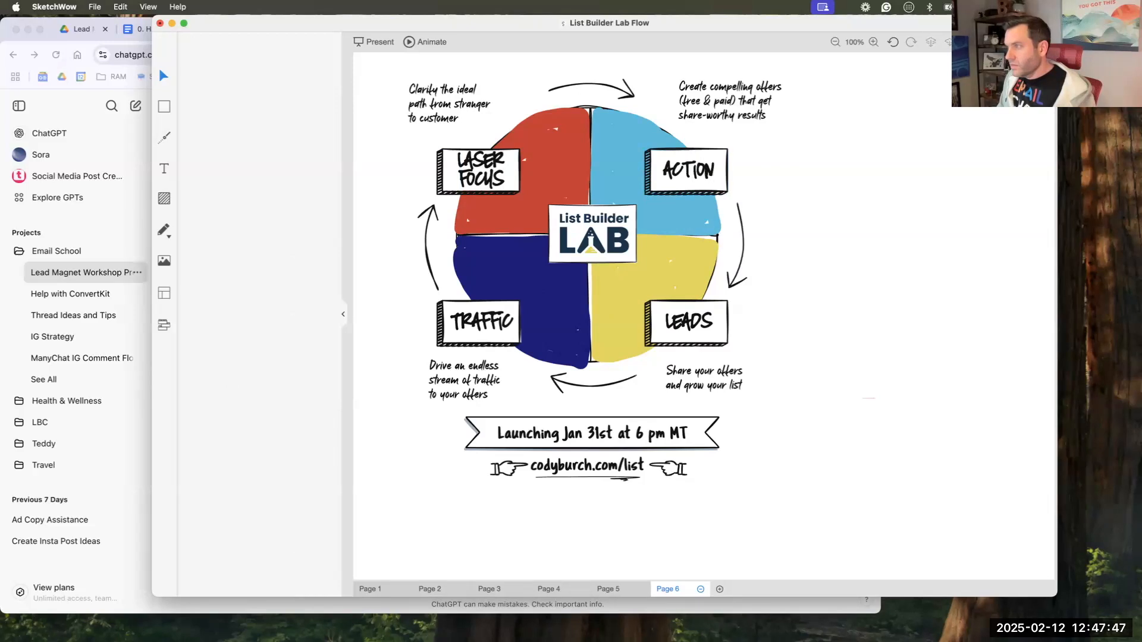
type(" ORIENTED")
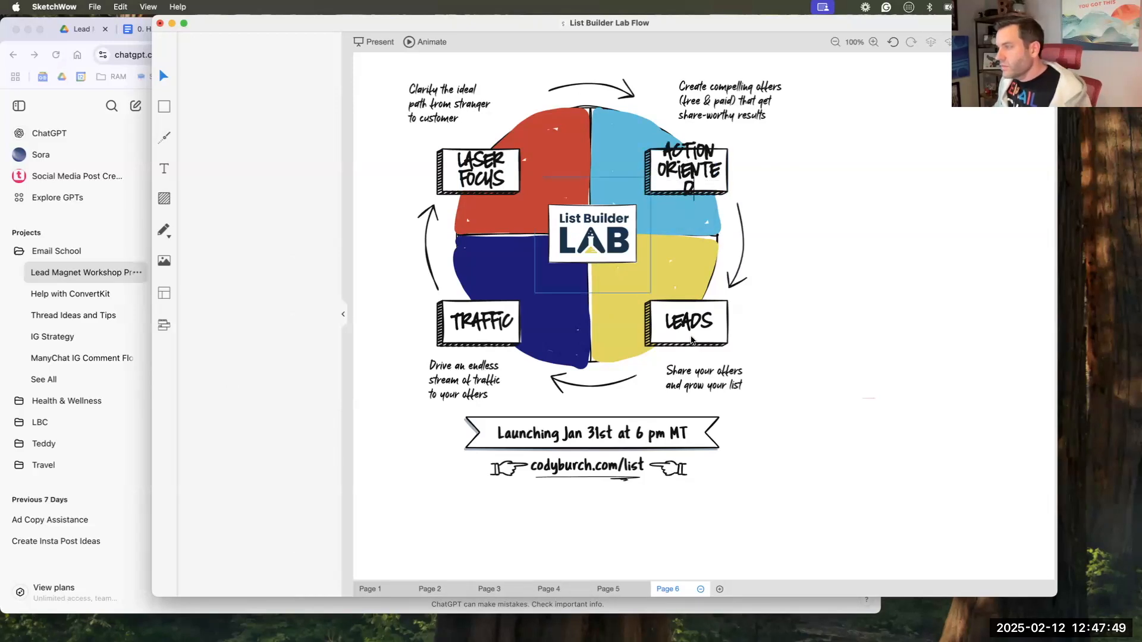
- Recheck the L.E.A.D. framework's order in ChatGPT, and relabel the light-blue quadrant's box in SketchWow as EASY
double_click(690, 325)
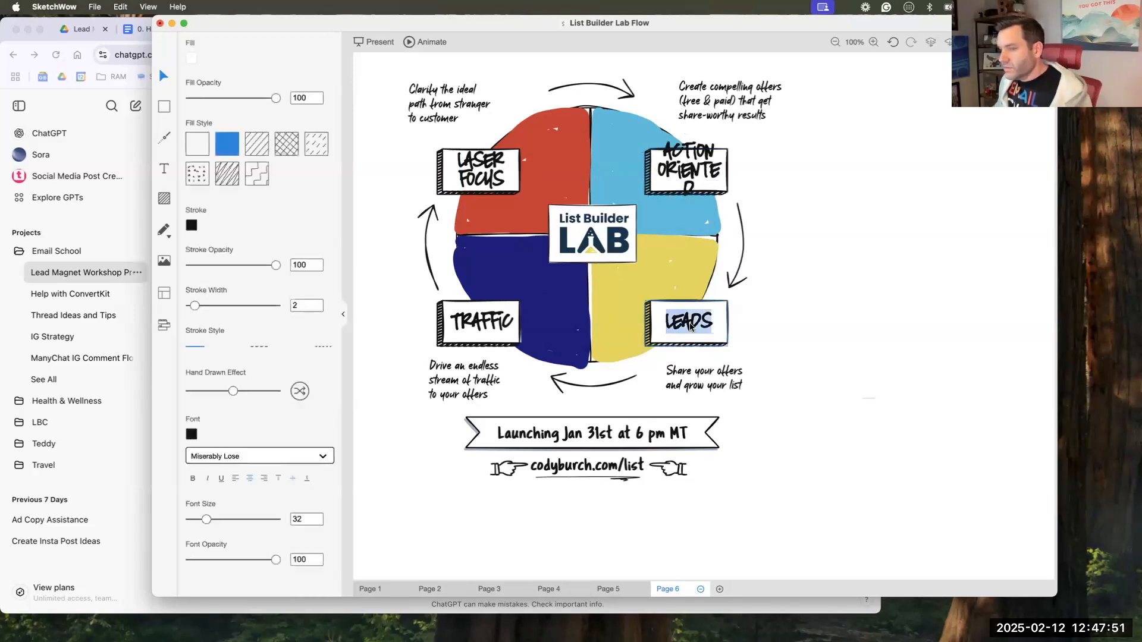
left_click(125, 329)
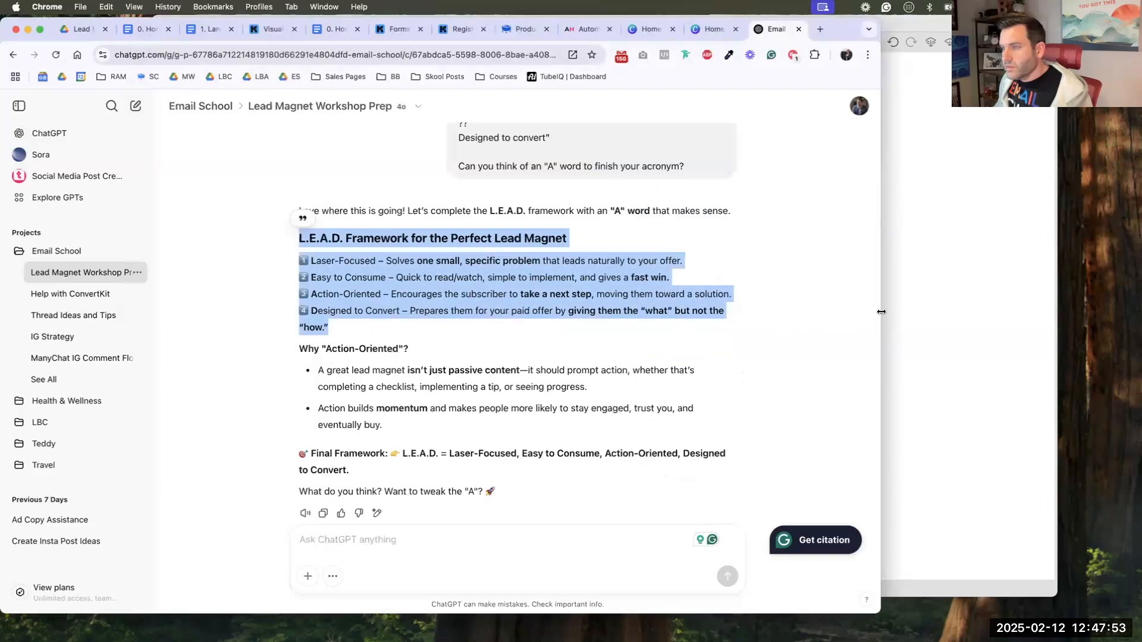
left_click(946, 247)
double_click(664, 176)
type("EASY")
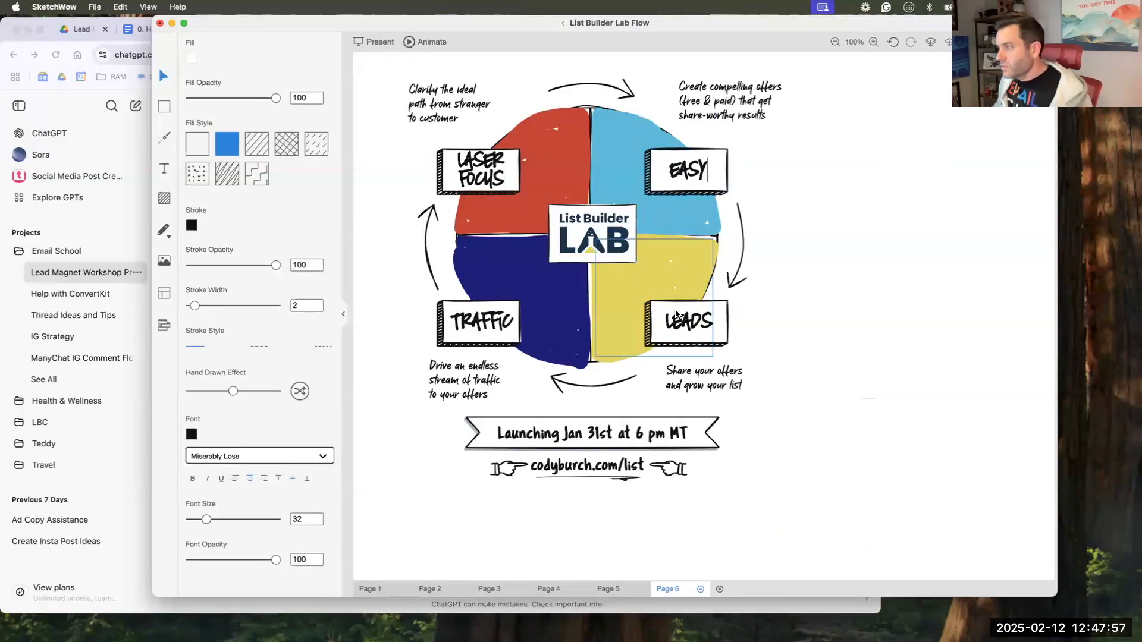
- Replace the LEADS label on the yellow quadrant with ACTION
double_click(677, 319)
double_click(677, 319)
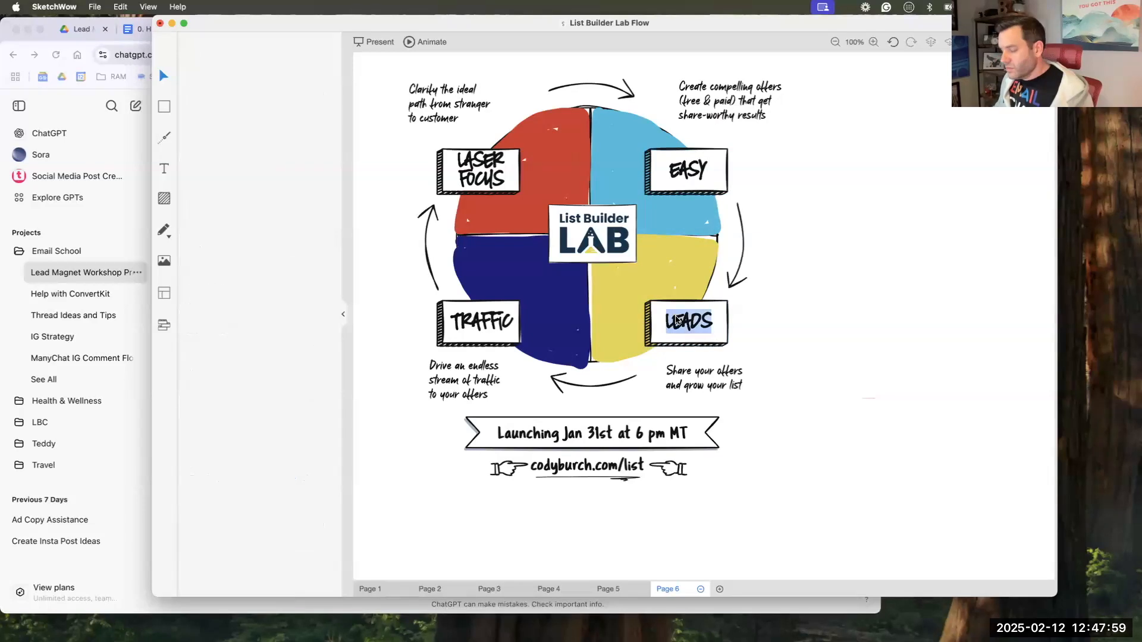
left_click(726, 323)
double_click(697, 318)
type("ACTION")
- Replace the TRAFFIC label on the dark-blue quadrant with DESIGN
double_click(456, 322)
type("DES")
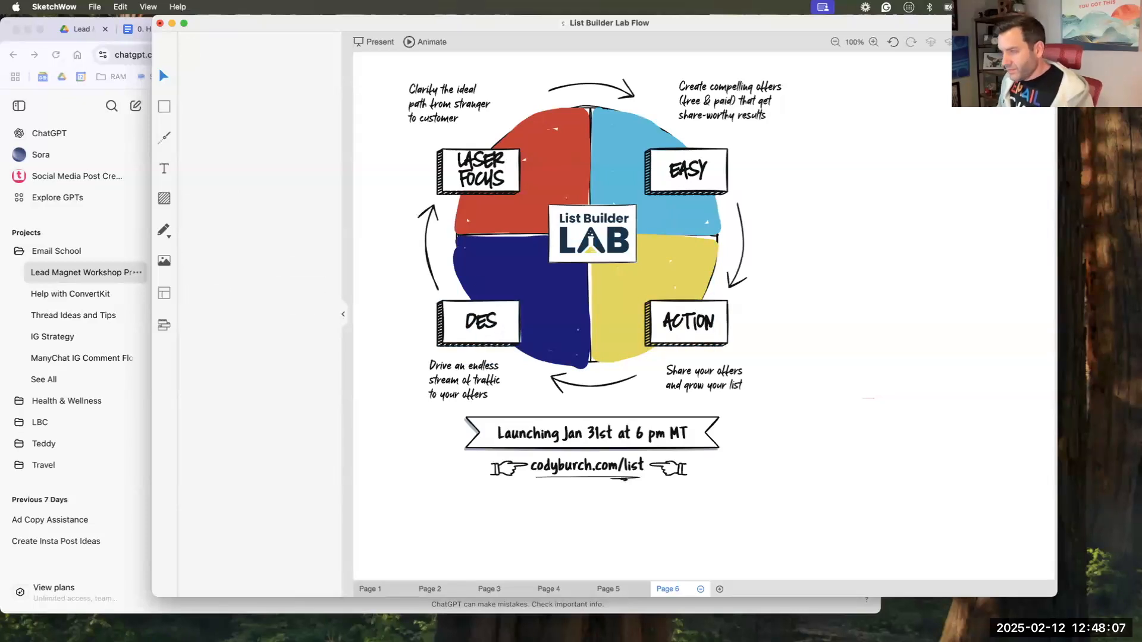
type("IGN")
- Shorten the red quadrant's label to the single word LASER
double_click(466, 163)
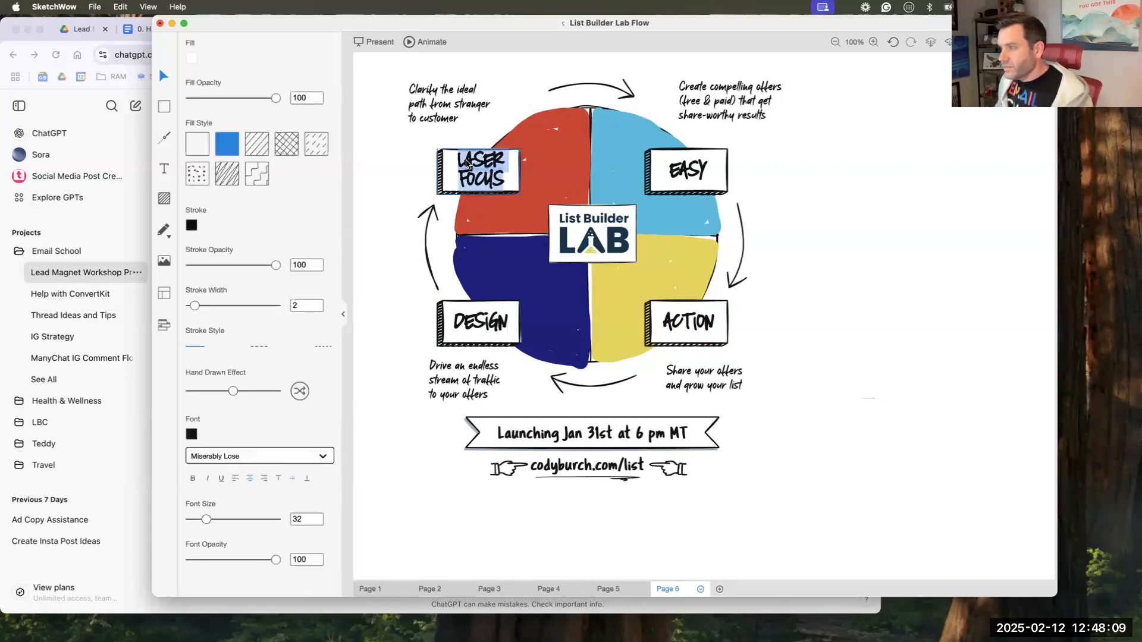
type("LASER")
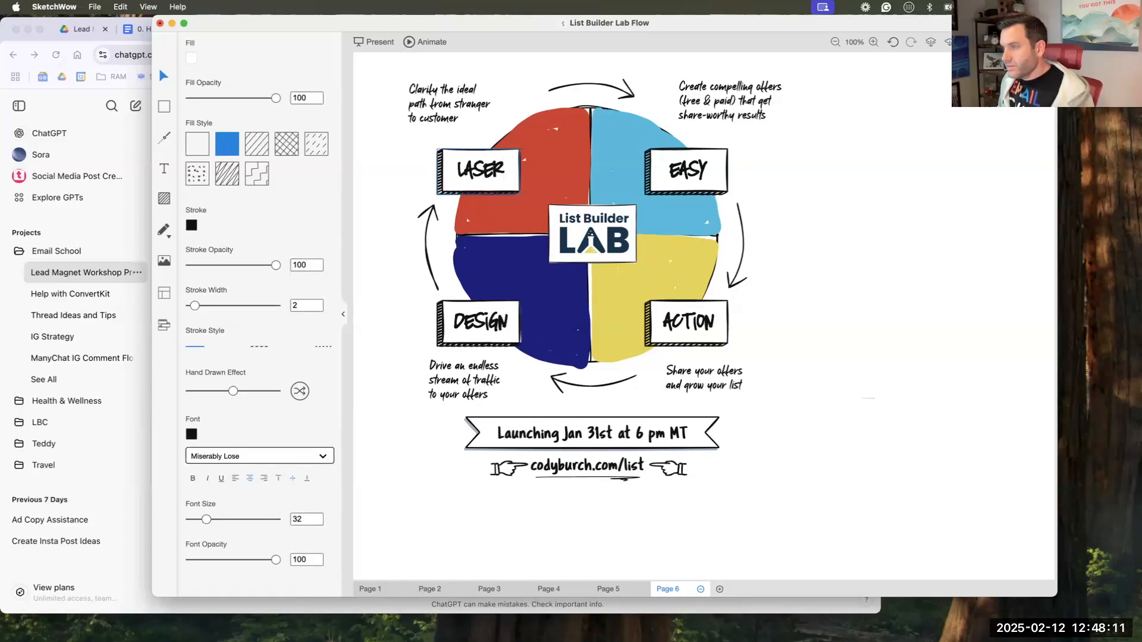
key("Escape")
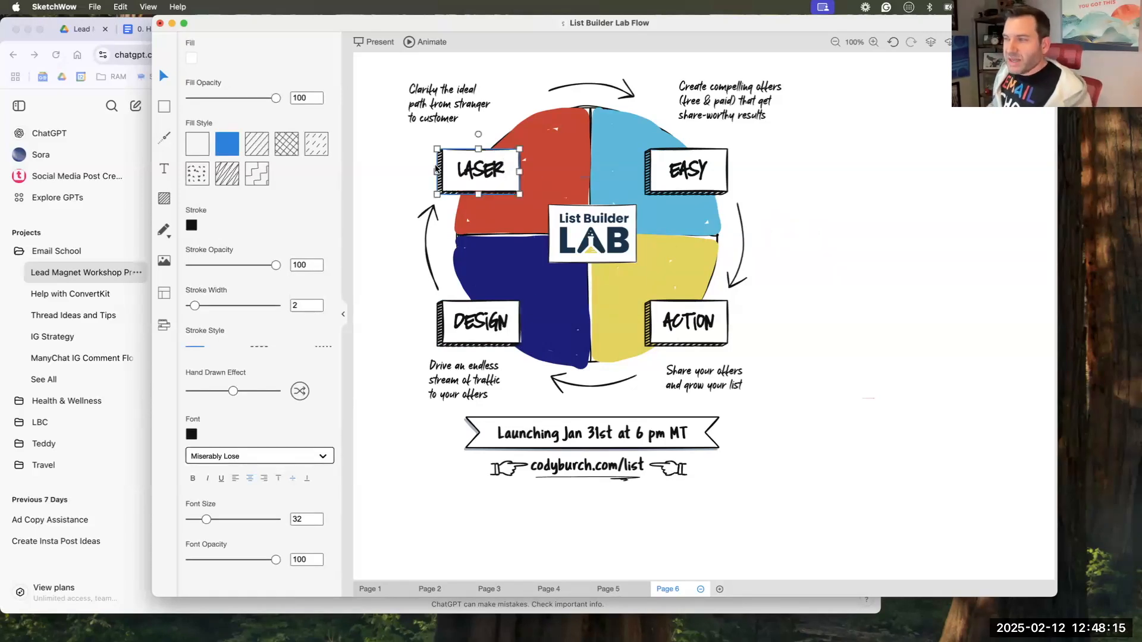
- Move the SketchWow window aside, check the framework wording in ChatGPT, and return to the diagram
mouse_move(360, 28)
left_mouse_down()
mouse_move(461, 69)
mouse_move(491, 28)
left_mouse_up()
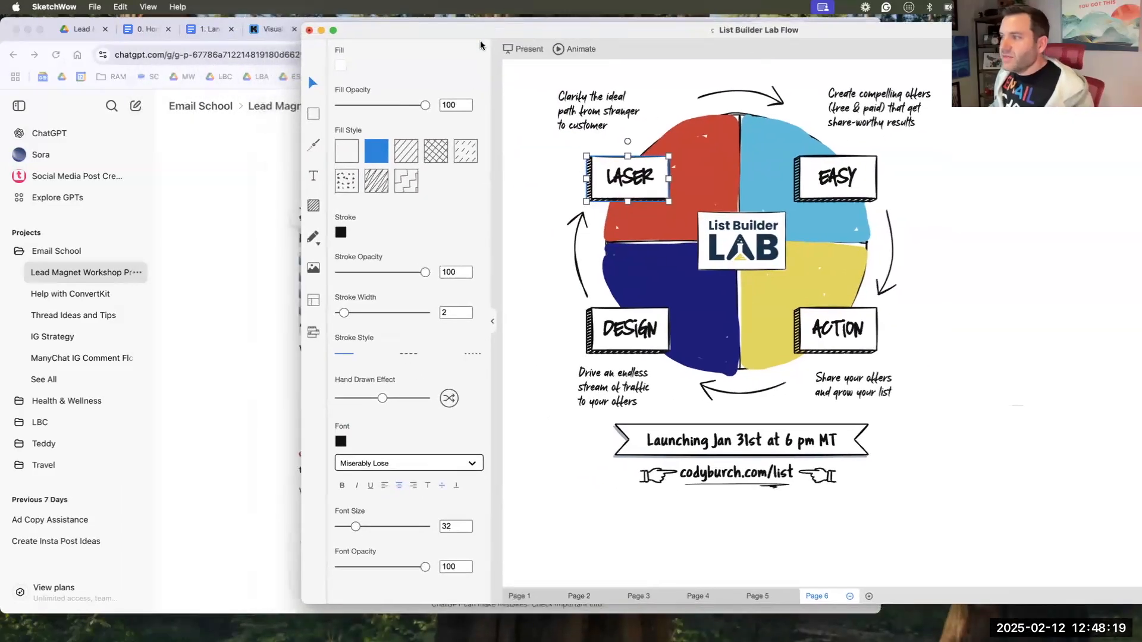
left_click(236, 281)
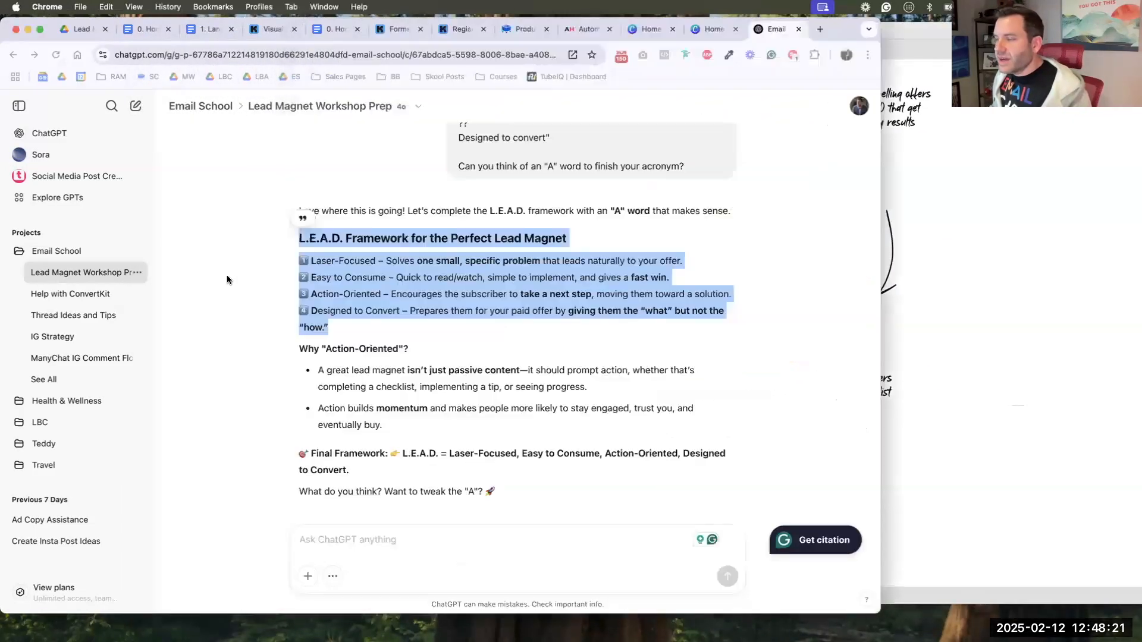
left_click(946, 307)
left_click(596, 124)
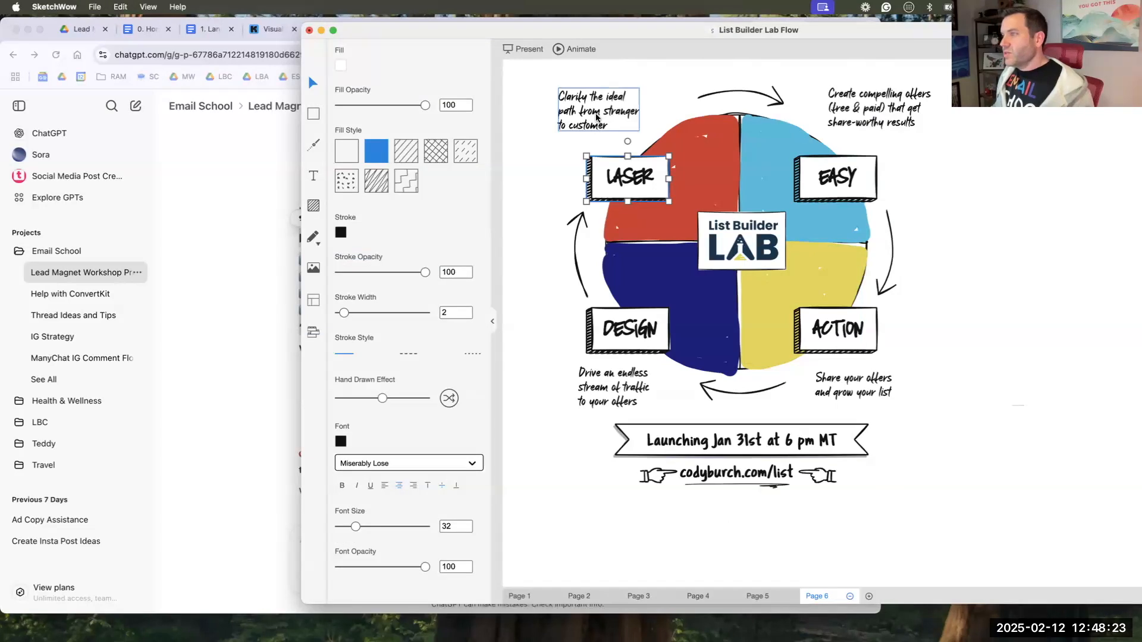
- Change the banner below the circle to read "Launching Feb 24th - Feb 28th", removing the time
left_click(541, 470)
left_click(708, 446)
double_click(714, 446)
double_click(719, 443)
type("Feb")
key("Right")
key("Right")
key("shift+Right")
key("BackSpace")
key("BackSpace")
type("24th")
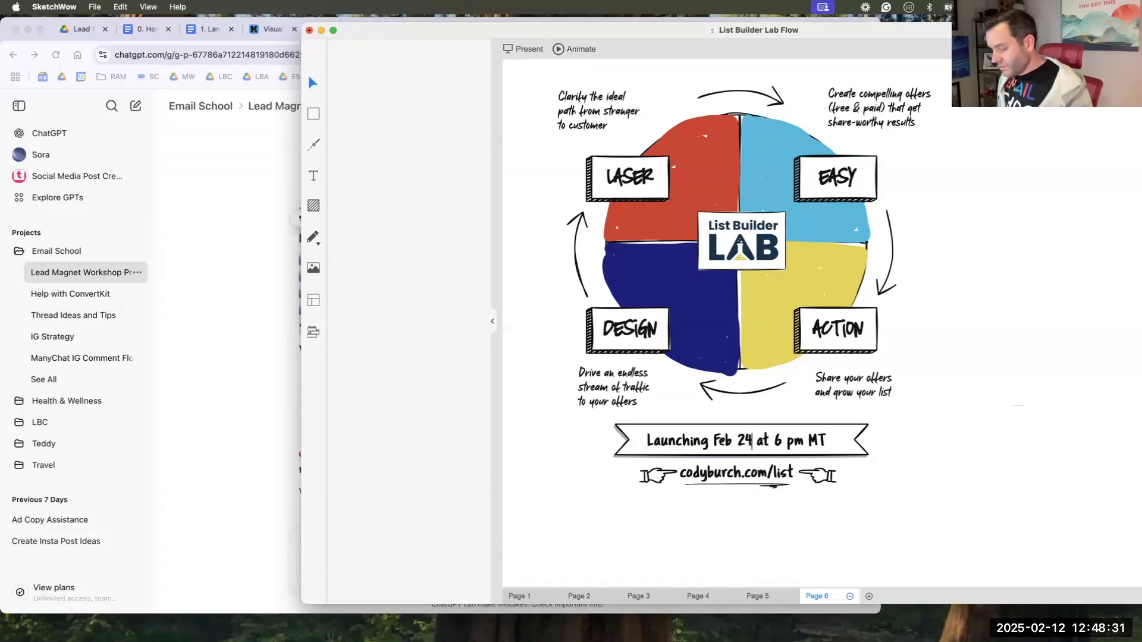
type("- Feb 28")
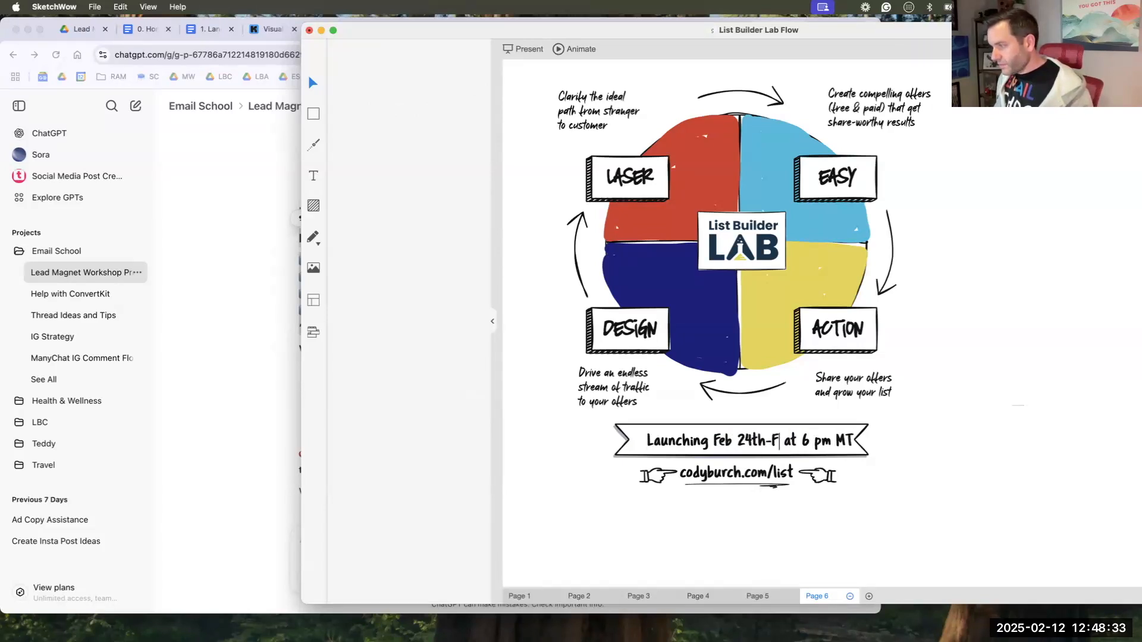
type("th")
key("shift+super+Right")
key("BackSpace")
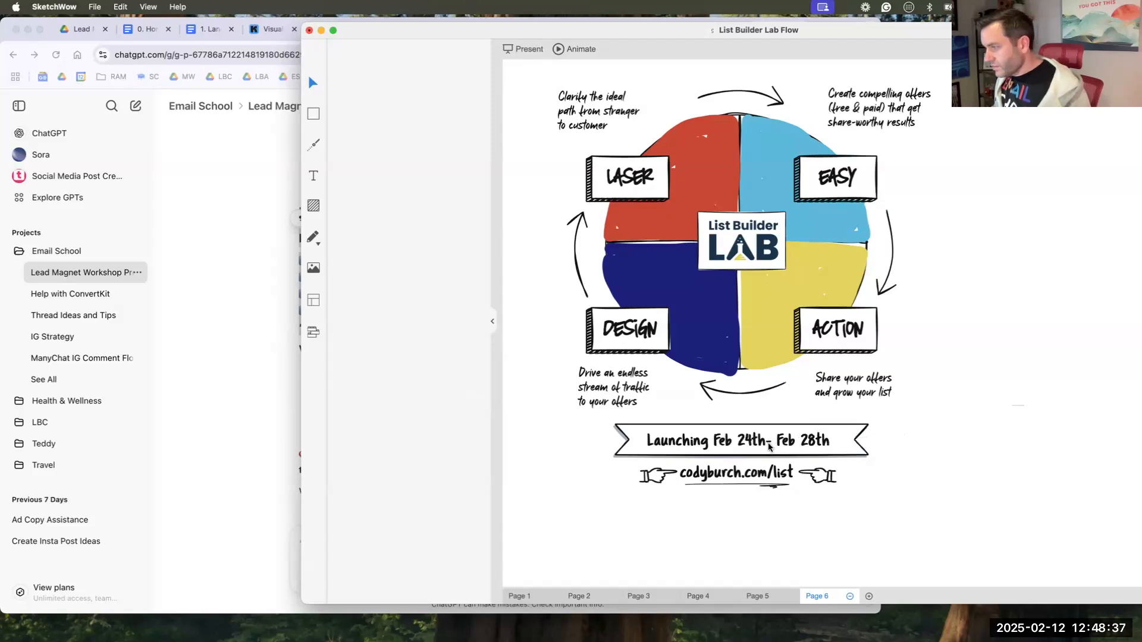
- Delete the web address line with its underline and pointing hands below the banner
left_click(755, 472)
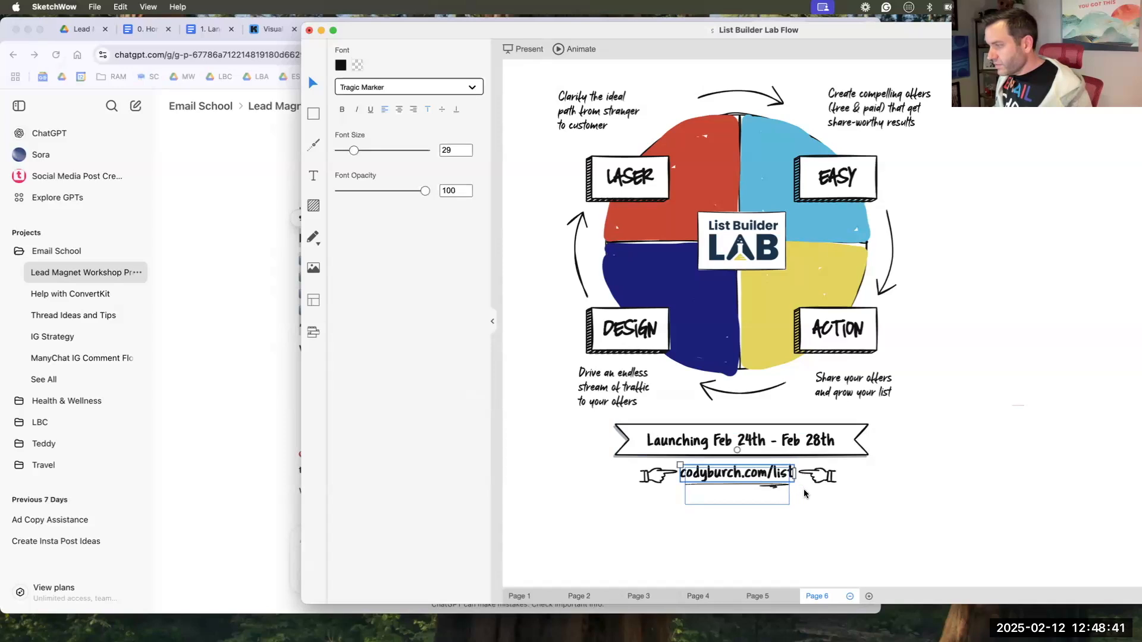
left_click(821, 496)
left_click(657, 476)
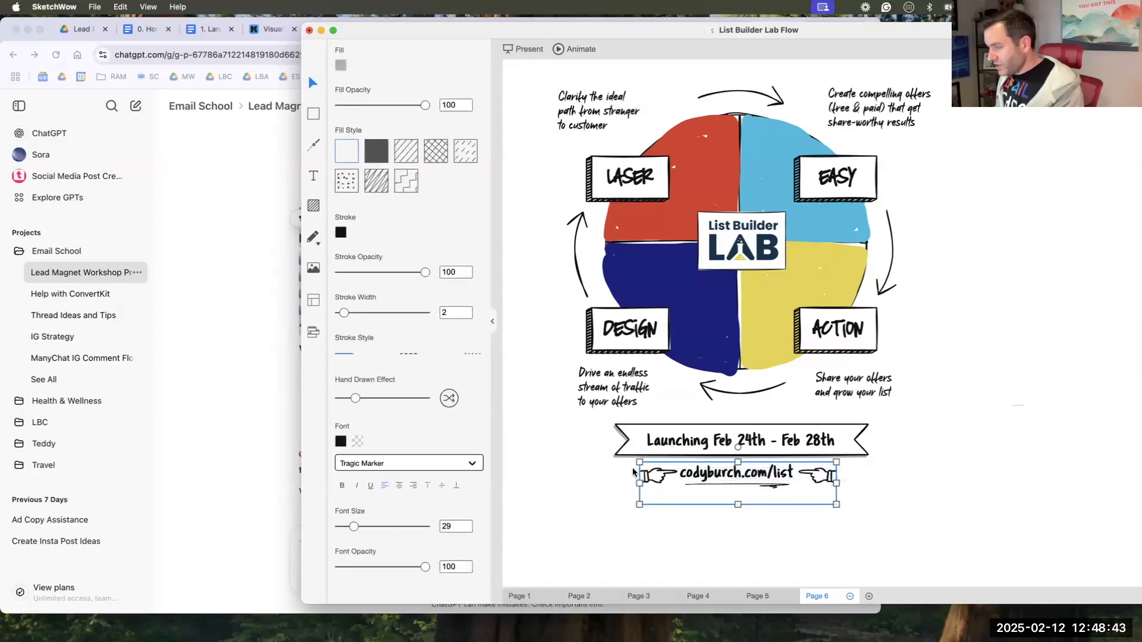
key("BackSpace")
- Delete the four handwritten description texts around the circle
left_click(854, 387)
left_click(613, 389)
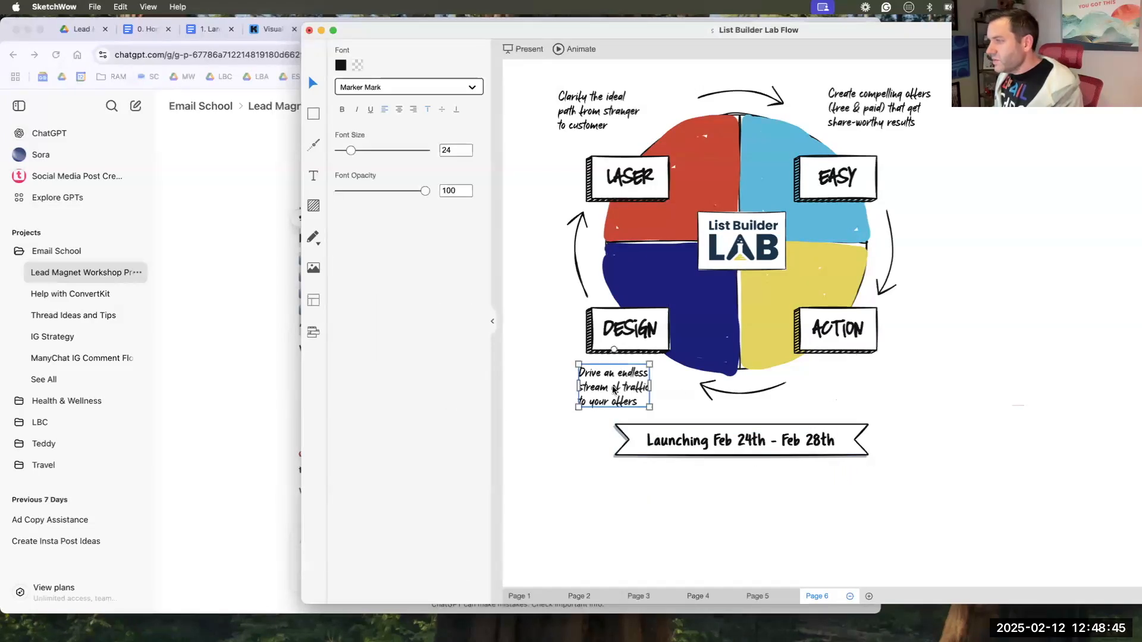
key("BackSpace")
left_click(612, 112)
key("BackSpace")
left_click(869, 110)
key("BackSpace")
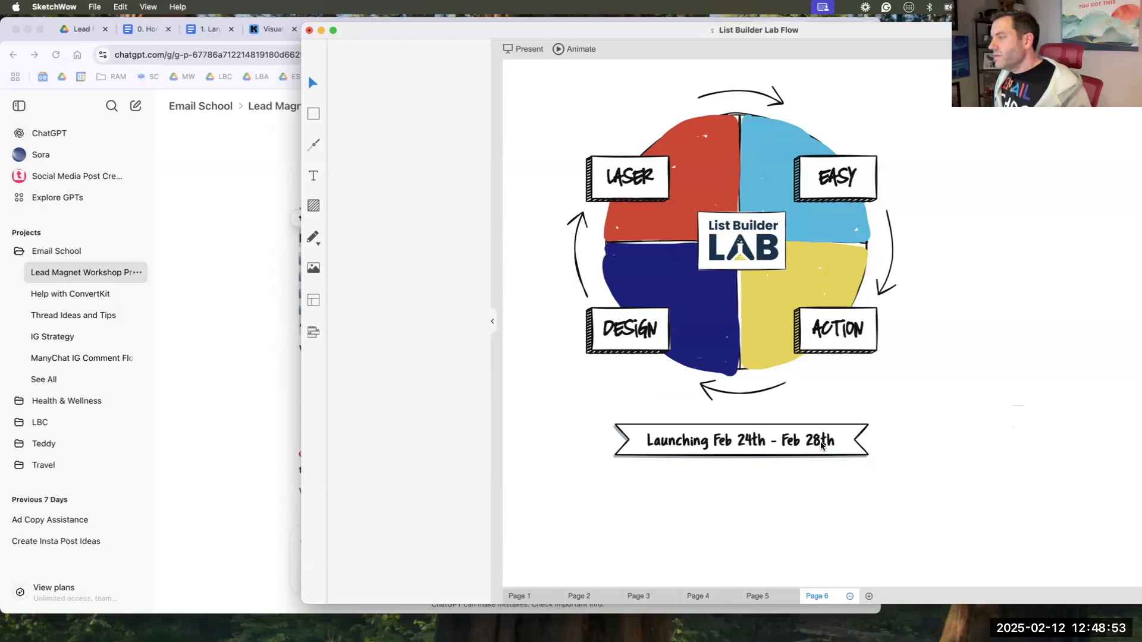
- Draw a square frame around the whole diagram and banner, with no fill
left_click_drag(955, 402, 598, 200)
left_click(1003, 309)
left_click(361, 150)
mouse_move(510, 67)
left_mouse_down()
mouse_move(874, 453)
mouse_move(994, 519)
left_mouse_up()
left_click_drag(884, 43, 786, 35)
left_click(248, 145)
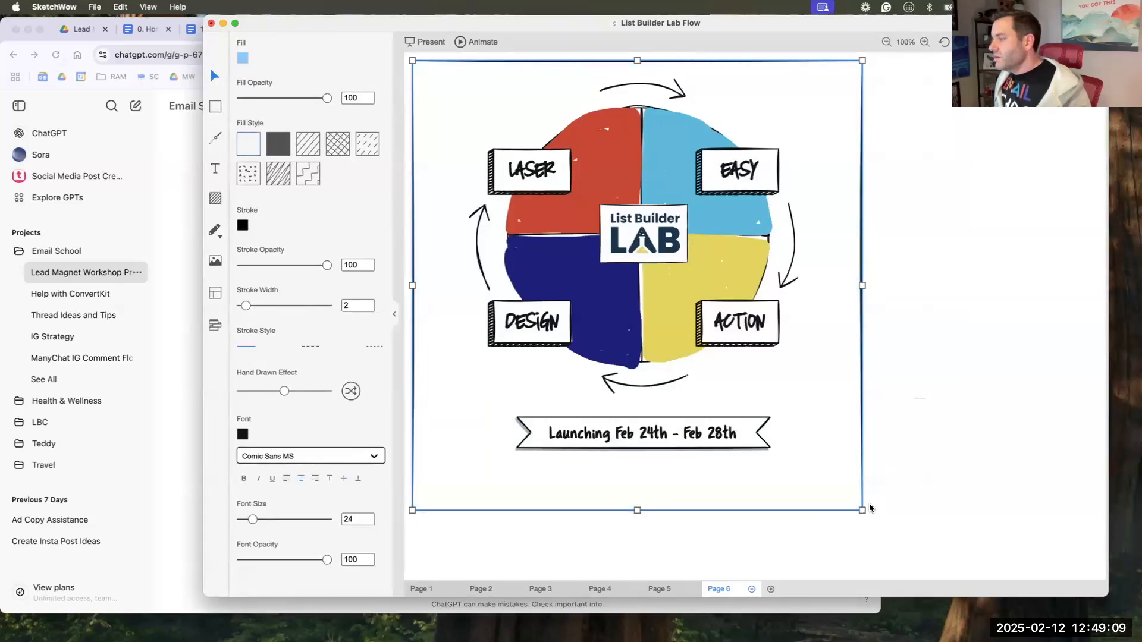
- Shrink the square frame and reposition it to fit more closely around the diagram and banner
left_click_drag(862, 510, 827, 476)
left_click_drag(815, 407, 821, 408)
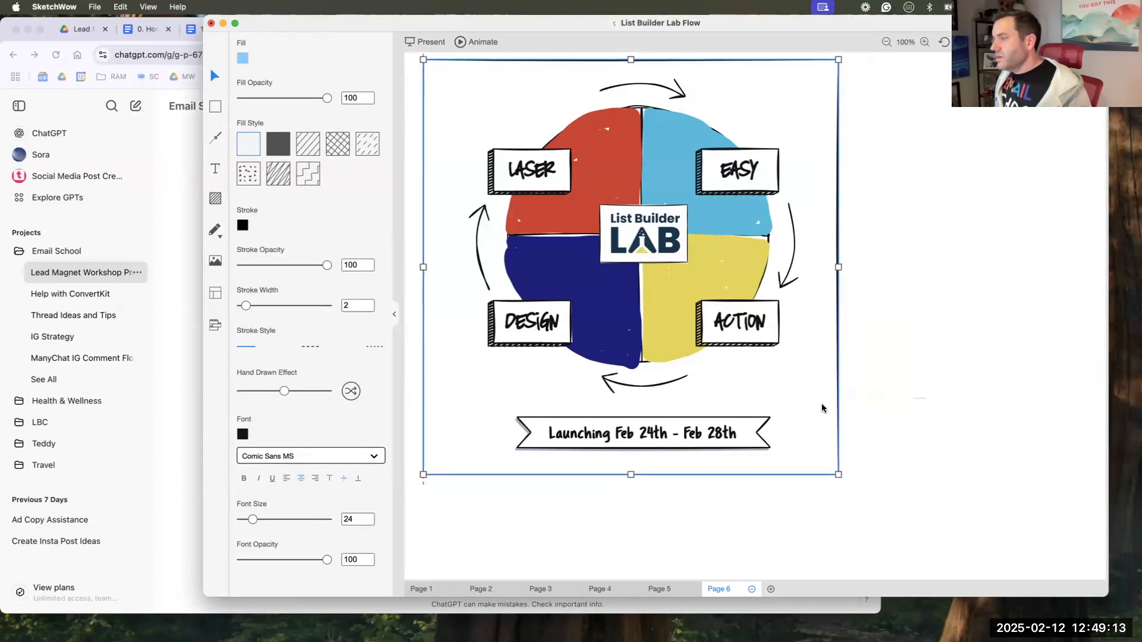
left_click(868, 410)
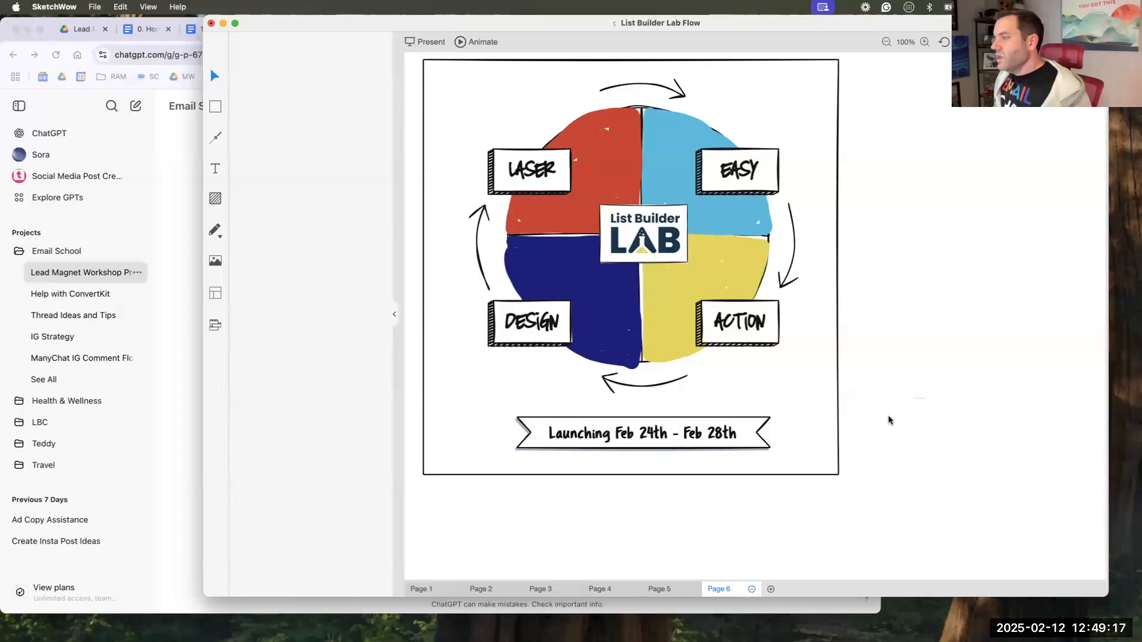
- Move the square frame slightly so it is centered horizontally around the diagram and banner
left_click(824, 409)
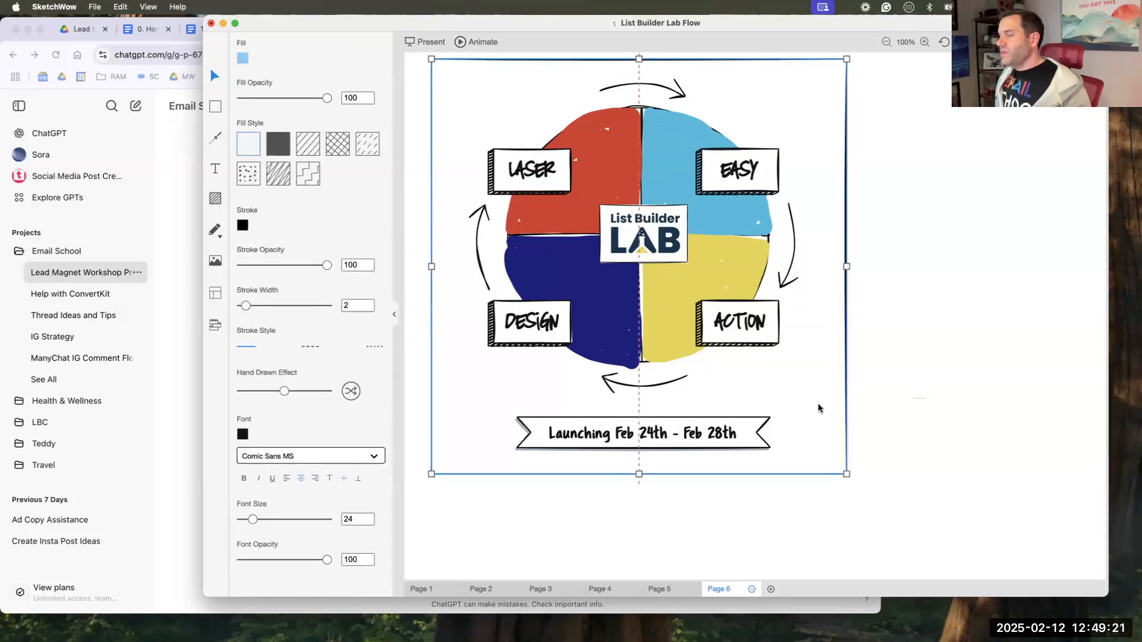
left_click(866, 406)
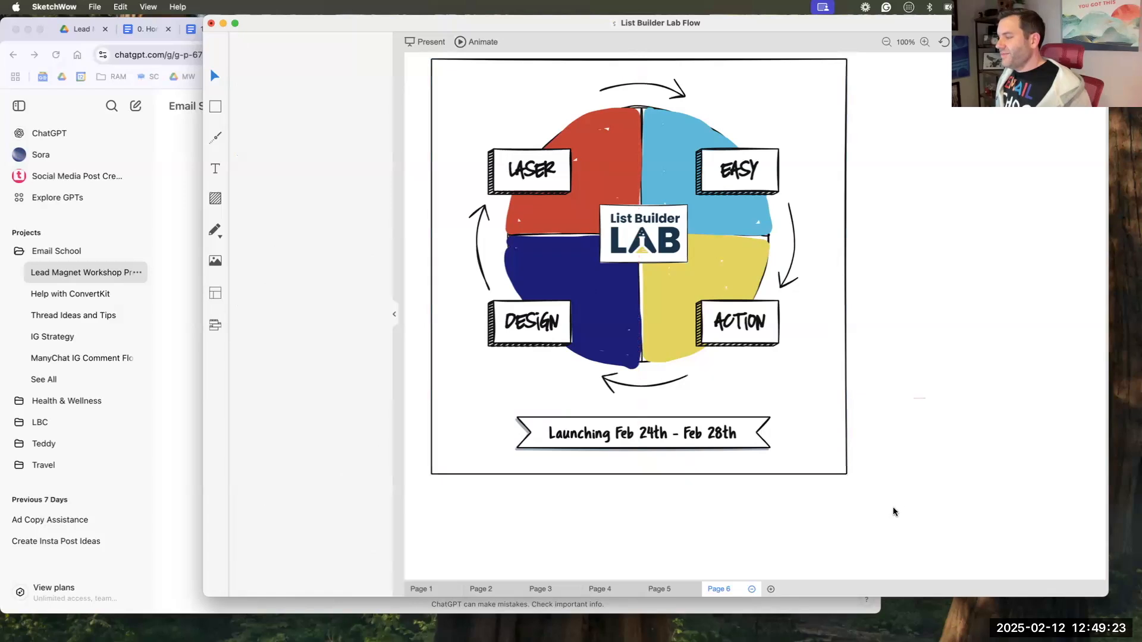
left_click_drag(892, 515, 416, 64)
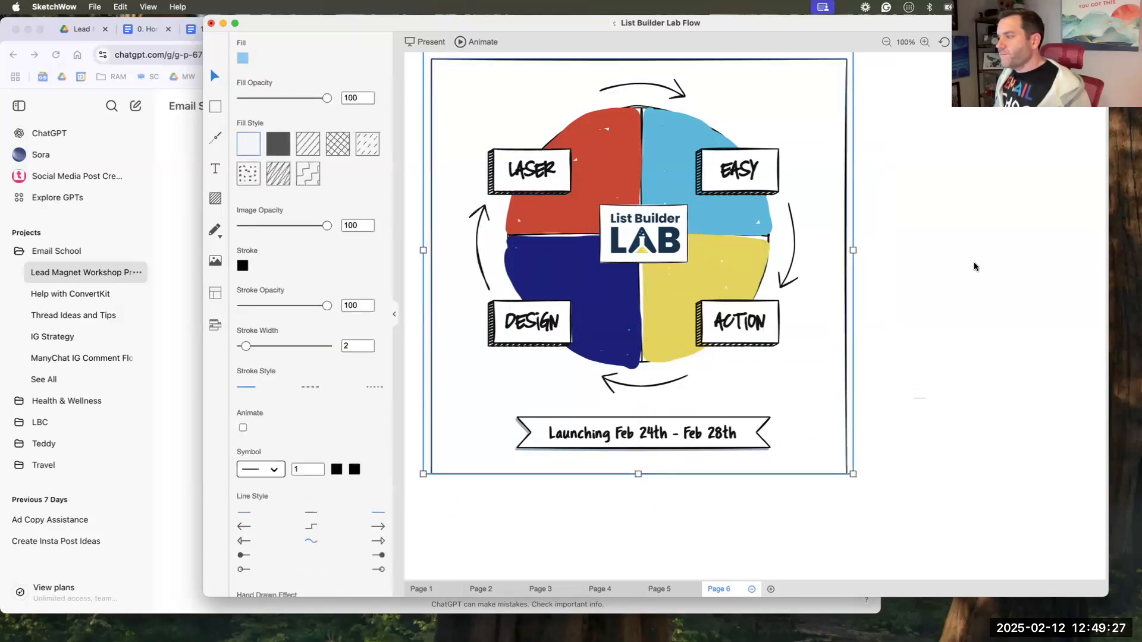
left_click(972, 280)
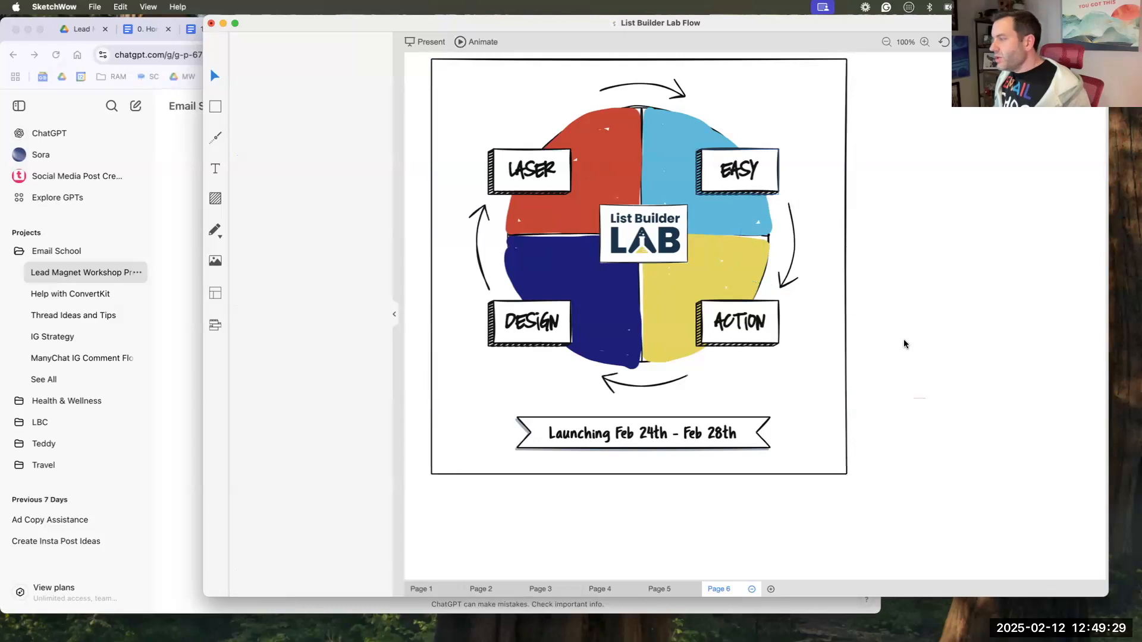
- Delete the stray short line outside the frame and capture a screenshot of the framed diagram
left_click_drag(895, 354, 961, 478)
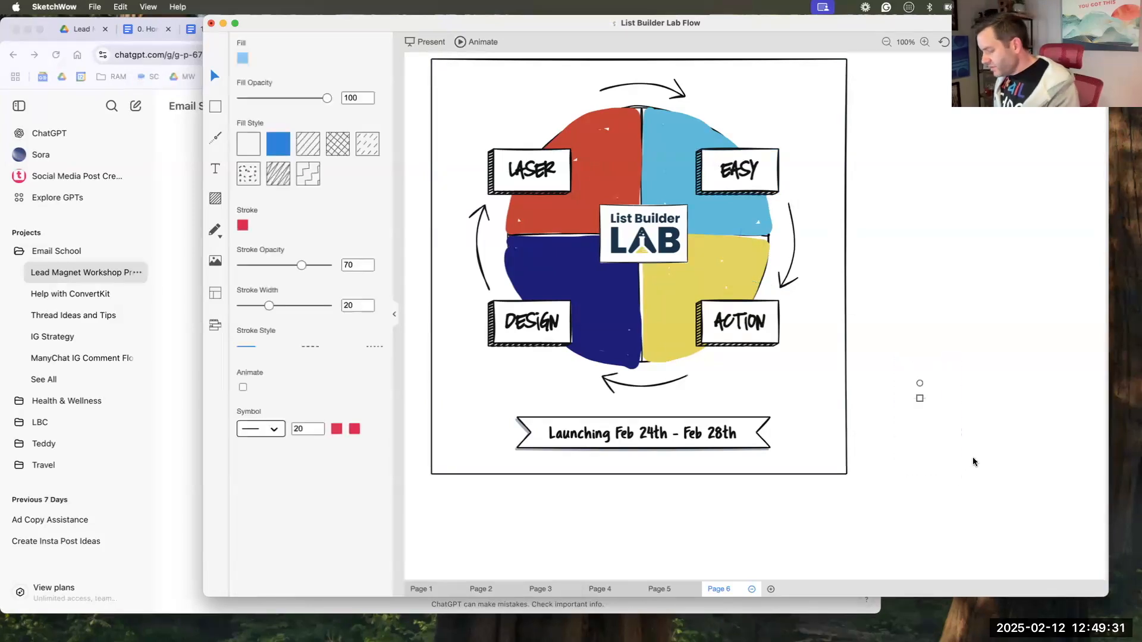
key("Delete")
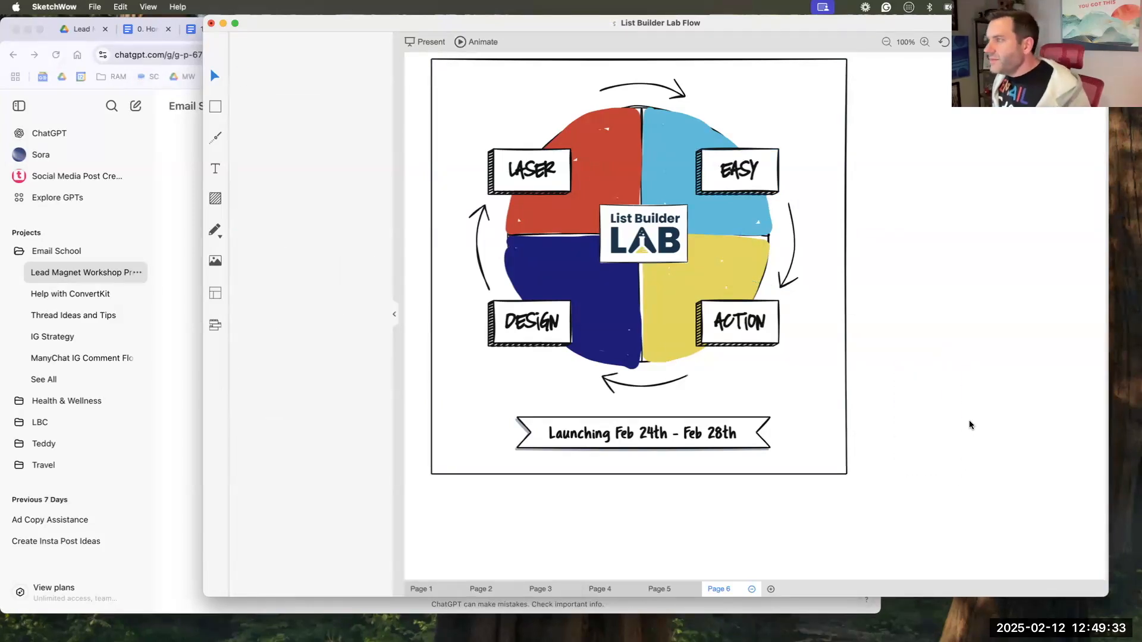
key("shift+super+4")
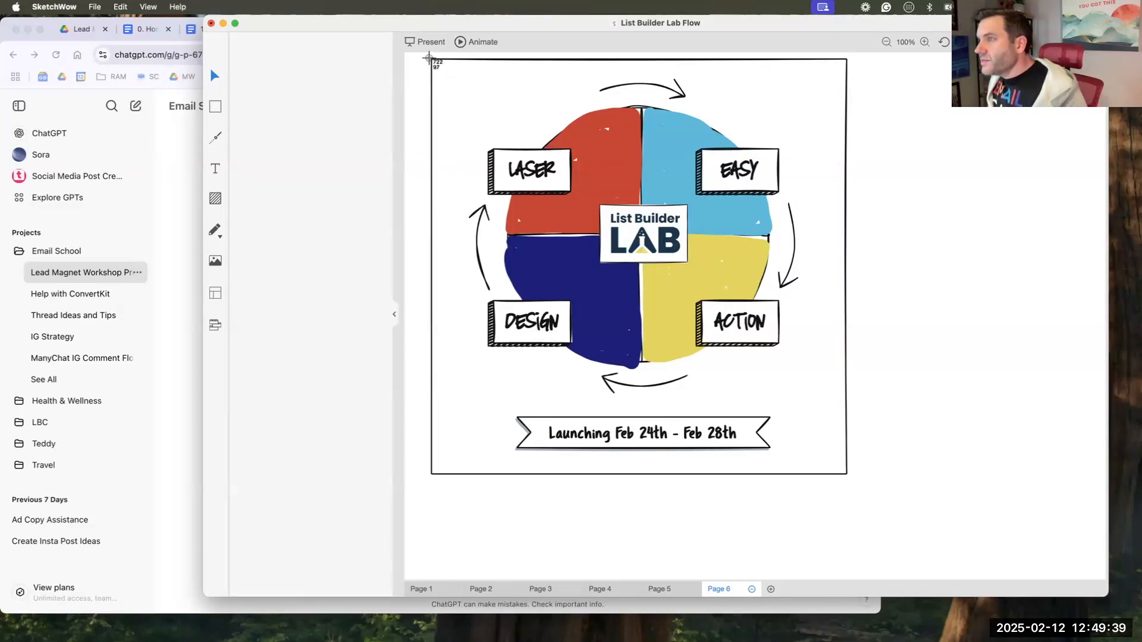
left_click_drag(429, 58, 847, 474)
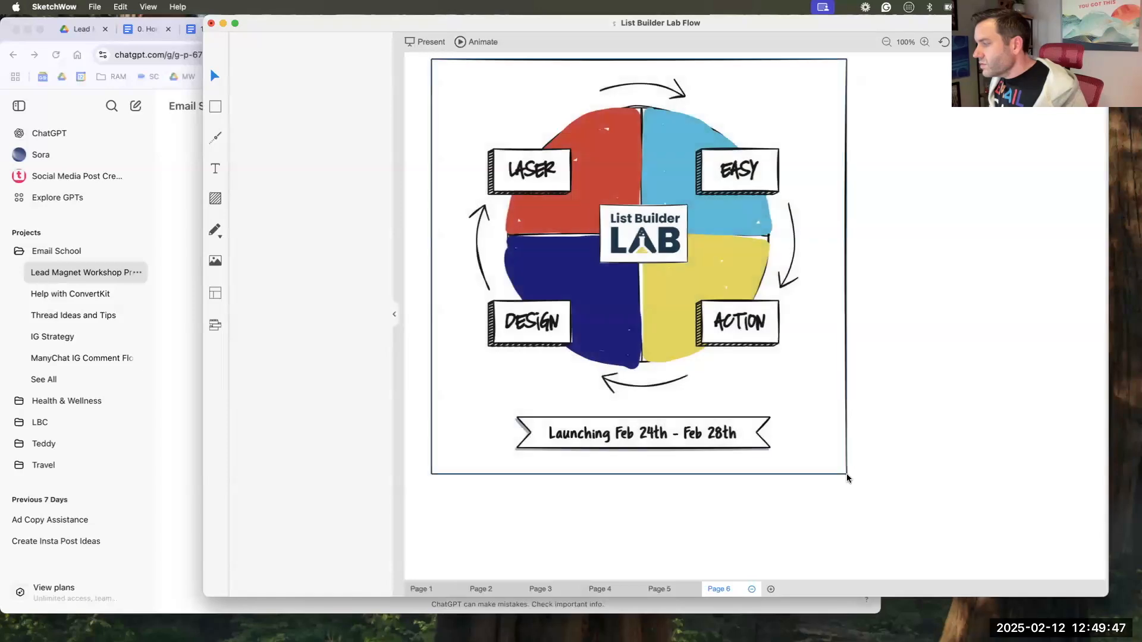
- Switch to Kit and replace the landing page's "The Upside Down" image with today's diagram screenshot from the Desktop
left_click(175, 367)
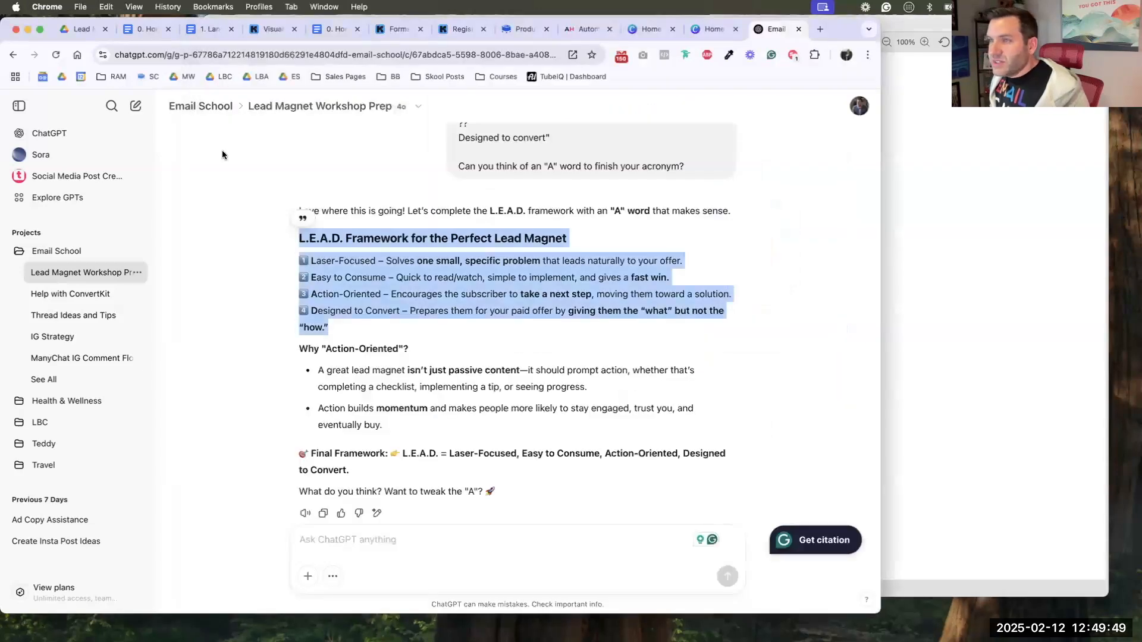
left_click(260, 33)
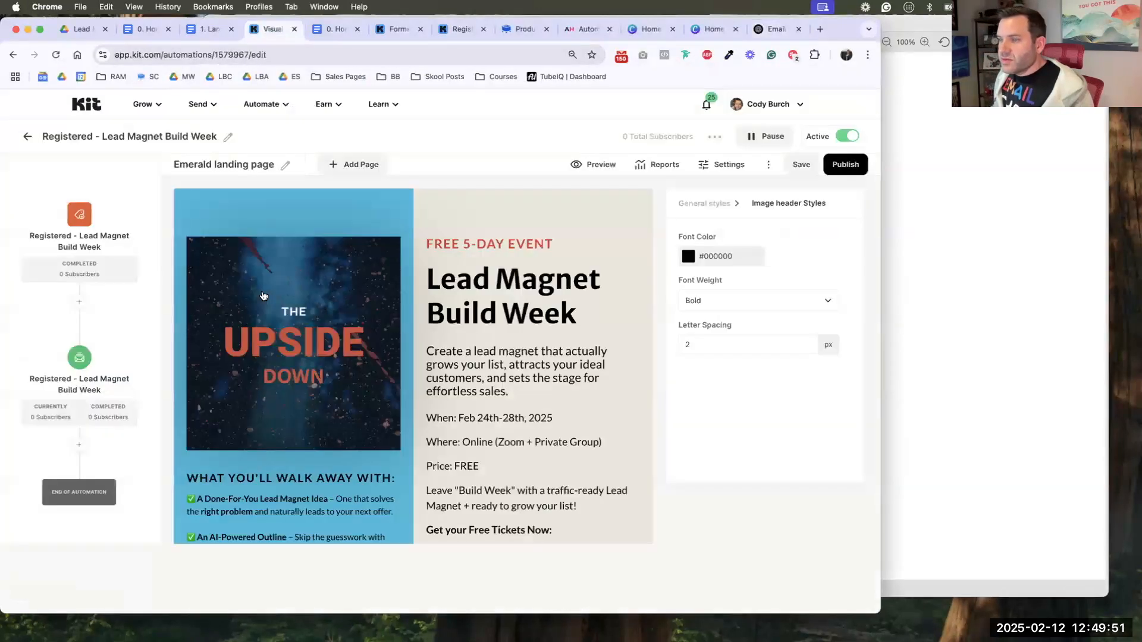
left_click(794, 242)
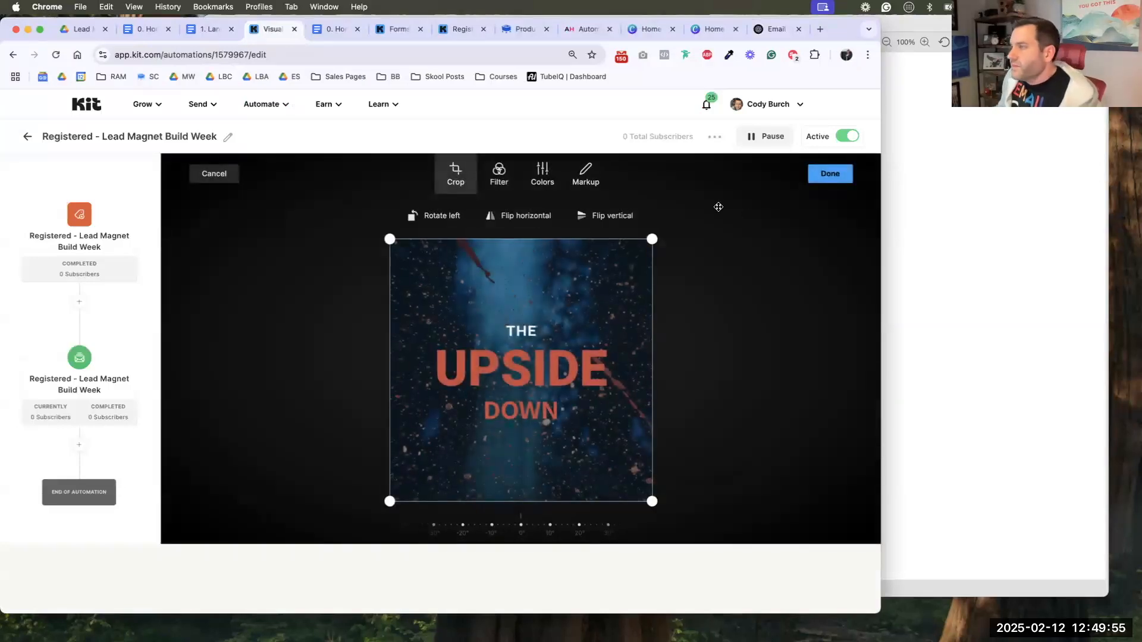
left_click(214, 174)
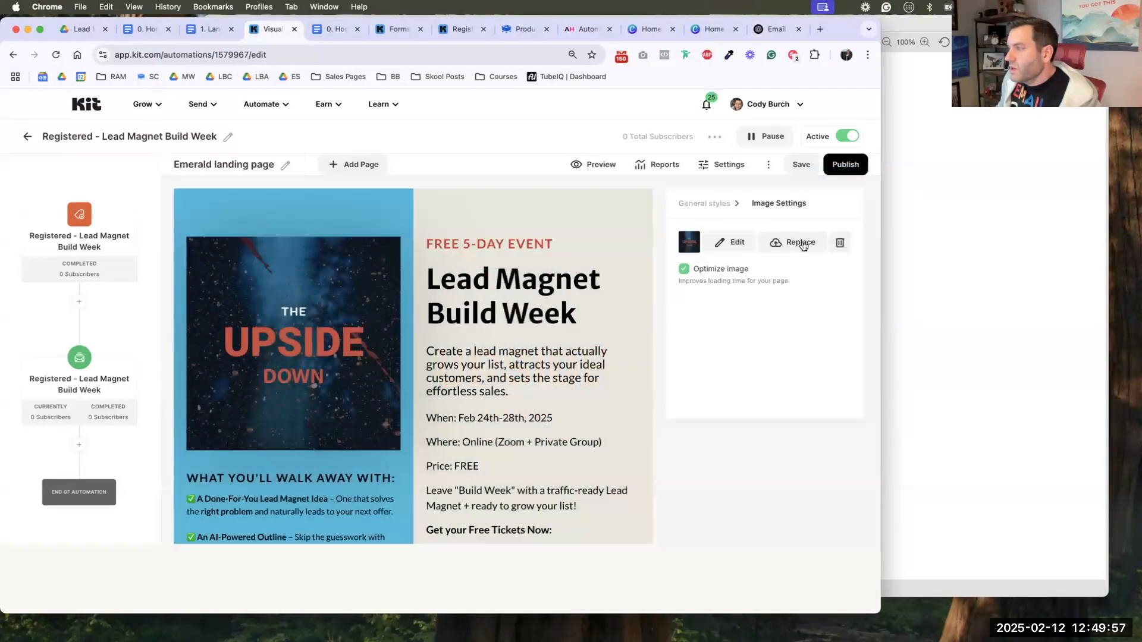
left_click(762, 244)
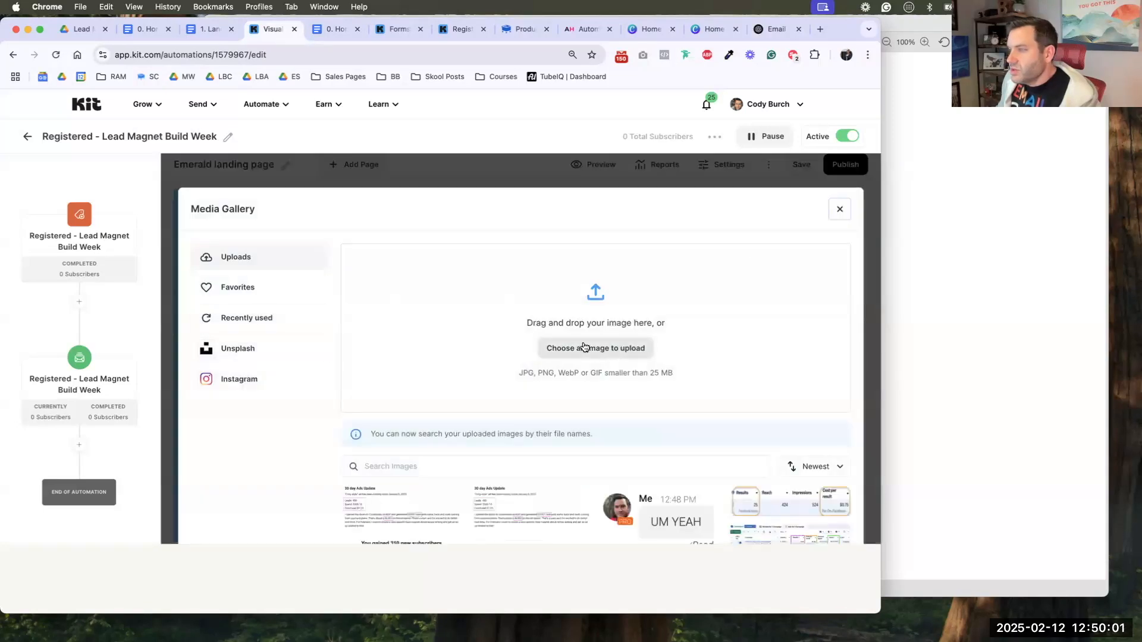
left_click(560, 336)
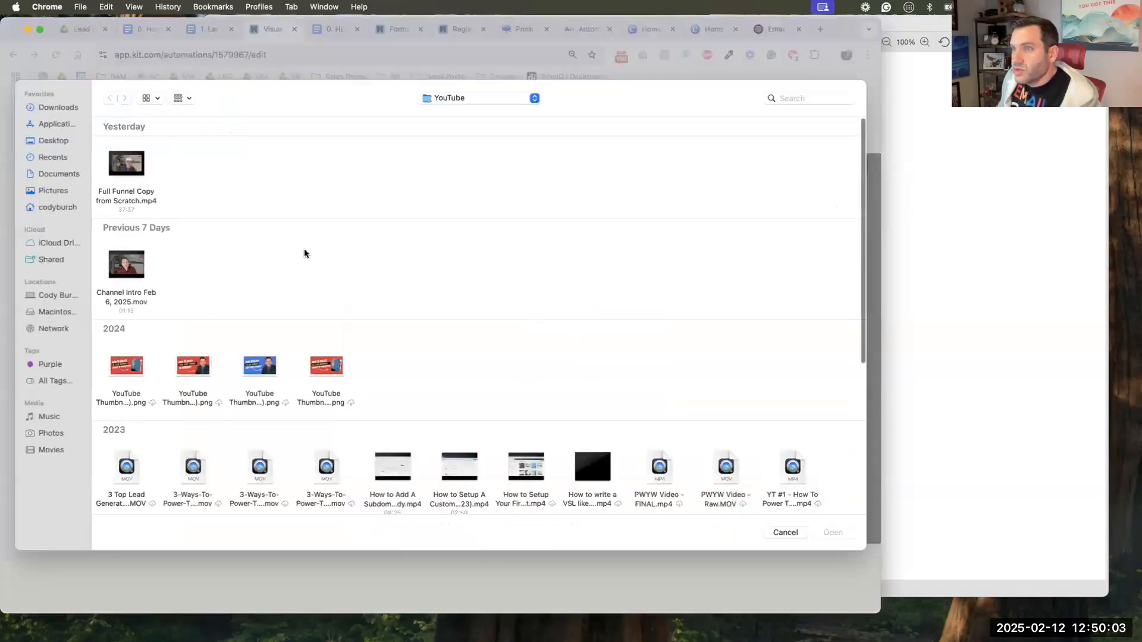
left_click(51, 157)
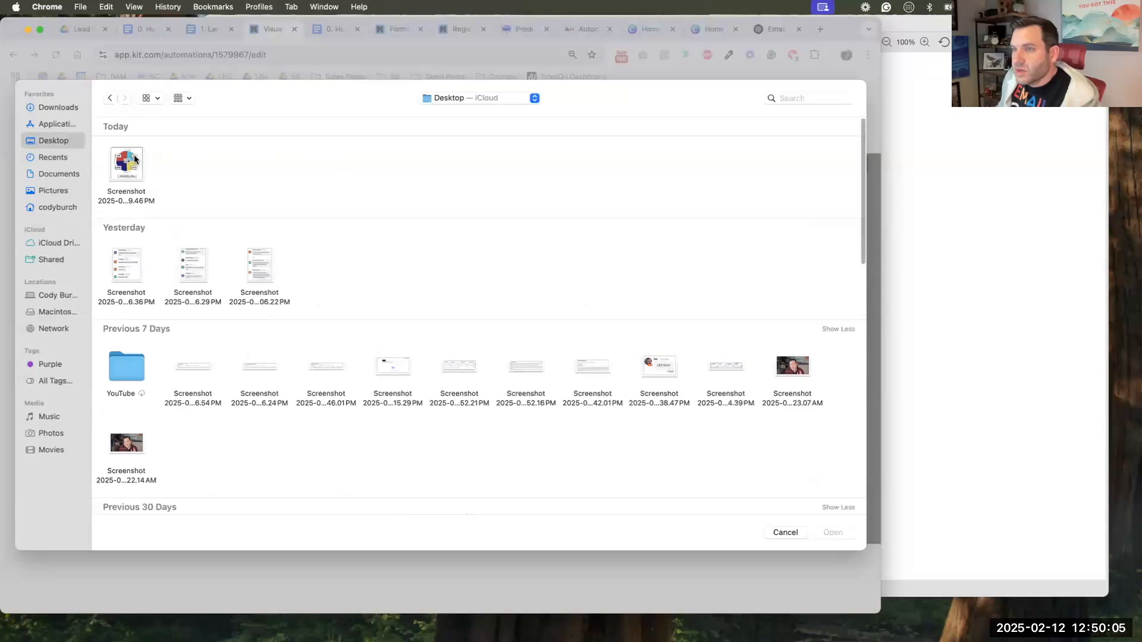
left_click(135, 162)
left_click(833, 532)
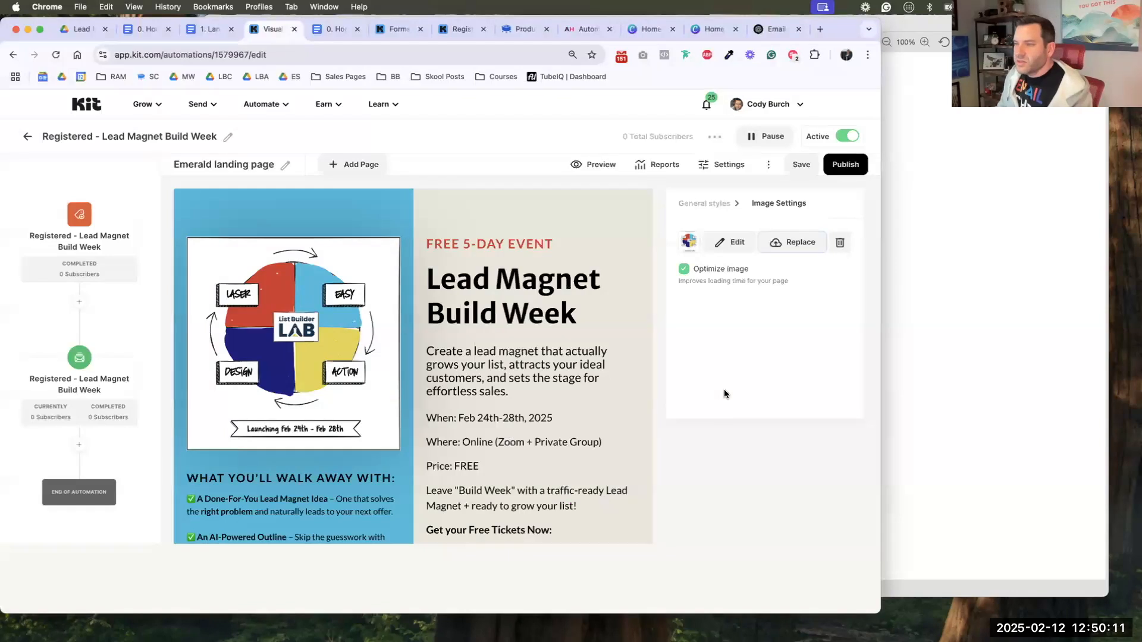
- Switch back to SketchWow and delete the List Builder Lab logo from the center of the circle
left_click(984, 325)
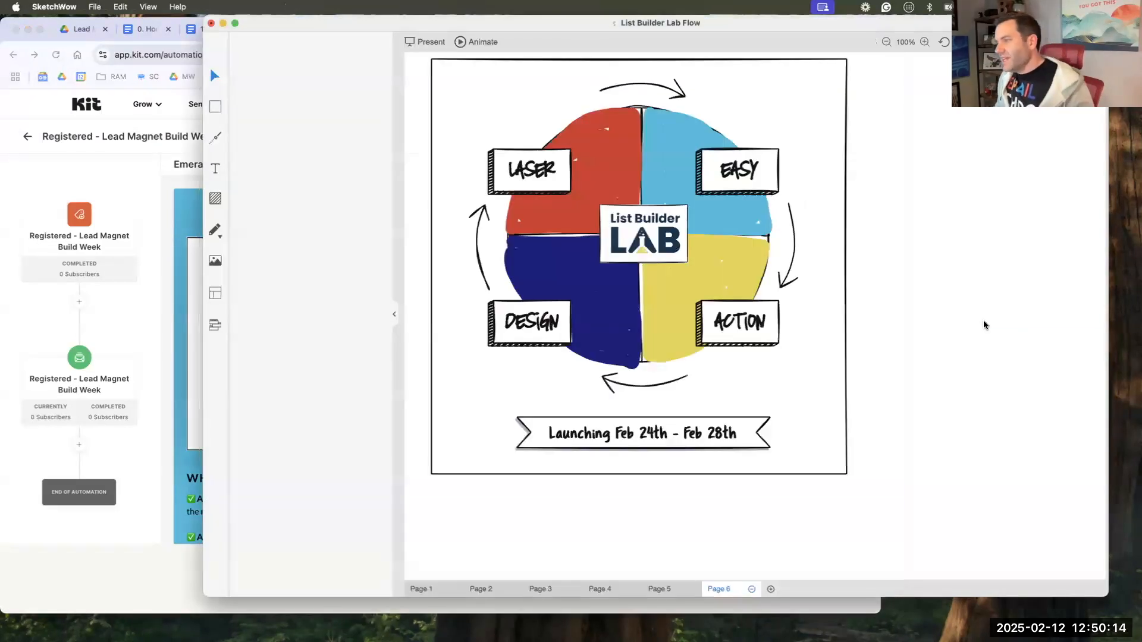
left_click(662, 240)
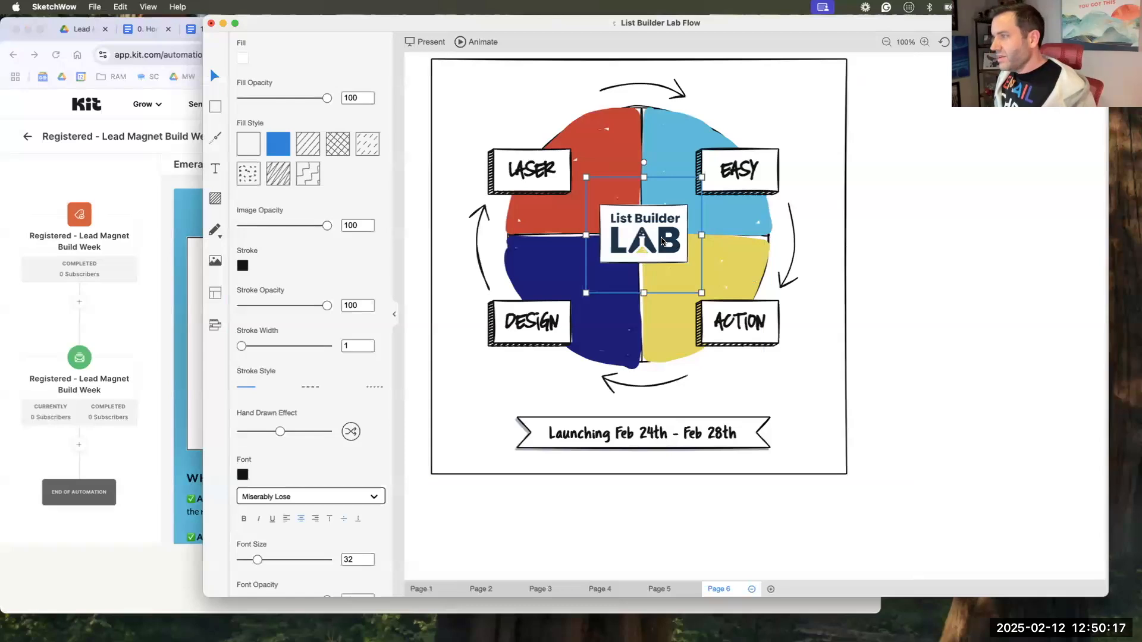
key("Delete")
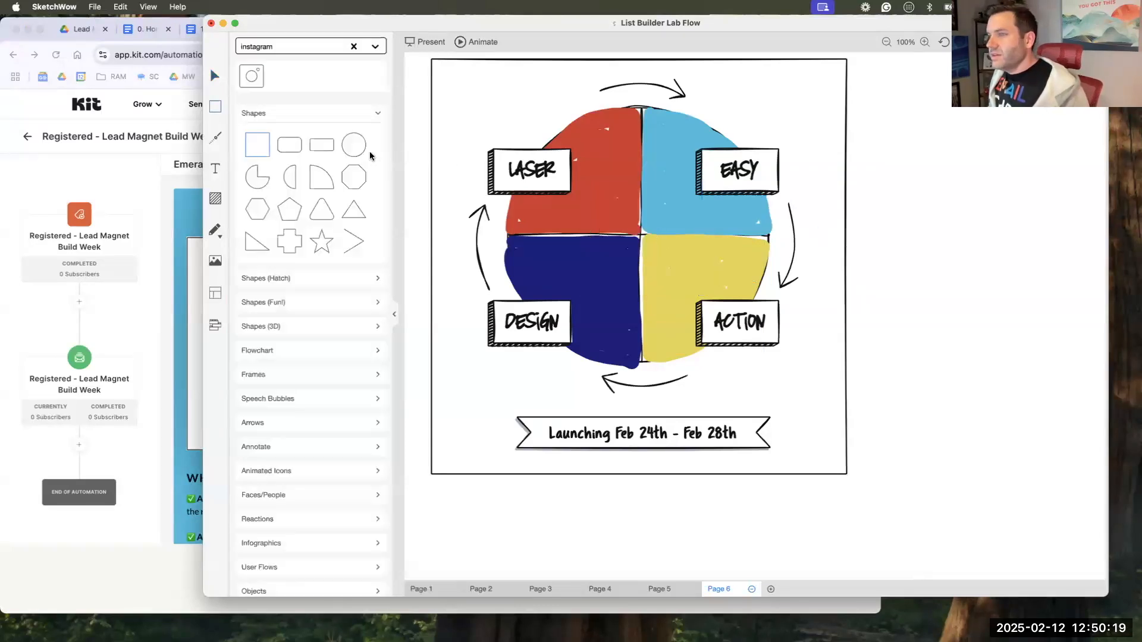
- Place a rounded rectangle beside the framed diagram and add a text reading "BUILD WEEK" below it
left_click_drag(347, 150, 1008, 276)
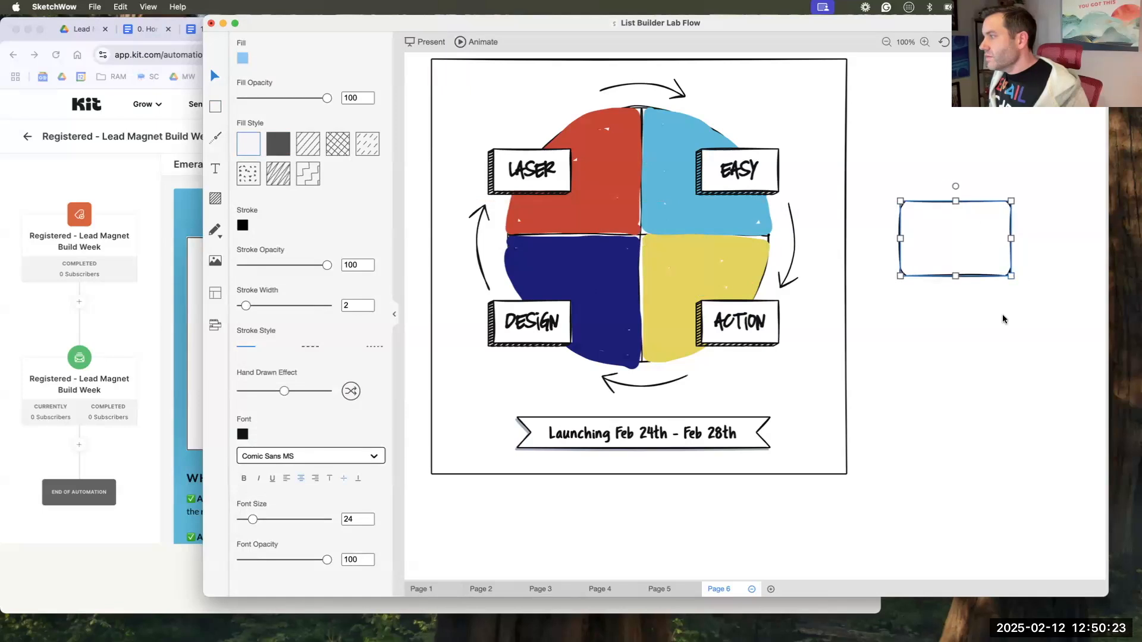
left_click(939, 336)
double_click(915, 331)
type("BUILD WEEK")
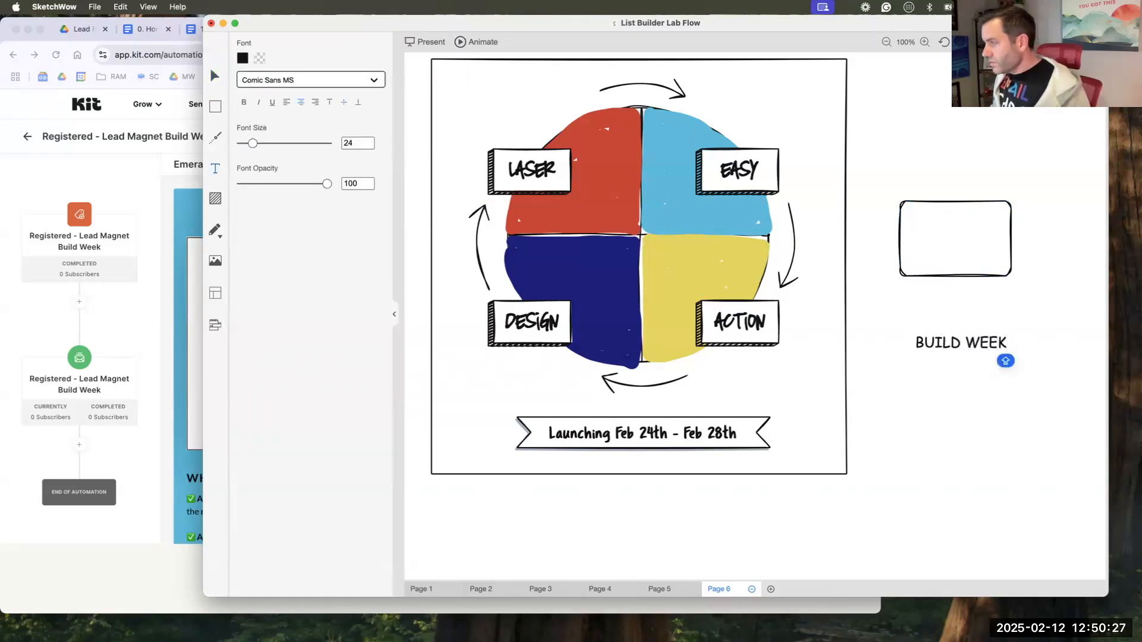
left_click(950, 342)
key("Escape")
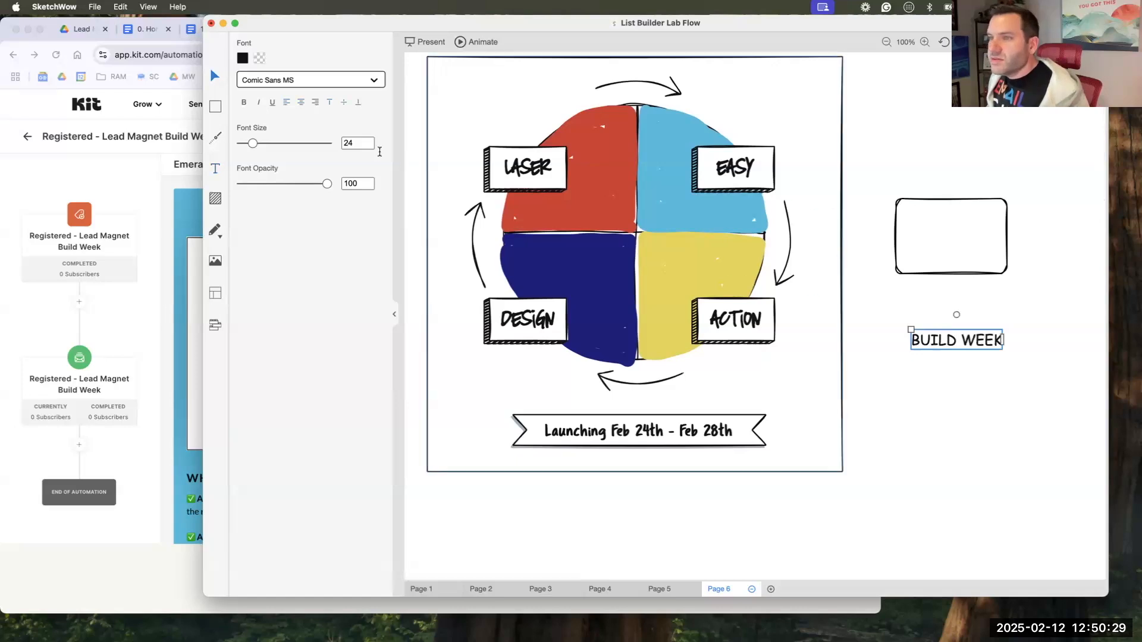
- Set the font of the "BUILD WEEK" text to Marker Notes
left_click(259, 80)
scroll(283, 214, "down", 5)
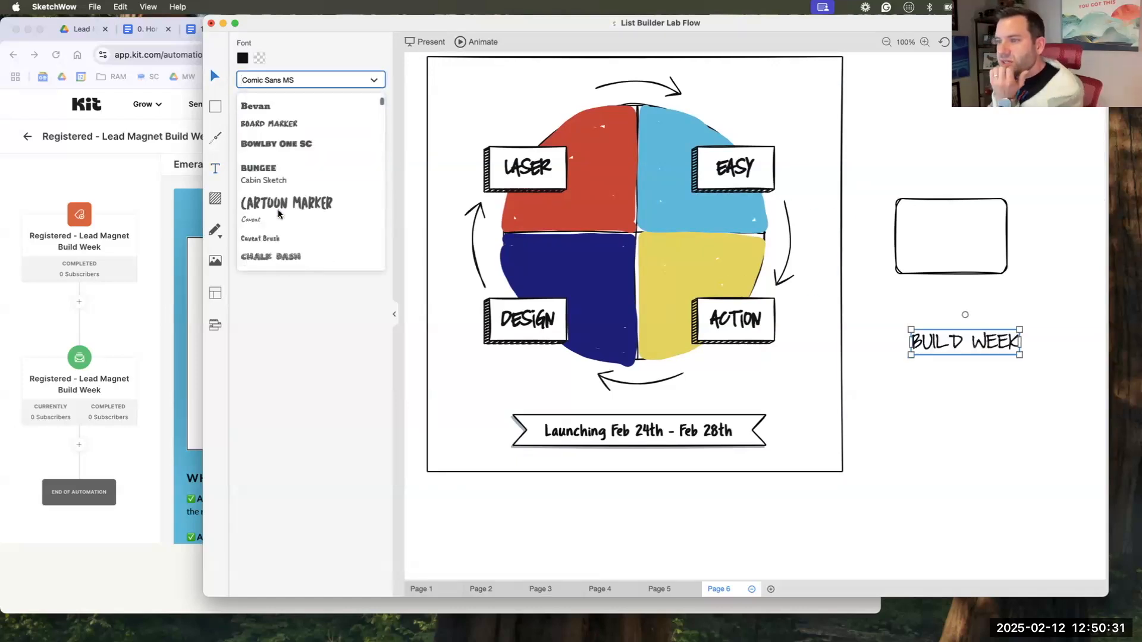
scroll(294, 205, "down", 5)
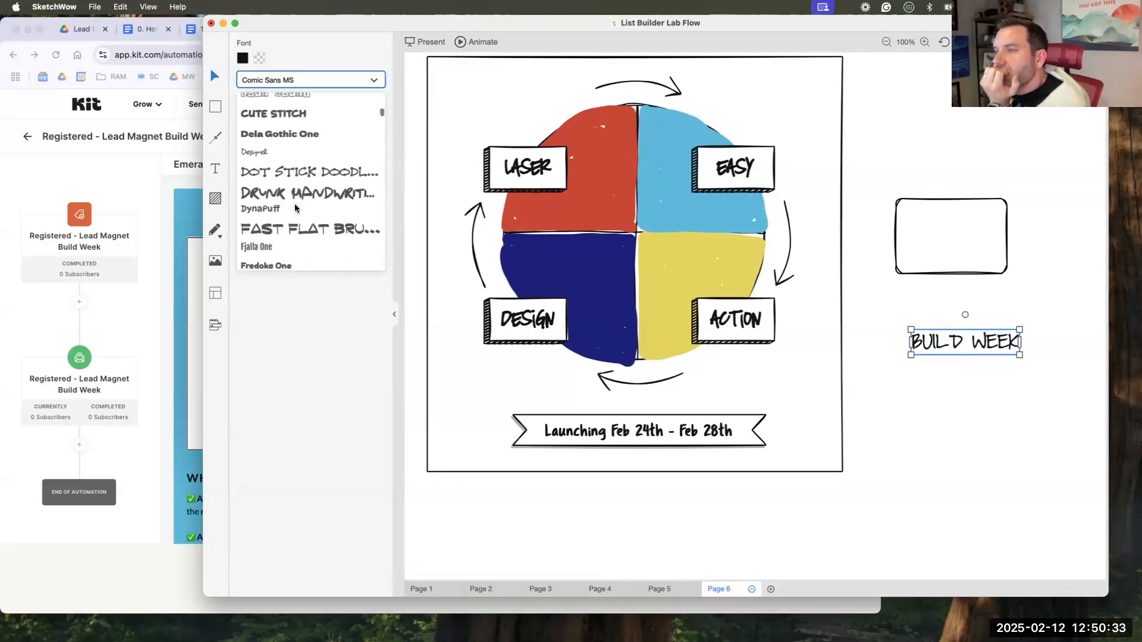
scroll(304, 205, "down", 5)
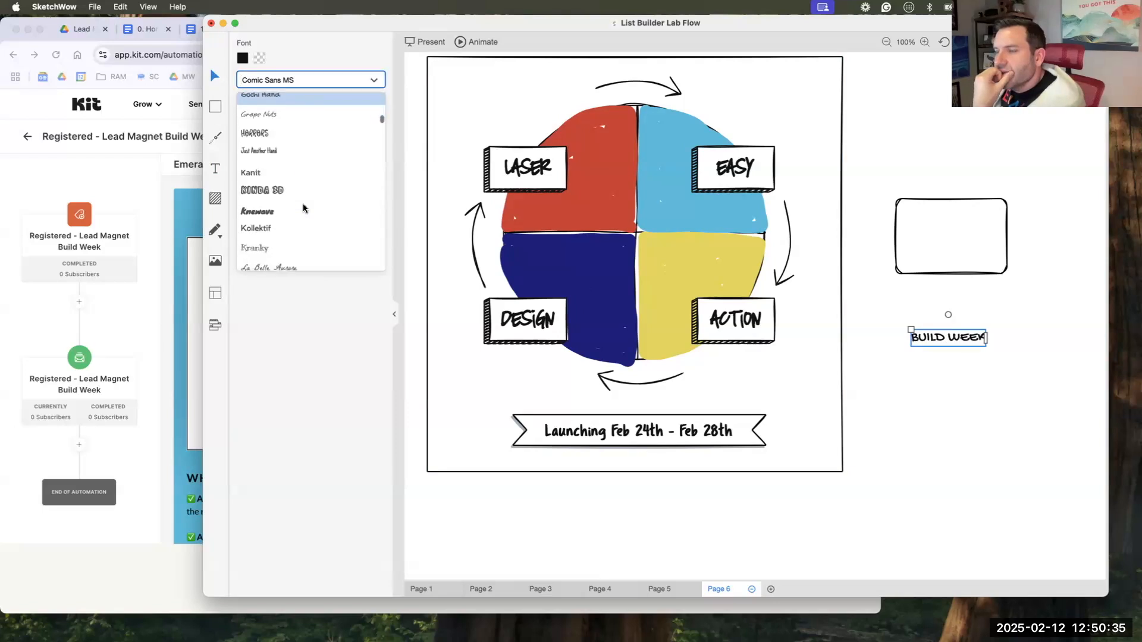
scroll(303, 205, "down", 5)
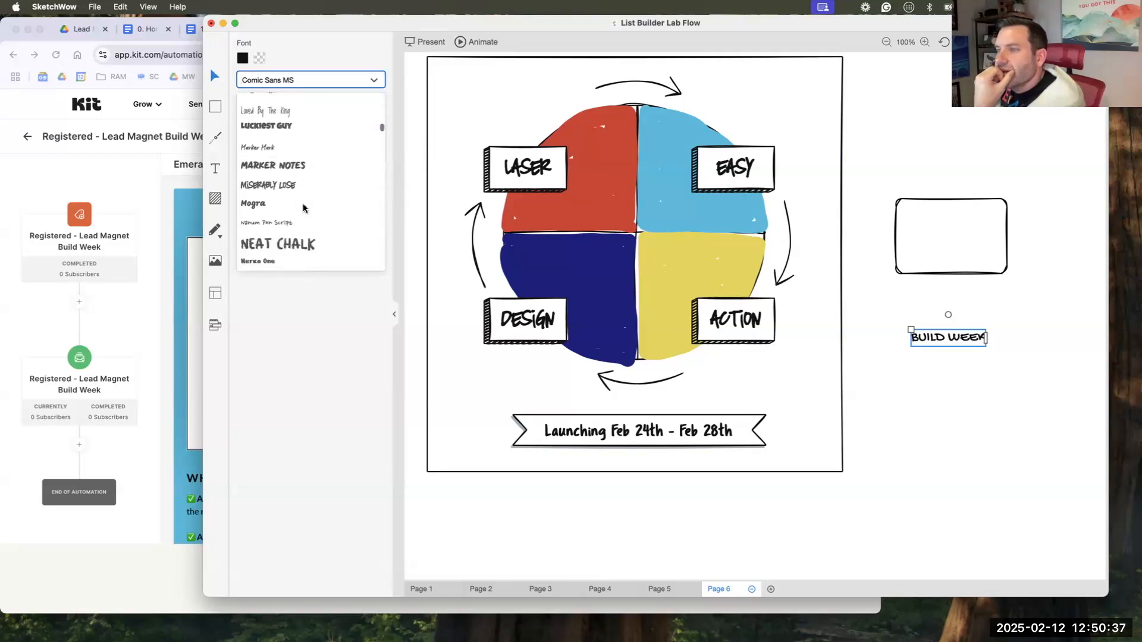
left_click(305, 155)
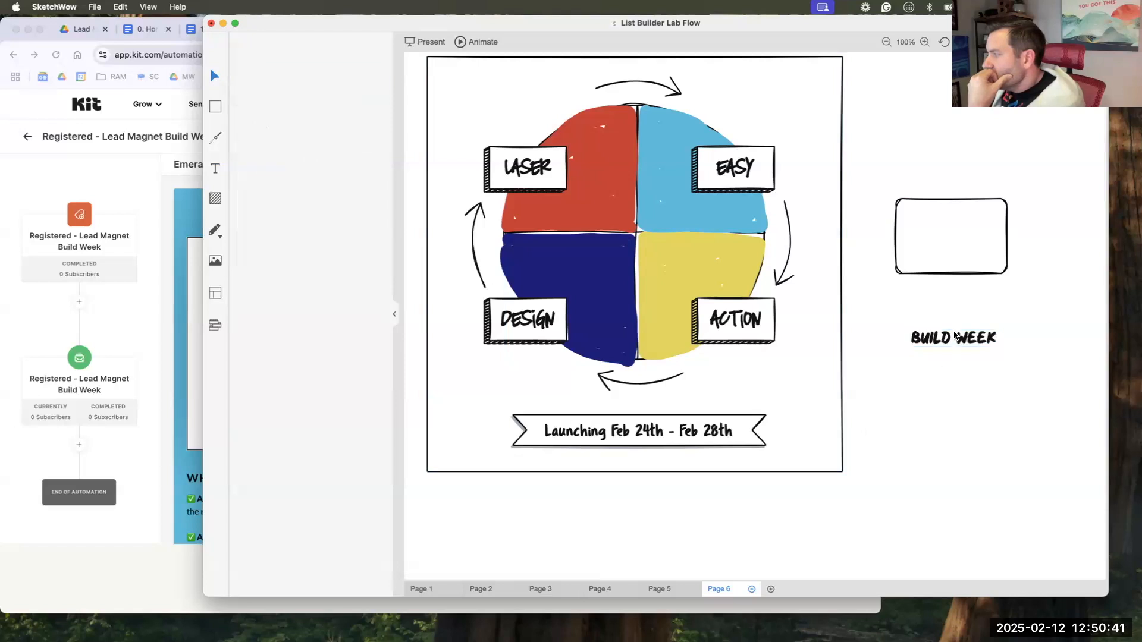
- Move "BUILD WEEK" into the rounded rectangle and duplicate it as a second line reading "LEAD MAGNET"
left_click_drag(957, 339, 950, 251)
key("super+c")
key("super+v")
double_click(950, 251)
type("LEAD MAGNET")
key("super+a")
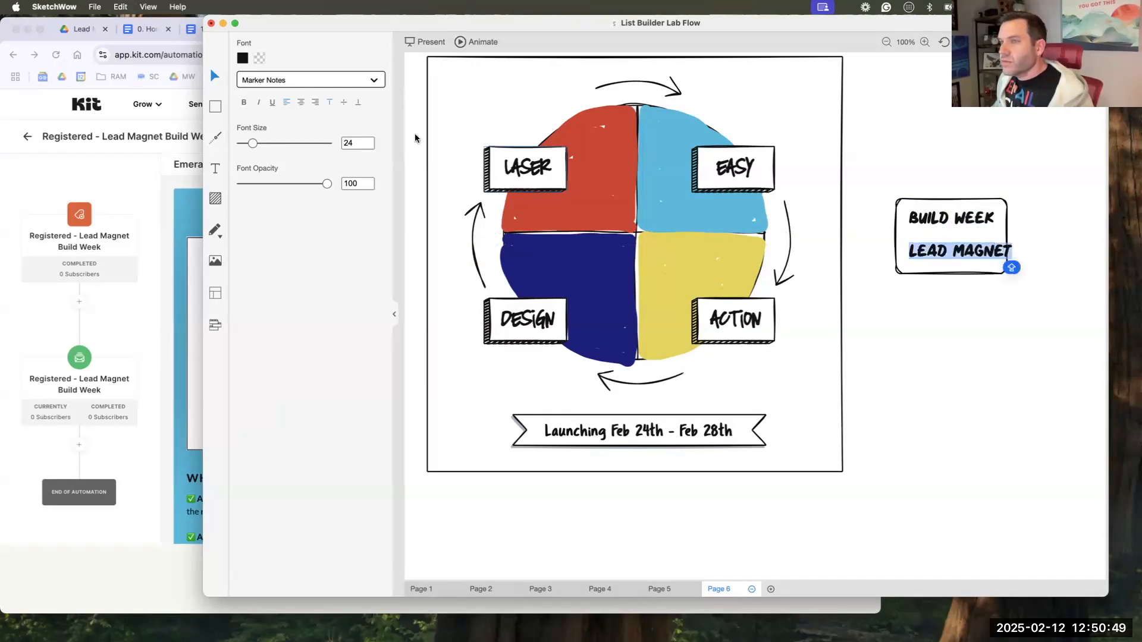
- Set the font of the "LEAD MAGNET" text to Skinny Marker
left_click(346, 84)
scroll(327, 169, "down", 6)
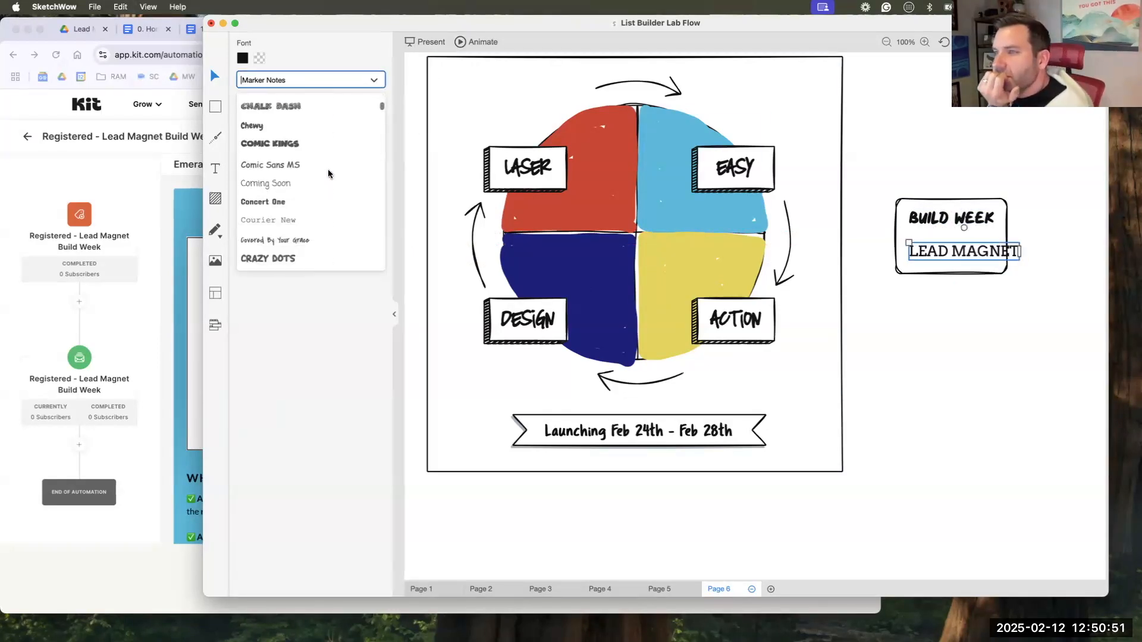
scroll(328, 173, "down", 10)
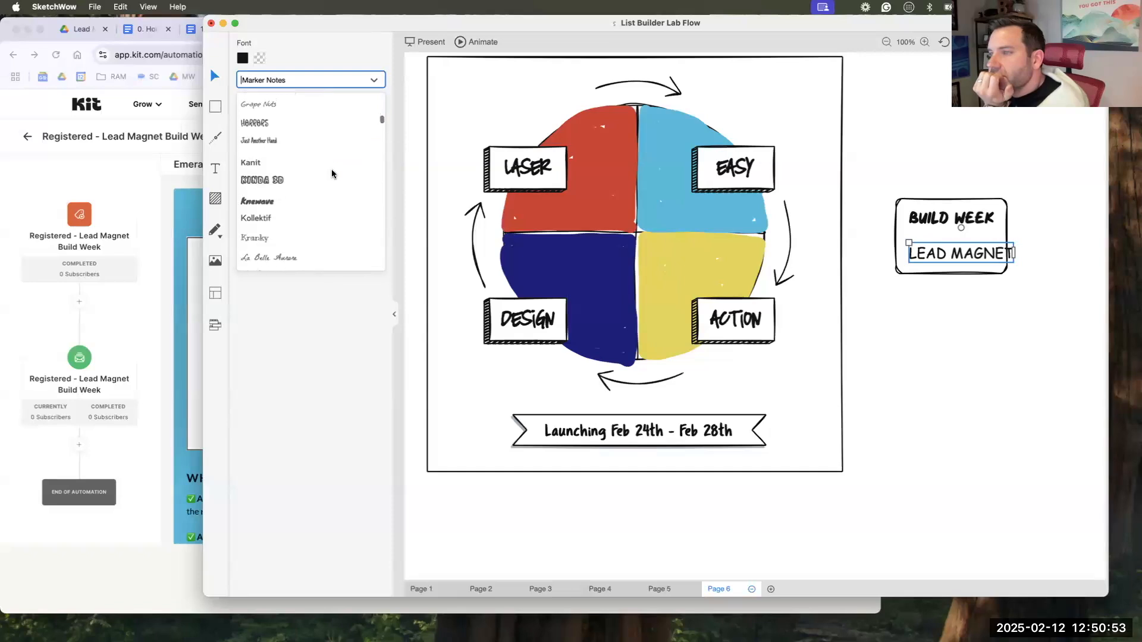
scroll(331, 174, "down", 10)
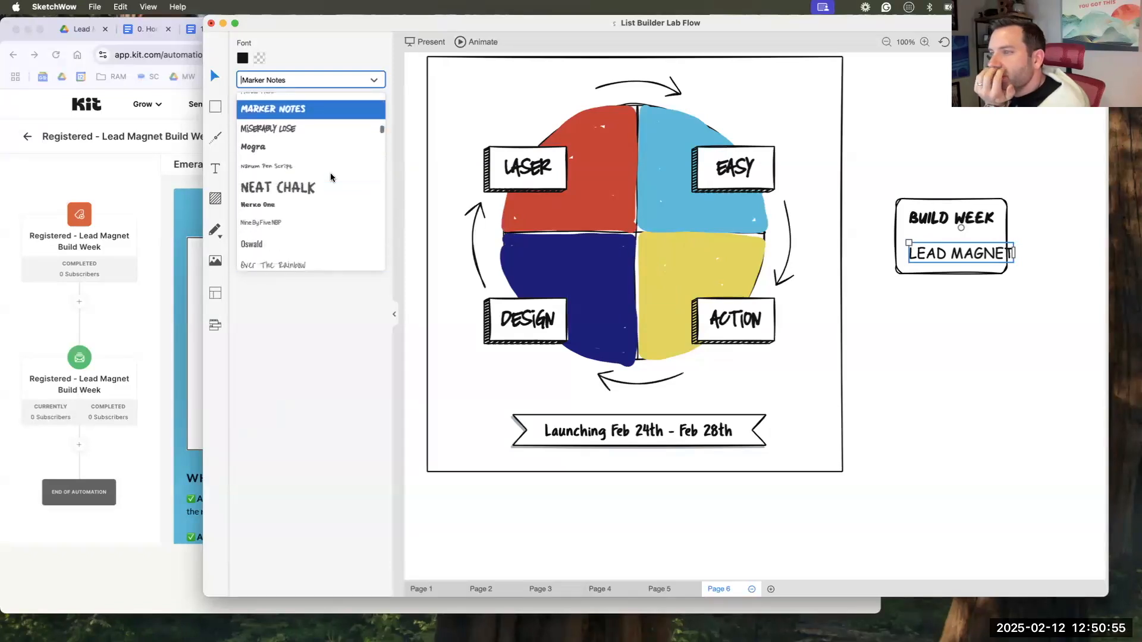
scroll(331, 177, "down", 10)
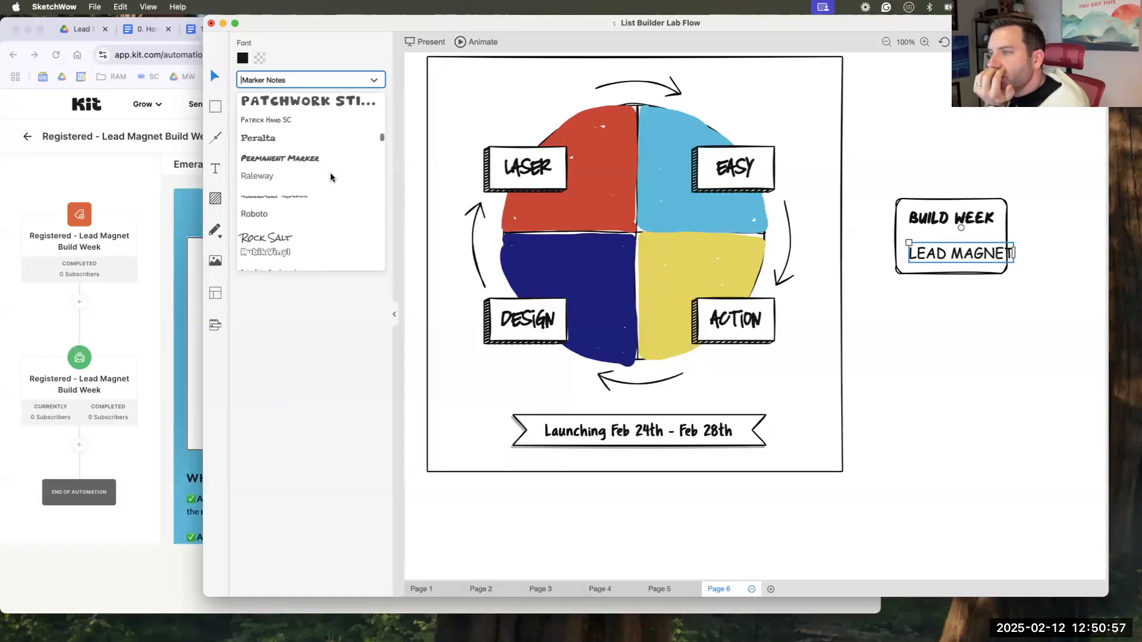
scroll(339, 176, "down", 5)
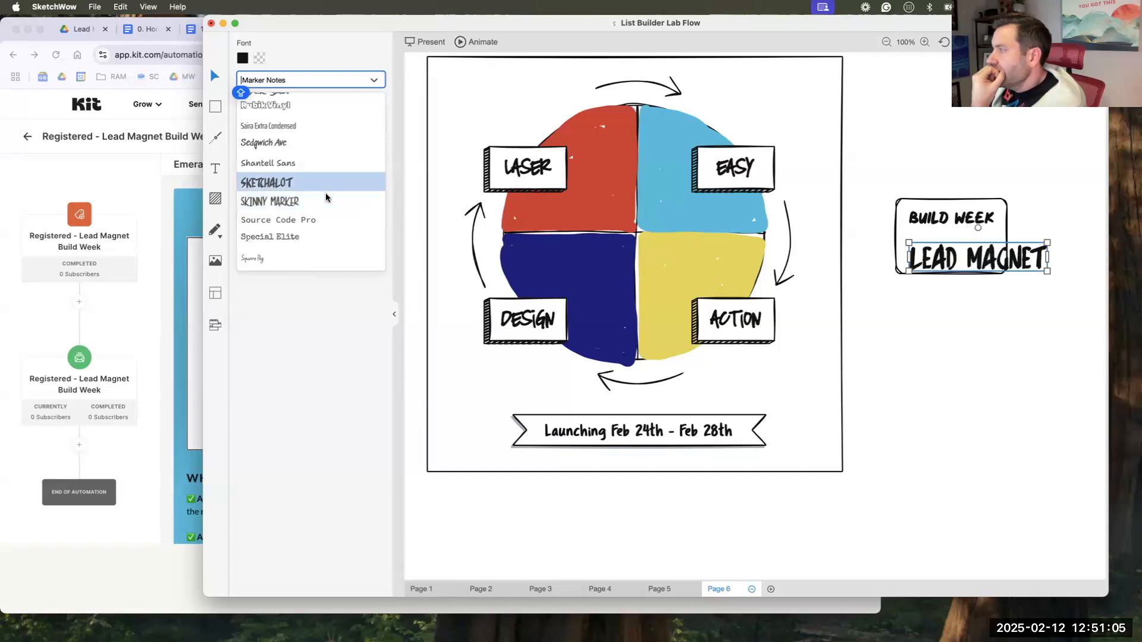
left_click(326, 199)
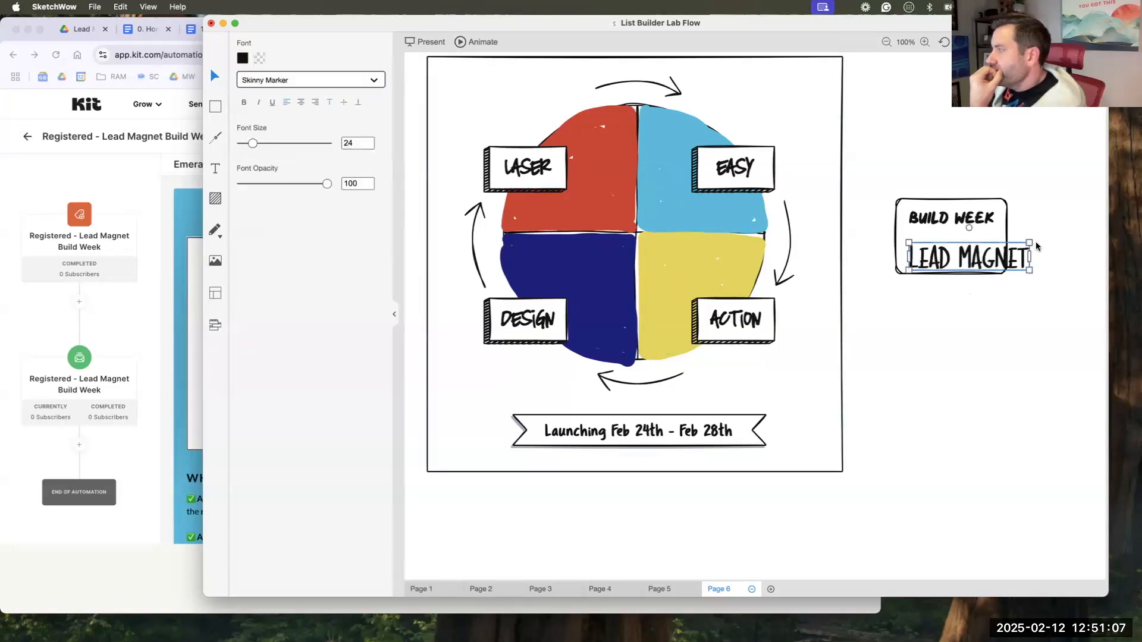
- Shrink "LEAD MAGNET" to sit directly under "BUILD WEEK" and resize the rounded rectangle to fit both lines
left_click_drag(1030, 245, 969, 231)
left_click(978, 268, "shift")
left_click_drag(952, 274, 952, 257)
left_click_drag(1014, 229, 1016, 228)
left_click_drag(896, 228, 883, 229)
left_click_drag(948, 261, 949, 264)
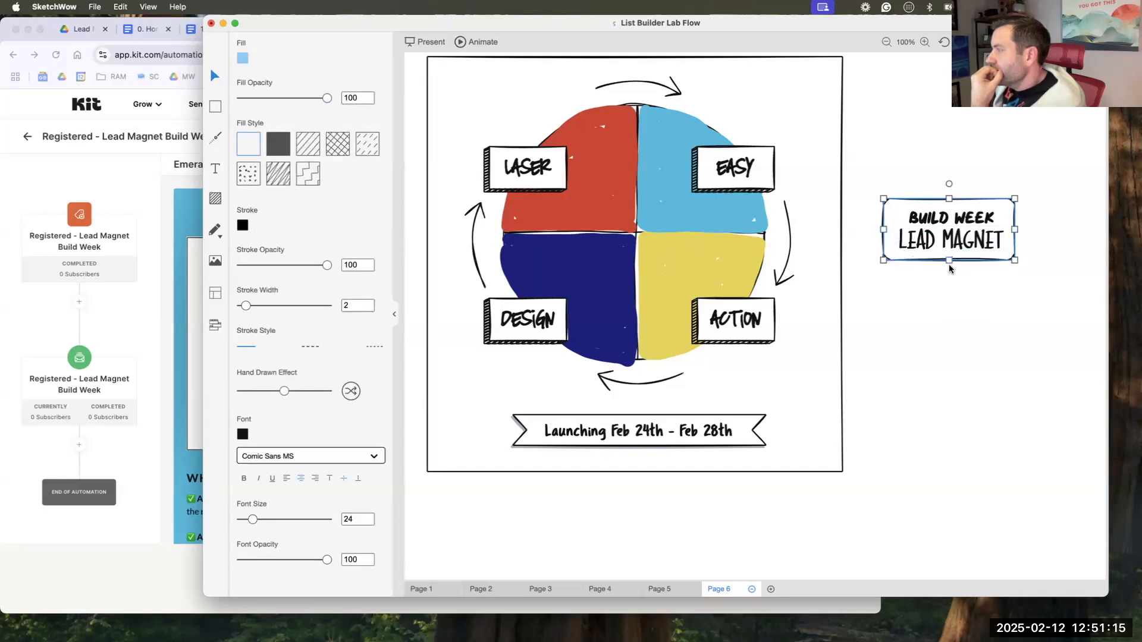
- Give the rounded rectangle behind "BUILD WEEK" and "LEAD MAGNET" a solid white fill
left_click(956, 287)
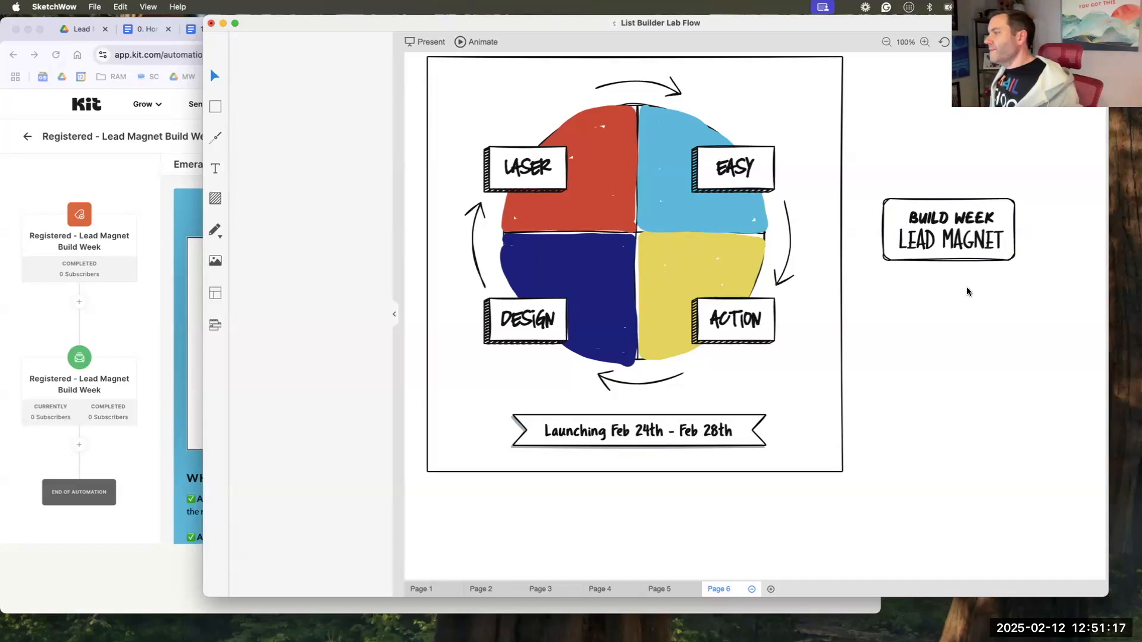
left_click(963, 257)
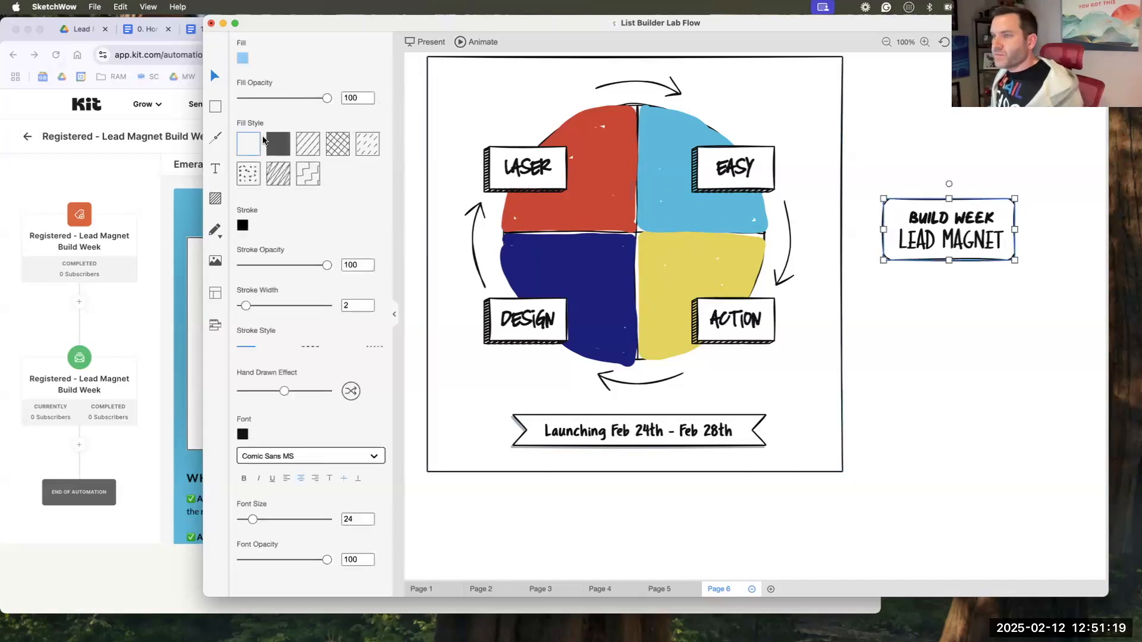
left_click(278, 144)
left_click(242, 58)
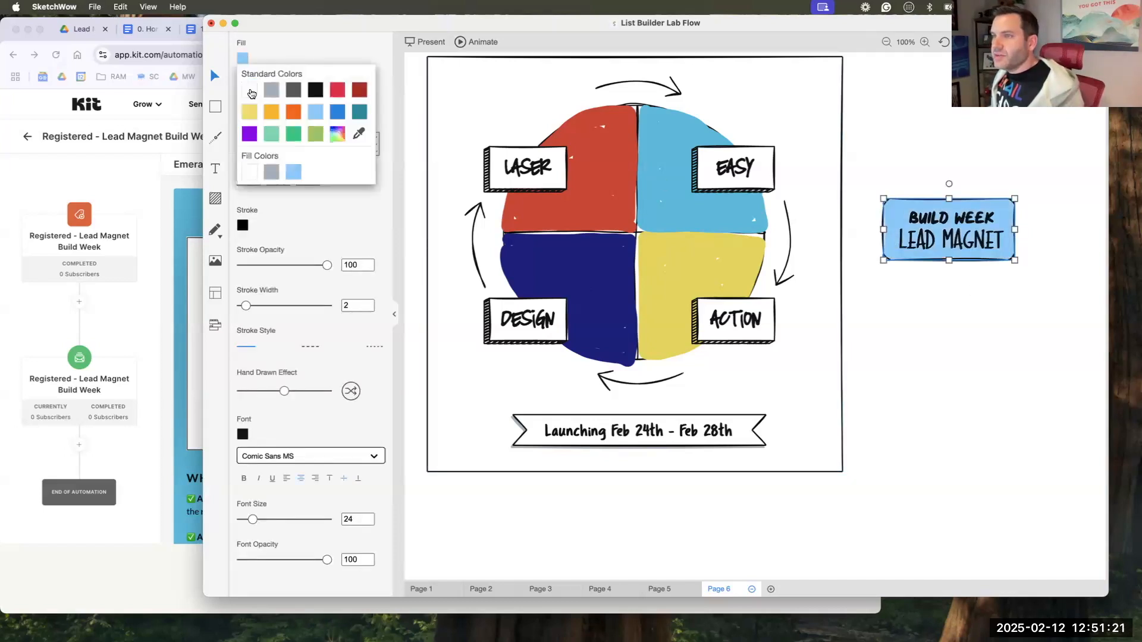
left_click(251, 93)
- Shrink the whole label, both text lines and rectangle together, and place it at the center of the four-color circle
left_click_drag(1036, 297, 875, 189)
left_click_drag(1009, 206, 678, 221)
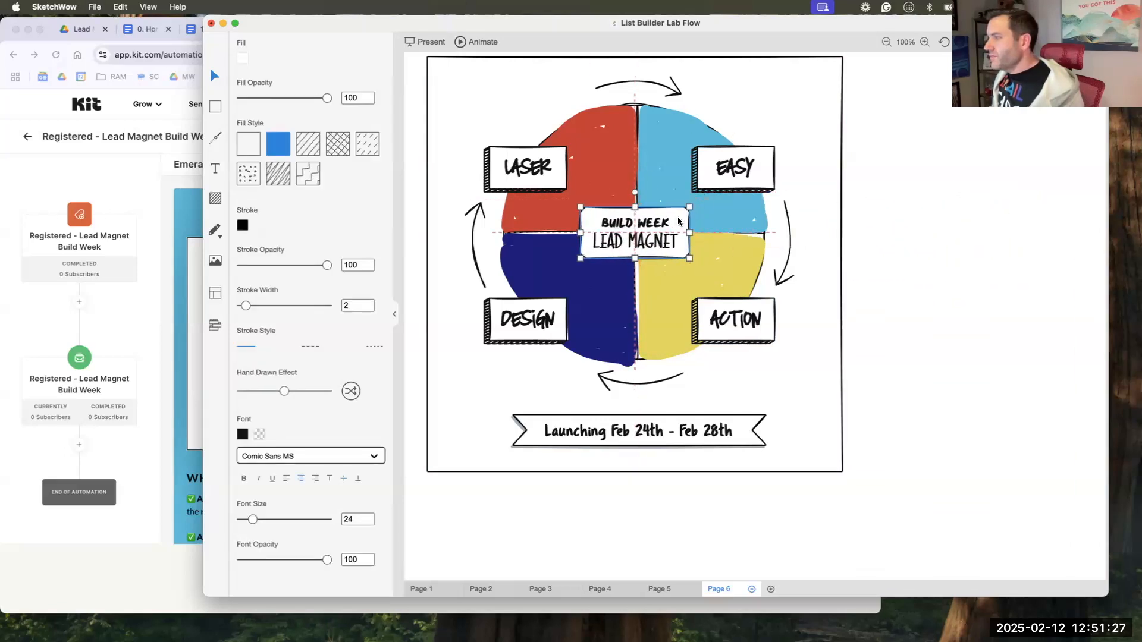
left_click(886, 244)
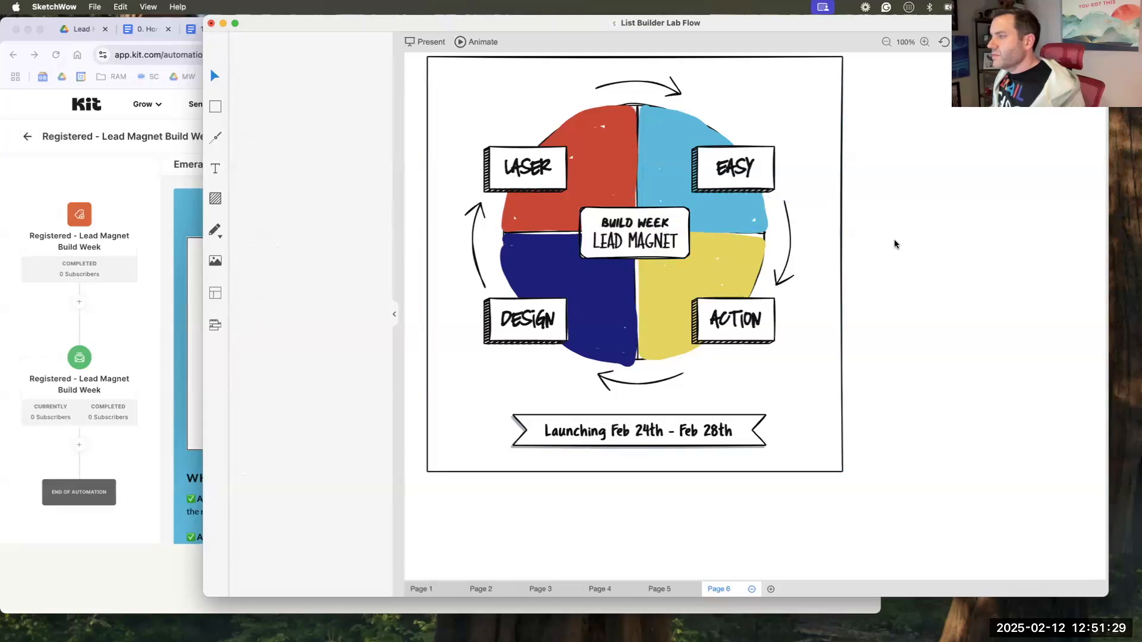
- Add a colon after "BUILD WEEK" in the center label
double_click(634, 223)
double_click(634, 222)
key("Right")
type(":")
key("Escape")
key("Escape")
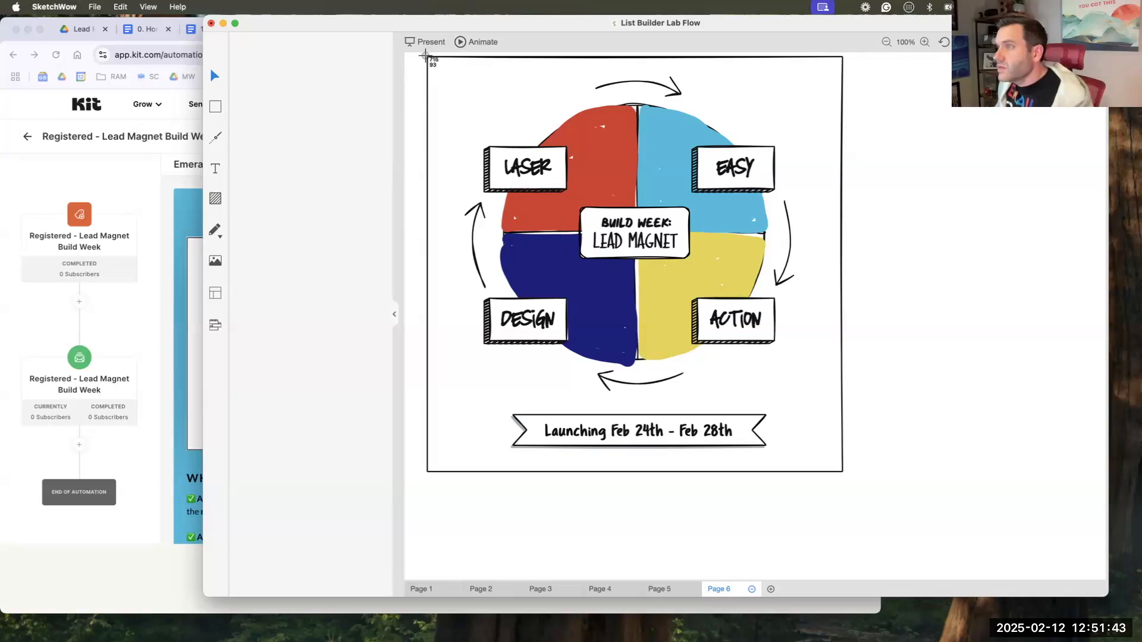
- Capture the framed diagram as a screenshot, switch to Kit and replace the landing page image with that newest capture
mouse_move(425, 55)
left_mouse_down()
mouse_move(777, 378)
mouse_move(847, 458)
mouse_move(840, 470)
left_mouse_up()
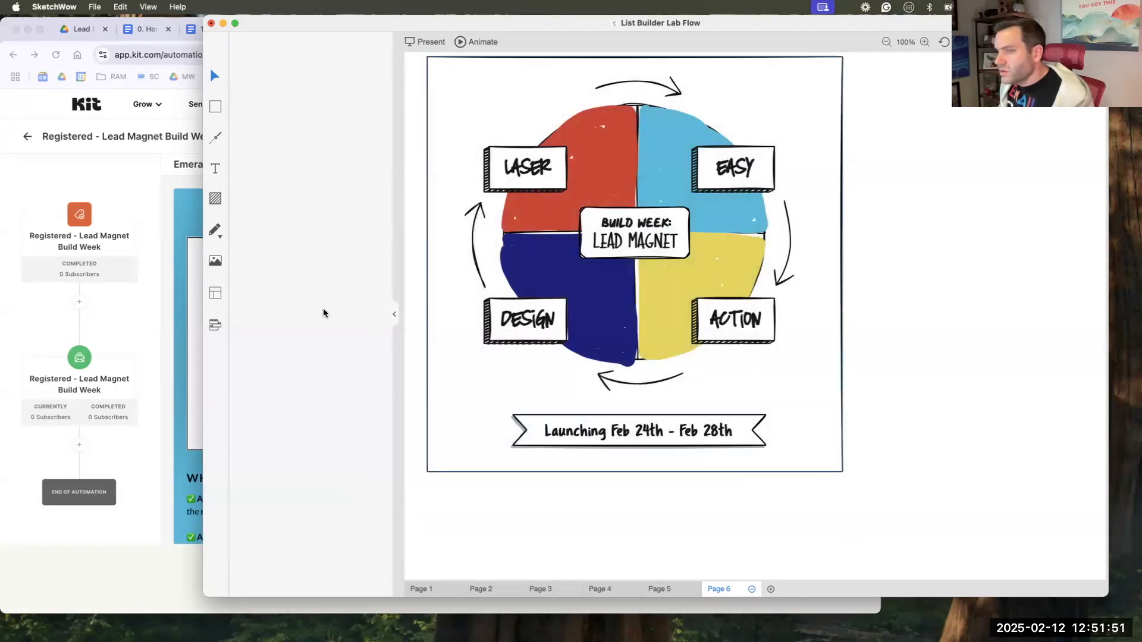
left_click(178, 268)
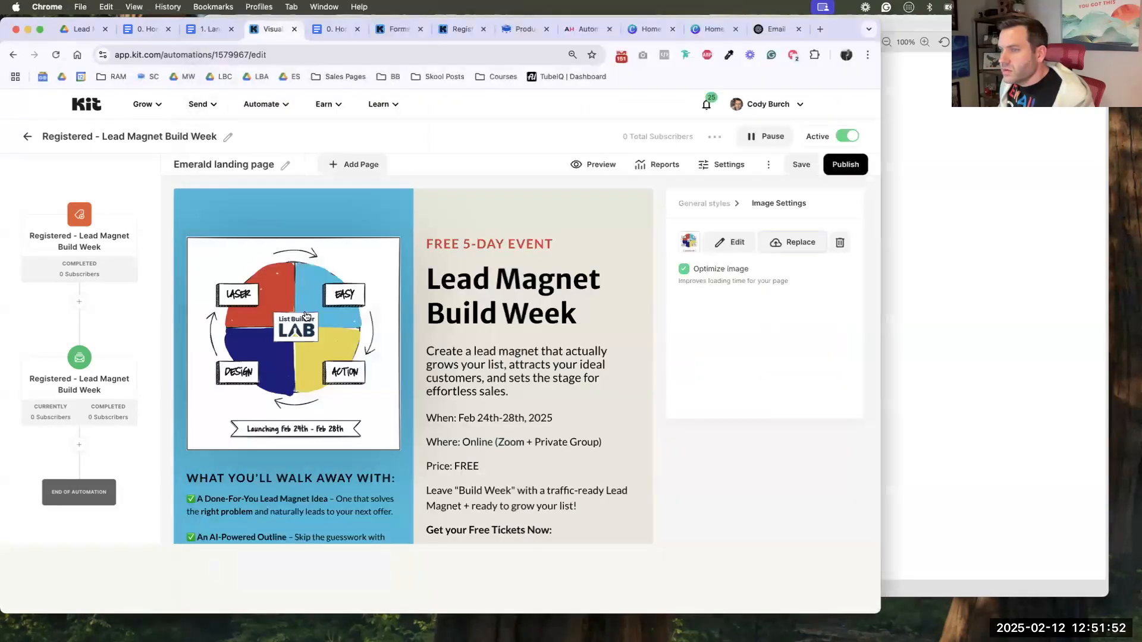
left_click(800, 243)
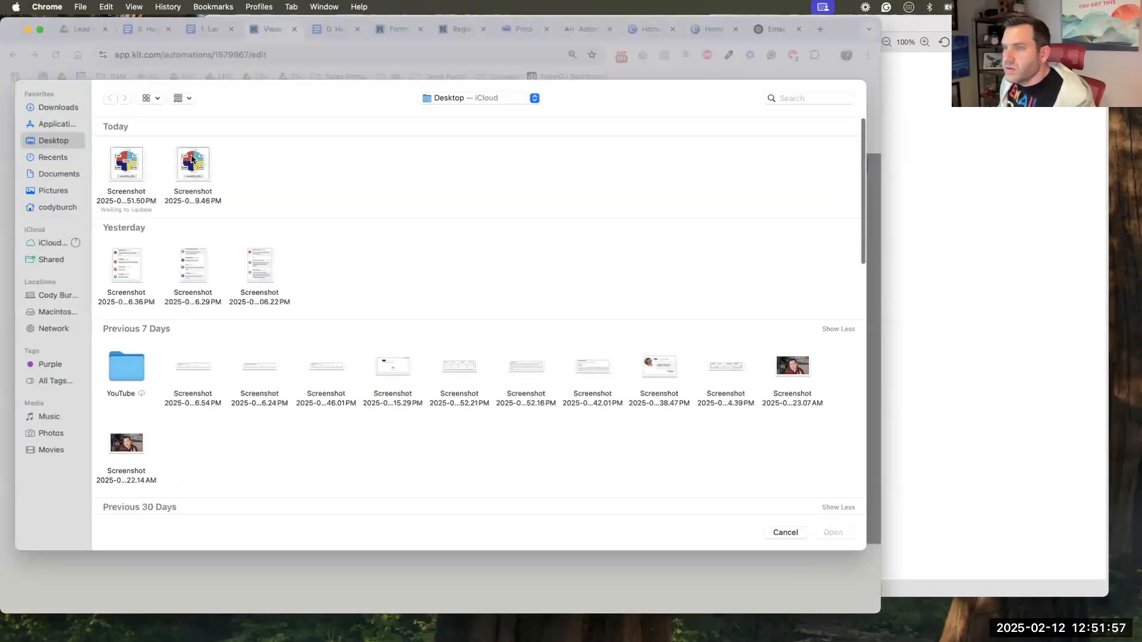
left_click(188, 158)
left_click(138, 173)
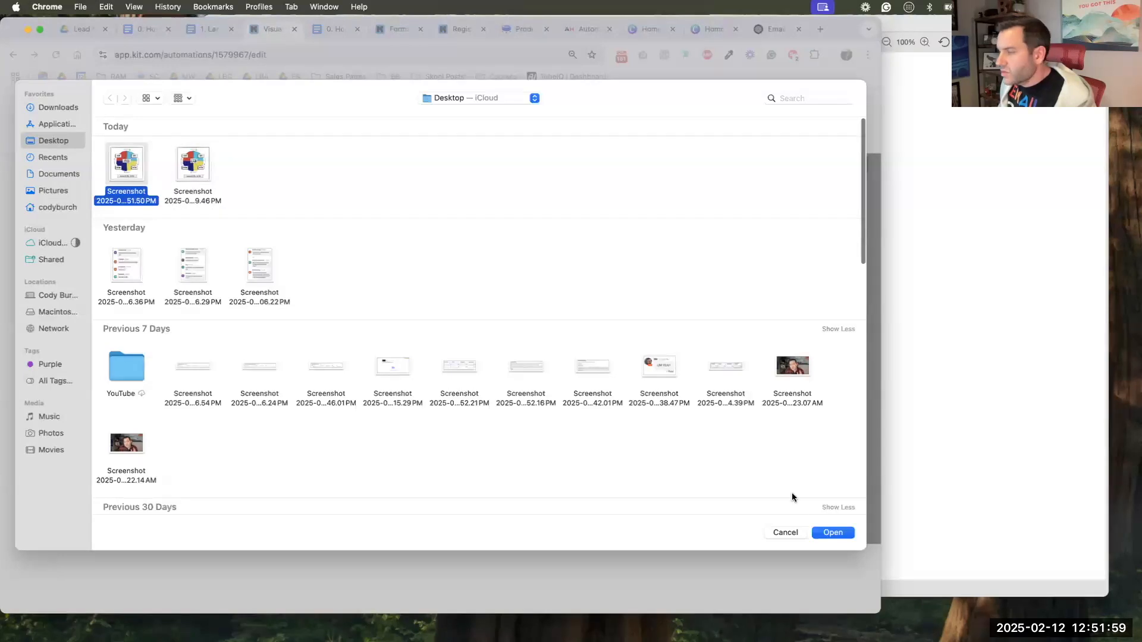
left_click(827, 535)
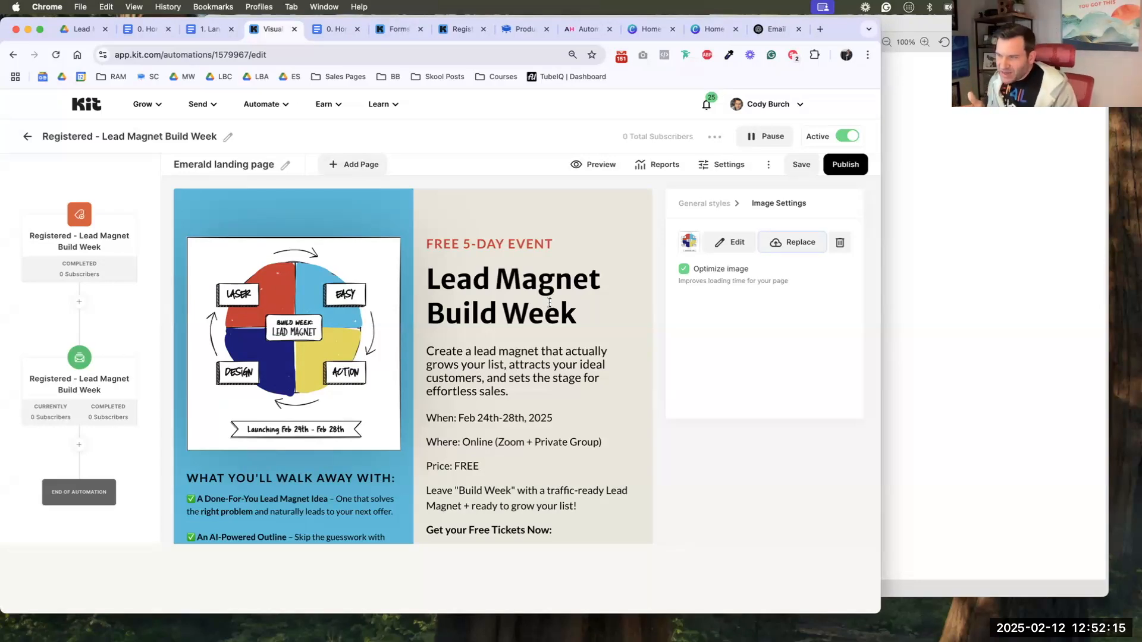
- Switch to SketchWow, try deleting "BUILD WEEK:" and moving "LEAD MAGNET" up in the center label, and undo both changes
left_click(881, 297)
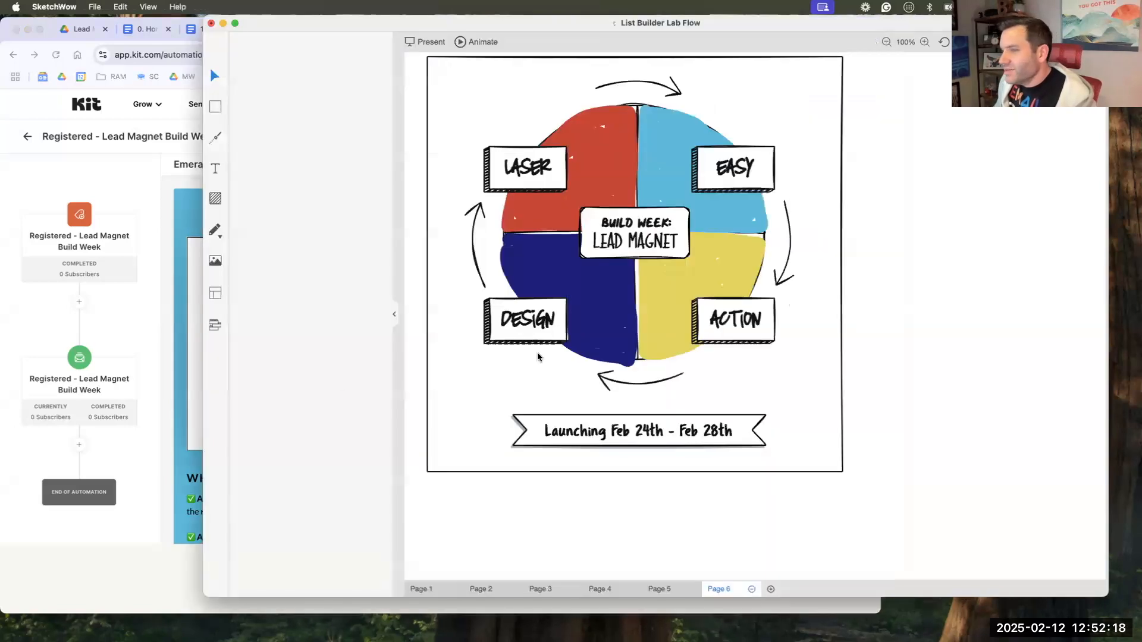
left_click(619, 225)
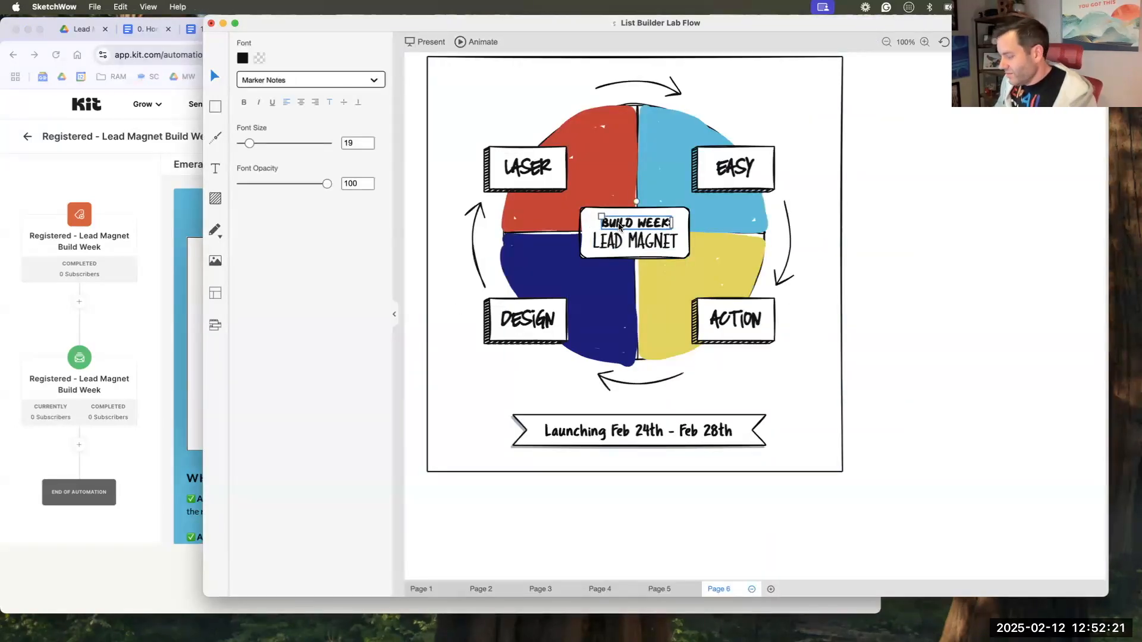
key("BackSpace")
left_click_drag(619, 239, 619, 226)
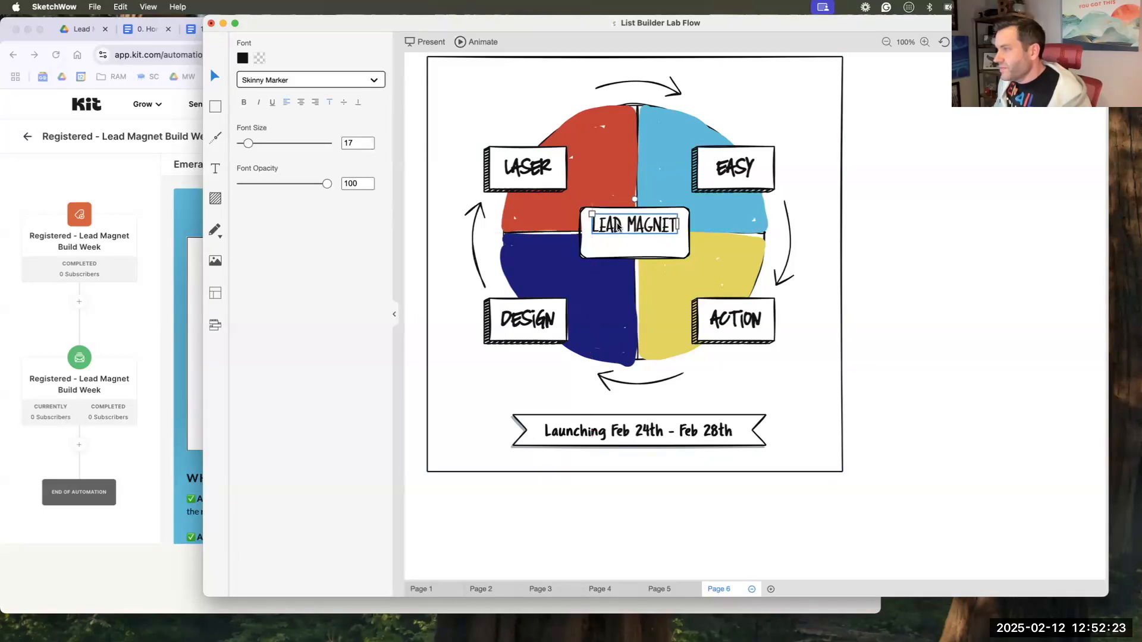
key("super+z")
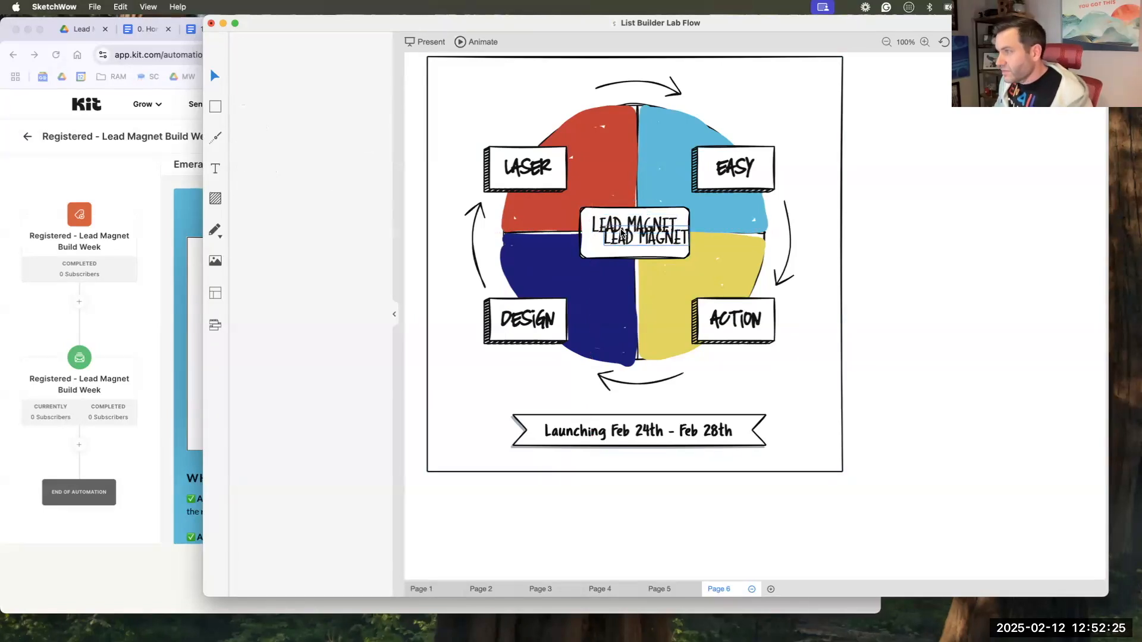
key("super+z")
- Swap the two lines of the center label so "LEAD MAGNET" sits centered above "BUILD WEEK:"
left_click_drag(623, 240, 904, 232)
left_click_drag(656, 225, 656, 246)
left_click_drag(874, 240, 615, 232)
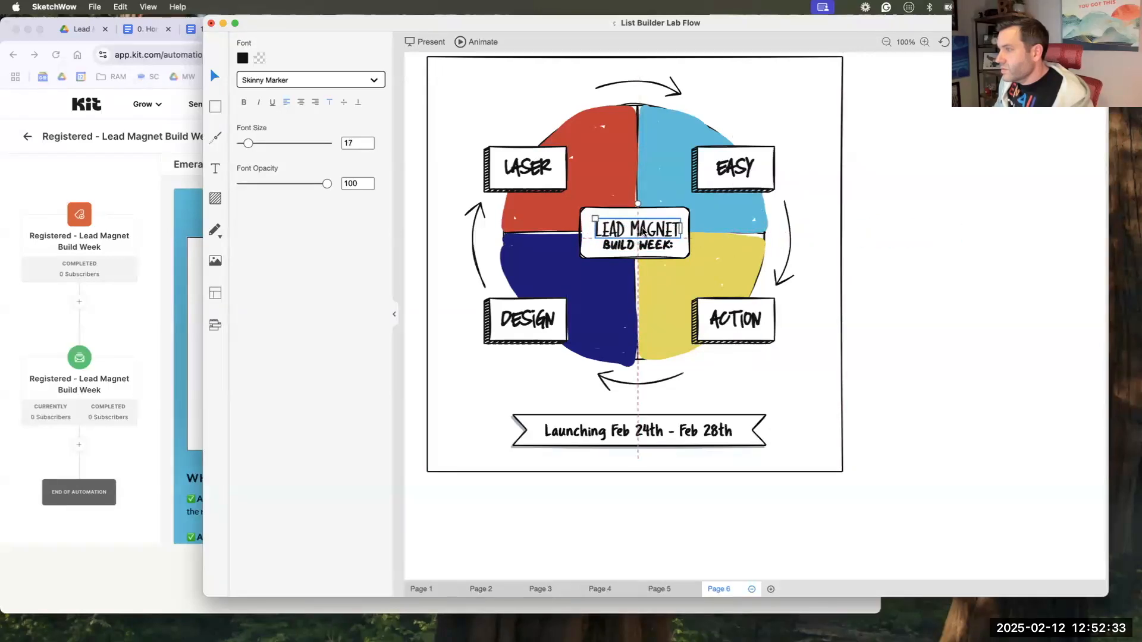
left_click(891, 238)
left_click(655, 224)
left_click_drag(654, 225, 654, 223)
left_click(892, 248)
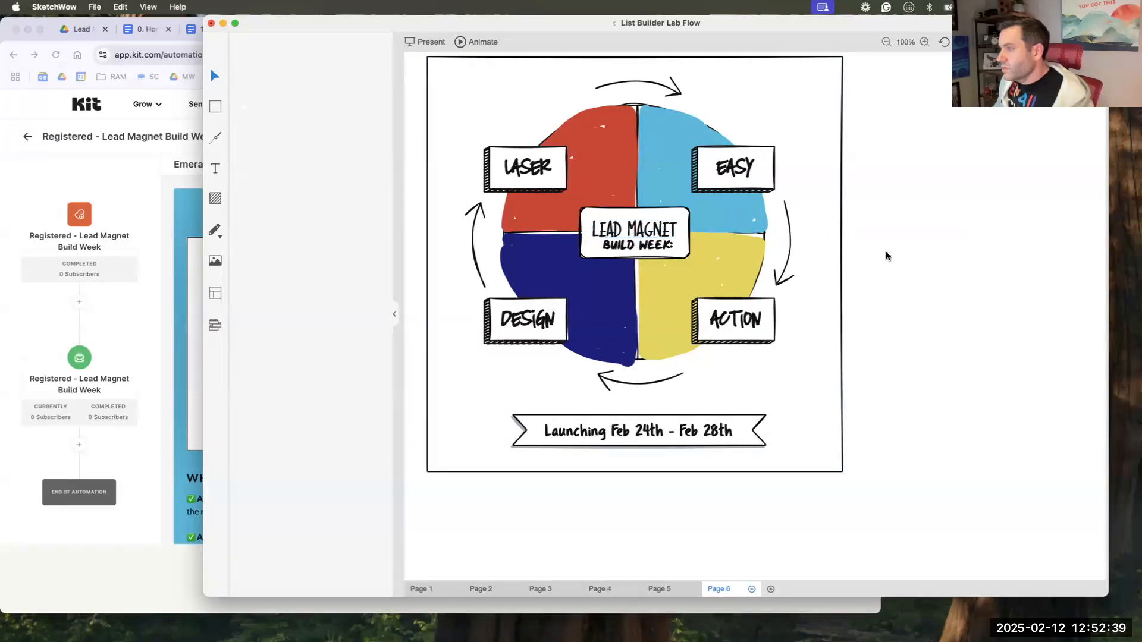
- Remove the colon from the "BUILD WEEK:" line in the center label
left_click(689, 253)
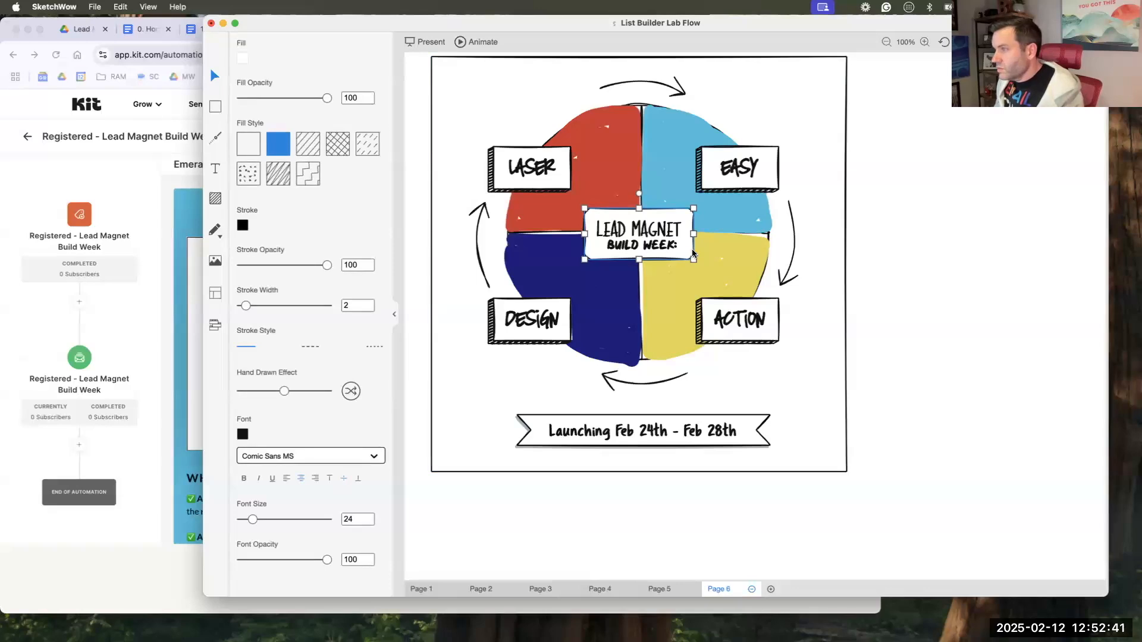
left_click(903, 254)
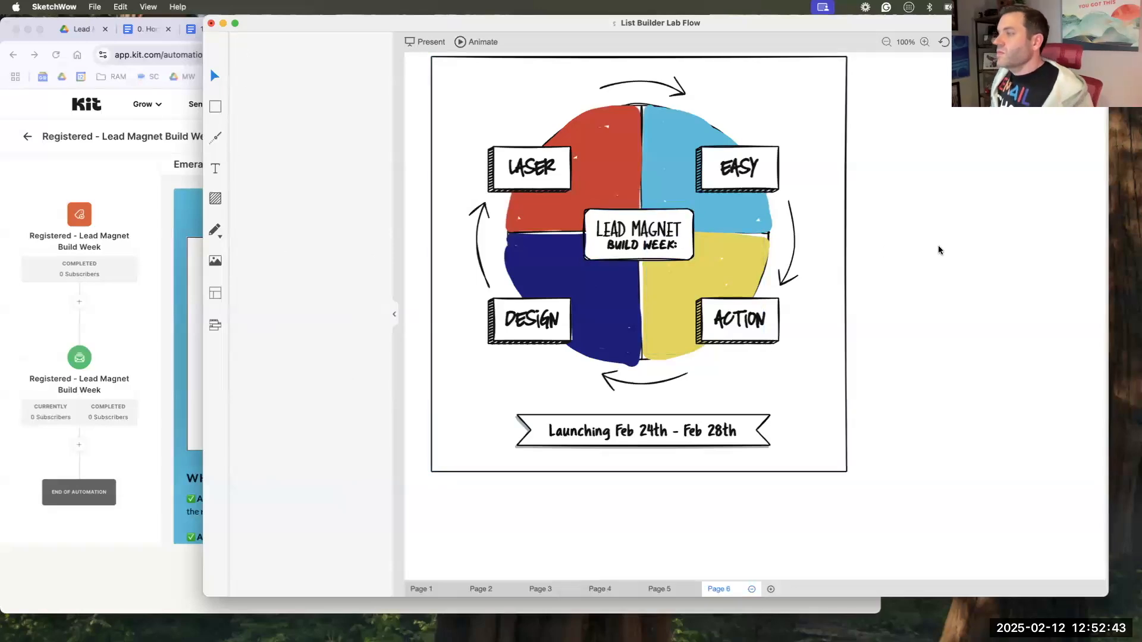
double_click(677, 245)
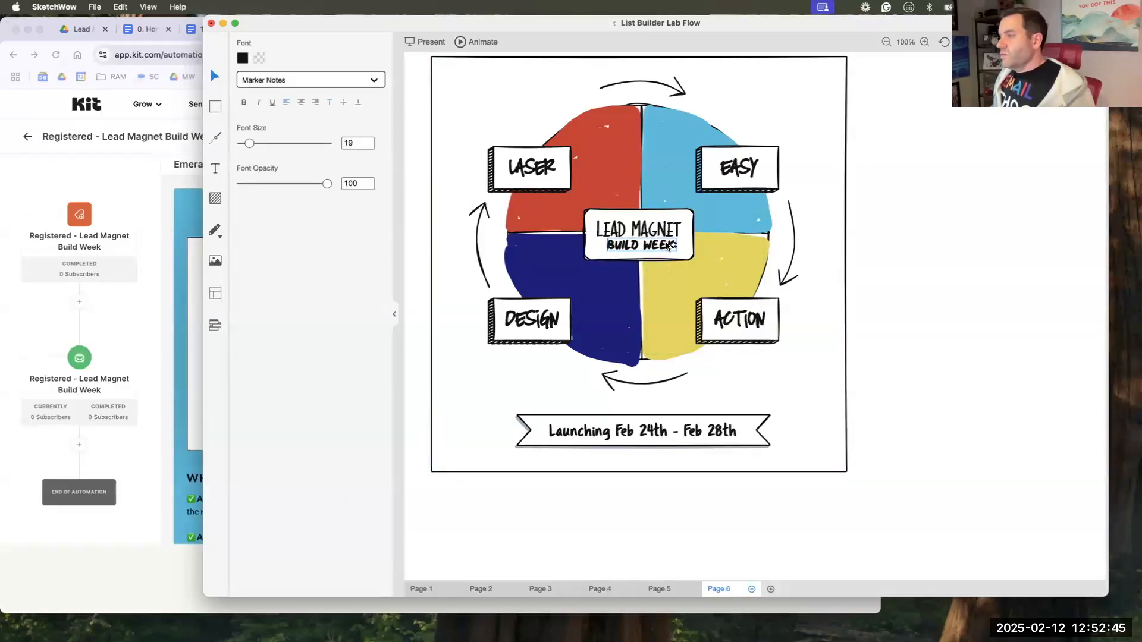
left_click(879, 246)
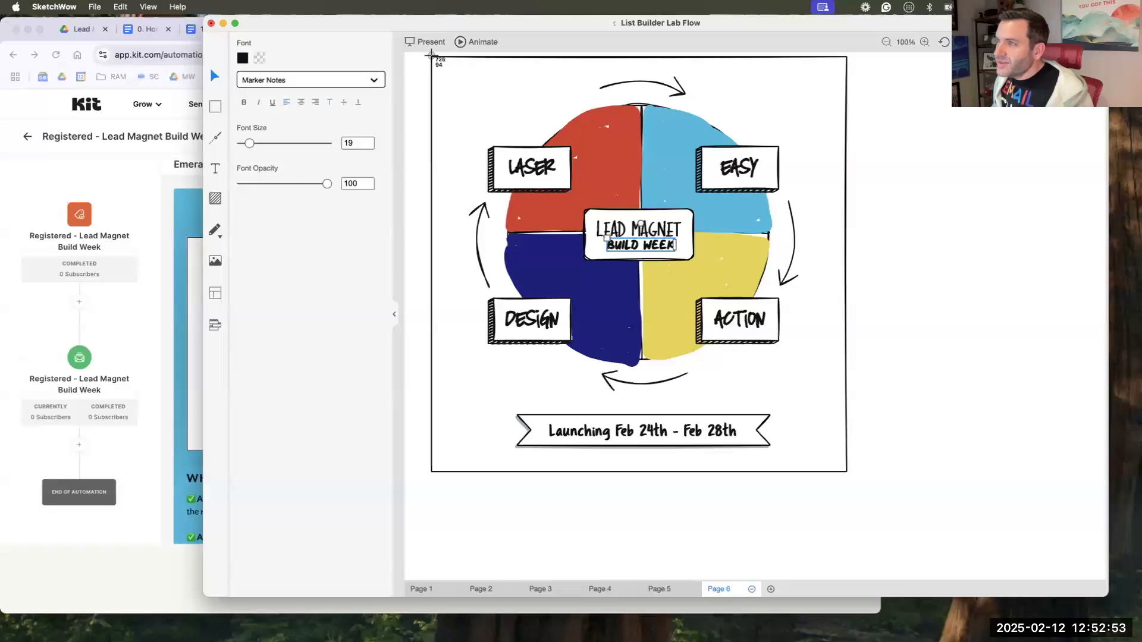
- Capture the framed diagram as a new screenshot, switch to Kit and upload it in place of the landing page image
left_click_drag(432, 55, 848, 473)
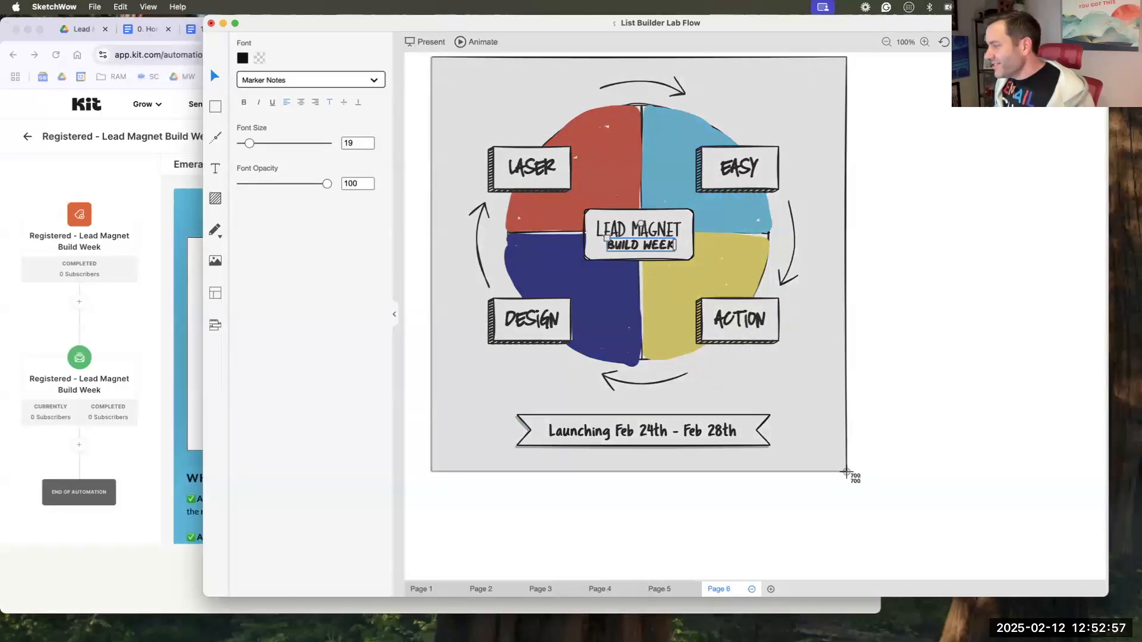
left_click(188, 359)
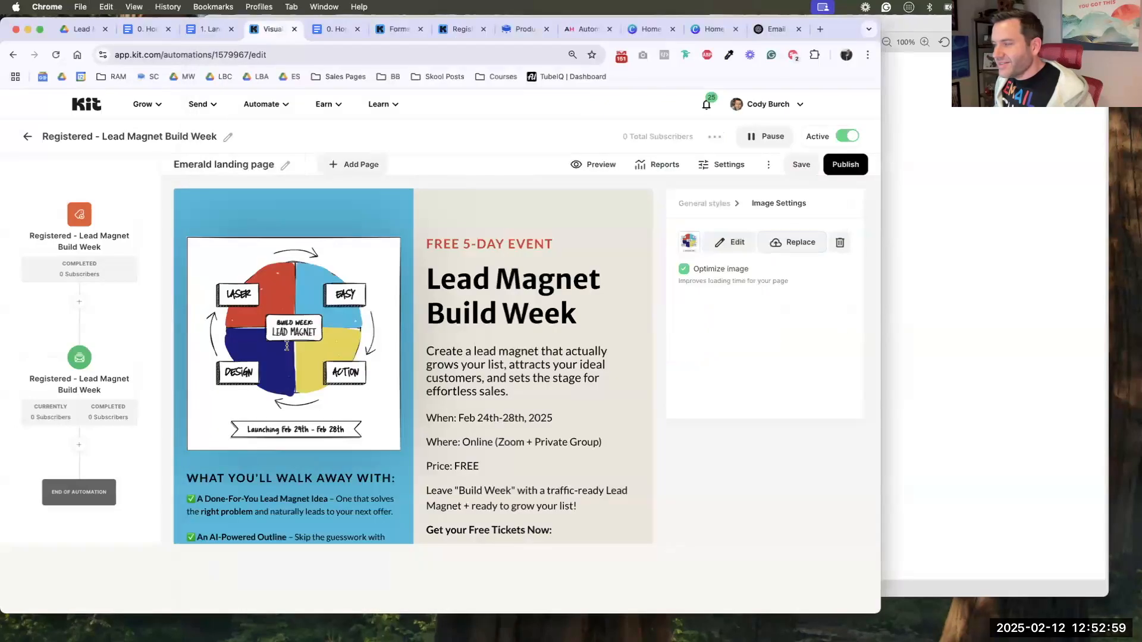
left_click(796, 242)
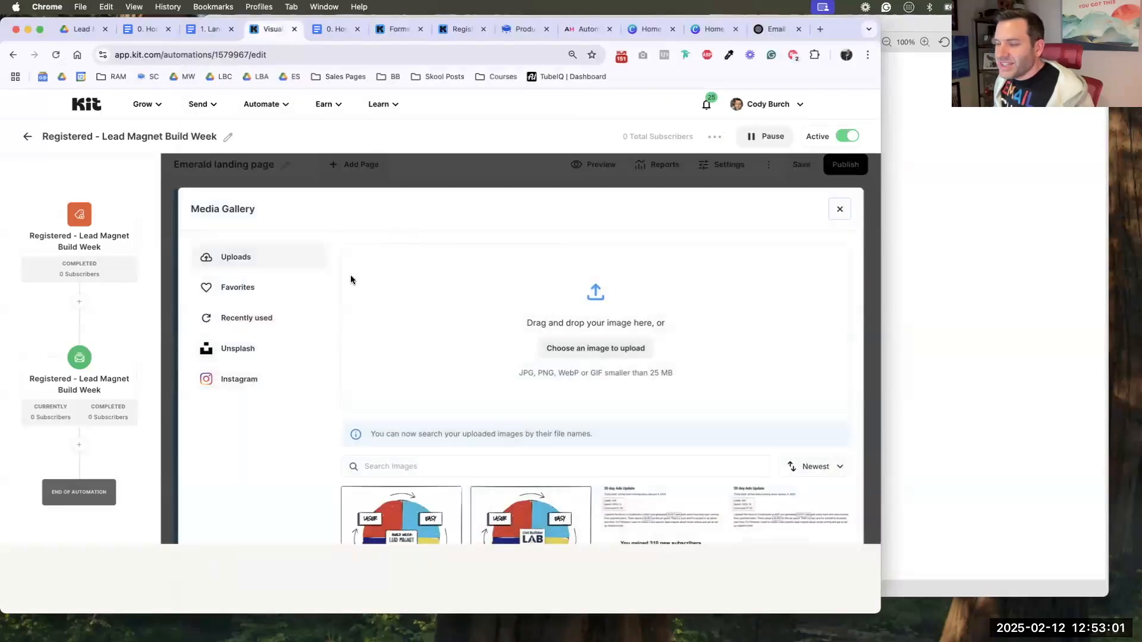
left_click(572, 351)
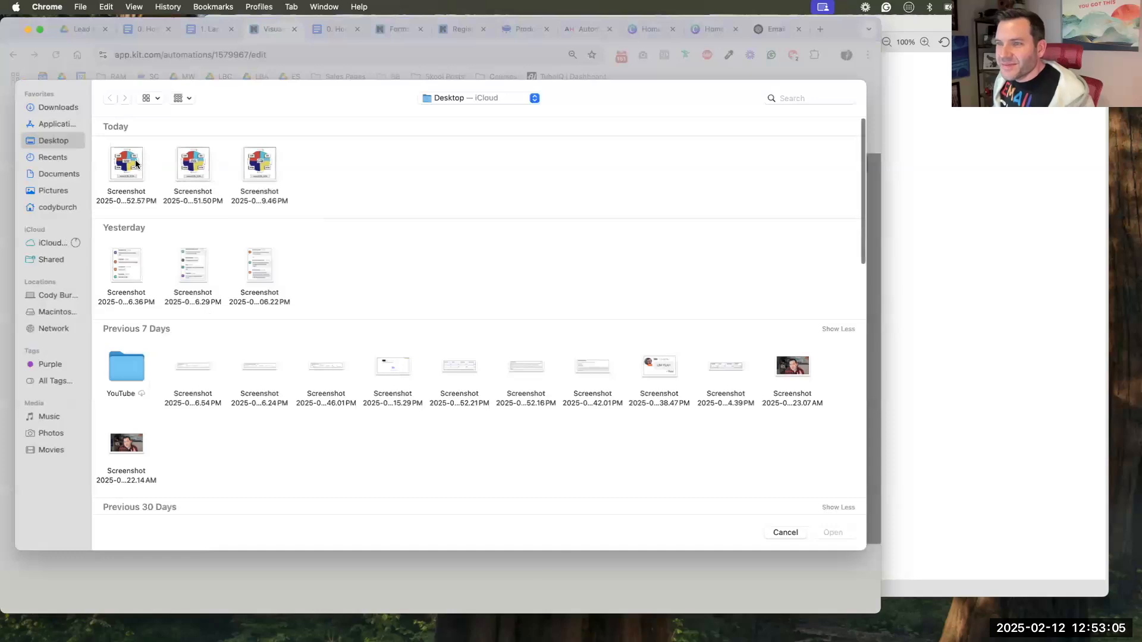
left_click(124, 162)
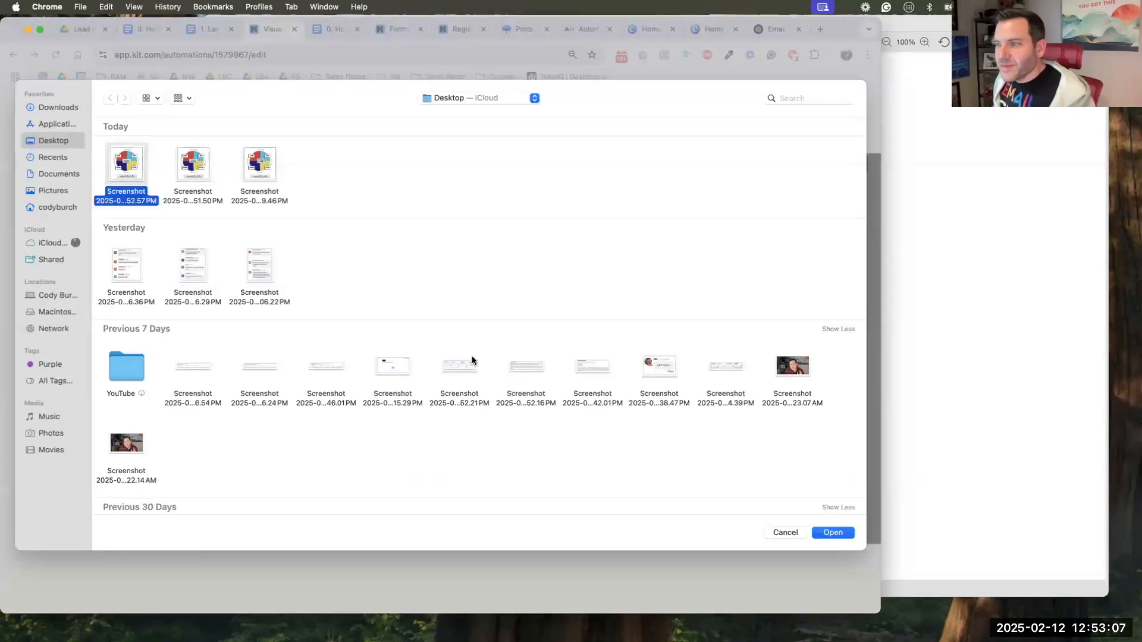
left_click(833, 532)
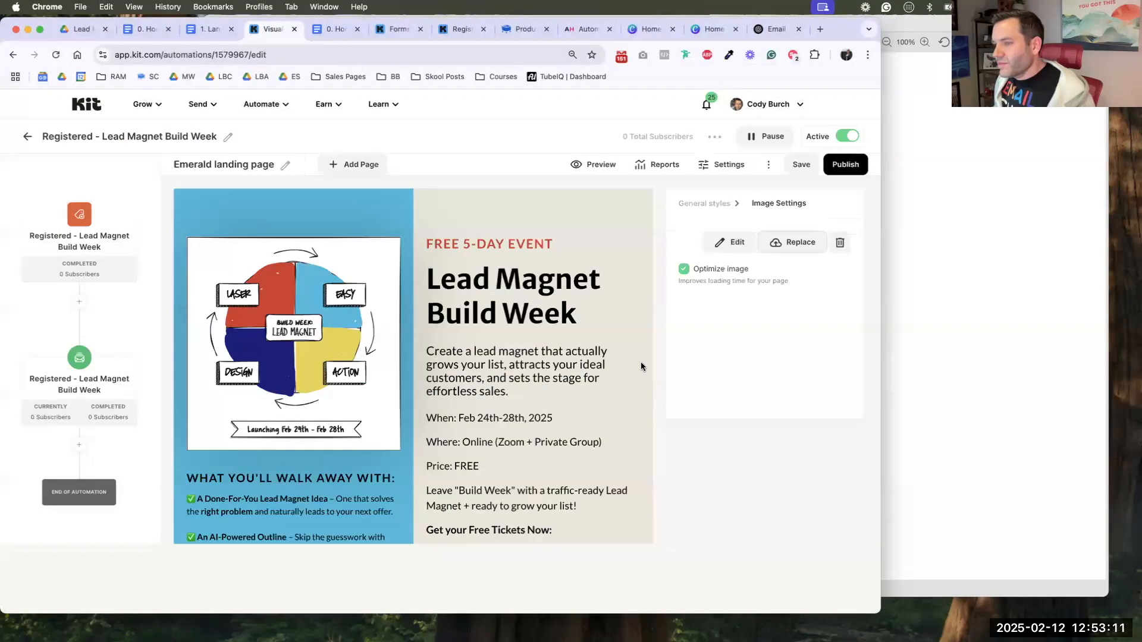
left_click(924, 372)
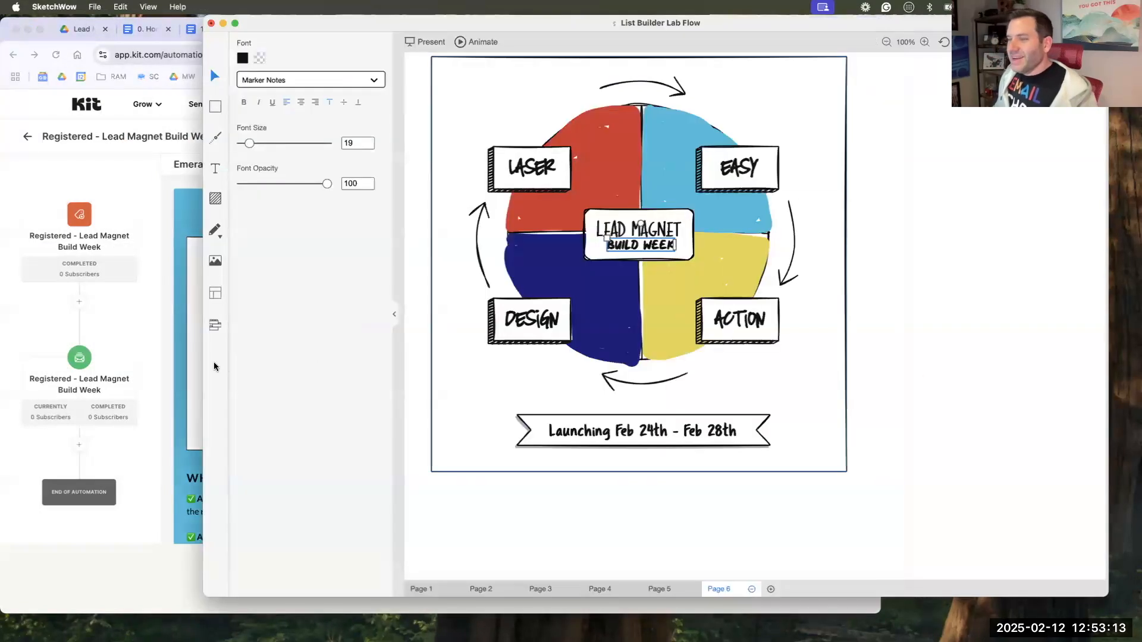
left_click(195, 367)
scroll(421, 410, "down", 5)
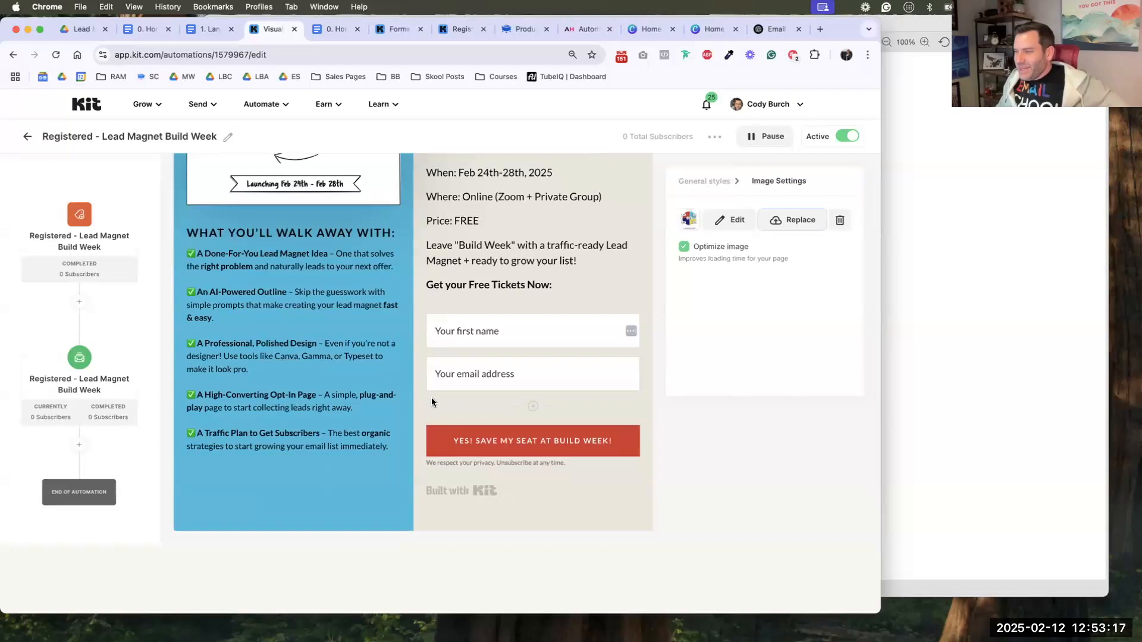
scroll(454, 404, "up", 5)
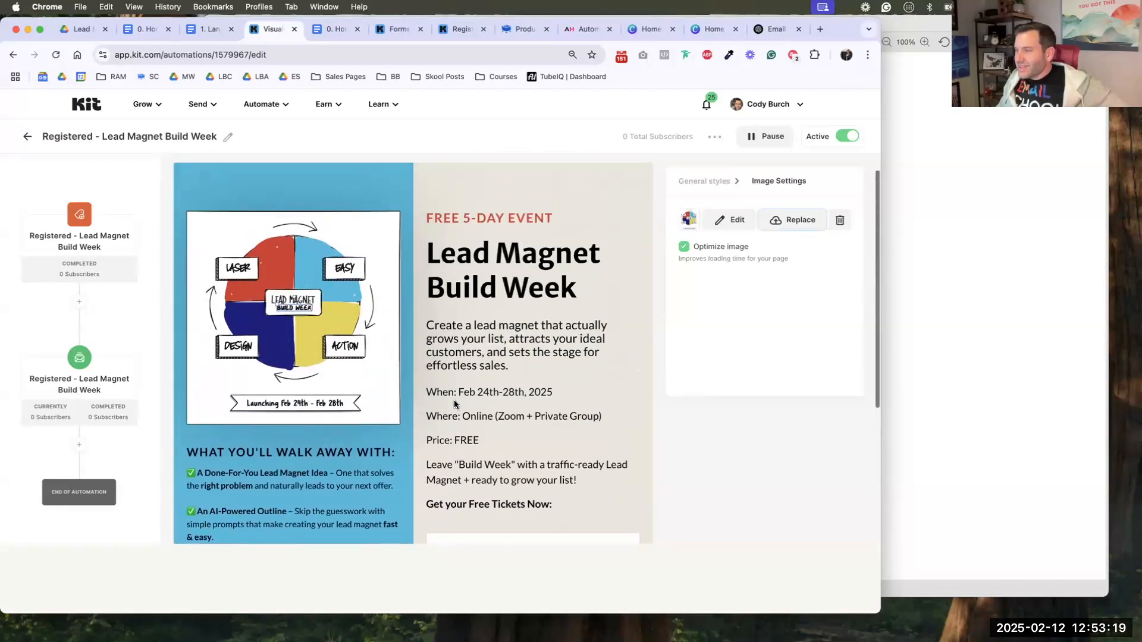
- Underline the words "When", "Where" and "Price" in the event details of the landing page
double_click(440, 409)
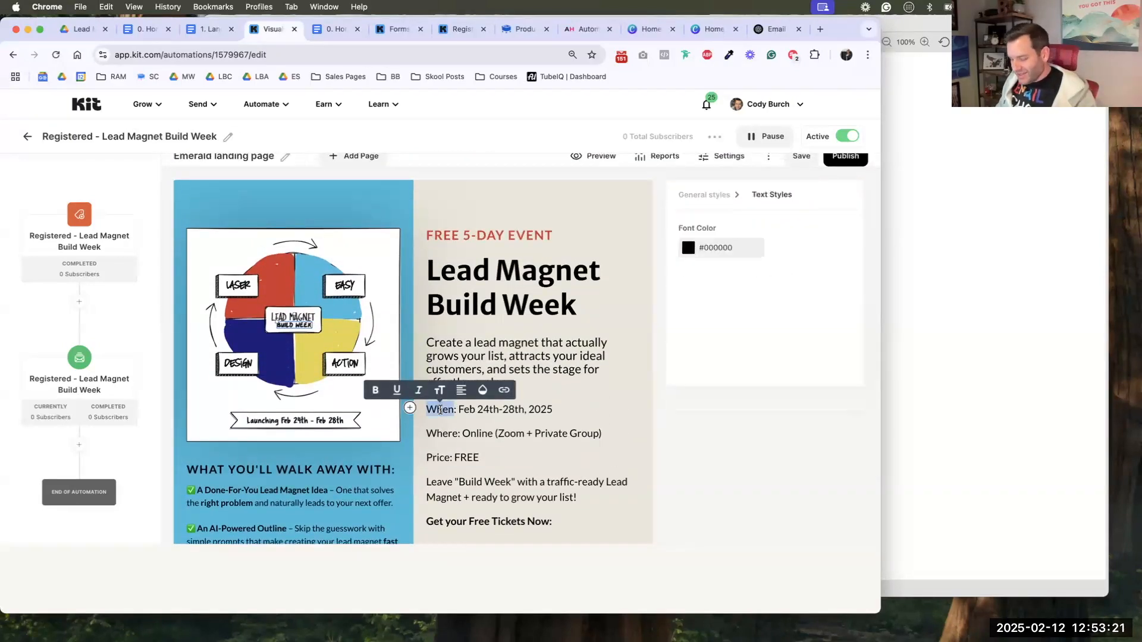
type("U")
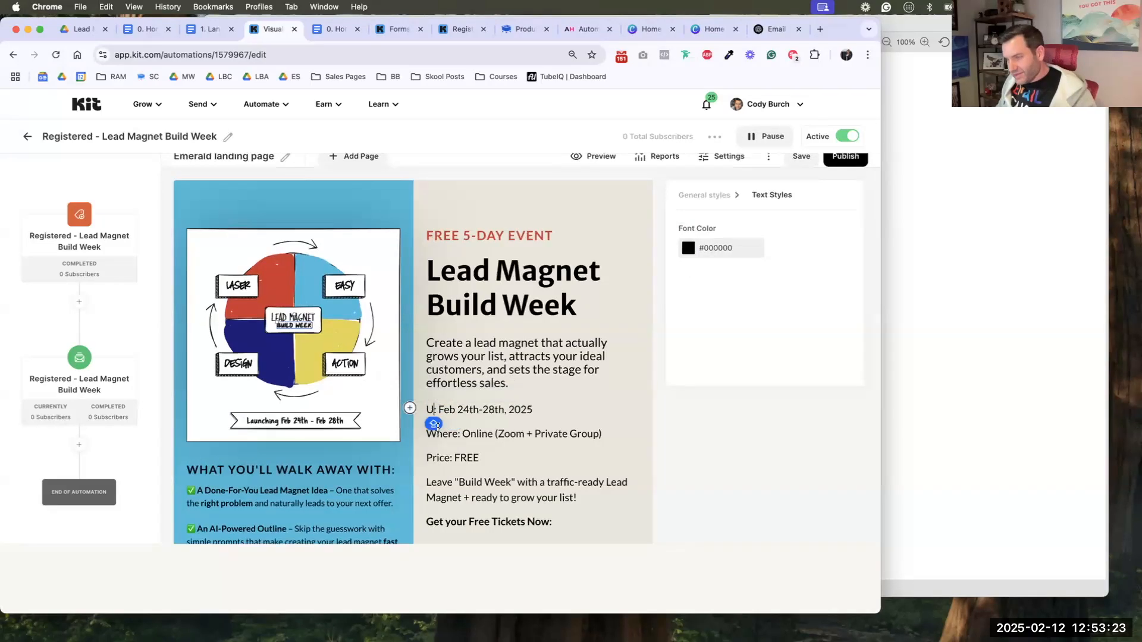
key("super+z")
double_click(441, 434)
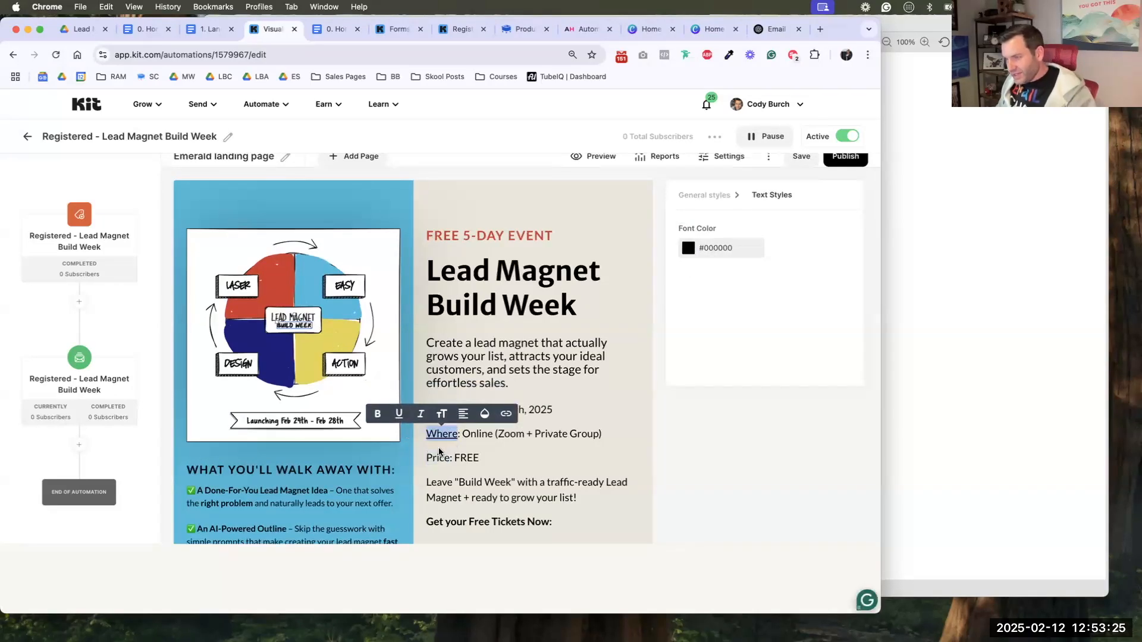
double_click(439, 457)
key("super+u")
left_click(548, 499)
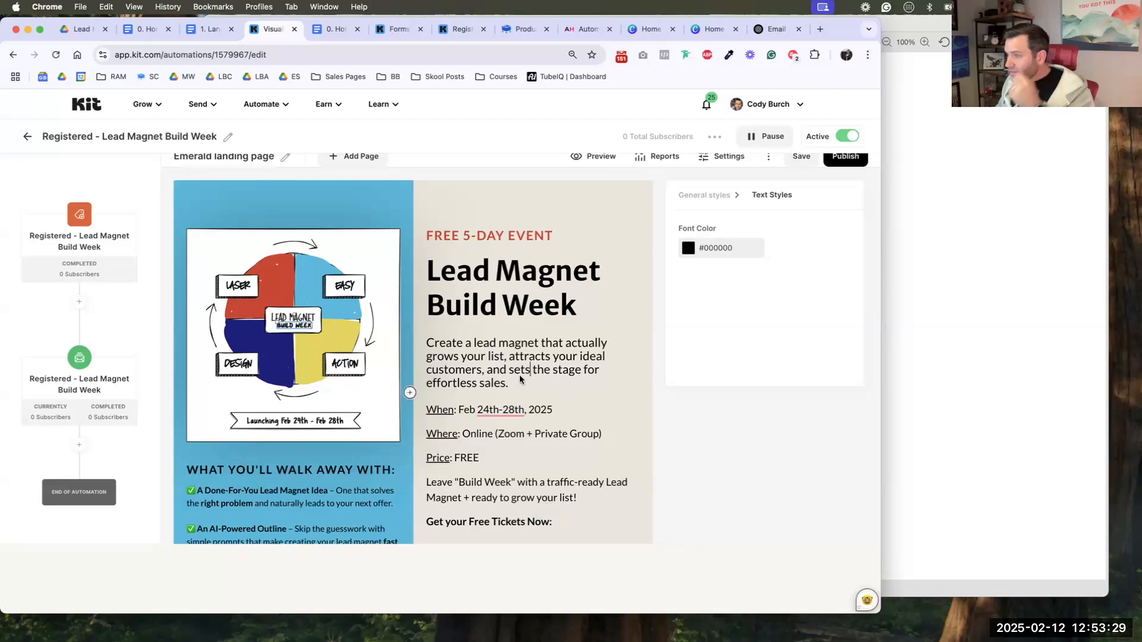
- Select the introductory paragraph beginning "Create a lead magnet that actually grows your list" for formatting
left_click_drag(515, 384, 429, 347)
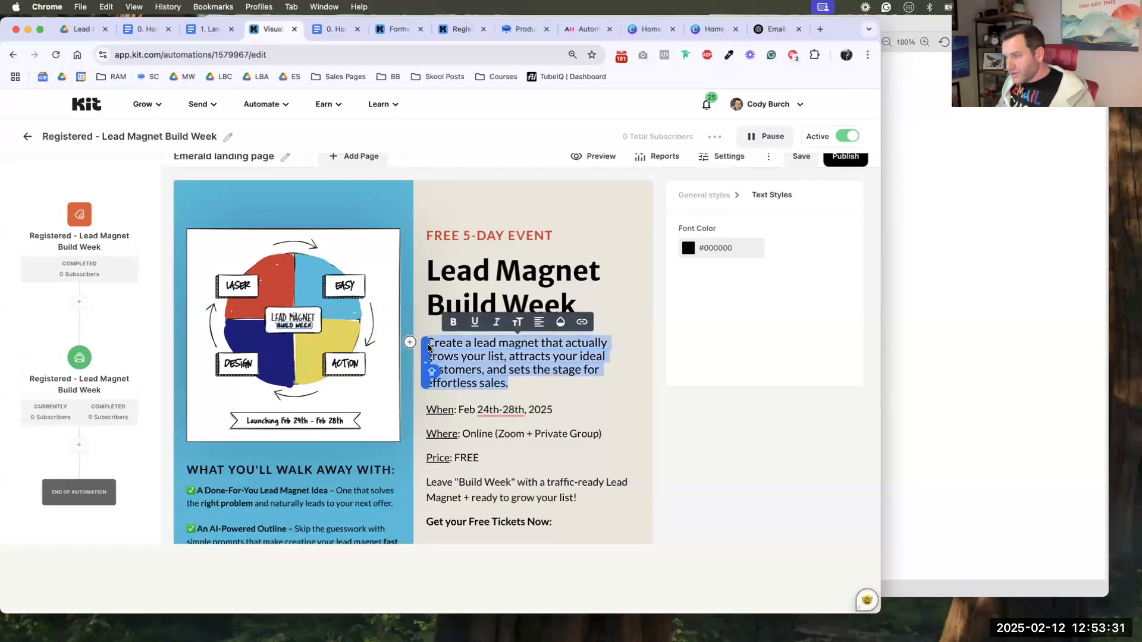
- Make the "Create a lead magnet that actually grows your list" paragraph bold without italics and save the landing page
key("super+i")
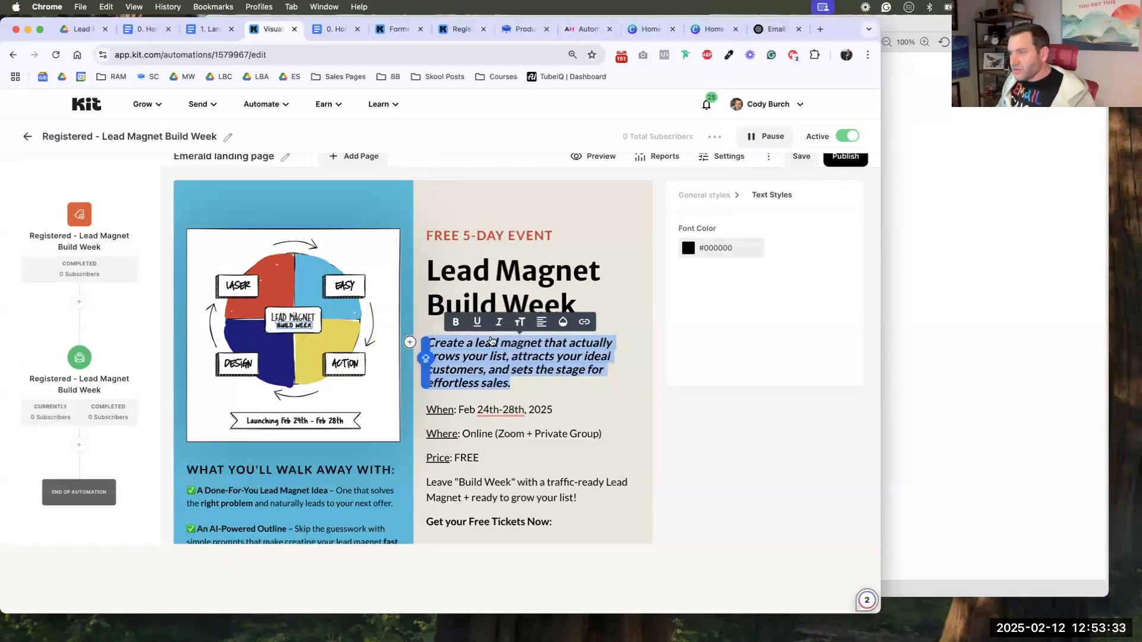
left_click(493, 325)
left_click(567, 390)
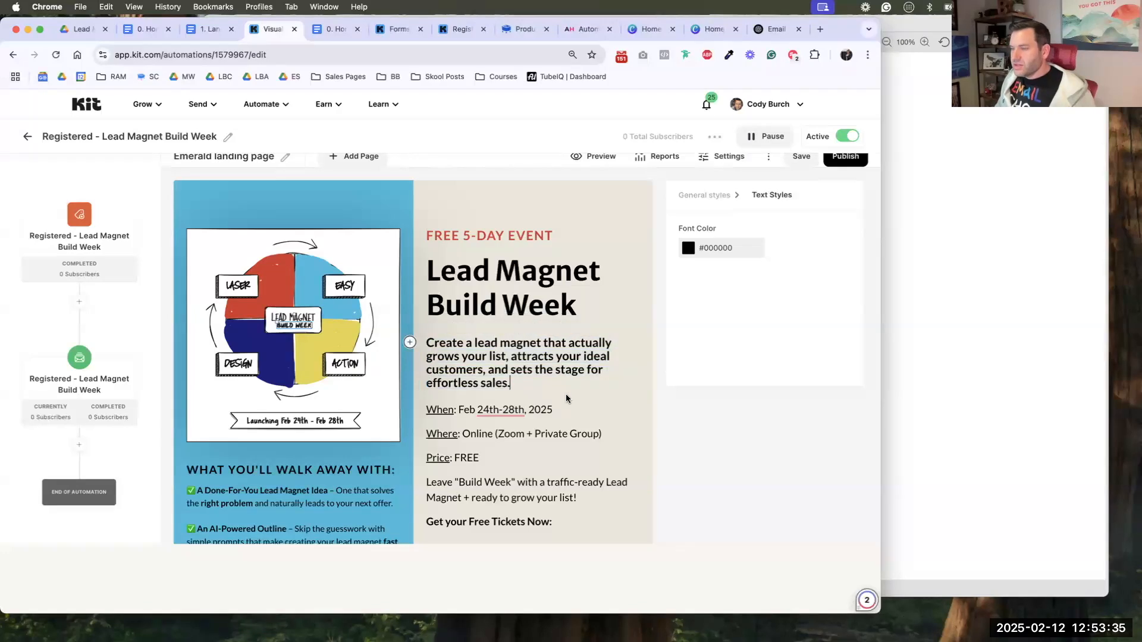
scroll(570, 393, "down", 5)
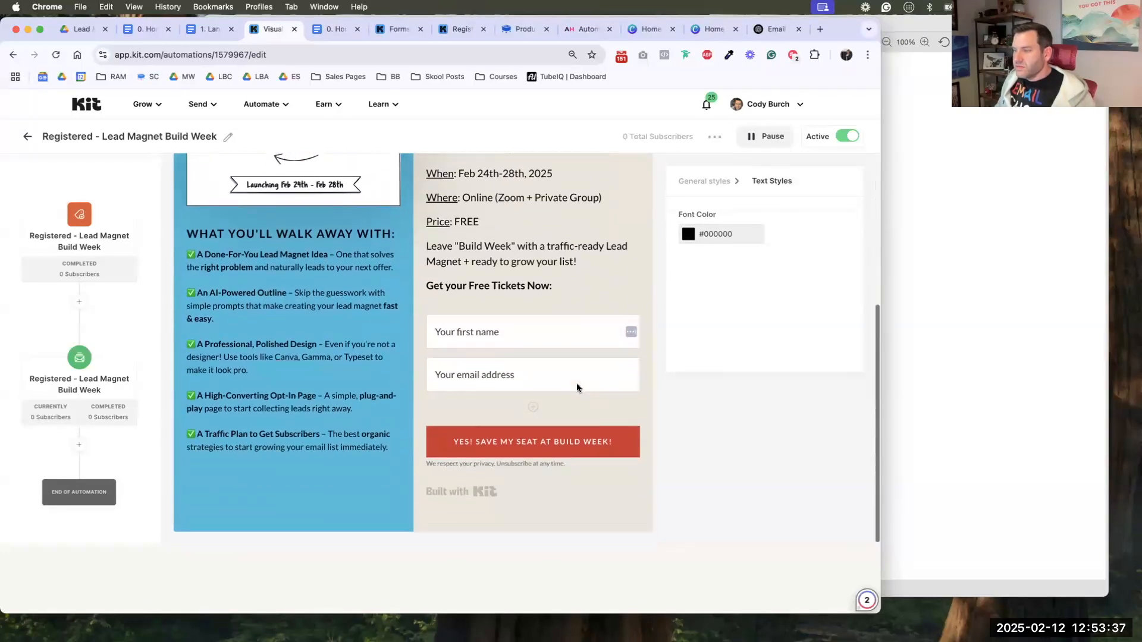
scroll(574, 386, "up", 5)
left_click(801, 164)
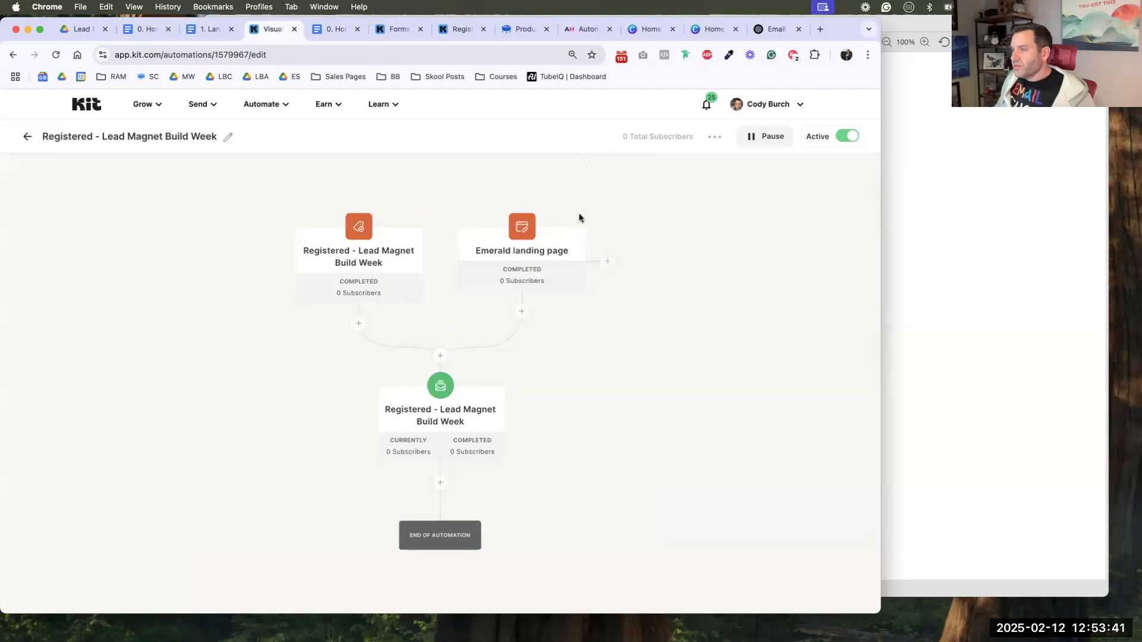
- Rename the Emerald landing page as "LEAD MAGNET BUILD WEEK" and save it
left_click(547, 240)
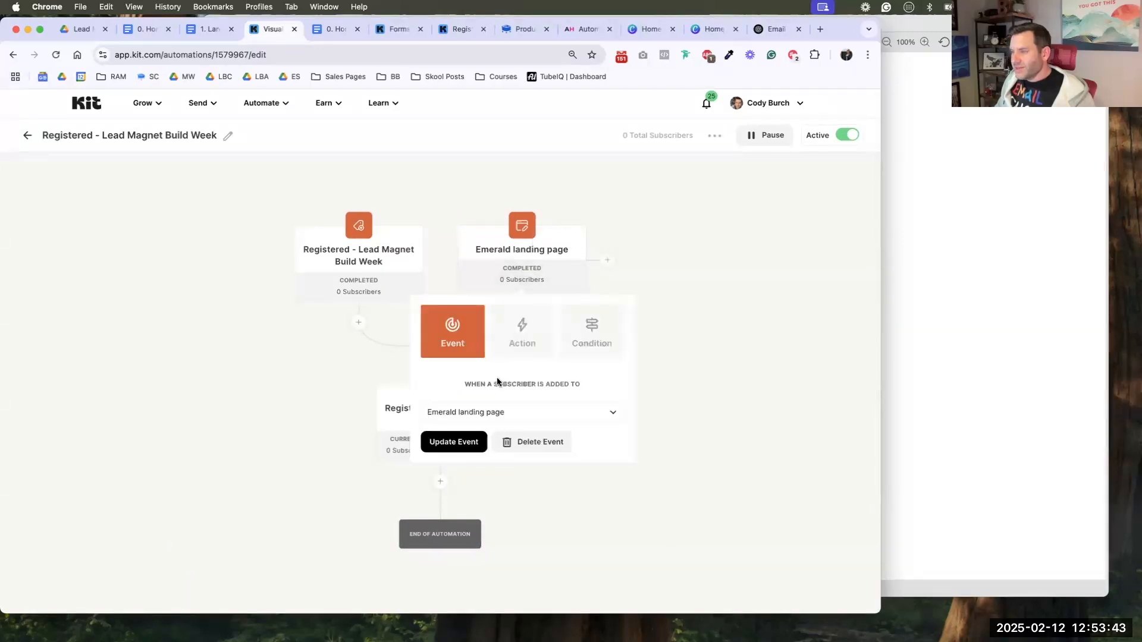
left_click(632, 303)
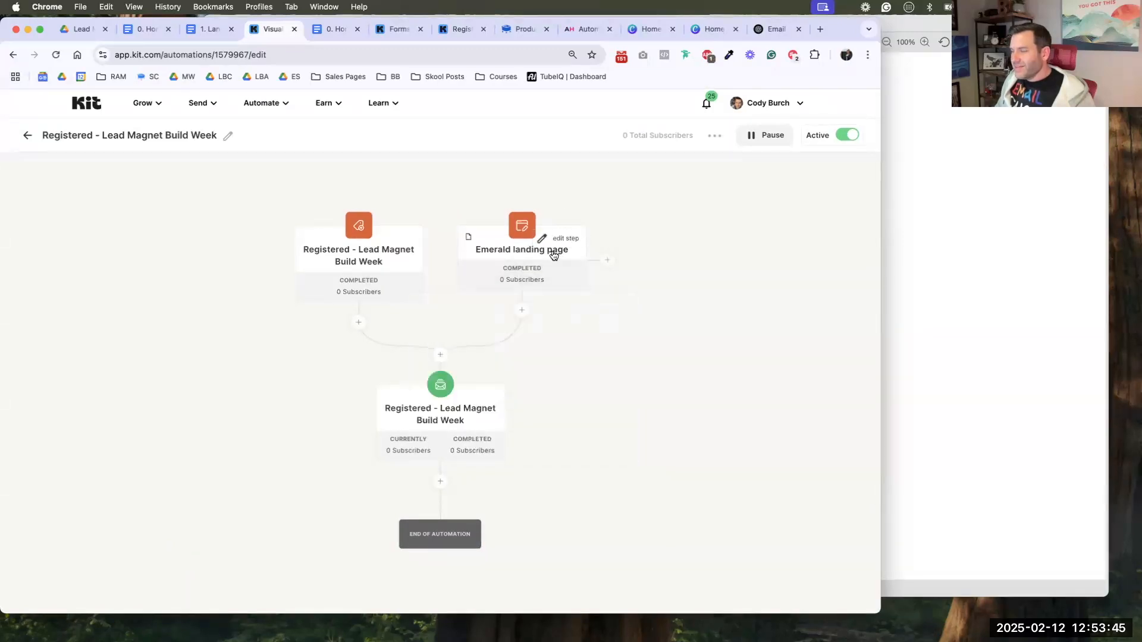
left_click(553, 251)
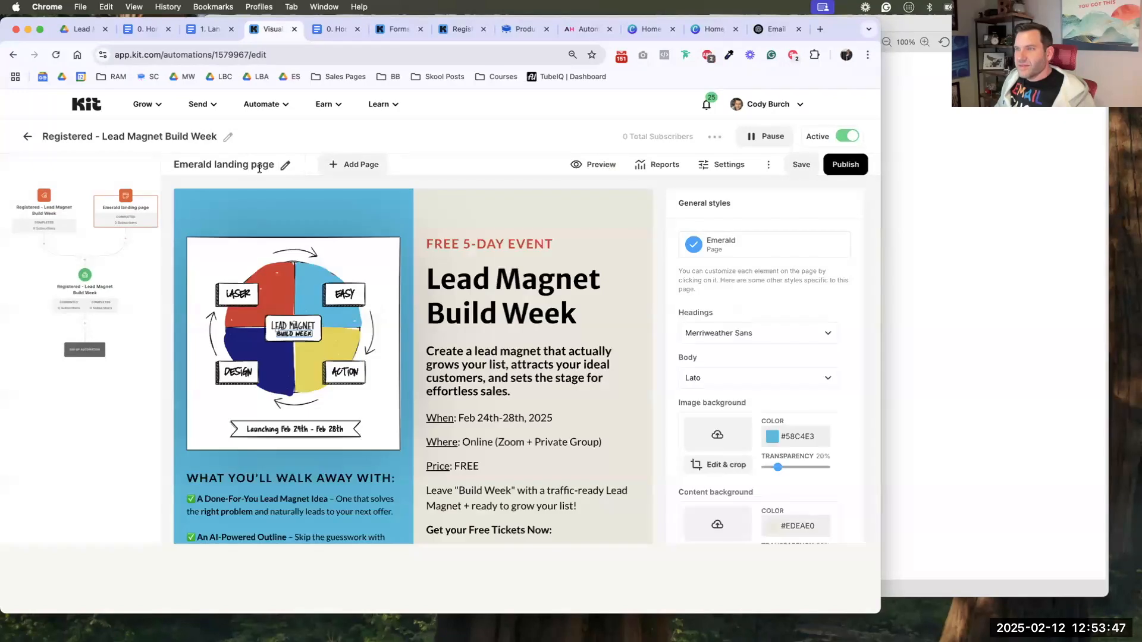
left_click(242, 171)
type("L")
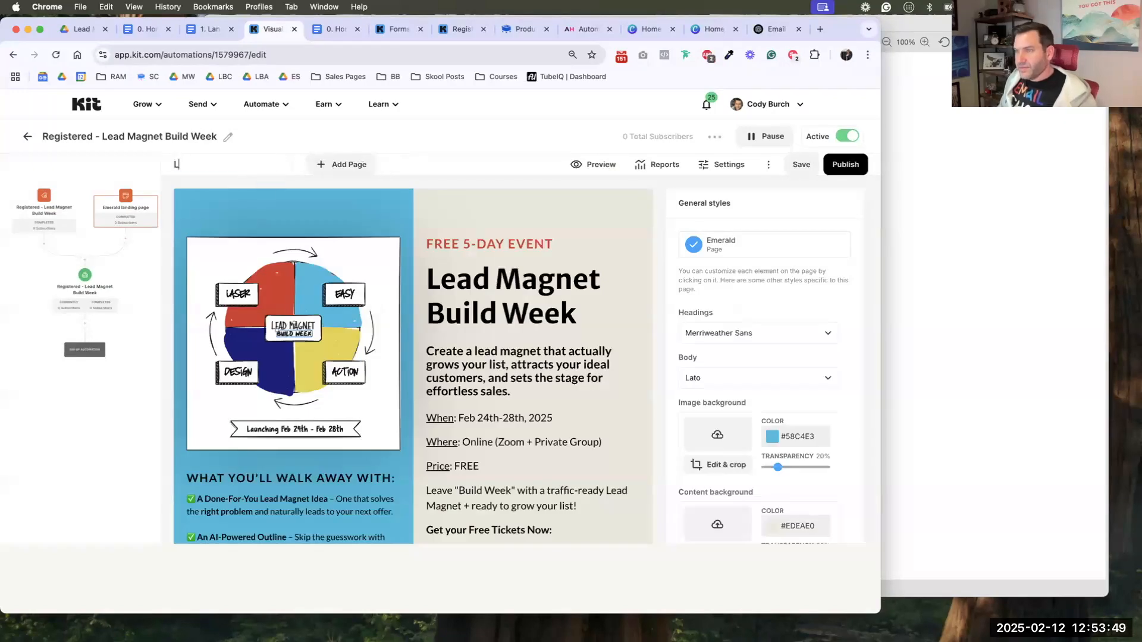
type("EAD MAGNET BUILD WEEK")
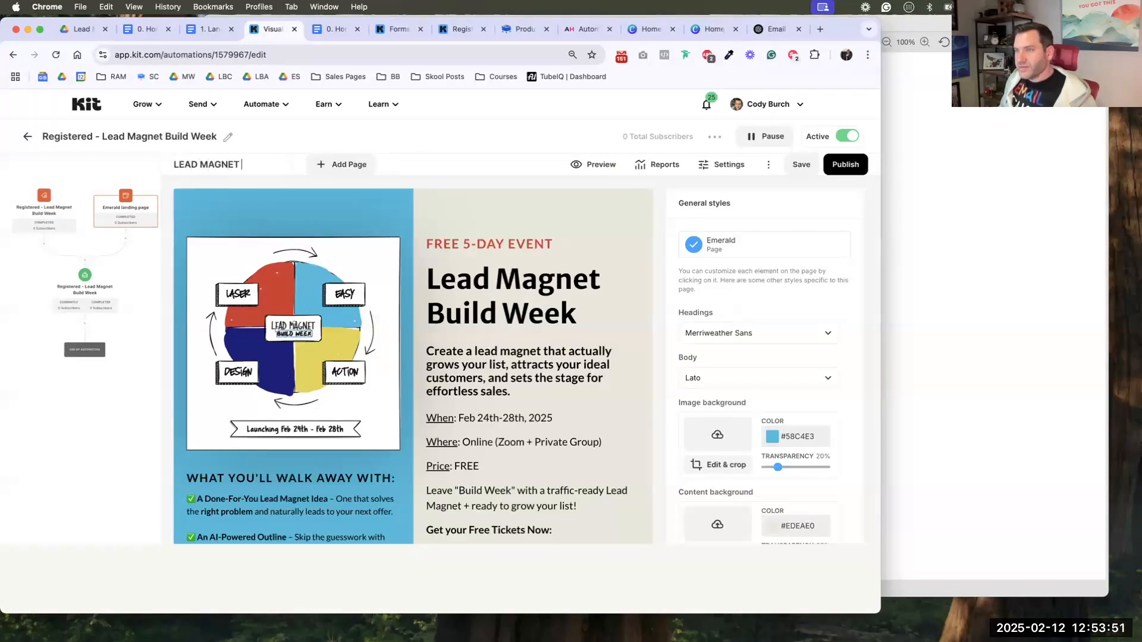
key("Return")
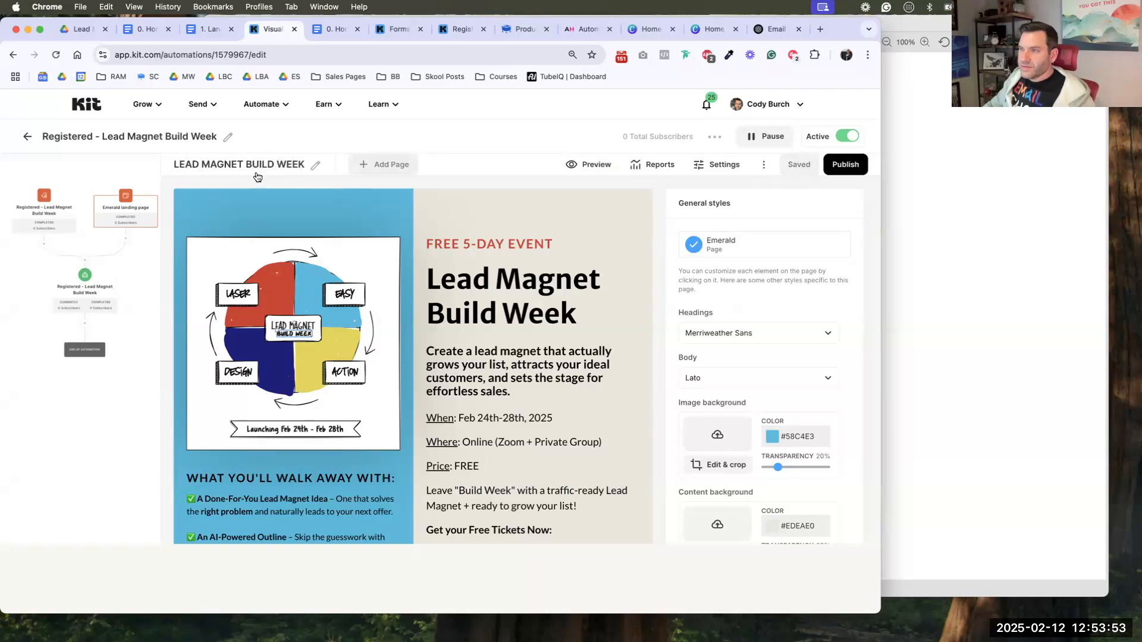
left_click(807, 167)
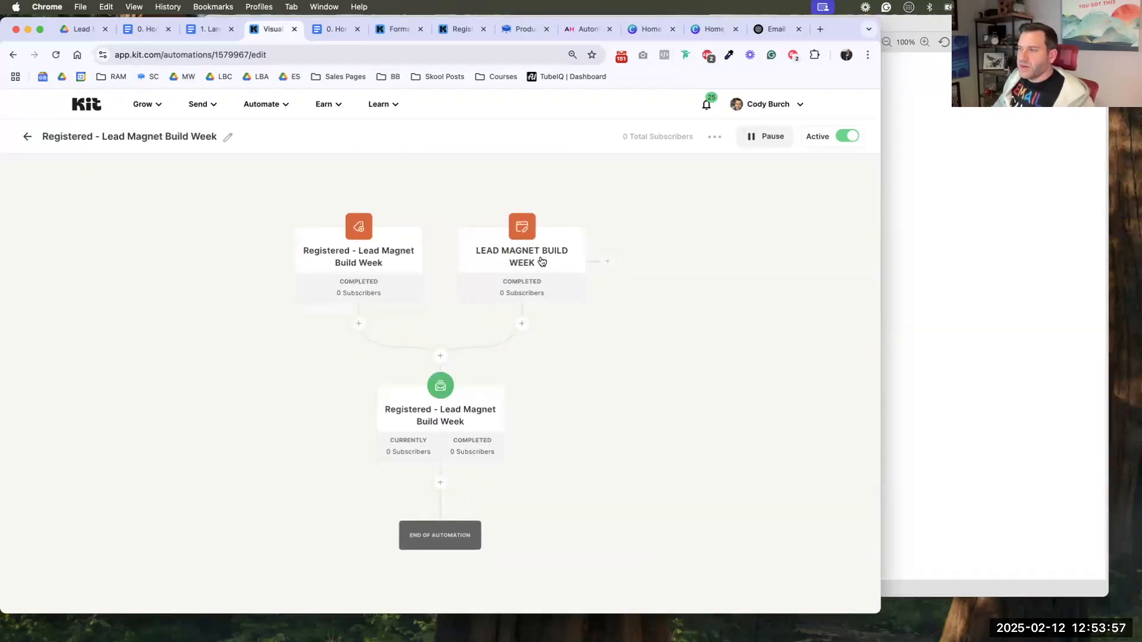
- Reopen the LEAD MAGNET BUILD WEEK landing page and review its content from the heading down to the sign-up form
left_click(540, 260)
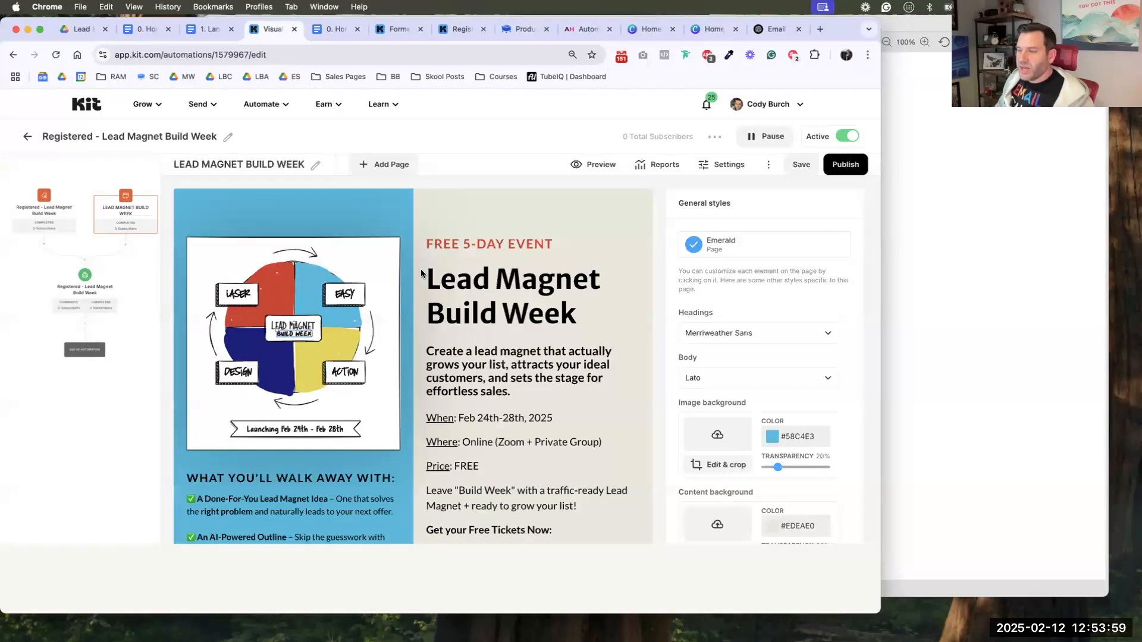
scroll(408, 313, "down", 2)
scroll(608, 295, "up", 2)
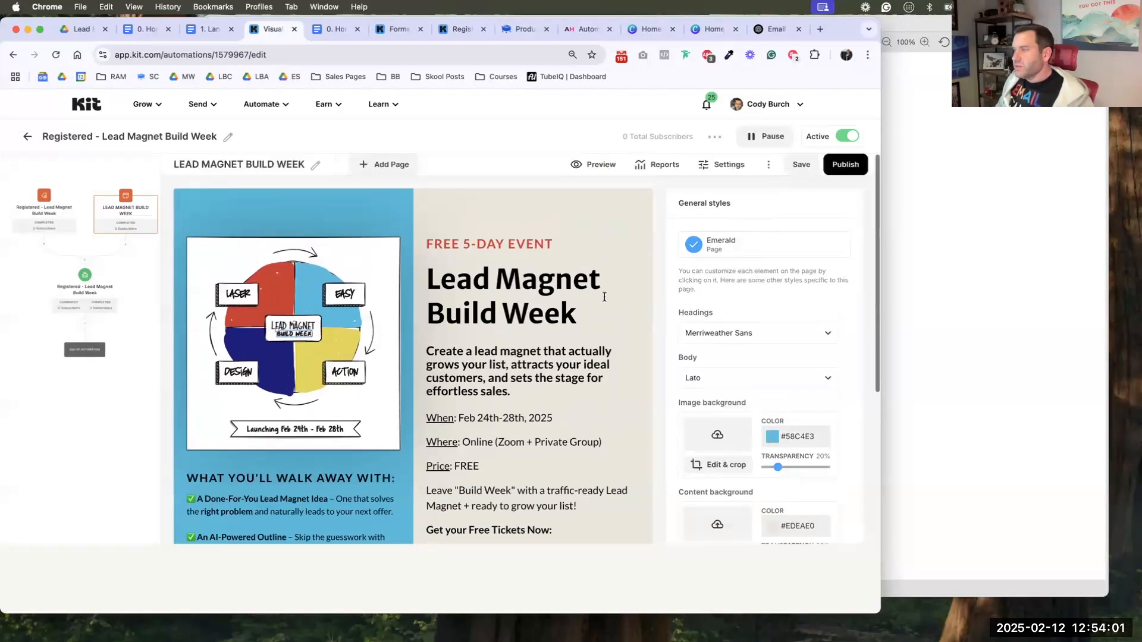
left_click(604, 297)
left_click(708, 203)
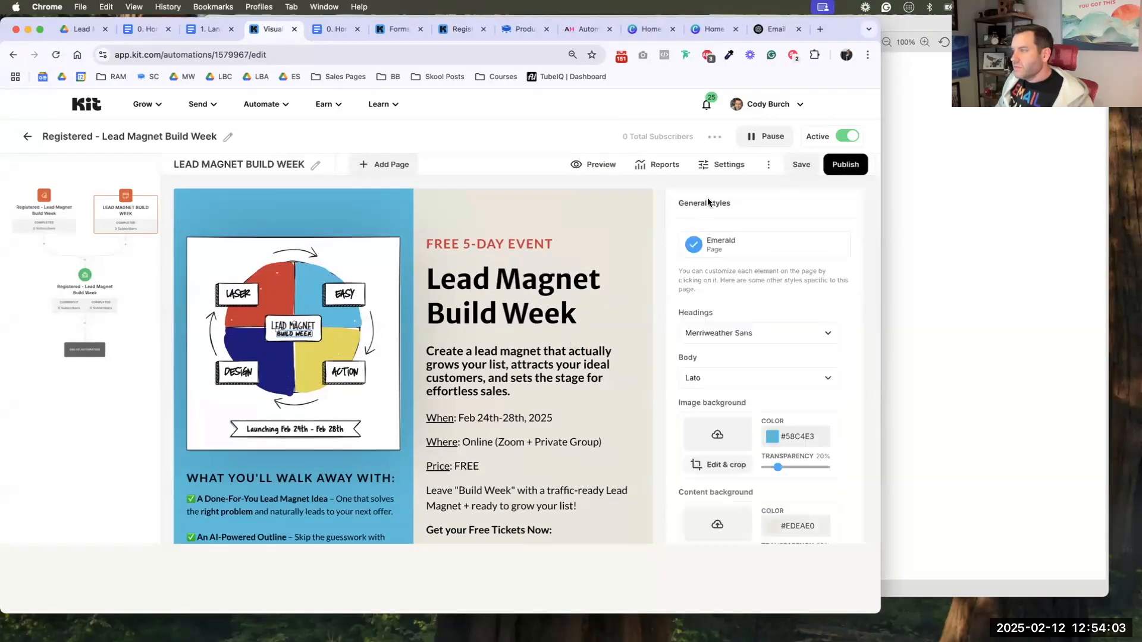
scroll(728, 303, "down", 1)
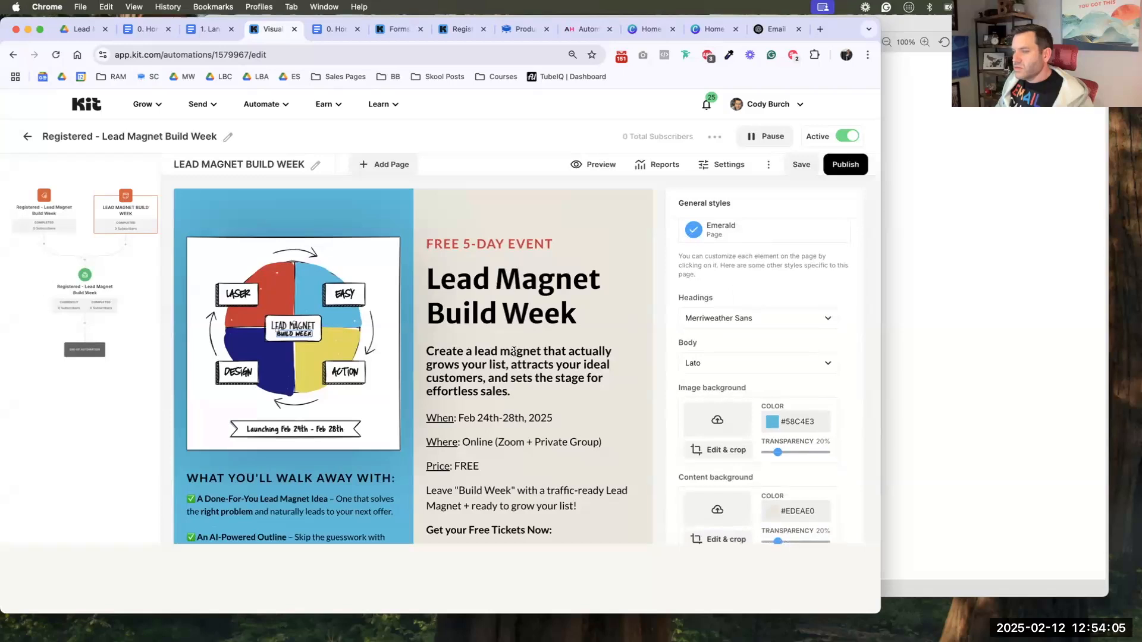
scroll(514, 351, "down", 2)
scroll(514, 351, "down", 6)
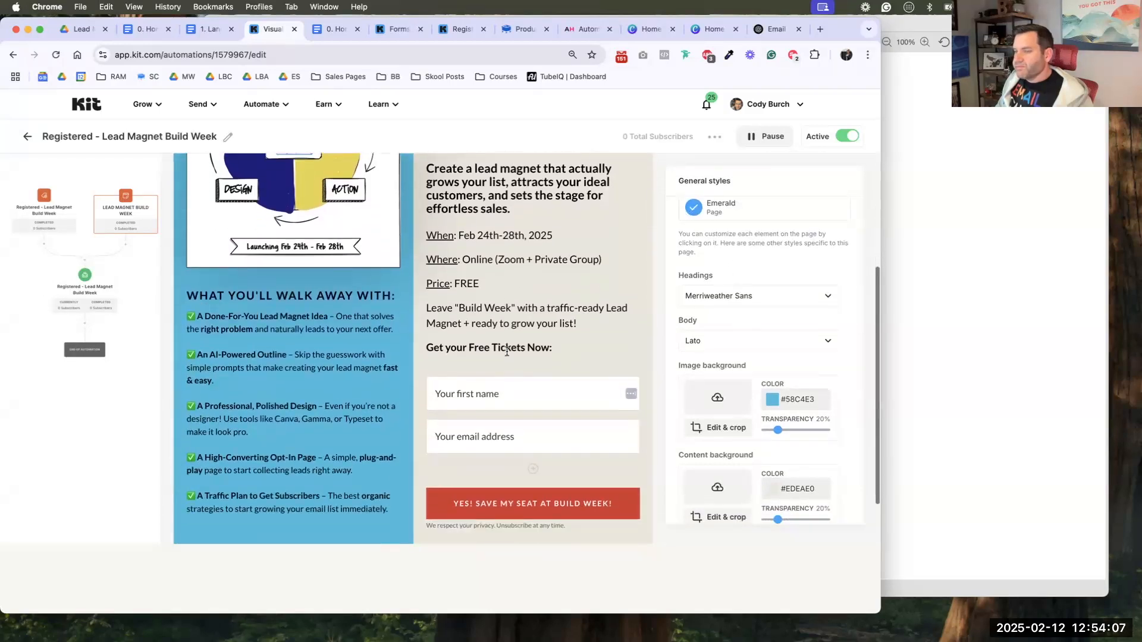
scroll(506, 354, "up", 8)
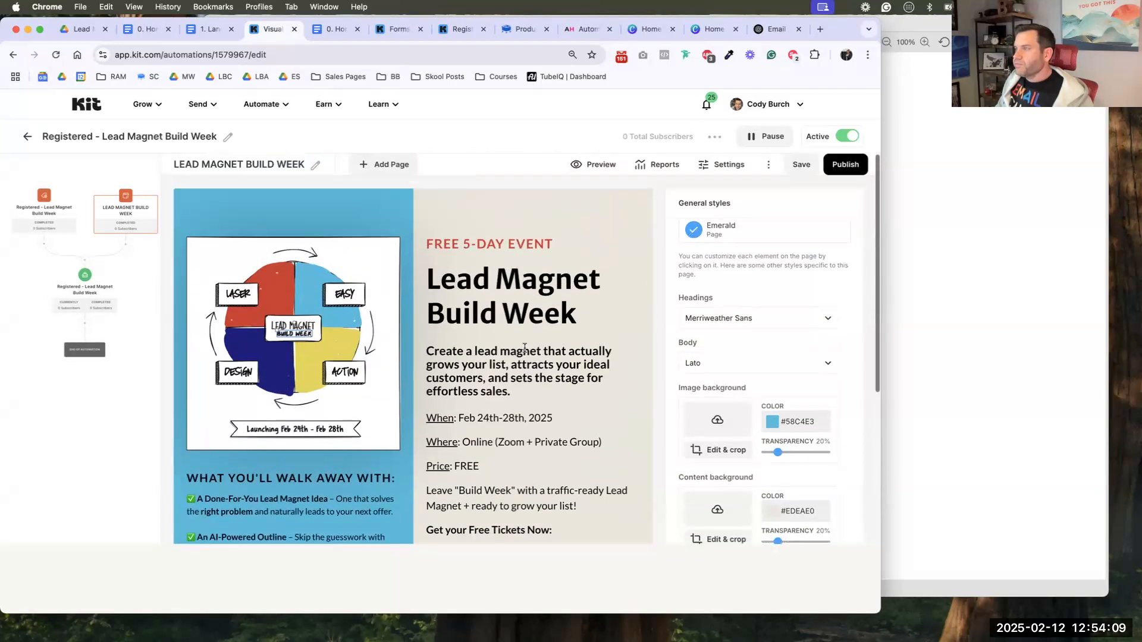
- Open the landing page settings and keep the success message as the response when a visitor subscribes
left_click(703, 166)
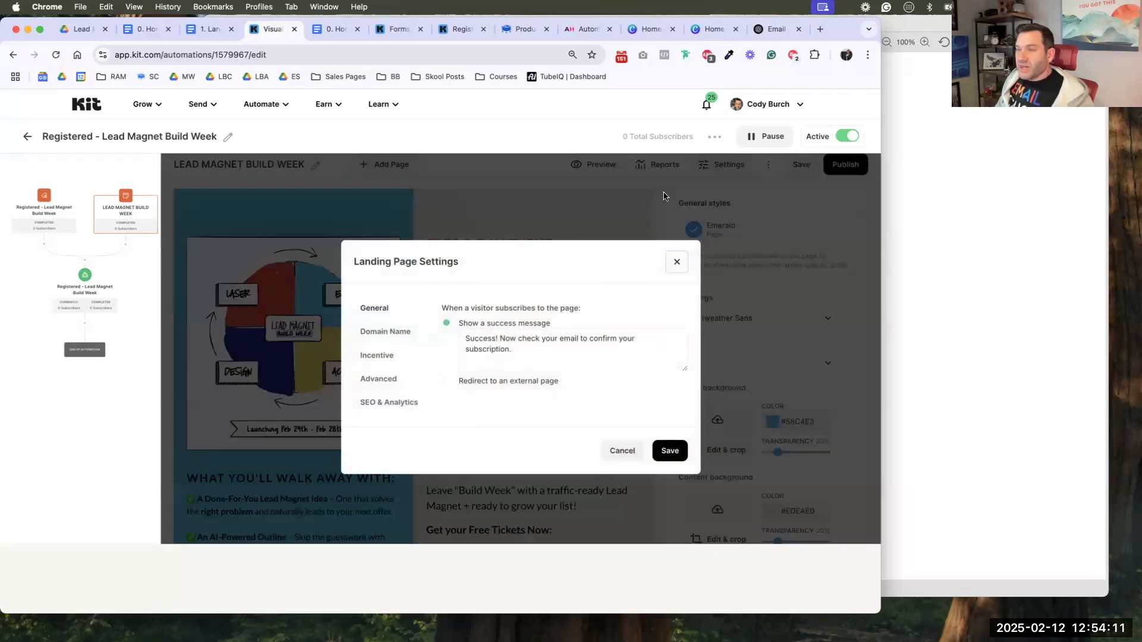
left_click(446, 381)
left_click(450, 323)
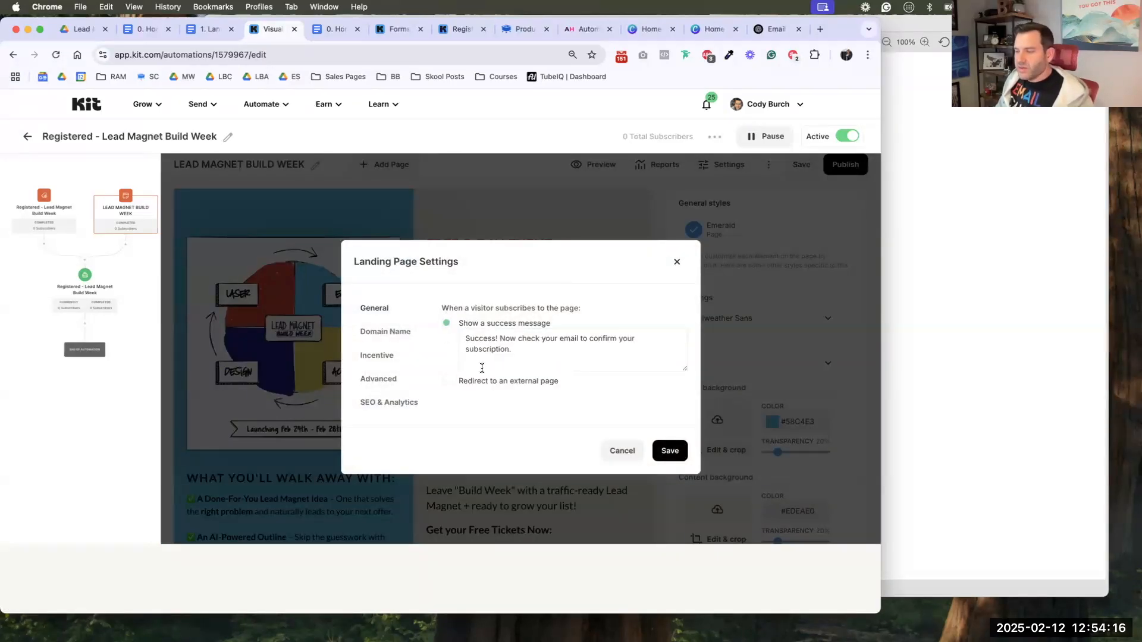
- Add the page URL ending in "magnet", leave the incentive email off, and save the landing page settings
left_click(405, 334)
left_click(543, 360)
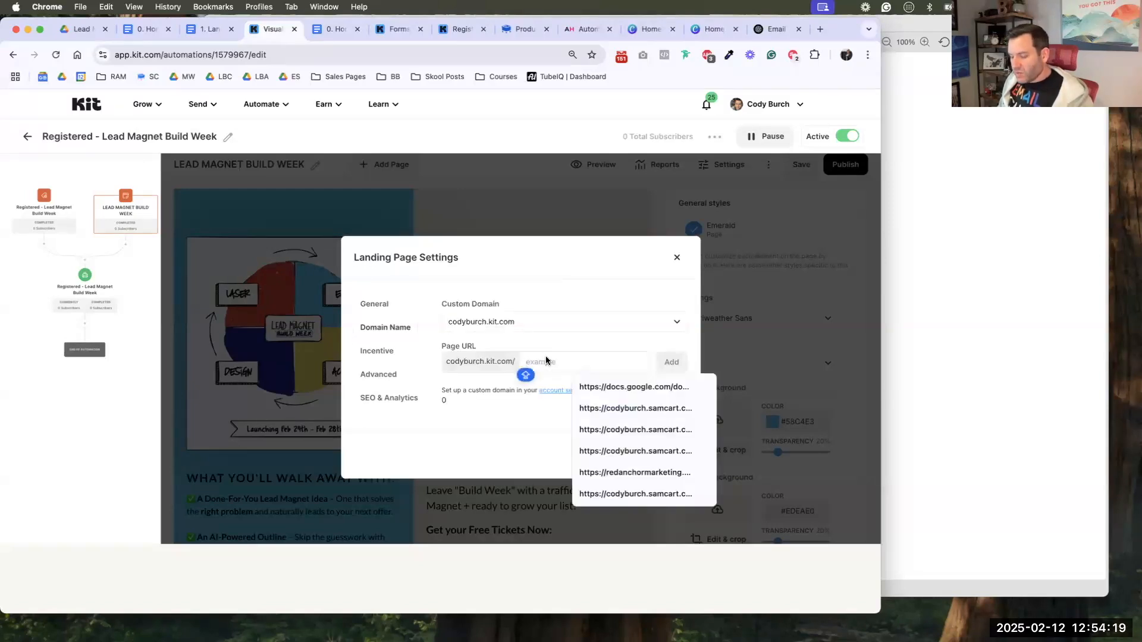
type("magnet")
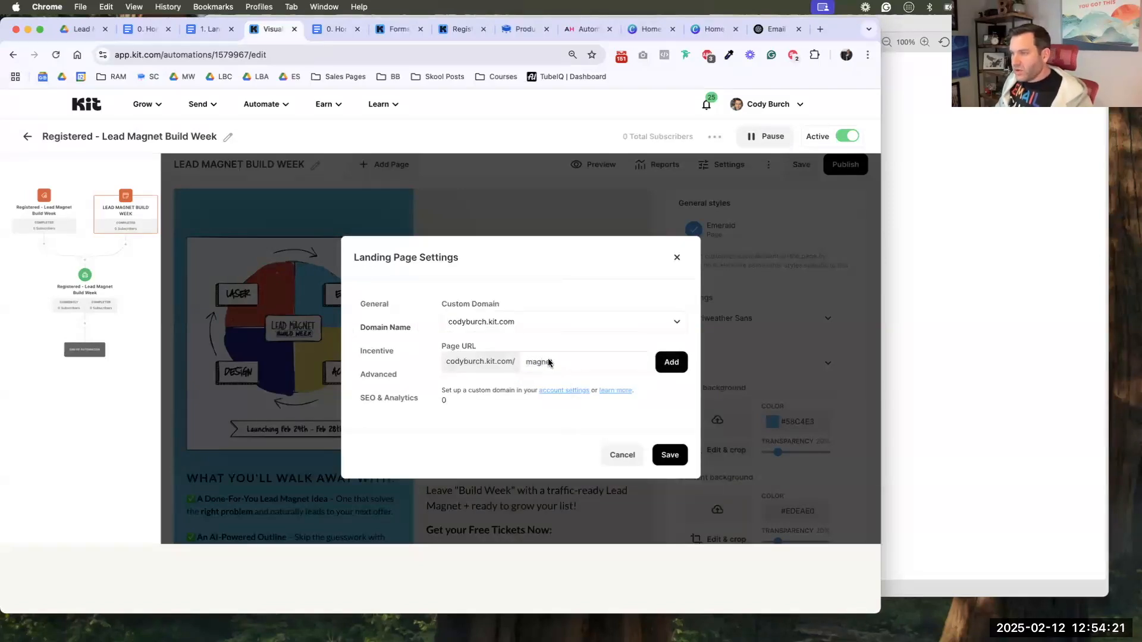
left_click(670, 366)
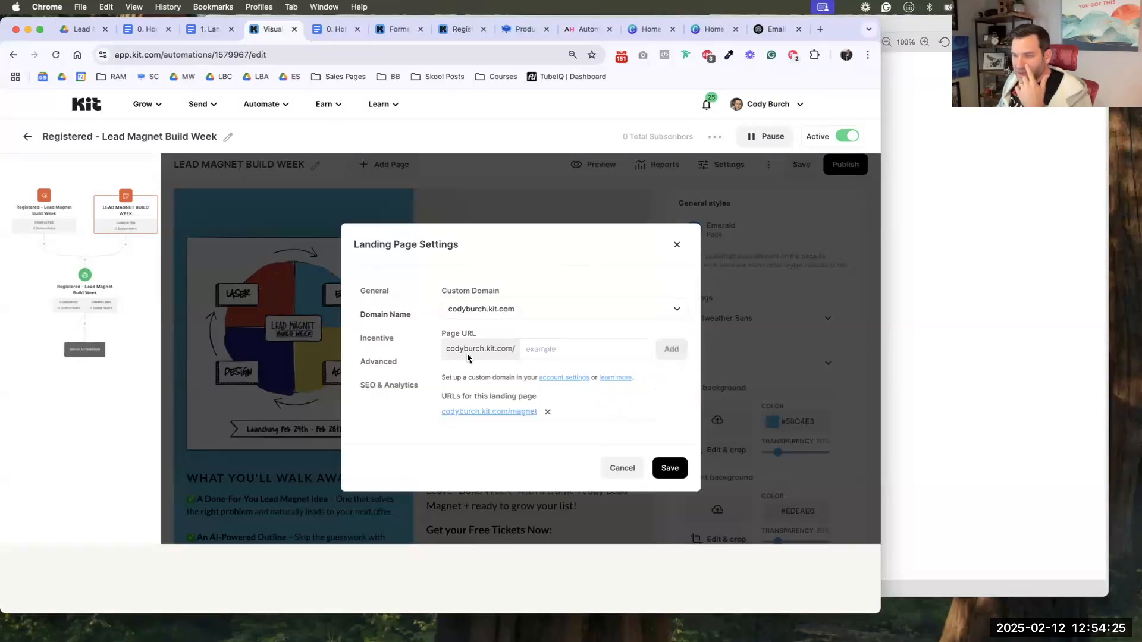
left_click(382, 339)
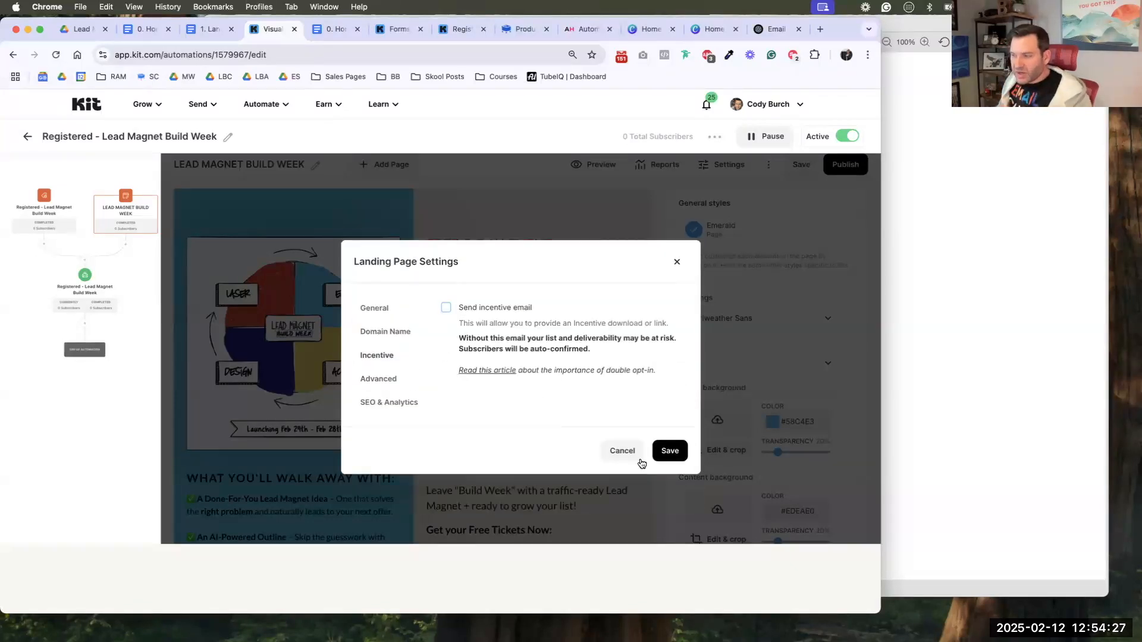
left_click(669, 451)
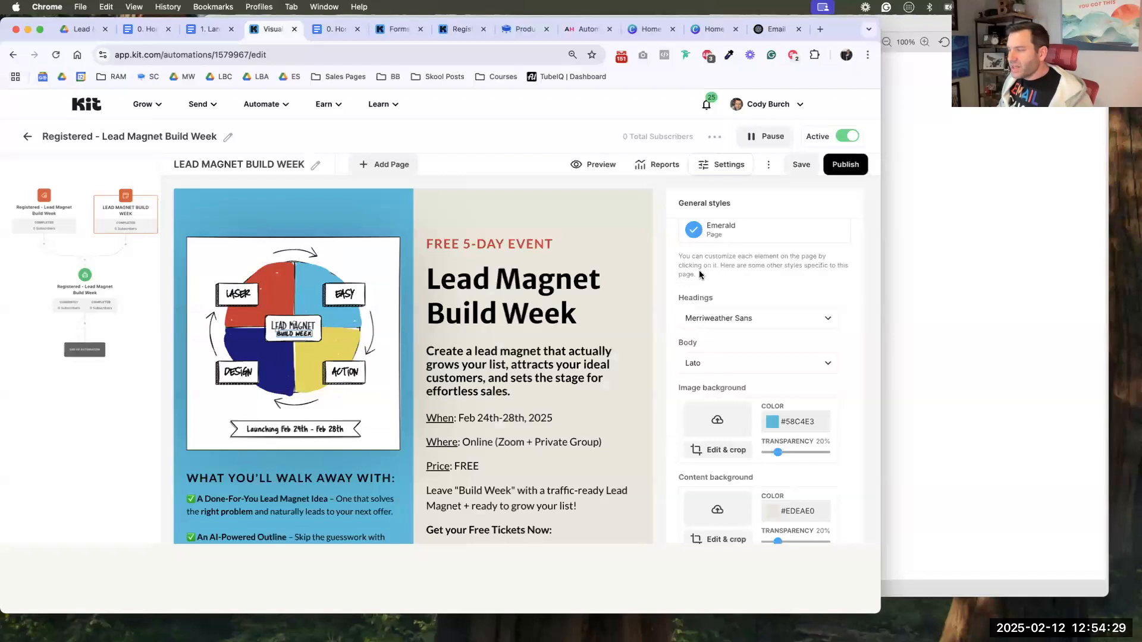
- Set the landing page's SEO title to "Lead Magnet Build Week" in its settings
left_click(714, 165)
left_click(389, 377)
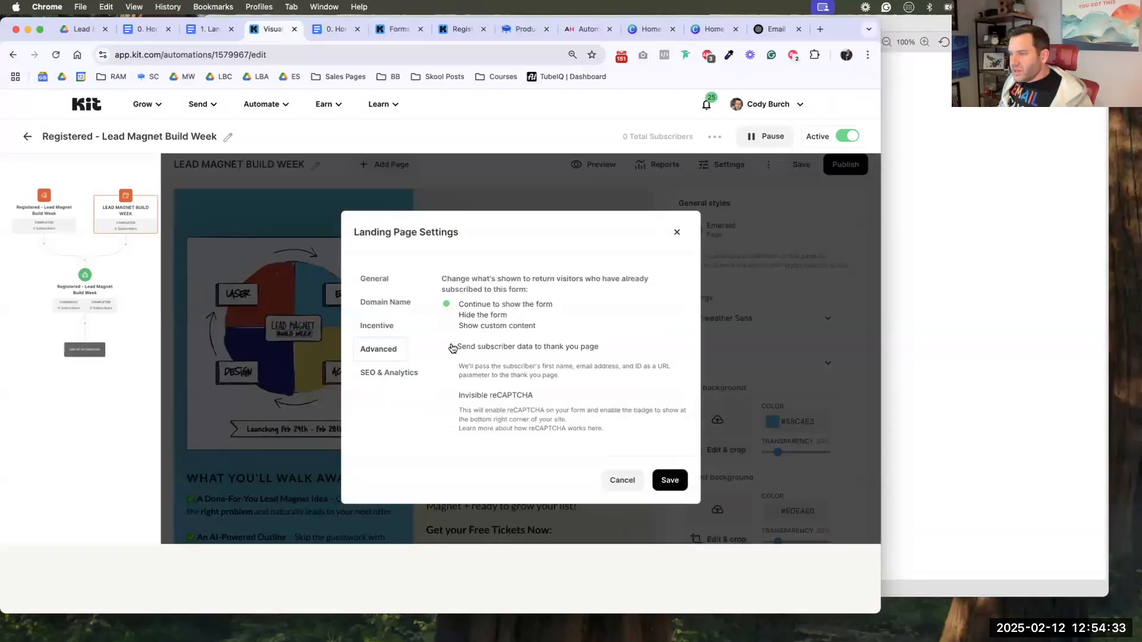
left_click(392, 372)
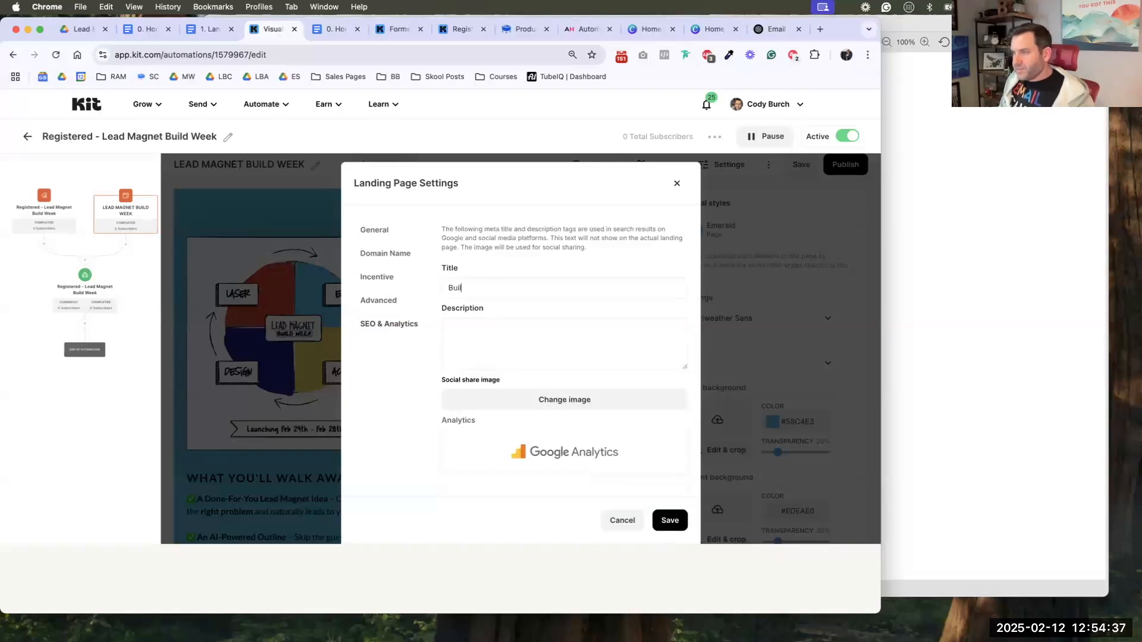
key("BackSpace")
type("Build")
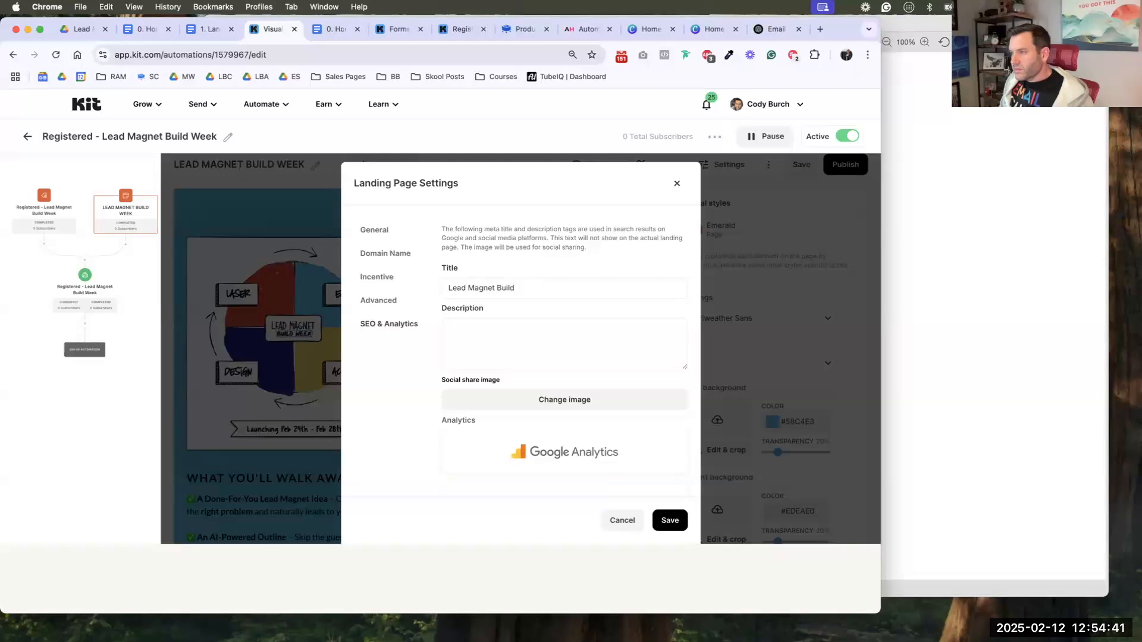
type(" wee")
key("BackSpace")
key("BackSpace")
key("BackSpace")
type("Week")
key("Tab")
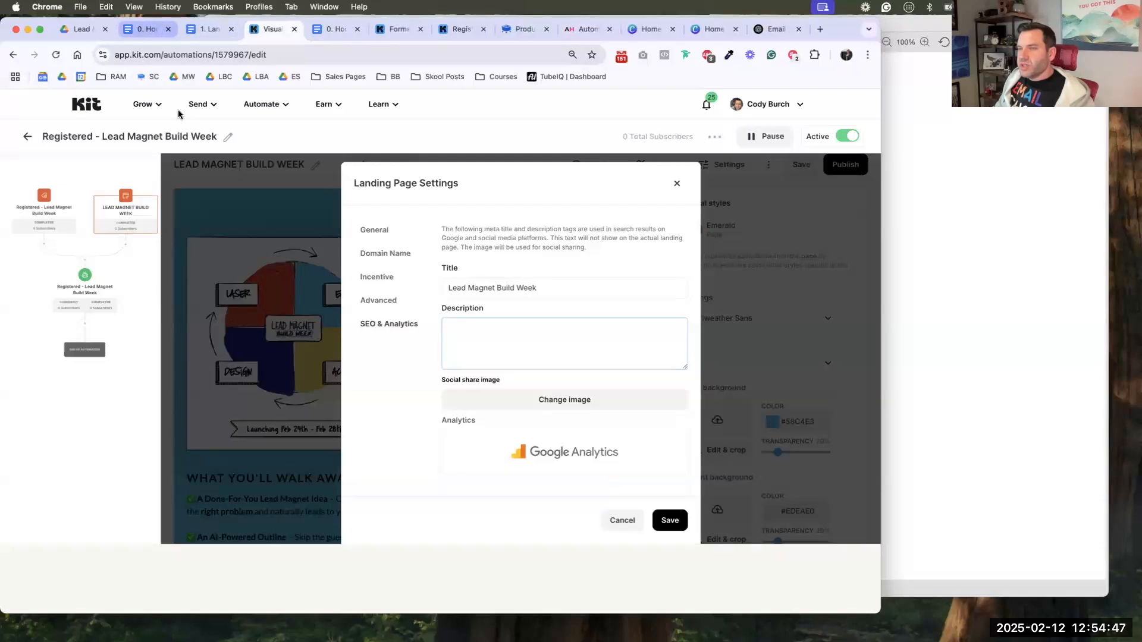
- Copy the description "Make an awesome lead magnet so you can grow your list..." from the Home Base document into the SEO description
left_click(145, 30)
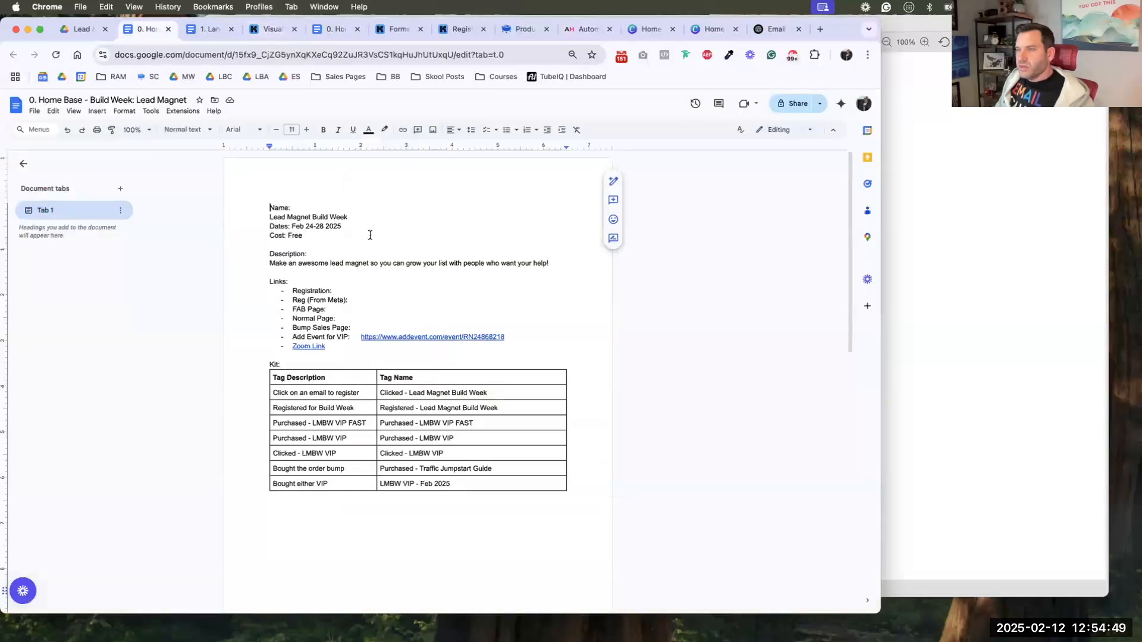
triple_click(377, 263)
key("super+c")
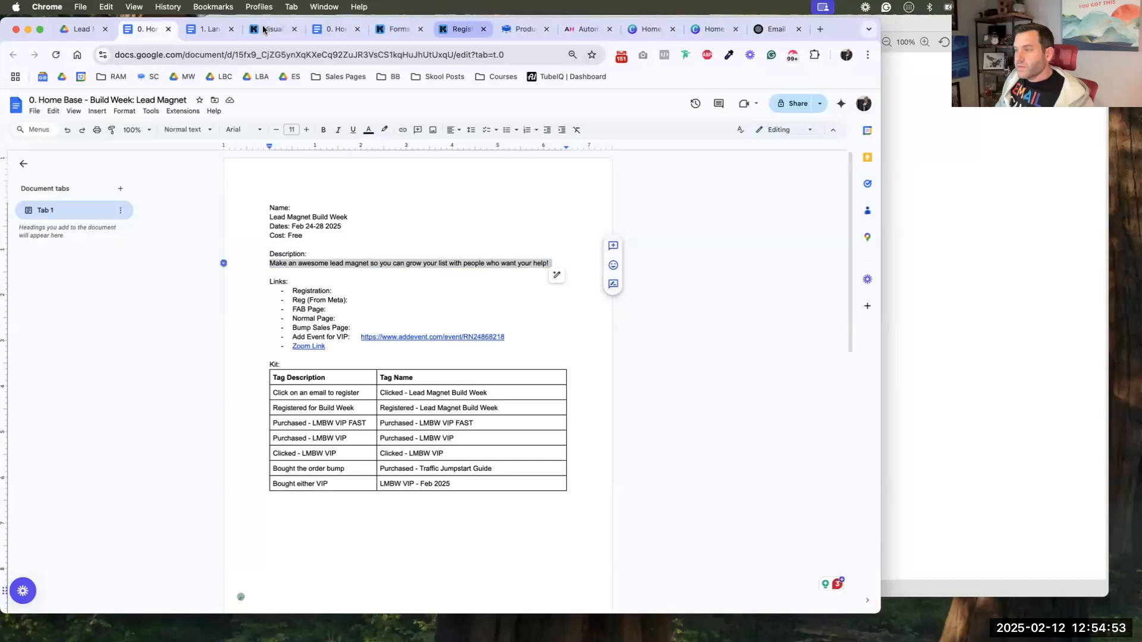
left_click(398, 29)
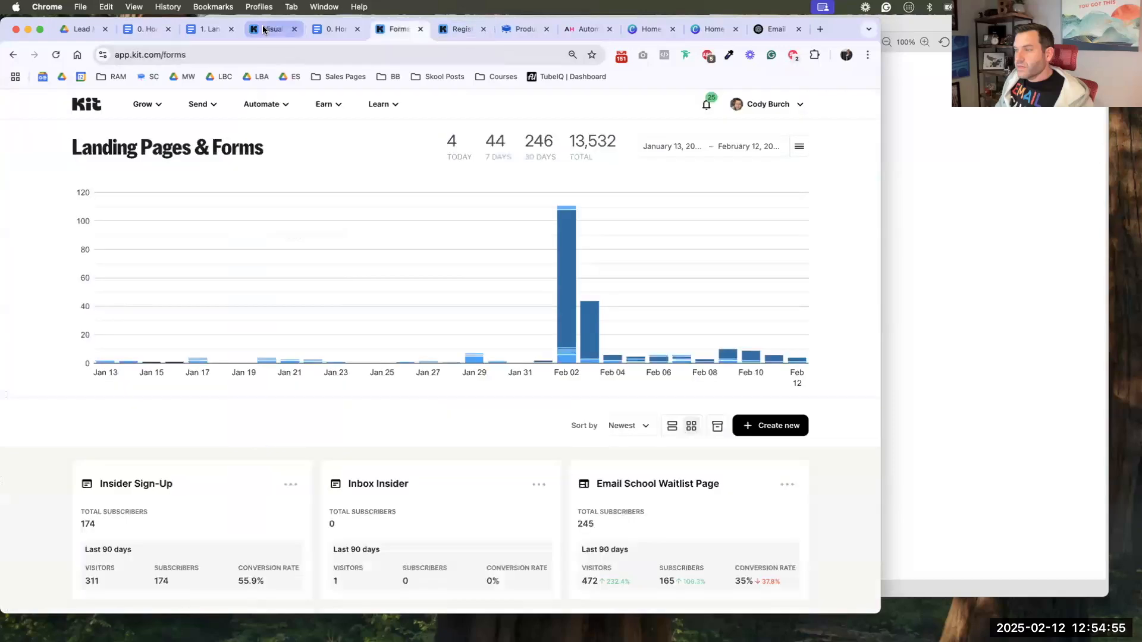
left_click(272, 30)
left_click(527, 337)
key("super+v")
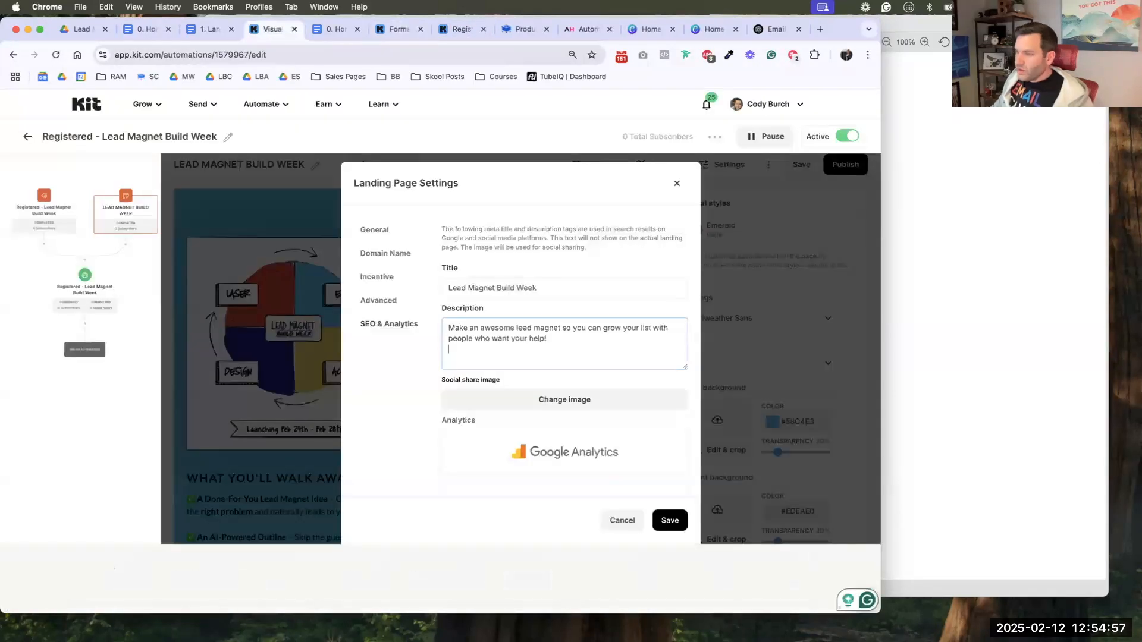
- Switch to SketchWow and move the square border around the Lead Magnet Build Week graphic off to the right
left_click(973, 369)
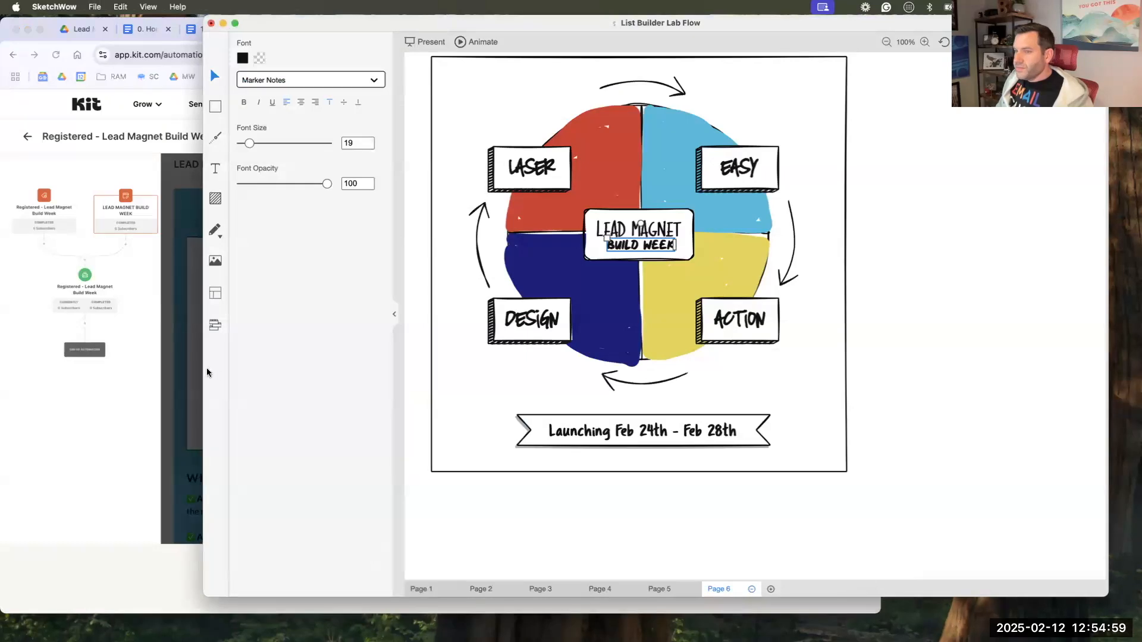
left_click(828, 499)
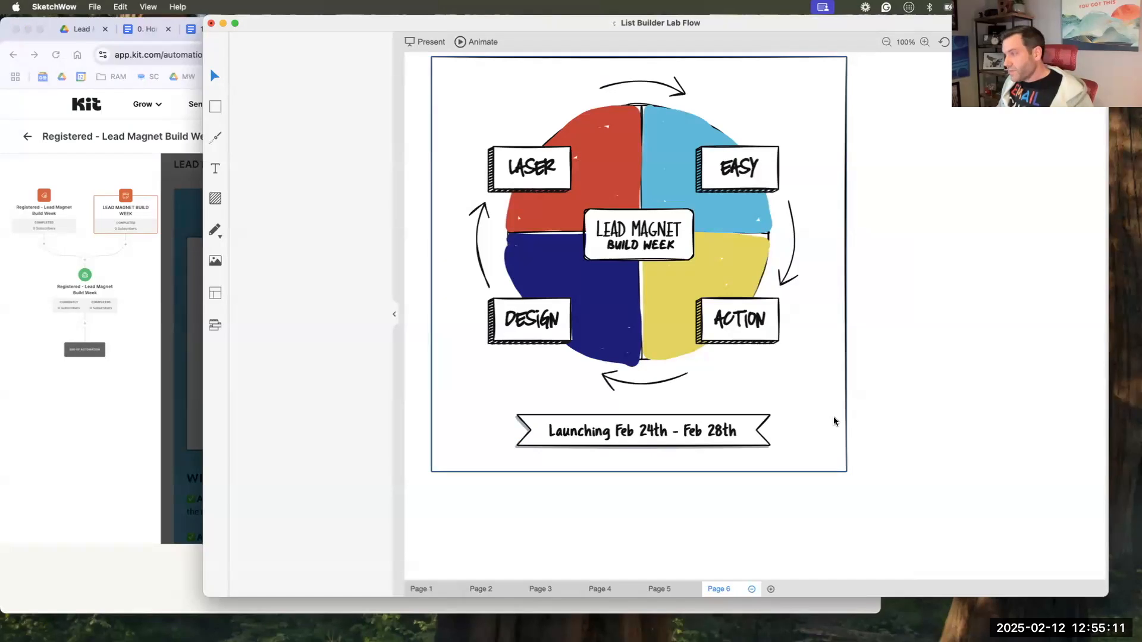
left_click_drag(838, 434, 1135, 429)
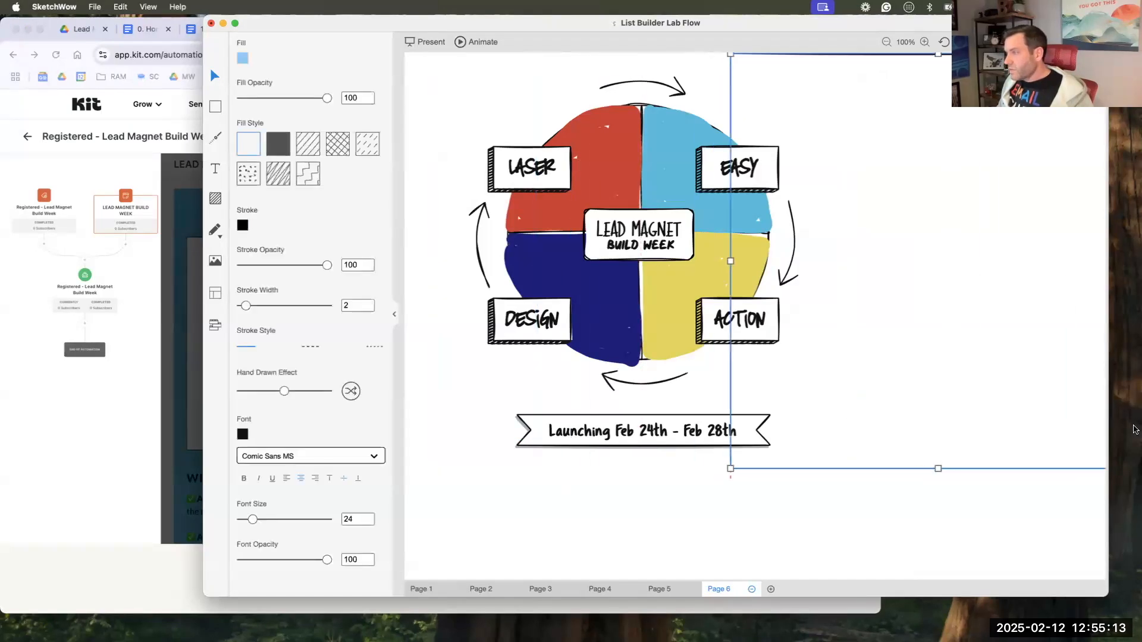
- Move the square border clear of the Lead Magnet Build Week graphic, select the whole graphic and copy it as an image
left_click_drag(808, 442, 964, 501)
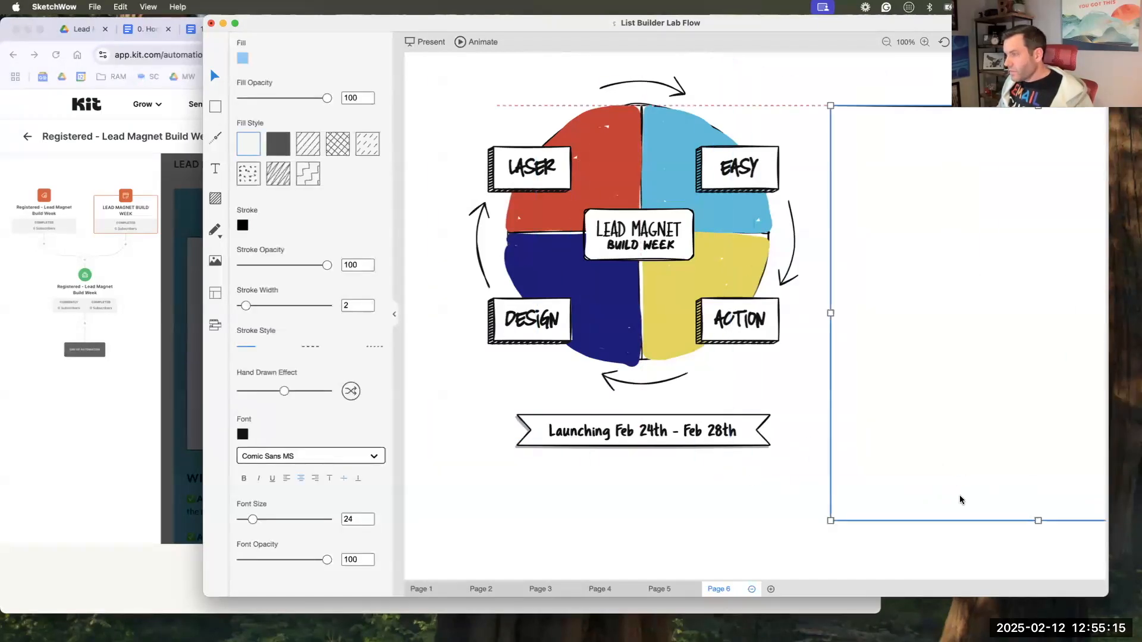
left_click(818, 453)
left_click_drag(825, 467, 458, 90)
right_click(458, 88)
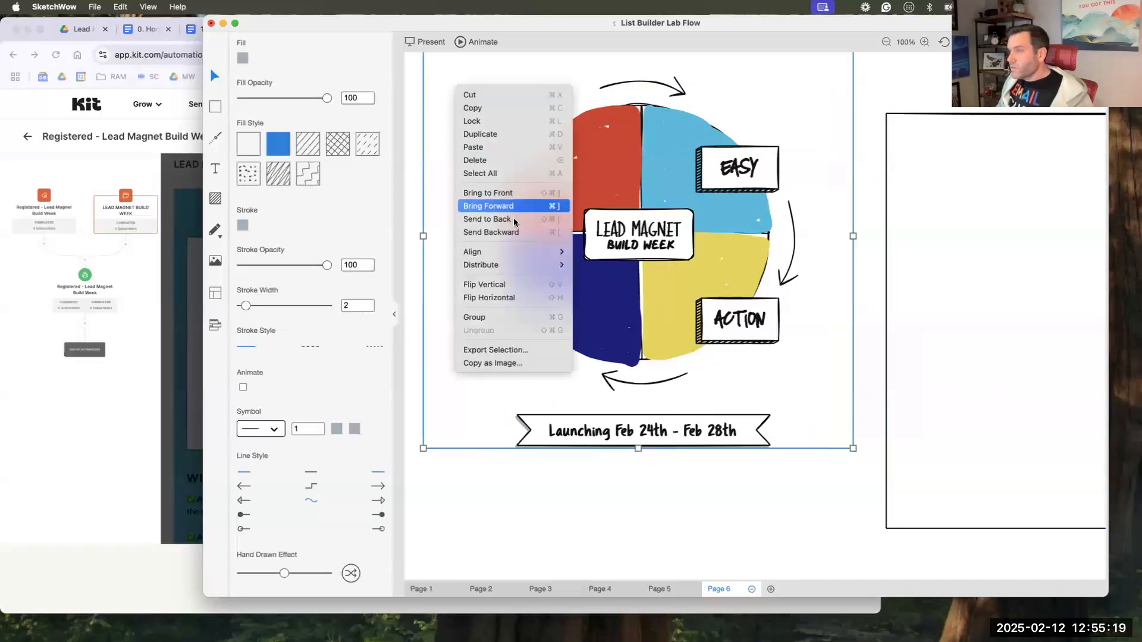
left_click(506, 363)
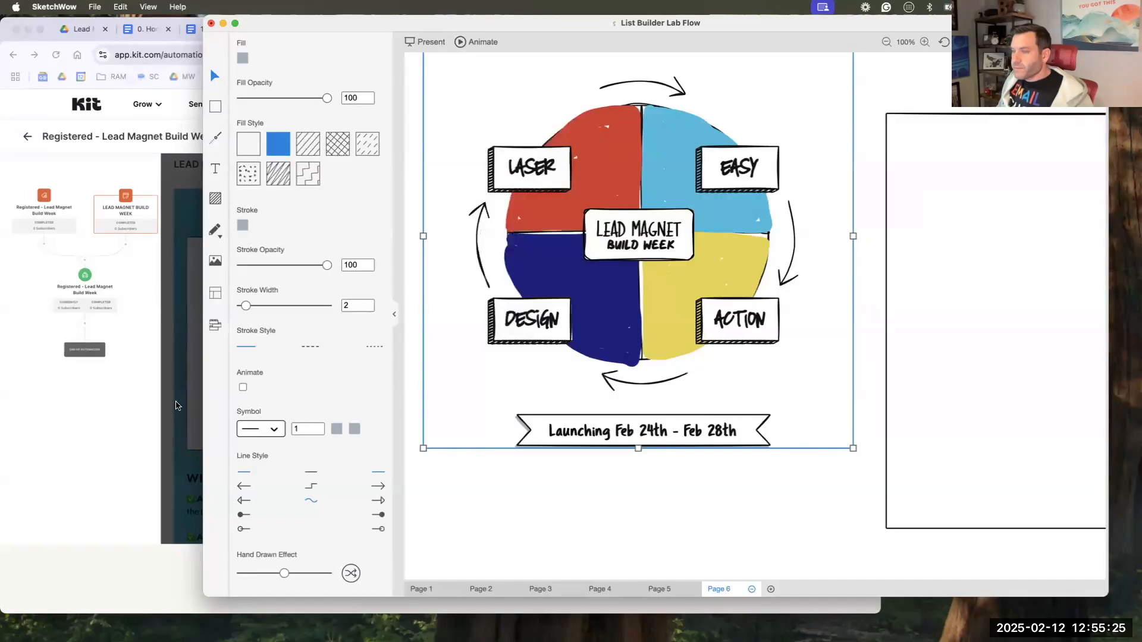
- Switch to Canva in Chrome and open the "Build Week - SEO Images" design
left_click(175, 407)
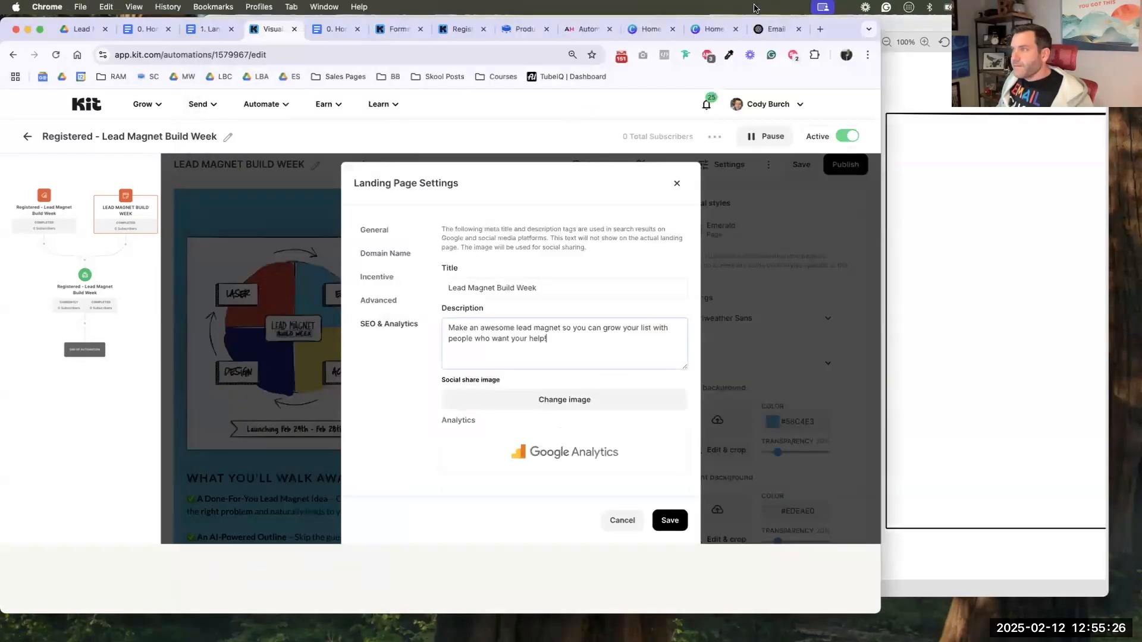
left_click(717, 30)
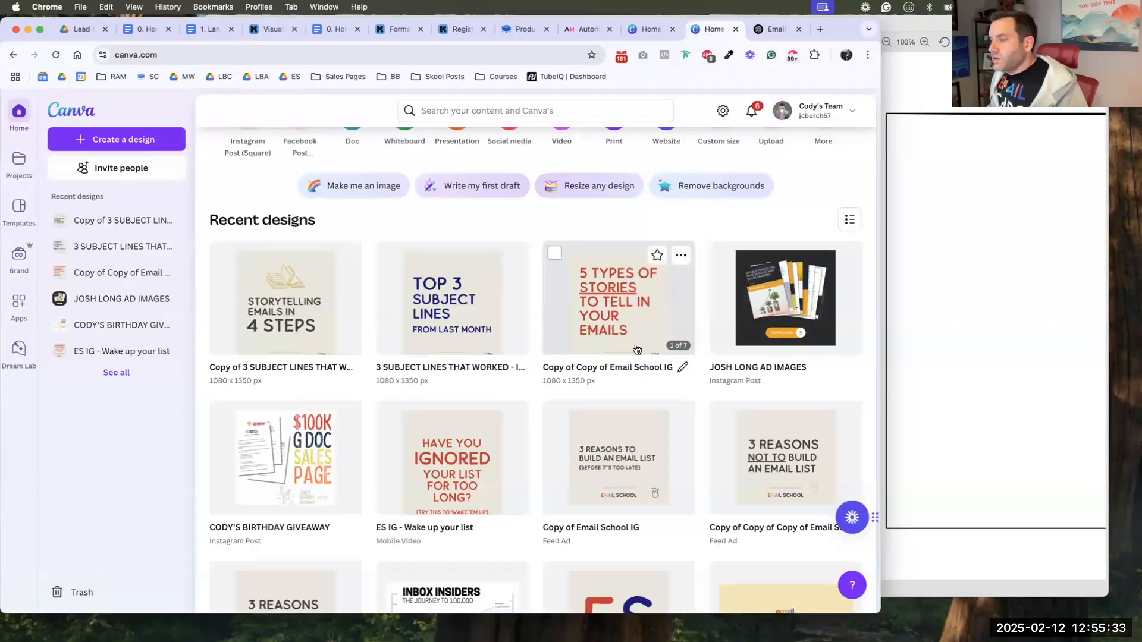
scroll(637, 349, "down", 5)
left_click(635, 349)
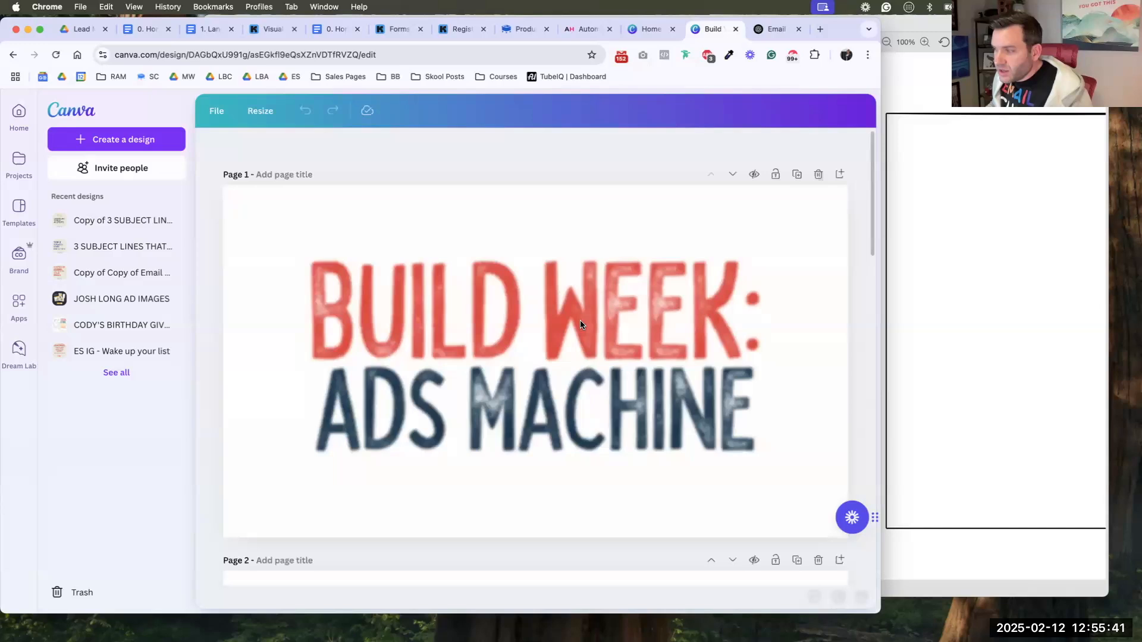
- Duplicate the first page, "Build Week: Ads Machine", in the design
scroll(496, 332, "down", 15)
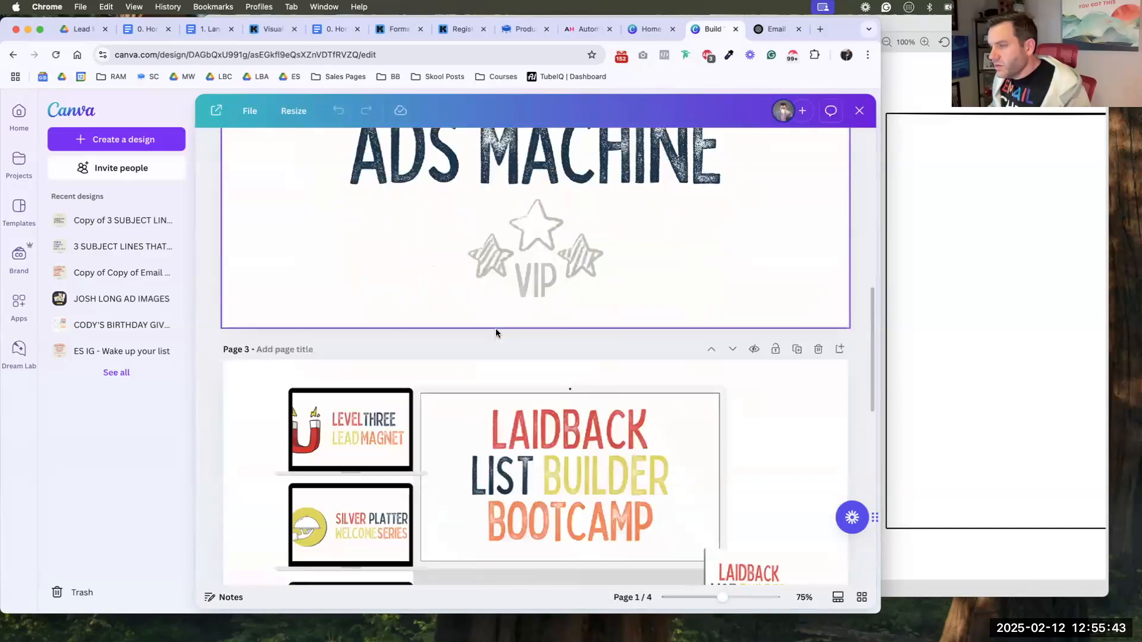
scroll(496, 332, "down", 5)
scroll(496, 332, "up", 20)
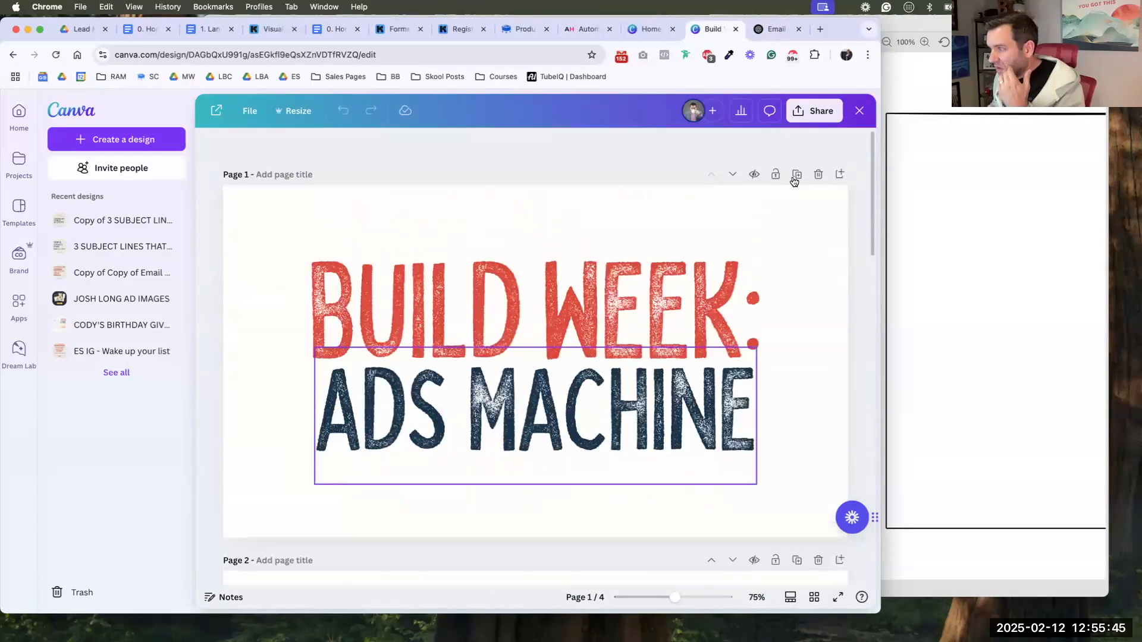
left_click(797, 175)
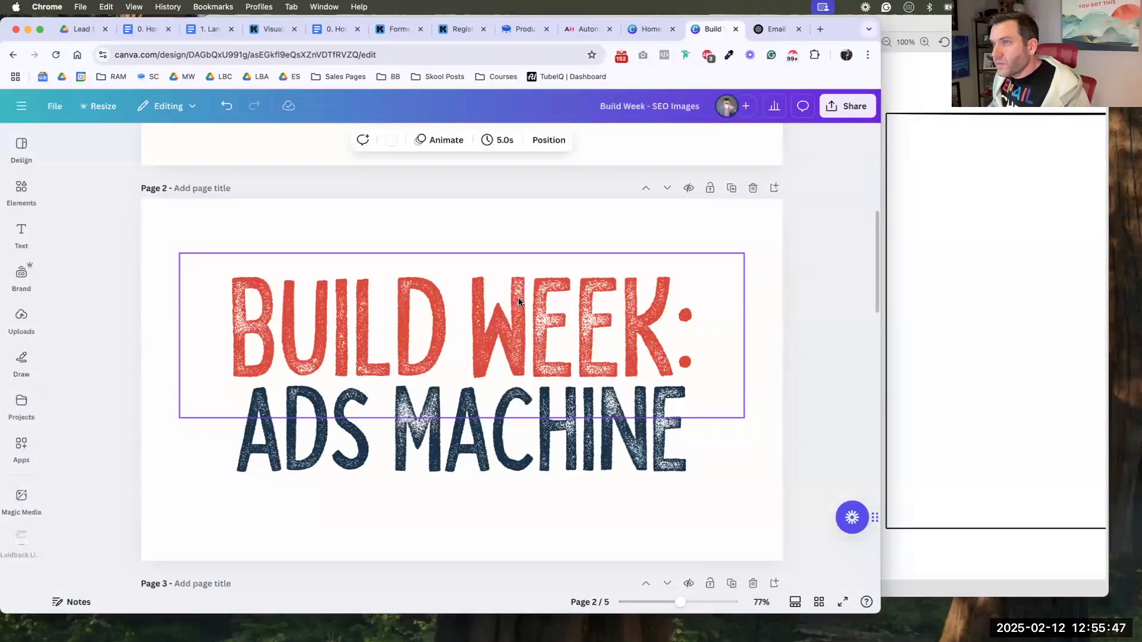
- Delete the "Build Week:" and "Ads Machine" text from the duplicated page 2
left_click(502, 306)
left_click(470, 399)
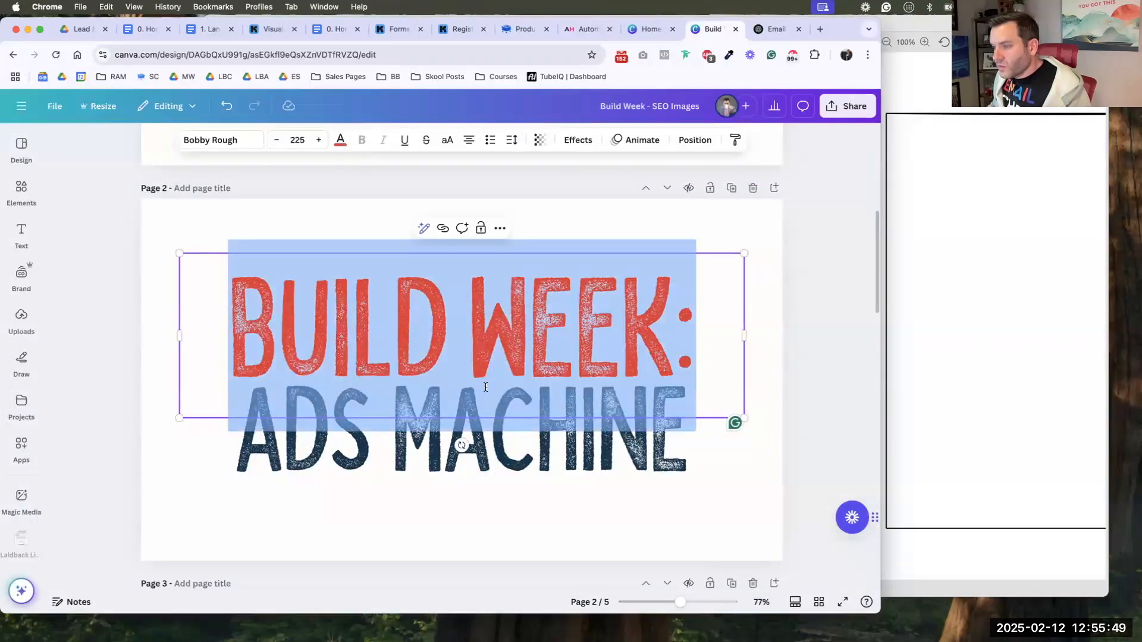
left_click(653, 470)
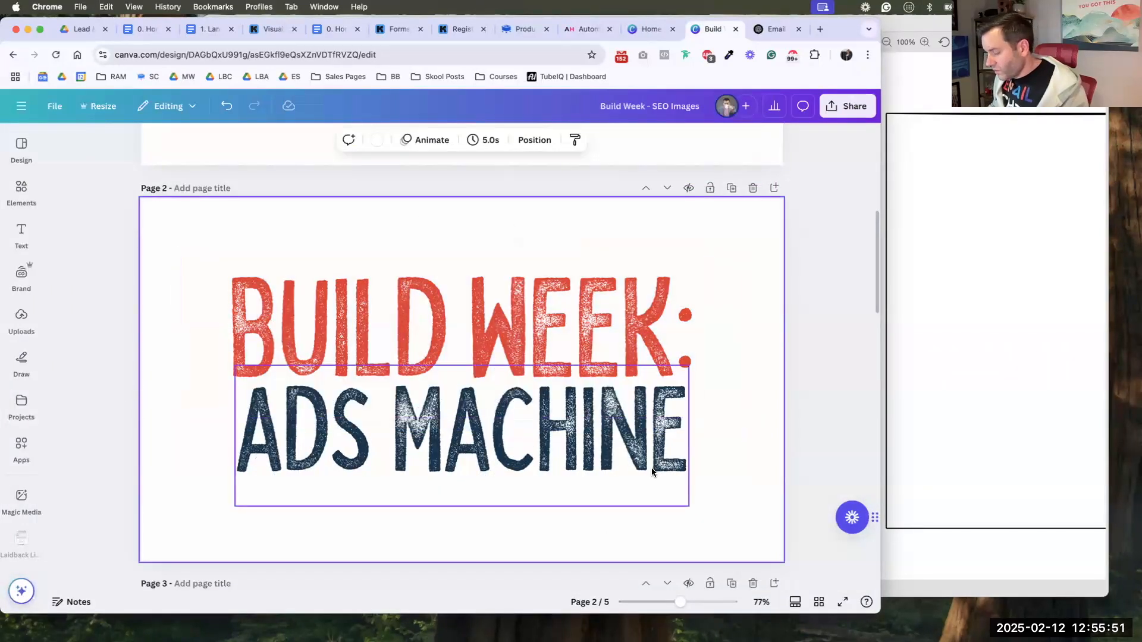
left_click(642, 463)
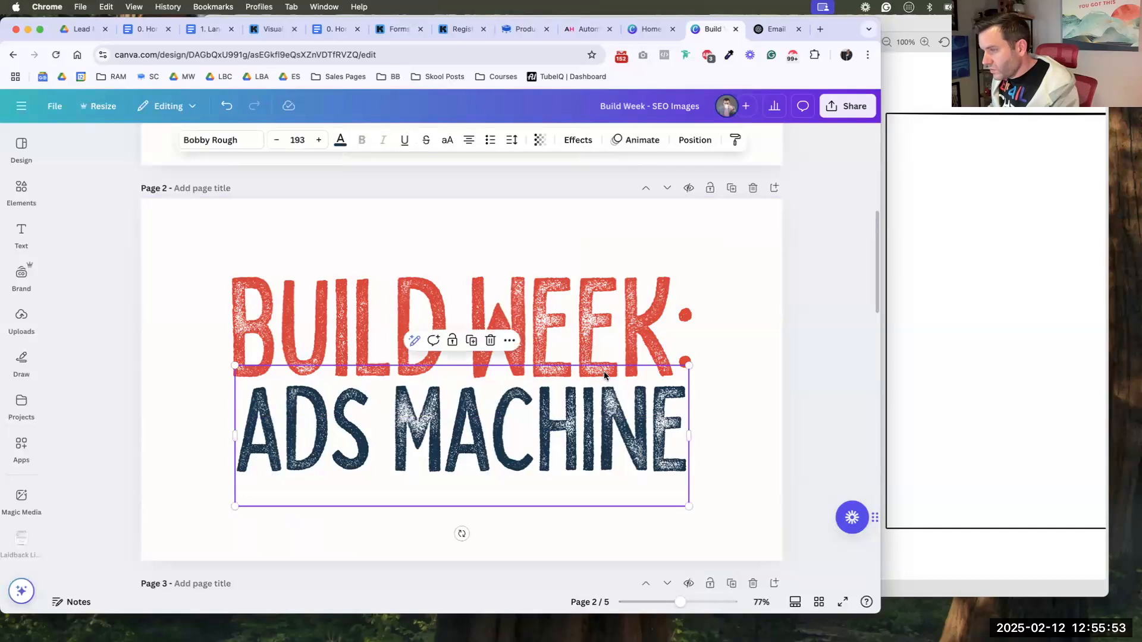
key("BackSpace")
left_click(597, 341)
key("BackSpace")
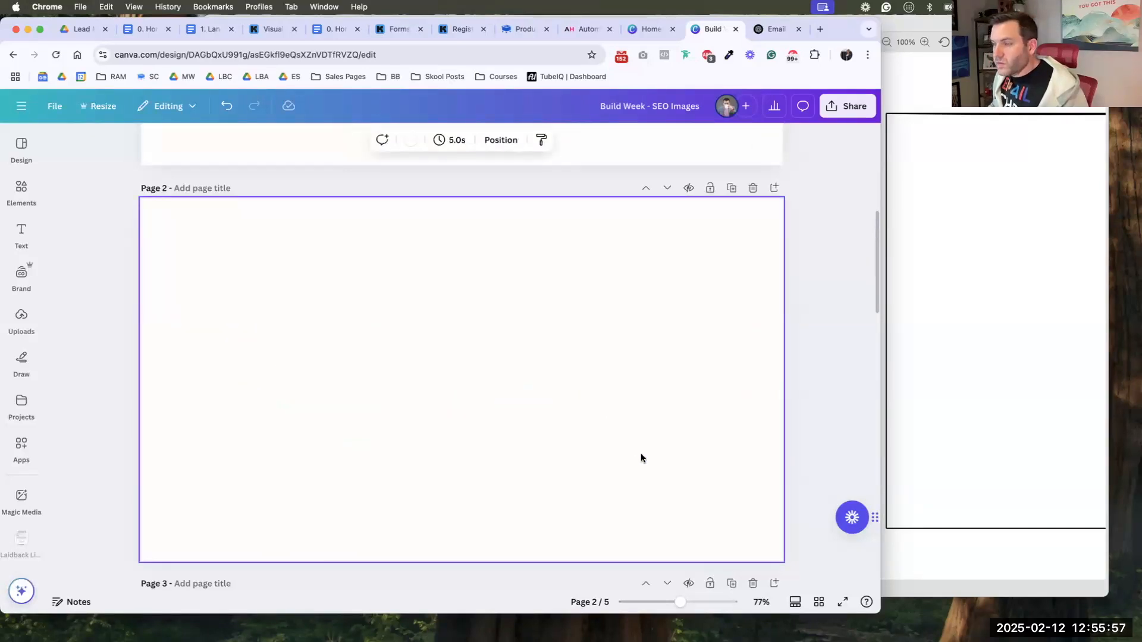
- Paste the copied Lead Magnet Build Week graphic onto page 2 and crop off its launch-date banner and outer margins
key("super+v")
left_click_drag(496, 320, 324, 272)
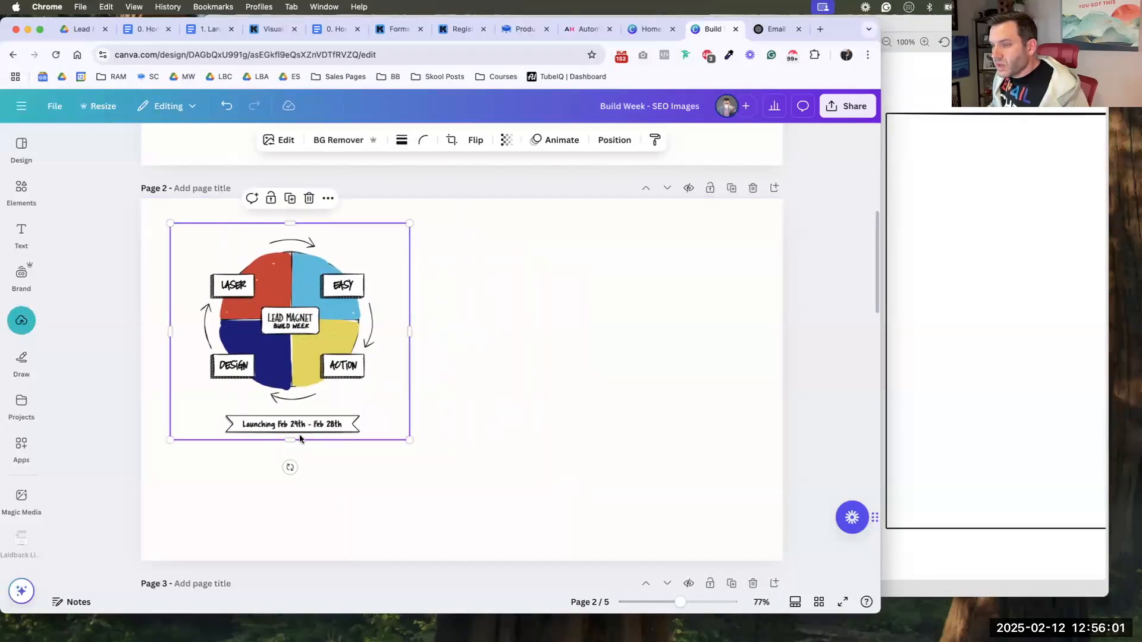
left_click_drag(290, 440, 289, 412)
left_click_drag(402, 315, 390, 318)
left_click_drag(171, 315, 188, 307)
left_click_drag(292, 223, 292, 228)
- Enlarge the cropped graphic to nearly the page's height and place it in the right half of page 2
left_click_drag(390, 411, 523, 530)
left_click_drag(419, 386, 501, 385)
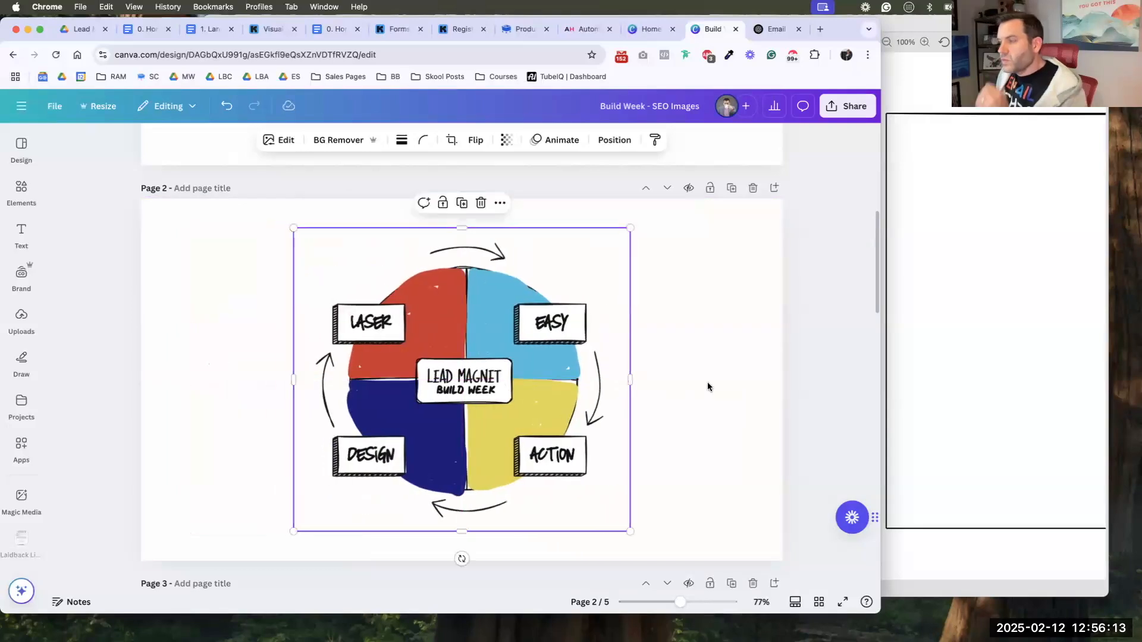
left_click(708, 383)
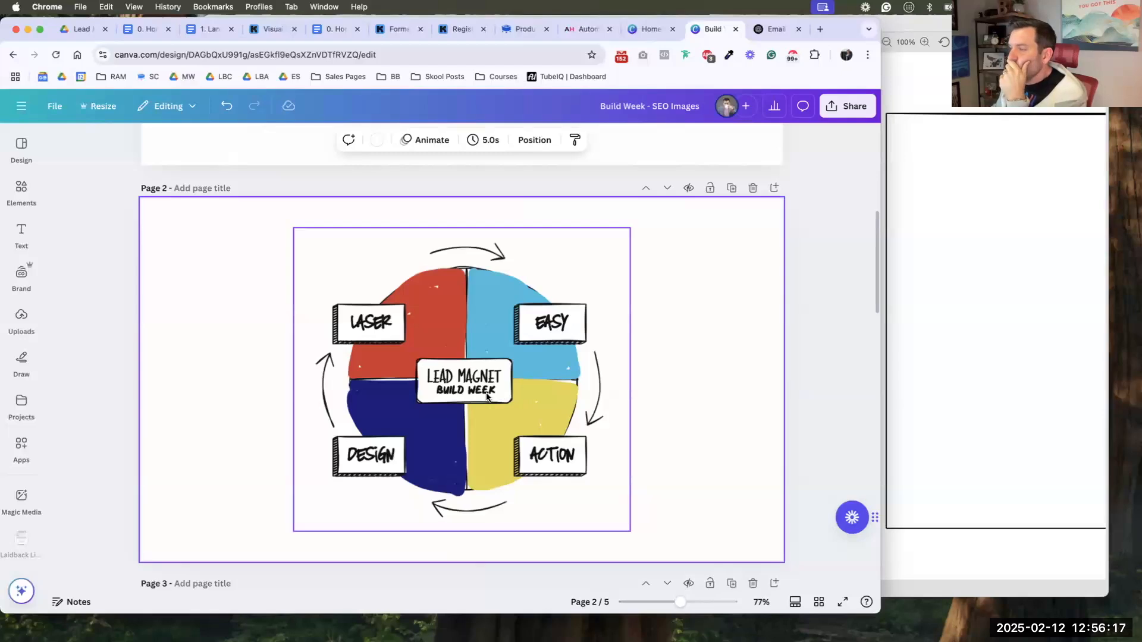
left_click_drag(486, 395, 595, 397)
left_click(323, 393)
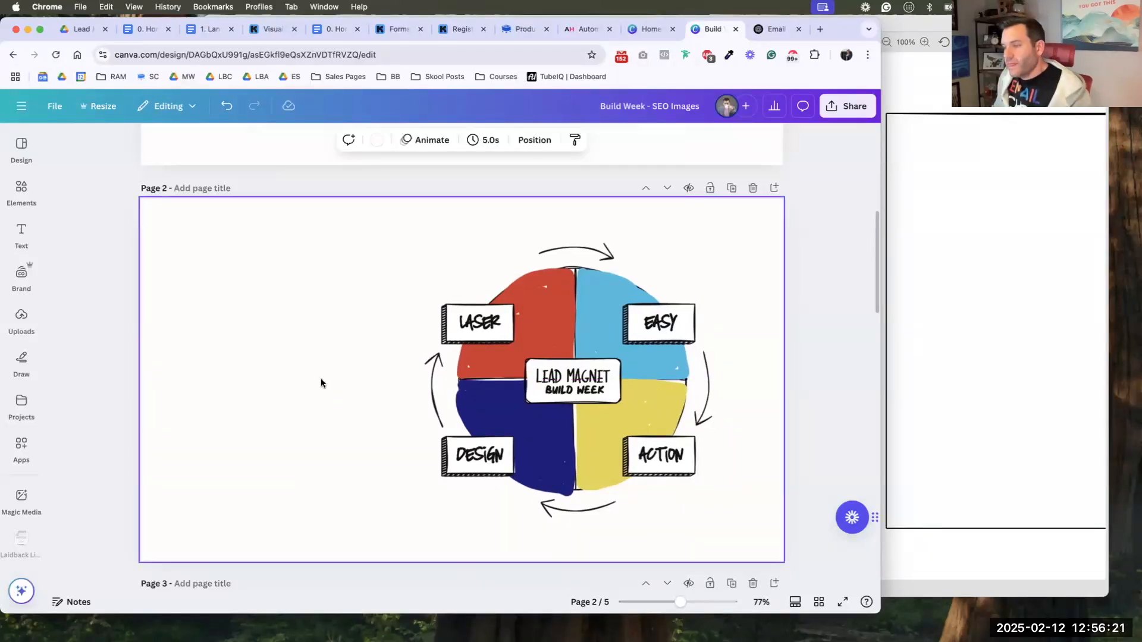
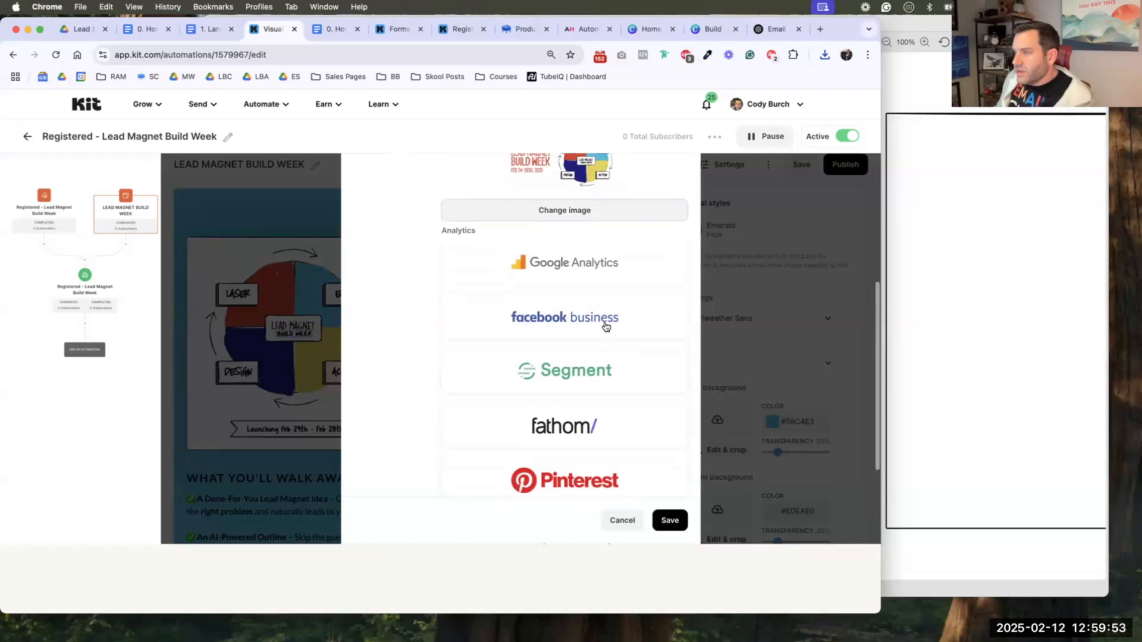
- Expand the Facebook pixel setting for the landing page and open the "Pixel Data - One Hour Funnel" document in a new tab
left_click(606, 327)
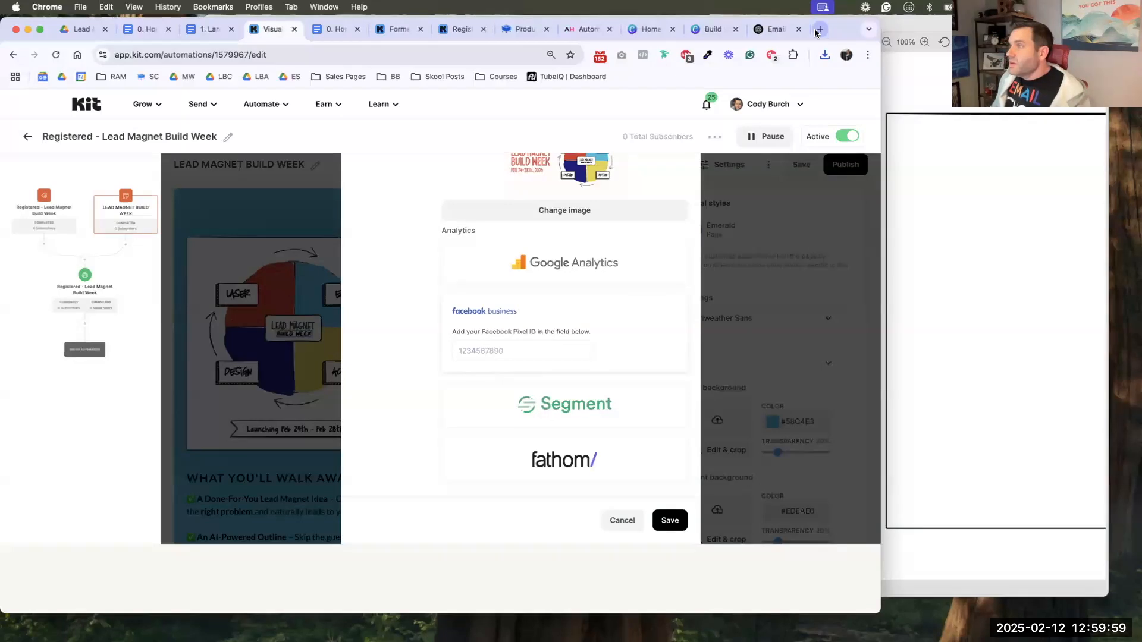
key("super+t")
type("oneh our")
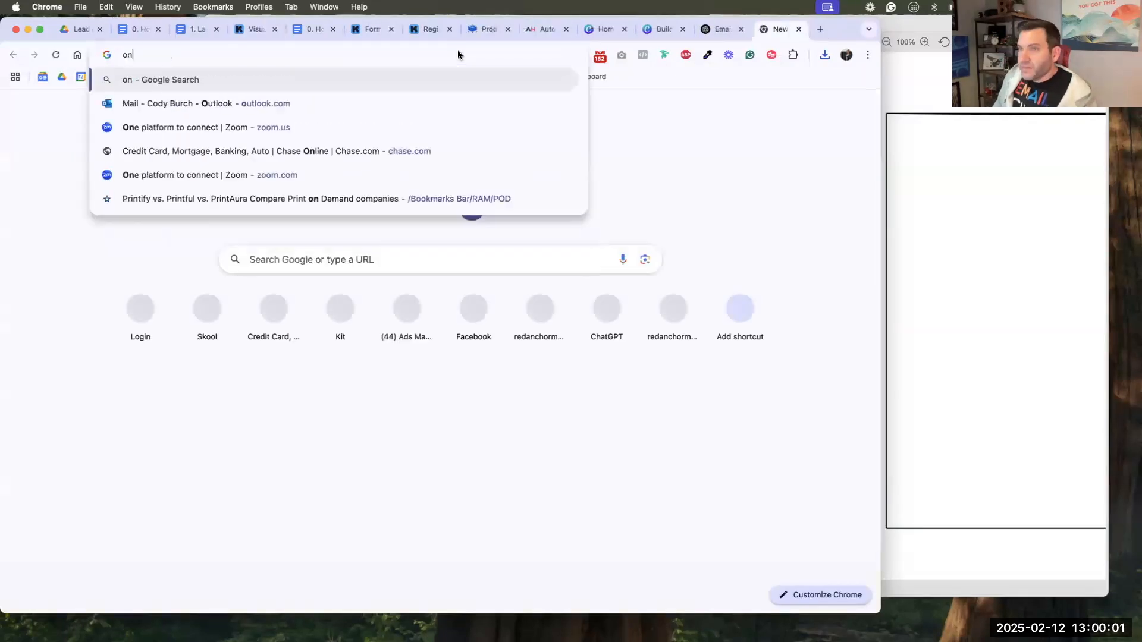
key("BackSpace")
key("BackSpace")
key("BackSpace")
key("BackSpace")
key("BackSpace")
type("hour fun")
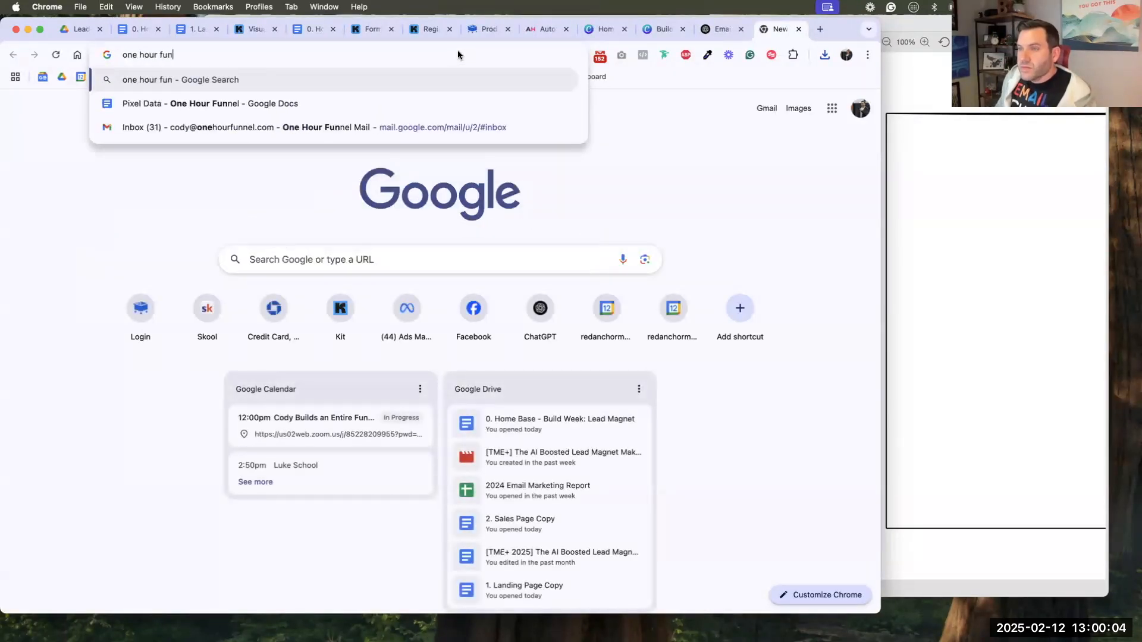
key("Down")
key("Return")
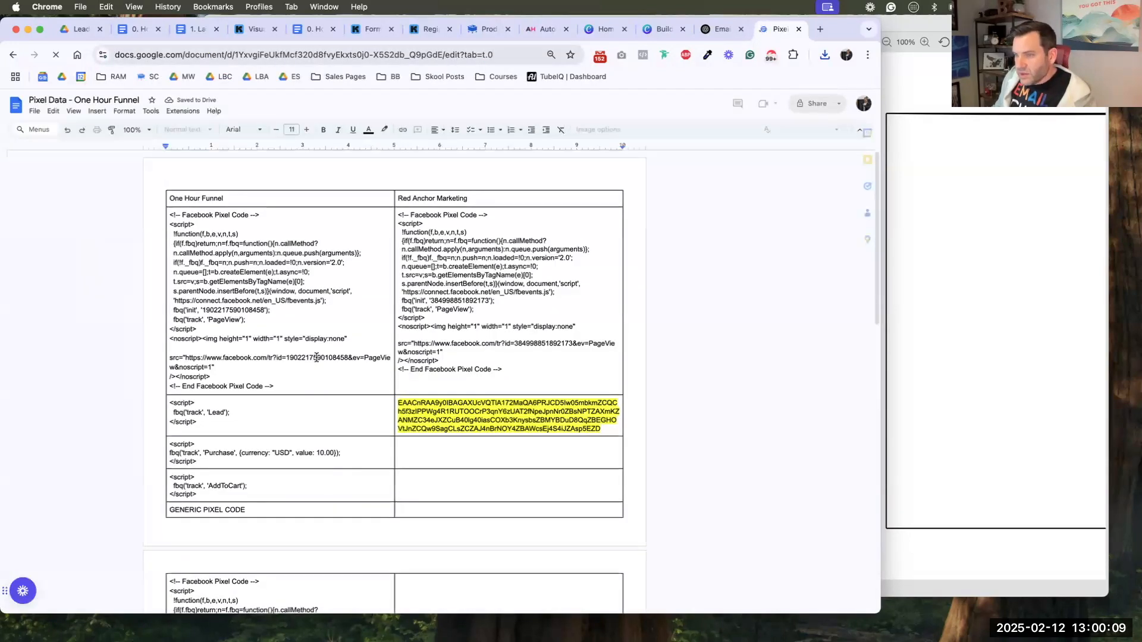
- Copy the One Hour Funnel pixel ID into the Facebook Pixel ID field, then save the settings and the landing page
double_click(317, 357)
key("super+c")
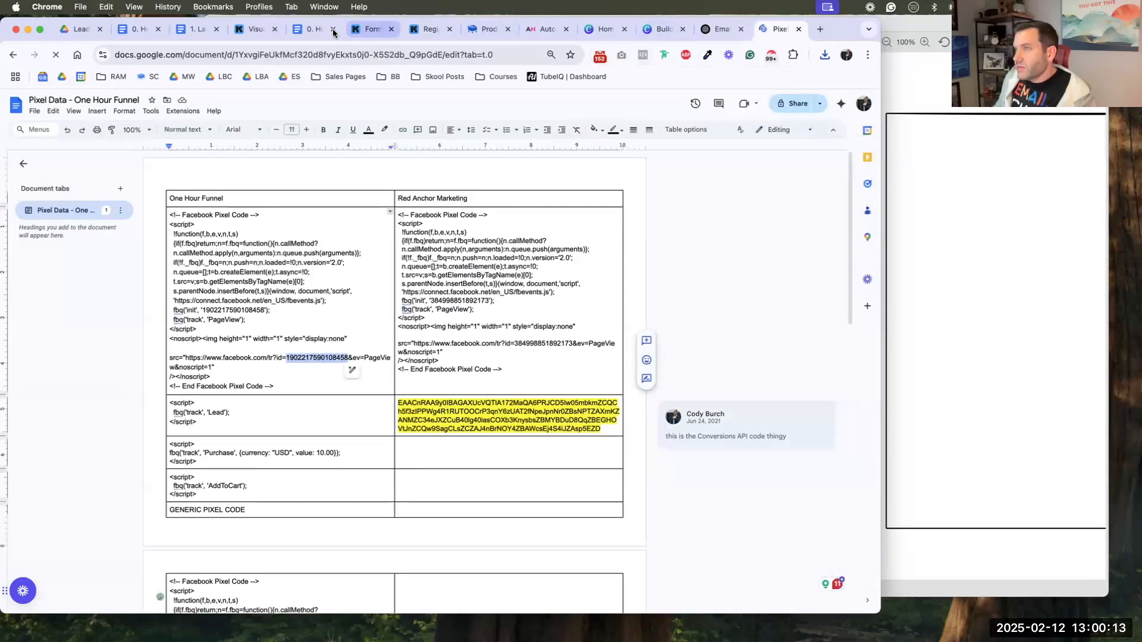
left_click(248, 28)
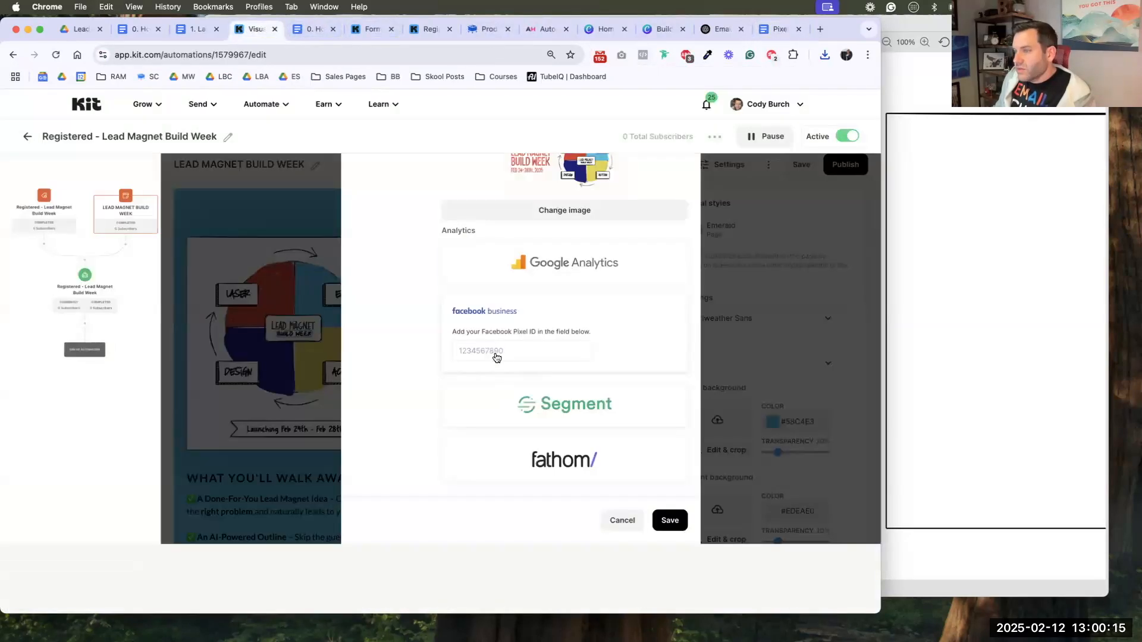
key("super+v")
left_click(671, 522)
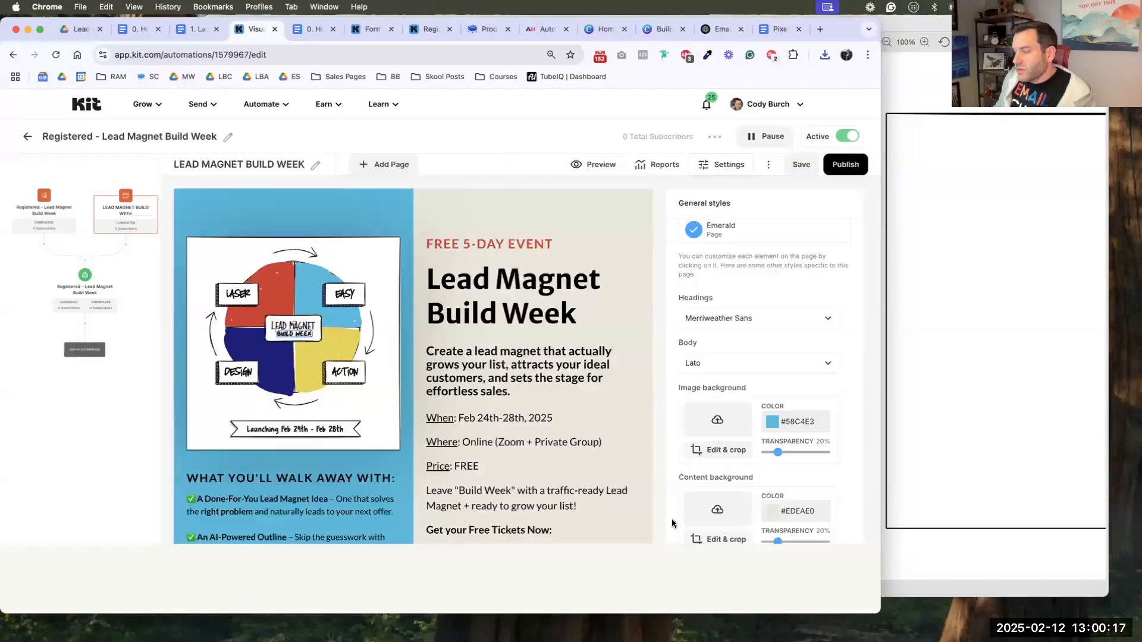
left_click(799, 165)
key("Escape")
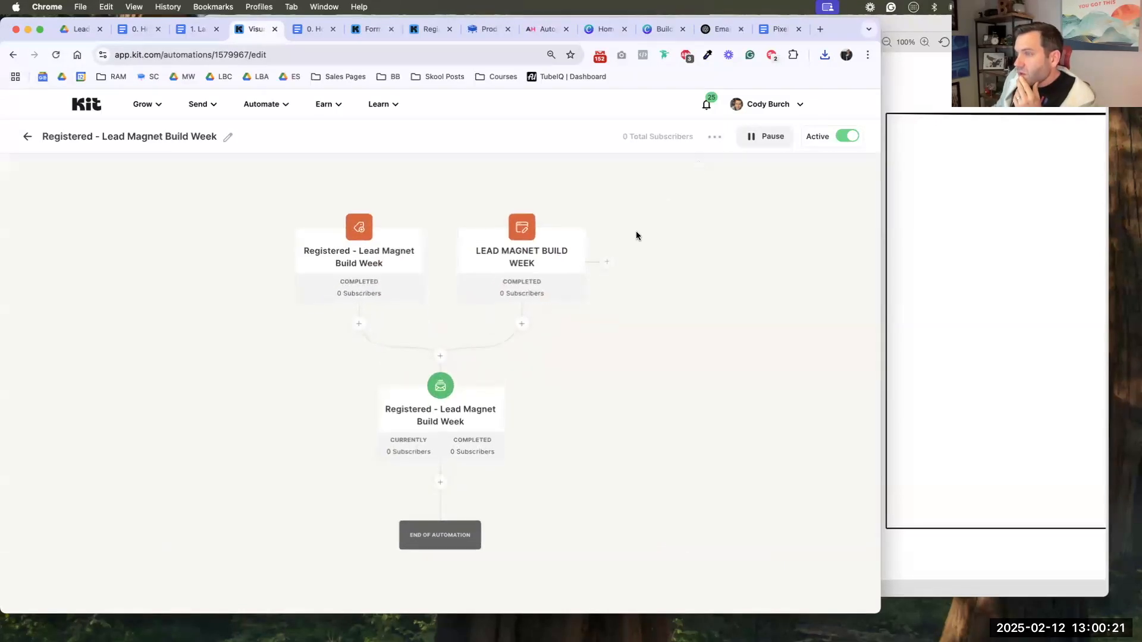
- Reopen the Lead Magnet Build Week landing page from the automation and bring up its settings
left_click(518, 265)
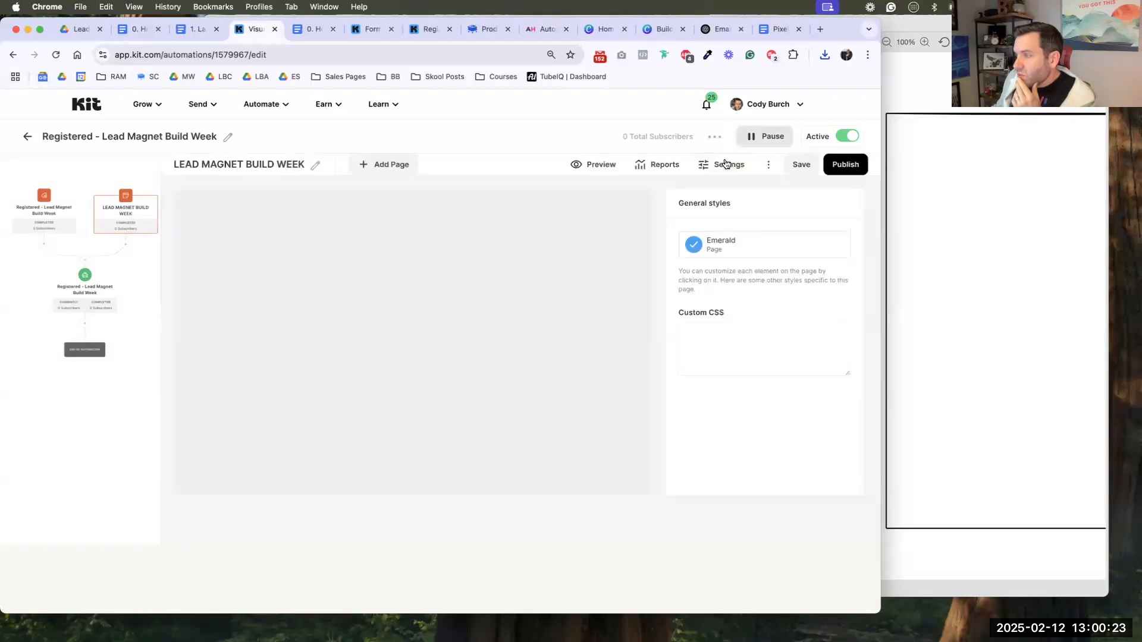
left_click(707, 164)
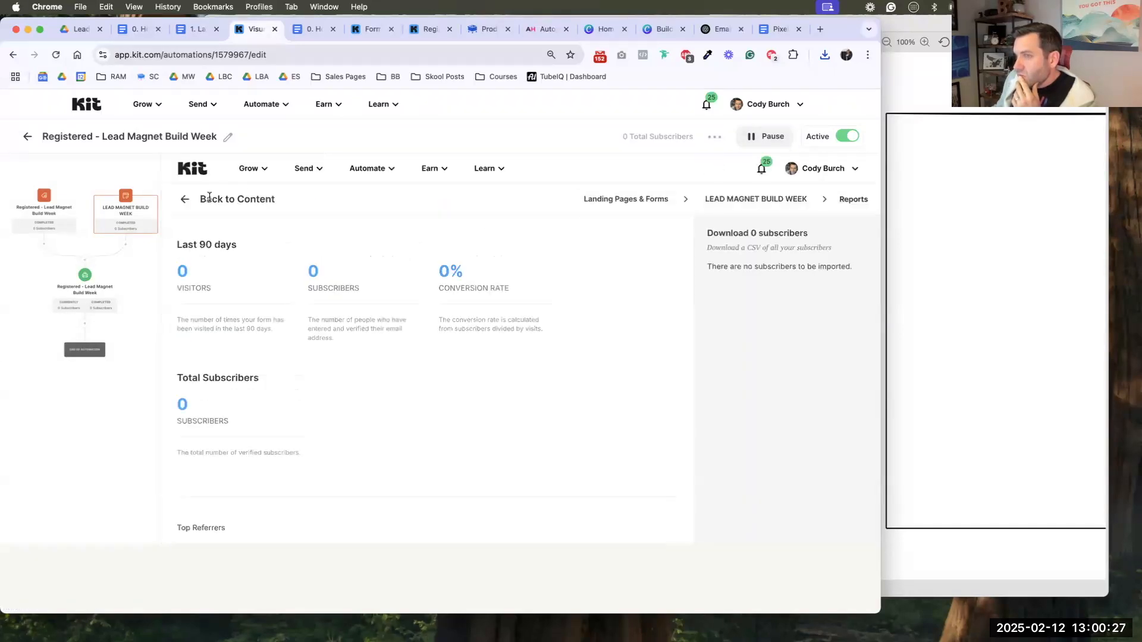
left_click(695, 199)
left_click(735, 198)
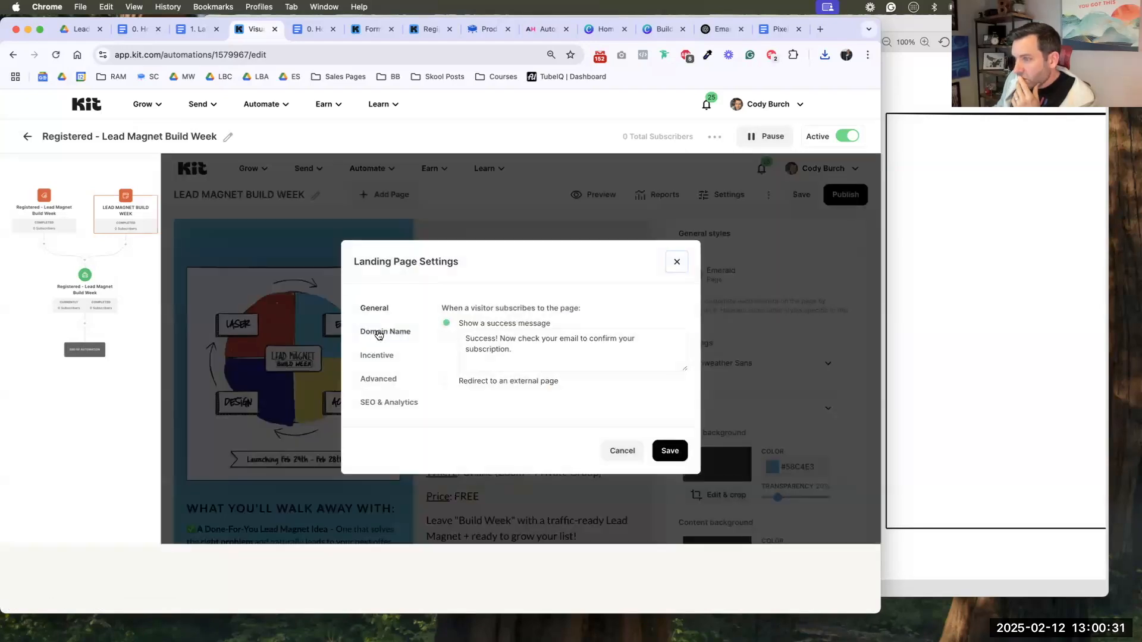
- Review the landing page's domain name, incentive, advanced, and SEO and analytics settings, then preview the page
left_click(379, 334)
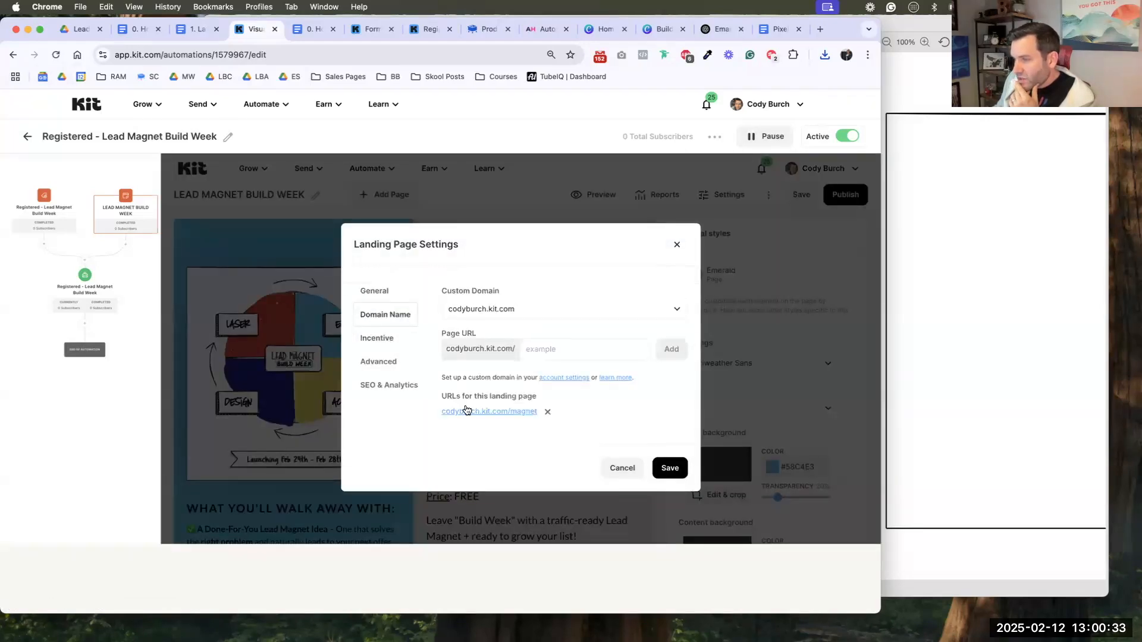
left_click(385, 339)
left_click(386, 379)
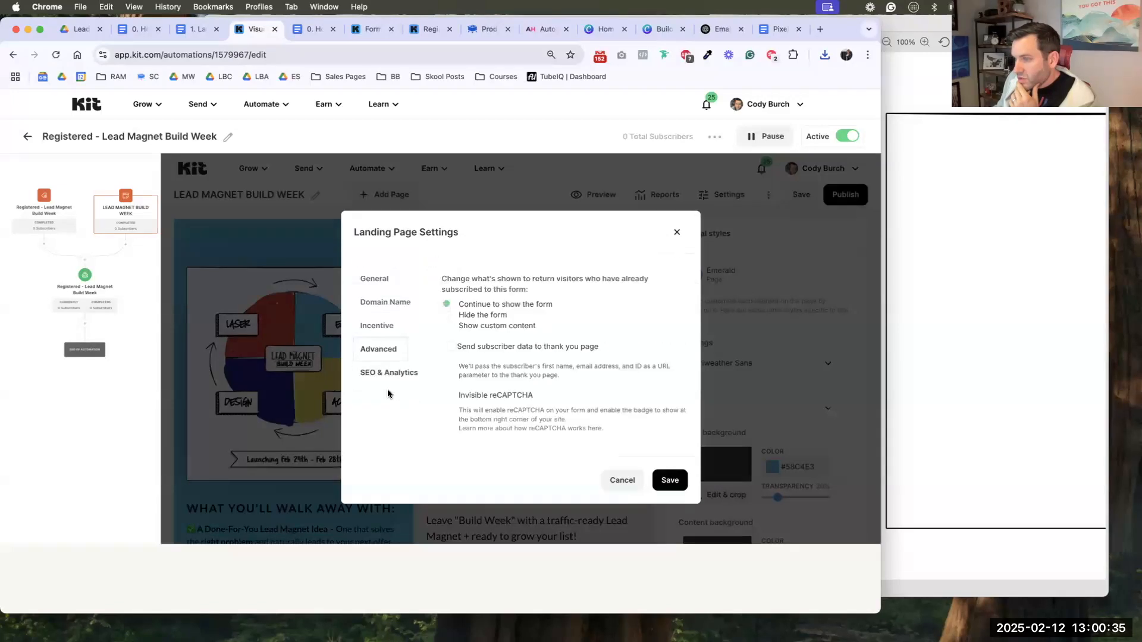
left_click(390, 374)
scroll(430, 374, "down", 10)
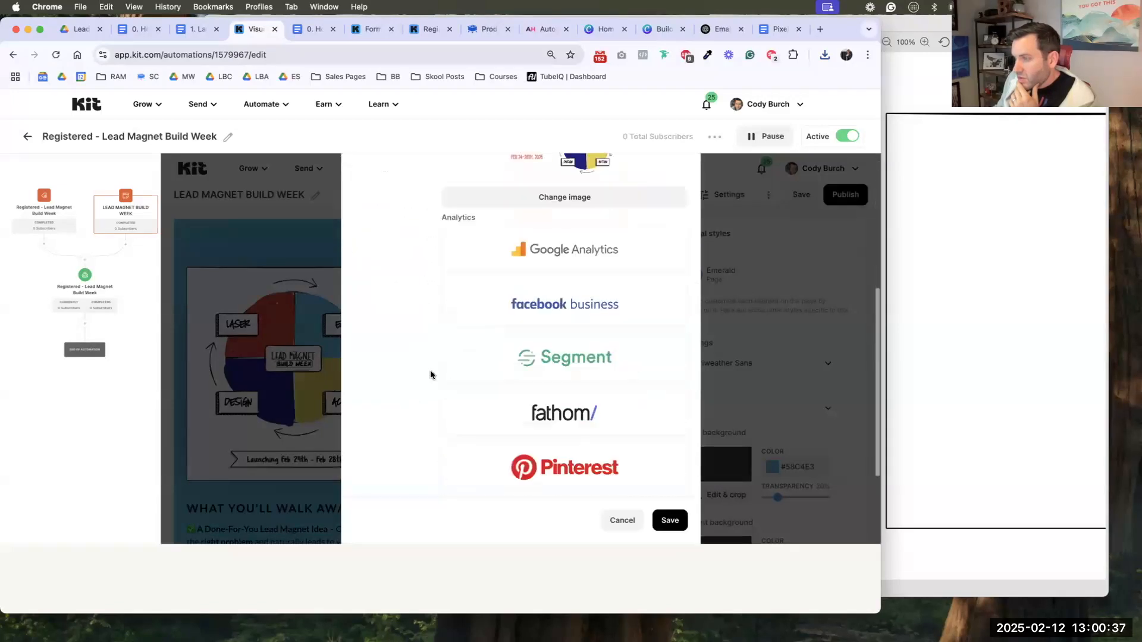
scroll(413, 362, "up", 10)
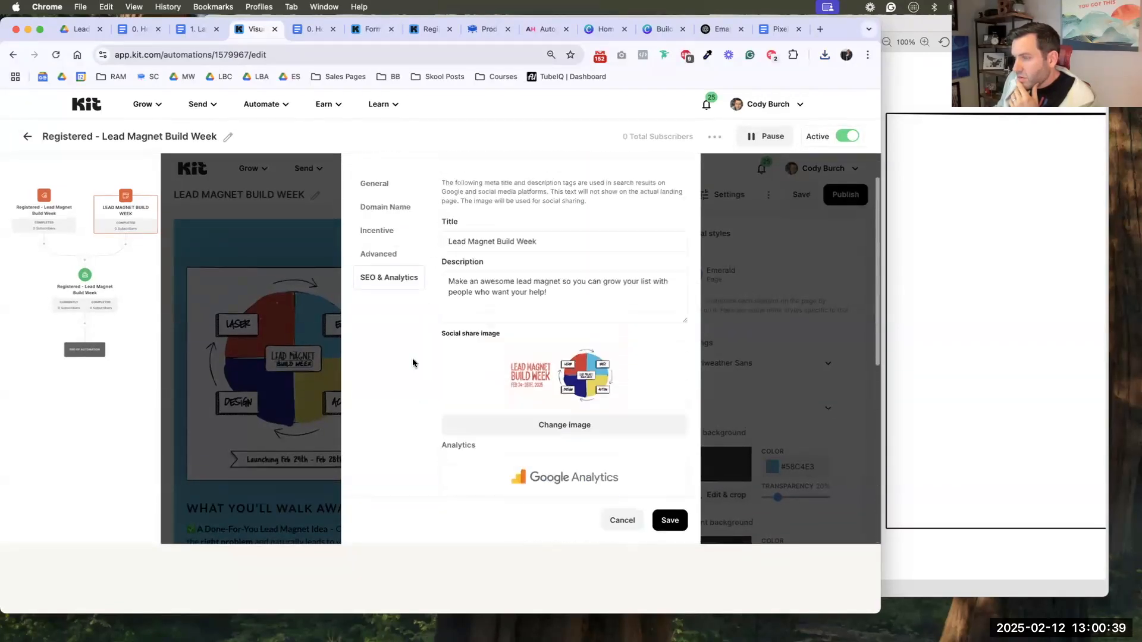
left_click(676, 183)
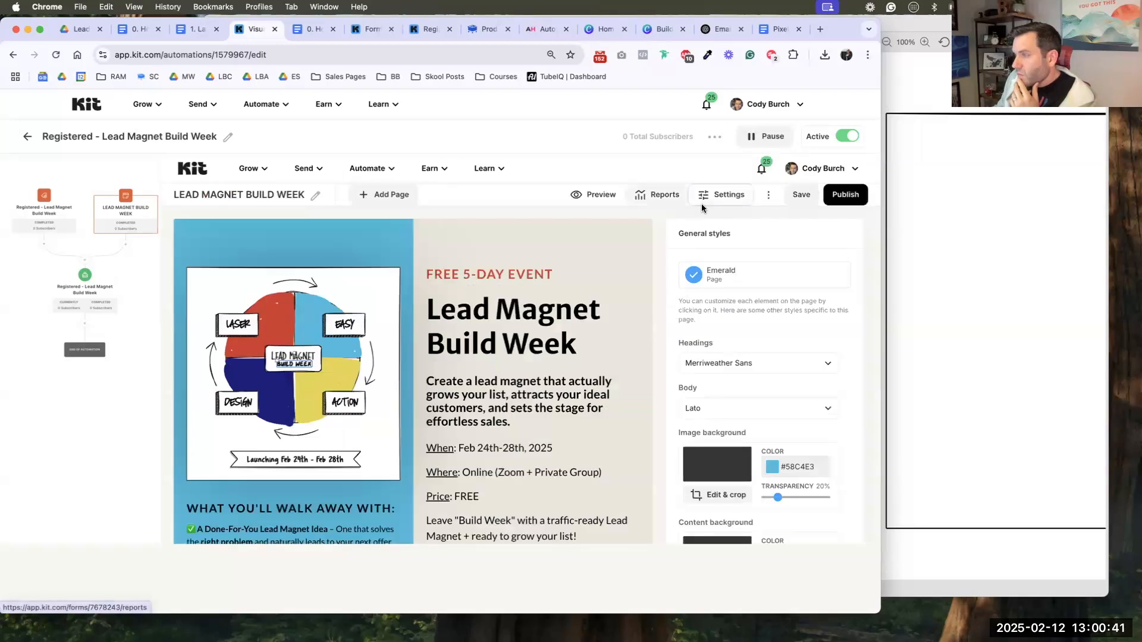
left_click(612, 194)
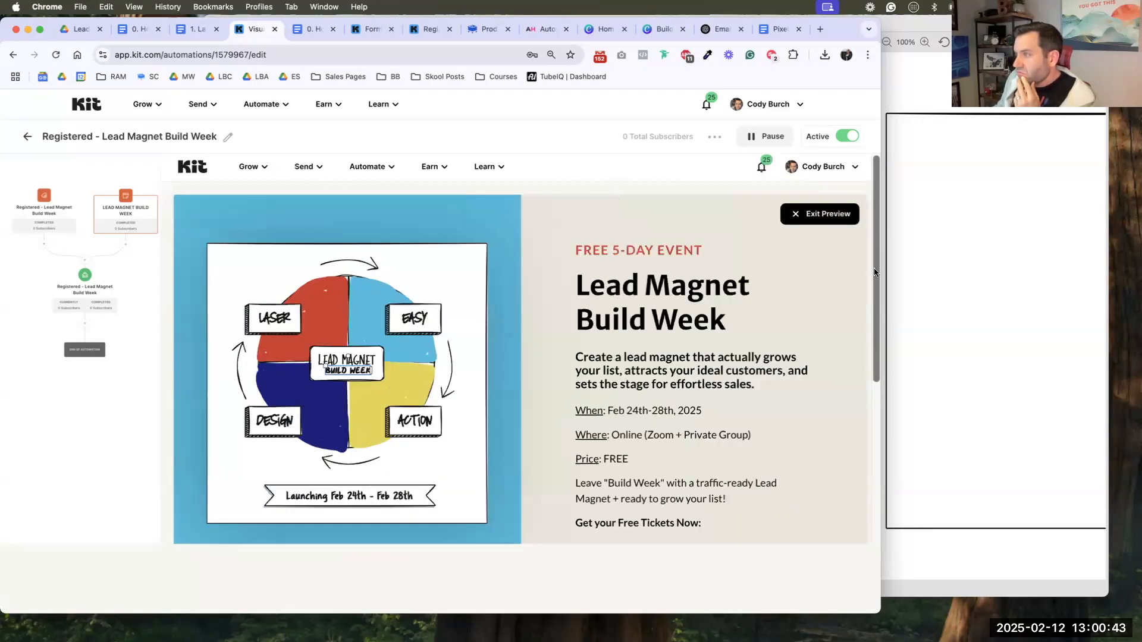
- Examine the landing page preview at narrow and wide browser widths, then exit the preview
left_click_drag(884, 268, 464, 264)
scroll(329, 322, "down", 10)
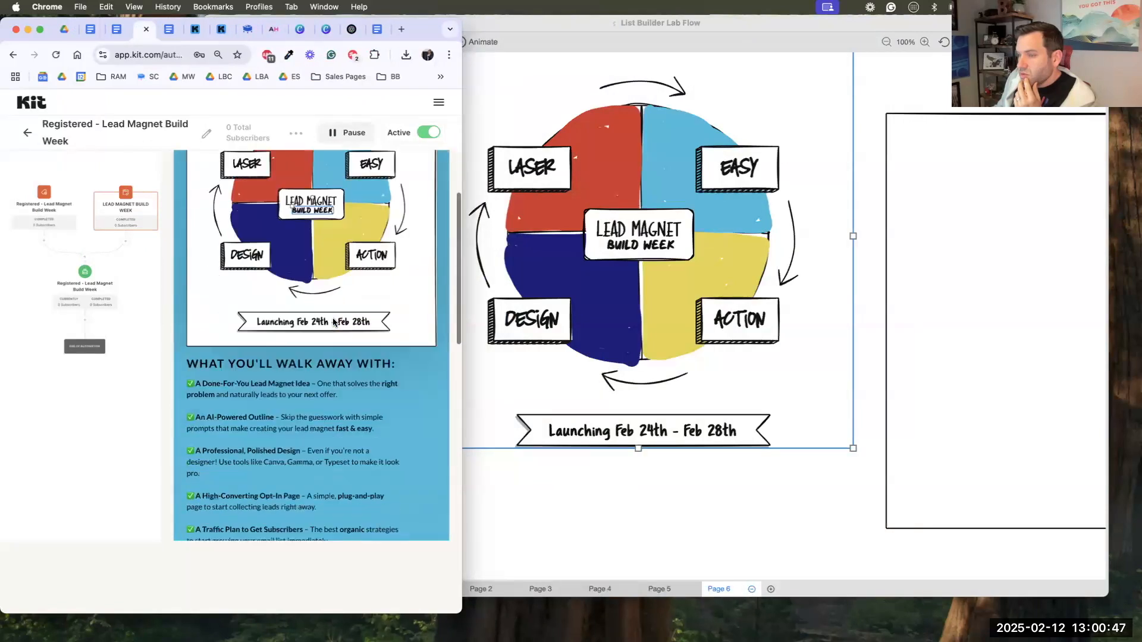
scroll(329, 323, "down", 5)
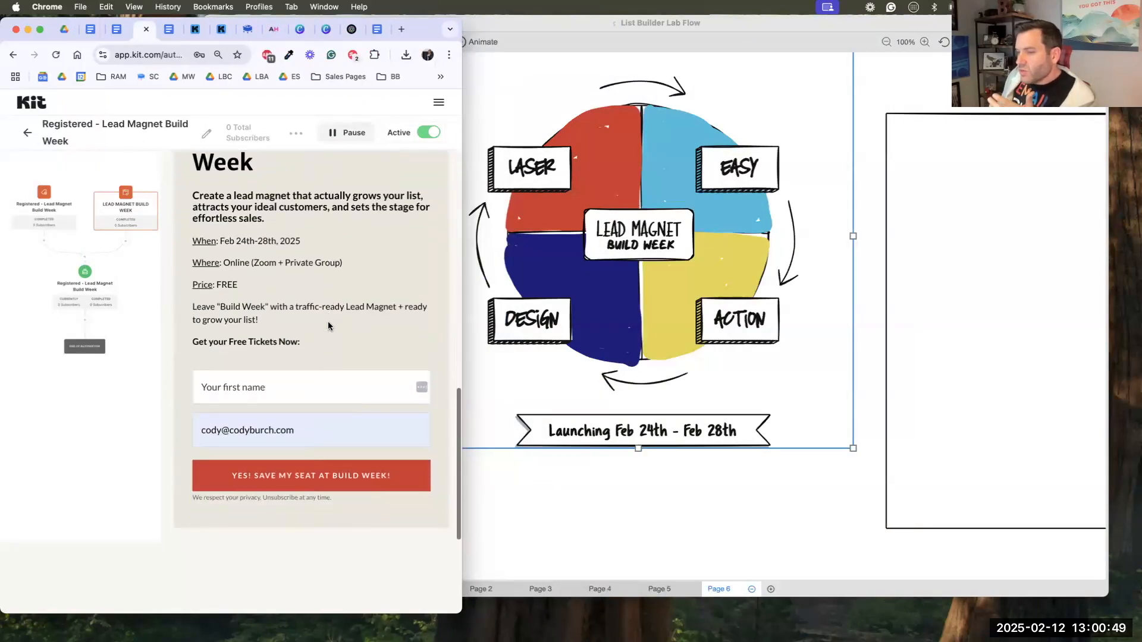
scroll(328, 322, "up", 10)
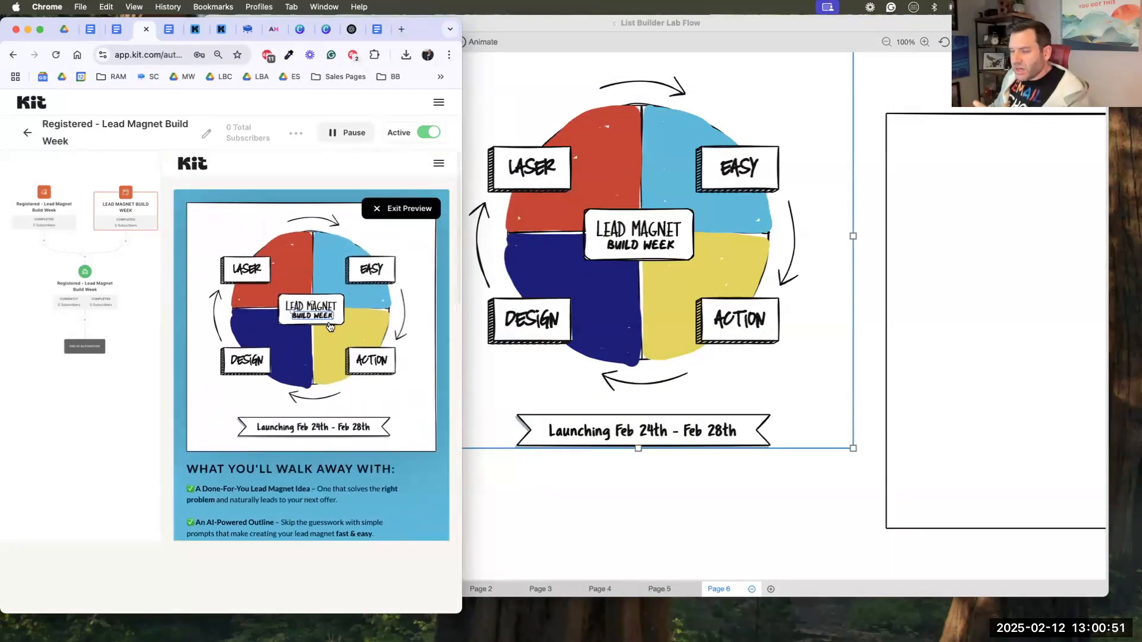
scroll(330, 324, "down", 1)
scroll(330, 327, "down", 3)
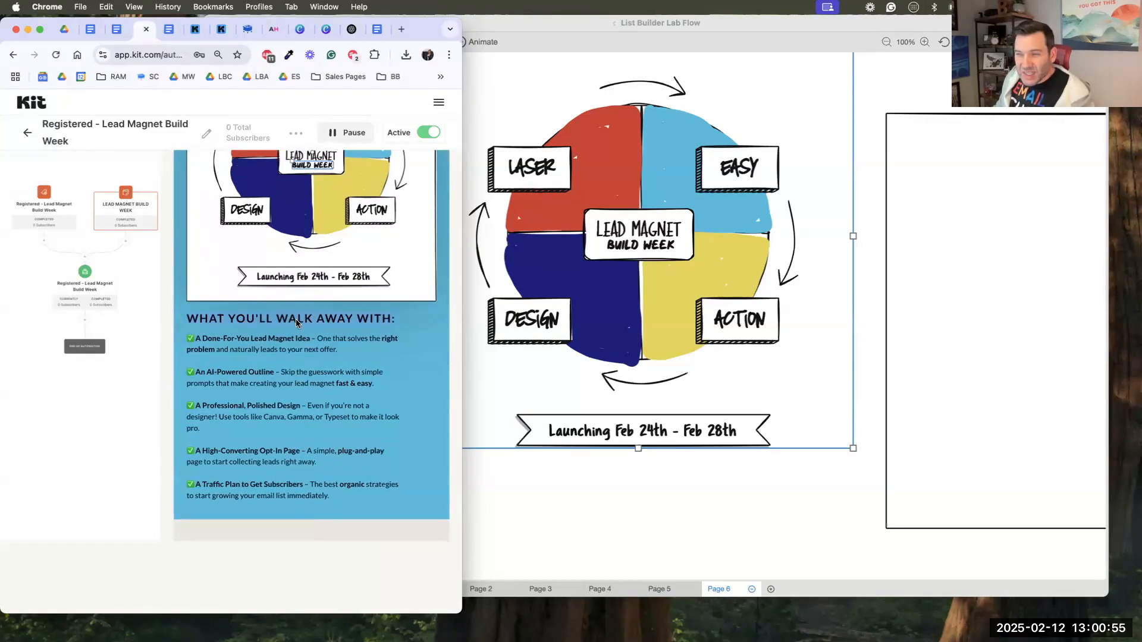
left_click_drag(463, 300, 843, 299)
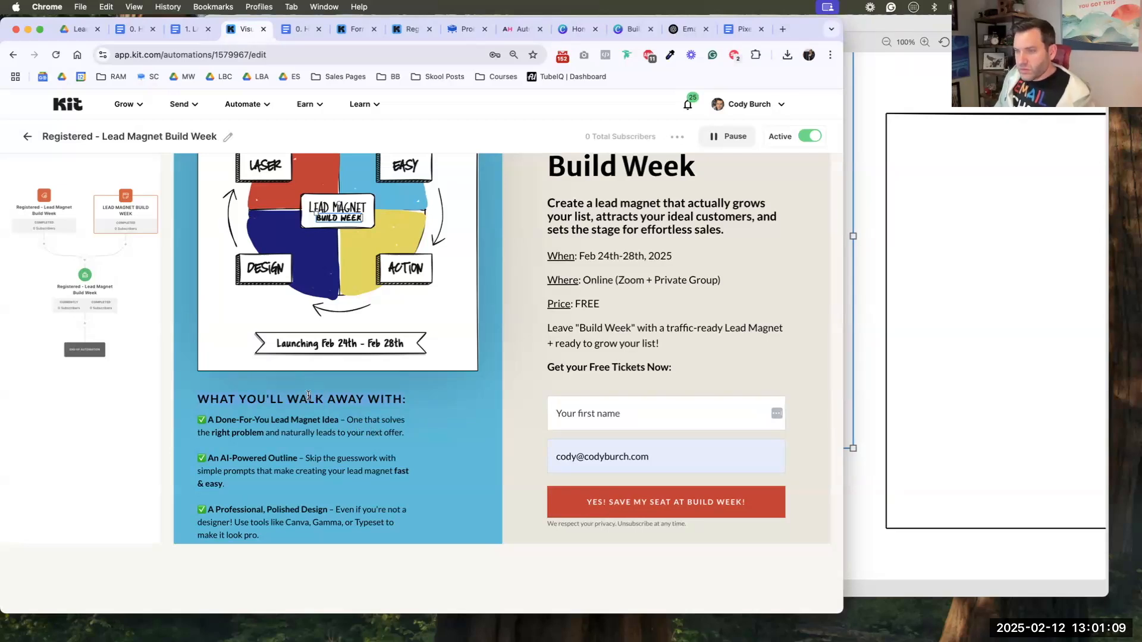
scroll(309, 396, "down", 3)
scroll(387, 339, "up", 6)
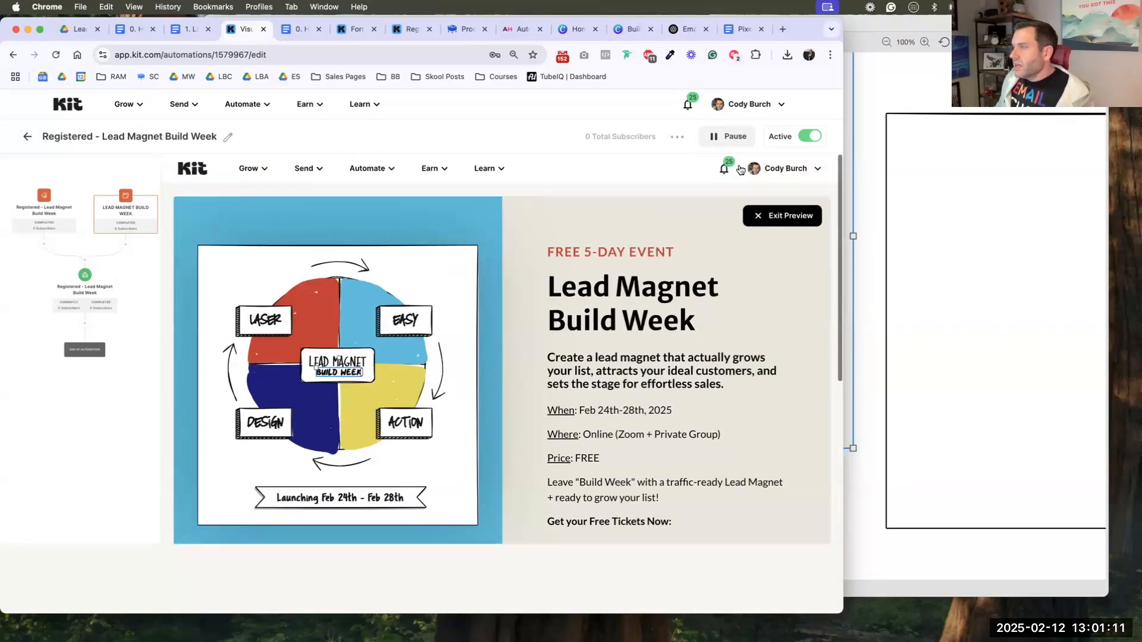
left_click(797, 215)
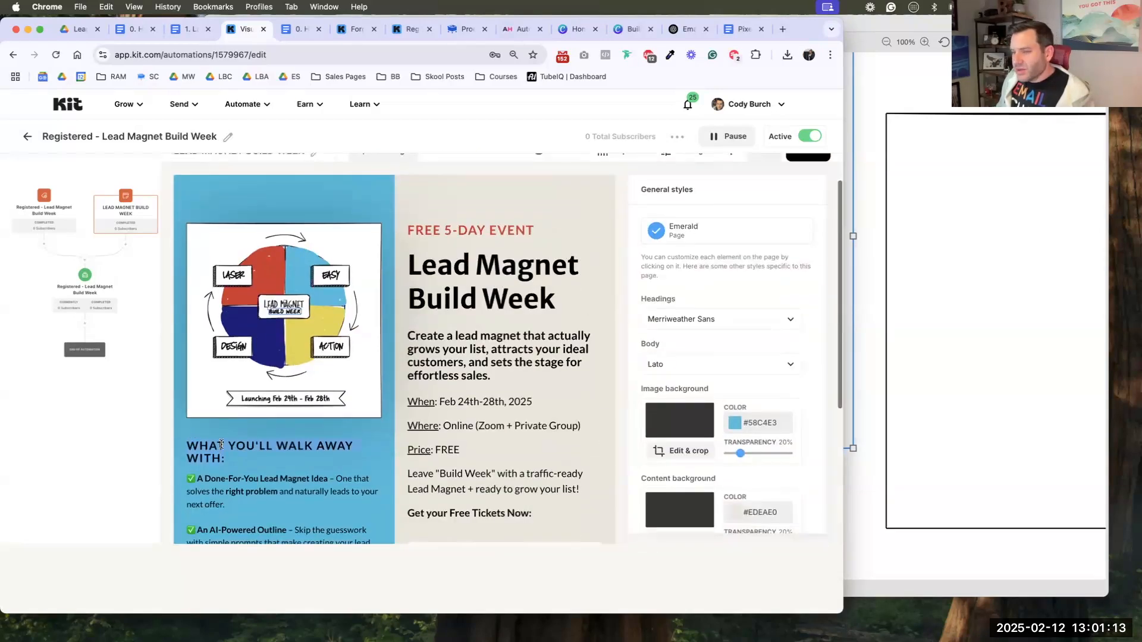
- Replace the "What you'll walk away with:" heading with "GET A LEAD MAGNET DONE IN JUST A FEW DAYS", underlining DONE
left_click(222, 444)
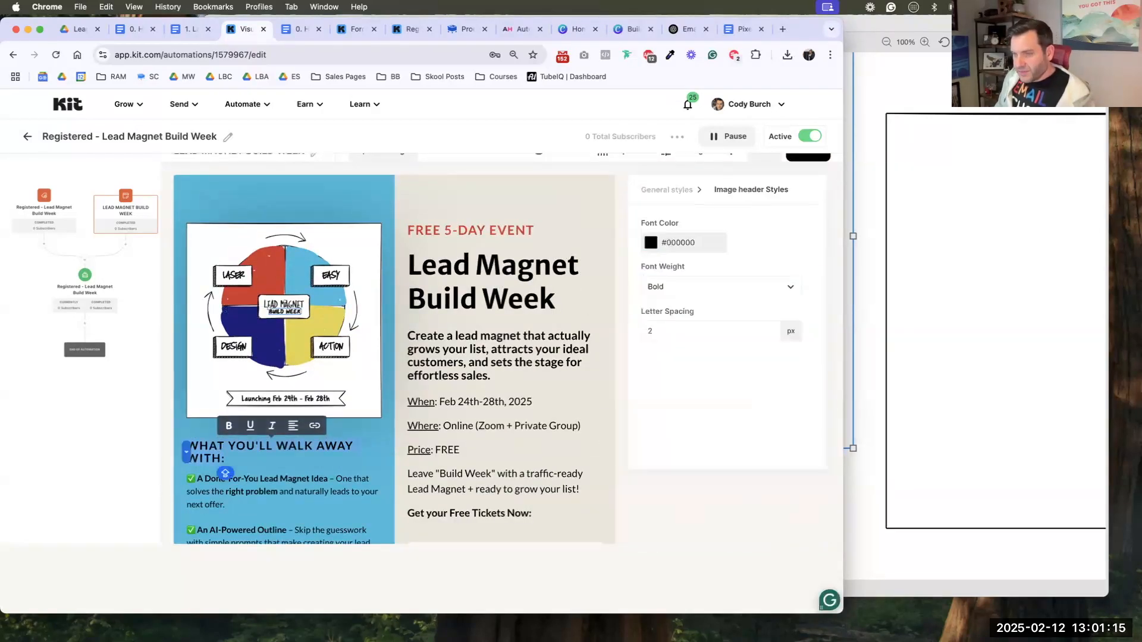
type("GET AN LEAD MAGNET DONE IN A FEW DAYS")
key("BackSpace")
key("BackSpace")
key("BackSpace")
key("BackSpace")
key("BackSpace")
key("BackSpace")
key("BackSpace")
key("BackSpace")
key("BackSpace")
key("BackSpace")
key("BackSpace")
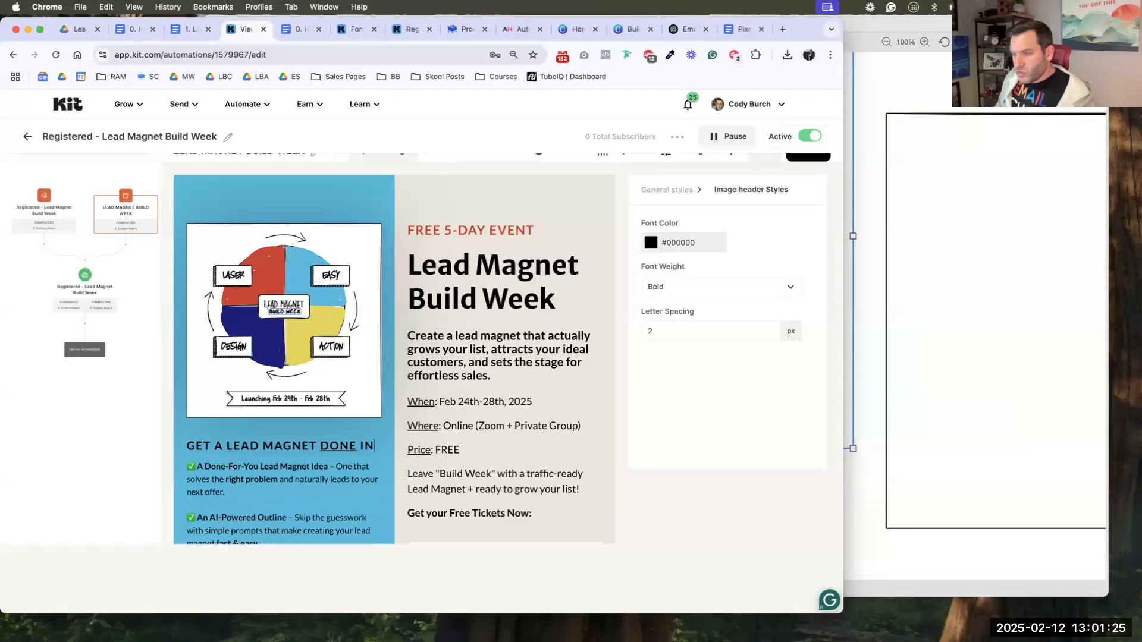
key("BackSpace")
type("IN JUST A FEW DAYS")
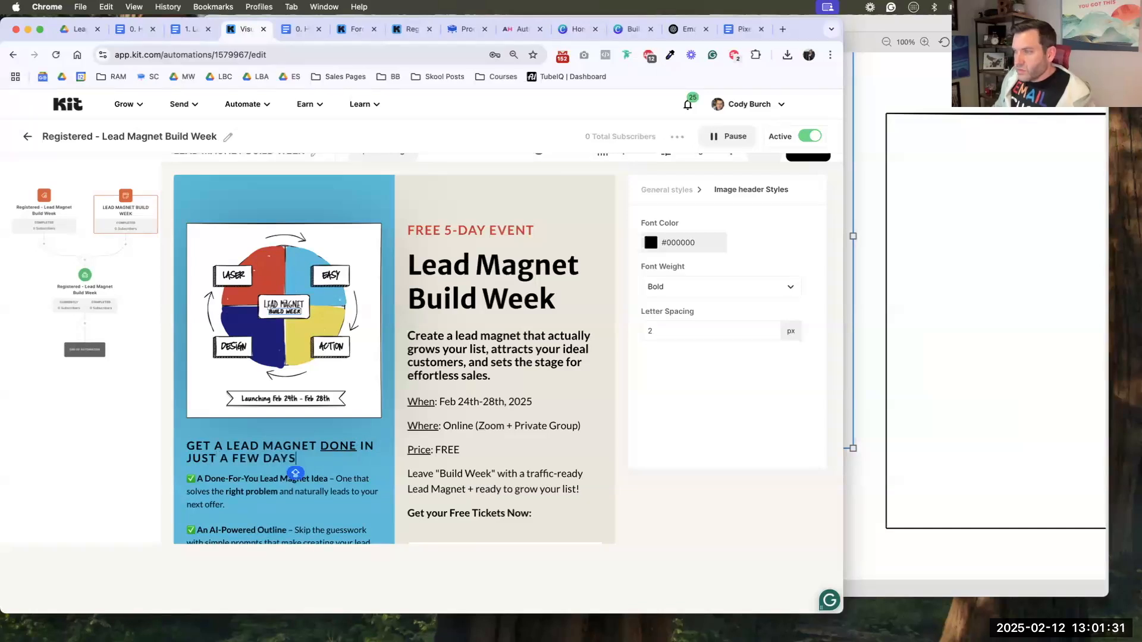
- Append 'AT "BUILD WEEK"' to the end of the heading beneath the landing page image
scroll(233, 427, "down", 1)
type("AT ")
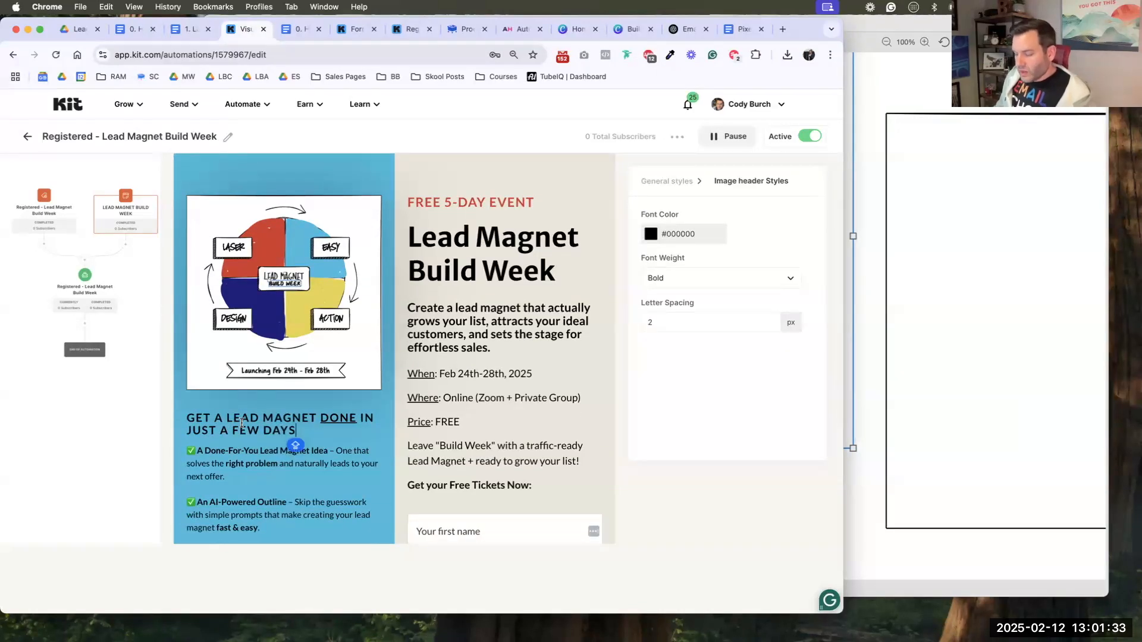
type("\"BUILD")
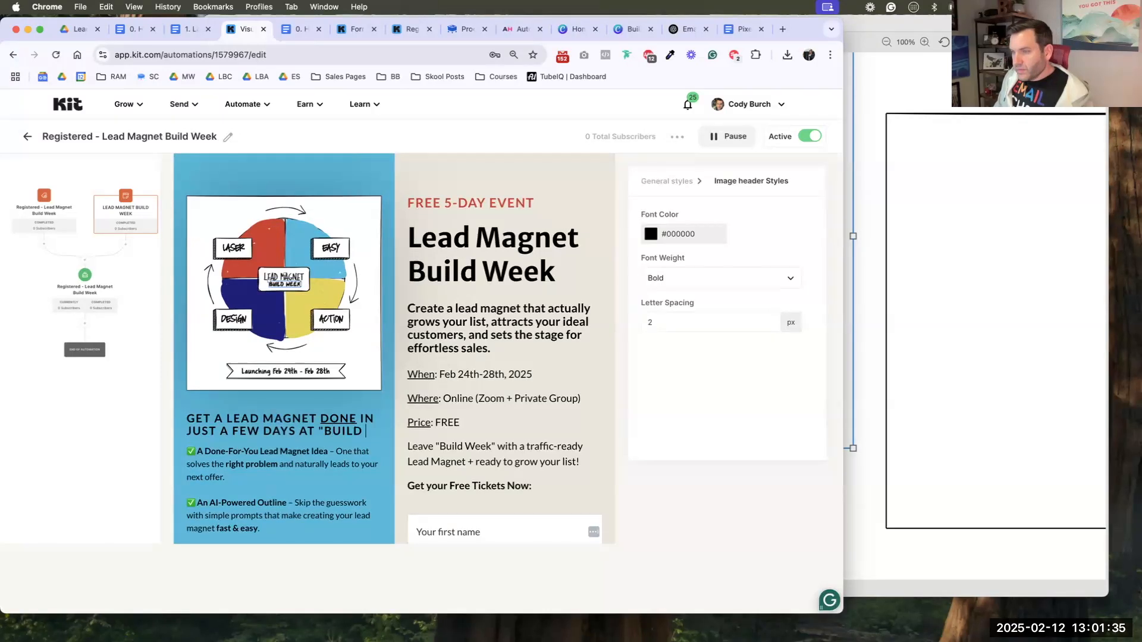
type(" WEEK\"")
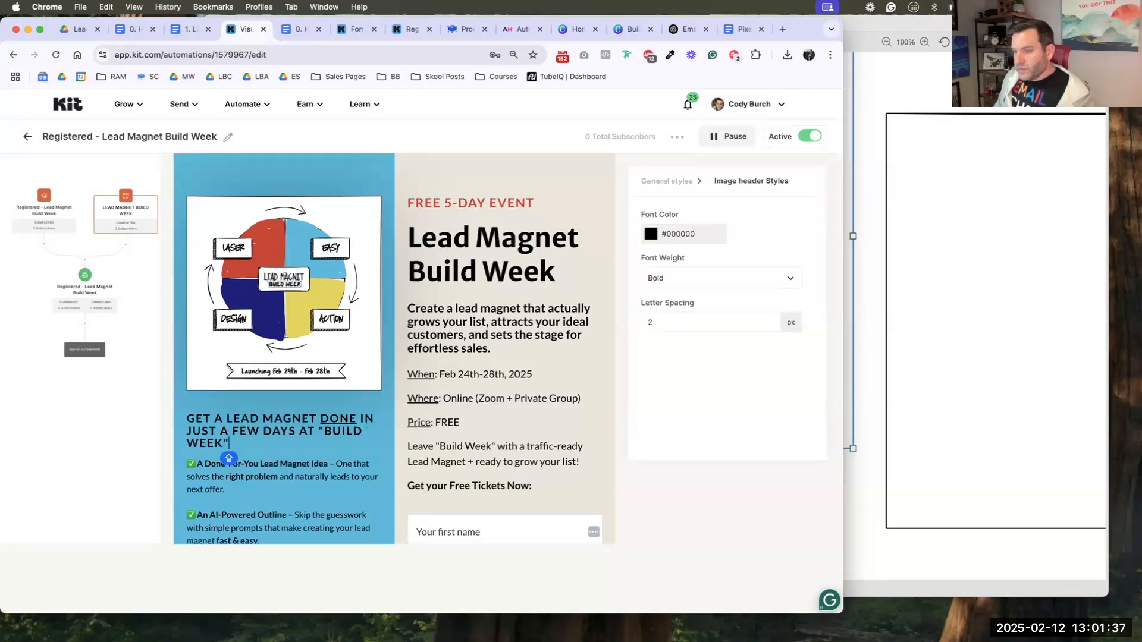
- Try adding a separate "HERE'S HOW:" line beneath the new heading
key("Return")
key("Return")
type("HERE'S")
key("BackSpace")
key("BackSpace")
key("BackSpace")
key("BackSpace")
key("BackSpace")
type("ERE'S HOW:")
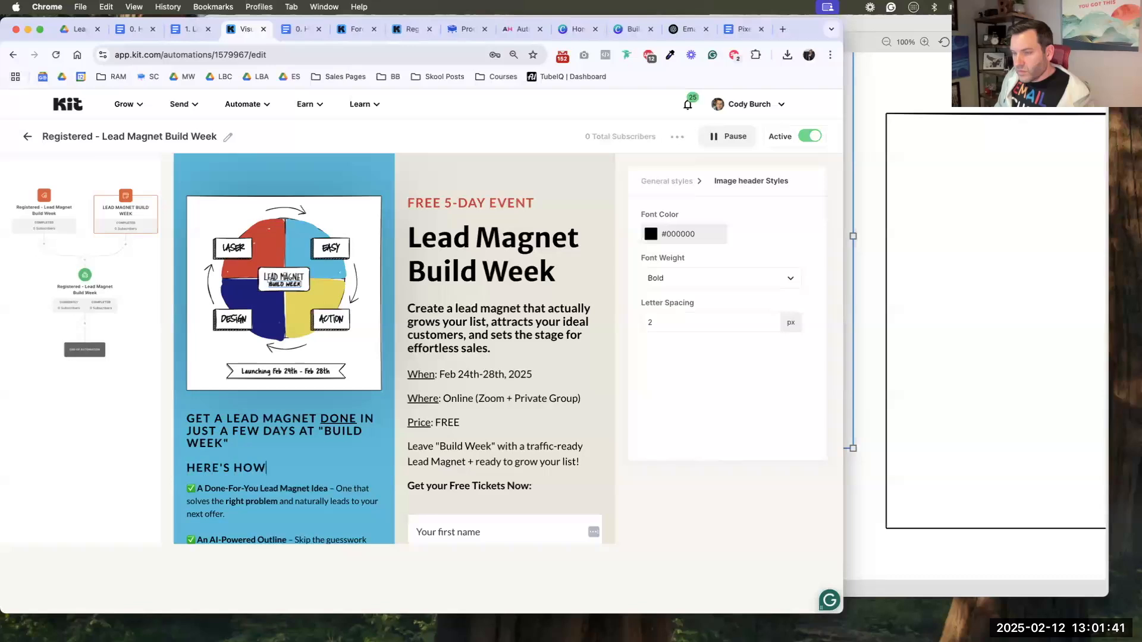
key("BackSpace")
key("BackSpace")
key("BackSpace")
key("BackSpace")
key("BackSpace")
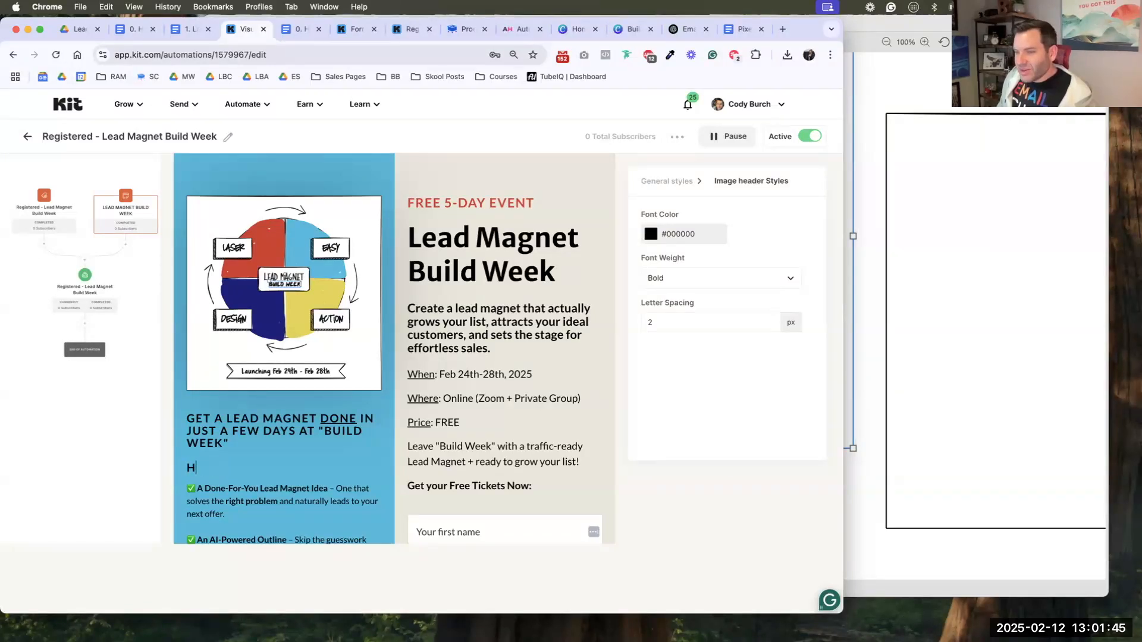
key("BackSpace")
key("BackSpace")
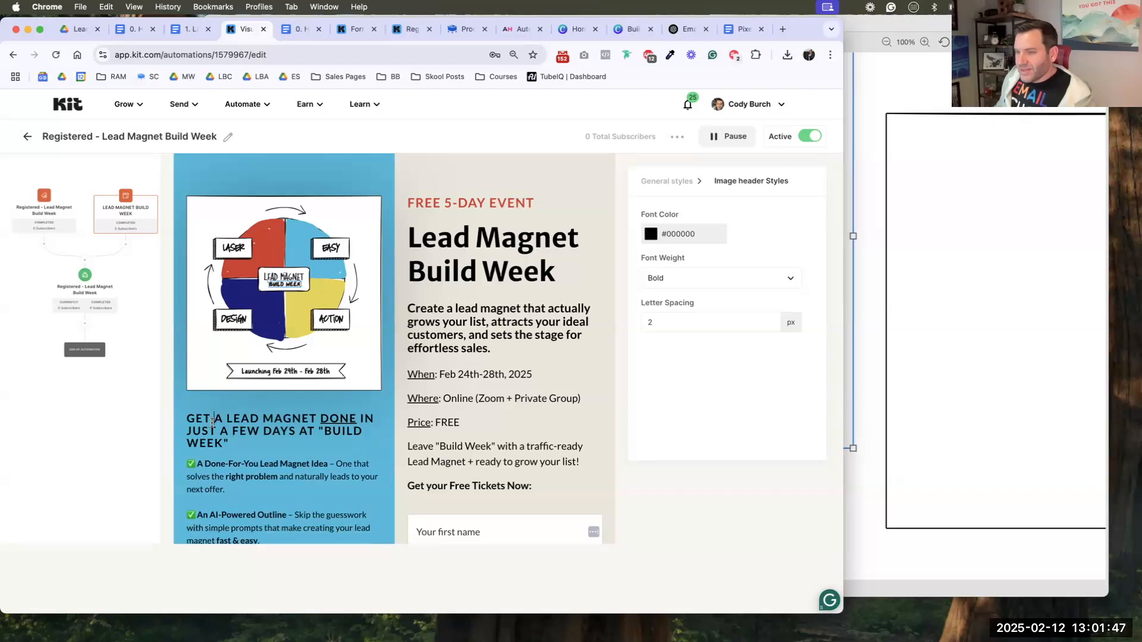
- Check the revised heading and the benefits list beneath it, then save the landing page
triple_click(213, 429)
left_click(270, 443)
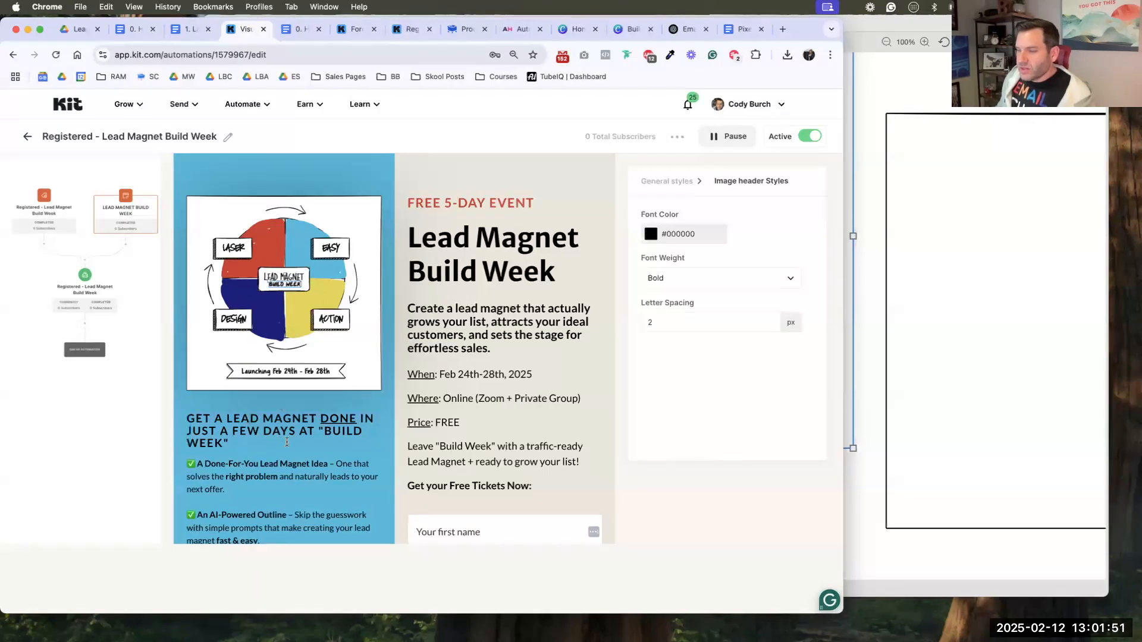
scroll(288, 442, "down", 5)
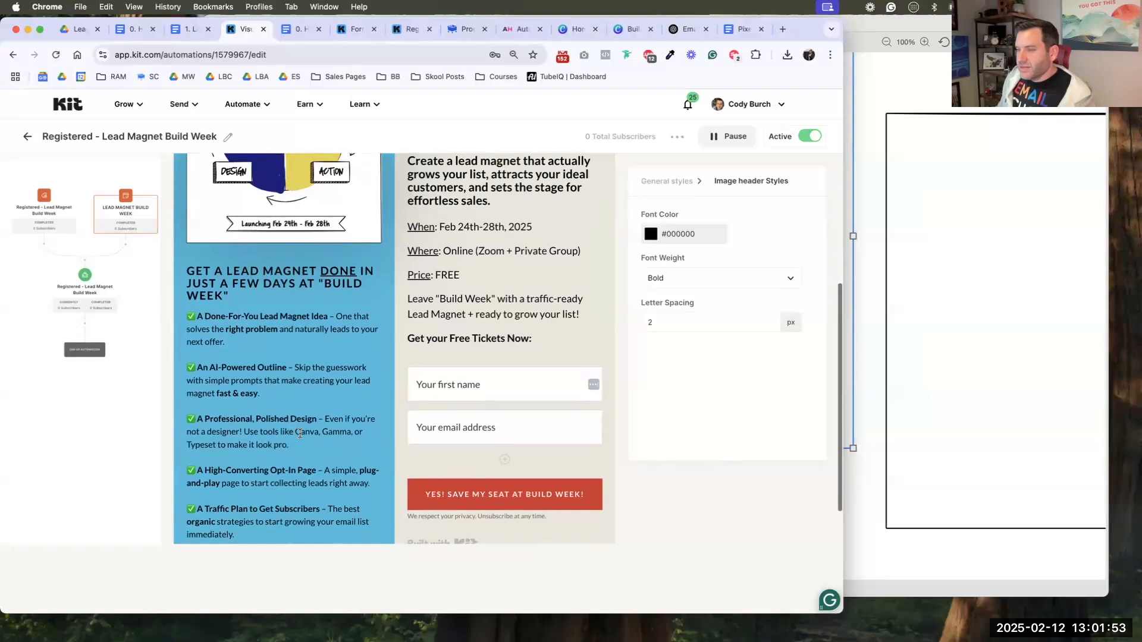
left_click(299, 433)
scroll(330, 406, "up", 2)
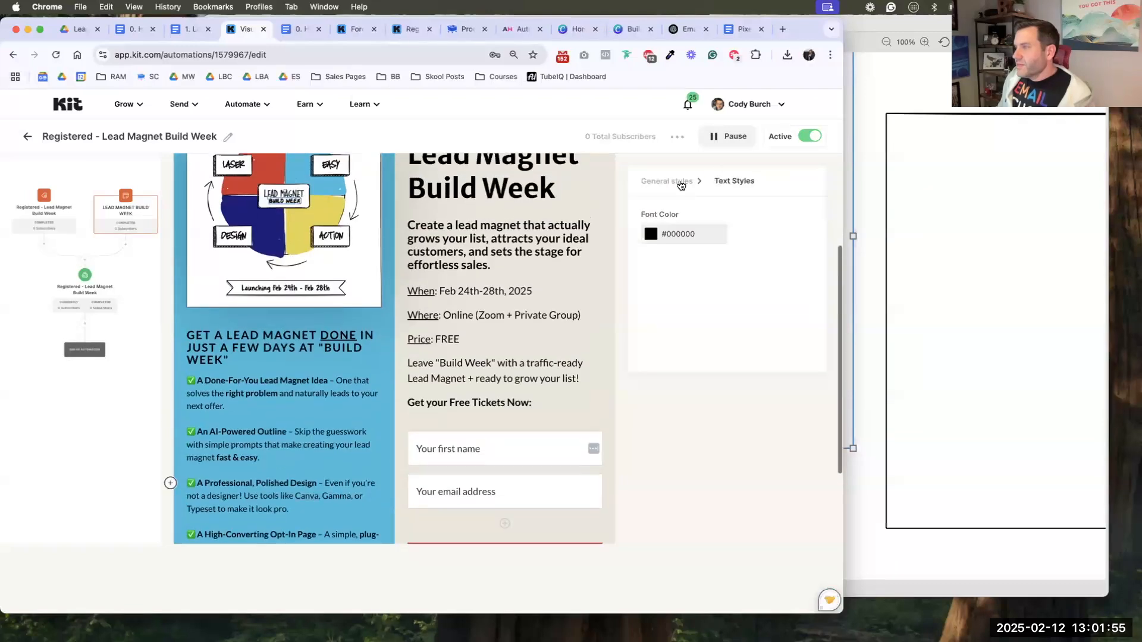
left_click(700, 185)
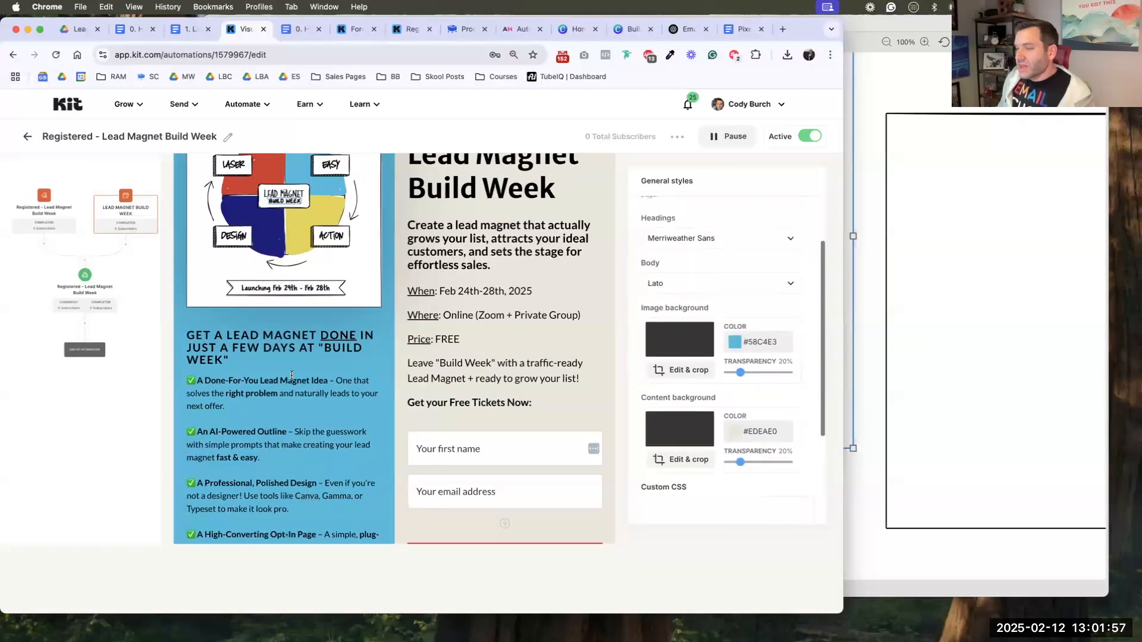
left_click(277, 359)
scroll(278, 359, "up", 5)
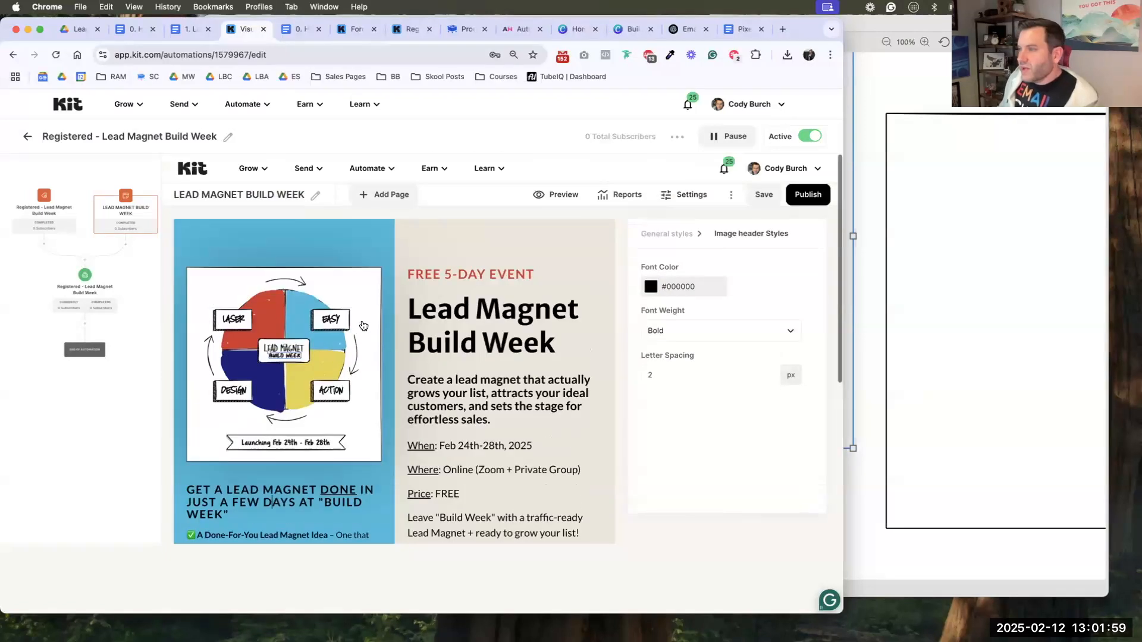
left_click(764, 196)
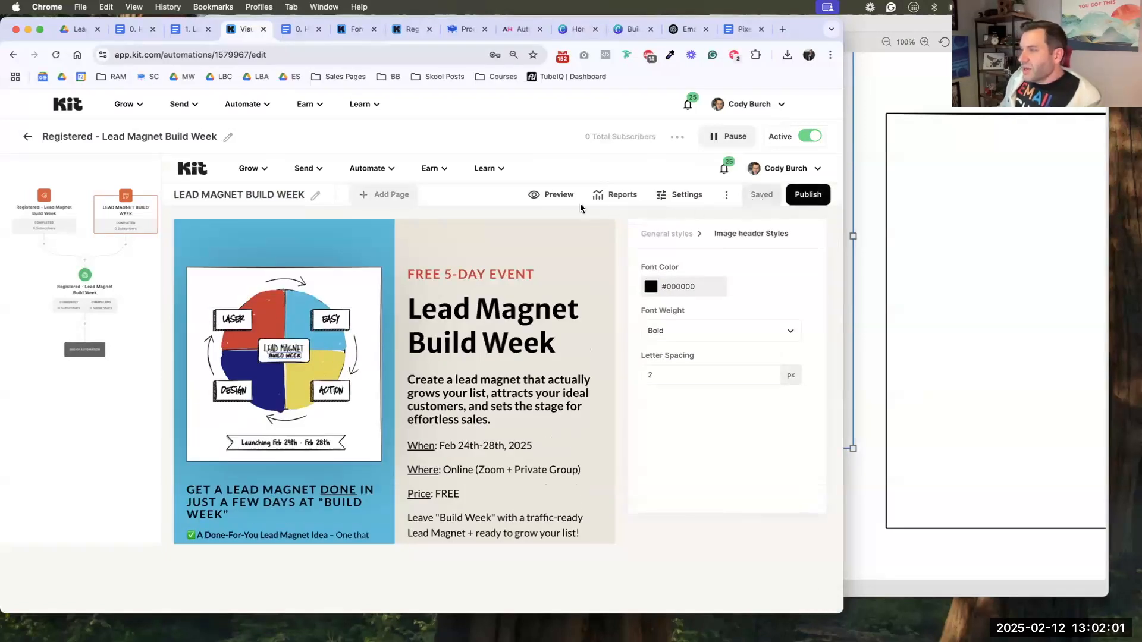
- Bring up the landing page's publishing and share options and copy its public URL
left_click(522, 257)
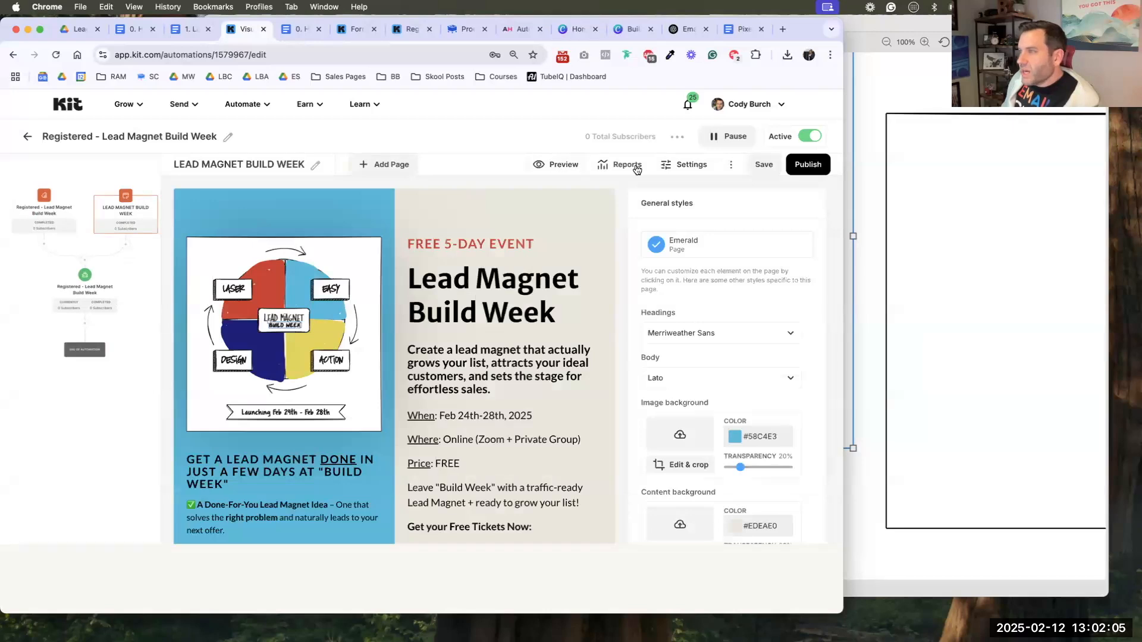
left_click(801, 165)
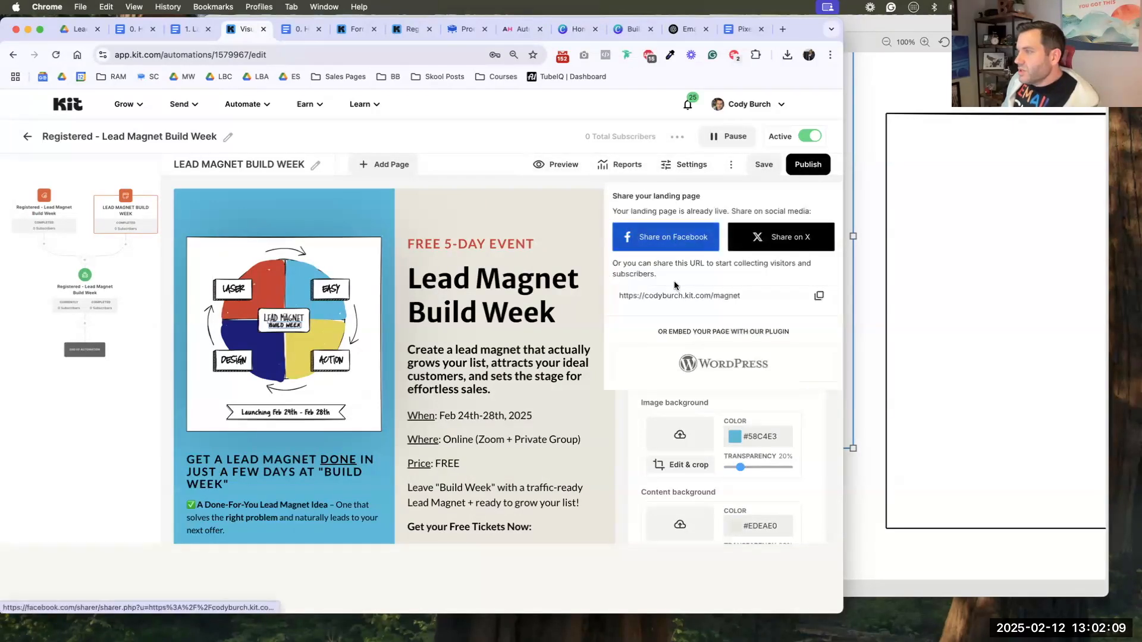
left_click(820, 298)
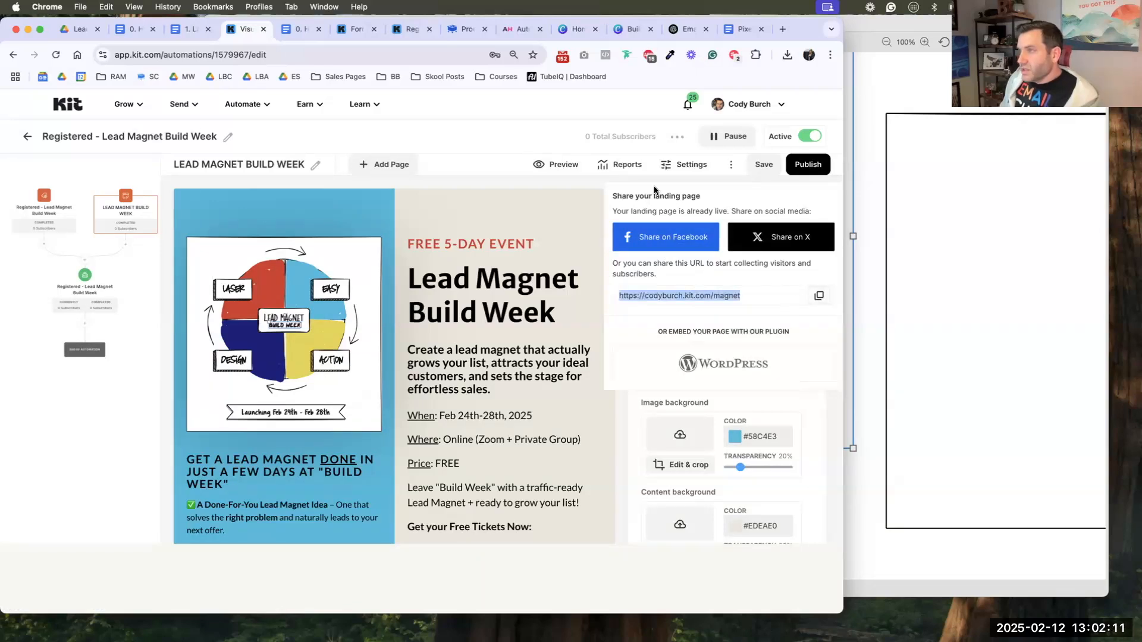
- Close the extra document tab and paste the landing page URL beside Registration in the Home Base document's Links list
left_click(180, 33)
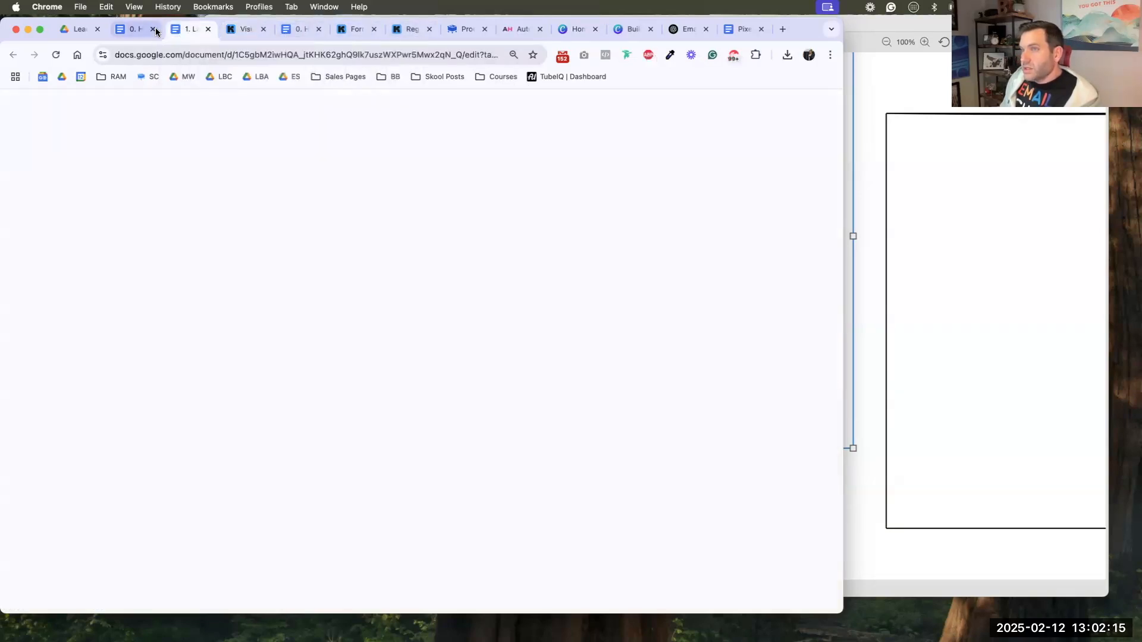
left_click(152, 29)
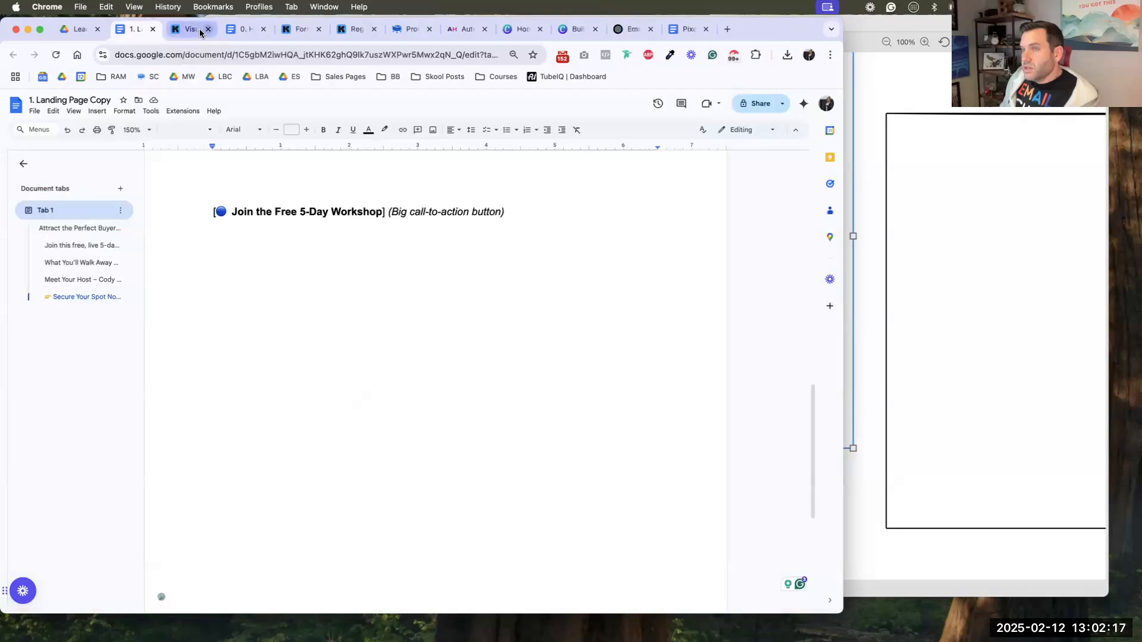
left_click(246, 29)
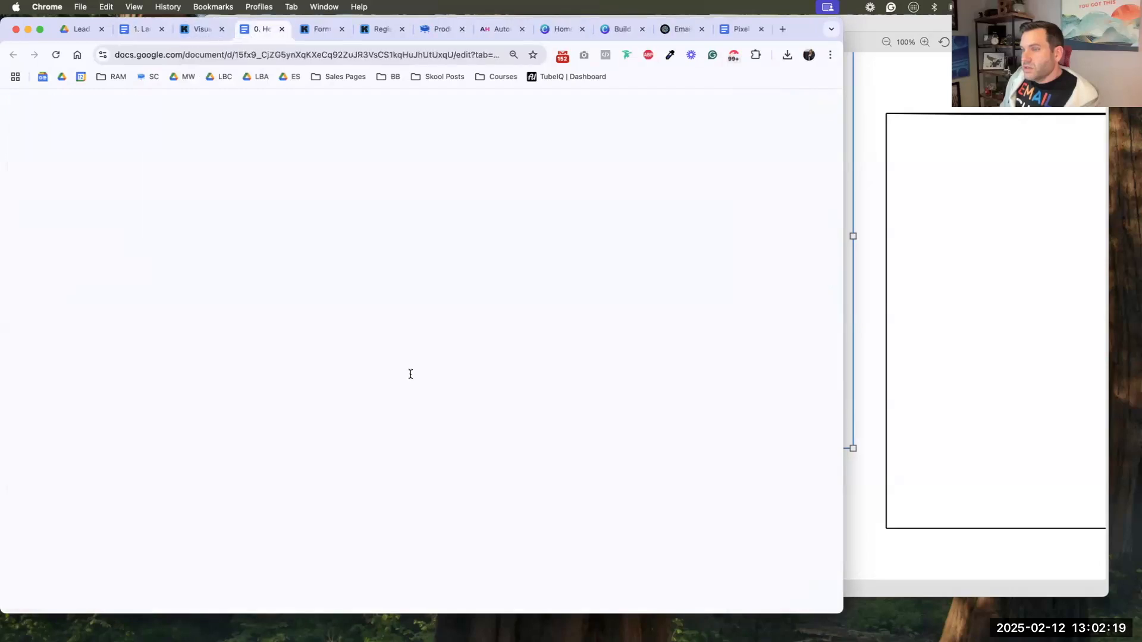
scroll(373, 244, "up", 2)
left_click(380, 254)
key("Tab")
key("super+v")
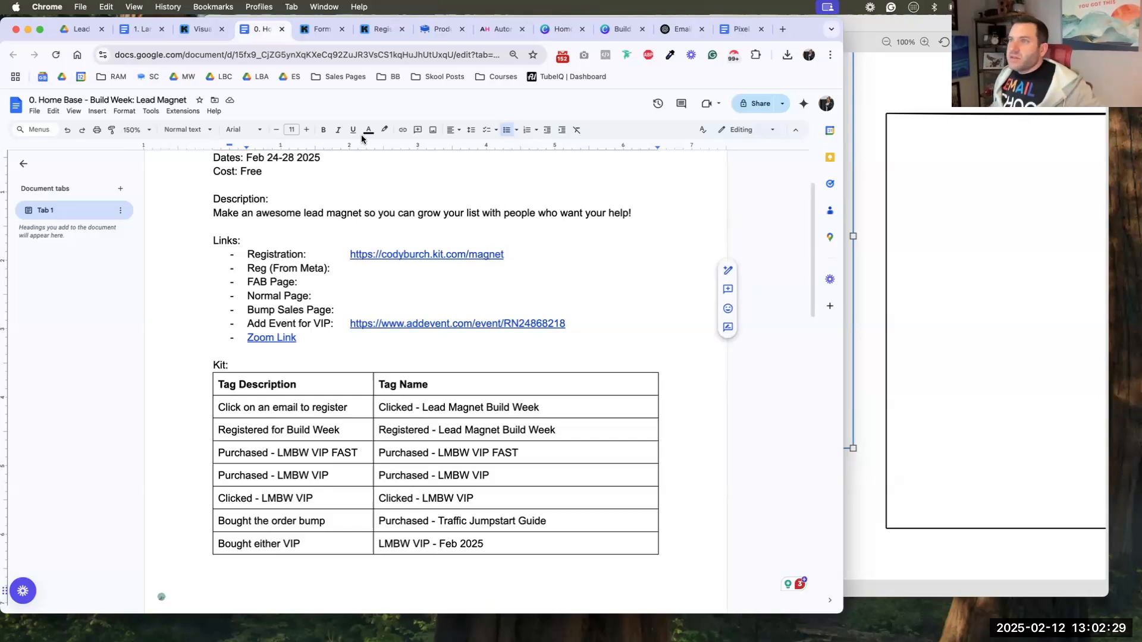
- Close the Landing Pages & Forms tab and the "Registered - List Builder Land (July 2024)" automation tab
left_click(318, 31)
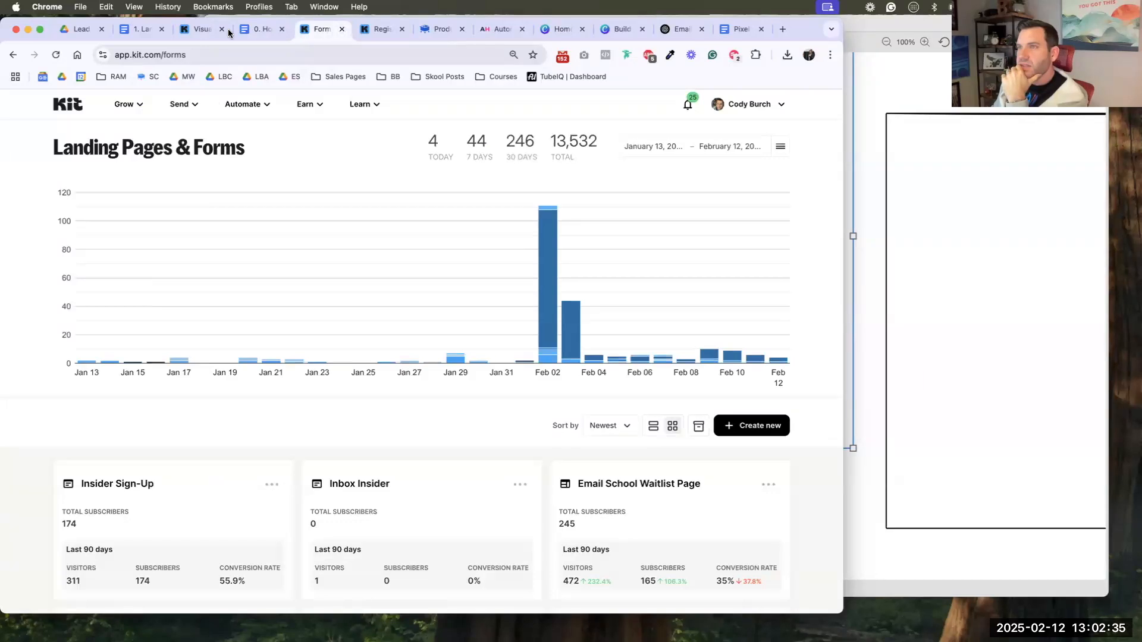
key("super+w")
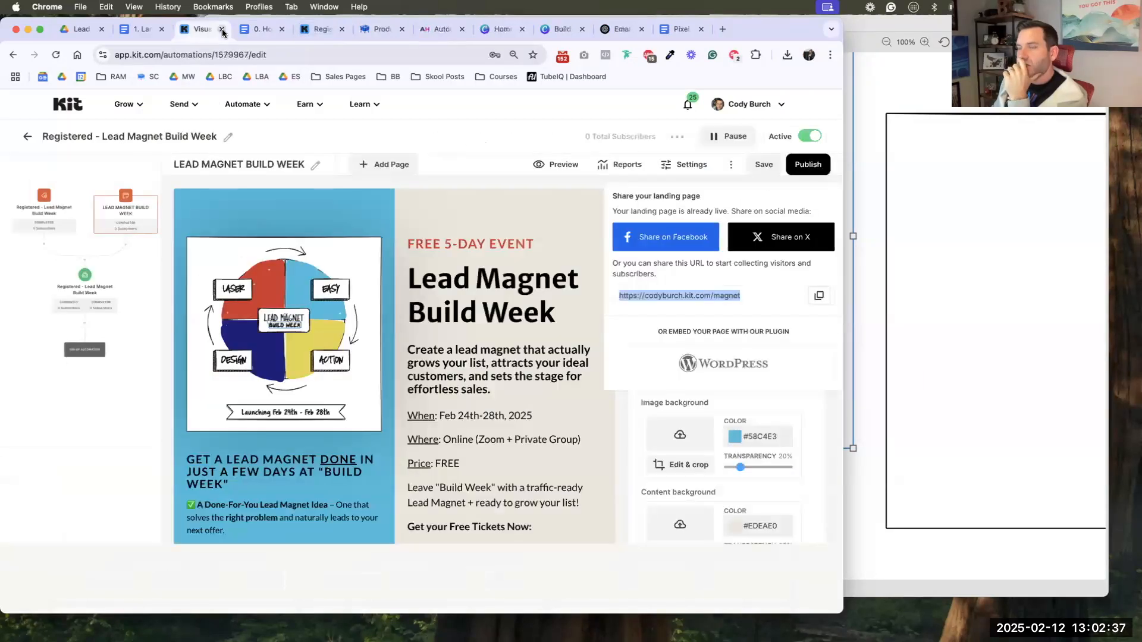
left_click(321, 29)
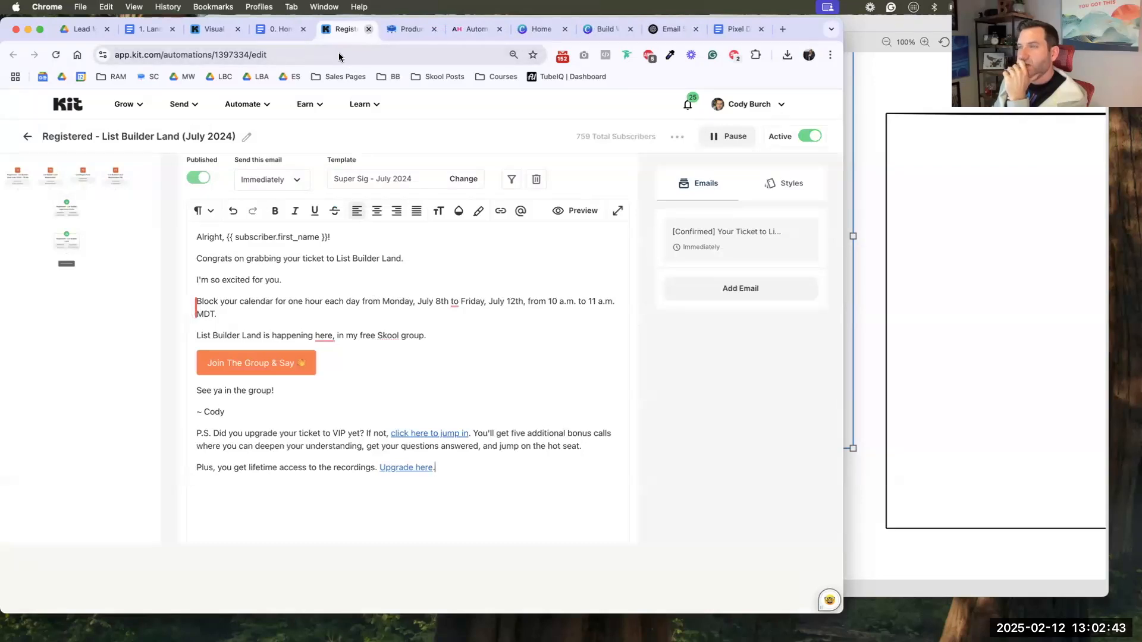
key("super+w")
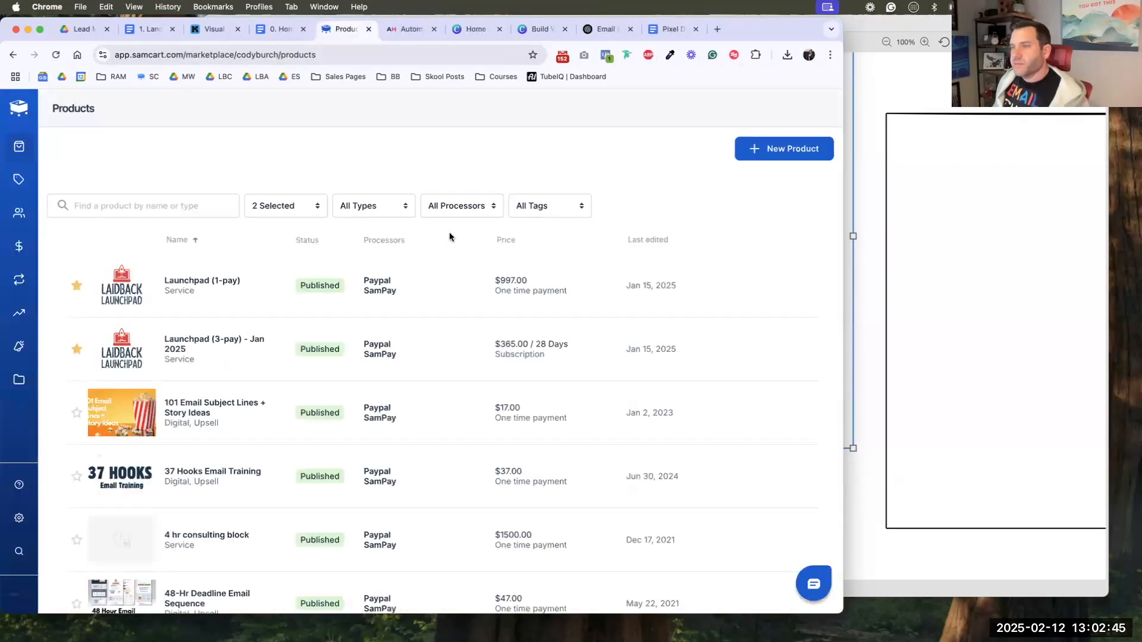
- Start a new product in SamCart and name it "Lead Magnet Build Week VIP"
left_click(761, 154)
left_click(694, 192)
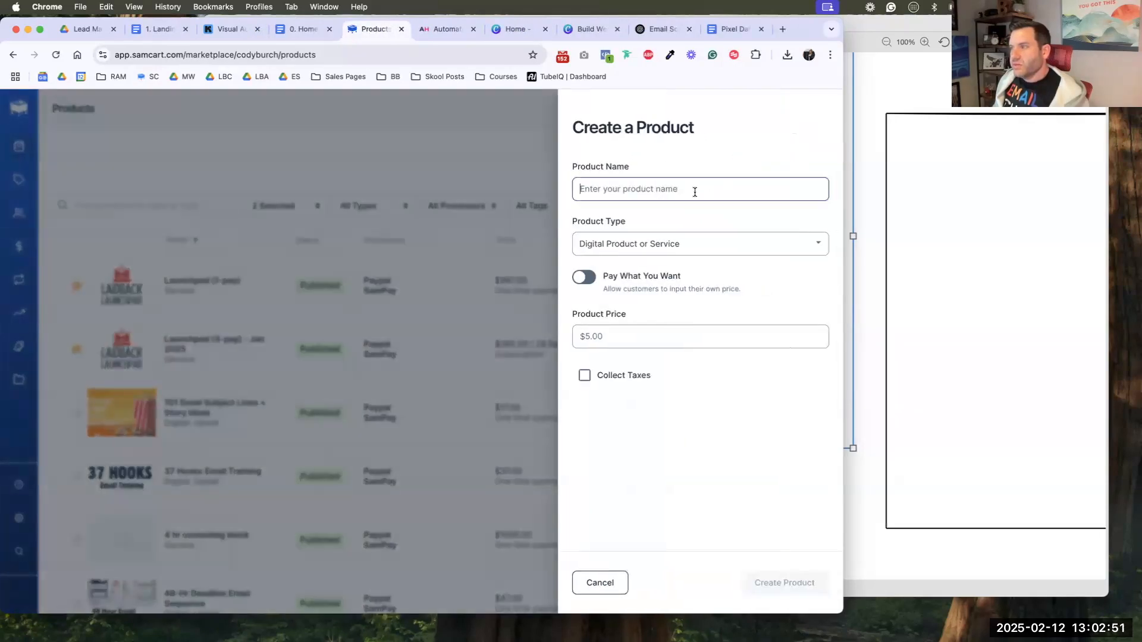
left_click(695, 192)
type("Lead Magnet Build Week VIP")
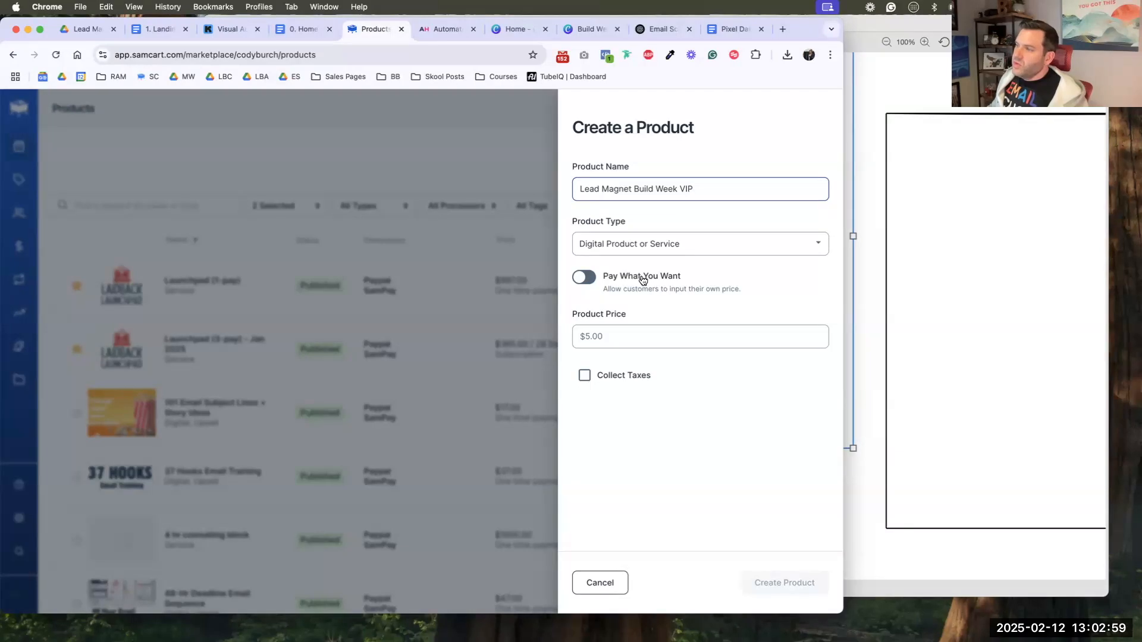
- Set the product price to $27 and create the product
left_click(626, 337)
type("27")
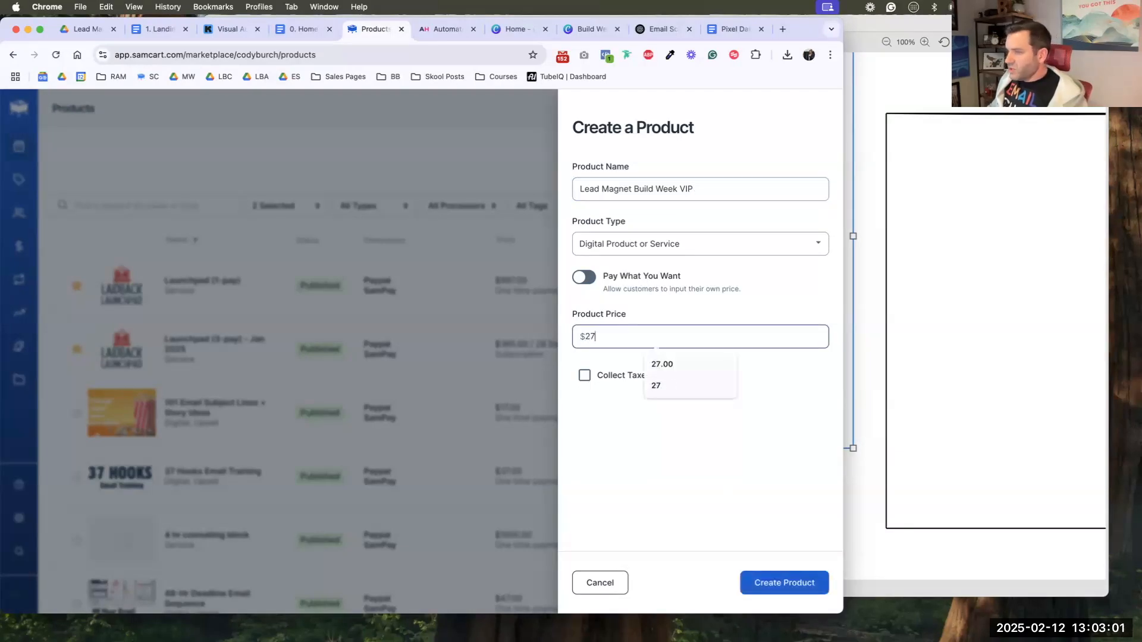
left_click(606, 396)
left_click(785, 579)
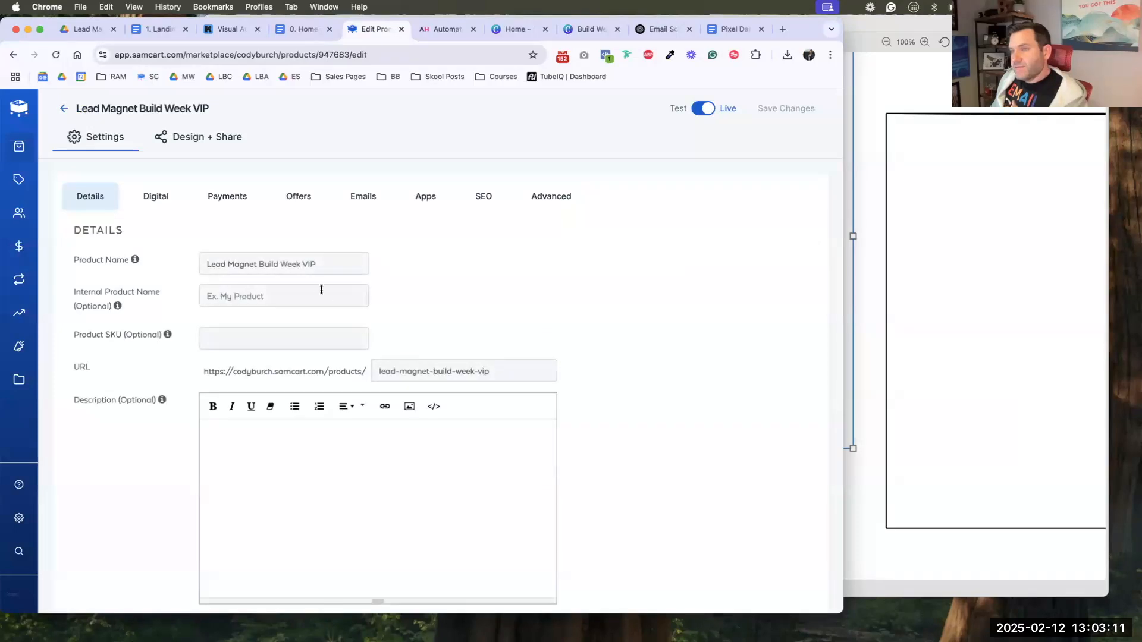
- Extend the product name to "Lead Magnet Build Week VIP - Fast Acting" and set the internal product name to "LMBW VIP - FAB"
left_click(325, 259)
type("- Fast Actin")
key("Tab")
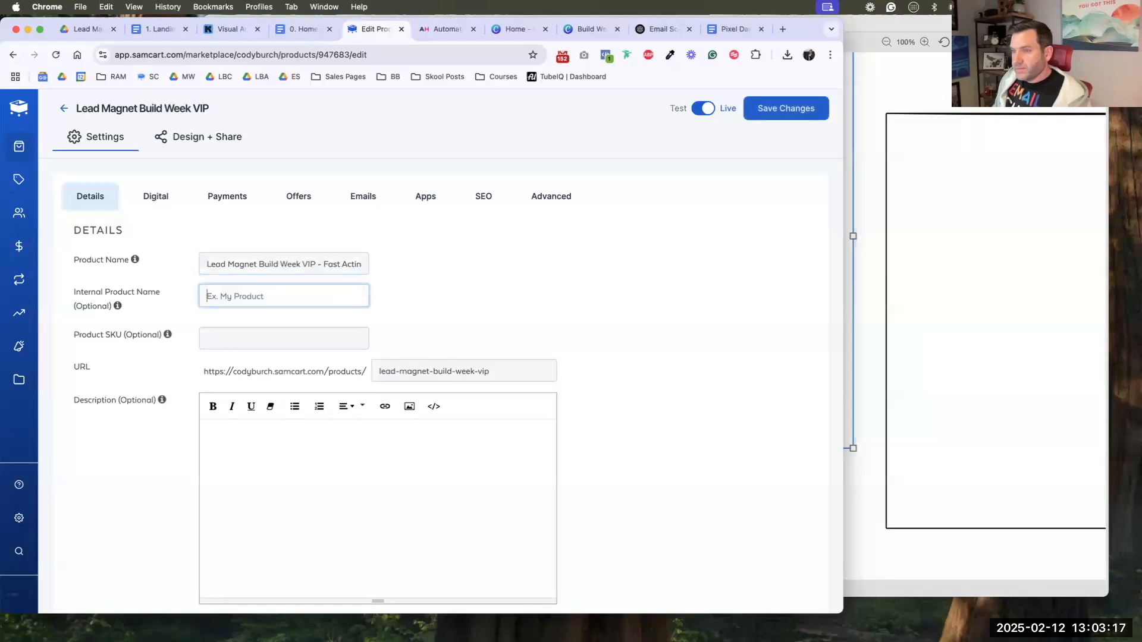
type("L")
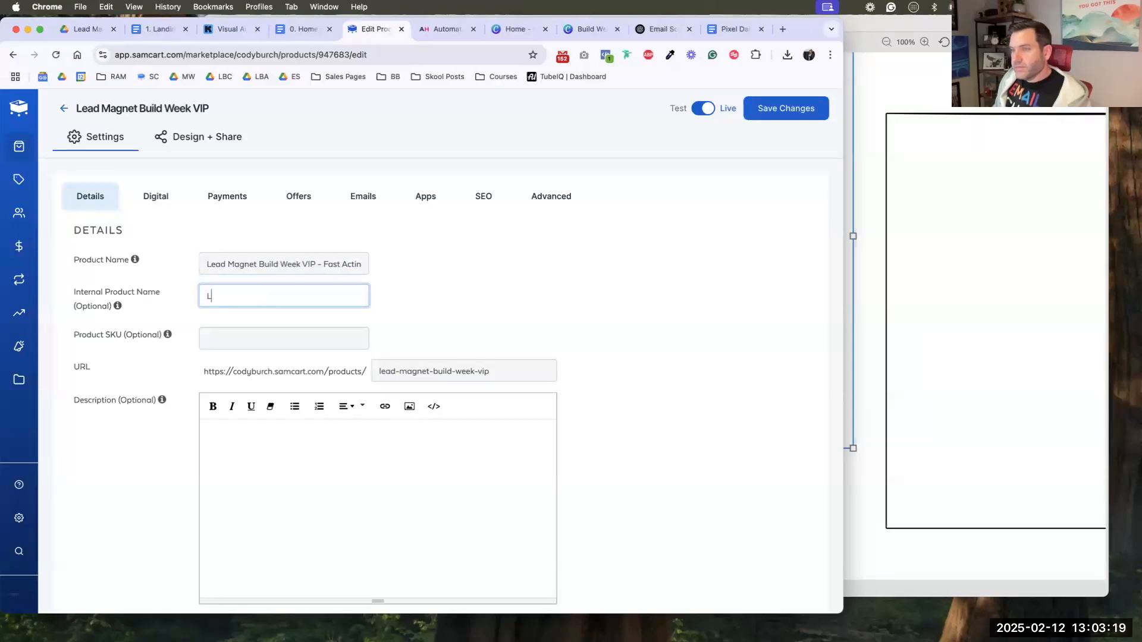
type("MBW VIP - FAB")
key("Tab")
- Replace the product's URL slug with "lmbw-vip-fab" and save the product changes
left_click(410, 370)
key("super+a")
key("BackSpace")
type("lm")
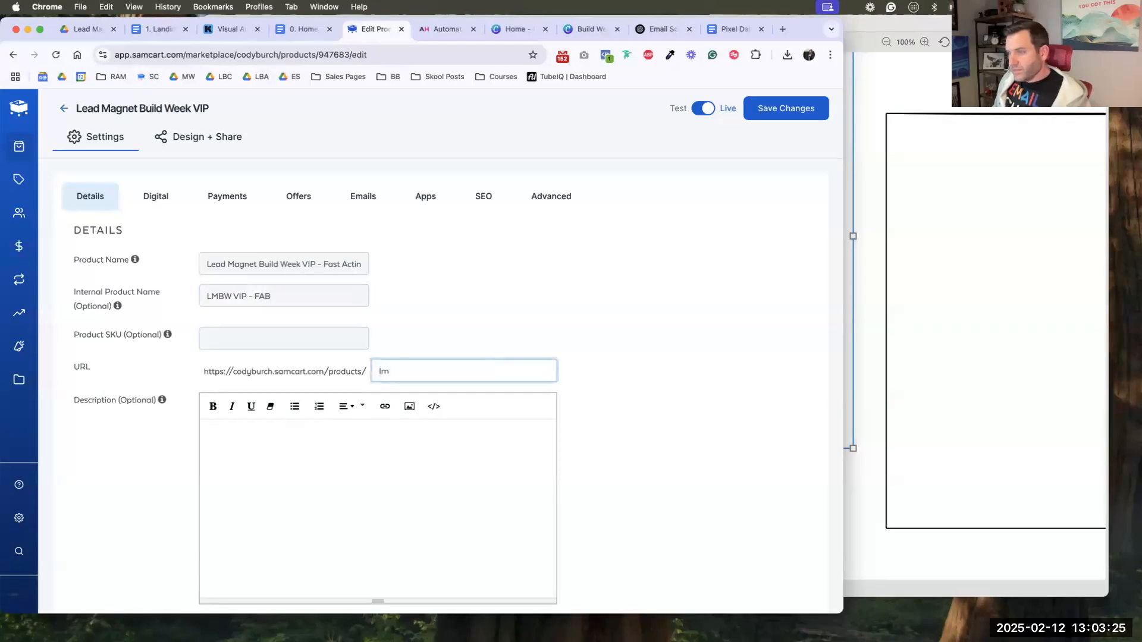
type("bw-vip-fab")
key("Tab")
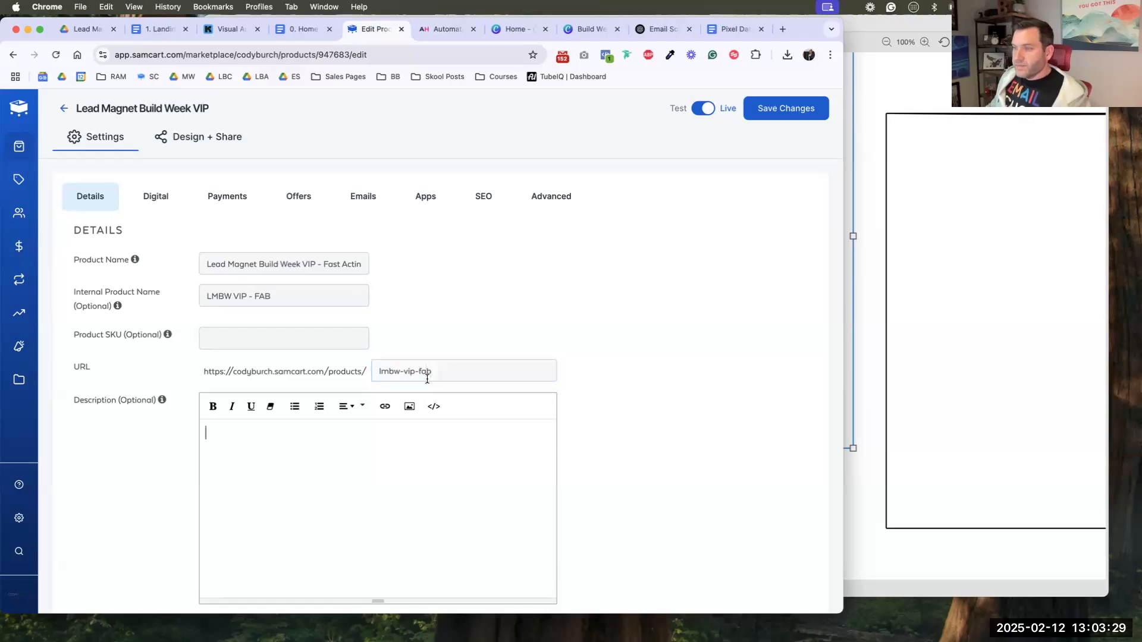
left_click(772, 113)
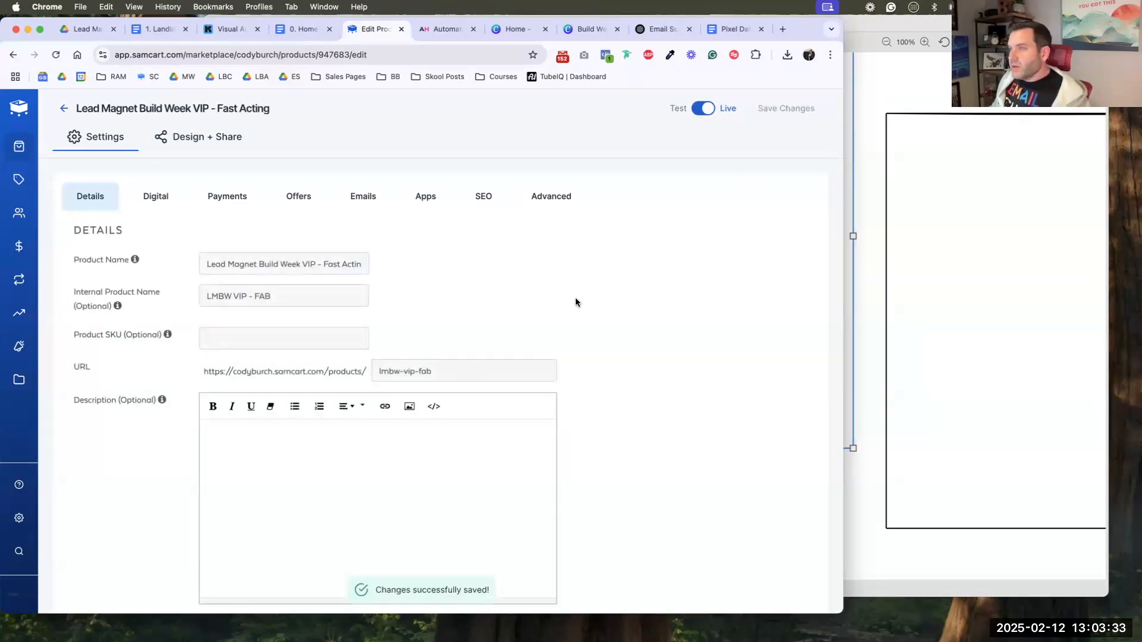
- Preview the product's sales page and paste its URL beside FAB Page in the Home Base document's Links list
left_click(233, 153)
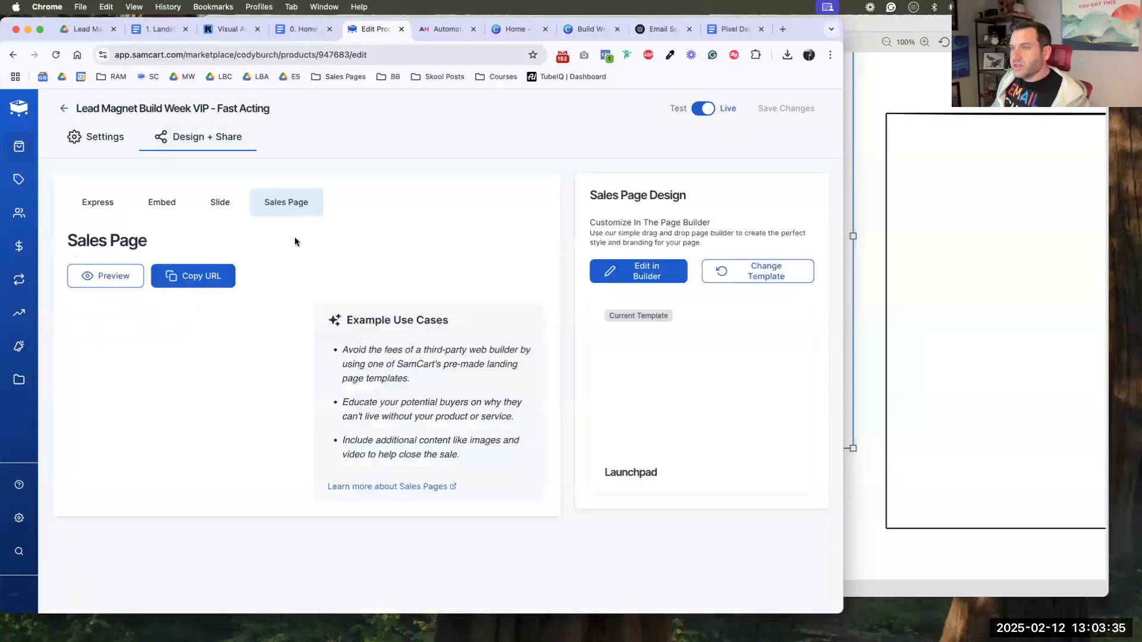
left_click(294, 205)
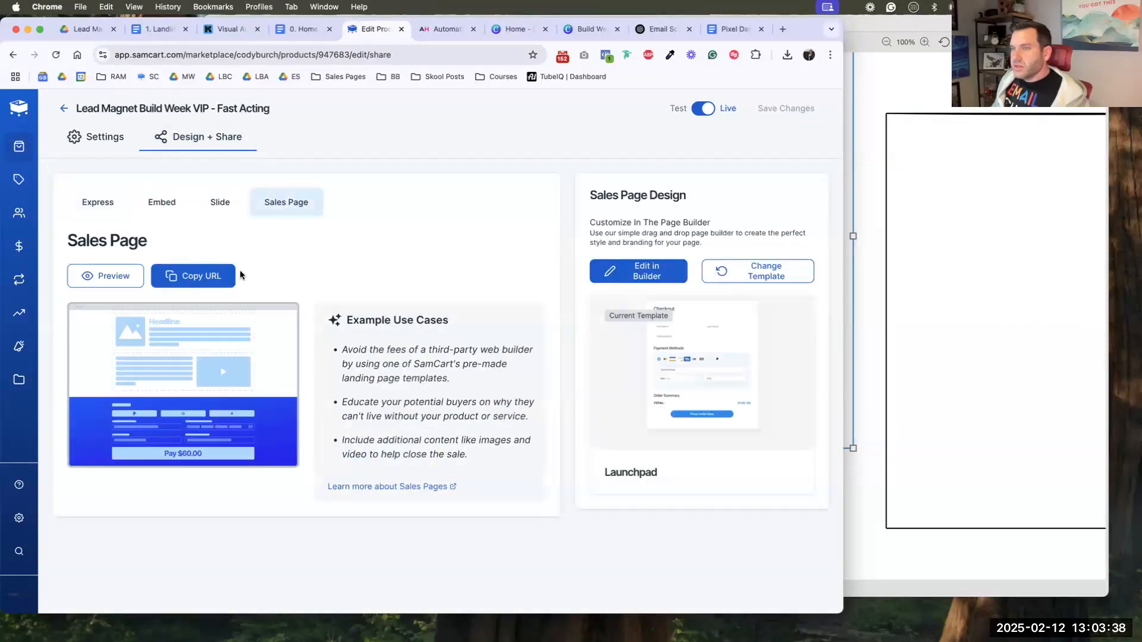
left_click(113, 276)
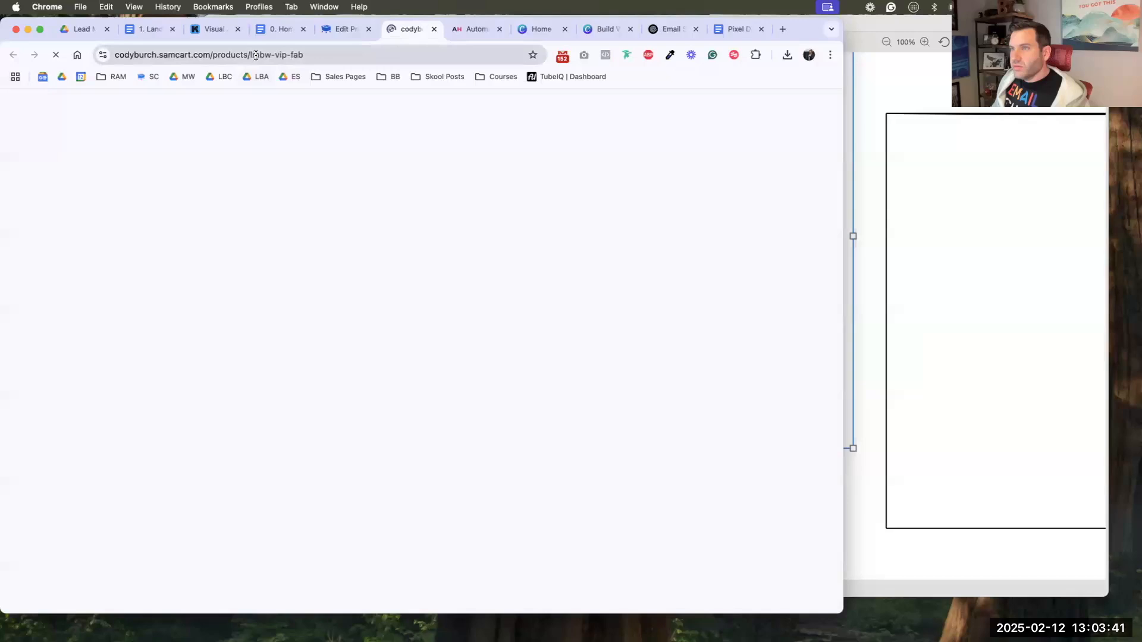
left_click(255, 55)
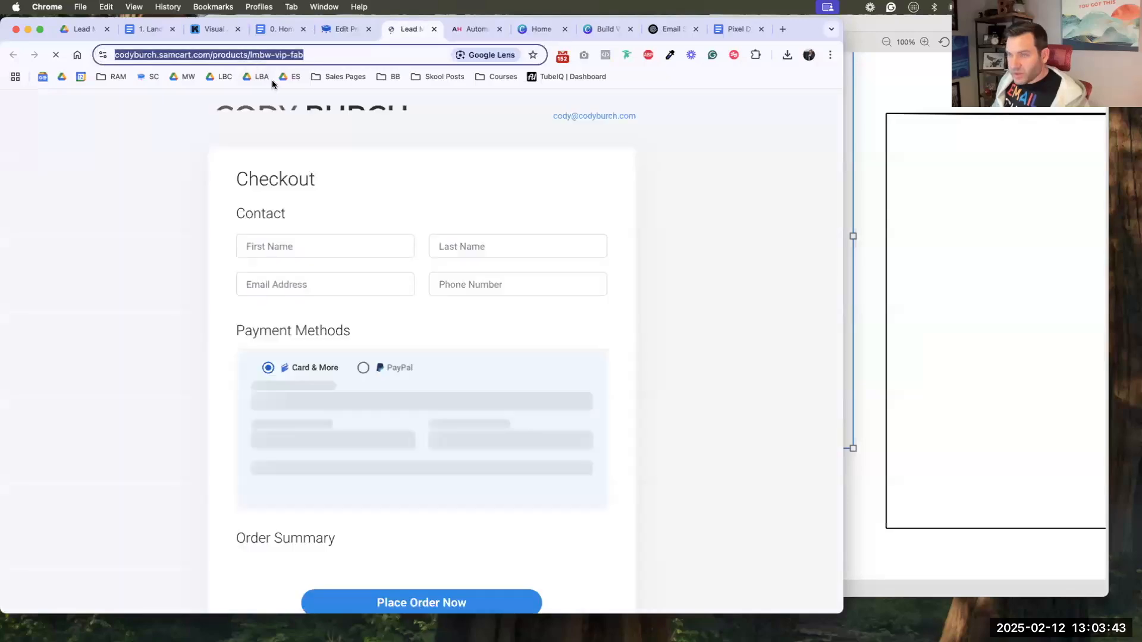
key("super+4")
left_click(370, 284)
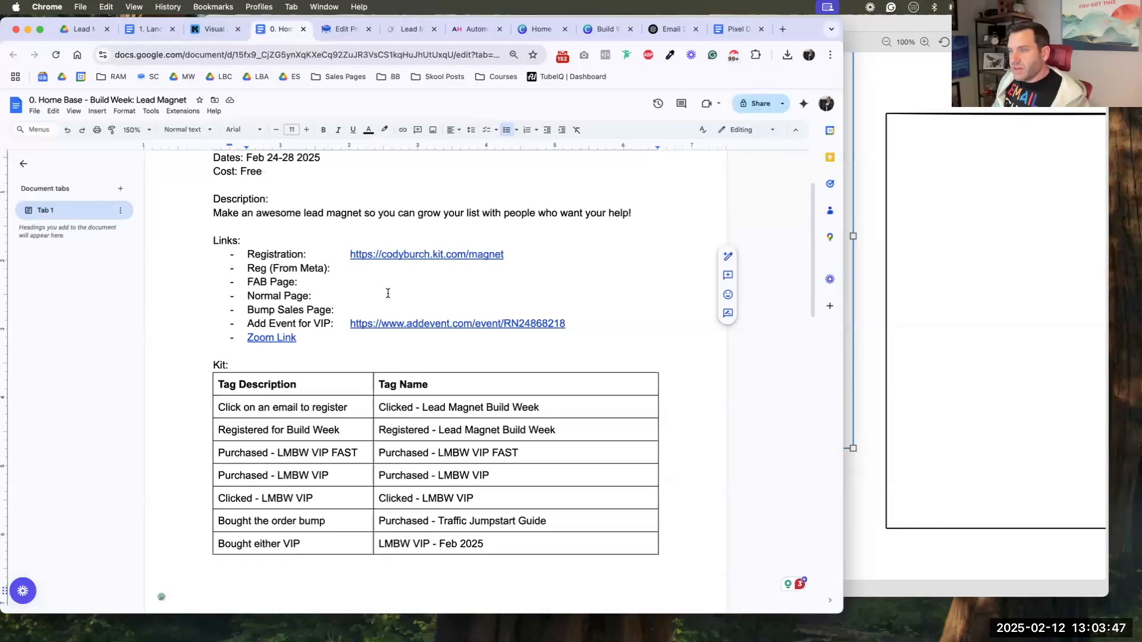
type("https://codyburch.samcart.com/products/lmbw-vip-fab")
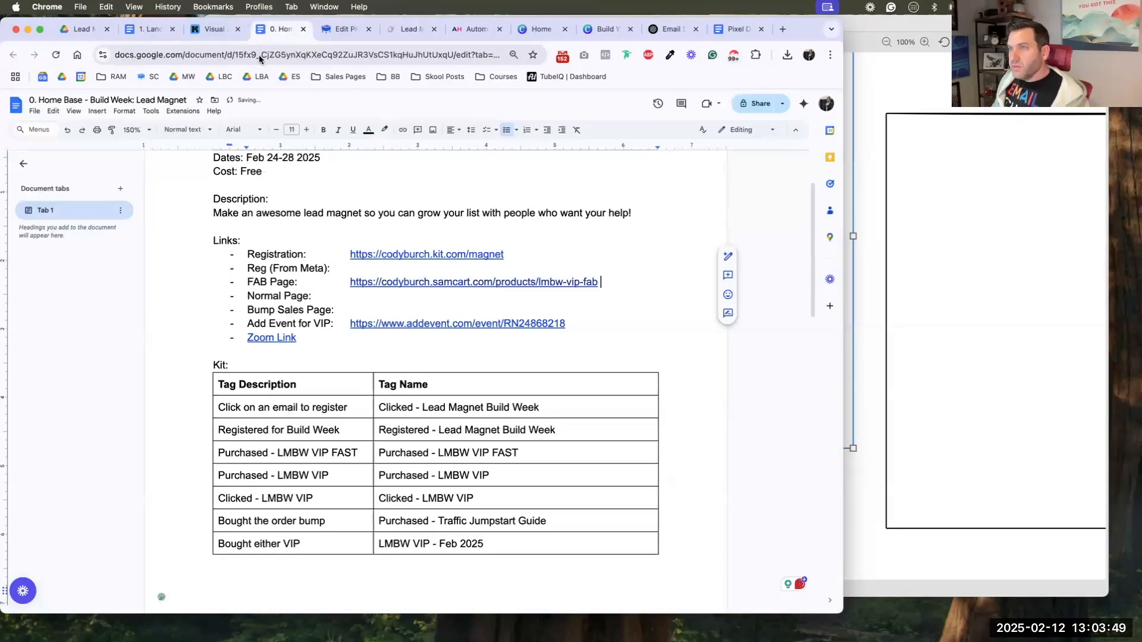
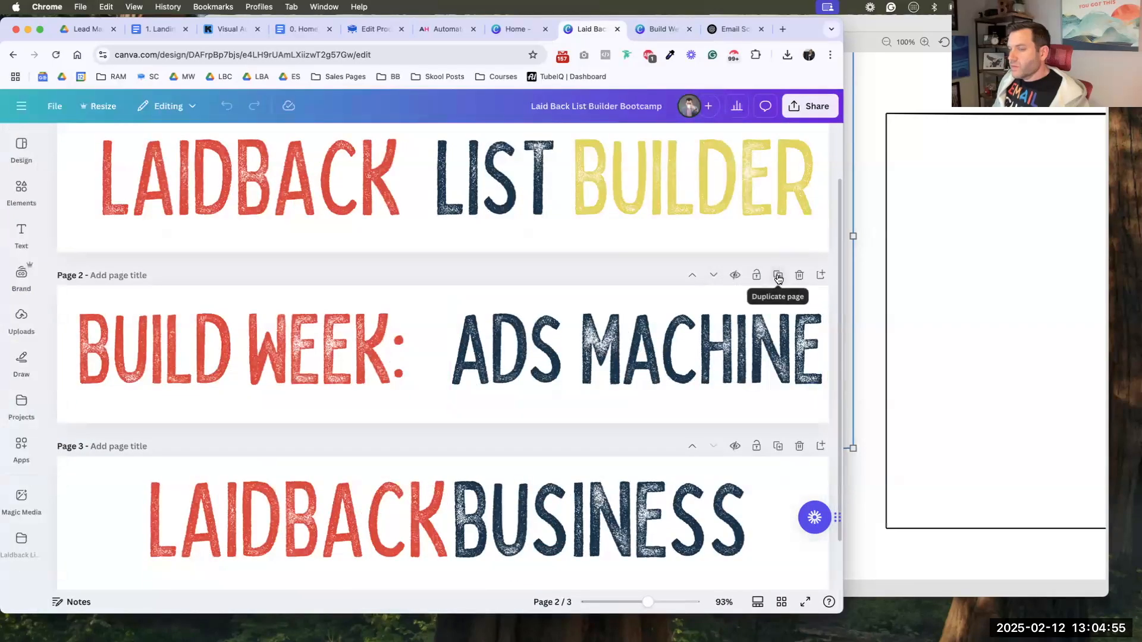
- In Canva, duplicate the "Build Week: Ads Machine" page and replace the copy's texts with the copied "Lead Magnet" and "Build Week" texts
left_click(777, 277)
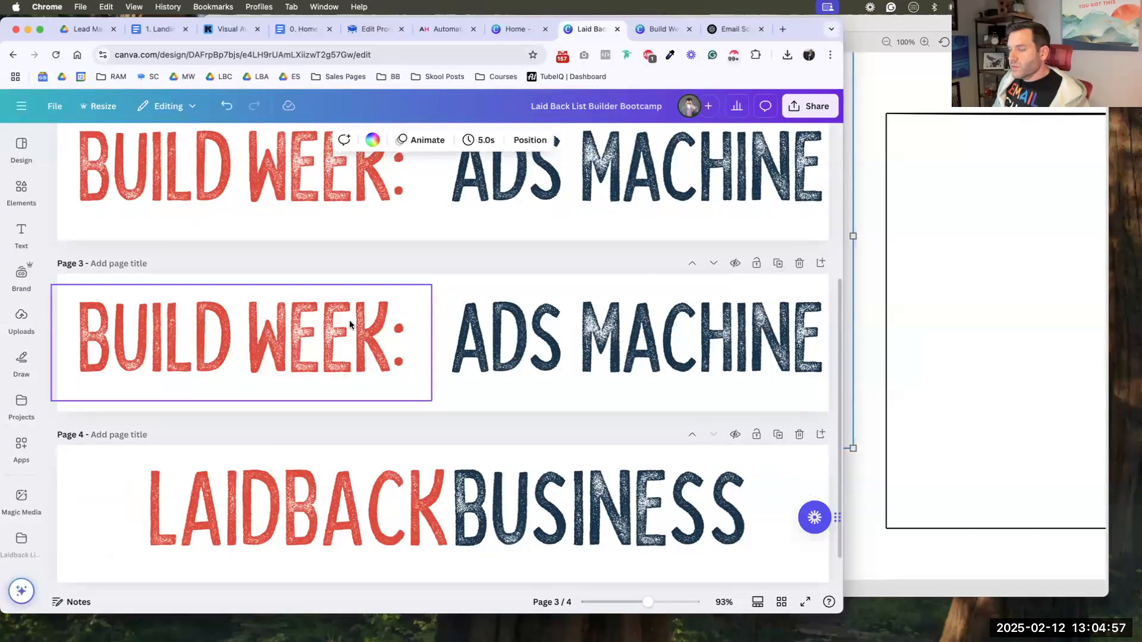
left_click(350, 324)
key("Delete")
key("Tab")
key("Delete")
key("cmd+v")
left_click(247, 372)
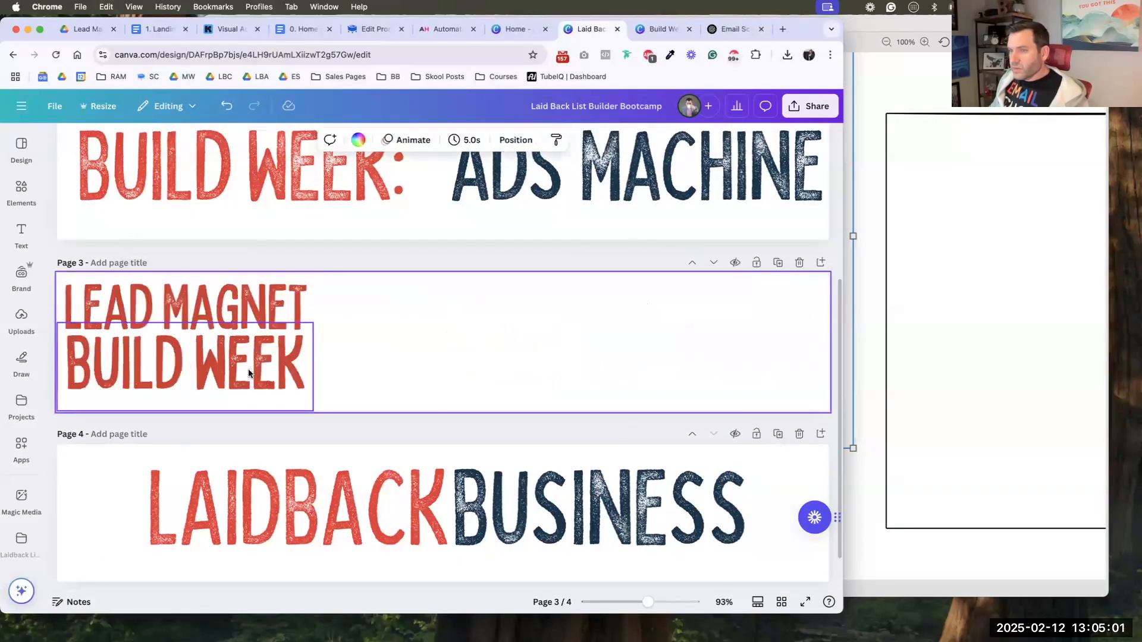
- Remove the separate "Build Week" text box and add its wording to the end of the "Lead Magnet" text box
left_click_drag(241, 375, 596, 324)
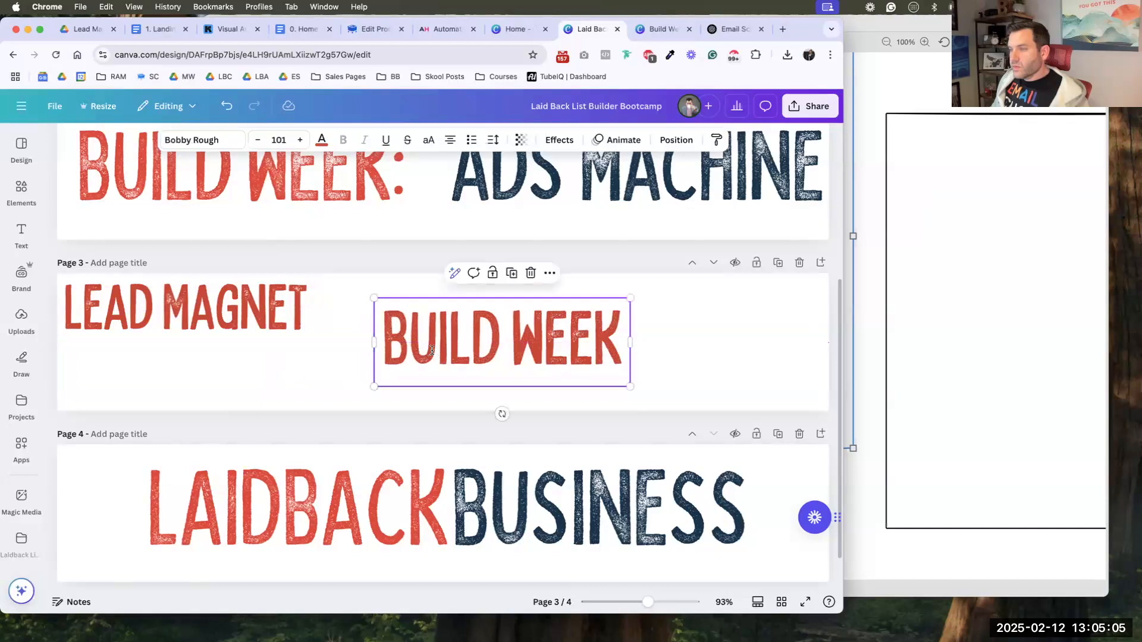
double_click(432, 351)
key("super+c")
key("BackSpace")
left_click(369, 339)
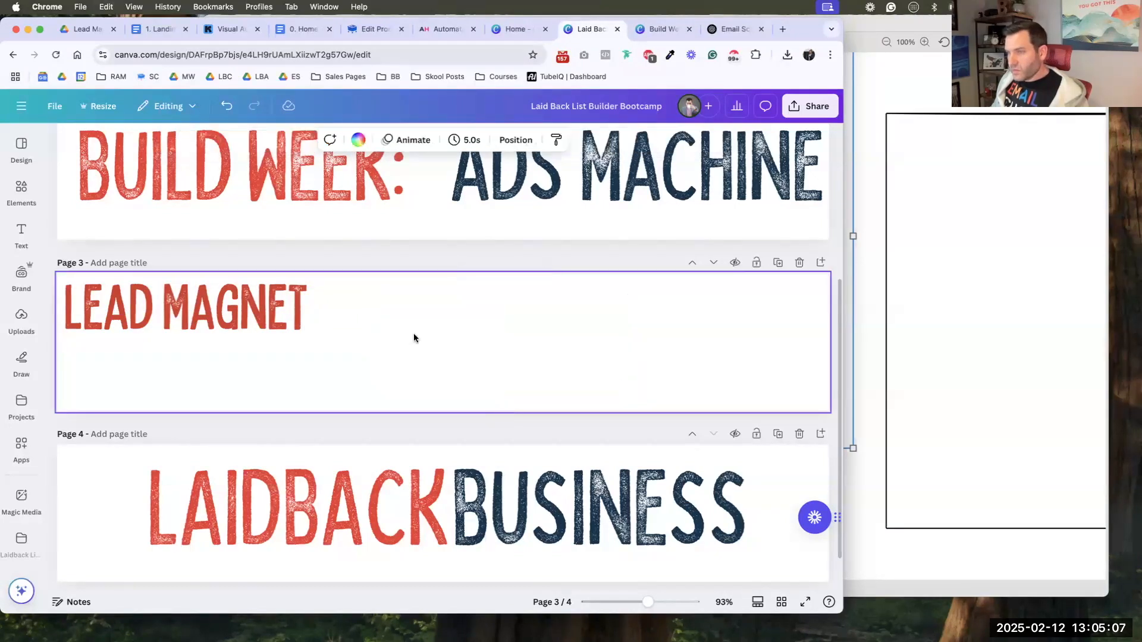
left_click(303, 303)
double_click(304, 304)
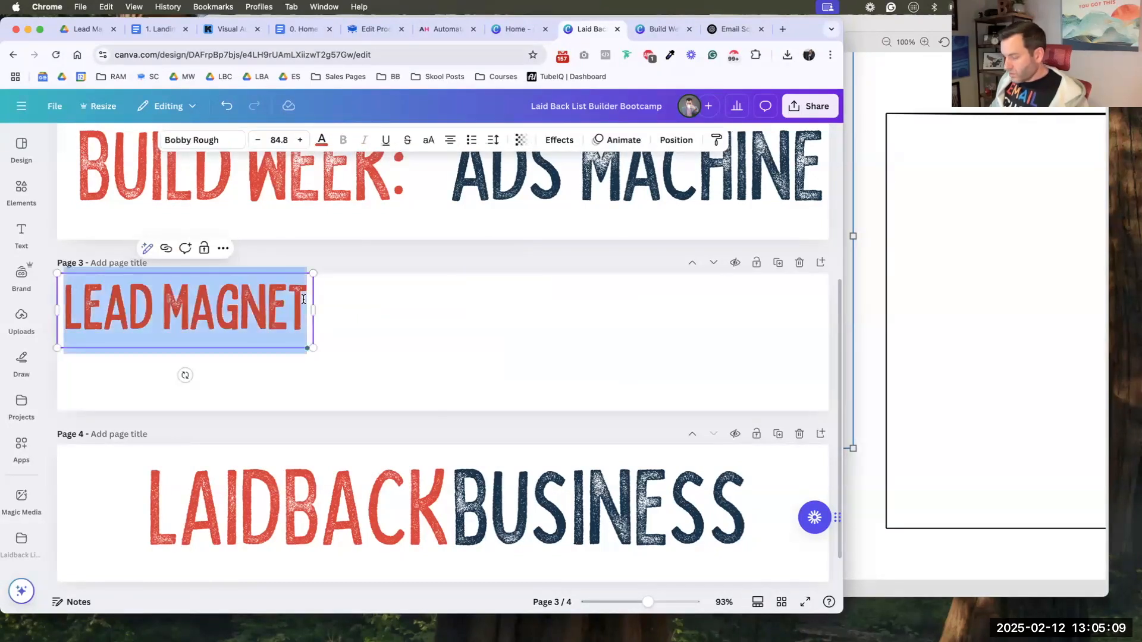
left_click(302, 290)
key("super+v")
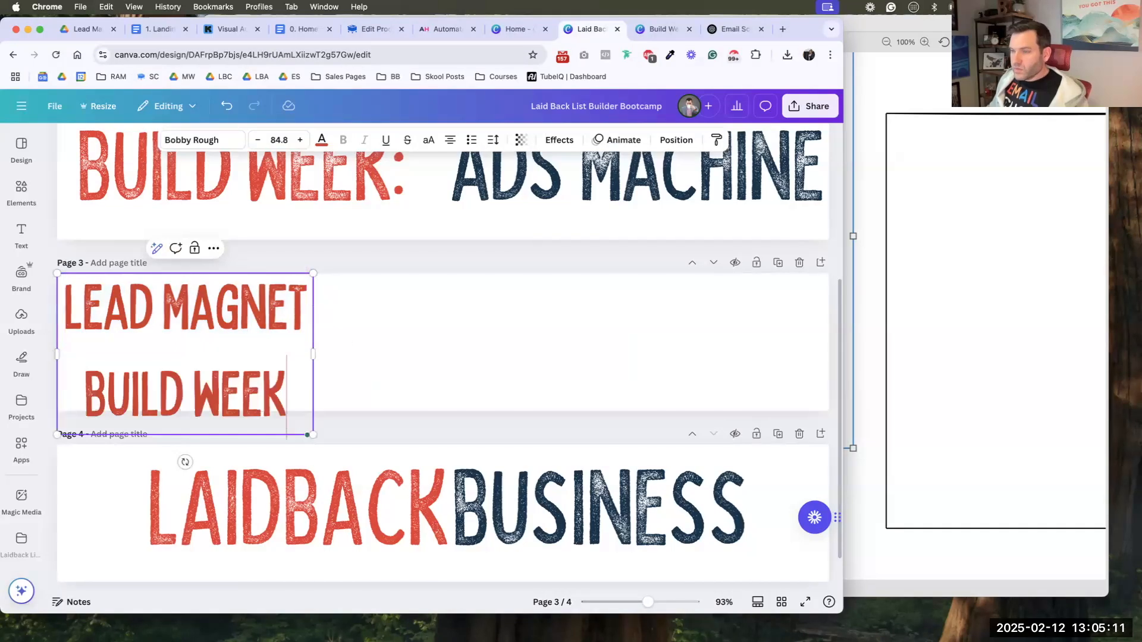
- Widen and enlarge the "Lead Magnet Build Week" text to a single line filling the page width at font size 142
left_click_drag(441, 349, 810, 383)
left_click(605, 352)
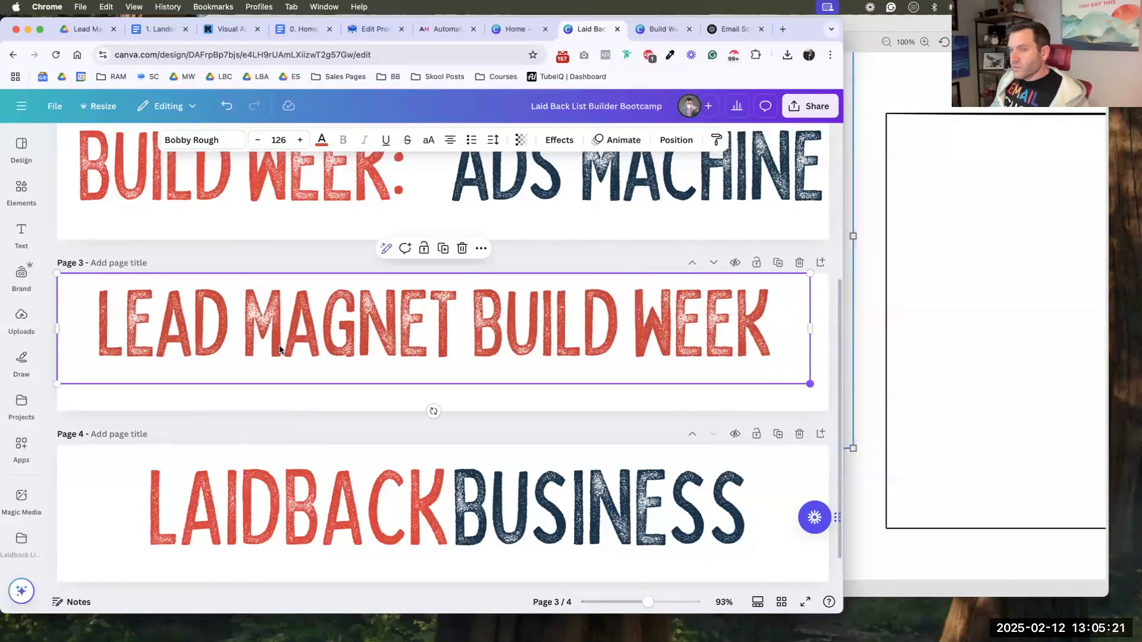
left_click_drag(60, 328, 117, 327)
left_click_drag(91, 392, 55, 395)
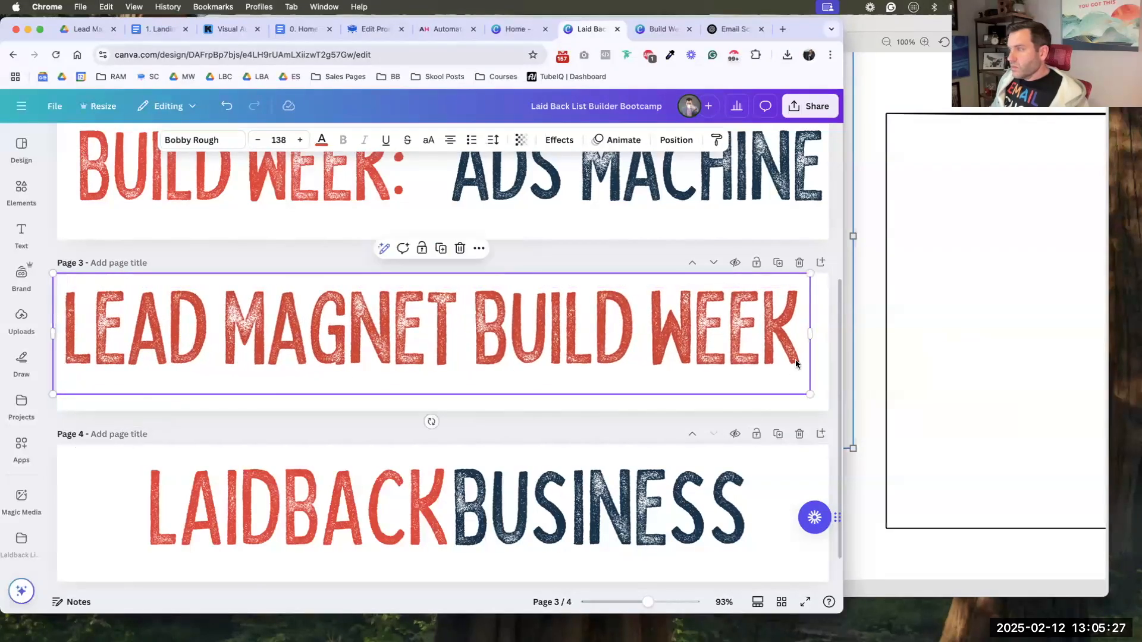
mouse_move(808, 336)
left_mouse_down()
mouse_move(819, 333)
mouse_move(798, 332)
left_mouse_up()
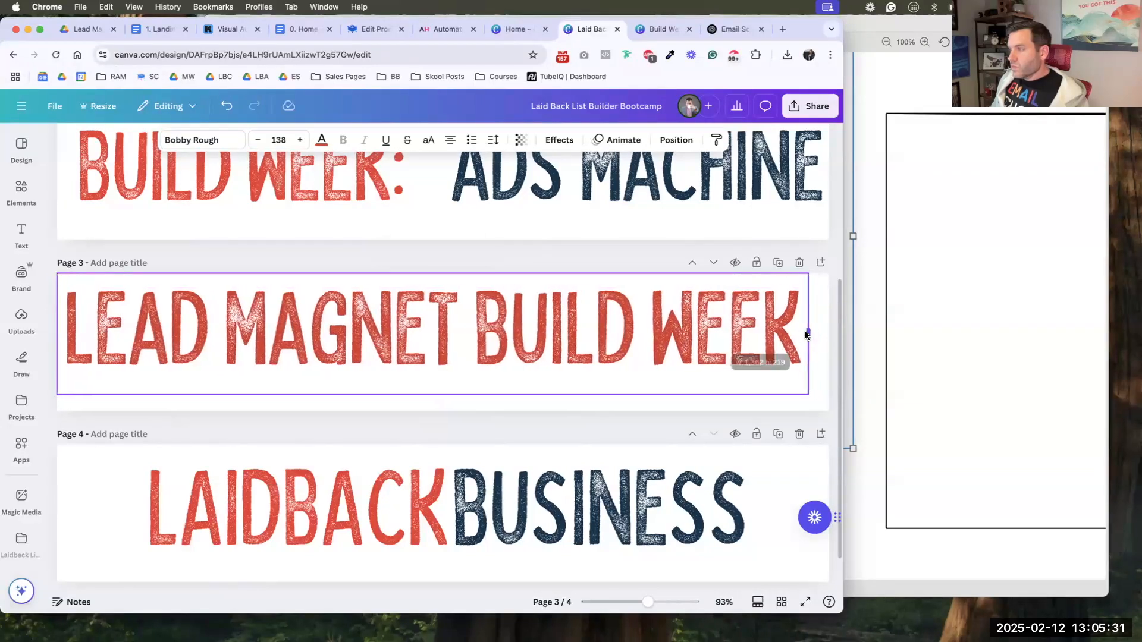
mouse_move(809, 395)
left_mouse_down()
mouse_move(828, 422)
mouse_move(814, 414)
left_mouse_up()
left_click_drag(683, 370, 690, 375)
left_click(618, 423)
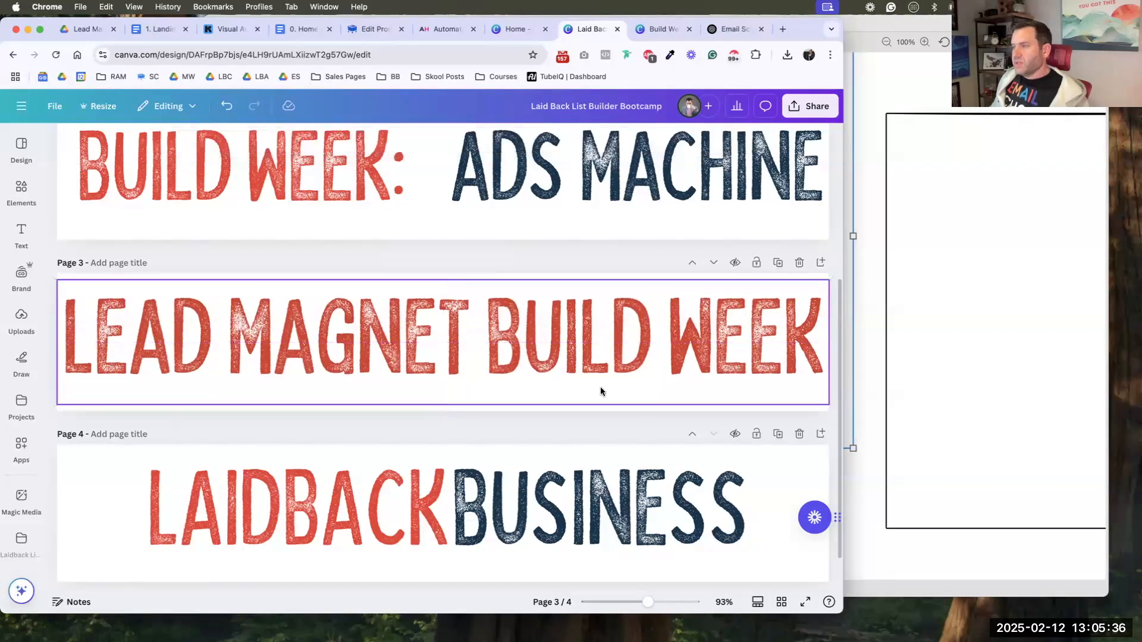
- Nudge the "Lead Magnet Build Week" text slightly down to centre it vertically on page 3
left_click(553, 352)
key("Down")
key("Down")
key("Down")
key("Down")
key("Down")
key("Down")
key("Down")
key("Down")
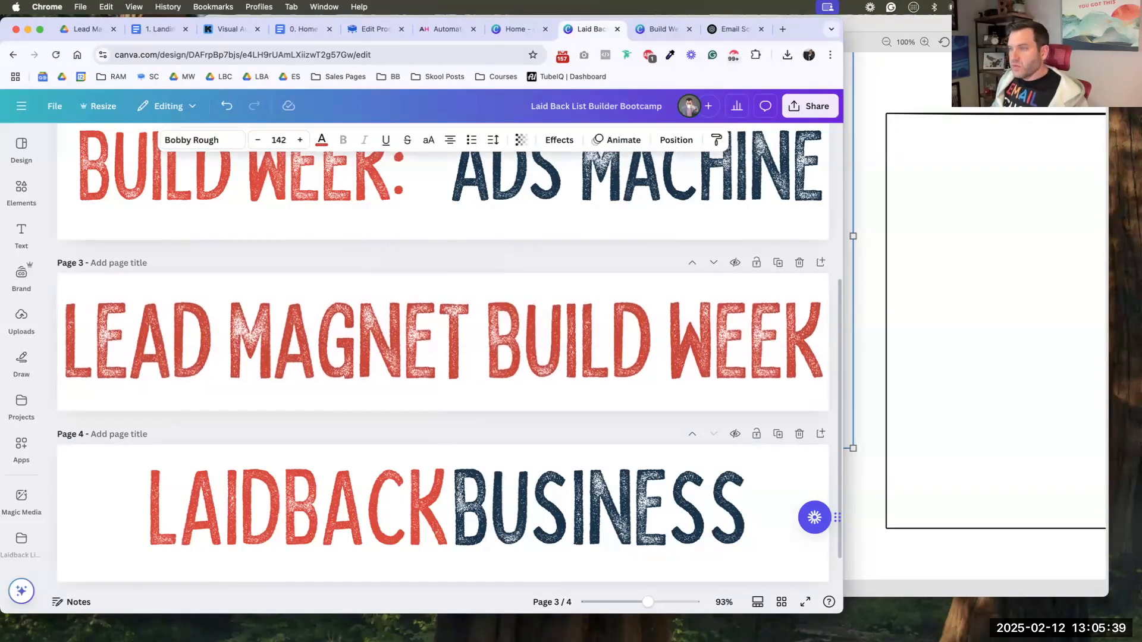
left_click(559, 421)
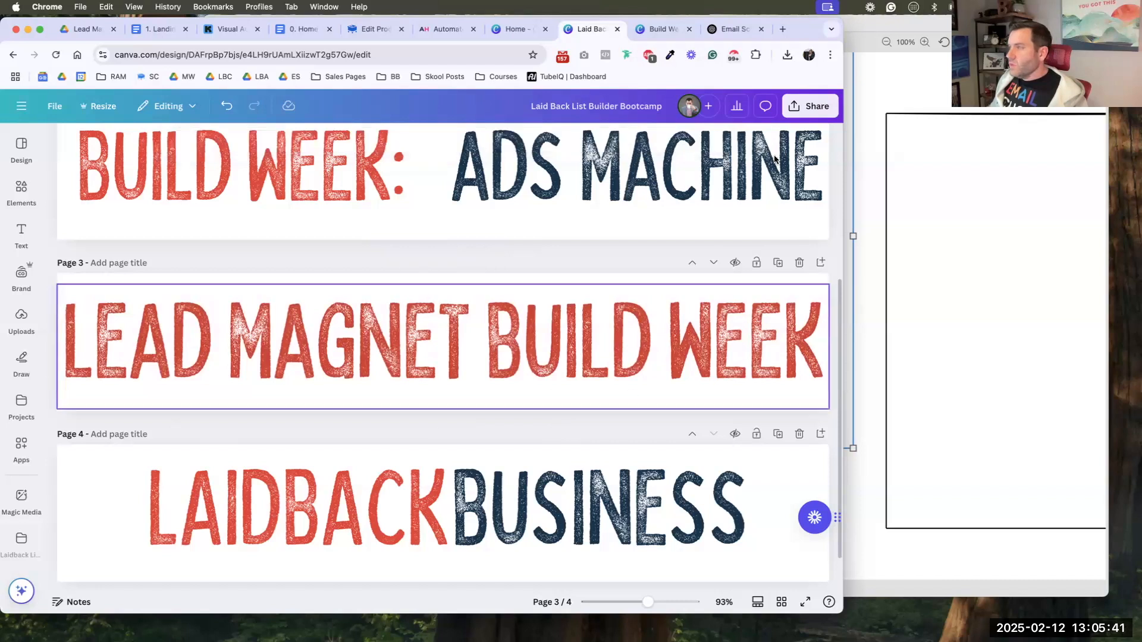
- Download only the current page, page 3, as a PNG with a transparent background
left_click(810, 106)
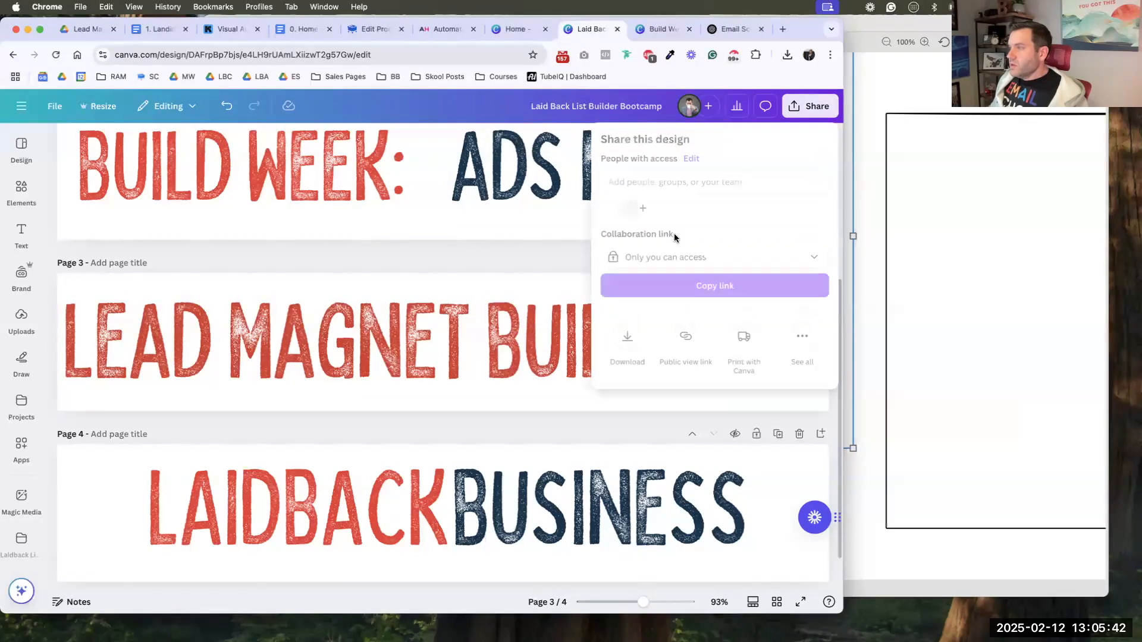
left_click(628, 337)
left_click(646, 353)
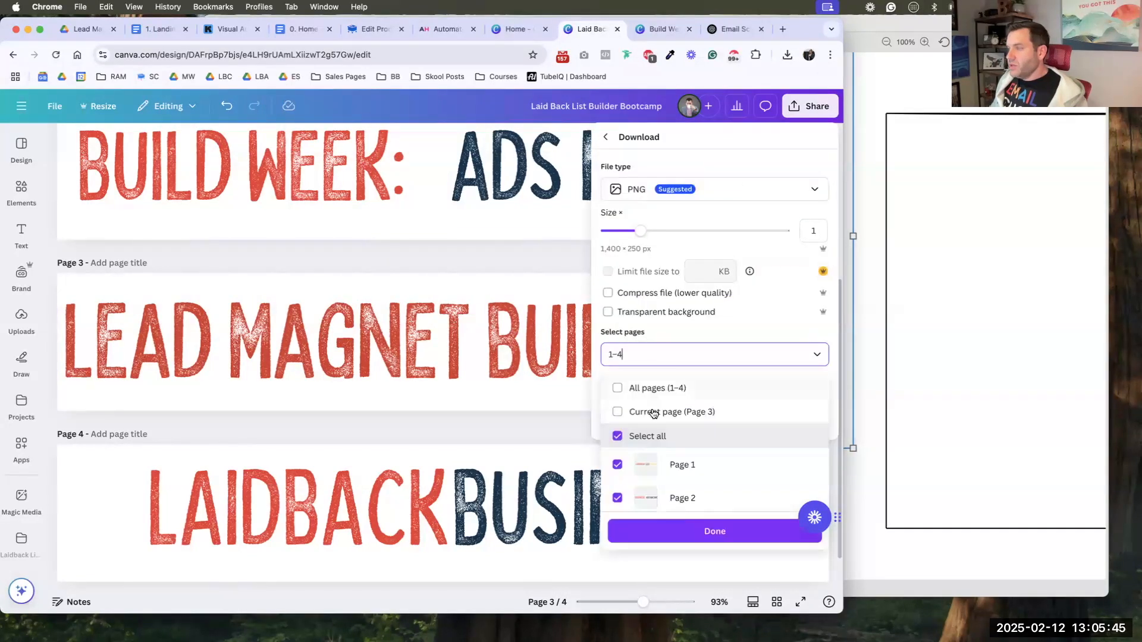
left_click(653, 413)
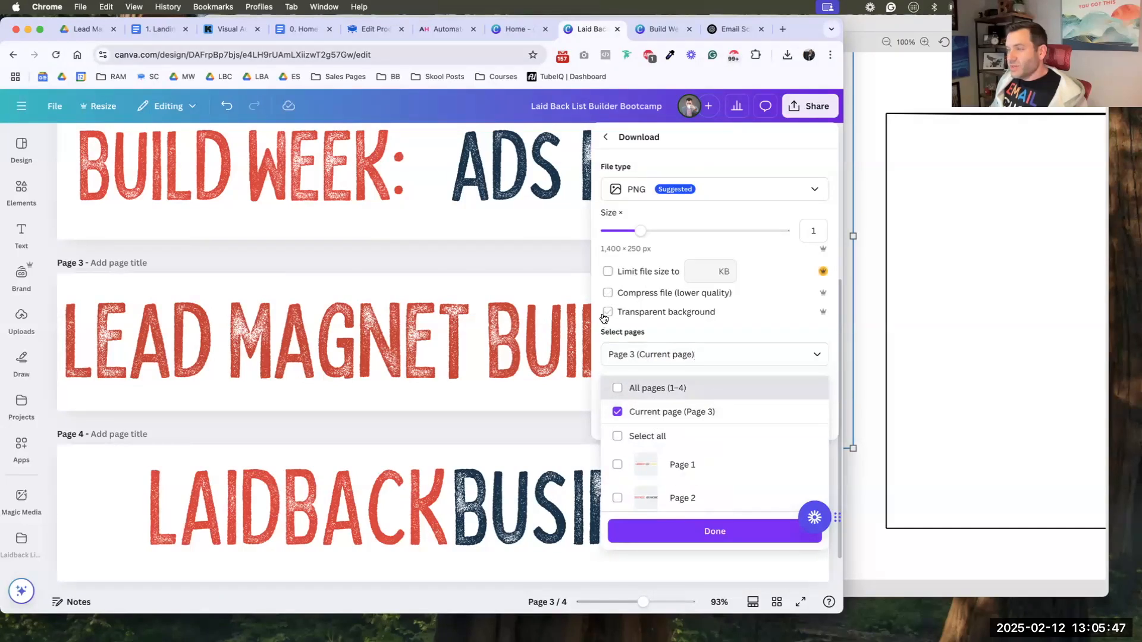
left_click(604, 318)
left_click(652, 418)
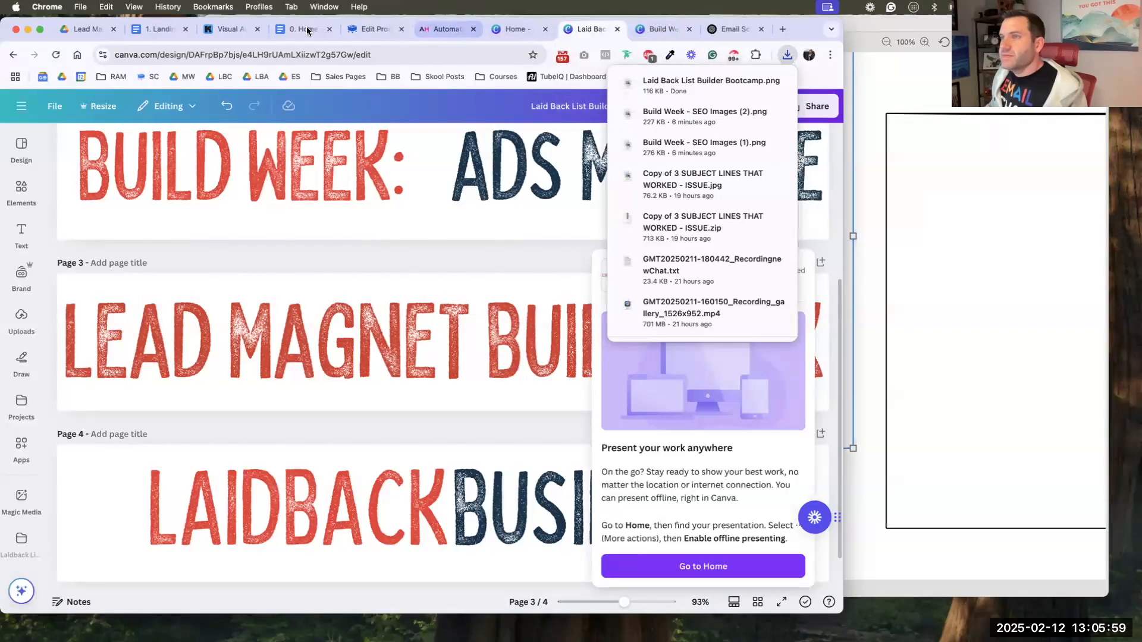
- Copy the Build Week description sentence from the Home Base document into the SamCart product's description and save the product
left_click(357, 29)
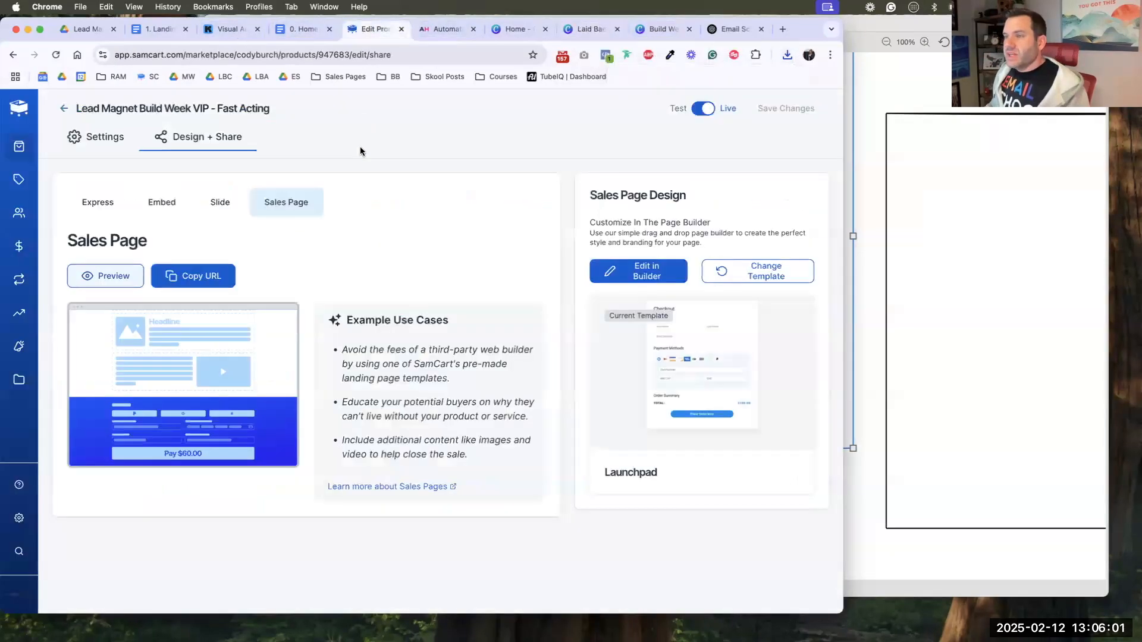
left_click(96, 137)
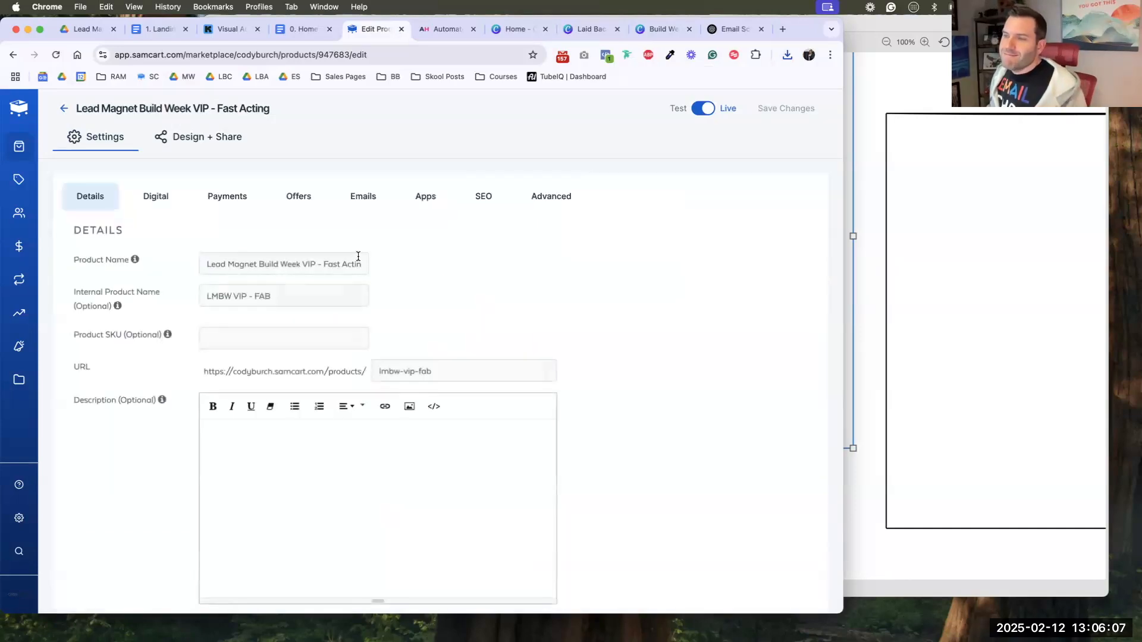
scroll(456, 287, "down", 2)
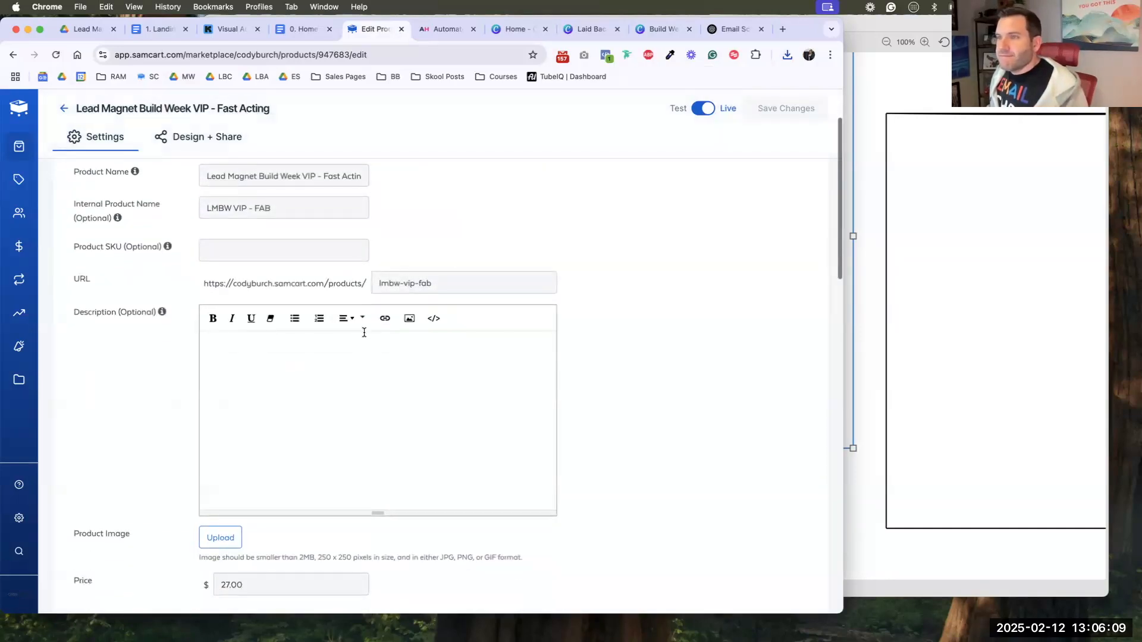
left_click(304, 28)
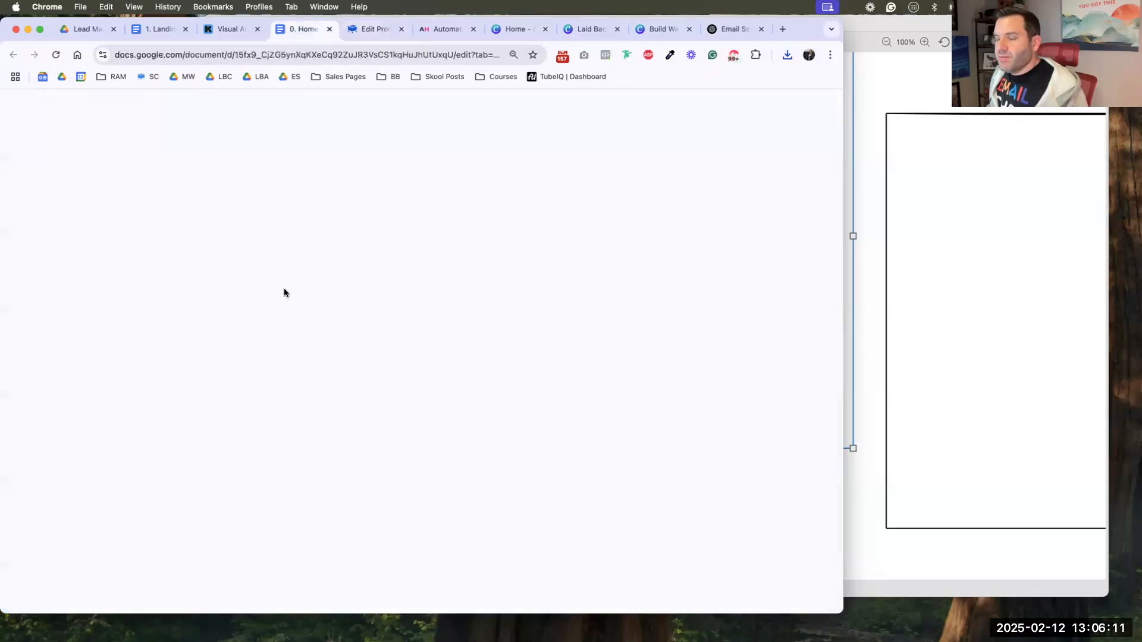
scroll(286, 241, "up", 1)
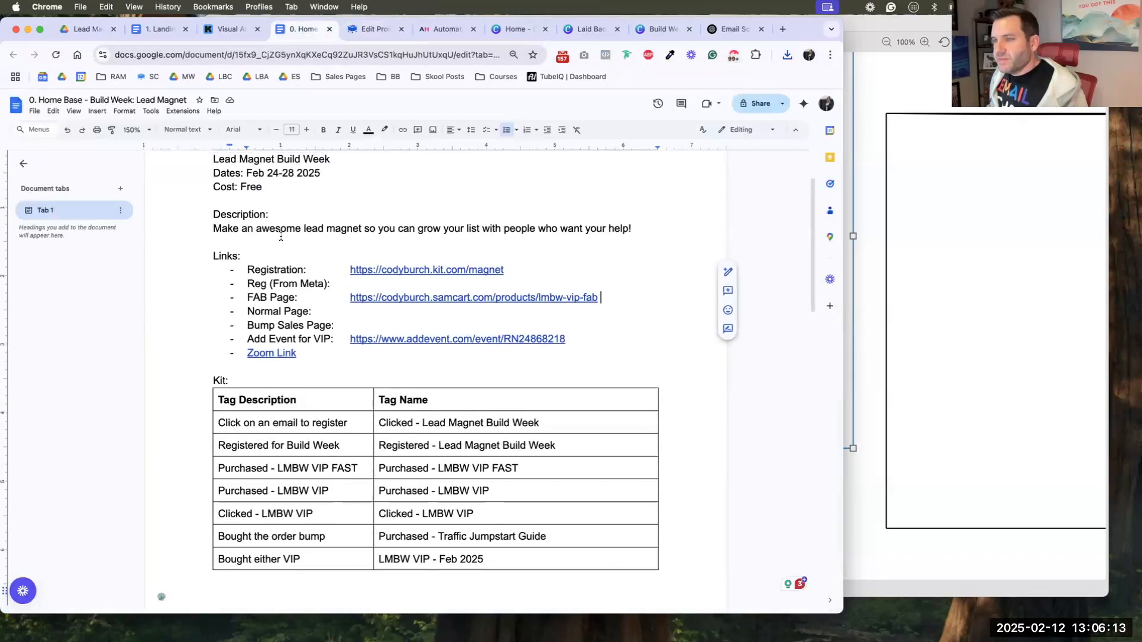
triple_click(286, 227)
key("super+c")
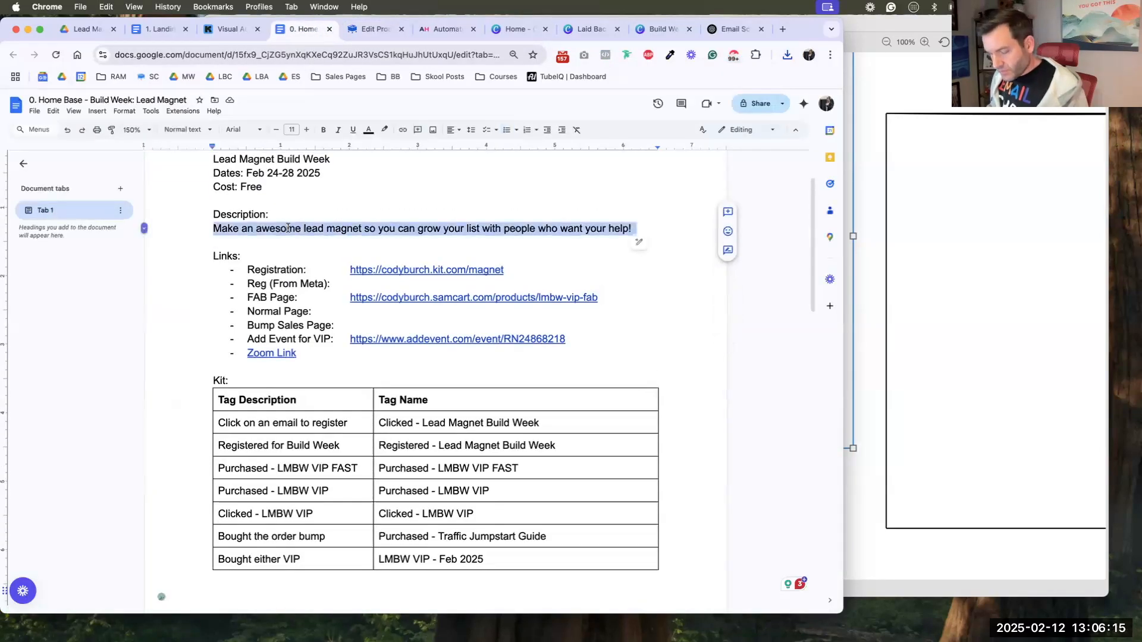
key("ctrl+Tab")
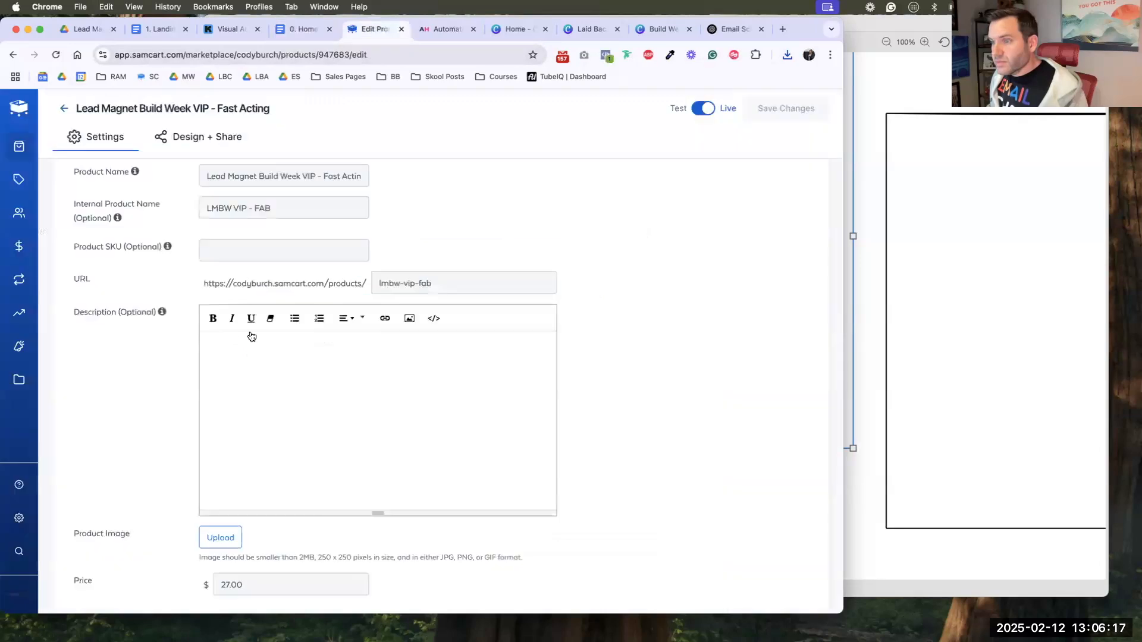
key("super+v")
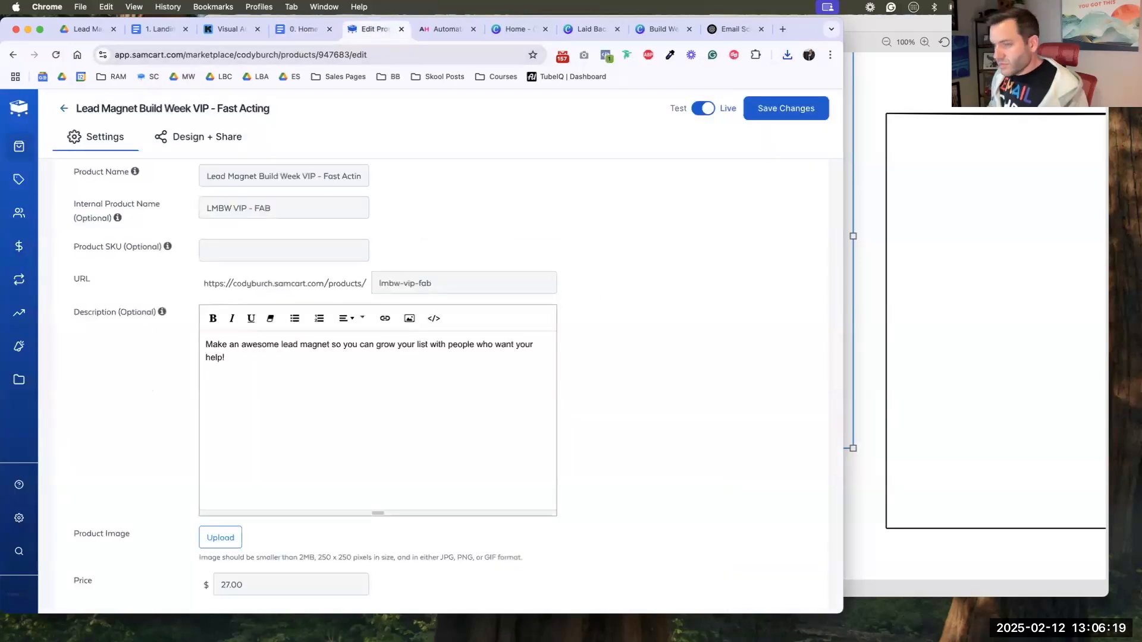
left_click(765, 112)
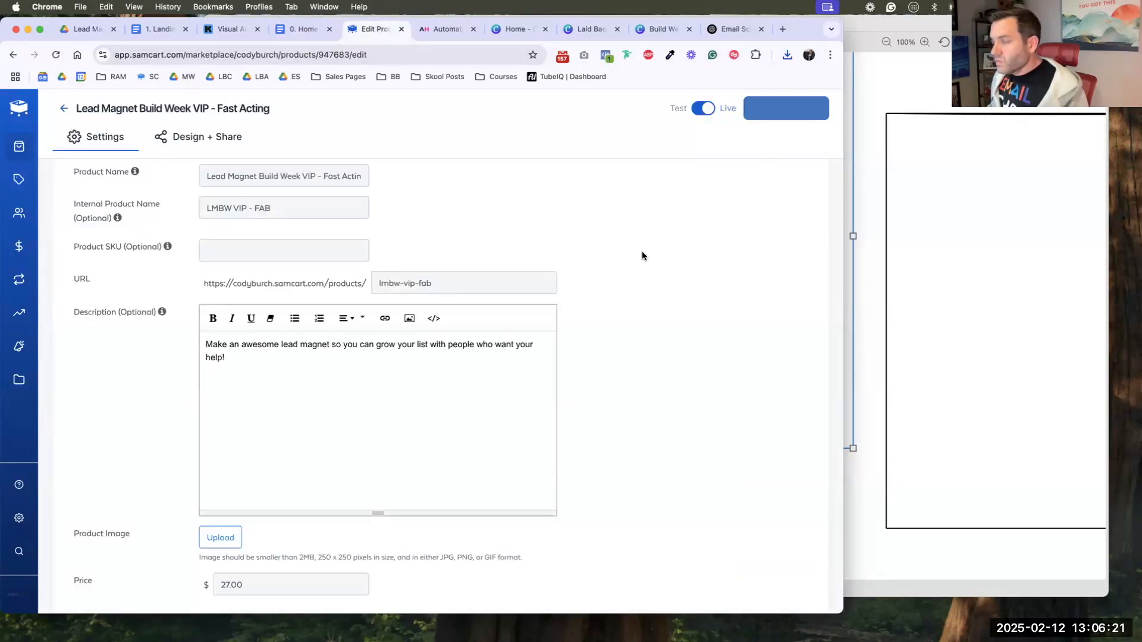
- Upload "Build Week - SEO Images (2).png" from Downloads as the product image and save the product
scroll(428, 345, "down", 3)
left_click(223, 382)
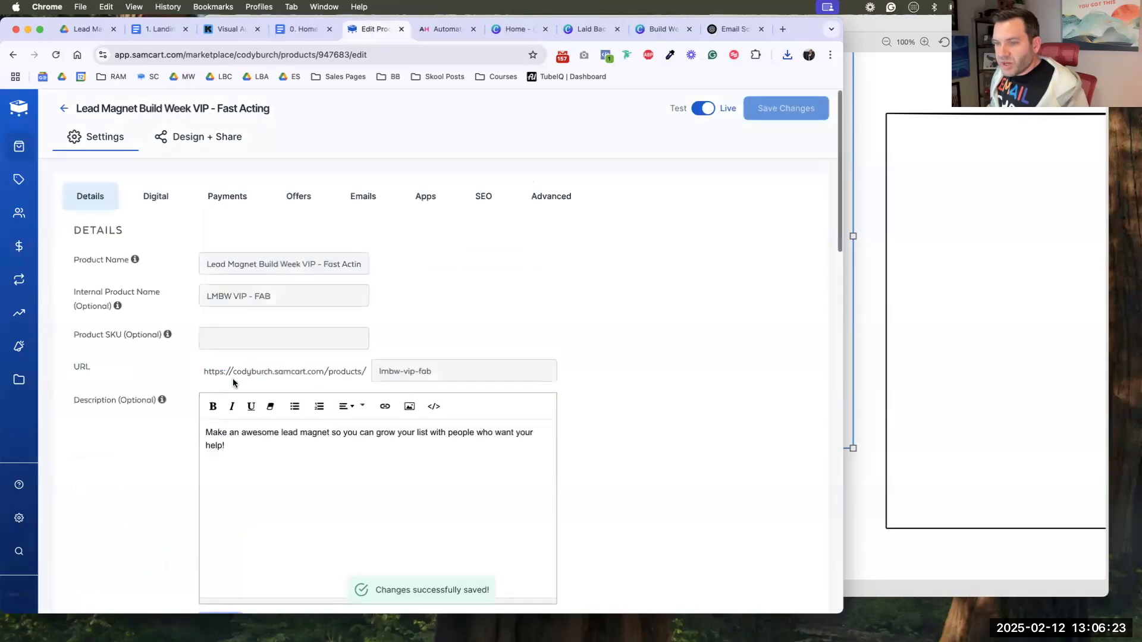
left_click(439, 355)
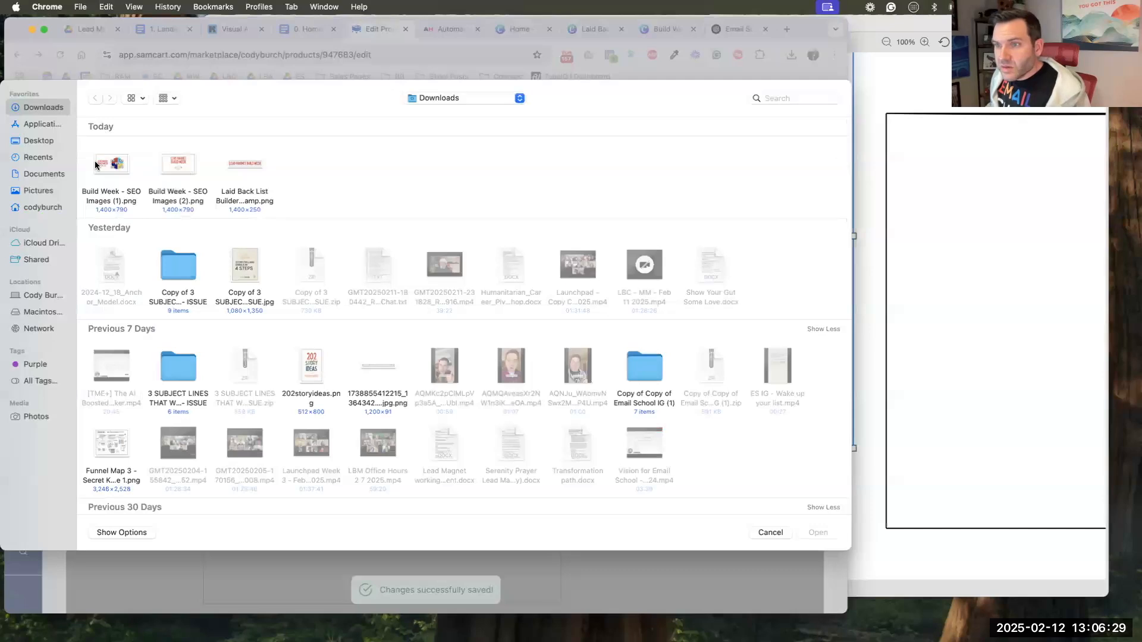
left_click(161, 166)
left_click(809, 531)
left_click(624, 443)
scroll(450, 376, "down", 8)
scroll(356, 339, "down", 5)
scroll(375, 337, "down", 4)
scroll(387, 332, "up", 12)
scroll(399, 333, "up", 6)
left_click(761, 110)
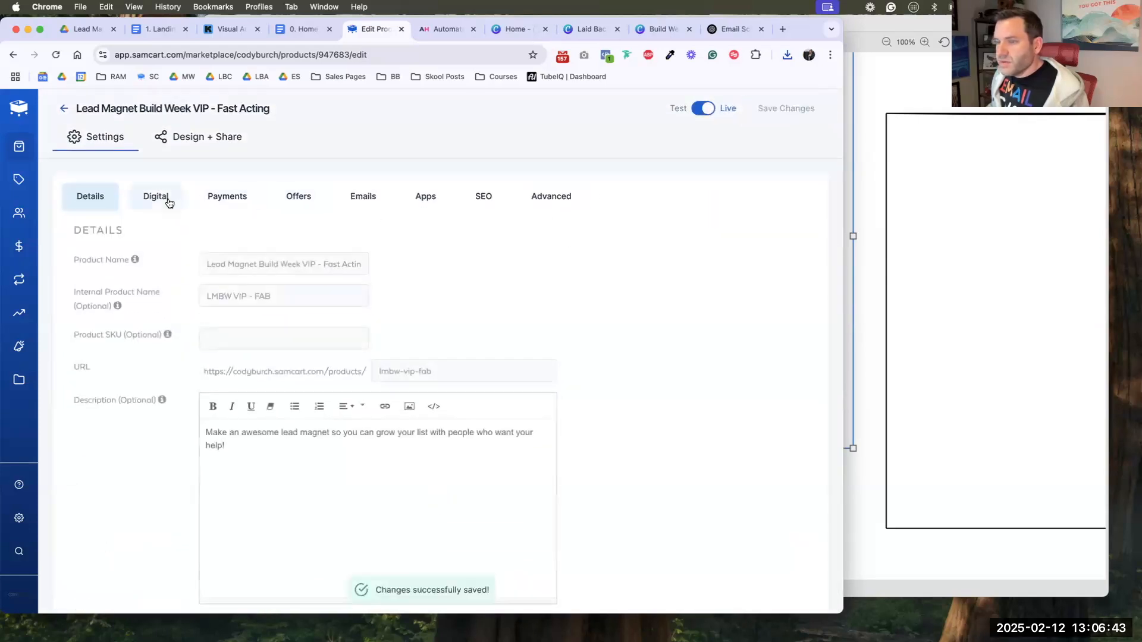
- Set the digital file type to Digital File Link, using the Add Event for VIP link copied from the Home Base document
left_click(167, 201)
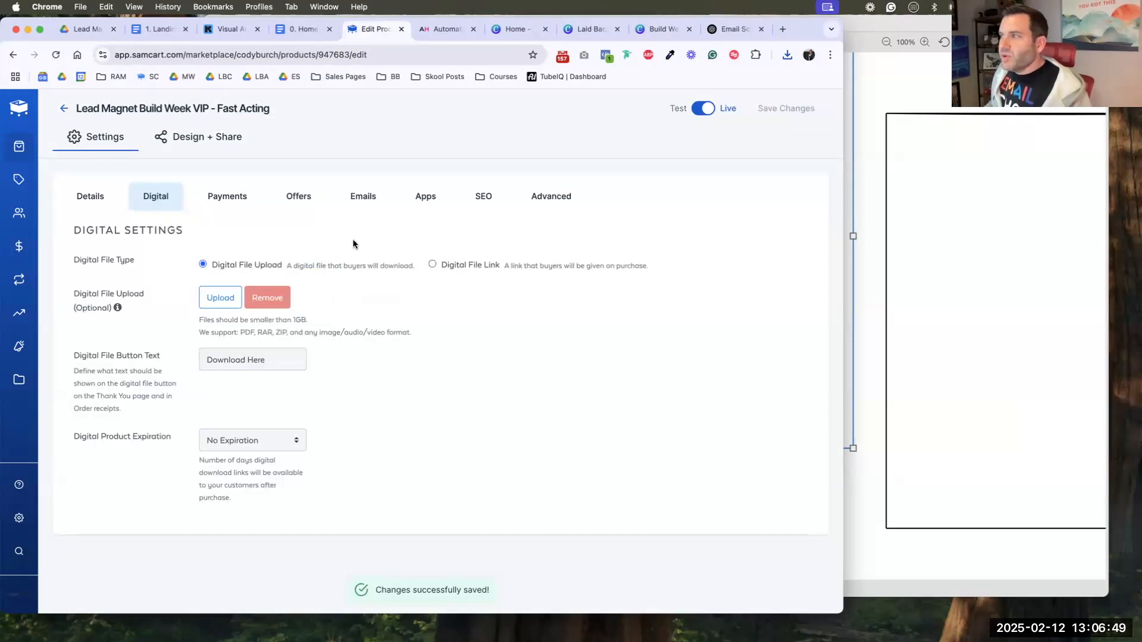
left_click(299, 30)
left_click(398, 338)
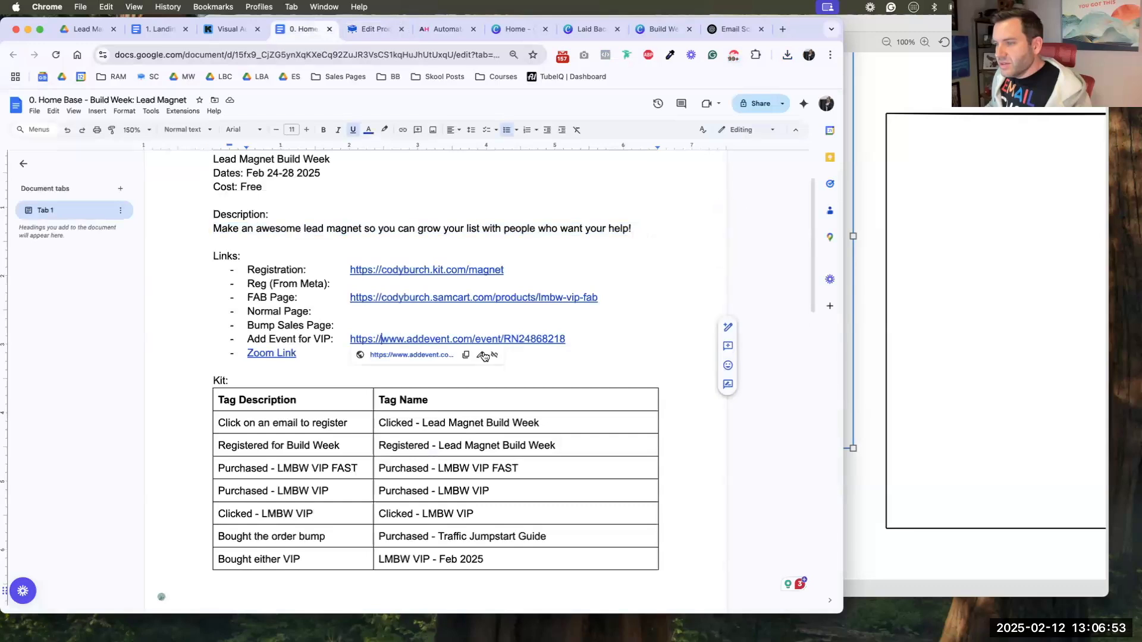
left_click(466, 355)
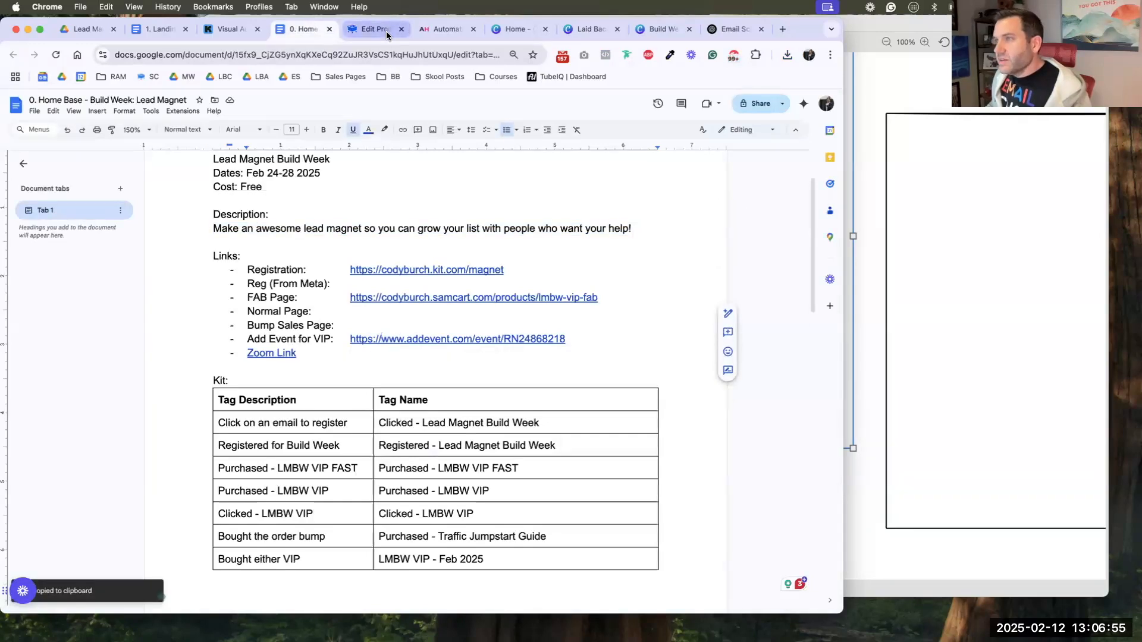
left_click(386, 33)
triple_click(228, 357)
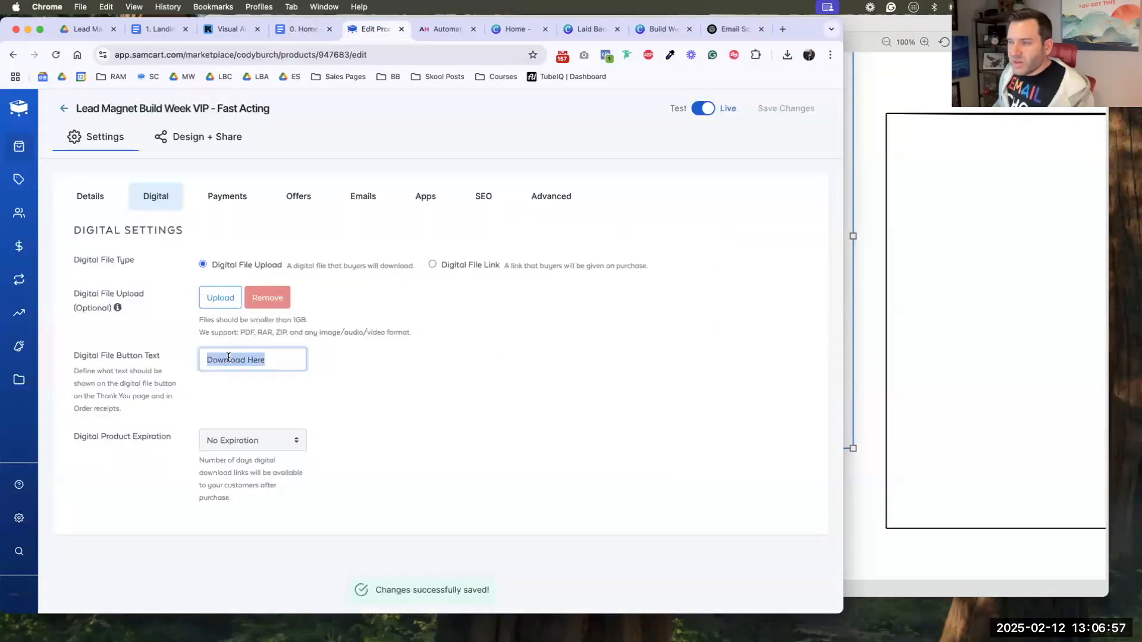
left_click(431, 265)
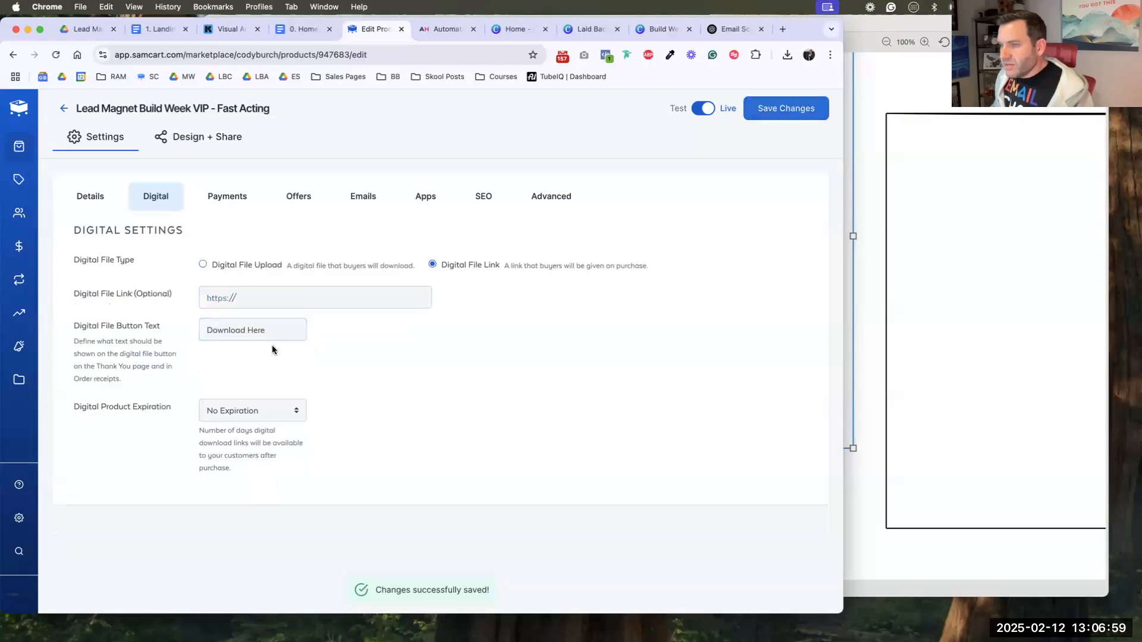
left_click(254, 298)
key("super+v")
- Set the digital file button text to "Subscribe to VIP Calendar" and save the product
triple_click(248, 325)
type("Subscribe to VIP Calendar")
key("Tab")
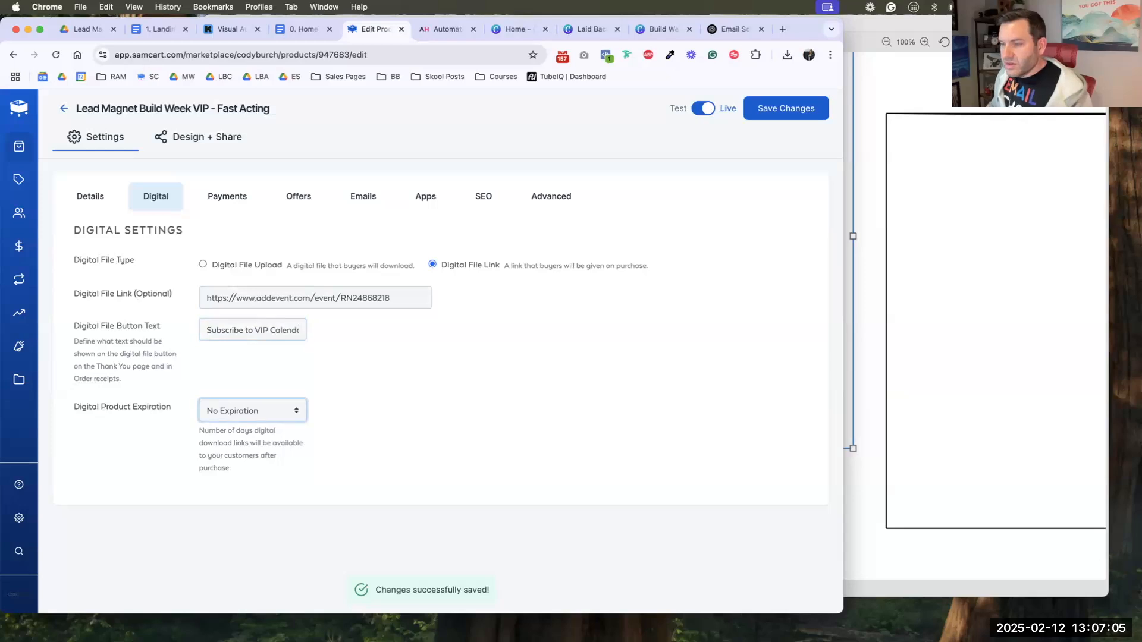
left_click(758, 116)
- Disable alternate payment methods in the product's payment settings and save the product
left_click(226, 196)
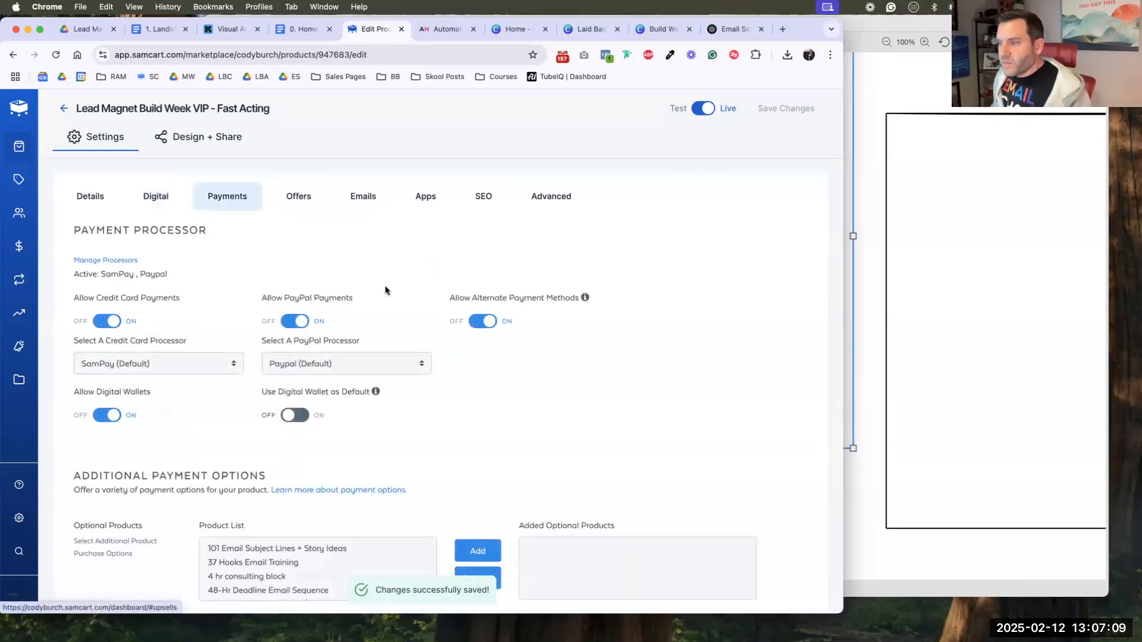
left_click(482, 322)
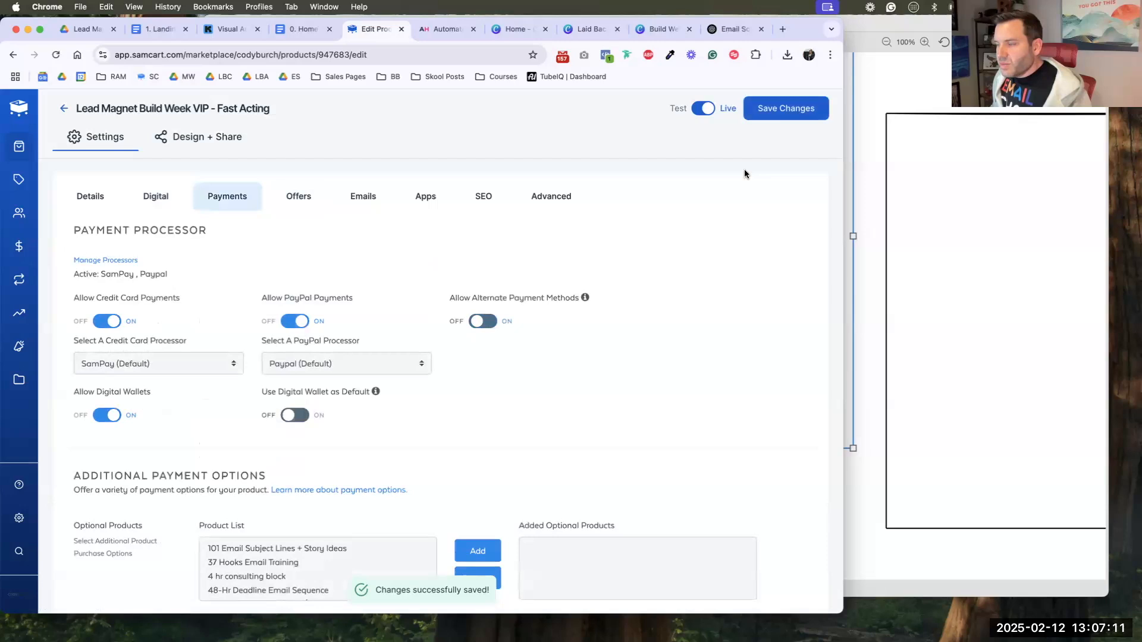
left_click(773, 114)
- Turn on customized product emails and open the Order Receipt email for editing
left_click(308, 197)
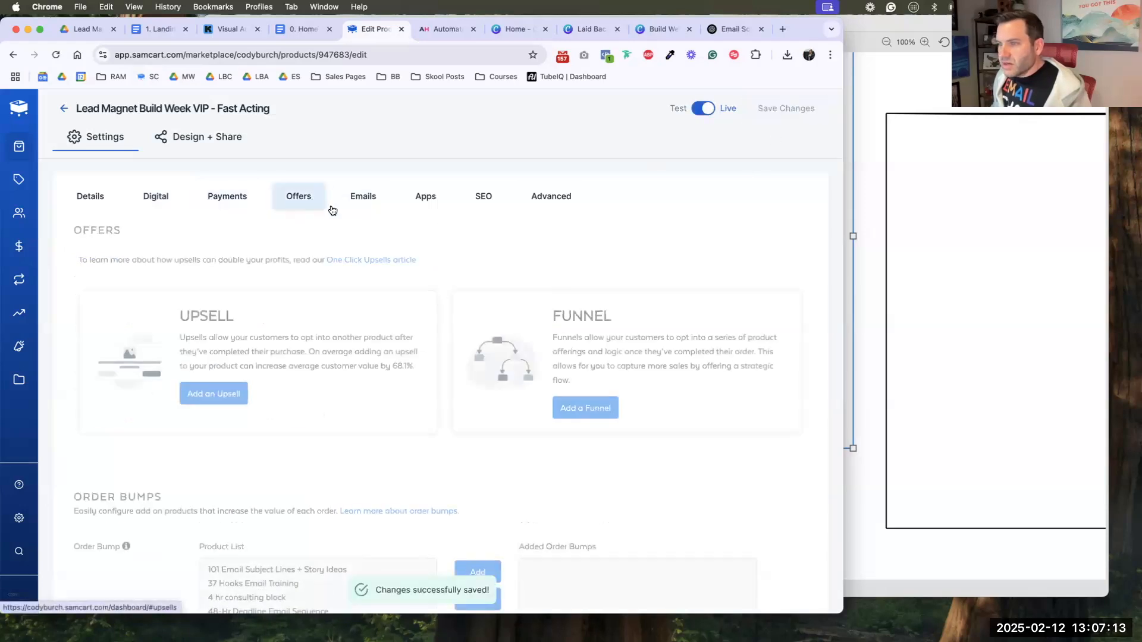
left_click(364, 197)
left_click(234, 284)
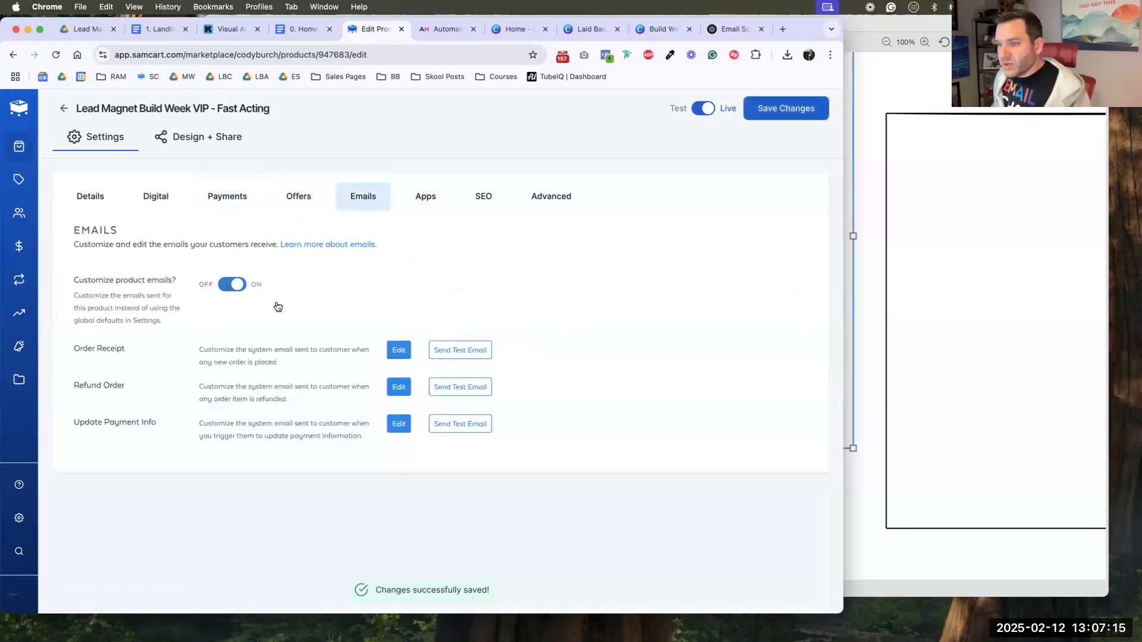
left_click(397, 351)
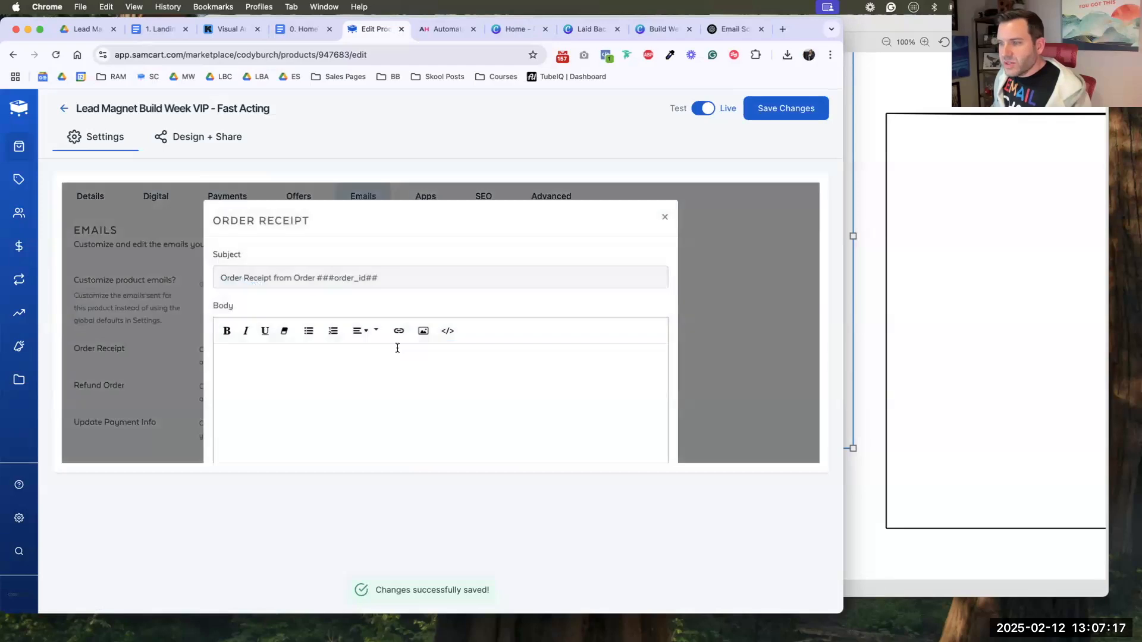
double_click(246, 278)
left_click(265, 359)
scroll(265, 359, "down", 2)
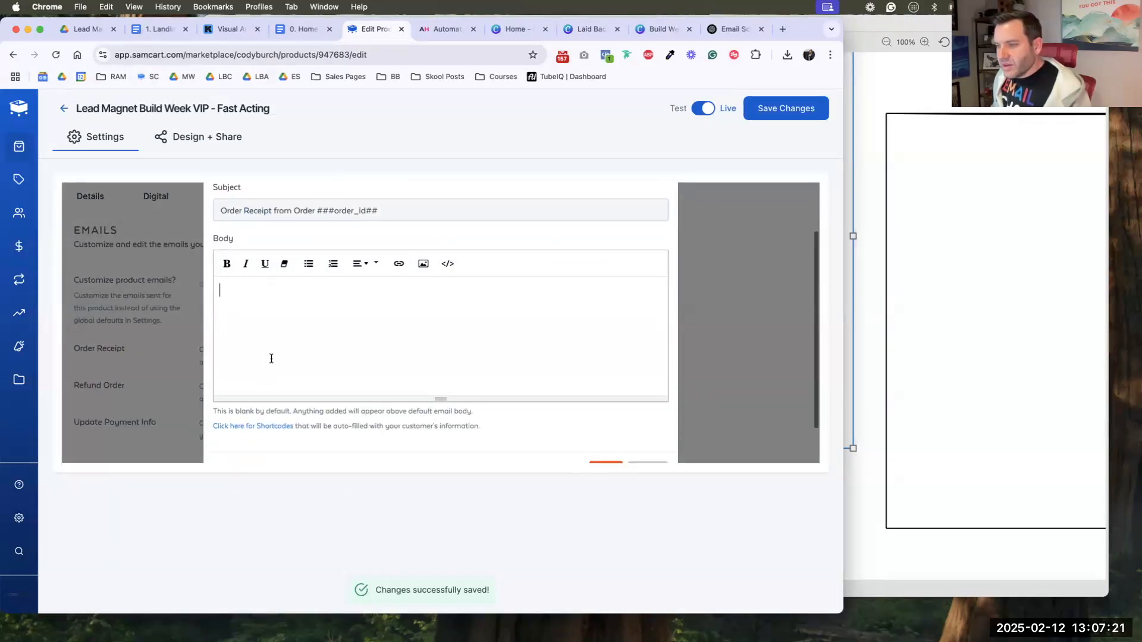
- Start the receipt body with "Hey ##first_name##,", copying the first-name short code from SamCart's shortcodes help article and pasting it without formatting
left_click(260, 428)
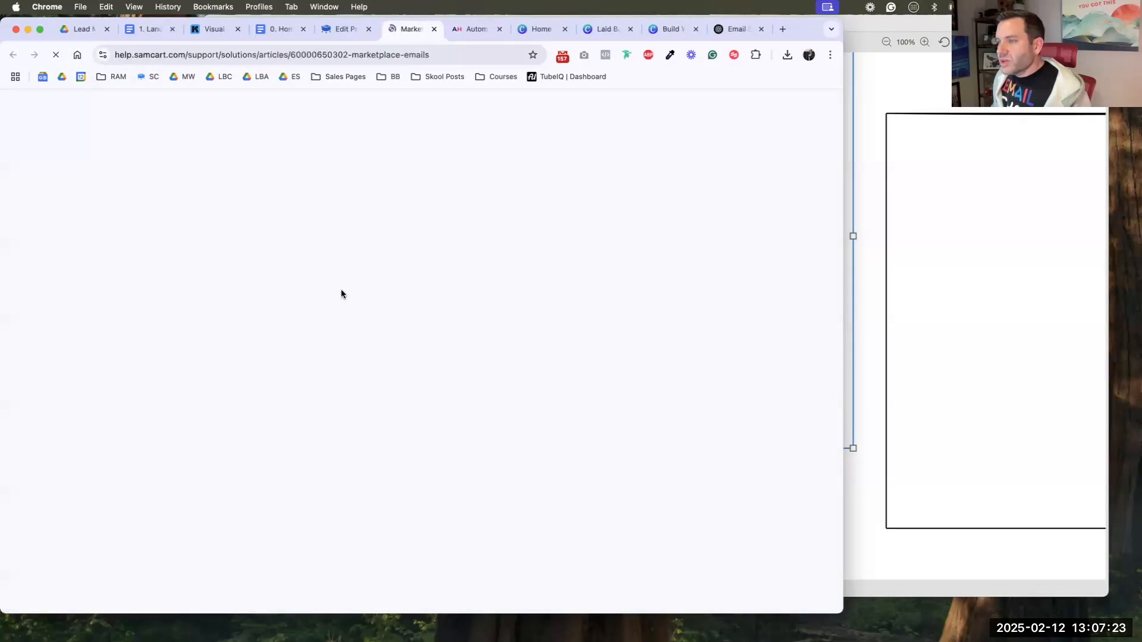
scroll(290, 339, "down", 20)
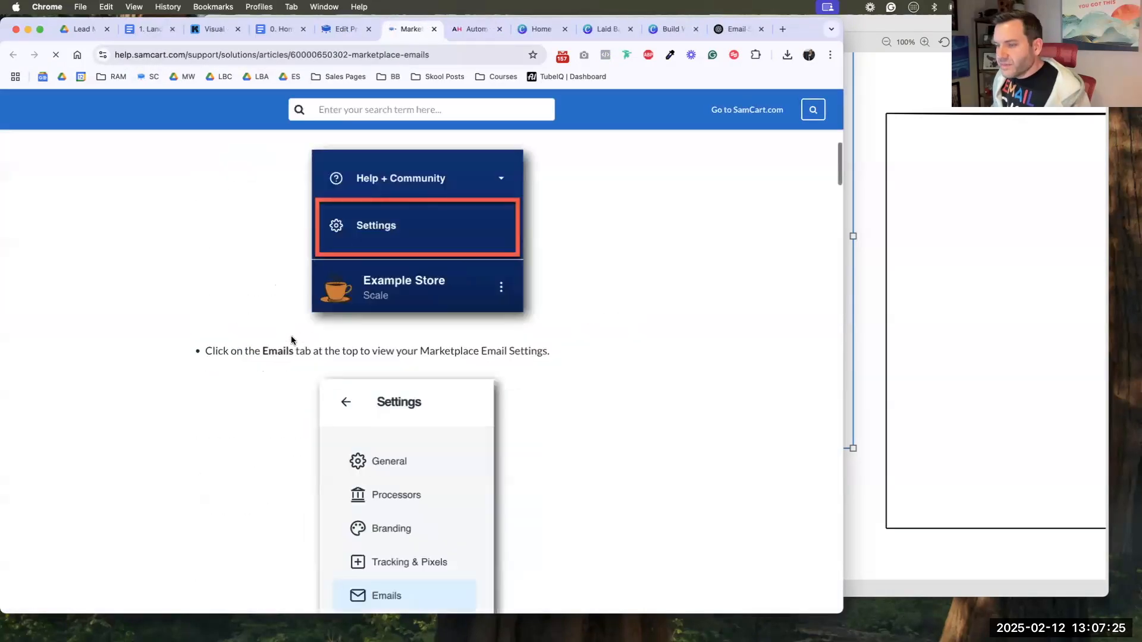
scroll(290, 340, "down", 6)
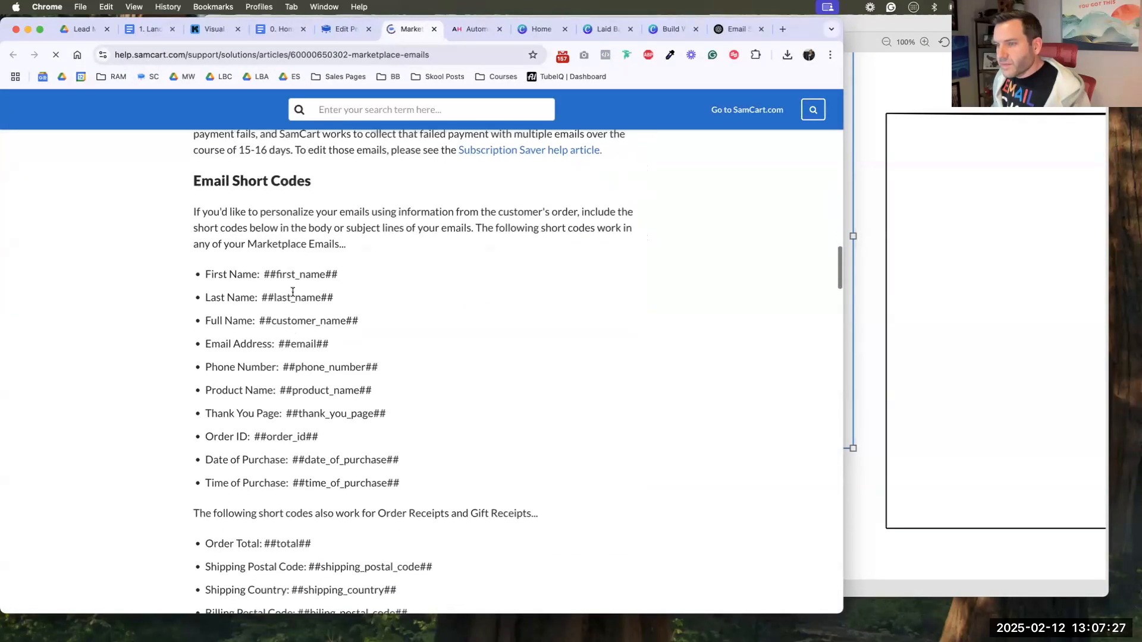
left_click_drag(338, 274, 266, 277)
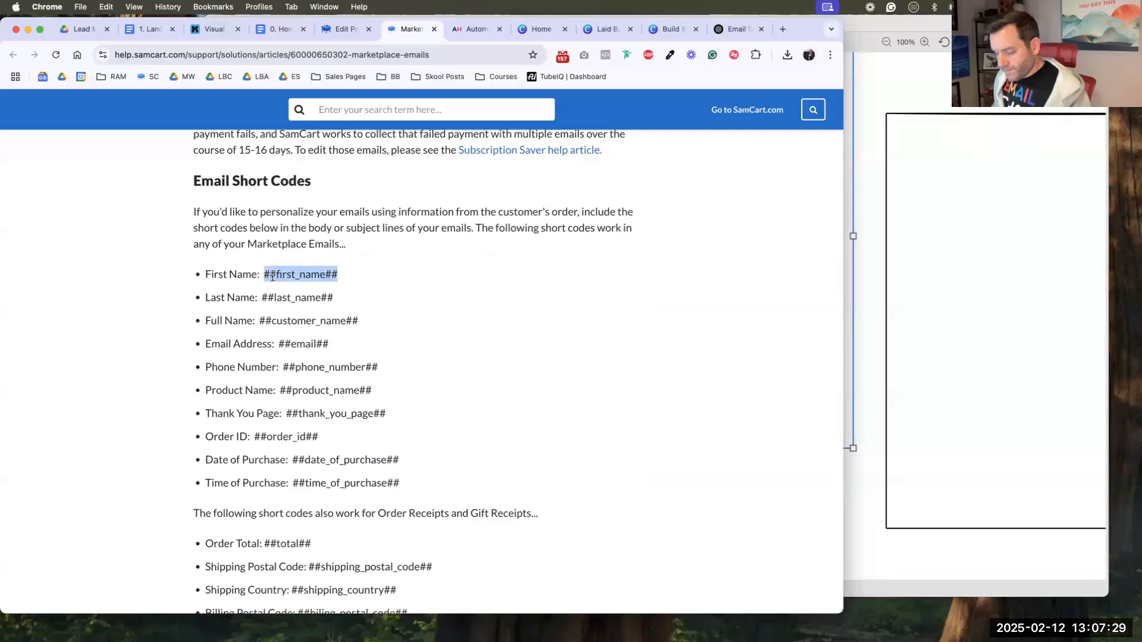
left_click(336, 29)
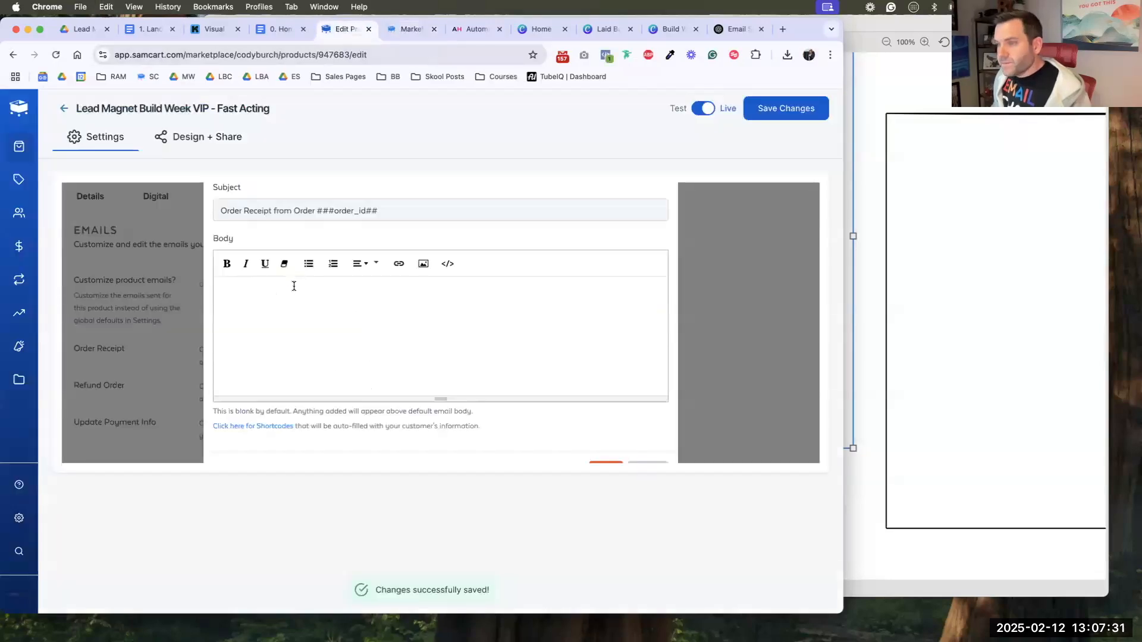
key("super+v")
key("super+z")
key("super+shift+v")
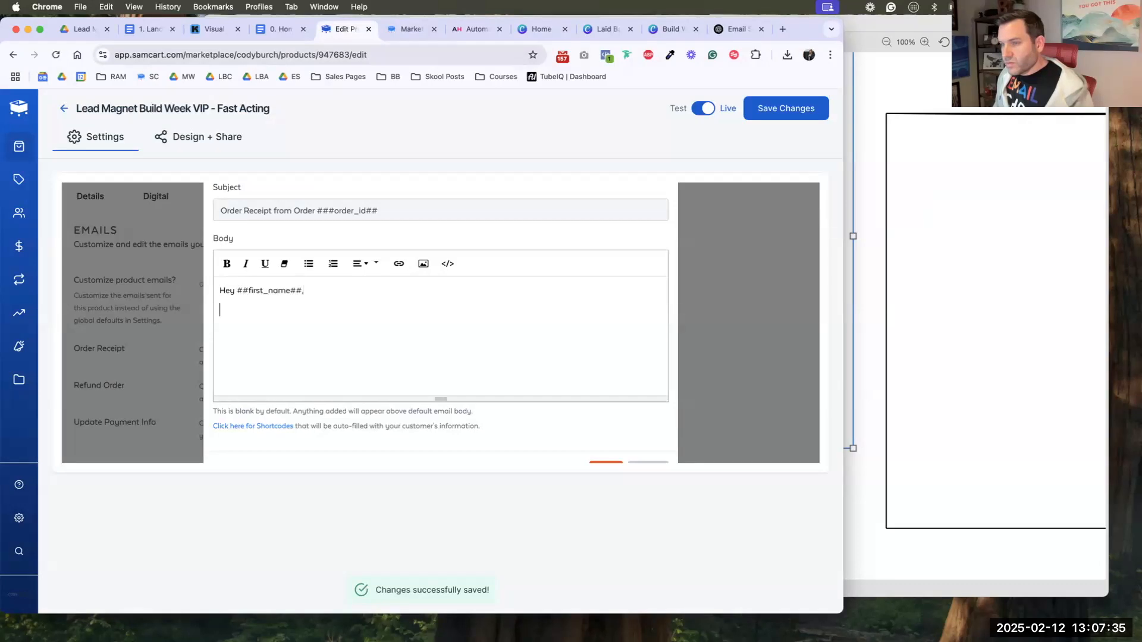
type(",")
key("Return")
- Add the line "Congrats on upgrading your ticket to VIP and unlocking more training, access and bonuses." to the receipt body
type("Congrats on upgrading your order")
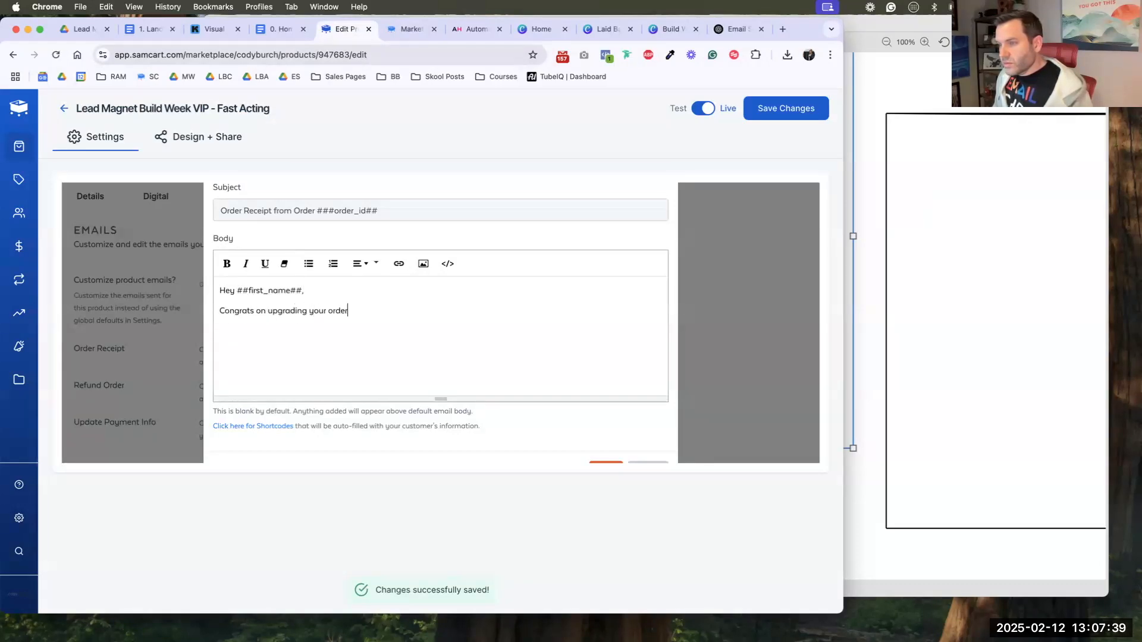
key("BackSpace")
key("BackSpace")
key("BackSpace")
key("BackSpace")
key("BackSpace")
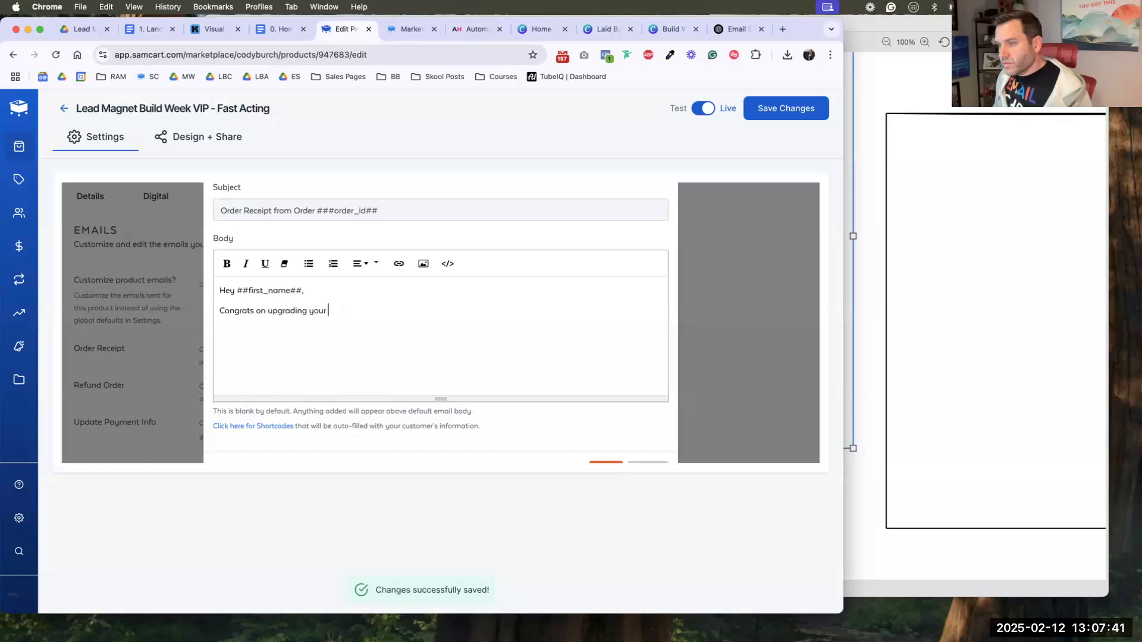
type("IVP ")
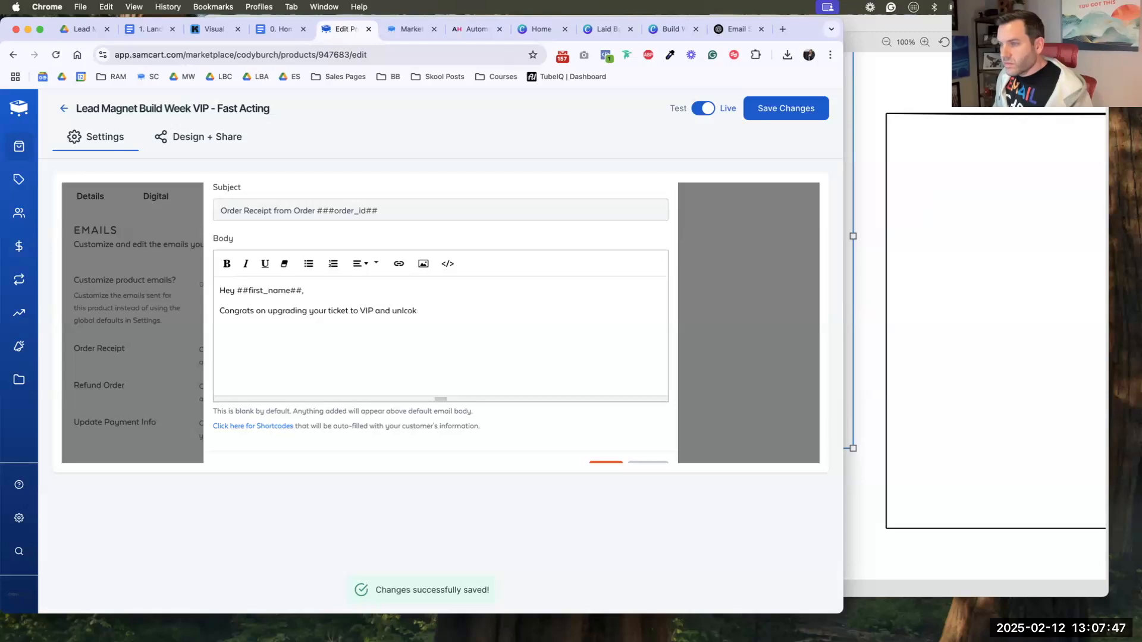
type("and unlocking more training, access and bonuses.")
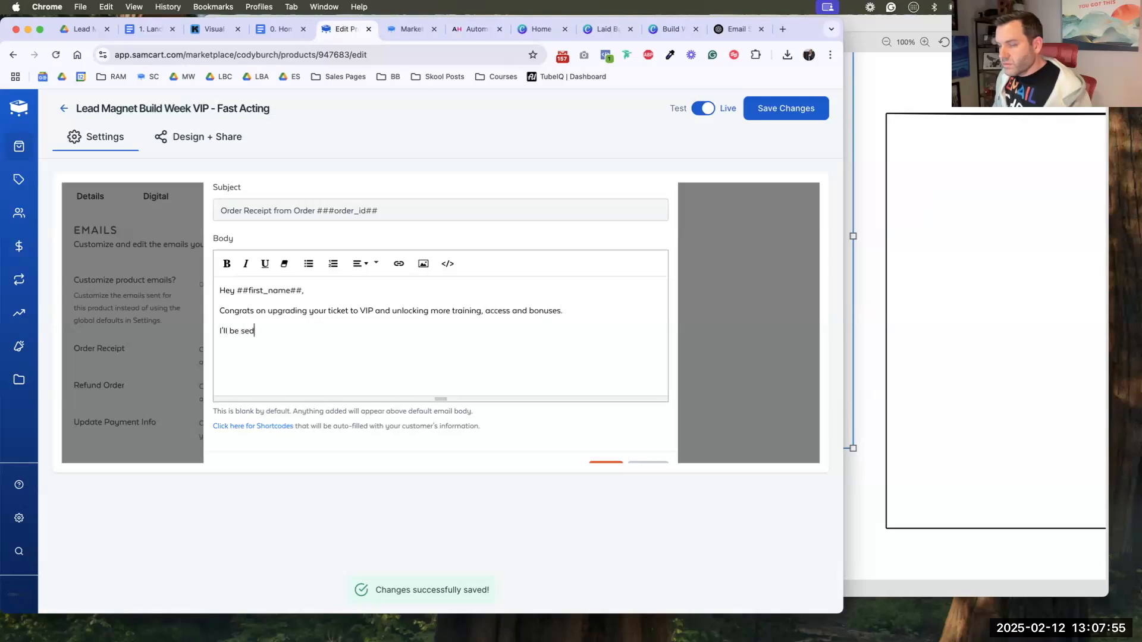
- Replace the unfinished third line of the receipt body with "Click here to subscribe to the VIP Event Calendar so you don't miss a thing."
key("super+BackSpace")
type("Click here to subscribe to the VIP Event Calen")
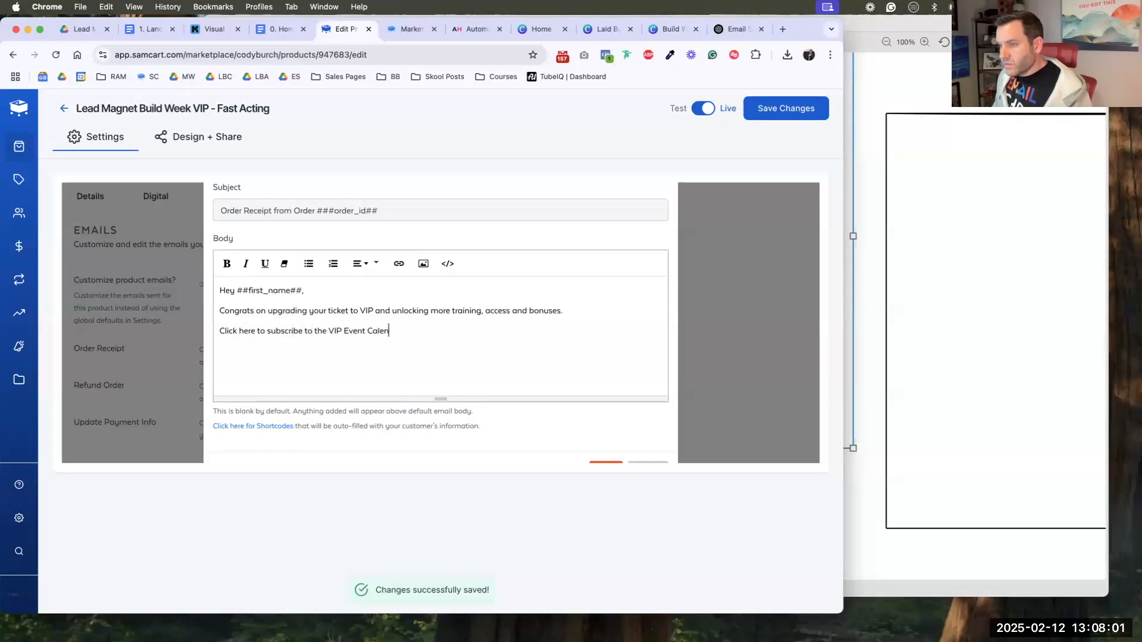
type("dar so you don't miss a thing.")
key("shift+super+Left")
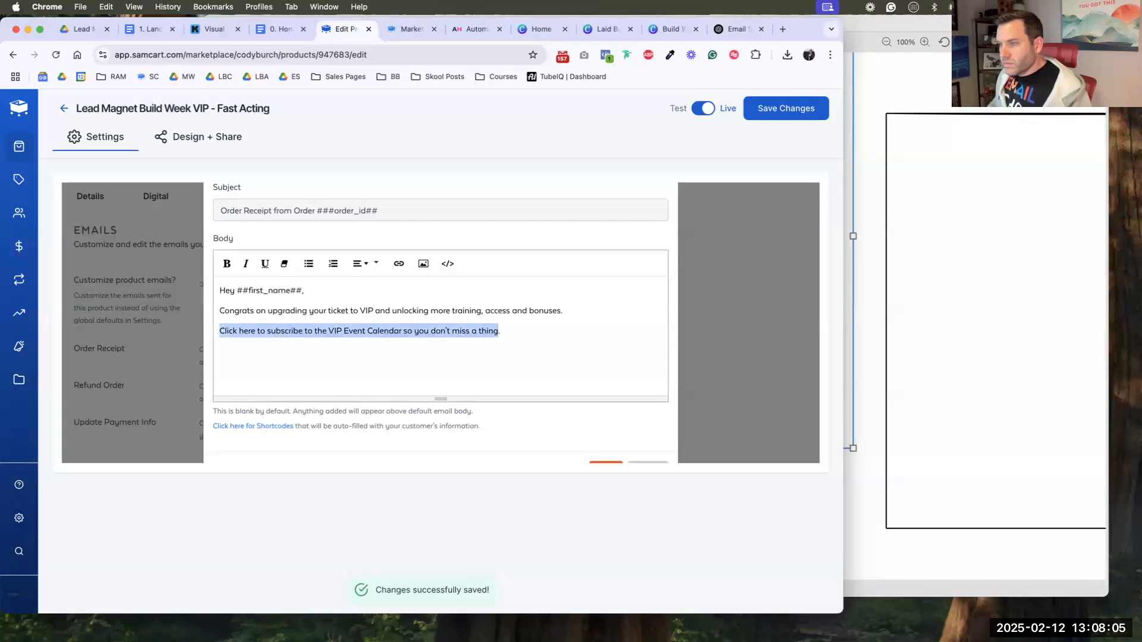
left_click(399, 271)
triple_click(417, 352)
type("##first_name##")
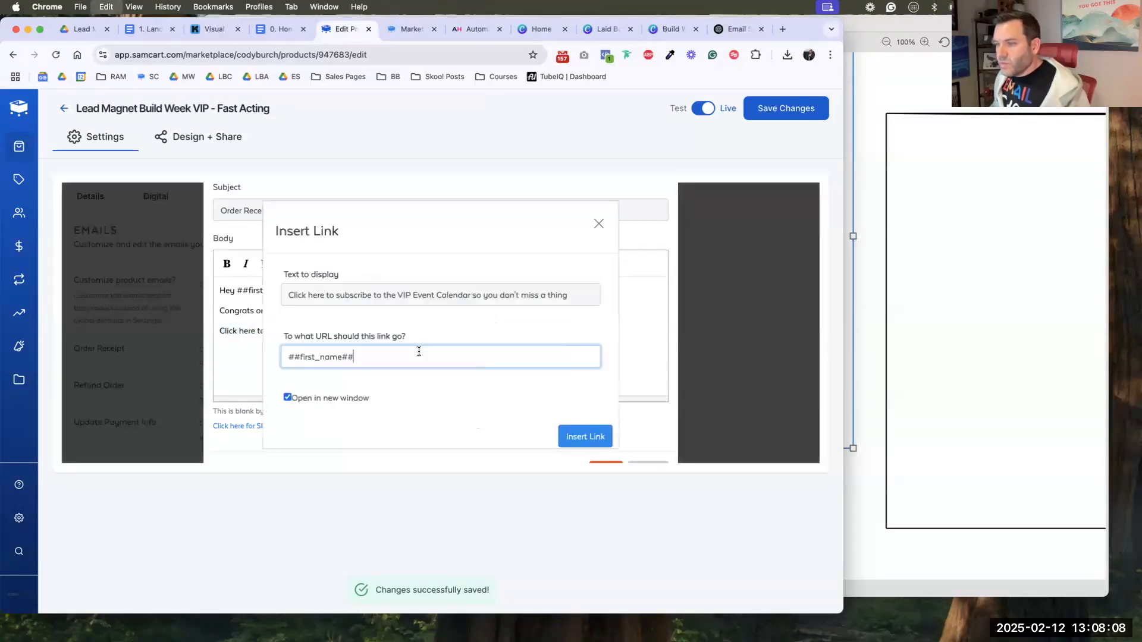
left_click(568, 429)
left_click(517, 331)
left_click(469, 331)
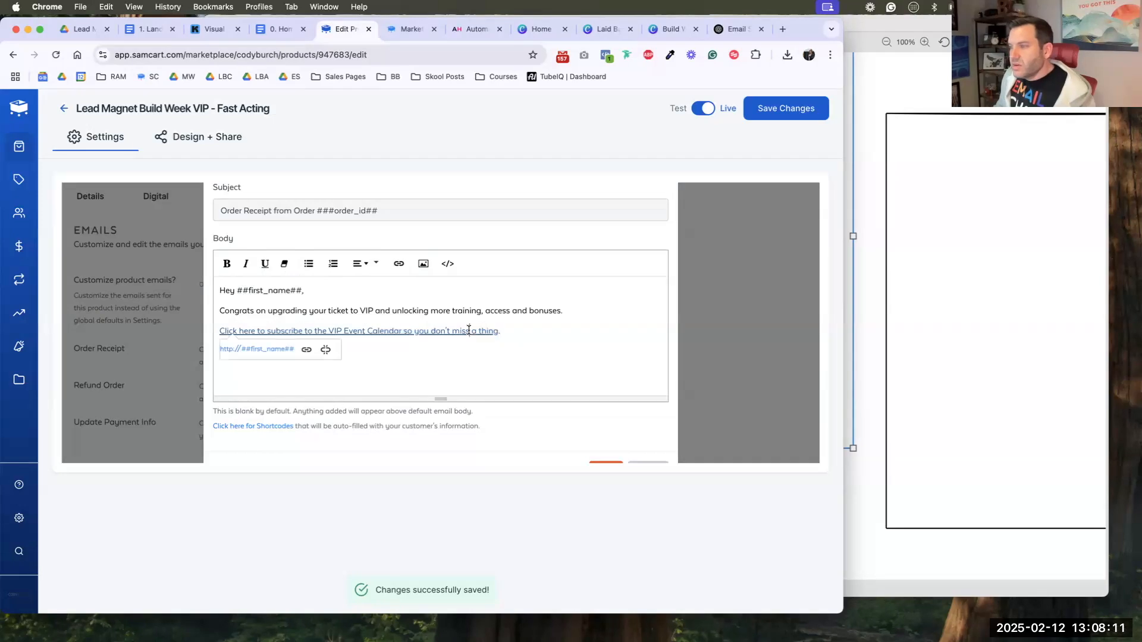
triple_click(469, 331)
left_click(267, 331)
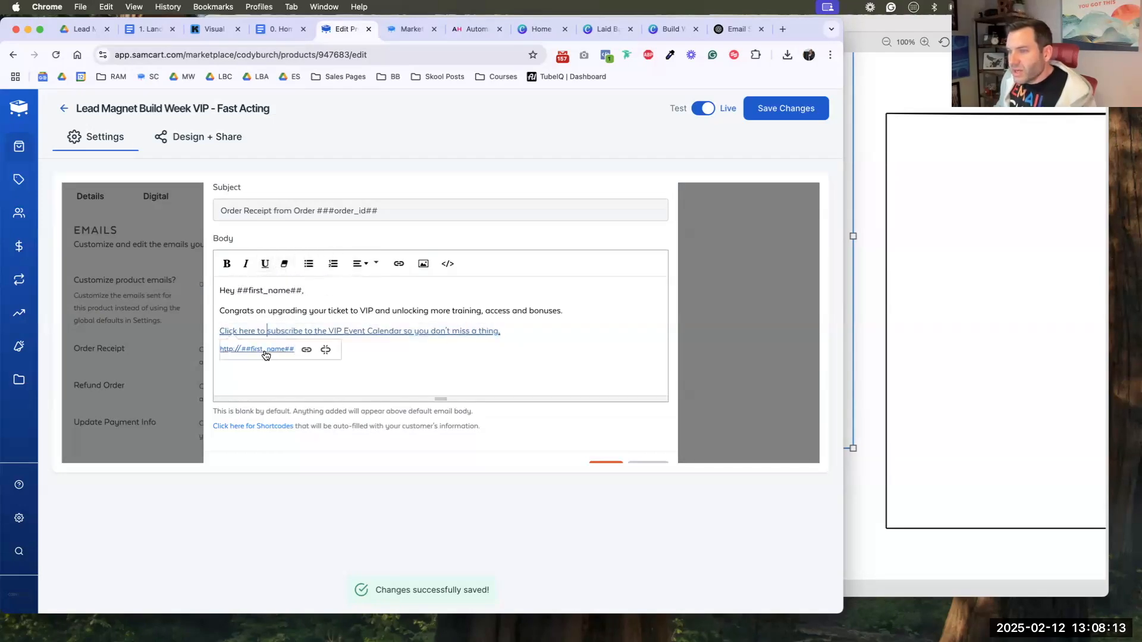
left_click(365, 358)
left_click(470, 330)
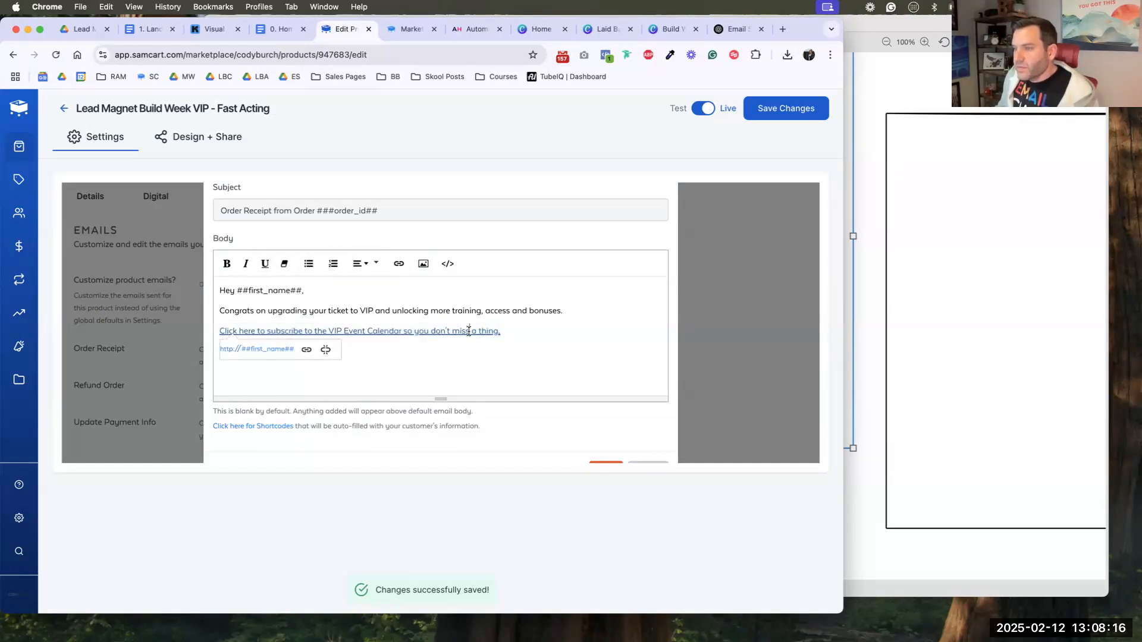
left_click(326, 350)
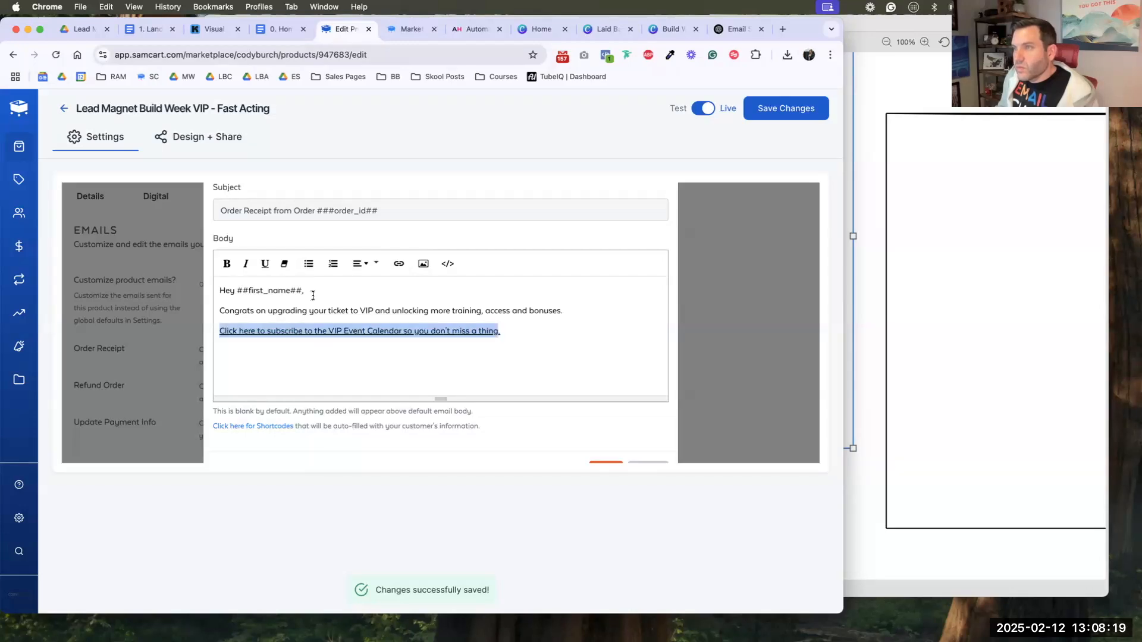
- Copy the VIP Add Event link from the Home Base Google Doc and link the calendar subscription line in the SamCart receipt to it
left_click(149, 31)
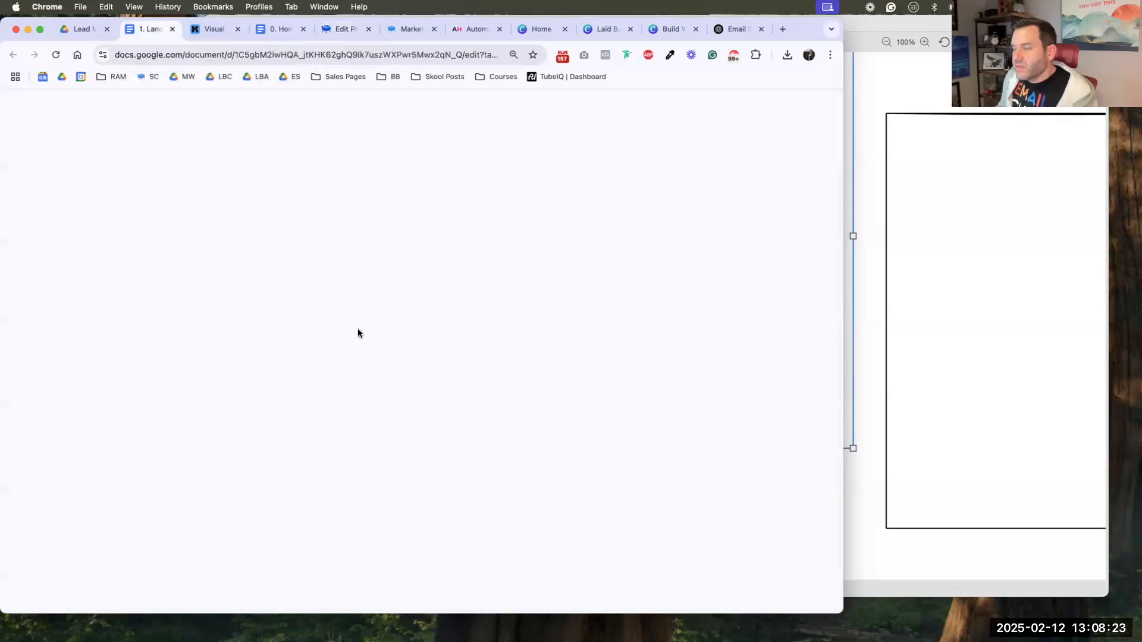
left_click(441, 338)
left_click(465, 356)
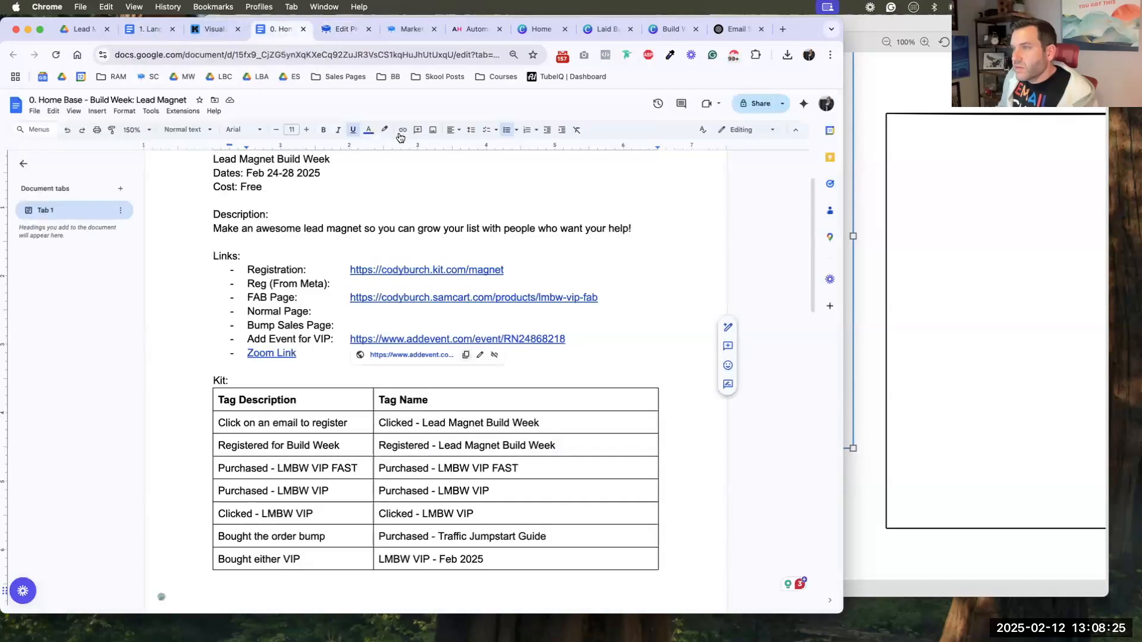
left_click(346, 31)
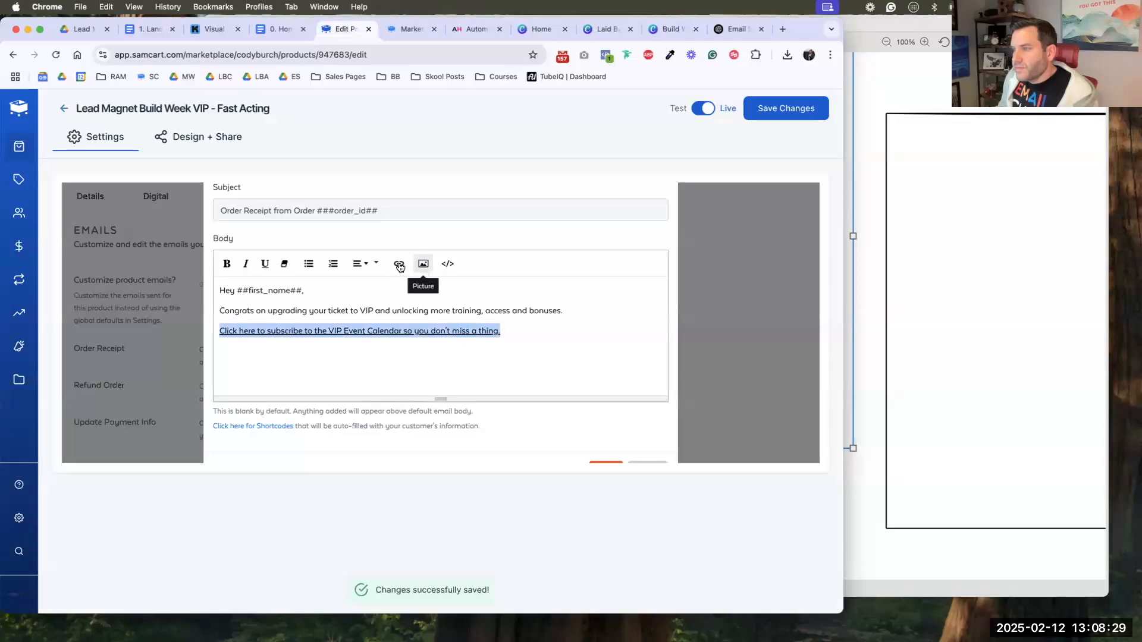
left_click(398, 264)
triple_click(370, 351)
key("super+v")
left_click(570, 429)
left_click(459, 349)
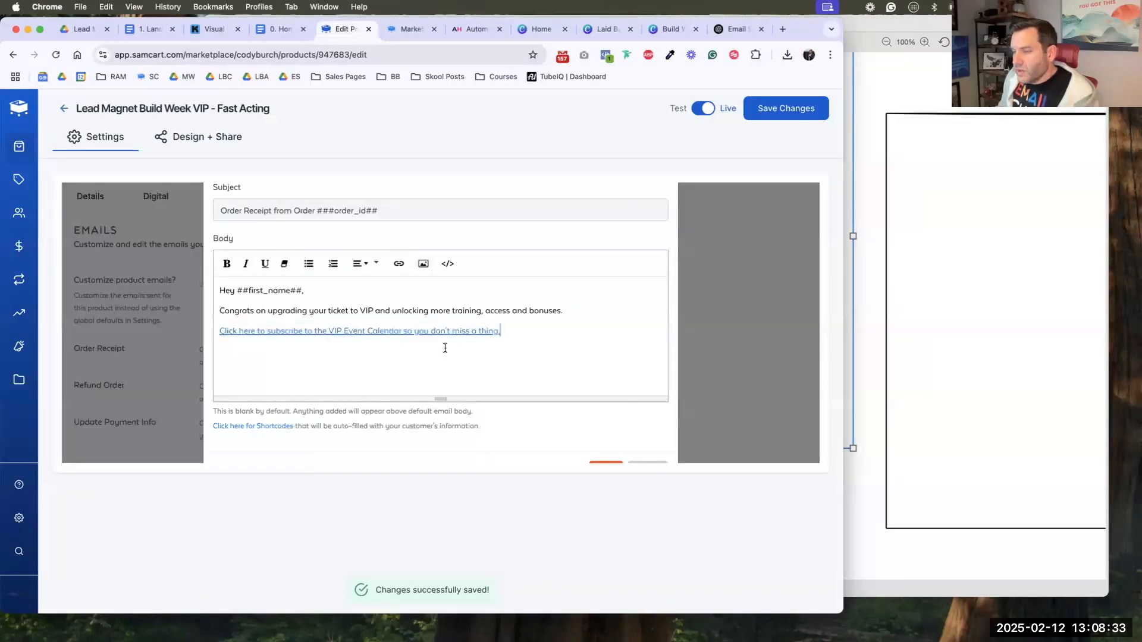
- Close the receipt body with the line "Thanks again, talk soon!" and a sign-off with the sender's first name
key("Return")
type("Check")
key("BackSpace")
key("BackSpace")
key("BackSpace")
key("BackSpace")
type("I'll be in touch with more dtail")
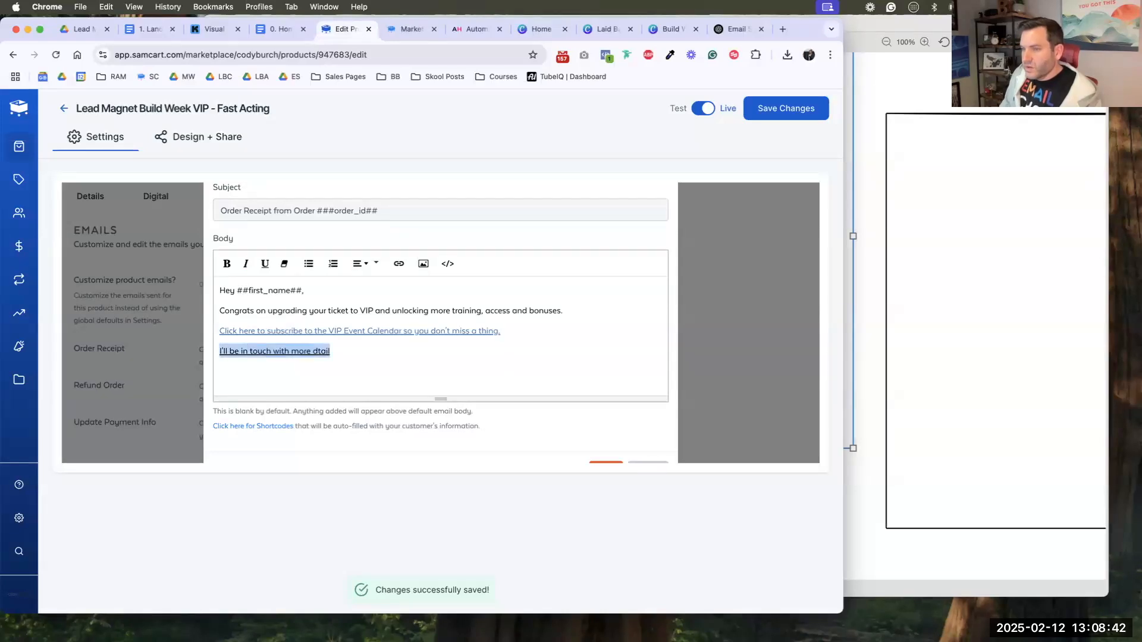
key("shift+super+Left")
type("Thanks again, talk soon! ")
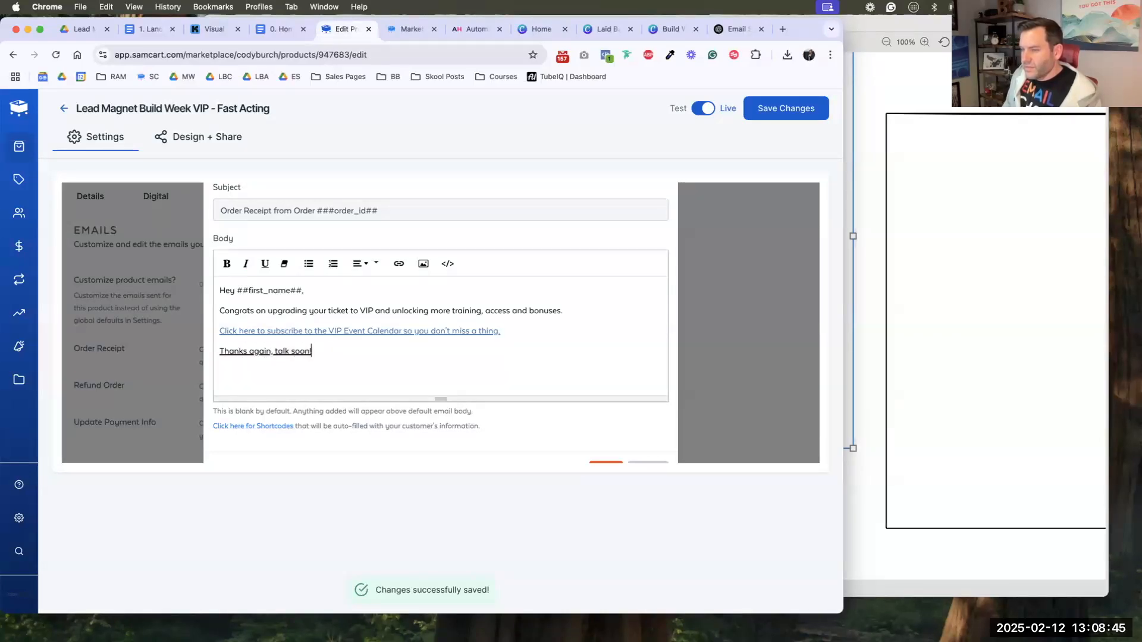
type("- Cody")
- Remove the underline from the closing line and the sign-off of the receipt body
mouse_move(260, 368)
left_mouse_down()
mouse_move(224, 369)
mouse_move(222, 354)
left_mouse_up()
left_click(265, 264)
left_click(297, 379)
- Replace the leading word "Order" in the receipt's subject with "Lead Magnet Build Week VIP"
scroll(305, 365, "down", 2)
scroll(288, 287, "up", 3)
left_click(235, 237)
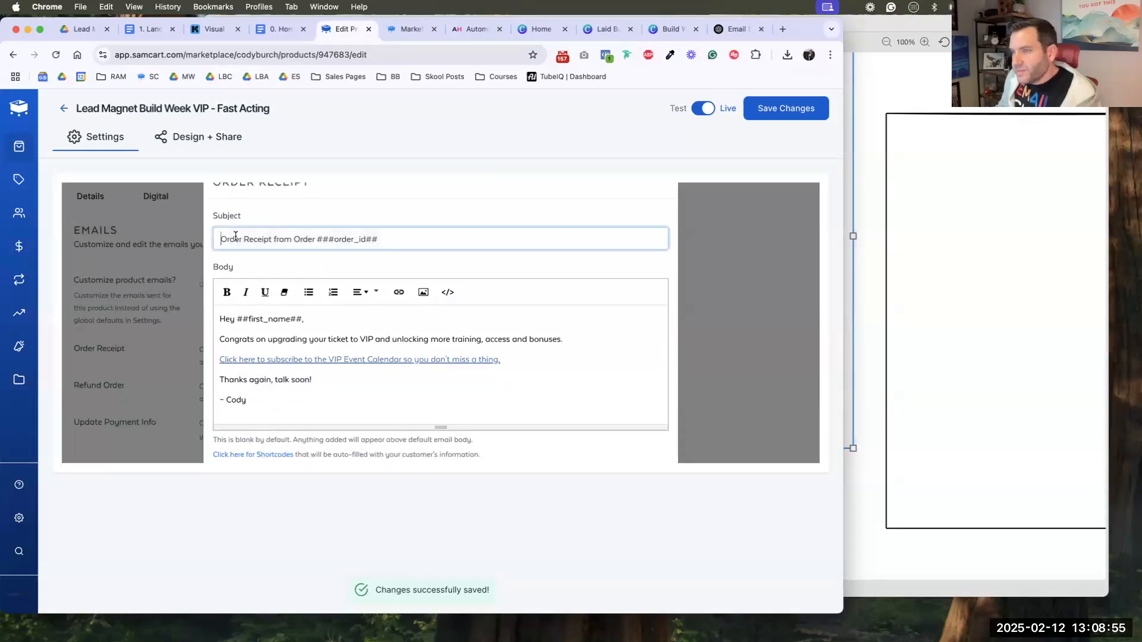
type("Lead Magnet Build")
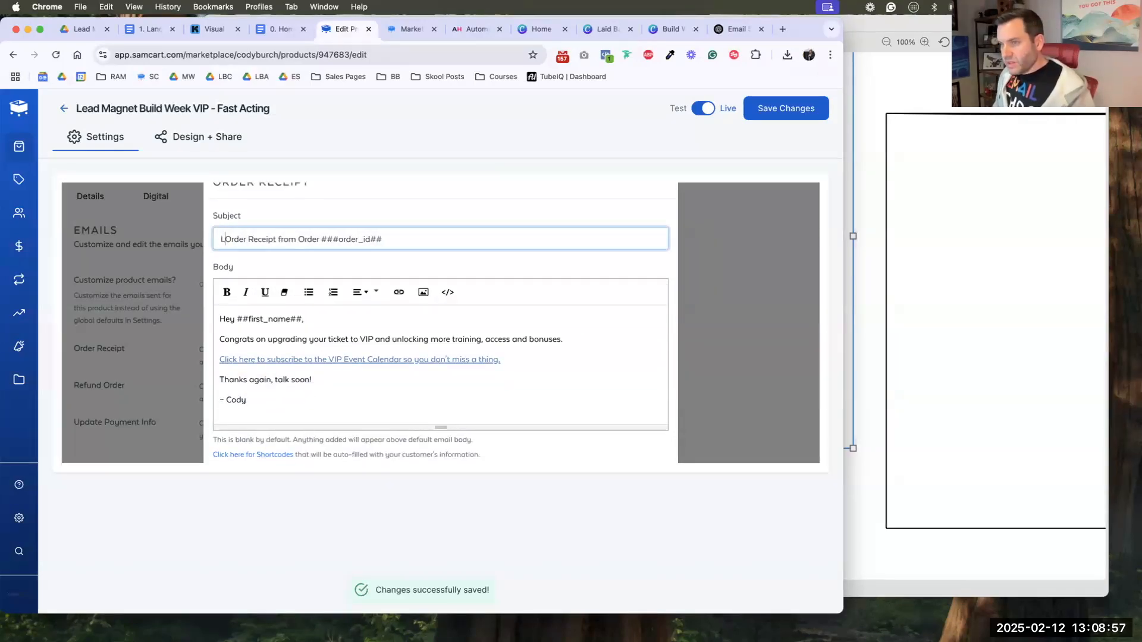
type(" Week")
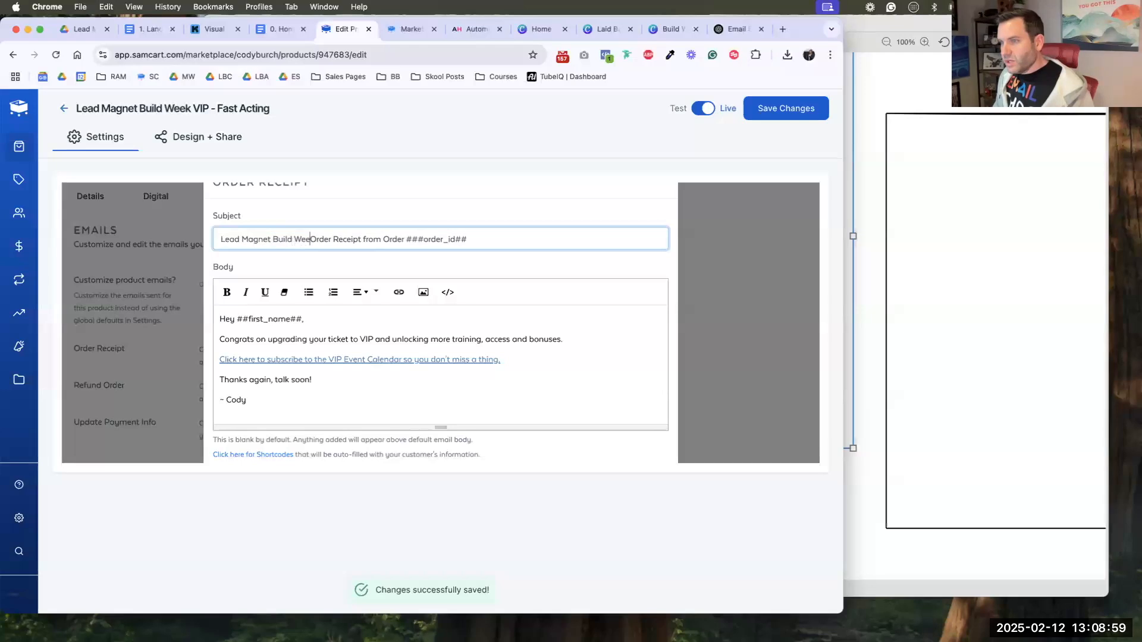
type(" VIP")
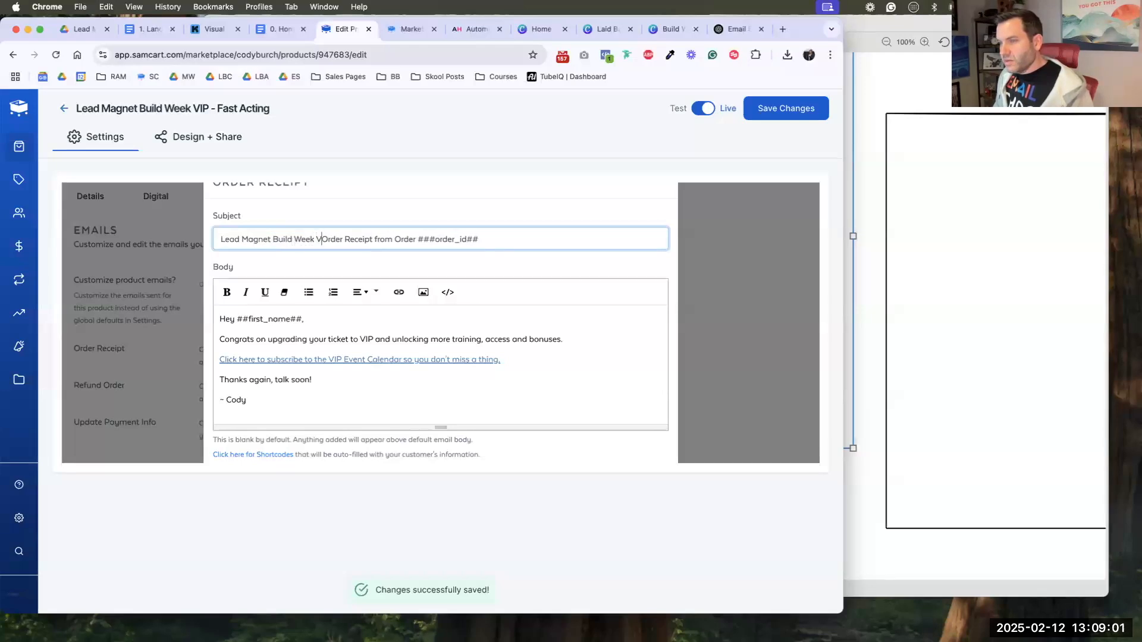
key("Delete")
key("Delete")
key("Delete")
key("Delete")
key("Delete")
key("Delete")
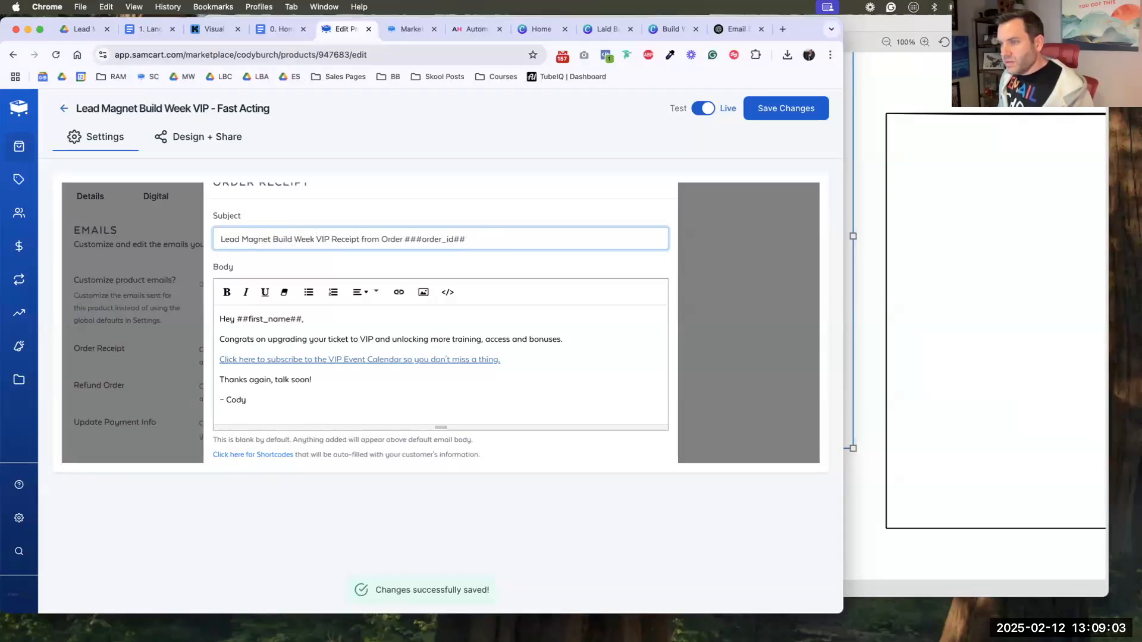
- Remove "from" from the subject and put the order part in parentheses as "(Order ###order_id##)"
key("Right")
key("Right")
key("Right")
key("Right")
key("Delete")
key("Delete")
key("Delete")
key("Delete")
key("Delete")
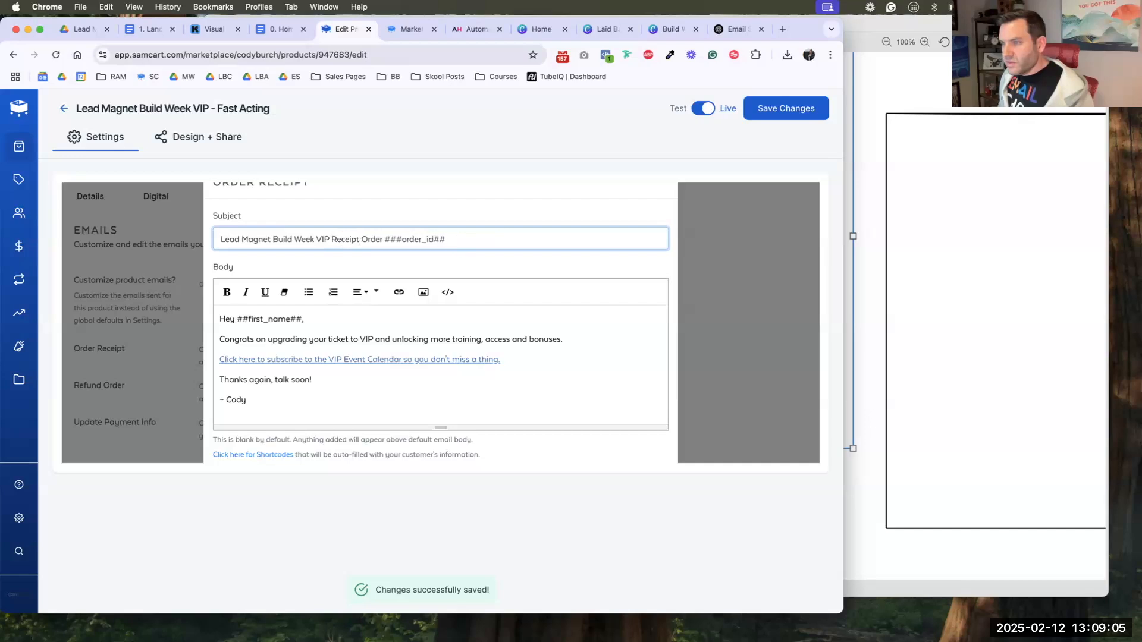
type("(")
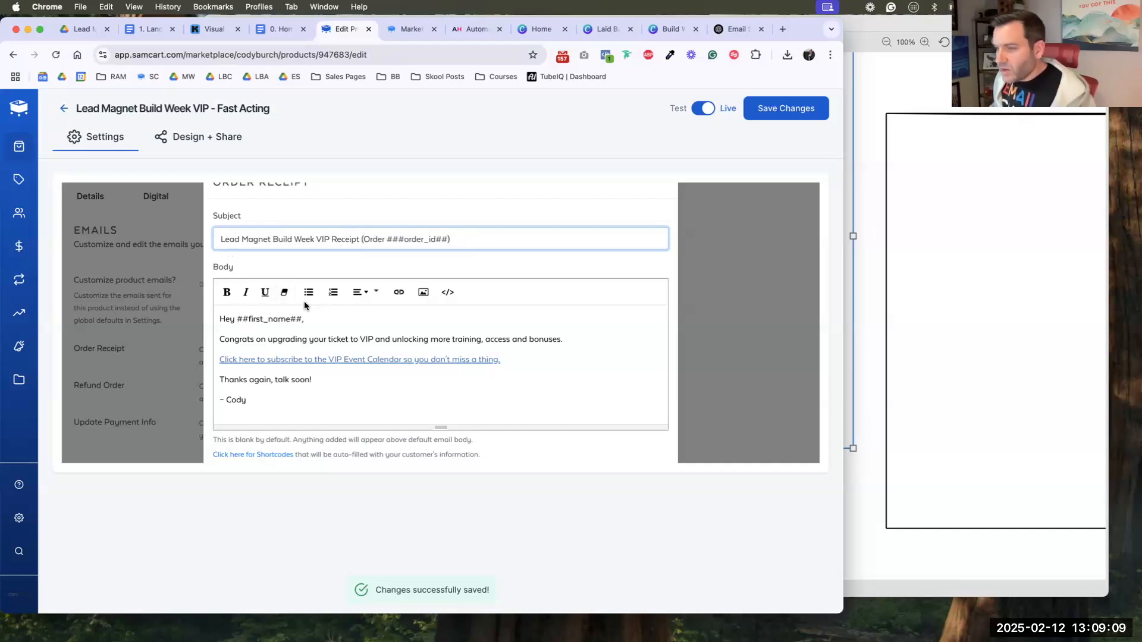
- Save the customized Order Receipt email and the product changes
scroll(307, 304, "down", 2)
scroll(311, 290, "down", 2)
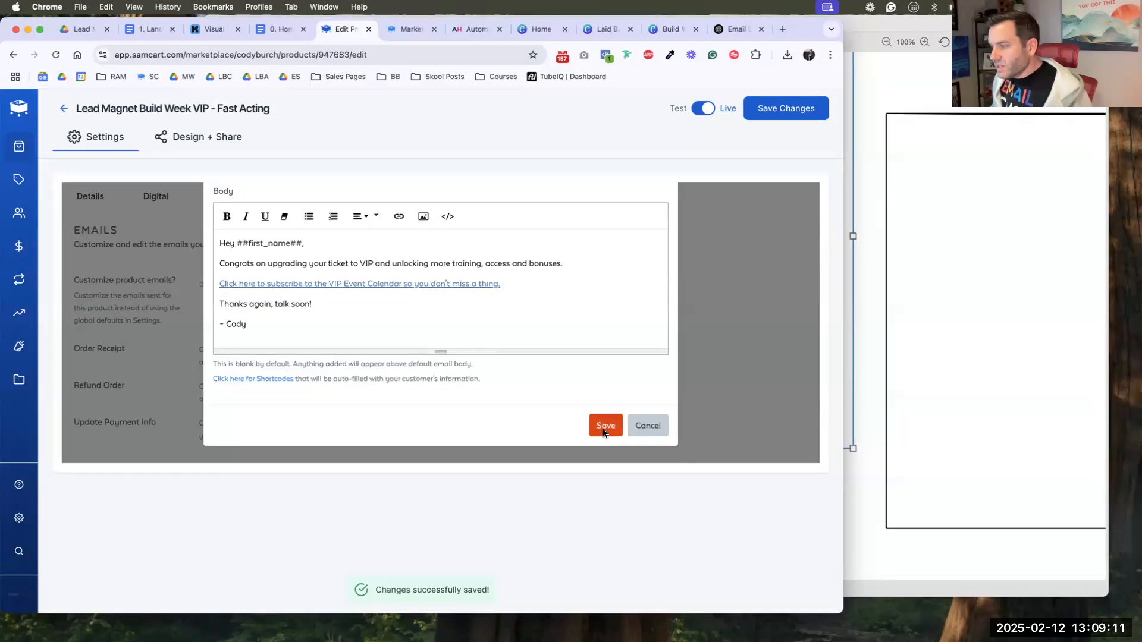
left_click(603, 427)
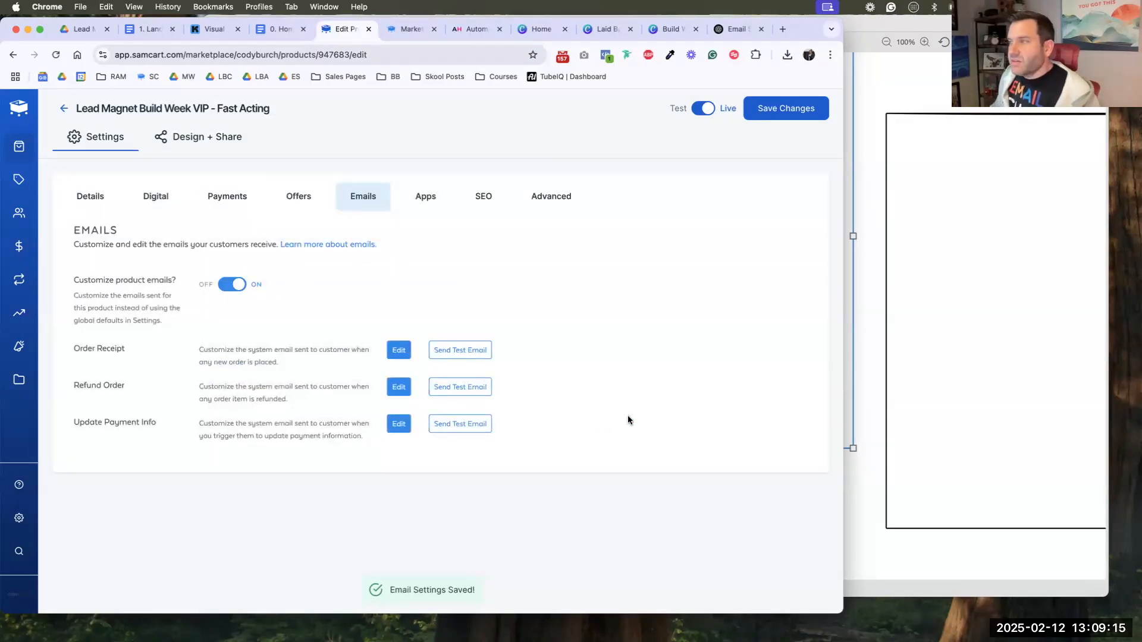
left_click(773, 112)
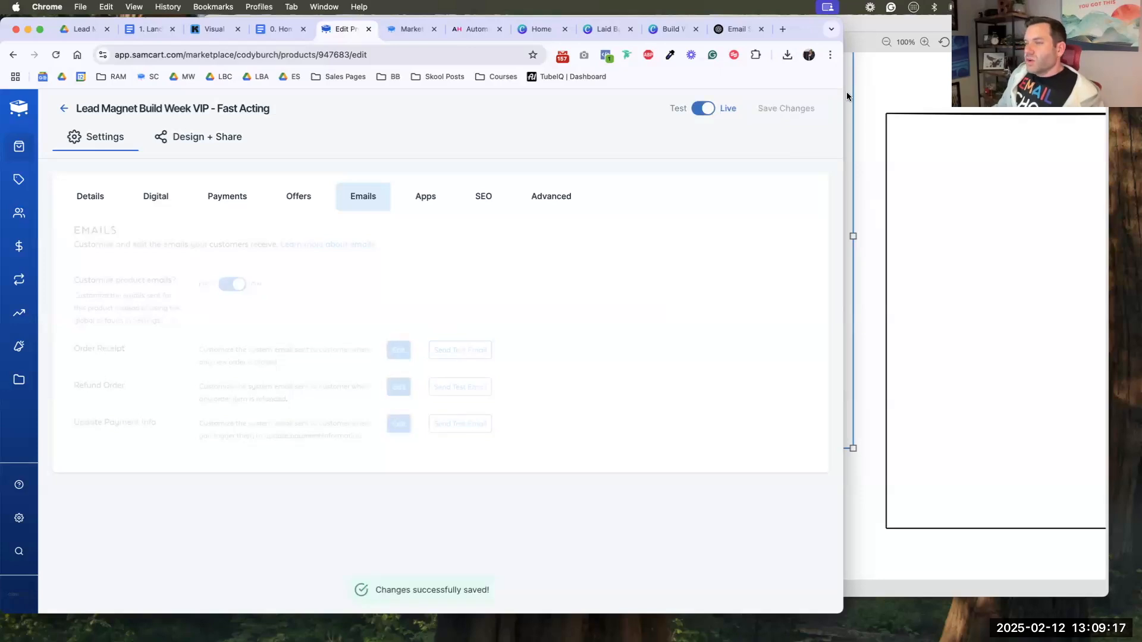
- Start a new app rule for the product with ConvertKit as the app
left_click(431, 200)
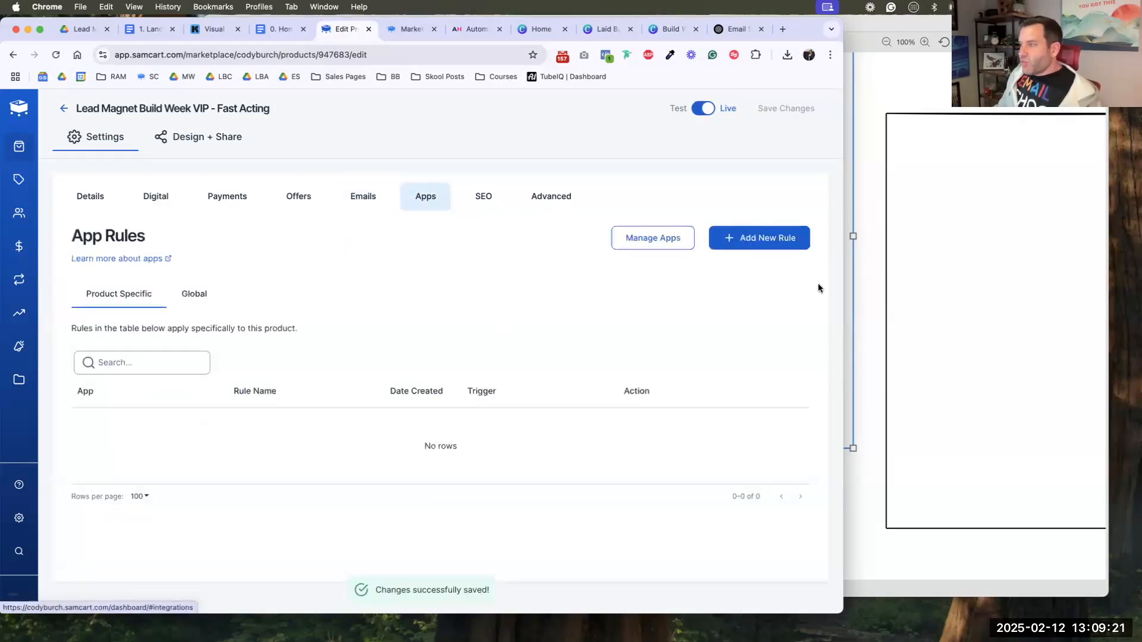
left_click(764, 239)
left_click(654, 191)
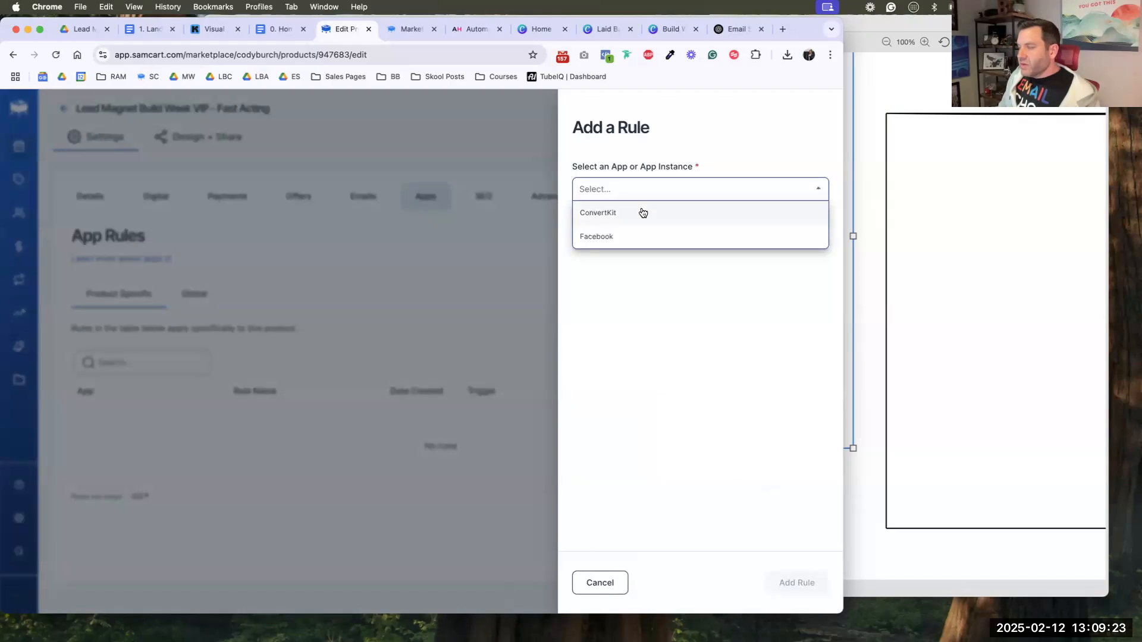
left_click(643, 213)
left_click(611, 196)
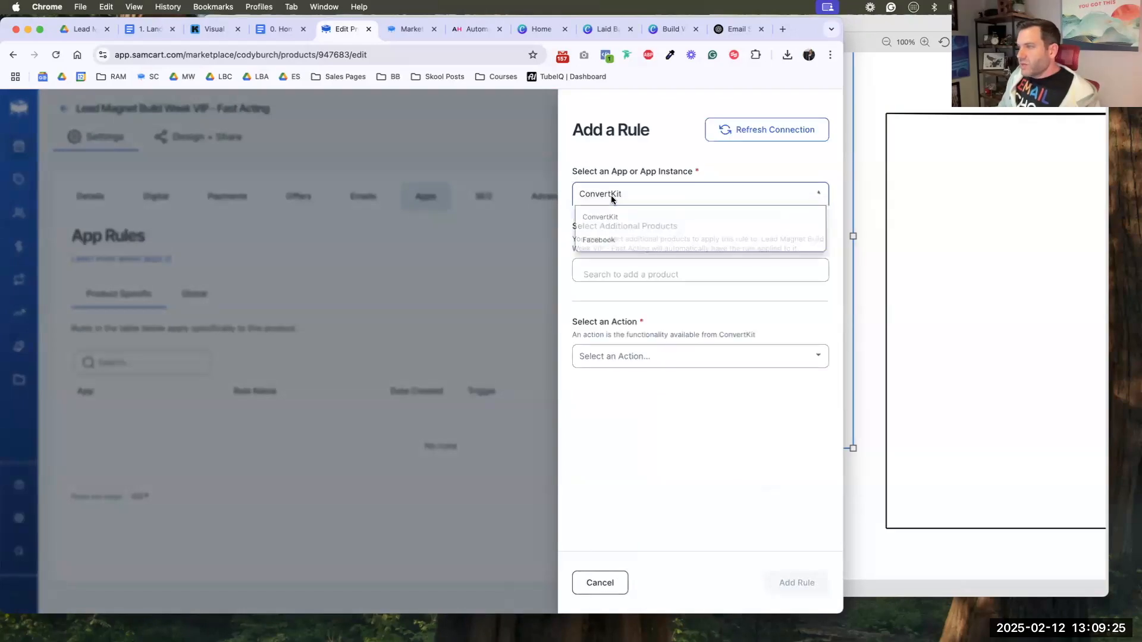
left_click(619, 177)
- Search the rule's additional products for "vip" and include Build Week VIP: Ads Machine
left_click(617, 269)
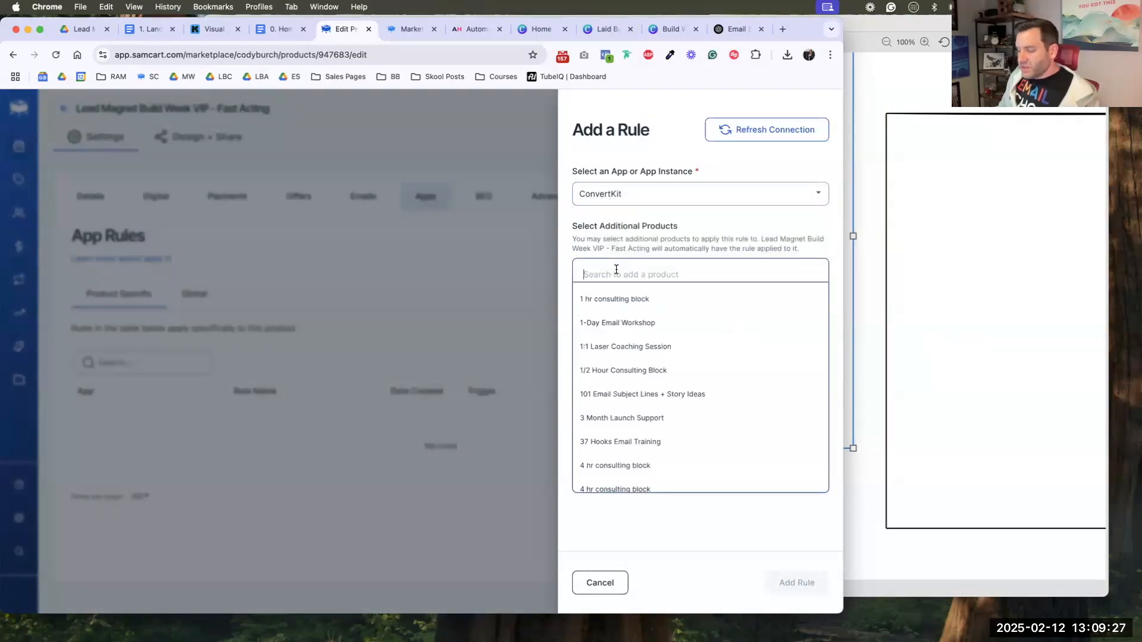
type("fab")
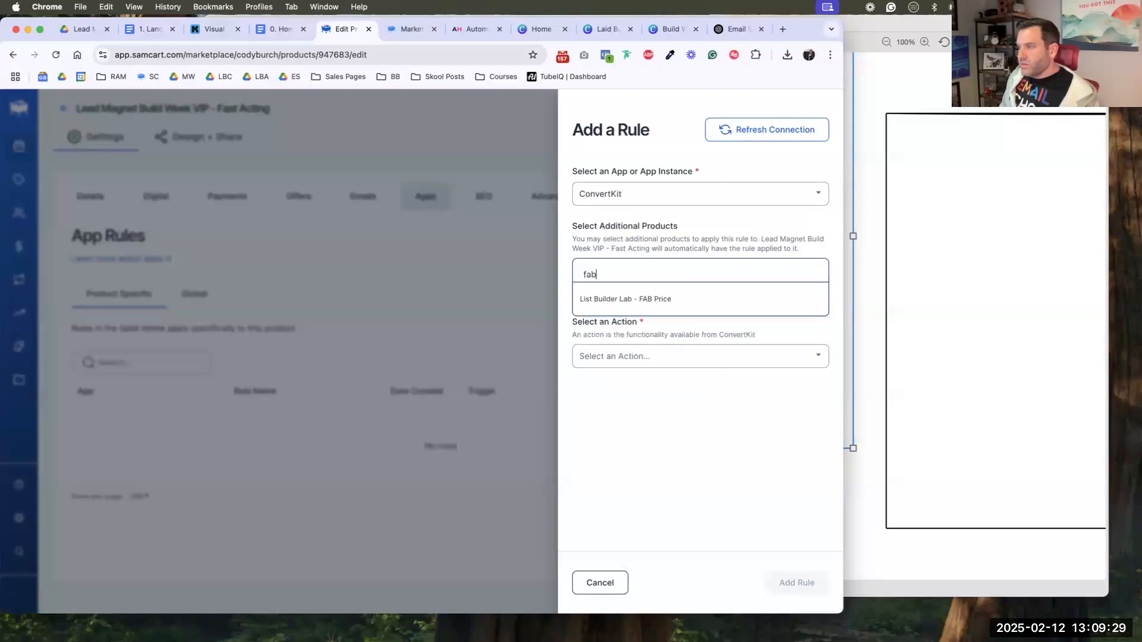
key("BackSpace")
key("BackSpace")
key("BackSpace")
type("vip")
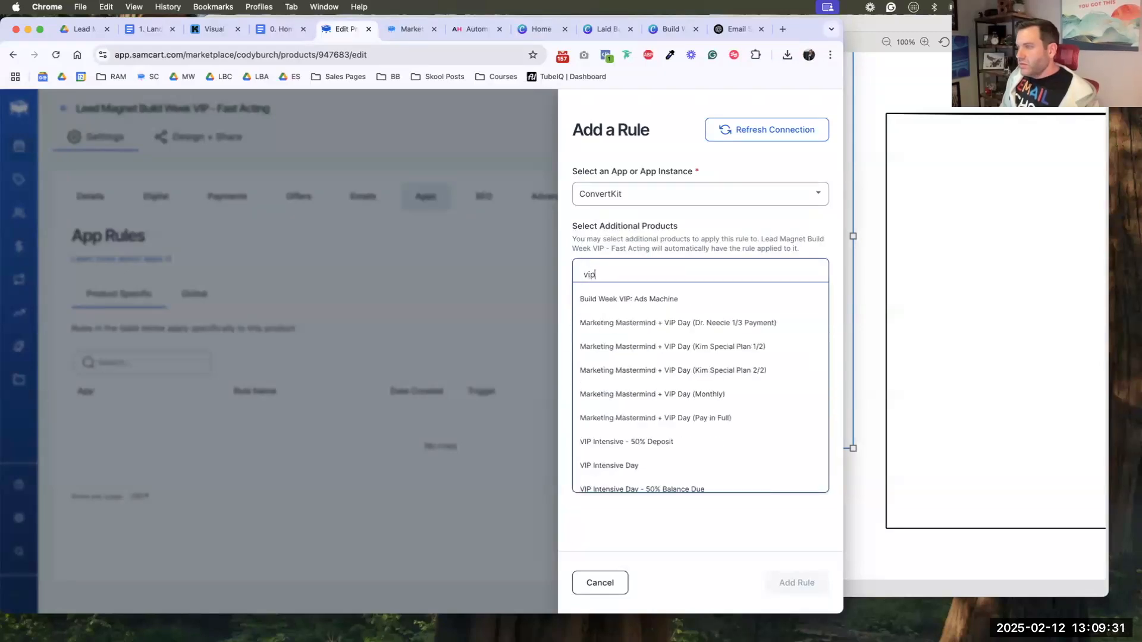
left_click(616, 299)
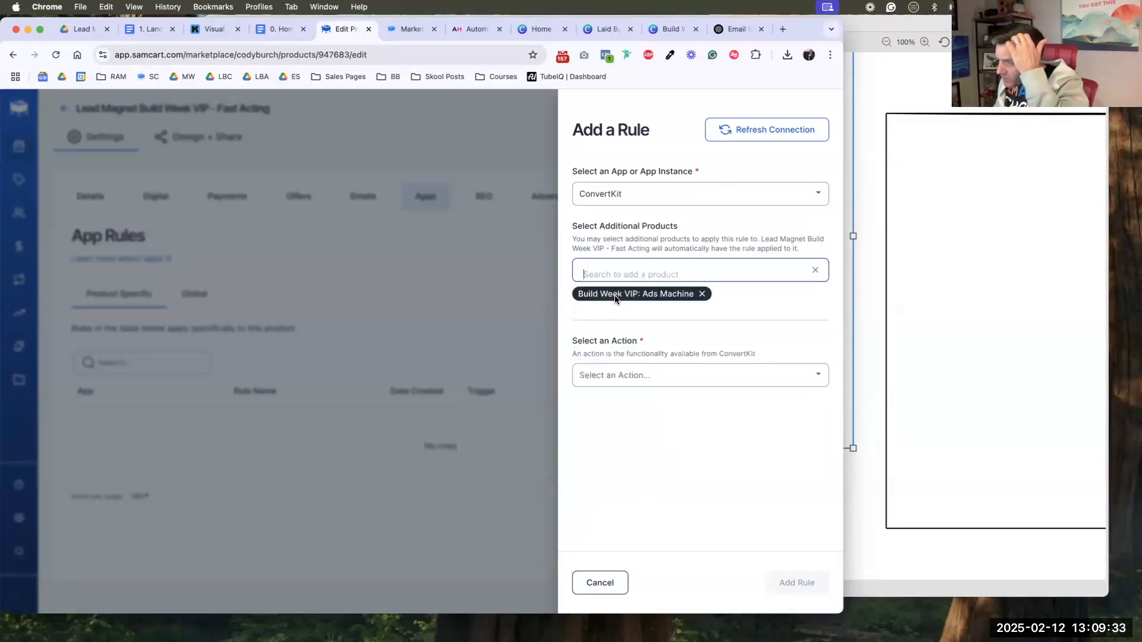
- Set the rule's action to Add Tag To Subscriber and refresh the ConvertKit connection to load its tags
left_click(637, 375)
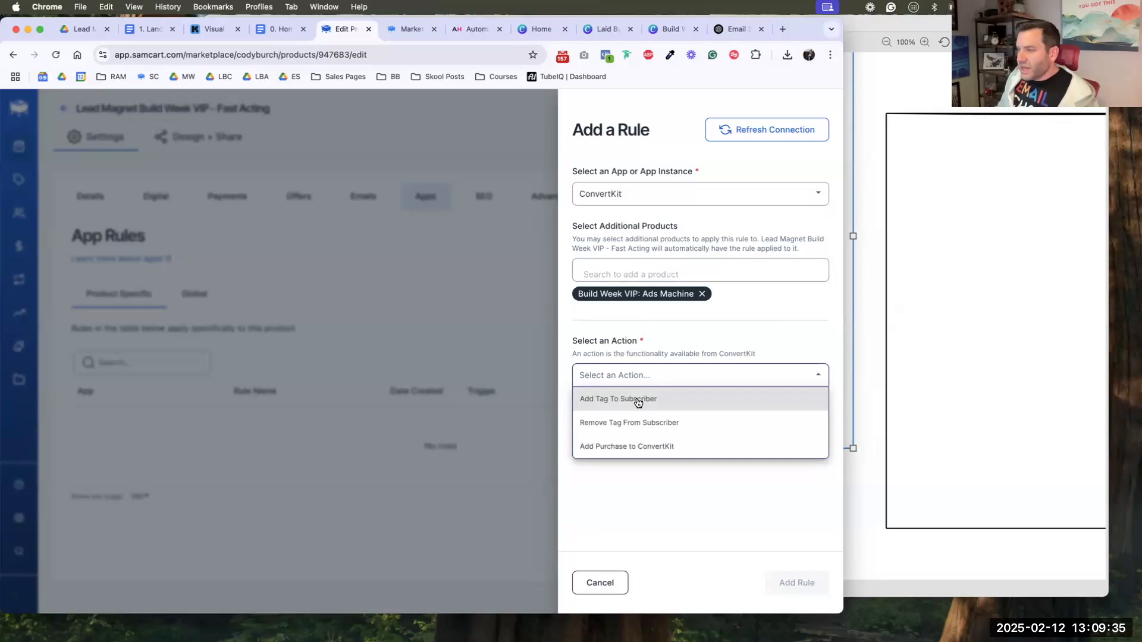
left_click(634, 401)
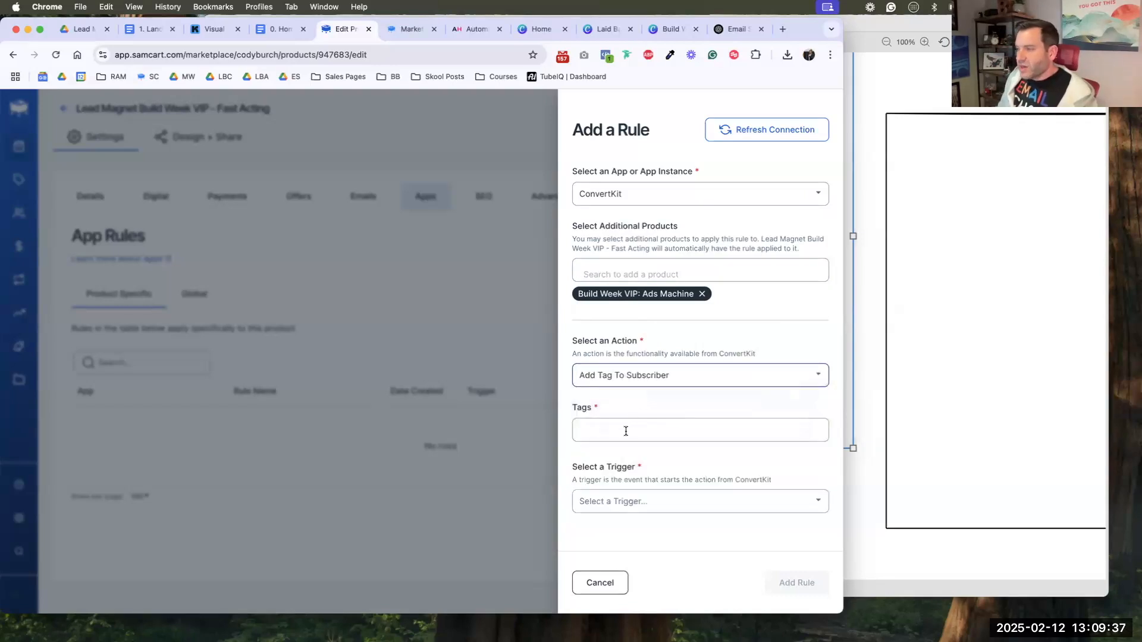
left_click(626, 431)
left_click(631, 447)
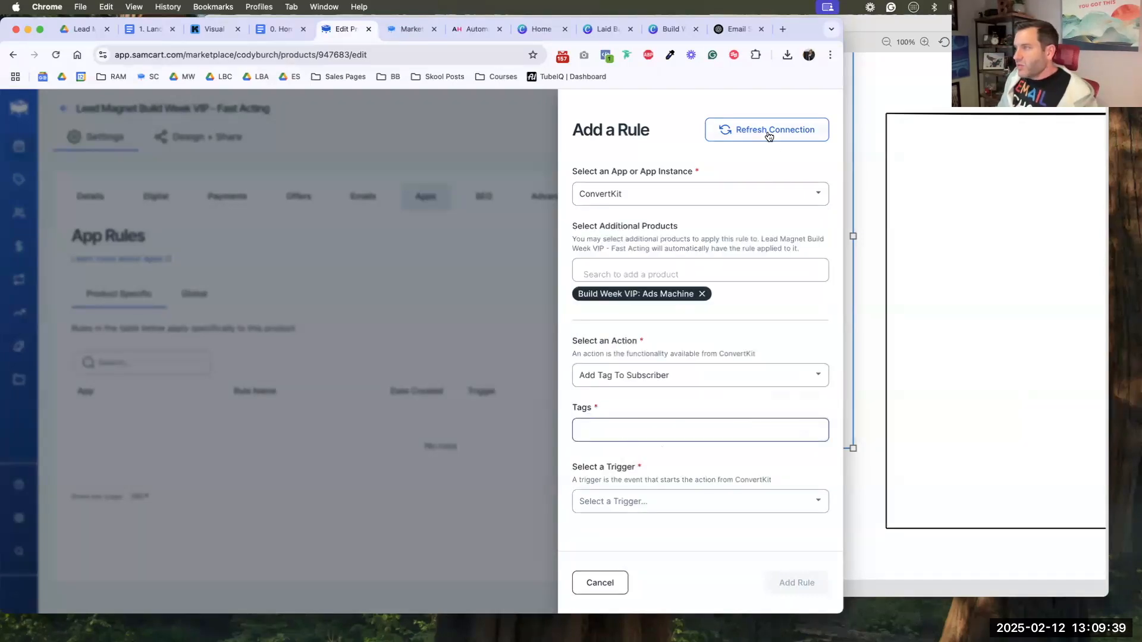
left_click(768, 136)
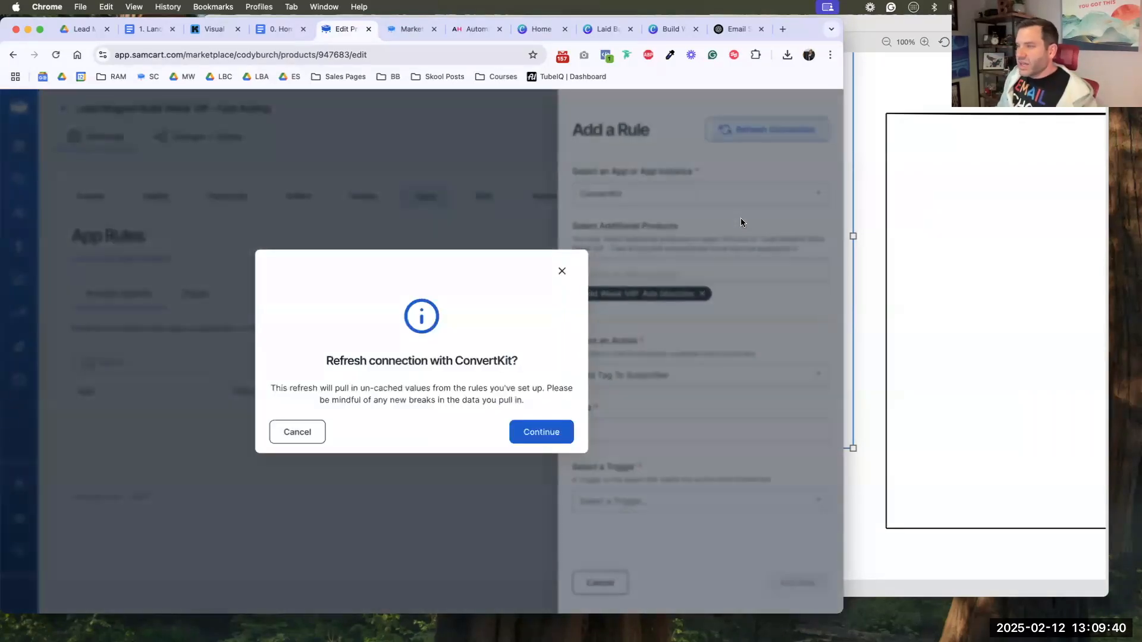
left_click(541, 434)
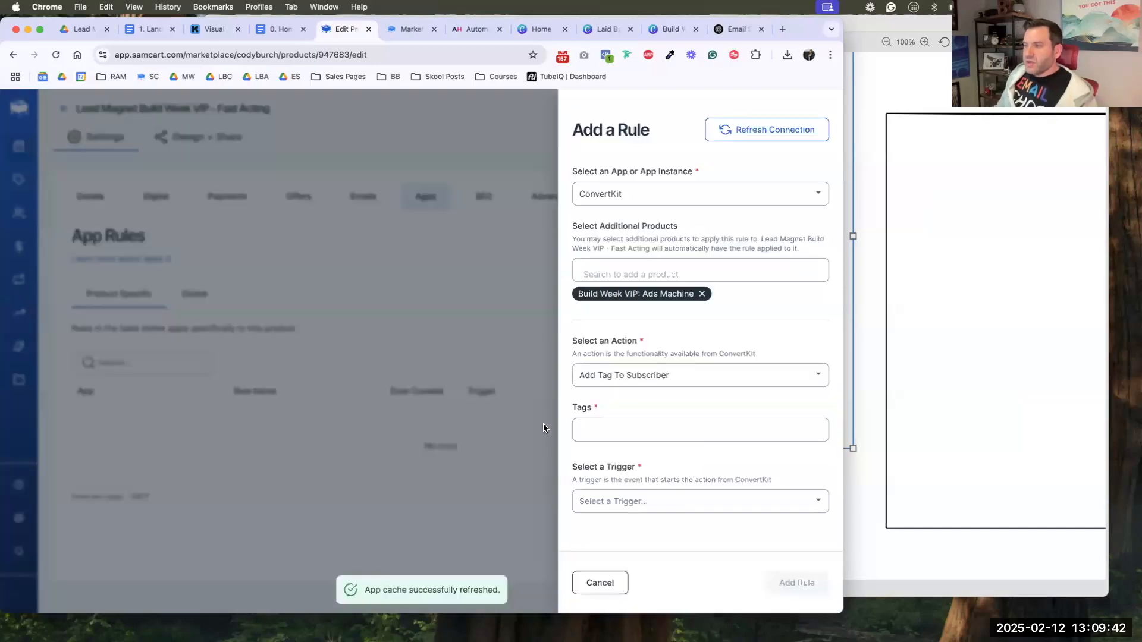
- Look up the tag names in the Home Base document, close the SamCart help article, and add the tag Purchased - LMBW VIP FAST to the rule
left_click(598, 425)
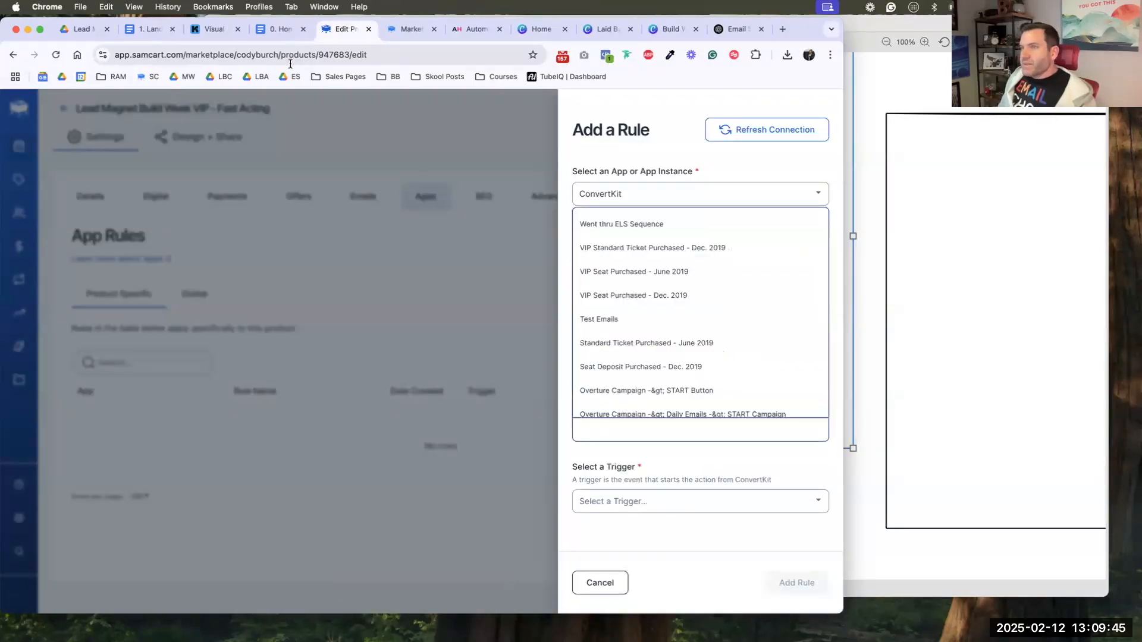
left_click(273, 31)
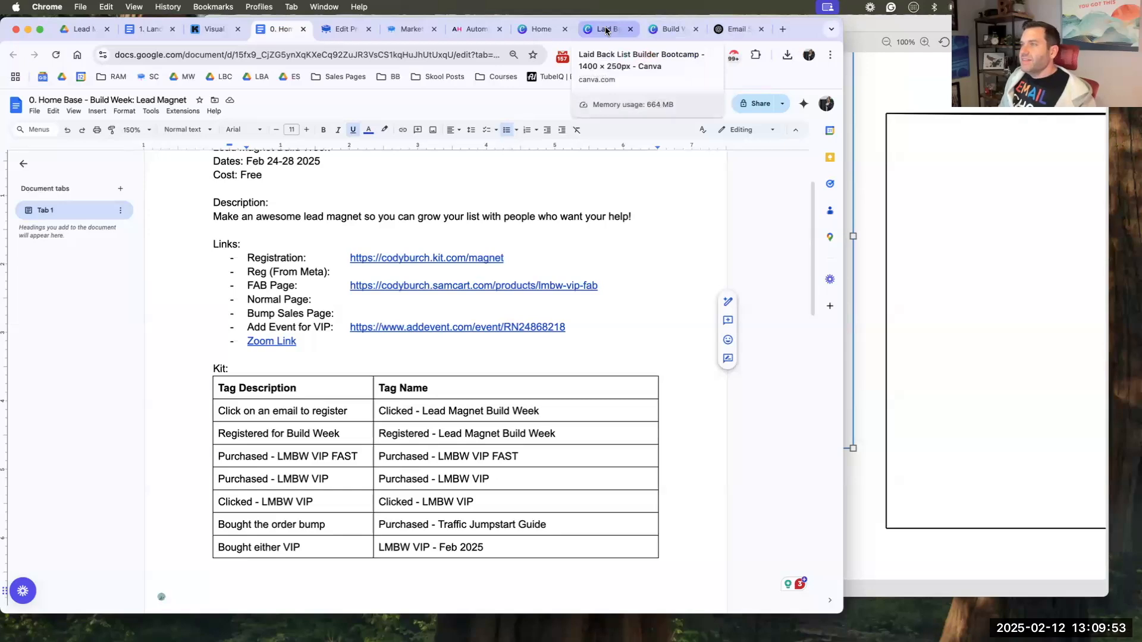
left_click(412, 33)
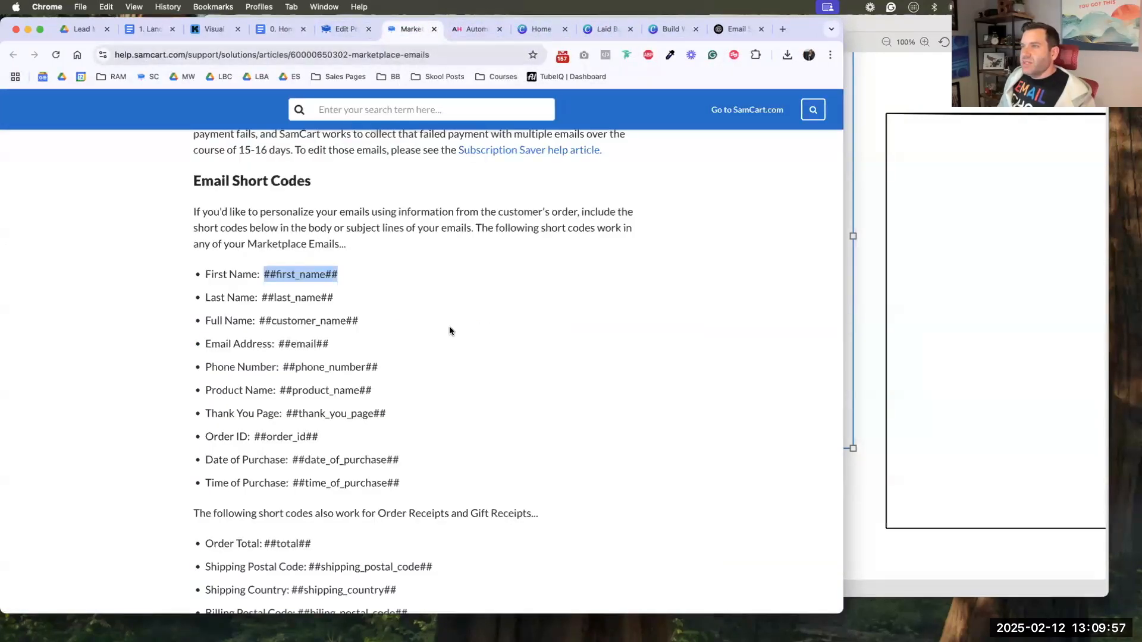
key("super+w")
left_click(610, 427)
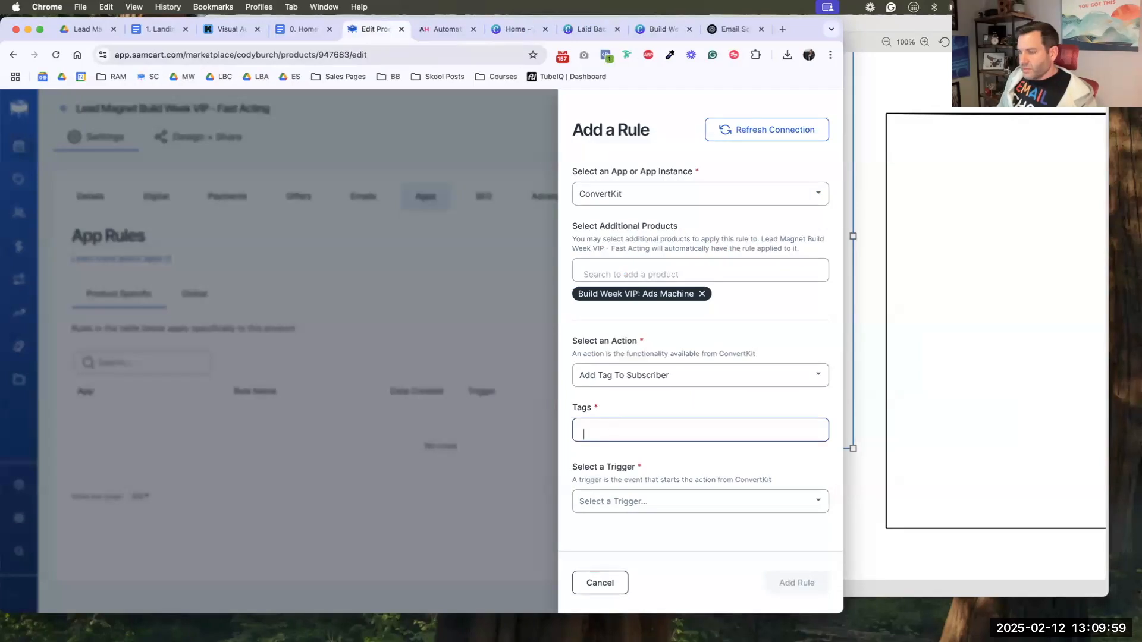
type("vip fast")
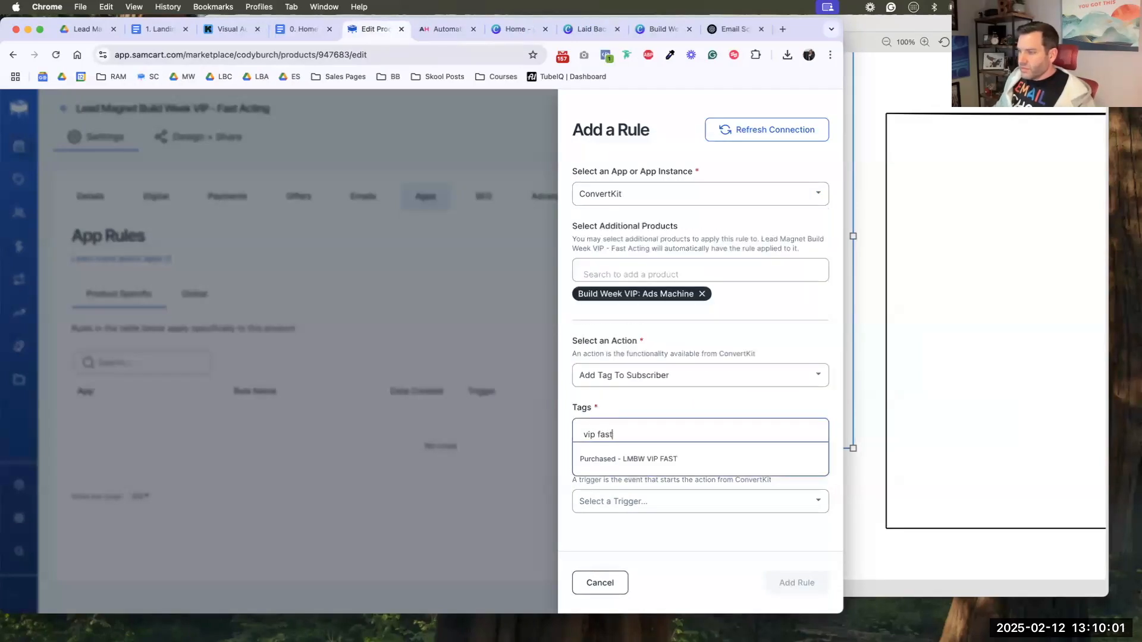
left_click(615, 458)
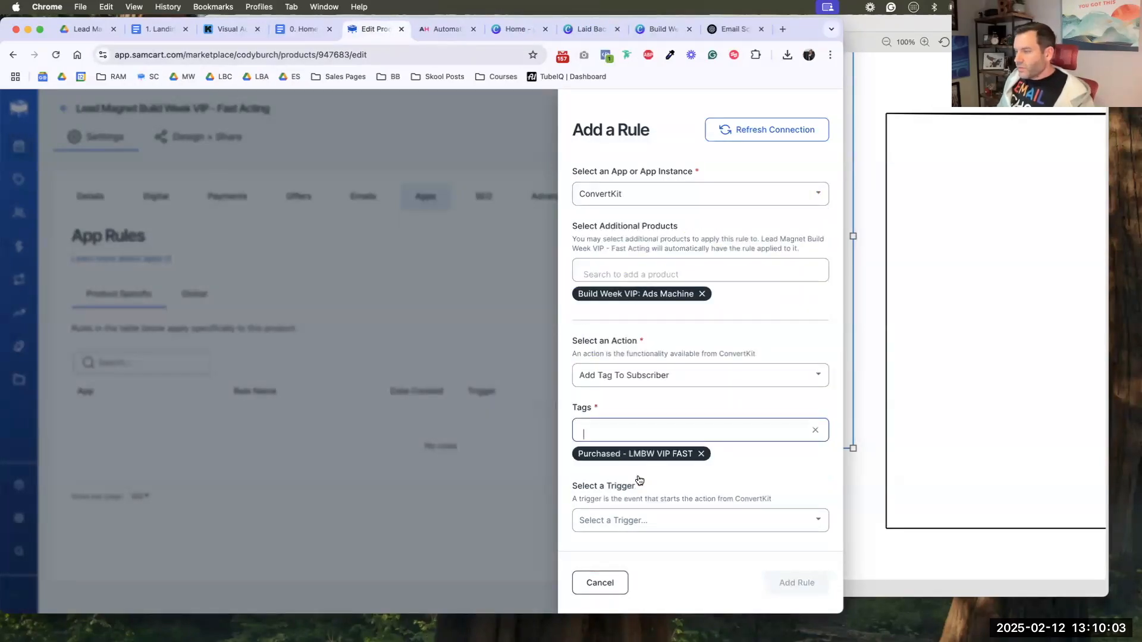
- Set the rule's trigger to Product Purchased and add the rule to the product
scroll(642, 494, "down", 1)
left_click(645, 506)
left_click(650, 518)
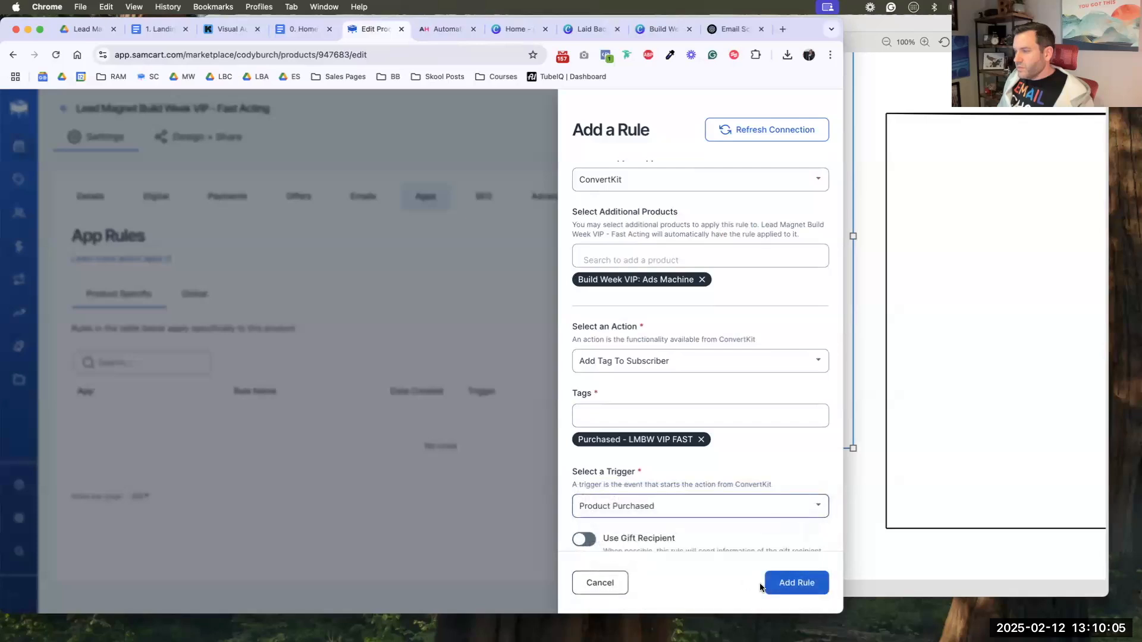
scroll(716, 527, "down", 2)
left_click(773, 589)
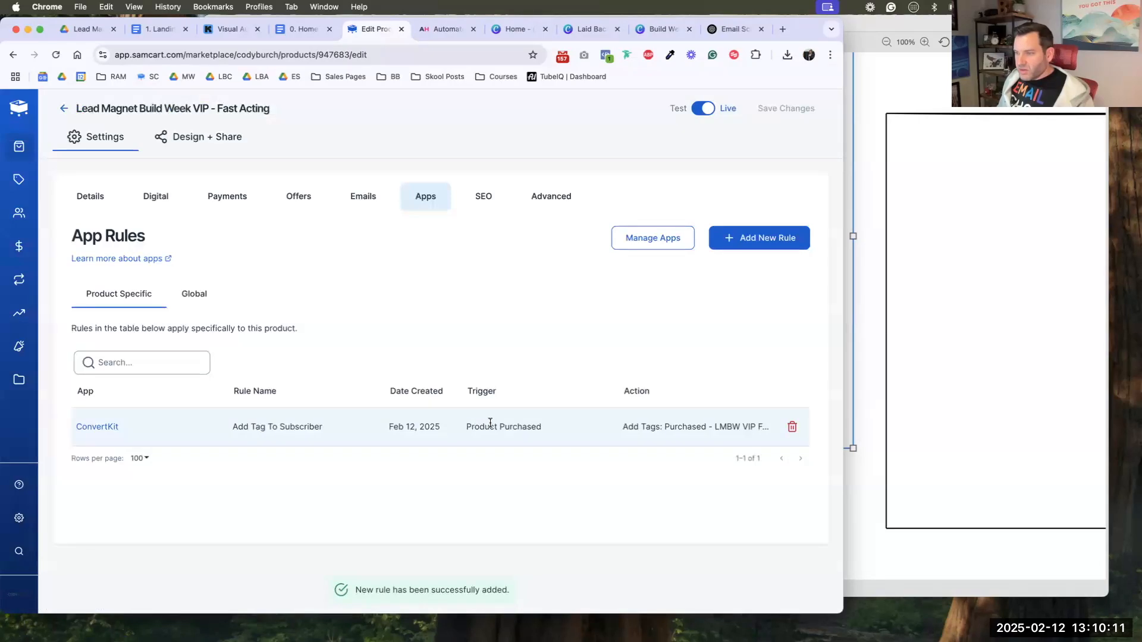
left_click_drag(472, 423, 530, 421)
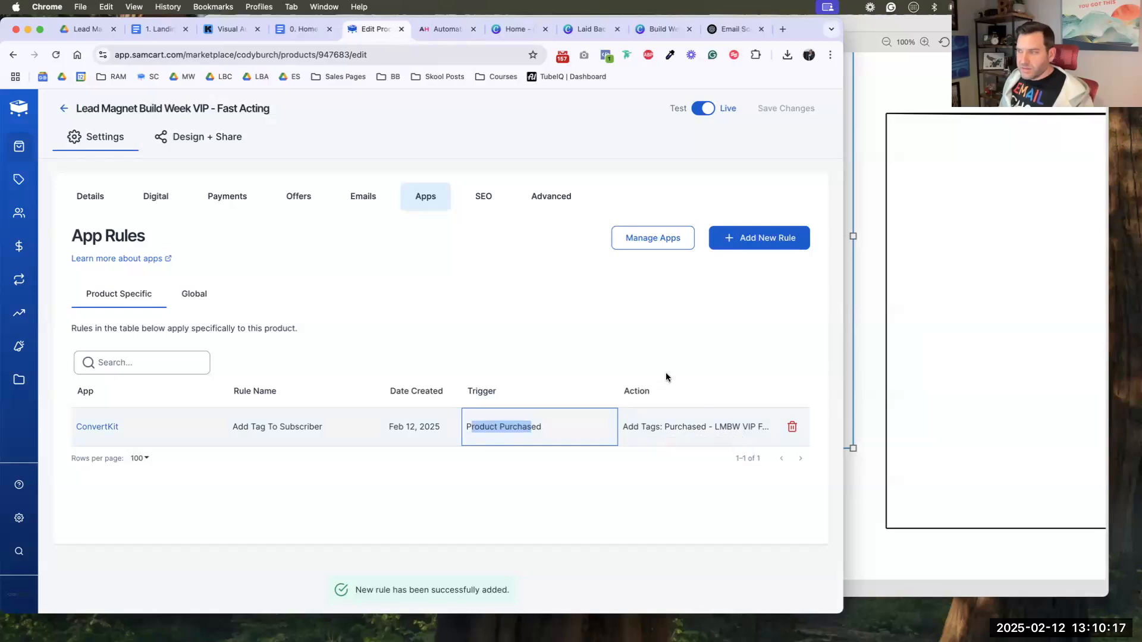
left_click(636, 298)
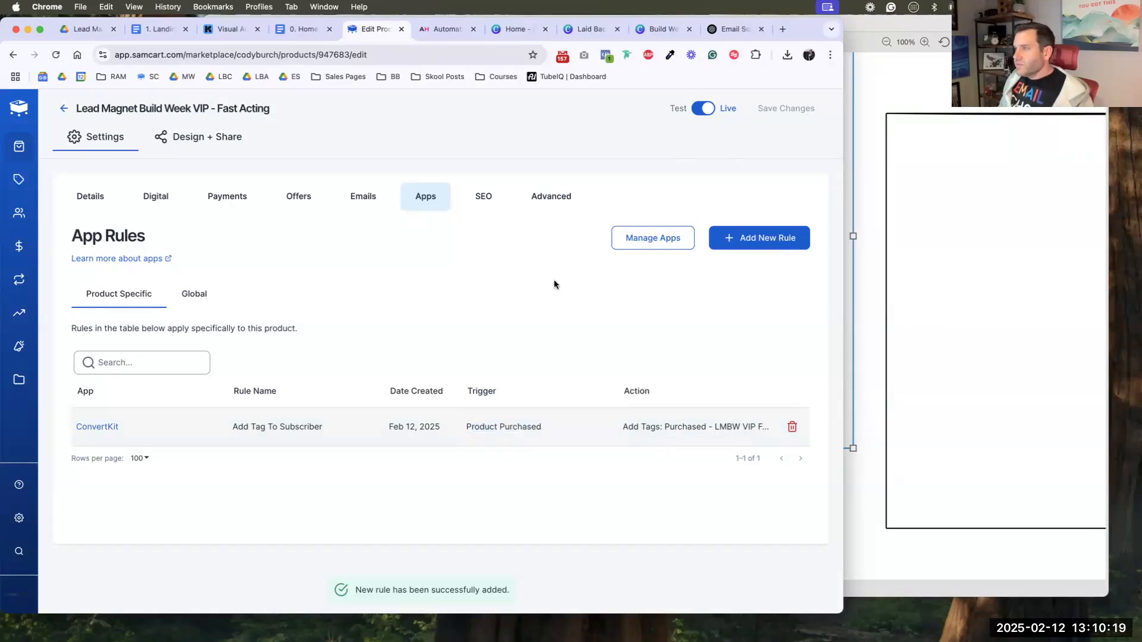
- Set the product's SEO page title to "Lead Magnet Build Week VIP"
left_click(480, 191)
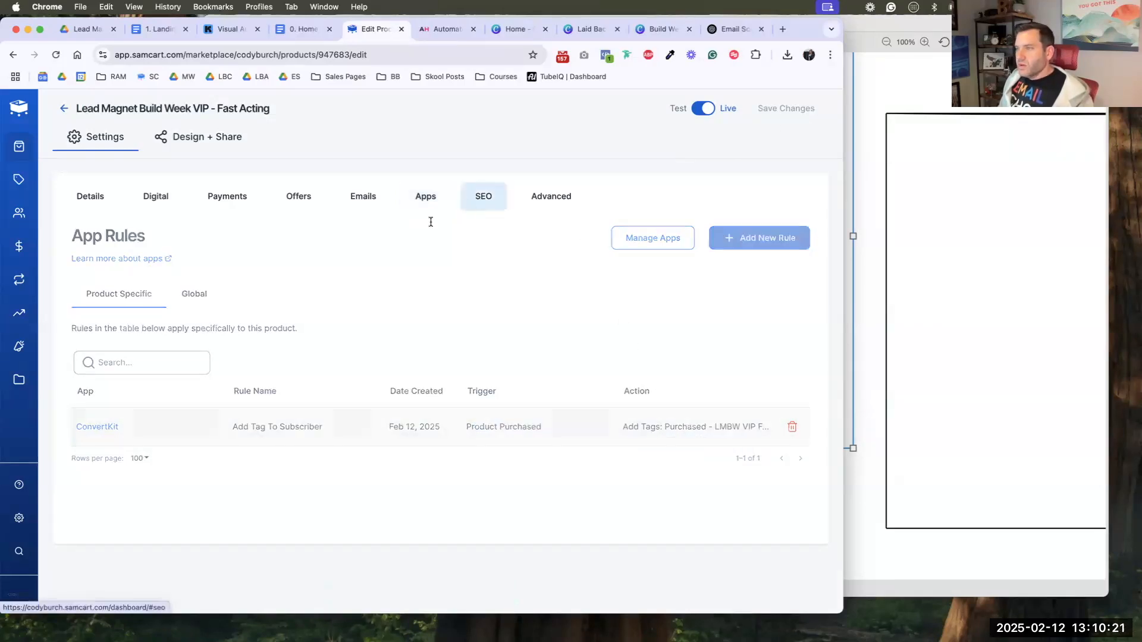
left_click(219, 325)
type("Lead")
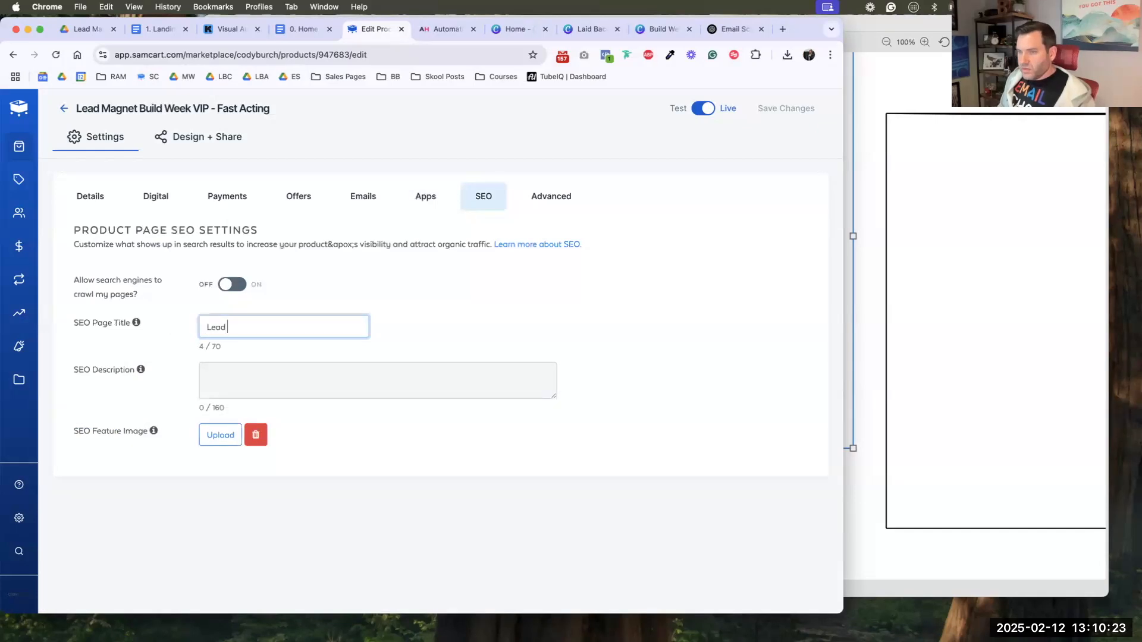
type(" Magnet Build Week VIP")
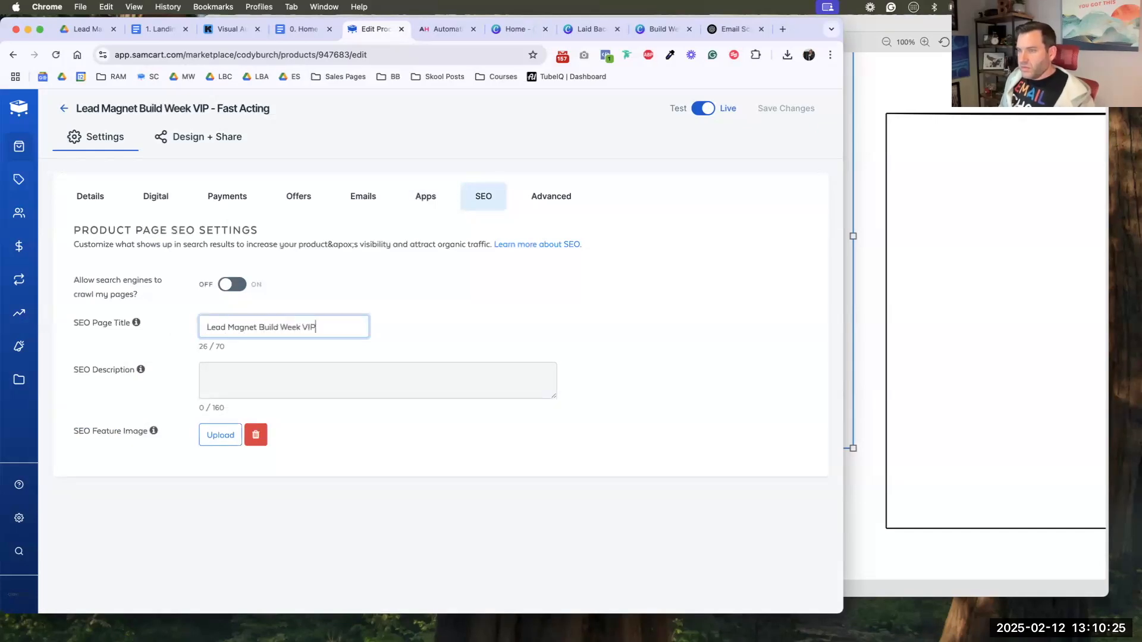
- Copy the description sentence "Make an awesome lead magnet…" from the Home Base document into the product's SEO description
left_click(218, 371)
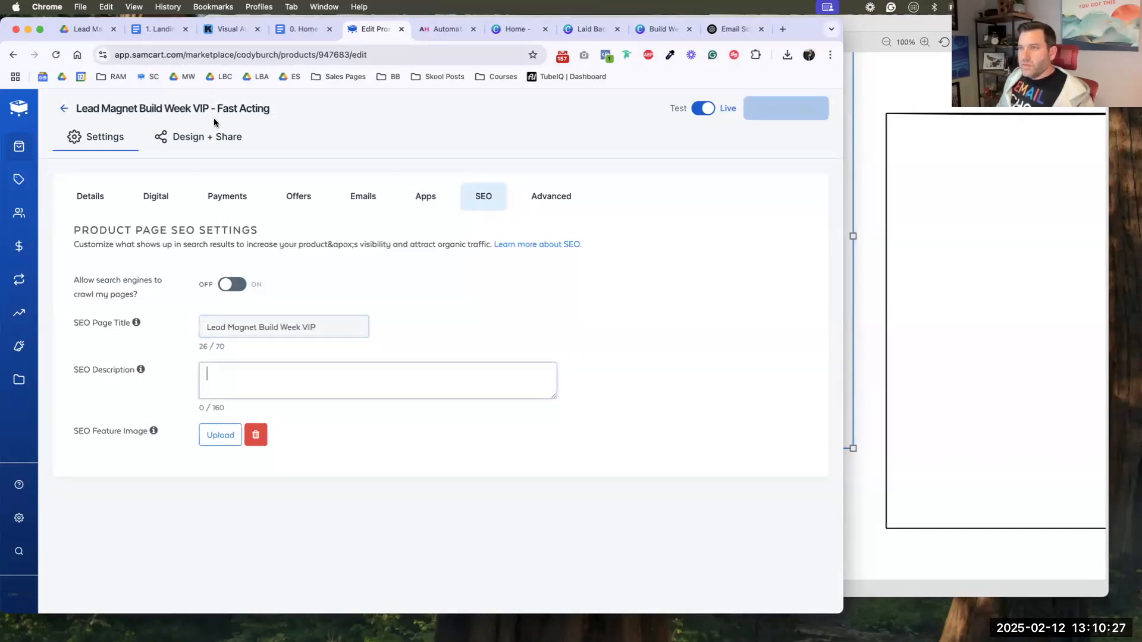
left_click(287, 27)
triple_click(306, 216)
key("super+c")
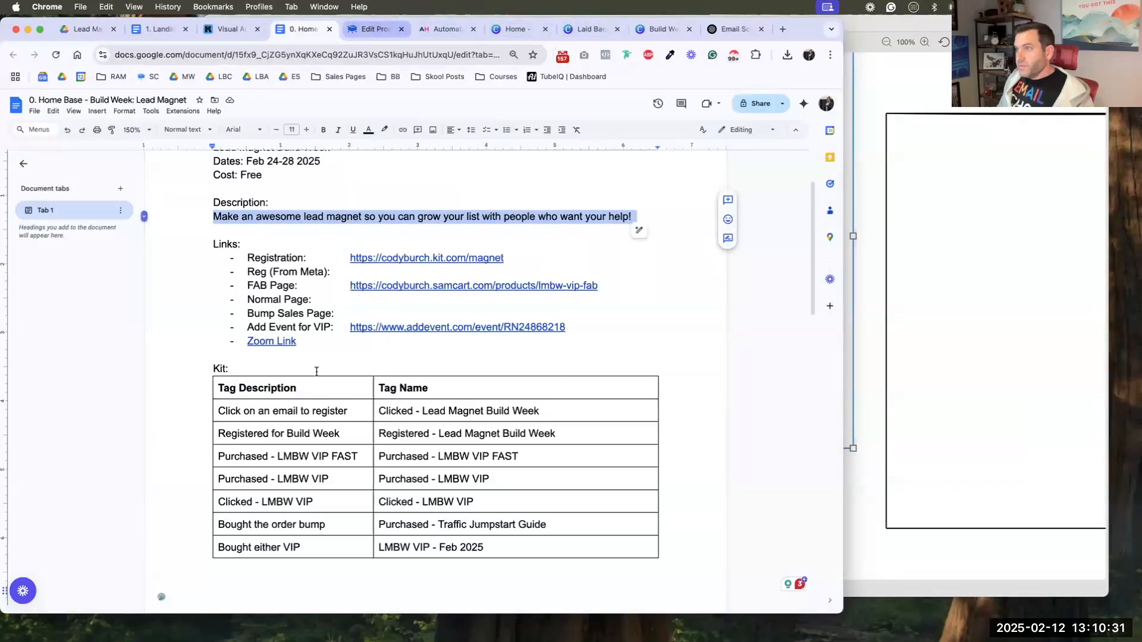
key("ctrl+Tab")
key("super+v")
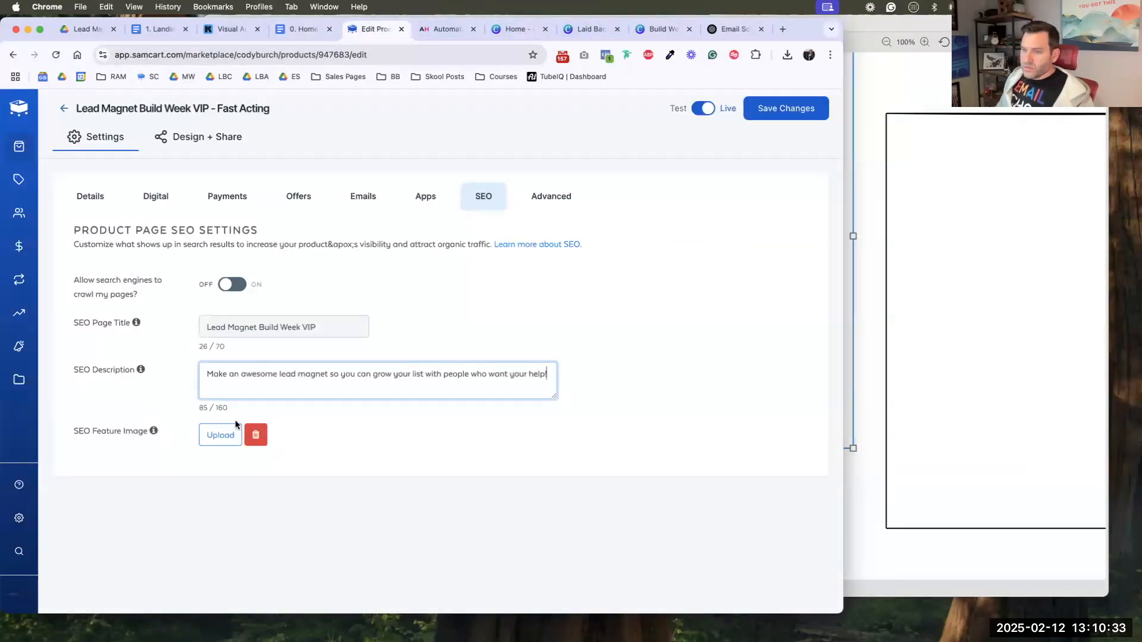
- Use the Lead Magnet Build Week VIP image from the media library as the SEO feature image and save the changes
left_click(218, 435)
left_click(313, 263)
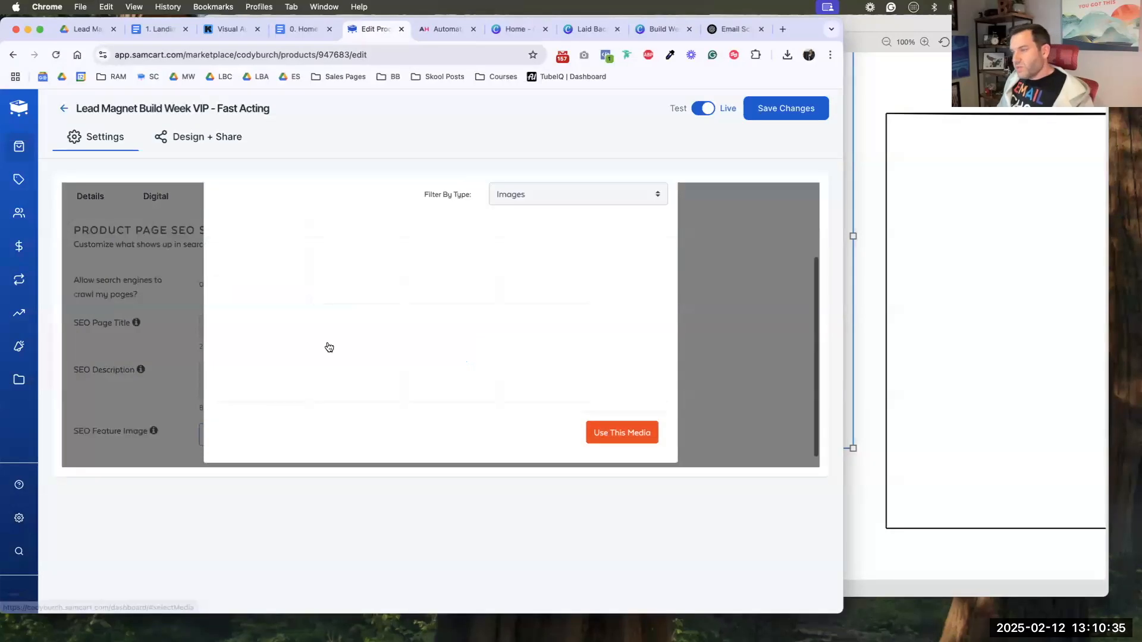
right_click(327, 346)
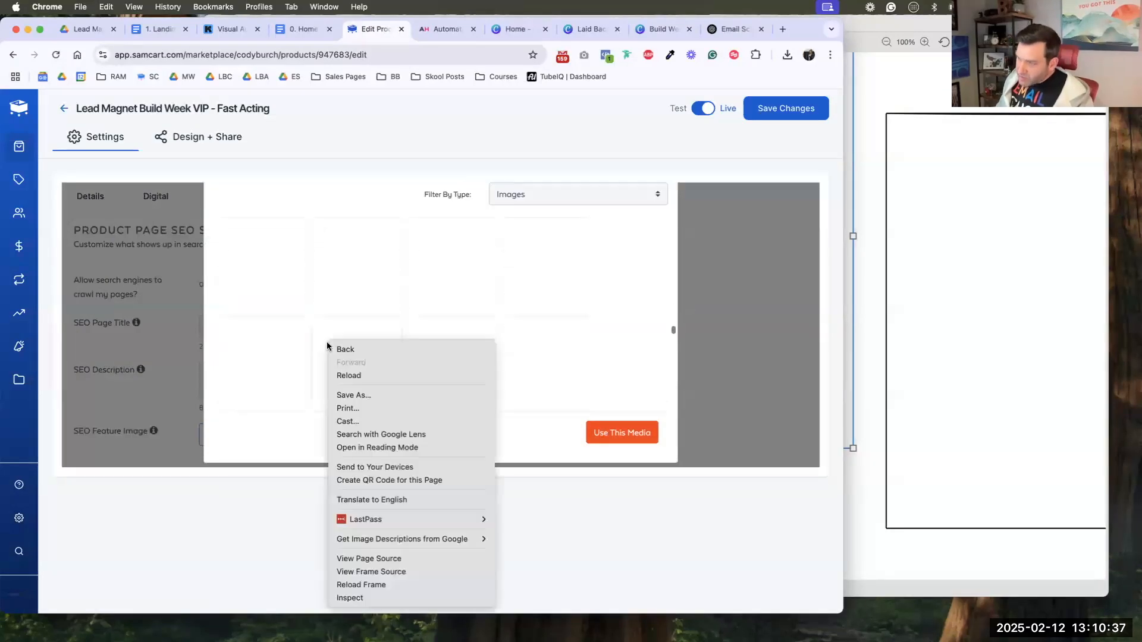
left_click(296, 332)
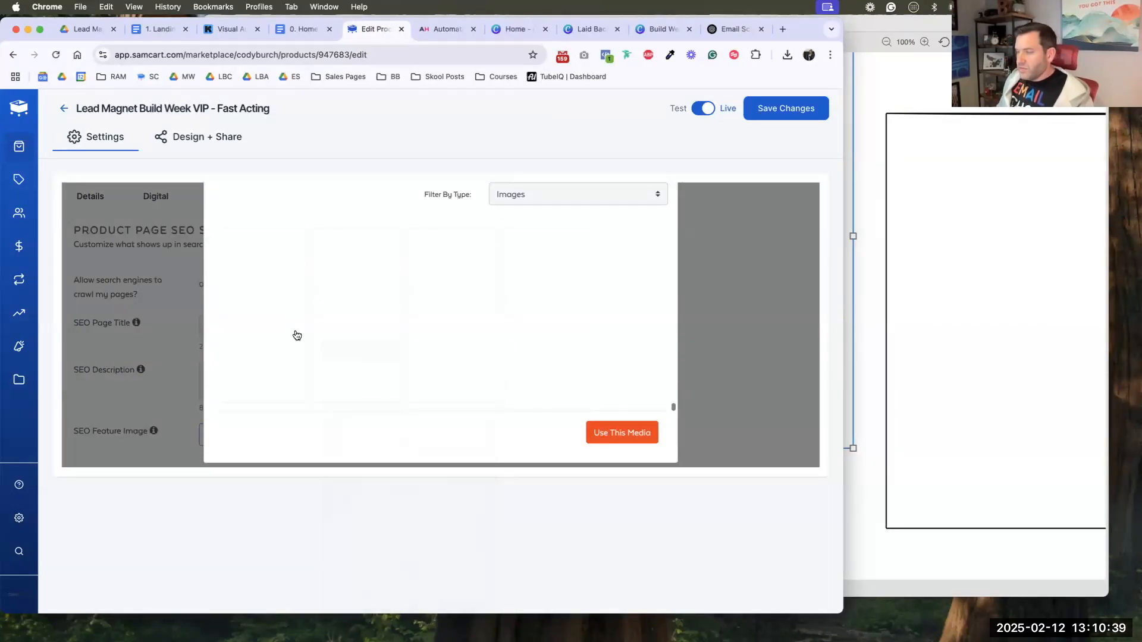
left_click(451, 355)
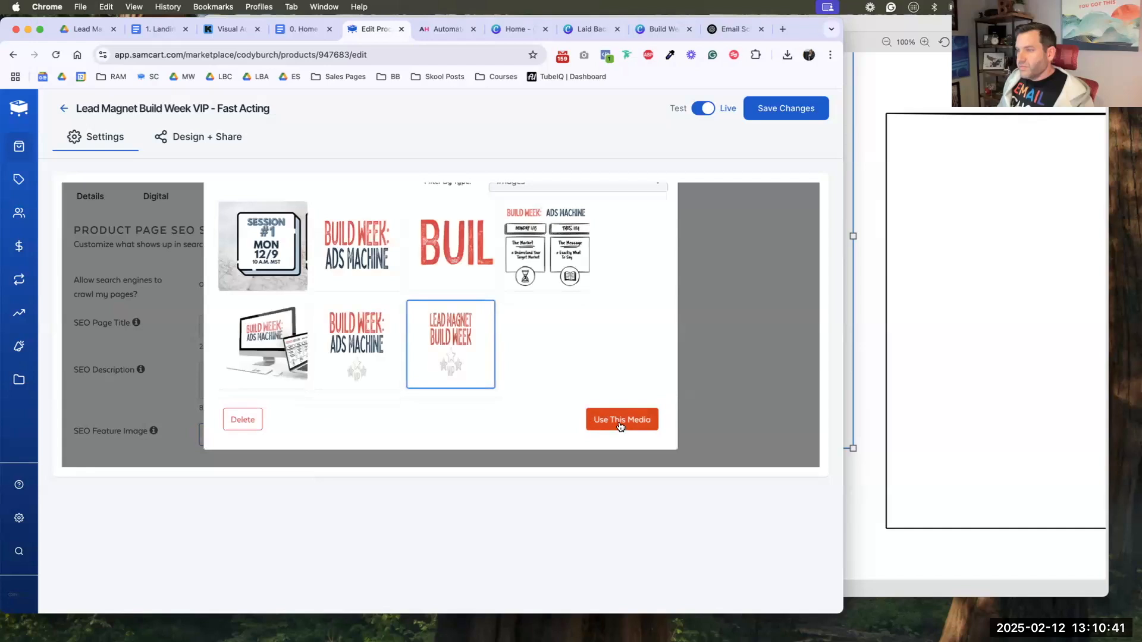
left_click(620, 426)
scroll(622, 399, "down", 2)
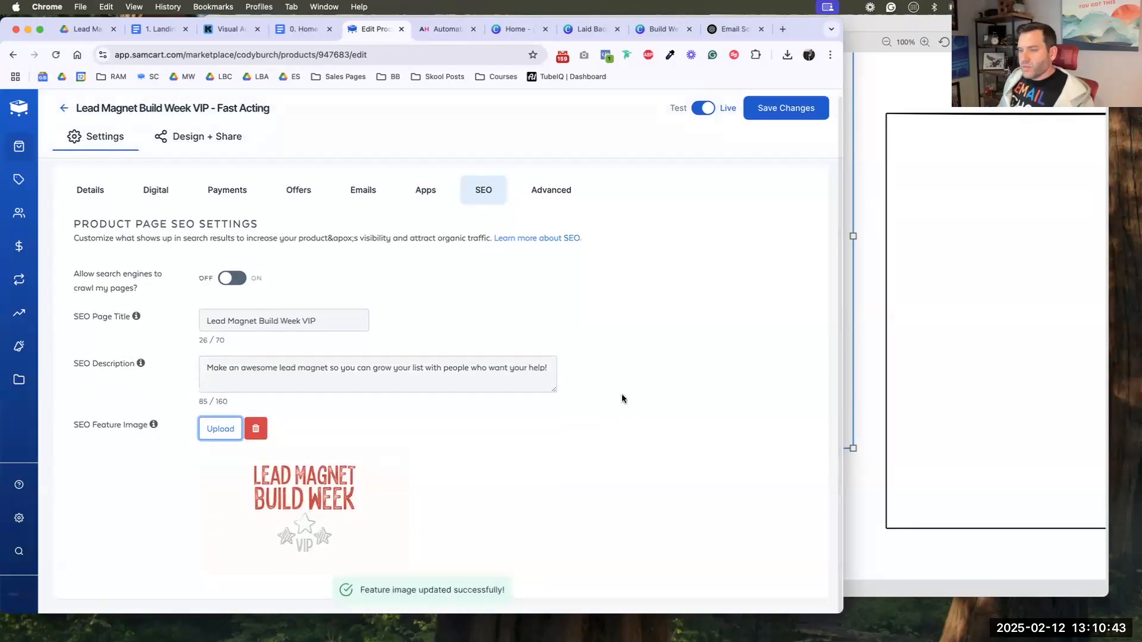
left_click(790, 106)
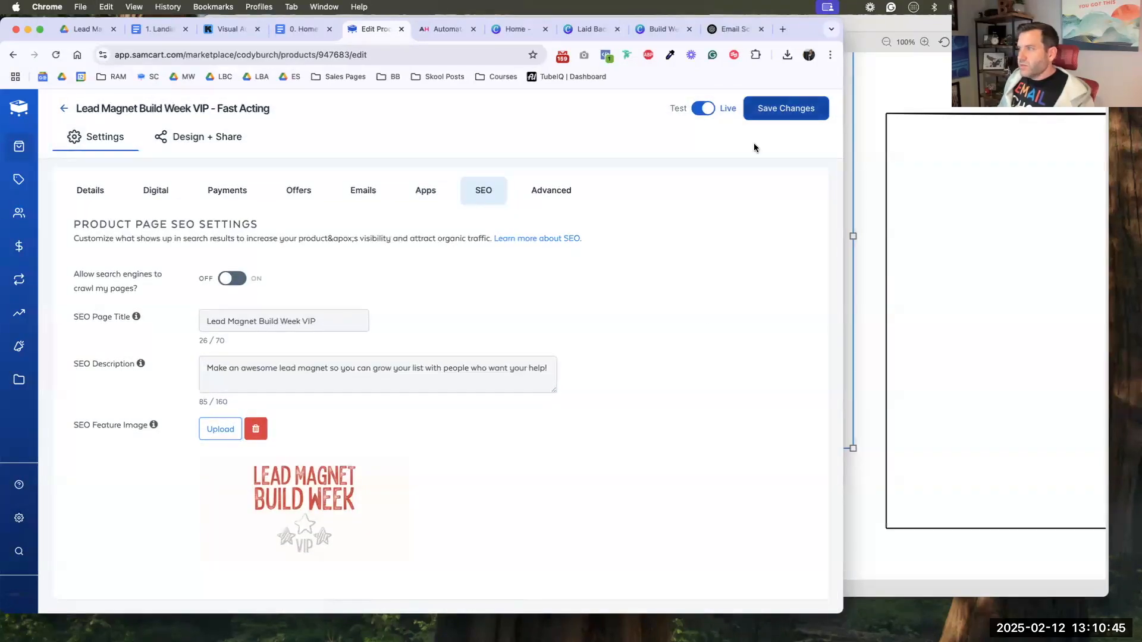
- Open the product's advanced script settings, and open the Pixel Data - One Hour Funnel document in a new browser tab
left_click(558, 191)
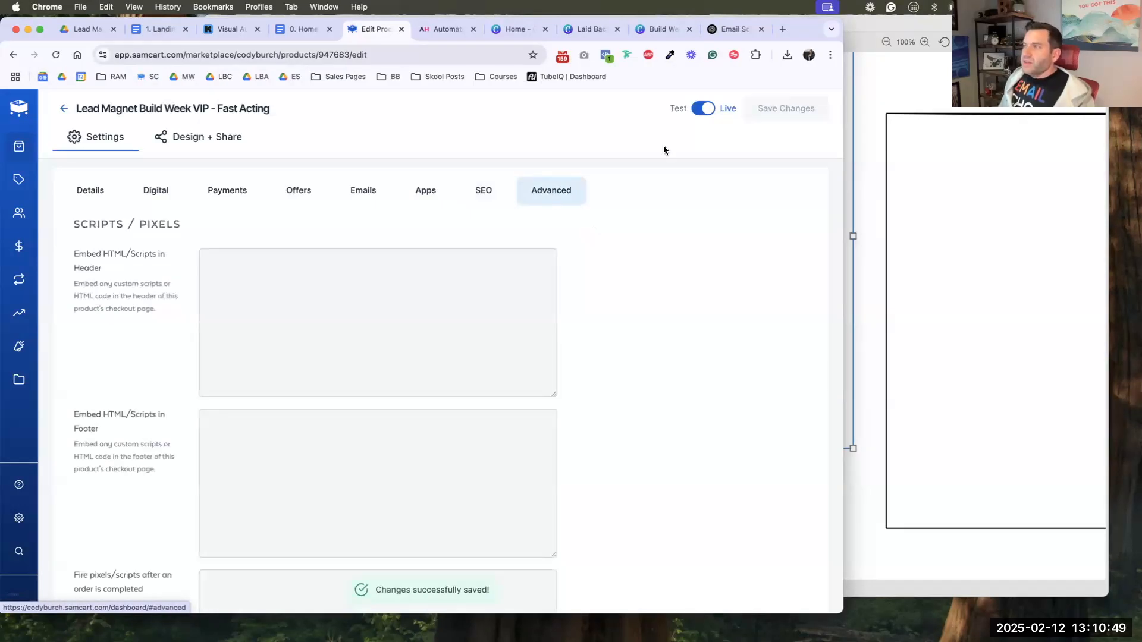
left_click(783, 29)
left_click(465, 54)
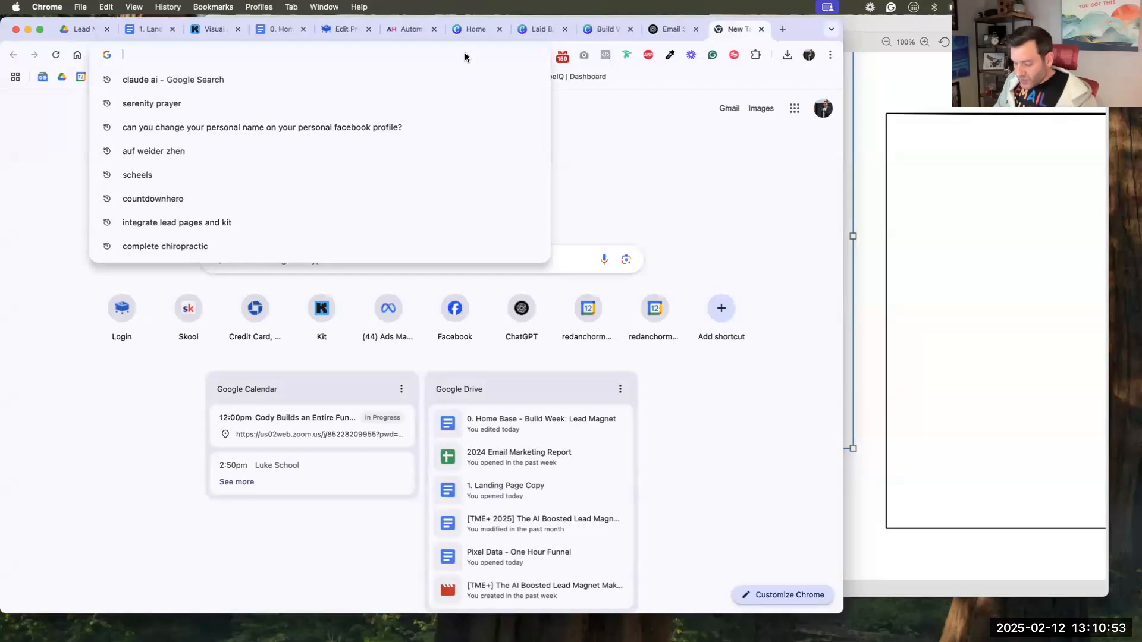
type("one hour")
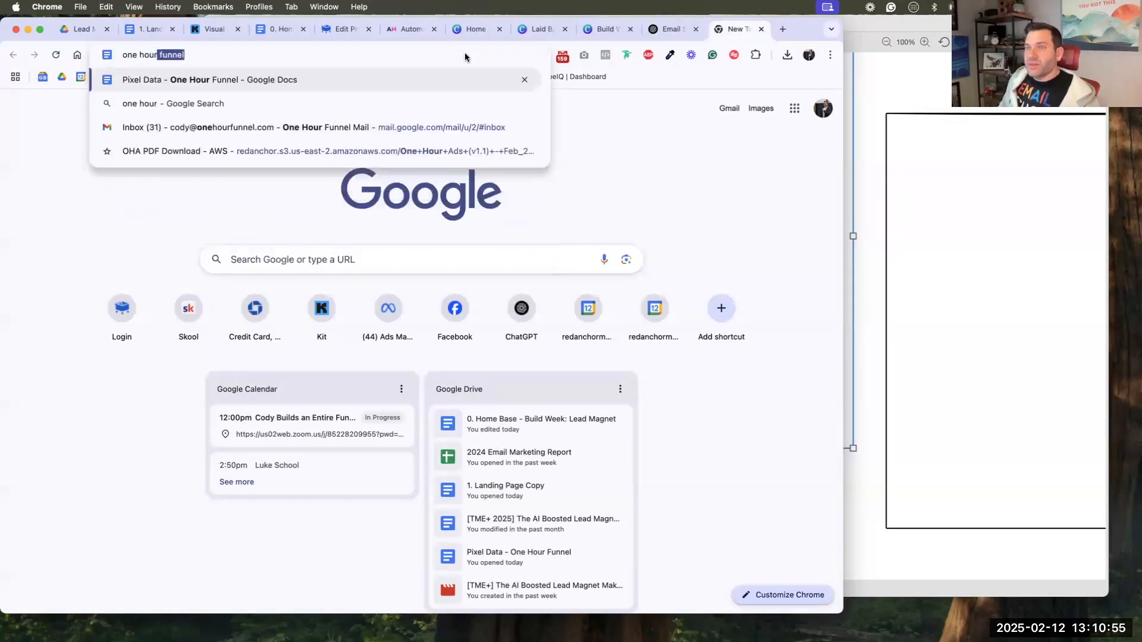
key("Return")
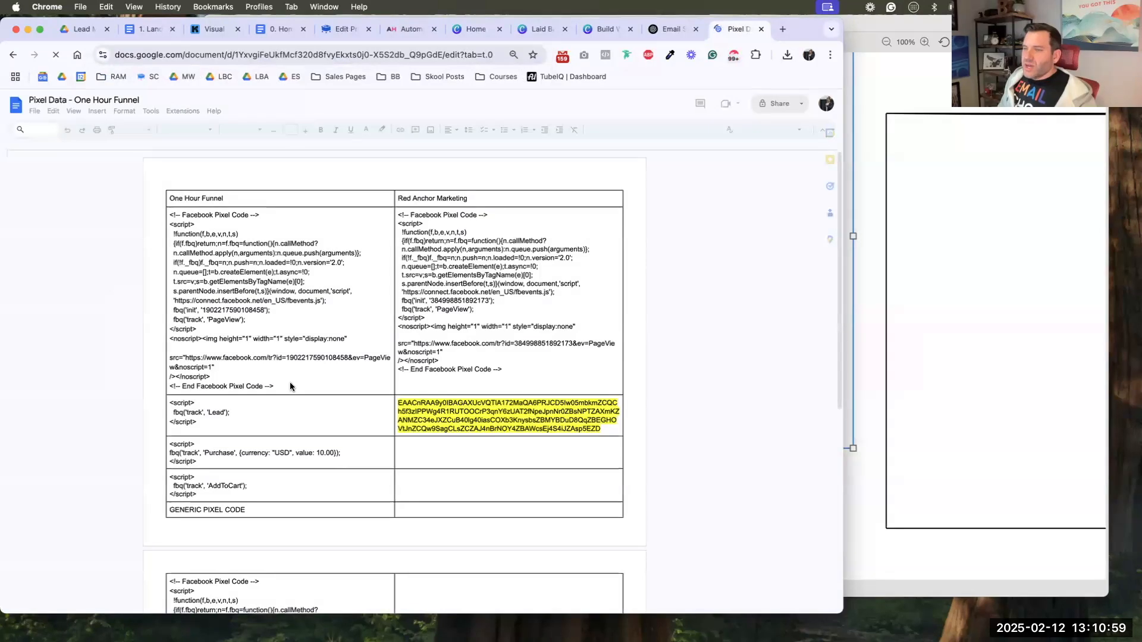
- Copy the One Hour Funnel Facebook pixel code from the document into the product's header scripts in SamCart
left_click_drag(286, 386, 178, 216)
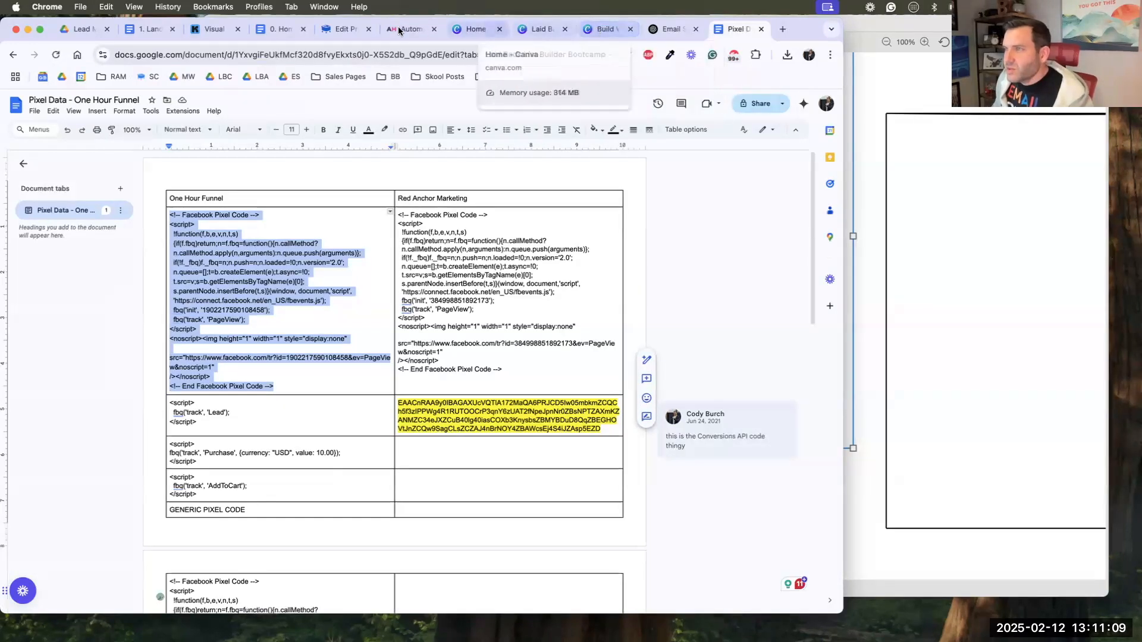
left_click(340, 31)
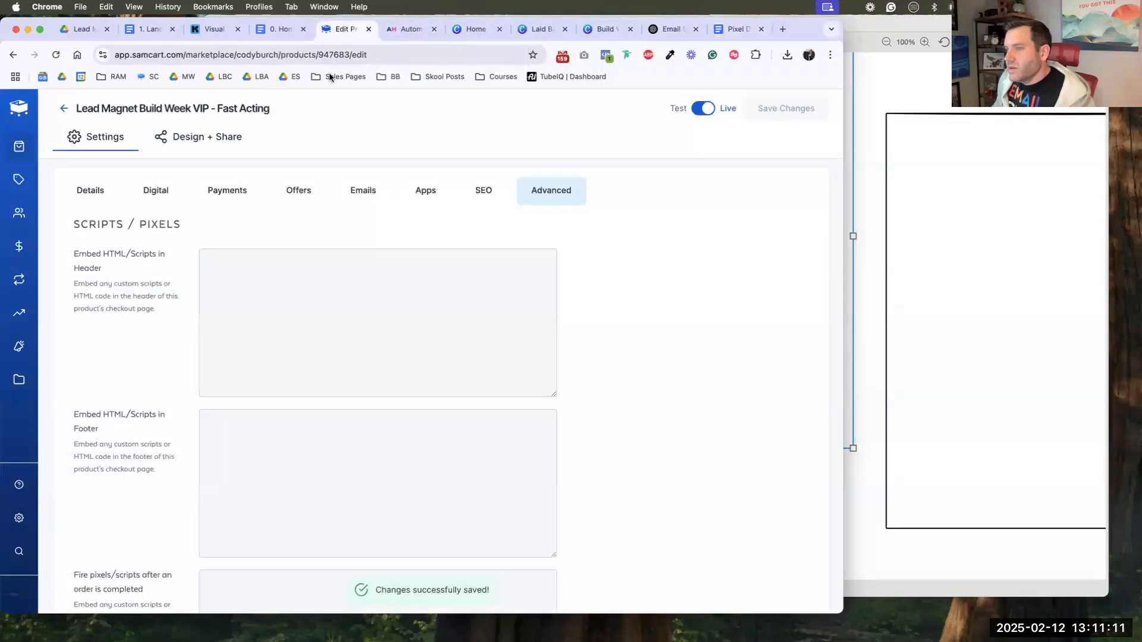
left_click(283, 268)
key("super+v")
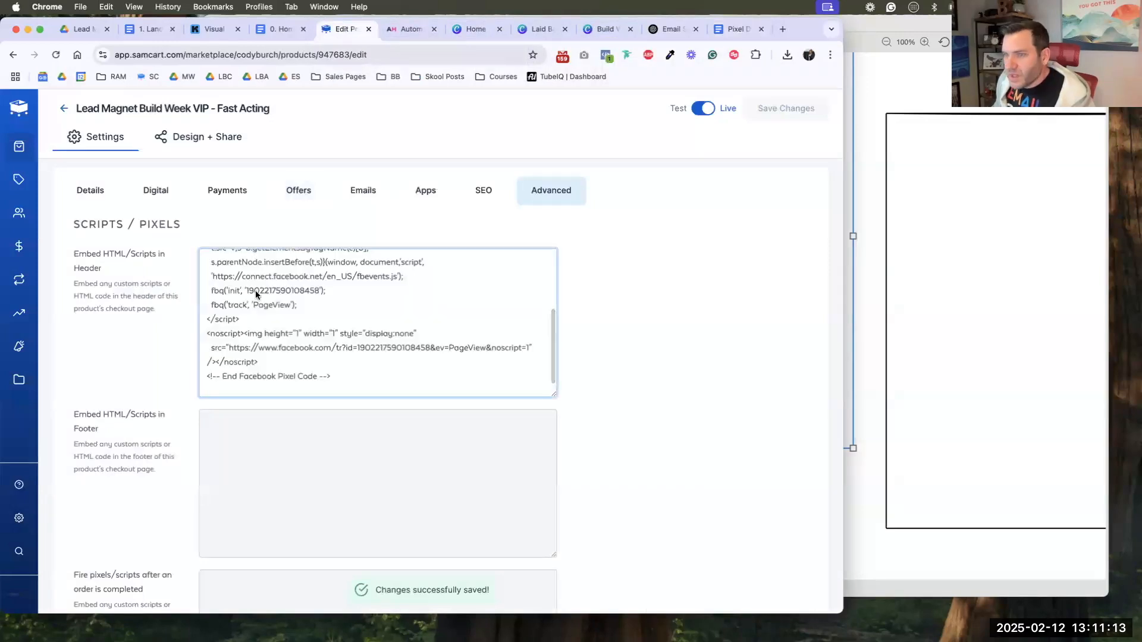
scroll(303, 305, "up", 3)
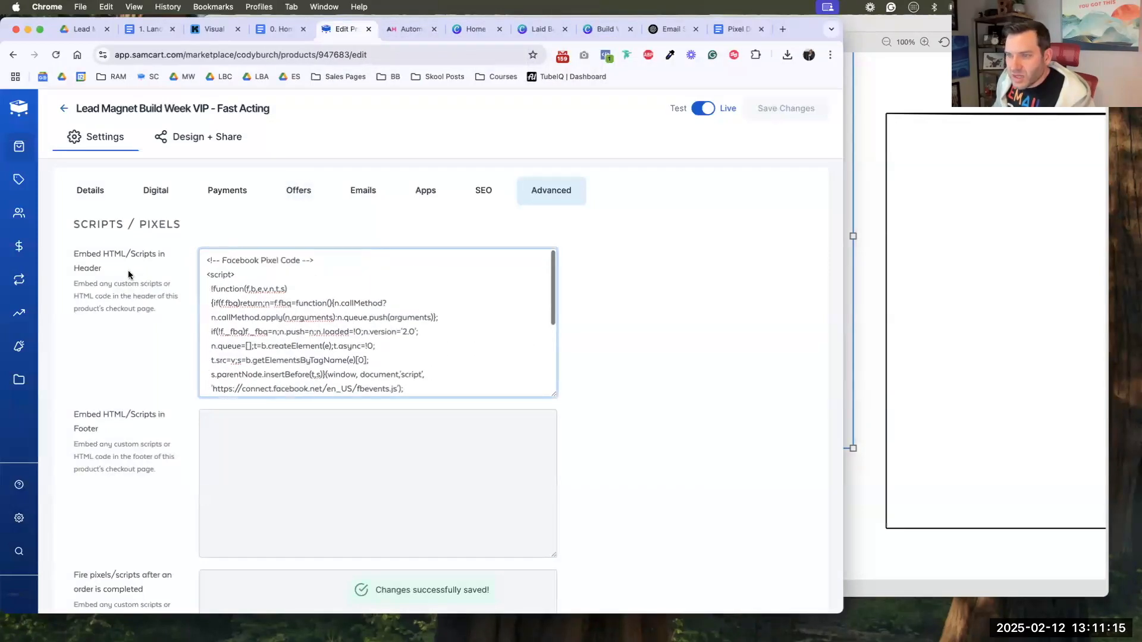
scroll(150, 311, "down", 1)
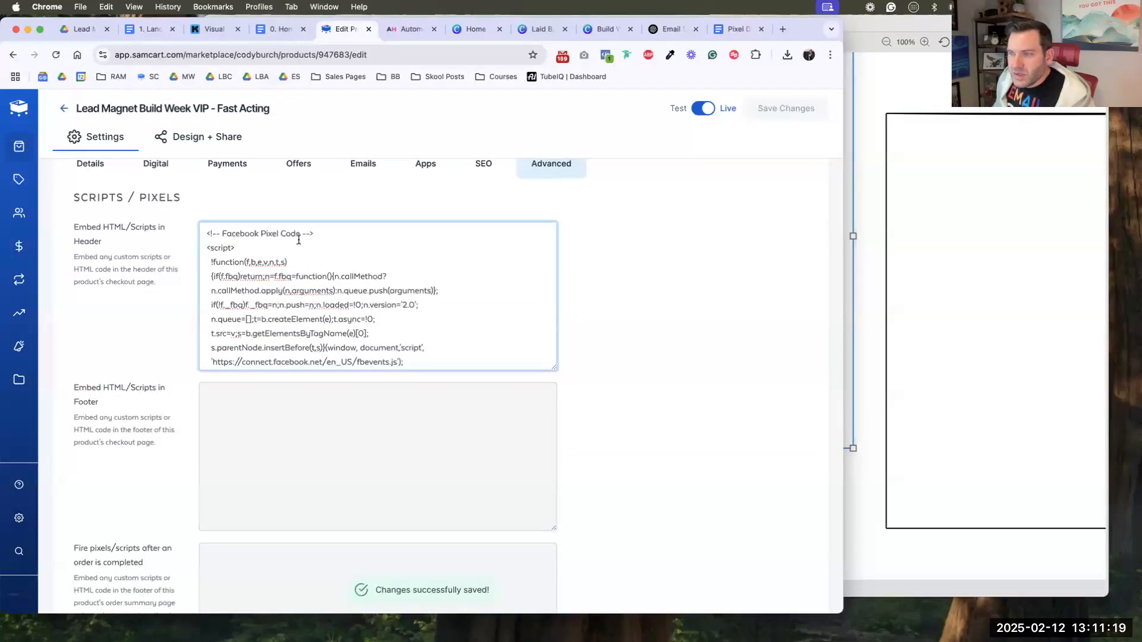
- Duplicate the PageView tracking line in the header pixel code and change the copy's event to Lead
scroll(307, 281, "down", 3)
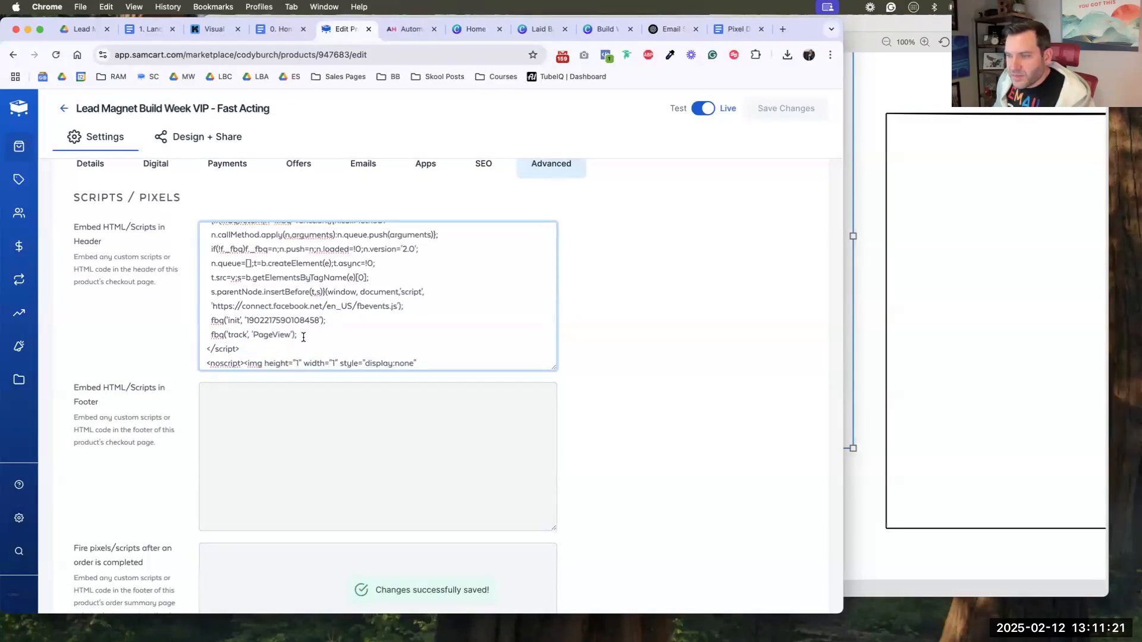
left_click_drag(304, 338, 184, 340)
key("super+c")
key("Right")
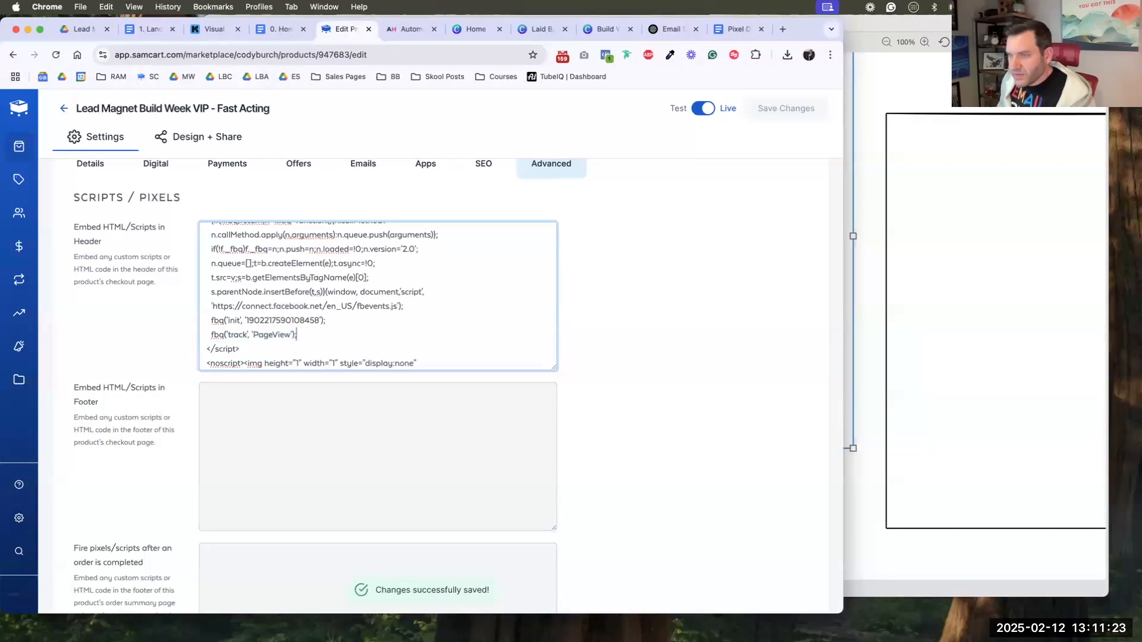
key("Return")
key("super+v")
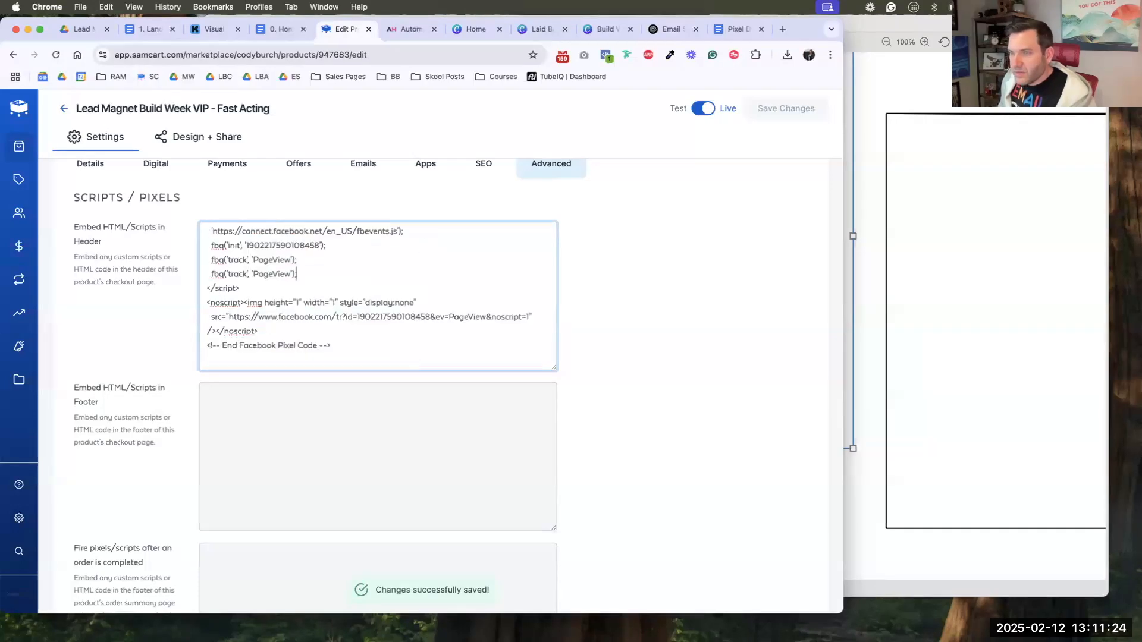
double_click(273, 278)
type("Lead")
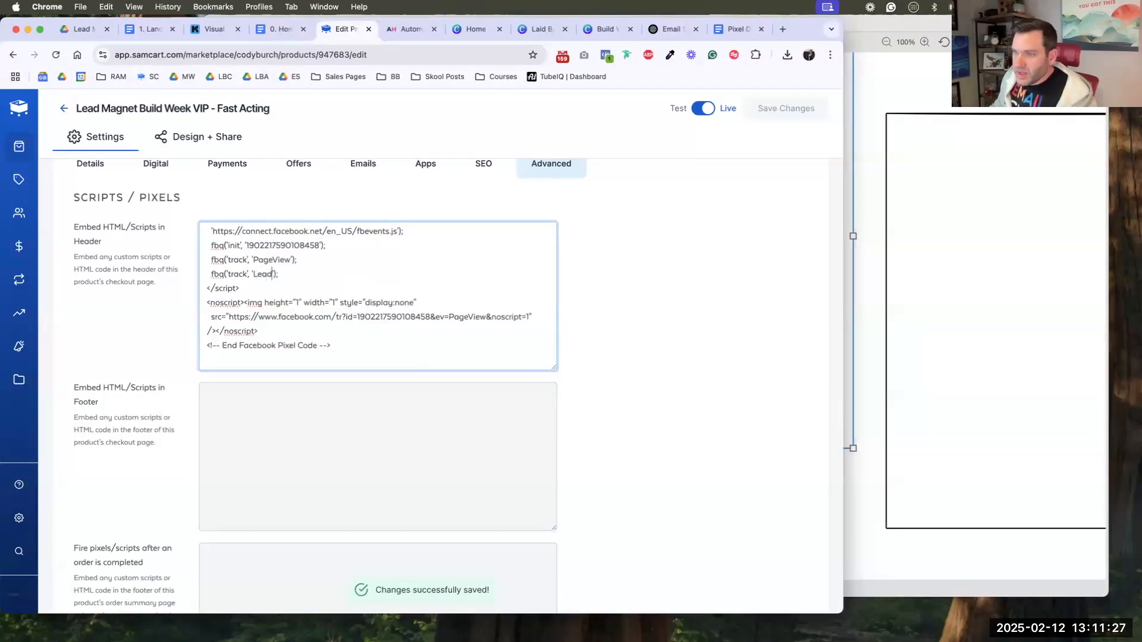
- Review the header pixel code with its PageView and Lead tracking lines, and look over the remaining script fields
scroll(319, 278, "up", 5)
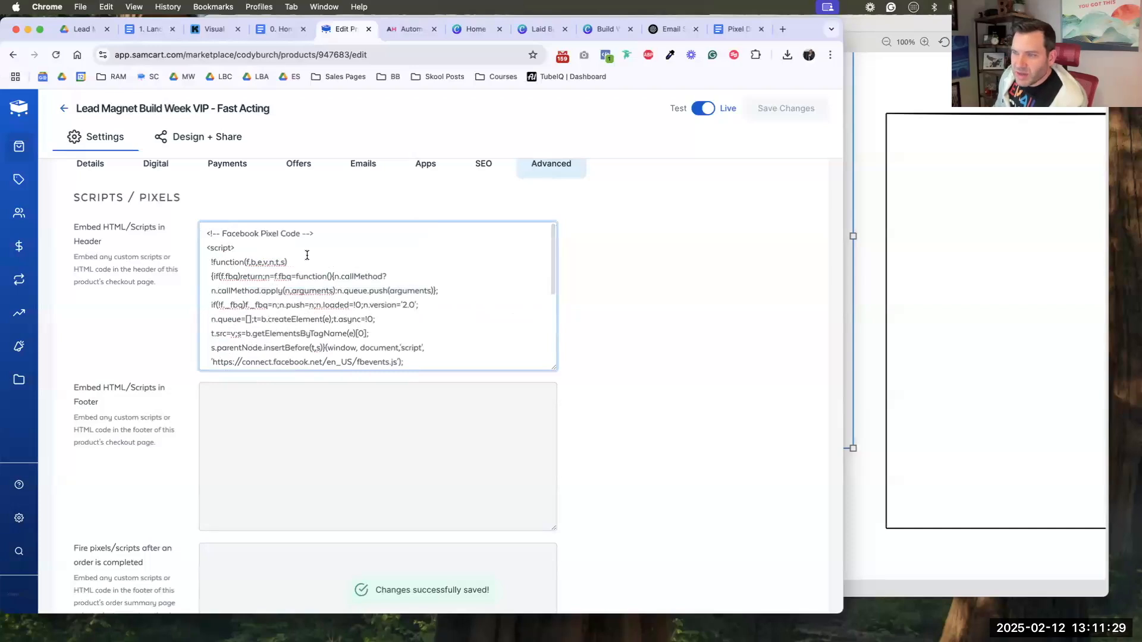
scroll(320, 237, "down", 6)
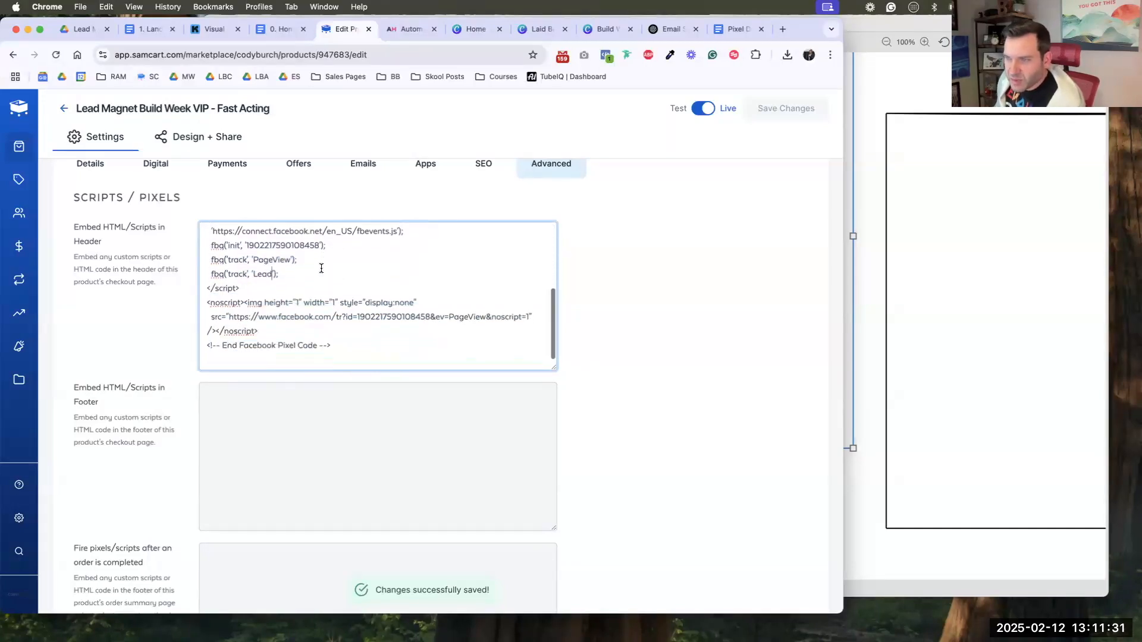
left_click_drag(217, 275, 211, 275)
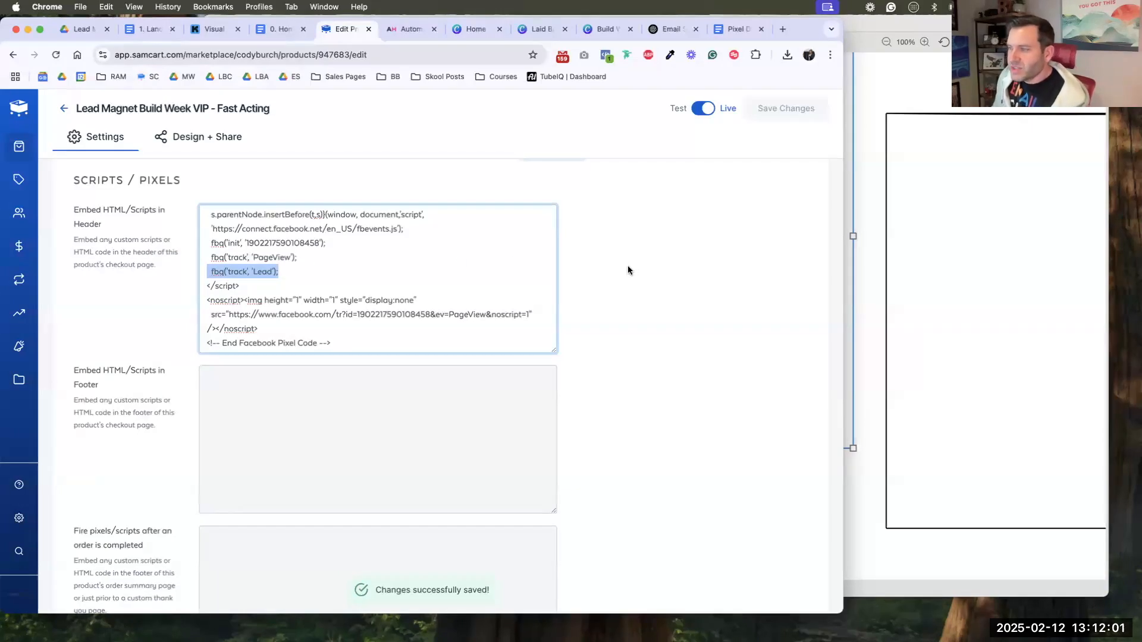
scroll(416, 280, "up", 3)
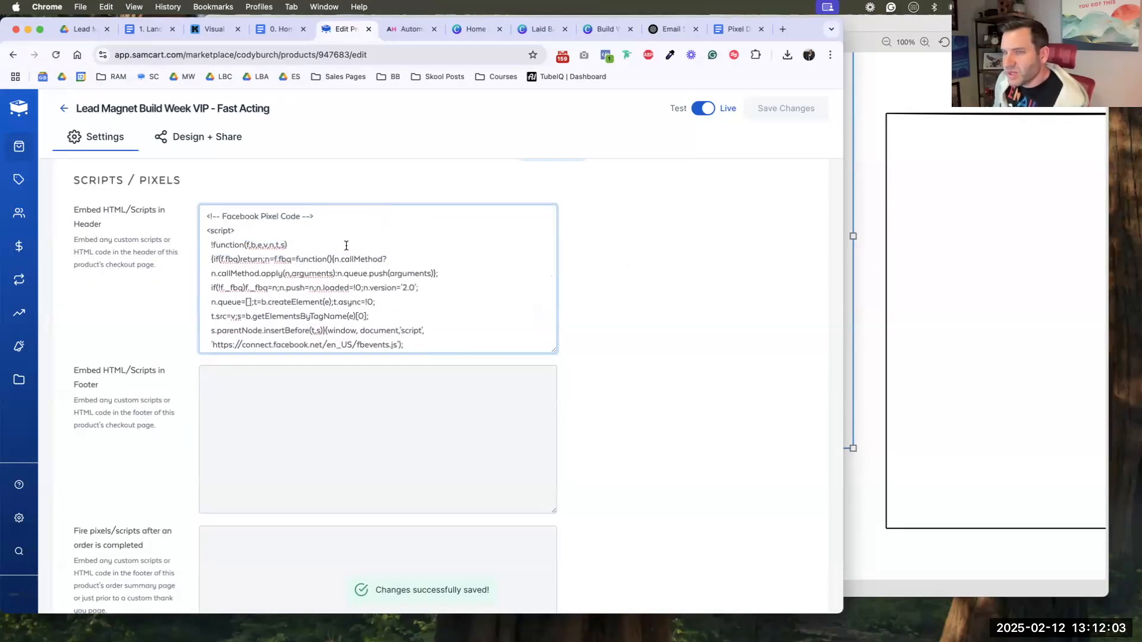
left_click_drag(74, 240, 166, 273)
left_click(167, 272)
scroll(333, 285, "down", 1)
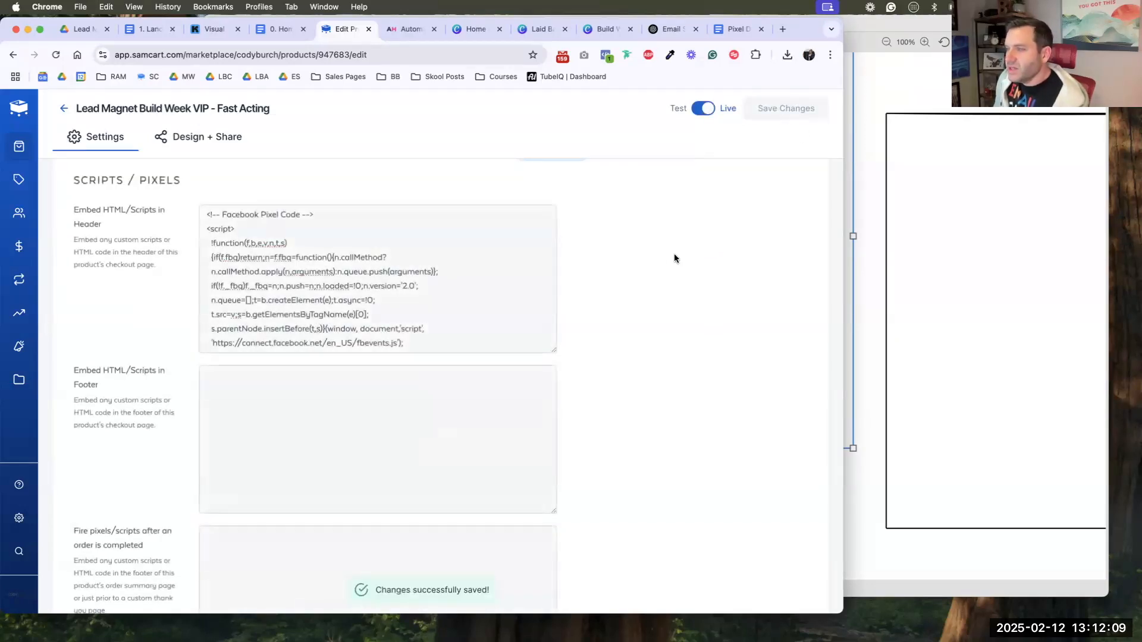
scroll(431, 284, "down", 4)
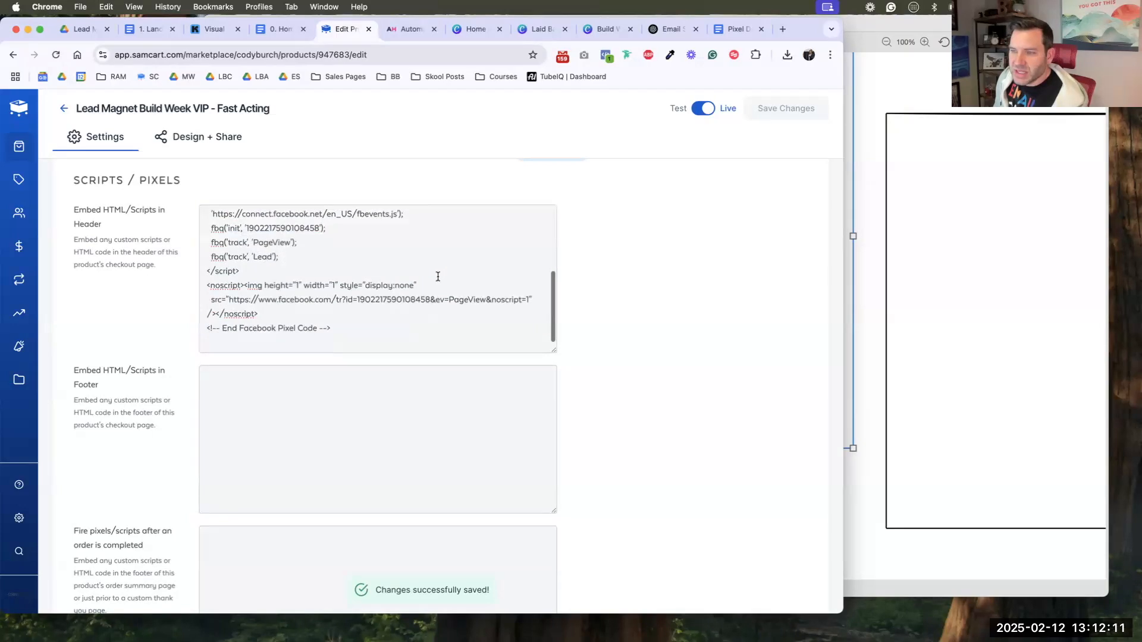
scroll(384, 318, "down", 10)
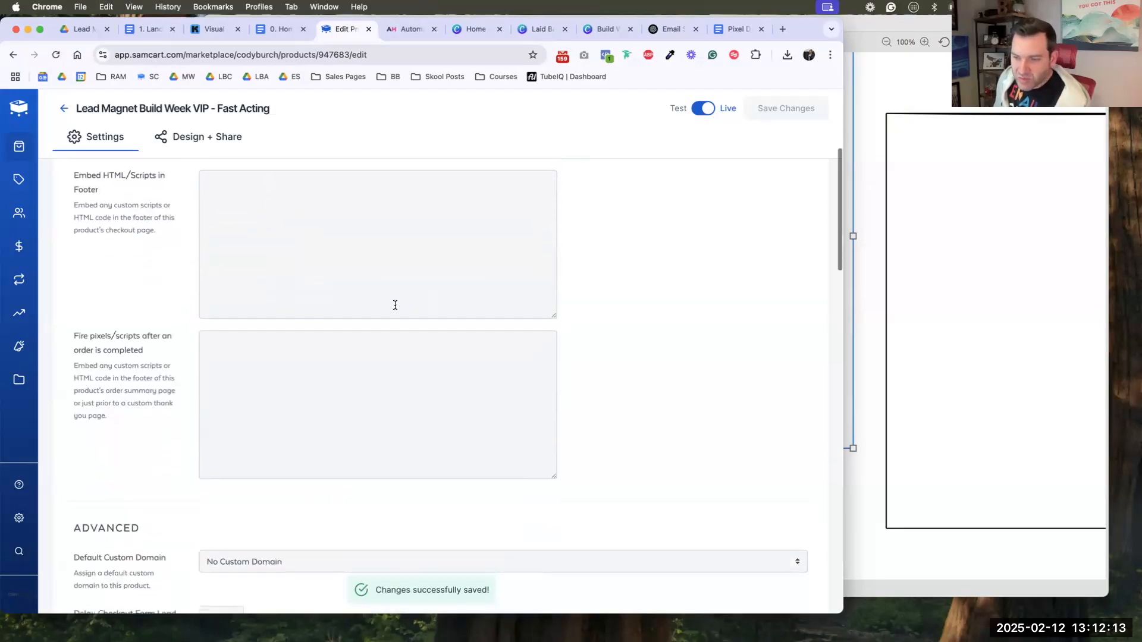
scroll(584, 245, "up", 10)
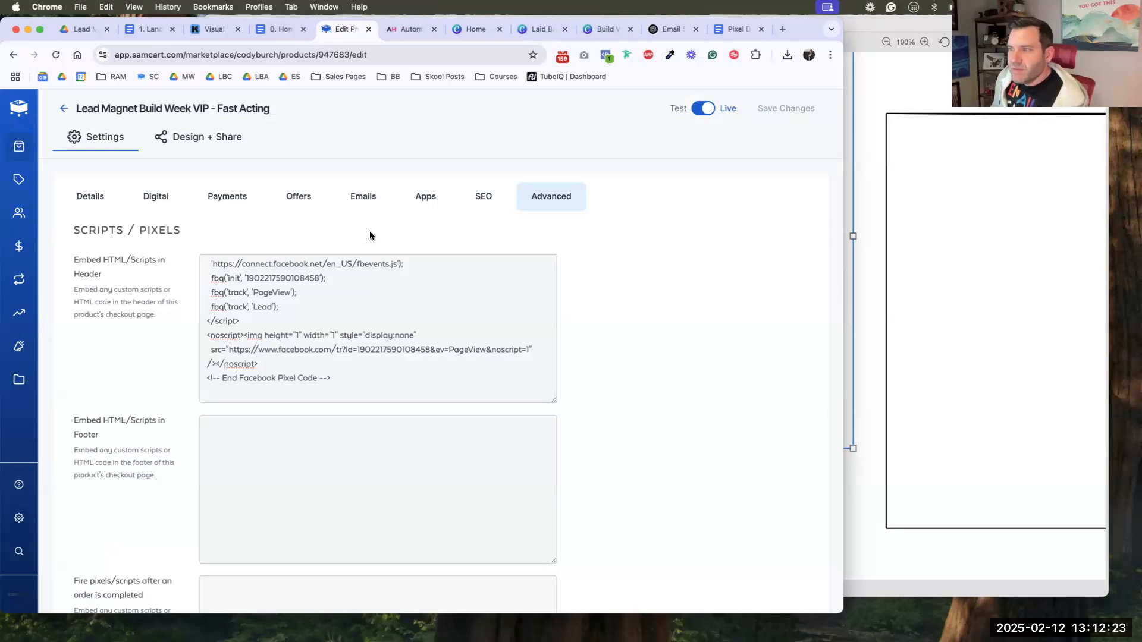
- Open the product's sales page design in the page builder
left_click(205, 149)
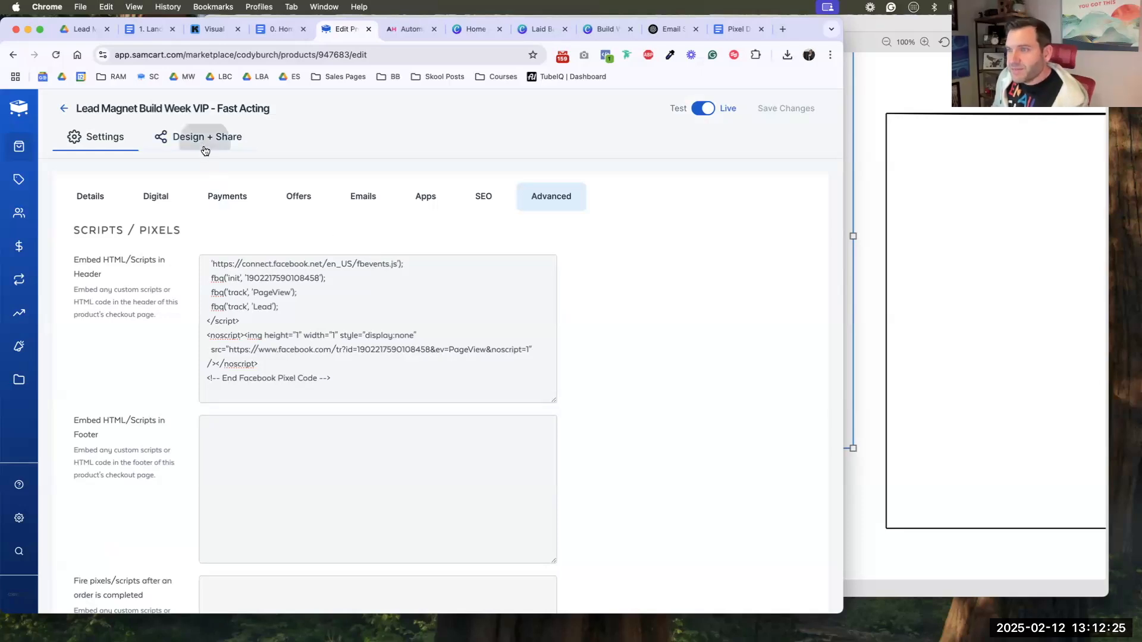
left_click(289, 204)
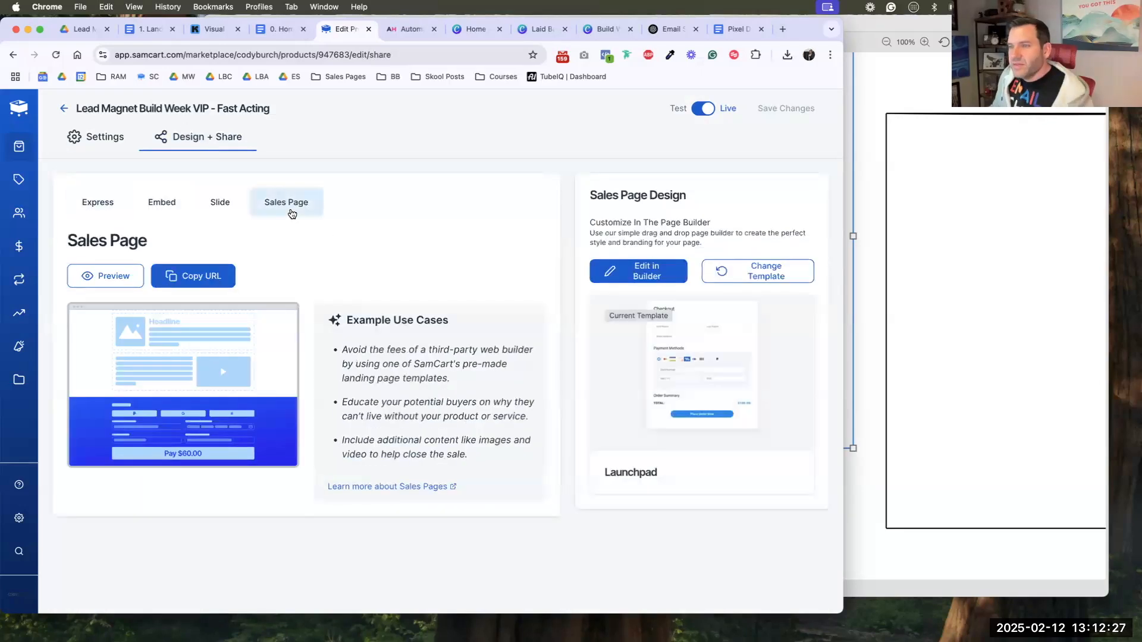
left_click(619, 271)
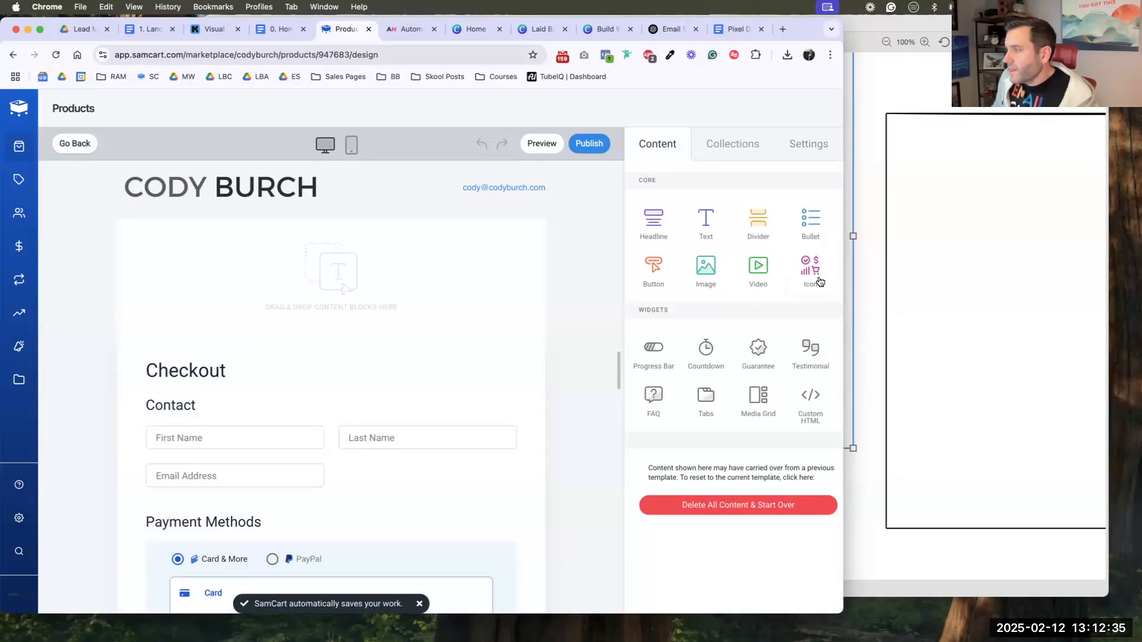
- Upload the Laid Back List Builder banner PNG from Downloads as the page's marketplace logo
left_click(816, 149)
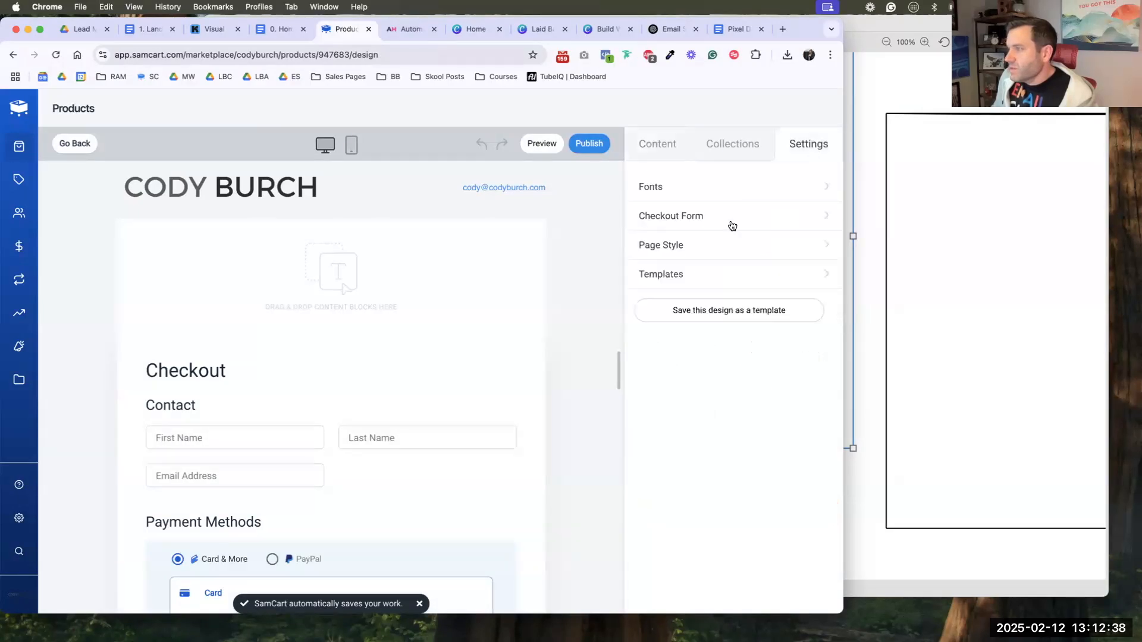
left_click(684, 246)
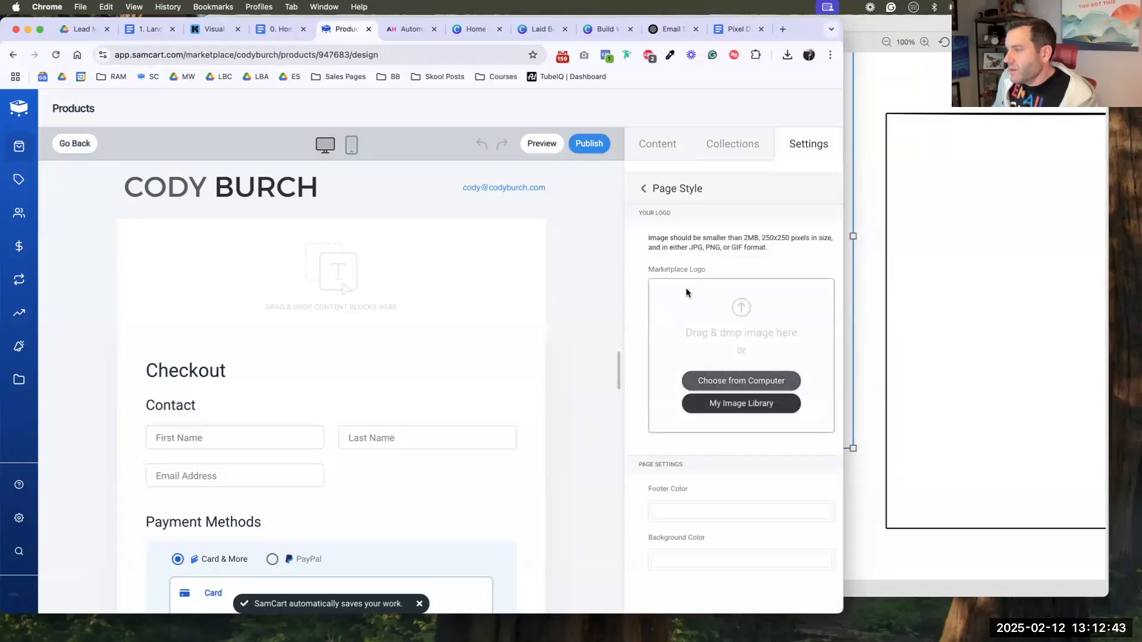
left_click(712, 385)
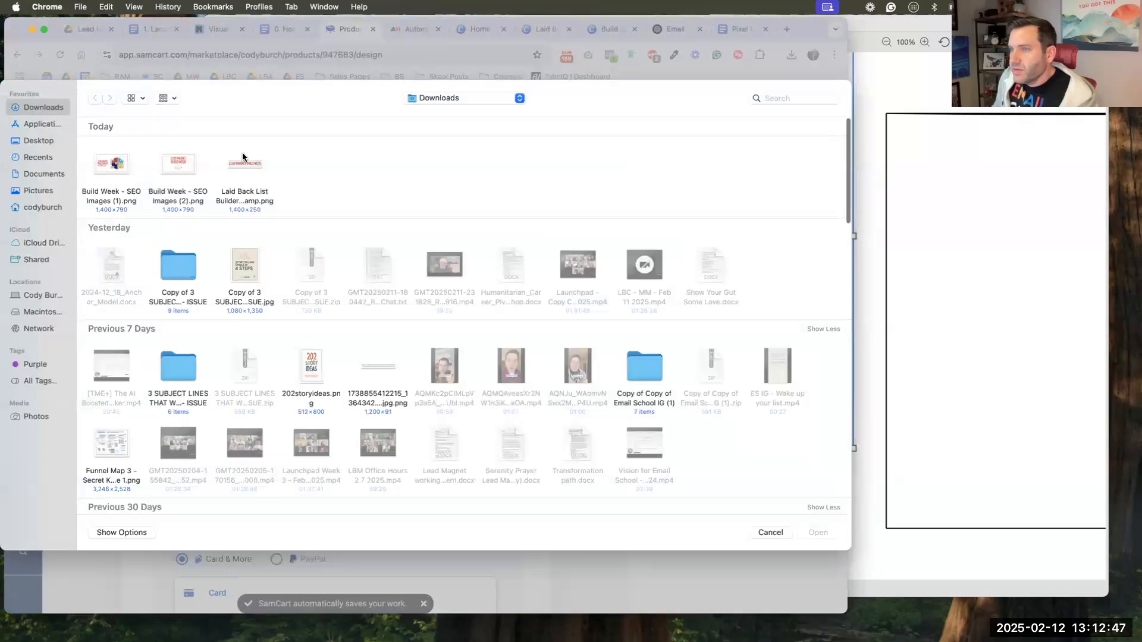
left_click(242, 162)
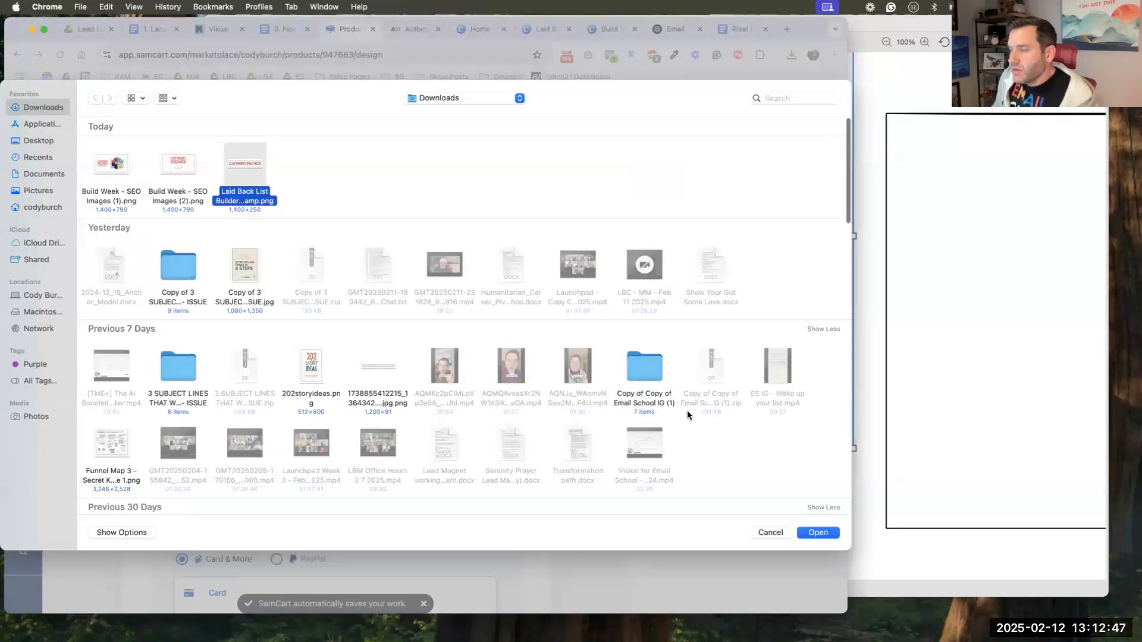
left_click(810, 531)
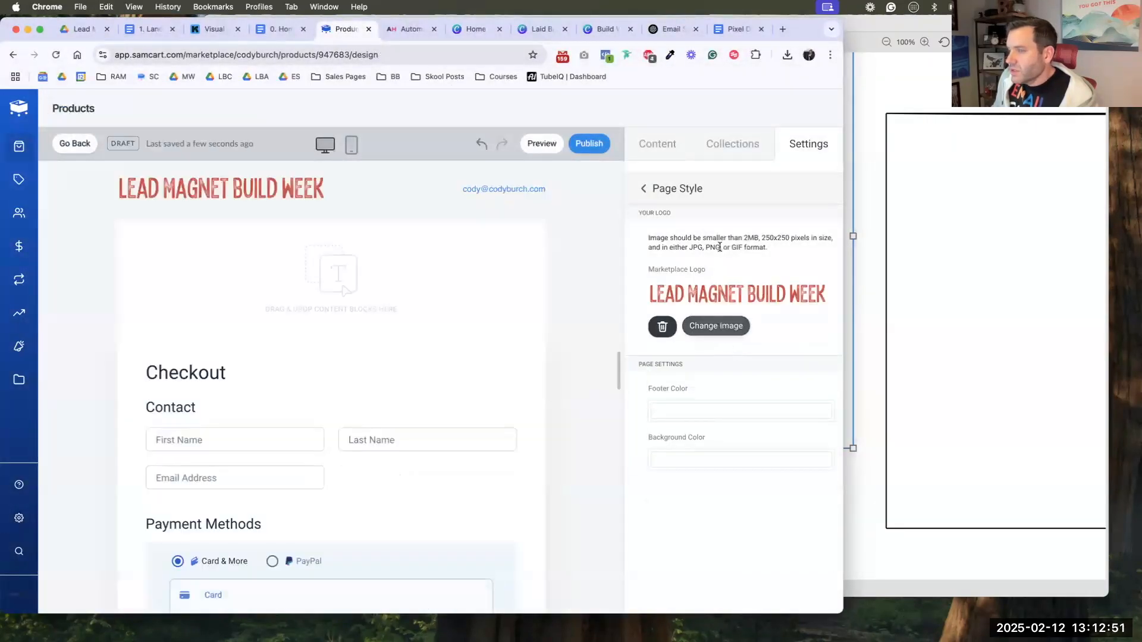
- Open the page's font settings, and check the heading and body fonts of the Lead Magnet Build Week landing page in Kit
left_click(657, 143)
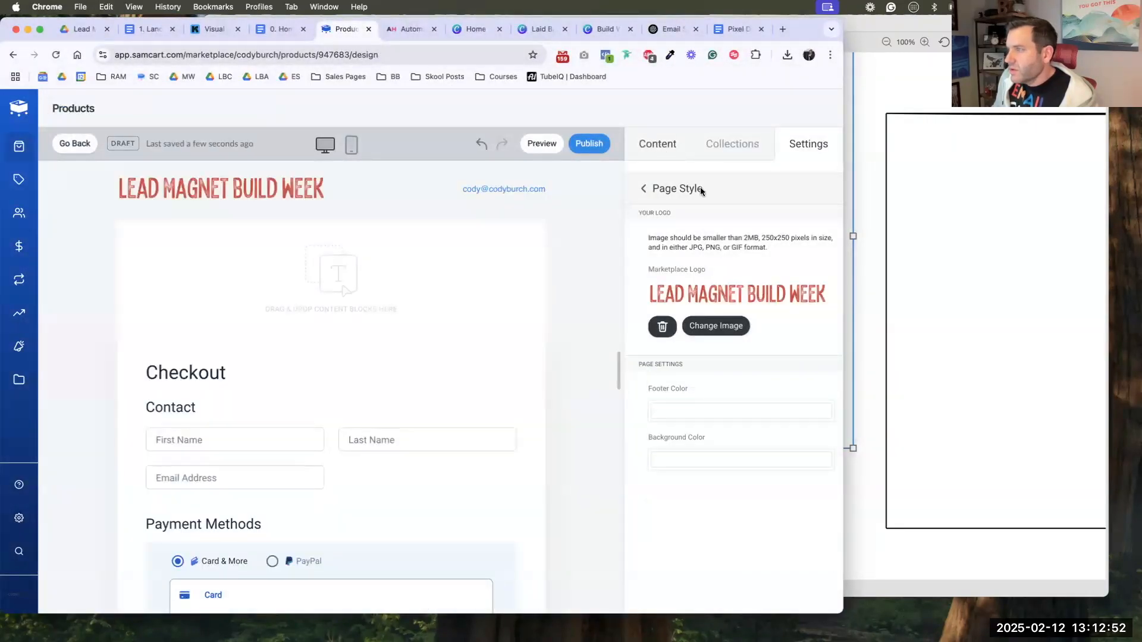
left_click(800, 145)
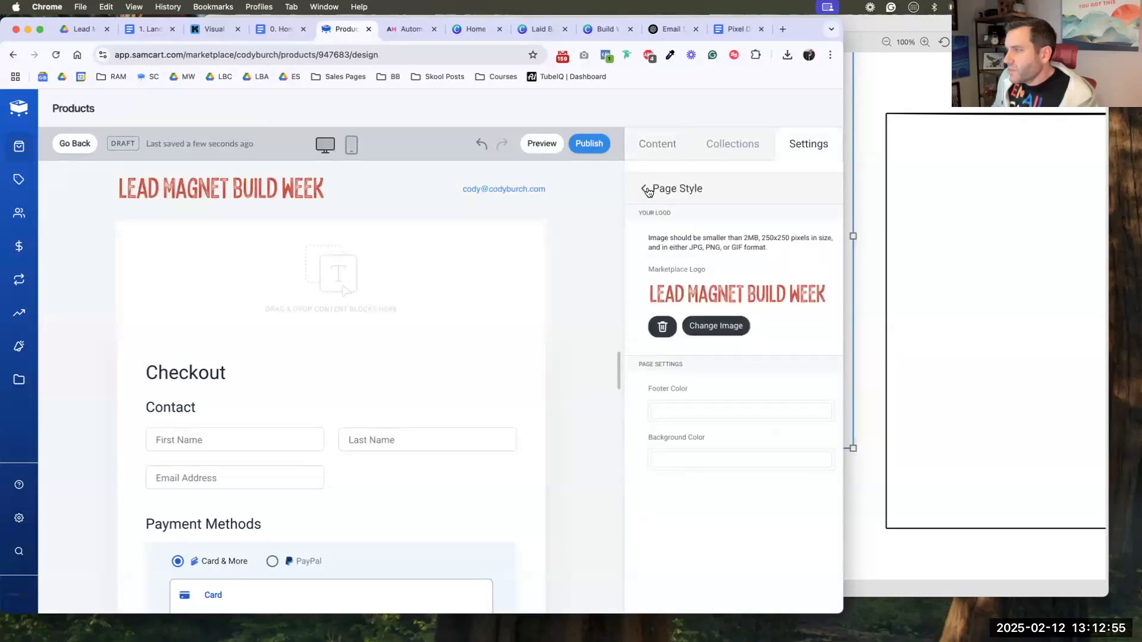
left_click(672, 188)
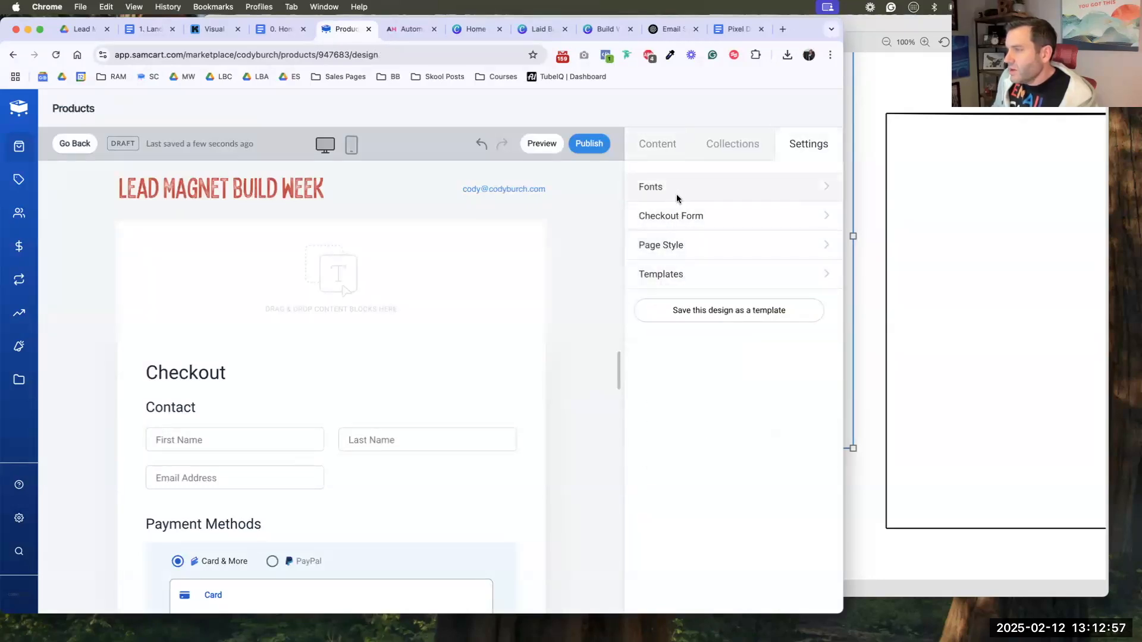
left_click(676, 189)
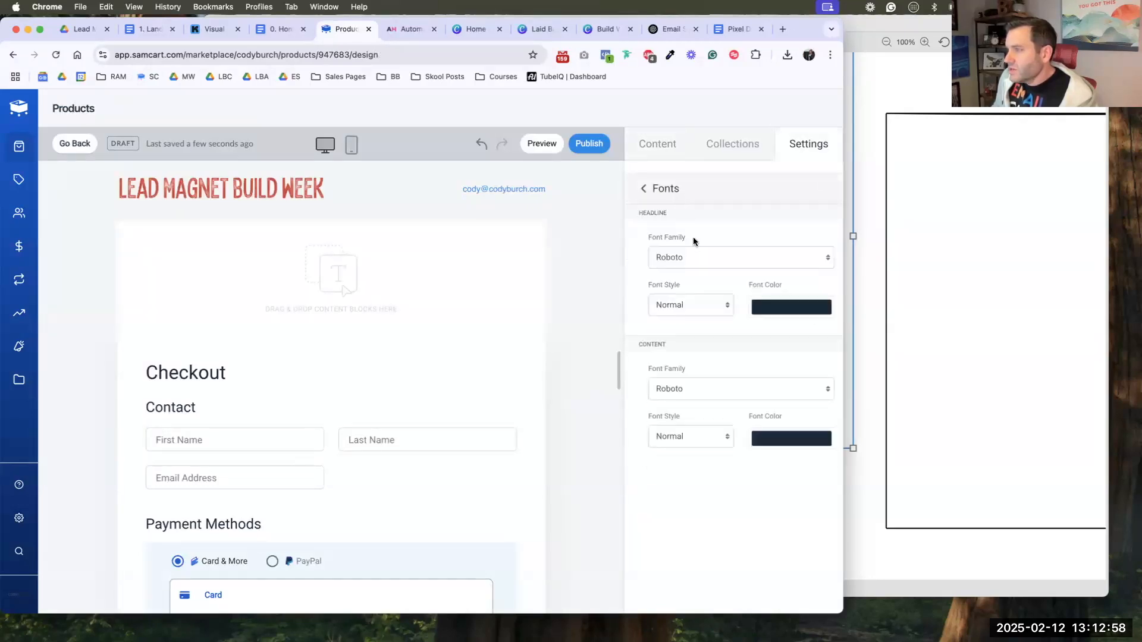
left_click(209, 34)
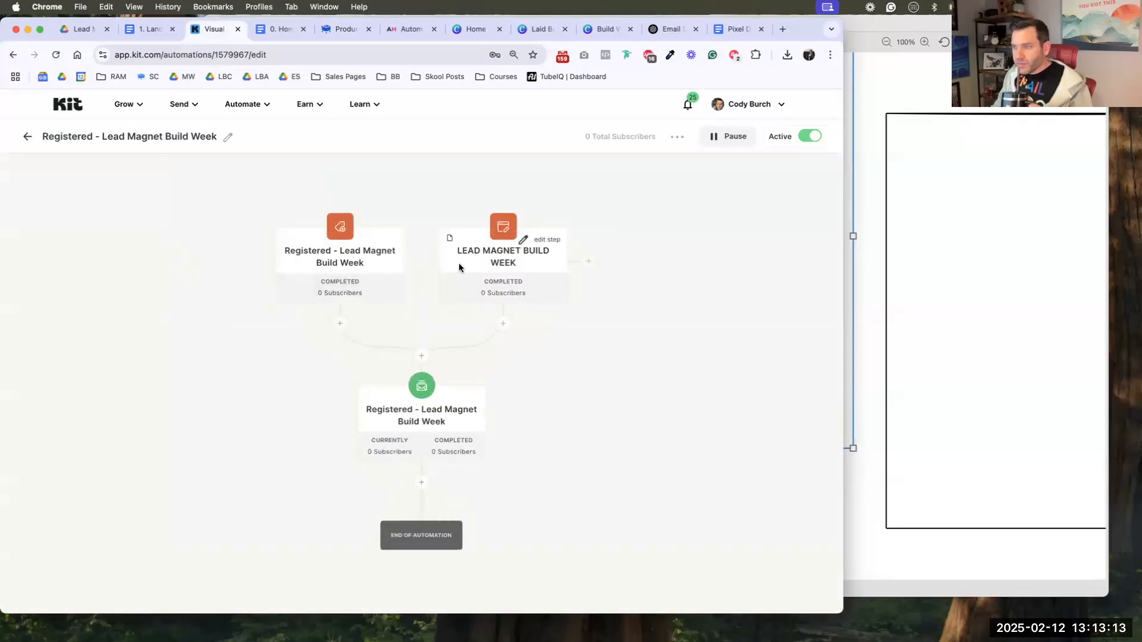
left_click(459, 267)
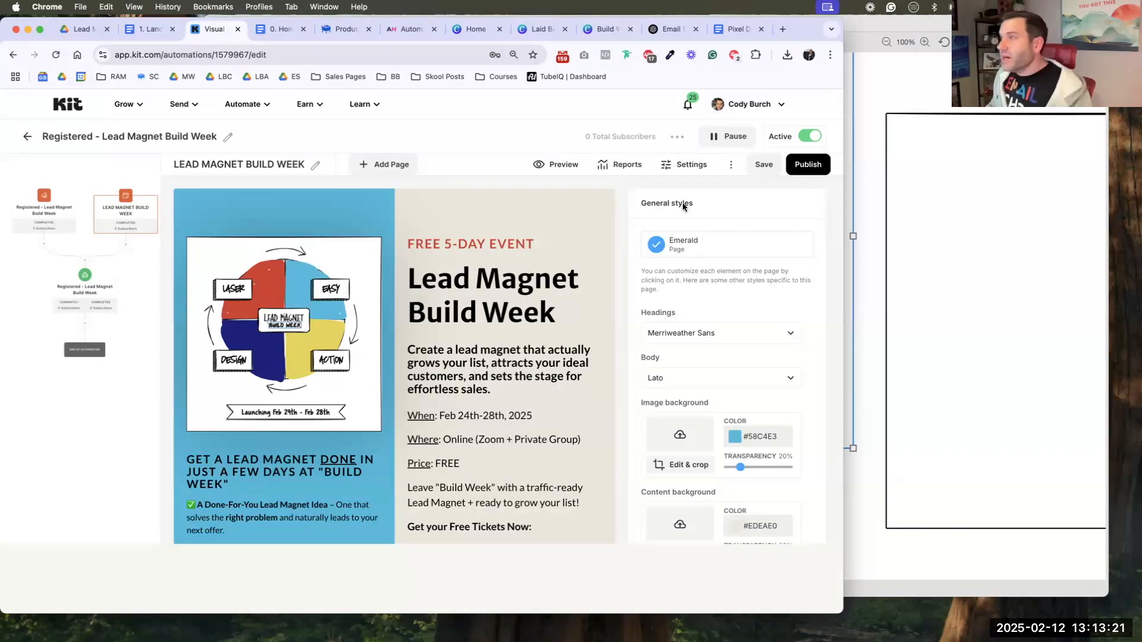
- Back in SamCart, set the headline font to Merriweather Sans and the content font to Lato
left_click(338, 29)
left_click(683, 255)
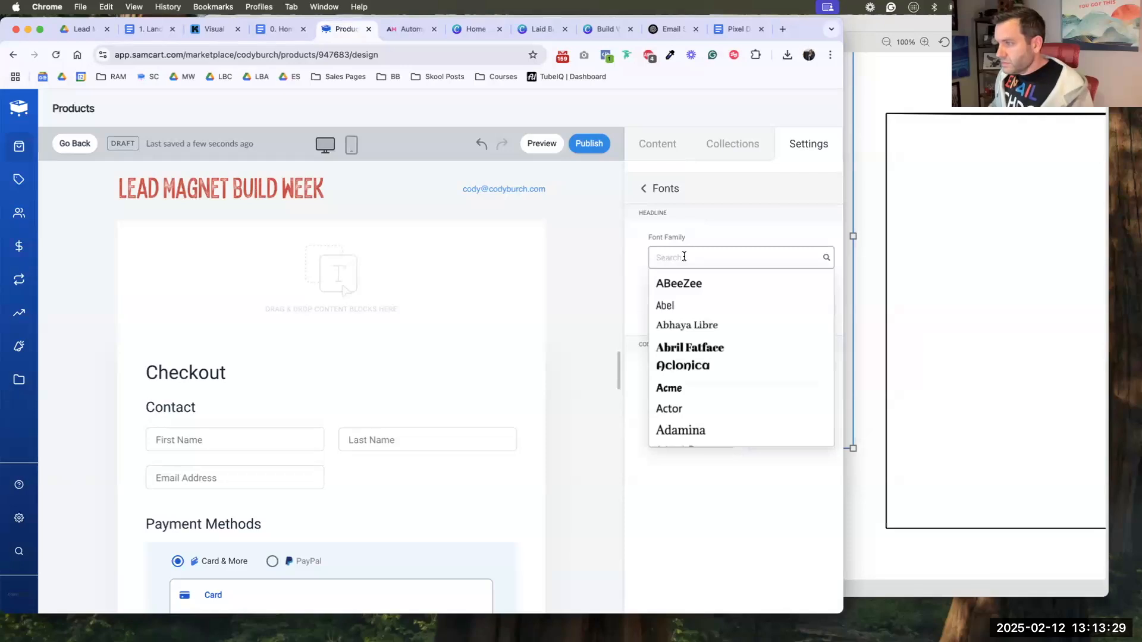
type("Merri")
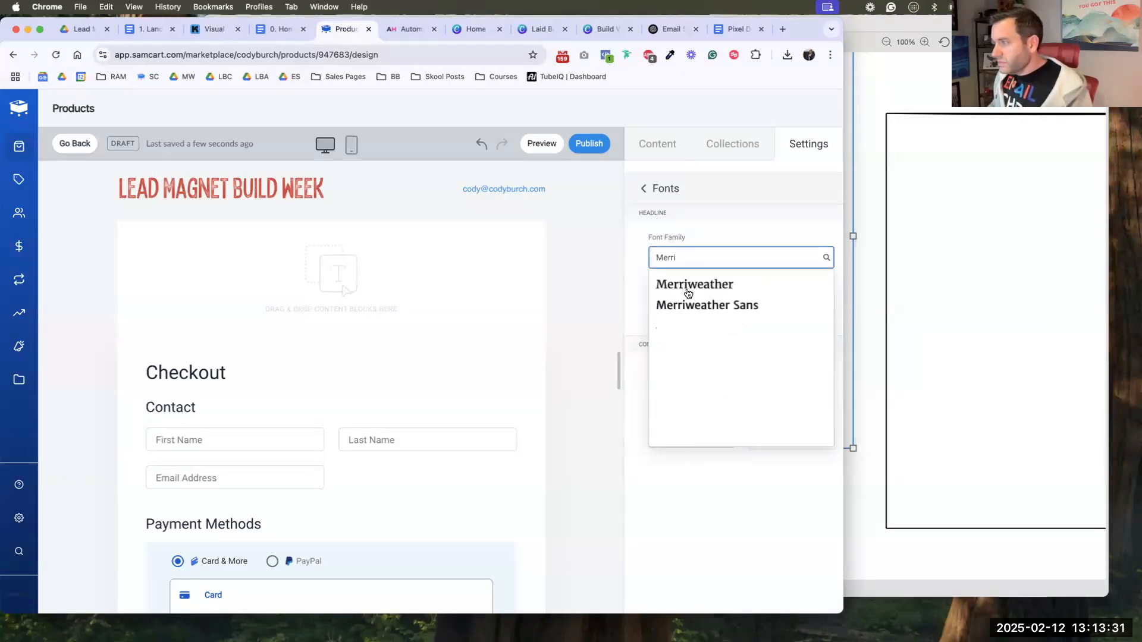
left_click(693, 306)
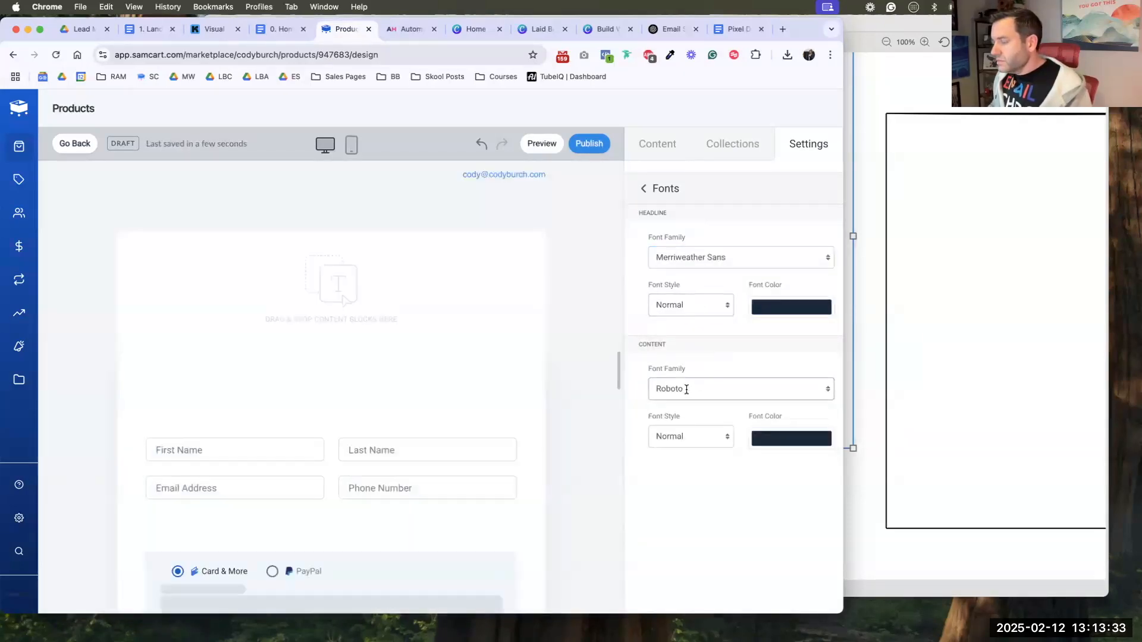
left_click(686, 390)
type("Lato")
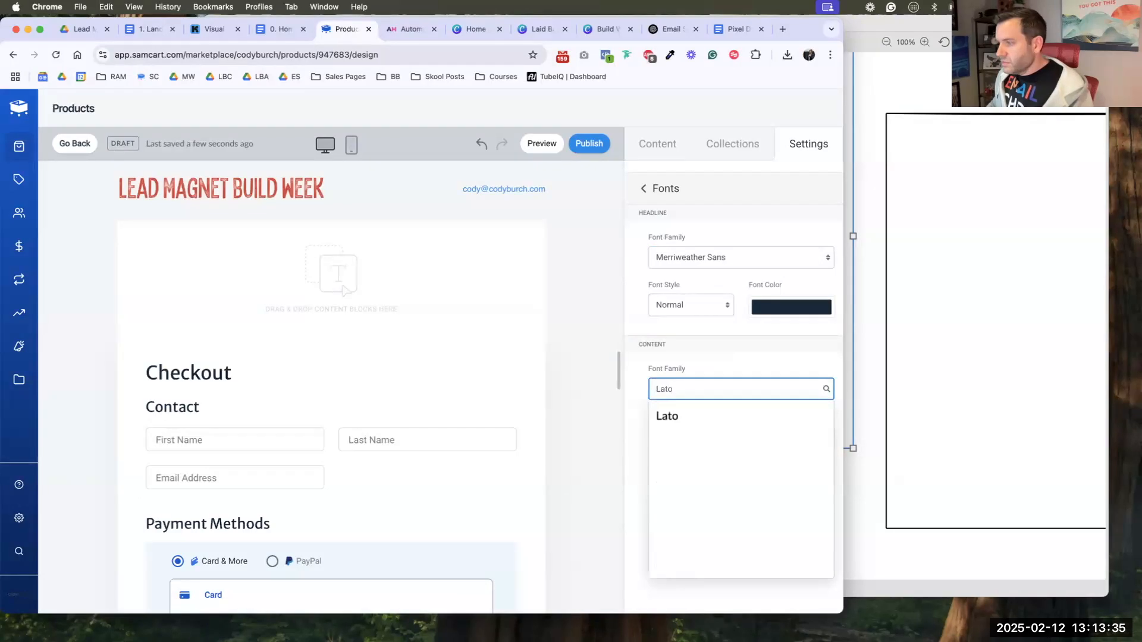
left_click(689, 416)
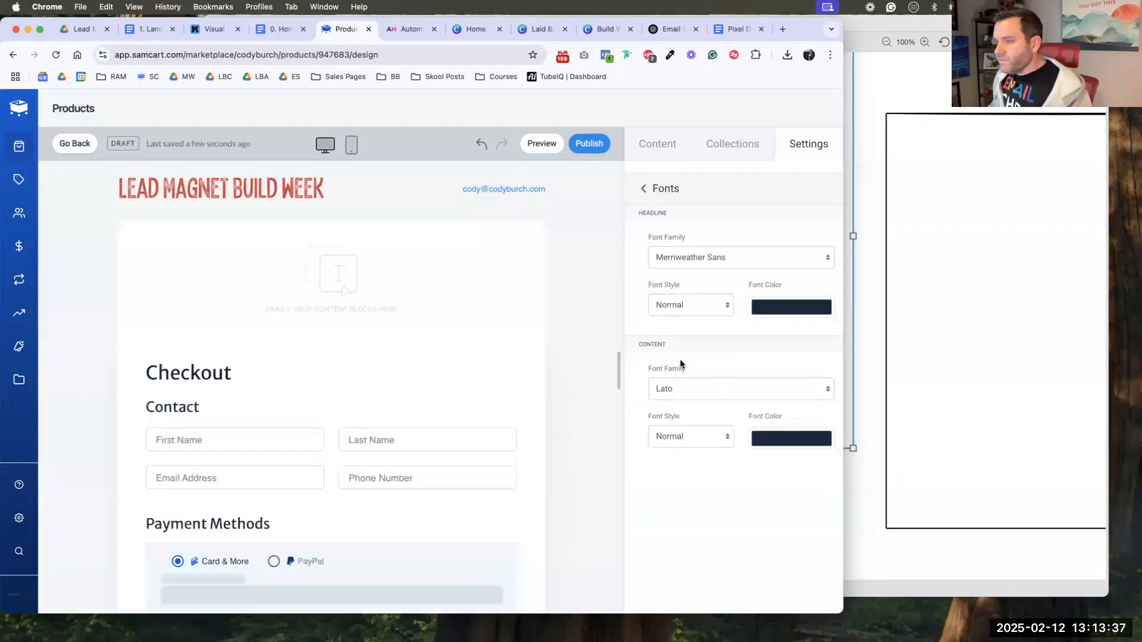
- Add a headline block above the checkout form and an image block directly below the headline
left_click(677, 156)
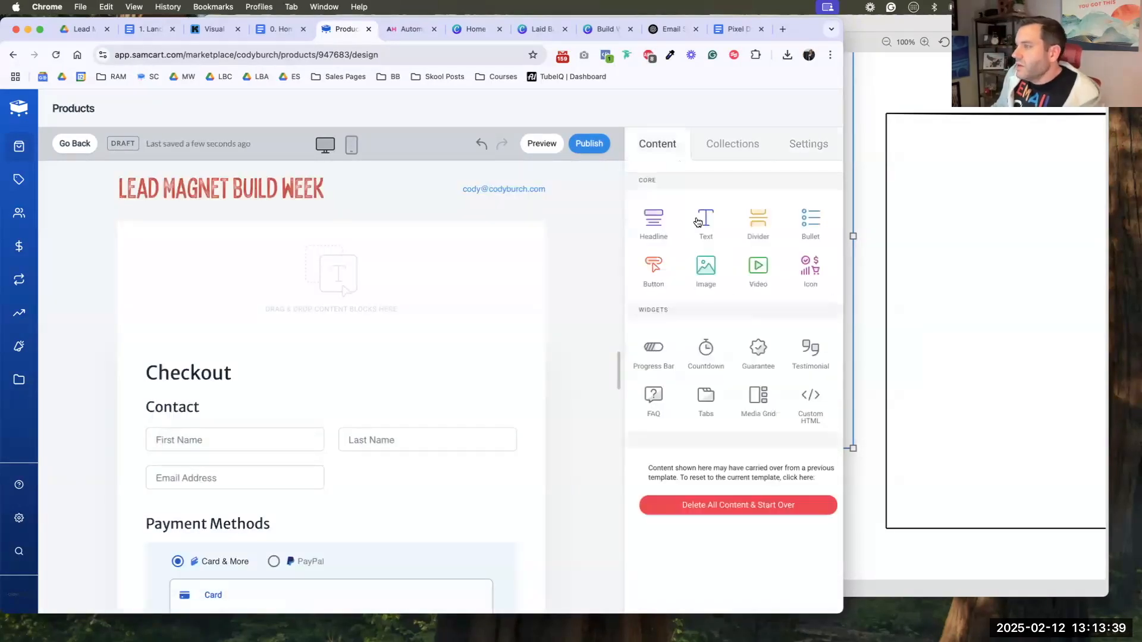
left_click_drag(654, 229, 395, 273)
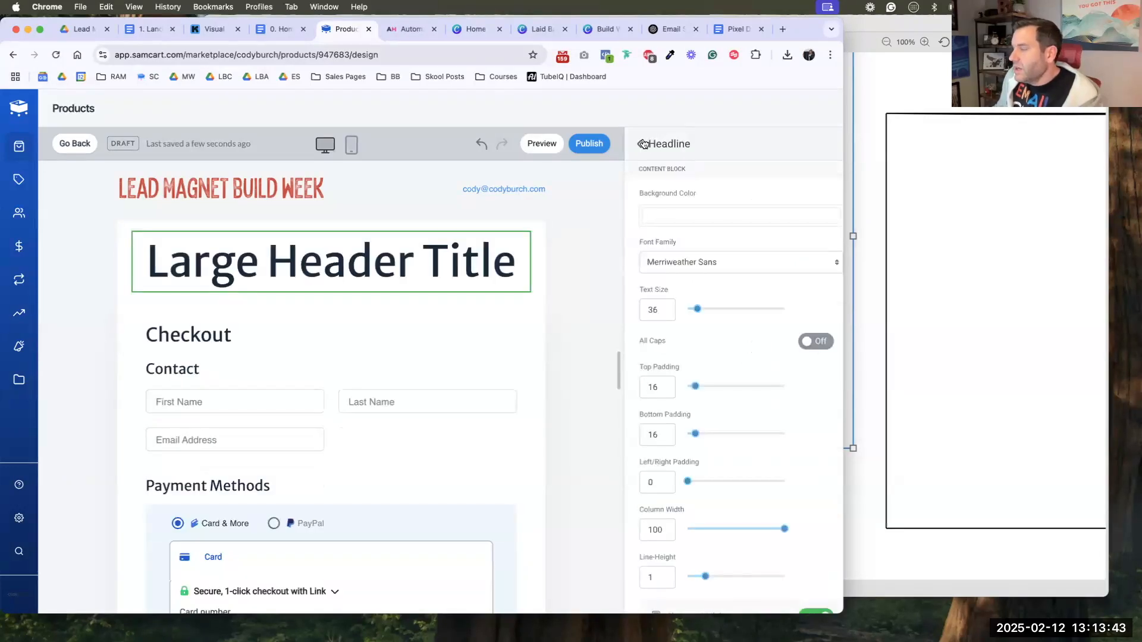
left_click(643, 143)
left_click_drag(705, 265, 432, 298)
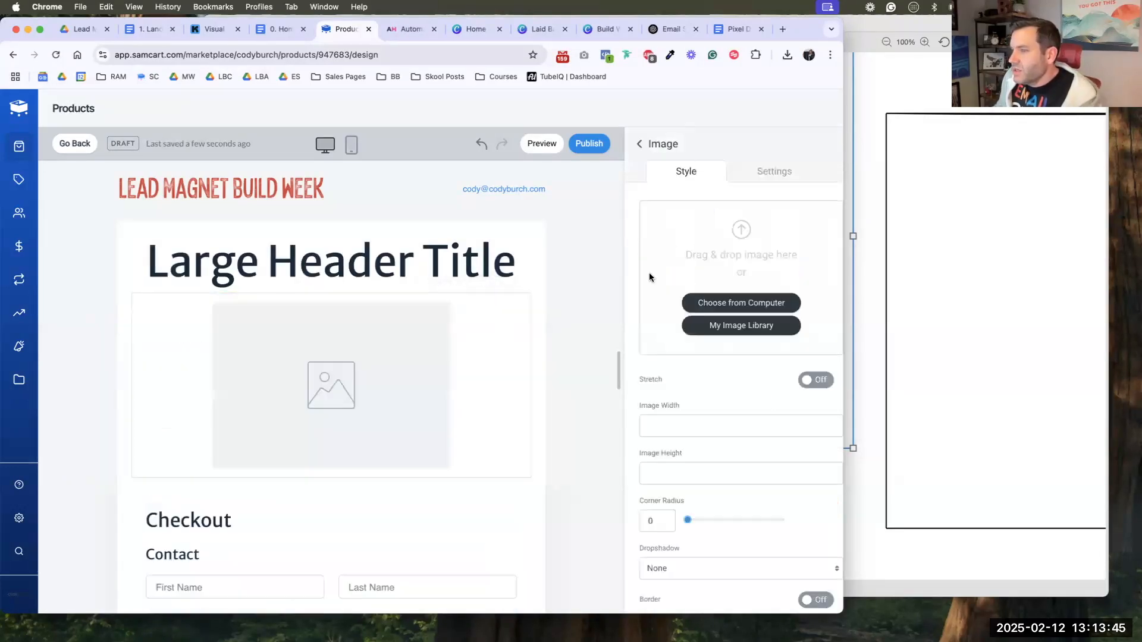
- Open the "2. Sales Page Copy" document from the Lead Magnets folder in Google Drive and copy its main heading without the emoji
left_click(149, 31)
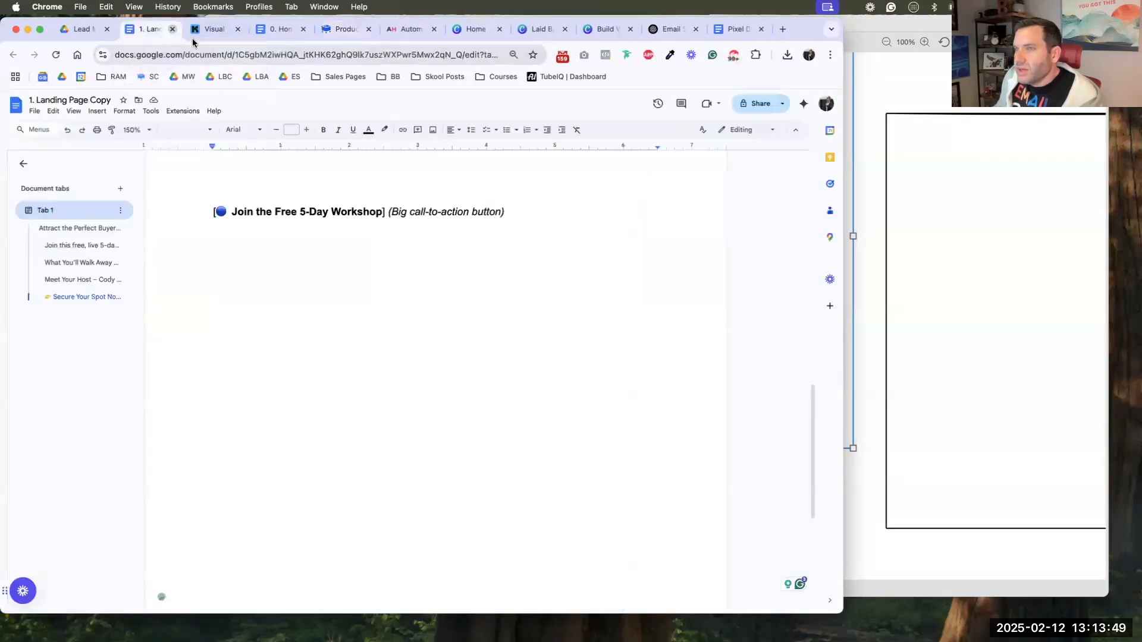
left_click(208, 29)
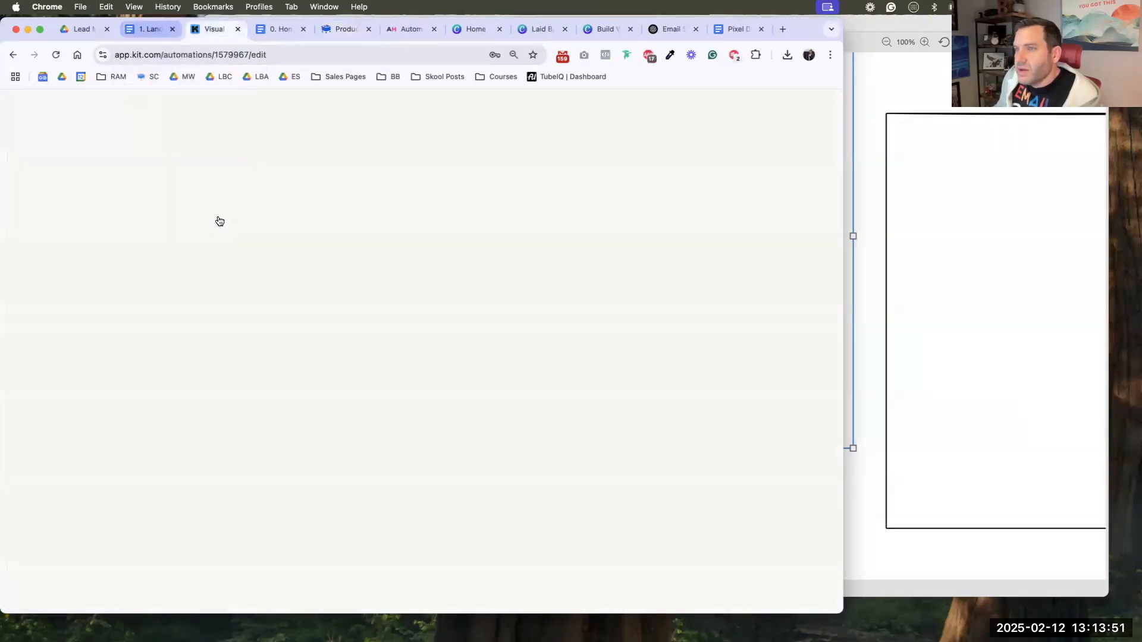
key("super+w")
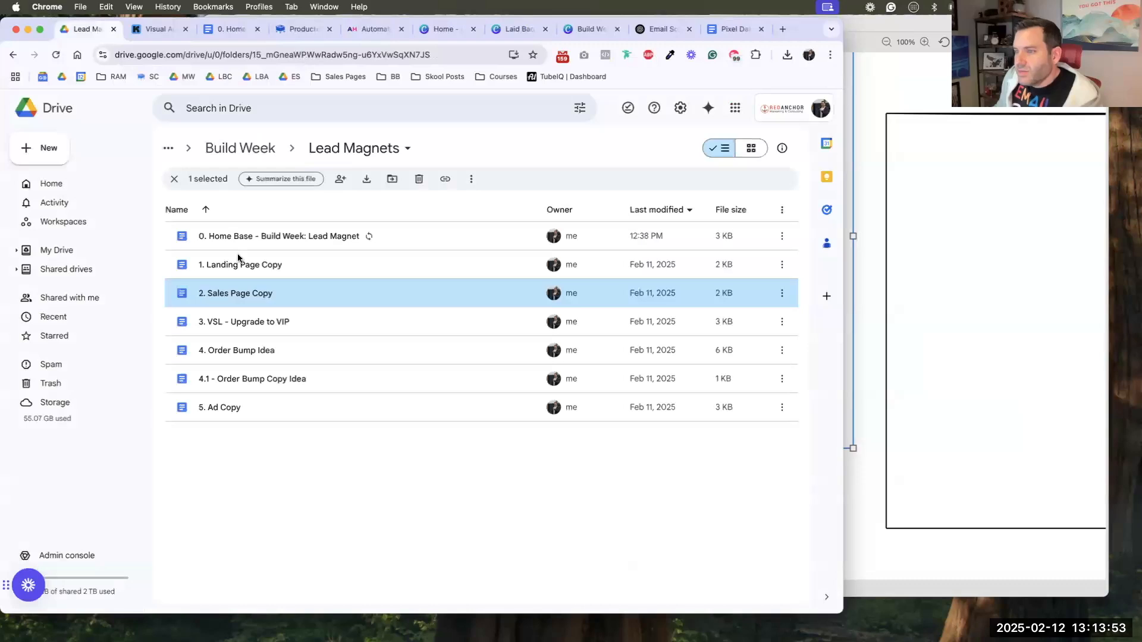
double_click(242, 297)
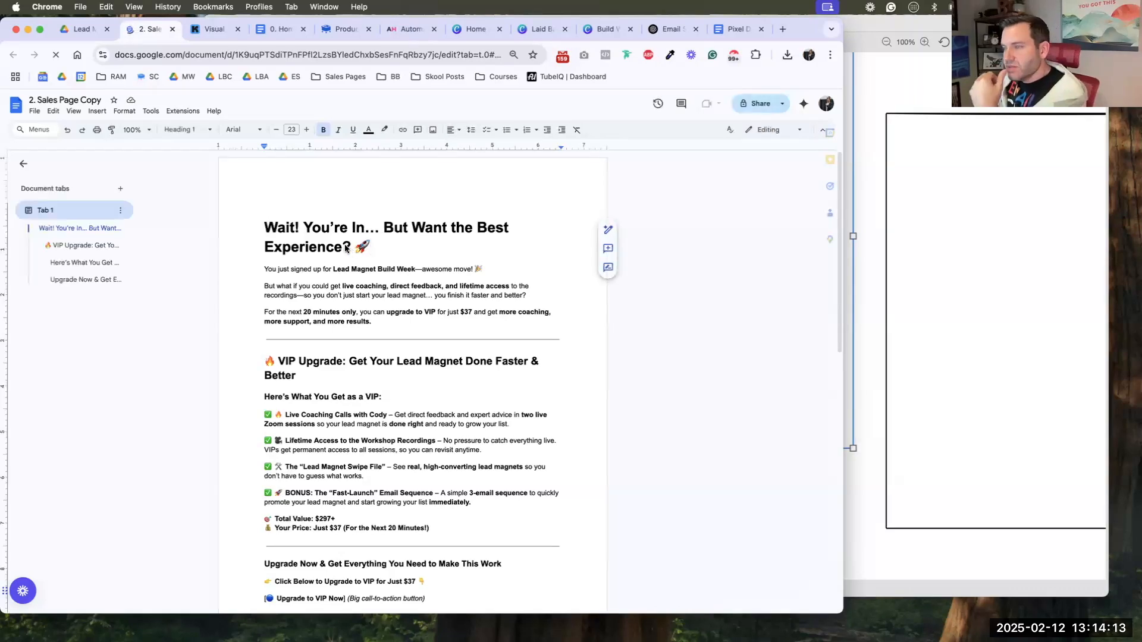
triple_click(255, 226)
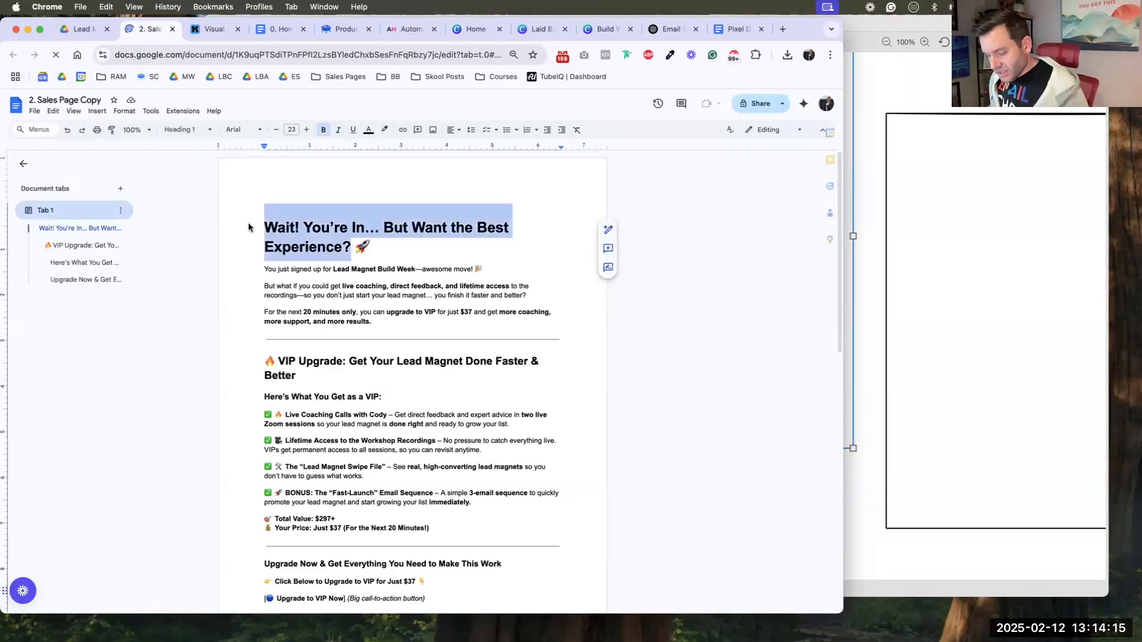
- Back in SamCart, add a text block above the headline reading "Wait! You’re In... But Want the Best Experience?"
left_click(341, 30, "super")
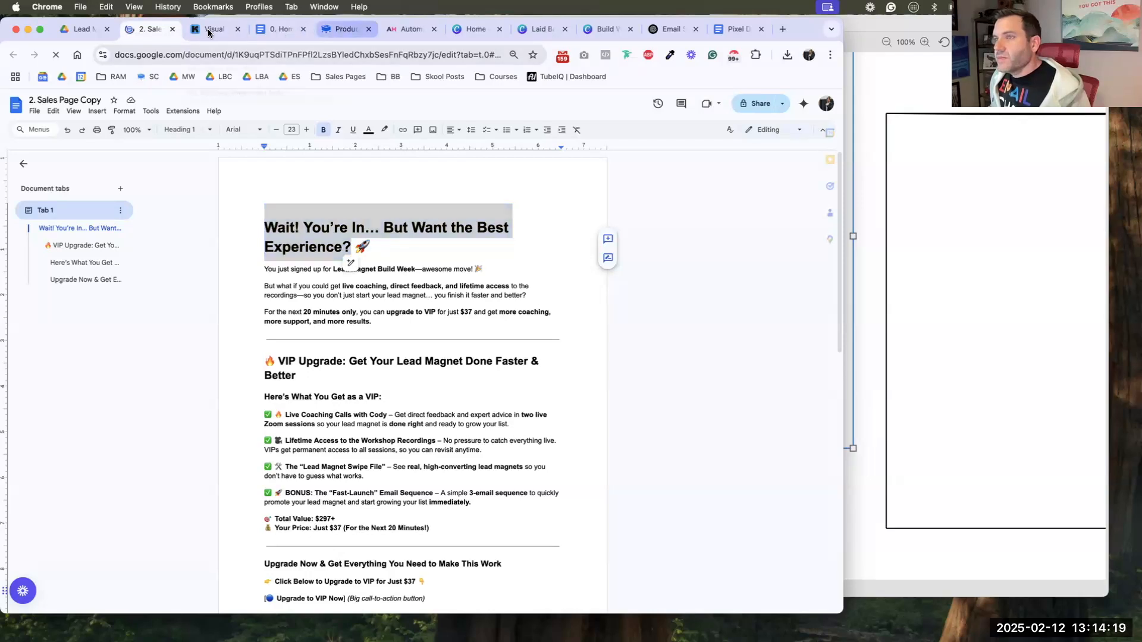
left_click_drag(208, 32, 213, 37)
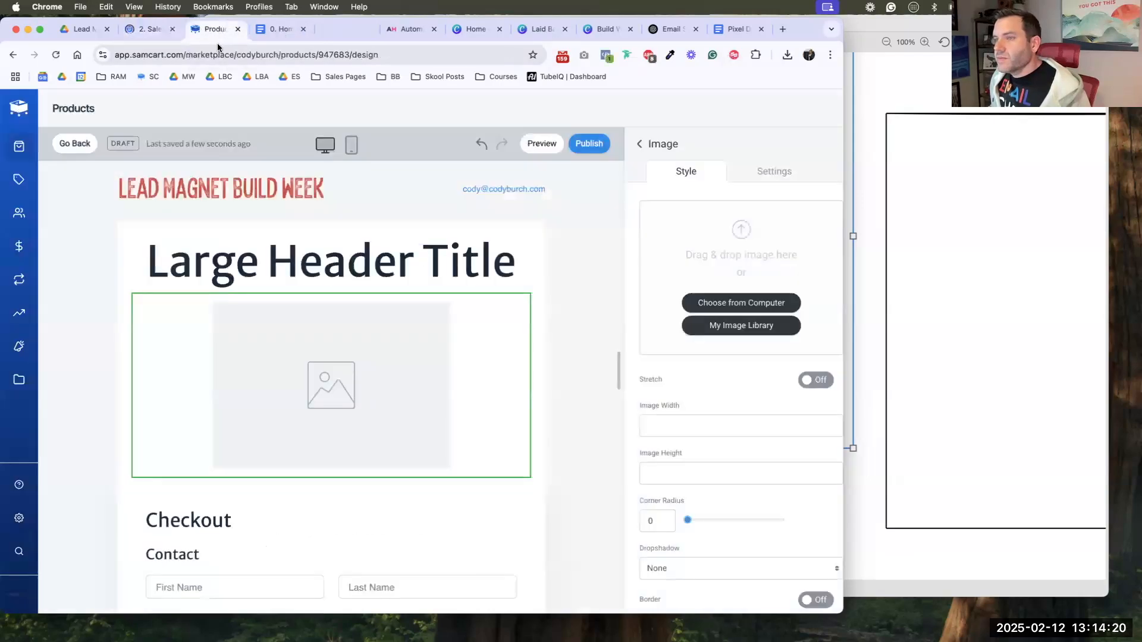
left_click(640, 144)
left_click_drag(718, 230, 345, 255)
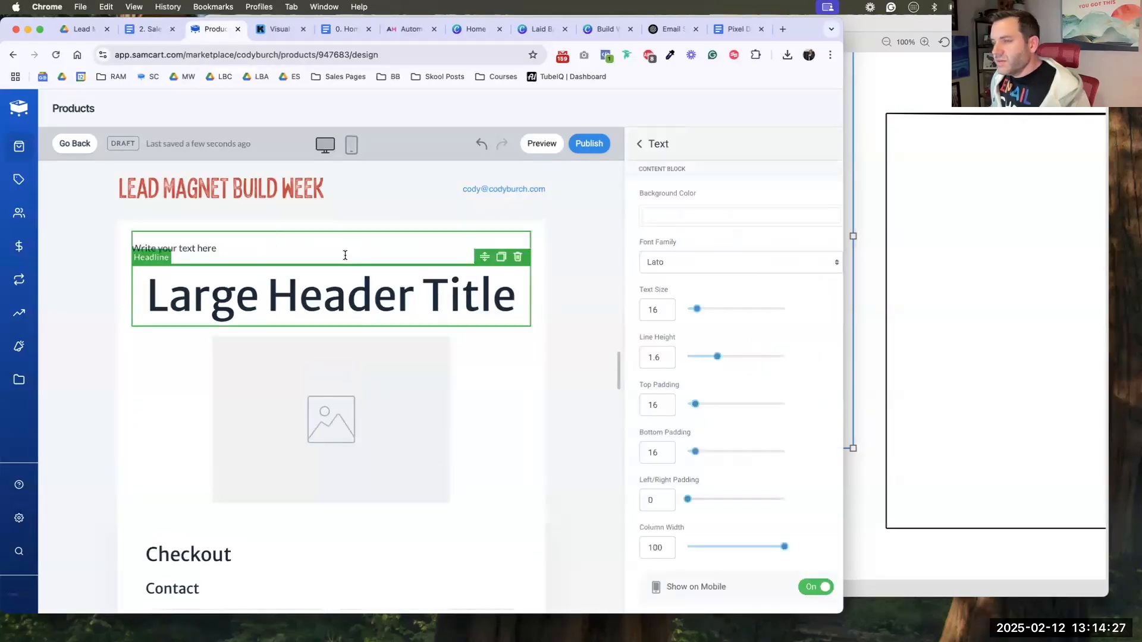
triple_click(344, 255)
type("Wait! You’re In... But Want the Best Experience?")
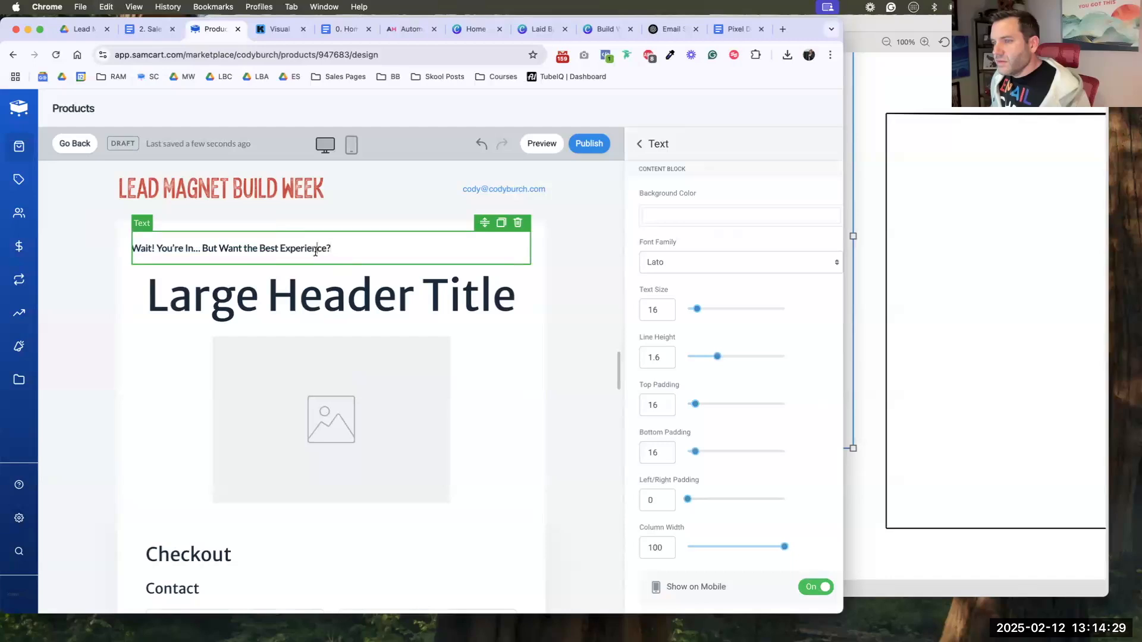
- Center the opening text line and italicize the word "Best"
triple_click(315, 251)
left_click(265, 229)
left_click(266, 248)
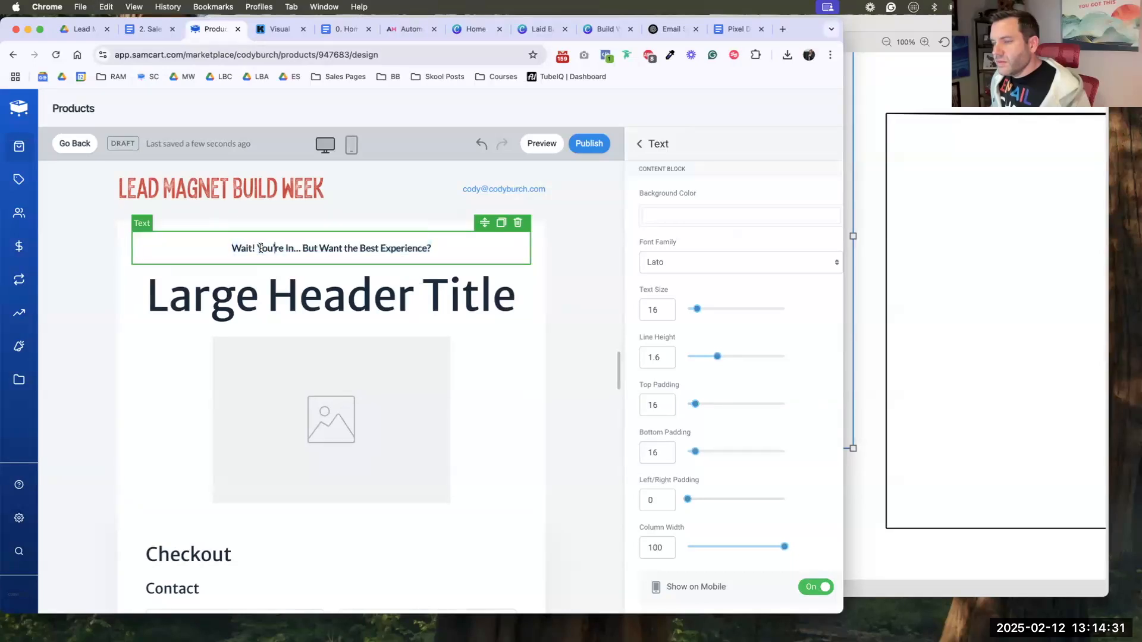
double_click(364, 248)
left_click(309, 227)
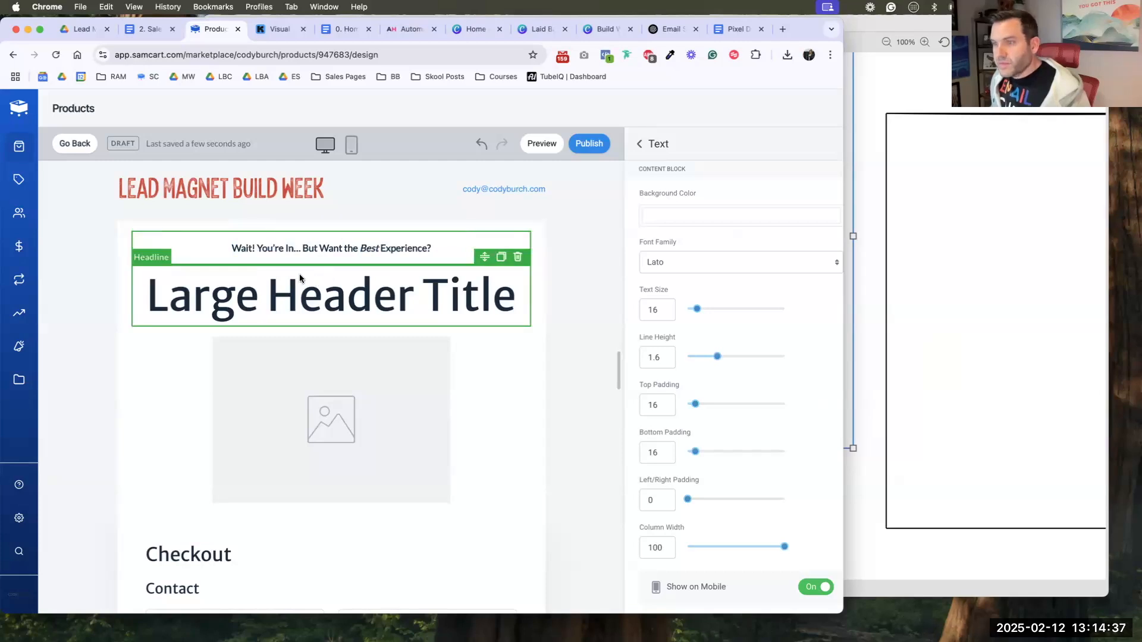
- Replace SamCart's placeholder headline with "VIP Upgrade: Get Your Lead Magnet Done Faster & Better" copied from the Sales Page Copy document
key("ctrl+shift+Tab")
left_click(252, 271)
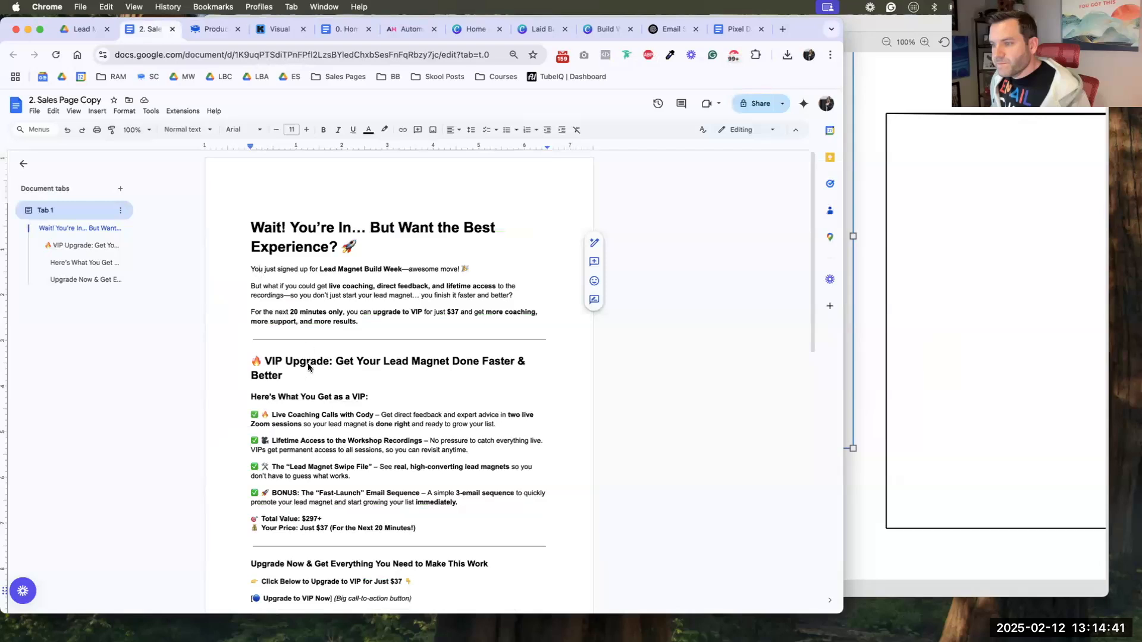
triple_click(257, 365)
key("super+c")
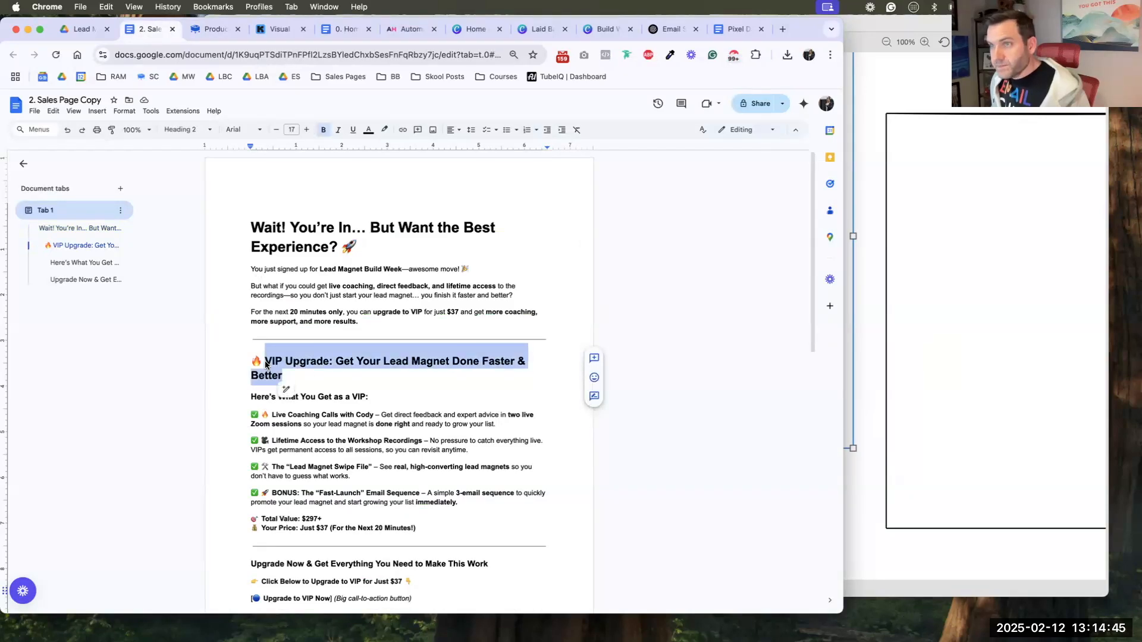
key("ctrl+Tab")
triple_click(284, 313)
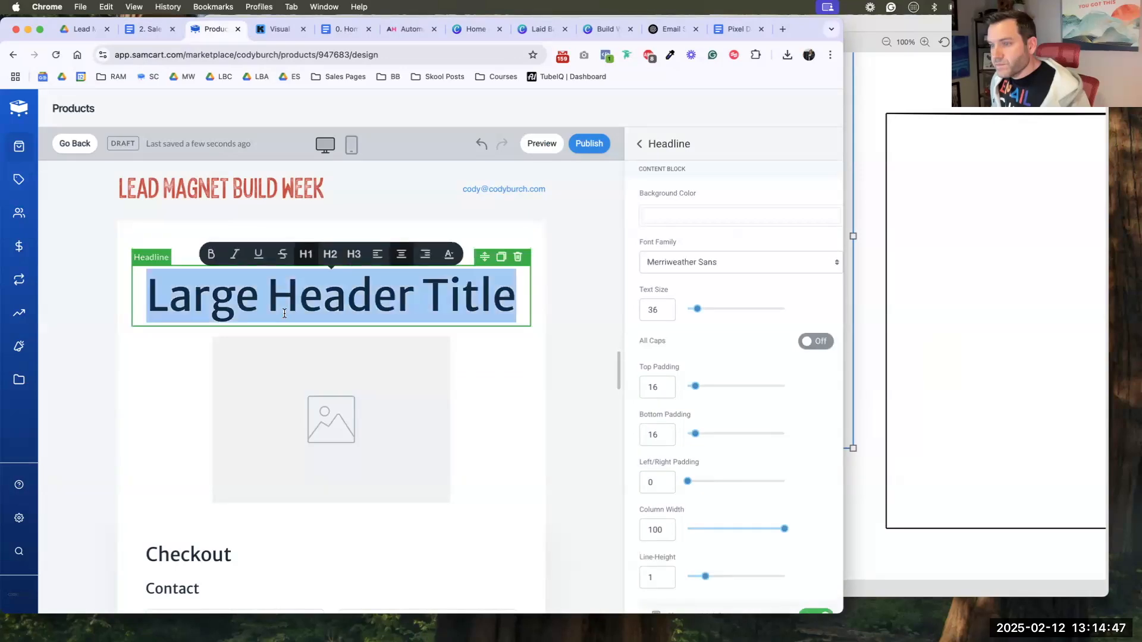
key("super+v")
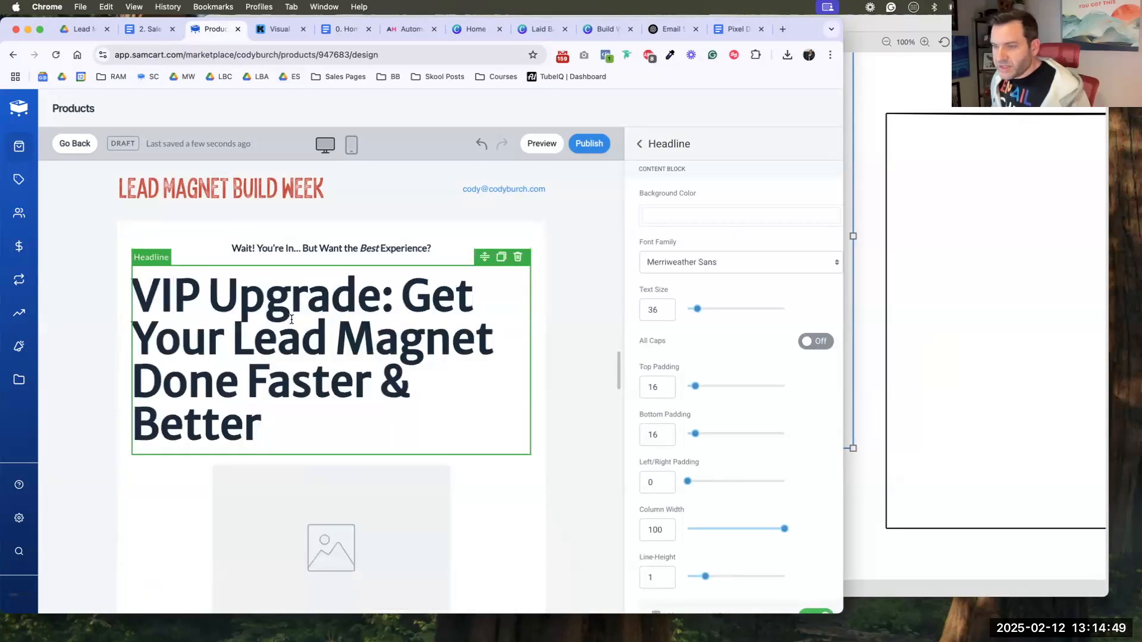
- Duplicate the opening text block in SamCart and replace the copy's text with the three intro paragraphs from the Sales Page Copy document
key("ctrl+shift+Tab")
left_click(360, 321)
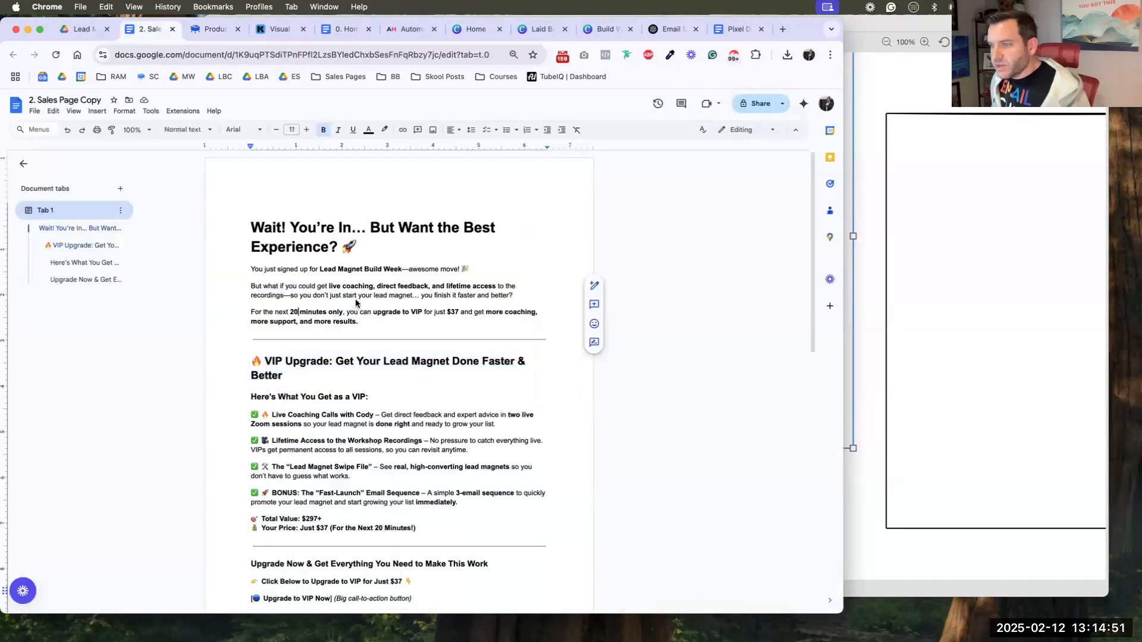
left_click_drag(251, 279, 255, 280)
key("super+c")
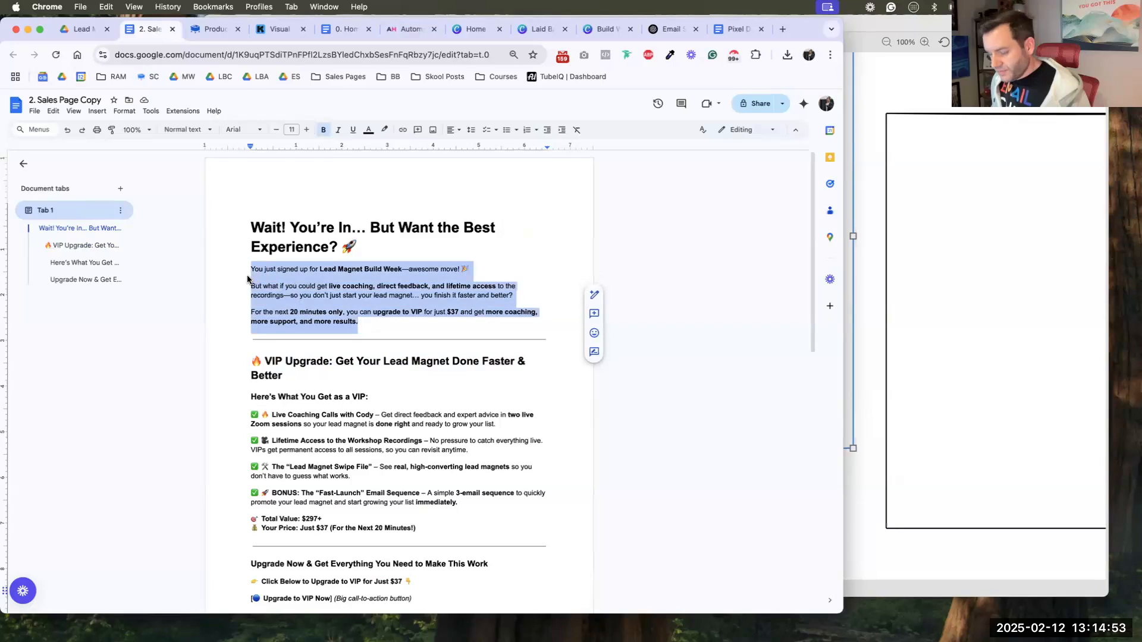
key("ctrl+Tab")
left_click(331, 250)
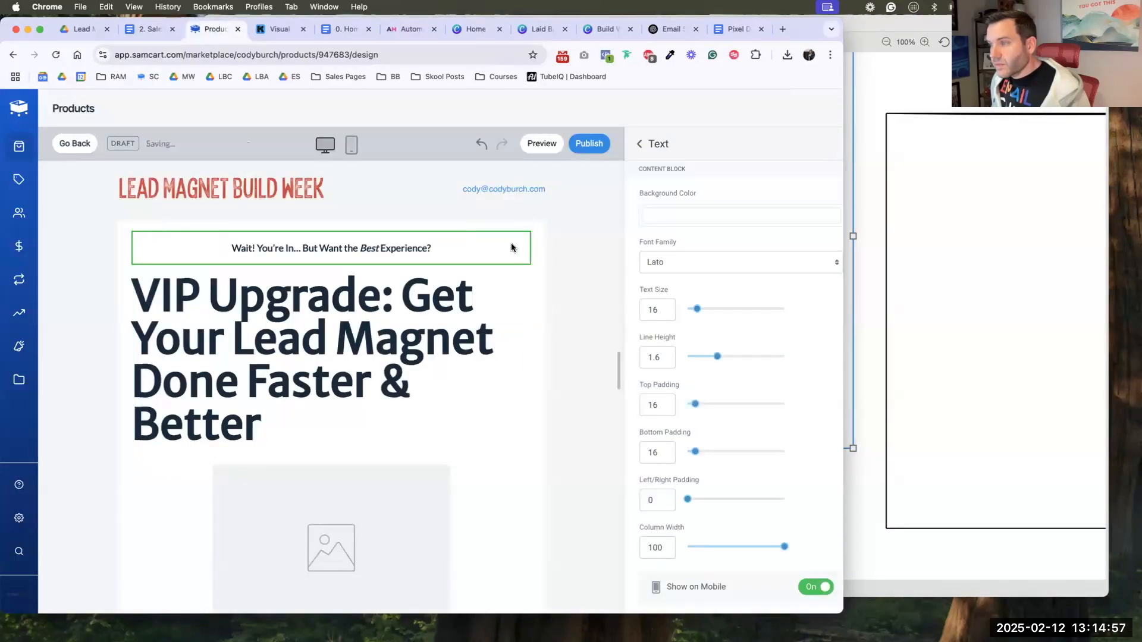
left_click(501, 223)
triple_click(339, 282)
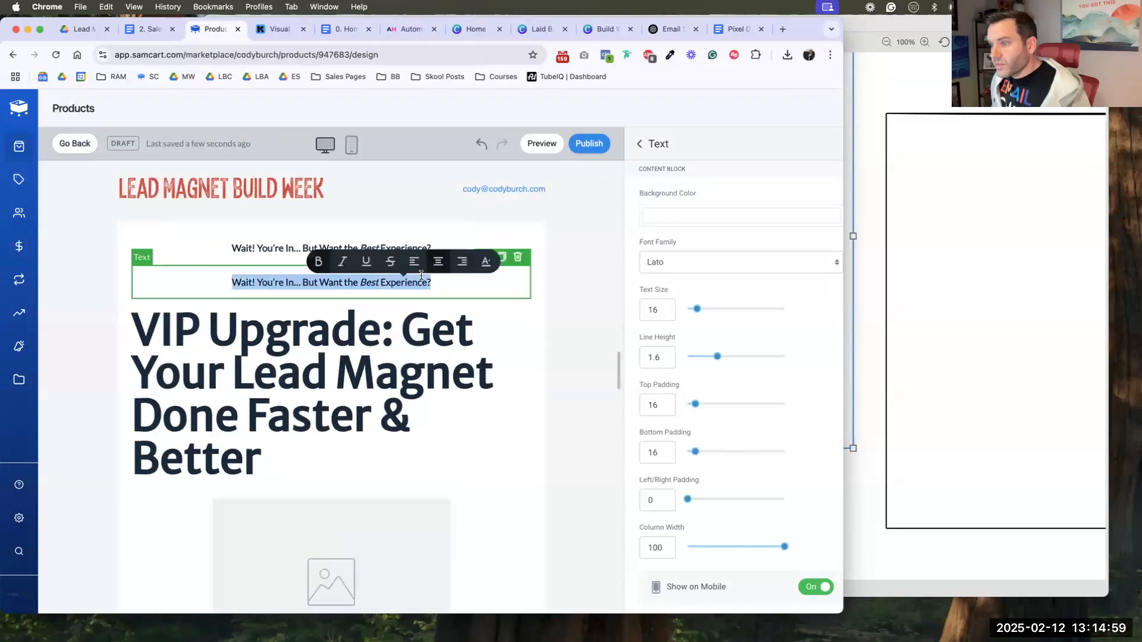
key("super+v")
- Set the opening text line's size to 24 and underline the word "In"
left_click(363, 248)
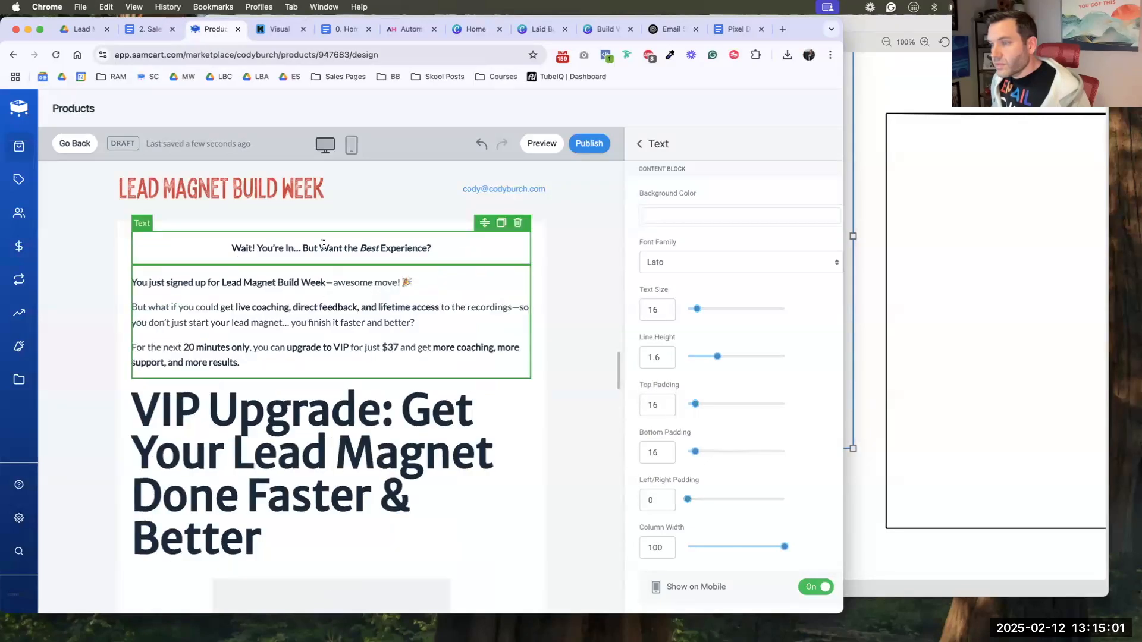
triple_click(363, 248)
double_click(657, 304)
type("24")
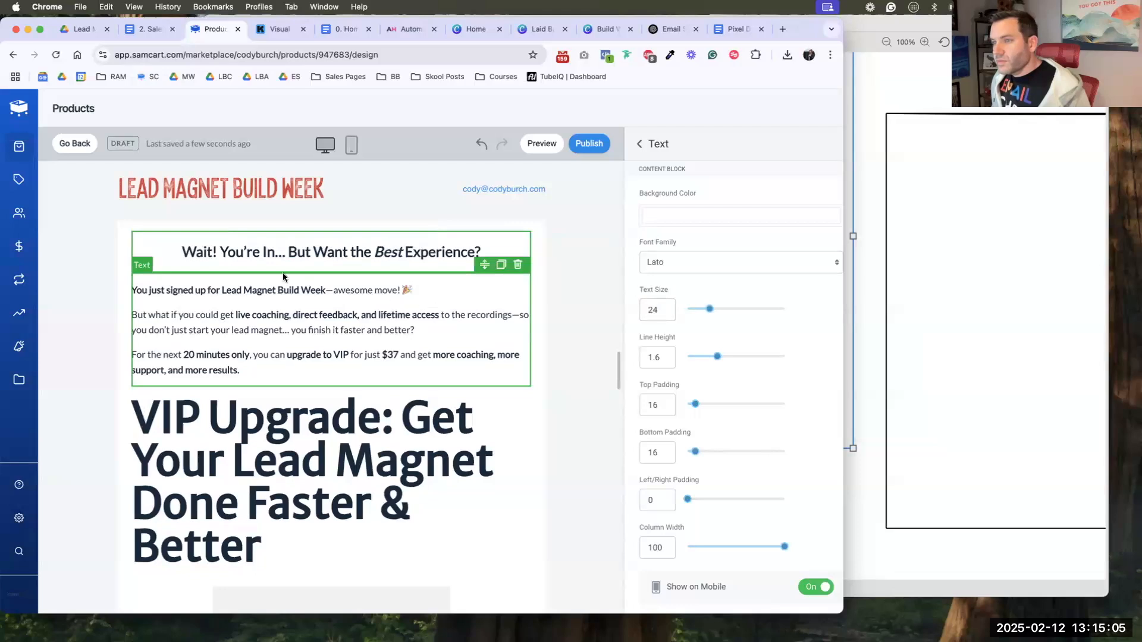
left_click_drag(275, 251, 262, 245)
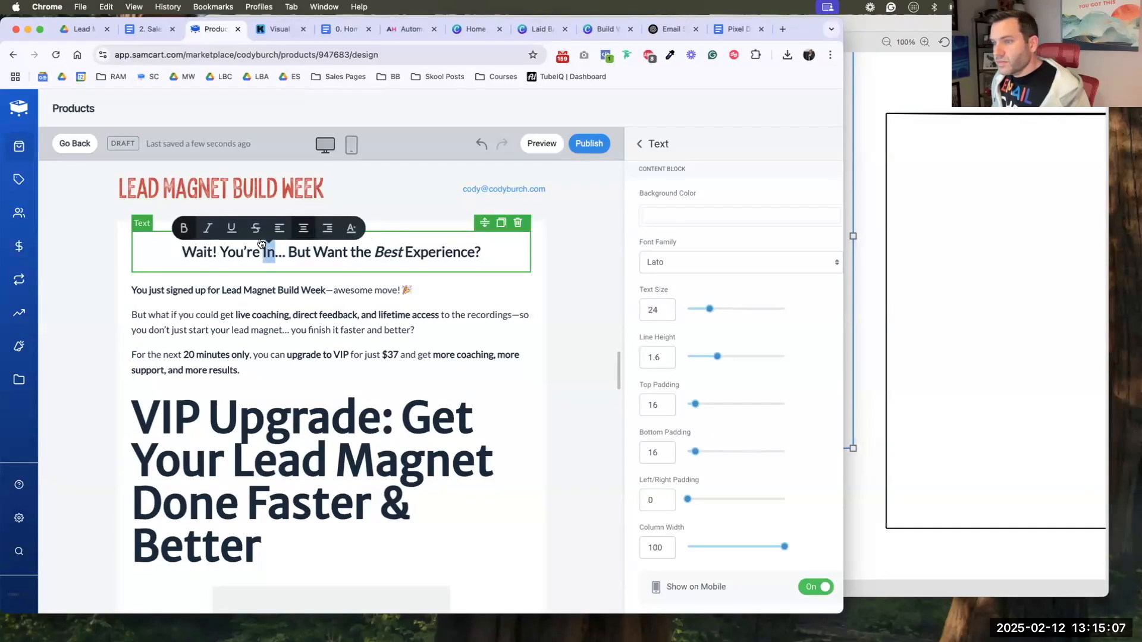
left_click(231, 228)
left_click(211, 252)
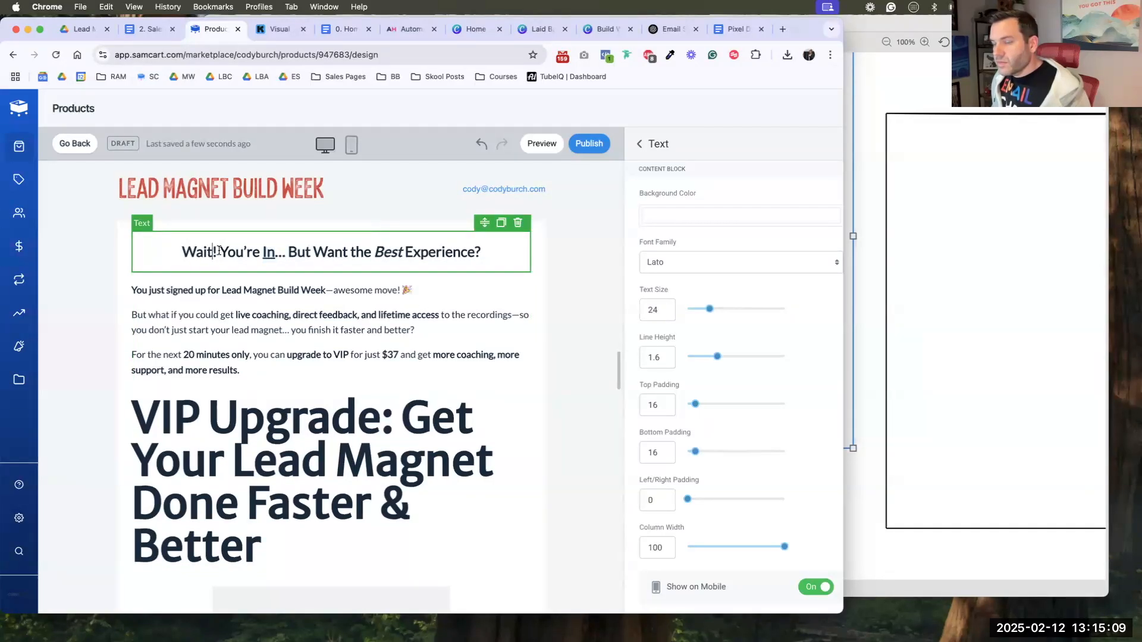
- Change the VIP price in the intro text to $27 and add a closing line reading "Introducing:"
left_click(197, 294)
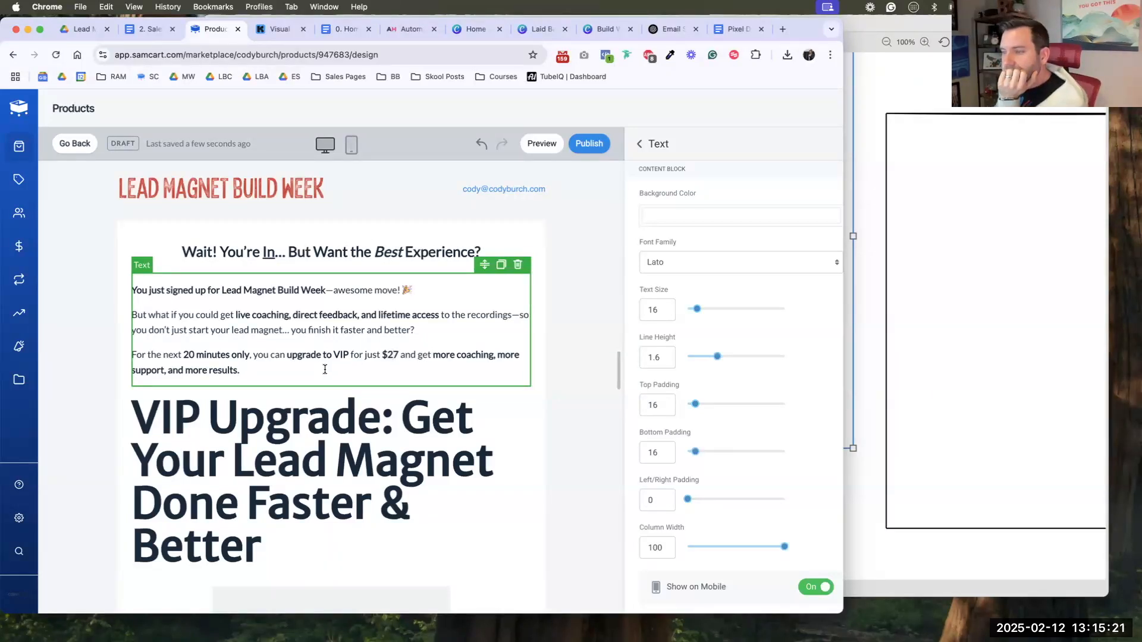
scroll(325, 380, "down", 1)
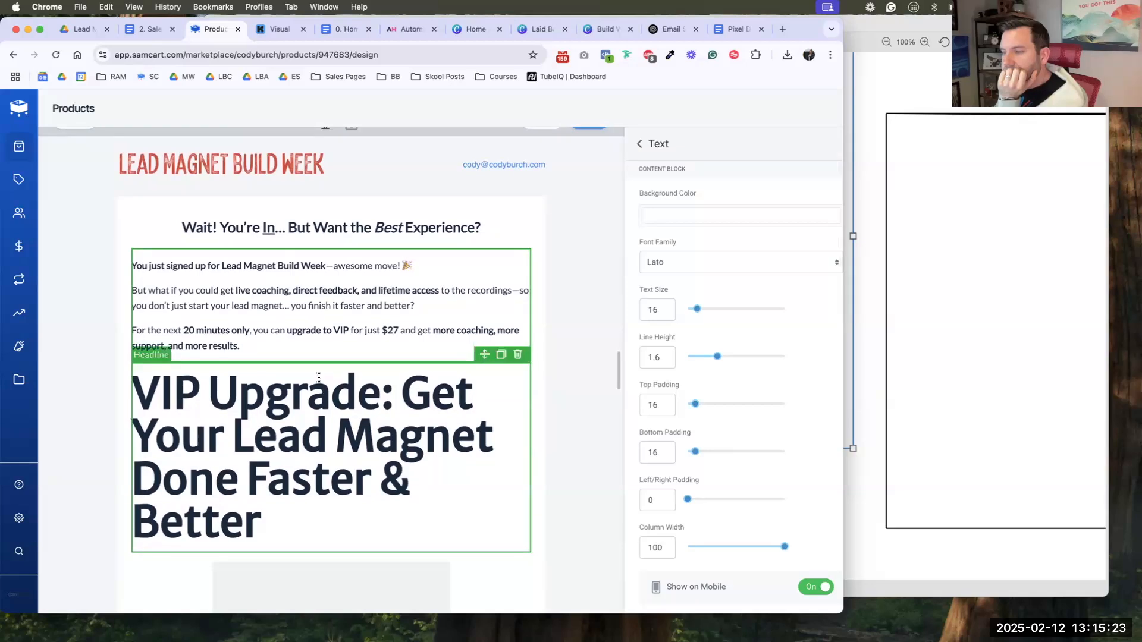
key("Return")
type("Introducing:")
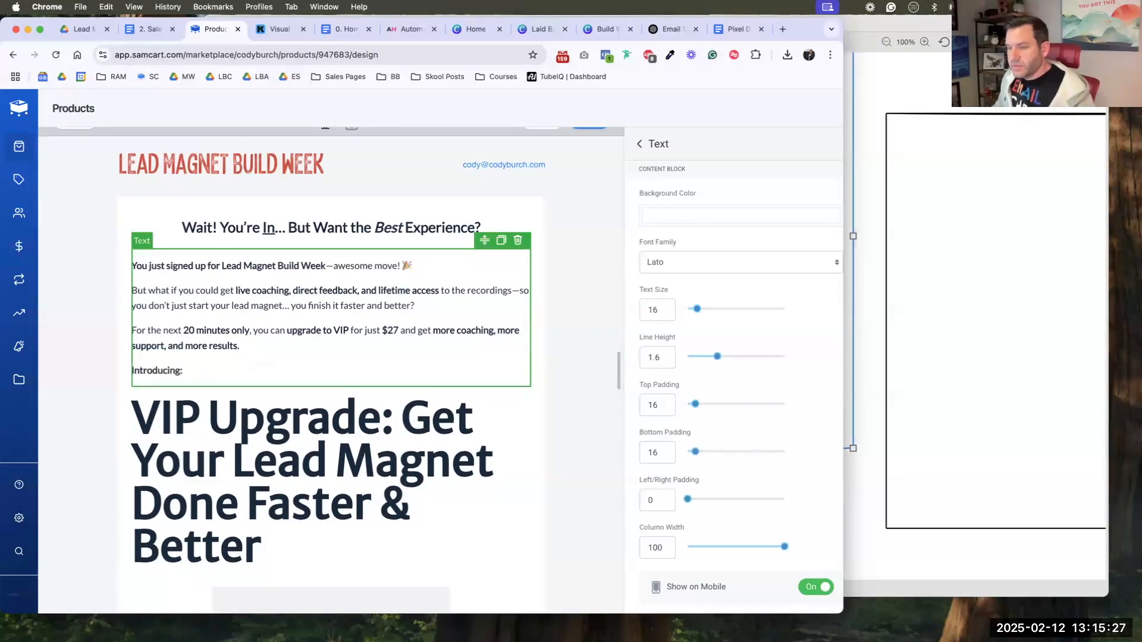
- Center the VIP Upgrade headline and set its text size to 24 and line height to 1.3
triple_click(319, 427)
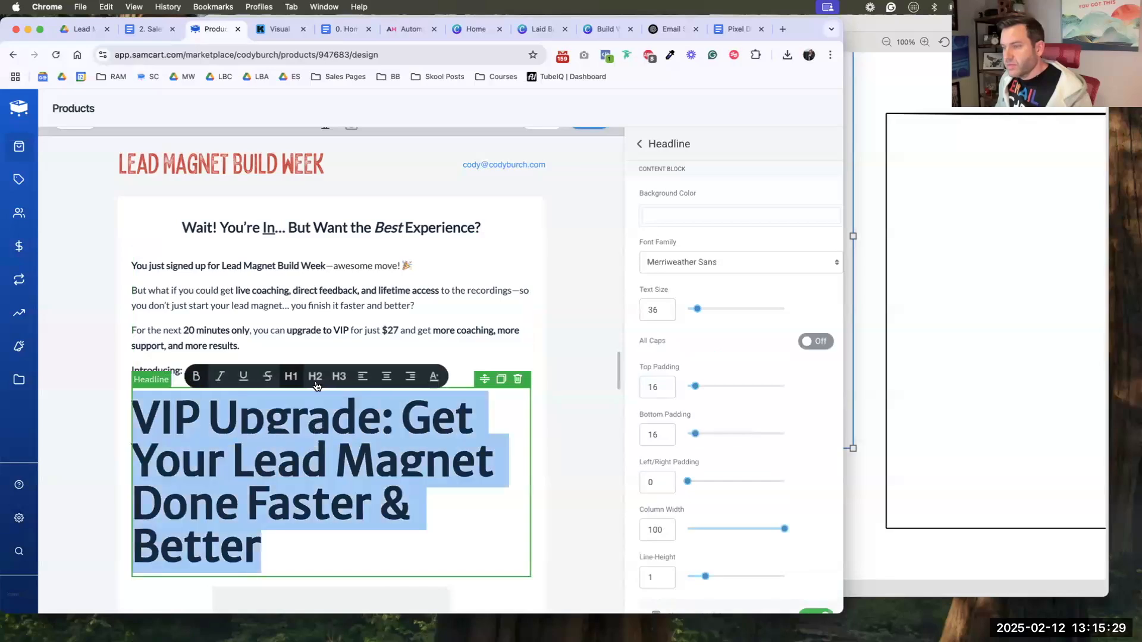
left_click(386, 377)
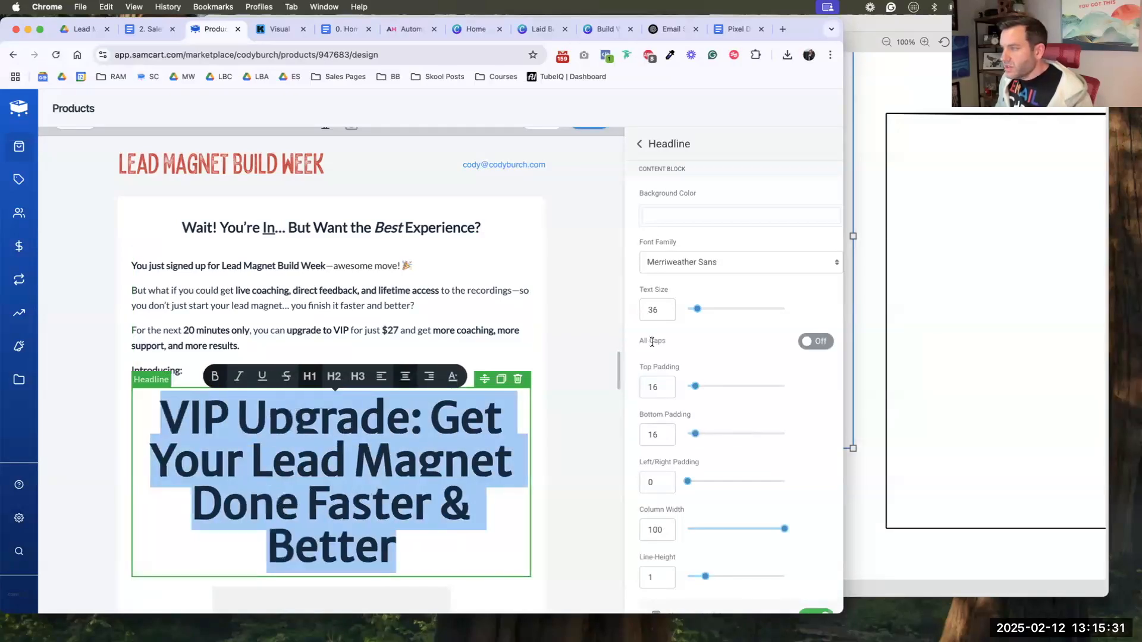
left_click(653, 309)
type("24")
scroll(662, 354, "down", 1)
left_click(654, 372)
double_click(653, 373)
scroll(654, 420, "down", 3)
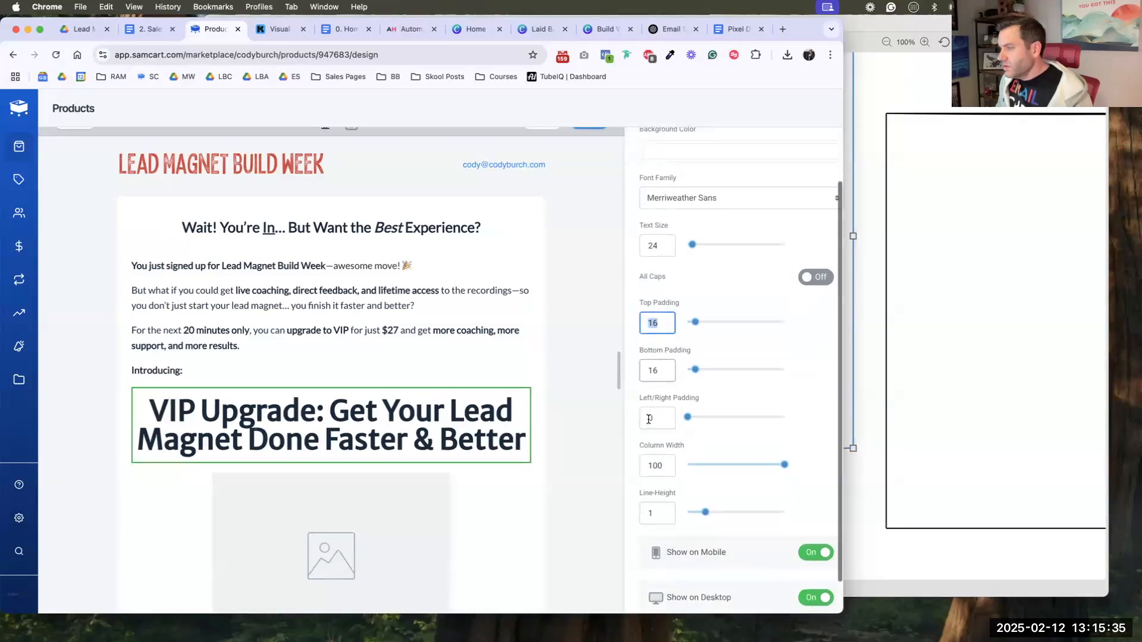
double_click(657, 475)
type("1.3")
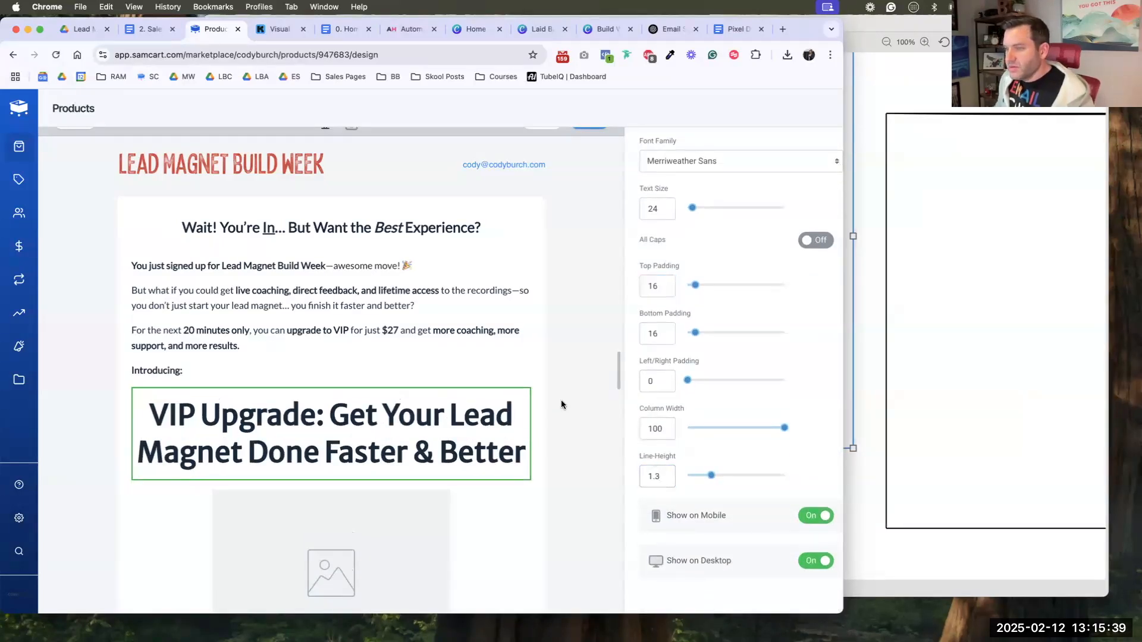
left_click(568, 315)
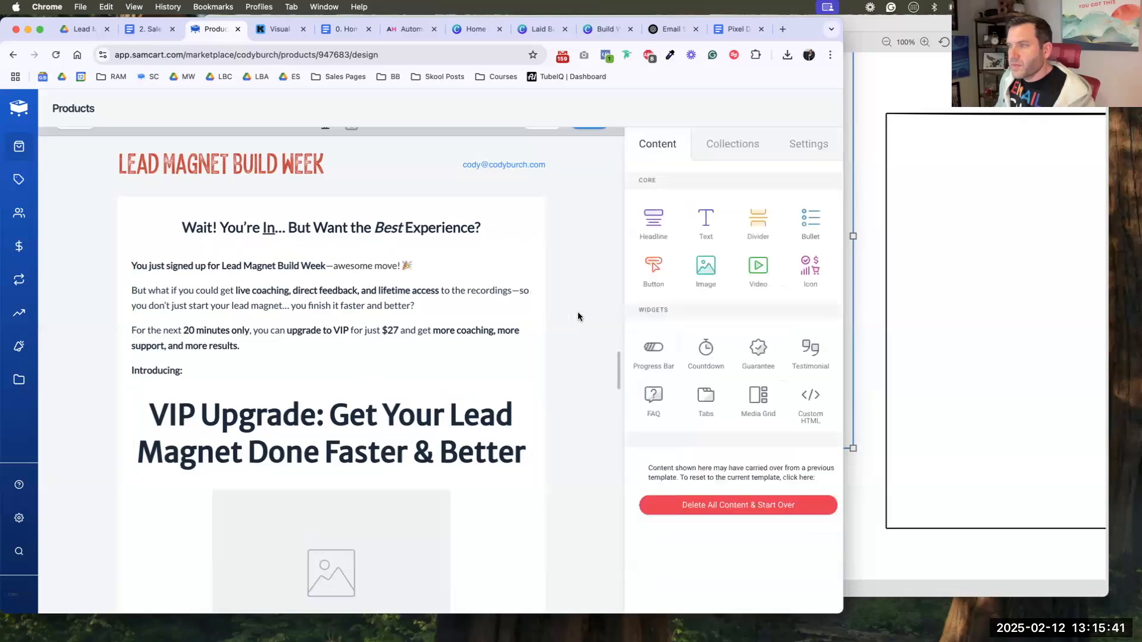
- Fill the image placeholder below the VIP Upgrade headline with the Lead Magnet Build Week VIP picture from the media library
scroll(470, 320, "down", 4)
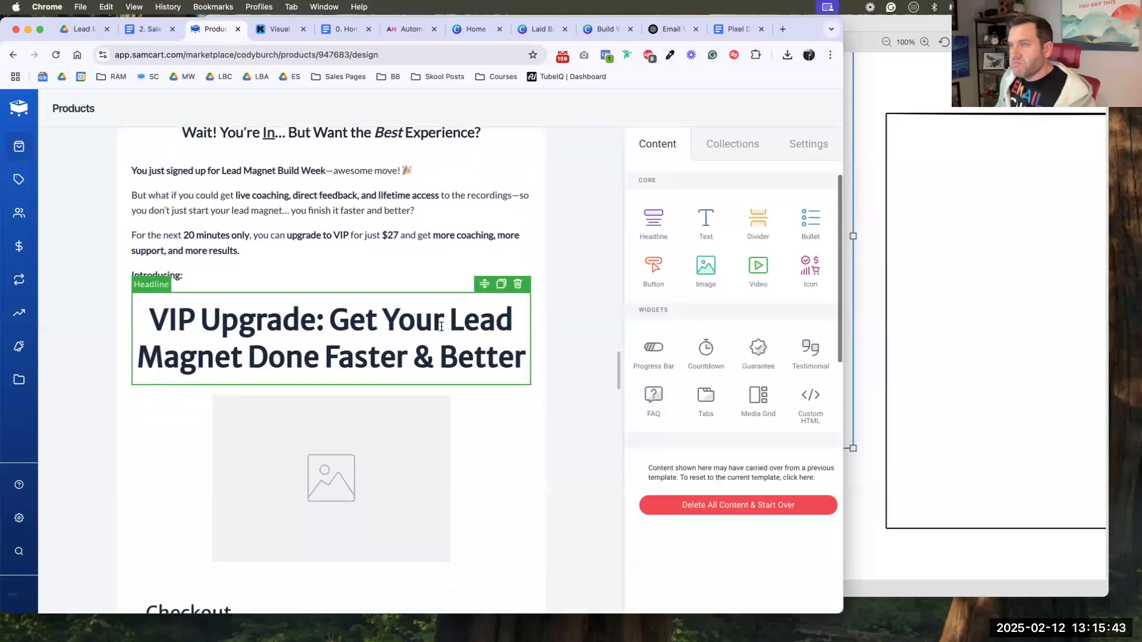
scroll(437, 327, "down", 2)
left_click(452, 387)
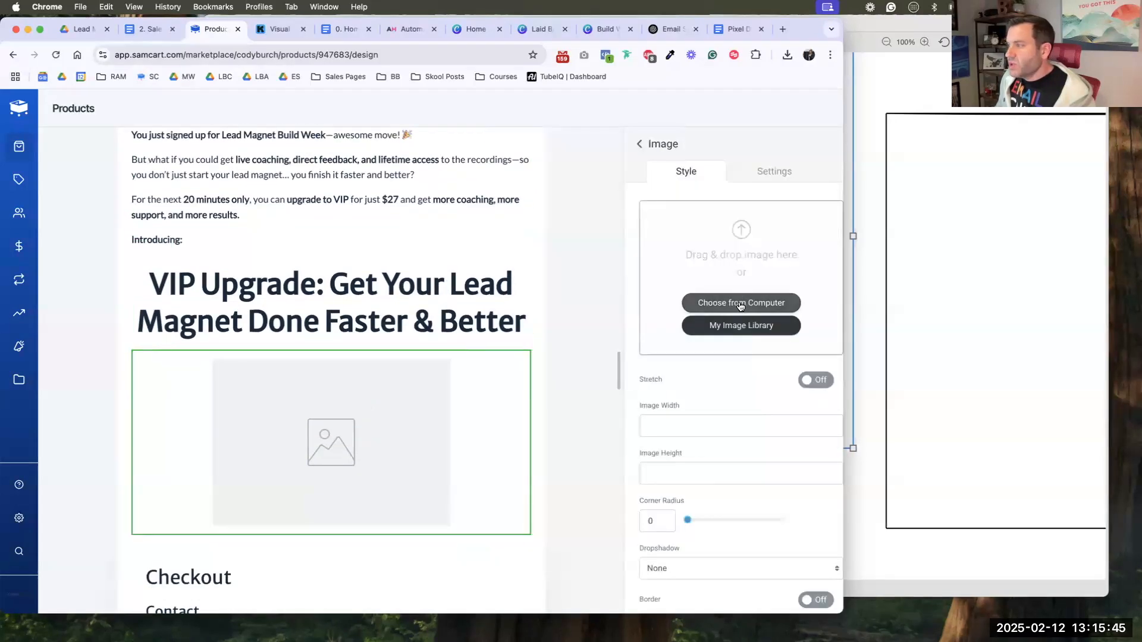
left_click(737, 324)
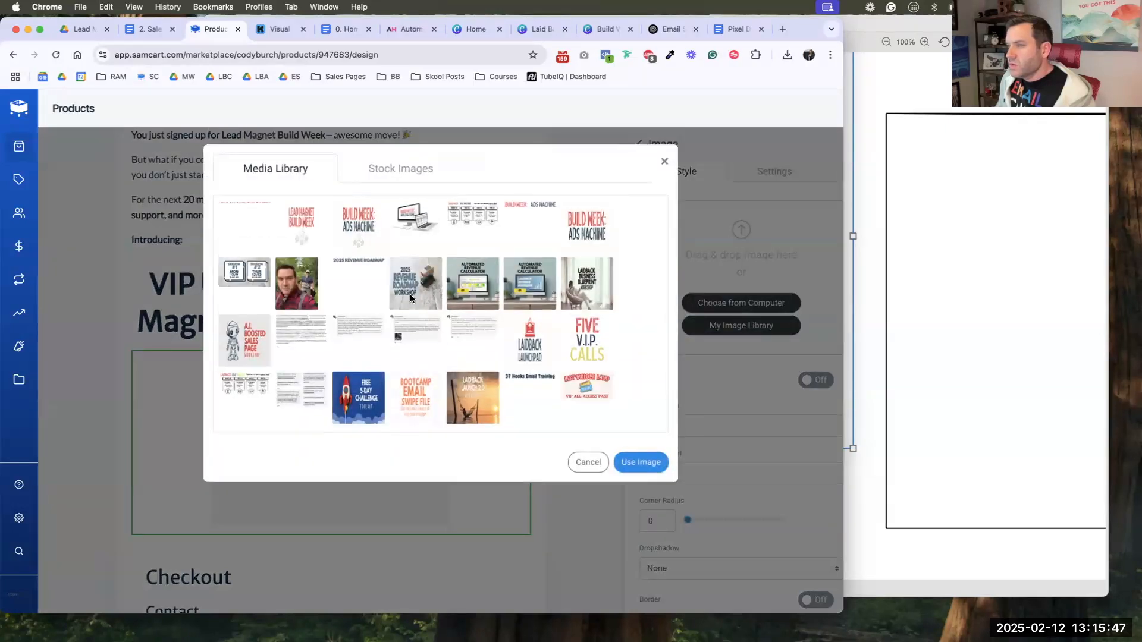
left_click(302, 225)
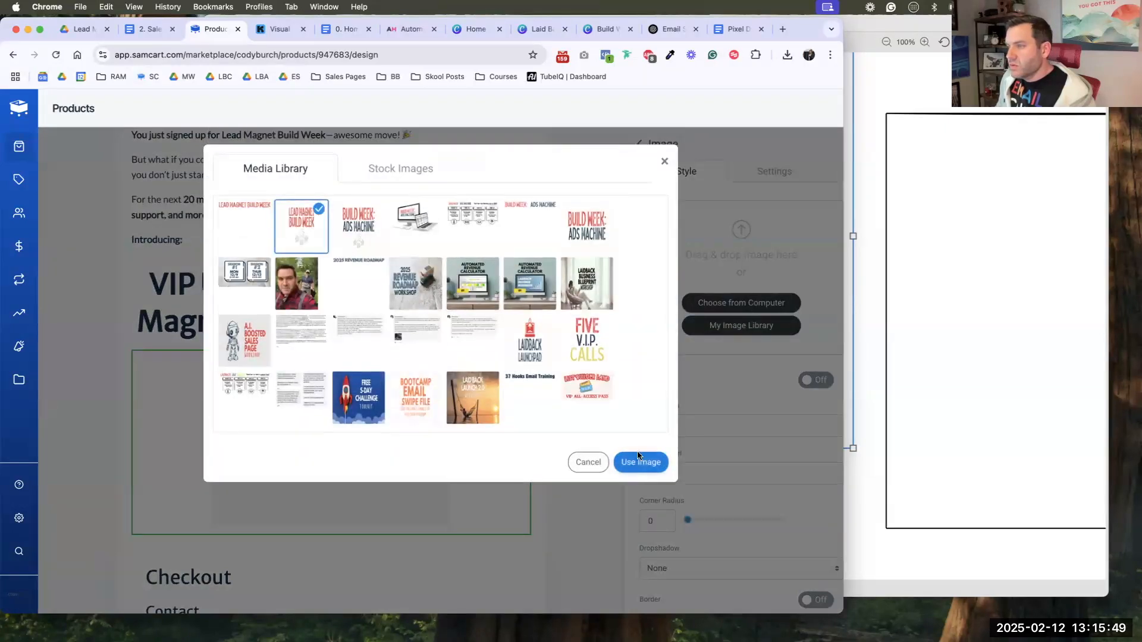
left_click(635, 462)
- Give the Lead Magnet Build Week VIP image a small drop shadow and set its width to 500
scroll(701, 404, "down", 2)
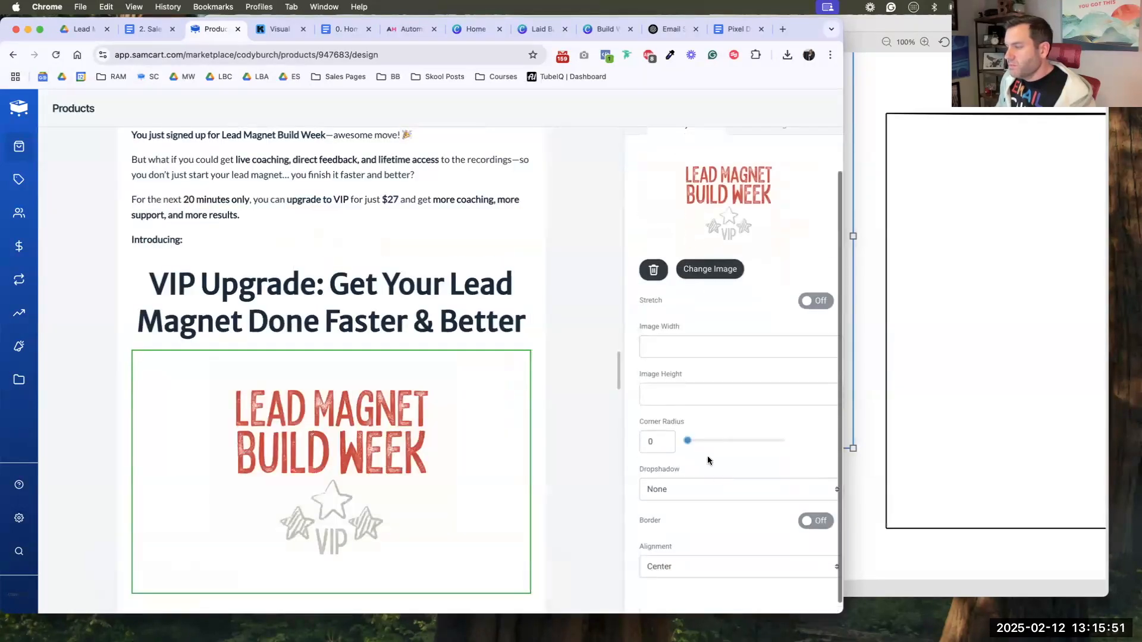
left_click(686, 493)
left_click(681, 502)
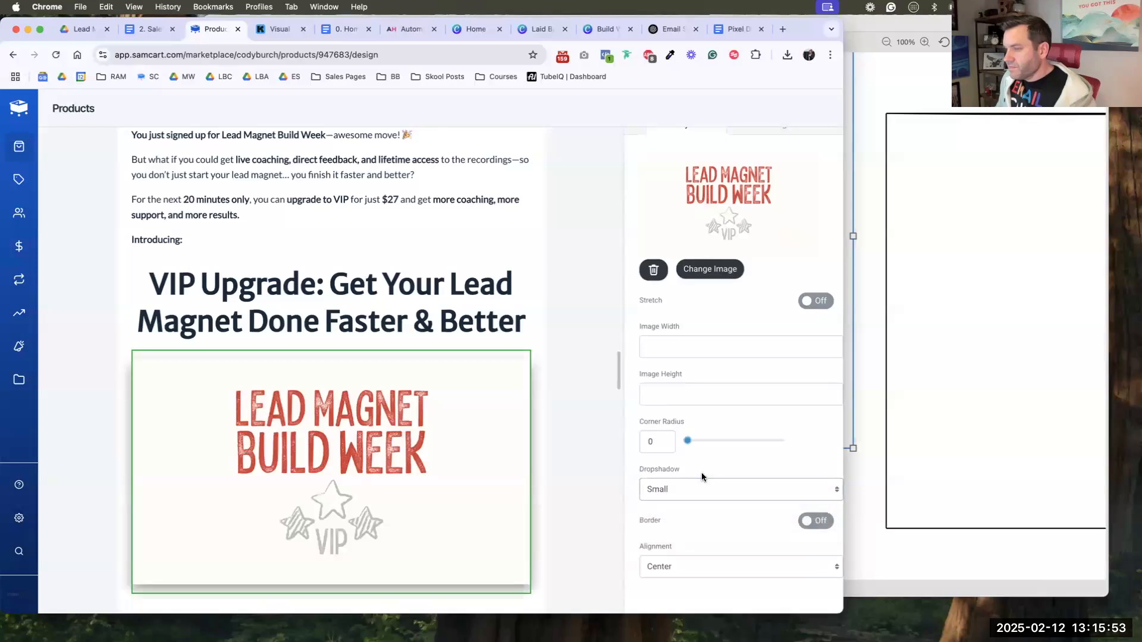
scroll(709, 471, "down", 3)
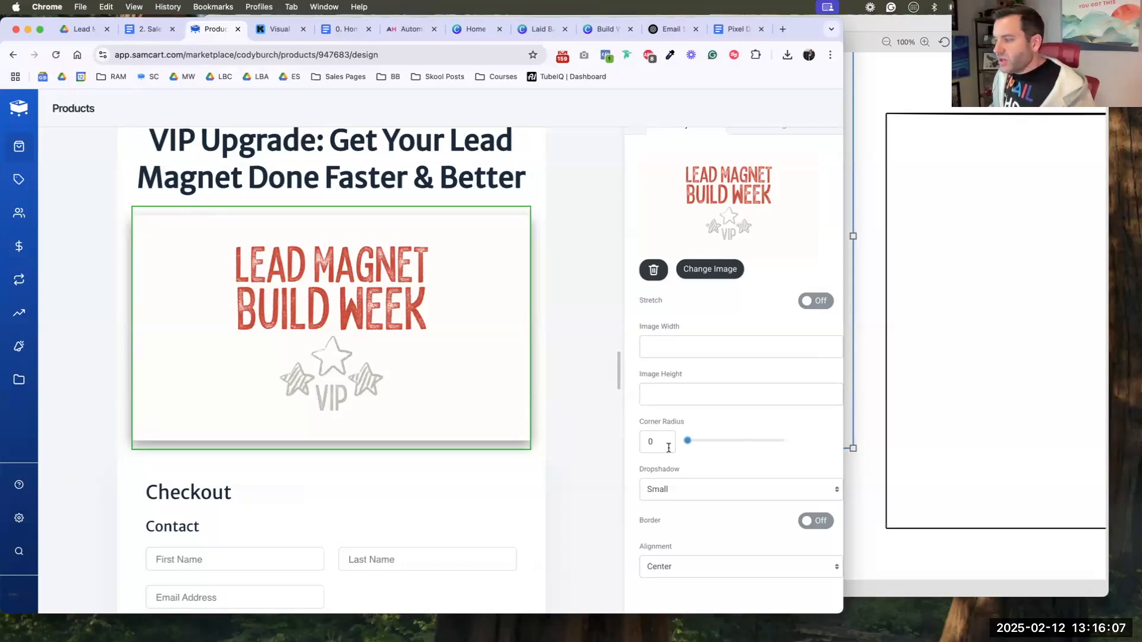
scroll(667, 442, "down", 1)
scroll(666, 437, "up", 1)
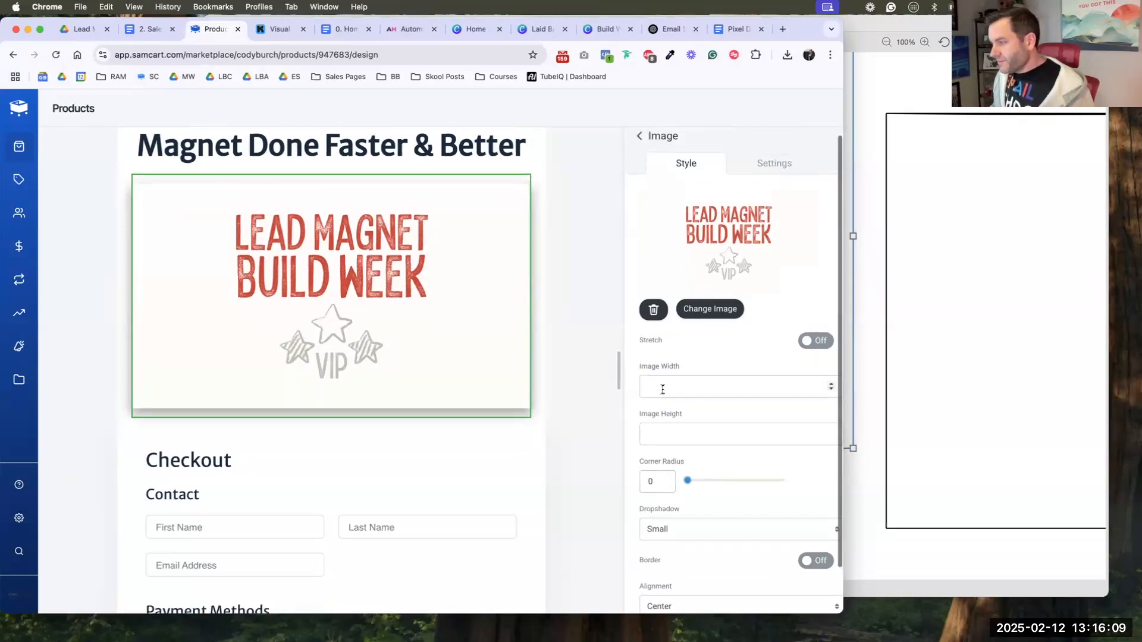
left_click(662, 388)
type("600")
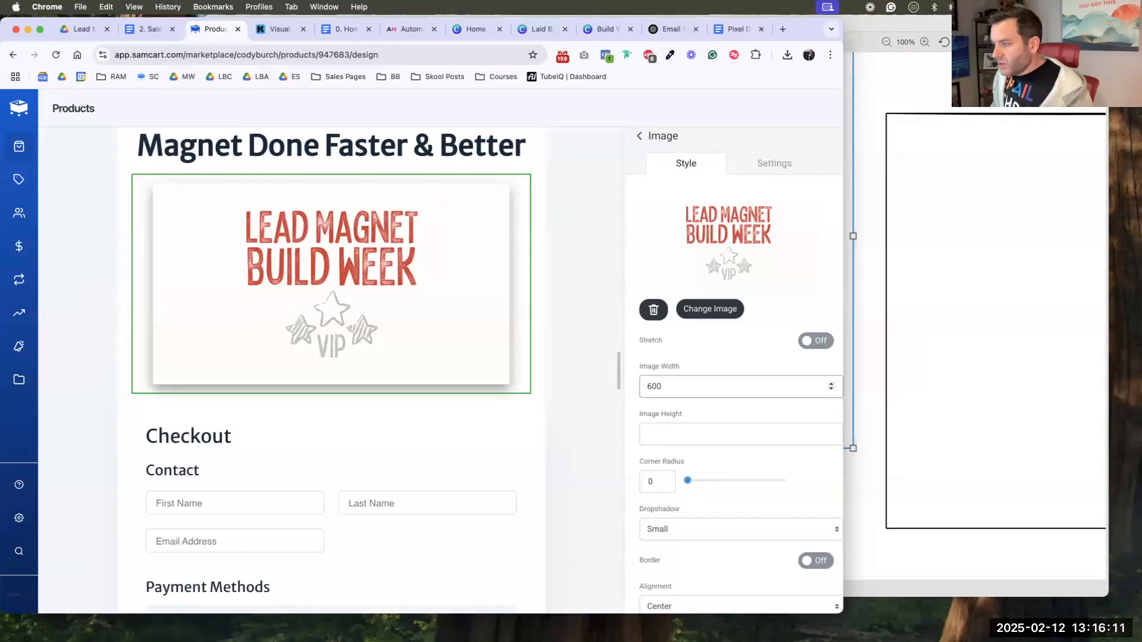
double_click(663, 389)
type("500")
left_click(544, 374)
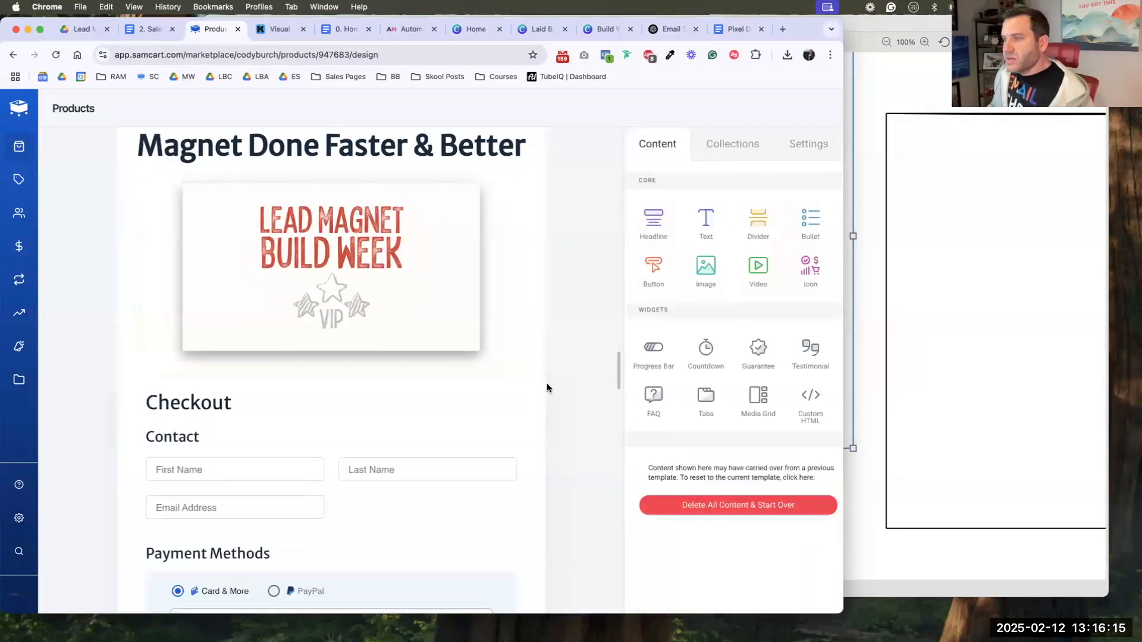
- Switch to the Sales Page Copy document and copy the heading "Here's What You Get as a VIP:"
scroll(547, 388, "up", 3)
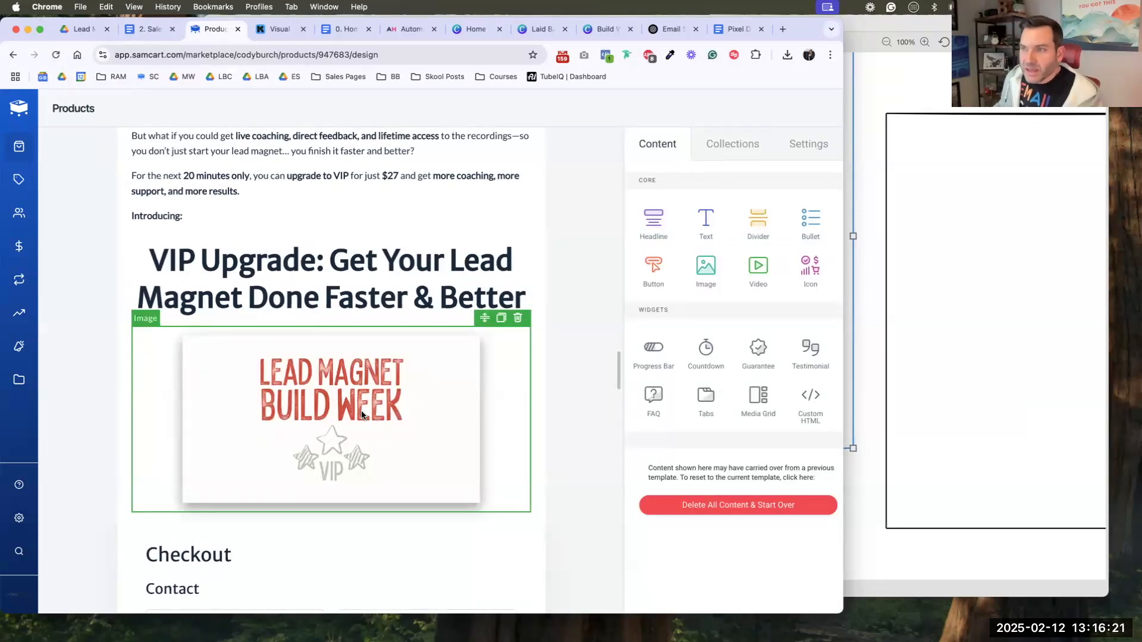
key("ctrl+shift+Tab")
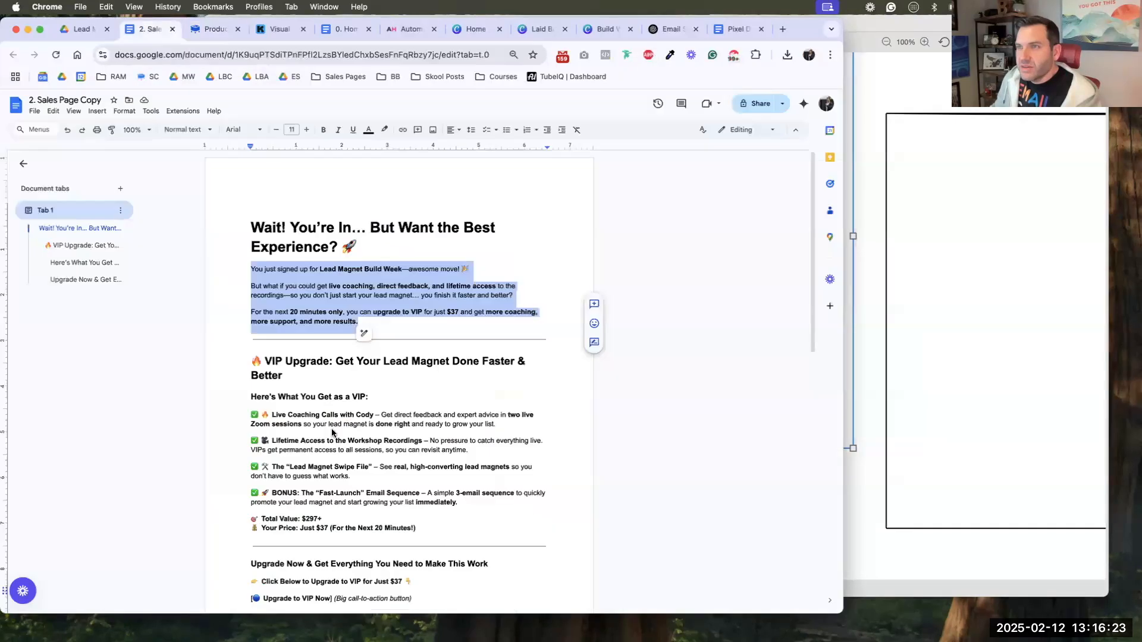
scroll(332, 433, "down", 2)
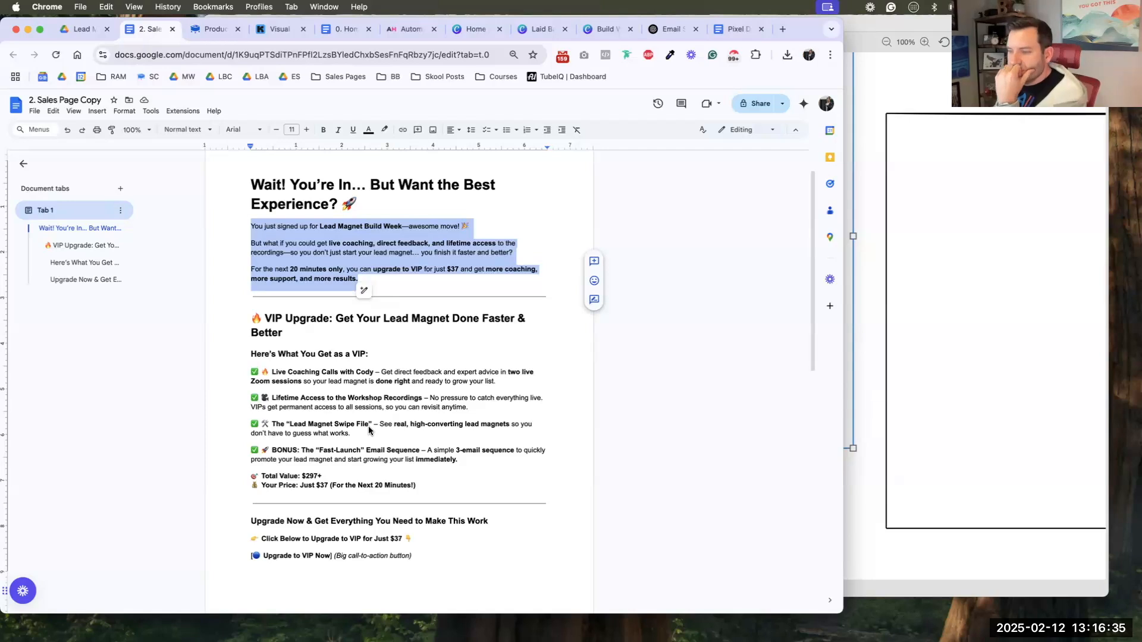
scroll(368, 426, "down", 10)
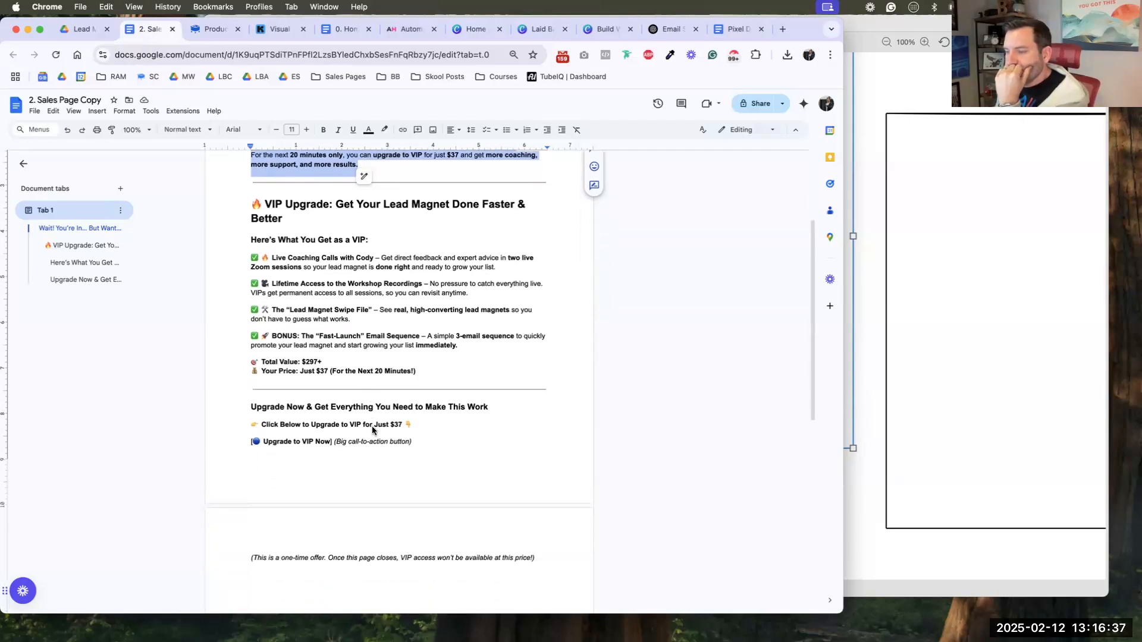
scroll(373, 426, "up", 6)
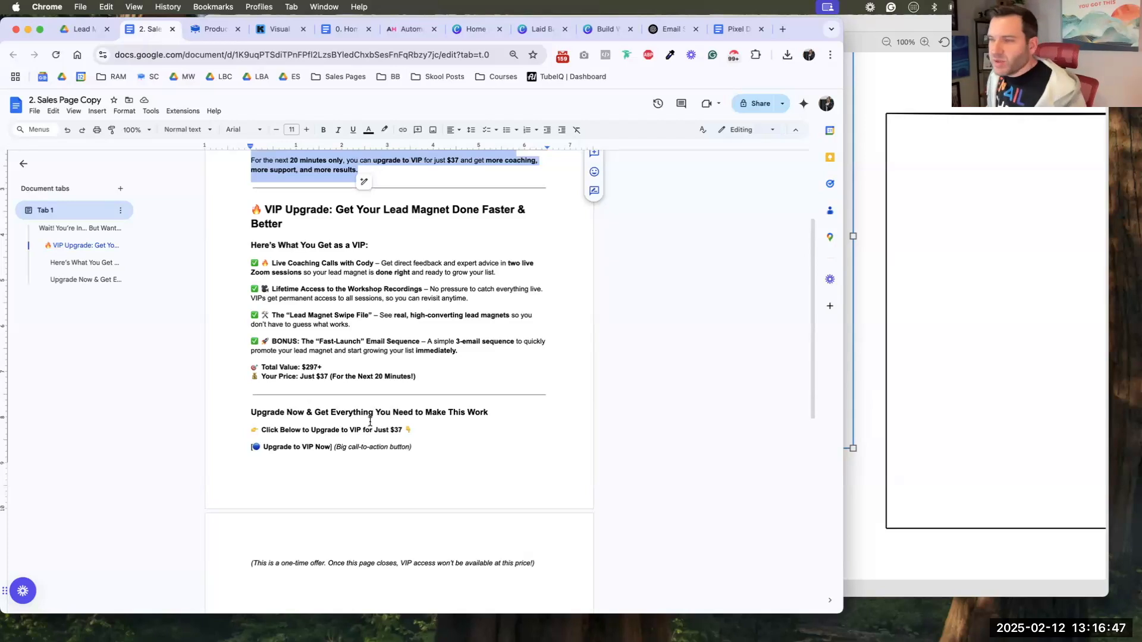
triple_click(341, 249)
key("super+c")
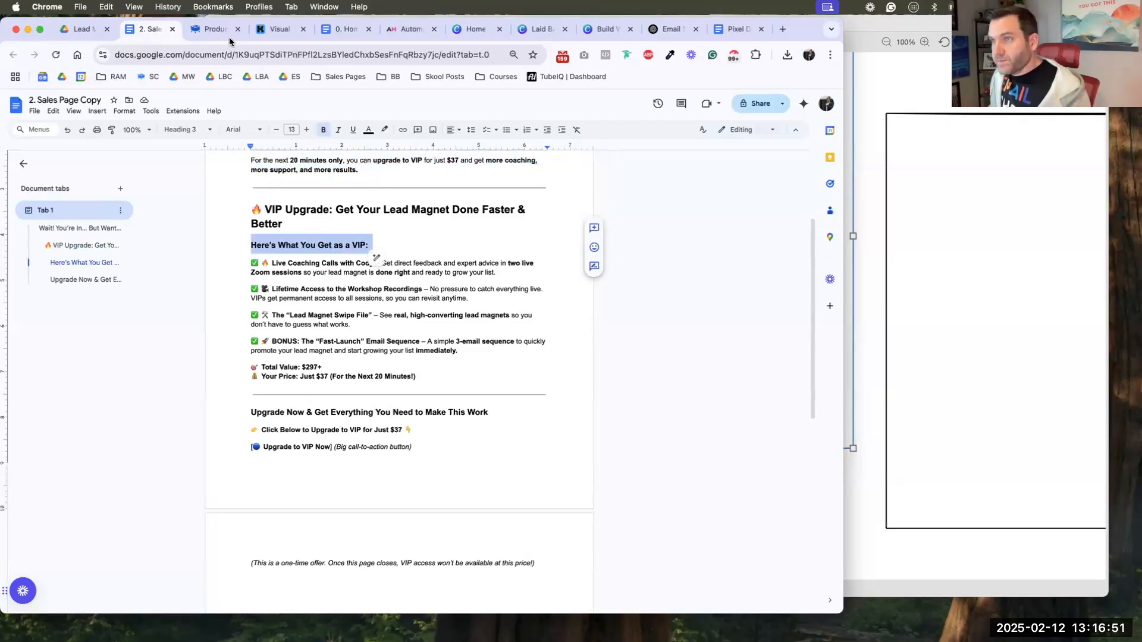
- Return to the SamCart page and delete the image block below the VIP Upgrade headline
left_click(217, 31)
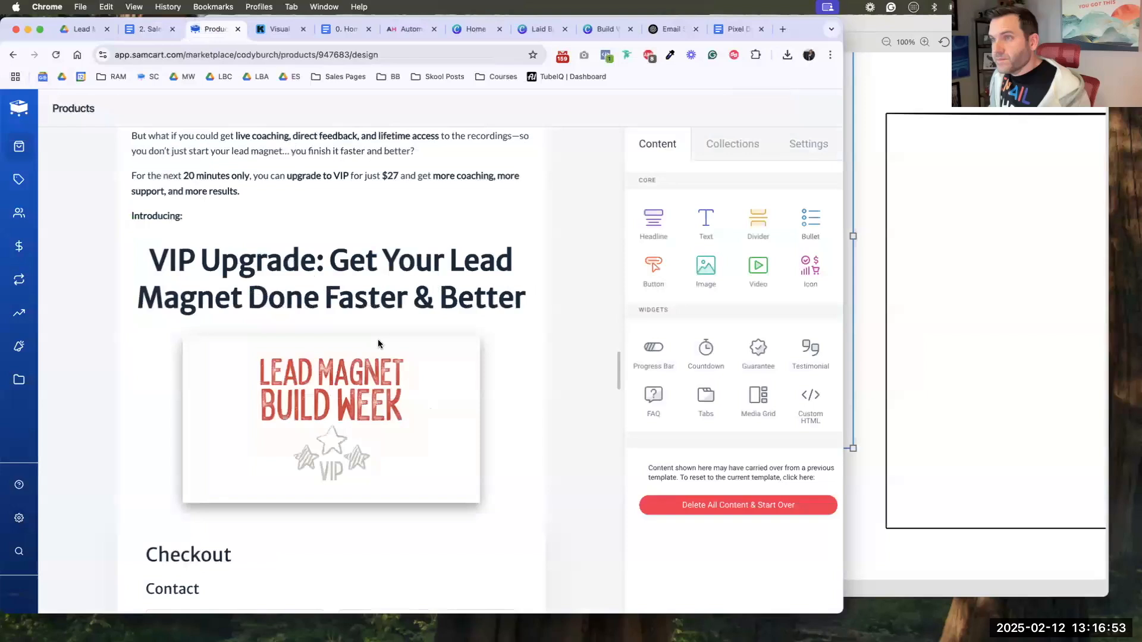
left_click(374, 391)
left_click(518, 318)
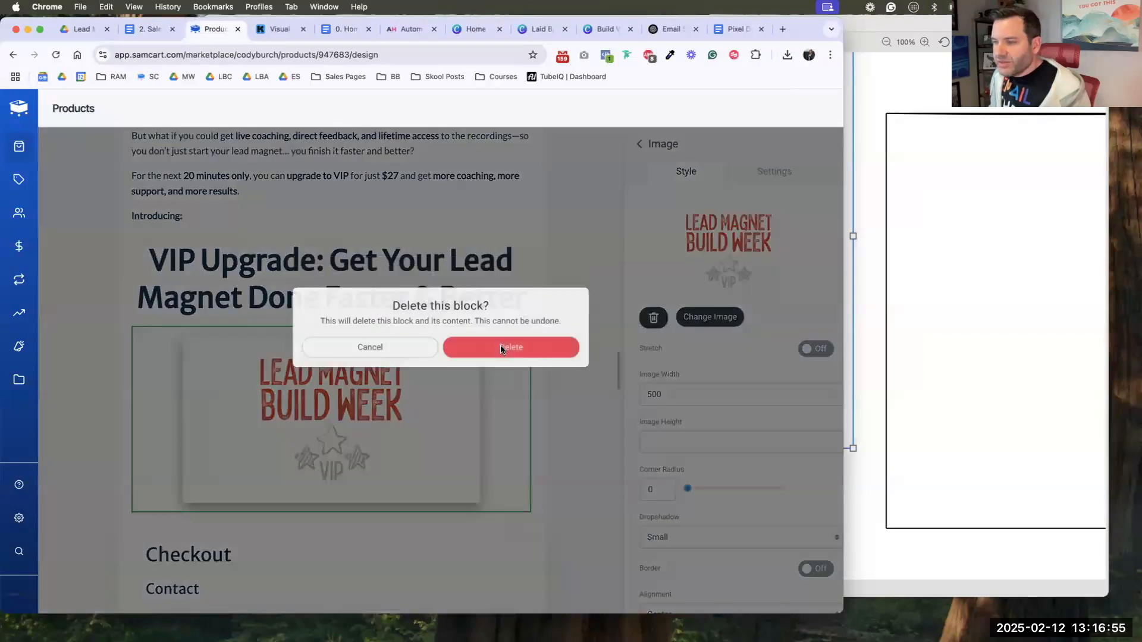
left_click(491, 385)
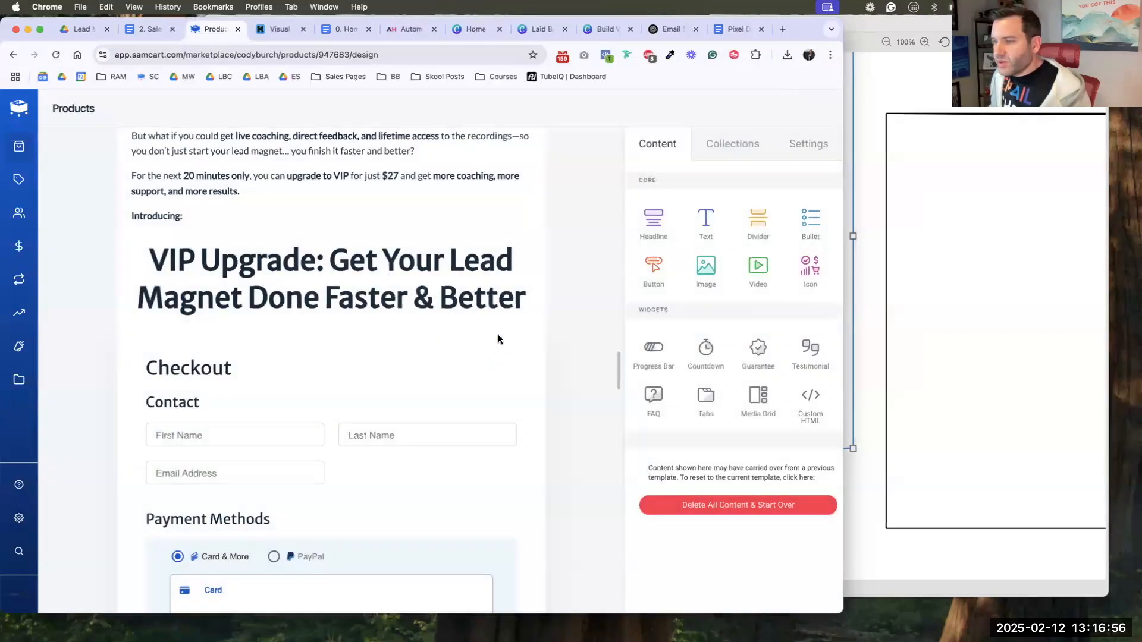
- Add a headline block below the VIP Upgrade headline and replace its text with the copied "Here's What You Get as a VIP:"
left_click(496, 283)
left_click(639, 144)
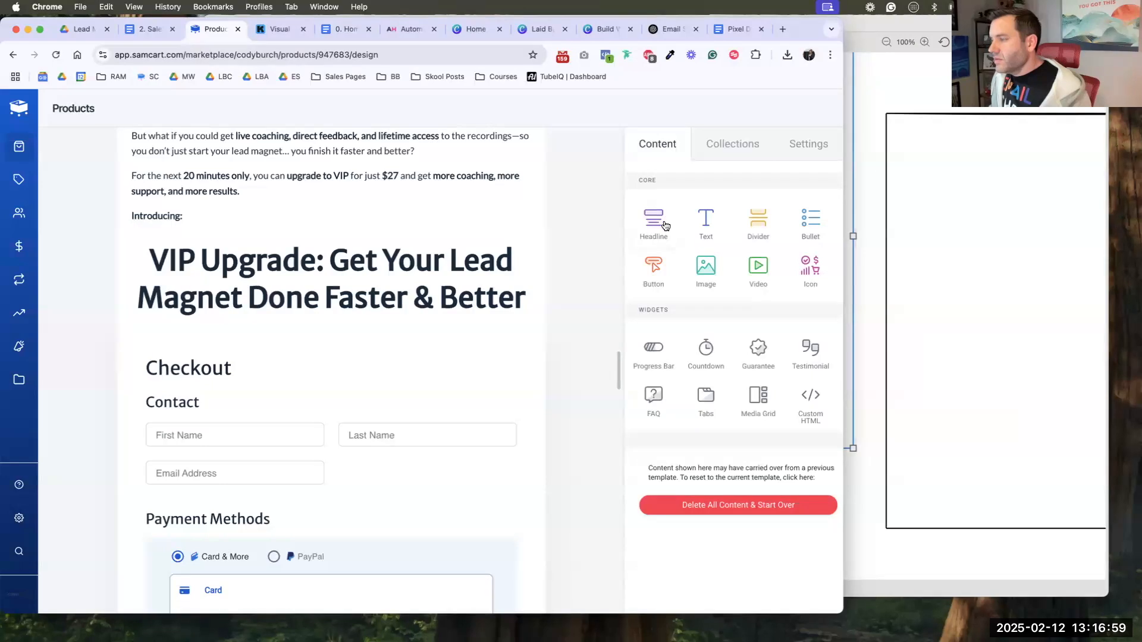
left_click_drag(653, 230, 357, 353)
triple_click(357, 352)
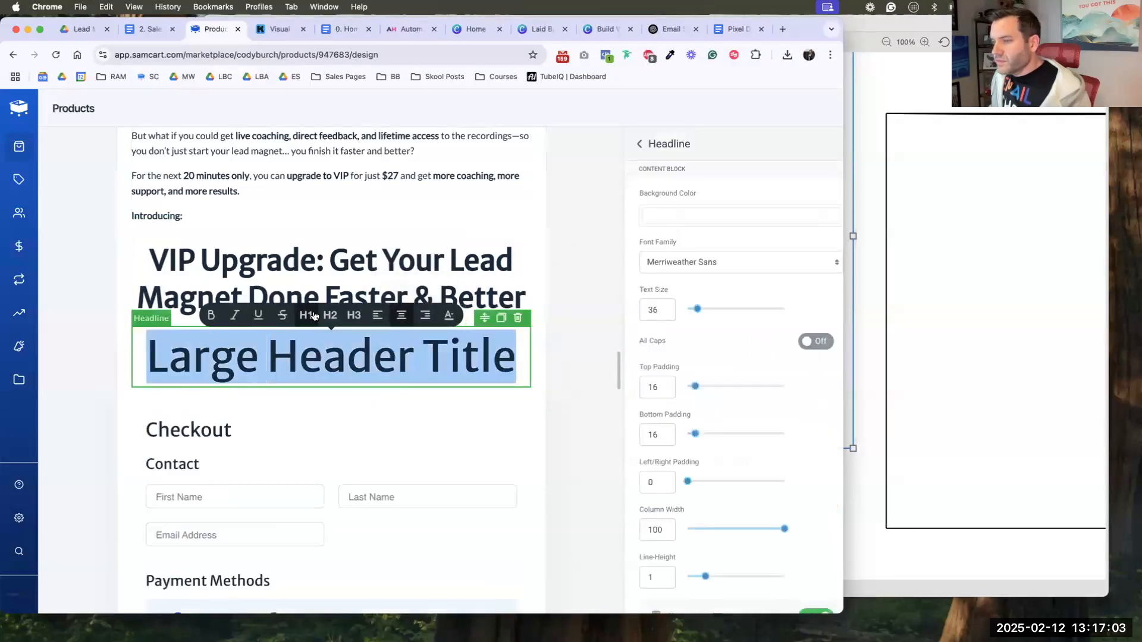
key("super+v")
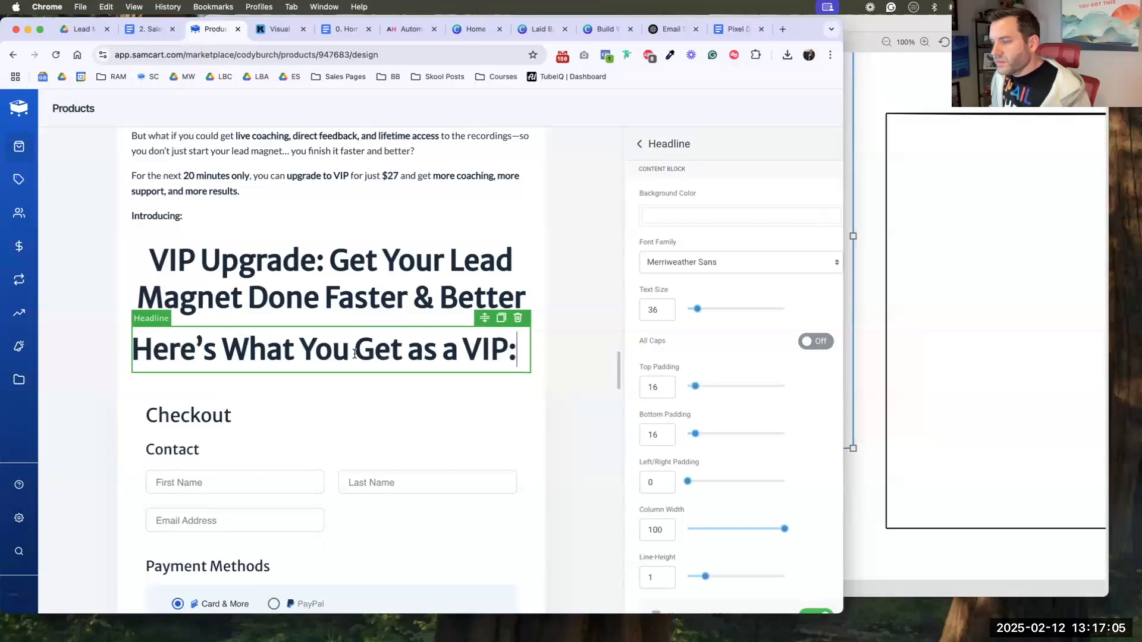
- Set the "Here's What You Get as a VIP:" headline's text size to 24, center it and remove its bold formatting
triple_click(355, 353)
double_click(654, 310)
type("24")
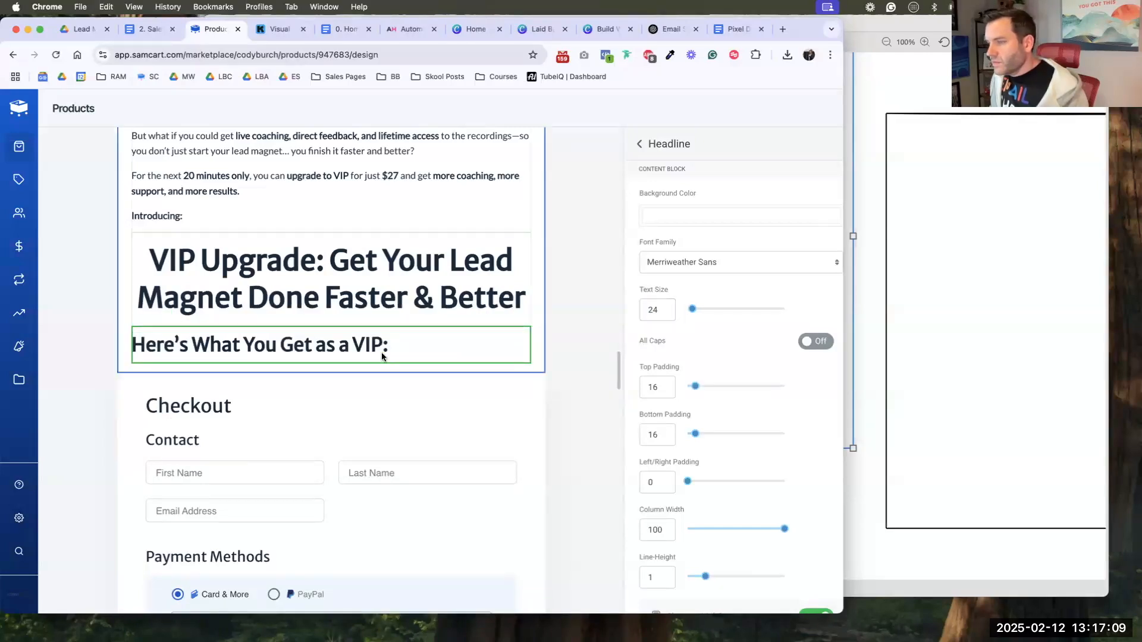
left_click(375, 348)
triple_click(375, 348)
left_click(336, 321)
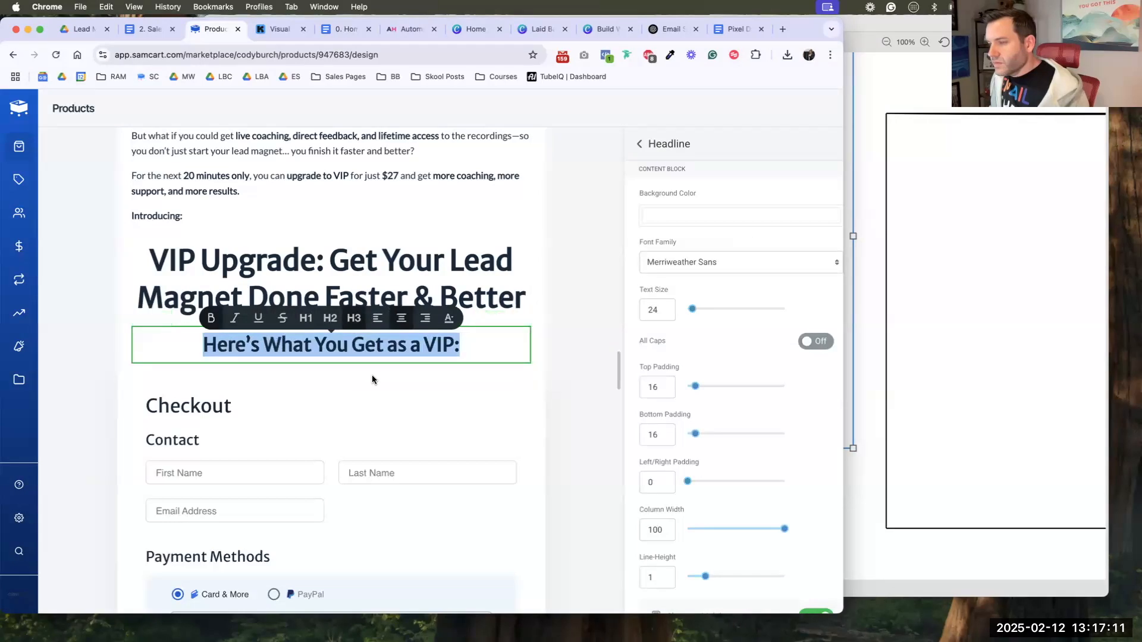
left_click(377, 357)
triple_click(377, 351)
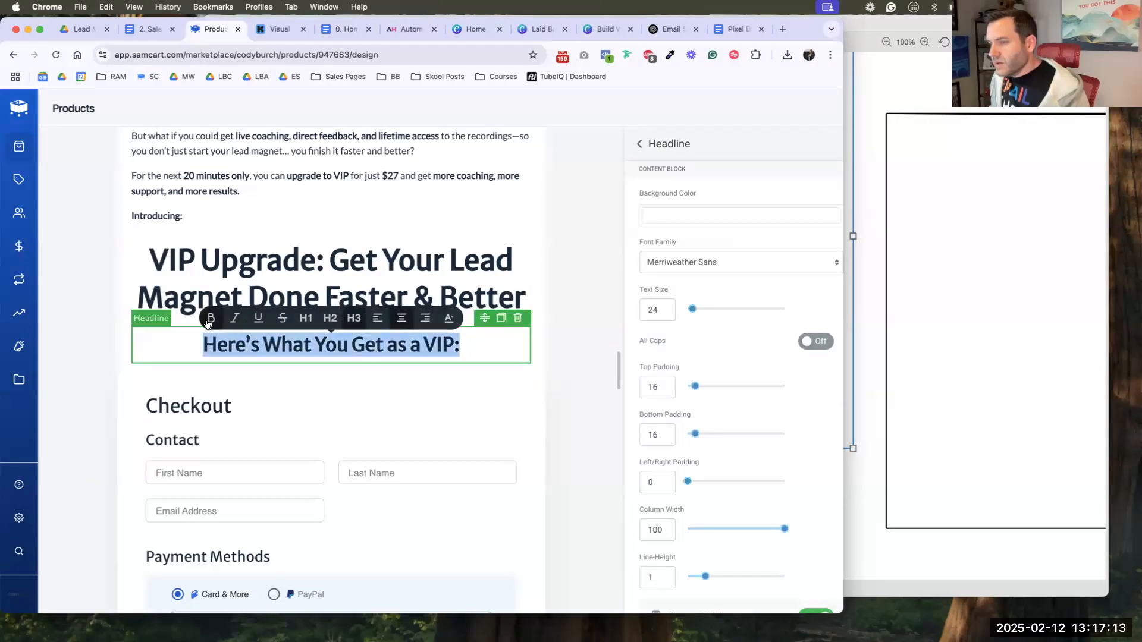
left_click(312, 383)
left_click(576, 388)
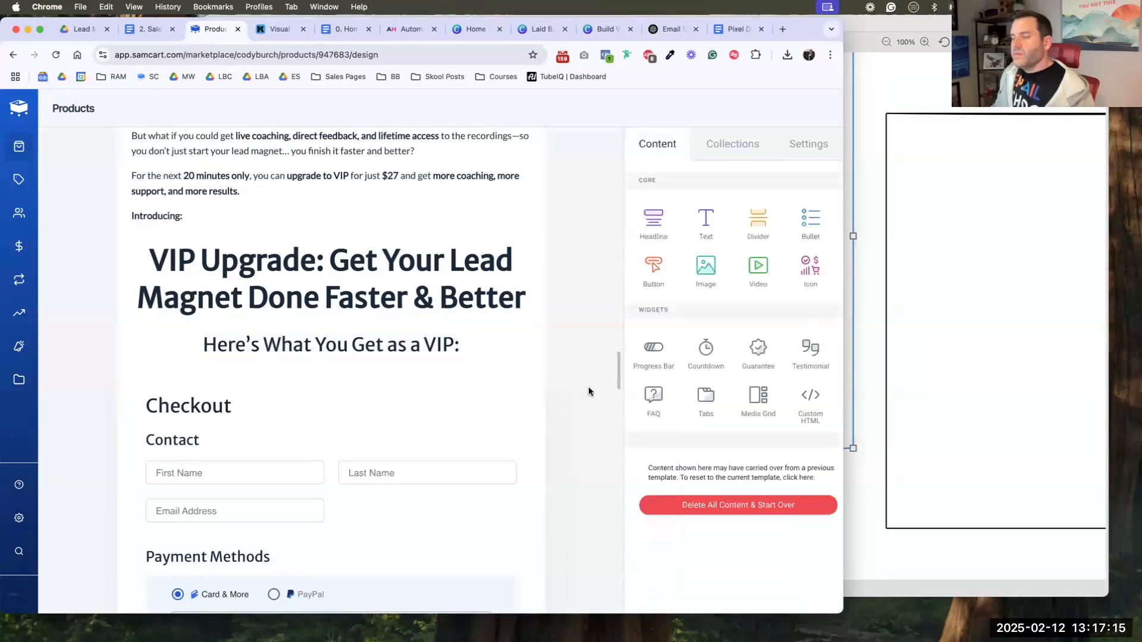
- Browse the Feature Area layout collection in SamCart and review the VIP benefits list in the Sales Page Copy document
scroll(589, 391, "down", 1)
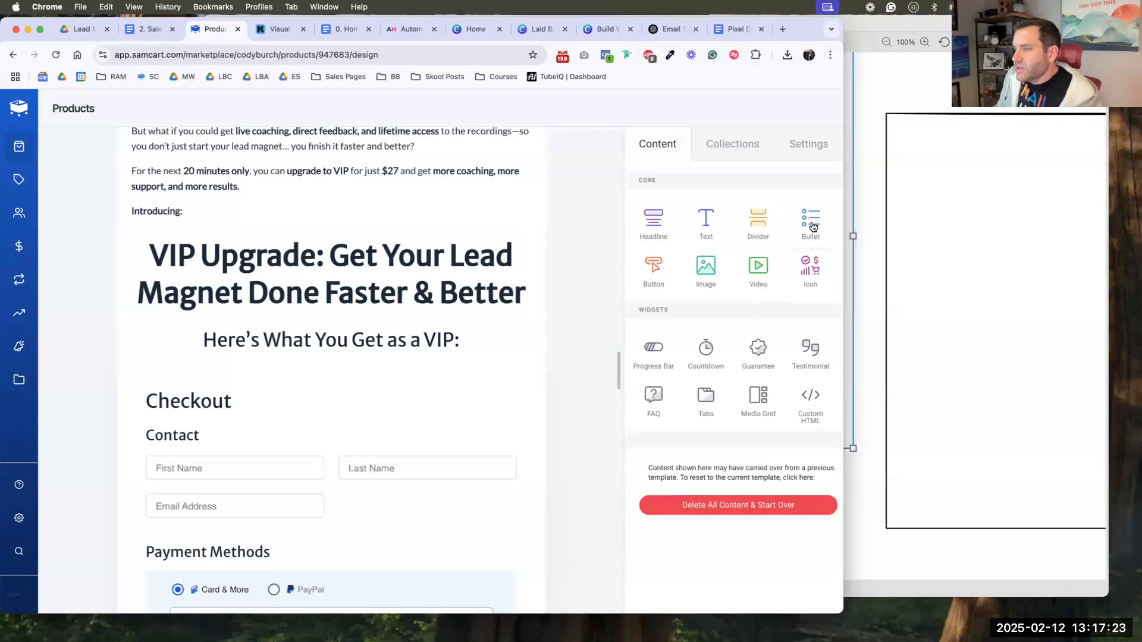
left_click(731, 154)
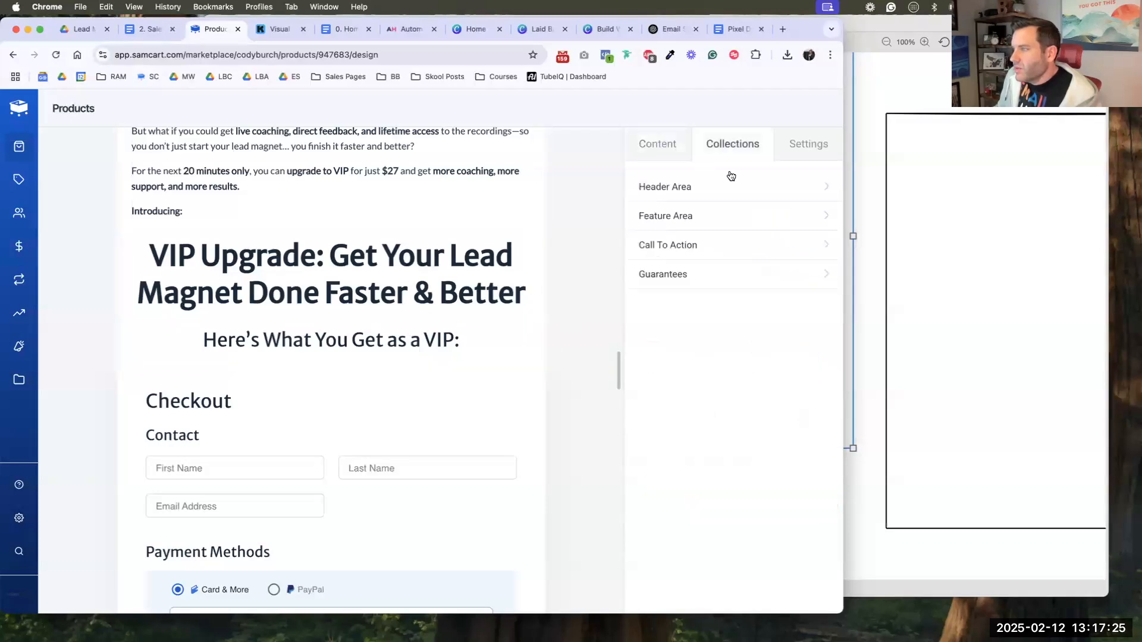
left_click(699, 217)
scroll(697, 279, "down", 5)
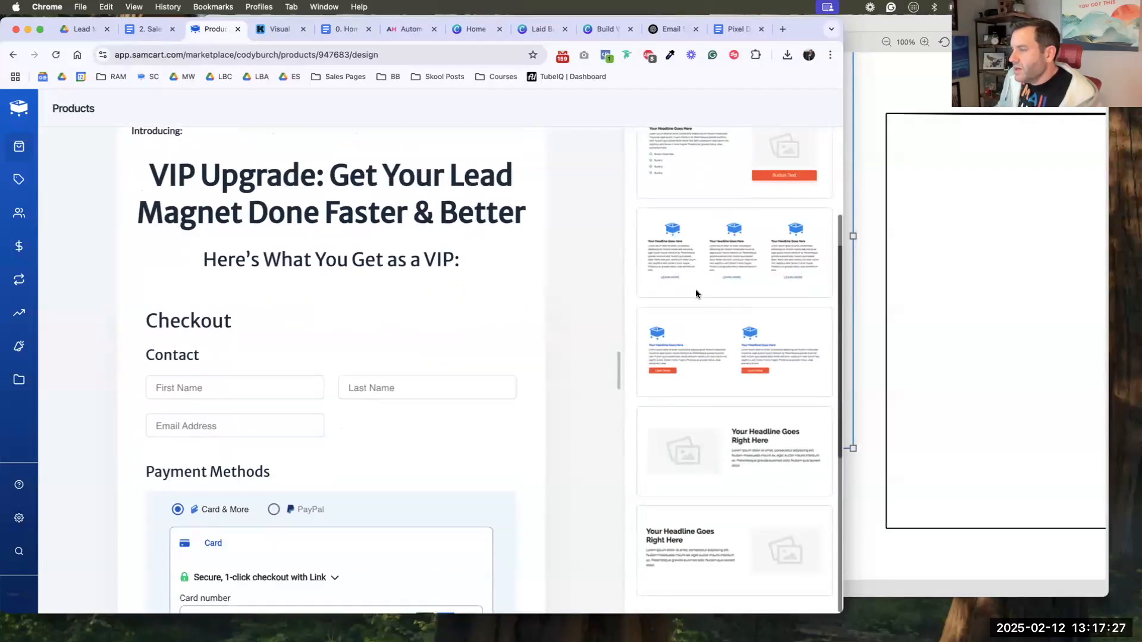
scroll(697, 293, "up", 4)
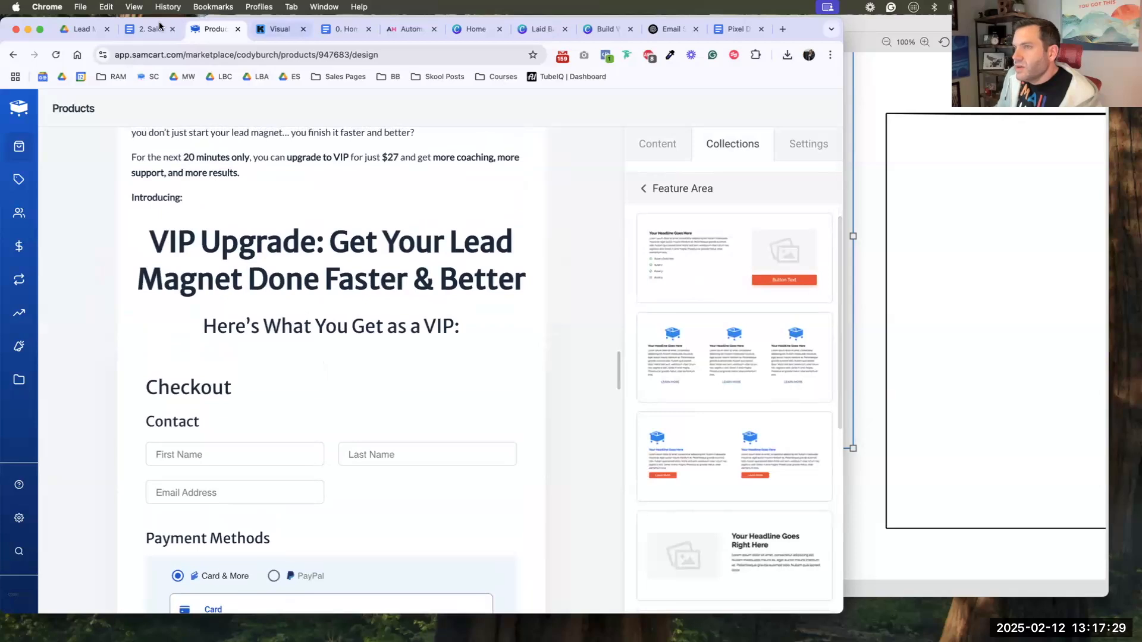
left_click(141, 31)
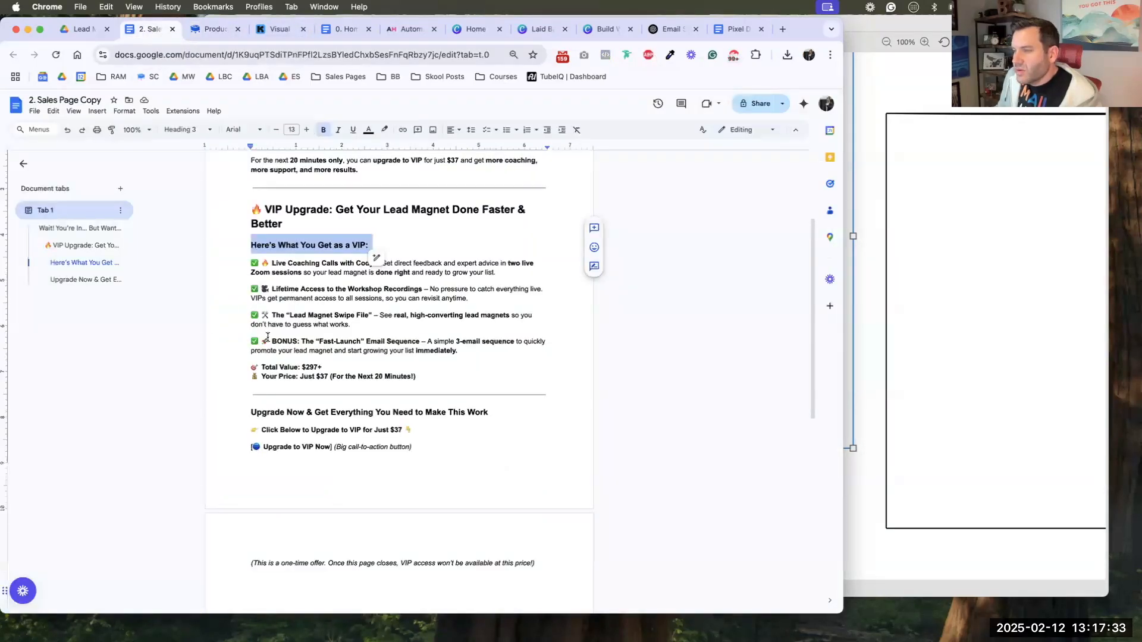
left_click(393, 324)
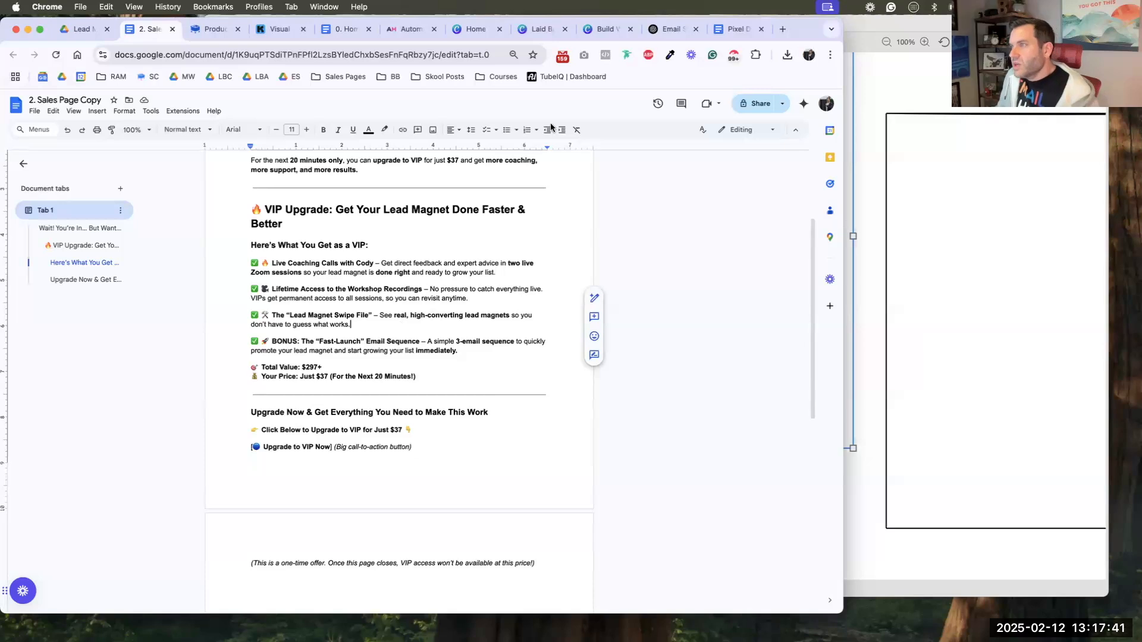
- Switch to the Build Week - SEO Images design in Canva and select the Lead Magnet Build Week title and date text on page 1
left_click(600, 28)
scroll(634, 289, "down", 5)
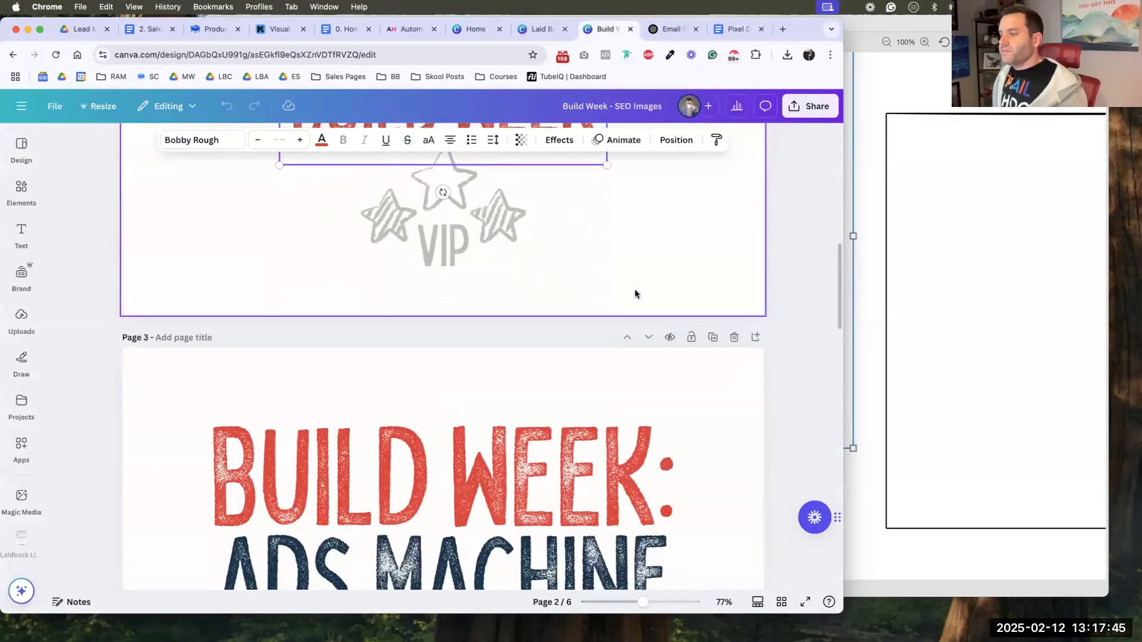
scroll(634, 289, "up", 10)
left_click(279, 288)
left_click_drag(169, 272, 312, 411)
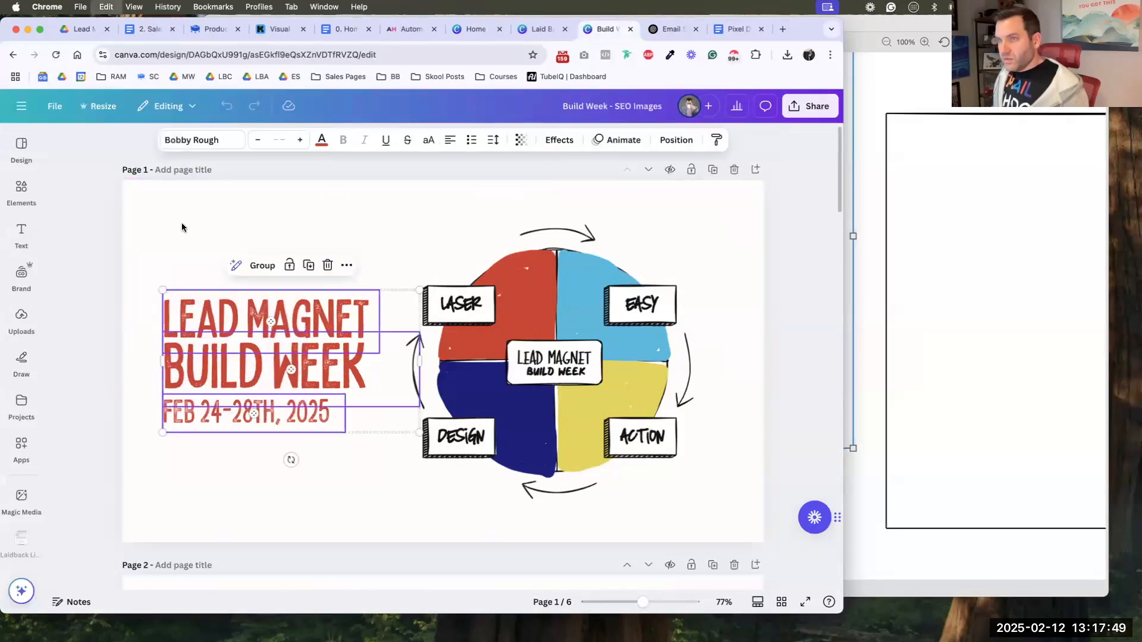
- Start creating a new Canva design with a custom size in pixels
left_click(52, 105)
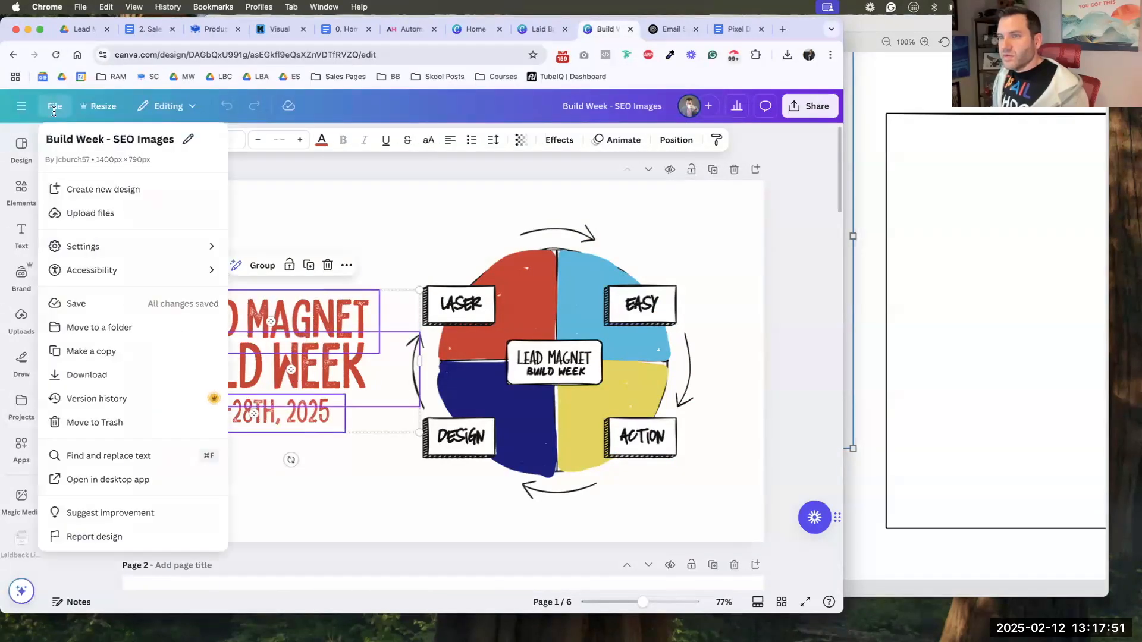
left_click(73, 188)
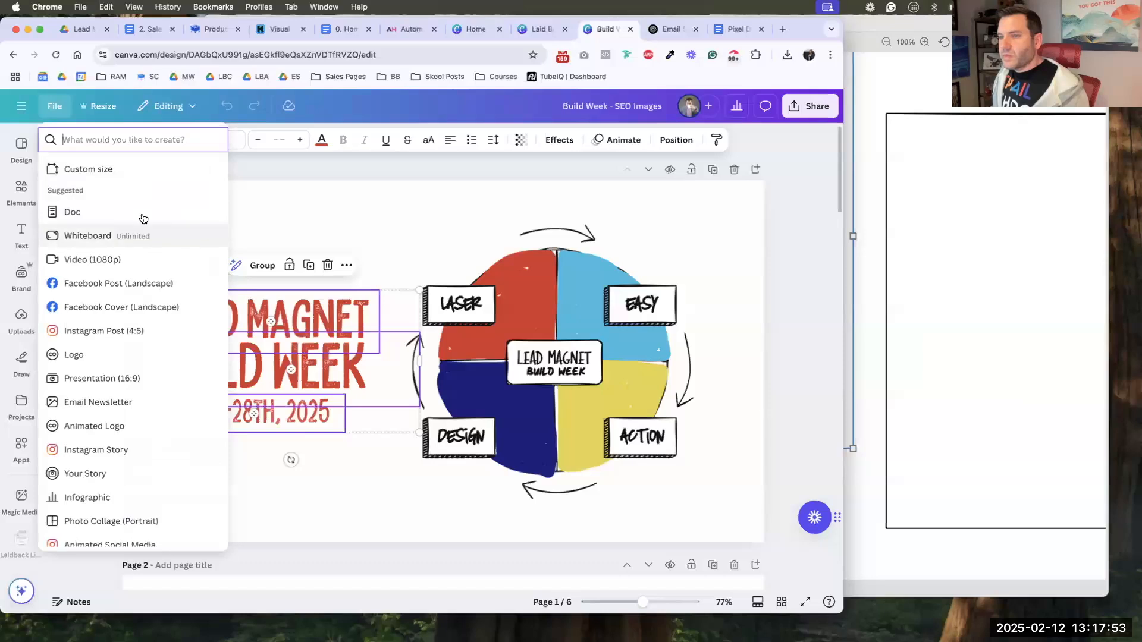
left_click(89, 169)
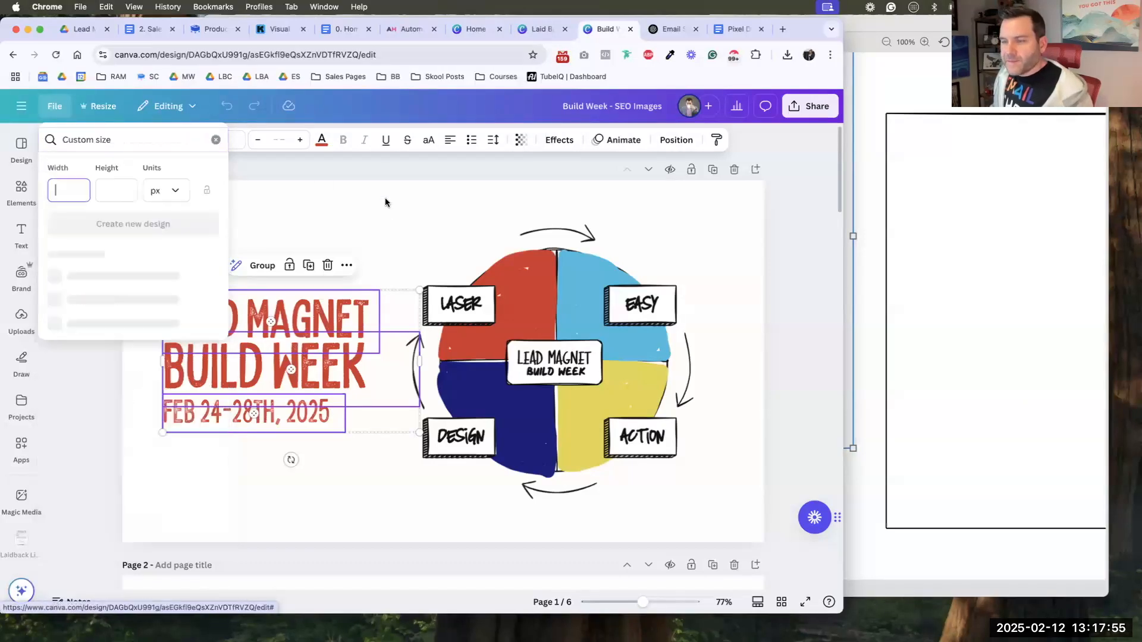
- Create a new custom-size design of 600 × 600 px
type("600")
key("Tab")
type("600")
left_click(75, 224)
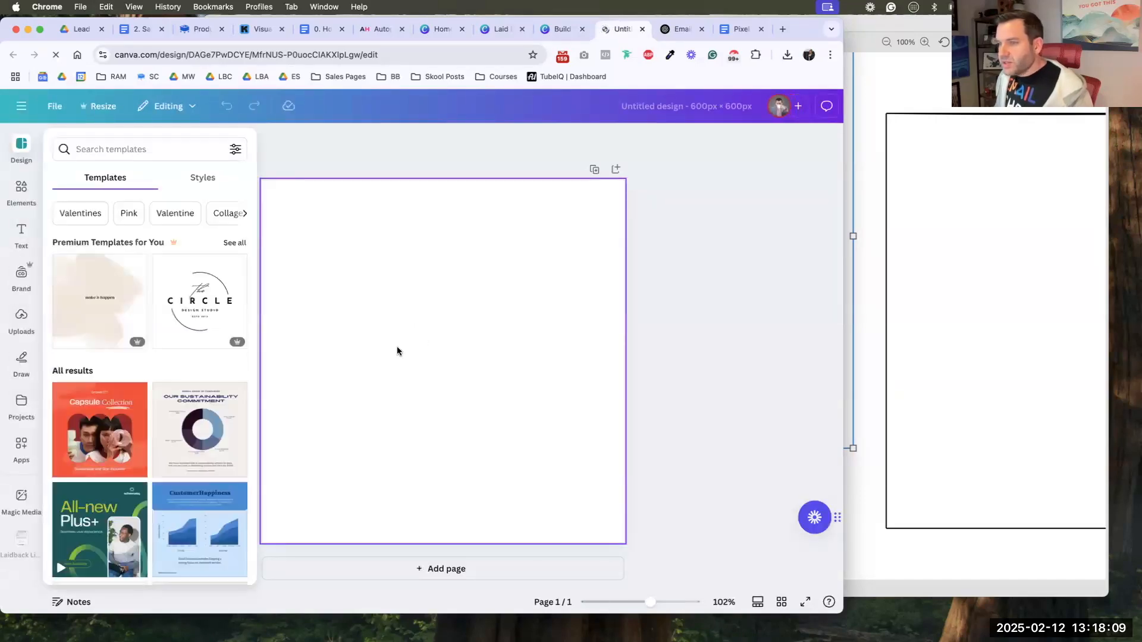
- Paste the copied heading text onto the blank page and delete its date line
key("super+v")
left_click(441, 325)
double_click(445, 330)
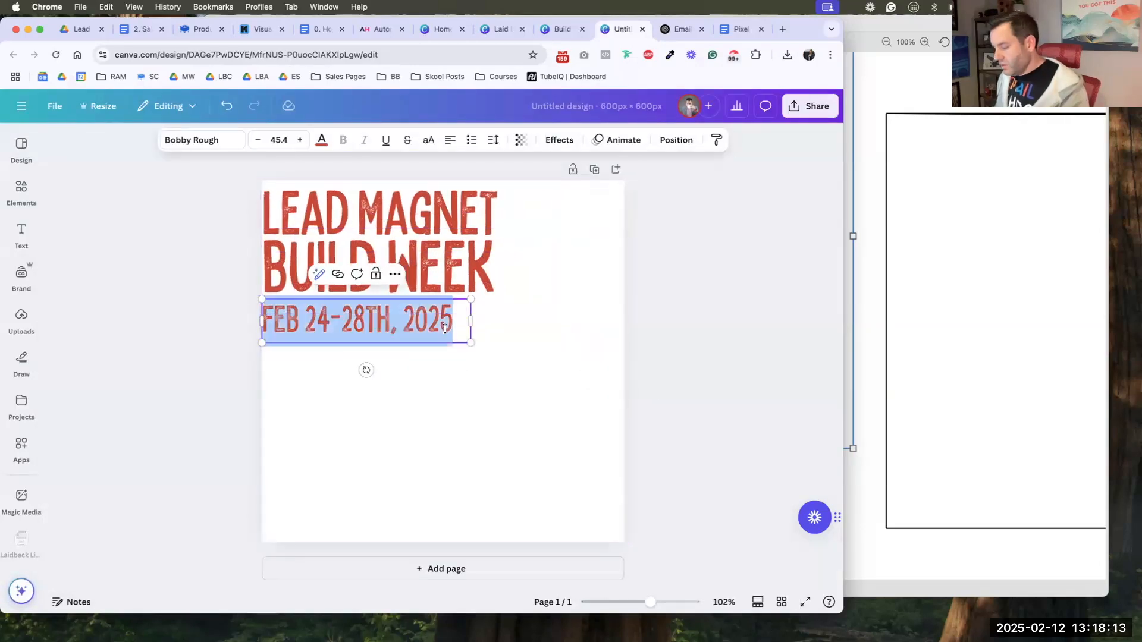
key("BackSpace")
left_click(498, 343)
- Move the two remaining heading lines to the middle of the page and replace "LEAD MAGNET" with "5 VIP"
left_click_drag(454, 270, 479, 369)
left_click_drag(462, 226, 504, 339)
double_click(503, 339)
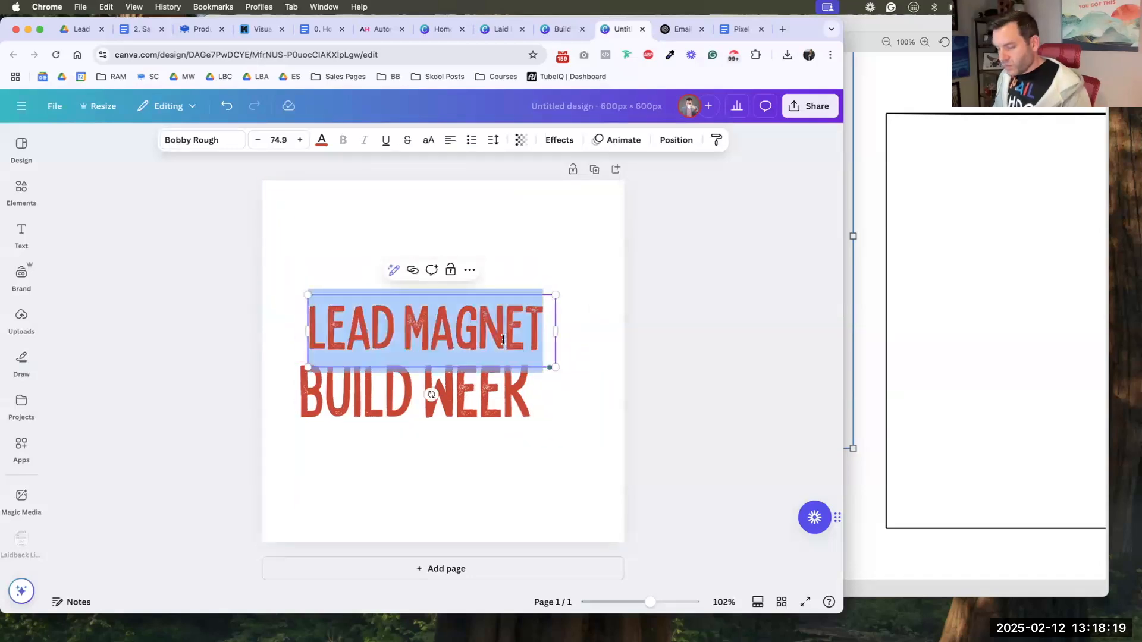
type("5 VIP")
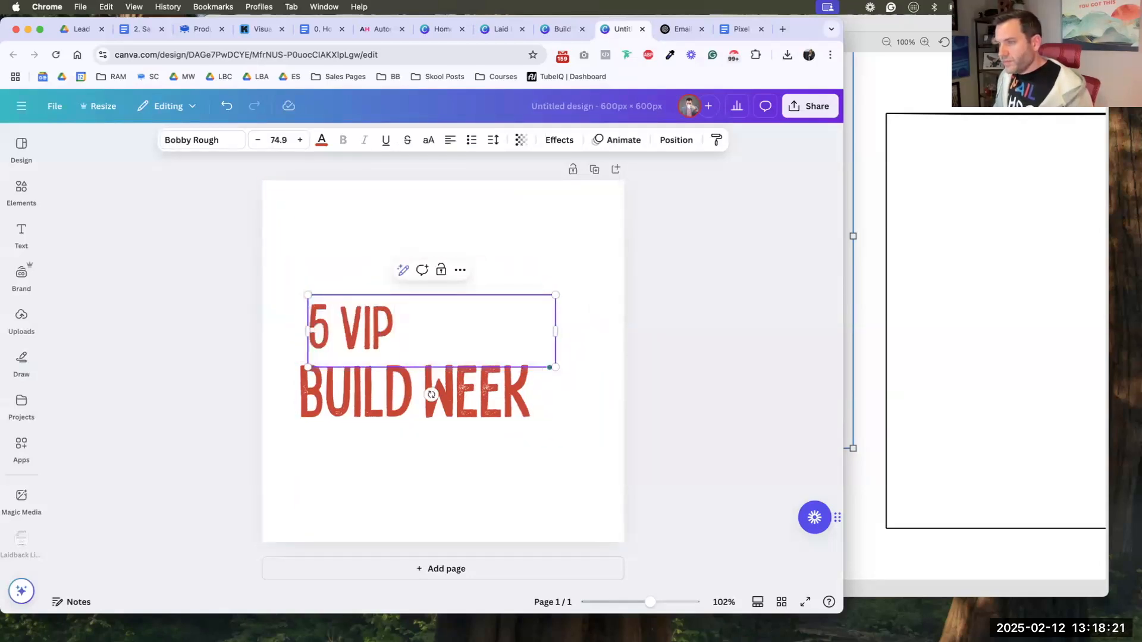
type(" BONU")
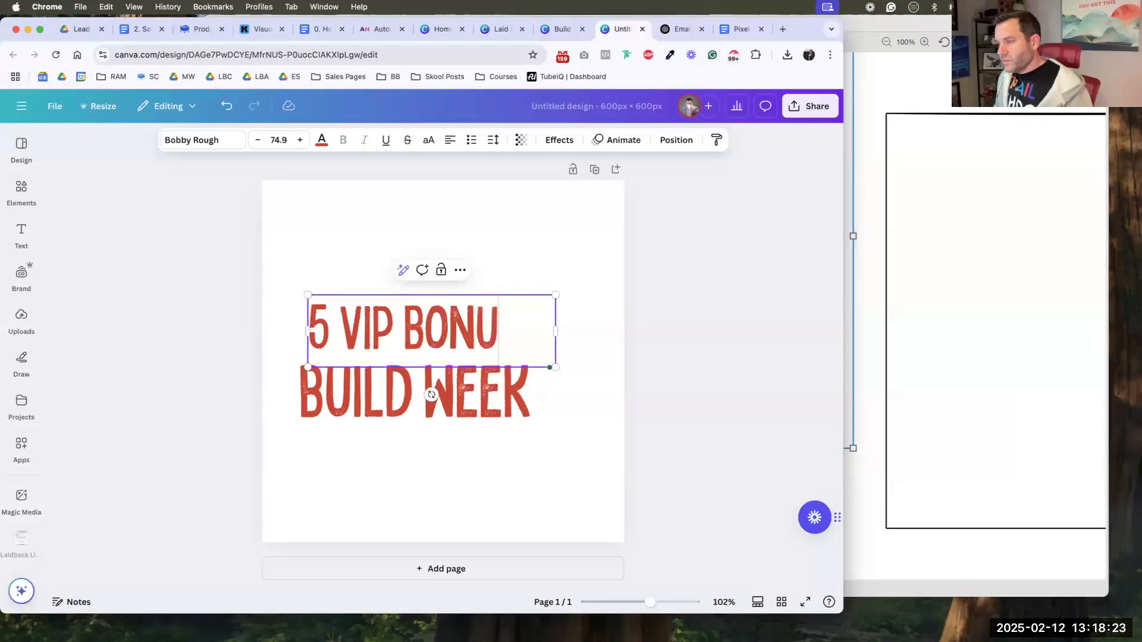
key("BackSpace")
key("BackSpace")
key("BackSpace")
key("BackSpace")
type("COCHIN")
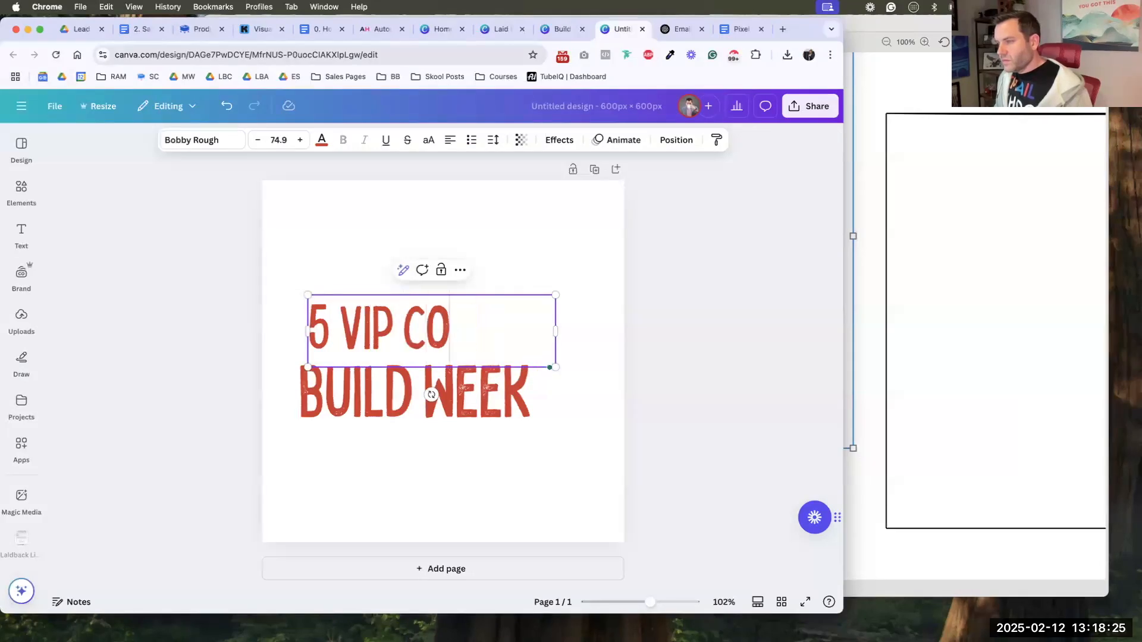
key("BackSpace")
key("BackSpace")
key("BackSpace")
key("BackSpace")
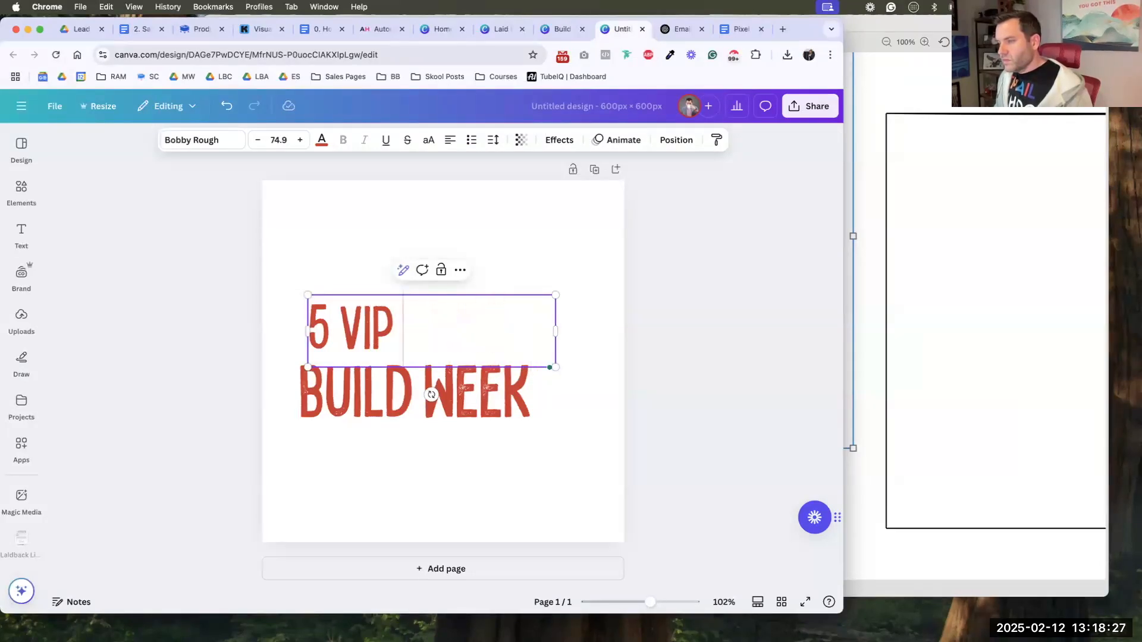
- Replace the "BUILD WEEK" text with "COACHING CALLS" on two lines
left_click(470, 363)
left_click(470, 363)
type("COACHING")
key("Return")
type("CALS")
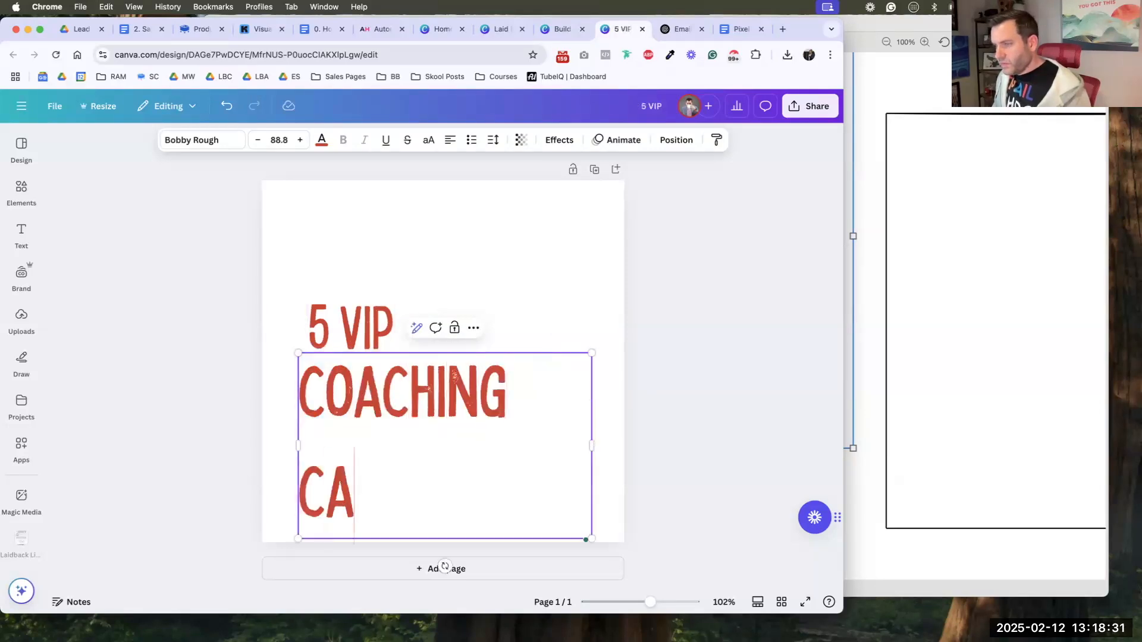
type("L")
key("BackSpace")
key("BackSpace")
type("LS")
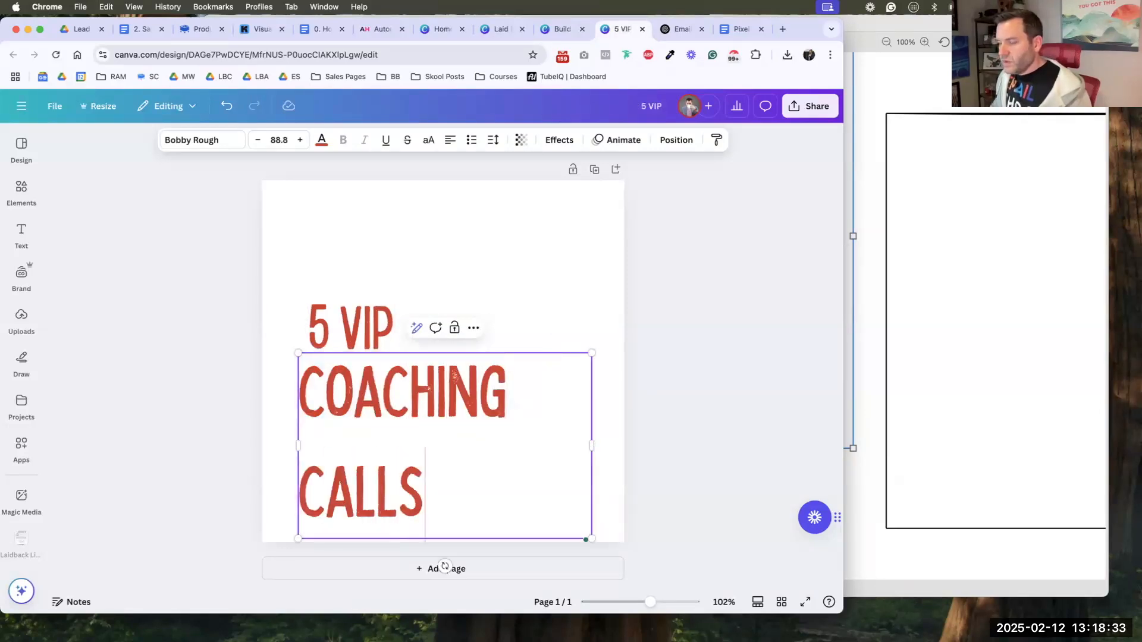
- Center-align the "COACHING CALLS" text and reduce its line spacing to 0.84
key("super+a")
left_click(451, 139)
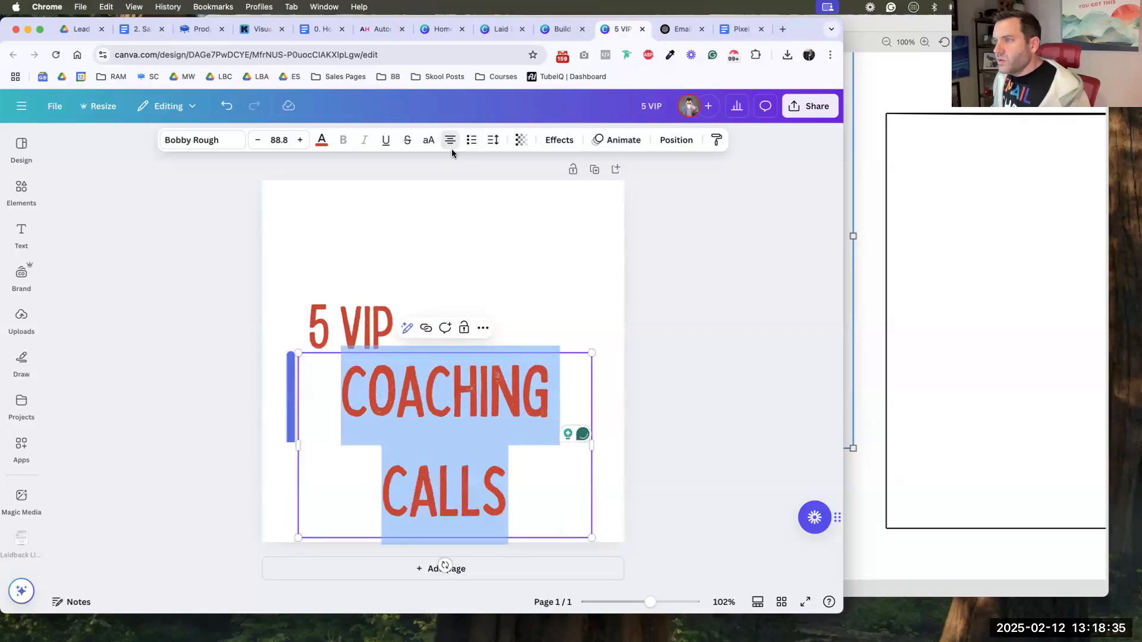
left_click_drag(474, 232, 445, 233)
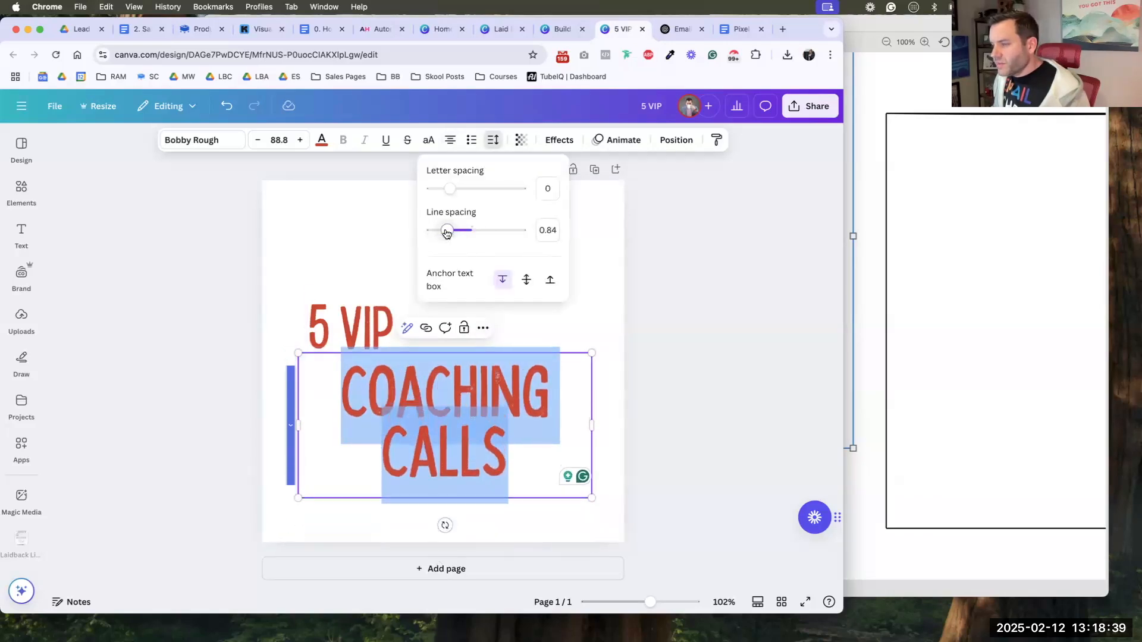
- Center-align the "5 VIP" text, narrowing its box and positioning it above "COACHING"
left_click(368, 321)
left_click_drag(367, 321, 454, 319)
left_click(451, 140)
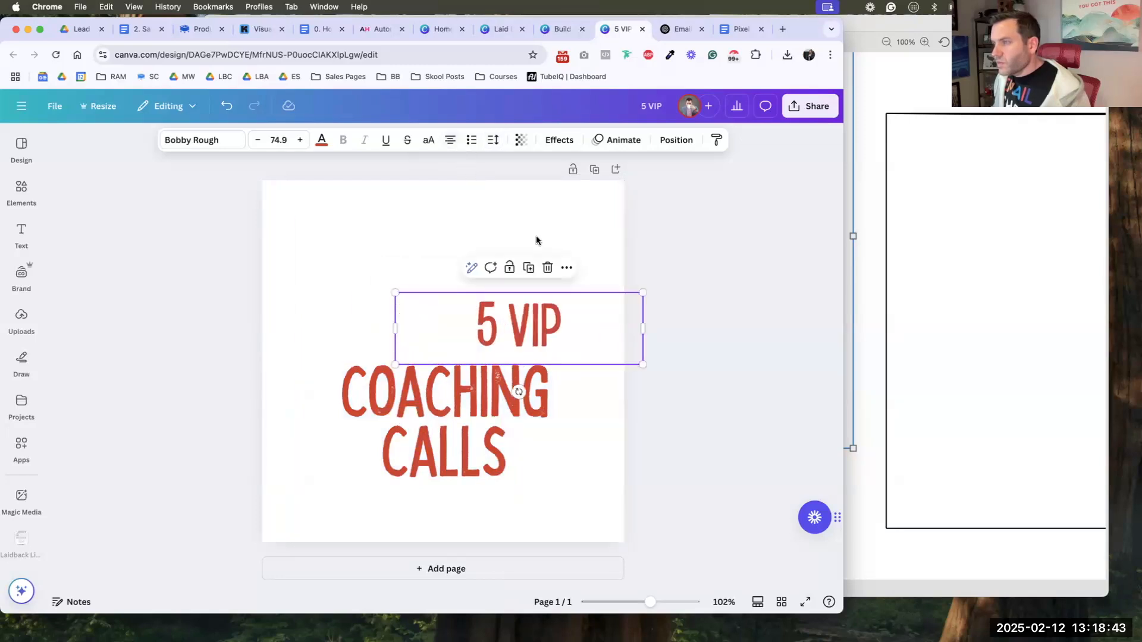
left_click_drag(611, 330, 559, 324)
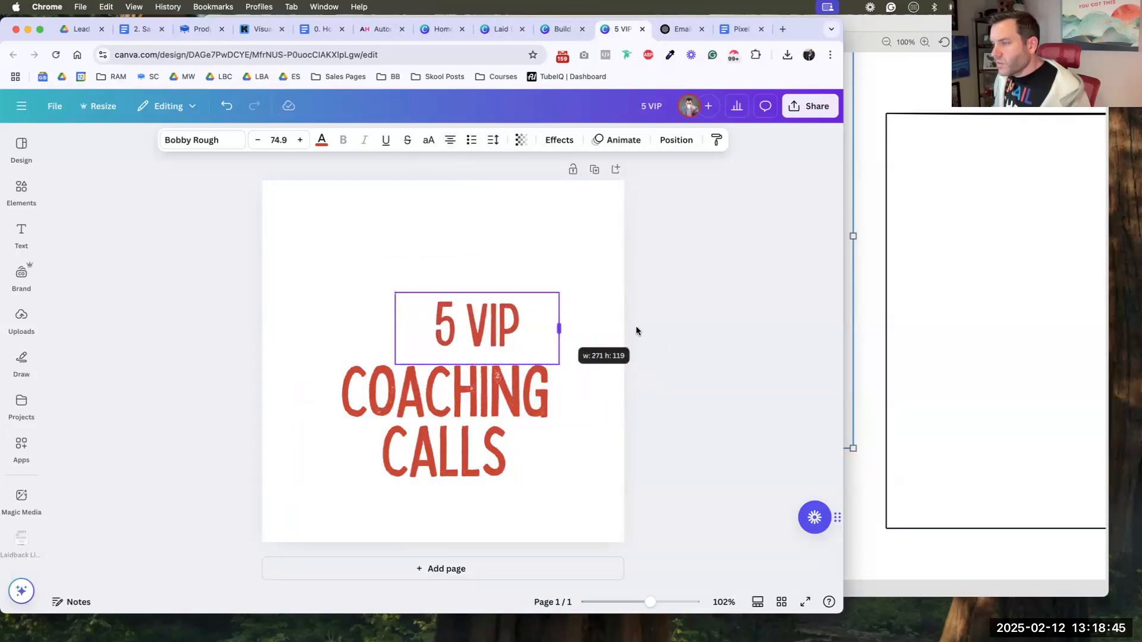
left_click(509, 281)
left_click_drag(478, 312, 446, 320)
- Enlarge the "5 VIP" text to font size 136 and center it above "COACHING CALLS"
left_click_drag(525, 304, 579, 278)
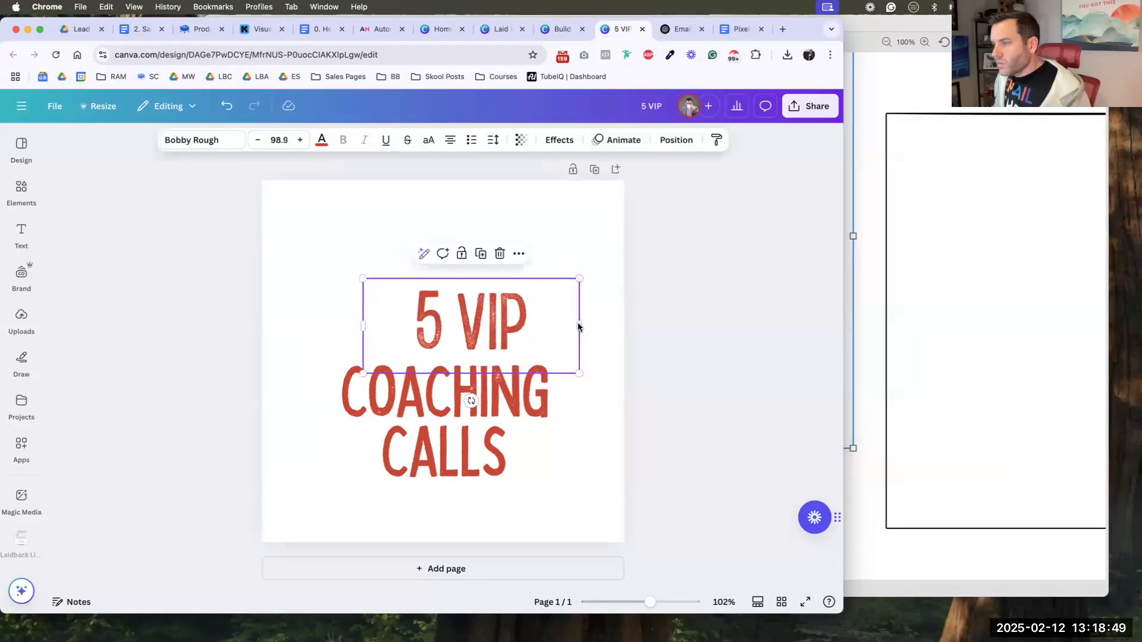
left_click_drag(579, 326, 486, 326)
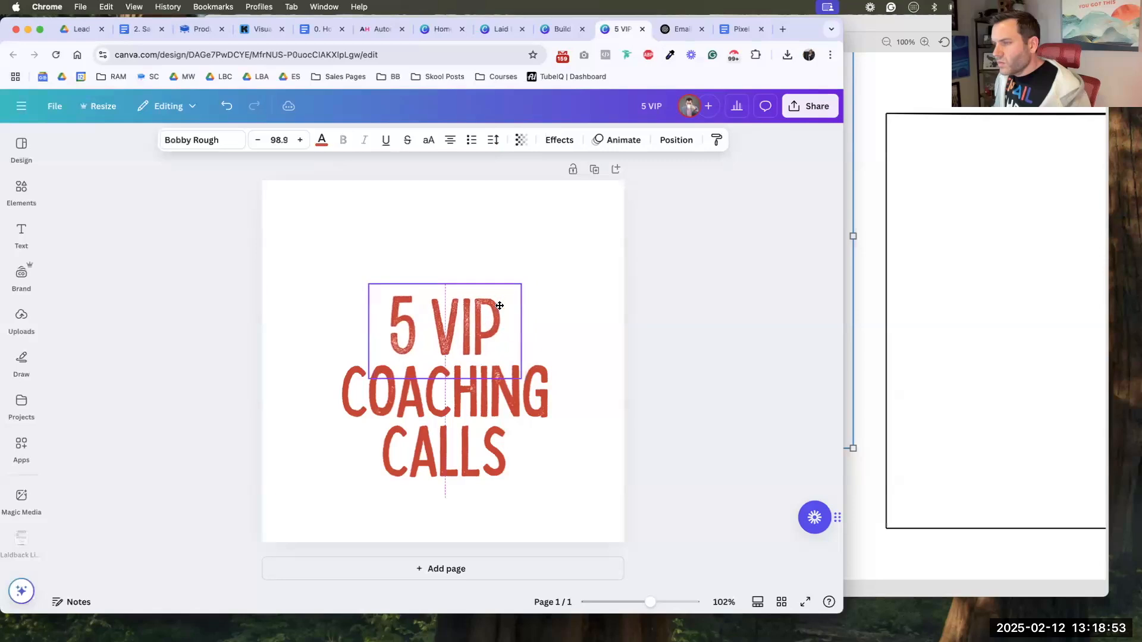
left_click_drag(521, 284, 543, 270)
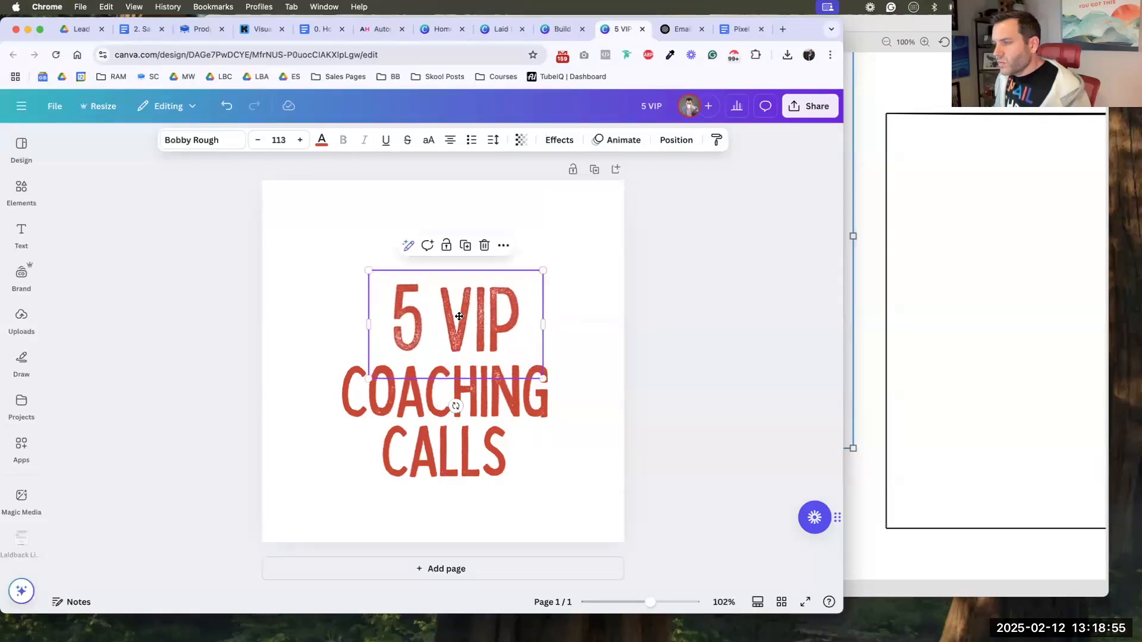
left_click_drag(460, 316, 440, 316)
left_click_drag(522, 268, 555, 250)
left_click_drag(505, 295, 506, 301)
left_click(640, 327)
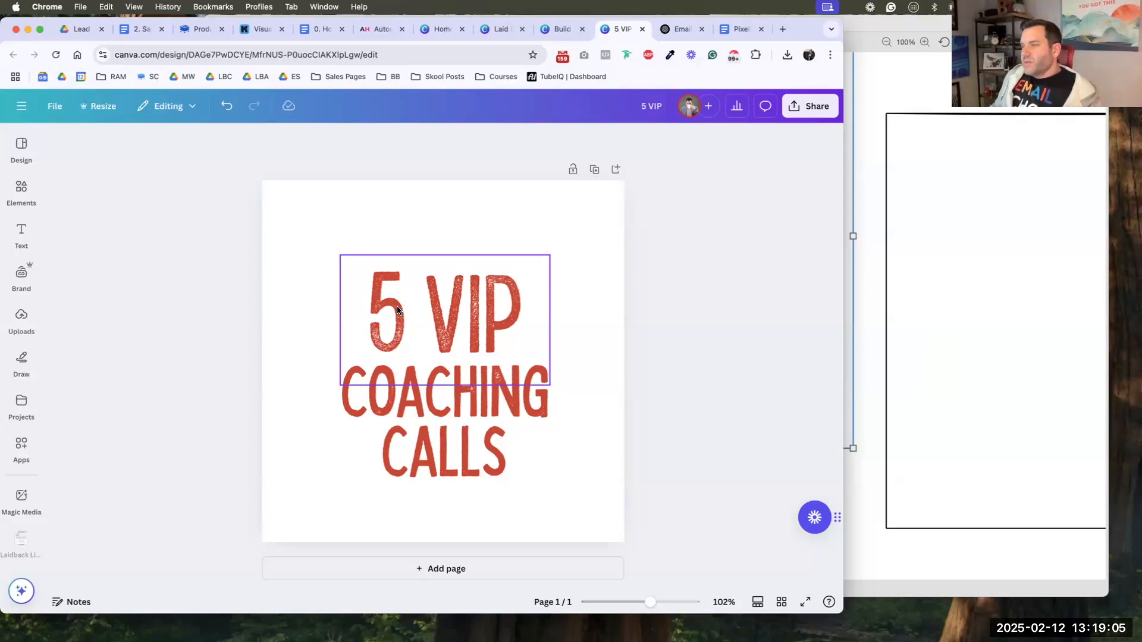
- Set the page background to the off-white color in the Skool Colors palette
left_click(355, 231)
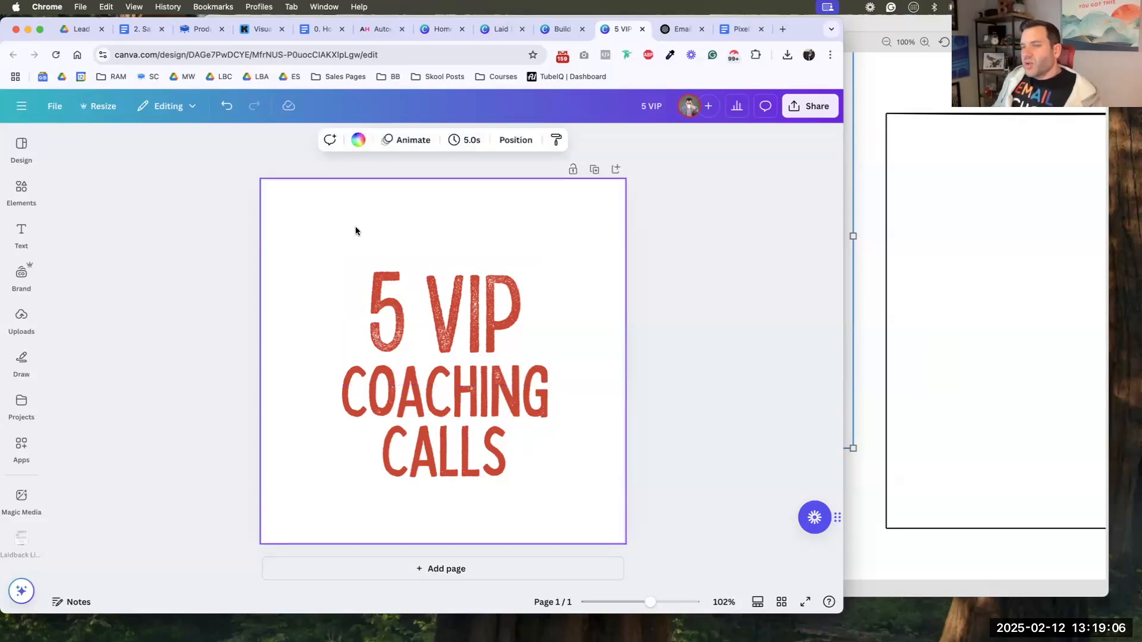
left_click(358, 139)
left_click(233, 373)
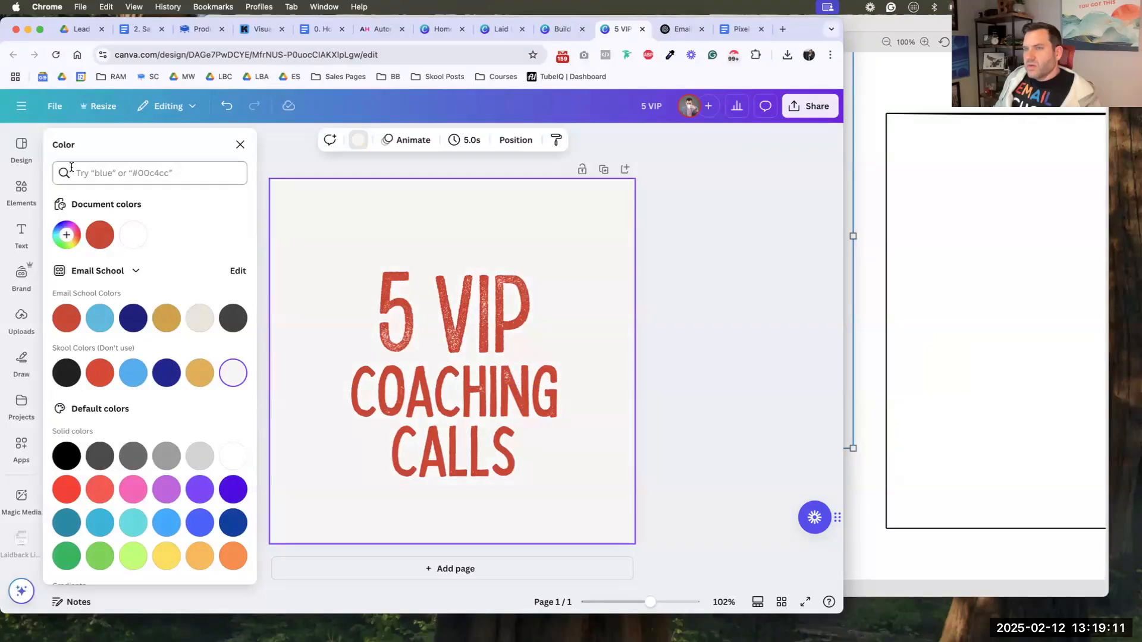
- Search the elements for "king icon" and place the black crown graphic above the "5 VIP" text
left_click(19, 191)
left_click(90, 145)
type("kind")
type(" ico")
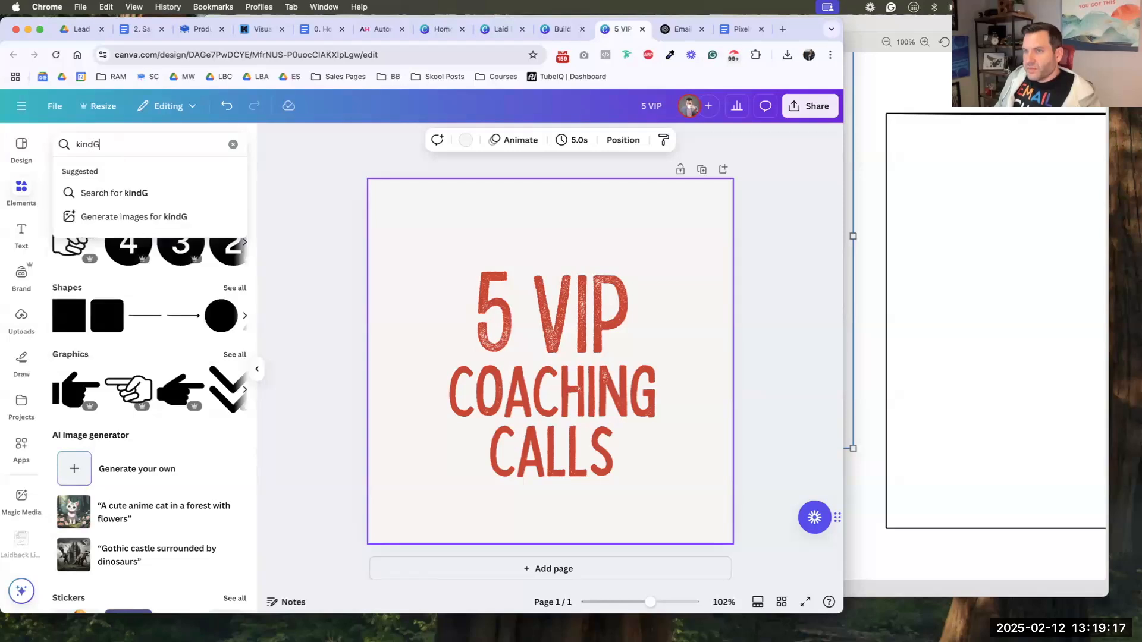
key("BackSpace")
type("G ICON")
key("Return")
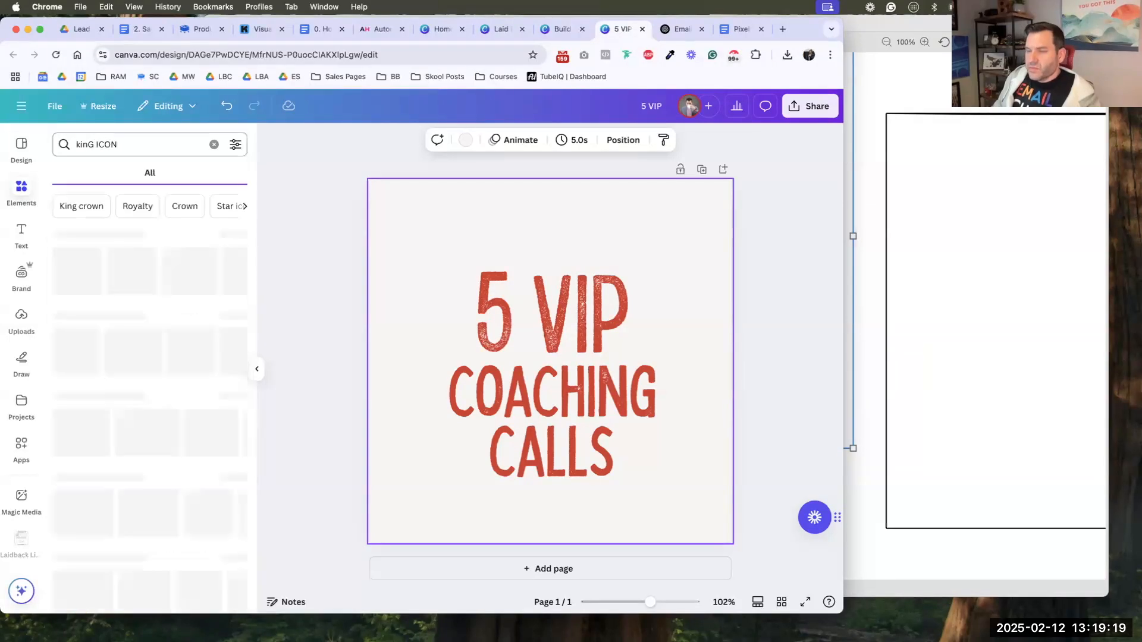
left_click_drag(449, 260, 523, 240)
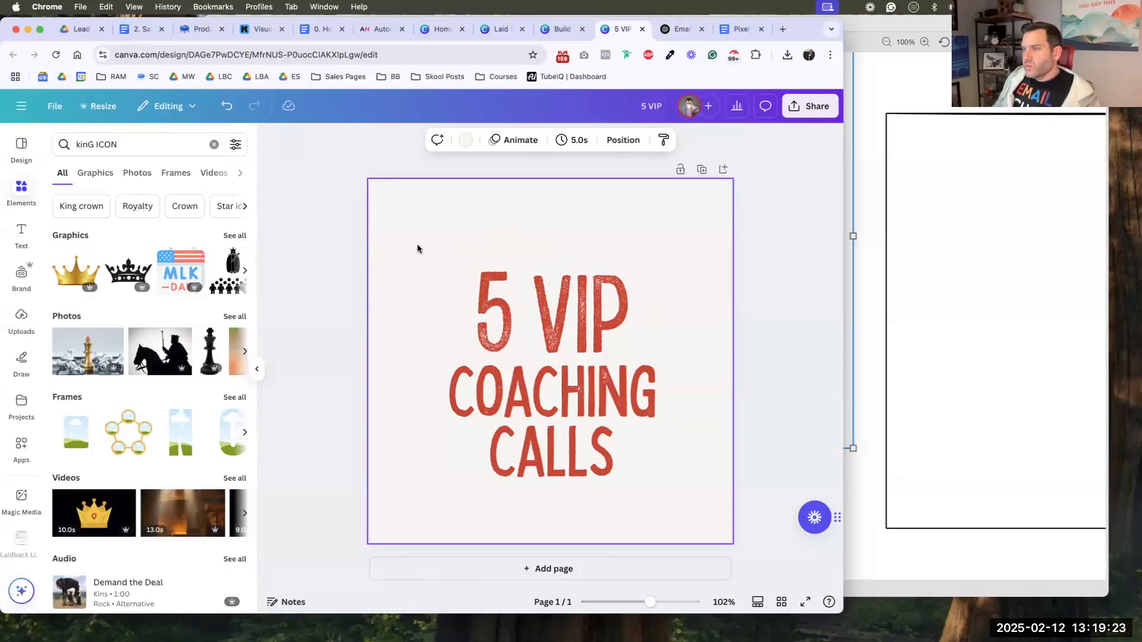
left_click(129, 271)
left_click_drag(612, 414, 613, 296)
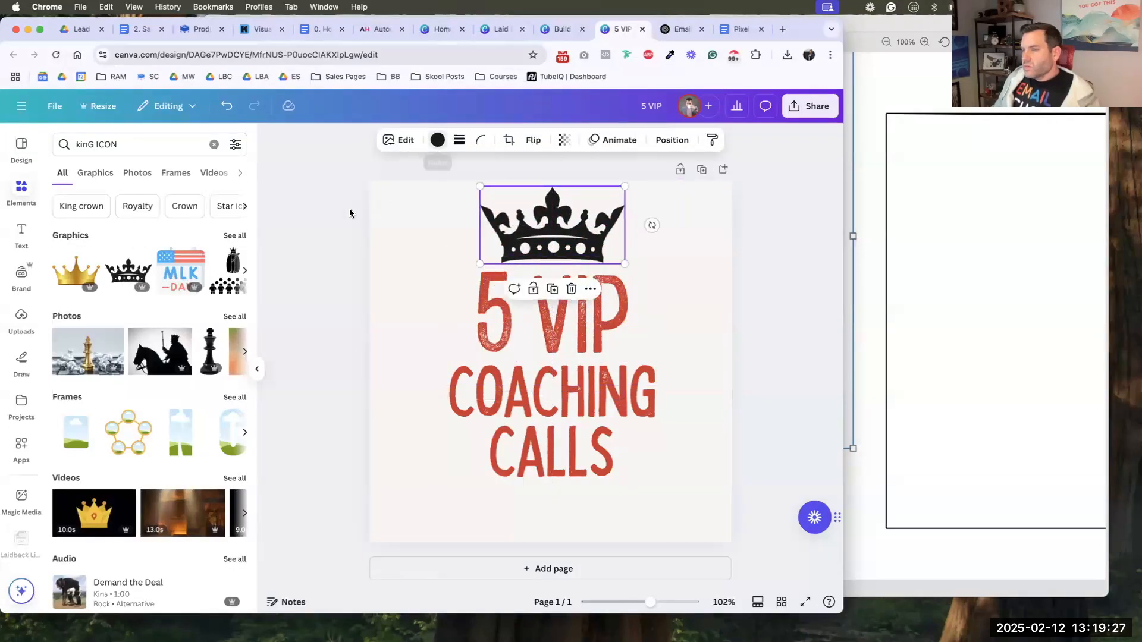
- Recolor the crown with the Email School dark blue and shift the crown and the text lines down to balance the page
left_click(133, 313)
left_click_drag(393, 281, 599, 452)
left_click(586, 236)
left_click_drag(586, 236, 587, 255)
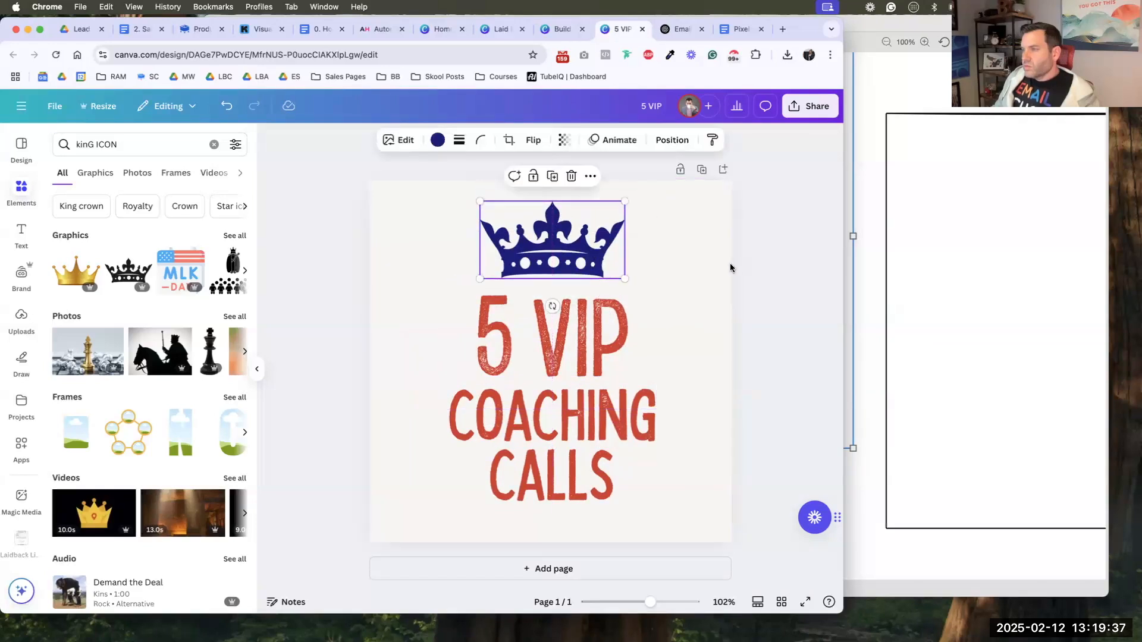
left_click(775, 257)
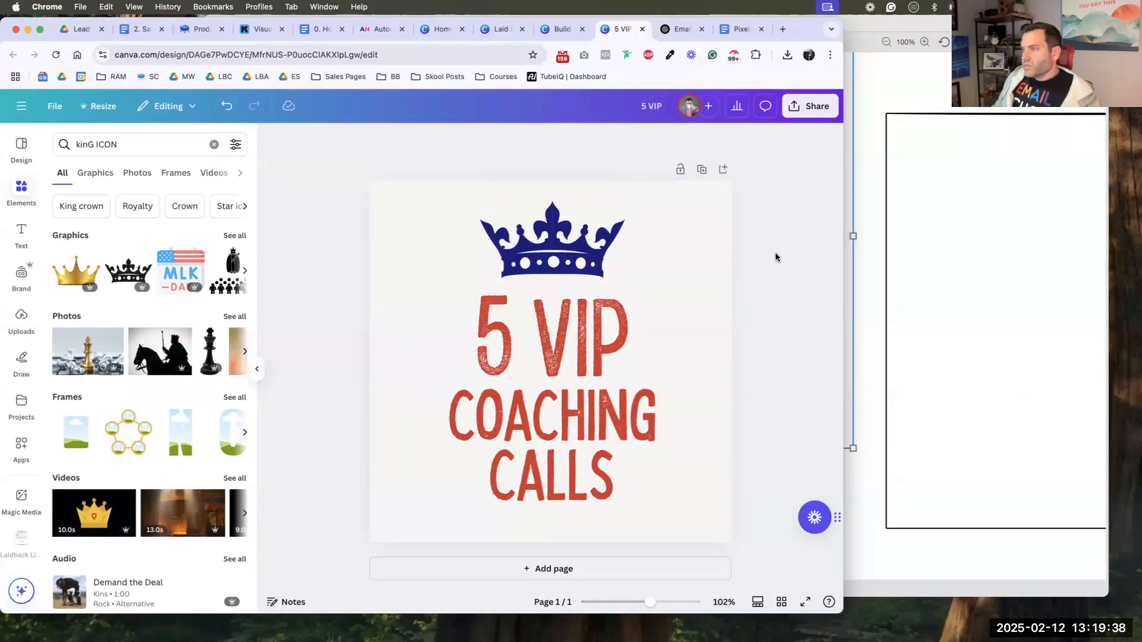
- Check the VIP benefits in the Sales Page Copy document and close the two other open design tabs, including Build Week - SEO Images
left_click(142, 30)
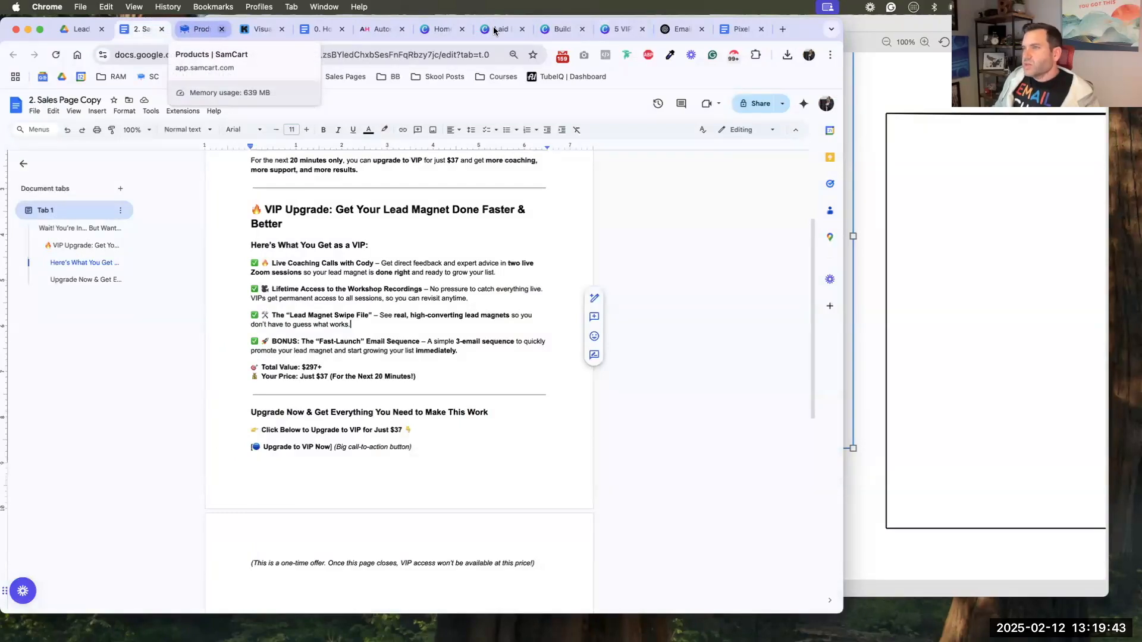
left_click(565, 29)
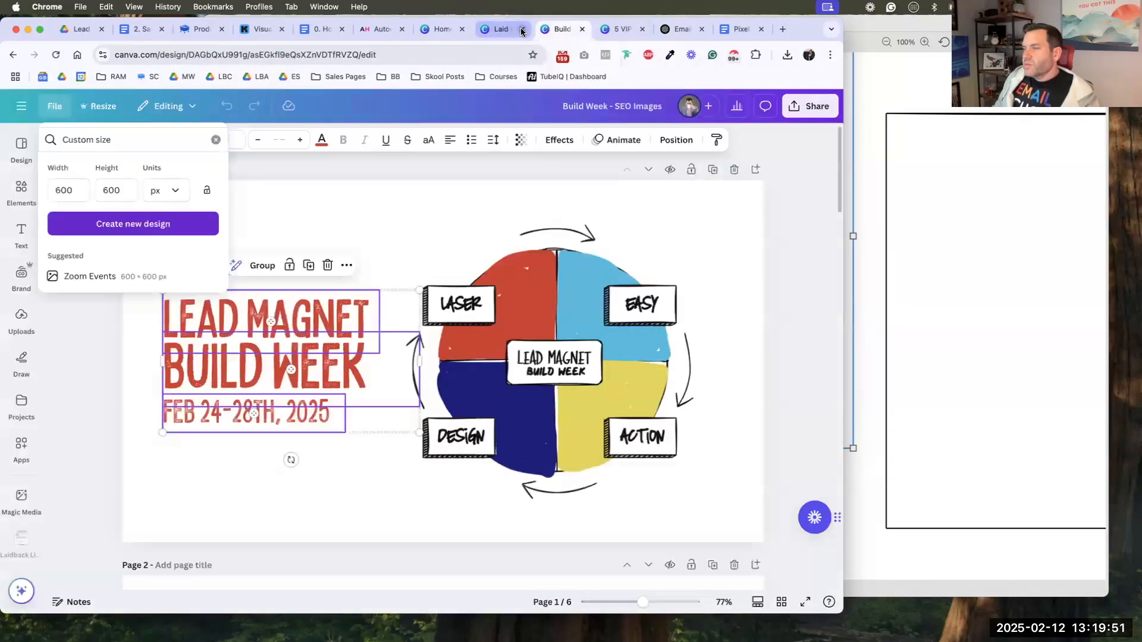
left_click(522, 29)
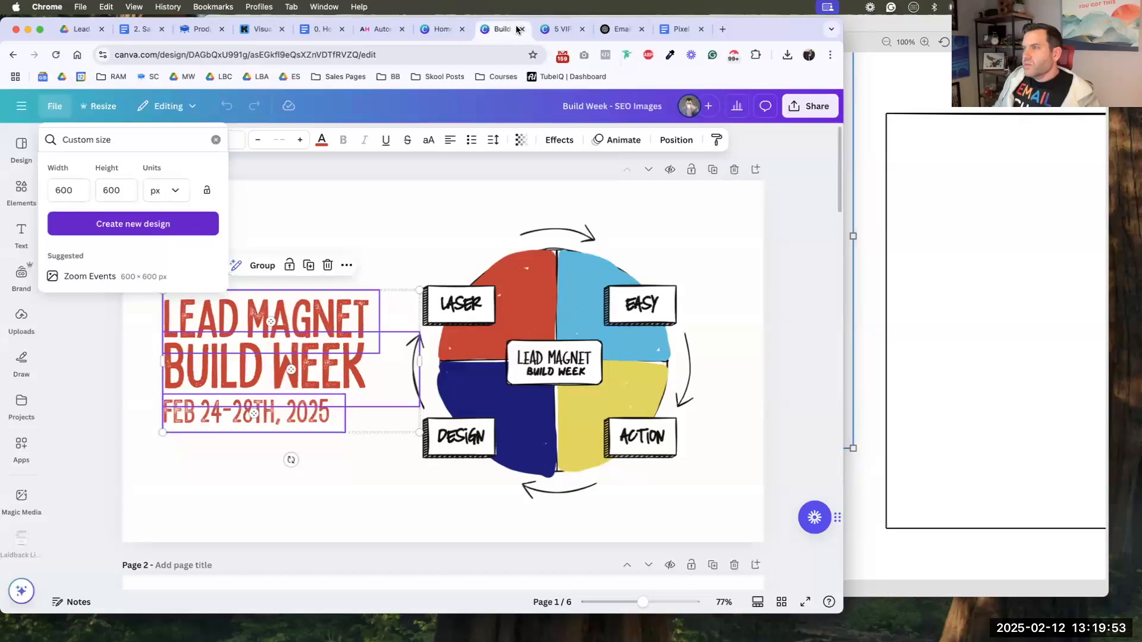
key("super+w")
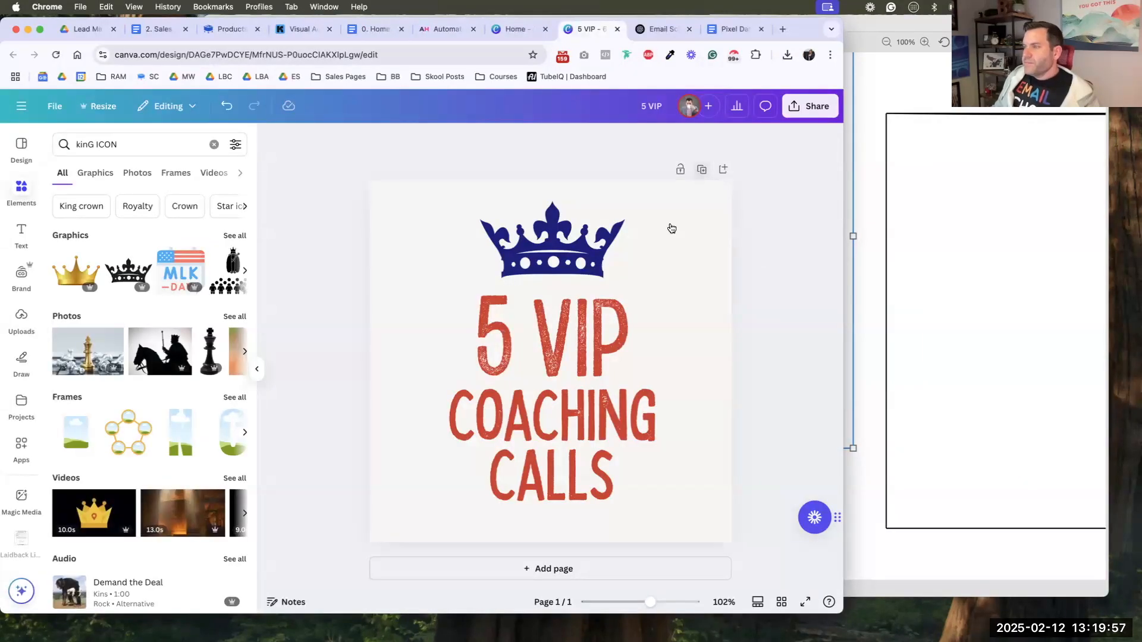
- Duplicate the page and replace "5 VIP" on the copy with "LIFETIME", widening the text box so it fits on one line
key("super+d")
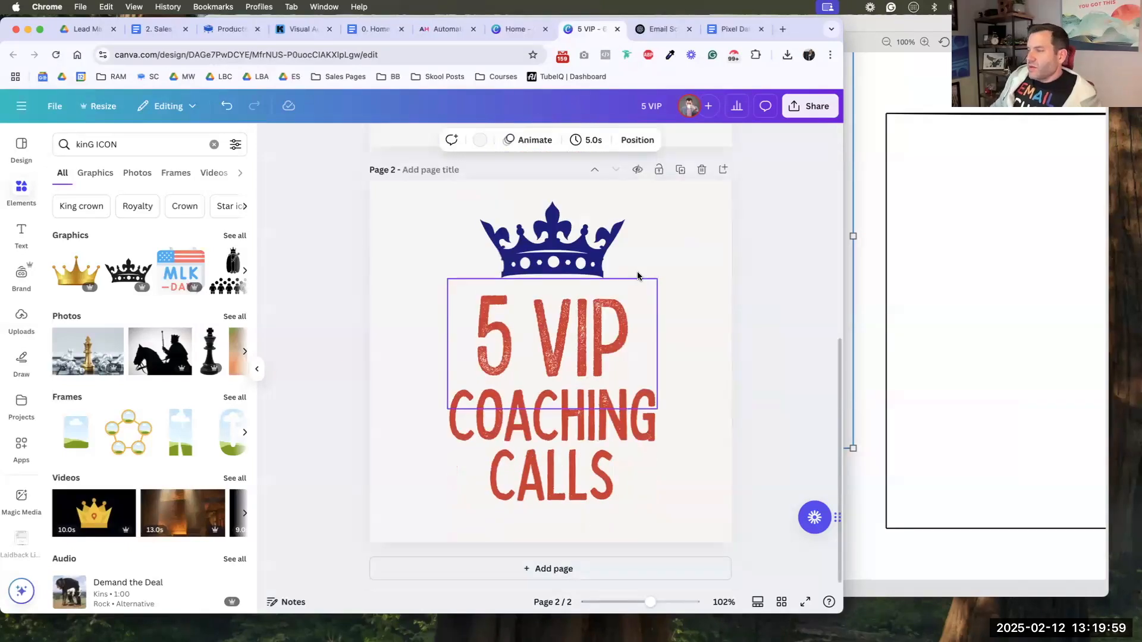
left_click(579, 326)
double_click(578, 326)
type("LIFEE")
key("BackSpace")
type("TIME")
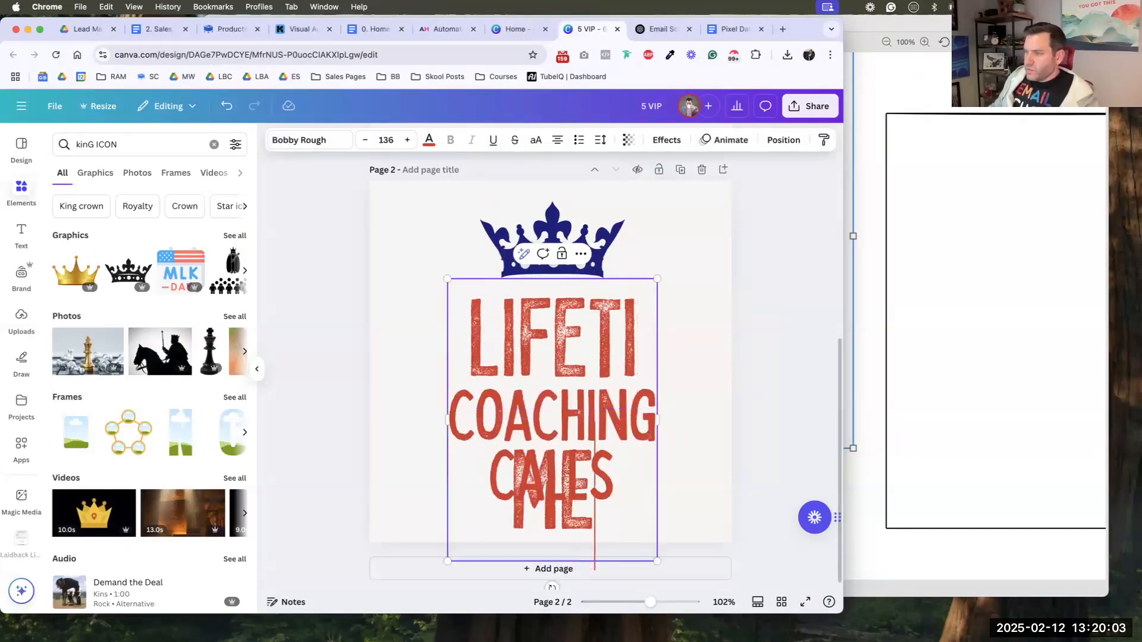
key("super+a")
left_click_drag(447, 420, 383, 423)
left_click(785, 341)
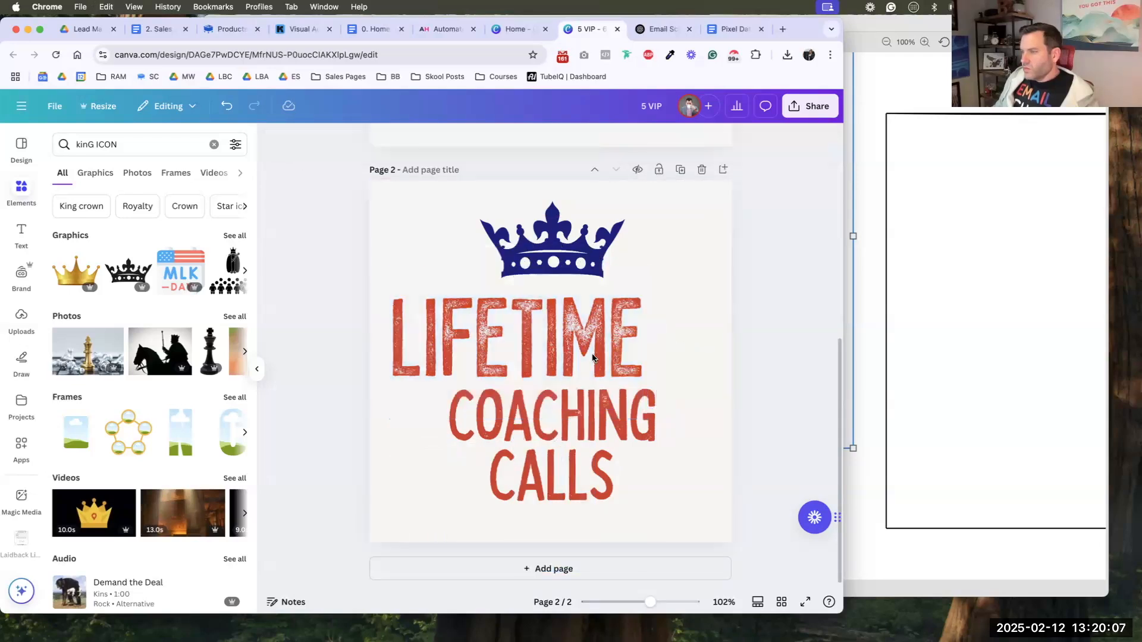
- Replace "COACHING CALLS" on page 2 with "ACCESS TO RECORDINGS"
left_click(571, 426)
double_click(571, 425)
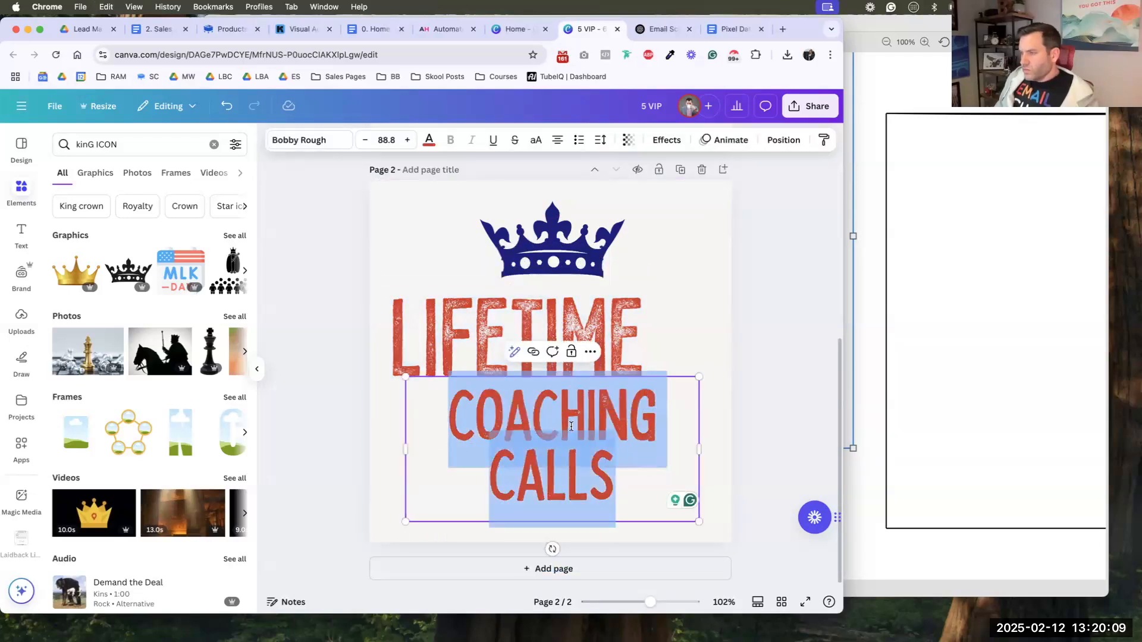
type("ACCESS TO")
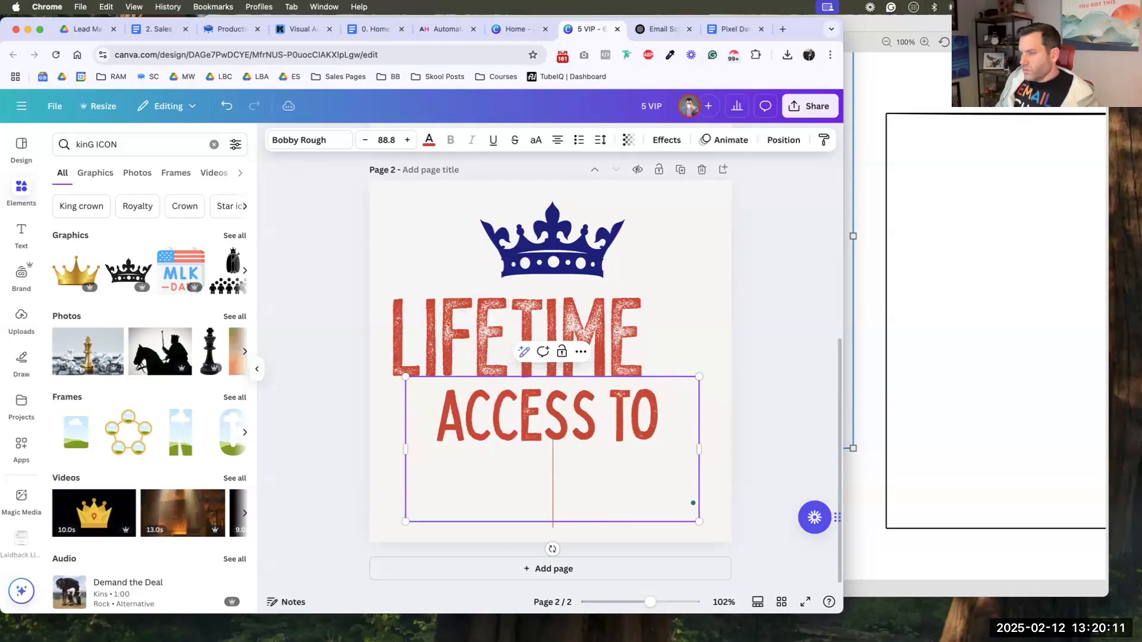
type(" RECORDINGS")
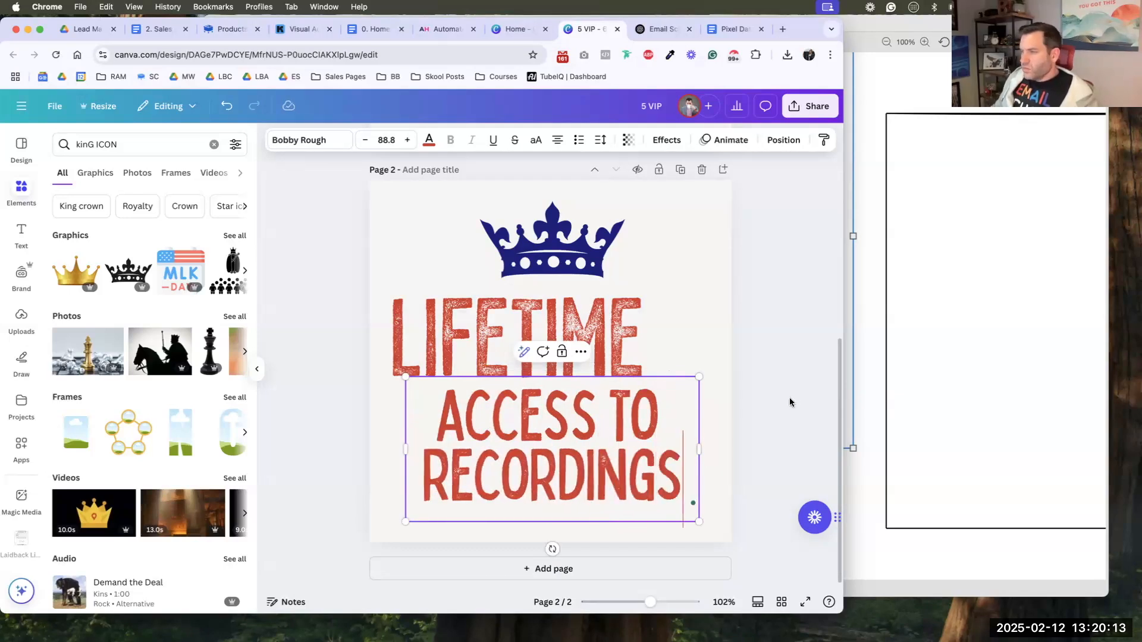
- Center the "LIFETIME" text horizontally on page 2
left_click_drag(595, 342, 626, 338)
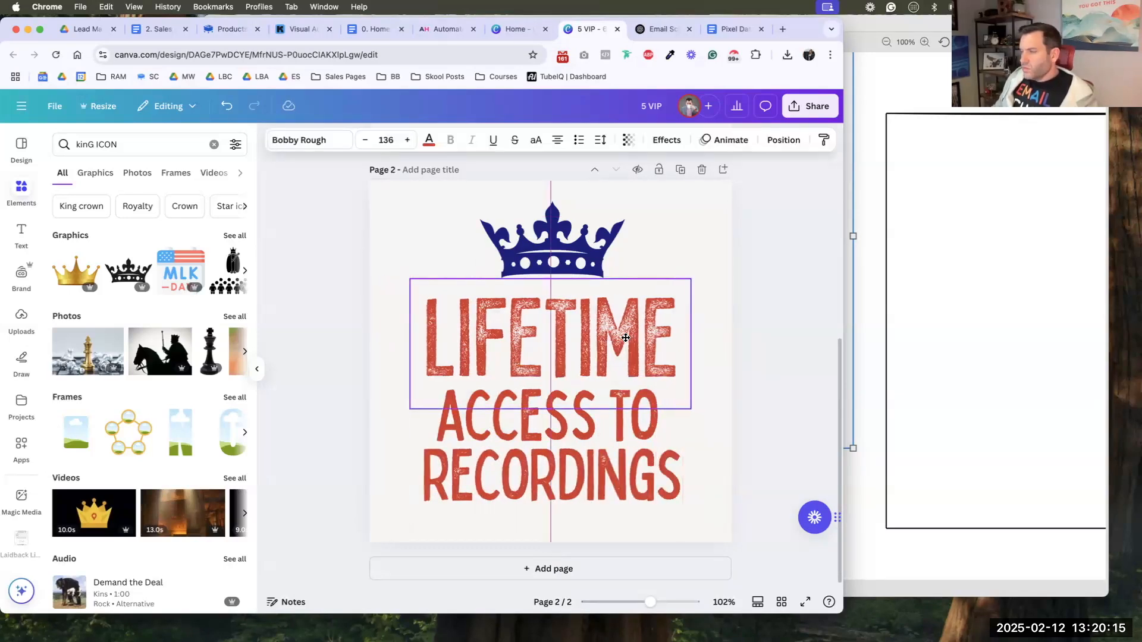
left_click(771, 346)
scroll(774, 346, "up", 5)
scroll(776, 347, "down", 5)
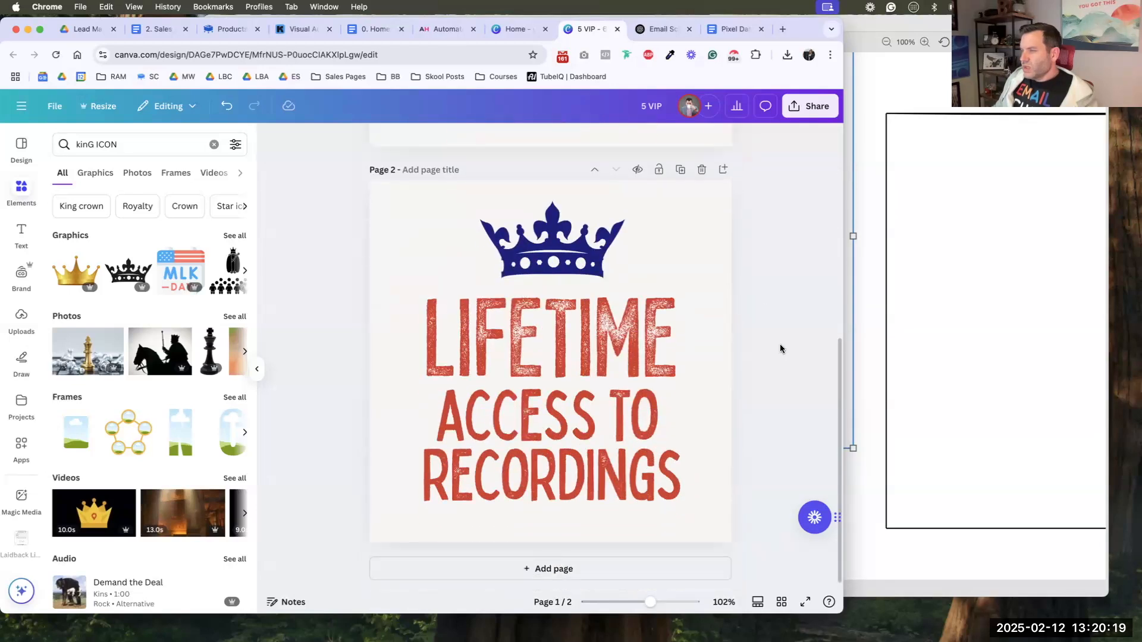
- Duplicate page 2 and replace "LIFETIME" on the copy with "LEAD MAGET"
left_click(681, 169)
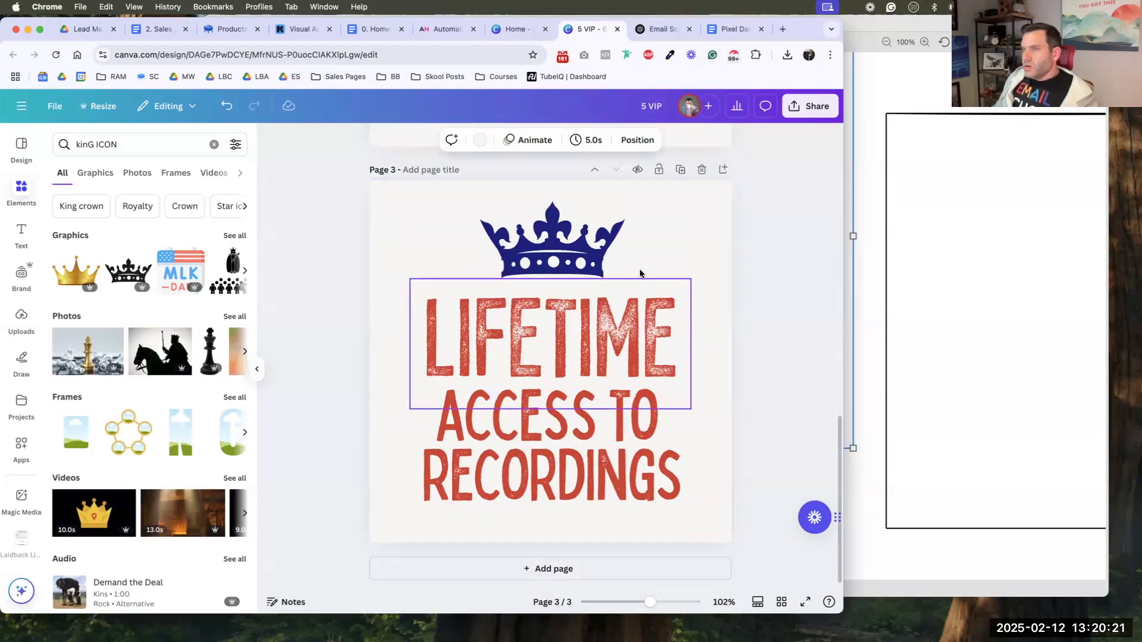
double_click(531, 317)
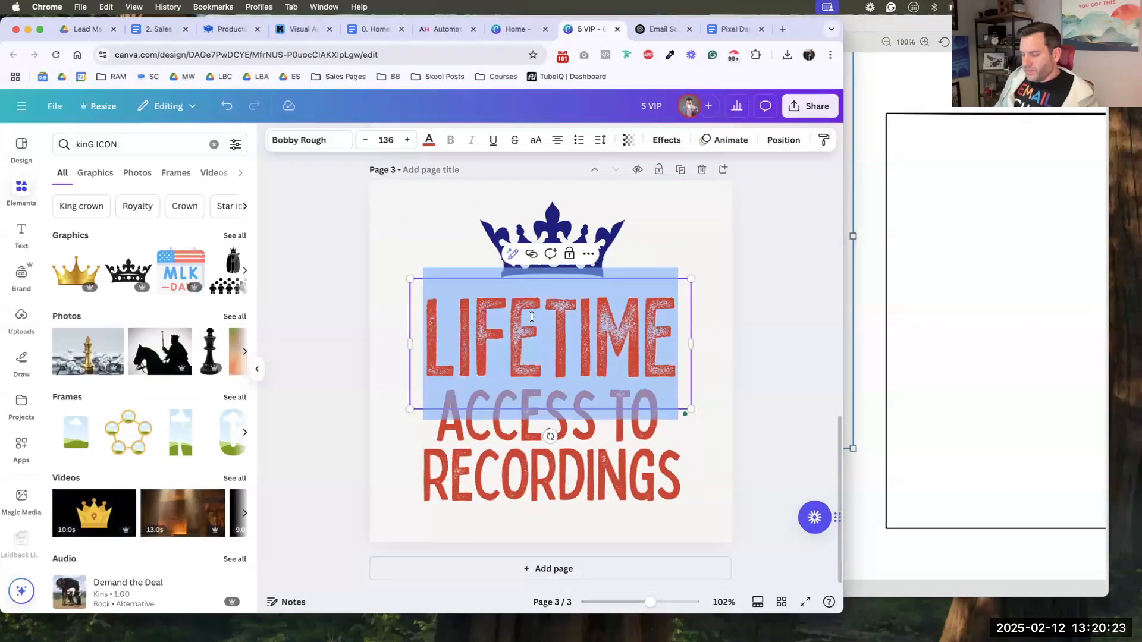
type("L")
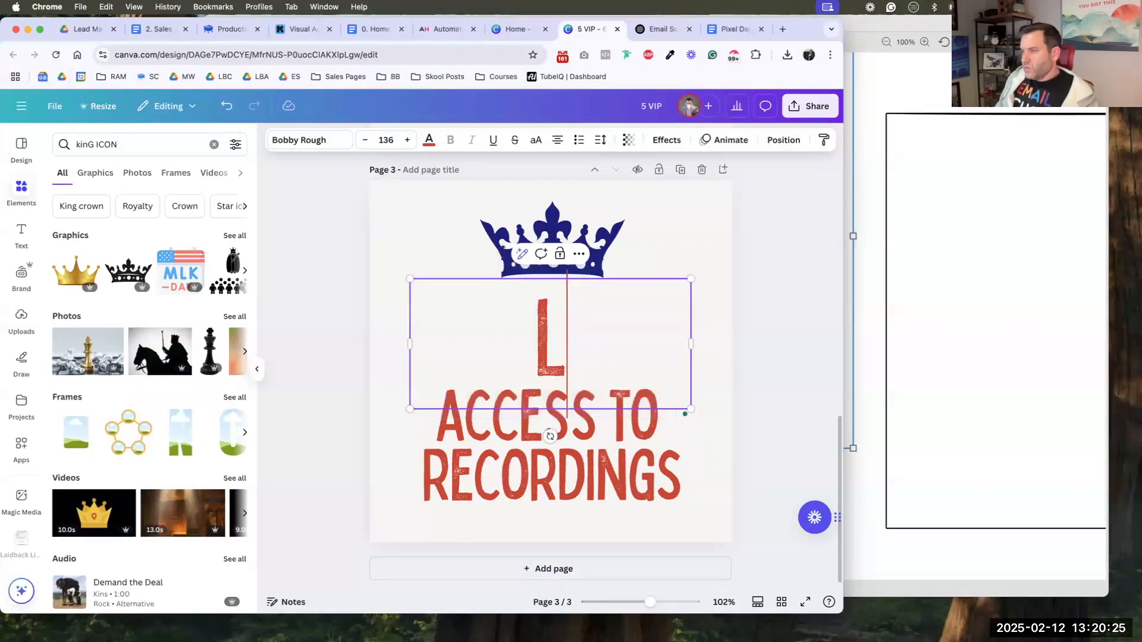
type("EAD MAGNET")
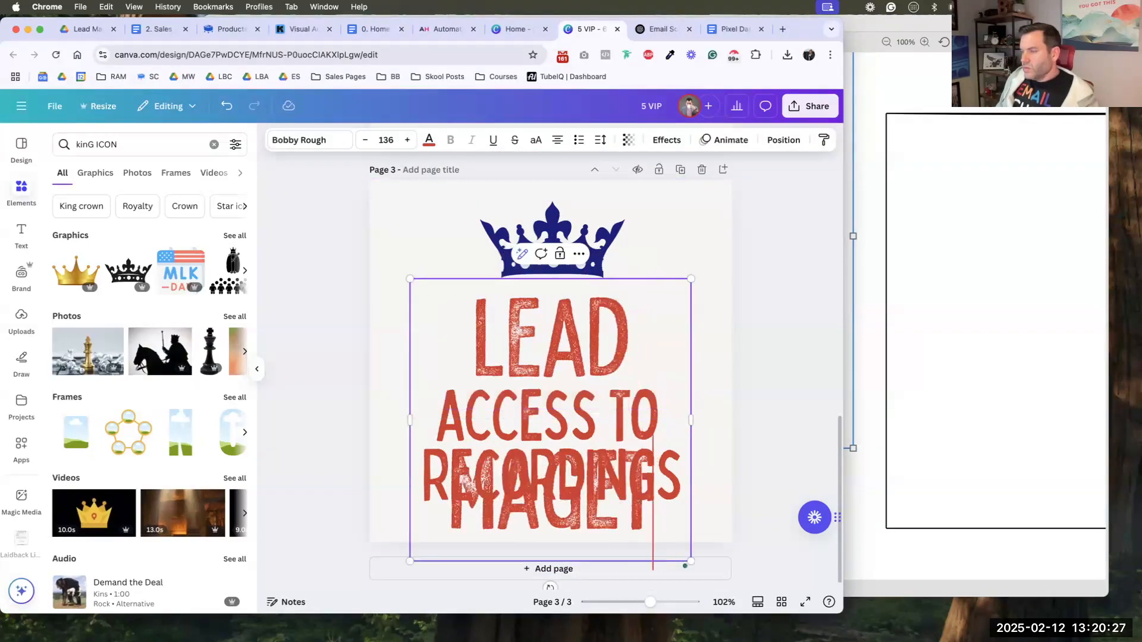
- Set the font size of the "LEAD MAGET" text to 88 so it fits on one line
key("super+a")
left_click(386, 139)
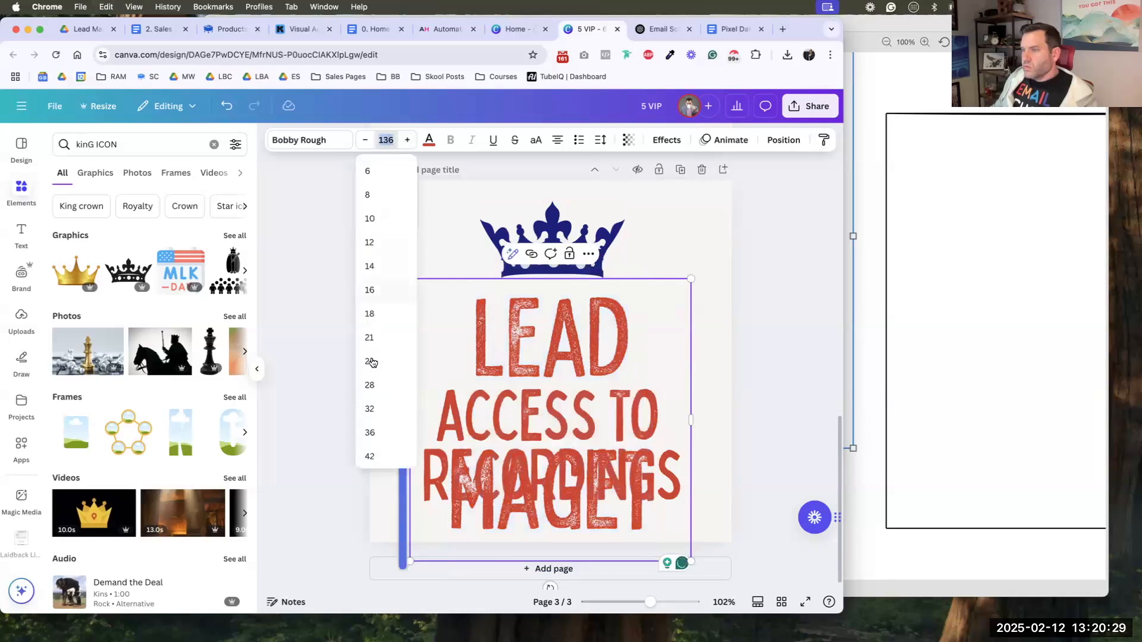
scroll(372, 361, "down", 5)
left_click(373, 364)
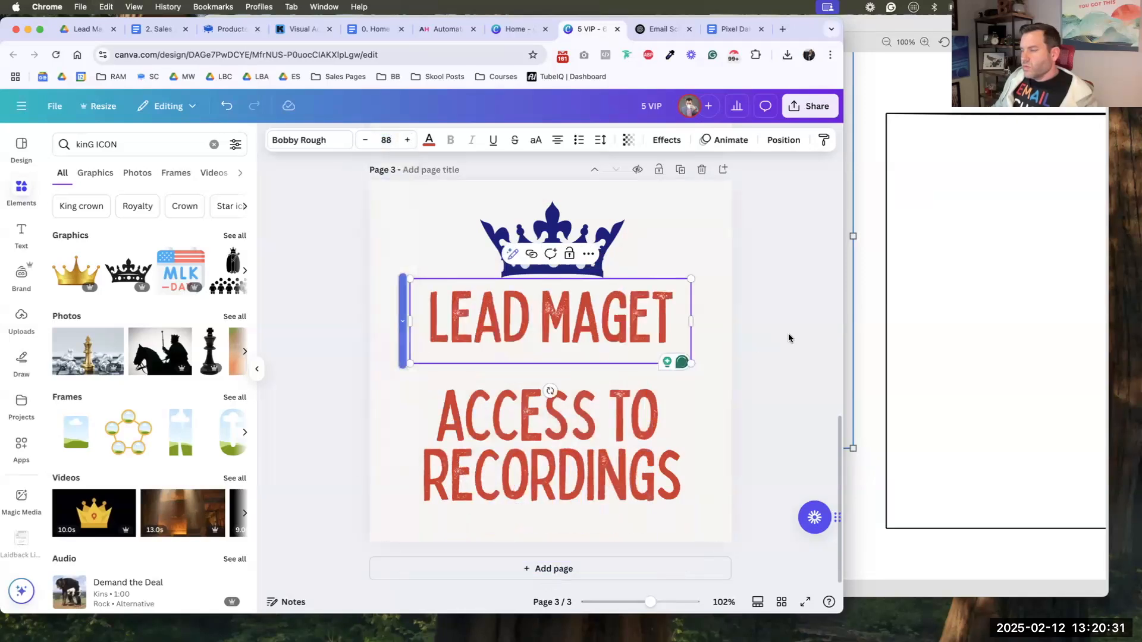
- Replace "ACCESS TO RECORDINGS" on page 3 with "SWIPE FILE LIBRARHY" on two lines
triple_click(557, 421)
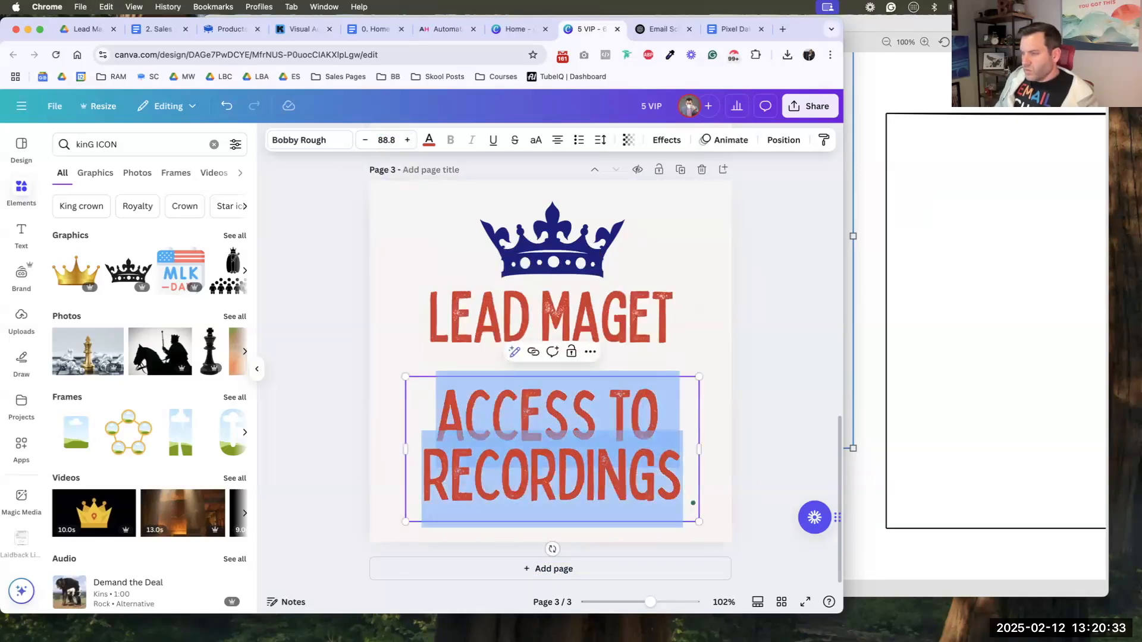
type("SWIPE FILE")
key("Return")
type("LIBRARHY")
- Correct the spelling of the upper text line on page 3 to "LEAD MAGNET"
left_click(618, 316)
double_click(635, 322)
left_click(631, 325)
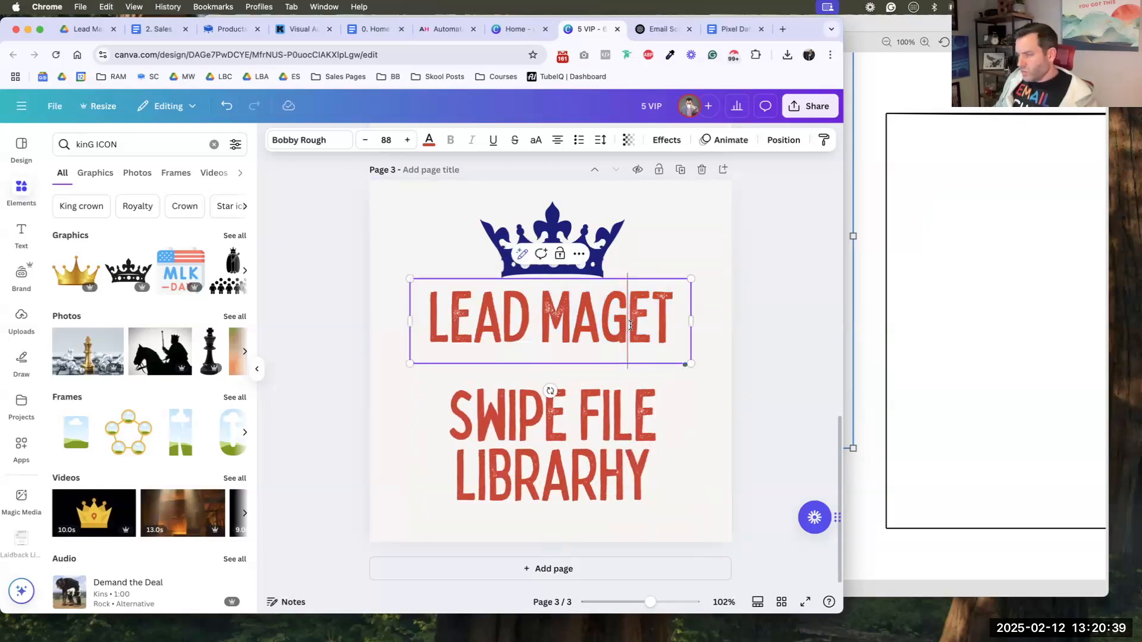
type("M")
key("BackSpace")
type("N")
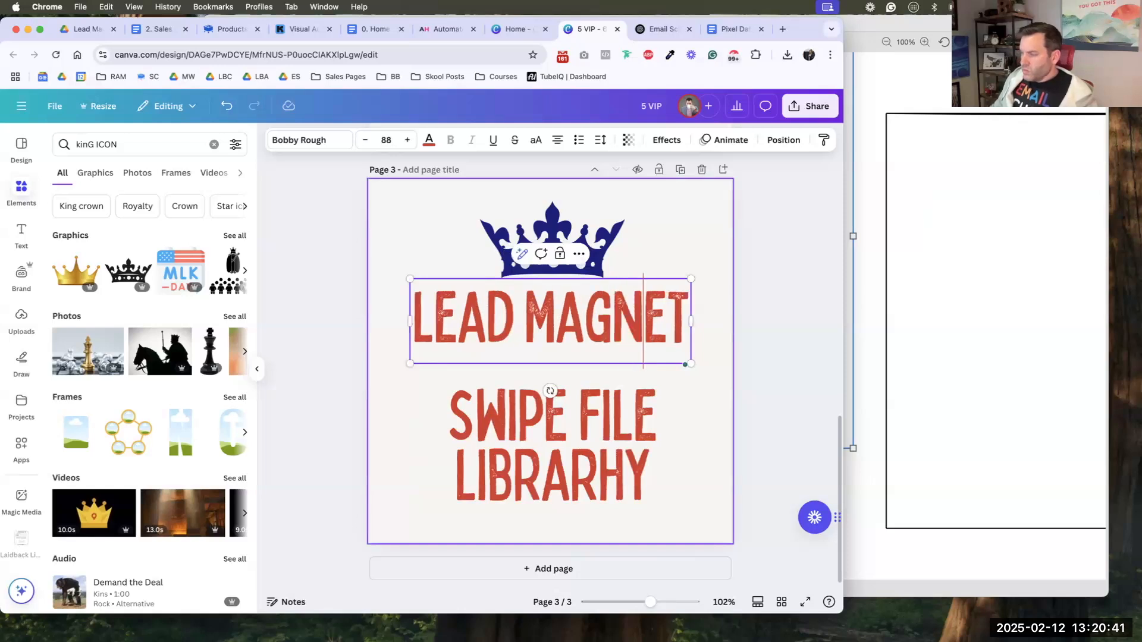
left_click(829, 312)
- Enlarge "LEAD MAGNET" to about 93 and move it down to the lines below, then center all page 3 text slightly higher
left_click(684, 363)
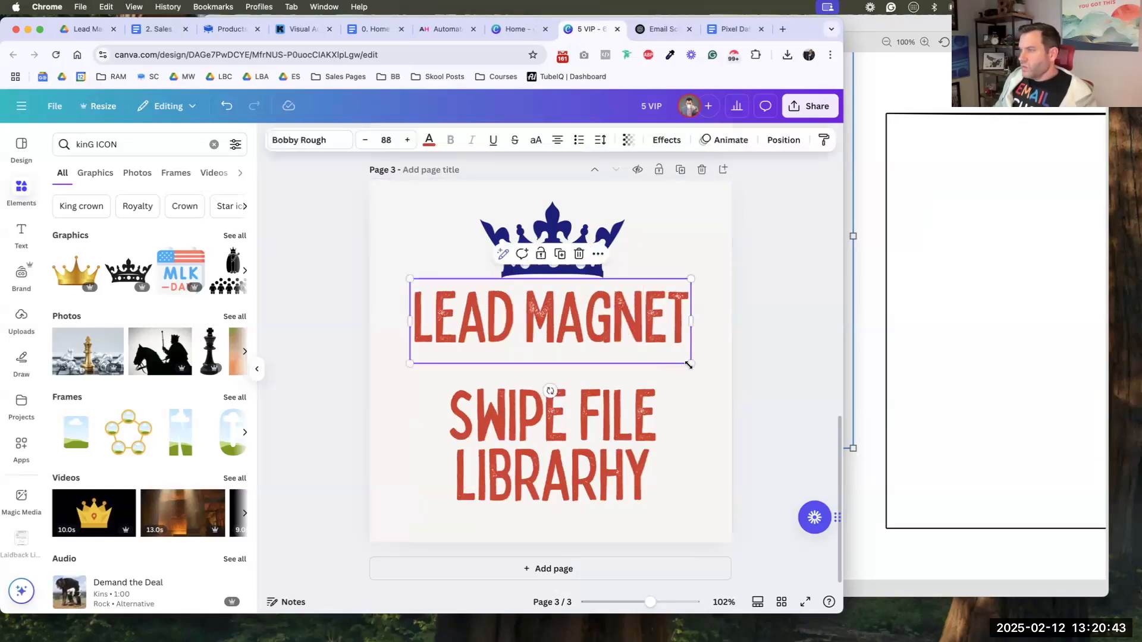
left_click_drag(693, 365, 708, 370)
left_click_drag(671, 337, 666, 380)
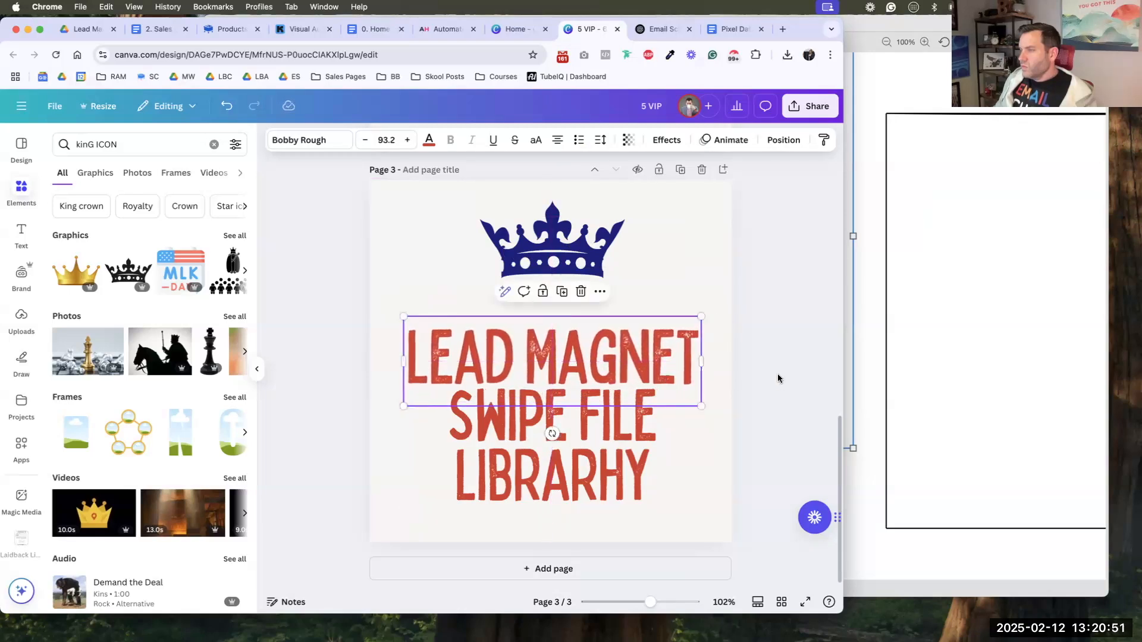
left_click(777, 373)
left_click_drag(703, 531, 504, 370)
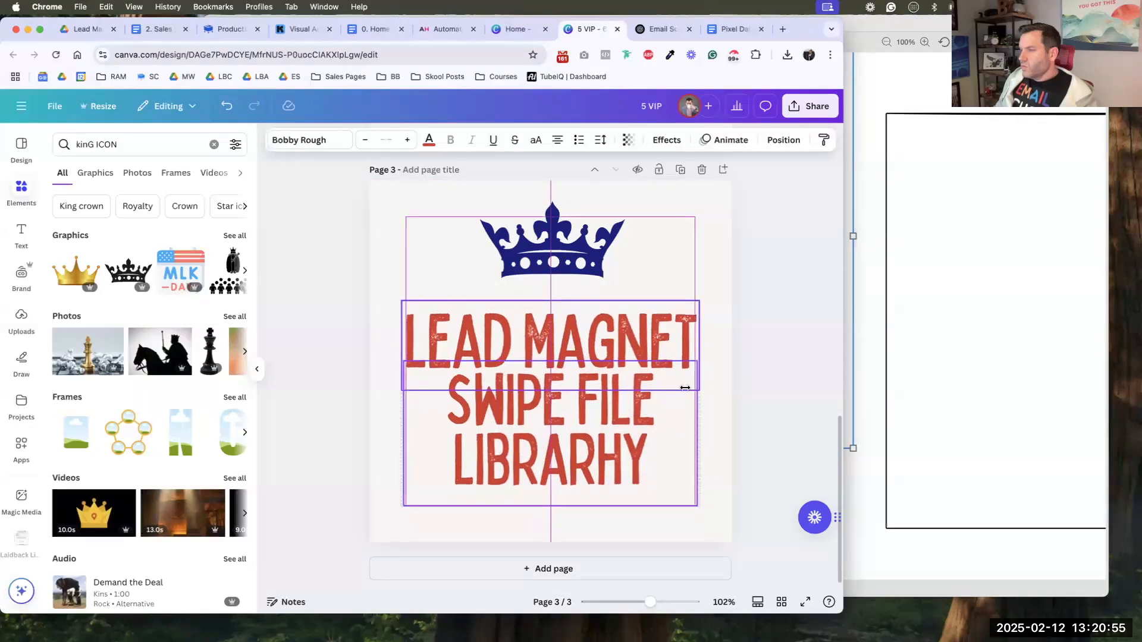
- Align the crown to the horizontal center of the page on all three pages
left_click(577, 251)
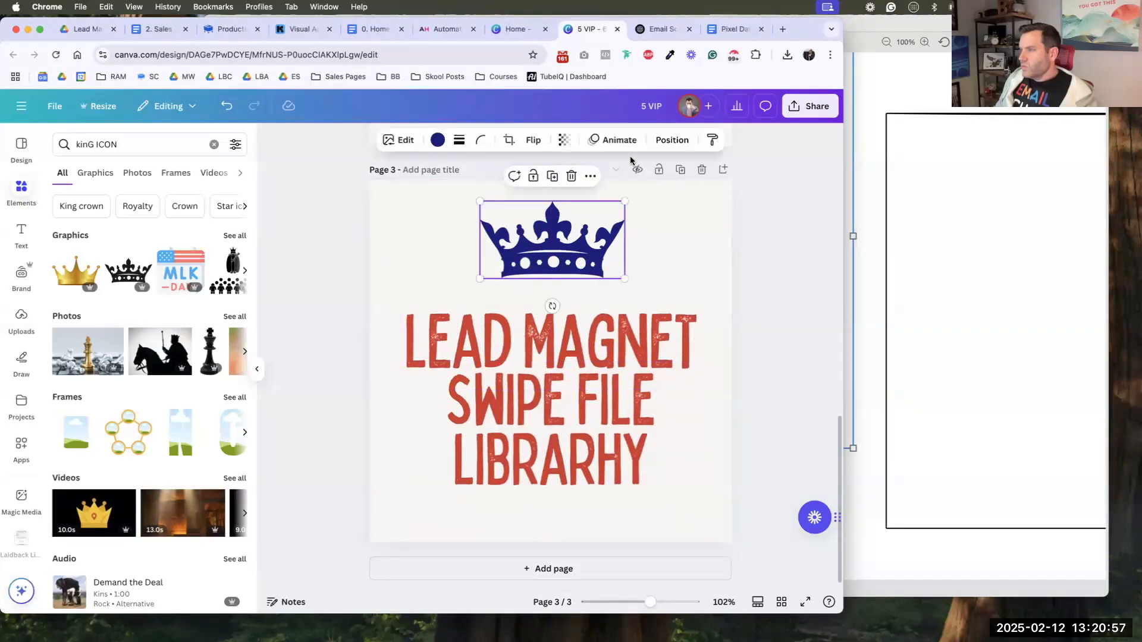
left_click(665, 140)
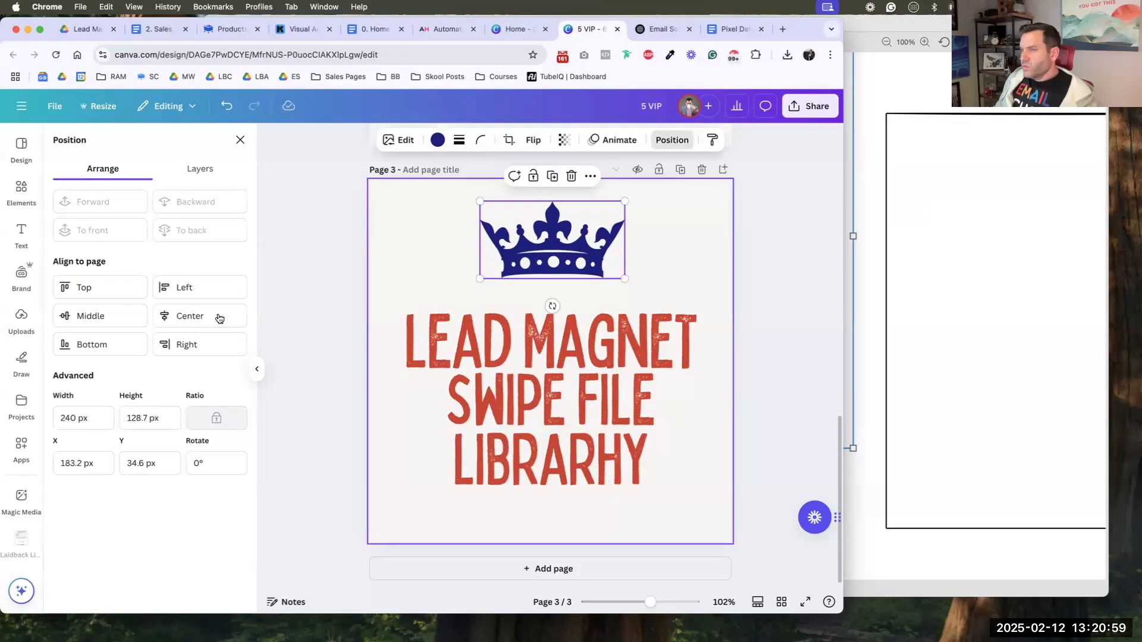
left_click(392, 298)
scroll(406, 298, "up", 7)
left_click(535, 250)
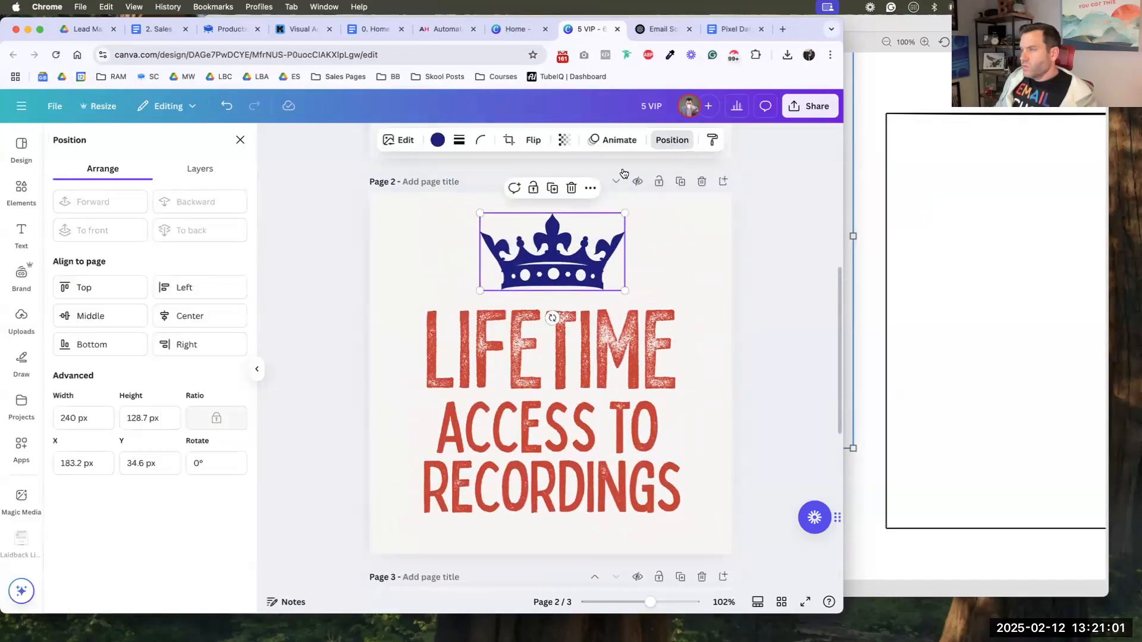
left_click(196, 316)
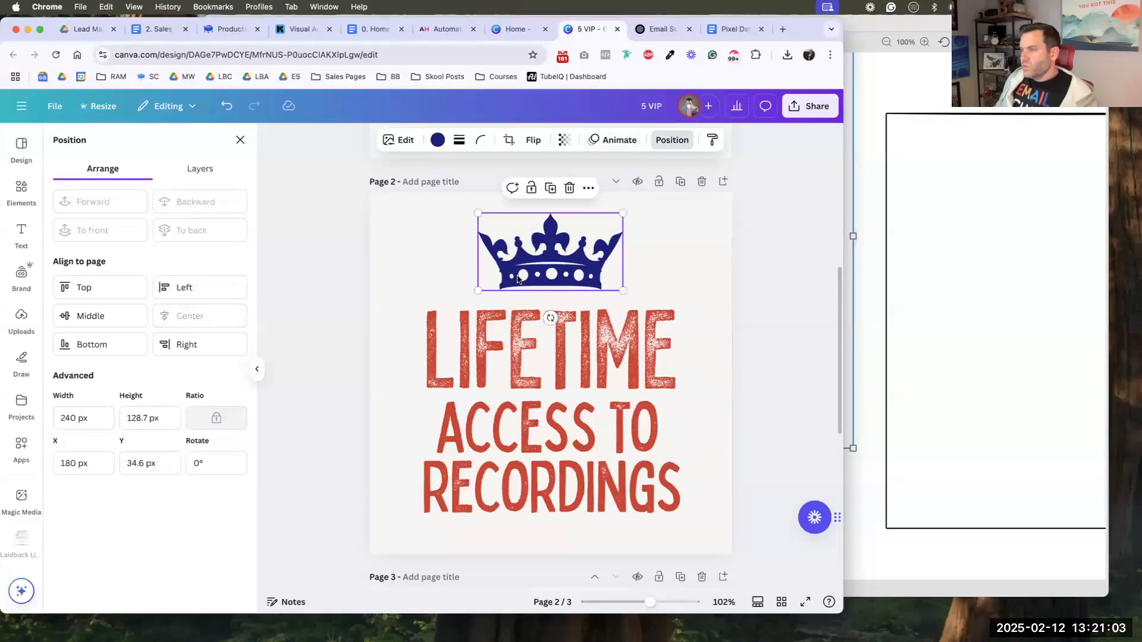
scroll(542, 241, "up", 7)
left_click(542, 241)
left_click(196, 316)
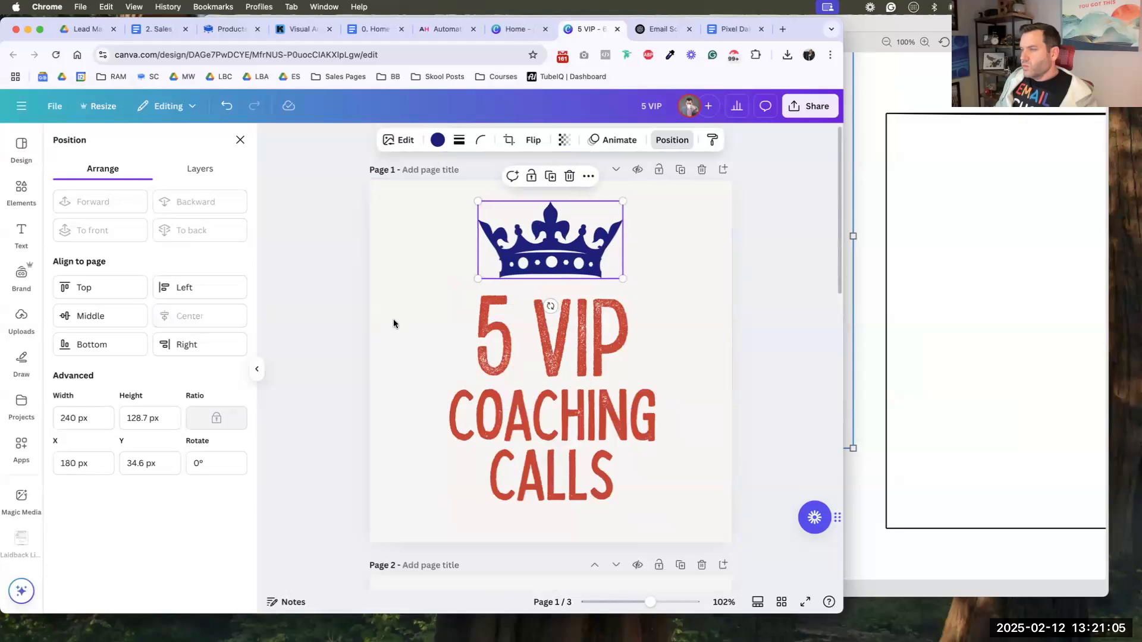
- Shift the text lines on pages 1 and 2 so they are centered horizontally under the crown
left_click(394, 319)
left_click_drag(403, 313, 600, 473)
key("Right")
key("Right")
key("Right")
key("Right")
key("Right")
key("Right")
key("Right")
scroll(600, 473, "down", 6)
scroll(798, 456, "down", 3)
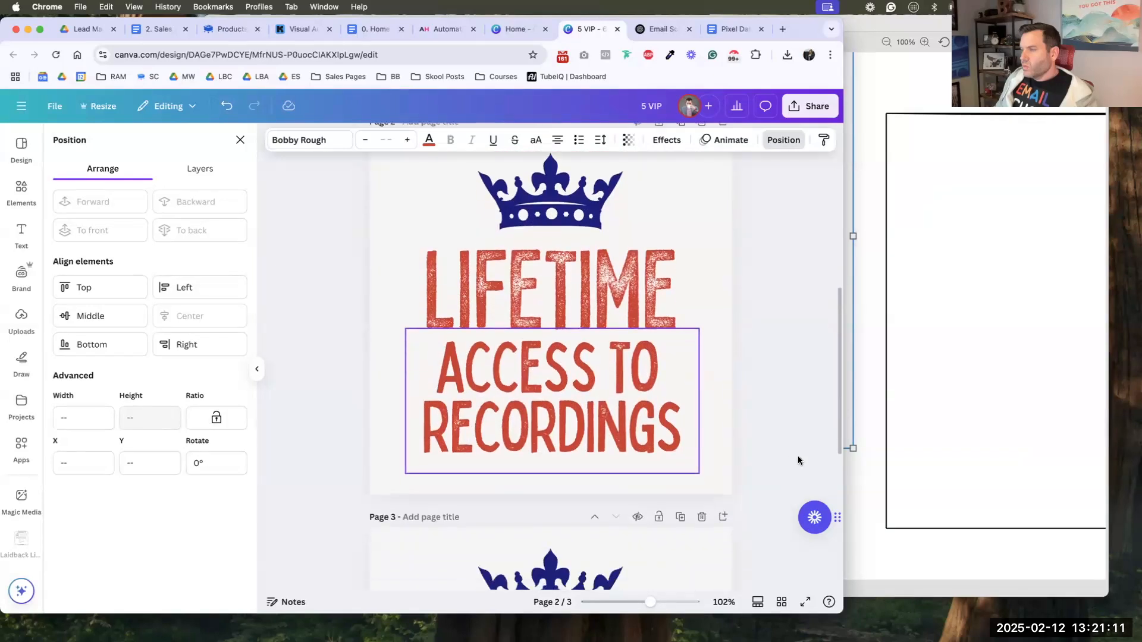
left_click_drag(798, 455, 490, 274)
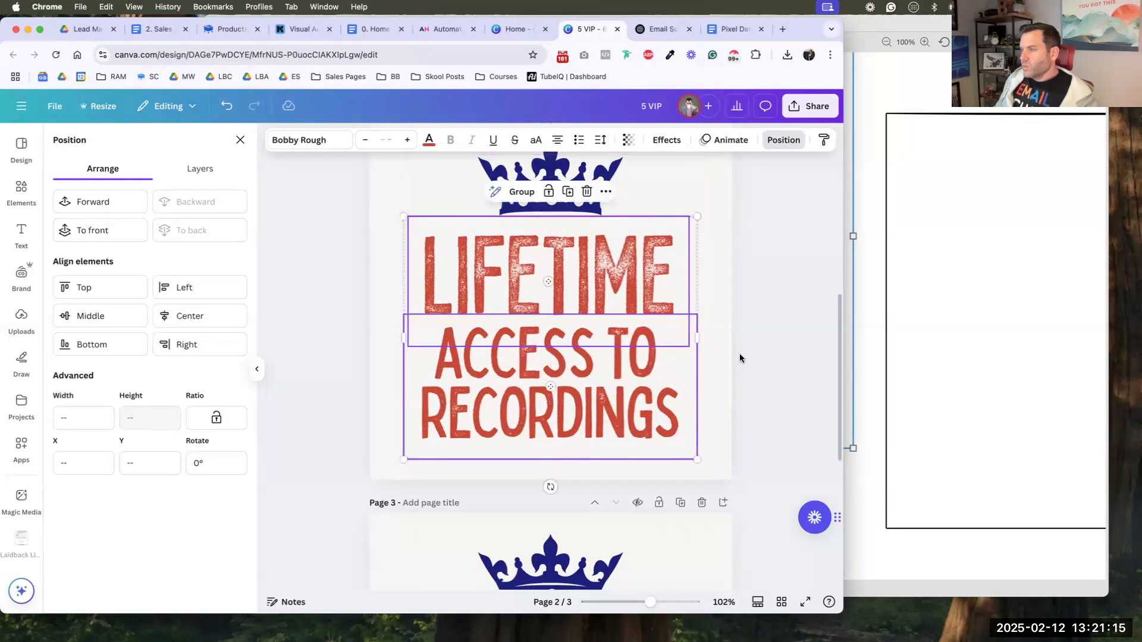
- Download pages 1–3 of the design as PNG at 600 × 600 px
scroll(764, 398, "down", 5)
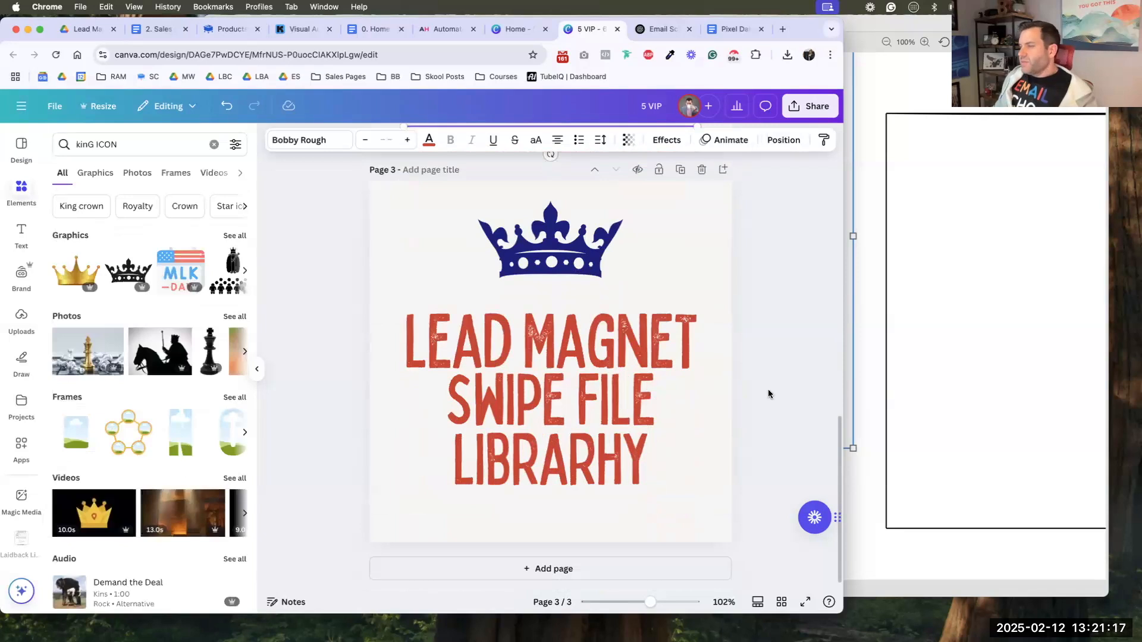
scroll(768, 389, "up", 10)
left_click(800, 101)
left_click(629, 338)
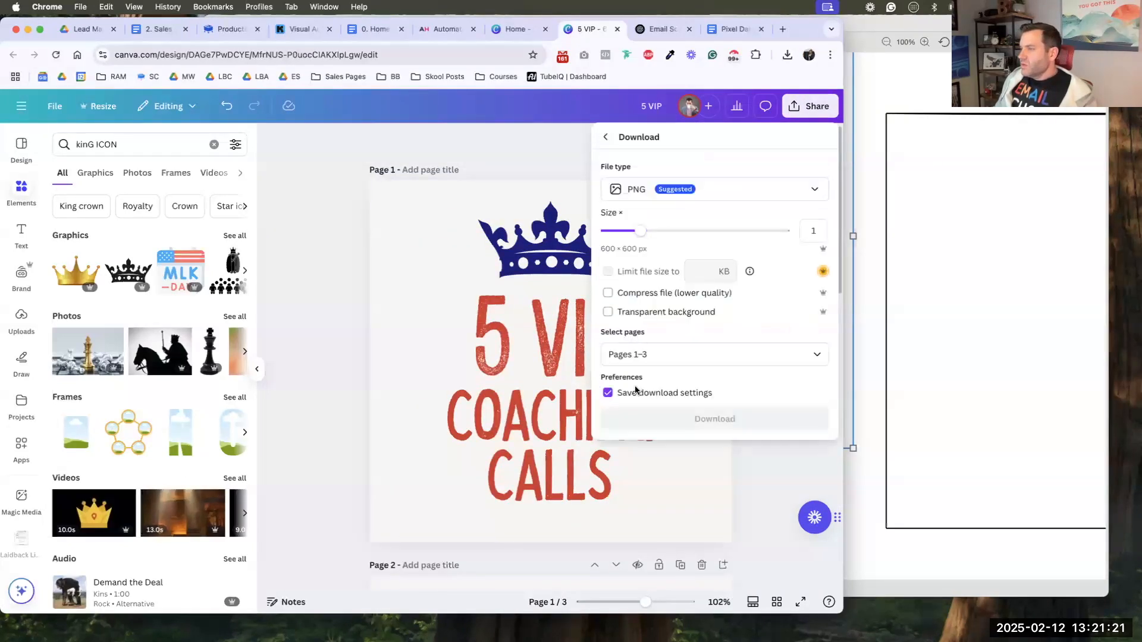
left_click(640, 421)
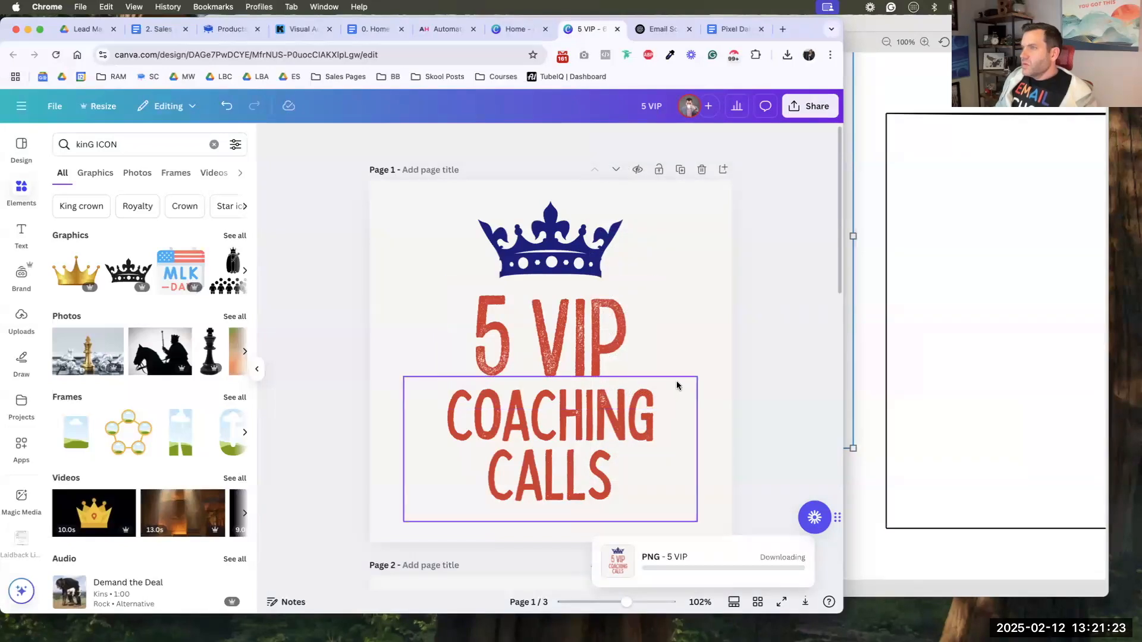
- Extract 5 VIP.zip from the Downloads folder in Finder and move the Finder window aside
mouse_move(533, 635)
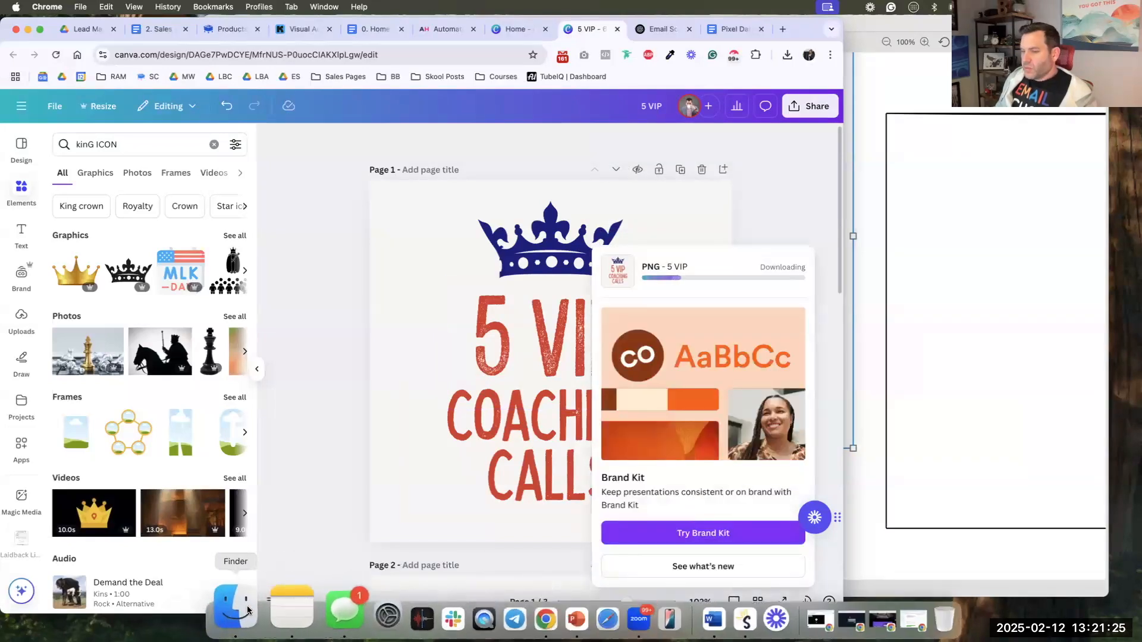
left_click(242, 615)
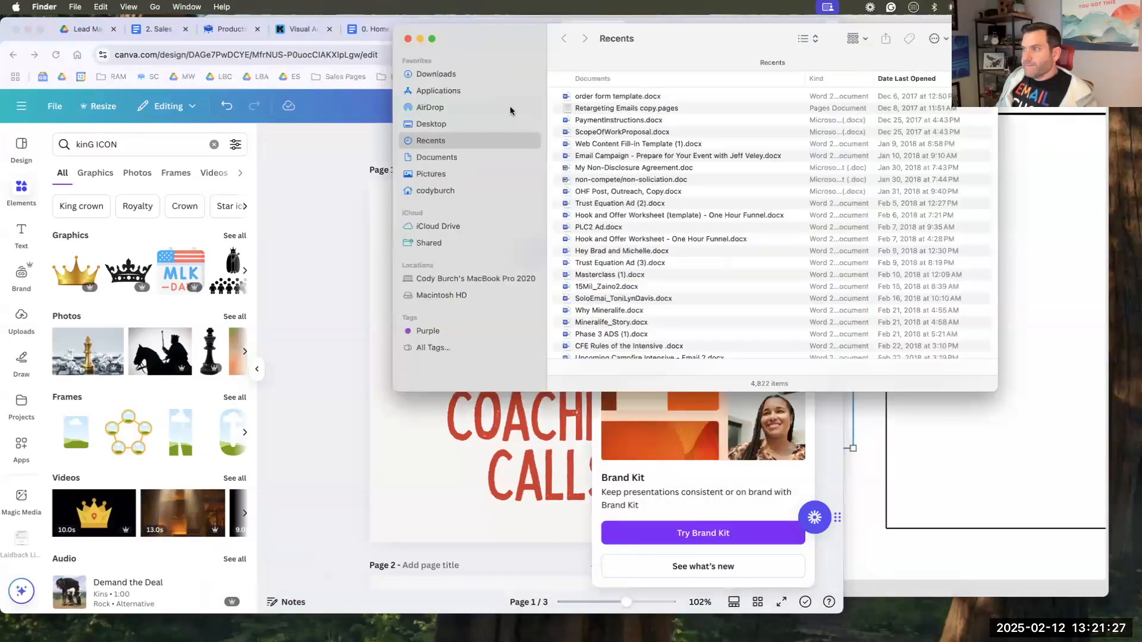
left_click(461, 75)
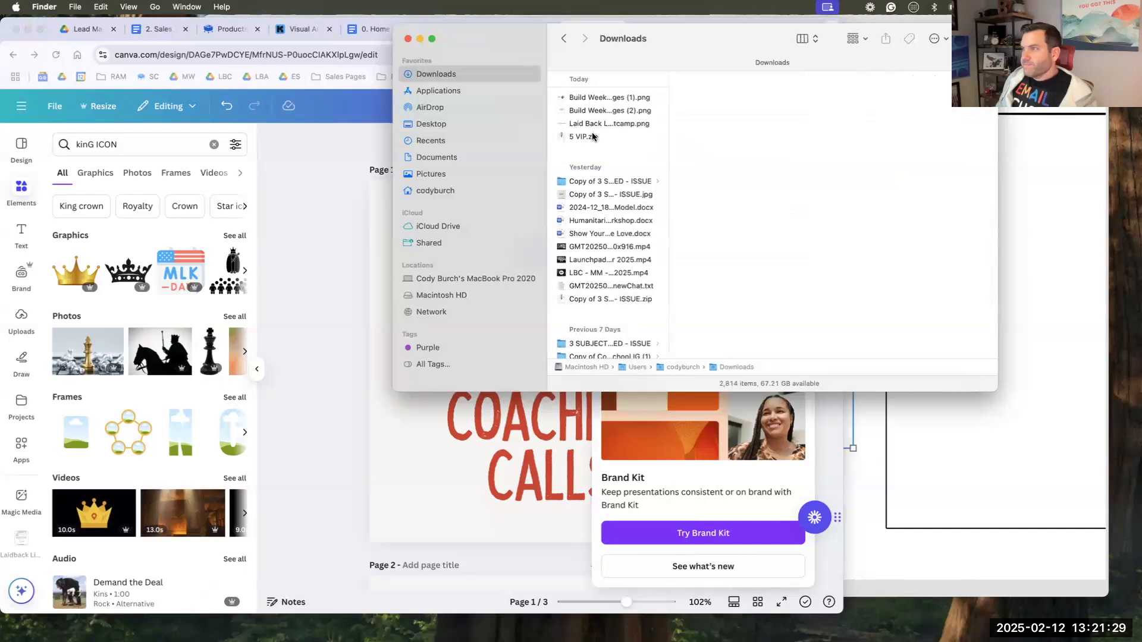
double_click(590, 139)
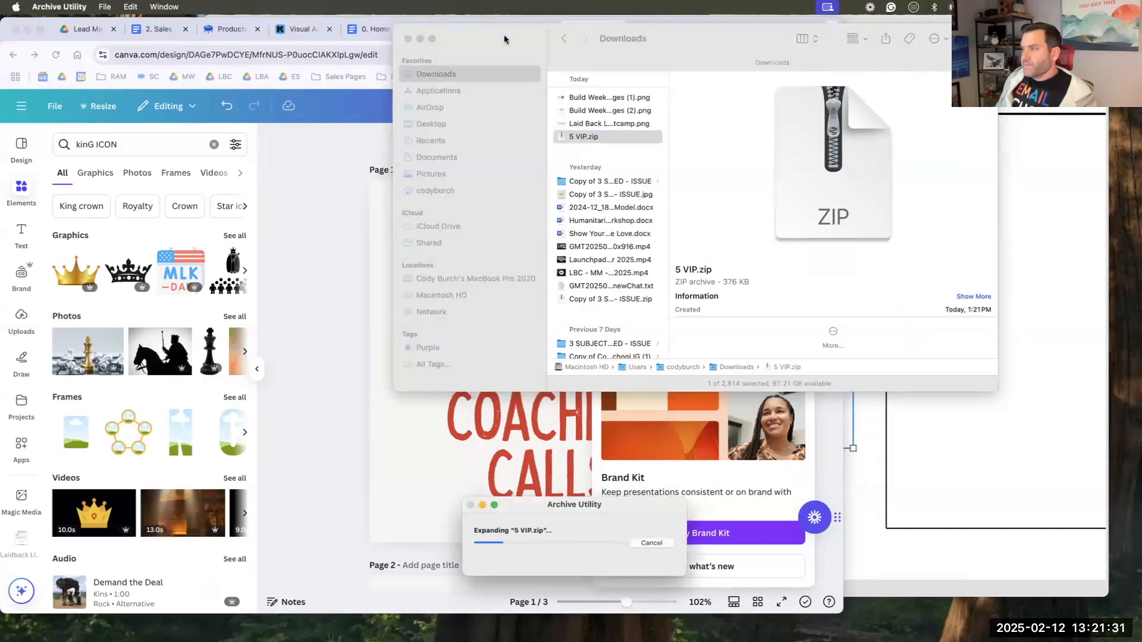
left_click_drag(559, 54, 766, 129)
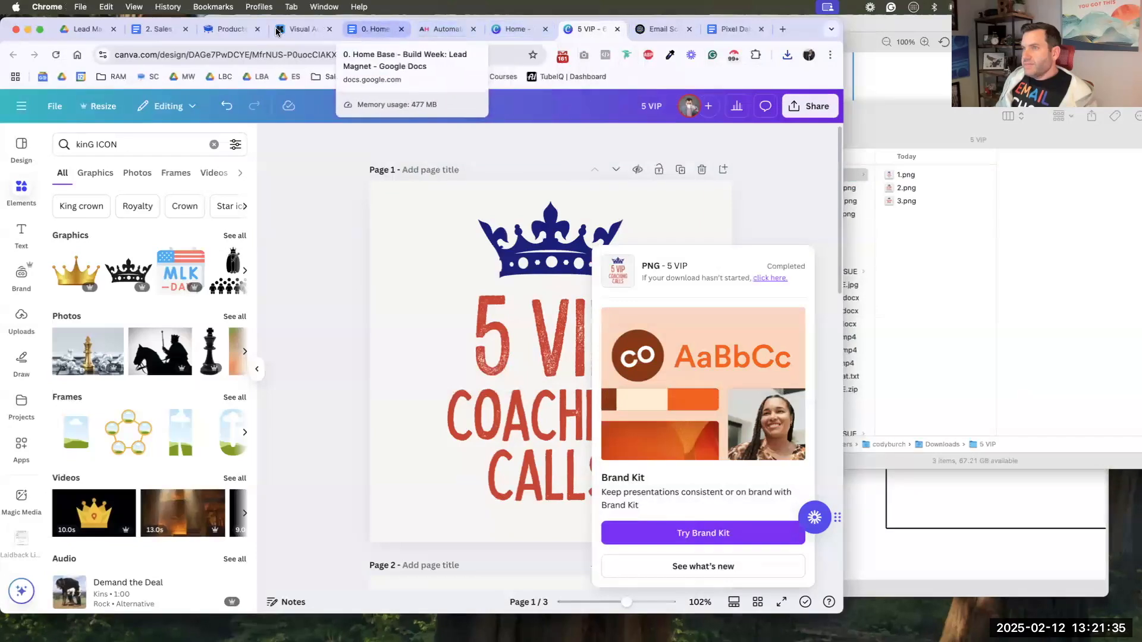
- Switch to the SamCart page editor and add the image-and-headline feature area, image first, below "Here's What You Get as a VIP:"
left_click(216, 31)
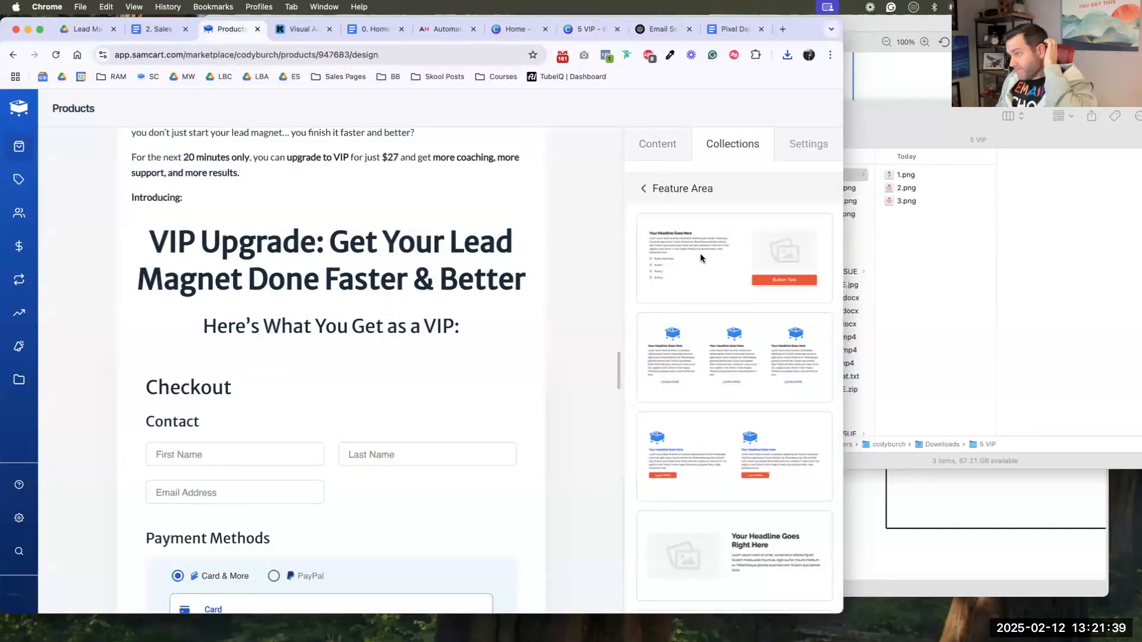
scroll(701, 254, "down", 3)
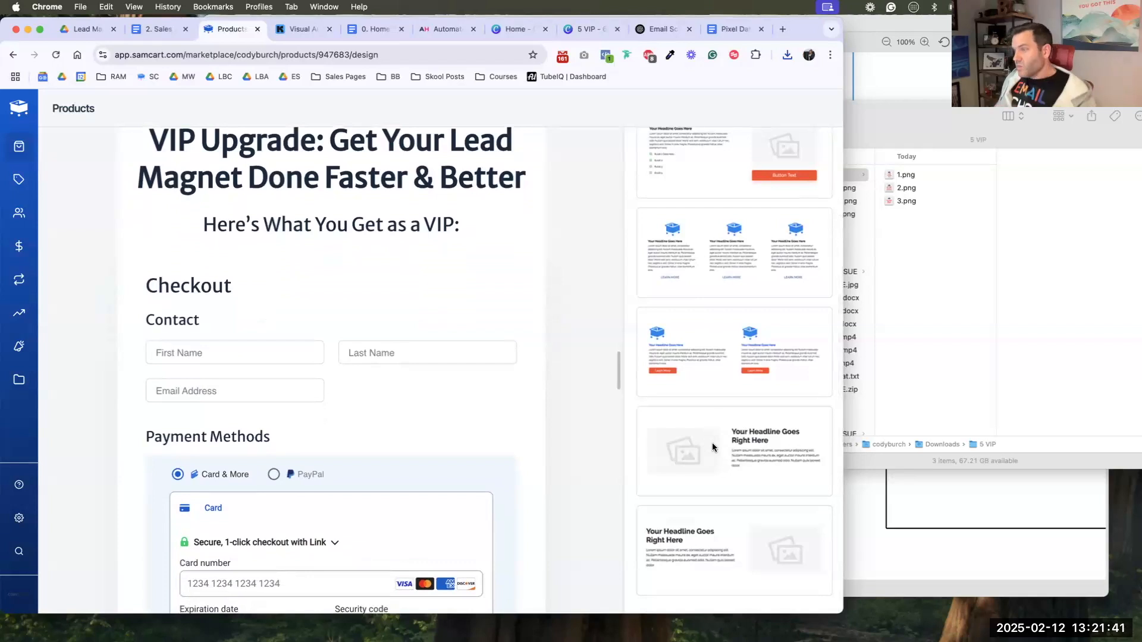
left_click_drag(708, 451, 330, 256)
left_click(273, 303)
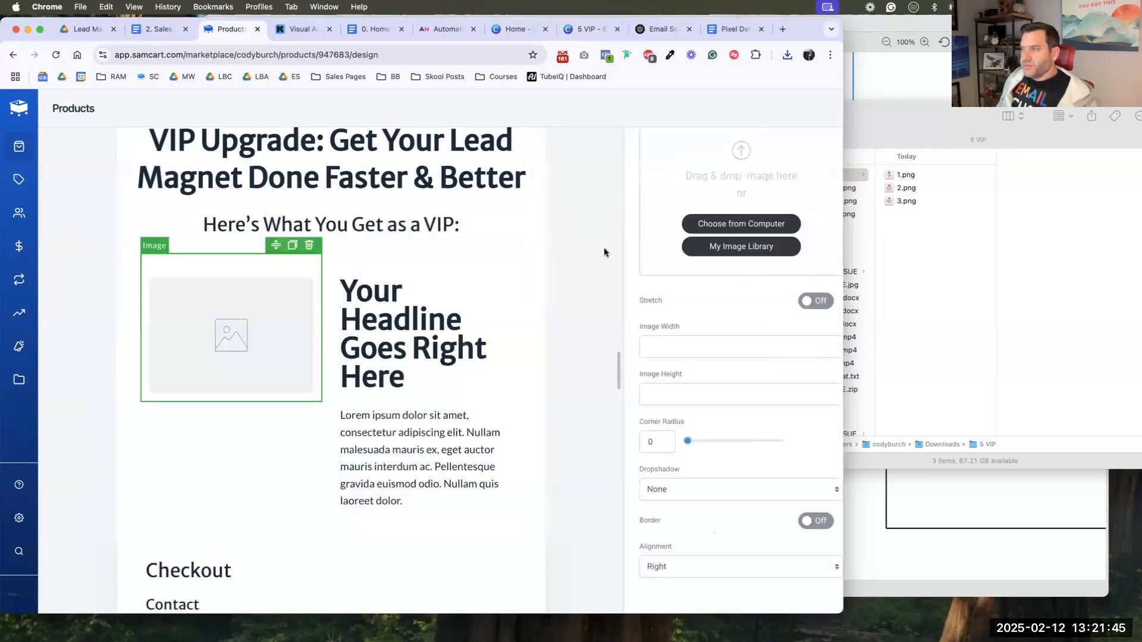
- Upload the "5 VIP COACHING CALLS" graphic from the 5 VIP download folder into the feature area's image block
left_click(723, 224)
double_click(123, 161)
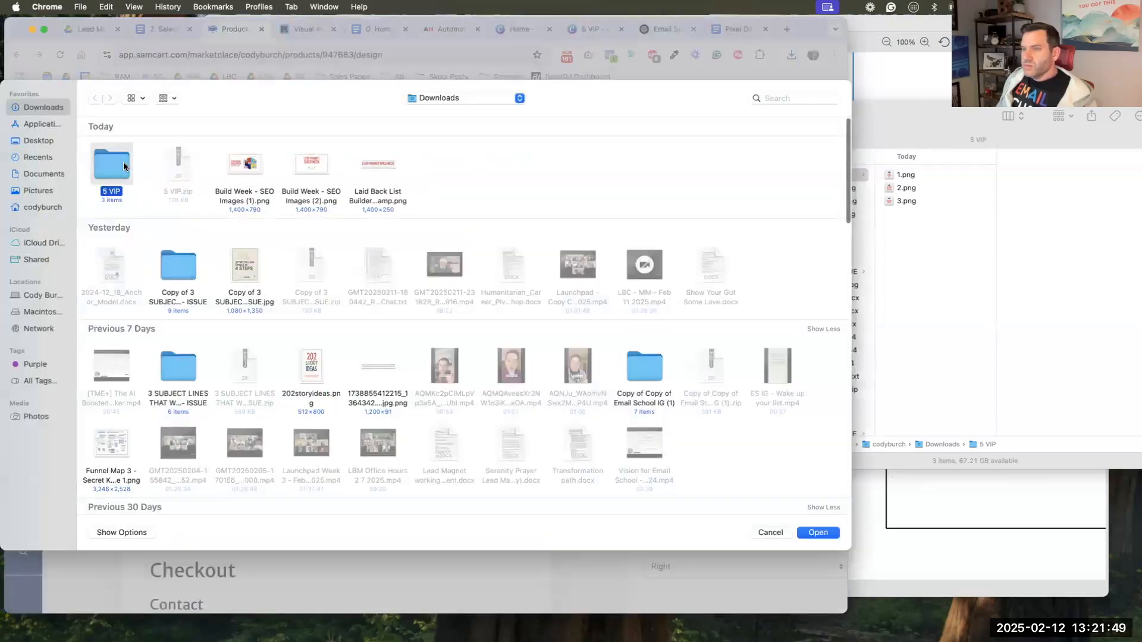
left_click(818, 533)
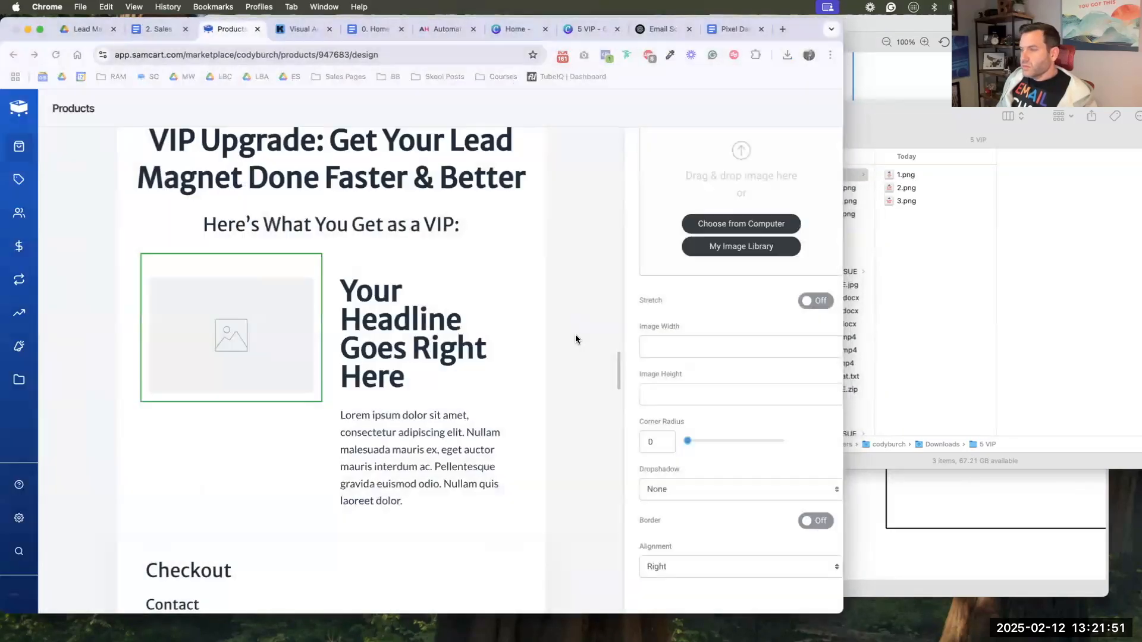
- Replace the placeholder headline beside the coaching-calls image with "5 VIP Coaching Calls"
double_click(382, 332)
left_click(382, 333)
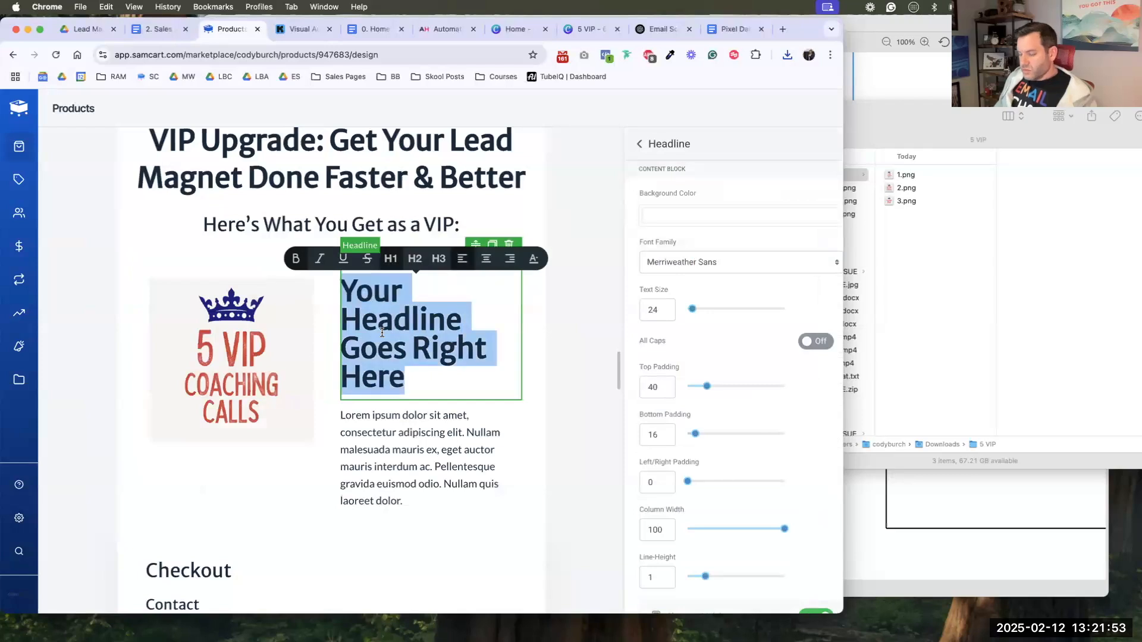
type("5 VIP Coaching ")
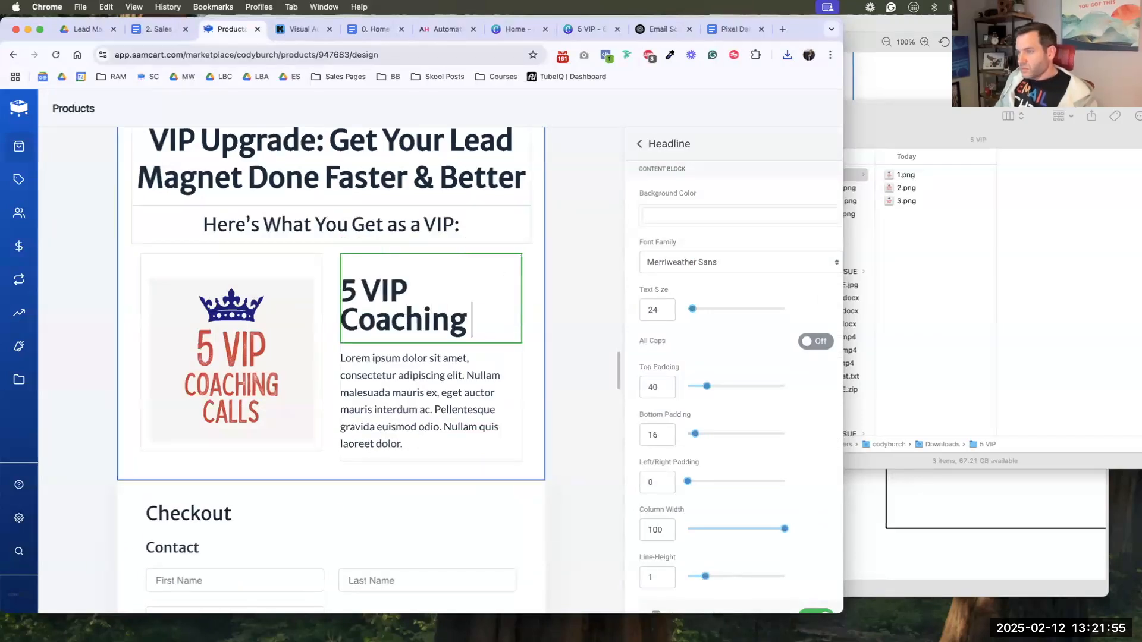
type("Calls")
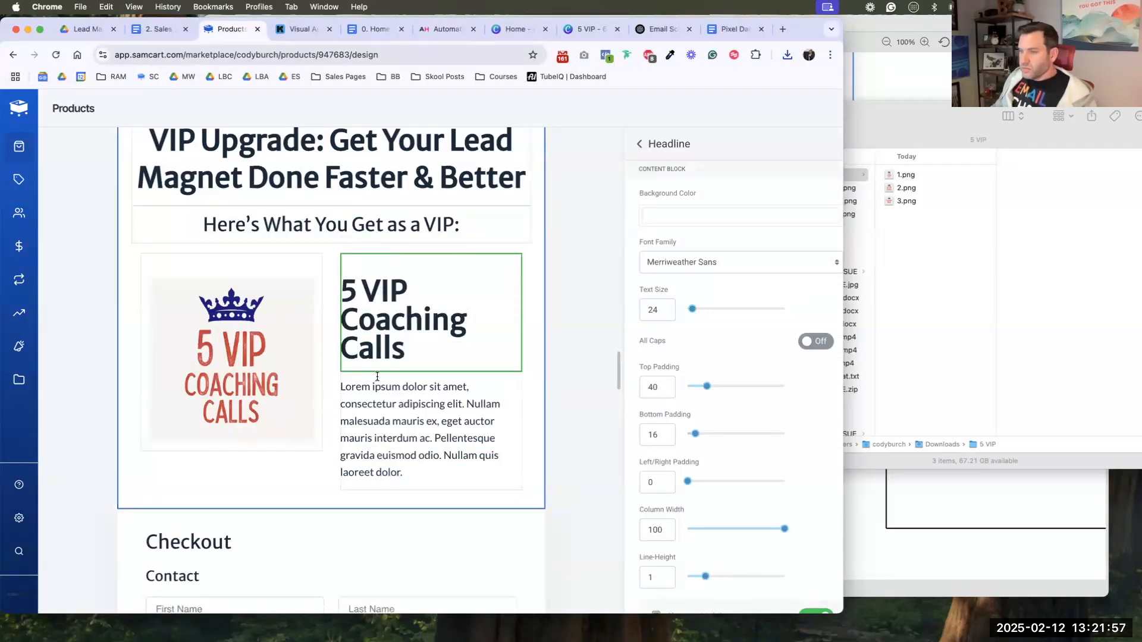
- Replace the placeholder paragraph with "Every day from Feb 24-28th (5 days) we'll gather on Zoom for VIP-only coaching, masterminding and Q&A"
left_click(379, 455)
key("super+a")
double_click(379, 455)
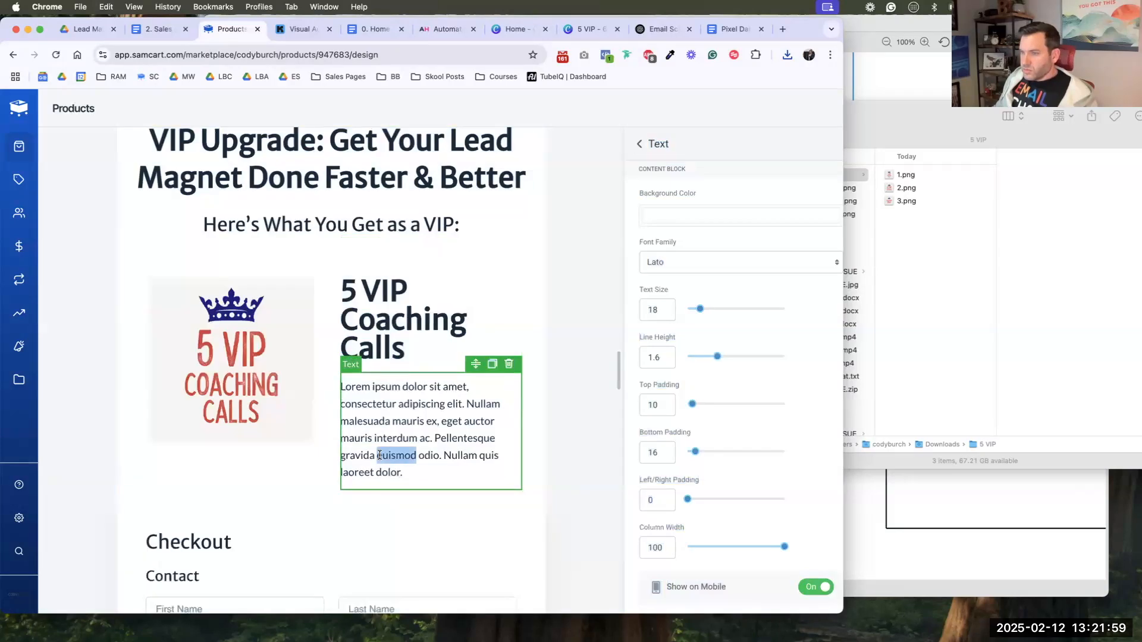
key("super+a")
type("Ever y")
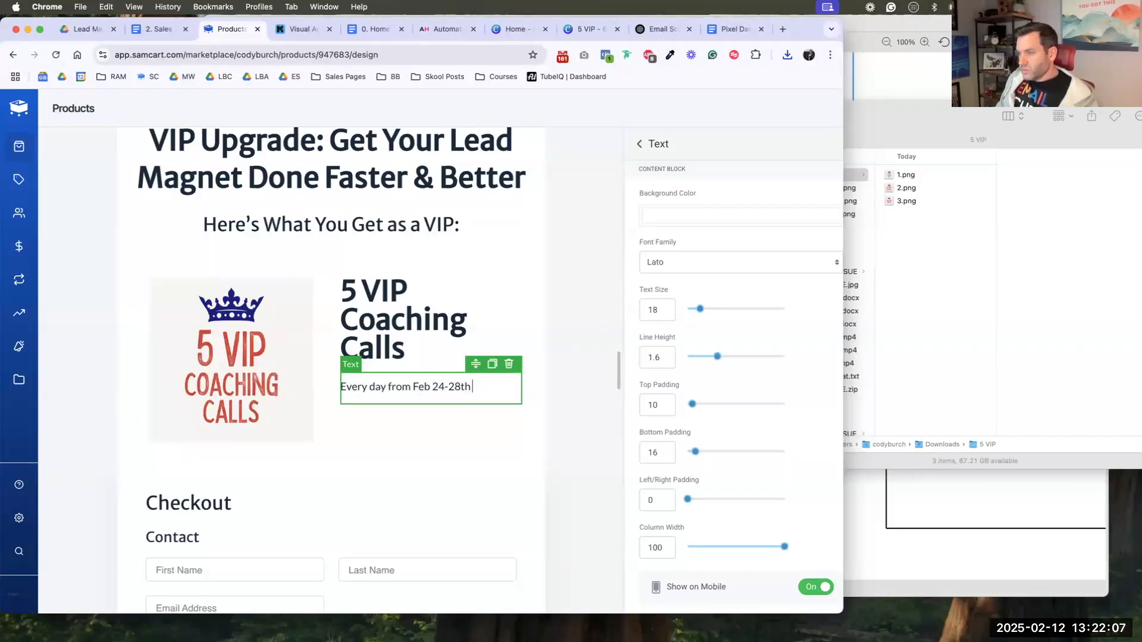
type(") we'll ca")
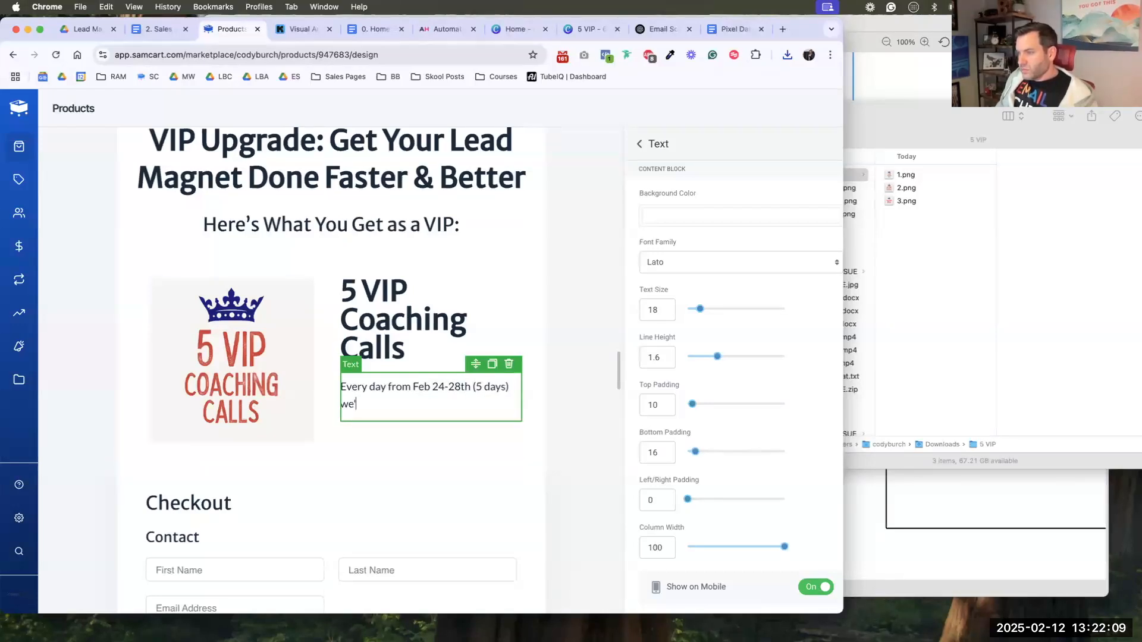
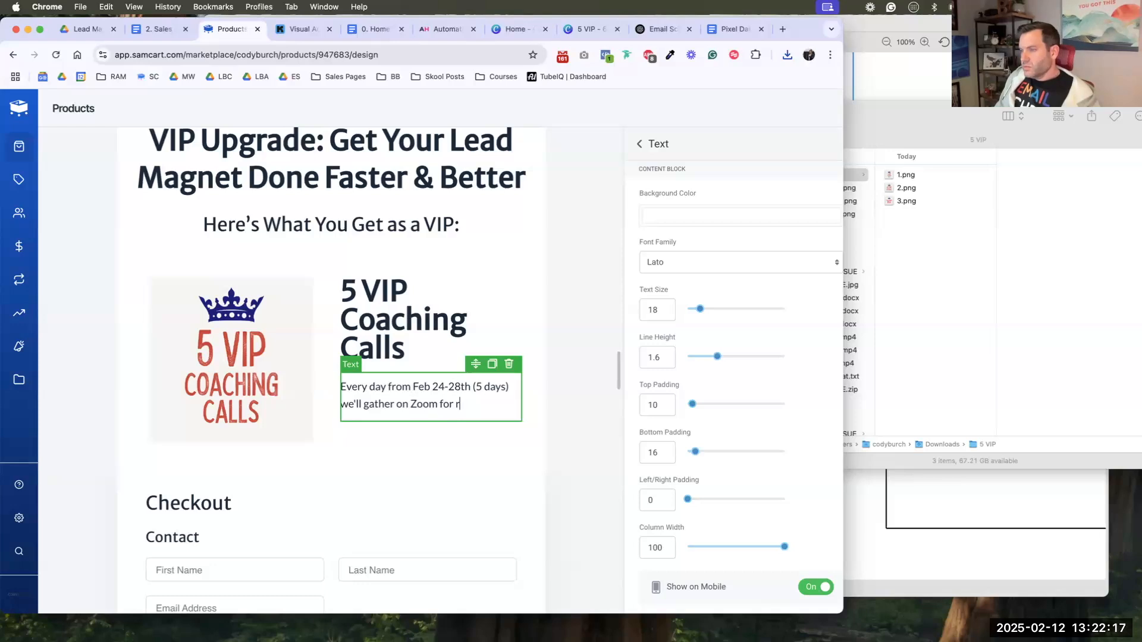
type("oachi")
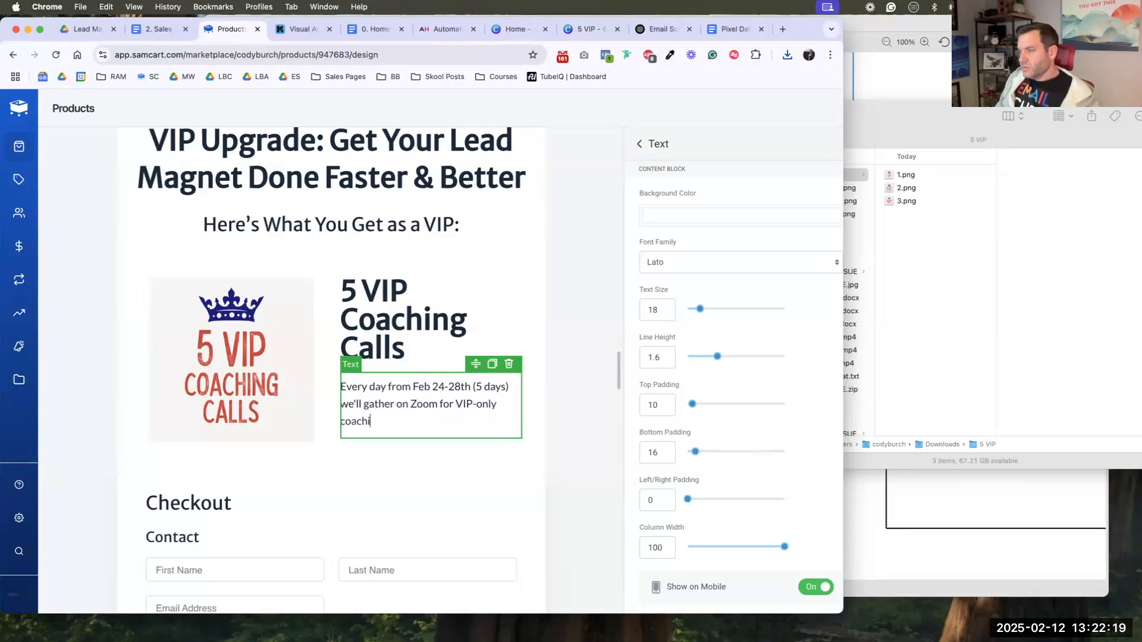
type("ng, masterminding and Q&A")
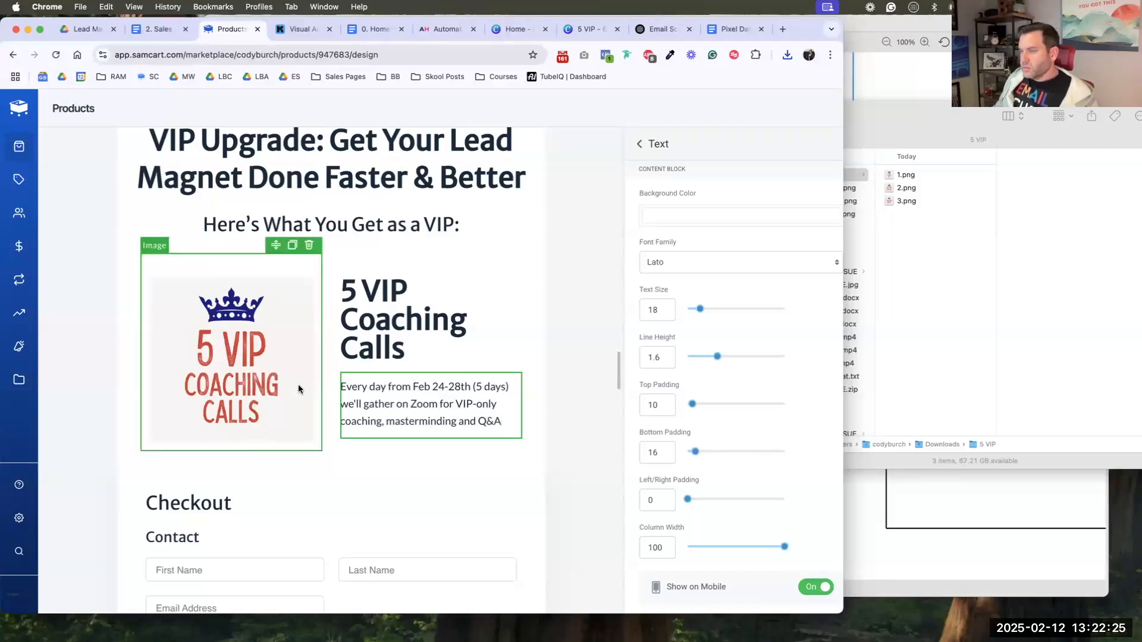
- Apply a Small dropshadow to the "5 VIP COACHING CALLS" image
left_click(255, 435)
scroll(714, 429, "down", 3)
left_click(680, 486)
left_click(623, 495)
left_click(583, 441)
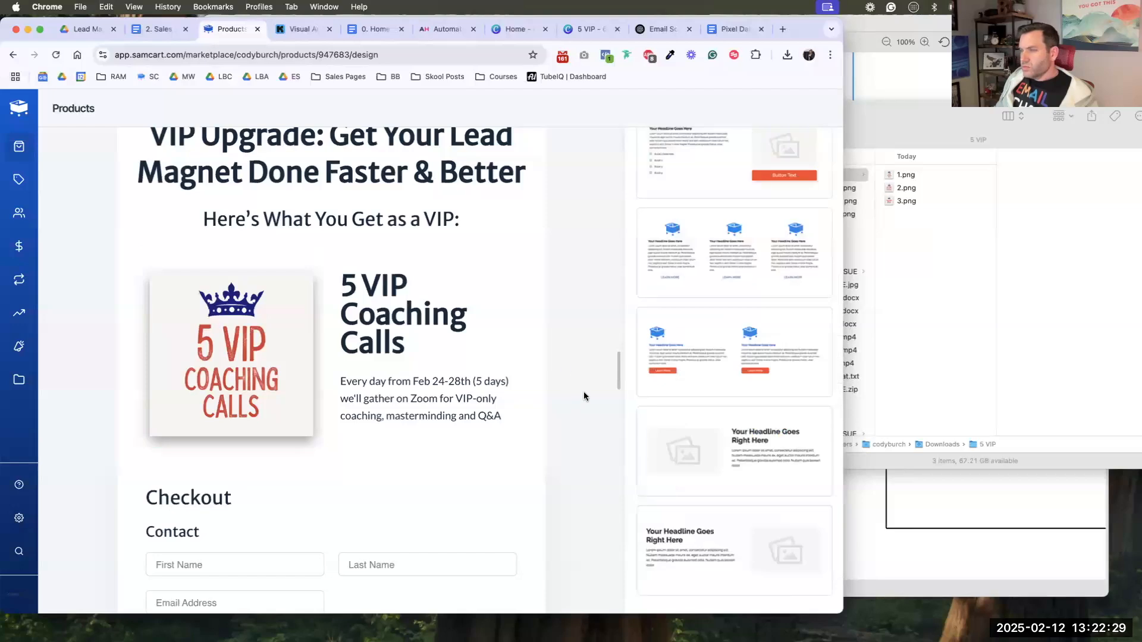
- Duplicate the whole row that holds the VIP upgrade copy and the coaching-calls feature
left_click(540, 280)
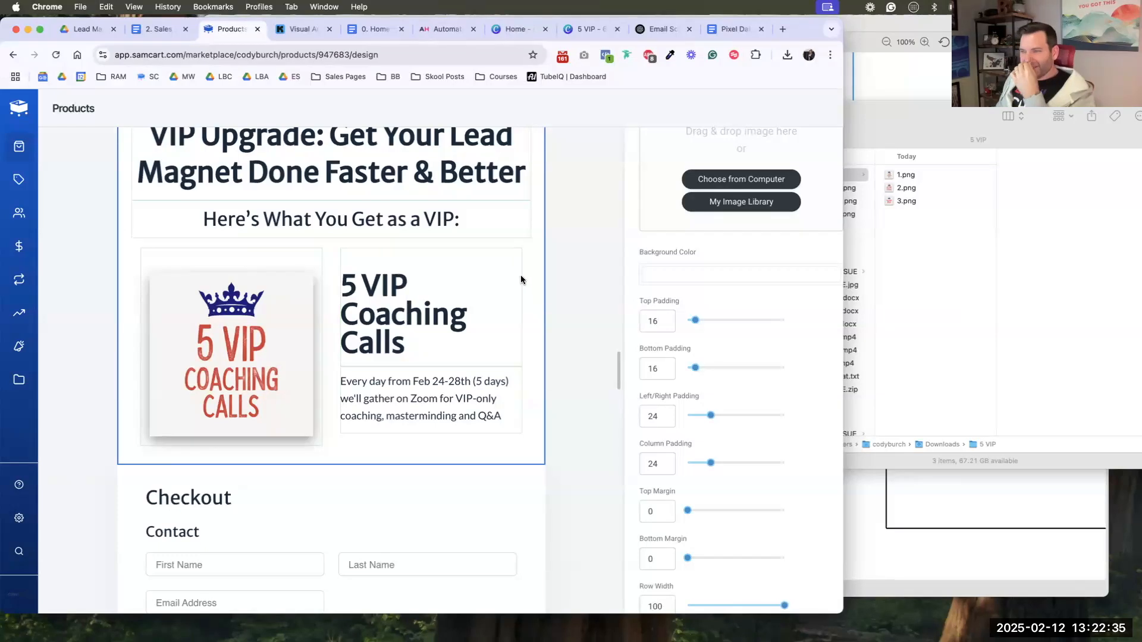
scroll(521, 279, "up", 5)
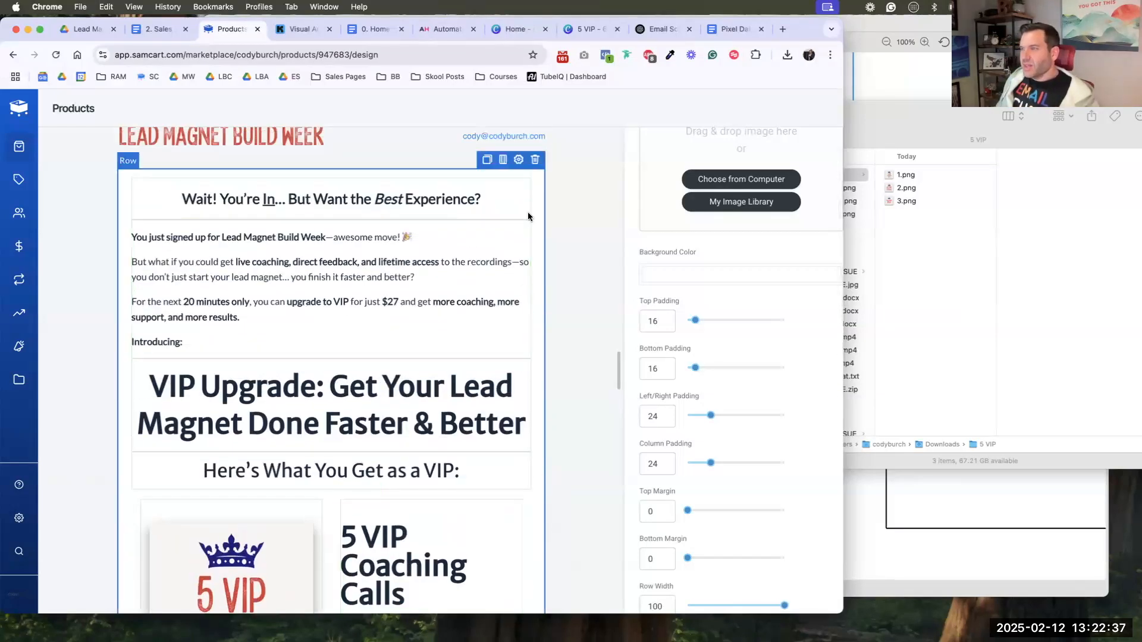
left_click(534, 181)
left_click(531, 180)
scroll(535, 177, "down", 1)
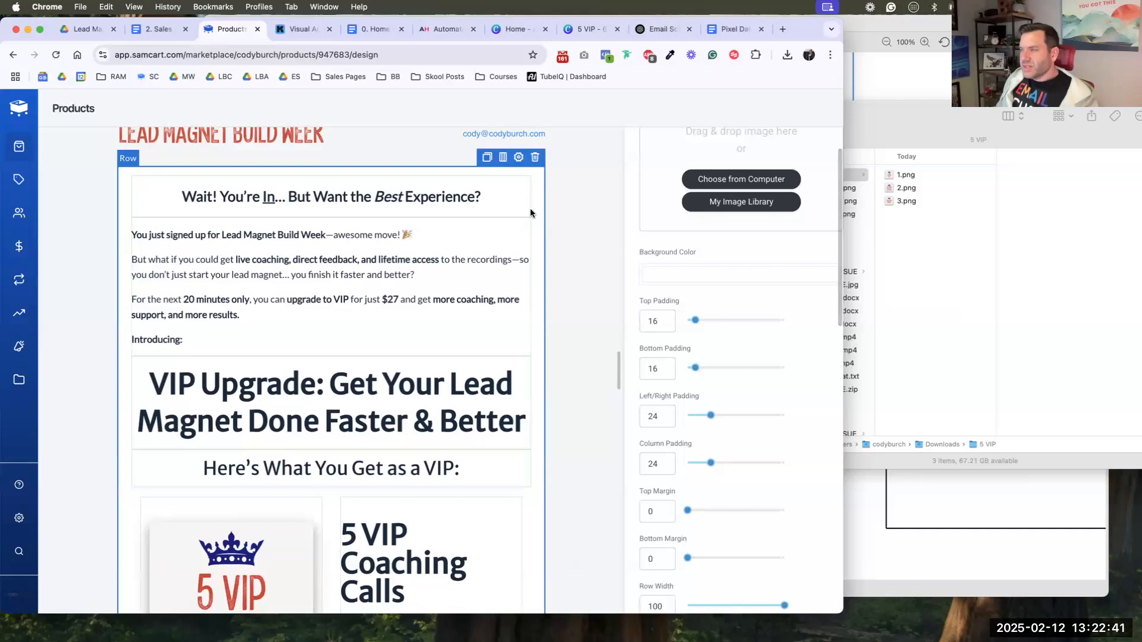
scroll(533, 268, "down", 3)
scroll(533, 363, "up", 4)
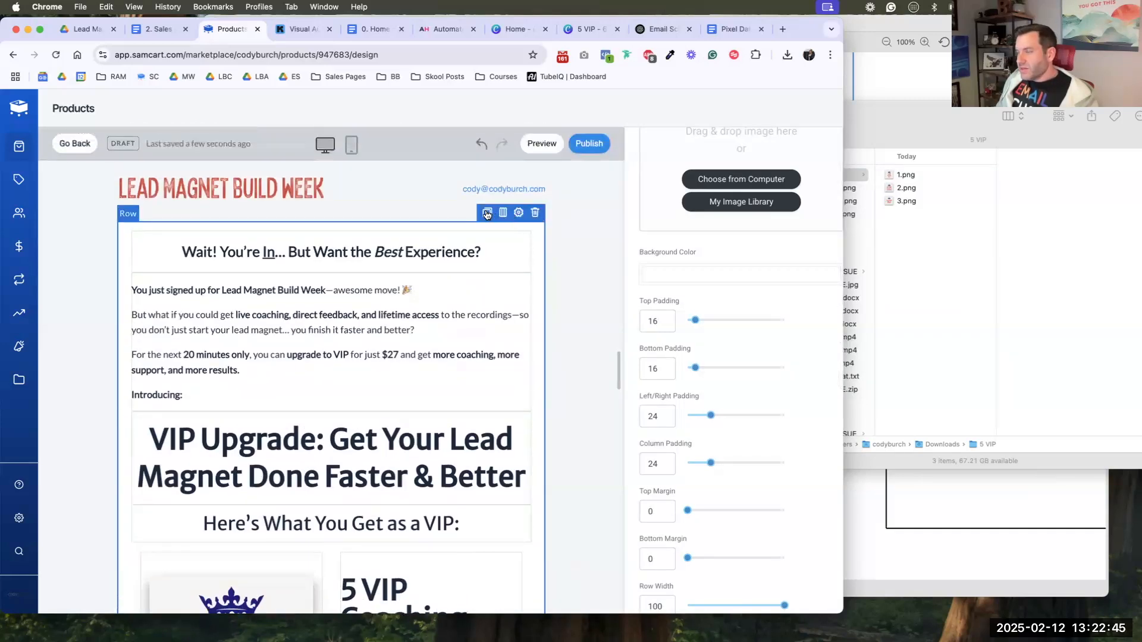
left_click(488, 213)
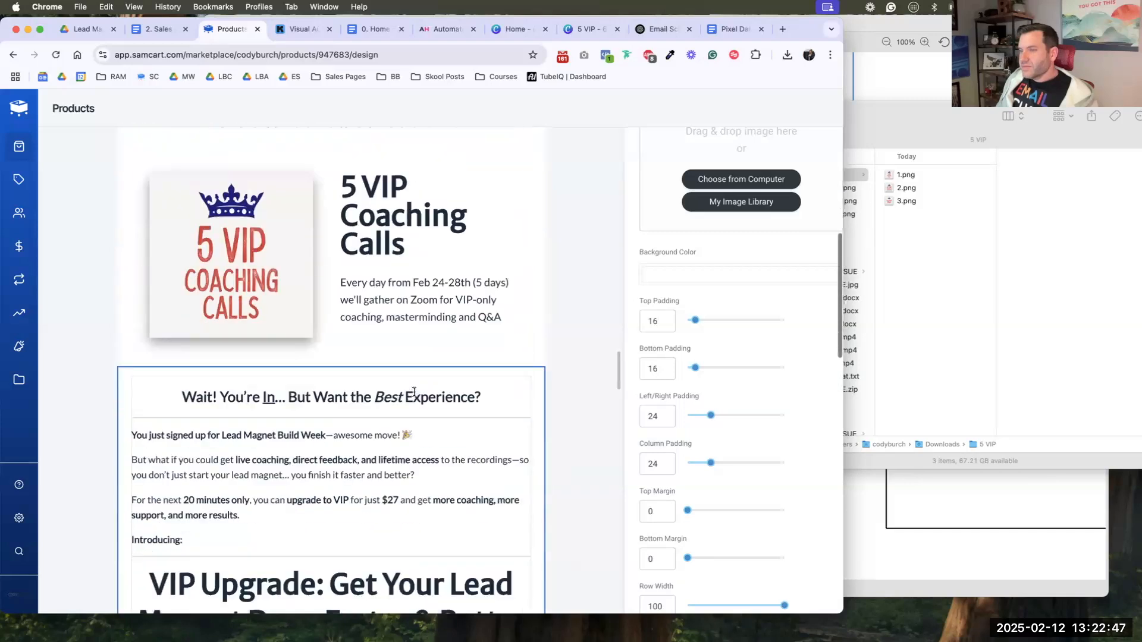
- Delete the "5 VIP Coaching Calls" headline, its paragraph and its image from the original upper row
left_click(503, 336)
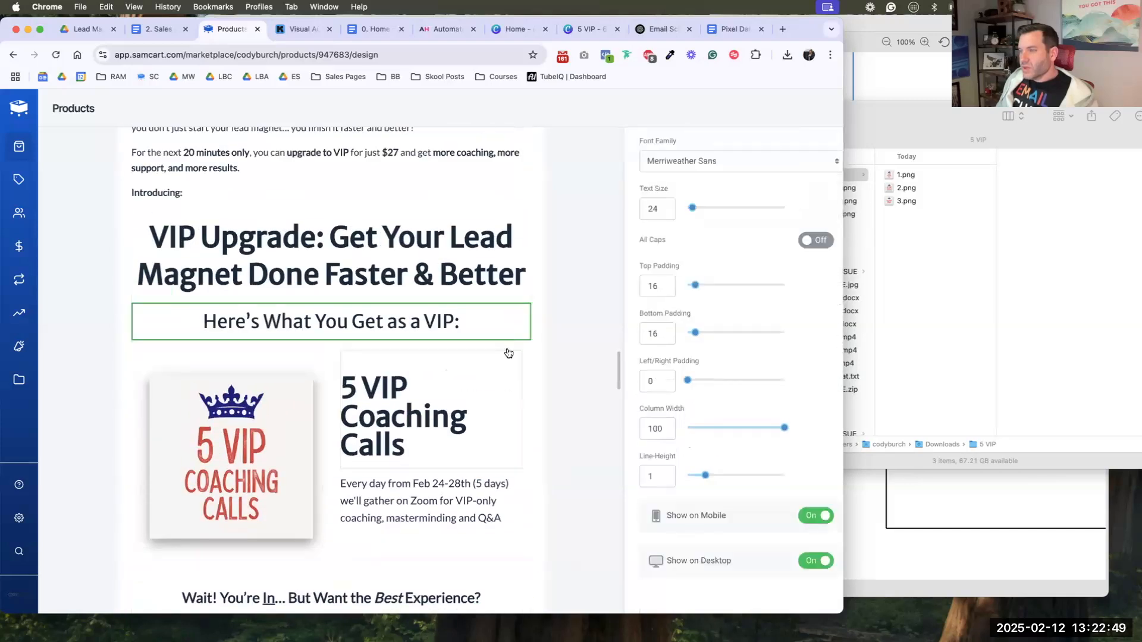
left_click(510, 342)
left_click(500, 387)
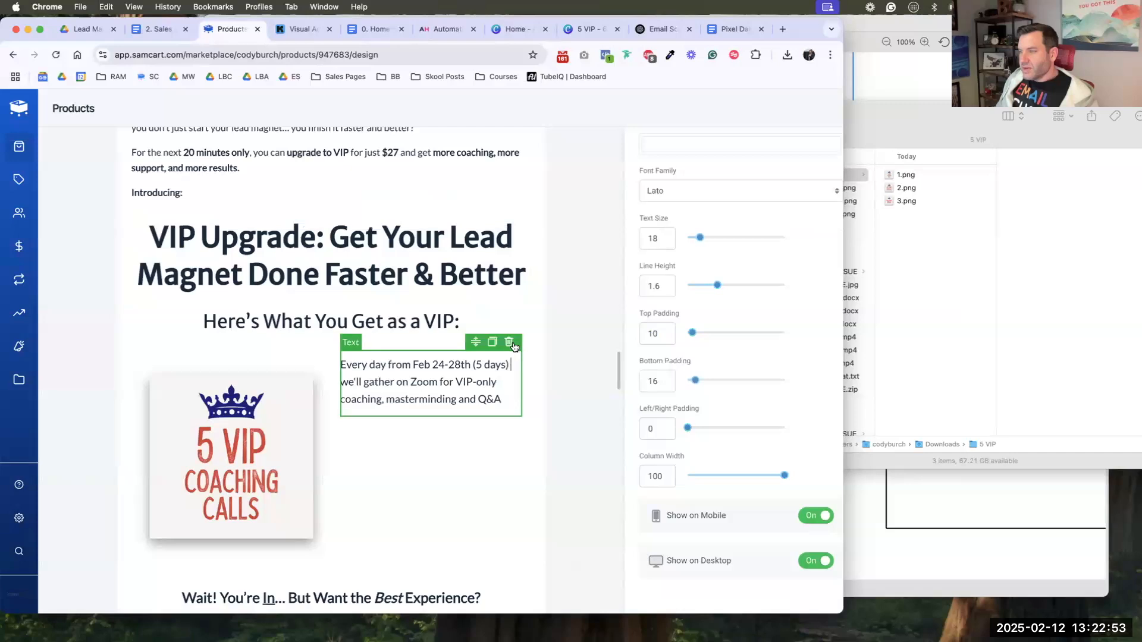
left_click(510, 343)
left_click(507, 390)
left_click(273, 407)
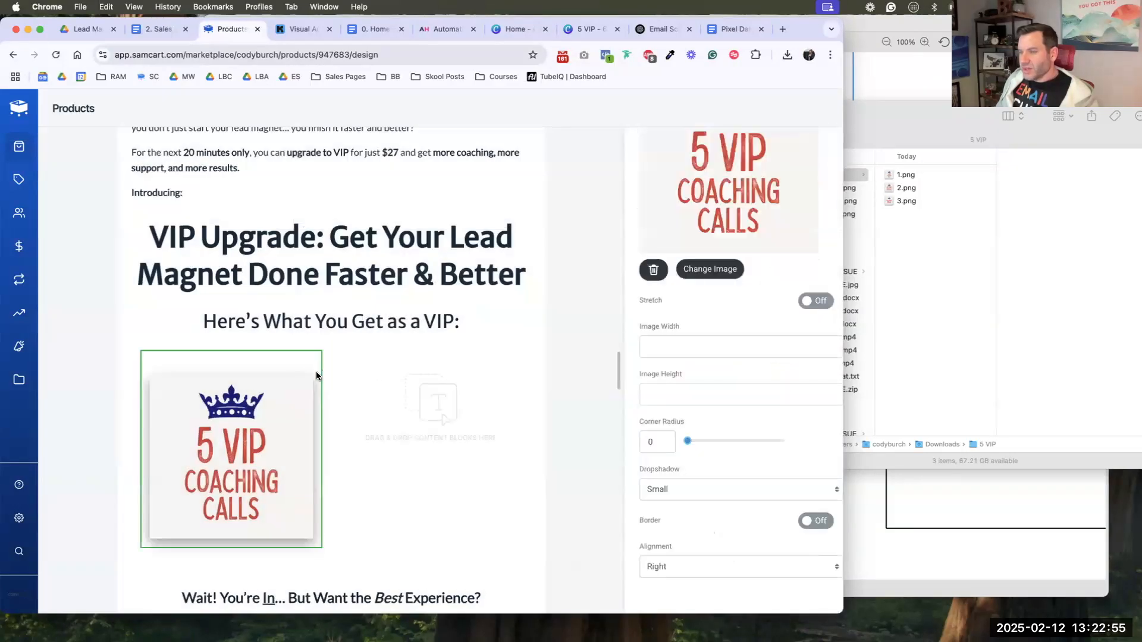
left_click(313, 340)
left_click(452, 387)
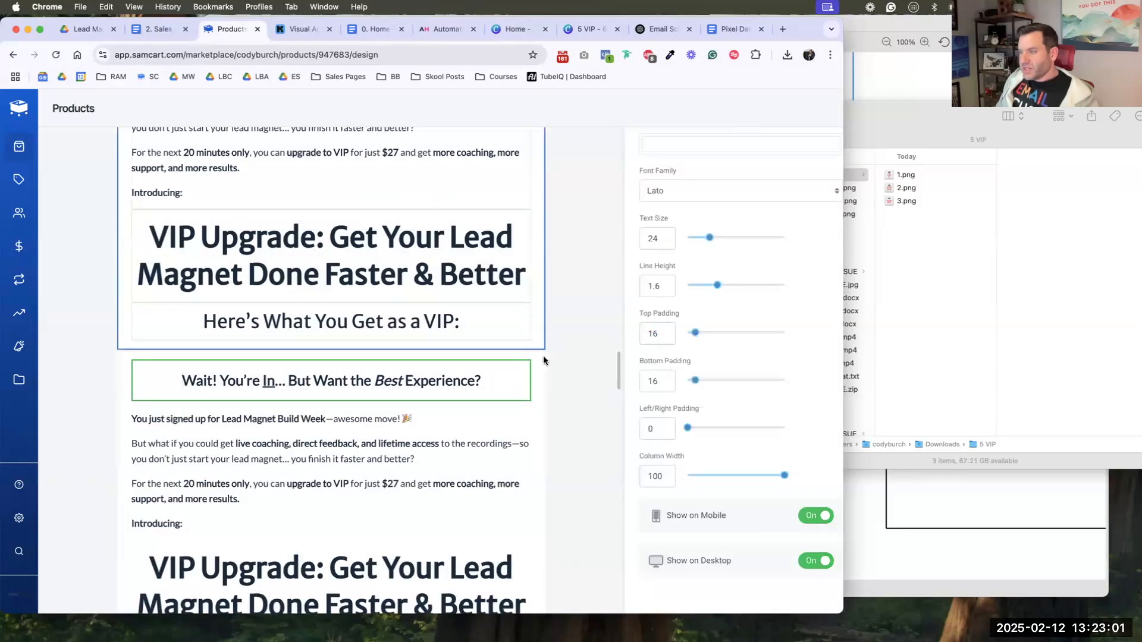
- Delete the repeated "Wait! You're In" line, intro text, "VIP Upgrade" headline and "Here's What You Get as a VIP:" headline from the duplicated row
left_click(517, 352)
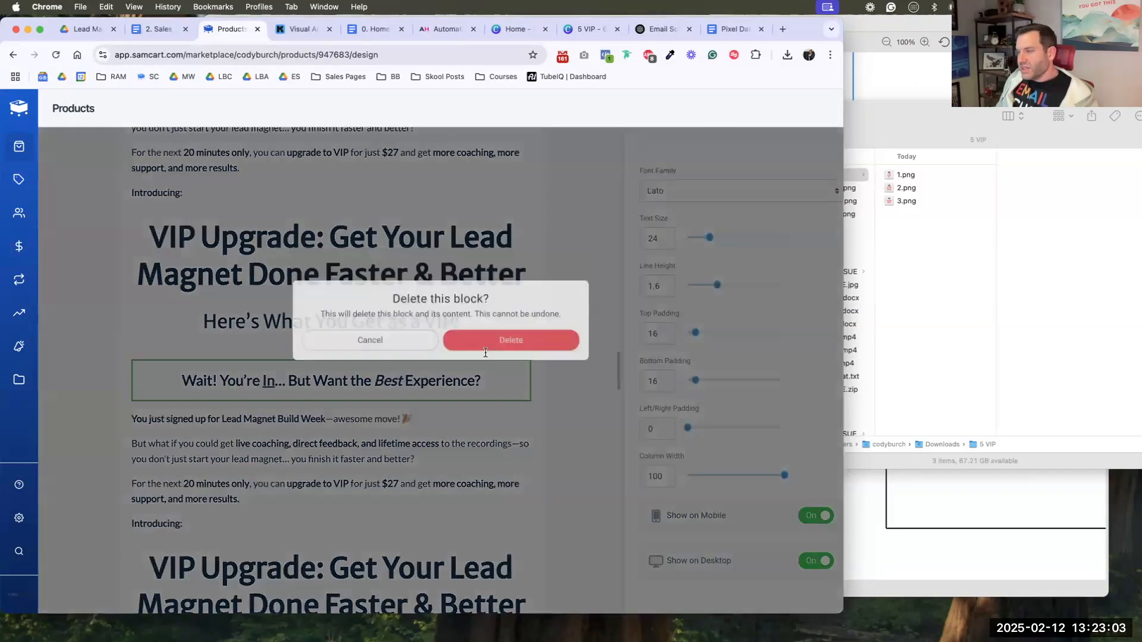
left_click(465, 381)
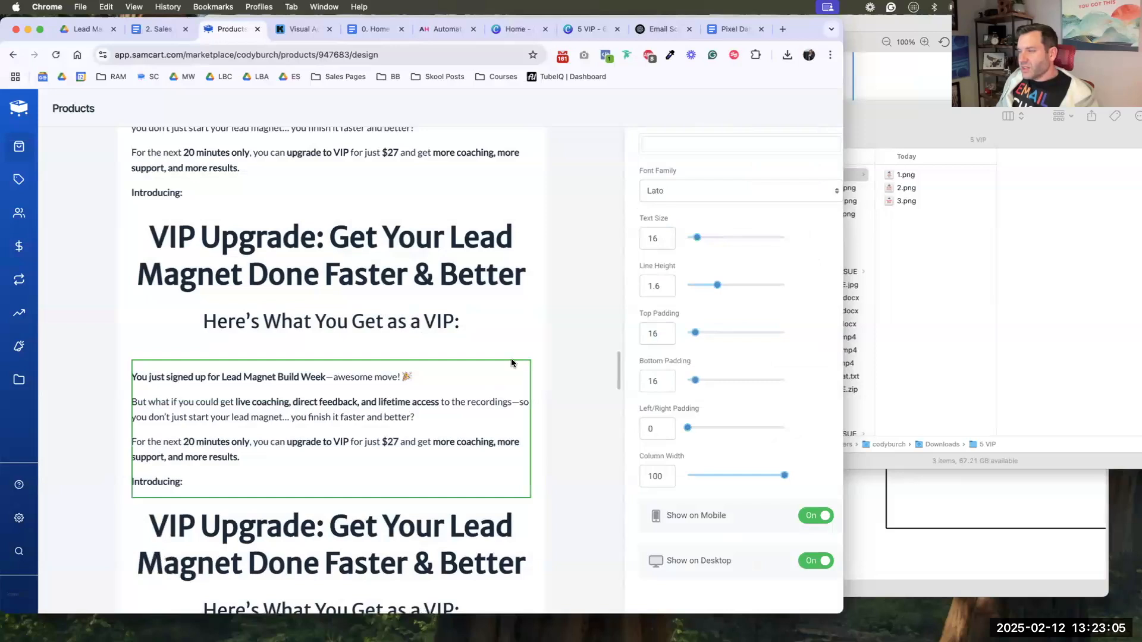
mouse_move(513, 374)
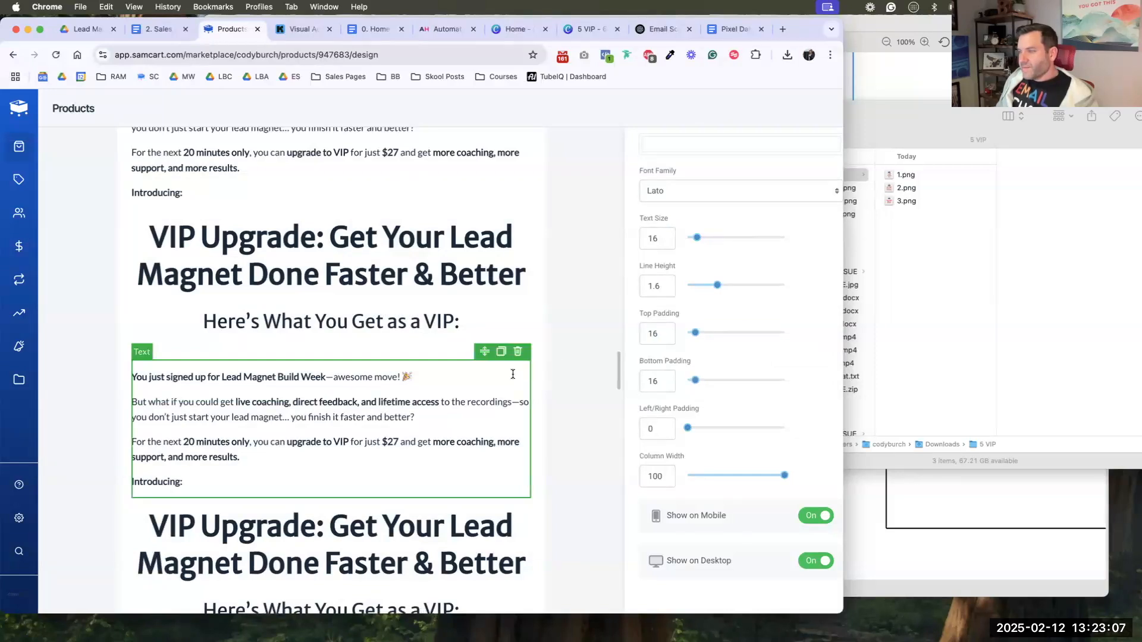
left_click(517, 352)
left_click(501, 383)
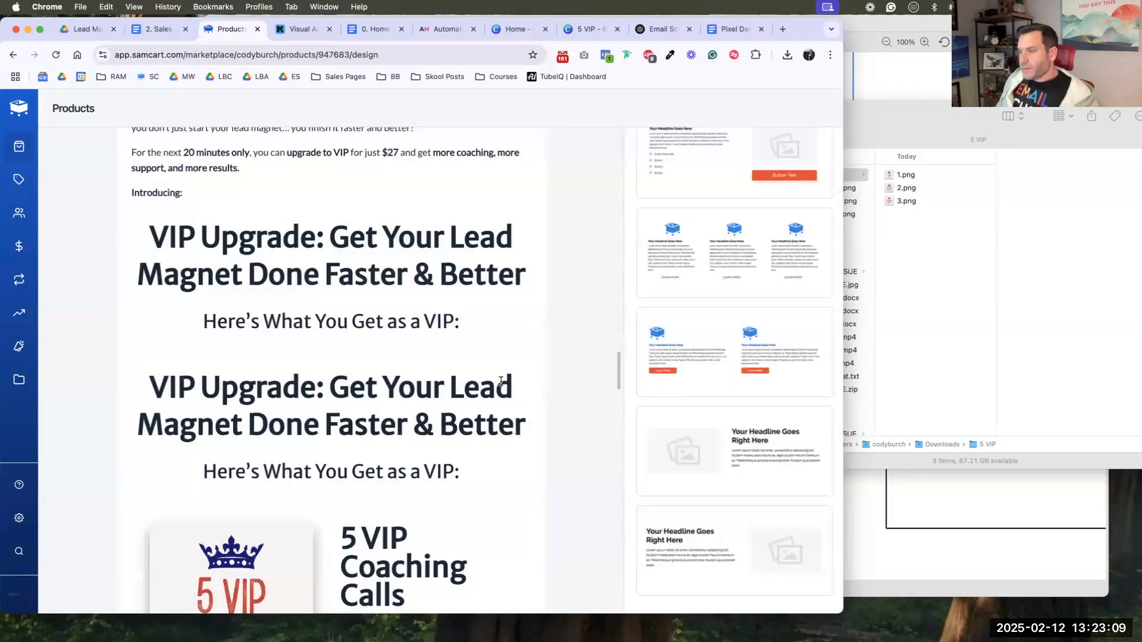
mouse_move(526, 384)
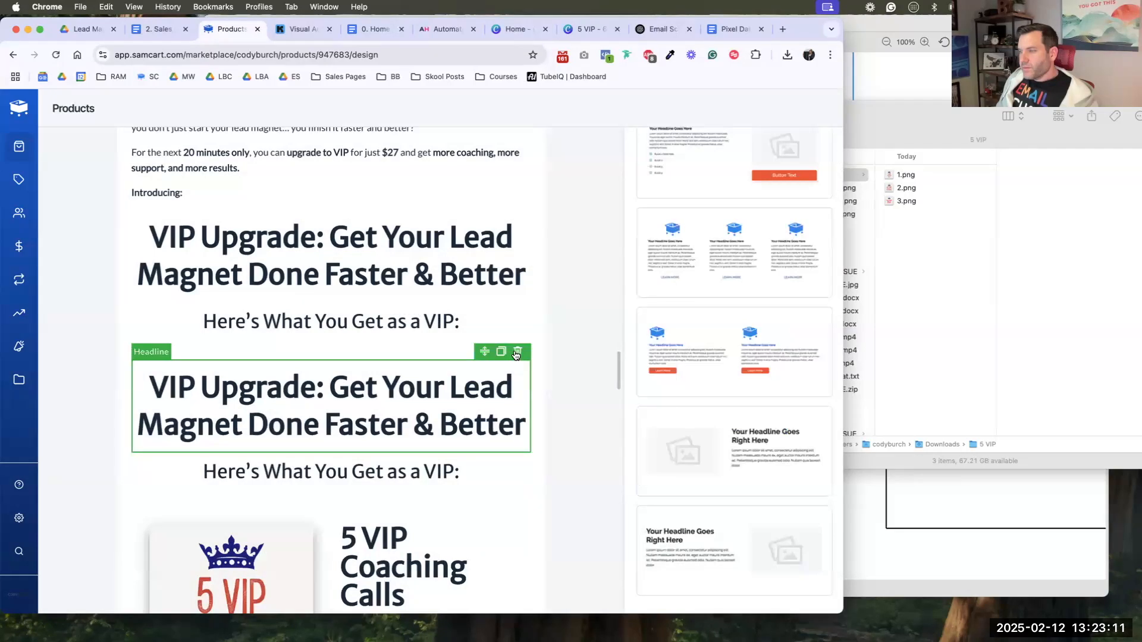
left_click(516, 353)
left_click(505, 388)
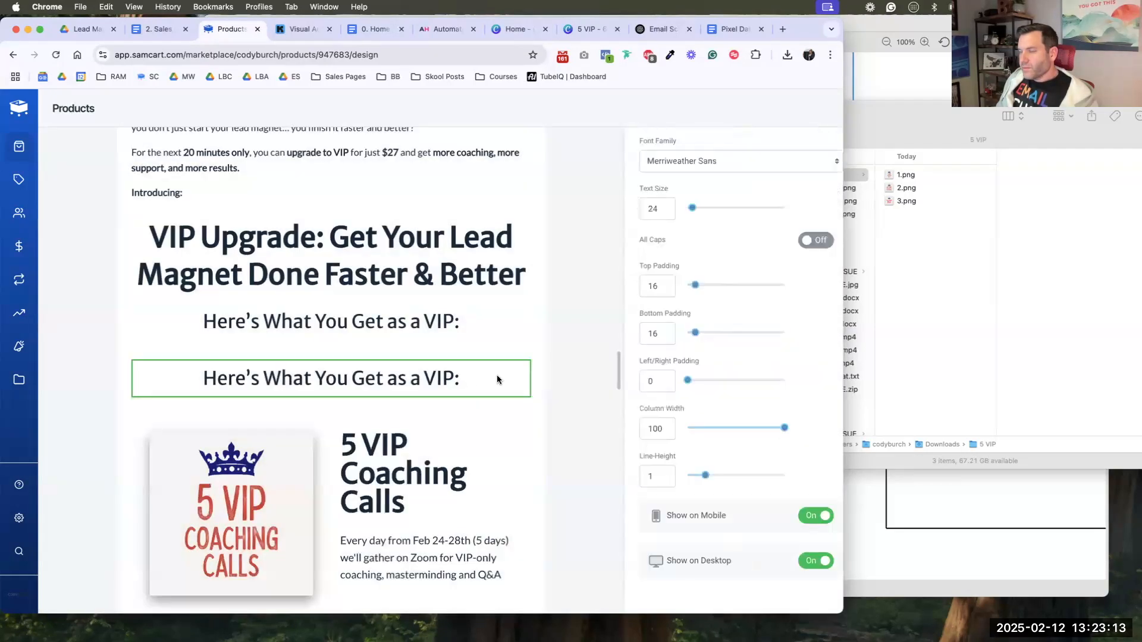
left_click(519, 351)
left_click(540, 392)
- Switch to the mobile layout and set the "Wait! You're In" line's mobile text size to 18 and line height to 1.4
scroll(569, 402, "up", 4)
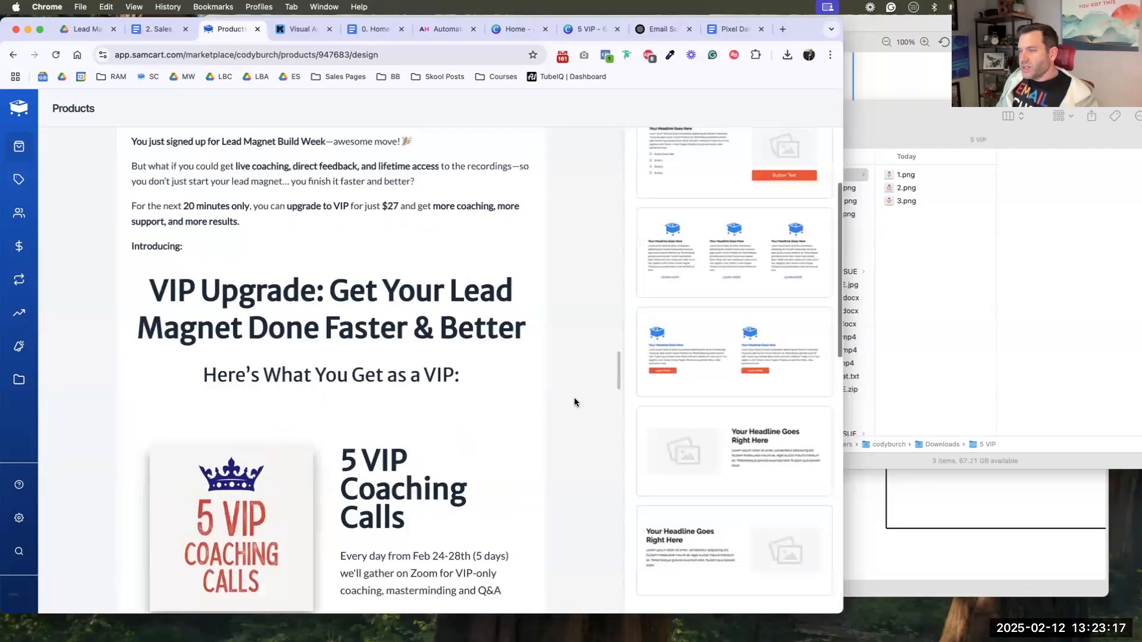
left_click(351, 144)
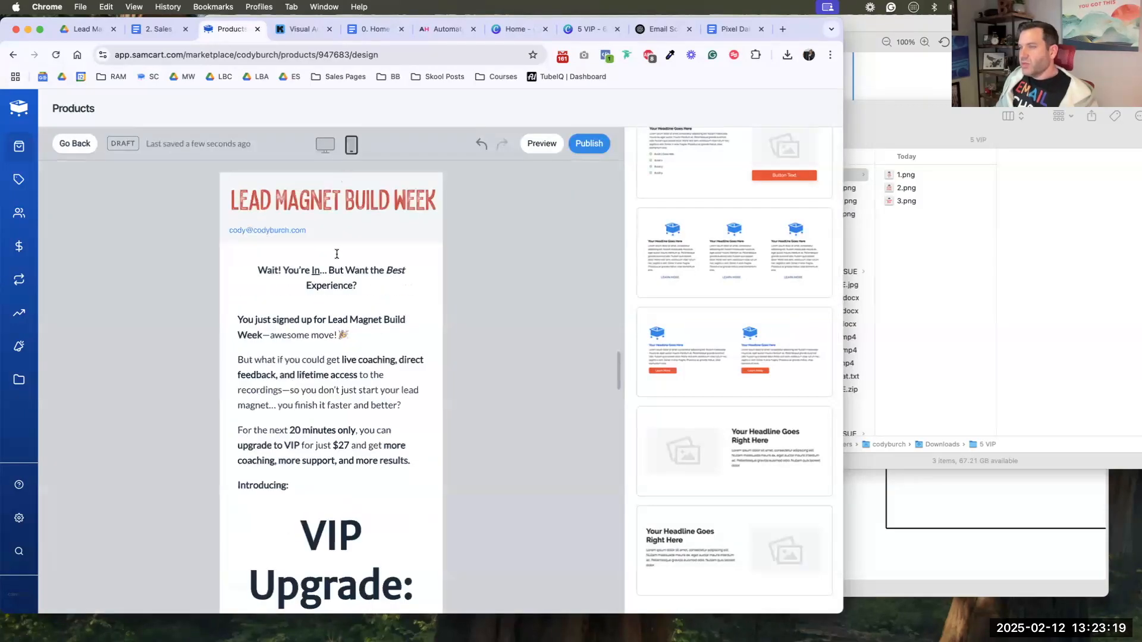
left_click(326, 273)
key("super+a")
left_click(370, 281)
key("super+a")
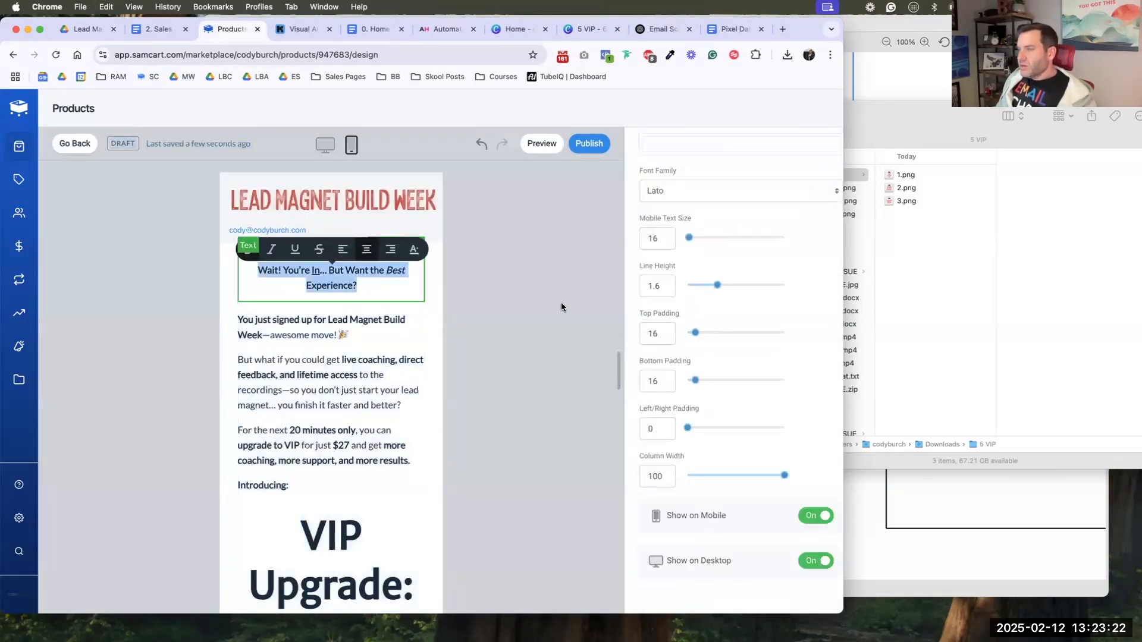
double_click(643, 239)
key("Return")
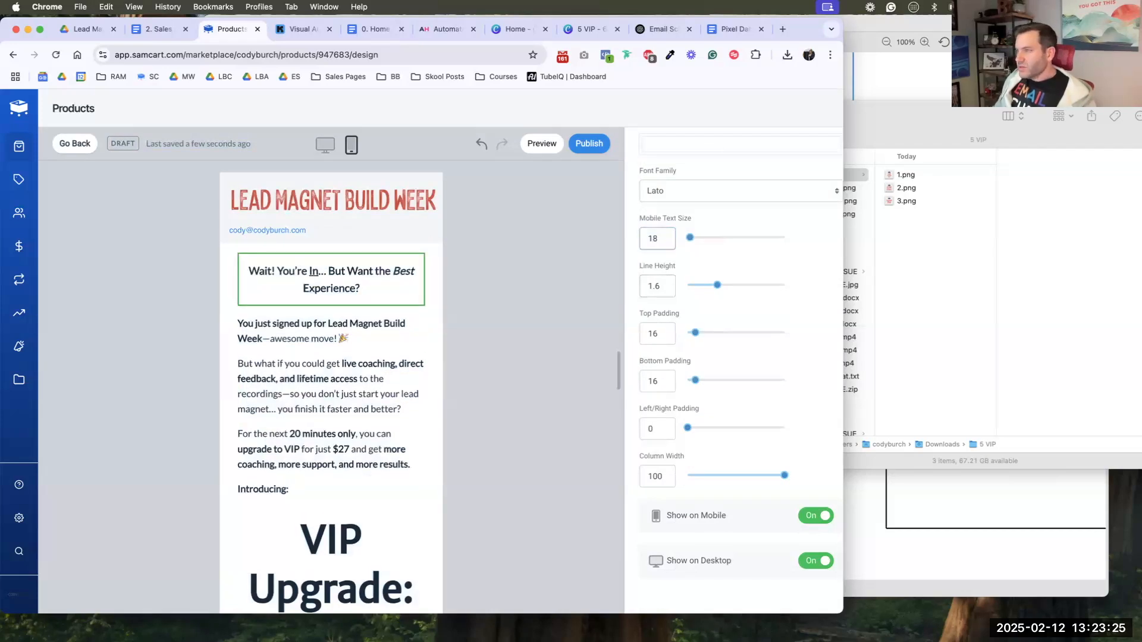
left_click(662, 287)
key("BackSpace")
type("4")
left_click(342, 333)
- Set the "VIP Upgrade: Get Your Lead Magnet Done Faster & Better" headline's mobile text size to 18
scroll(333, 376, "down", 3)
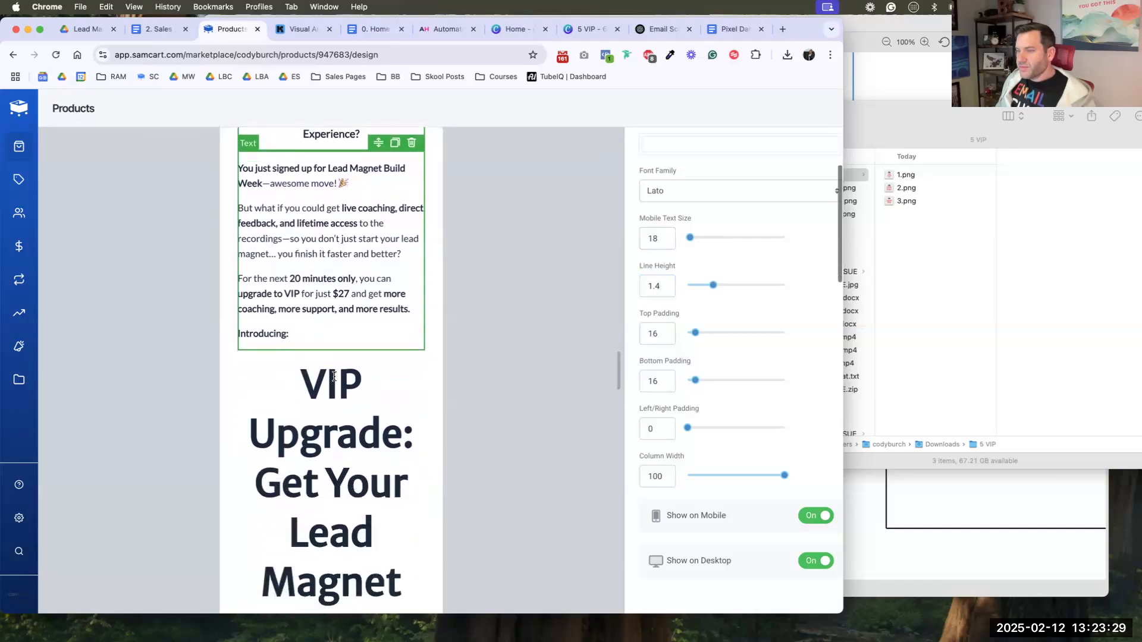
left_click(334, 376)
left_click(653, 238)
type("22")
key("Return")
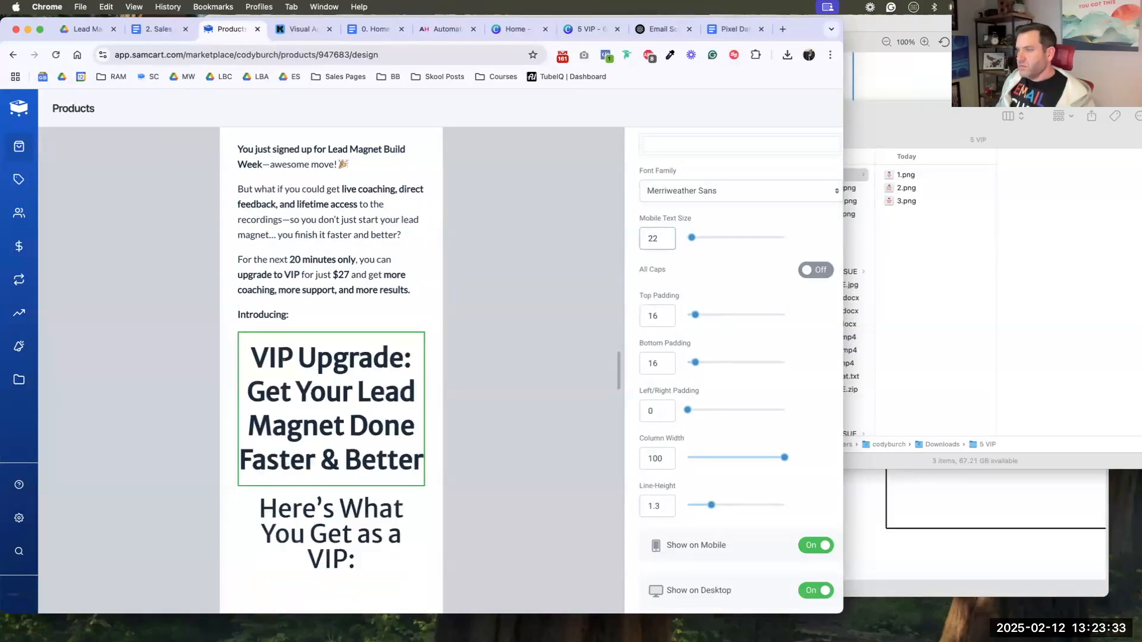
double_click(653, 238)
type("18")
key("Return")
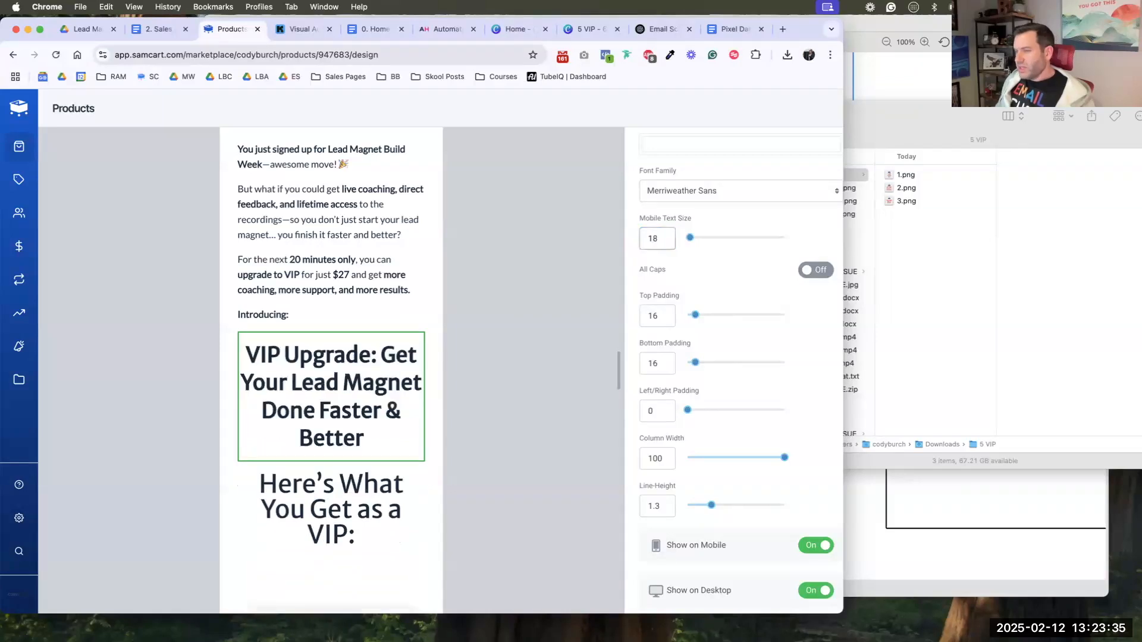
- Set the "Here's What You Get as a VIP:" headline's mobile text size to 14
double_click(357, 499)
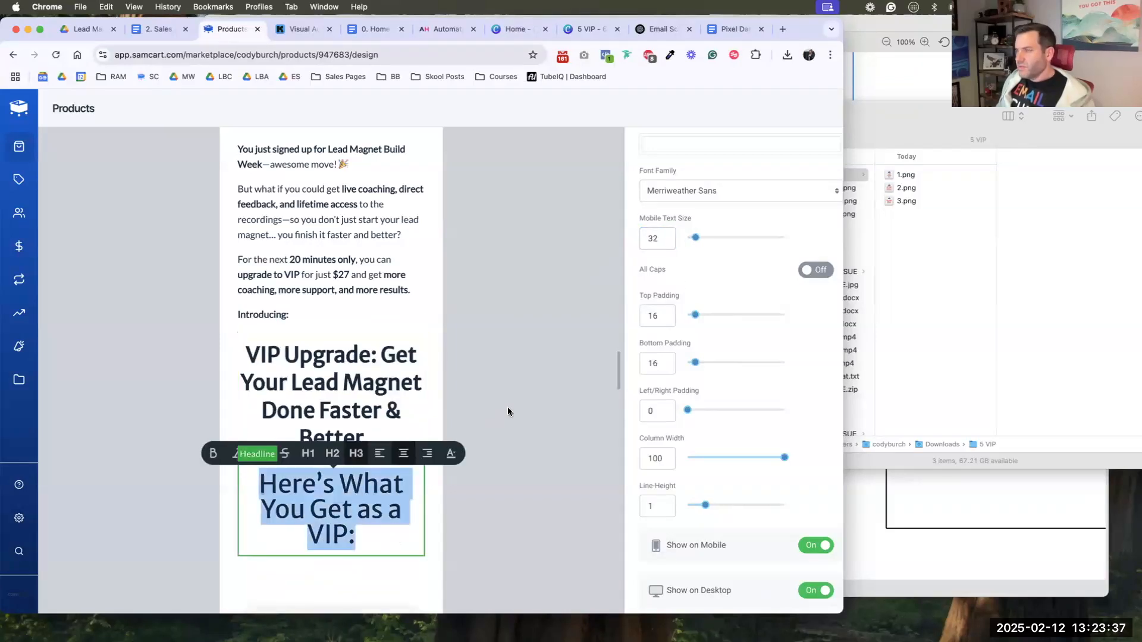
left_click(652, 237)
type("14")
key("Return")
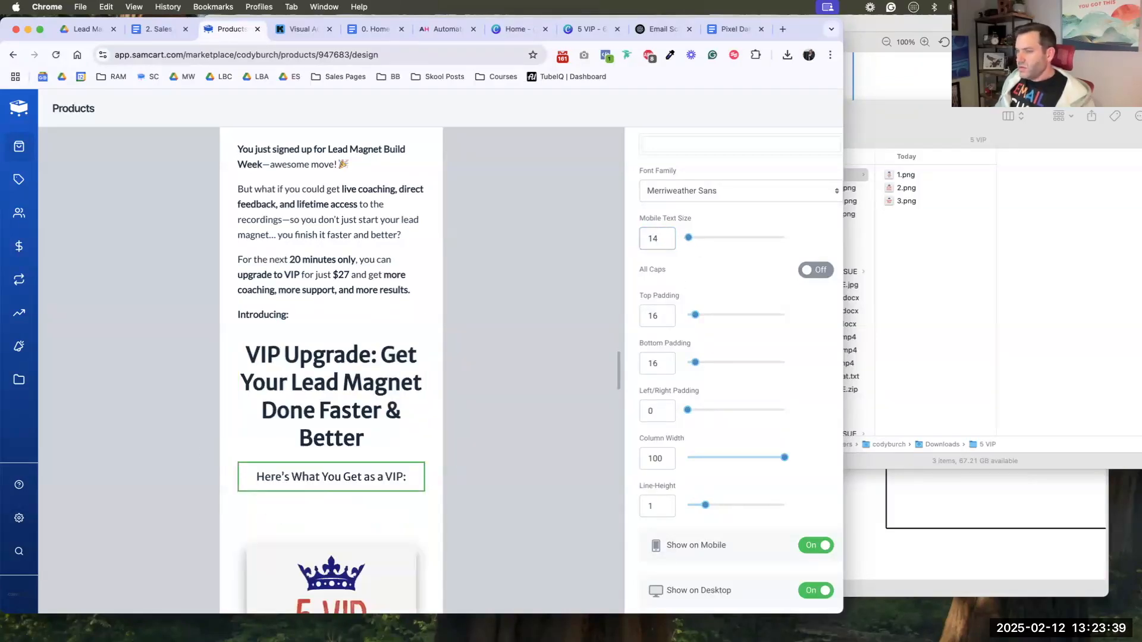
scroll(461, 312, "down", 7)
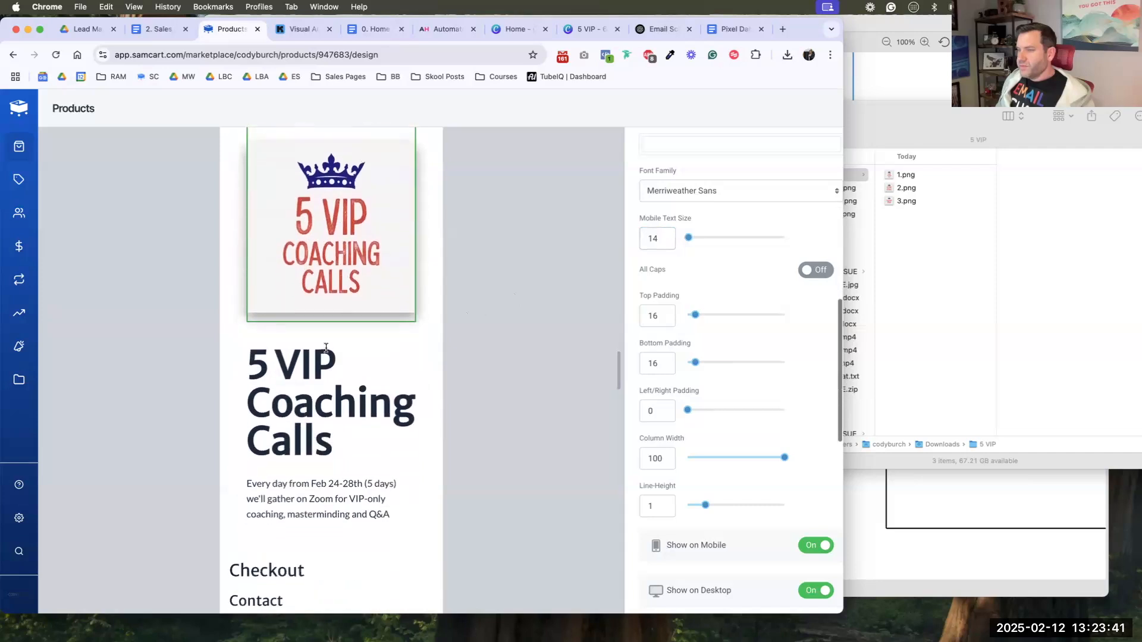
- Set the "5 VIP Coaching Calls" headline's mobile text size to 18
left_click(331, 369)
double_click(645, 239)
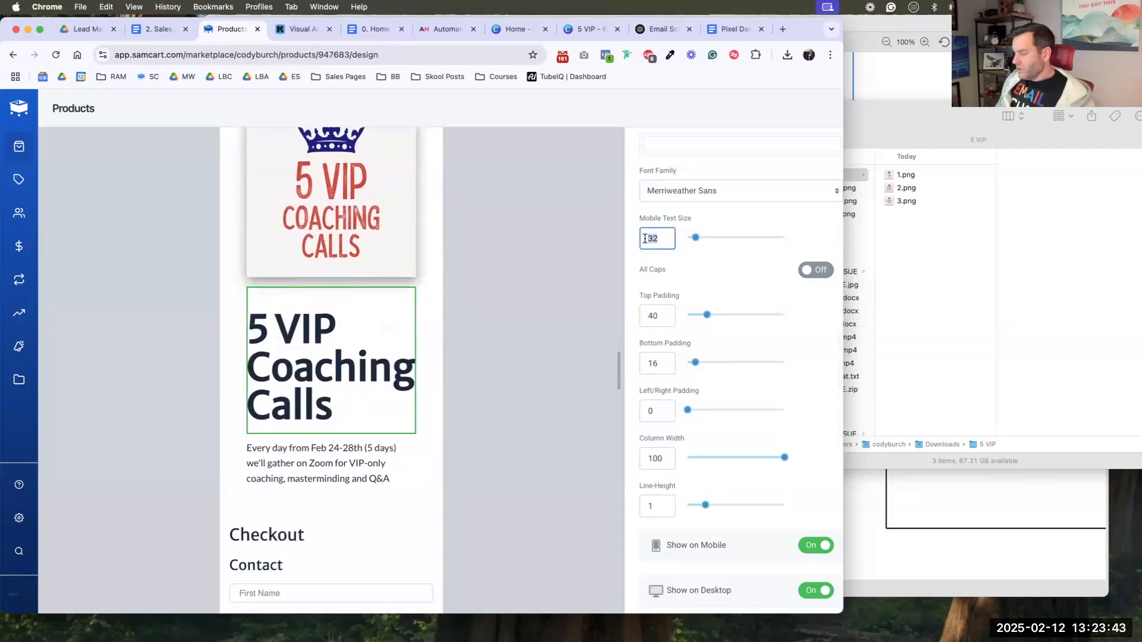
type("18")
key("Return")
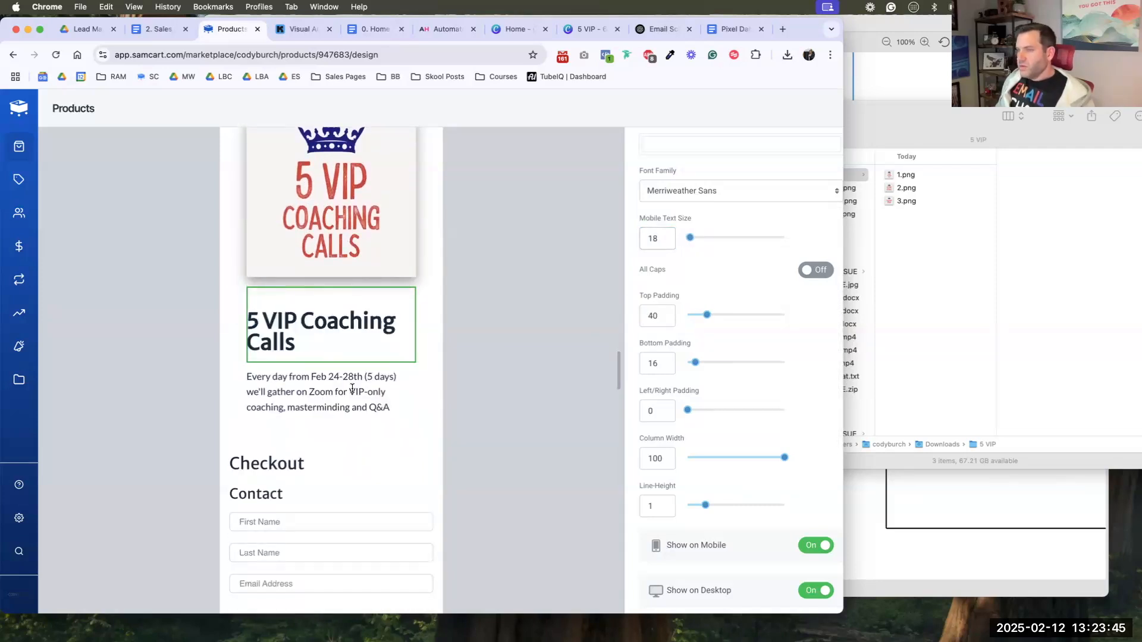
- Switch back to the desktop layout and duplicate the "5 VIP Coaching Calls" row twice
scroll(367, 392, "up", 5)
scroll(393, 369, "up", 5)
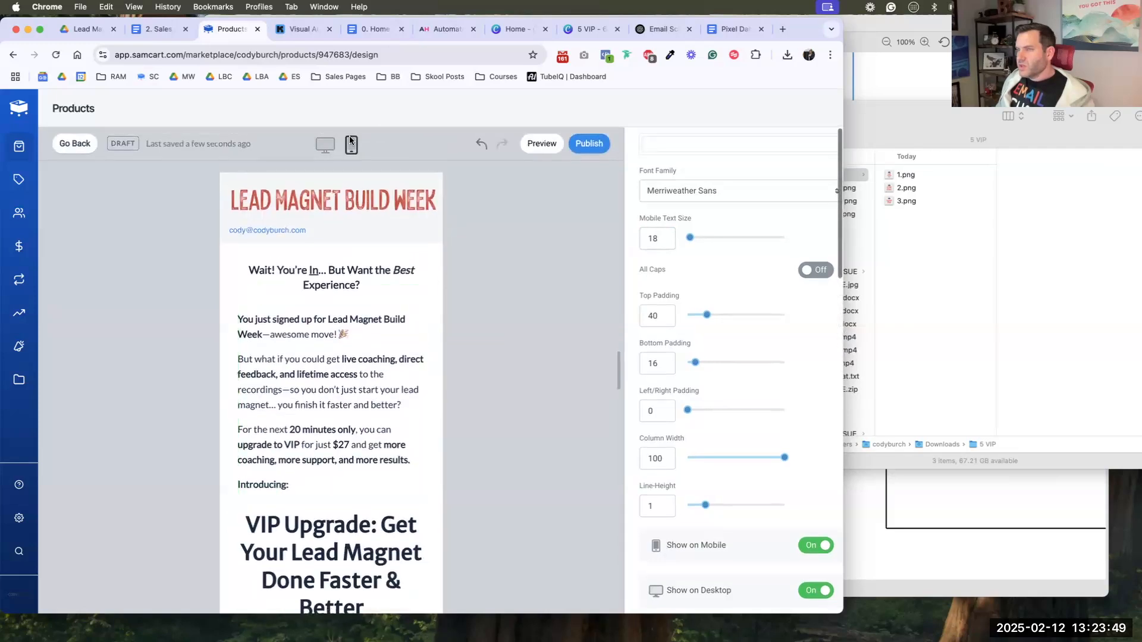
left_click(324, 138)
scroll(359, 299, "down", 7)
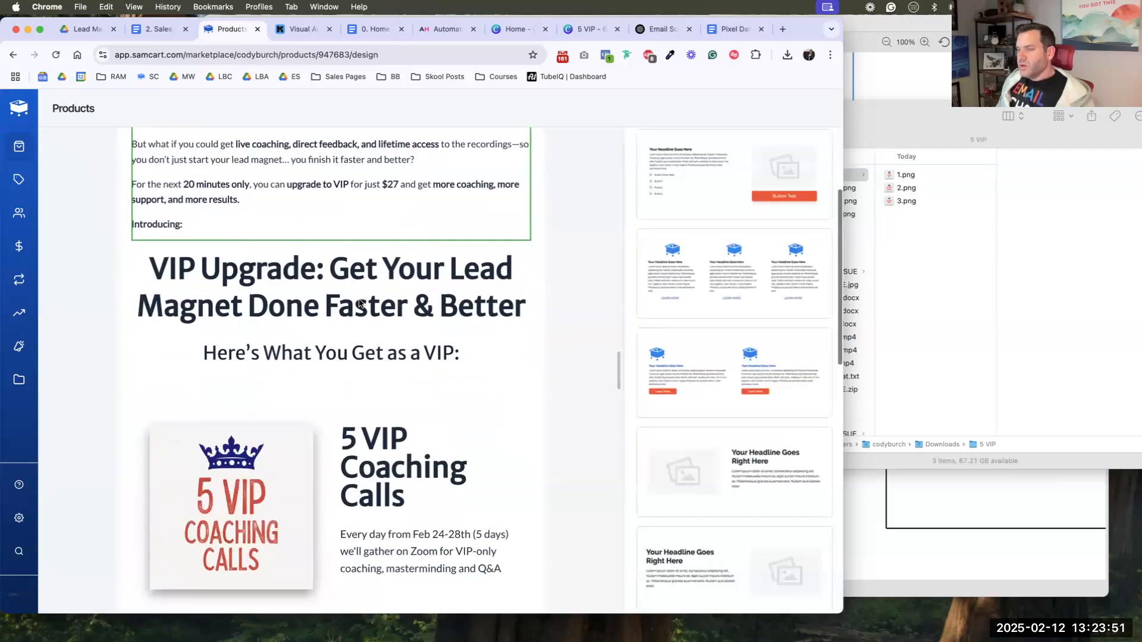
left_click(536, 300)
scroll(552, 296, "up", 1)
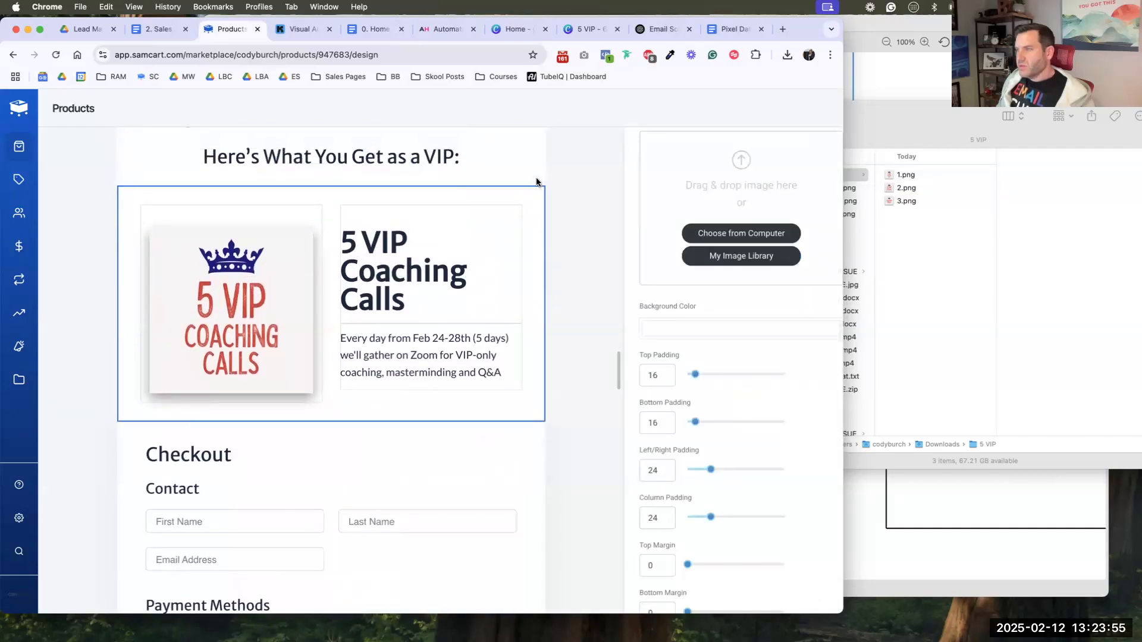
left_click(529, 203)
left_click(531, 202)
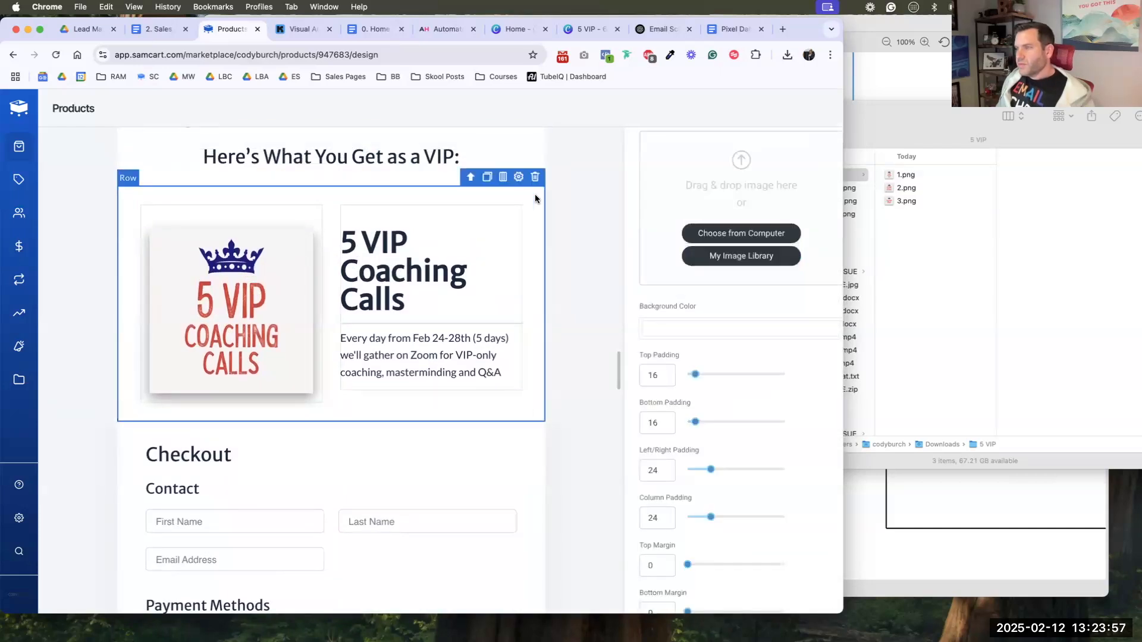
left_click(487, 178)
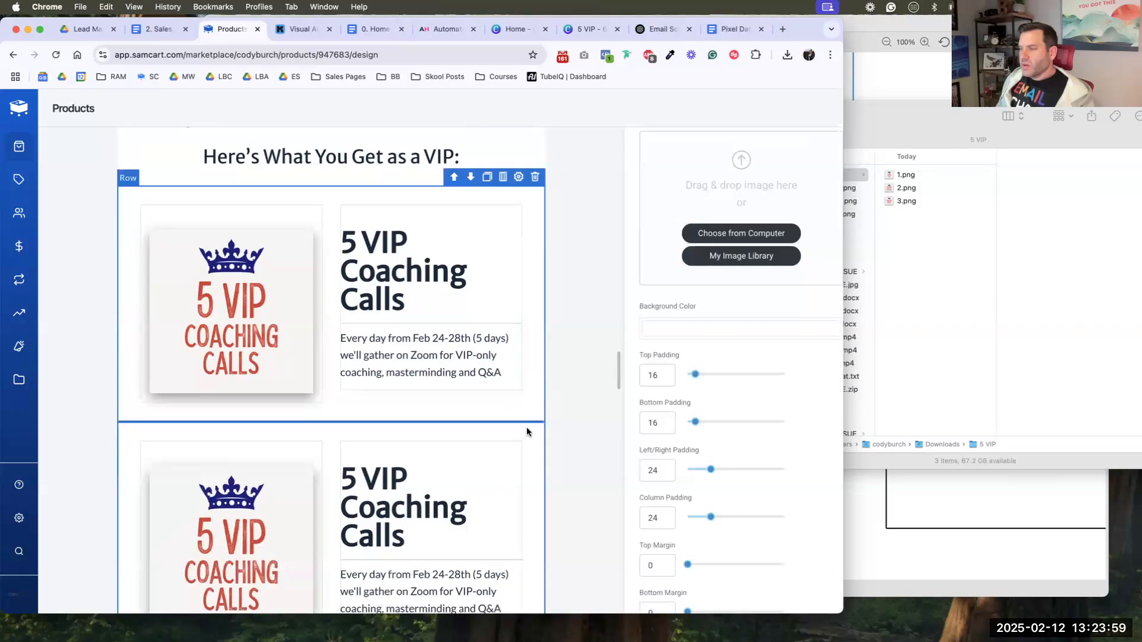
mouse_move(500, 421)
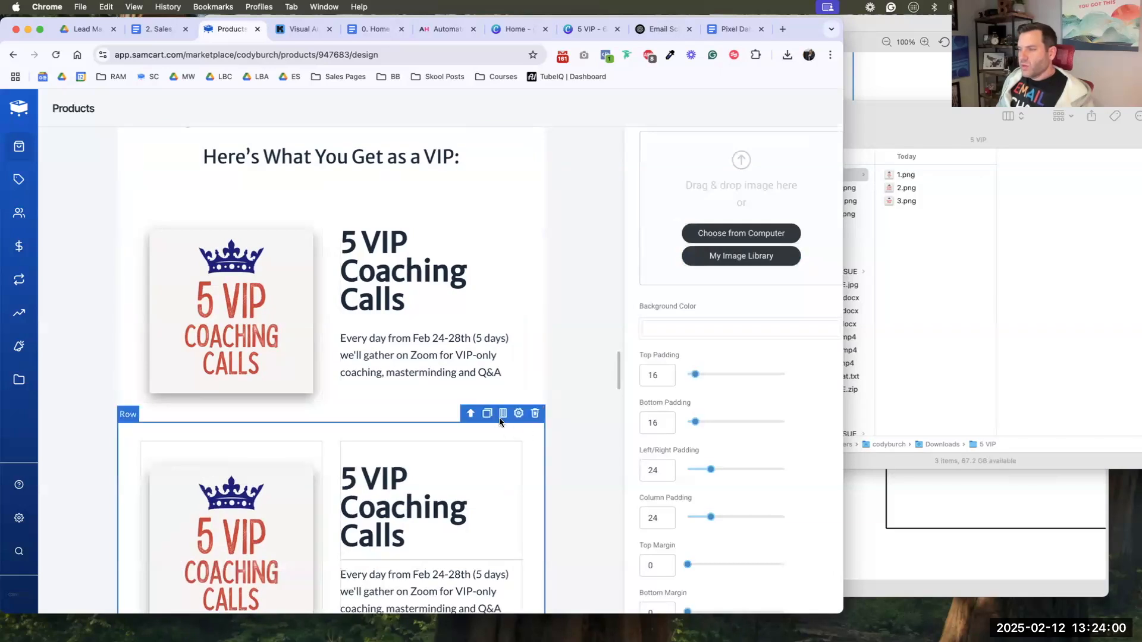
- Replace the second benefit row's image with 2.png from the 5 VIP folder
left_click(235, 507)
left_click(656, 328)
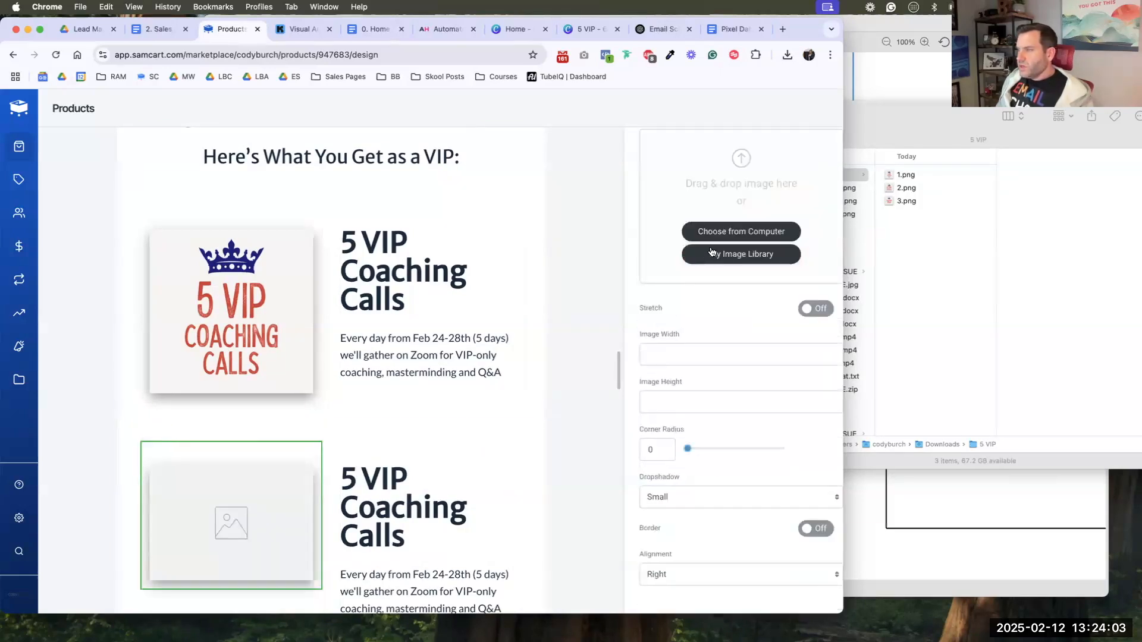
left_click(710, 234)
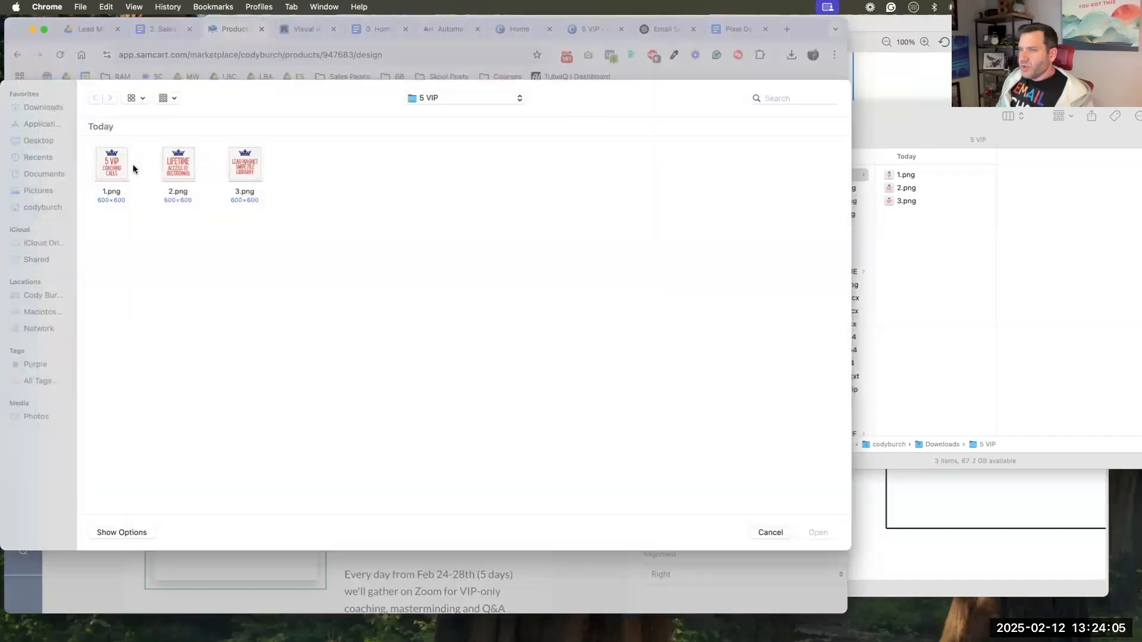
left_click(178, 163)
left_click(828, 533)
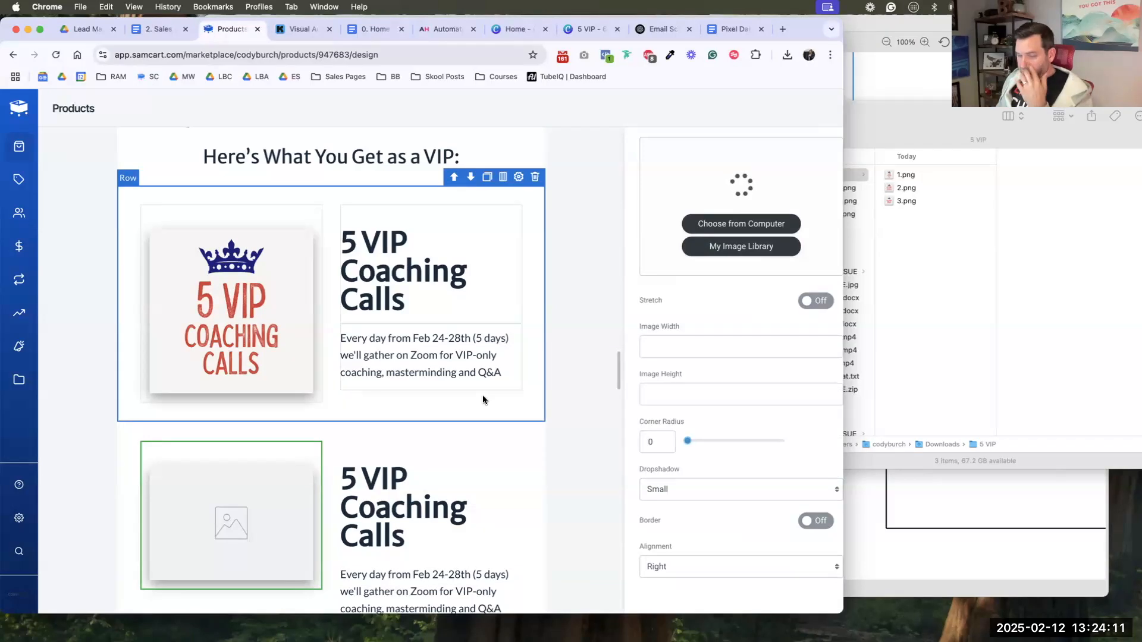
scroll(463, 395, "down", 5)
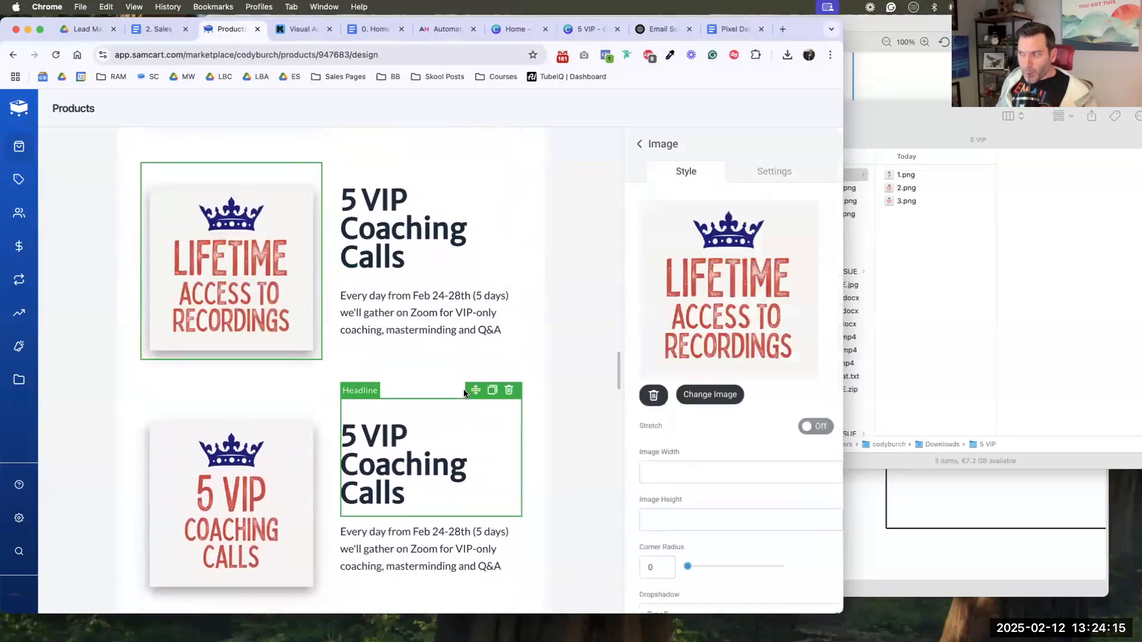
- Remove the third benefit row's image and upload 3.png from the 5 VIP folder in its place
left_click(275, 476)
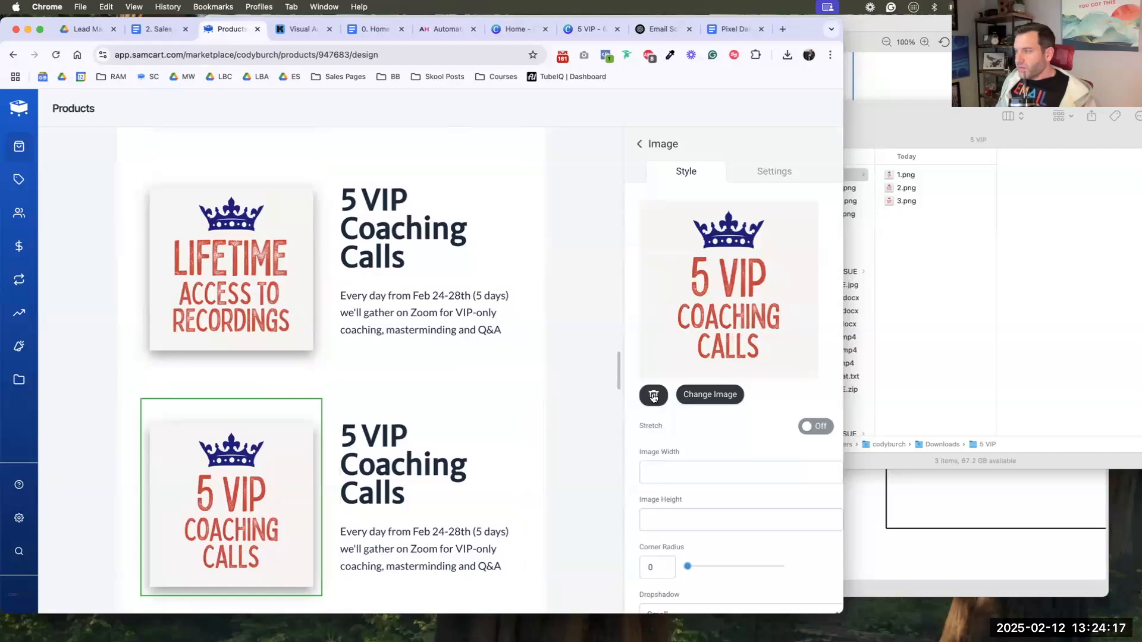
left_click(653, 396)
left_click(719, 305)
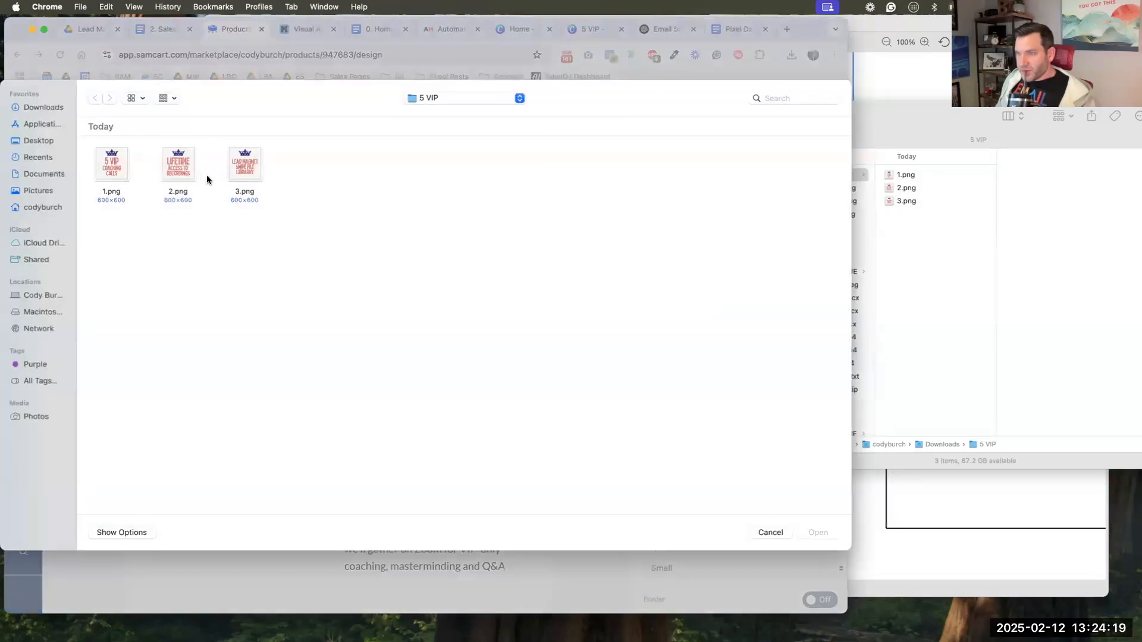
left_click(258, 176)
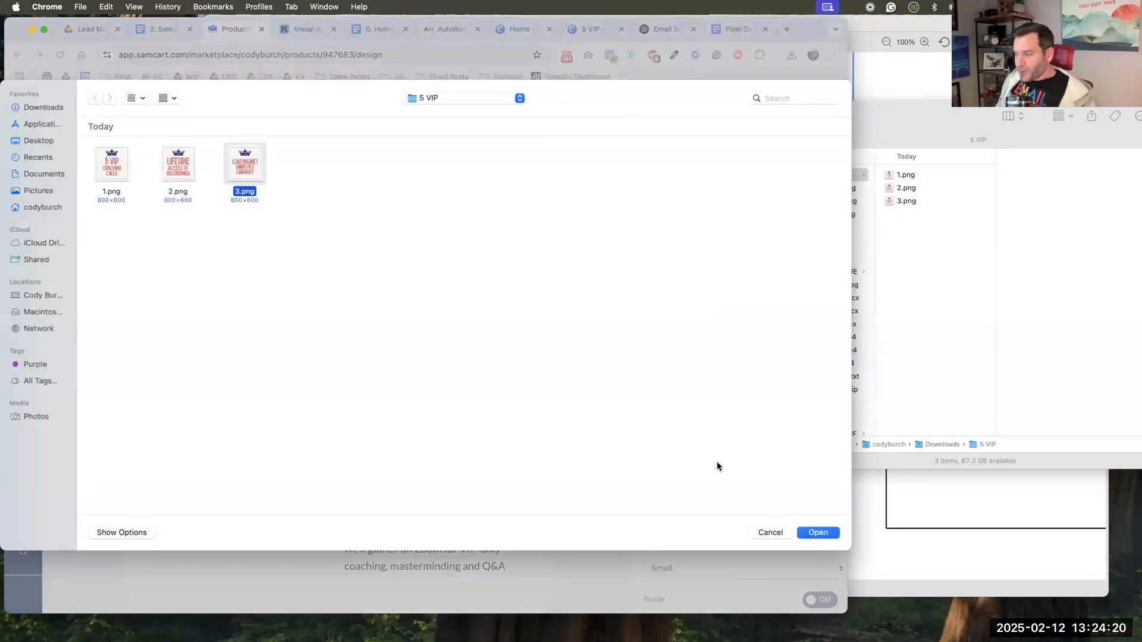
left_click(817, 533)
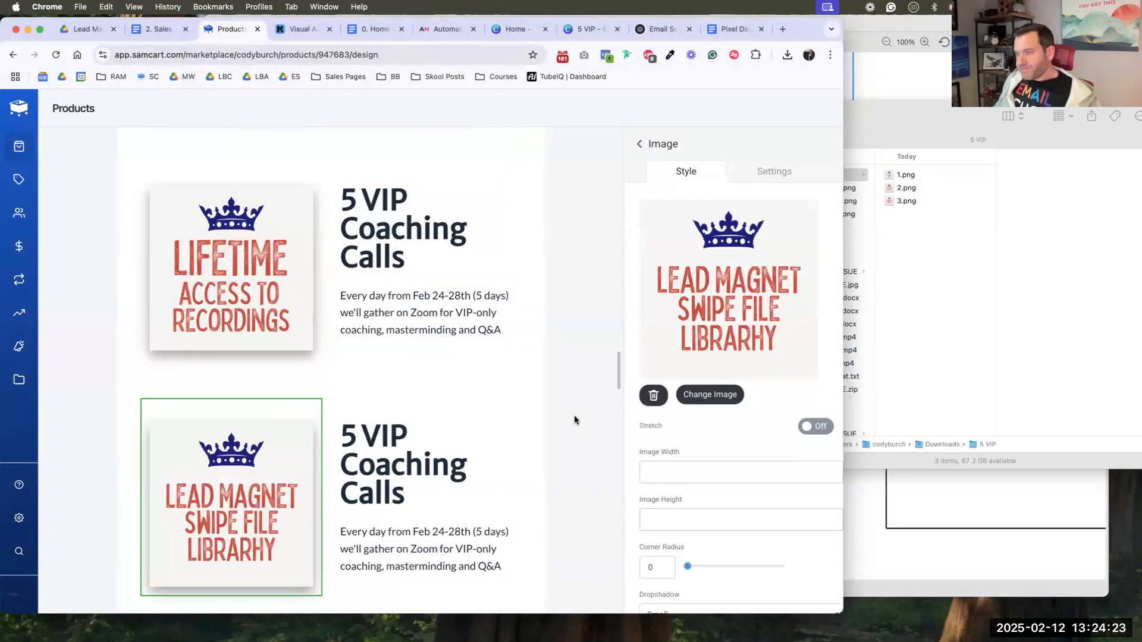
scroll(440, 369, "down", 2)
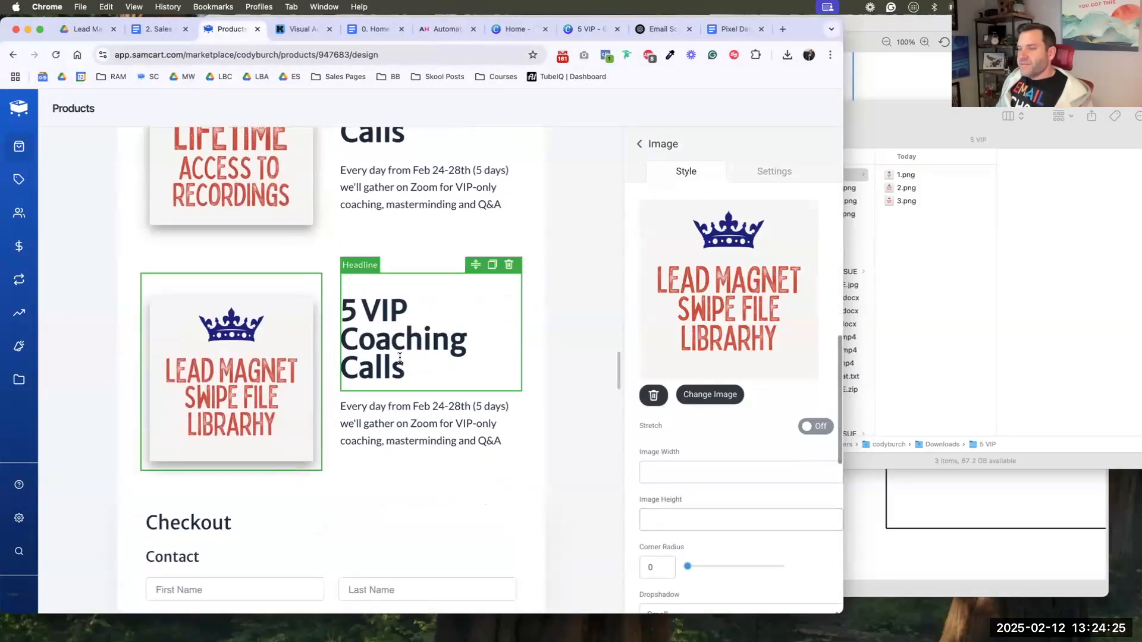
scroll(393, 328, "up", 3)
triple_click(395, 328)
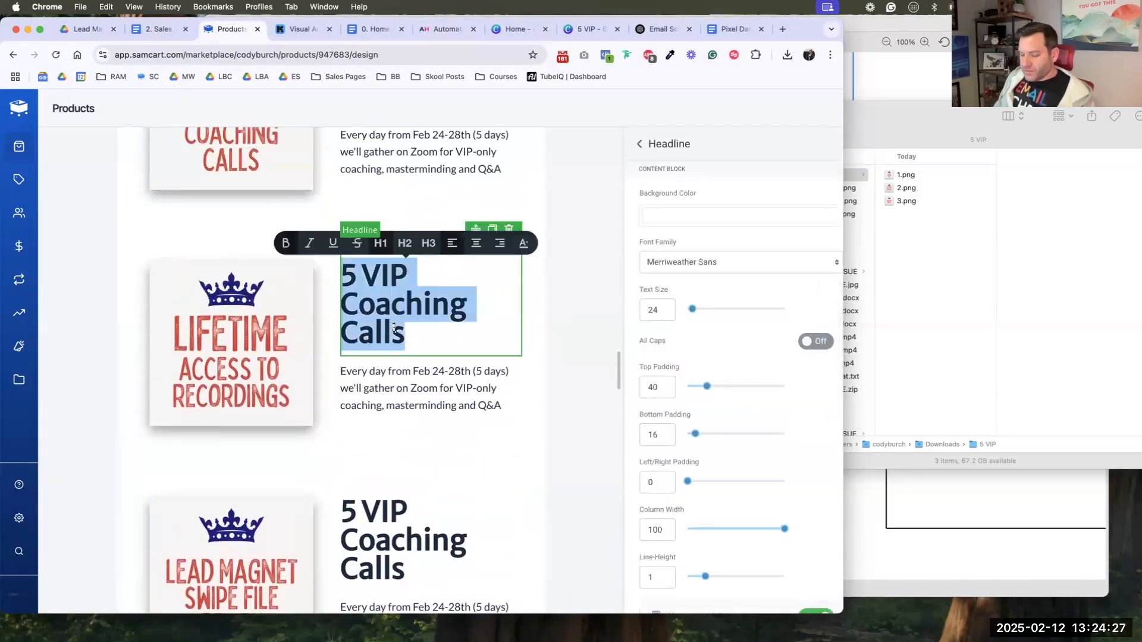
type("Li")
key("BackSpace")
key("BackSpace")
type("Li")
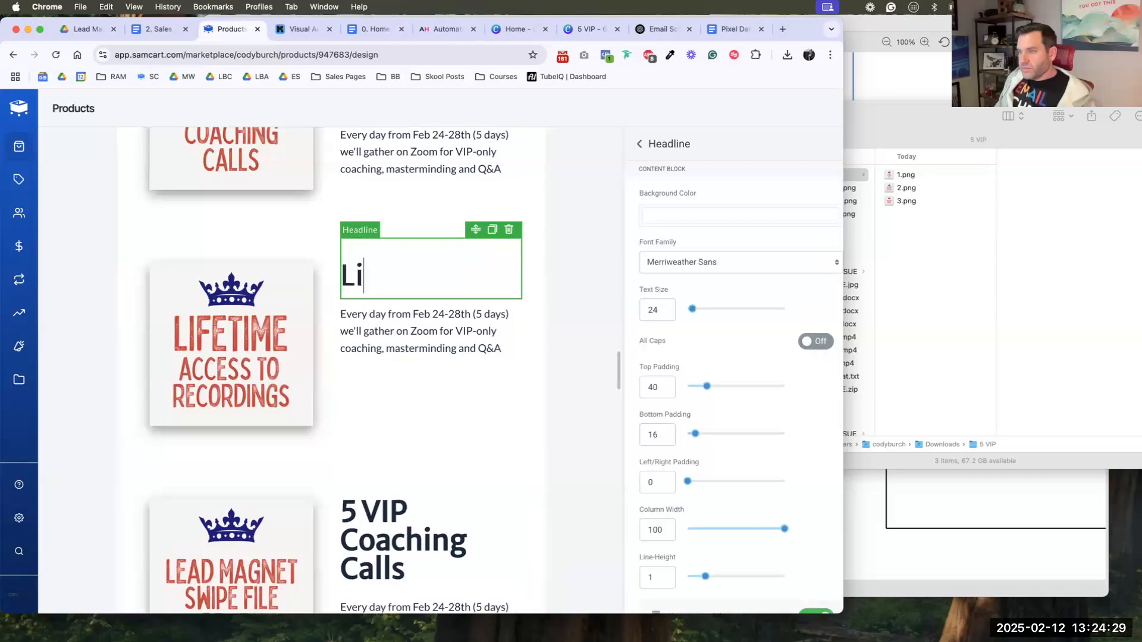
type("fetime")
key("super+a")
type("build week lead magnet feb 24-28th, 2025")
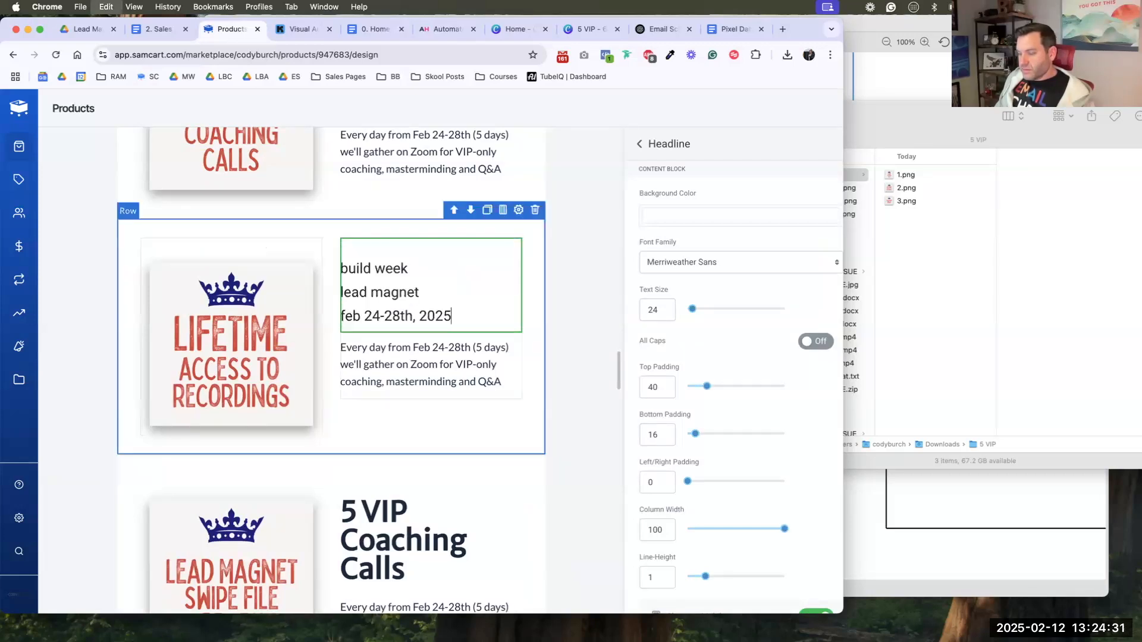
key("super+z")
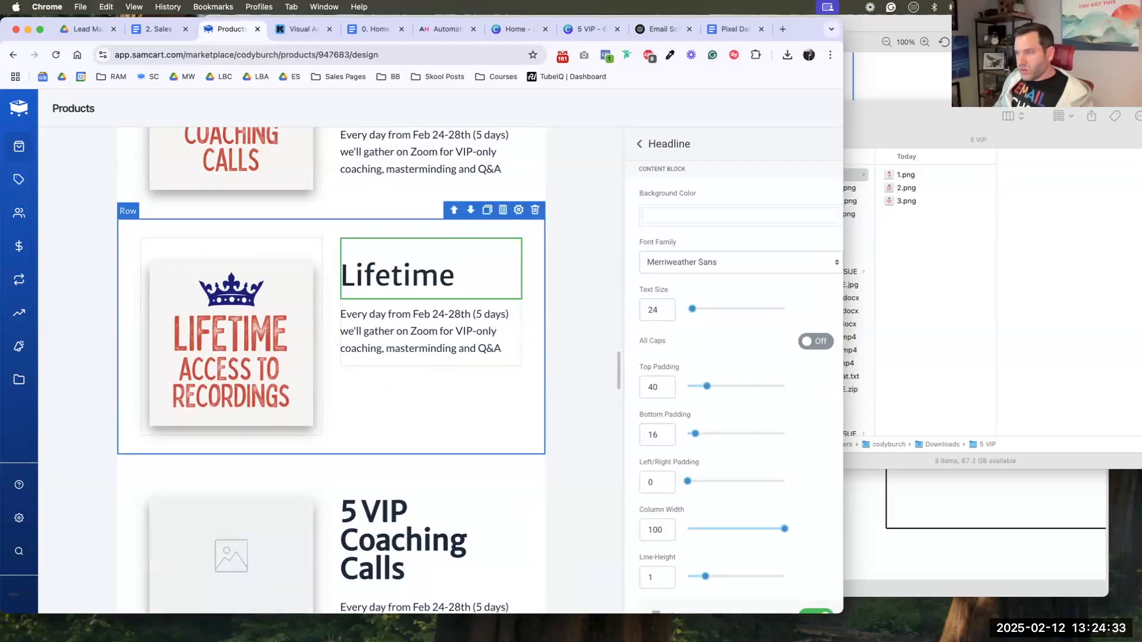
key("super+z")
- Change the second benefit row's headline to "Lifetime Recording Access"
left_click(390, 318)
double_click(383, 307)
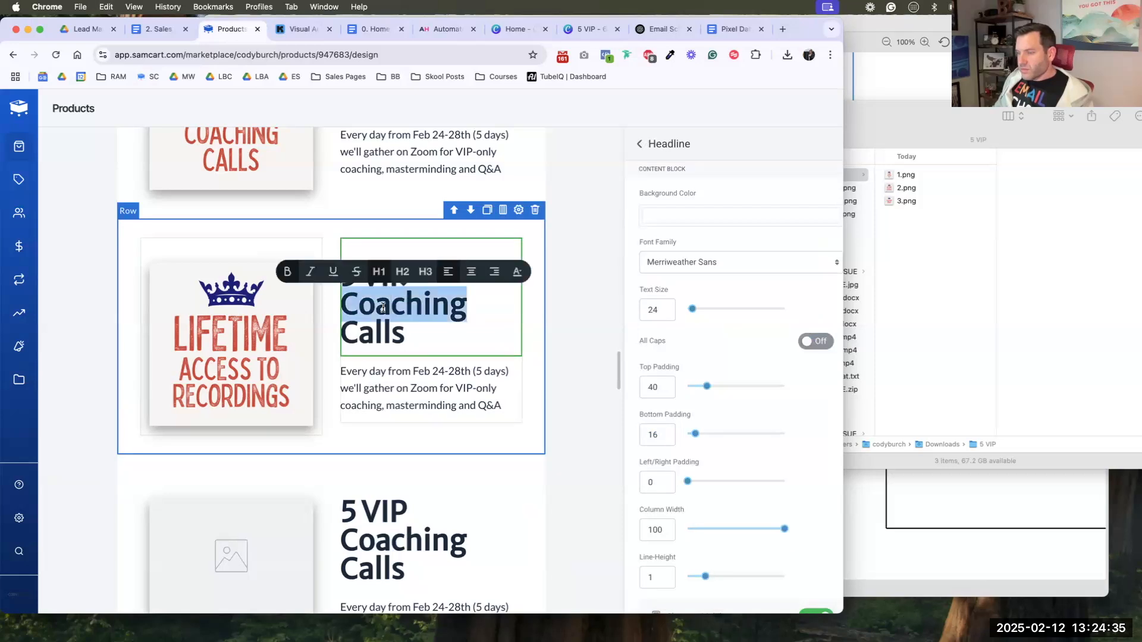
key("BackSpace")
key("super+shift+Left")
type("Lifetime Rec")
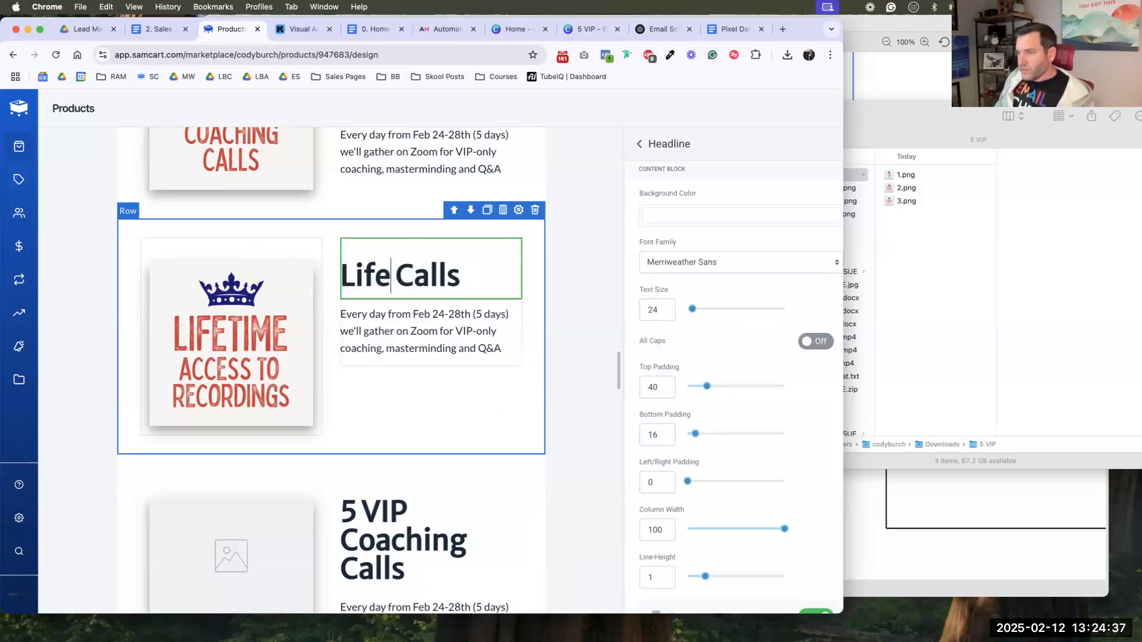
type("ording Acc")
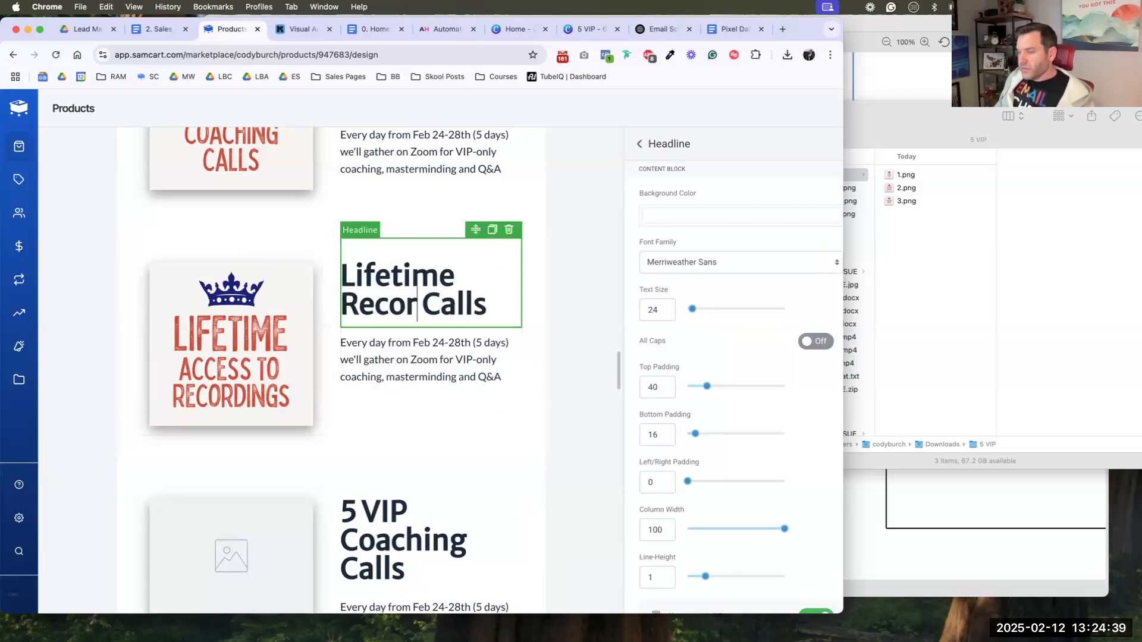
type("ess\\")
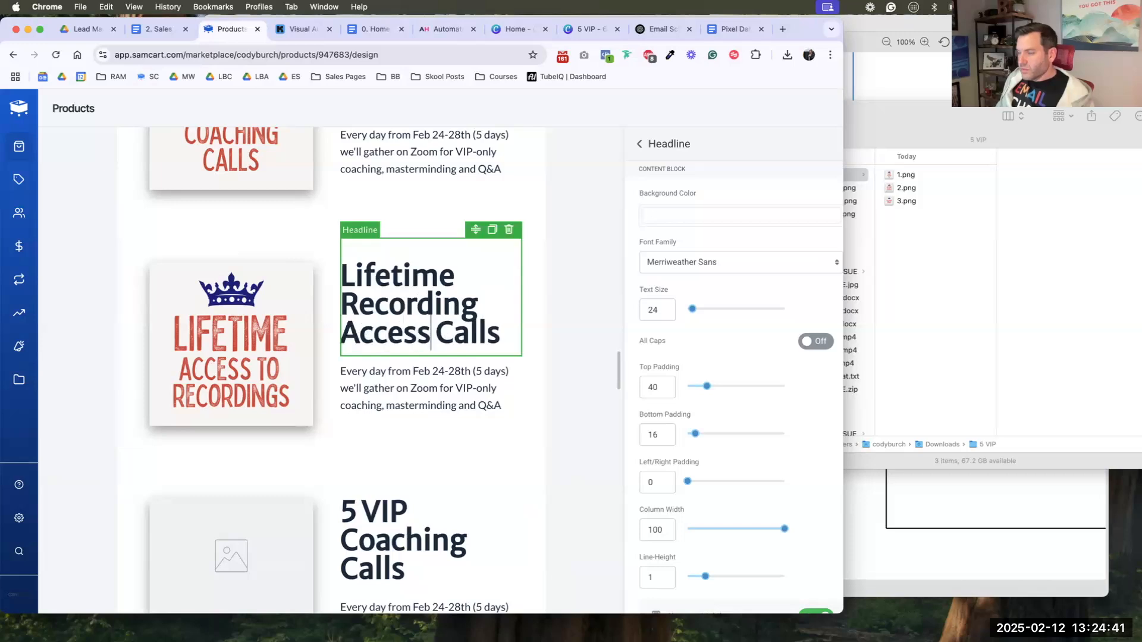
key("Delete")
key("Delete")
key("Delete")
key("Delete")
key("Delete")
key("BackSpace")
- Replace the Lifetime Recording Access description with "Need to revisit something or make a new lead magnet? You'll have access to the recordings to watch whenever you'd like."
left_click(379, 382)
triple_click(379, 382)
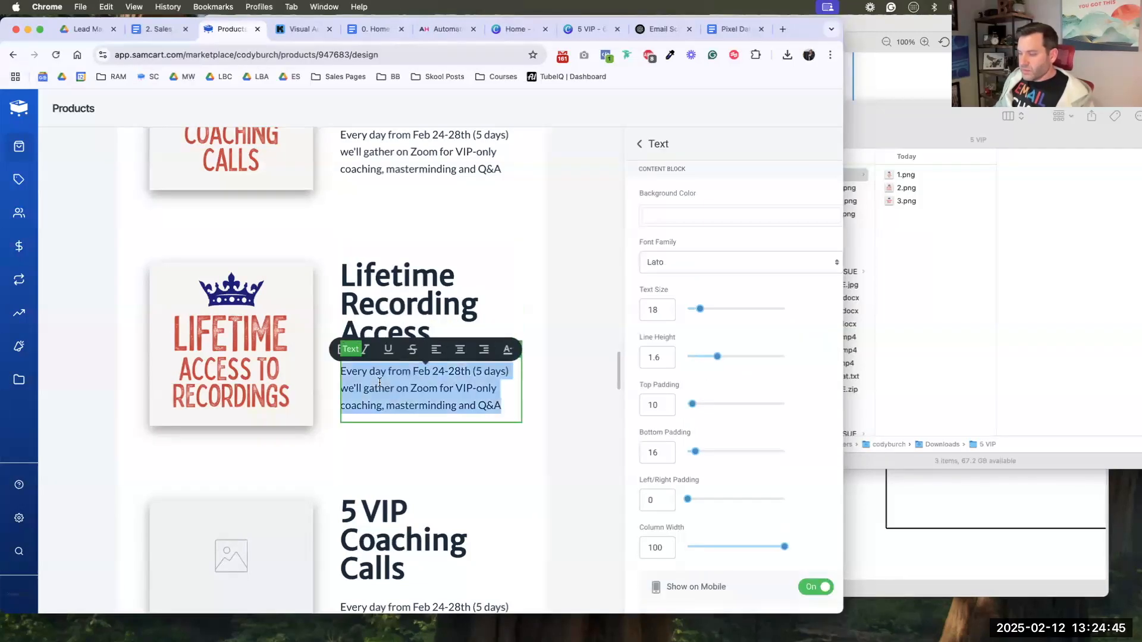
type("Need")
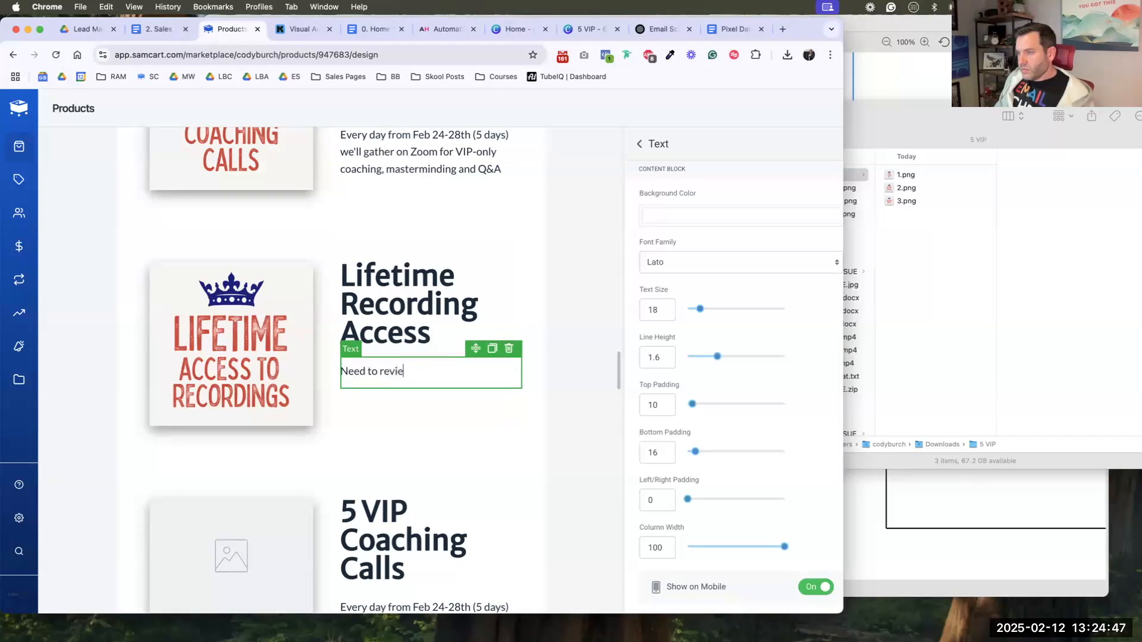
type(" to revisit something or maket")
key("BackSpace")
type("a new lead amg")
type("You'll have access to the recordings")
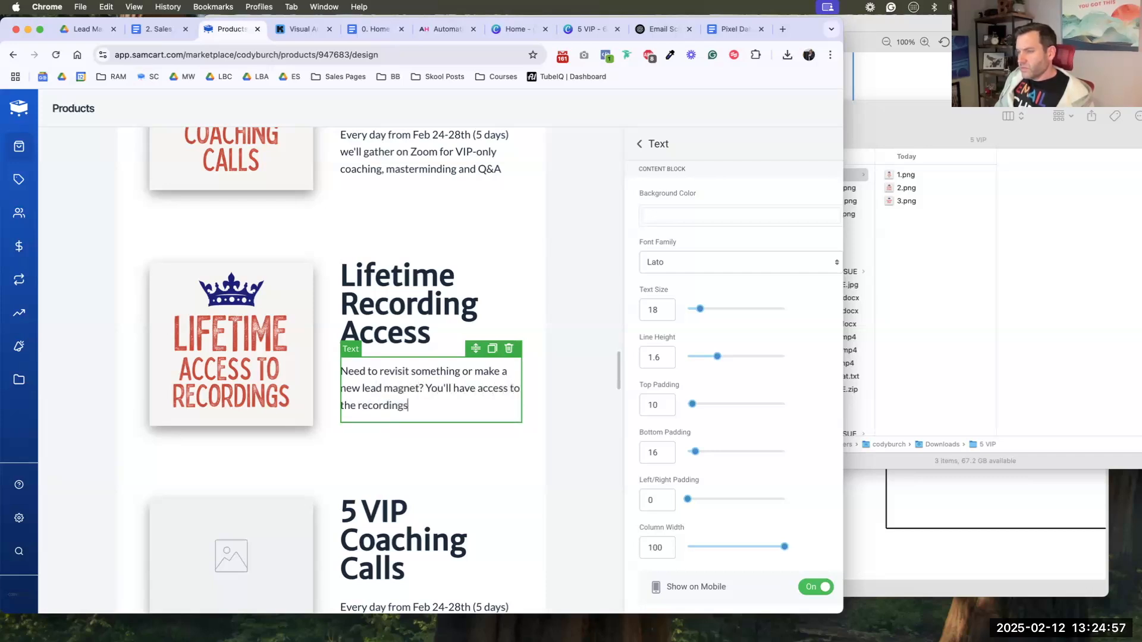
type(" to watch whenever you'd like.")
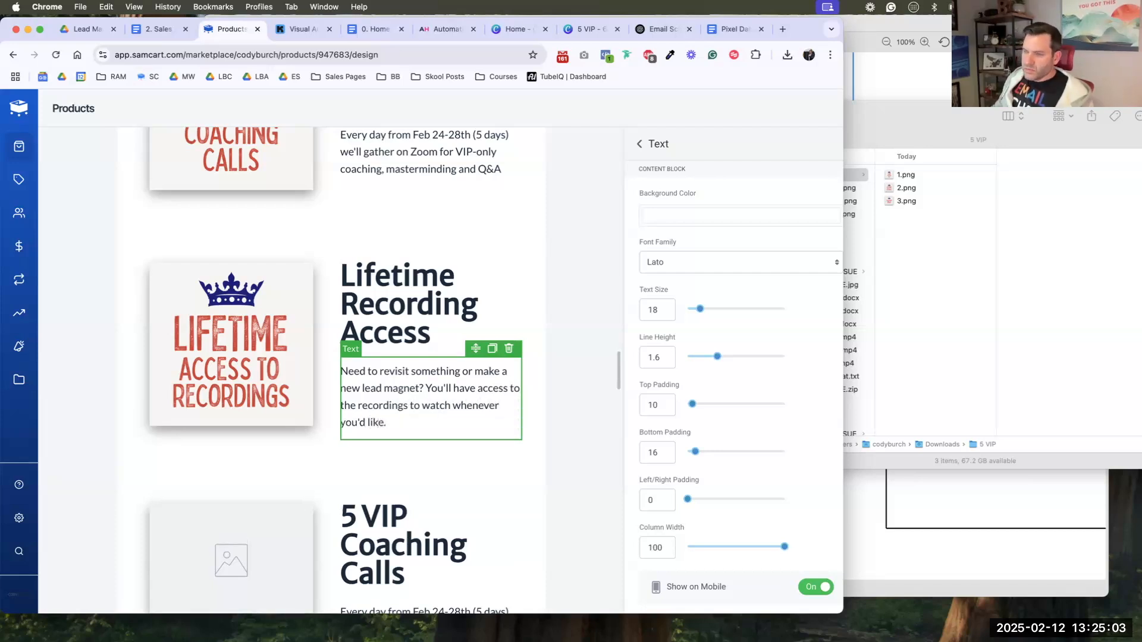
- Upload 3.png from the 5 VIP folder into the empty image block of the third benefit row
scroll(289, 428, "down", 3)
left_click(284, 434)
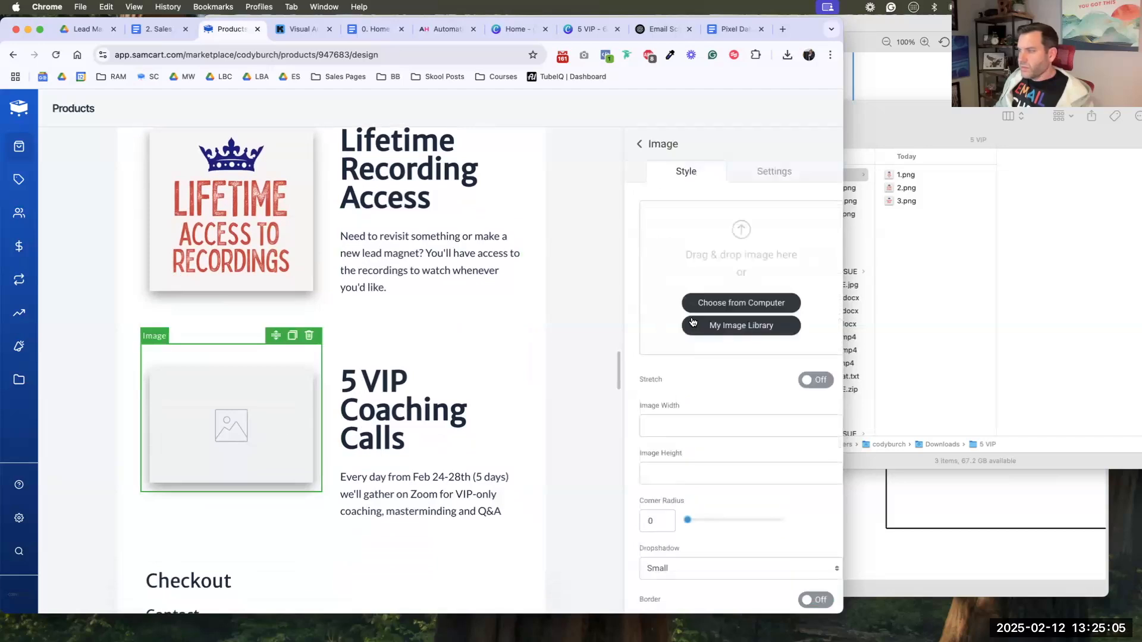
left_click(713, 303)
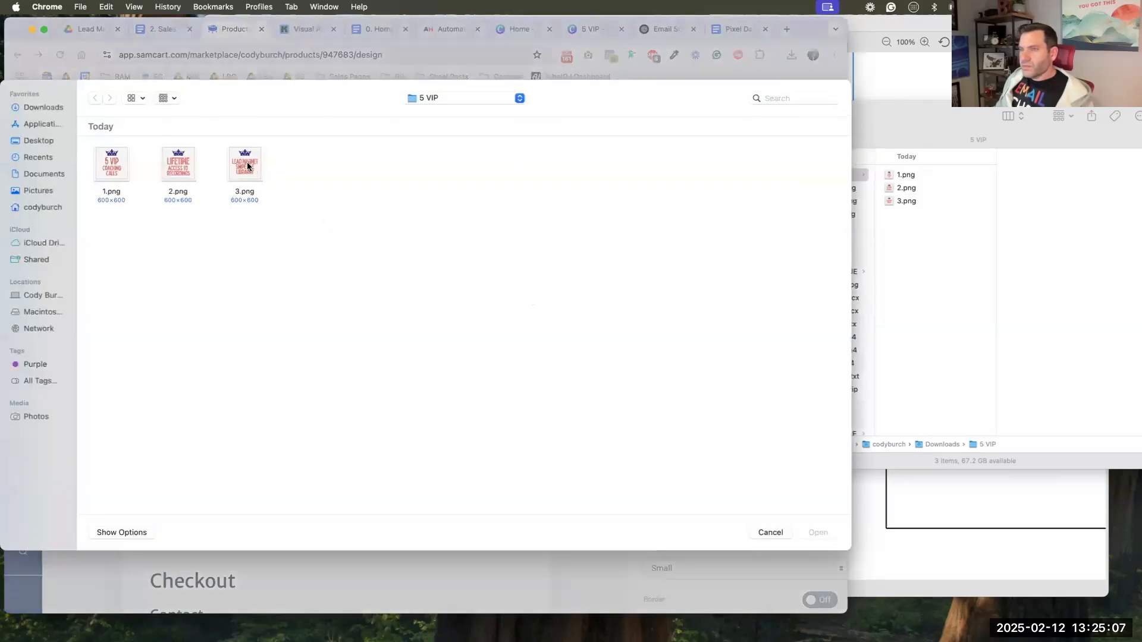
left_click(248, 166)
left_click(801, 533)
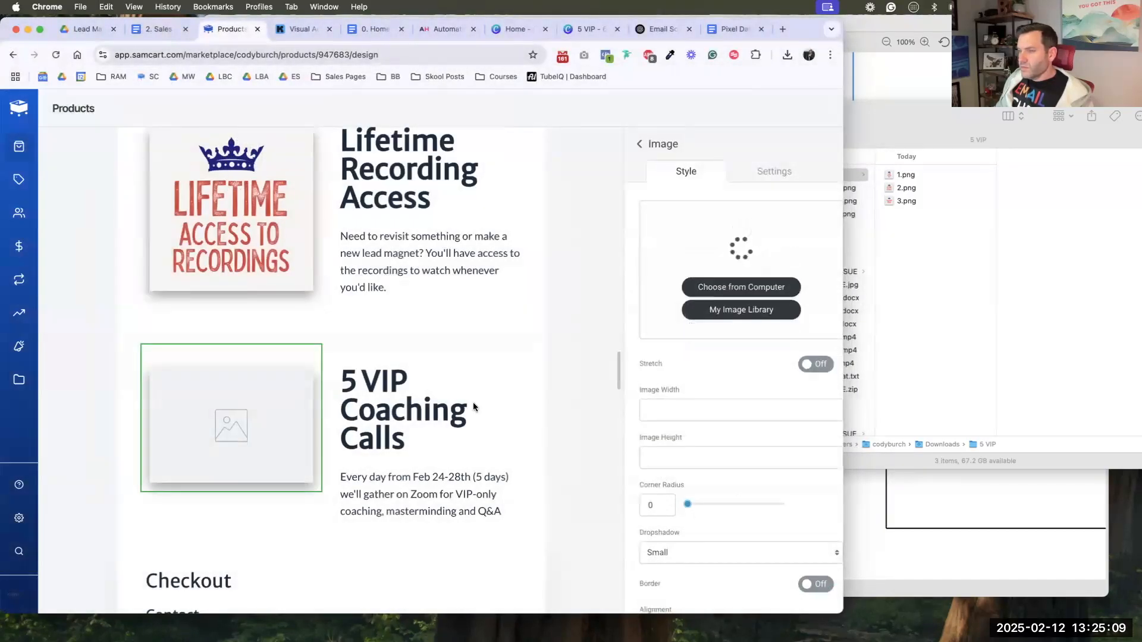
- Change the third benefit row's headline to "Lead Magnet Swipe File Library"
double_click(375, 403)
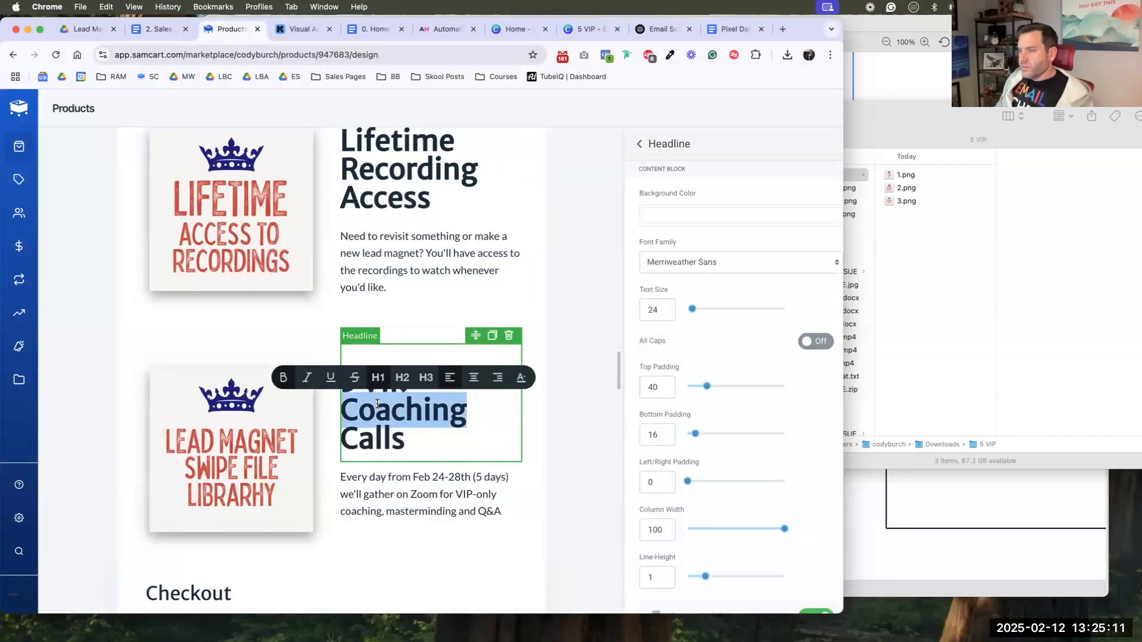
key("BackSpace")
key("shift+super+Left")
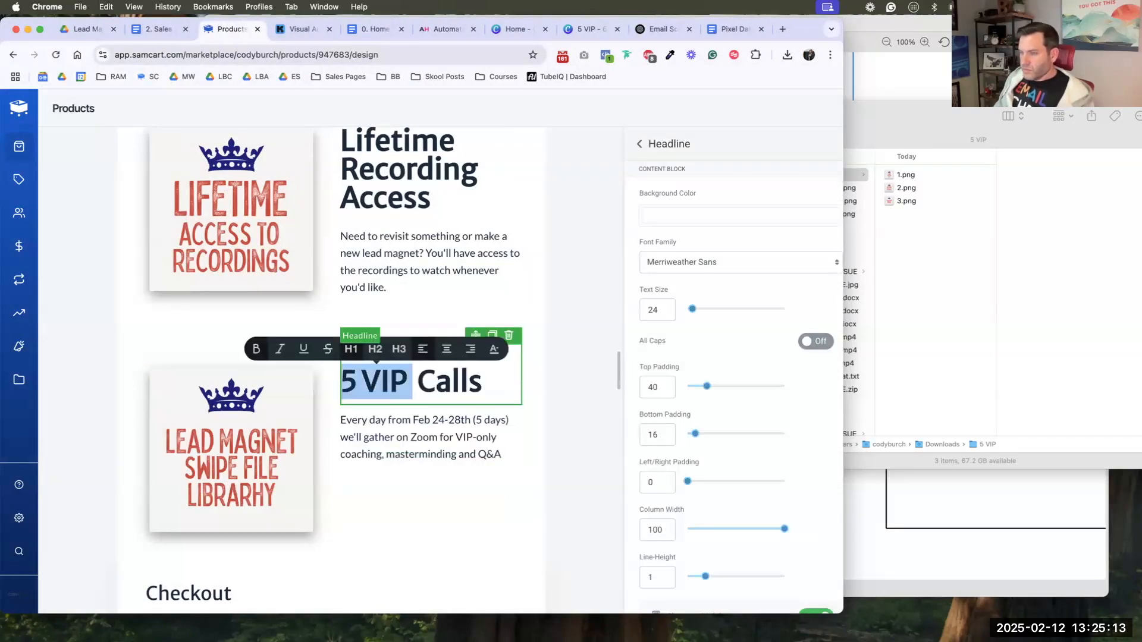
type("Lead Magnet Swipe Files")
key("shift+super+Right")
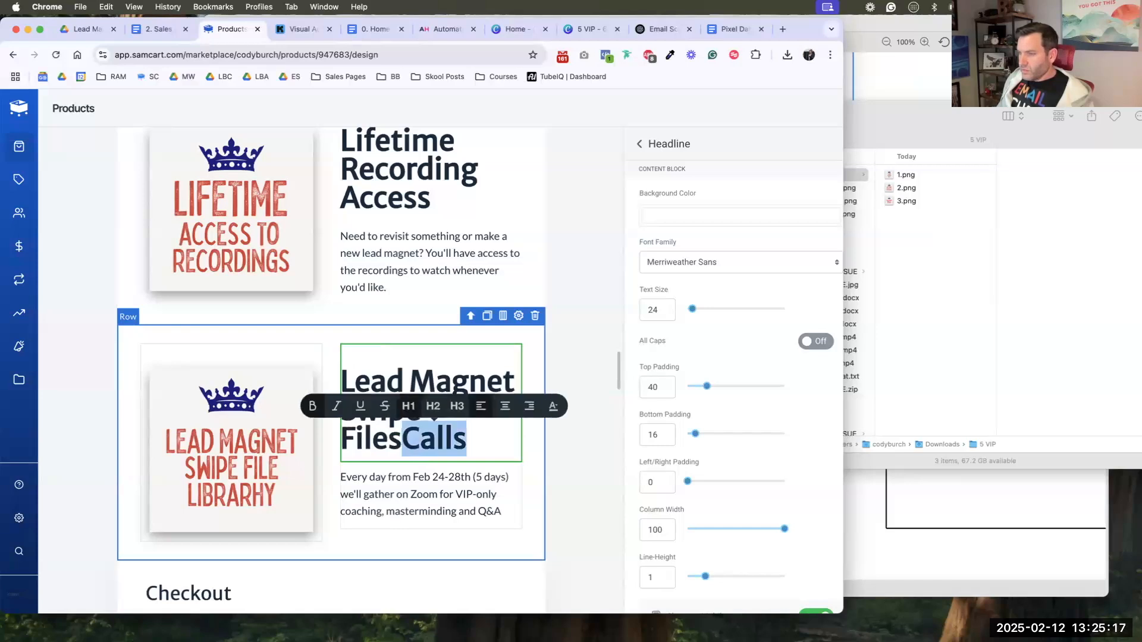
key("BackSpace")
key("BackSpace")
type("Library")
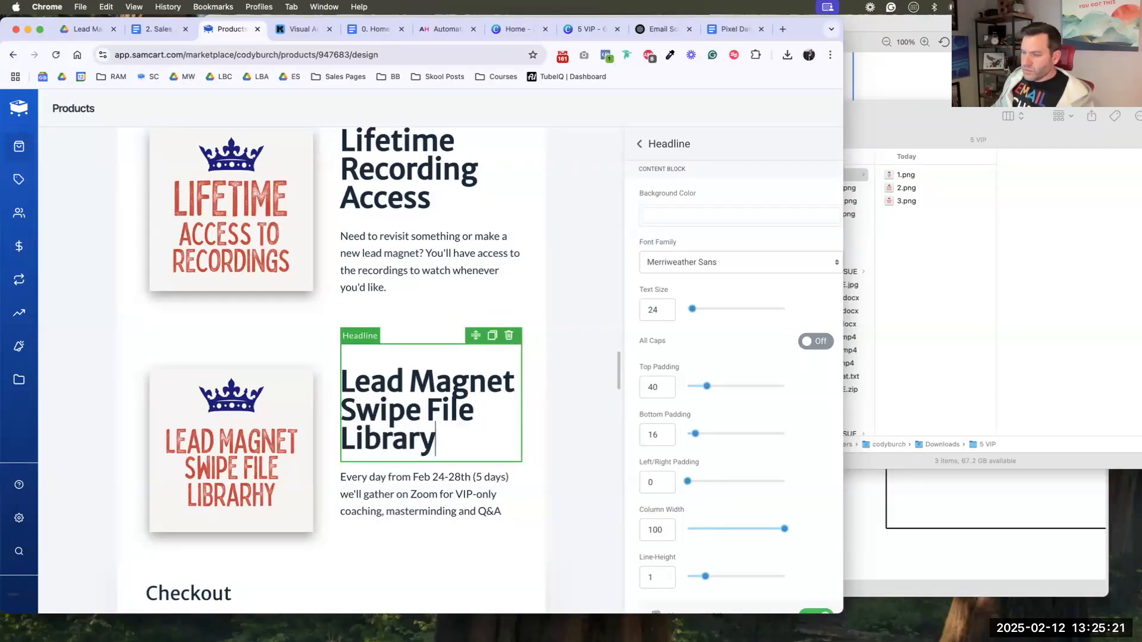
- Replace the third row's description with "You'll never run out of inspiration again with my own personal Swipe File of my top 8 lead magnets"
left_click(405, 510)
key("super+a")
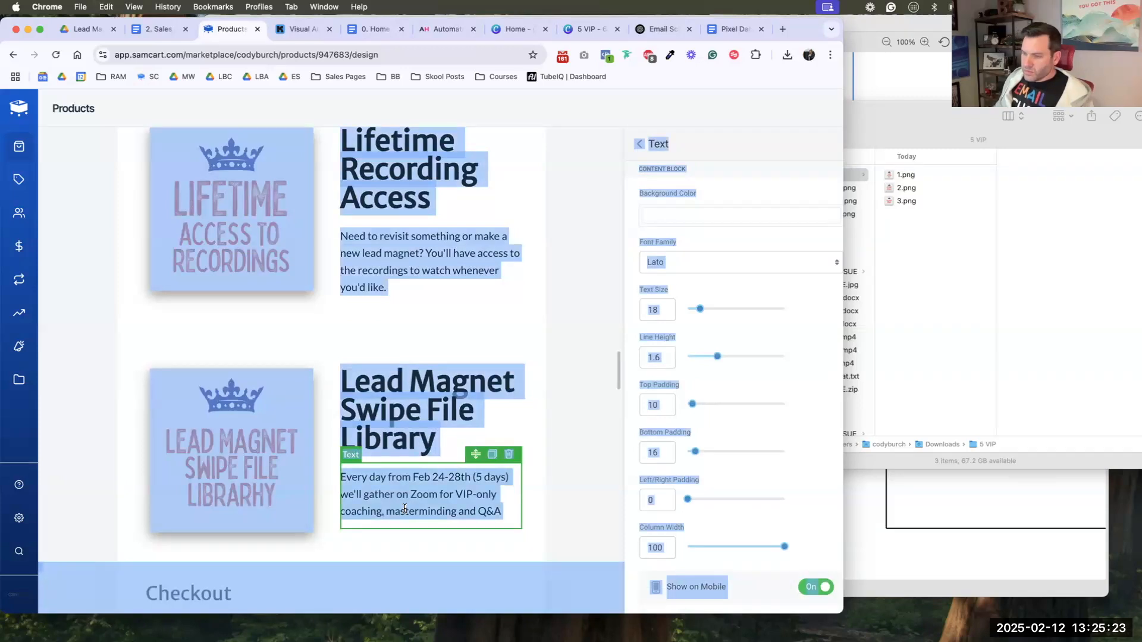
double_click(405, 510)
key("super+a")
type("You'll ne")
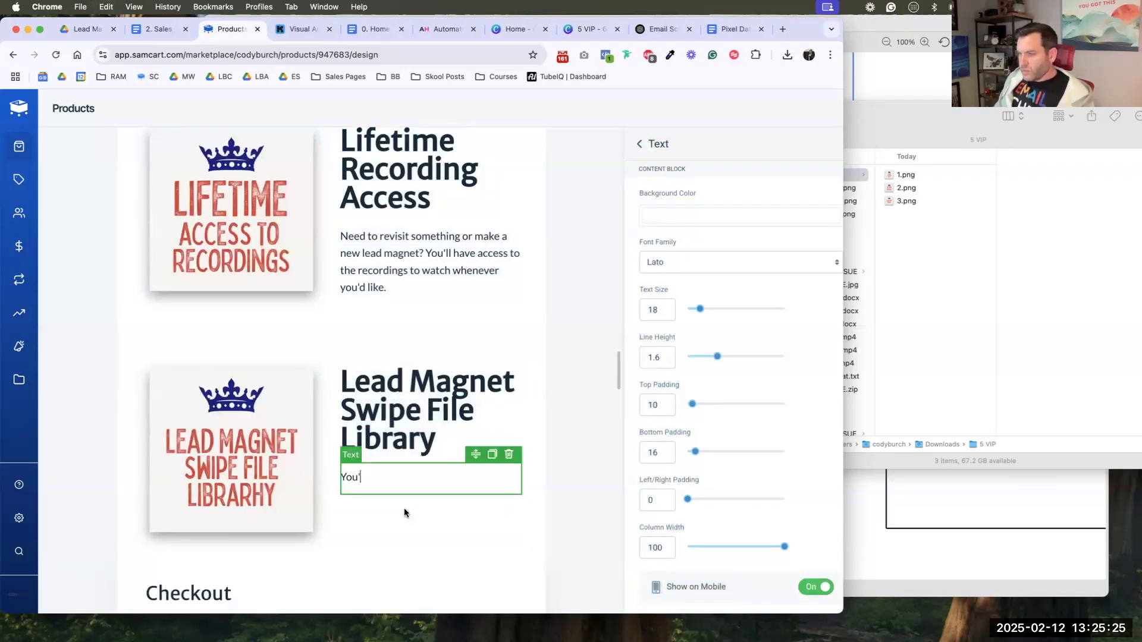
key("BackSpace")
key("BackSpace")
key("BackSpace")
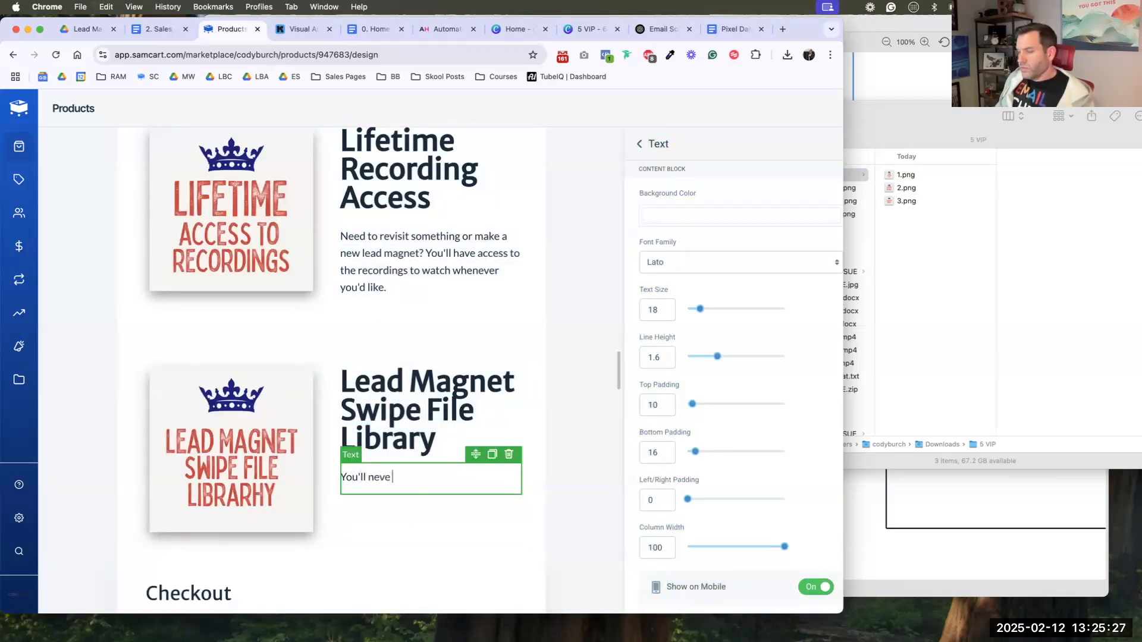
type("ver run out of inspiration again with my own personal Swipe")
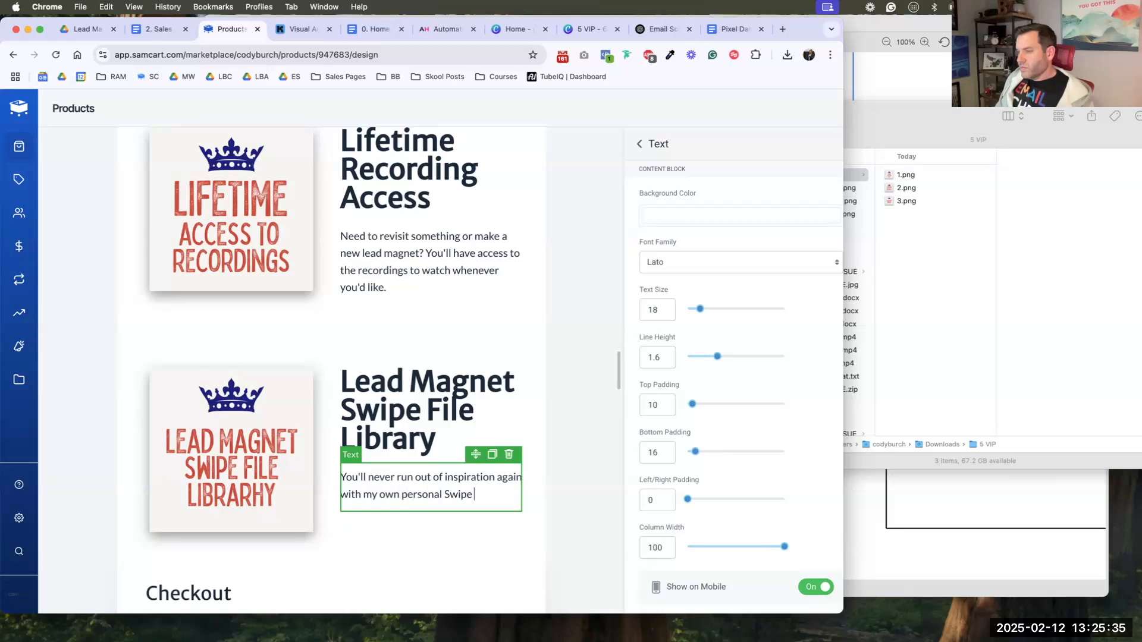
type(" File of my top")
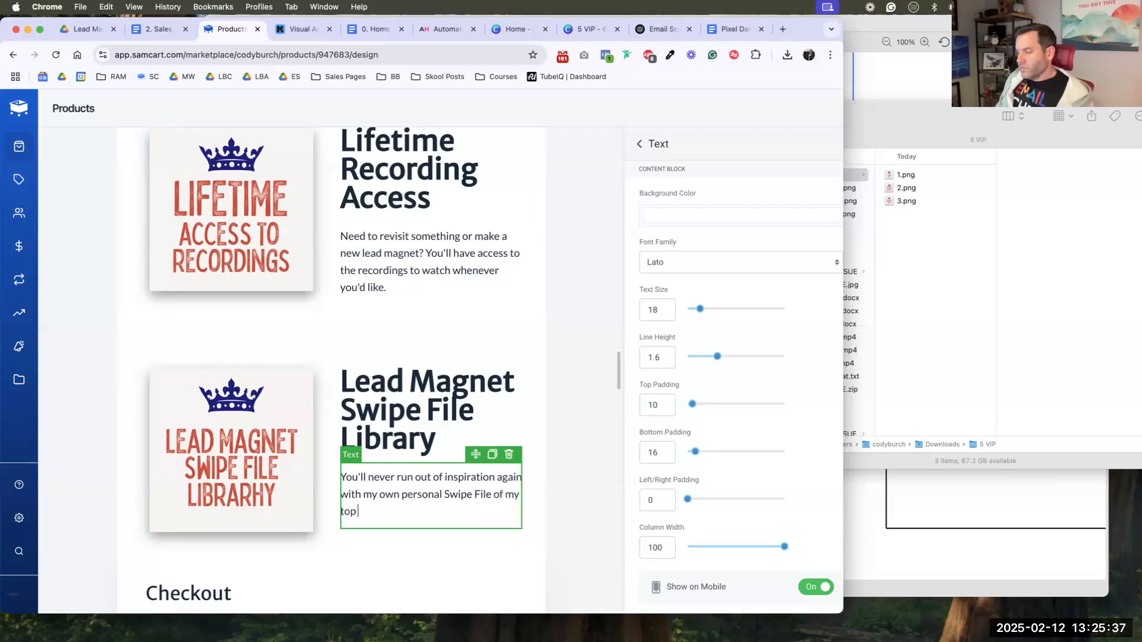
type(" 8 lead magnets")
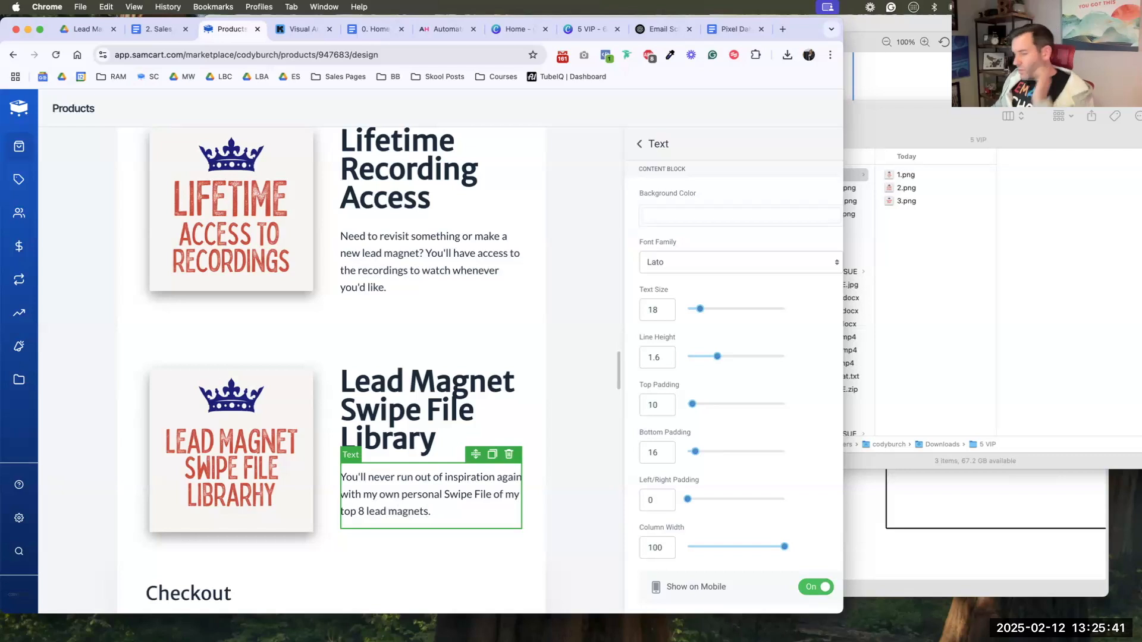
- Extend the swipe file description with "I've used to get over 10,000 leads."
type(" I've used to get ")
type("10")
key("BackSpace")
key("BackSpace")
type("over 10,000 Lead")
key("BackSpace")
key("BackSpace")
key("BackSpace")
key("BackSpace")
type("eads.")
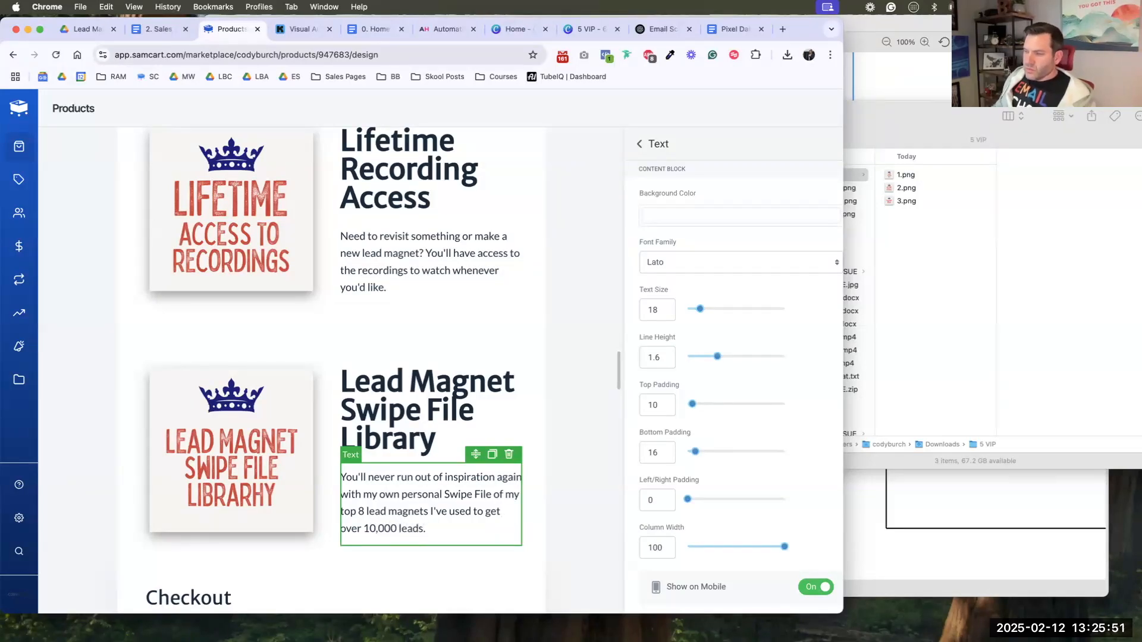
- Review the VIP benefit rows on the page and the closing upgrade copy in the Sales Page Copy document
scroll(587, 423, "up", 10)
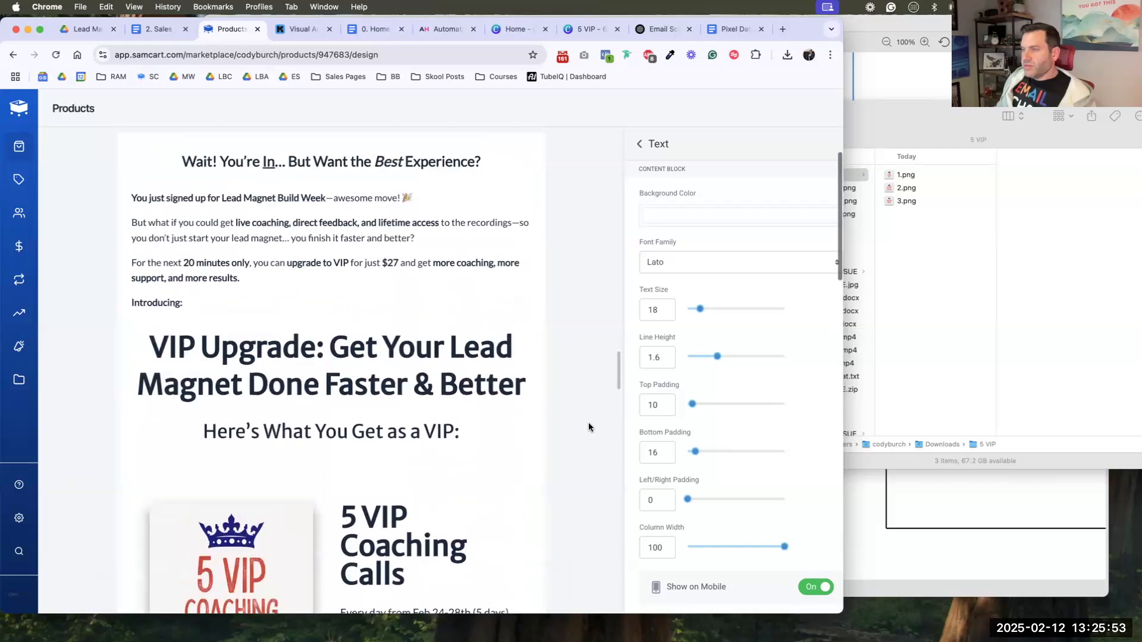
scroll(581, 425, "down", 6)
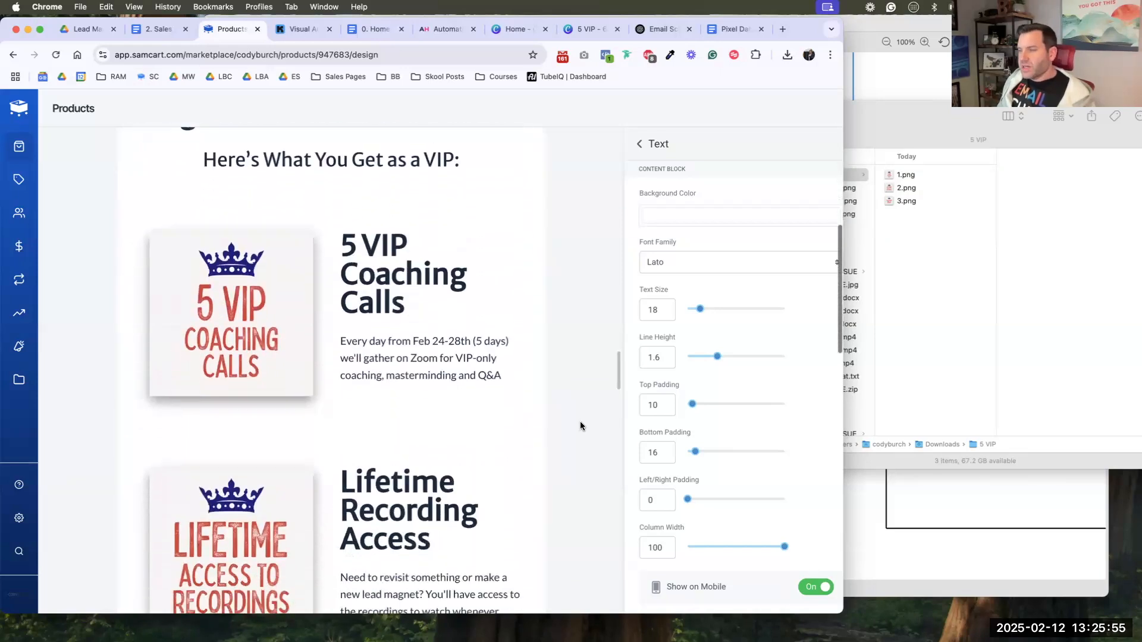
scroll(580, 421, "down", 6)
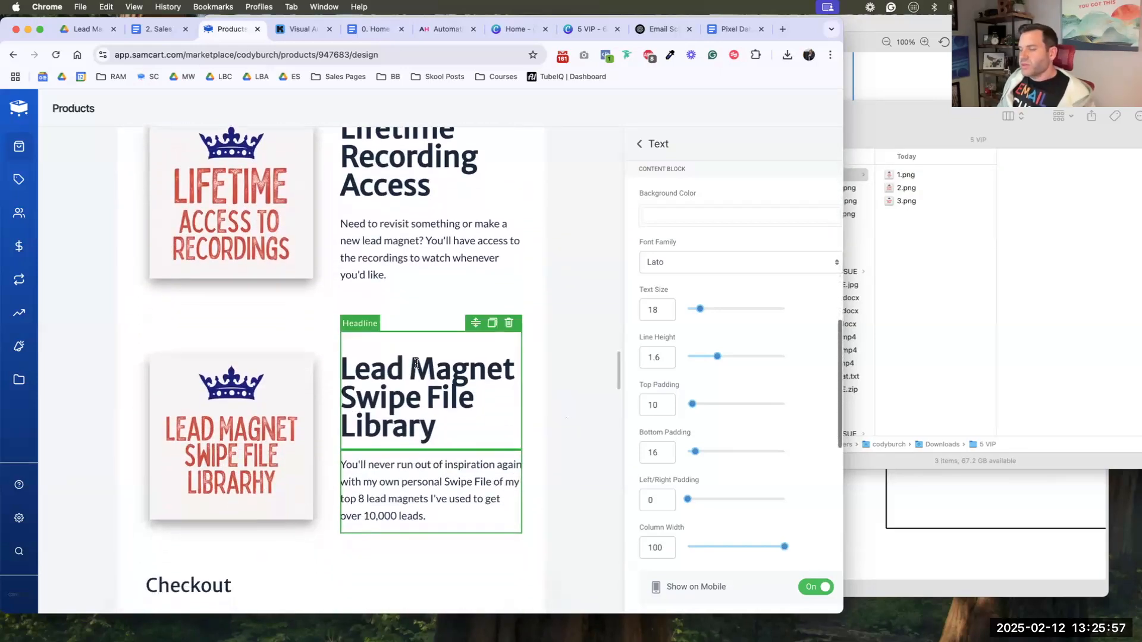
scroll(415, 364, "down", 2)
left_click(145, 30)
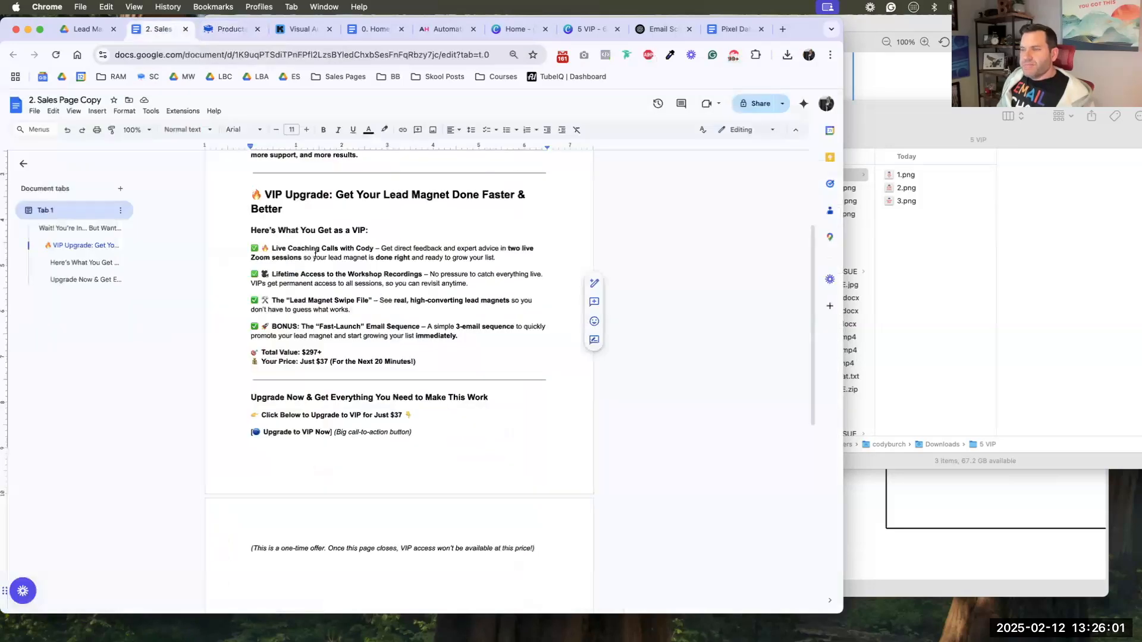
left_click(337, 327)
scroll(340, 345, "down", 1)
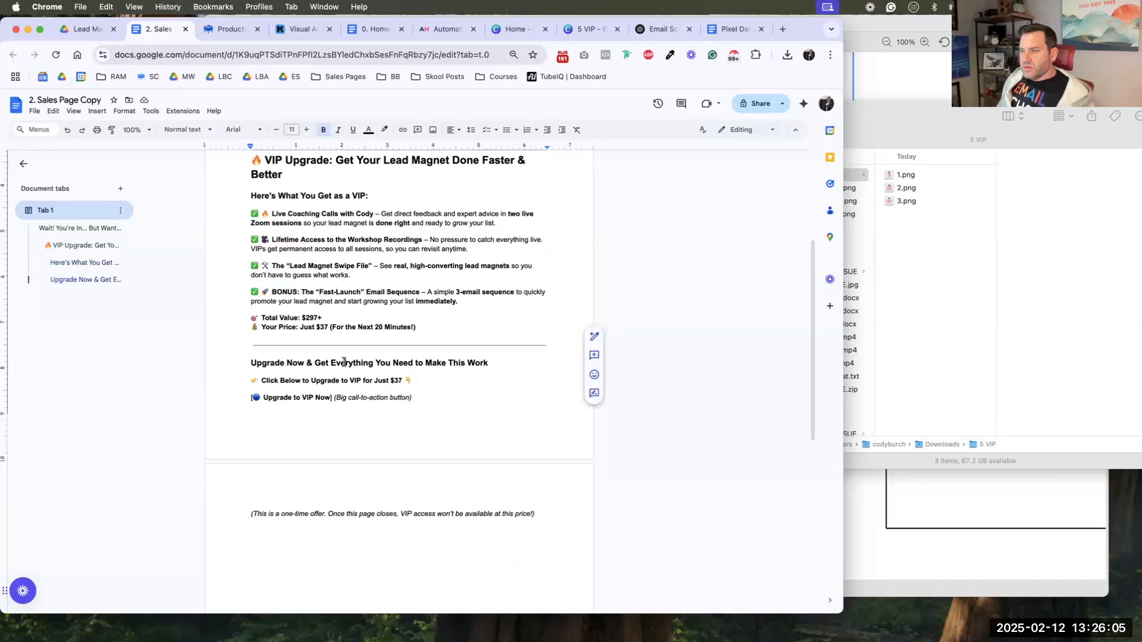
triple_click(344, 363)
left_click(411, 381)
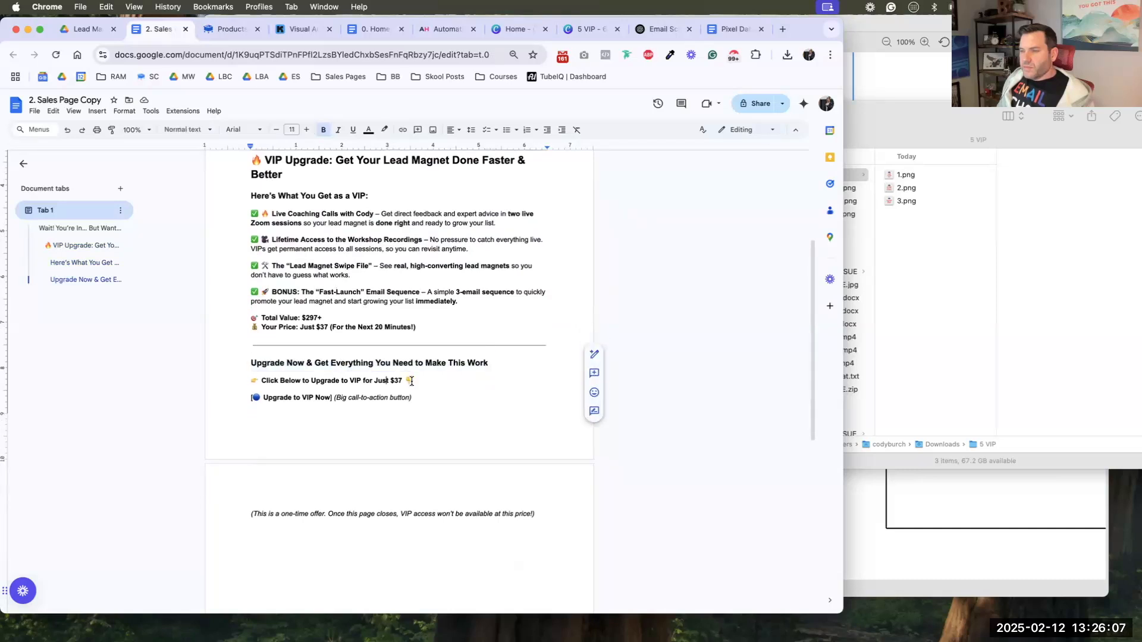
left_click_drag(352, 381, 327, 380)
left_click(315, 364)
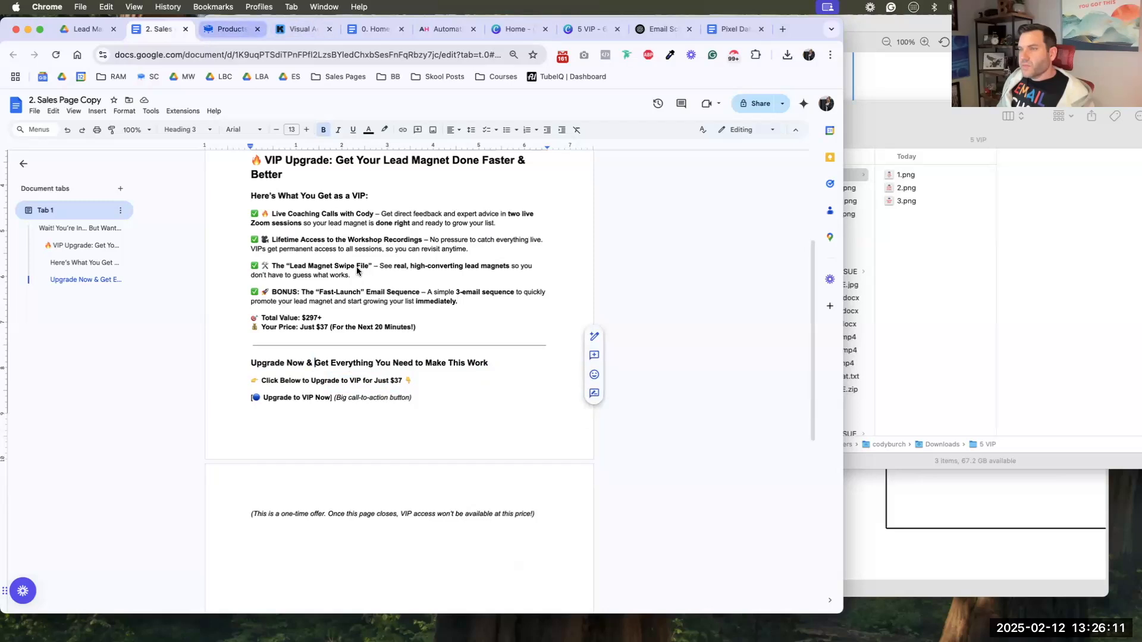
- Duplicate the "Here's What You Get as a VIP:" headline and place one copy between the swipe file row and the checkout
scroll(382, 283, "up", 5)
scroll(387, 362, "down", 5)
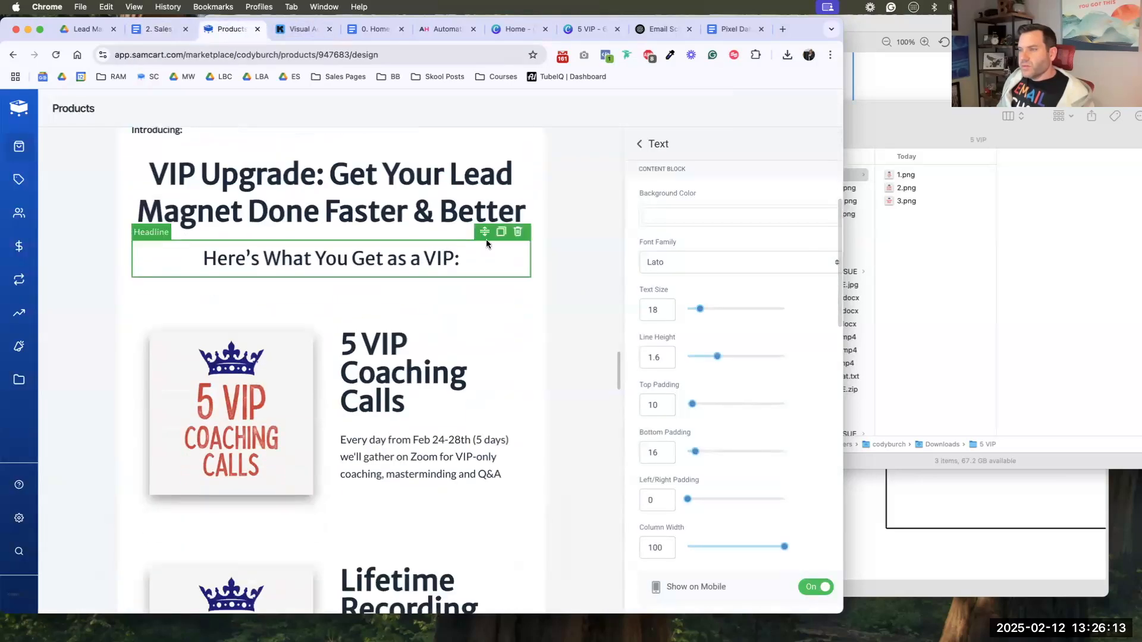
left_click(501, 232)
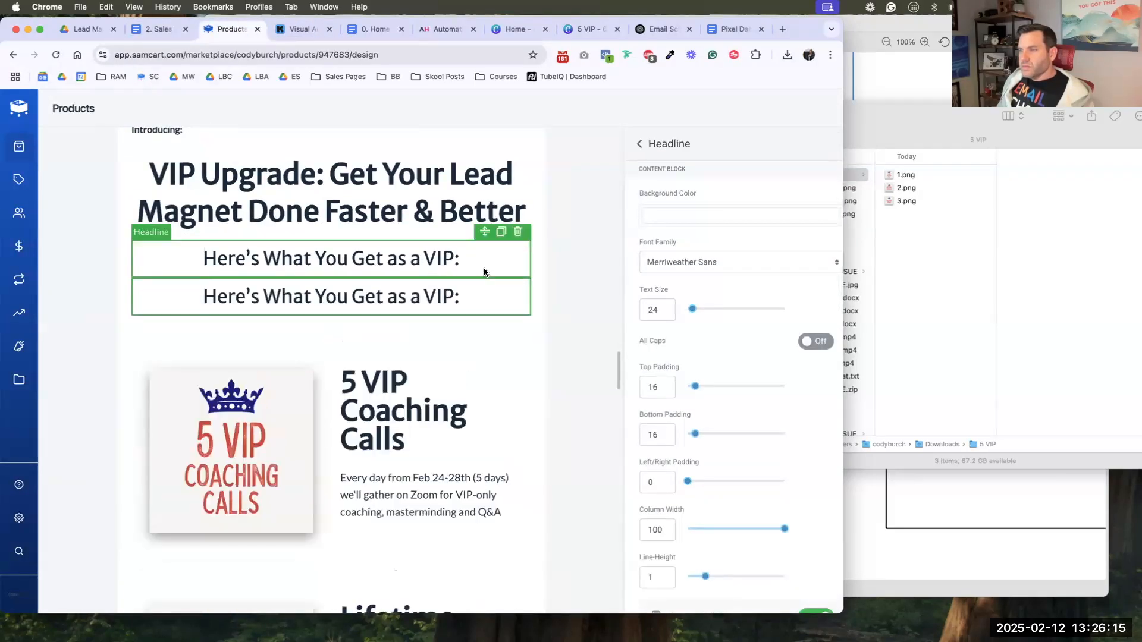
left_click_drag(484, 271, 370, 343)
scroll(461, 328, "down", 12)
triple_click(368, 357)
type("build week lead magnet feb 24-28th, 2025")
key("super+z")
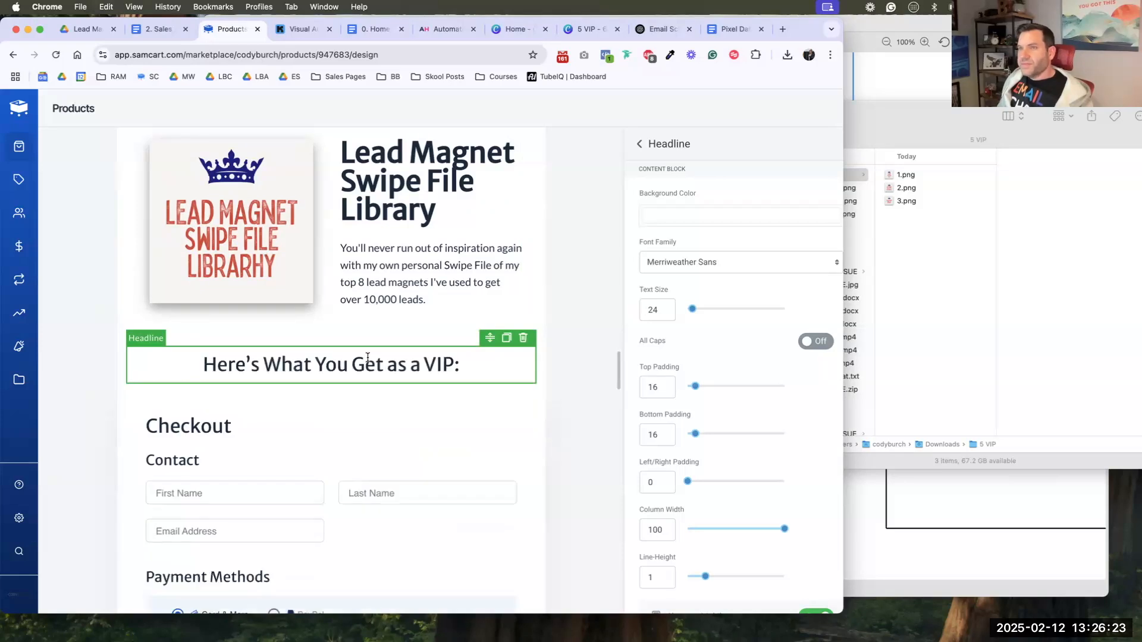
- Replace the headline above the checkout with "Upgrade Now & Get Everything You Need to Make This Work" copied from the Sales Page Copy document
key("ctrl+shift+Tab")
triple_click(295, 363)
key("super+c")
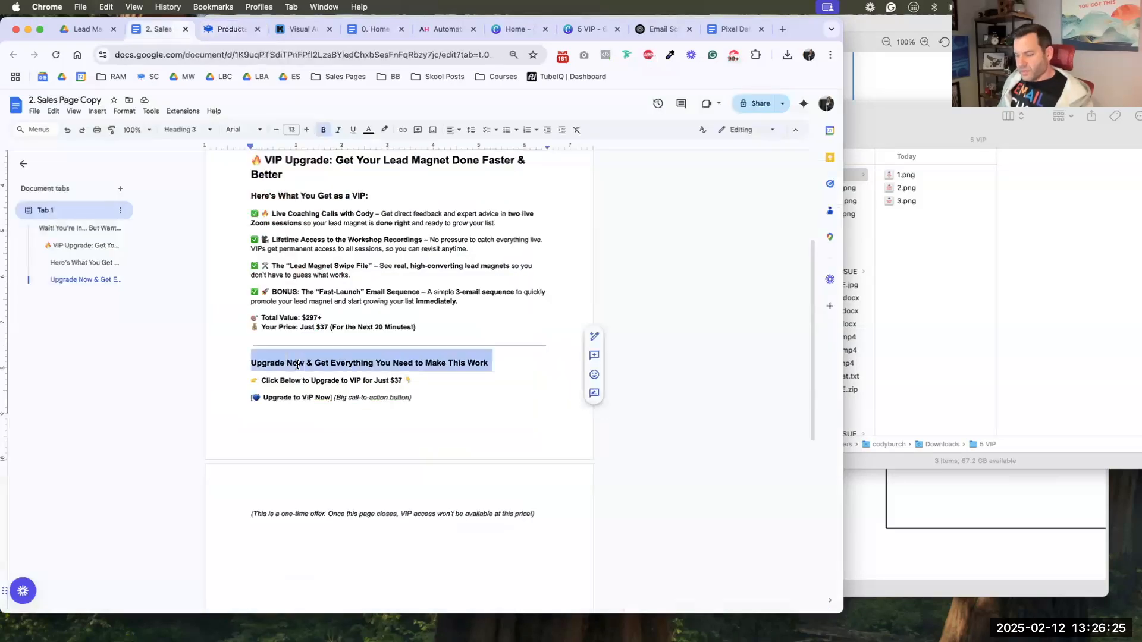
left_click(226, 35)
triple_click(323, 361)
key("super+v")
- Set the "Upgrade Now" headline's line height to 1.3 and center its text
triple_click(321, 374)
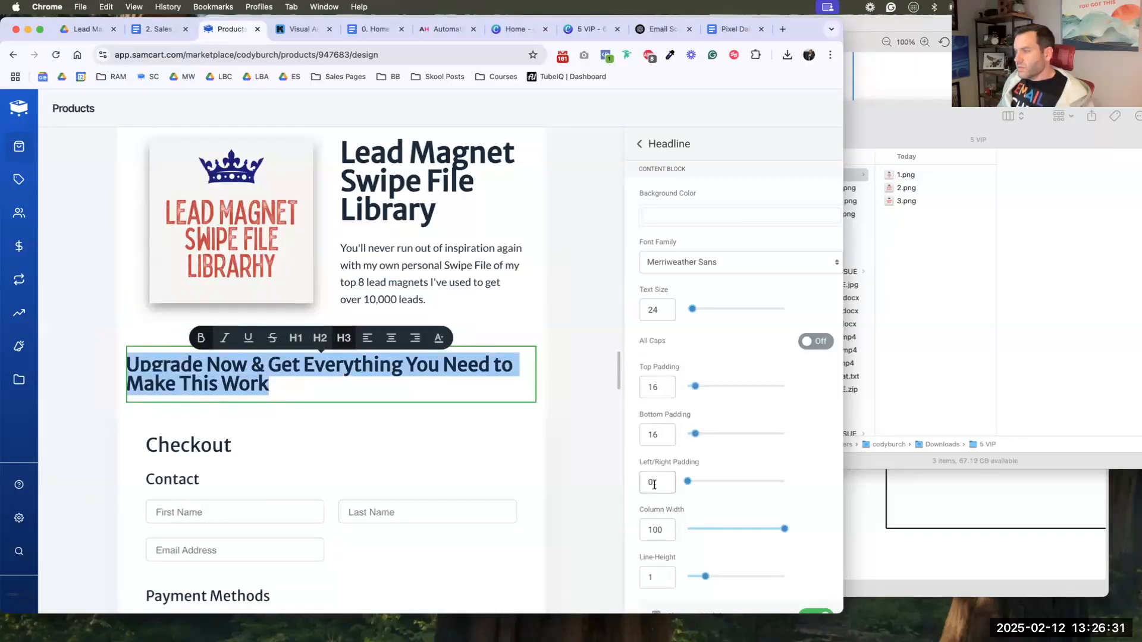
scroll(656, 499, "down", 2)
left_click(658, 521)
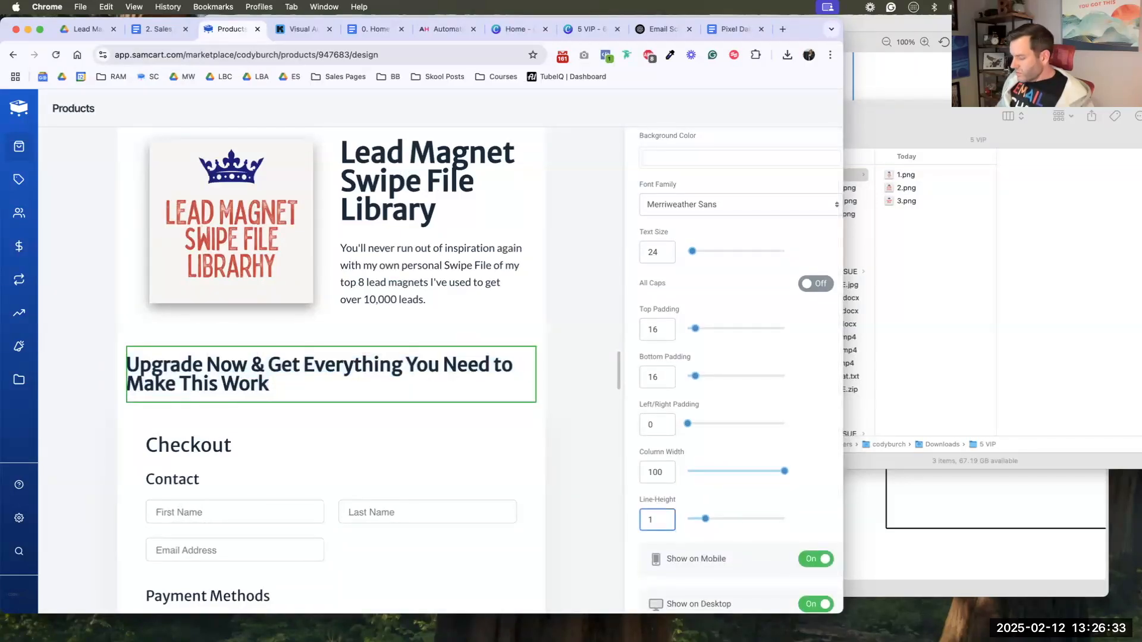
type(".3")
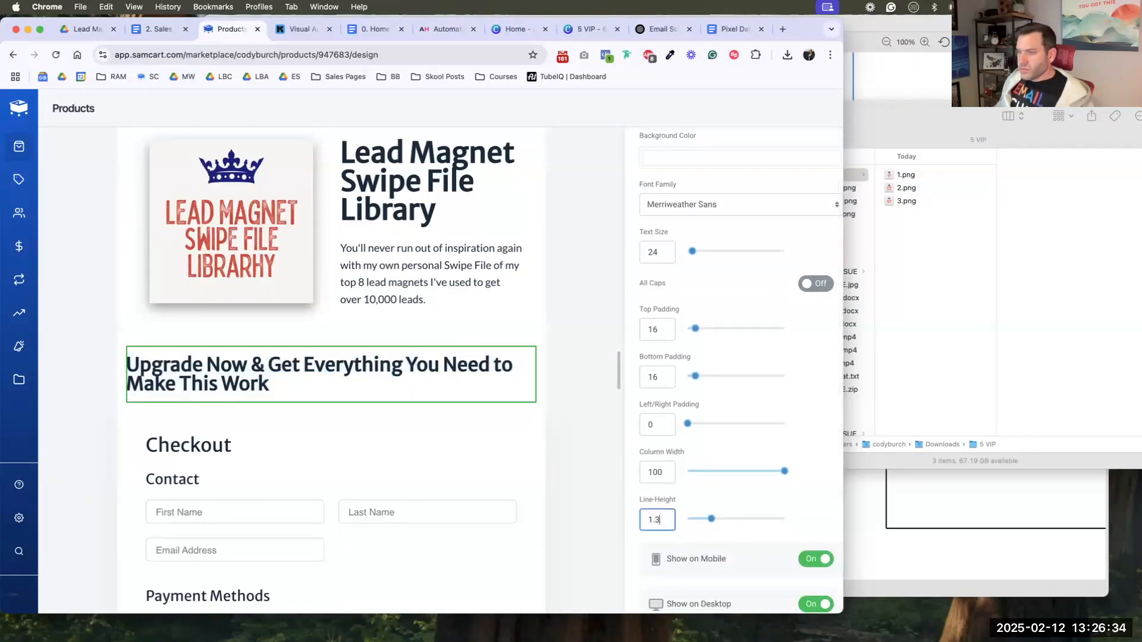
triple_click(421, 390)
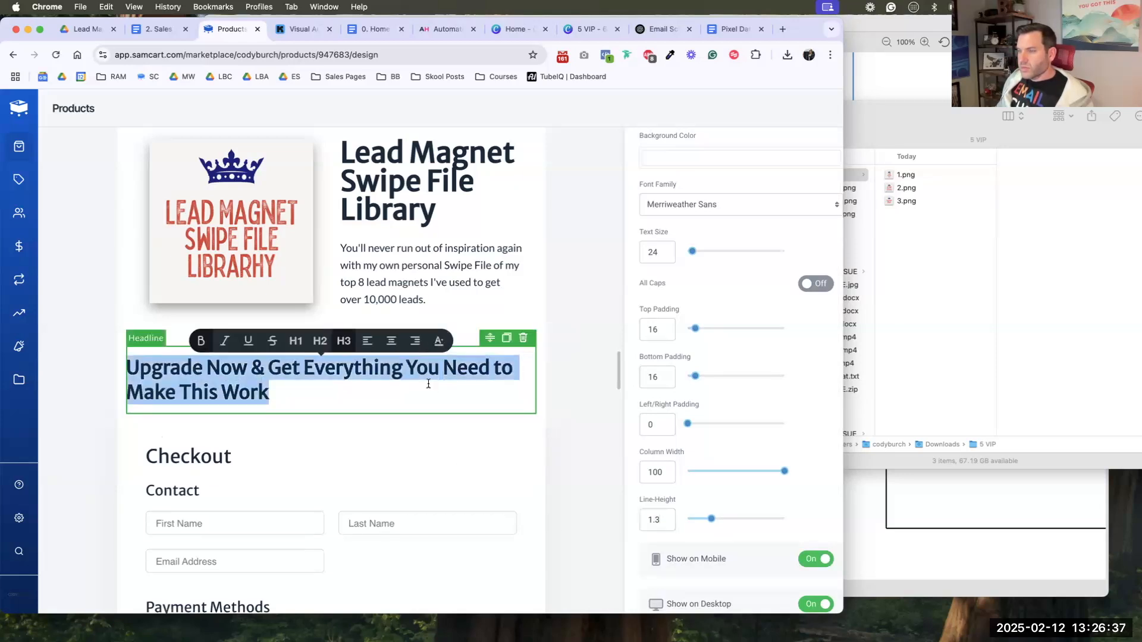
key("super+e")
left_click(426, 451)
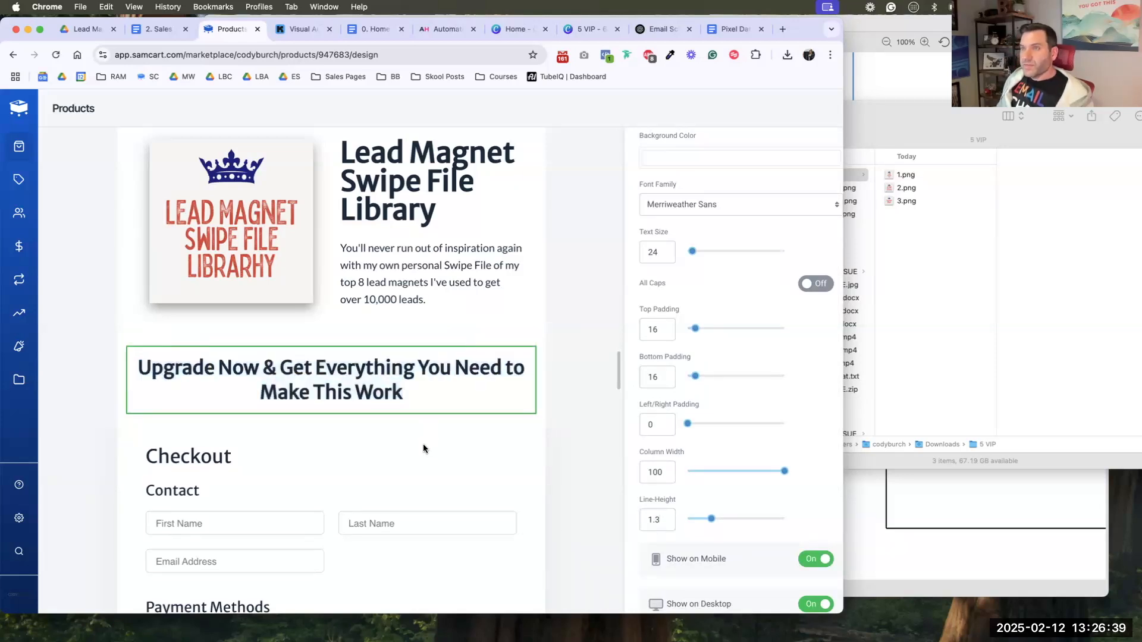
- Copy the "Click Below to Upgrade to VIP for Just $37" line from the Sales Page Copy document
left_click(159, 29)
triple_click(296, 386)
key("cmd+c")
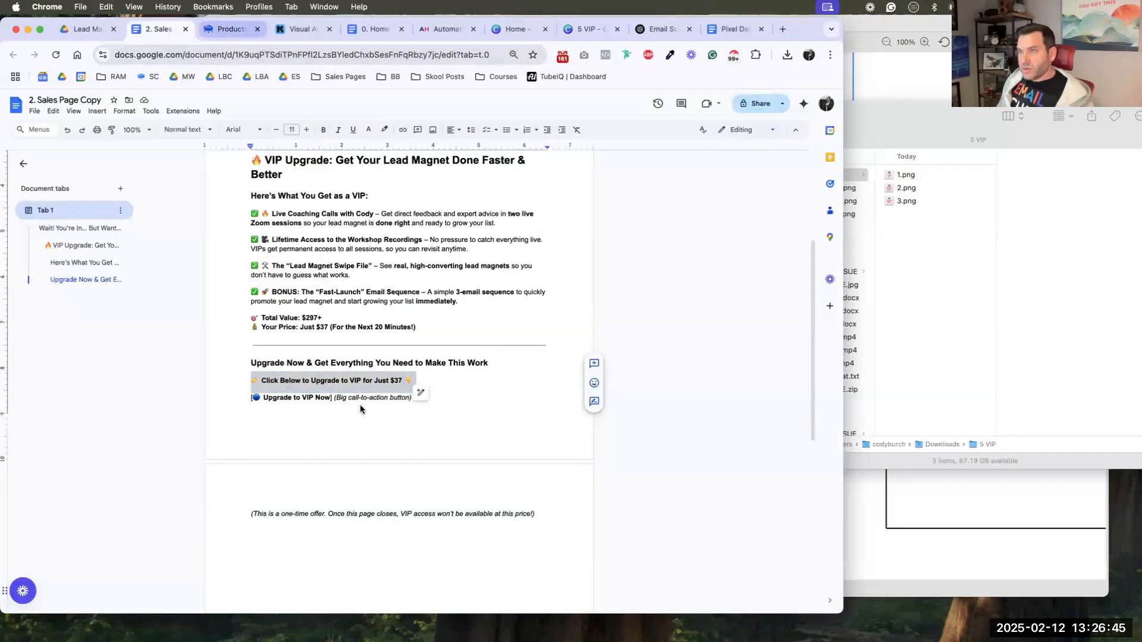
- Duplicate the introductory text block in the SamCart editor and place one copy directly under the "Upgrade Now" headline
left_click(231, 29)
left_click(621, 294)
scroll(501, 260, "up", 12)
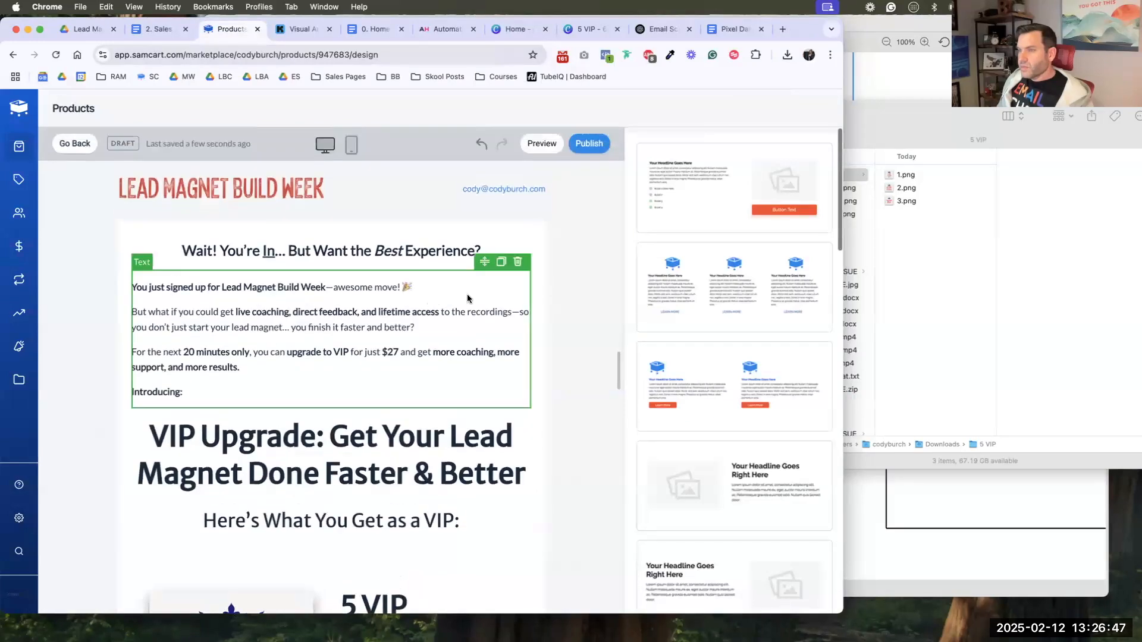
left_click(486, 263)
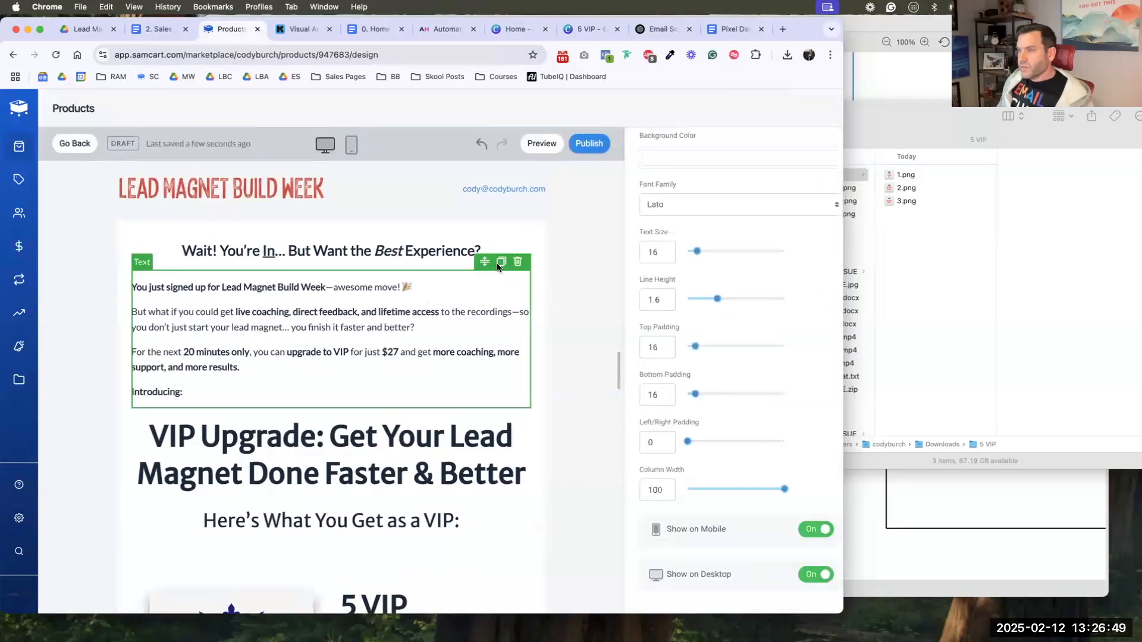
left_click(499, 264)
left_click_drag(486, 406, 357, 261)
scroll(472, 441, "down", 16)
scroll(472, 442, "down", 8)
- Replace the duplicated text with the copied "👉 Click Below to Upgrade to VIP for Just $37 👇" line and center it
left_click(323, 292)
key("cmd+a")
key("cmd+v")
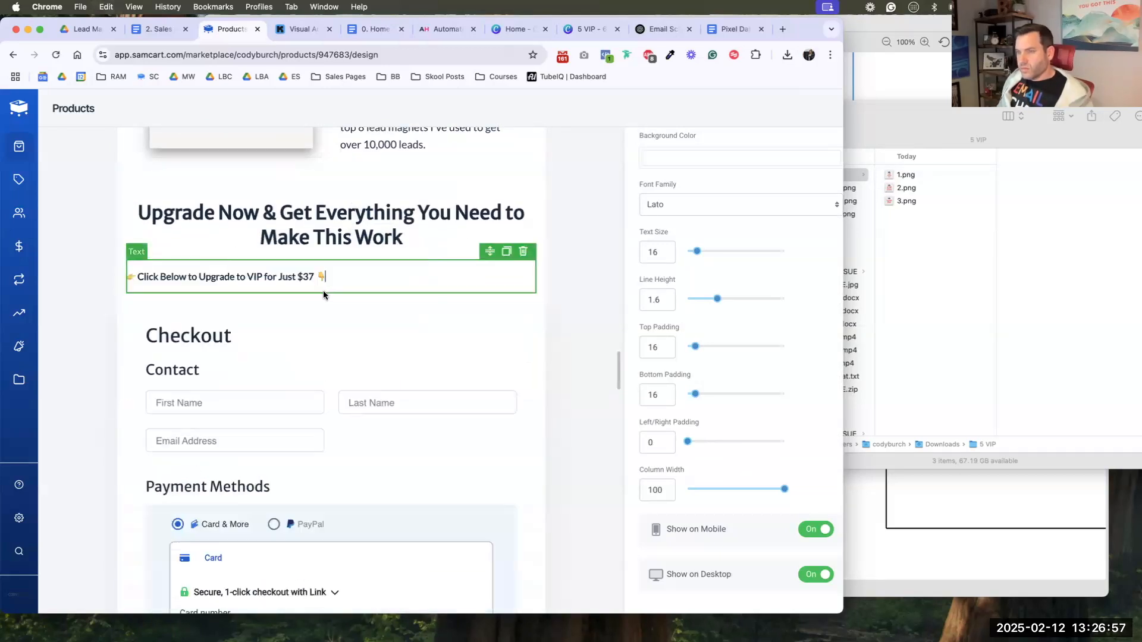
triple_click(302, 273)
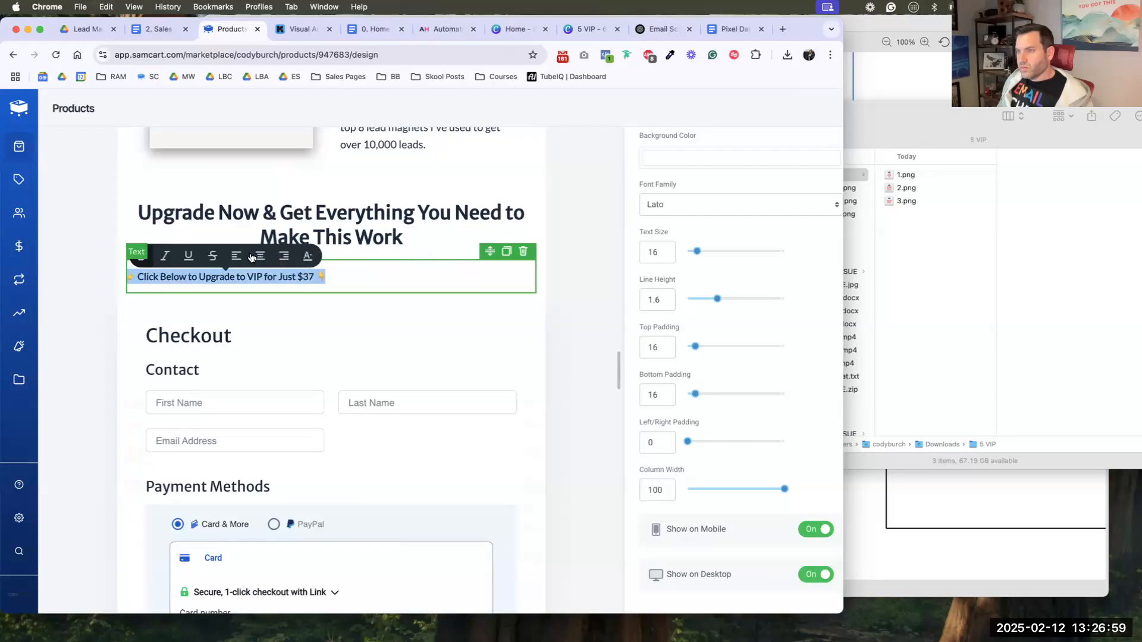
left_click(260, 255)
left_click(440, 335)
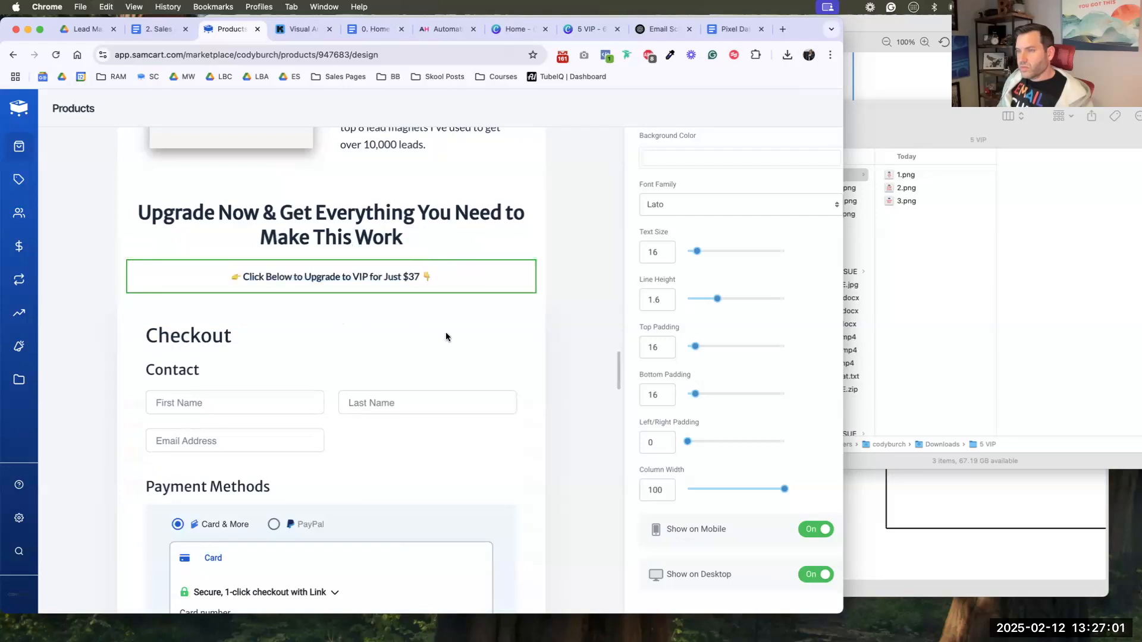
- Look through the sales page and its Fonts and Page Style settings
left_click(417, 339)
scroll(406, 341, "down", 6)
scroll(401, 338, "up", 15)
scroll(712, 210, "up", 3)
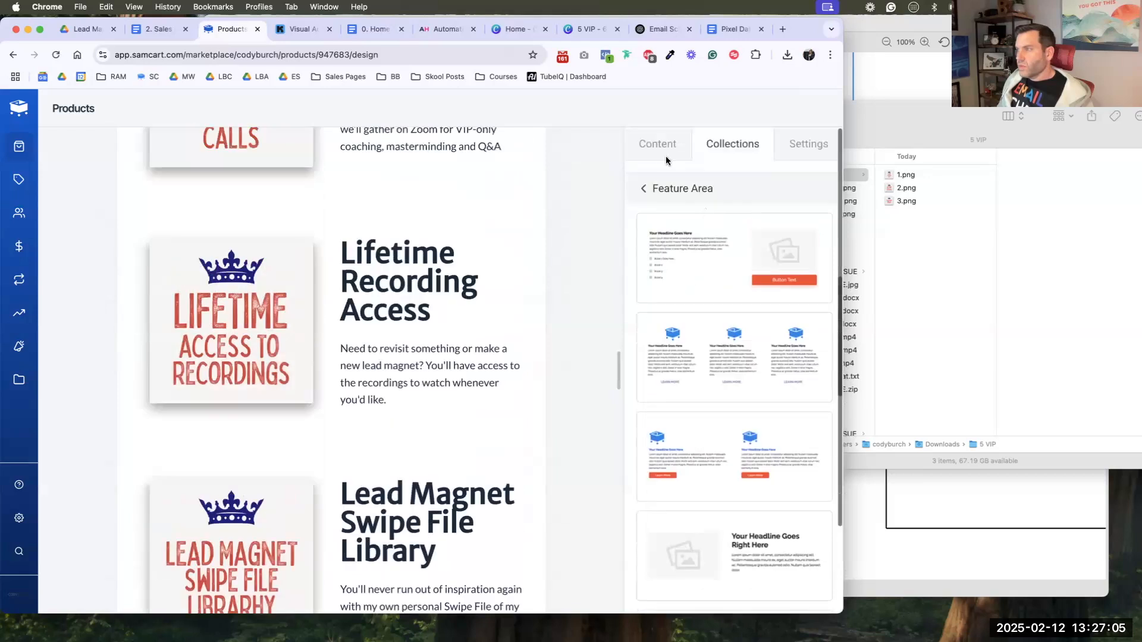
left_click(797, 145)
left_click(765, 221)
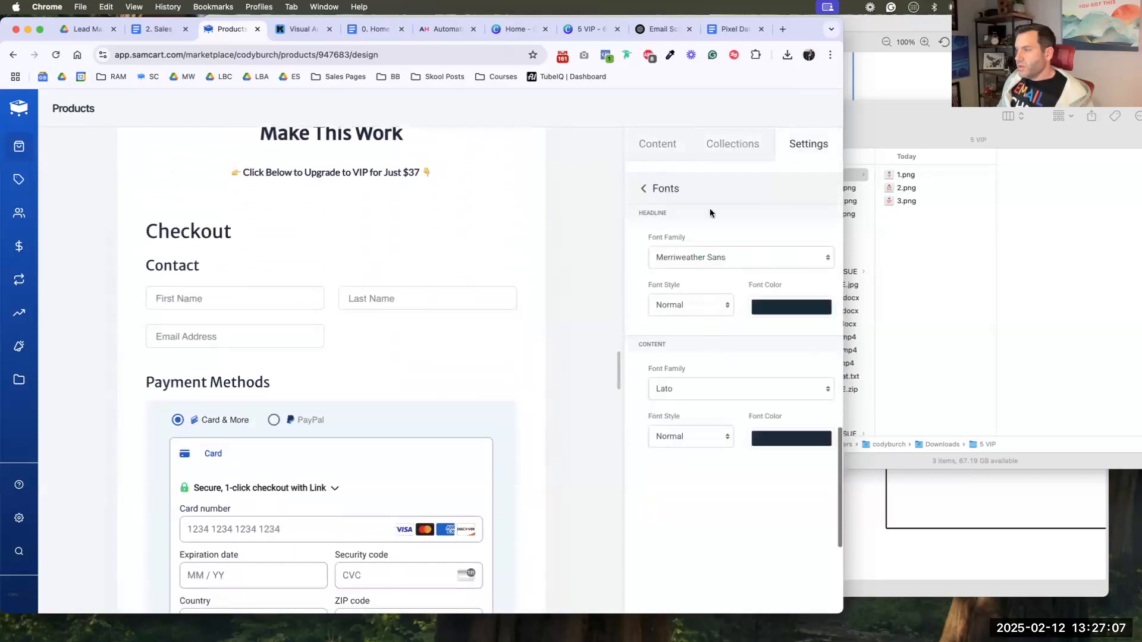
left_click(648, 188)
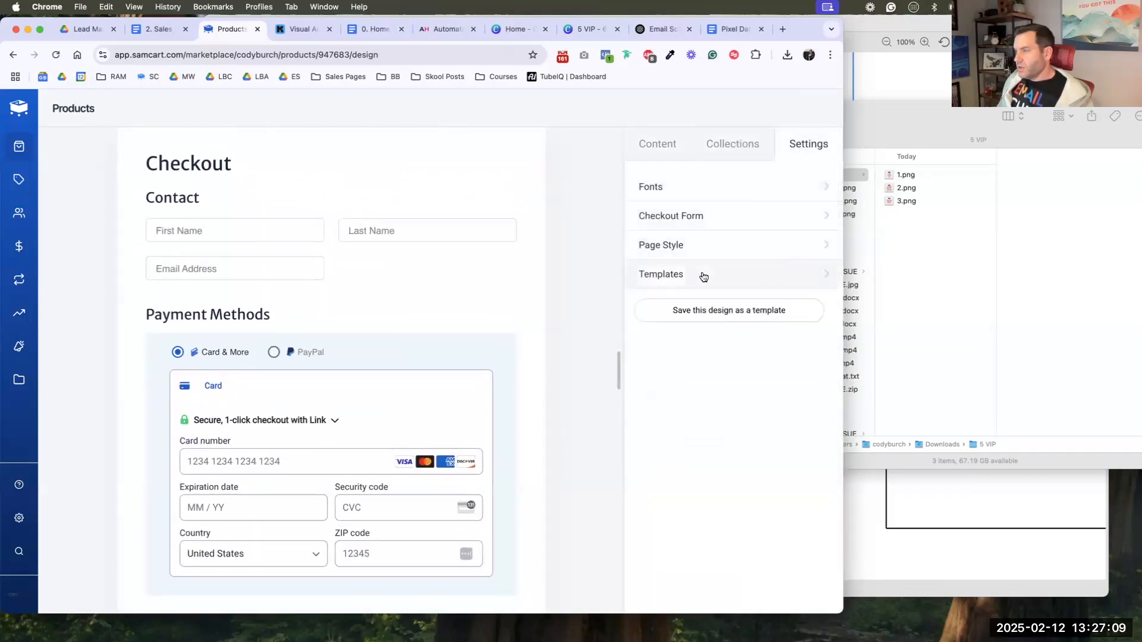
left_click(704, 244)
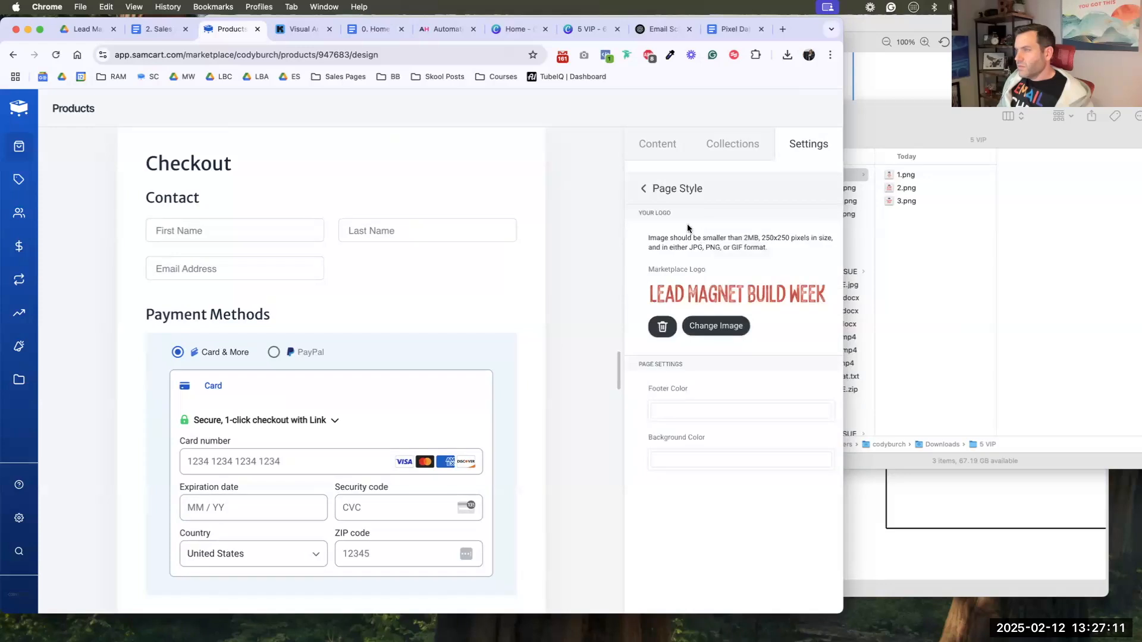
left_click(642, 188)
- Set the checkout form's button text to "Upgrade to VIP"
left_click(676, 217)
scroll(688, 351, "down", 5)
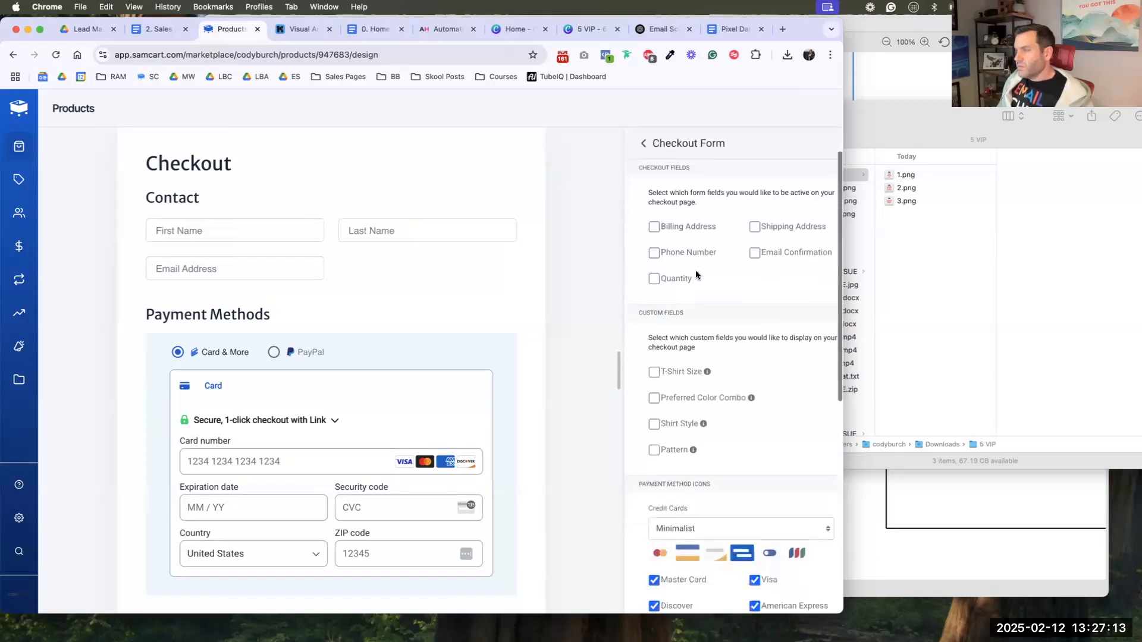
scroll(696, 345, "down", 3)
triple_click(689, 367)
type("Upgrade to VIP")
key("Return")
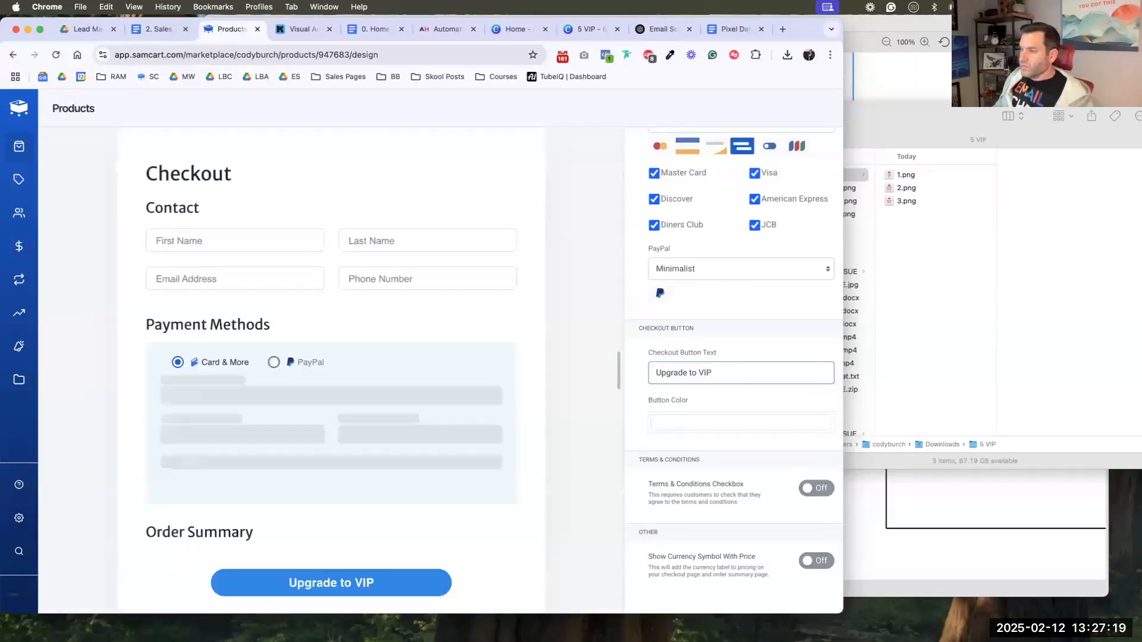
left_click(727, 371)
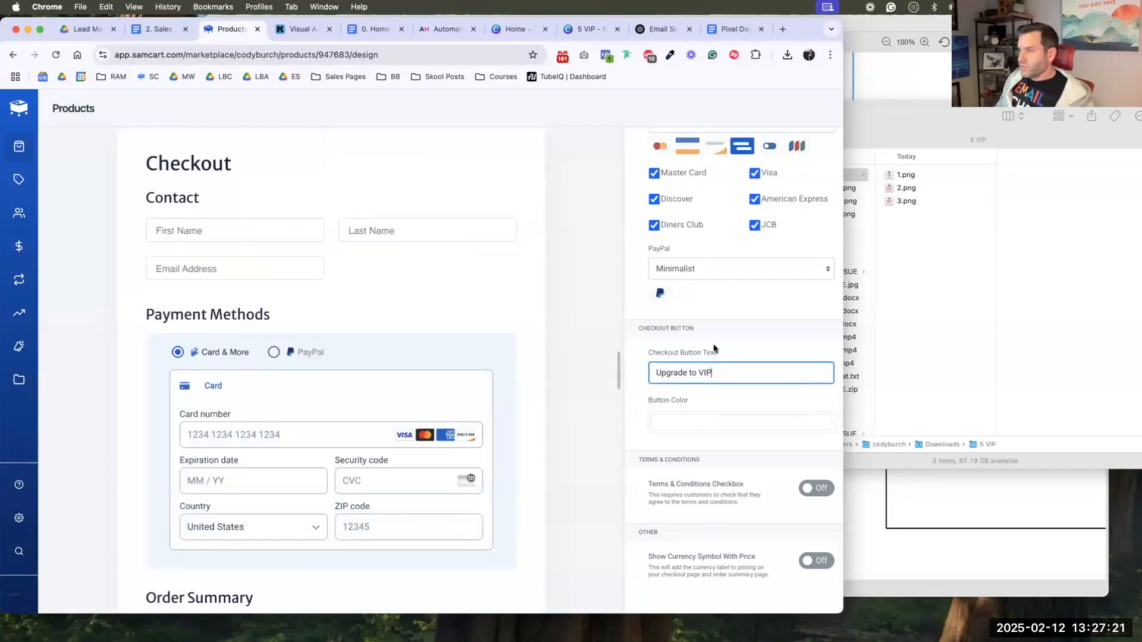
left_click(465, 337)
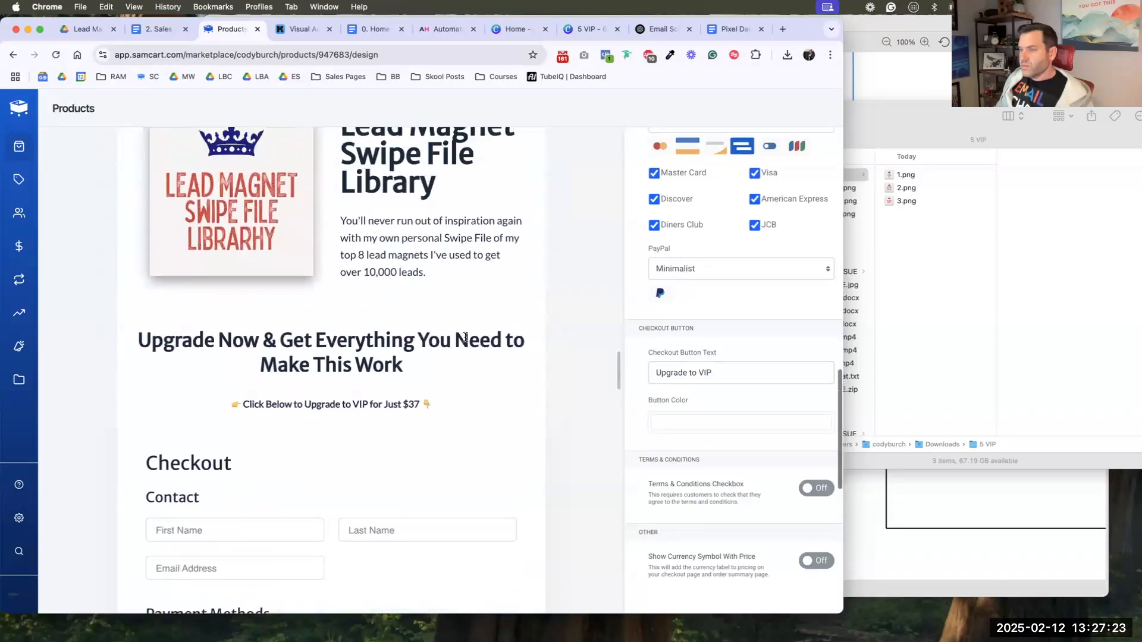
- Change the price in the "Click Below to Upgrade to VIP" line to $27
left_click(416, 370)
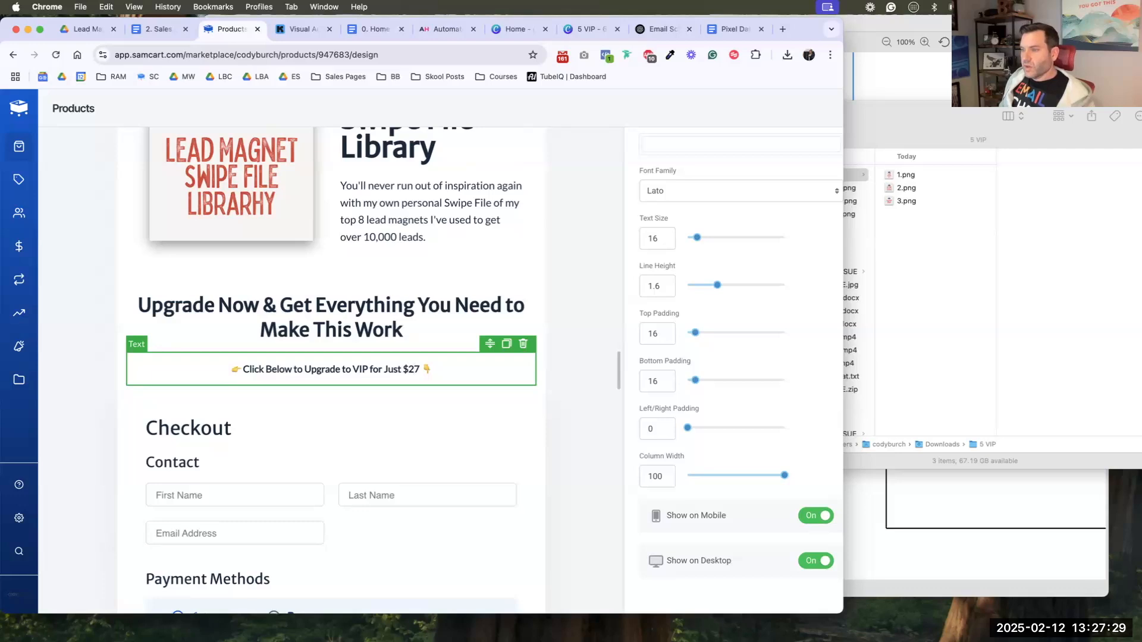
left_click_drag(408, 369, 414, 369)
left_click(414, 368)
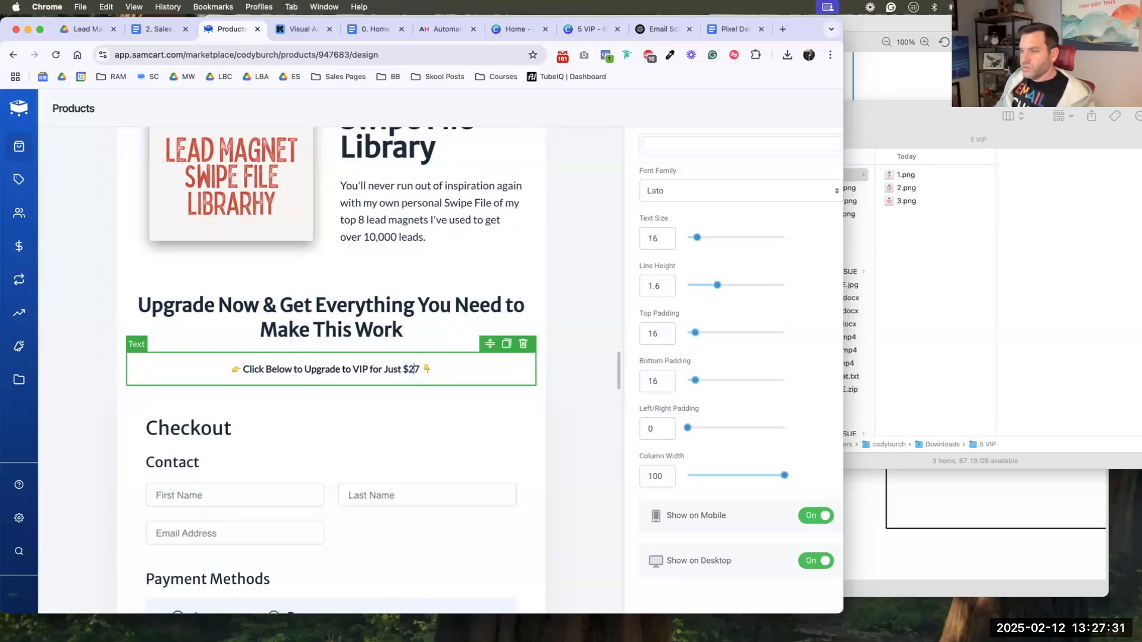
- Add the line "(but hurry, once the countdown timer hits 00:00:00 this page goes away" beneath the "Click Below to Upgrade" line
key("Return")
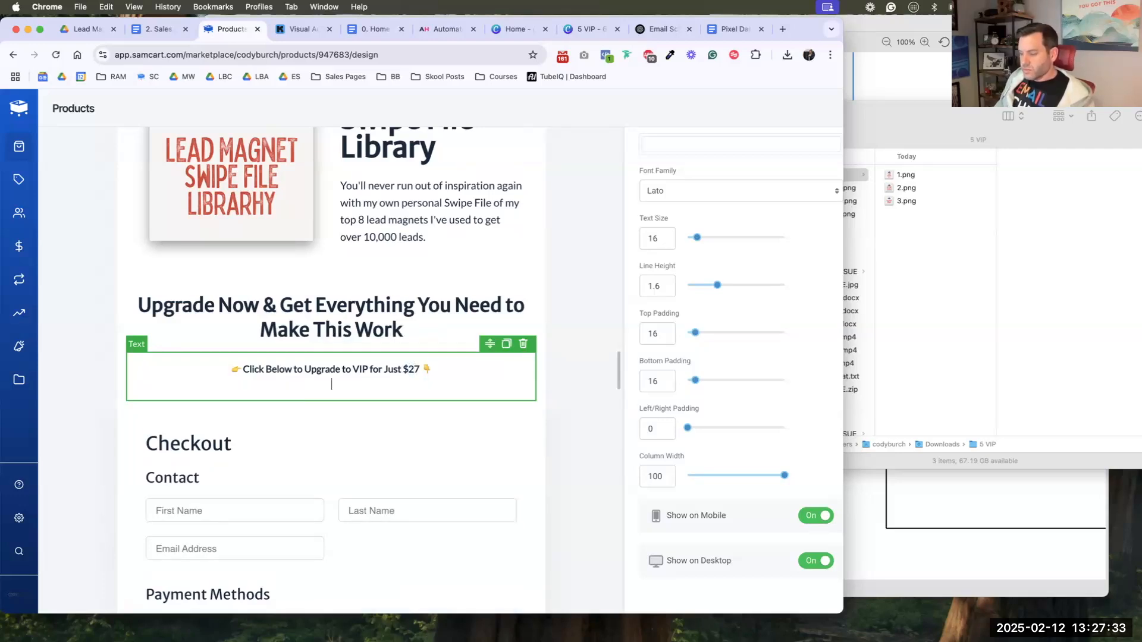
type("(but hurry, onc")
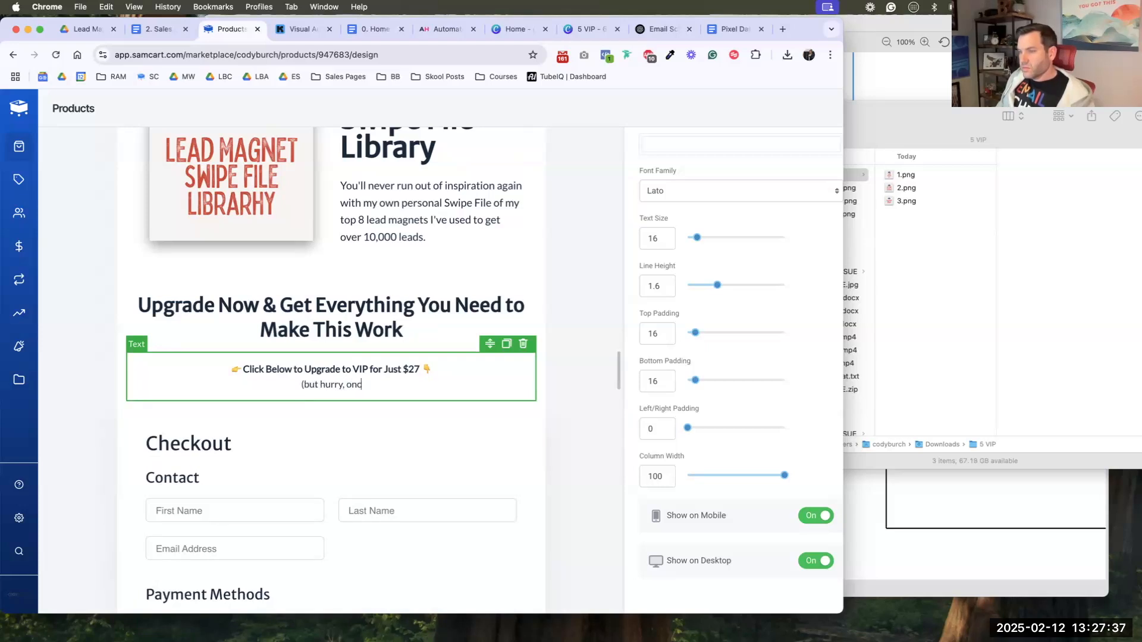
type("e the countdown t")
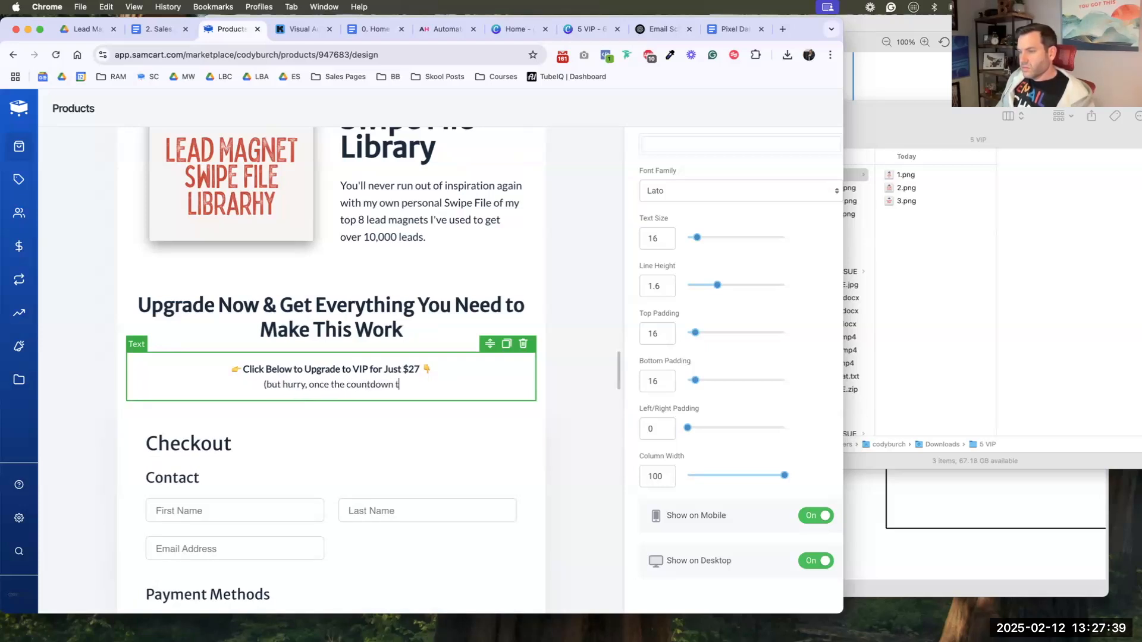
type("imer hits")
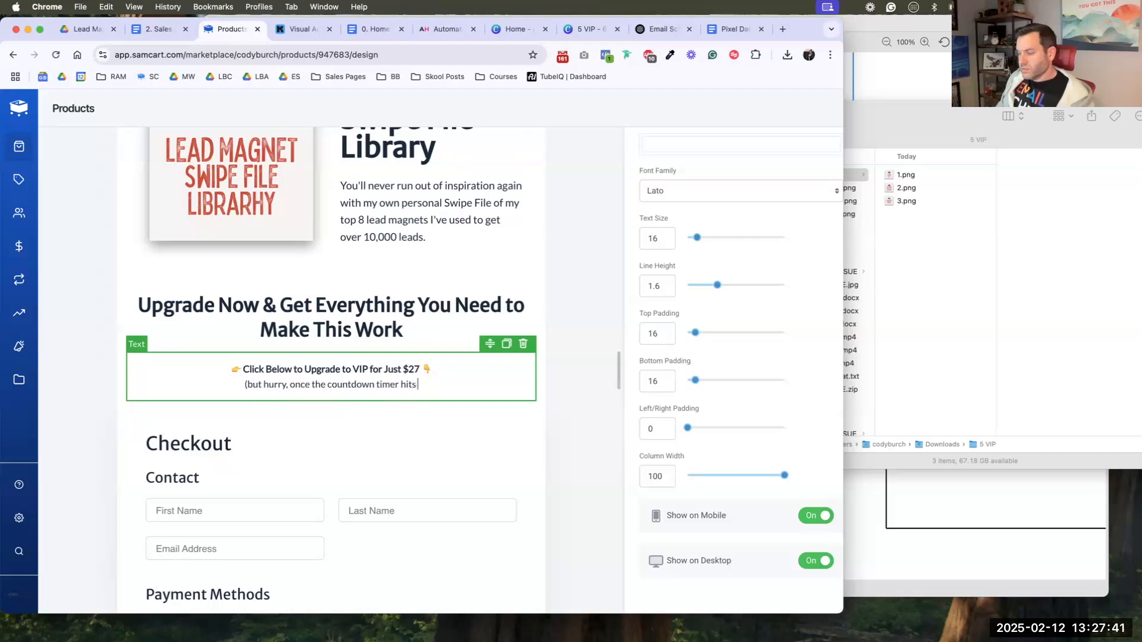
type(" 00:00")
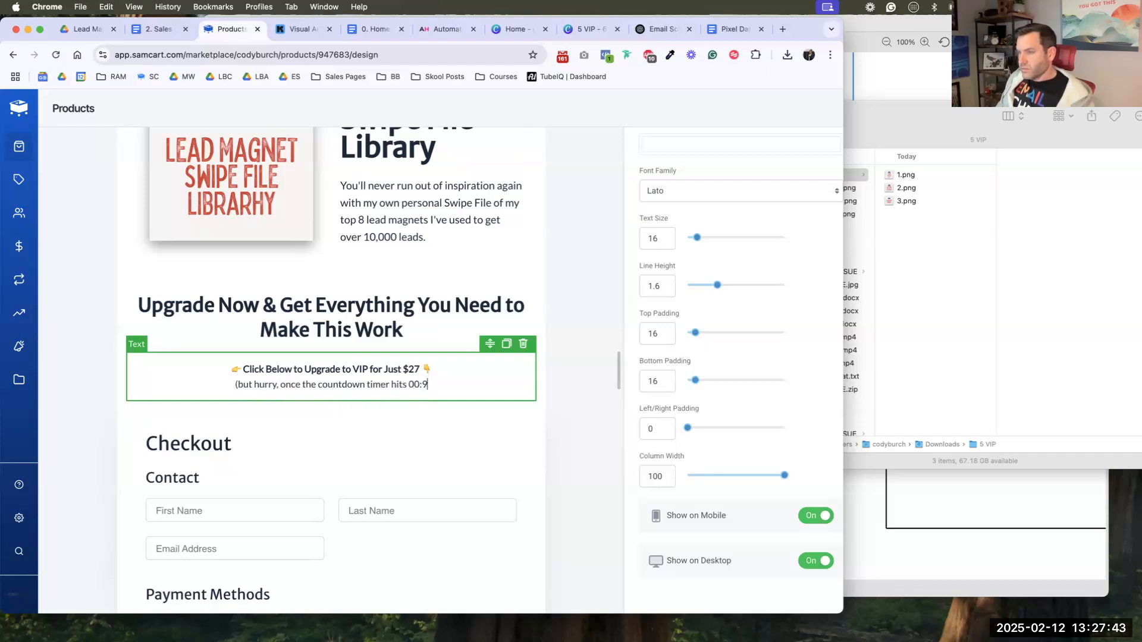
type(":00")
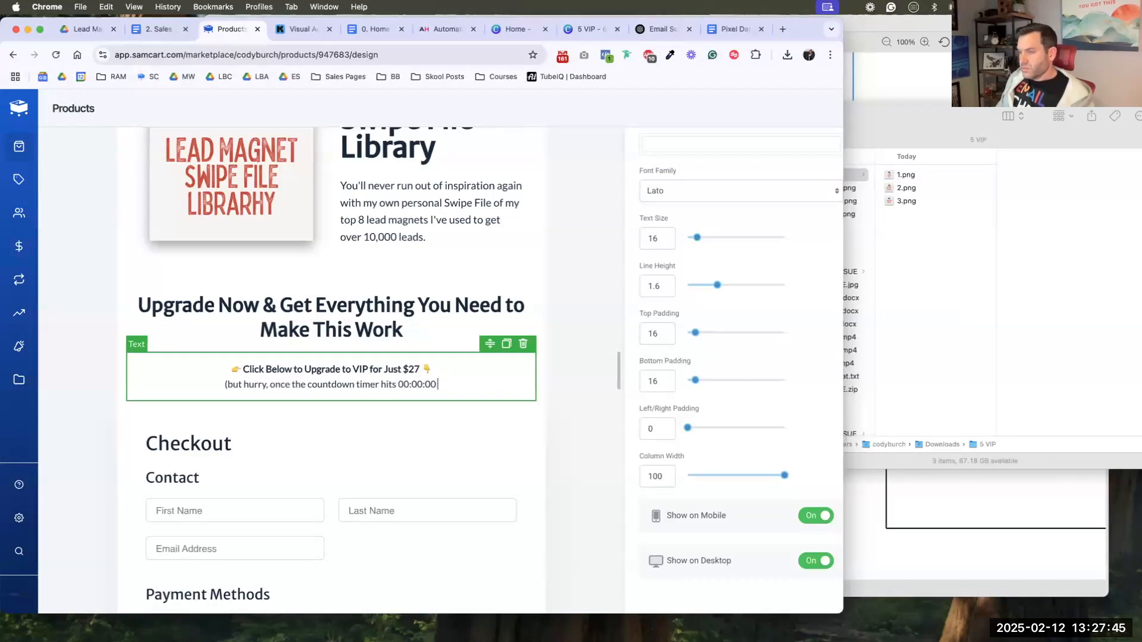
type(" thes page ")
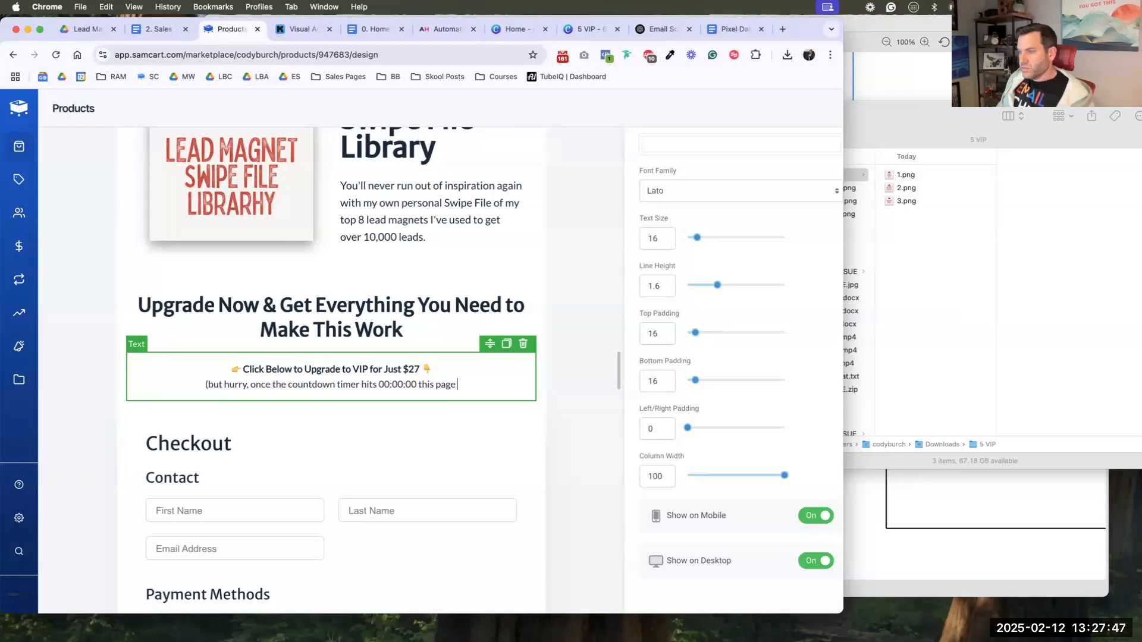
type("goes away.")
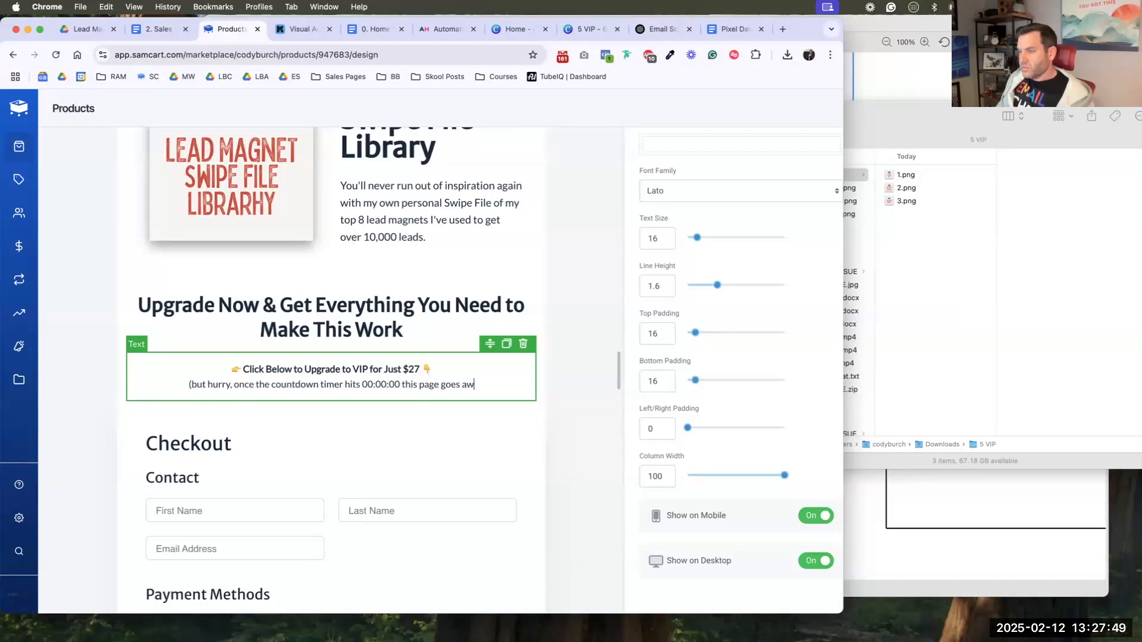
key("BackSpace")
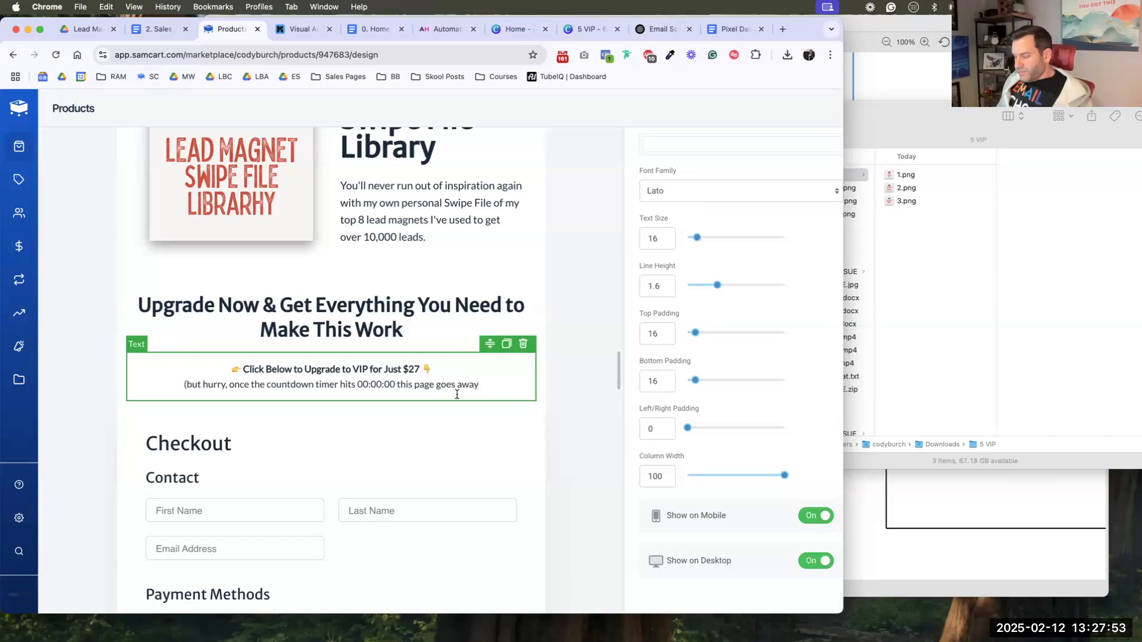
left_click(466, 429)
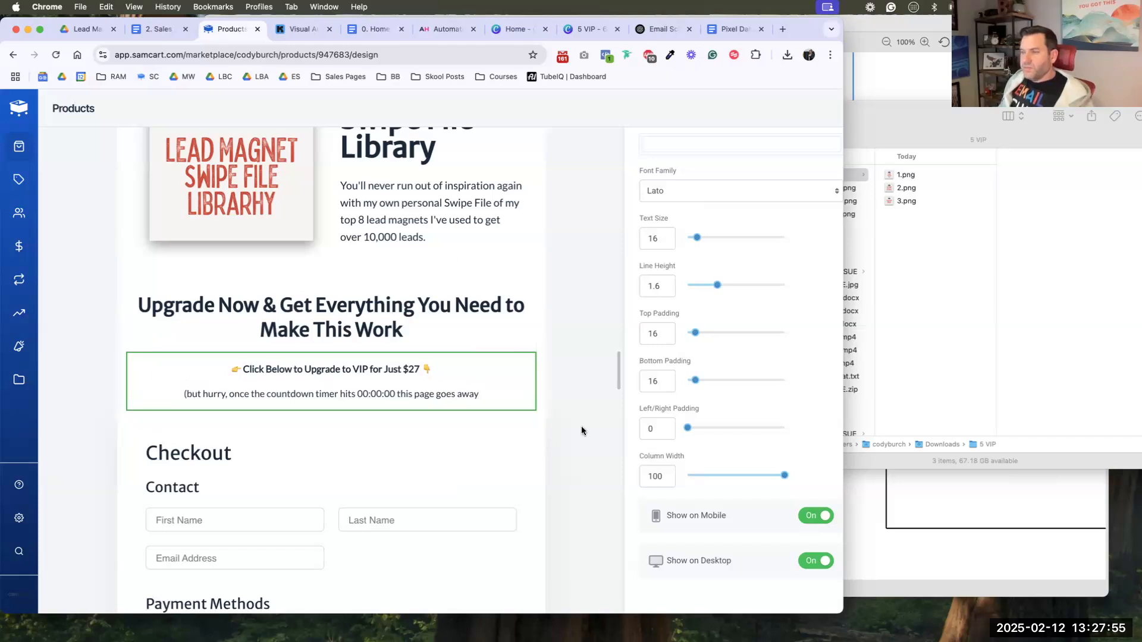
left_click(462, 394)
triple_click(455, 384)
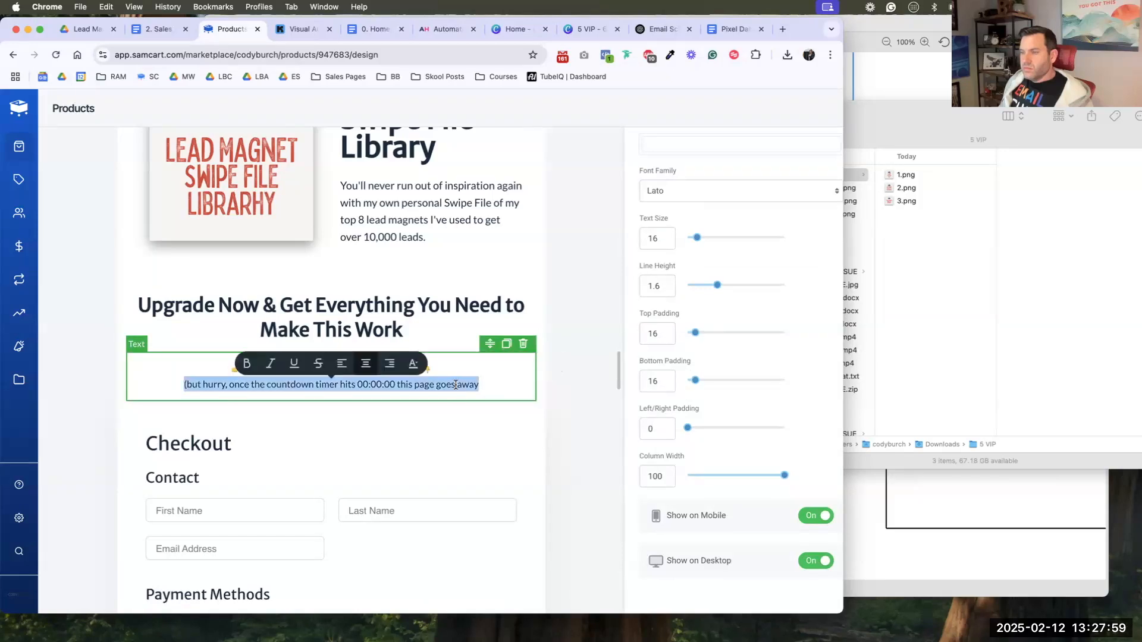
left_click(455, 418)
- Review the sales page from the checkout form up through the benefit rows to the header, checking the copy and images
scroll(452, 421, "down", 2)
scroll(453, 424, "down", 4)
scroll(453, 425, "up", 10)
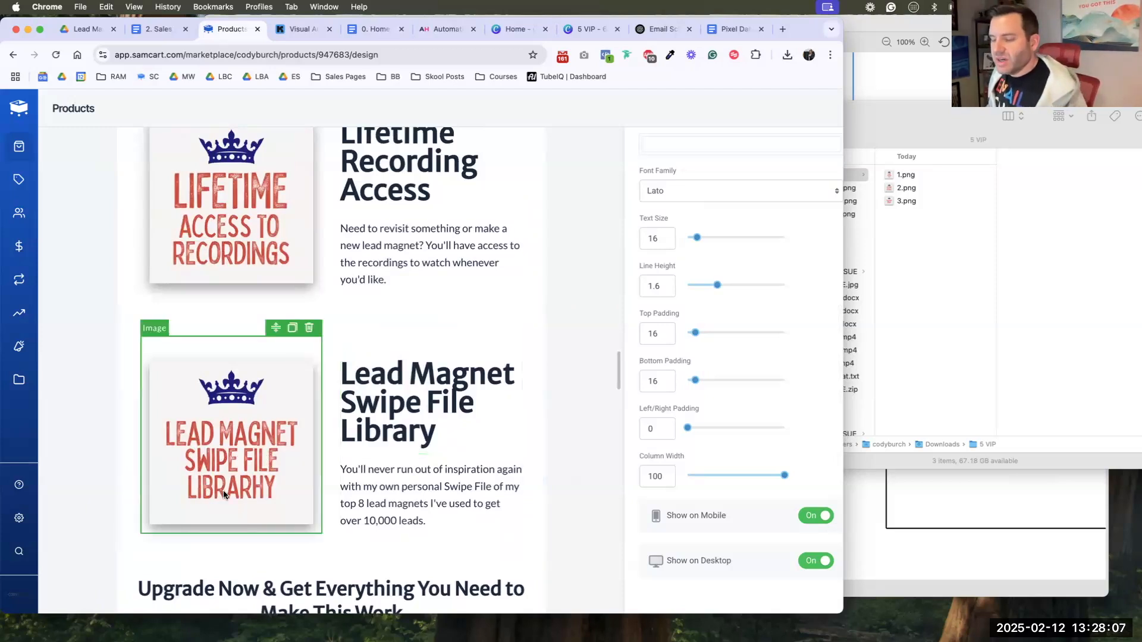
scroll(229, 487, "up", 6)
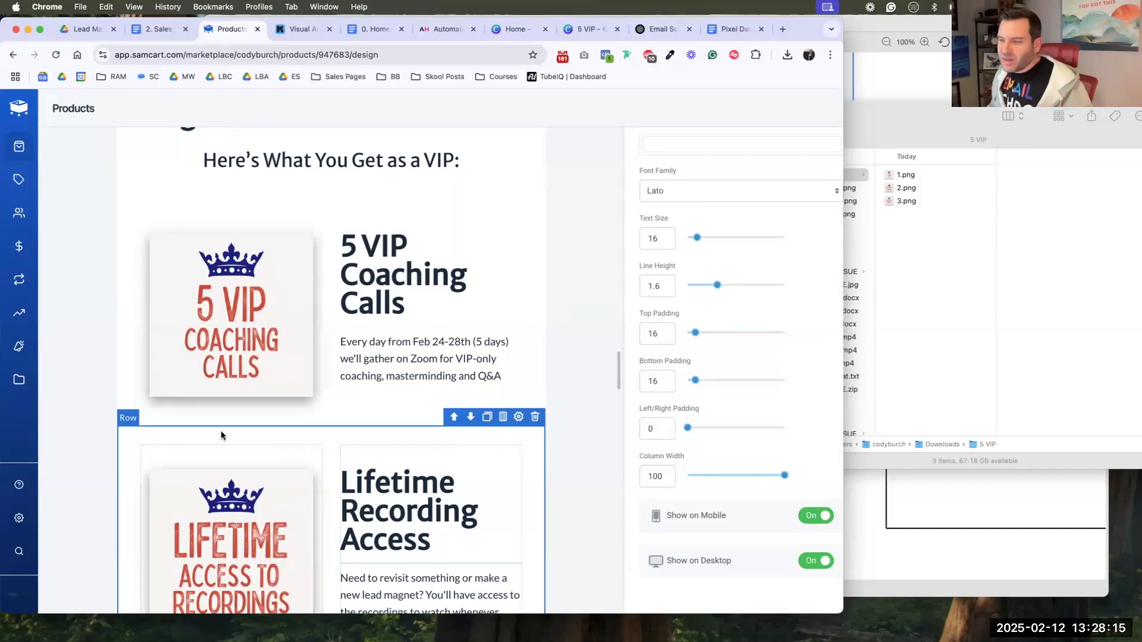
scroll(220, 426, "down", 3)
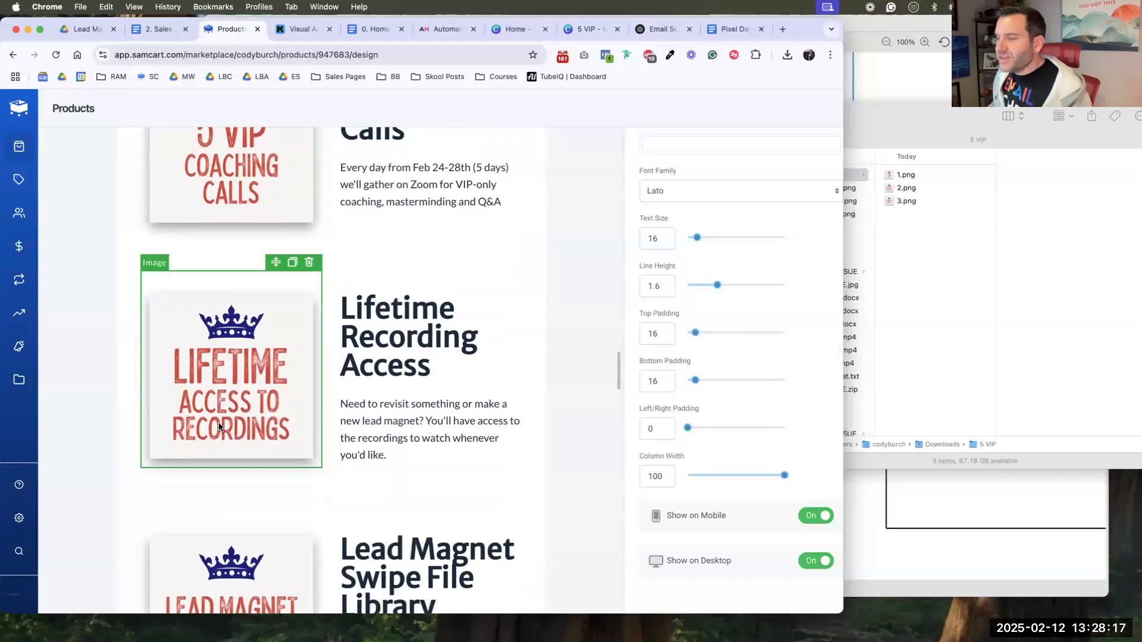
scroll(257, 404, "down", 3)
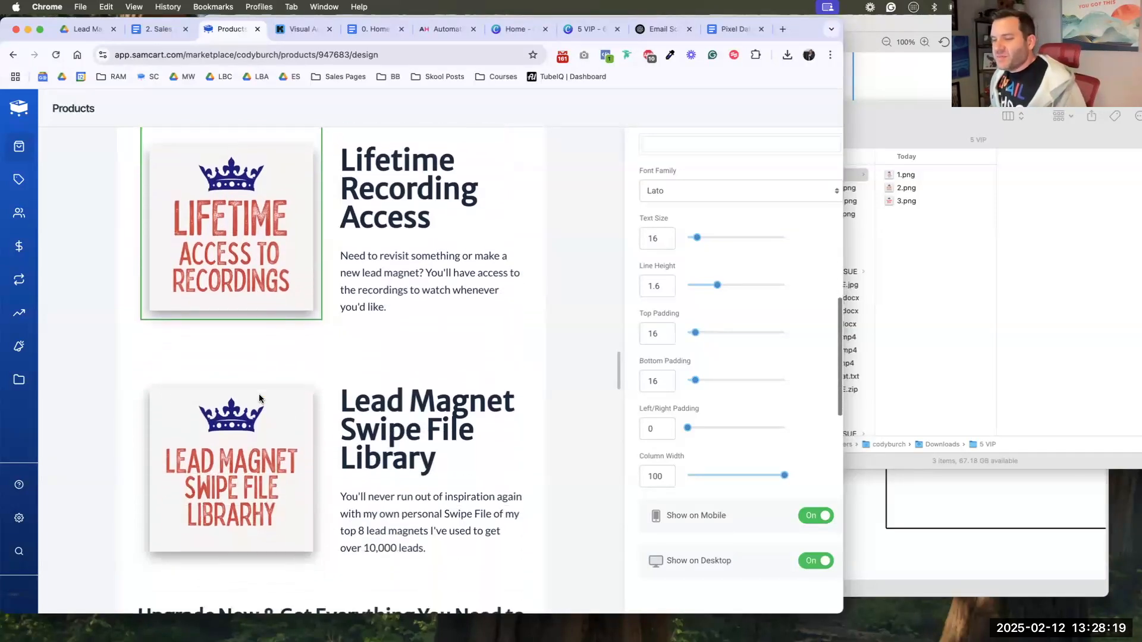
scroll(256, 399, "down", 5)
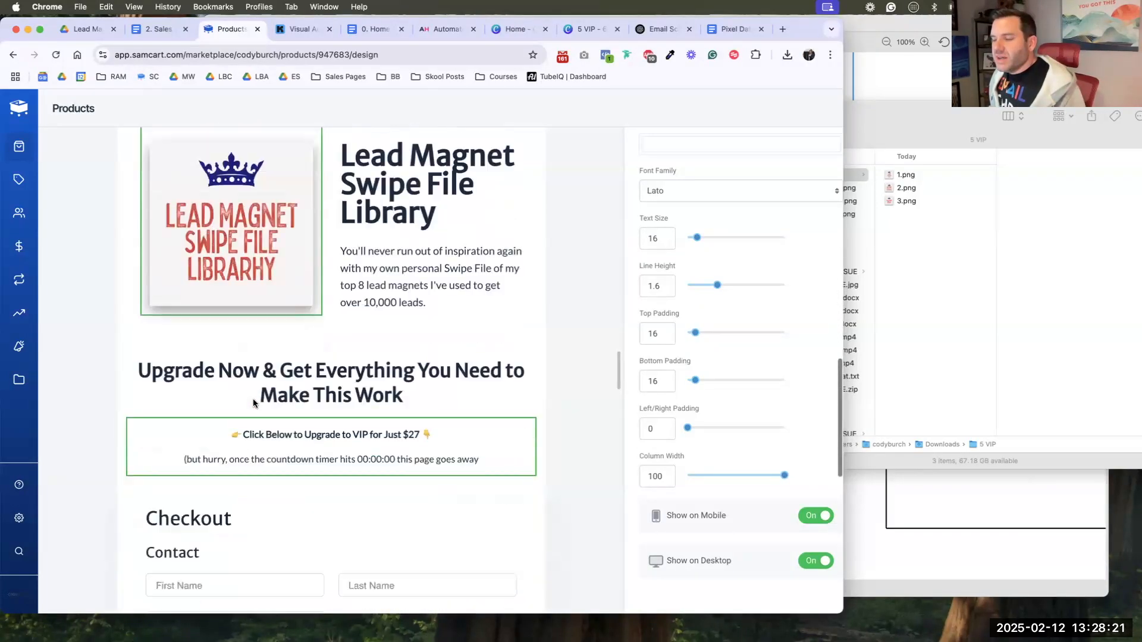
scroll(349, 358, "up", 15)
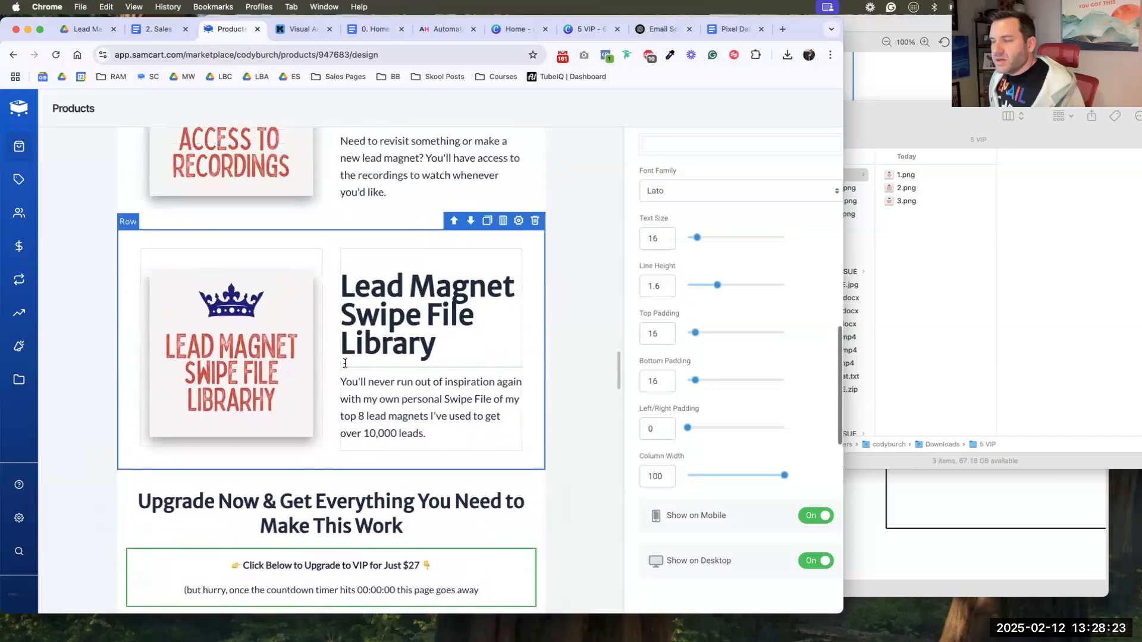
scroll(341, 363, "up", 2)
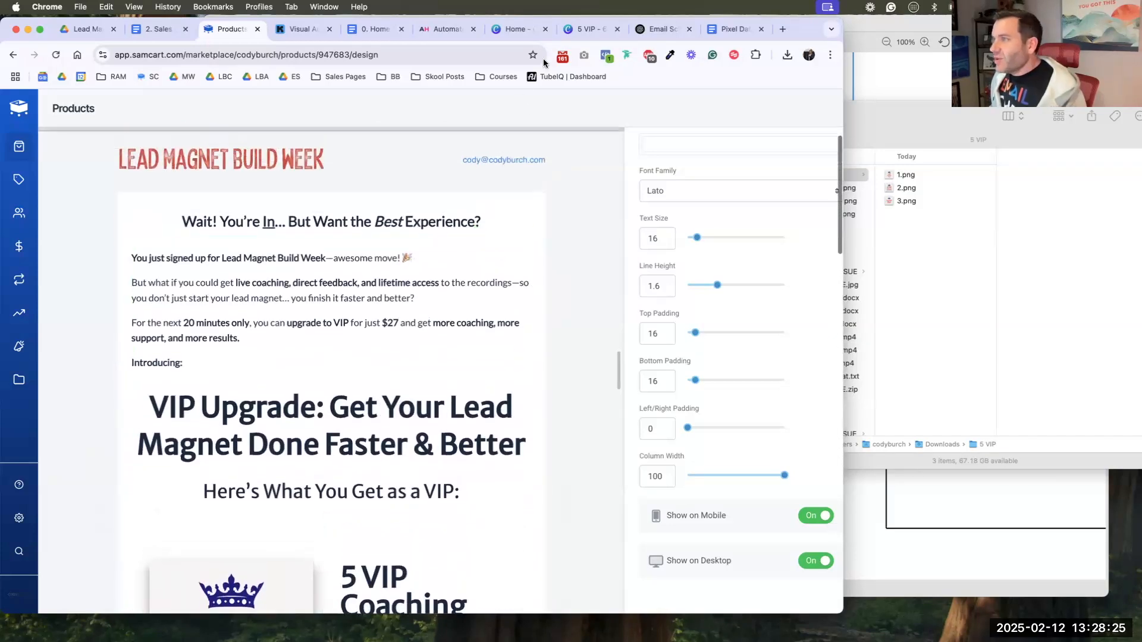
- Switch to the 5 VIP design in Canva and correct the misspelled last word on page 3 to "LIBRARY"
left_click(576, 25)
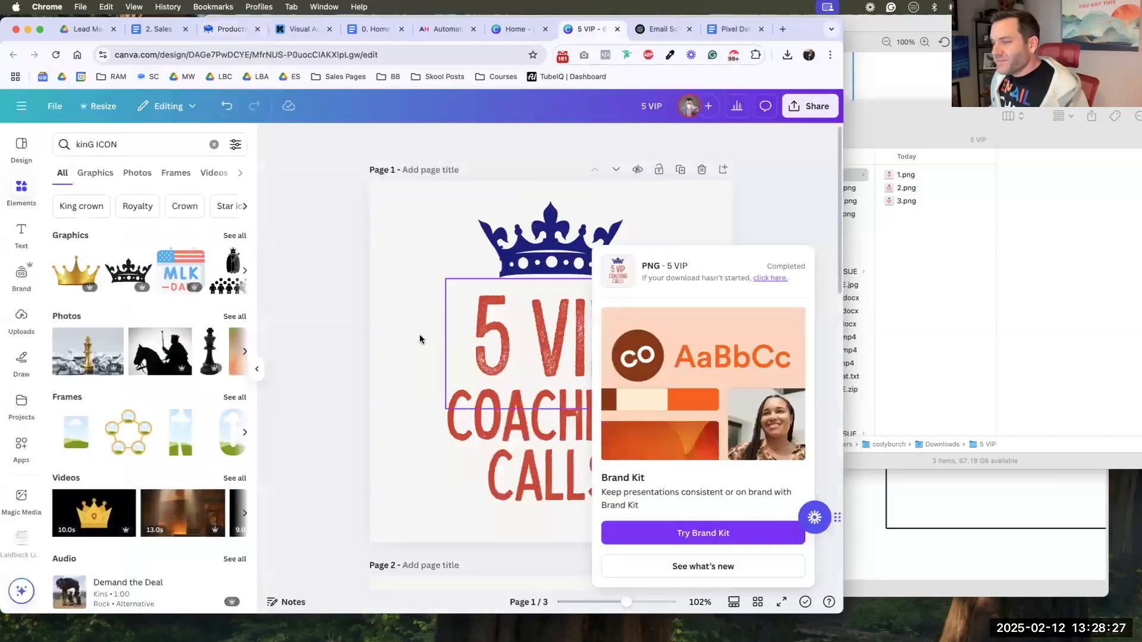
scroll(440, 314, "down", 10)
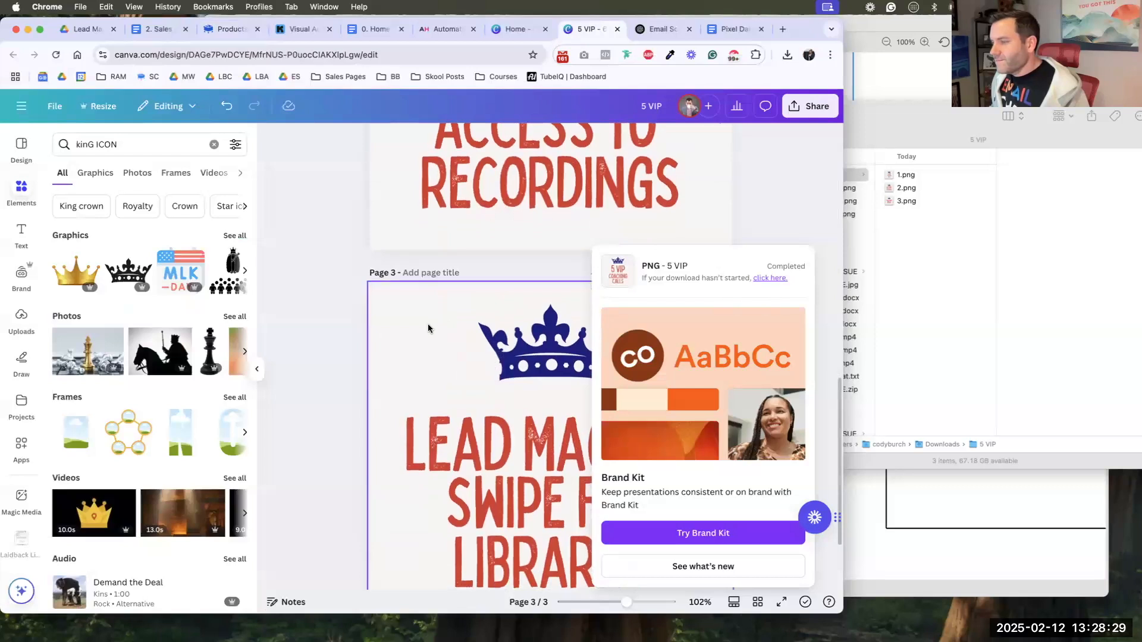
left_click(594, 453)
left_click(593, 453)
left_click(594, 453)
key("Right")
key("BackSpace")
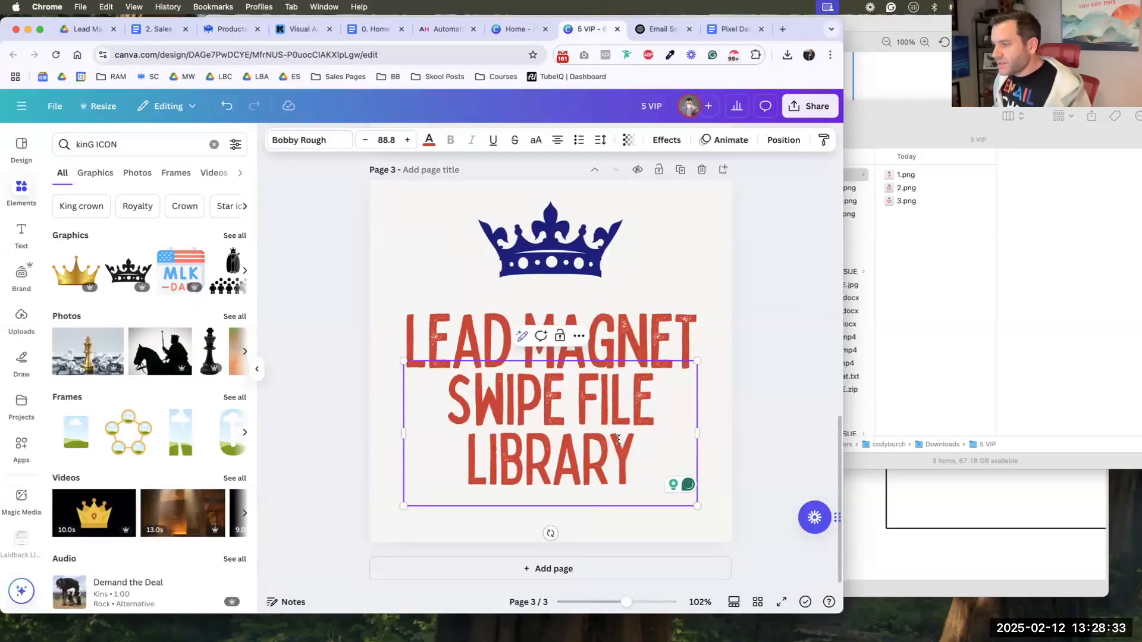
left_click(740, 411)
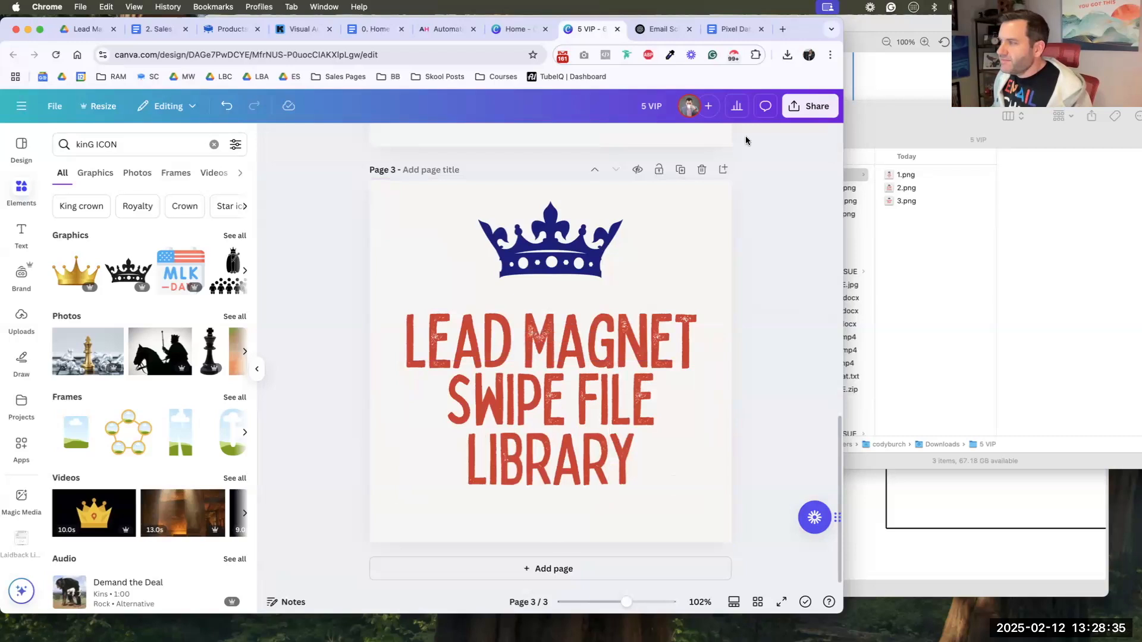
- Download only the current page, page 3, of the design as a PNG
left_click(810, 106)
left_click(619, 344)
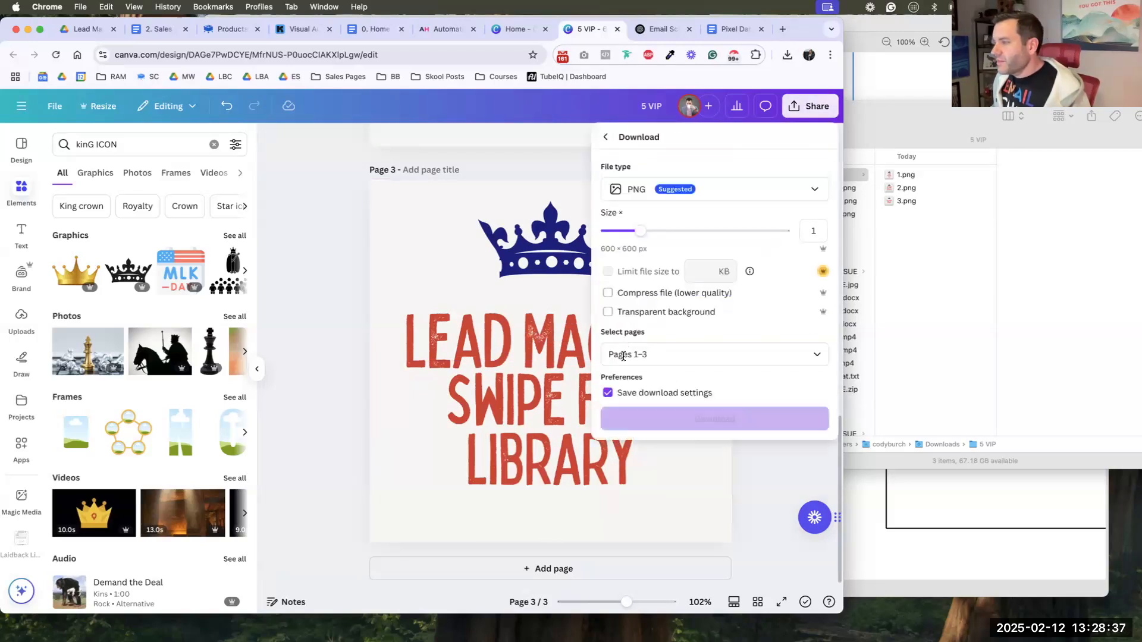
left_click(643, 354)
left_click(654, 411)
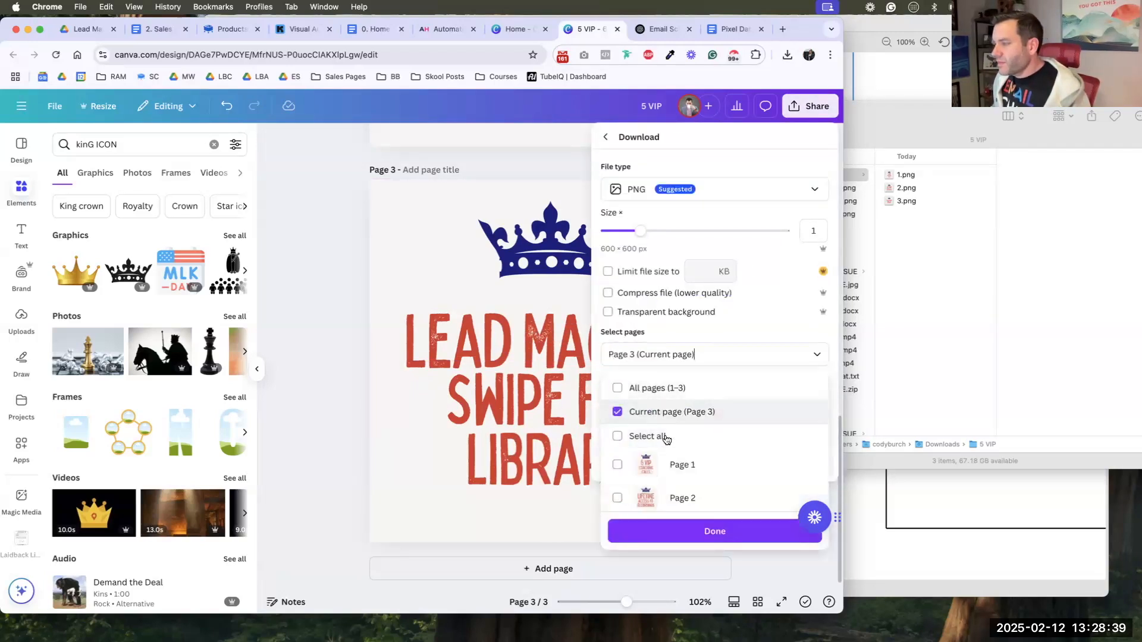
left_click(678, 528)
left_click(688, 423)
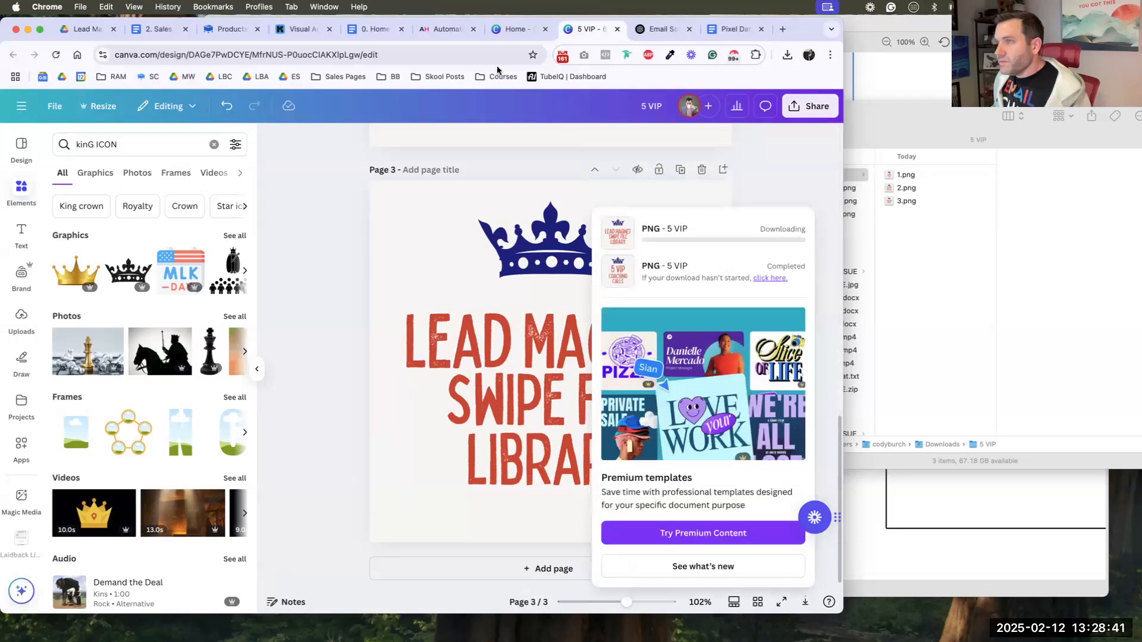
- Return to the SamCart page builder and open the settings of the Lead Magnet Swipe File Library image
left_click(232, 28)
scroll(316, 374, "down", 10)
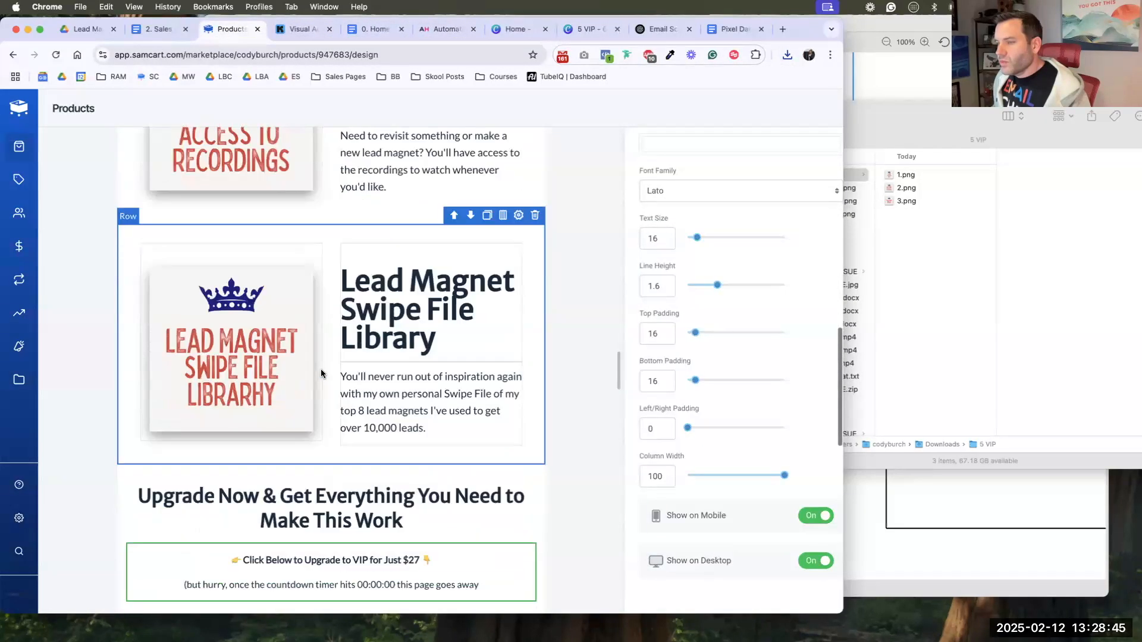
left_click(258, 321)
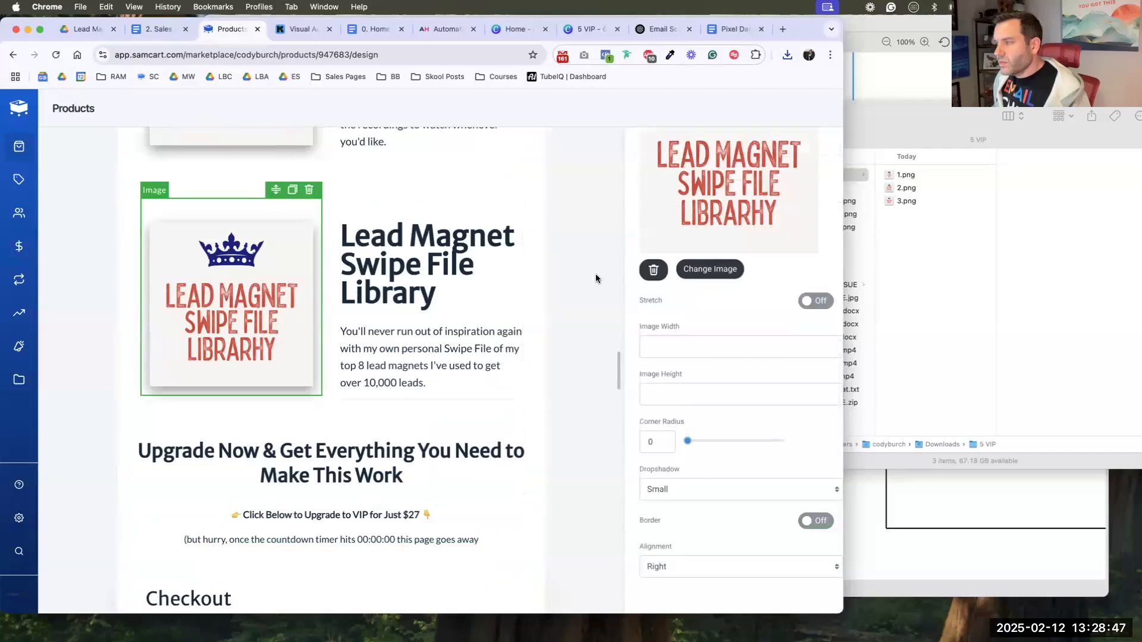
left_click(690, 269)
left_click(288, 216)
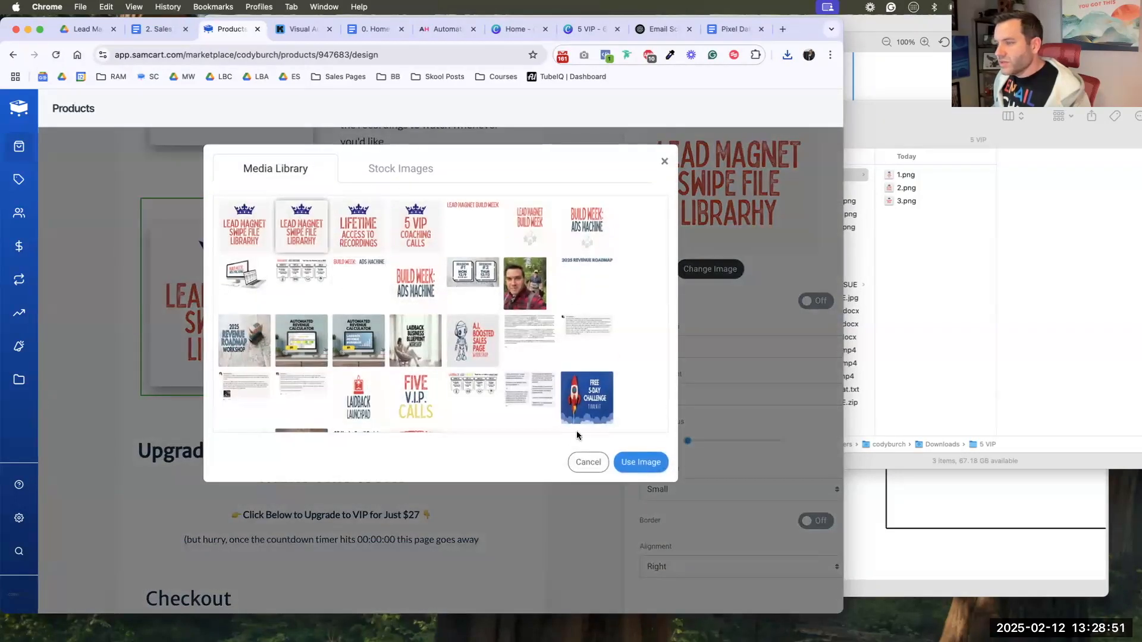
left_click(588, 462)
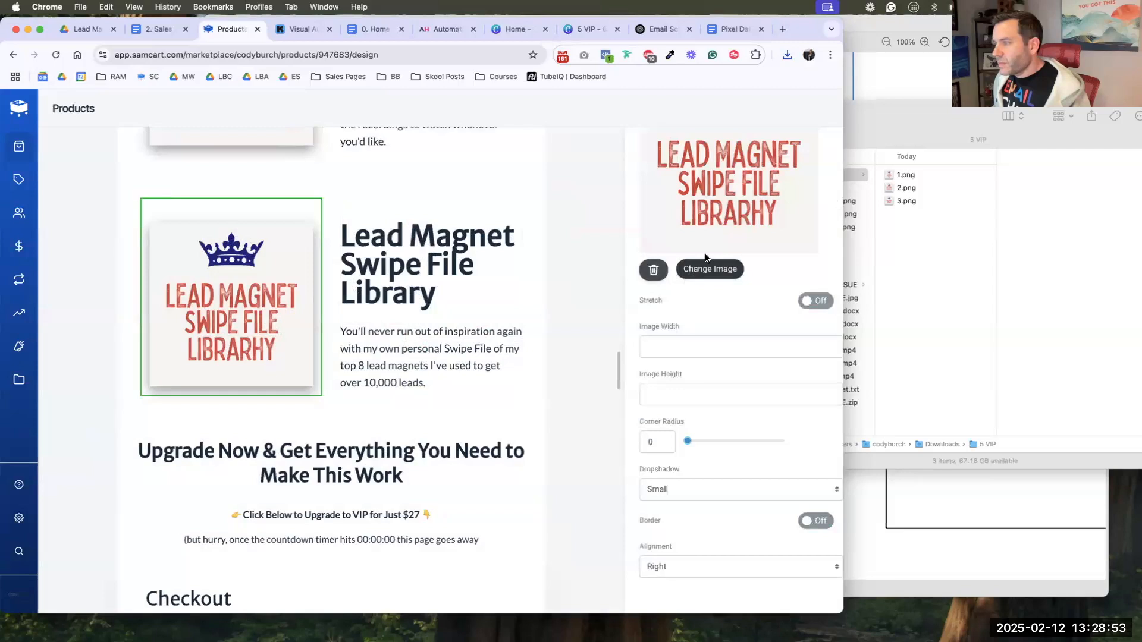
- Remove the misspelled Swipe File image and upload 5 VIP.png from the Downloads folder in its place
left_click(653, 269)
left_click(244, 203)
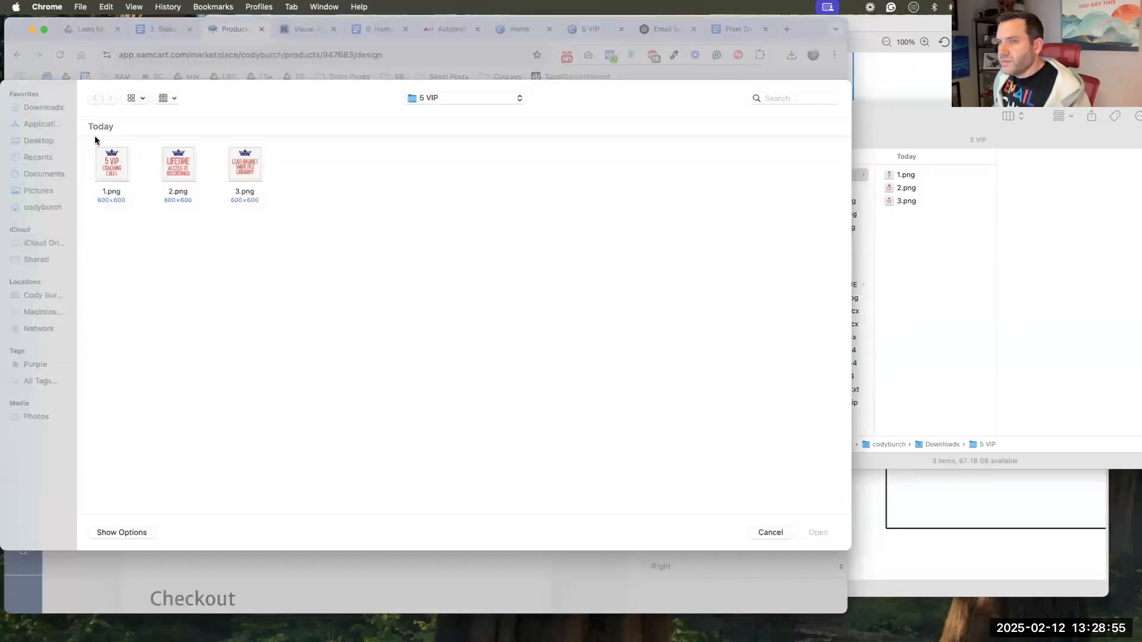
left_click(51, 108)
left_click(178, 165)
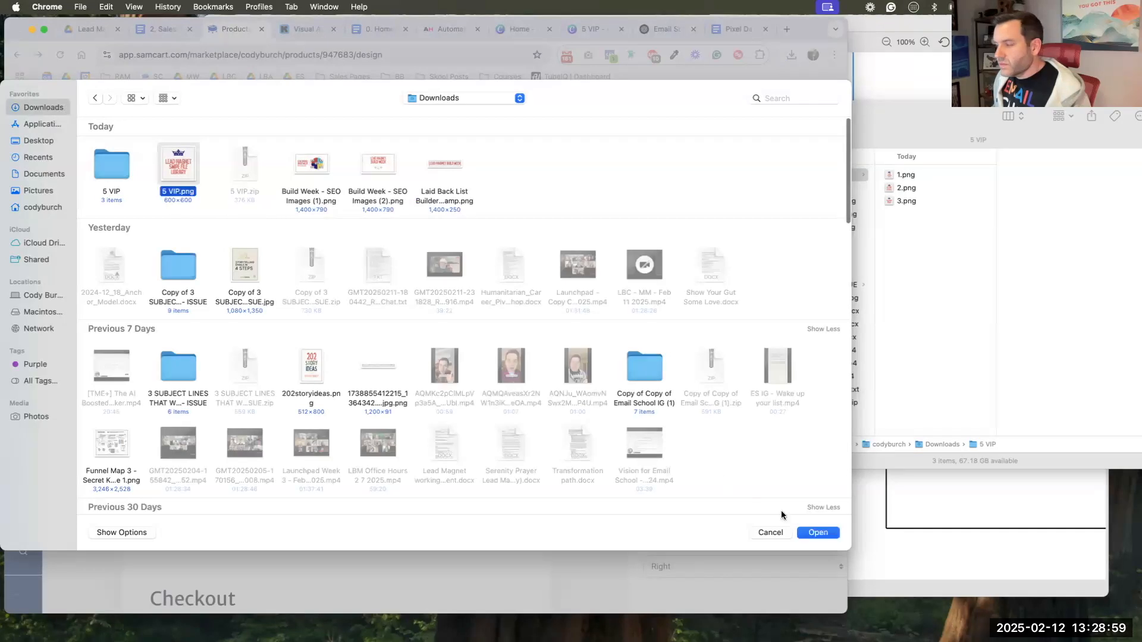
left_click(818, 532)
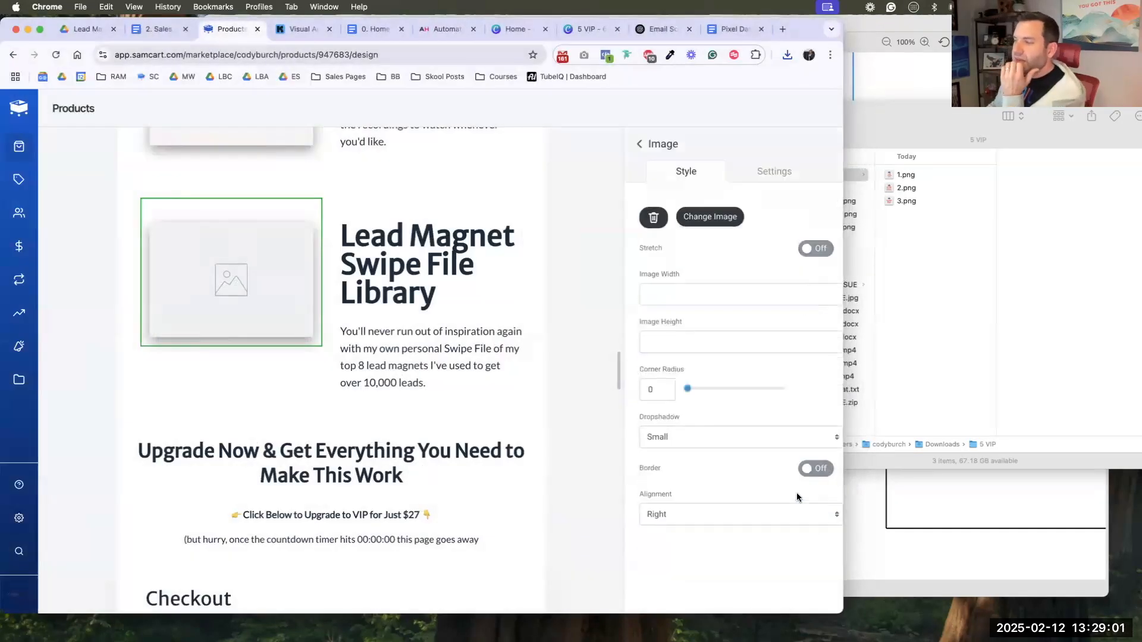
- Check the page down to the checkout form and publish the sales page
scroll(452, 369, "down", 3)
scroll(452, 372, "down", 5)
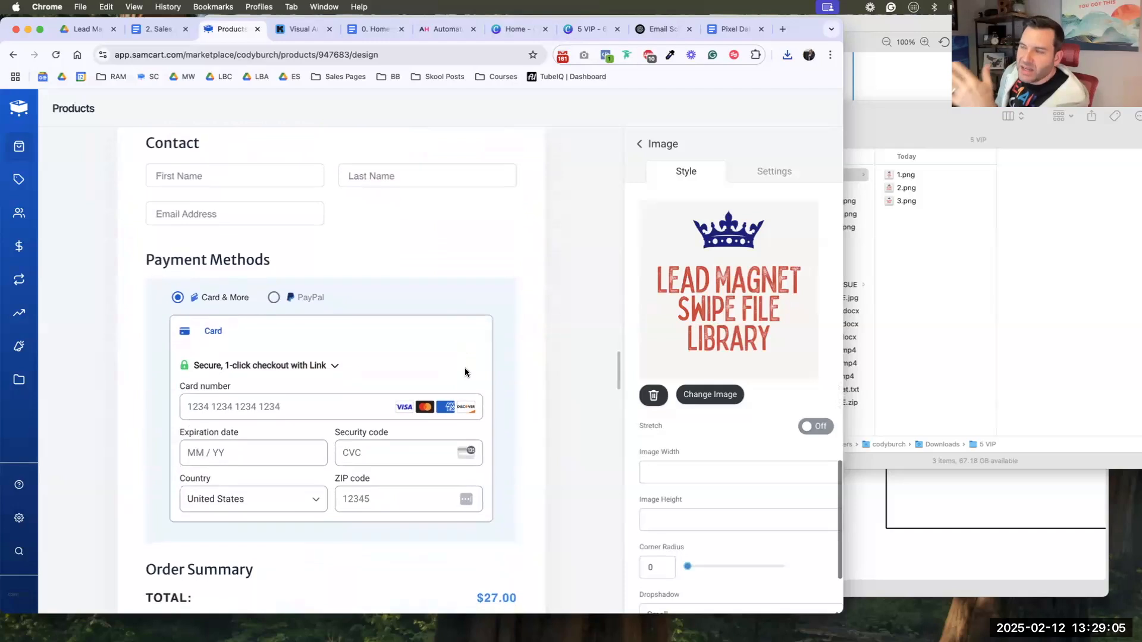
scroll(465, 367, "up", 9)
scroll(464, 369, "up", 10)
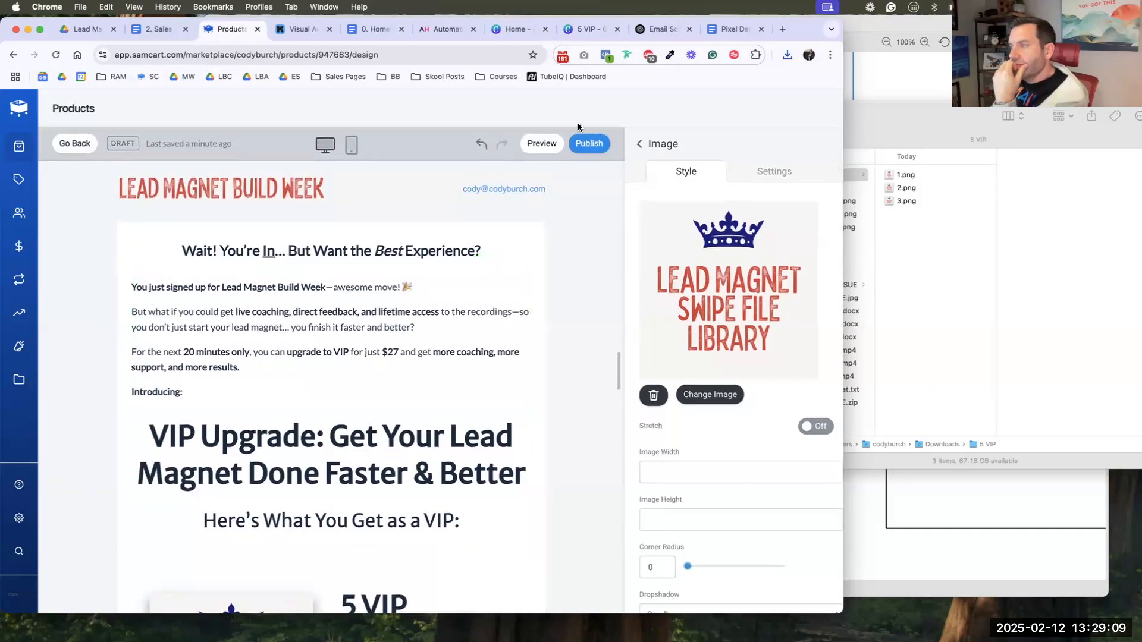
left_click(585, 147)
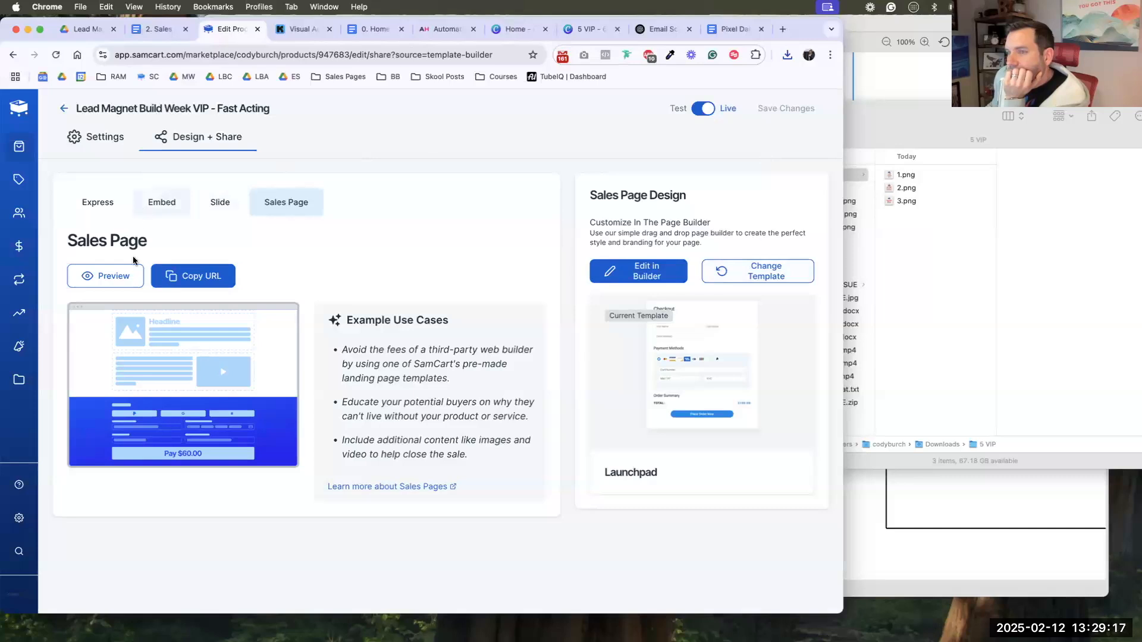
- Preview the published sales page down to the upgrade copy and checkout, and close the preview
left_click(116, 273)
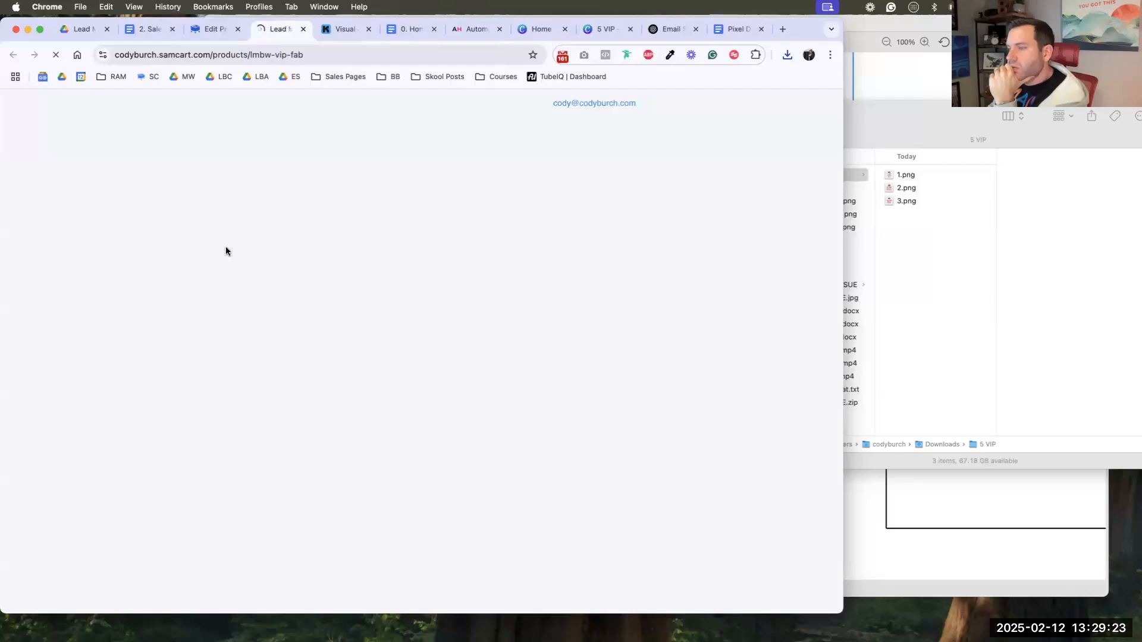
scroll(483, 255, "down", 10)
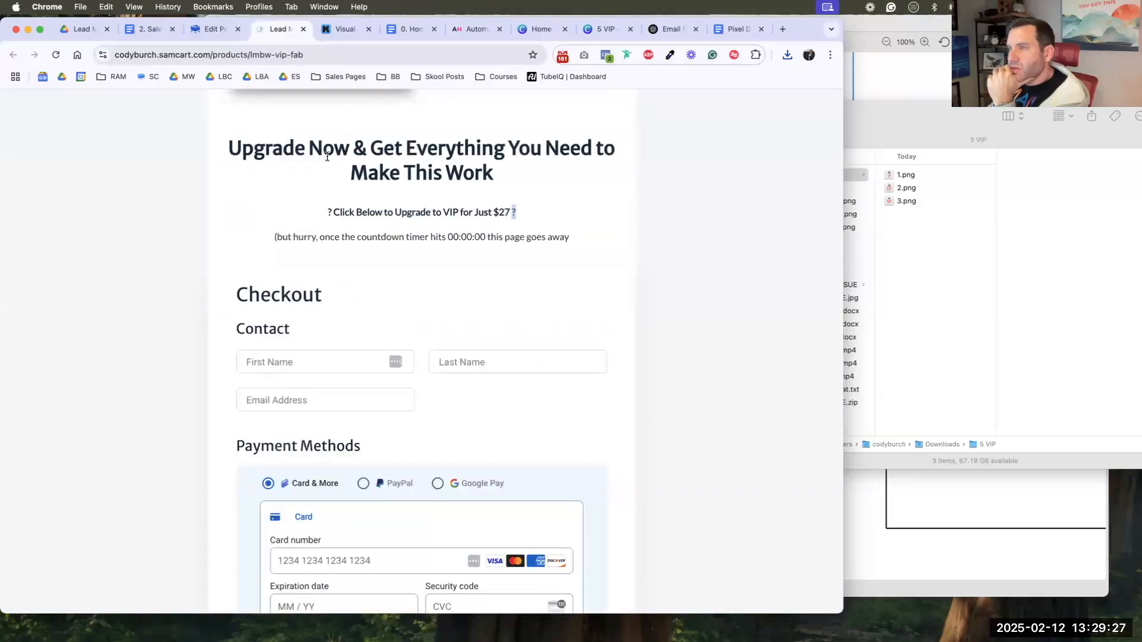
left_click(305, 29)
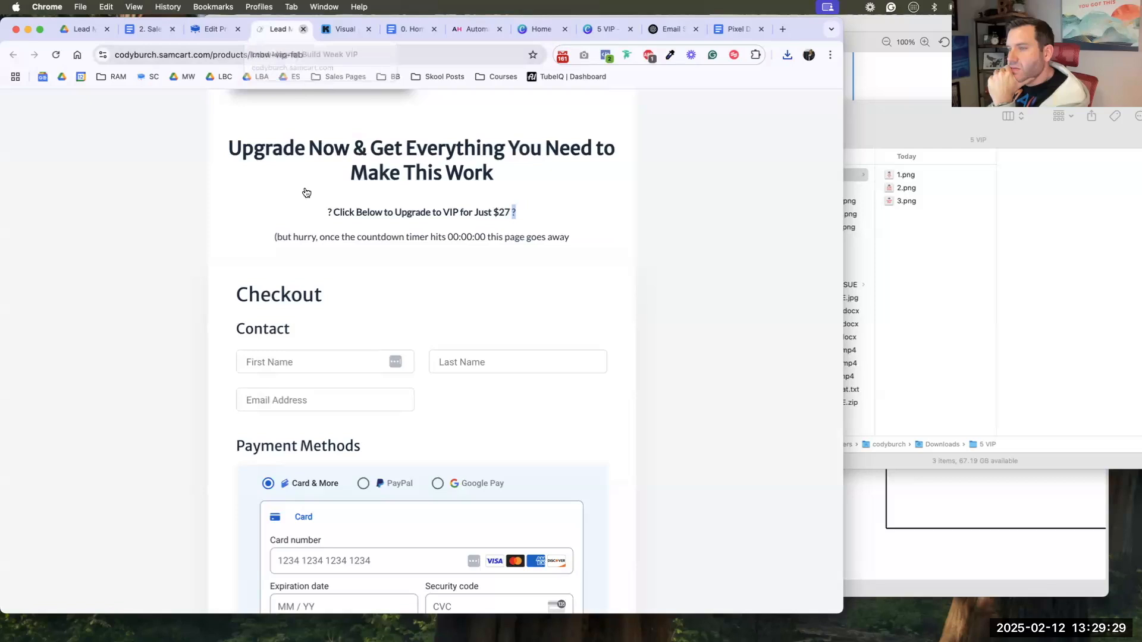
- Reopen the sales page in the builder and remove the emojis at both ends of the "Click Below to Upgrade to VIP for Just $27" line
left_click(632, 272)
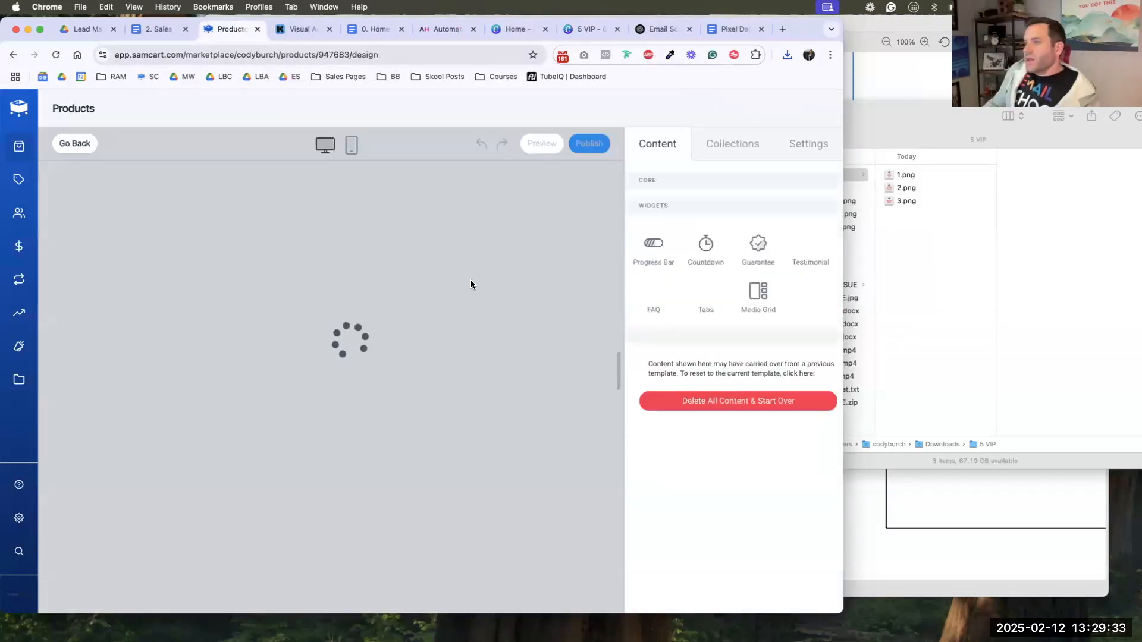
scroll(369, 304, "down", 7)
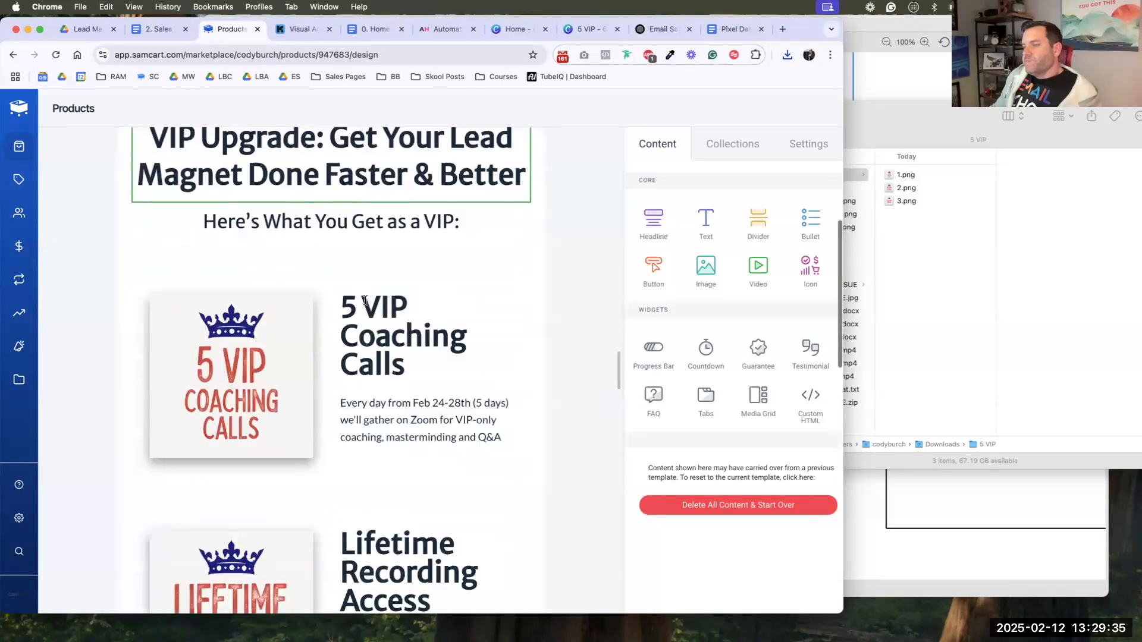
scroll(364, 305, "down", 10)
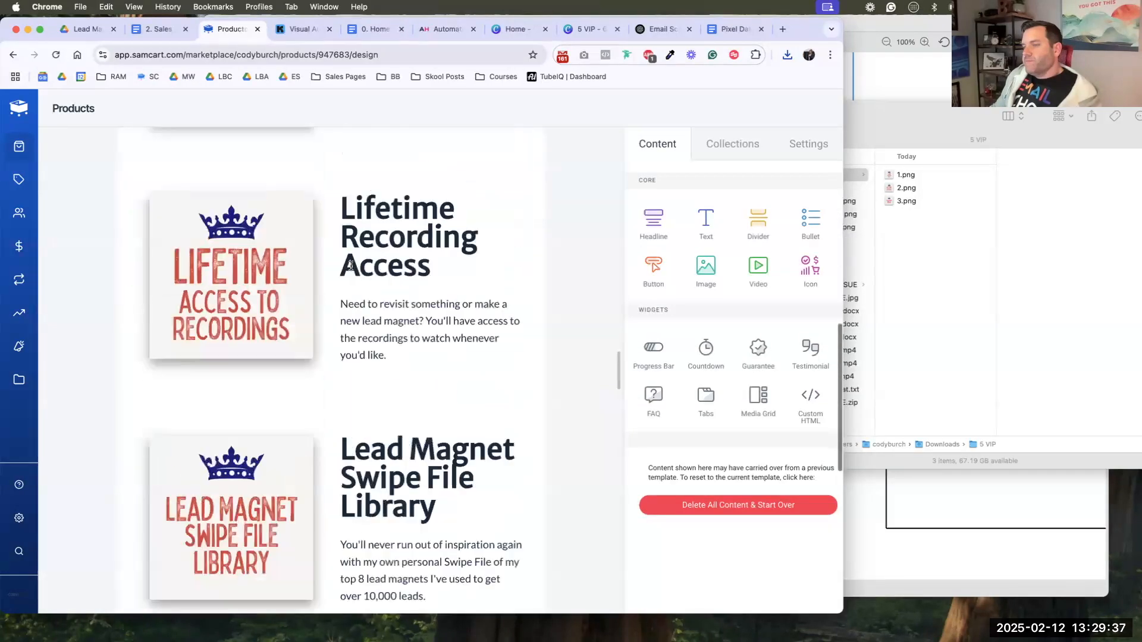
left_click(436, 269)
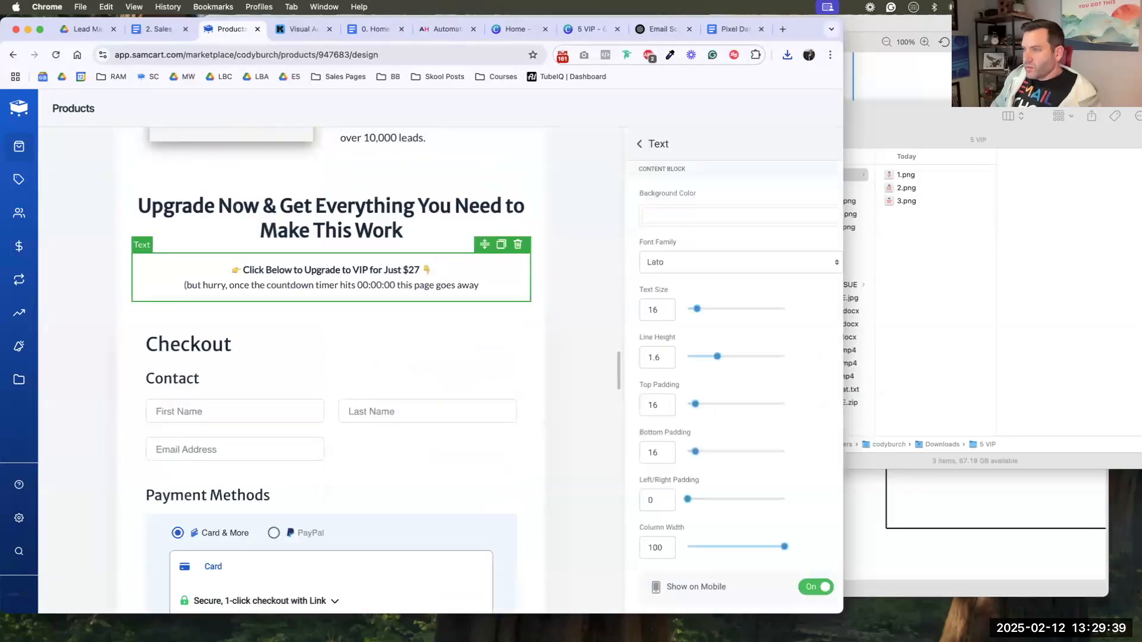
key("BackSpace")
key("shift+Right")
key("BackSpace")
key("super+Right")
key("BackSpace")
key("BackSpace")
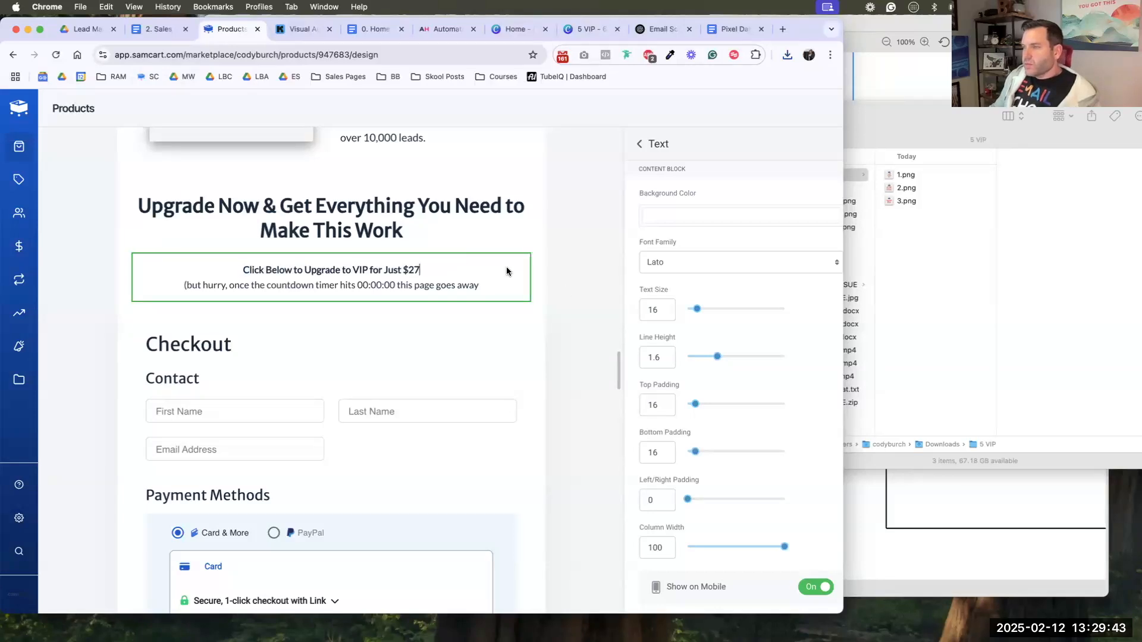
- Duplicate the upgrade text block, keeping only the "Click Below" line in the first copy and only the countdown line in the second
left_click(501, 245)
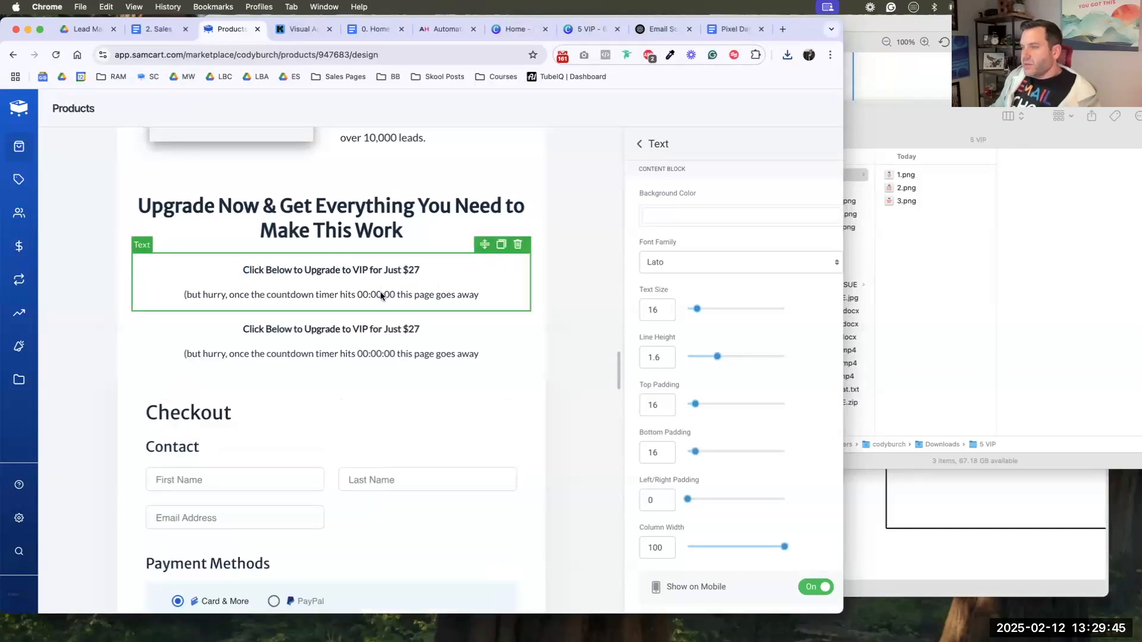
triple_click(372, 291)
type("Click Below to Upgrade to VIP for Just $27")
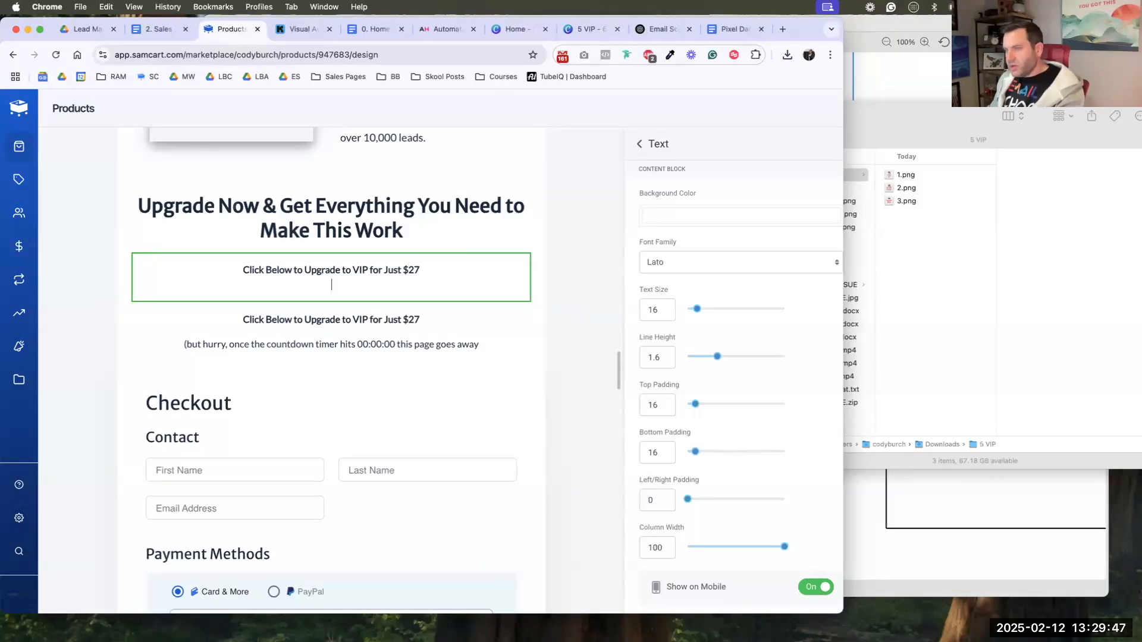
triple_click(362, 304)
key("BackSpace")
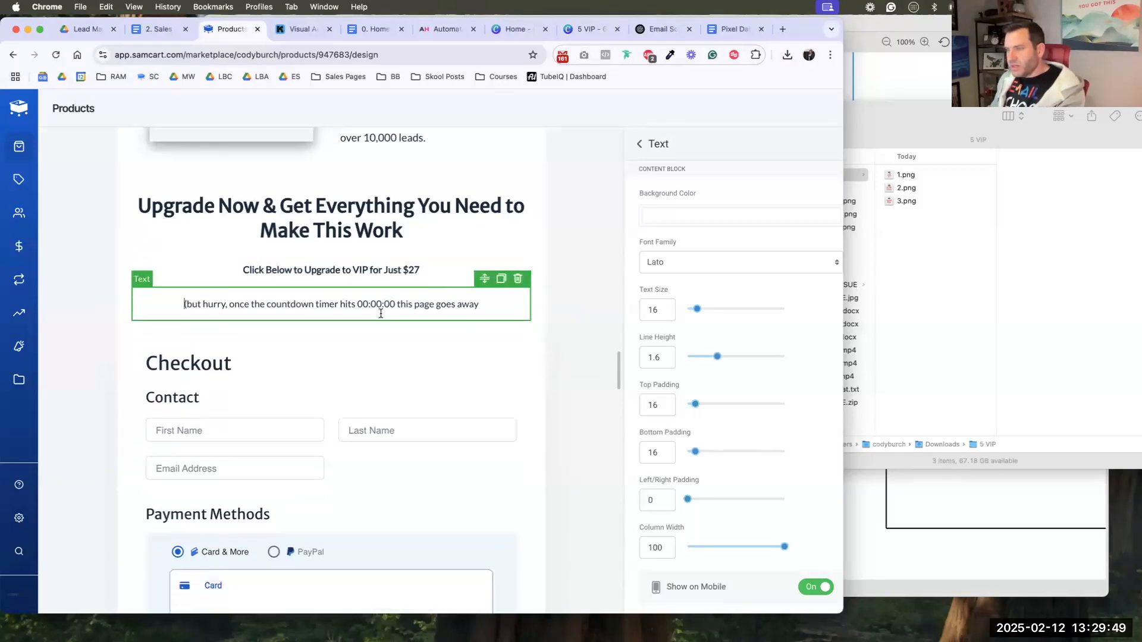
- Set the text size of the "Click Below to Upgrade to VIP for Just $27" block to 24
left_click(386, 270)
triple_click(386, 270)
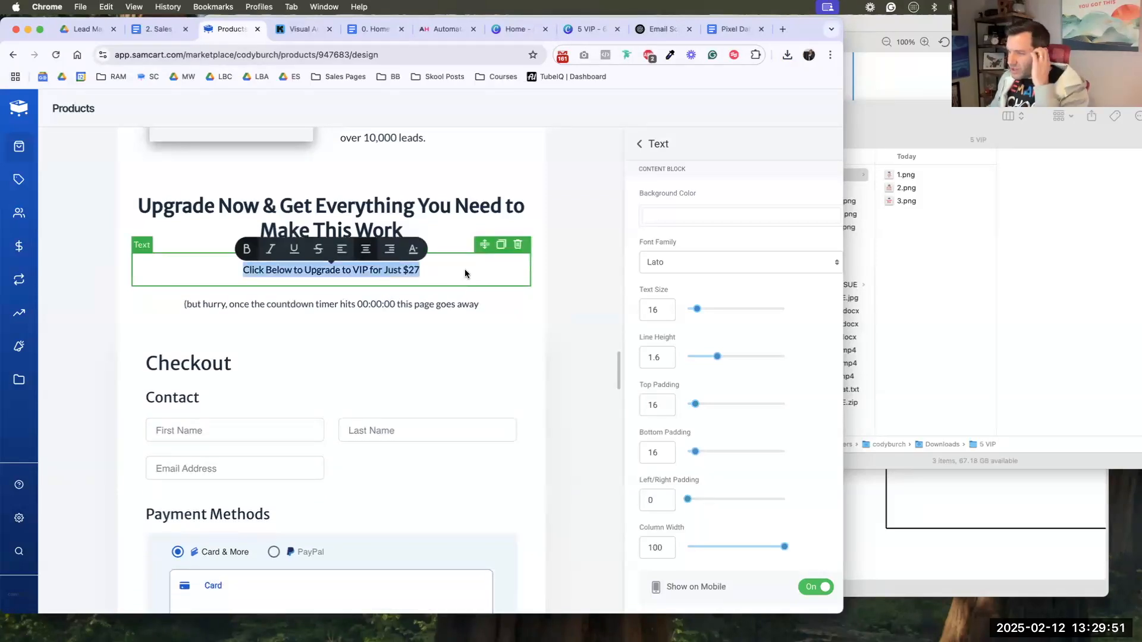
double_click(654, 309)
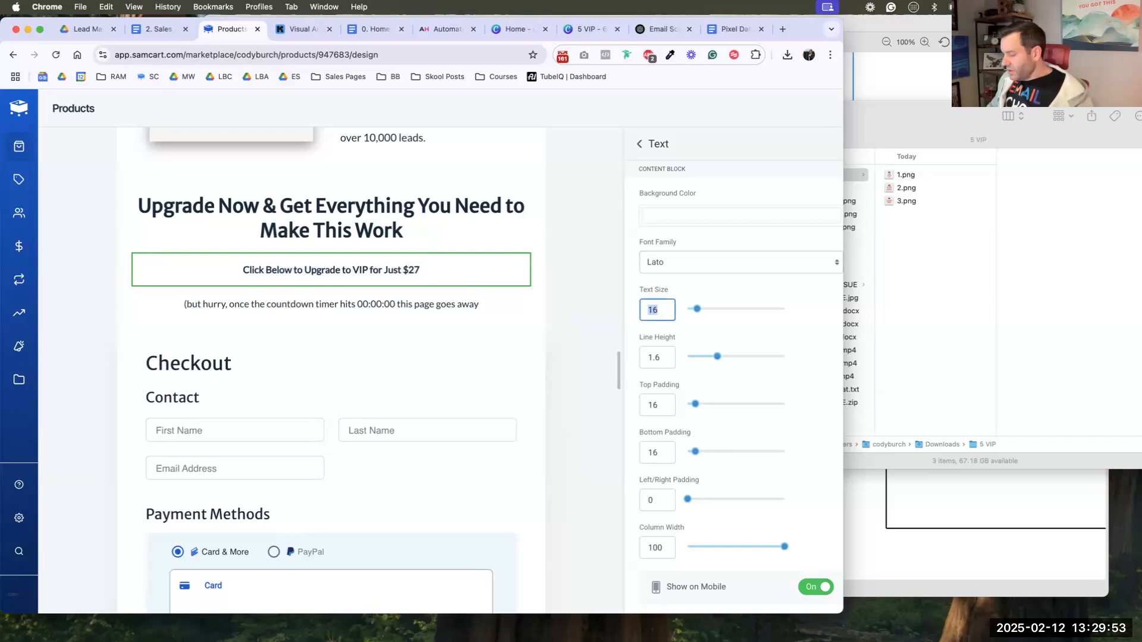
type("24")
- Try a yellow background color on the countdown line's text block
left_click(454, 306)
triple_click(454, 308)
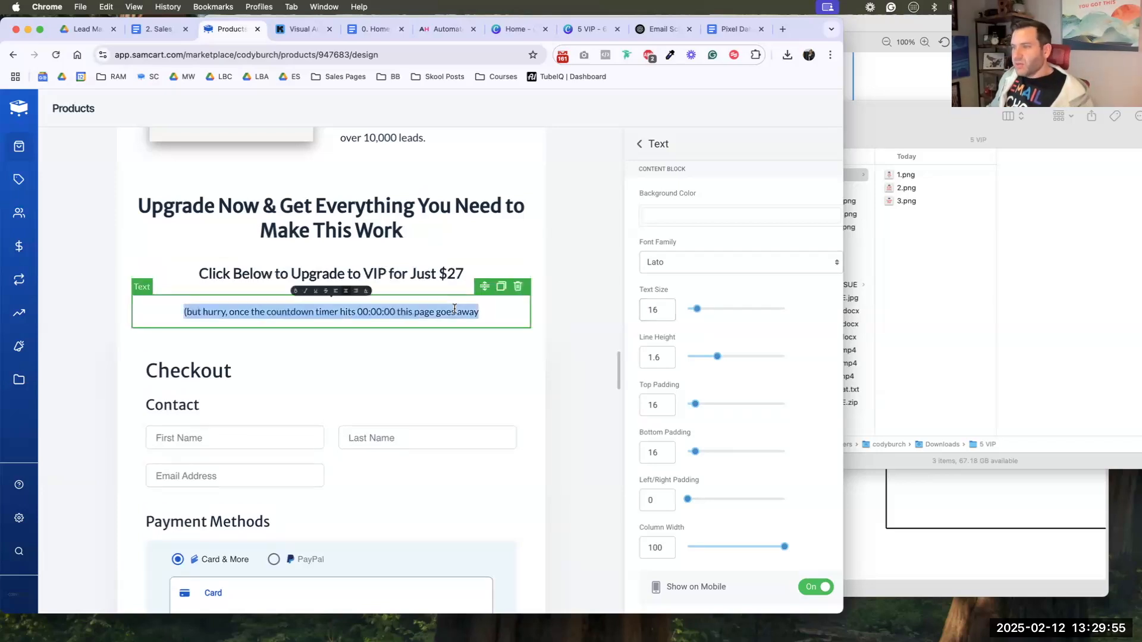
left_click(664, 215)
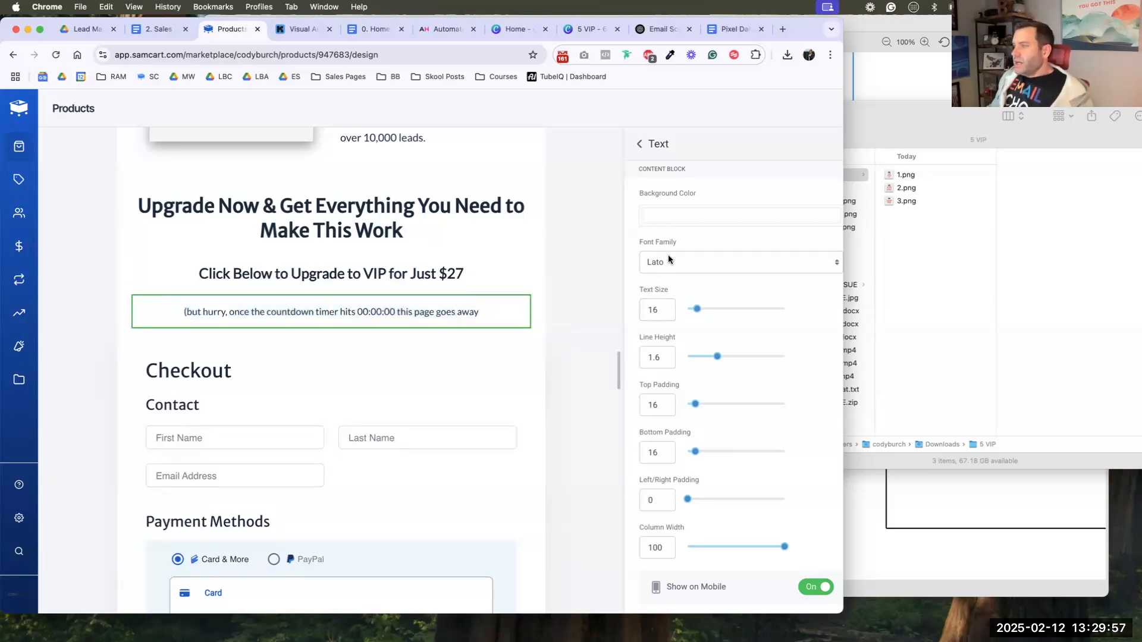
left_click(680, 219)
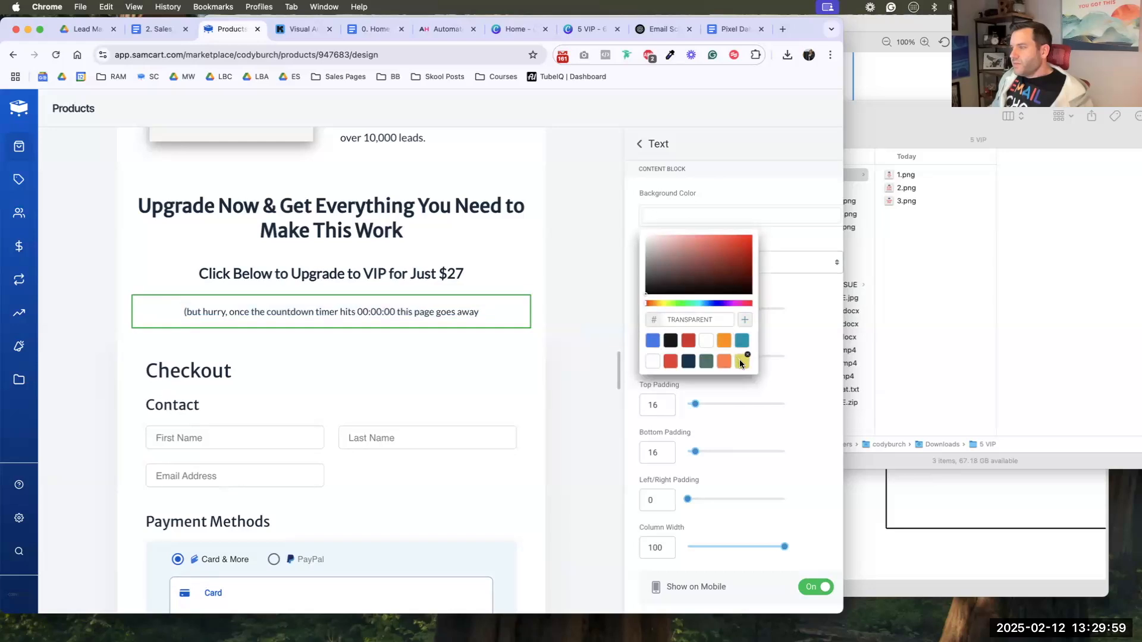
left_click(741, 361)
left_click_drag(736, 240, 748, 238)
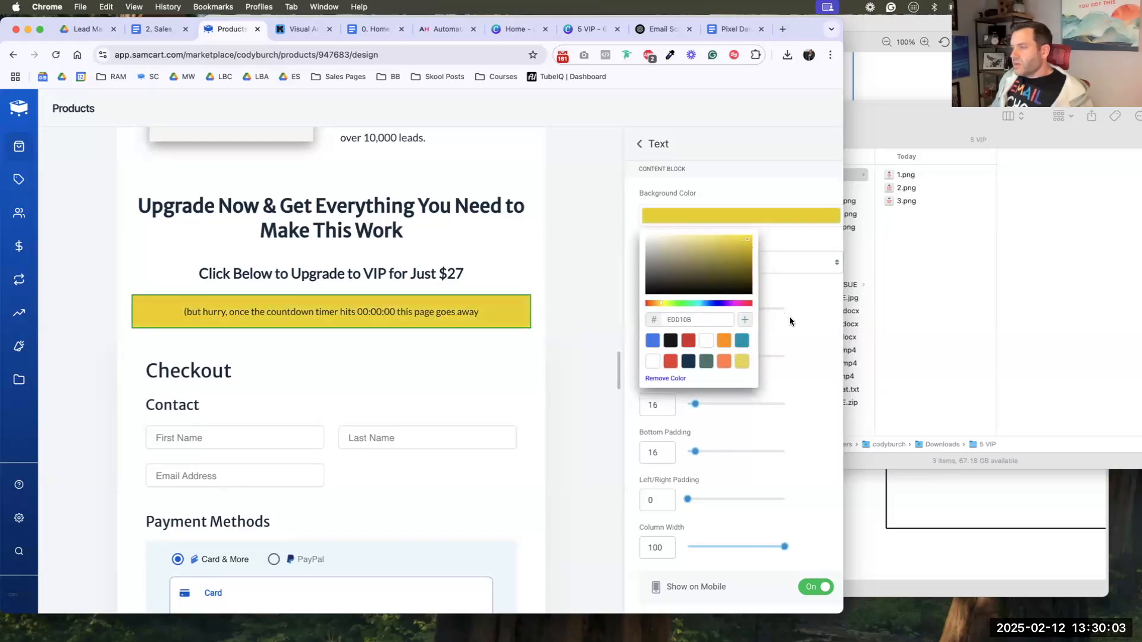
left_click(666, 379)
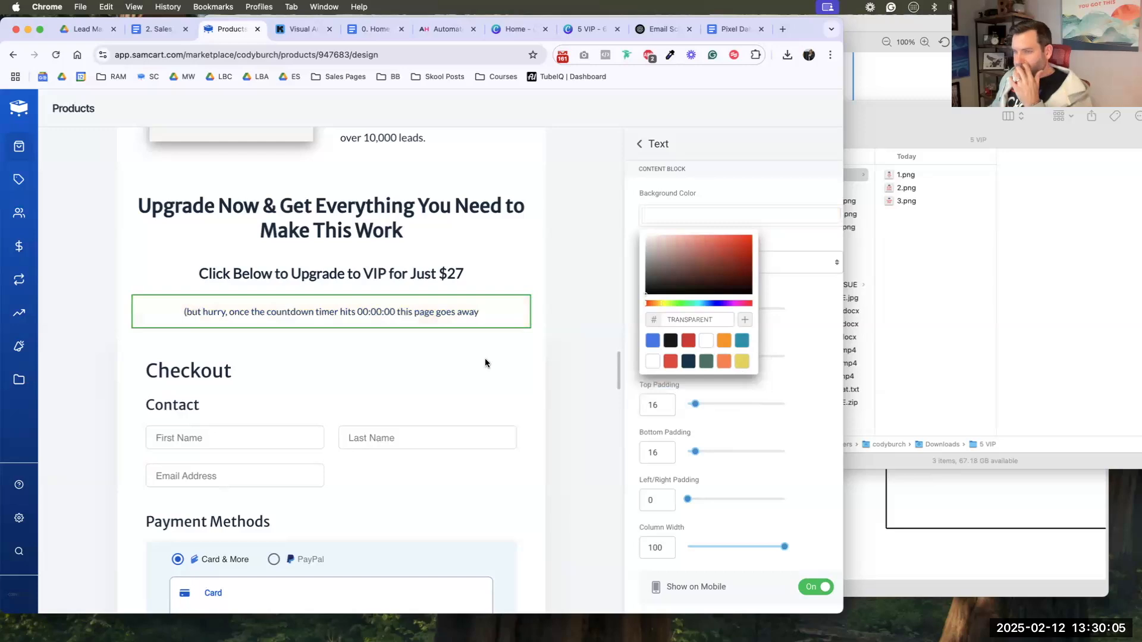
- Add the missing closing parenthesis to the countdown line and italicize the whole line
left_click(496, 315)
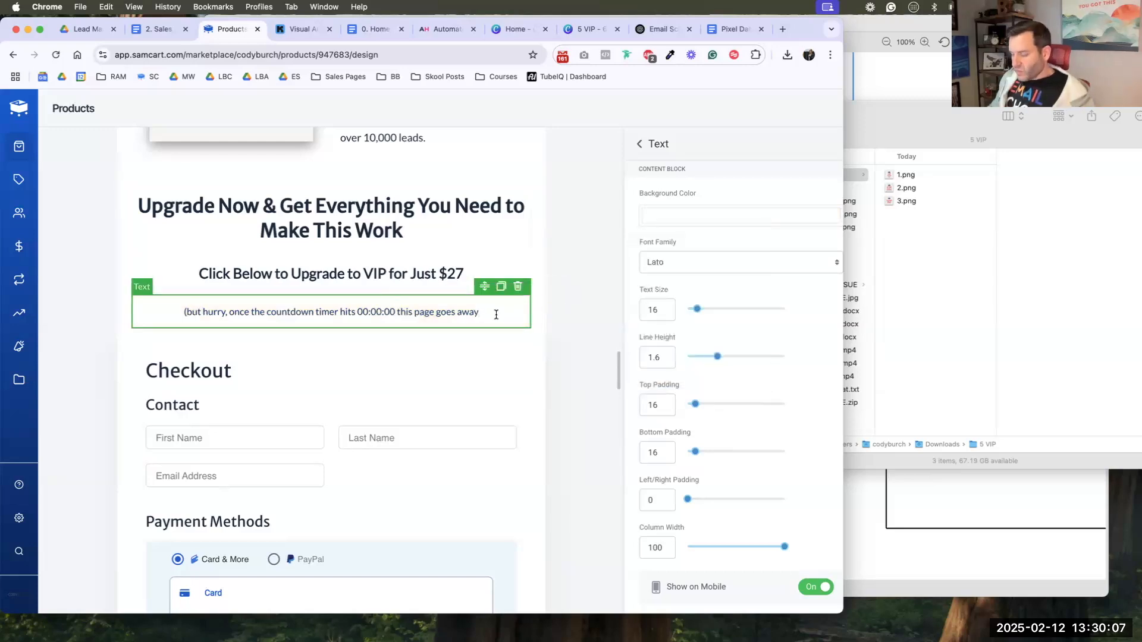
type(")")
triple_click(494, 315)
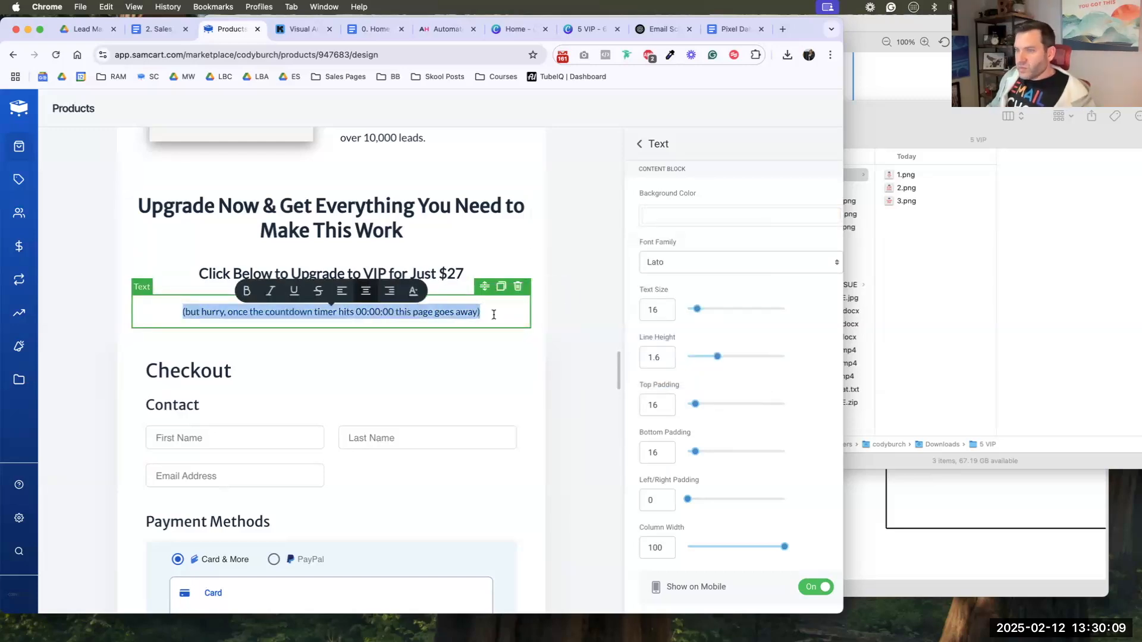
left_click(280, 291)
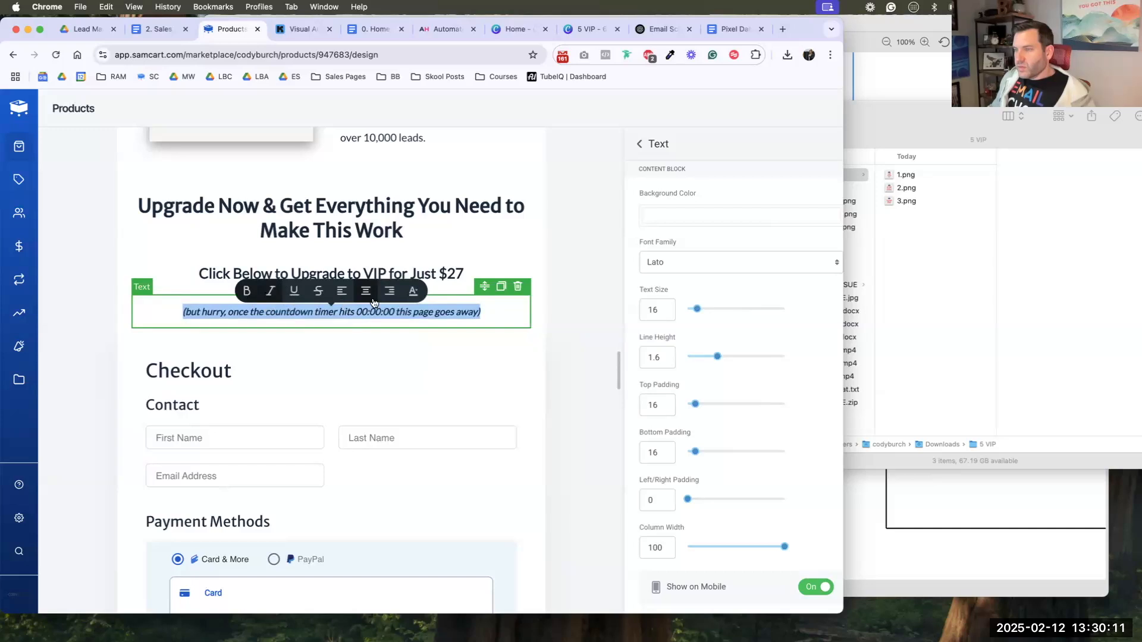
left_click(425, 348)
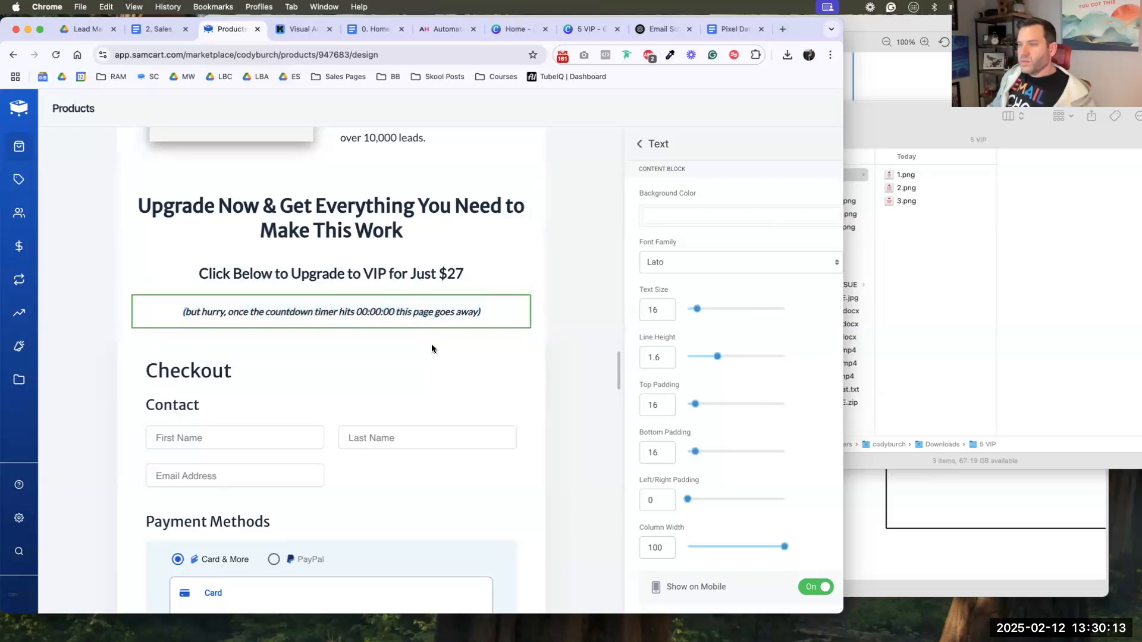
left_click(533, 361)
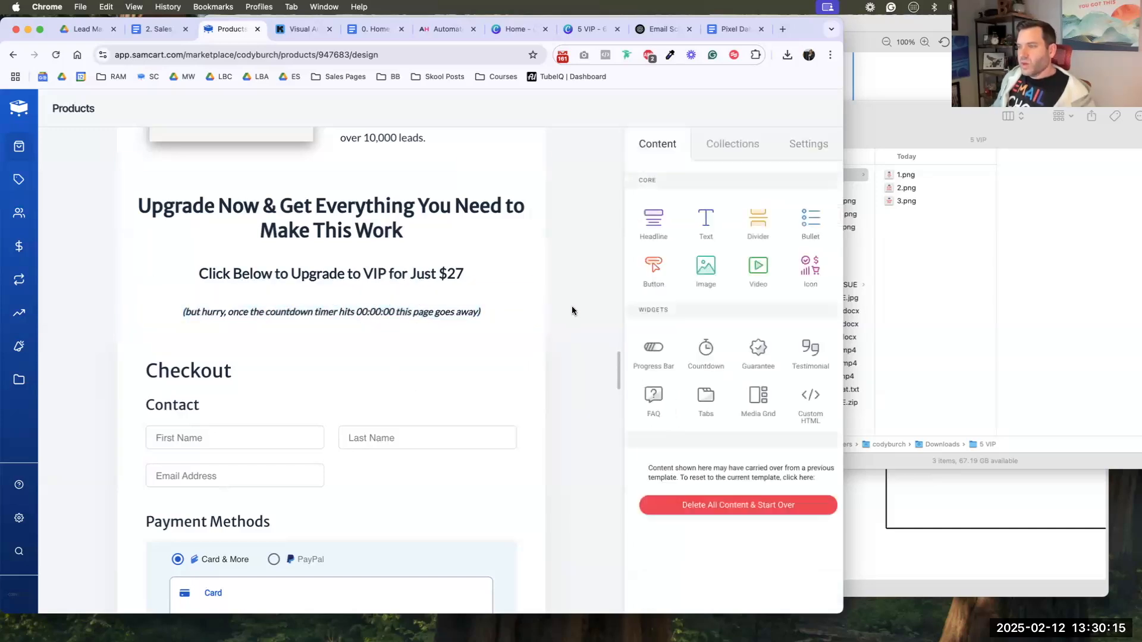
- Set the top and bottom padding of the italic countdown line's text block to 12
left_click(442, 304)
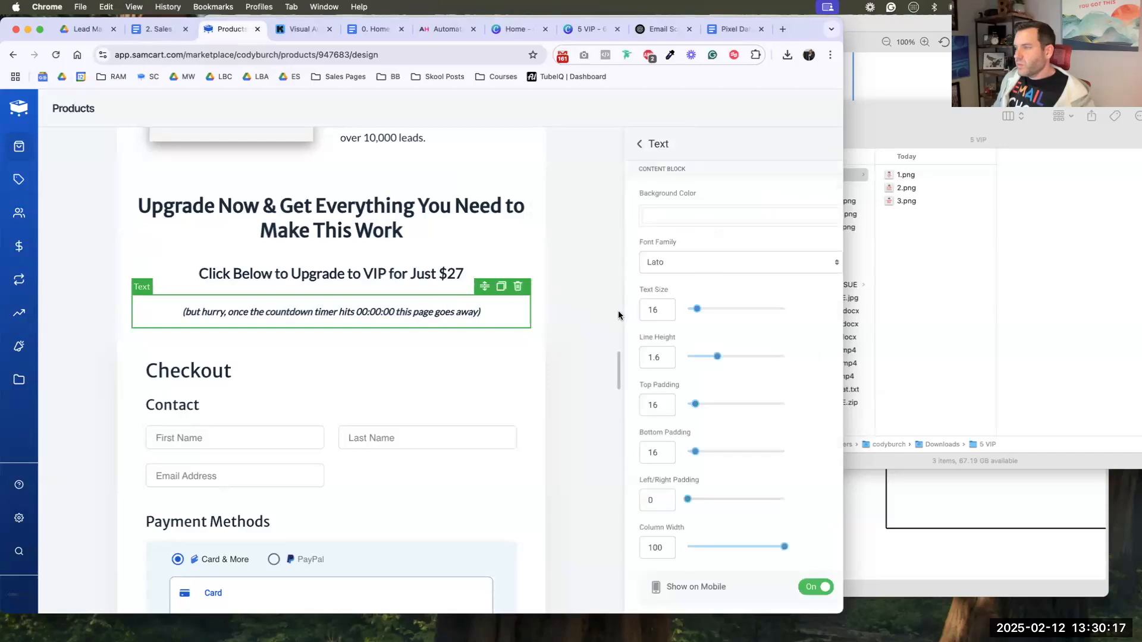
left_click(653, 405)
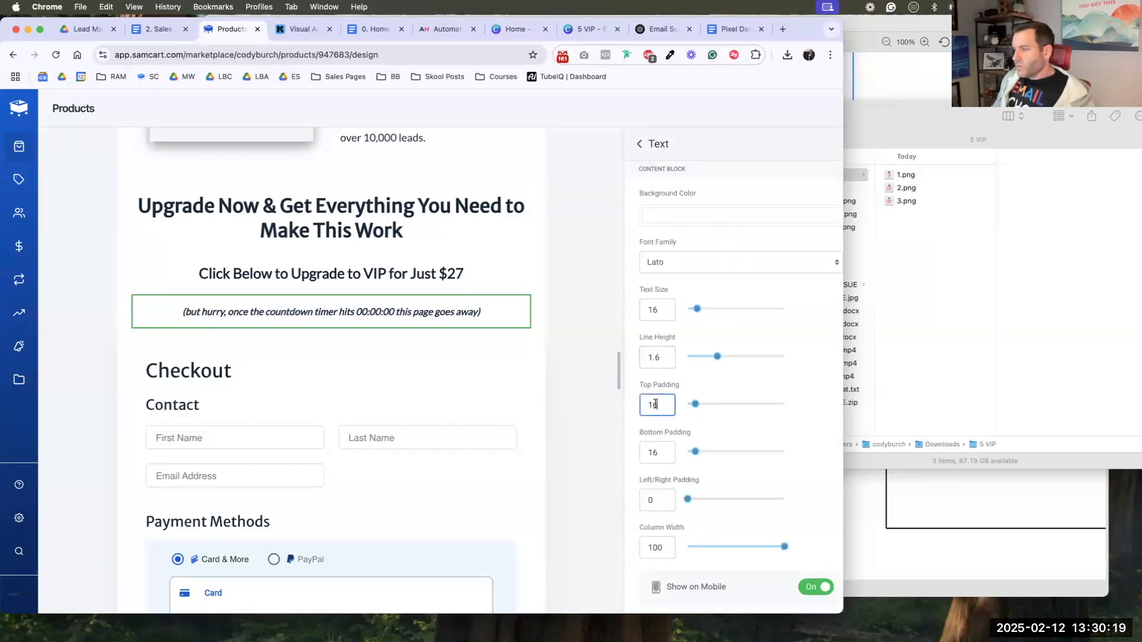
type("12")
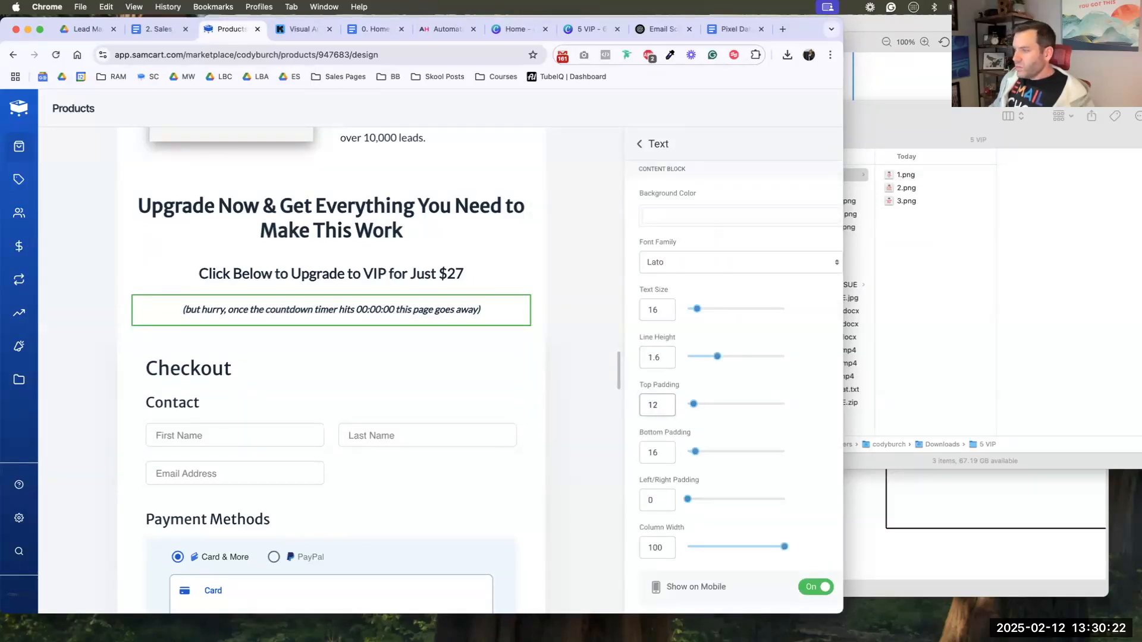
double_click(652, 452)
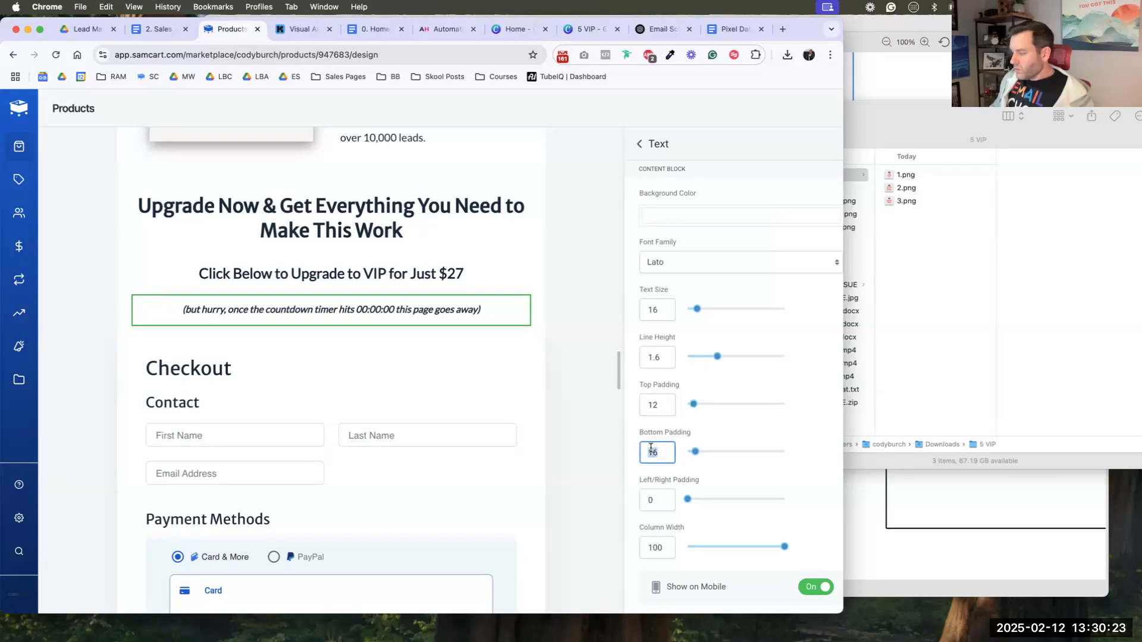
type("12")
left_click(347, 377)
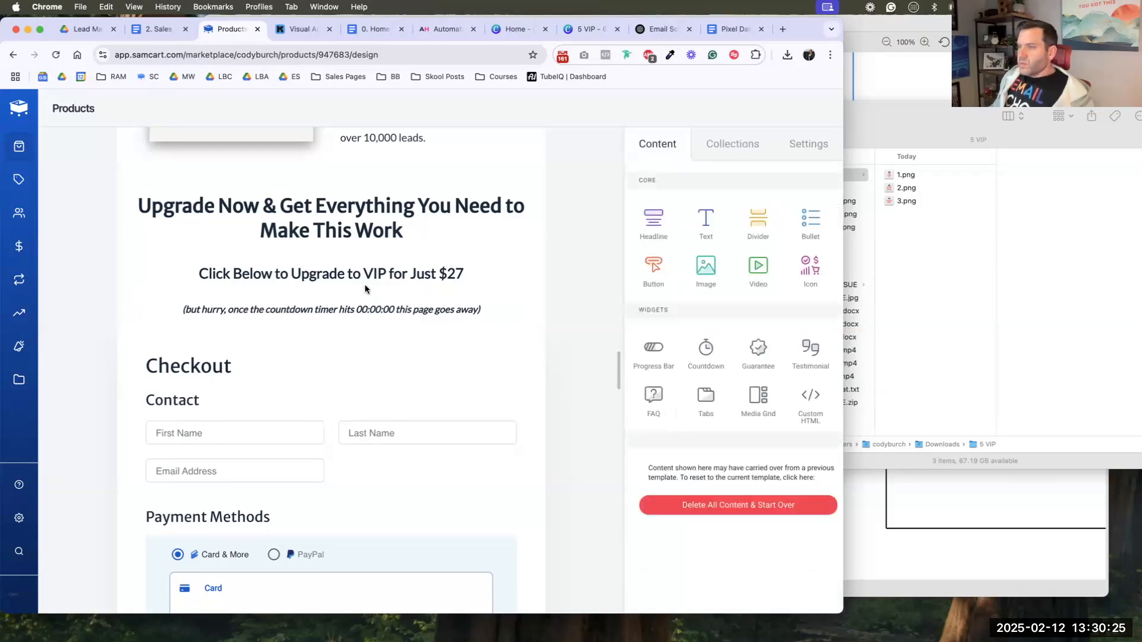
- Set the top and bottom padding of the "Click Below to Upgrade to VIP" text block to 12
left_click(390, 287)
double_click(652, 407)
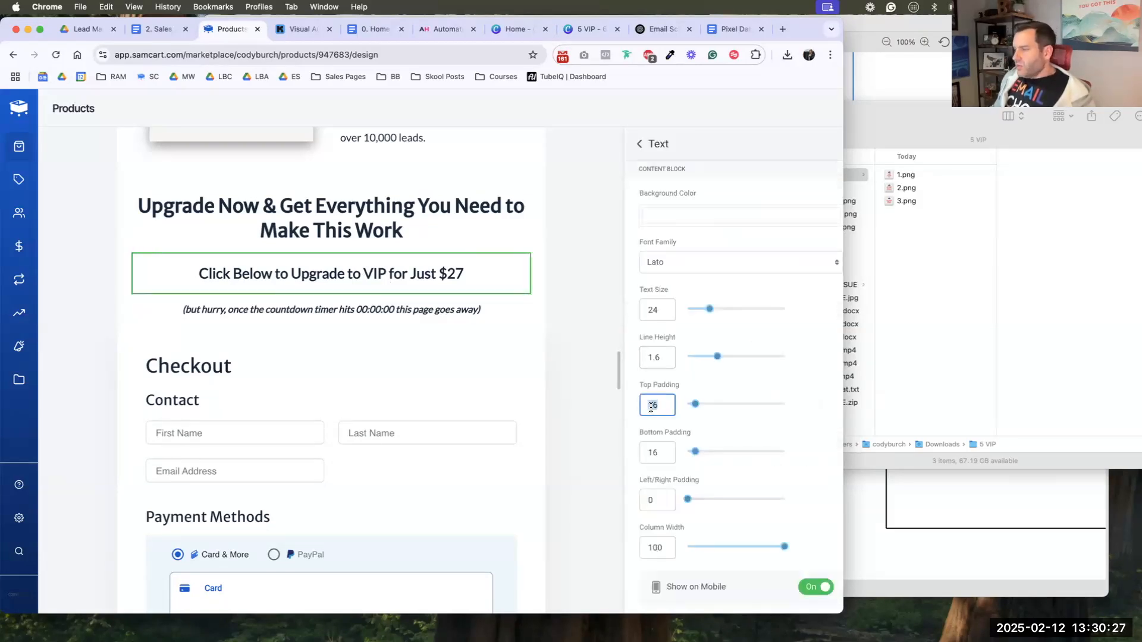
type("12")
double_click(651, 454)
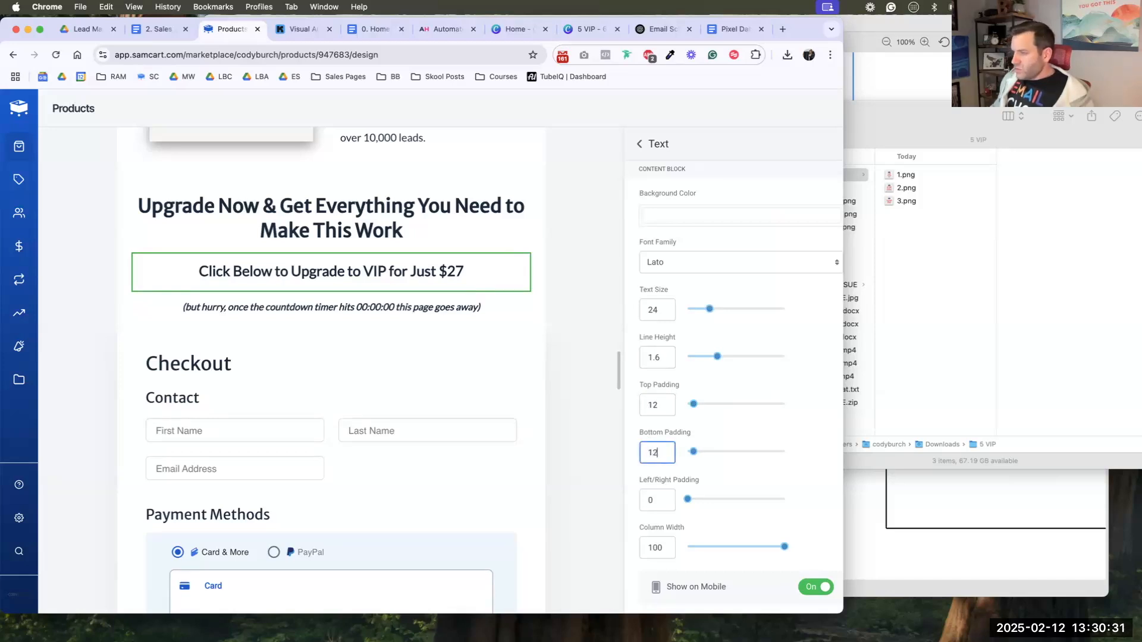
left_click(530, 417)
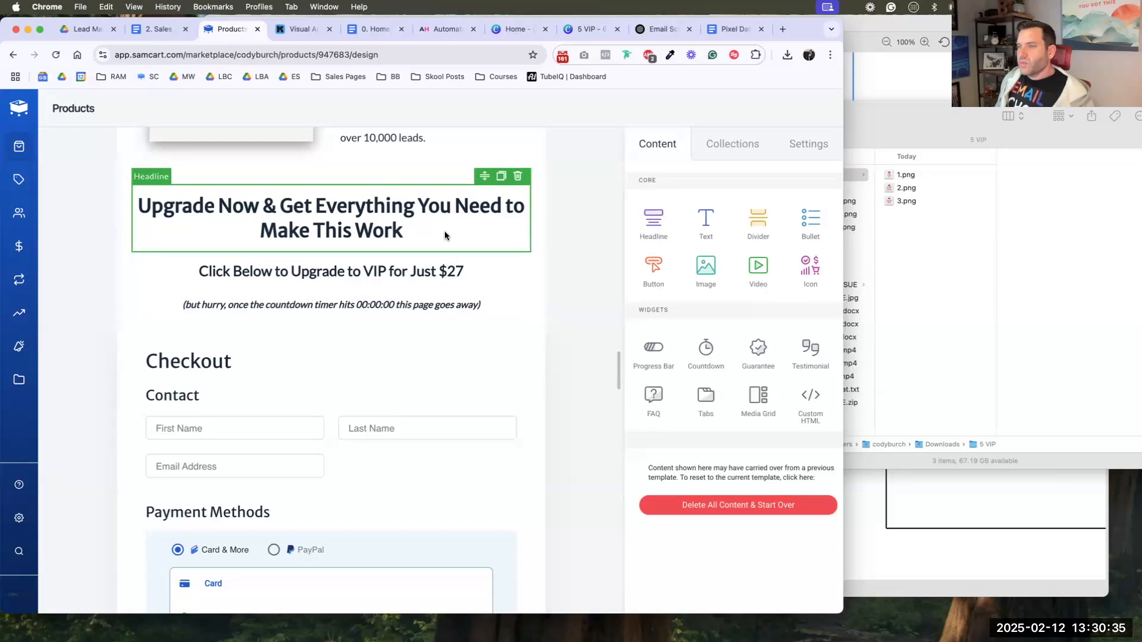
- Insert a $47 price before the $27 so the line reads "Click Below to Upgrade to VIP for Just $47 $27"
left_click(455, 274)
double_click(454, 272)
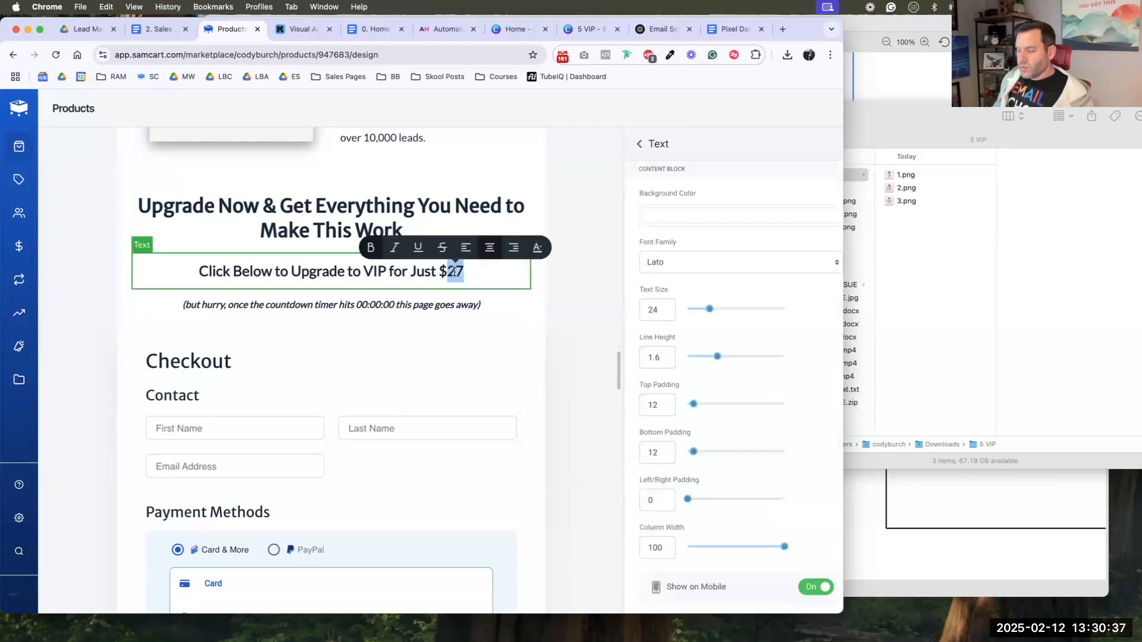
key("Left")
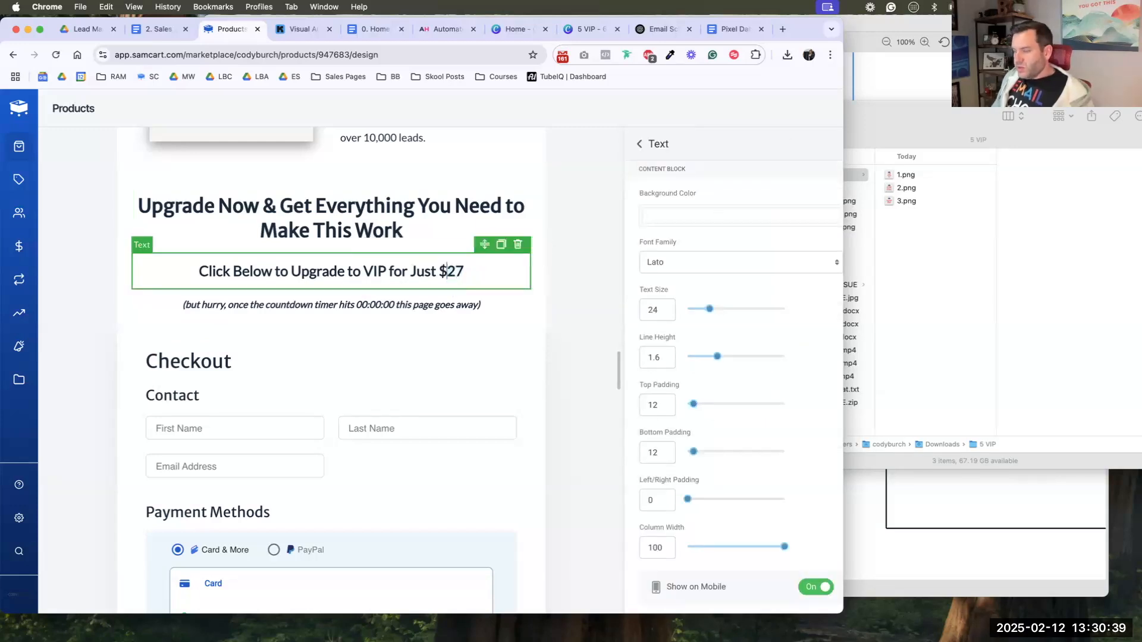
type("47 ")
type("Just")
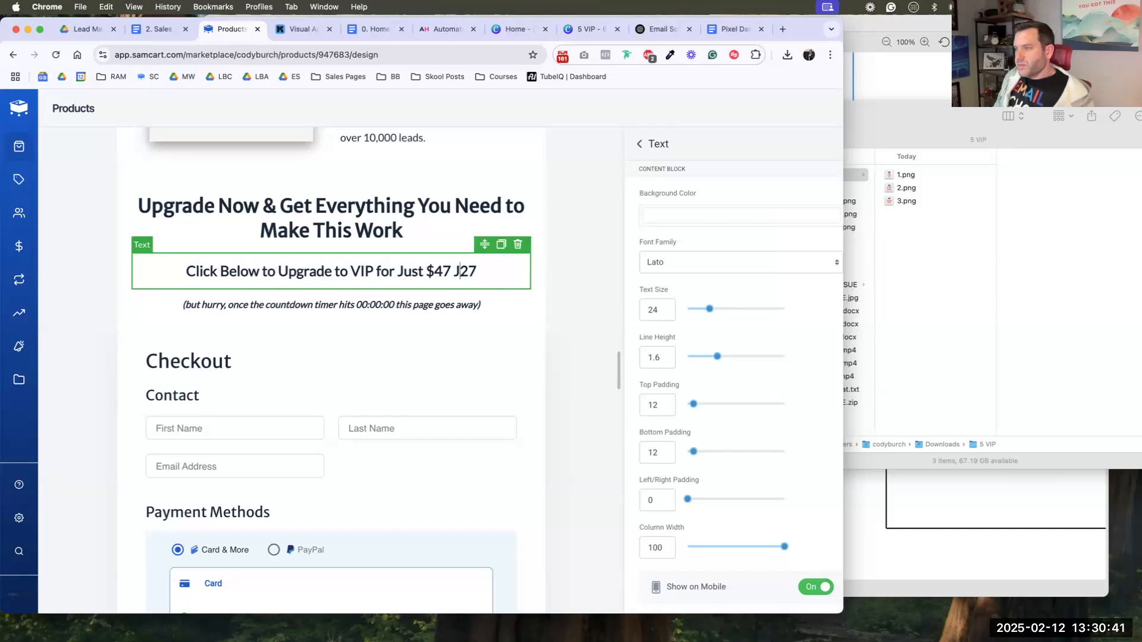
key("BackSpace")
key("BackSpace")
key("BackSpace")
key("BackSpace")
key("BackSpace")
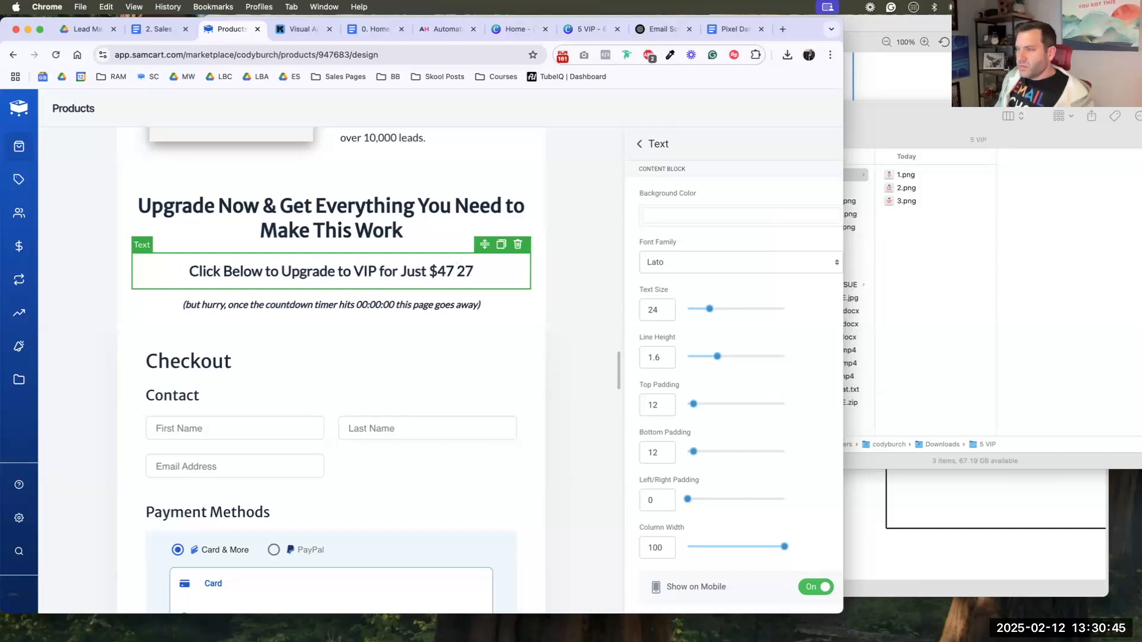
type("$27")
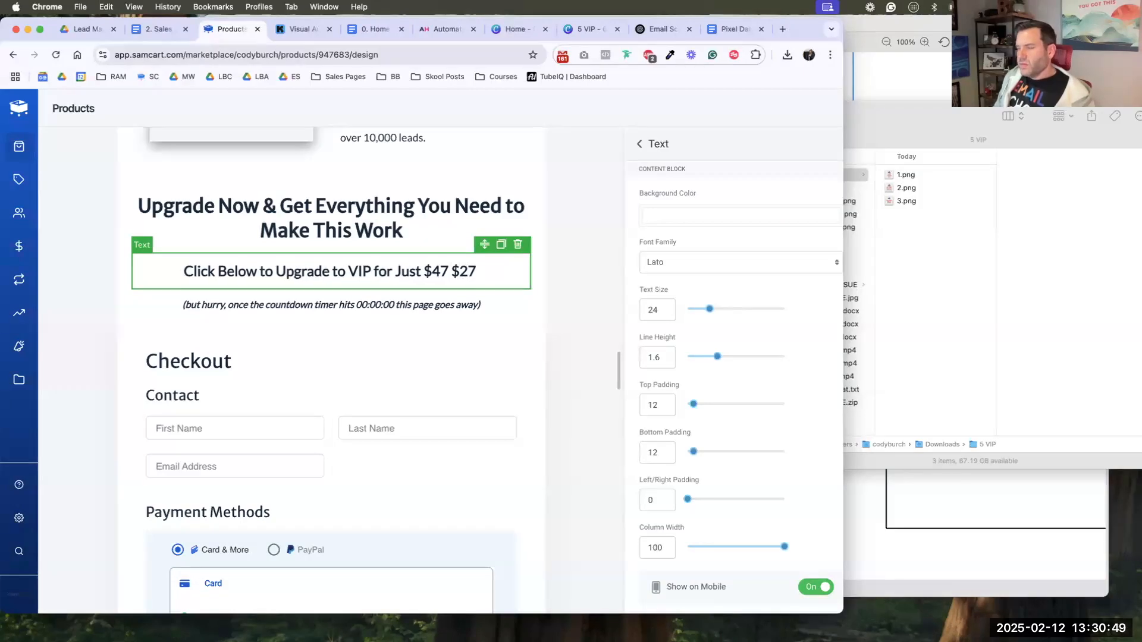
type(" If You")
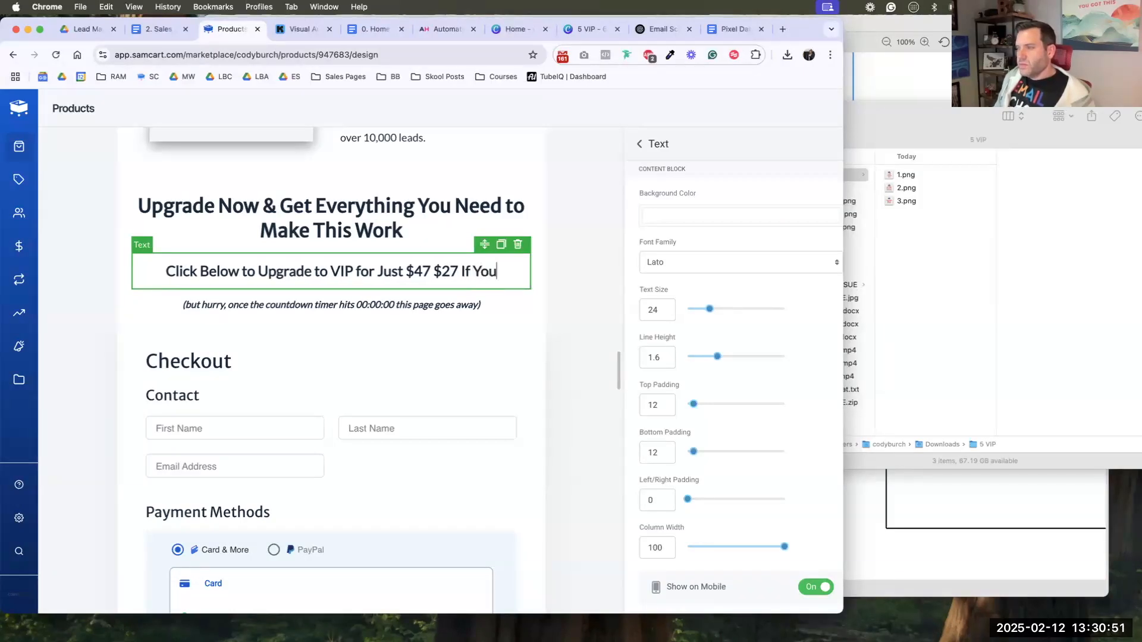
key("BackSpace")
key("BackSpace")
key("BackSpace")
key("BackSpace")
key("BackSpace")
key("BackSpace")
key("BackSpace")
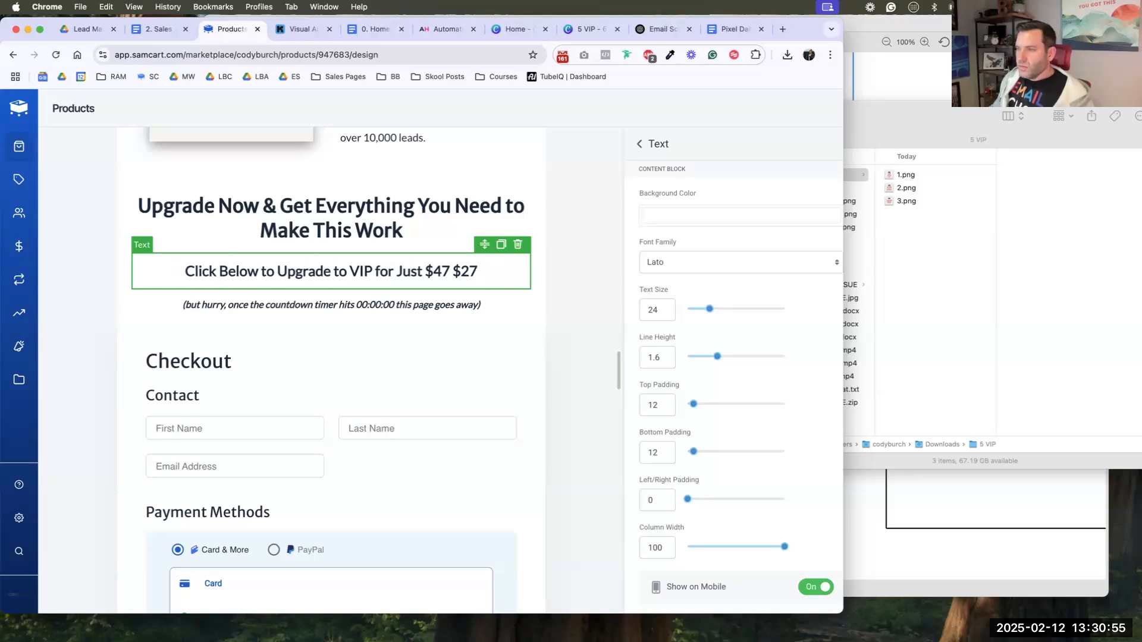
- Strike through the 47 and italicize the 27 in the "Click Below to Upgrade to VIP" line
double_click(444, 271)
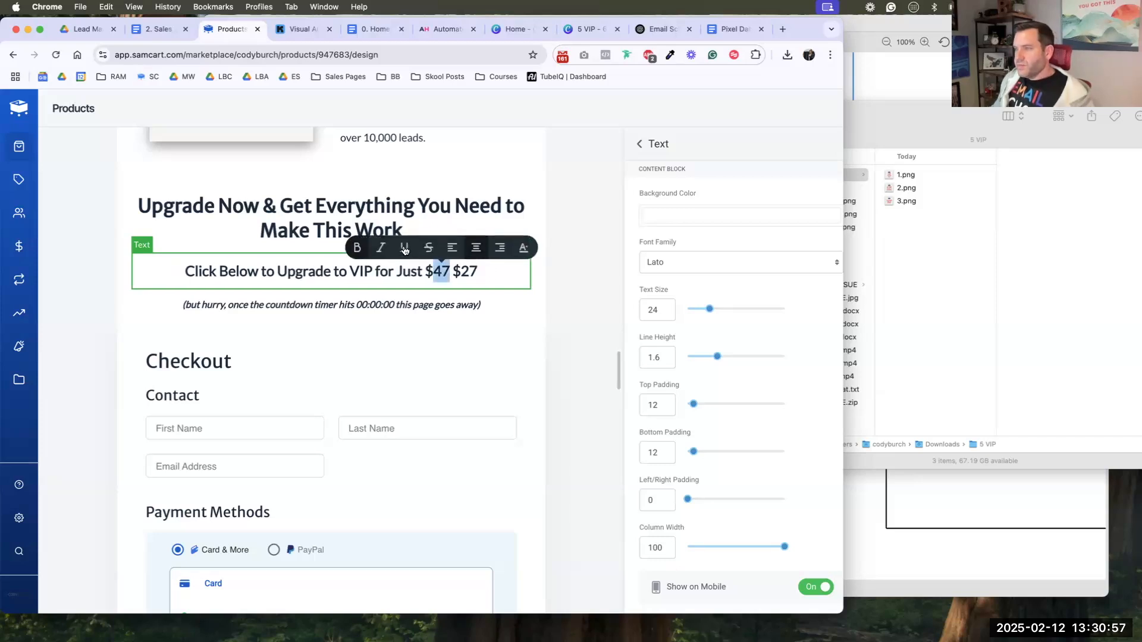
left_click(431, 250)
left_click(469, 351)
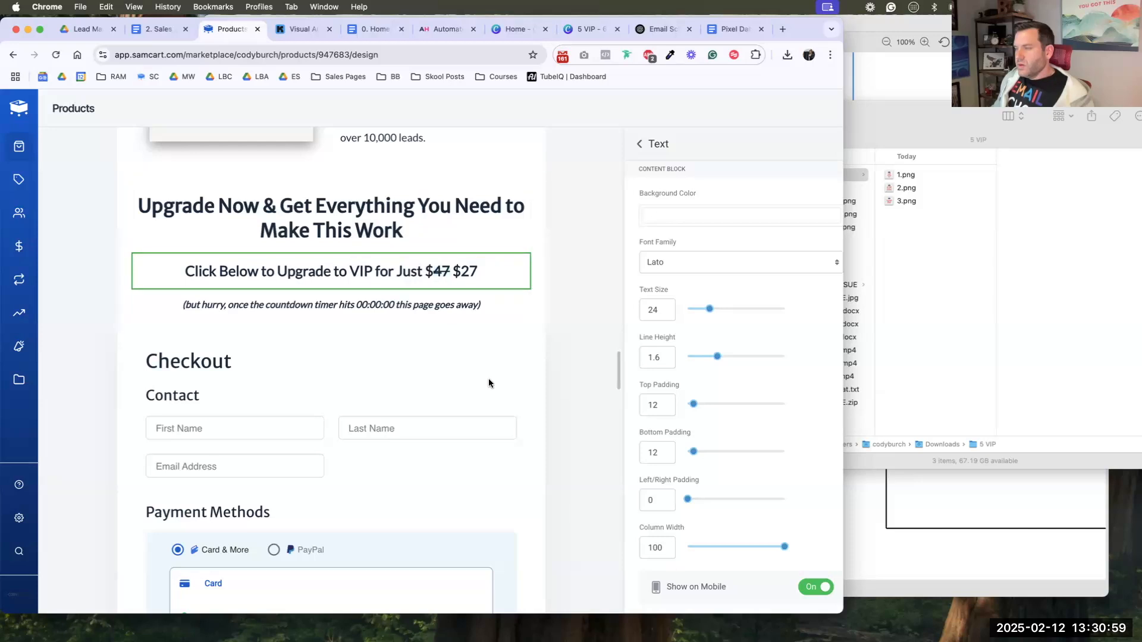
left_click(483, 274)
left_click_drag(477, 272, 461, 272)
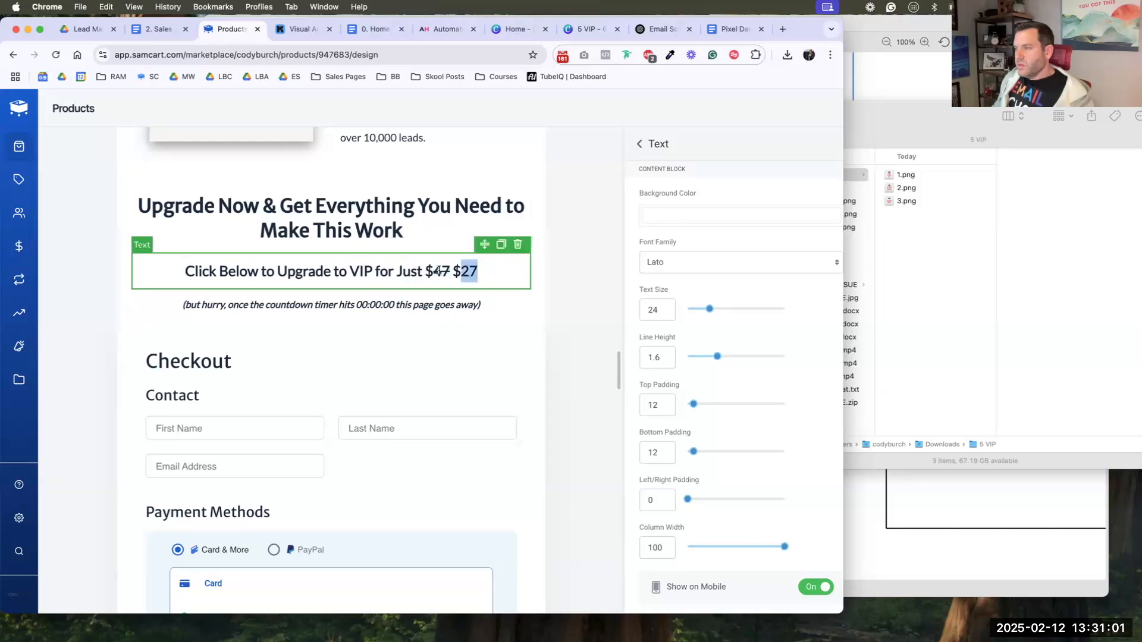
left_click(407, 252)
left_click(415, 372)
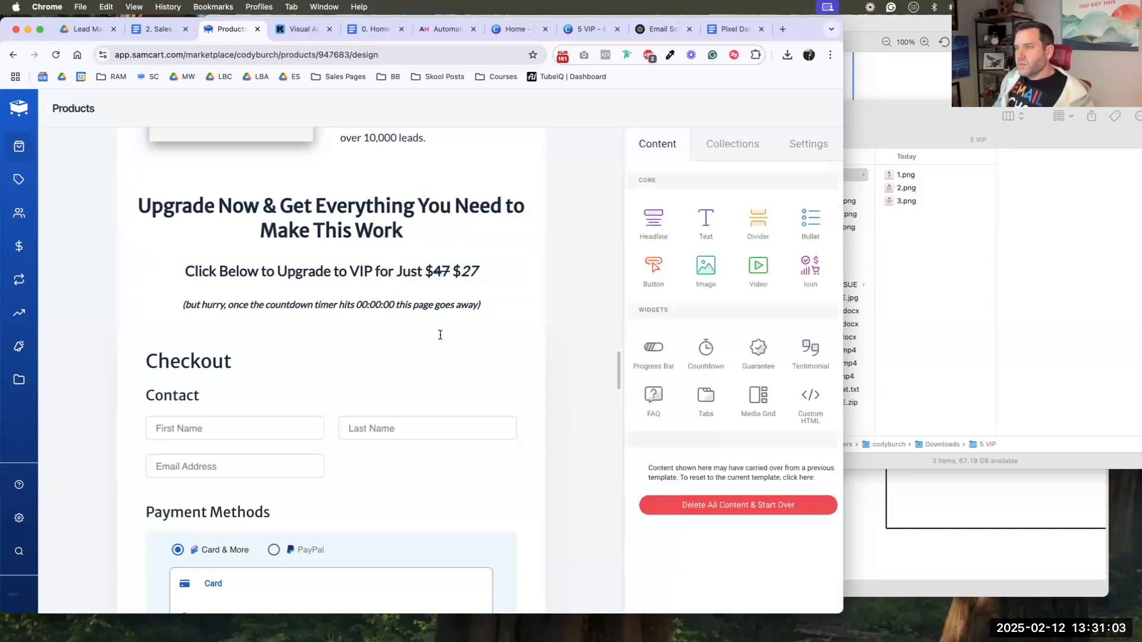
- Leave the page builder and look through the available order bump products in the VIP product's Offers settings
scroll(438, 331, "up", 10)
scroll(519, 188, "up", 5)
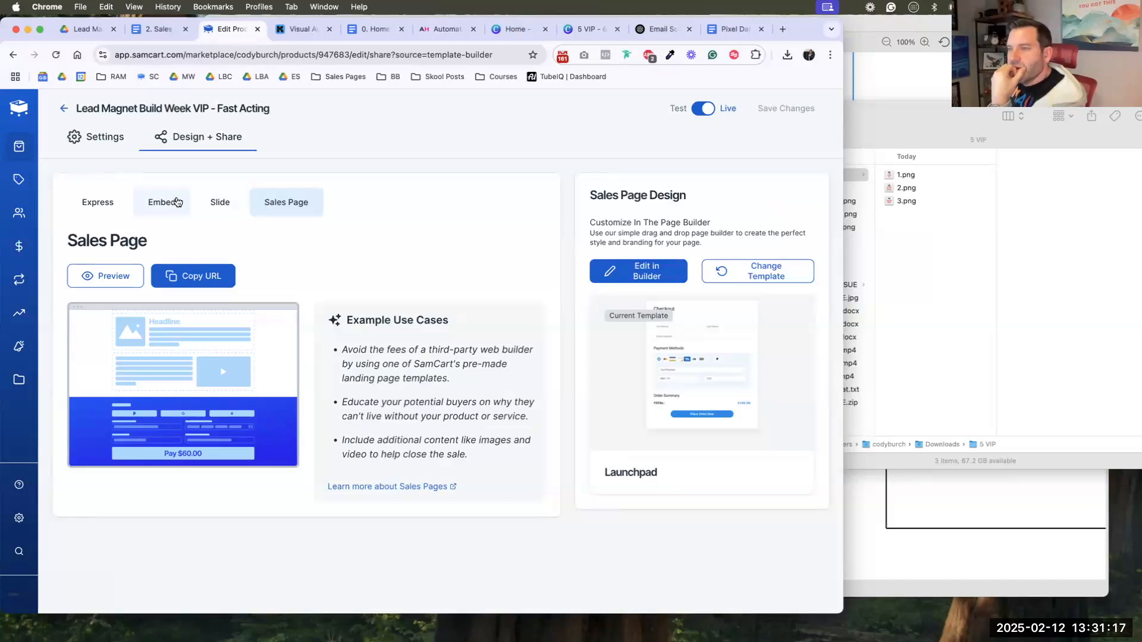
left_click(98, 137)
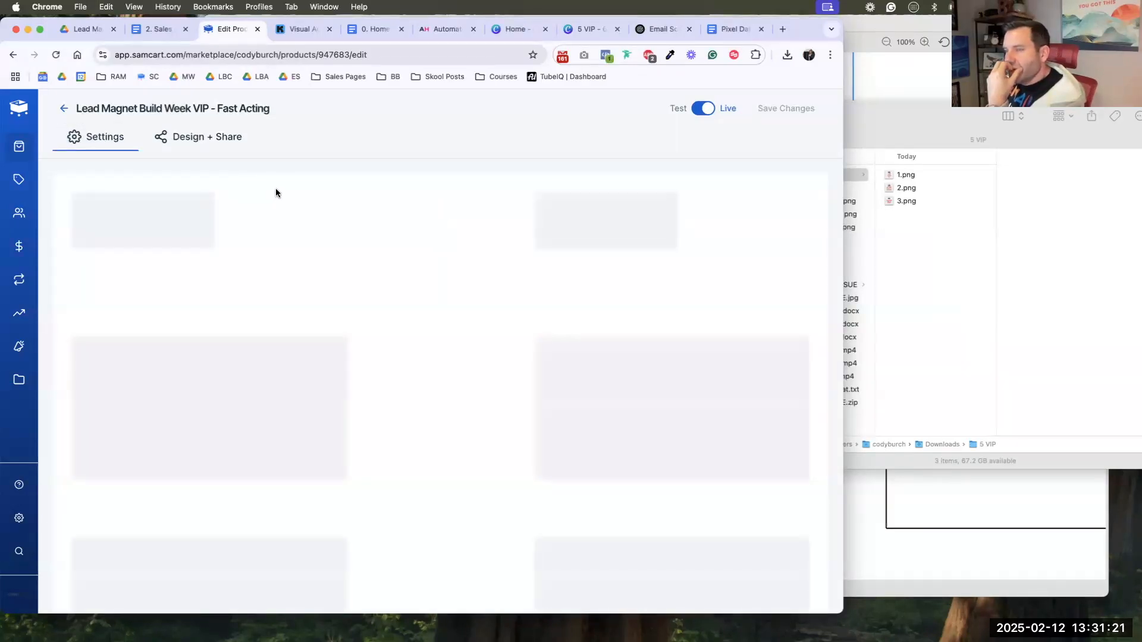
left_click(279, 195)
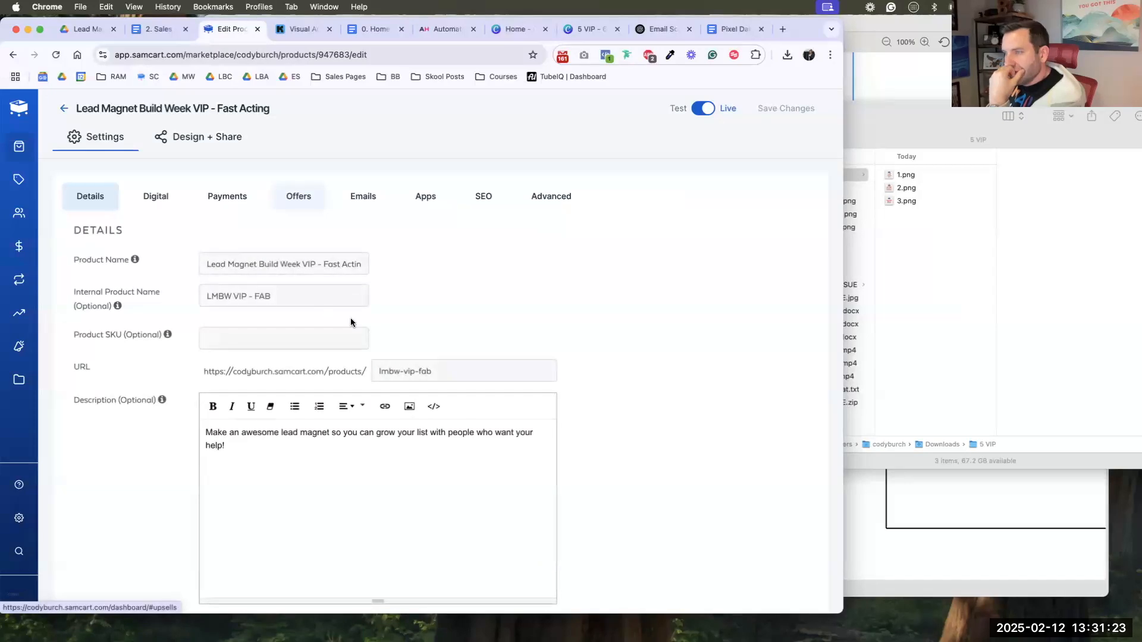
scroll(369, 345, "down", 5)
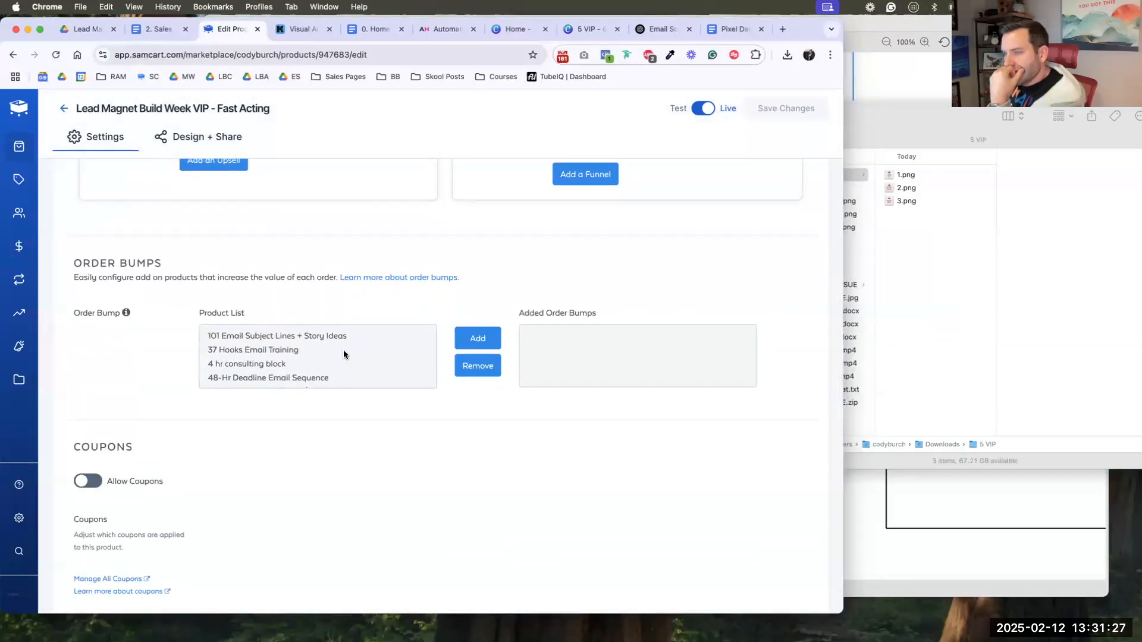
scroll(343, 355, "down", 10)
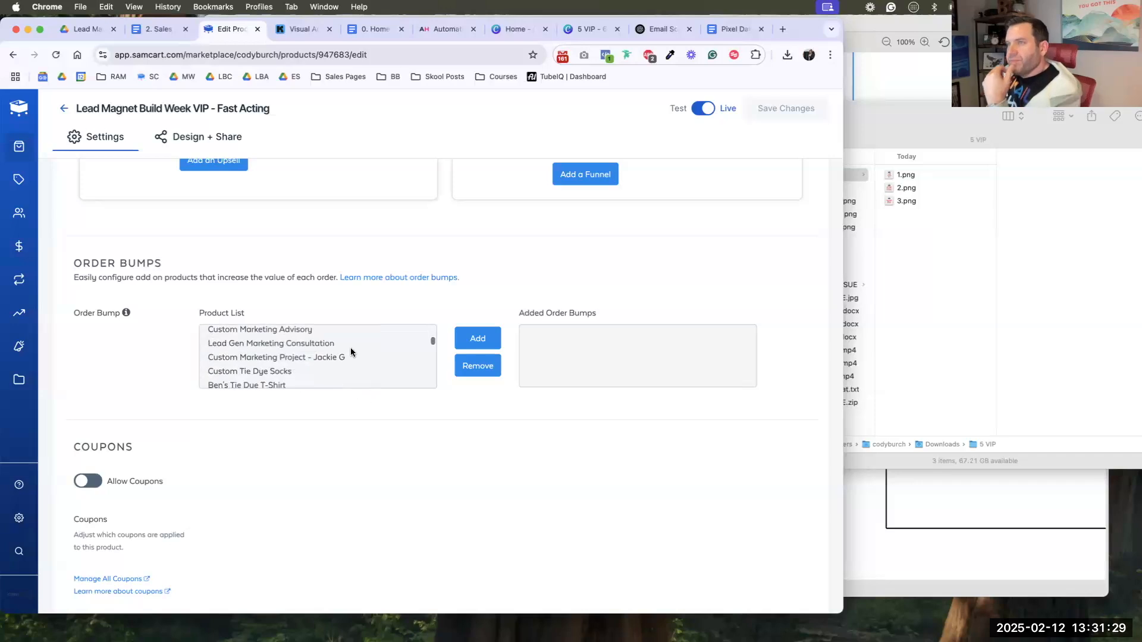
scroll(349, 298, "up", 5)
- Open the product list in a duplicate of the current browser tab and close the Sales Page Copy document
right_click(228, 30)
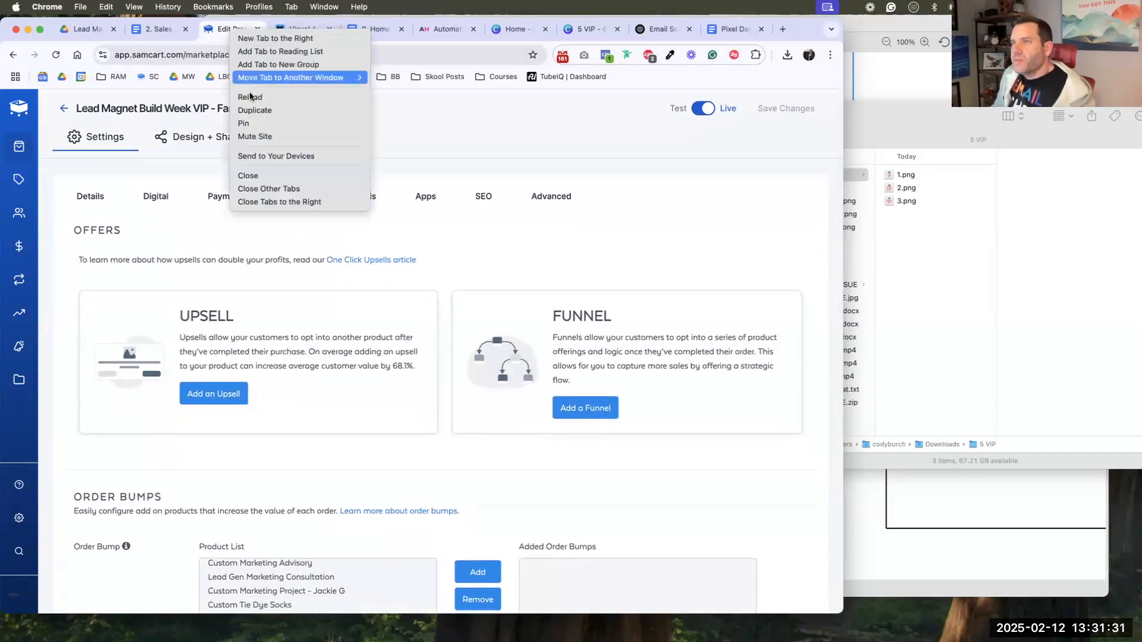
left_click(241, 110)
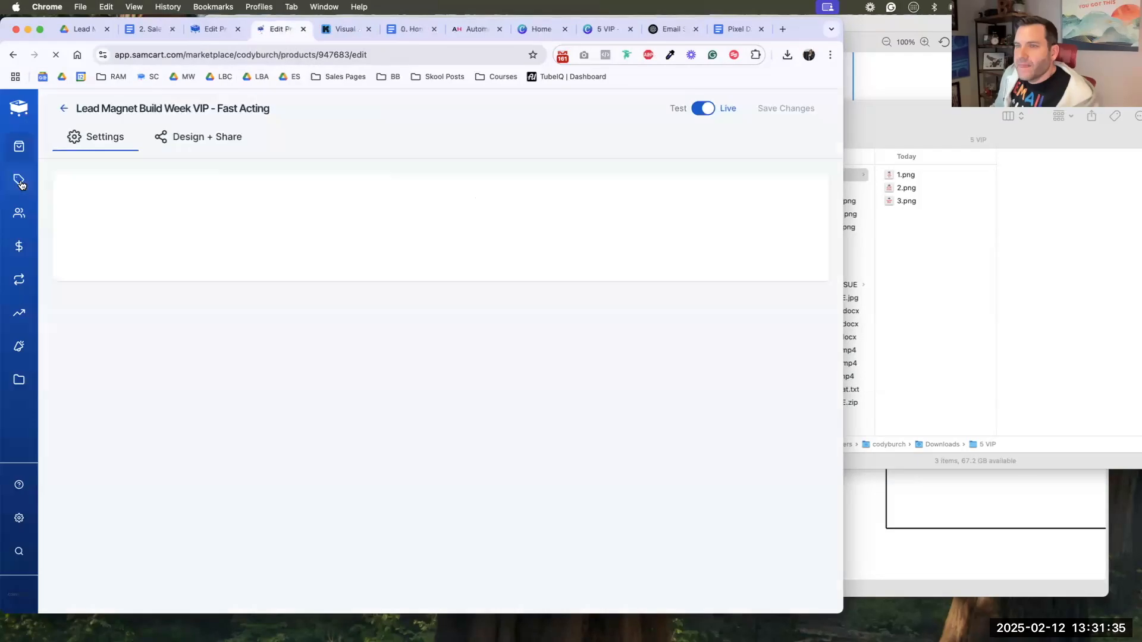
mouse_move(24, 153)
left_click(23, 153)
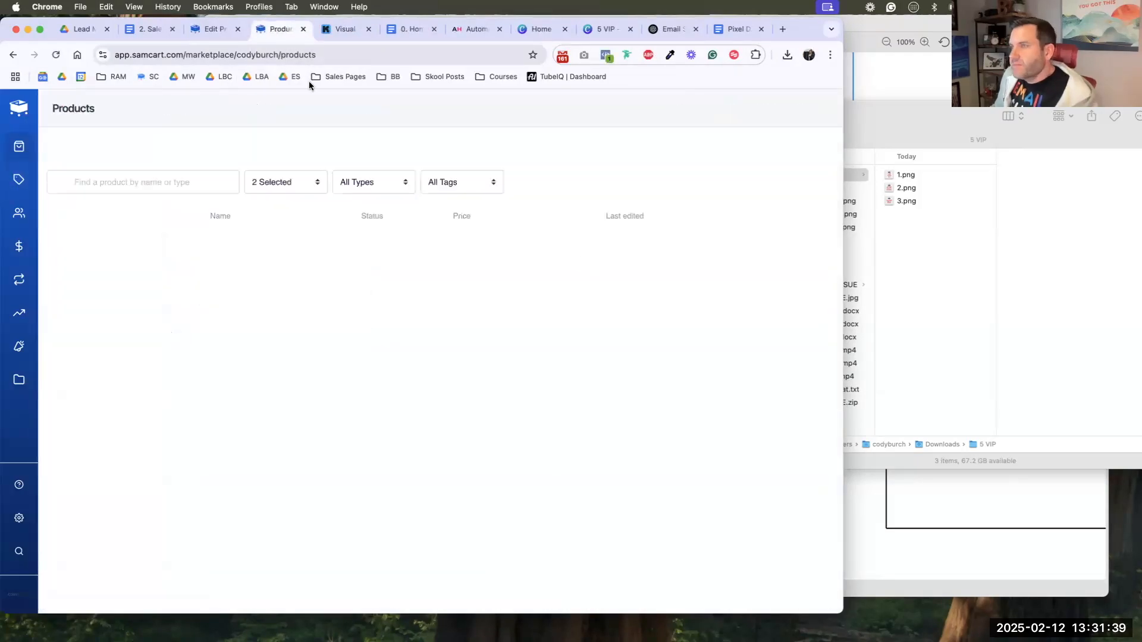
left_click(173, 30)
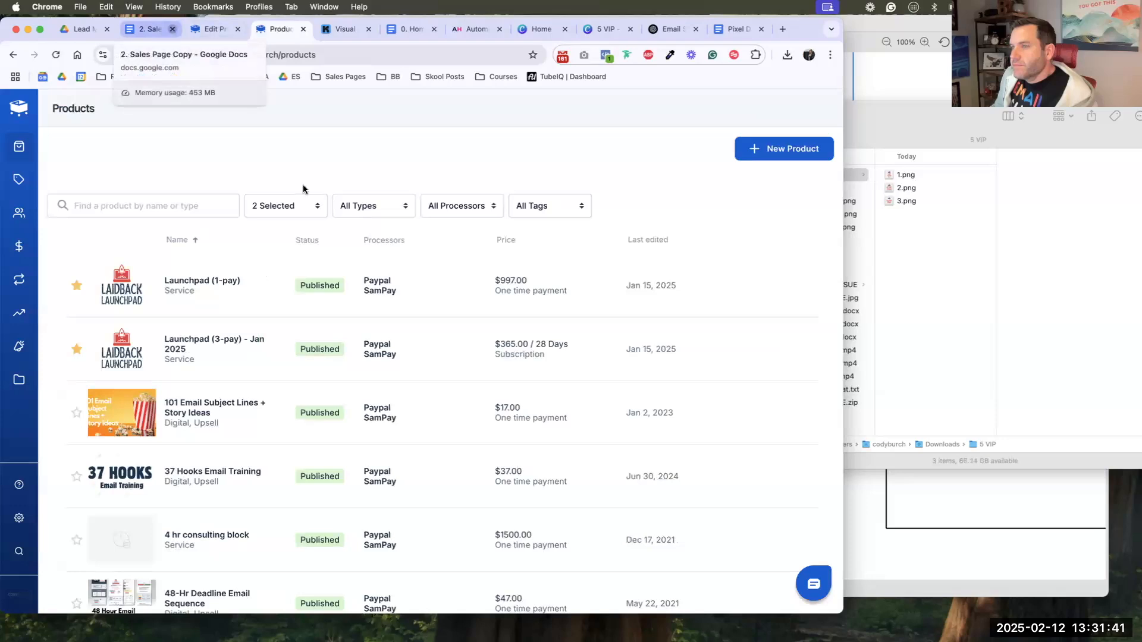
- Start a new product and open the "4. Order Bump Idea" document from the Lead Magnets folder in Google Drive
left_click(782, 157)
left_click(86, 32)
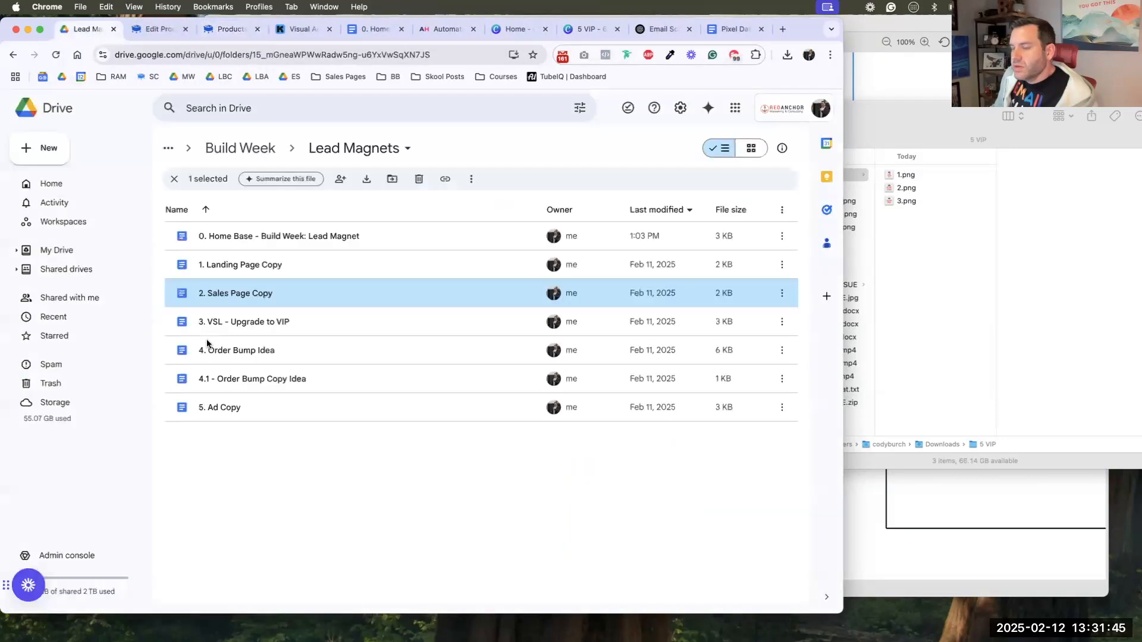
double_click(217, 349)
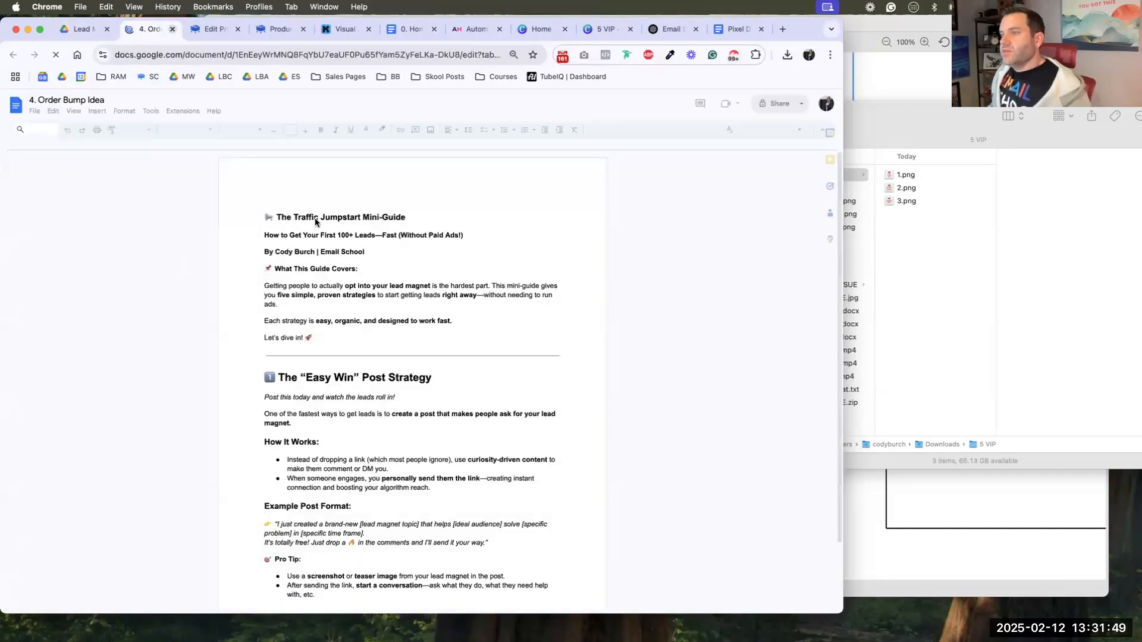
- Back in SamCart, create a digital product named "Traffic Jumpstart Mini-Guide" priced at $9
left_click(271, 33)
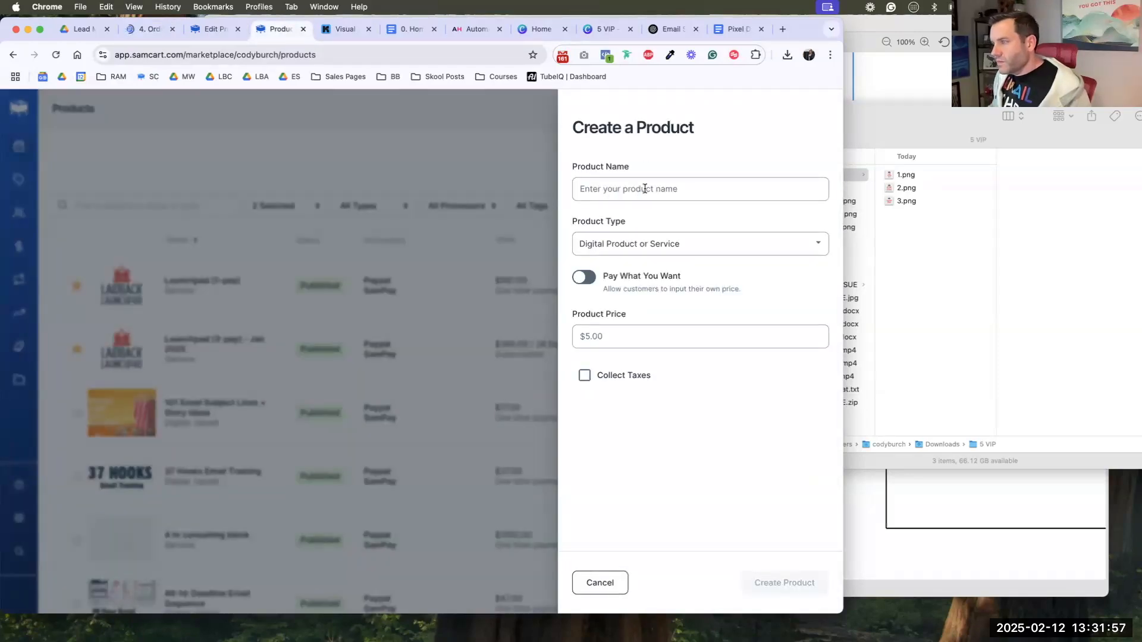
left_click(645, 188)
type("Traffic Jumpstart Mini-Guide")
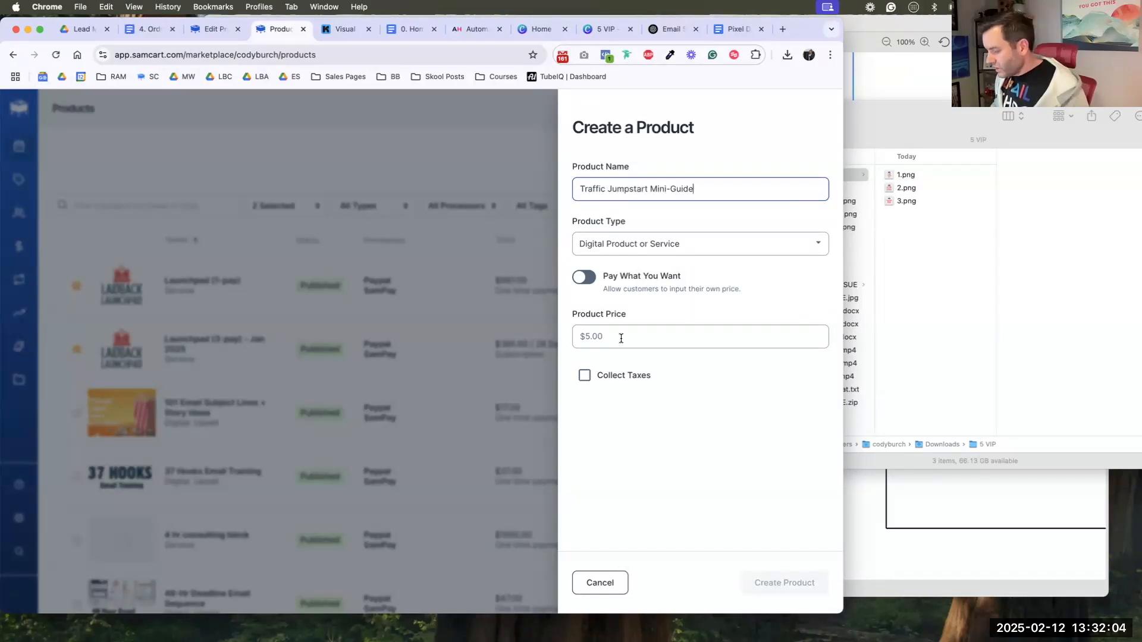
left_click(620, 338)
type("9")
left_click(771, 579)
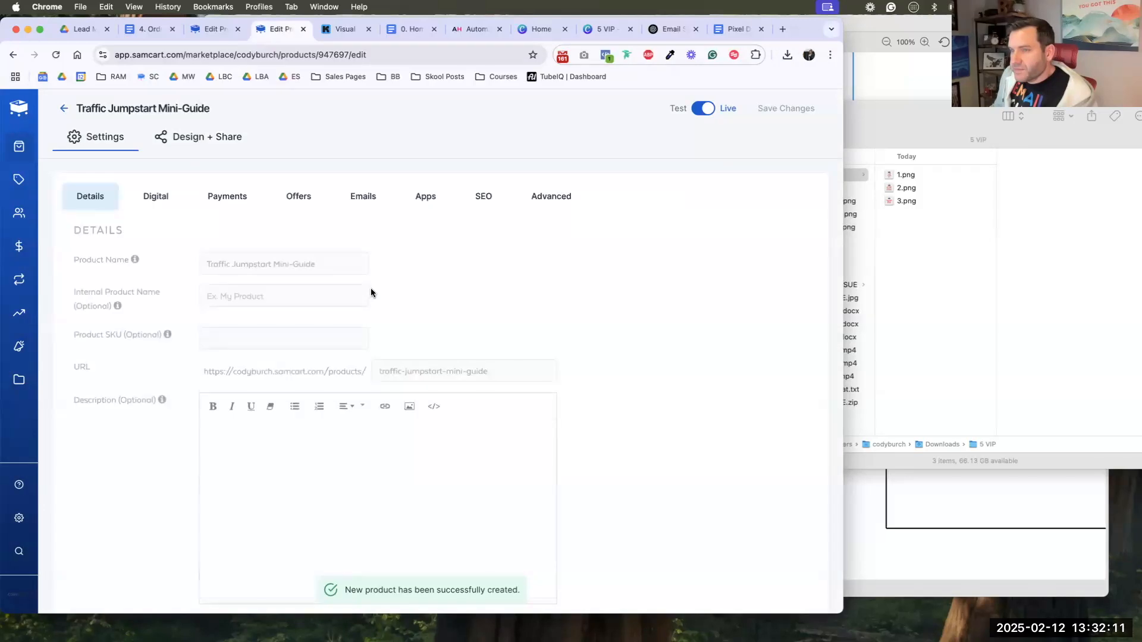
- Switch to Canva, open the recent design "Build Week - SEO Images" and duplicate its first page
scroll(392, 283, "down", 1)
scroll(346, 295, "down", 5)
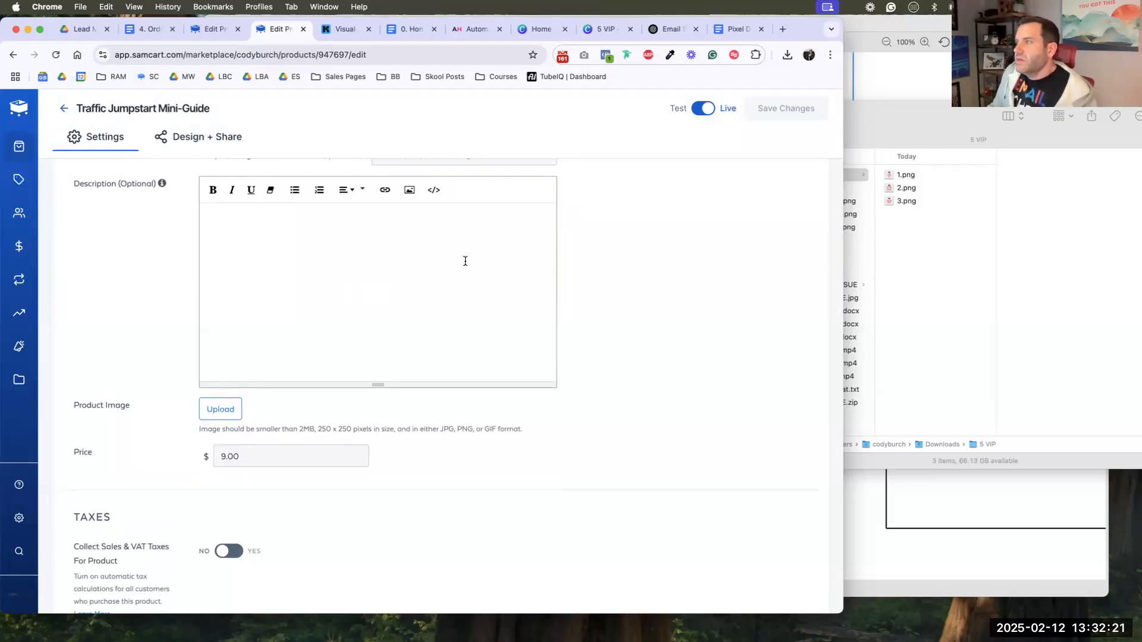
left_click(547, 35)
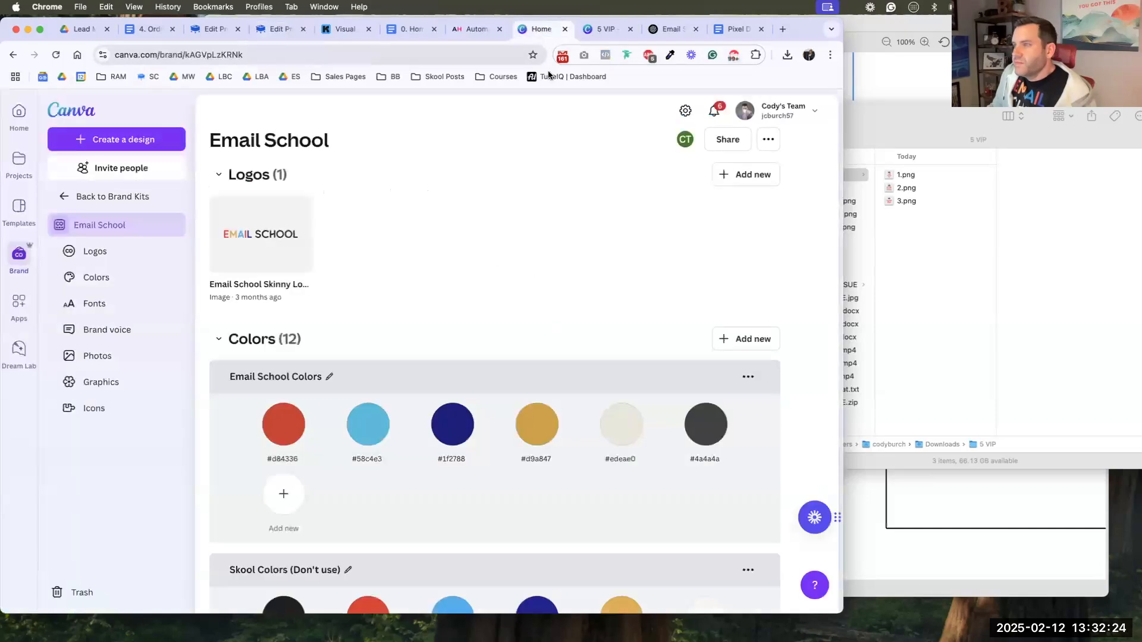
left_click(592, 29)
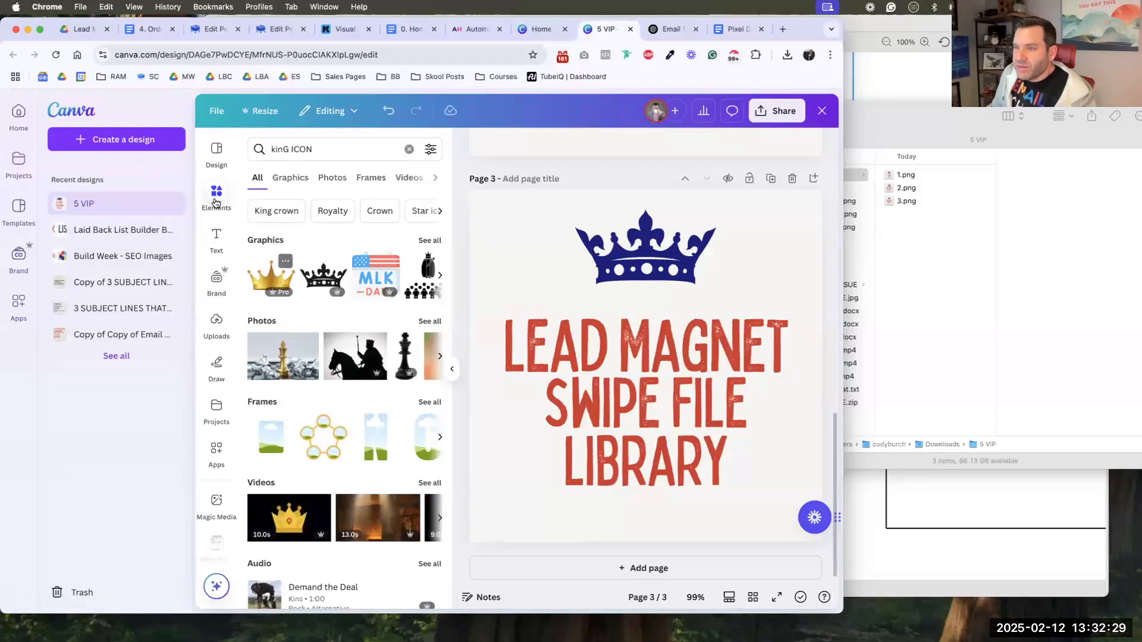
left_click(98, 259)
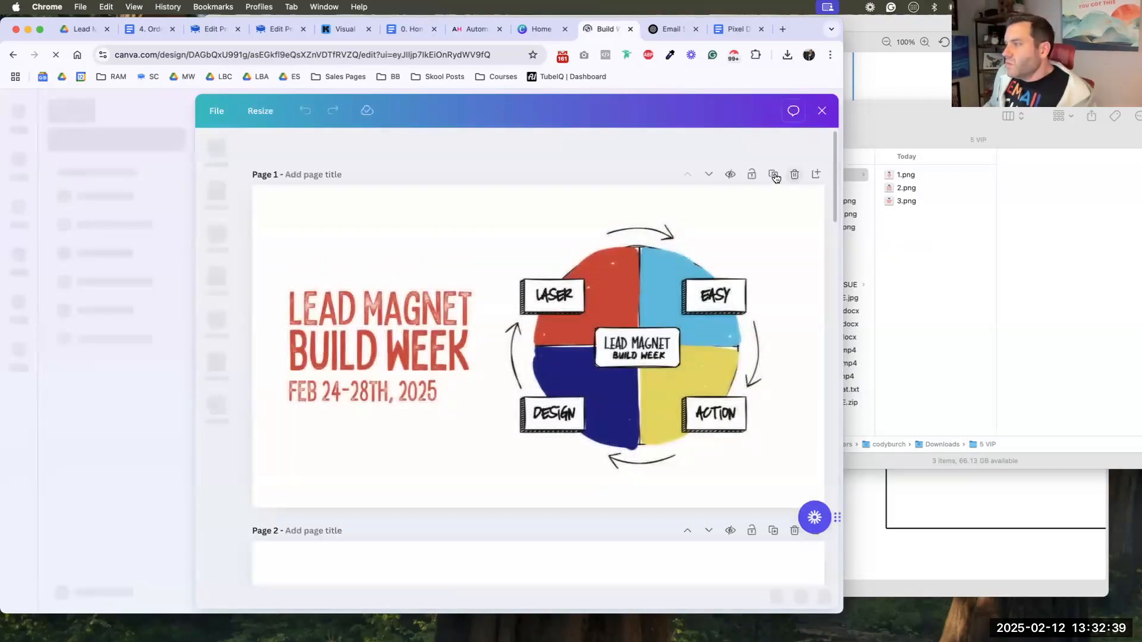
left_click(774, 175)
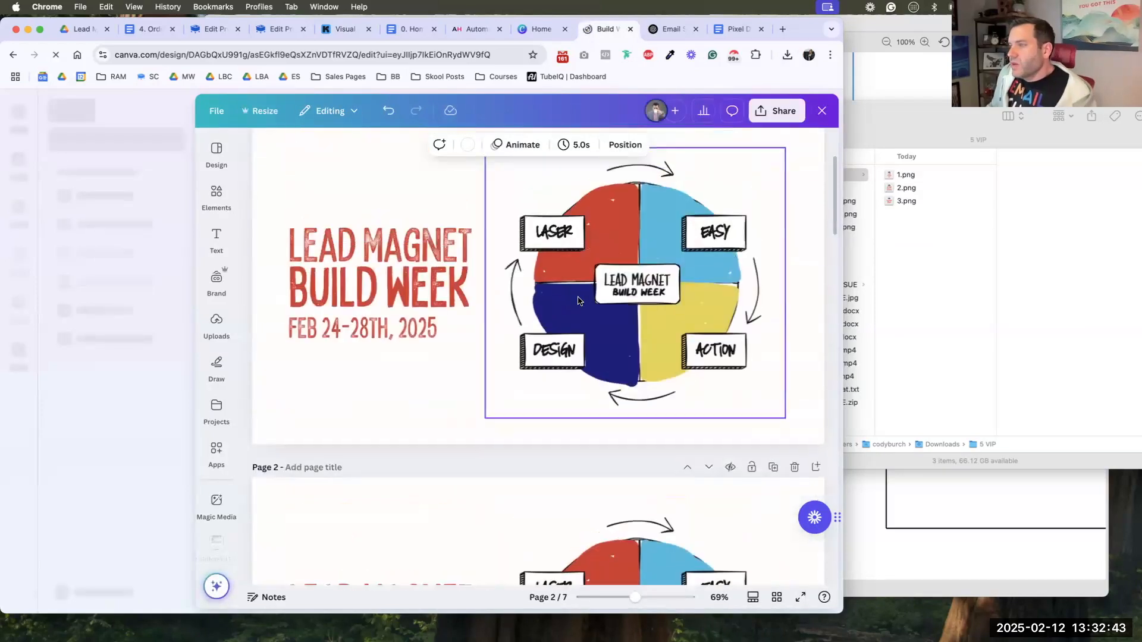
- Delete the circular diagram from page 1 and replace the three text lines with "TRAFFIC", "JUMPSTART" and "MINI-GUIDE"
left_click(578, 301)
key("Delete")
left_click(435, 310)
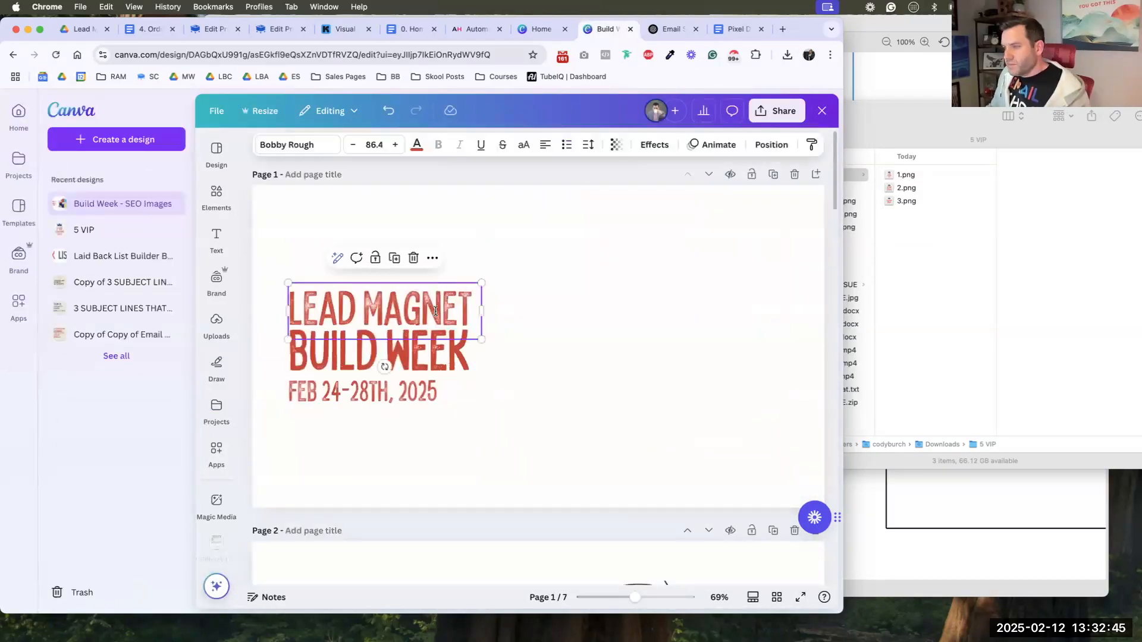
triple_click(435, 311)
type("TRAFFIC")
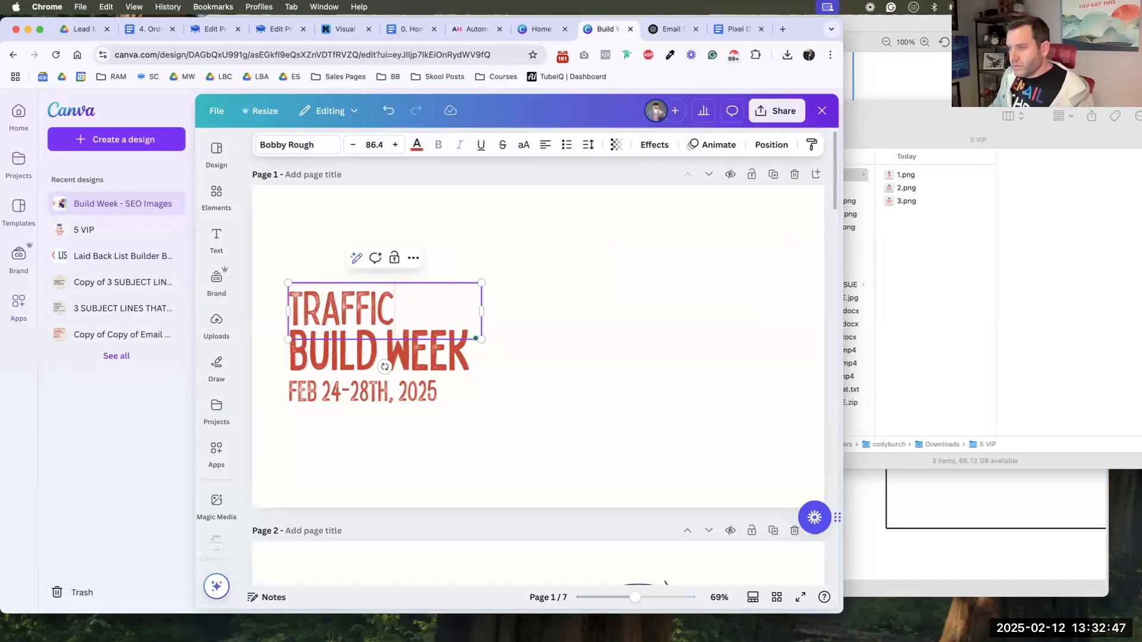
triple_click(356, 355)
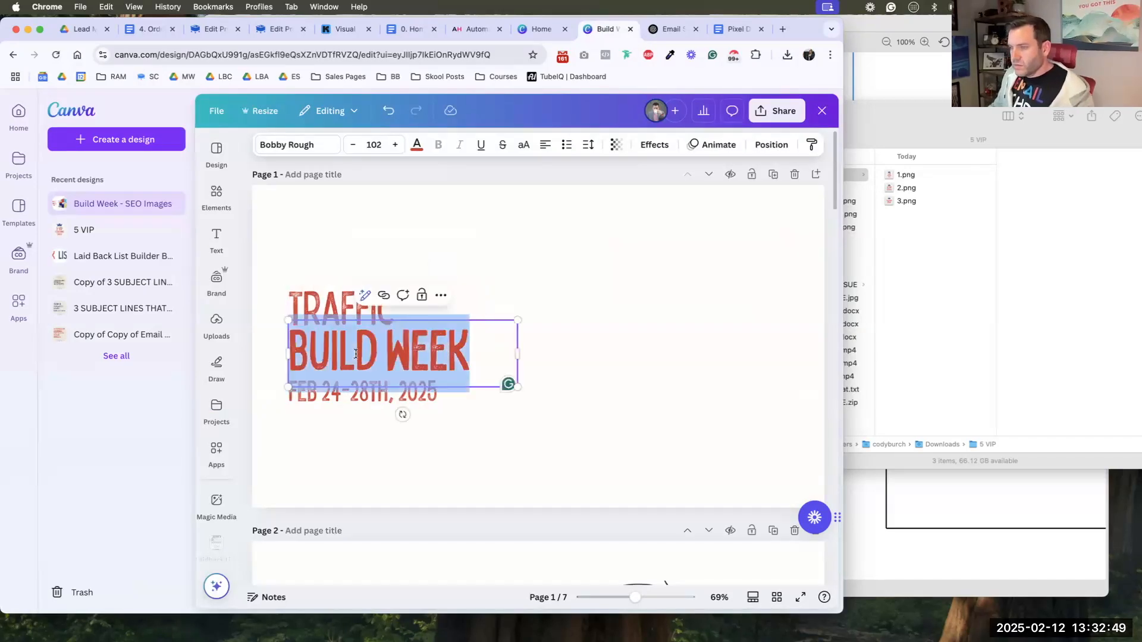
type("JUMPSTART")
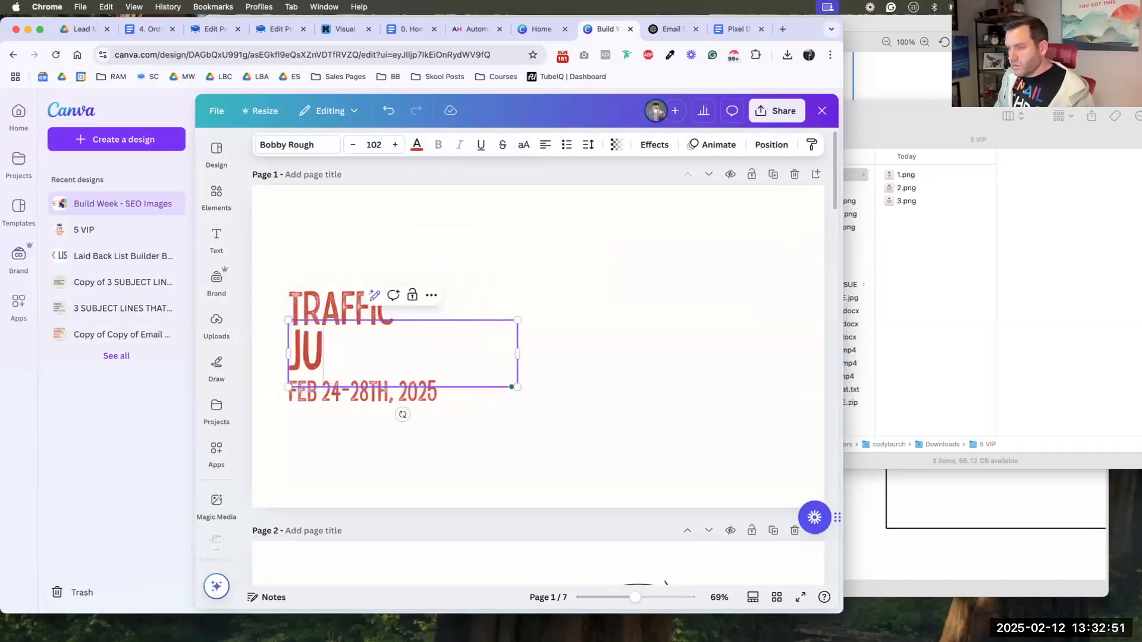
triple_click(335, 400)
type("M")
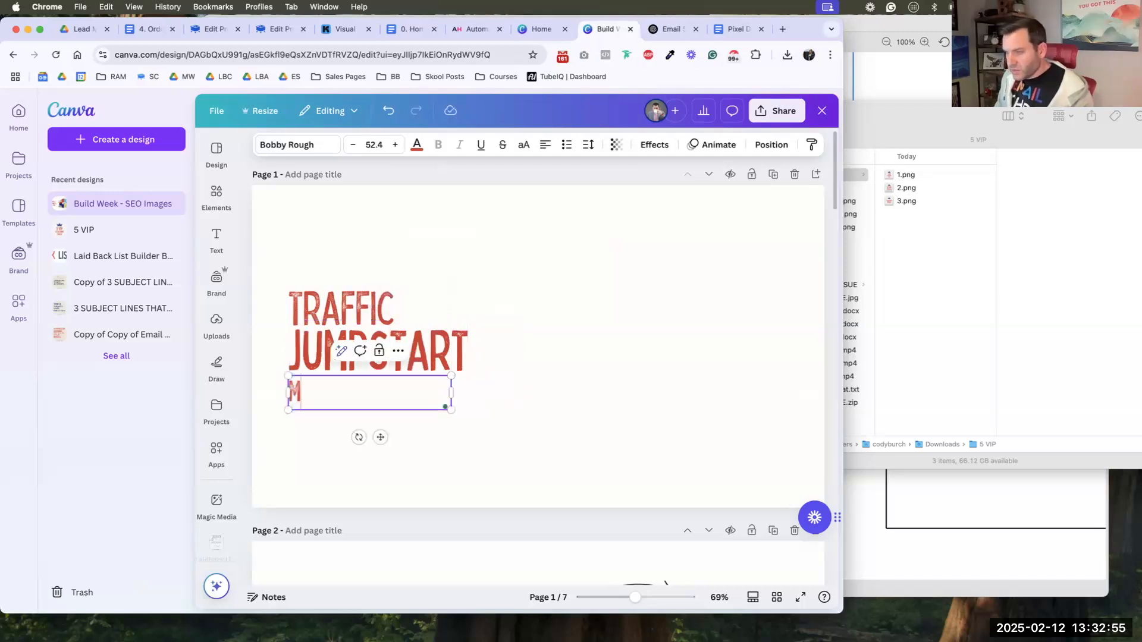
type("INI-GUIDE")
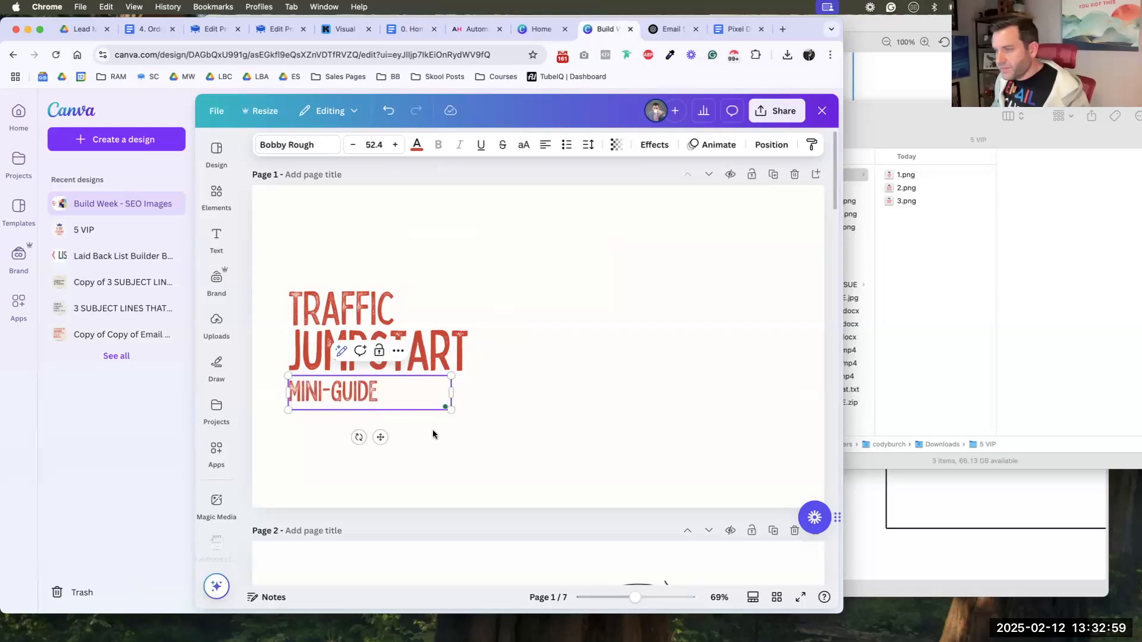
- Center-align the text in the three title lines and align their text boxes to a common center
left_click(433, 434)
left_click_drag(476, 440, 284, 270)
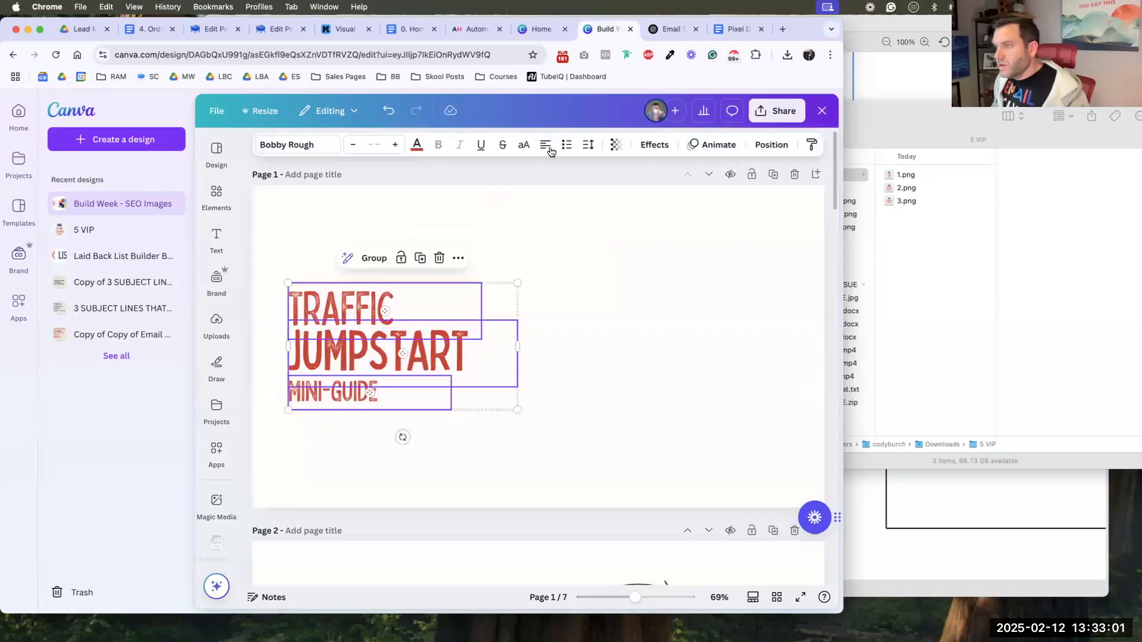
left_click(549, 150)
left_click(510, 433)
left_click_drag(513, 435, 278, 319)
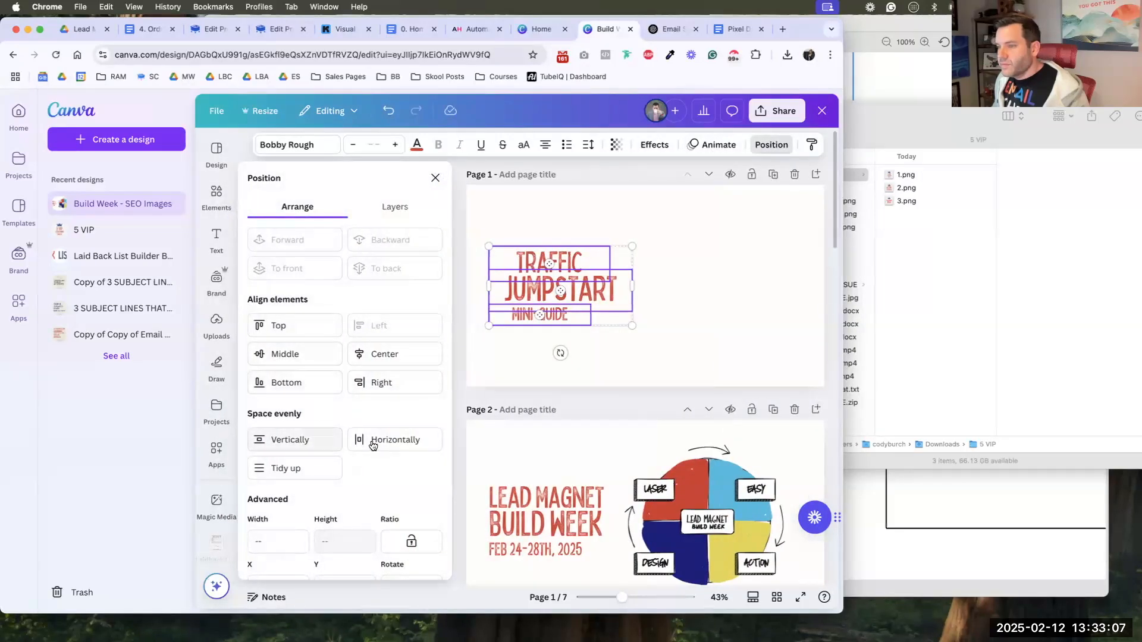
left_click(382, 355)
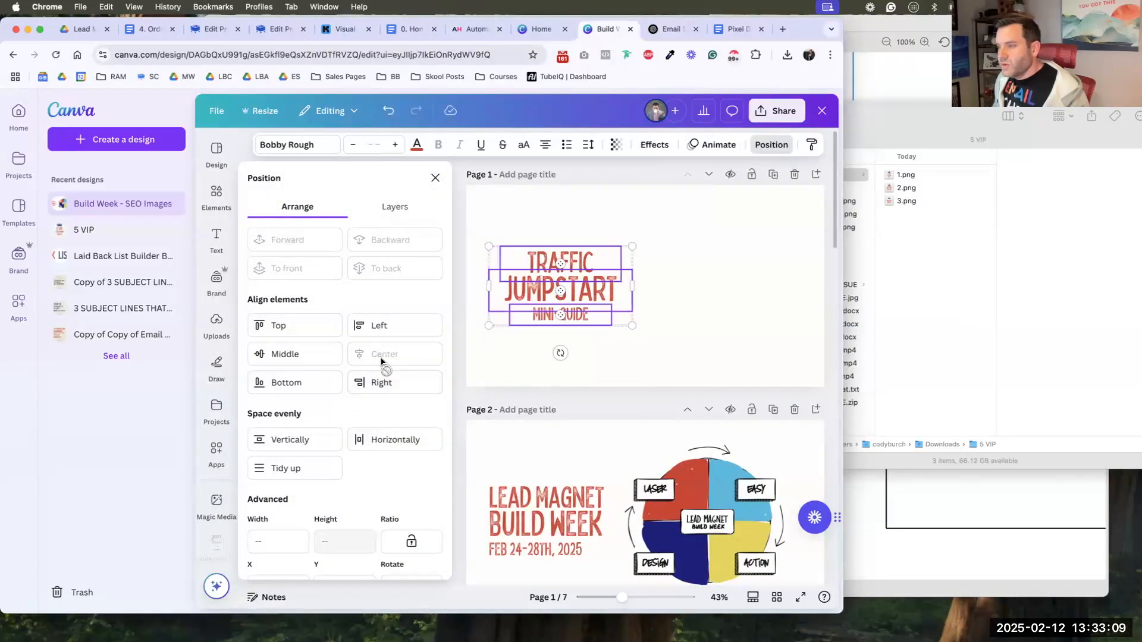
- Move the three title lines together to the middle of page 1
left_click(660, 358)
left_click_drag(646, 356, 509, 245)
left_click_drag(604, 287, 700, 297)
left_click(558, 298)
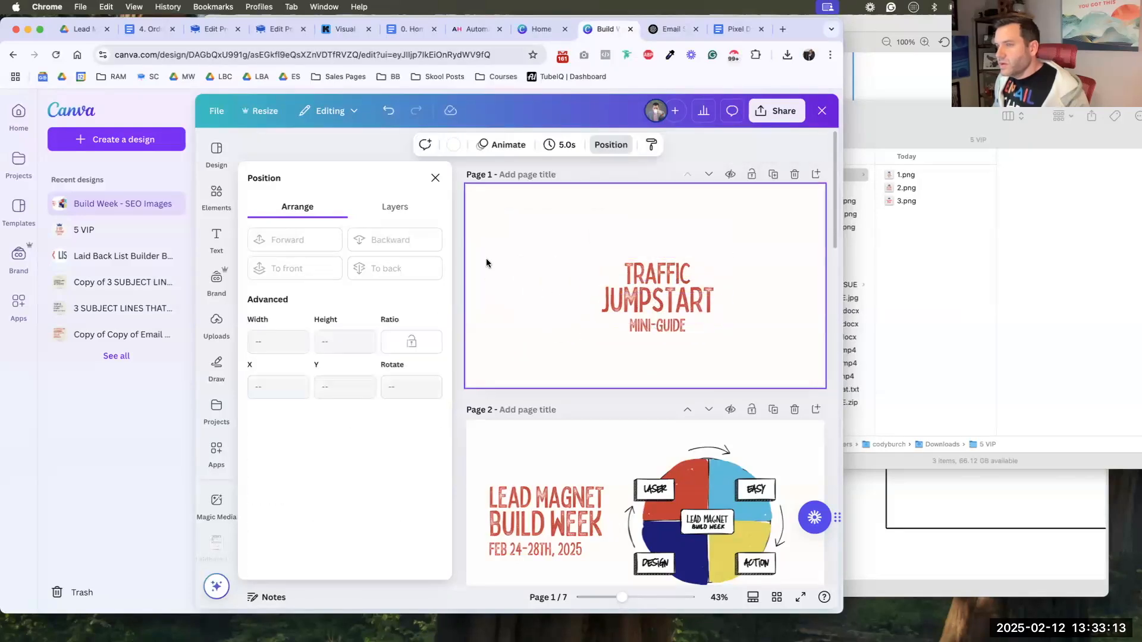
- Search the design templates for "car background" and check the matching styles
left_click(222, 163)
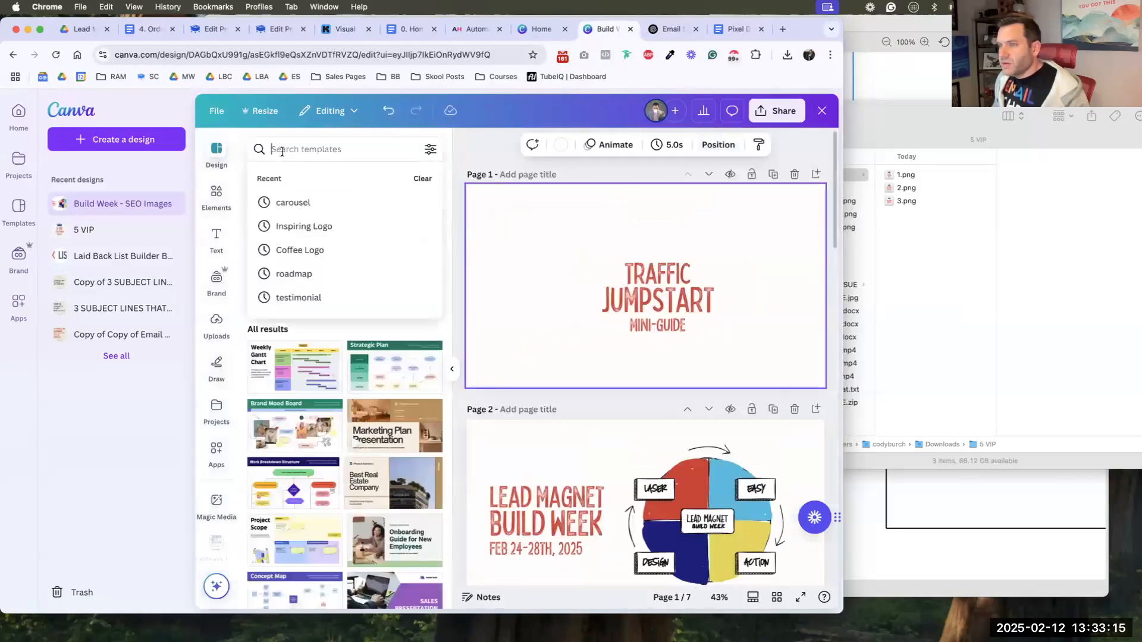
type("car ")
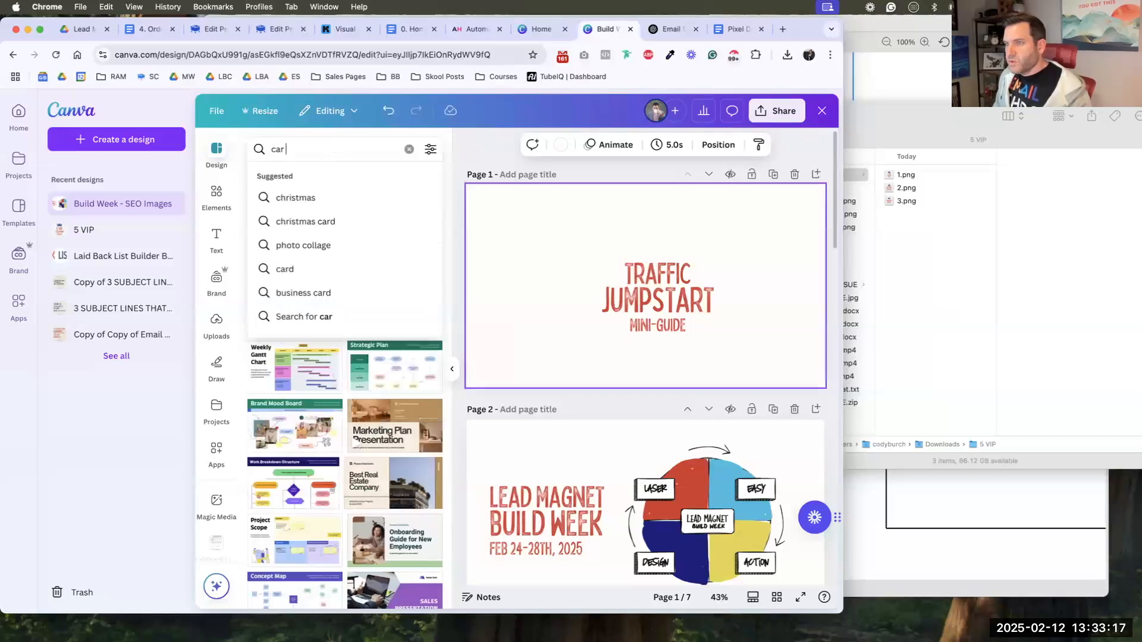
type("background")
key("Return")
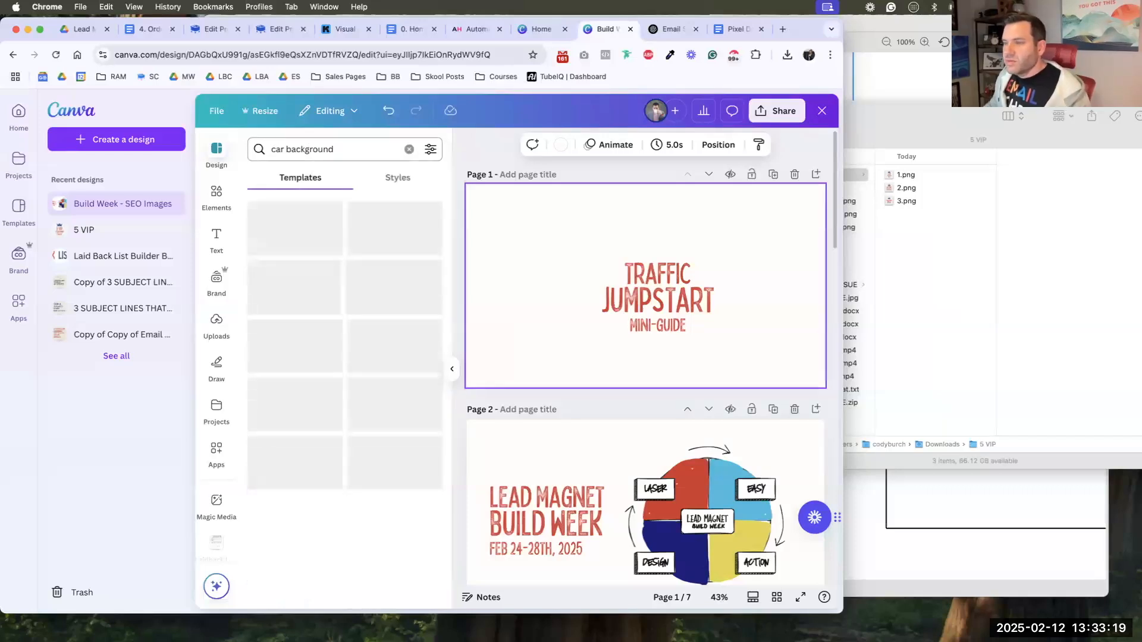
left_click(397, 178)
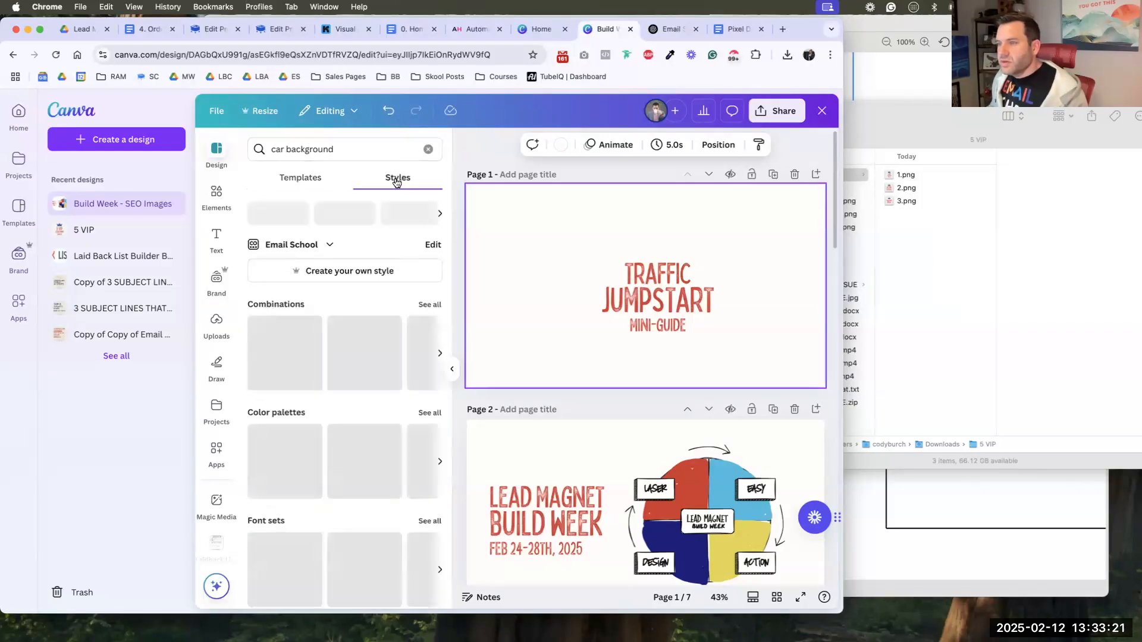
- Change the design search to "car wallpaper" and show the matching templates
left_click(316, 149)
double_click(316, 149)
type("wal")
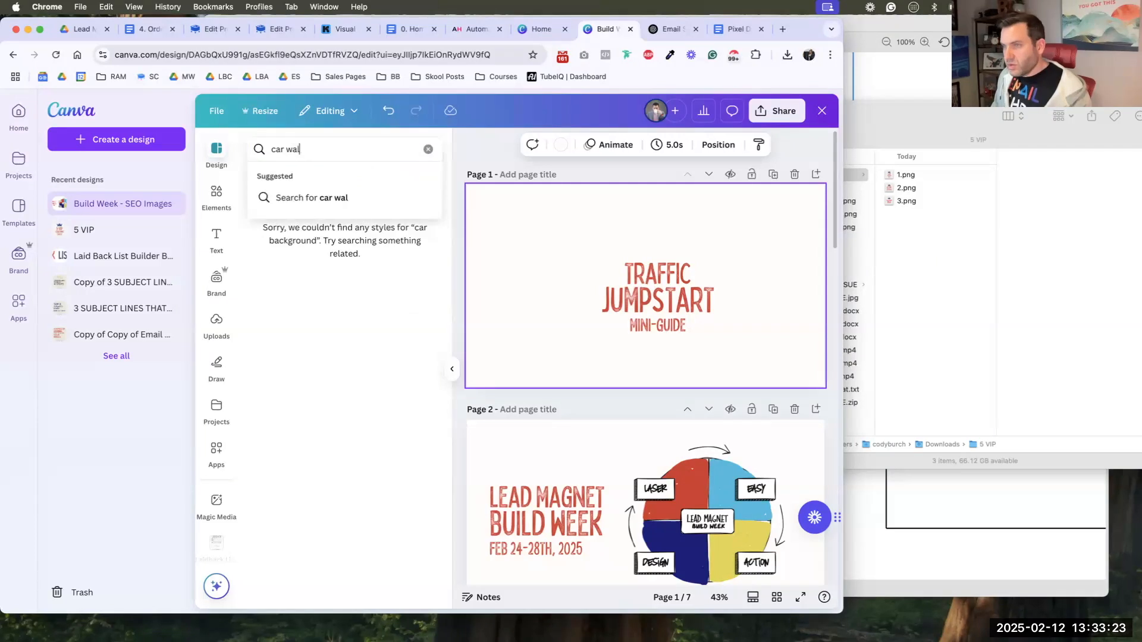
type("lpaper")
key("Return")
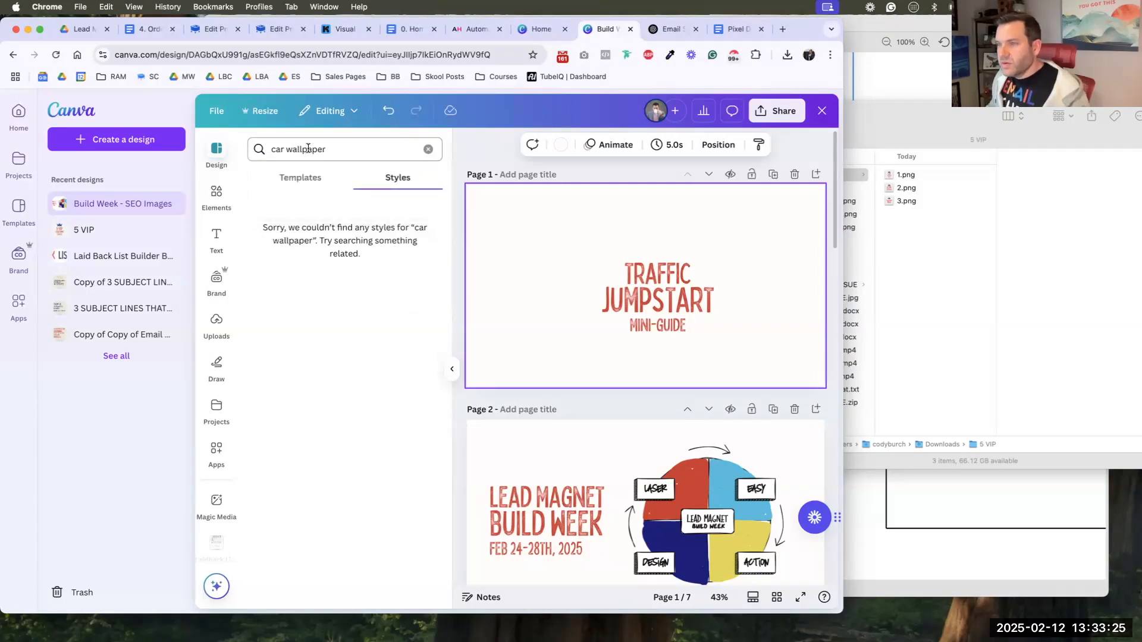
left_click(300, 177)
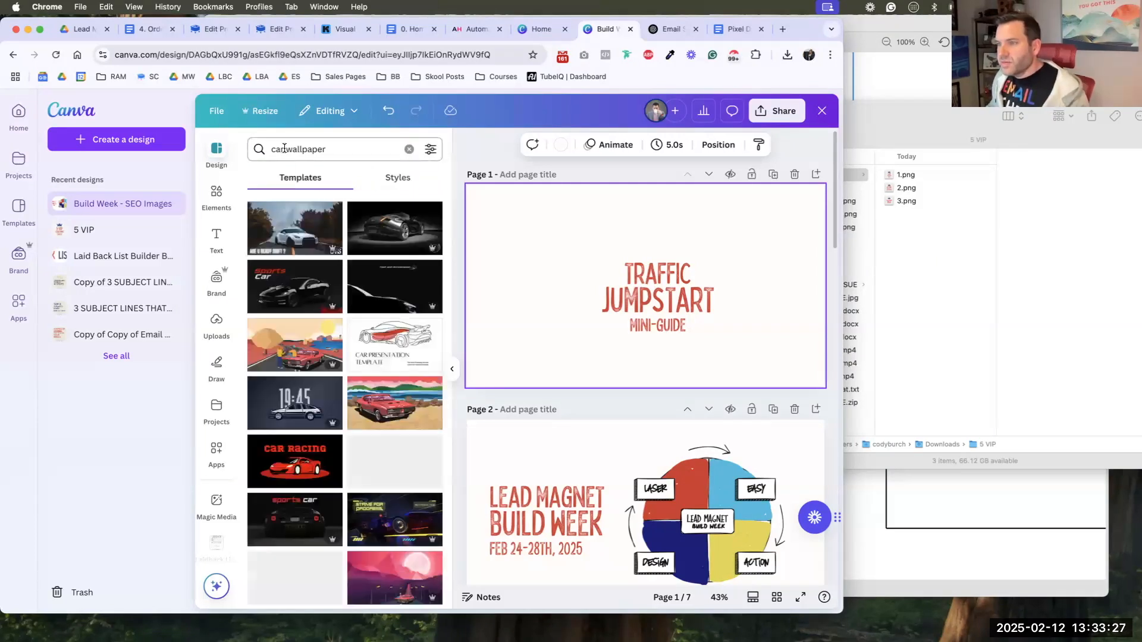
- Search the templates for "car icon wallpaper" and look through the results for a suitable background
left_click(315, 149)
type("icon")
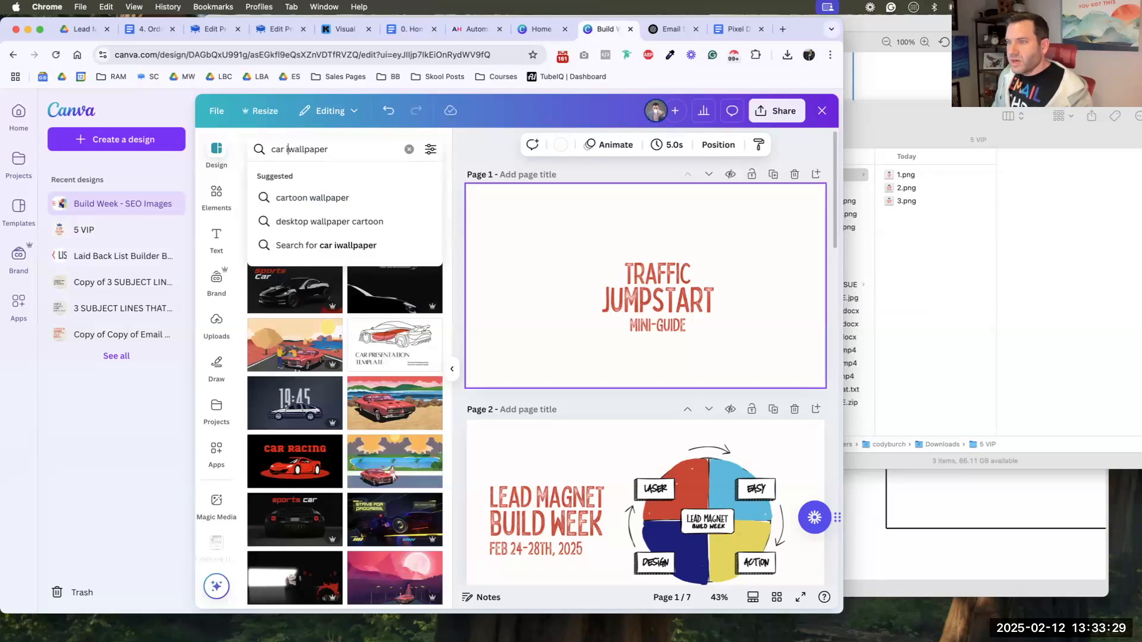
key("Return")
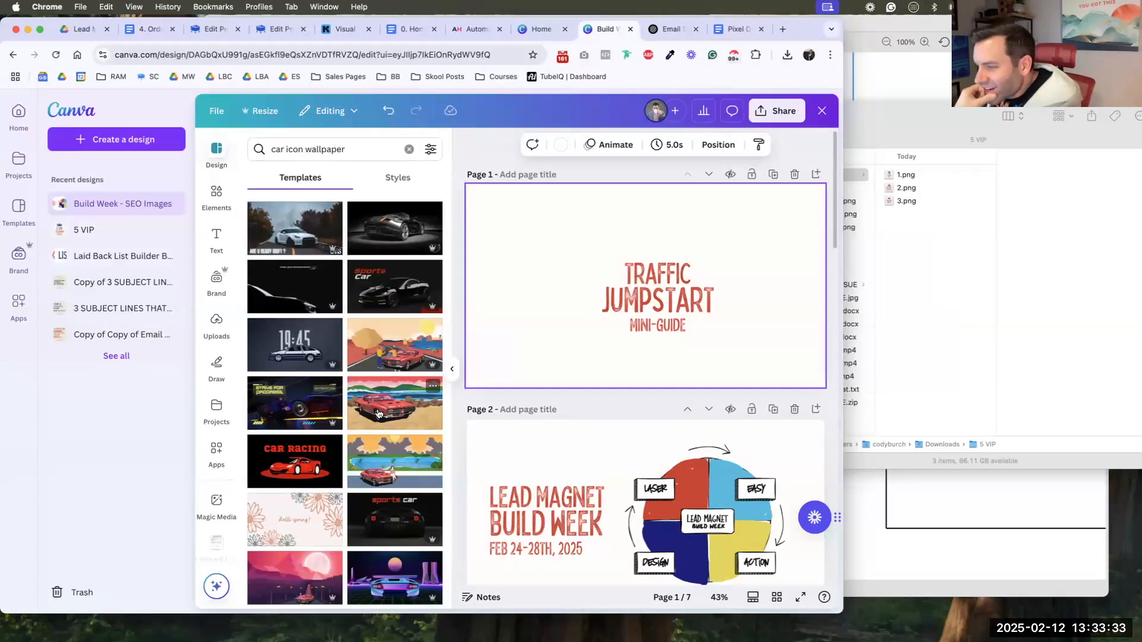
scroll(387, 399, "down", 3)
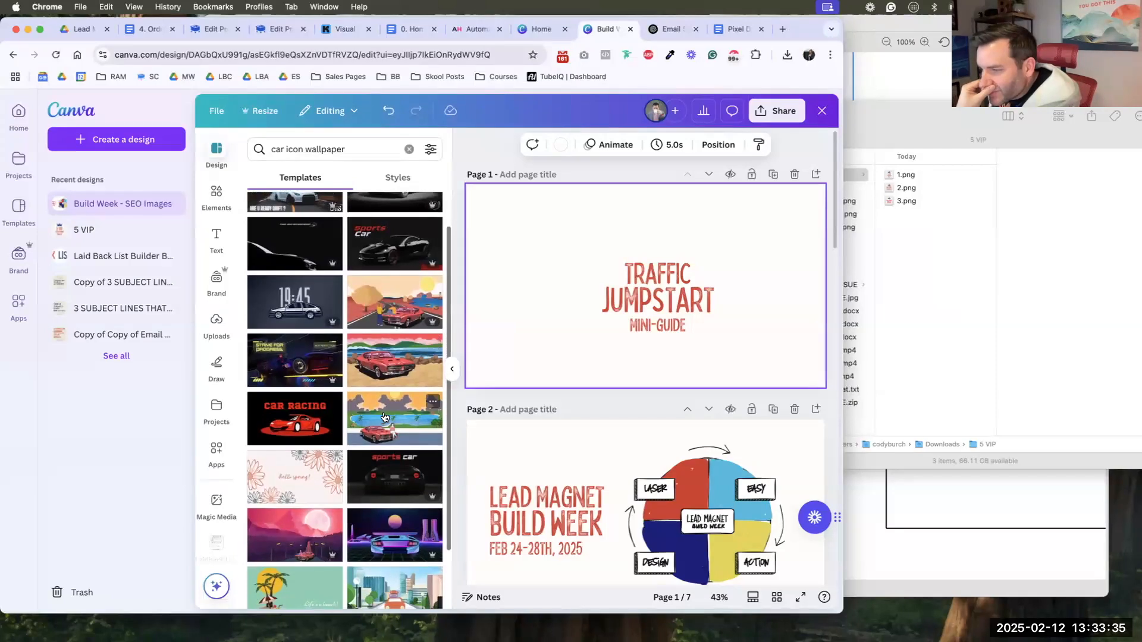
scroll(377, 409, "down", 3)
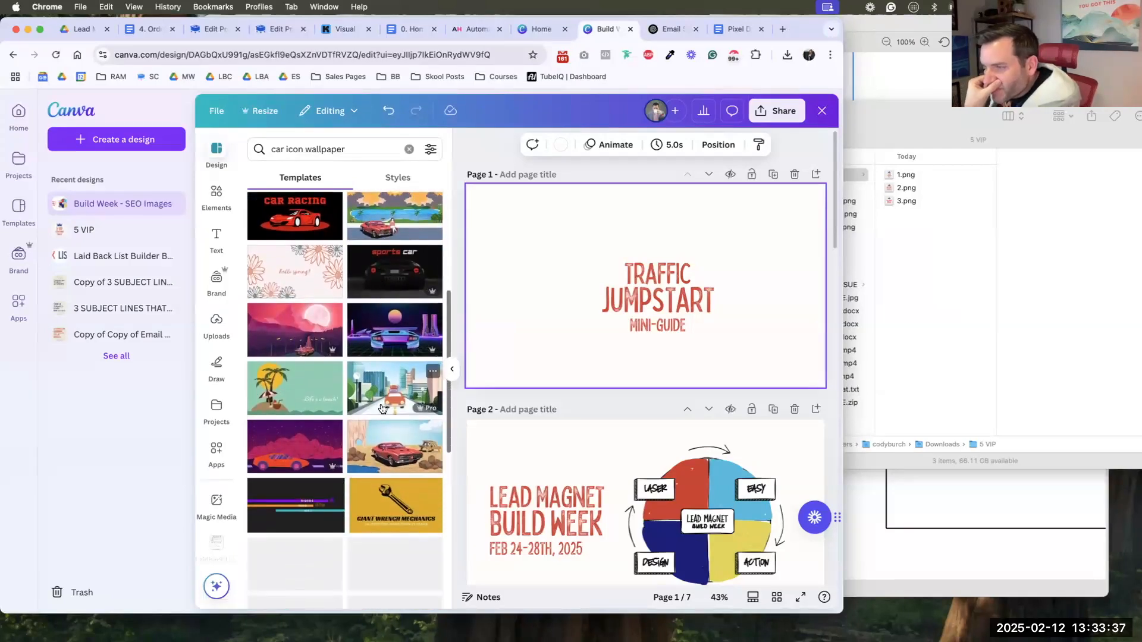
scroll(391, 395, "down", 3)
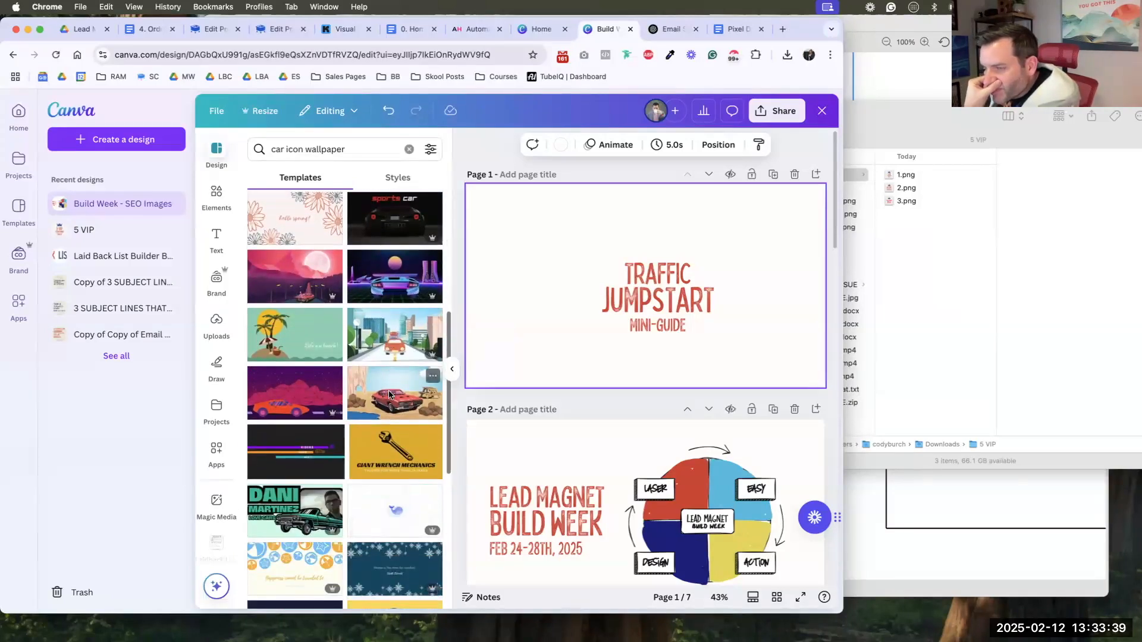
scroll(396, 392, "down", 5)
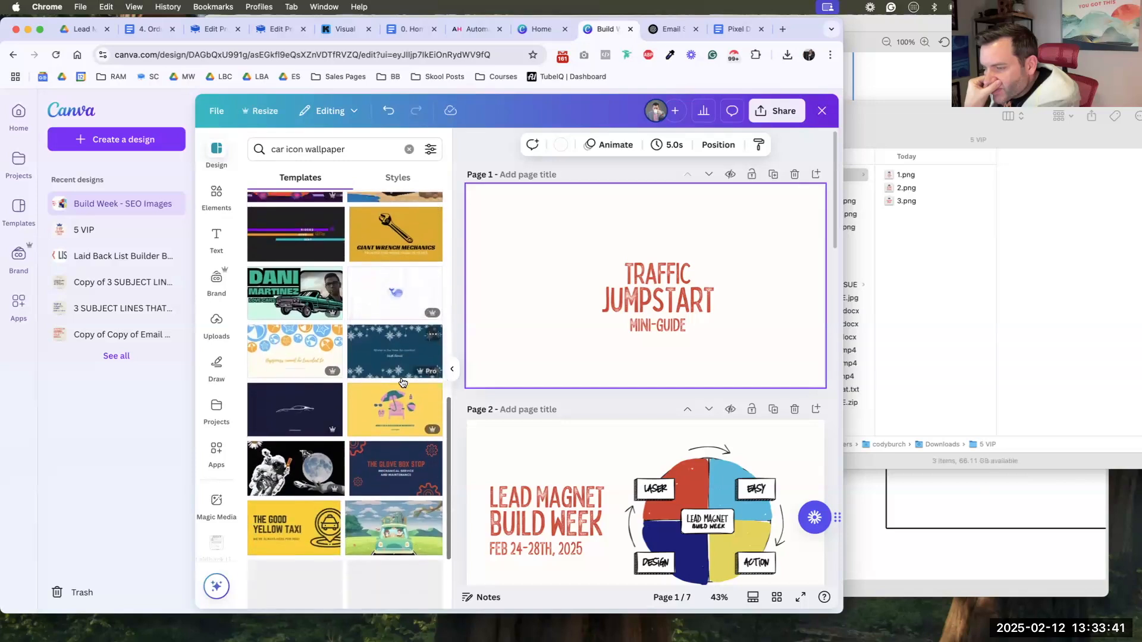
scroll(401, 380, "down", 4)
scroll(398, 378, "up", 15)
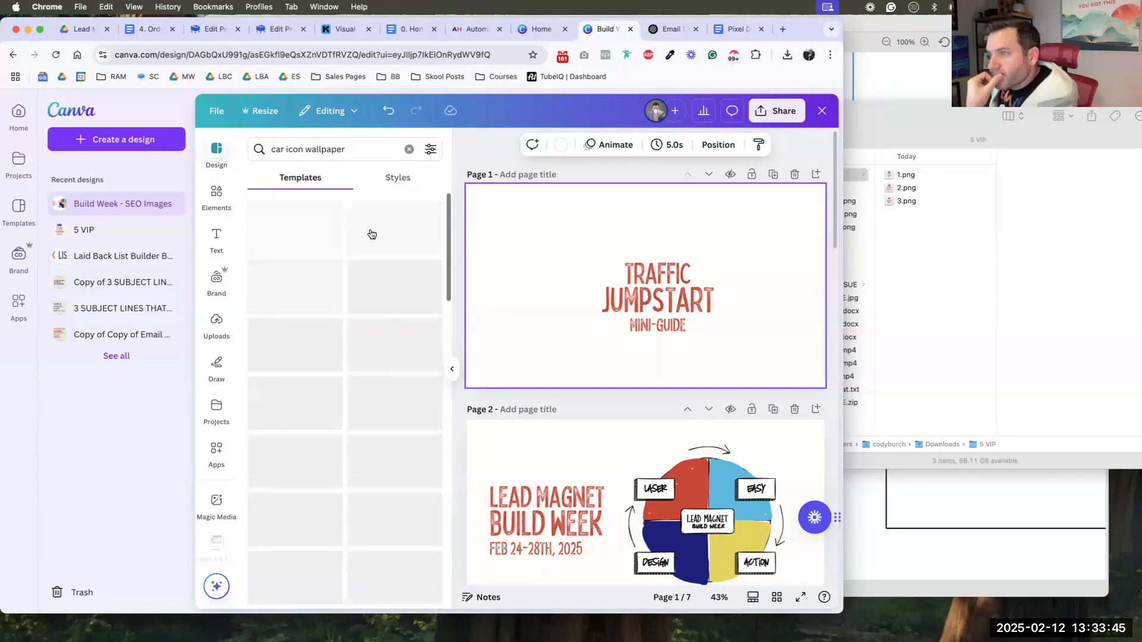
- Search the templates for "car icon background" instead
left_click(326, 149)
double_click(326, 150)
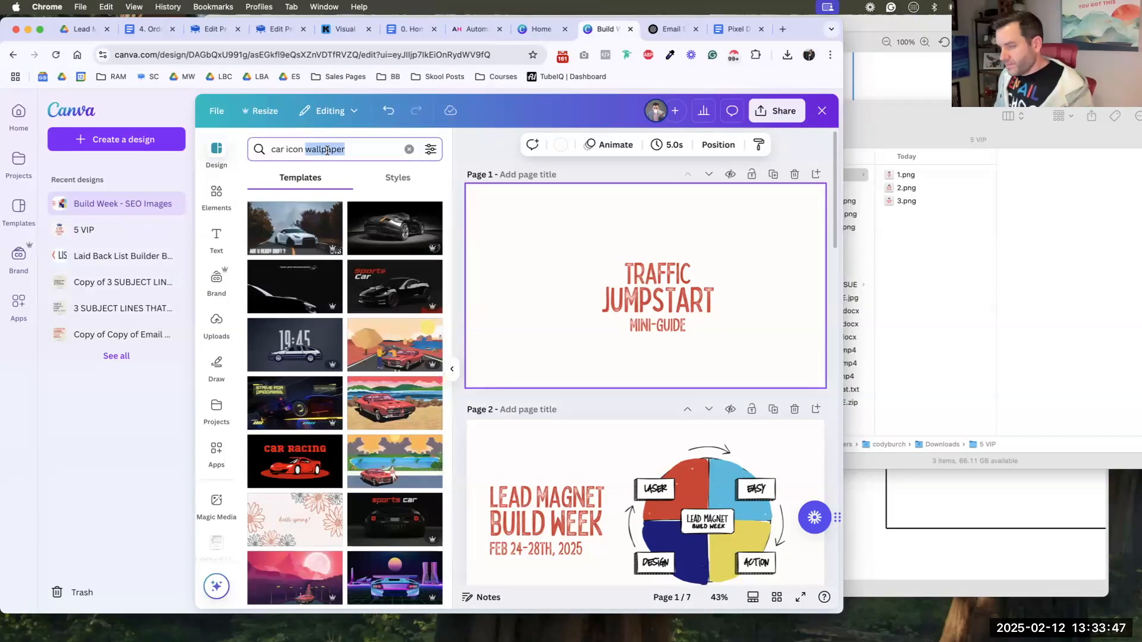
key("BackSpace")
type("backb")
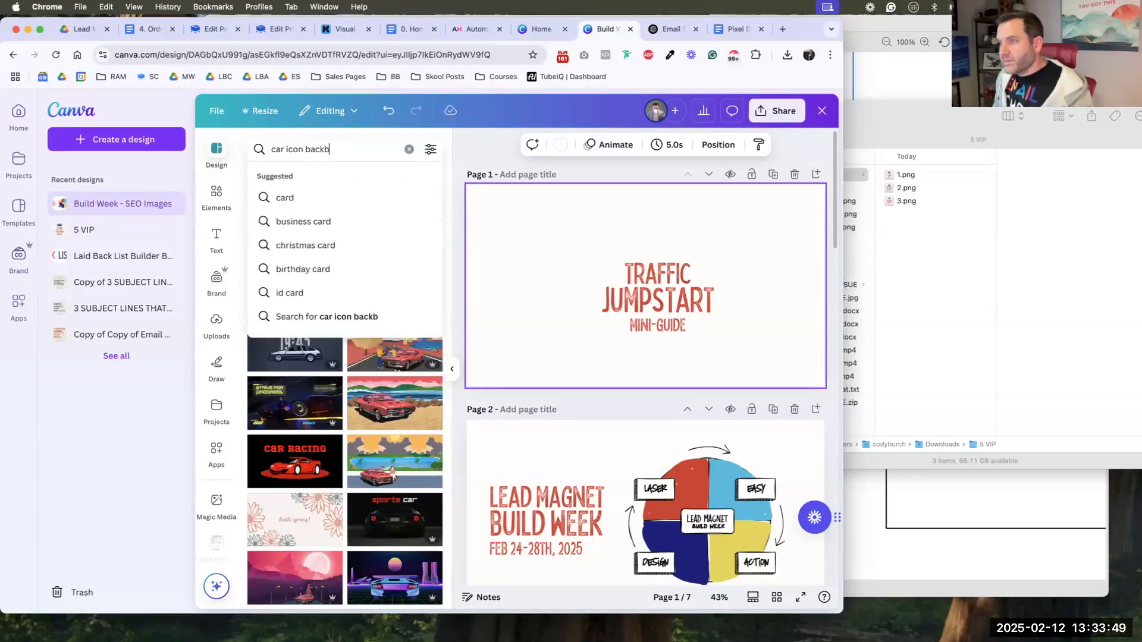
type("ground")
key("Return")
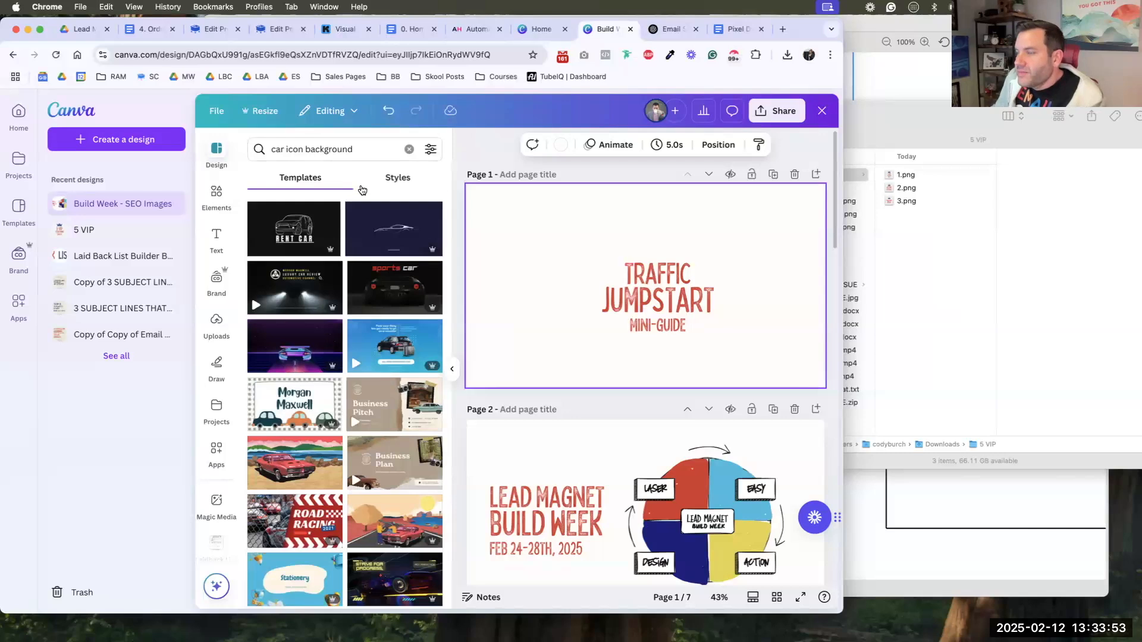
- Shorten the template search to "car icon" and run it
left_click(315, 148)
double_click(315, 148)
key("BackSpace")
key("Return")
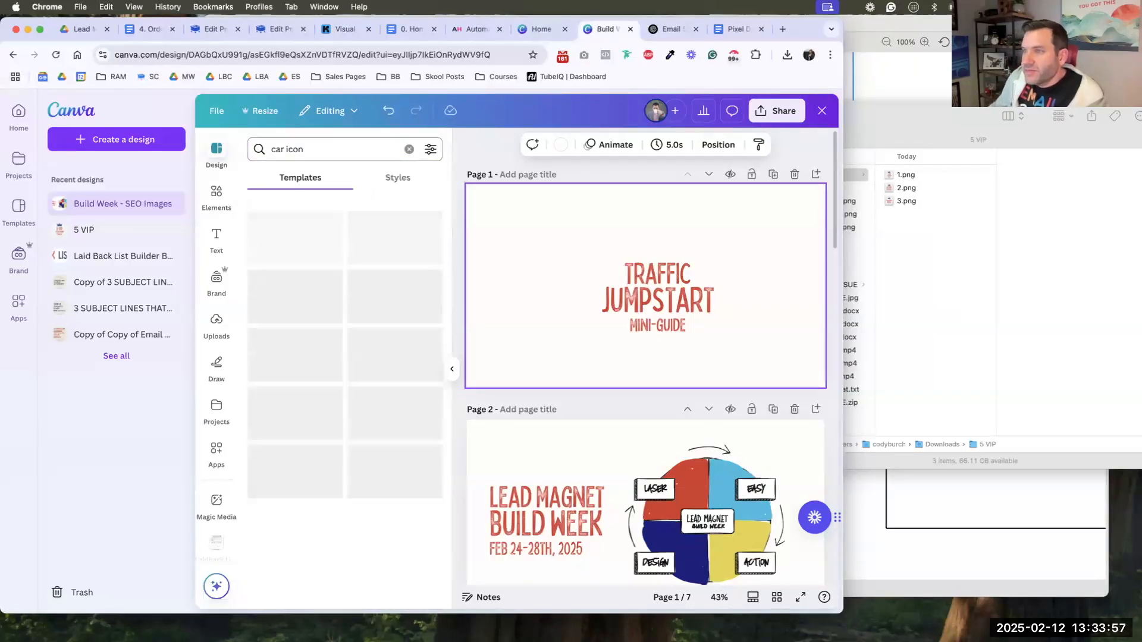
- Search the elements for "car background" and add the outlined car pattern graphic to page 1
left_click(218, 192)
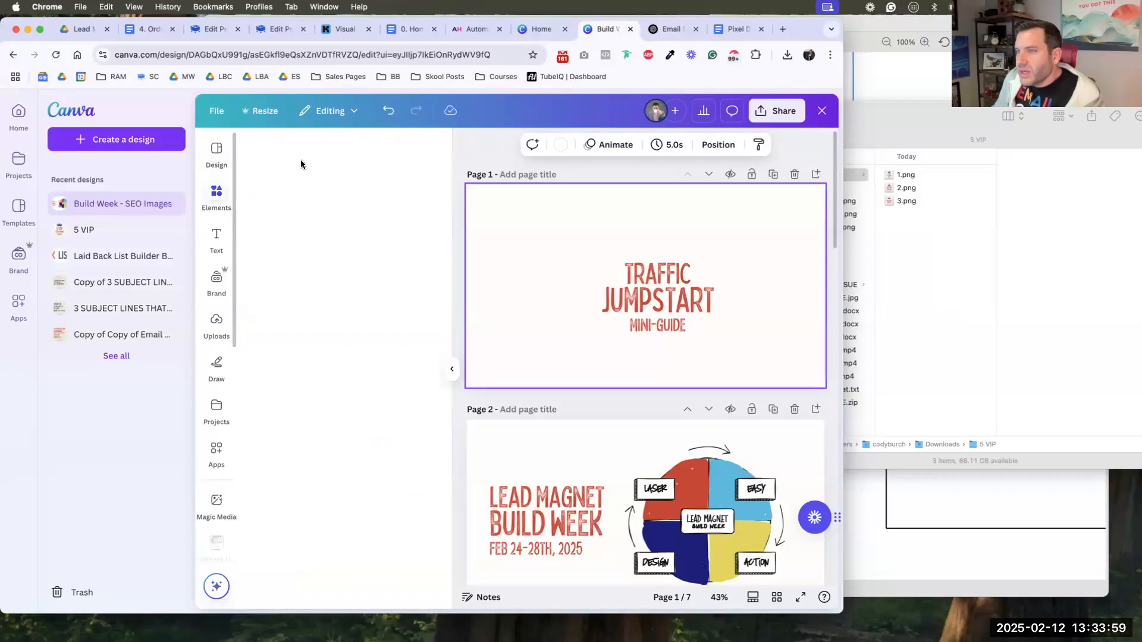
left_click(303, 149)
type("car back")
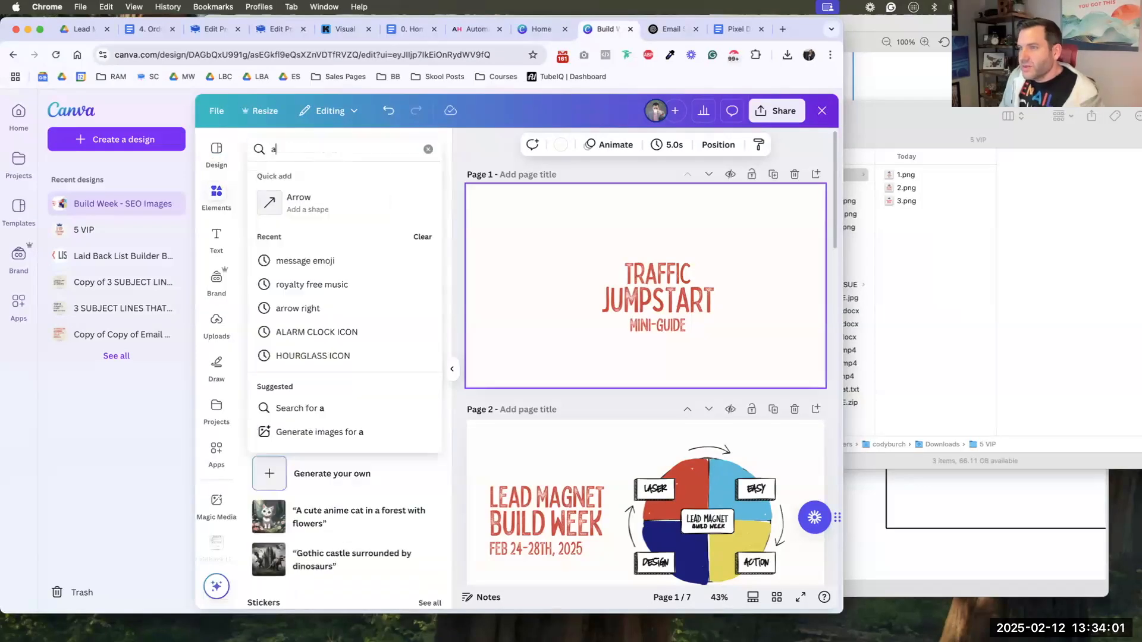
type("ground")
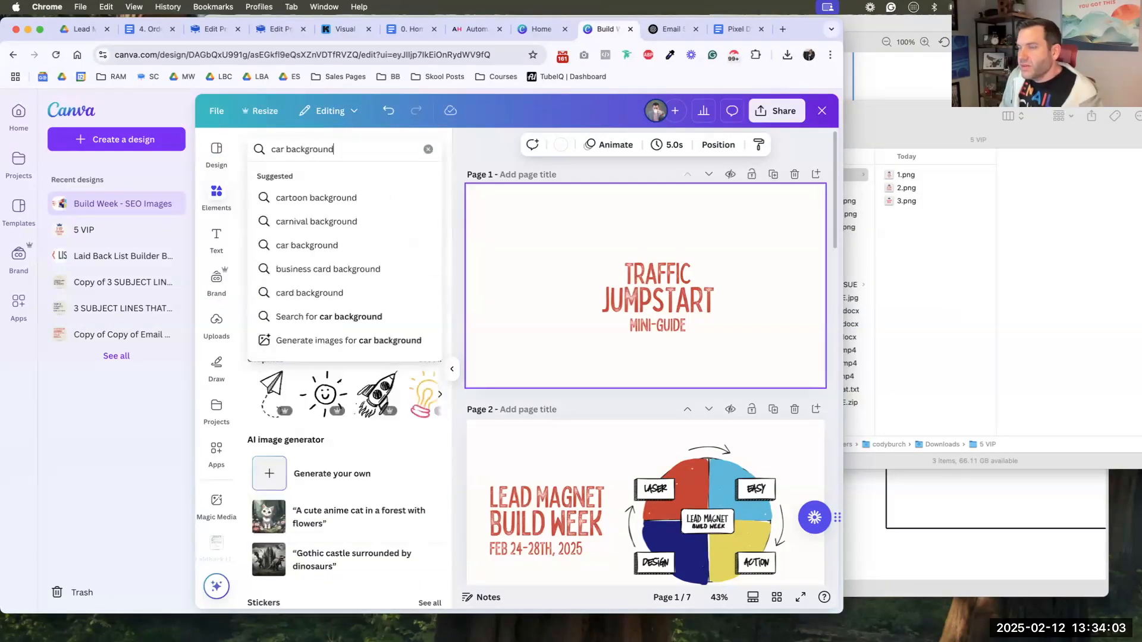
key("Return")
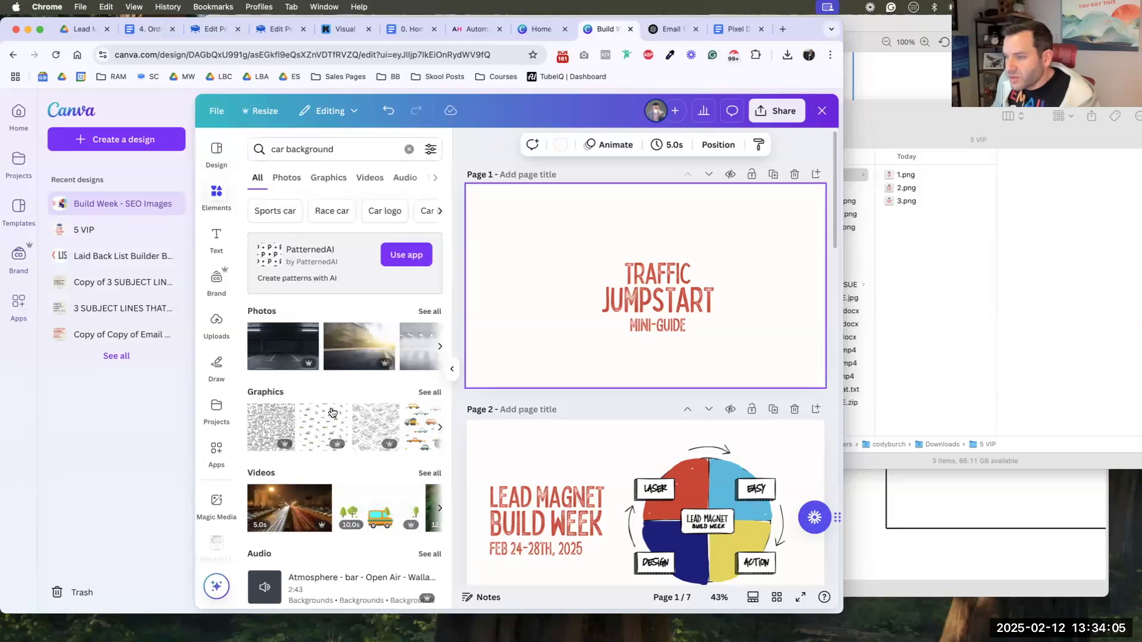
left_click(370, 430)
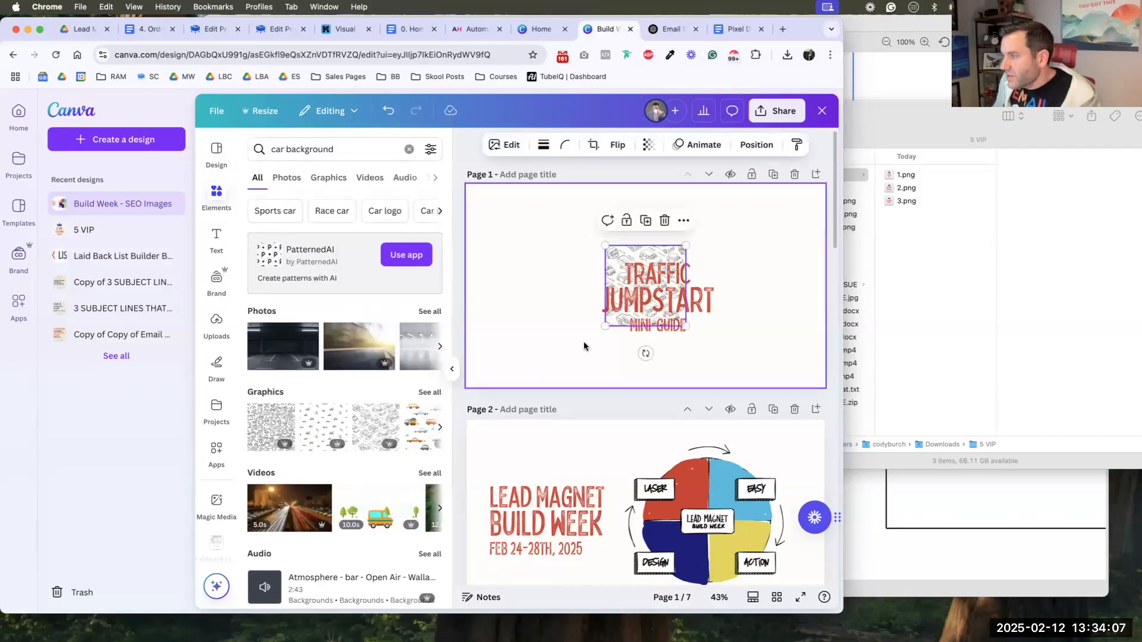
- Enlarge the car pattern from the page's upper-left corner to cover page 1 and set its transparency to 13
left_click_drag(548, 226, 510, 186)
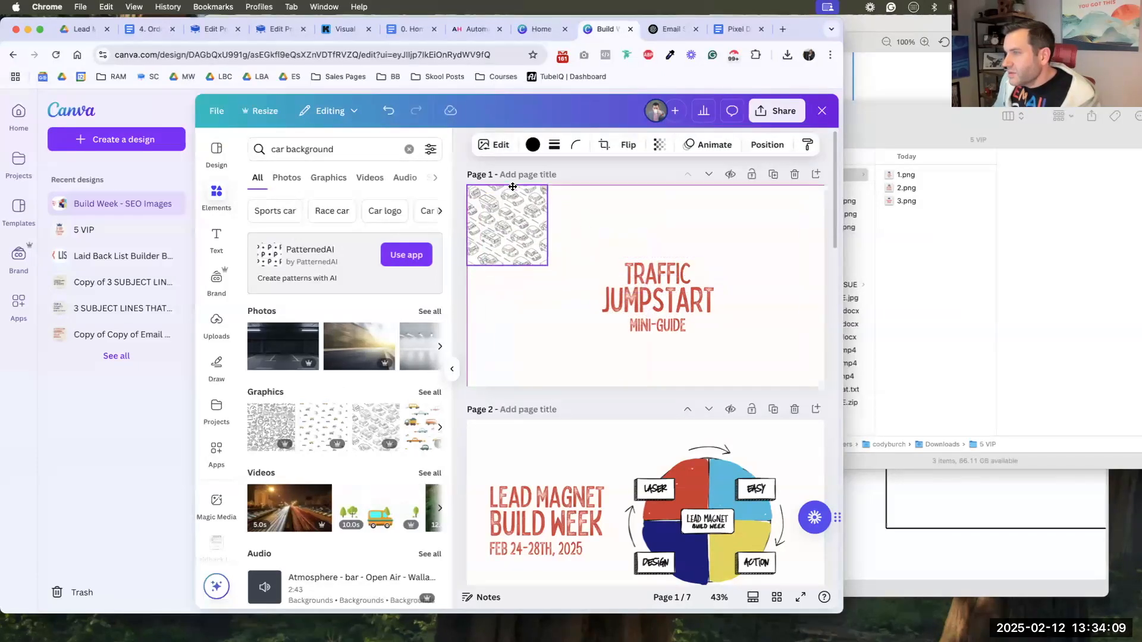
left_click_drag(548, 266, 922, 445)
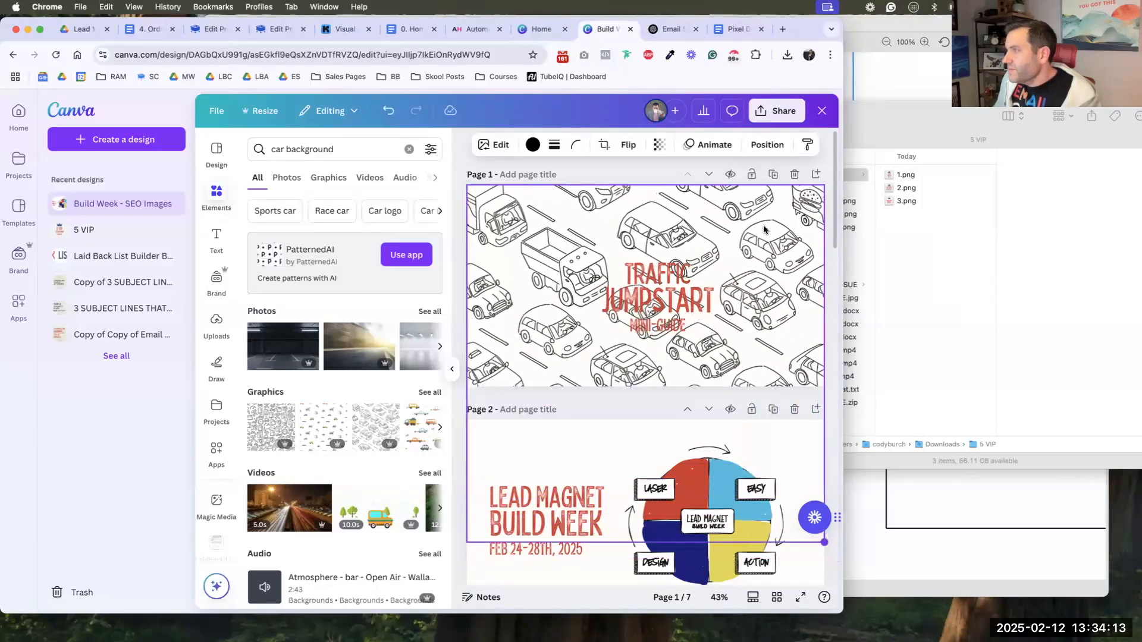
left_click(659, 145)
left_click_drag(689, 199, 610, 202)
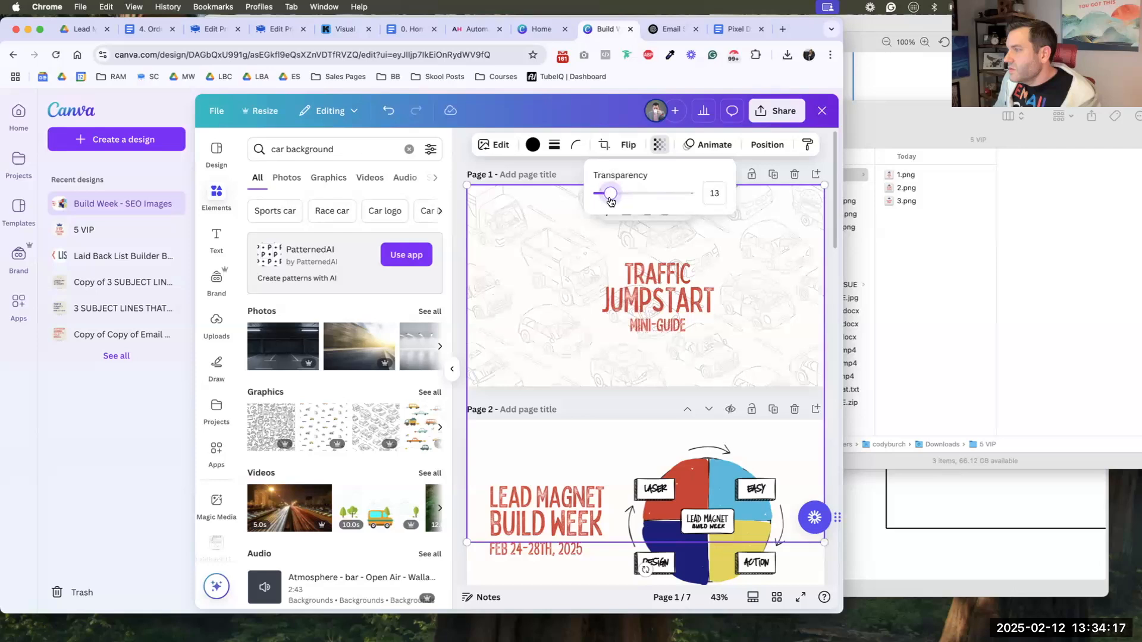
- Lock the faded car pattern on page 1
left_click(554, 226)
left_click_drag(604, 280, 584, 255)
right_click(584, 256)
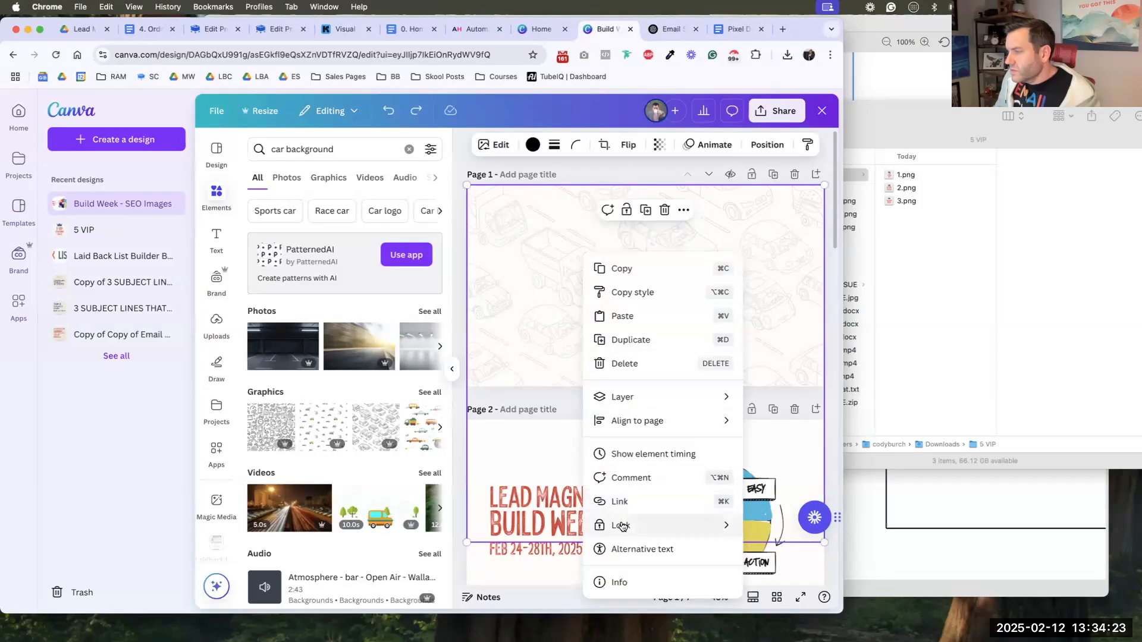
left_click(773, 525)
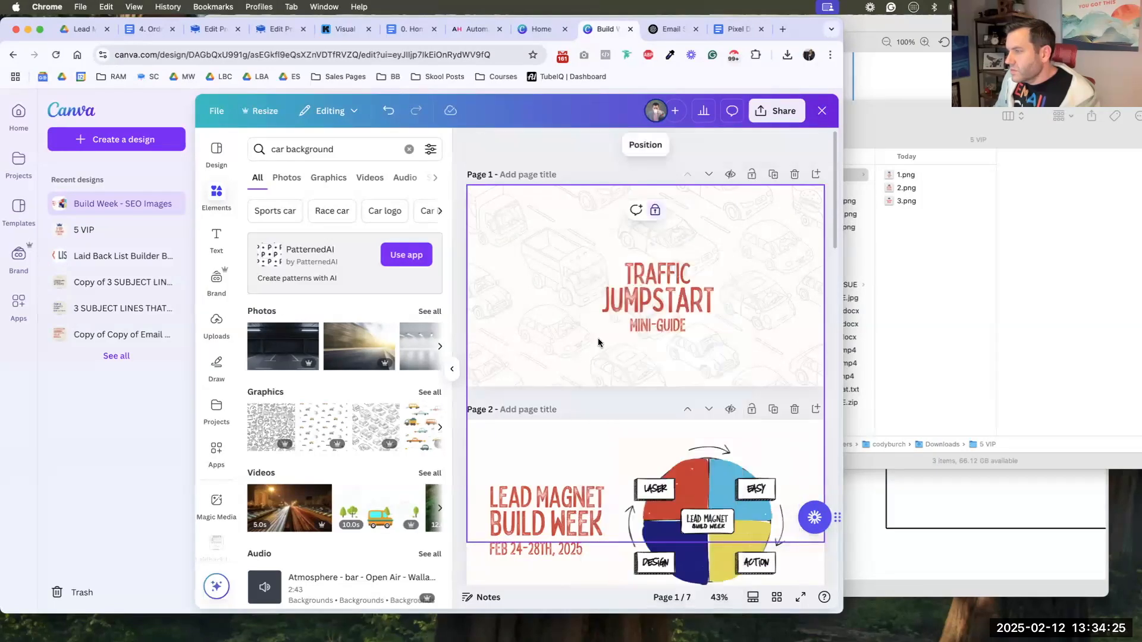
- Move the three Traffic Jumpstart Mini-Guide title lines up together and enlarge them
left_click(612, 270)
left_click_drag(573, 243, 657, 326)
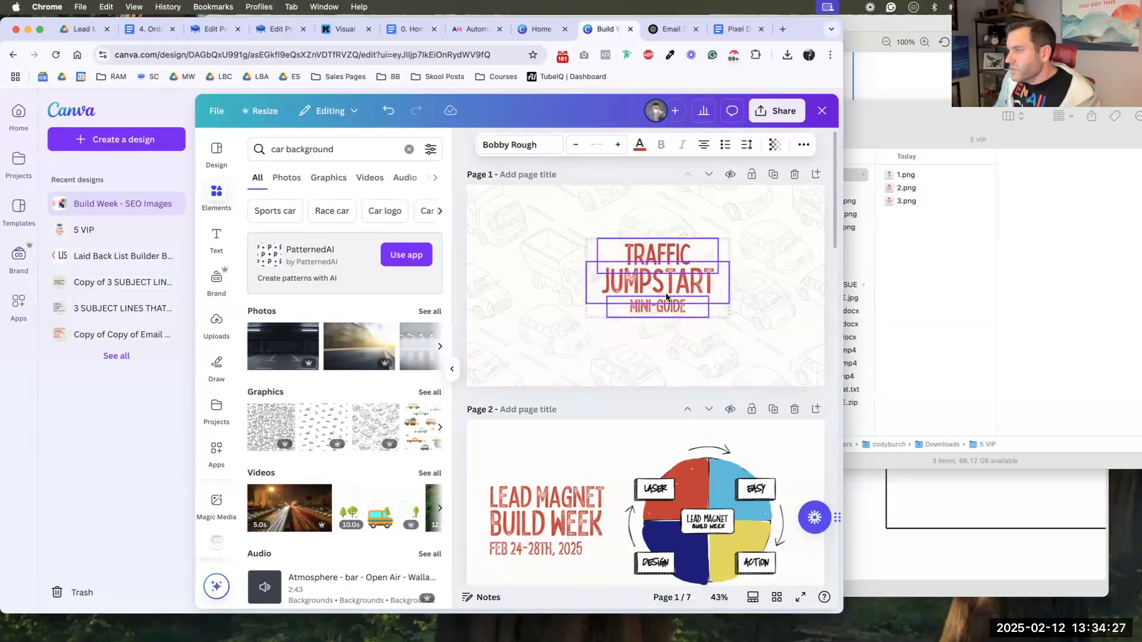
left_click_drag(729, 314, 777, 338)
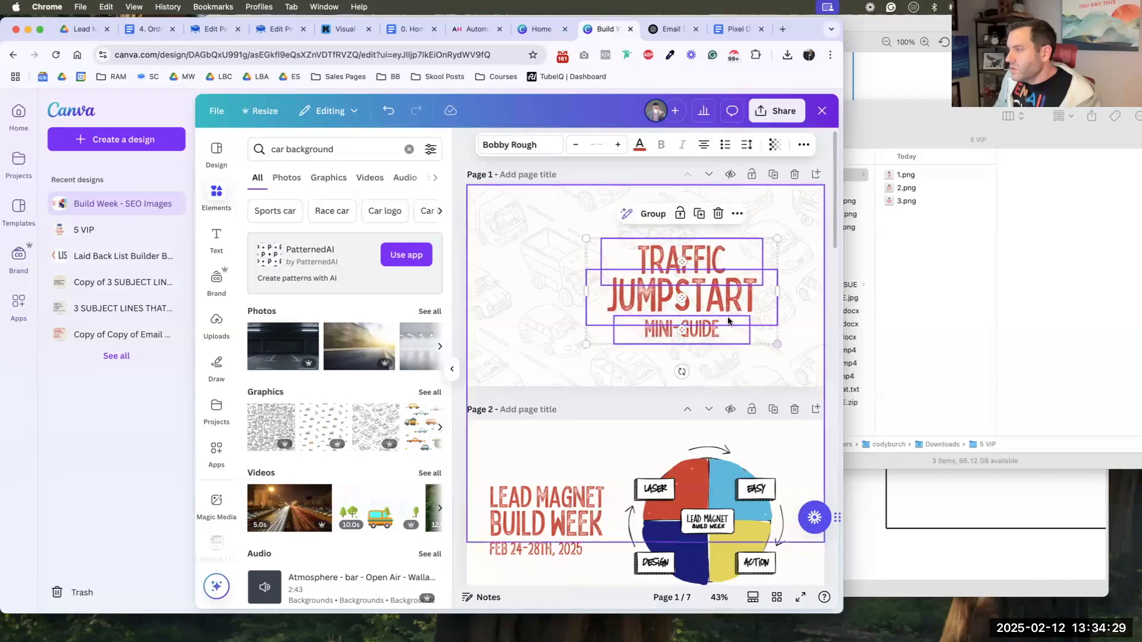
left_click(545, 319)
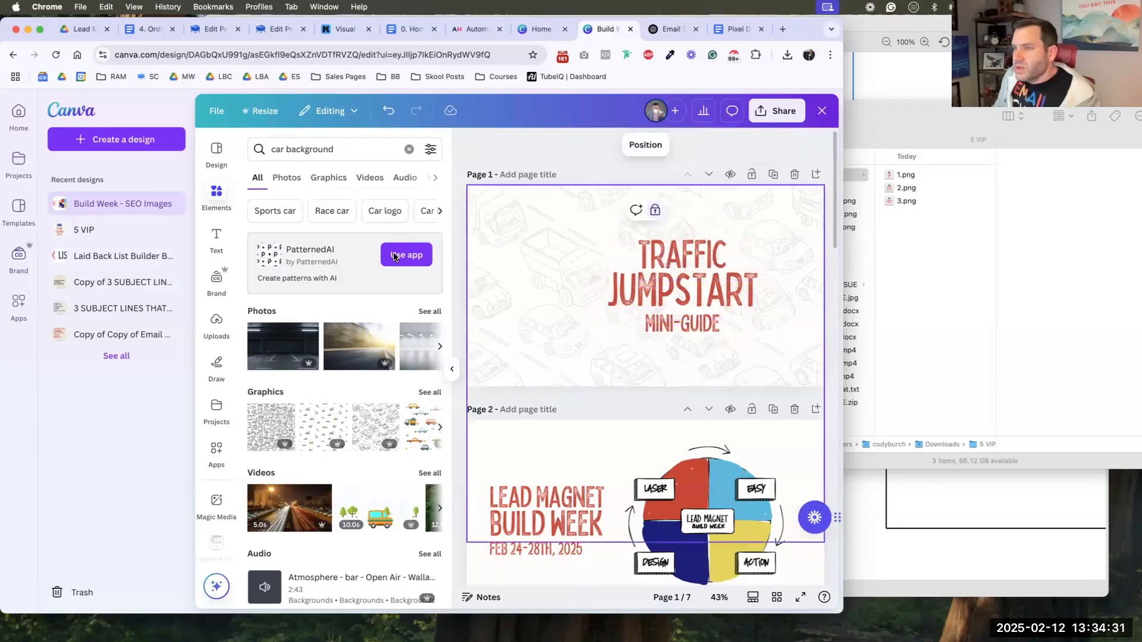
- Search the graphics for "jumper cable icon" and place the clamps with plus and minus signs beside the title, slightly reduced
triple_click(340, 145)
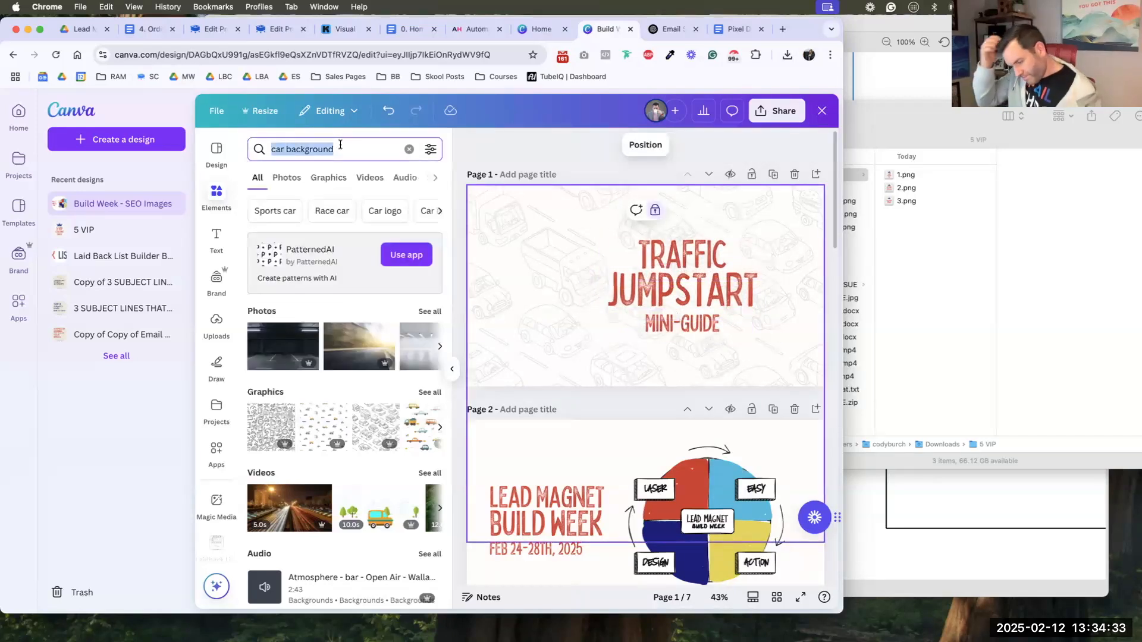
type("jumpe")
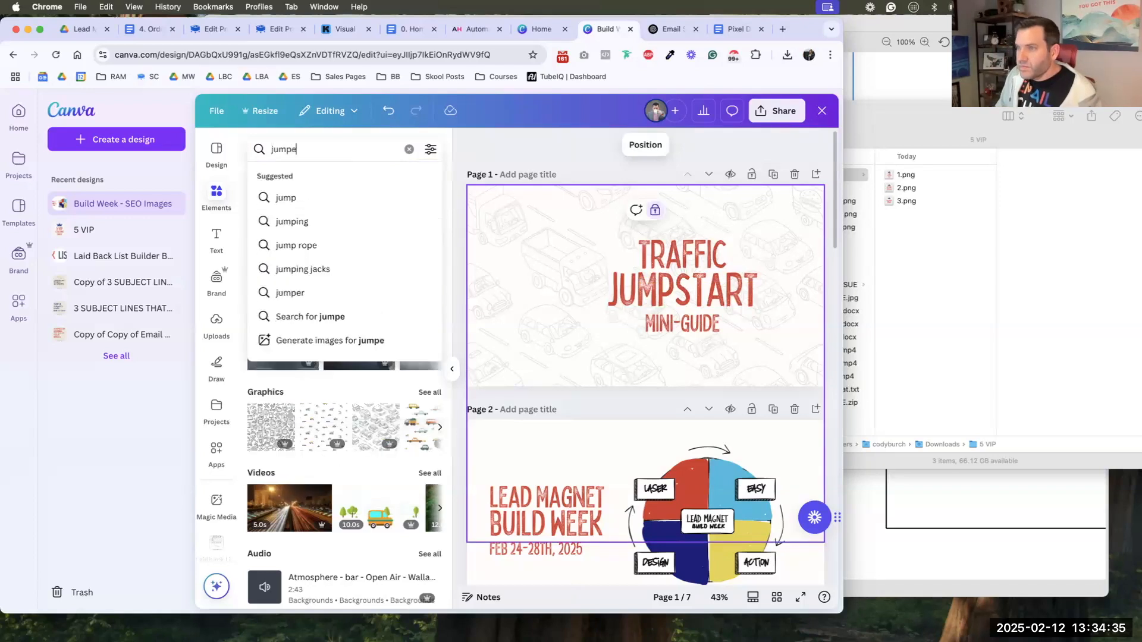
type("r cable icon")
key("Return")
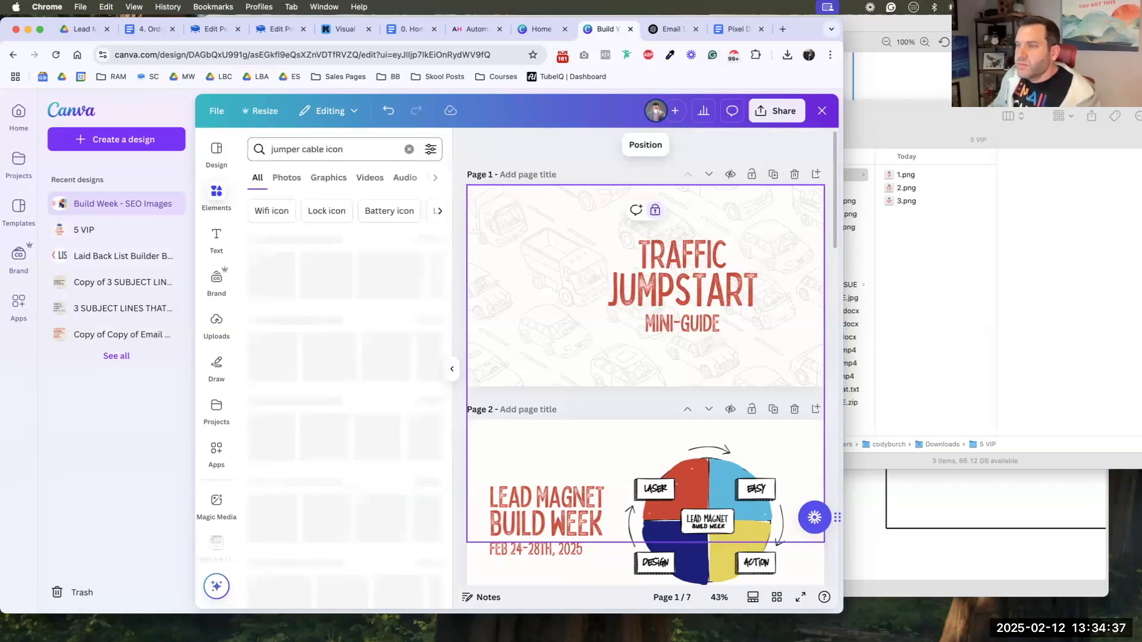
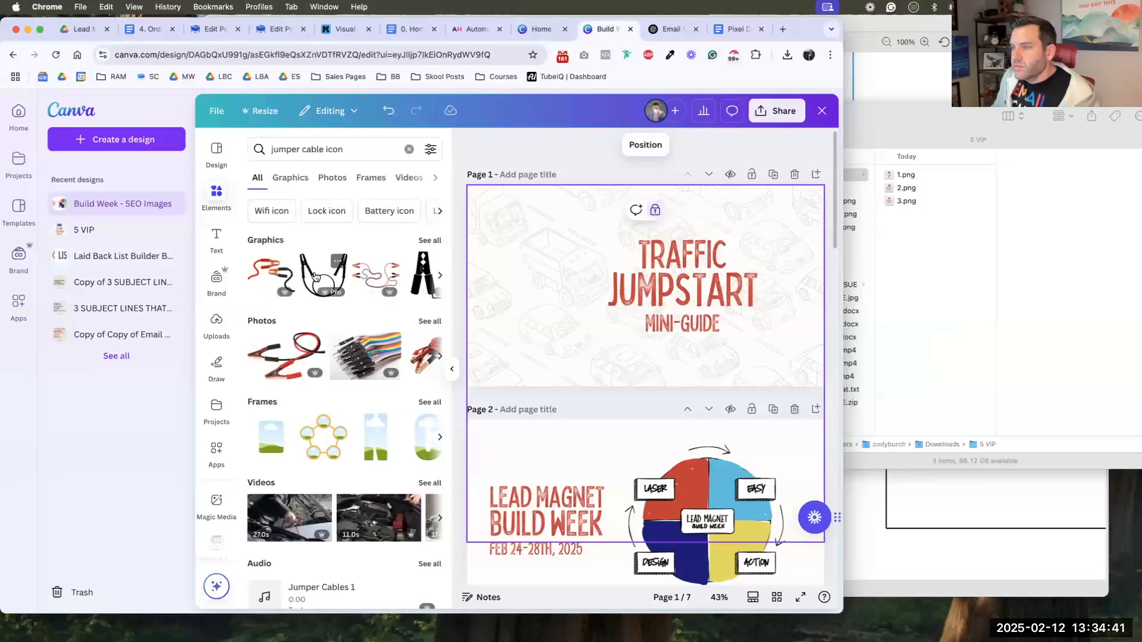
left_click(426, 241)
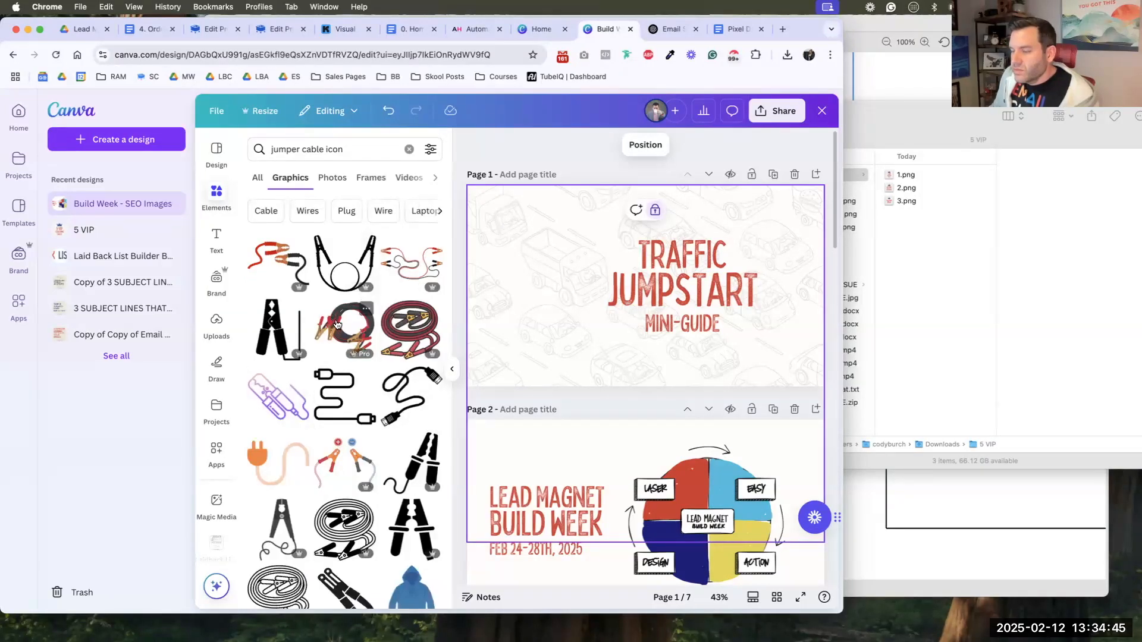
left_click_drag(332, 467, 546, 292)
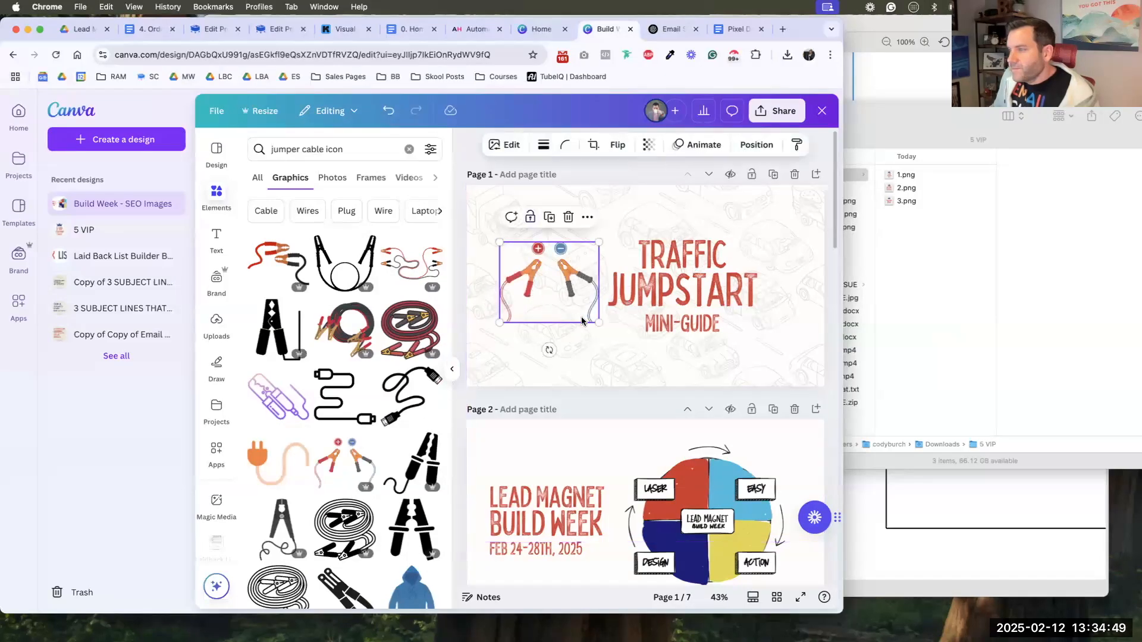
left_click_drag(598, 323, 586, 313)
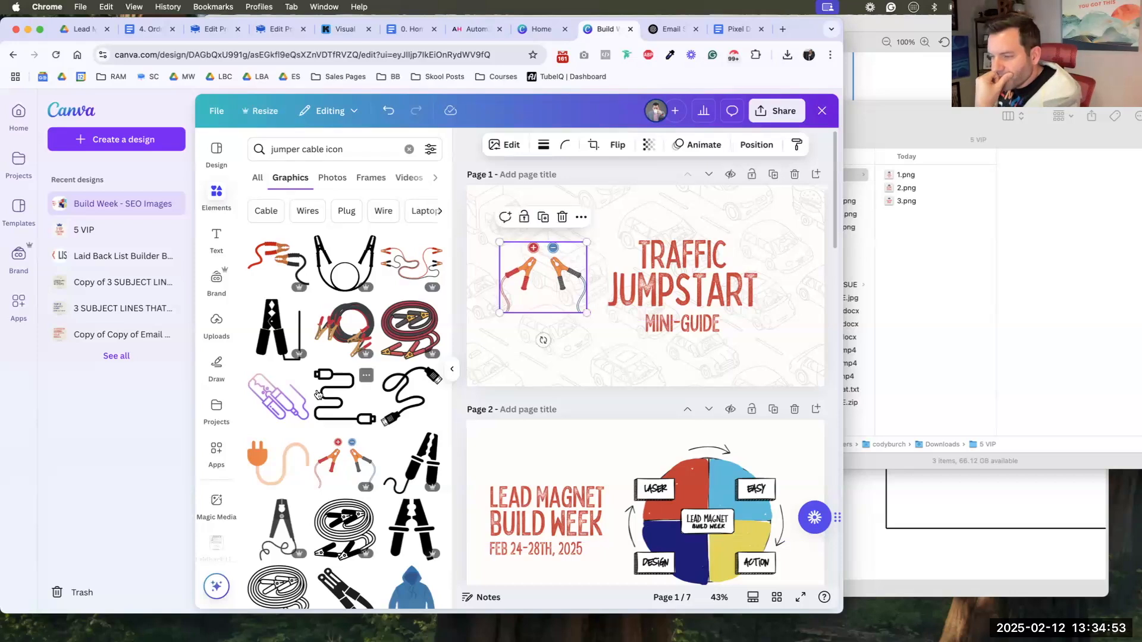
- Move the title toward the lower centre of page 1 and centre the jumper cable clamps above it
scroll(333, 392, "down", 5)
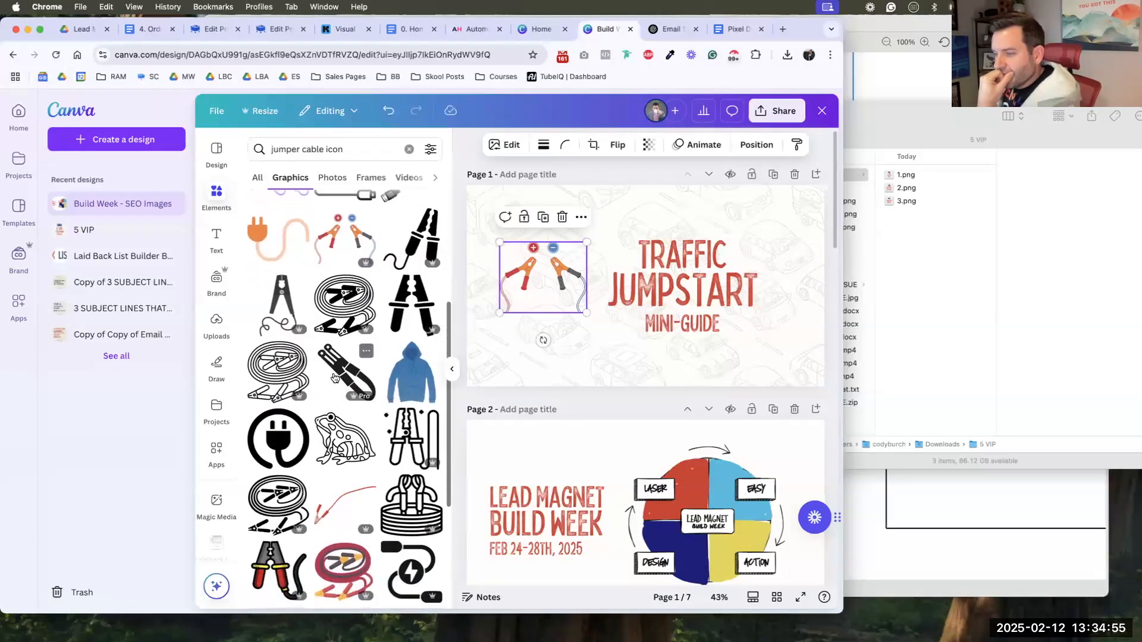
scroll(339, 369, "up", 3)
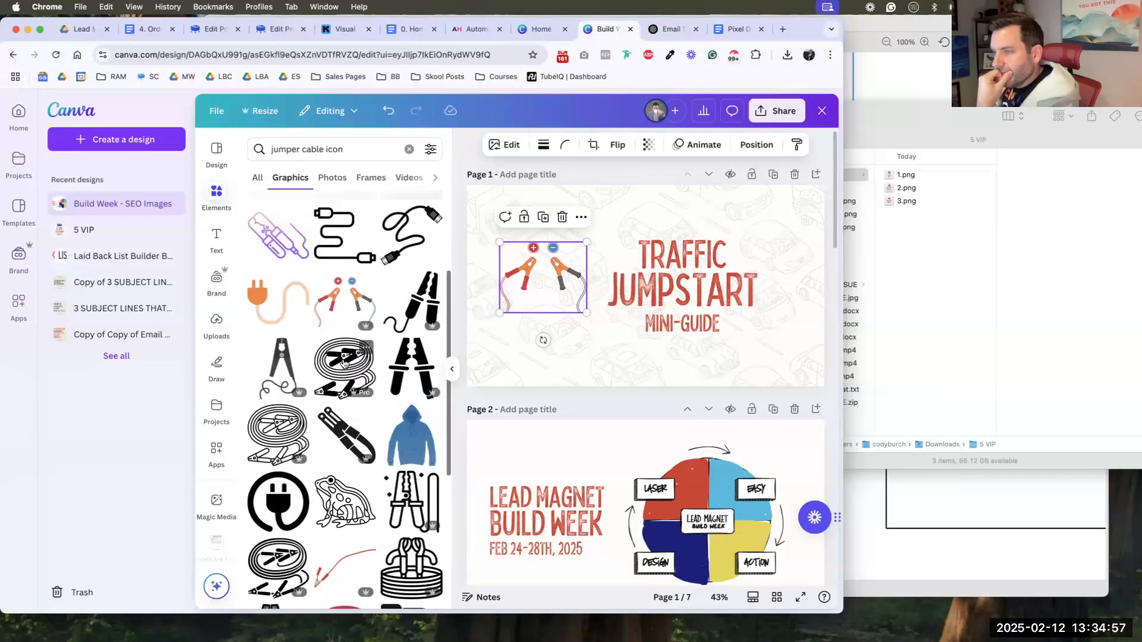
scroll(345, 363, "up", 5)
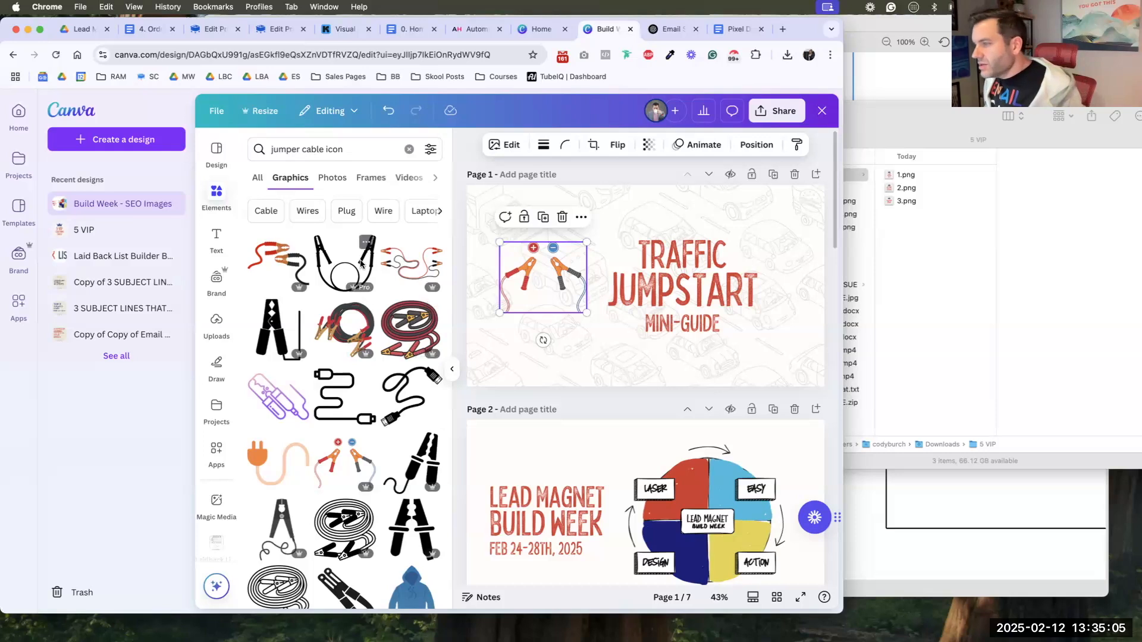
left_click_drag(585, 311, 570, 299)
left_click_drag(552, 277, 588, 249)
left_click_drag(739, 355, 619, 293)
left_click_drag(590, 255, 671, 254)
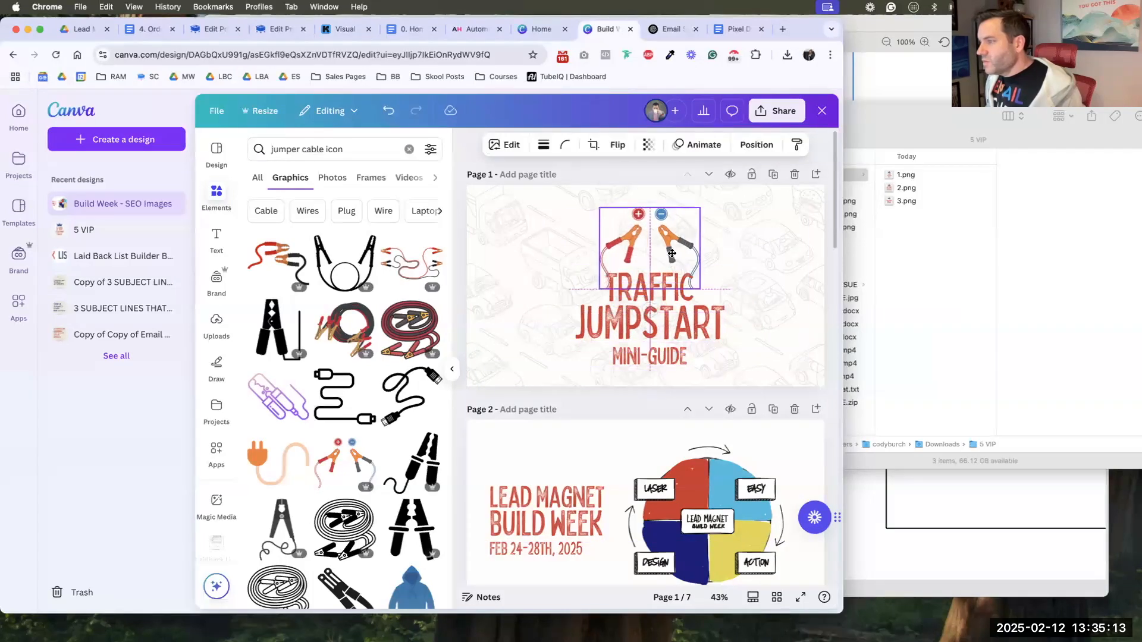
- Enlarge the jumper cable graphic slightly, align it over the title, and shift the graphic and title upward together
left_click_drag(599, 290, 596, 297)
left_click_drag(701, 297, 711, 305)
left_click_drag(684, 243, 685, 238)
left_click(766, 242)
left_click_drag(525, 225, 698, 336)
left_click_drag(699, 336, 697, 327)
left_click(526, 284)
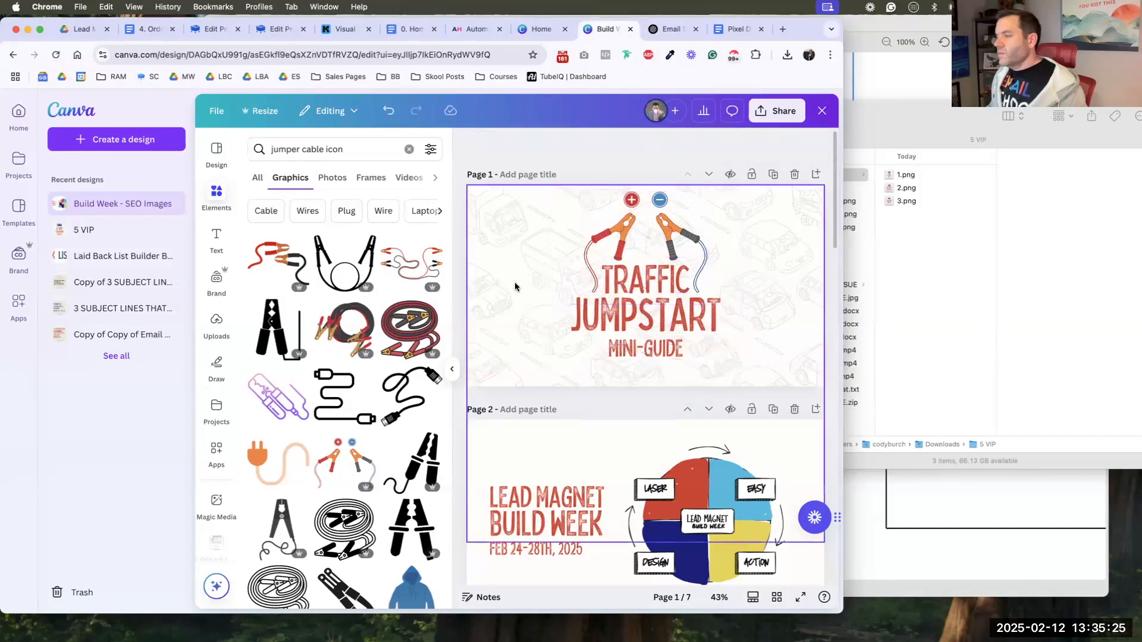
- Increase the font size of the "MINI-GUIDE" line to 89
left_click(643, 349)
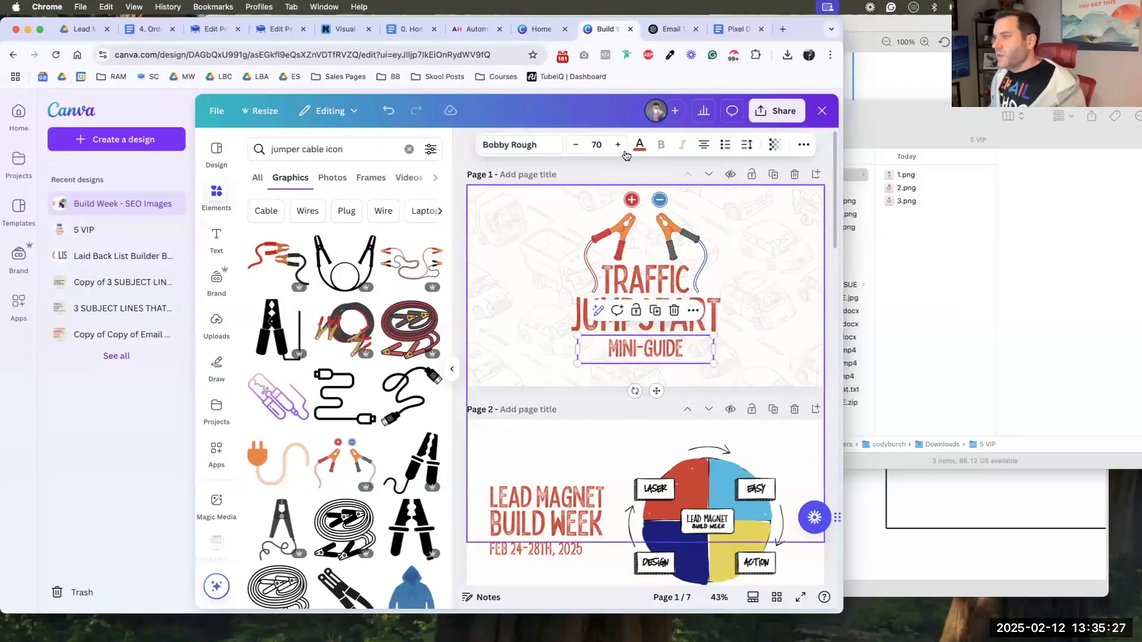
left_click(618, 144)
left_click(617, 145)
left_click(618, 144)
left_click(618, 146)
left_click(618, 145)
left_click(618, 146)
left_click(617, 146)
left_click(618, 146)
left_click(618, 145)
left_click(618, 145)
left_click(606, 318)
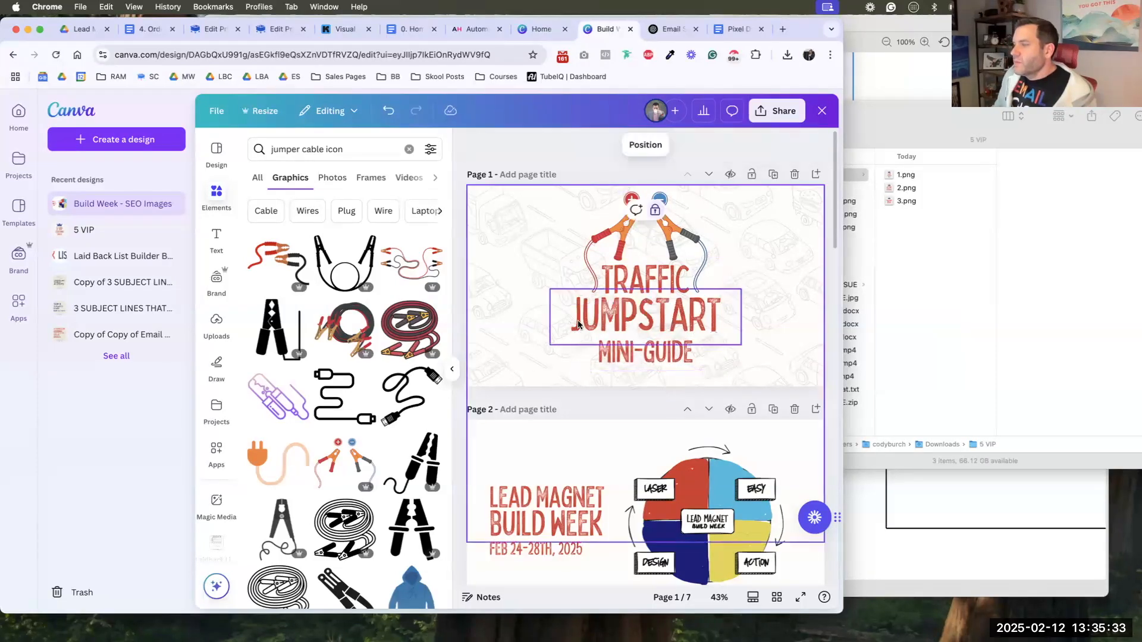
- Recolor the "MINI-GUIDE", "JUMPSTART" and "TRAFFIC" lines with the navy blue from the Email School brand colors
left_click(616, 345)
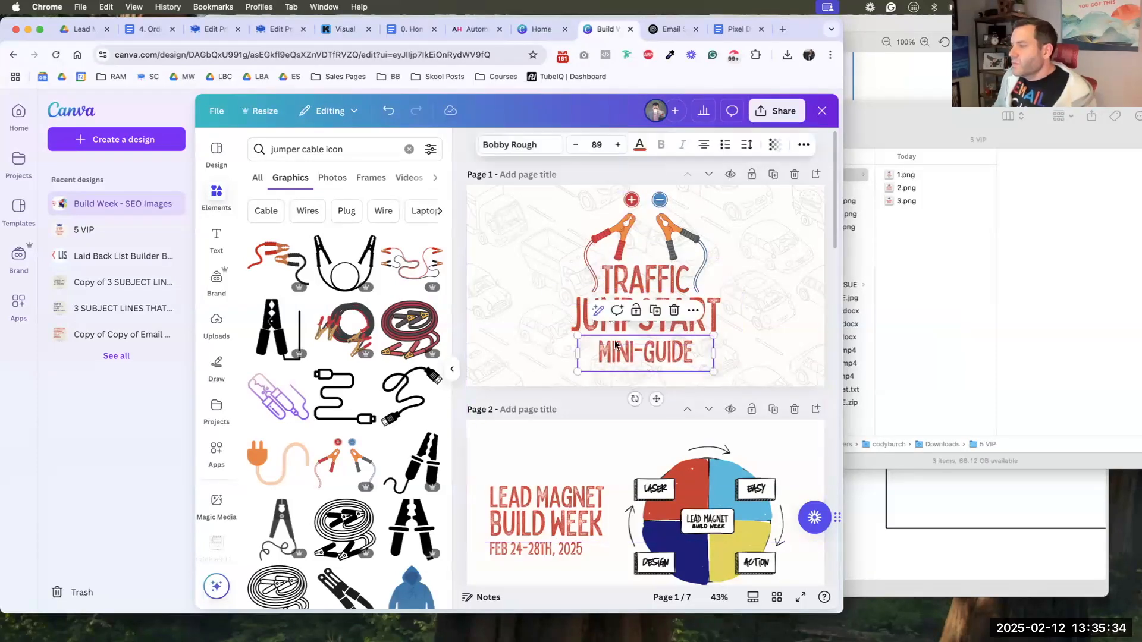
left_click(640, 144)
left_click(326, 356)
left_click(592, 315)
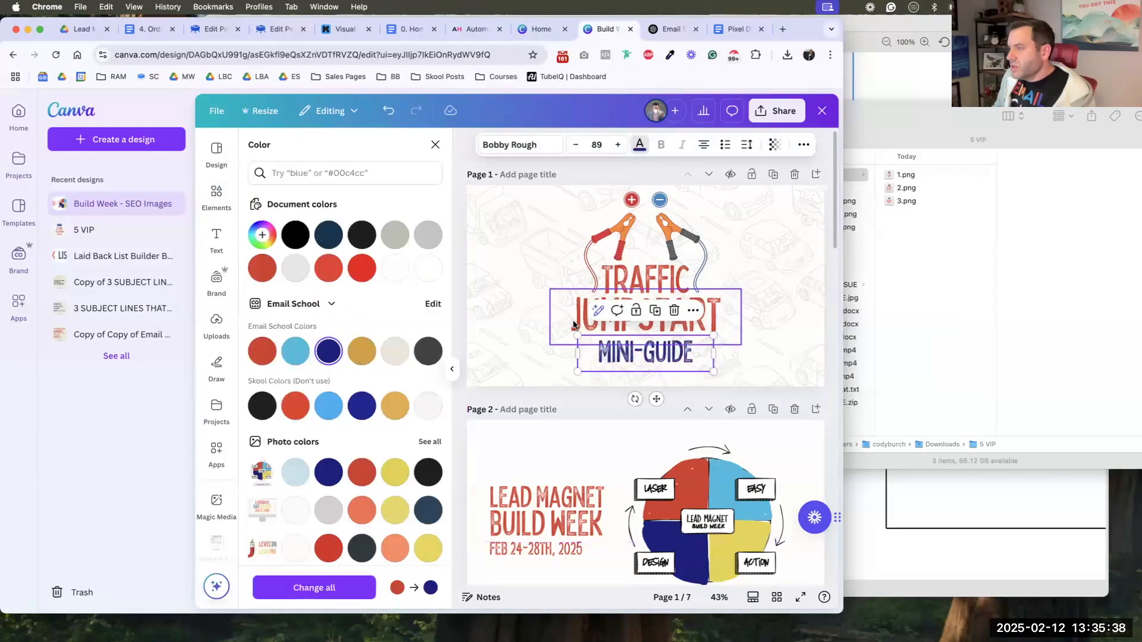
left_click(645, 146)
left_click(636, 144)
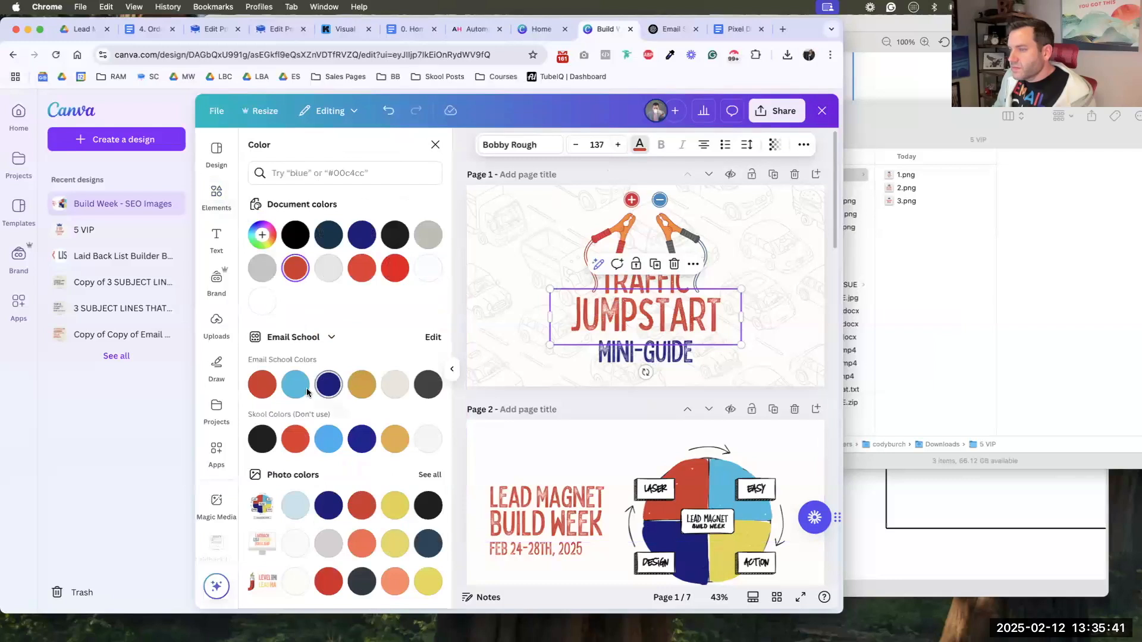
left_click(330, 396)
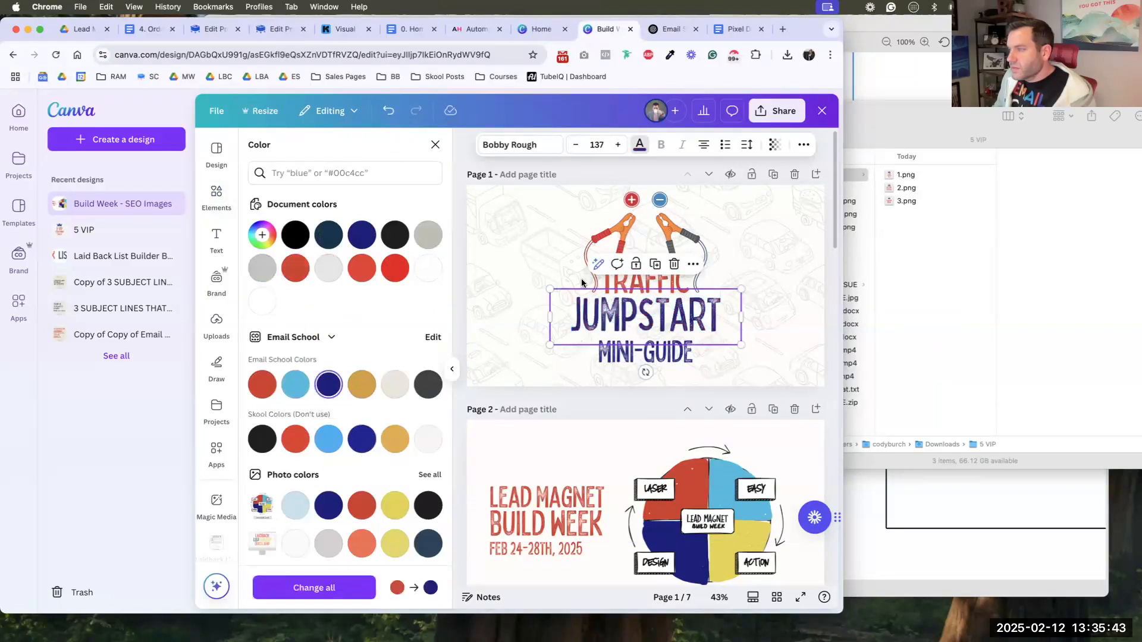
left_click(593, 283)
left_click(331, 385)
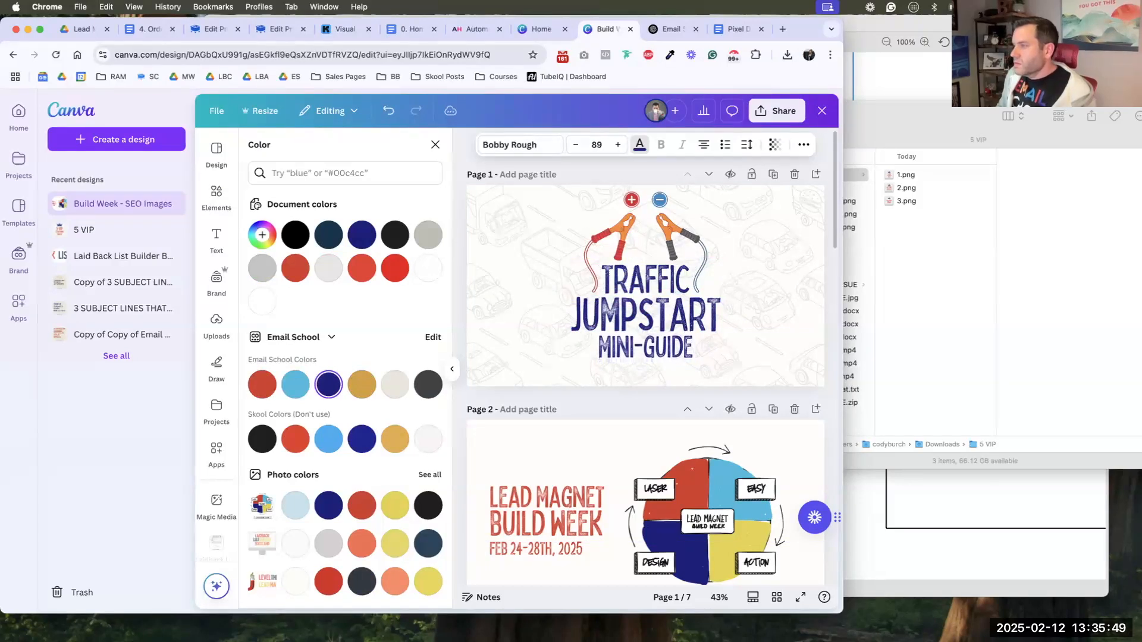
left_click(539, 334)
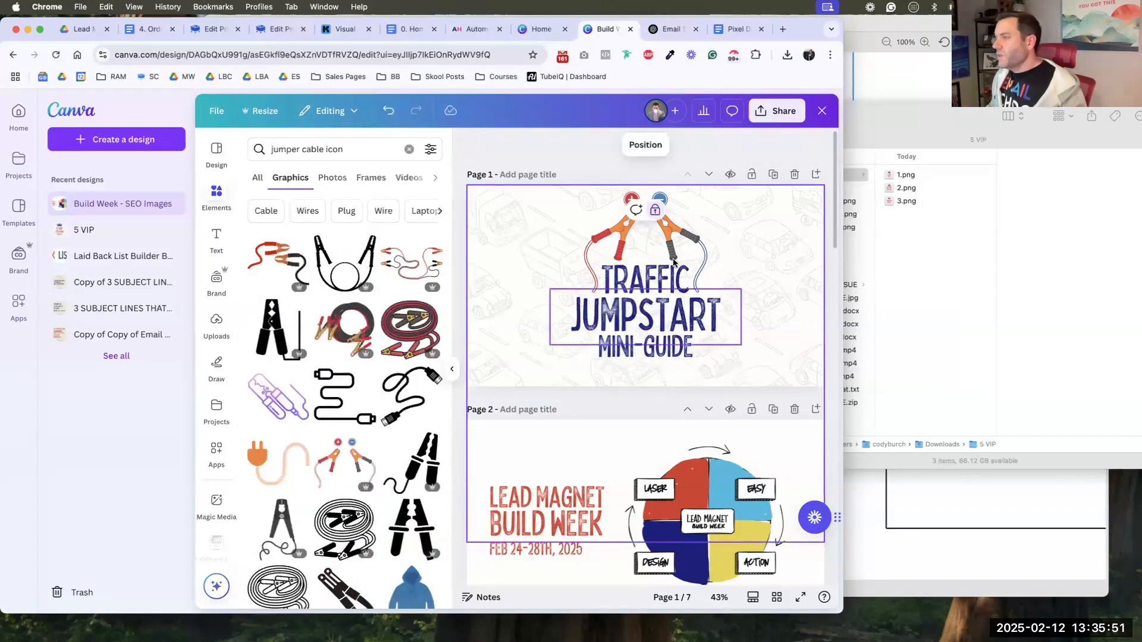
- Open the sharing and export options for the design
left_click(783, 116)
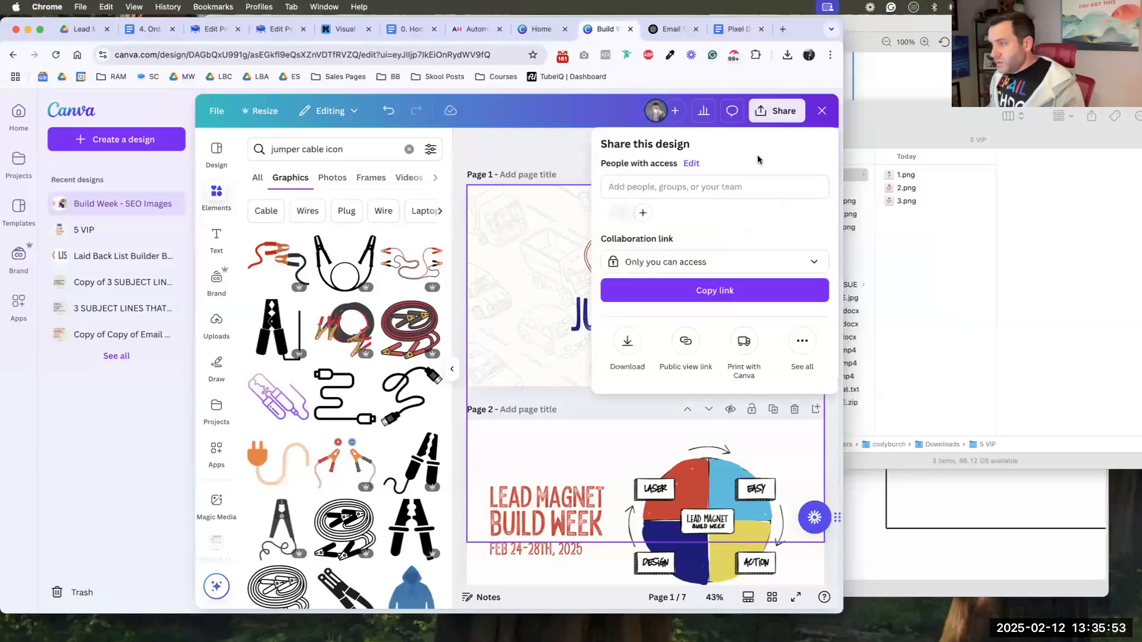
- Download only the current page, page 1 with the Traffic Jumpstart design, as a PNG
left_click(627, 340)
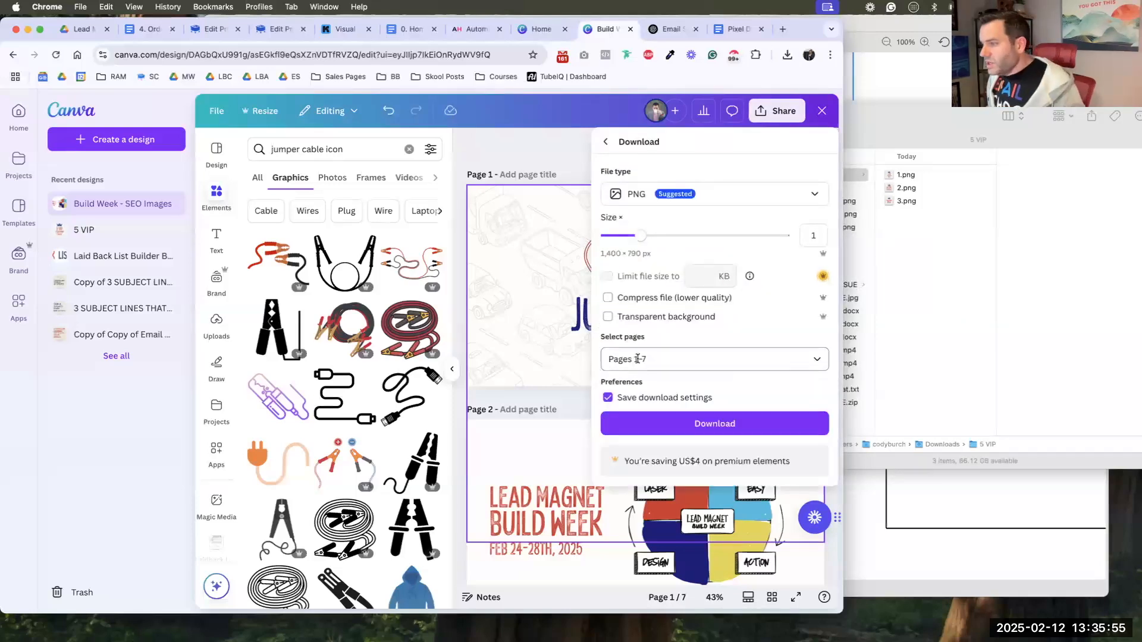
left_click(638, 359)
left_click(650, 394)
left_click(666, 416)
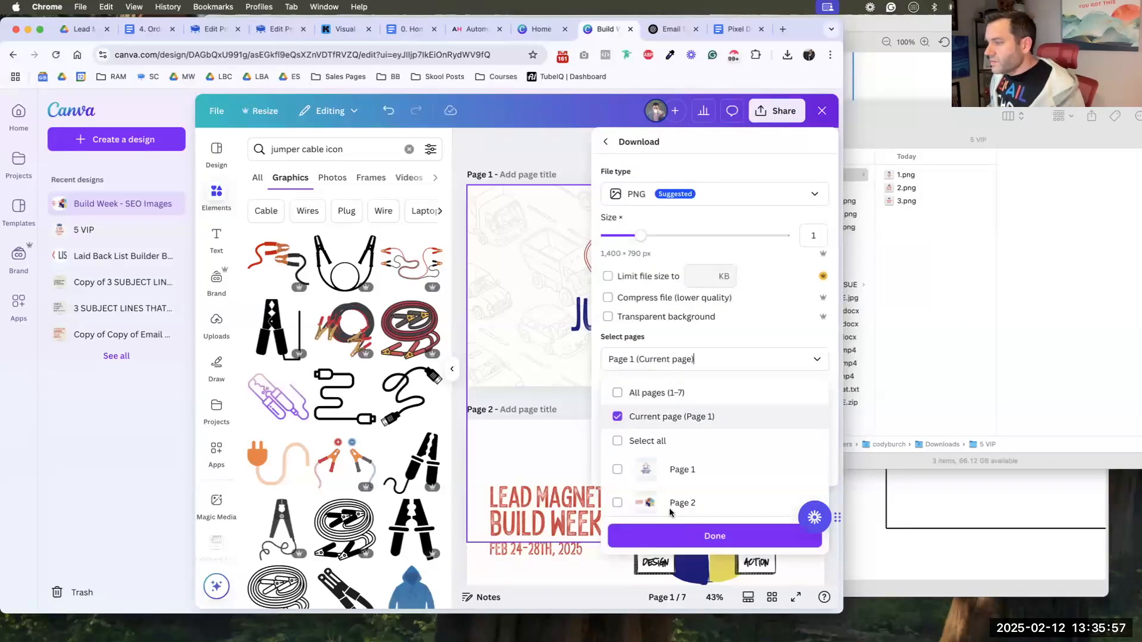
left_click(684, 536)
left_click(678, 435)
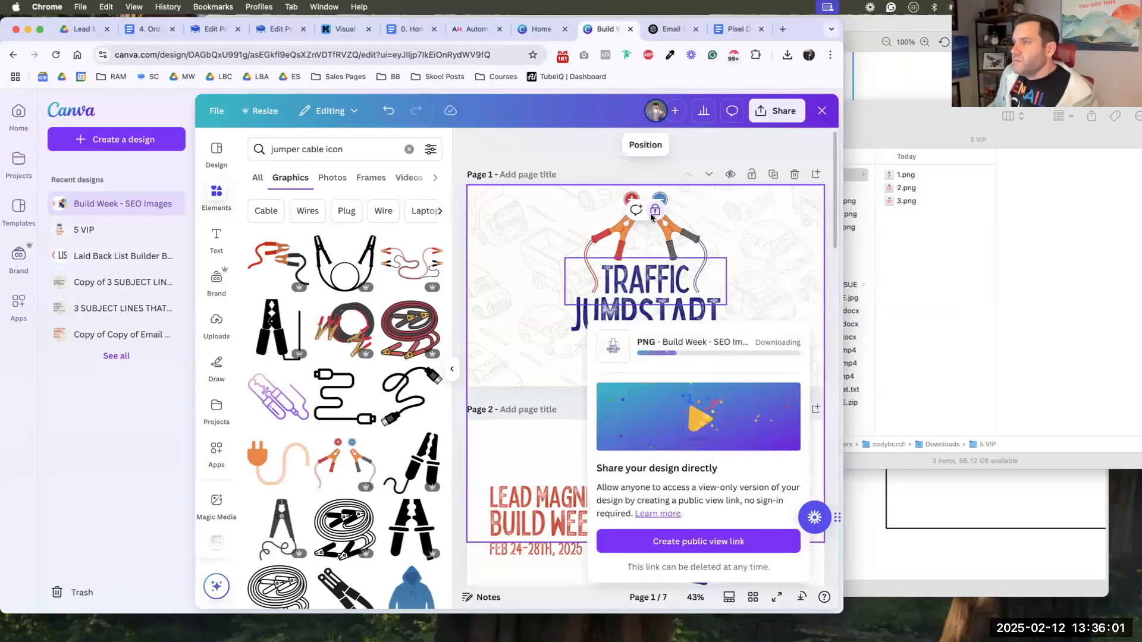
- Switch to SamCart's Traffic Jumpstart Mini-Guide product and set "Build Week - SEO Images (3).png" from Downloads as its product image
left_click(213, 30)
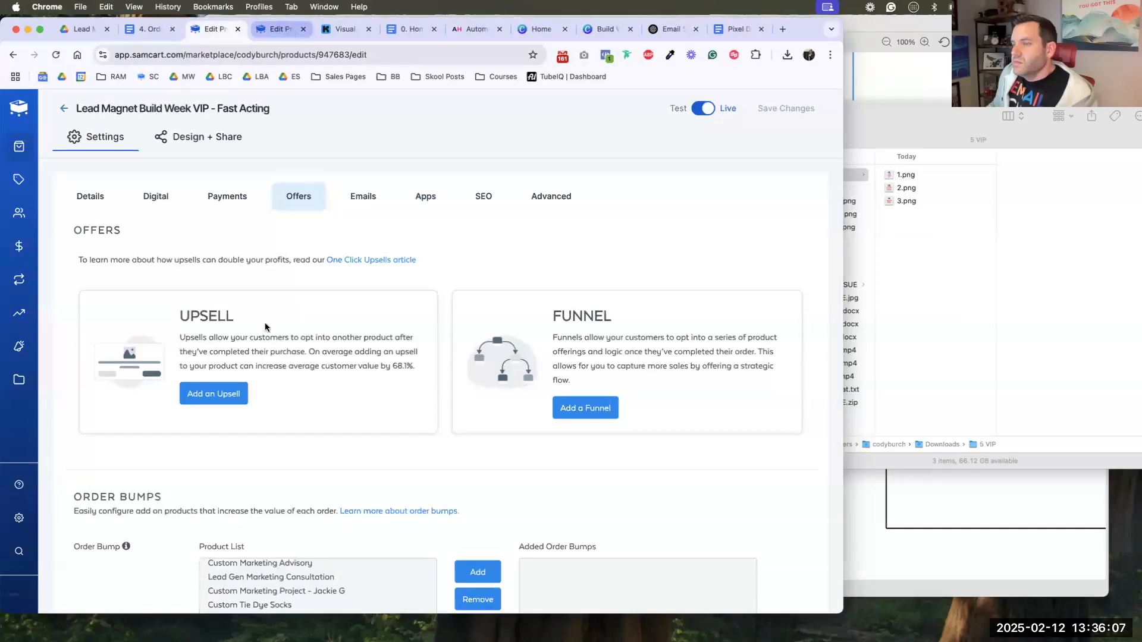
key("ctrl+Tab")
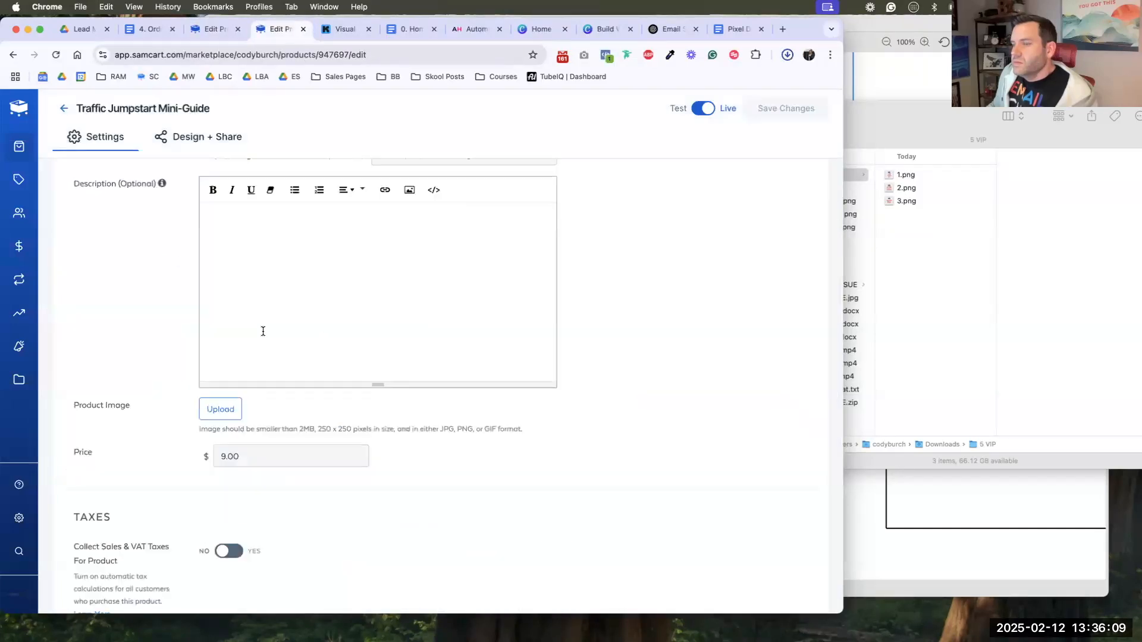
left_click(220, 410)
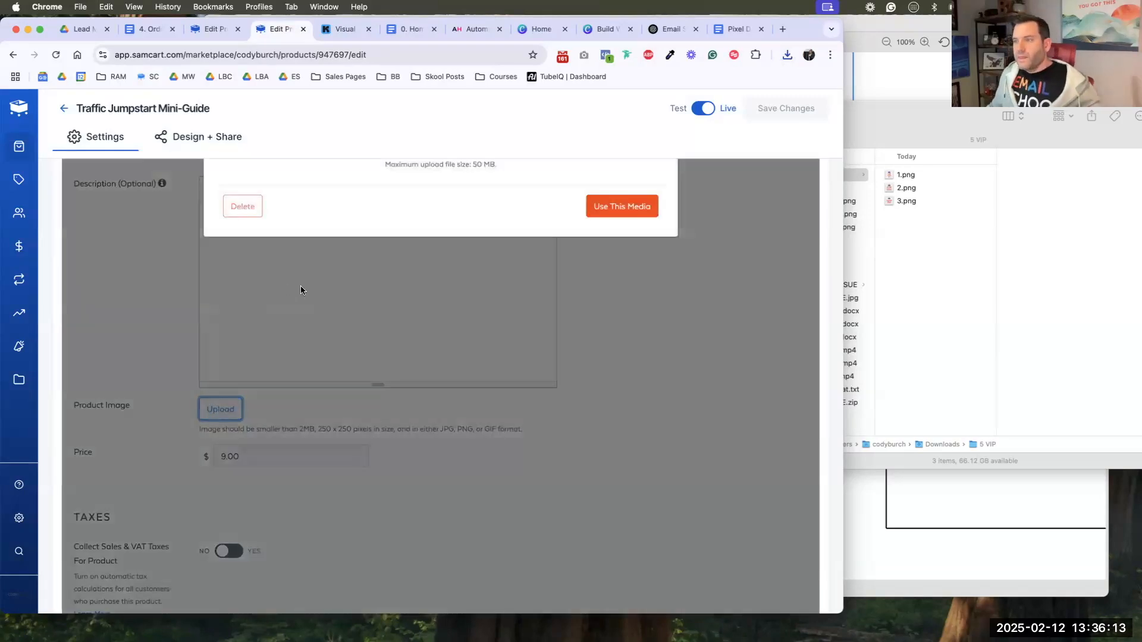
left_click(436, 352)
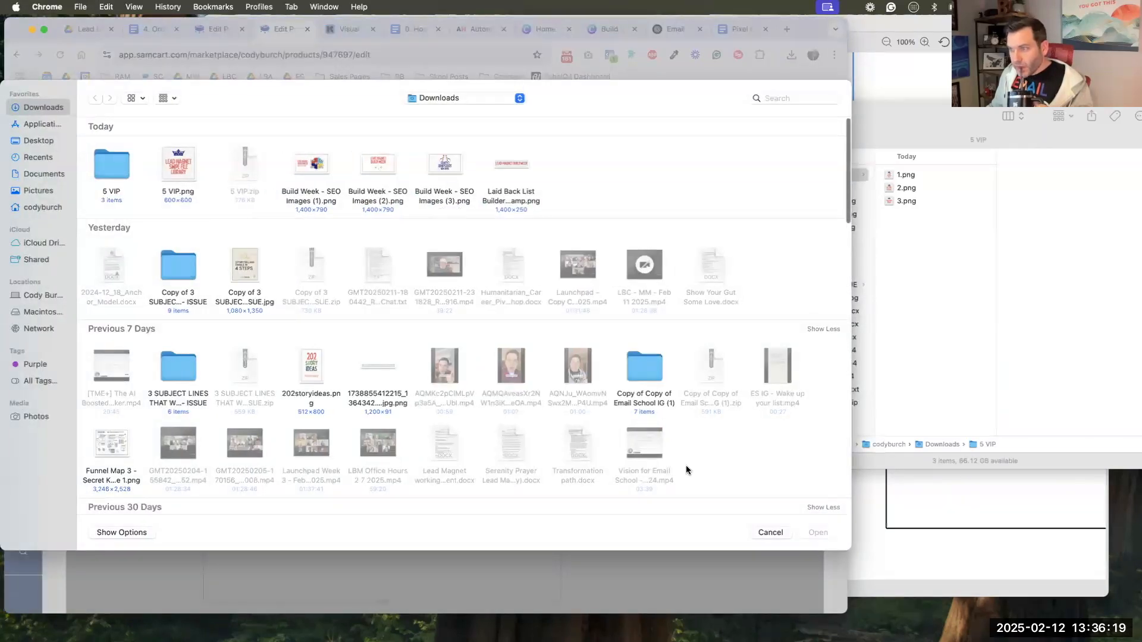
left_click(444, 167)
left_click(809, 533)
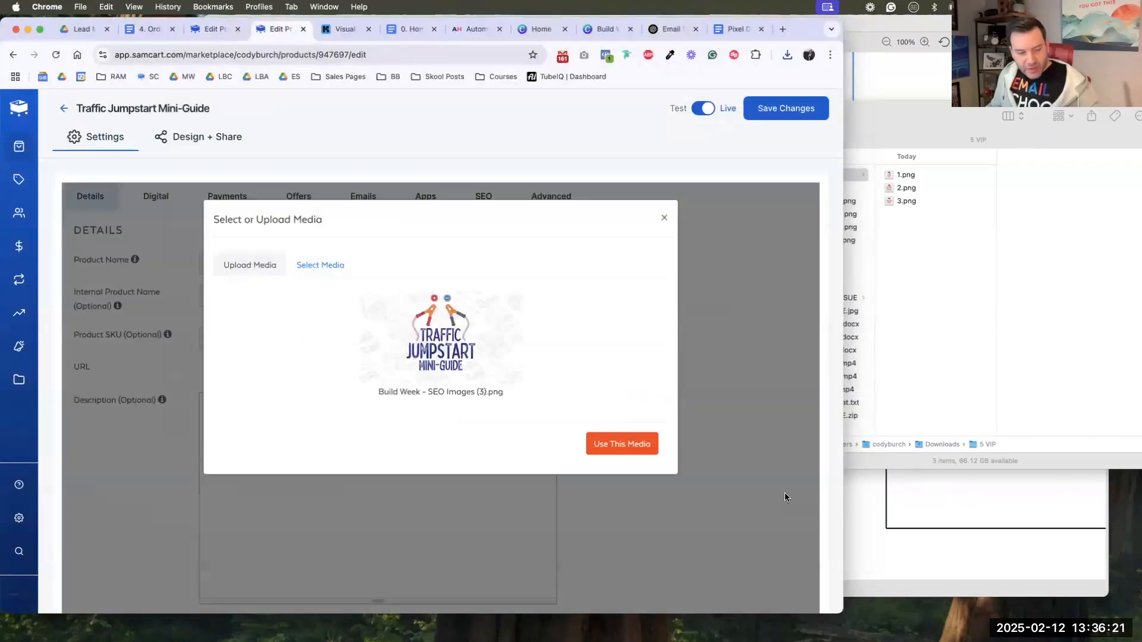
left_click(628, 447)
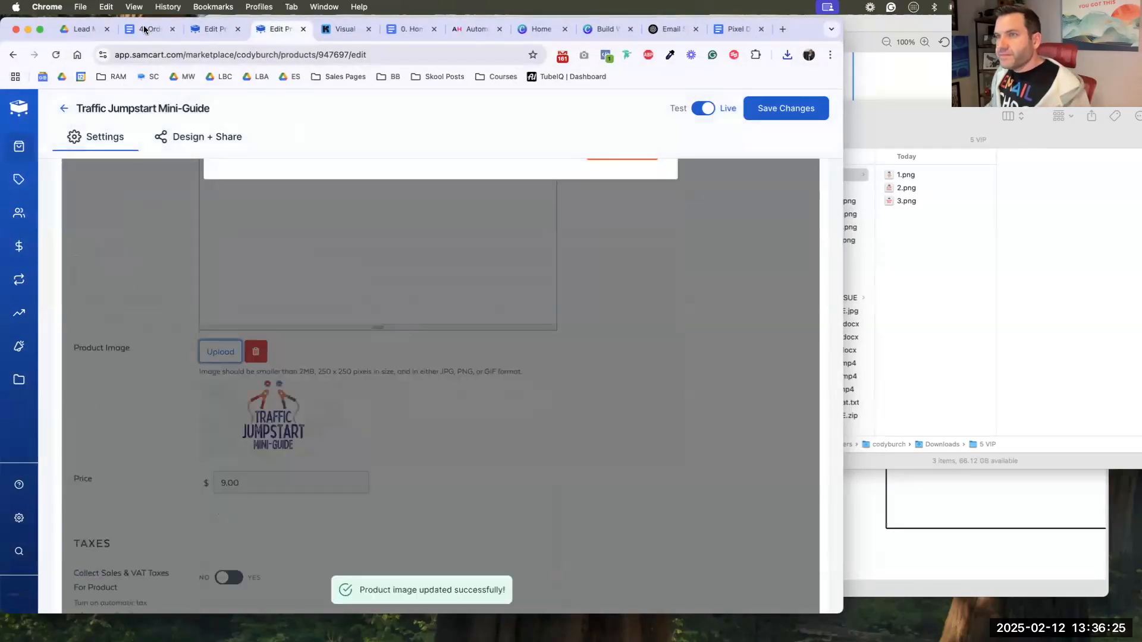
- In the Order Bump Idea Google Doc, copy the intro sentence beginning "This mini-guide gives you five simple, proven strategies"
key("super+2")
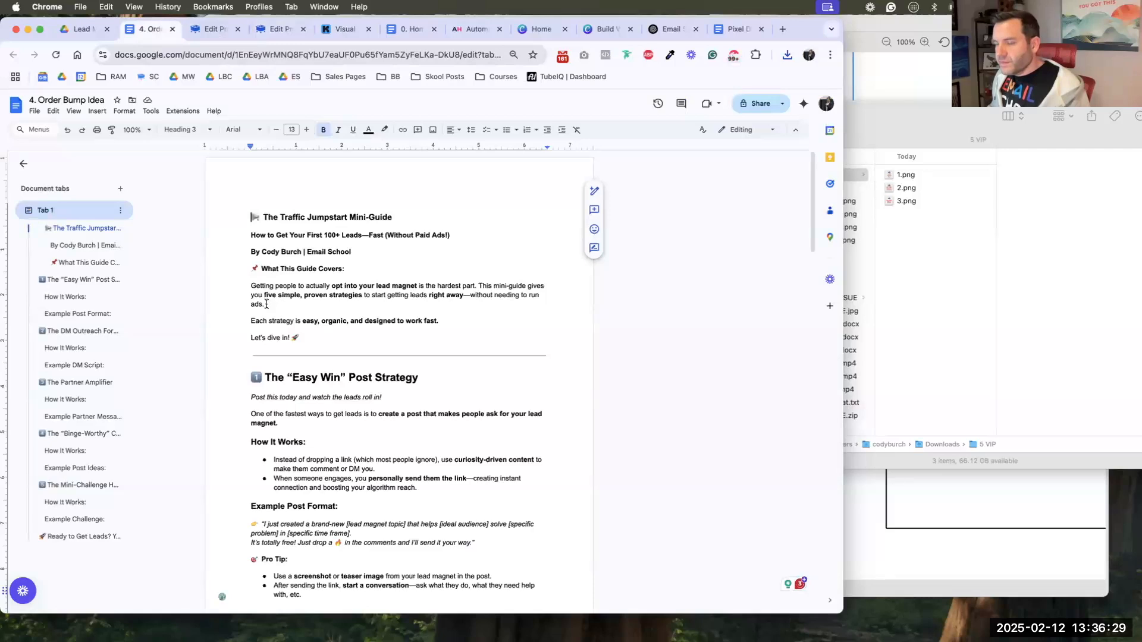
left_click_drag(265, 304, 477, 290)
key("super+c")
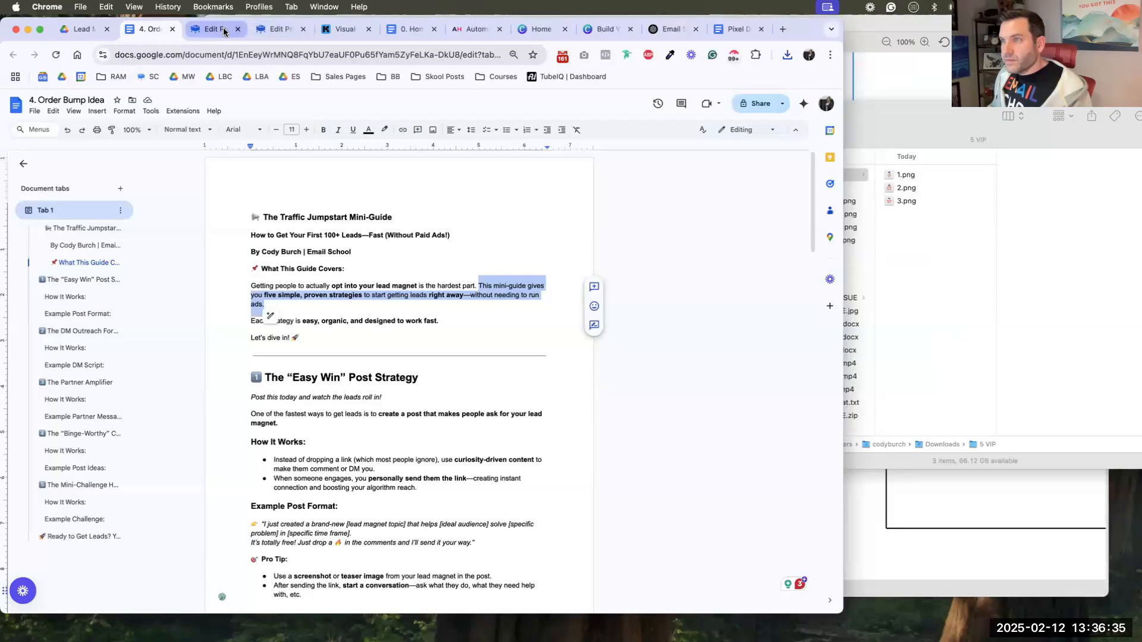
- Paste the copied sentence as the Traffic Jumpstart Mini-Guide's description in SamCart and save the product
key("ctrl+Tab")
key("ctrl+Tab")
scroll(324, 351, "up", 3)
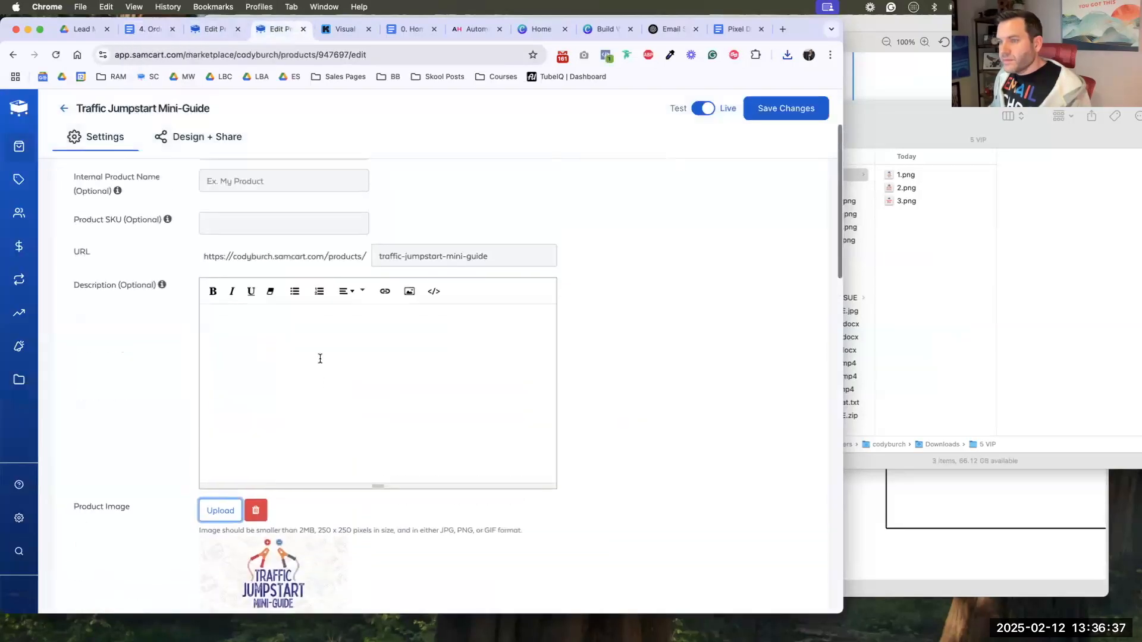
left_click(322, 365)
key("super+v")
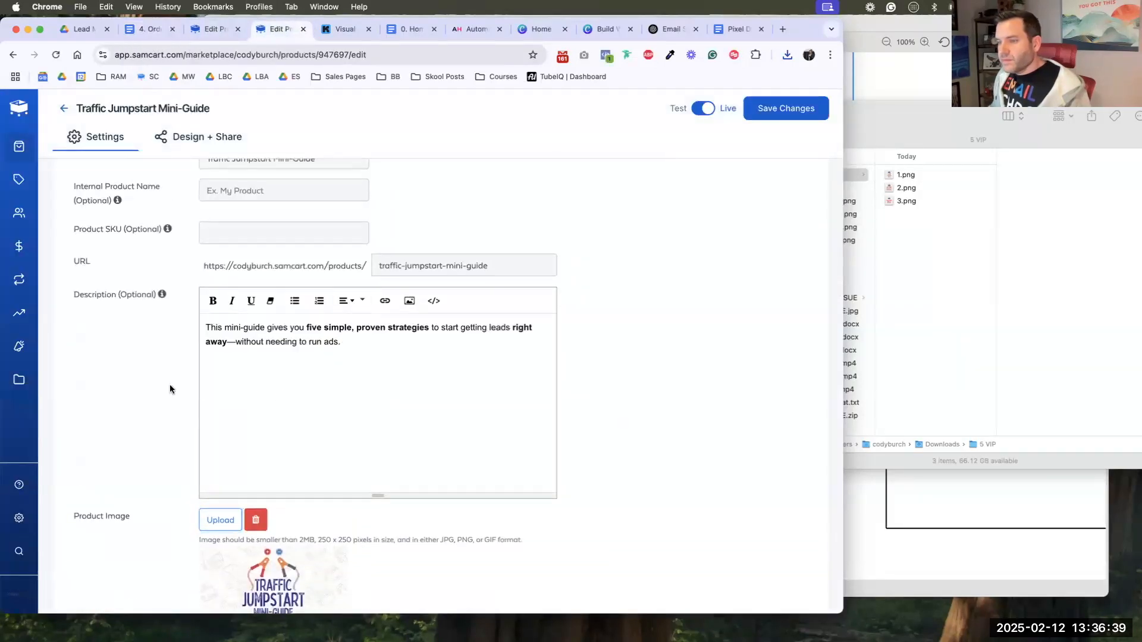
scroll(178, 381, "down", 10)
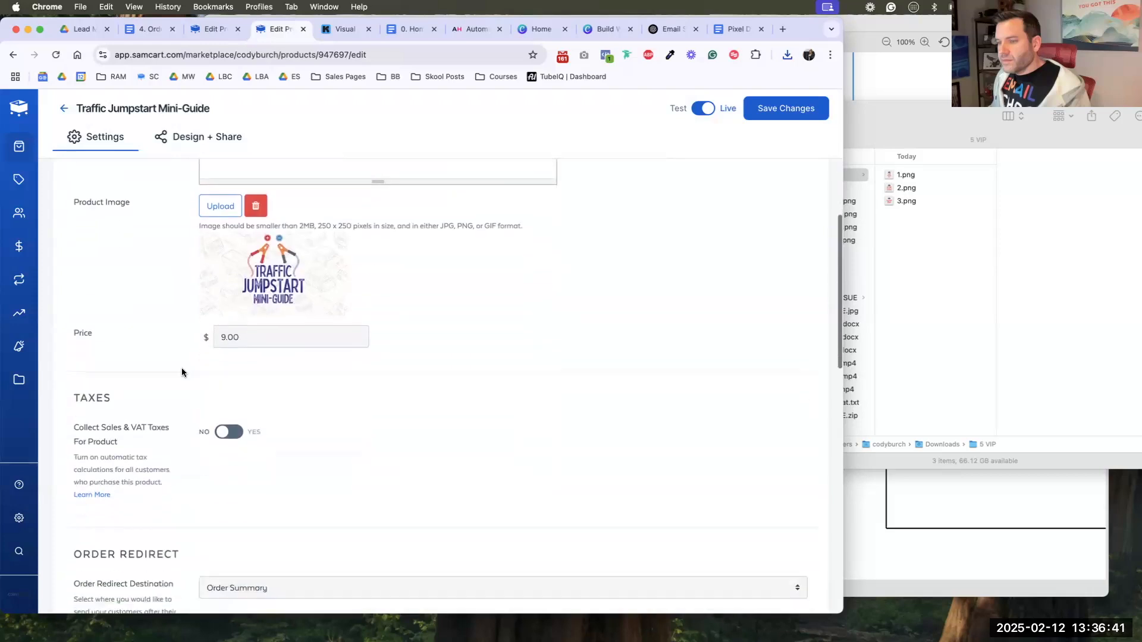
scroll(187, 364, "down", 15)
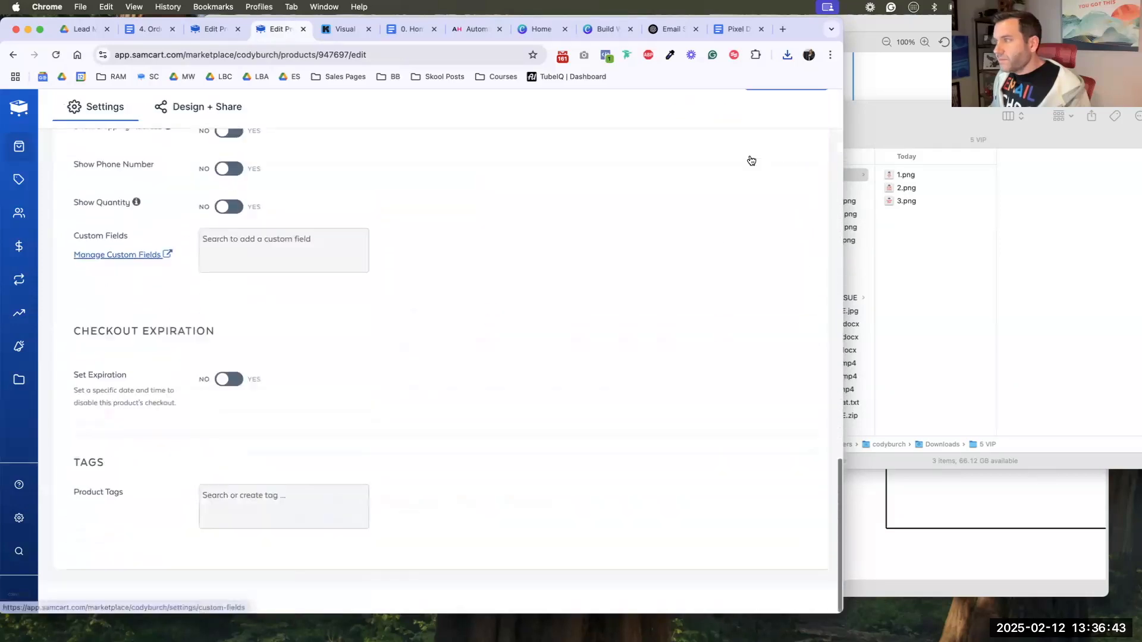
left_click(763, 108)
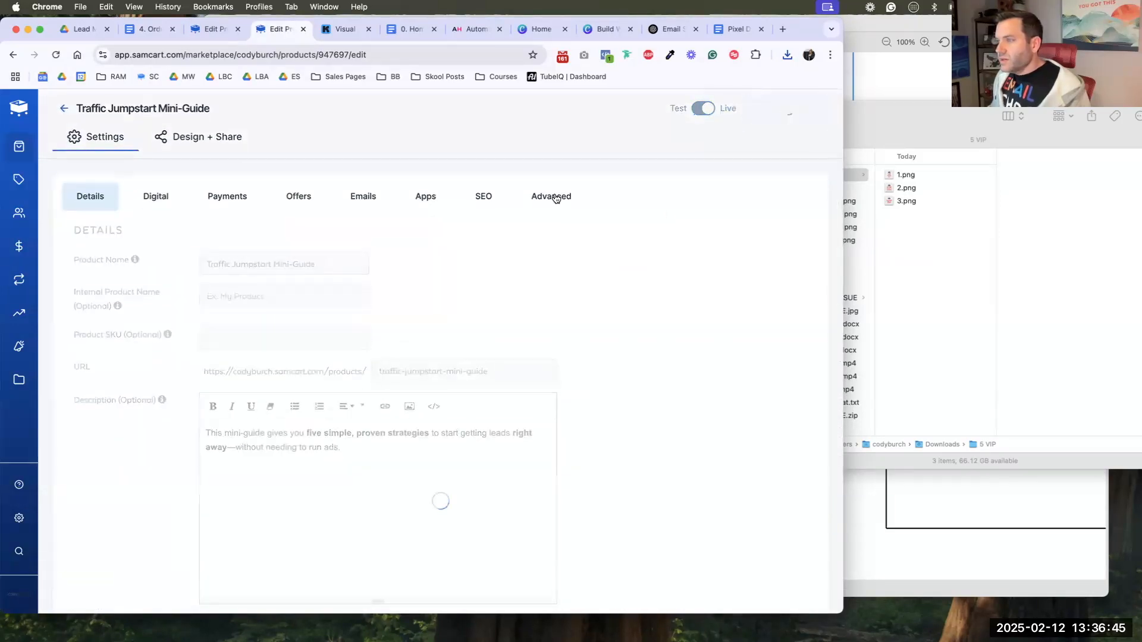
- Fill the product's SEO description with the copied mini-guide sentence
left_click(551, 196)
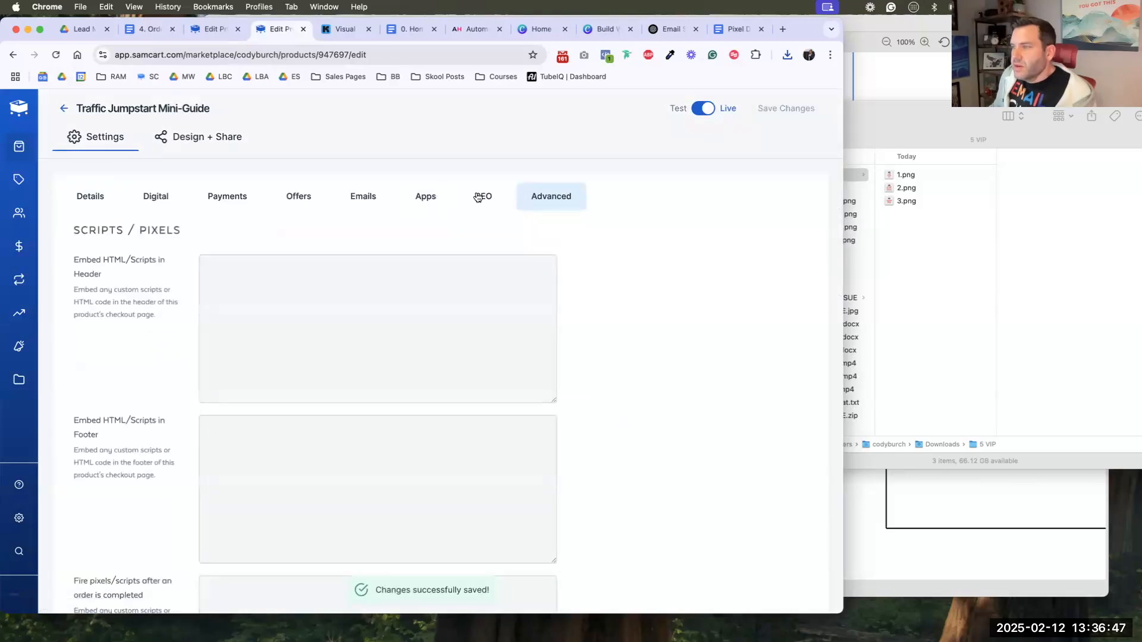
left_click(482, 197)
left_click(268, 321)
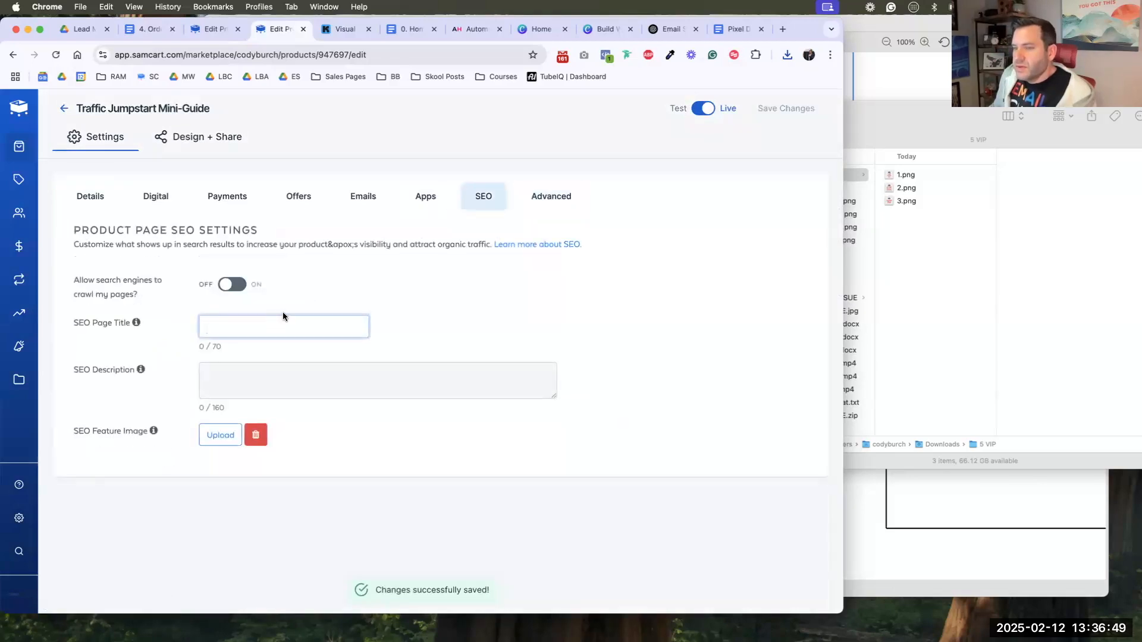
left_click(246, 369)
key("super+v")
- Set the Traffic Jumpstart Mini-Guide picture from the existing media library as the SEO feature image
left_click(220, 435)
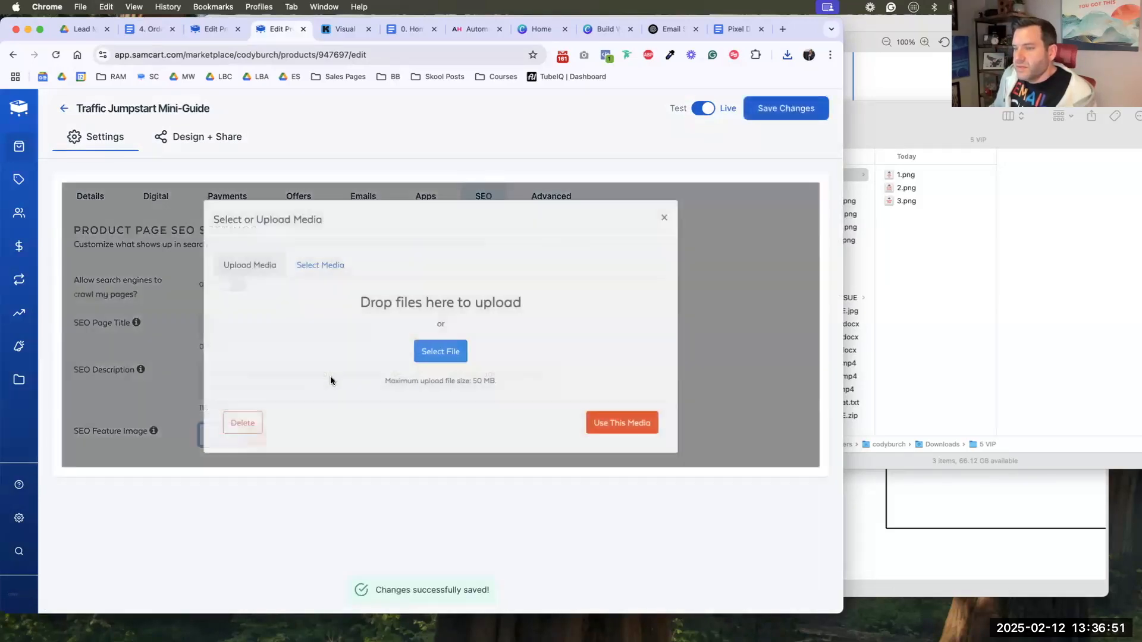
left_click(321, 256)
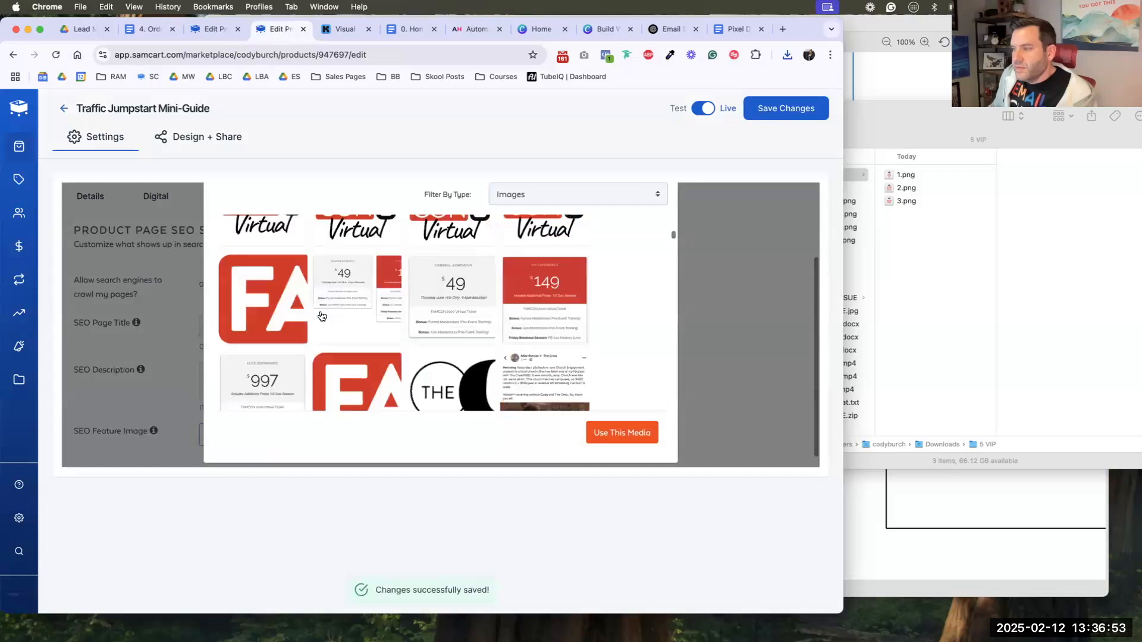
scroll(321, 315, "down", 15)
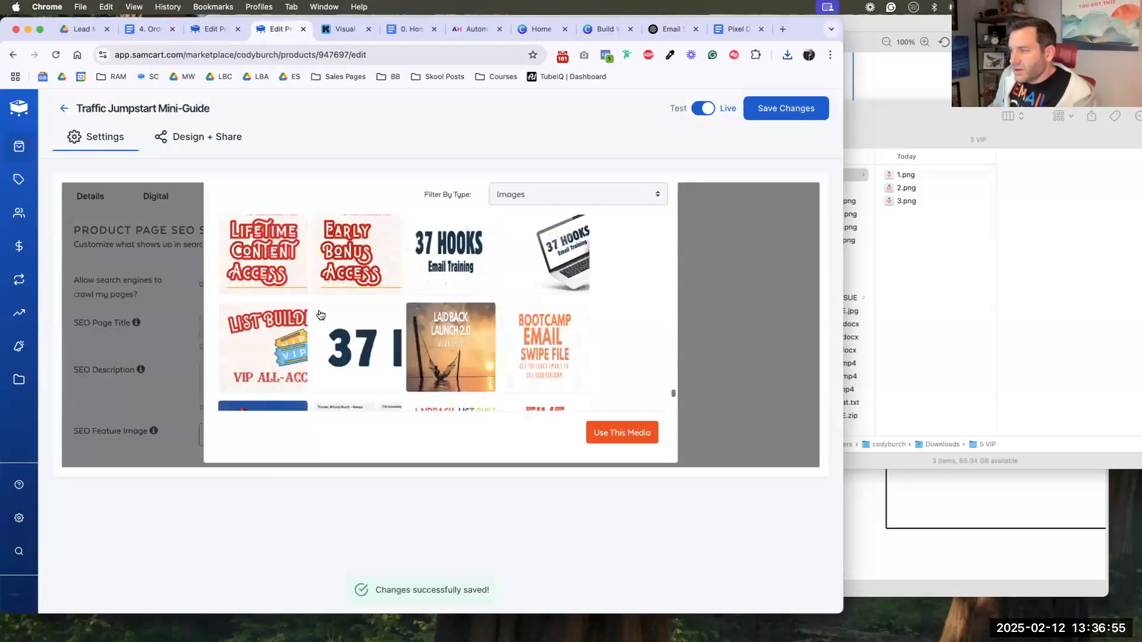
left_click(372, 327)
left_click(639, 433)
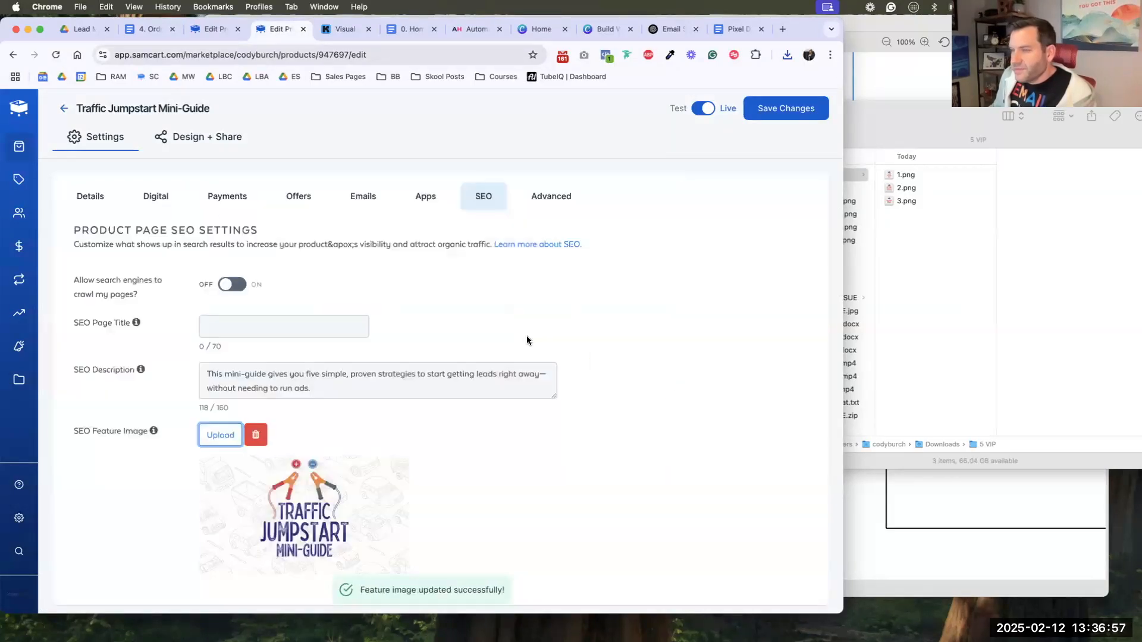
- Set the SEO page title to "Traffic Jumpstart Mini-Guide" and save the changes
left_click(289, 323)
type("Traffic Jumpstart")
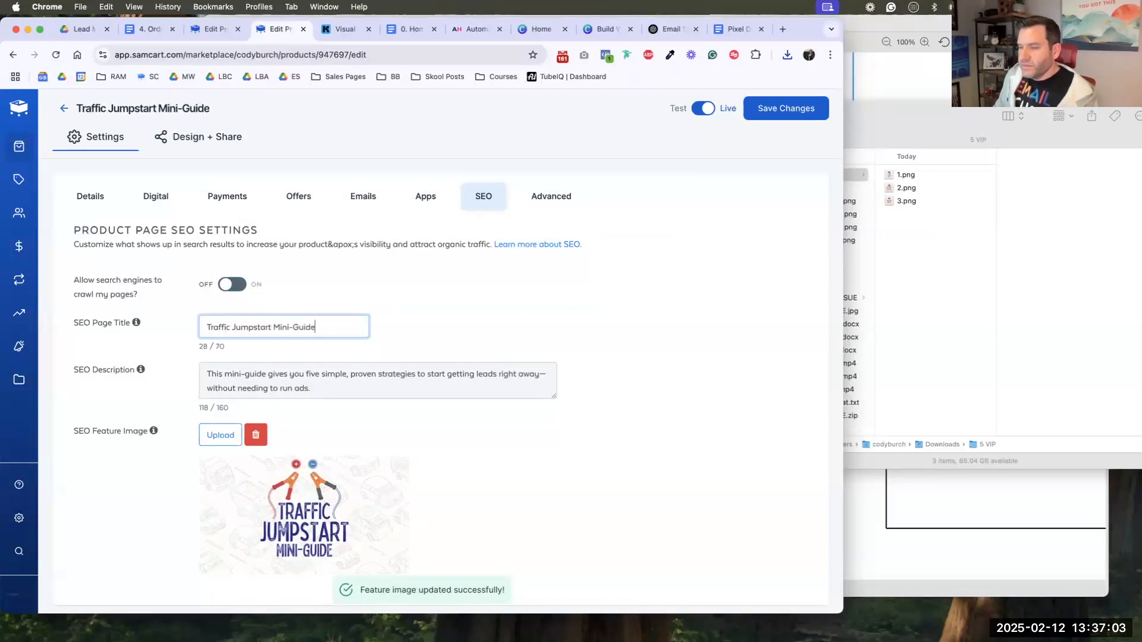
type(" Mini-Guide")
left_click(785, 108)
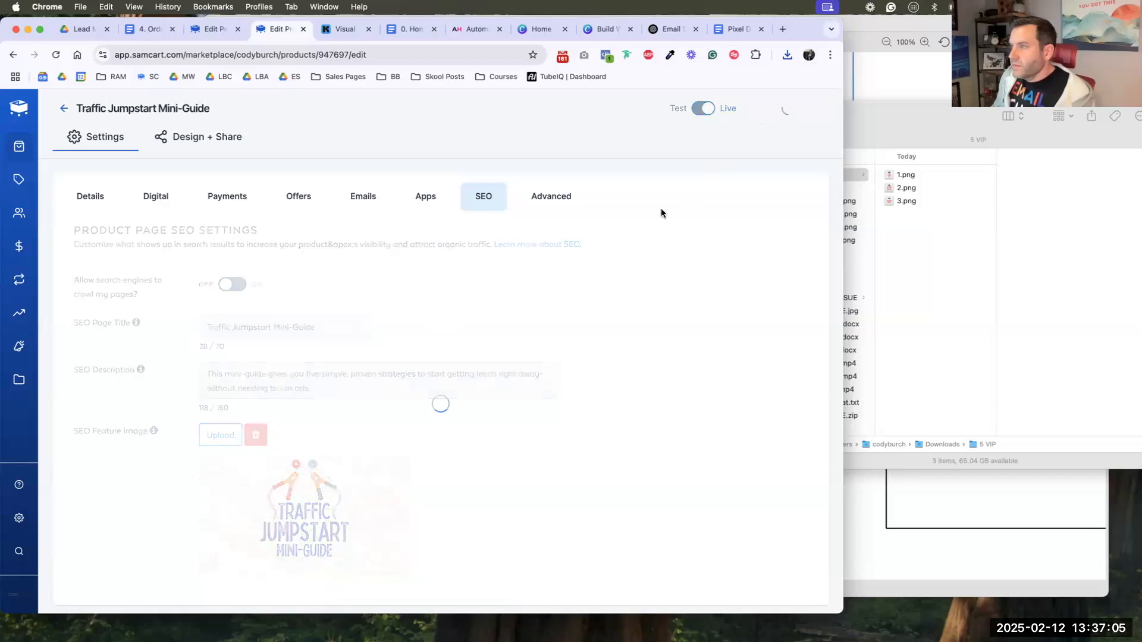
- Start a new app rule for the product using ConvertKit with the action Add Tag To Subscriber
left_click(427, 196)
left_click(355, 197)
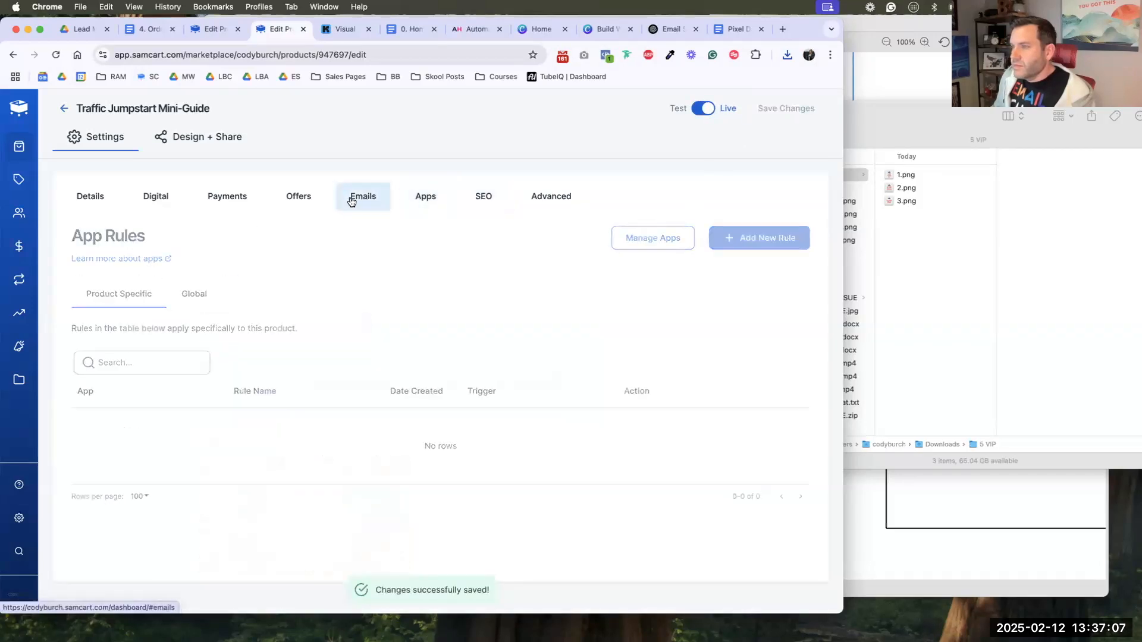
left_click(420, 197)
left_click(759, 241)
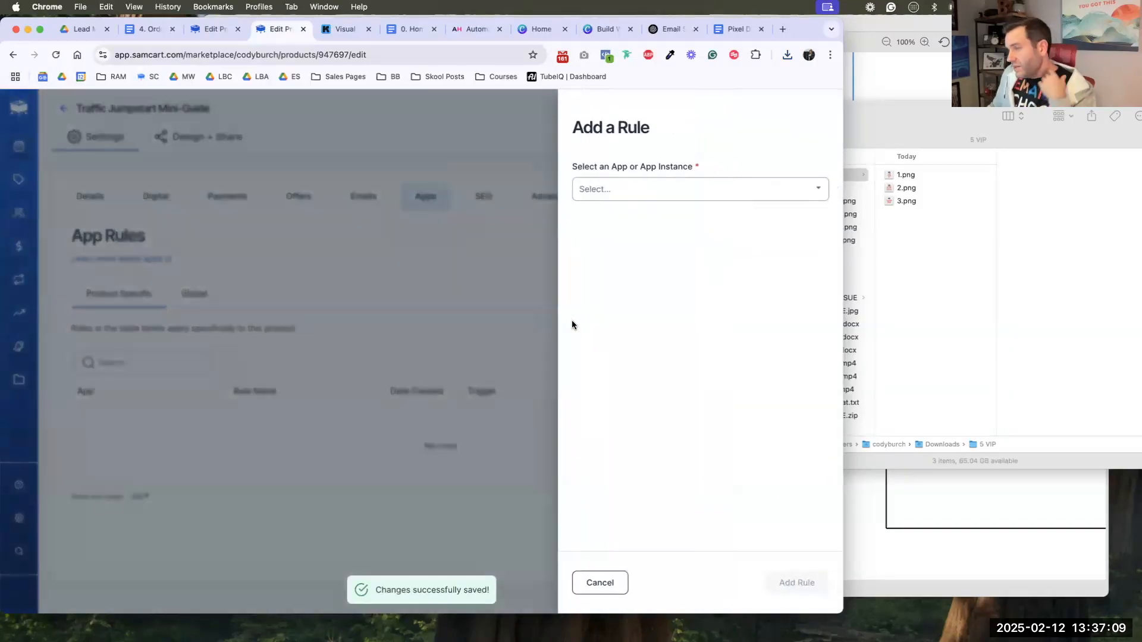
left_click(605, 190)
left_click(605, 213)
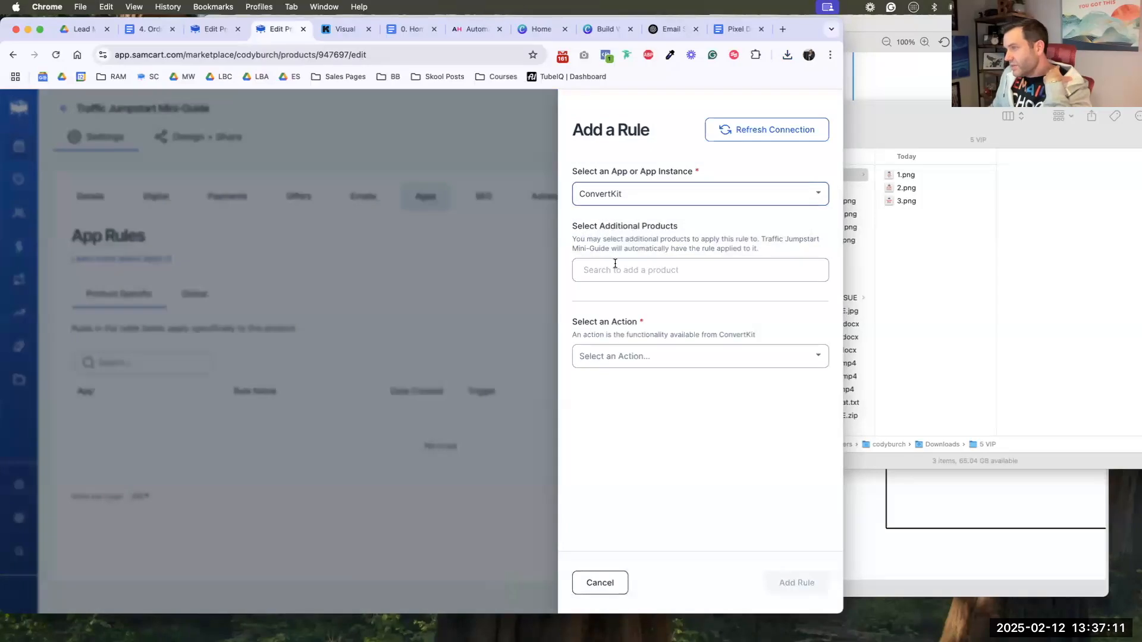
left_click(615, 267)
left_click(625, 238)
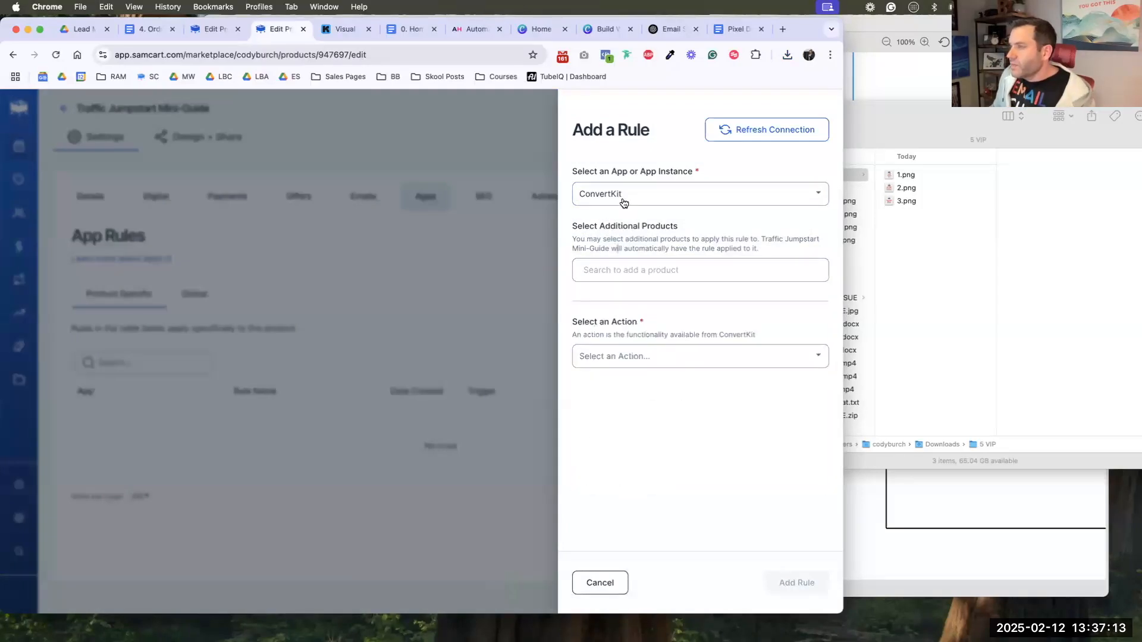
left_click(616, 354)
left_click(619, 377)
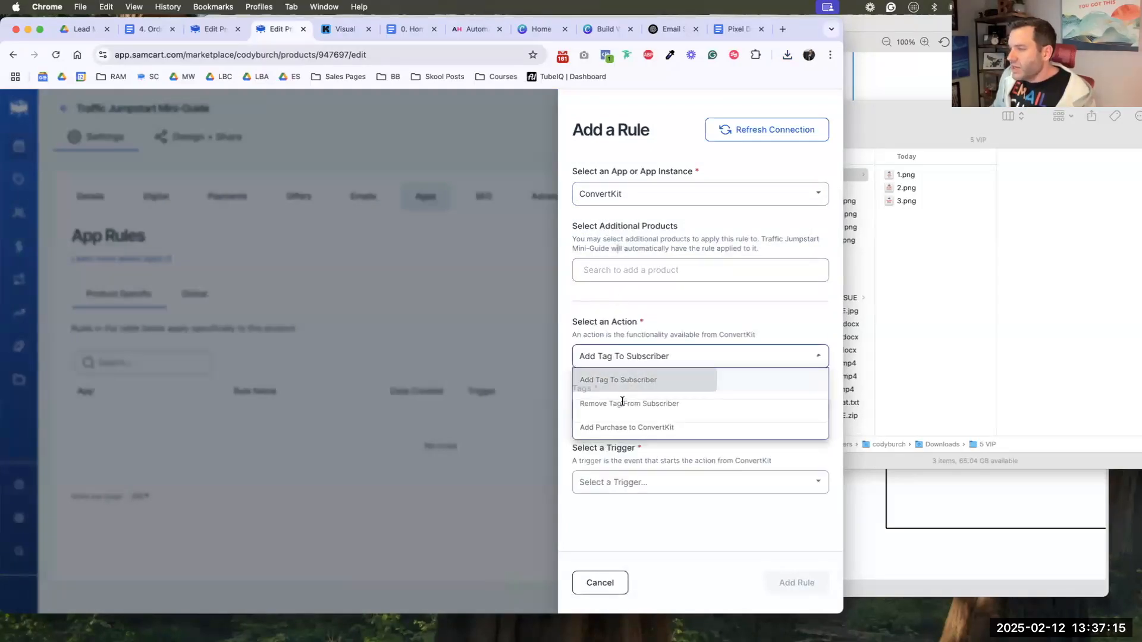
- Give the rule the tag "Purchased - Traffic Jumpstart Guide" and the trigger Product Purchased, and add it
left_click(617, 409)
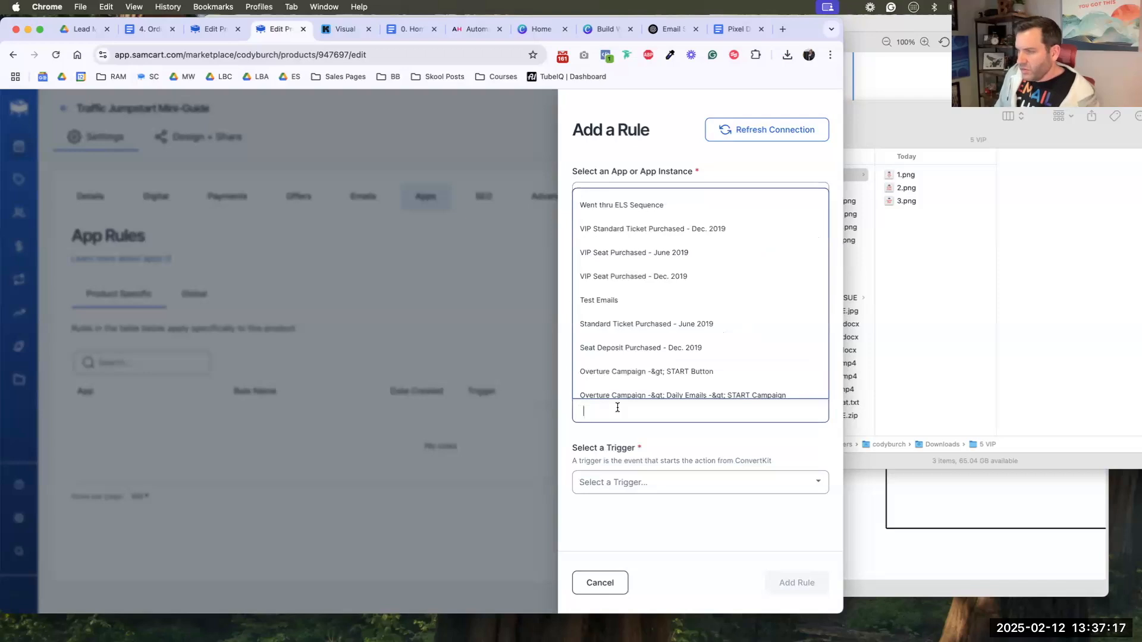
type("guide")
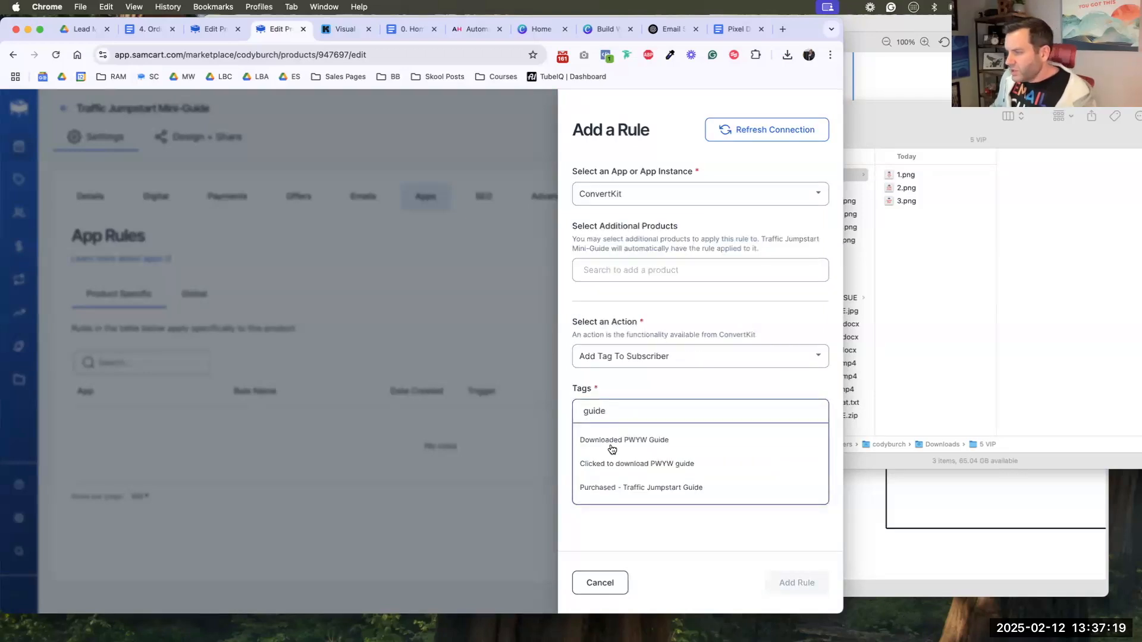
left_click(614, 486)
left_click(614, 506)
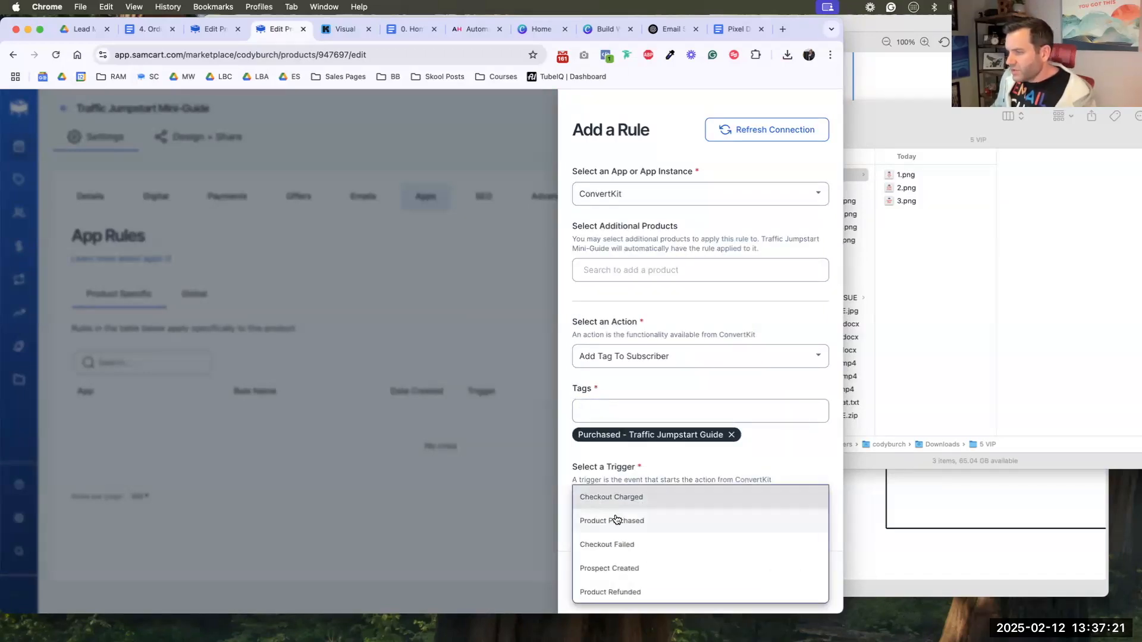
left_click(617, 521)
left_click(788, 580)
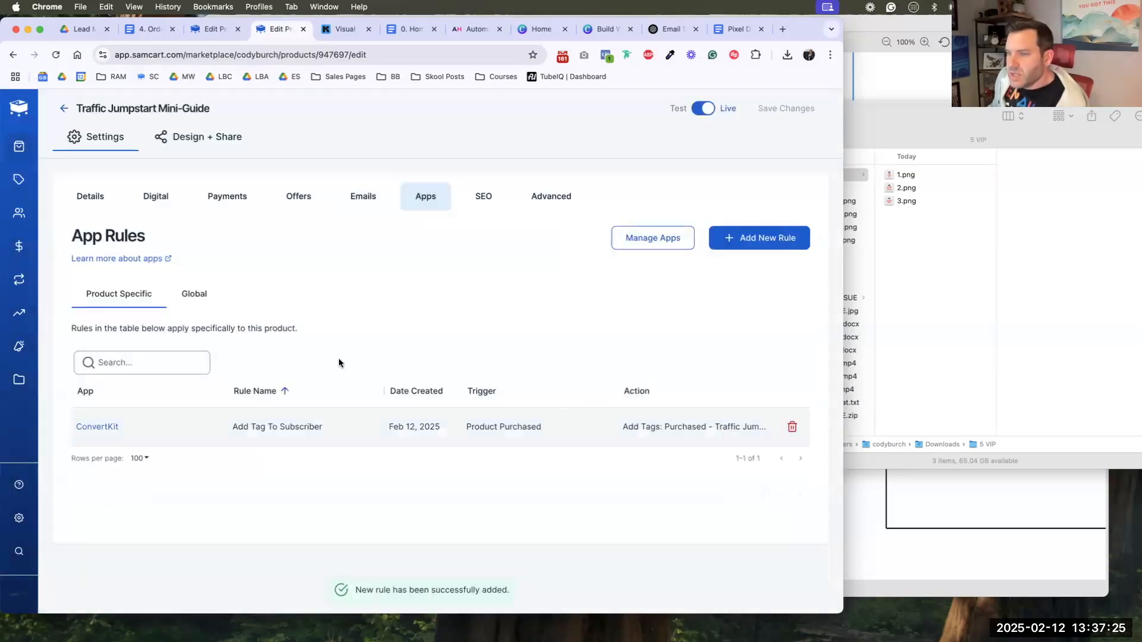
- Look through the product's email, offer and payment settings
left_click(364, 198)
left_click(295, 198)
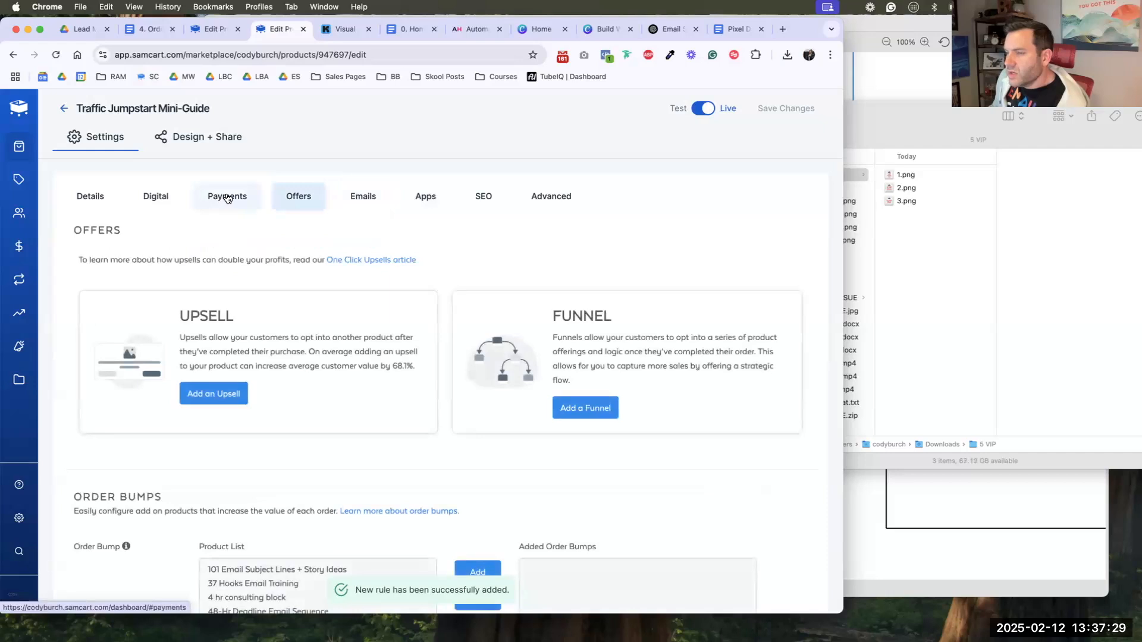
left_click(228, 199)
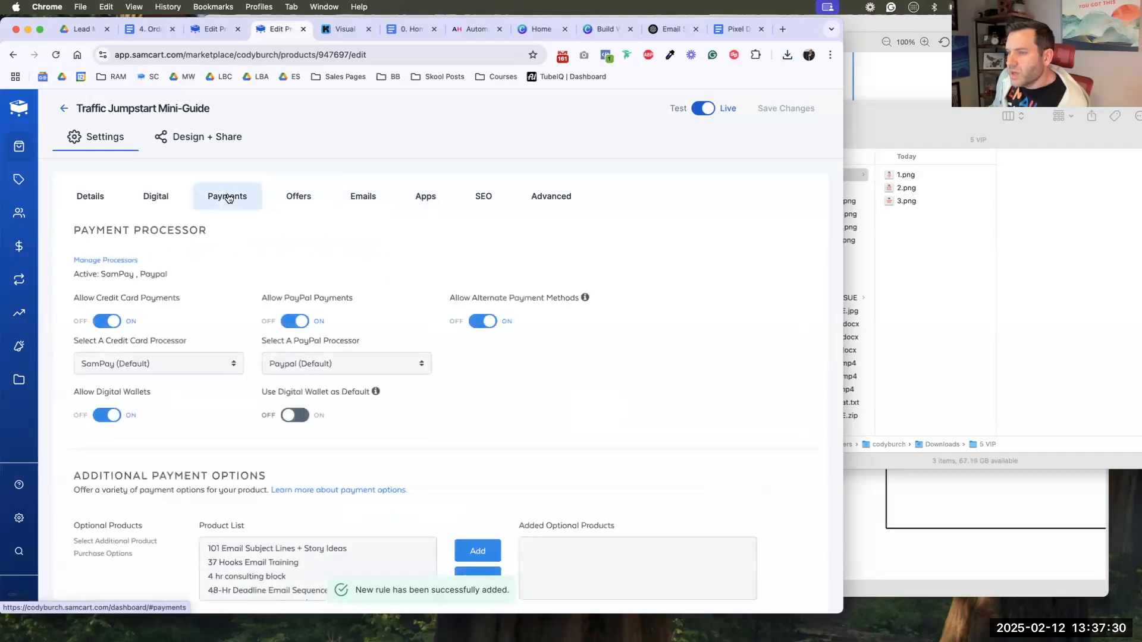
- Turn off alternate payment methods for the product and save, and review its digital and details settings
left_click(476, 322)
left_click(747, 117)
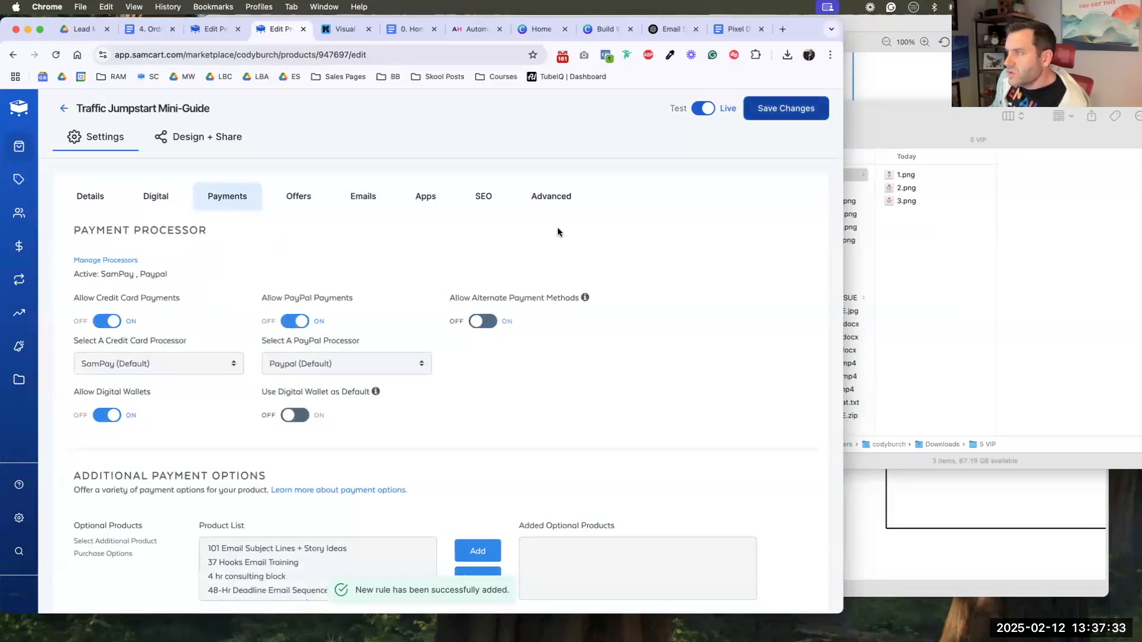
left_click(158, 197)
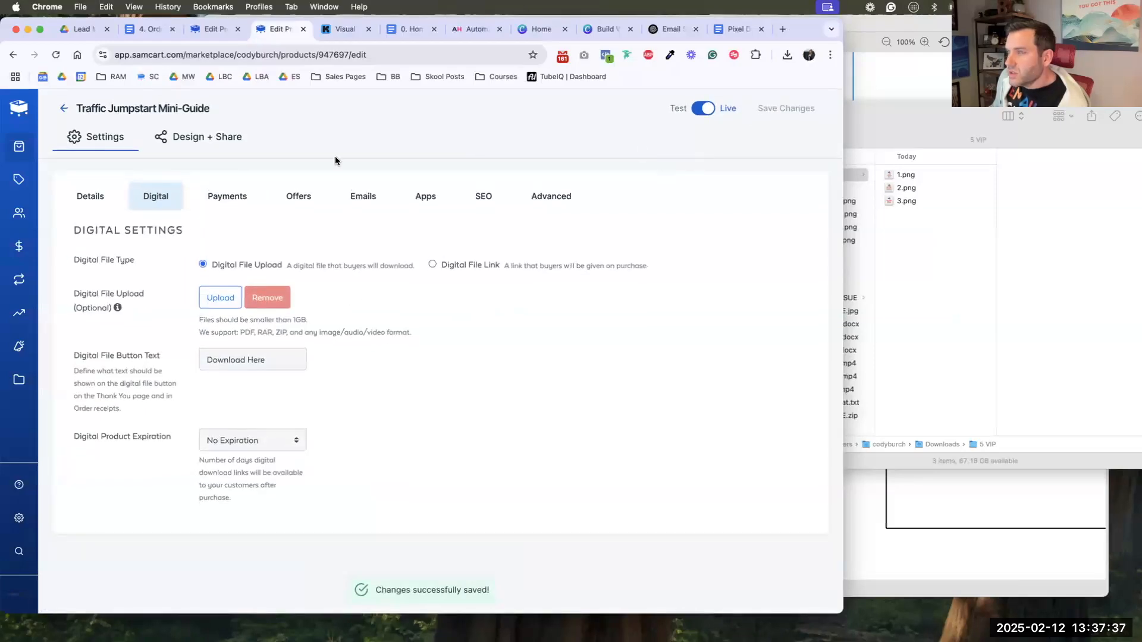
left_click(93, 196)
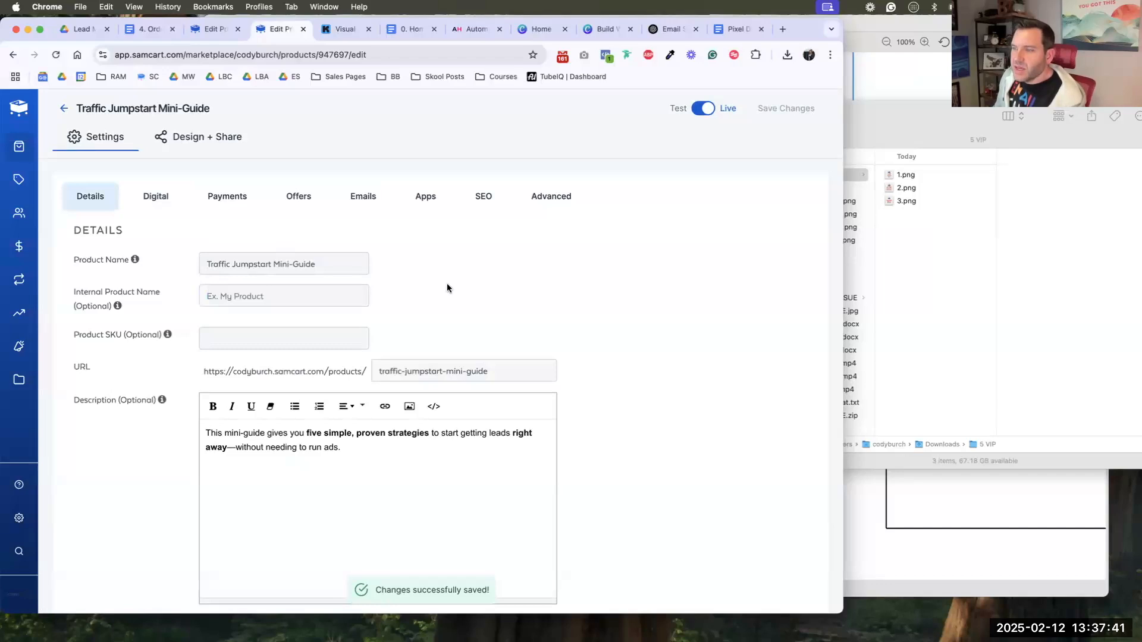
scroll(452, 285, "down", 3)
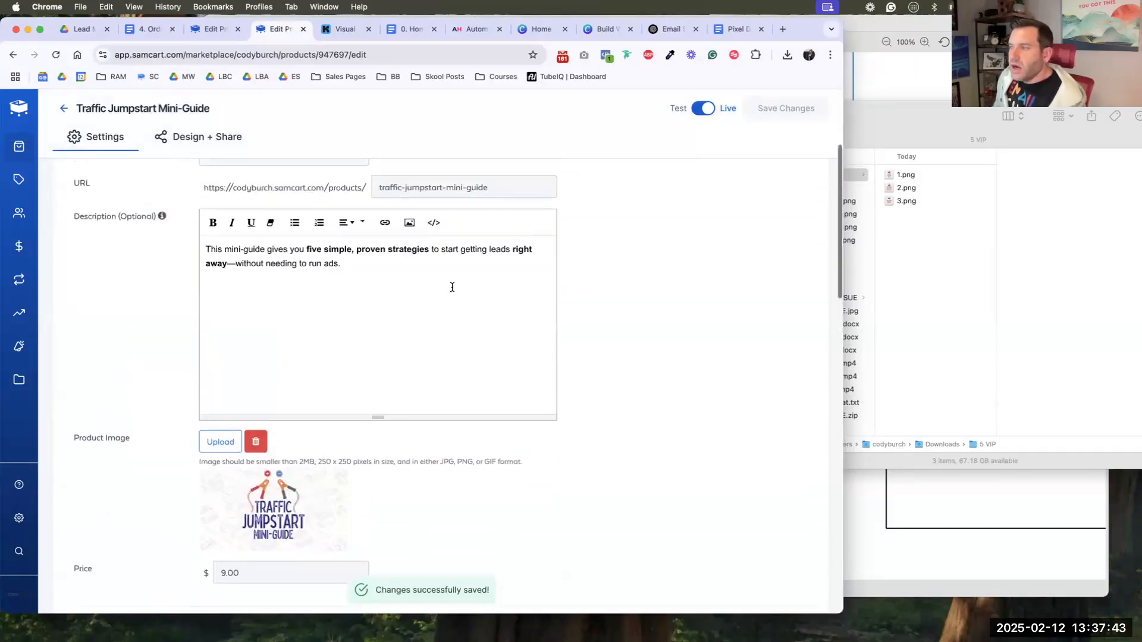
scroll(452, 287, "up", 3)
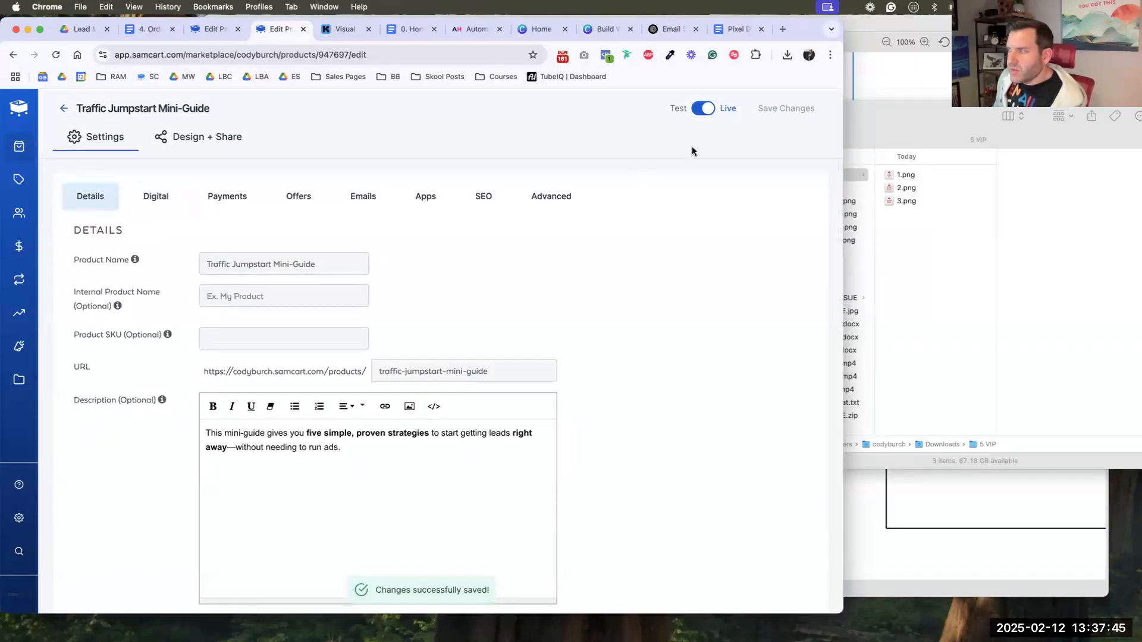
- Start a new upsell in the offers area and name it "Traffic Jumpstart Mini Guide"
left_click(18, 181)
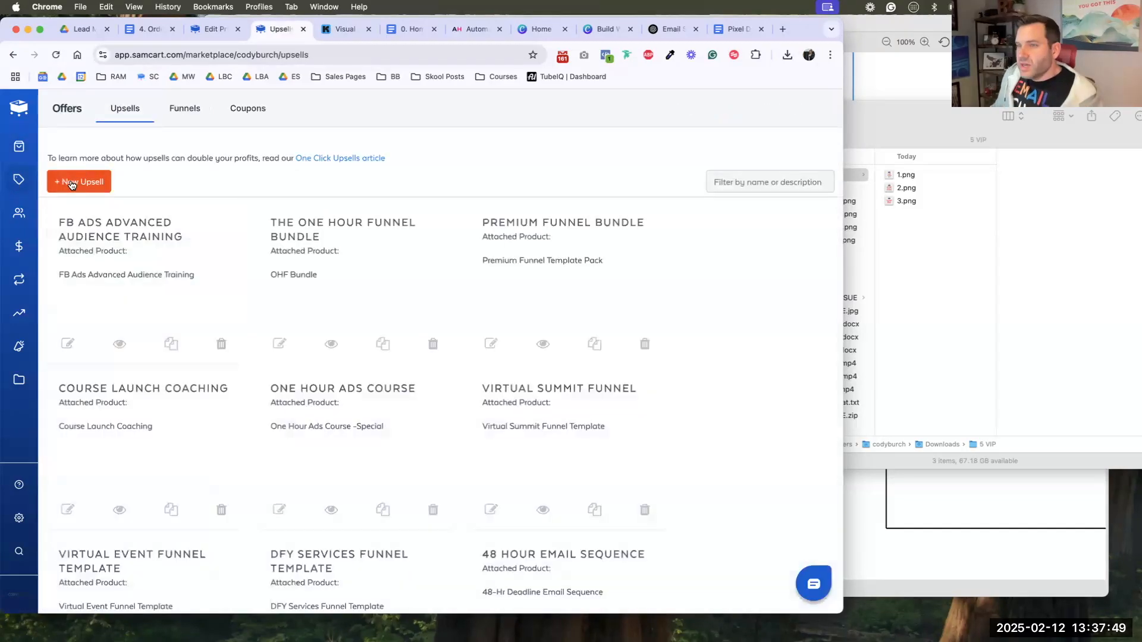
left_click(81, 179)
left_click(614, 200)
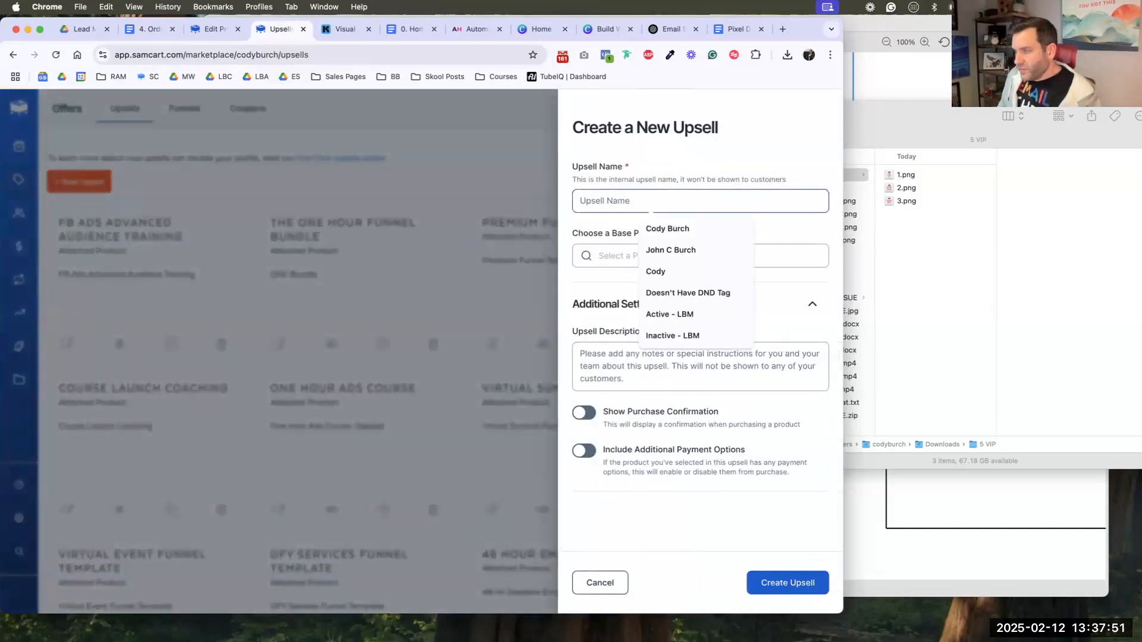
type("ta")
key("BackSpace")
key("BackSpace")
key("BackSpace")
type("Traffic Jumpstart")
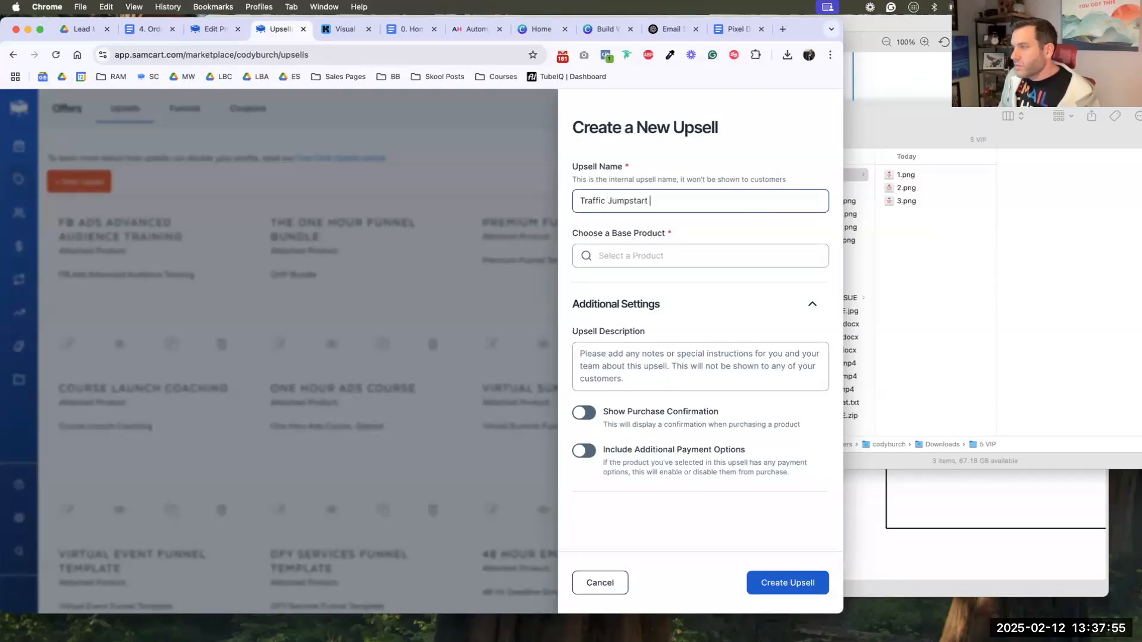
type(" Mini Guide")
- Create the upsell with Traffic Jumpstart Mini-Guide as base product and the copied mini-guide text as its description
key("Tab")
type("traf")
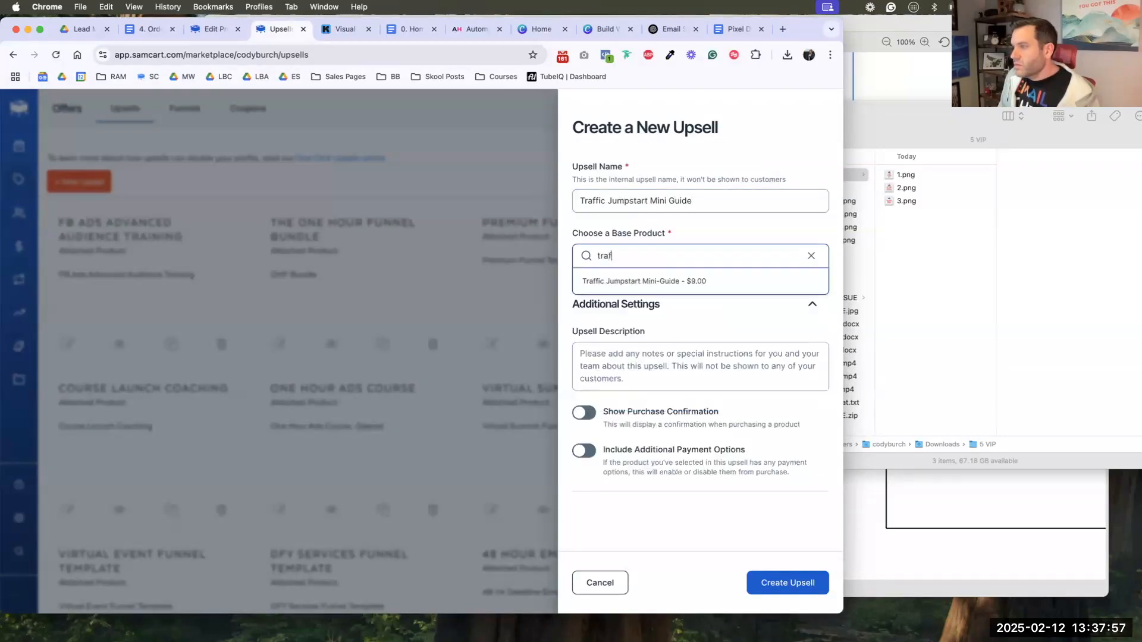
left_click(627, 280)
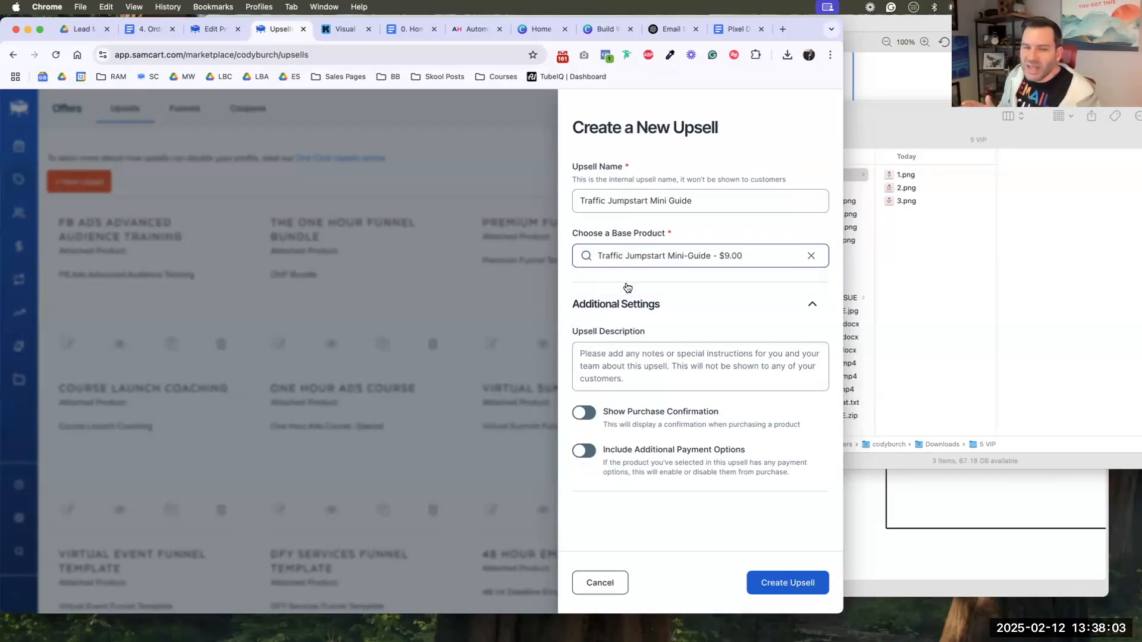
left_click(622, 369)
key("super+v")
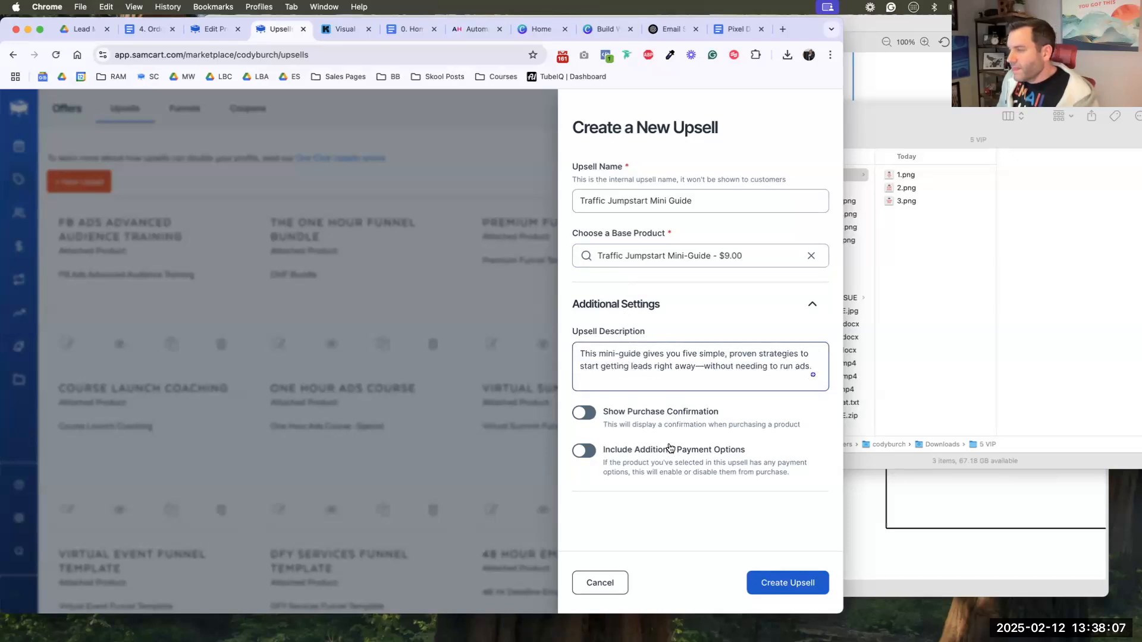
left_click(765, 580)
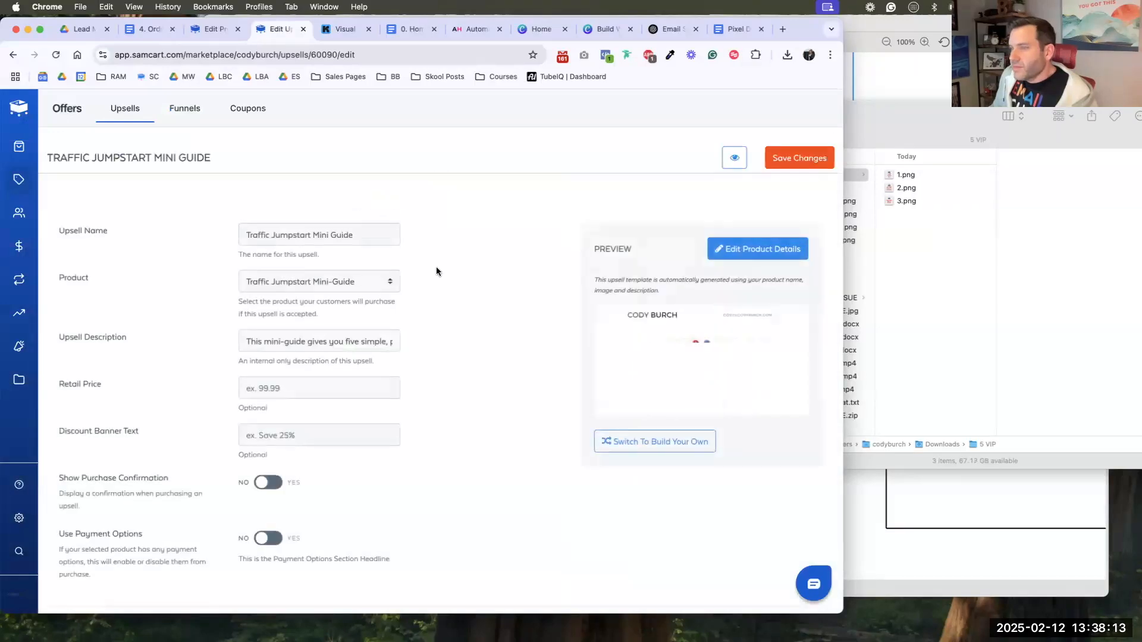
left_click(294, 387)
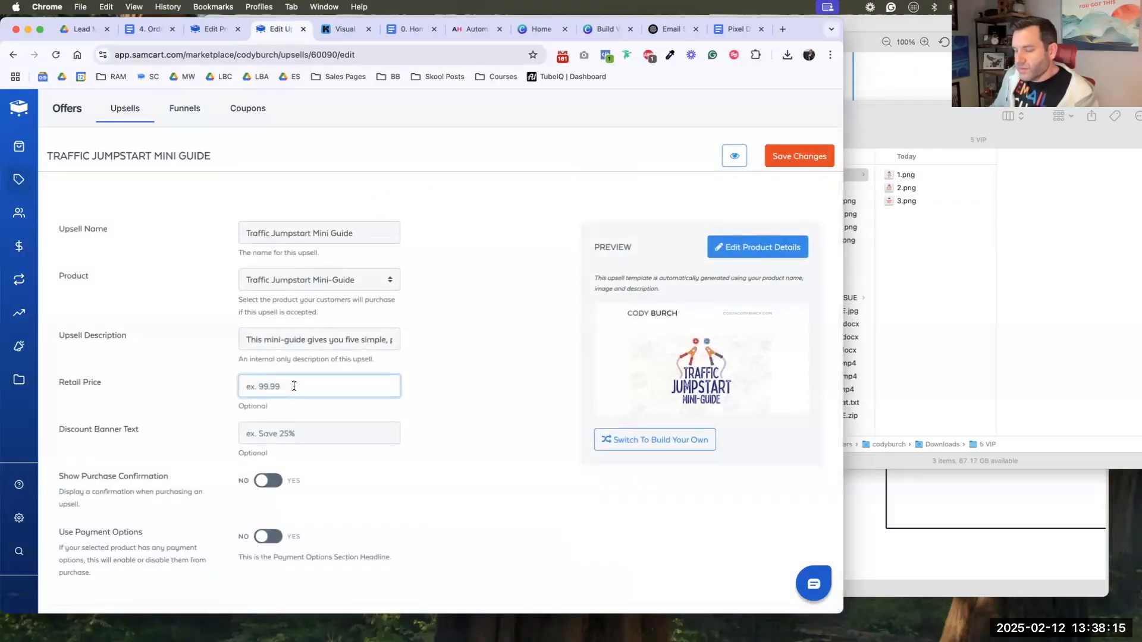
type("17")
key("Tab")
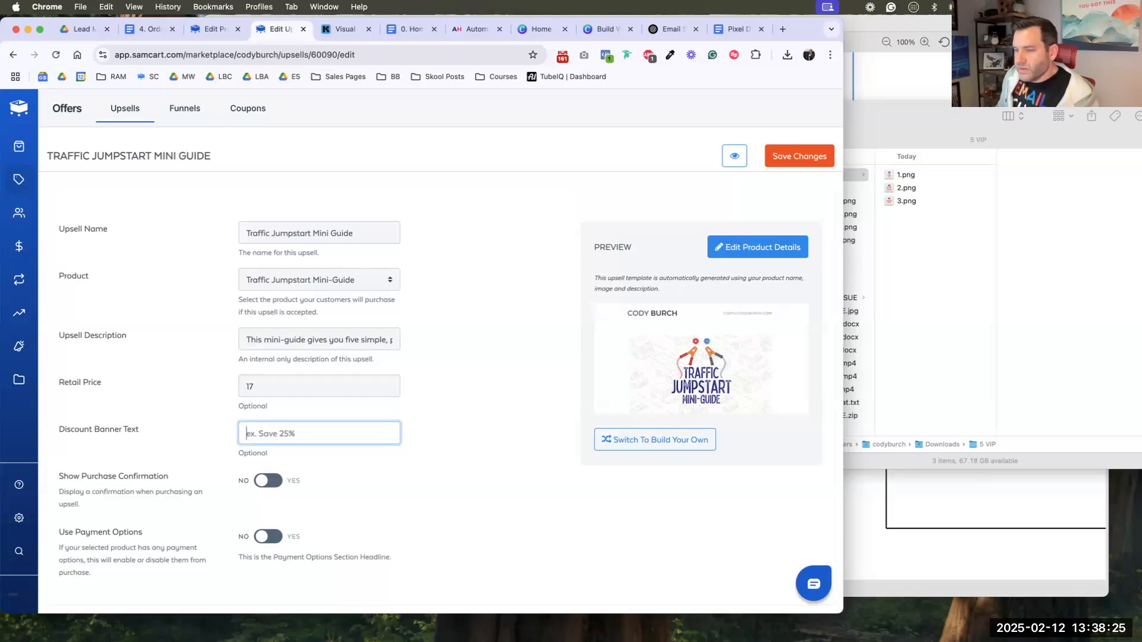
double_click(260, 385)
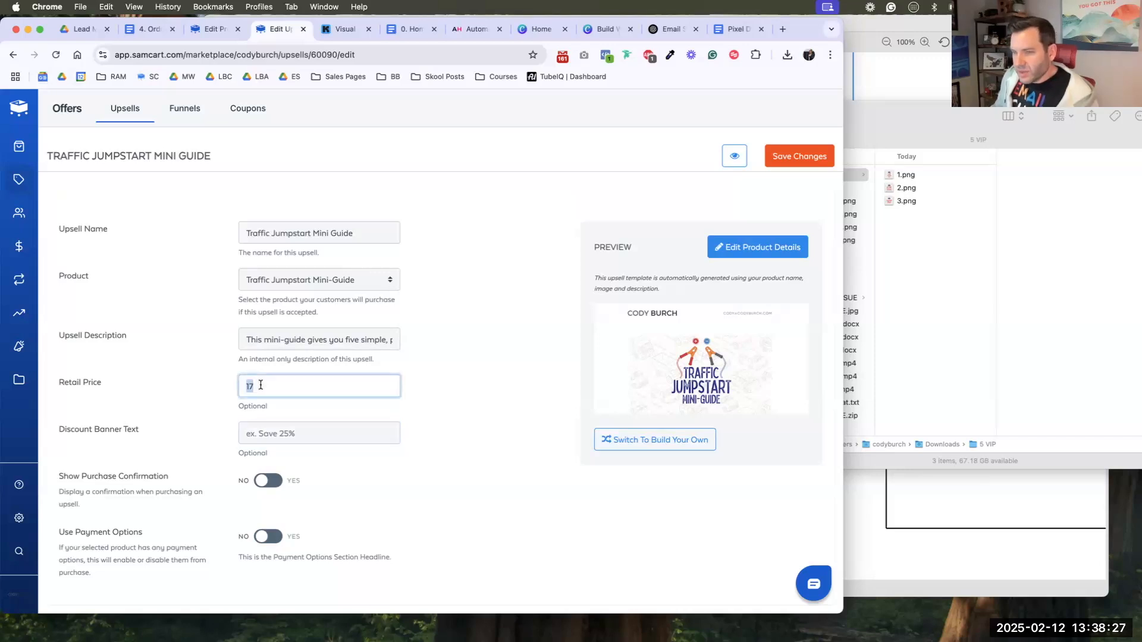
key("BackSpace")
key("Tab")
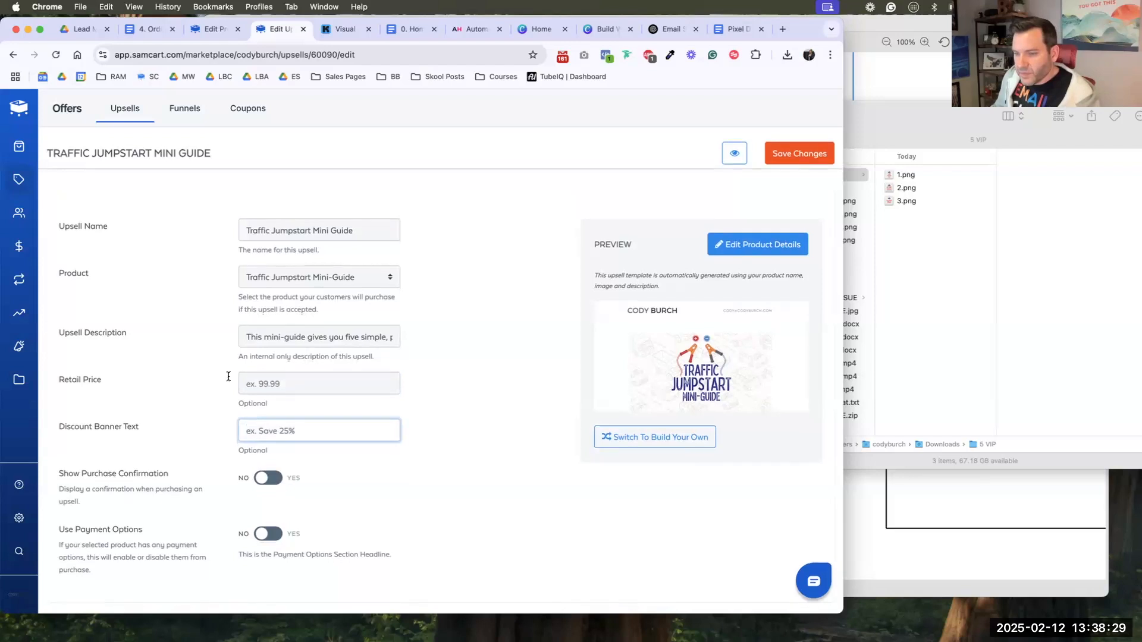
- Save the upsell and open the offers settings of the "Lead Magnet Build Week VIP - Fast Acting" product
left_click(804, 159)
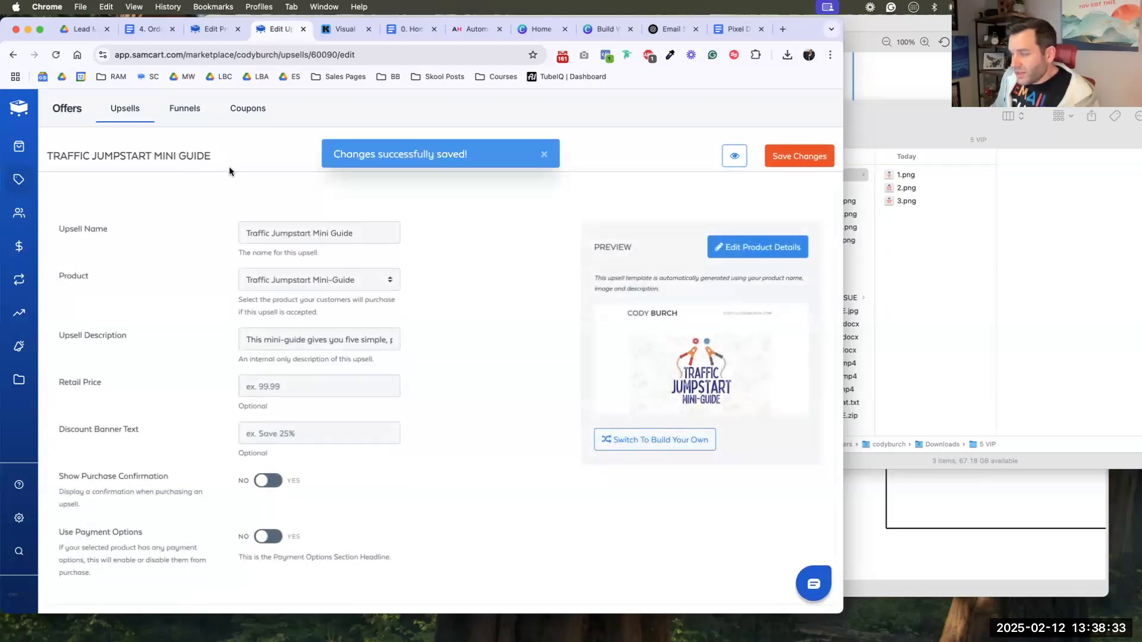
left_click(220, 35)
scroll(243, 345, "down", 5)
left_click(61, 57)
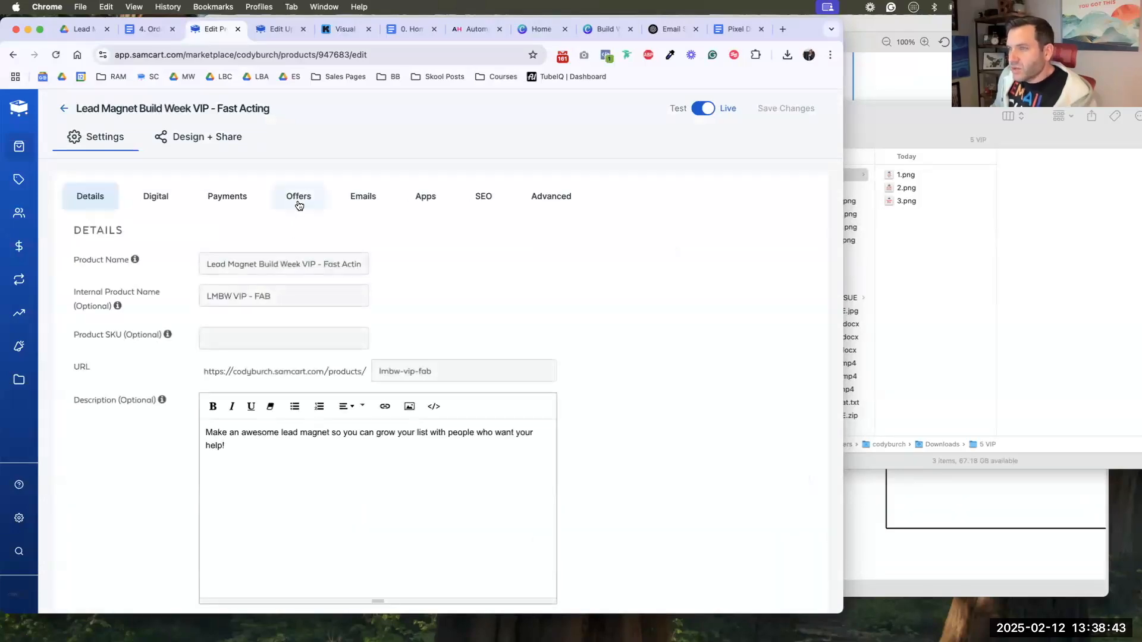
left_click(299, 197)
- Add Traffic Jumpstart Mini-Guide as an order bump on the VIP product
scroll(232, 398, "down", 5)
scroll(243, 345, "down", 5)
left_click(243, 352)
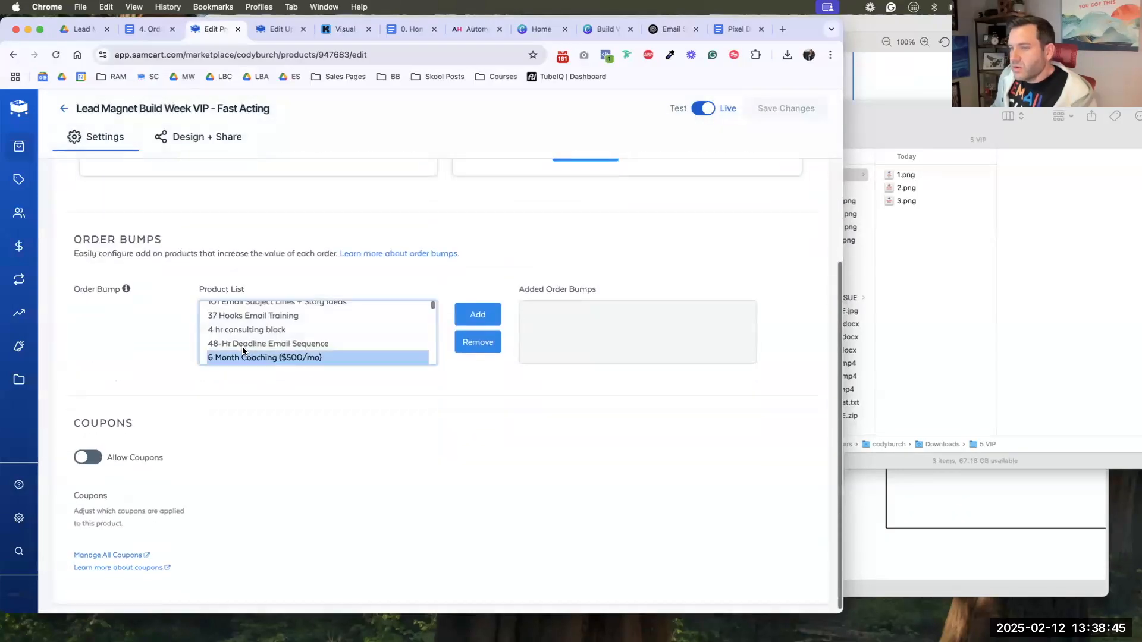
key("Down")
key("Down")
key("Down")
key("Down")
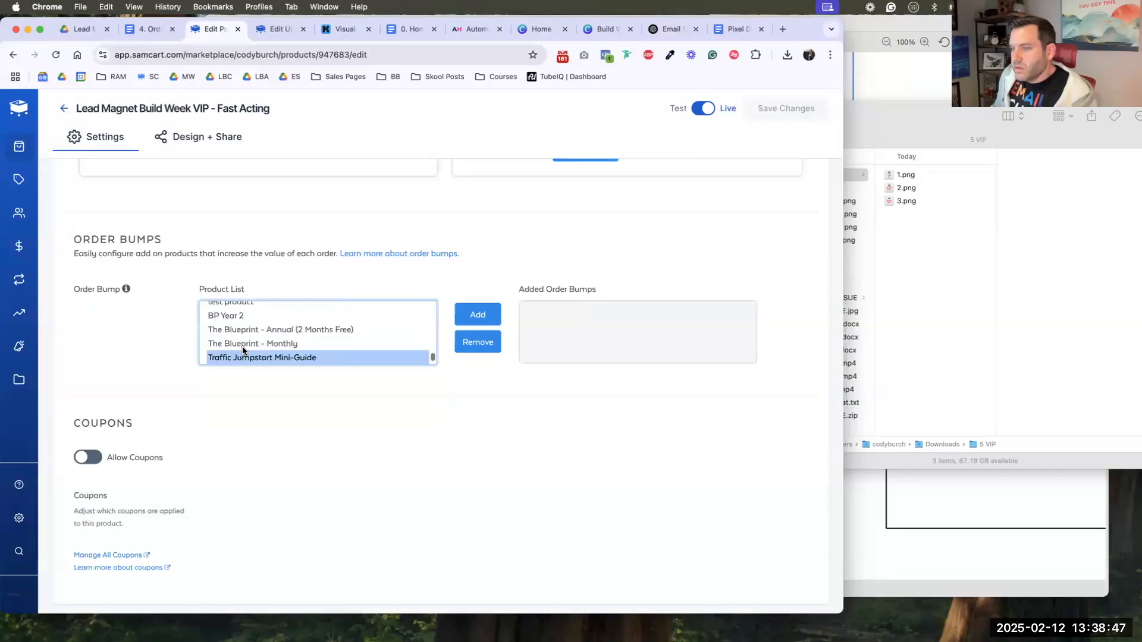
key("Up")
key("Up")
key("Up")
key("Up")
key("Down")
key("Down")
key("Down")
key("Down")
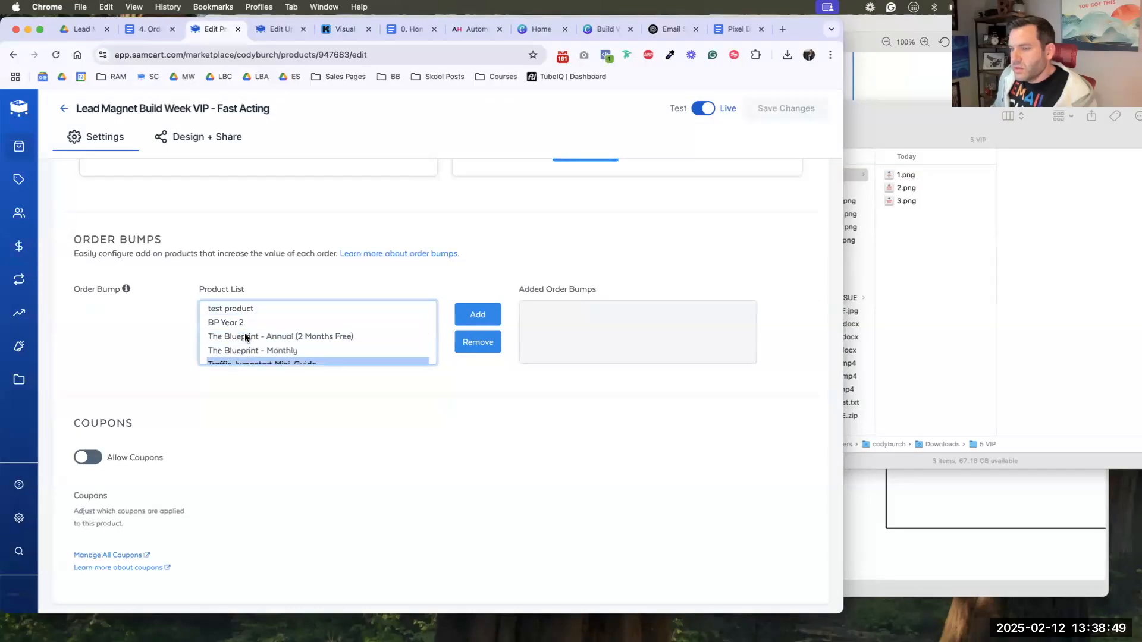
left_click(478, 314)
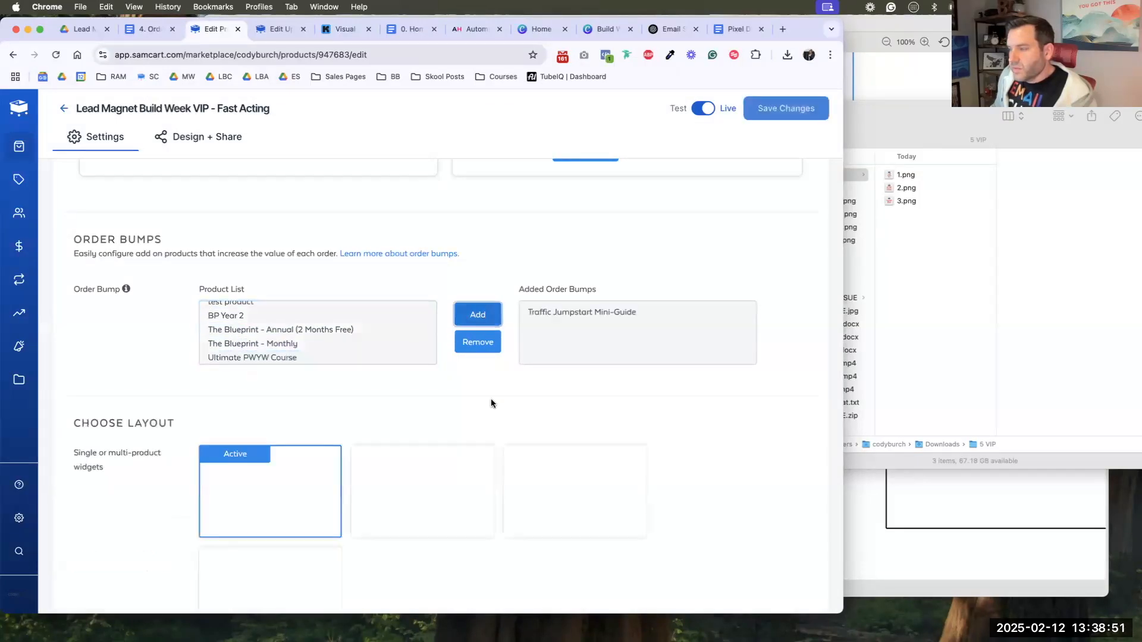
- Apply the Default design template to the order bump
scroll(447, 397, "down", 2)
scroll(433, 412, "down", 1)
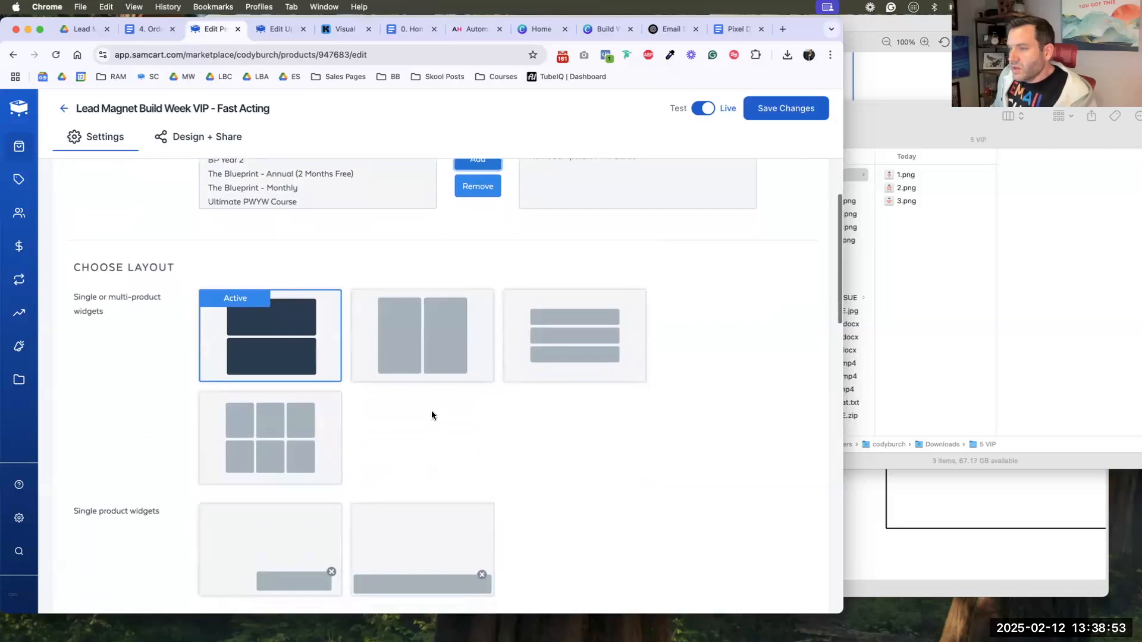
scroll(451, 408, "down", 1)
scroll(452, 408, "up", 2)
scroll(452, 408, "down", 10)
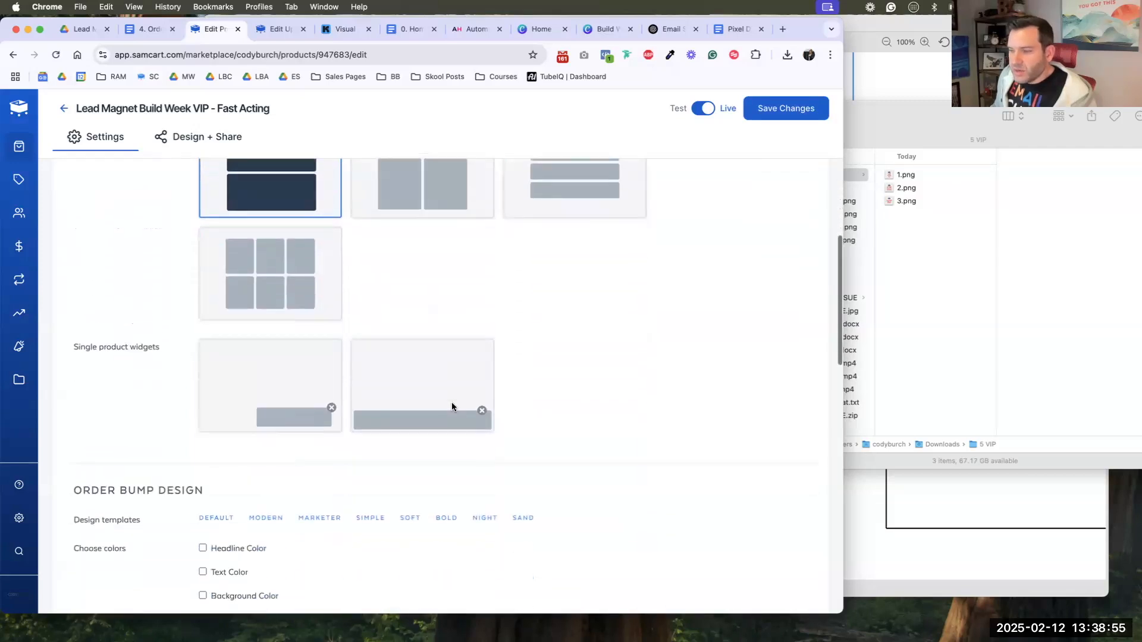
left_click(215, 215)
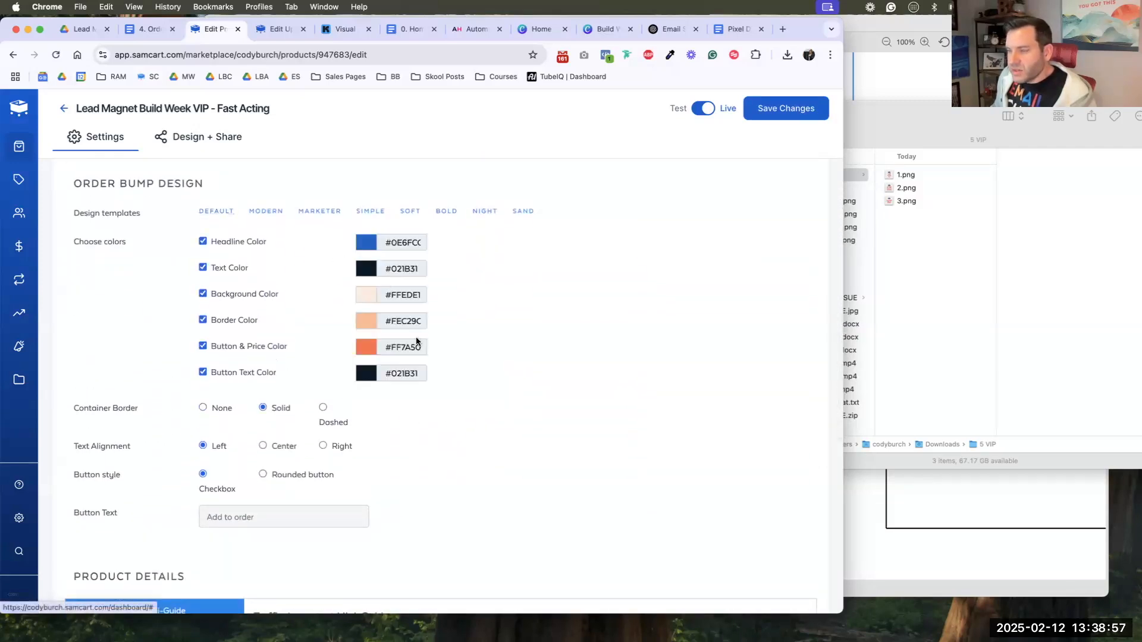
- Enable the product image in the order bump's product details
scroll(467, 351, "down", 5)
scroll(470, 347, "down", 1)
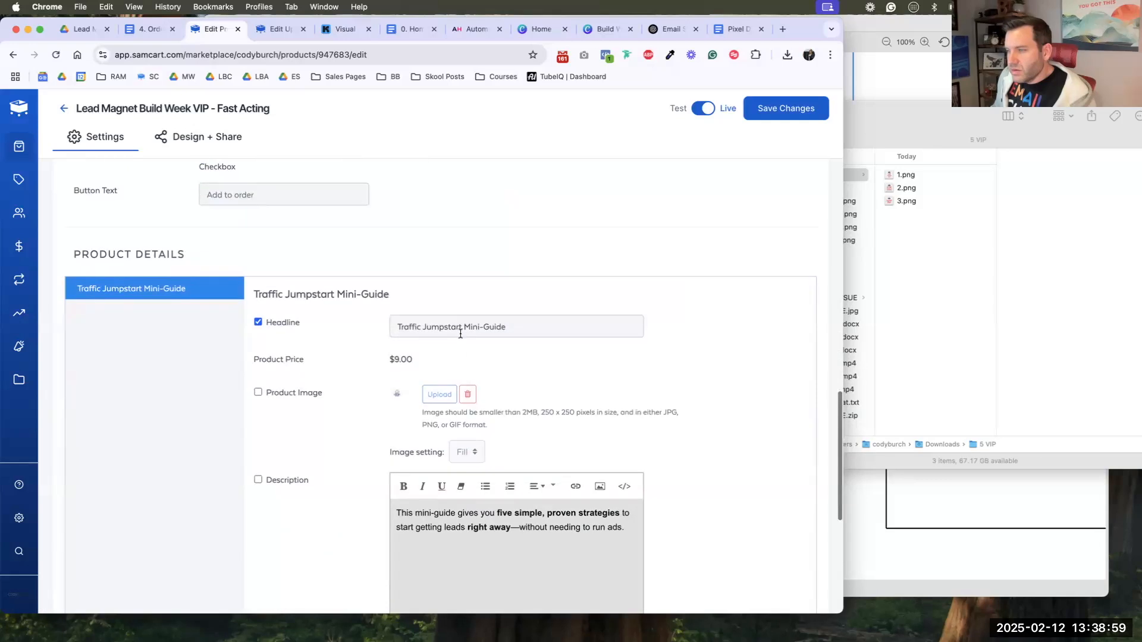
left_click(294, 393)
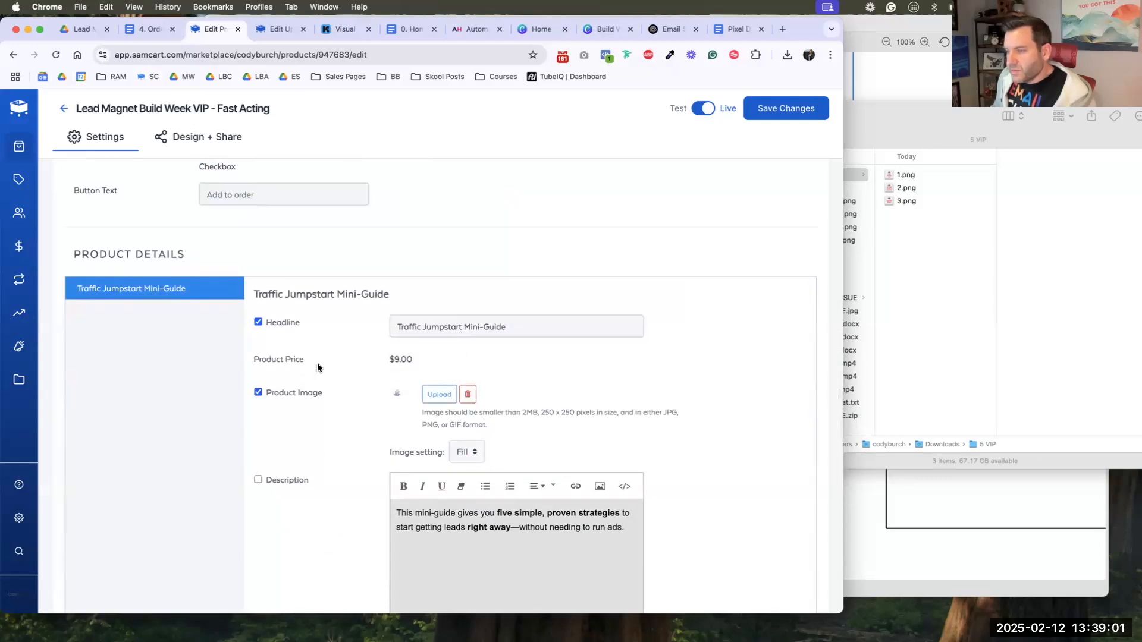
- Open the "4.1 - Order Bump Copy Idea" document from Google Drive and copy "How to Get Your First 100+ Leads—Fast!" from its title
scroll(318, 366, "down", 3)
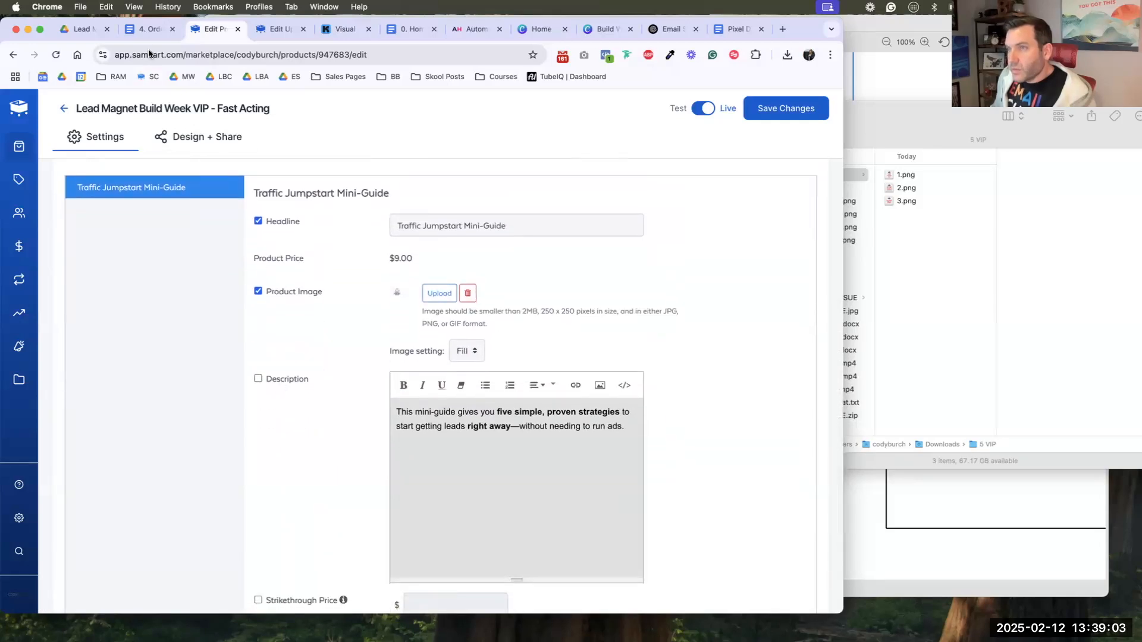
left_click(145, 28)
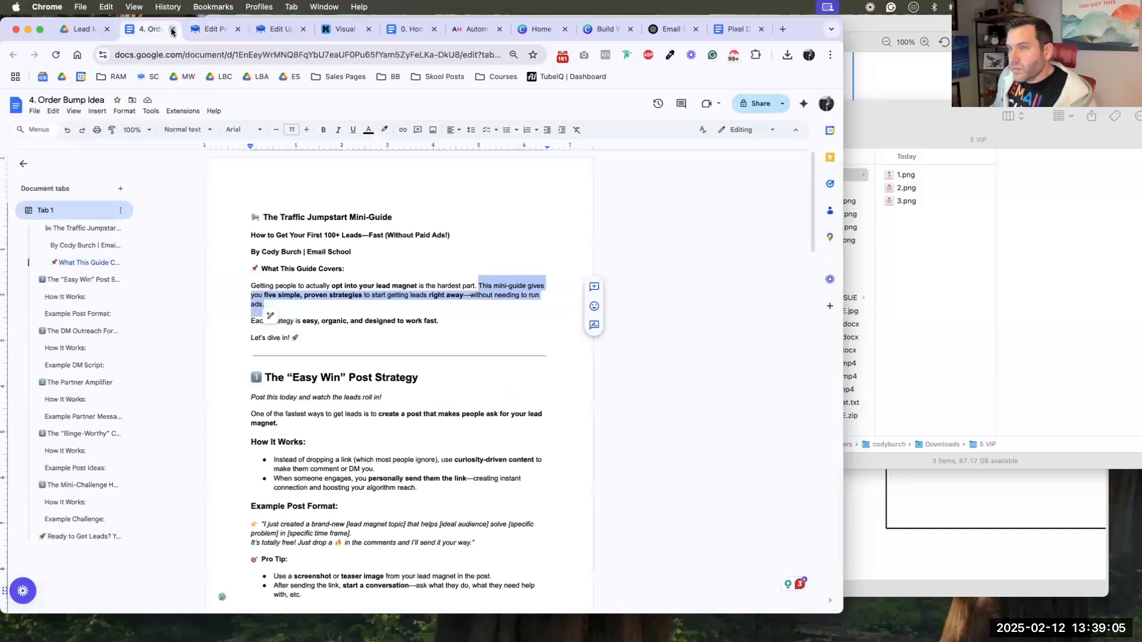
left_click(85, 32)
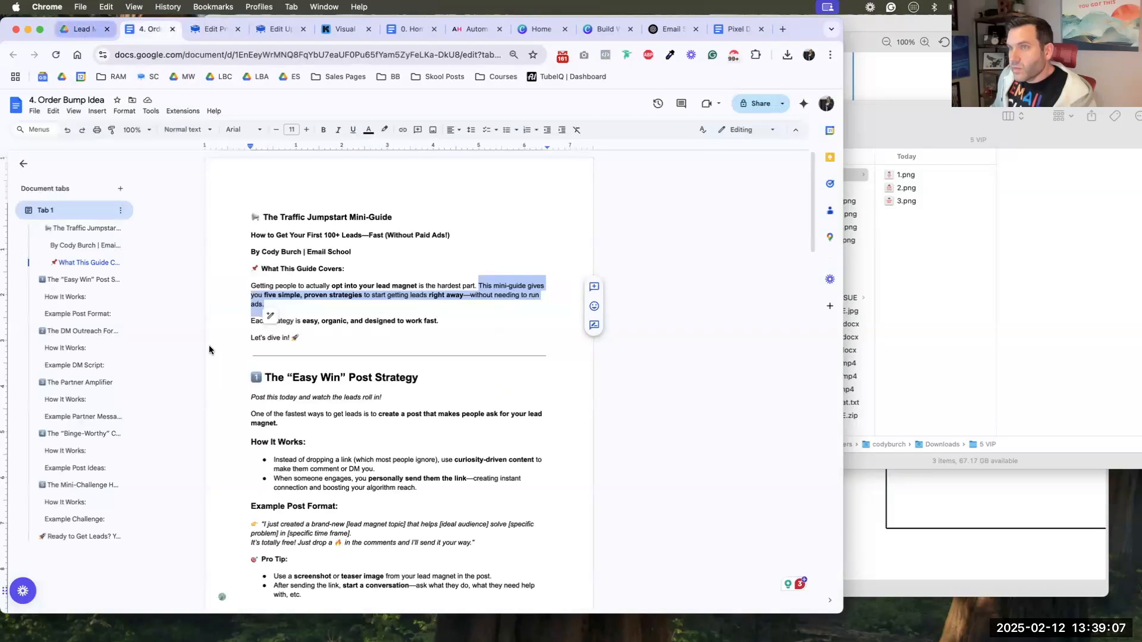
double_click(217, 381)
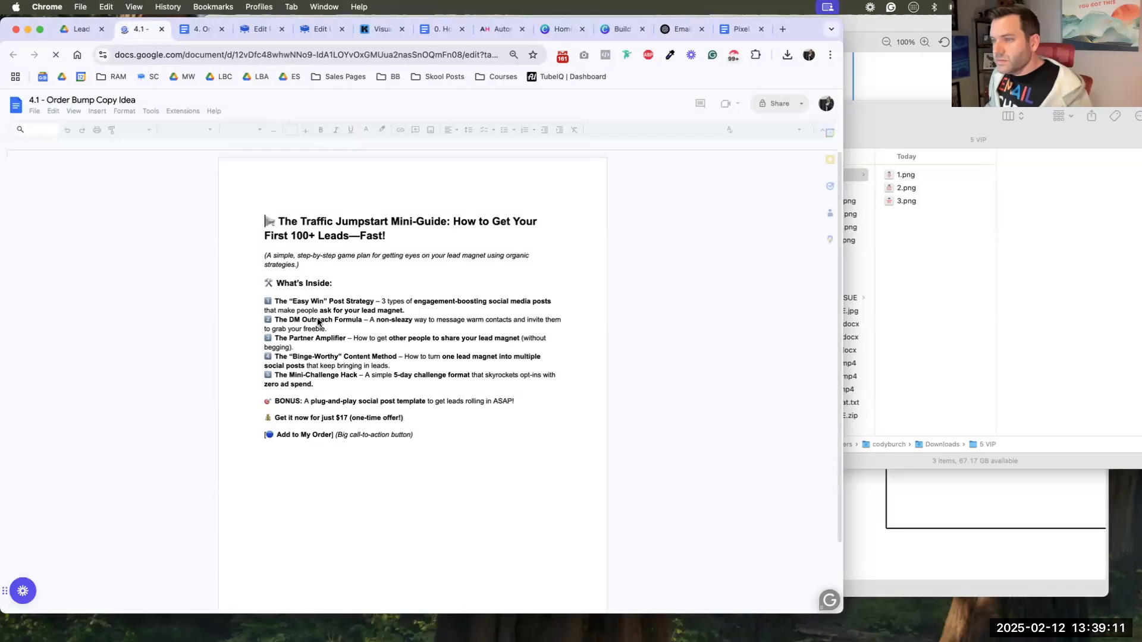
left_click(318, 321)
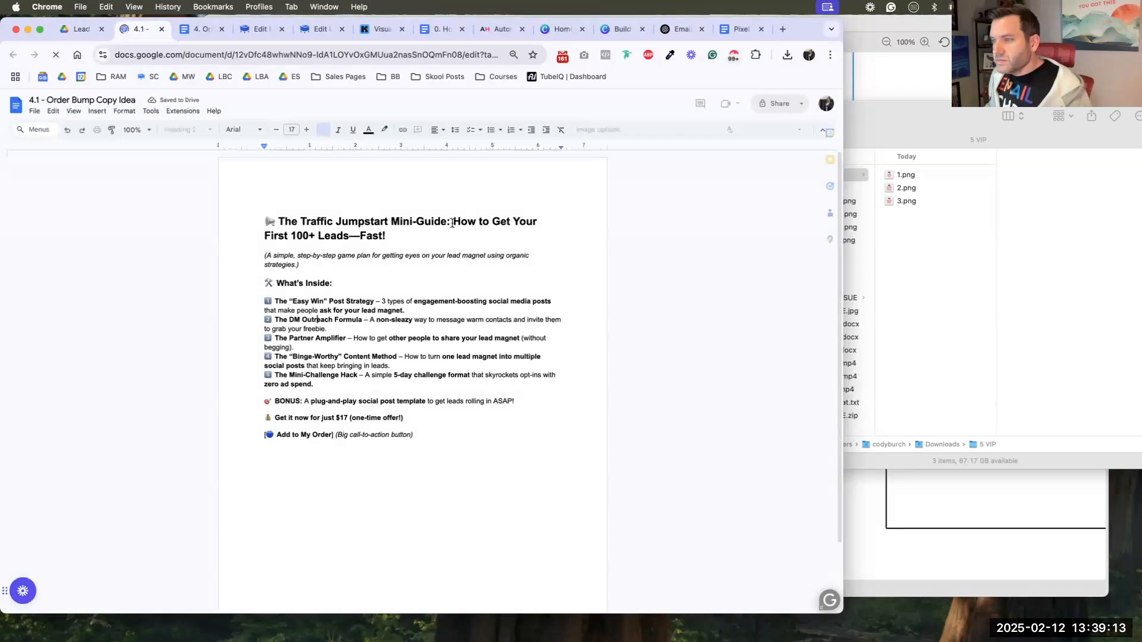
left_click_drag(454, 223, 405, 232)
key("super+c")
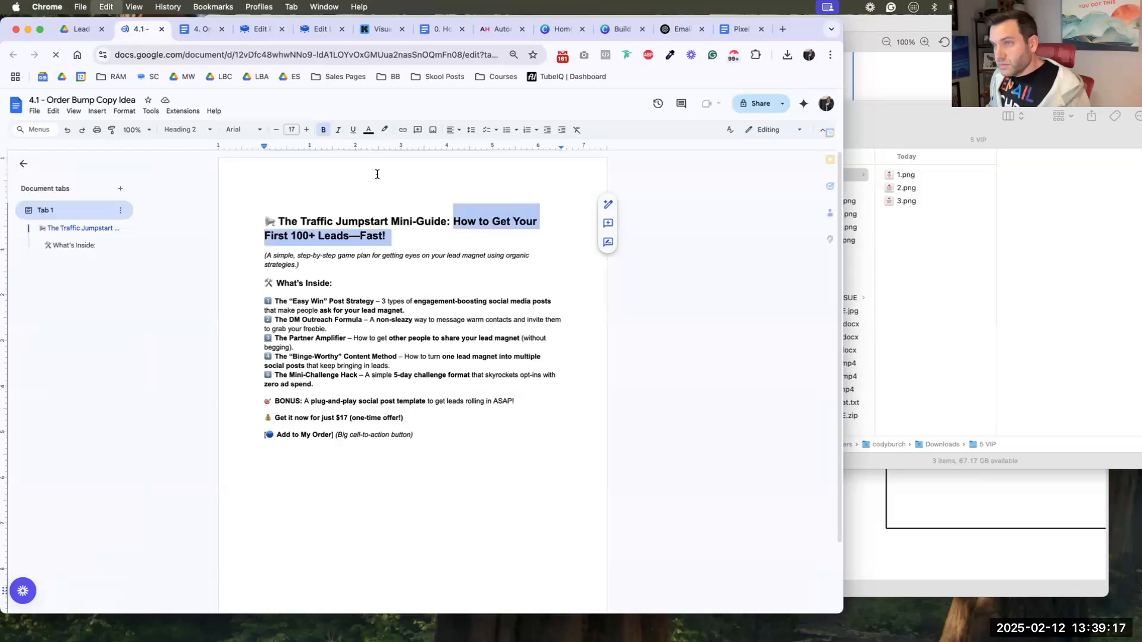
- Back in SamCart, replace the order bump's headline with "How to Get Your First 100+ Leads—Fast!"
left_click(263, 34)
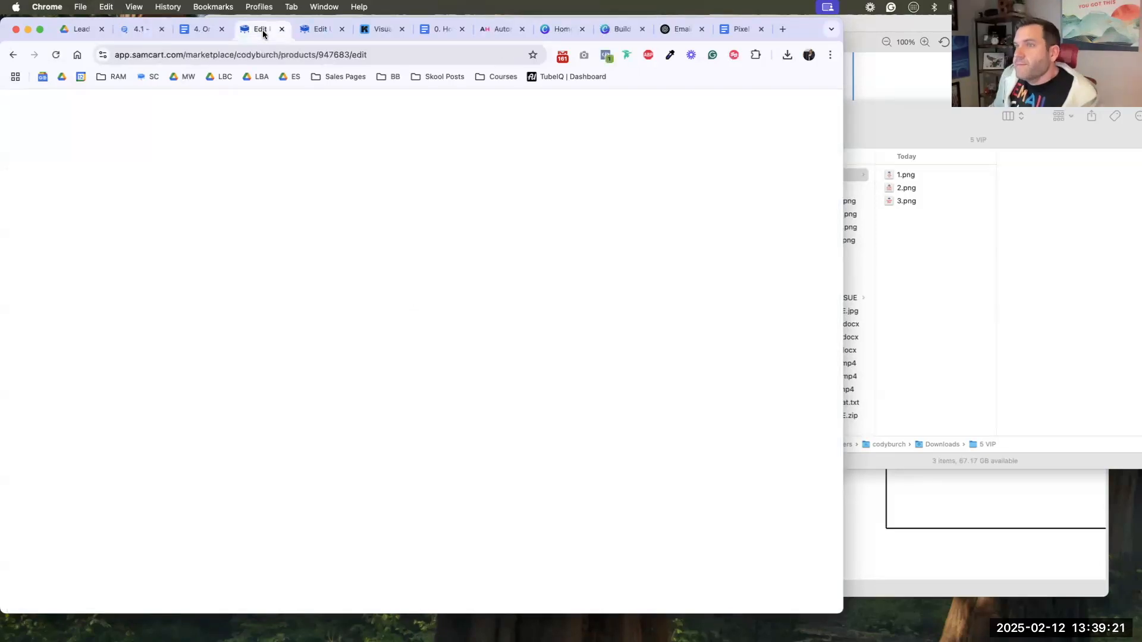
left_click(419, 226)
key("super+a")
key("super+v")
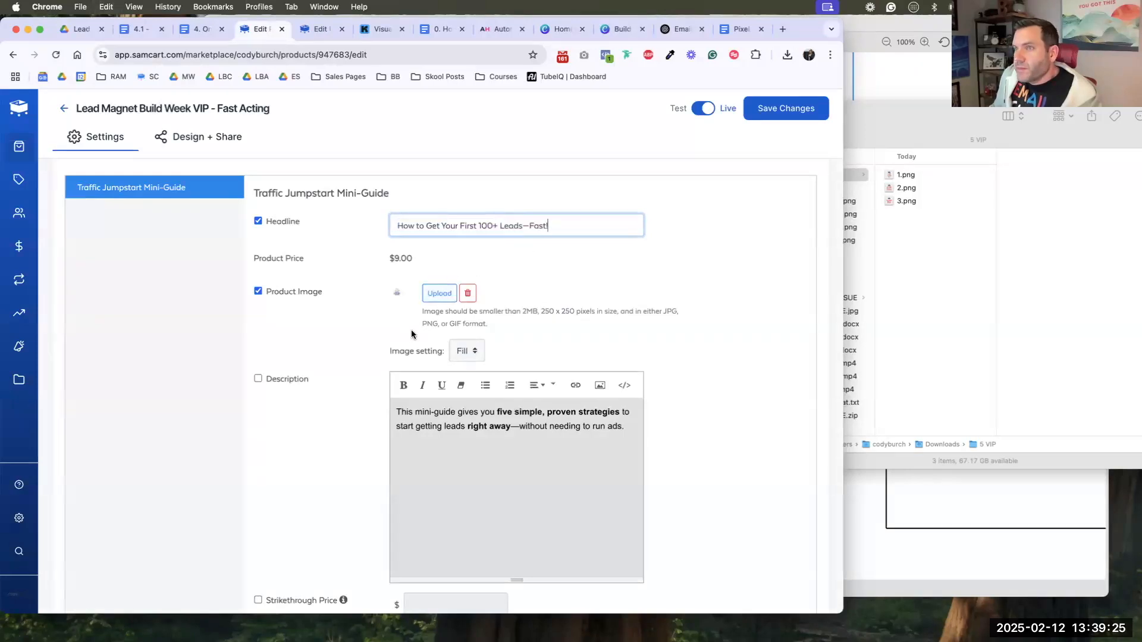
key("super+2")
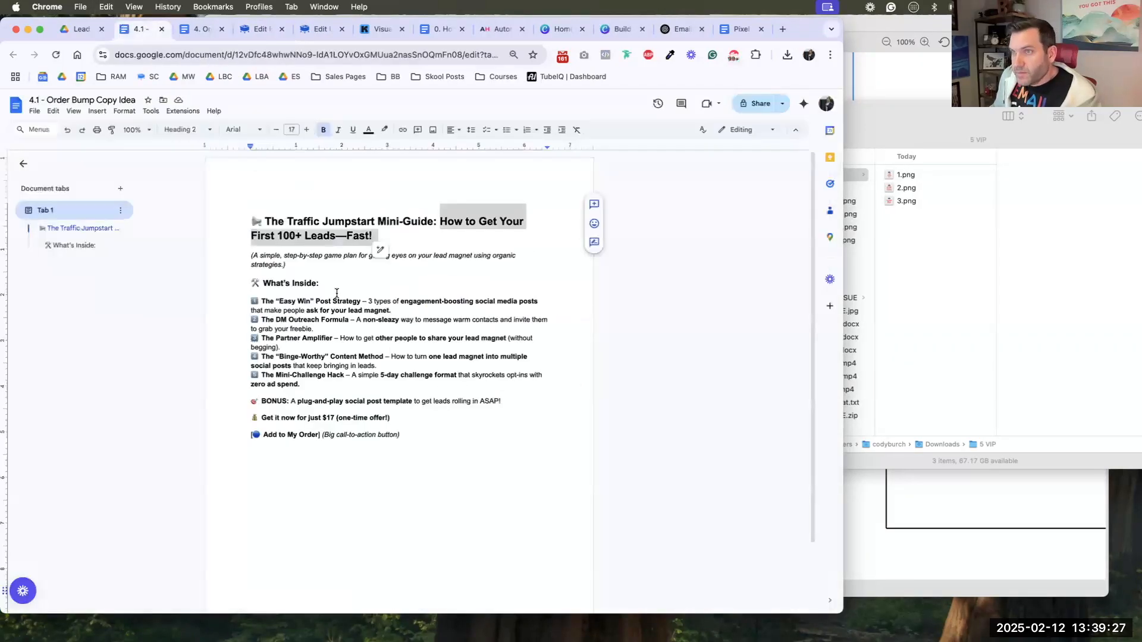
left_click(336, 295)
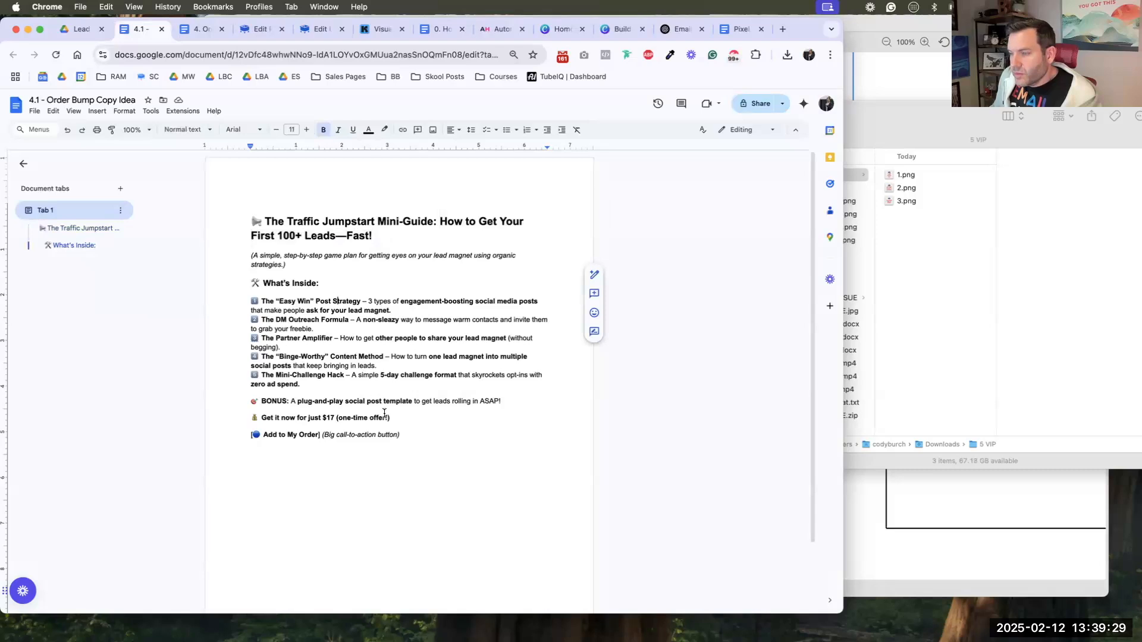
left_click_drag(396, 418, 246, 283)
left_click(311, 301)
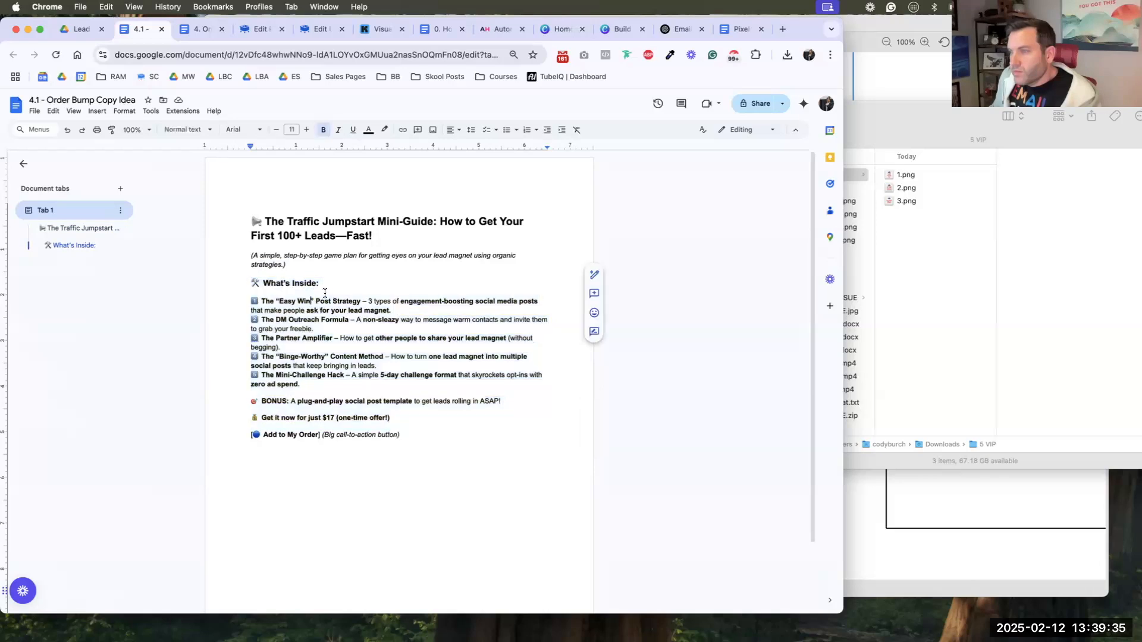
left_click(310, 29)
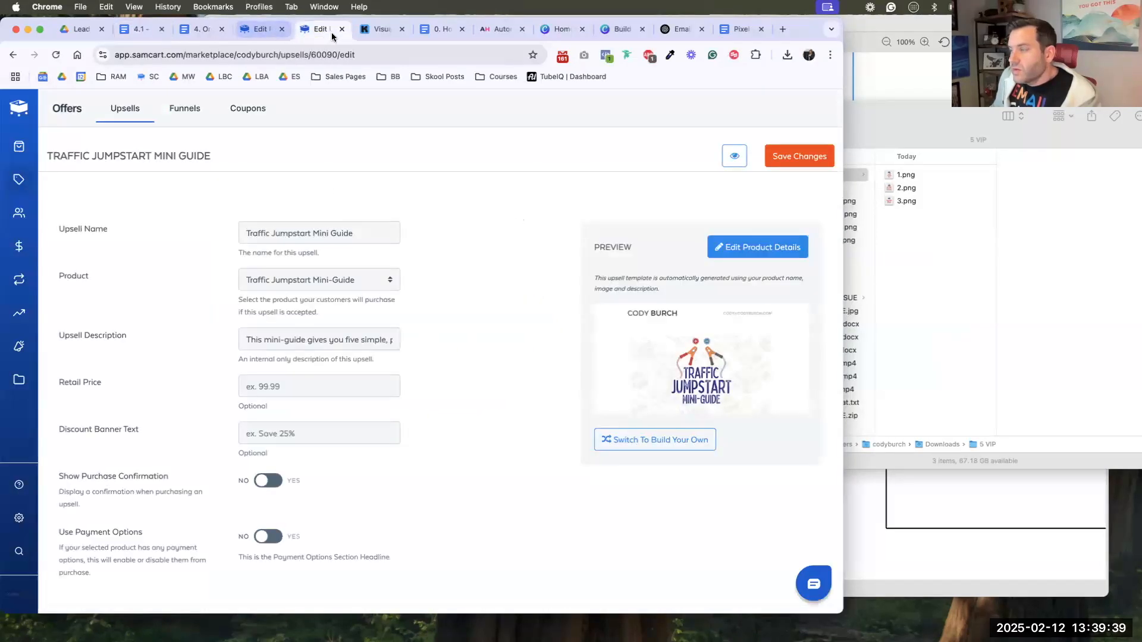
left_click(260, 31)
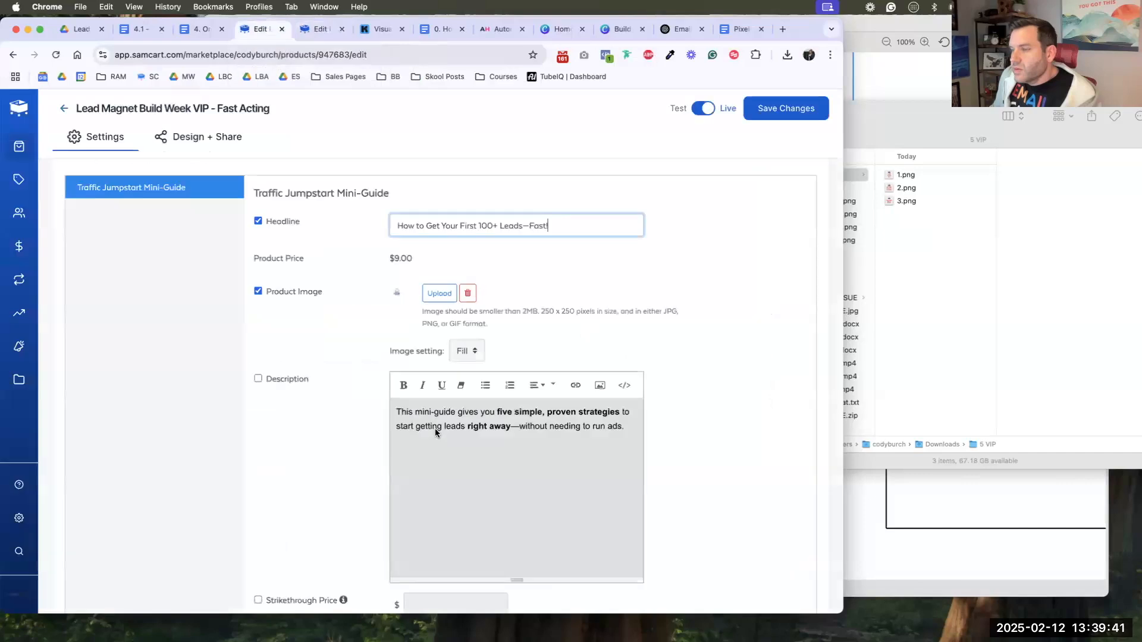
- Enable the description in the order bump's product details
left_click(427, 418)
key("super+a")
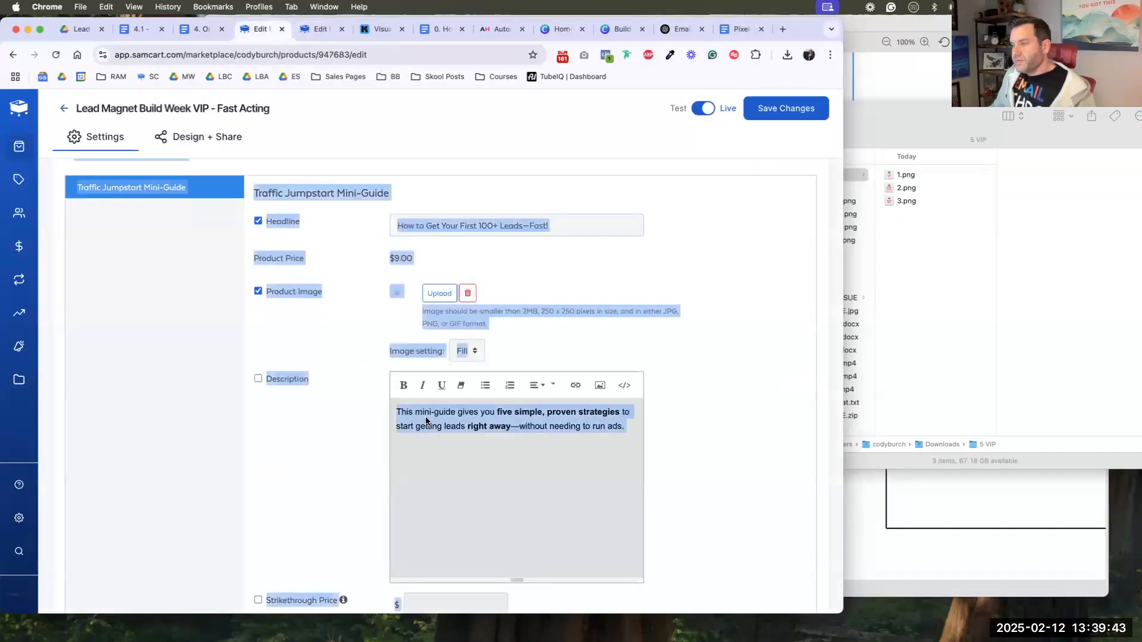
triple_click(426, 418)
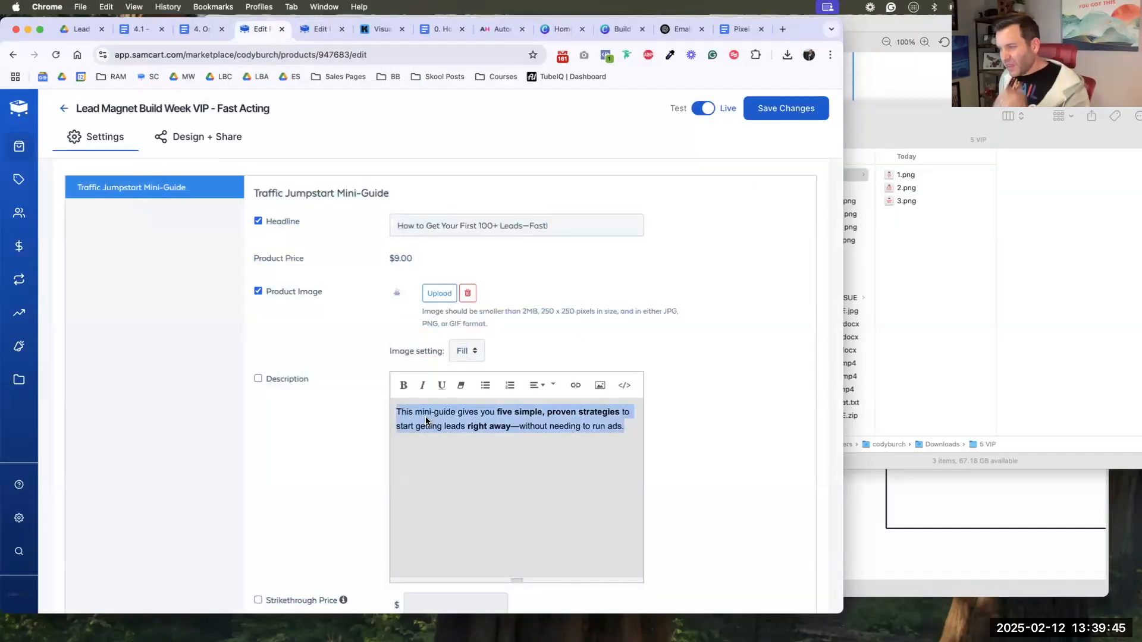
left_click(627, 426)
left_click(258, 377)
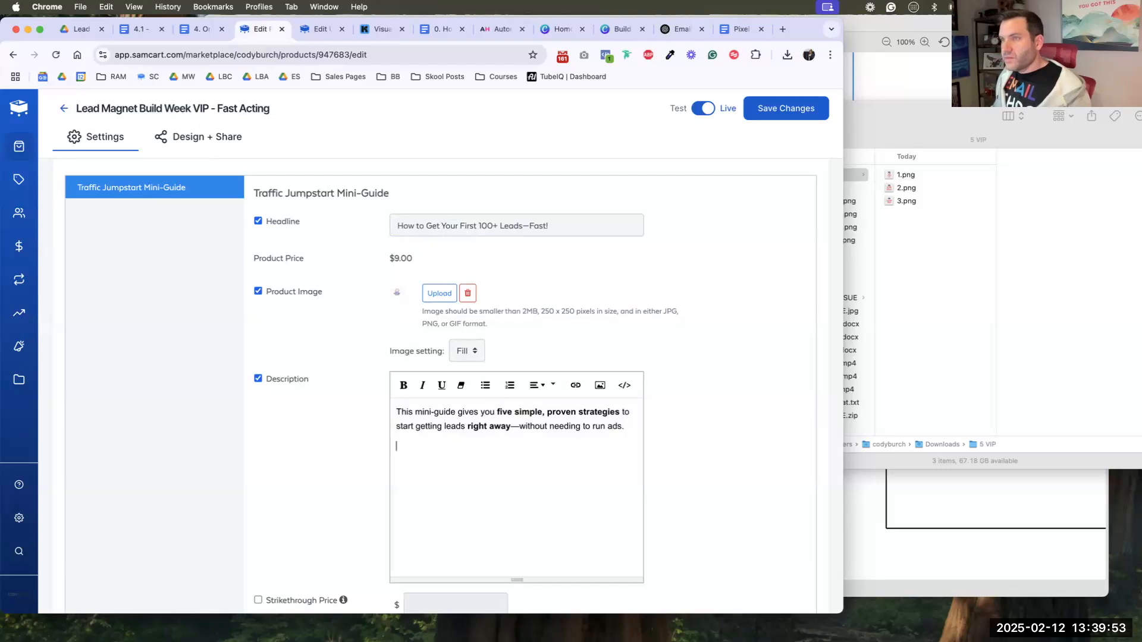
- Copy the five numbered strategies, the bonus line and the price line from the order bump copy document and paste them below the SamCart description's intro
left_click(146, 34)
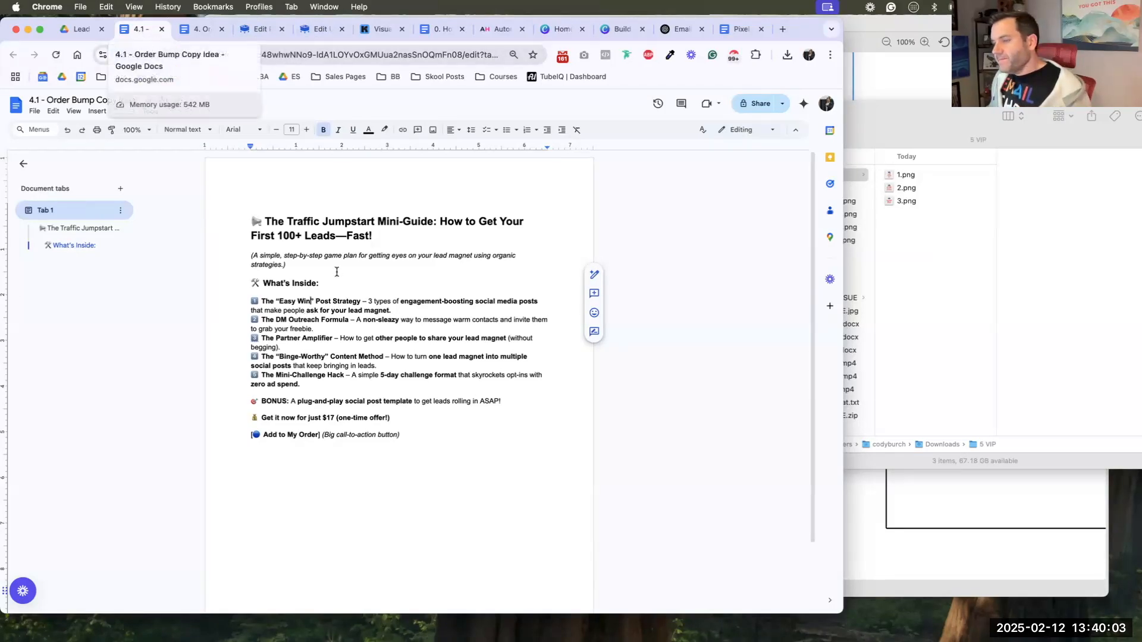
left_click_drag(404, 419, 250, 298)
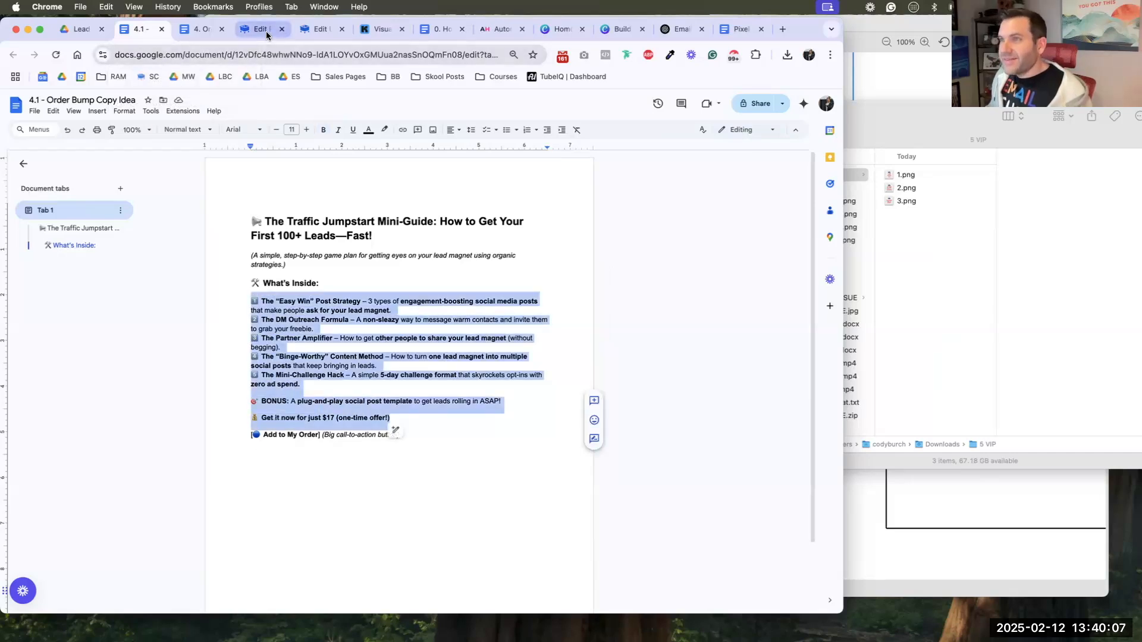
left_click(266, 31)
key("Return")
key("Return")
key("super+v")
scroll(425, 502, "up", 4)
scroll(420, 439, "up", 1)
- Insert the line "Here's what you get in the guide:" between the description's intro and the pasted text
left_click(420, 438)
key("Up")
type("Here's what you get in the guide:")
key("Return")
key("Return")
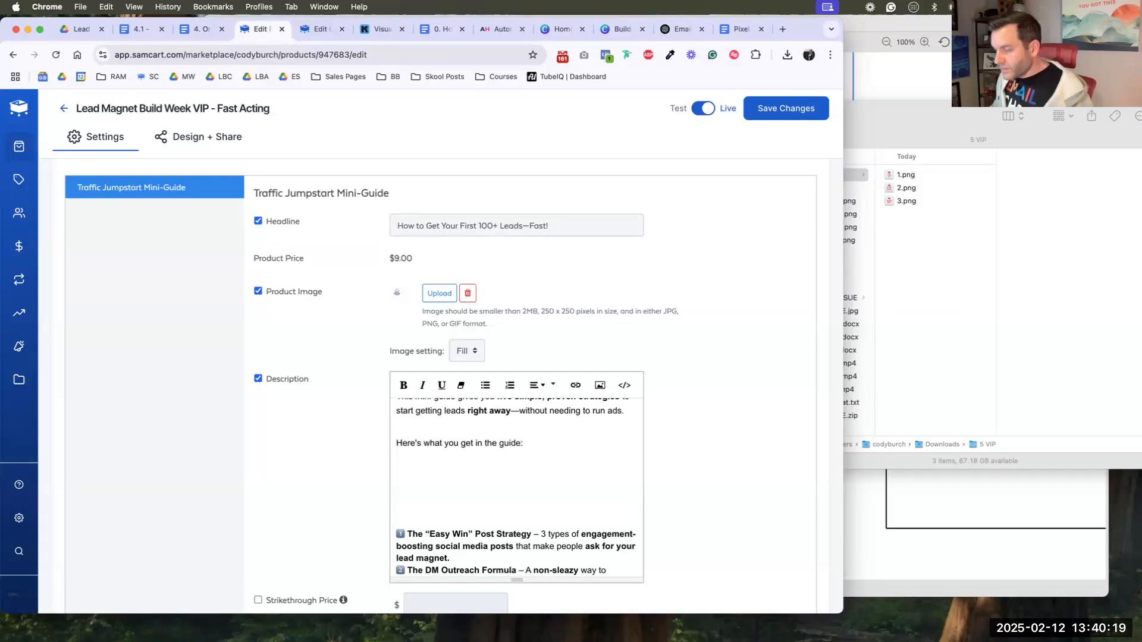
- Start a numbered list below that line with "The "Easy Win" Social Posting Strategy" as its first item
left_click(509, 385)
type("The \"Easy Win\" Social ")
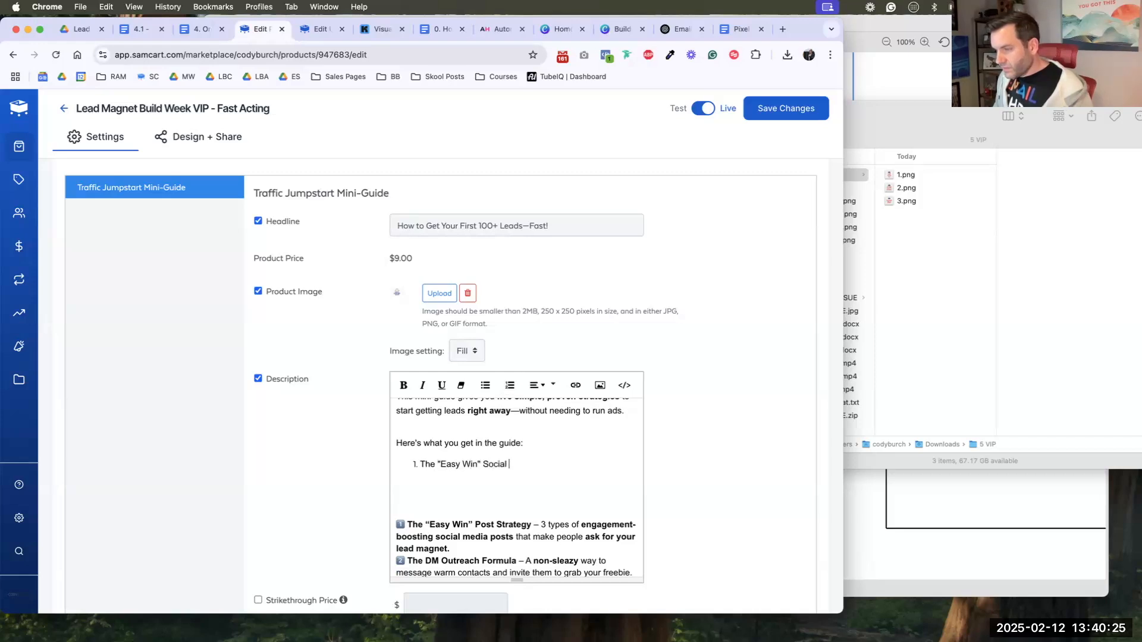
type("Post Strate")
key("BackSpace")
key("BackSpace")
key("BackSpace")
key("BackSpace")
key("BackSpace")
key("BackSpace")
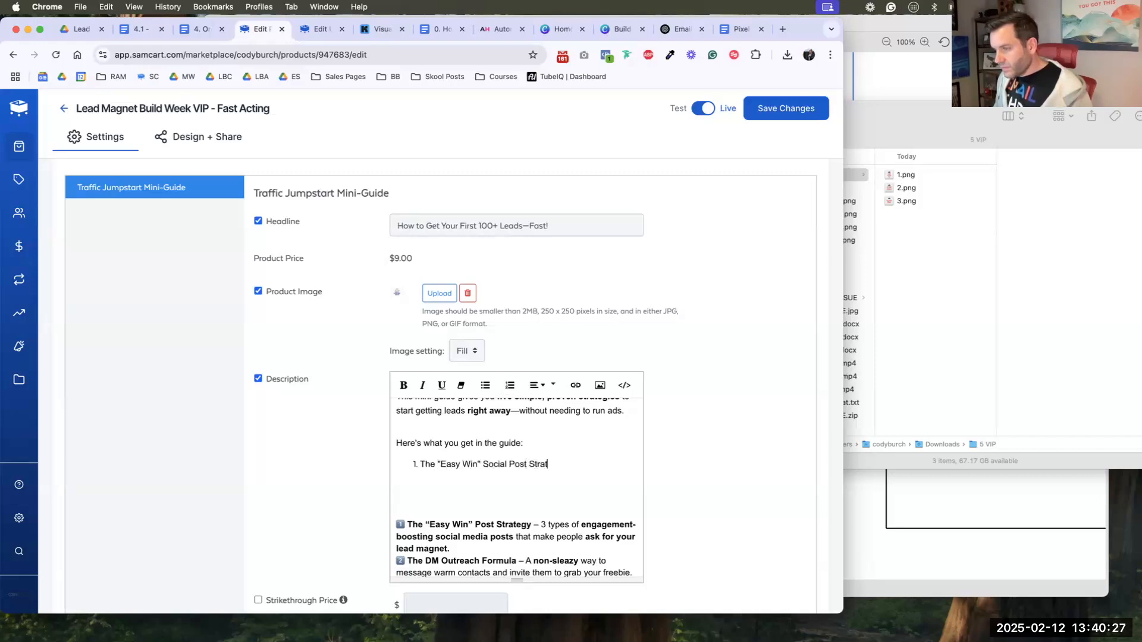
type("ing Strategy")
key("Return")
- Cut the pasted "Easy Win" paragraph and enter "The DM Outreach Formula" as the numbered list's second item
scroll(516, 488, "down", 2)
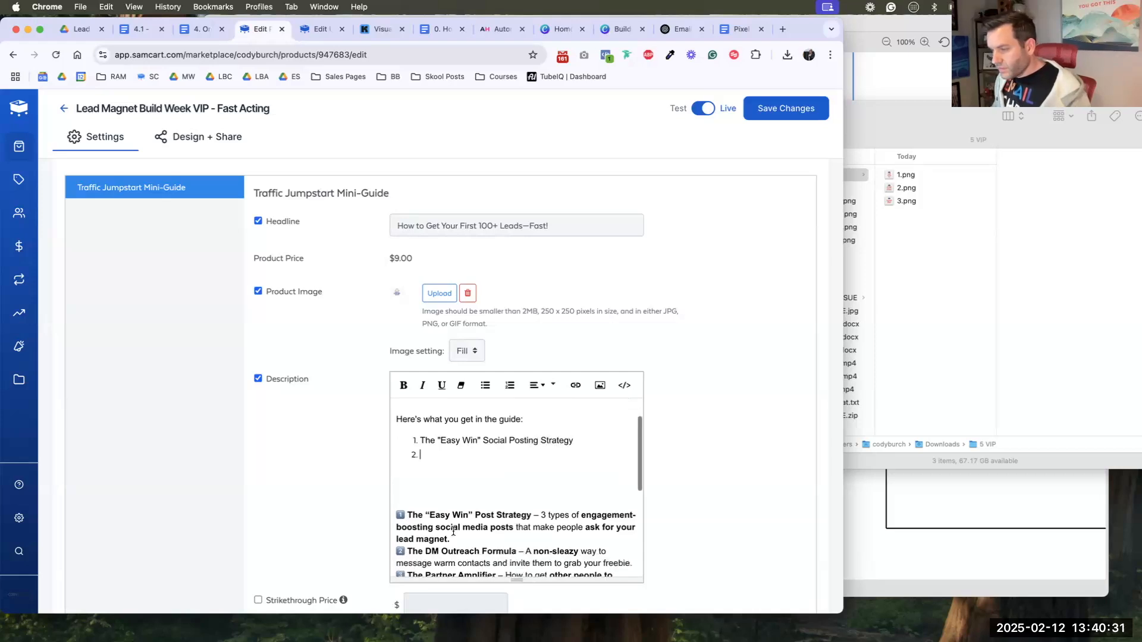
left_click_drag(450, 519, 445, 482)
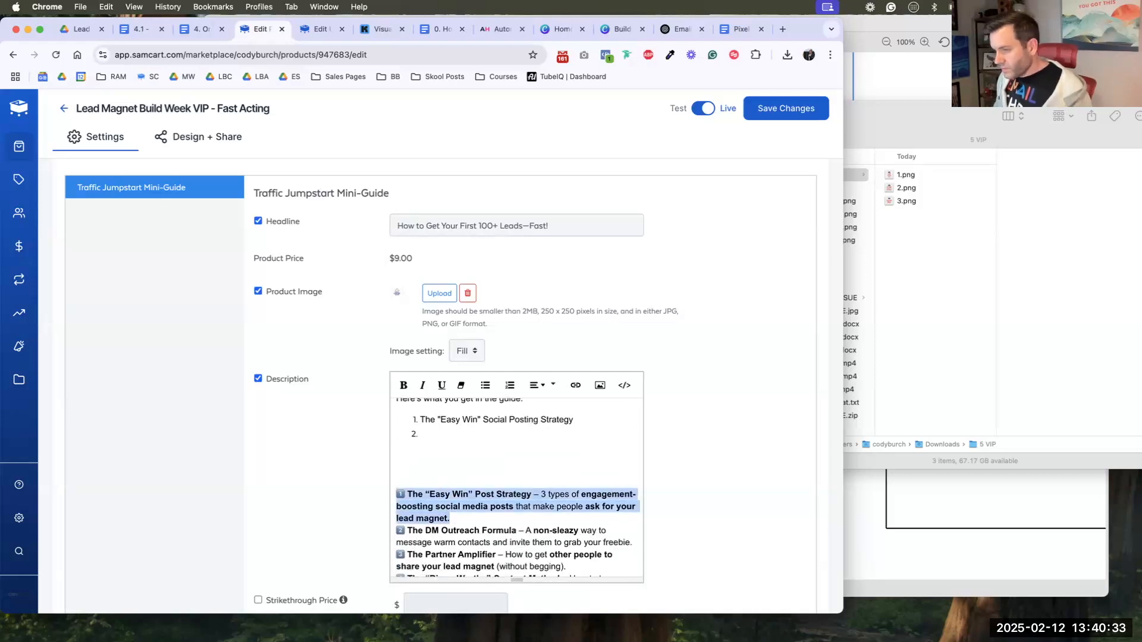
key("super+x")
key("Up")
key("Up")
key("Up")
type("Tge")
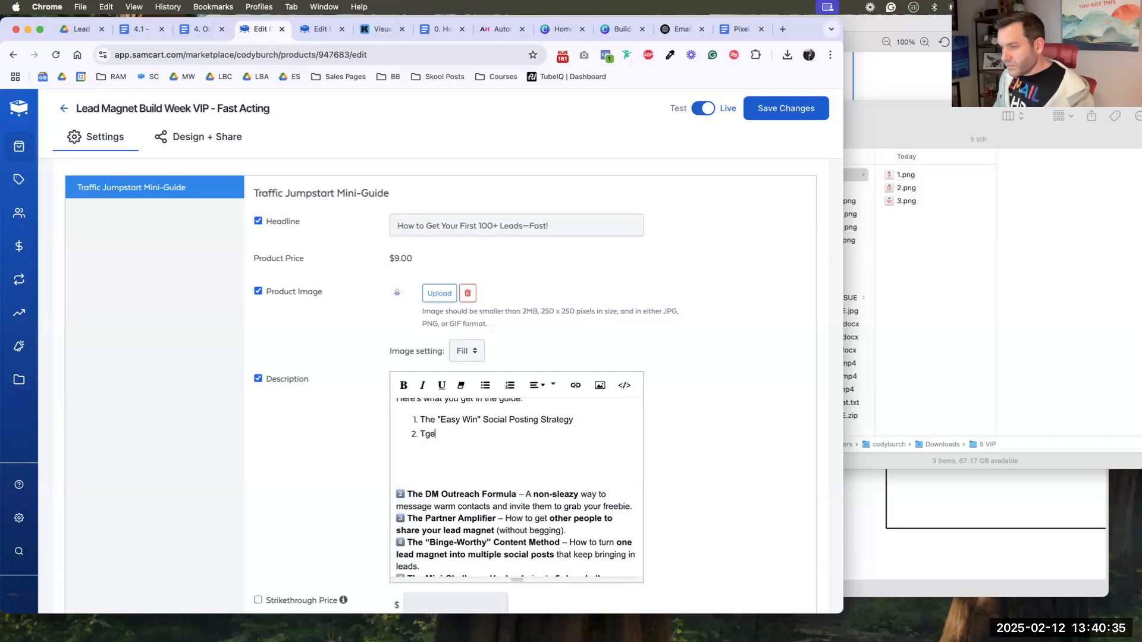
type(" DM Outreach Formula")
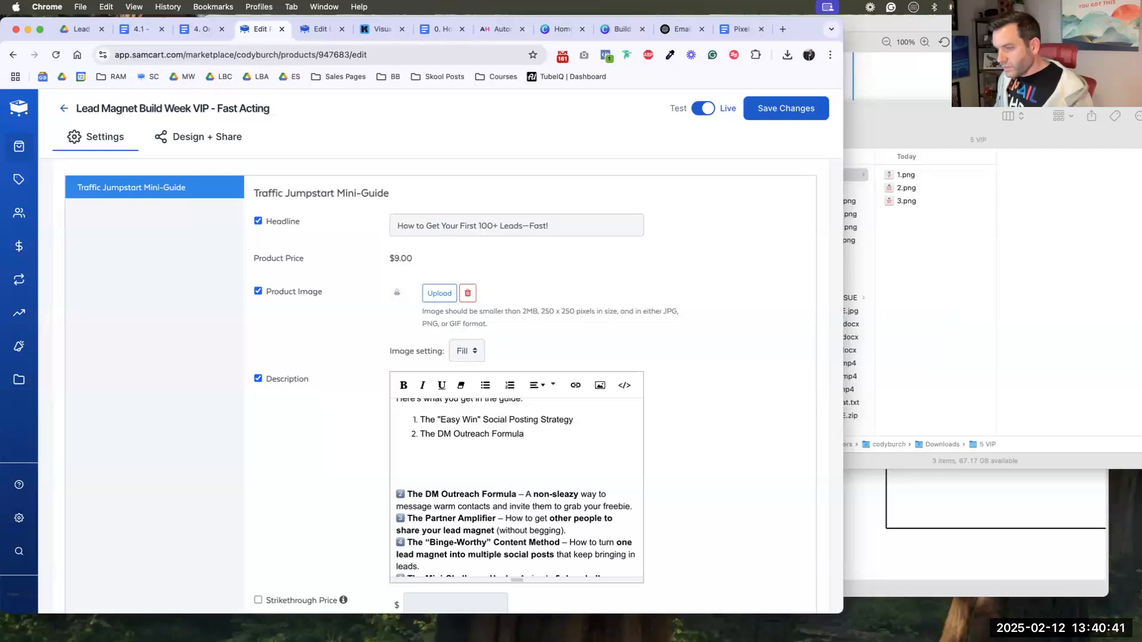
- Add "The Partner Amplifier" and "The "Binge-Worthy" Content Method" as the third and fourth list items
key("Return")
type("The Parterer Amplifier")
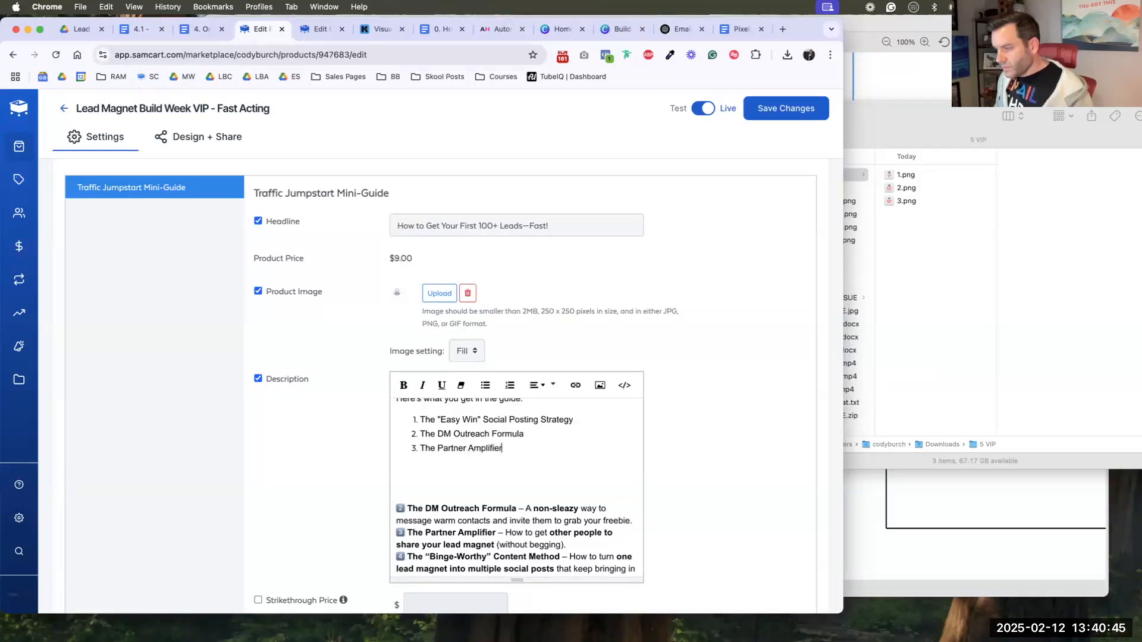
key("Return")
type("The \"Binge-Worthy\" Contnte")
key("BackSpace")
key("BackSpace")
type("nt MEthod")
key("BackSpace")
type("ethod")
- Delete part of the pasted strategy paragraphs and add "The "Mini-Challenge" Hack" as the fifth list item
scroll(454, 473, "down", 2)
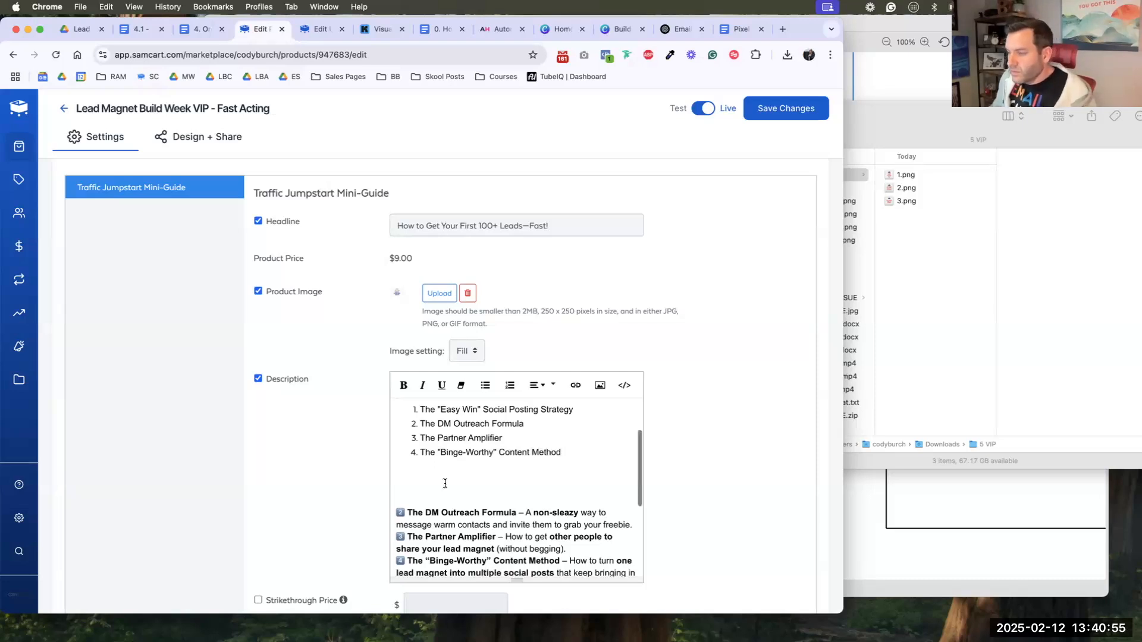
left_click(454, 472, "shift")
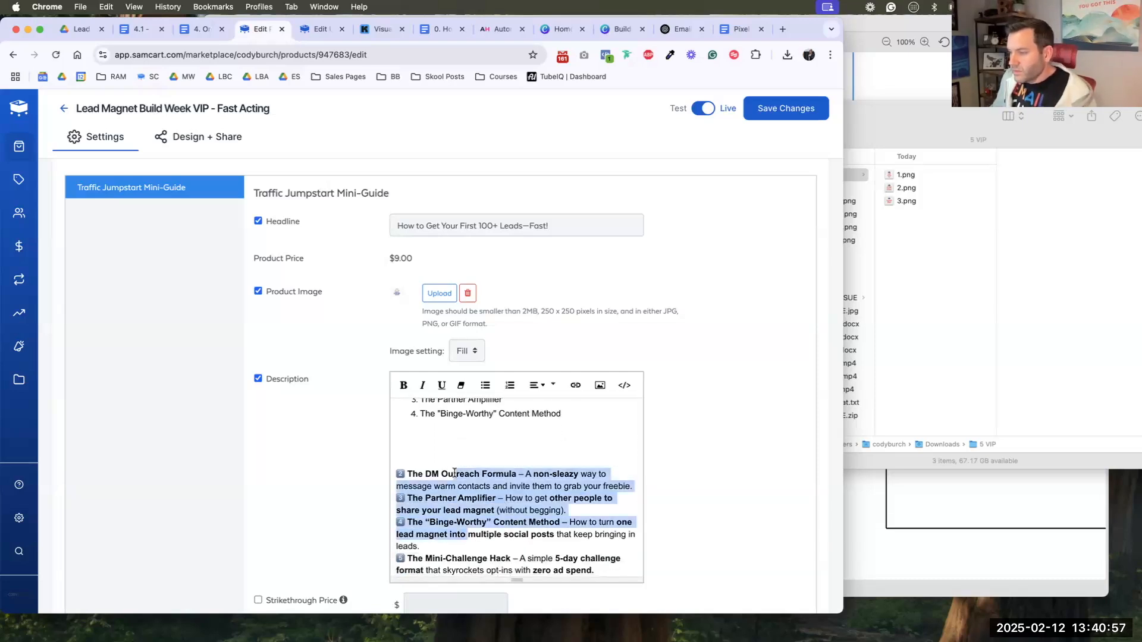
key("BackSpace")
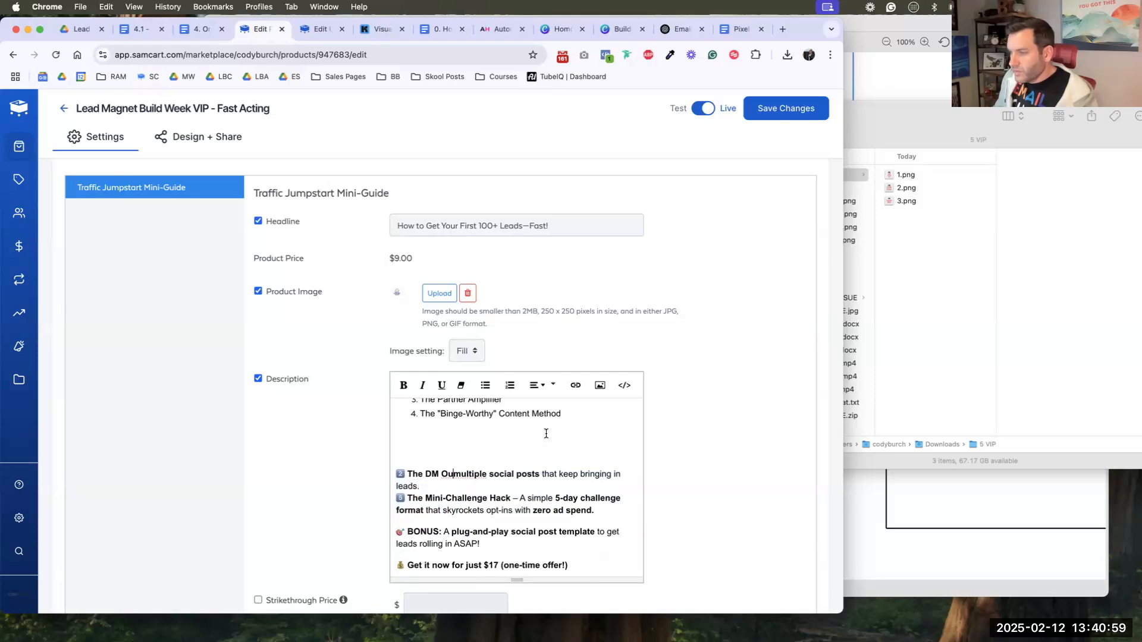
key("Return")
type("Th")
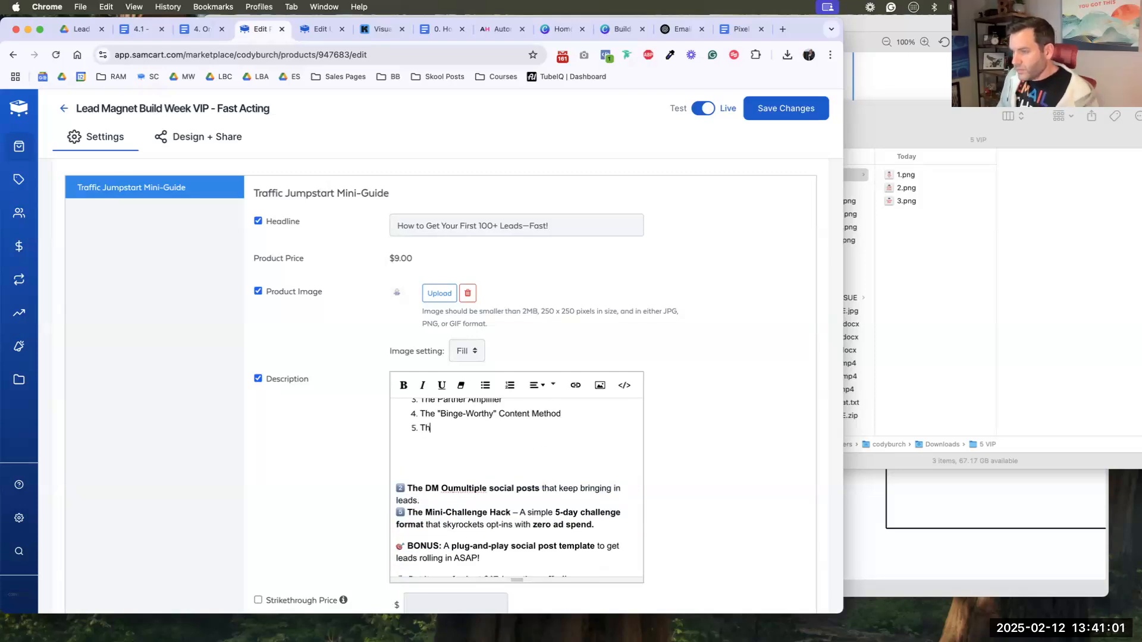
type("e \"Mini-Cha")
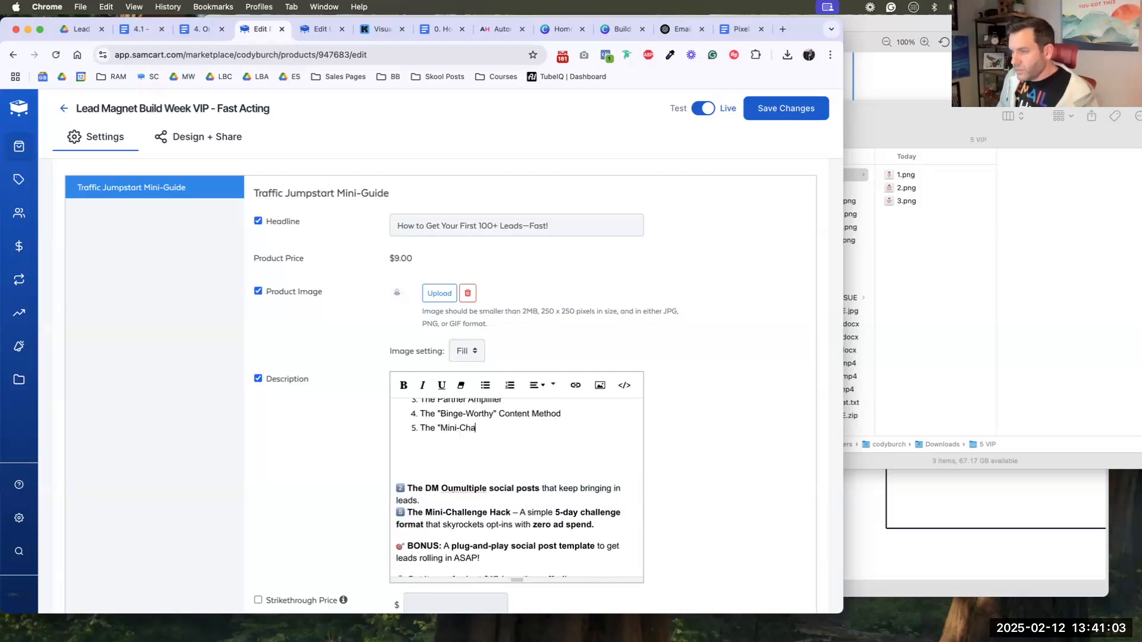
type("llenge\" Hack")
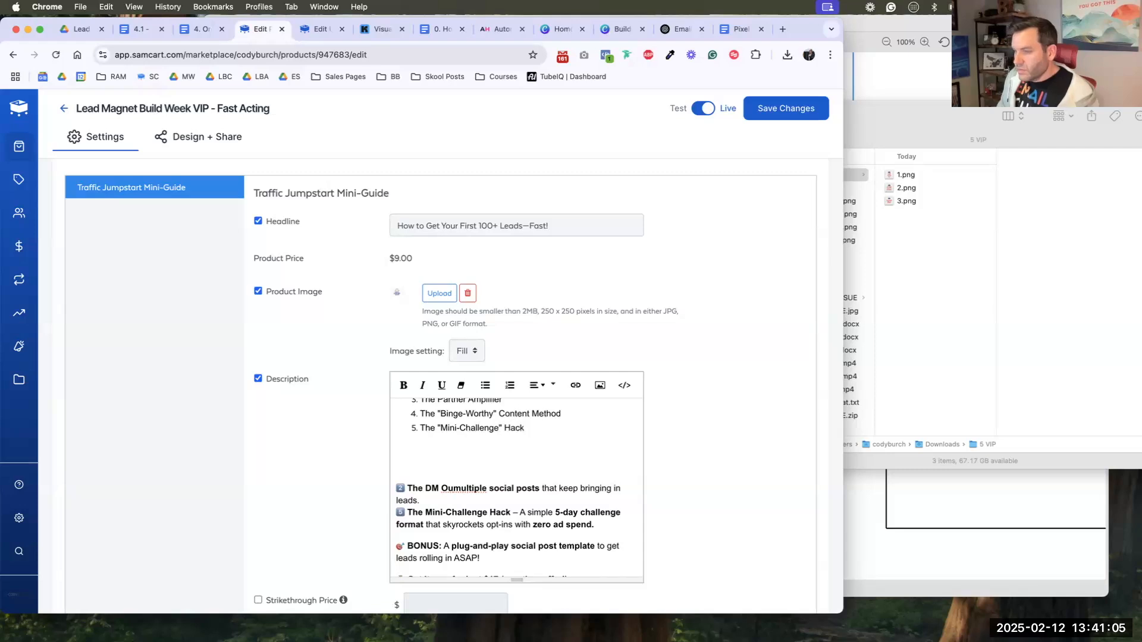
- Delete the leftover pasted paragraphs and blank lines between the numbered list and the "Get it now" line
left_click_drag(480, 559, 396, 485)
key("BackSpace")
key("BackSpace")
key("BackSpace")
key("BackSpace")
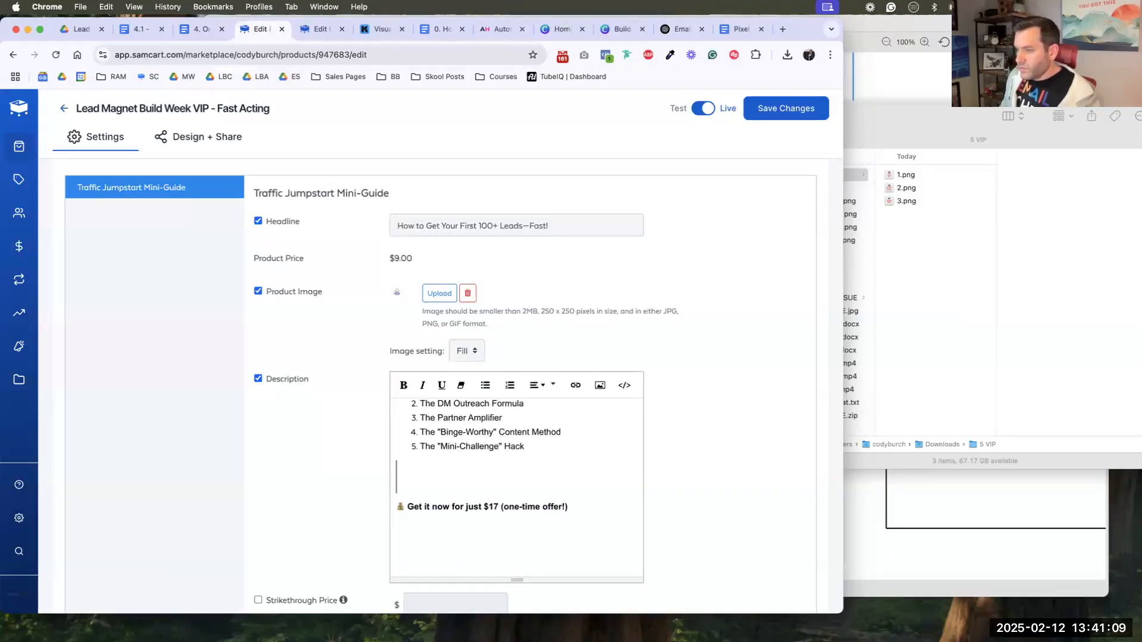
key("BackSpace")
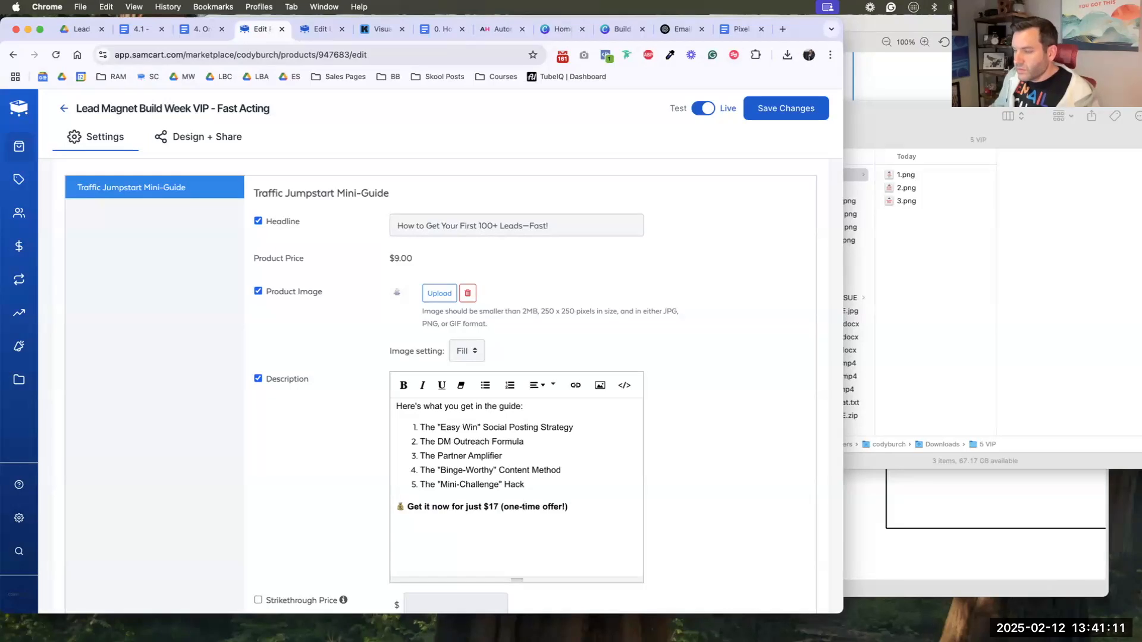
- Change the price in the description's "Get it now" line to $9
double_click(493, 506)
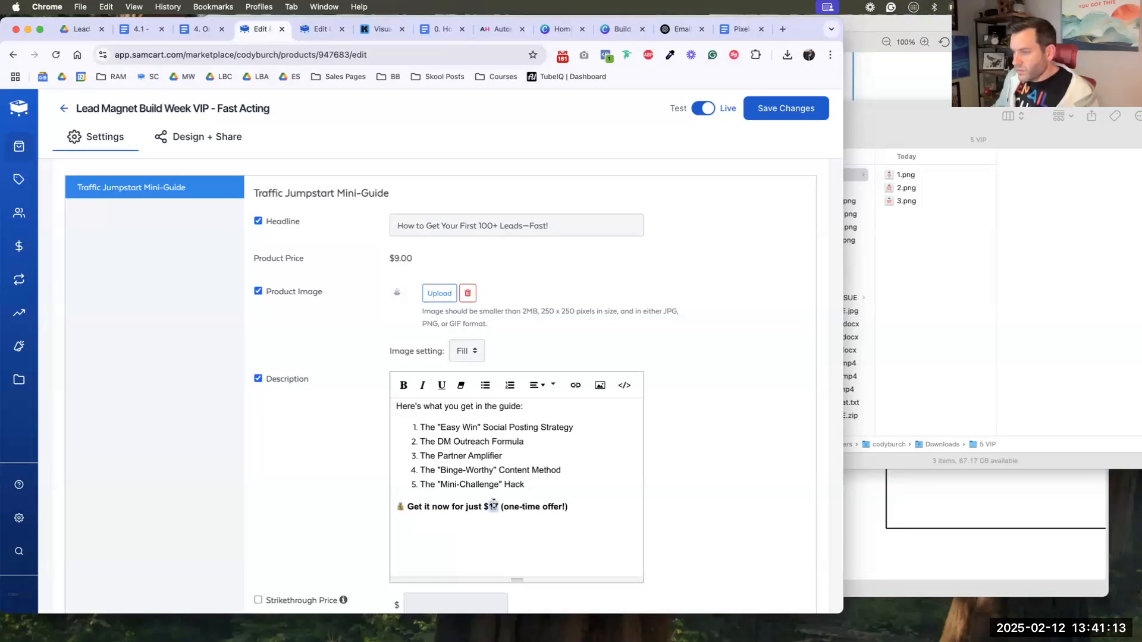
key("BackSpace")
type("9")
- Enable the order bump's strikethrough price, set it to $17, and save the product changes
scroll(381, 558, "down", 1)
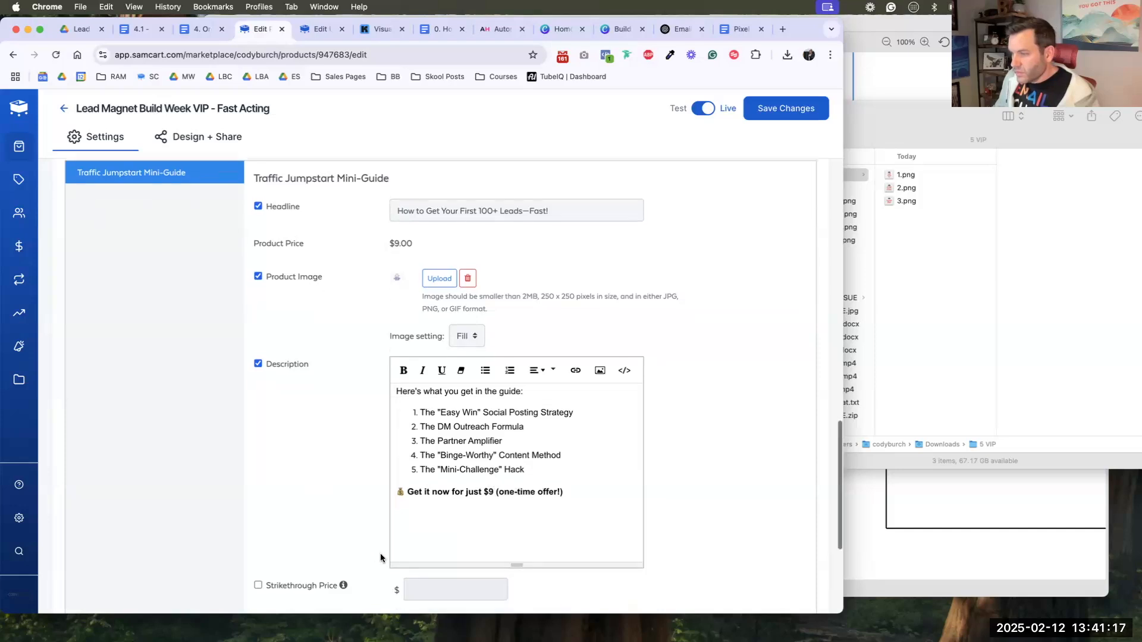
left_click(258, 585)
left_click(420, 585)
type("17")
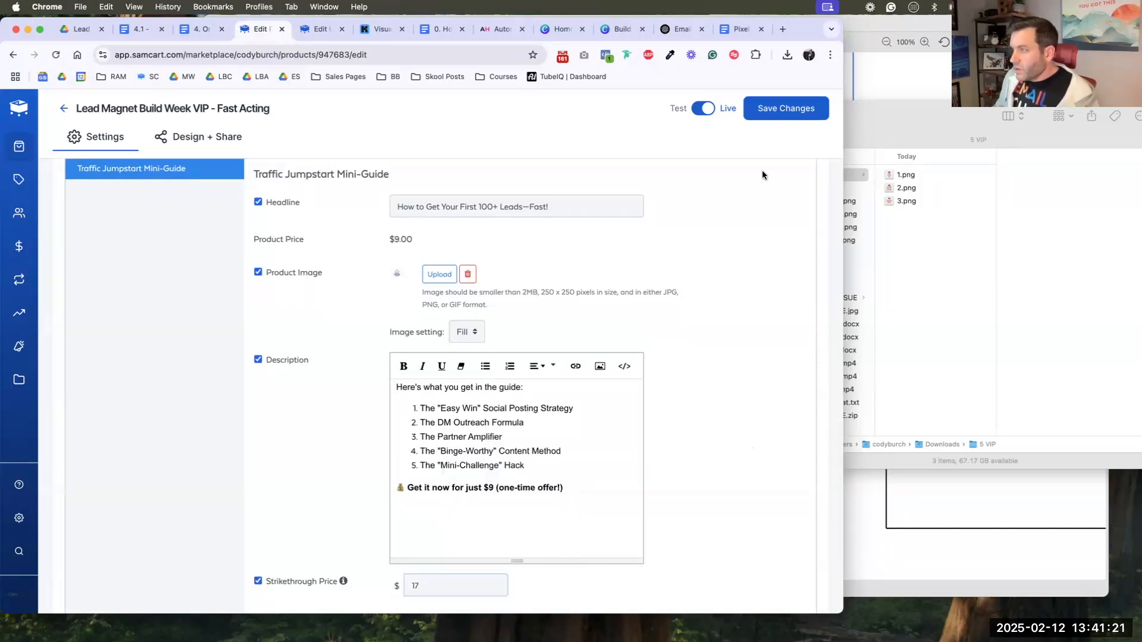
left_click(762, 114)
- Close the upsell editor and preview the VIP product's sales page, examining how the order bump looks at checkout
scroll(701, 349, "up", 20)
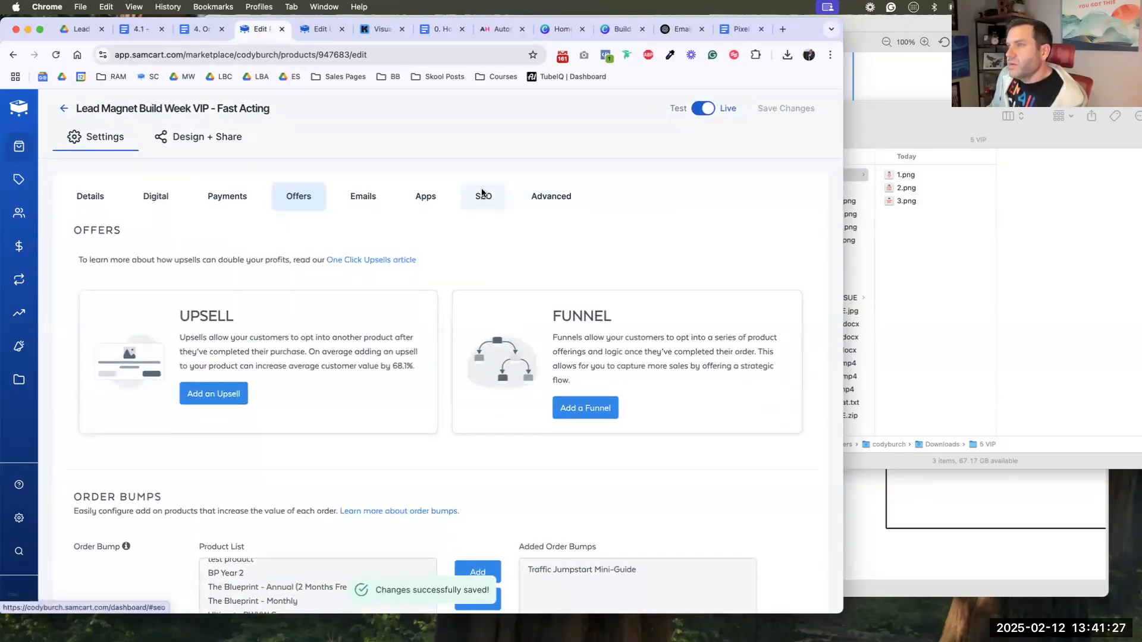
left_click(342, 29)
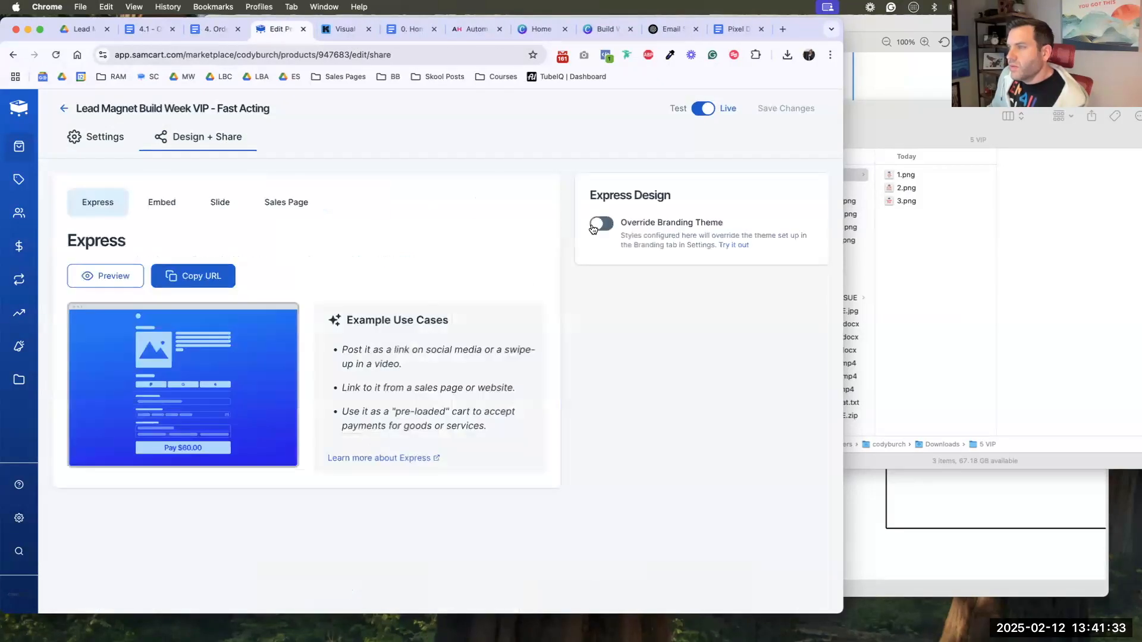
left_click(300, 209)
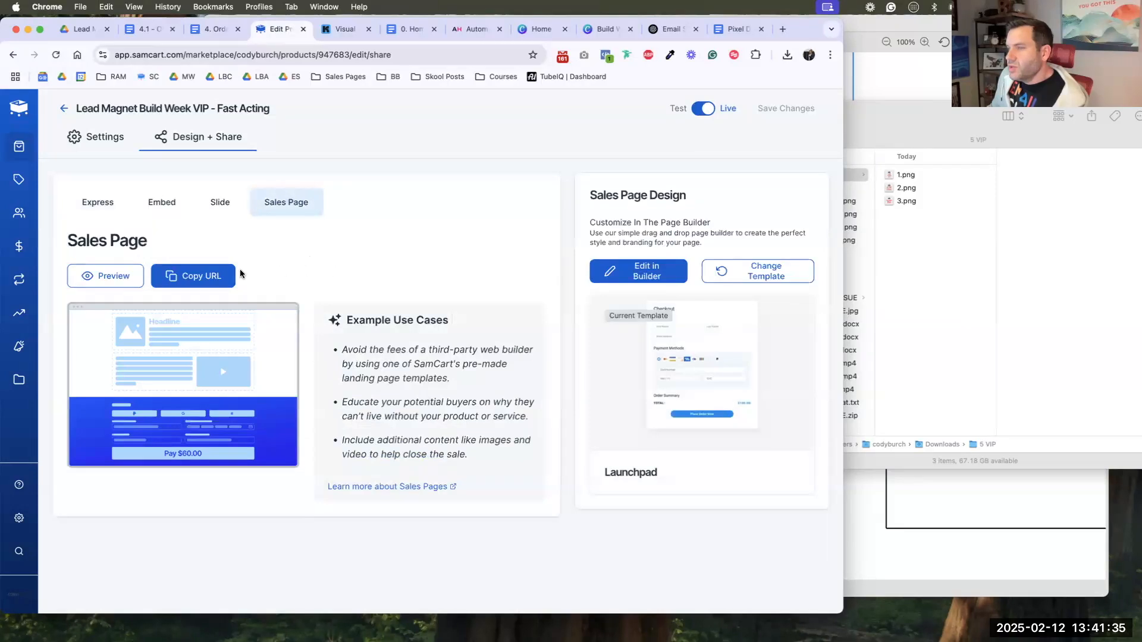
left_click(121, 277)
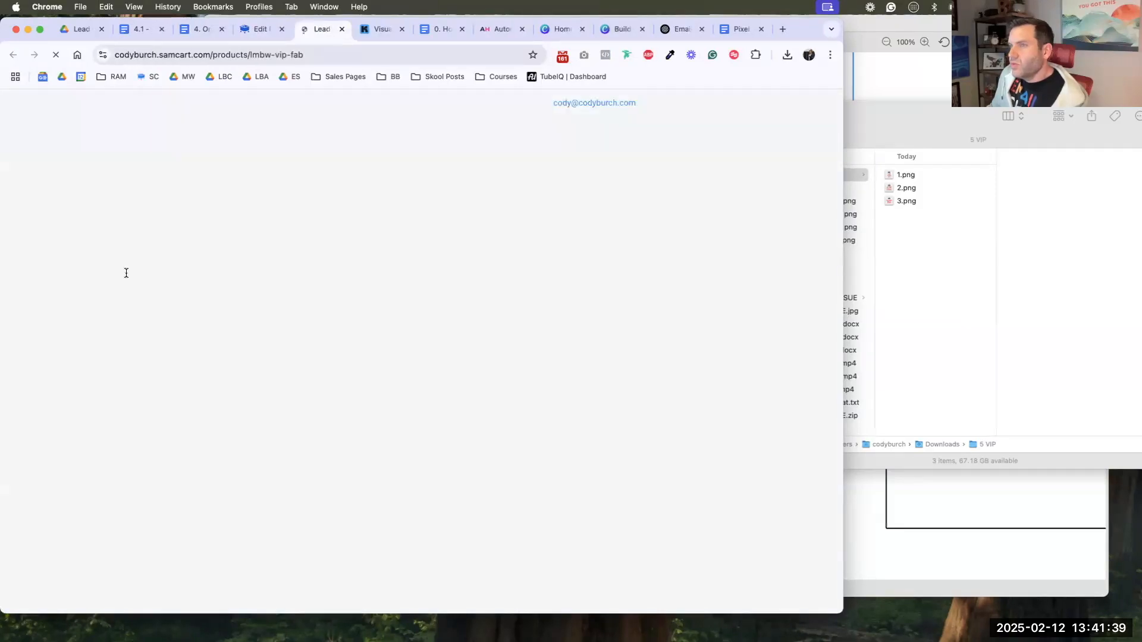
scroll(292, 304, "down", 3)
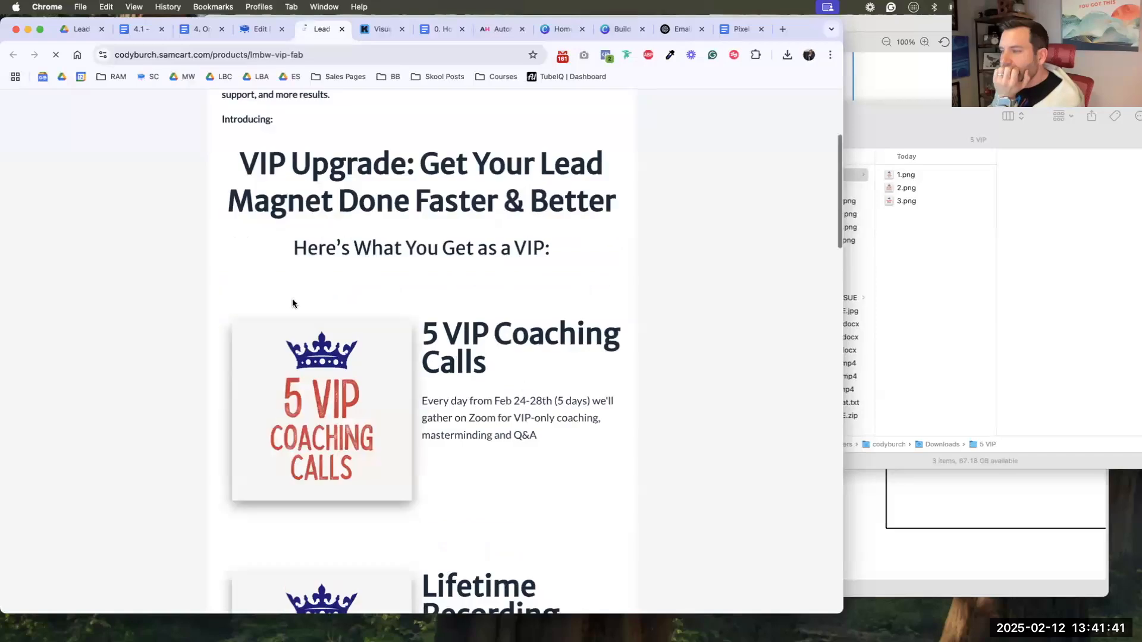
scroll(320, 286, "down", 20)
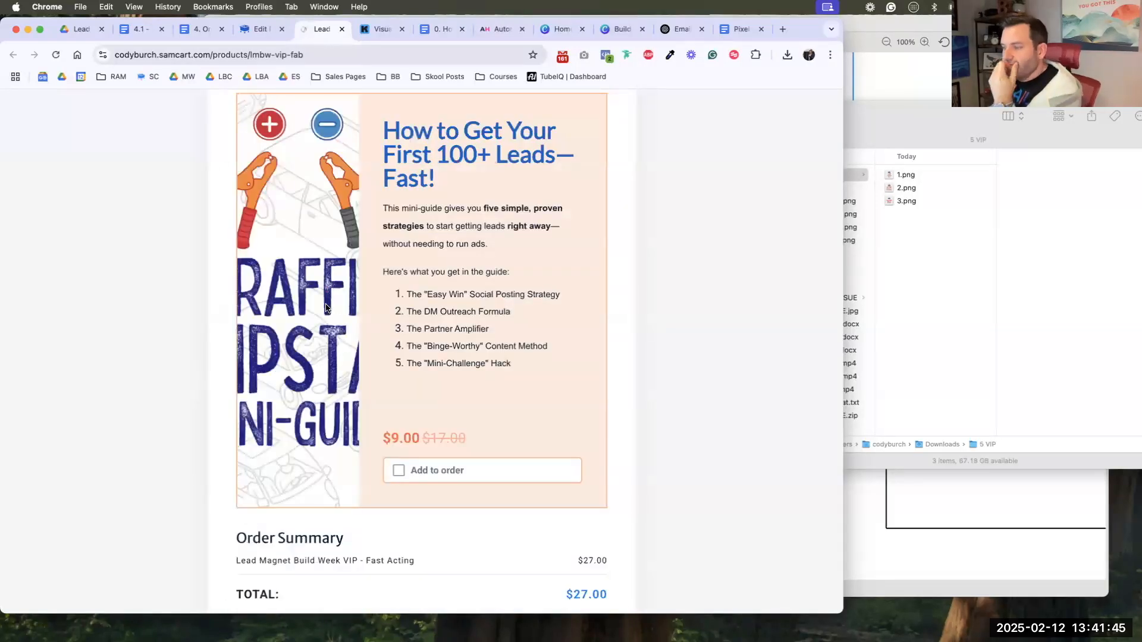
- Return to the VIP product's offer settings, try the Vertical order bump layout, and save the changes
scroll(327, 300, "down", 1)
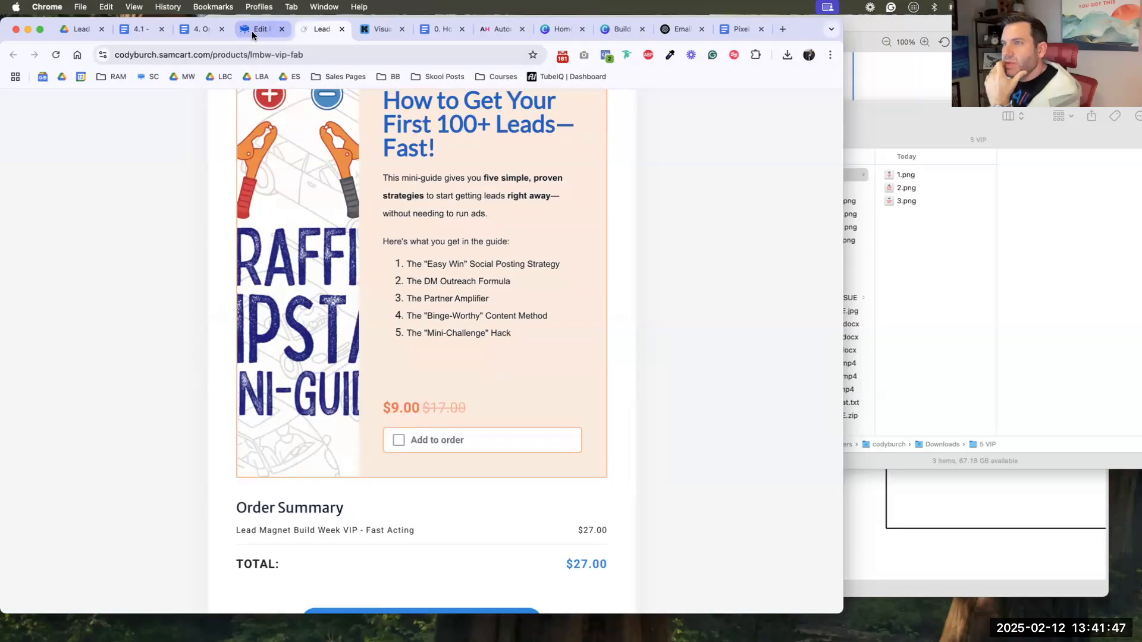
key("ctrl+shift+Tab")
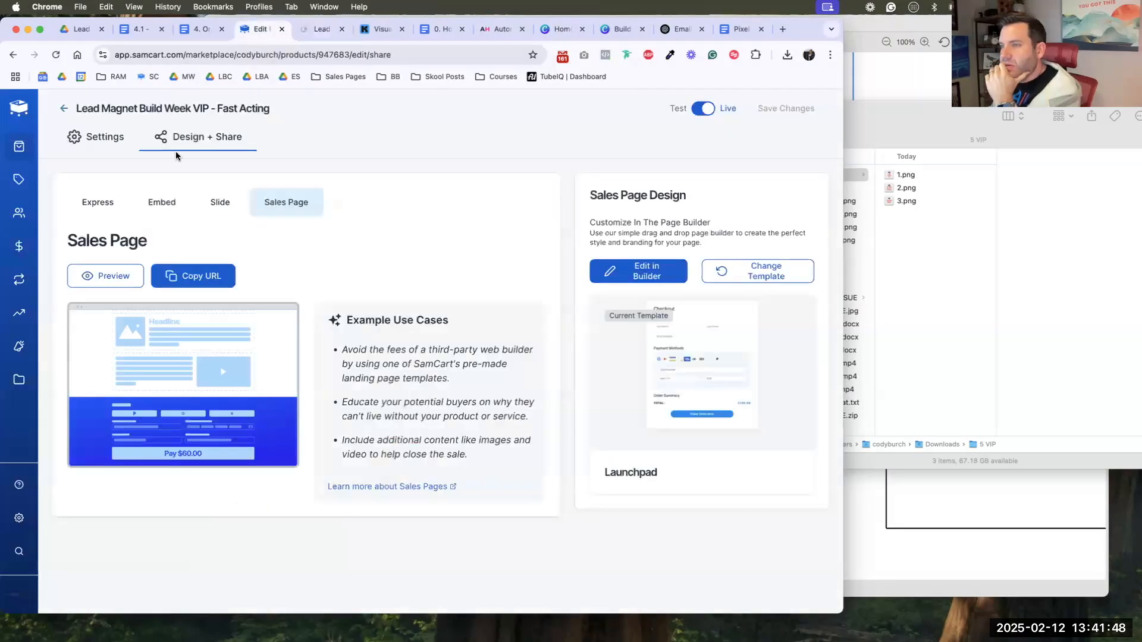
left_click(103, 138)
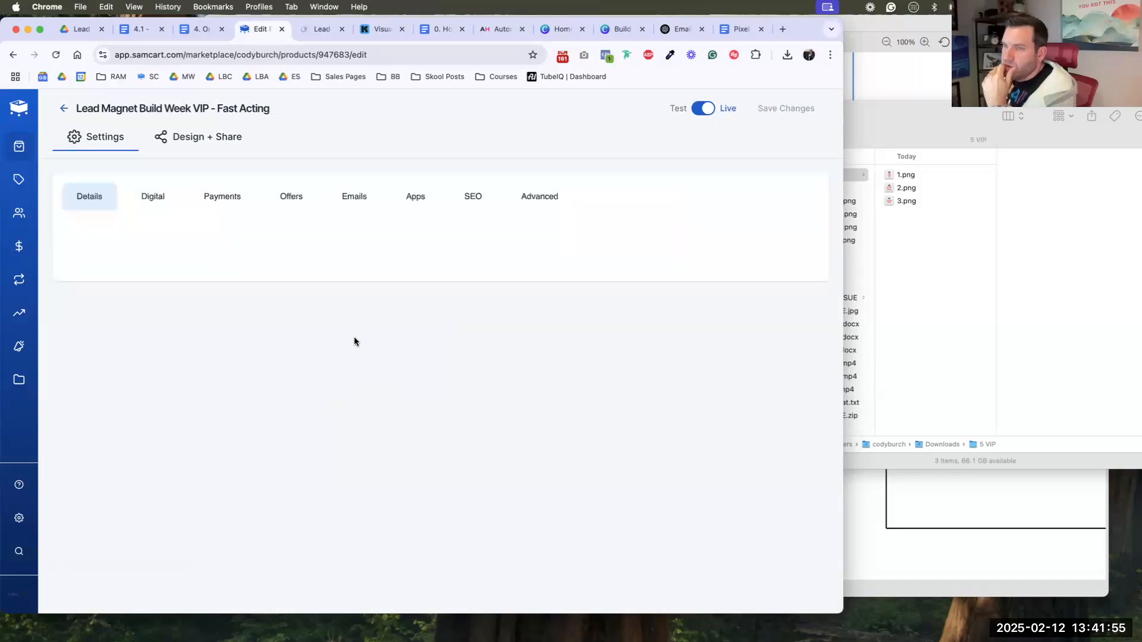
left_click(294, 196)
scroll(362, 299, "down", 10)
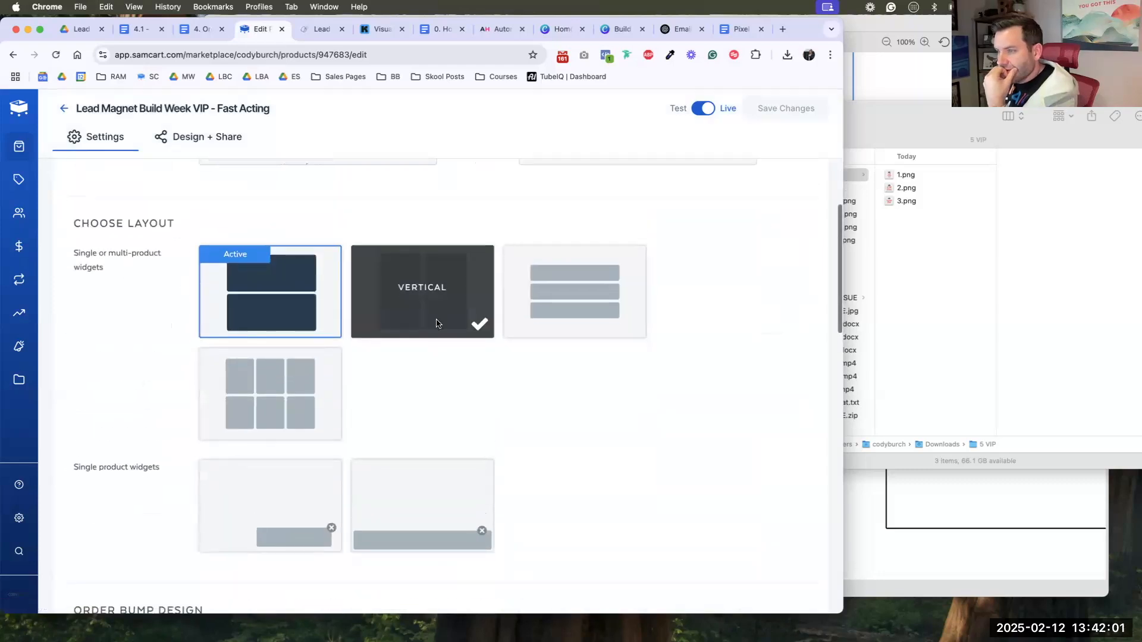
left_click(803, 111)
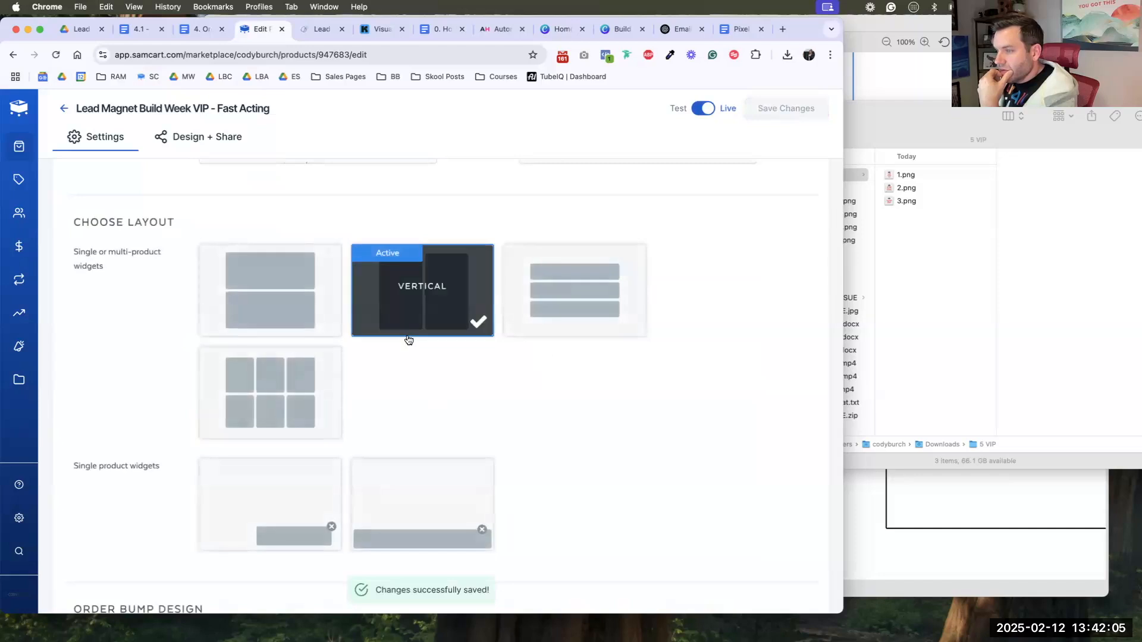
- Set the order bump's product image setting to Fit and save the product changes
scroll(455, 339, "down", 15)
scroll(454, 339, "down", 3)
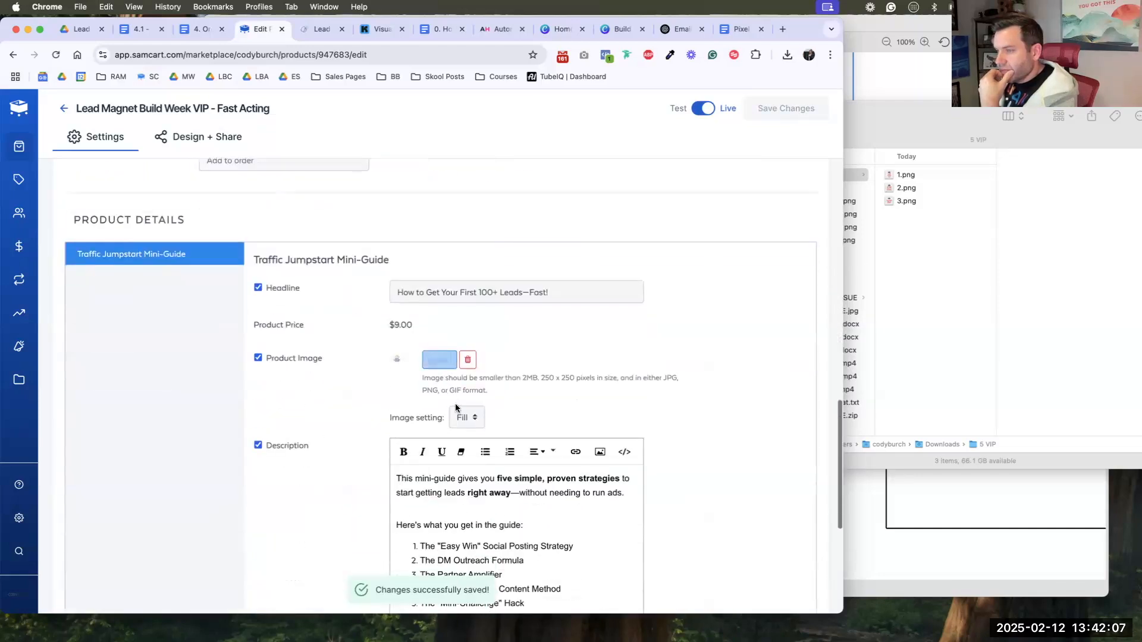
left_click(463, 434)
scroll(702, 298, "up", 12)
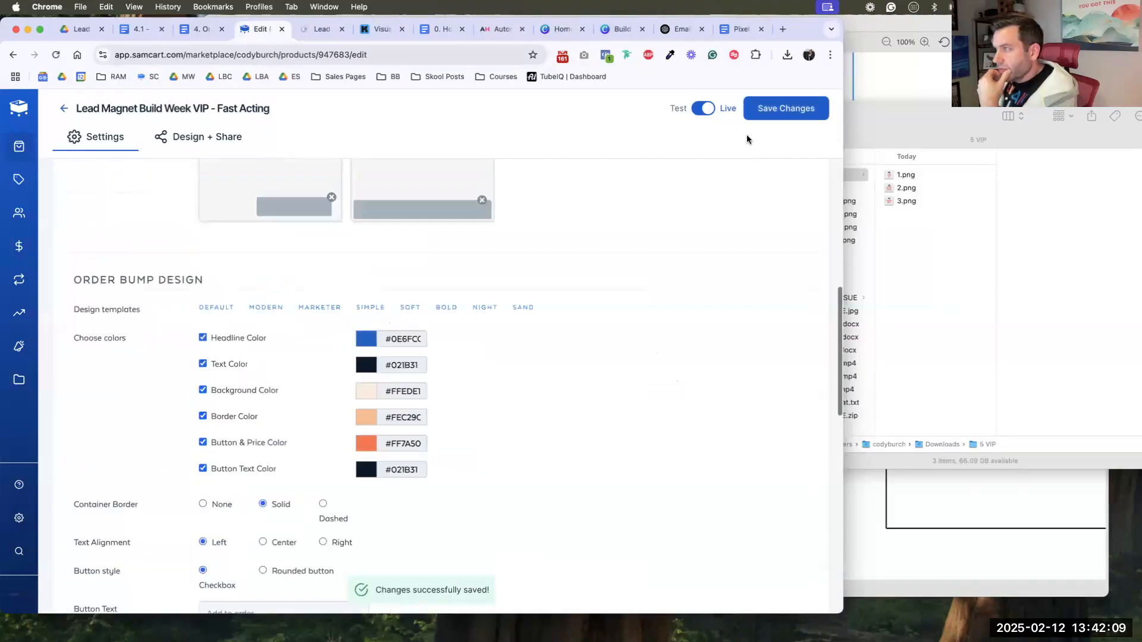
left_click(765, 110)
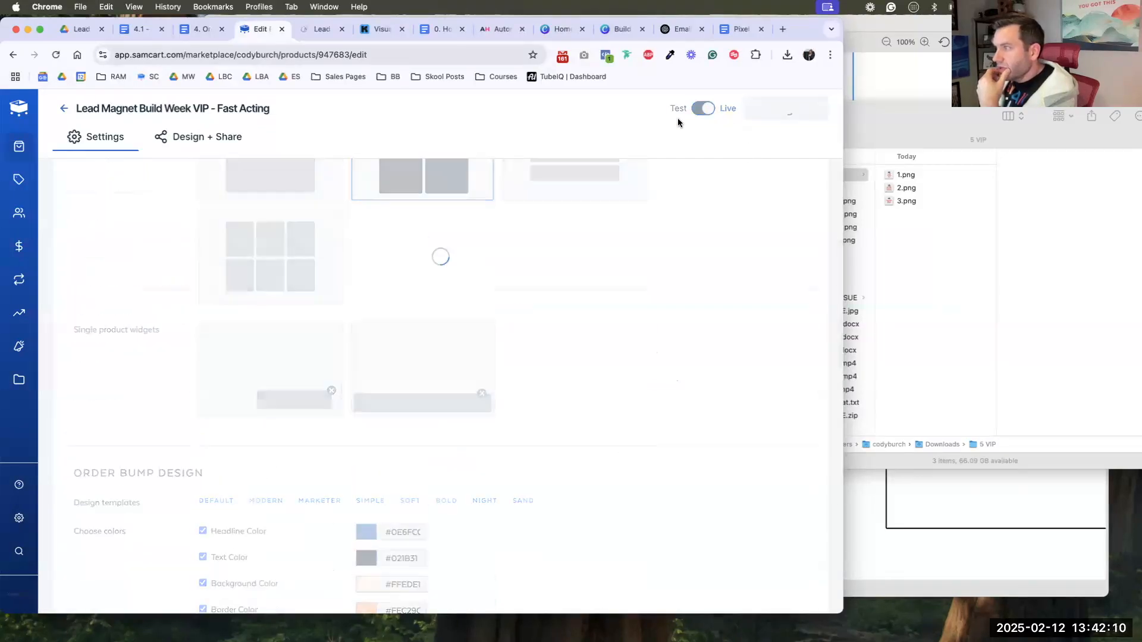
- Reload the sales page preview, examine the order bump's layout and image, and close the preview
left_click(322, 28)
left_click(50, 55)
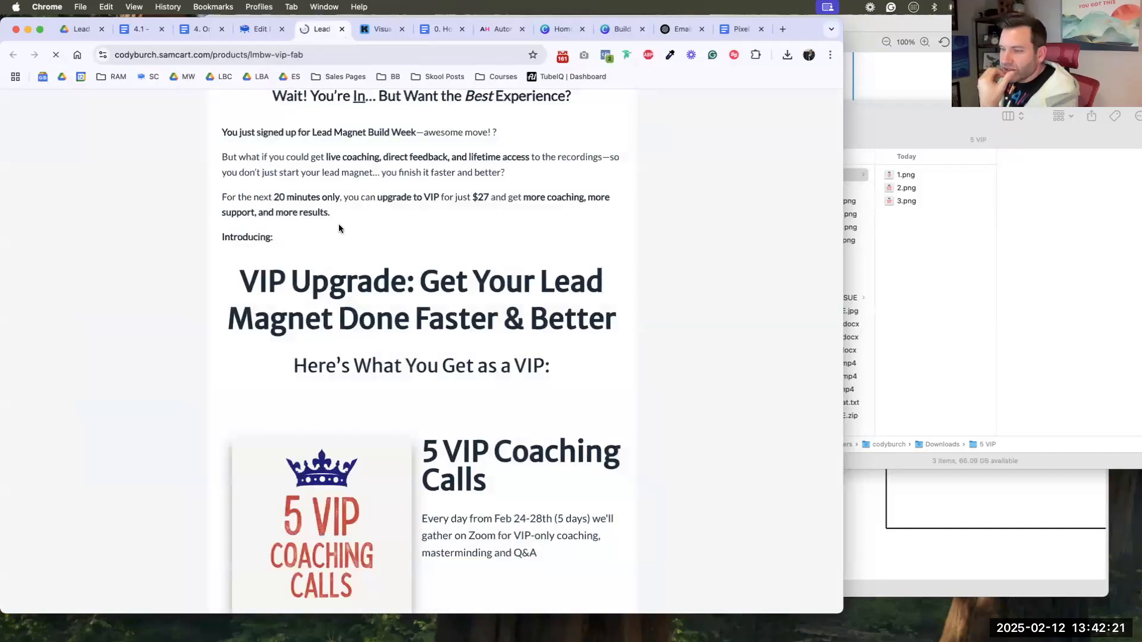
scroll(438, 332, "down", 12)
key("super+w")
- Switch the order bump layout to Horizontal and save the product changes
scroll(464, 334, "down", 1)
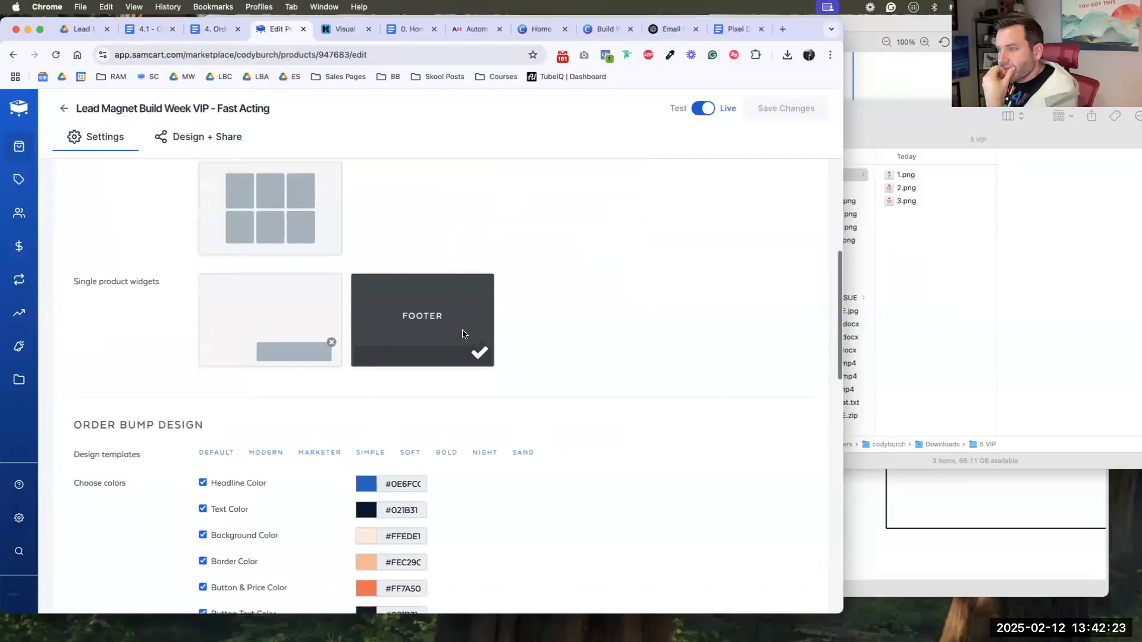
scroll(464, 334, "up", 5)
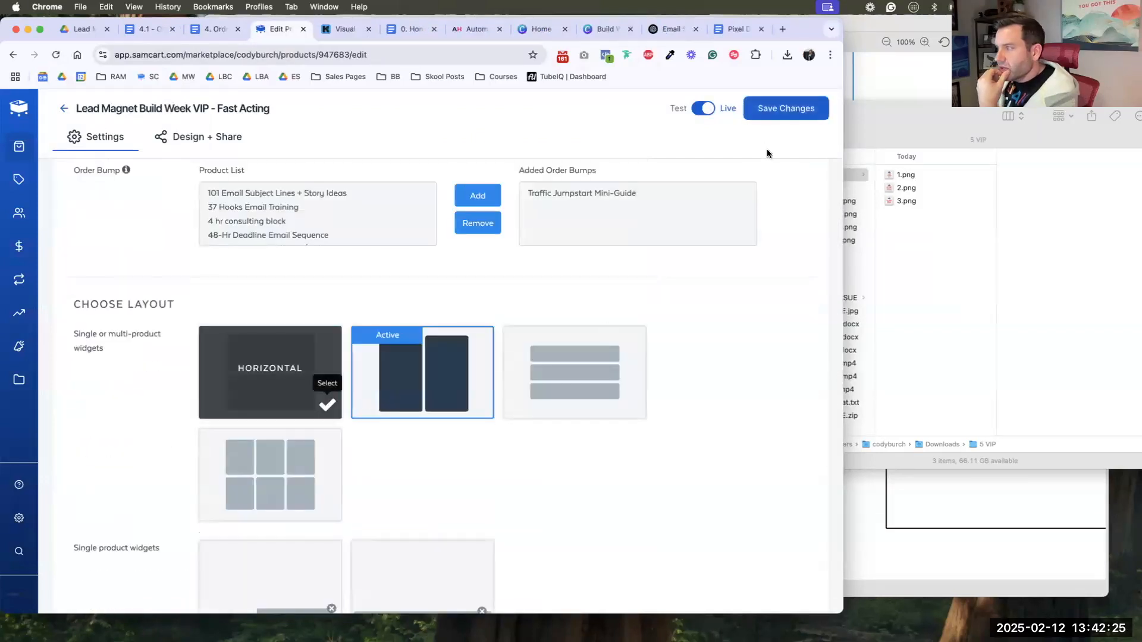
left_click(786, 108)
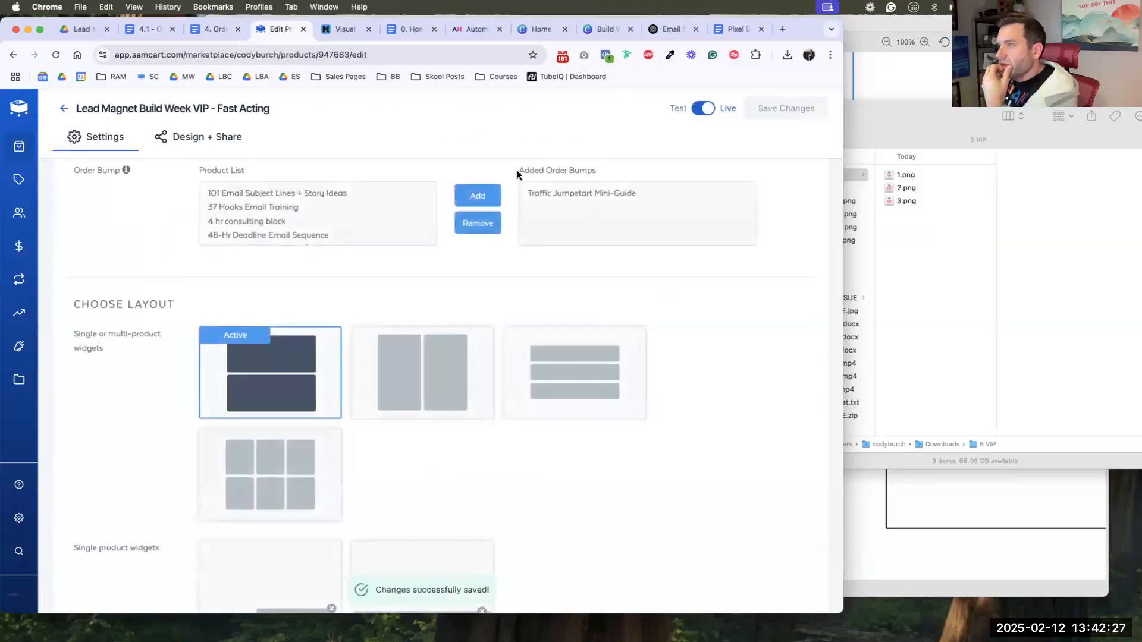
scroll(443, 143, "up", 6)
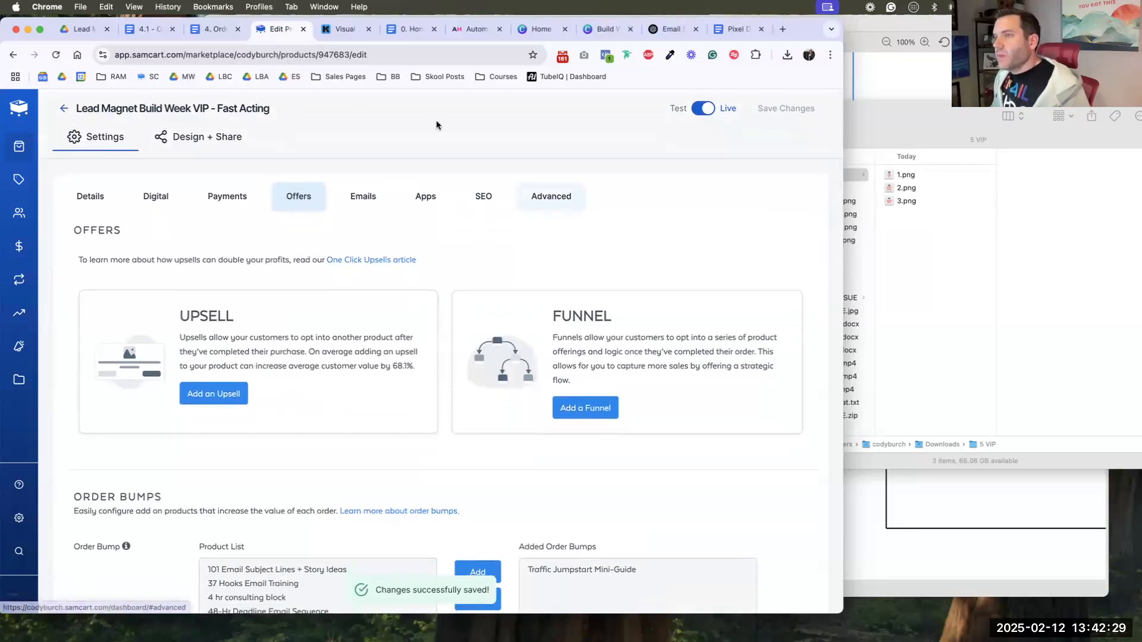
- Open the FAB Page link from the Home Base document, examine the order bump at checkout, and place the page beside the product editor
left_click(552, 196)
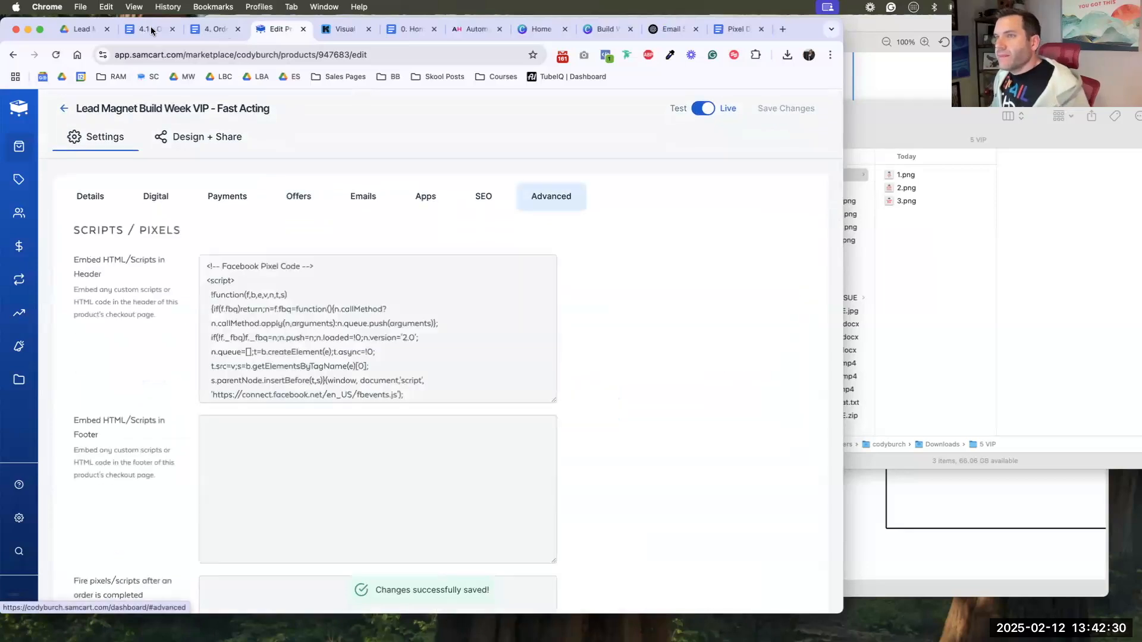
left_click(396, 30)
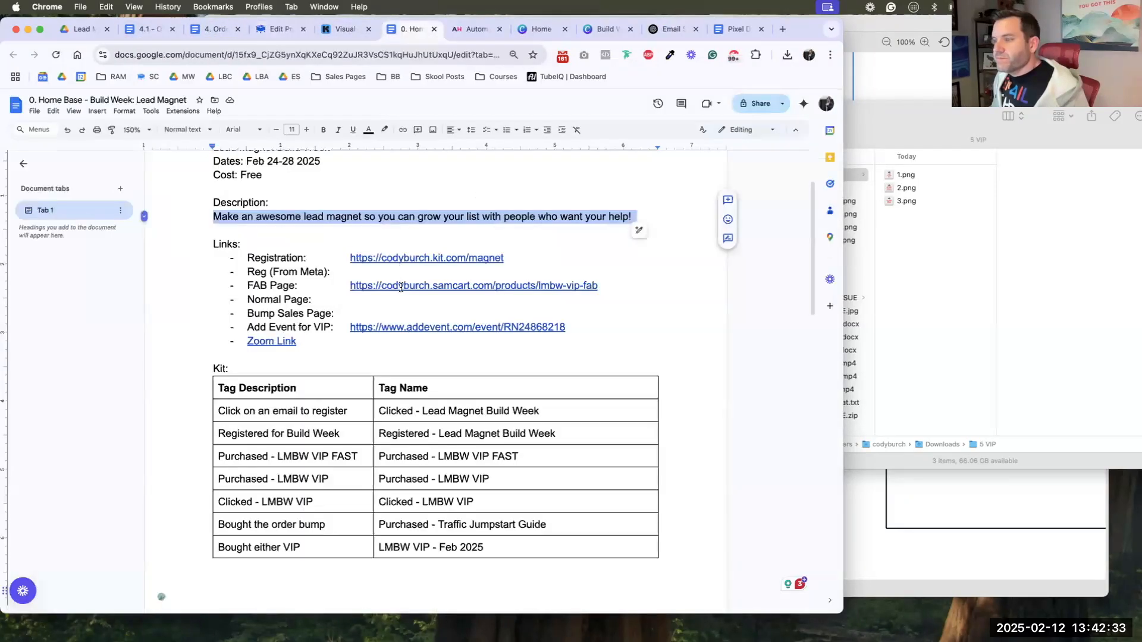
left_click(403, 286)
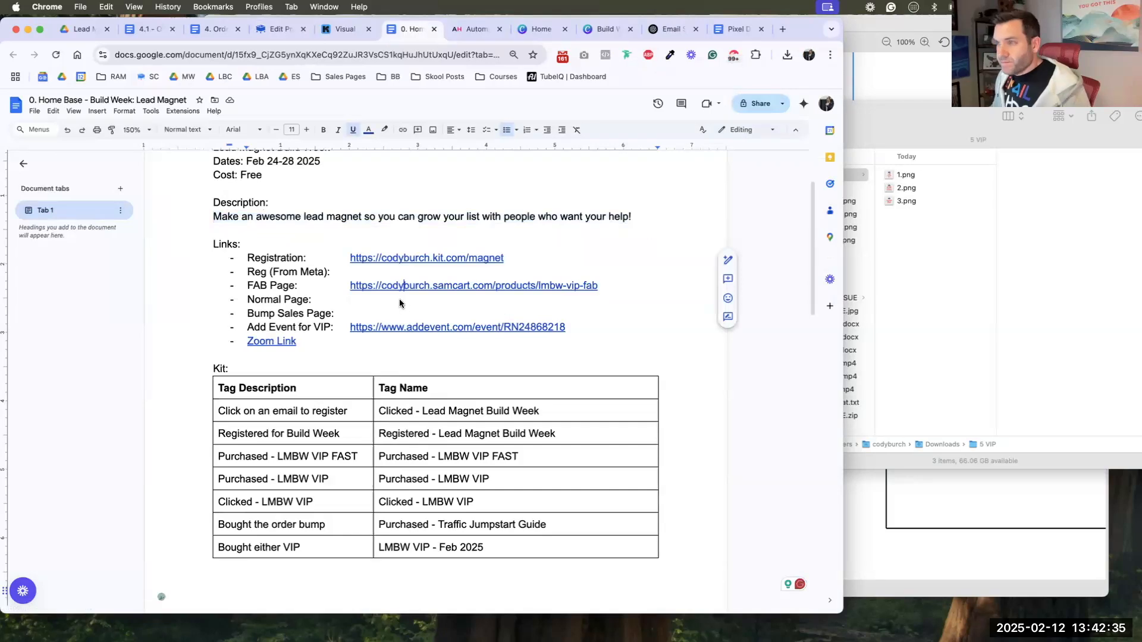
key("alt+Return")
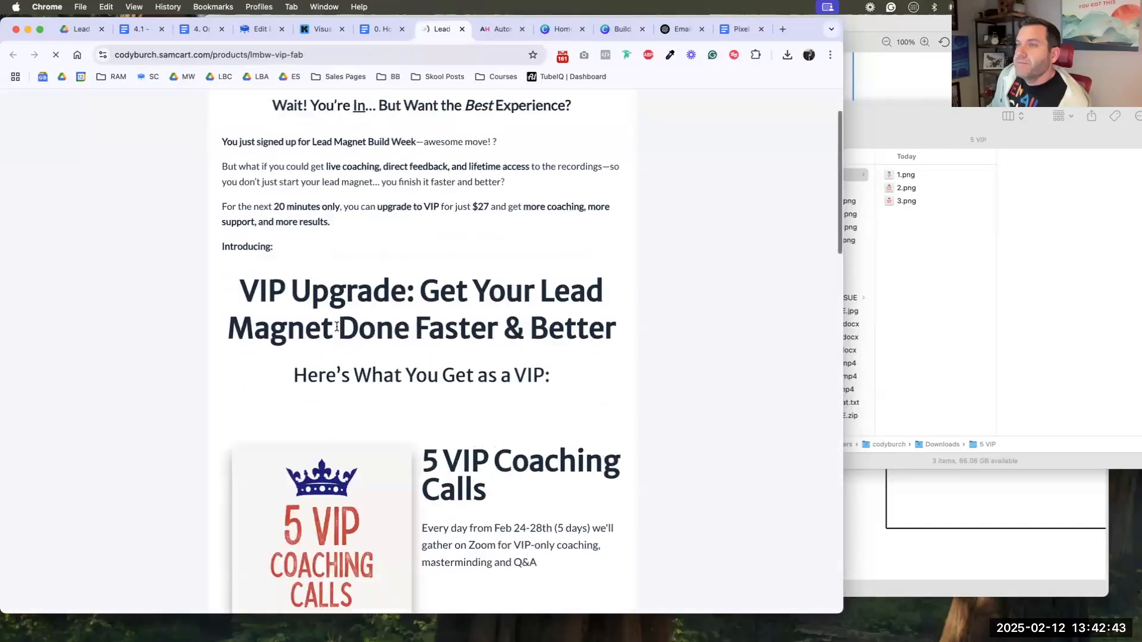
scroll(336, 327, "down", 1)
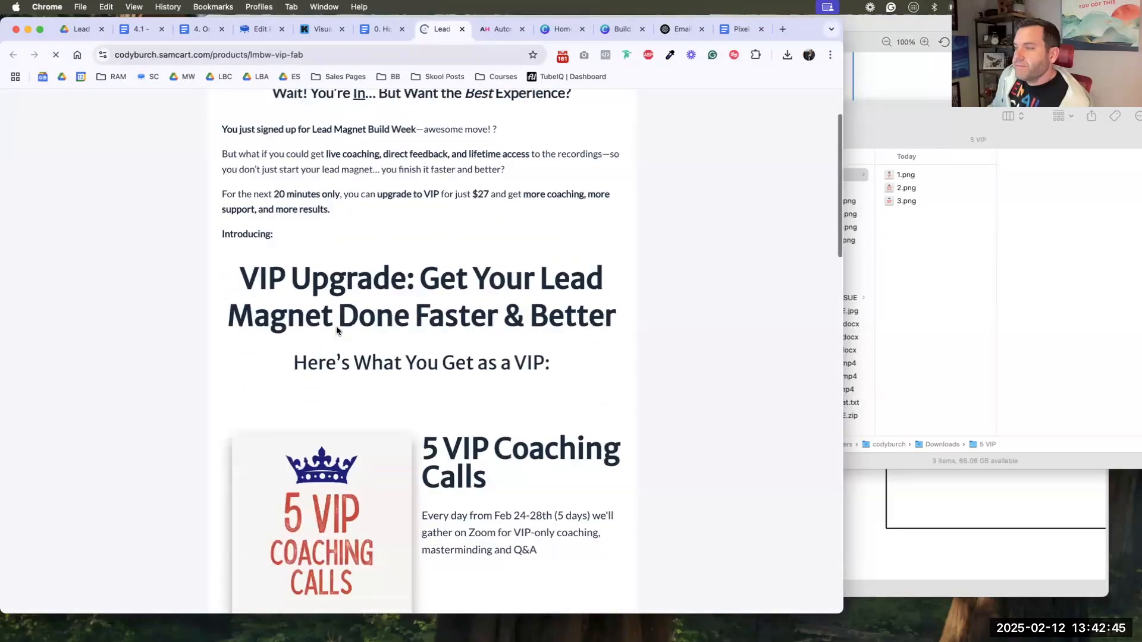
scroll(335, 331, "down", 20)
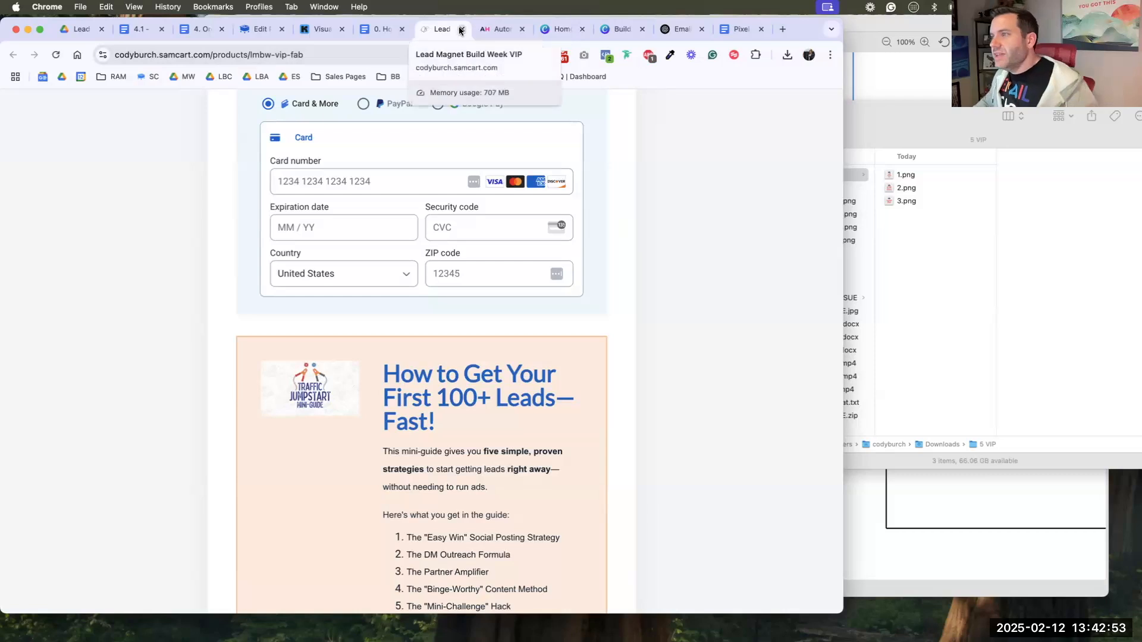
left_click_drag(432, 31, 256, 29)
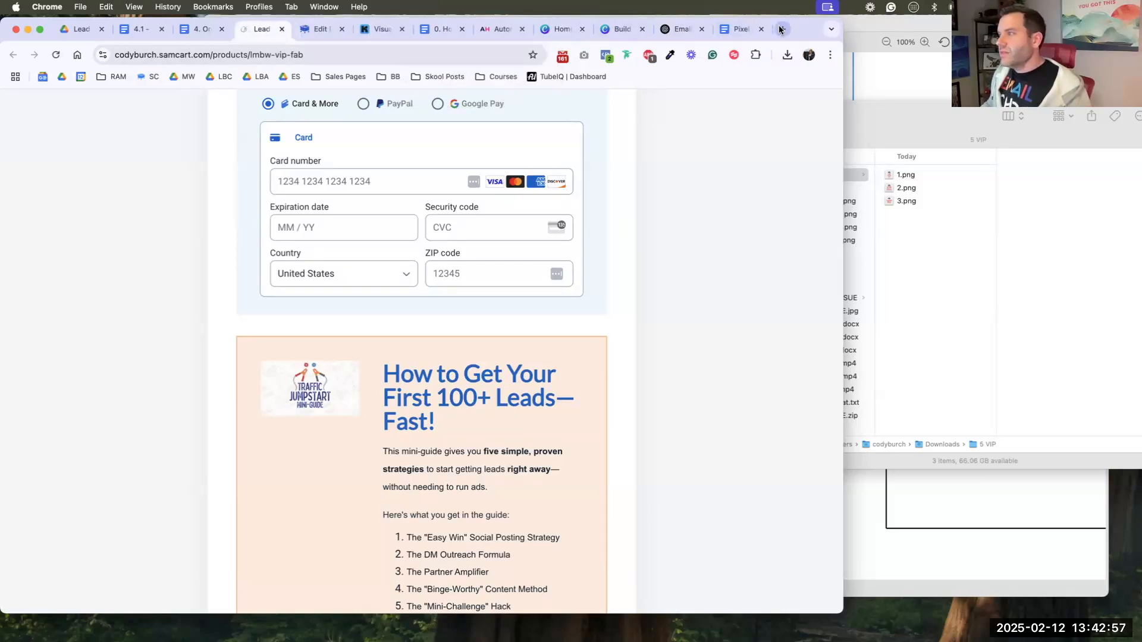
- Open codyburch.com/wp-admin in a new browser tab and log in to WordPress with the saved credentials
key("super+t")
left_click(437, 55)
type("codyburch.com/wp-admin")
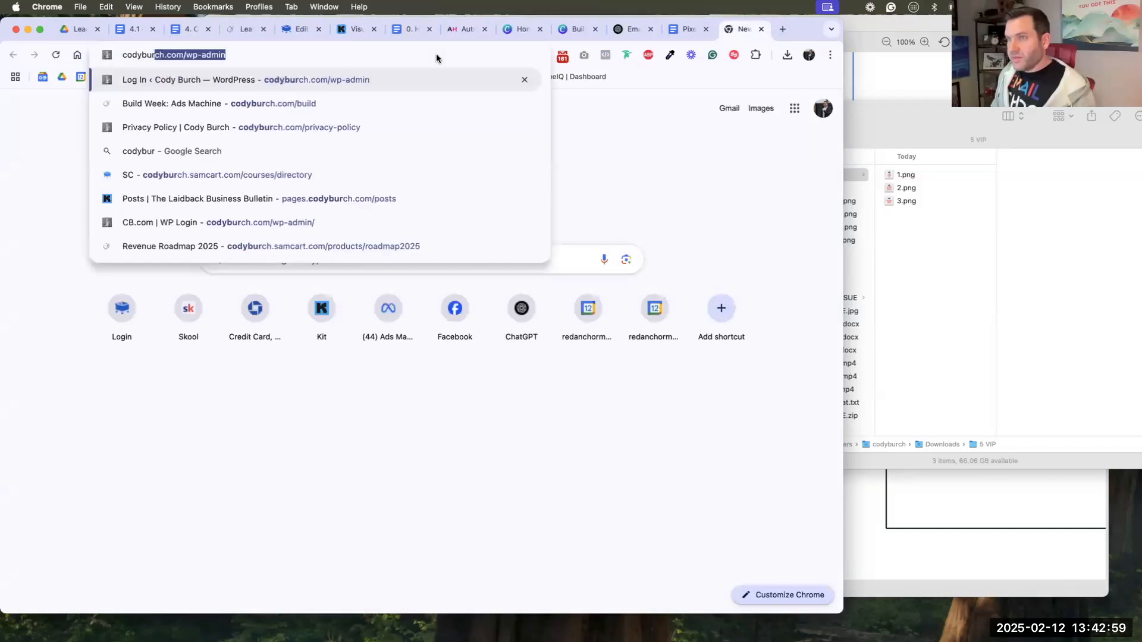
key("Return")
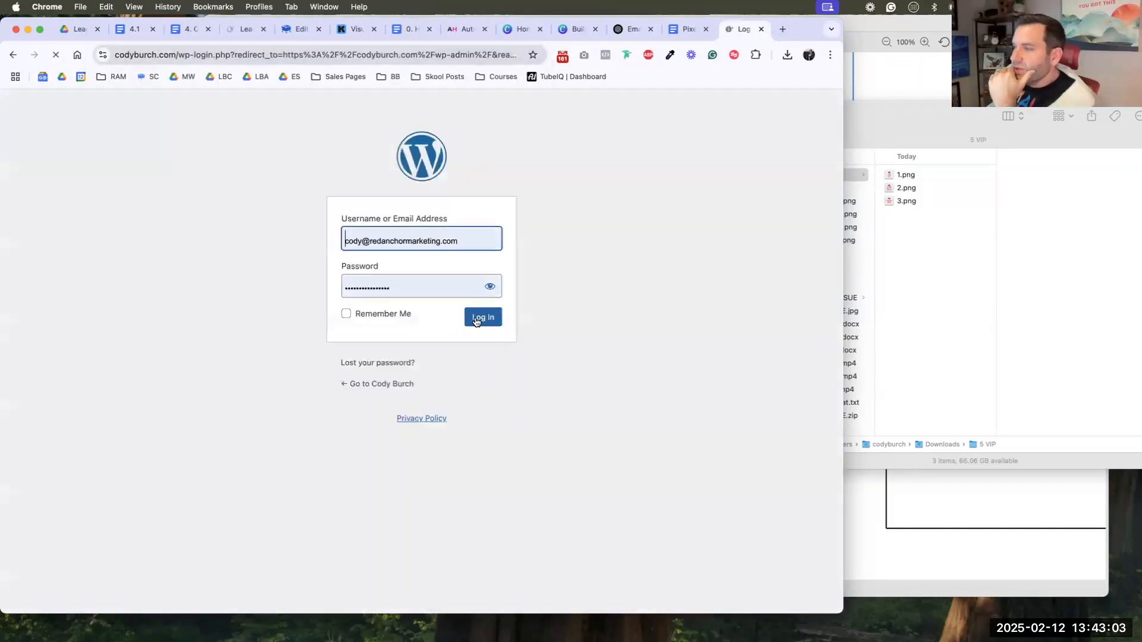
left_click(476, 318)
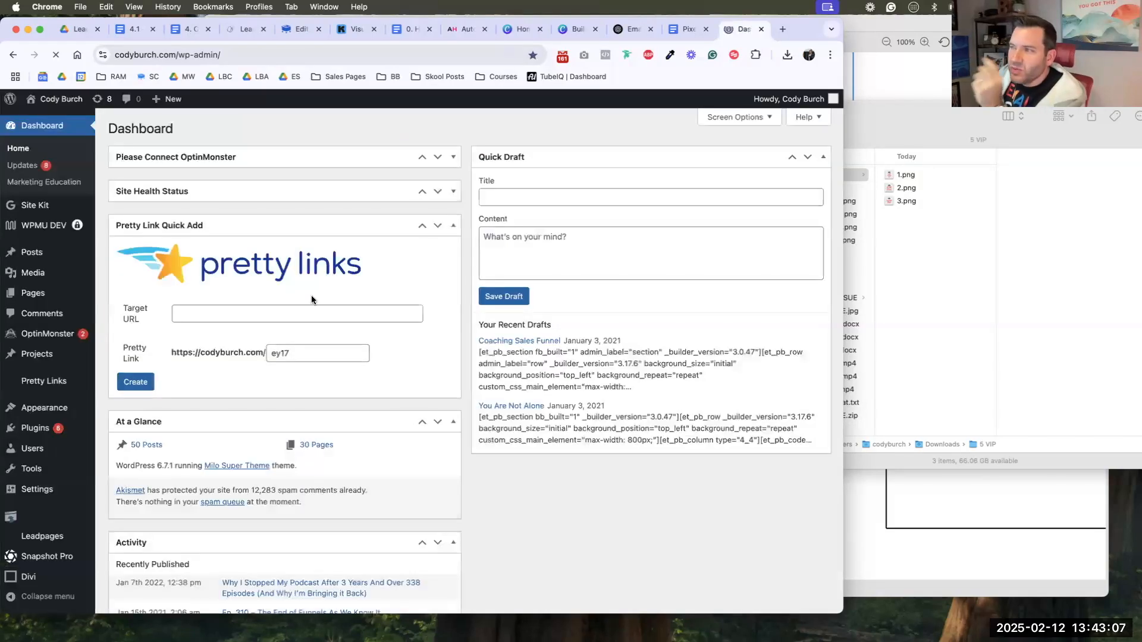
- Upload "Build Week - SEO Images (3).png" from Downloads to the WordPress Media Library and copy its file URL
mouse_move(42, 274)
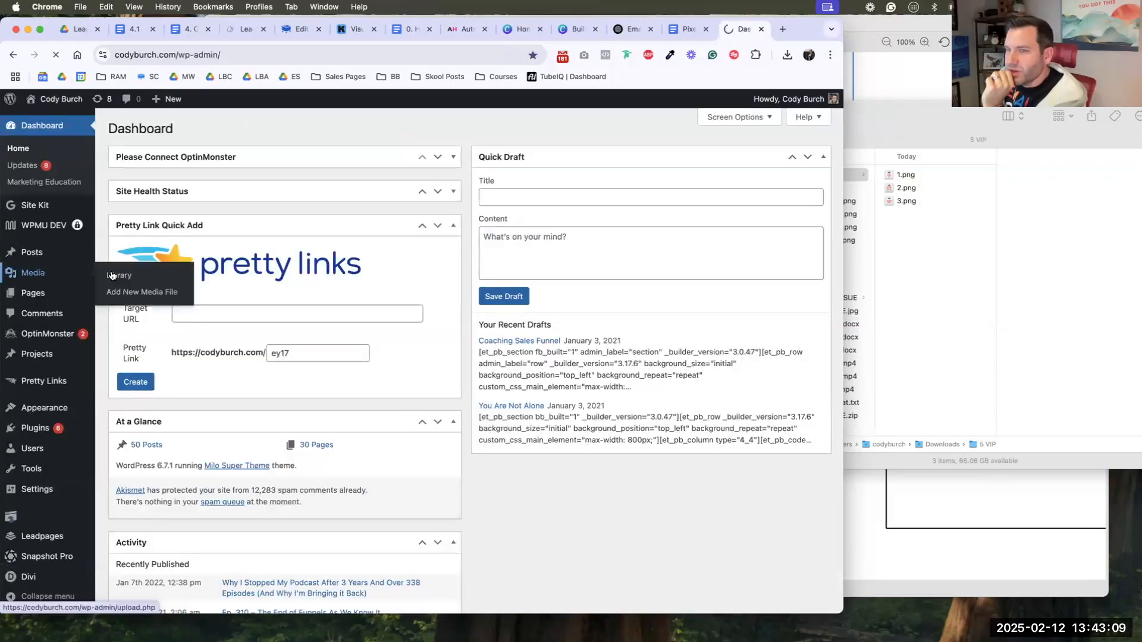
left_click(115, 275)
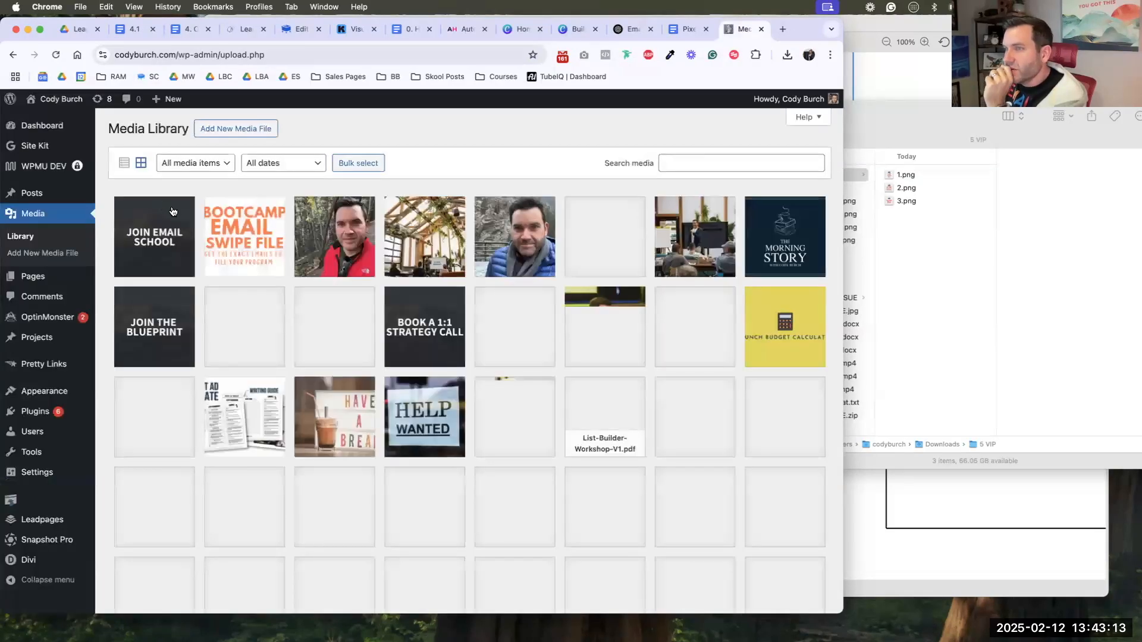
left_click(259, 130)
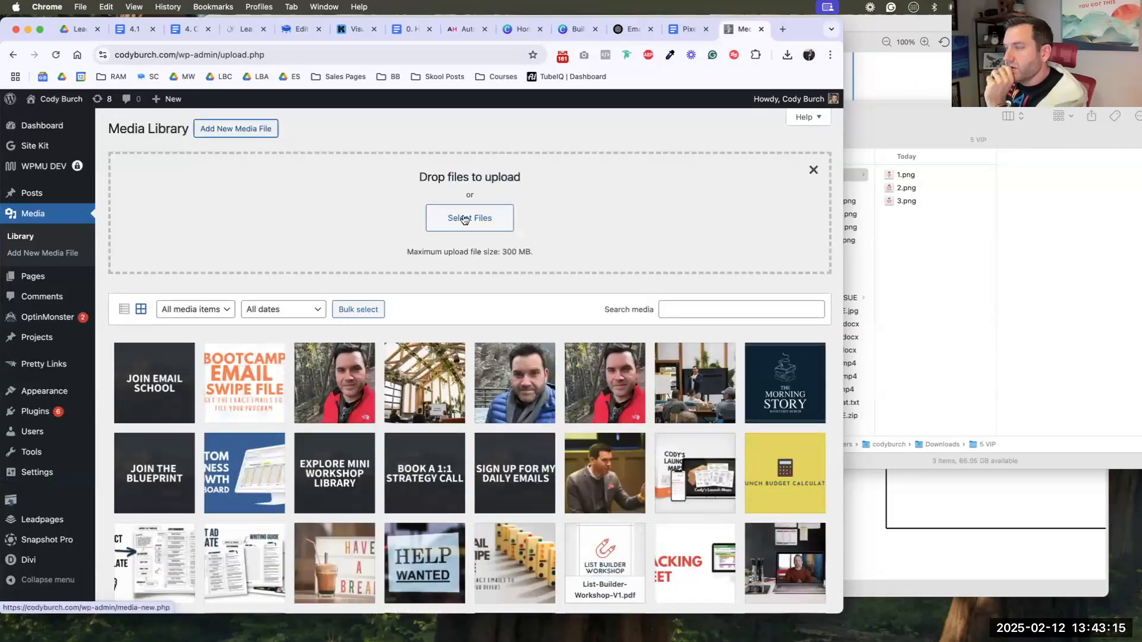
left_click(451, 220)
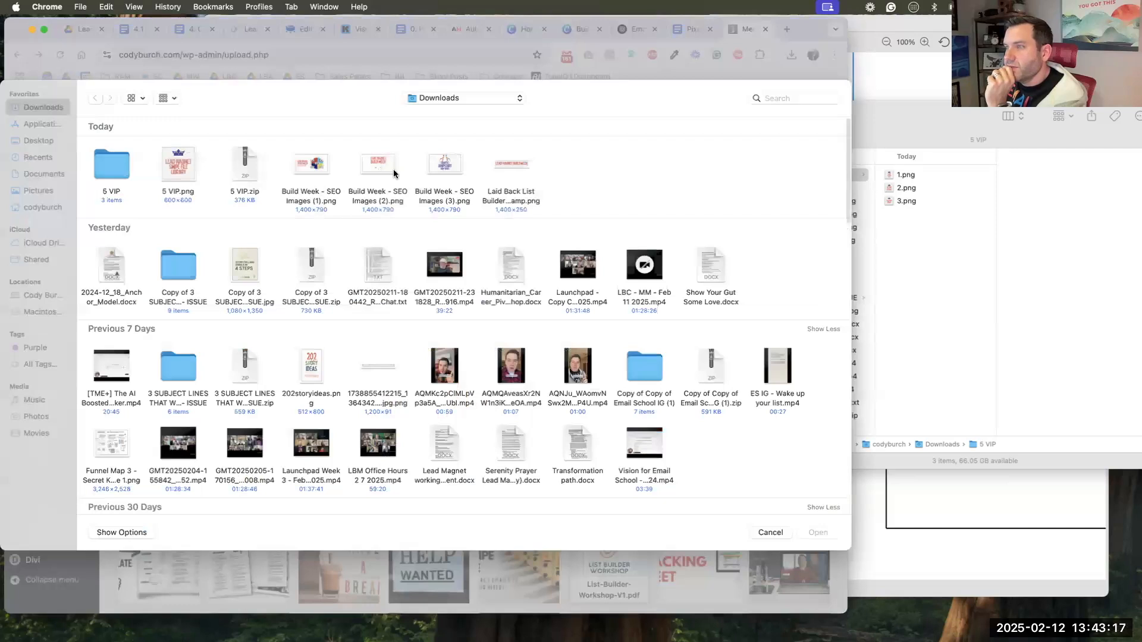
left_click(447, 169)
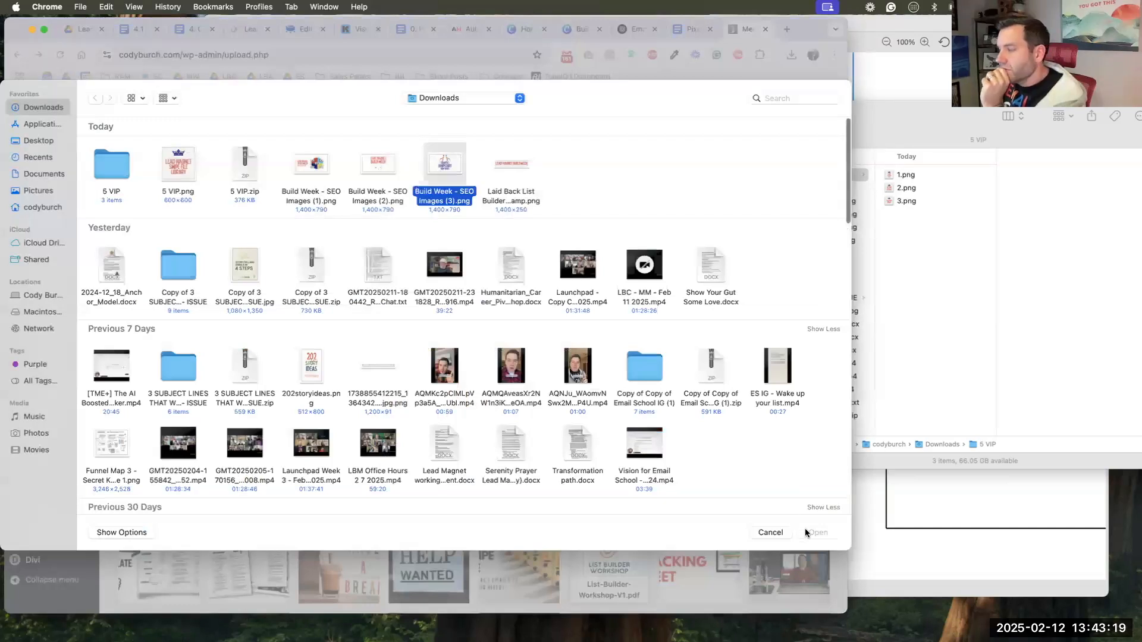
left_click(820, 533)
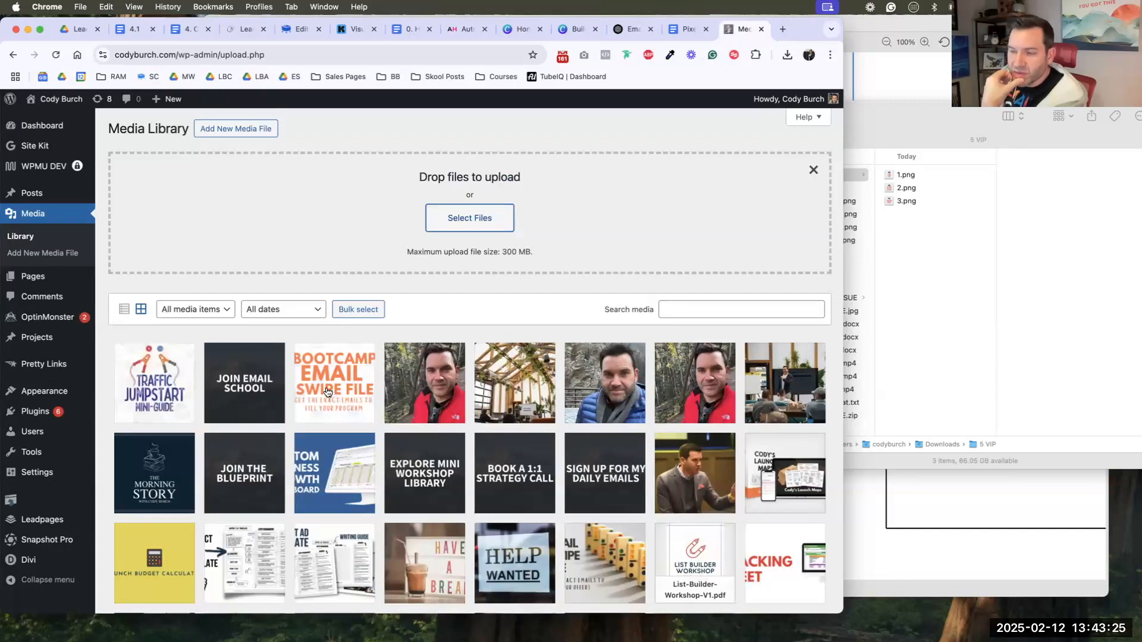
left_click(144, 375)
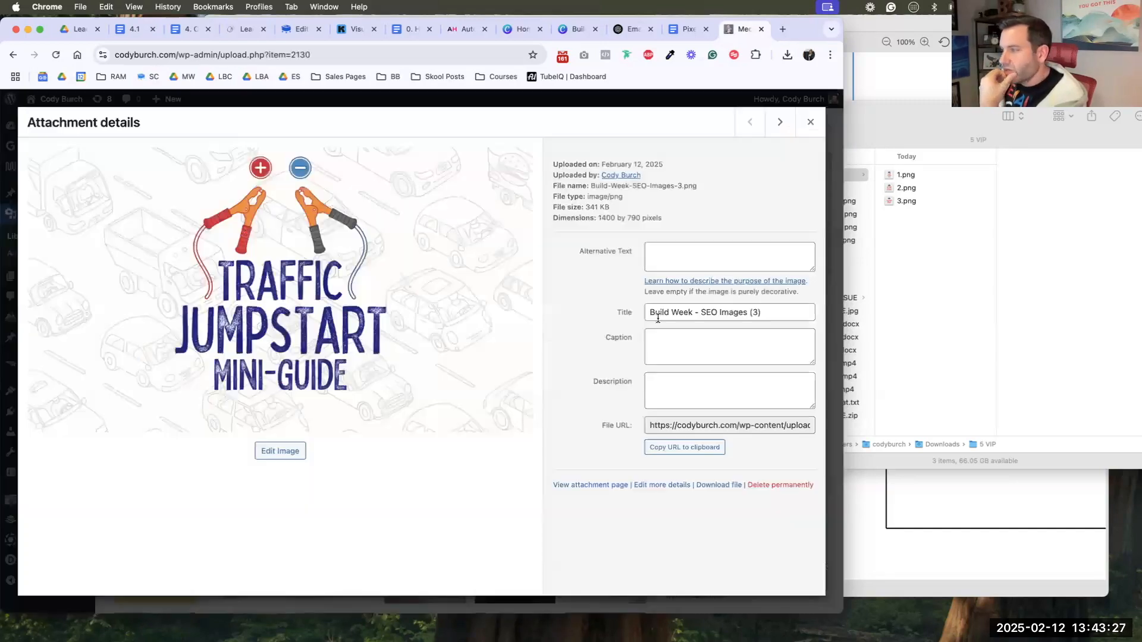
triple_click(689, 427)
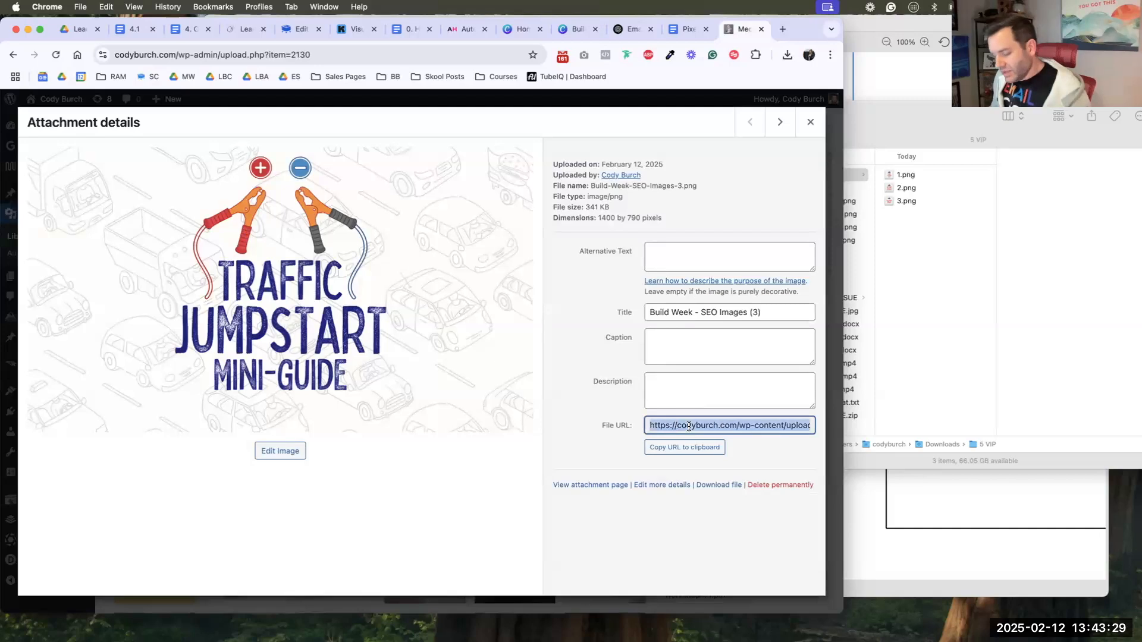
- Return to the VIP product's offer settings in SamCart and disable the Traffic Jumpstart Mini-Guide order bump's product image
left_click(258, 30)
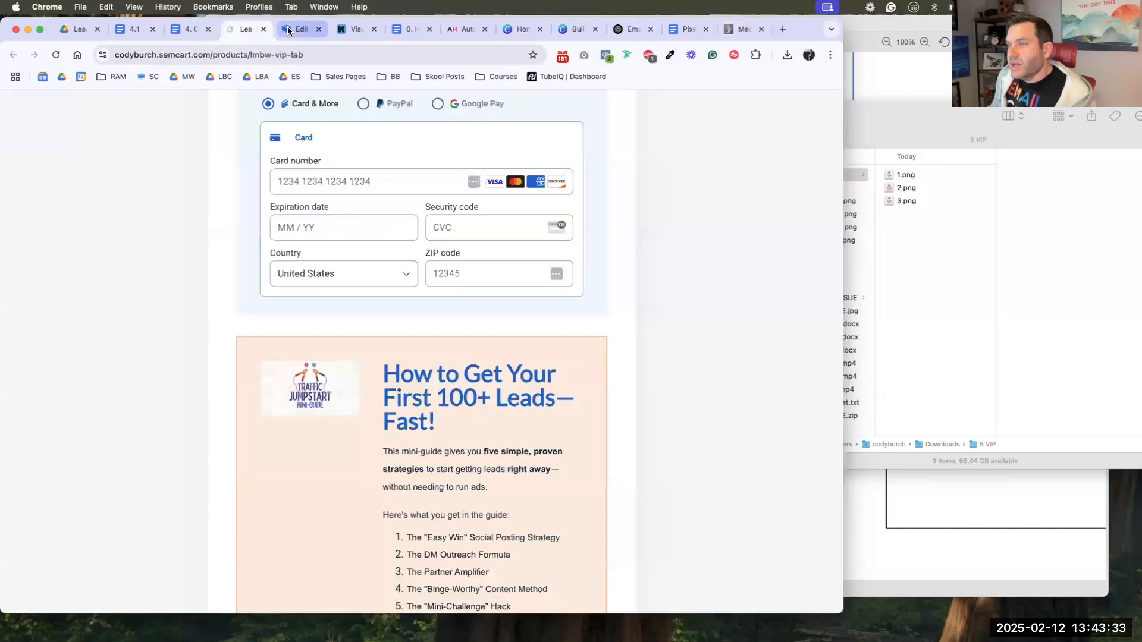
left_click(287, 30)
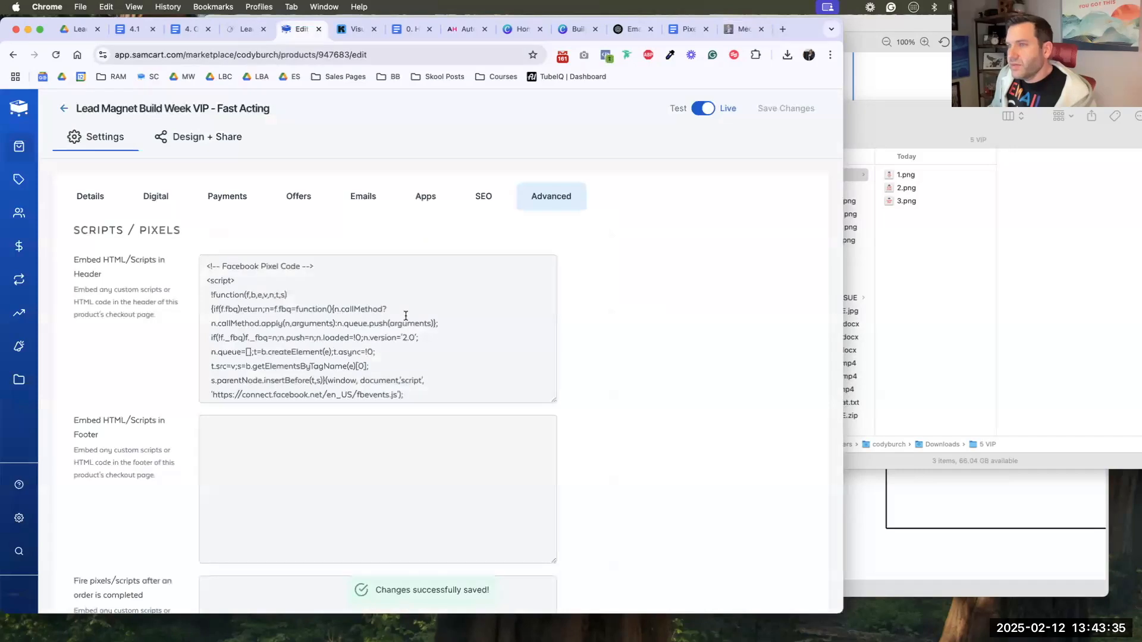
scroll(328, 198, "up", 2)
left_click(299, 214)
scroll(272, 309, "down", 6)
scroll(272, 310, "down", 15)
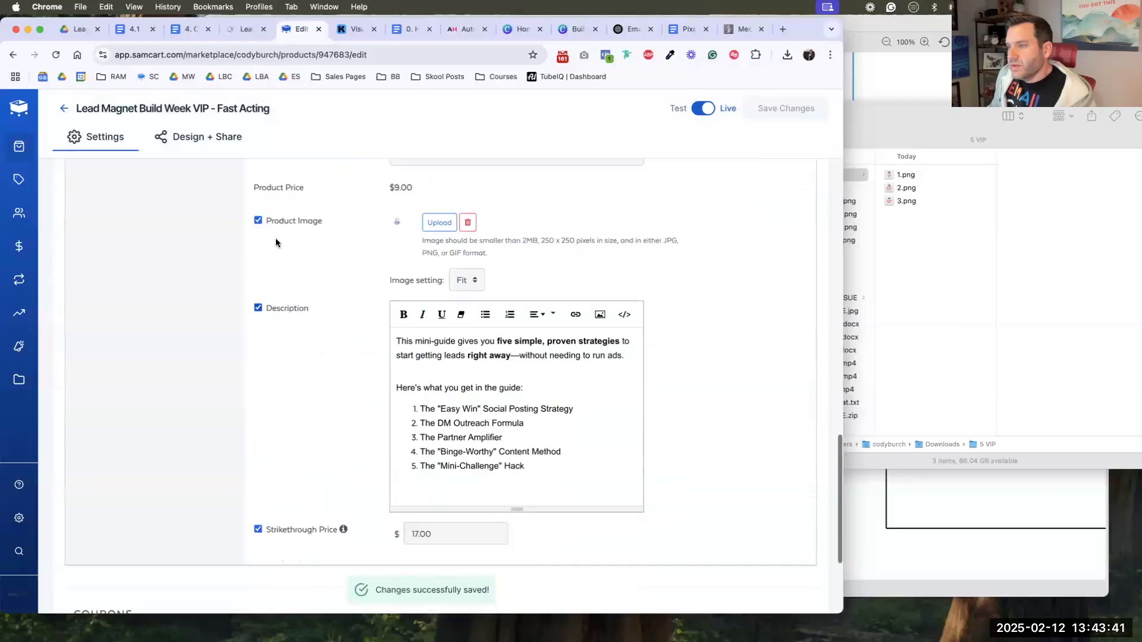
left_click(257, 222)
scroll(417, 381, "up", 2)
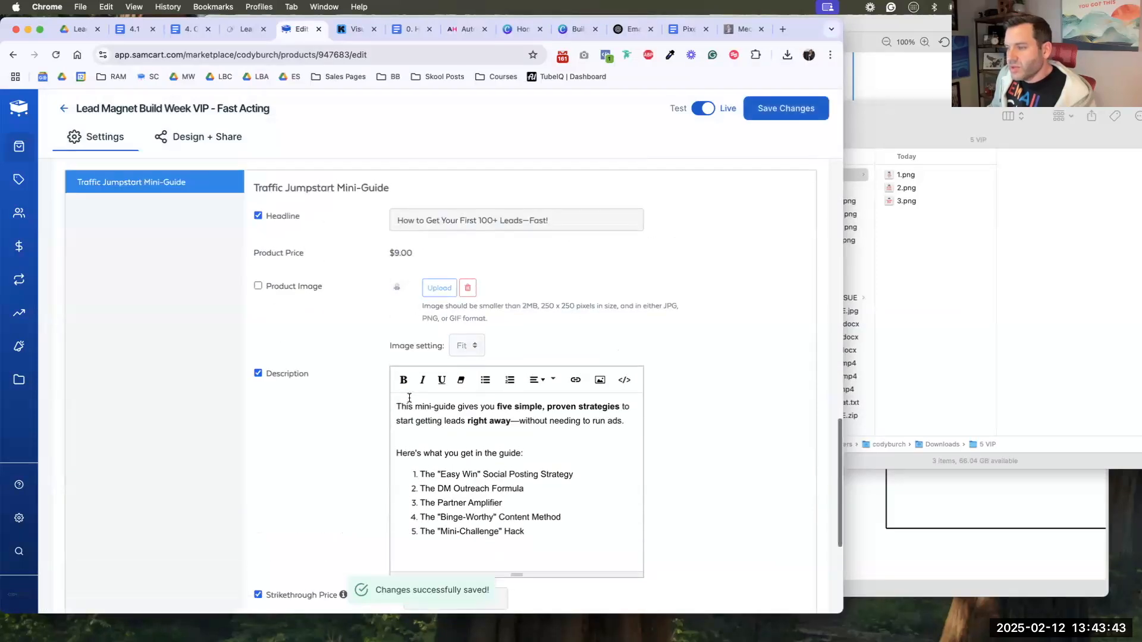
- Insert the WordPress-hosted Build-Week-SEO-Images-3.png by URL on a new line above the order bump's description text
left_click(399, 402)
key("Return")
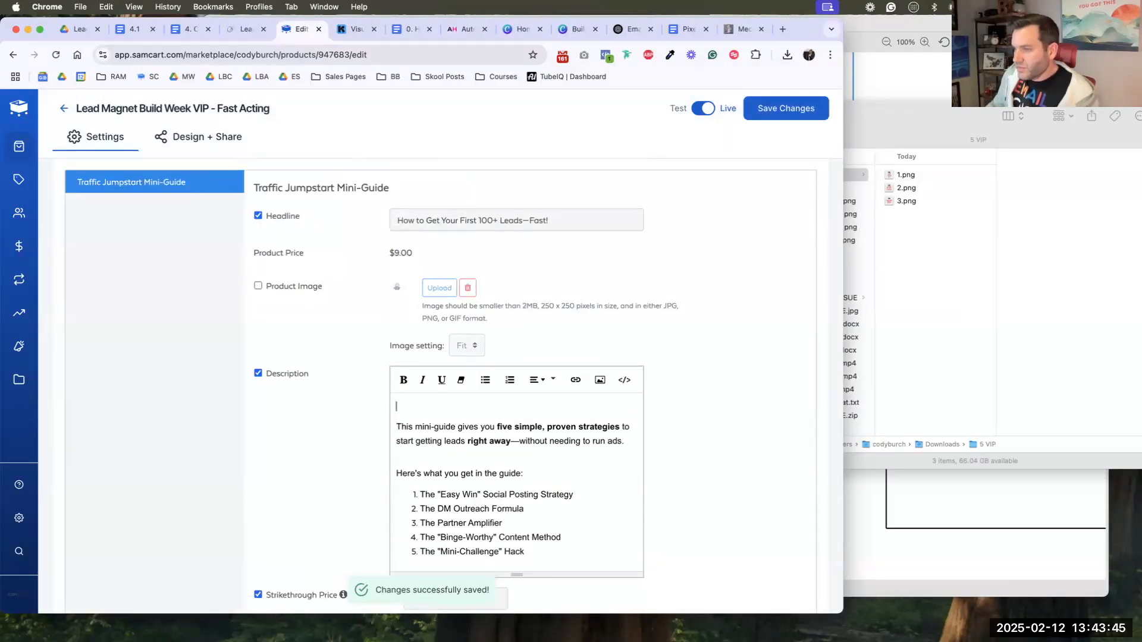
left_click(601, 385)
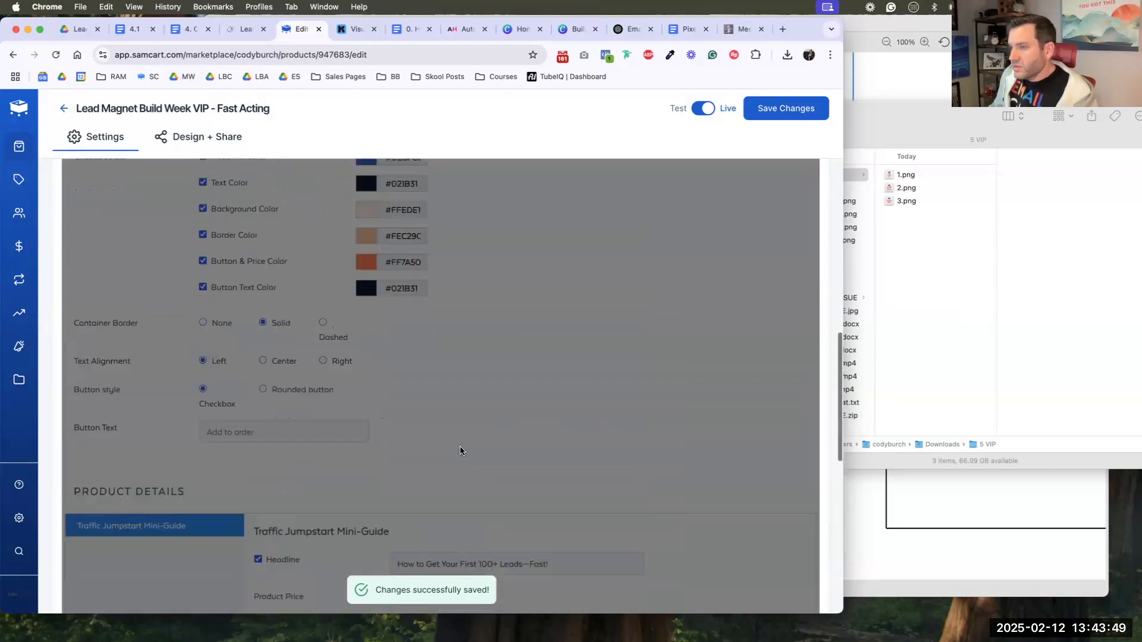
left_click(390, 289)
key("super+v")
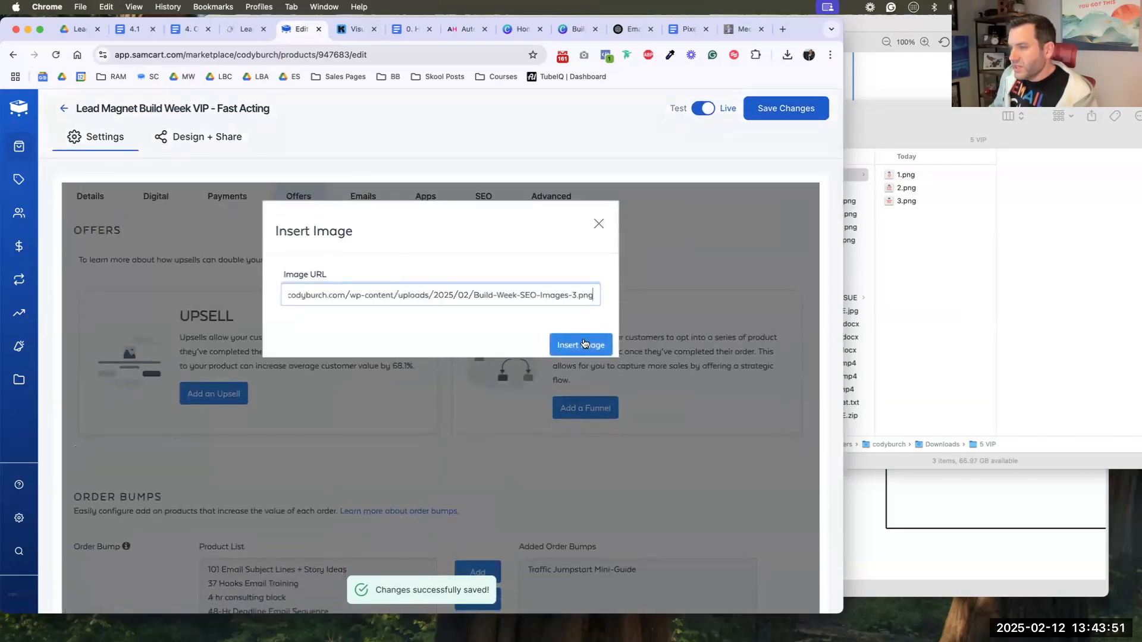
left_click(582, 343)
scroll(529, 397, "down", 15)
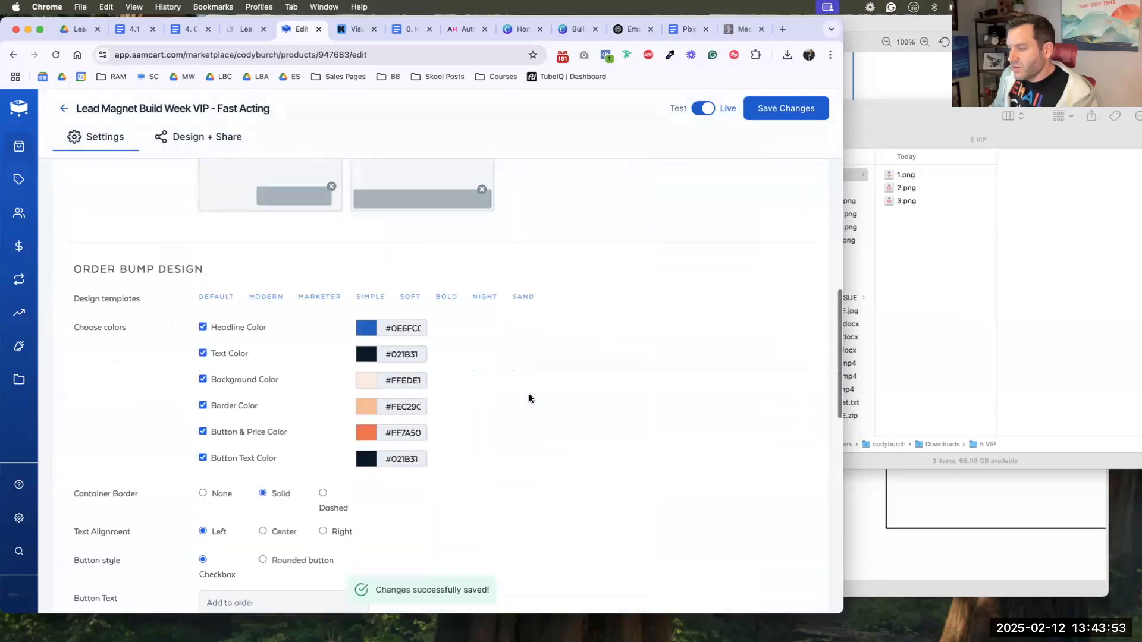
scroll(530, 394, "up", 4)
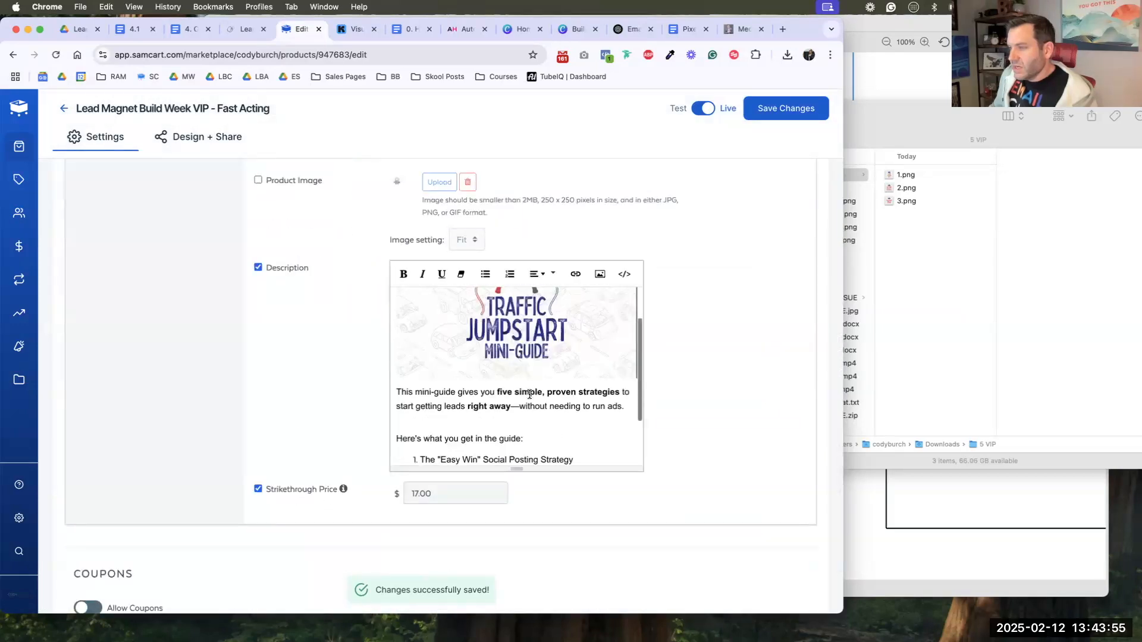
left_click(488, 356)
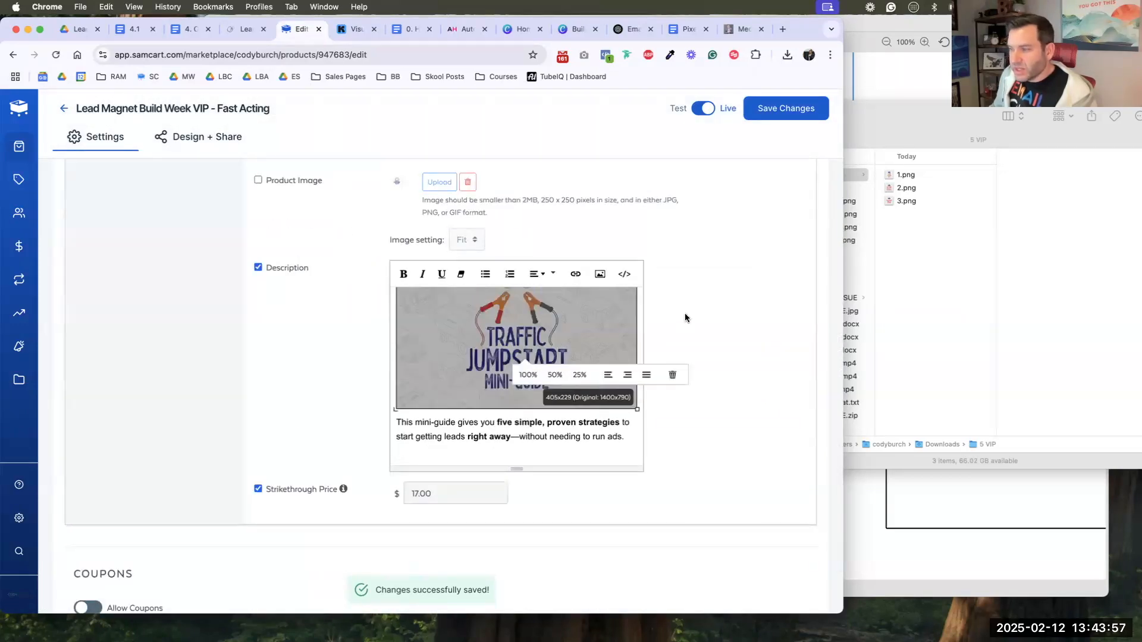
scroll(660, 309, "up", 2)
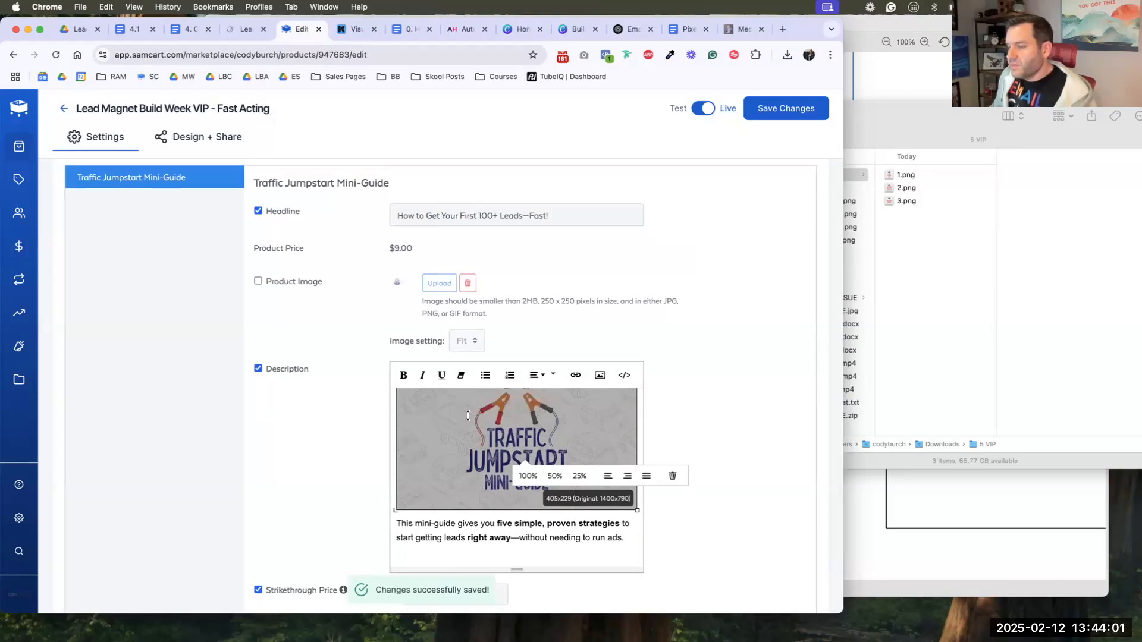
- Add the unnumbered closing line "Click "Add to Order" to get this guide and start growing your list (without ads)." below the description's list and save the product
scroll(418, 422, "down", 4)
scroll(448, 437, "down", 3)
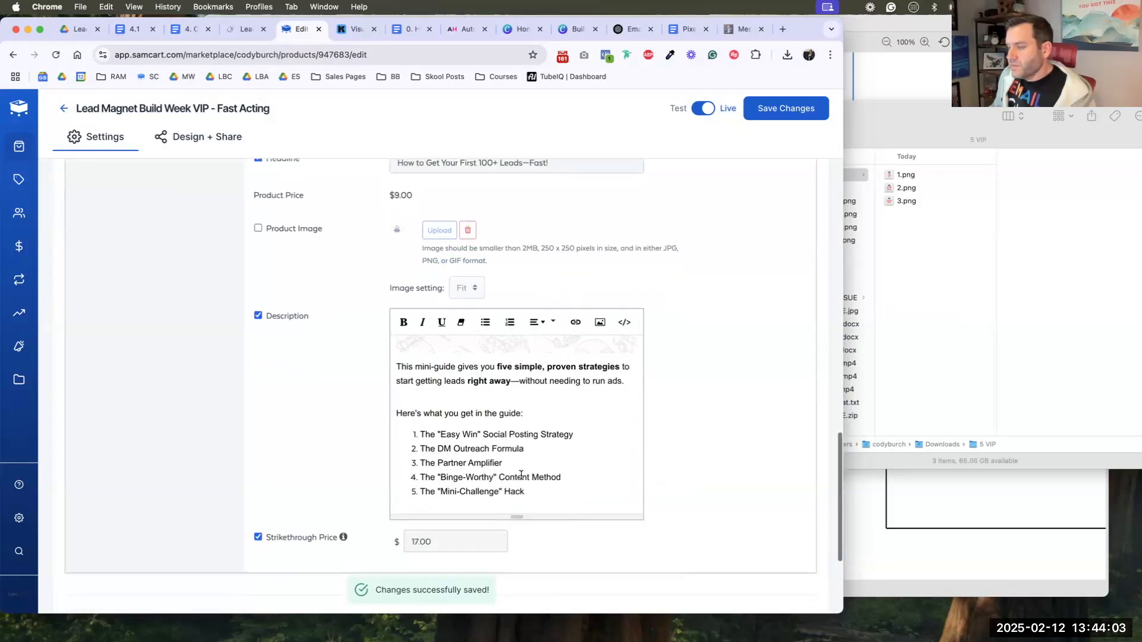
left_click(539, 479)
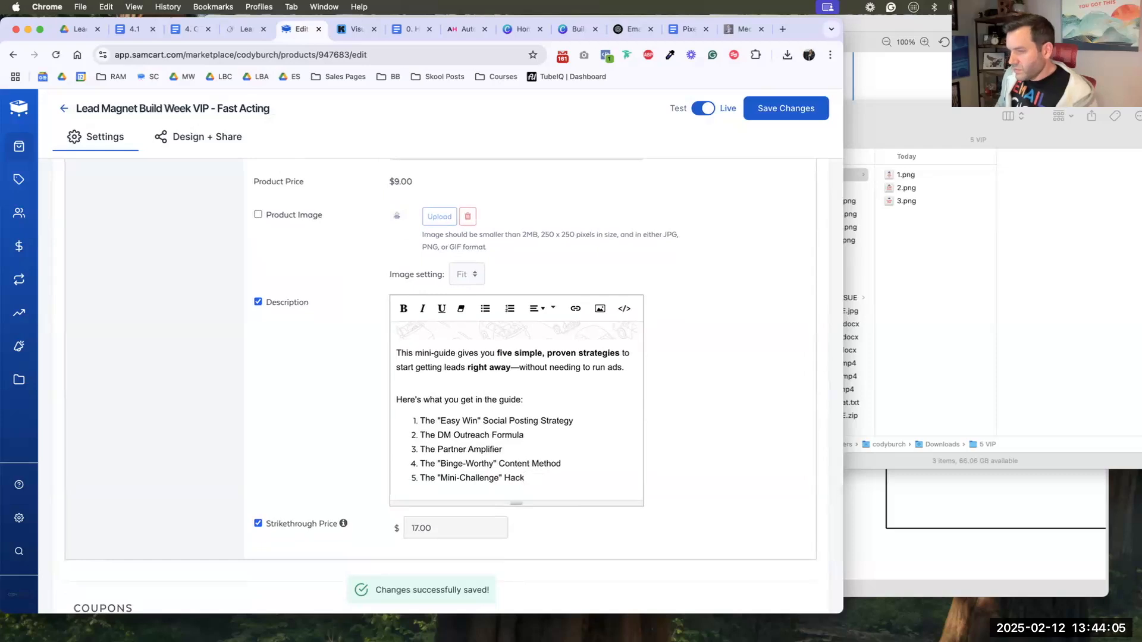
key("Return")
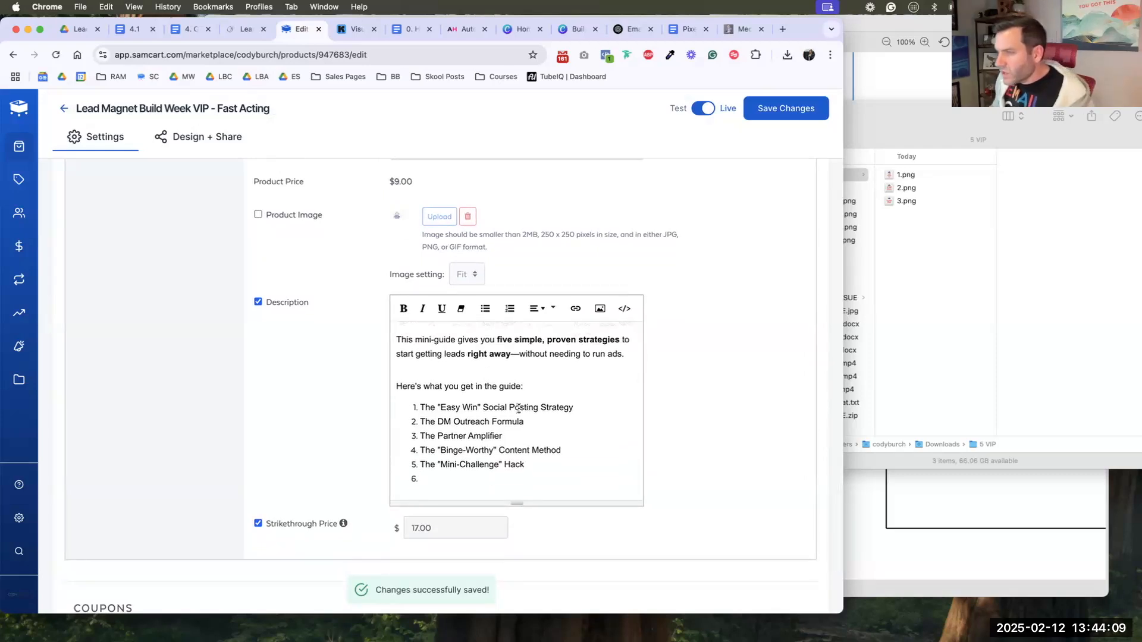
left_click(509, 314)
type("Click \"Add to Order\" to get thi")
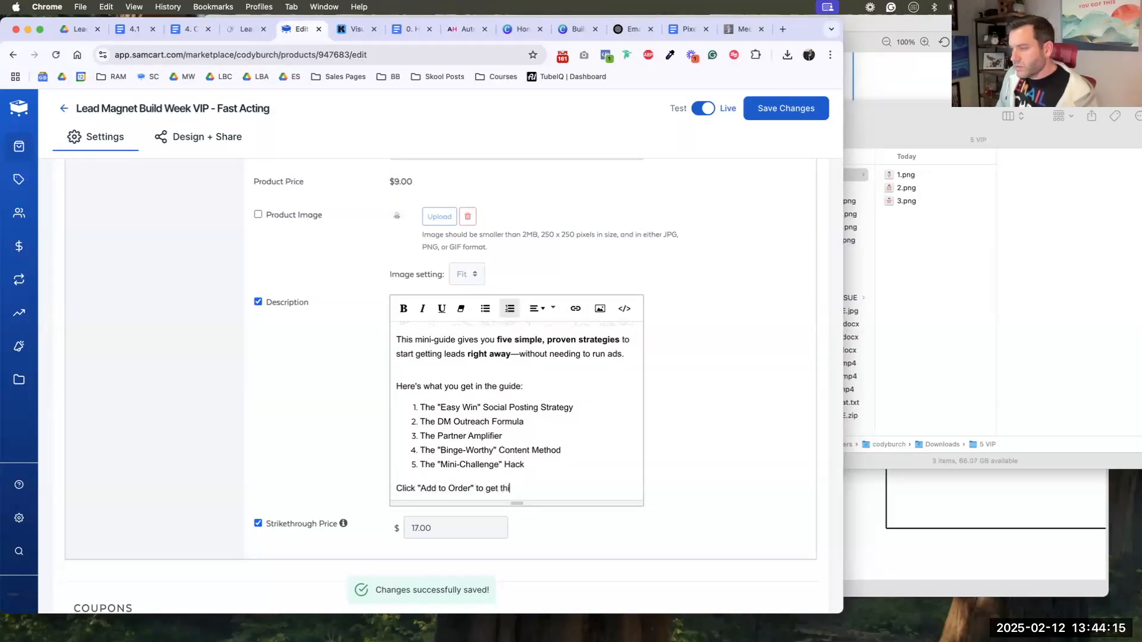
type("s guide and s")
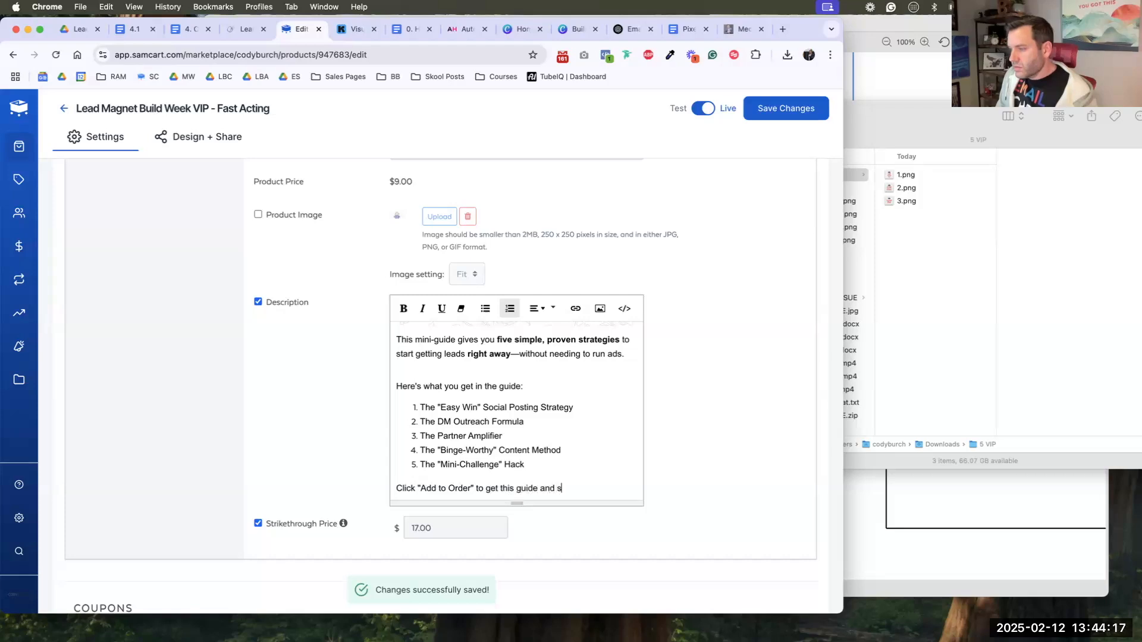
type("tart growing your list (without ads).")
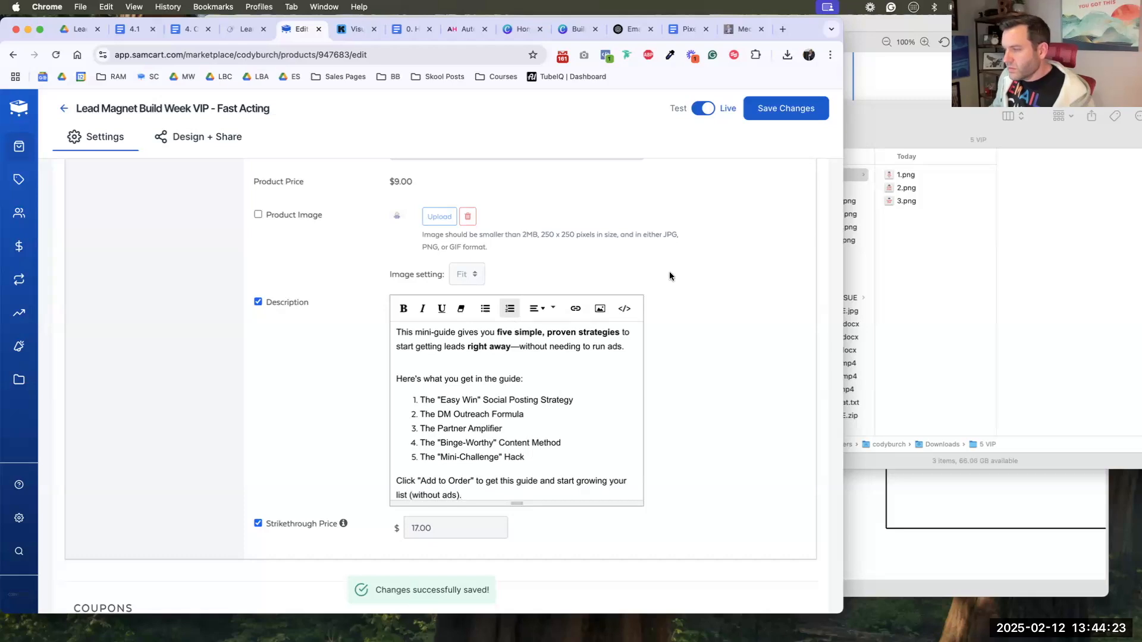
left_click(759, 113)
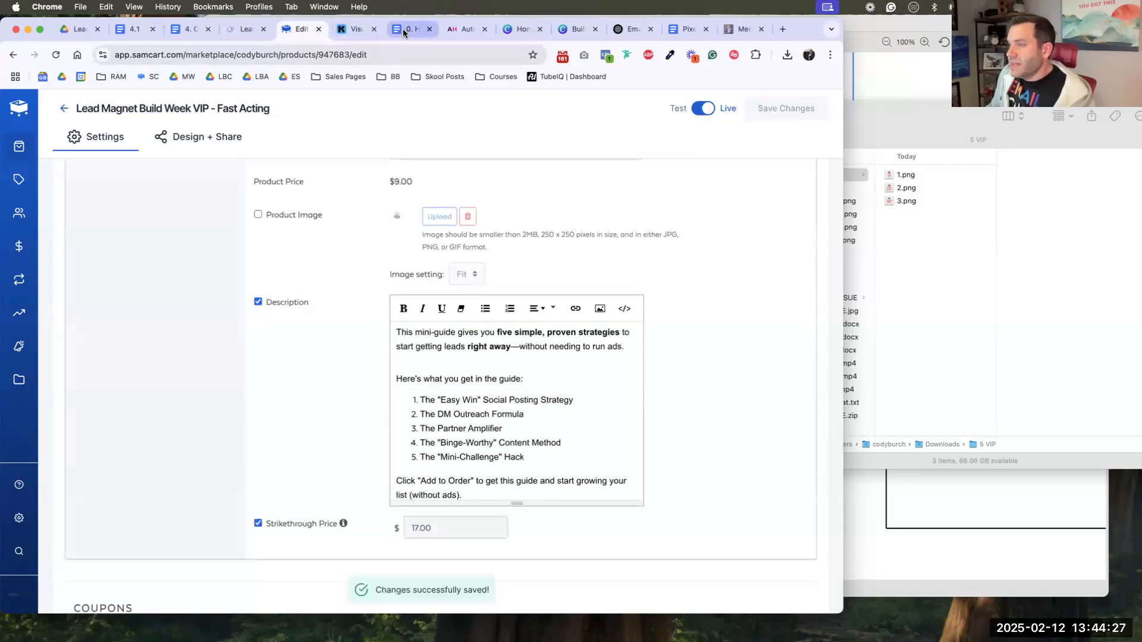
- Review the order bump's headline, image and description on the VIP checkout page
left_click(242, 29)
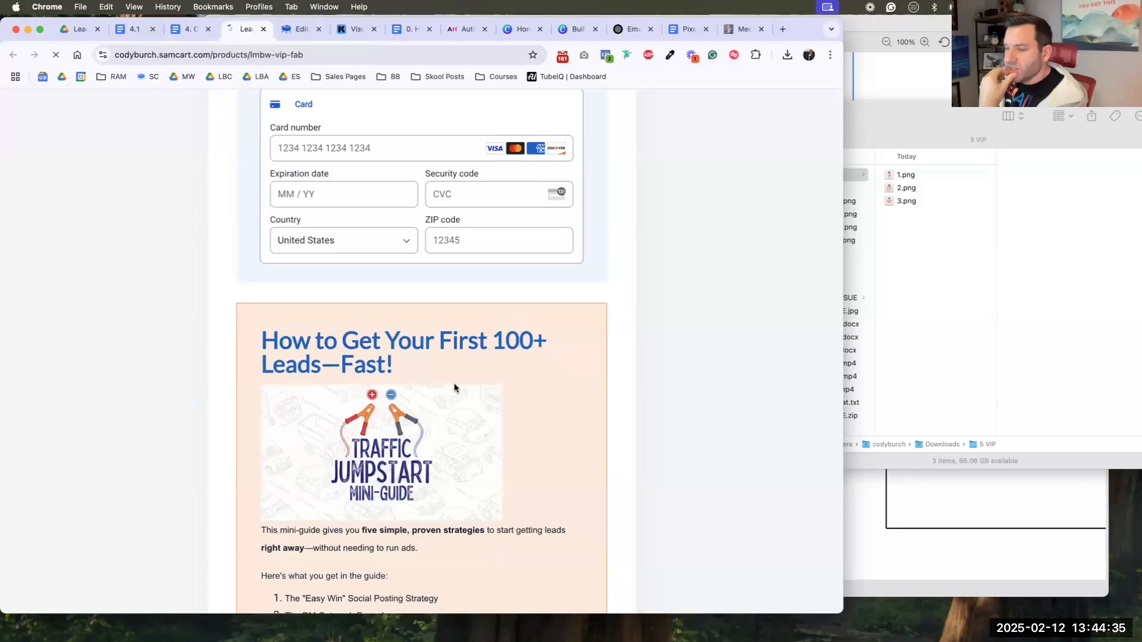
scroll(453, 381, "down", 5)
scroll(453, 378, "up", 3)
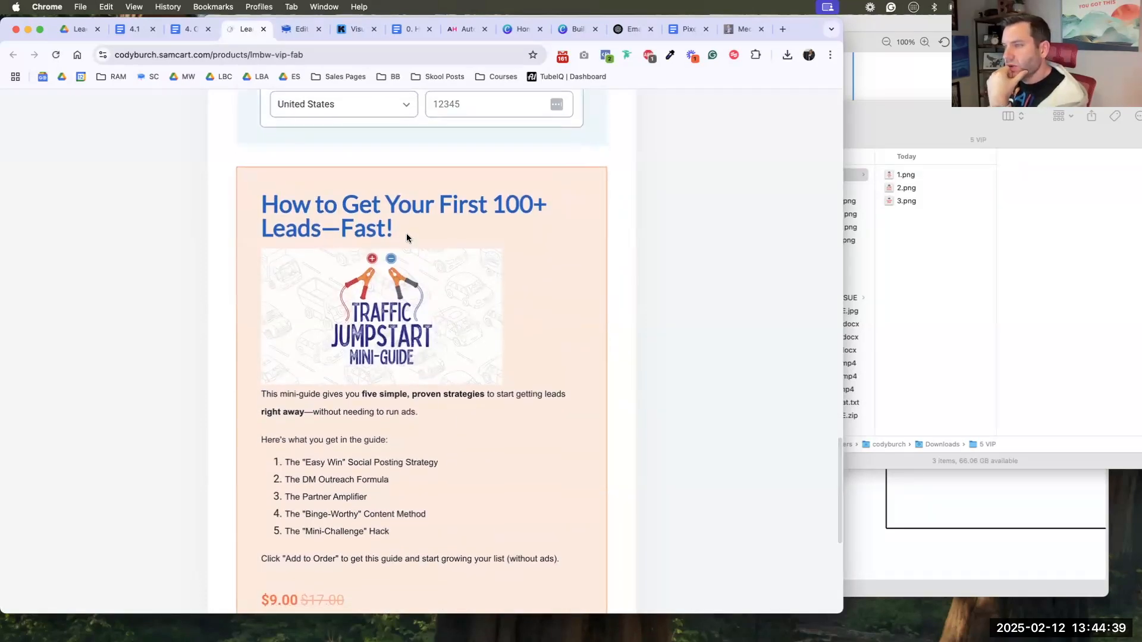
left_click_drag(406, 233, 263, 193)
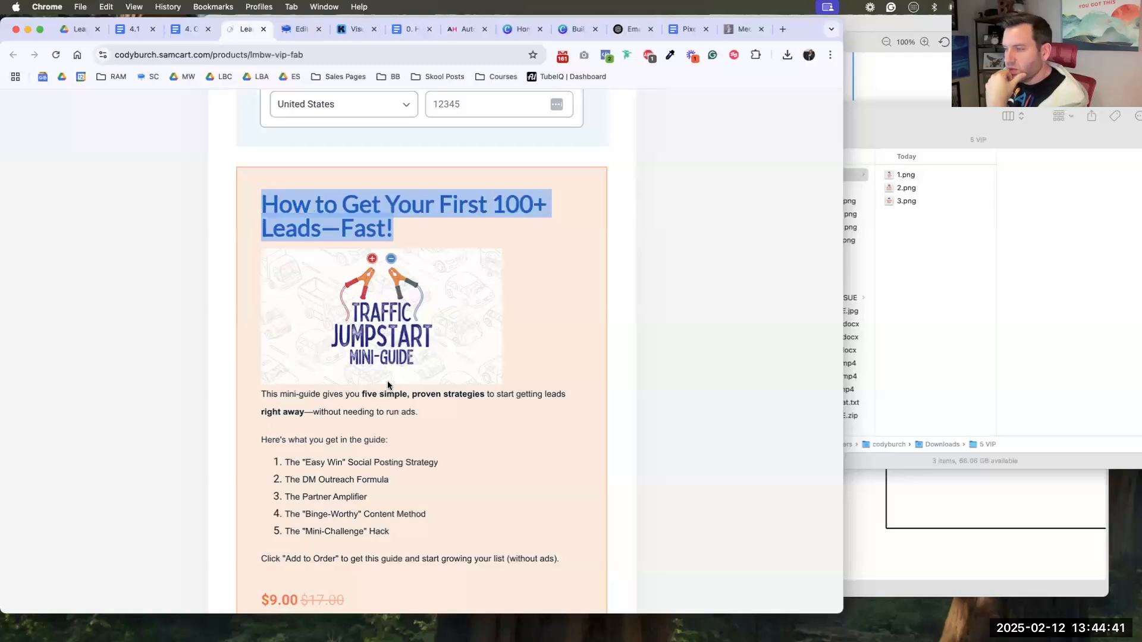
scroll(387, 388, "down", 1)
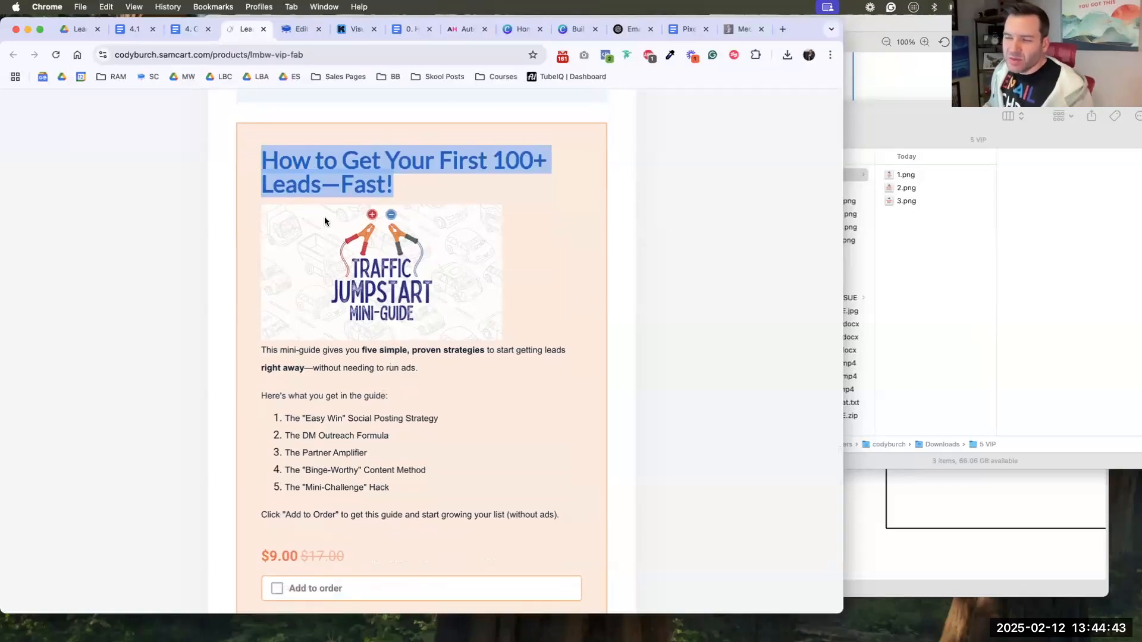
- Center-align the Traffic Jumpstart image in the order bump description and save the product changes
left_click(302, 30)
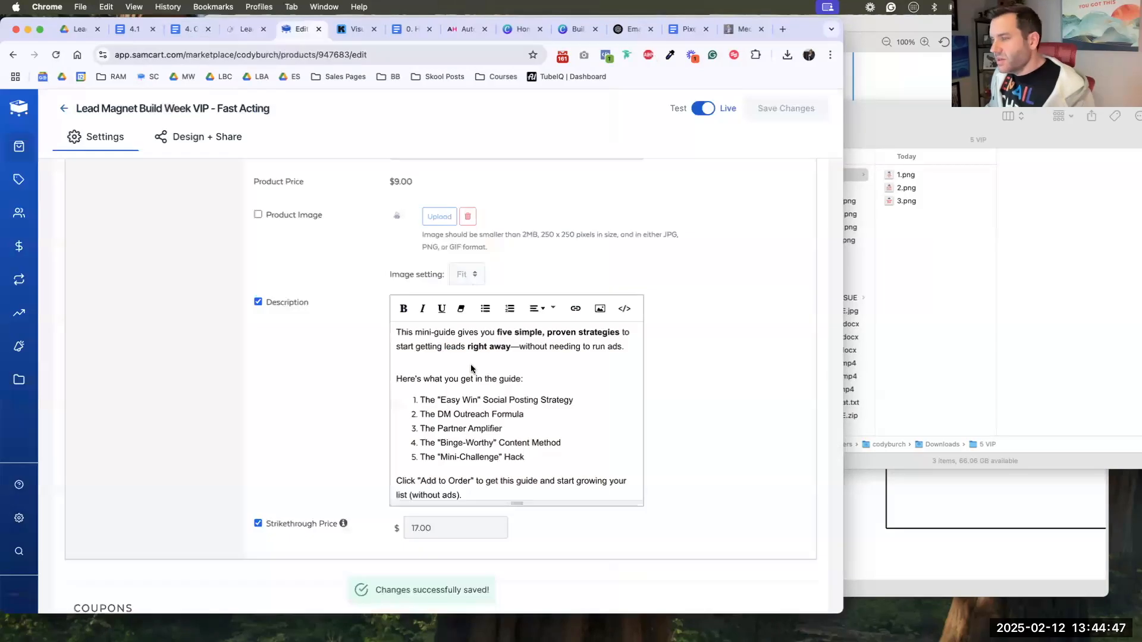
scroll(470, 363, "up", 3)
left_click(470, 363)
left_click(537, 311)
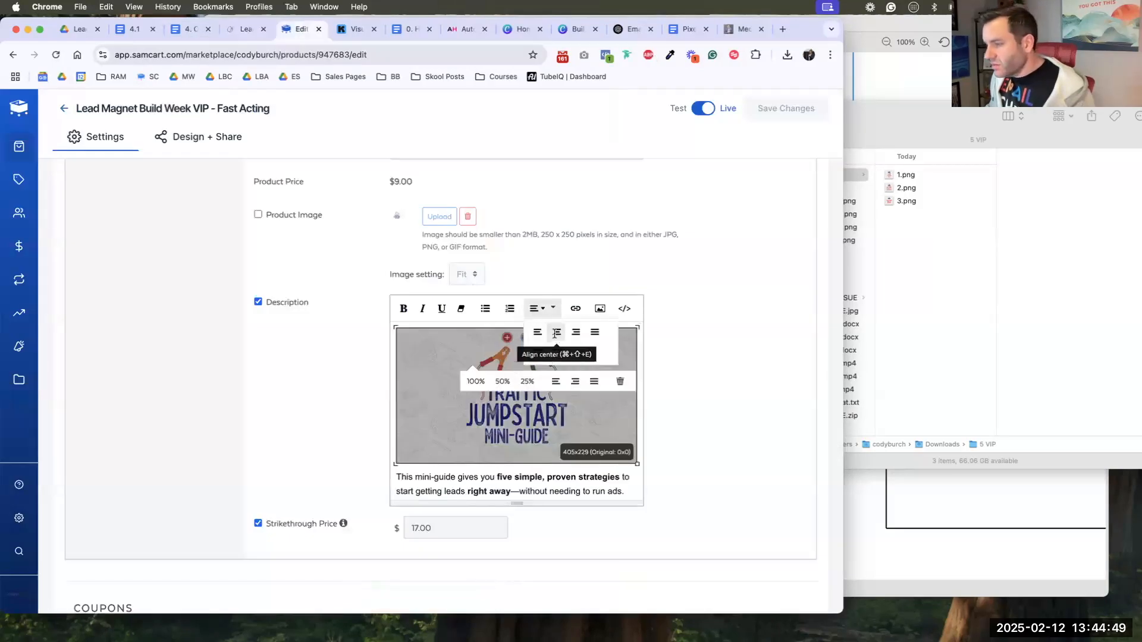
left_click(558, 333)
left_click(761, 107)
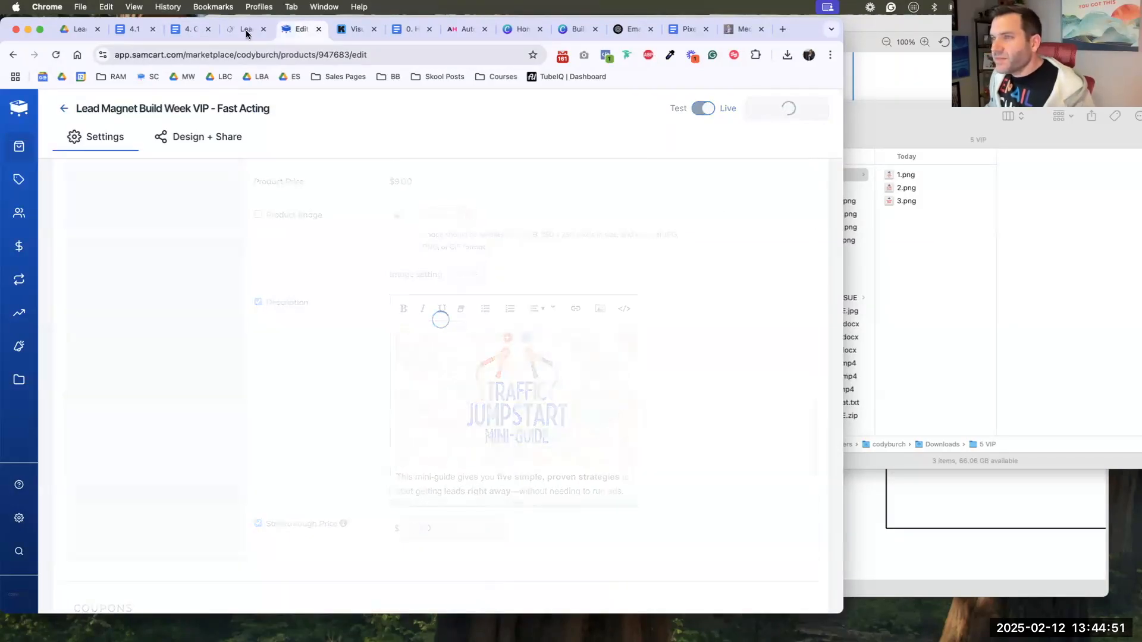
- Reload the VIP checkout page, test adding the order bump to the order, and close the page
key("ctrl+shift+Tab")
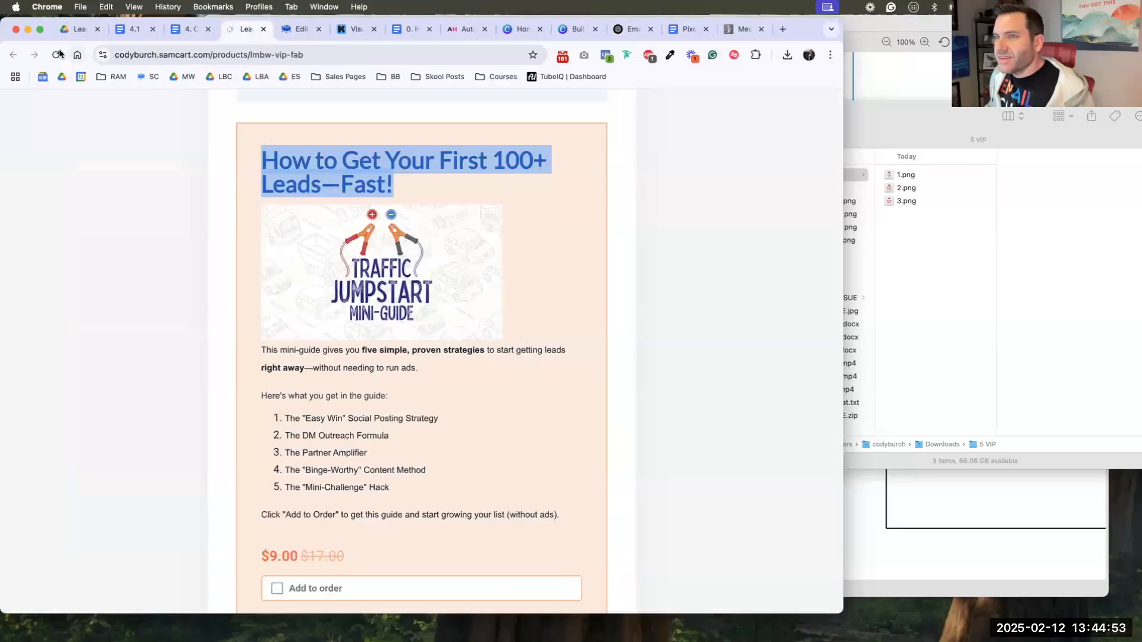
key("super+r")
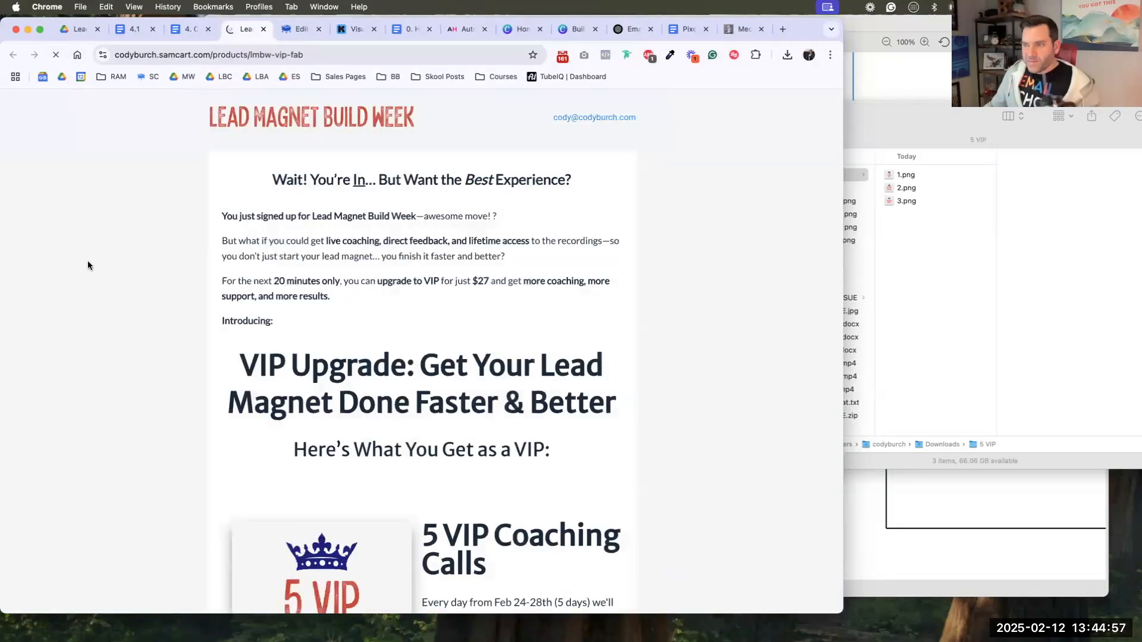
scroll(86, 260, "down", 20)
scroll(337, 298, "up", 5)
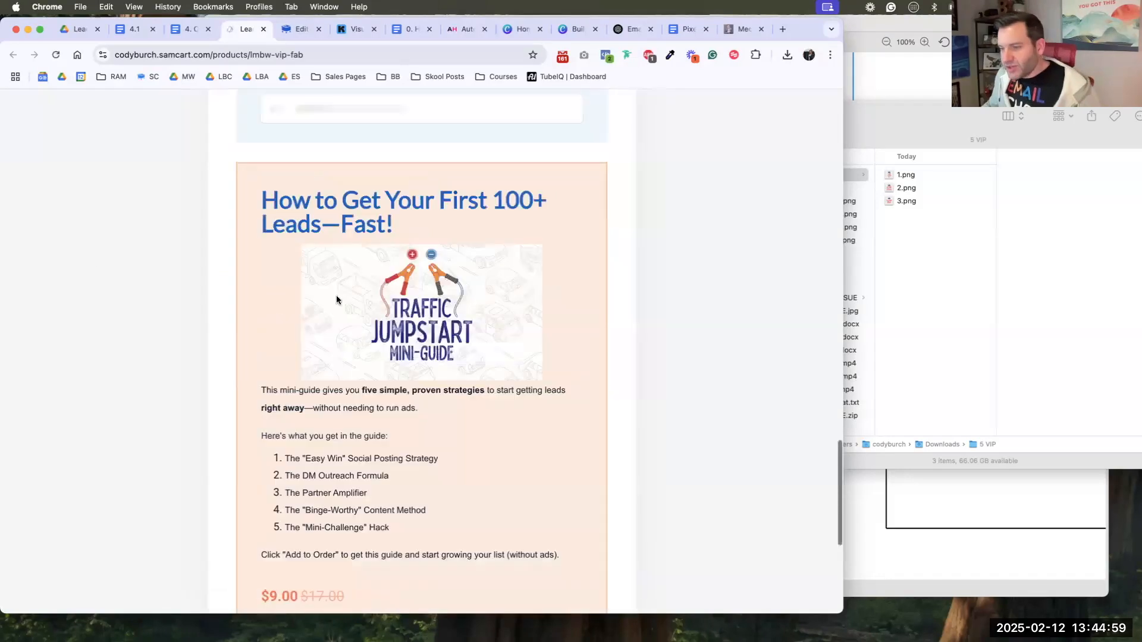
scroll(380, 309, "down", 1)
scroll(363, 303, "down", 5)
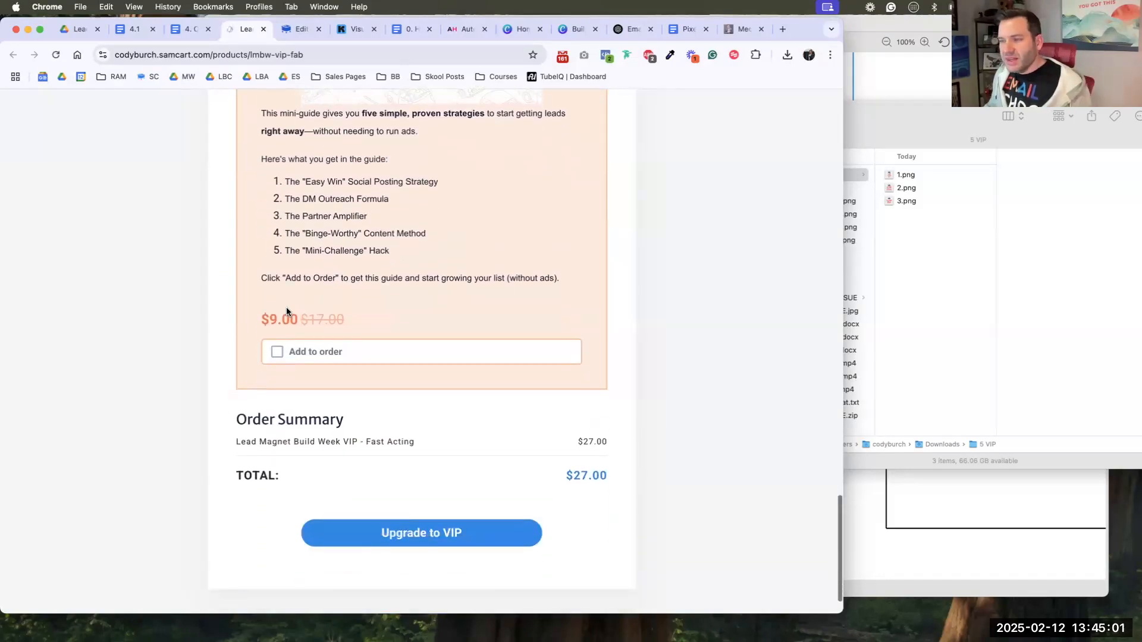
left_click(317, 319)
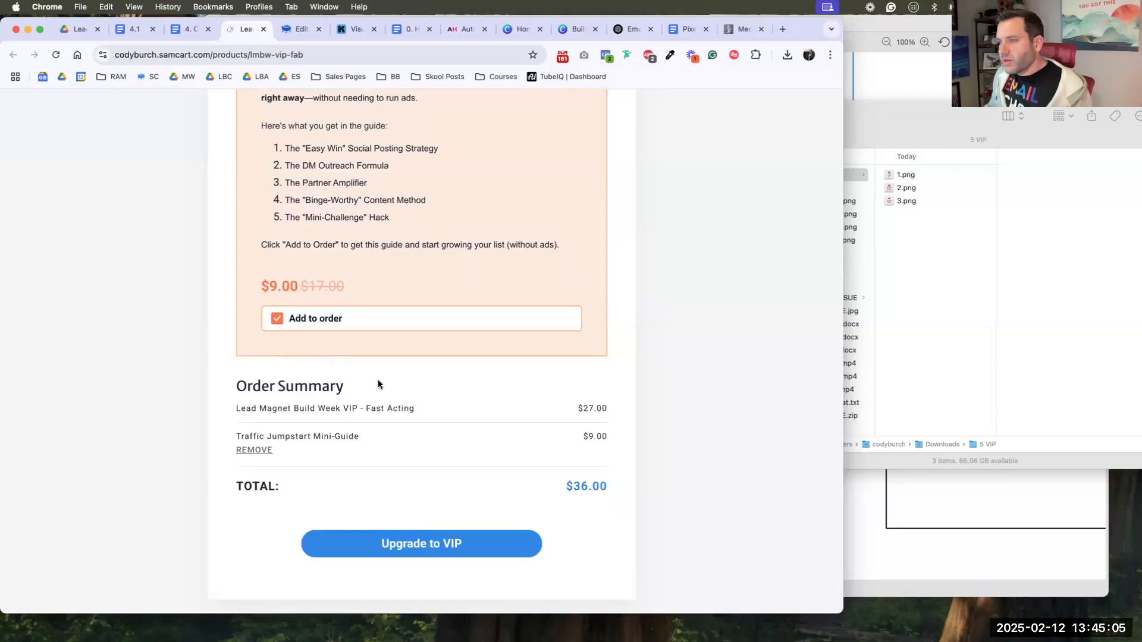
scroll(379, 384, "up", 20)
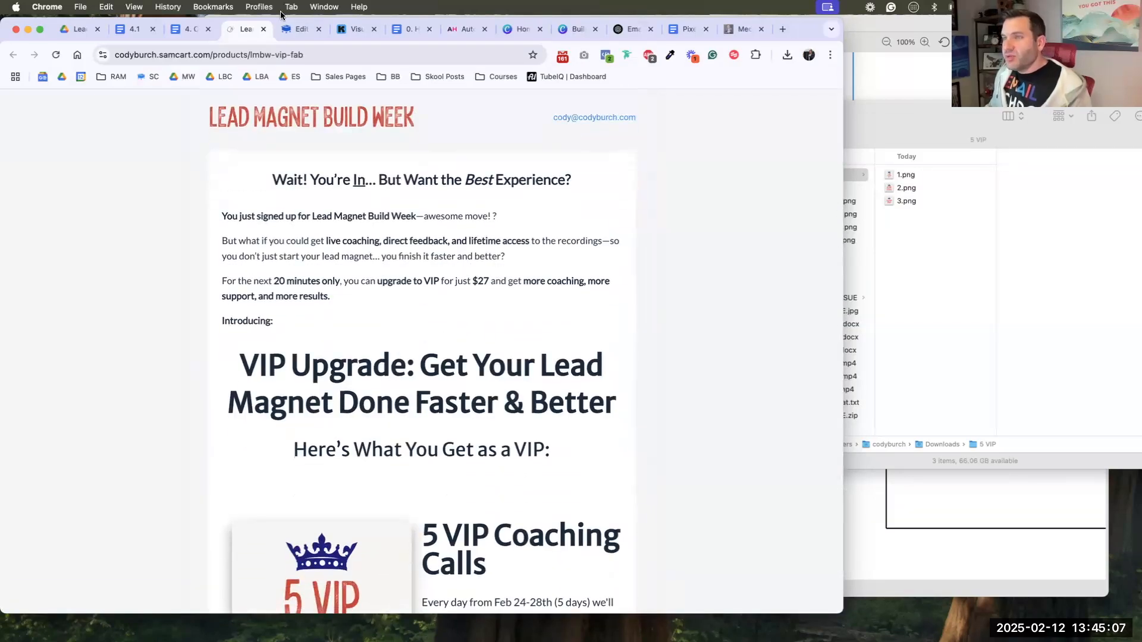
key("super+w")
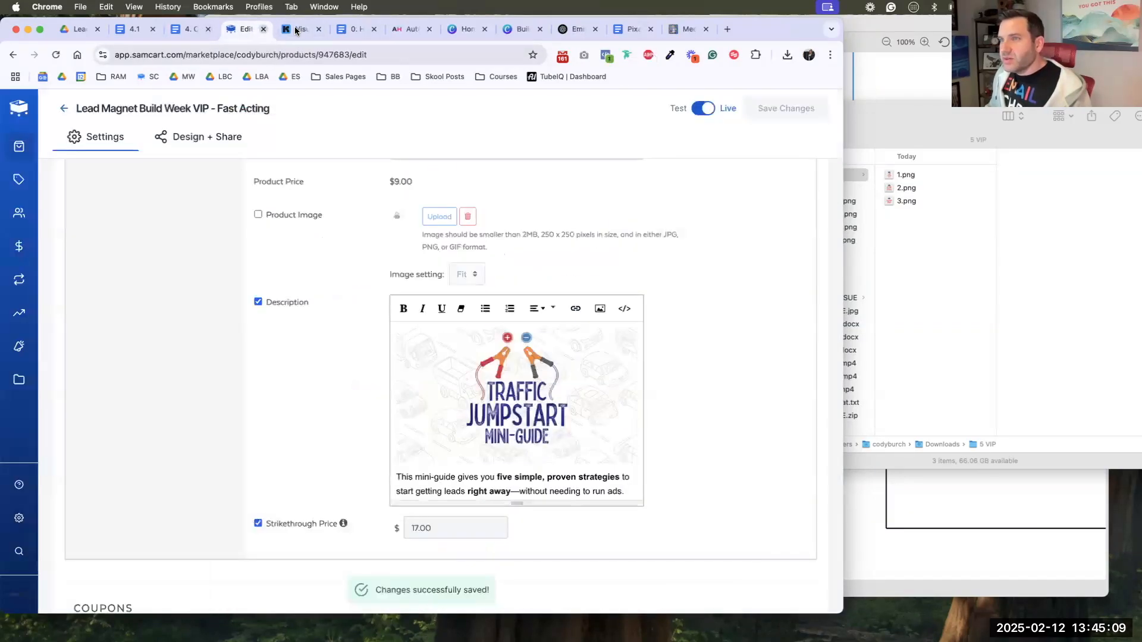
- Delete the "Bump Sales Page:" bullet from the Links list in the Home Base document
left_click(302, 44)
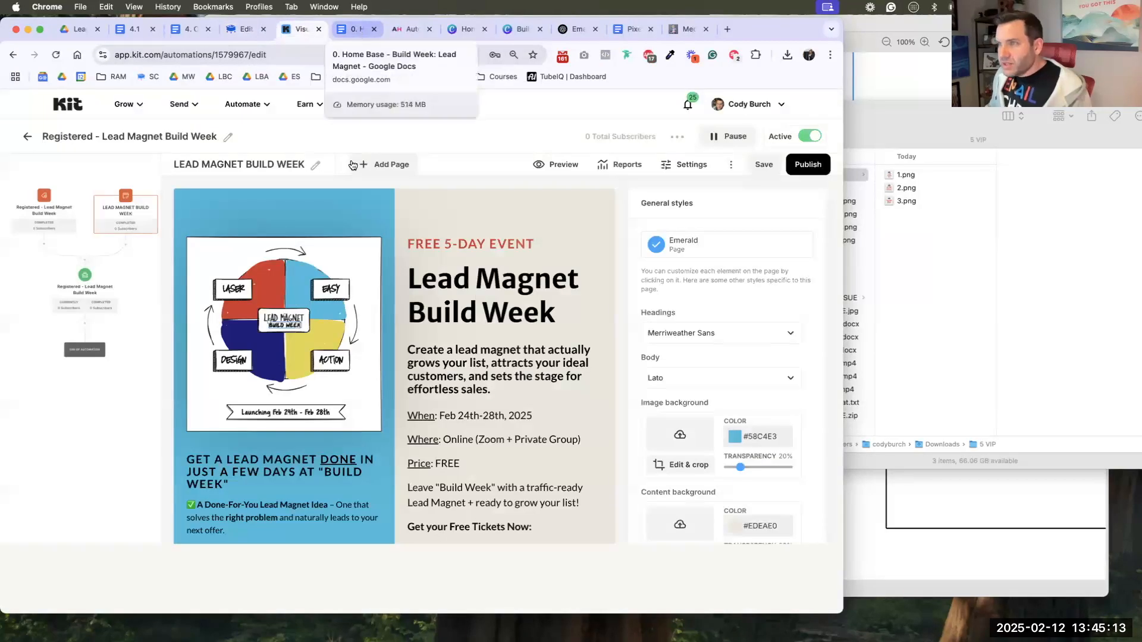
key("ctrl+Tab")
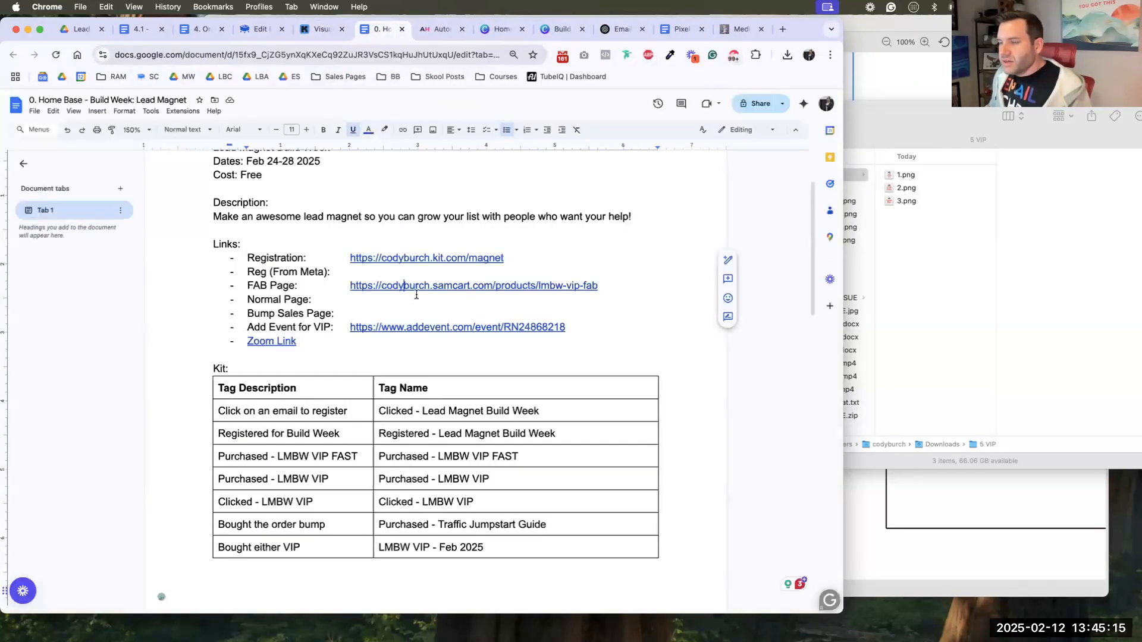
left_click(416, 295)
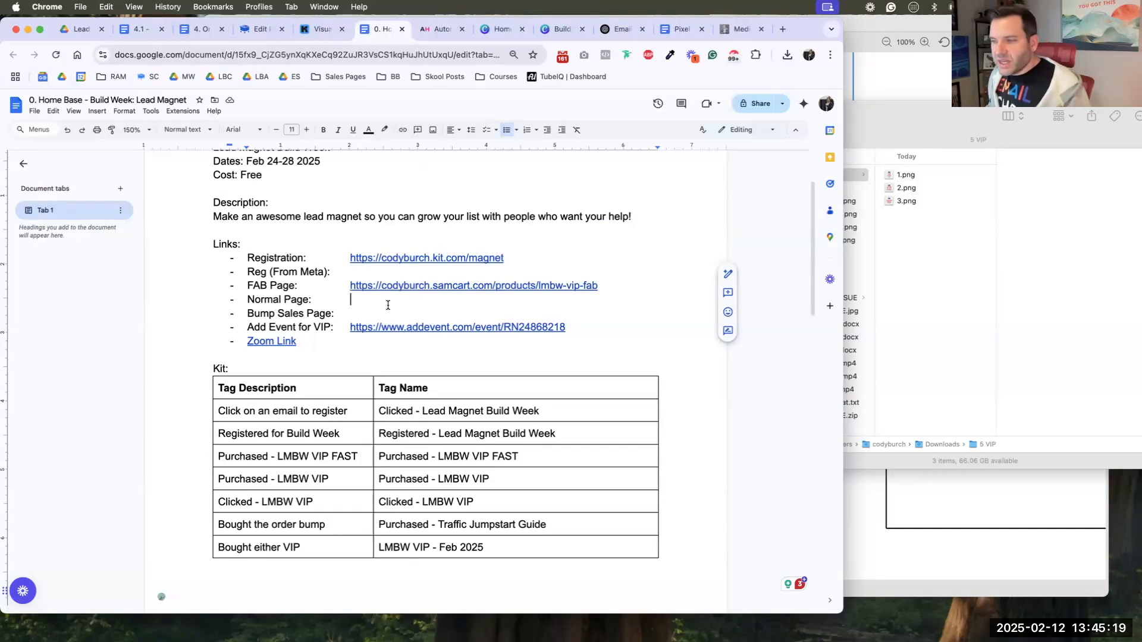
left_click_drag(354, 313, 246, 314)
key("BackSpace")
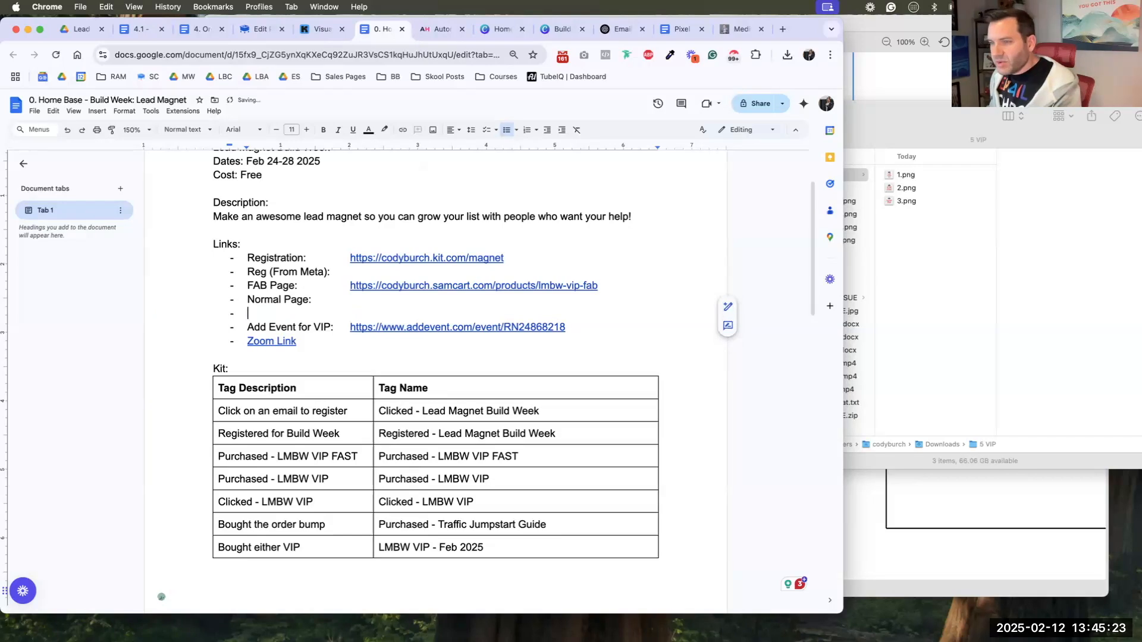
key("BackSpace")
key("BackSpace")
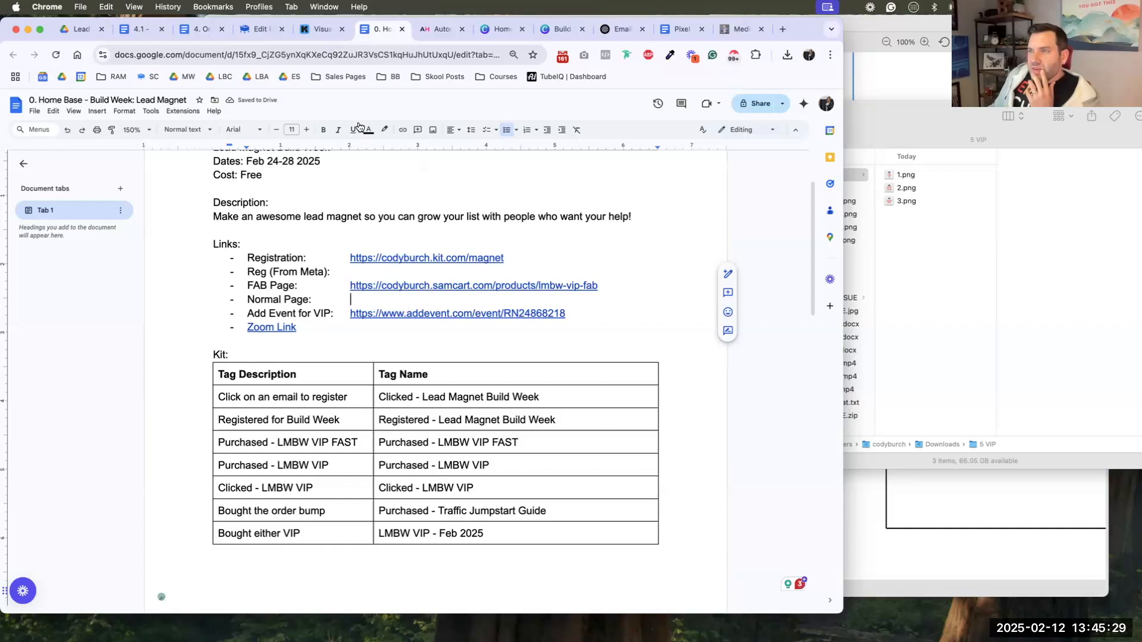
- In SamCart, sort the products by last edited date and duplicate the LMBW VIP - FAB product
left_click(261, 29)
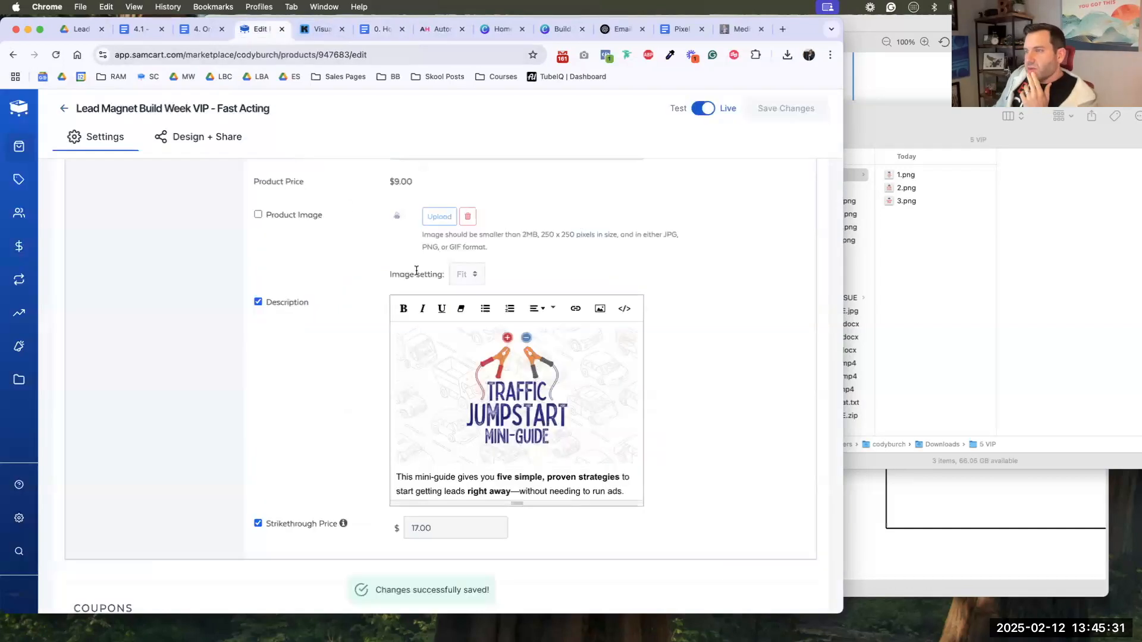
scroll(515, 244, "up", 15)
scroll(336, 233, "down", 1)
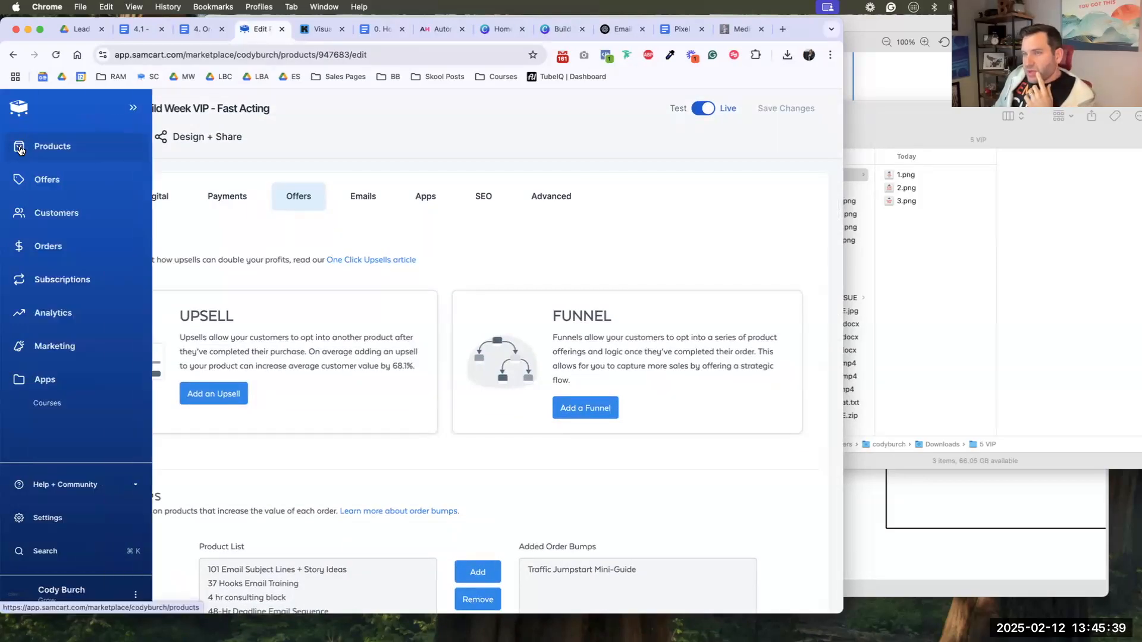
left_click(21, 149)
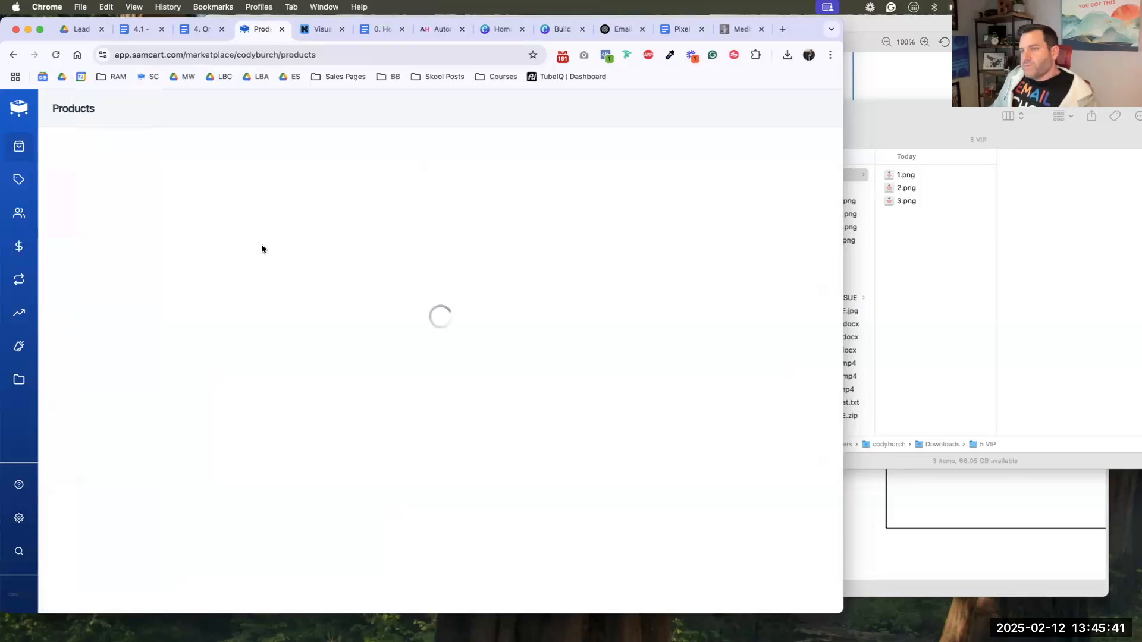
left_click(643, 241)
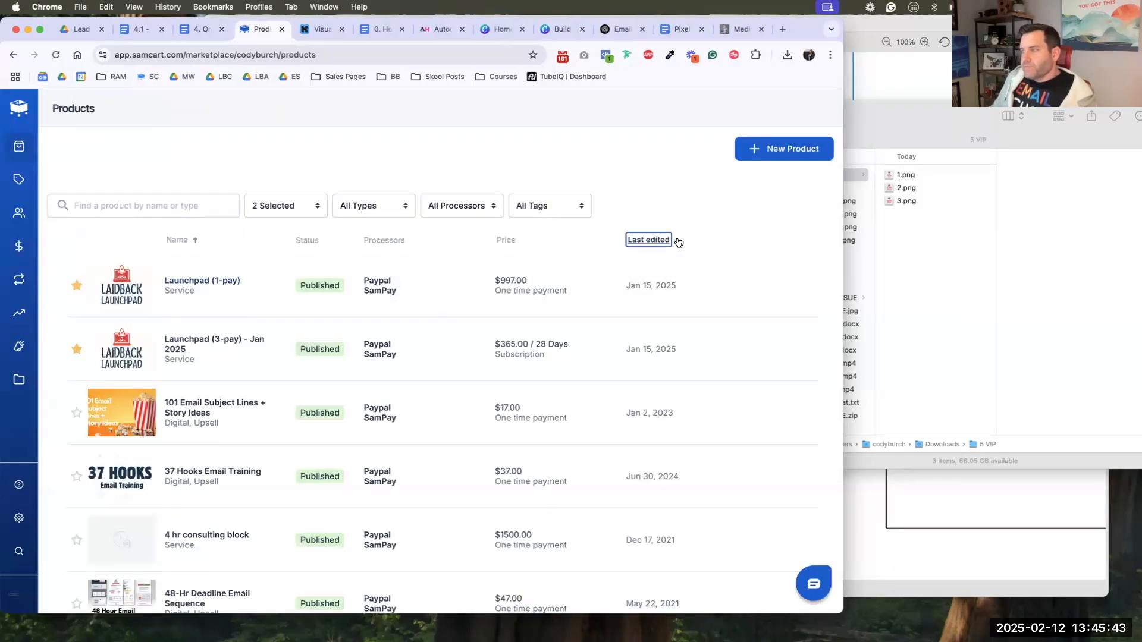
left_click(643, 241)
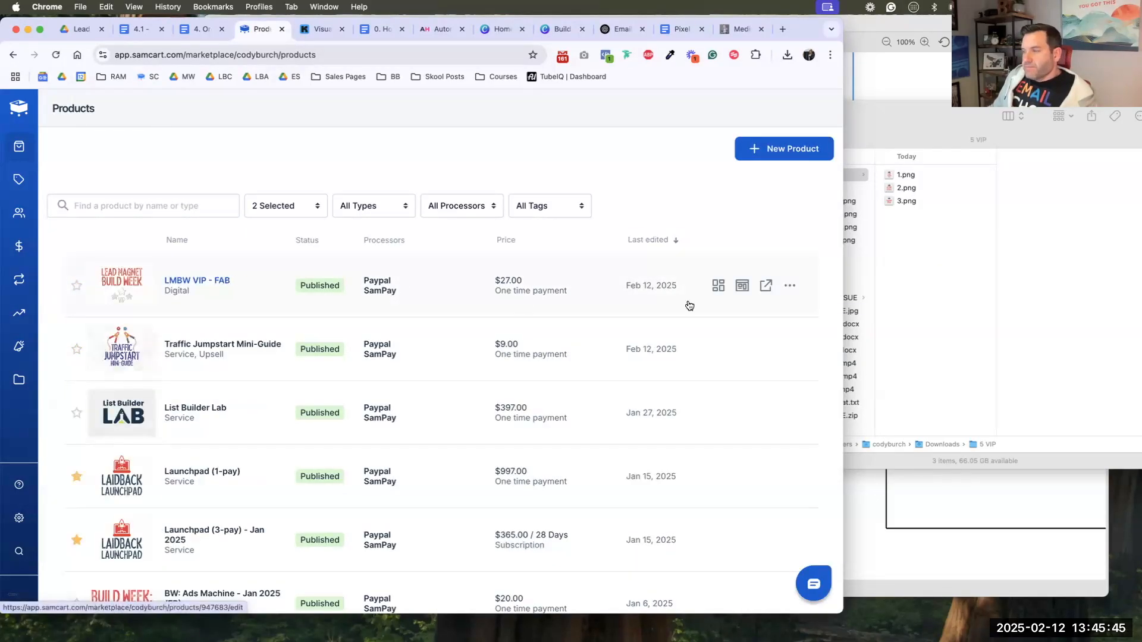
left_click(790, 286)
left_click(767, 333)
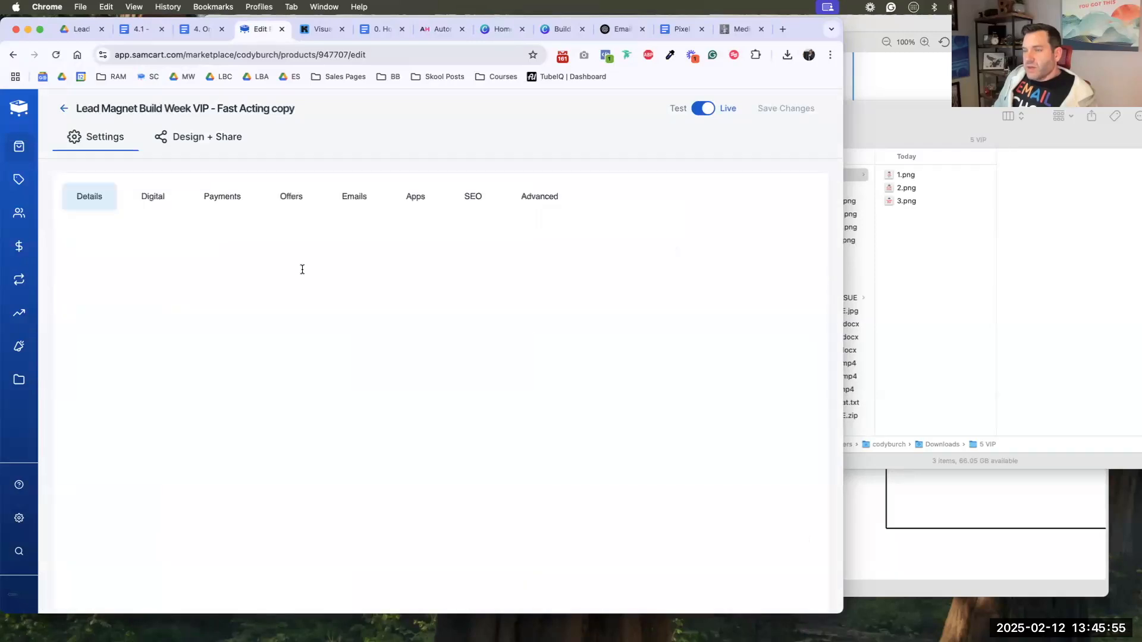
- Rename the copied product Lead Magnet Build Week VIP, with the internal name LMBW VIP and the URL ending lmbw-vip
left_click_drag(315, 263, 384, 263)
key("BackSpace")
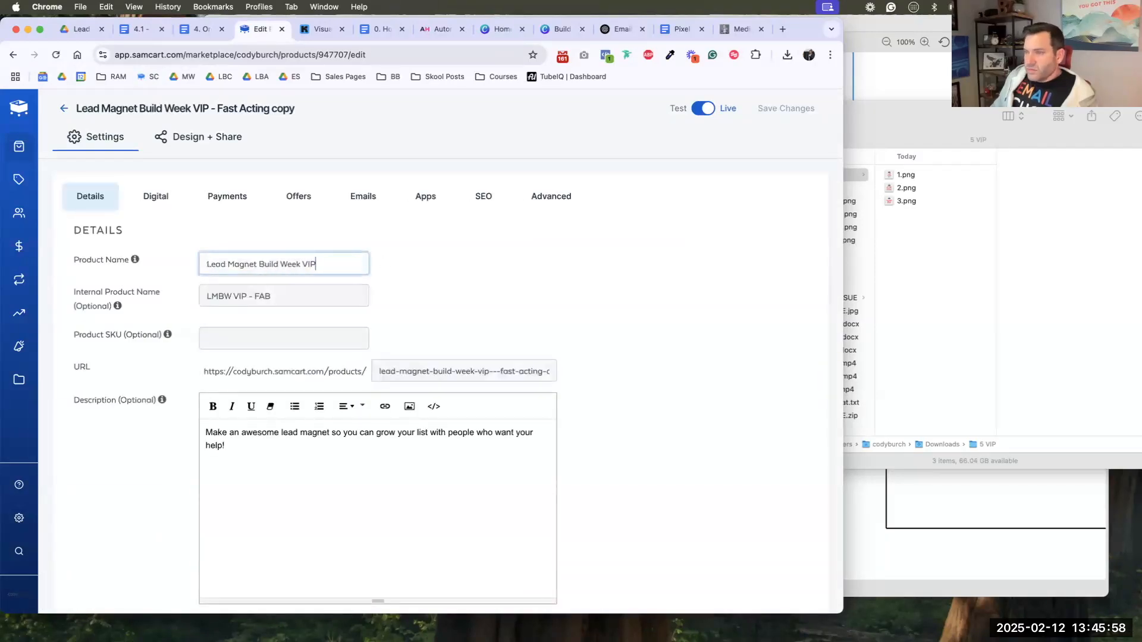
double_click(262, 299)
key("BackSpace")
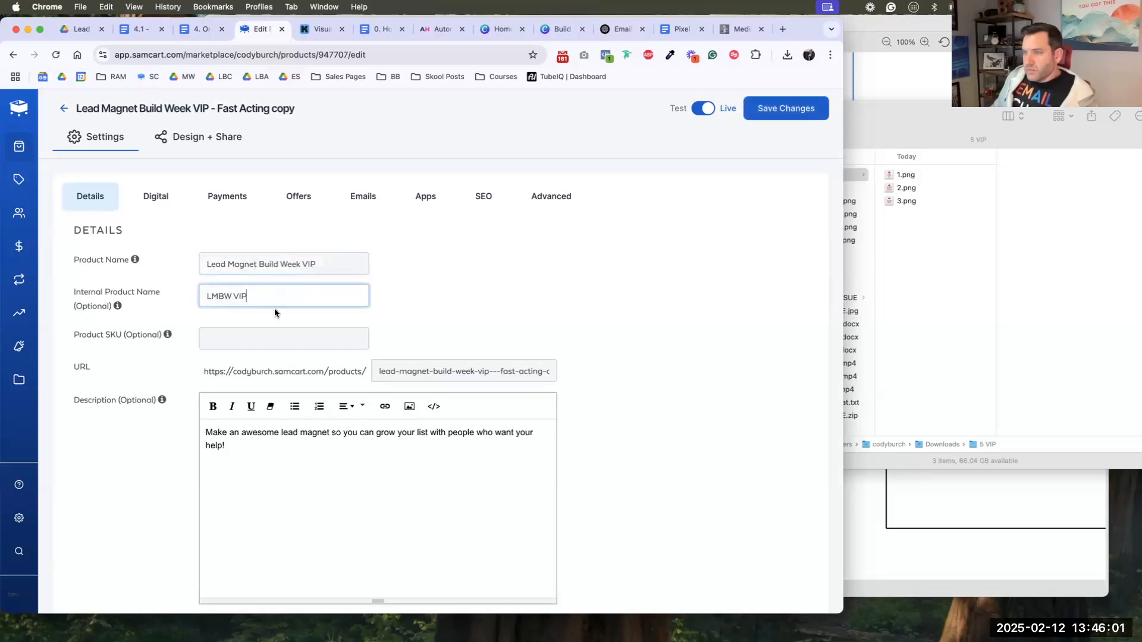
triple_click(392, 370)
key("BackSpace")
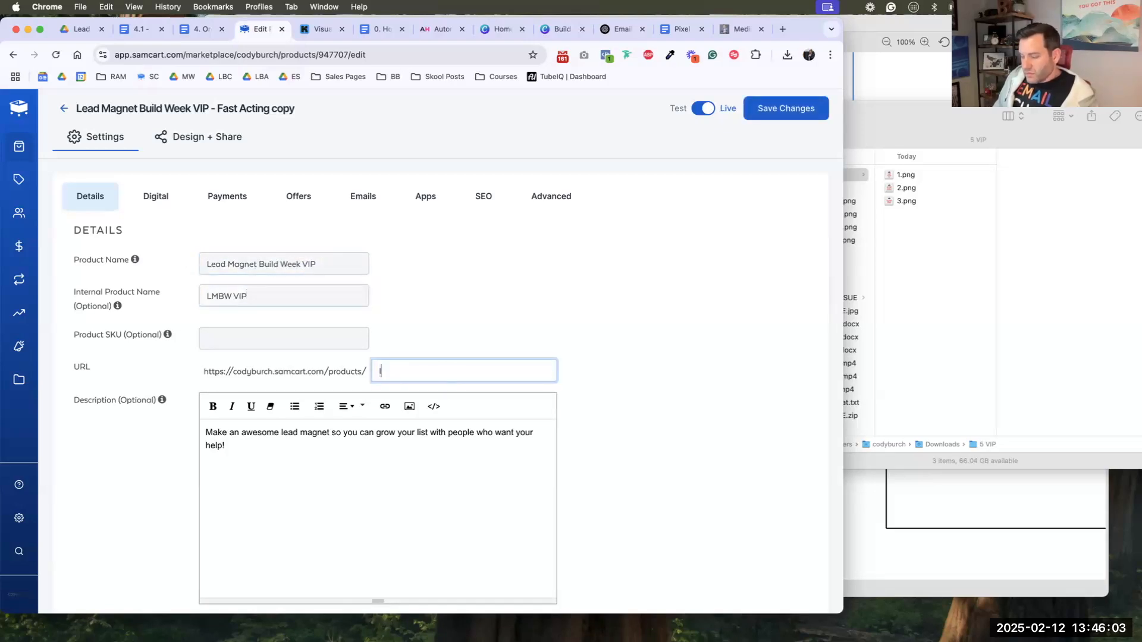
type("lmbw-vip")
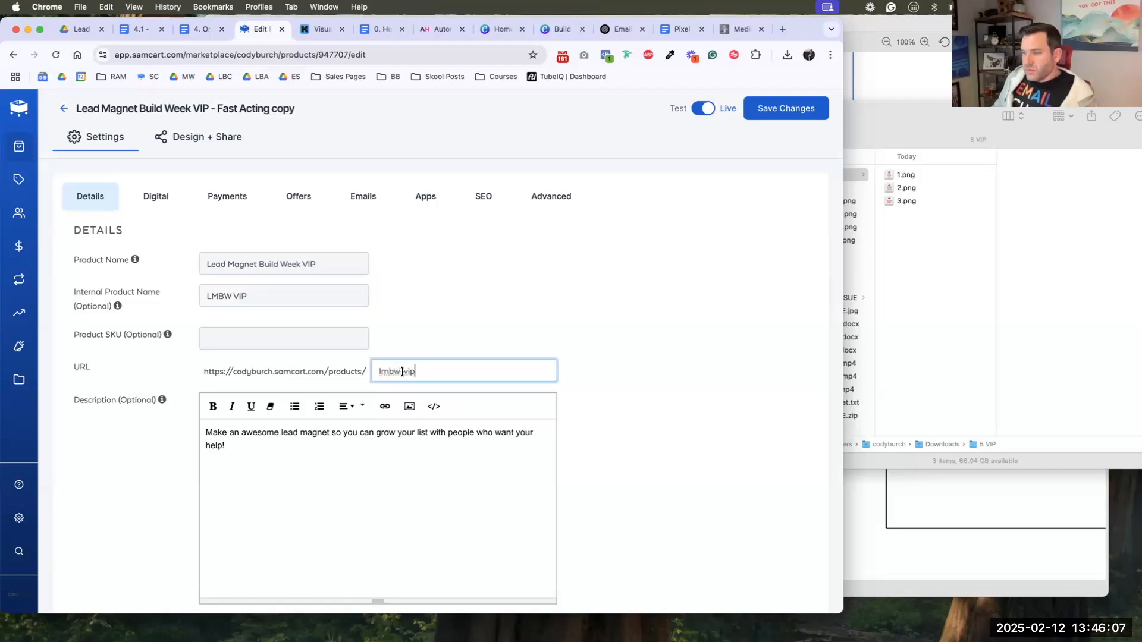
- Set the copied product's price to $47 and save the changes
scroll(402, 371, "down", 6)
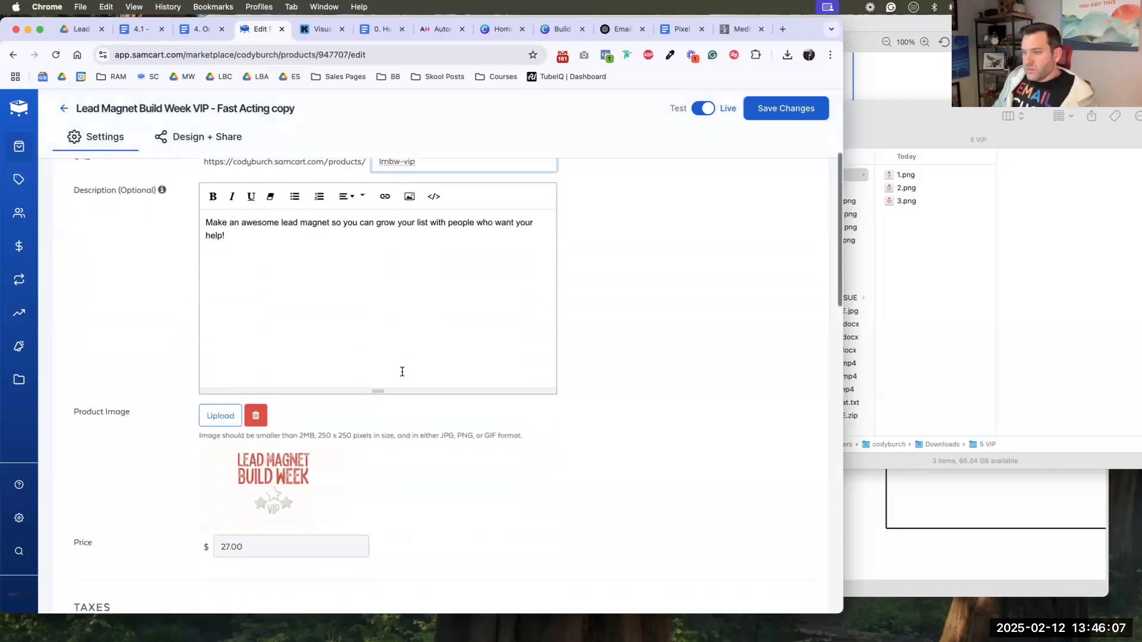
triple_click(271, 392)
type("47")
key("Tab")
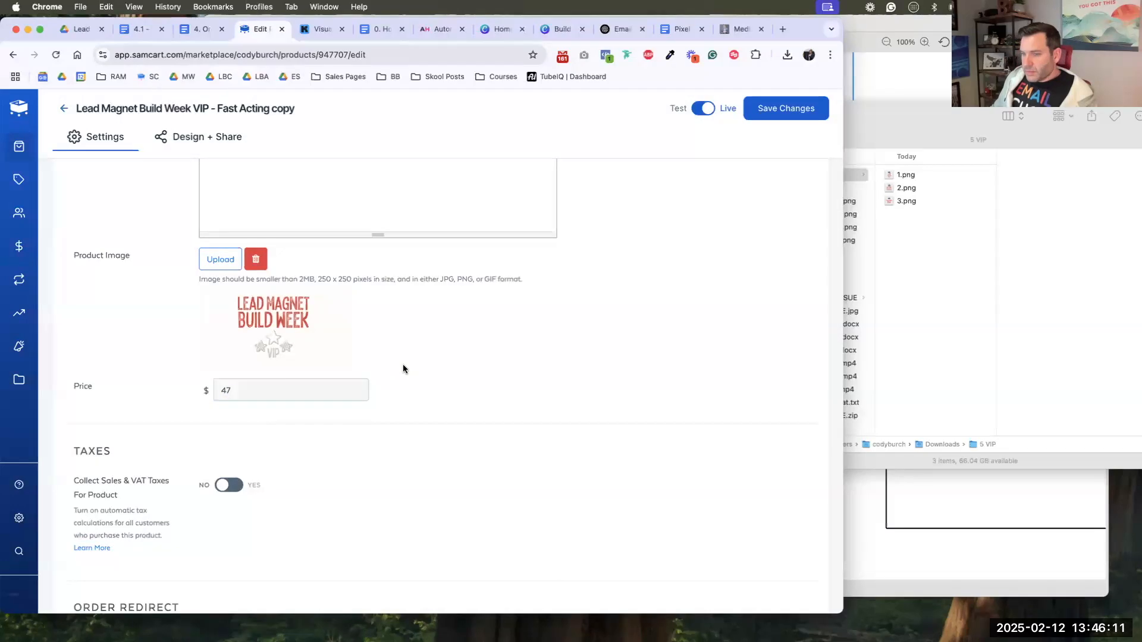
scroll(402, 364, "down", 18)
scroll(436, 365, "up", 20)
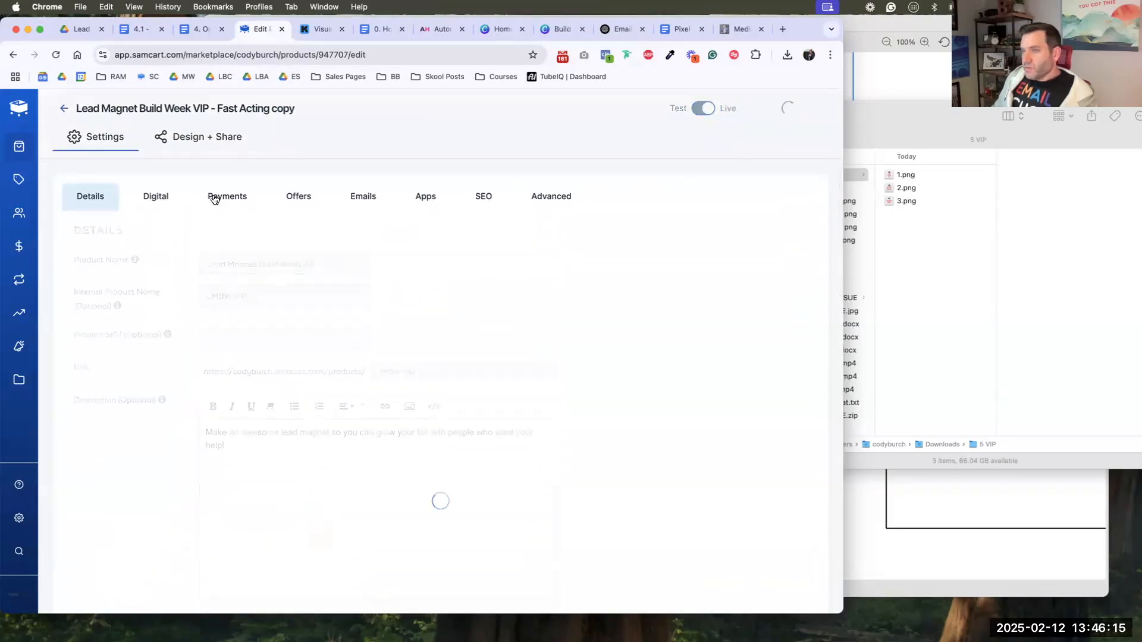
- Review the copied product's digital, payment, offer and email settings, including the order receipt email
left_click(156, 196)
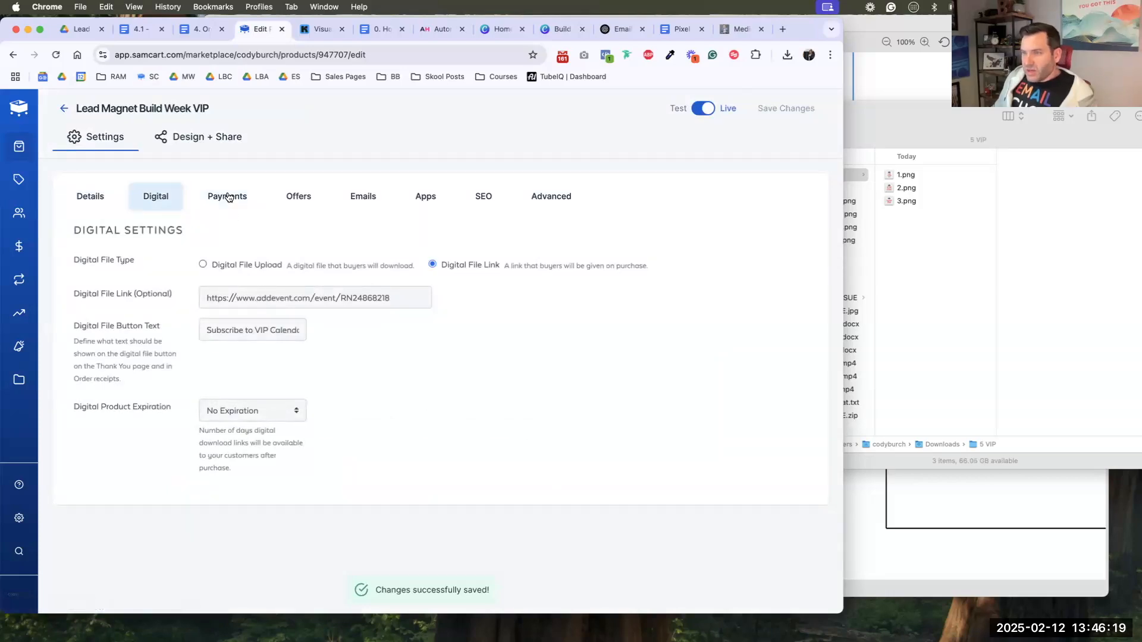
left_click(228, 197)
left_click(299, 196)
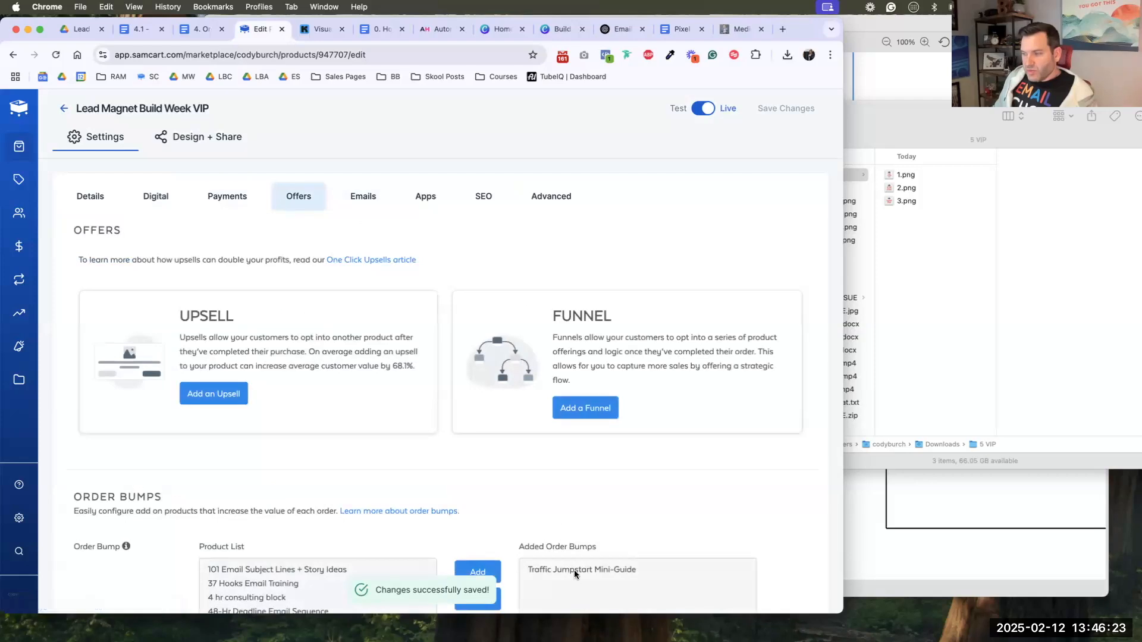
left_click(363, 199)
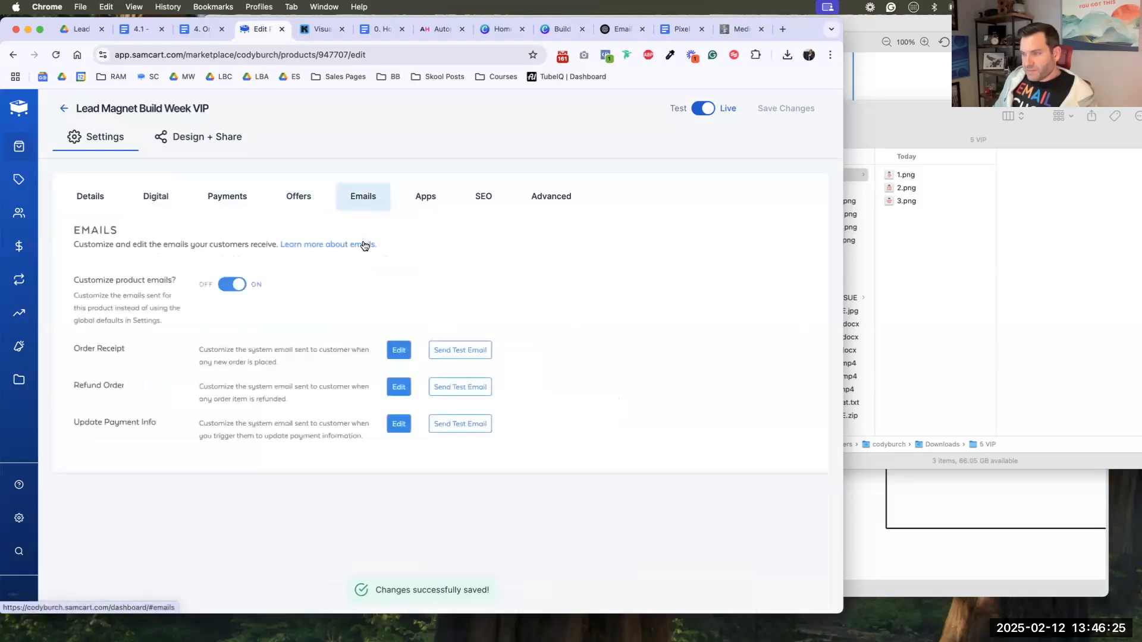
left_click(397, 351)
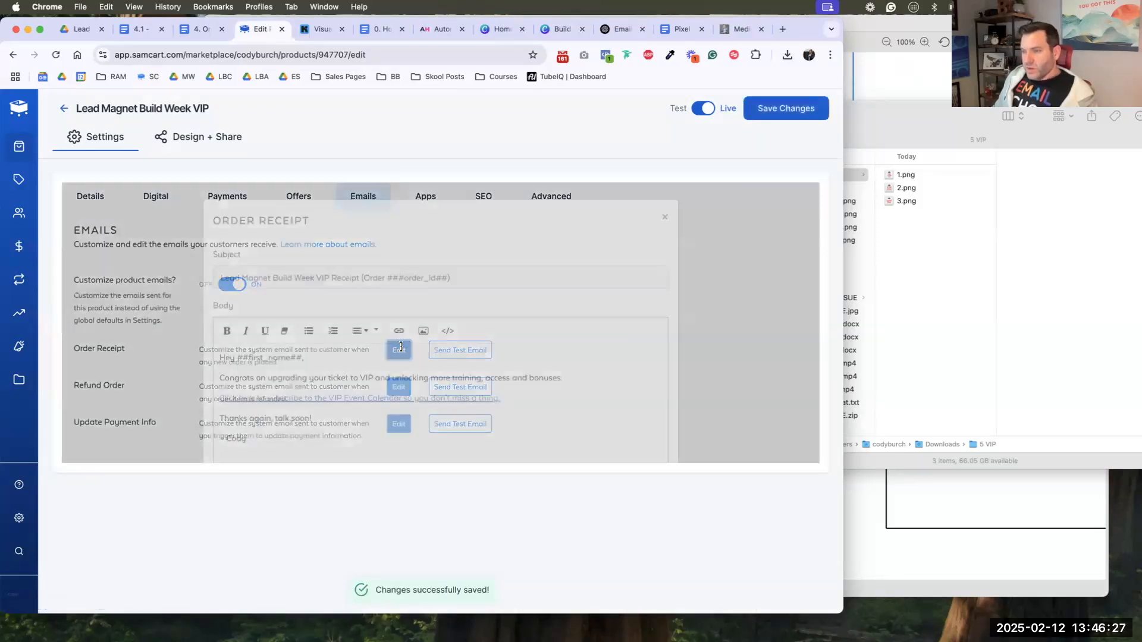
left_click(695, 345)
- Delete the Add Tag To Subscriber app rule carried over to the copied product
left_click(422, 198)
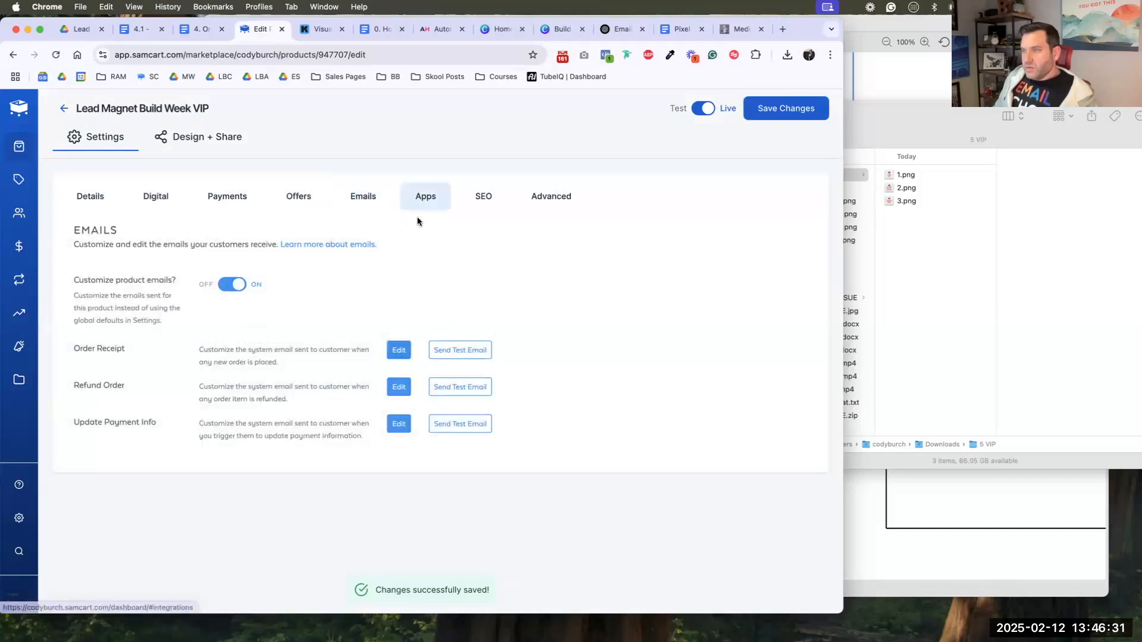
left_click(791, 426)
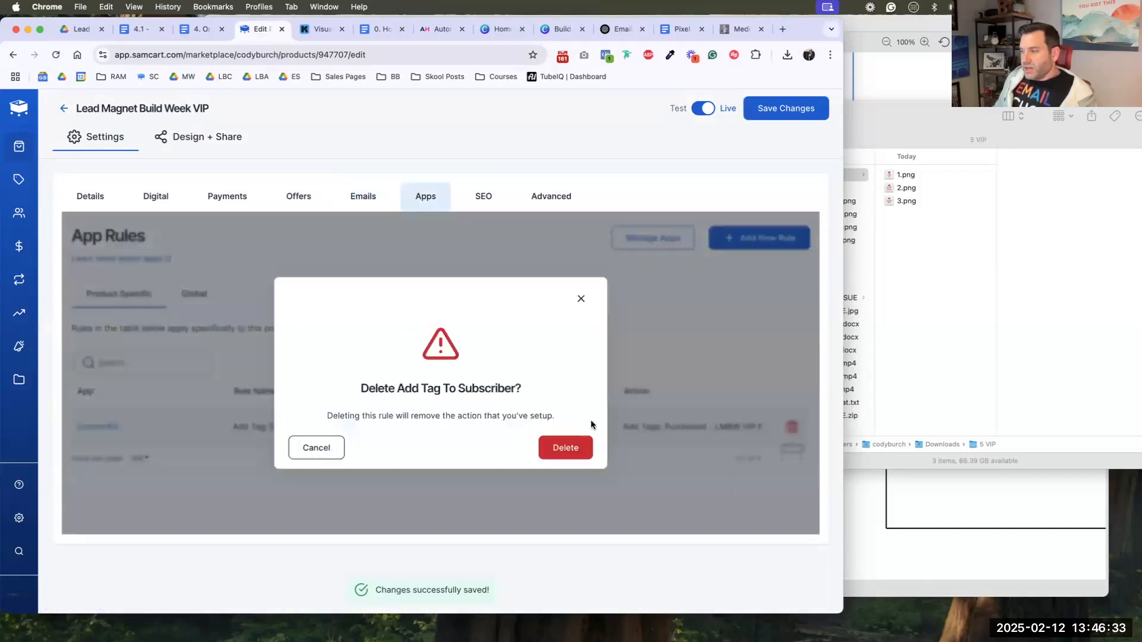
left_click(565, 466)
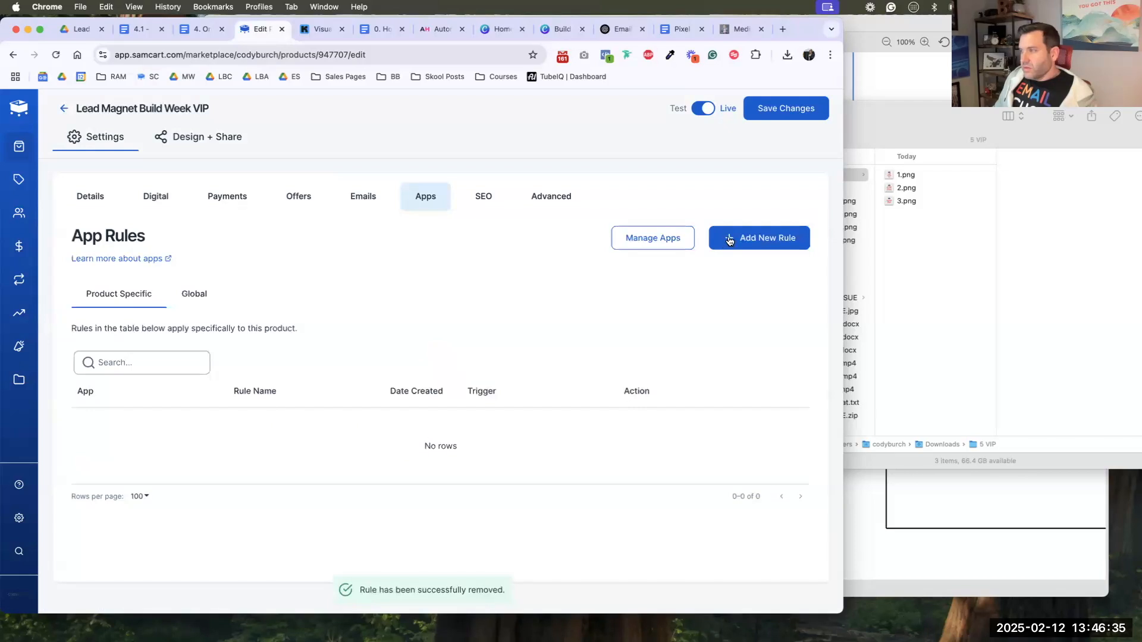
- Start a new ConvertKit app rule for the product with the action Add Tag To Subscriber
left_click(735, 237)
left_click(604, 188)
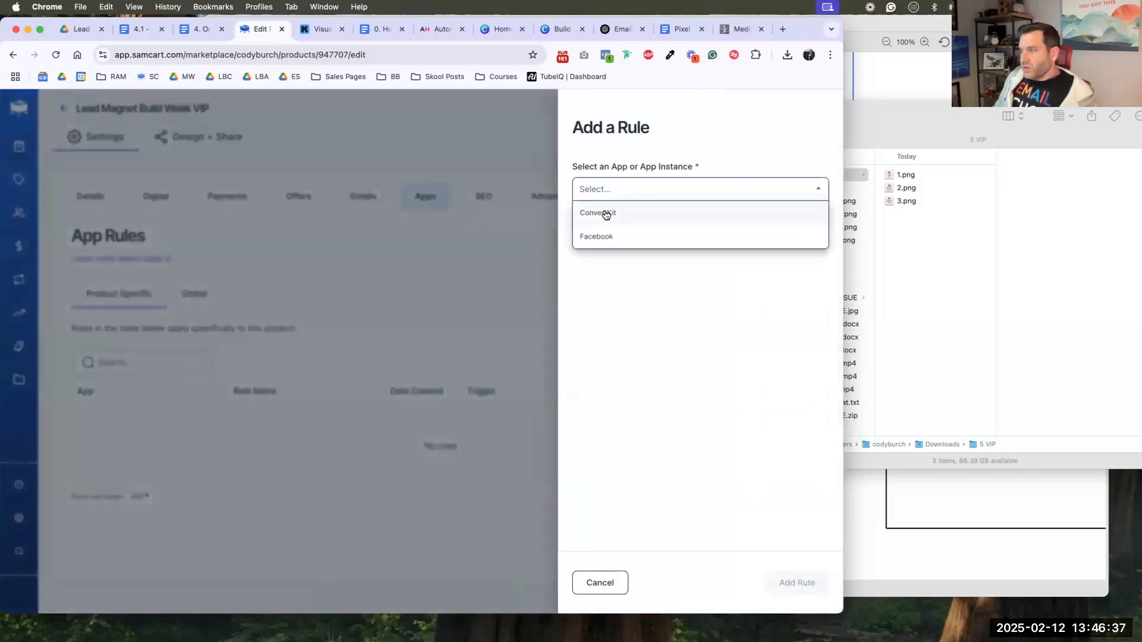
left_click(604, 214)
left_click(603, 352)
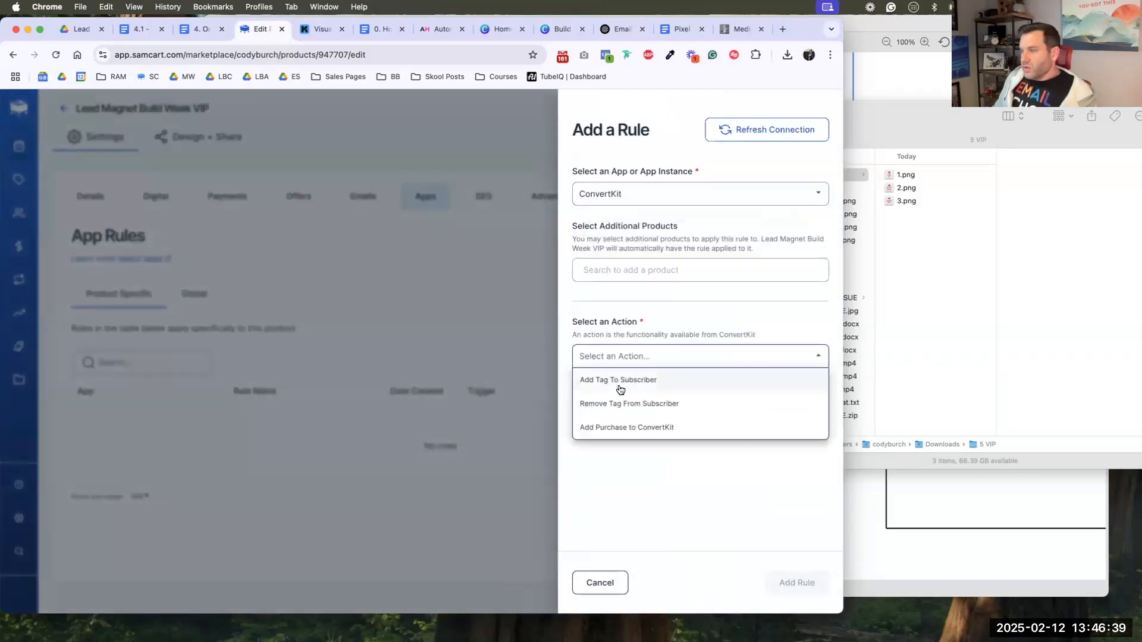
left_click(616, 381)
- Search the rule's tags for "lmbw", refresh the ConvertKit connection, and search for the tag again
left_click(612, 407)
type("lmbw")
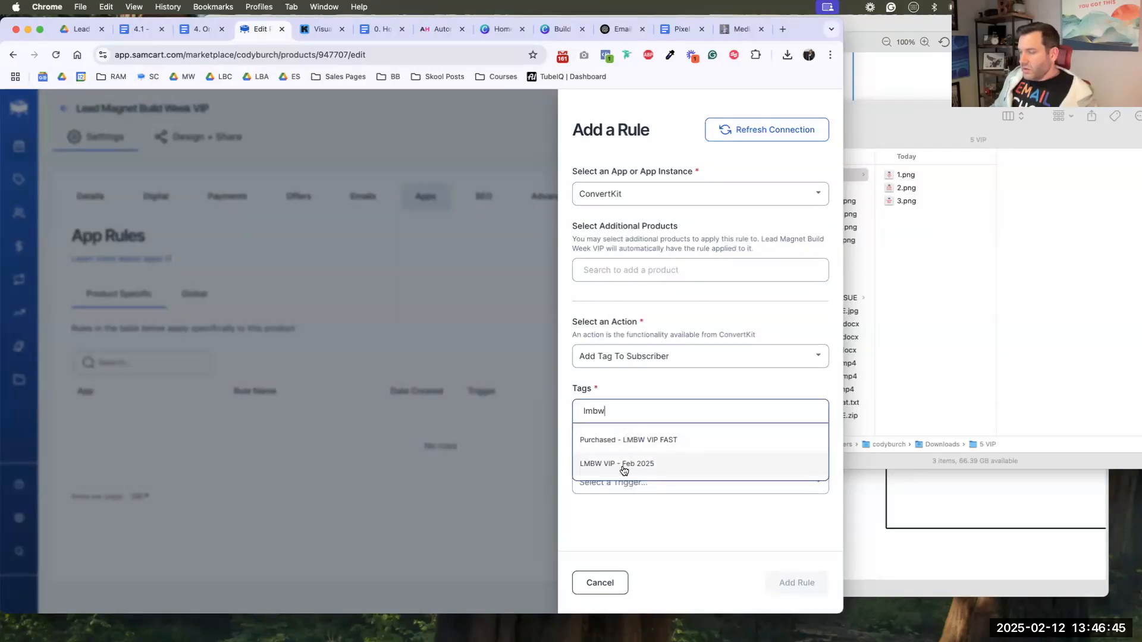
key("Escape")
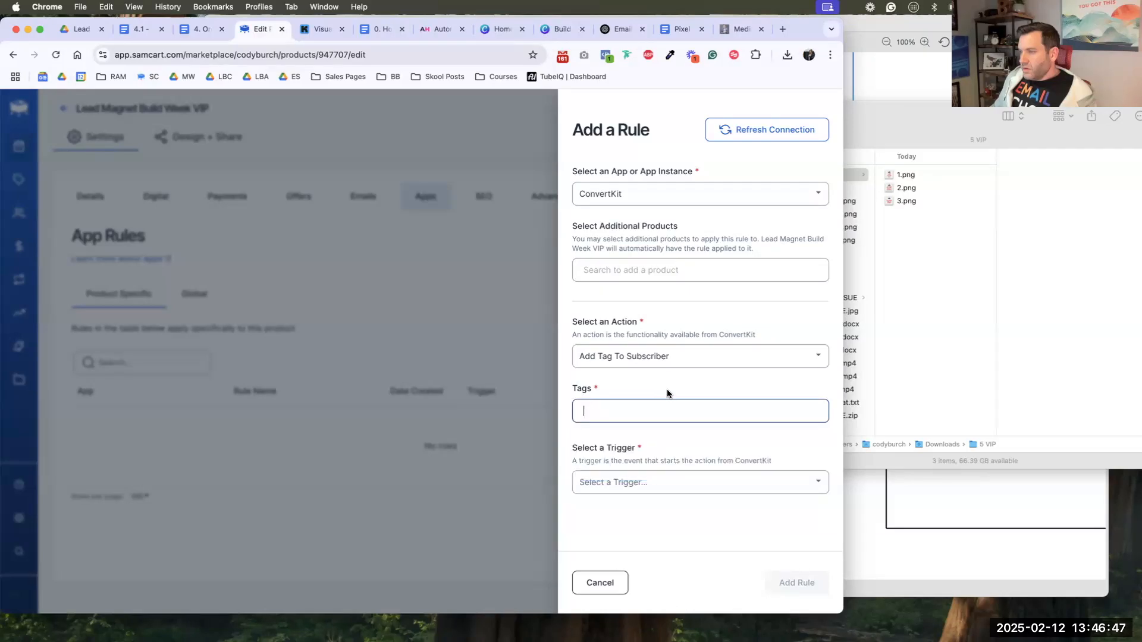
left_click(736, 129)
left_click(537, 429)
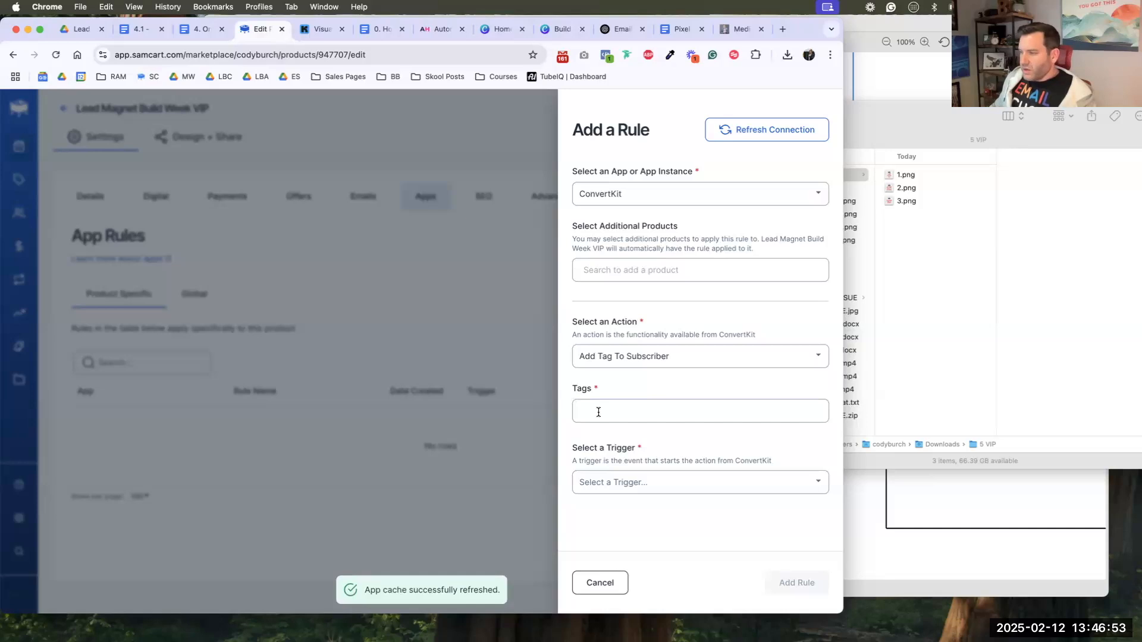
left_click(598, 412)
type("lmbw")
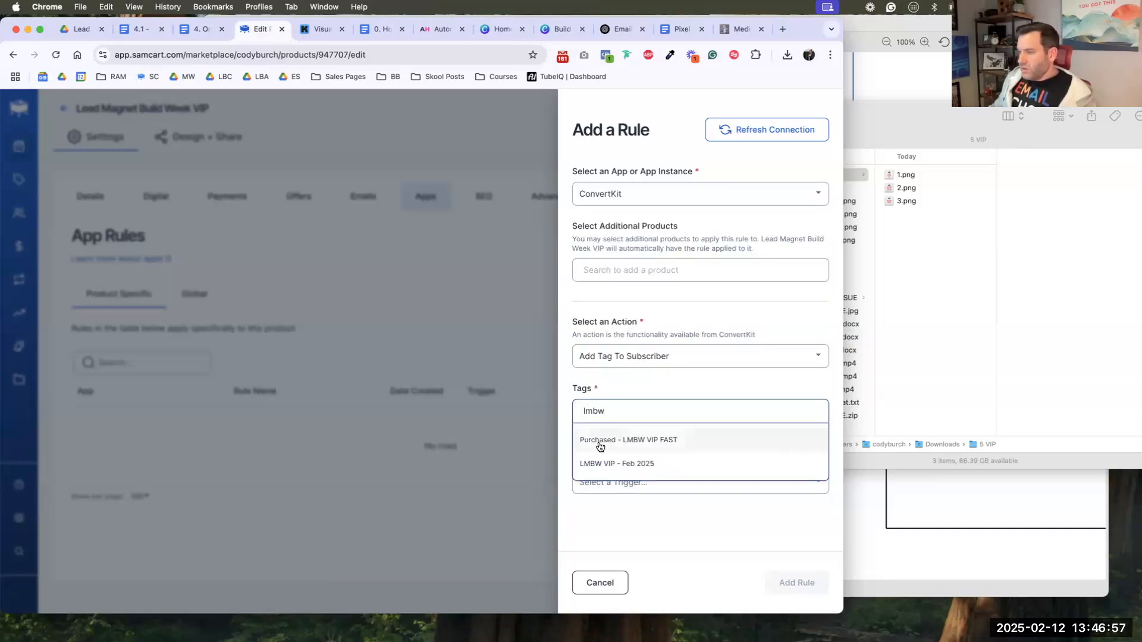
left_click(663, 394)
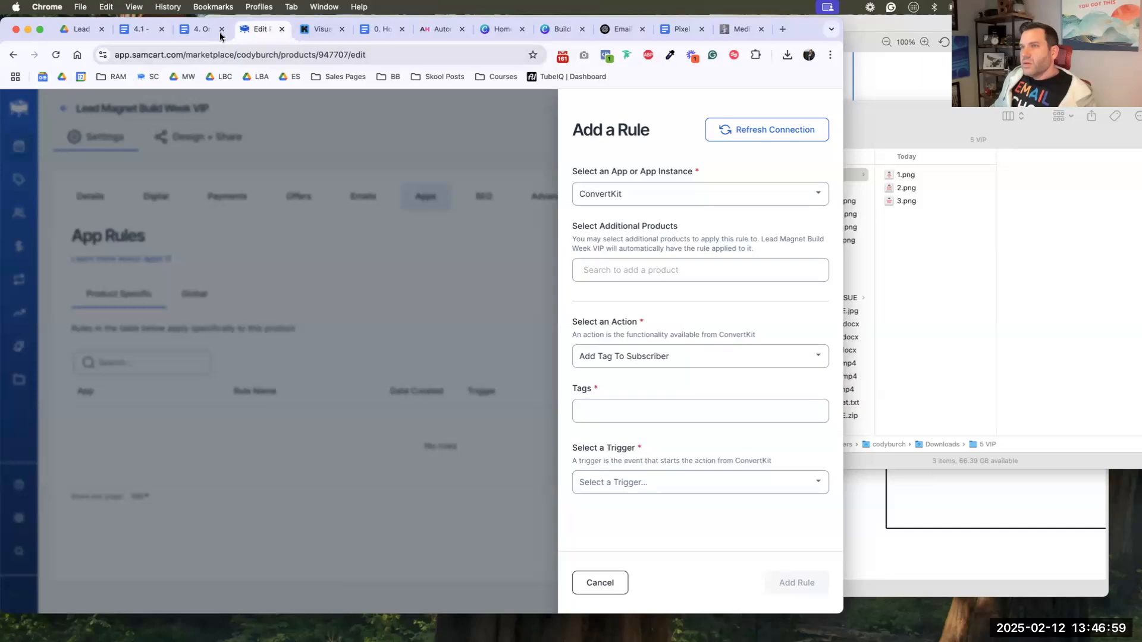
- Copy the tag name "Purchased - LMBW VIP" from the Home Base Kit table and return to Kit's automations list
left_click(383, 30)
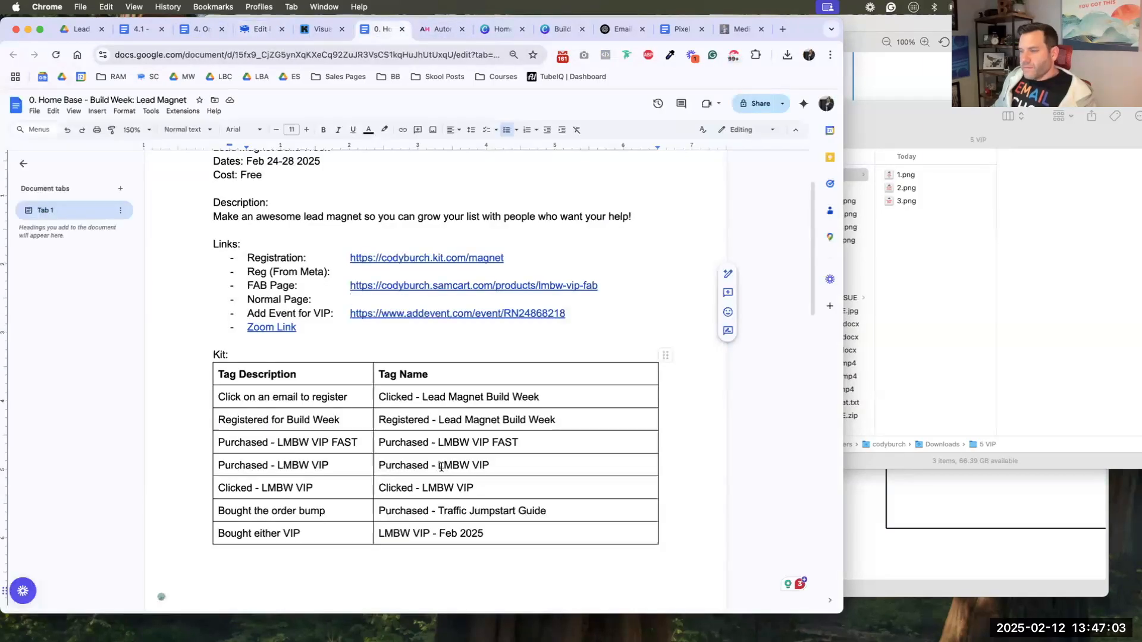
triple_click(409, 464)
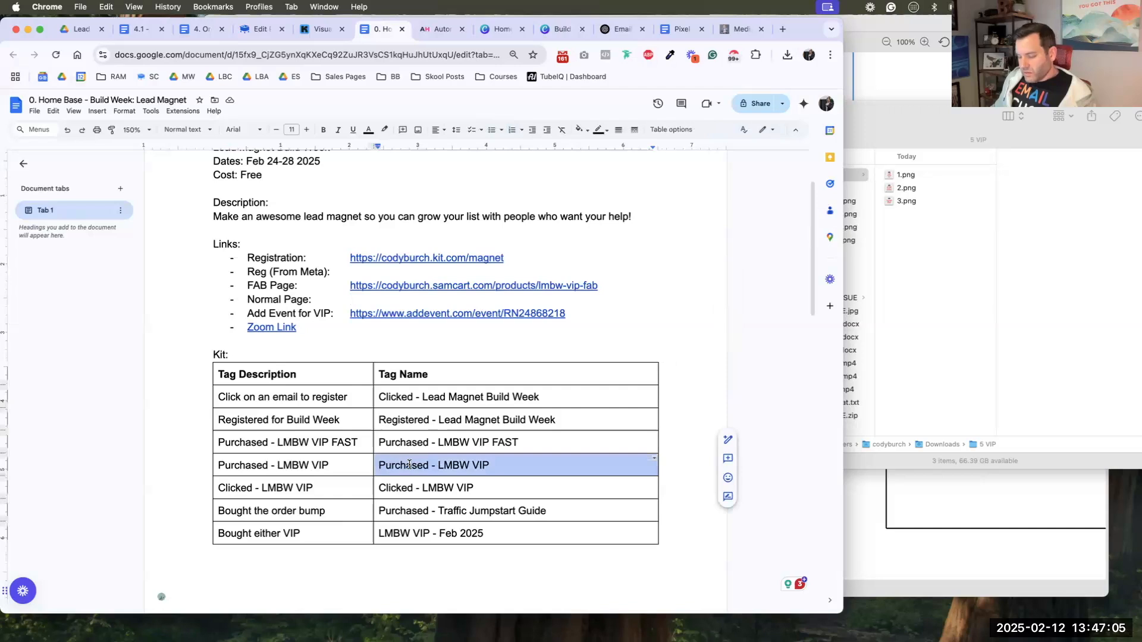
left_click(313, 31)
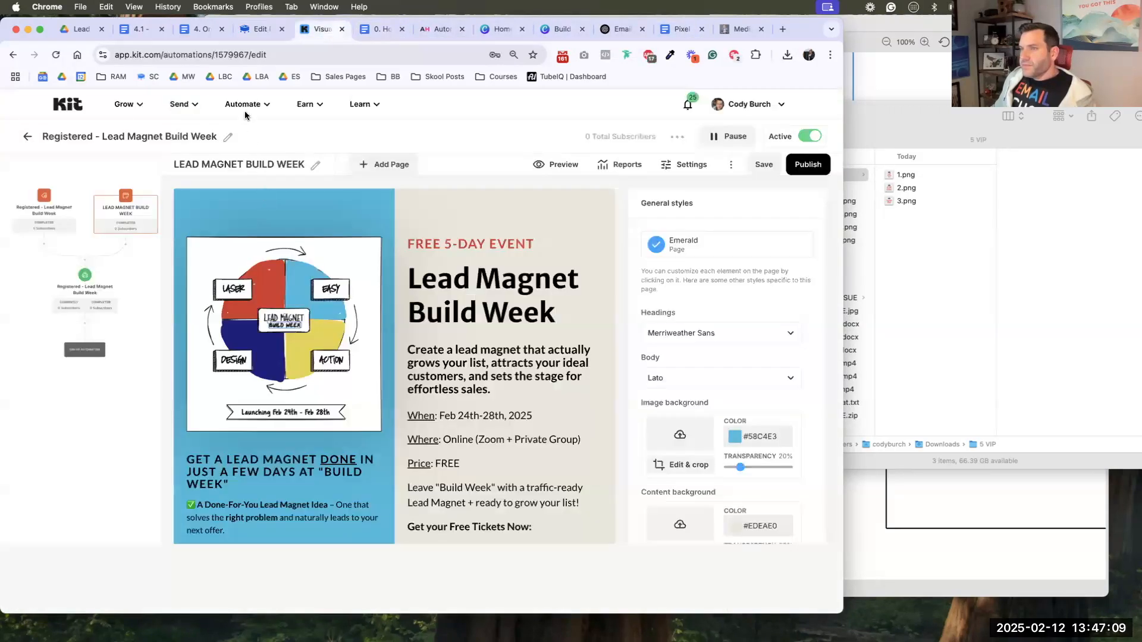
left_click(142, 279)
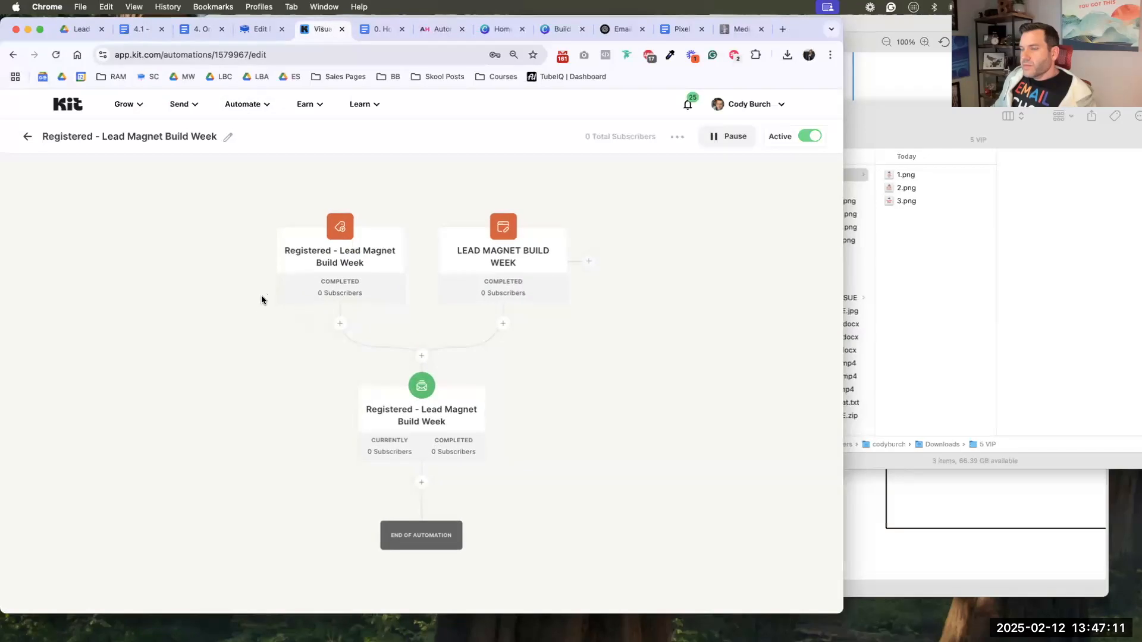
left_click(27, 137)
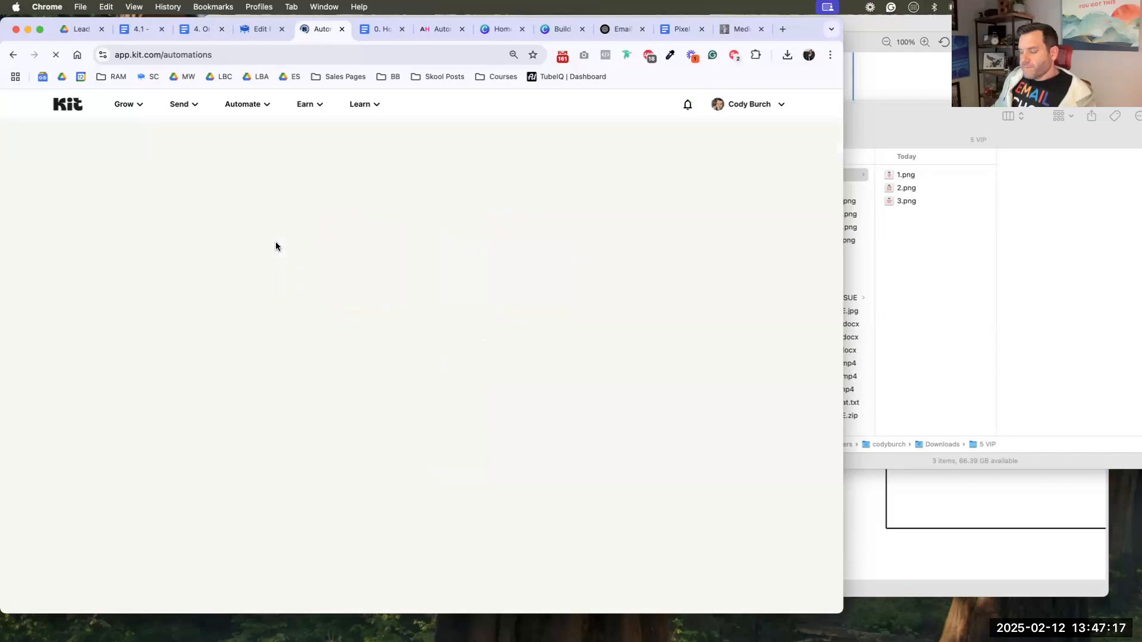
- Find "lmbw" on the automations page and open the Purchased - LMBW VIP automation
key("super+f")
type("Imbw")
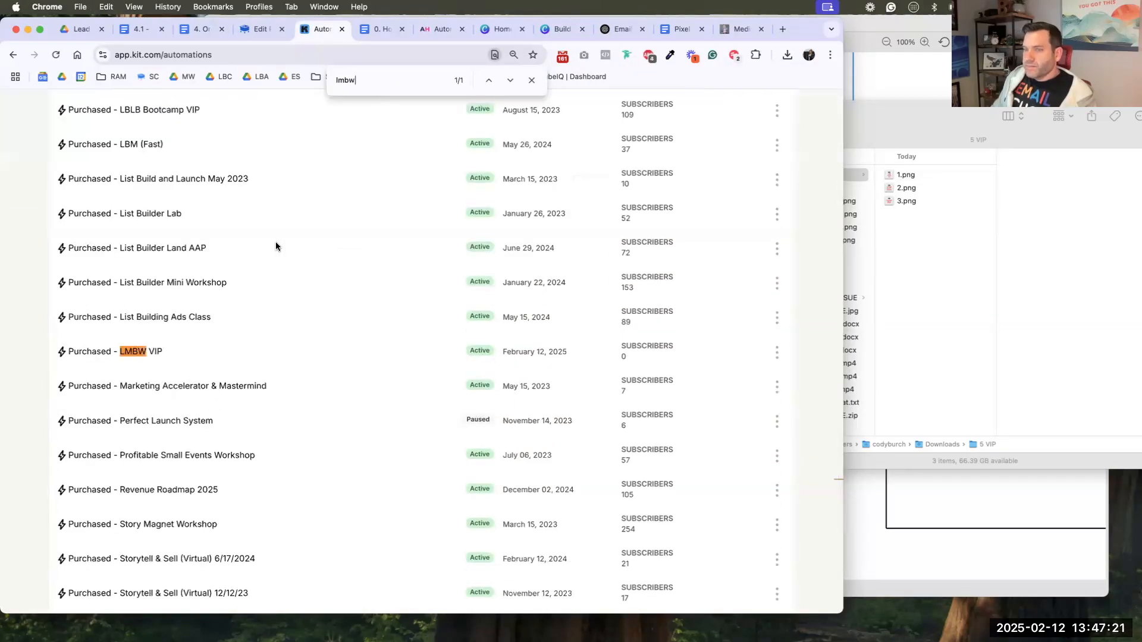
left_click(128, 351)
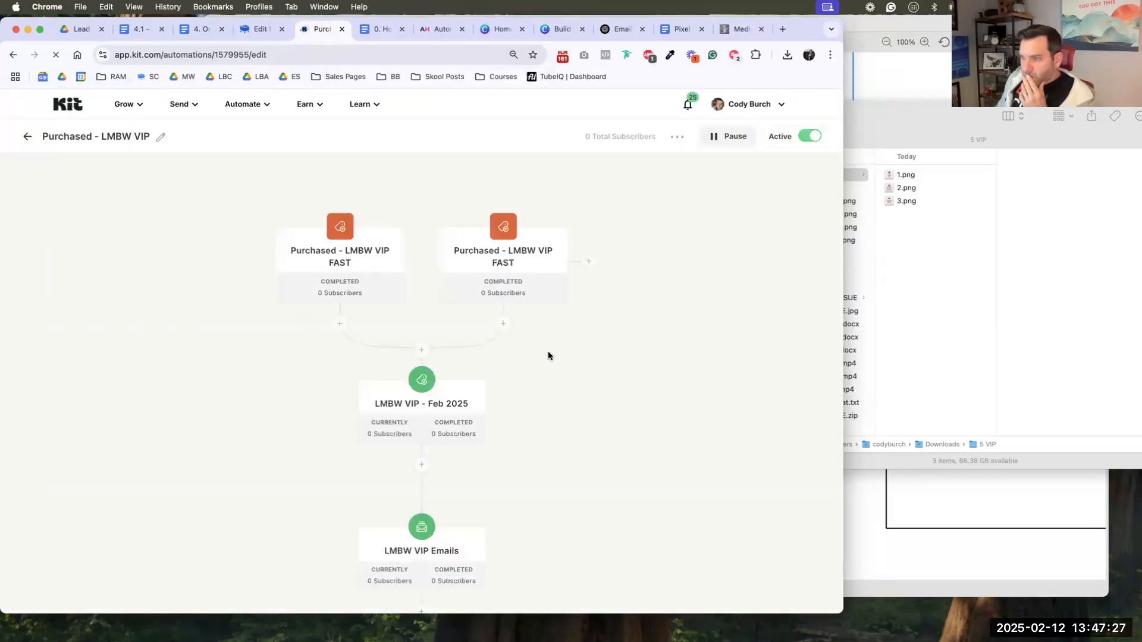
mouse_move(526, 262)
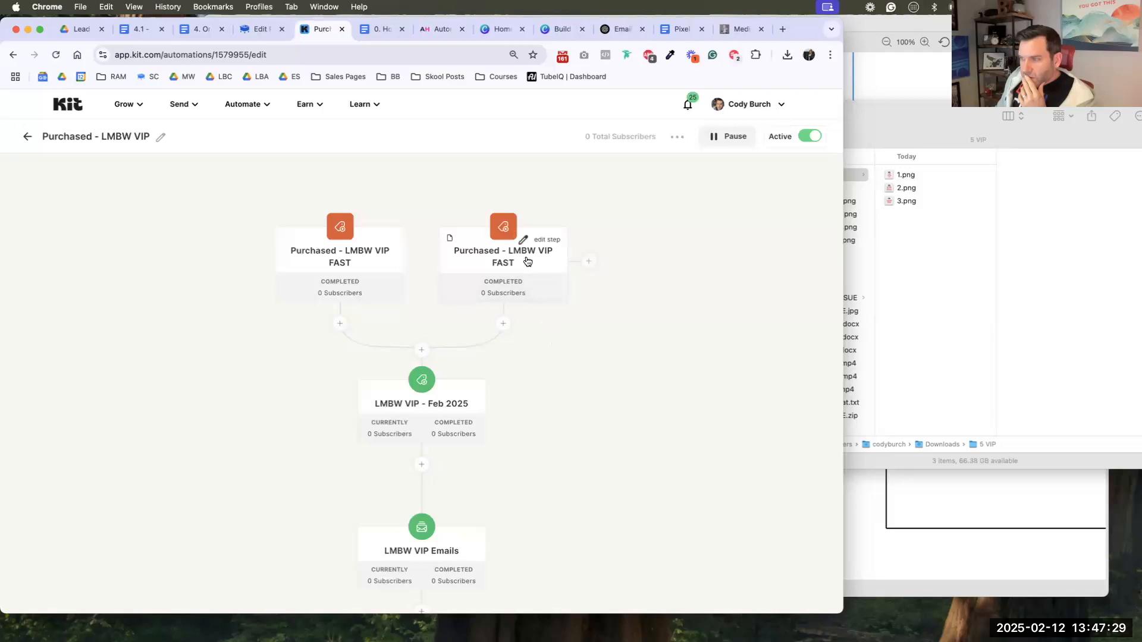
- Change the automation's second entry event to trigger on a newly created tag named "Purchased - LMBW VIP"
left_click(527, 261)
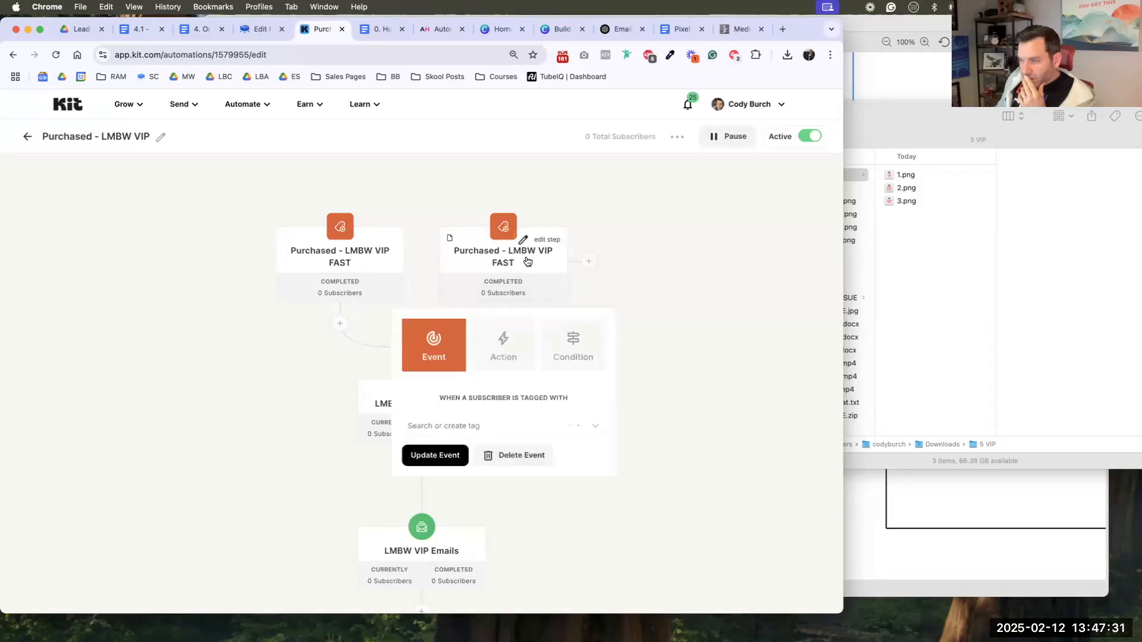
left_click(507, 426)
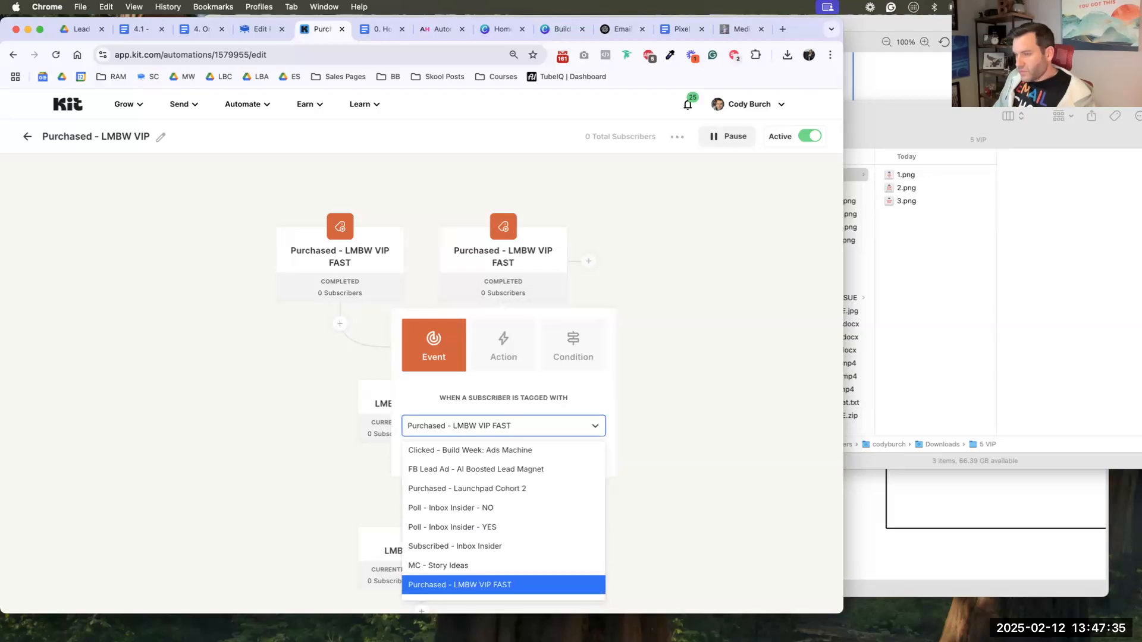
type("Purchased - LMBW")
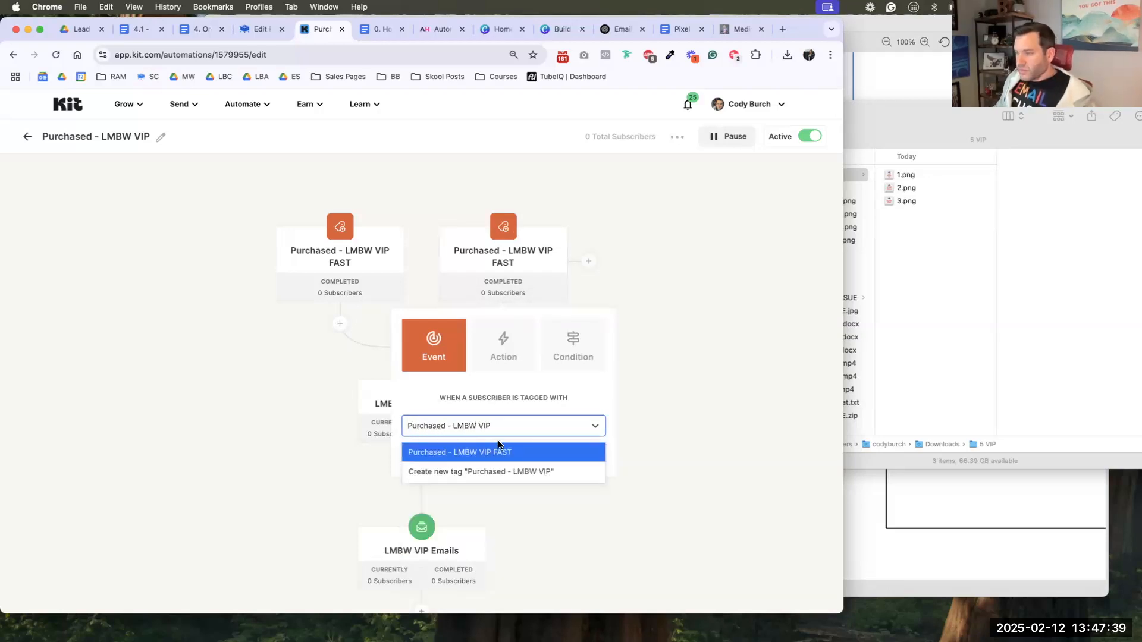
left_click(491, 471)
left_click(436, 508)
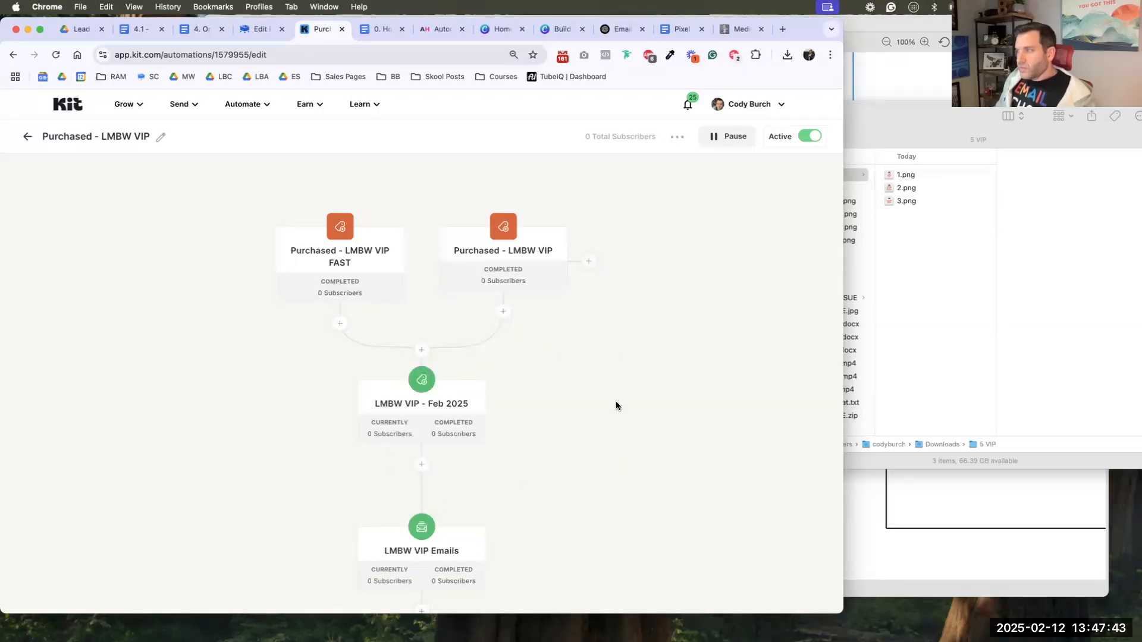
mouse_move(519, 253)
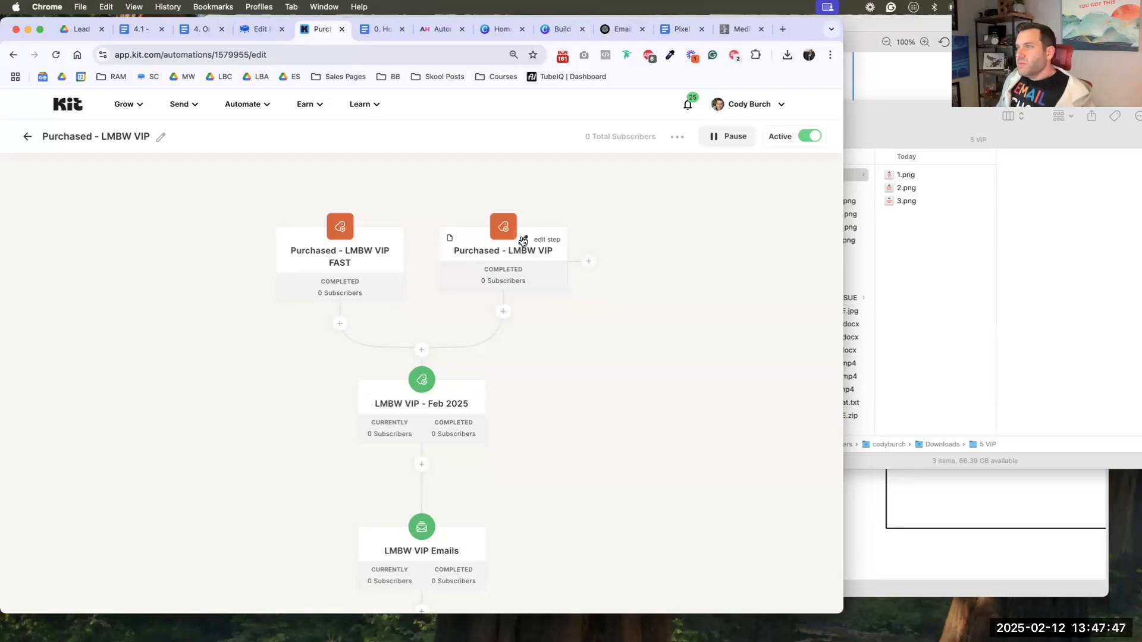
- Switch to SamCart, refresh the ConvertKit connection, search the rule's tags for "lmbw" and select Purchased - LMBW VIP
left_click(260, 28)
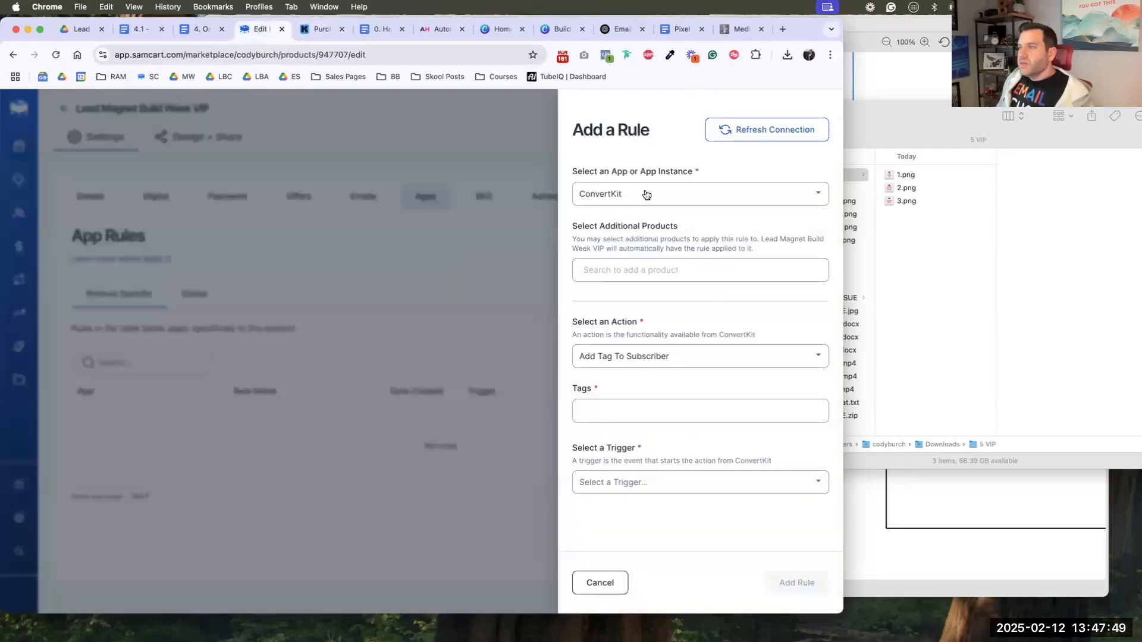
left_click(754, 131)
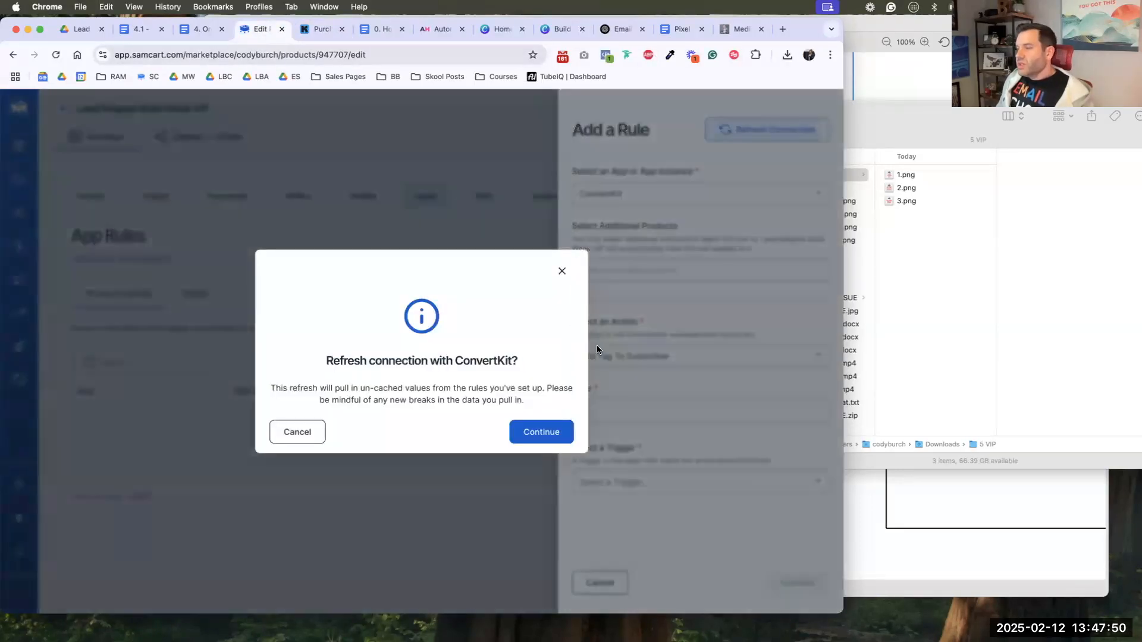
left_click(554, 435)
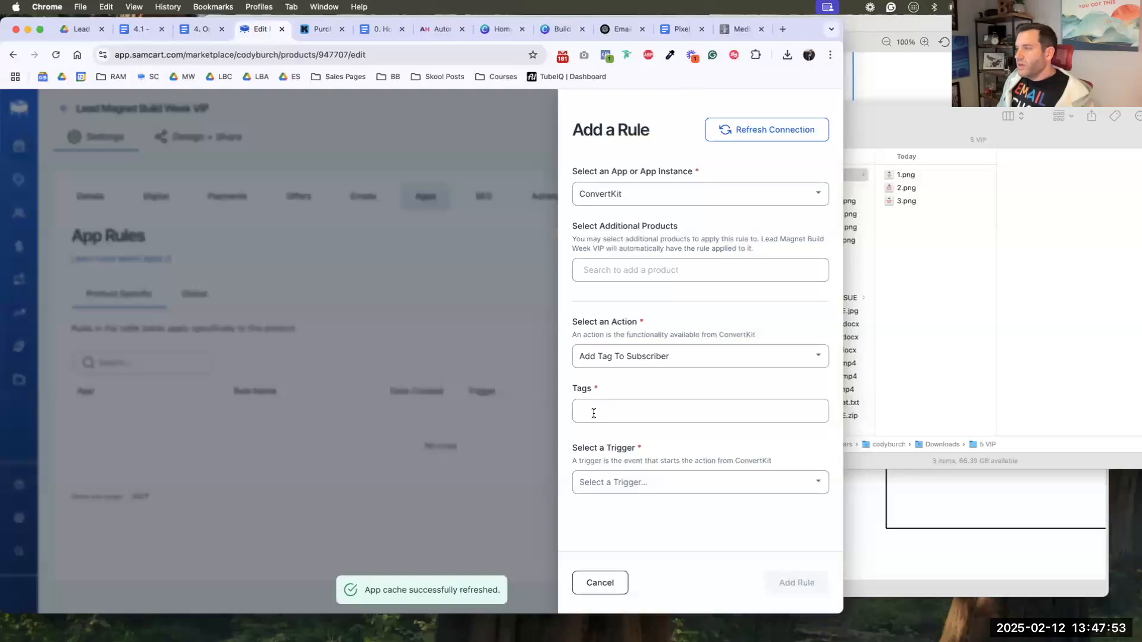
left_click(612, 412)
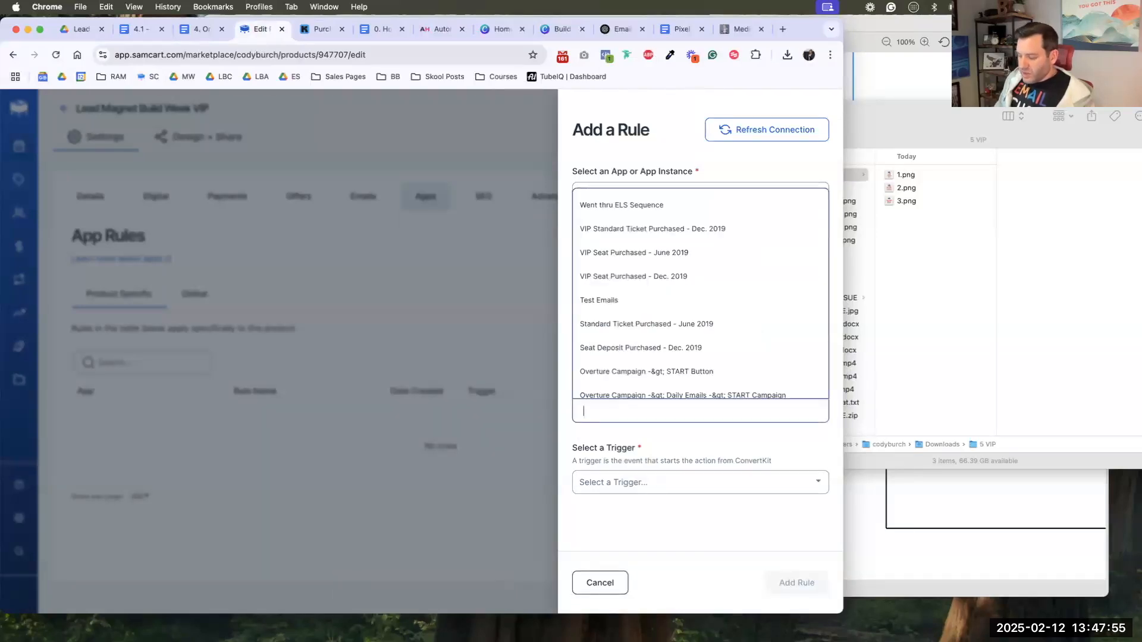
type("lmbw")
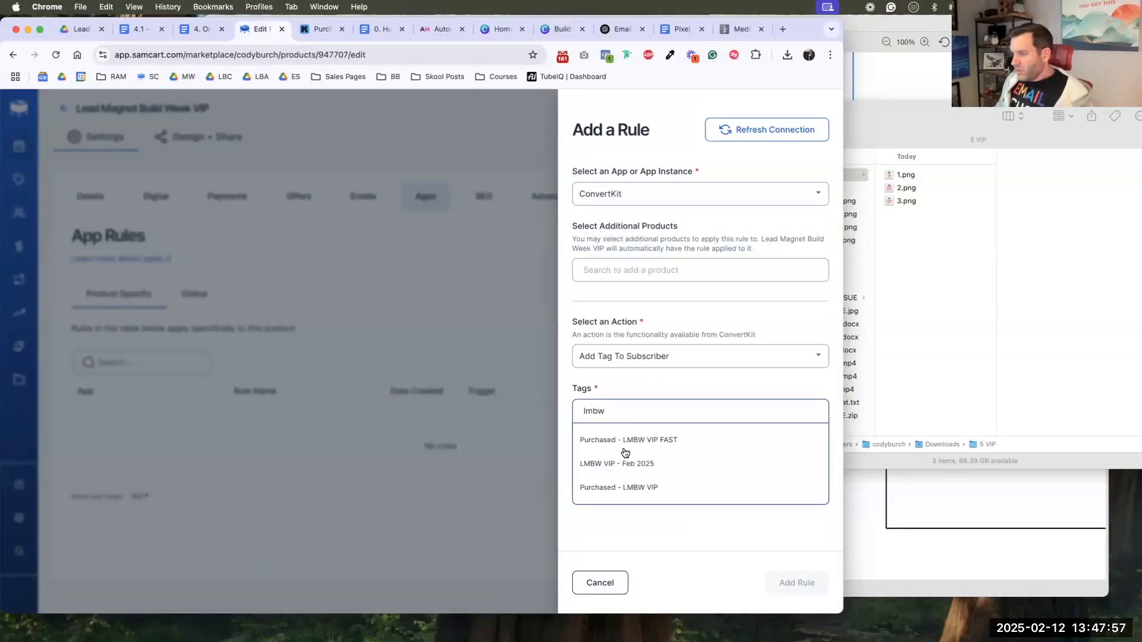
left_click(610, 486)
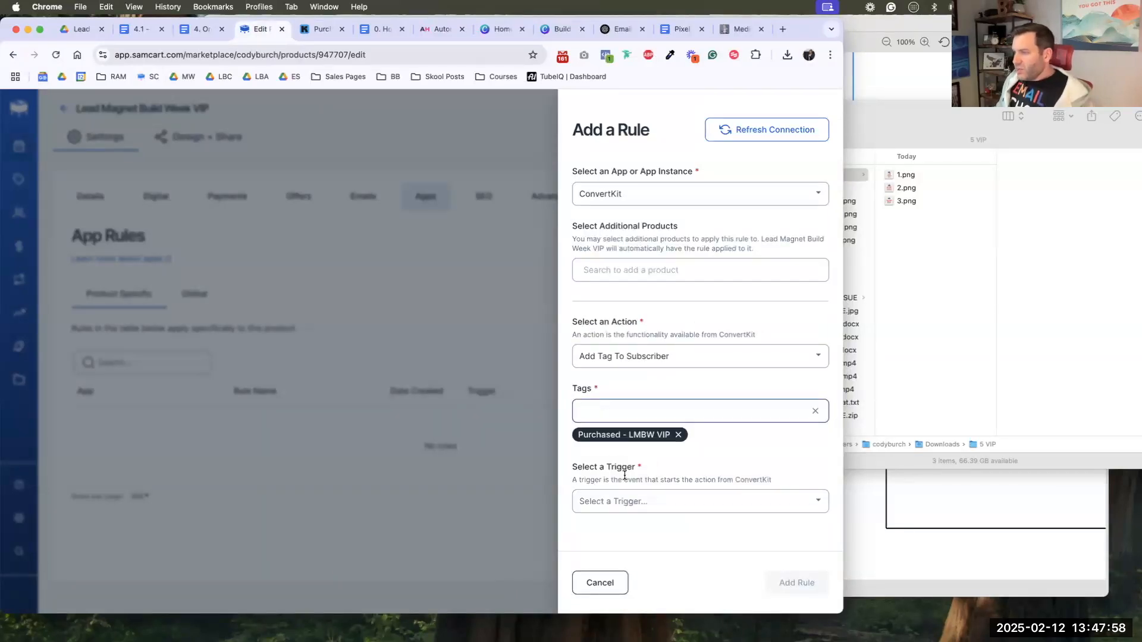
- Set the rule's trigger to Product Purchased, add the rule and save the product changes
left_click(641, 511)
left_click(637, 522)
left_click(790, 583)
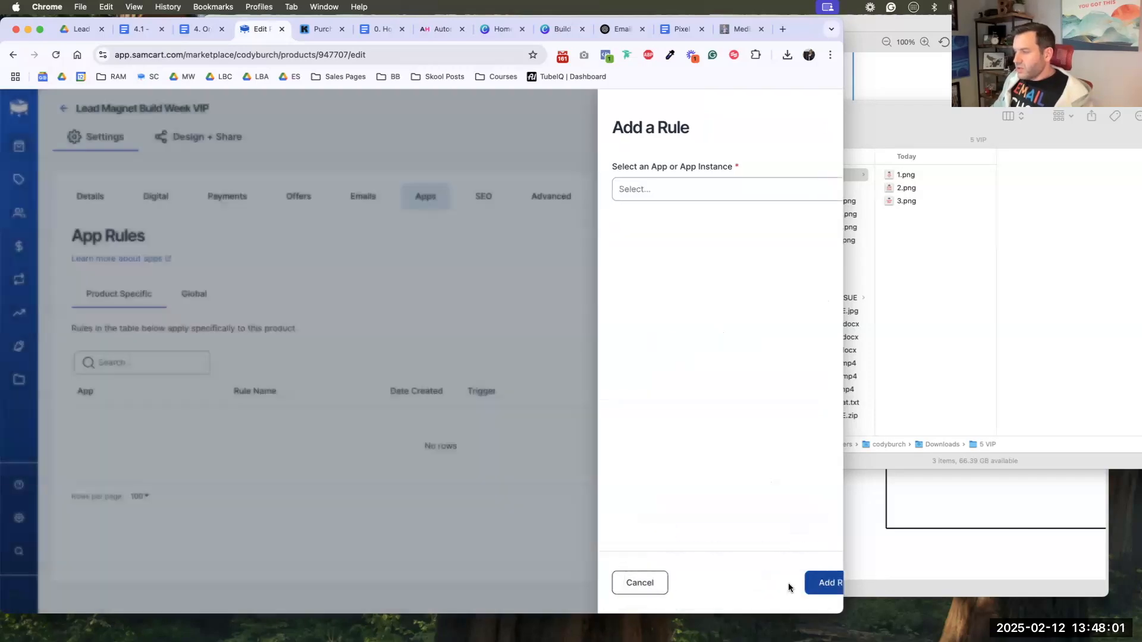
left_click(788, 107)
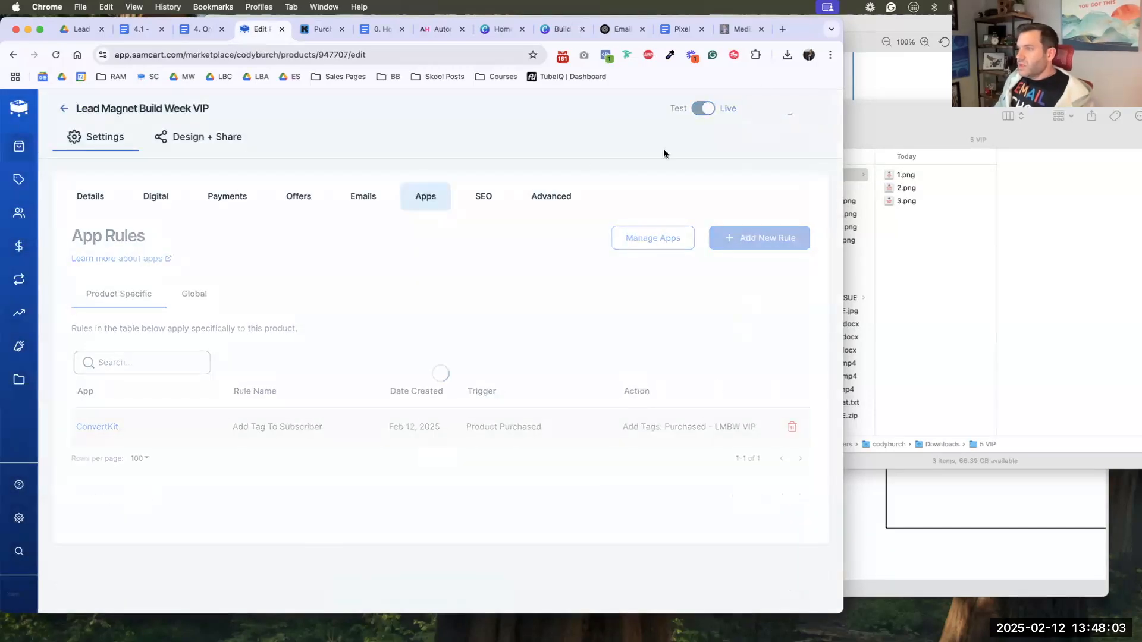
- Clear the embedded header script from the product's advanced settings and save the changes
left_click(483, 198)
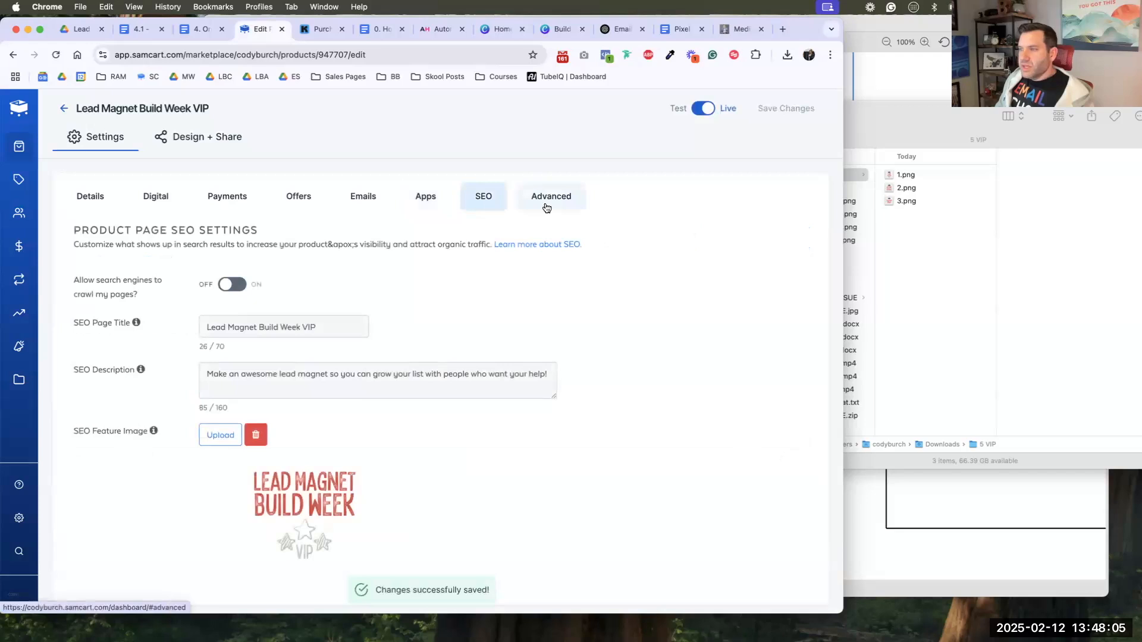
left_click(546, 209)
left_click(326, 327)
key("super+a")
key("BackSpace")
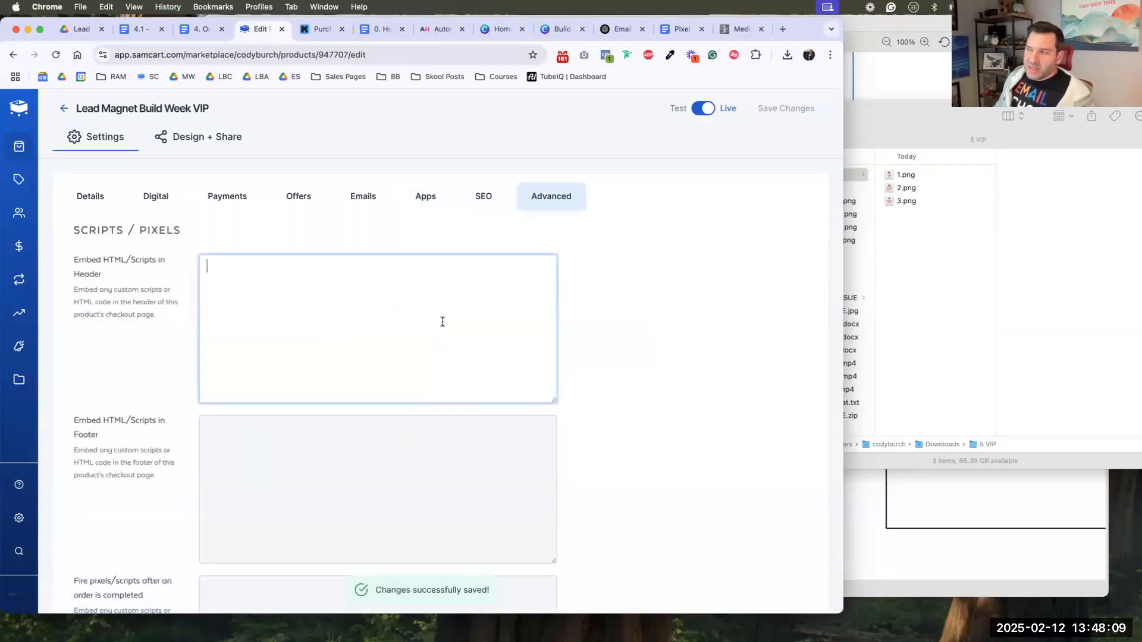
left_click(661, 257)
left_click(760, 115)
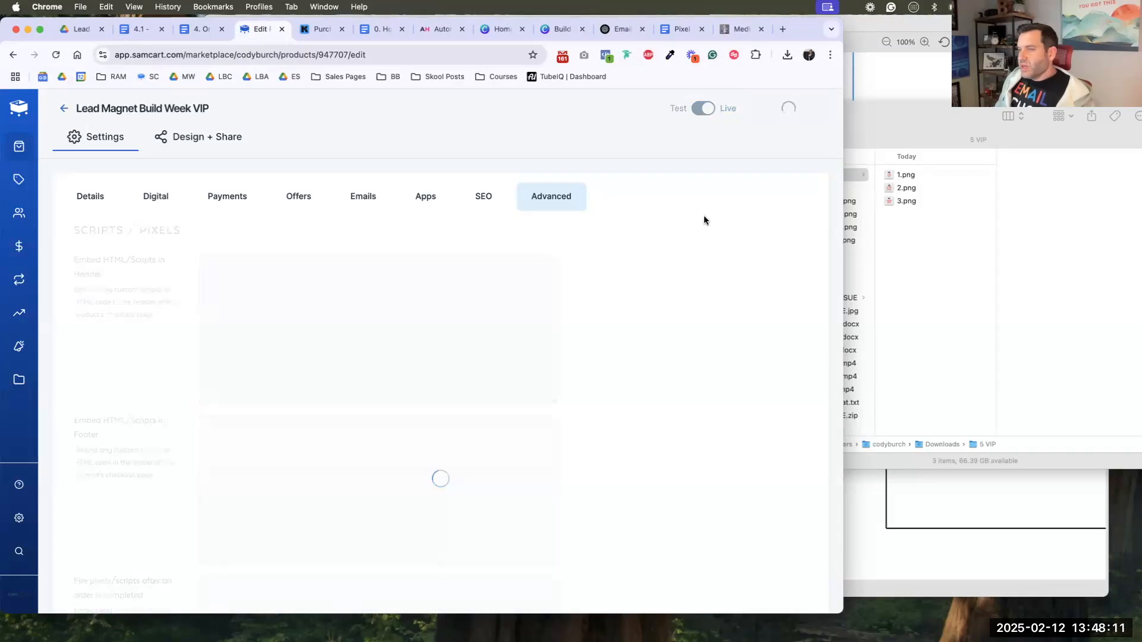
- Open the product's sales page design in the page builder
left_click(214, 143)
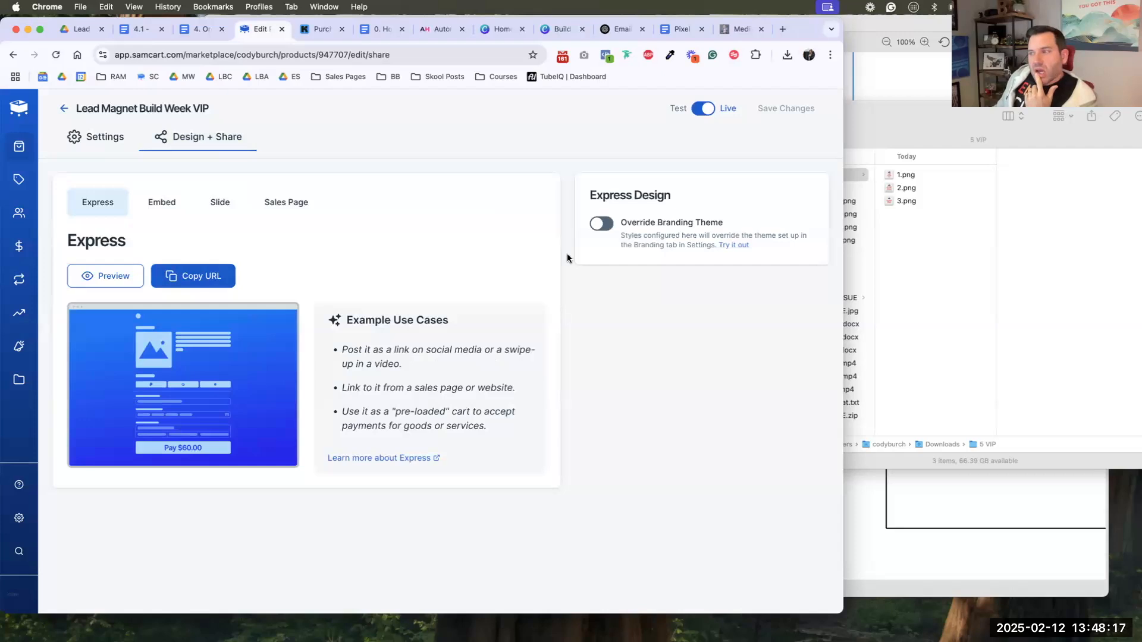
left_click(307, 208)
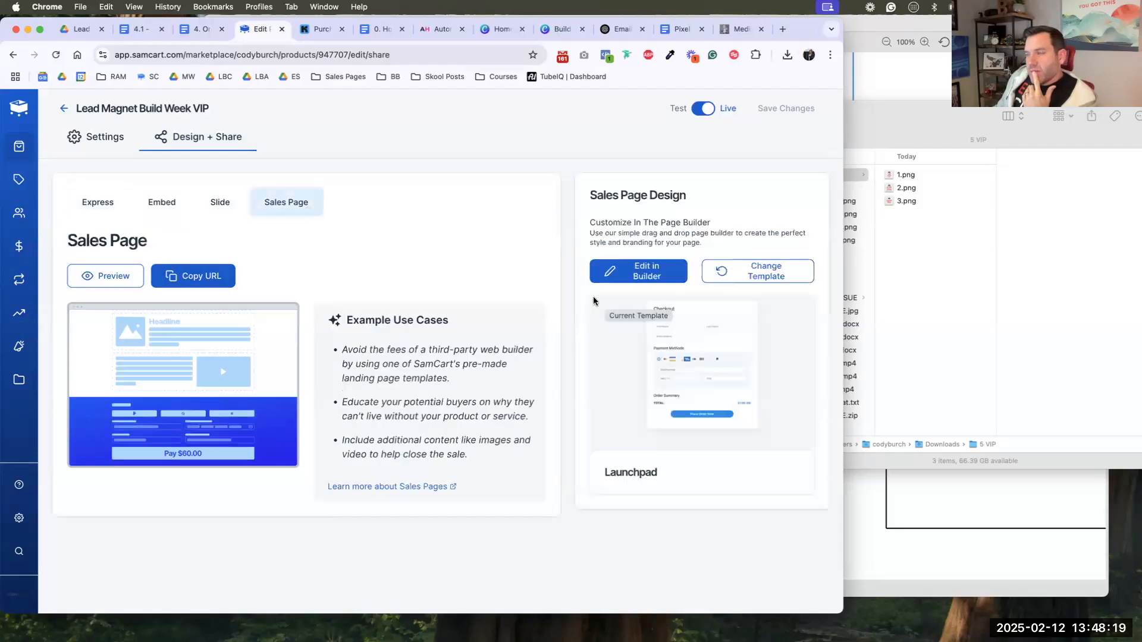
left_click(654, 275)
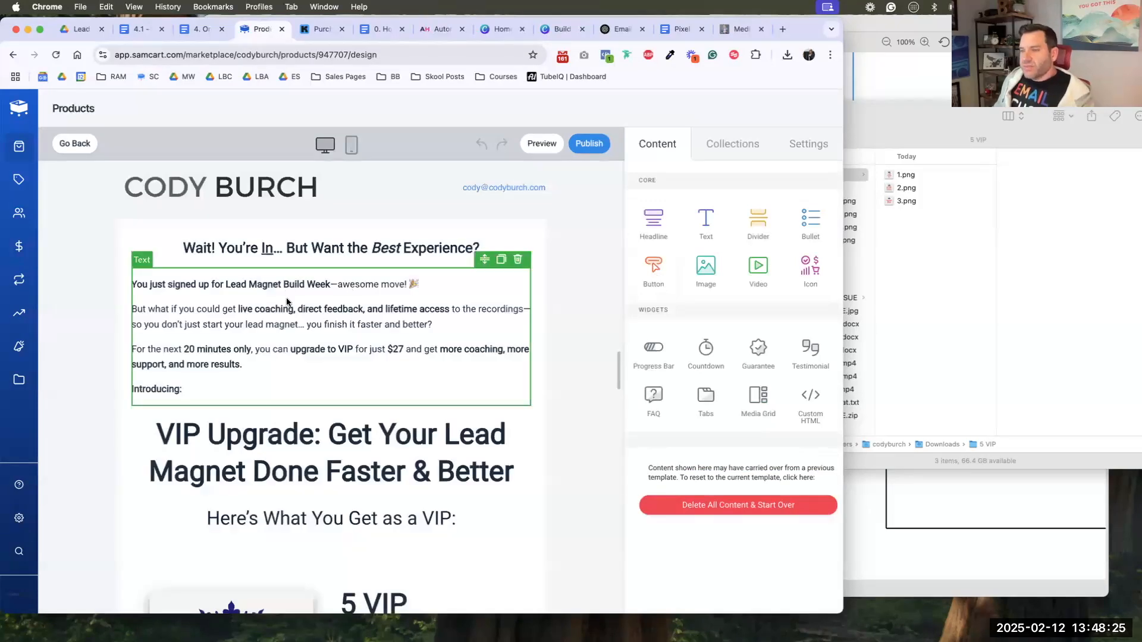
- Delete the "You just signed up for Lead Magnet Build Week" text block and the "Wait! You're In" headline above it
left_click(521, 261)
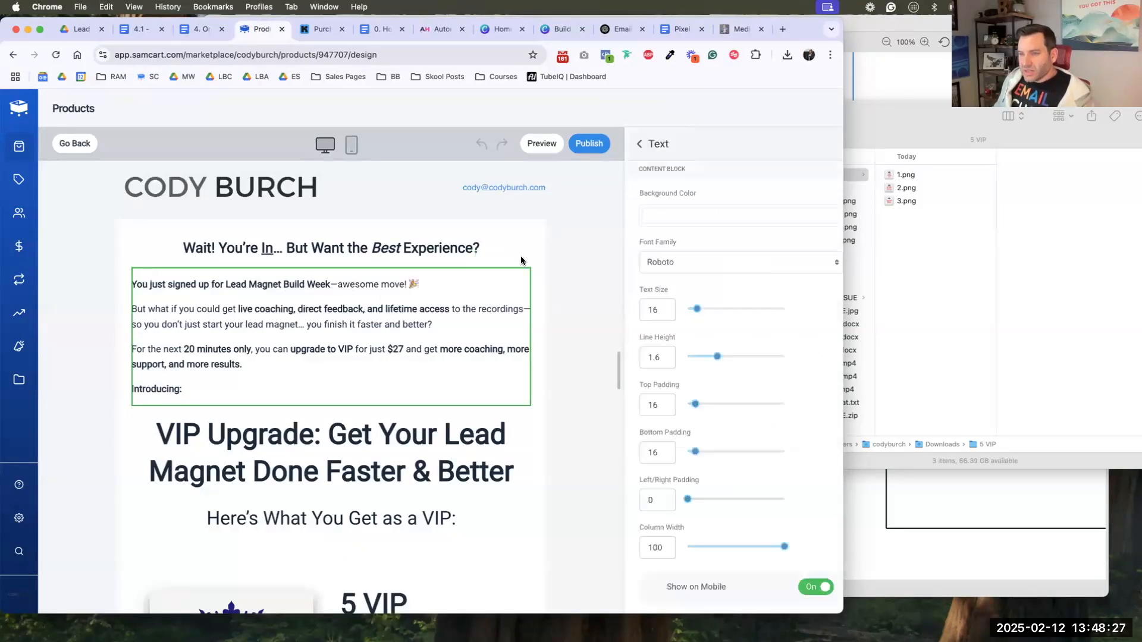
left_click(520, 255)
left_click(503, 389)
left_click(491, 254)
left_click(517, 220)
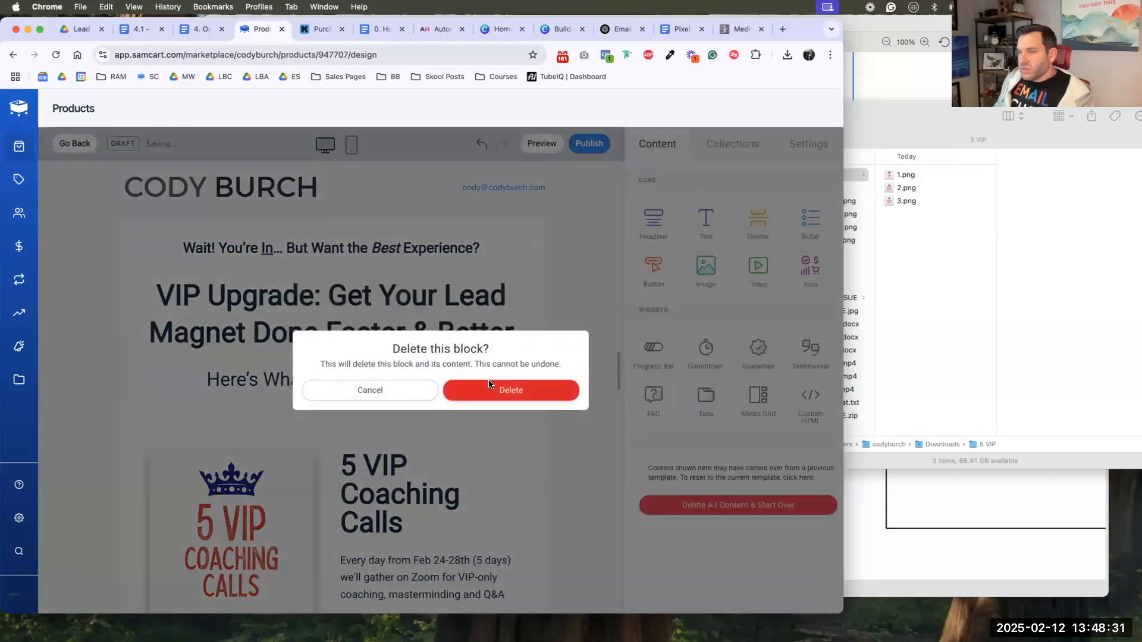
left_click(489, 385)
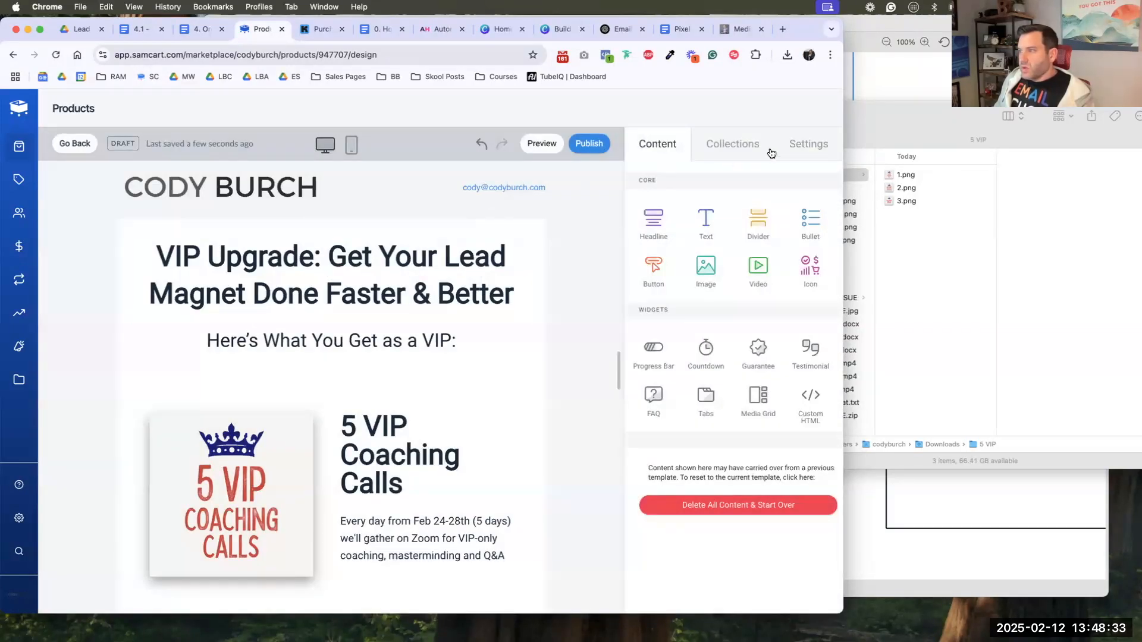
- Open the builder's page style settings and look at the footer and background colour options
left_click(810, 145)
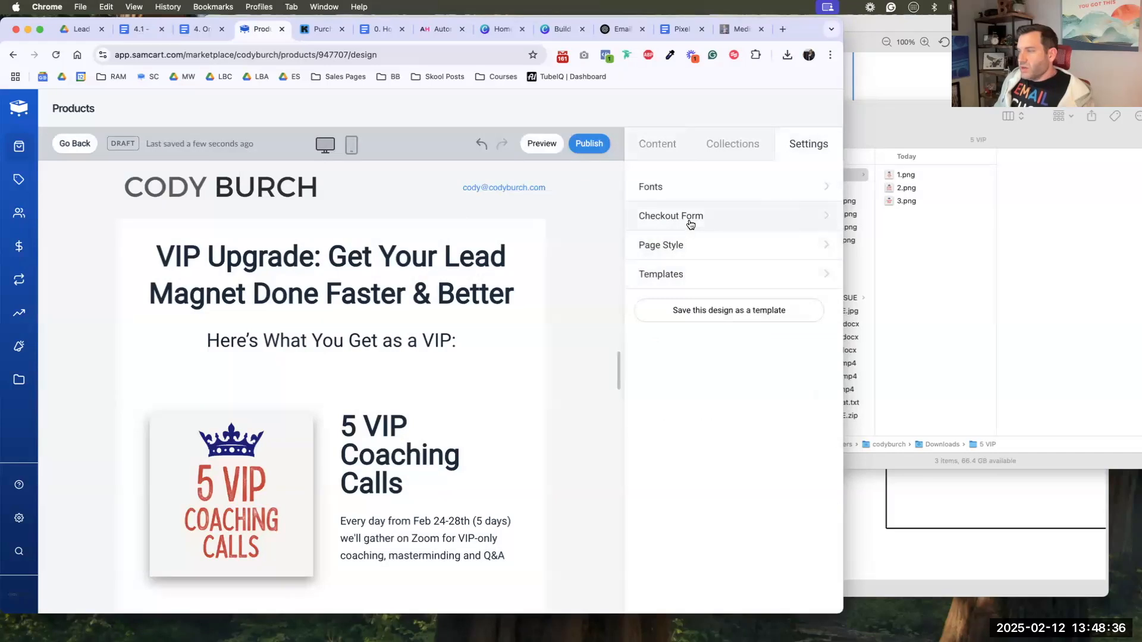
left_click(678, 249)
left_click(719, 404)
left_click(580, 215)
left_click(640, 462)
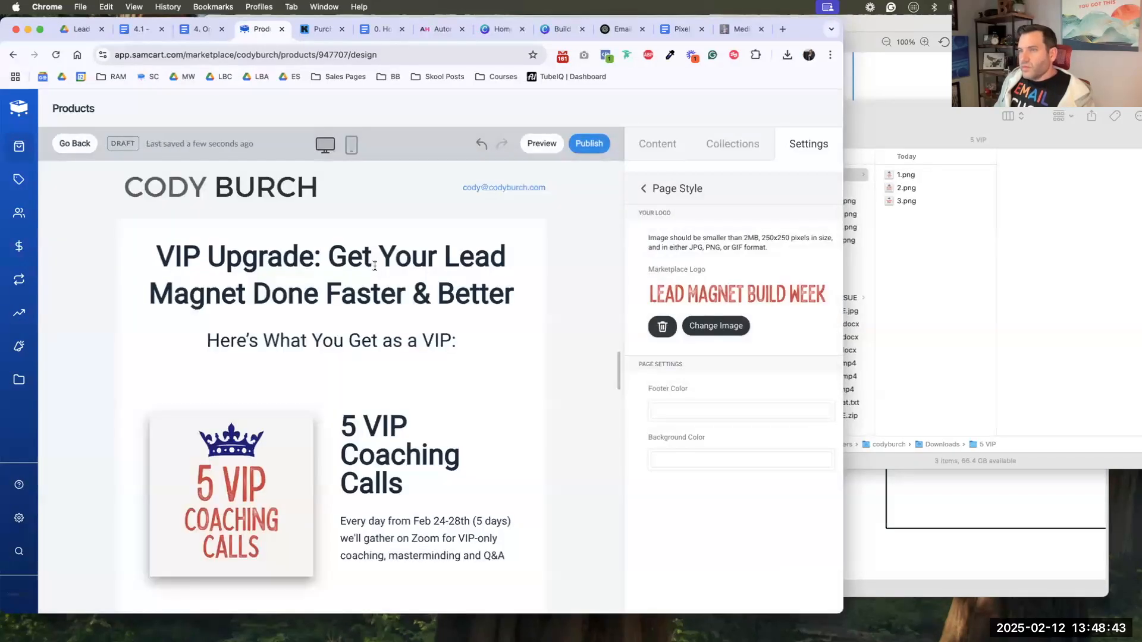
- Edit the upgrade price line to read "Click Below to Upgrade to VIP for Just $47", removing the strikethrough and the $27 price
scroll(384, 348, "down", 2)
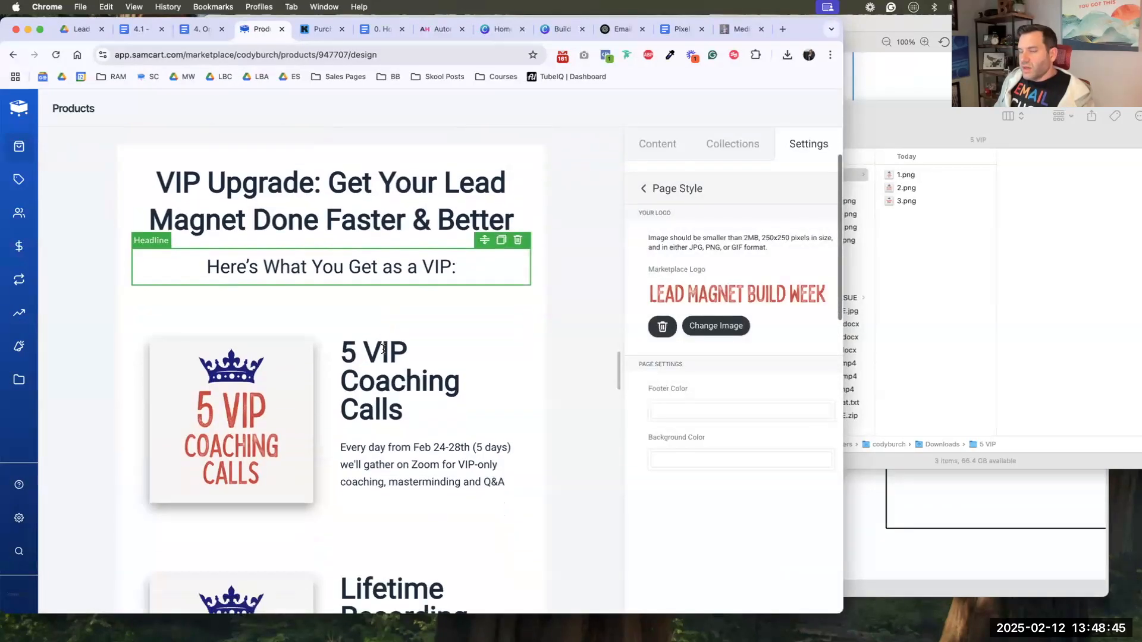
scroll(383, 349, "down", 15)
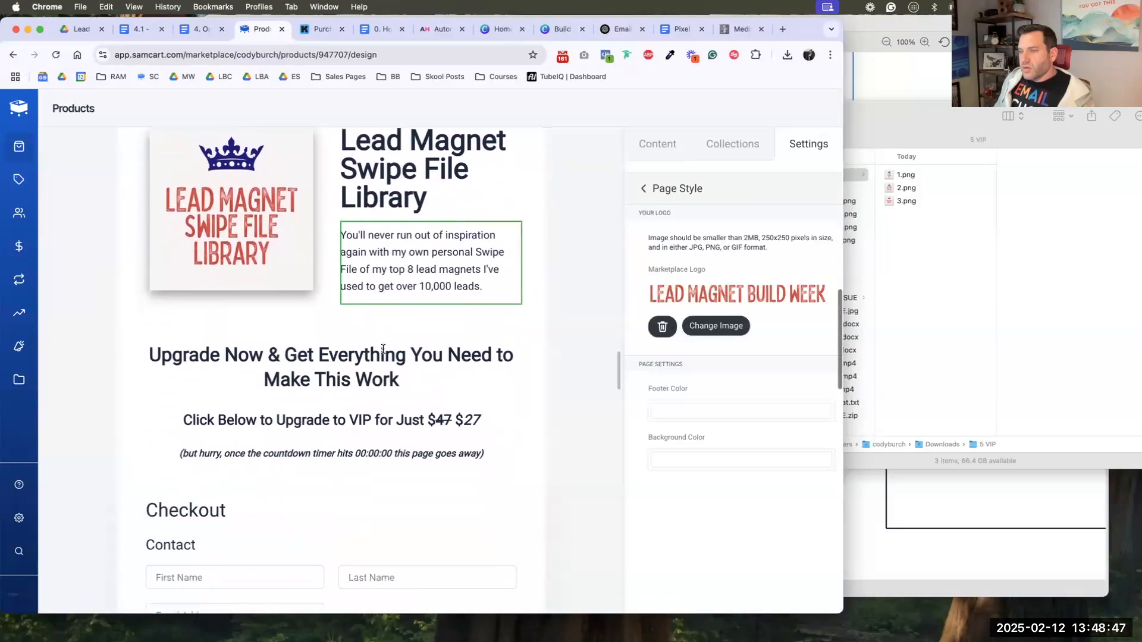
scroll(383, 349, "down", 1)
left_click(440, 384)
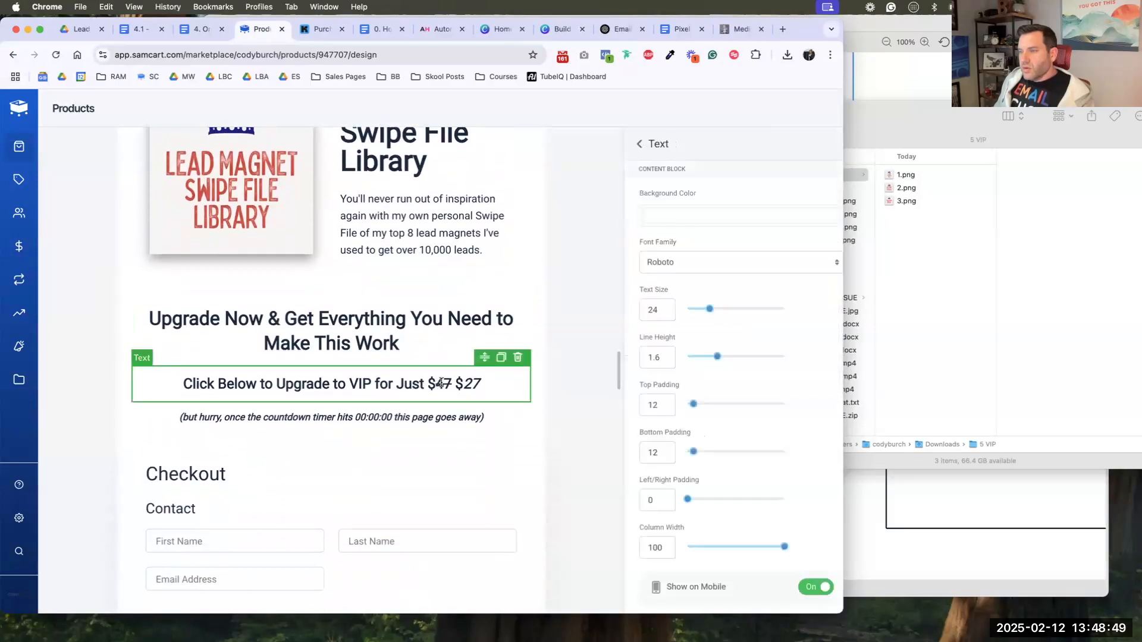
double_click(440, 383)
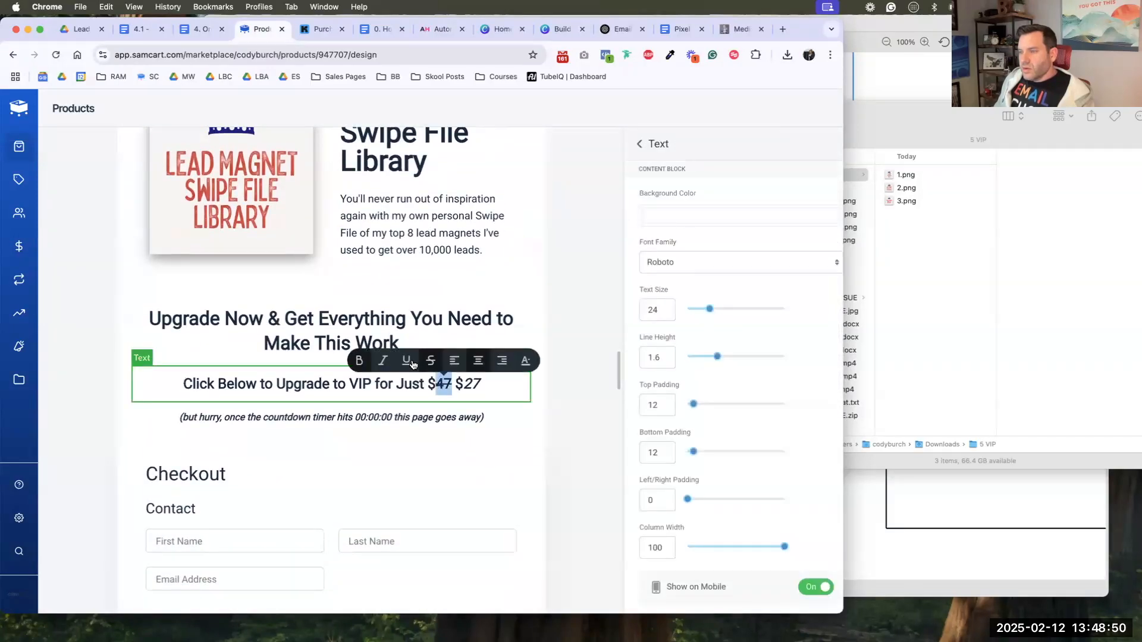
double_click(473, 384)
key("BackSpace")
key("BackSpace")
key("BackSpace")
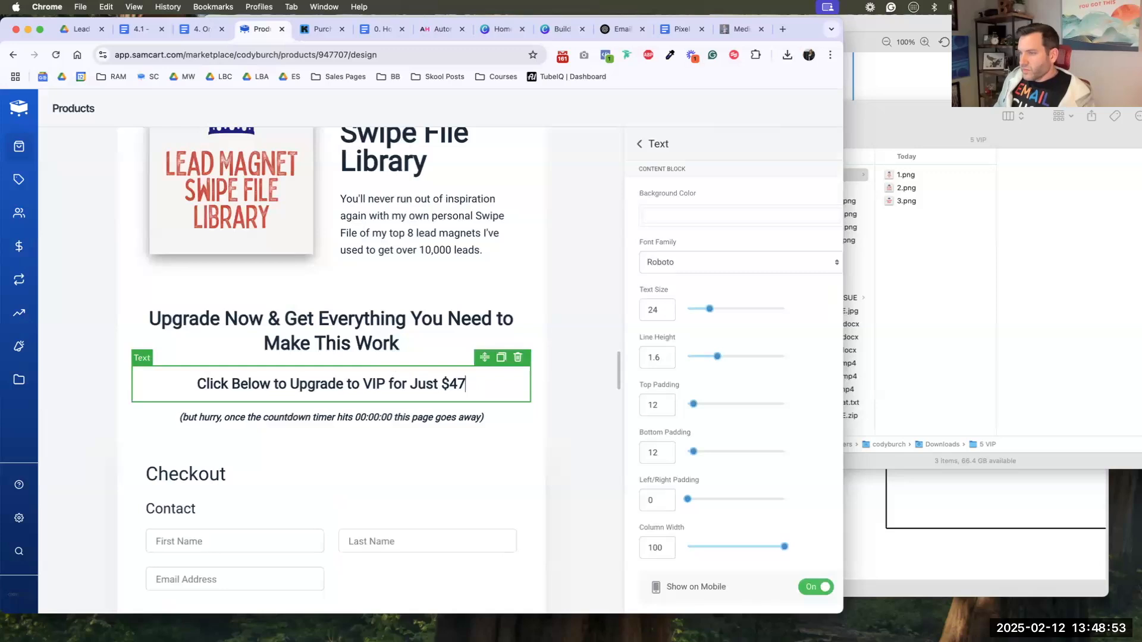
- Delete the "but hurry, once the countdown timer hits 00:00:00" text block below the price line
left_click(520, 392)
left_click(509, 417)
left_click(516, 398)
left_click(473, 393)
- Set the checkout button text to "Upgrade to VIP" in the checkout form settings
scroll(433, 415, "down", 15)
scroll(597, 299, "up", 4)
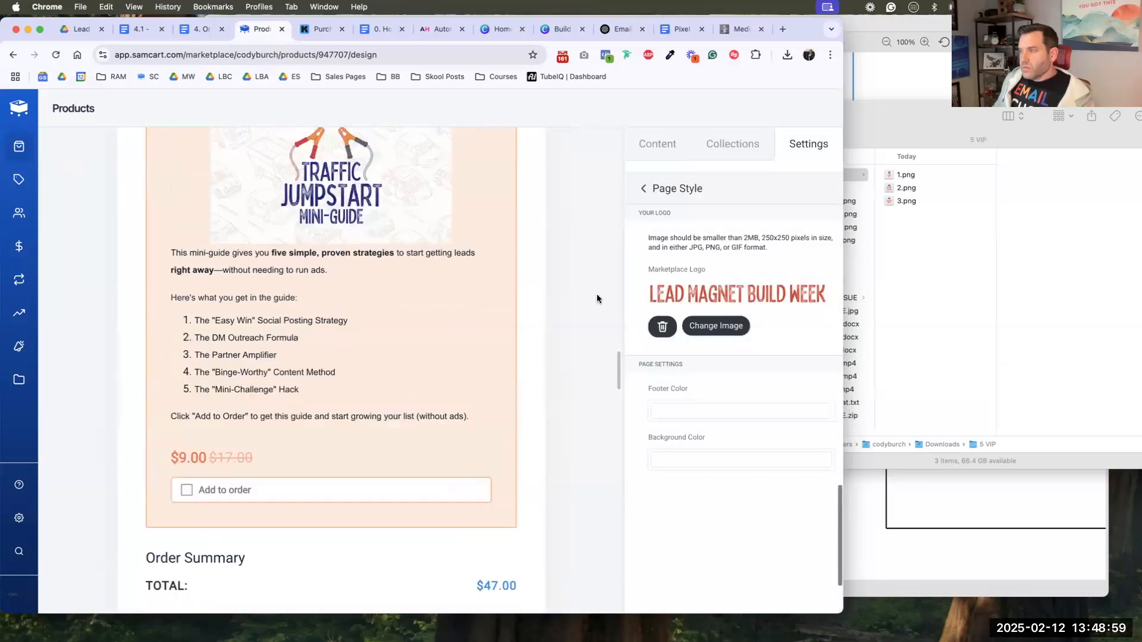
scroll(597, 298, "up", 10)
left_click(645, 189)
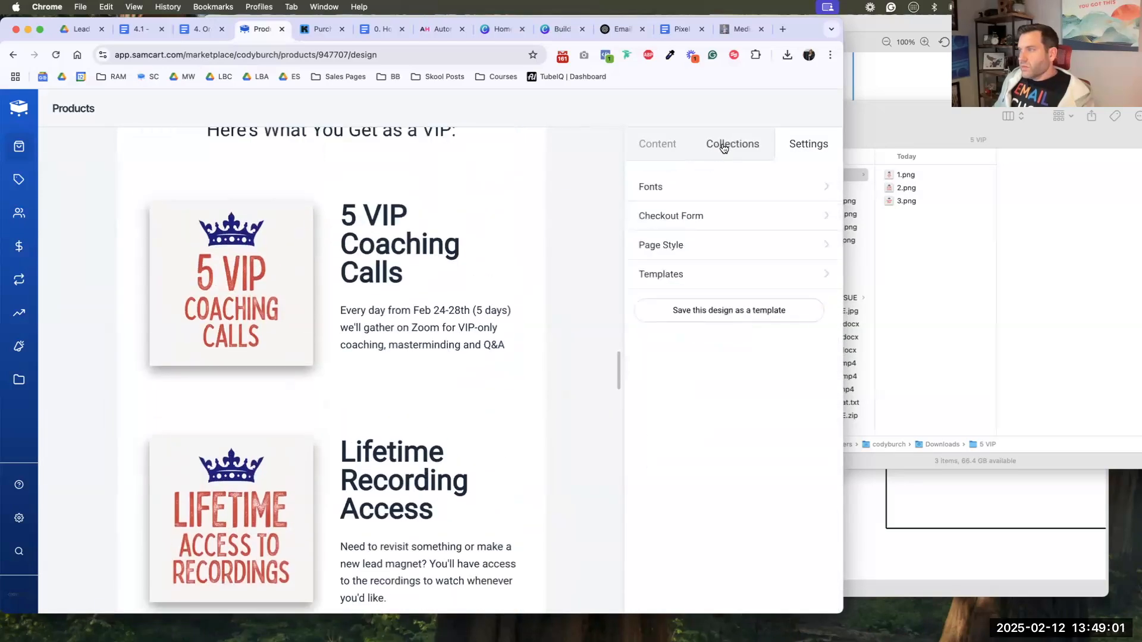
left_click(683, 218)
scroll(689, 380, "down", 8)
left_click(689, 380)
key("super+a")
type("Upgrade to V")
key("Tab")
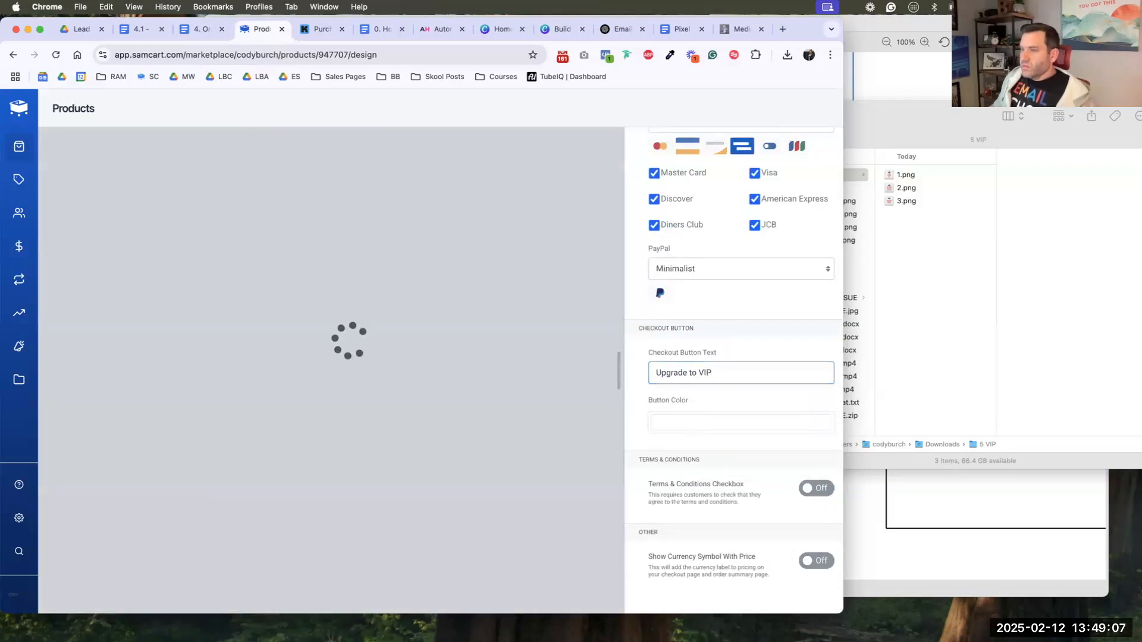
- Review the edited page, return to the product's sharing options and copy the sales page URL
scroll(511, 377, "down", 15)
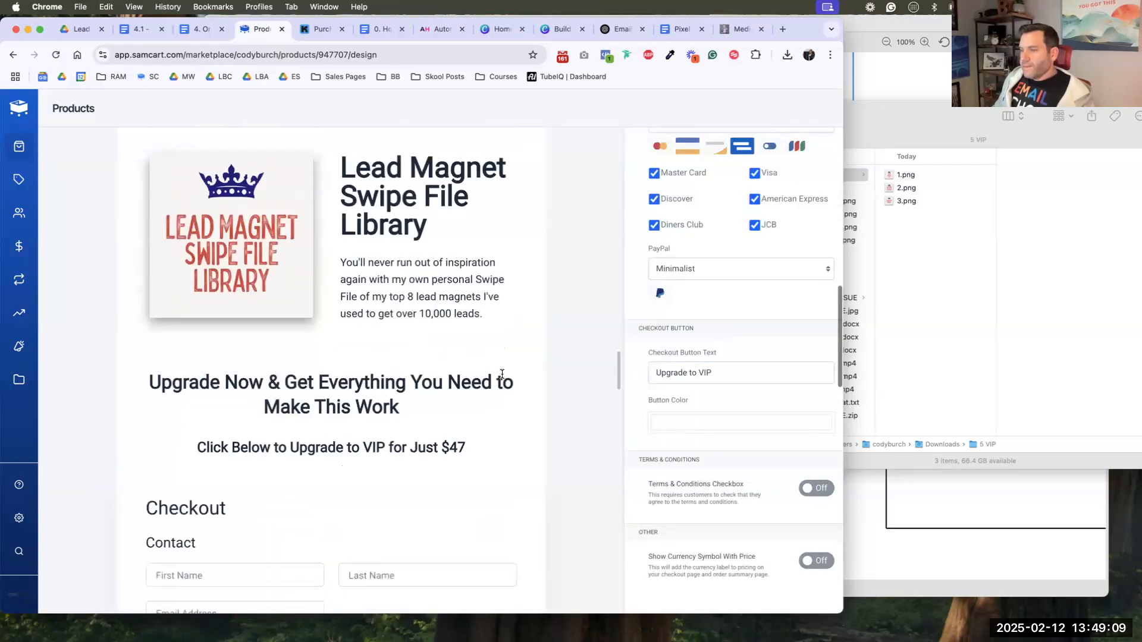
scroll(501, 373, "up", 15)
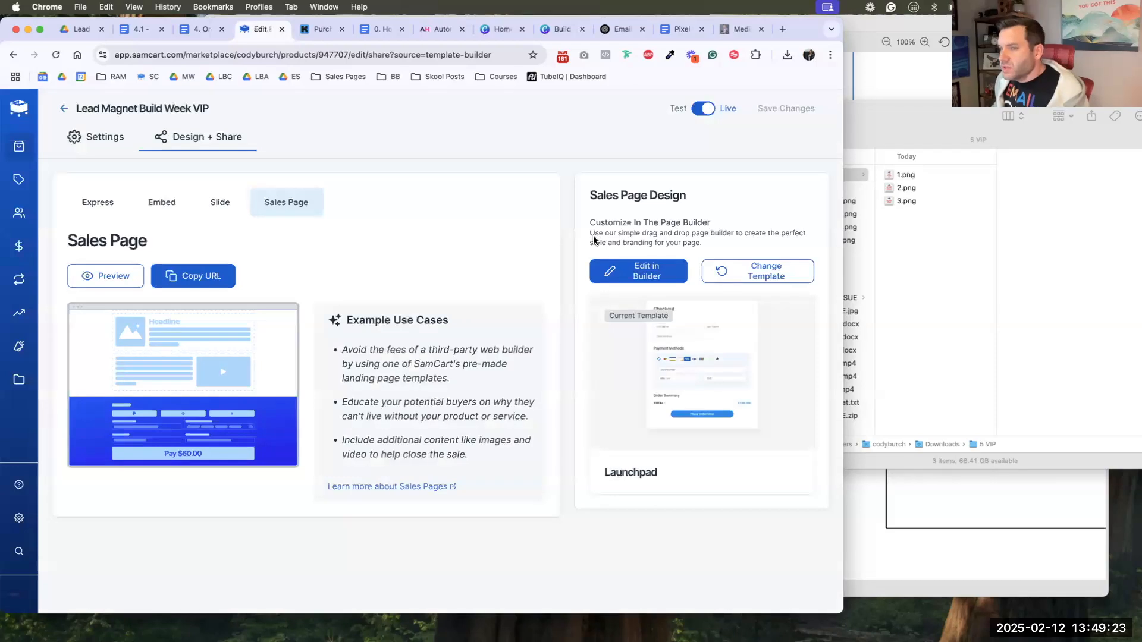
left_click(195, 276)
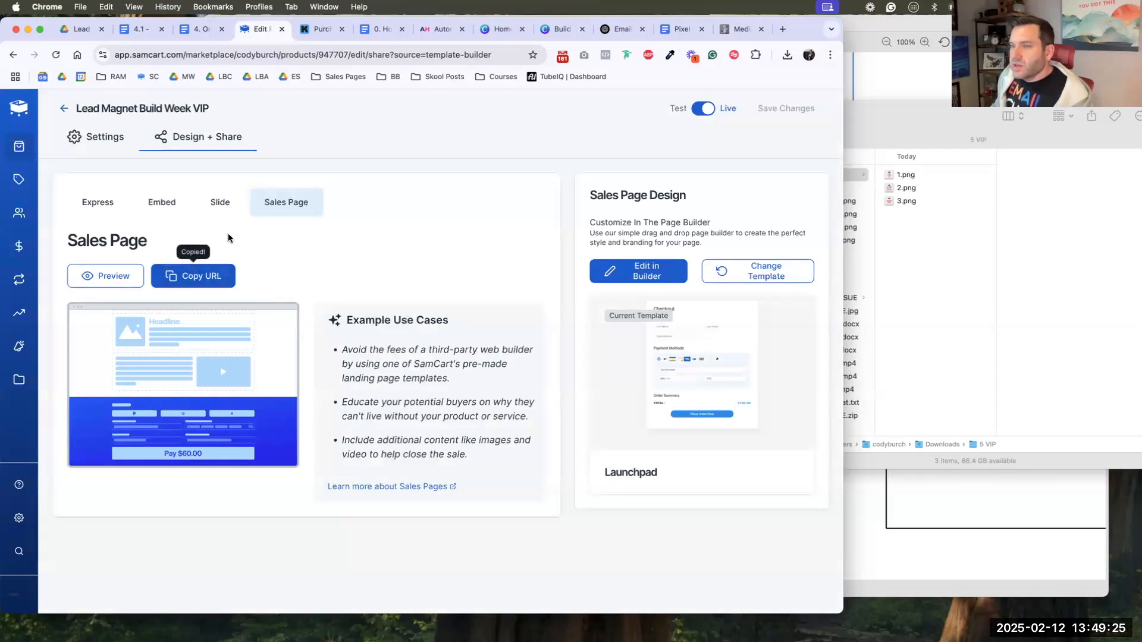
- Paste the copied sales page URL next to "Normal Page" in the Links list of the Home Base document
left_click(368, 30)
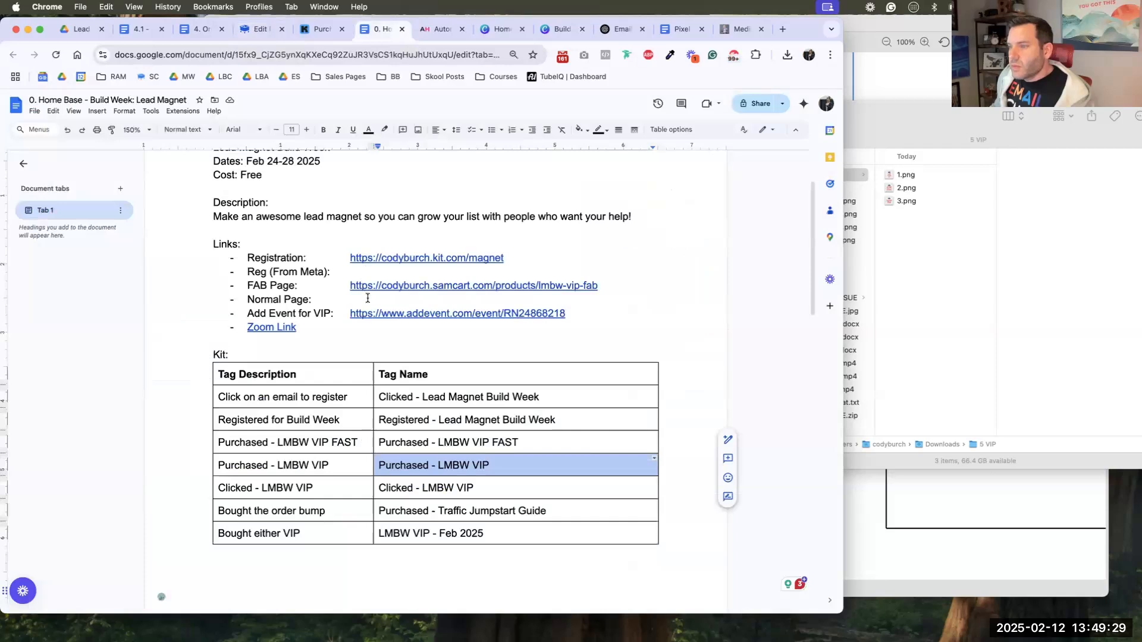
left_click(367, 298)
key("super+v")
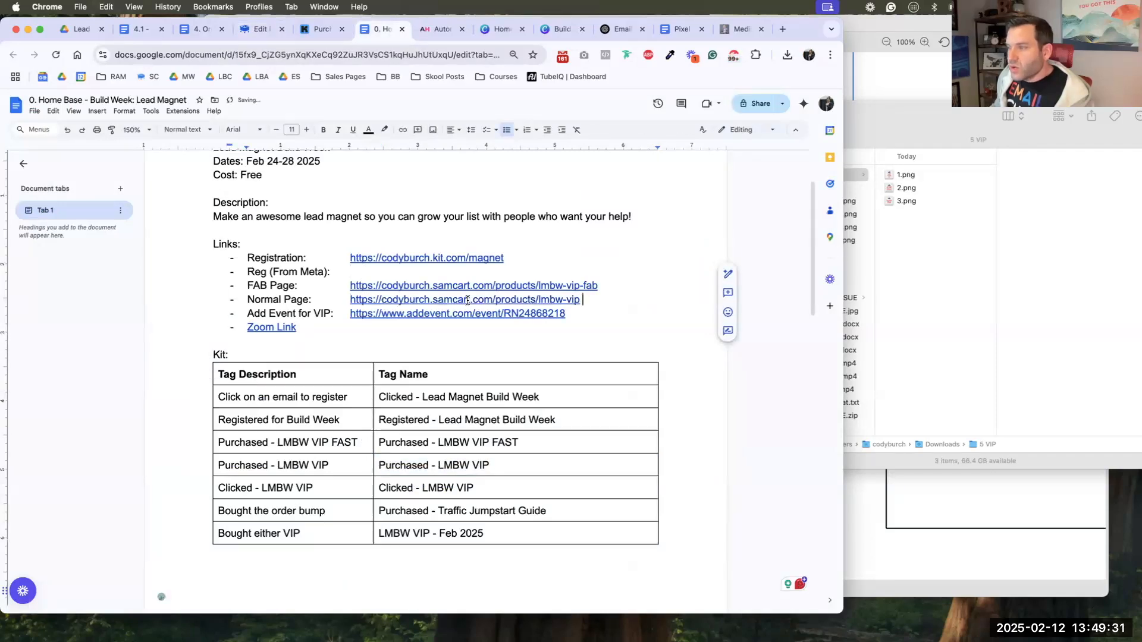
- Switch to Kit, find the "Registered - Lead Magnet Build Week" automation and open its confirmation email sequence
left_click(321, 29)
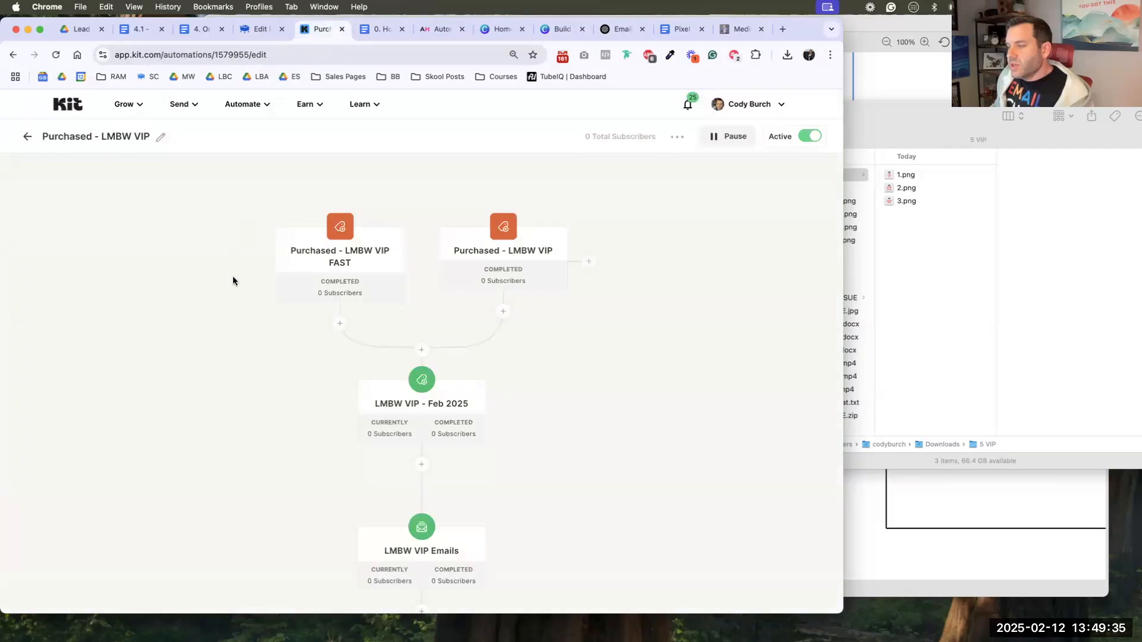
left_click(28, 136)
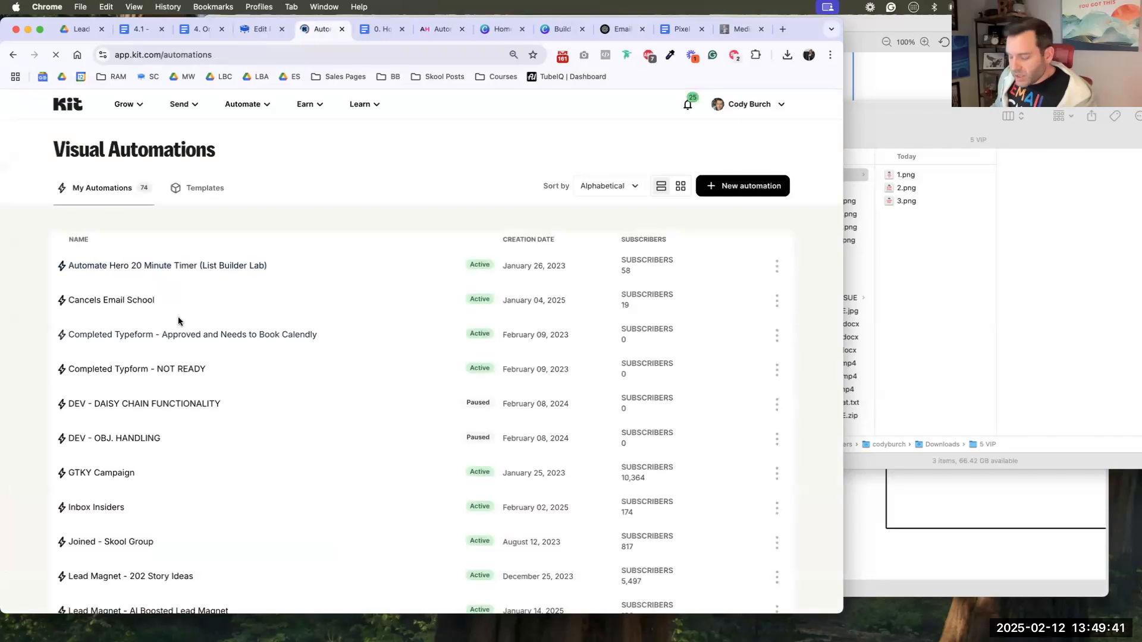
scroll(177, 321, "down", 5)
key("super+f")
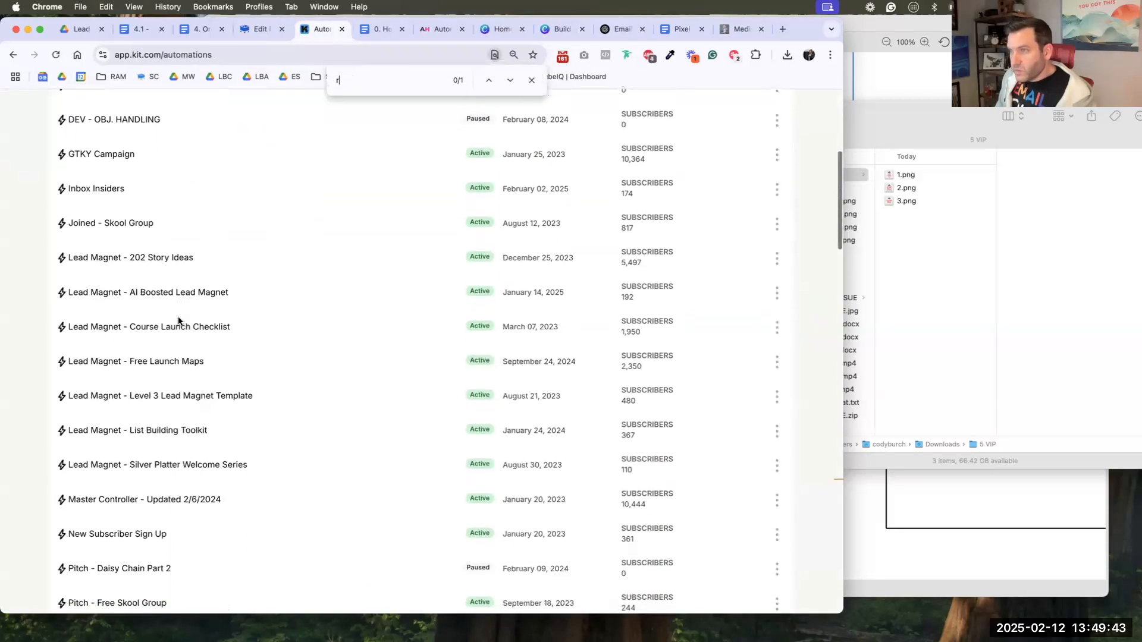
type("register")
left_click(186, 367)
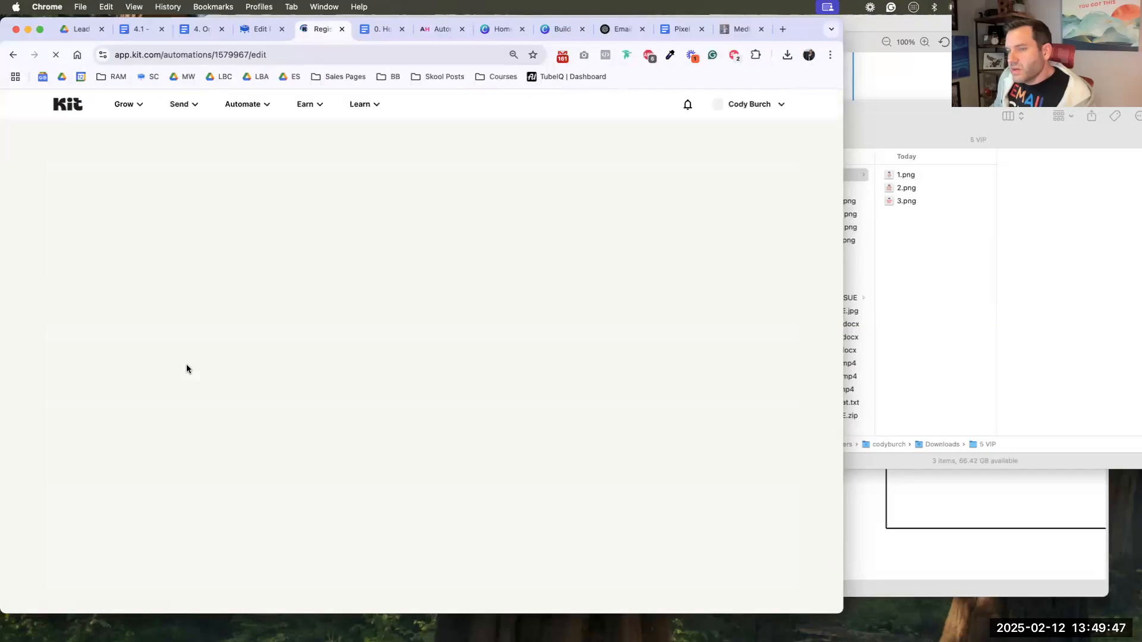
left_click(397, 409)
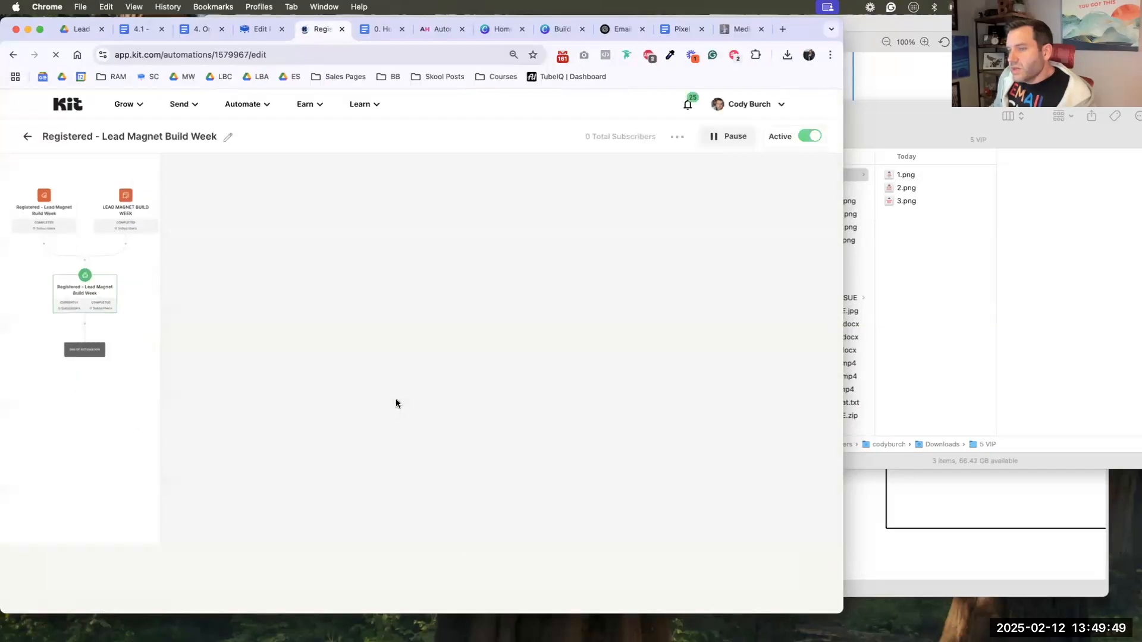
- Below the email signature, add "P.S. Need more support with your lead magnet? Upgrade your ticket to "VIP" and get 5 coaching calls,"
scroll(400, 397, "down", 5)
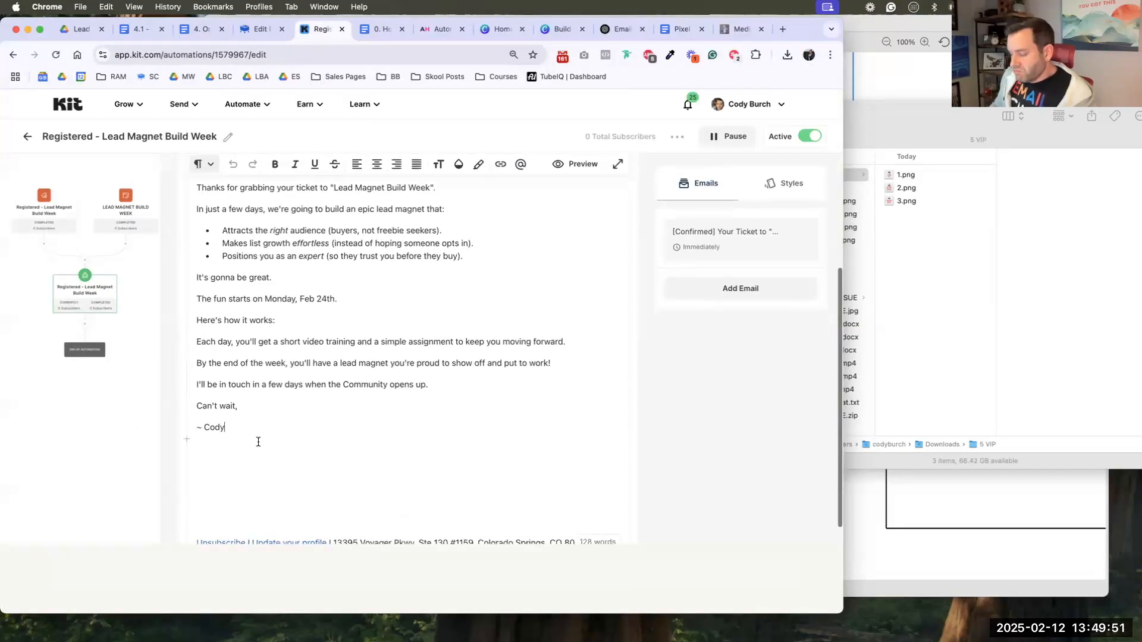
key("Return")
type("P.S. NEe")
key("BackSpace")
type("d more support with your lead magnet? Upgrade your ticket to \"VIP\" and get 5 coahin")
key("BackSpace")
key("BackSpace")
type("ching calls, access to the res")
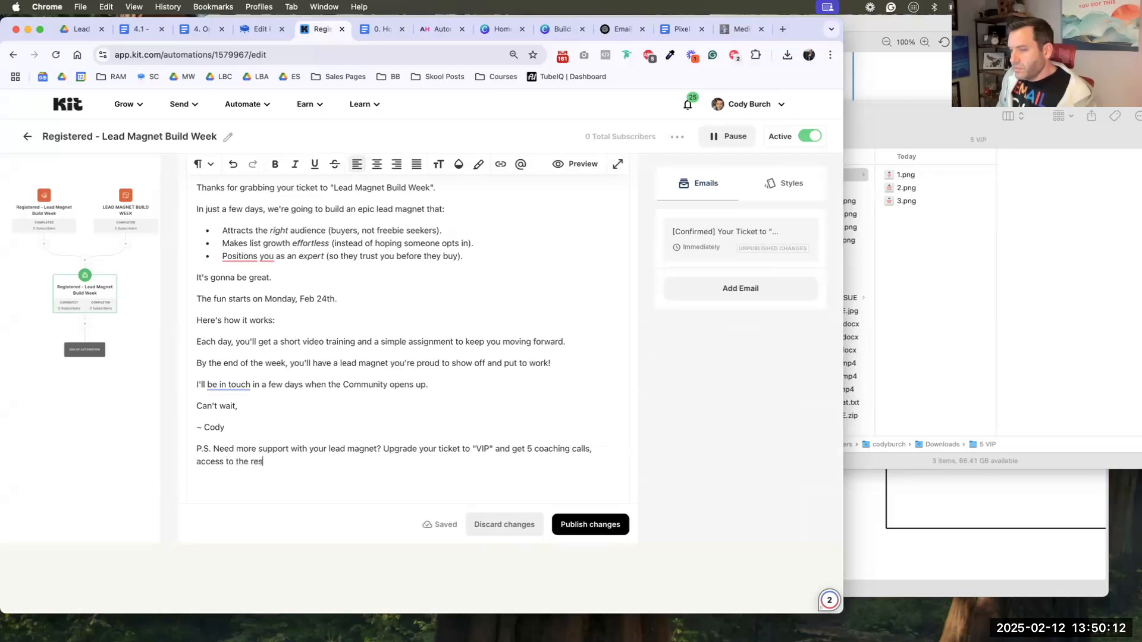
- Complete the P.S. with "lifetime access to the recordings, and my lead magnet swipe file library. Click here to upgrade."
key("BackSpace")
type("cordings, and")
key("super+Left")
type("lifetime access to the recordings, and ")
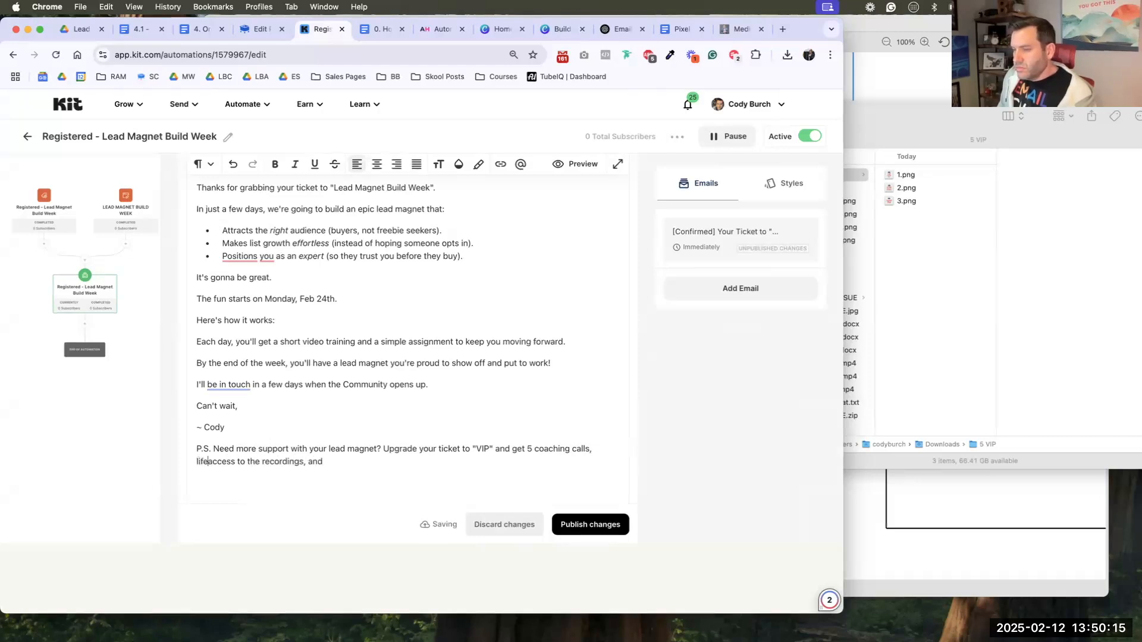
type("my lead magnet swipe")
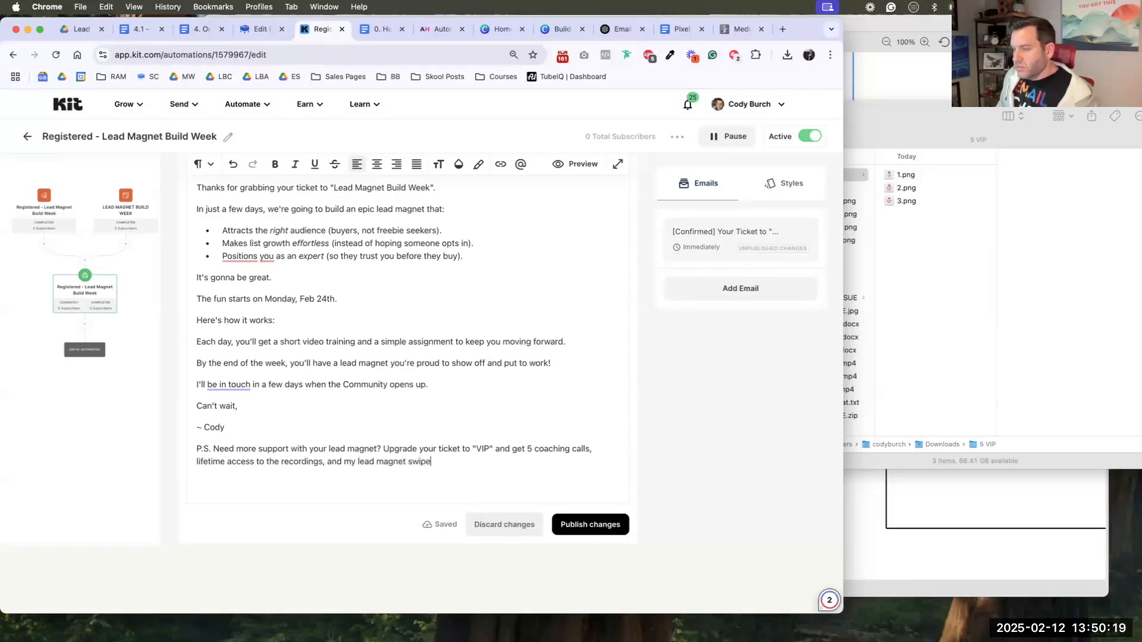
type(" file library. Click here to upgrade.")
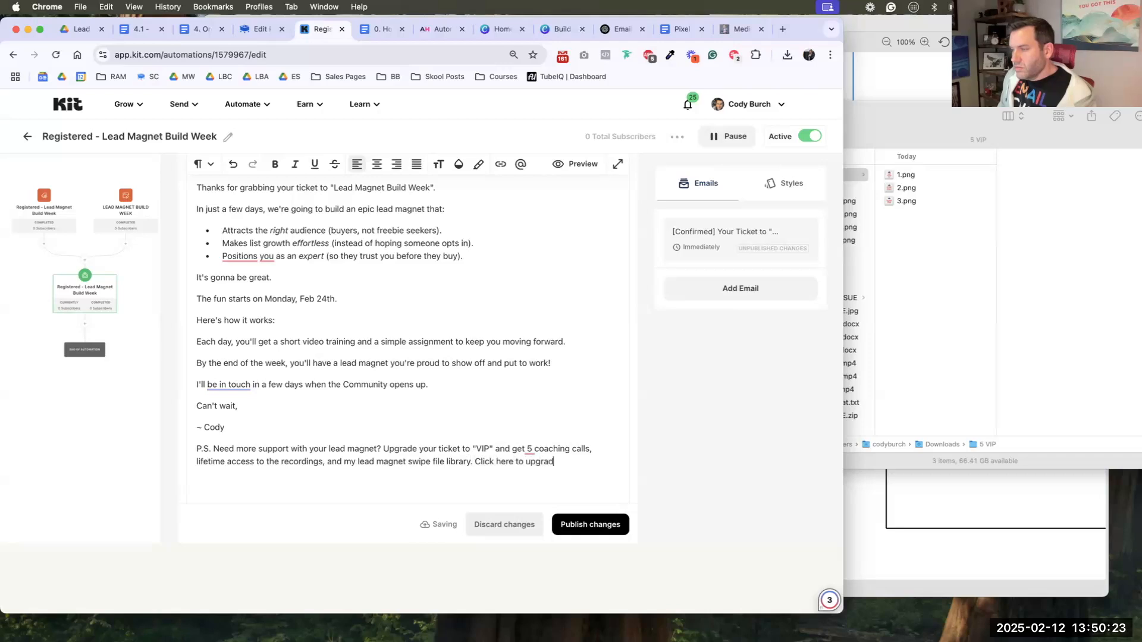
- Insert "group" before "coaching calls" and split the P.S. into three paragraphs, starting new ones at "Upgrade your ticket" and "Click here"
left_click(535, 448)
type("group")
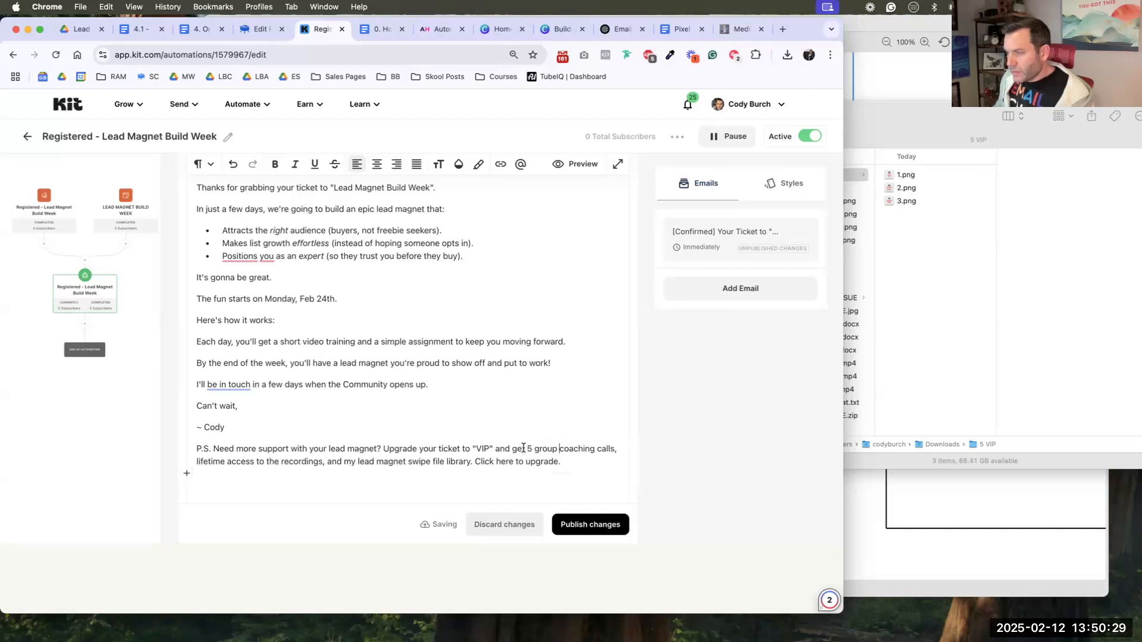
left_click(384, 449)
key("Return")
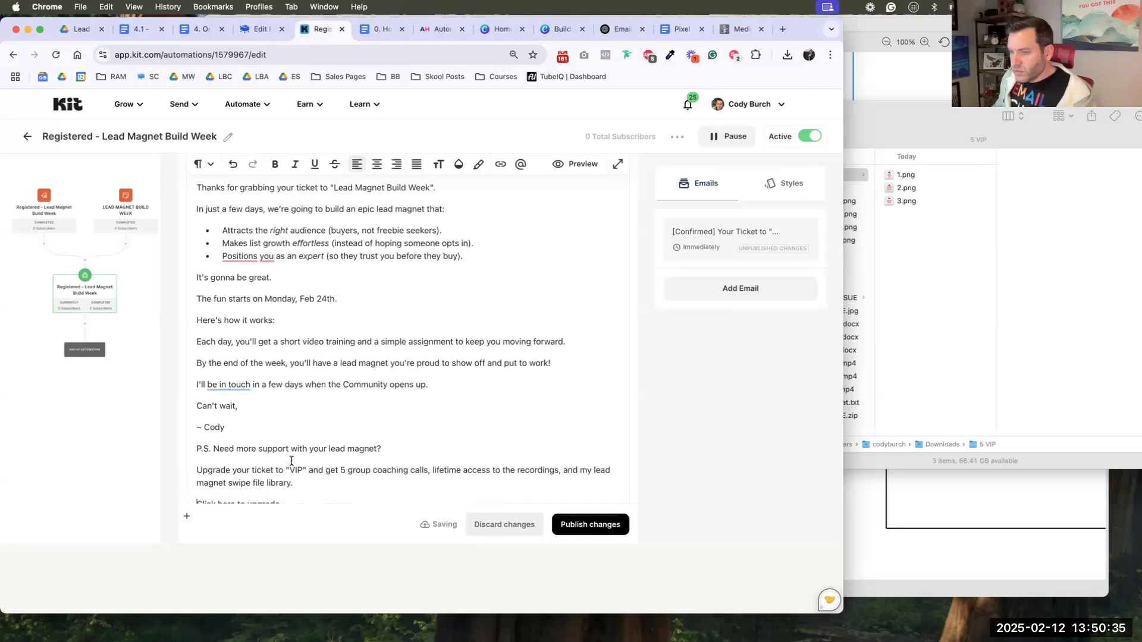
key("Return")
- Add the copied VIP sales page link to the words "Upgrade your ticket to "VIP"" and enable subscriber tagging for it
left_click_drag(191, 441, 307, 441)
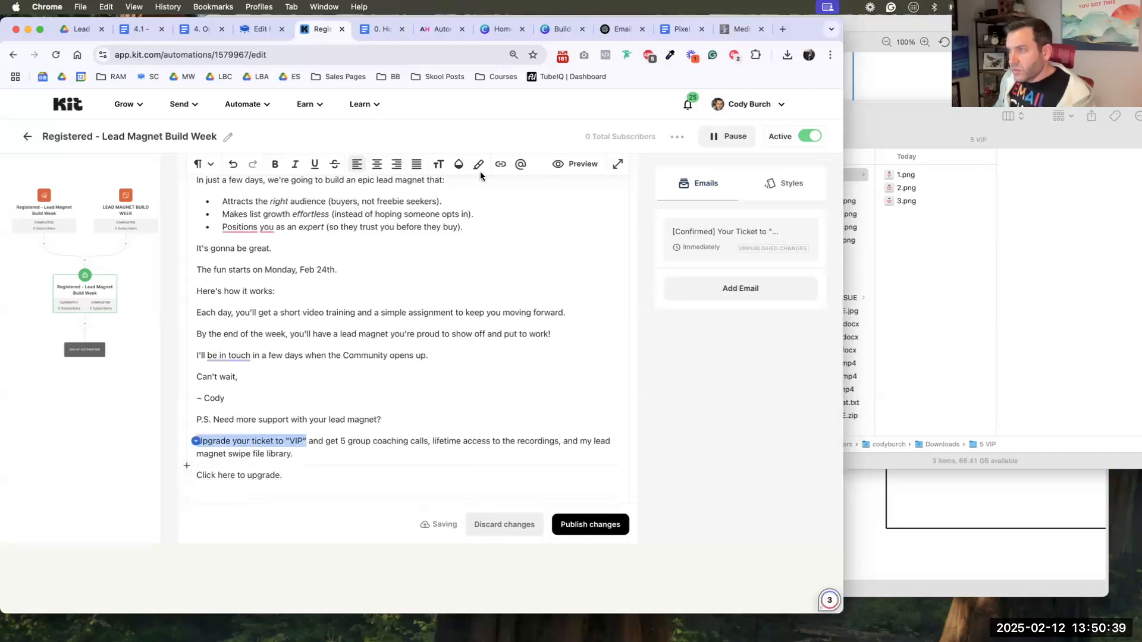
left_click(500, 164)
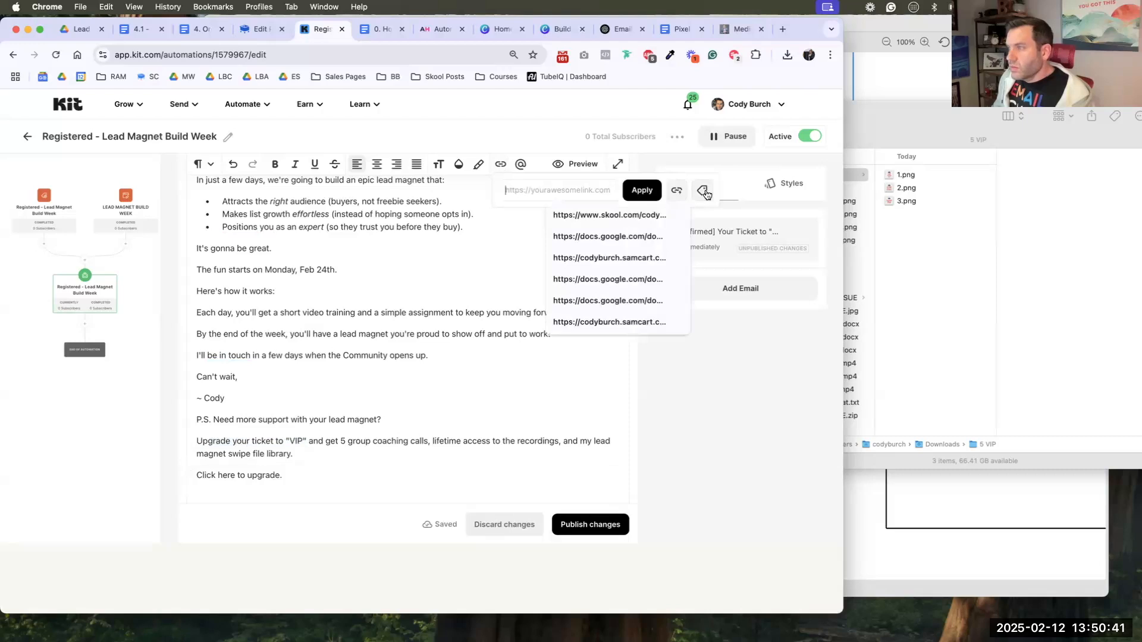
key("super+v")
left_click(705, 192)
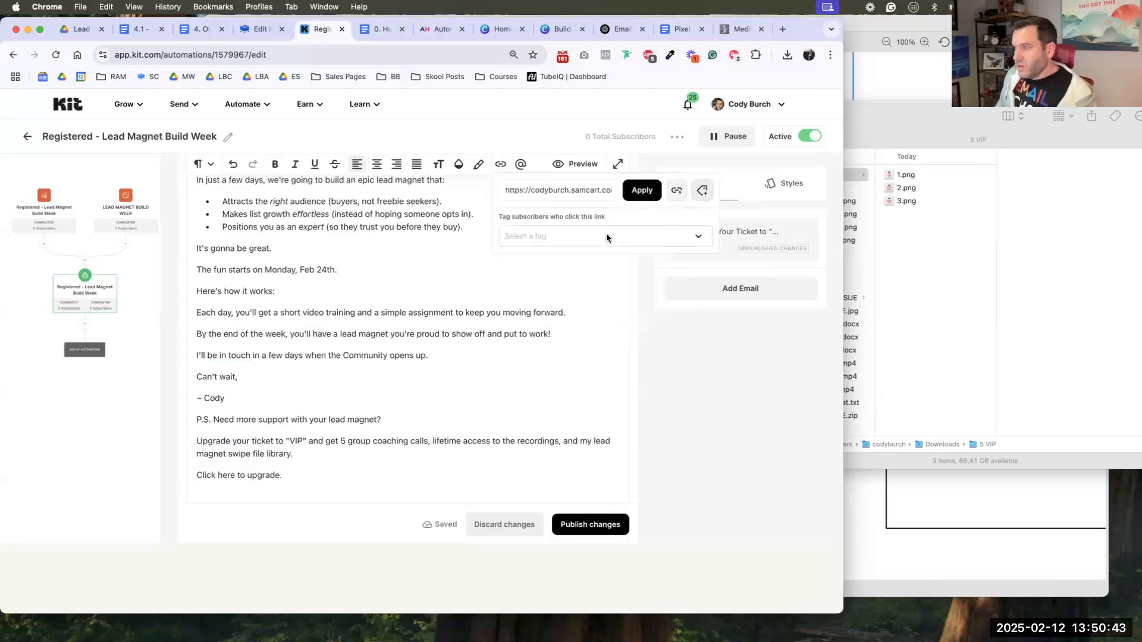
- Look up the tag name in the Home Base document, assign "Clicked - LMBW VIP" to people who click the link, and apply it
left_click(577, 235)
type("Clik")
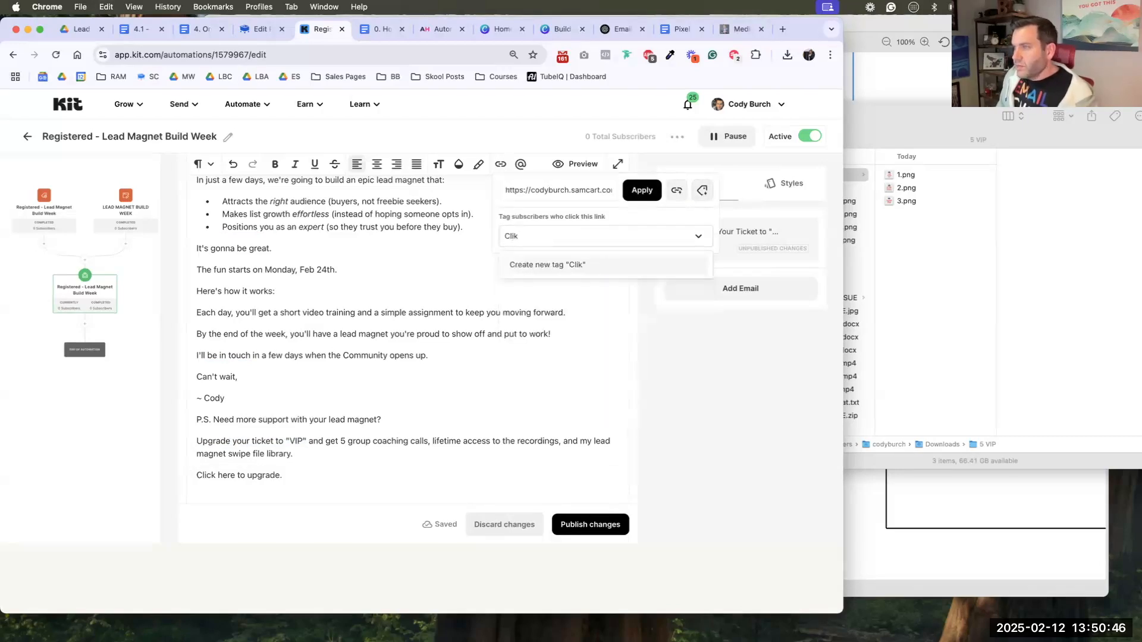
key("BackSpace")
type("cked -")
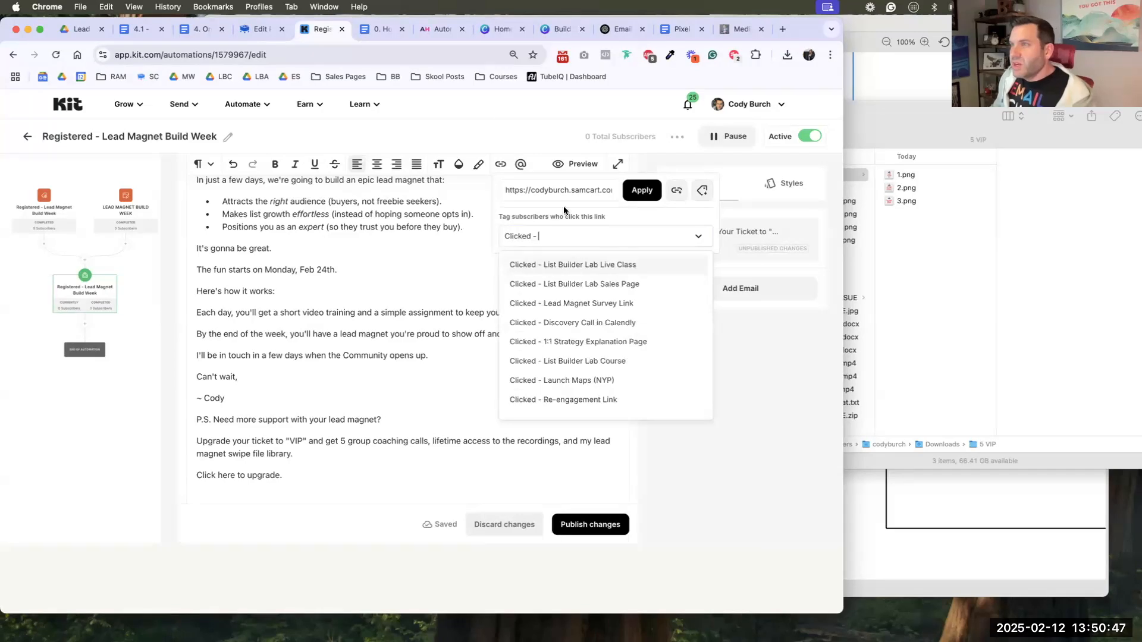
left_click(375, 30)
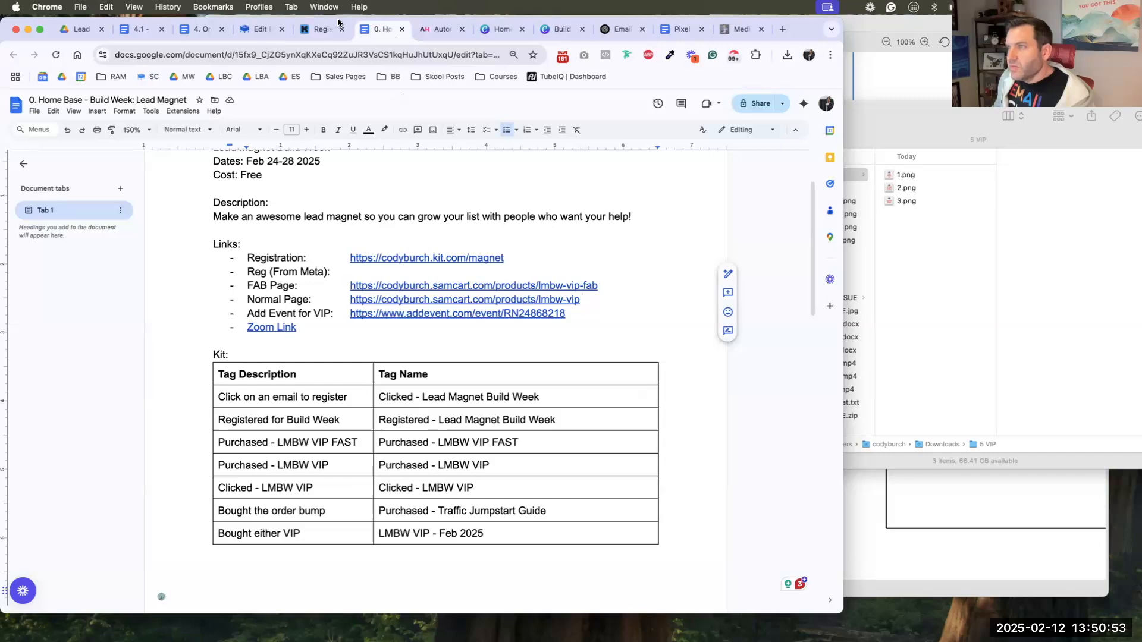
left_click(319, 30)
left_click(559, 240)
type("Clicked.")
key("BackSpace")
type("- LBM")
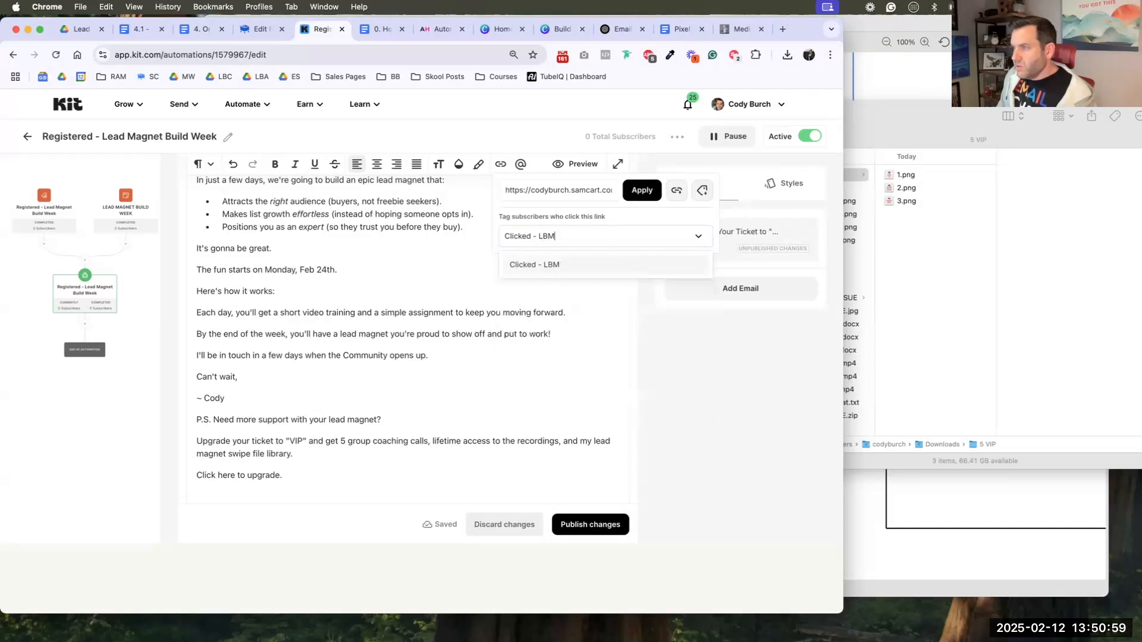
key("BackSpace")
key("BackSpace")
key("BackSpace")
type("LMBEW")
key("BackSpace")
key("BackSpace")
type("W")
left_click(558, 263)
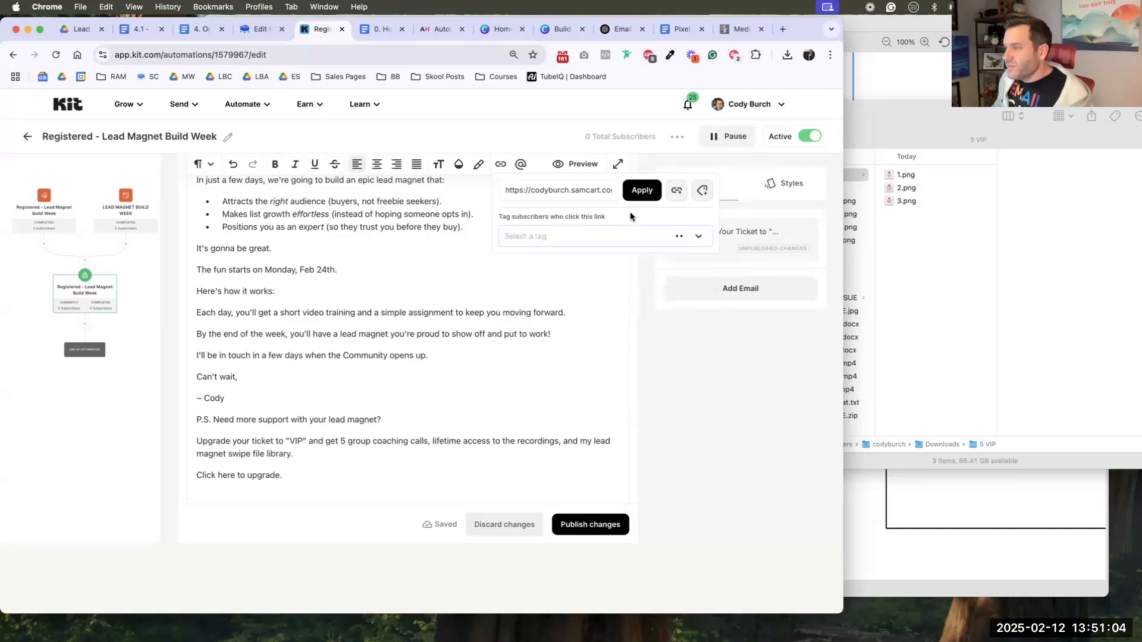
left_click(311, 441)
- Link "Click here to upgrade." to the same VIP sales page and tag subscribers who click it with "Clicked - LMBW VIP"
scroll(304, 428, "down", 1)
left_click_drag(284, 447, 197, 448)
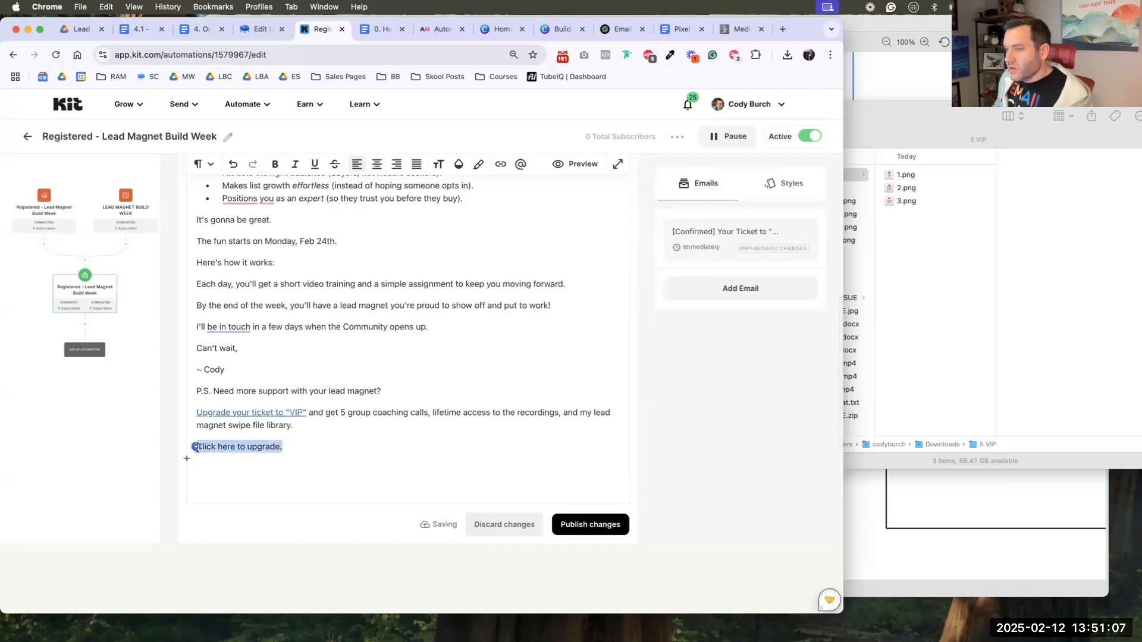
left_click(499, 164)
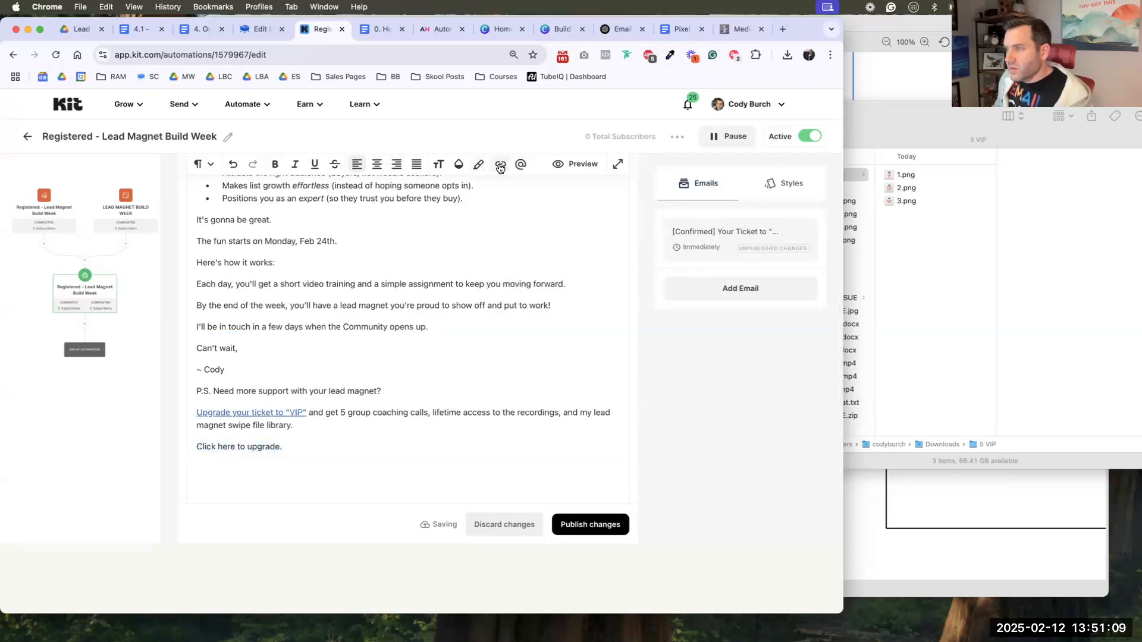
key("cmd+v")
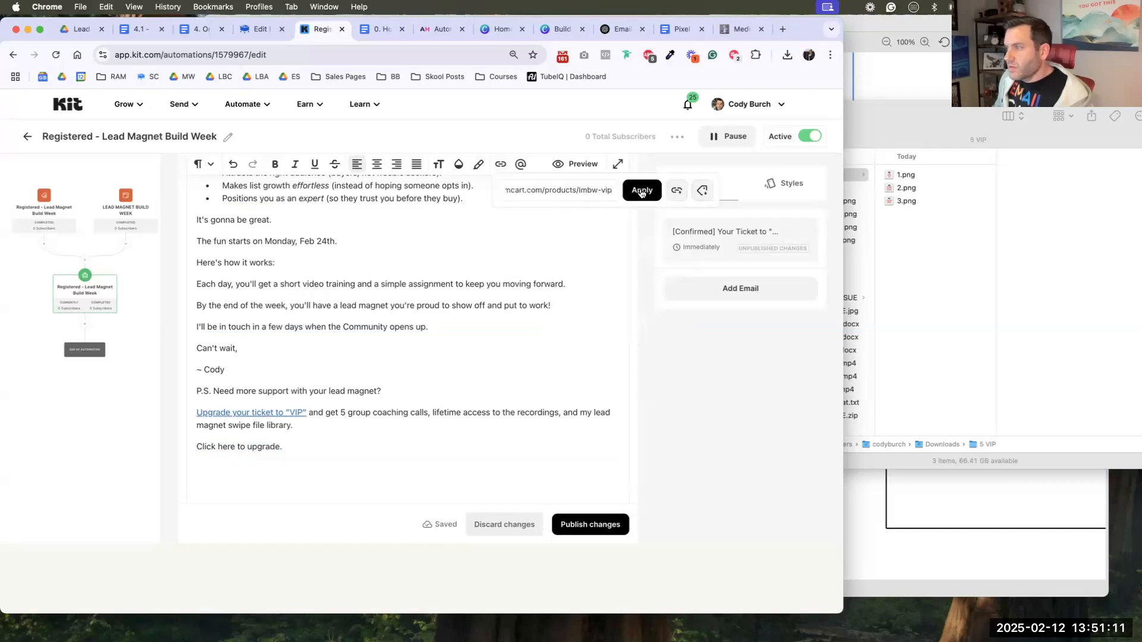
left_click(702, 190)
left_click(624, 238)
type("clicked - lmbw")
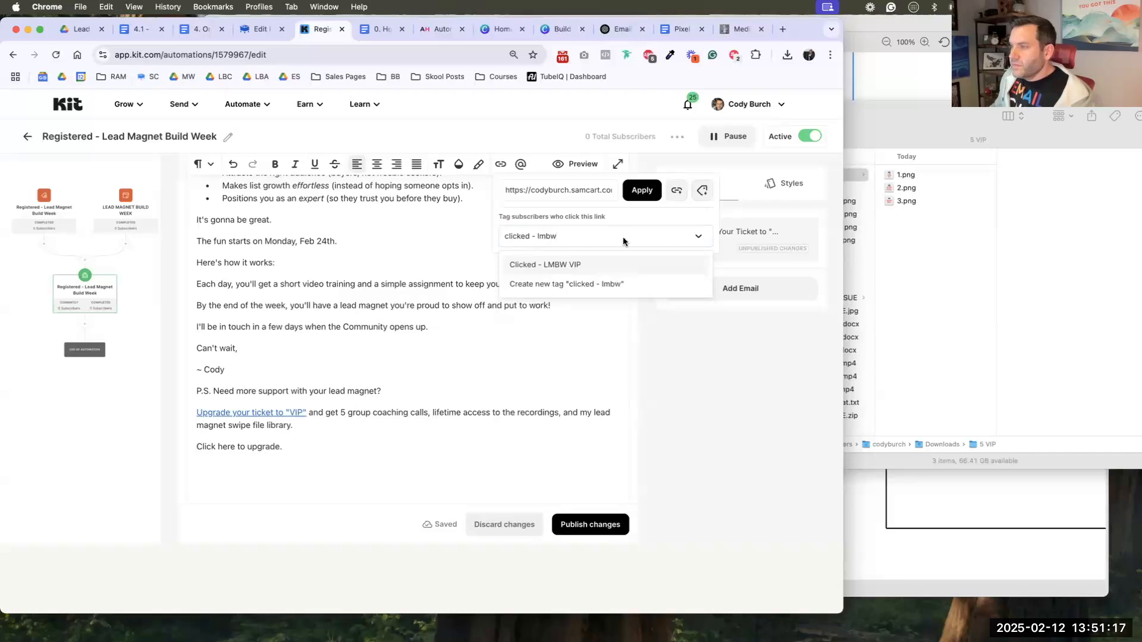
left_click(601, 265)
left_click(640, 190)
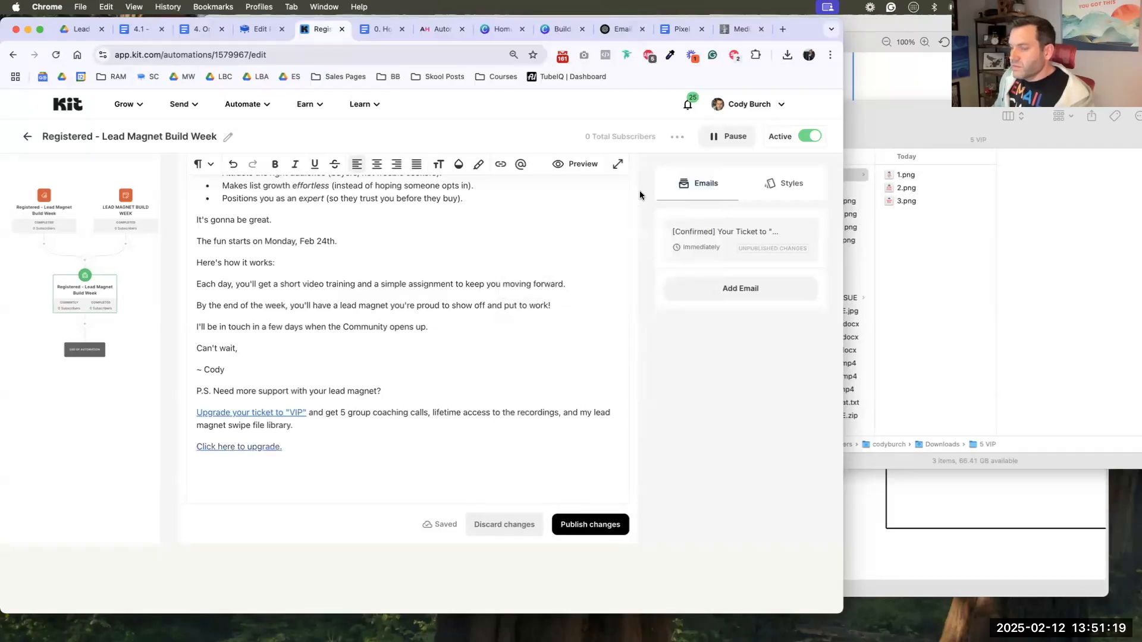
- Publish the changes to the confirmation email and review it from the subject line down
left_click(581, 524)
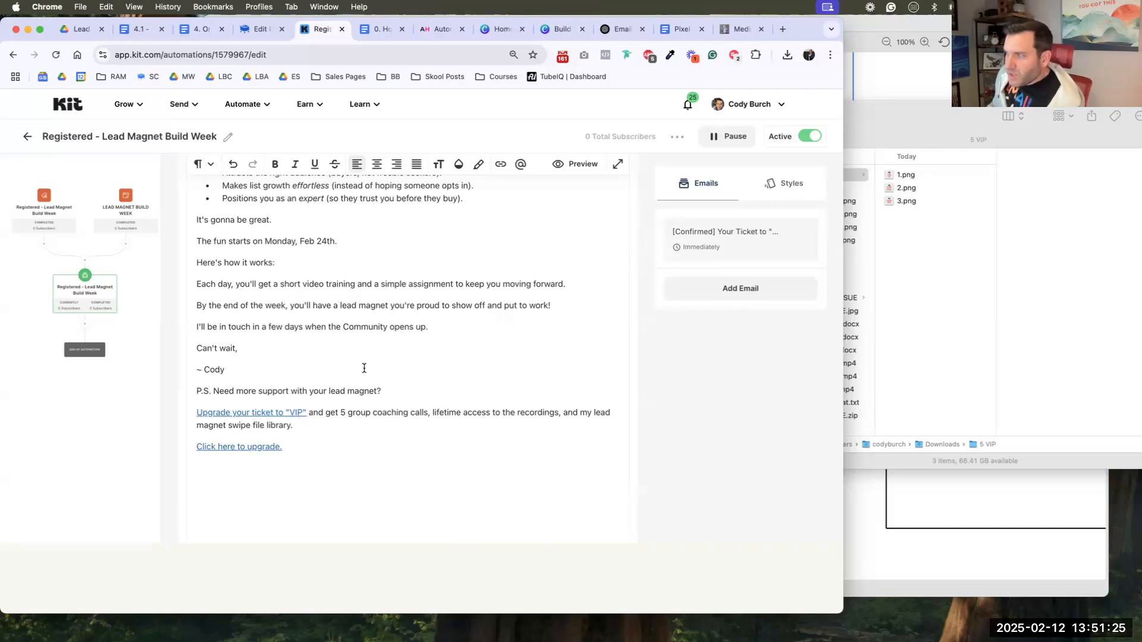
scroll(369, 362, "up", 5)
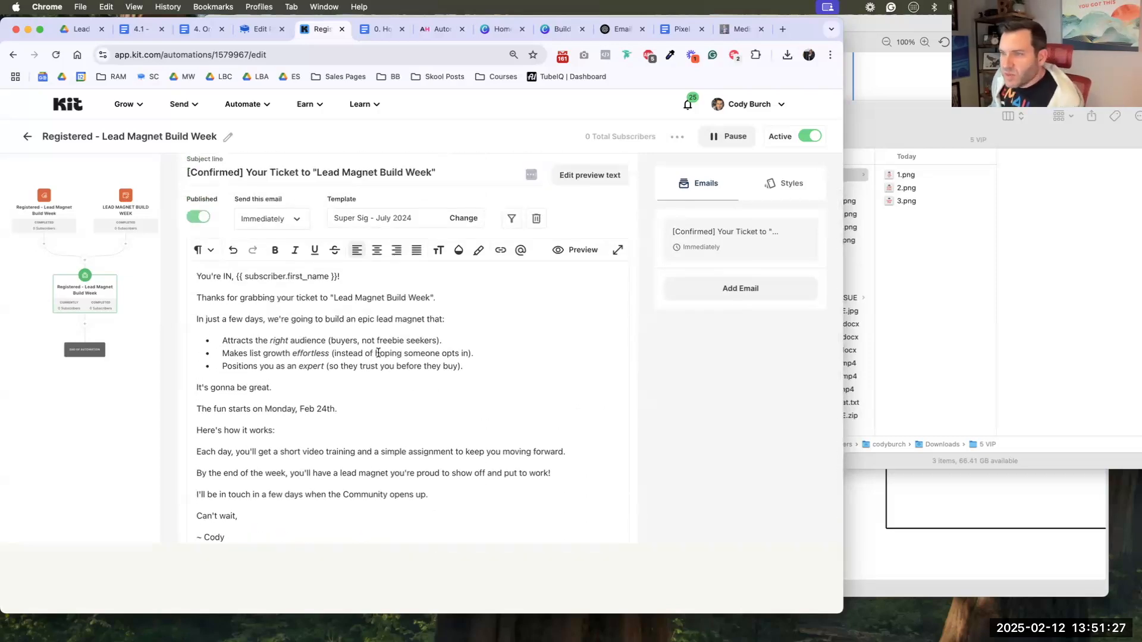
scroll(376, 355, "up", 1)
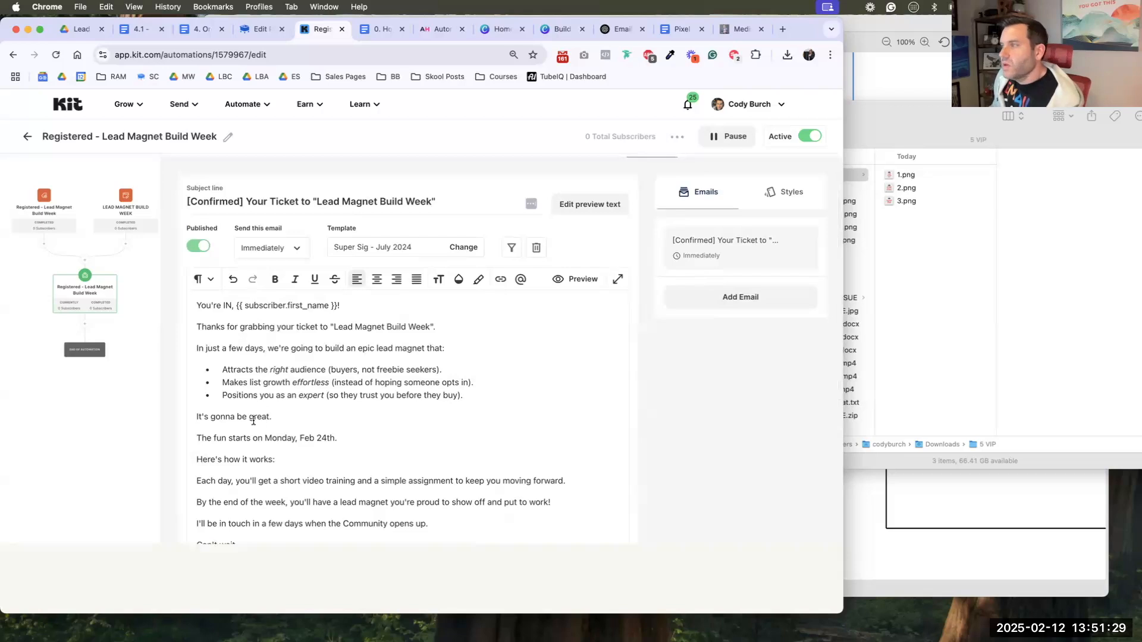
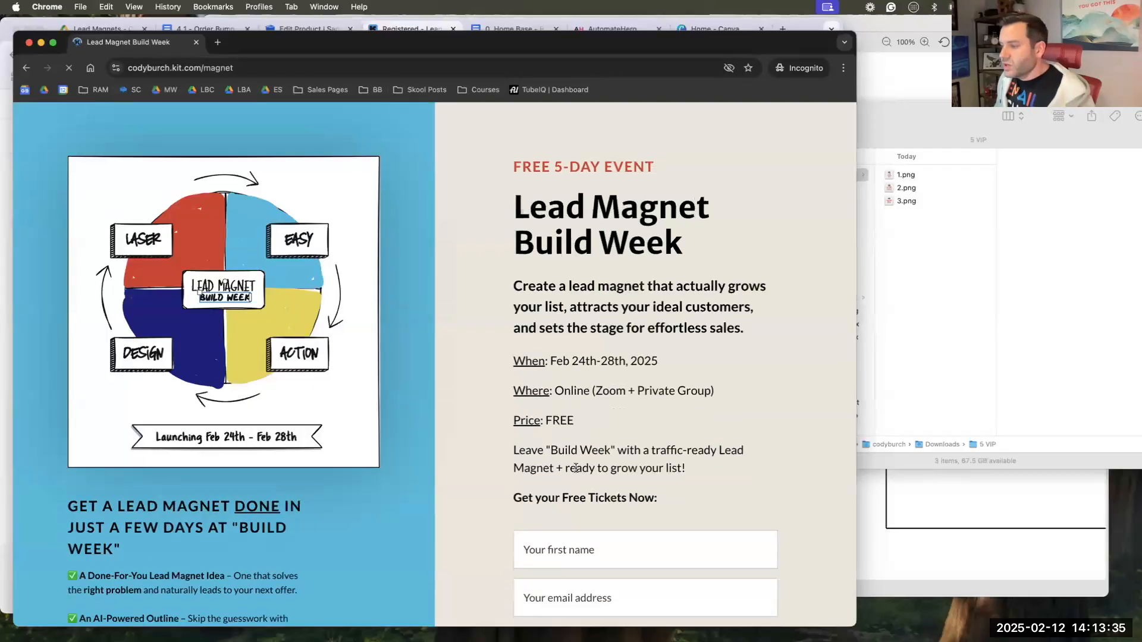
- Test the live registration page by submitting a first name and email, and check the VIP upgrade page's offer, countdown and checkout
scroll(576, 468, "down", 3)
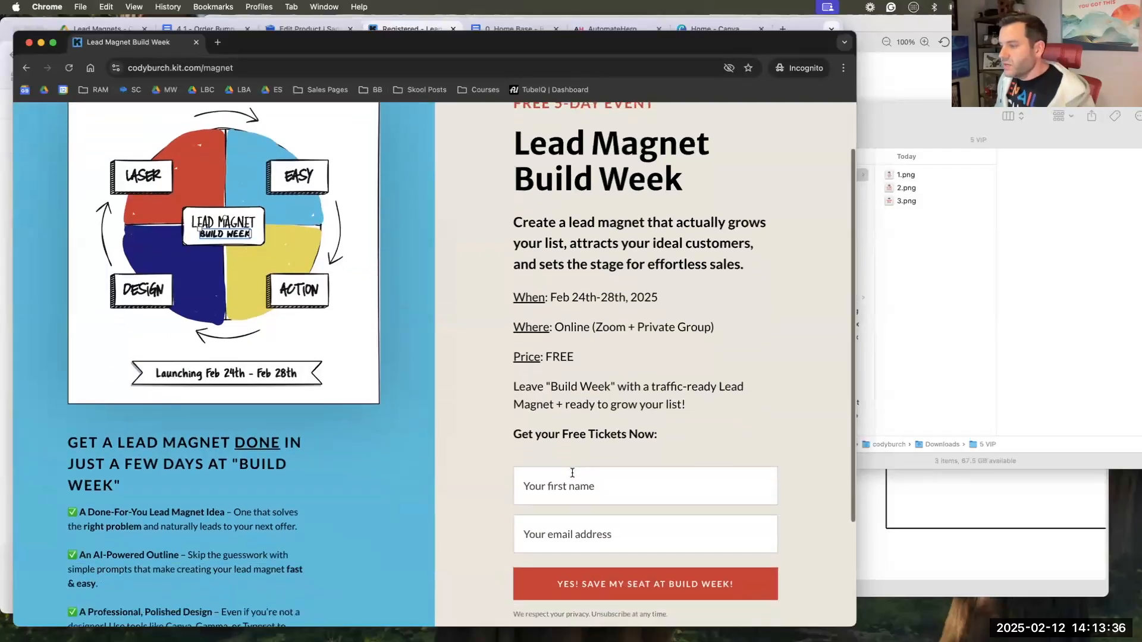
left_click(572, 475)
left_click(589, 523)
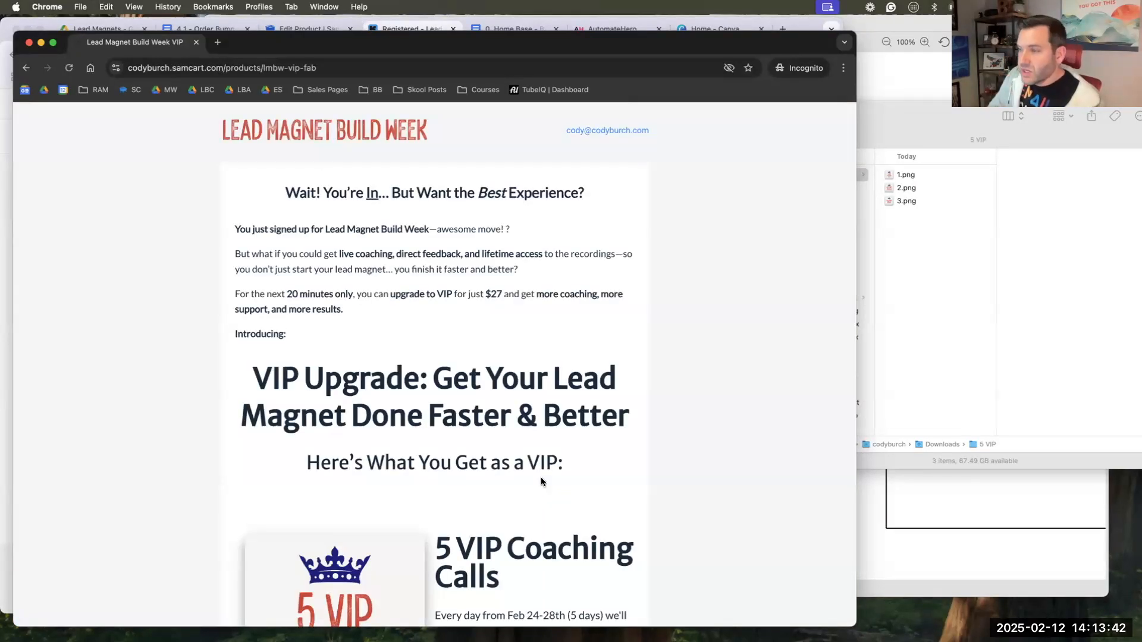
scroll(541, 477, "down", 15)
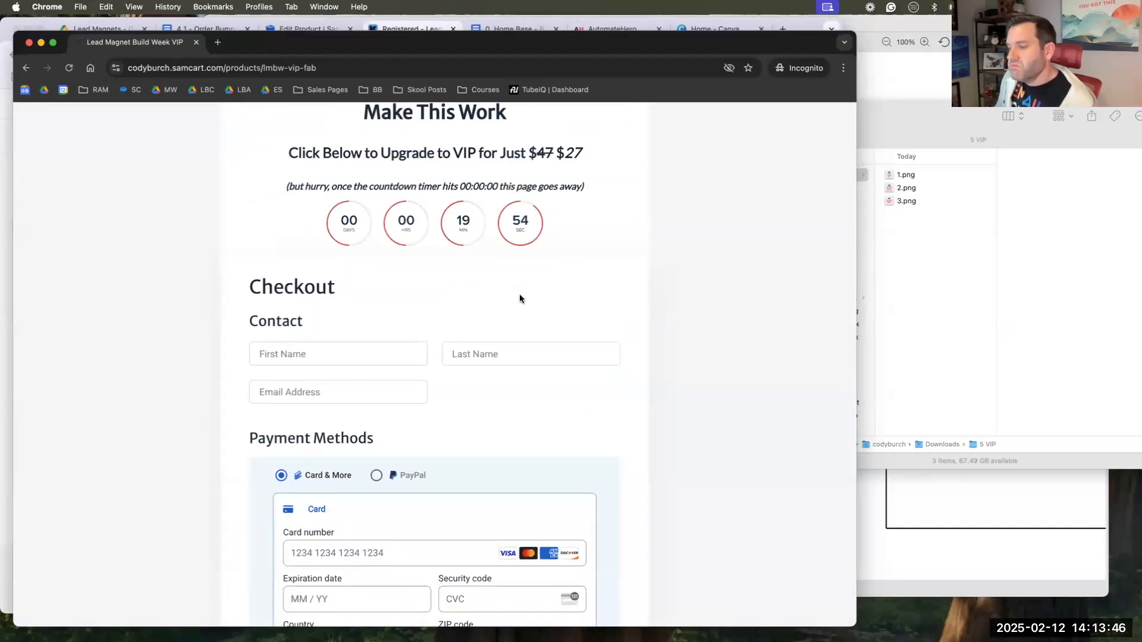
scroll(471, 271, "up", 15)
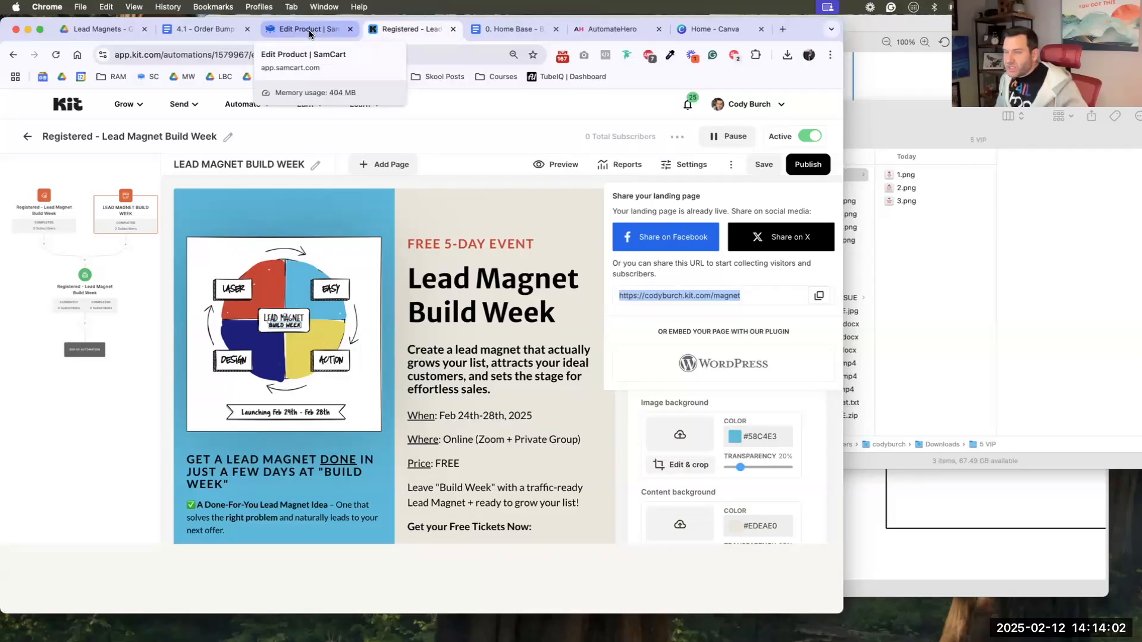
- Switch to SamCart, put the "Lead Magnet Build Week VIP - Fast Acting" product in test mode and preview its sales page
left_click(306, 29)
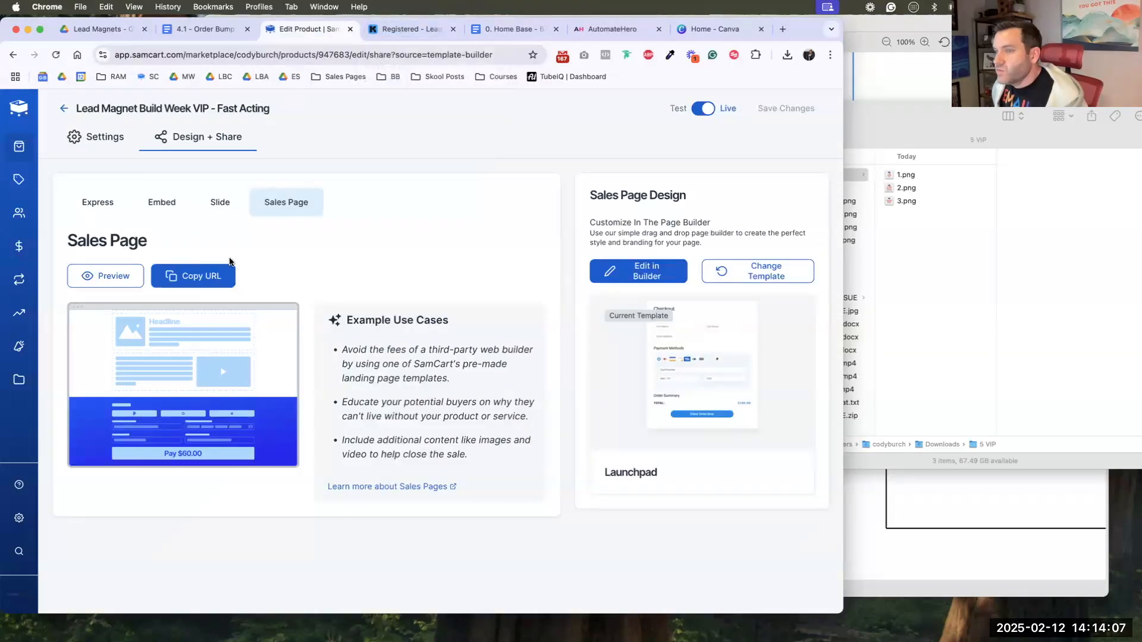
left_click(127, 275)
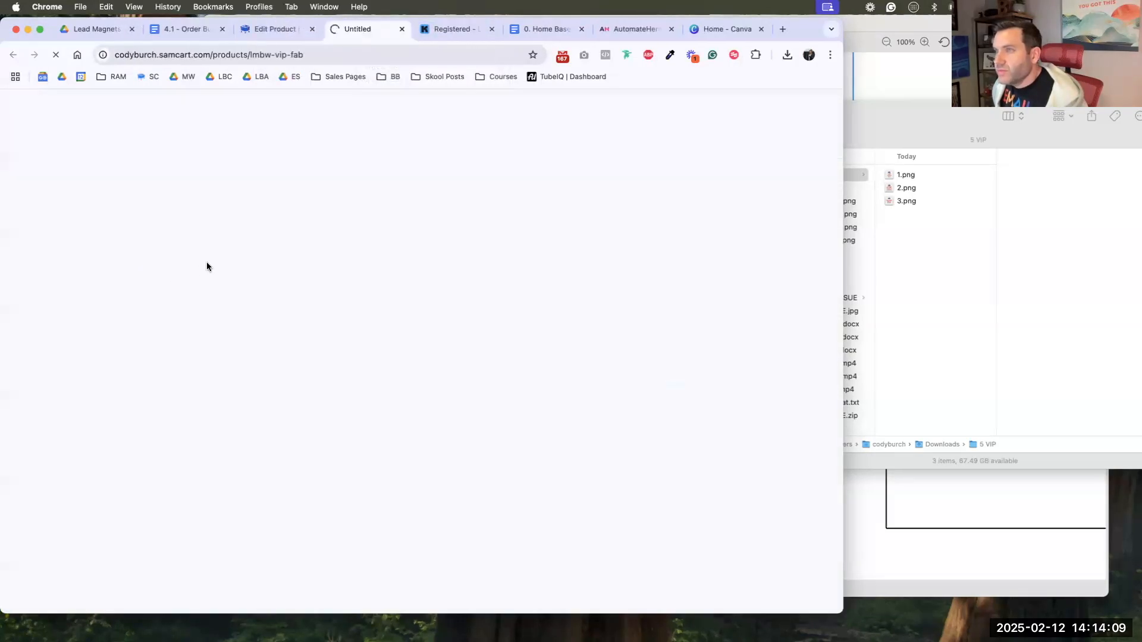
left_click(259, 34)
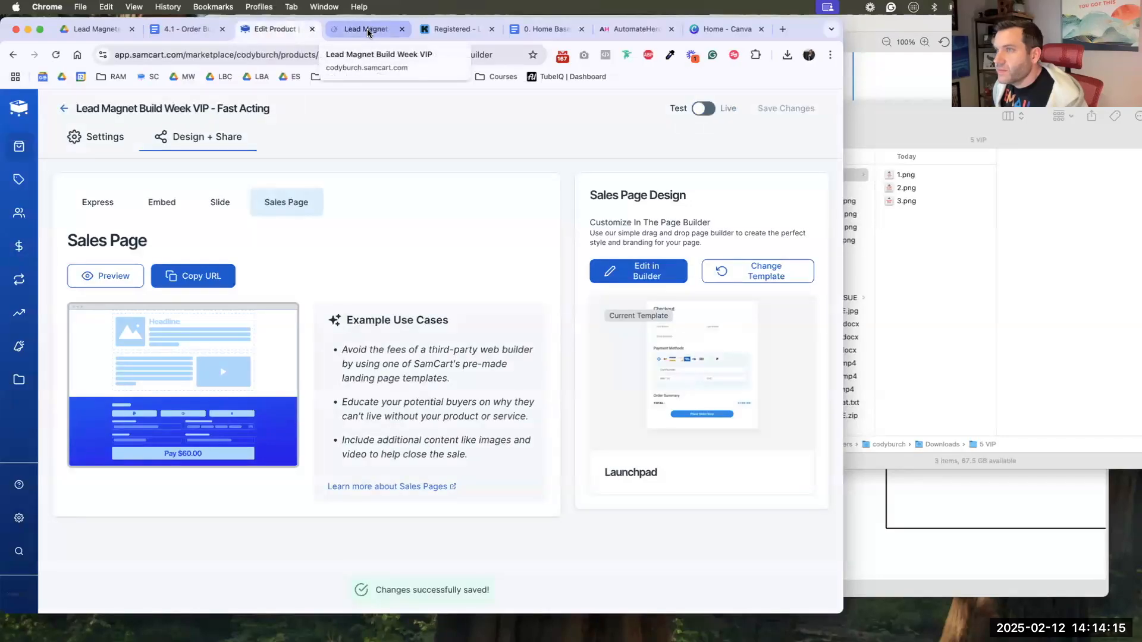
left_click(367, 31)
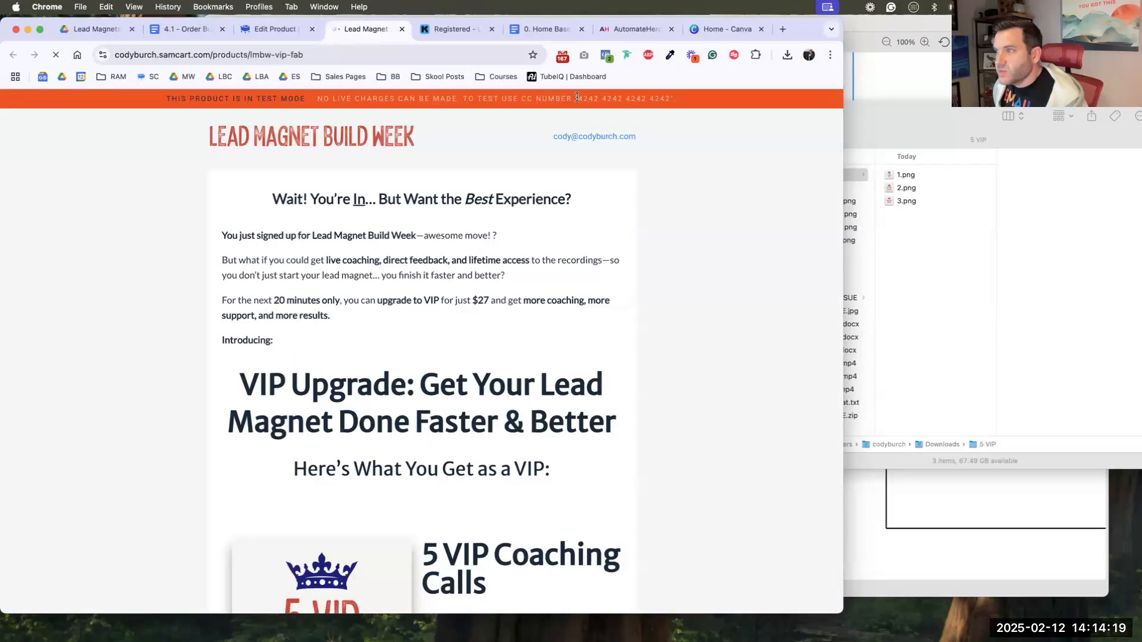
- Copy the test card number from the test mode notice and fill in the checkout's first name, last name and email
left_click_drag(576, 97, 671, 99)
left_click(572, 94)
key("super+c")
scroll(480, 203, "down", 20)
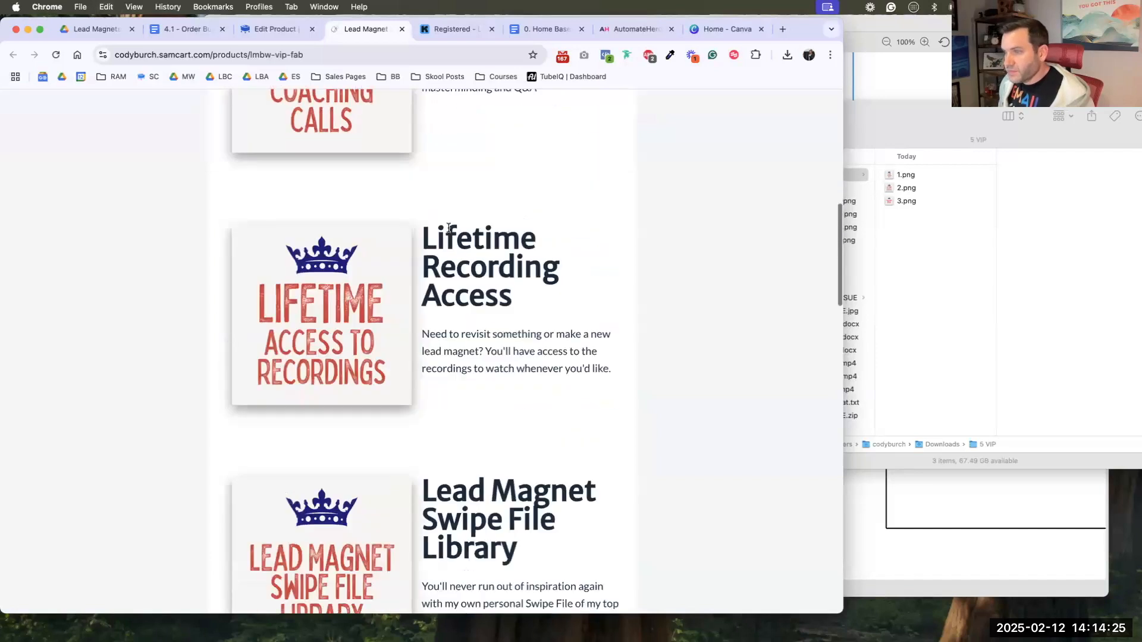
scroll(369, 196, "up", 1)
left_click(326, 204)
left_click(324, 238)
triple_click(310, 244)
left_click(191, 275)
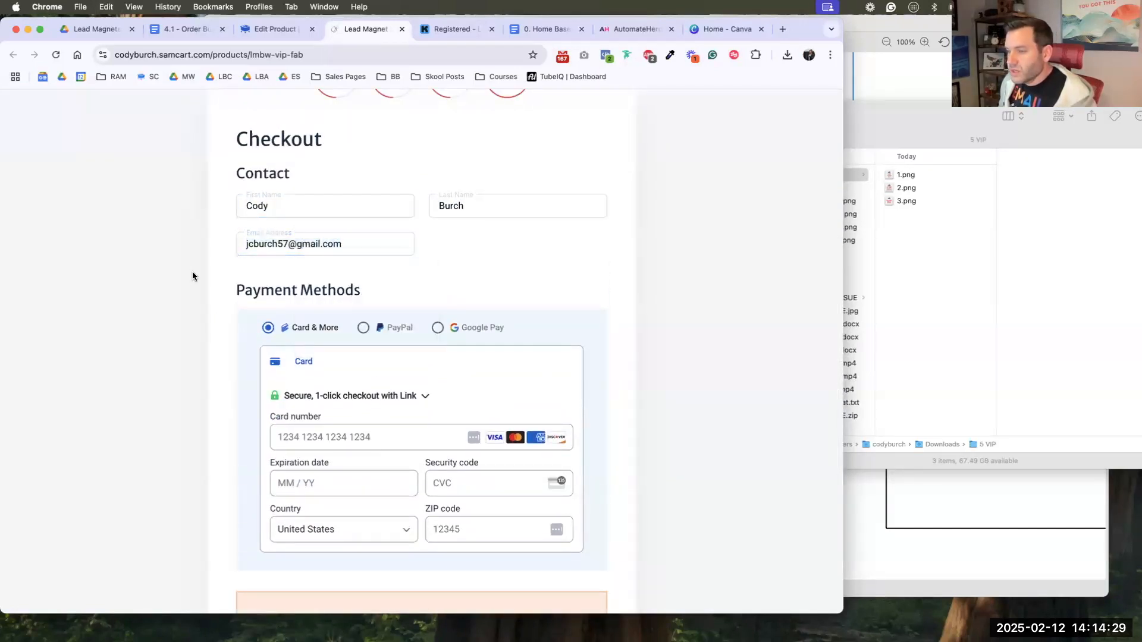
- Fill in the card payment form with the test card number, expiration date, security code and ZIP code
scroll(192, 275, "down", 5)
left_click(324, 275)
key("super+v")
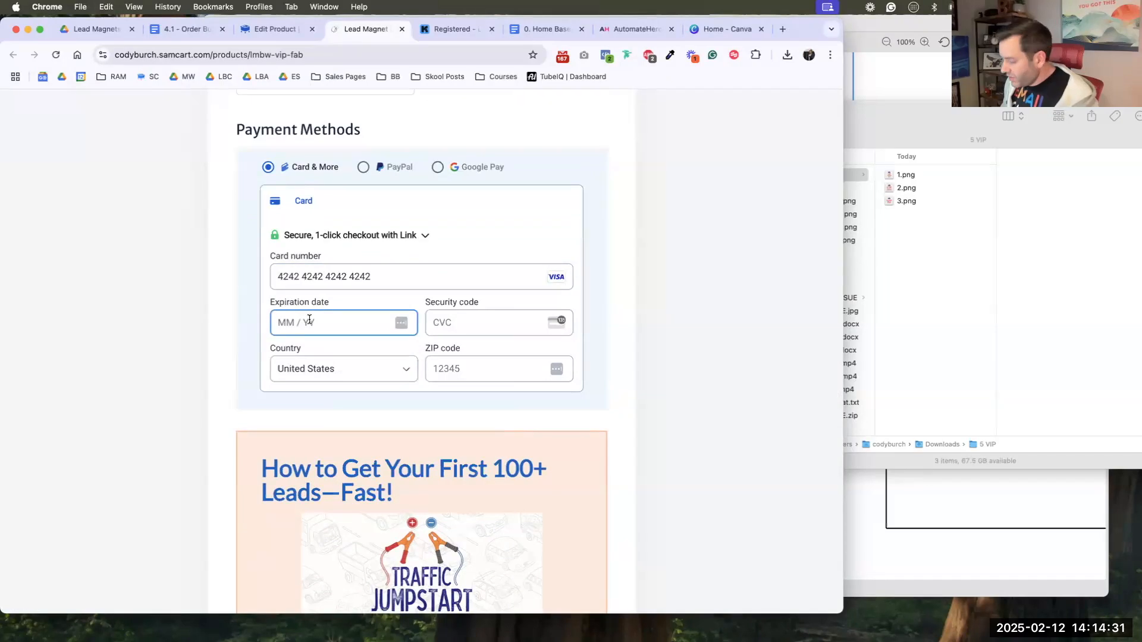
type("0126")
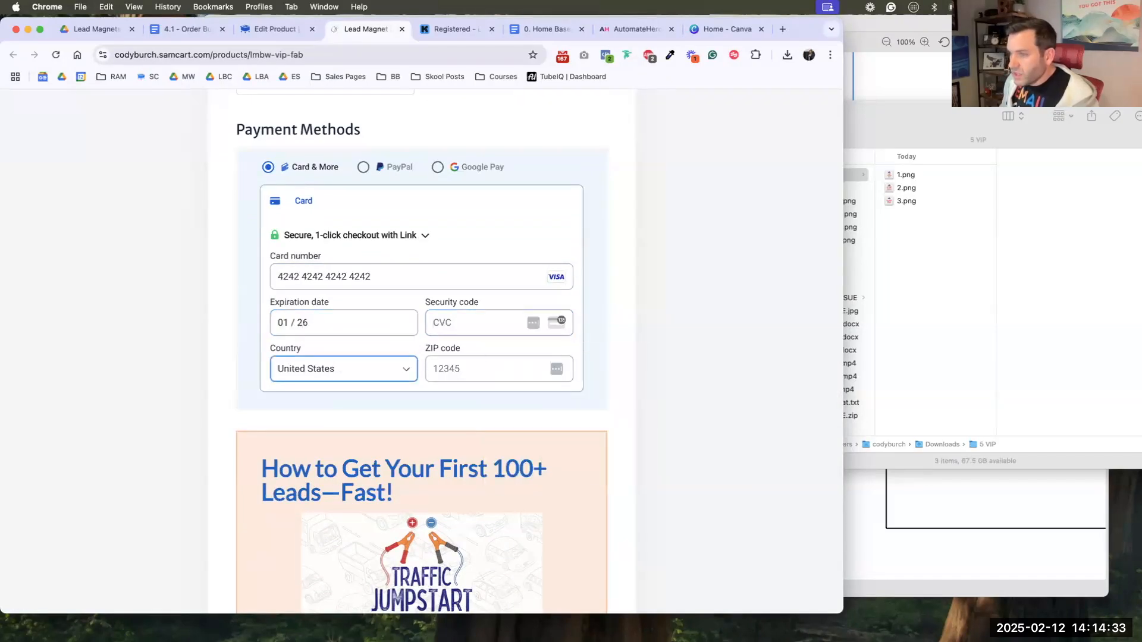
left_click(474, 327)
type("1")
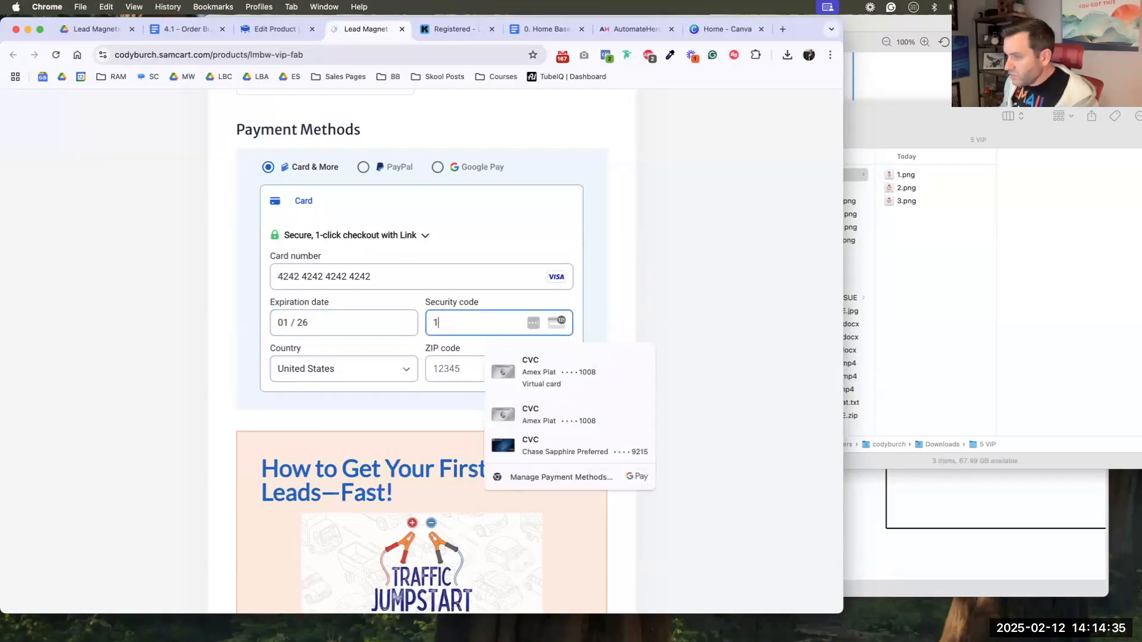
type("11")
scroll(470, 314, "down", 9)
scroll(470, 314, "up", 5)
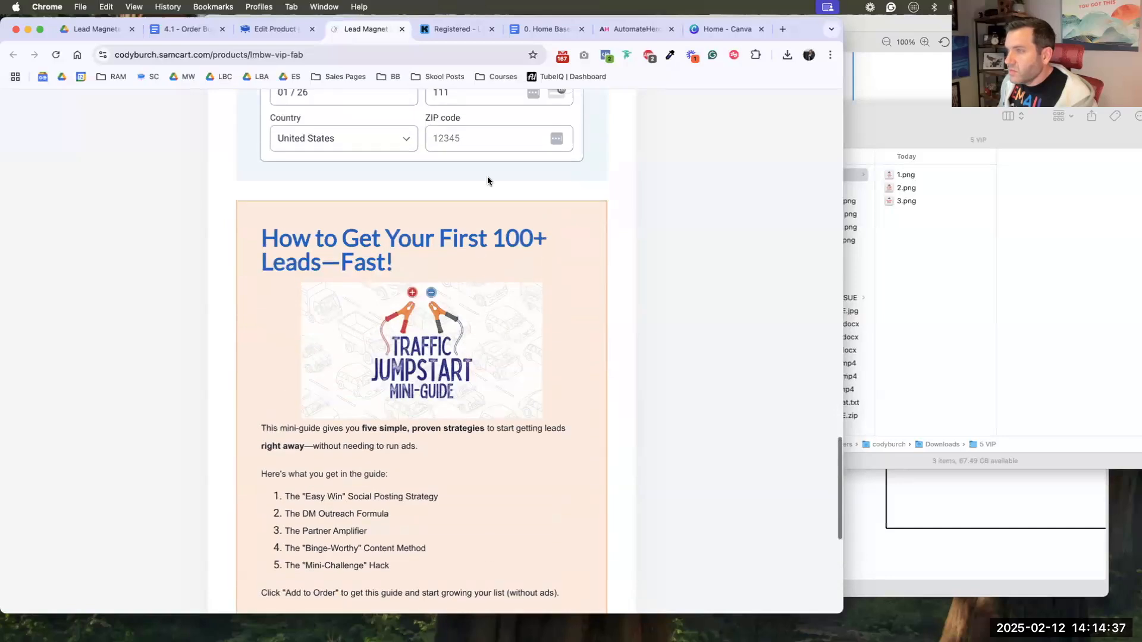
left_click(483, 141)
type("80924")
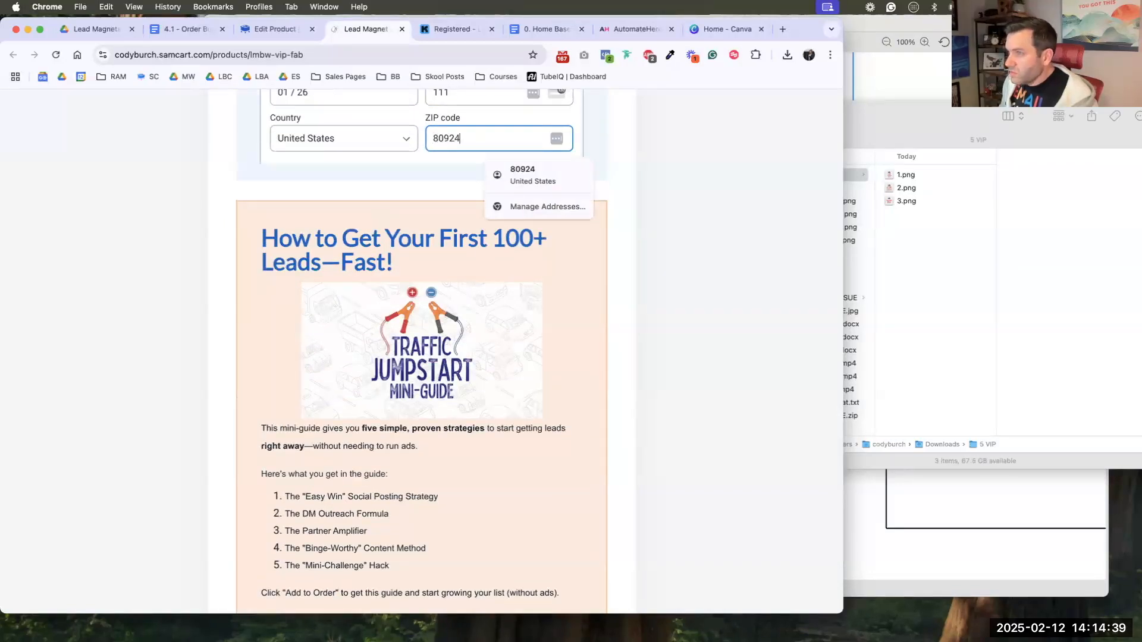
key("Tab")
left_click(230, 241)
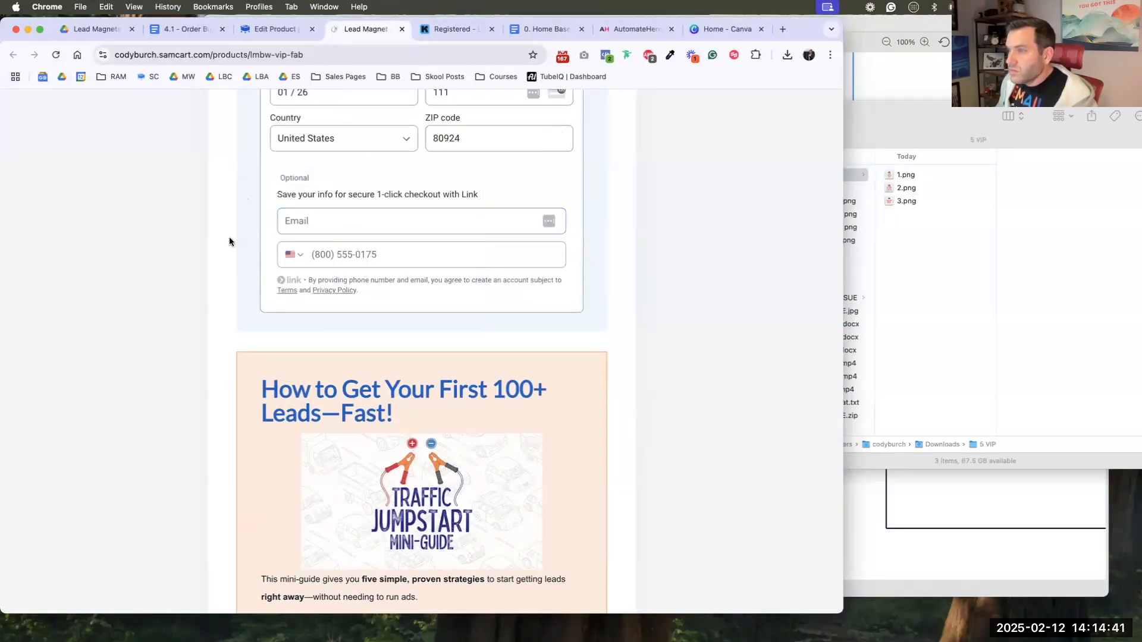
- Add the $9.00 Traffic Jumpstart Mini-Guide to the order, submit the VIP purchase and check the order summary page
scroll(230, 241, "down", 6)
left_click(261, 448)
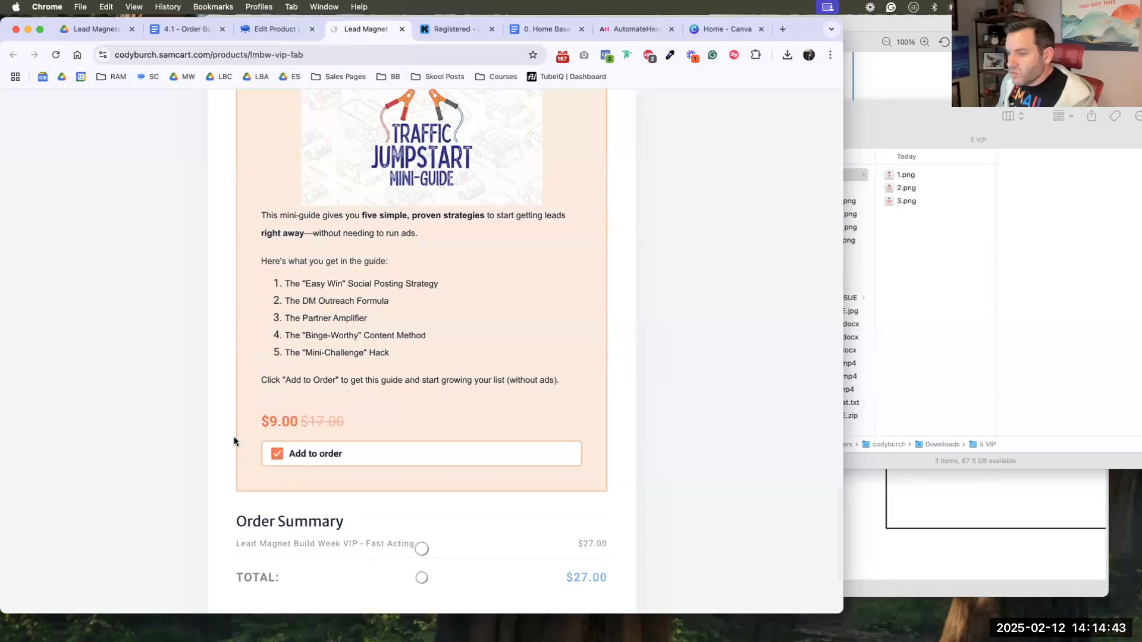
scroll(452, 490, "down", 3)
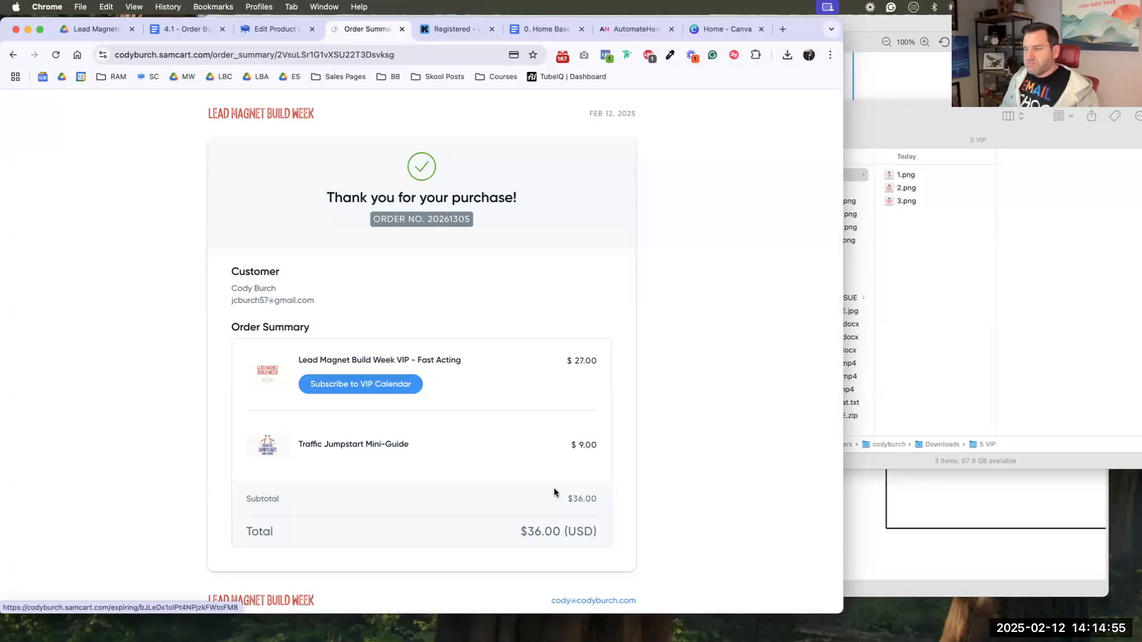
scroll(511, 462, "down", 1)
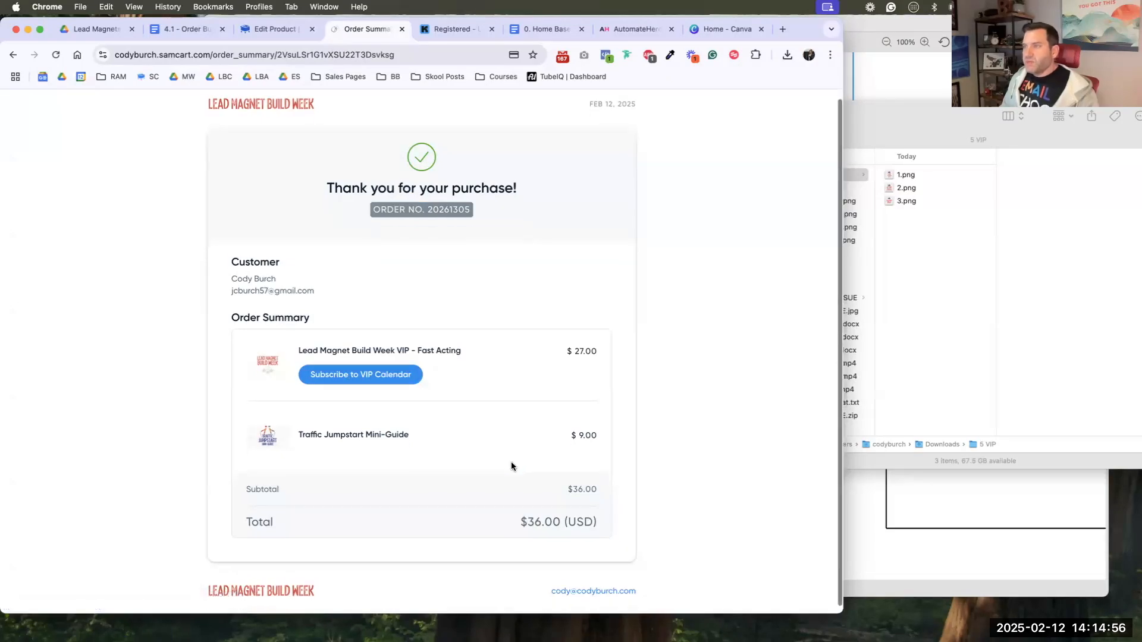
- Open Gmail and review the Lead Magnet Build Week VIP receipt email, including its calendar link and order summary
left_click(785, 29)
left_click(562, 55)
left_click(692, 29)
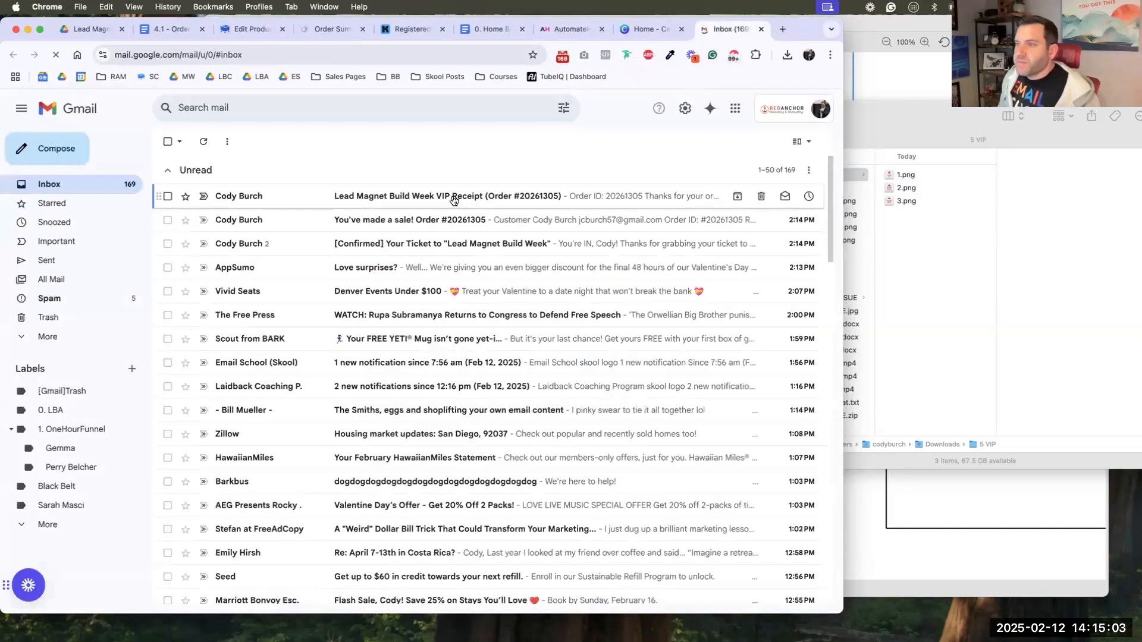
left_click(453, 200)
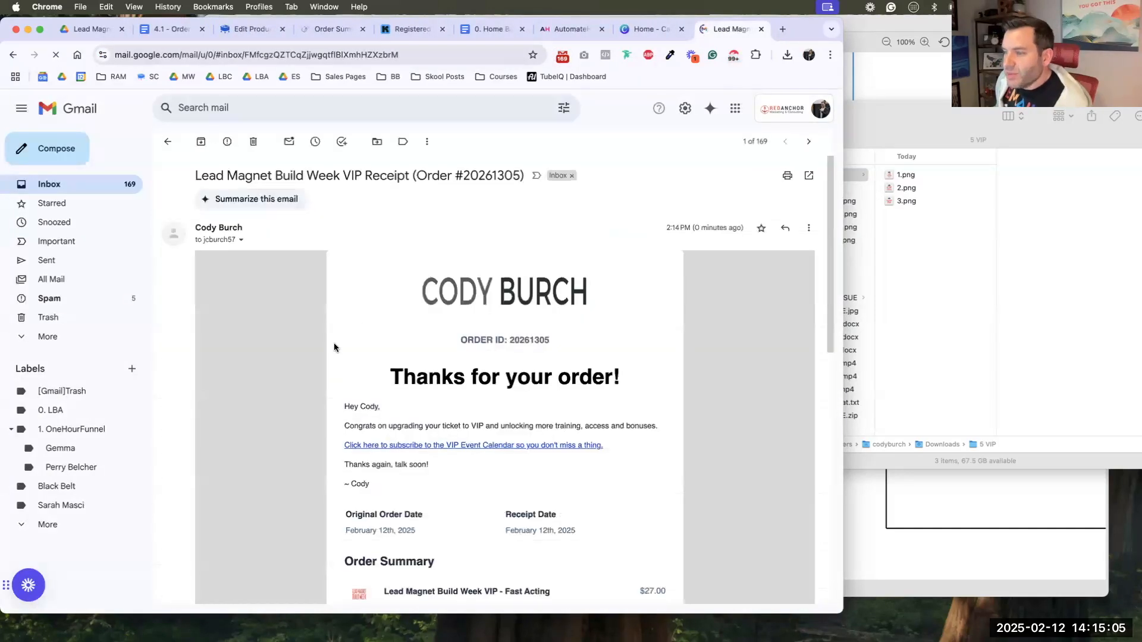
scroll(339, 367, "down", 1)
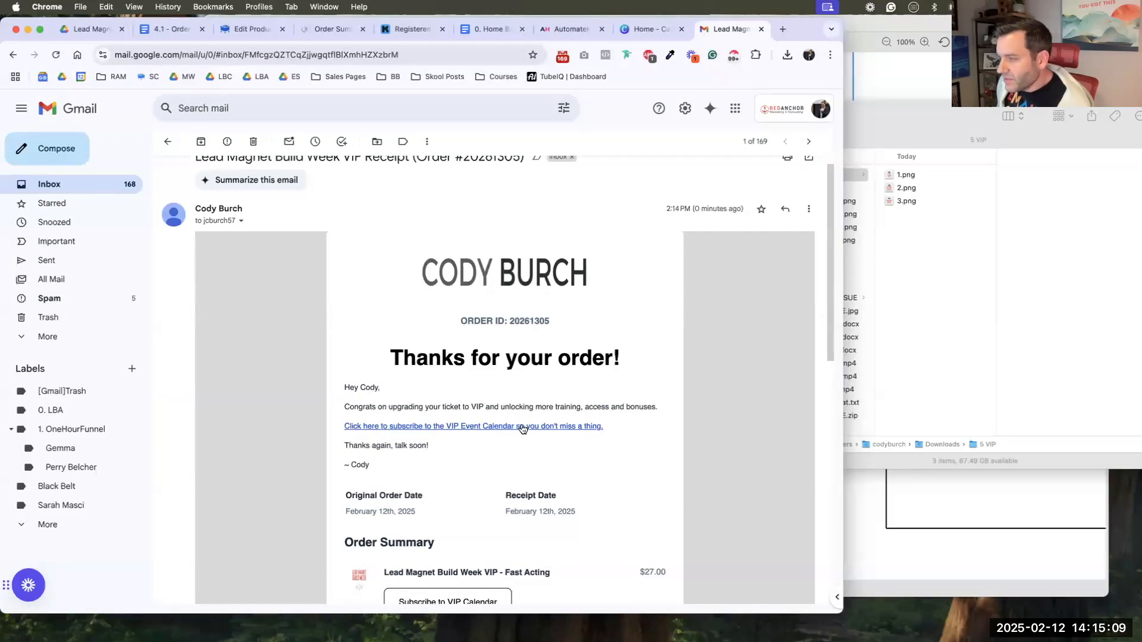
scroll(472, 434, "down", 5)
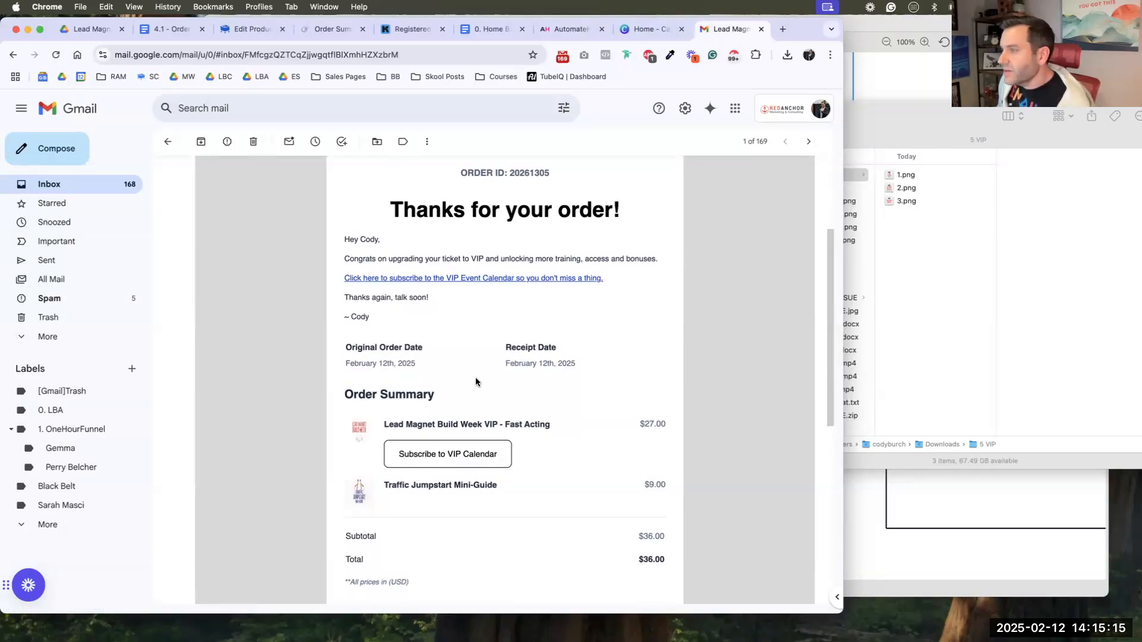
scroll(476, 377, "up", 5)
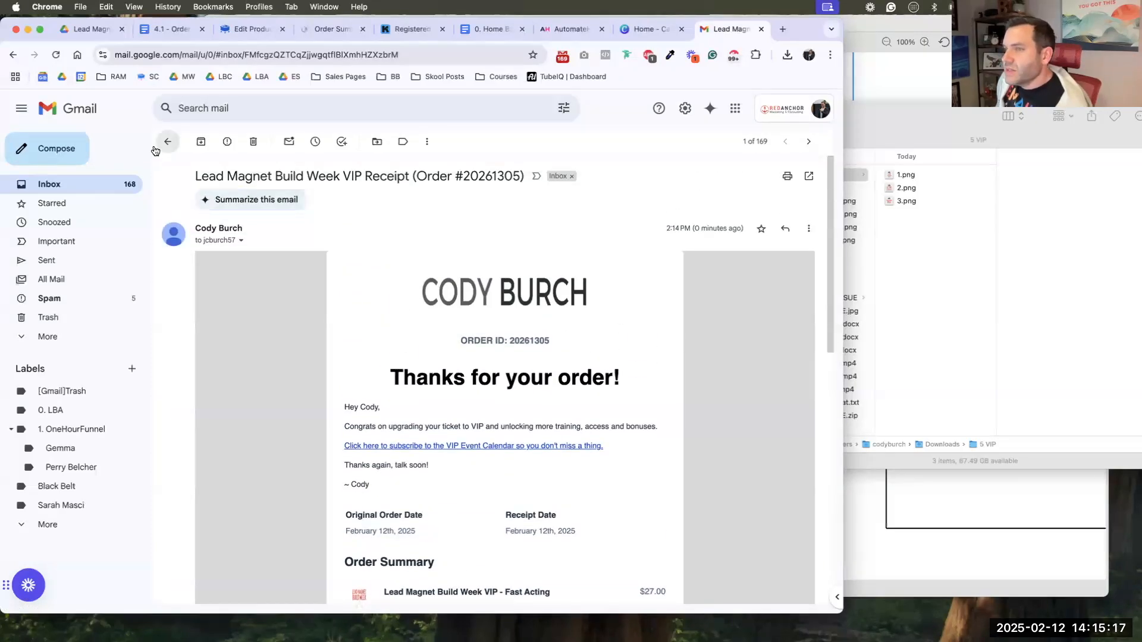
- Review the sale notification email and read the "Lead Magnet Build Week" ticket confirmation email down to its upgrade links
left_click(167, 142)
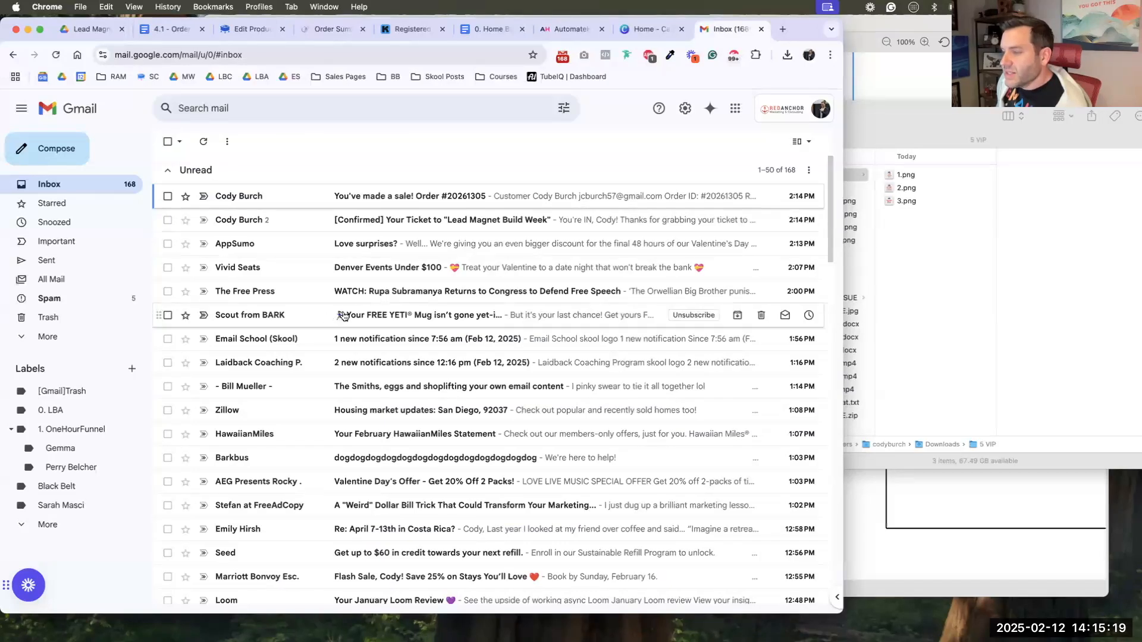
left_click(340, 196)
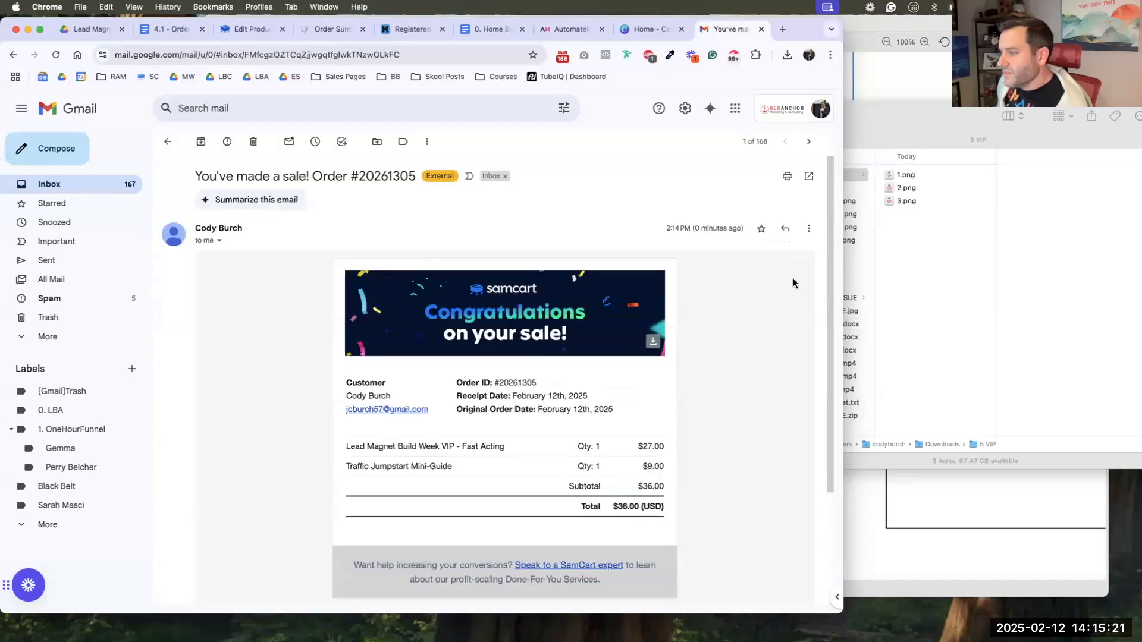
left_click(808, 141)
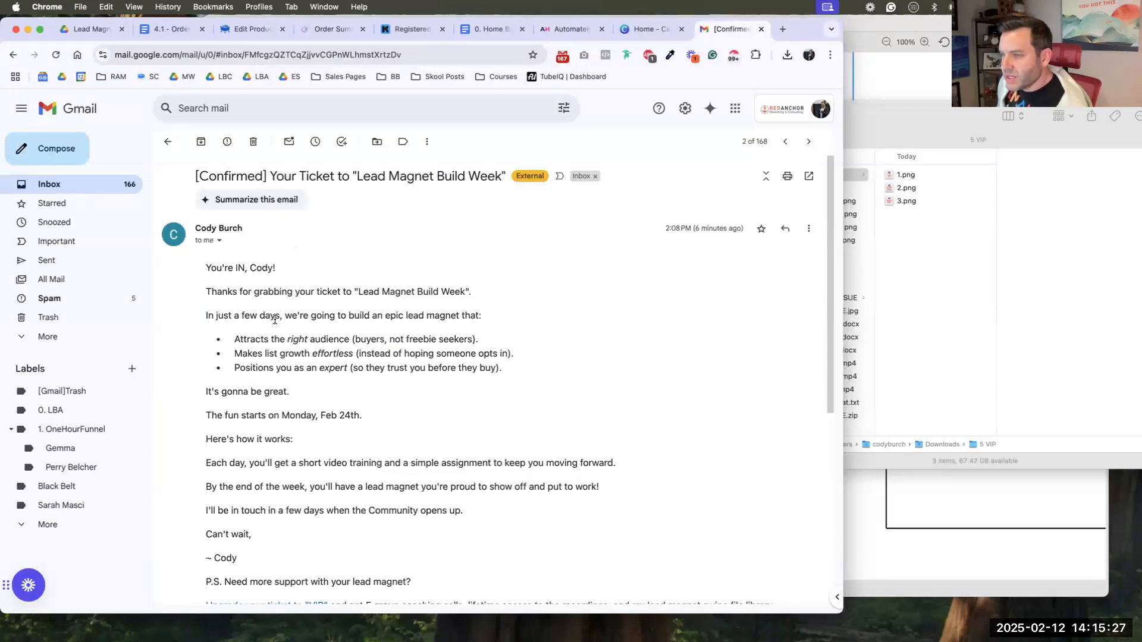
scroll(283, 349, "down", 5)
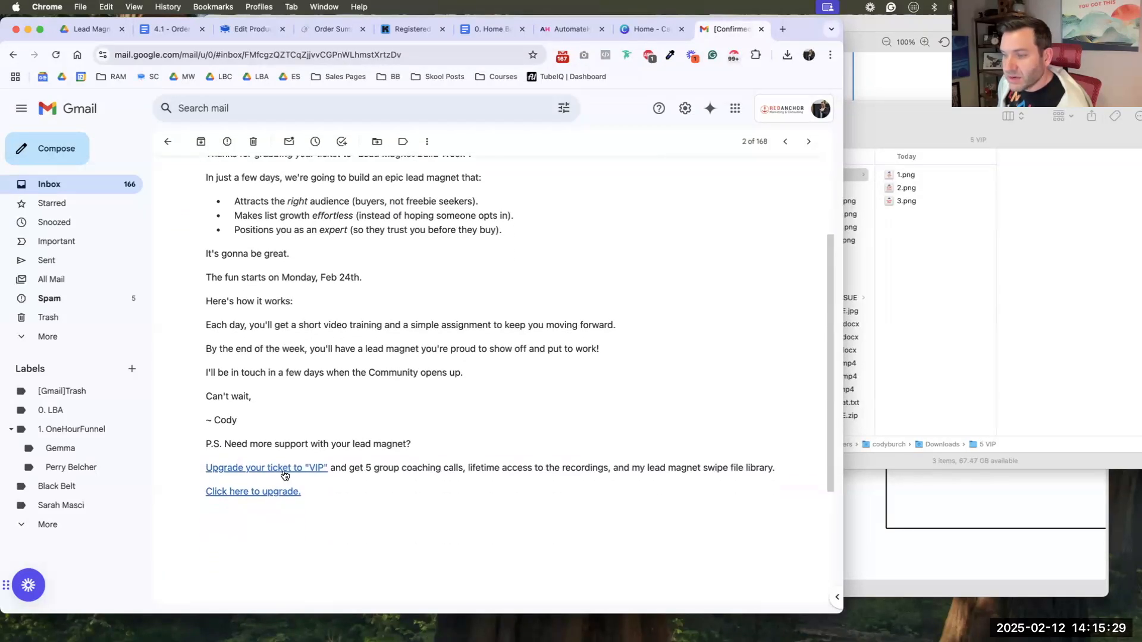
- Test the "Upgrade your ticket to VIP" link, check the page's address and order summary price, and return to the inbox
left_click(285, 476)
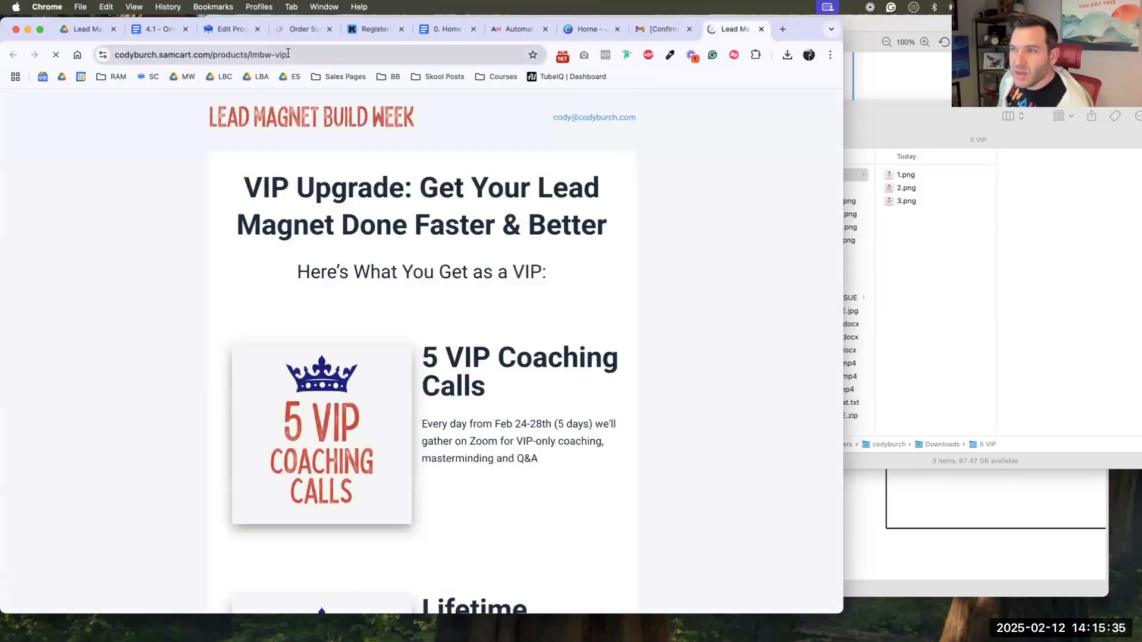
double_click(288, 53)
scroll(523, 387, "down", 3)
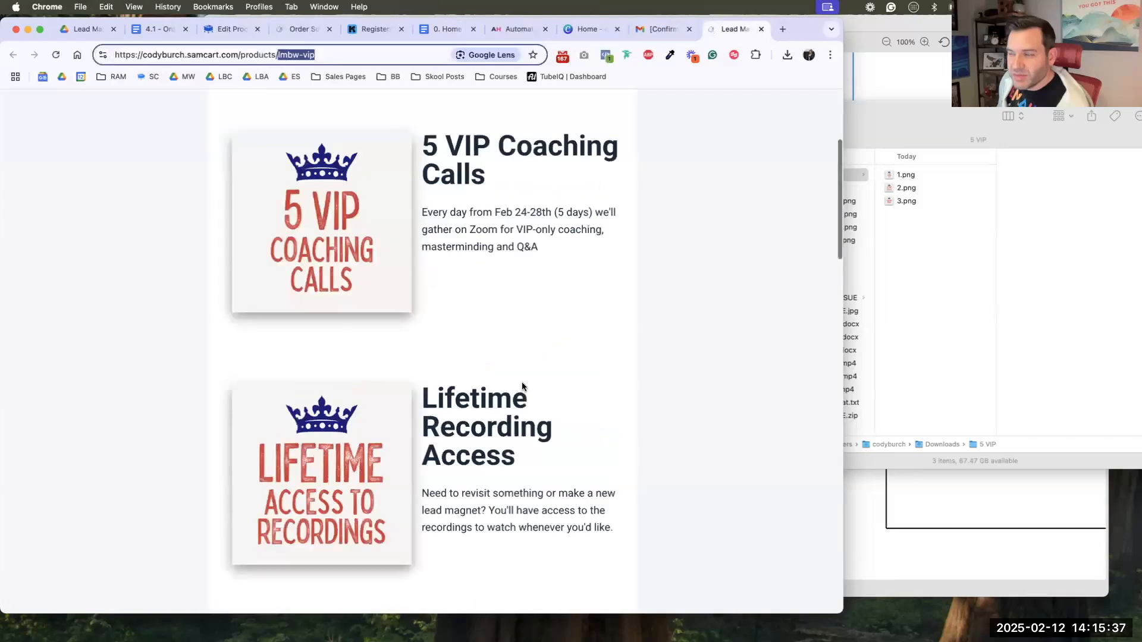
scroll(524, 386, "down", 5)
scroll(578, 135, "down", 5)
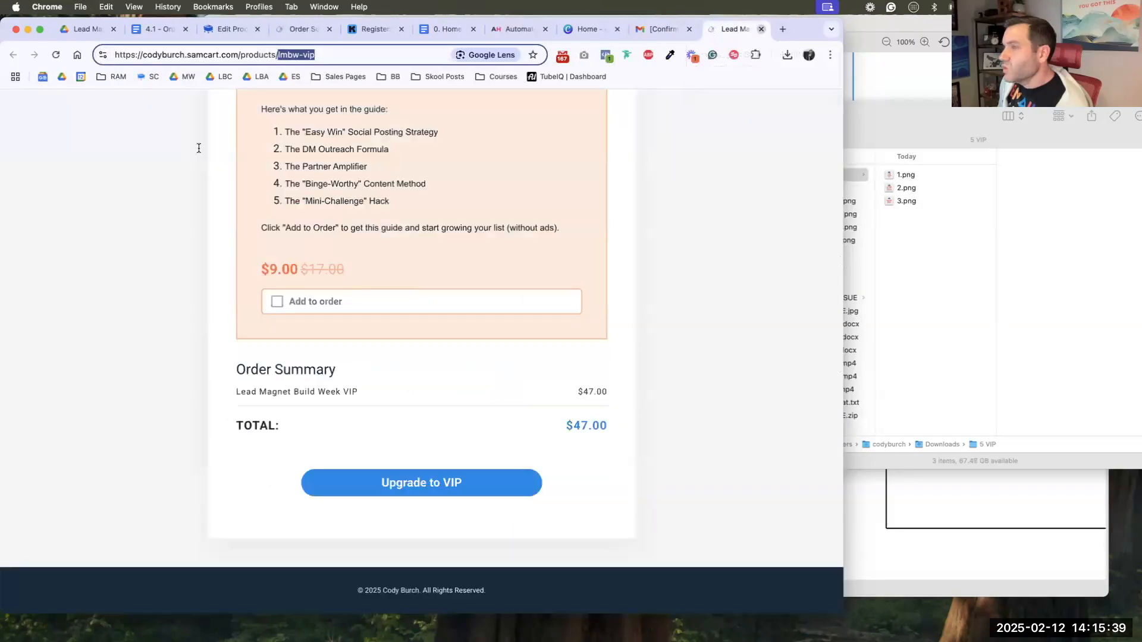
key("super+w")
left_click(168, 141)
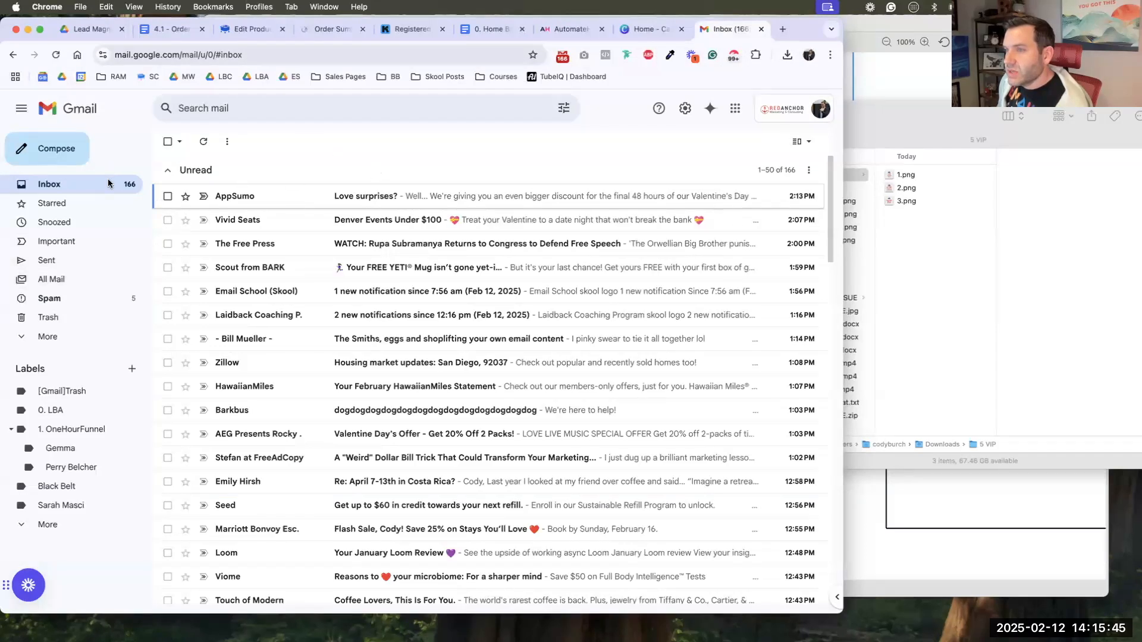
- Switch to the "Registered - Lead Magnet Build Week" automation in Kit, show its full flow and refresh its subscriber counts
left_click(363, 28)
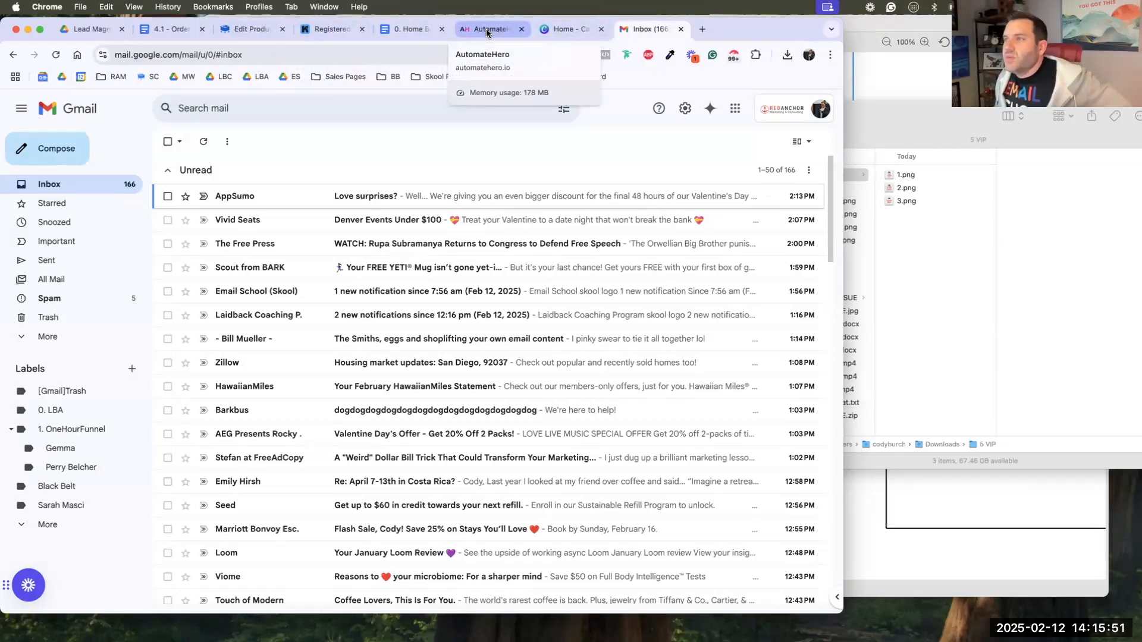
left_click(363, 29)
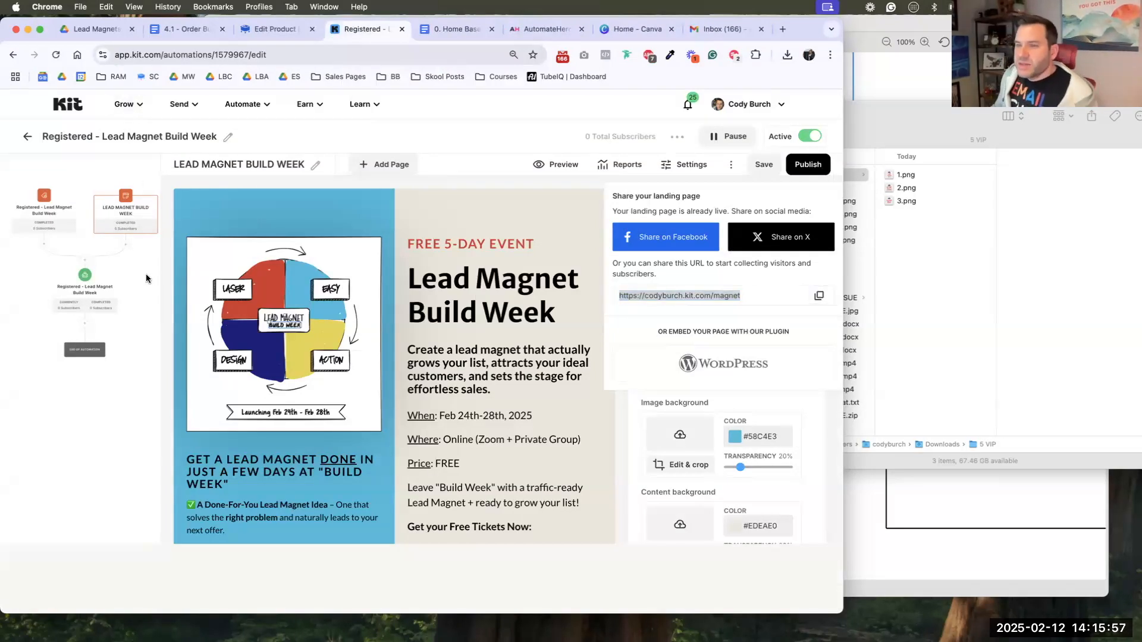
left_click(166, 277)
mouse_move(515, 256)
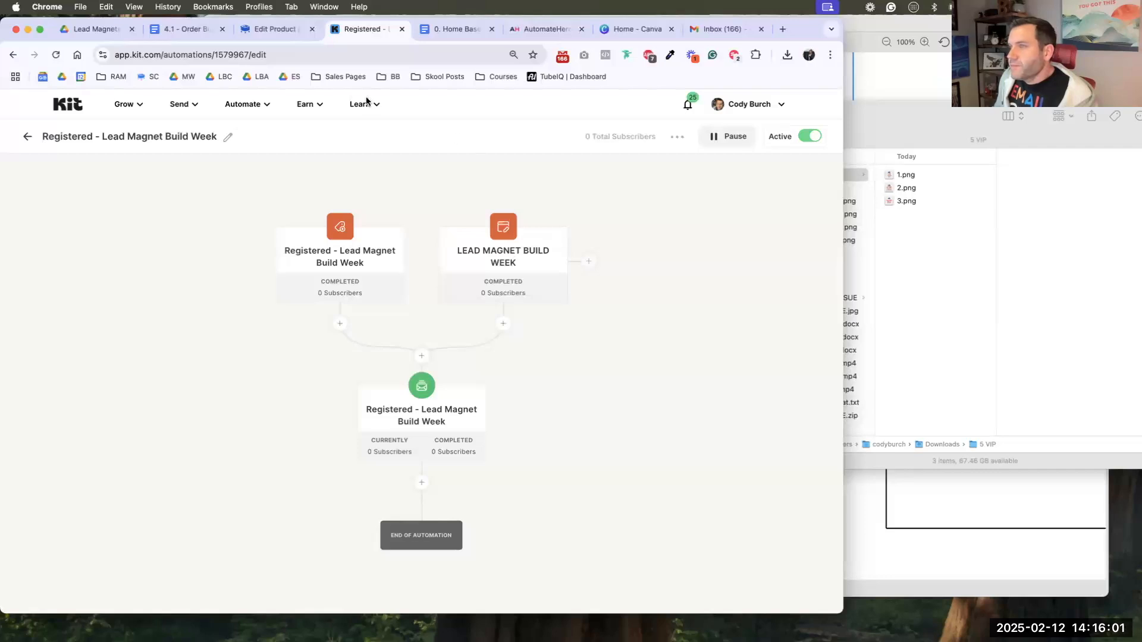
left_click(55, 56)
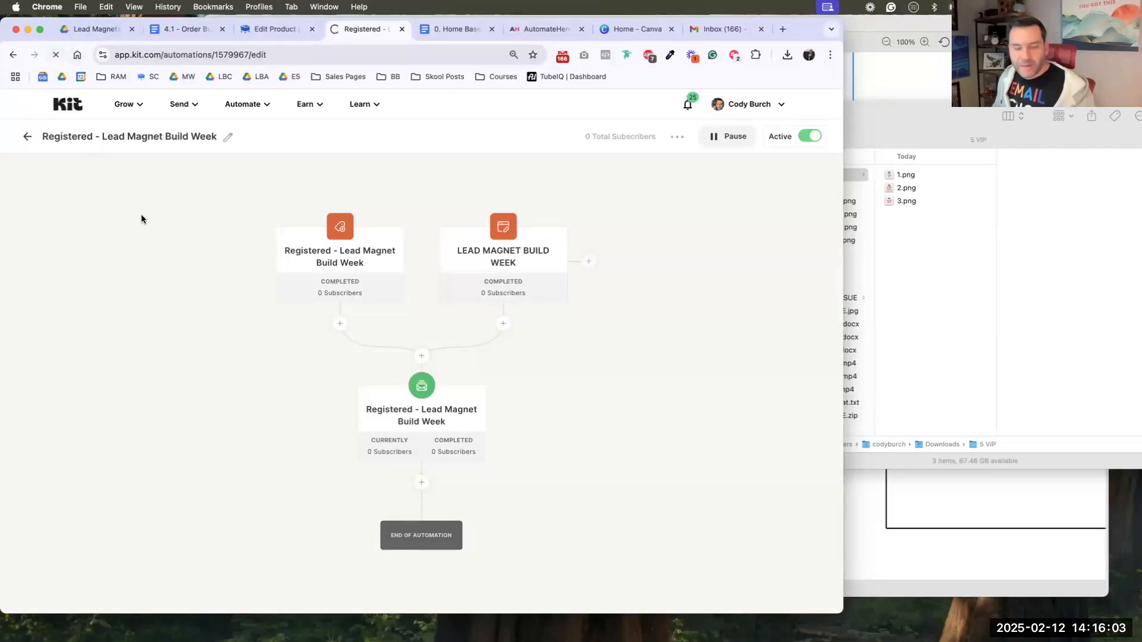
- Open the test subscriber's profile from the "LEAD MAGNET BUILD WEEK" form step and view their sequences and automations
mouse_move(485, 291)
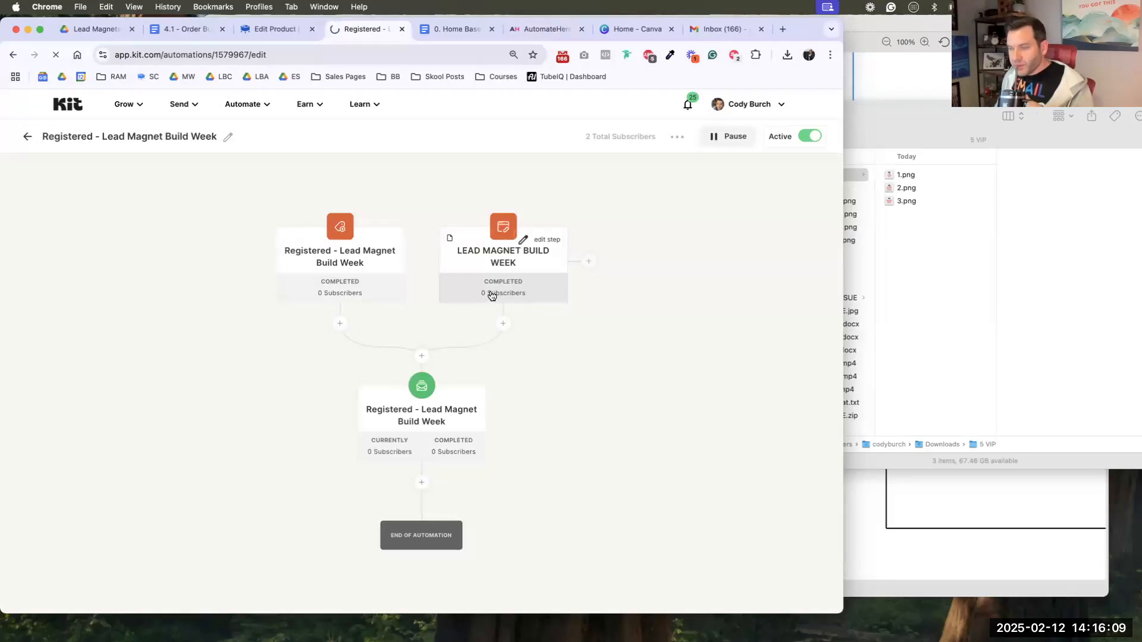
left_click(491, 293)
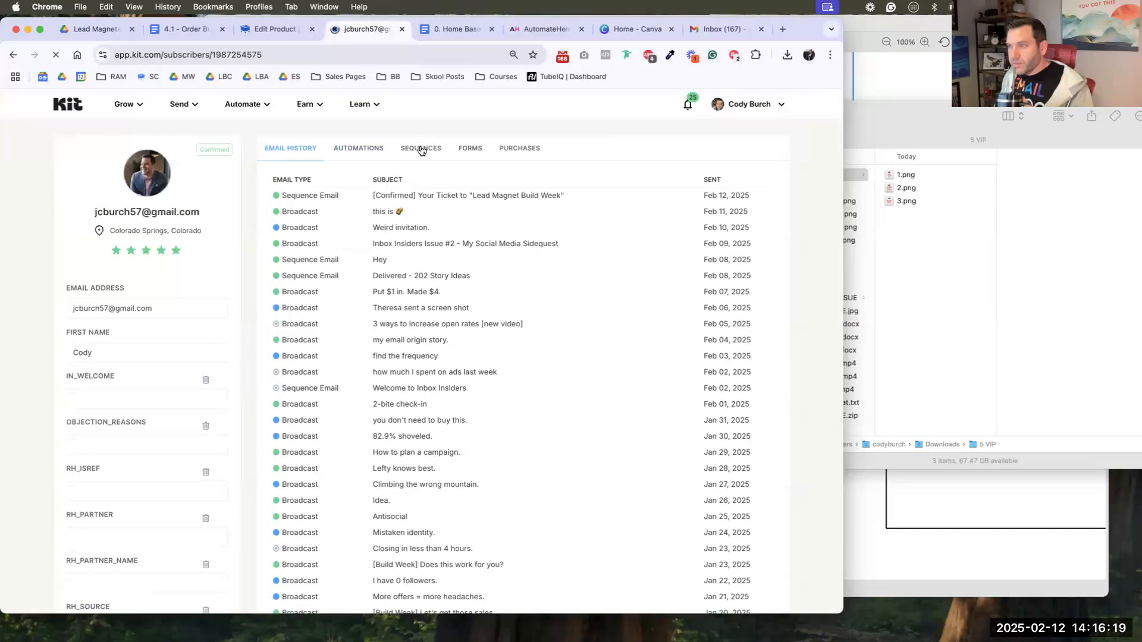
left_click(421, 149)
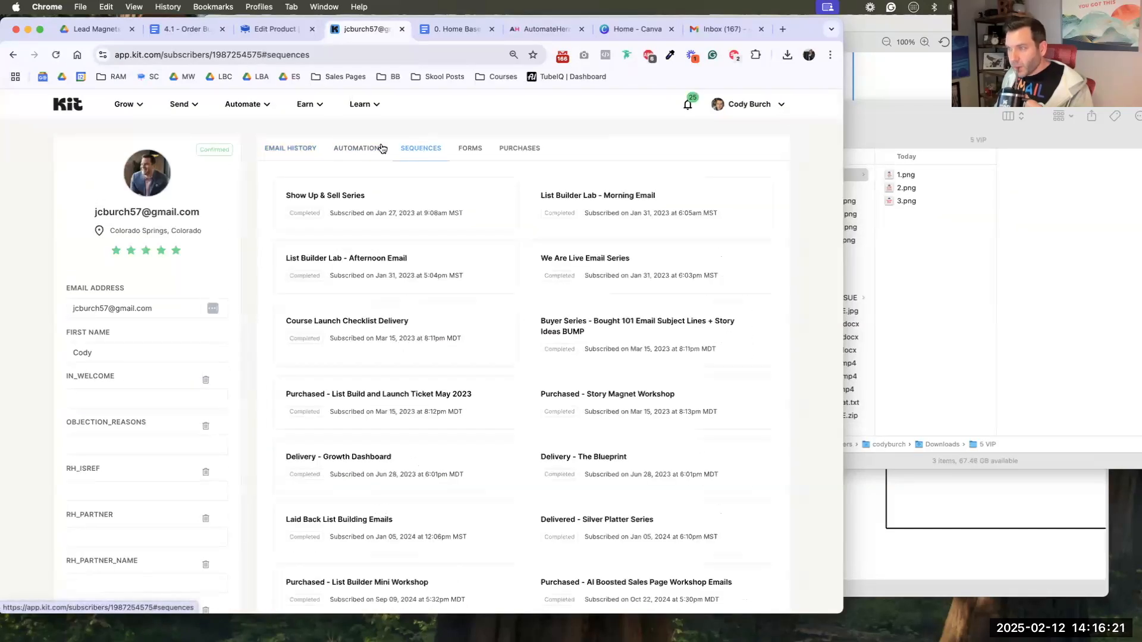
left_click(355, 149)
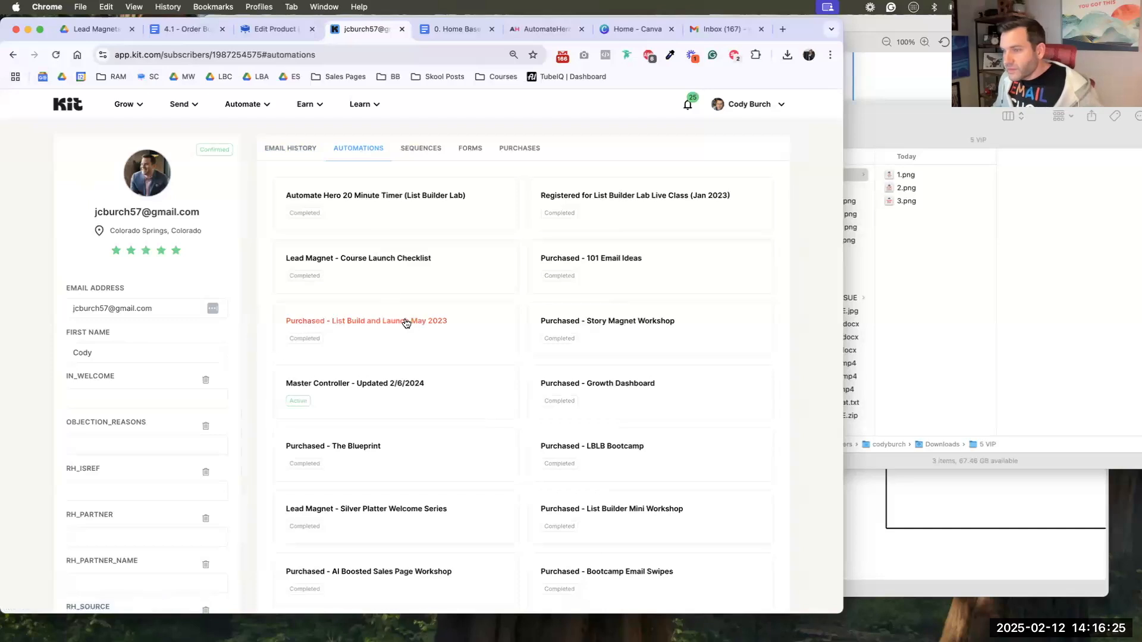
- Read through the subscriber's automations down to the newest entries and open "Purchased - Traffic Jumpstart Guide"
scroll(409, 354, "down", 3)
scroll(414, 357, "down", 5)
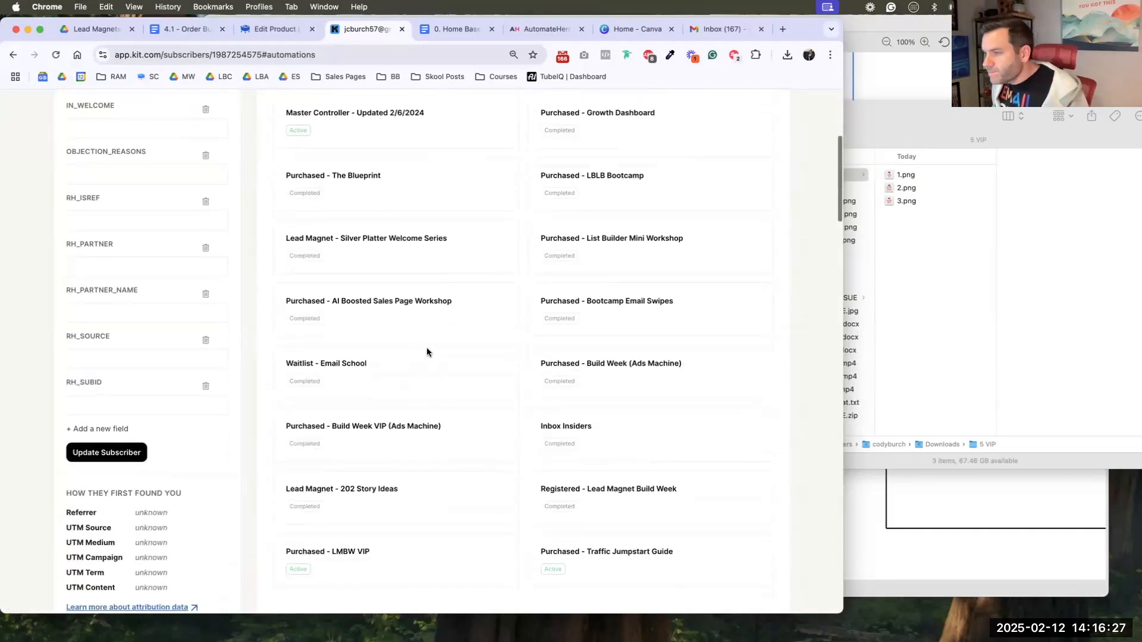
scroll(628, 249, "down", 1)
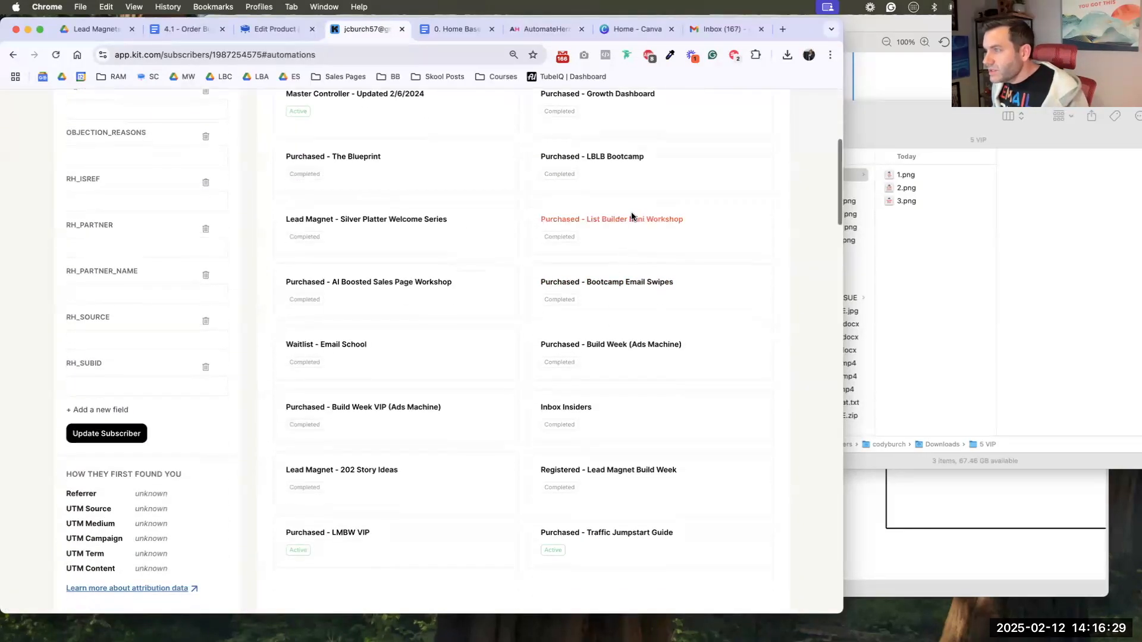
scroll(477, 231, "down", 2)
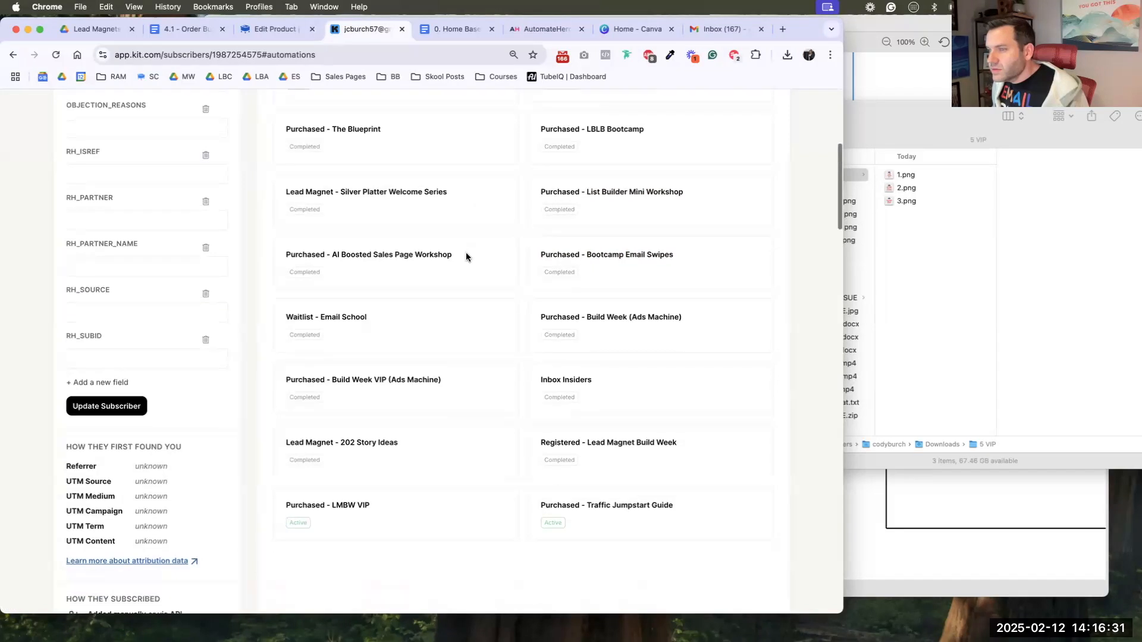
scroll(632, 291, "down", 1)
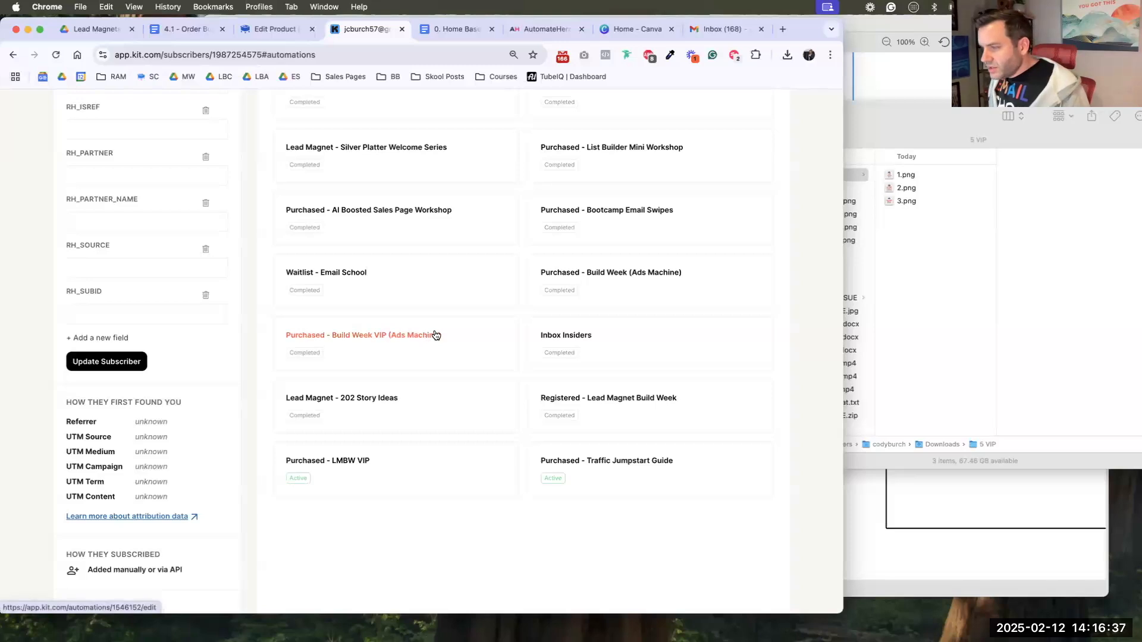
left_click(591, 465)
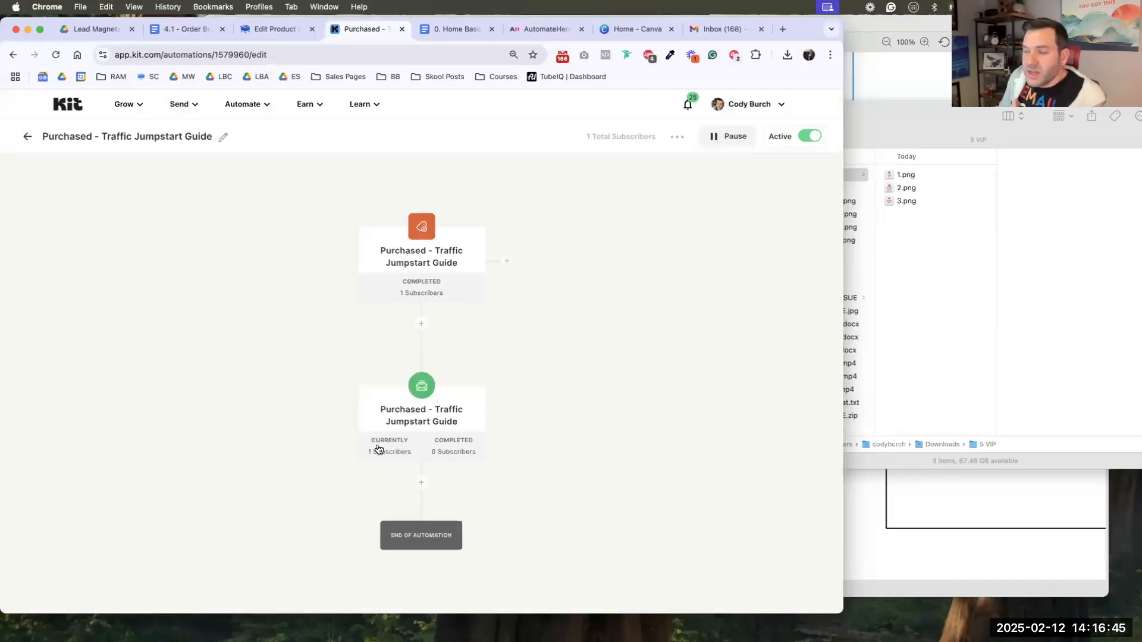
- Switch to Gmail and read the "[Upgrade Confirmed] Traffic Jumpstart" and "[Confirmed] Your VIP Ticket to Build Week!" emails
left_click(705, 30)
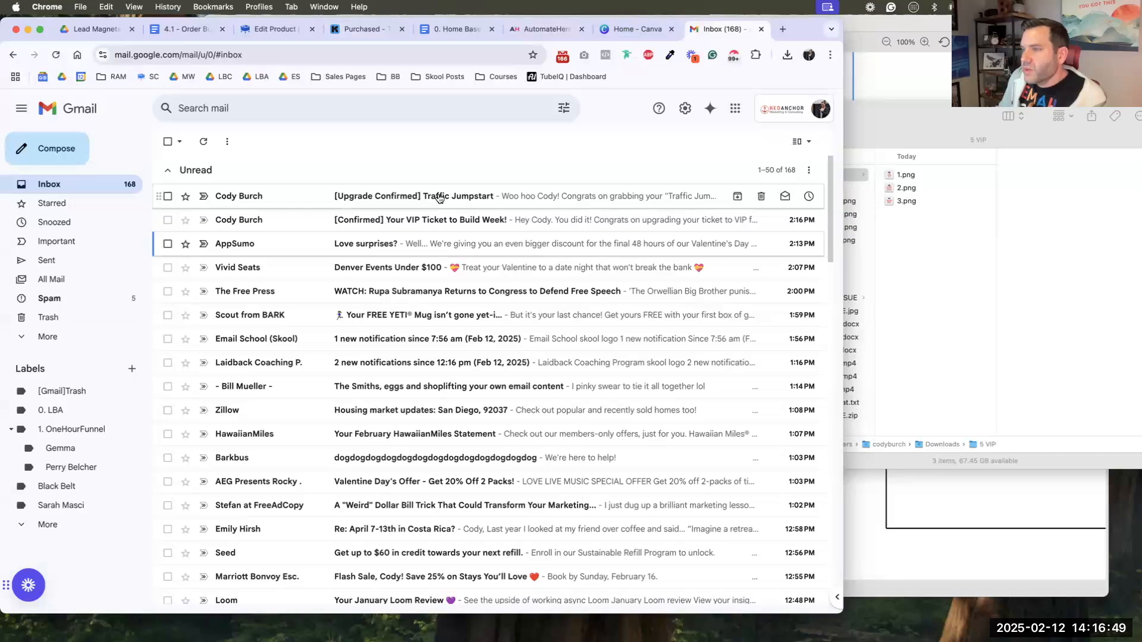
left_click(439, 198)
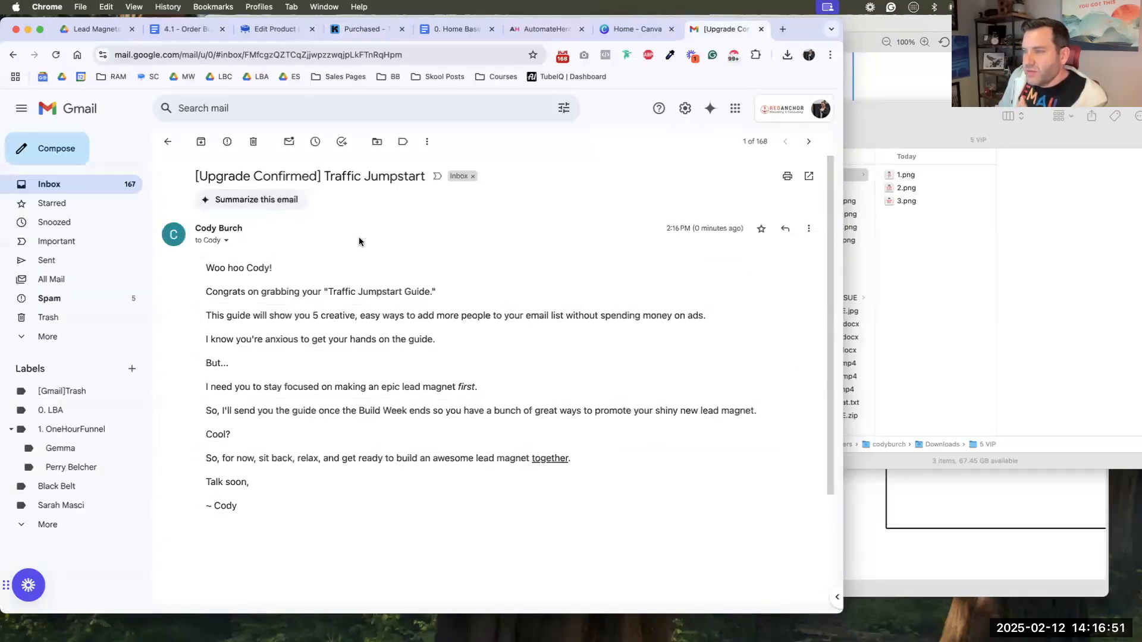
left_click(808, 141)
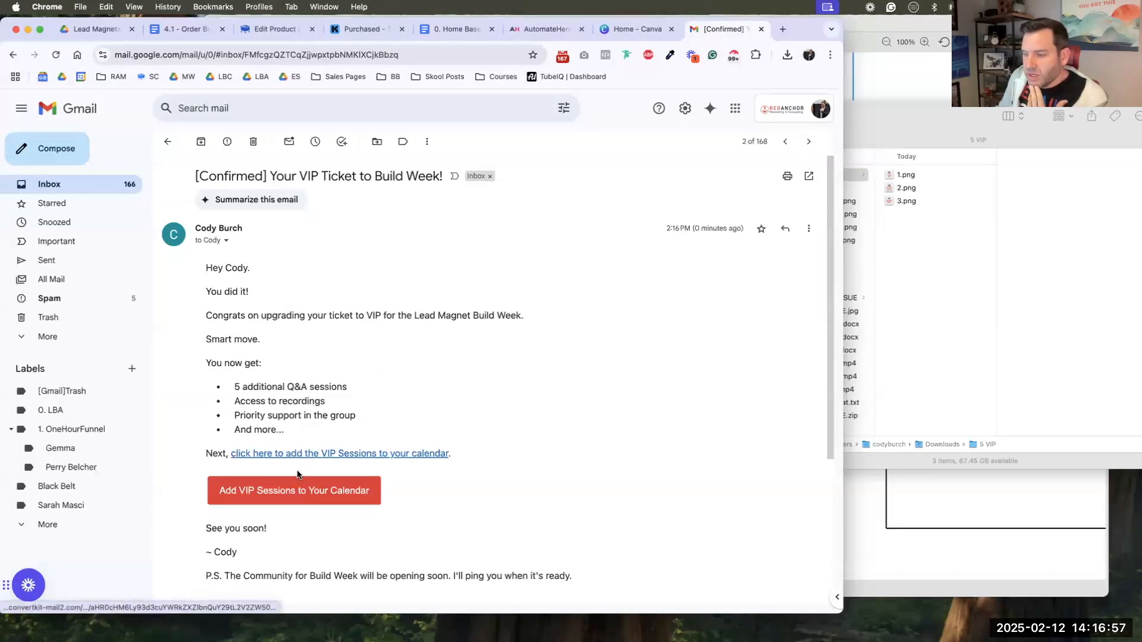
scroll(316, 469, "down", 3)
scroll(327, 467, "up", 3)
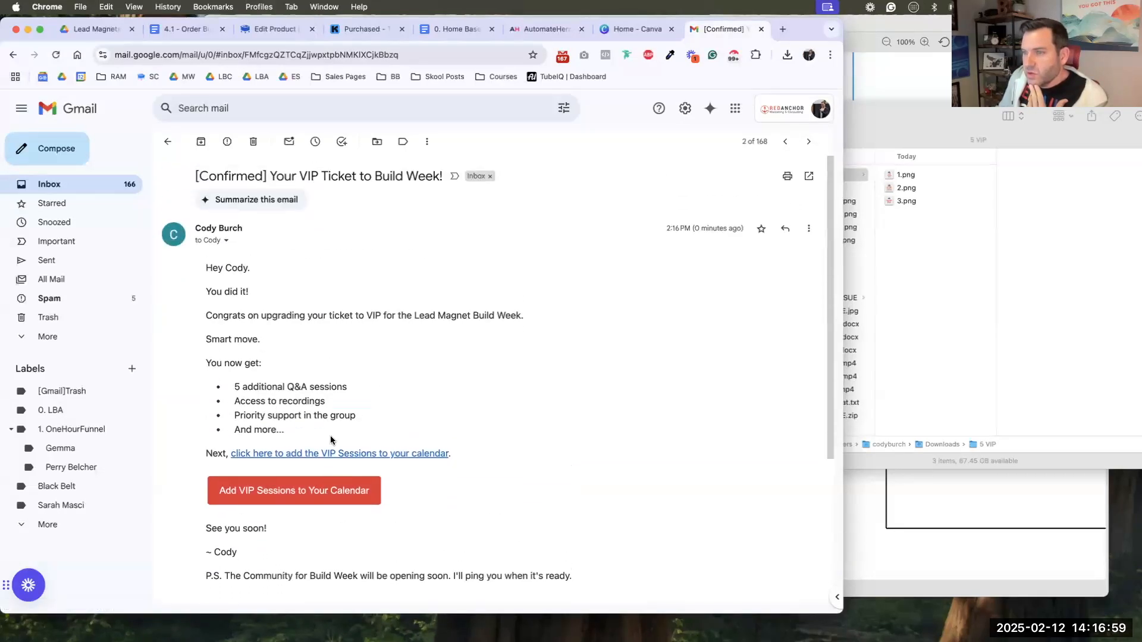
- Show all mail, check the "[Confirmed] Your Ticket to Lead Magnet Build Week" conversation, and return to the list
left_click(168, 142)
left_click(52, 279)
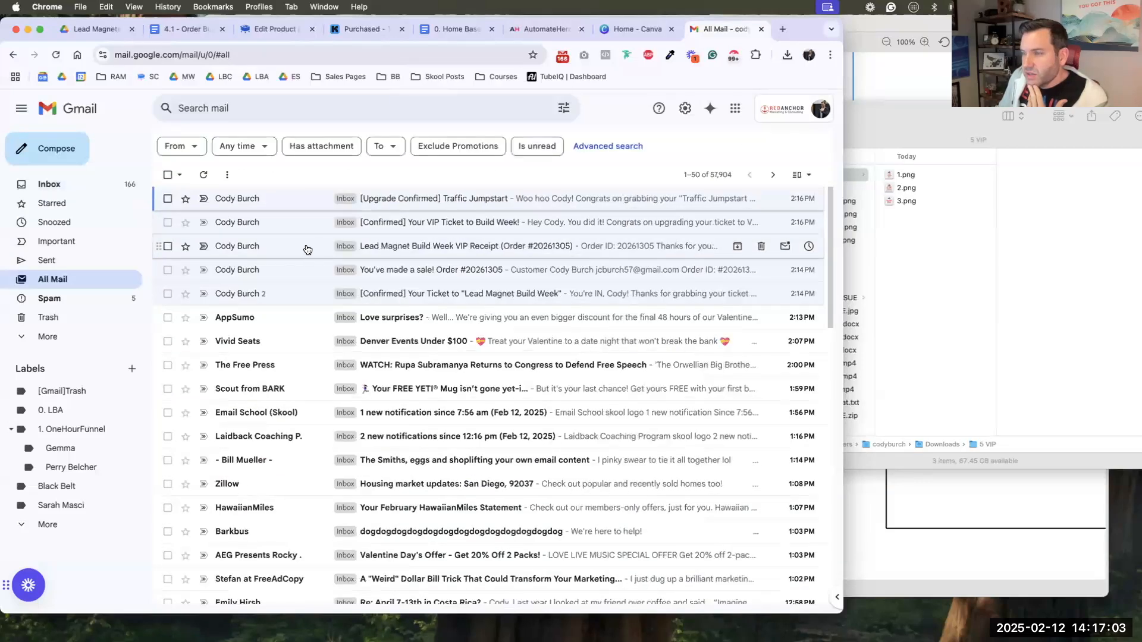
left_click(299, 295)
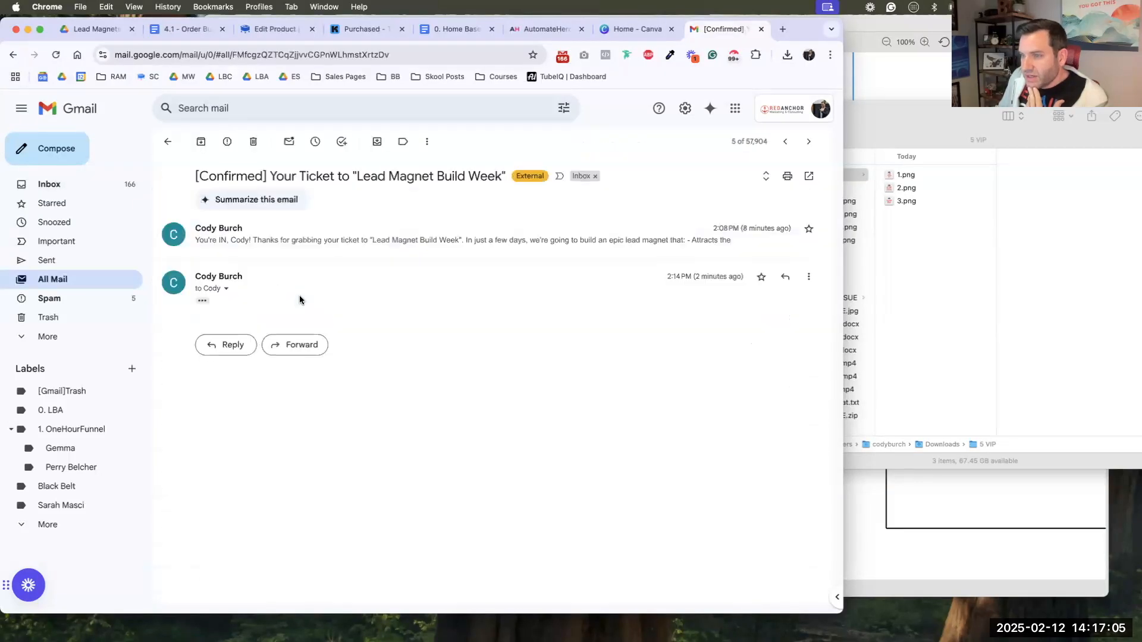
left_click(169, 143)
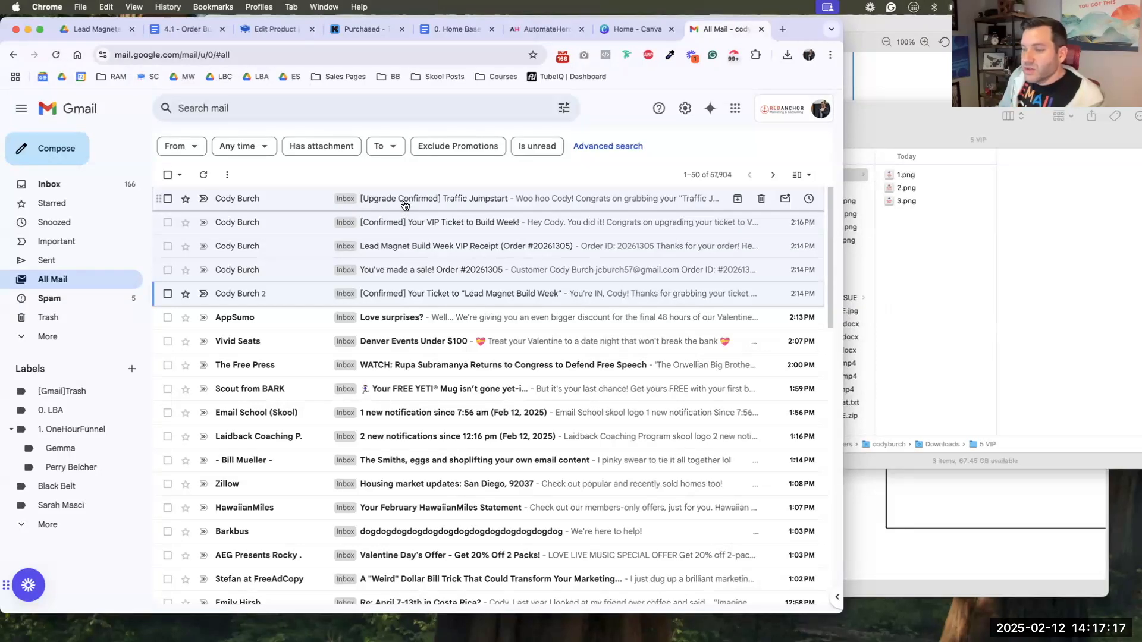
- Close Gmail and the "4.1 - Order Bump Copy Idea" document, leaving the SamCart product in view
left_click(762, 29)
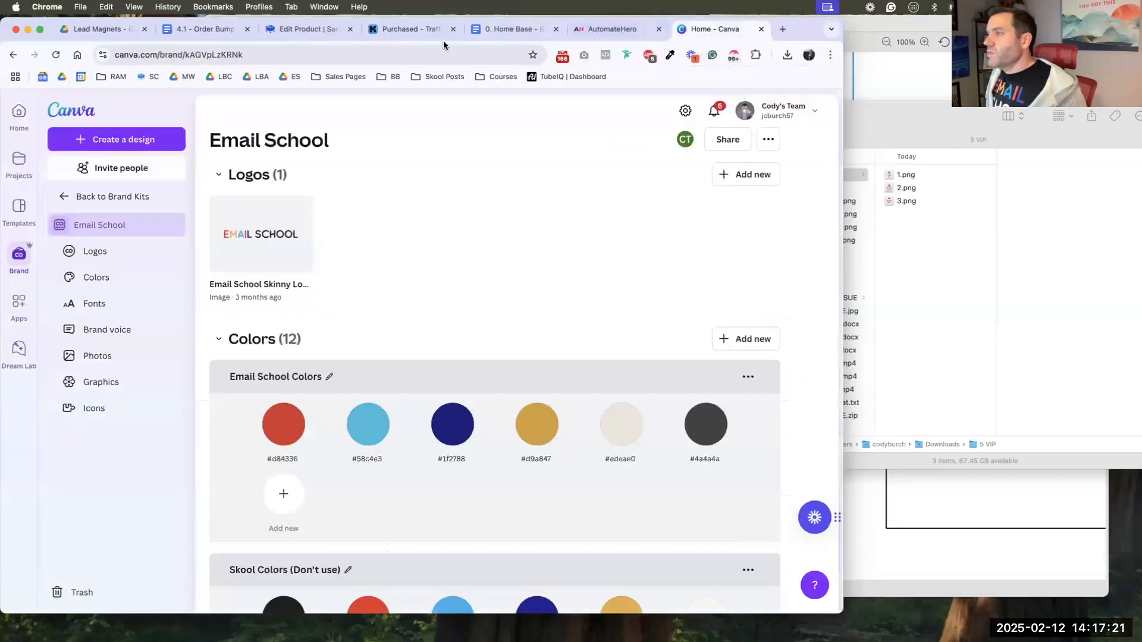
left_click(309, 31)
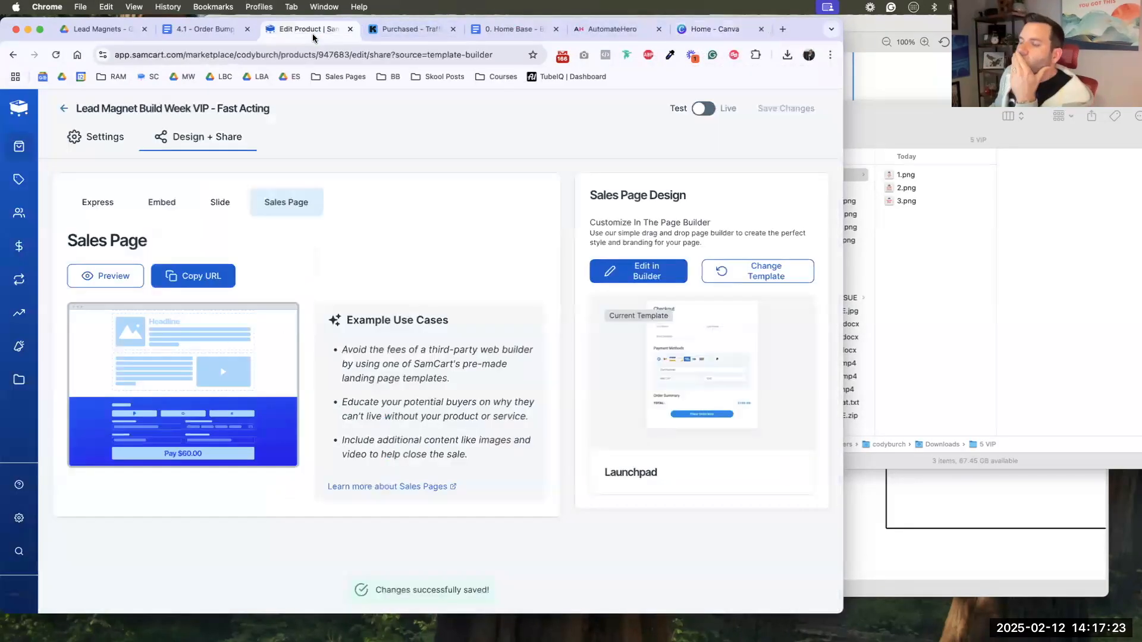
left_click(213, 29)
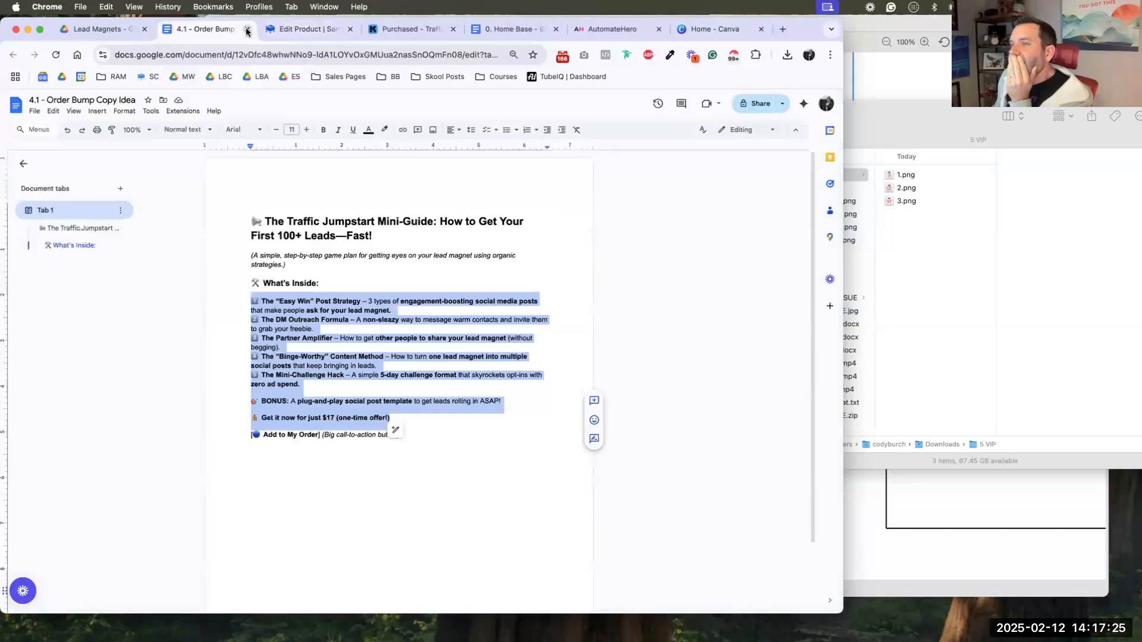
left_click(248, 31)
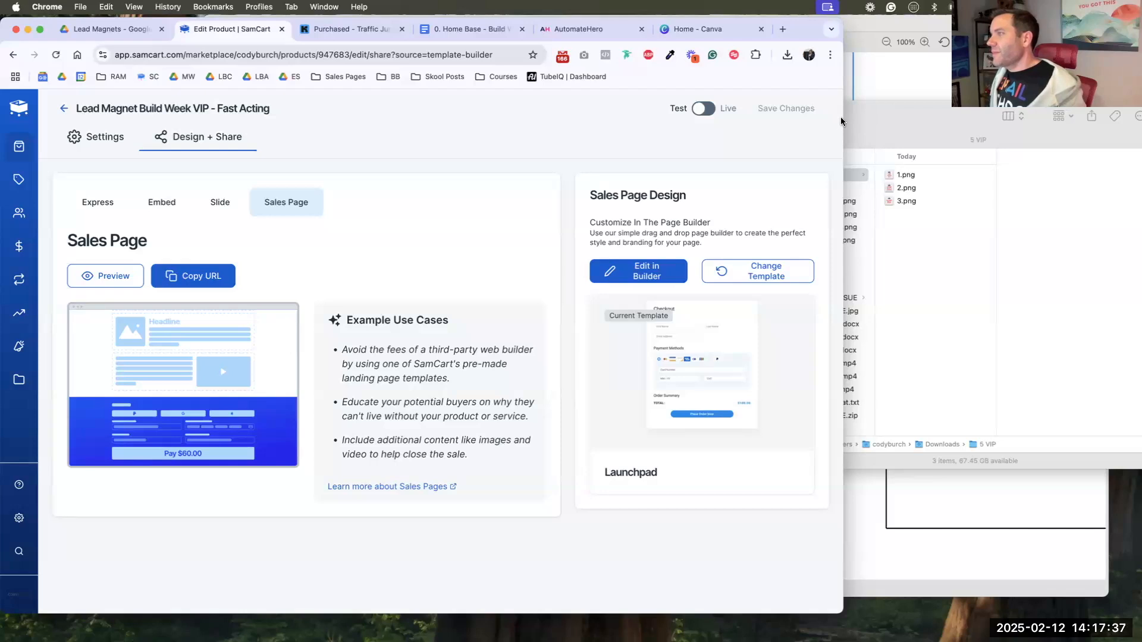
- Widen the browser window and switch the "Lead Magnet Build Week VIP - Fast Acting" product from Test to Live
left_click_drag(842, 118, 909, 130)
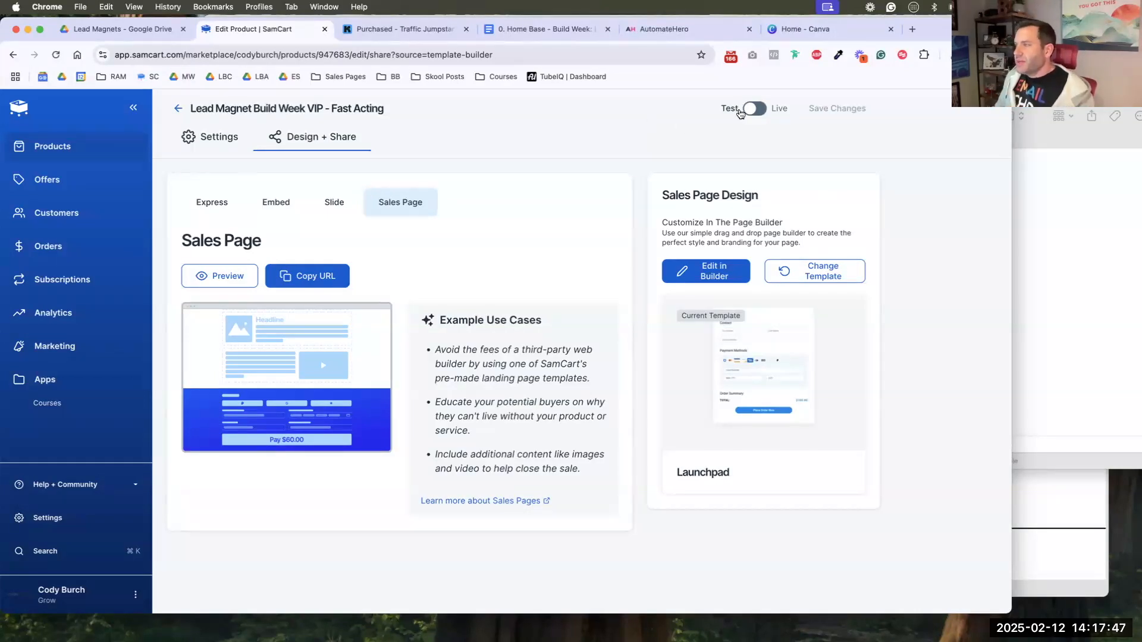
left_click(752, 109)
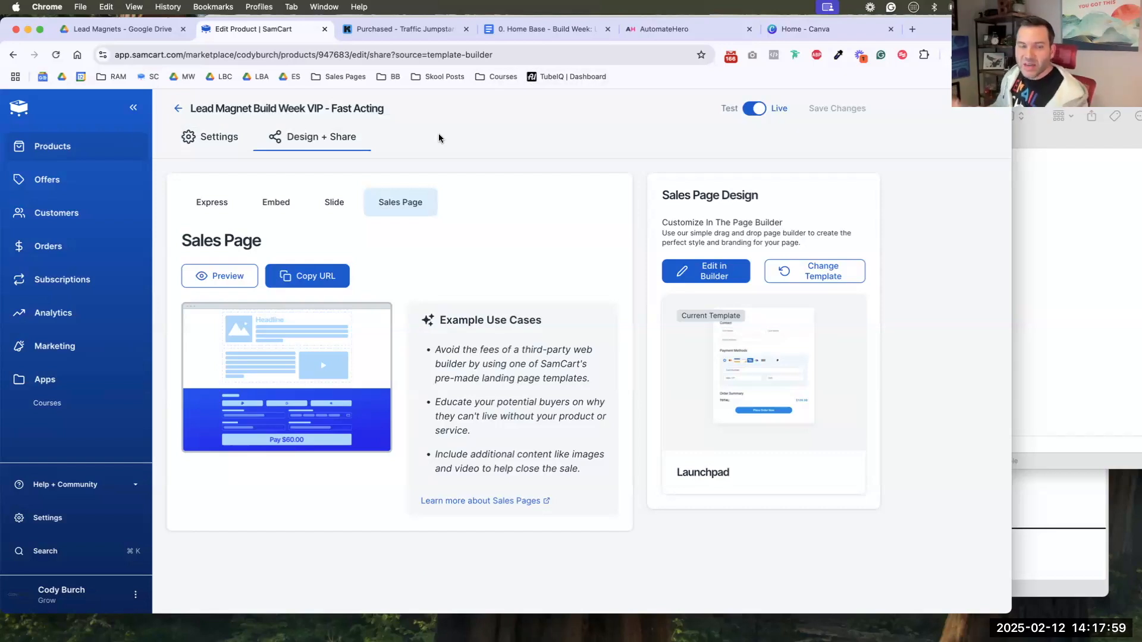
- Switch to the "0. Home Base - Build Week: Lead Magnet" document and check the Registration link in its Links list
left_click(503, 31)
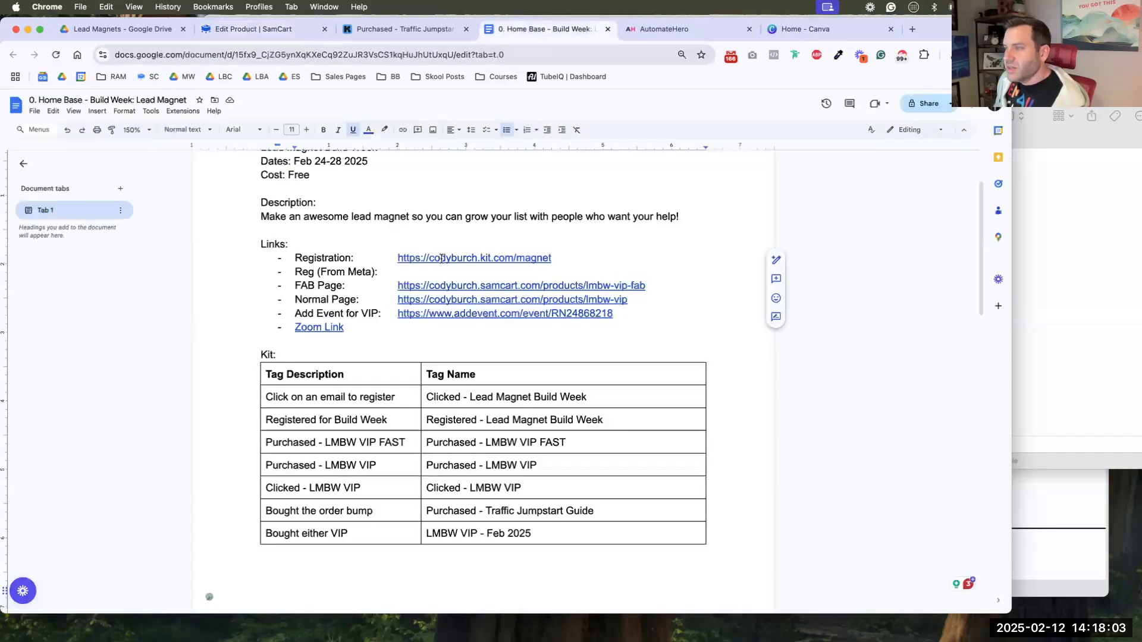
left_click(442, 258)
left_click(512, 271)
left_click(298, 246)
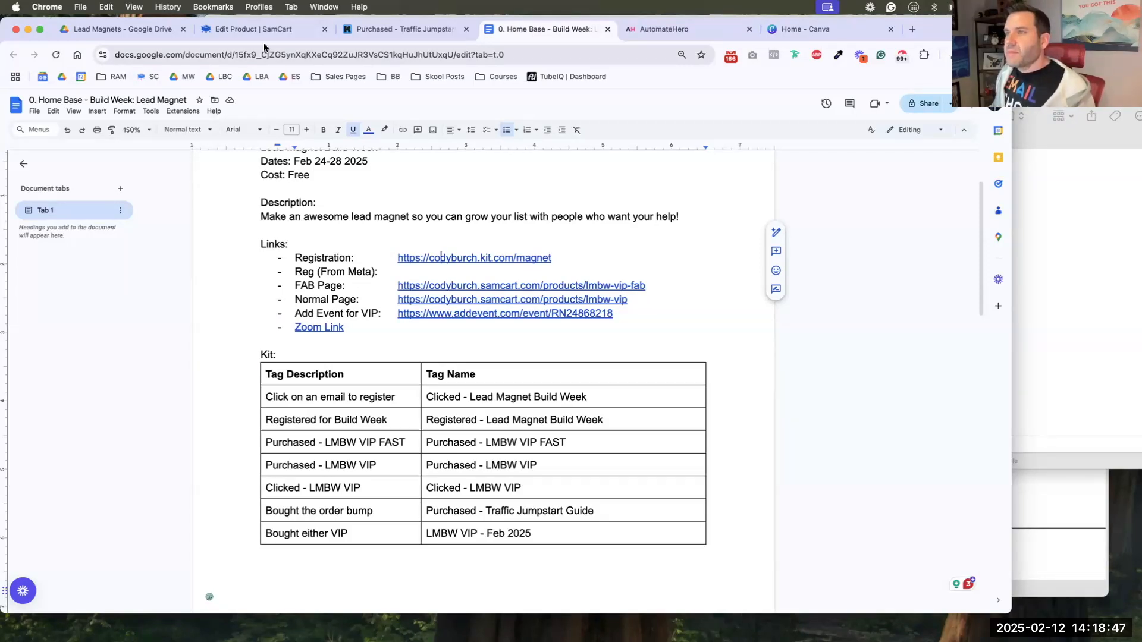
- Switch to Kit and start a new automation rule
left_click(389, 33)
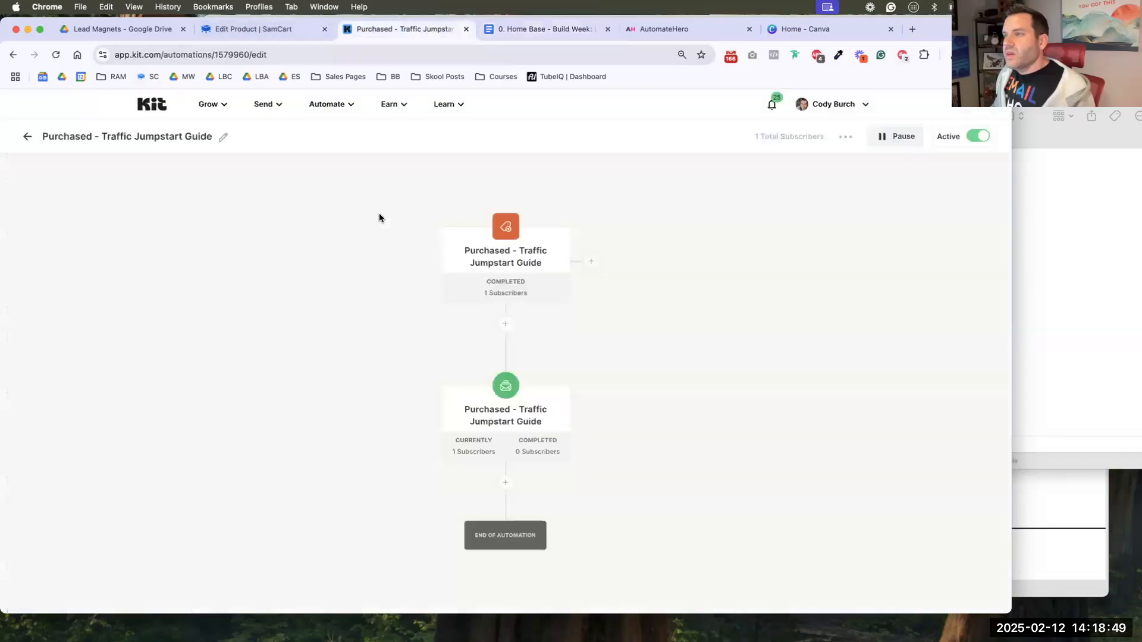
left_click(334, 104)
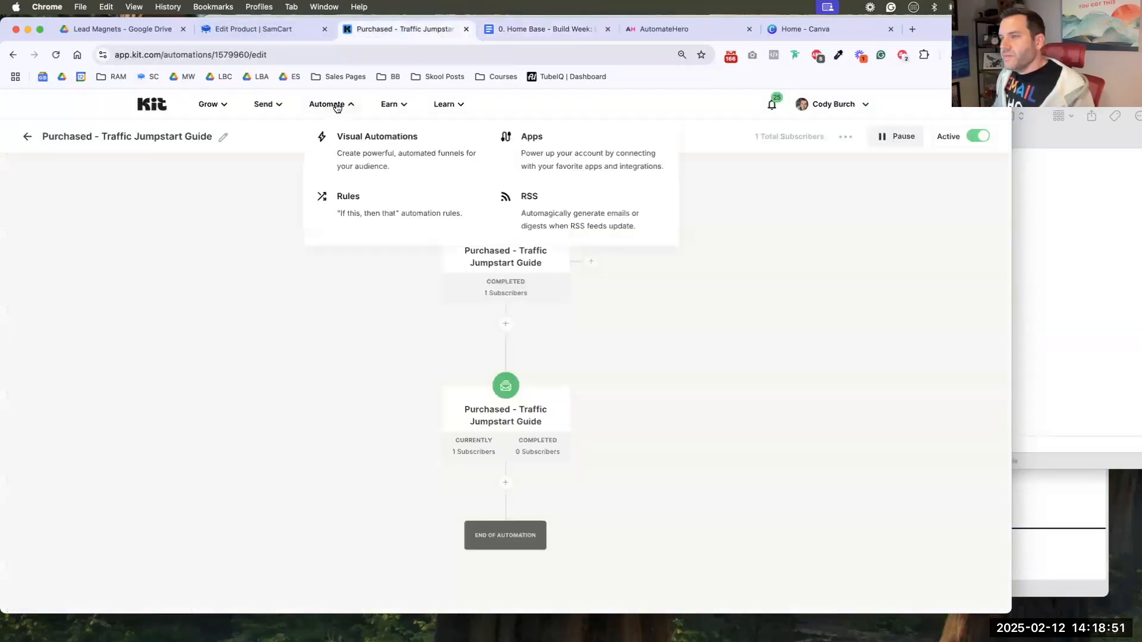
left_click(372, 217)
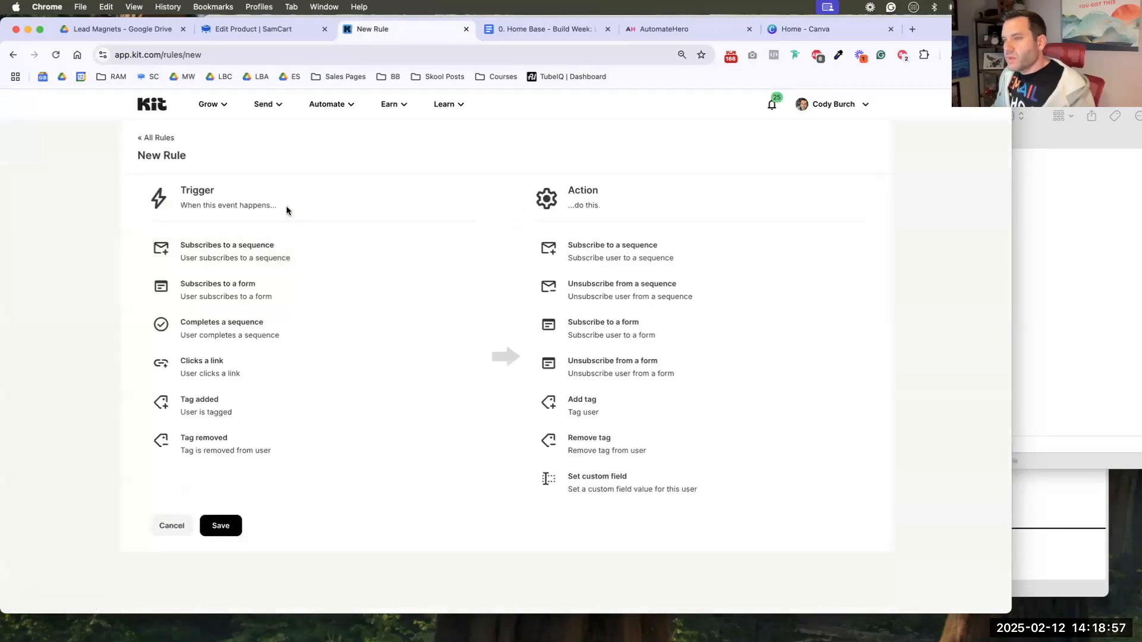
- Set the rule's trigger to a link click named "LMBW - Registration Page" with the copied registration page URL as destination
left_click(231, 373)
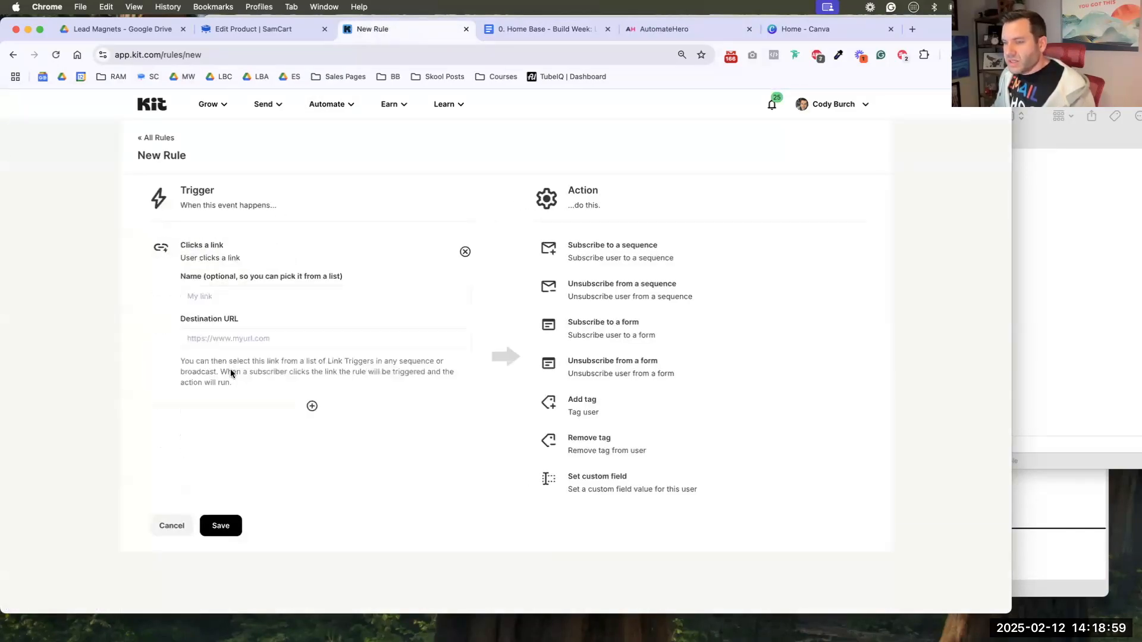
left_click(238, 291)
type("LMBW - Registration Page")
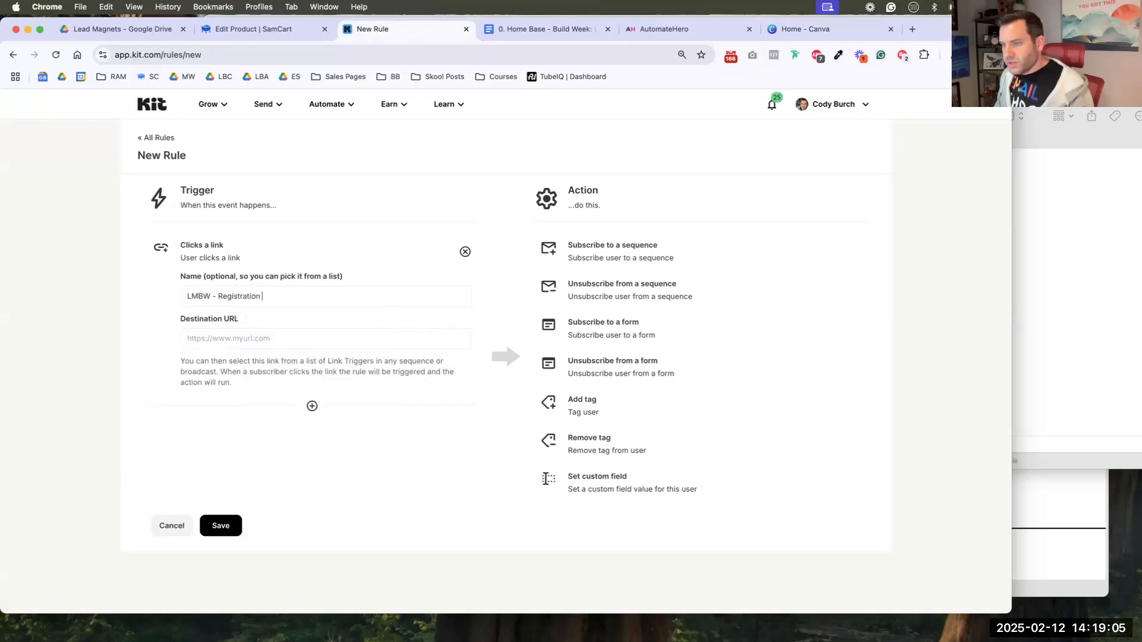
left_click(231, 340)
key("super+v")
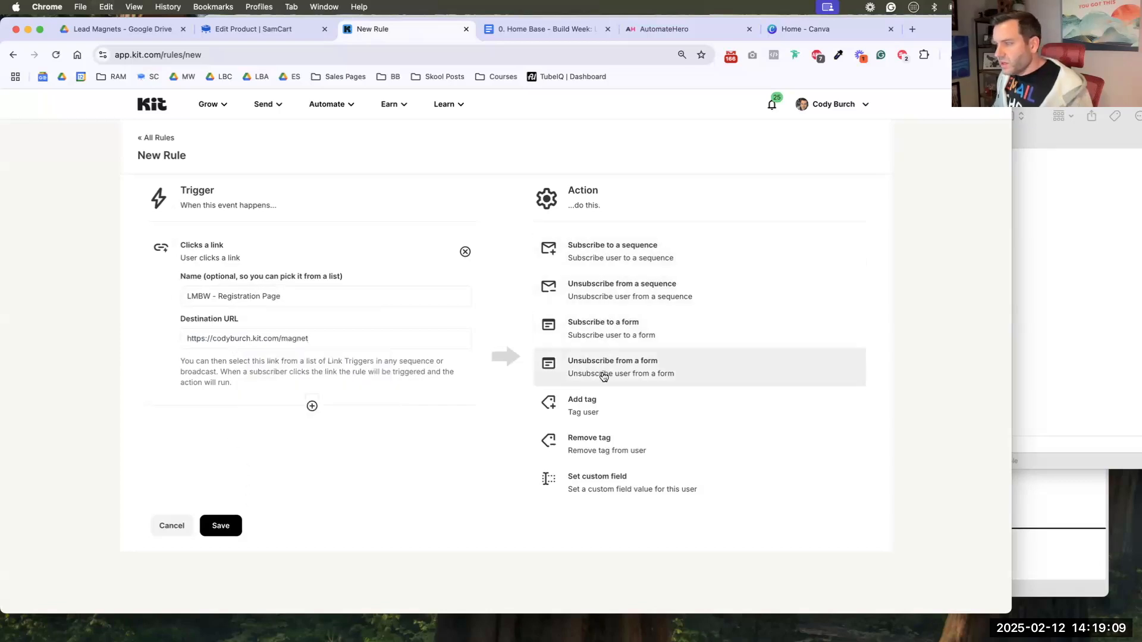
- Give the rule an Add tag action and look up the email registration click tag's name in the Home Base document
left_click(604, 403)
left_click(609, 278)
type("Clicked - Lead")
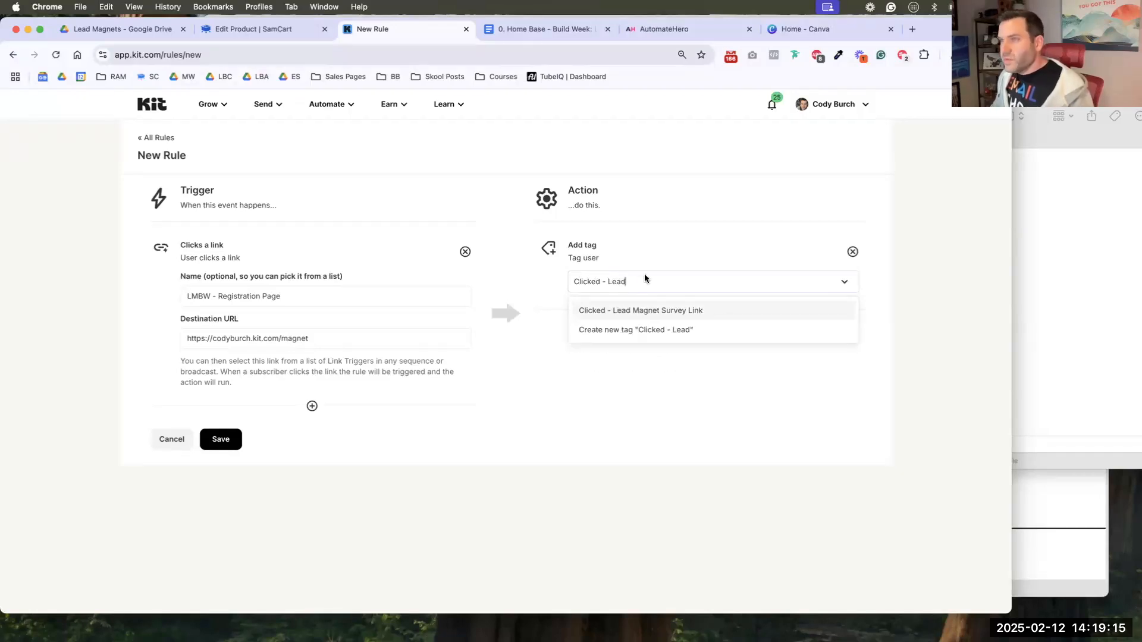
left_click(523, 31)
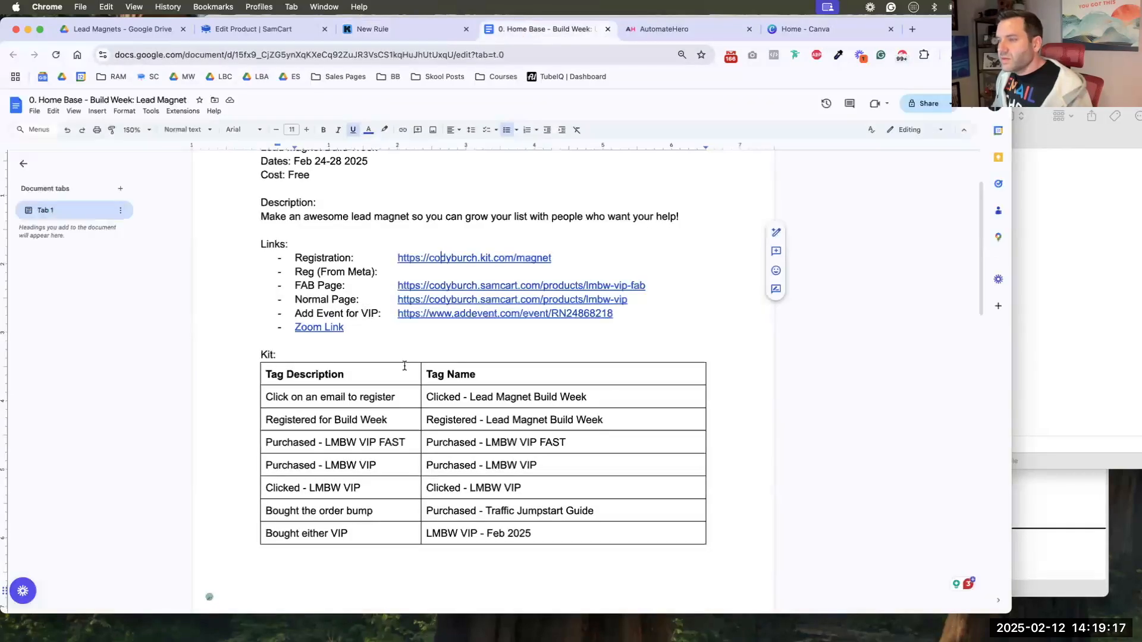
triple_click(457, 397)
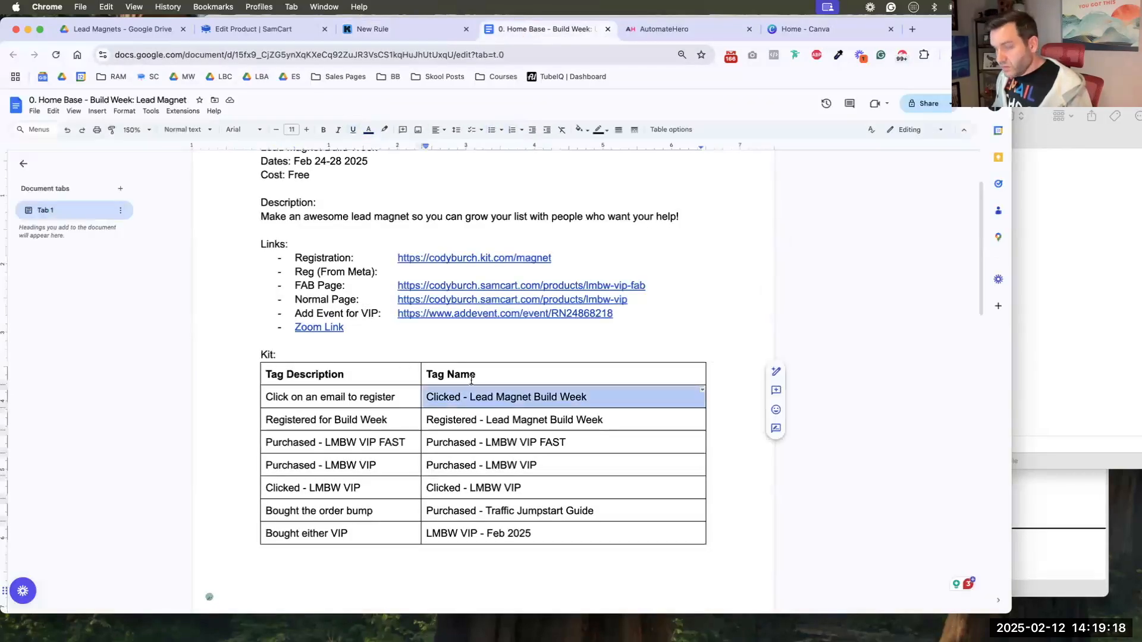
- Create the tag "Clicked - Lead Magnet Build Week" for the rule's action and save the rule
left_click(418, 33)
left_click(617, 278)
type("Click")
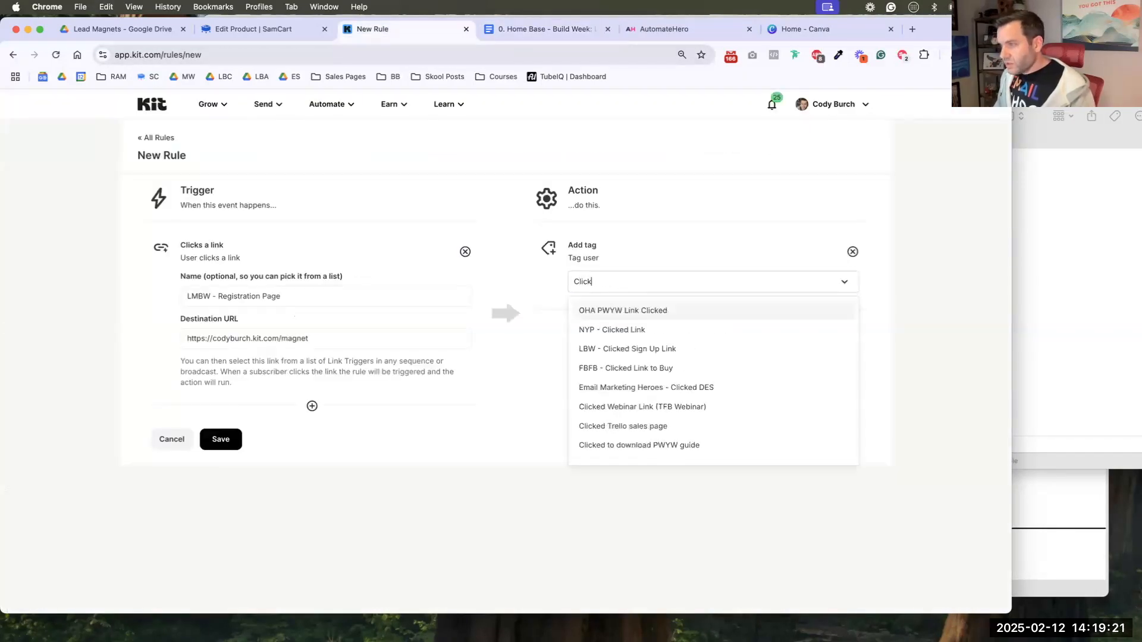
type("ed - Lead Magnet Build Week")
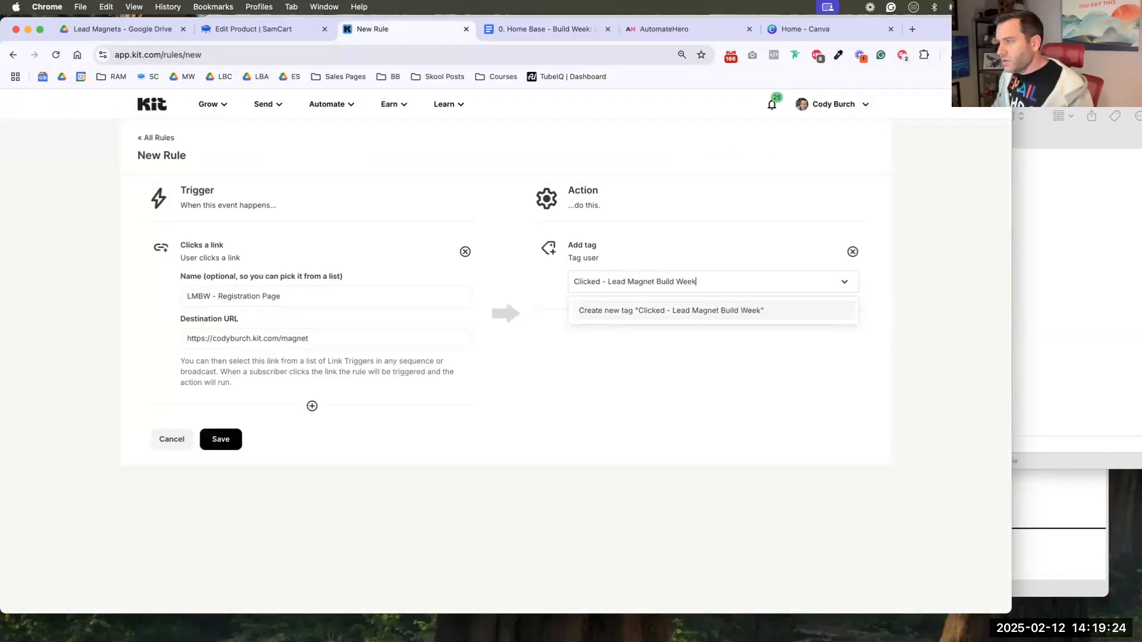
left_click(634, 310)
left_click(232, 437)
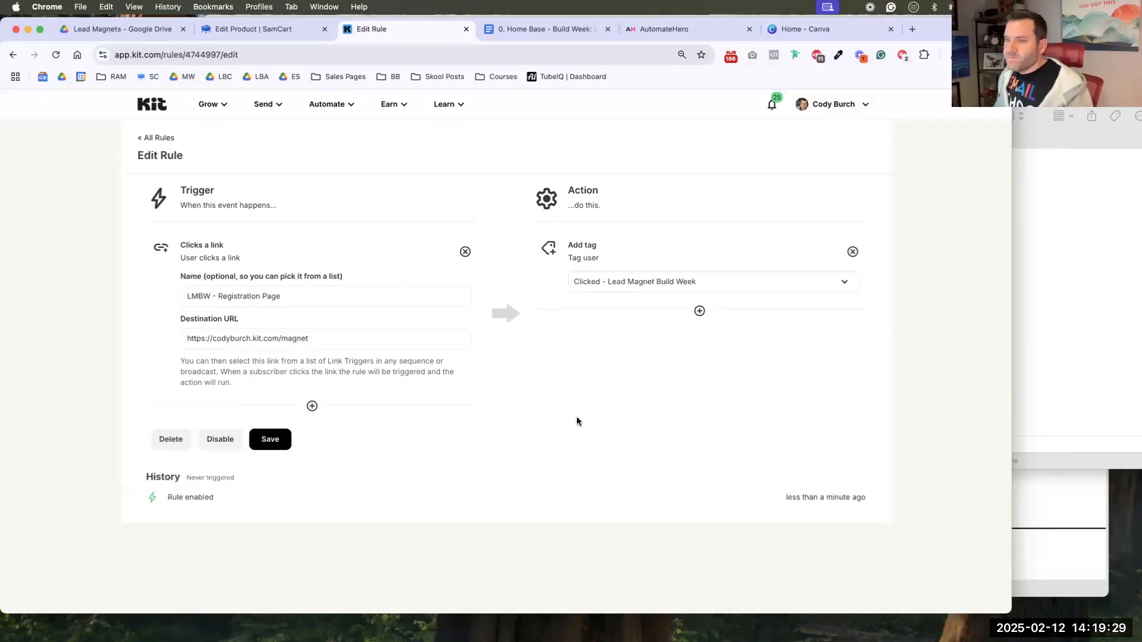
left_click(271, 441)
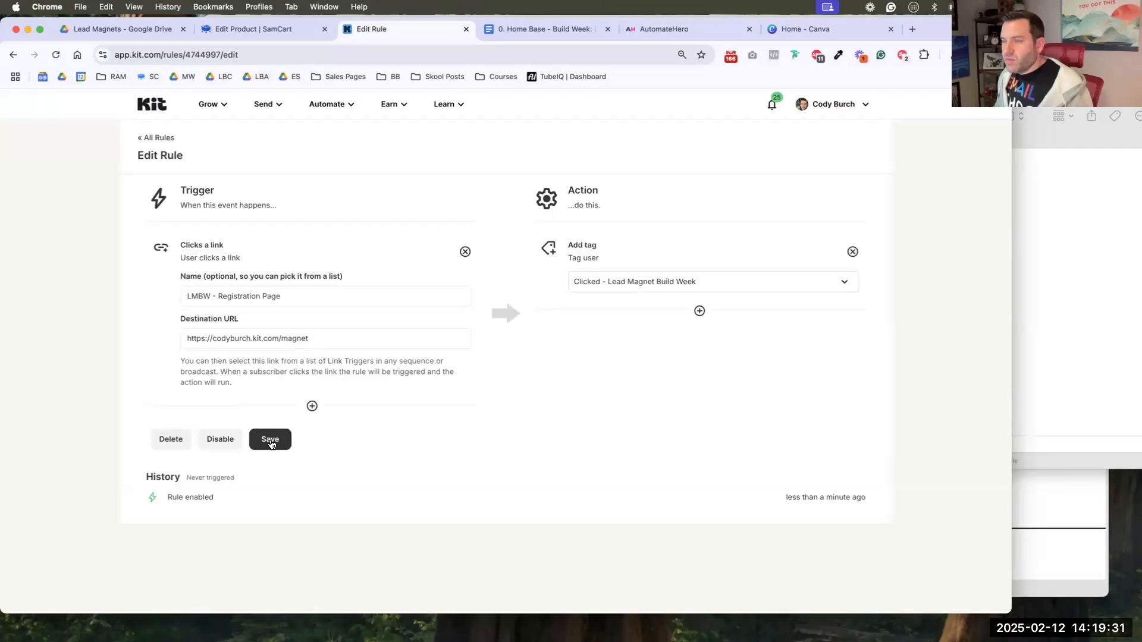
- Start another rule with a link click trigger and copy the Normal Page link from the Home Base document
left_click(161, 138)
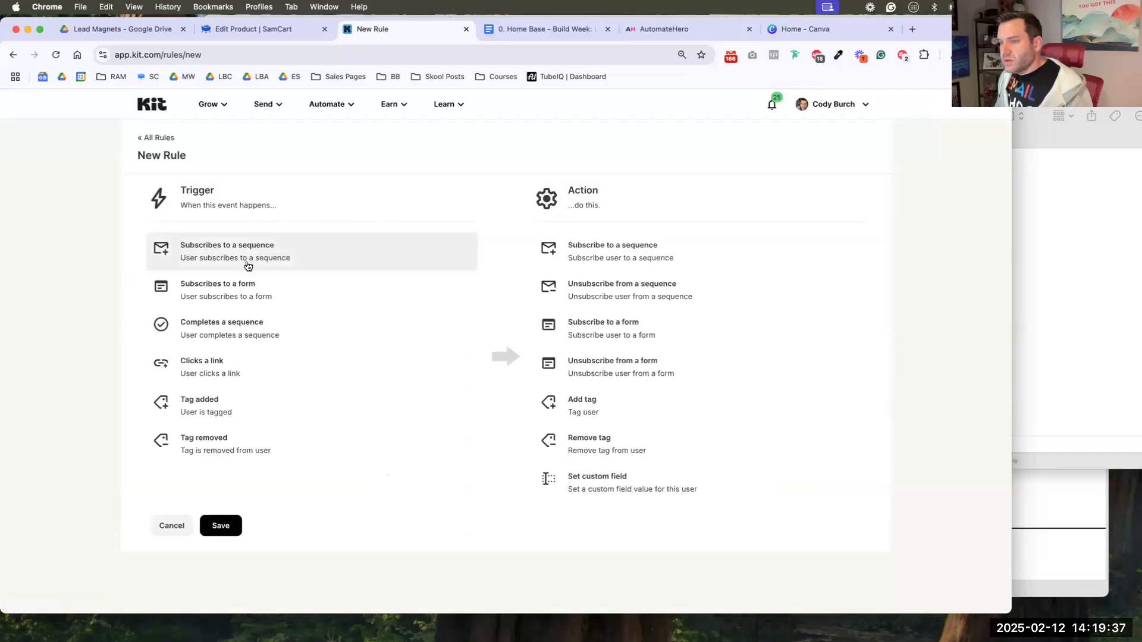
left_click(222, 373)
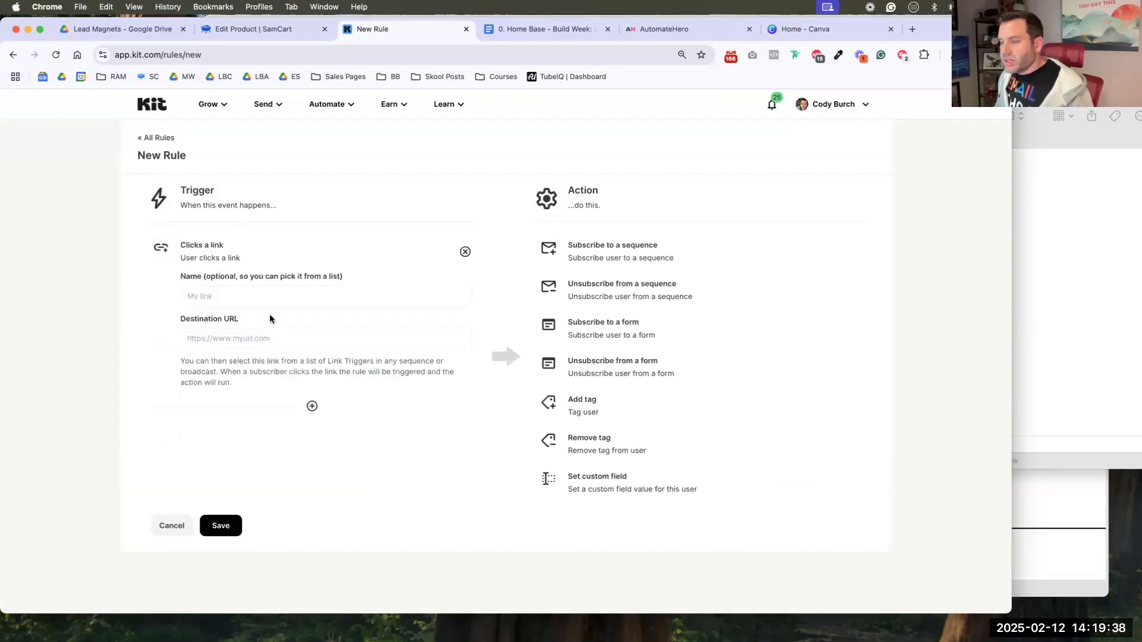
left_click(498, 34)
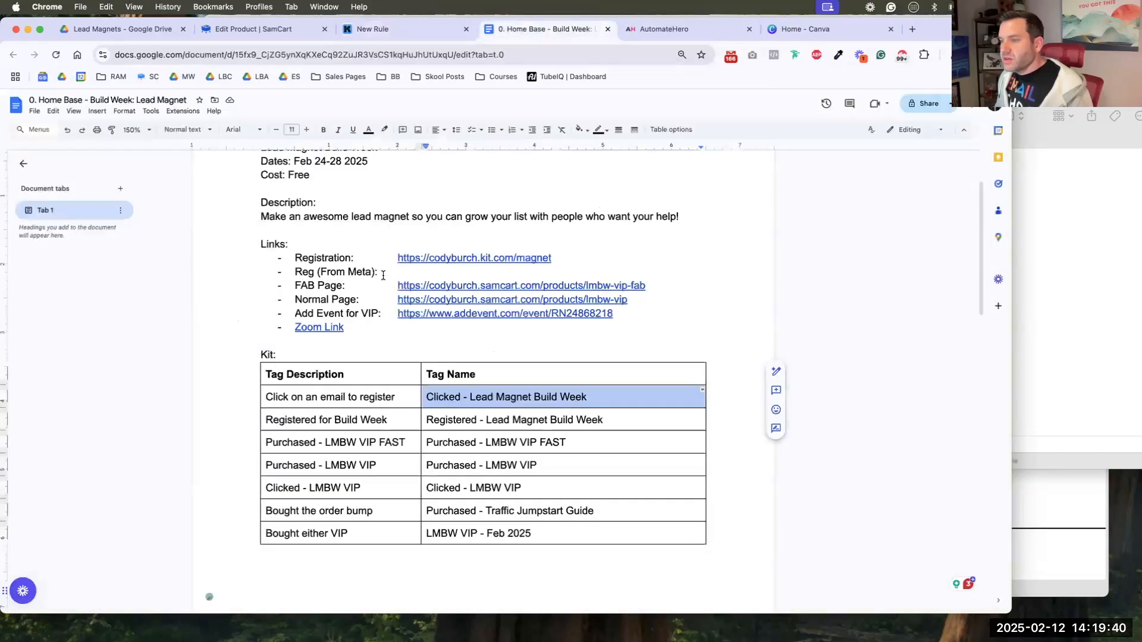
left_click(430, 301)
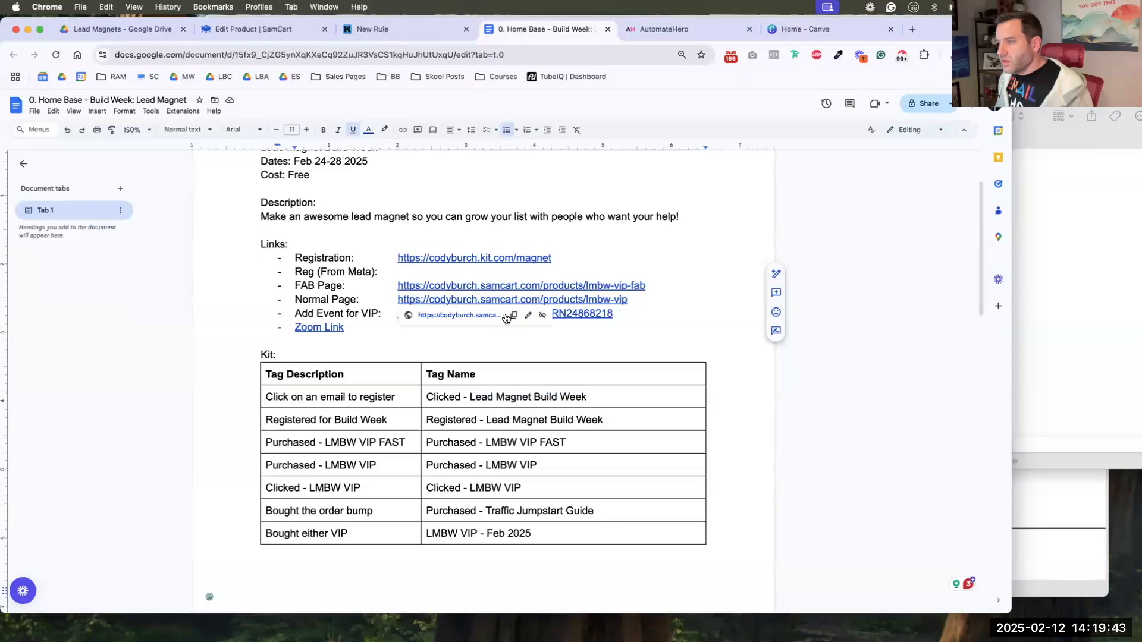
left_click(513, 315)
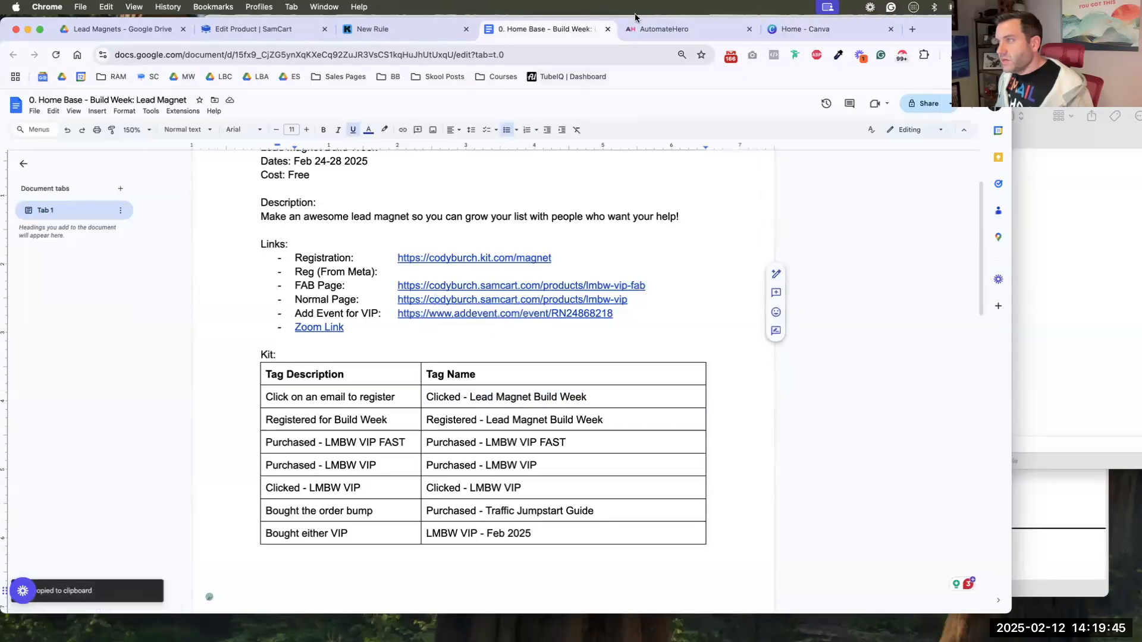
- Name the new rule's link trigger "LMBW - VIP Registration Page" and paste the copied Normal Page URL as its destination
left_click(416, 33)
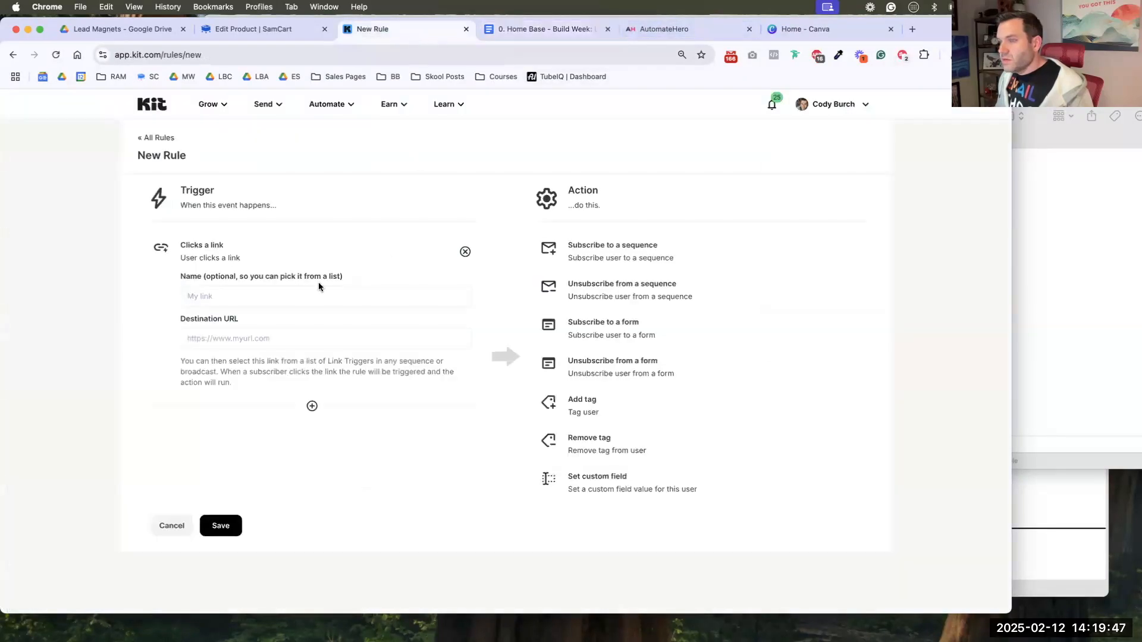
left_click(276, 299)
type("LM")
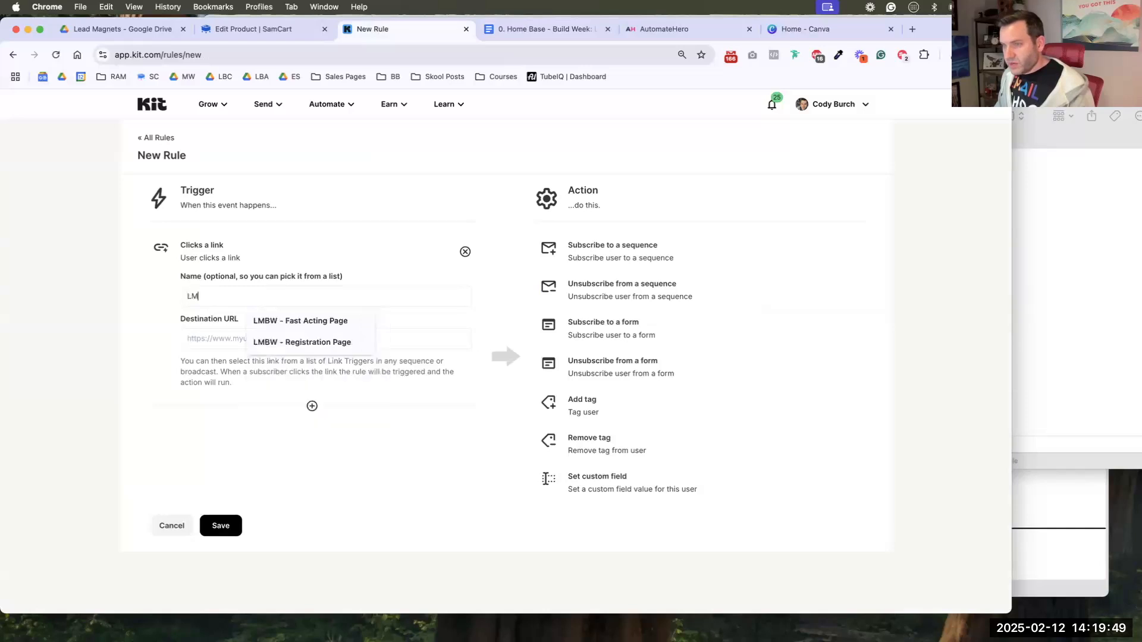
type("BW - VIP Pegistration Page")
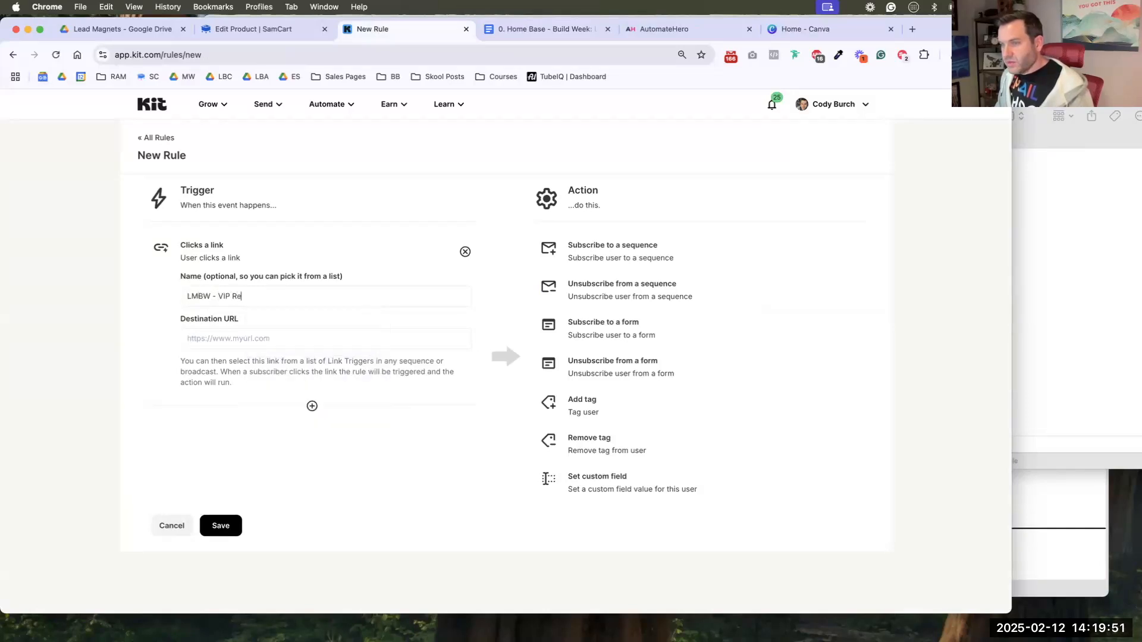
left_click(275, 338)
key("super+v")
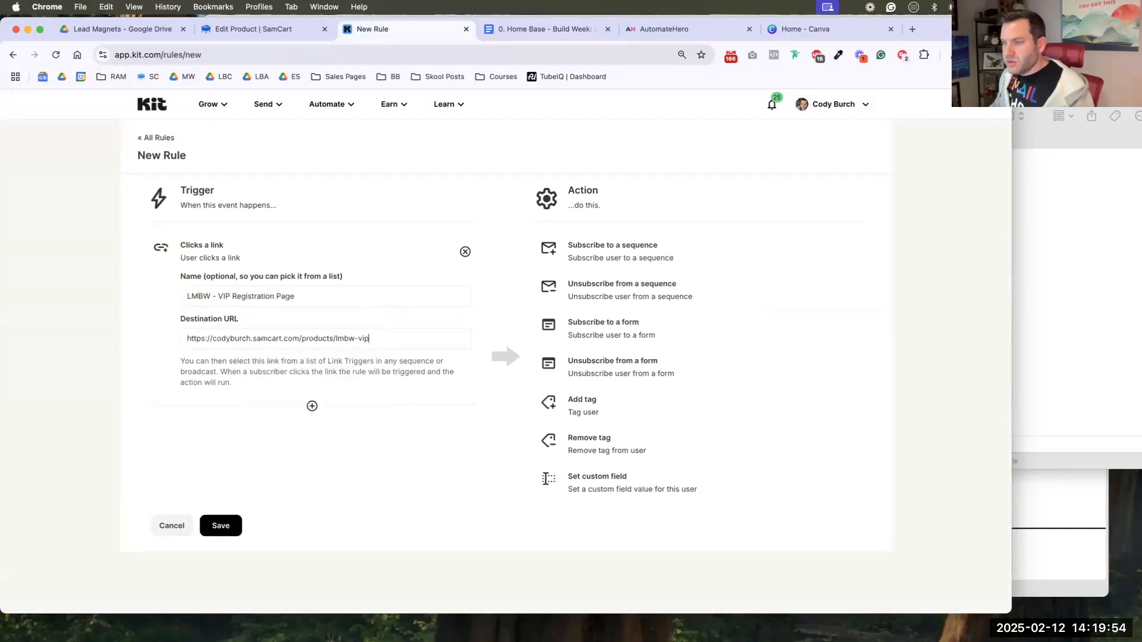
- Add an action that applies the existing tag "Clicked - LMBW VIP" and save the rule
left_click(593, 398)
left_click(601, 287)
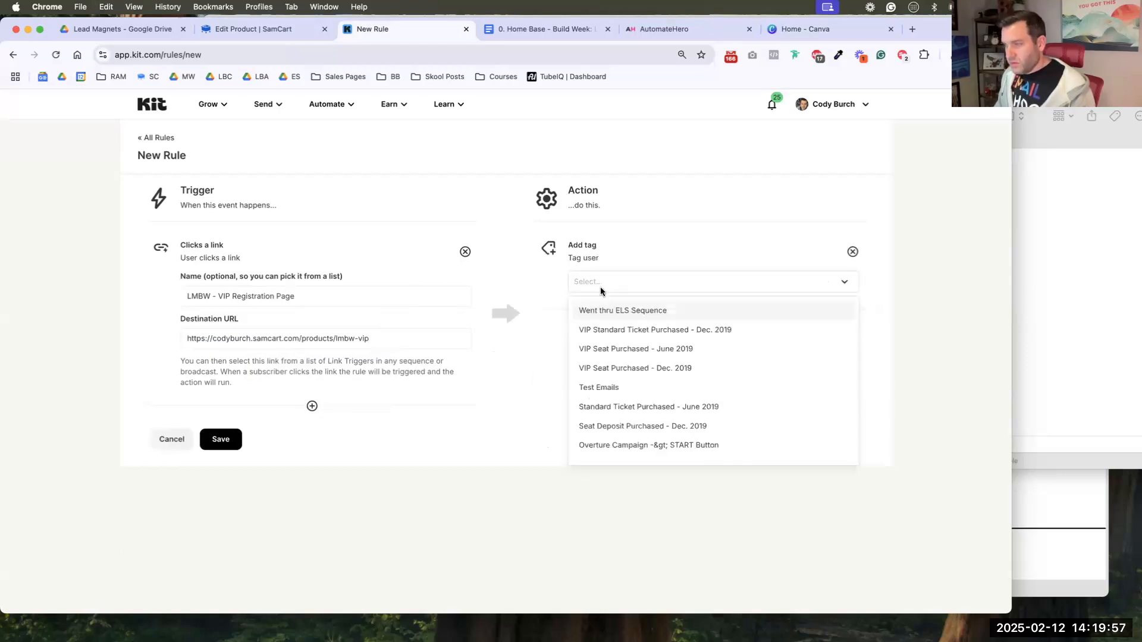
type("Clicked - LM")
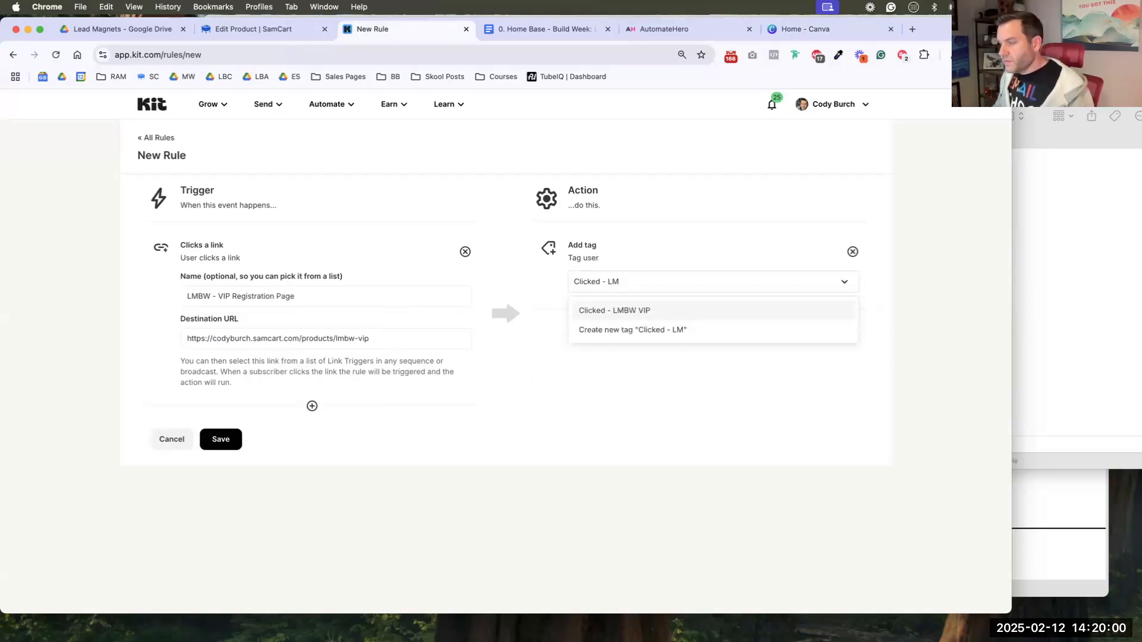
left_click(598, 310)
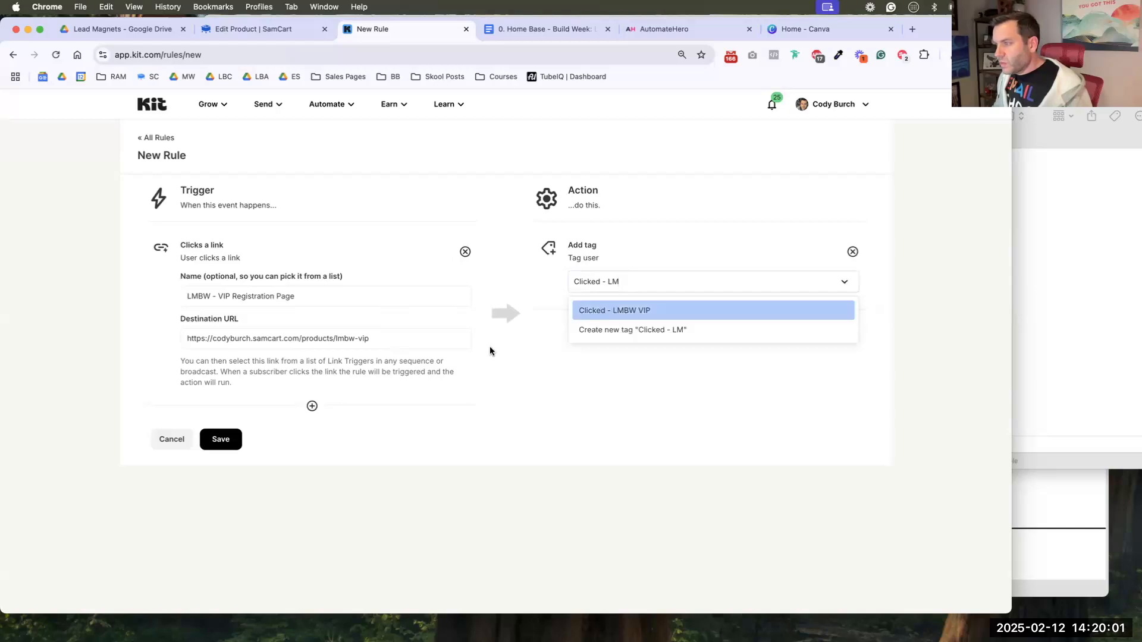
left_click(227, 439)
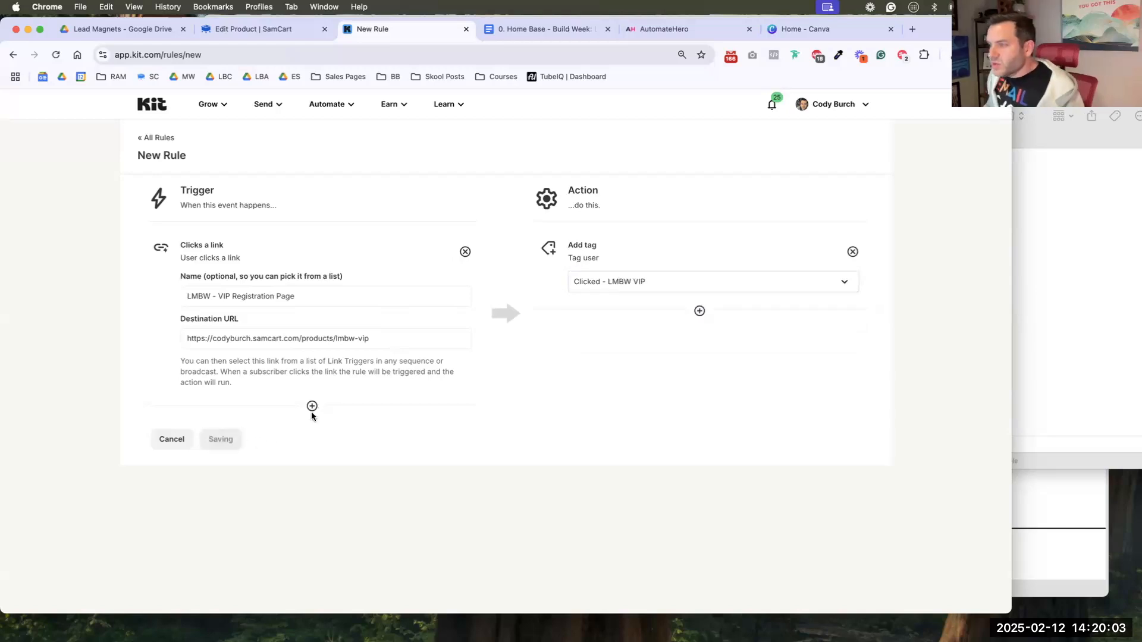
left_click(270, 440)
- Start a new subscriber segment named "Registered - Lead Magnet Build Week"
left_click(220, 107)
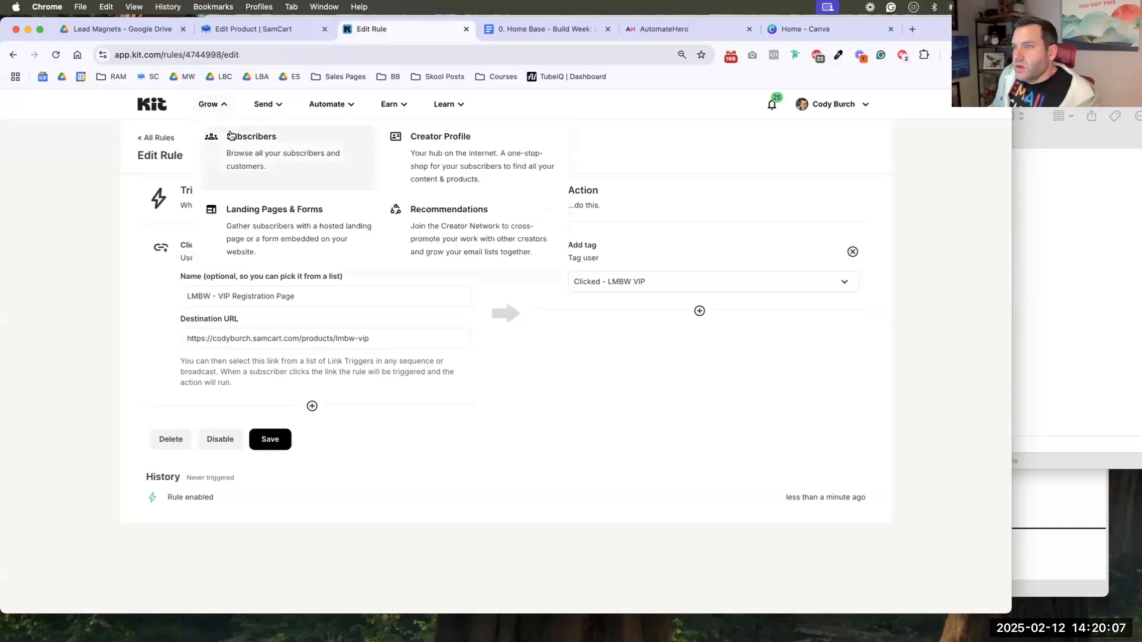
left_click(243, 141)
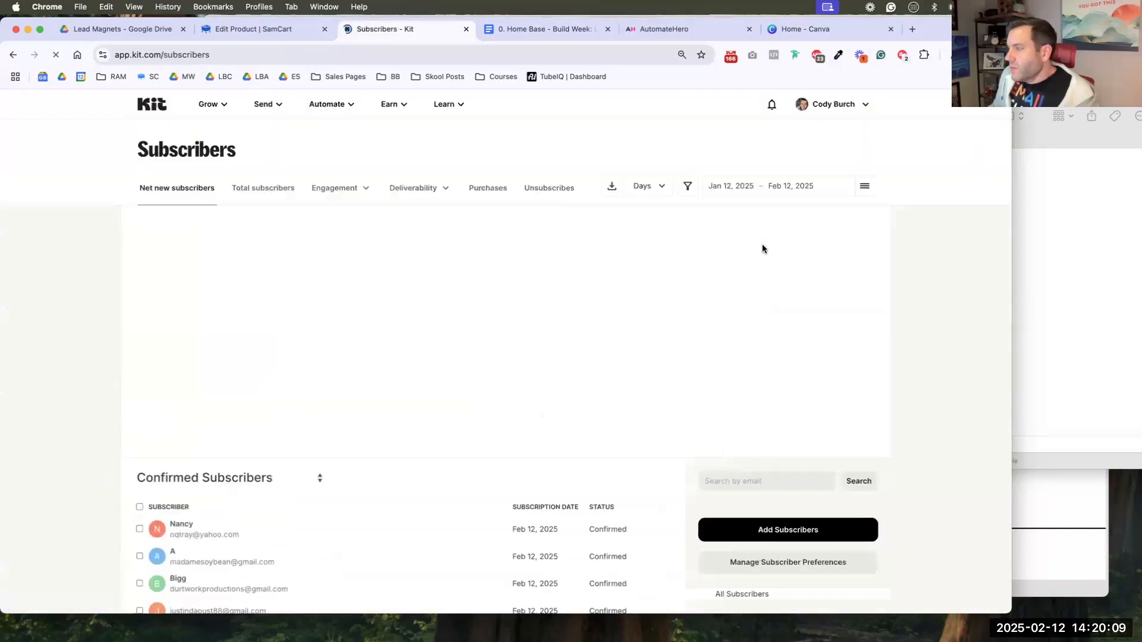
scroll(761, 250, "down", 3)
scroll(769, 332, "down", 6)
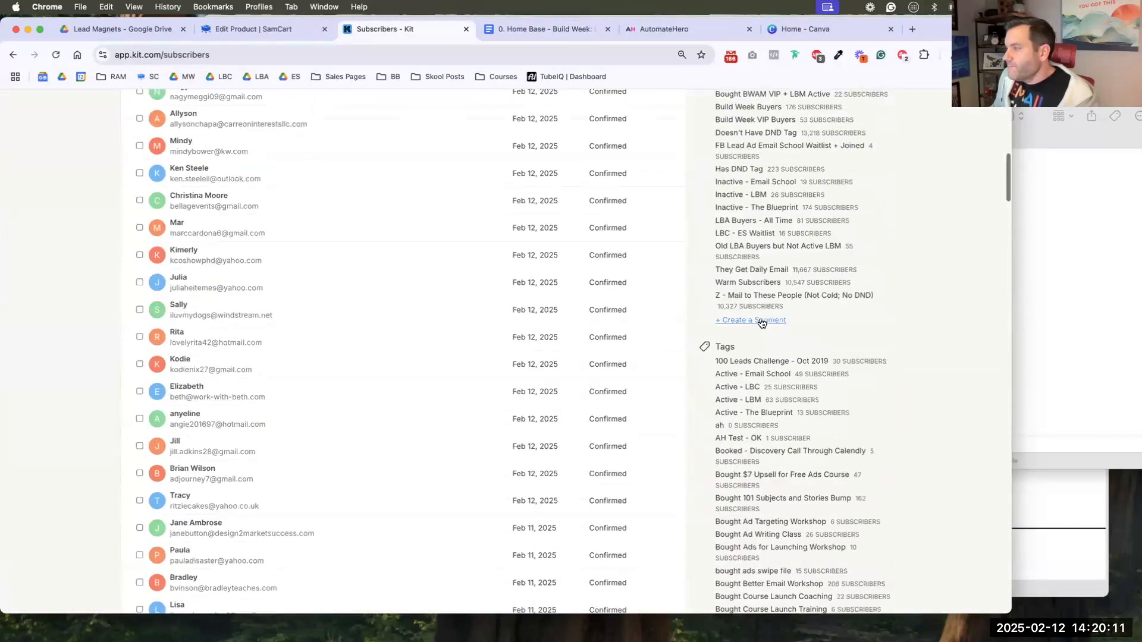
left_click(758, 321)
left_click(538, 267)
type("Registered")
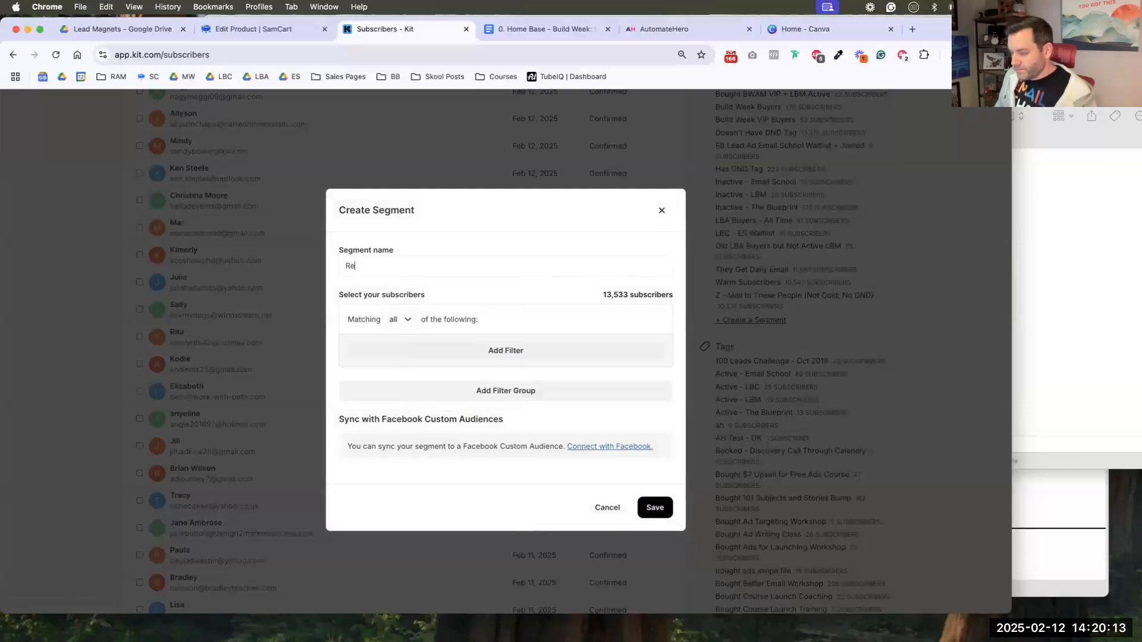
type("agnet Build Week")
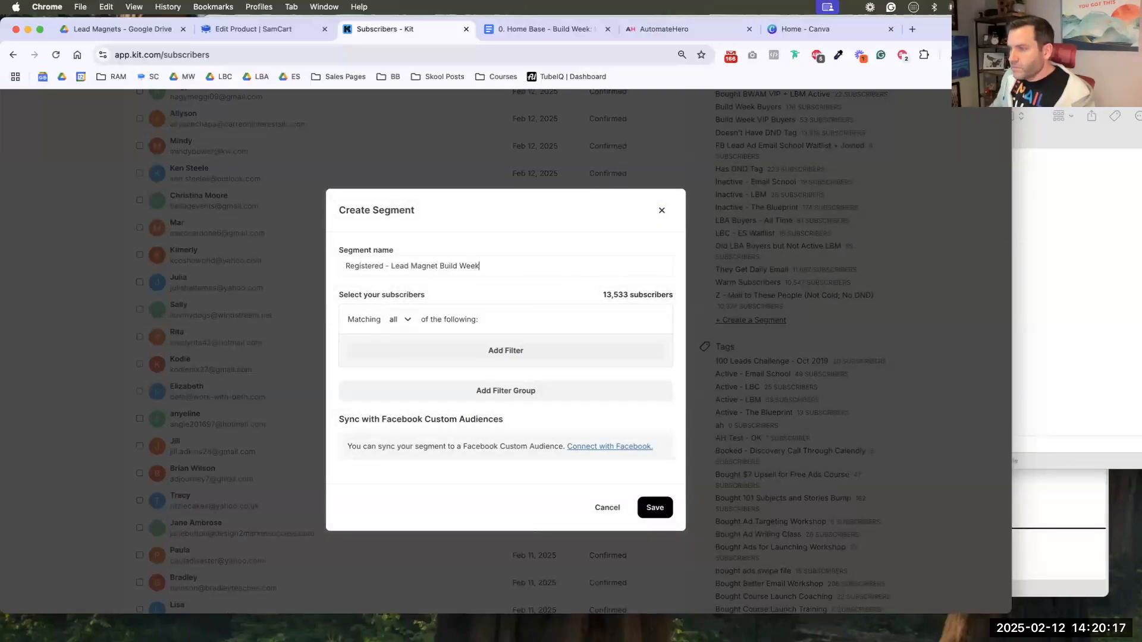
- Filter the segment to subscribers with the tag "Registered - Lead Magnet Build Week" and save it
left_click(512, 357)
left_click(501, 358)
left_click(491, 410)
left_click(477, 384)
left_click(476, 451)
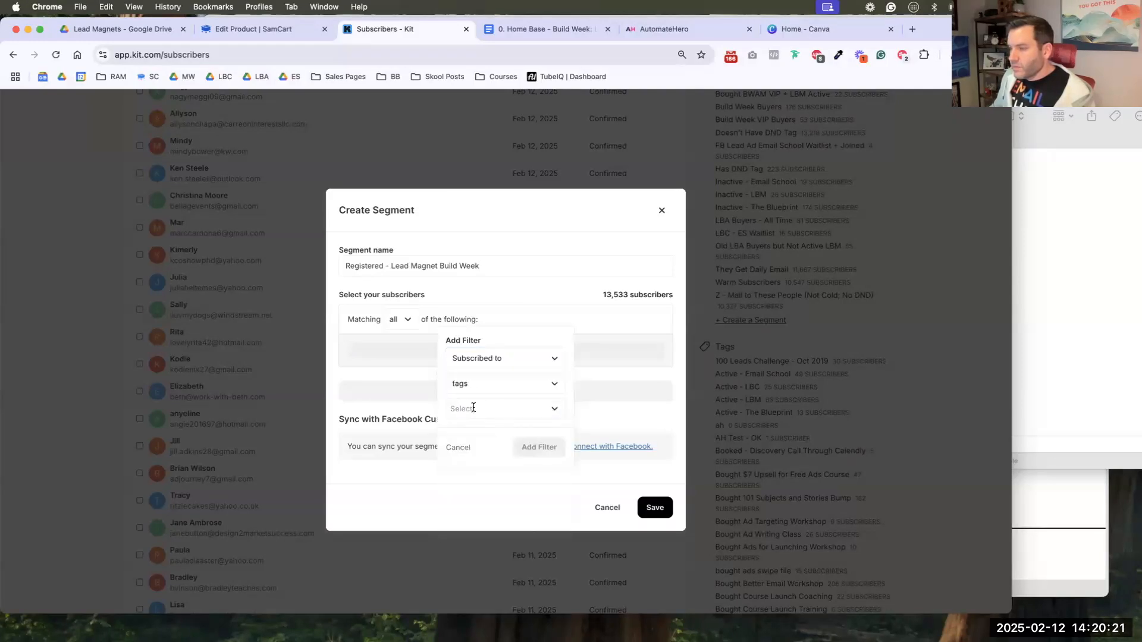
left_click(473, 408)
type("egistered")
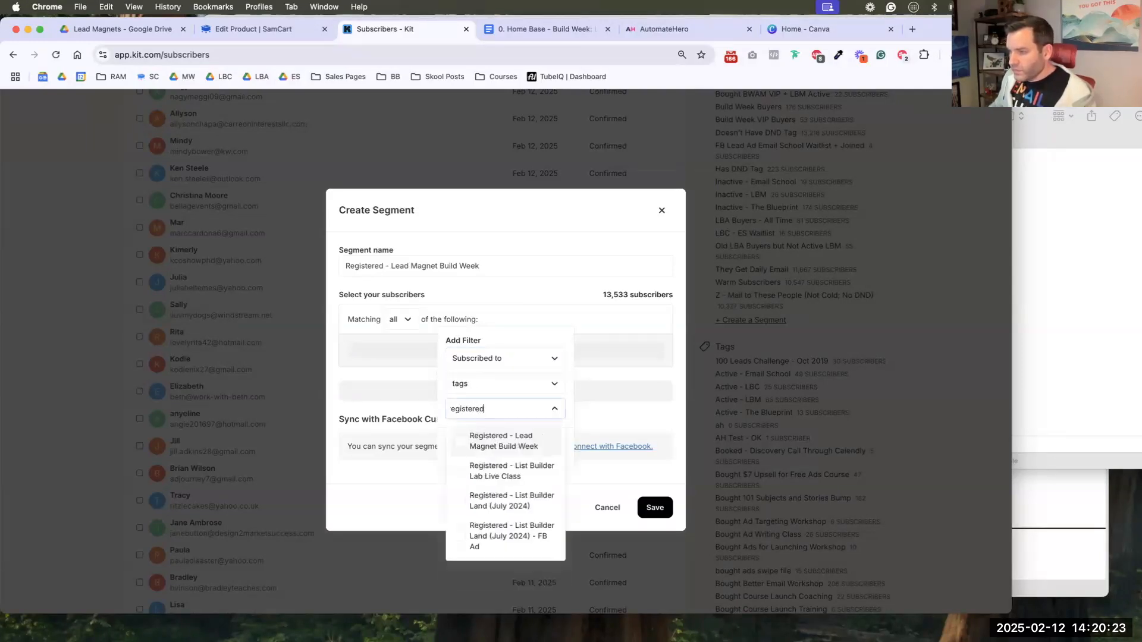
left_click(494, 440)
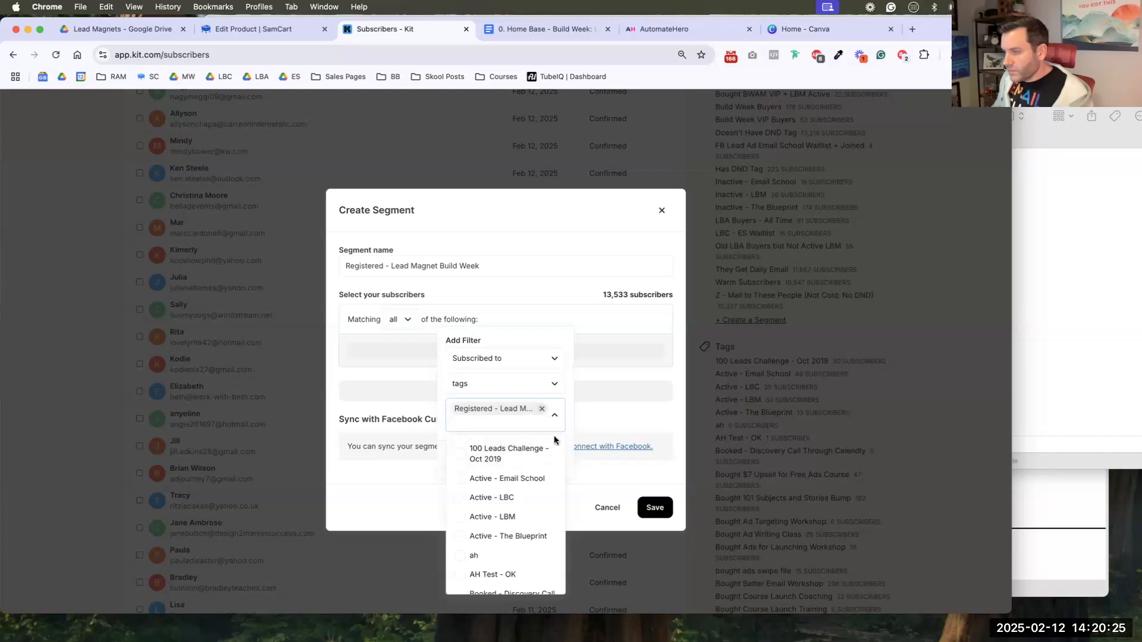
left_click(569, 430)
left_click(539, 458)
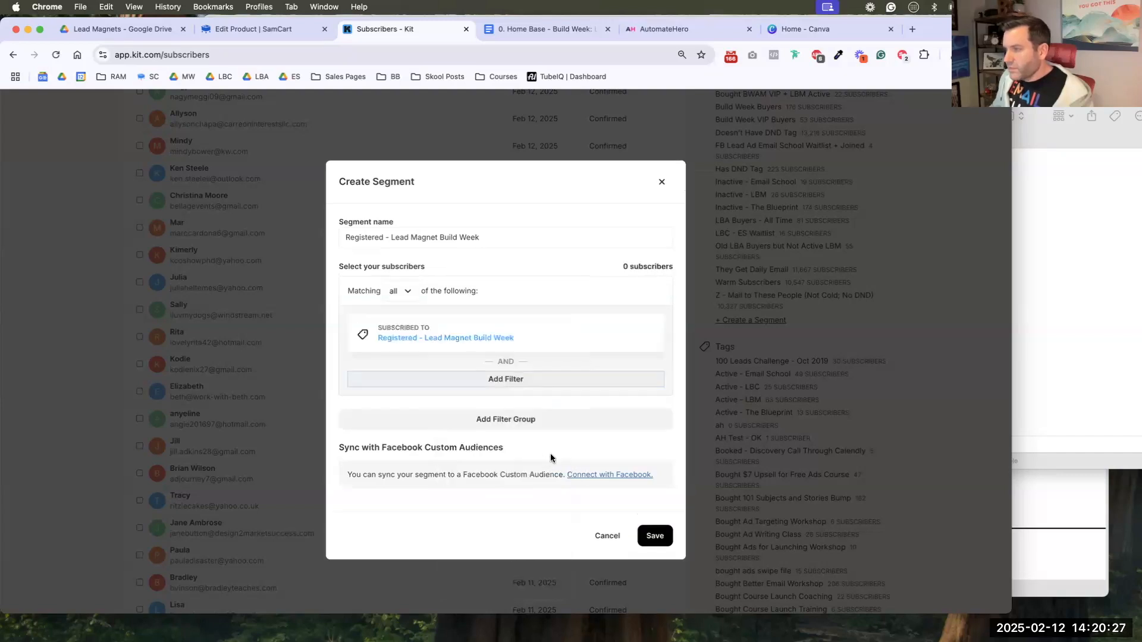
left_click(654, 537)
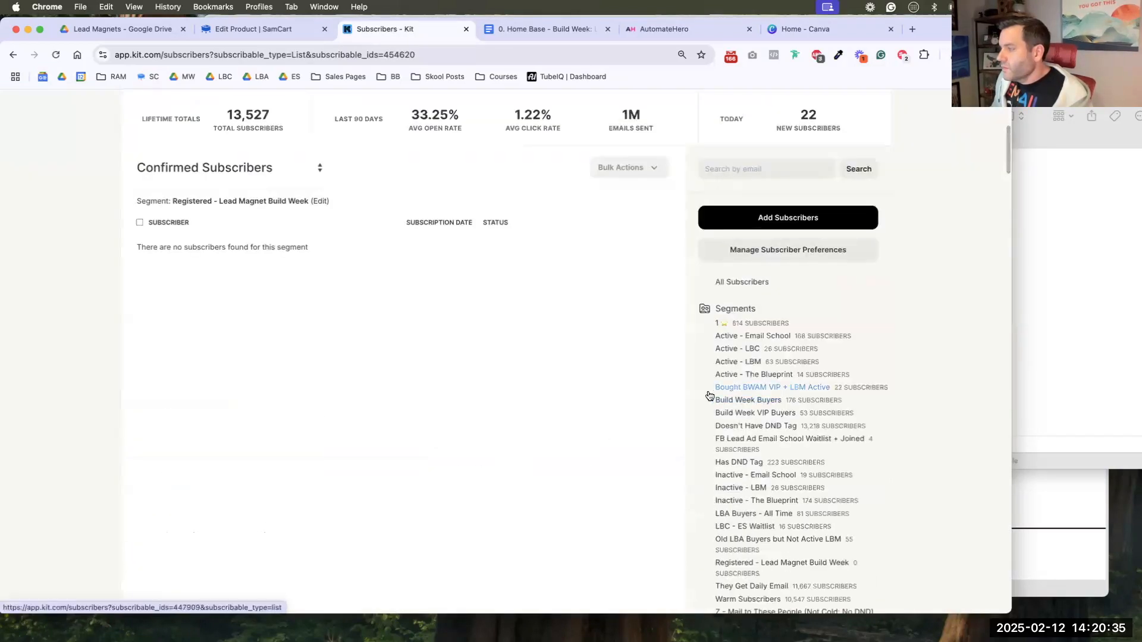
- Start another subscriber segment named "Clicked LMBW but Didn't Register"
scroll(729, 411, "down", 5)
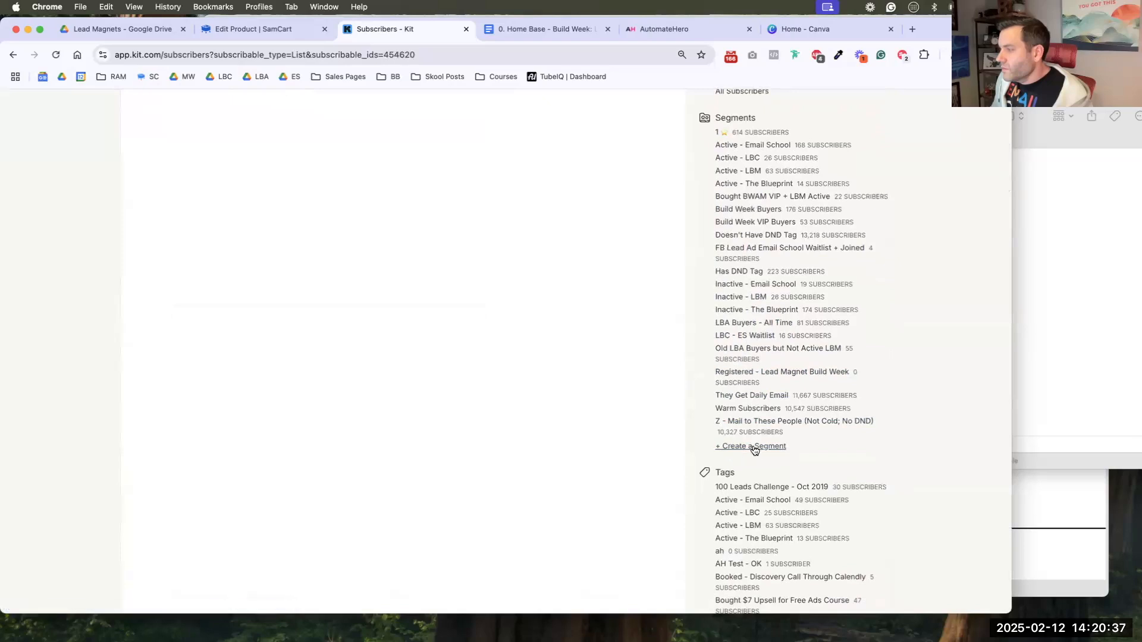
left_click(748, 445)
left_click(413, 261)
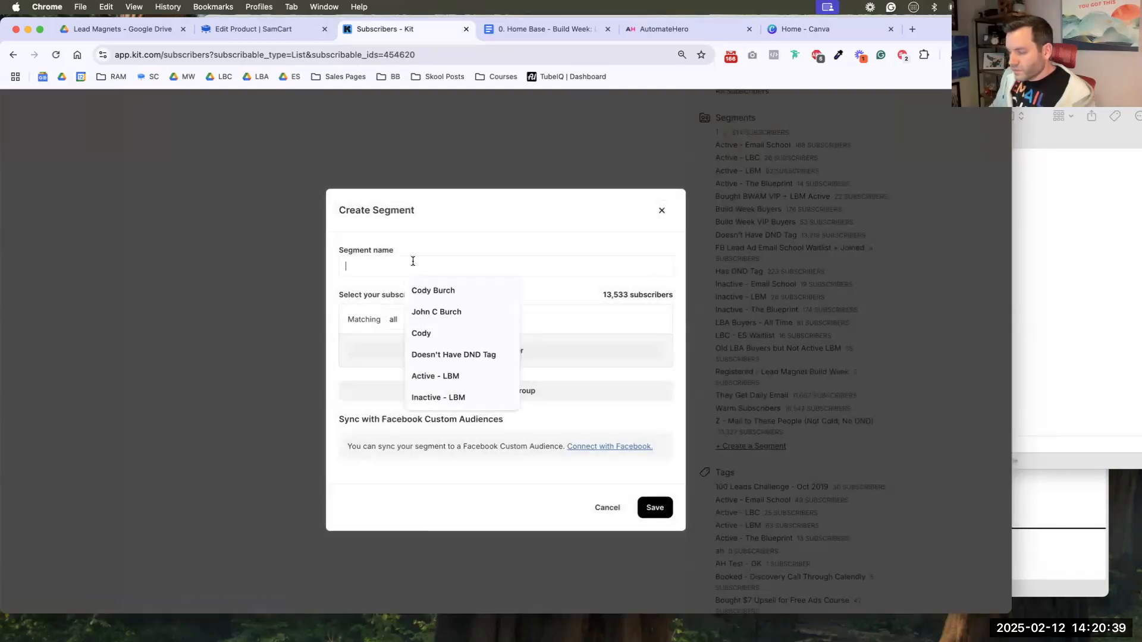
type("Click")
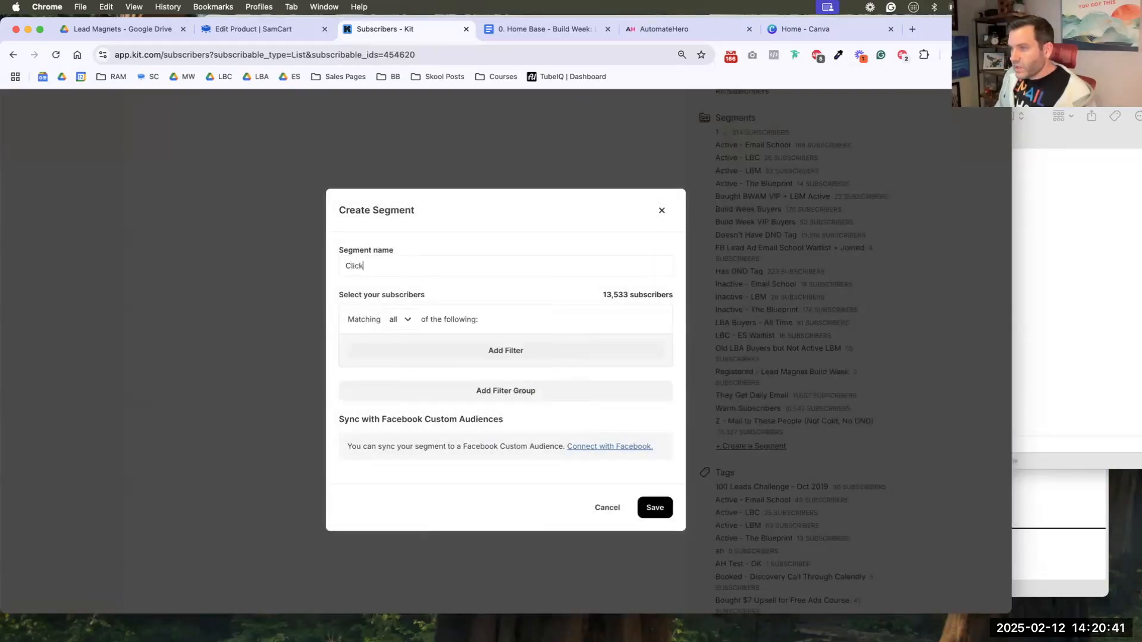
type("ed LMBW but Cidn't Re")
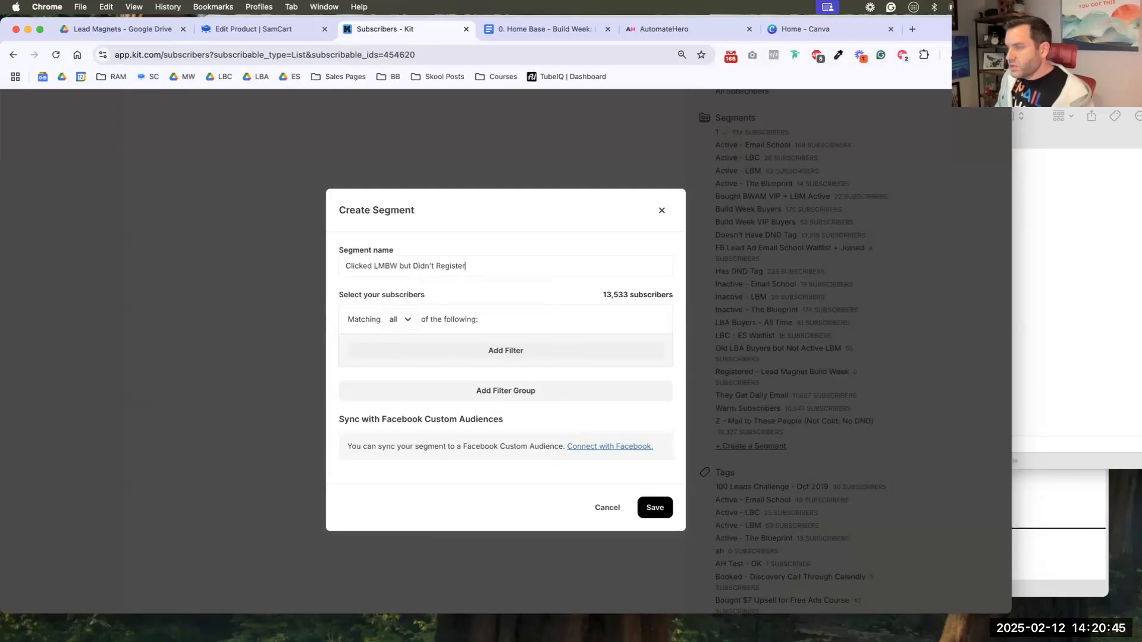
type("gister")
- Add a filter to the segment for subscribers with the tag "Clicked - Lead Magnet Build Week"
left_click(433, 348)
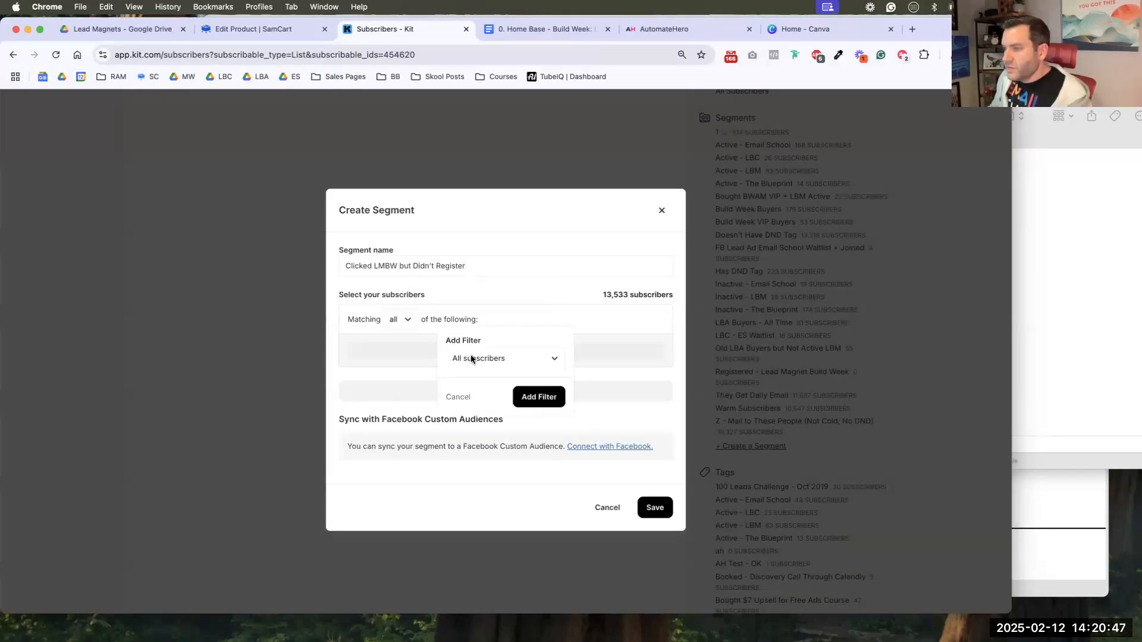
left_click(472, 356)
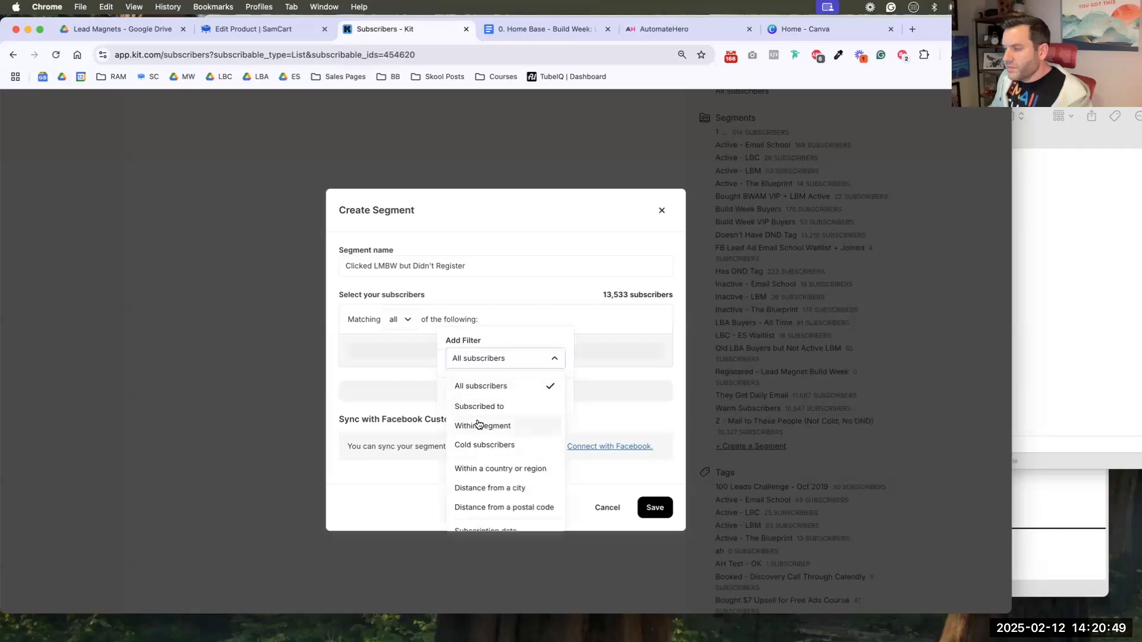
left_click(475, 424)
left_click(492, 358)
left_click(492, 403)
left_click(491, 386)
left_click(489, 451)
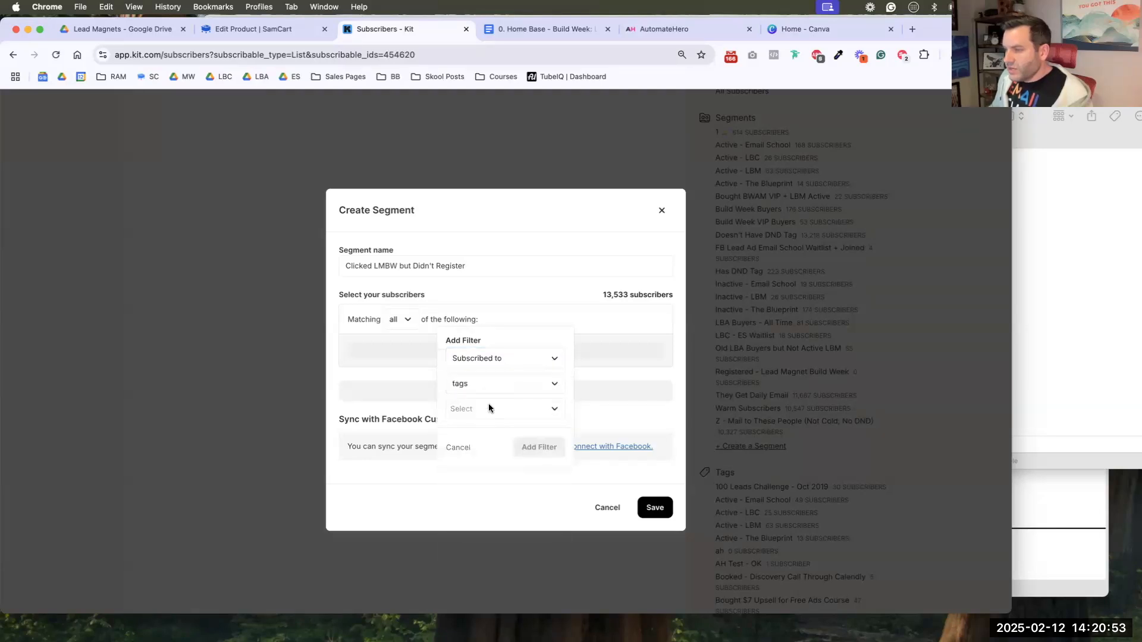
left_click(490, 409)
type("clicked - lead")
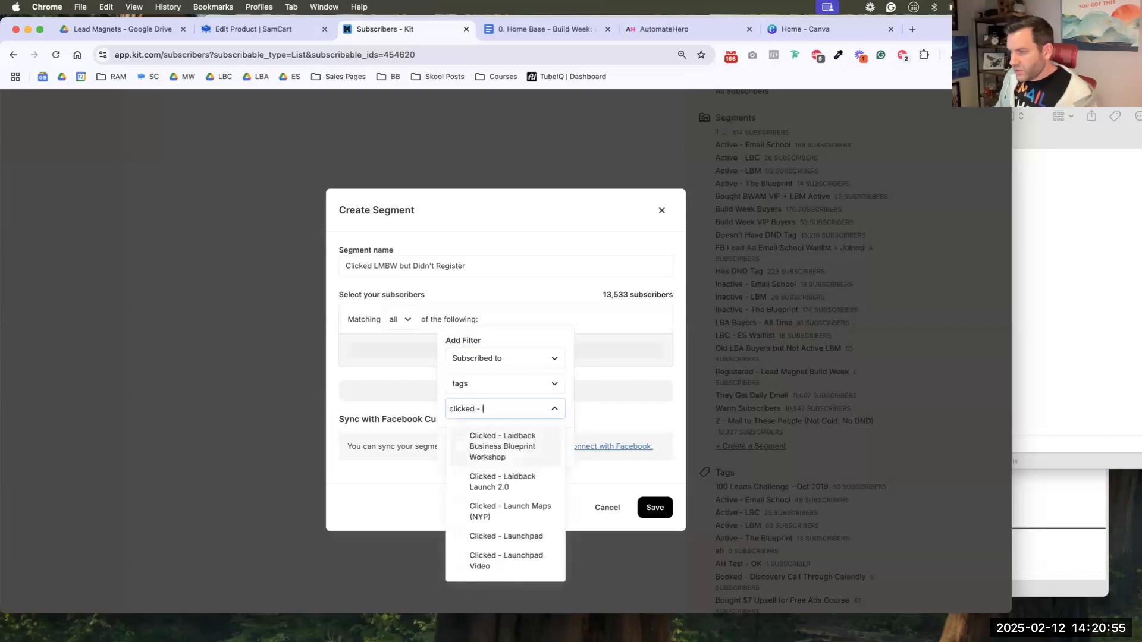
left_click(505, 432)
left_click(568, 418)
left_click(539, 460)
- Add a second filter group to the click segment and set it to match none of its conditions
left_click(504, 417)
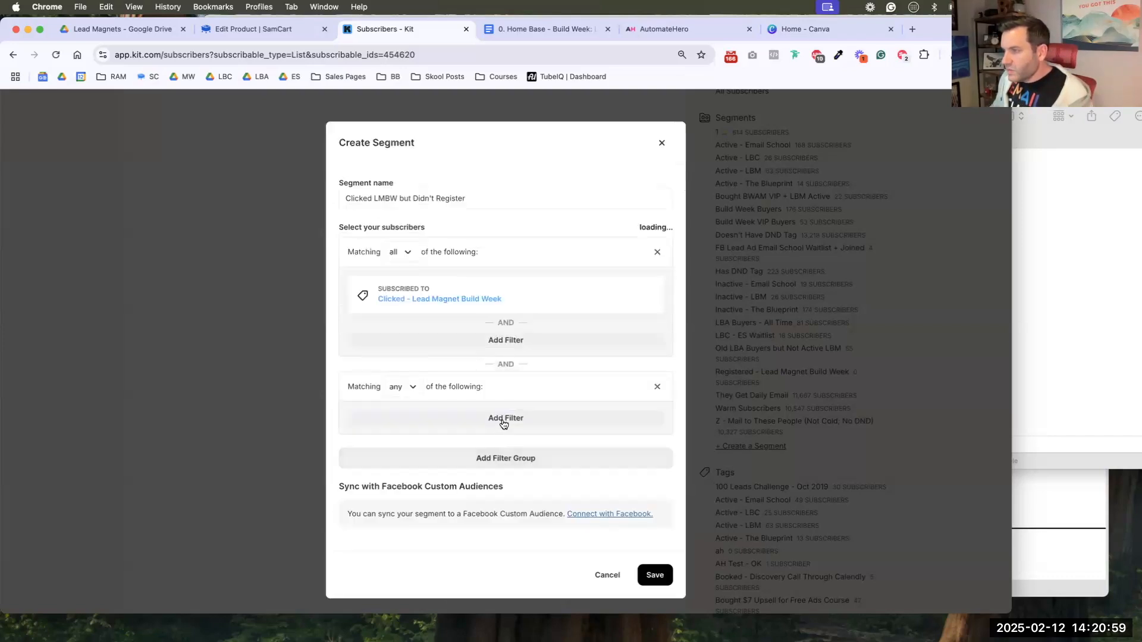
left_click(407, 388)
left_click(408, 456)
- Exclude subscribers tagged "Registered - Lead Magnet Build Week" through the none group and save the segment
left_click(422, 418)
left_click(470, 426)
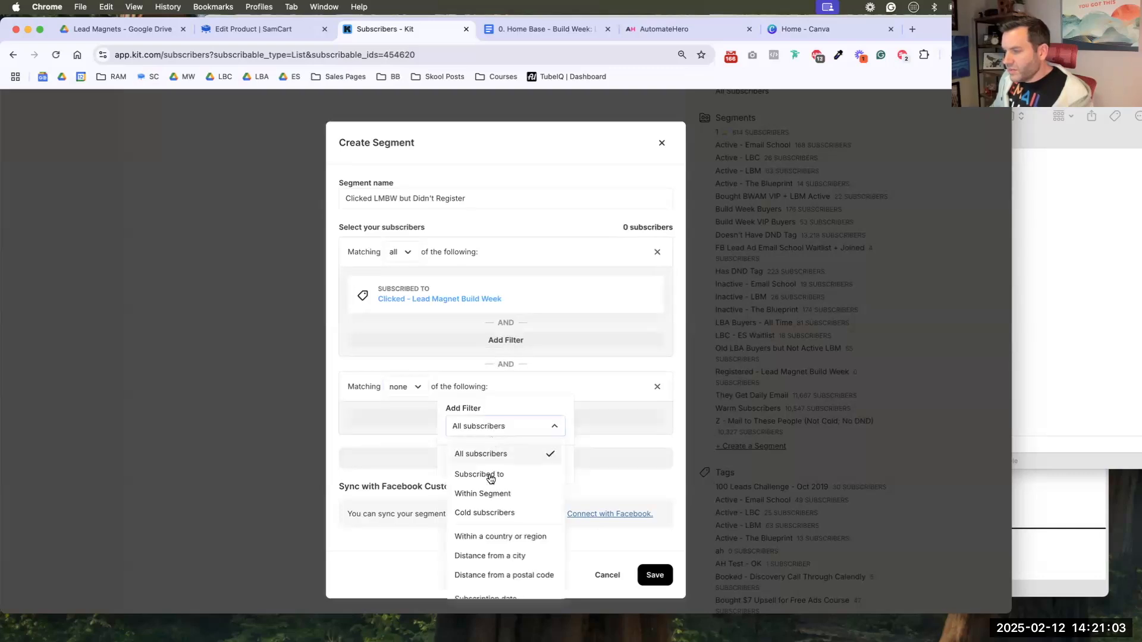
left_click(485, 474)
left_click(488, 451)
left_click(471, 517)
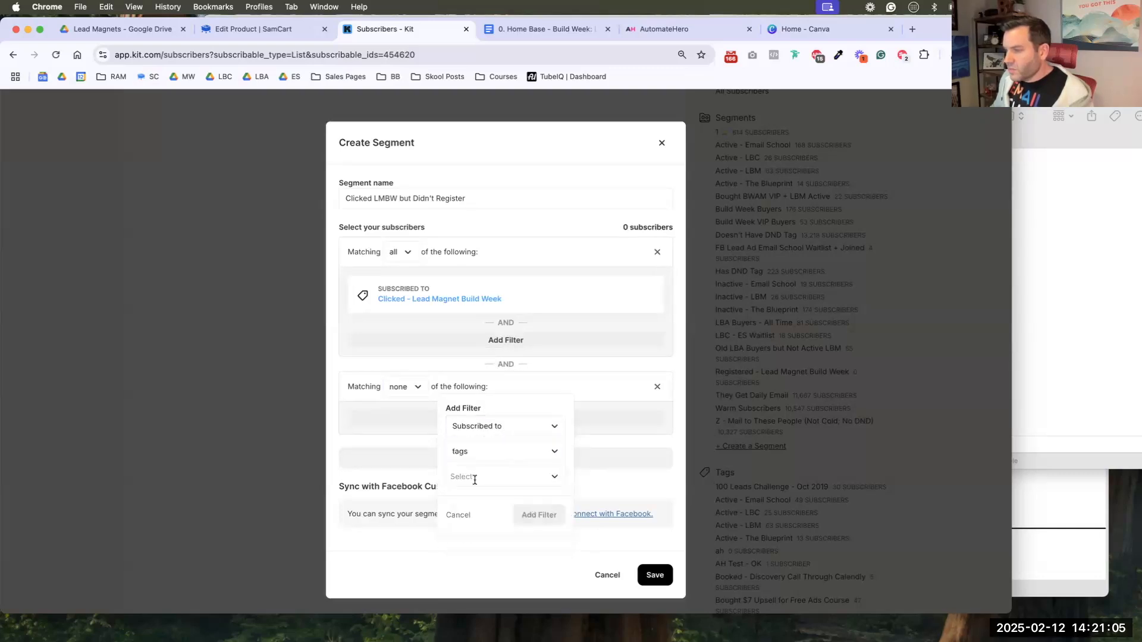
left_click(477, 476)
type("registered - lmb")
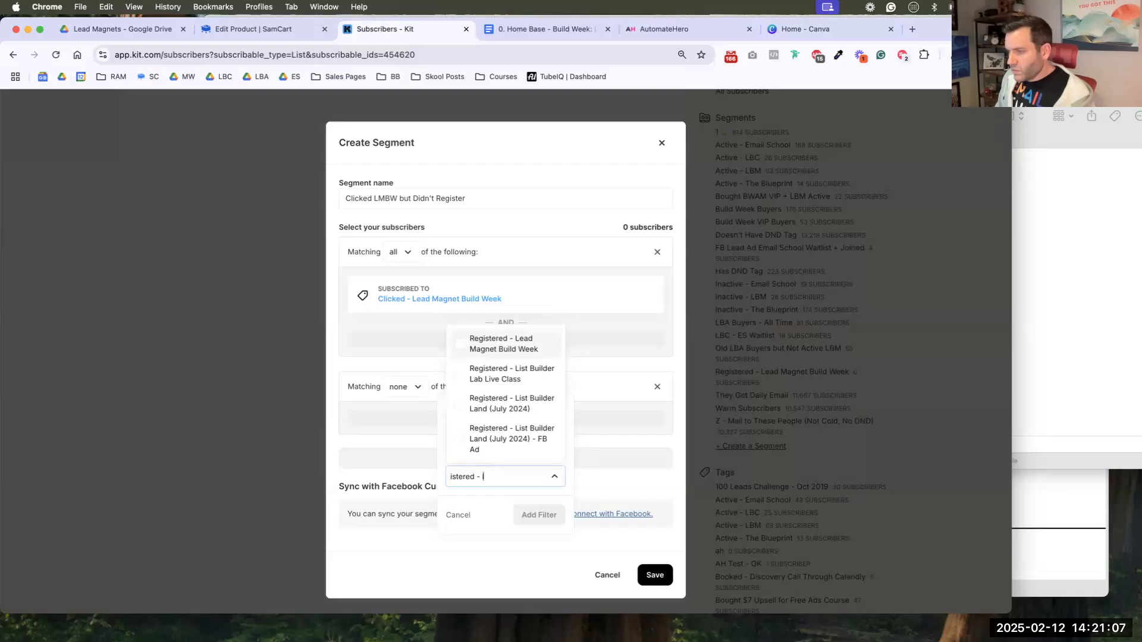
key("BackSpace")
key("BackSpace")
key("BackSpace")
type("lead")
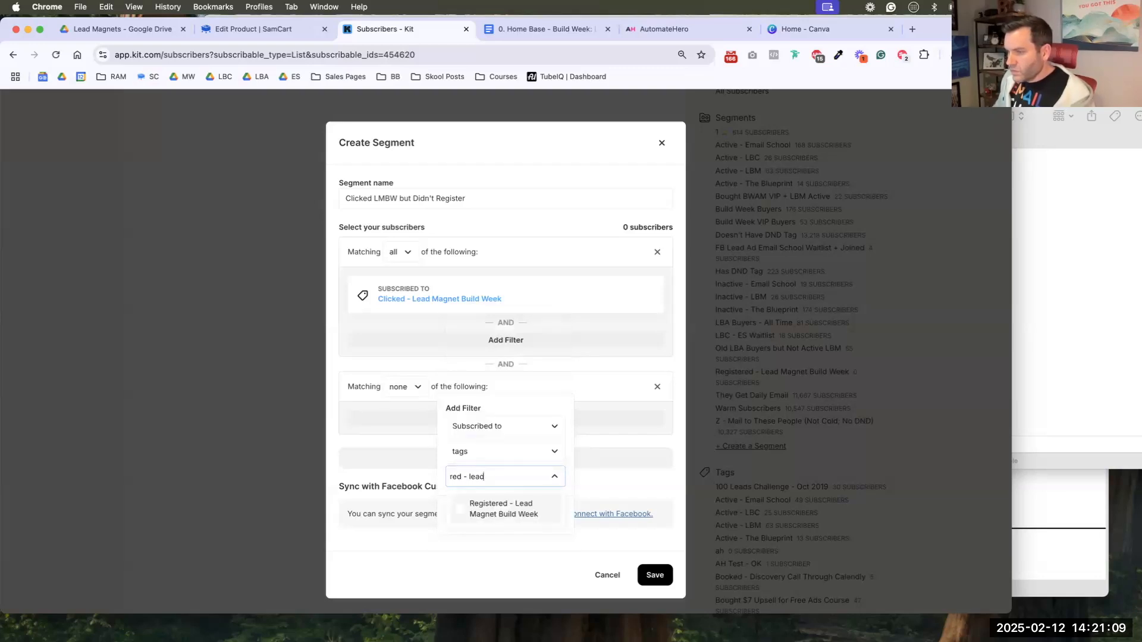
left_click(479, 504)
left_click(555, 526)
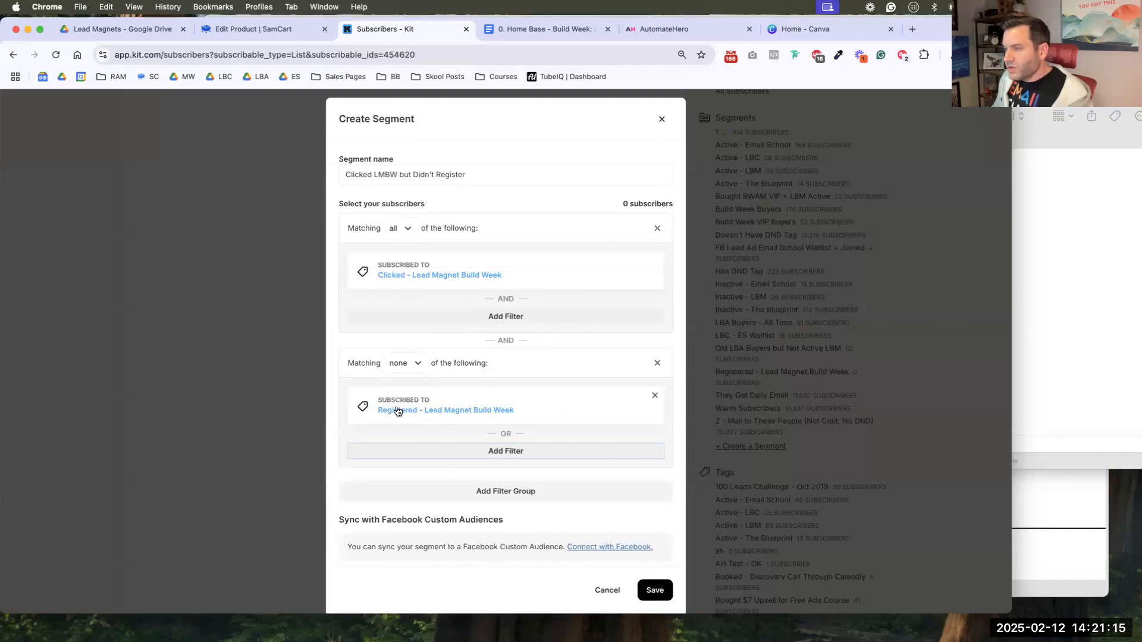
left_click(654, 589)
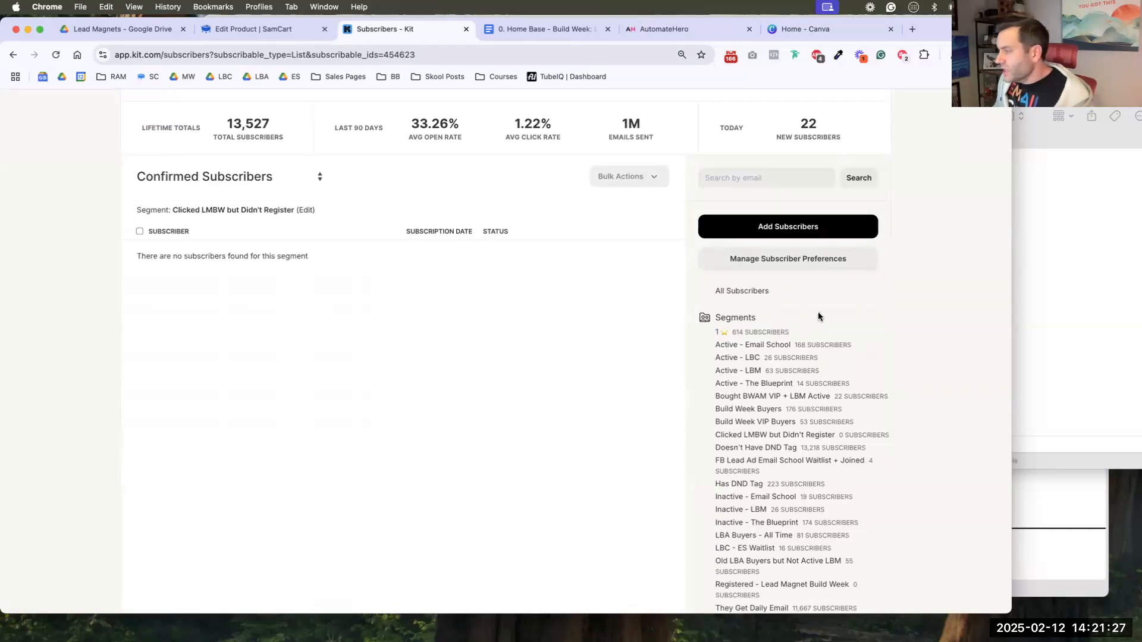
- Start another subscriber segment named "Registered For Build Week But Not VIP"
scroll(819, 314, "down", 5)
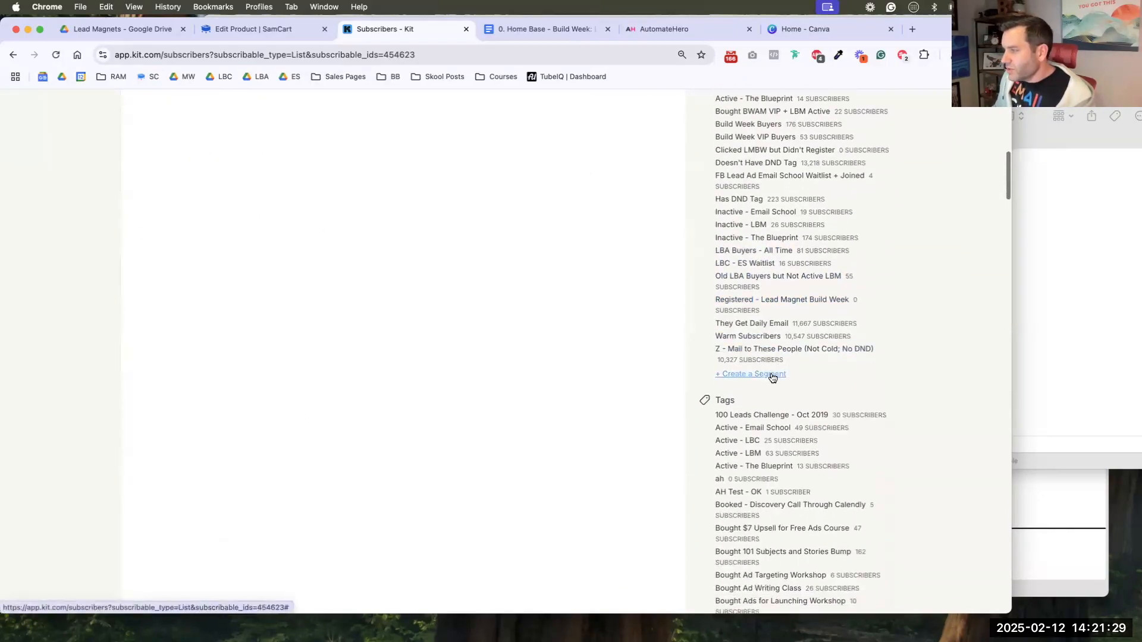
left_click(772, 376)
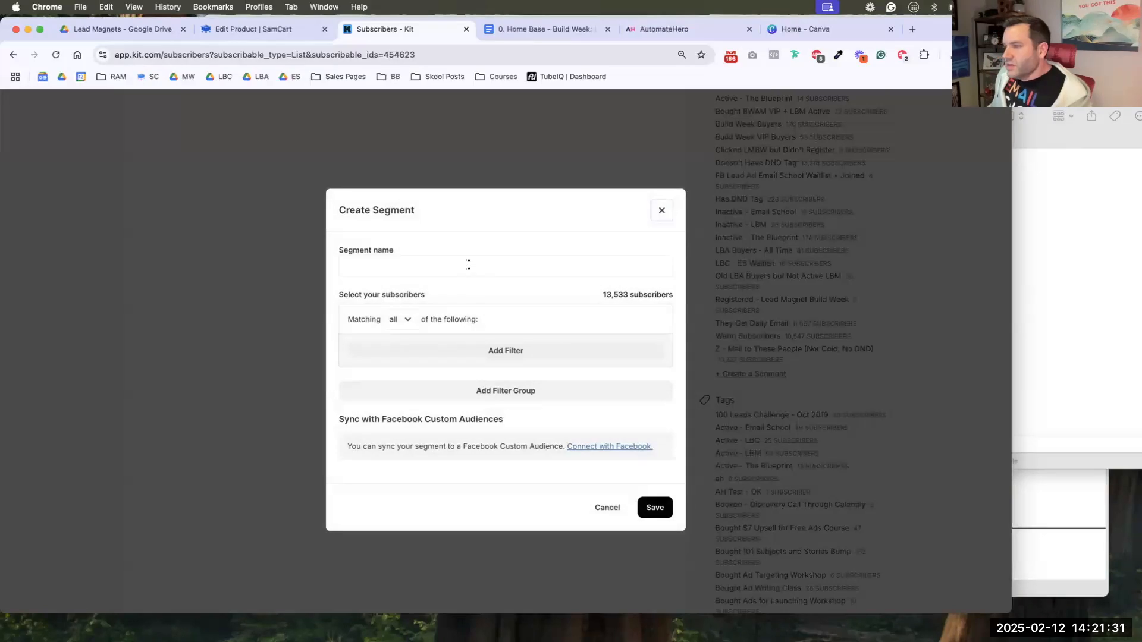
left_click(468, 264)
type("Registeref r")
key("BackSpace")
type("d For B")
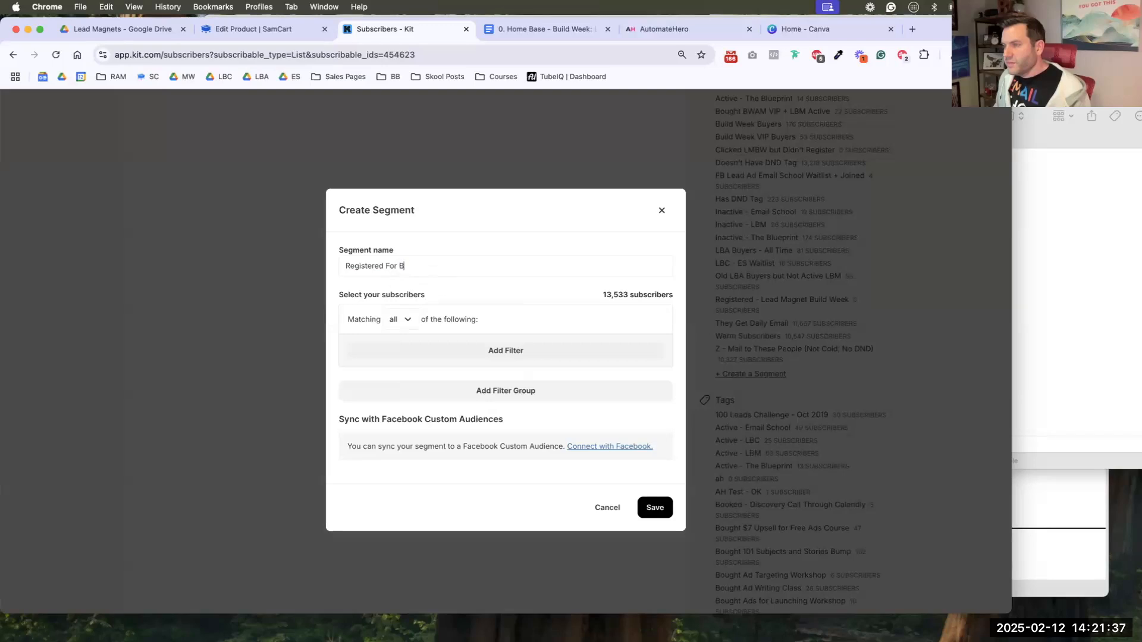
type("uild WEek")
key("BackSpace")
key("BackSpace")
type("eek But NO")
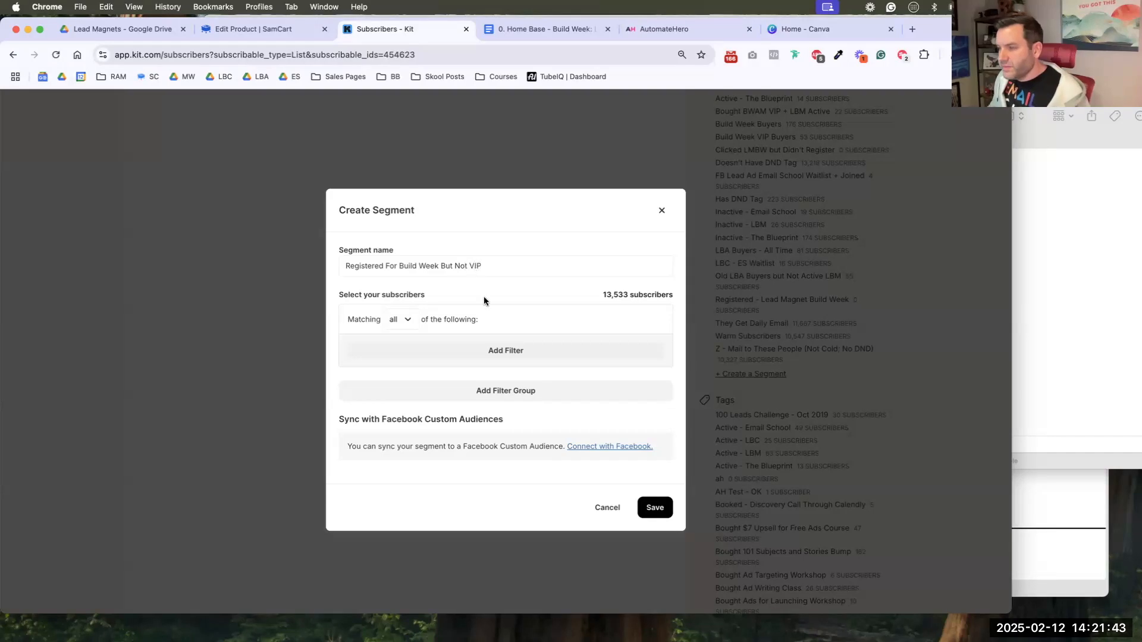
- Filter the new segment to subscribers with the tag "Registered - Lead Magnet Build Week"
left_click(493, 346)
left_click(484, 358)
left_click(485, 401)
left_click(487, 393)
left_click(480, 452)
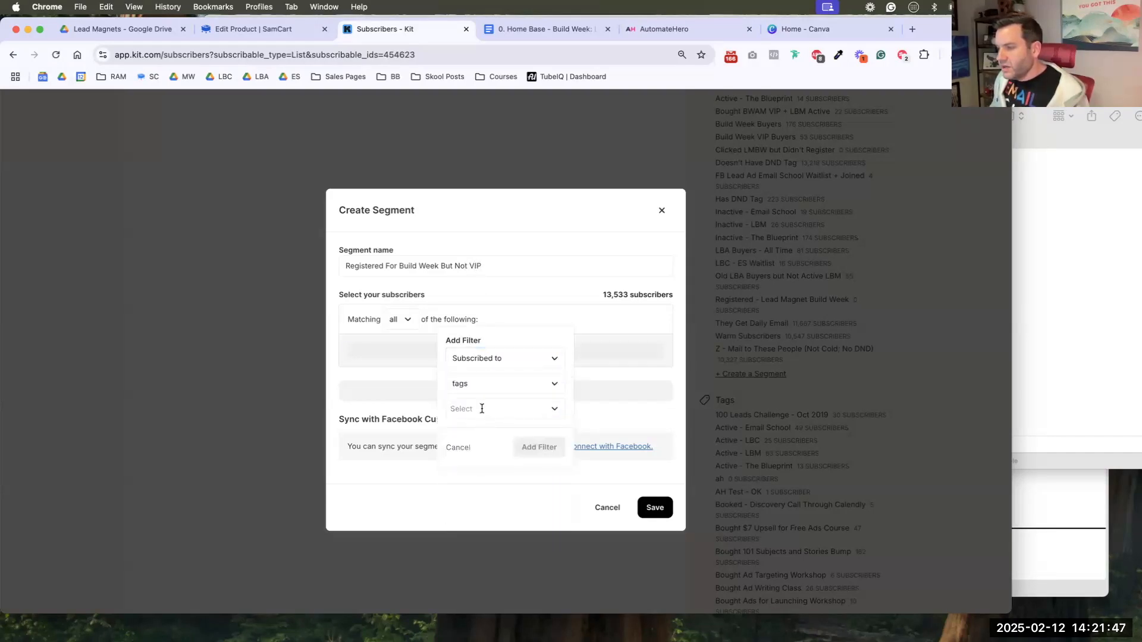
left_click(482, 408)
type("registered - lea")
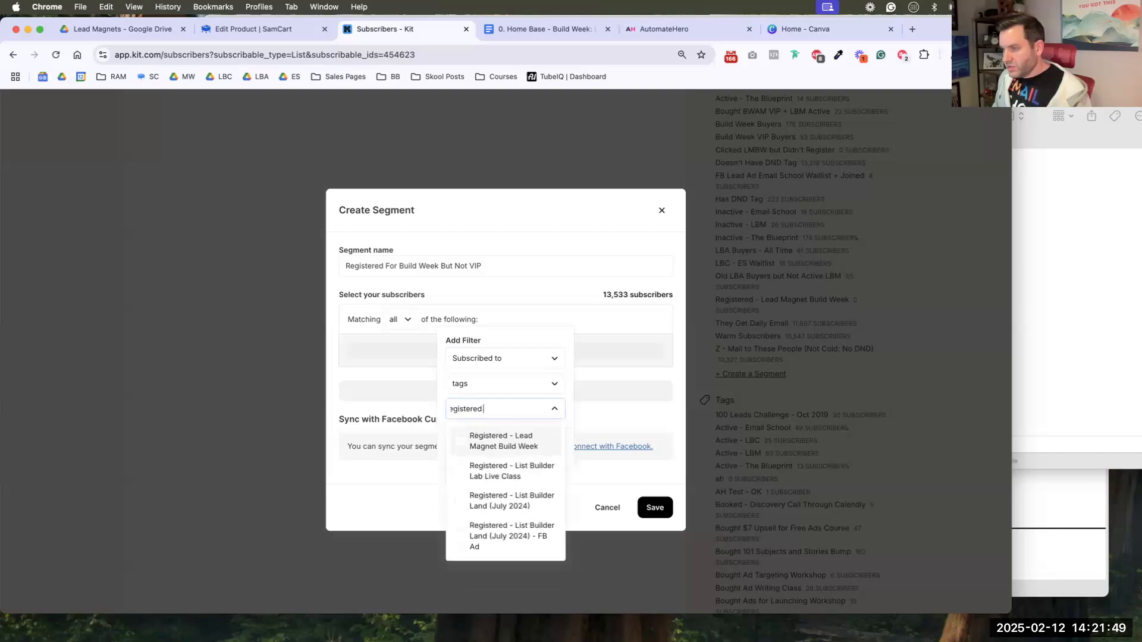
type("d - lead")
left_click(545, 439)
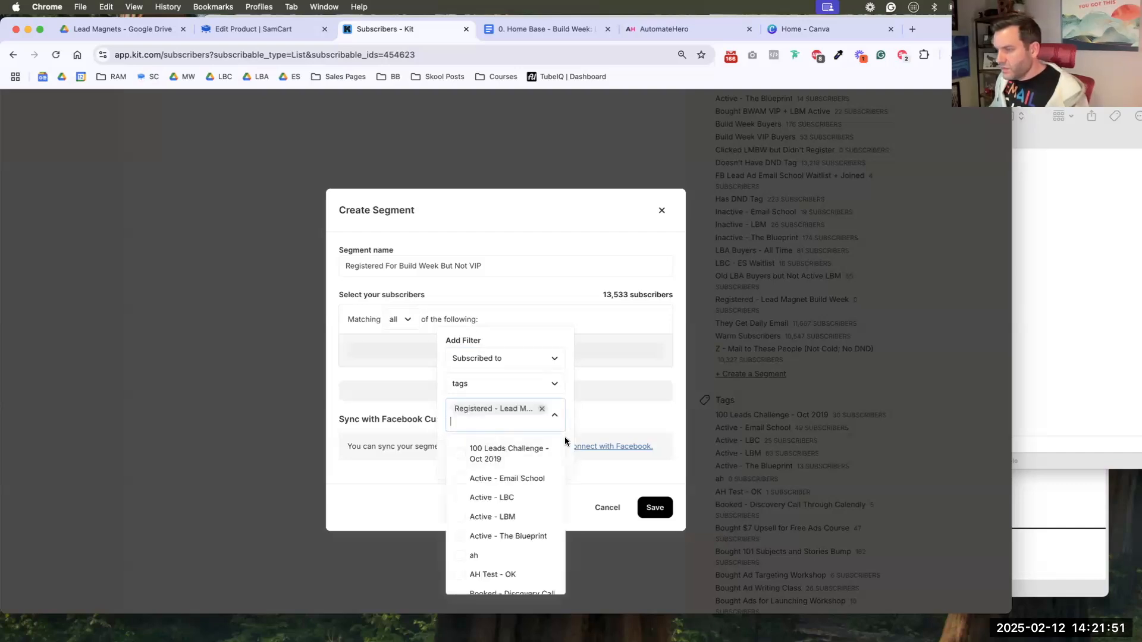
left_click(537, 459)
- Add a second filter group to the non-VIP segment that matches none of its conditions
left_click(496, 421)
left_click(404, 387)
left_click(408, 447)
- Exclude subscribers tagged "LMBW VIP - Feb 2025" through the none group and save the segment
left_click(428, 419)
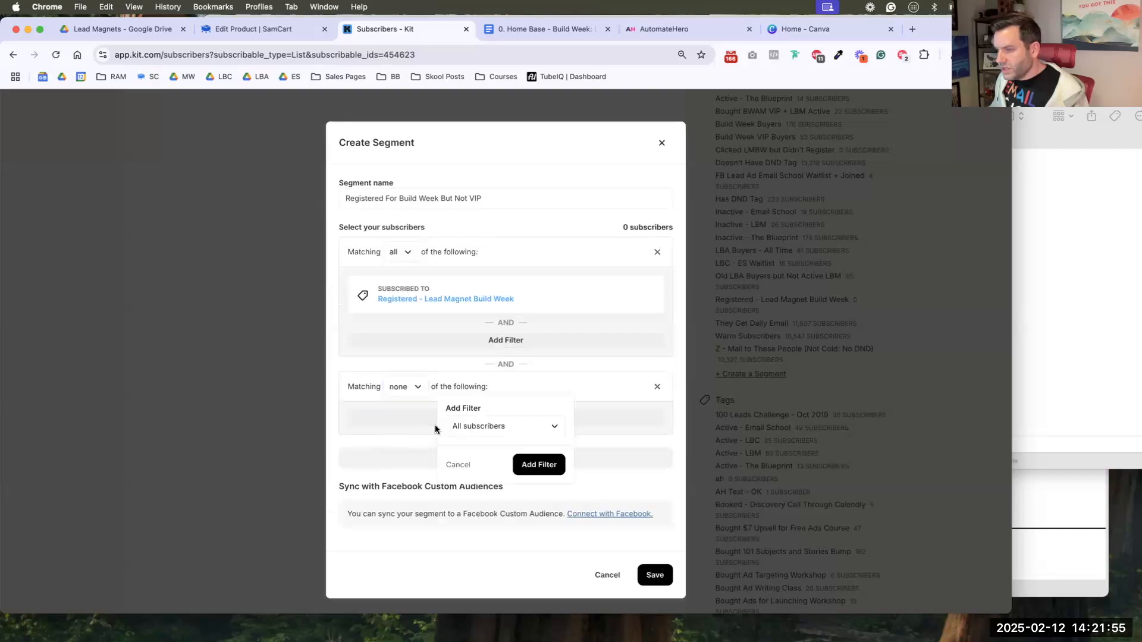
left_click(491, 426)
left_click(488, 474)
left_click(484, 451)
left_click(483, 519)
left_click(477, 476)
type("feb")
left_click(546, 500)
left_click(566, 486)
left_click(532, 526)
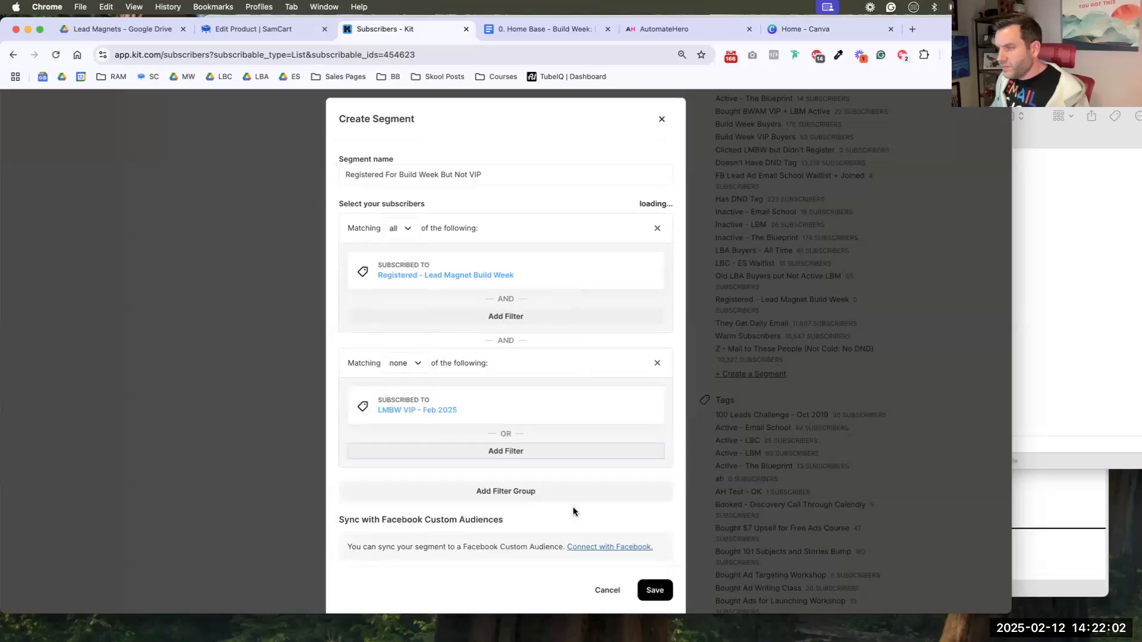
left_click(654, 590)
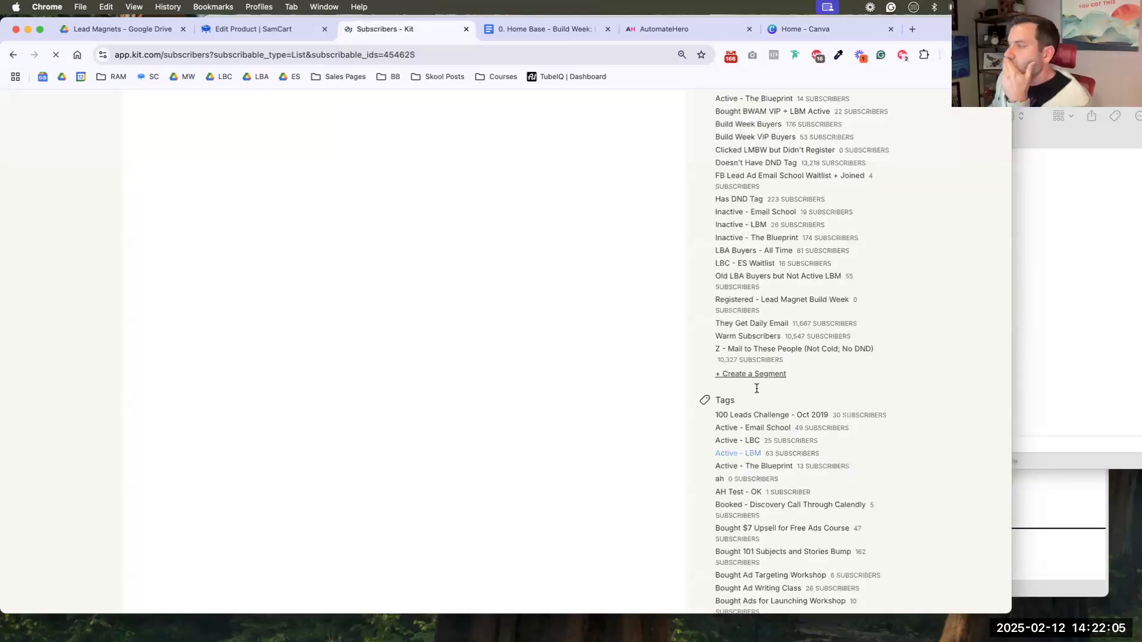
- Review the segment list in Kit, and check the Lead Magnet Build Week VIP product settings in SamCart
scroll(757, 410, "down", 8)
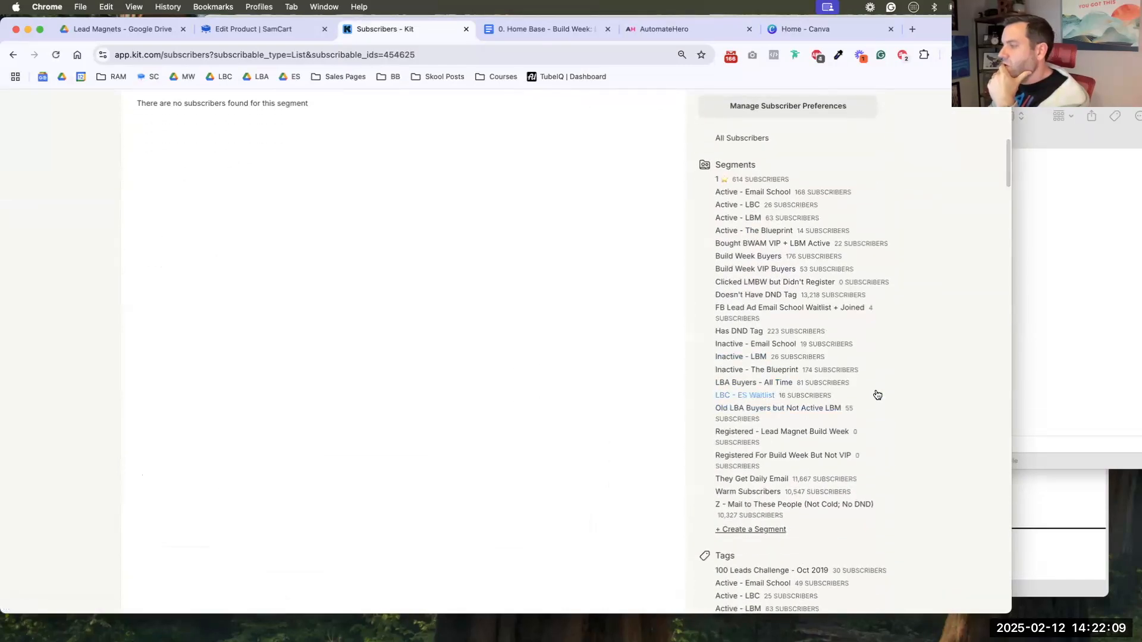
scroll(875, 395, "down", 2)
scroll(877, 389, "up", 10)
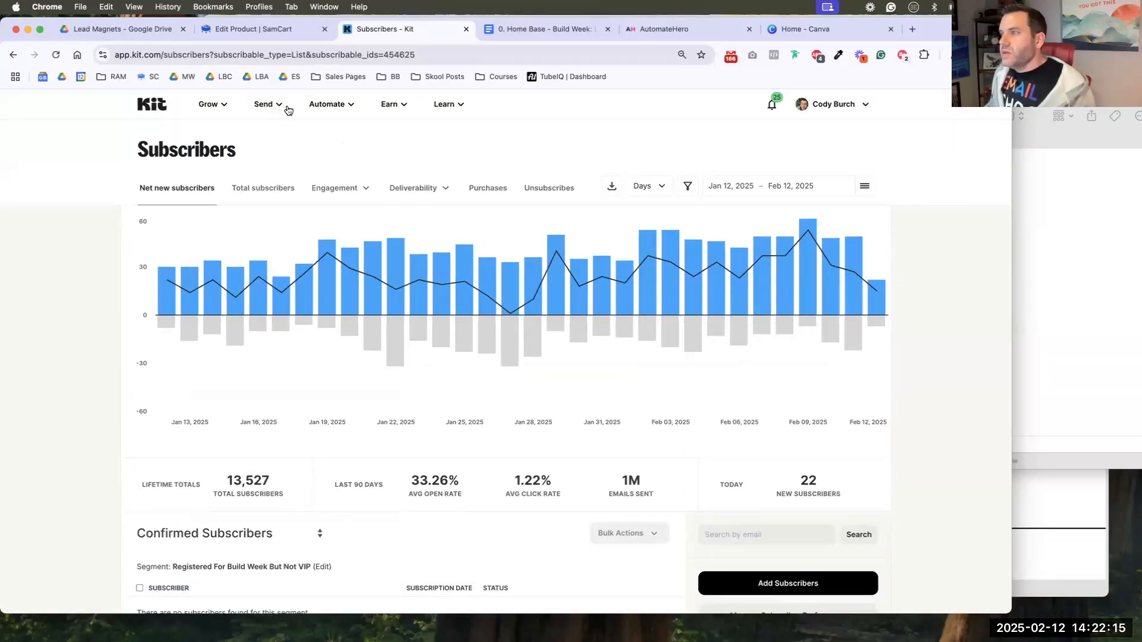
left_click(258, 31)
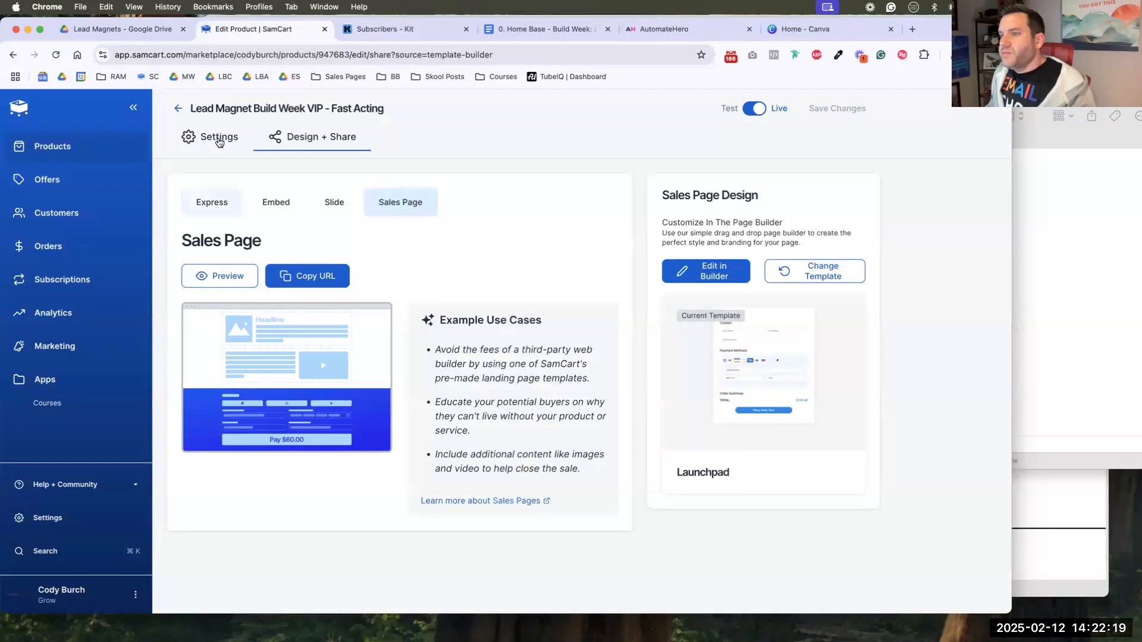
left_click(219, 139)
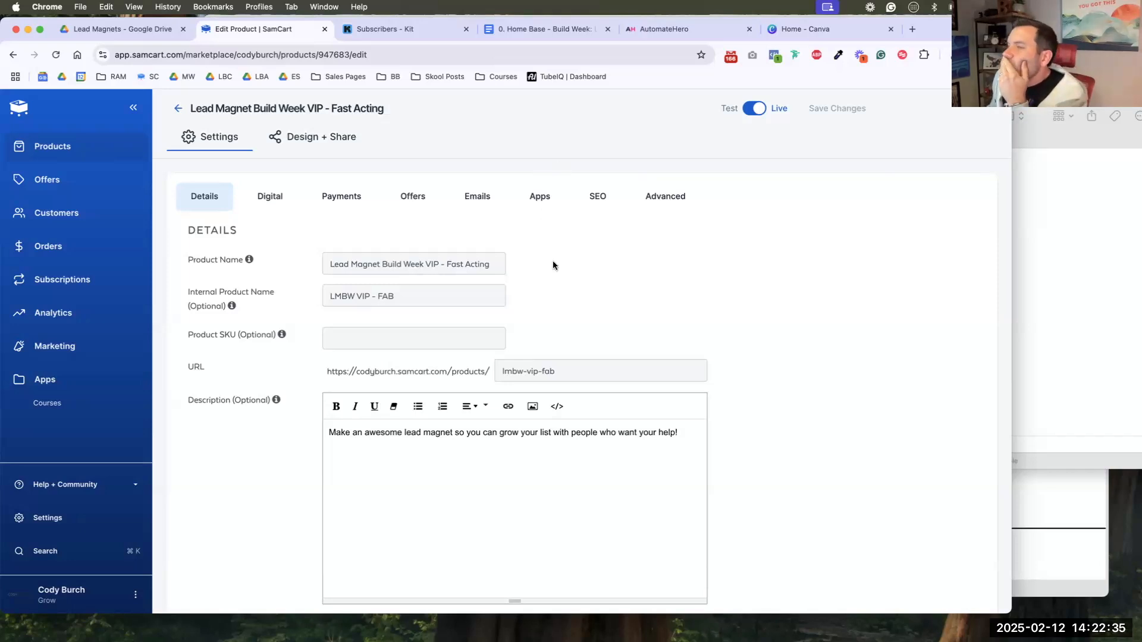
- Return to Kit and duplicate the broadcast sent Feb 11, 2025 as a new draft
left_click(426, 31)
mouse_move(270, 106)
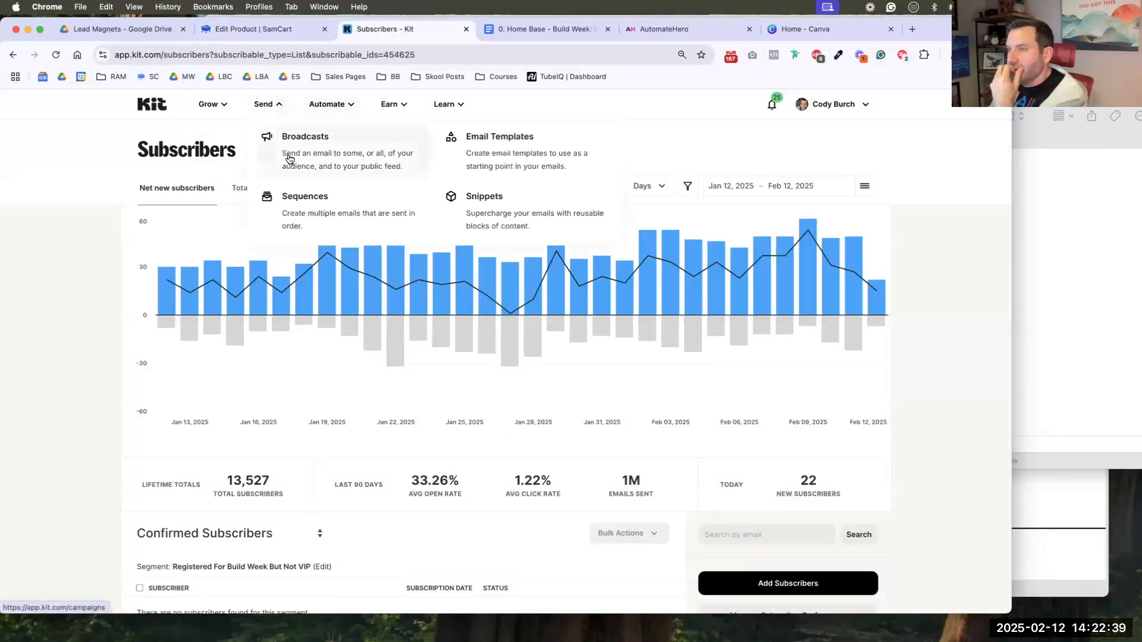
left_click(290, 159)
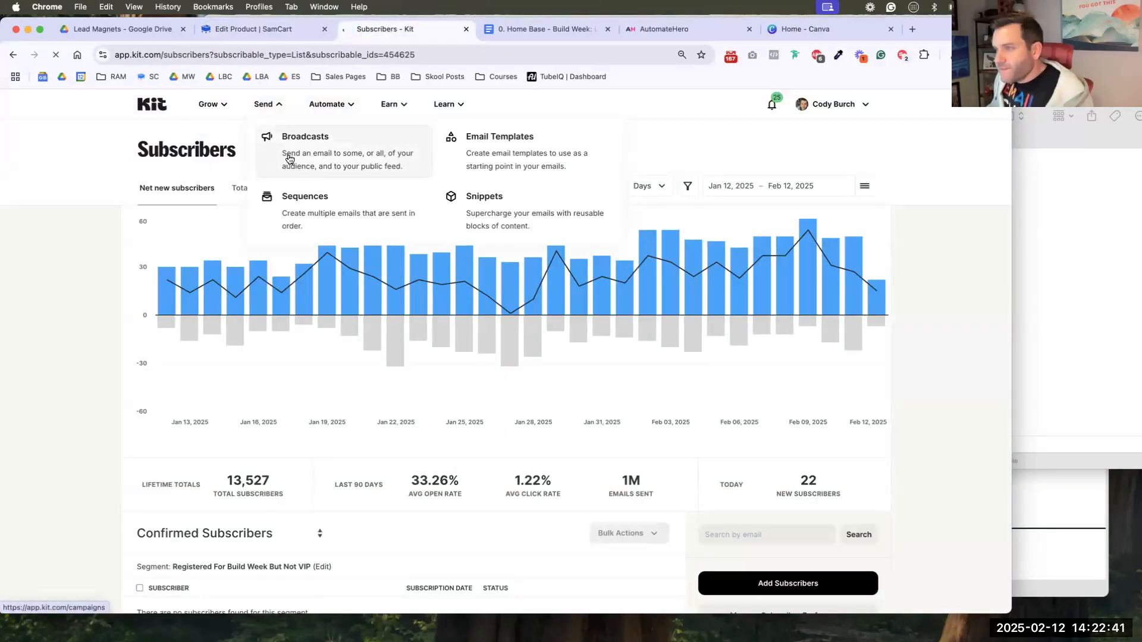
left_click(862, 225)
left_click(834, 254)
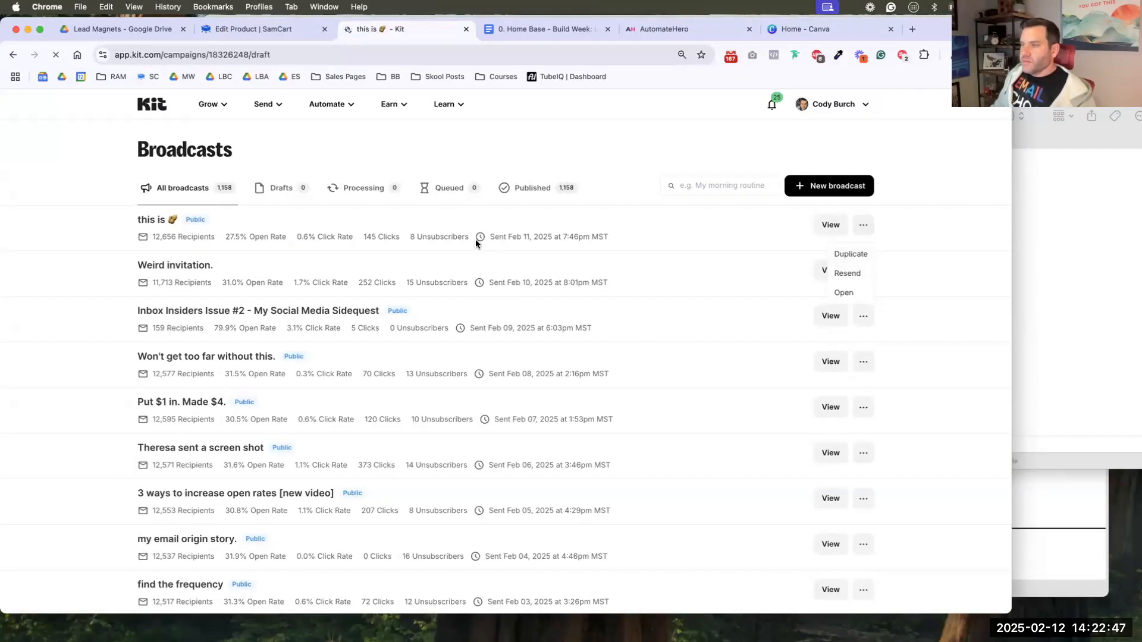
- Replace the draft's subject line with "your invitation (new live workshop)"
triple_click(300, 206)
type("your invittaion")
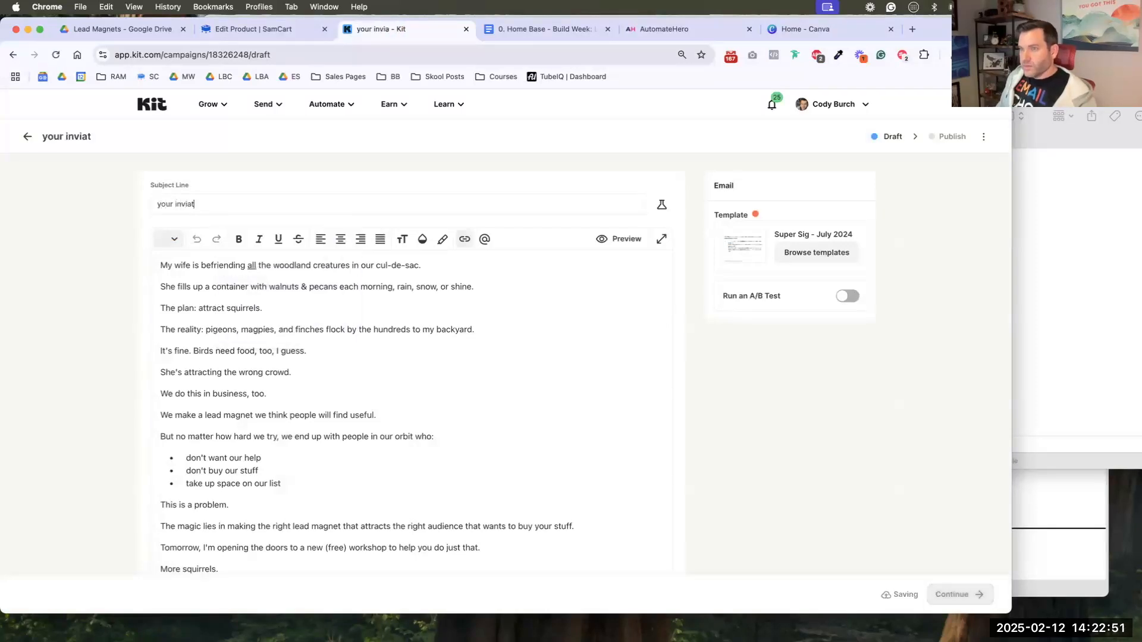
key("BackSpace")
key("BackSpace")
key("BackSpace")
key("BackSpace")
key("BackSpace")
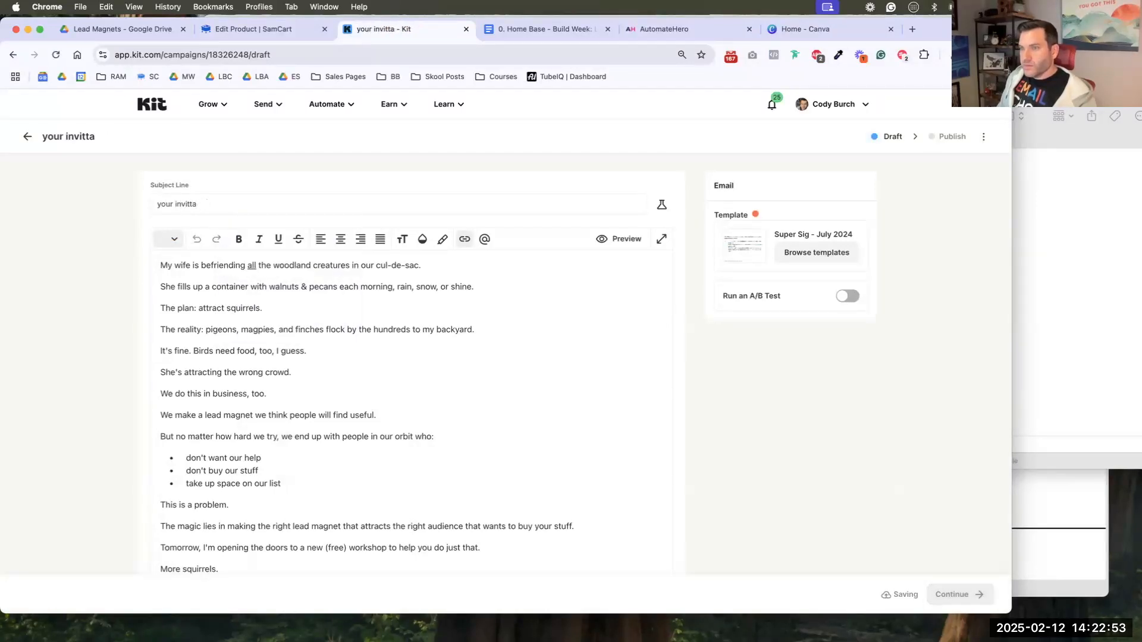
type("a")
key("BackSpace")
type("tation (")
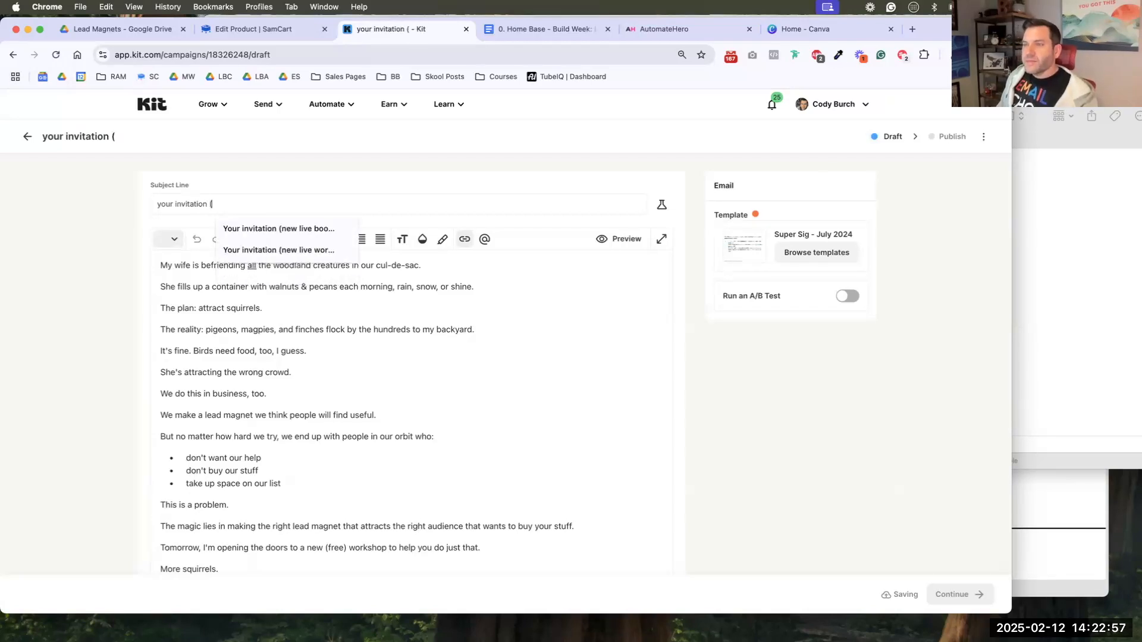
type("new live class")
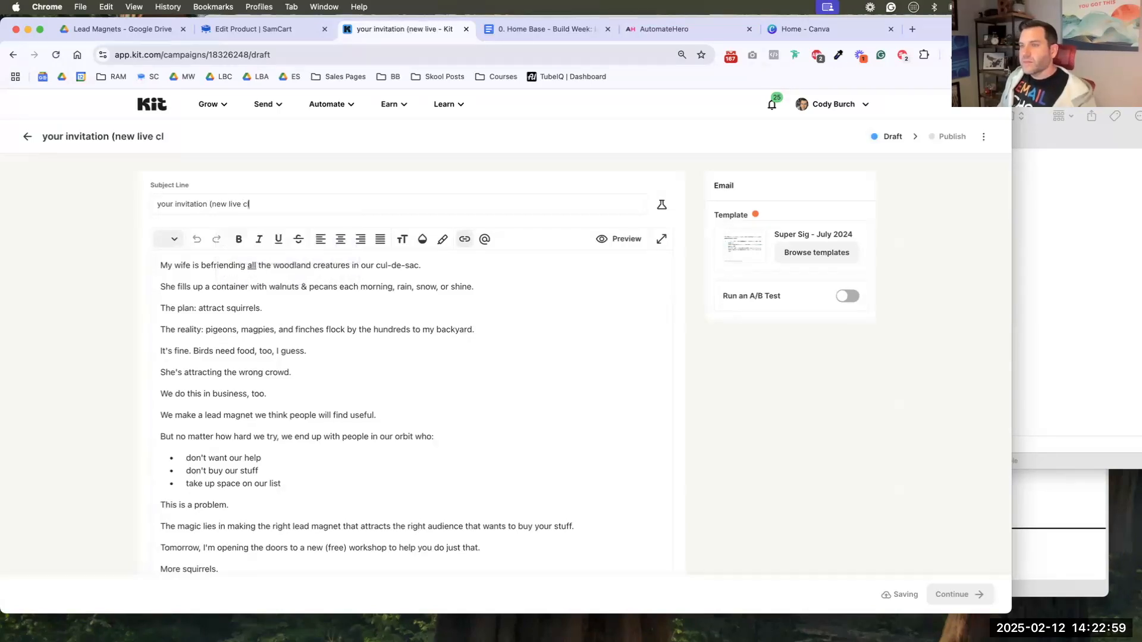
key("BackSpace")
key("BackSpace")
key("BackSpace")
key("BackSpace")
key("BackSpace")
type("workshop)")
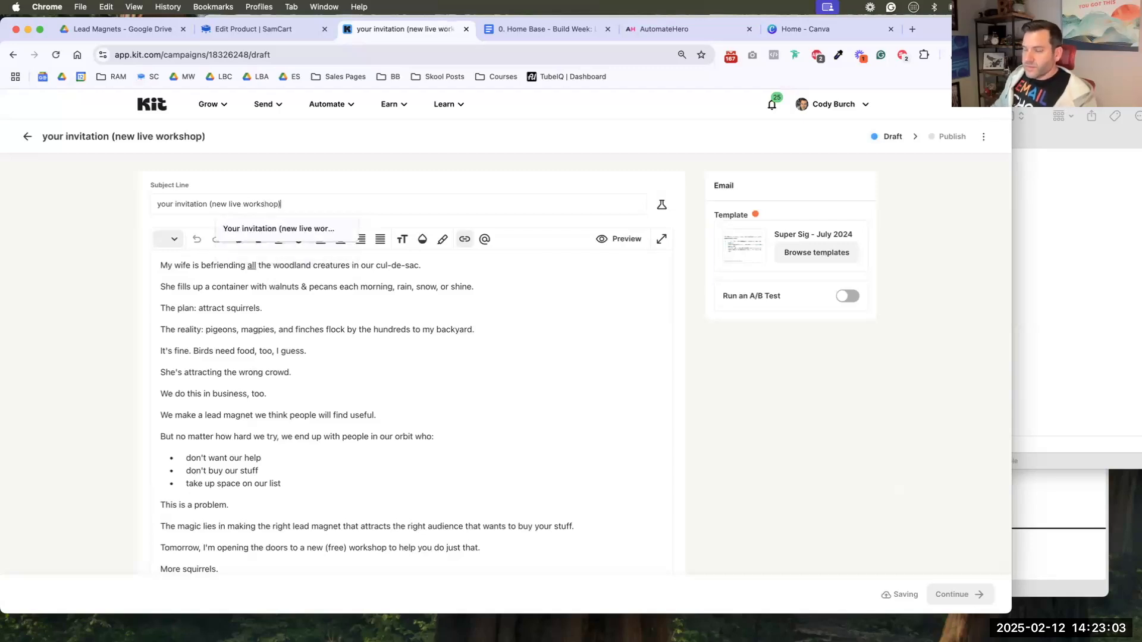
- Delete the entire copied email body, including the sign-off and the P.S. list, leaving the footer
scroll(332, 467, "down", 5)
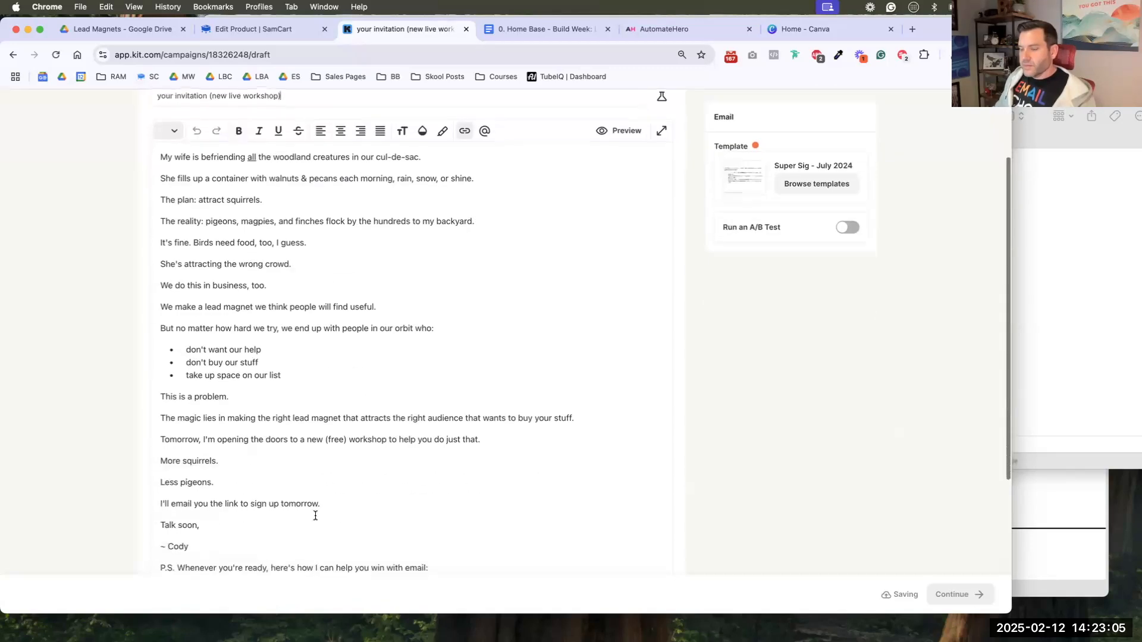
left_click_drag(201, 432, 239, 128)
key("BackSpace")
key("shift+Down")
key("shift+Down")
key("shift+Down")
key("shift+Down")
key("shift+Down")
key("shift+Down")
key("shift+Down")
key("shift+Down")
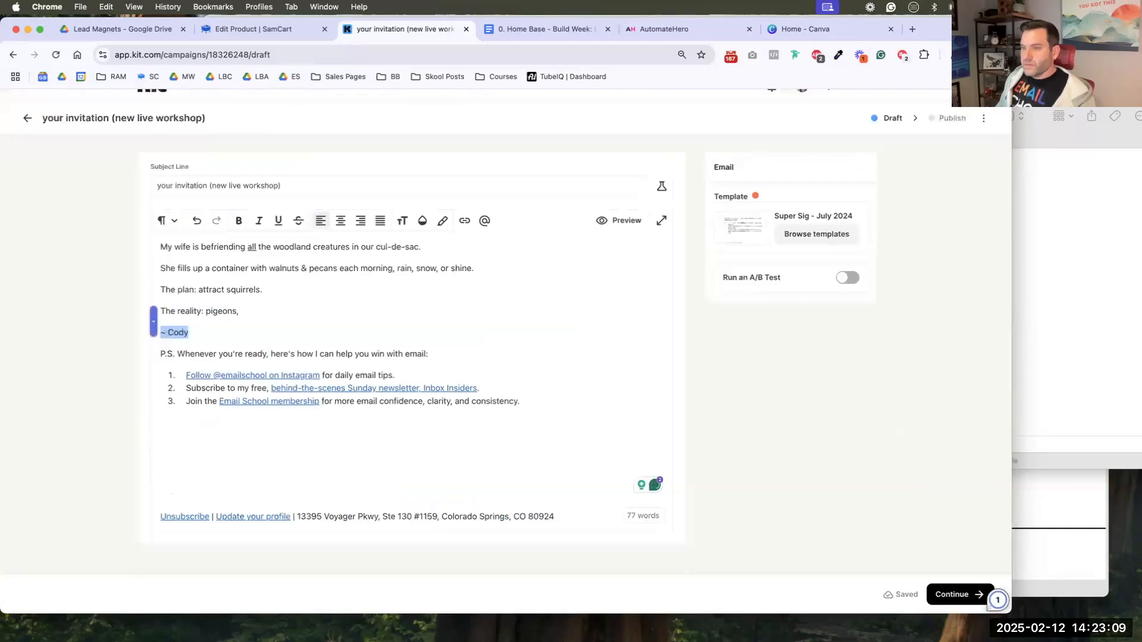
key("BackSpace")
key("shift+Up")
key("shift+Up")
key("shift+Up")
key("shift+Up")
key("BackSpace")
- Open the body with "Wouldn't it be cool if you could spend a few minutes a day, for a few days, and make a brand-new lead magnet..."
type("Woul")
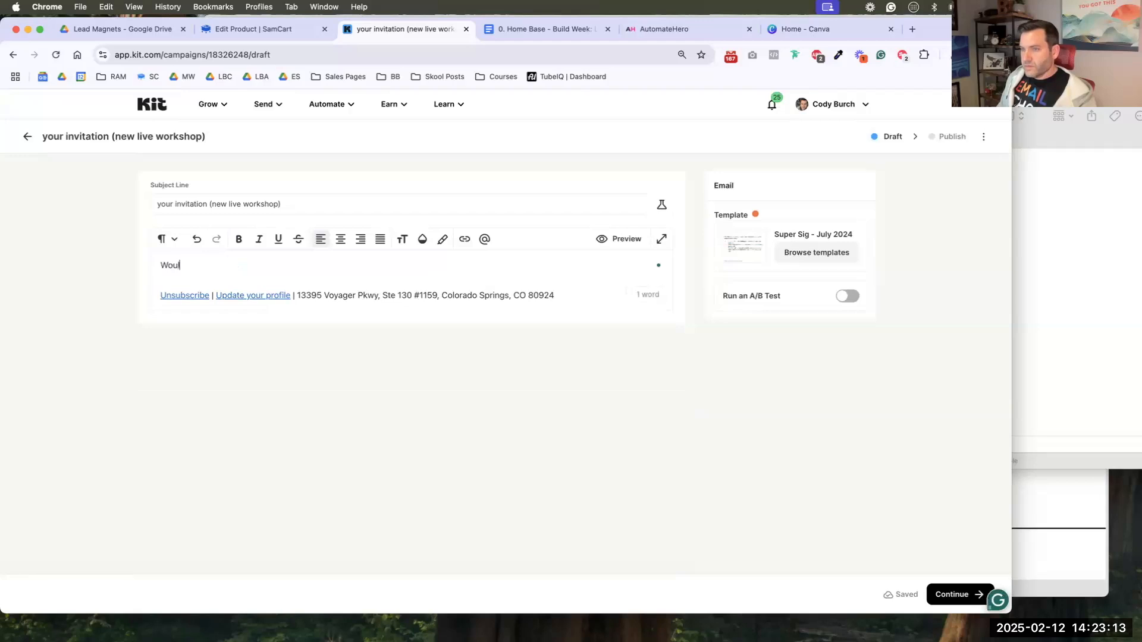
type("dn't it ")
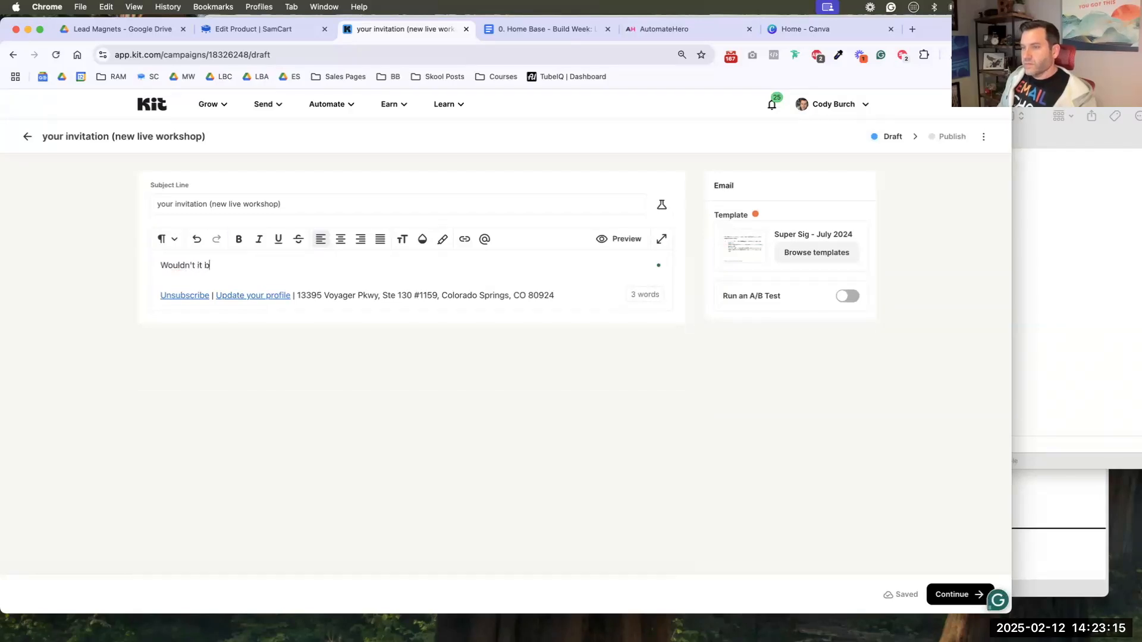
type("be cool if you could spend a few minutes a day, for a few days, and make a ")
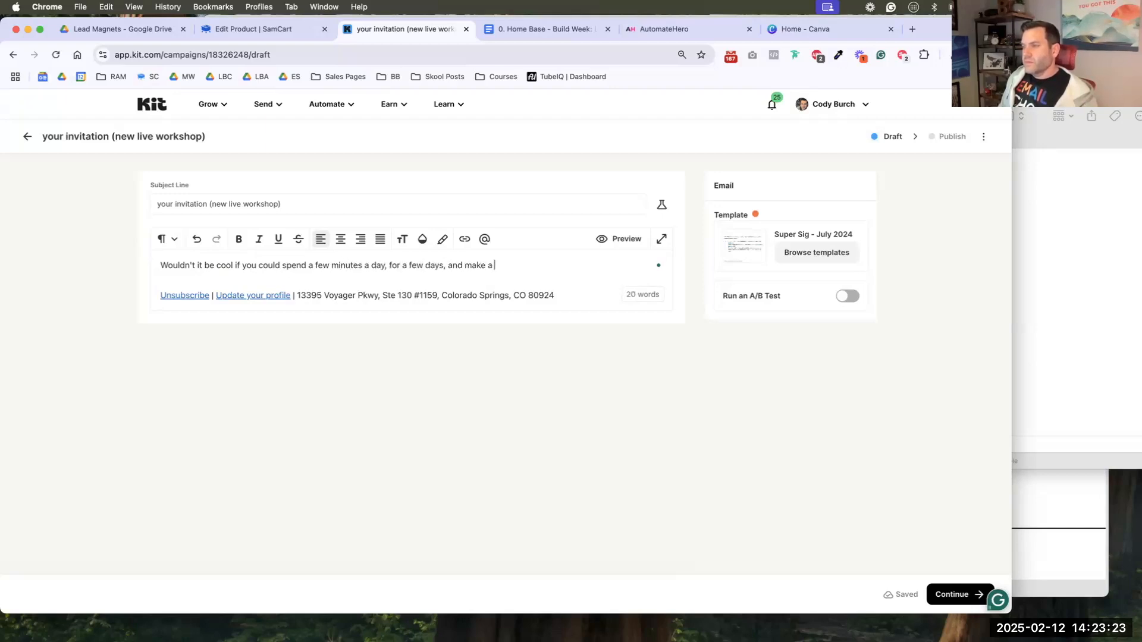
type("brand ")
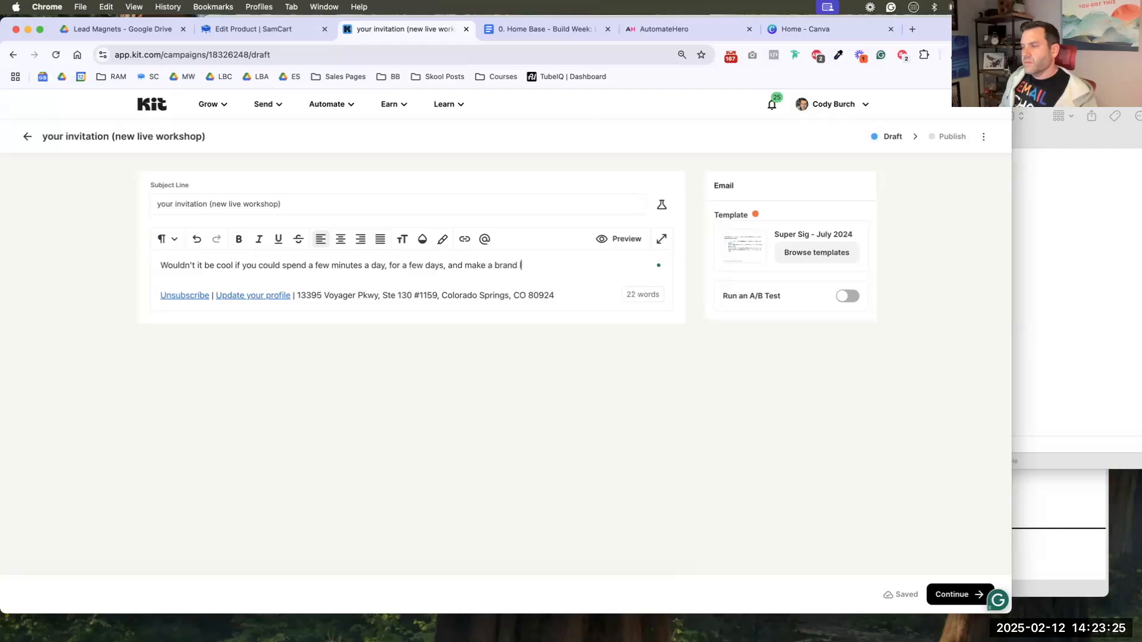
type("new lead magnet...")
key("Return")
key("Return")
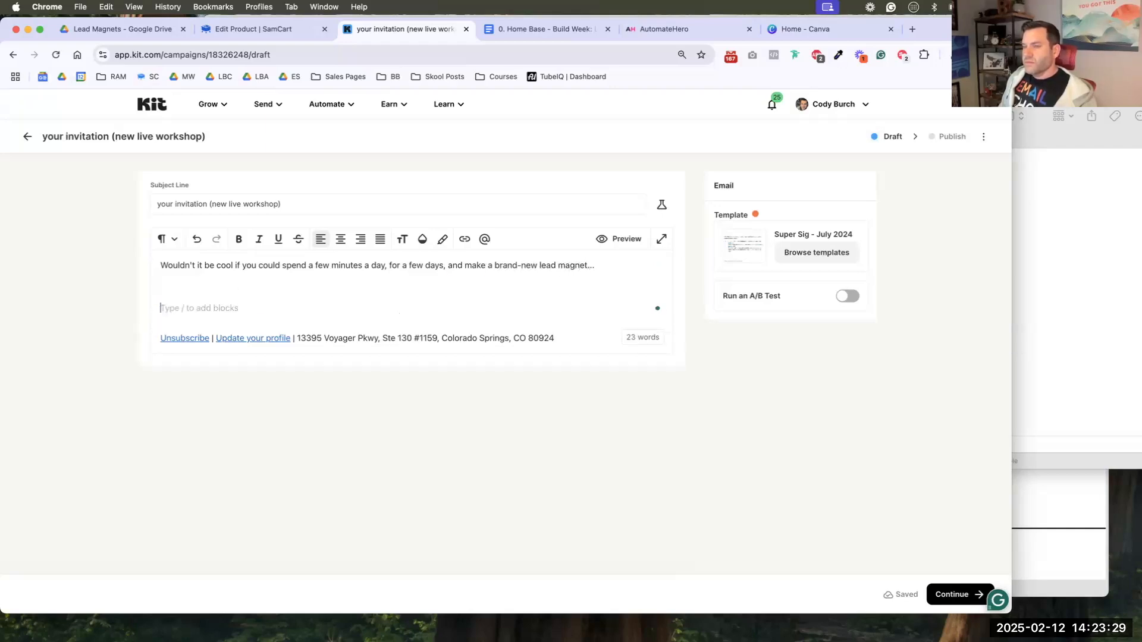
- Add a second paragraph: "...And then use that lead magnet to go to work on your behalf - bringing in leads around the clock?"
key("BackSpace")
type("...And then ")
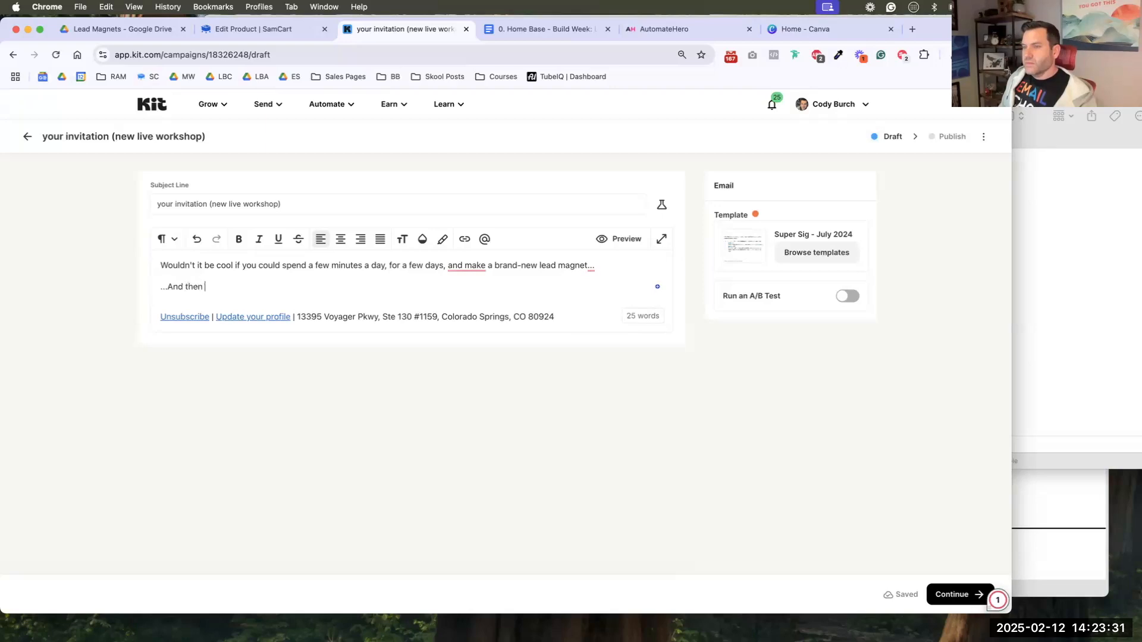
type("use that lead magnet to g")
type("o to wo")
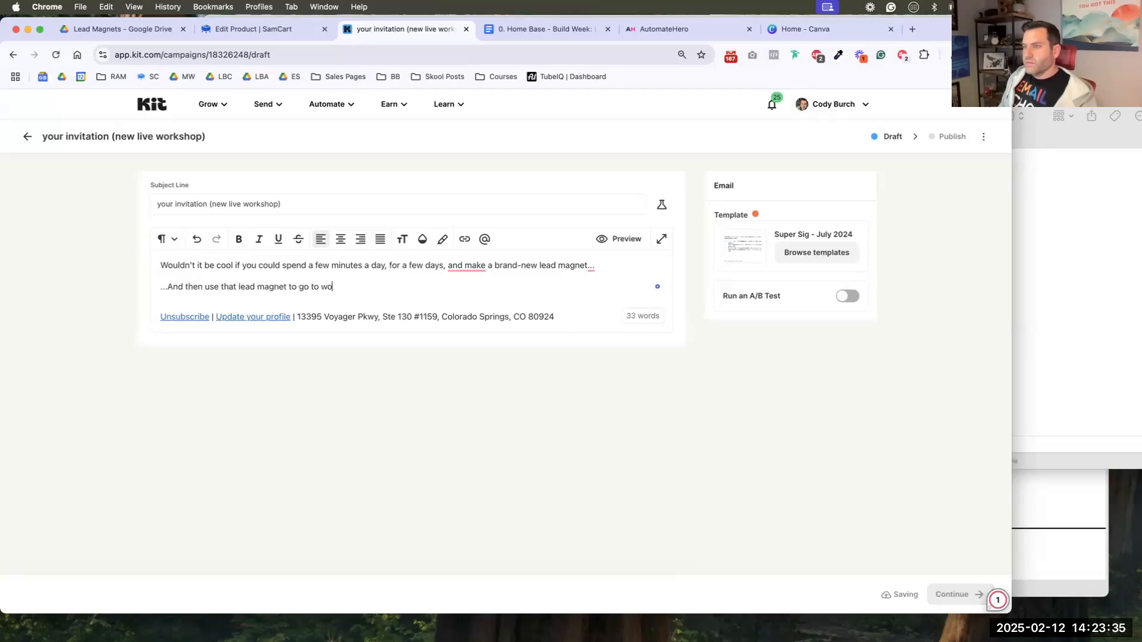
type("rk on your behal")
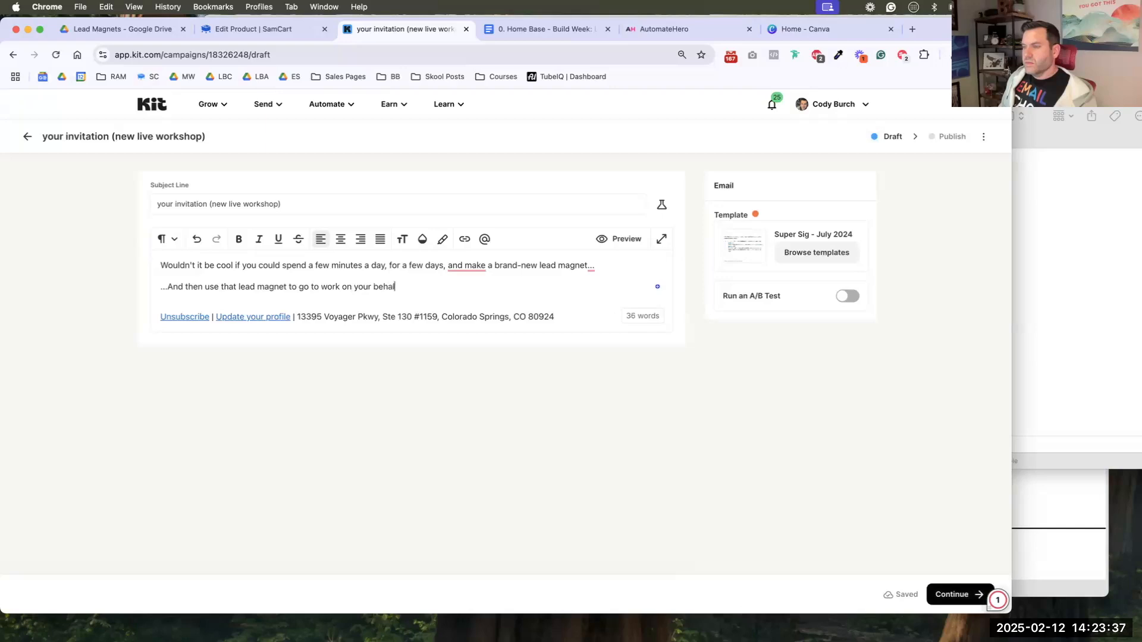
type("f - br")
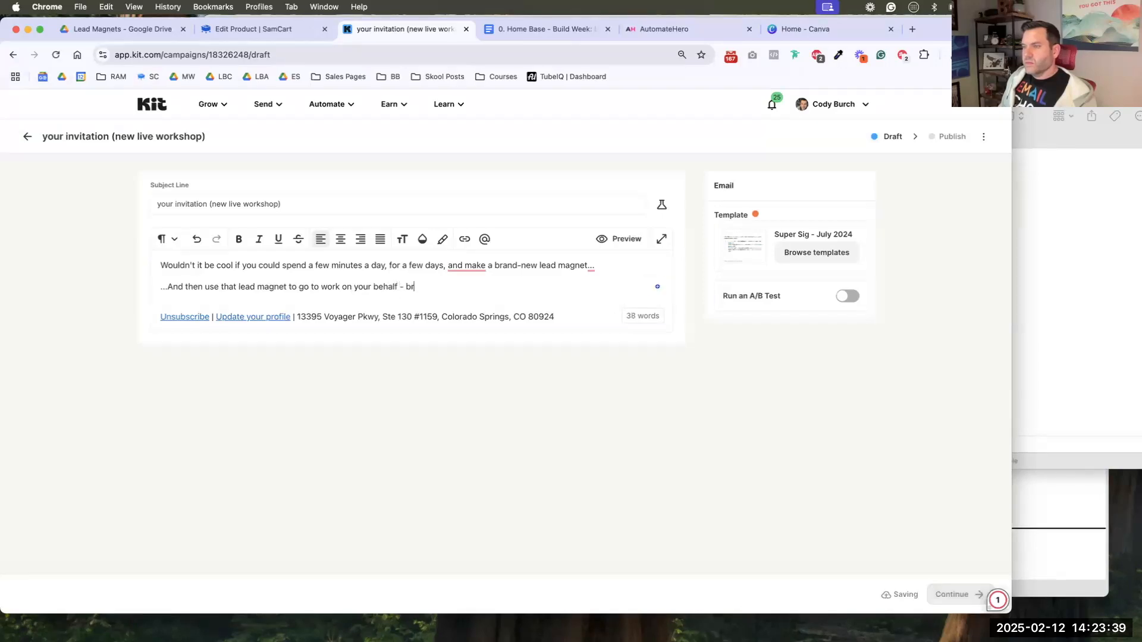
type("inging in ")
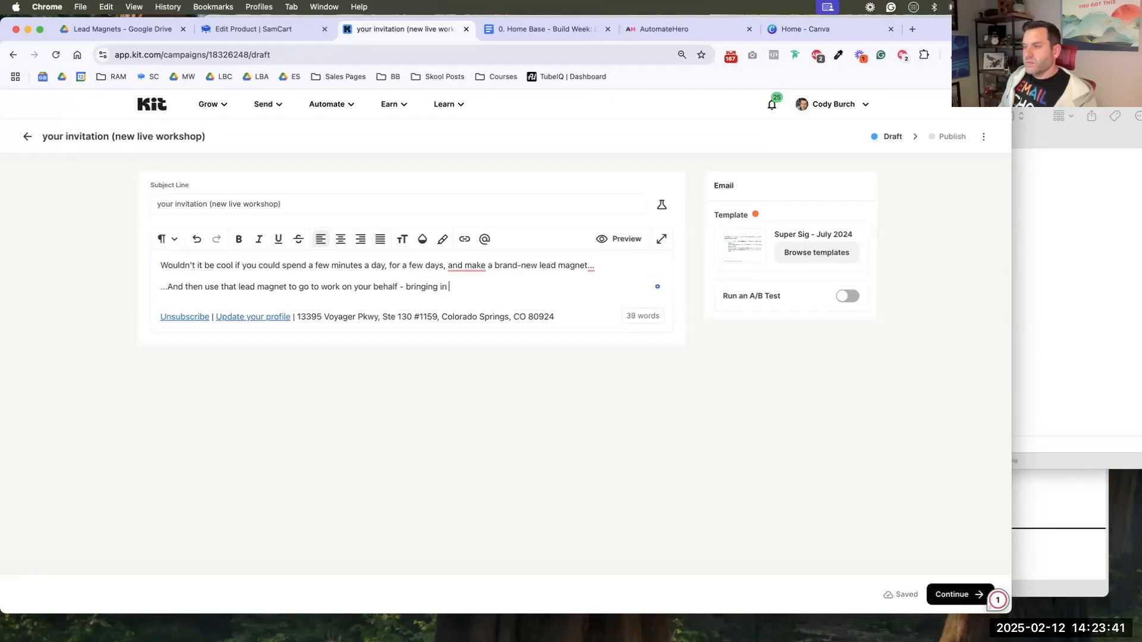
type("leads a")
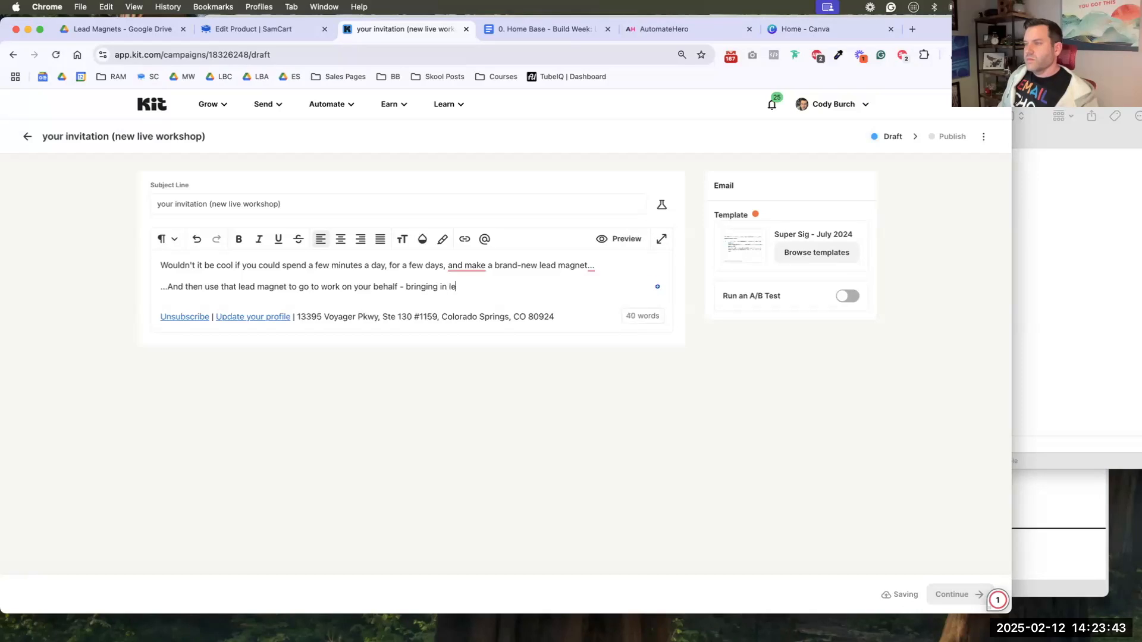
type("round the colock?")
- Add the paragraphs "There is." and "It's called the "Lead Magnet Build Week" and you can get your ticket here."
key("Return")
type("There is.")
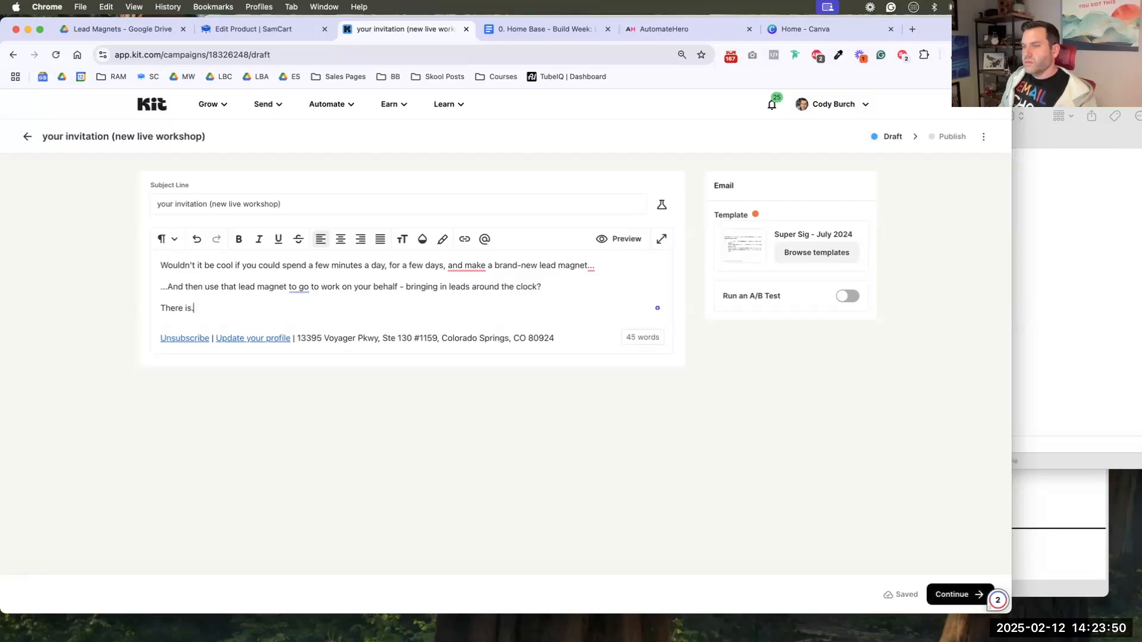
key("Return")
type("It's cal")
type("led the \"Lead Magnet Build W")
type("eek\" and you can ge")
type("t yo")
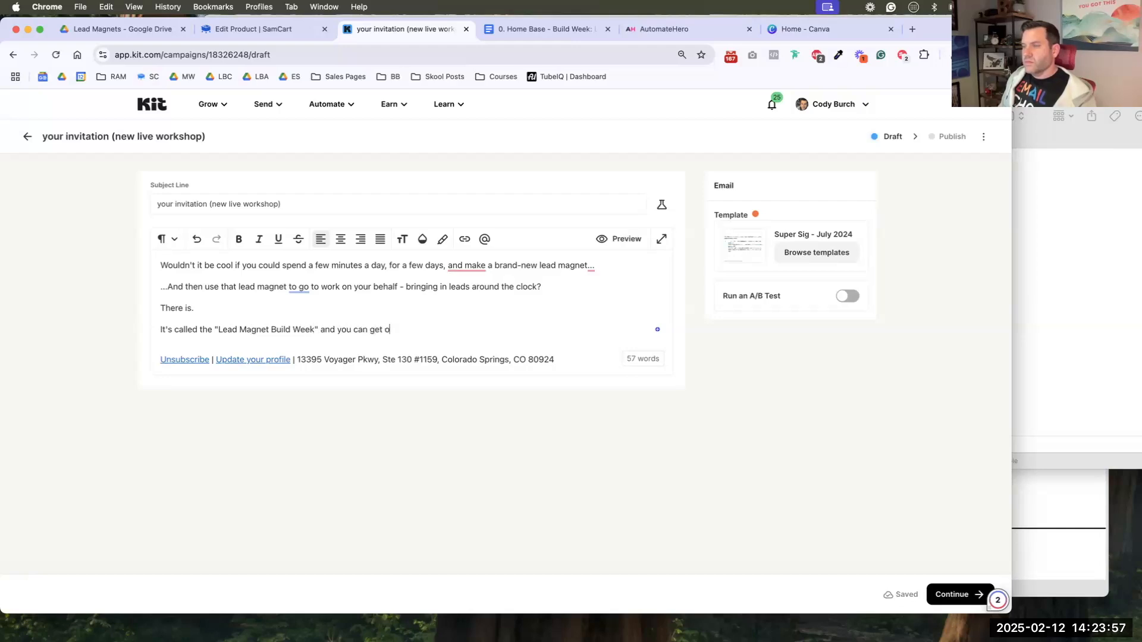
type("ur ticket here.")
- Add the line "Register your seat." and sign off with a tilde and the sender's first name, followed by blank lines
key("Return")
type("Register y")
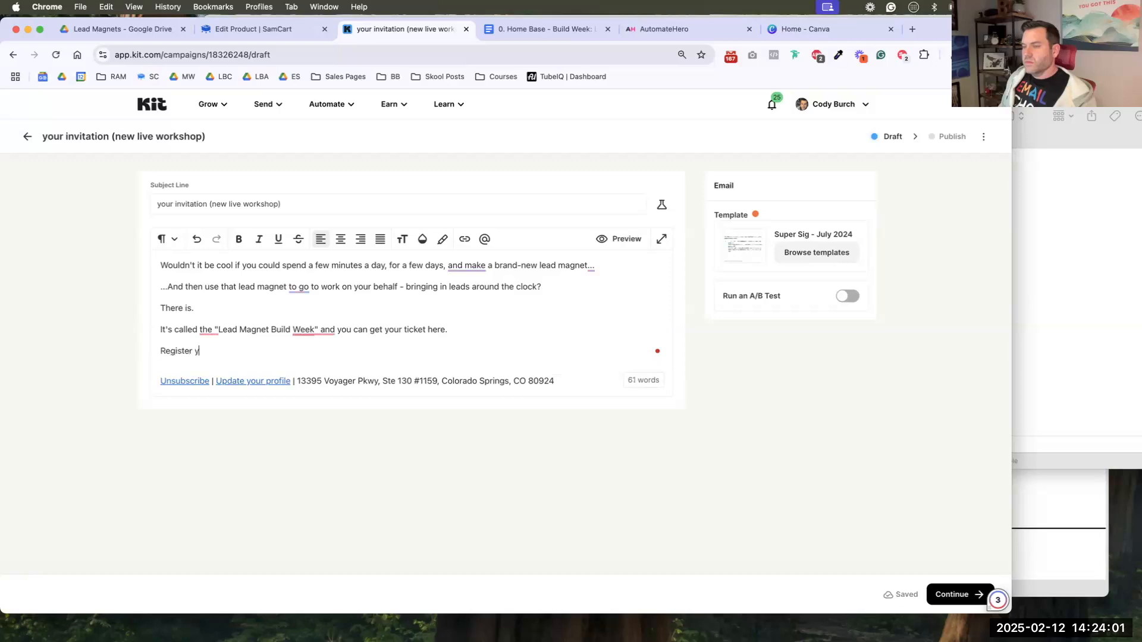
type("our seat.")
key("Return")
type("~ cod")
key("BackSpace")
key("BackSpace")
key("BackSpace")
type("Cody")
key("Return")
key("Return")
key("Return")
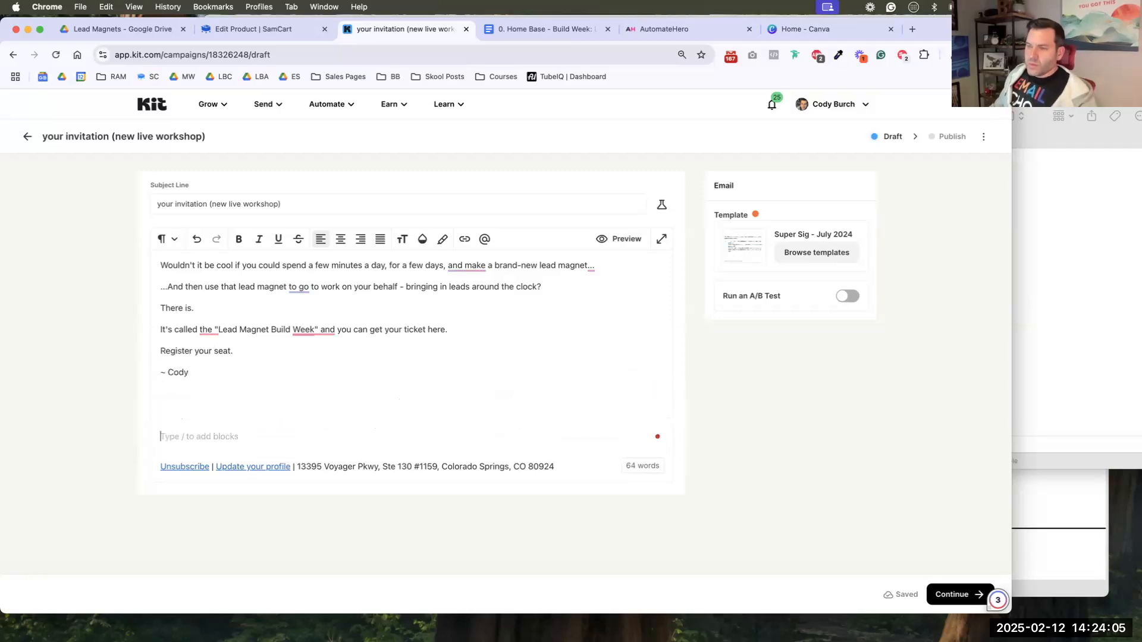
- Review the Grammarly suggestions and accept the correction to the "Lead Magnet Build Week" sentence, removing "the" and adding a comma
left_click(248, 328)
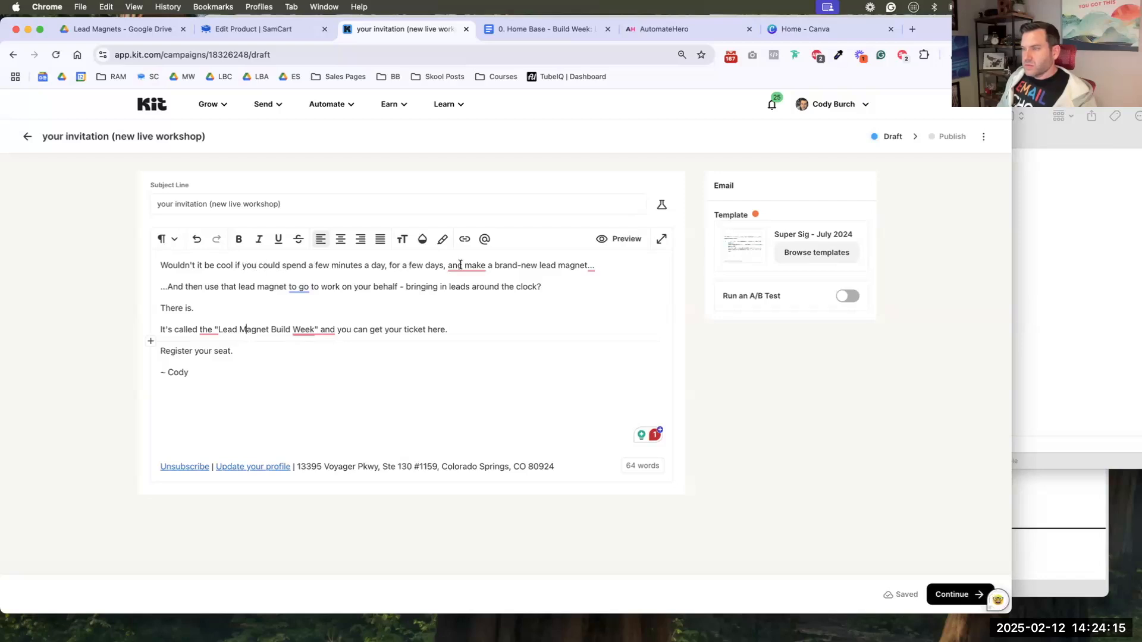
mouse_move(463, 264)
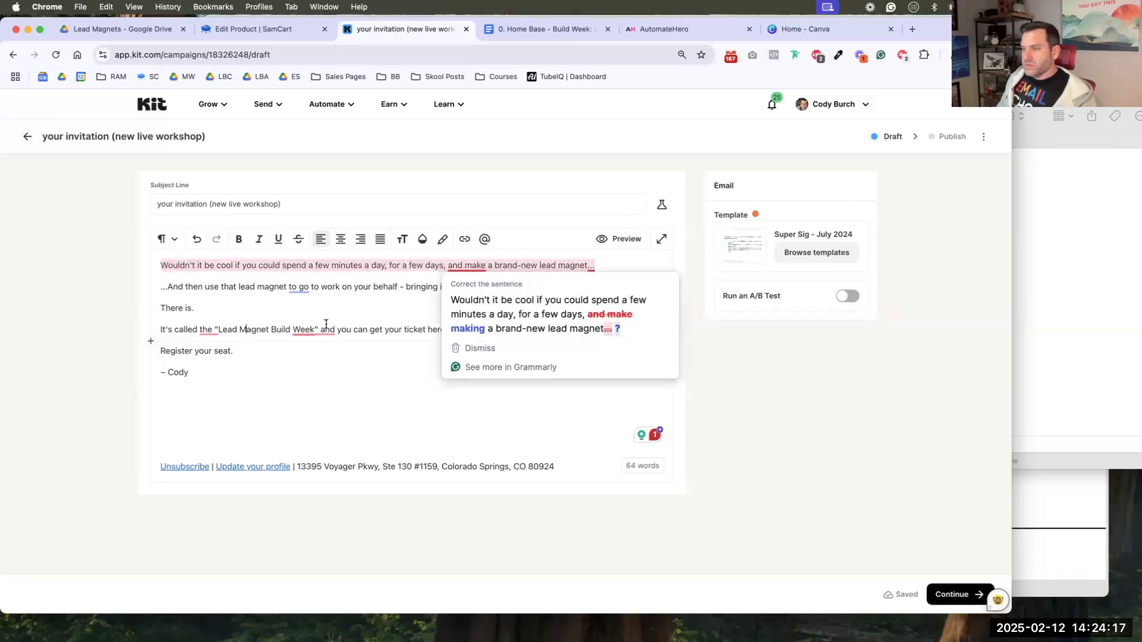
mouse_move(327, 328)
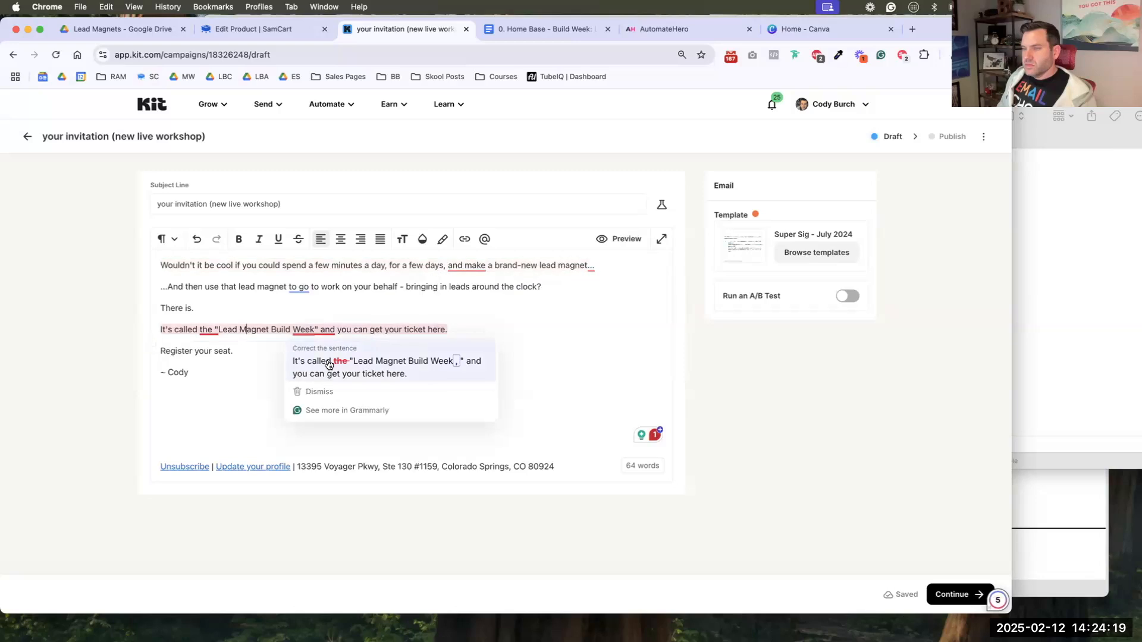
left_click(330, 362)
- Link "Register your seat." to the "LMBW - Registration Page" link trigger
left_click_drag(233, 351, 155, 350)
left_click(464, 239)
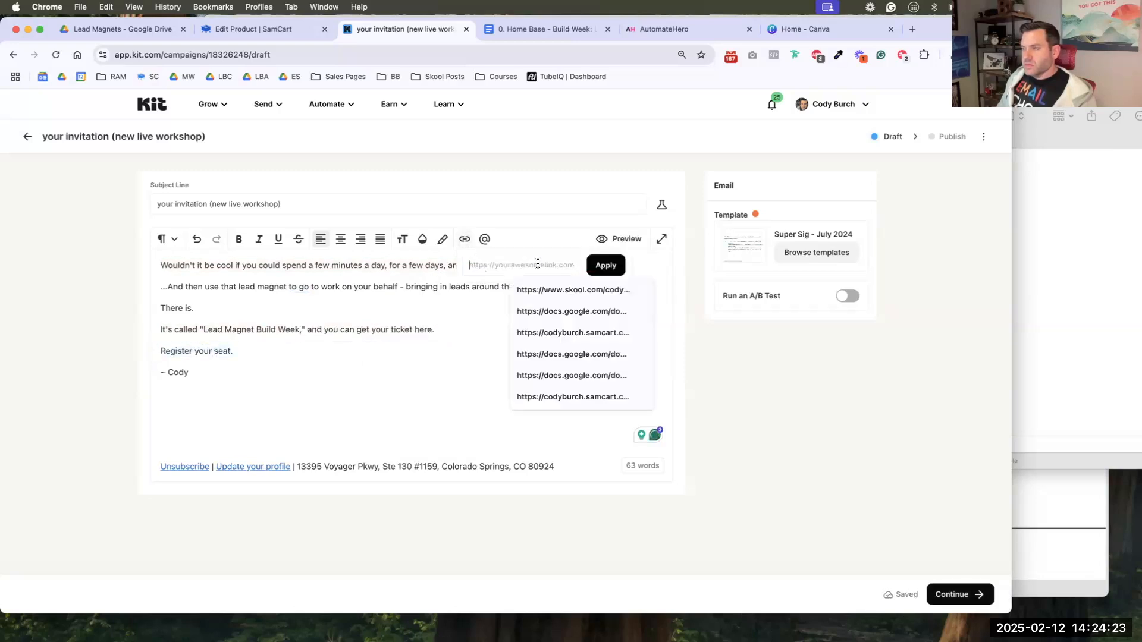
left_click(640, 265)
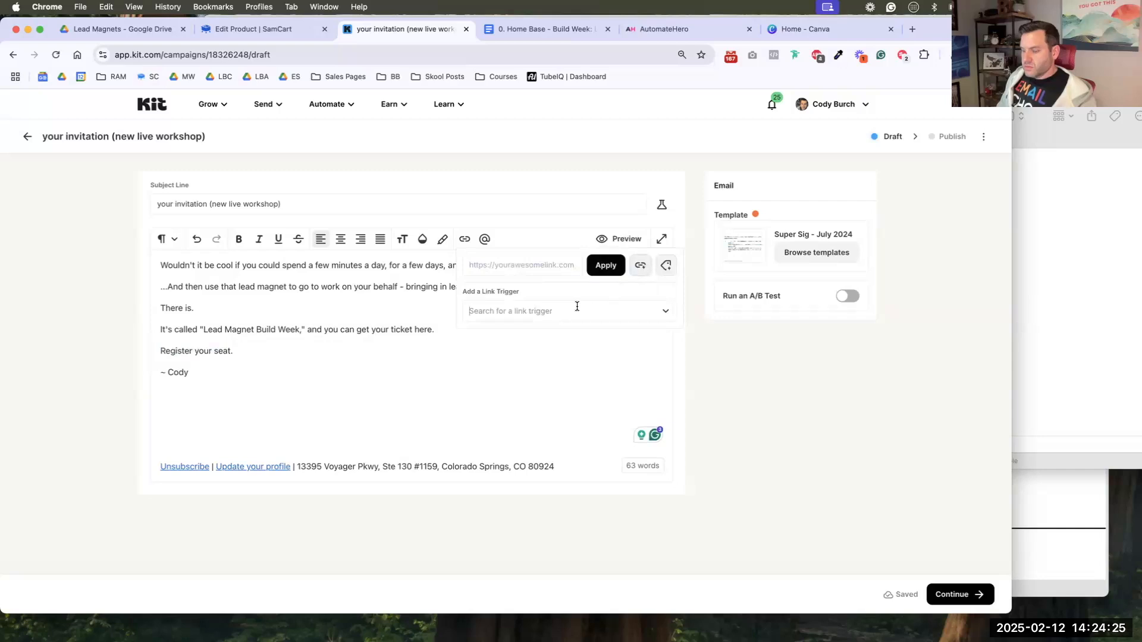
left_click(576, 307)
type("build")
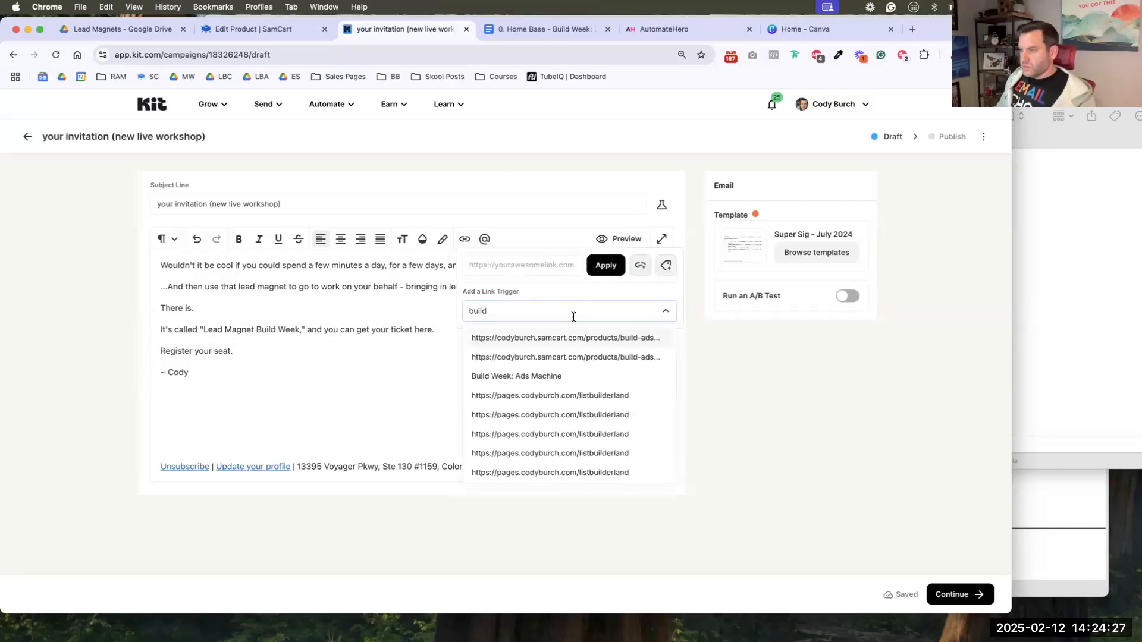
double_click(573, 317)
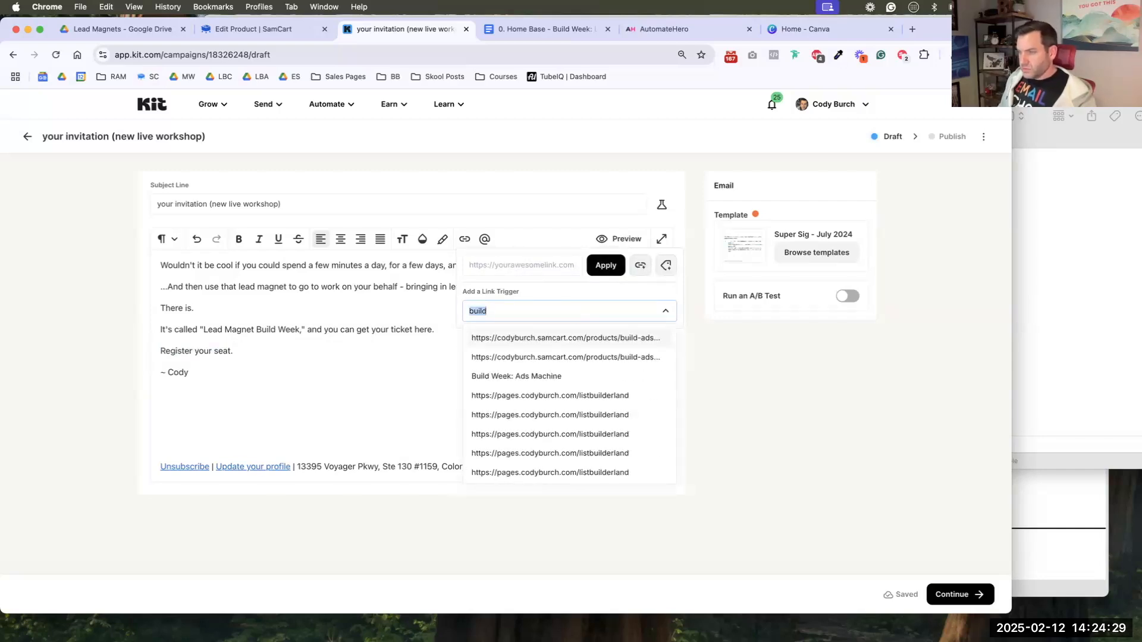
type("lmbw")
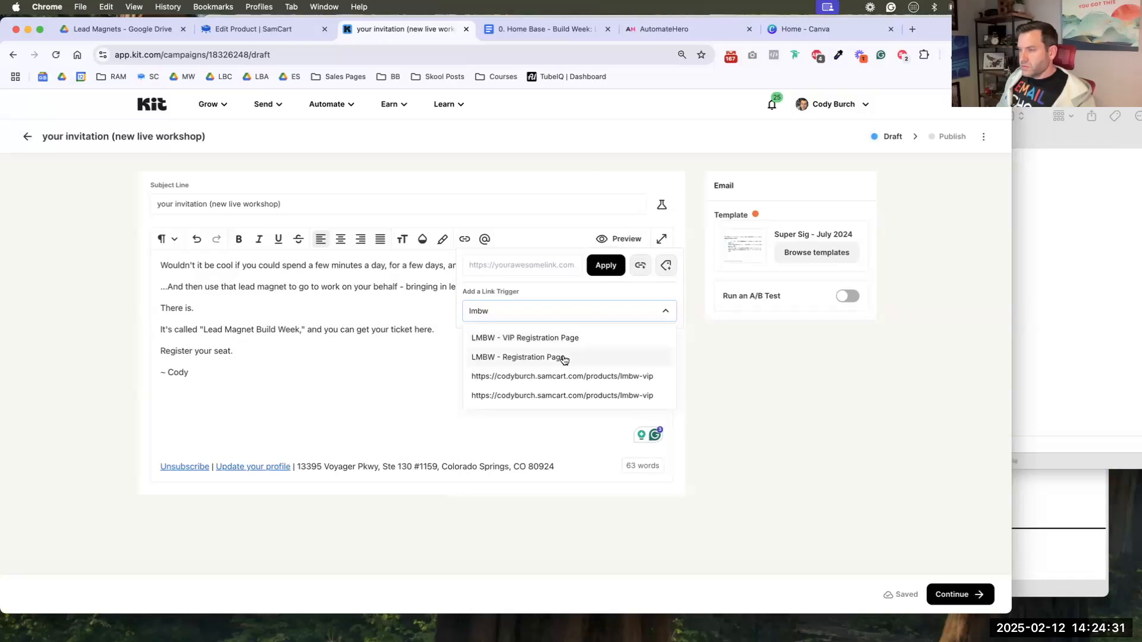
left_click(563, 357)
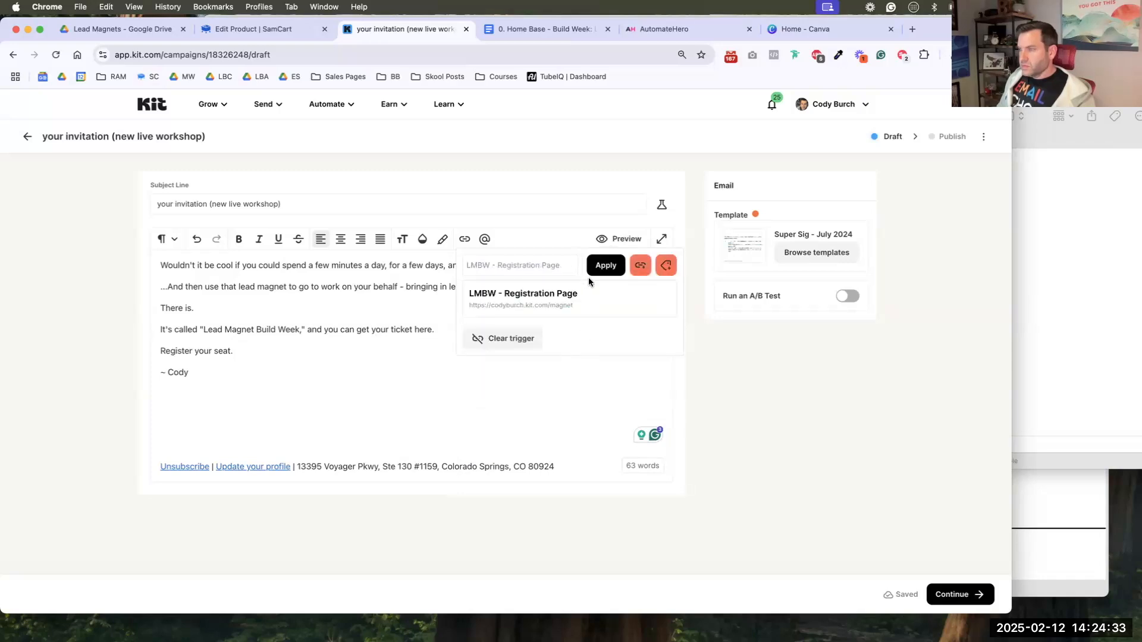
left_click(602, 267)
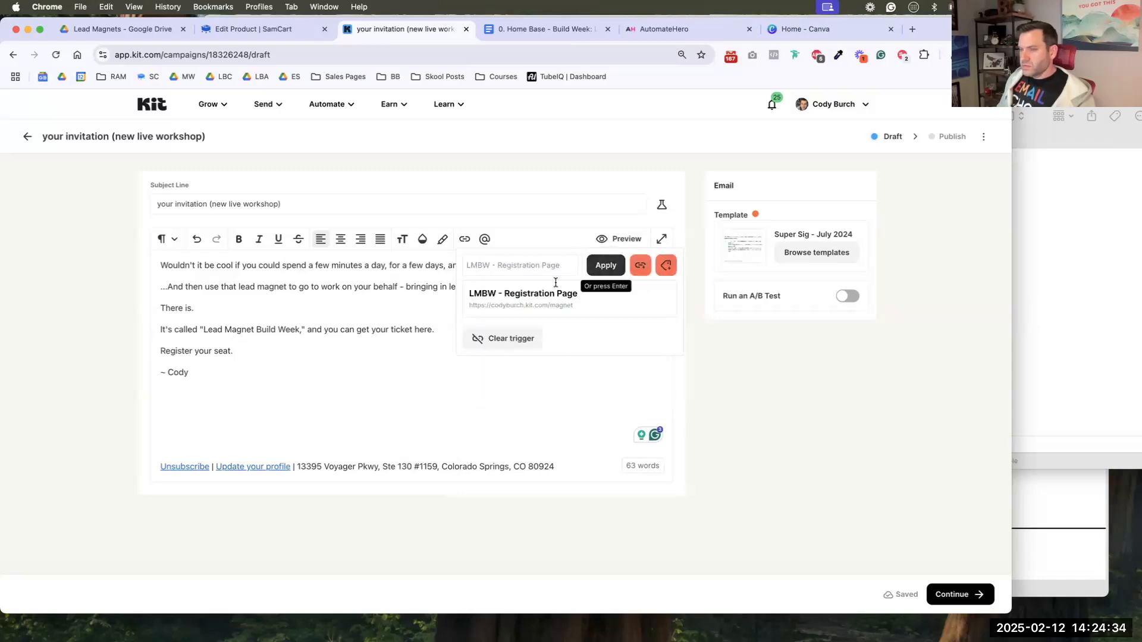
- Link the word "here" in the "Lead Magnet Build Week" sentence to the "LMBW - Registration Page" link trigger
double_click(421, 328)
left_click(465, 239)
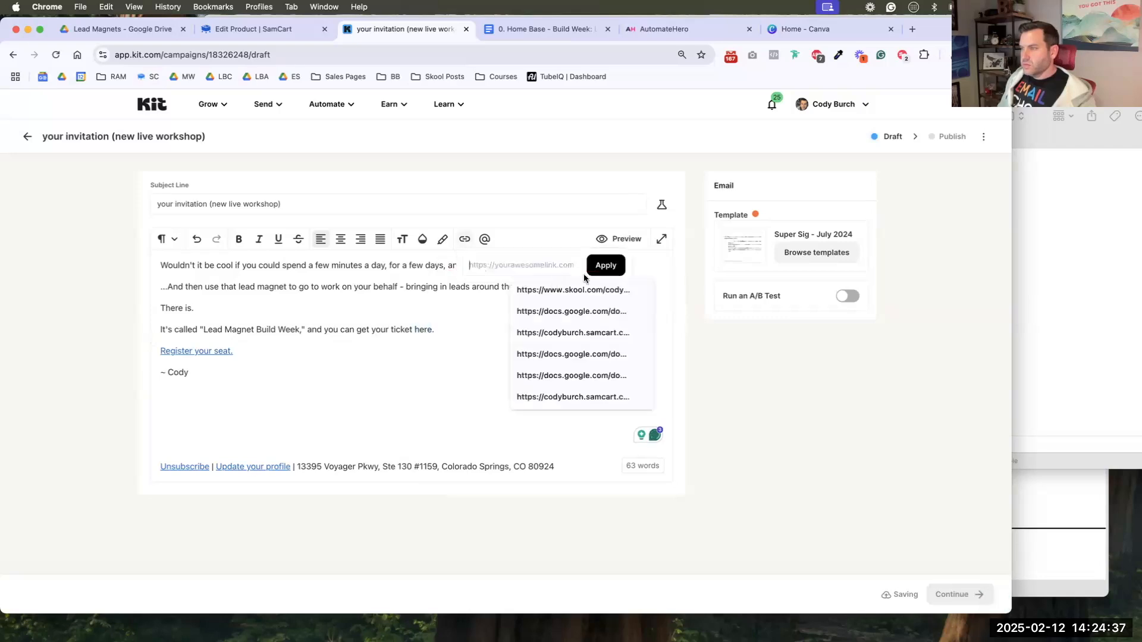
left_click(640, 266)
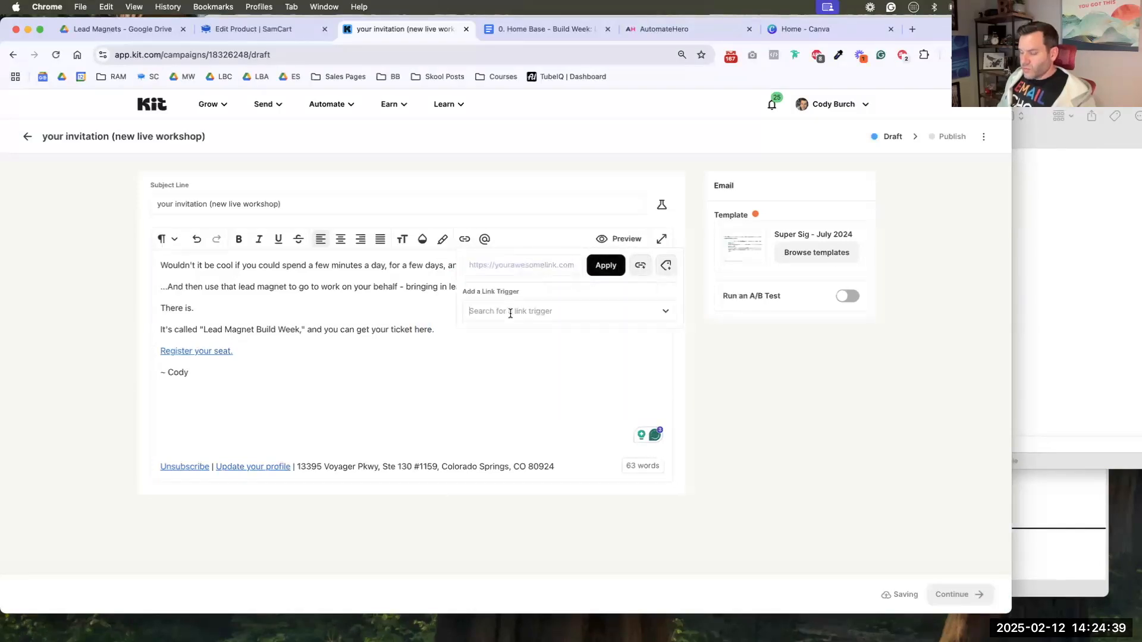
left_click(510, 311)
type("lmbw")
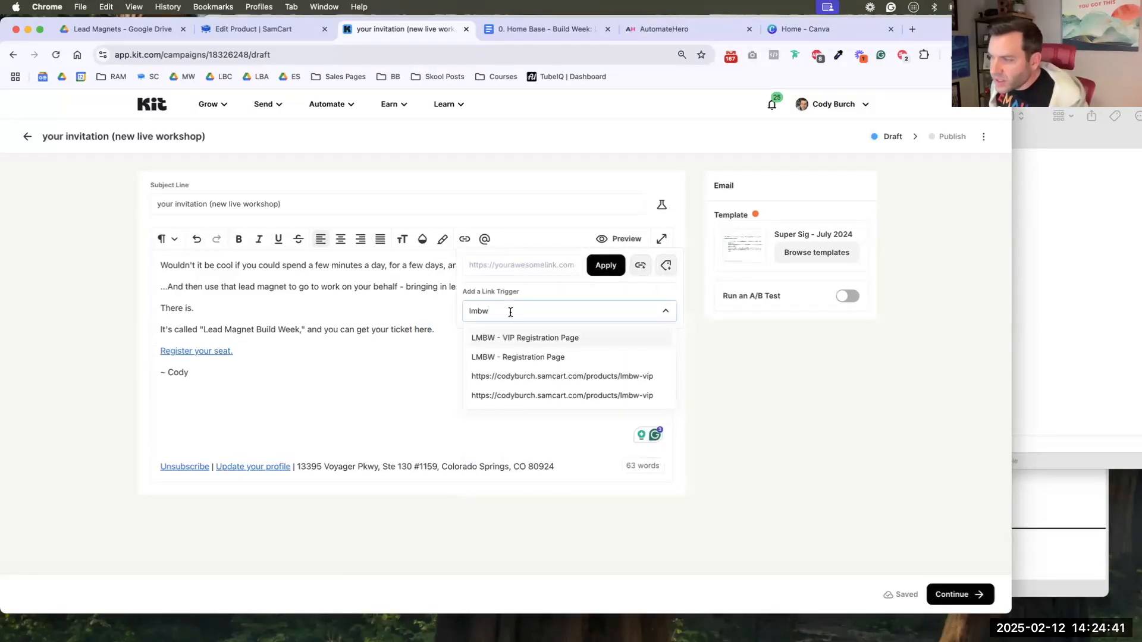
left_click(510, 357)
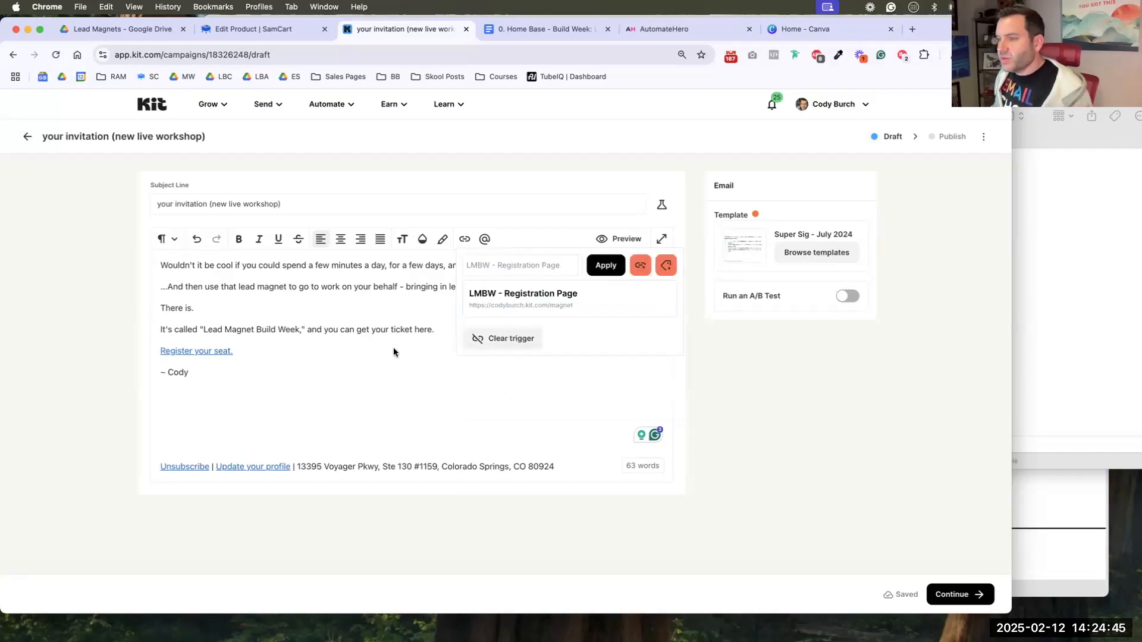
left_click(605, 265)
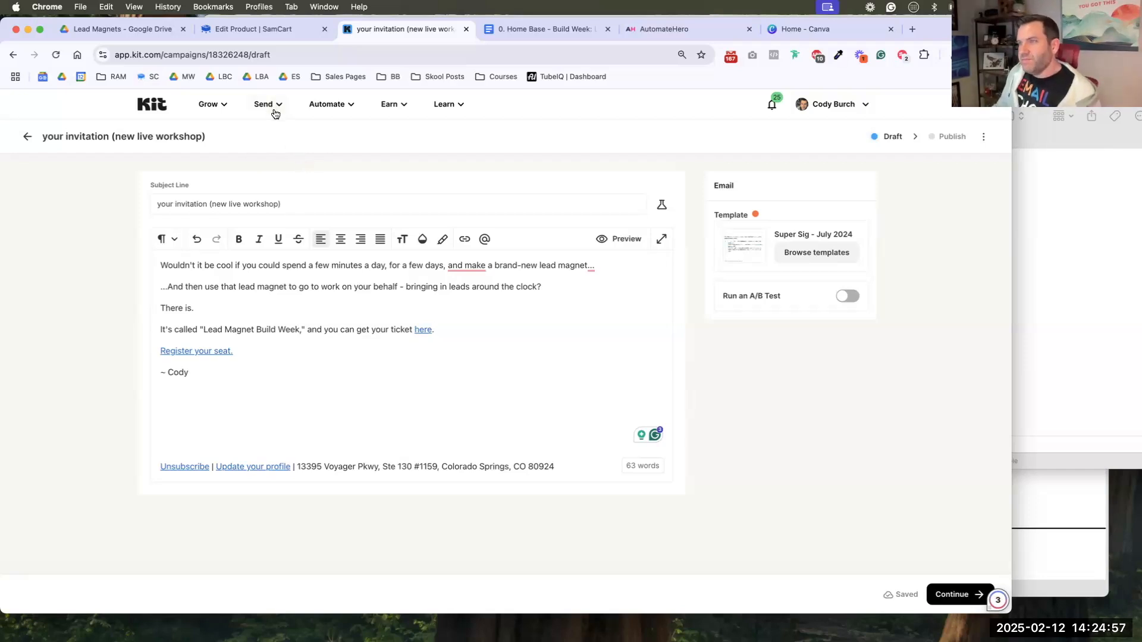
- Go to Skool in a new browser tab and open the "Cash Campaign: Low Ticket Offers" course in the Email School classroom
left_click(911, 29)
type("sk")
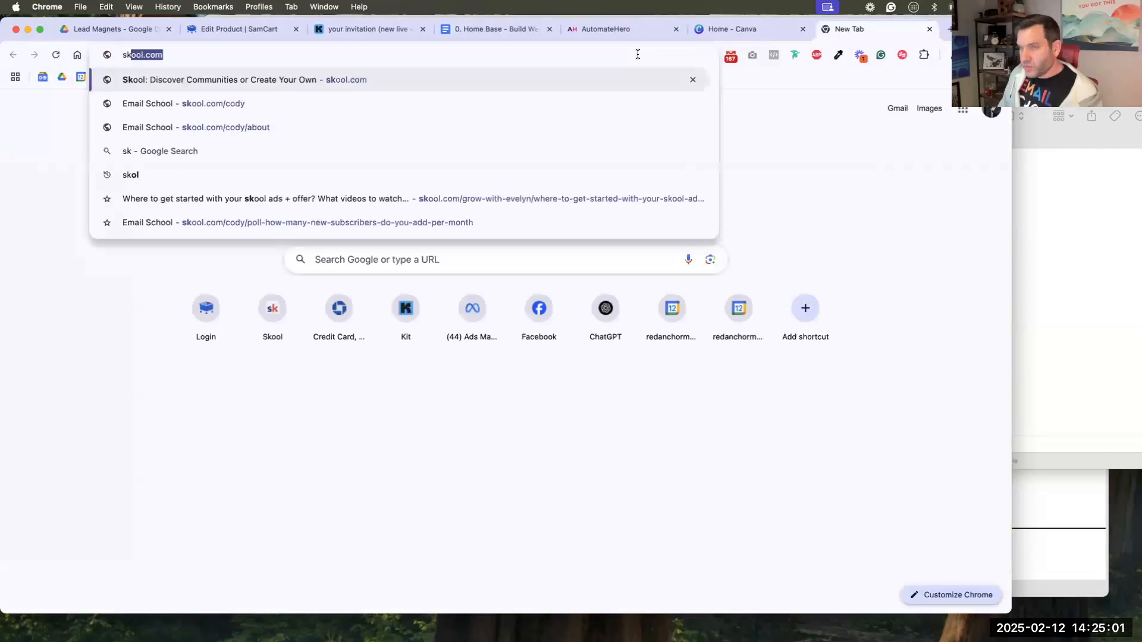
type("ool")
key("Return")
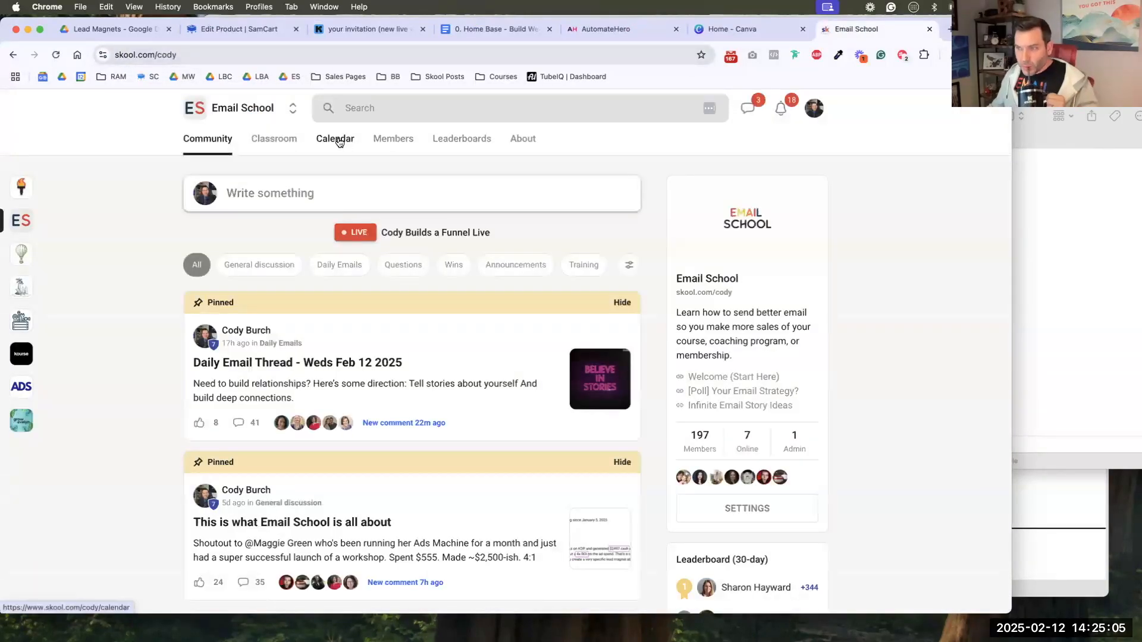
left_click(338, 141)
left_click(276, 139)
scroll(415, 327, "down", 8)
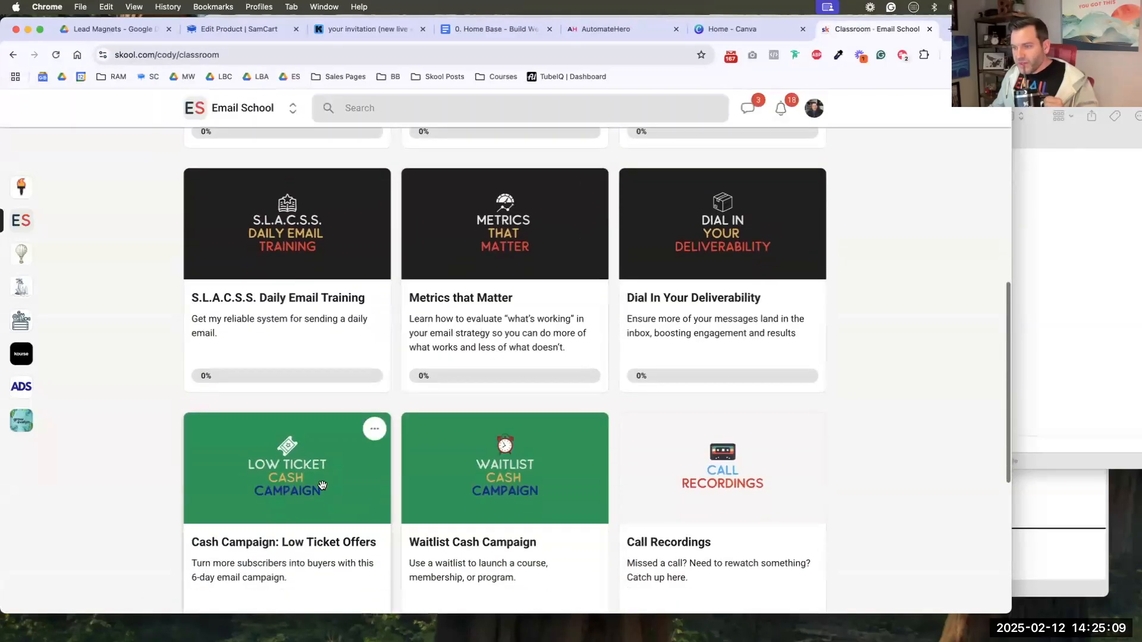
left_click(325, 480)
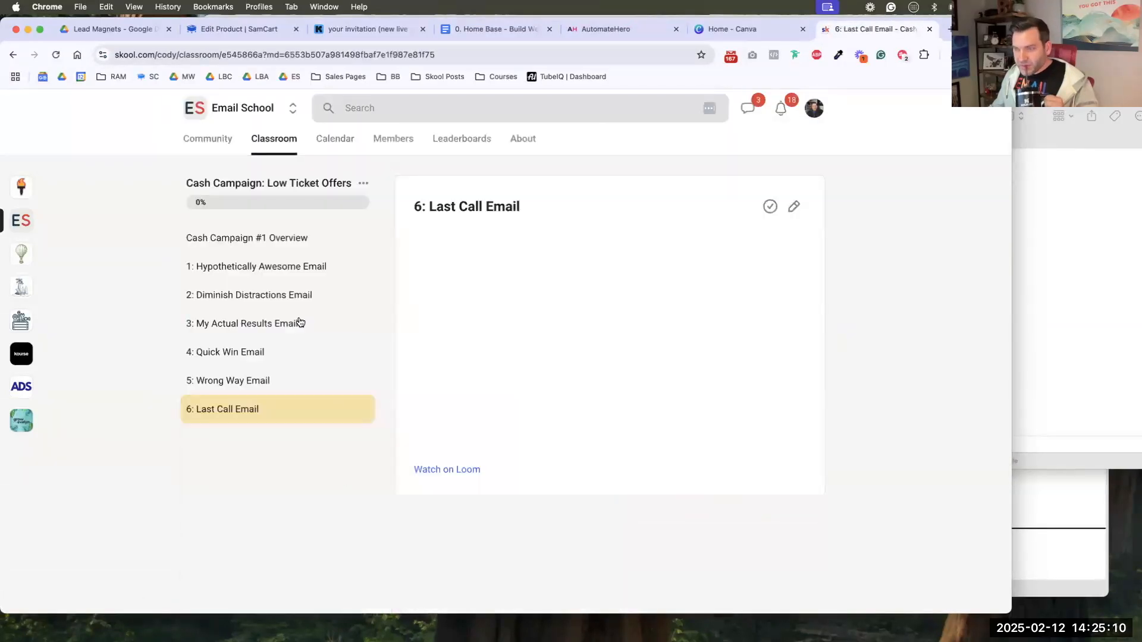
- Make a copy of the "Cash Campaign: Low Ticket Offer" document from the course overview and view its Email #1 example
left_click(288, 273)
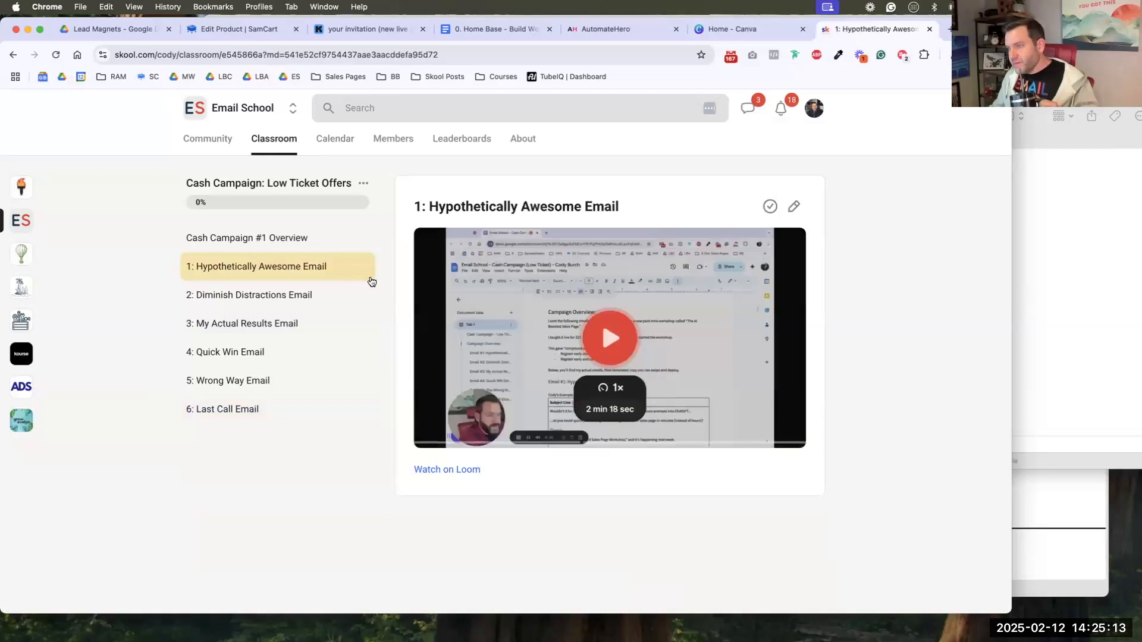
left_click(322, 238)
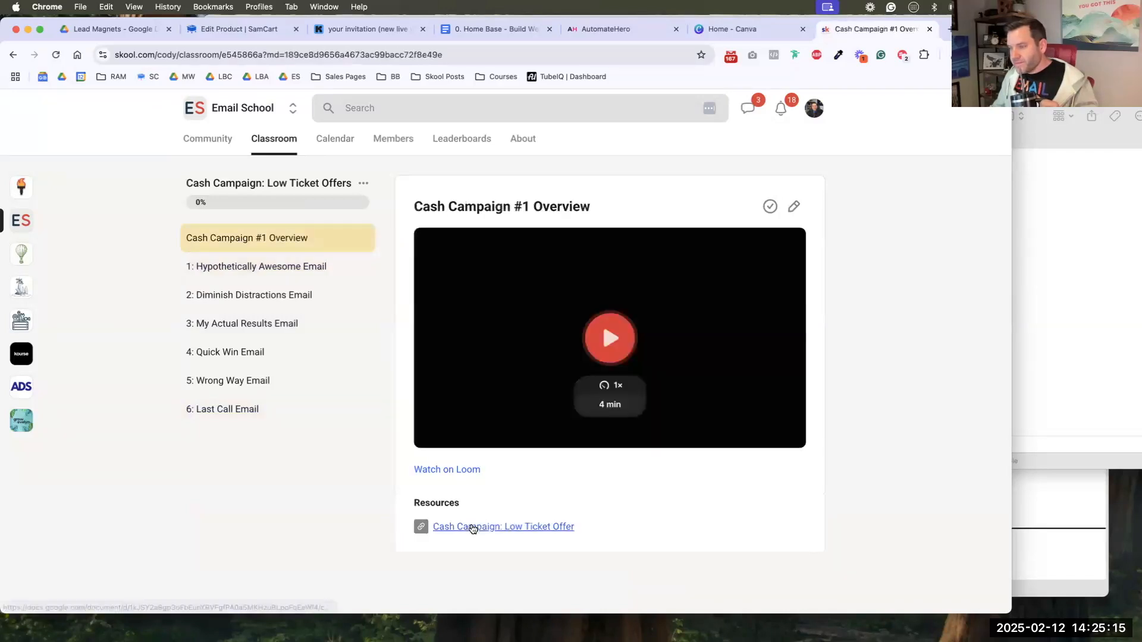
left_click(501, 528)
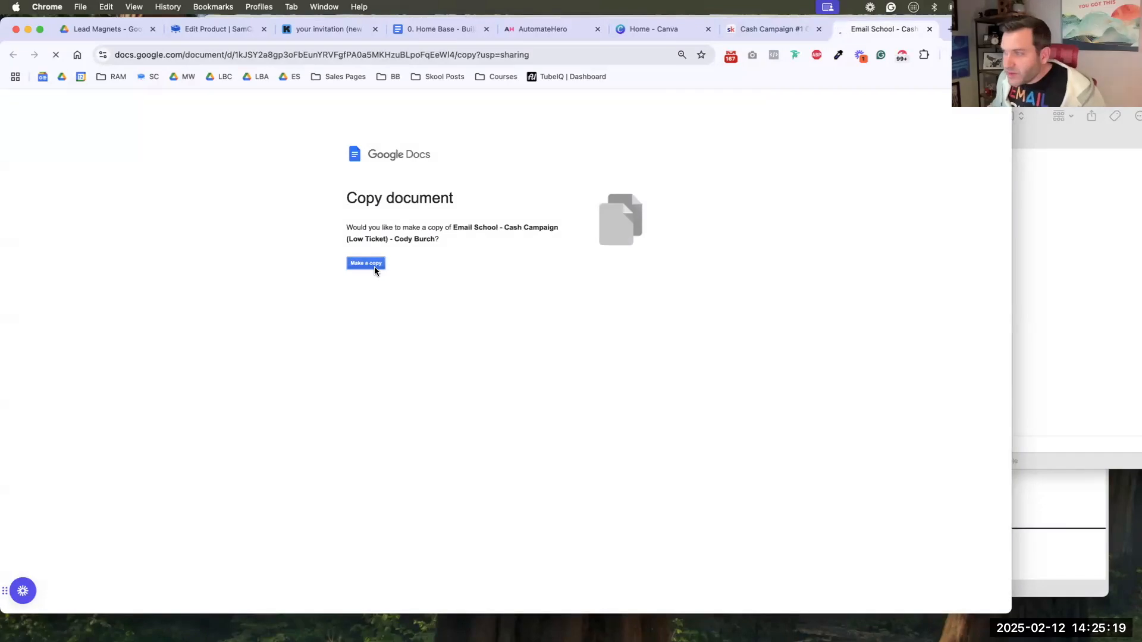
left_click(376, 265)
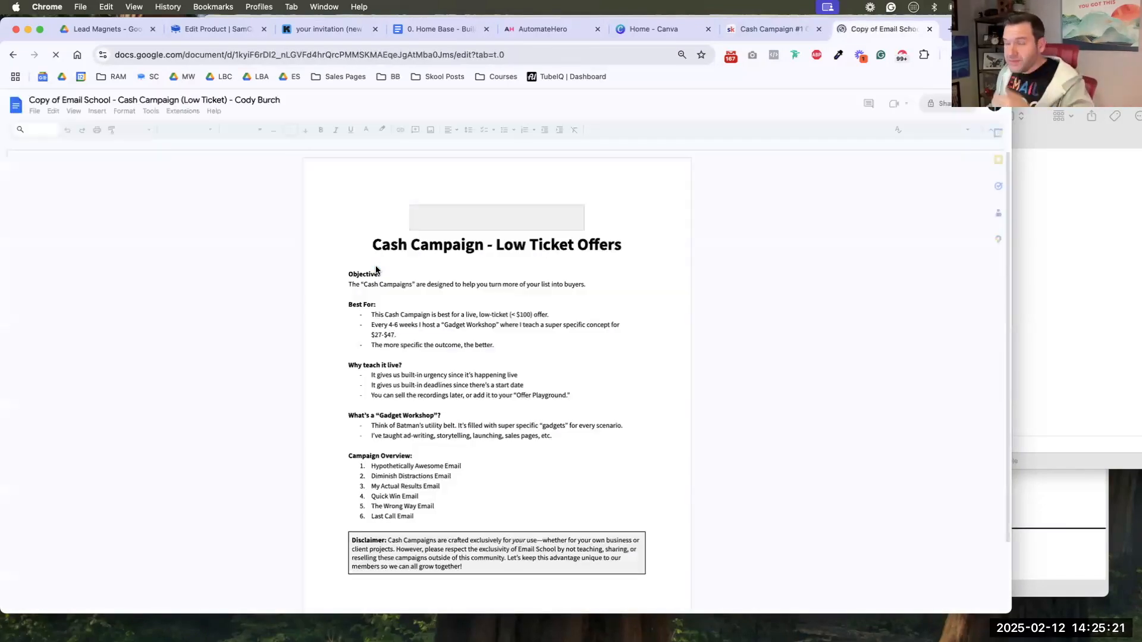
scroll(427, 330, "down", 12)
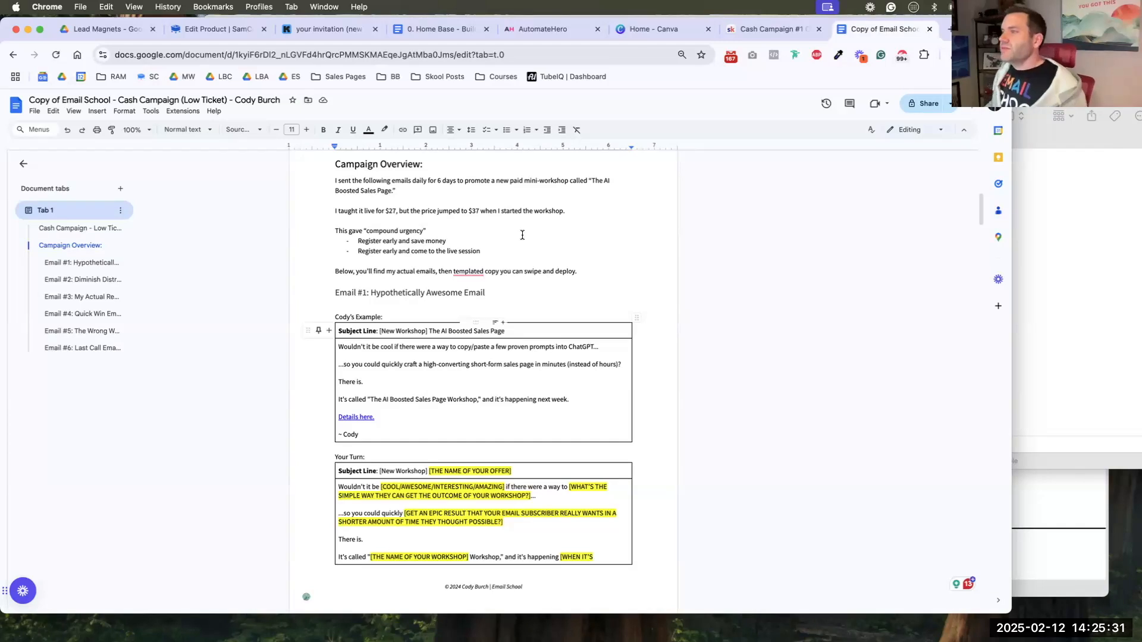
- Back in the Kit broadcast, insert "just" before "a few minutes" and "this month" after "a few days" in the opening line
left_click(310, 30)
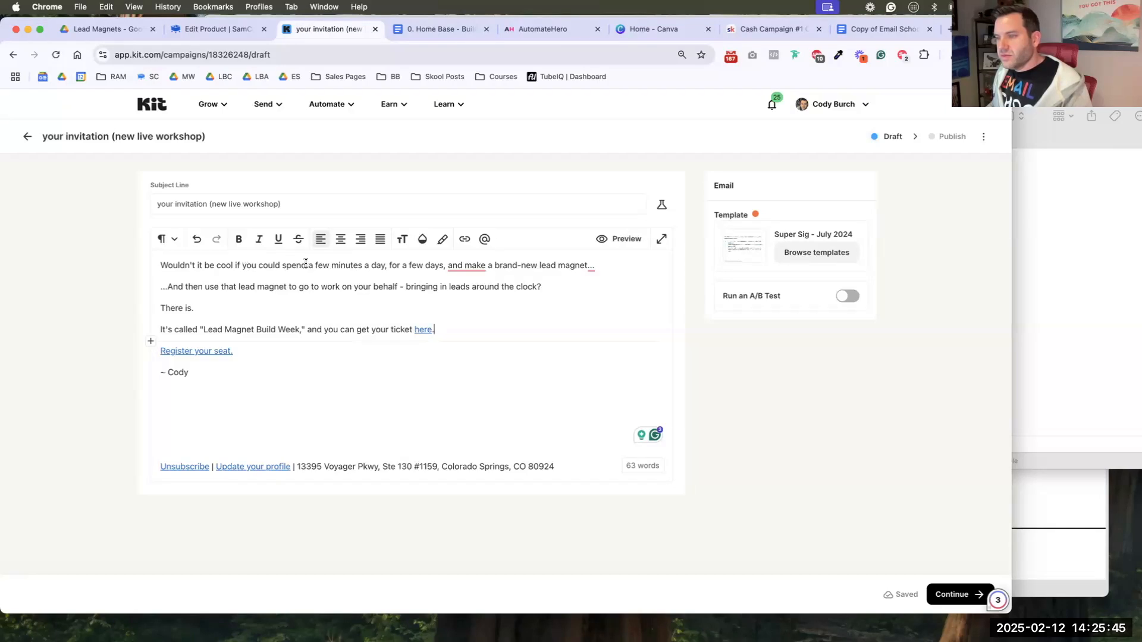
type("just")
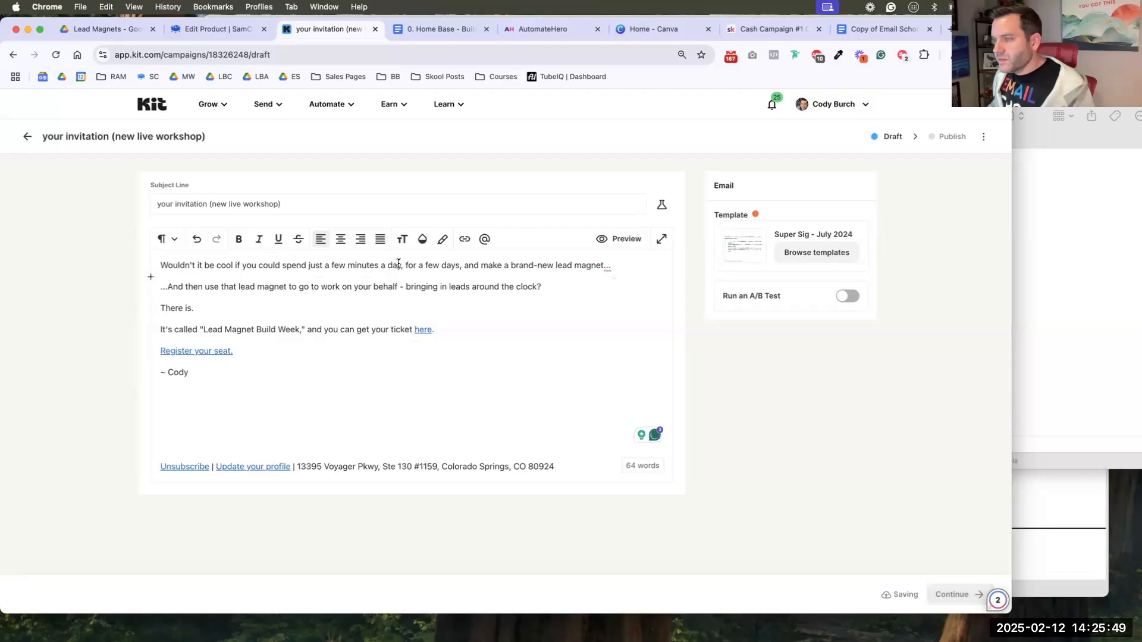
left_click(460, 265)
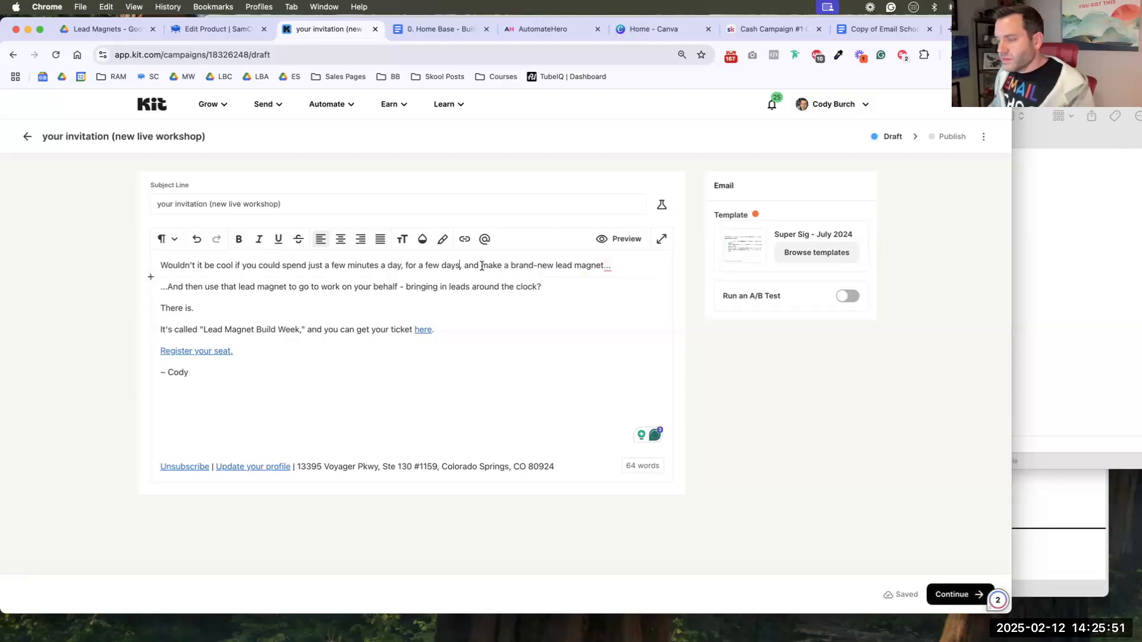
type("this")
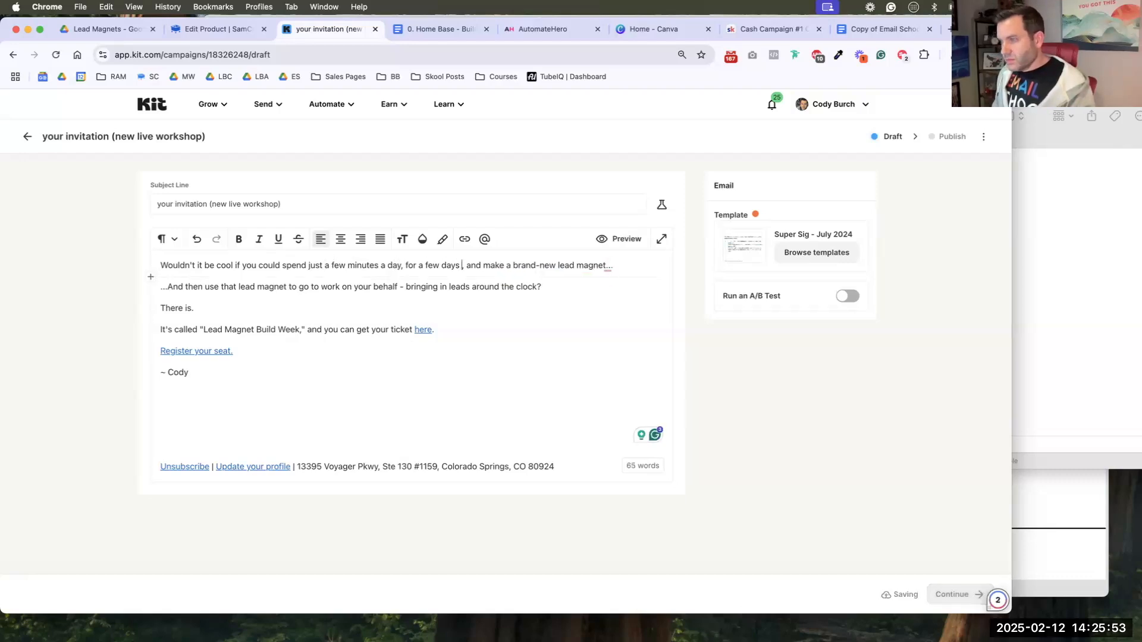
type(" month")
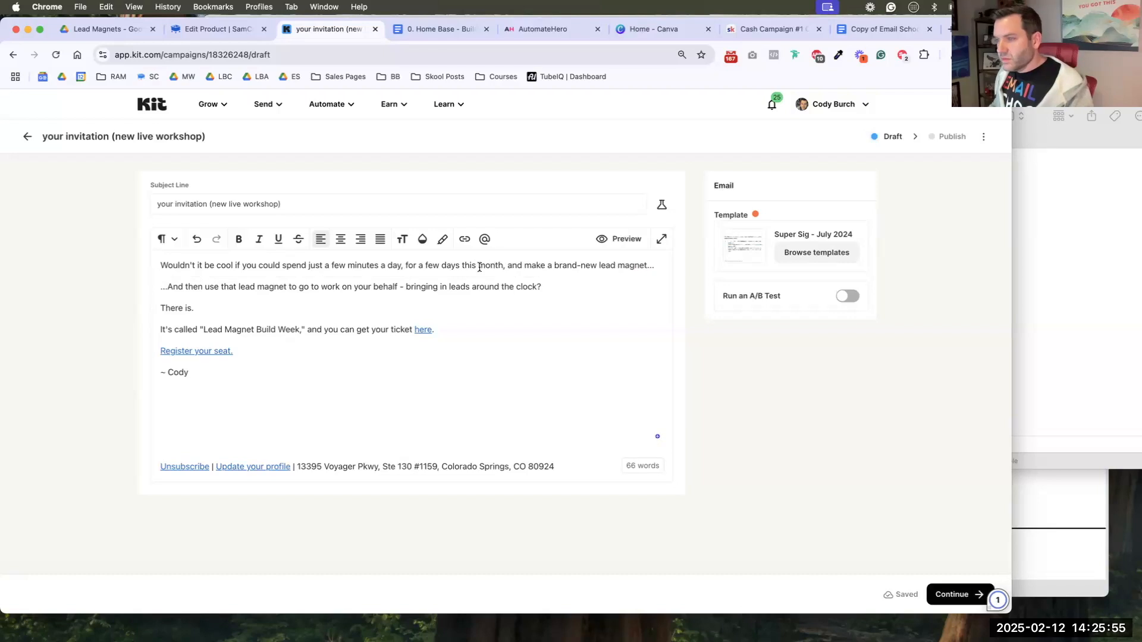
- Insert "hot, qualified" before "leads around the clock" in the second paragraph
left_click(363, 286)
left_click(450, 286)
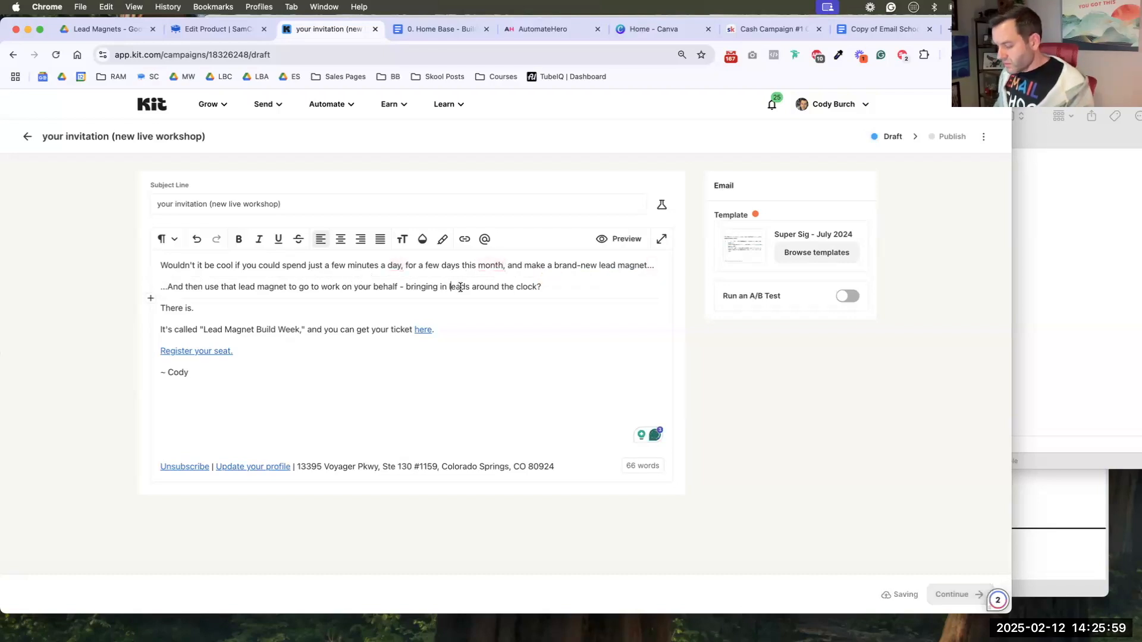
type("hot, qualif")
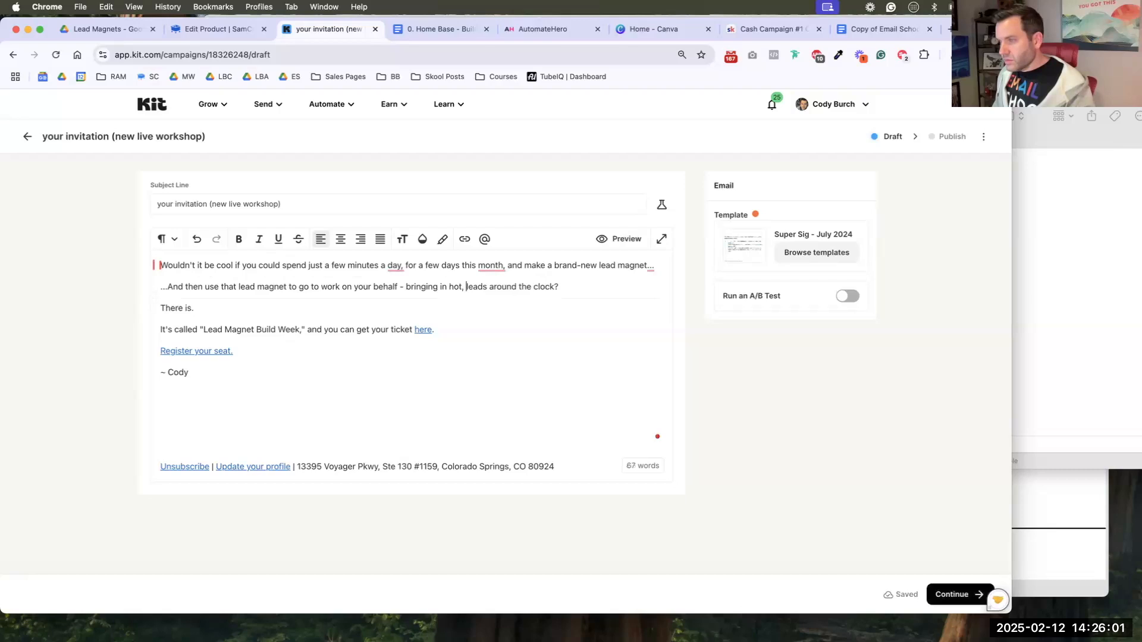
type("ied")
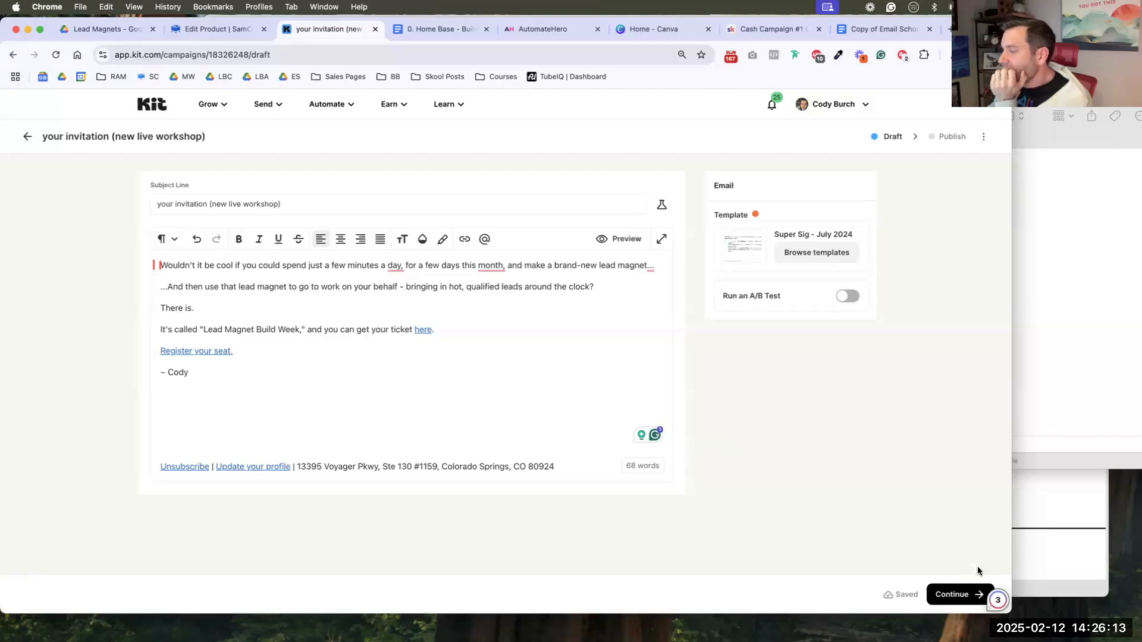
- Proceed to the broadcast's publishing settings and enable both Send email and Publish to web
left_click(955, 595)
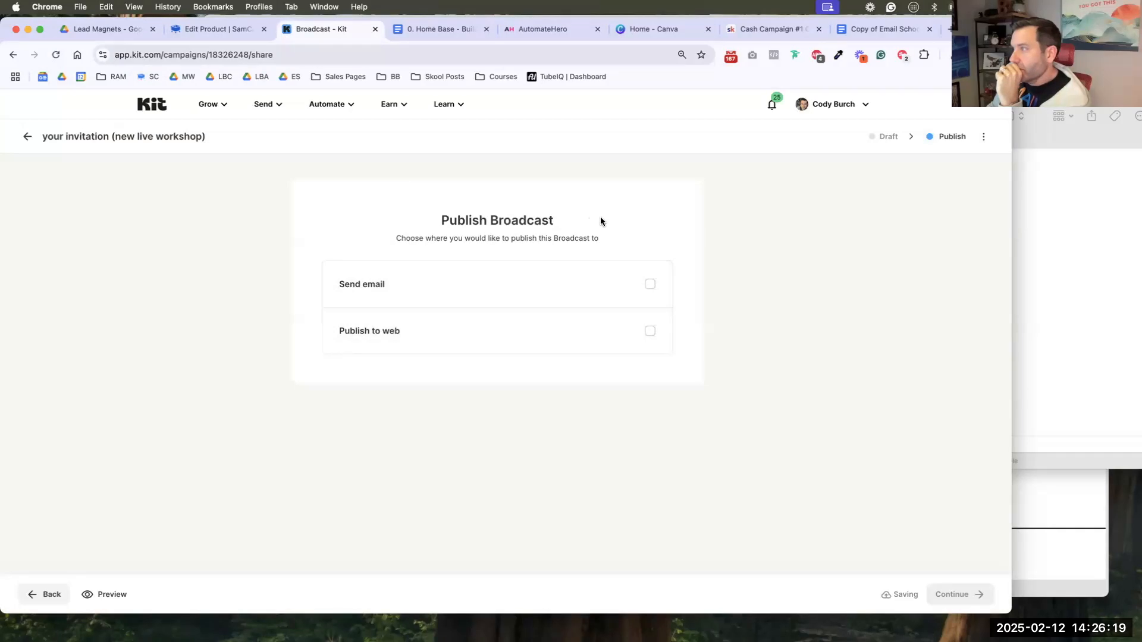
left_click(433, 291)
scroll(454, 283, "down", 3)
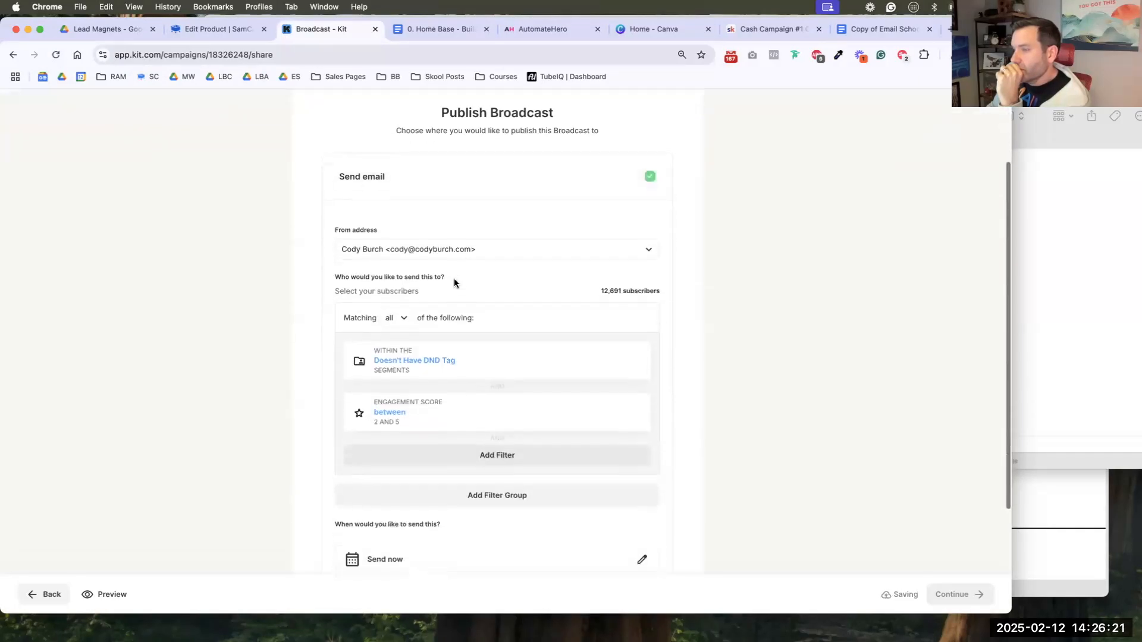
scroll(454, 283, "down", 5)
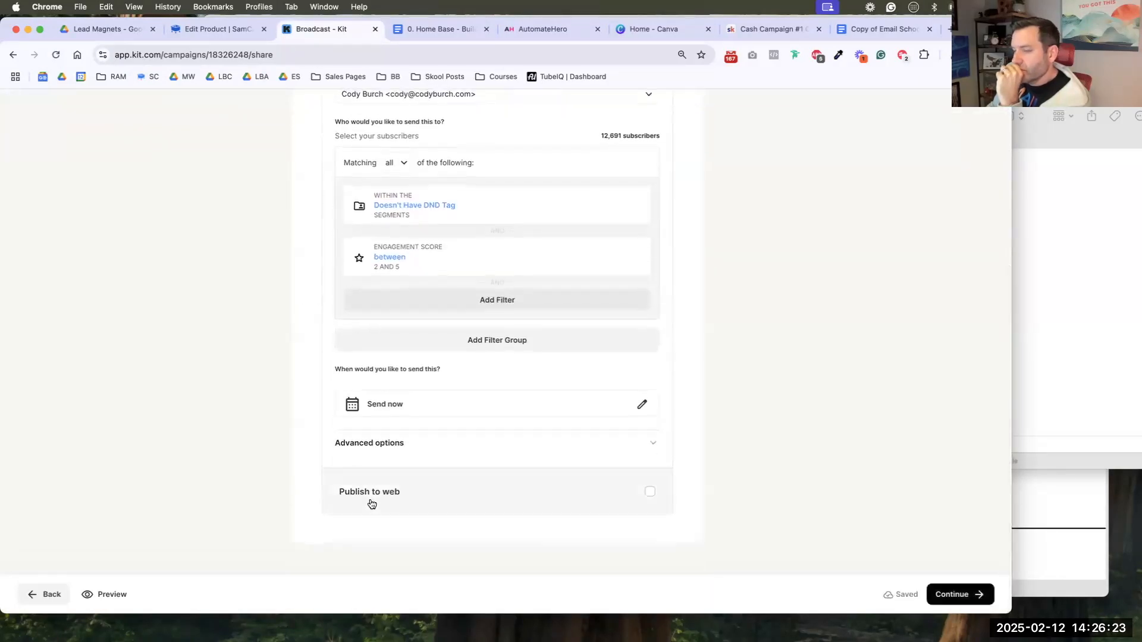
left_click(380, 505)
scroll(137, 565, "down", 3)
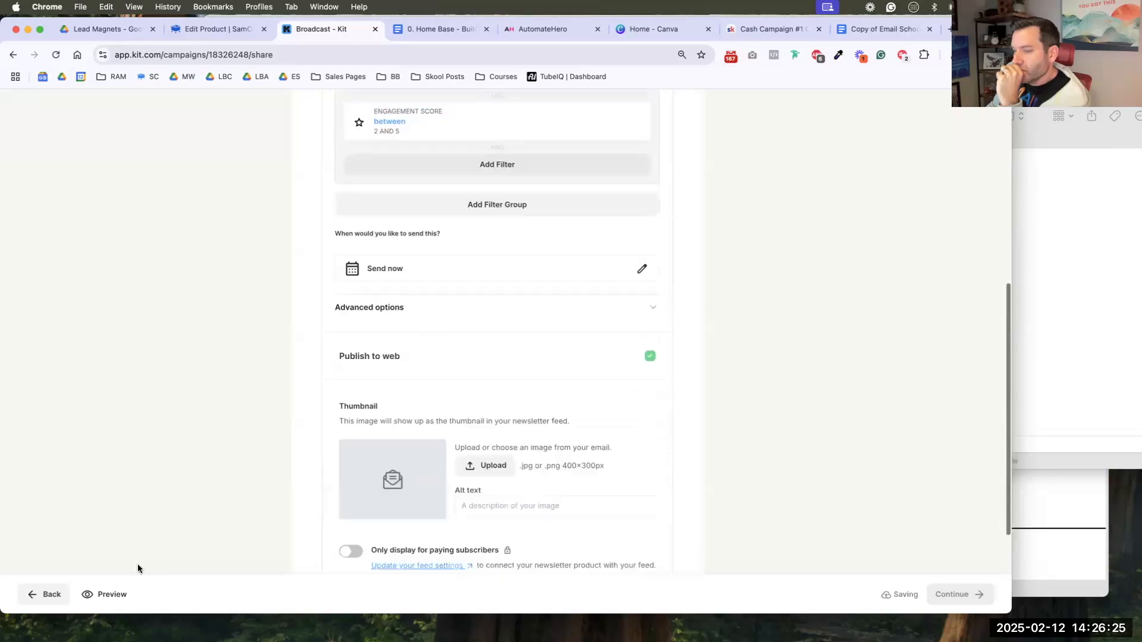
scroll(137, 568, "down", 3)
- Preview the broadcast email and send a test email to the prefilled address
left_click(116, 594)
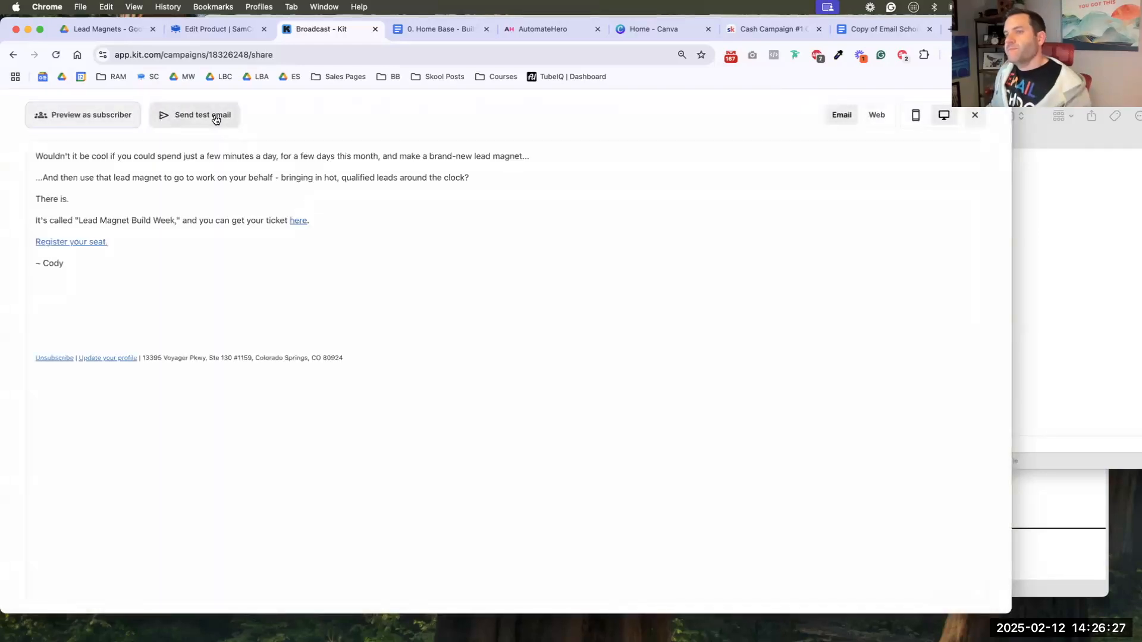
left_click(216, 120)
left_click(199, 211)
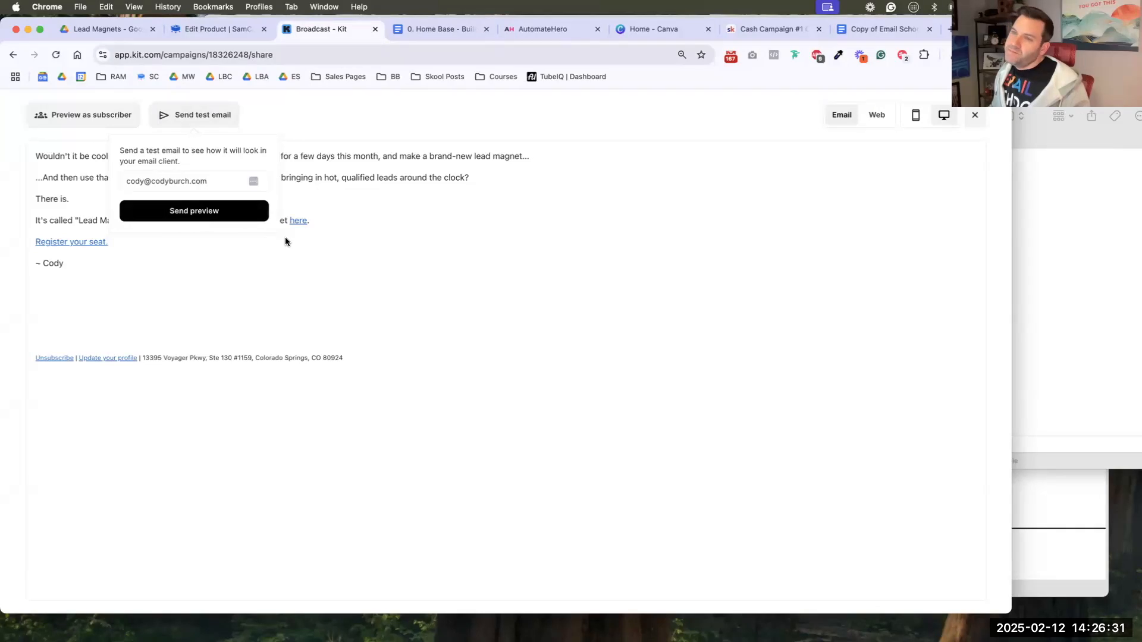
left_click(355, 221)
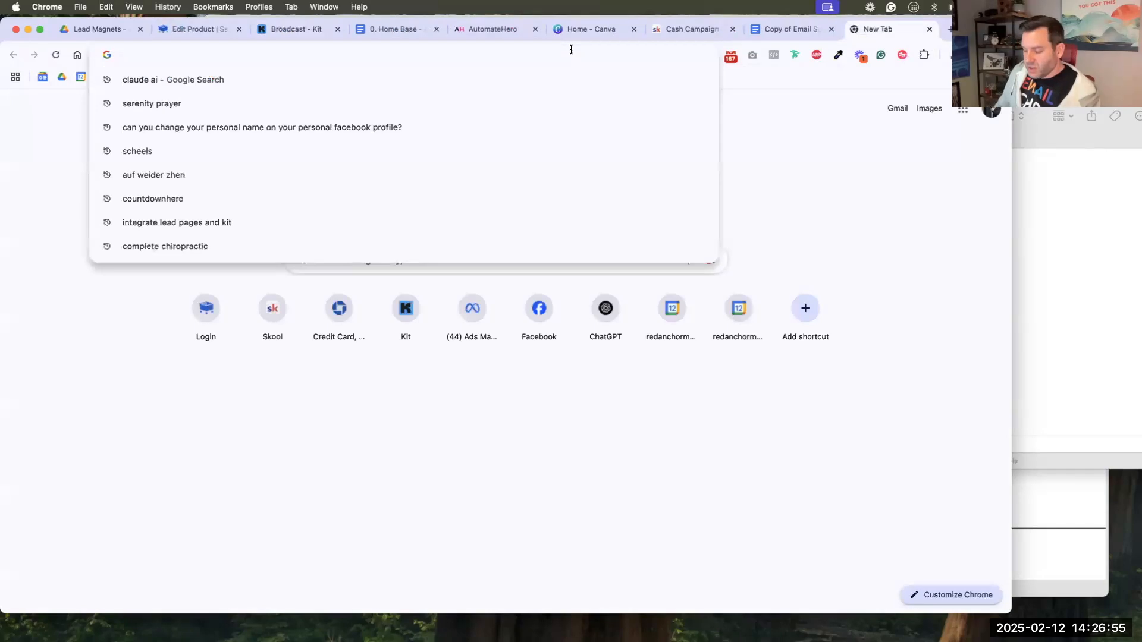
- Open Meta Ads Manager in a new tab and start a campaign with the Leads objective, continuing to the campaign setup choice
type("ads")
key("Return")
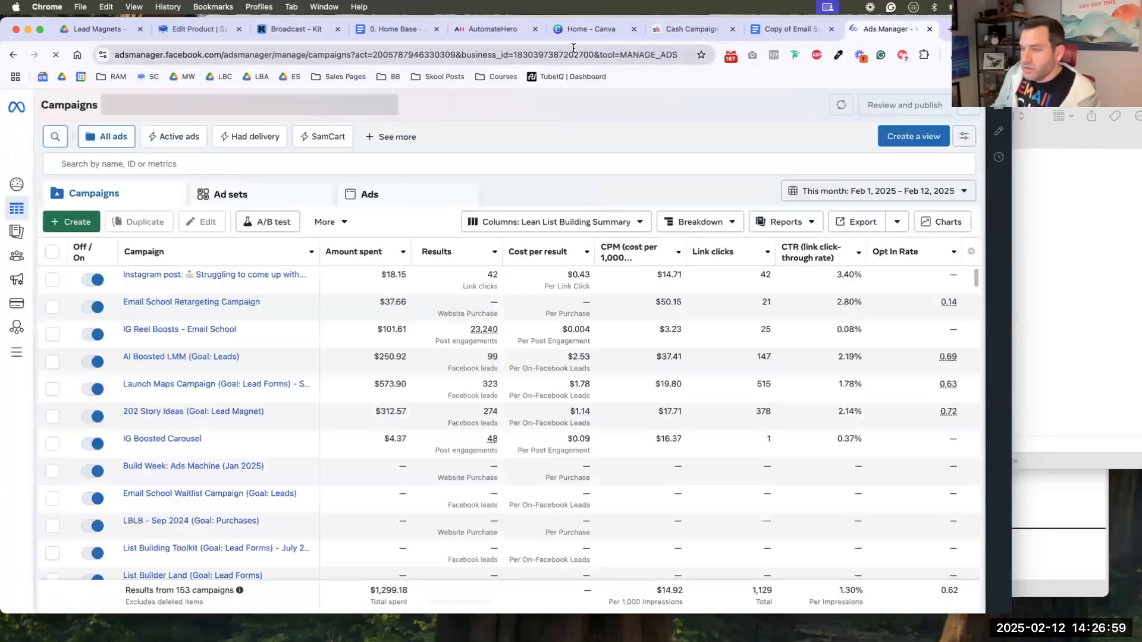
left_click(84, 223)
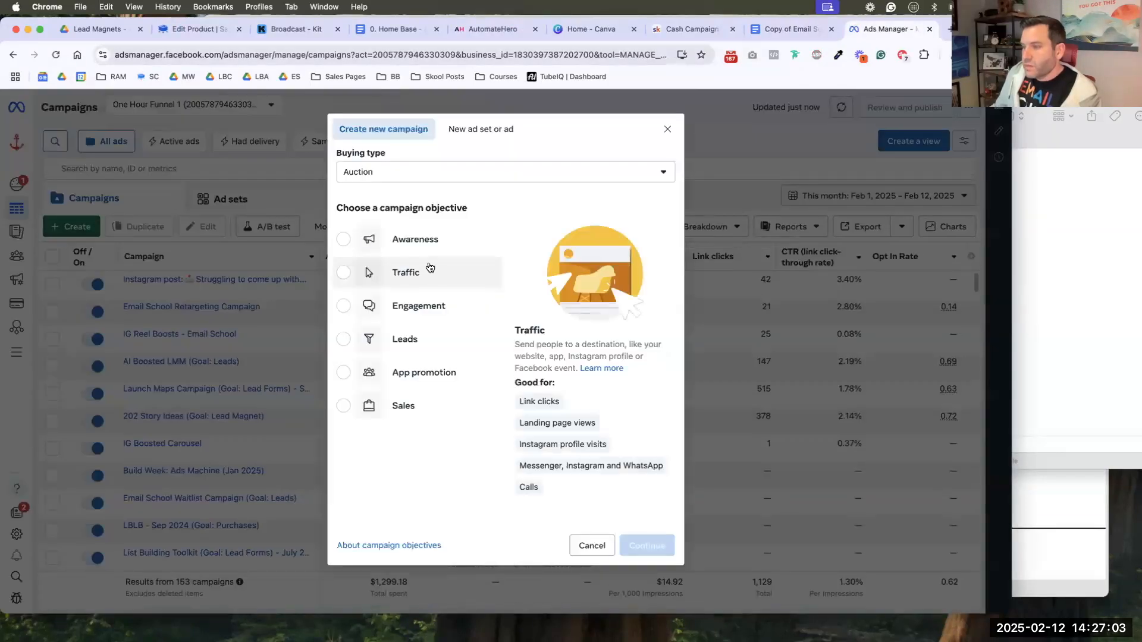
left_click(425, 334)
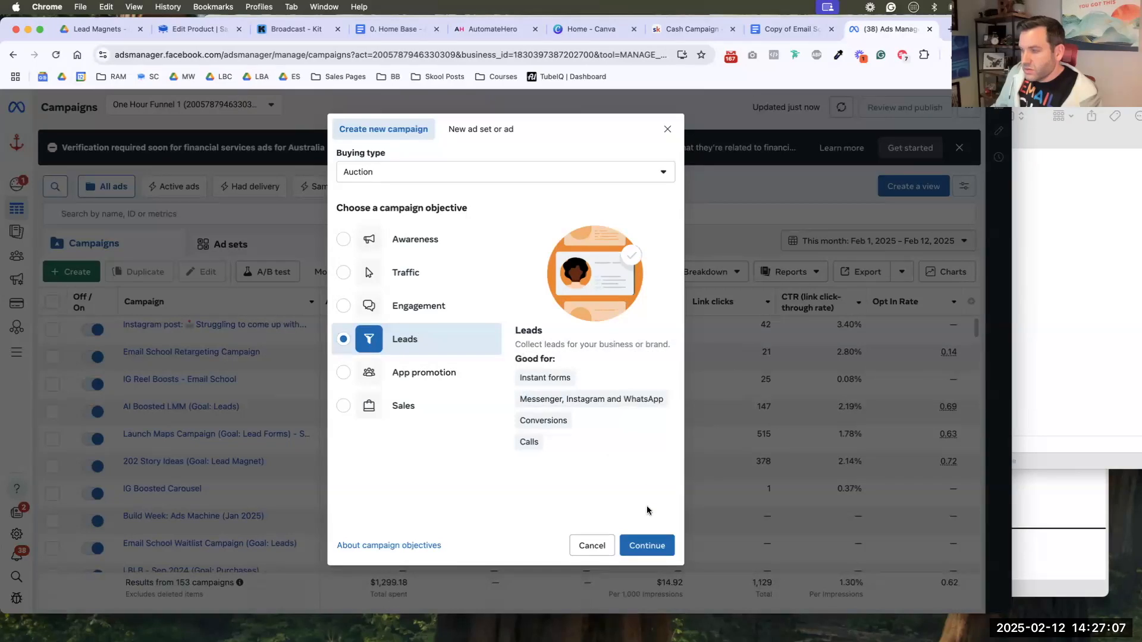
left_click(646, 545)
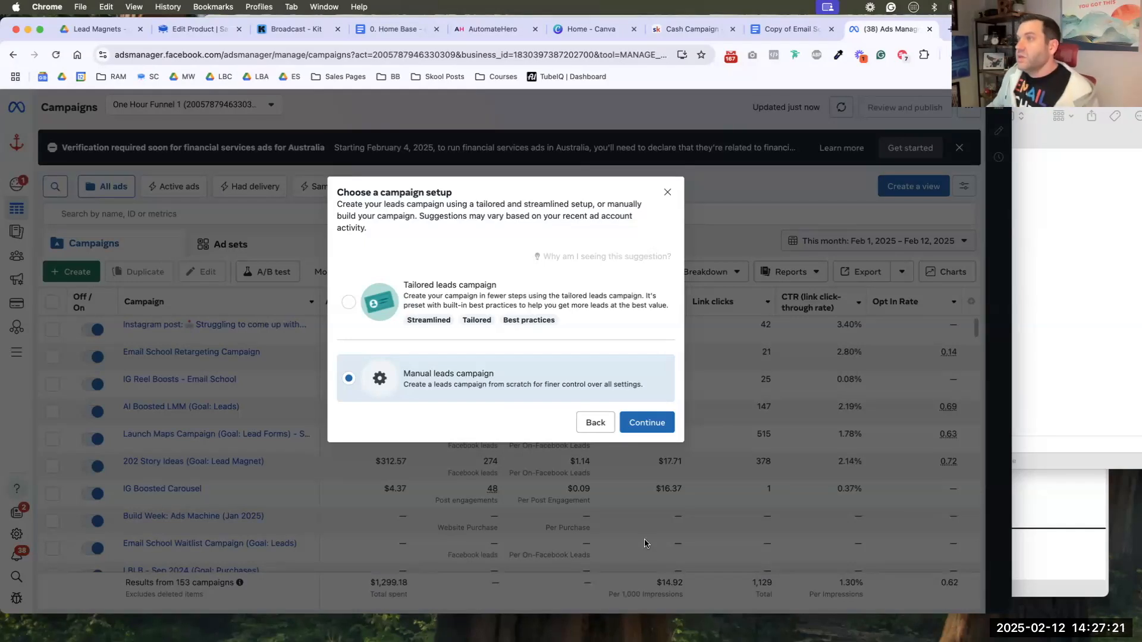
- Return to the Kit broadcast and close the email preview
left_click(294, 30)
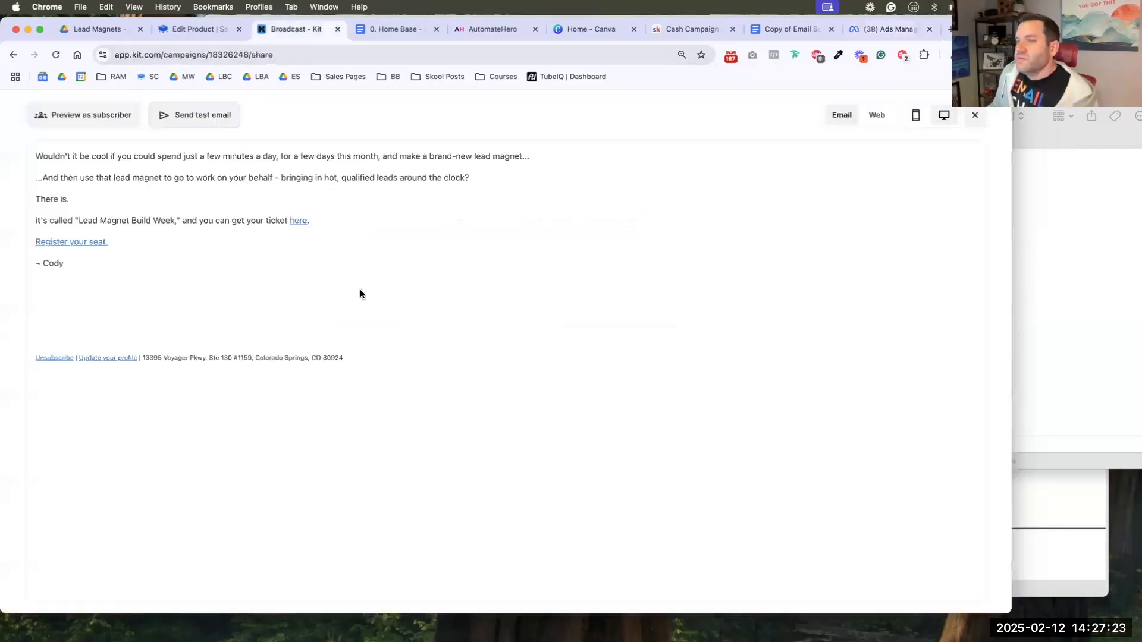
left_click(976, 117)
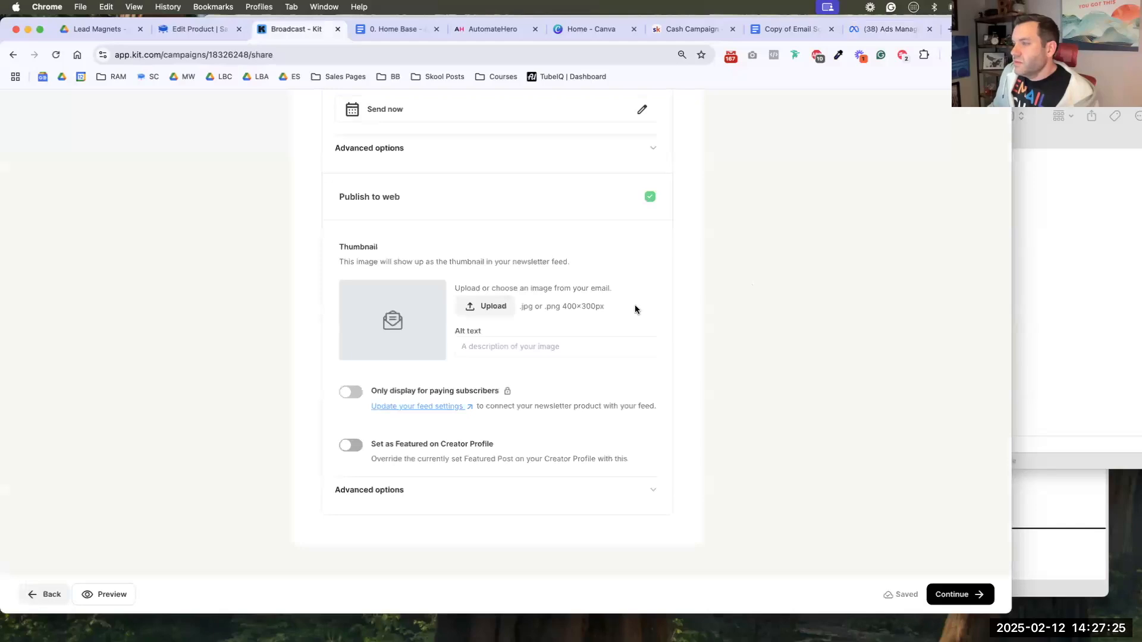
- Turn off Publish to web for the broadcast, leaving Send email as the only publishing option
scroll(634, 305, "up", 7)
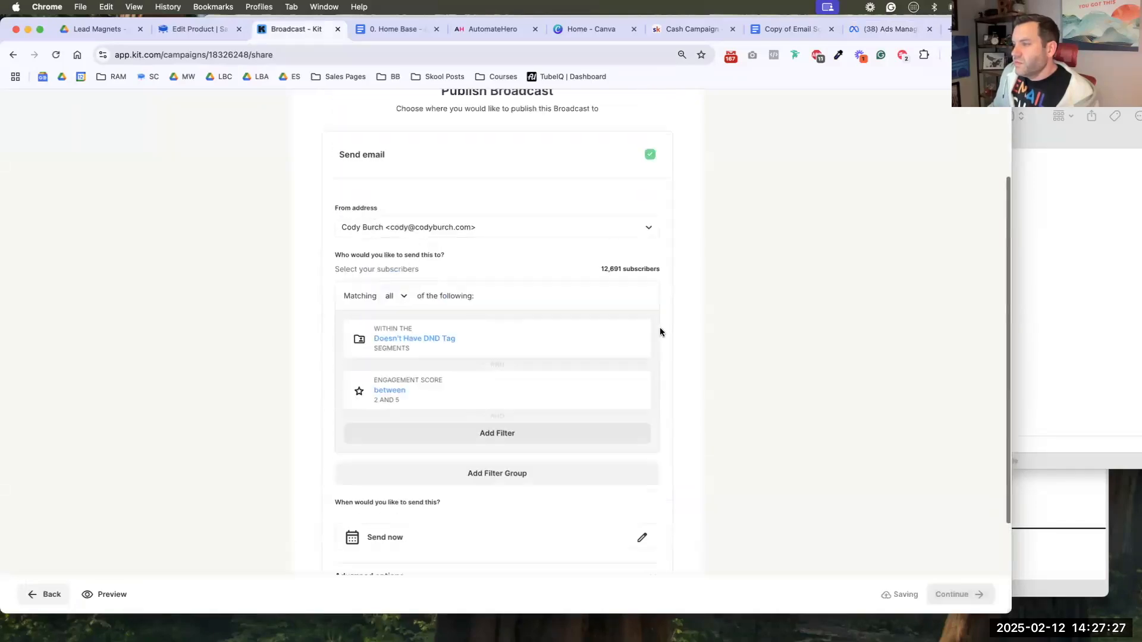
scroll(686, 333, "down", 3)
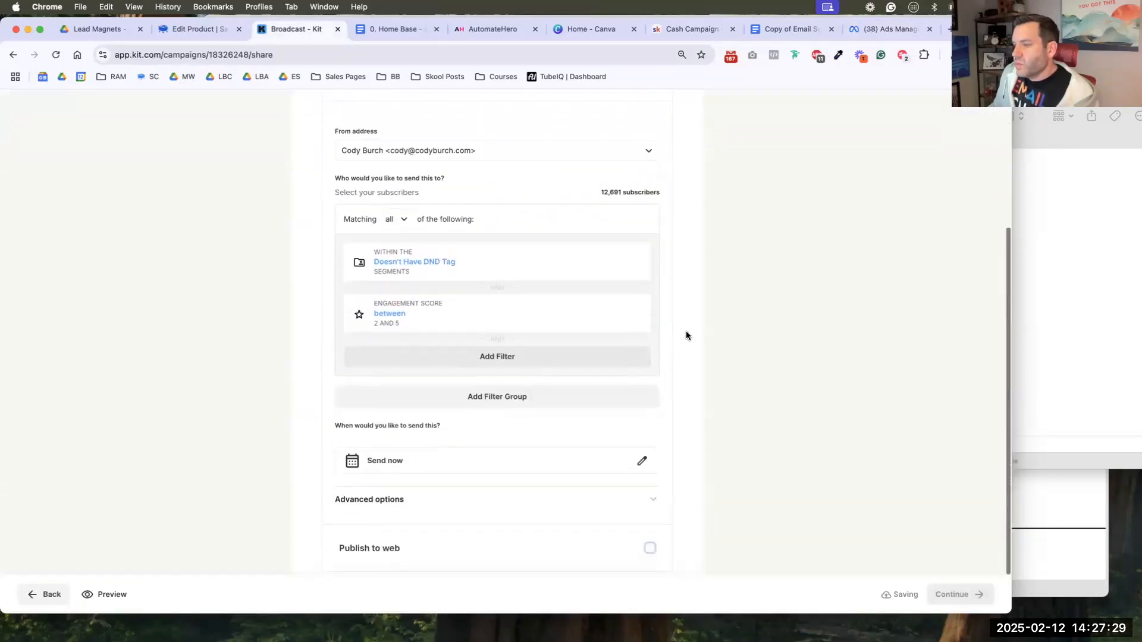
scroll(686, 335, "down", 2)
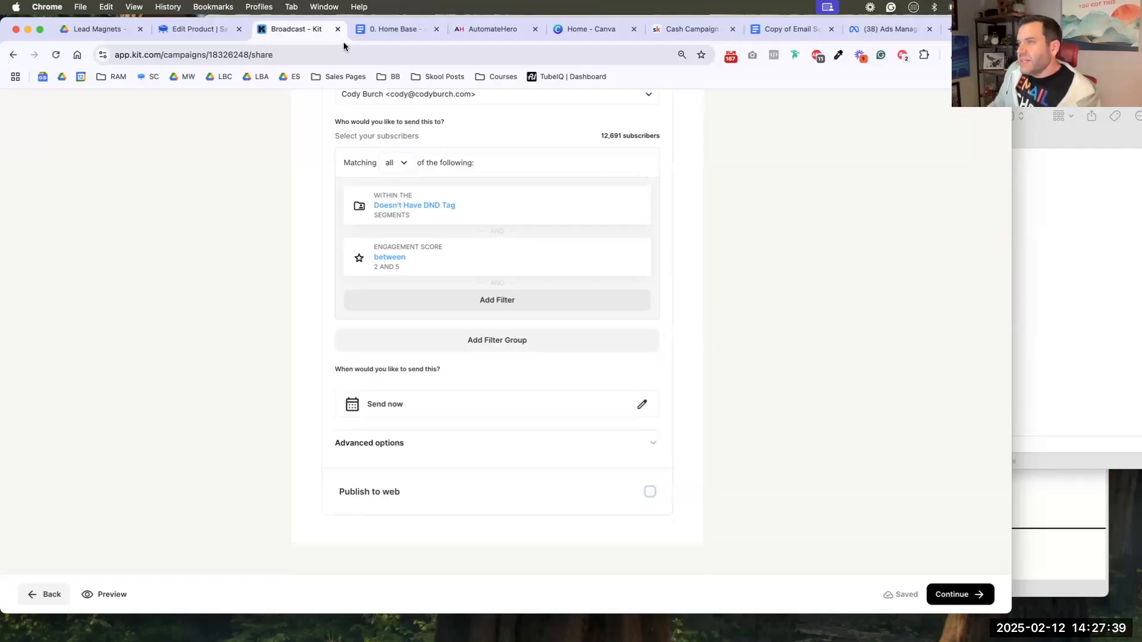
- Return to the email draft and reword the ticket sentence to read "you can secure your spot here"
scroll(494, 197, "up", 5)
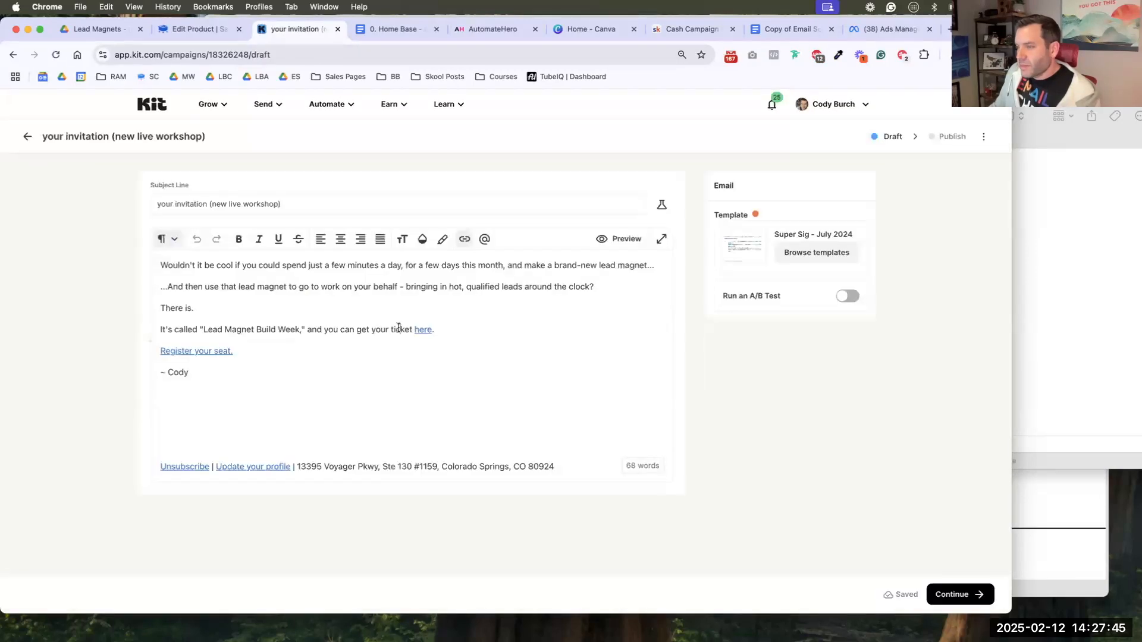
type("spo")
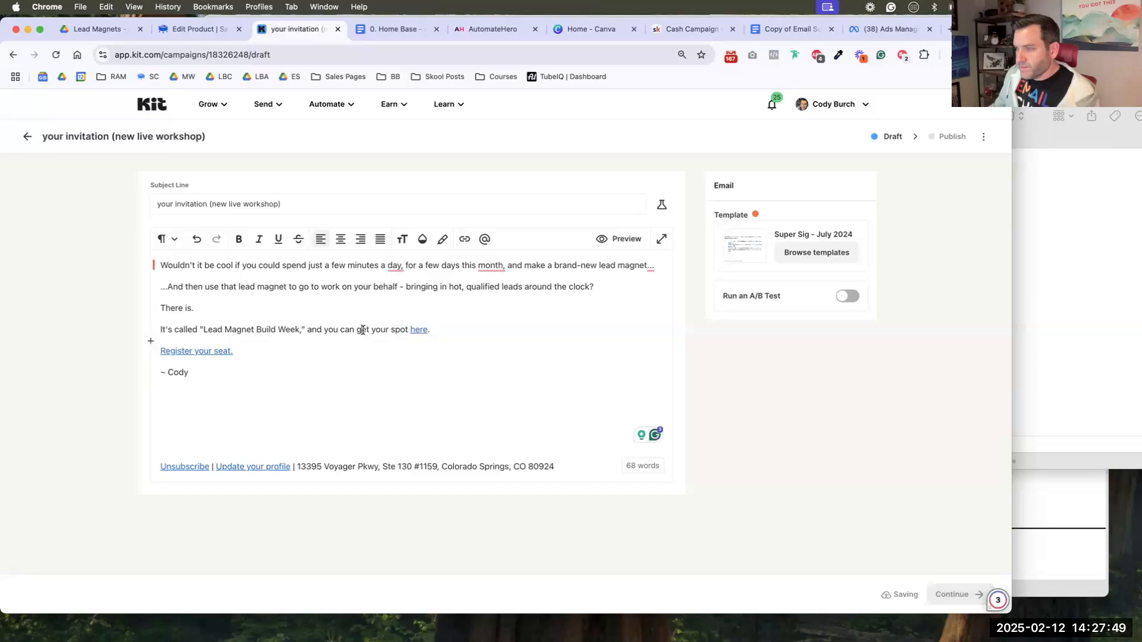
double_click(362, 330)
type("secure")
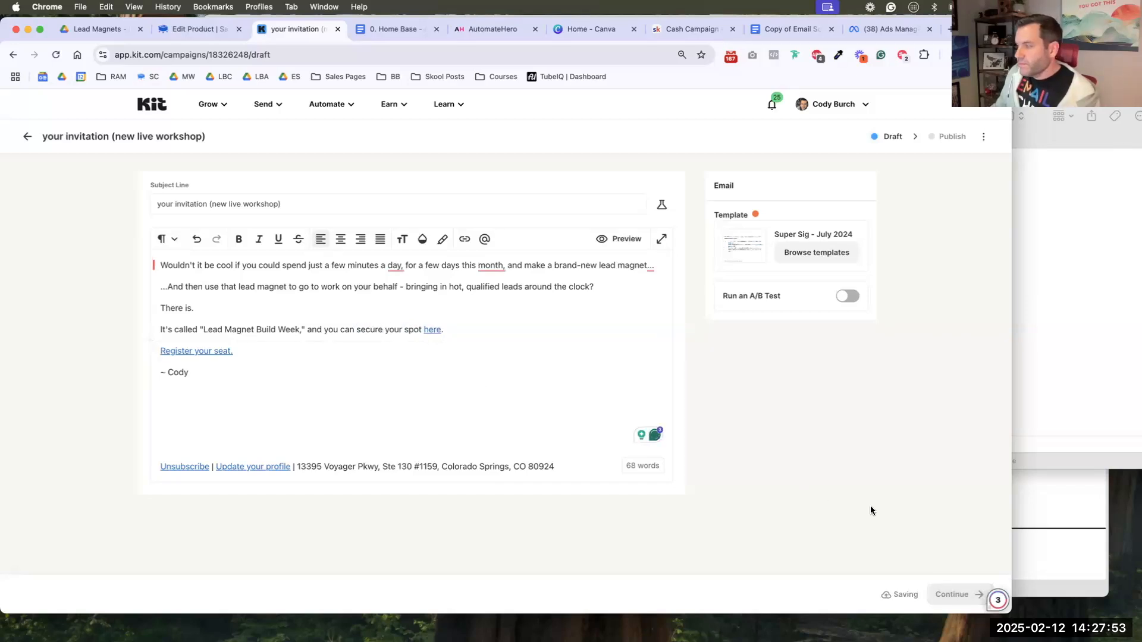
- Proceed through the publishing settings to the broadcast review, send the broadcast now, and dismiss the confirmation
left_click(951, 596)
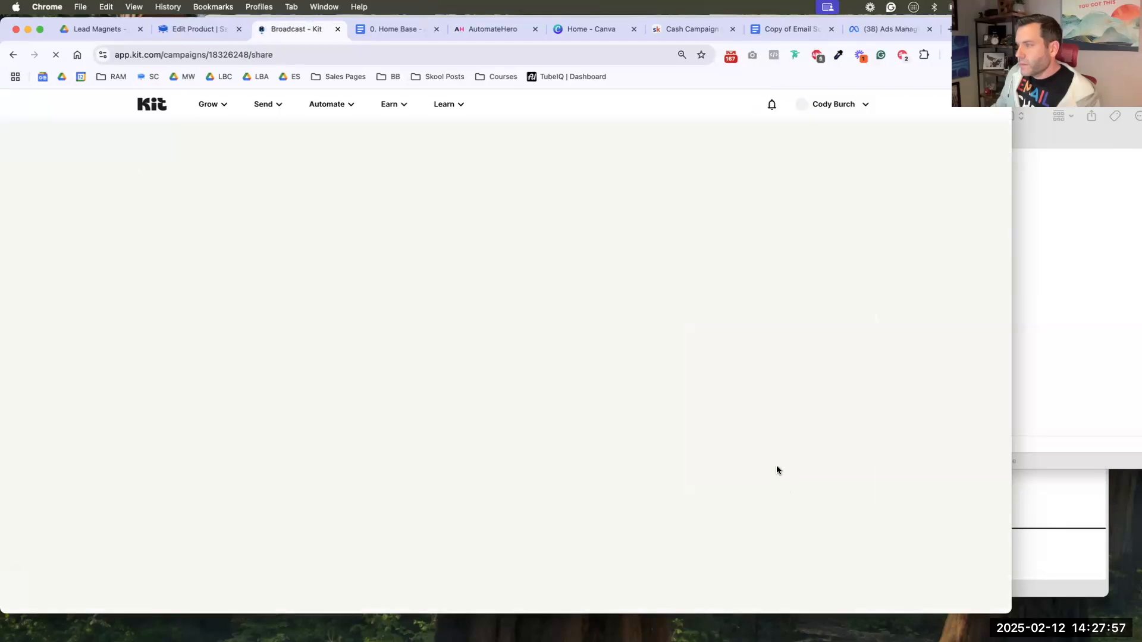
scroll(698, 425, "down", 5)
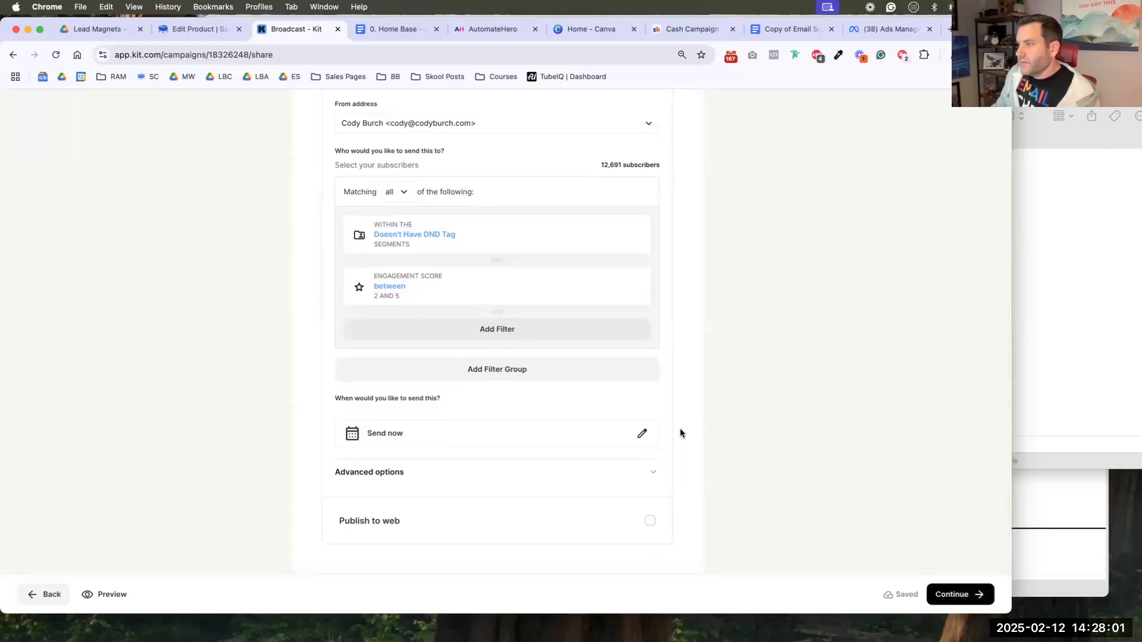
scroll(682, 381, "down", 1)
left_click(964, 593)
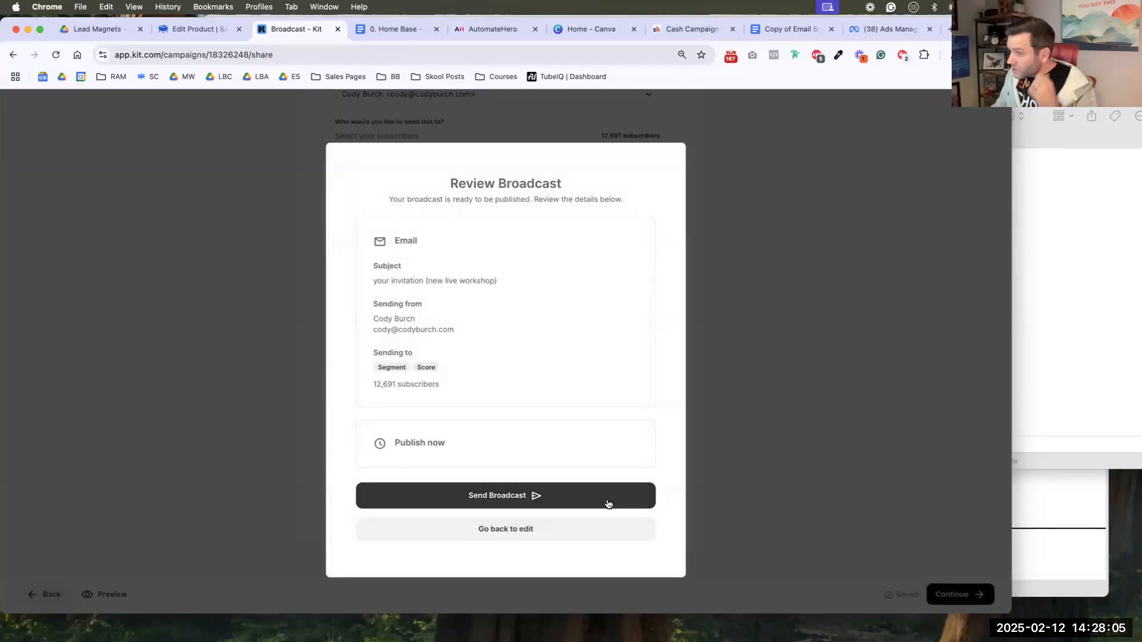
left_click(607, 503)
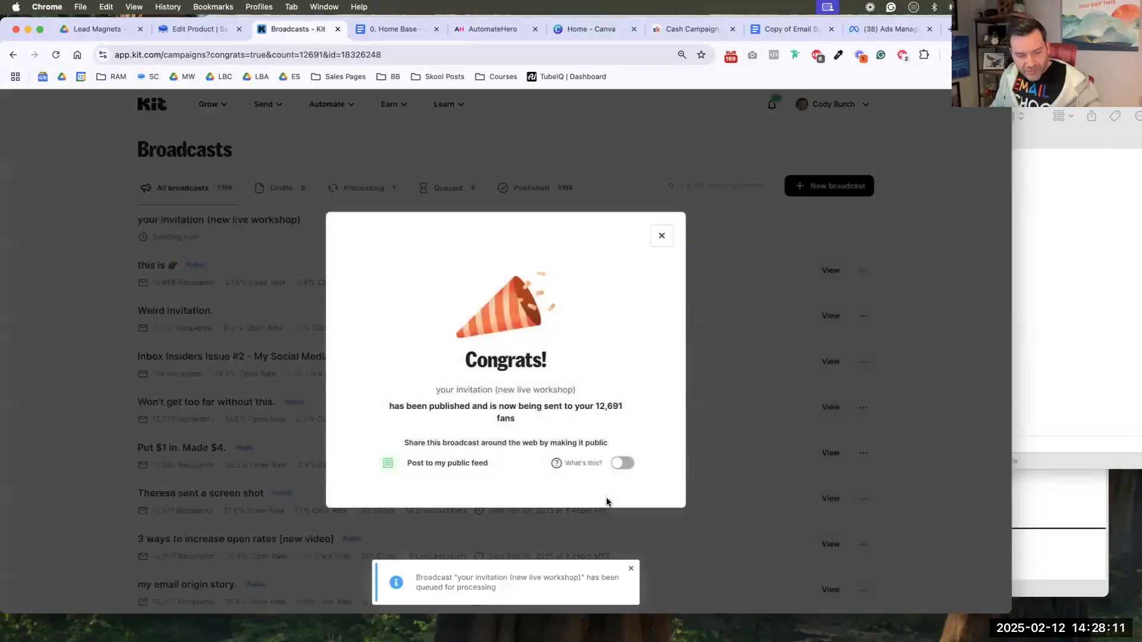
left_click(663, 237)
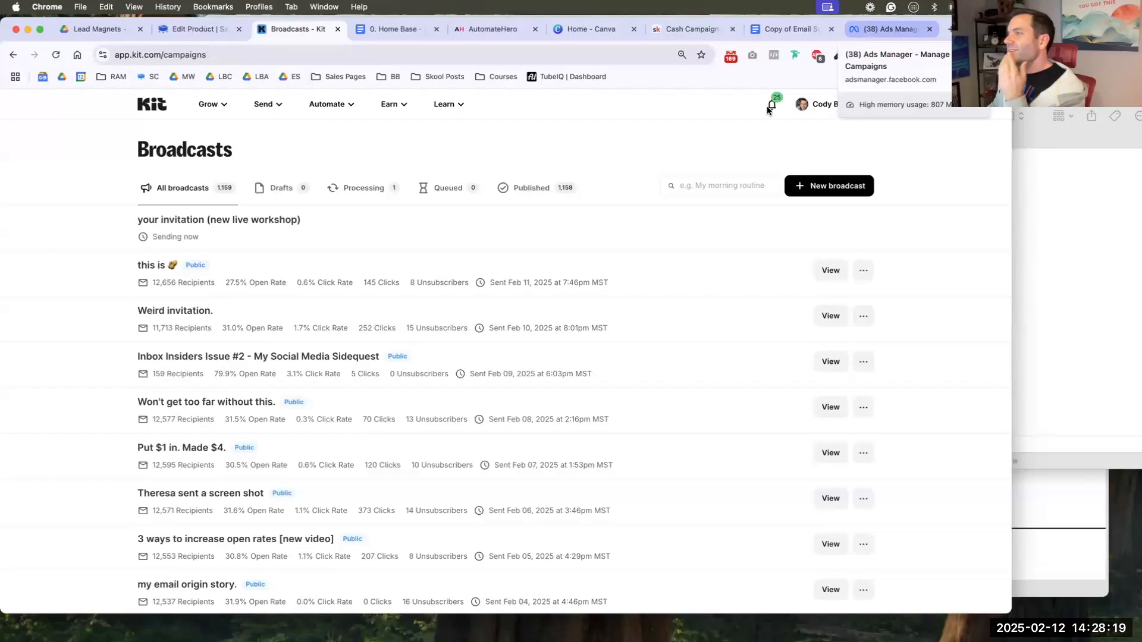
- In Meta Ads Manager, continue with a manual leads campaign, name it "Lead Magnet Build Week - Feb 2025 (Goal: Leads)", and proceed to its ad set
left_click(889, 29)
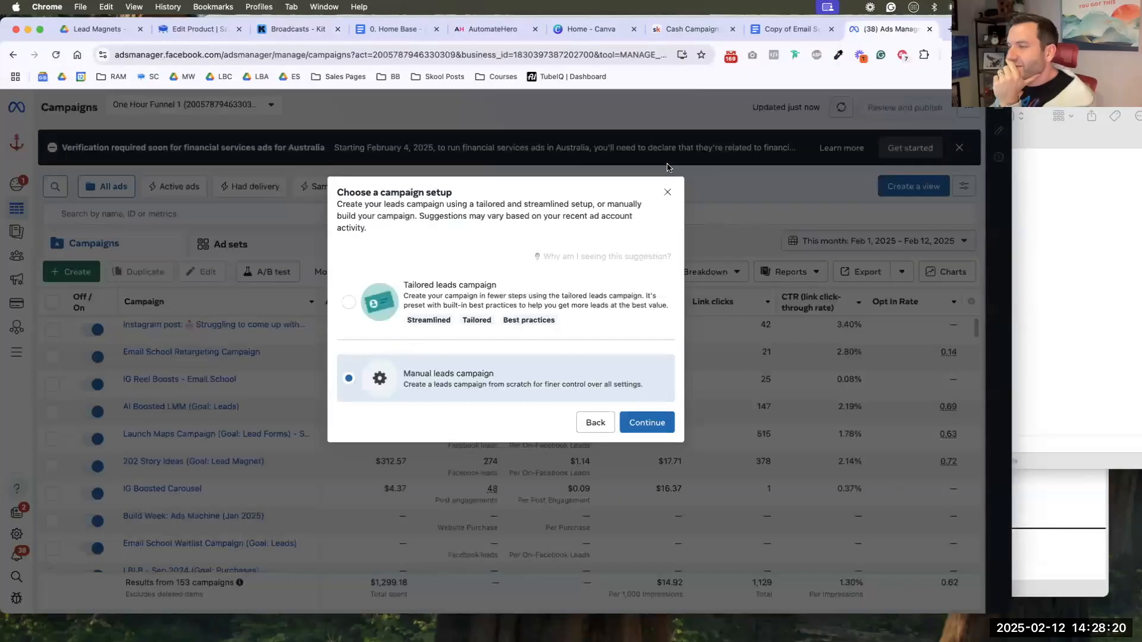
left_click(643, 420)
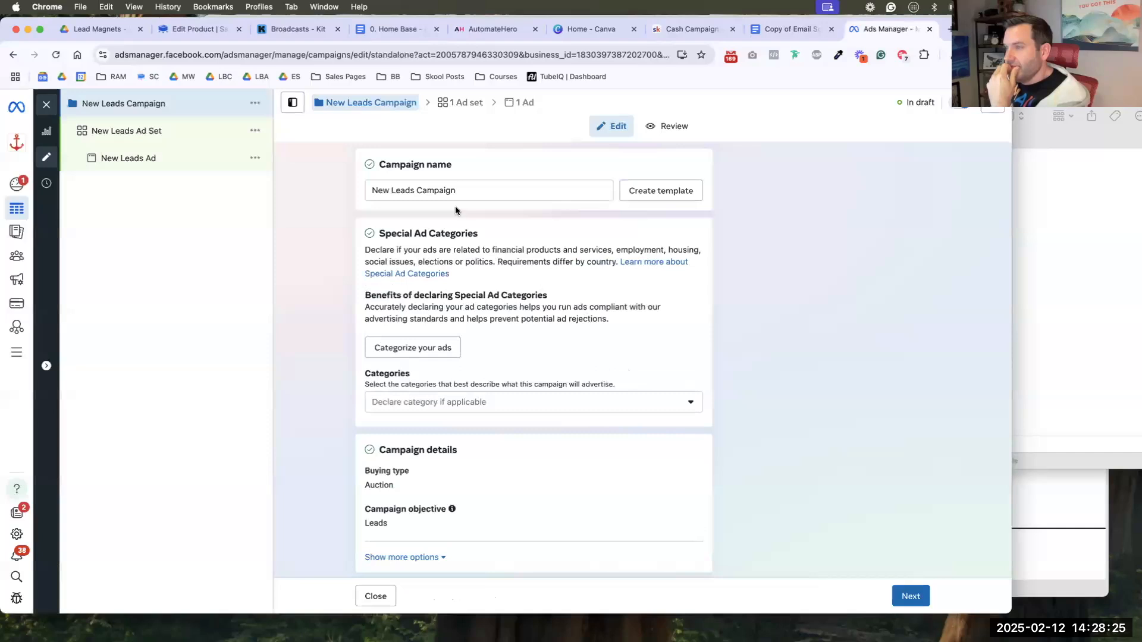
triple_click(446, 192)
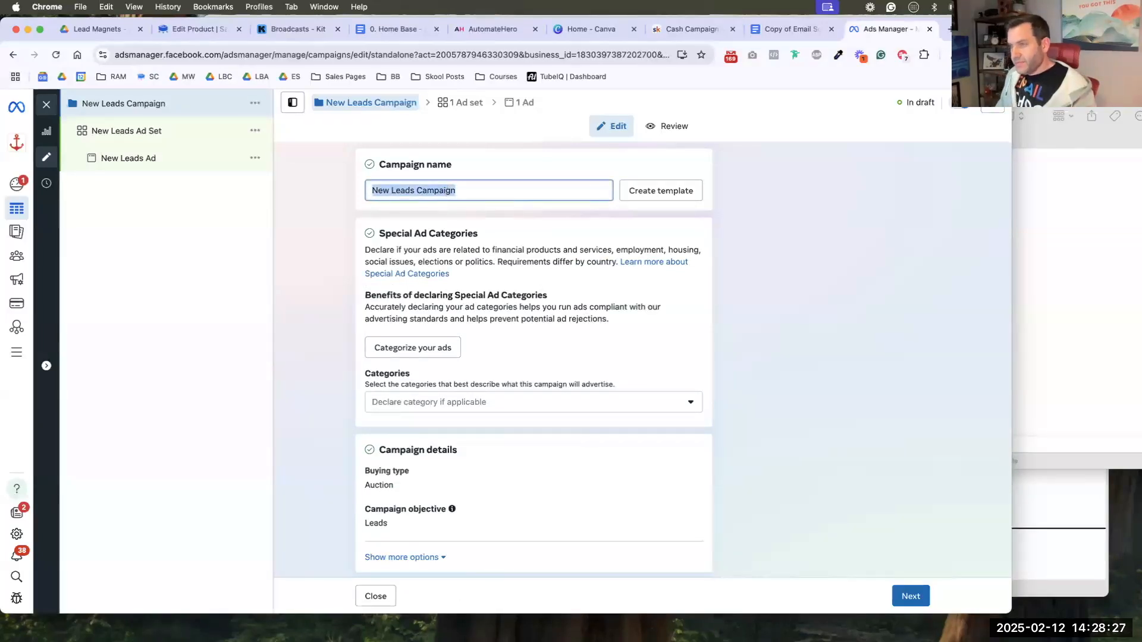
type("Builead Magnet ")
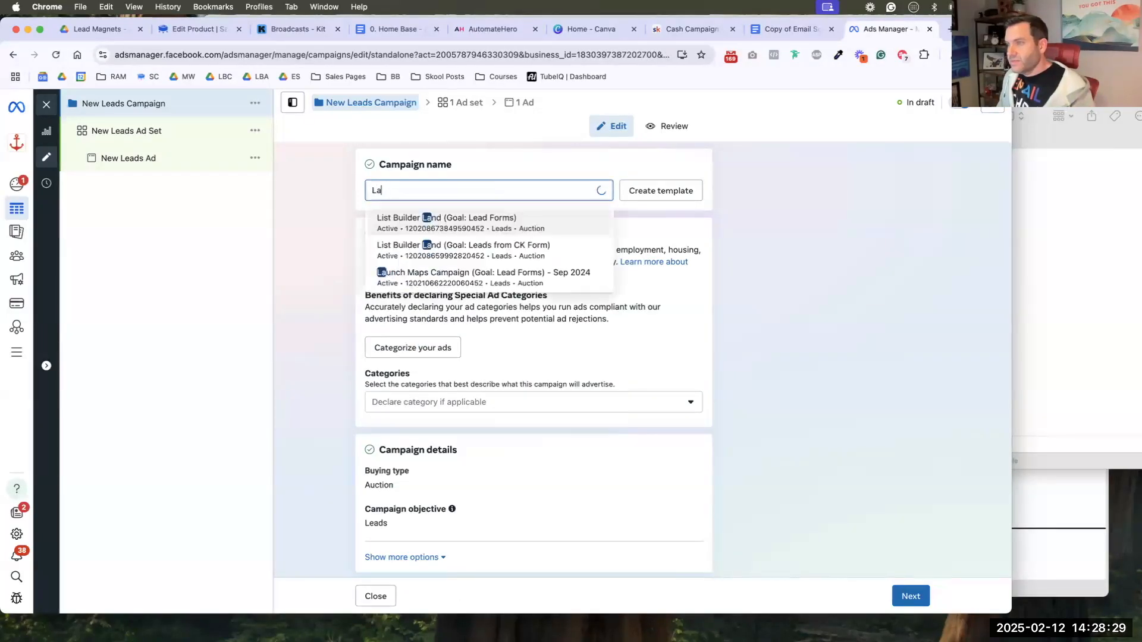
type("Build Week - Feb 2025 (Goal: Leads")
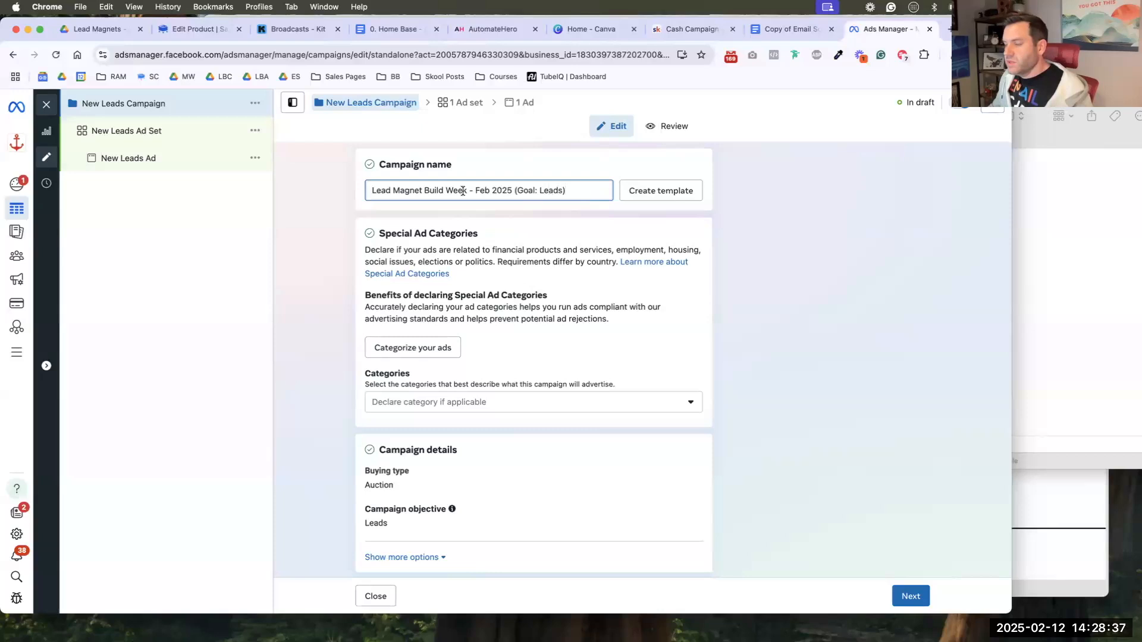
scroll(511, 268, "down", 5)
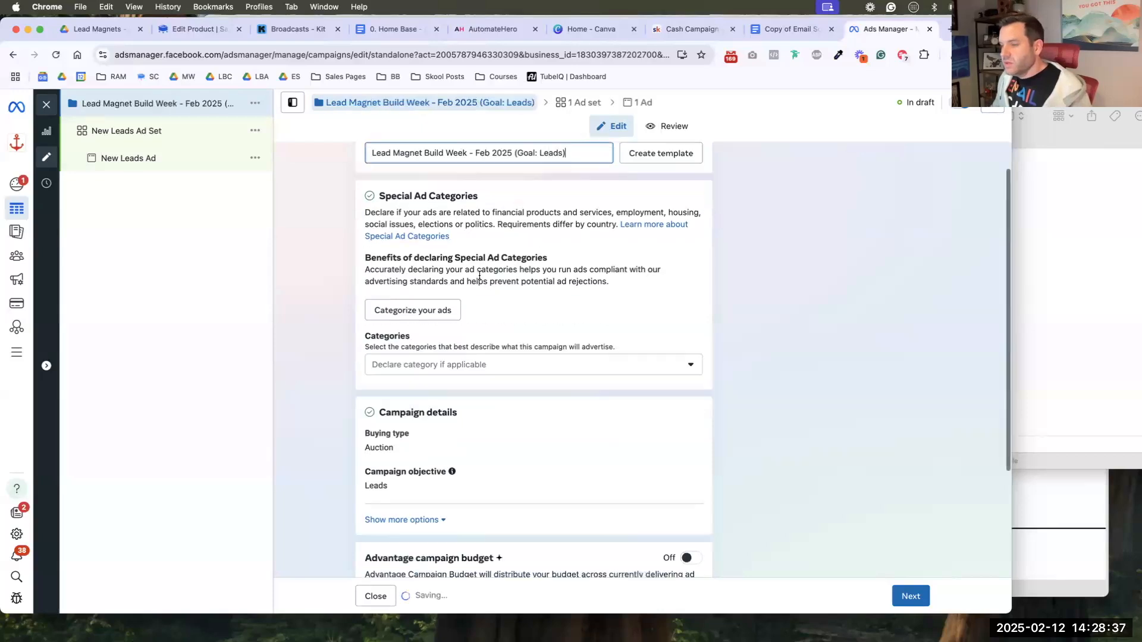
left_click(910, 597)
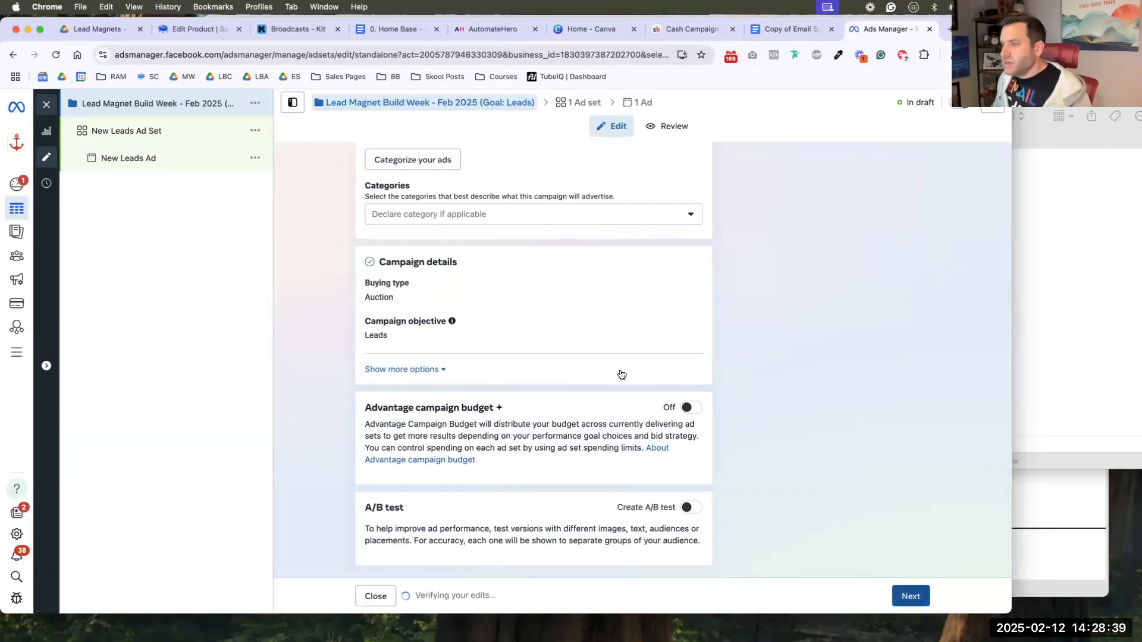
- Rename the ad set as "Adv+ Audience and Placement"
triple_click(452, 191)
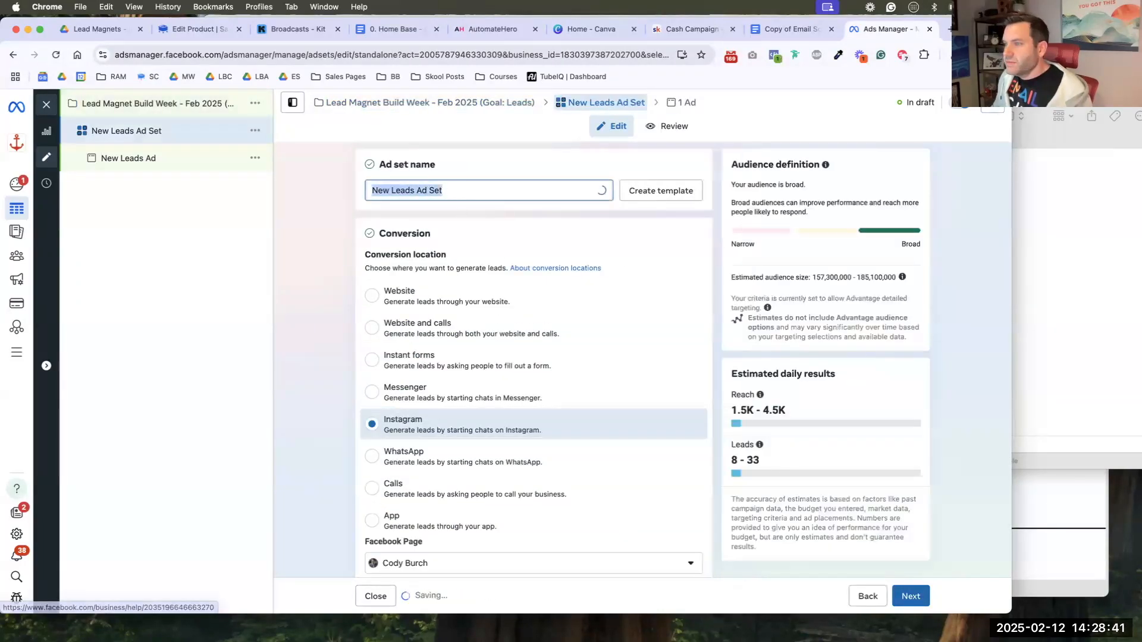
type("Adv +")
key("BackSpace")
key("BackSpace")
type("+ AUd")
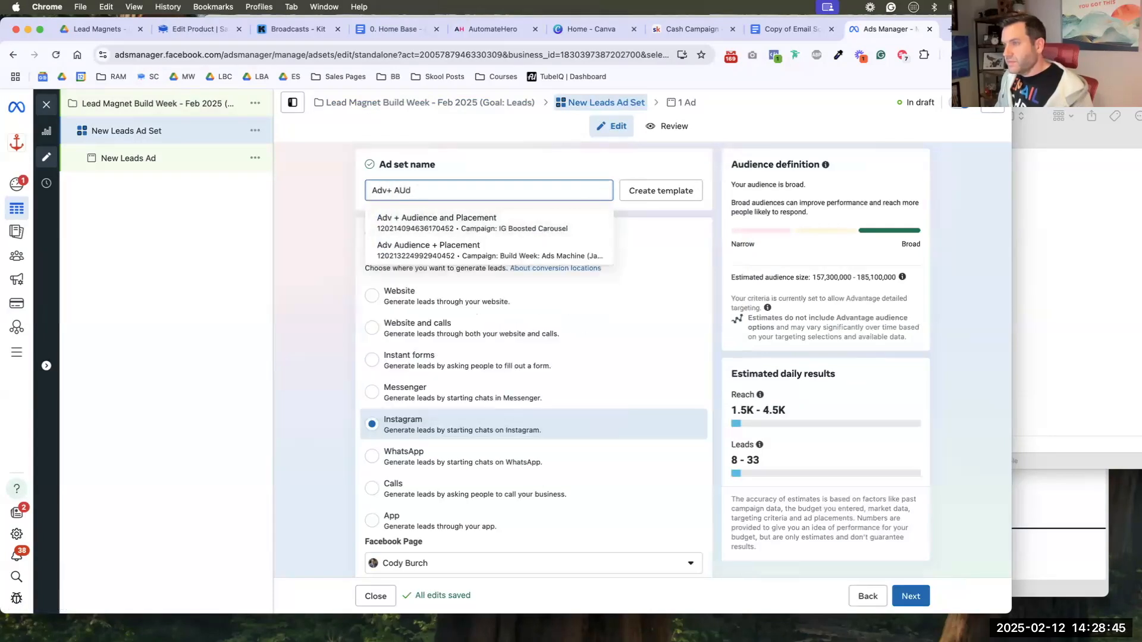
key("BackSpace")
key("BackSpace")
type("uei")
key("BackSpace")
type("dience a")
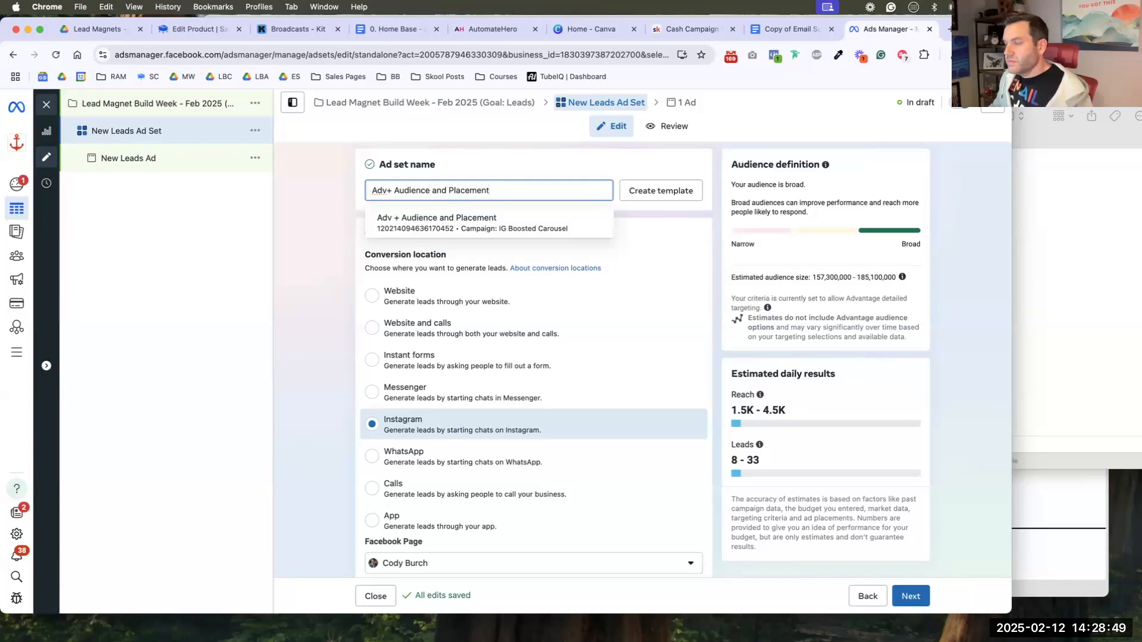
type("nd Placement")
left_click(340, 233)
- Set the ad set's conversion location to Website and choose the One Hour Funnel dataset
scroll(320, 259, "down", 1)
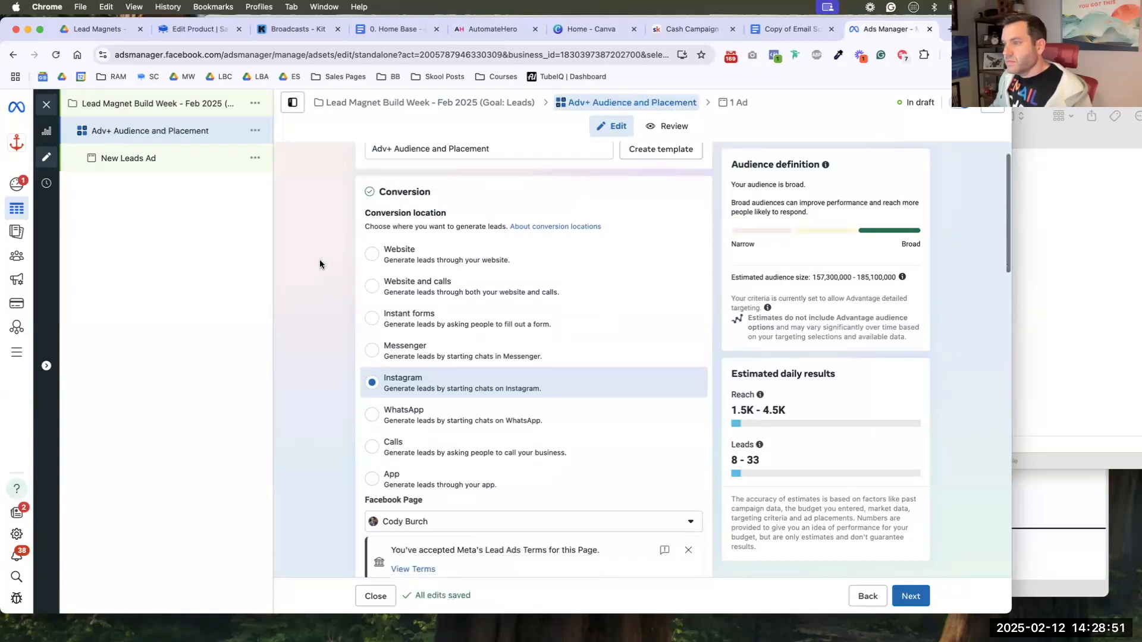
left_click(477, 258)
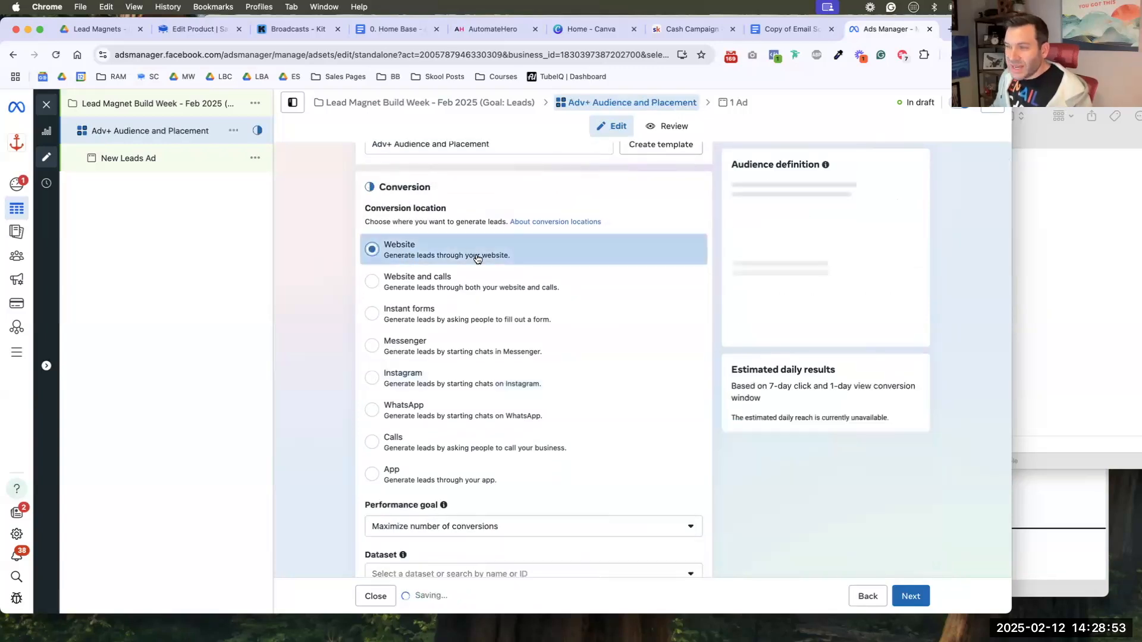
scroll(476, 286, "down", 5)
left_click(470, 417)
left_click(453, 495)
- Choose Lead as the ad set's conversion event
scroll(336, 417, "down", 3)
scroll(333, 411, "down", 3)
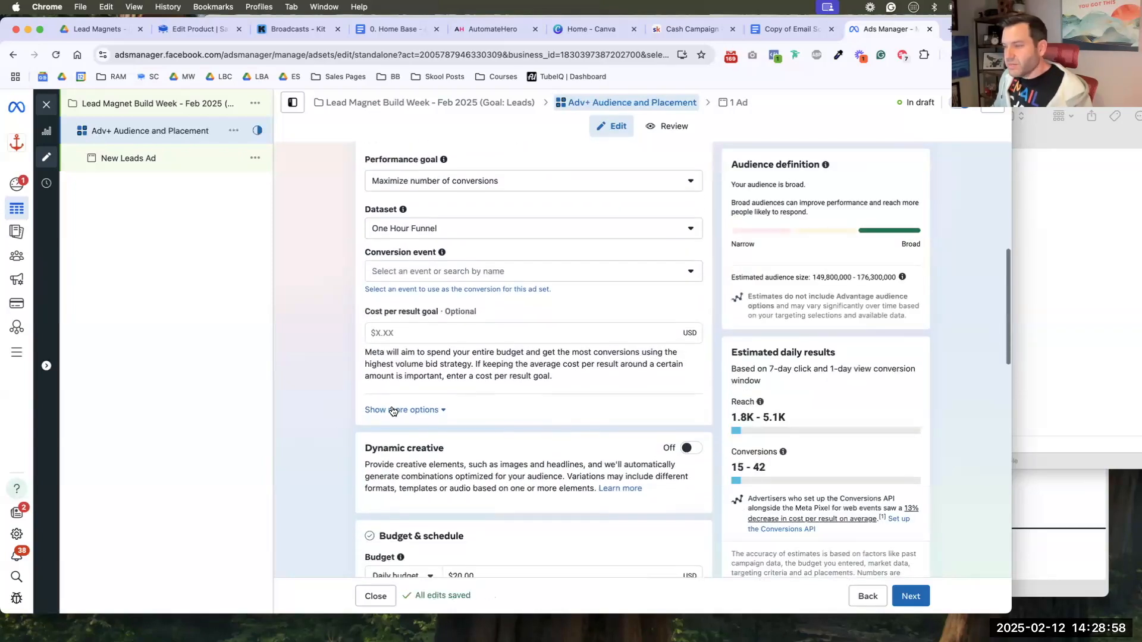
left_click(425, 274)
scroll(416, 381, "down", 3)
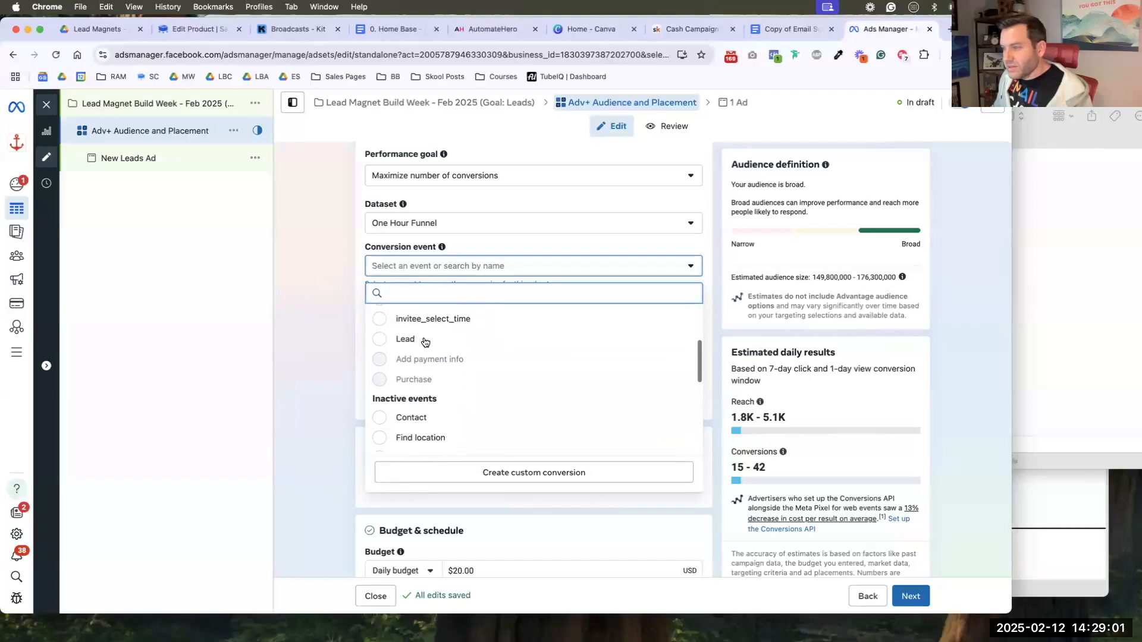
left_click(425, 340)
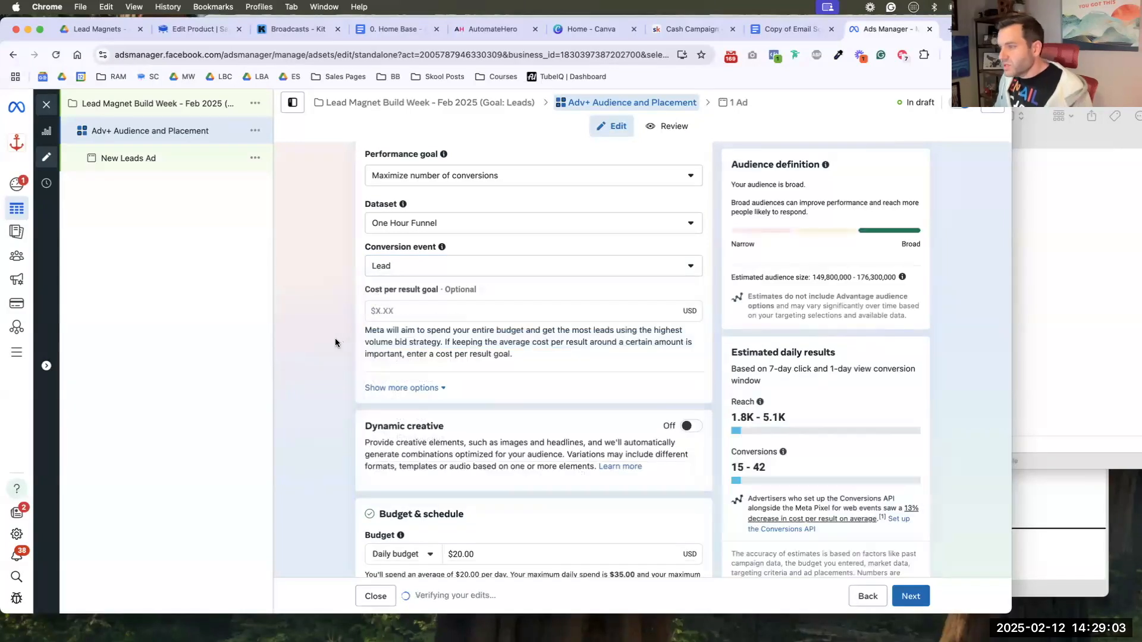
- Set the ad set's daily budget to $100
scroll(334, 343, "down", 5)
double_click(474, 397)
type("100")
key("Tab")
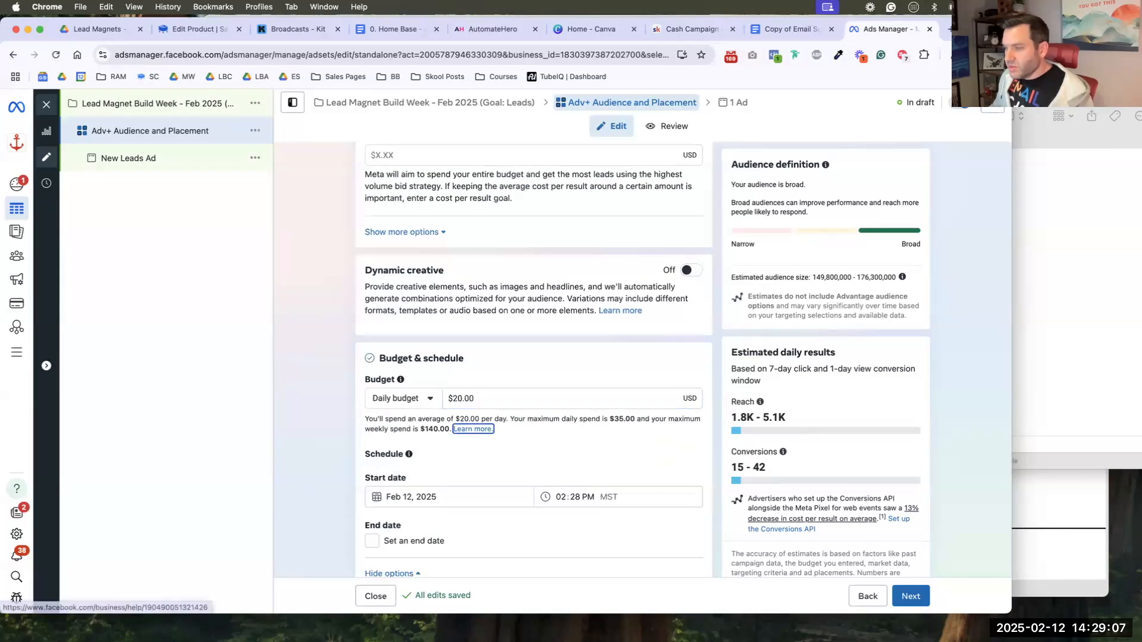
- Add Canada and United Kingdom to the ad set's included audience locations alongside United States
scroll(495, 383, "down", 3)
scroll(487, 367, "down", 3)
scroll(501, 355, "down", 4)
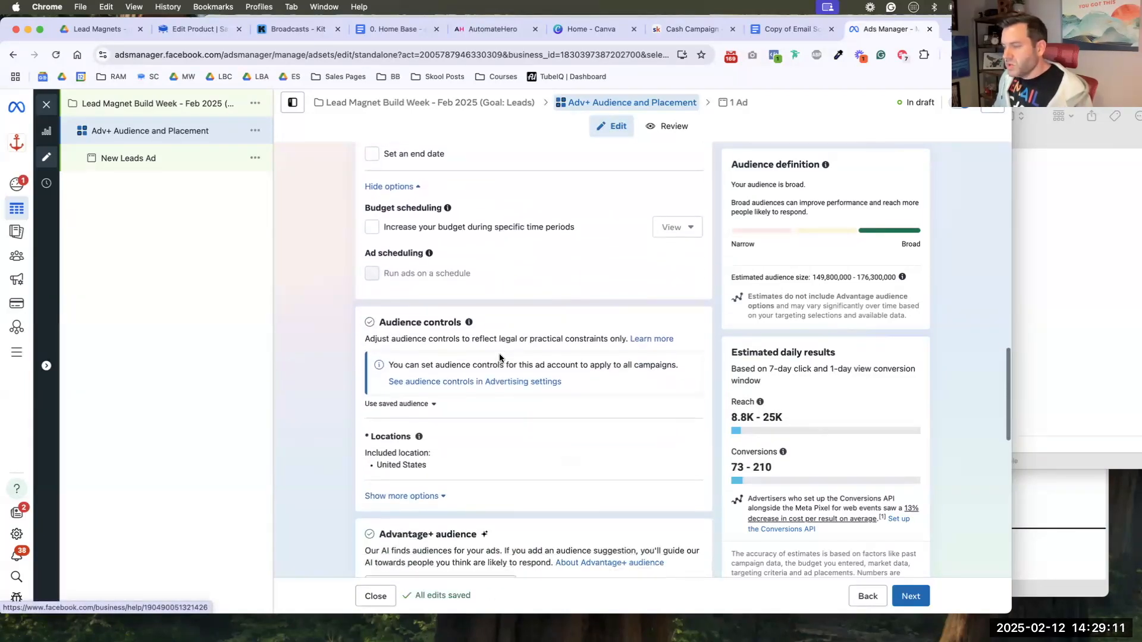
left_click(683, 357)
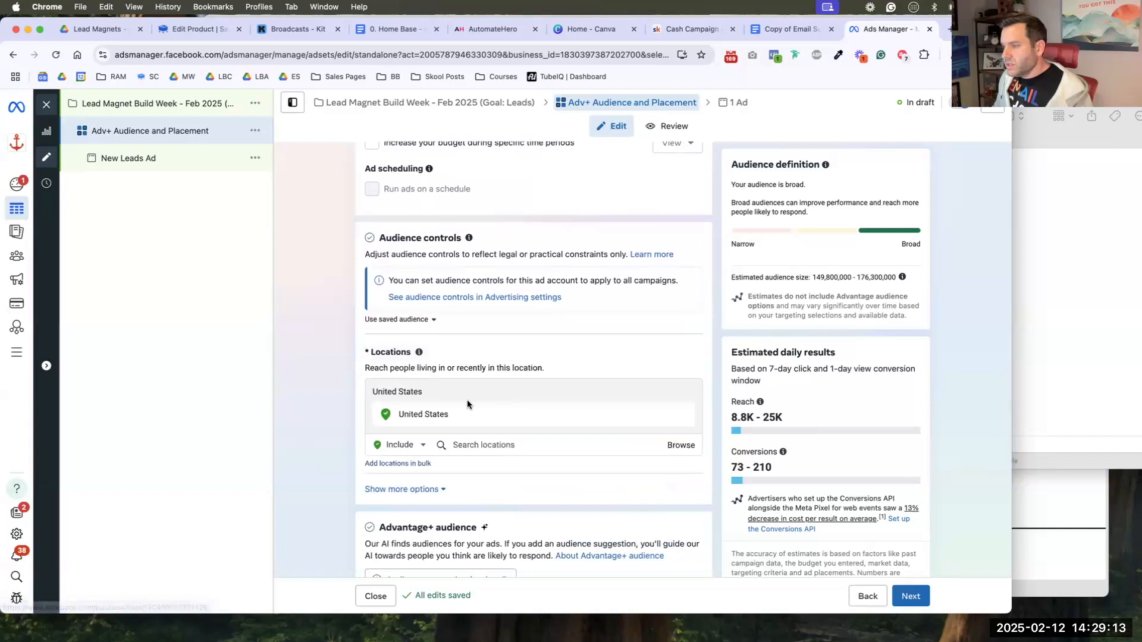
left_click(463, 445)
type("canada")
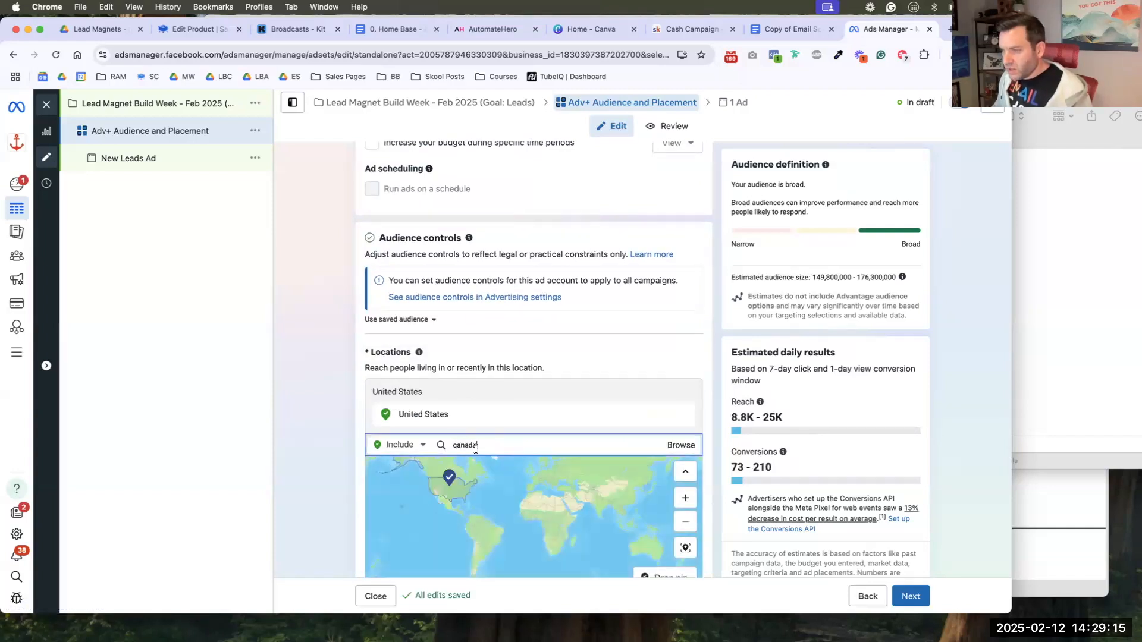
left_click(478, 469)
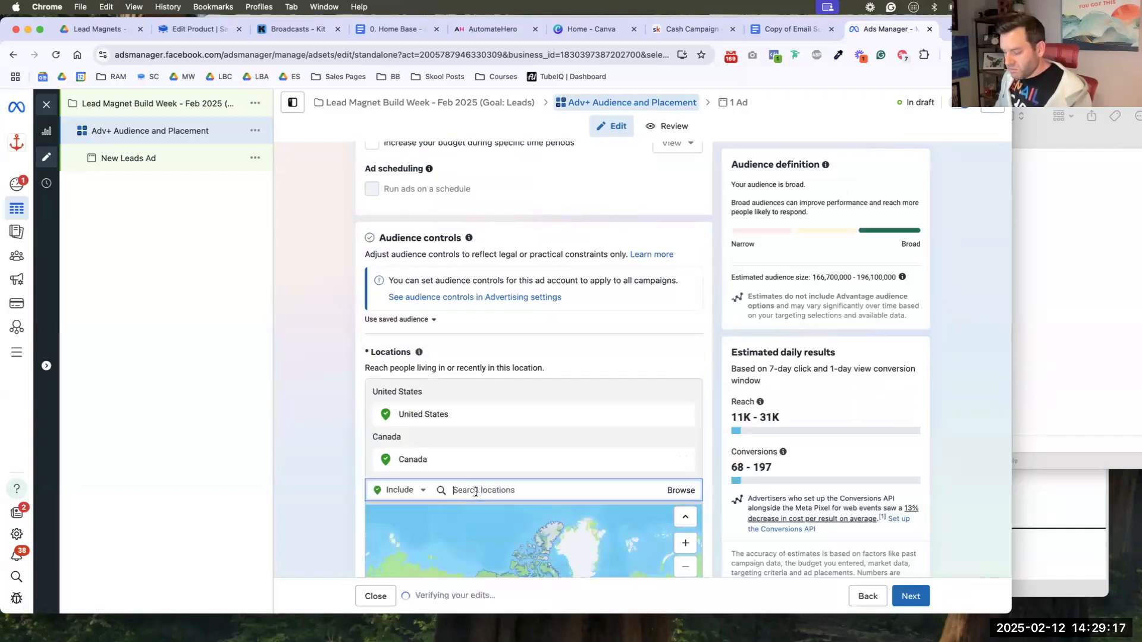
type("united")
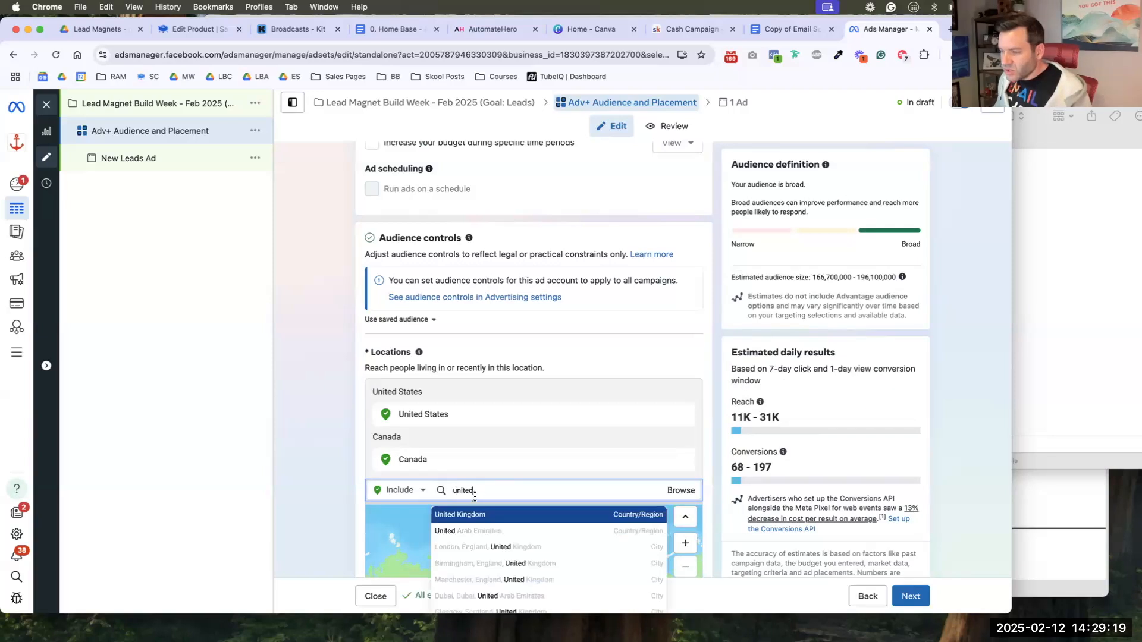
left_click(474, 519)
scroll(313, 463, "down", 3)
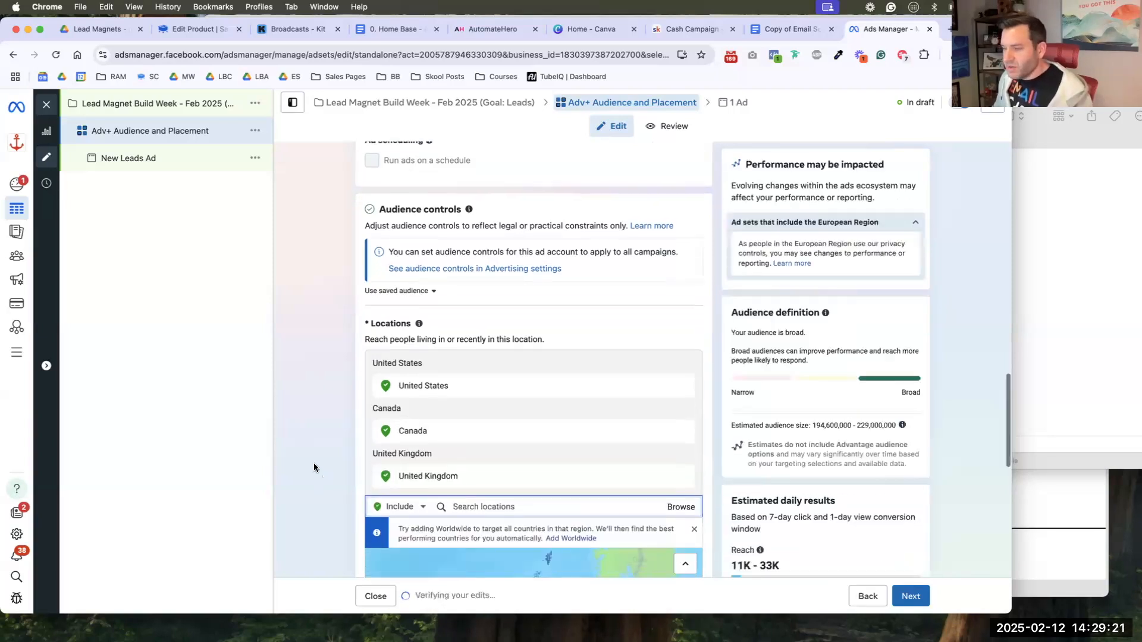
scroll(320, 447, "down", 5)
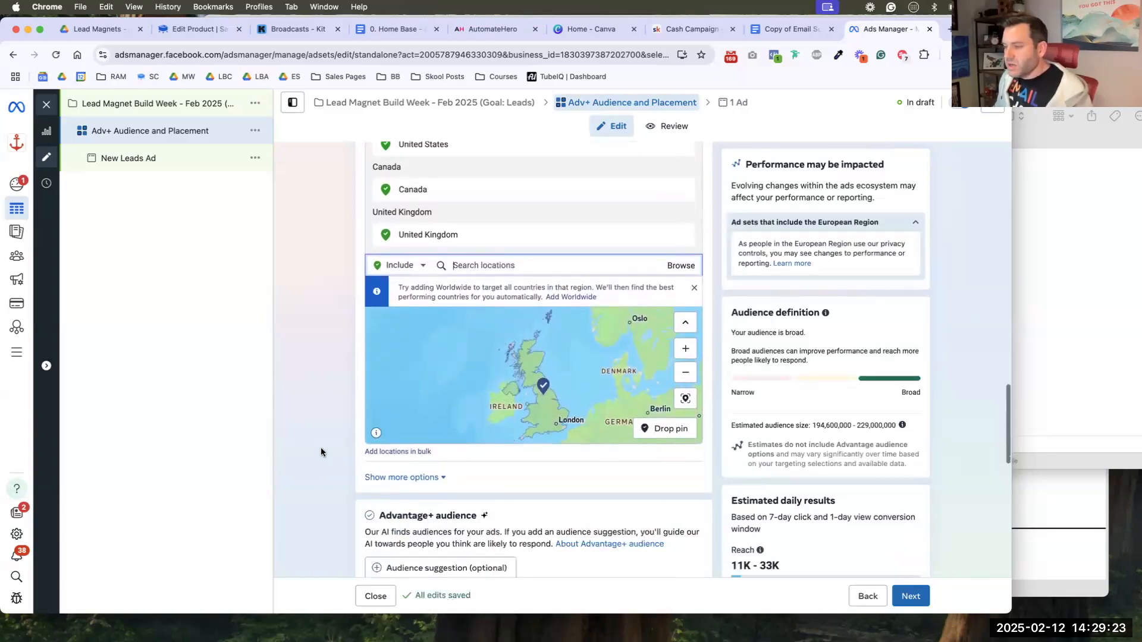
scroll(319, 447, "up", 5)
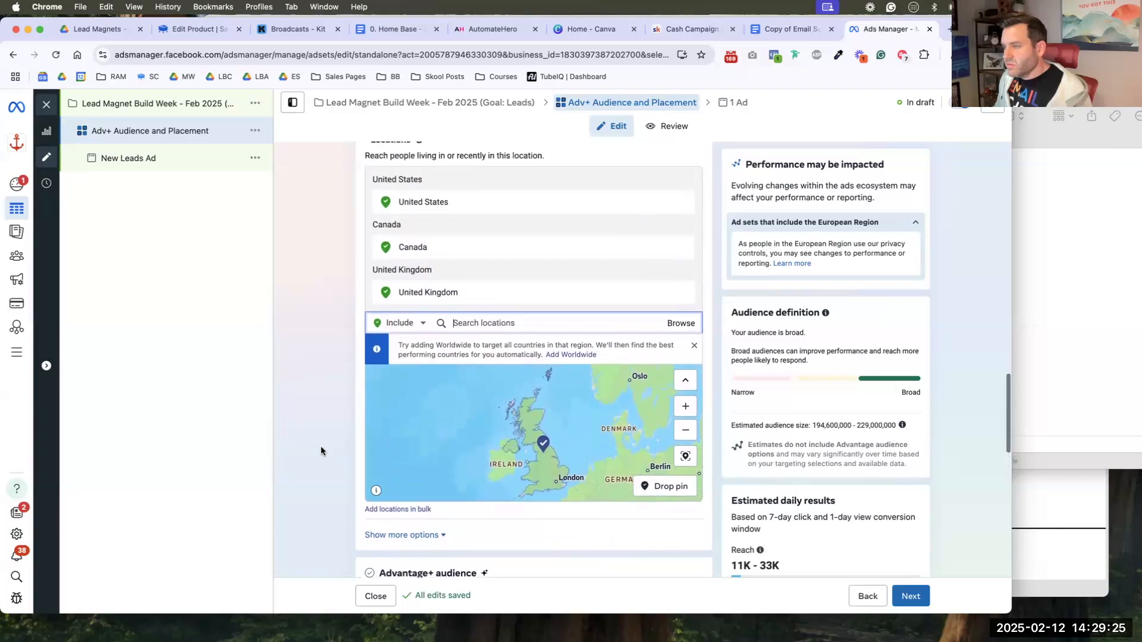
- Add Australia and New Zealand to the ad set's included audience locations
scroll(318, 448, "down", 2)
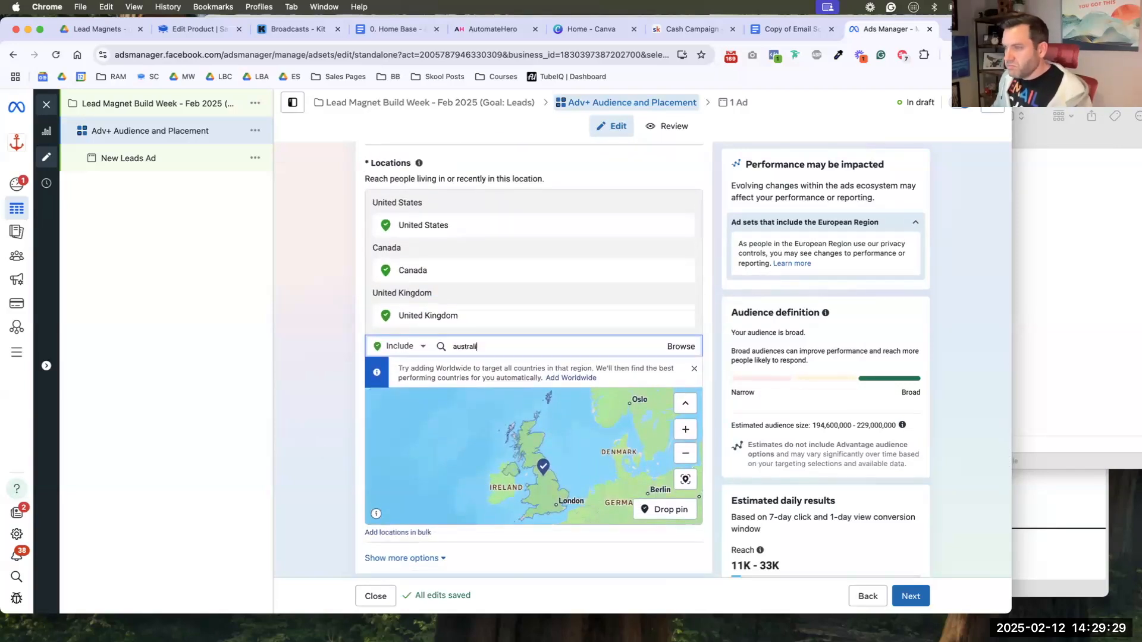
left_click(463, 371)
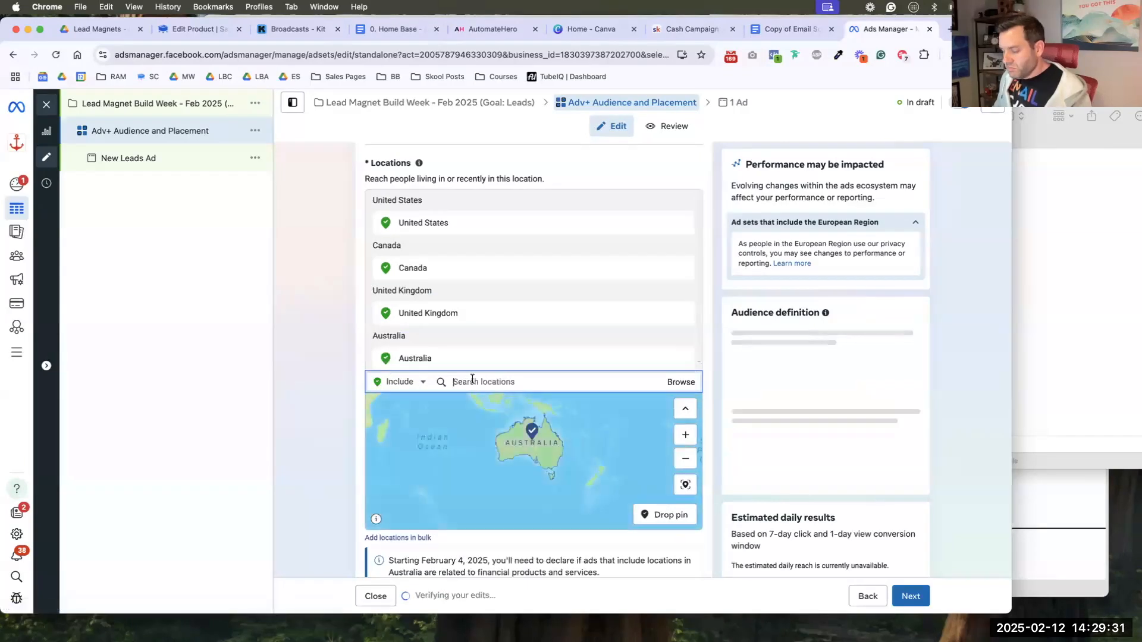
type("new zeala")
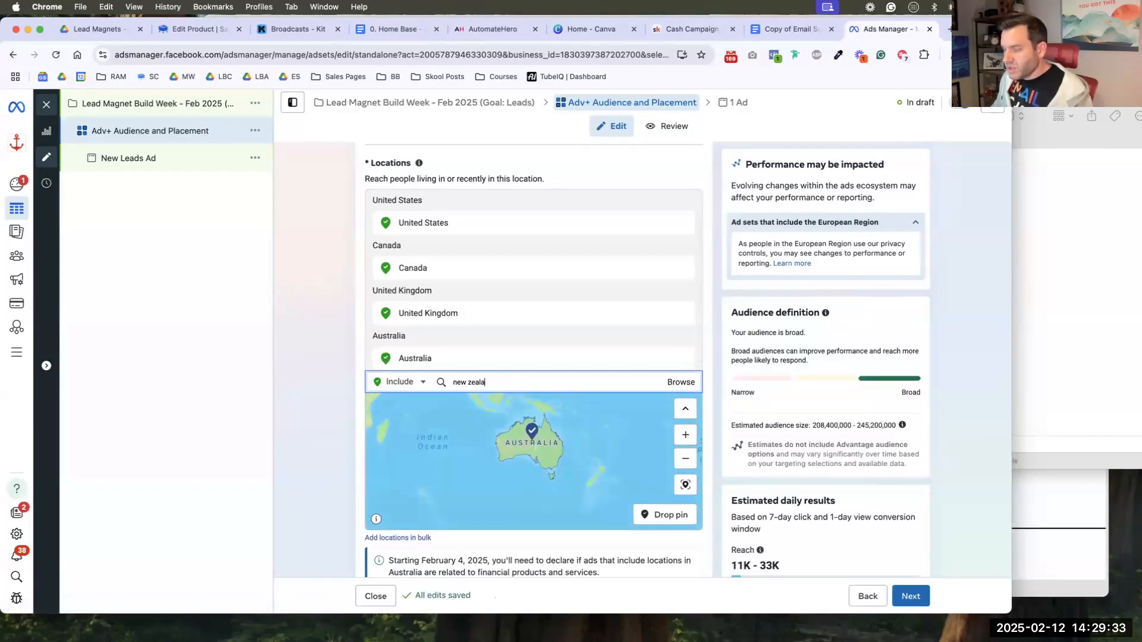
left_click(469, 408)
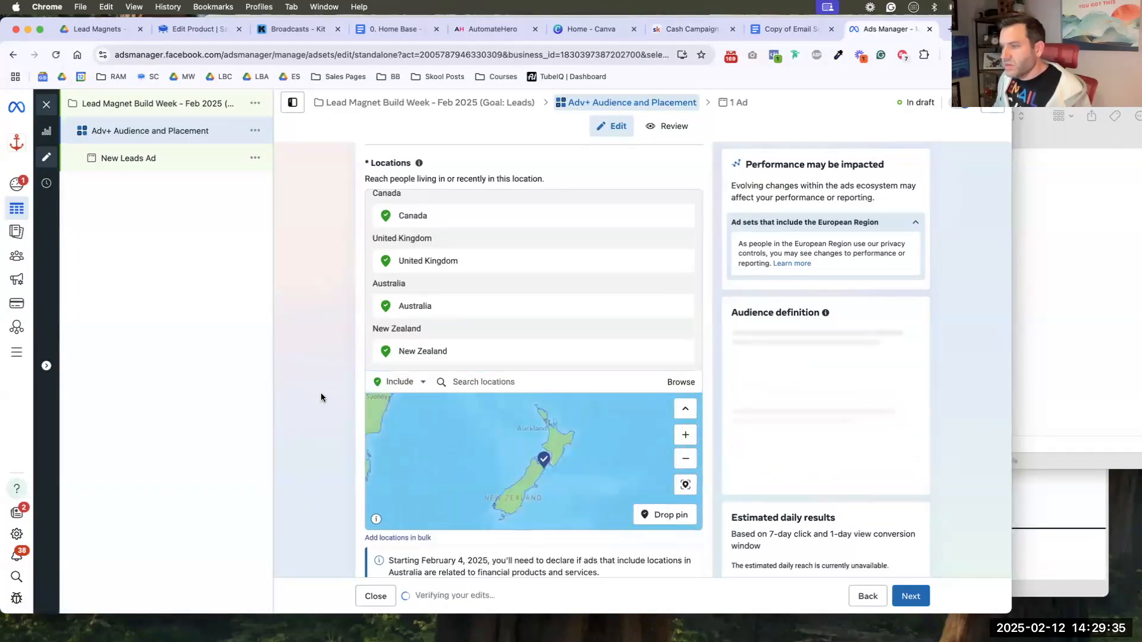
- Show the additional audience control options below the ad set's locations
scroll(333, 363, "down", 5)
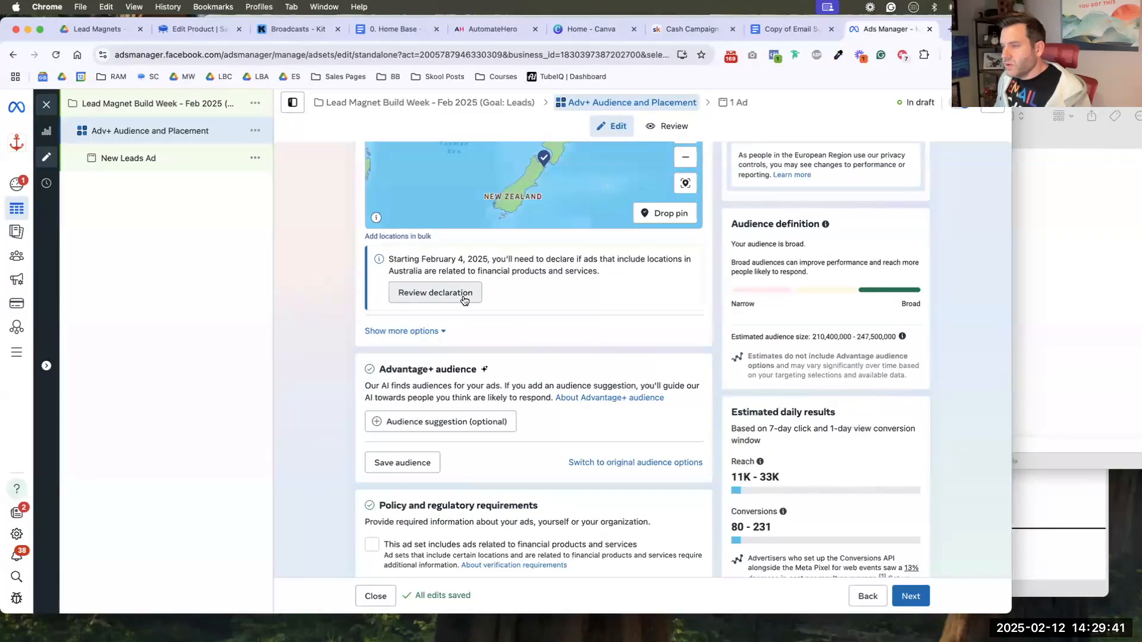
scroll(324, 342, "down", 3)
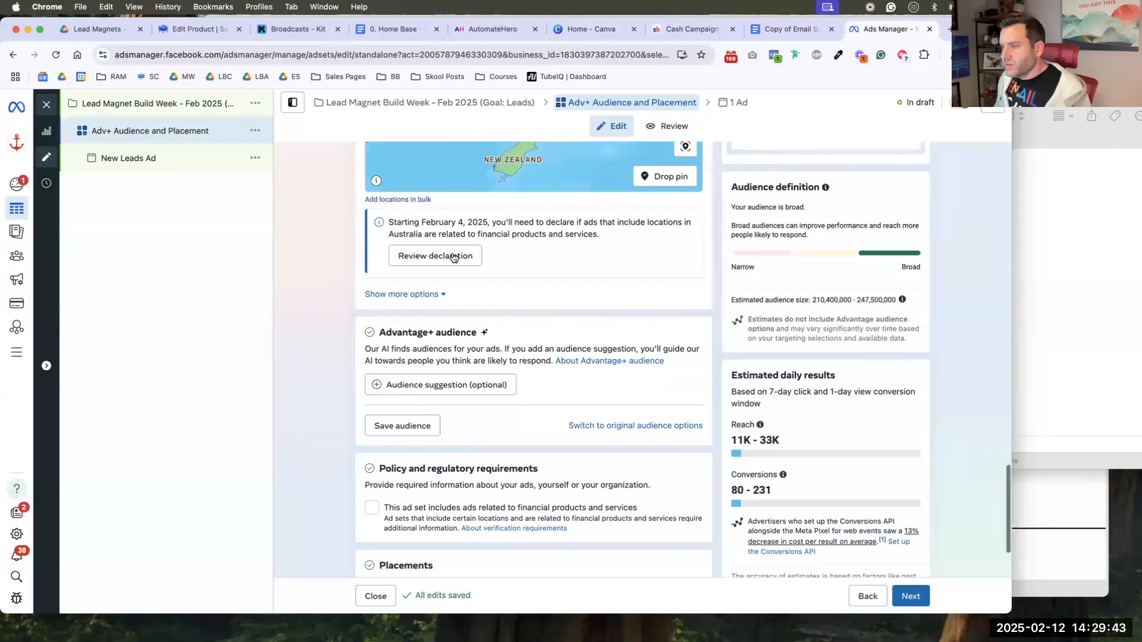
scroll(354, 293, "up", 2)
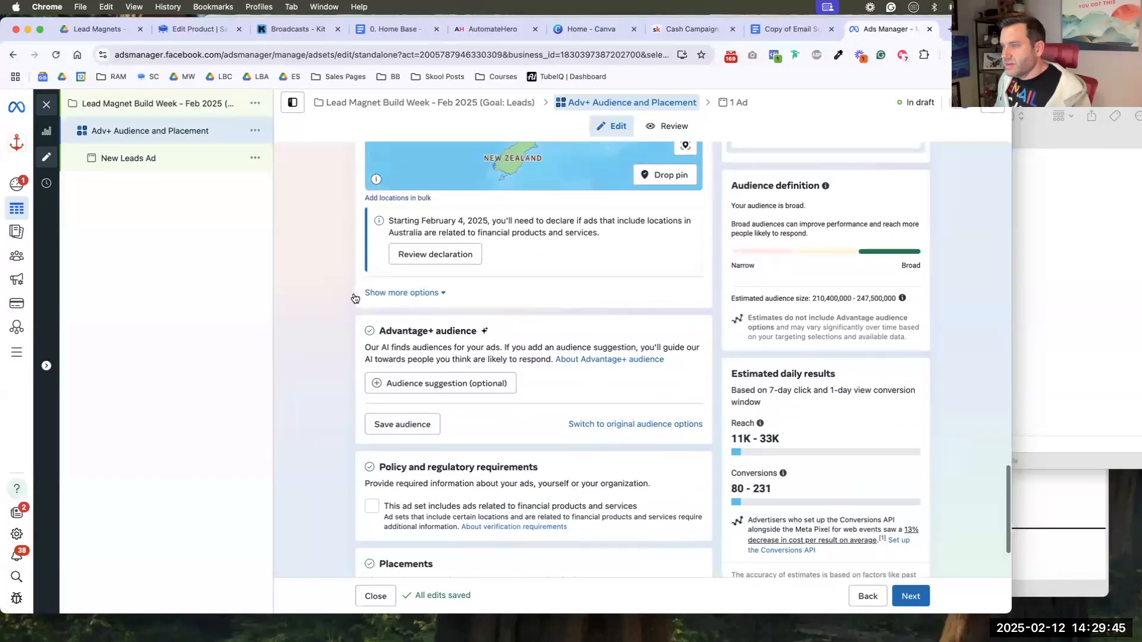
scroll(426, 254, "down", 2)
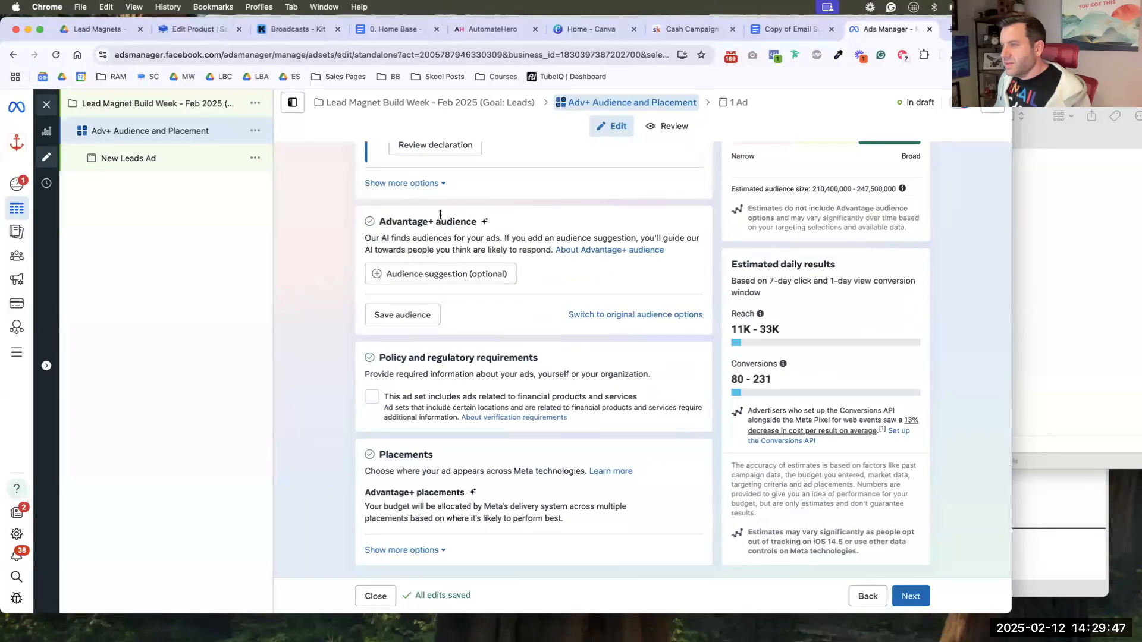
left_click(433, 184)
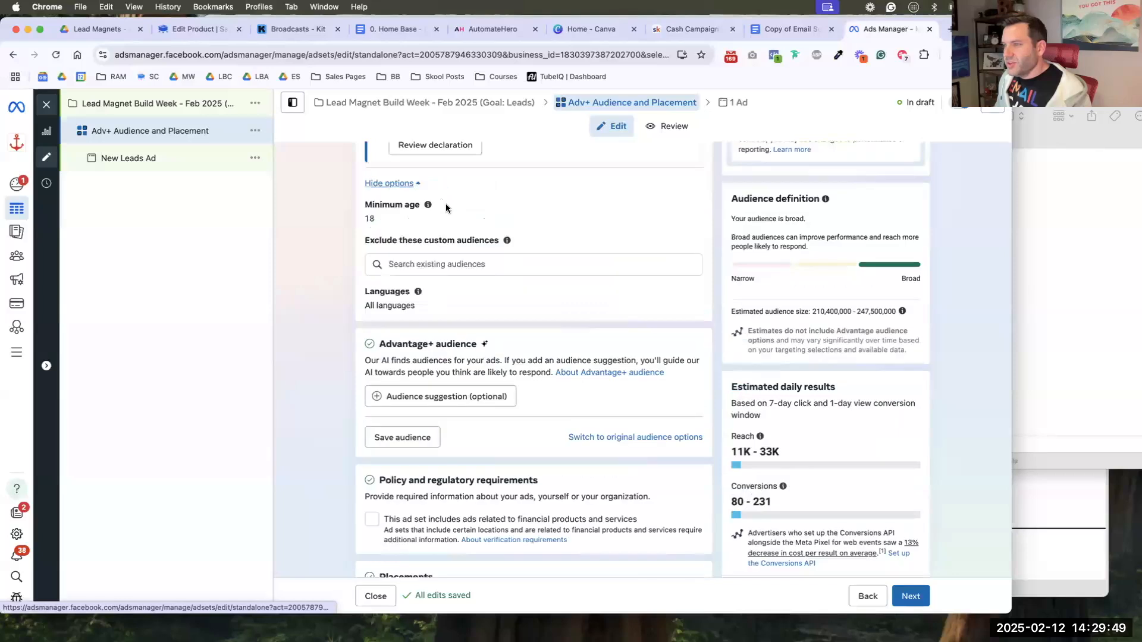
- Remove Australia, New Zealand and United Kingdom from the ad set's included audience locations
scroll(452, 232, "up", 4)
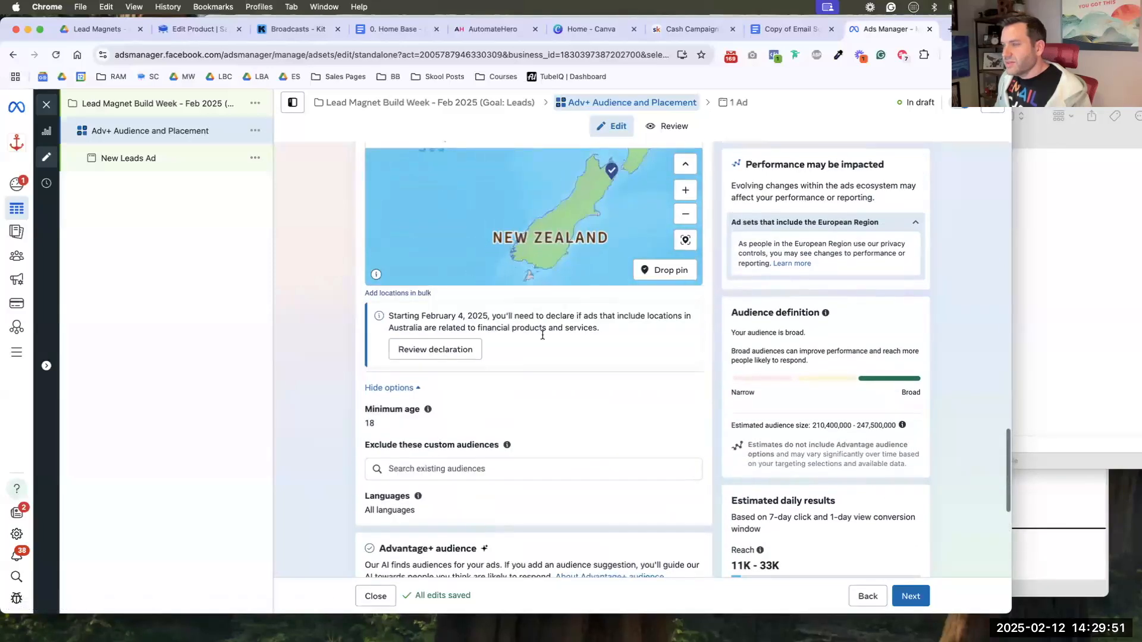
scroll(359, 312, "up", 3)
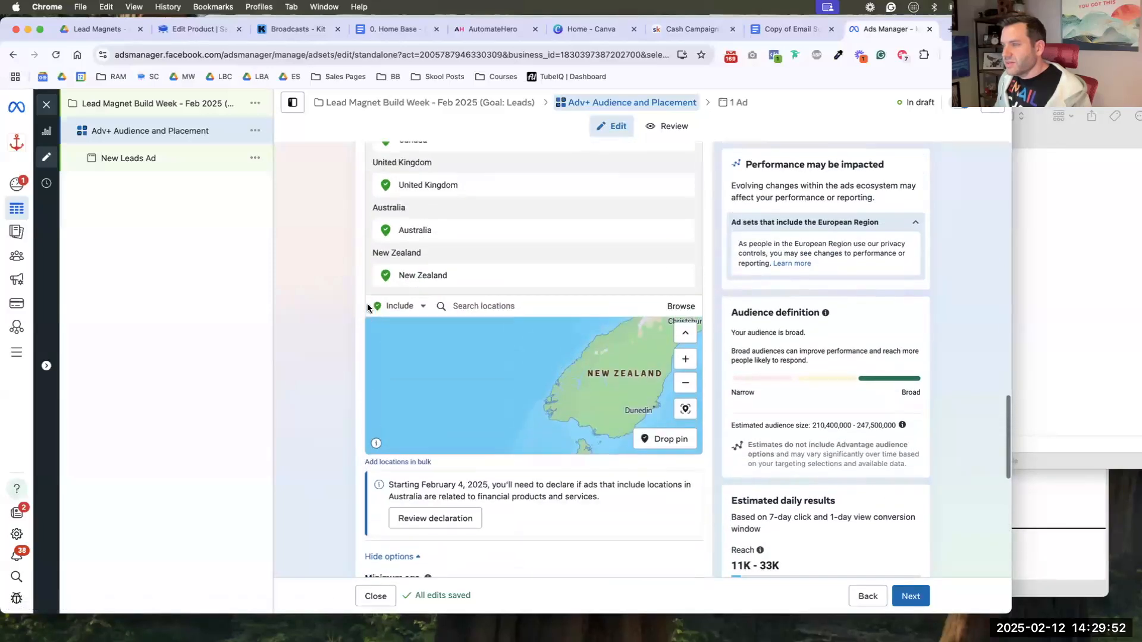
left_click(682, 233)
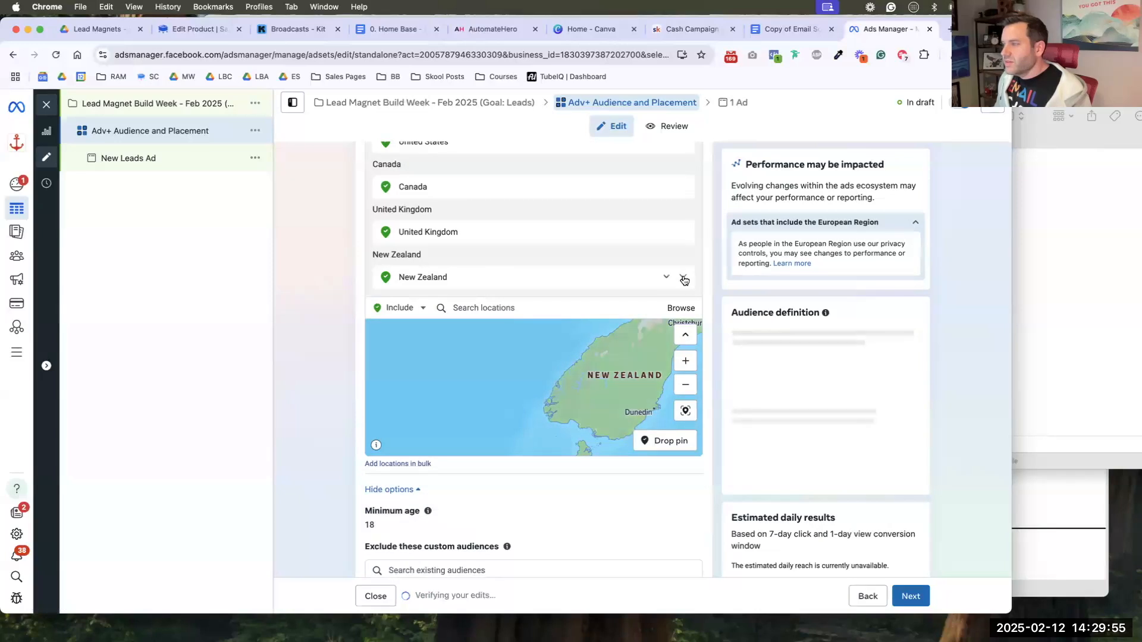
scroll(323, 326, "down", 5)
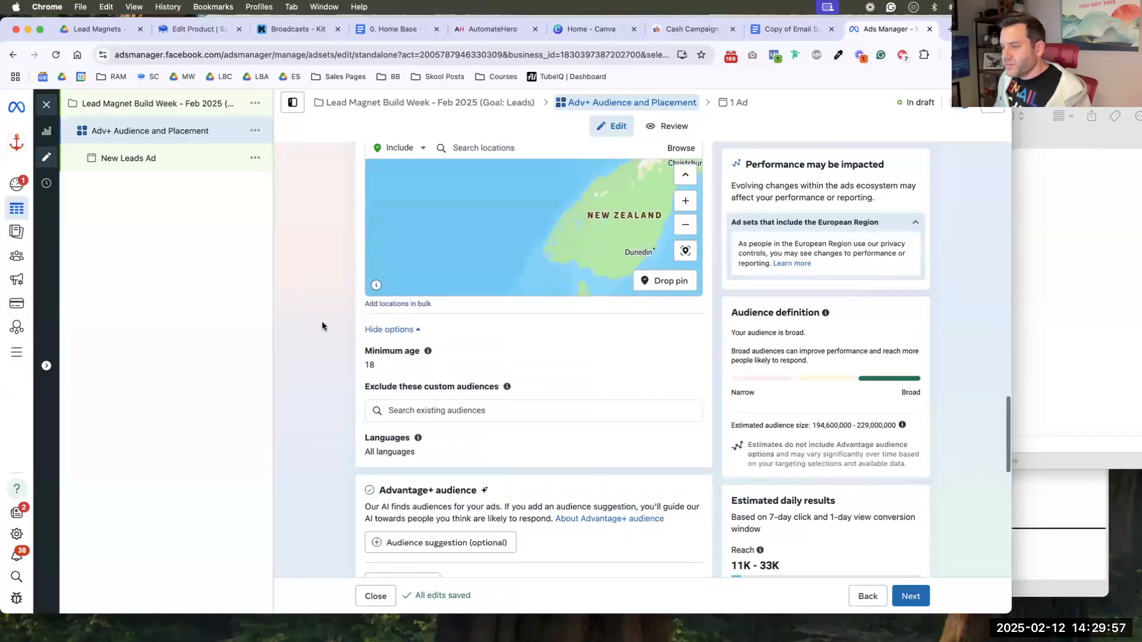
scroll(321, 321, "up", 4)
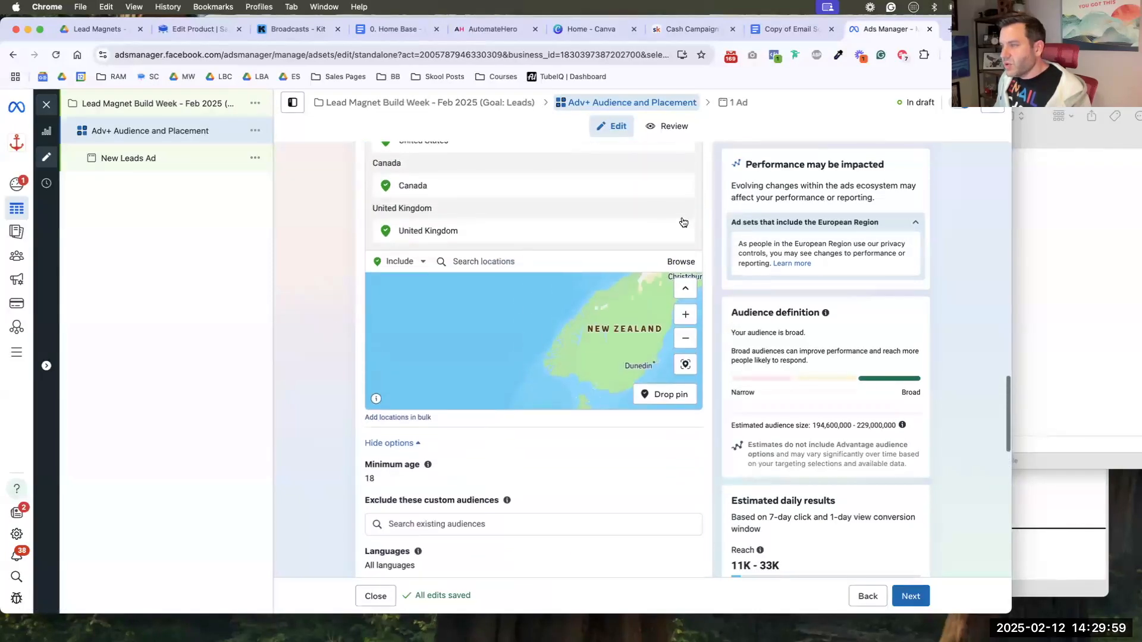
left_click(685, 233)
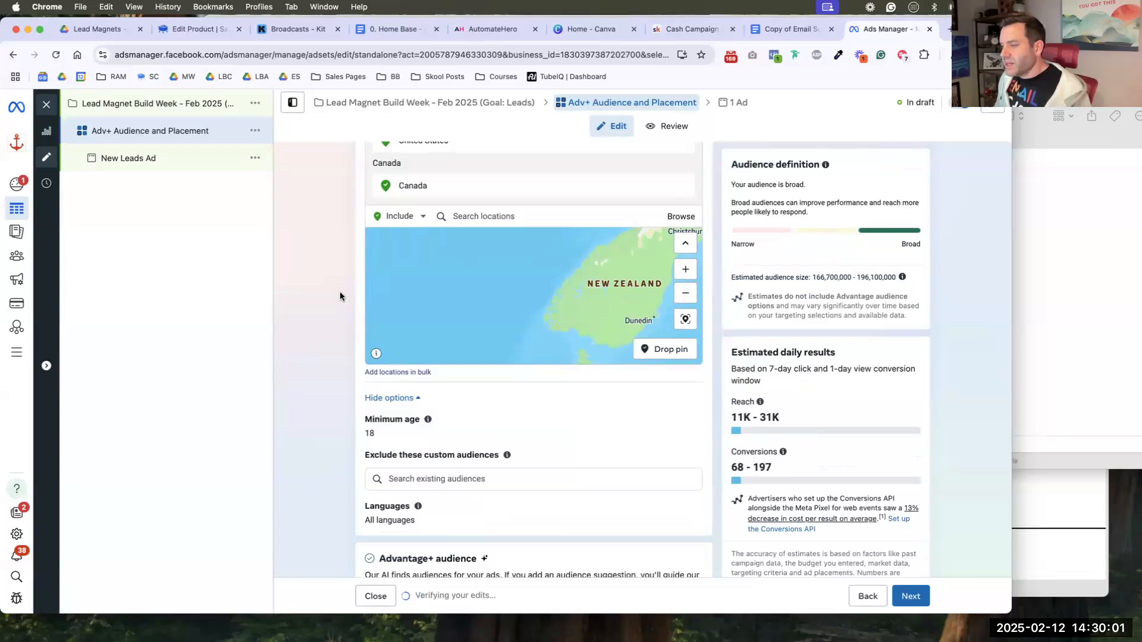
- Review the ad set's remaining audience and placement settings and continue to the ad
scroll(416, 294, "down", 3)
scroll(541, 312, "down", 1)
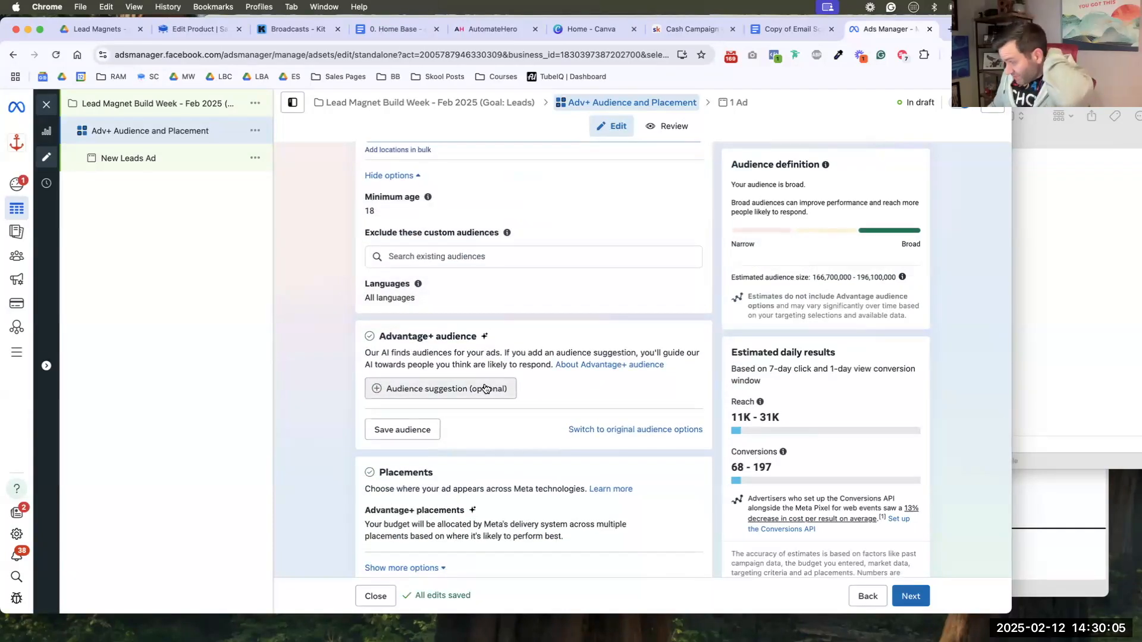
mouse_move(485, 389)
scroll(320, 397, "down", 3)
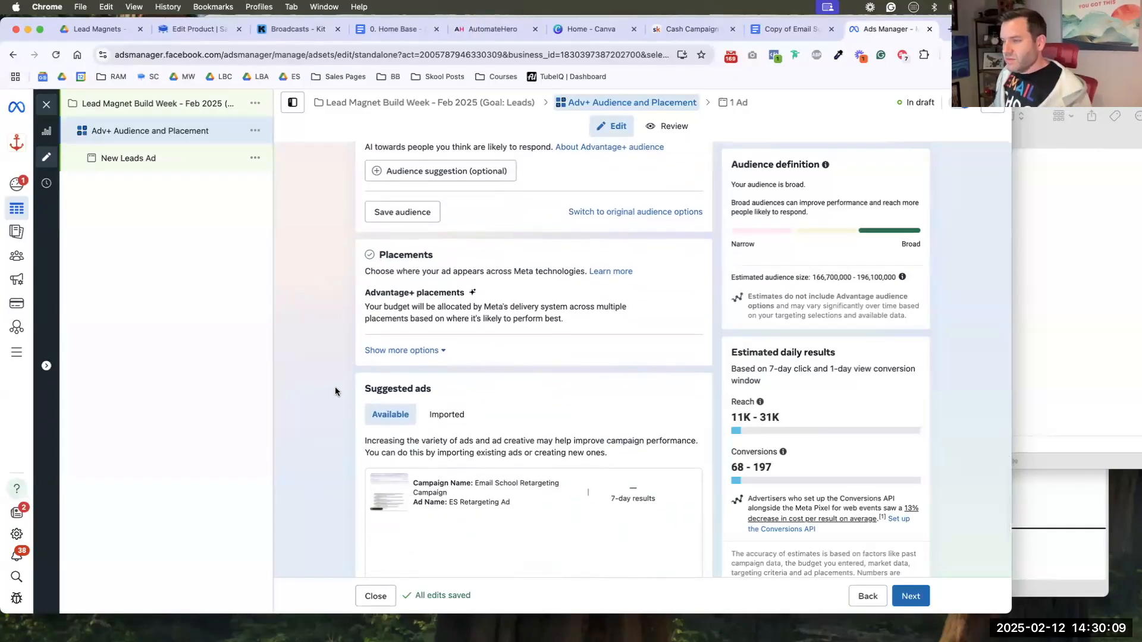
scroll(337, 390, "down", 4)
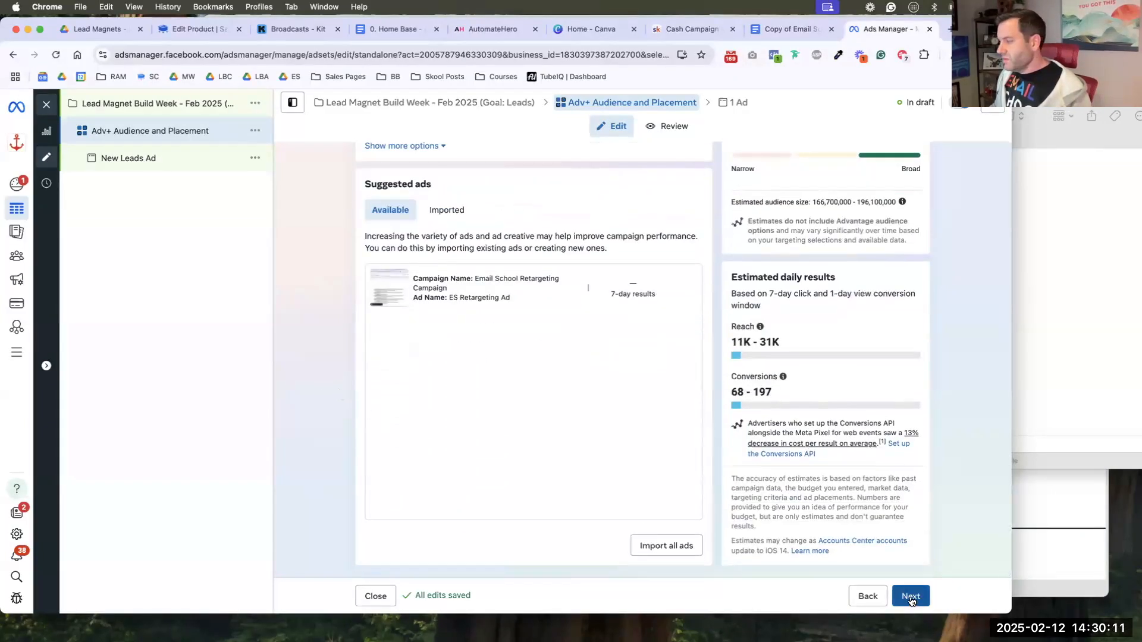
left_click(909, 596)
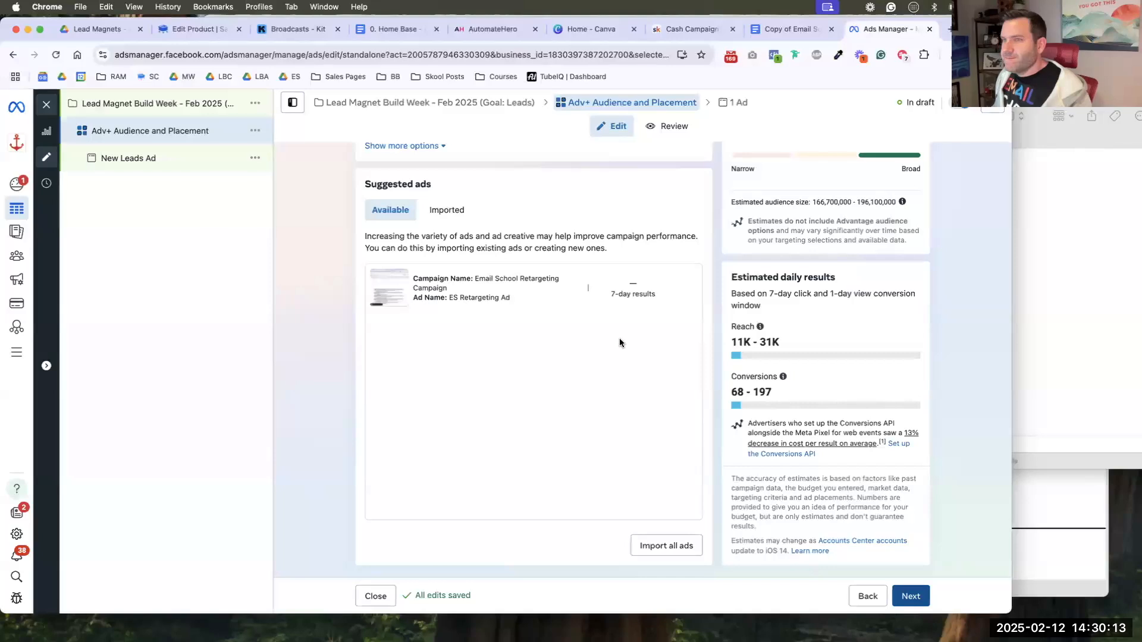
- Rename the ad as Control Copy + Image
triple_click(426, 188)
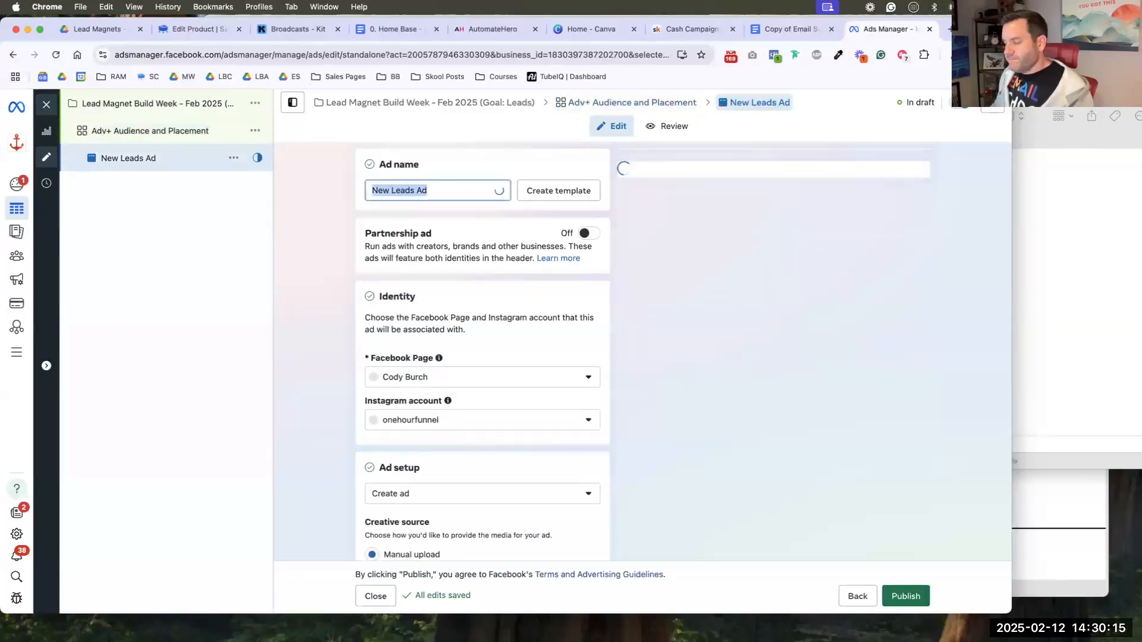
type("Control Copy + Image")
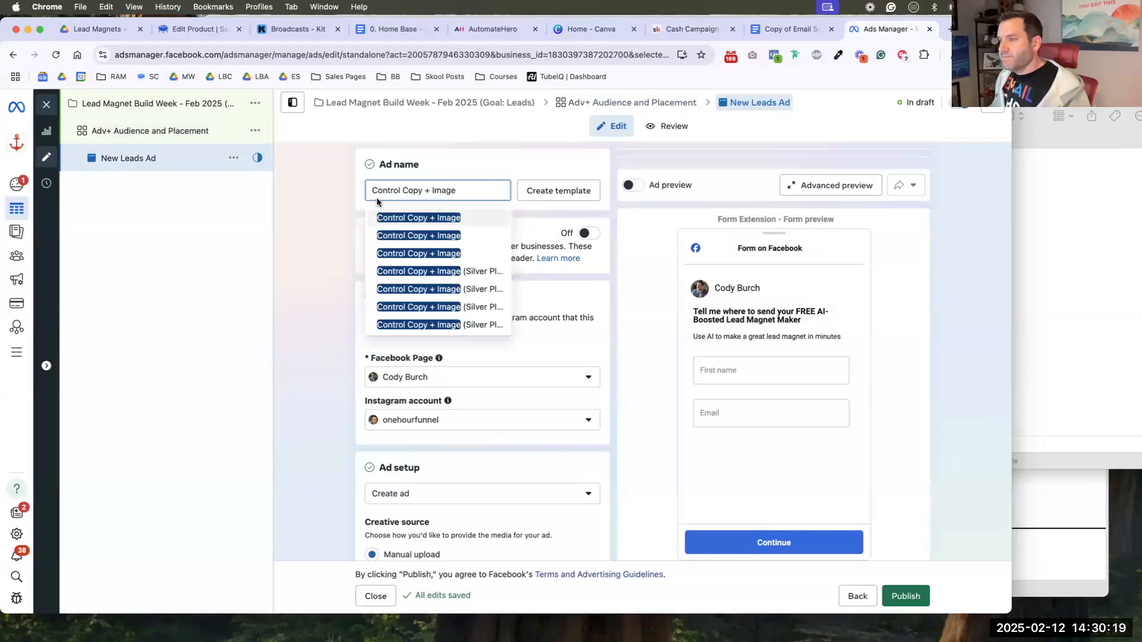
left_click(312, 273)
- Set the ad's Instagram account to emailschool and its Facebook Page to Email School
scroll(309, 278, "down", 4)
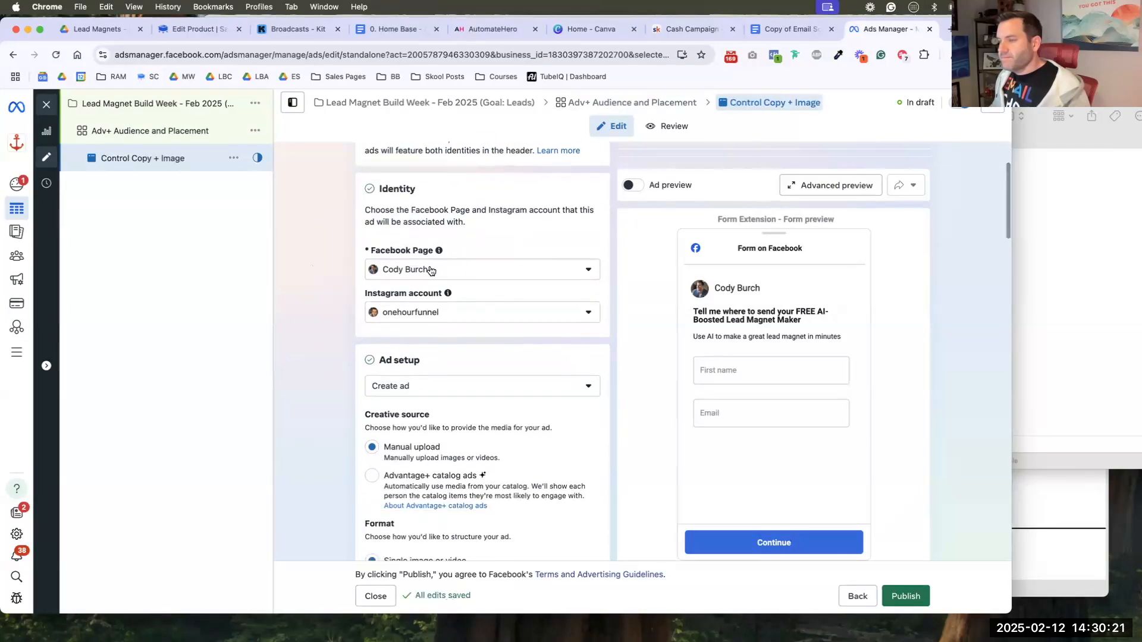
left_click(421, 317)
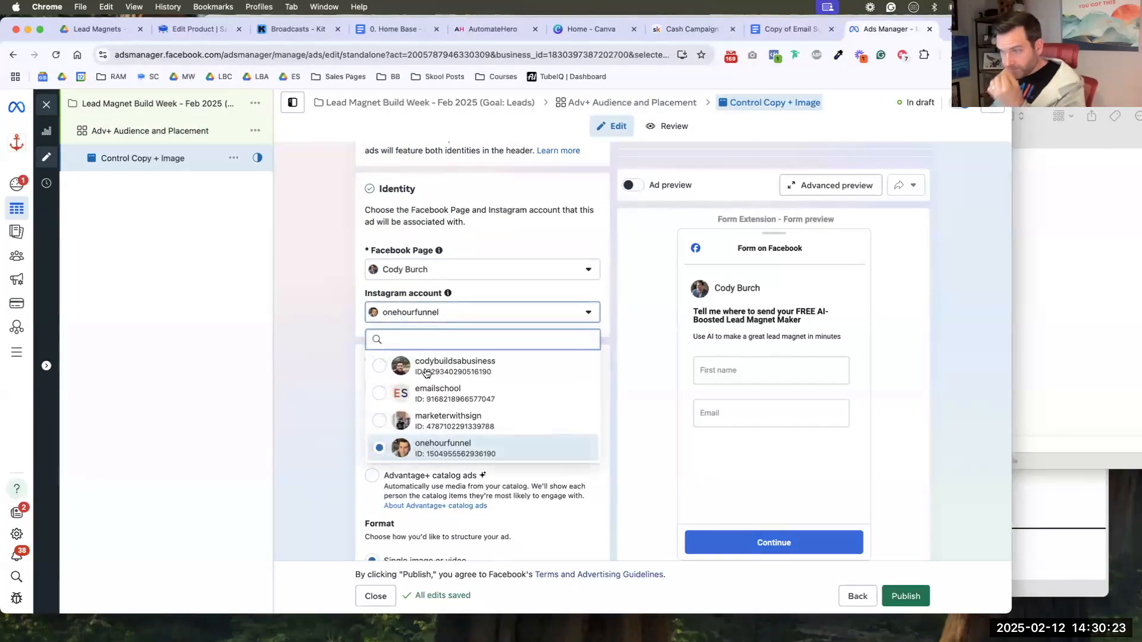
left_click(425, 389)
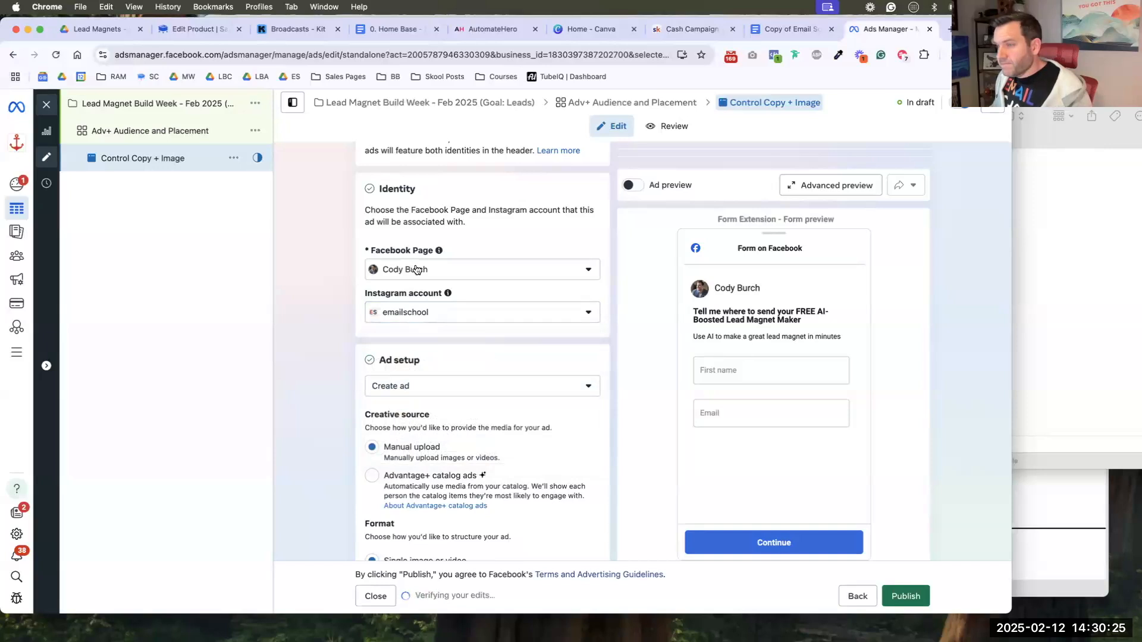
left_click(416, 270)
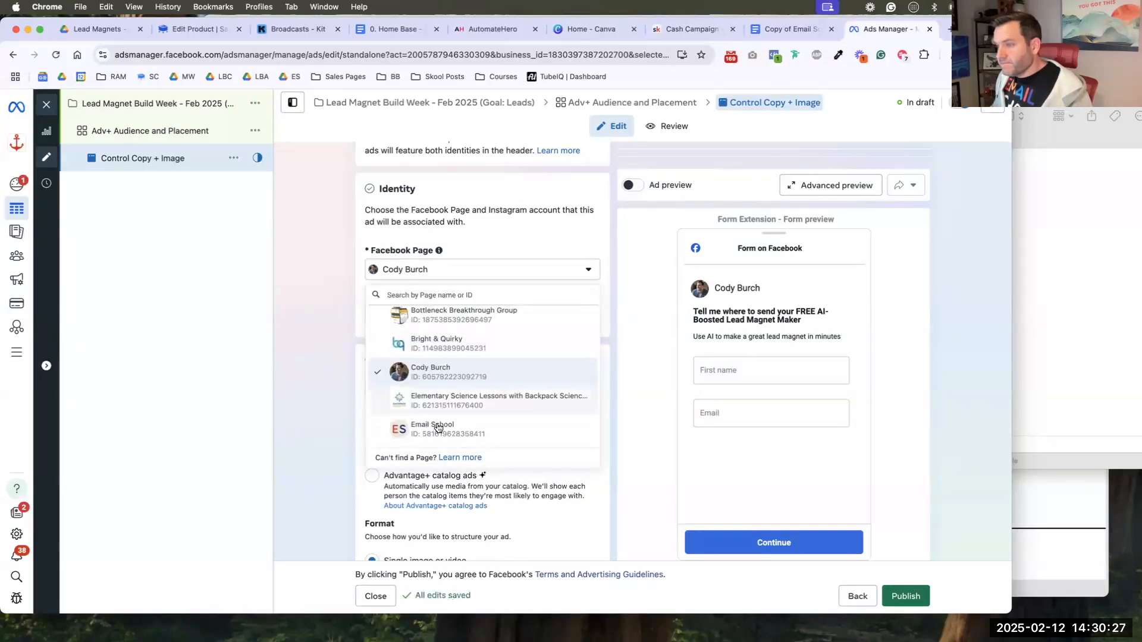
left_click(437, 428)
- Copy the Registration link from the 0. Home Base document for use as the ad's destination
scroll(316, 357, "down", 2)
scroll(314, 352, "down", 10)
scroll(379, 334, "down", 2)
left_click(387, 32)
left_click(443, 258)
left_click(515, 274)
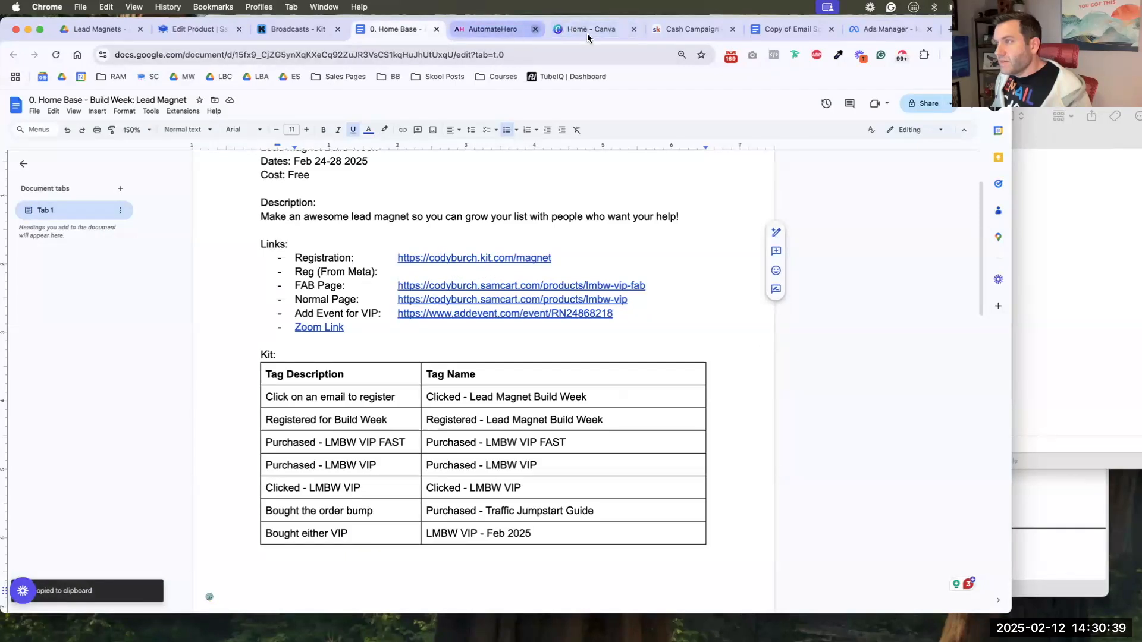
- Close the AutomateHero, Cash Campaign and Copy of Email browser pages
left_click(535, 29)
left_click(634, 29)
left_click(633, 30)
- Paste the copied registration link as the ad's website URL in Ads Manager and set the browser add-on to None
key("super+9")
key("super+v")
key("Tab")
scroll(328, 337, "down", 3)
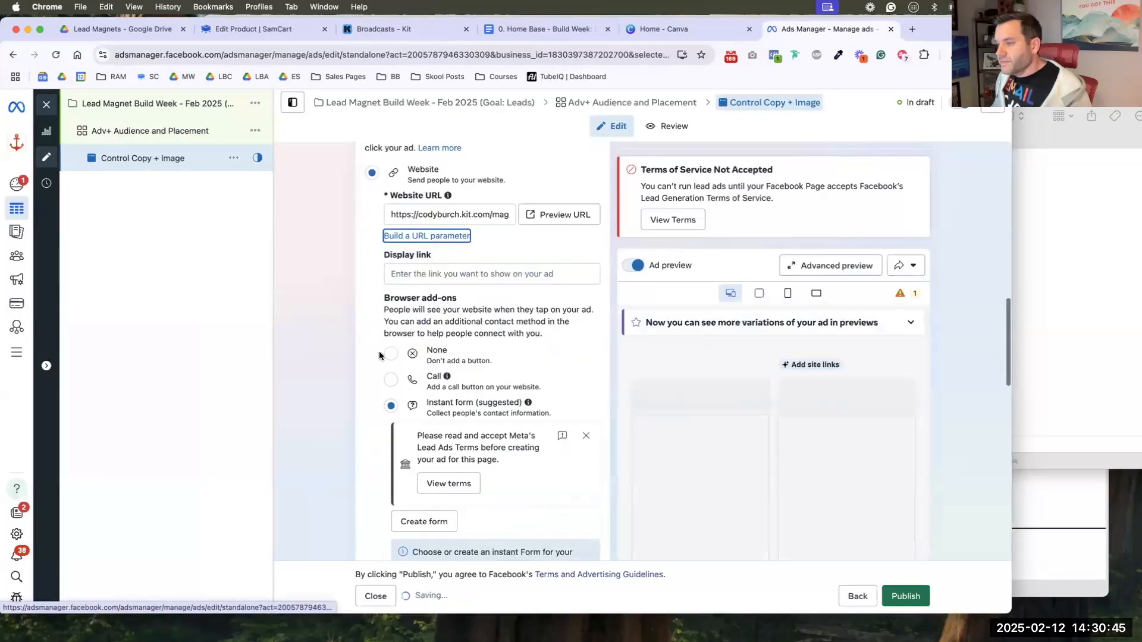
left_click(381, 354)
- Check the ad's tracking settings and feed preview, and start setting up the ad creative as an image ad
scroll(348, 351, "down", 5)
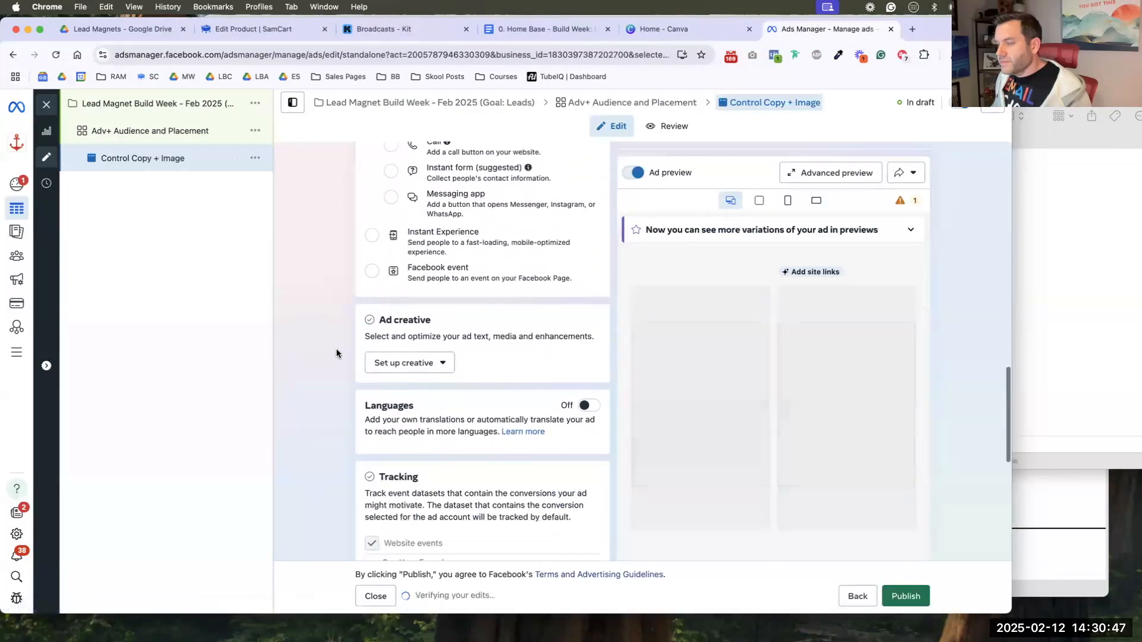
scroll(333, 351, "down", 5)
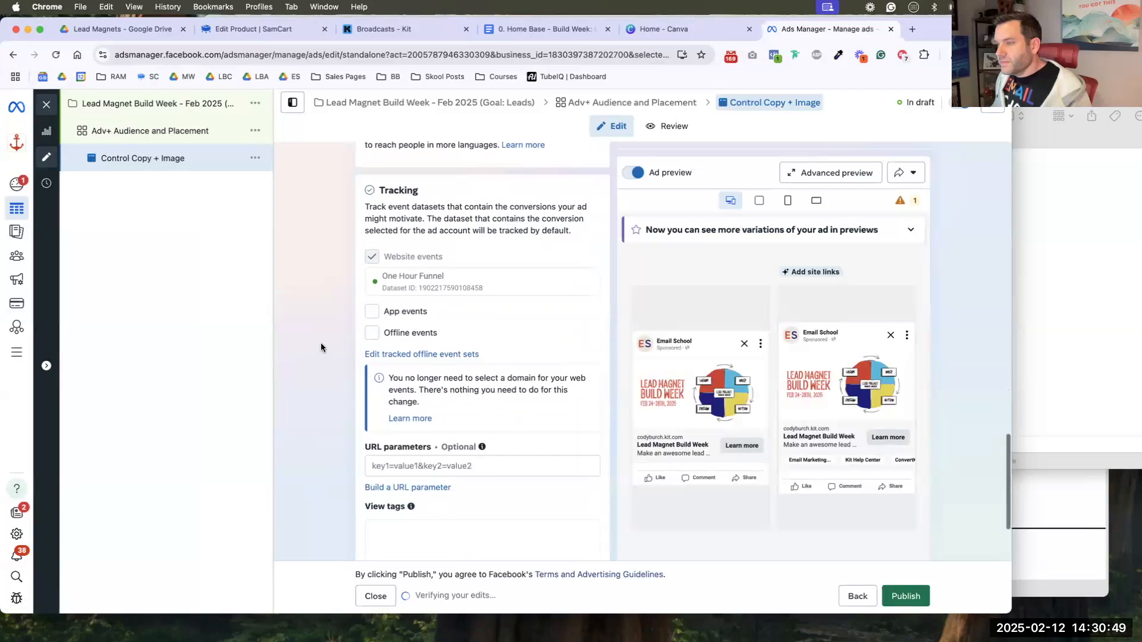
scroll(321, 341, "down", 2)
scroll(324, 340, "up", 5)
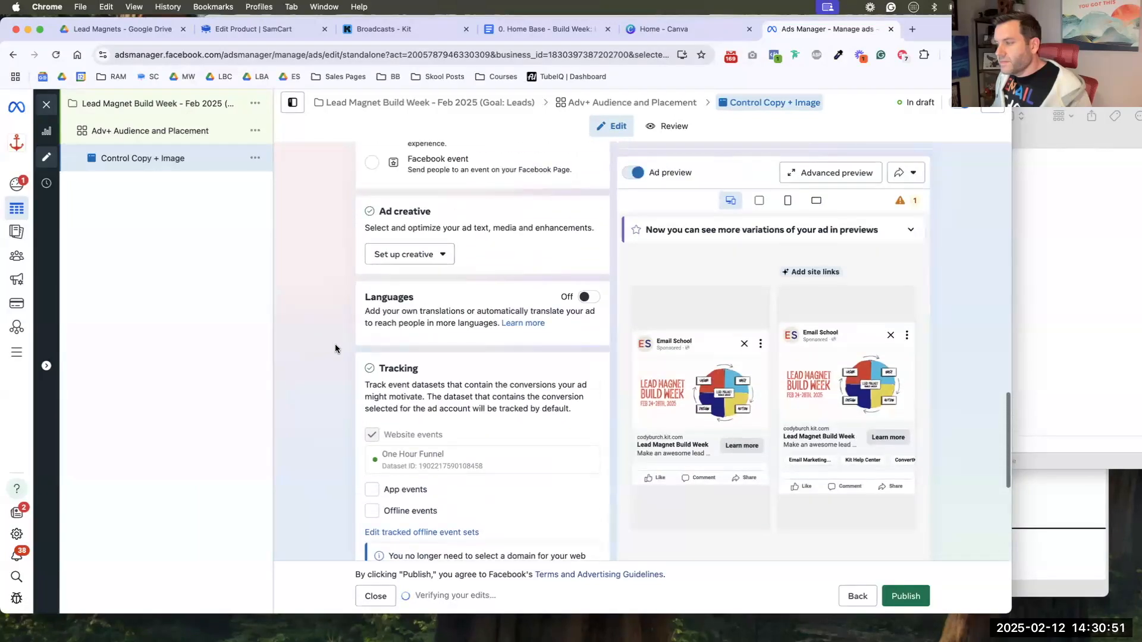
mouse_move(680, 384)
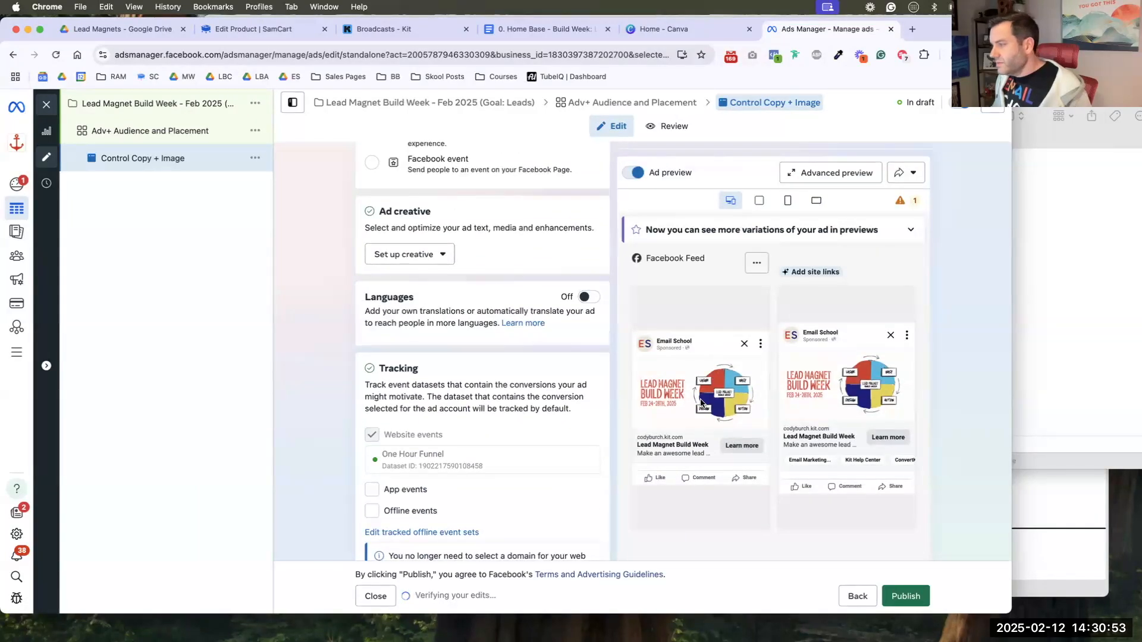
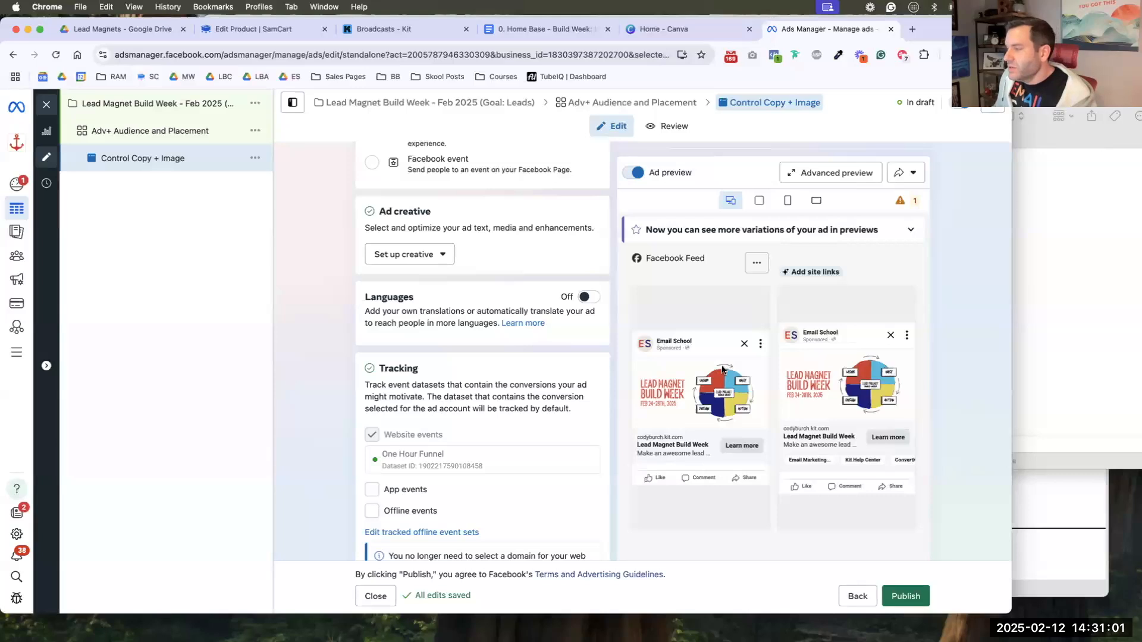
scroll(497, 344, "up", 5)
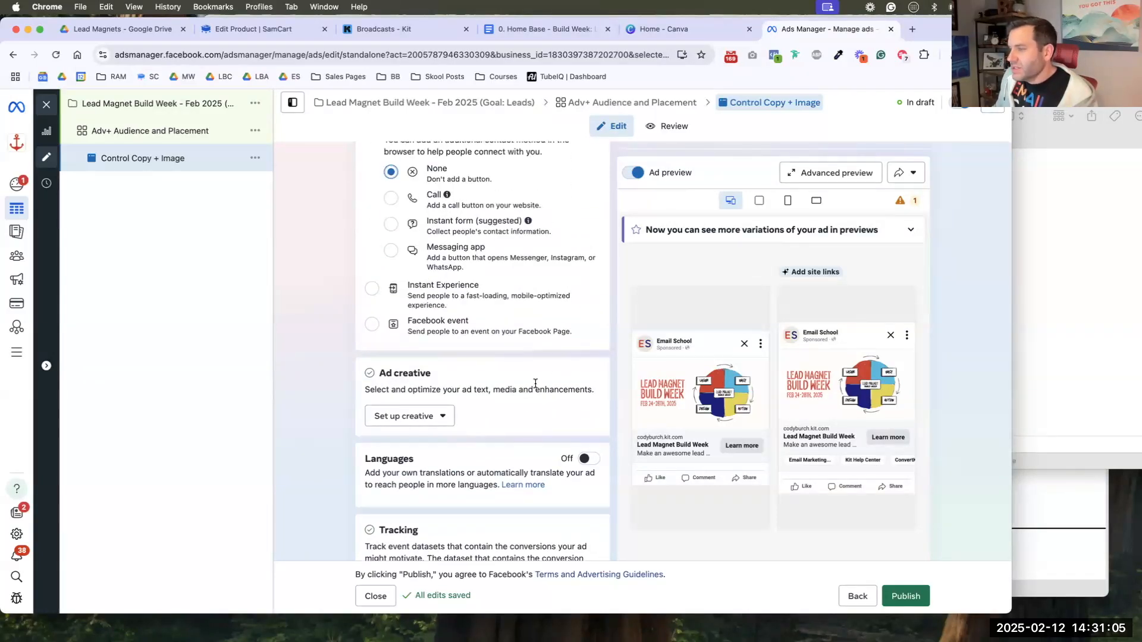
left_click(440, 415)
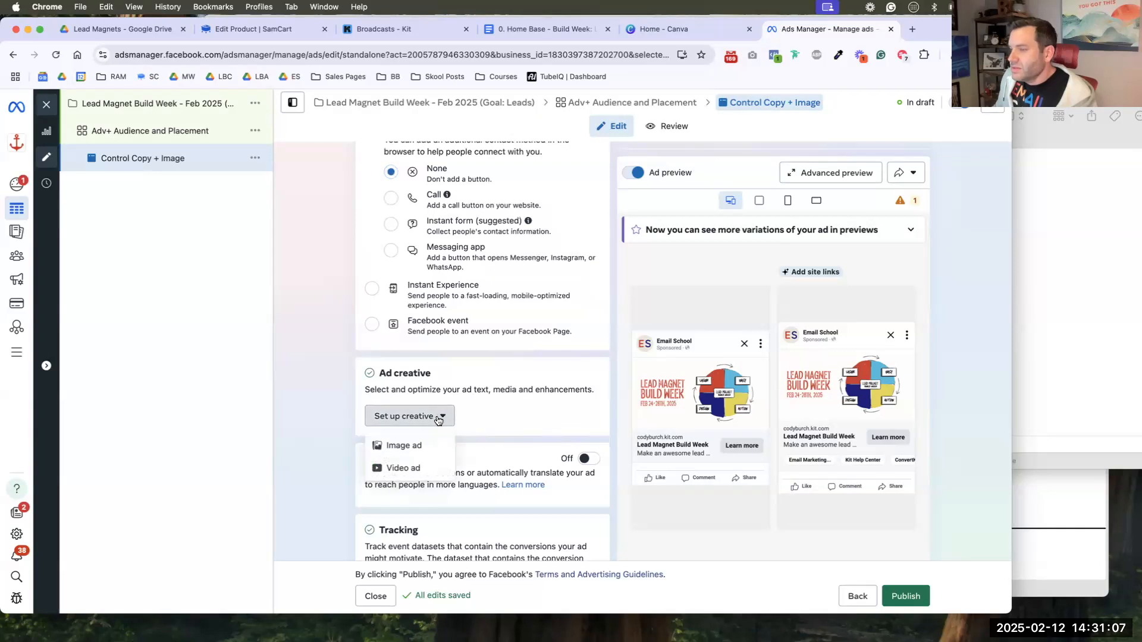
left_click(429, 443)
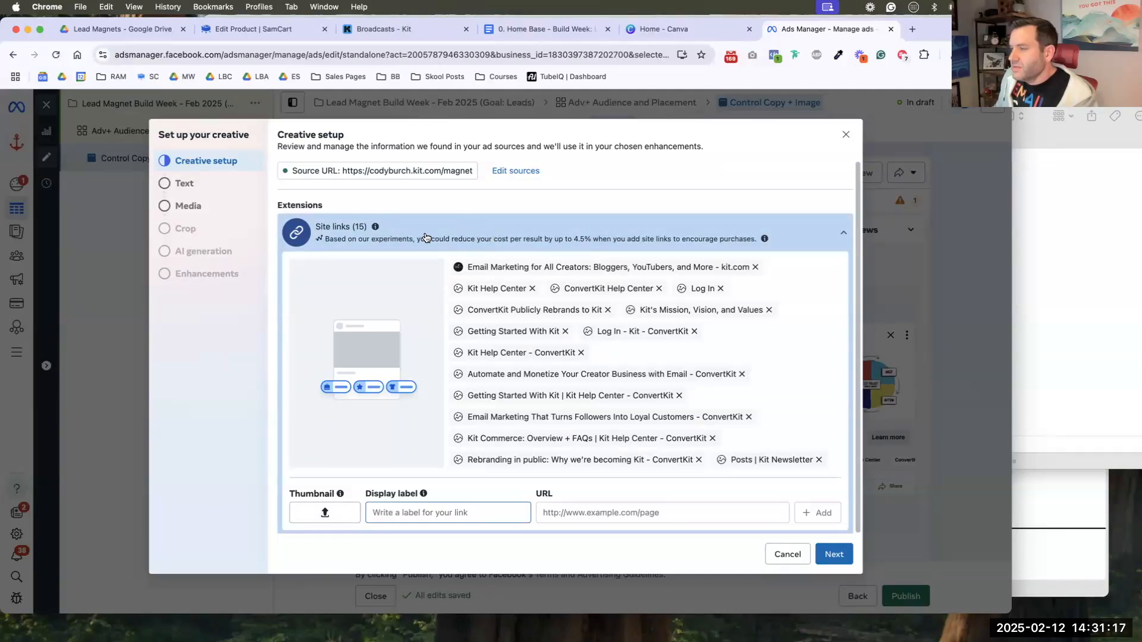
- Review the suggested site links in the creative setup and continue to the ad's text settings
scroll(426, 238, "down", 1)
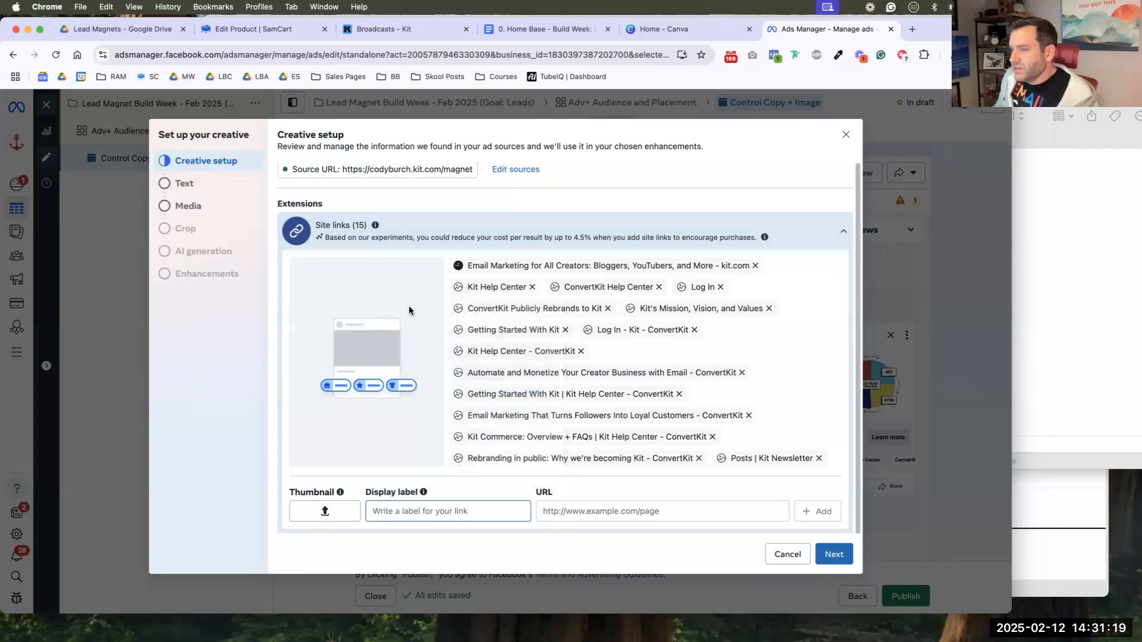
scroll(412, 287, "up", 1)
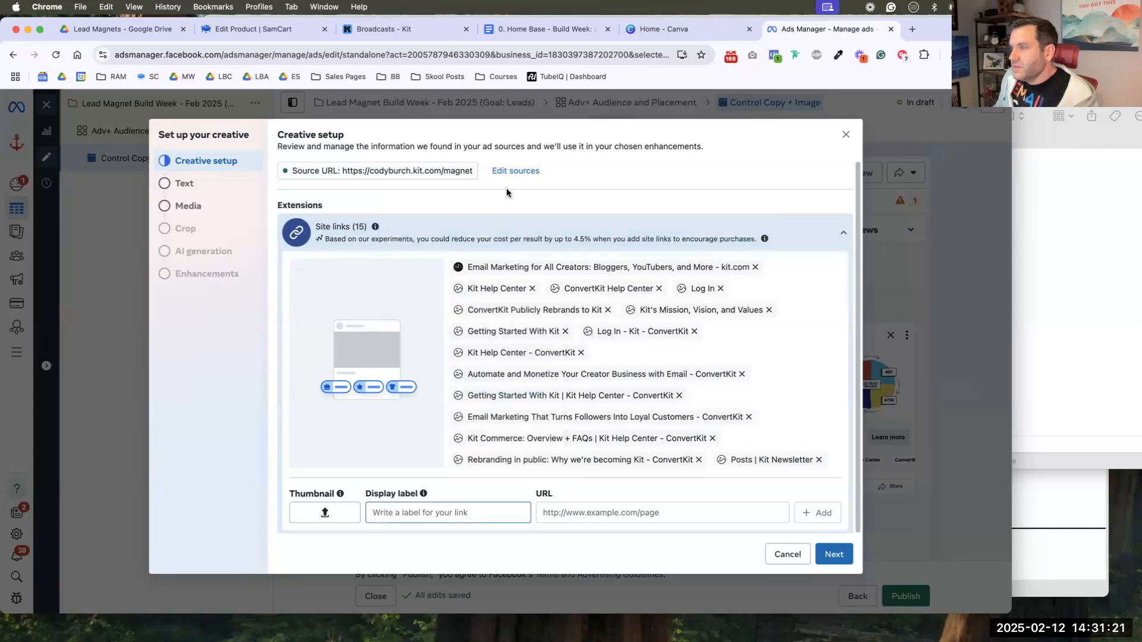
scroll(501, 248, "down", 1)
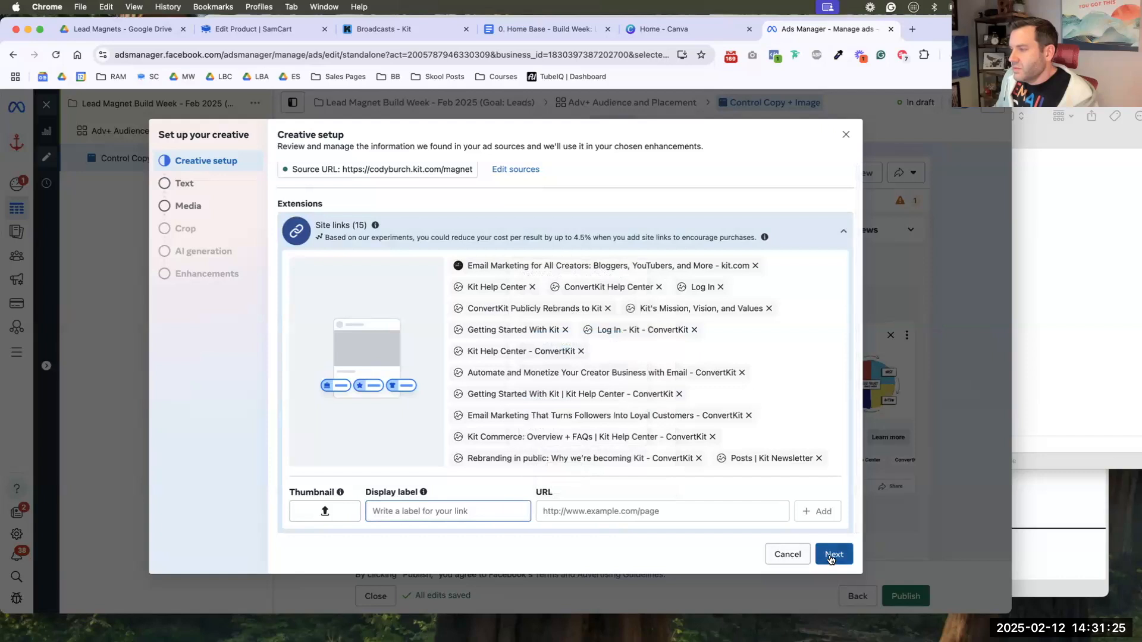
mouse_move(818, 459)
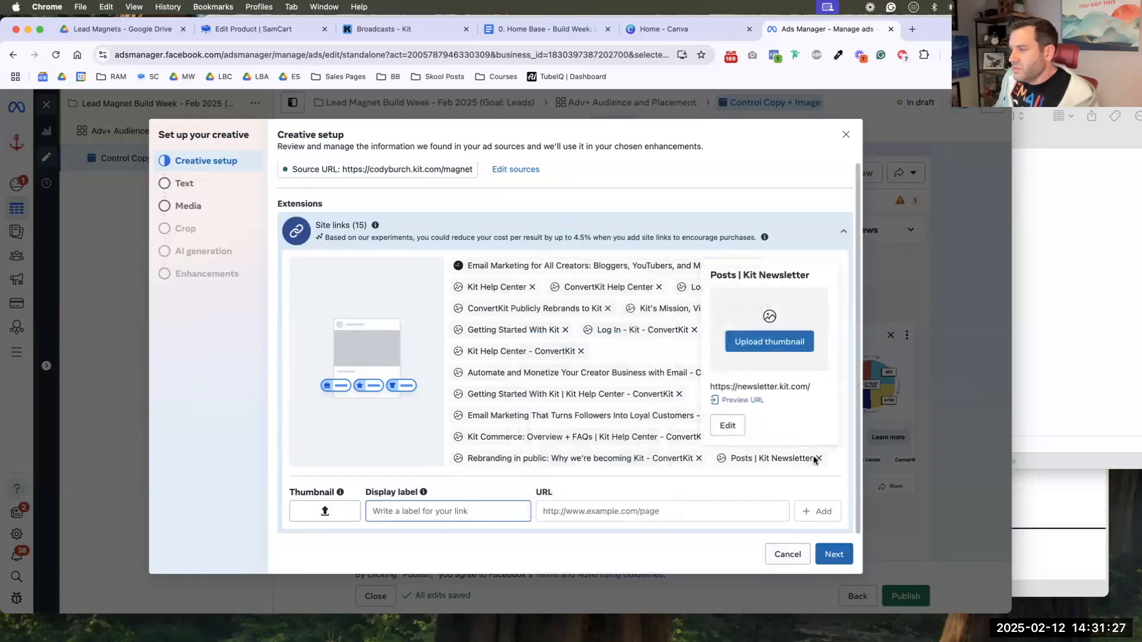
left_click(840, 551)
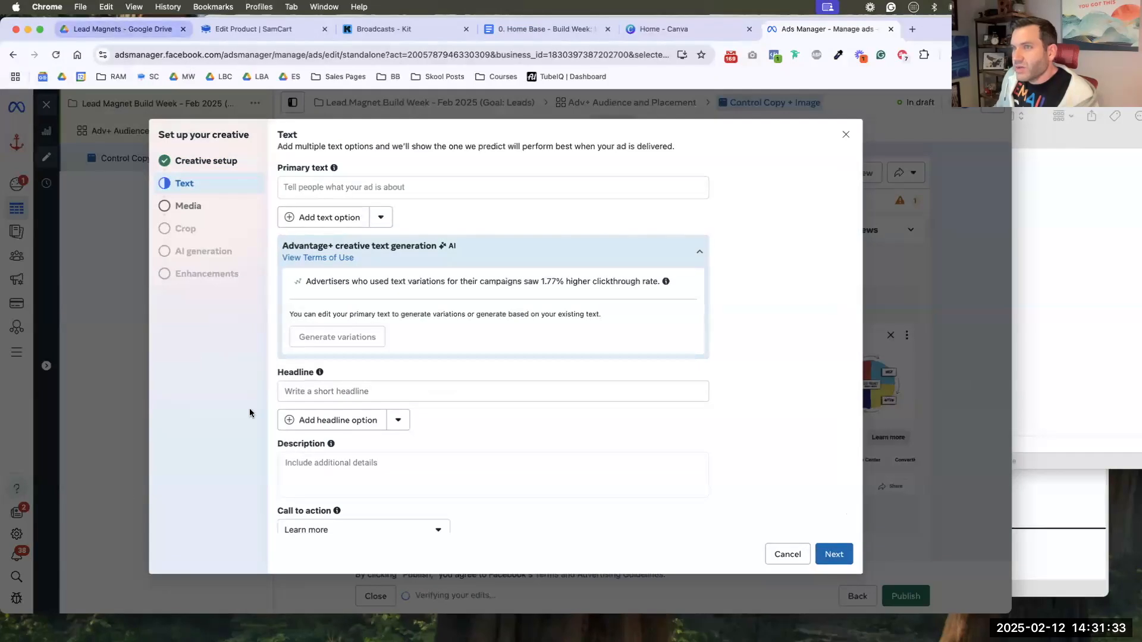
- Copy the first ad text, including its join line, from the 5. Ad Copy document and paste it as the ad's primary text
key("super+1")
double_click(245, 402)
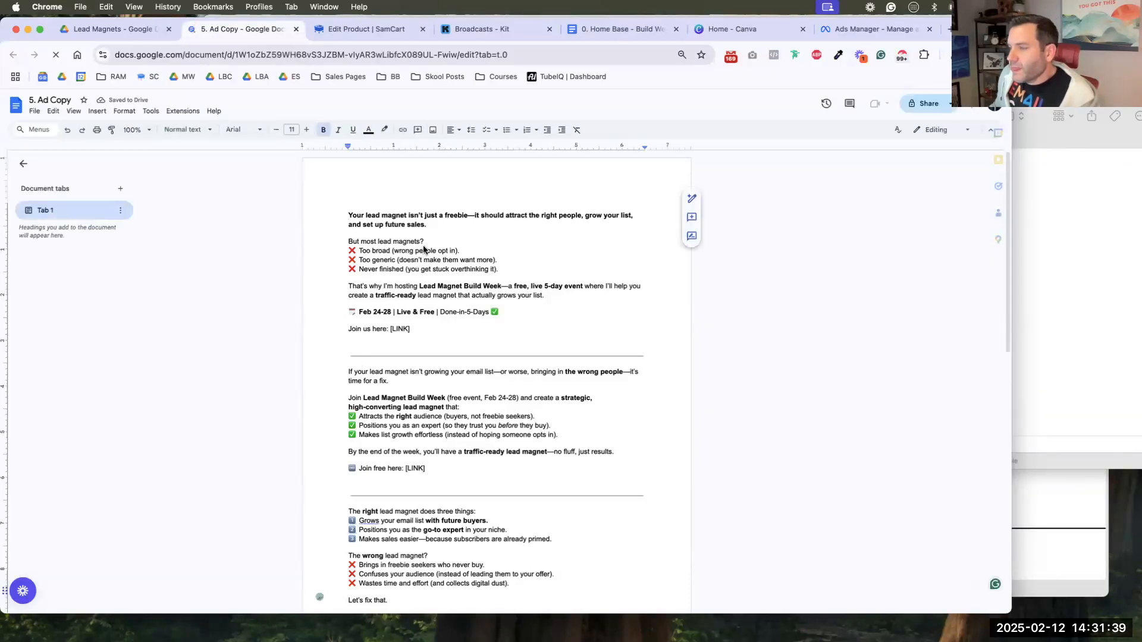
left_click_drag(405, 328, 356, 180)
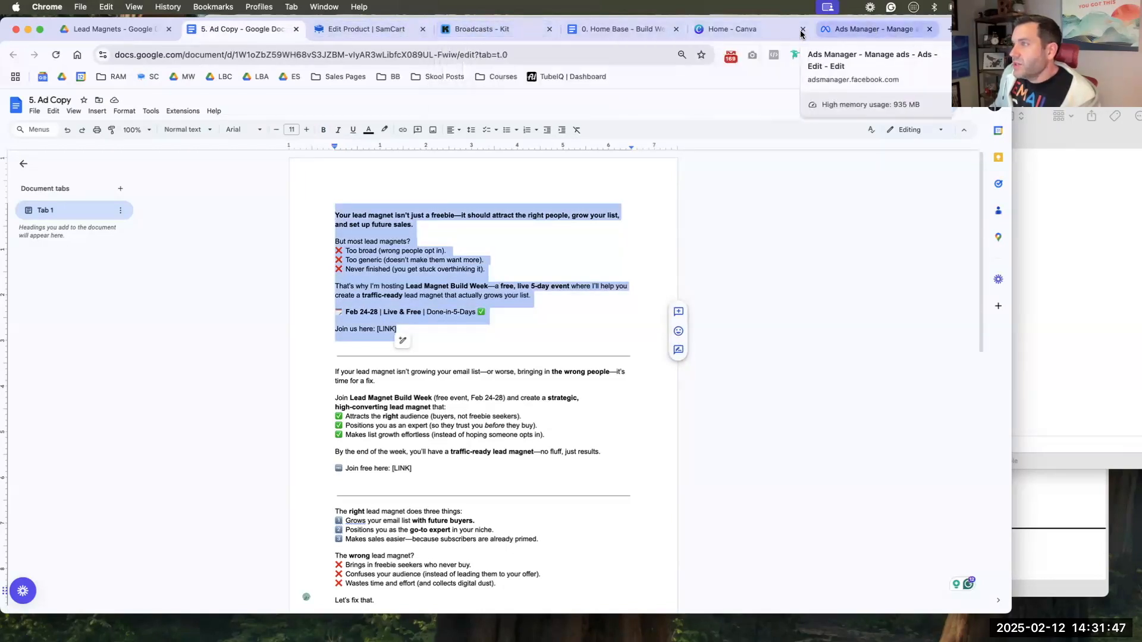
left_click_drag(859, 31, 365, 31)
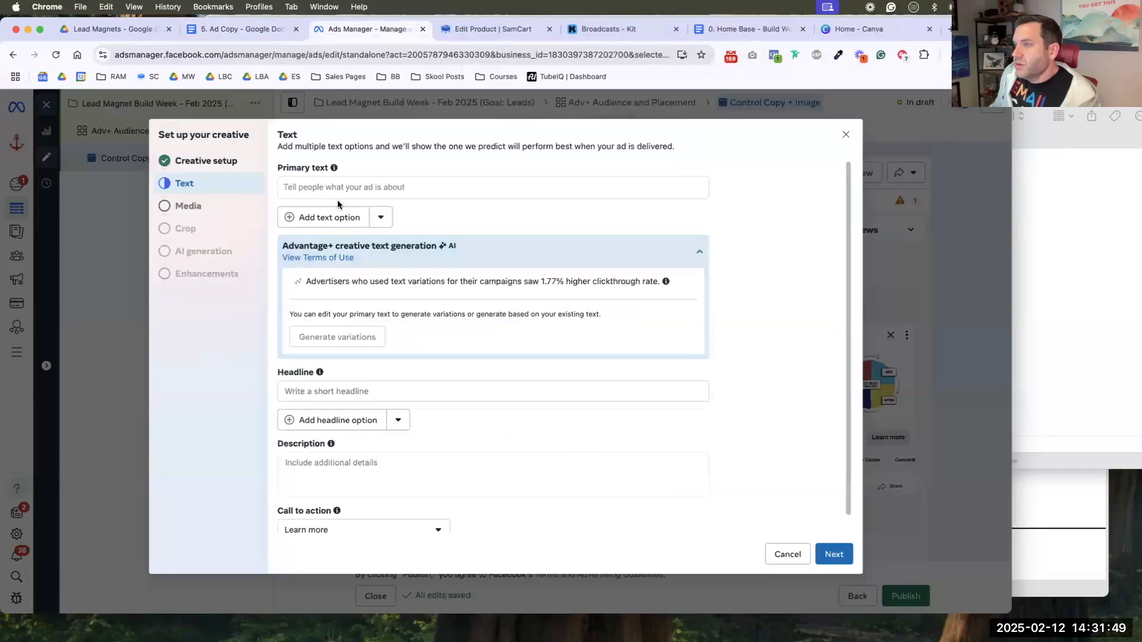
left_click(334, 188)
type("Your lead magnet isn’t just a freebie—it should attract the right people, grow your list, and set up future sales. But most lead magnets? ❌ Too broad (wrong people opt in). ❌ Too generic (doesn’t make them want more). ❌ Never finished (you get stuck overthinking it). That’s why I’m hosting Lead Magnet Build Week—a free, live 5-day event where I’ll help you create a traffic-ready lead magnet that actually grows your list. 🗓 Feb 24-28 | Live & Free | Done-in-5-Days ✅ Join us here: [LINK]")
- Separate the primary text's paragraphs with blank lines and remove the [LINK] placeholder after "Join us here:"
left_click(380, 199)
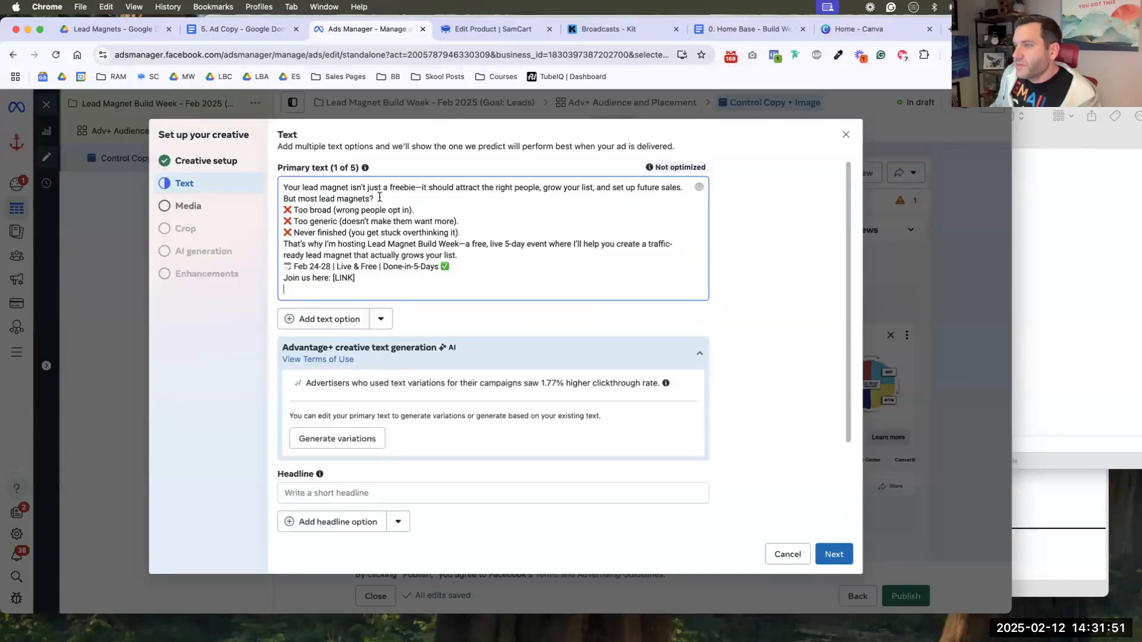
key("Return")
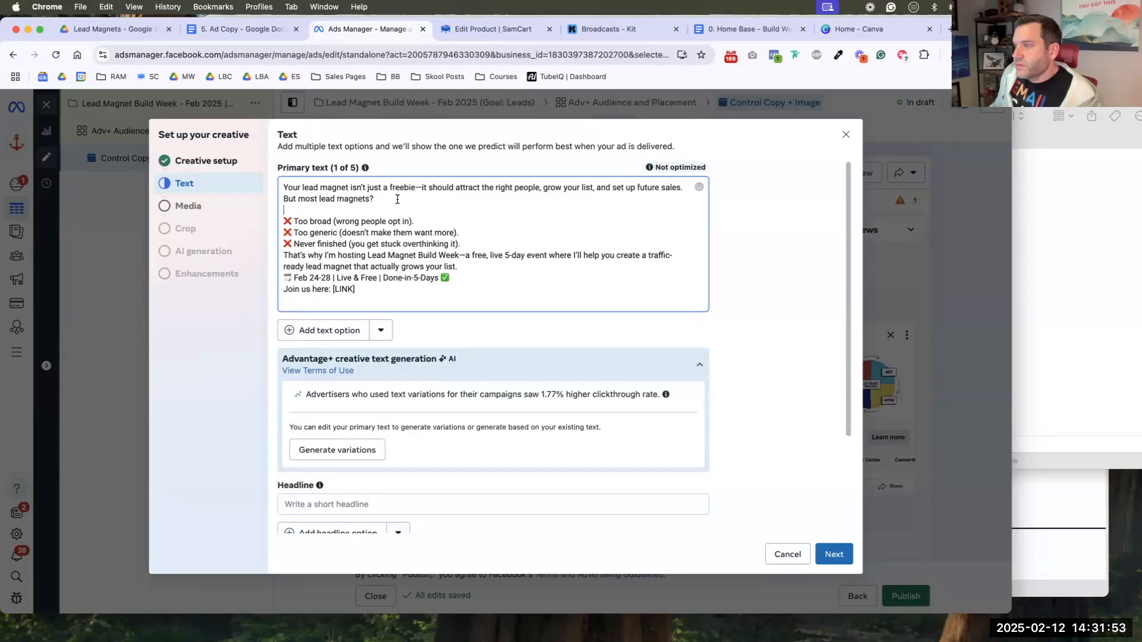
left_click(284, 199)
key("Return")
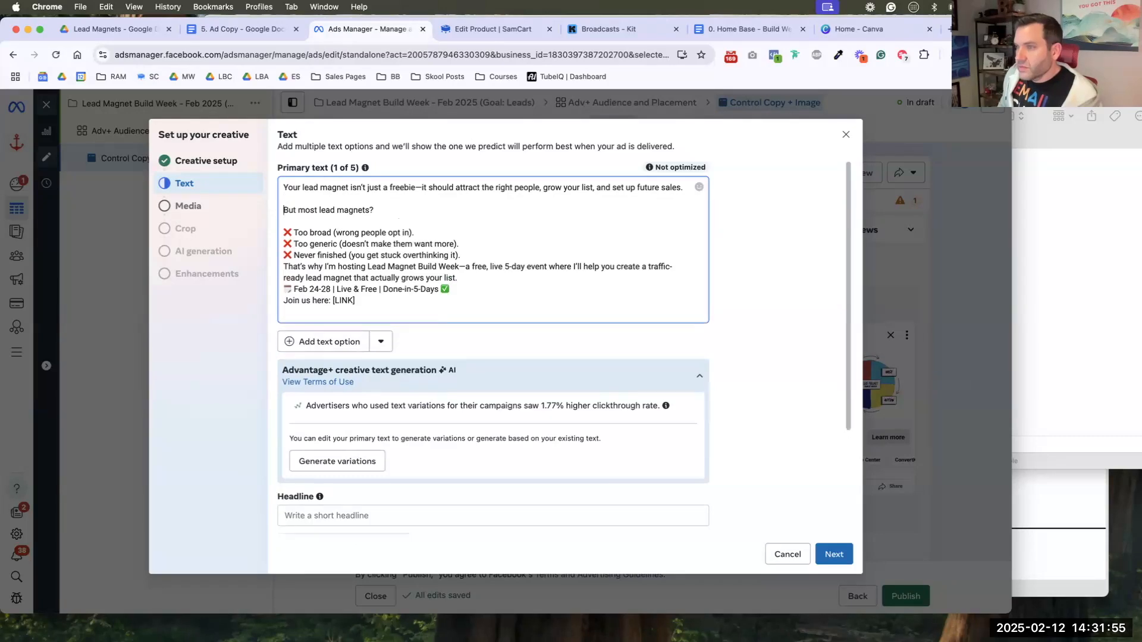
left_click(283, 266)
key("Return")
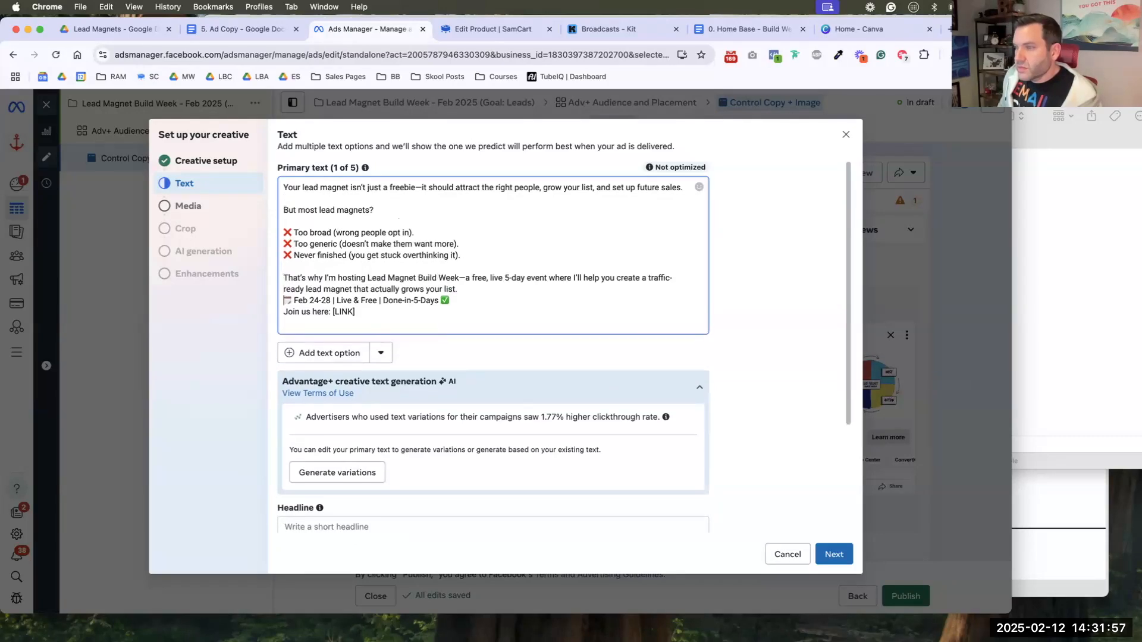
key("Return")
key("Return")
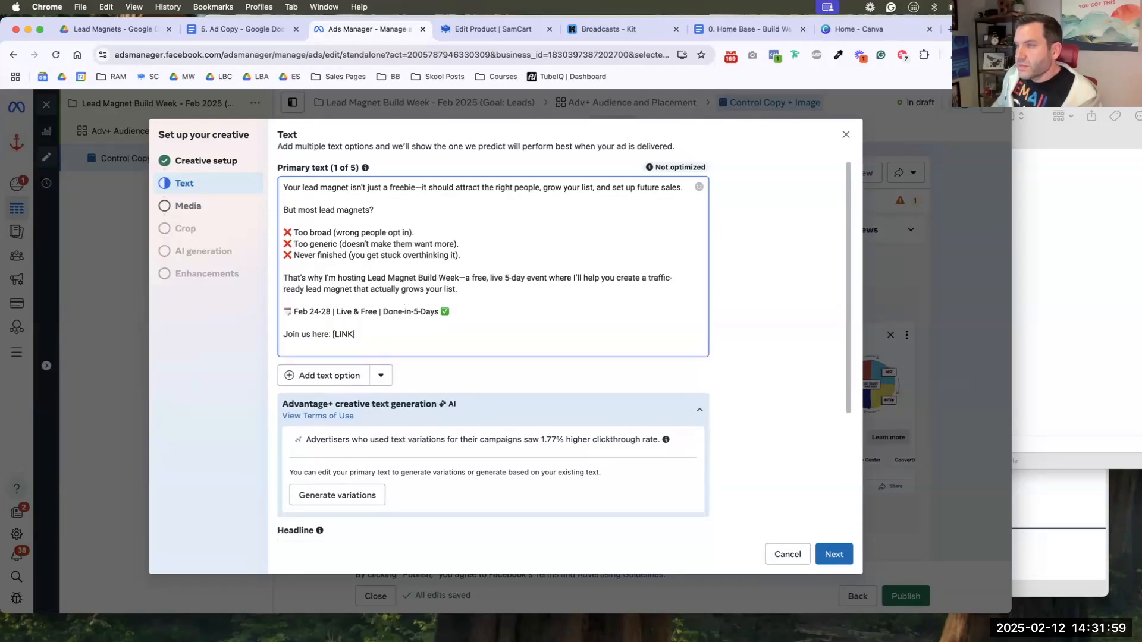
key("BackSpace")
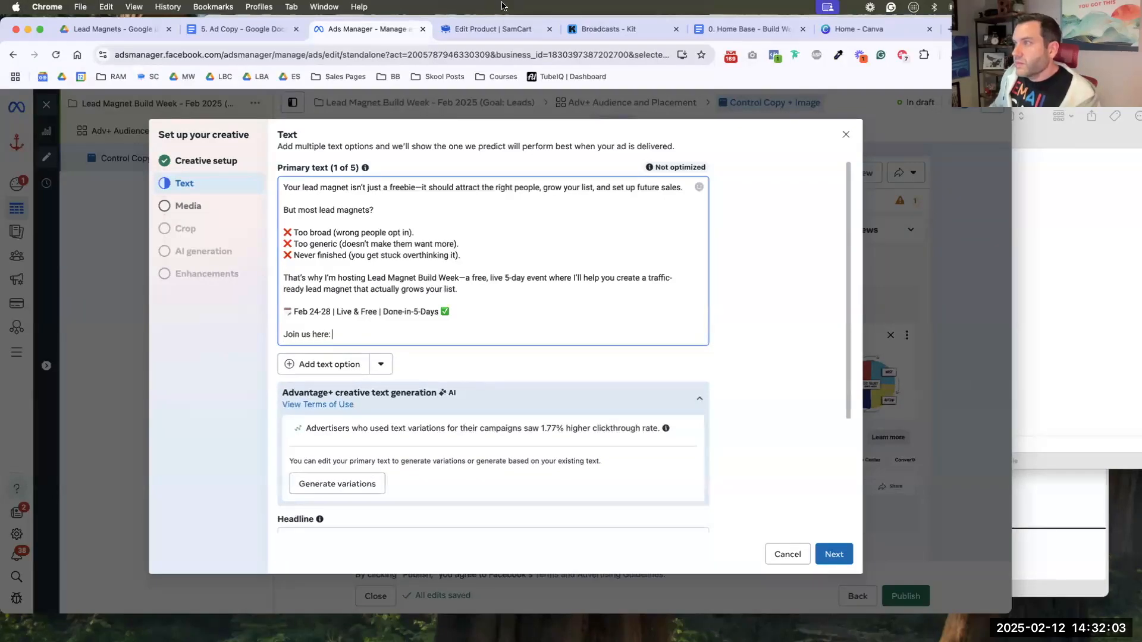
- Find the Registration link in the 0. Home Base document and copy it
left_click(598, 29)
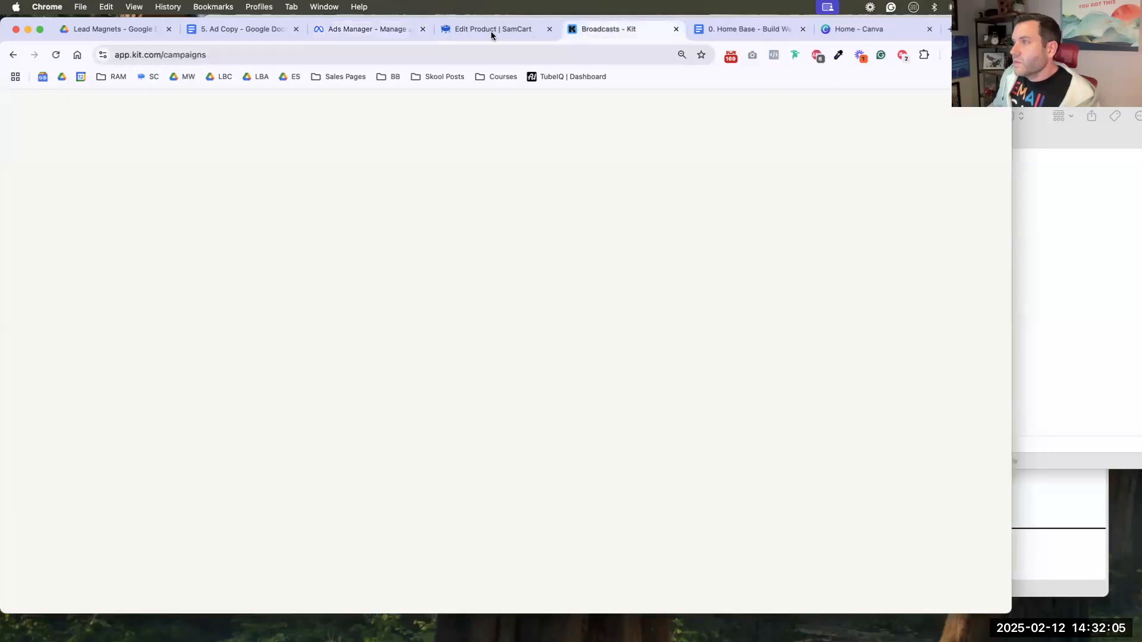
left_click(491, 31)
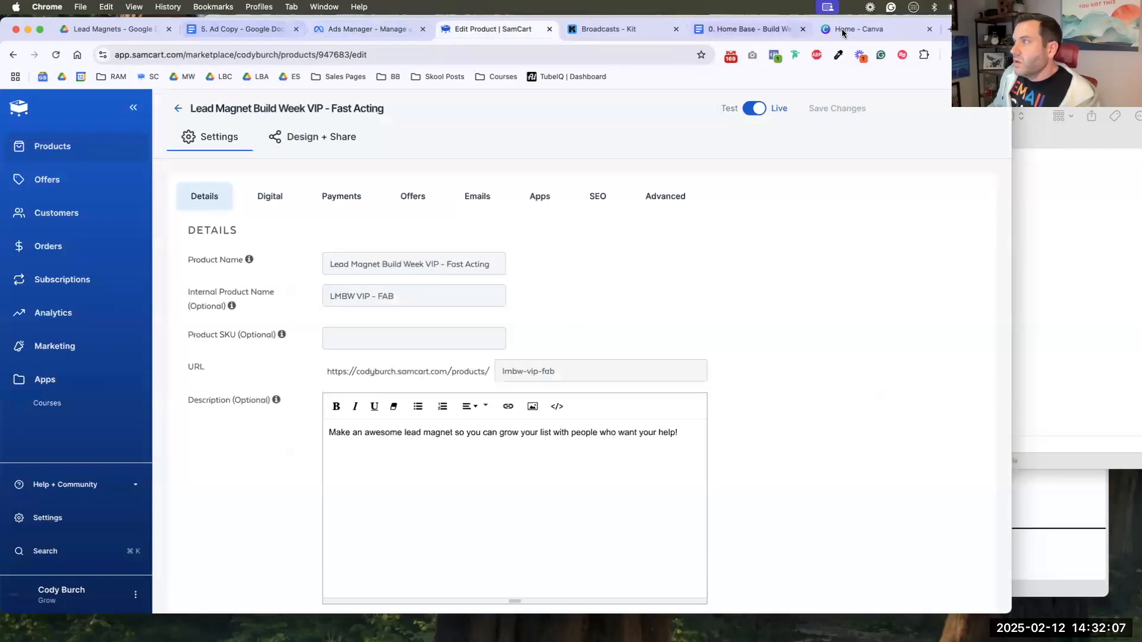
left_click(750, 30)
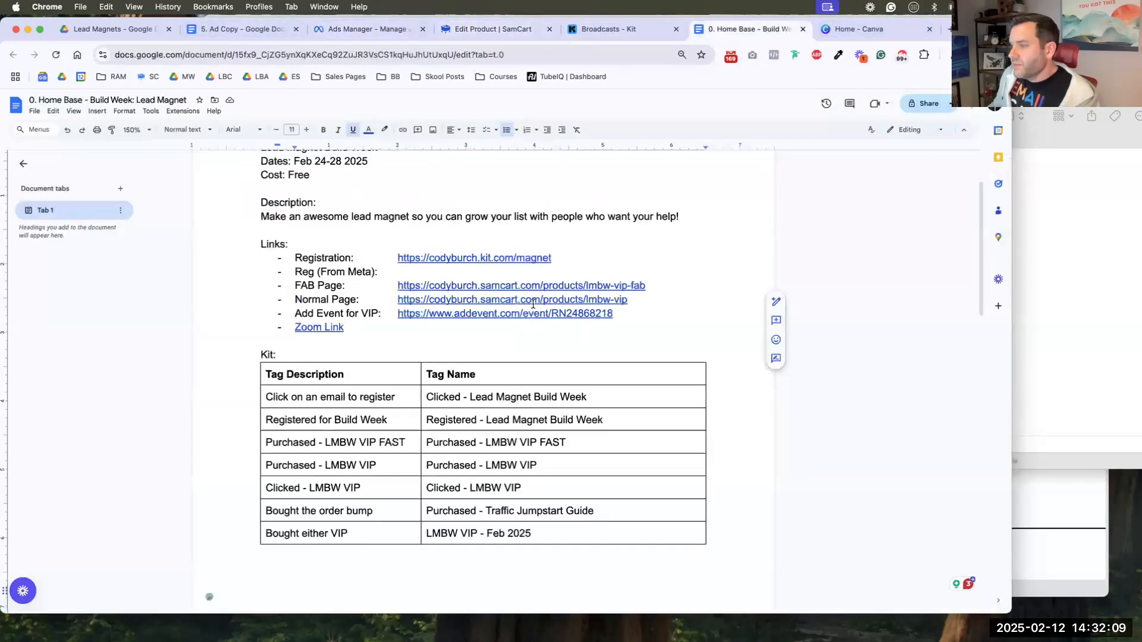
left_click(531, 257)
left_click(515, 274)
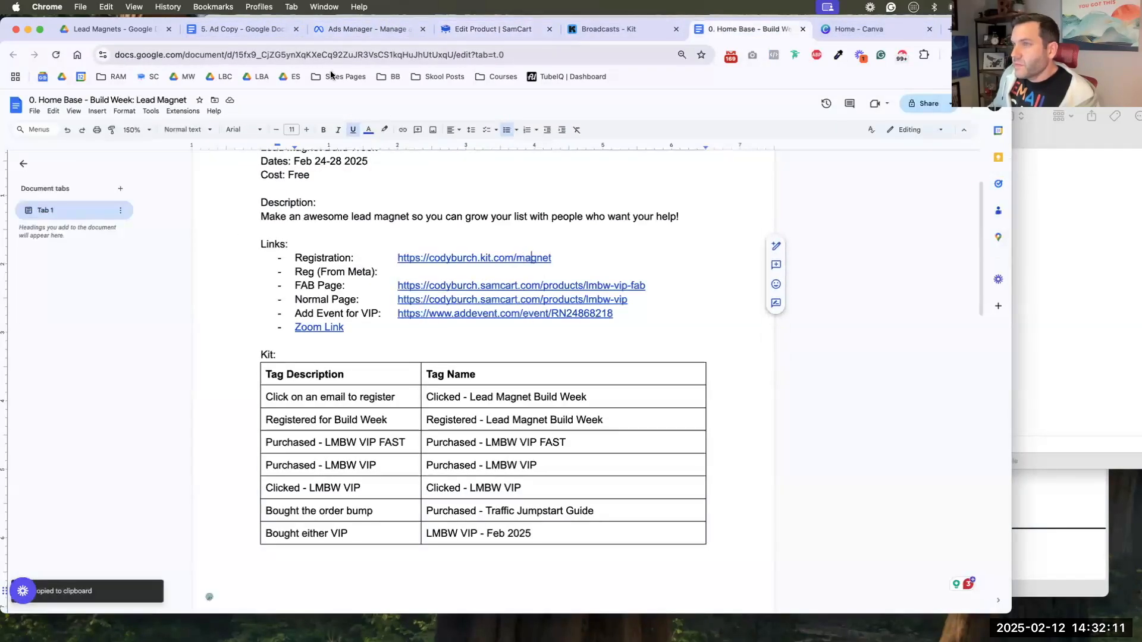
left_click(241, 29)
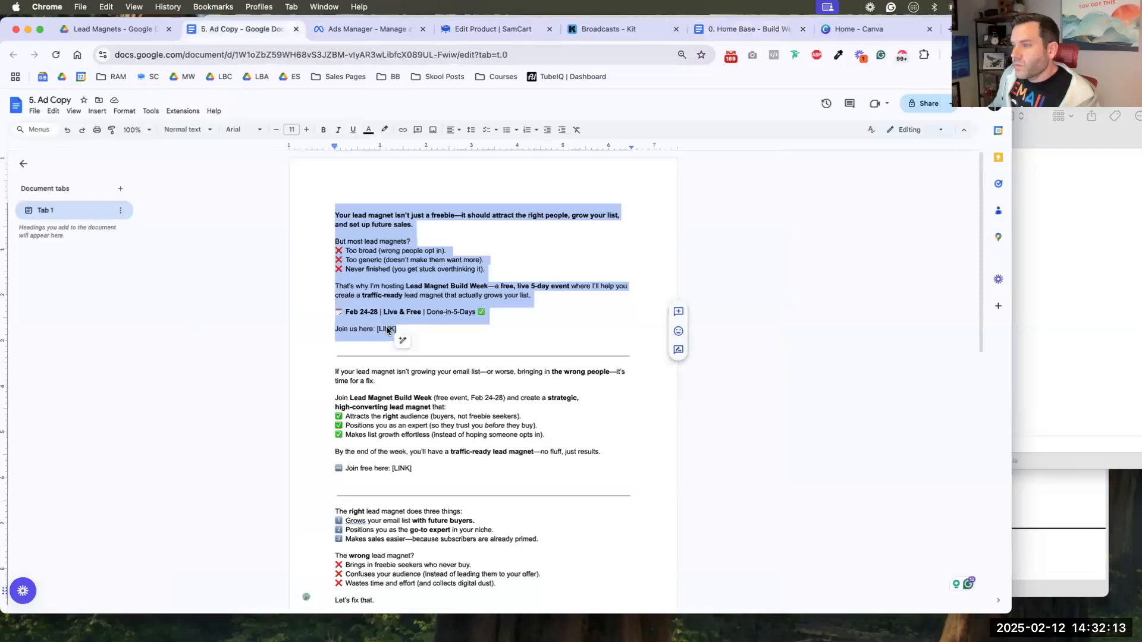
double_click(387, 331)
key("BackSpace")
key("super+v")
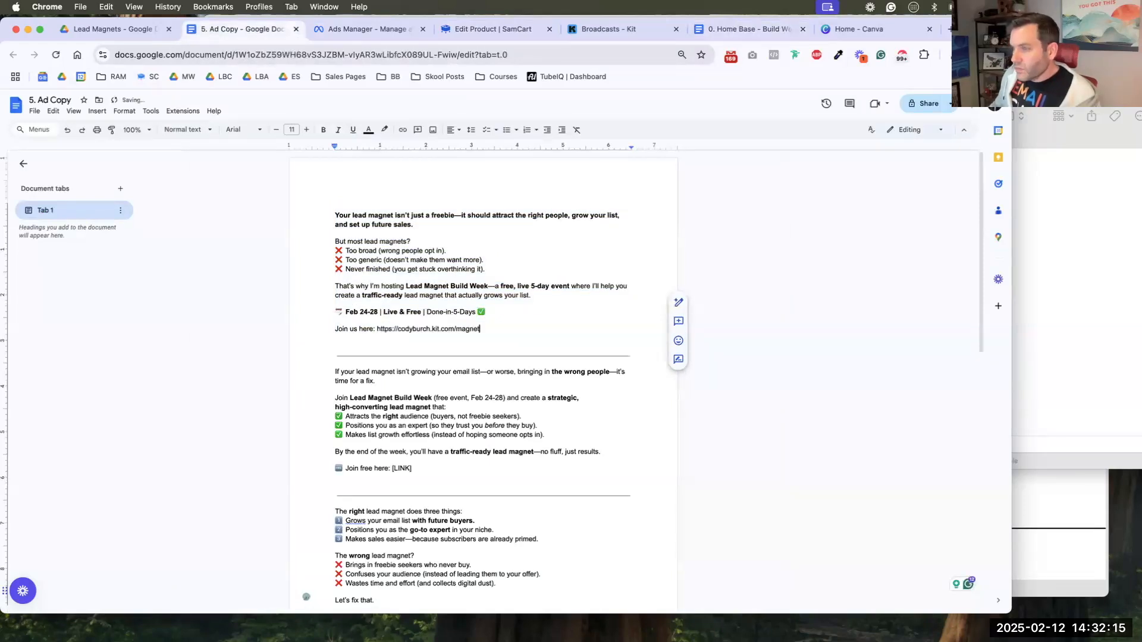
double_click(401, 468)
key("BackSpace")
key("super+v")
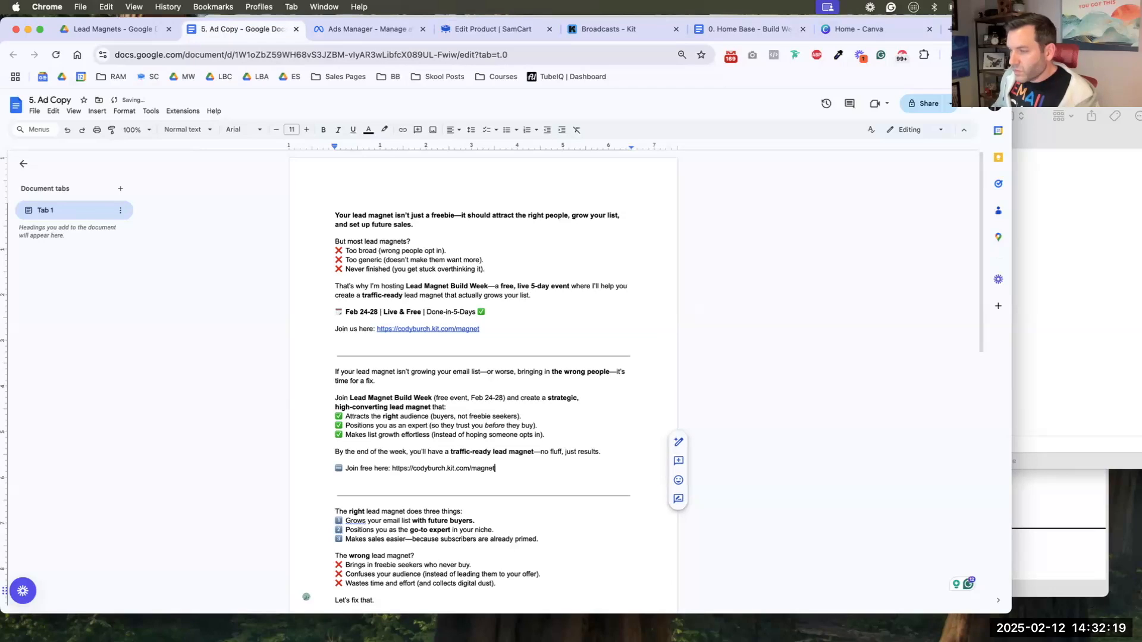
scroll(381, 407, "down", 3)
scroll(381, 407, "down", 1)
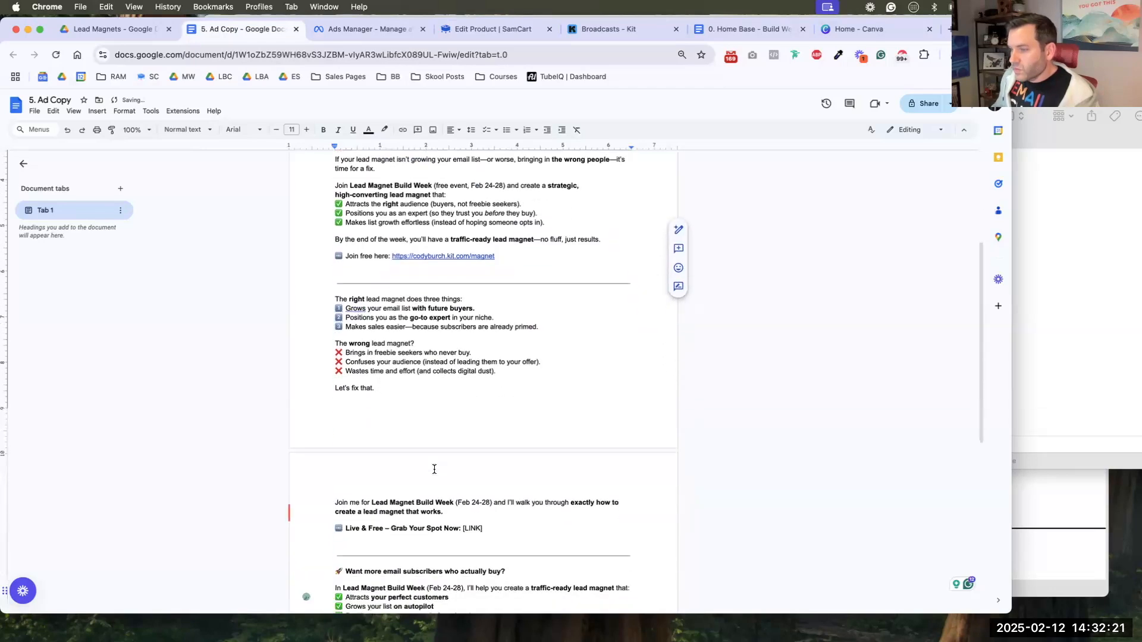
left_click(494, 512)
double_click(462, 515)
key("super+v")
scroll(499, 507, "down", 3)
left_click_drag(412, 474, 395, 474)
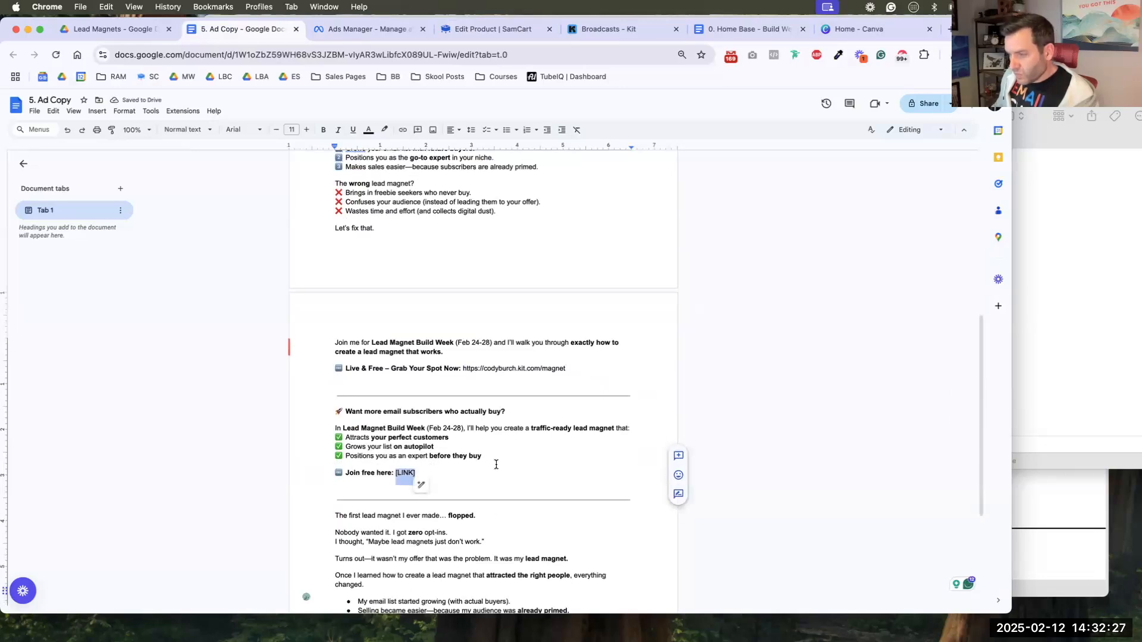
key("super+v")
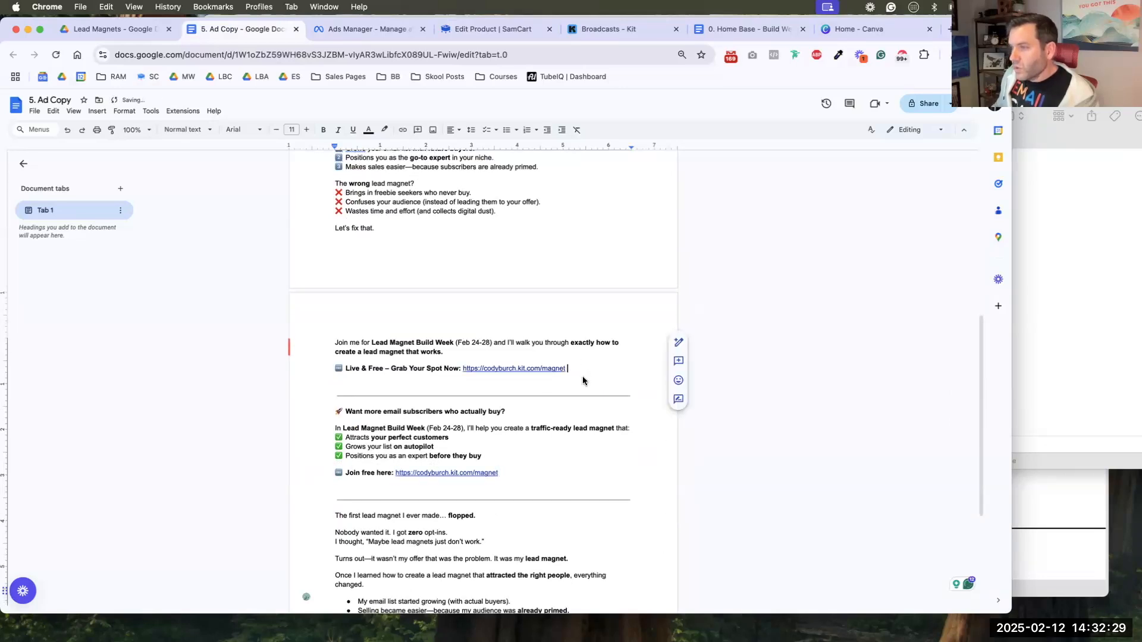
scroll(583, 376, "up", 6)
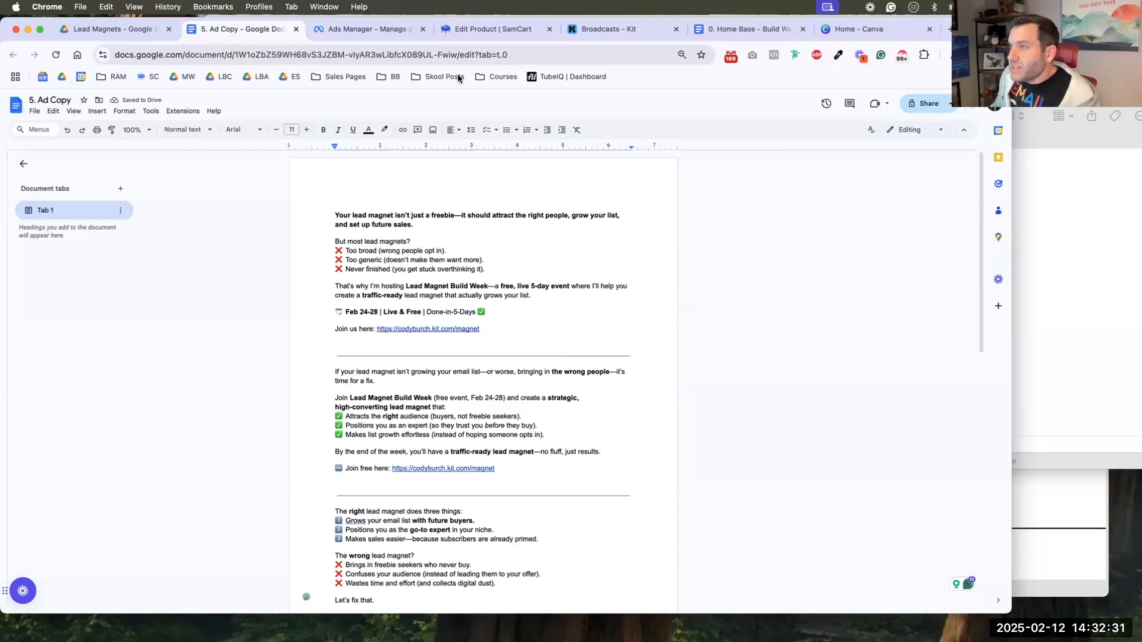
left_click(317, 32)
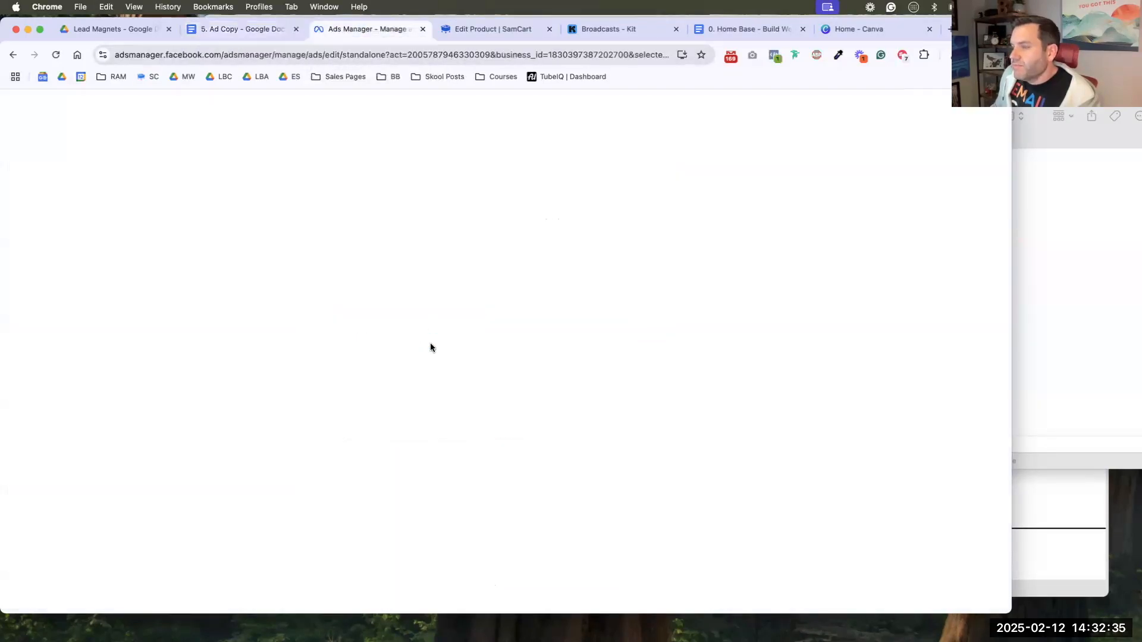
scroll(452, 297, "down", 2)
scroll(446, 290, "up", 2)
key("Down")
key("Down")
key("Down")
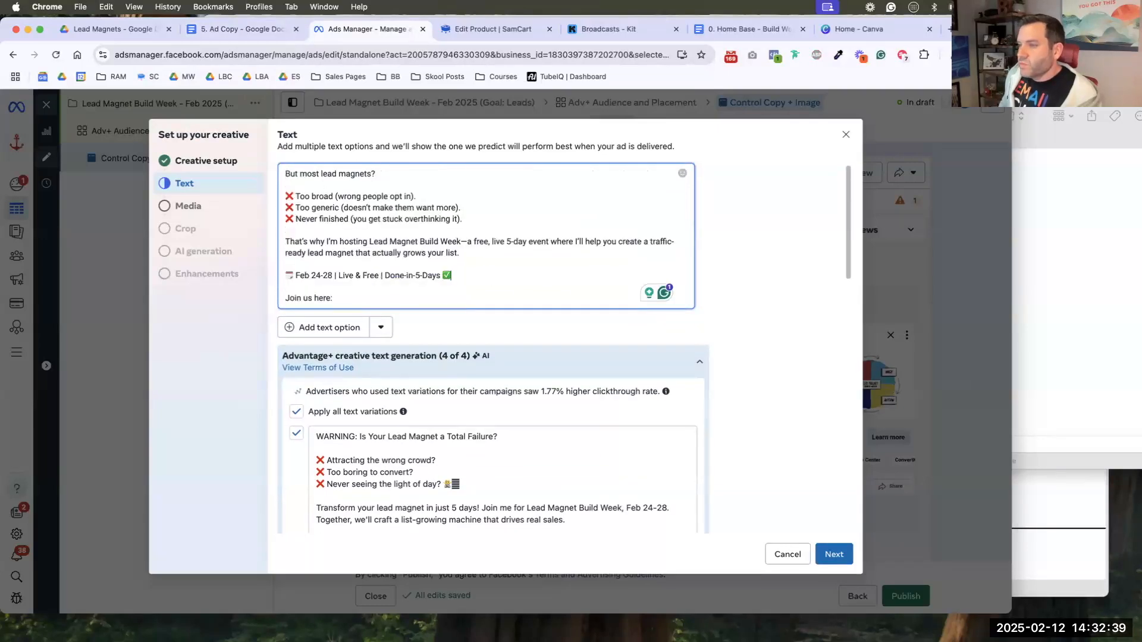
key("super+v")
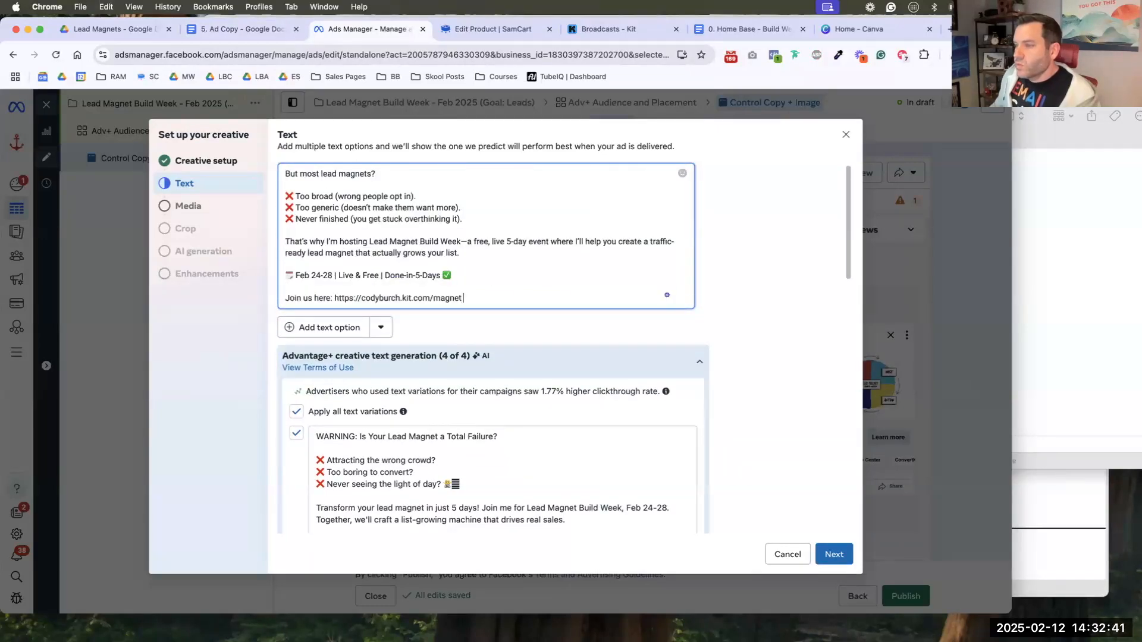
- Add three empty primary text options and collapse the Advantage+ creative text generation suggestions for the primary text
left_click(326, 332)
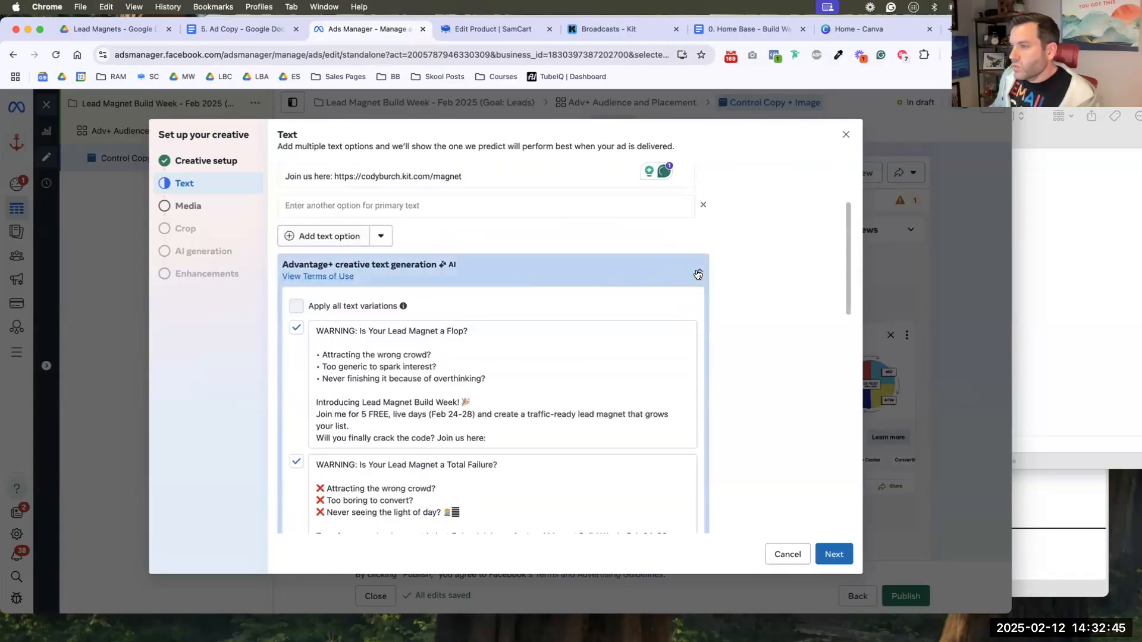
left_click(698, 274)
left_click(336, 236)
left_click(336, 265)
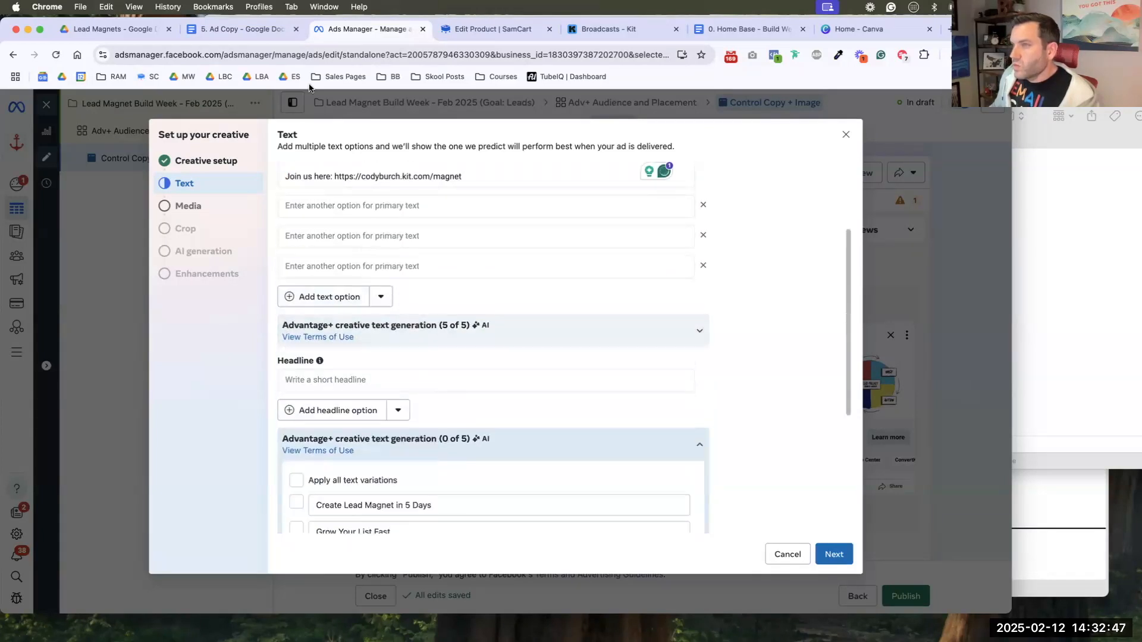
- Copy the second ad text from the 5. Ad Copy document and paste it into the first empty primary text option
left_click(241, 29)
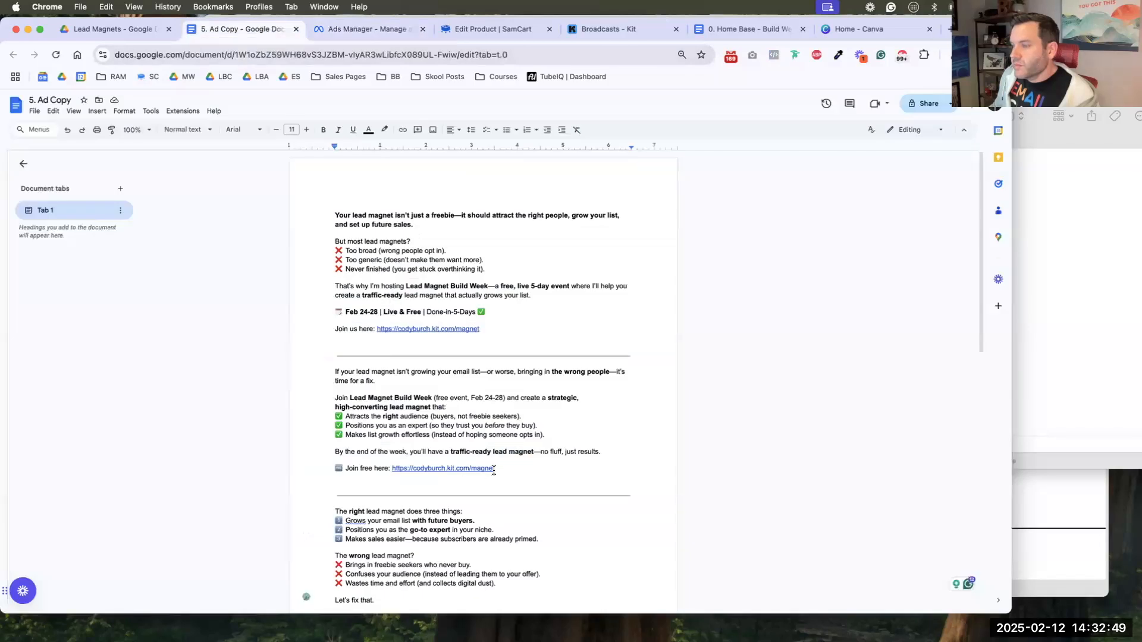
left_click_drag(495, 469, 336, 372)
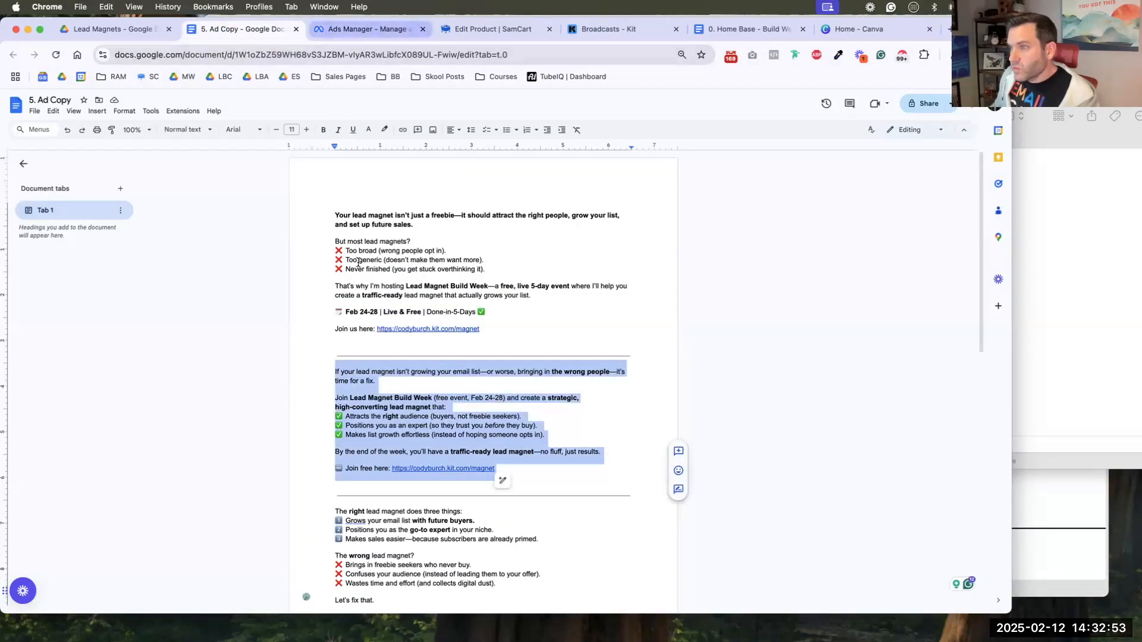
key("super+alt+Right")
left_click(351, 209)
key("super+v")
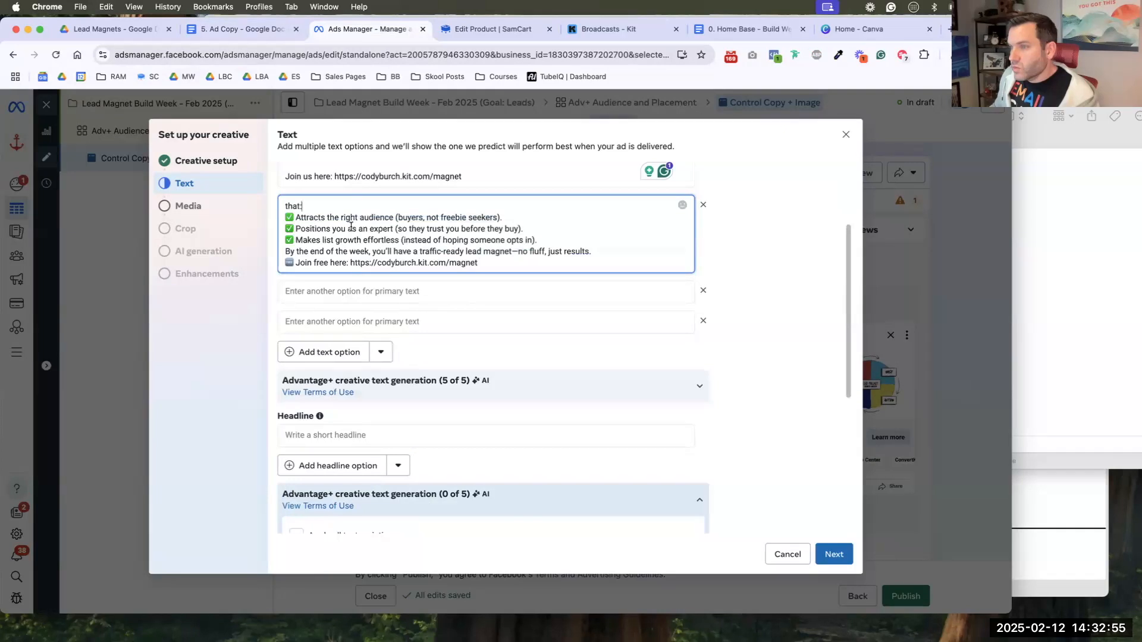
- Separate the paragraphs of the second primary text with blank lines, including around the checkmark list
scroll(351, 227, "up", 3)
scroll(330, 294, "up", 2)
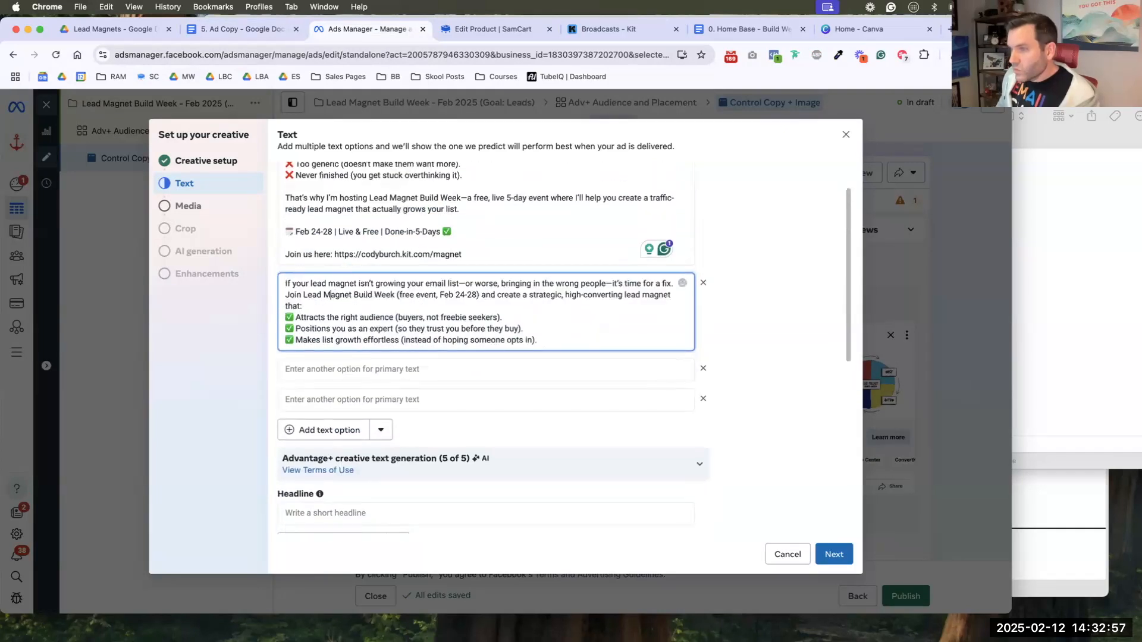
left_click(301, 306)
key("Return")
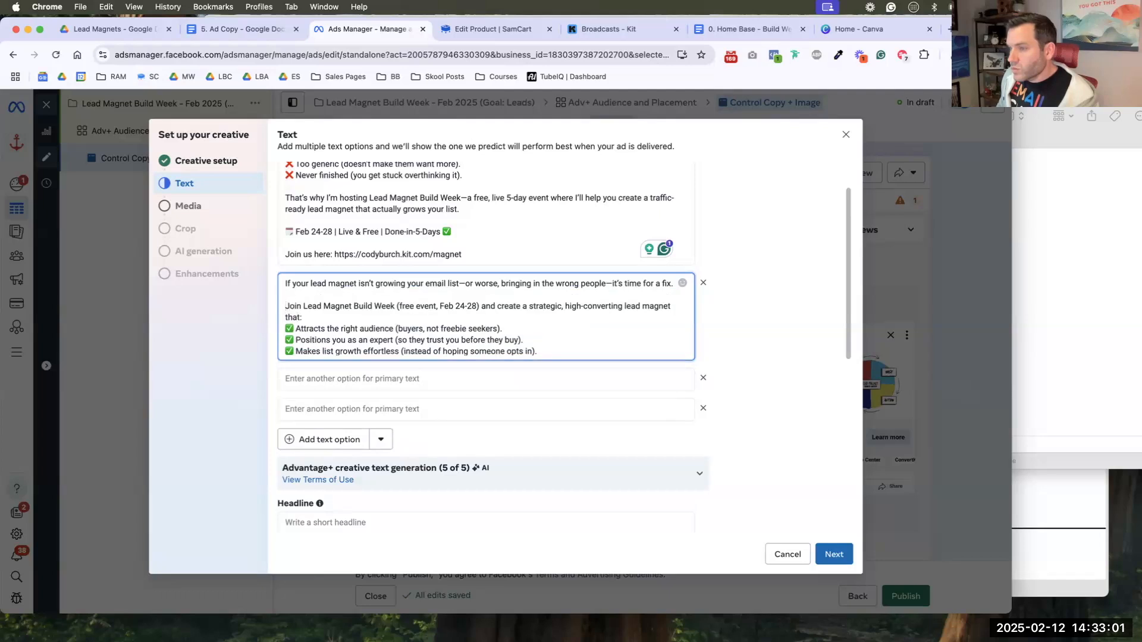
key("Return")
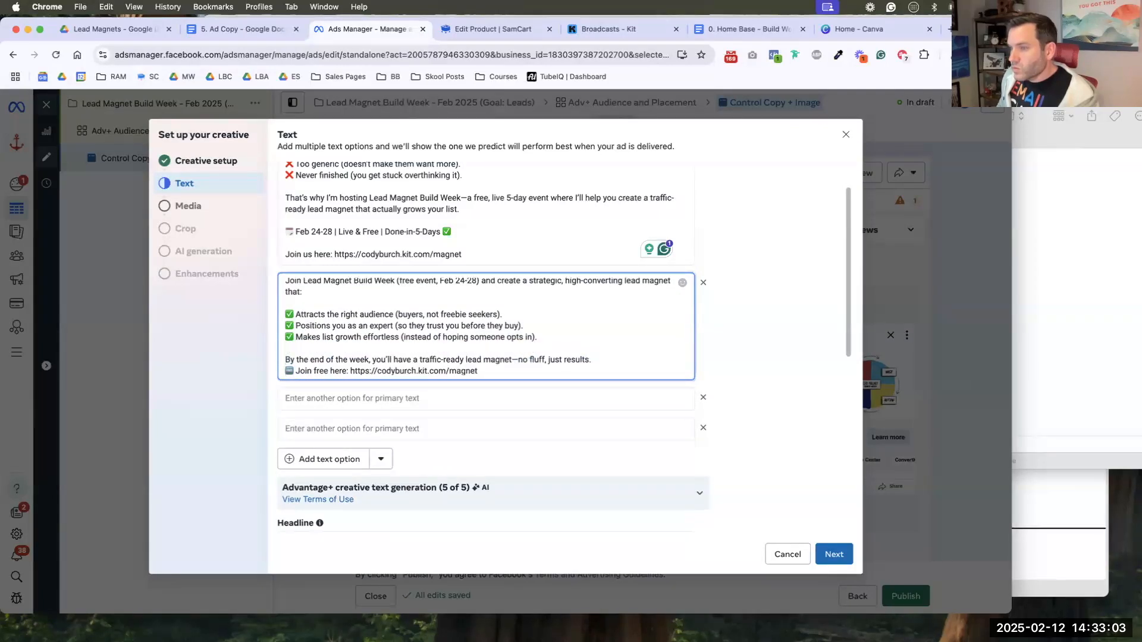
- Reword the second primary text's opening line to "If your lead magnet is bringing in the wrong people—it's time for a fix."
key("Up")
key("Up")
key("Up")
key("Up")
key("Up")
key("Up")
key("Up")
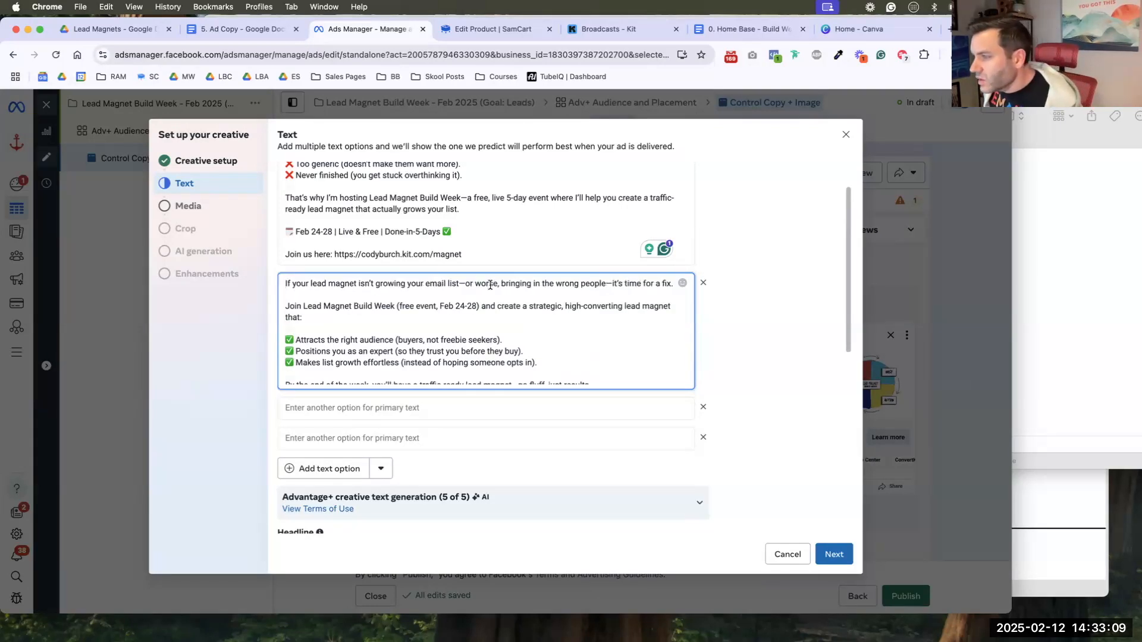
key("shift+alt+Left")
key("shift+alt+Left")
key("shift+alt+Left")
key("shift+alt+Left")
key("shift+alt+Left")
key("shift+alt+Left")
key("shift+alt+Left")
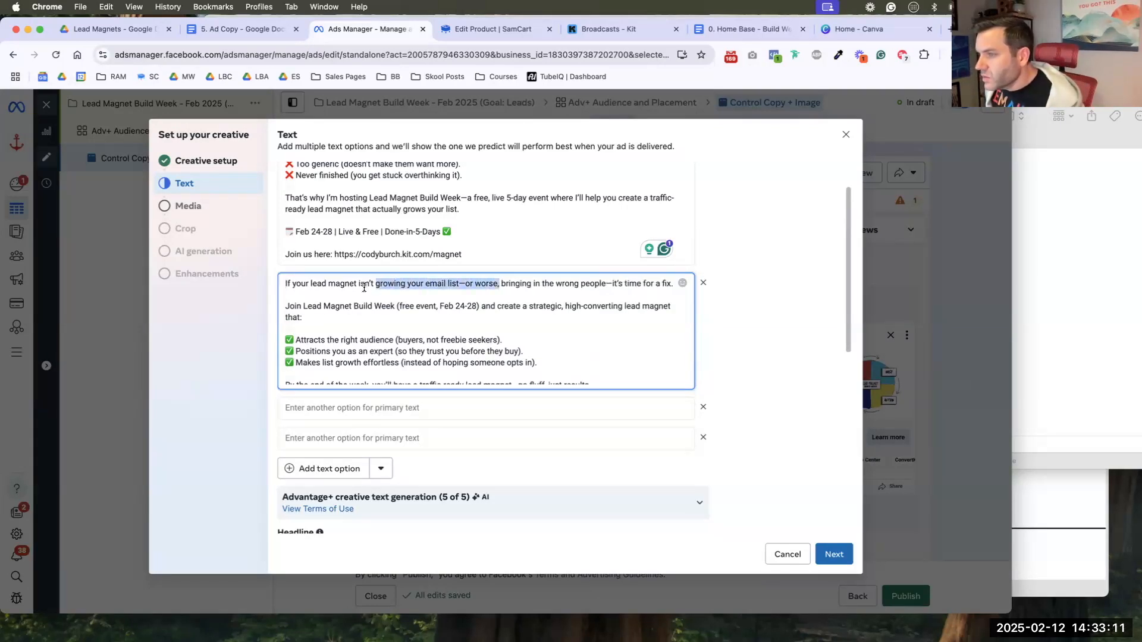
key("BackSpace")
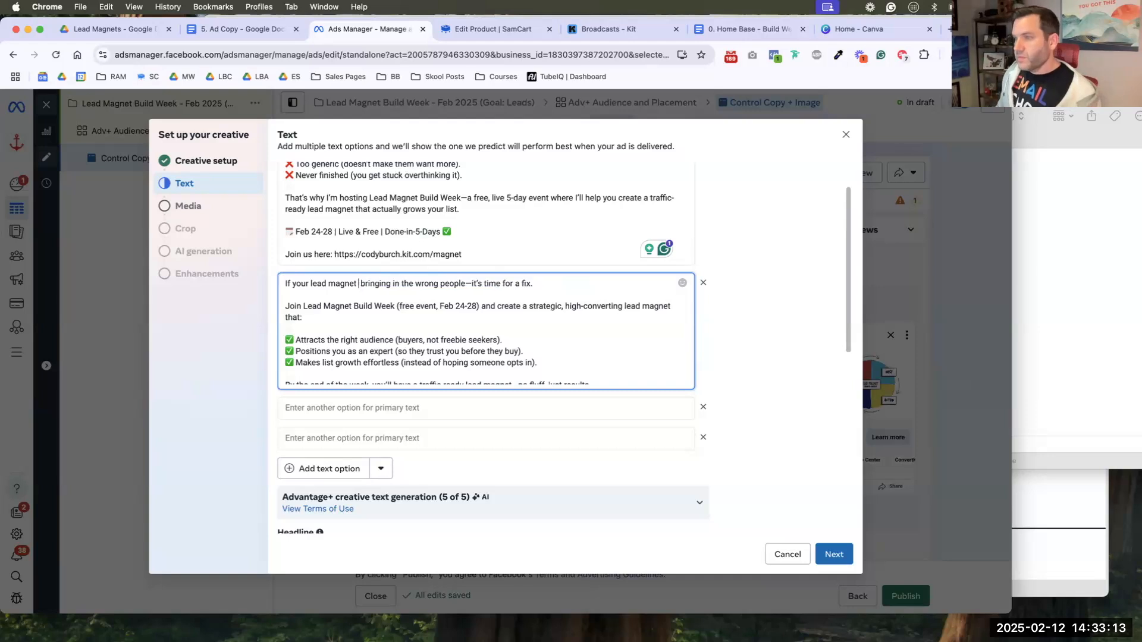
type("is")
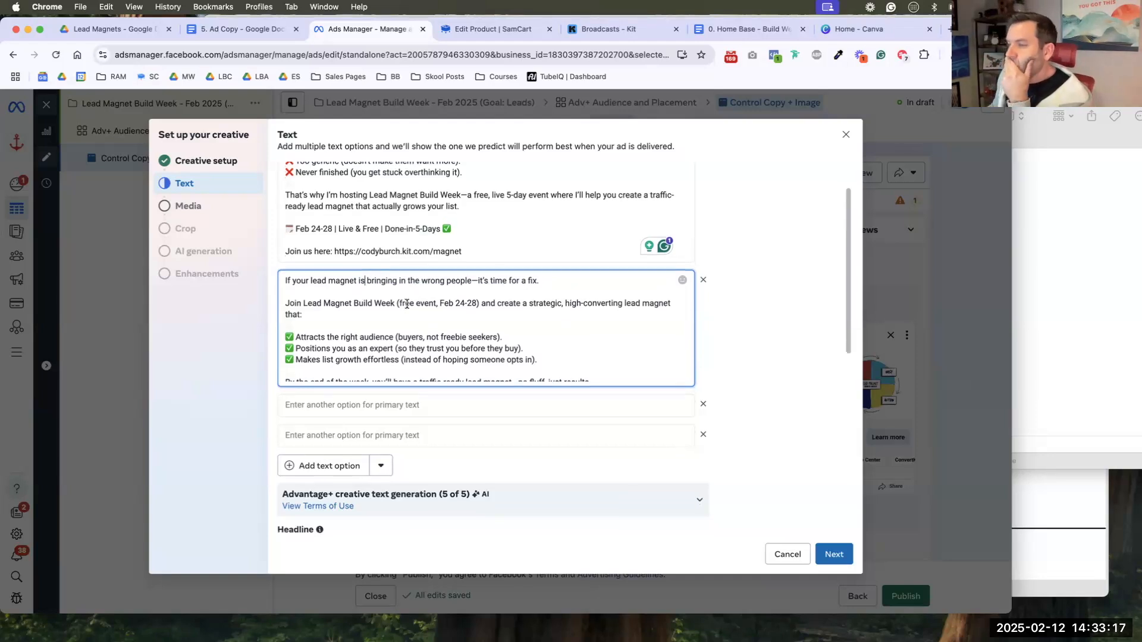
- Copy the third ad text, "The right lead magnet does three things", from the 5. Ad Copy document into the next empty primary text option
scroll(407, 304, "down", 2)
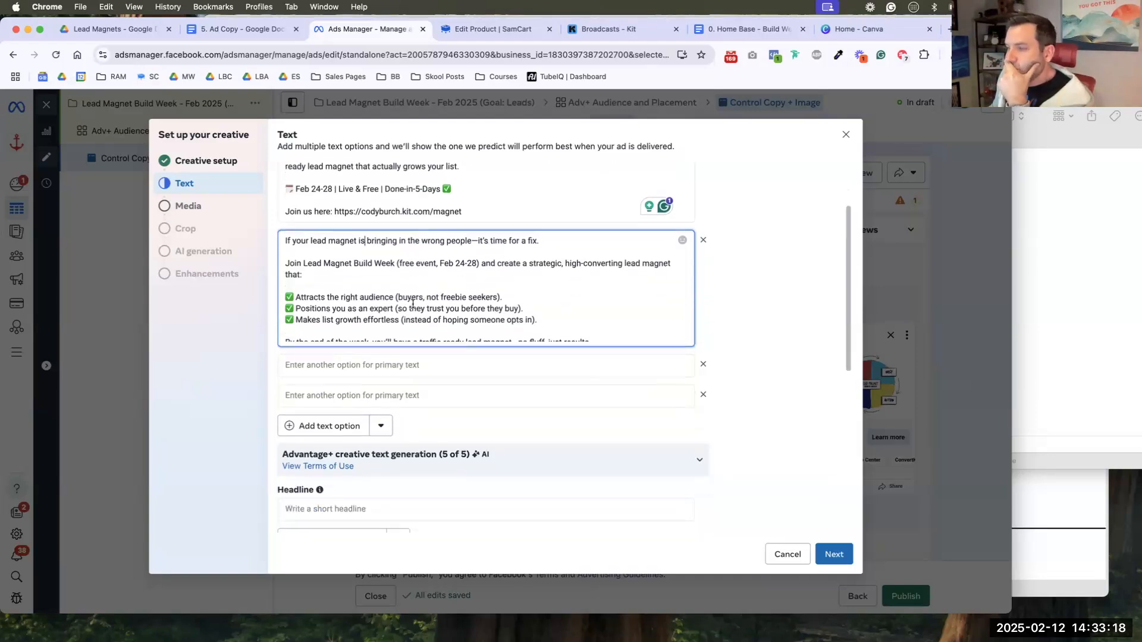
left_click(252, 31)
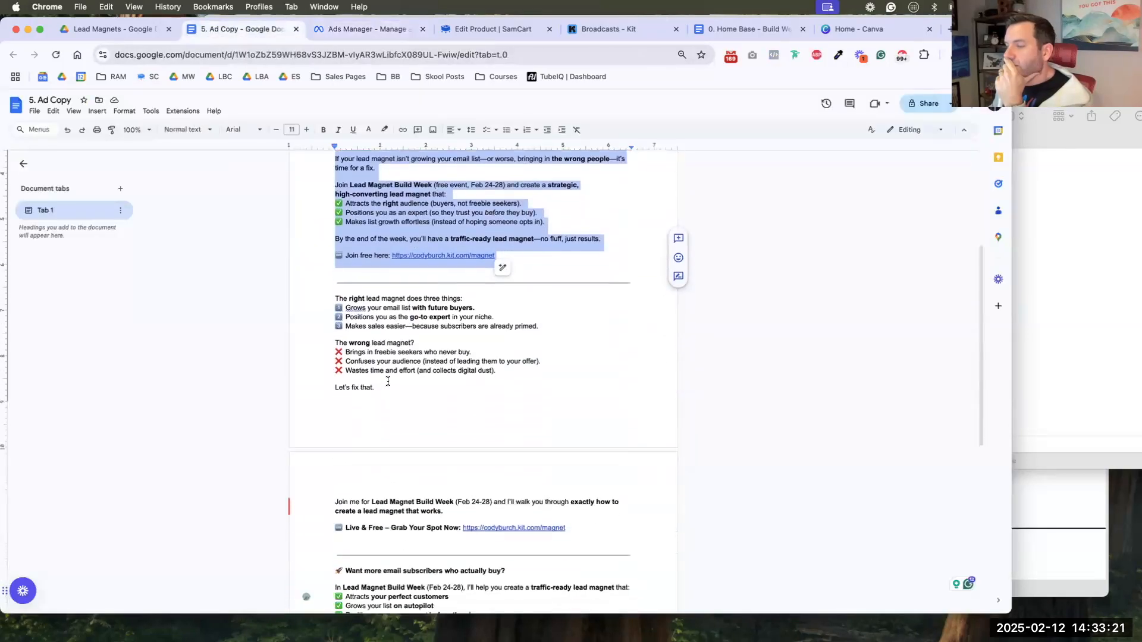
left_click_drag(565, 528, 356, 299)
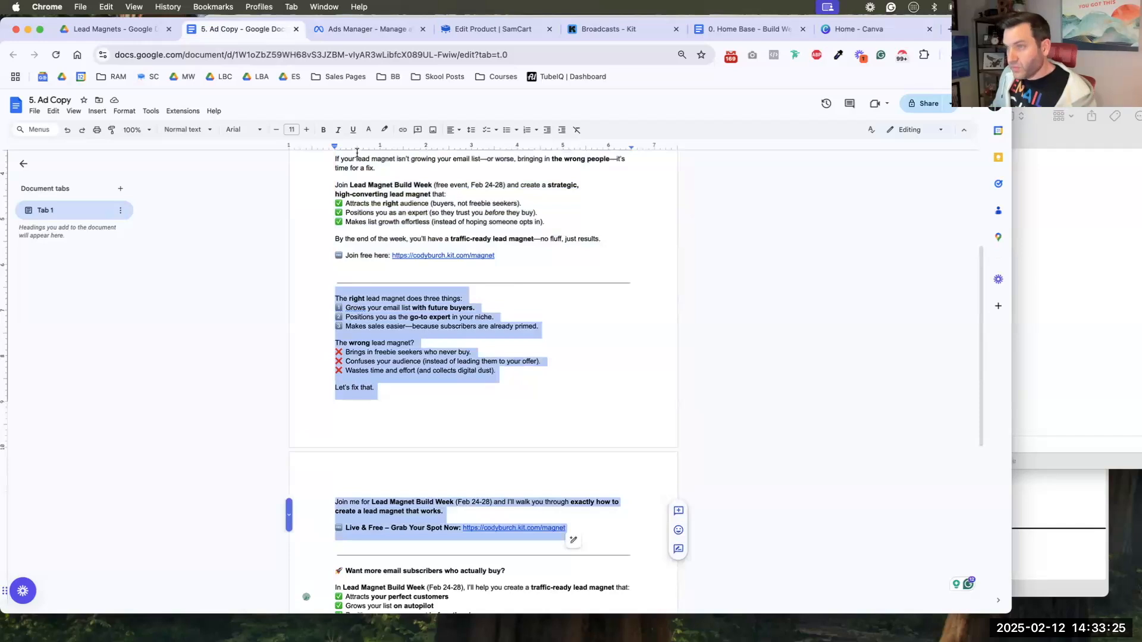
left_click(351, 29)
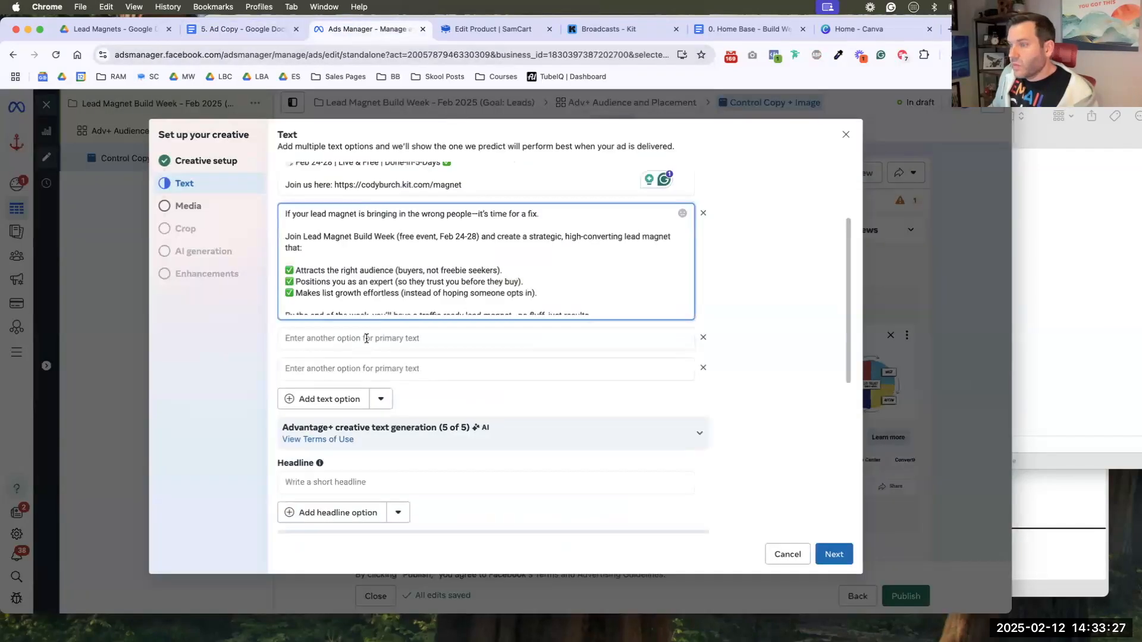
left_click(366, 338)
key("super+v")
- Insert blank lines between the intro, lists, "Let's fix that.", invitation and link line of the third primary text
key("super+Up")
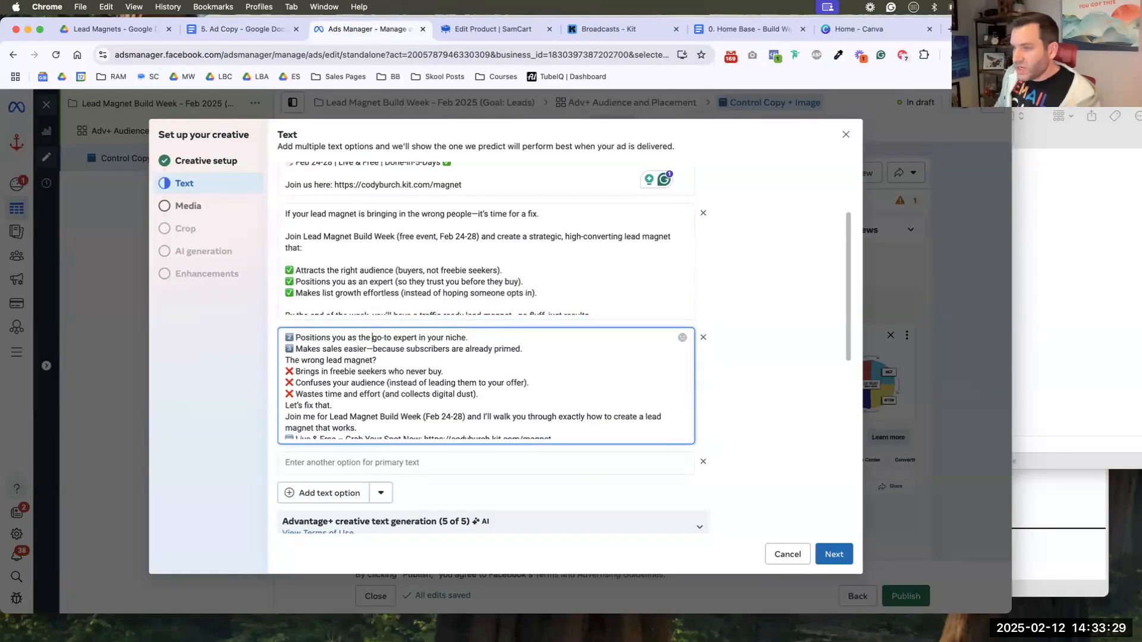
key("Return")
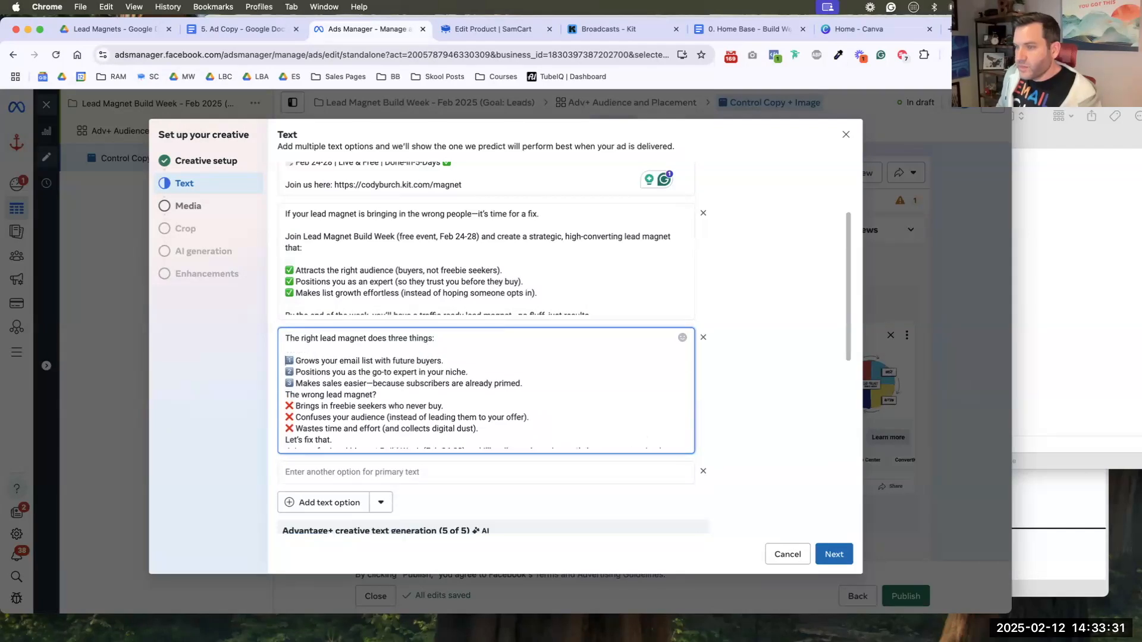
key("Return")
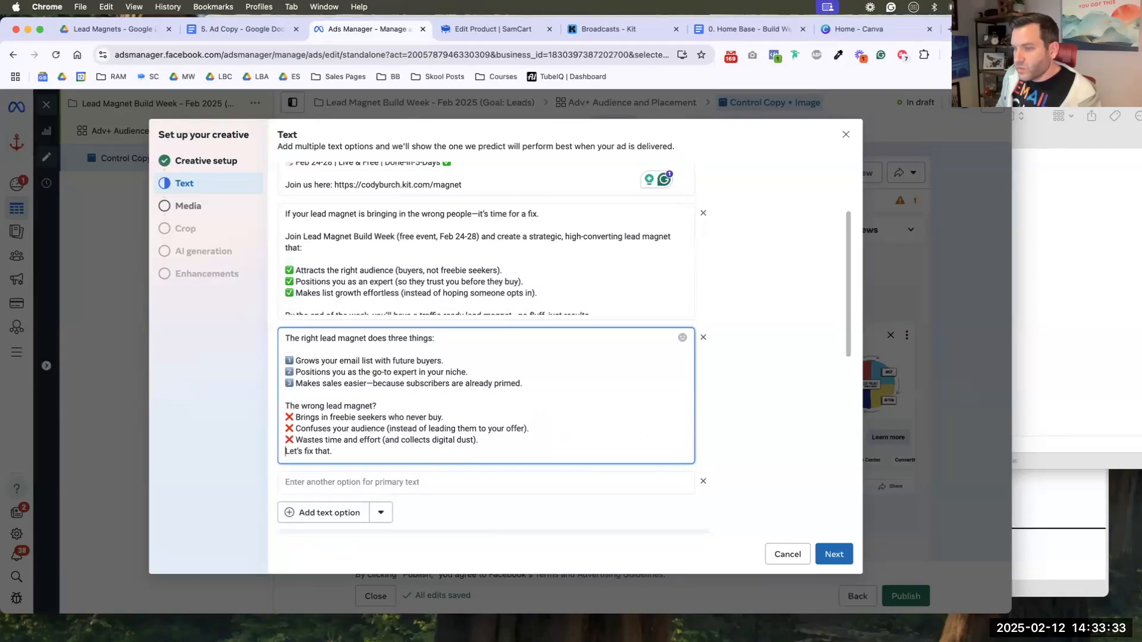
key("Return")
key("Return")
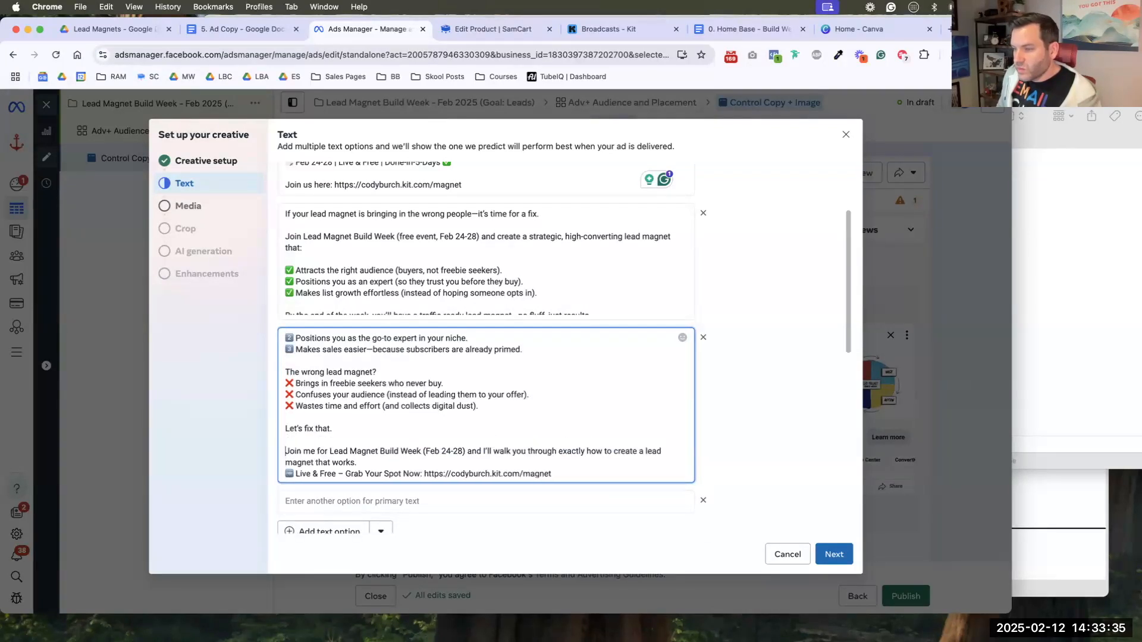
key("Down")
key("Down")
key("Return")
scroll(392, 360, "down", 3)
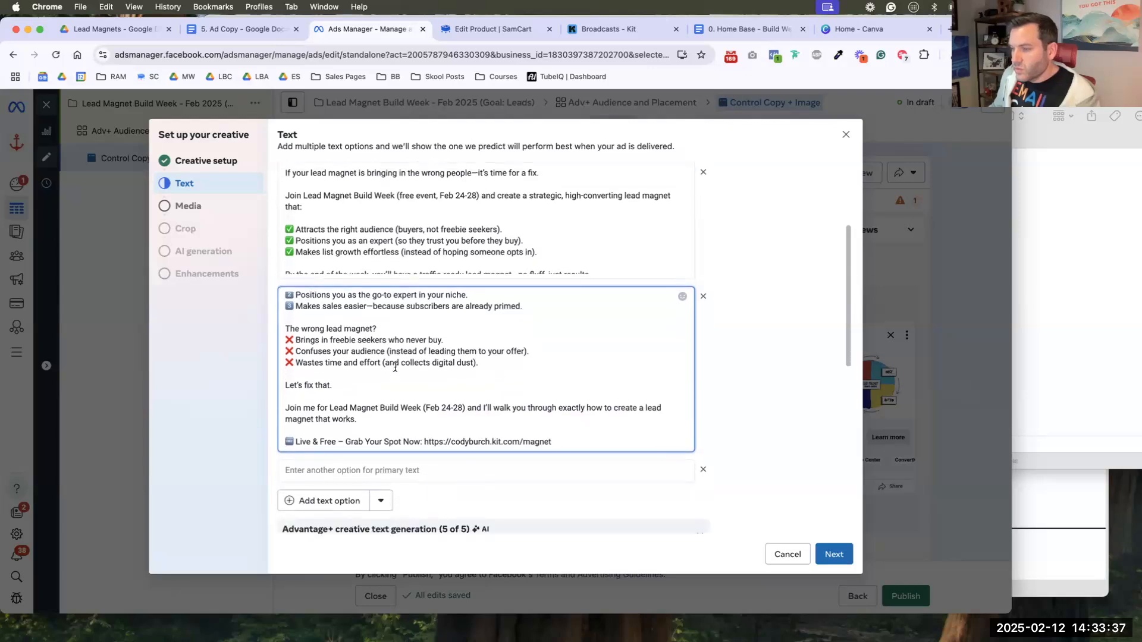
- Copy the fourth ad text, "Want more email subscribers who actually buy?", from the 5. Ad Copy document into the last empty primary text option
left_click(267, 31)
scroll(426, 316, "down", 5)
left_click_drag(498, 336, 333, 273)
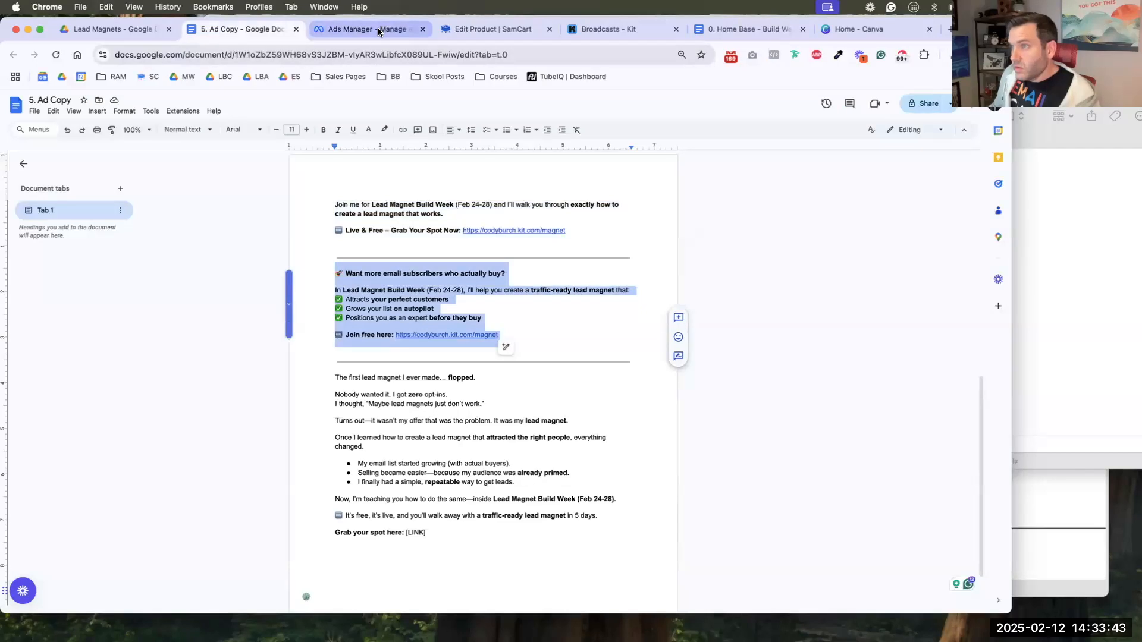
left_click(378, 31)
left_click(337, 432)
key("cmd+v")
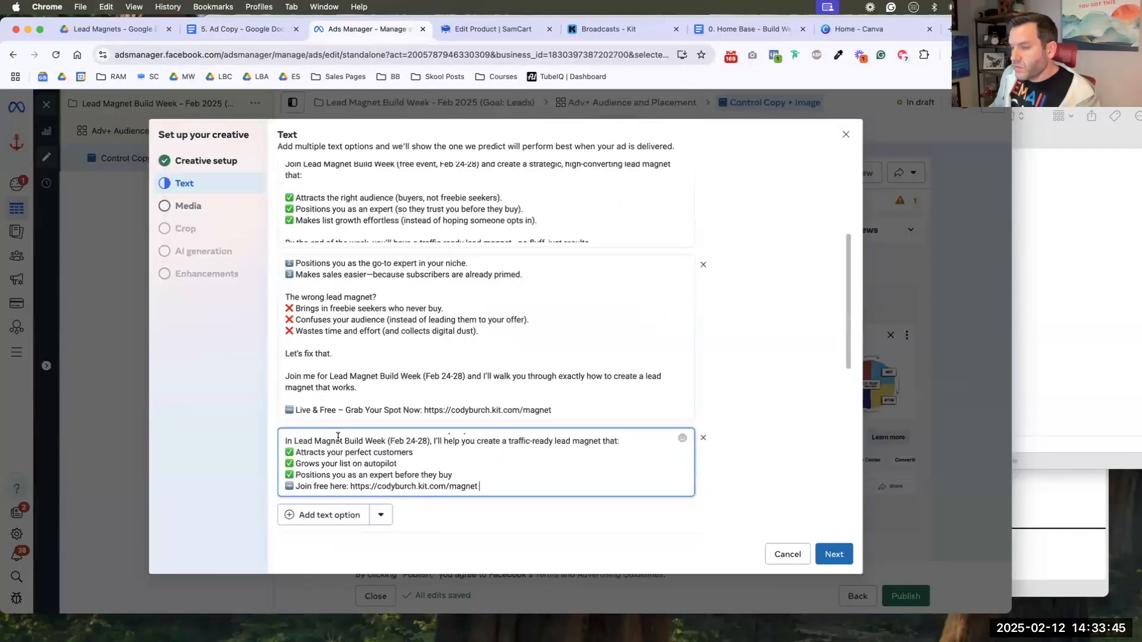
- Insert blank lines after the opening question, before the checkmark list and before the link line in the fourth primary text
key("super+Up")
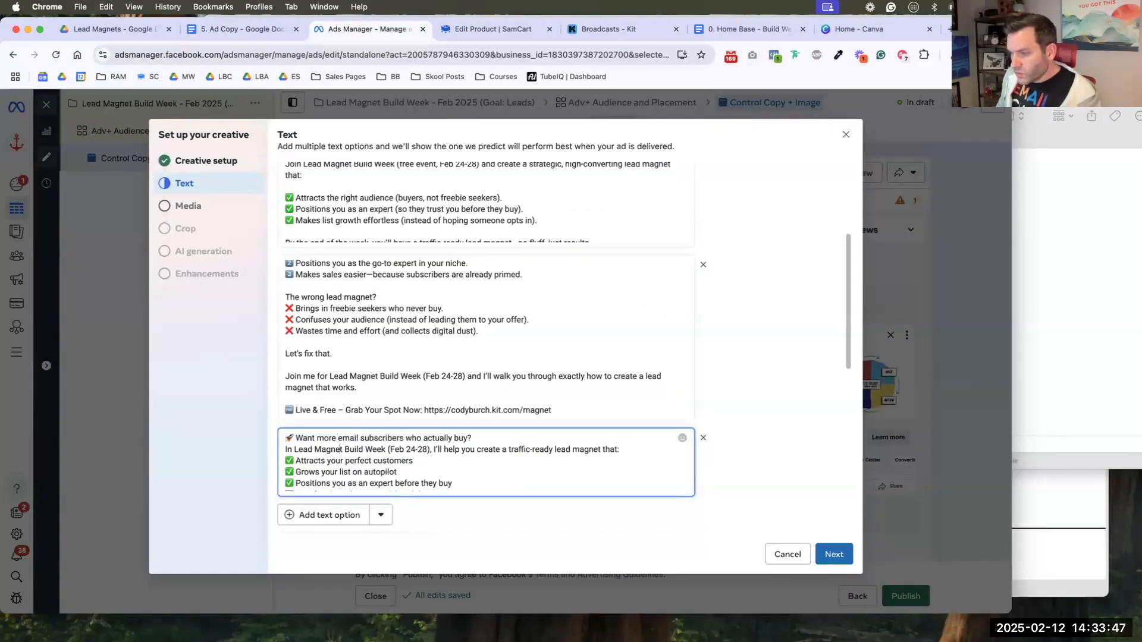
key("super+Left")
key("Return")
key("Down")
key("Return")
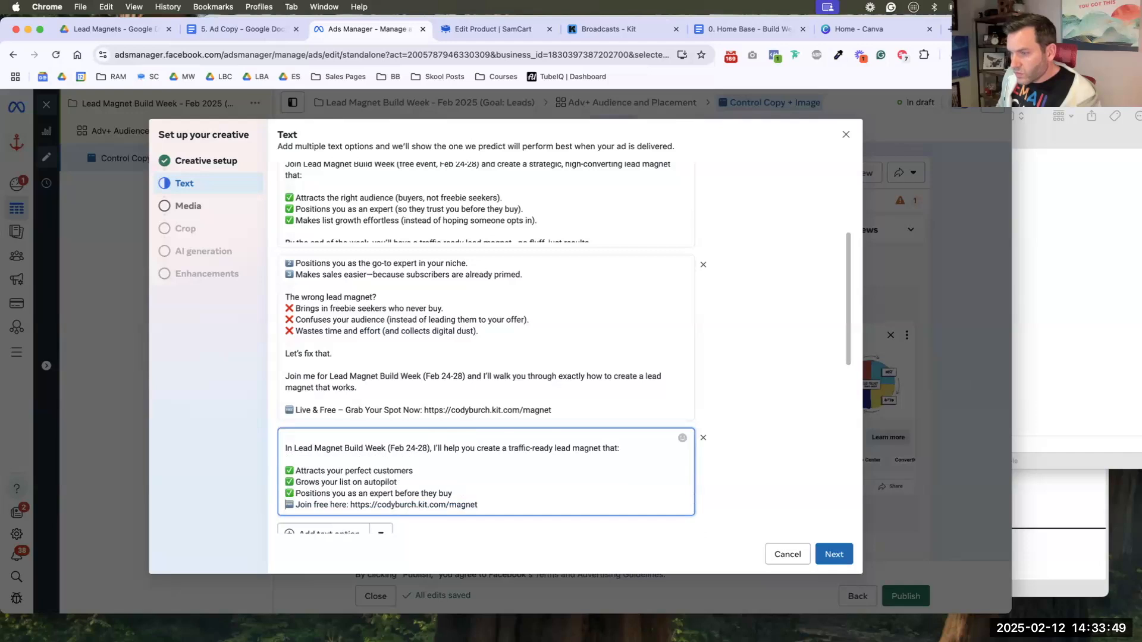
key("Down")
key("Down")
key("Down")
key("Return")
scroll(334, 435, "down", 5)
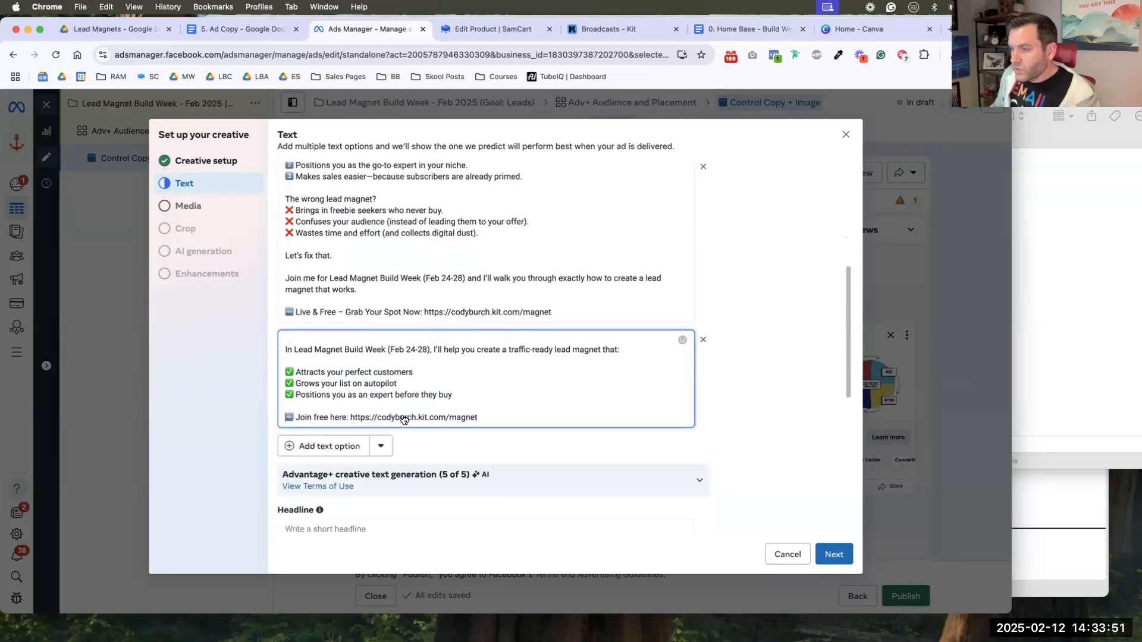
- Enter "Free Workshop: Lead Magnet Build Week" as the ad's first headline
left_click(405, 430)
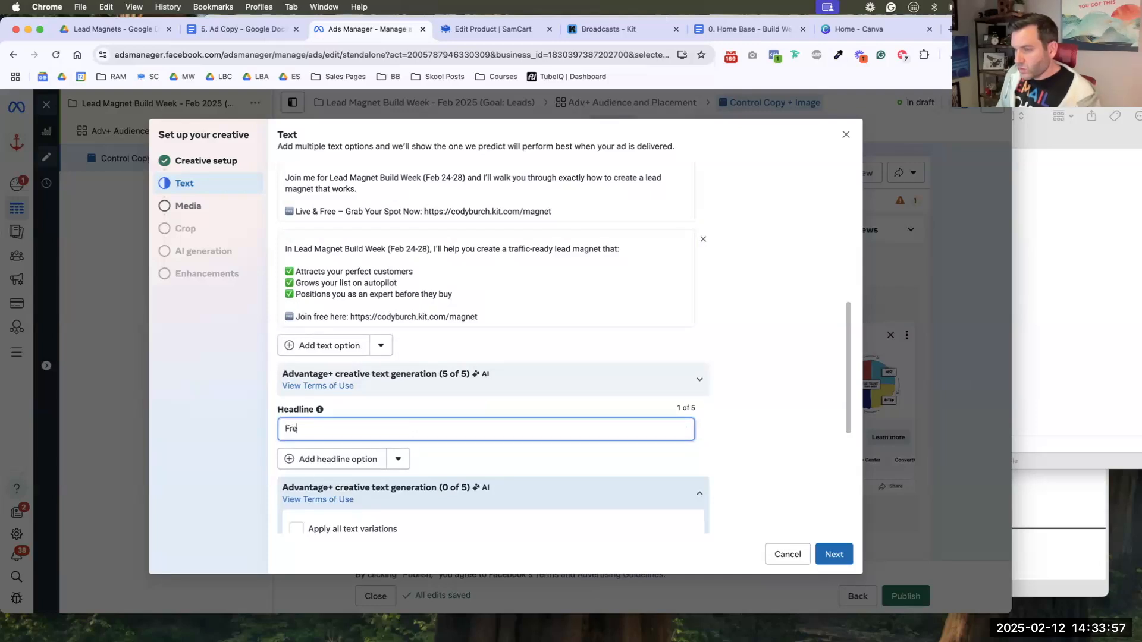
key("BackSpace")
key("BackSpace")
key("BackSpace")
key("BackSpace")
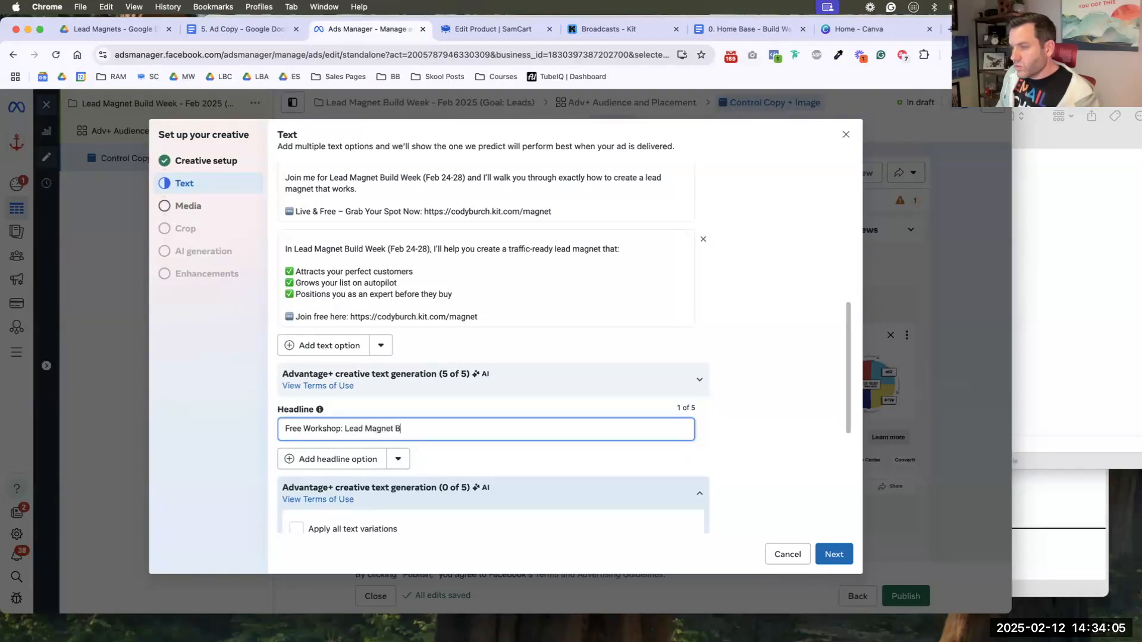
- Add a second headline option reading "Get A Lead Magnet DONE Together"
left_click(364, 460)
triple_click(369, 428)
key("cmd+c")
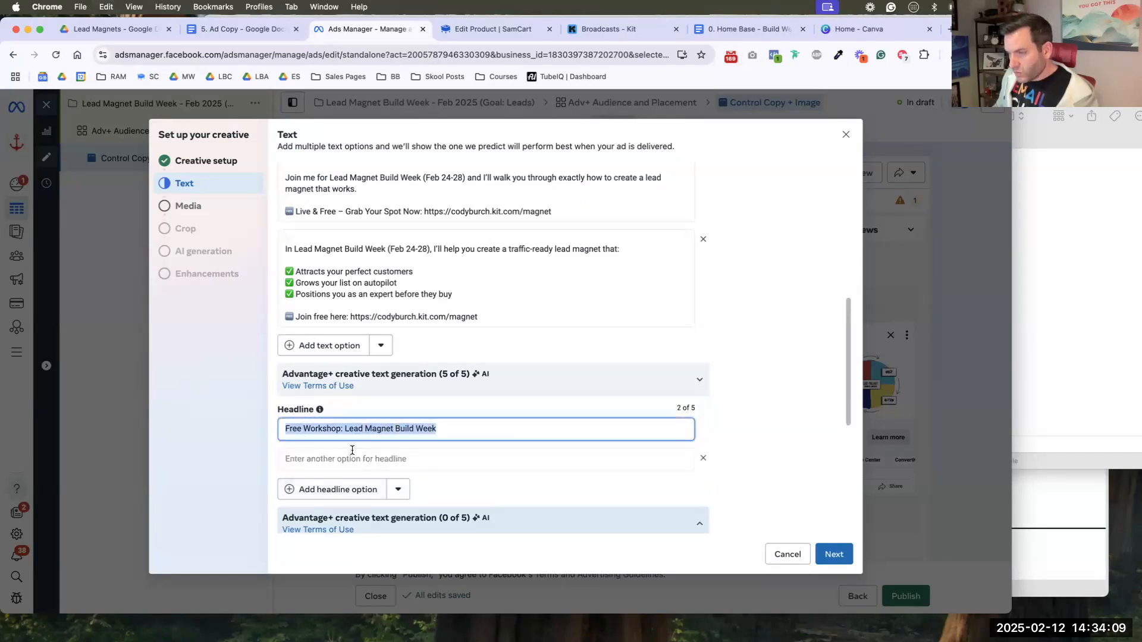
left_click(350, 458)
key("cmd+v")
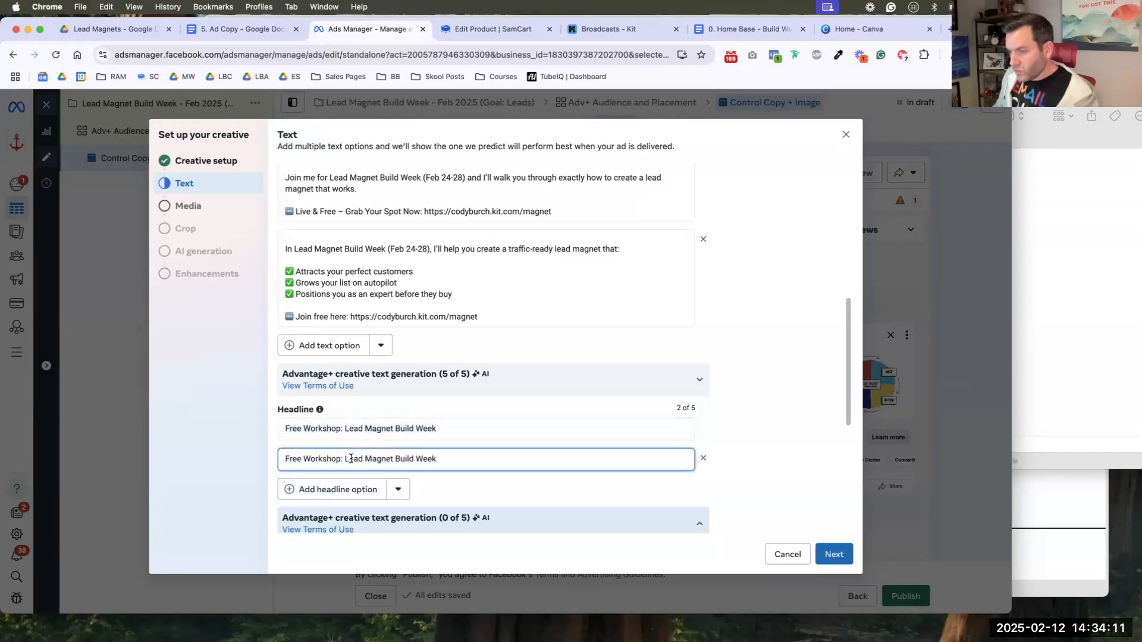
triple_click(351, 458)
type("Get A Lead Magne")
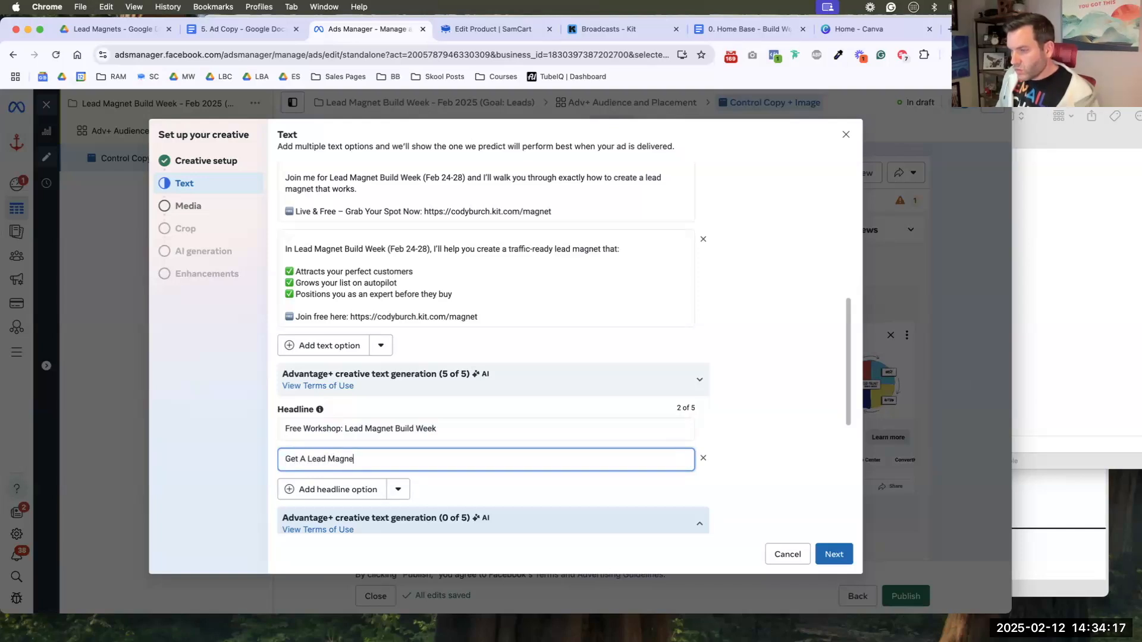
type("t DONE Together")
- Add a third headline option reading "Create The Perfect Lead Magnet (Free Workshop)" and check the call to action choices
left_click(349, 489)
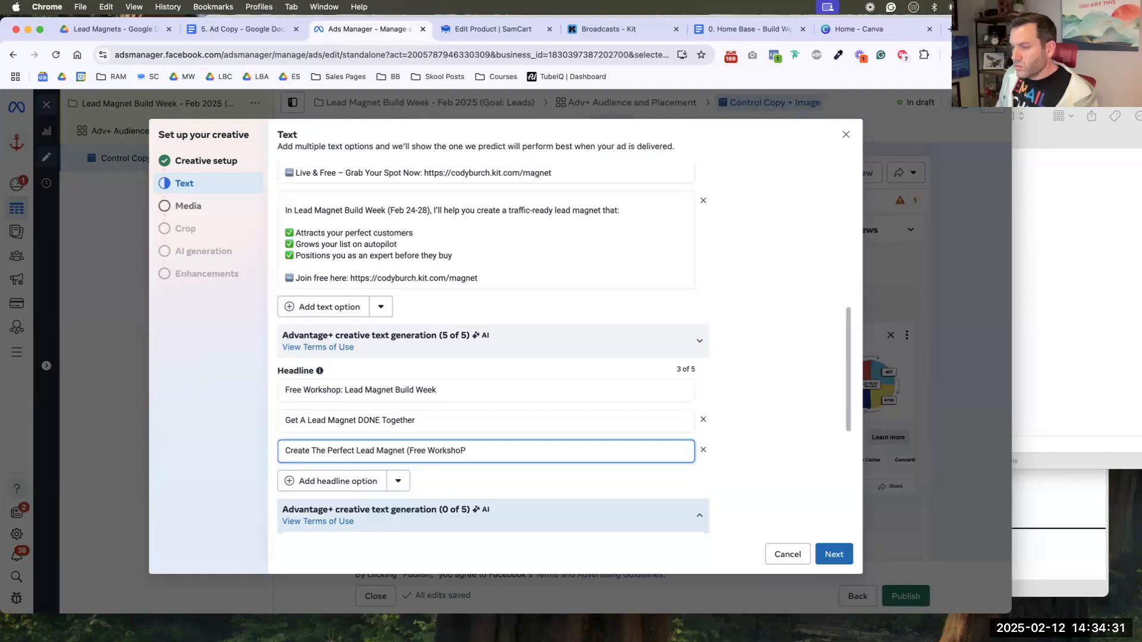
key("Tab")
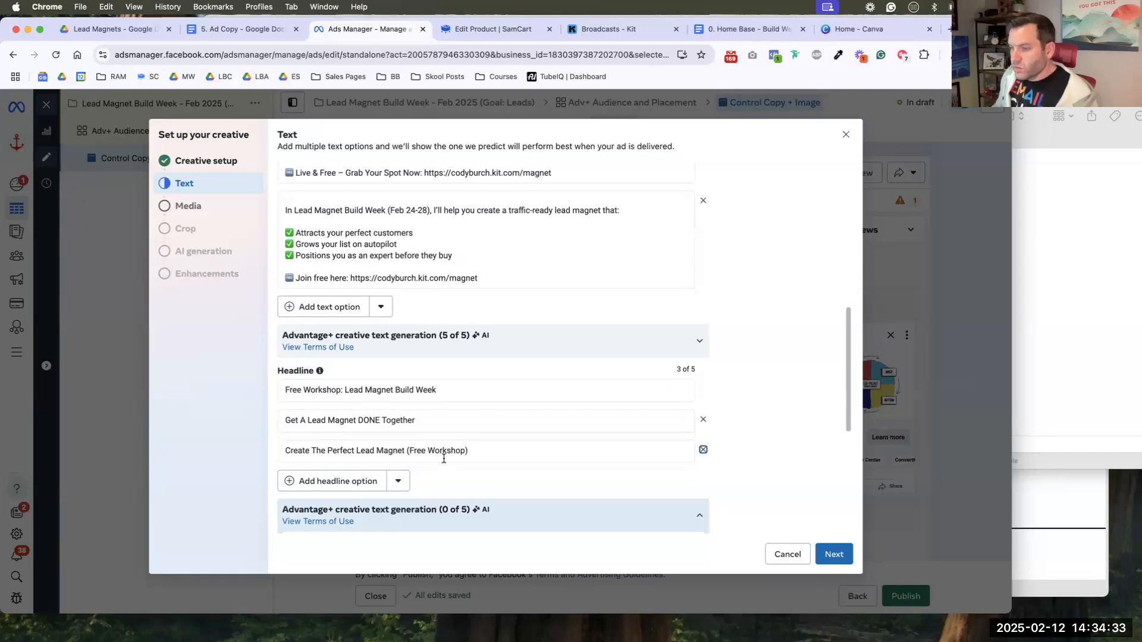
scroll(492, 387, "down", 4)
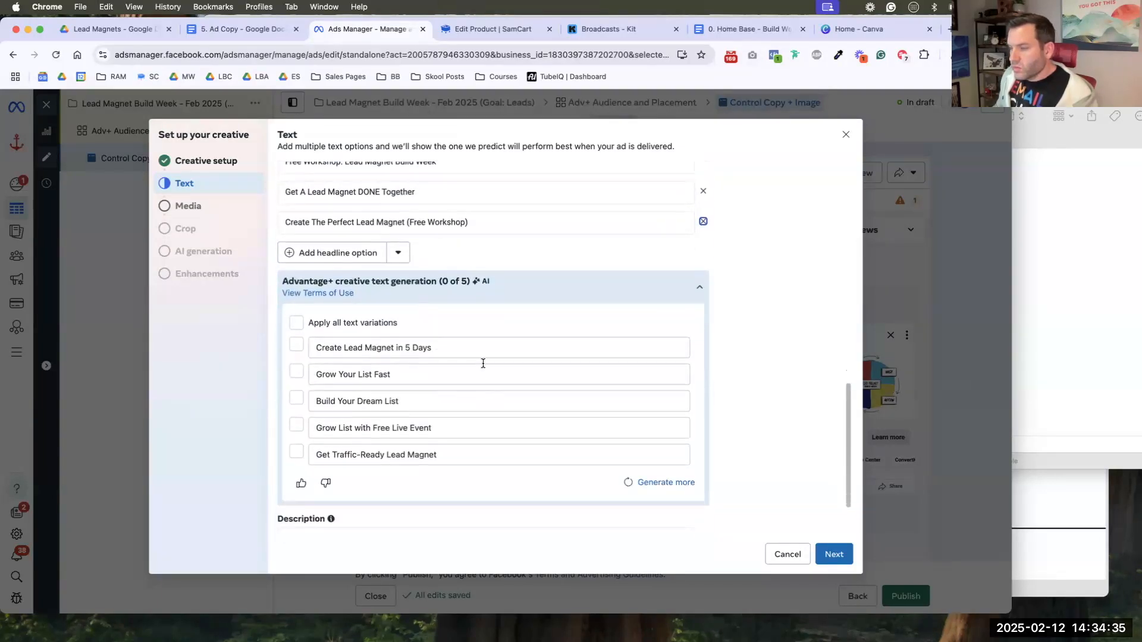
scroll(485, 374, "down", 2)
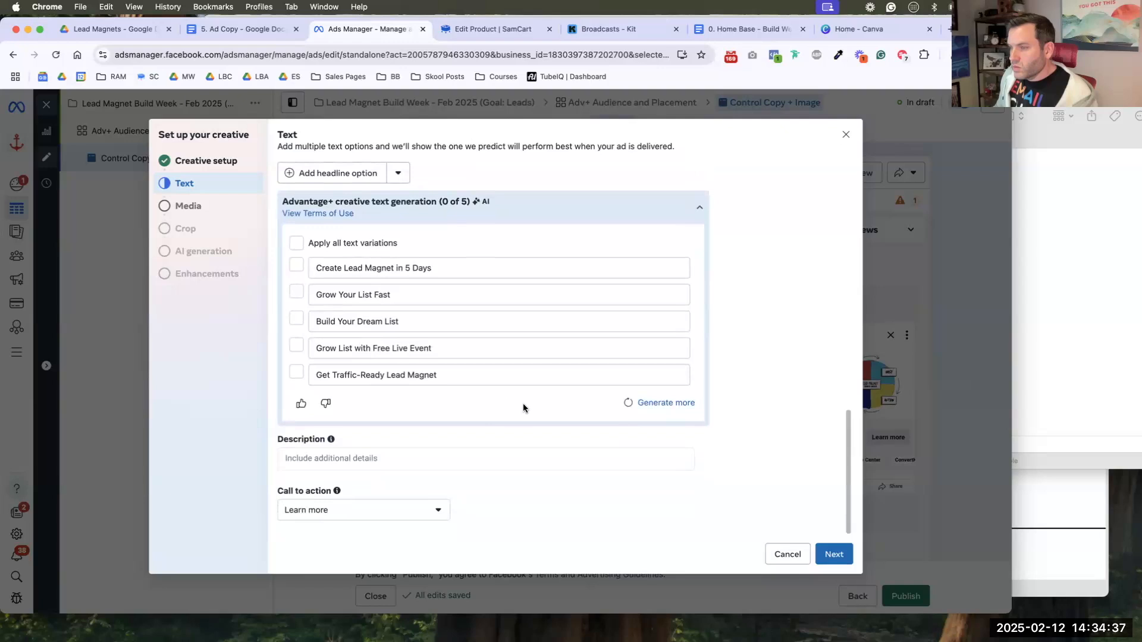
left_click(432, 509)
left_click(589, 527)
- Upload Build Week - SEO Images (1).png from Downloads as the ad's media and proceed to the placement crops
left_click(831, 554)
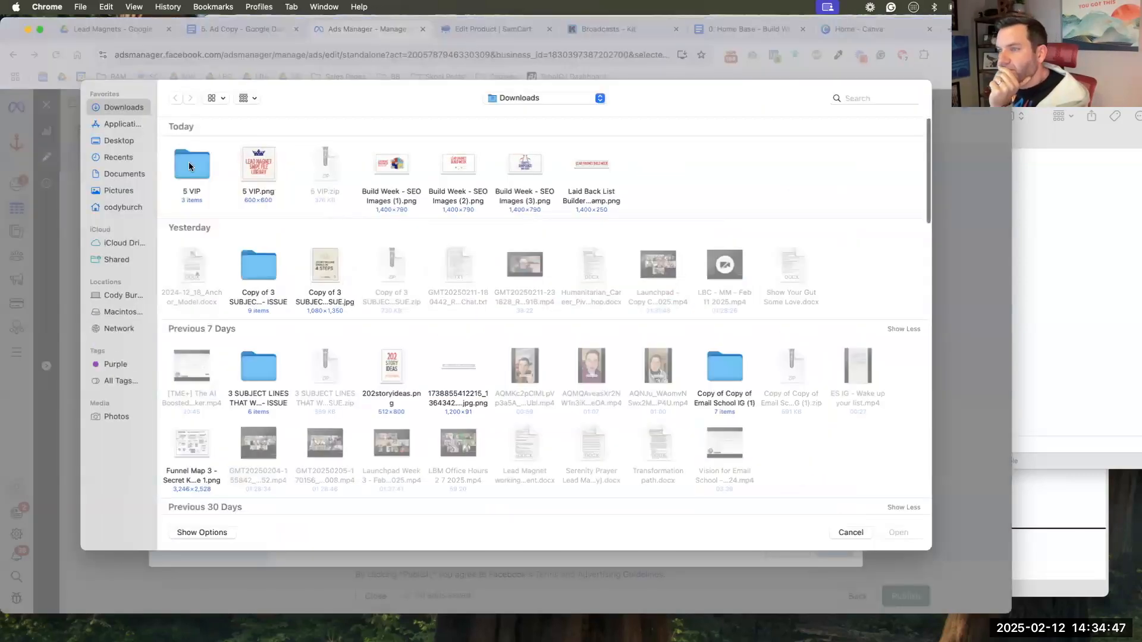
left_click(407, 166)
left_click(892, 533)
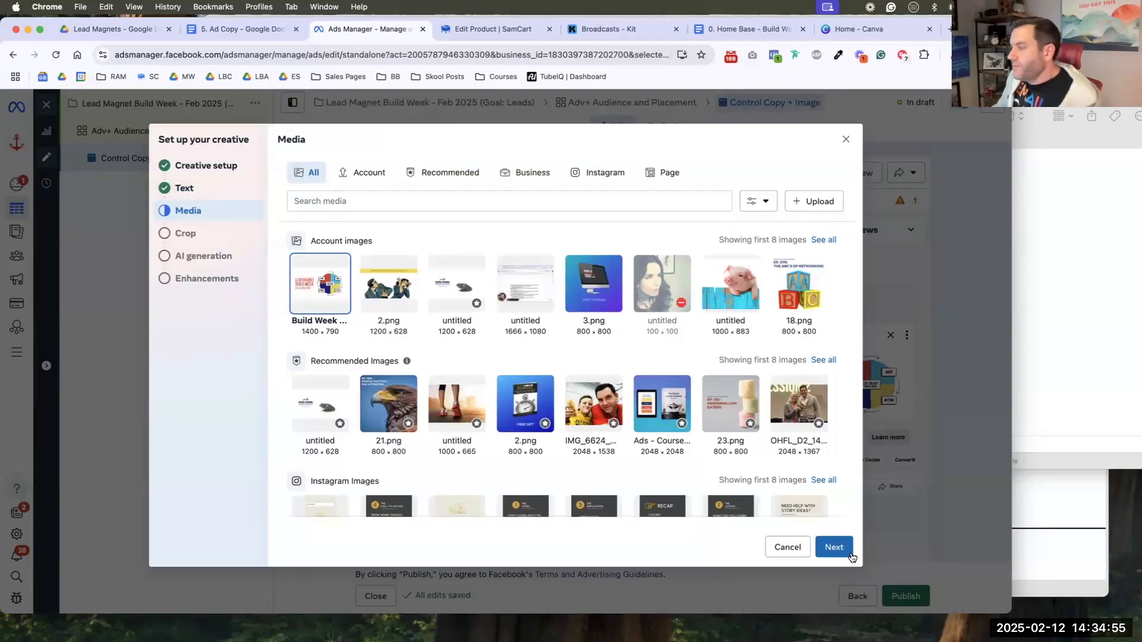
left_click(835, 548)
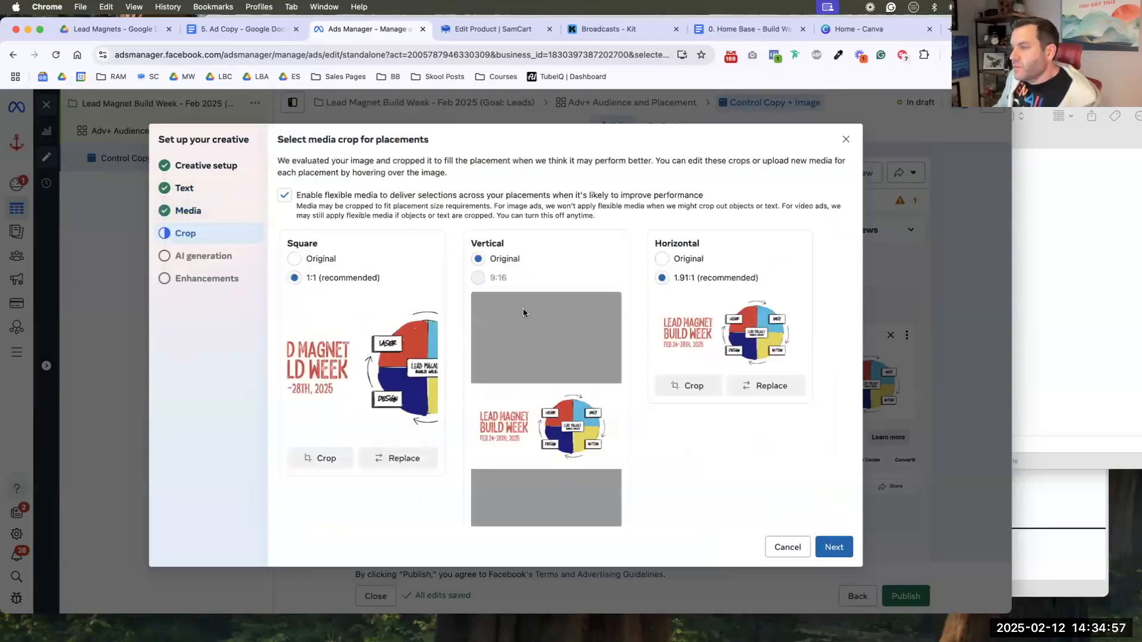
- Try the original ratio for the horizontal placement and switch it back to the recommended 1.91:1 crop
left_click(734, 260)
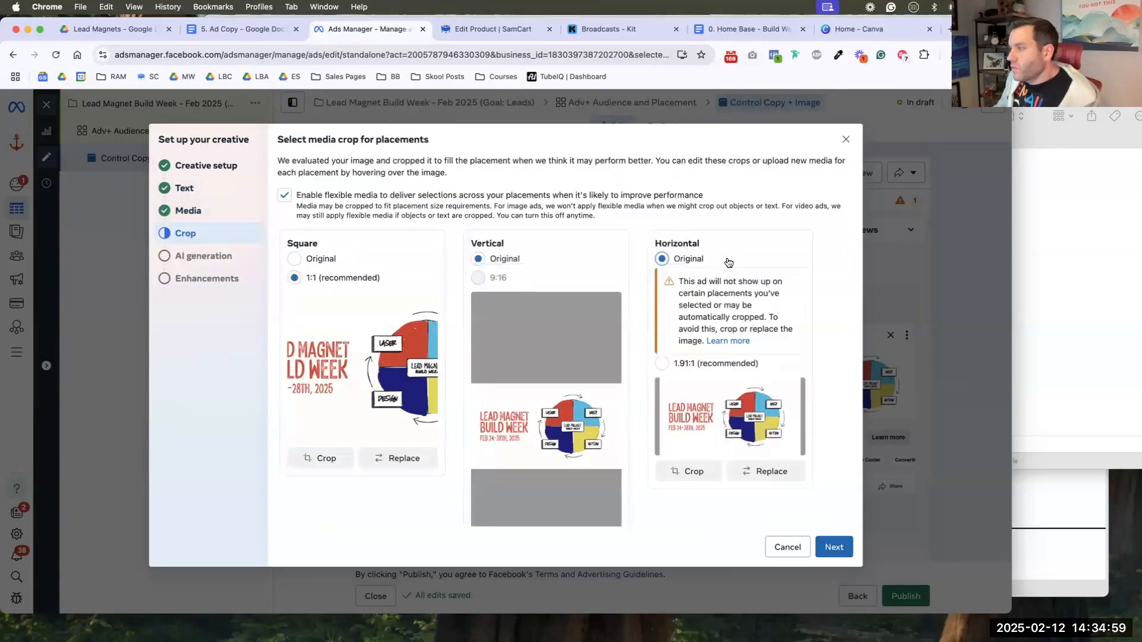
left_click(662, 364)
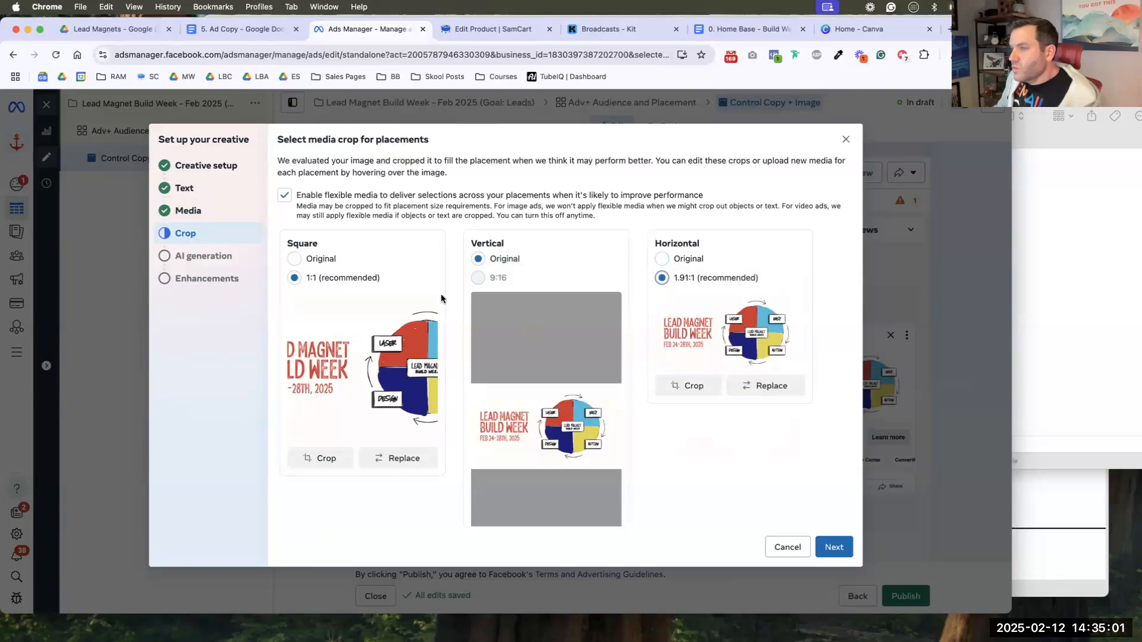
- Set the square placement to its original ratio and switch to Canva to open the Build Week - SEO Images design
left_click(293, 259)
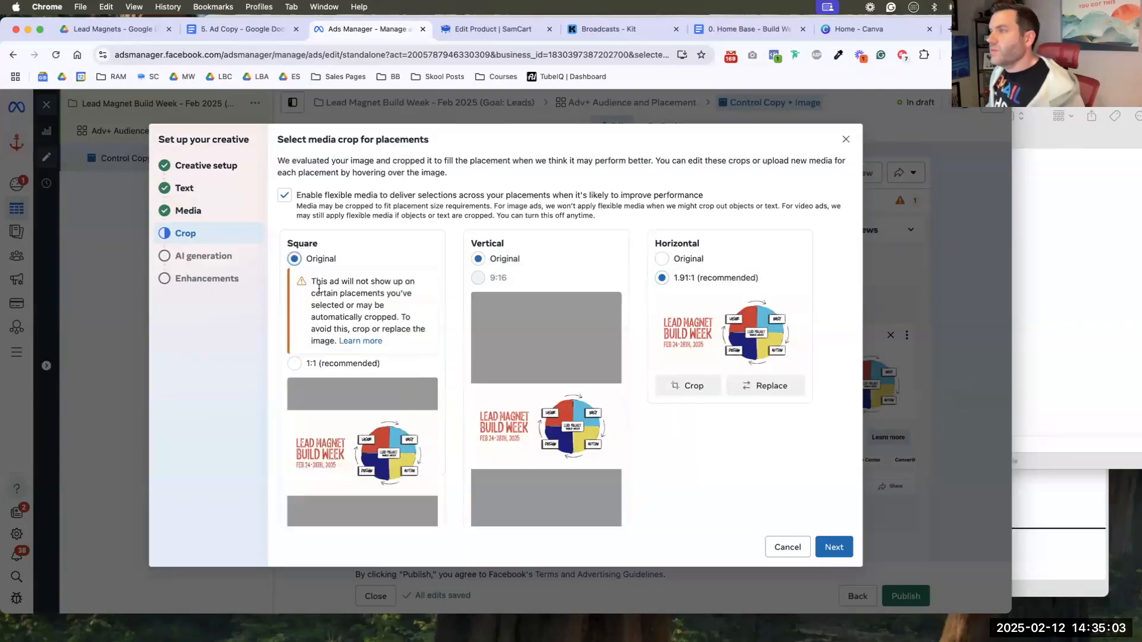
left_click(855, 27)
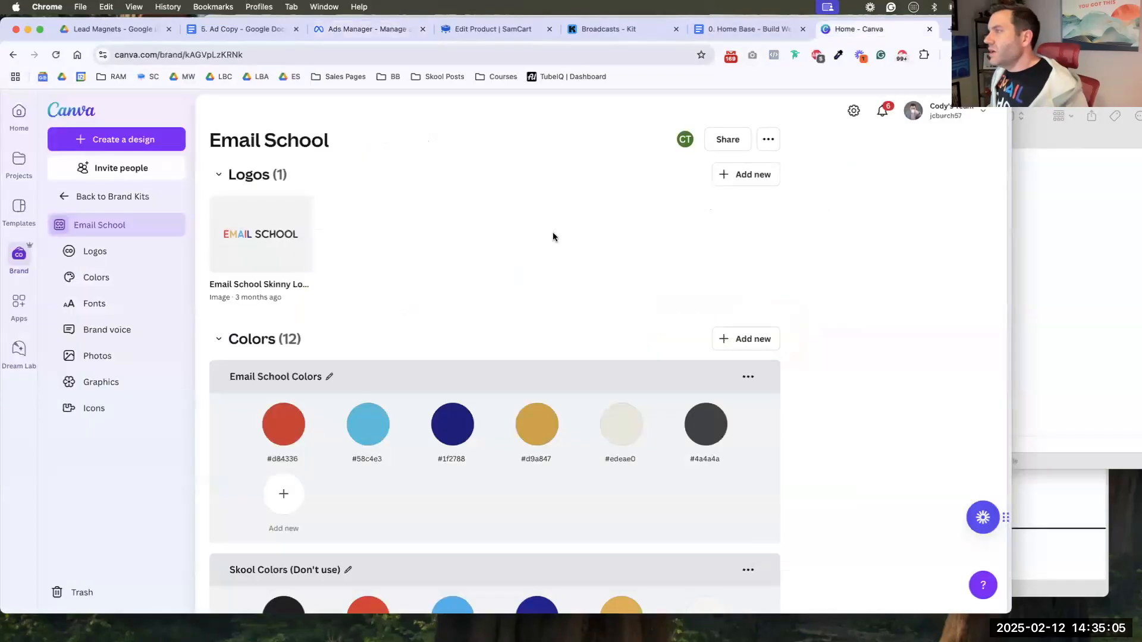
left_click(19, 113)
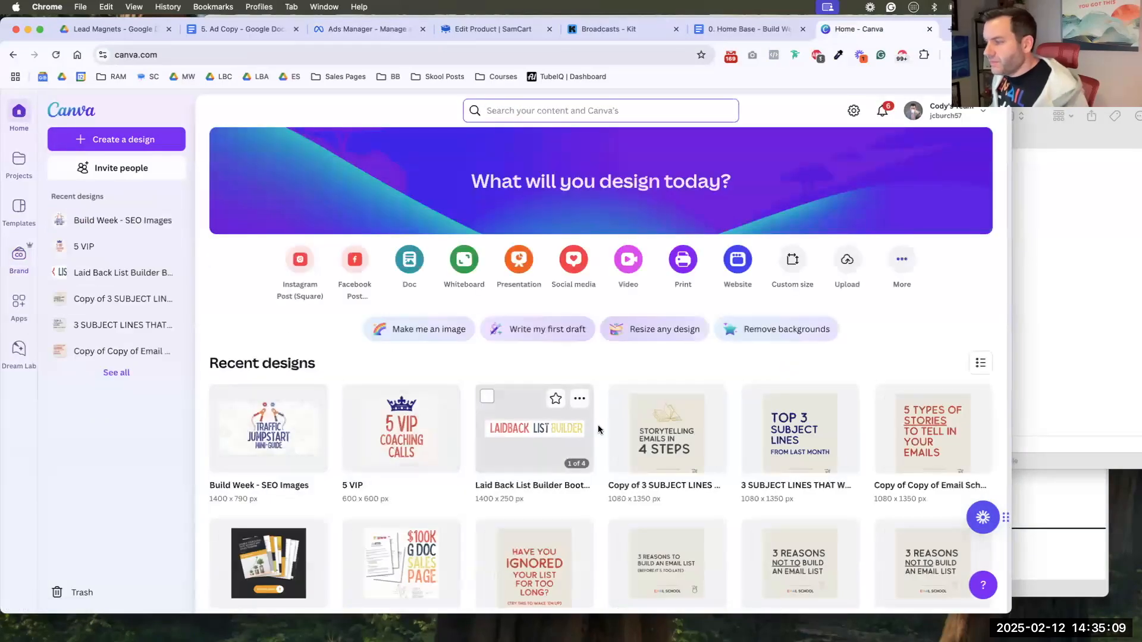
scroll(285, 381, "down", 2)
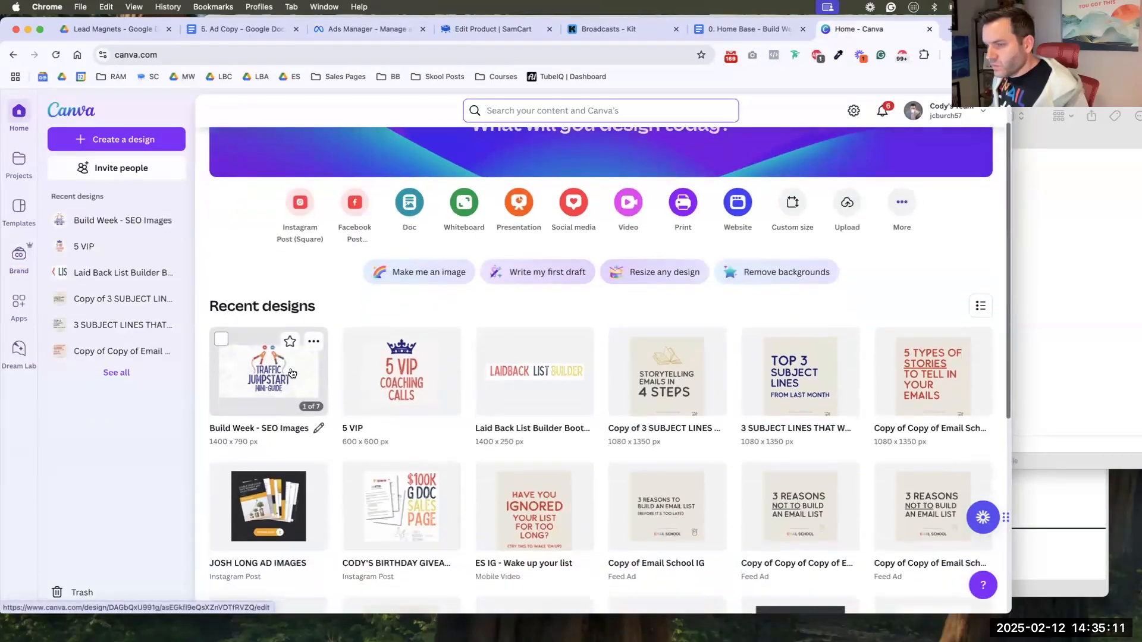
left_click(274, 372)
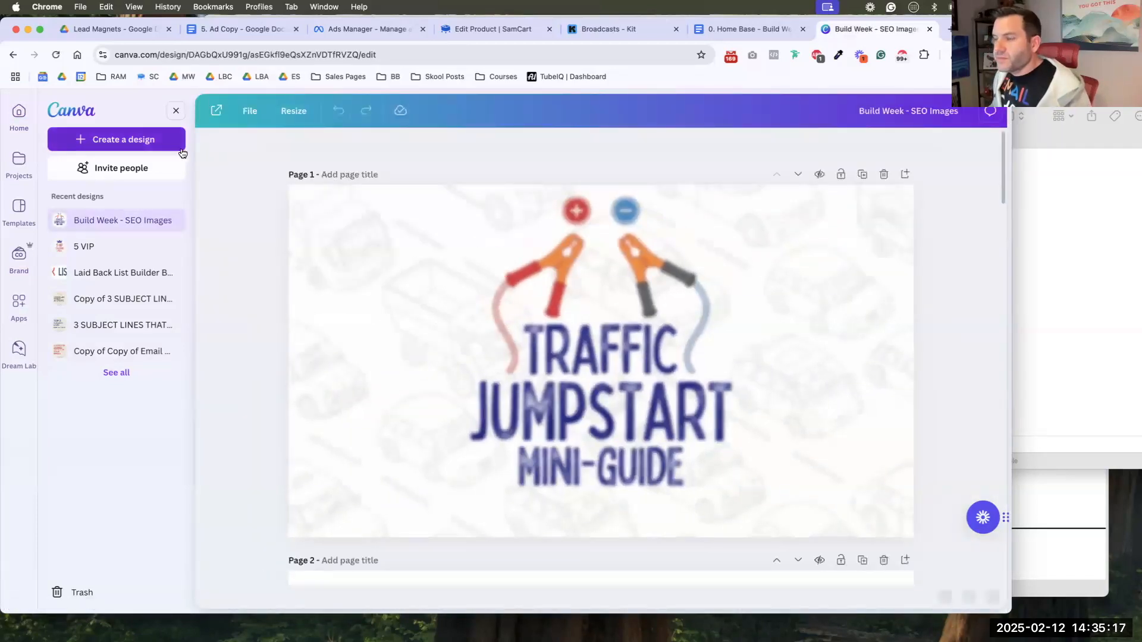
- Create a resized copy of the design in the Story Ad format and open that copy
left_click(297, 111)
type("story")
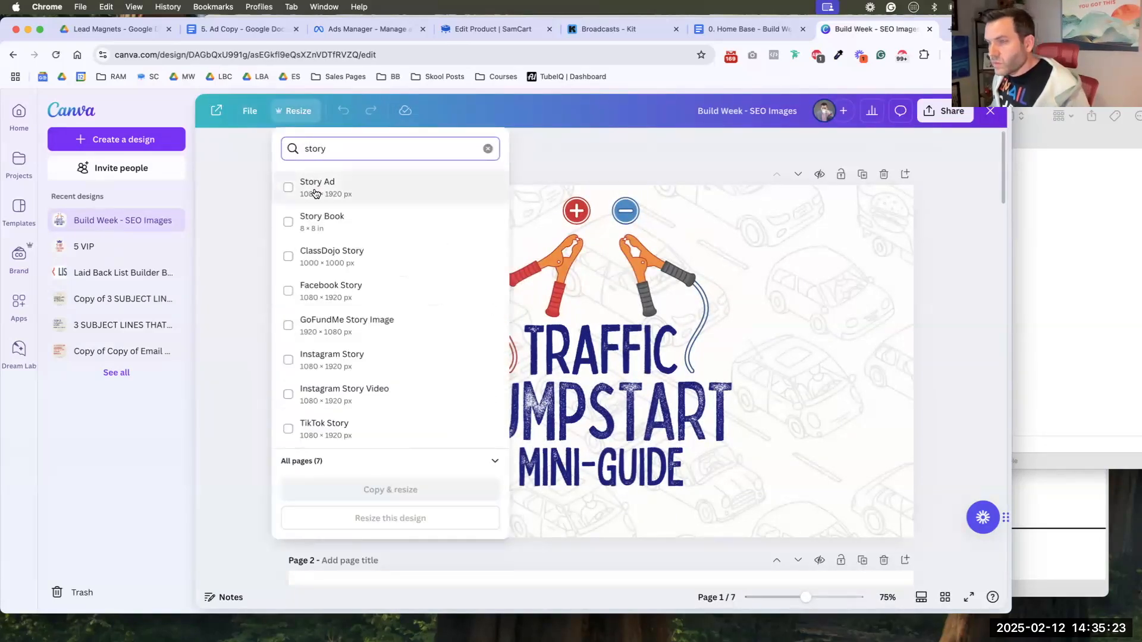
left_click(316, 189)
left_click(384, 489)
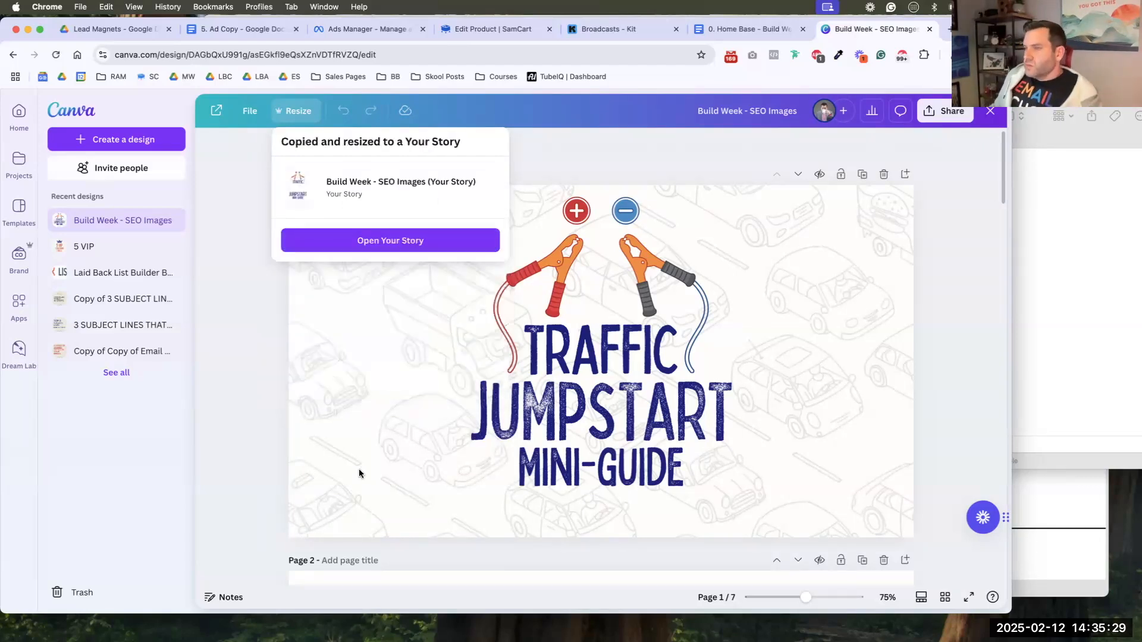
left_click(383, 243)
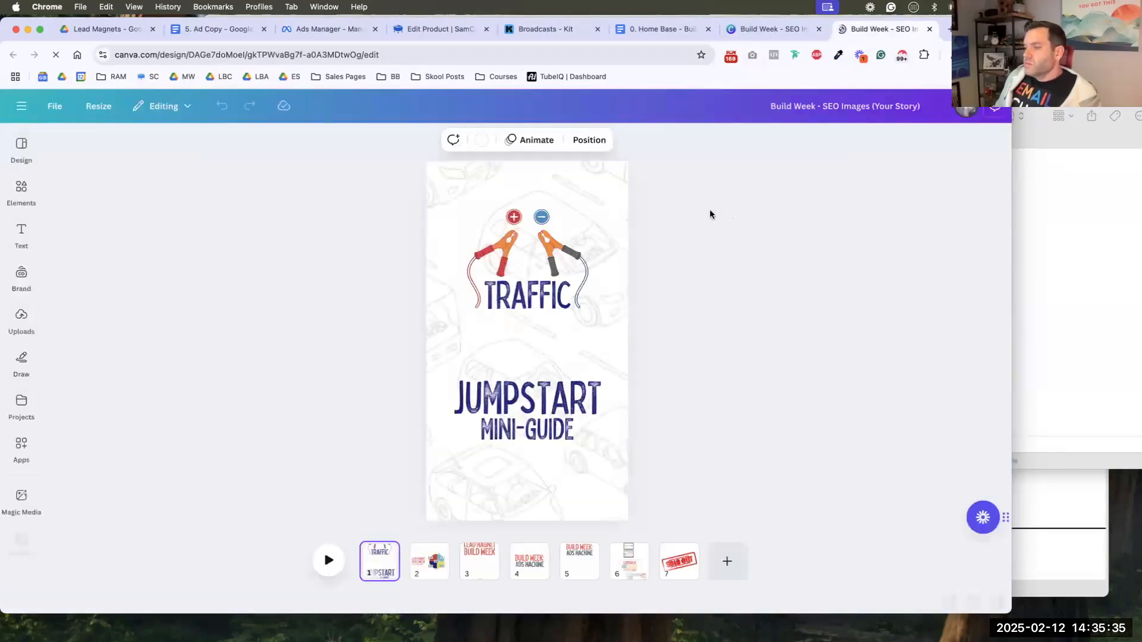
- Delete every page of the story design except the Lead Magnet Build Week page with the colour wheel
left_click(708, 232)
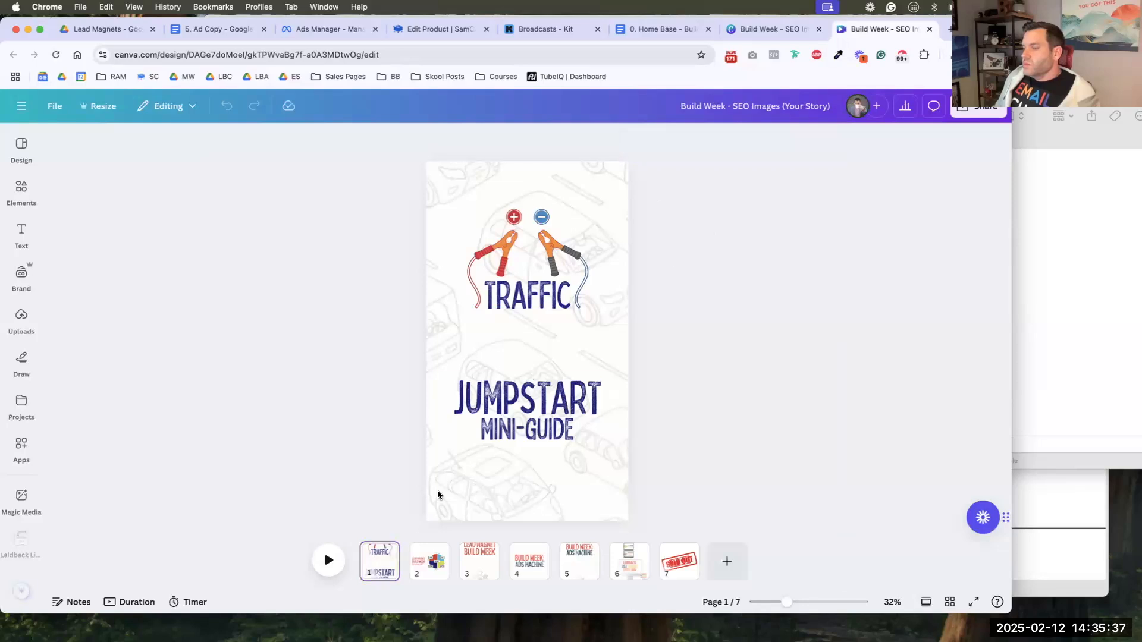
left_click(390, 552)
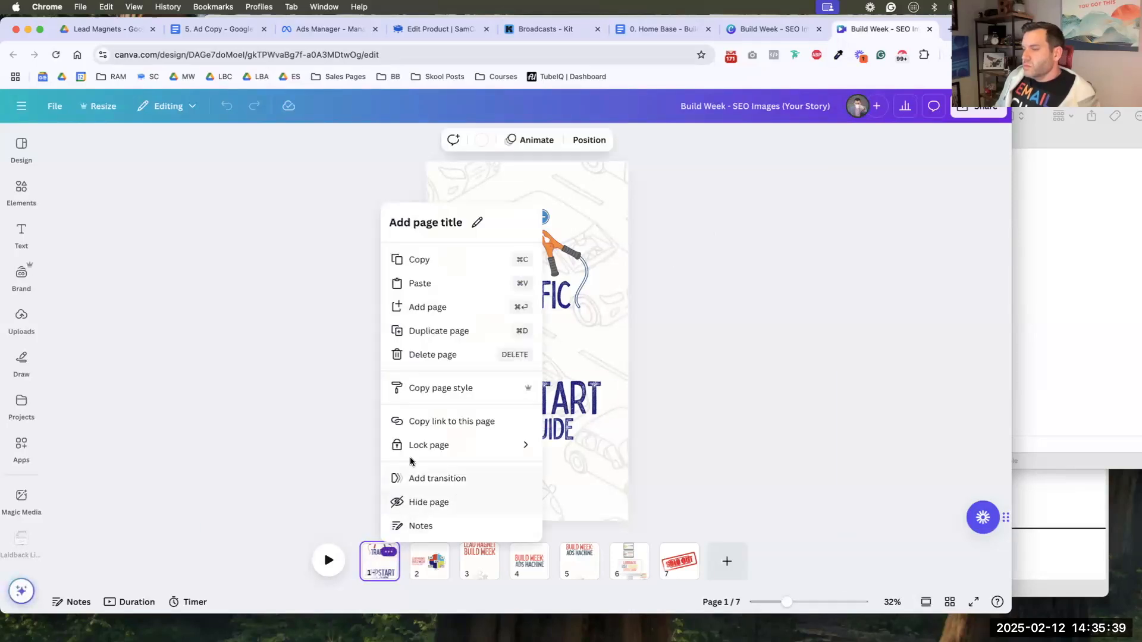
left_click(429, 355)
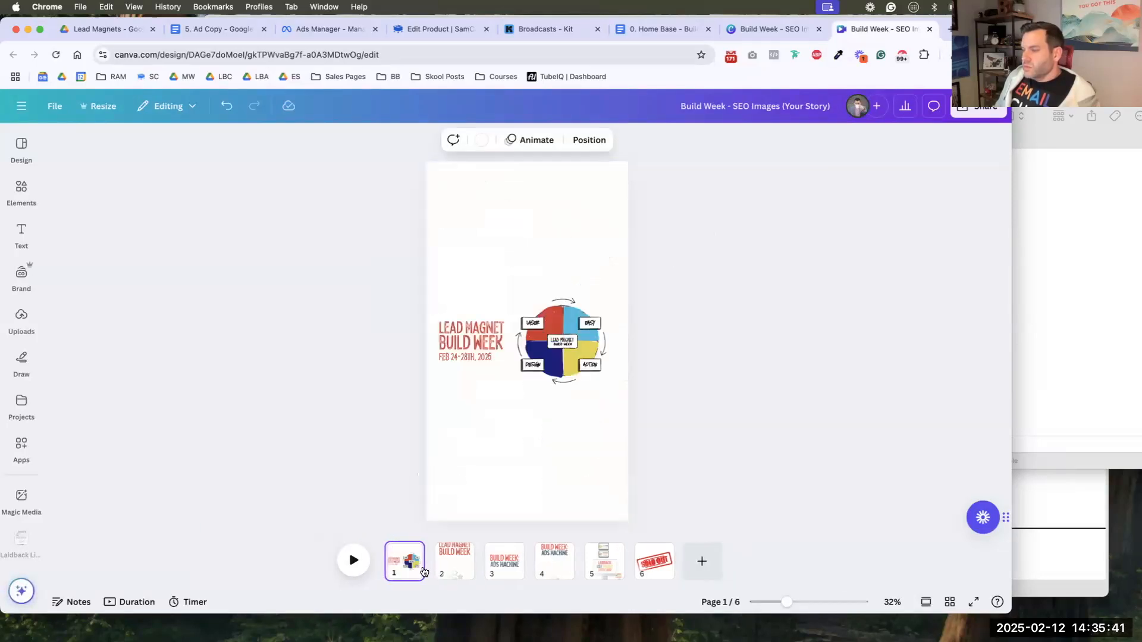
left_click(449, 566)
key("BackSpace")
key("BackSpace")
key("BackSpace")
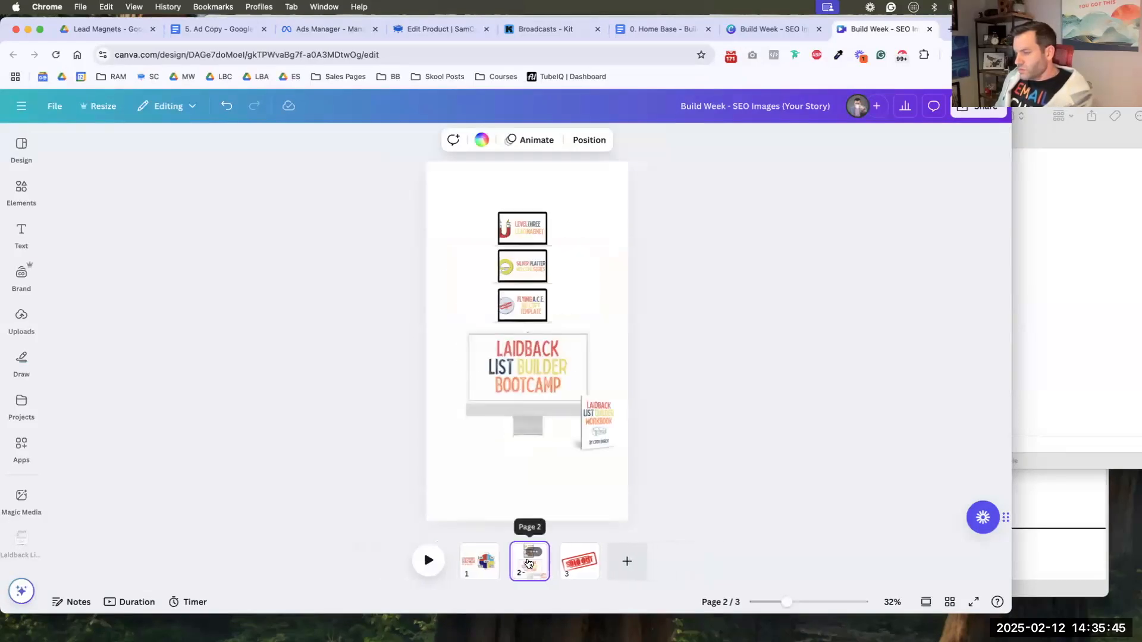
key("BackSpace")
key("BackSpace")
- Stack the layout vertically, with the title and date enlarged near the page top and the enlarged colour wheel below them
left_click(542, 356)
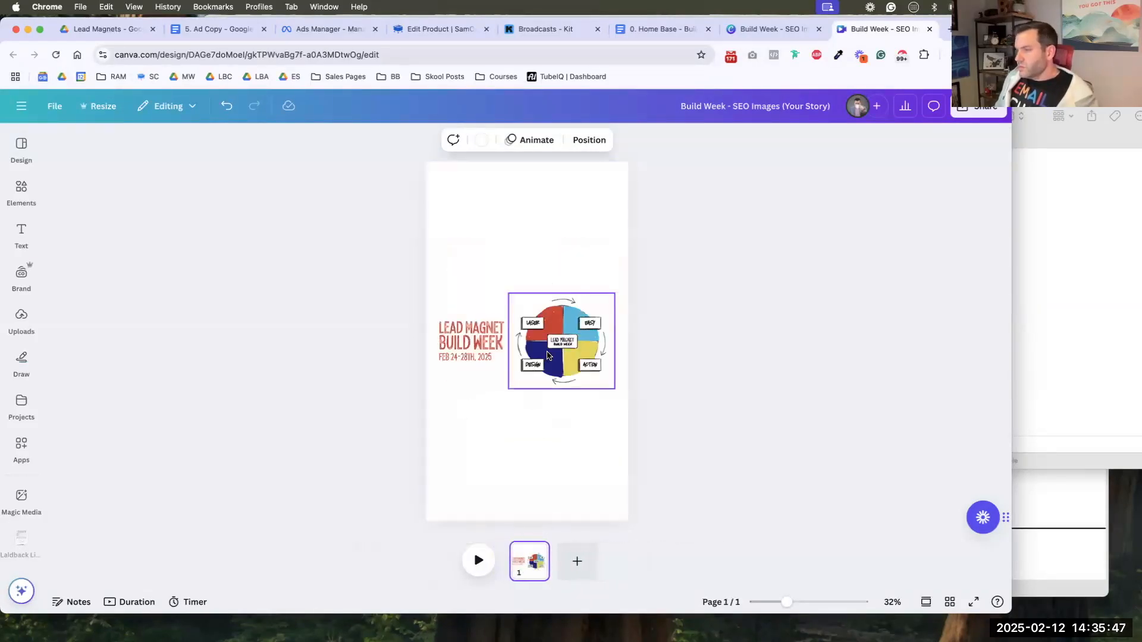
left_click_drag(415, 310, 523, 265)
left_click_drag(564, 345, 486, 431)
left_click_drag(537, 380, 622, 287)
left_click(544, 238)
left_click(503, 261)
left_click_drag(541, 231, 566, 240)
left_click(658, 259)
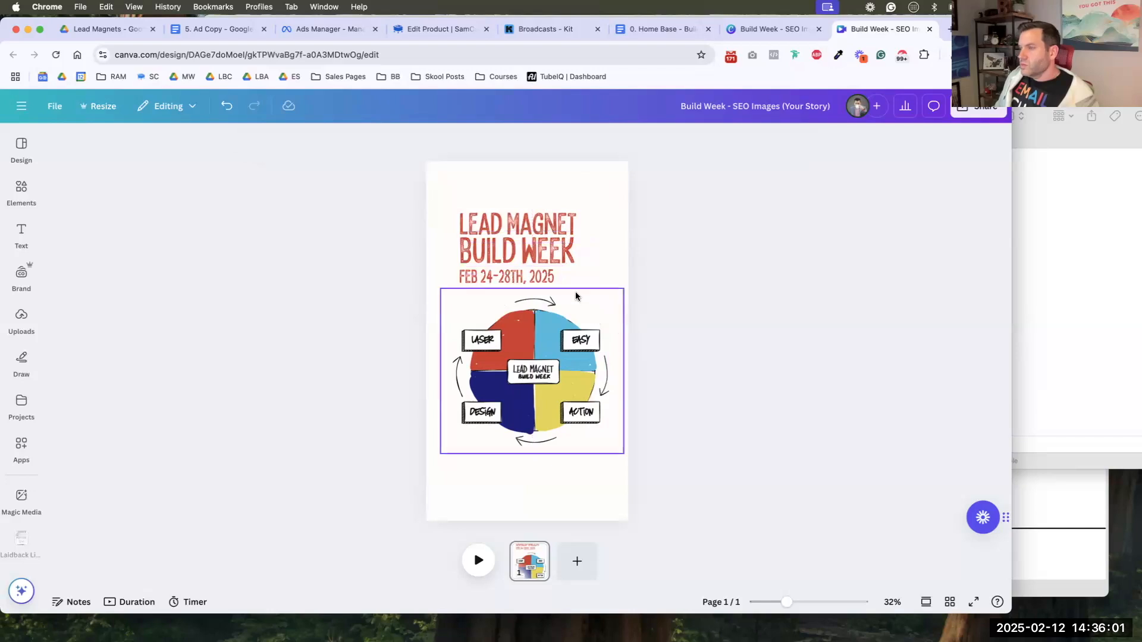
- Duplicate the date text below the wheel and change the copy to "GET YOUR LEAD MAGNET DONE"
left_click(552, 279)
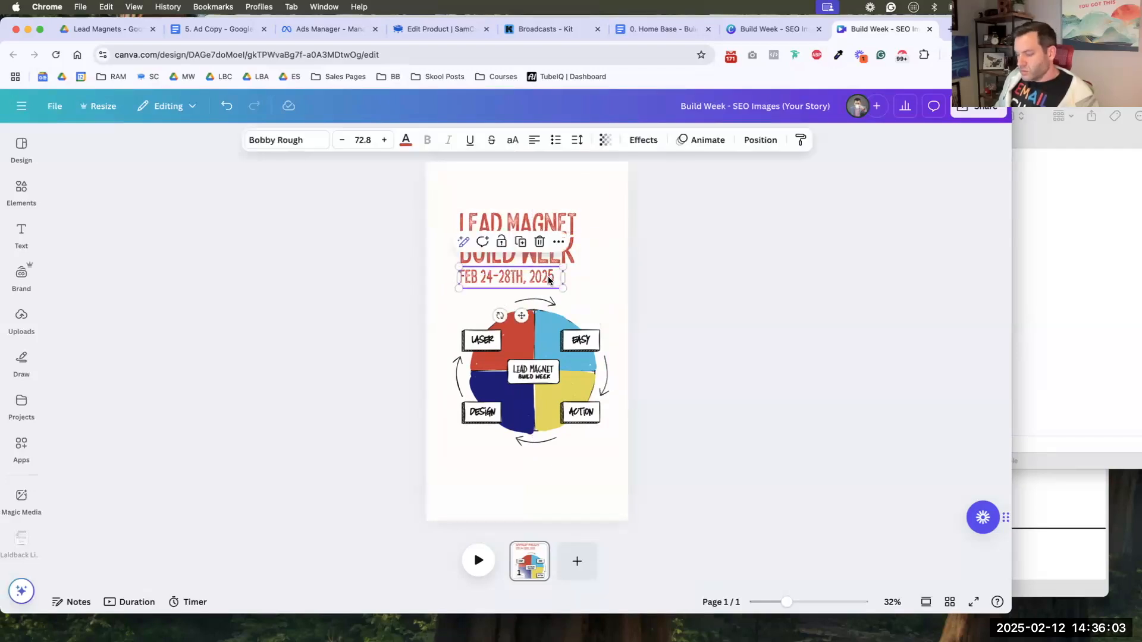
left_click_drag(552, 282, 549, 479)
double_click(548, 479)
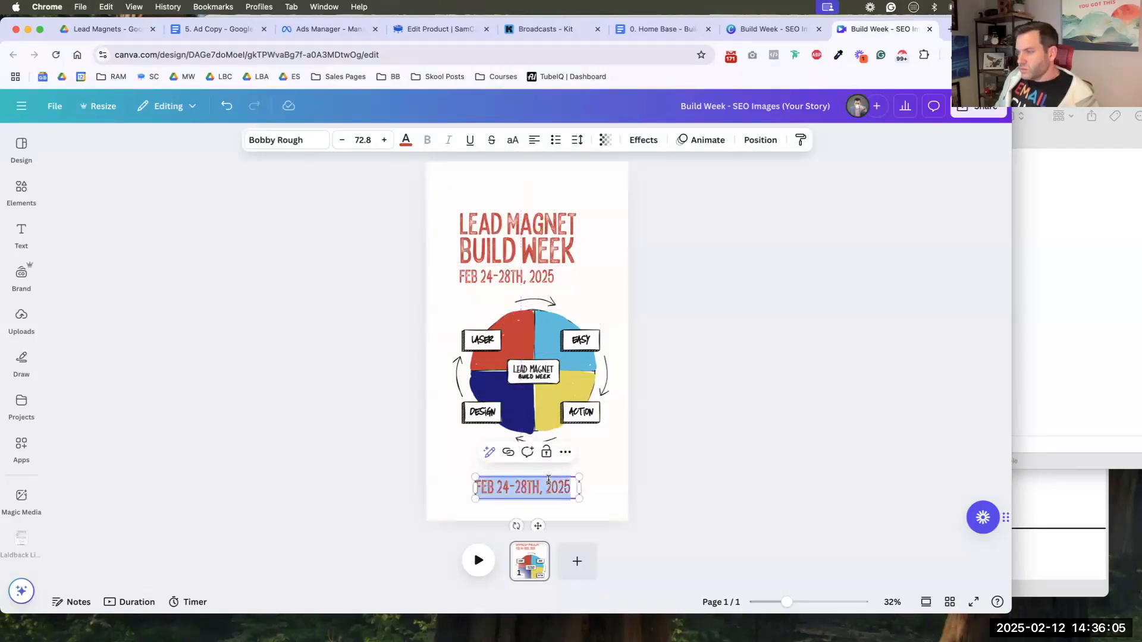
type("GET YOUR LEAD M")
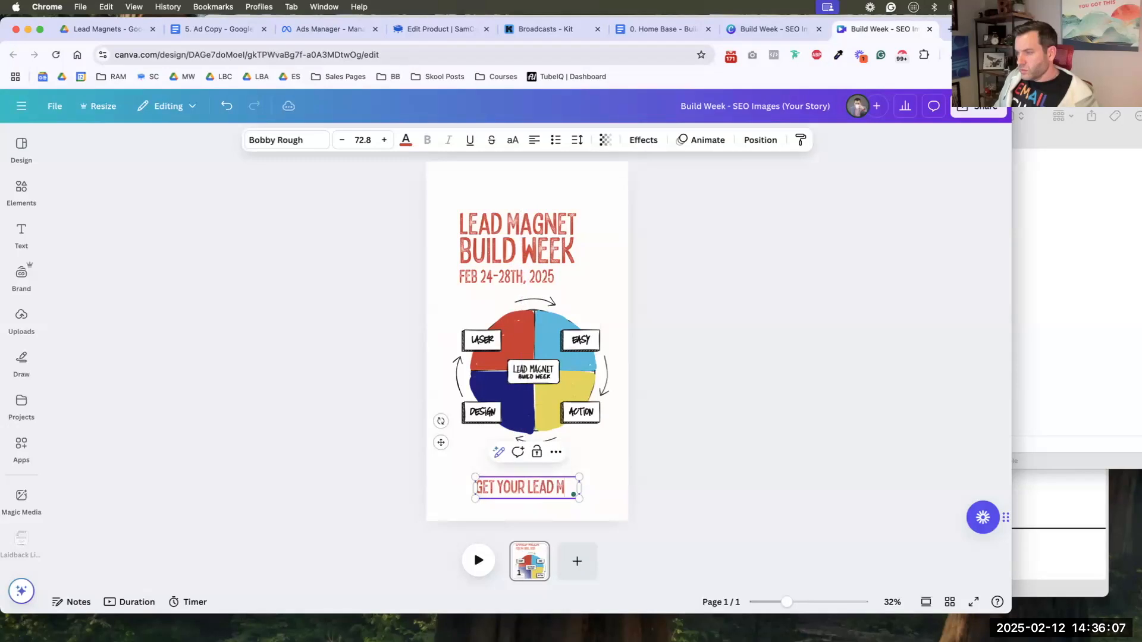
type("AGNET DONE")
- Fit the tagline on one line at font size 55.9, centre-align its text and place it beneath the wheel
key("super+a")
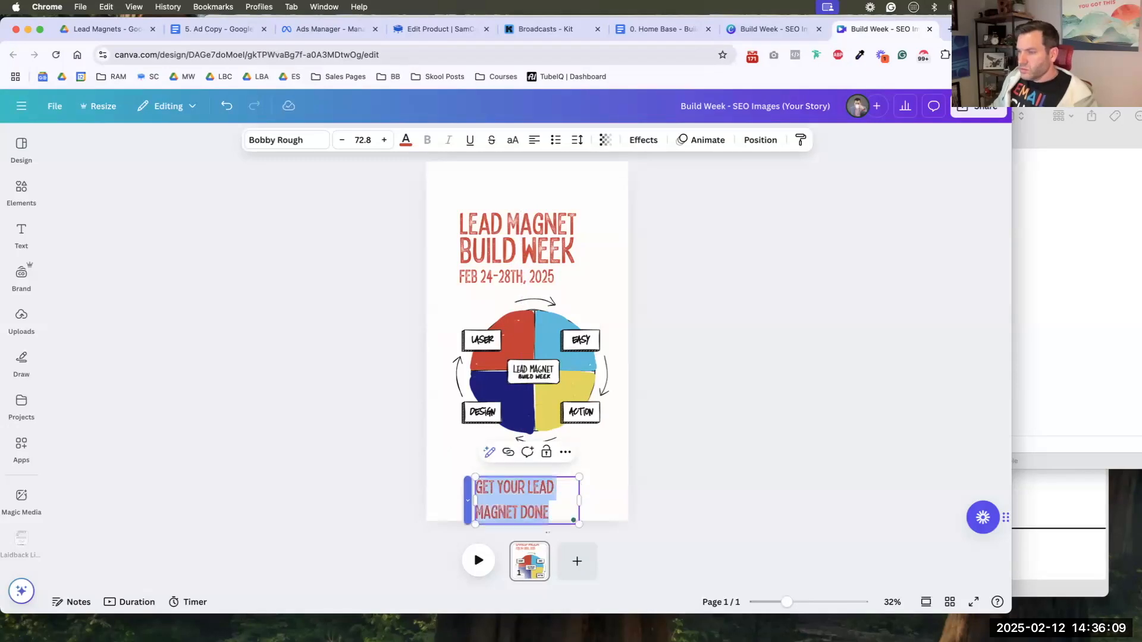
left_click_drag(581, 497, 557, 468)
left_click(572, 510)
left_click(557, 470)
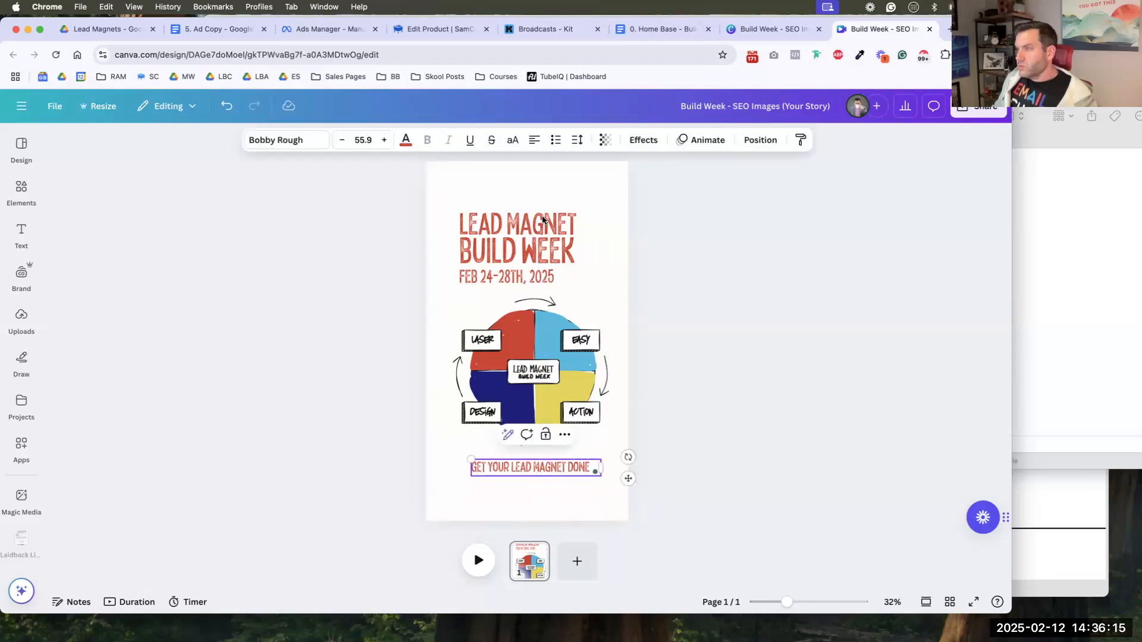
left_click(537, 147)
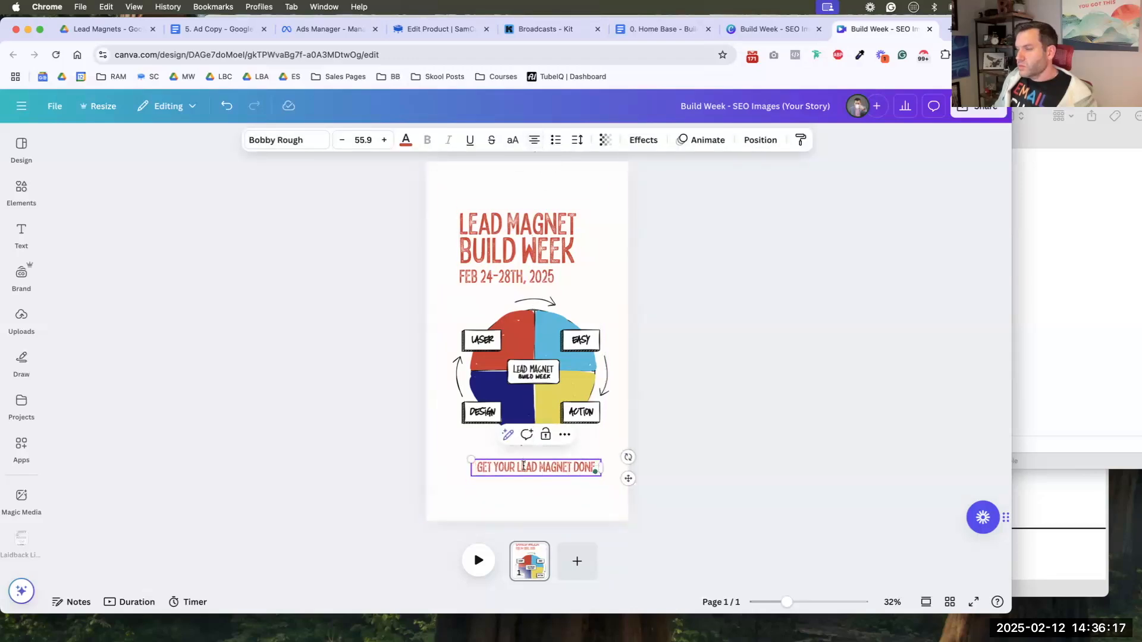
left_click(523, 491)
left_click_drag(523, 467, 519, 469)
- Centre-align the text of both title lines and the date, and align the three text boxes on their centres
left_click_drag(500, 186, 567, 282)
key("super+shift+c")
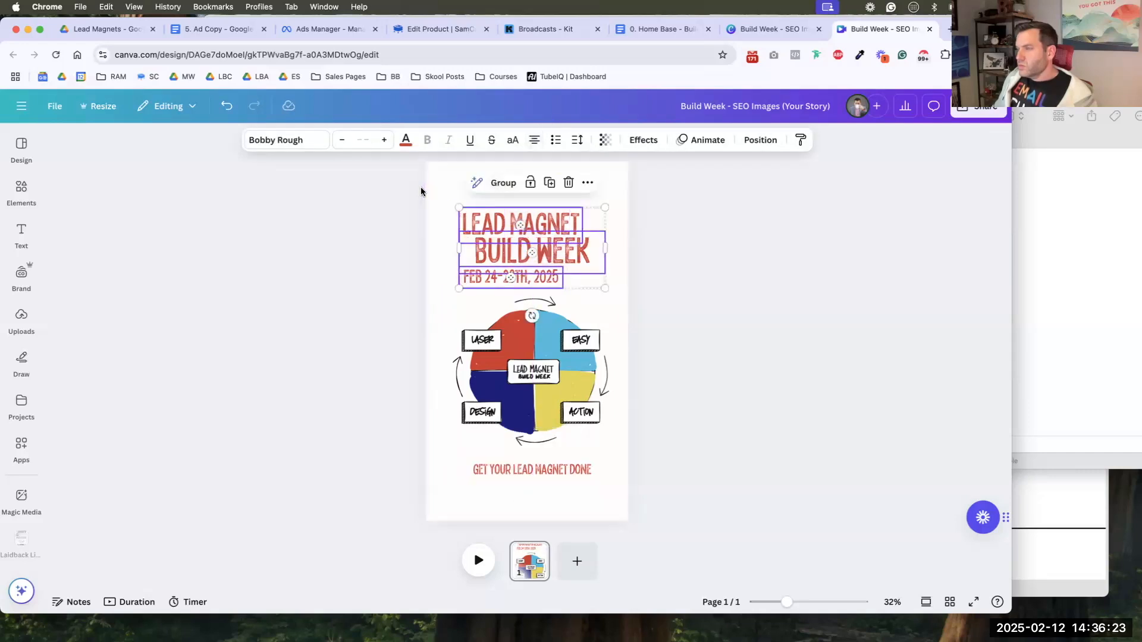
left_click(760, 140)
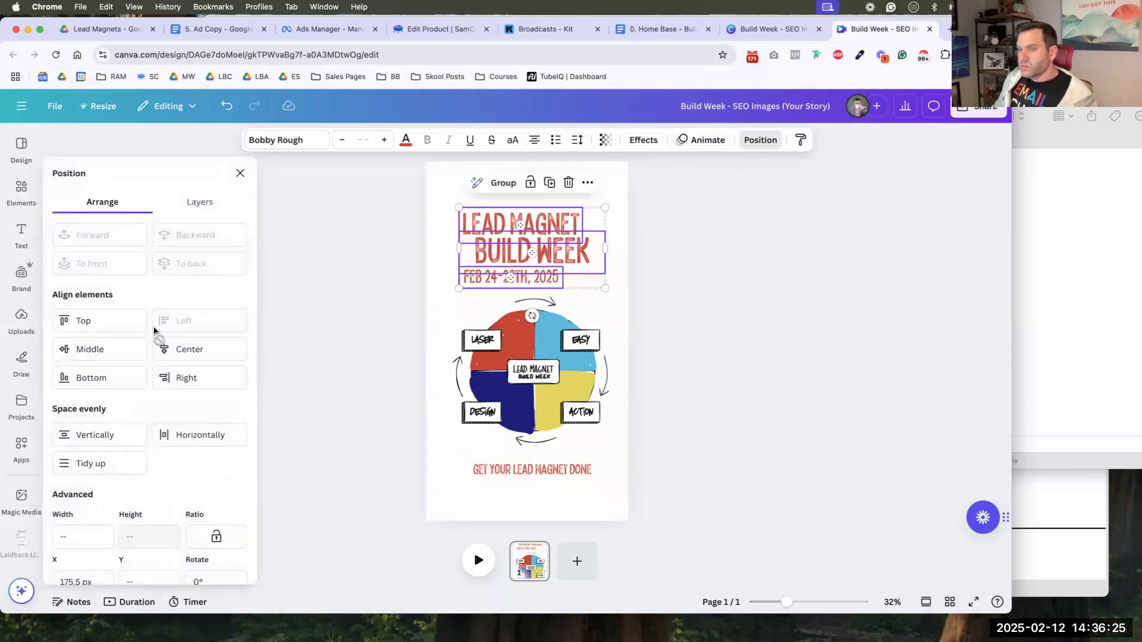
left_click(180, 352)
left_click(331, 313)
- Enlarge the title and date block slightly and centre it horizontally on the page
left_click_drag(410, 201, 574, 245)
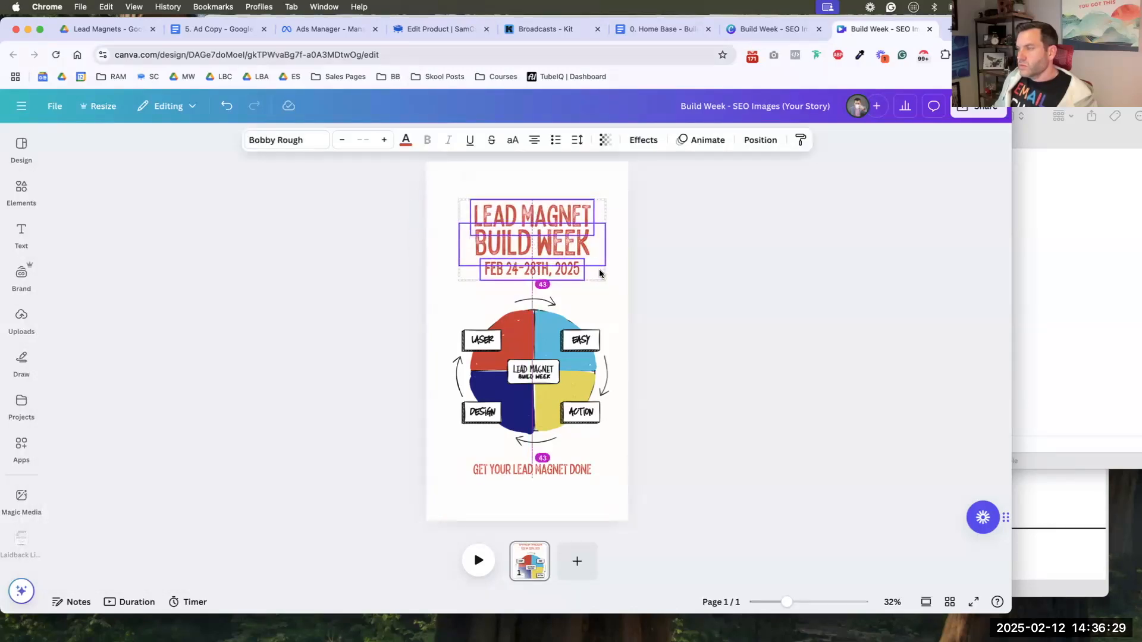
left_click_drag(605, 280, 583, 262)
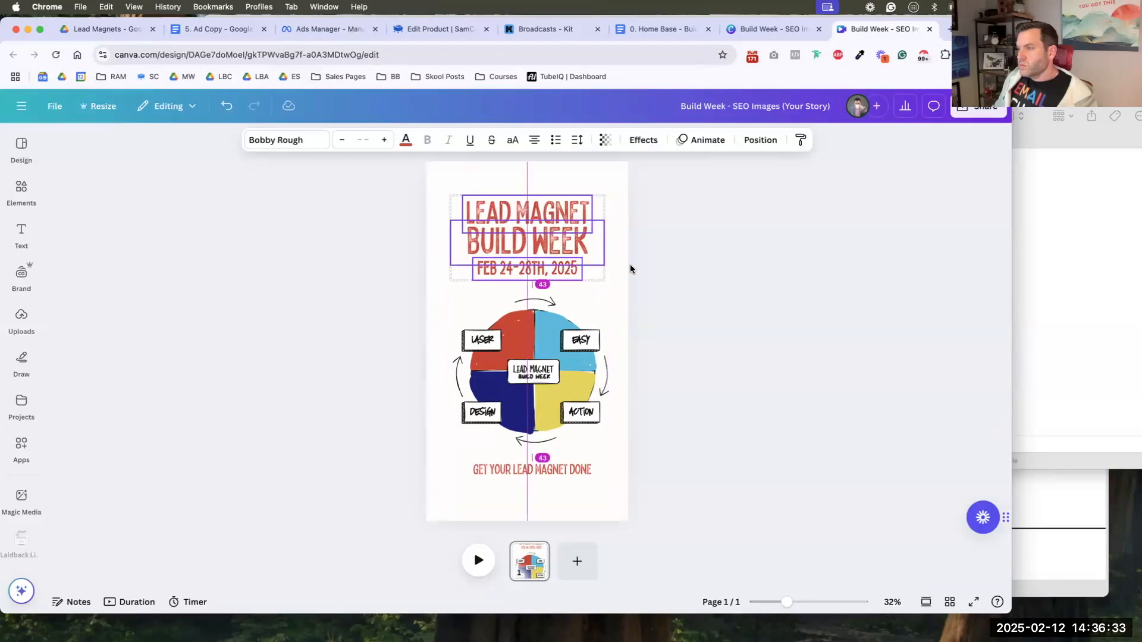
left_click(652, 280)
- Tighten the vertical layout by moving the wheel and tagline up and shrinking the title and date block
left_click(21, 190)
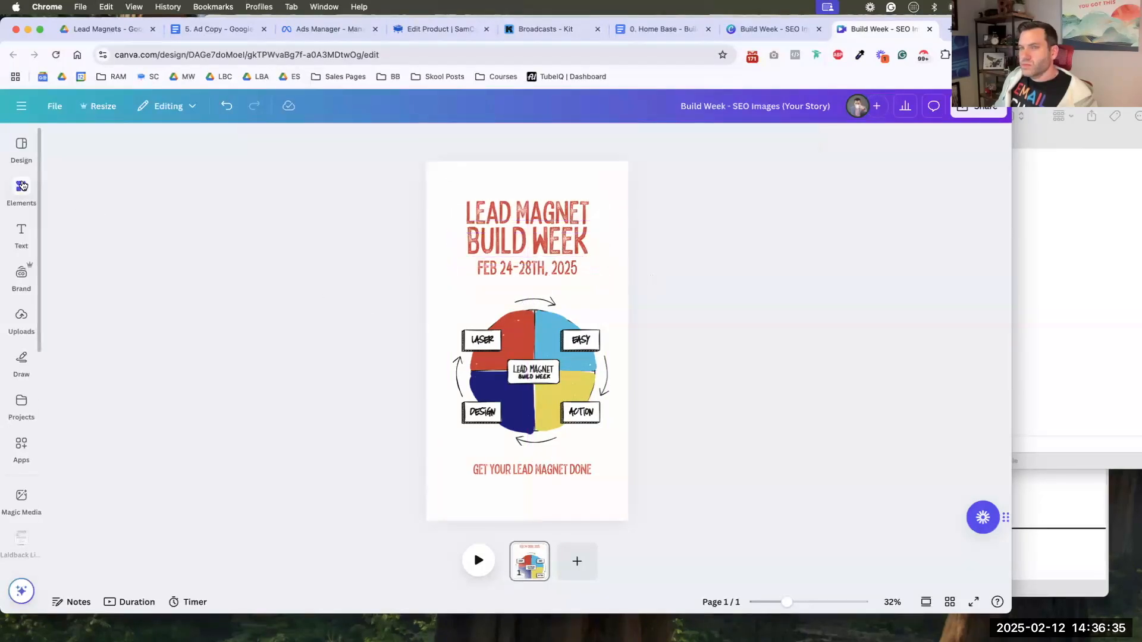
left_click(410, 224)
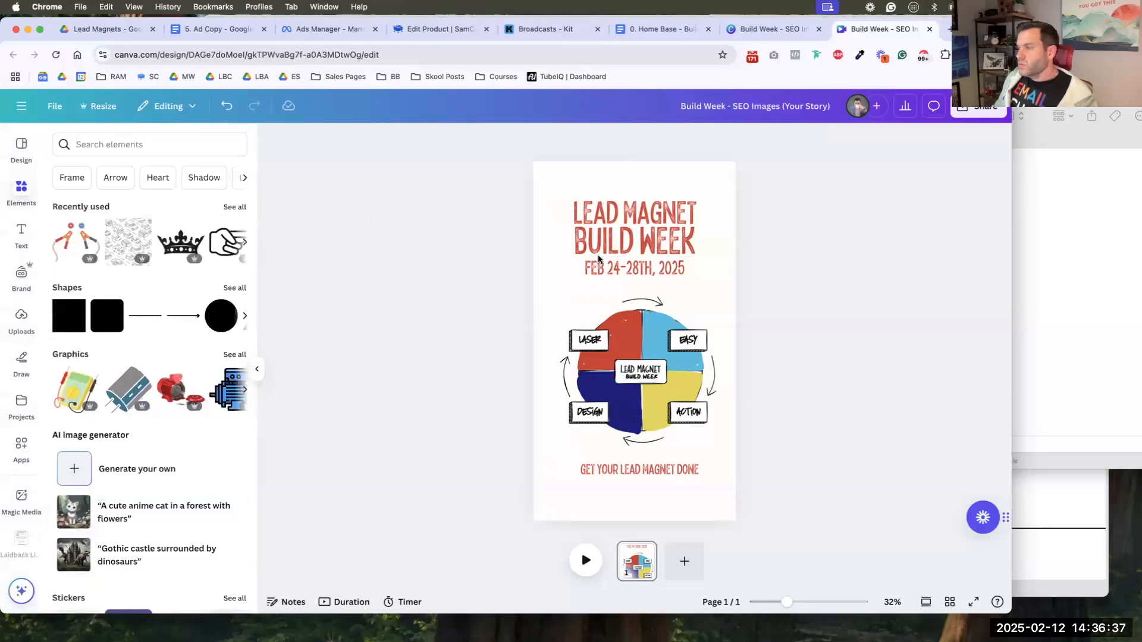
left_click_drag(602, 317, 602, 298)
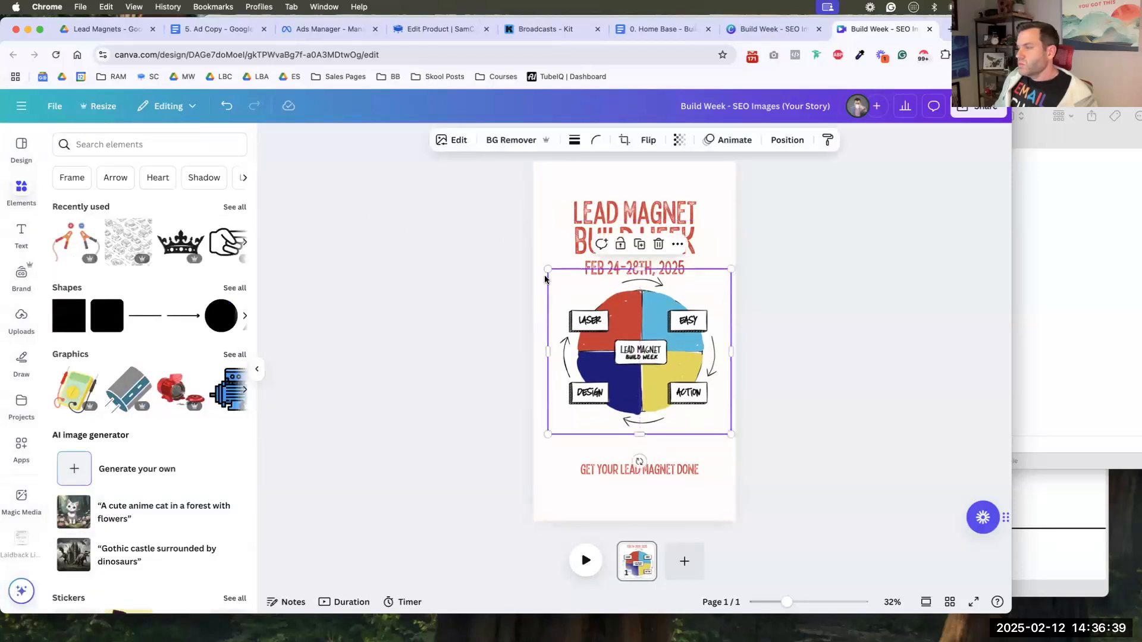
left_click_drag(524, 196, 697, 261)
left_click_drag(711, 195, 677, 205)
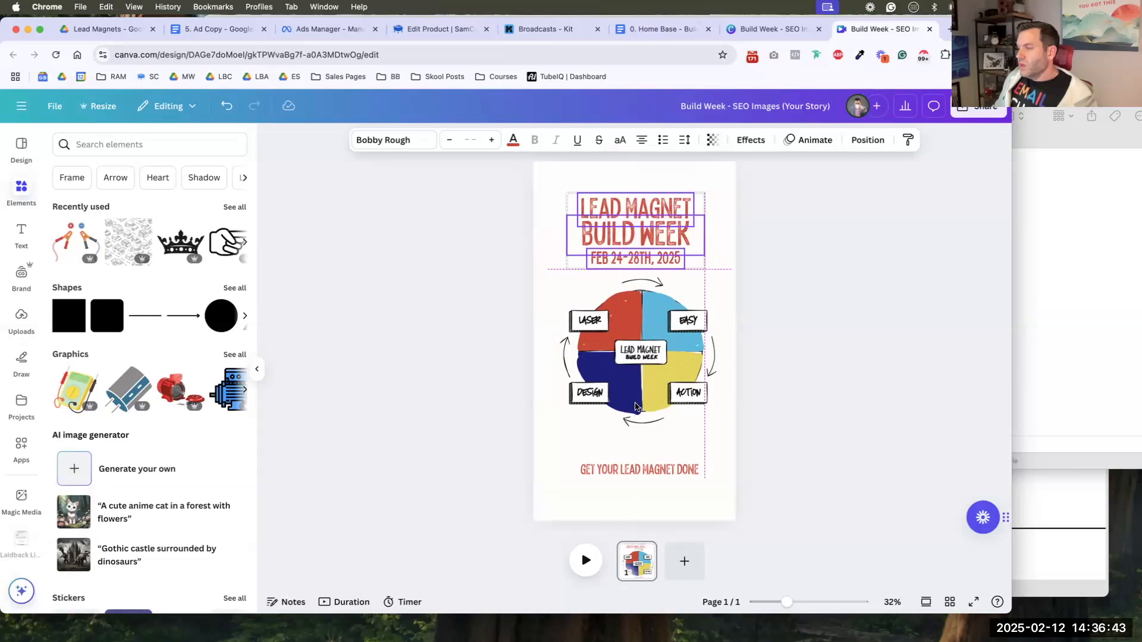
left_click_drag(629, 466, 629, 452)
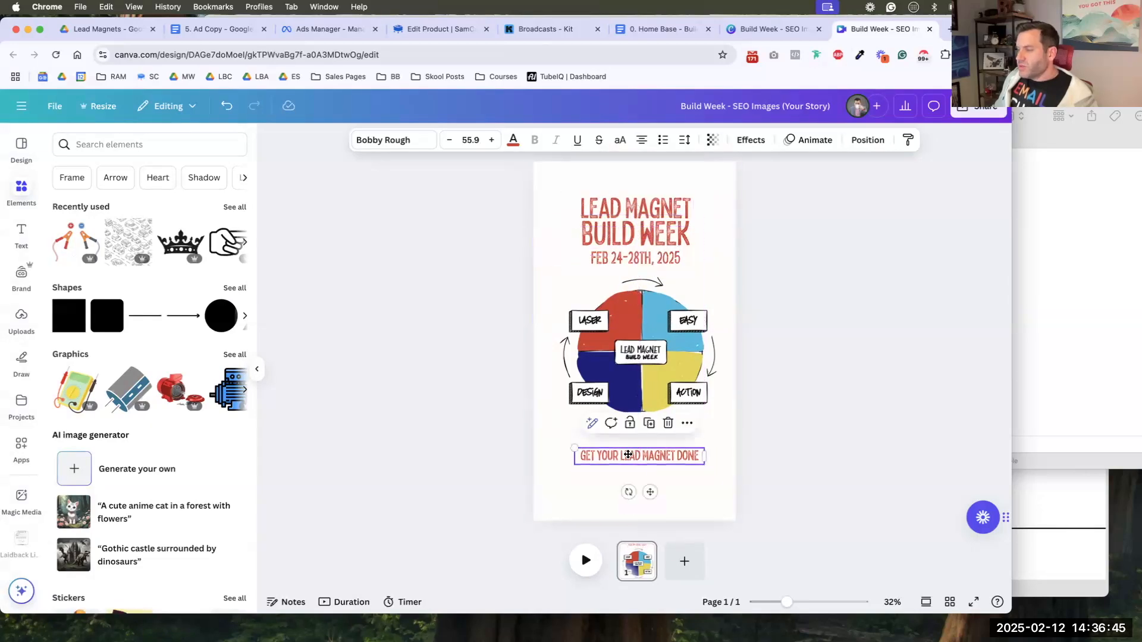
left_click(683, 442)
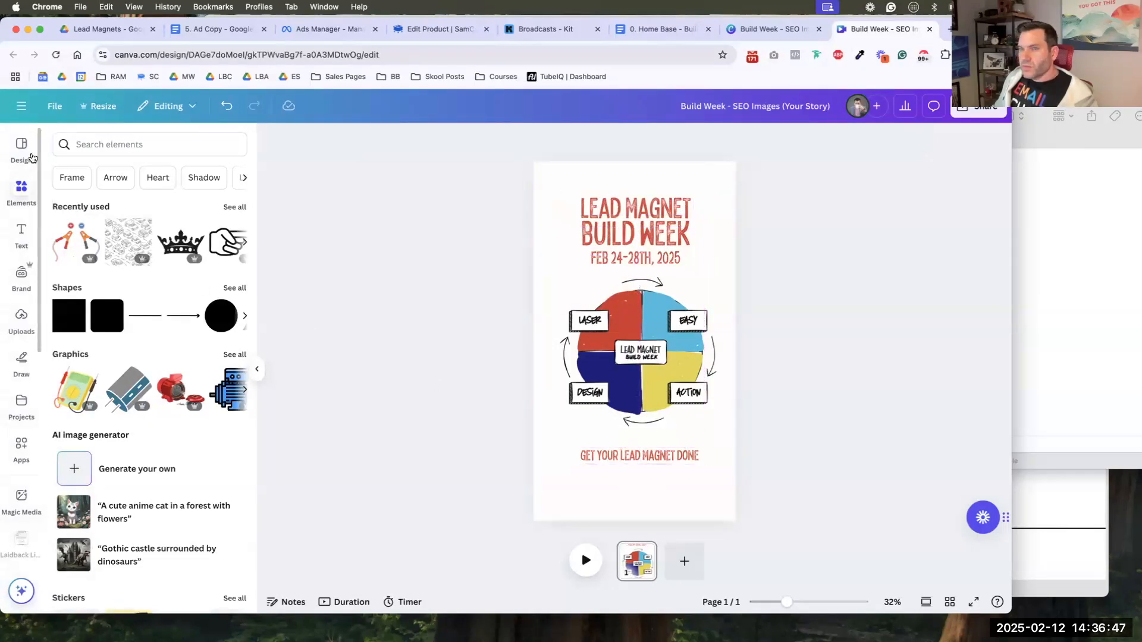
- Search the elements for "check icon" and place a small round green check mark just before the tagline
left_click(21, 147)
left_click(22, 190)
type("checkbo")
key("BackSpace")
key("BackSpace")
type("icon")
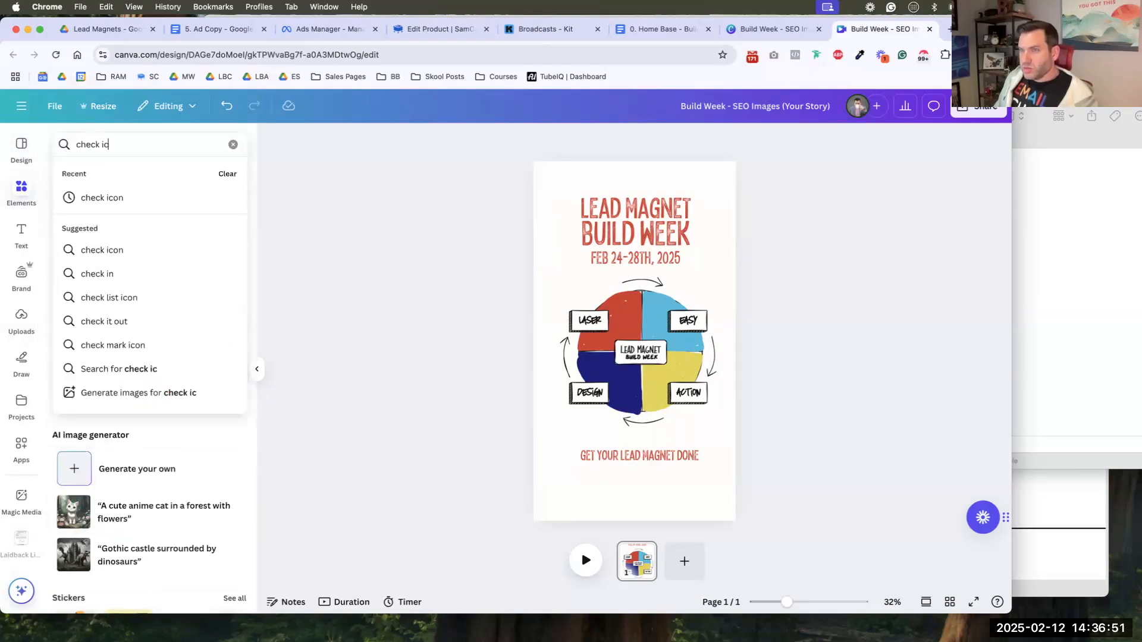
key("Return")
left_click_drag(235, 351, 569, 449)
left_click_drag(633, 421, 568, 454)
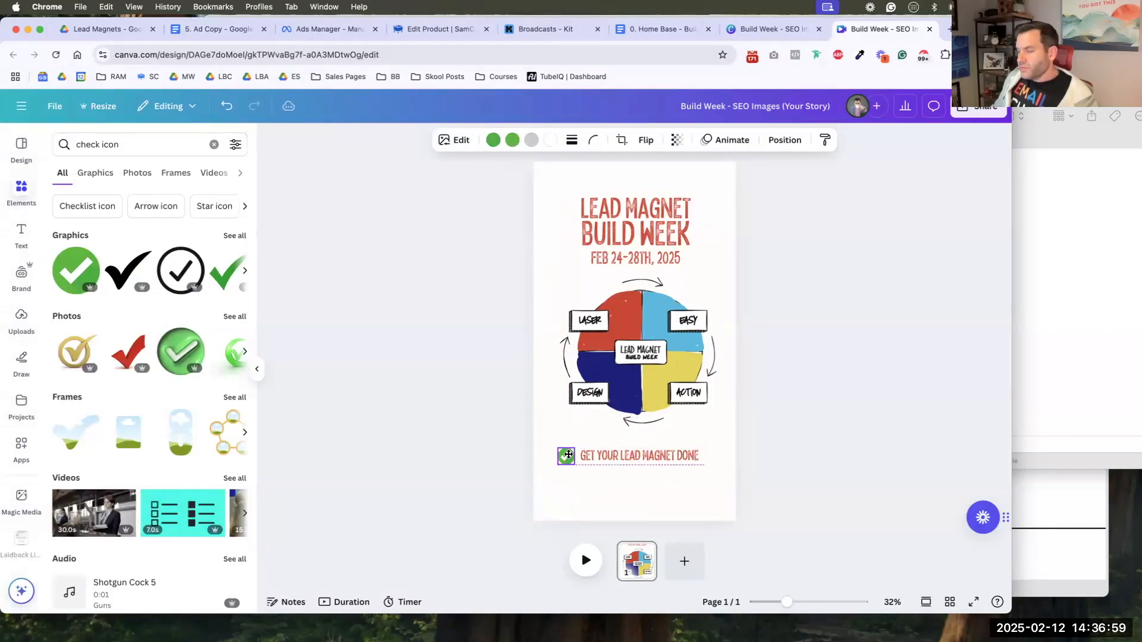
- Shift the check mark and tagline together to centre them under the wheel, and nudge the check mark up
left_click(624, 458, "shift")
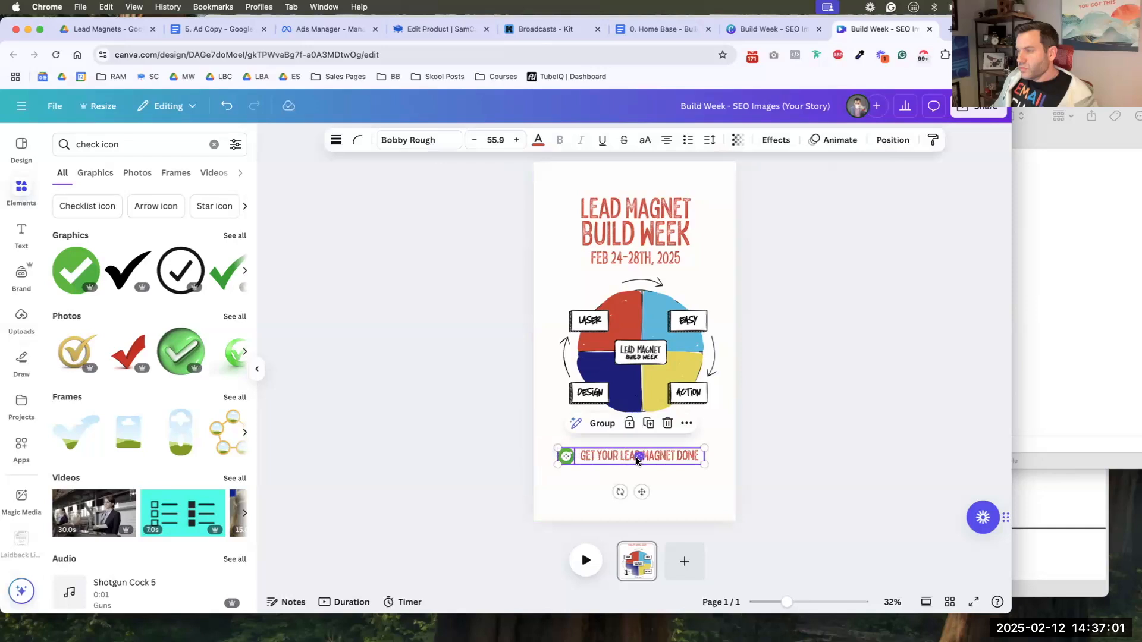
left_click_drag(669, 456, 677, 454)
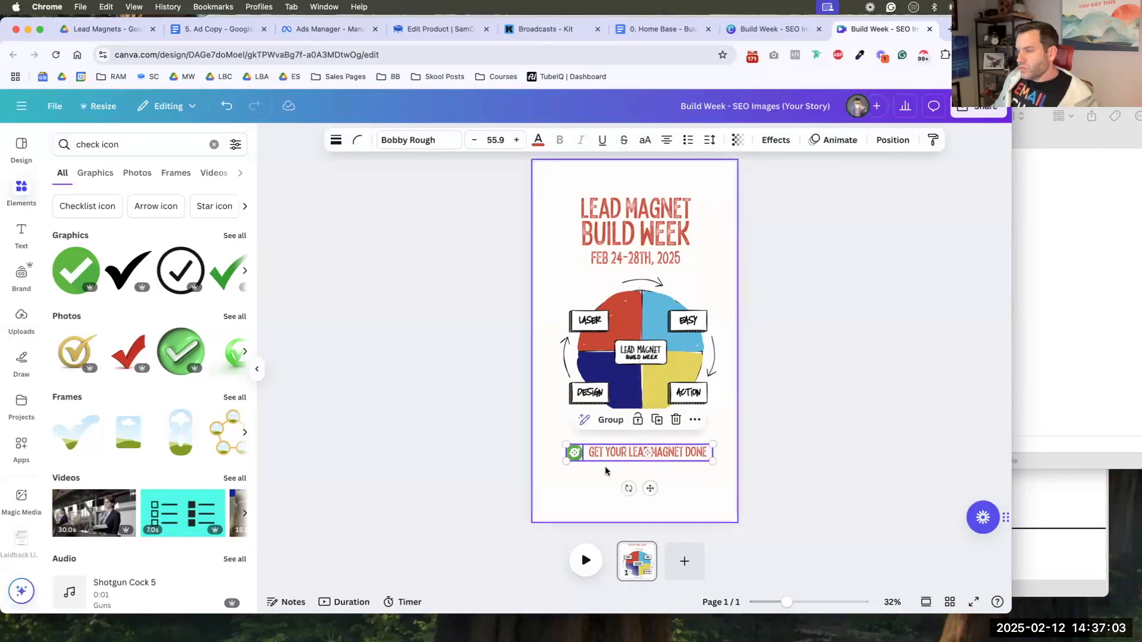
left_click(574, 454)
key("Up")
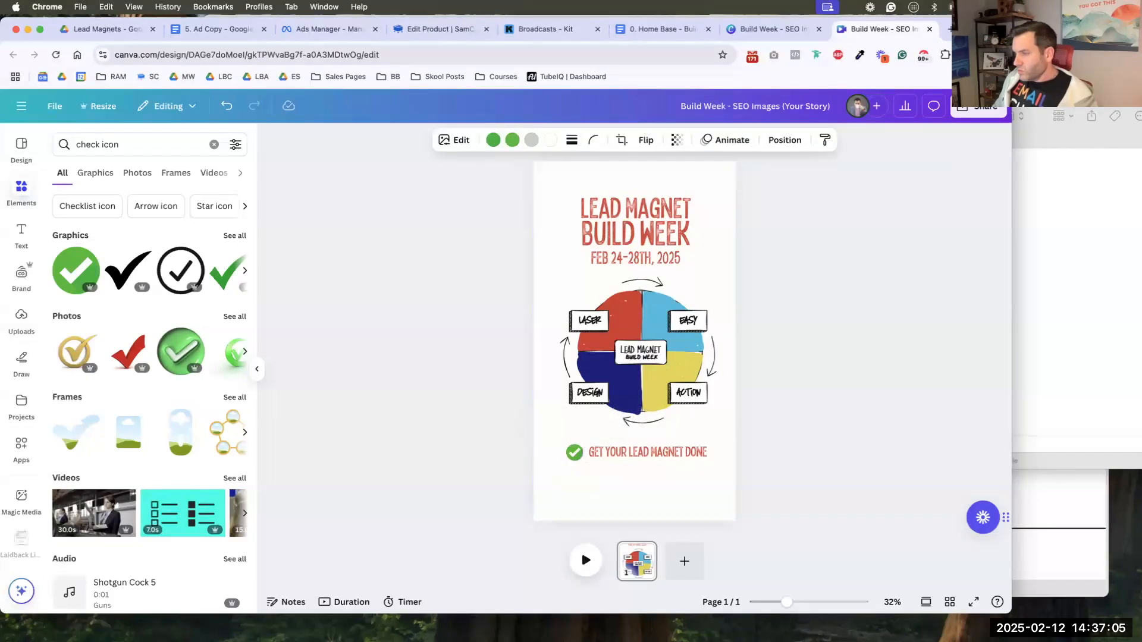
- Download the vertical story design as a PNG at 1,080 × 1,920 px
left_click(802, 369)
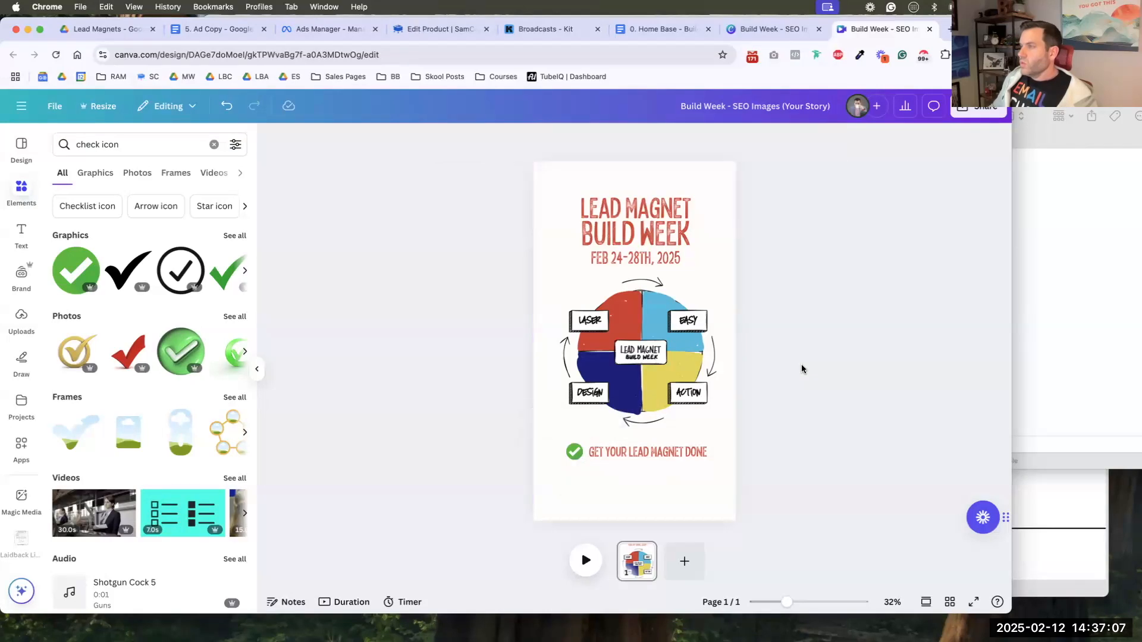
left_click(967, 113)
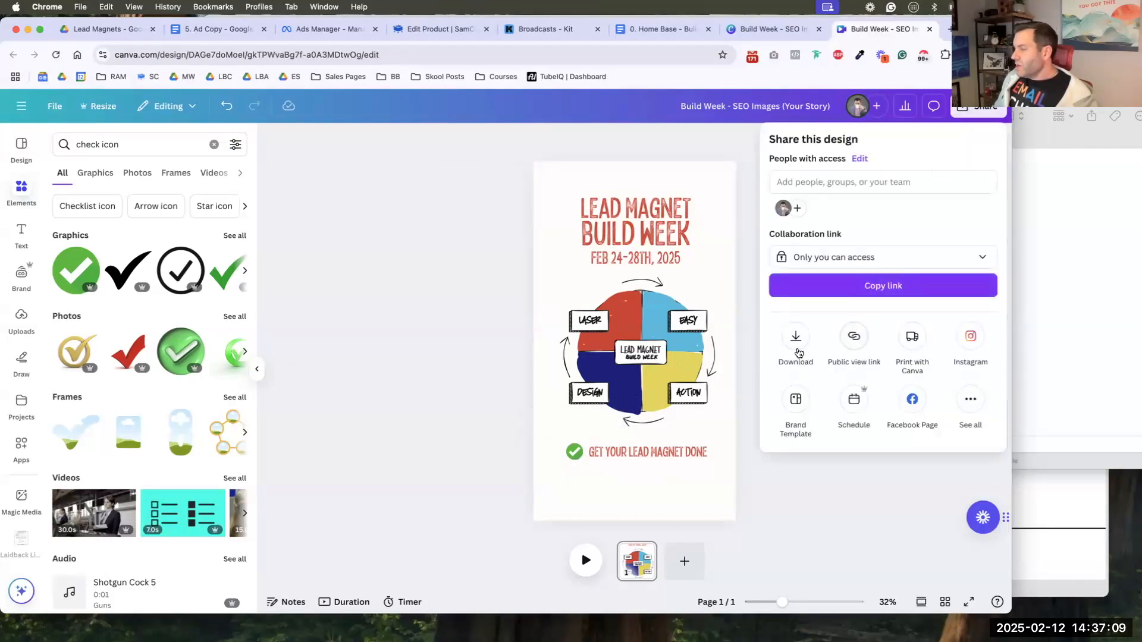
left_click(796, 338)
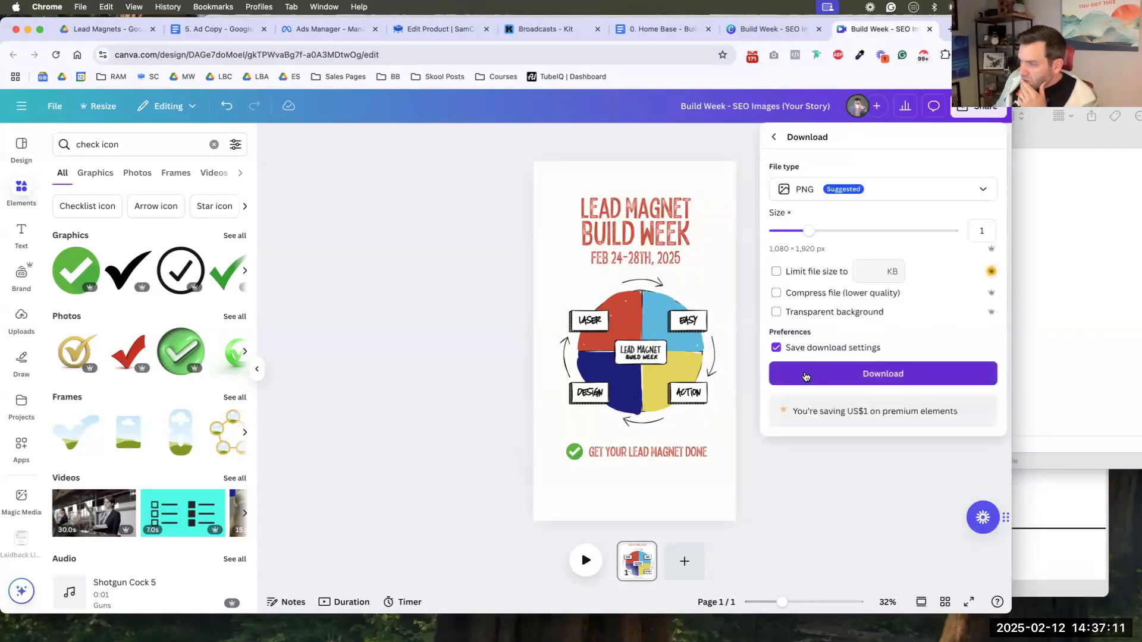
left_click(806, 374)
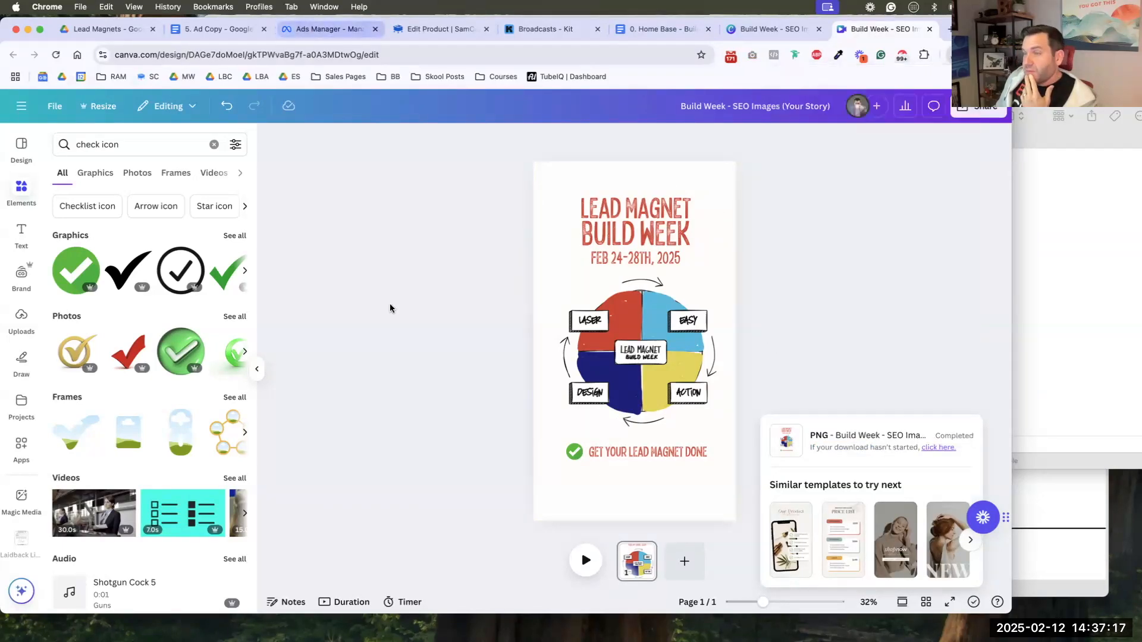
- In Ads Manager, replace the Square placement's media by uploading the 1080 × 1920 Your Story PNG from Downloads
key("super+3")
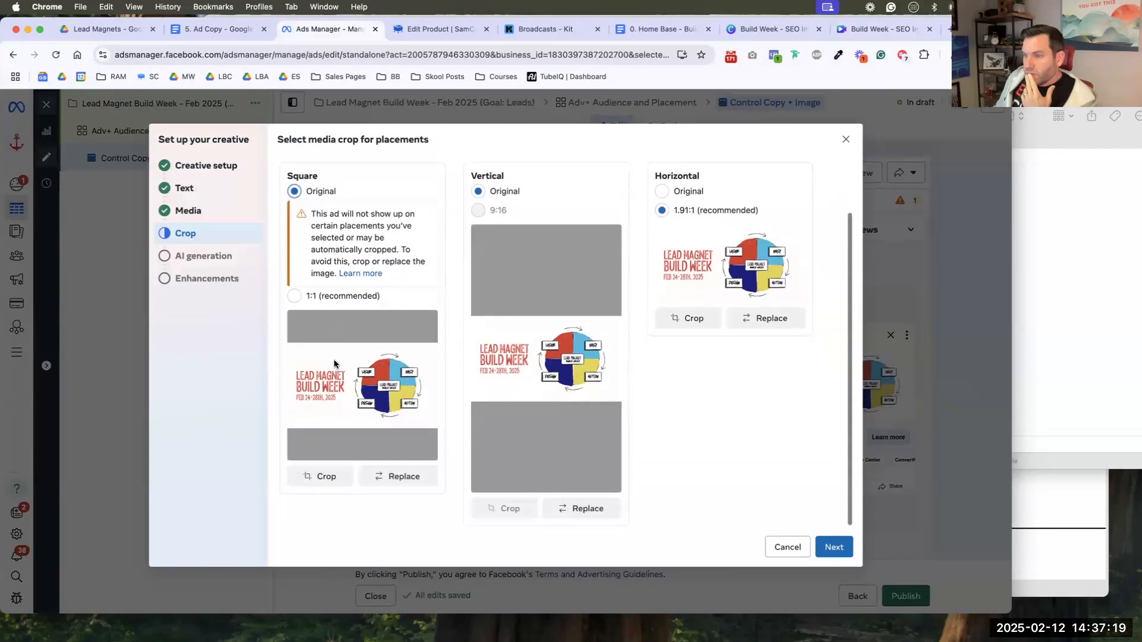
left_click(406, 473)
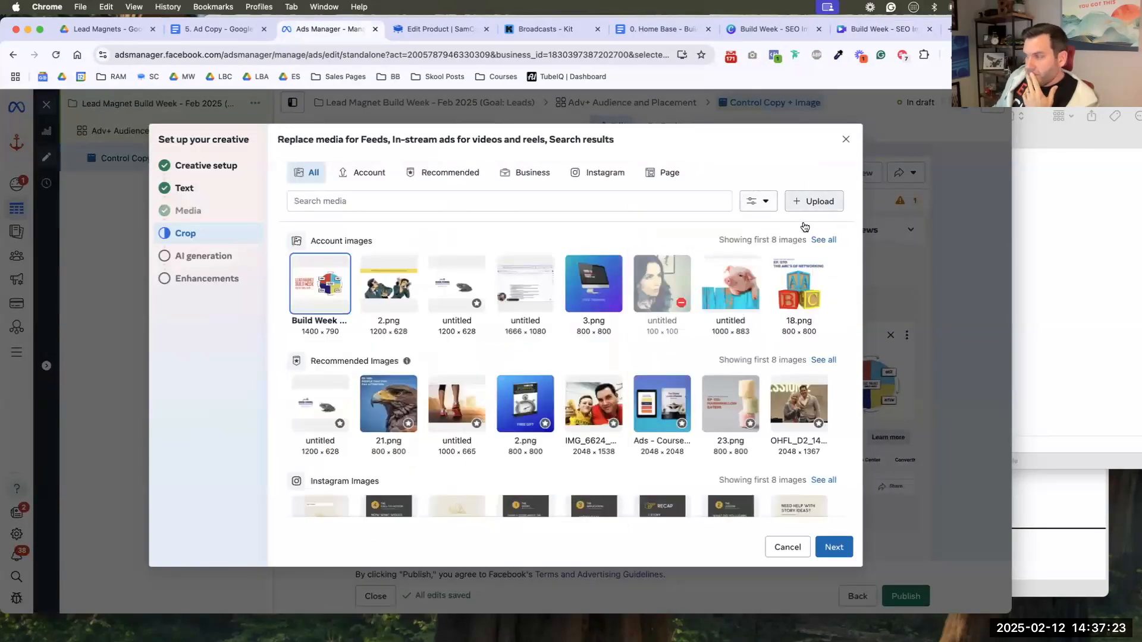
left_click(814, 201)
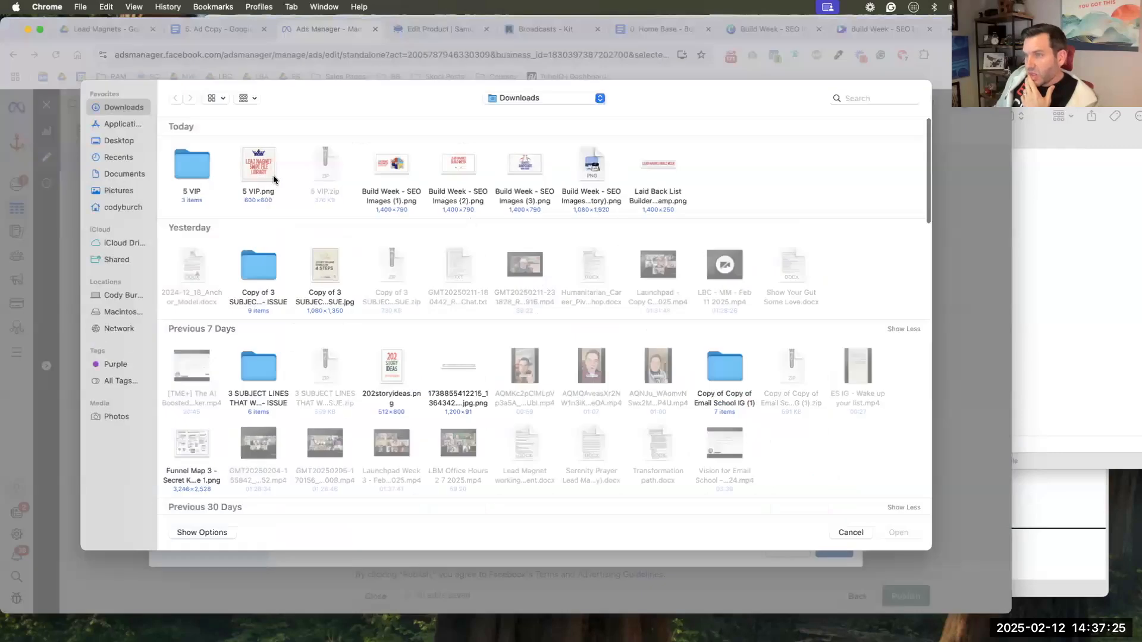
left_click(593, 167)
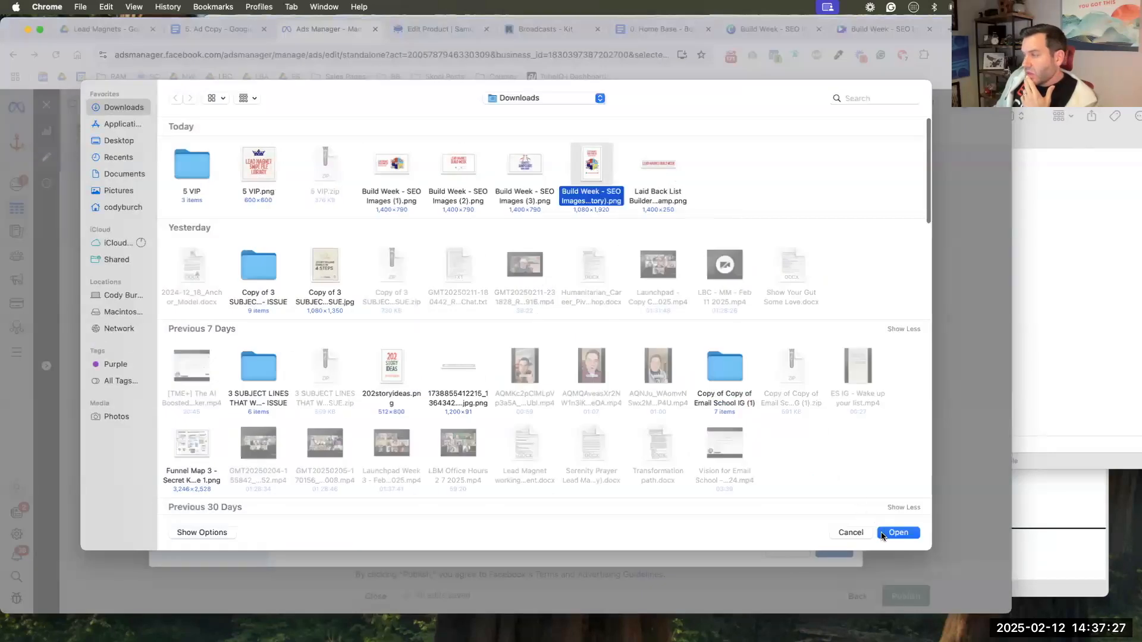
left_click(881, 534)
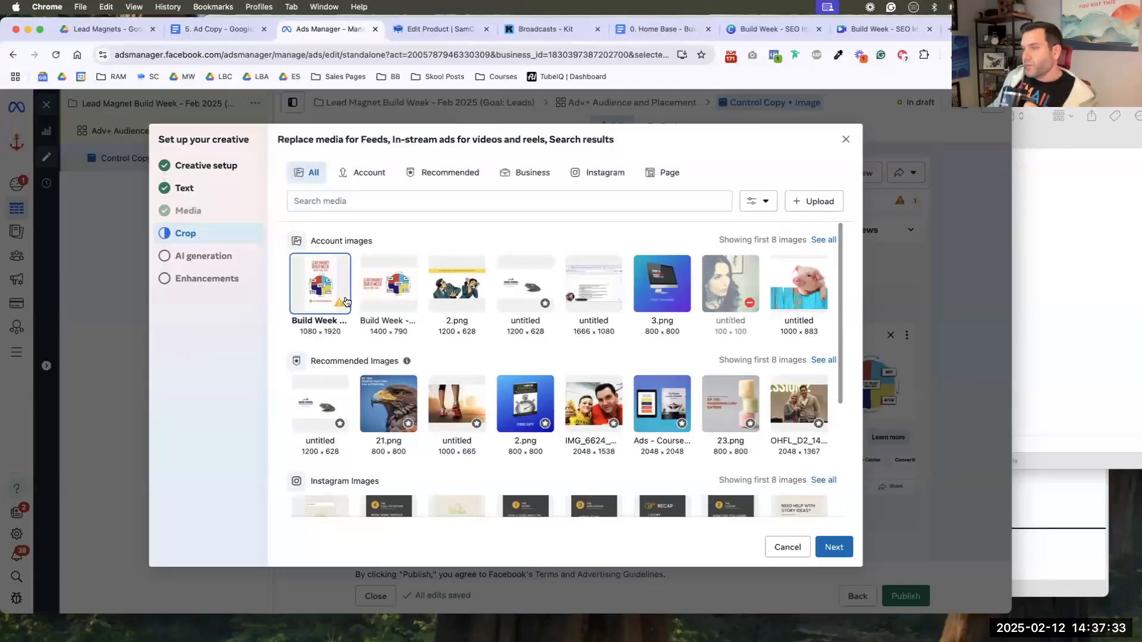
mouse_move(338, 305)
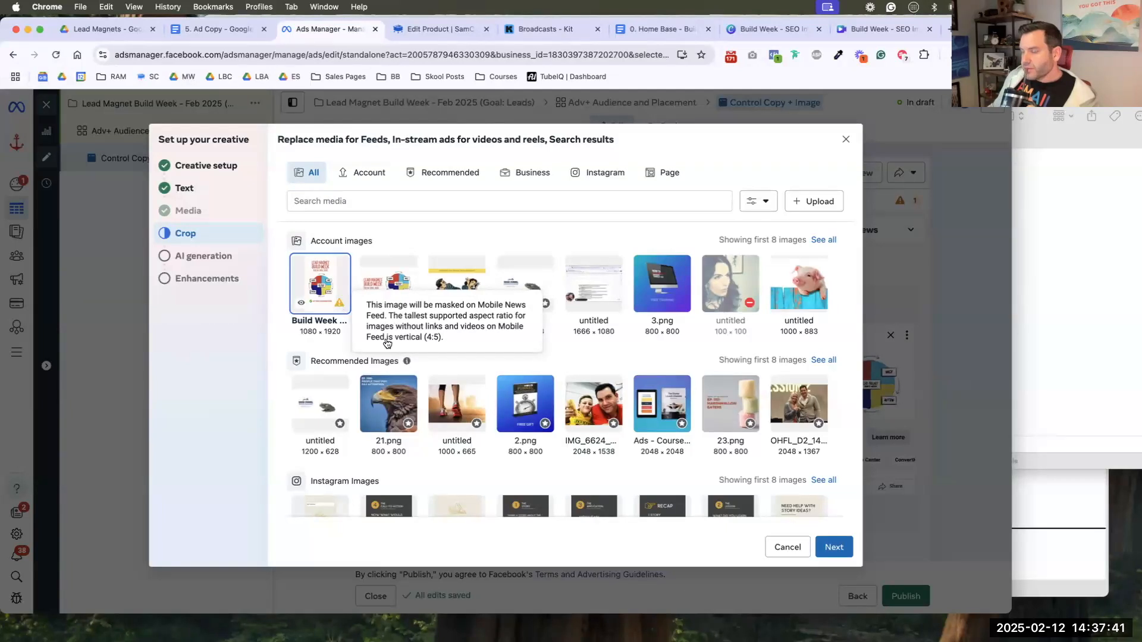
left_click(834, 548)
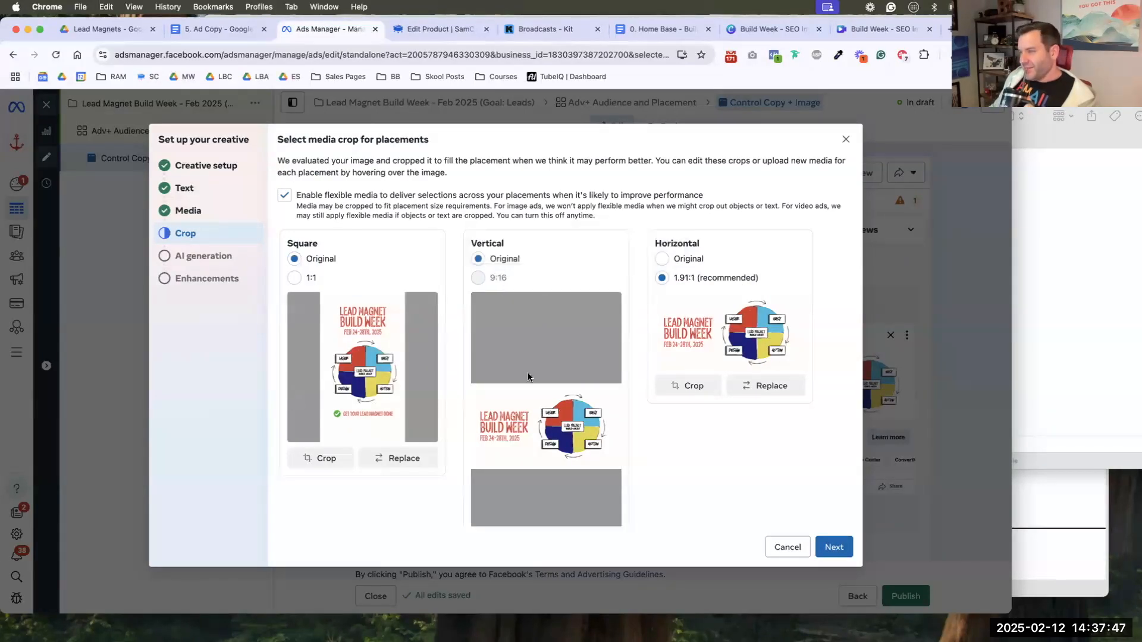
- Replace the Vertical placement's media with the uploaded 1080 × 1920 Build Week image
scroll(527, 373, "down", 2)
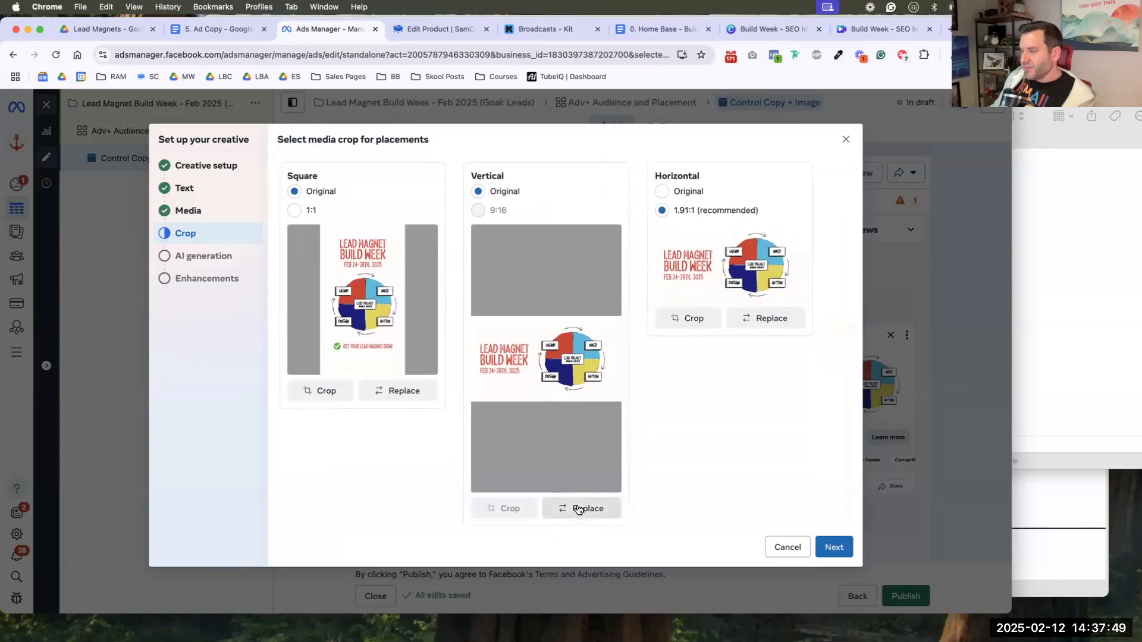
left_click(578, 510)
left_click(320, 283)
left_click(834, 547)
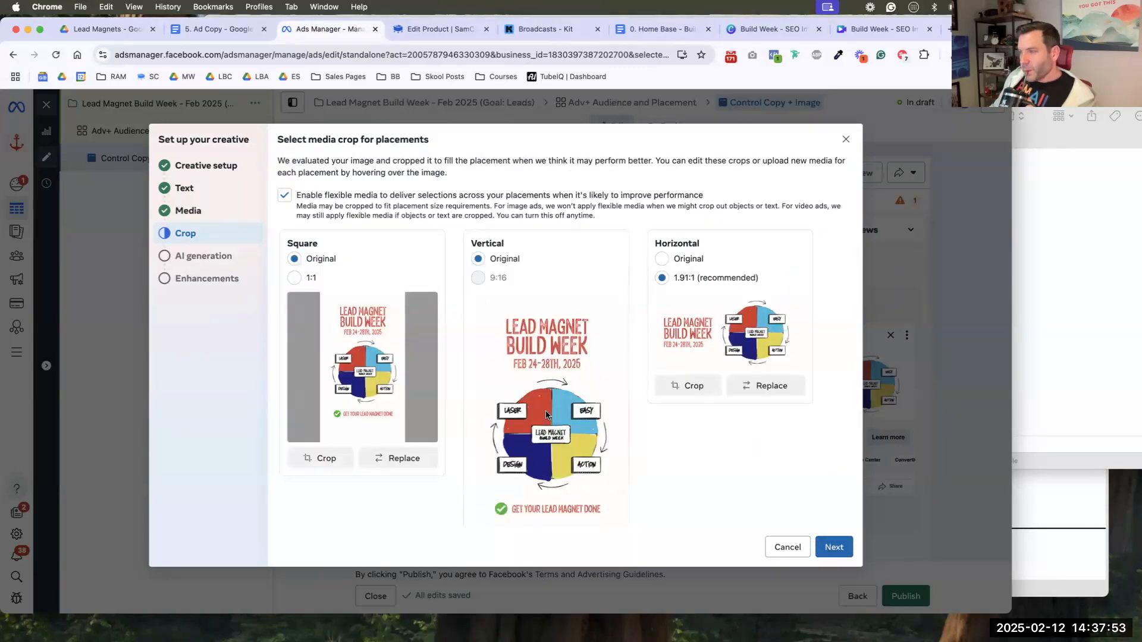
- Set the Square placement's crop to 1:1
scroll(547, 415, "down", 2)
scroll(529, 415, "up", 2)
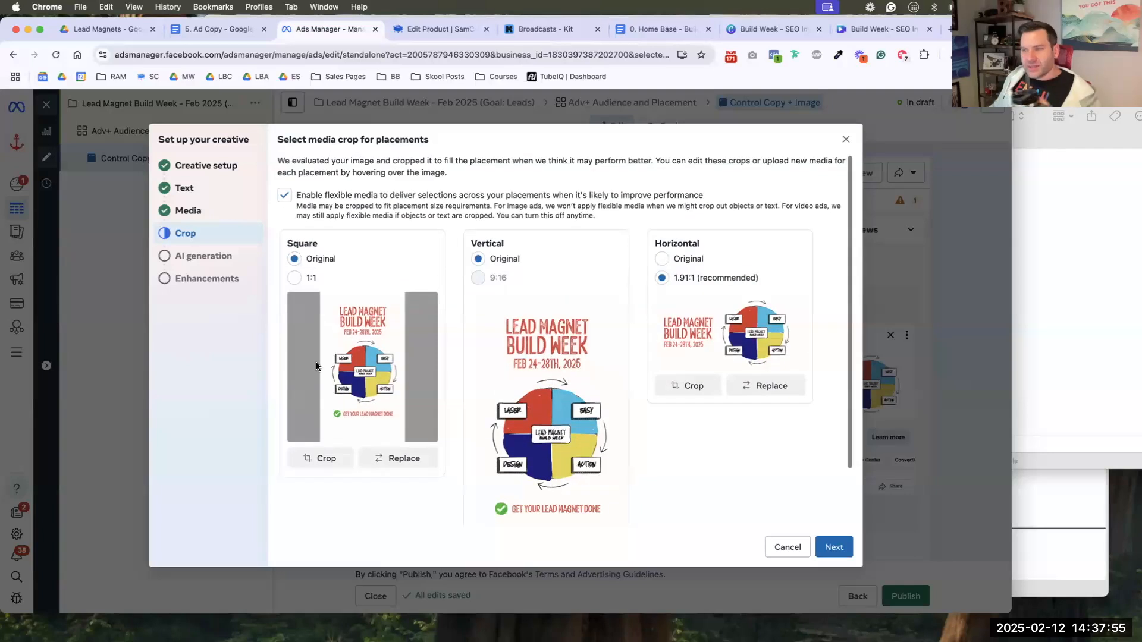
left_click(295, 278)
left_click_drag(344, 337, 343, 355)
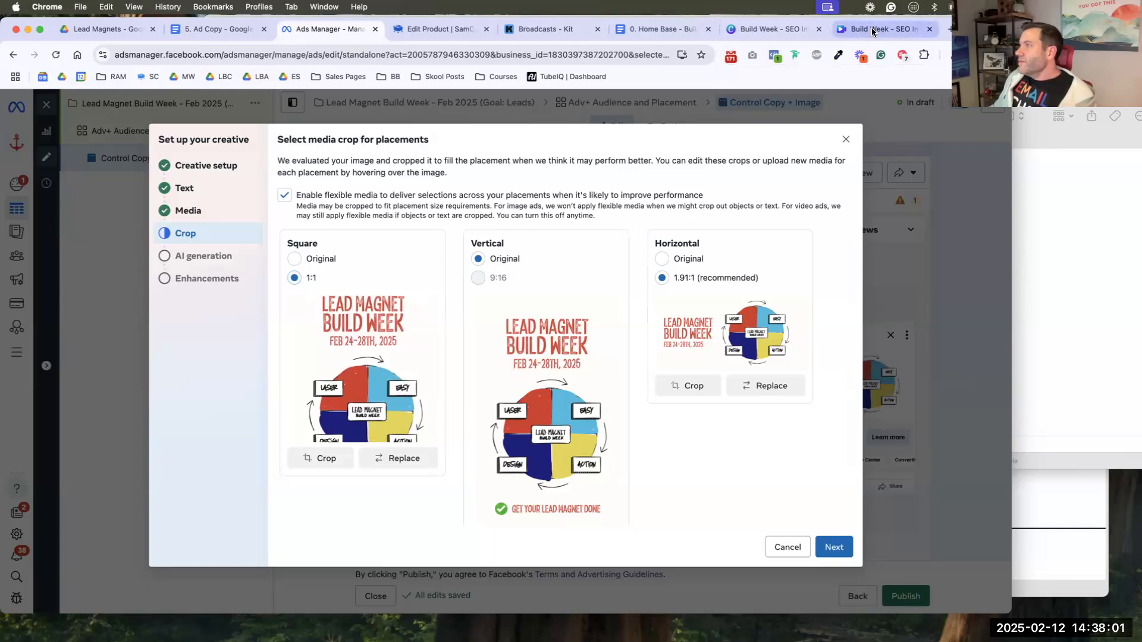
- Close the Your Story design in Canva, then copy and resize the original design to Instagram Post (4:5) and open the copy
left_click(916, 31)
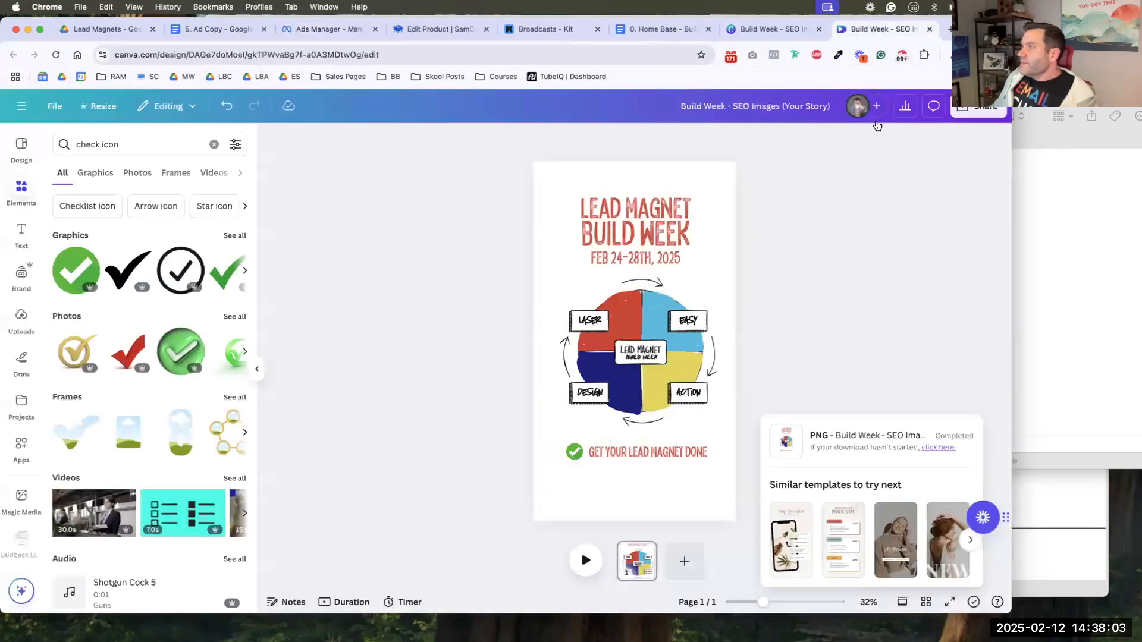
key("super+w")
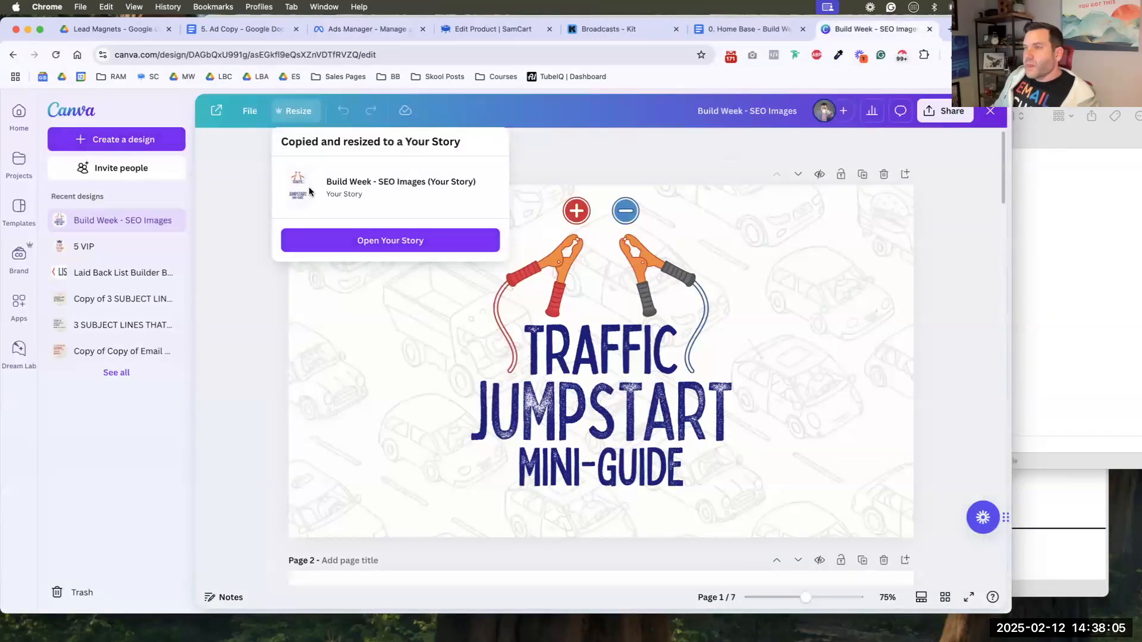
left_click(293, 111)
left_click(294, 111)
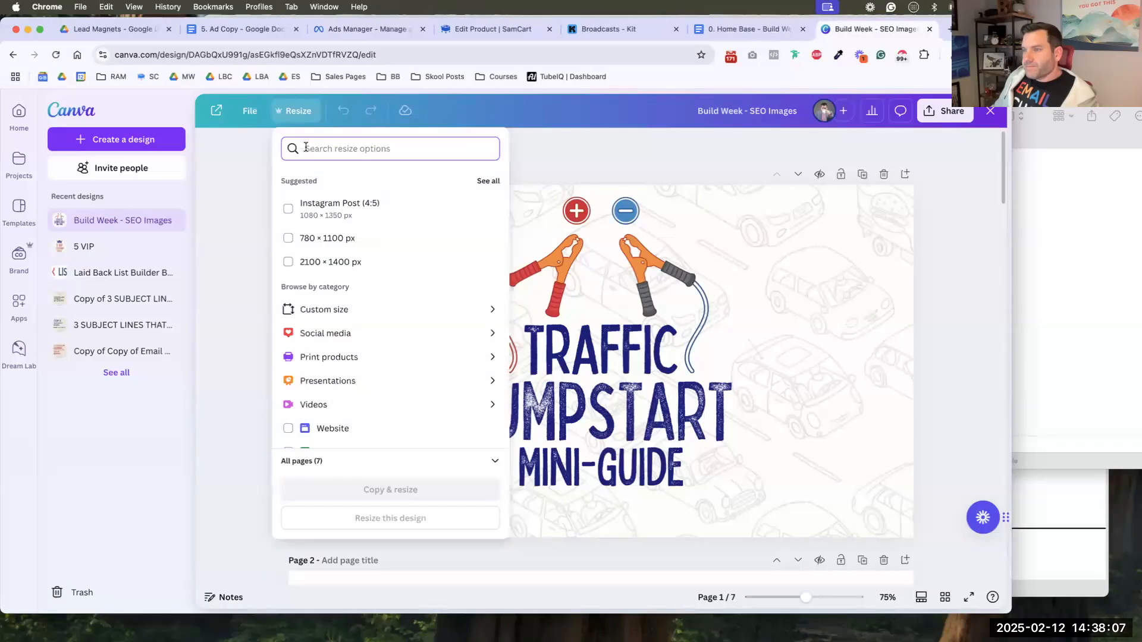
left_click(336, 207)
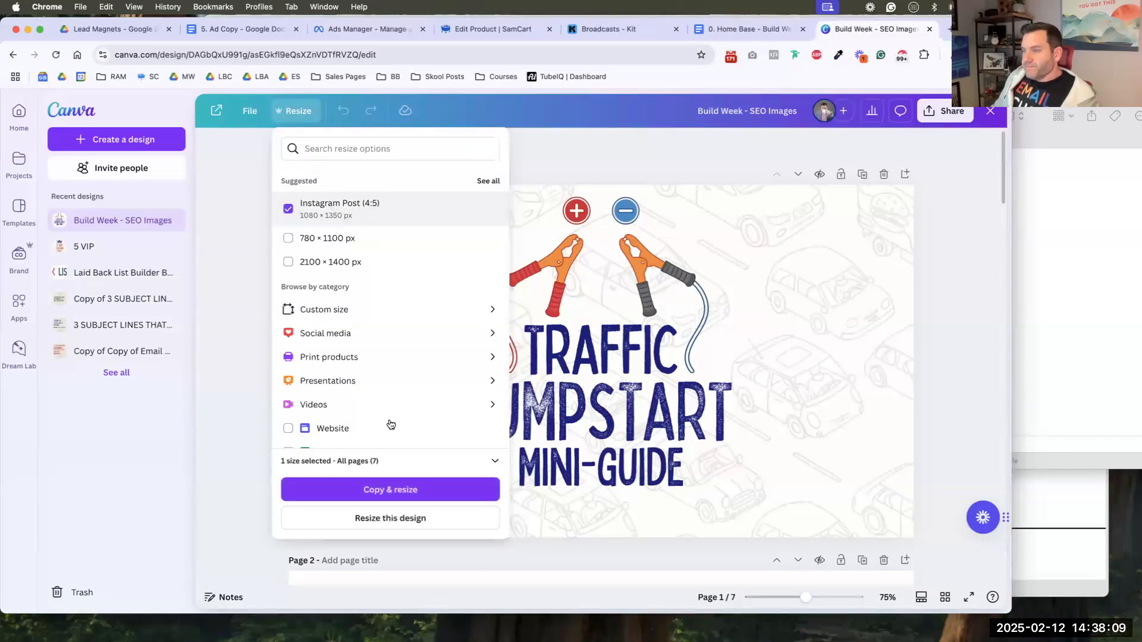
left_click(406, 483)
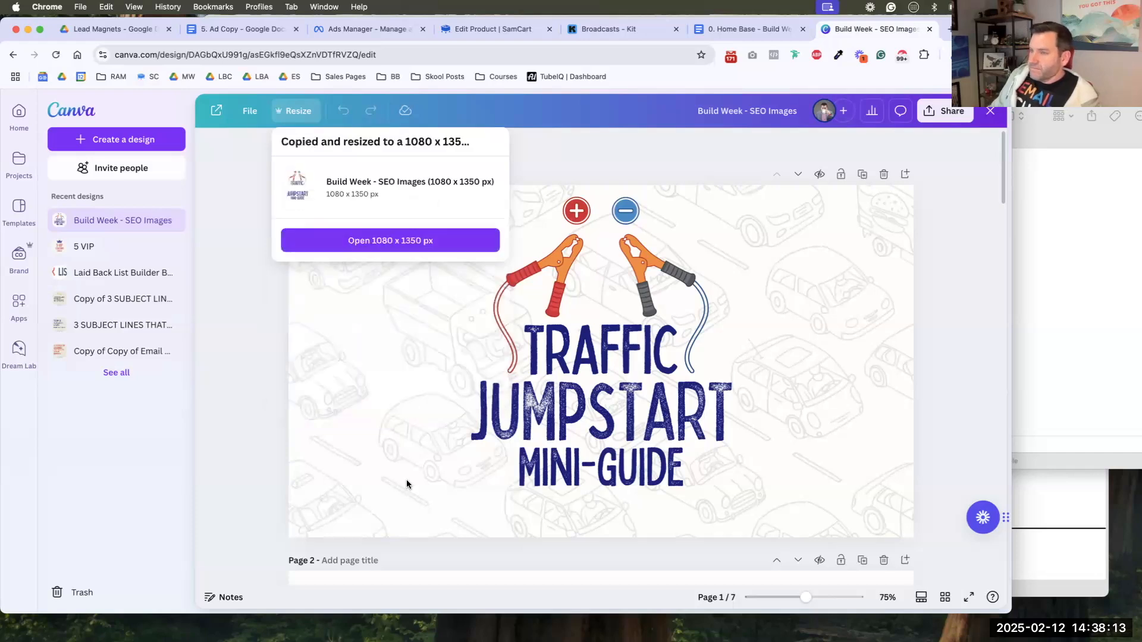
left_click(408, 241)
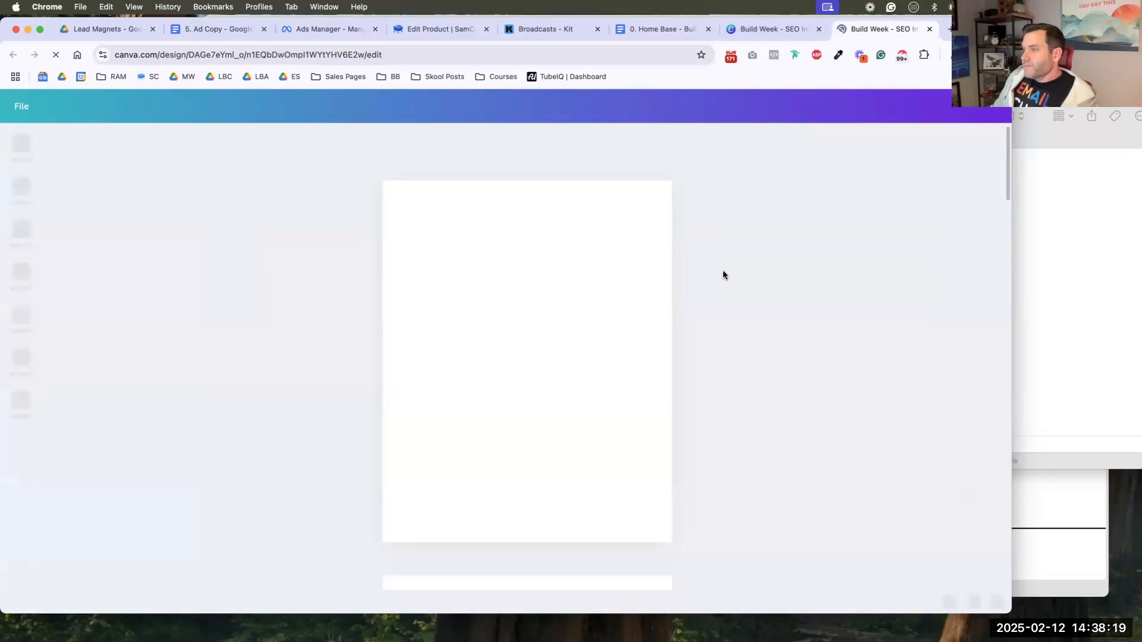
- Delete every page of the 1080 × 1350 px copy except the first one with the wheel graphic
left_click(642, 171)
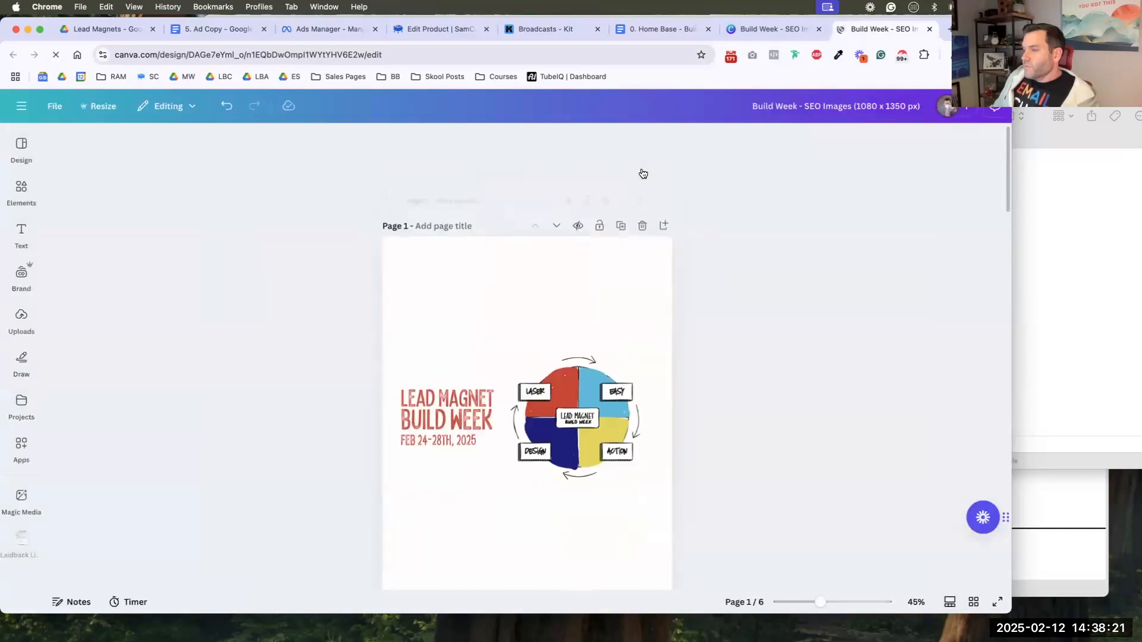
scroll(702, 268, "down", 5)
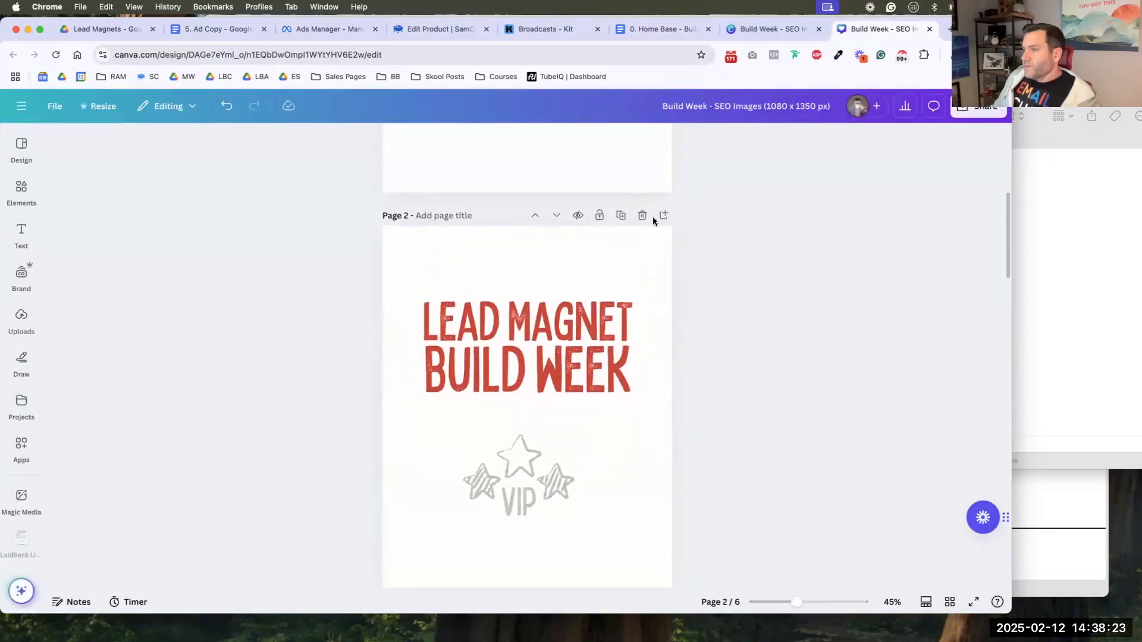
left_click(642, 237)
left_click(642, 236)
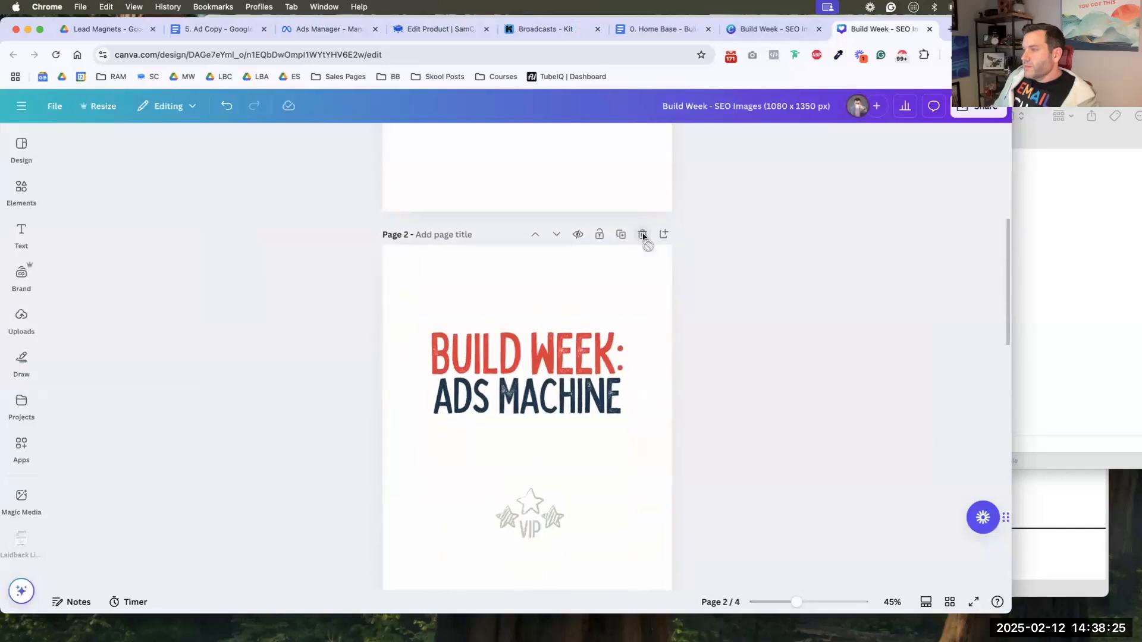
left_click(643, 235)
left_click(643, 235)
left_click(643, 234)
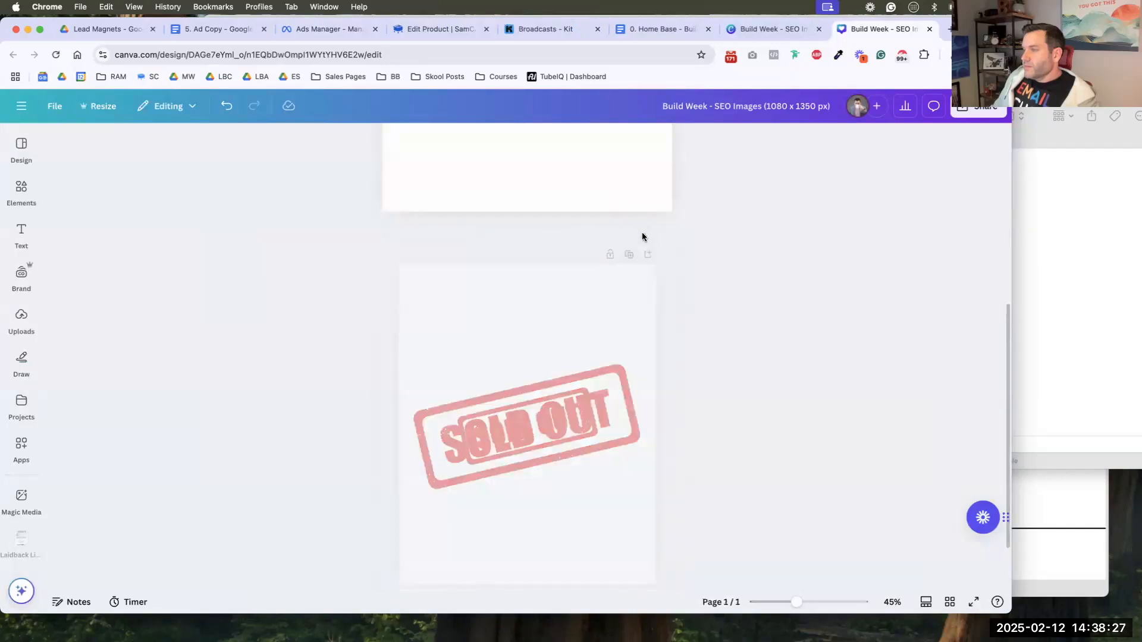
- Move the title and date block to the upper part of the page, then enlarge the wheel and centre it beneath
left_click_drag(387, 304, 495, 254)
left_click_drag(562, 369, 452, 386)
left_click_drag(541, 309, 629, 271)
left_click_drag(564, 362, 599, 394)
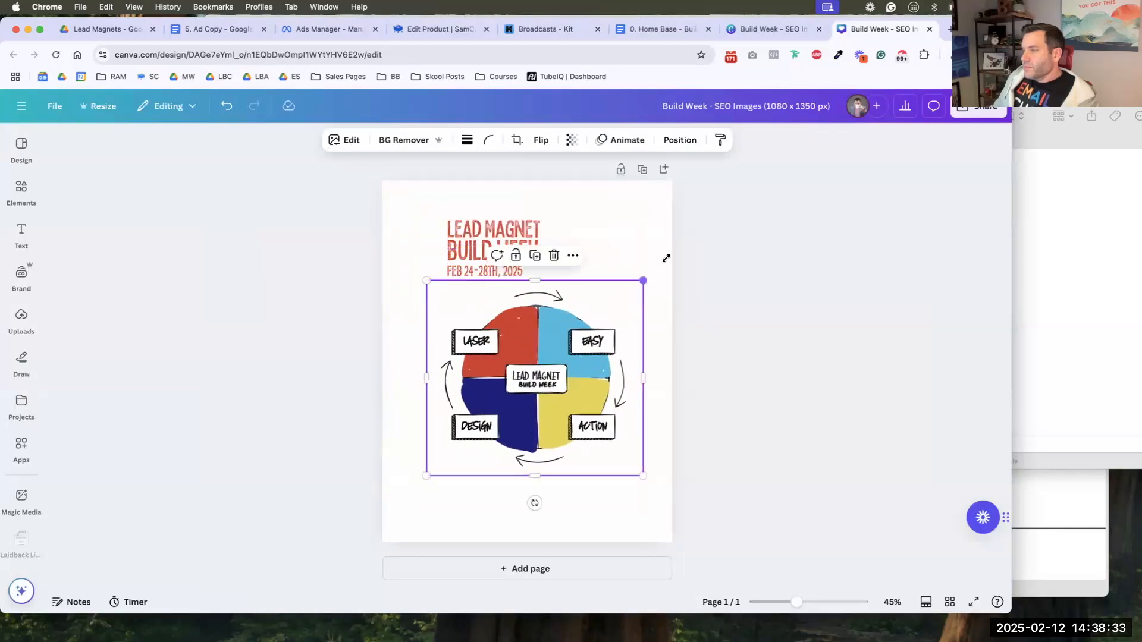
left_click_drag(643, 280, 672, 254)
left_click_drag(591, 344, 571, 353)
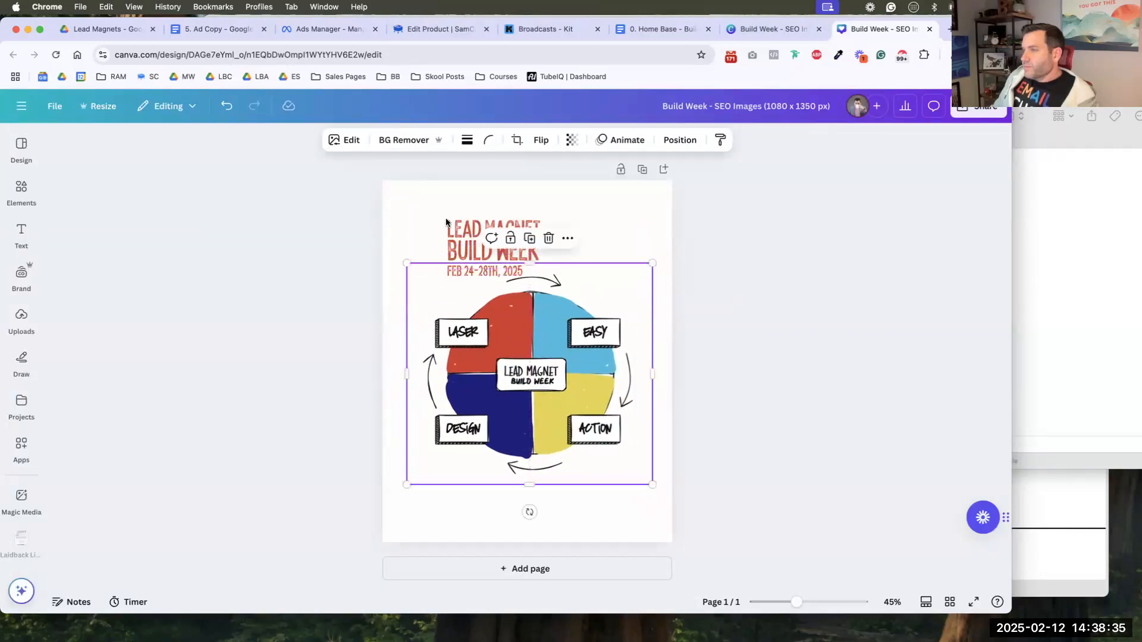
- Shift the wheel down clear of the text and reposition the title and date lines with more space between them
left_click_drag(421, 215, 535, 275)
left_click_drag(592, 323, 597, 357)
left_click(507, 234)
left_click_drag(498, 265, 497, 240)
mouse_move(475, 284)
left_mouse_down()
mouse_move(474, 266)
mouse_move(473, 293)
left_mouse_up()
- Align the two title lines and the date line to their common horizontal centre
left_click_drag(418, 218, 535, 294)
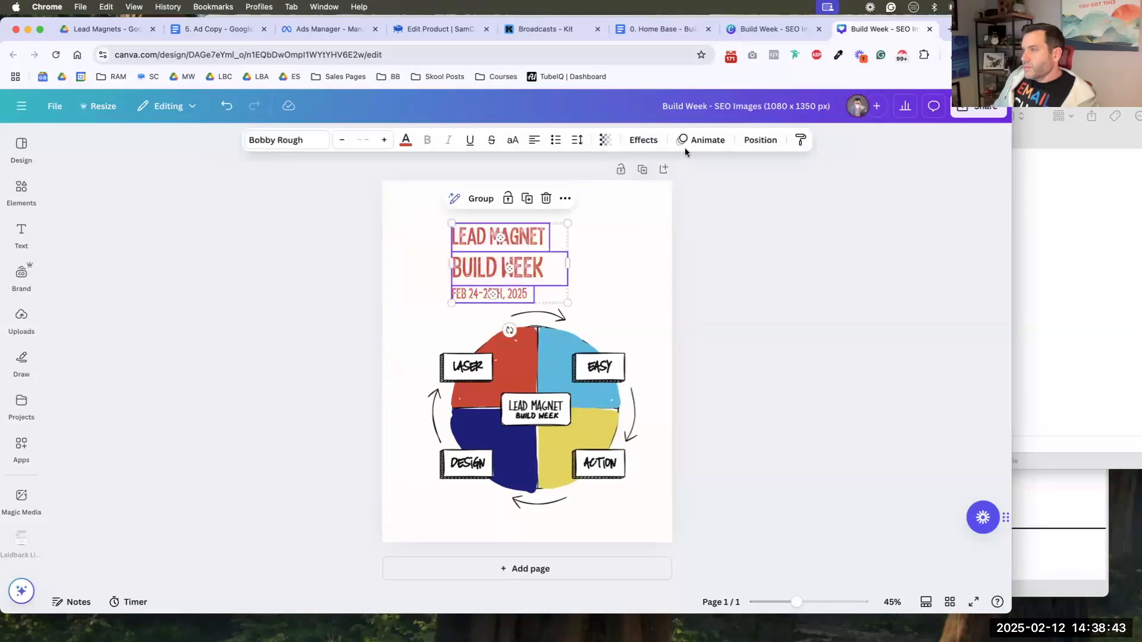
left_click(760, 139)
left_click(220, 346)
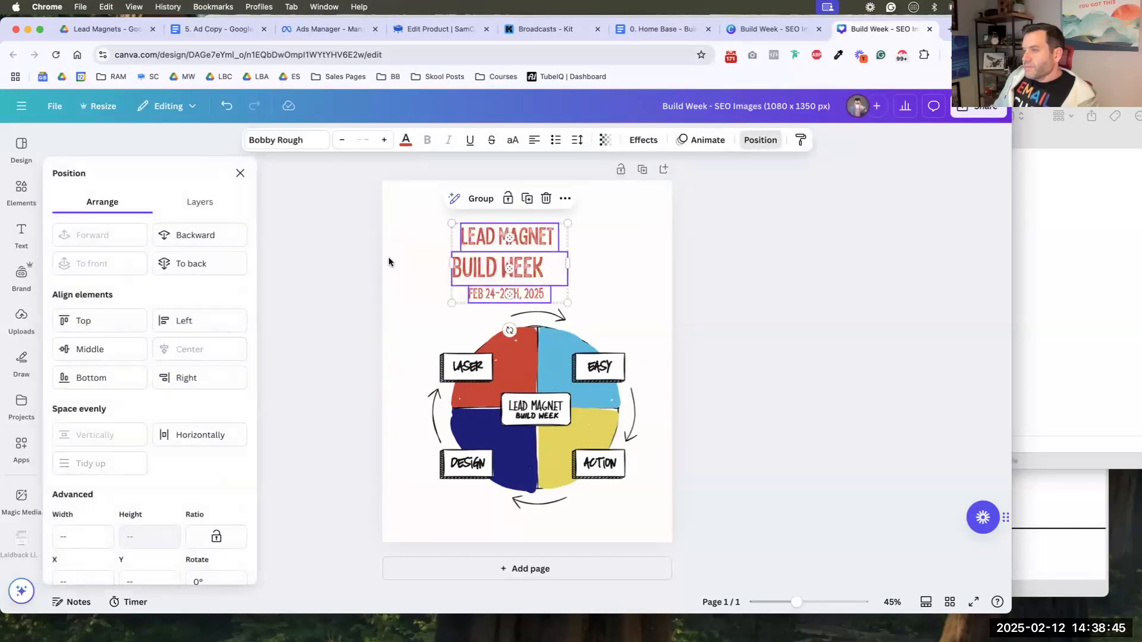
- Try aligning the title and date lines by their vertical middles, and undo that alignment
left_click(420, 226)
left_click_drag(451, 237, 580, 301)
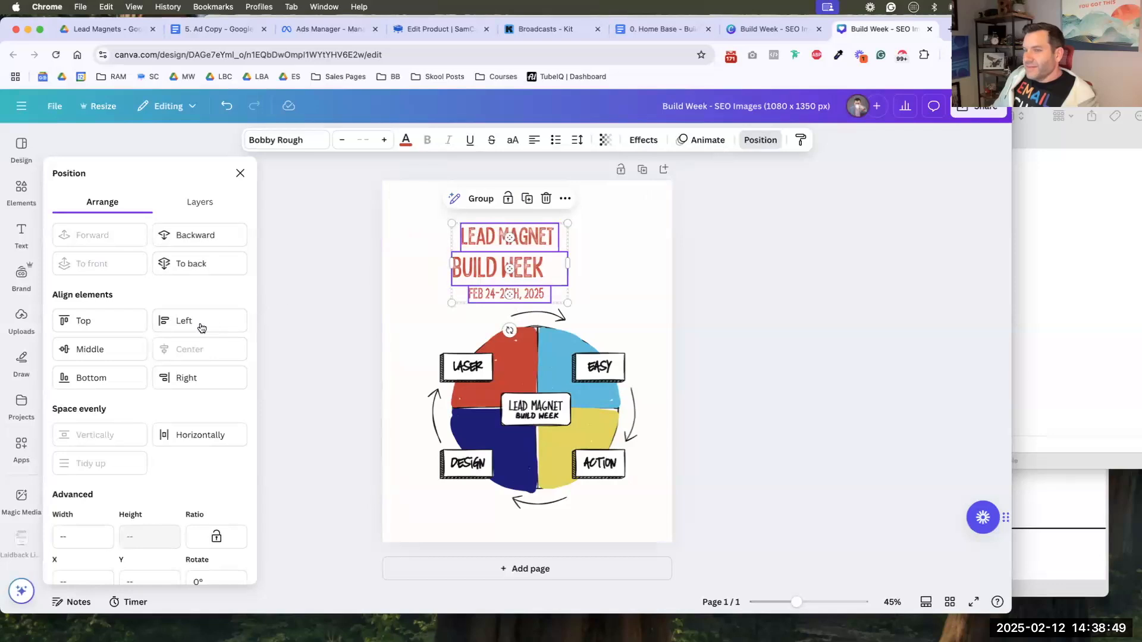
left_click(118, 350)
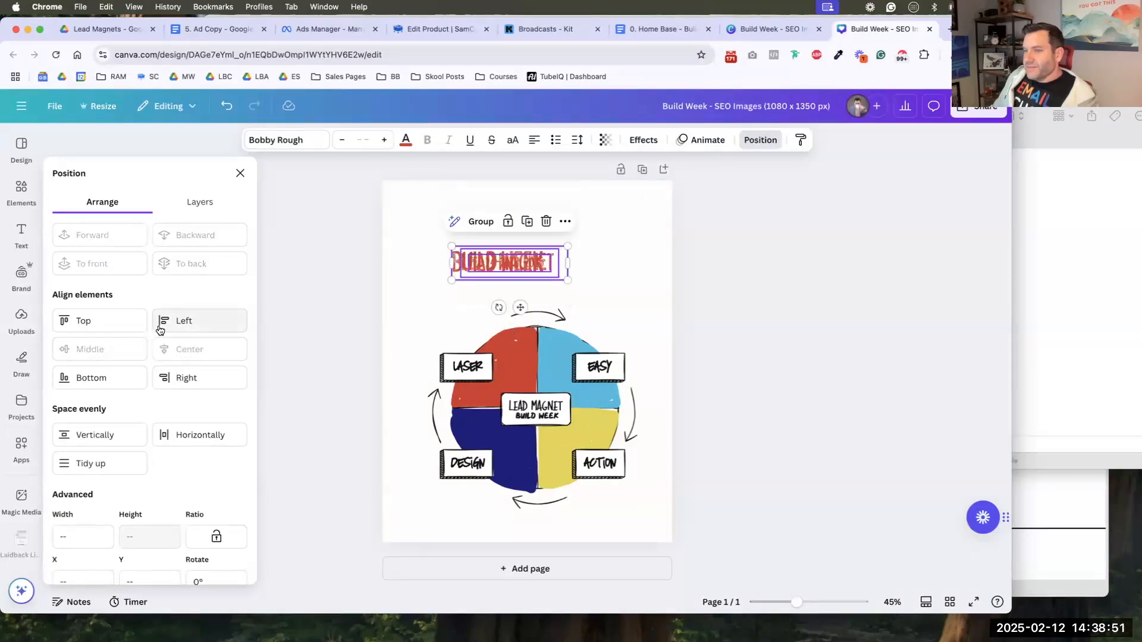
key("super+z")
left_click(425, 263)
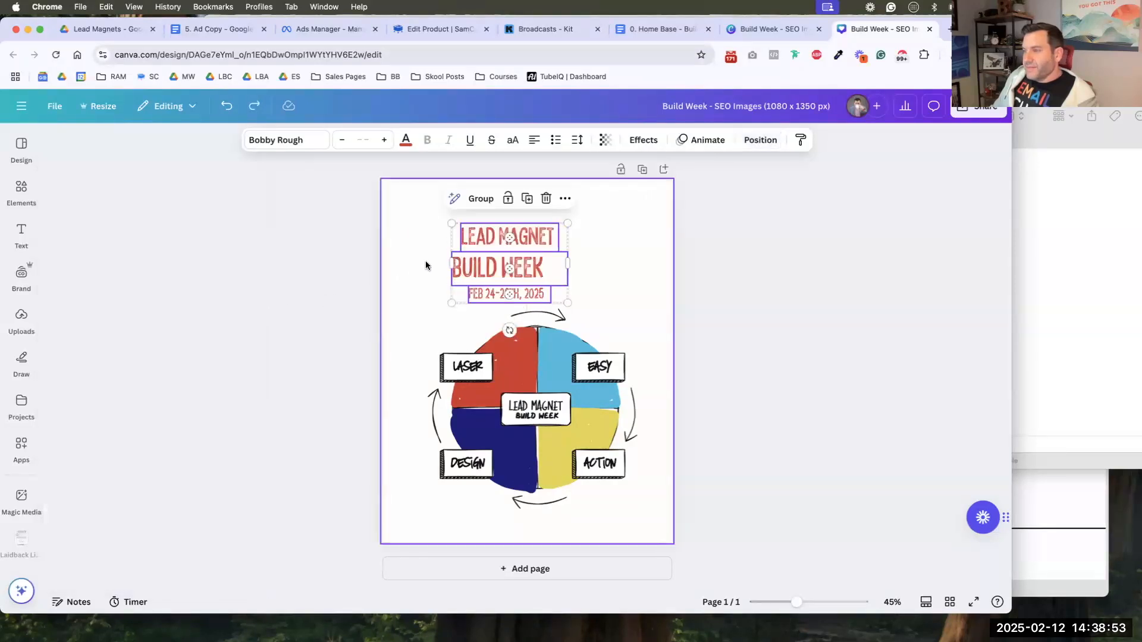